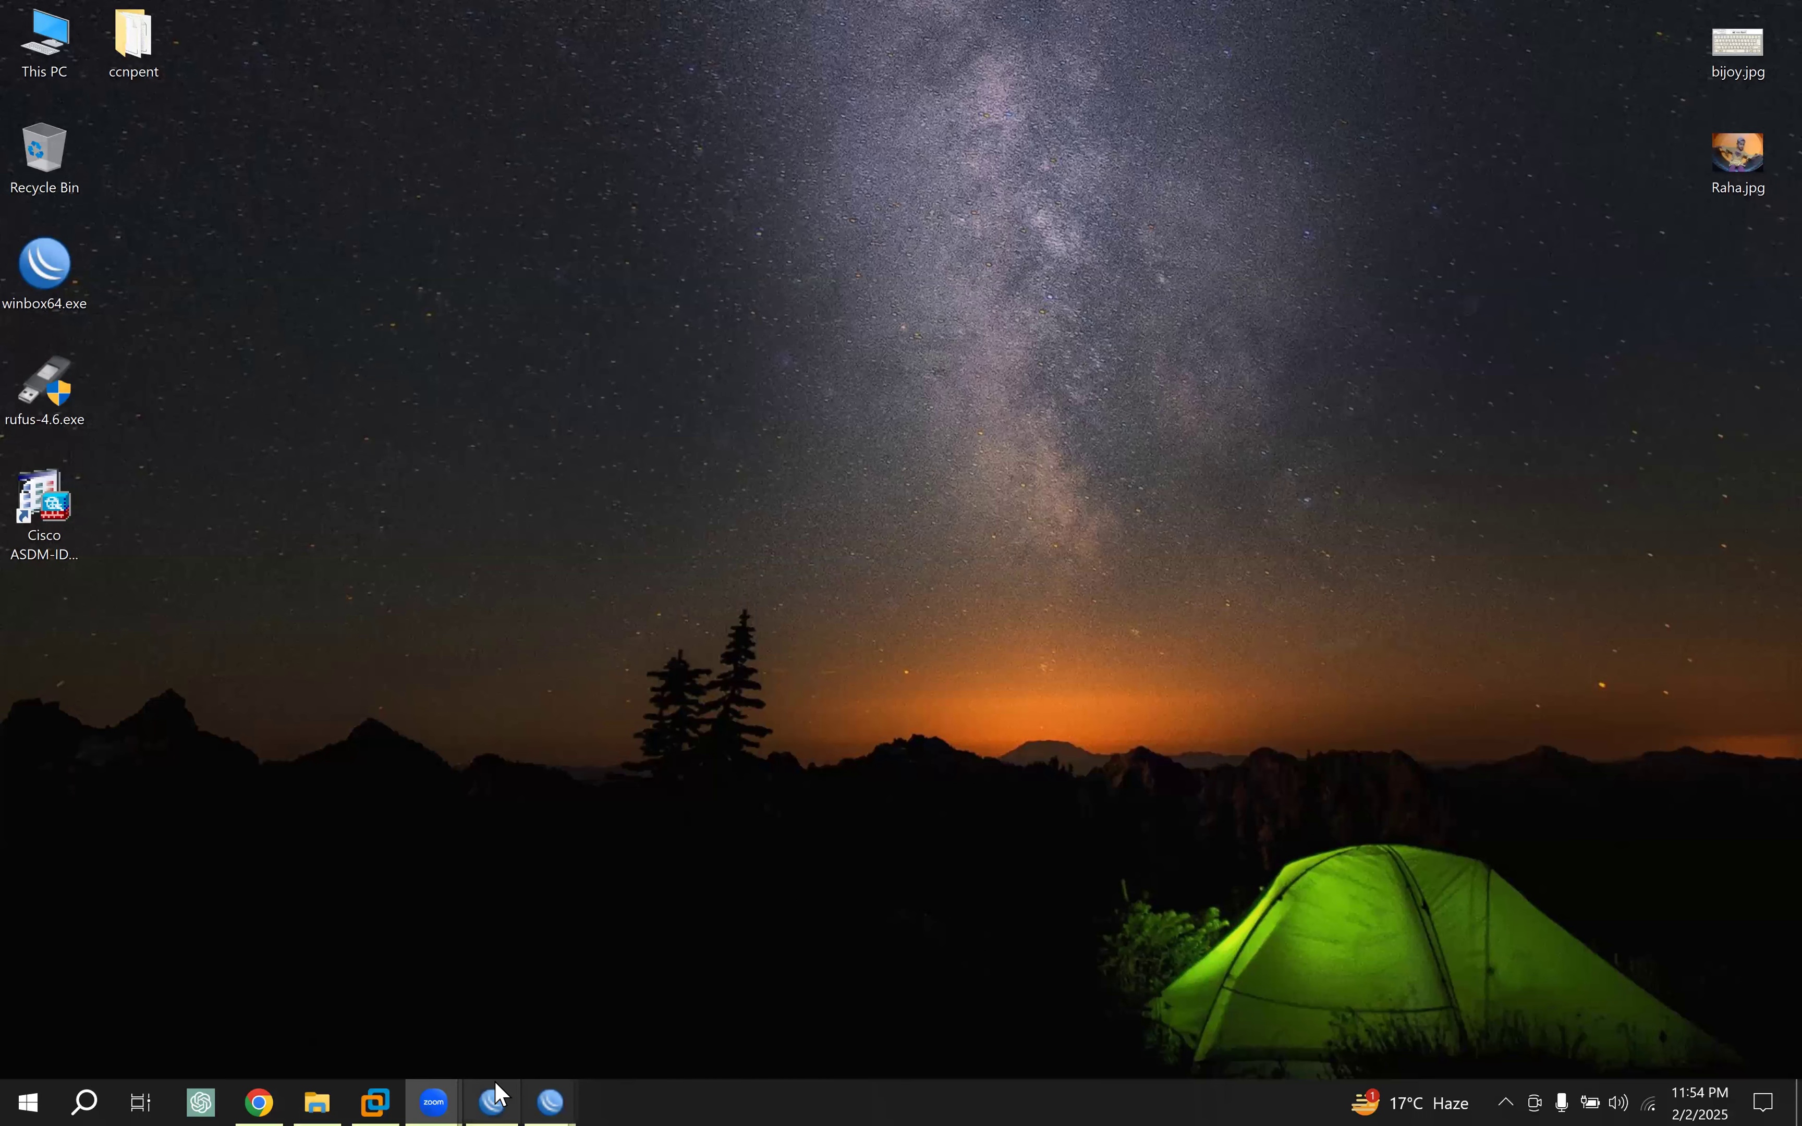
right_click(521, 474)
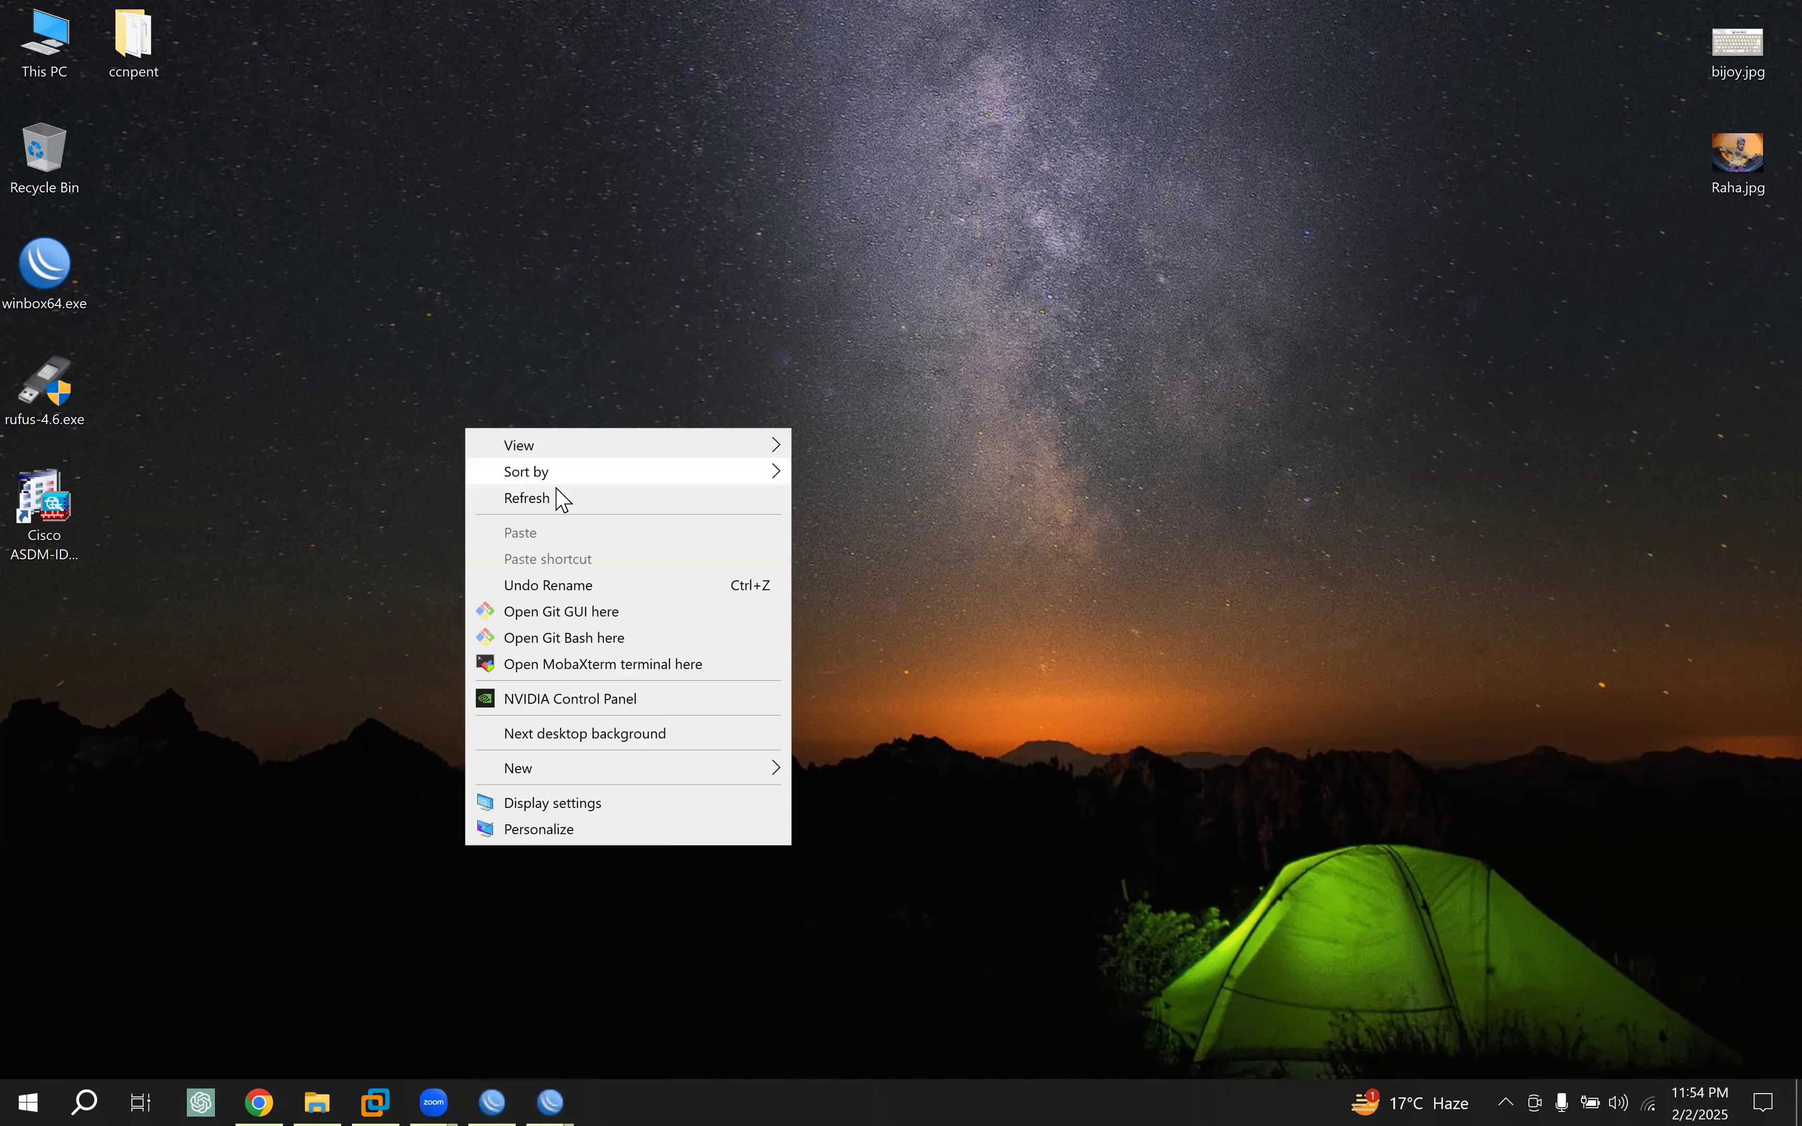
left_click(560, 497)
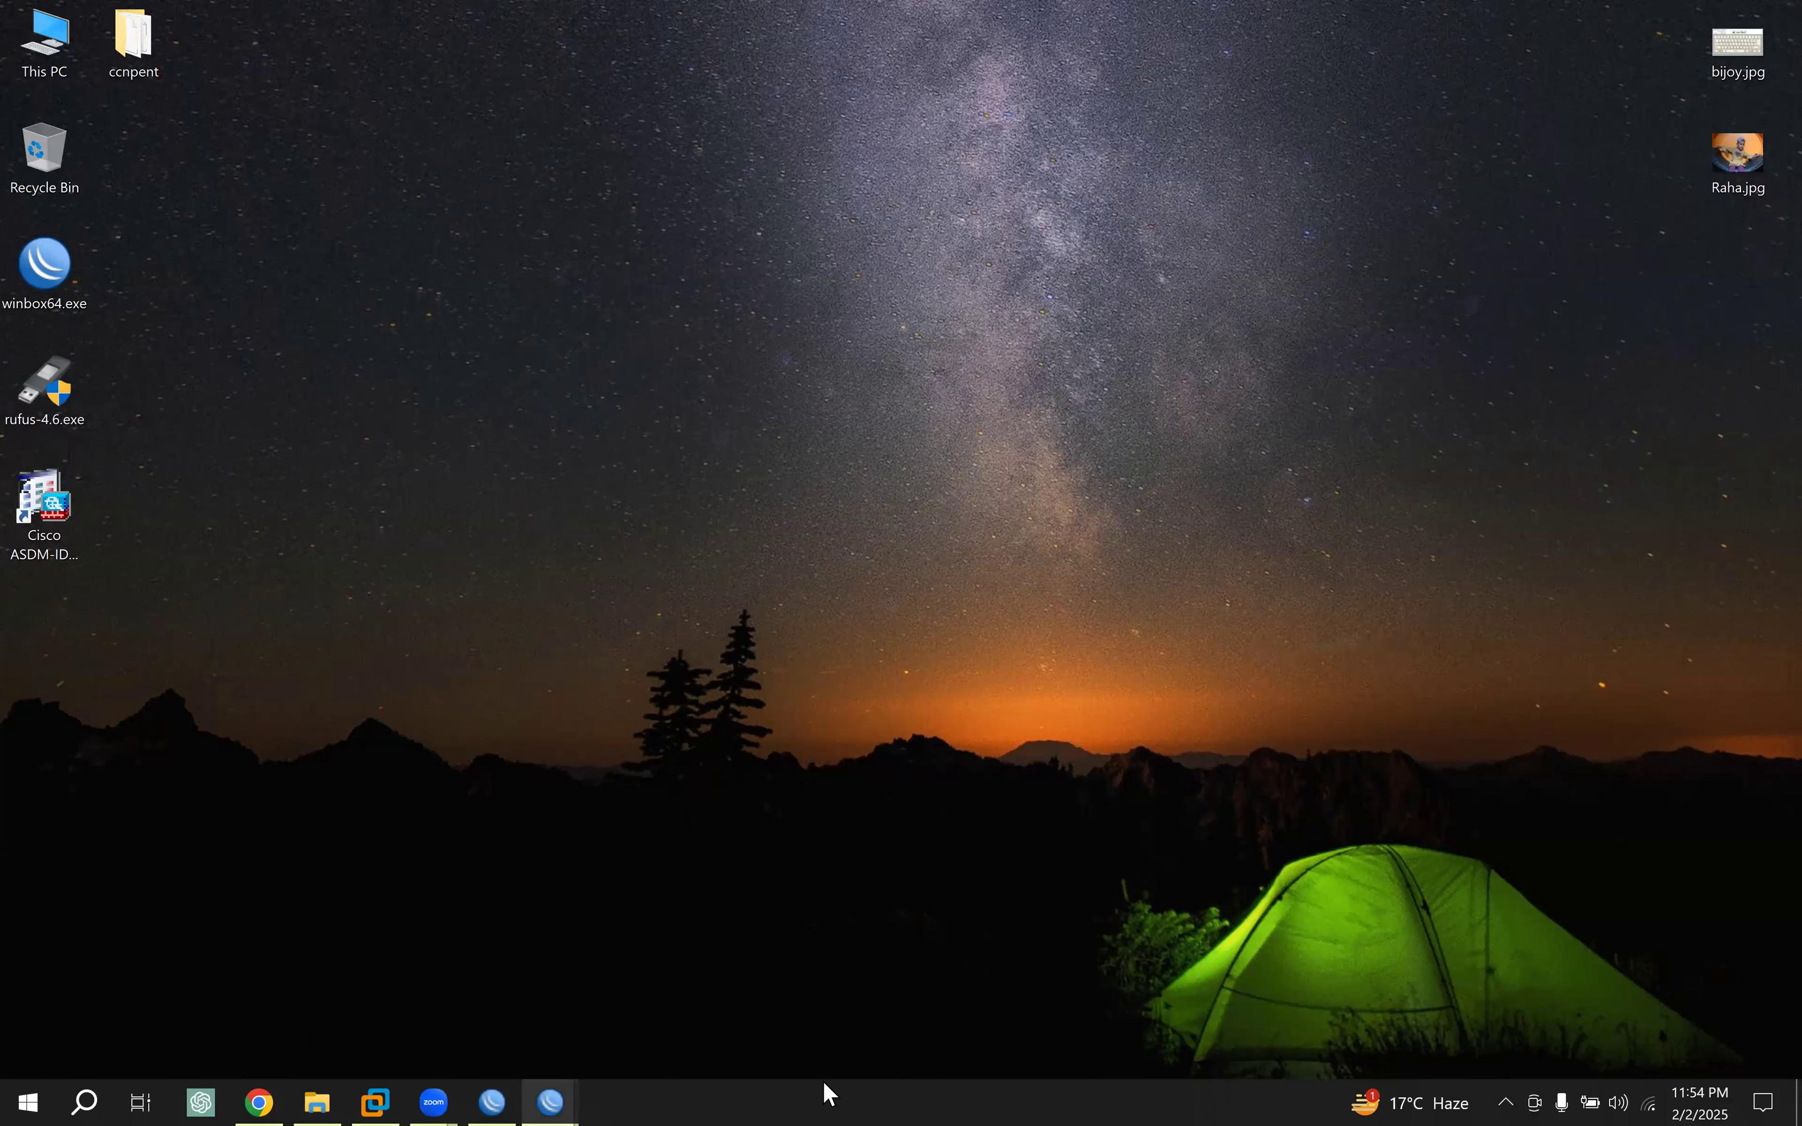
mouse_move(490, 1082)
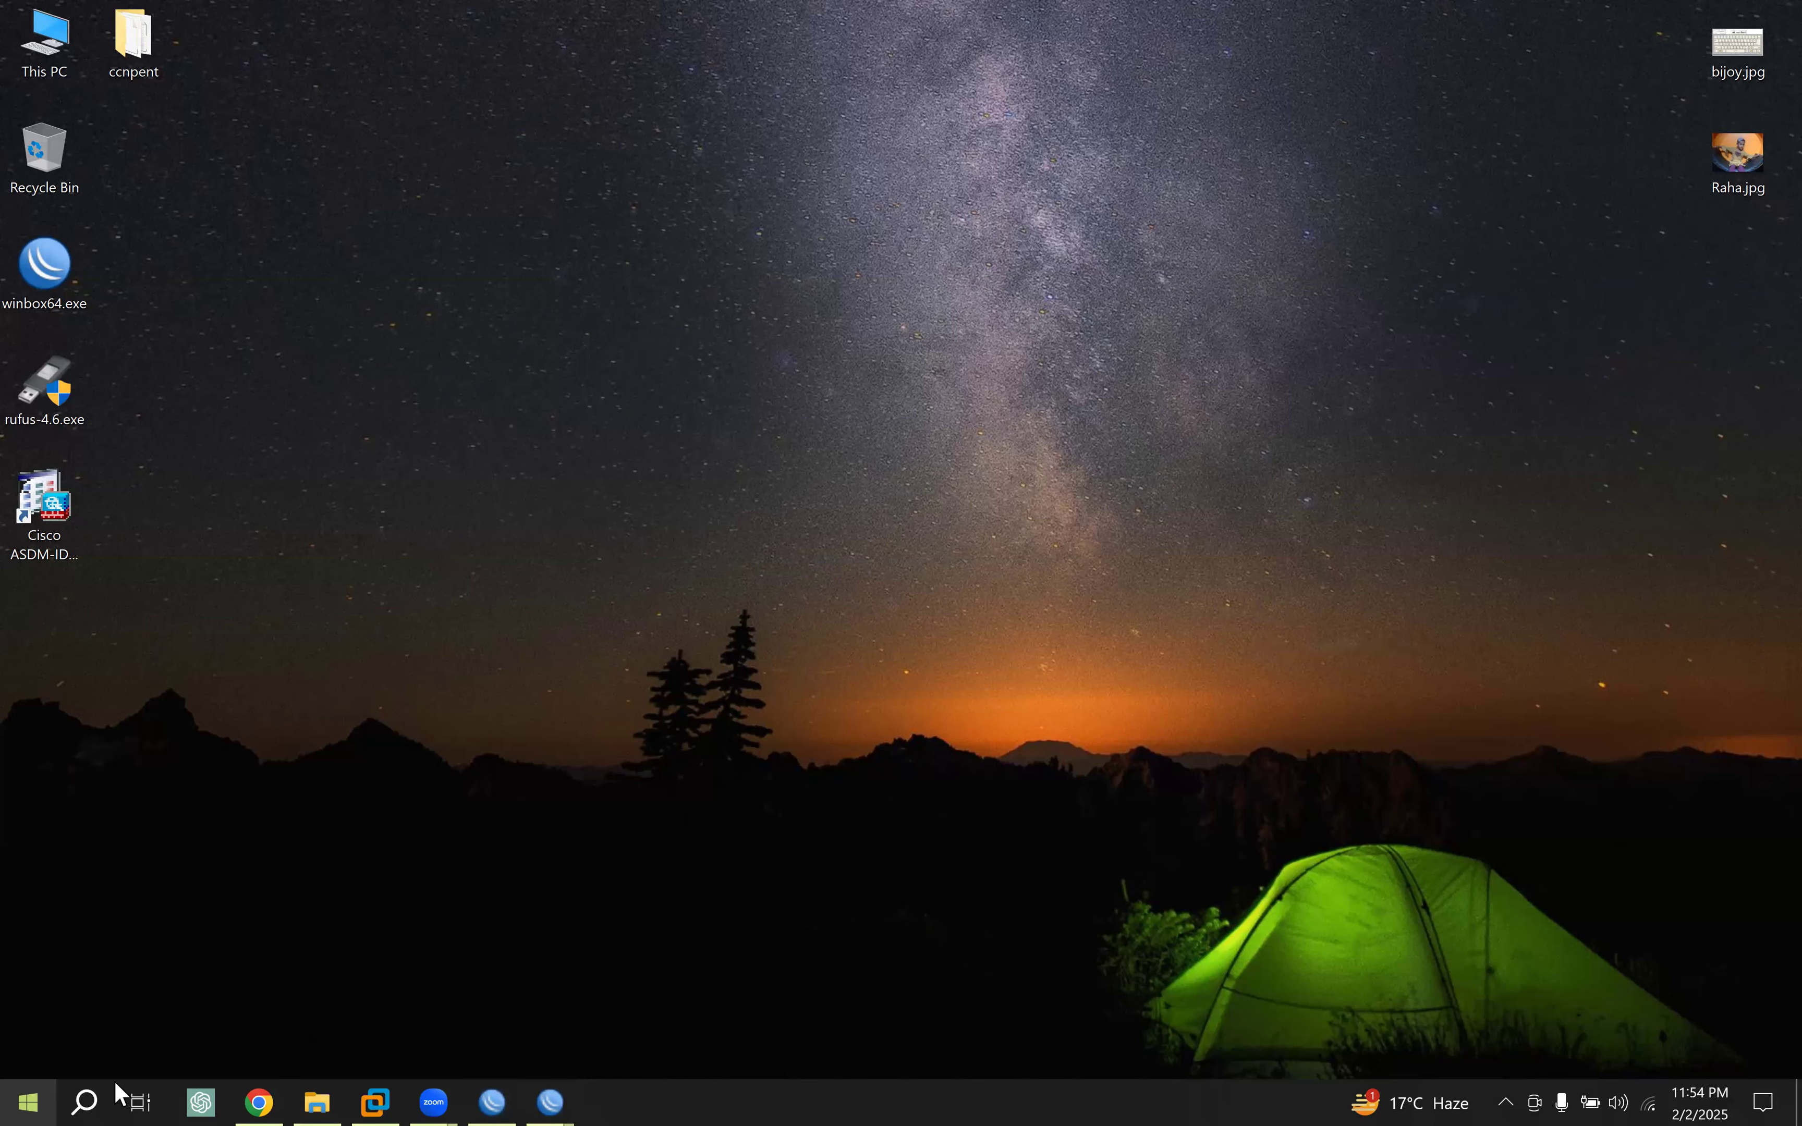
Step: Find and open Notepad, then shrink its window and move it toward the upper-right part of the desktop
left_click(85, 1086)
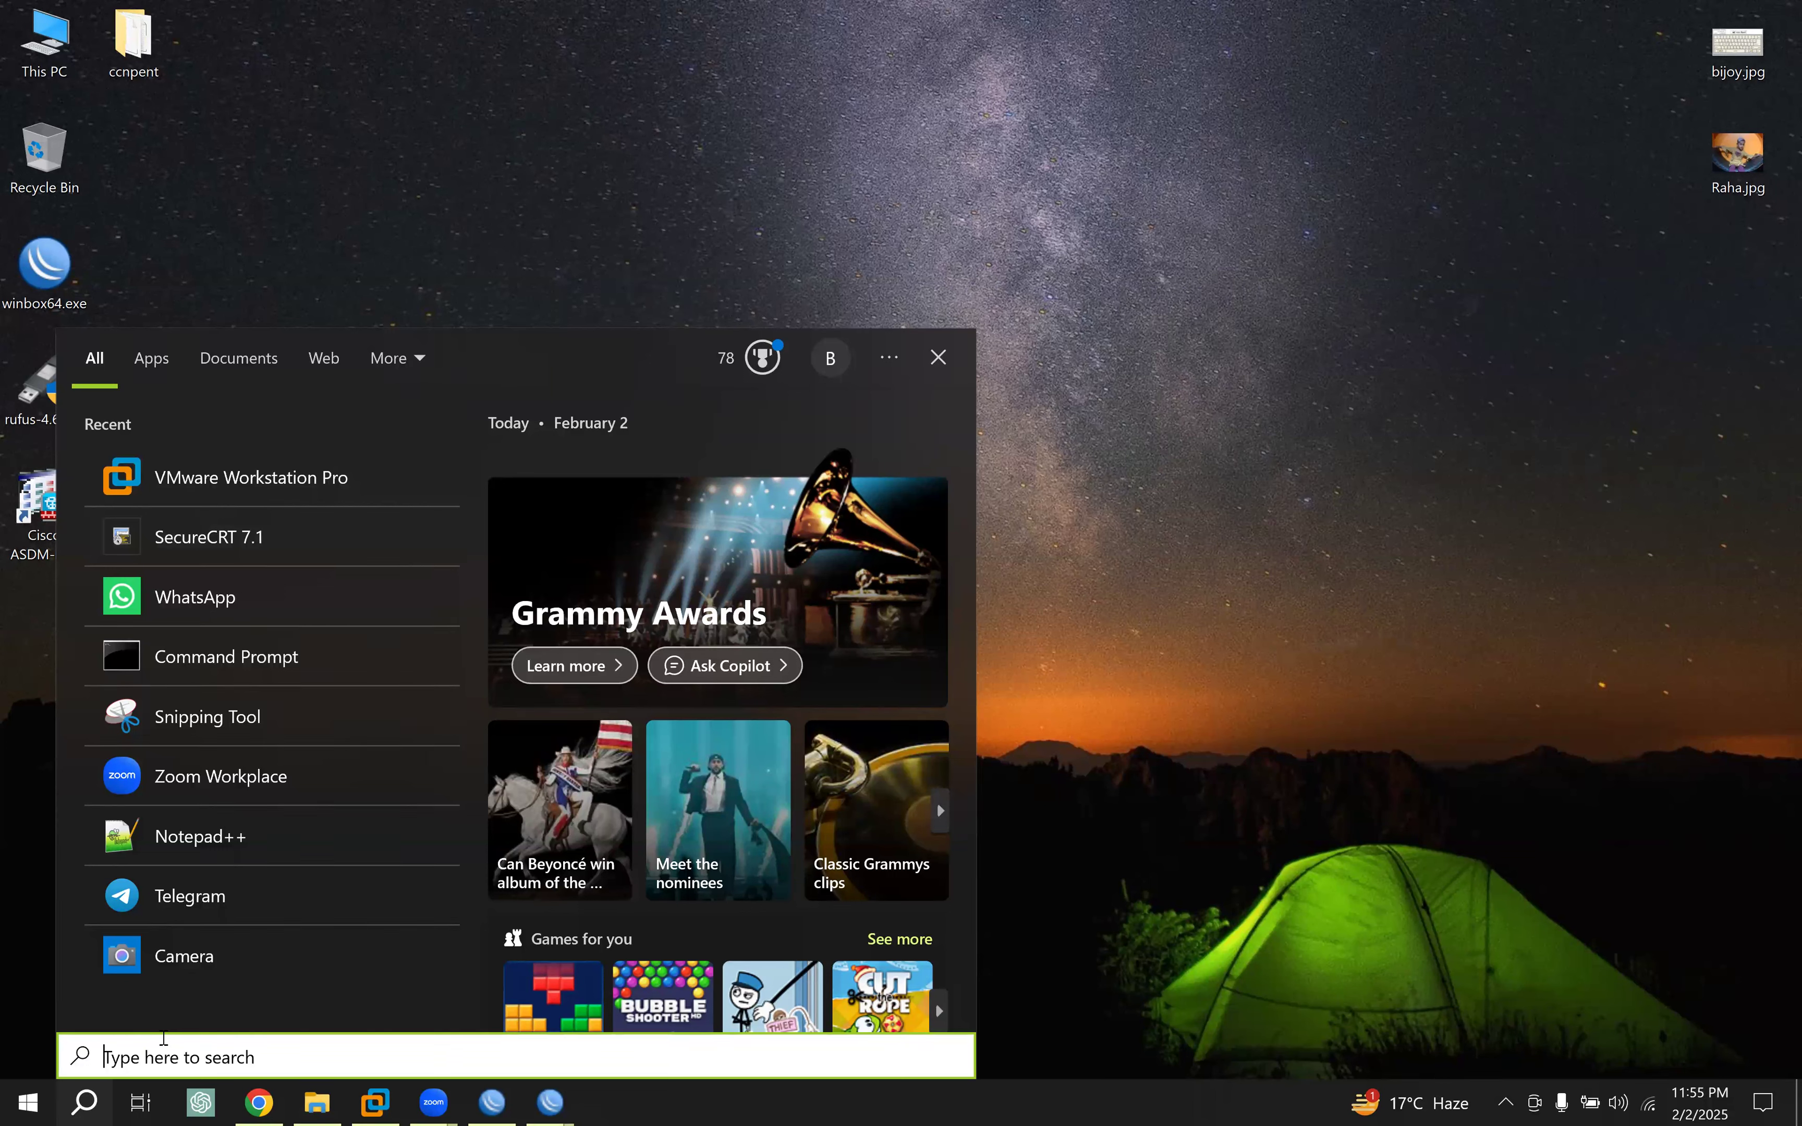
type("no")
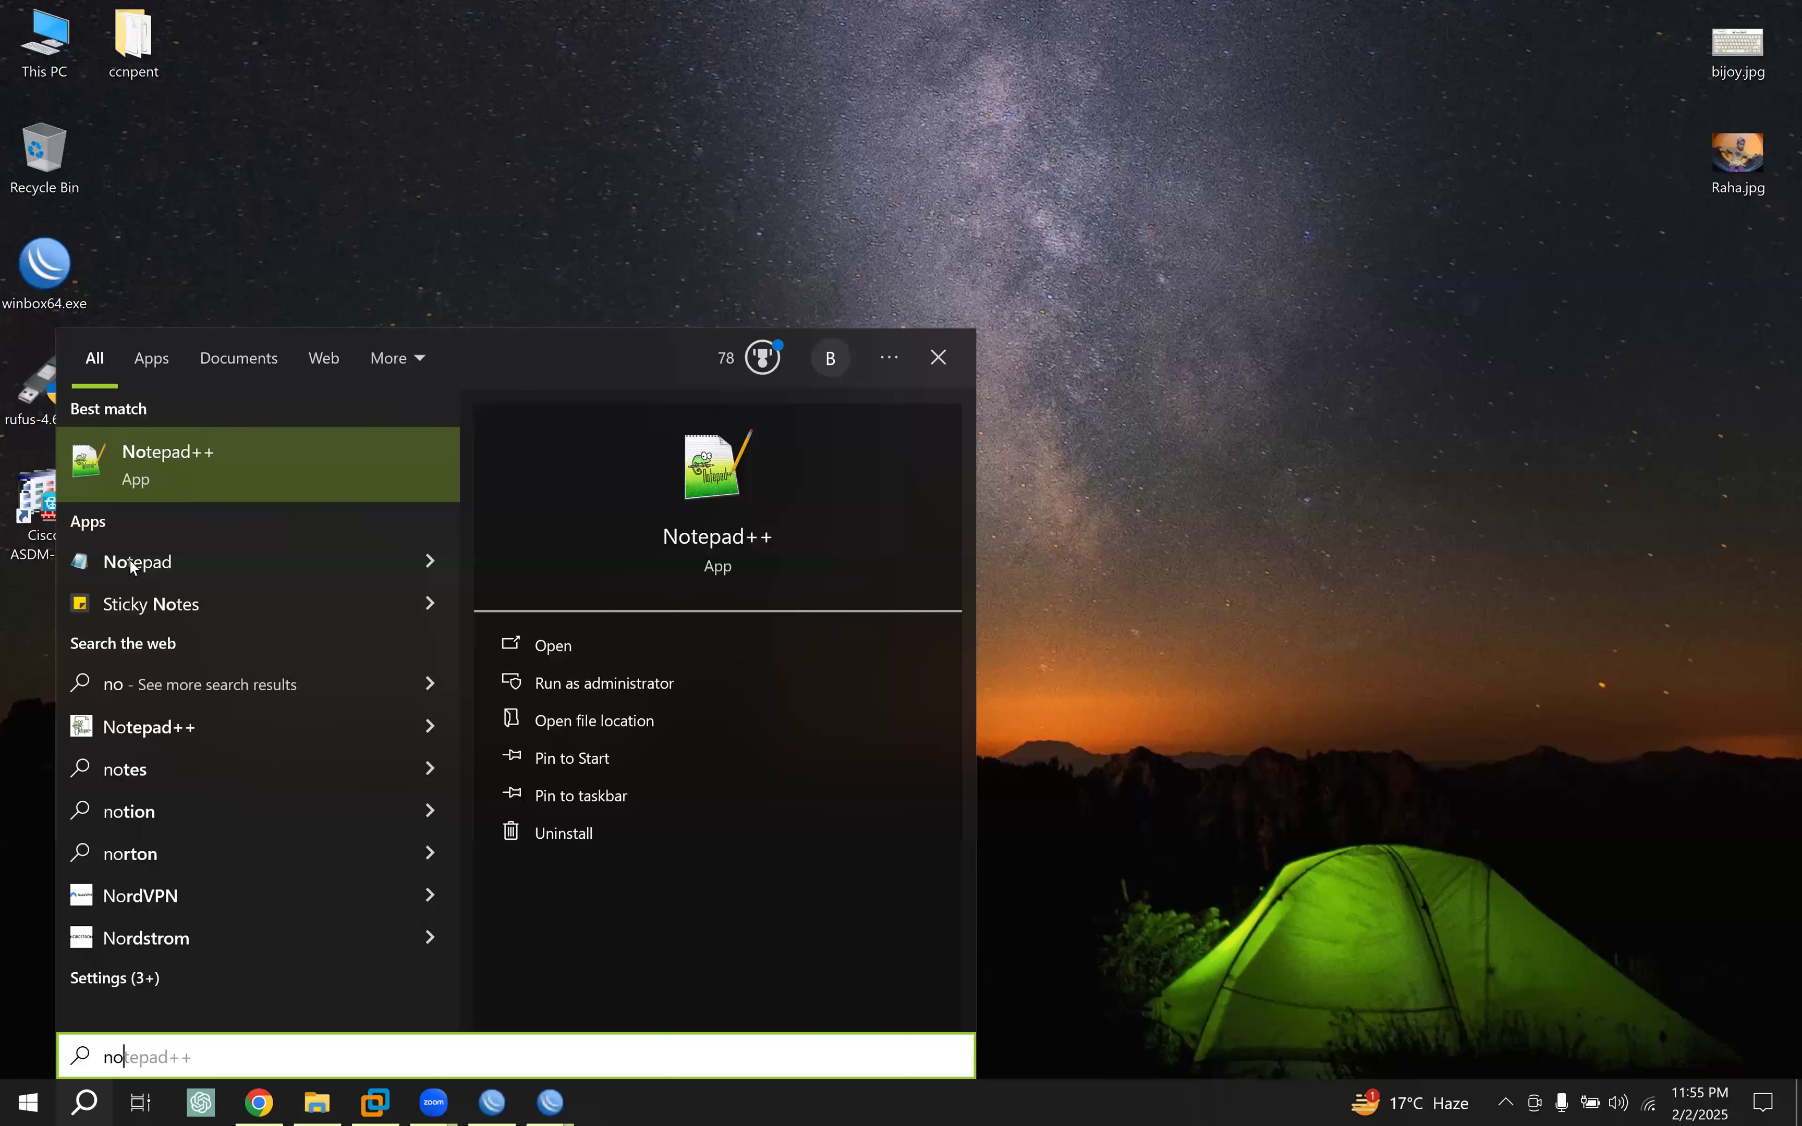
key("Escape")
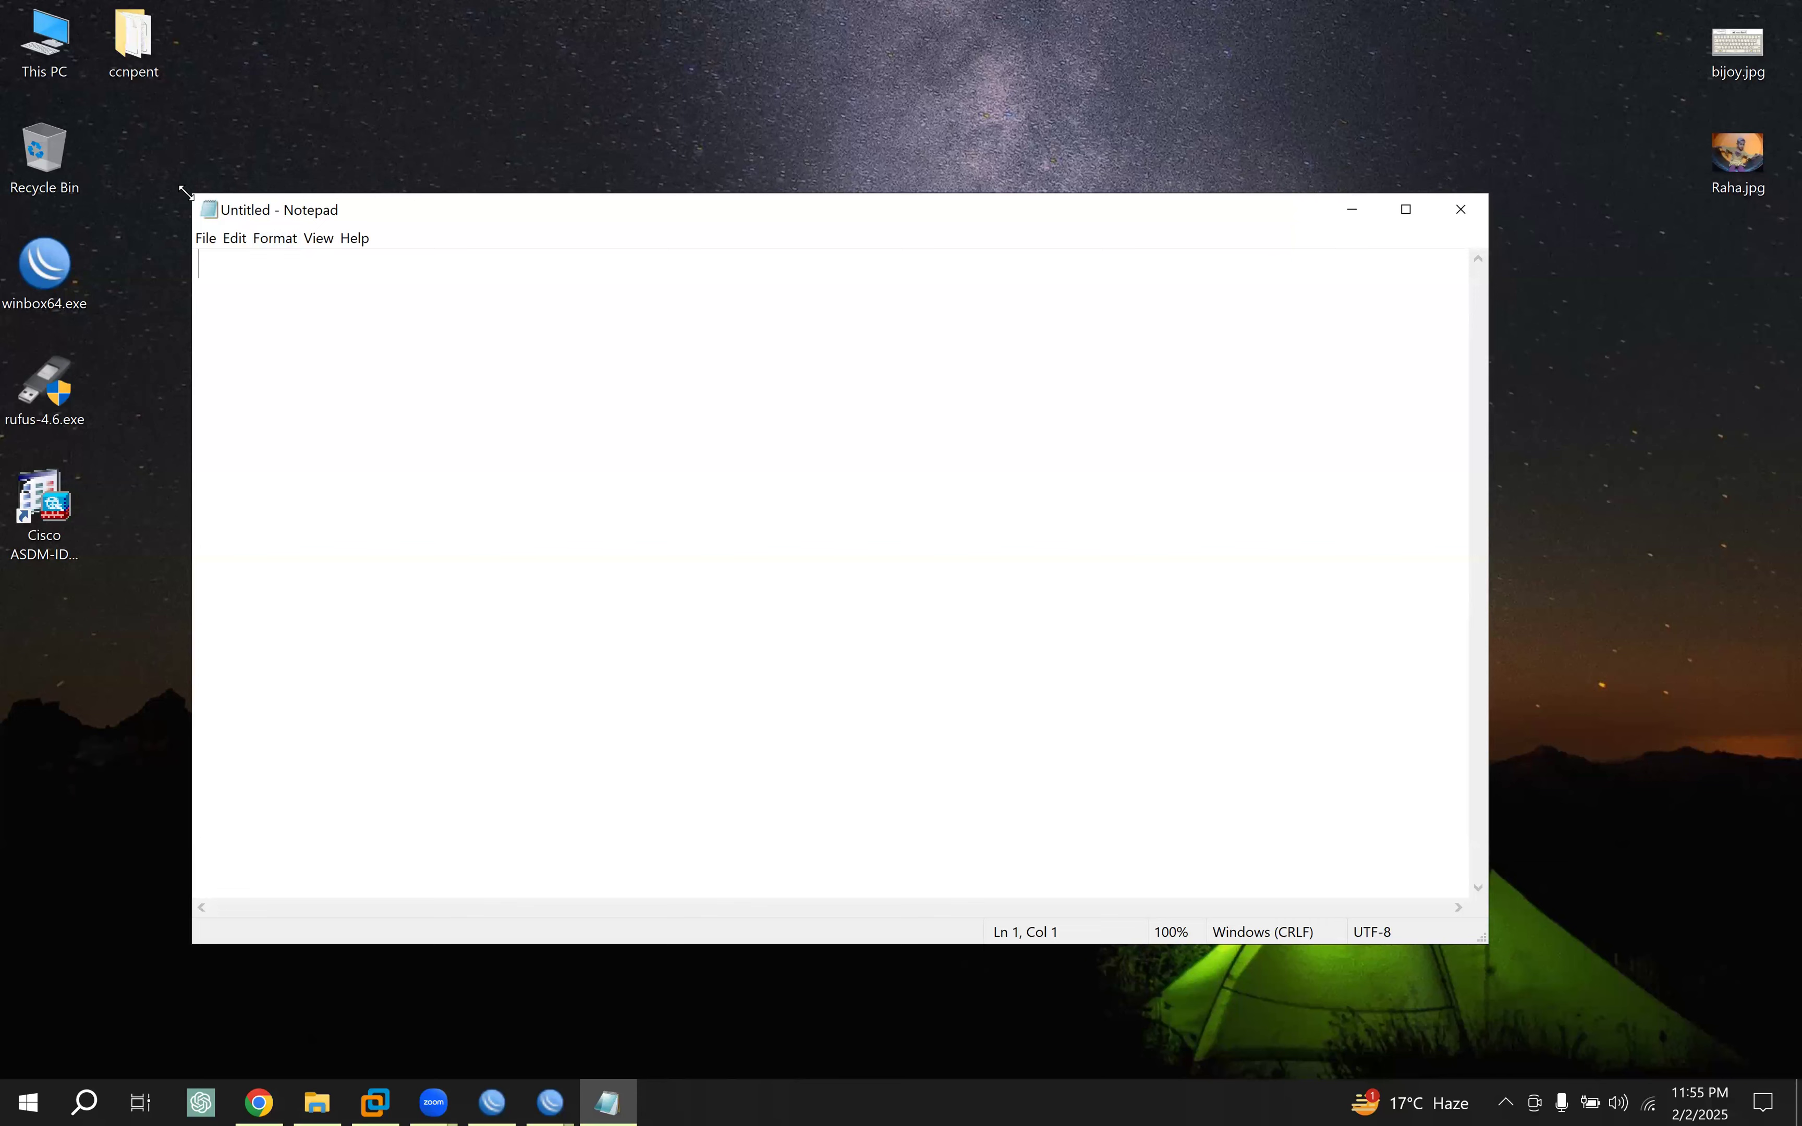
left_click_drag(186, 192, 538, 373)
left_click_drag(855, 388, 1102, 267)
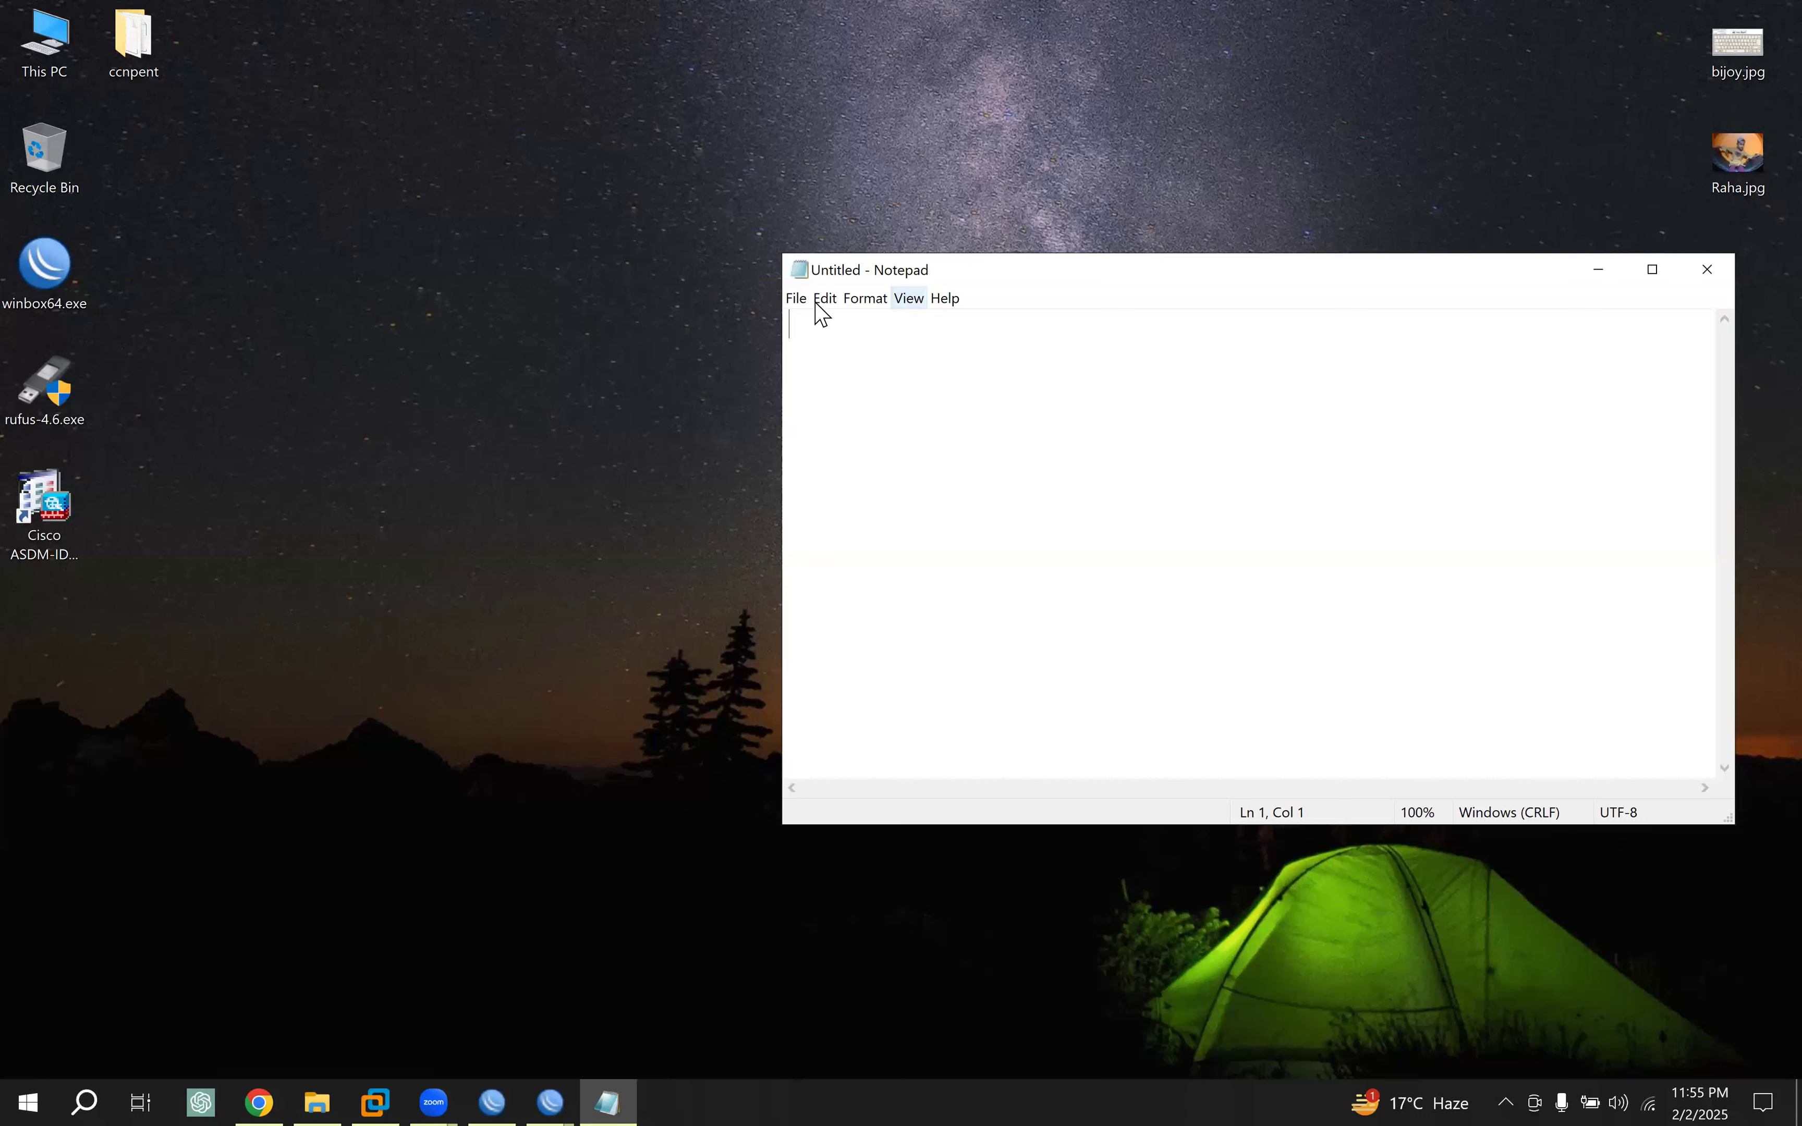
Step: Save the empty note over mikrotik_requirement.txt in the Training\MikroTik folder on New Volume (F:), replacing the existing file
left_click(796, 301)
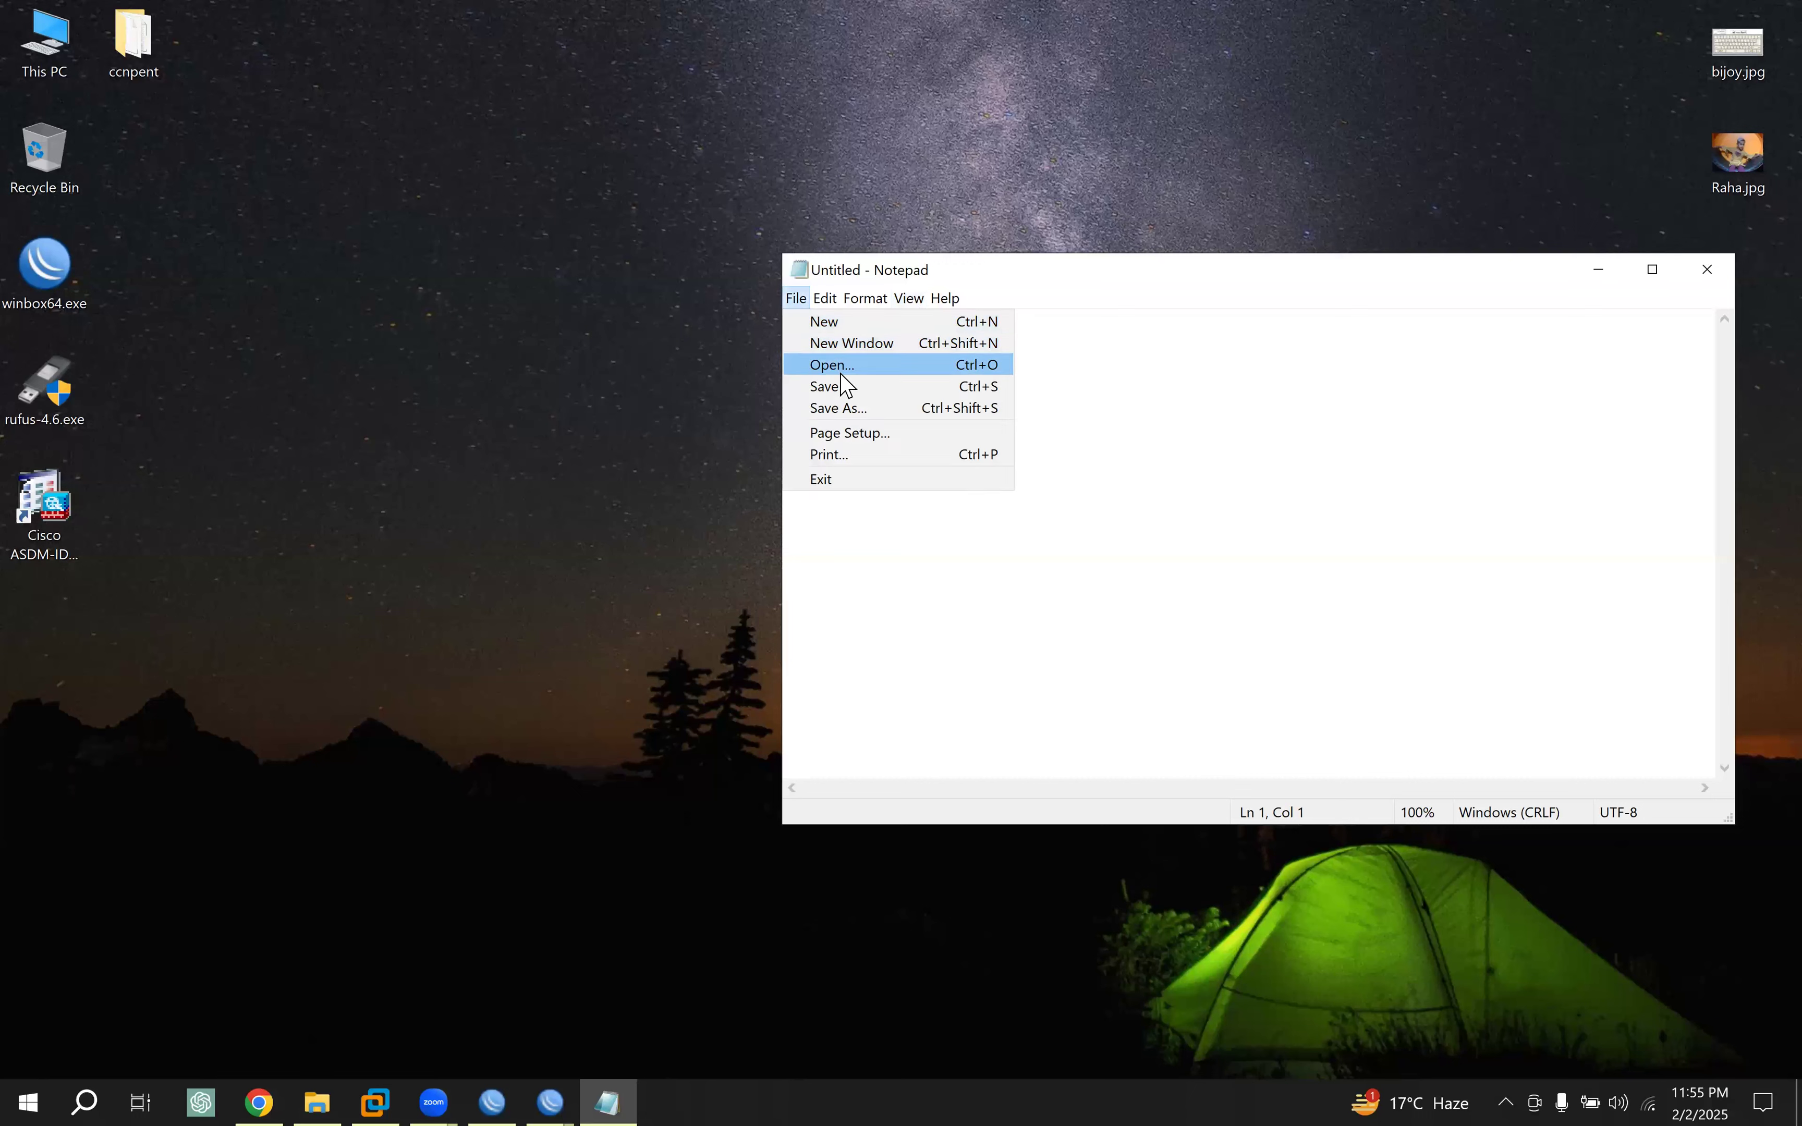
left_click(901, 388)
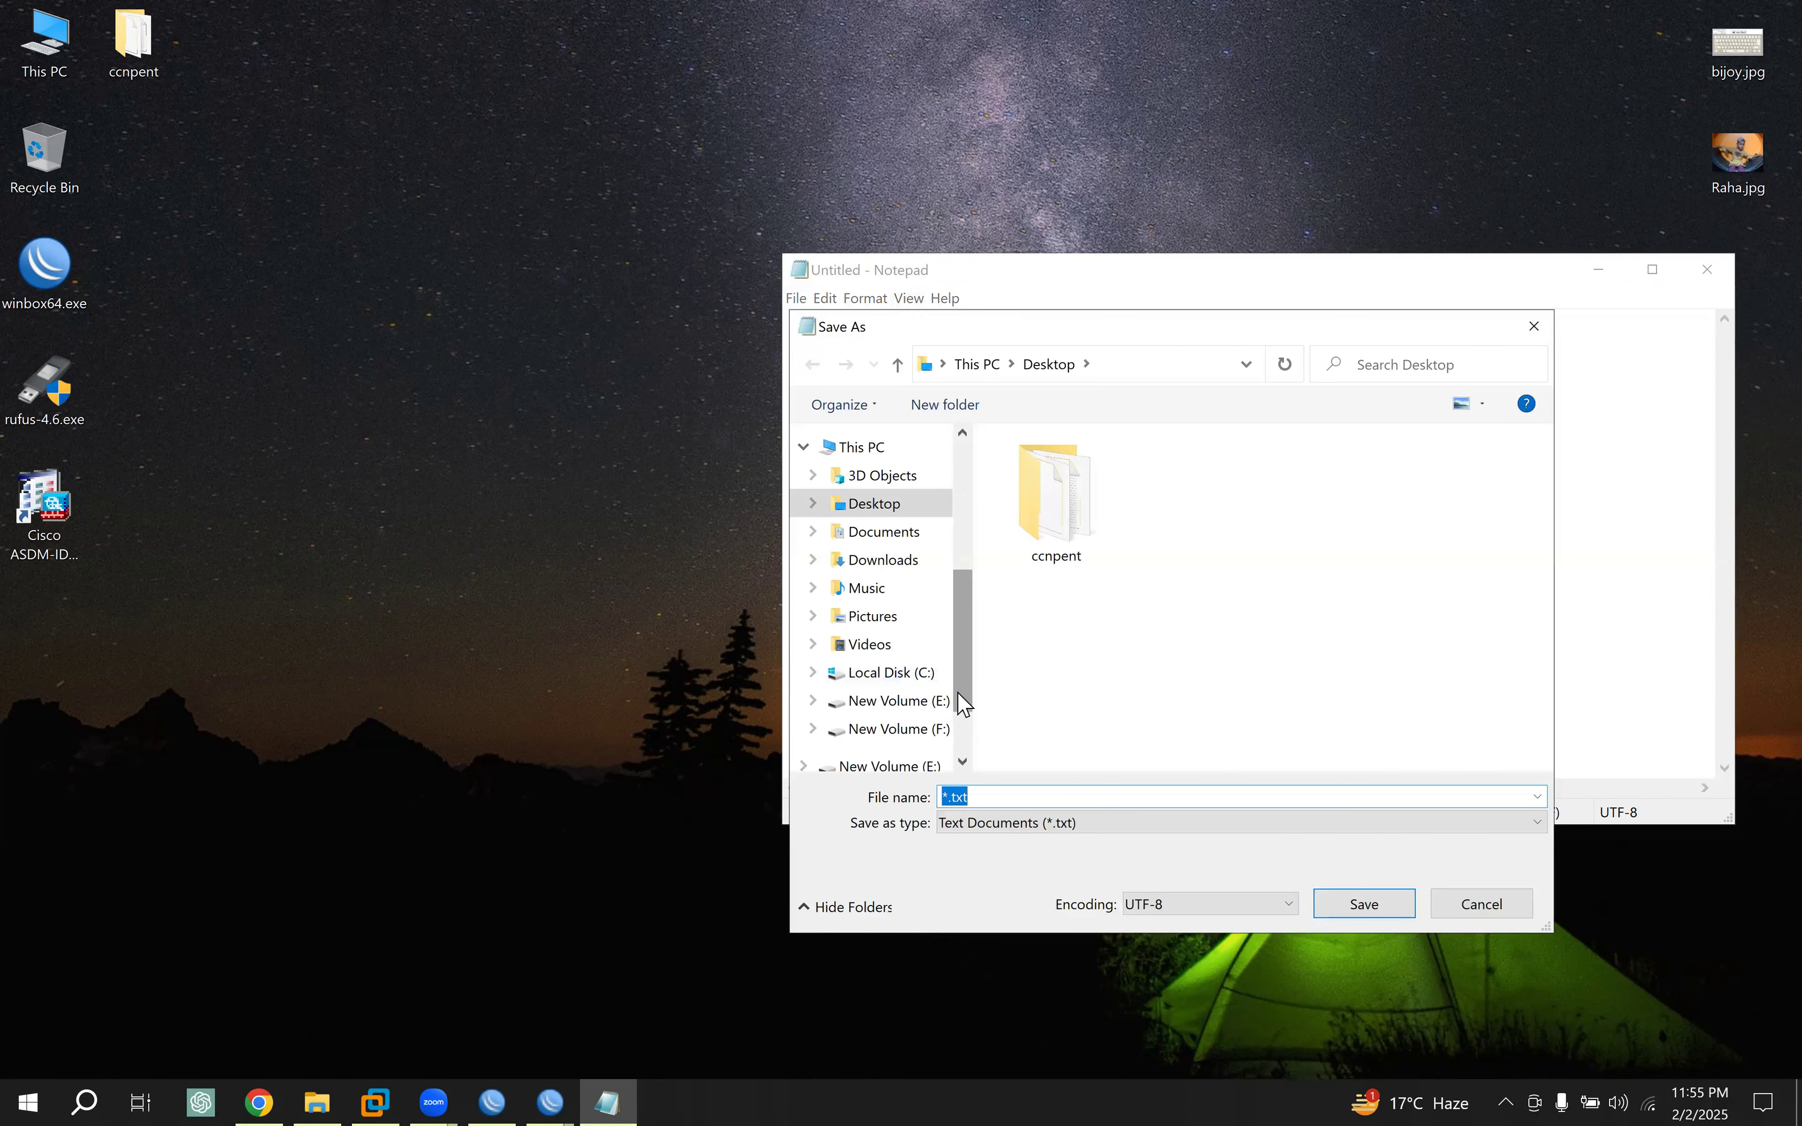
scroll(965, 704, "down", 2)
left_click(934, 634)
double_click(1043, 529)
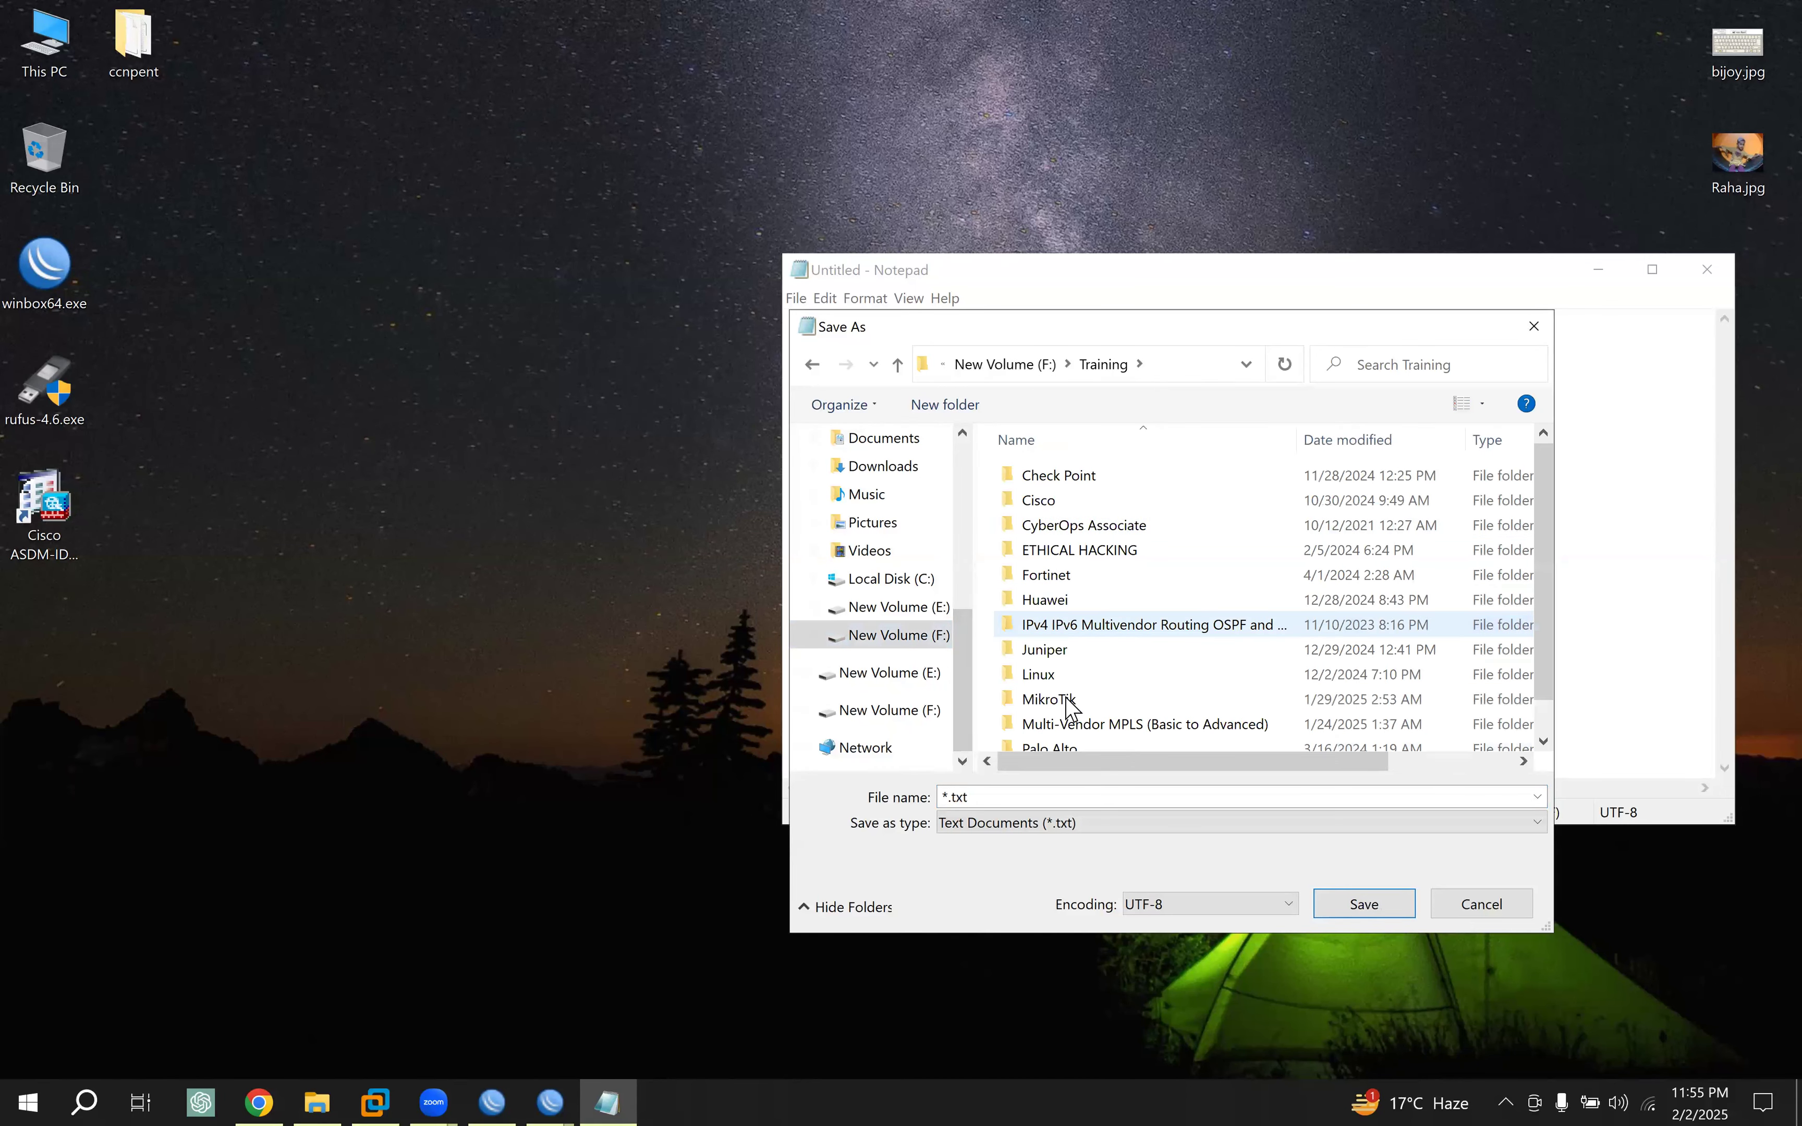
left_click(1070, 704)
double_click(1115, 698)
left_click(1099, 627)
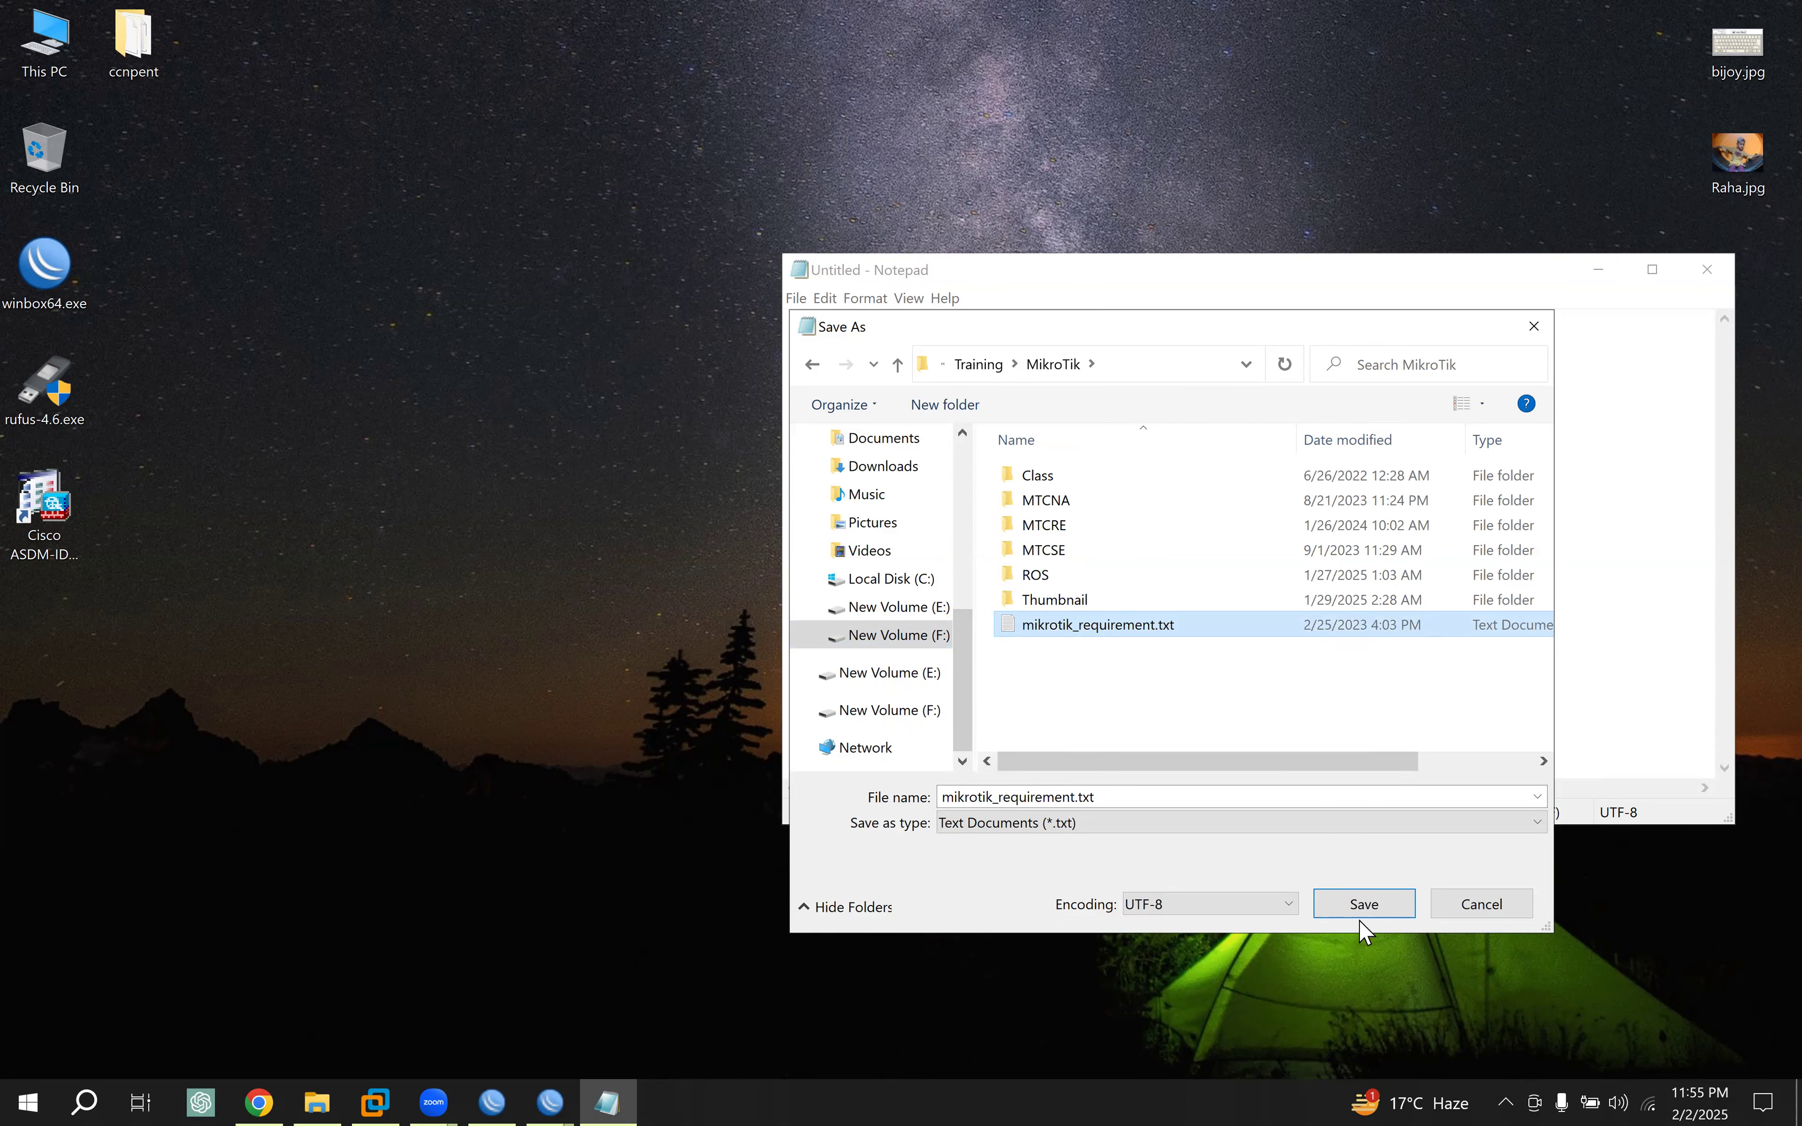
left_click(1377, 905)
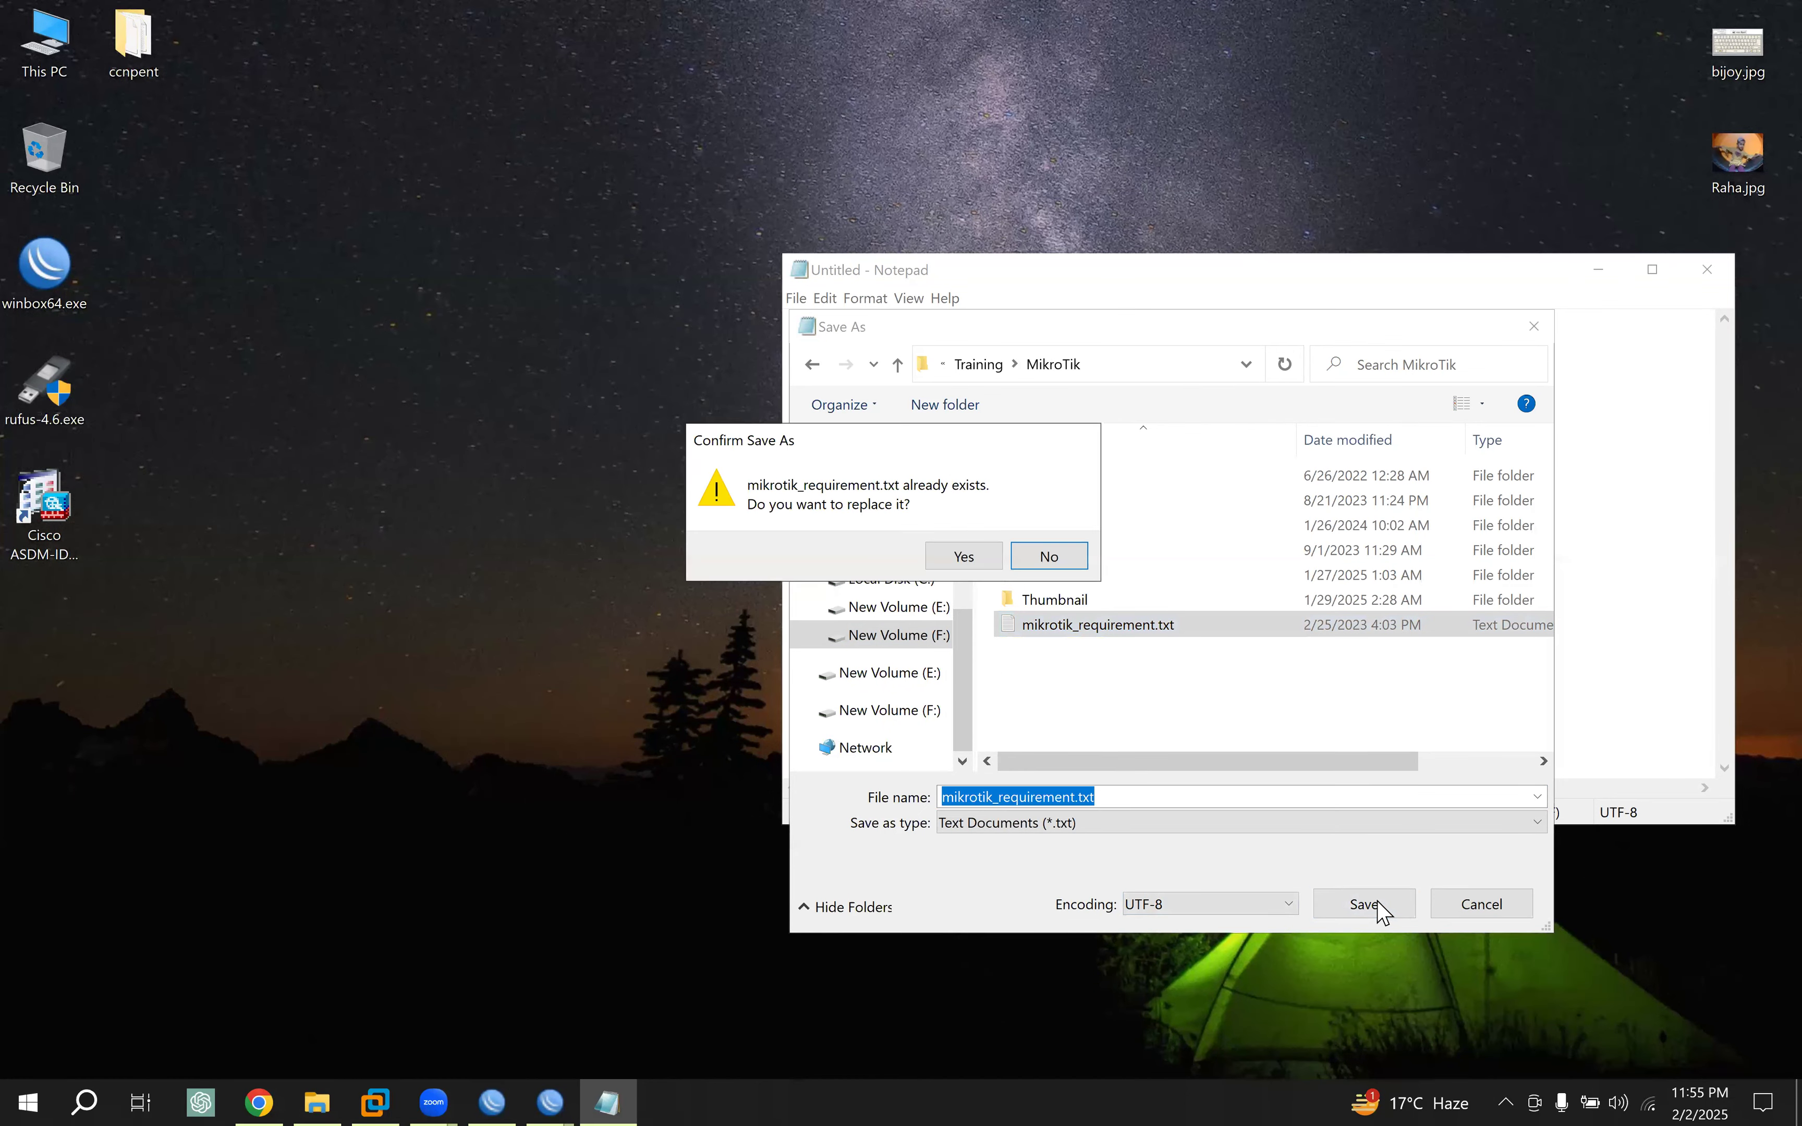
left_click(965, 558)
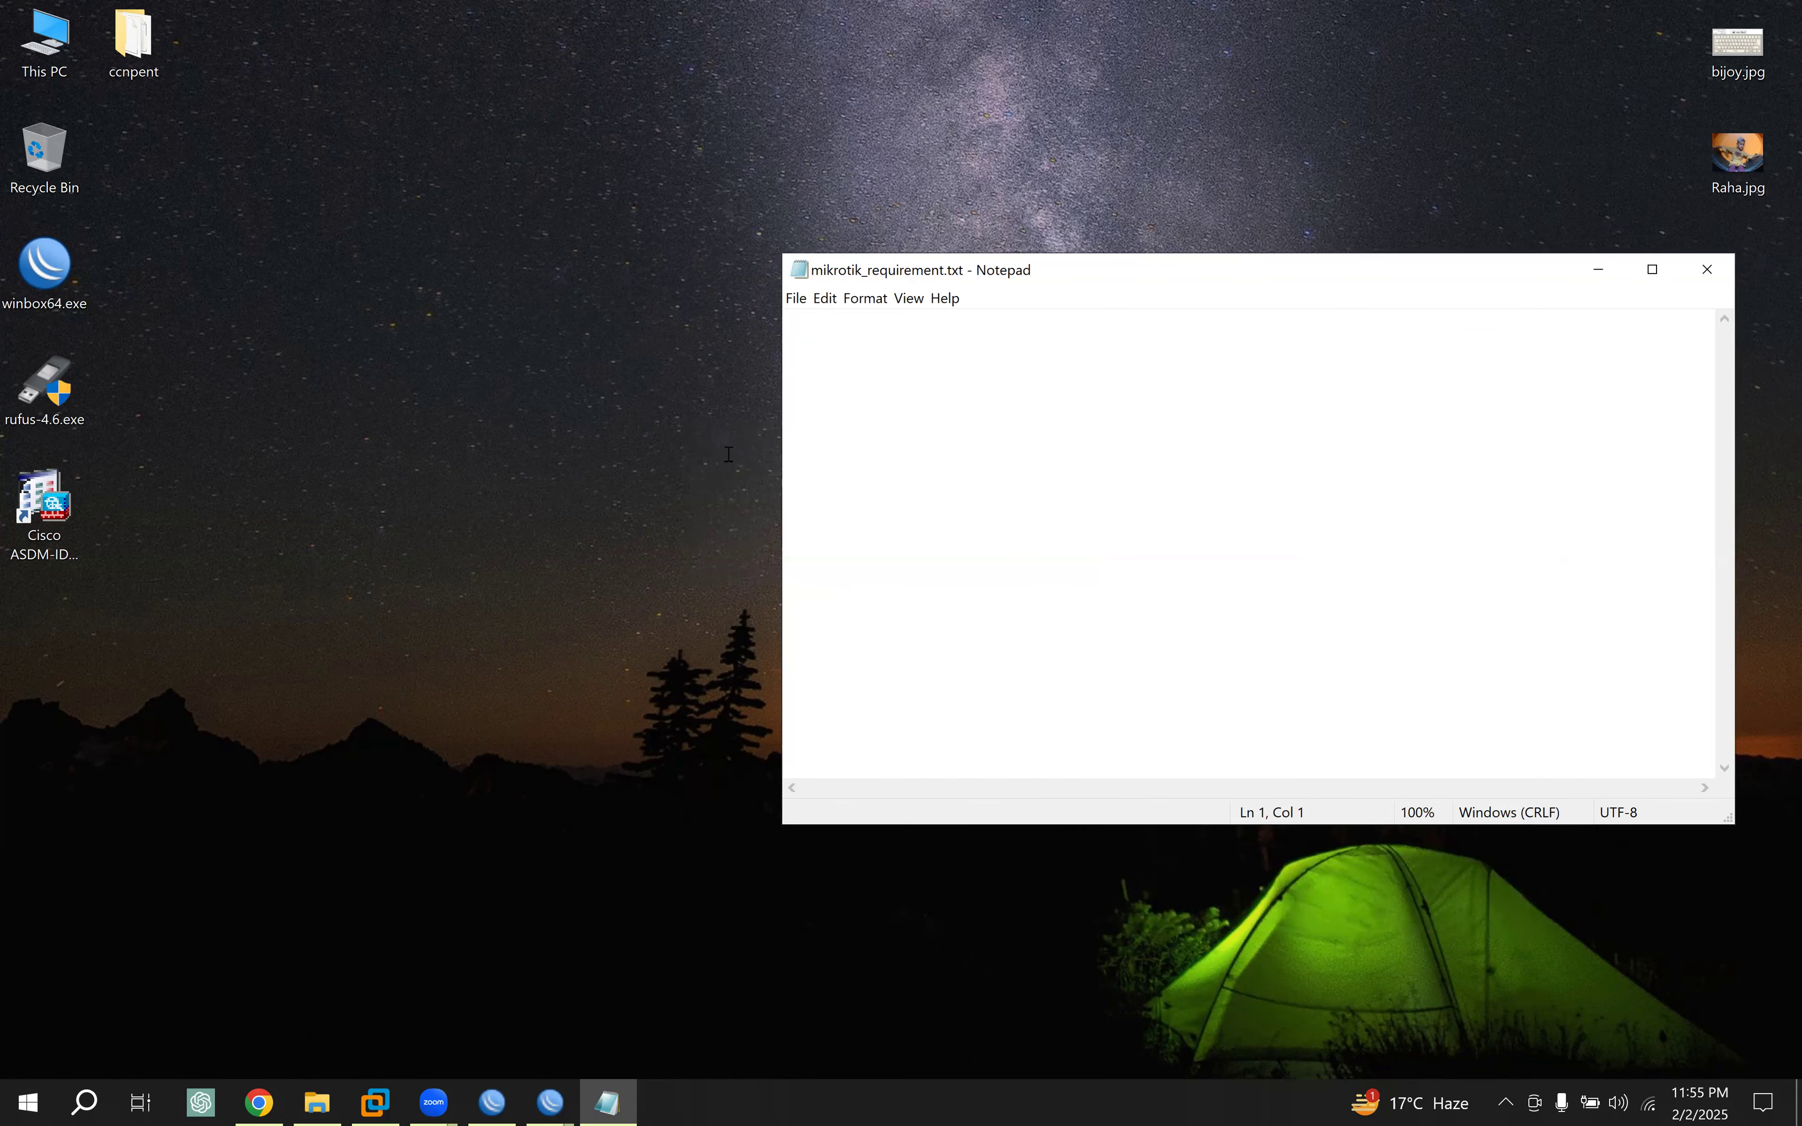
Step: Close the note, reopen mikrotik_requirement.txt in Notepad from the MikroTik folder in File Explorer, and resize its window
left_click_drag(936, 273, 719, 252)
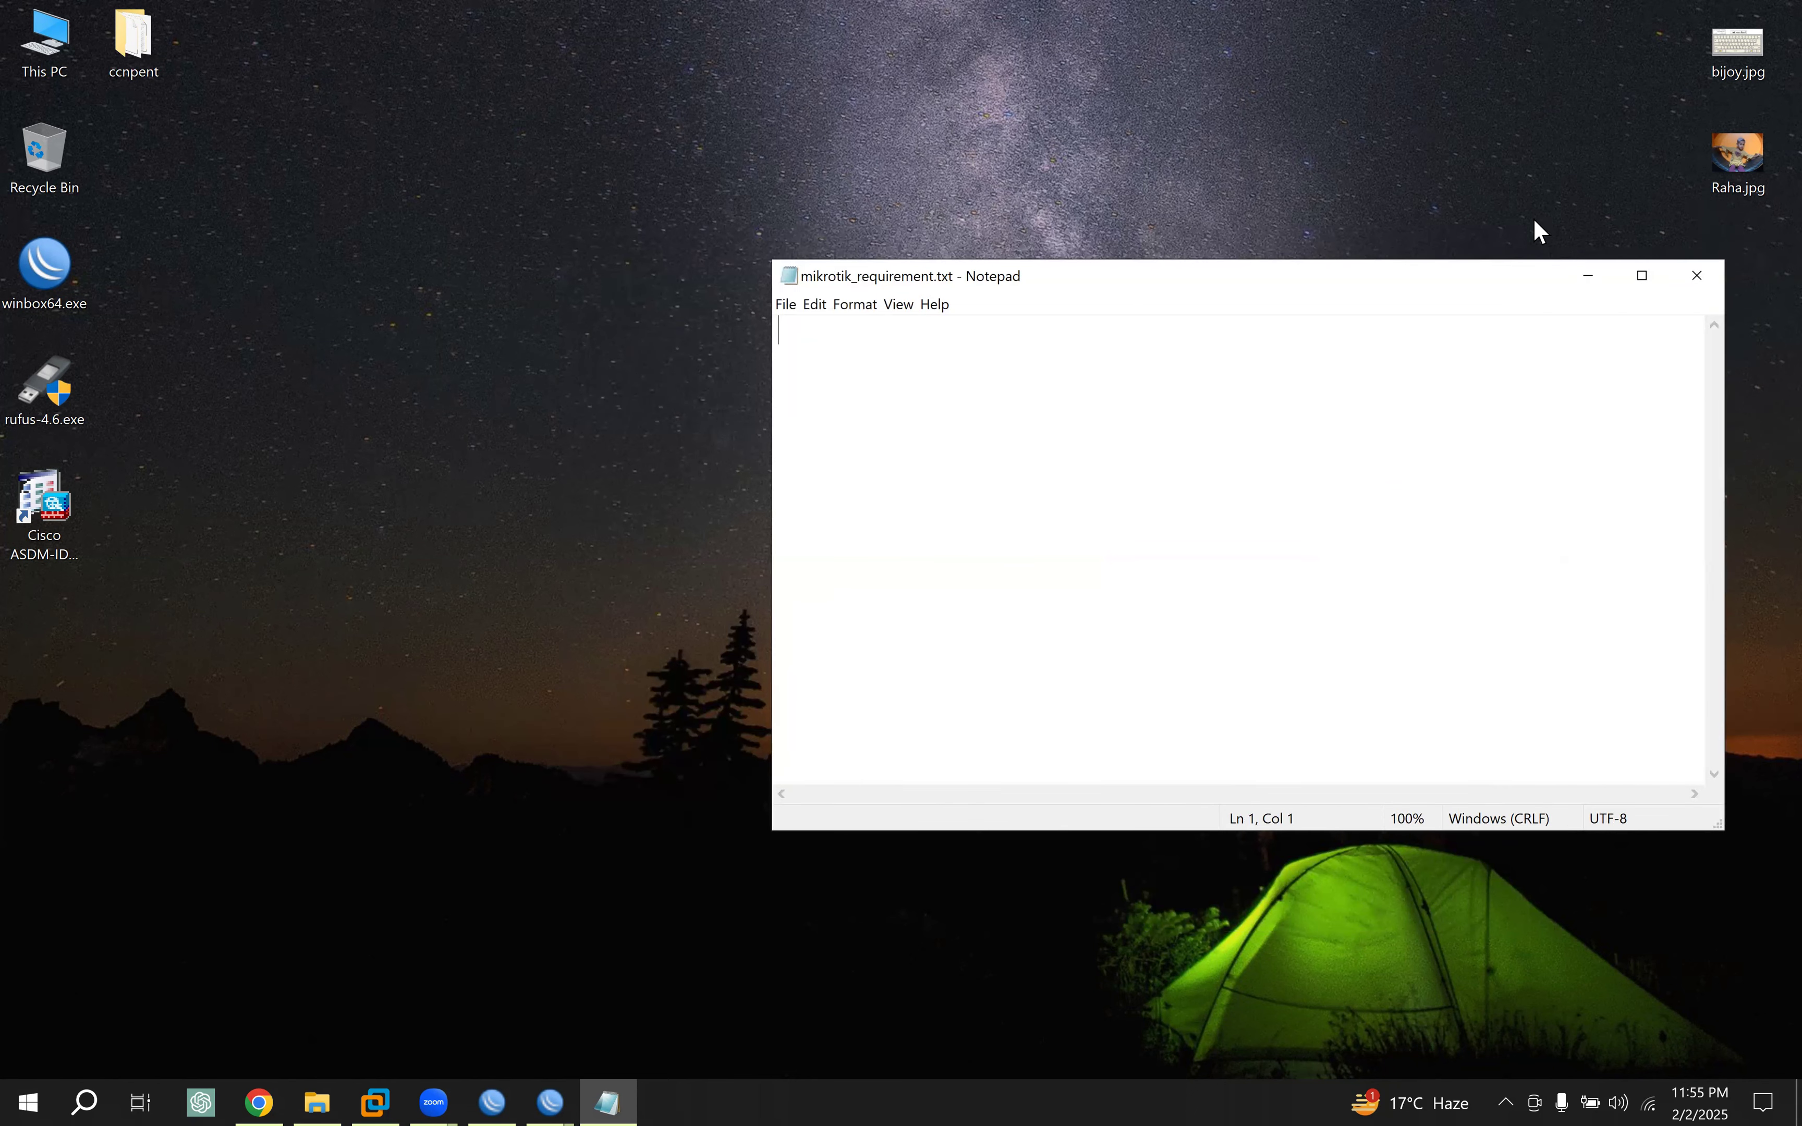
left_click(1693, 276)
left_click(318, 1098)
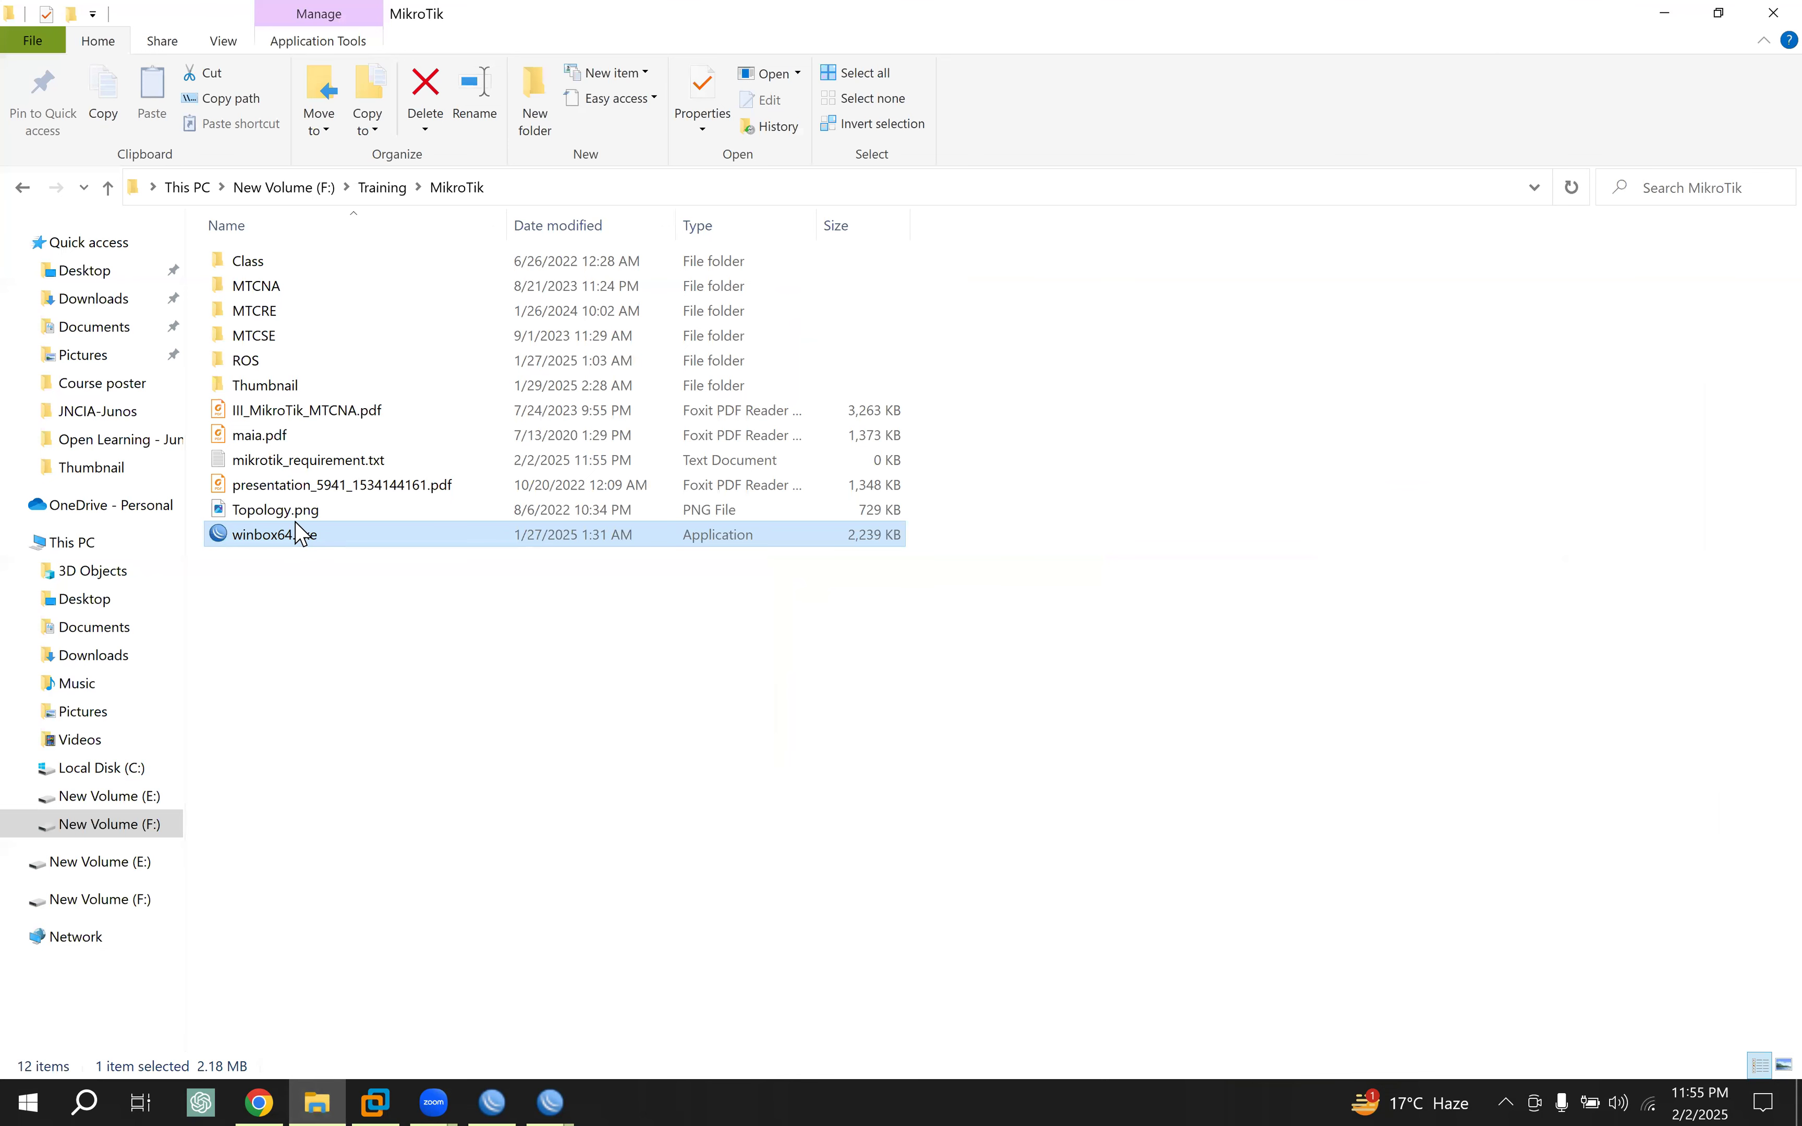
left_click(306, 464)
right_click(298, 462)
mouse_move(563, 724)
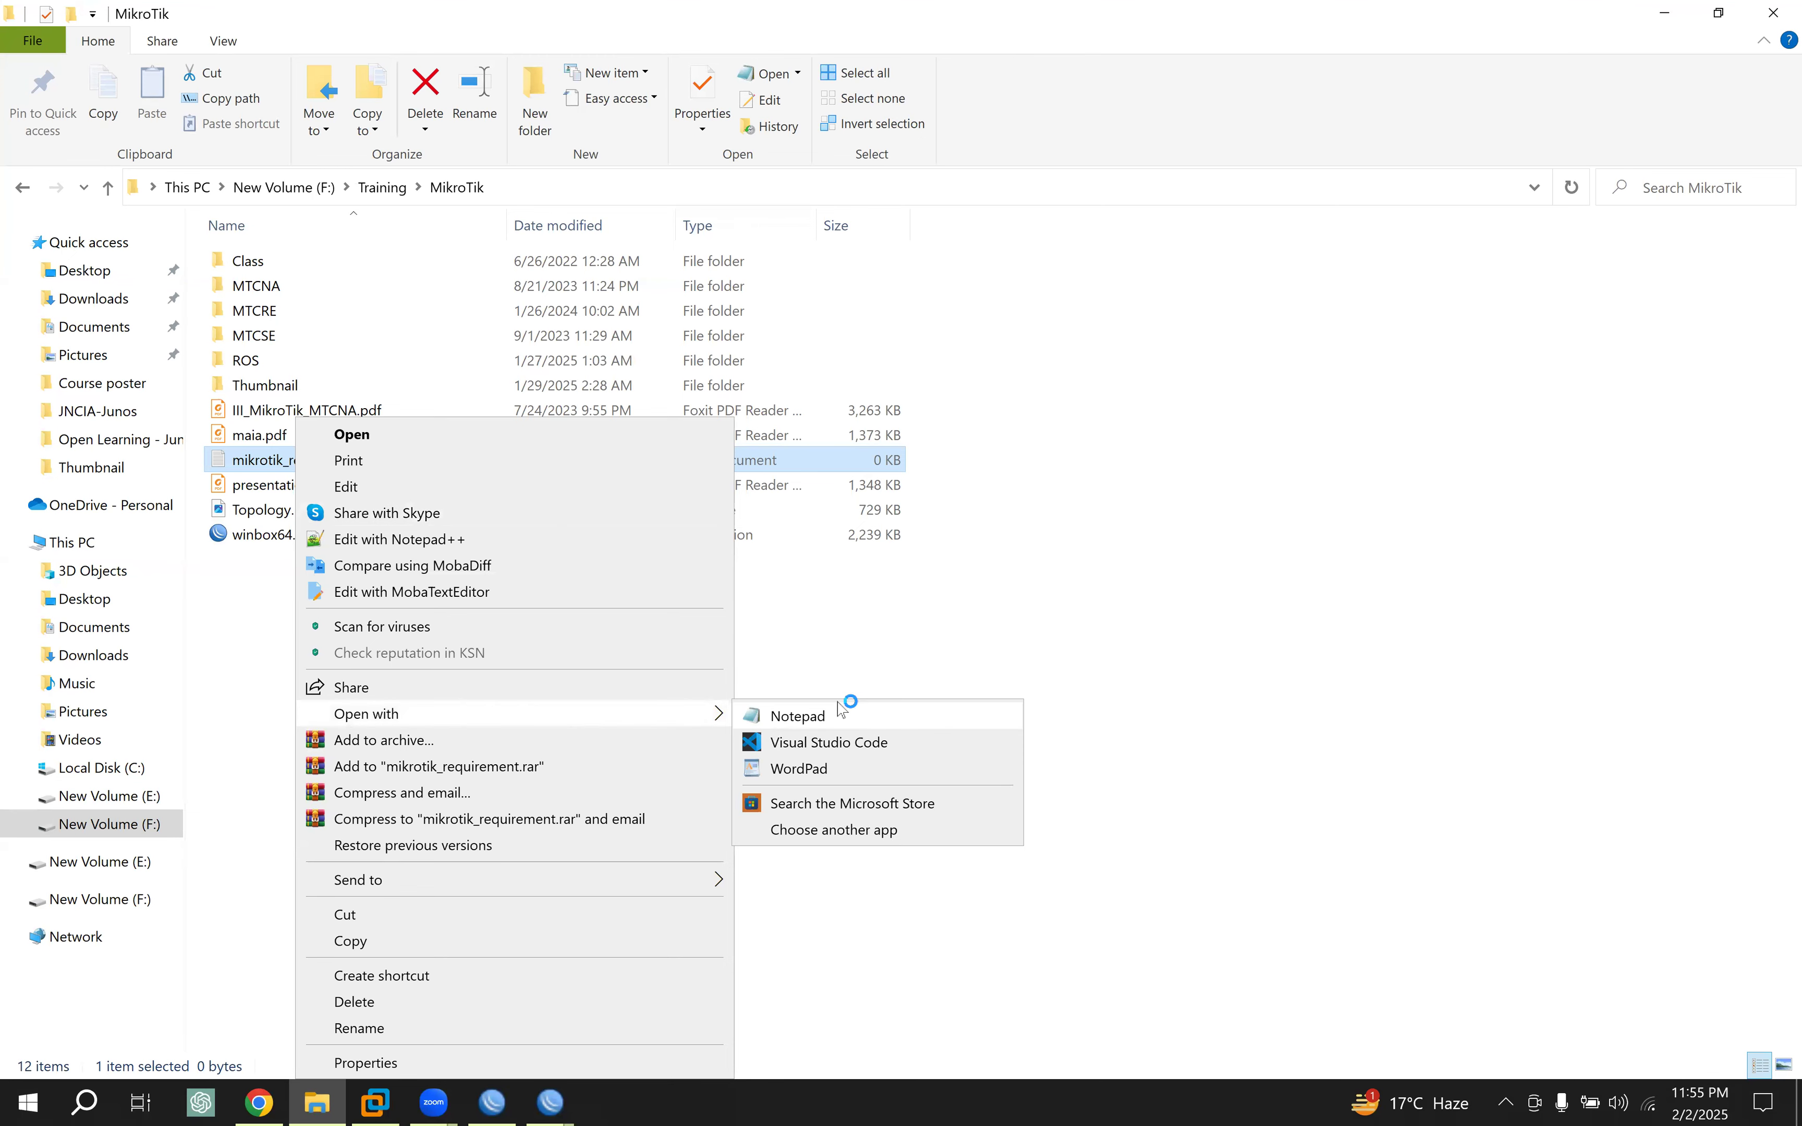
left_click(796, 714)
left_click(1654, 20)
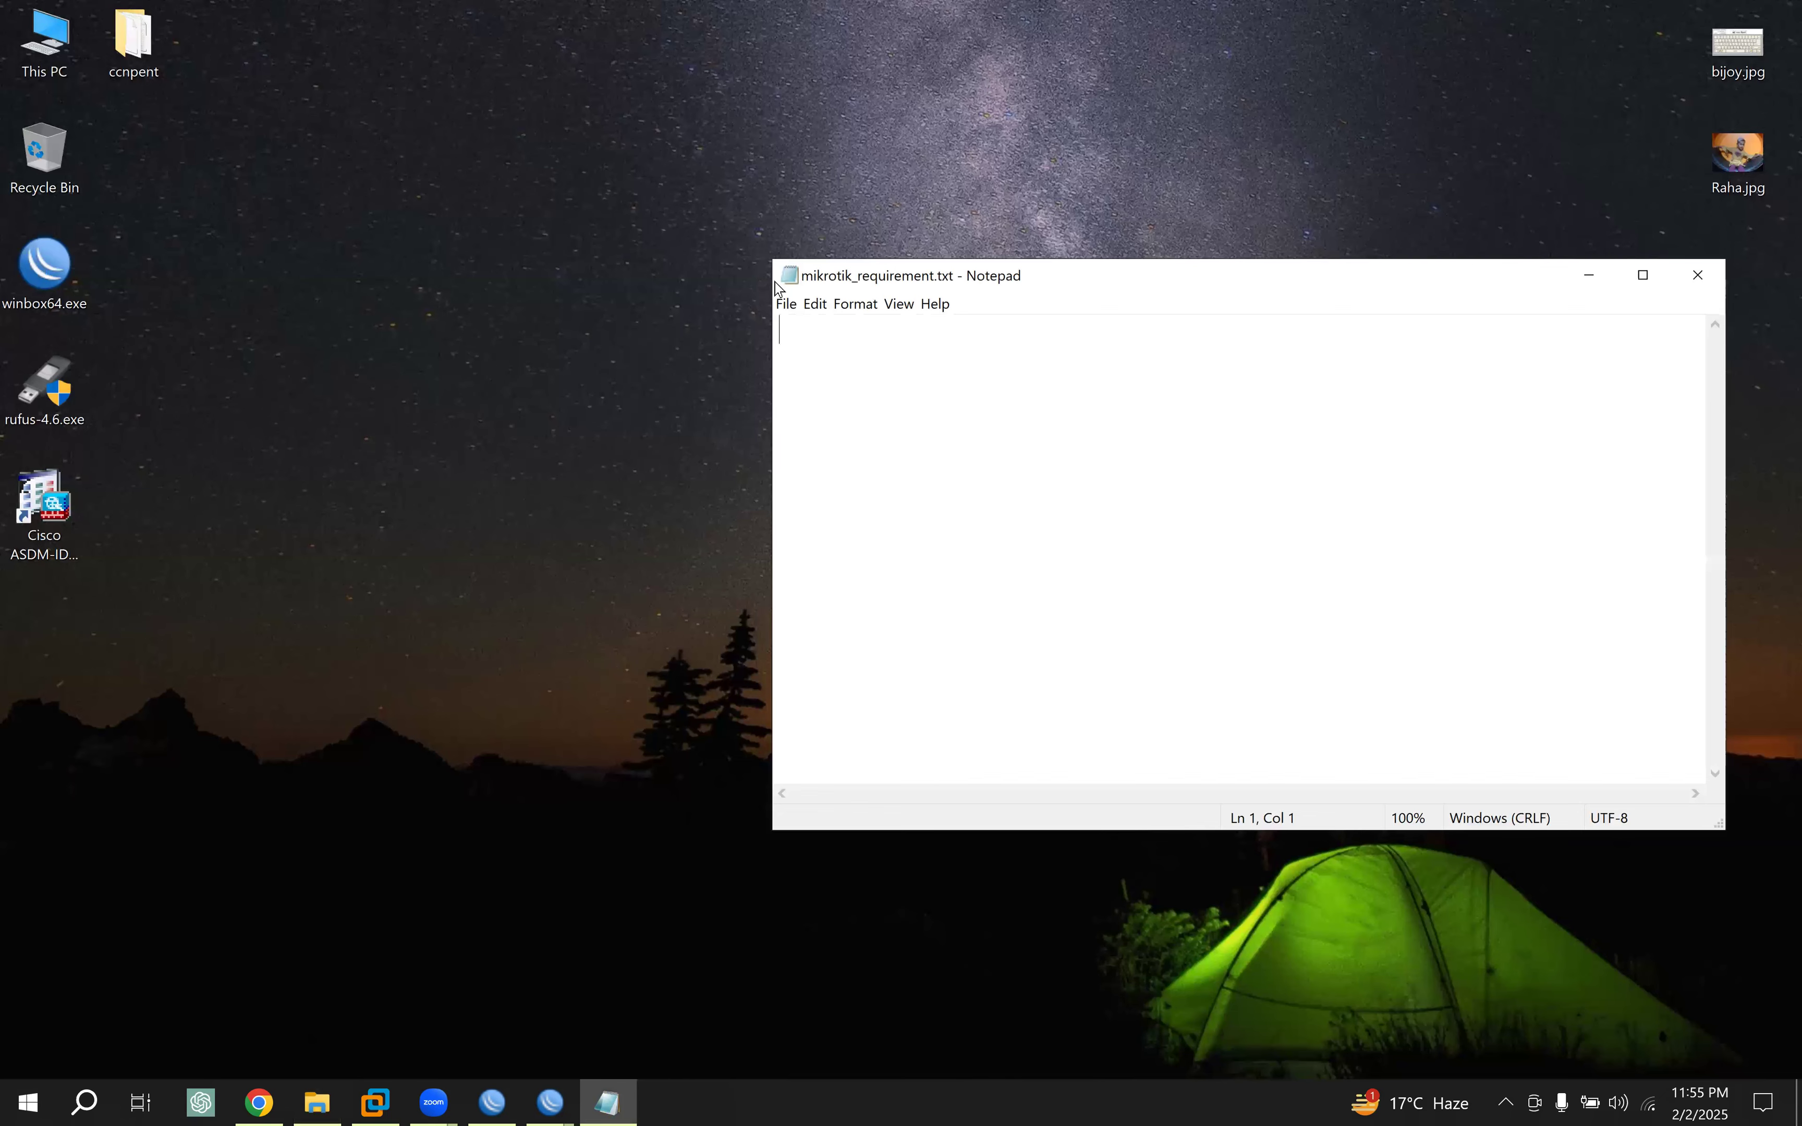
left_click_drag(771, 281, 977, 290)
left_click_drag(1218, 273, 1250, 321)
Step: Switch to the EVE topology in Chrome and move the whole diagram slightly down and to the right on the canvas
left_click(259, 1102)
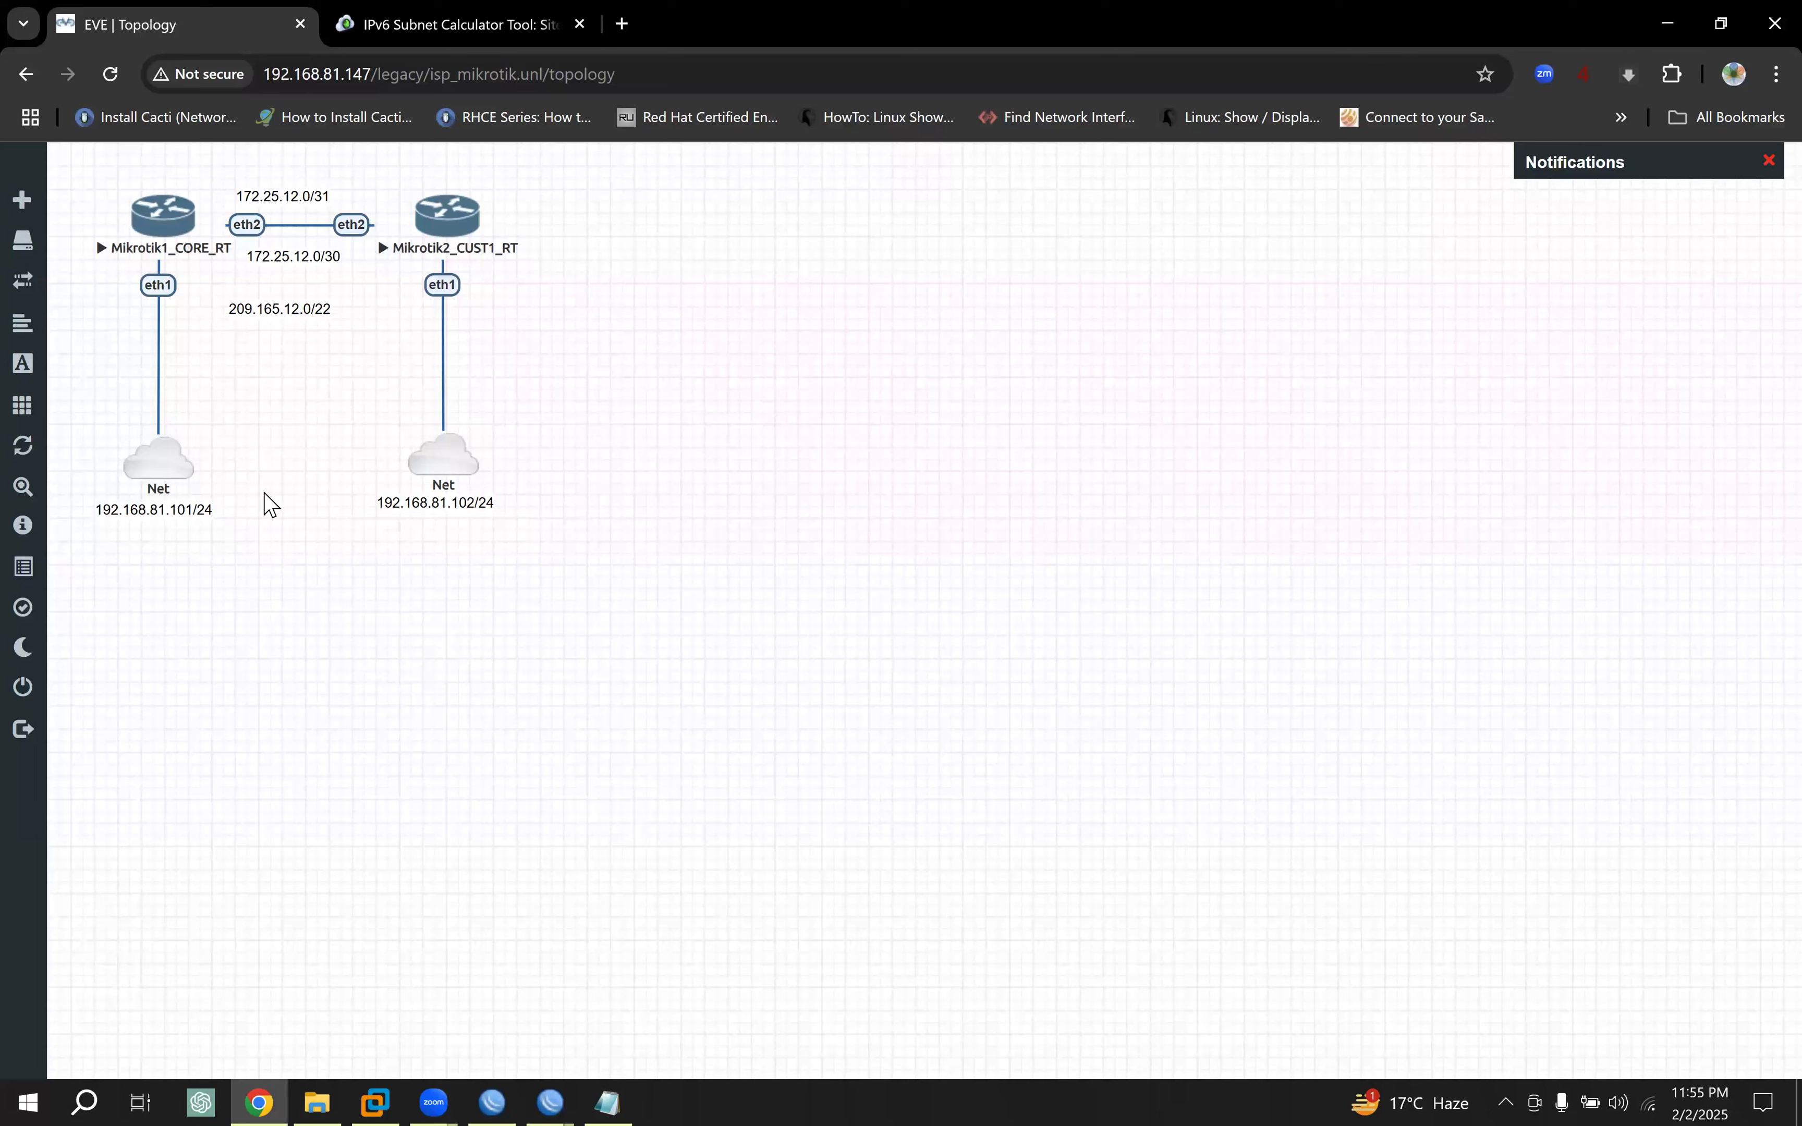
left_click_drag(76, 167, 566, 642)
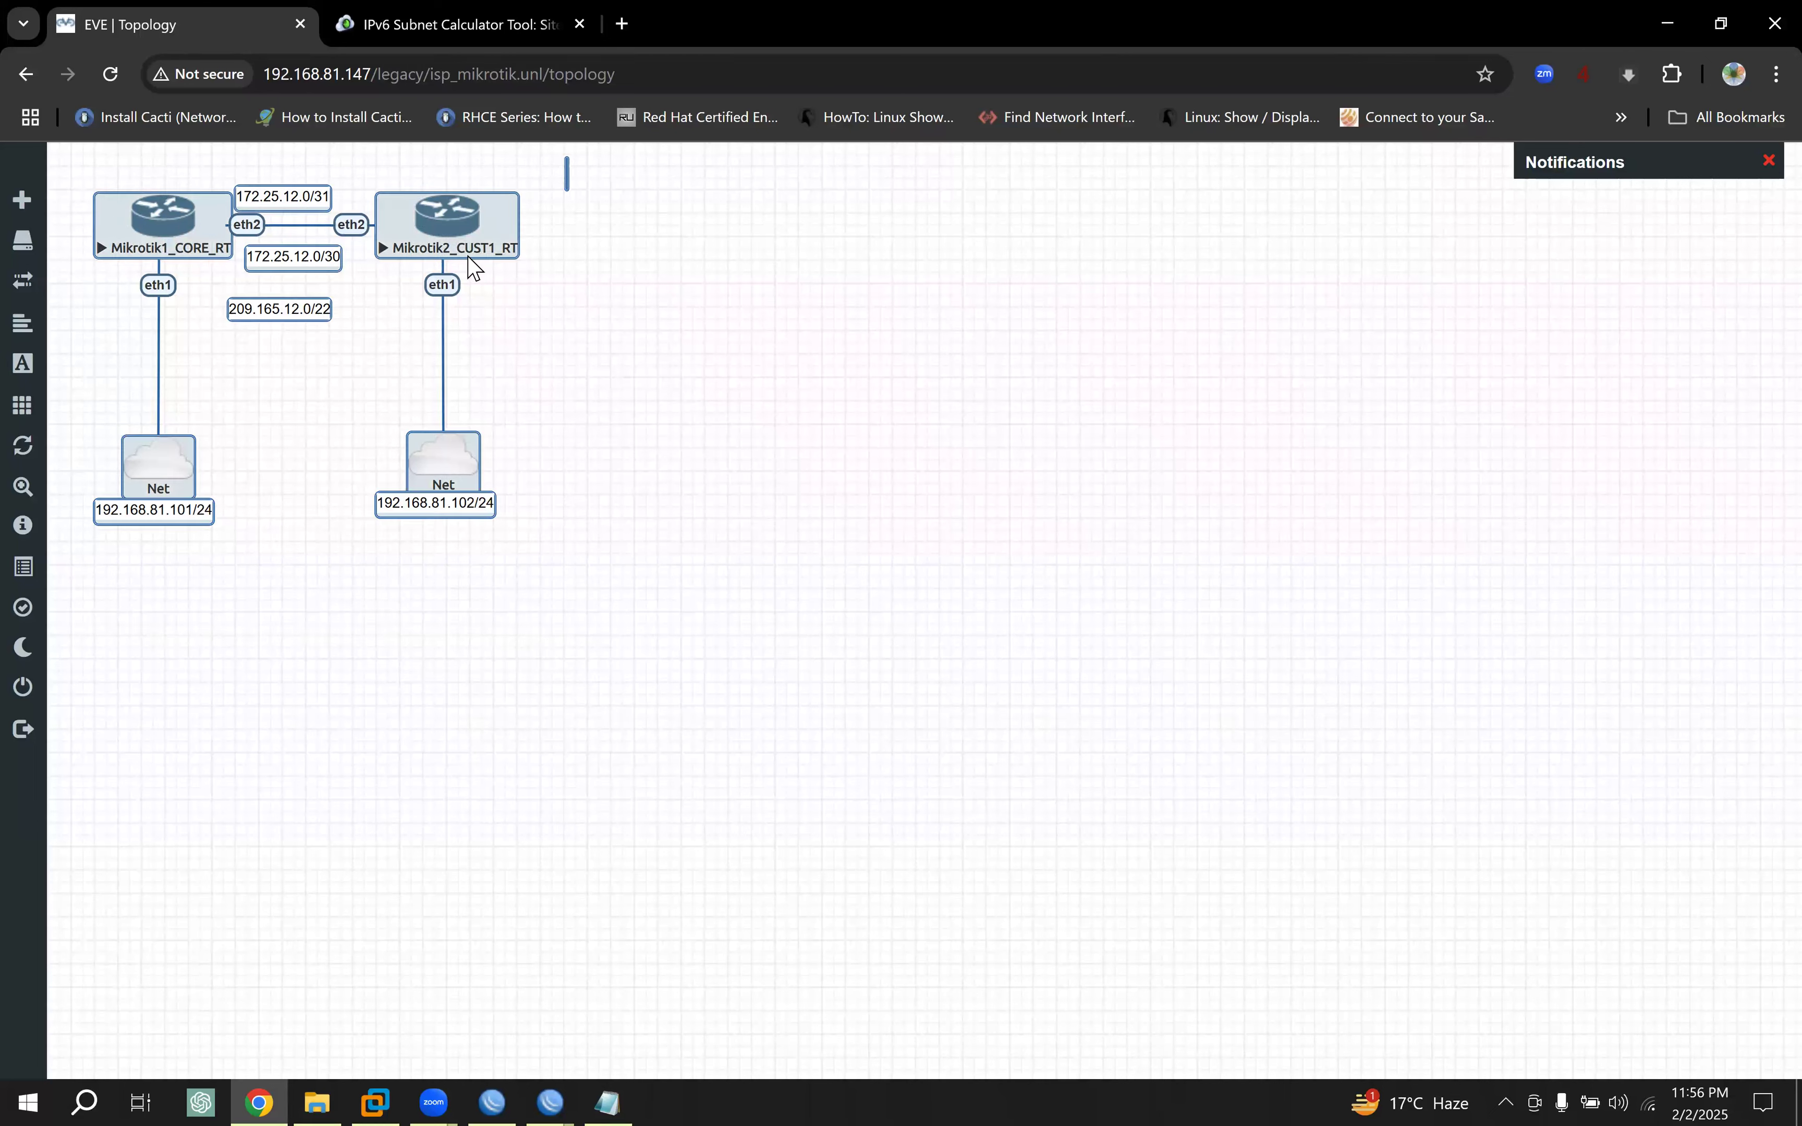
left_click_drag(475, 223, 524, 336)
Step: Examine the Mikrotik1_CORE_RT and Mikrotik2_CUST1_RT routers, the link between them and its address labels
left_click(149, 279)
left_click_drag(128, 266, 304, 429)
left_click_drag(452, 243, 593, 384)
left_click_drag(152, 260, 235, 397)
left_click_drag(102, 185, 269, 408)
left_click_drag(469, 262, 583, 406)
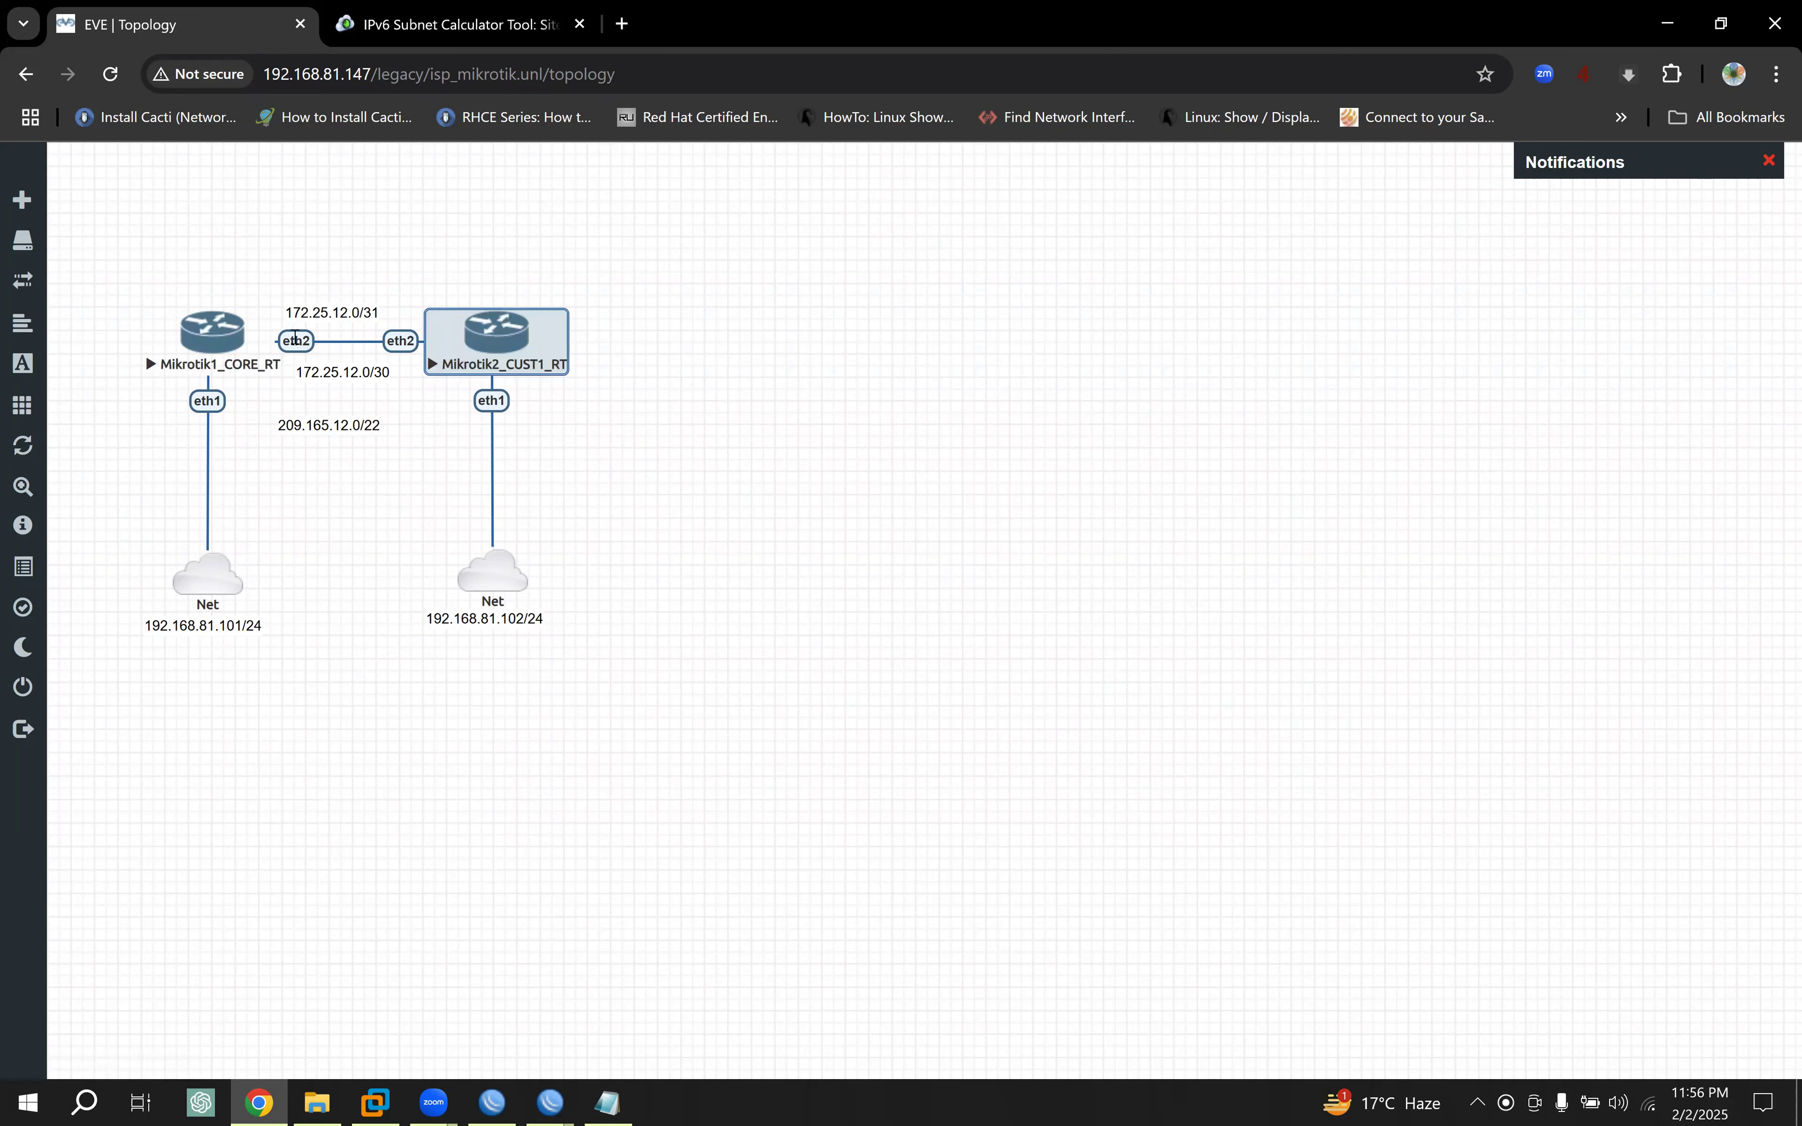
left_click(630, 411)
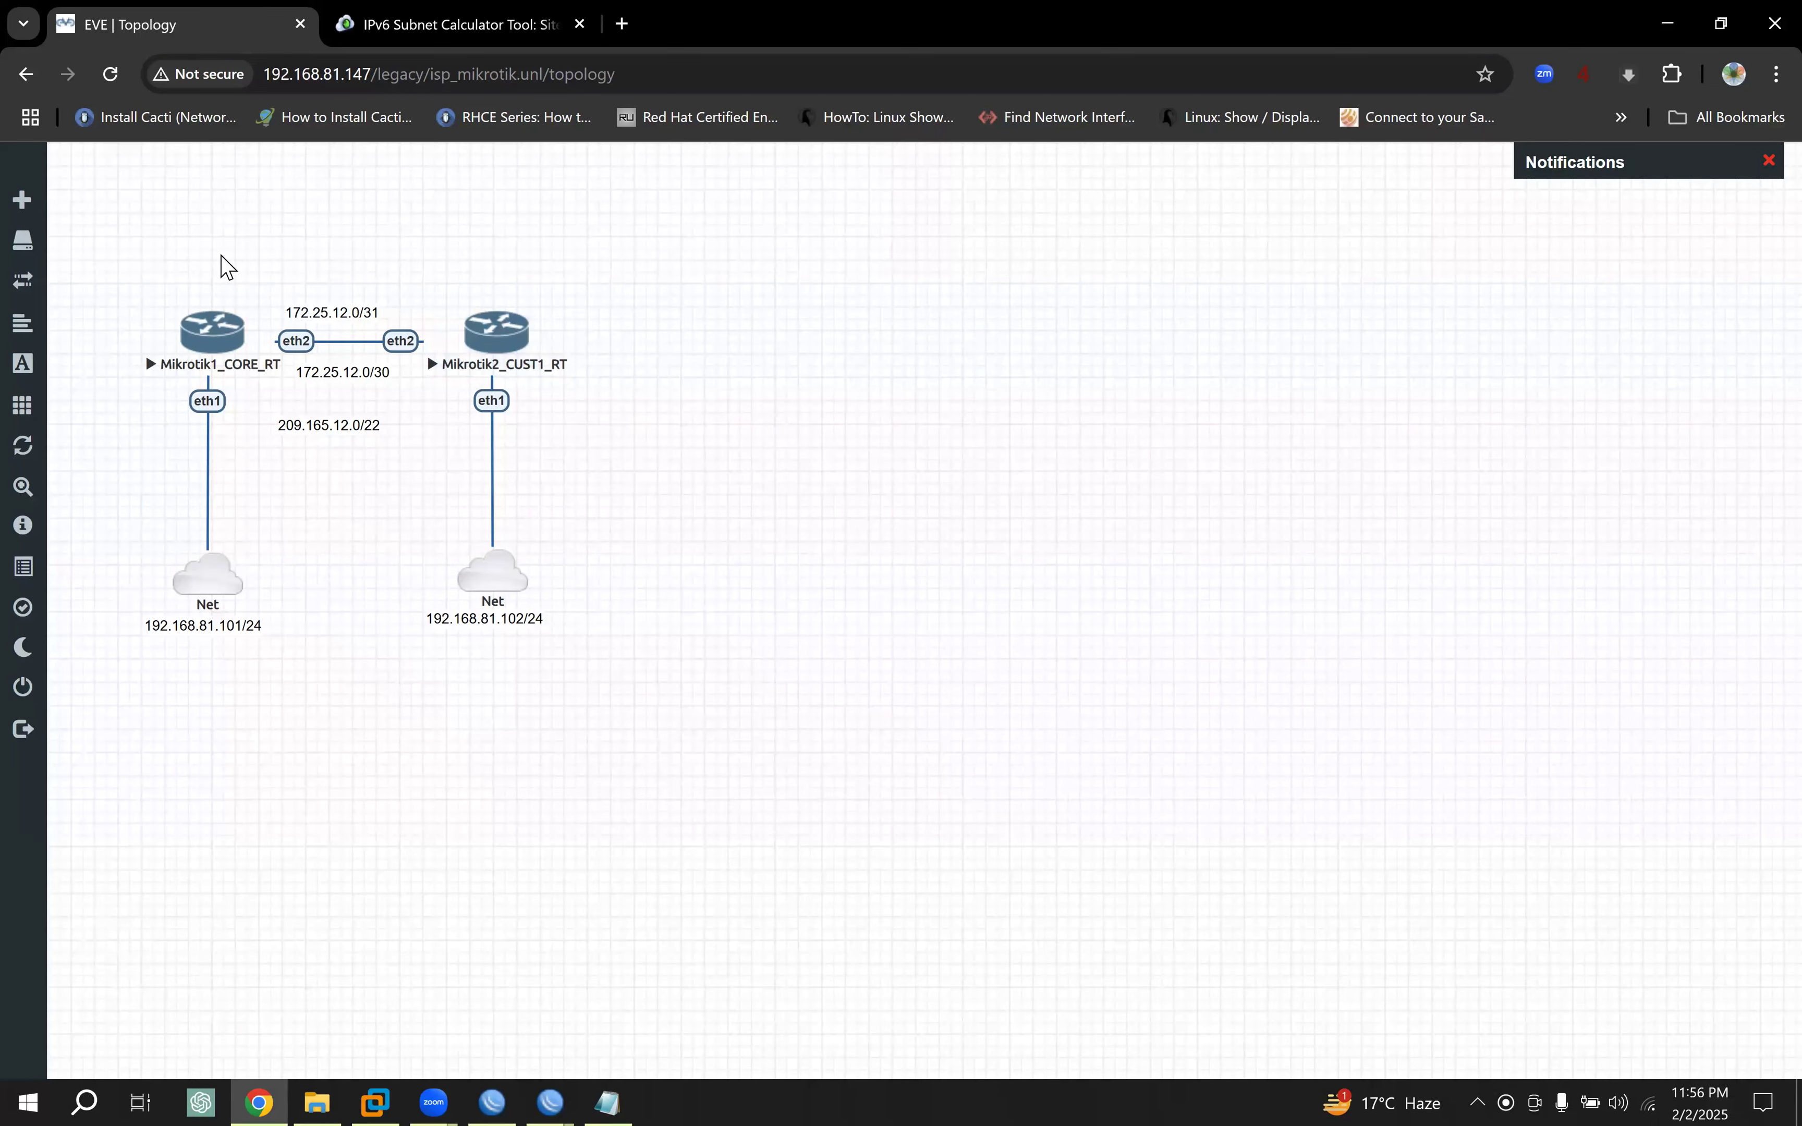
left_click_drag(124, 256, 661, 454)
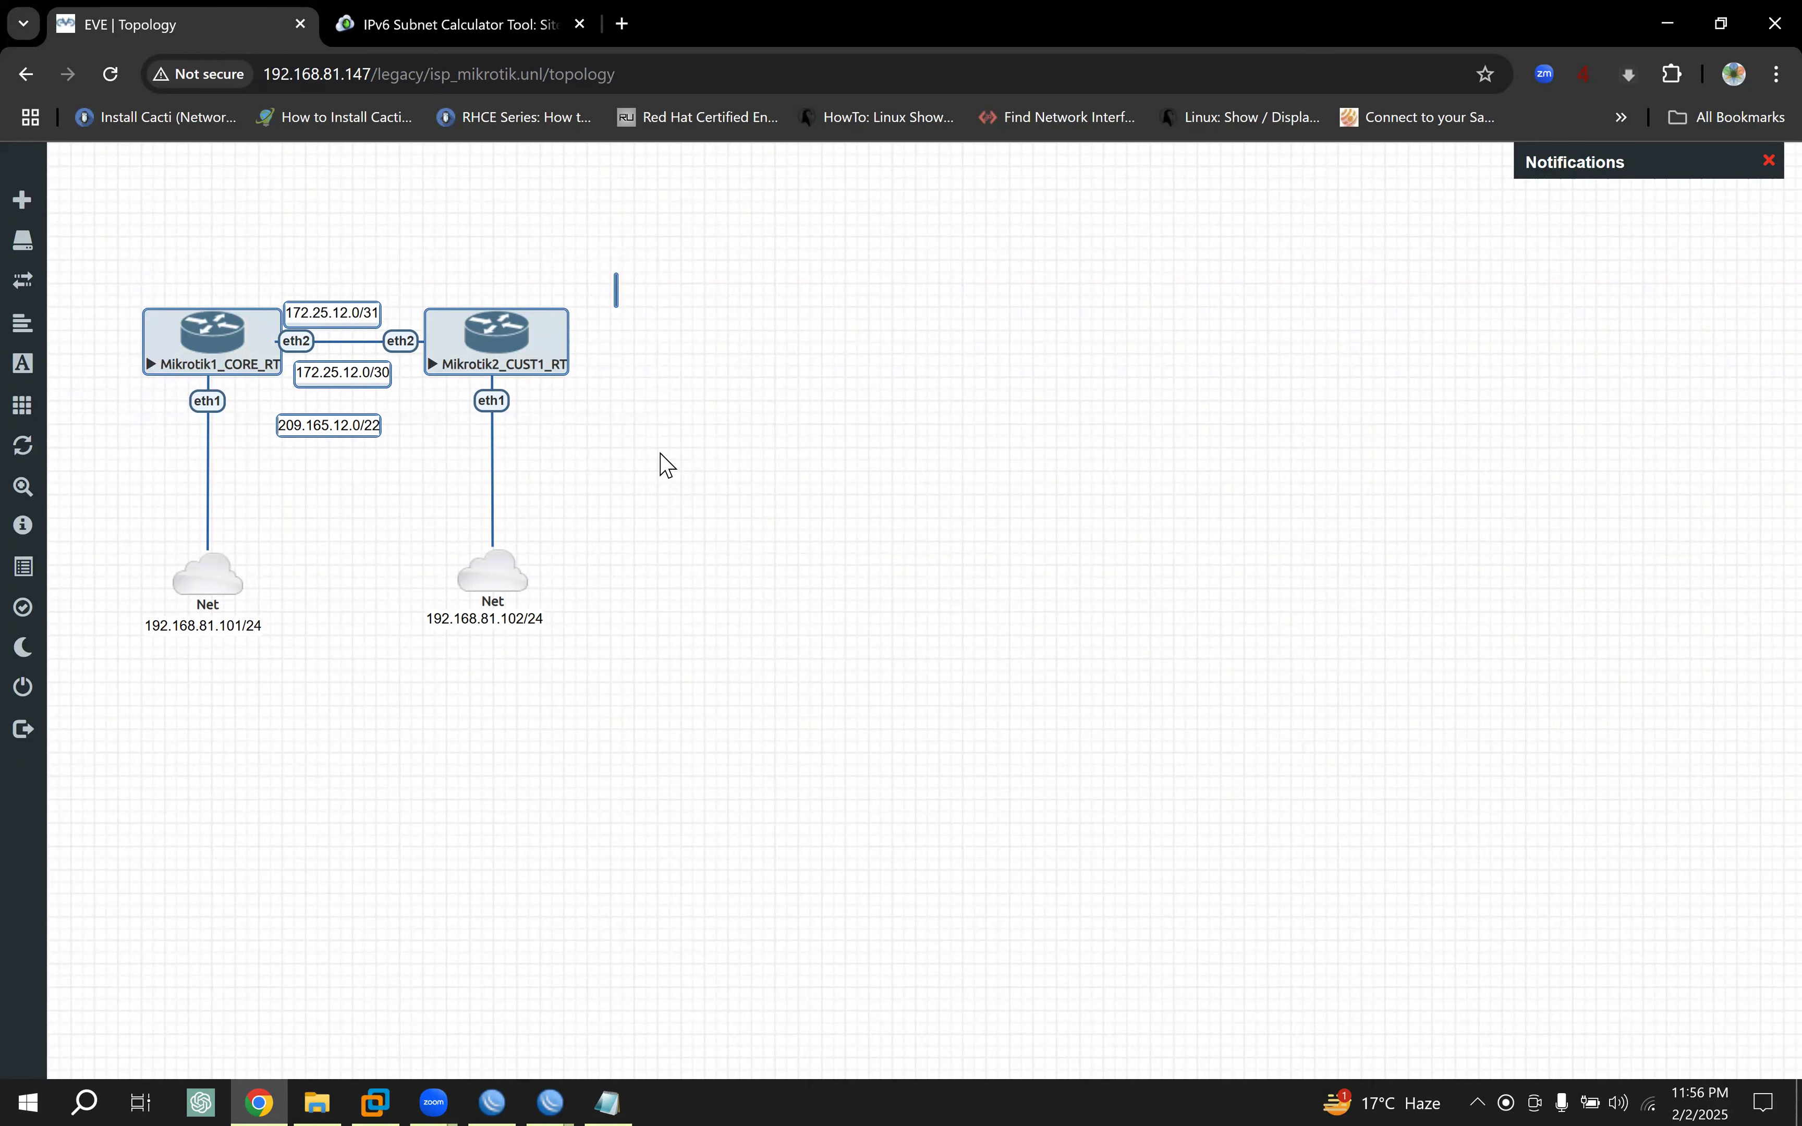
left_click(664, 460)
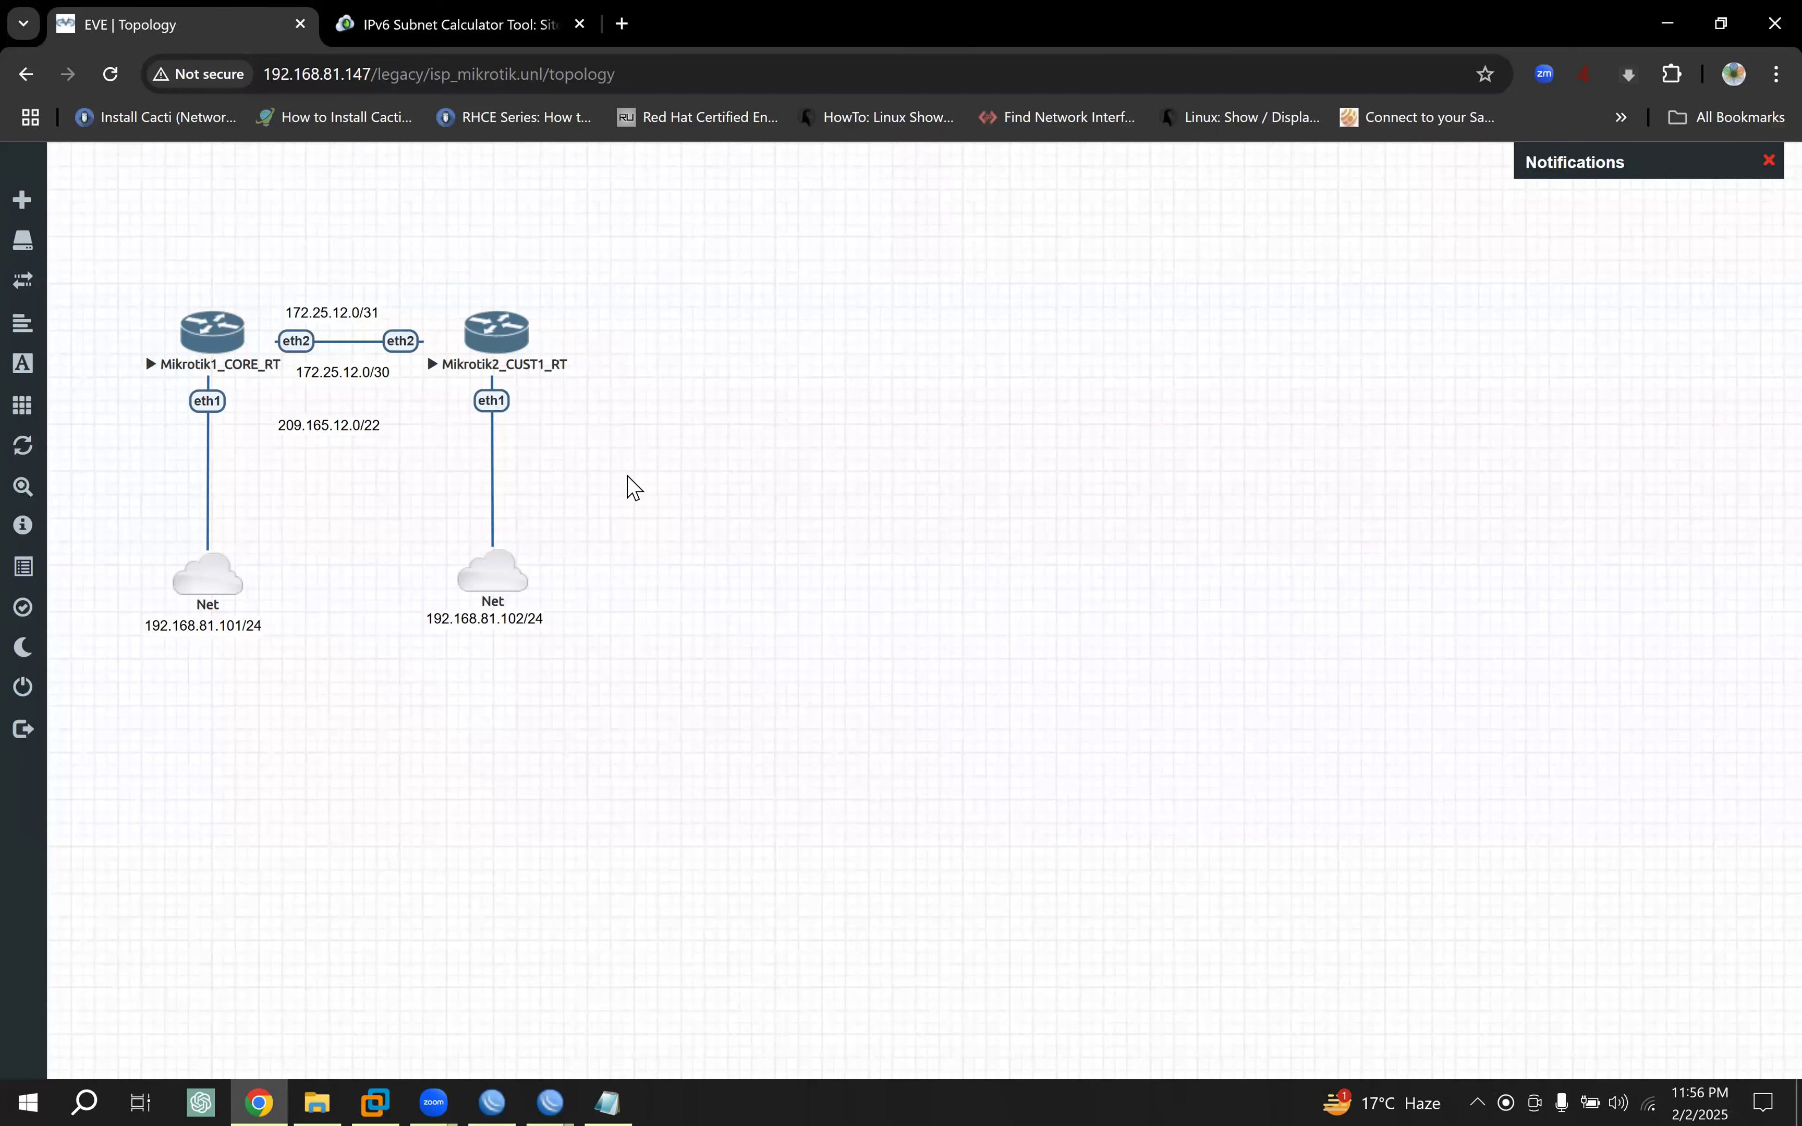
left_click_drag(129, 229, 647, 455)
left_click(640, 455)
left_click_drag(136, 271, 595, 404)
left_click(582, 410)
left_click_drag(266, 408, 445, 509)
left_click(279, 246)
left_click_drag(273, 231, 383, 342)
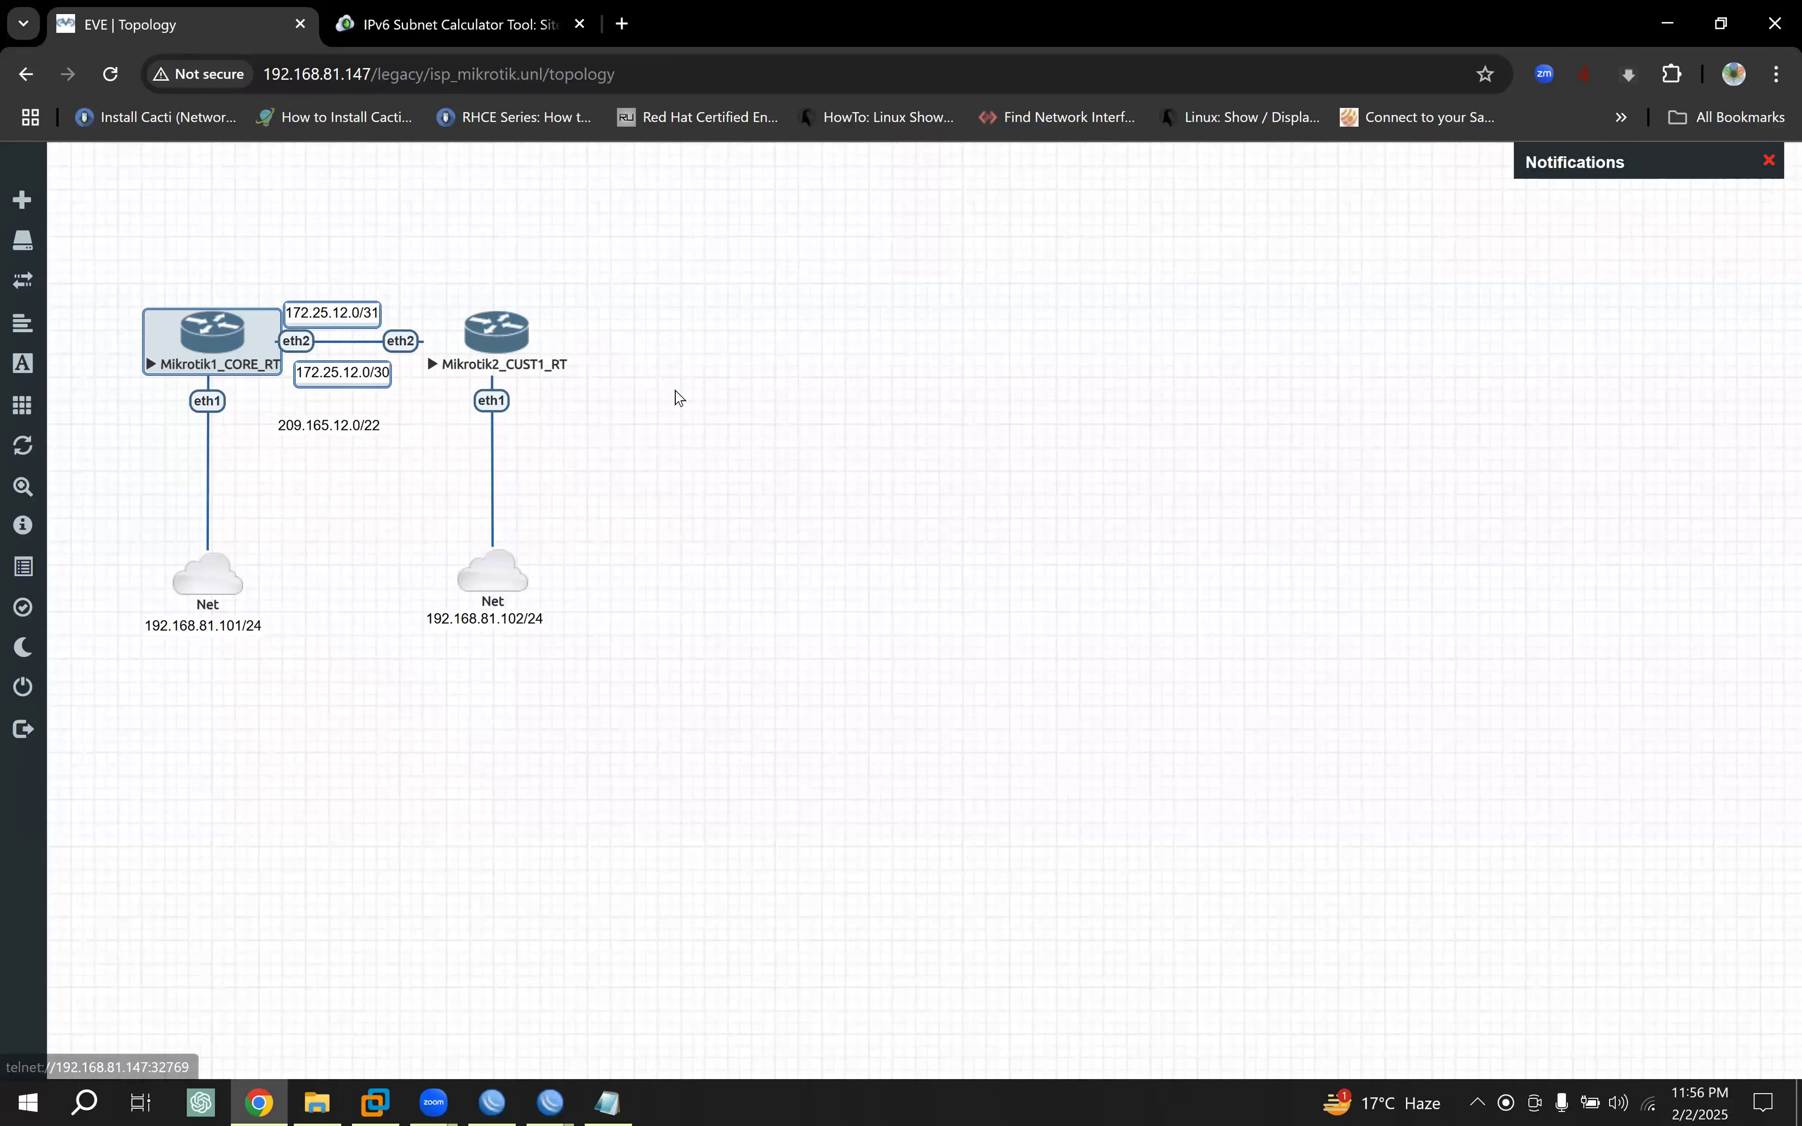
left_click(764, 410)
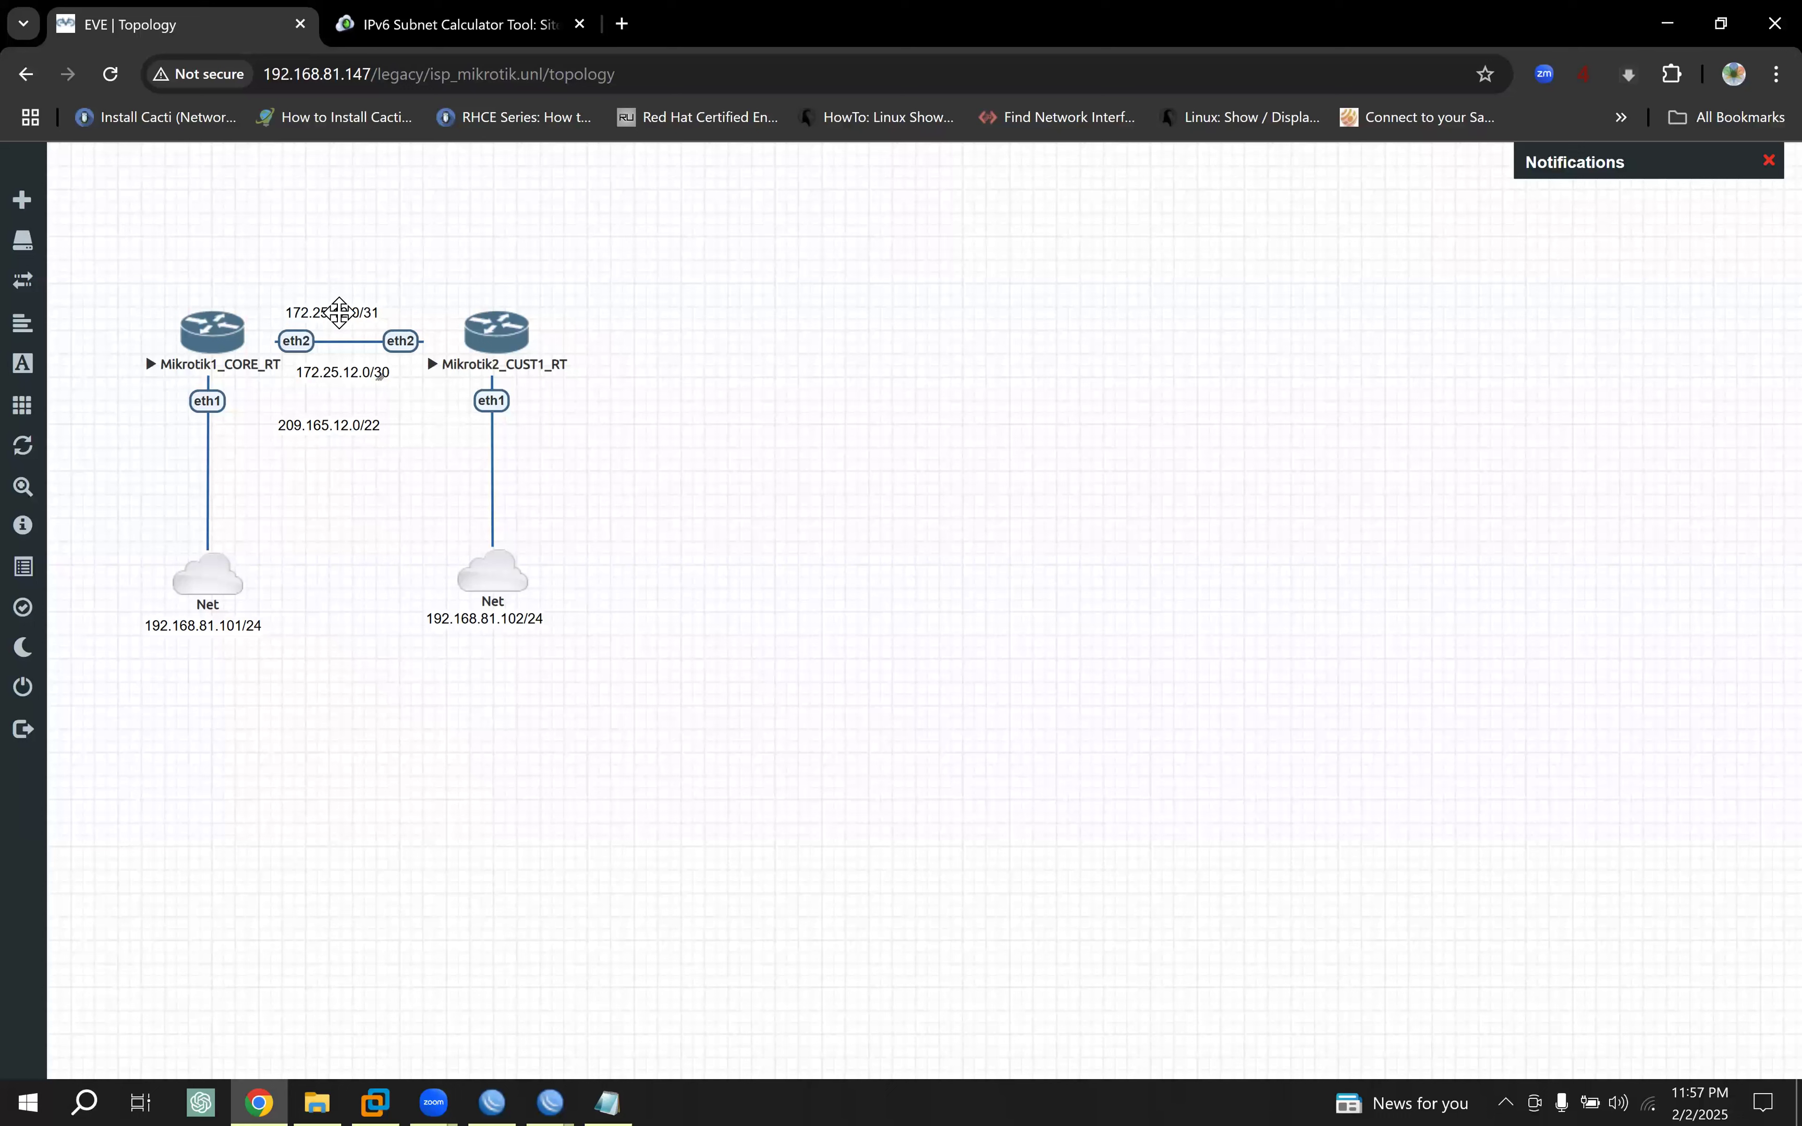
Step: Add 172.25.0.0/16 as a second line in the 209.165.12.0/22 text label between the routers
left_click(309, 428)
key("Return")
type("172.")
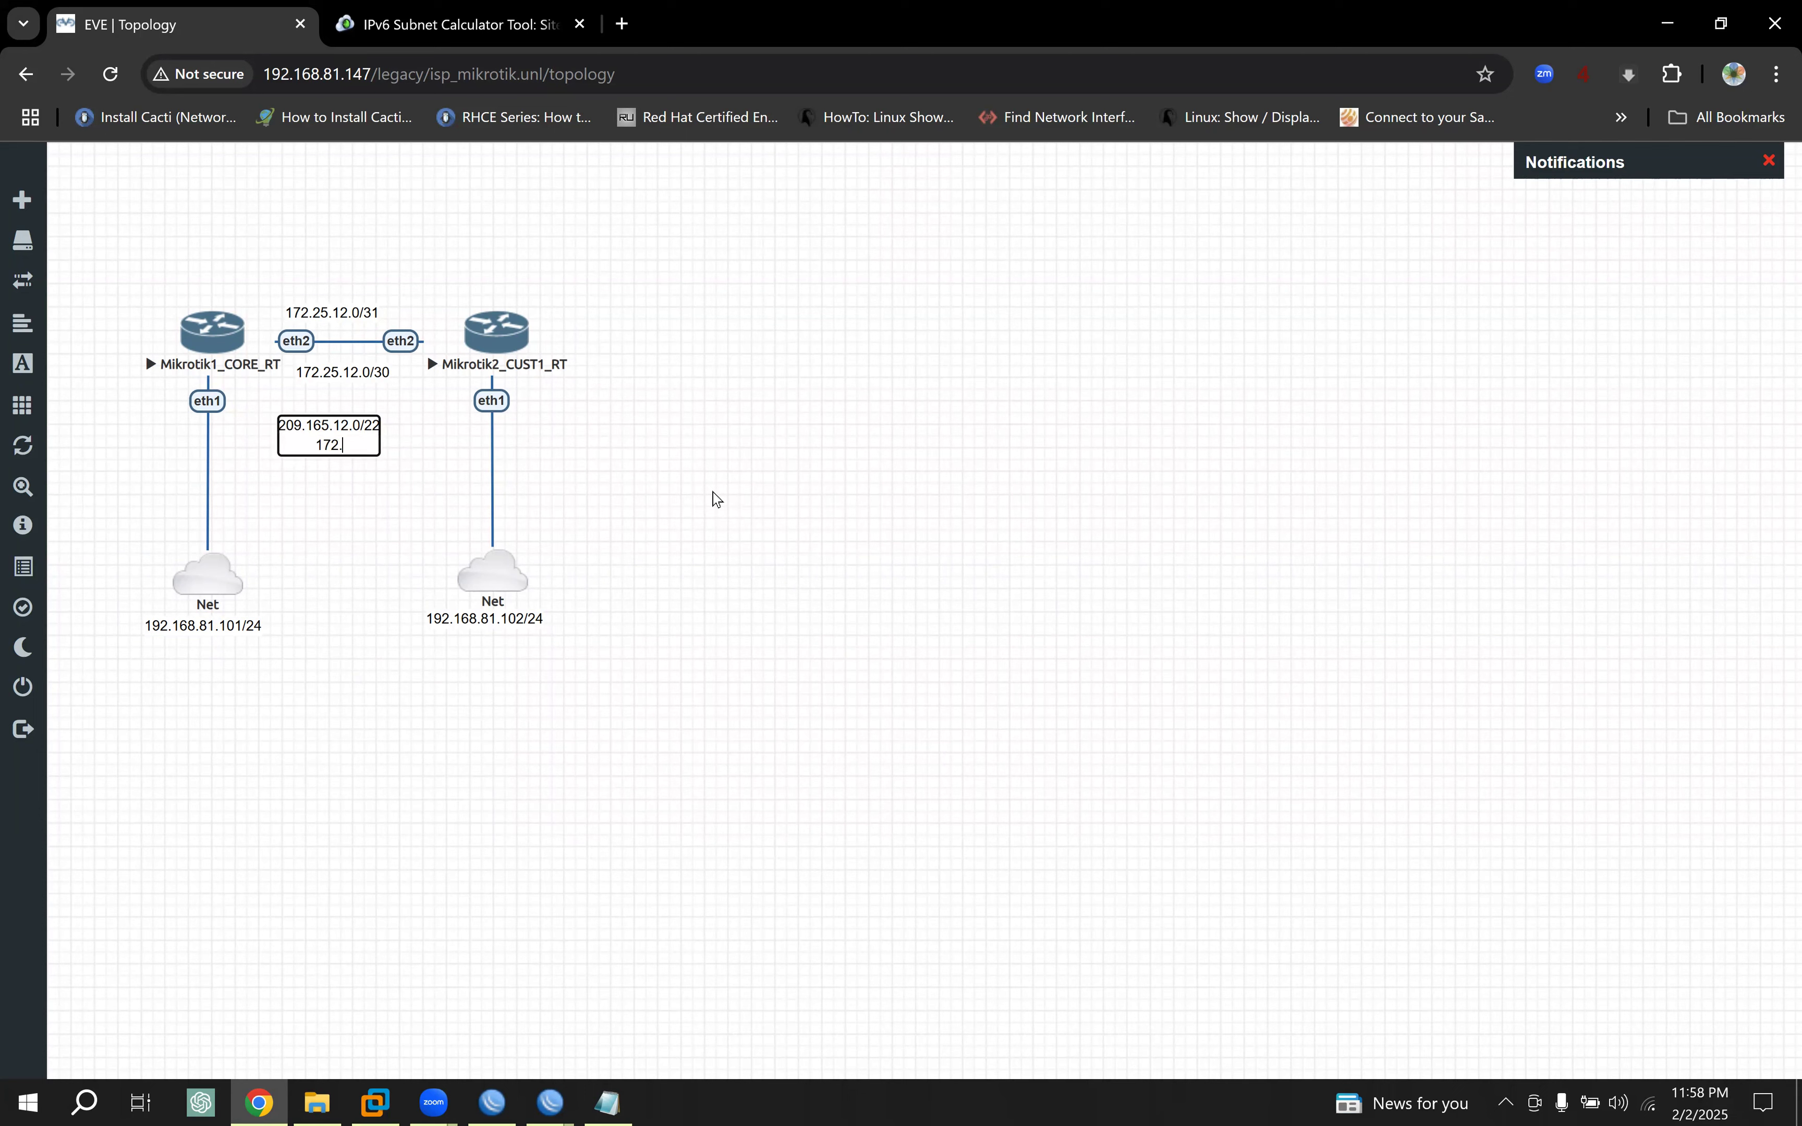
type("25.0.0/16")
left_click(782, 581)
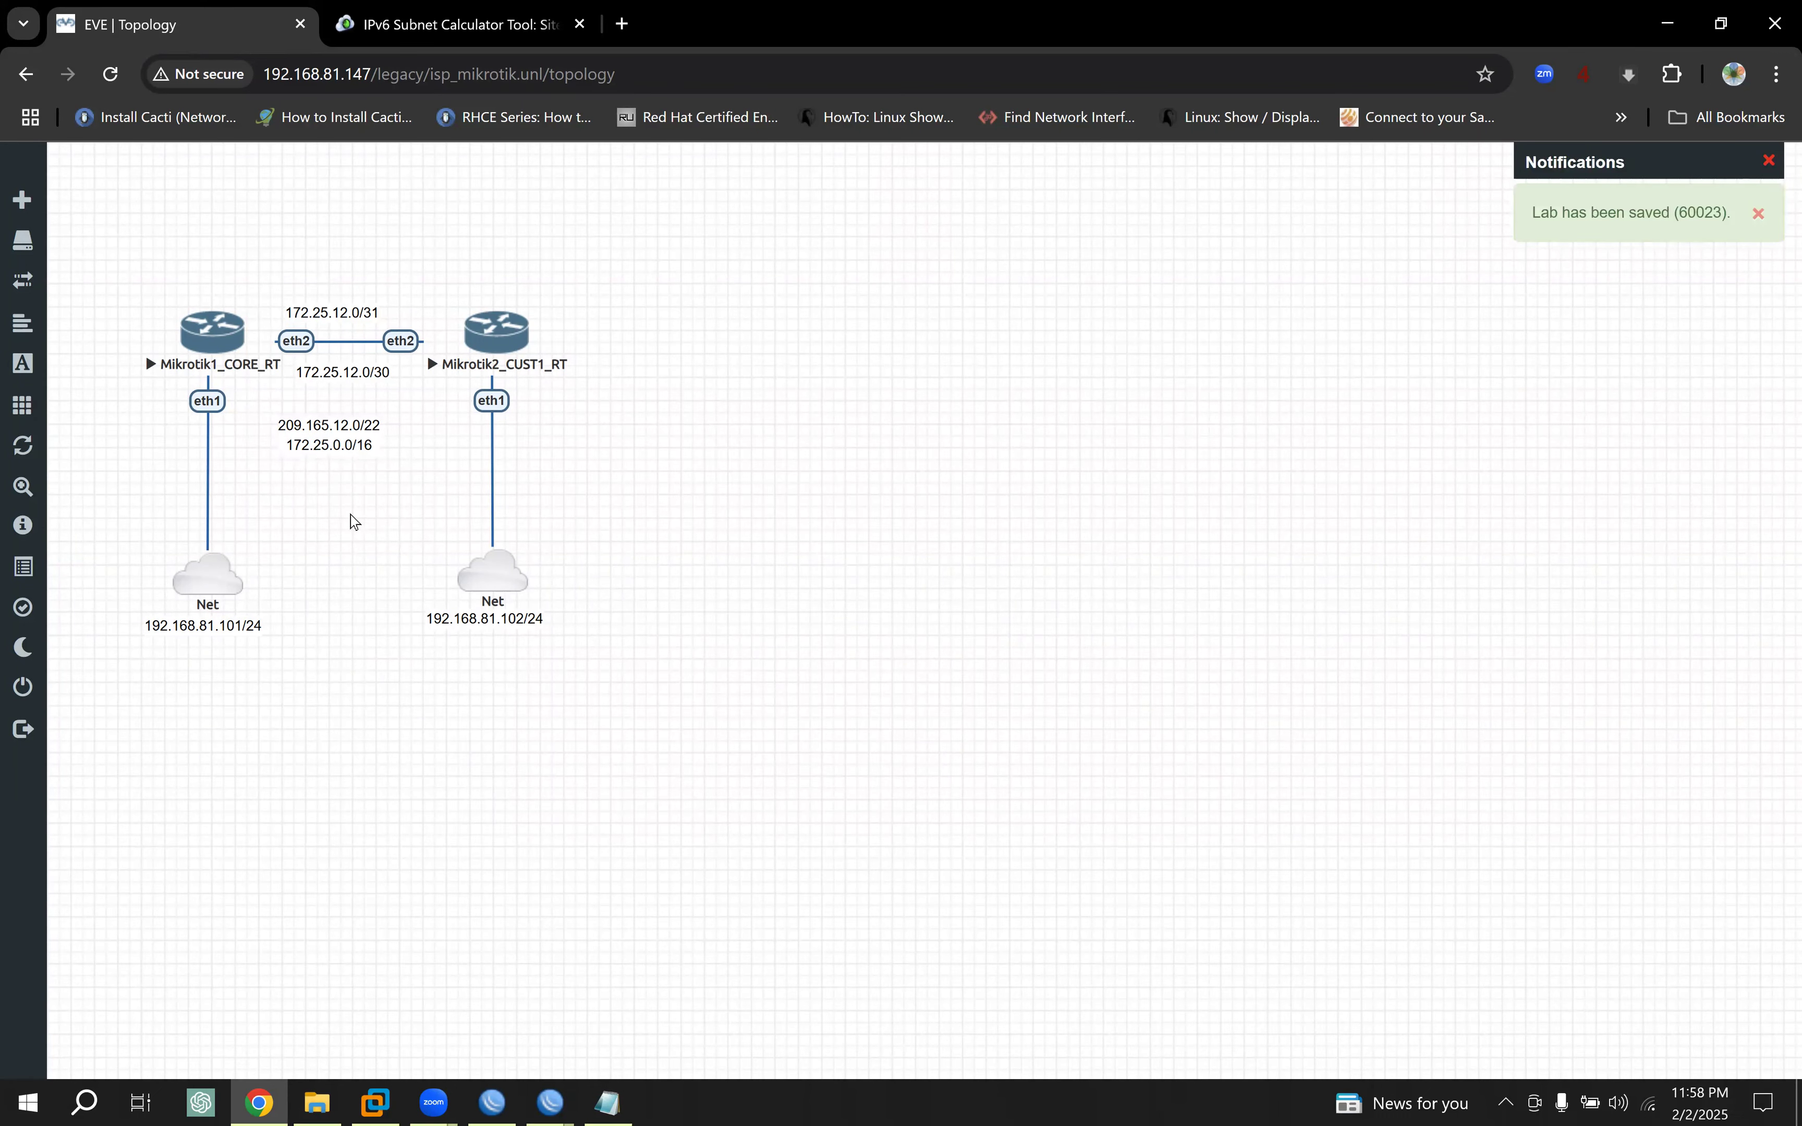
Step: Duplicate the two-line address label between the routers, keeping the same text in the copy just beneath it
right_click(344, 445)
left_click(436, 485)
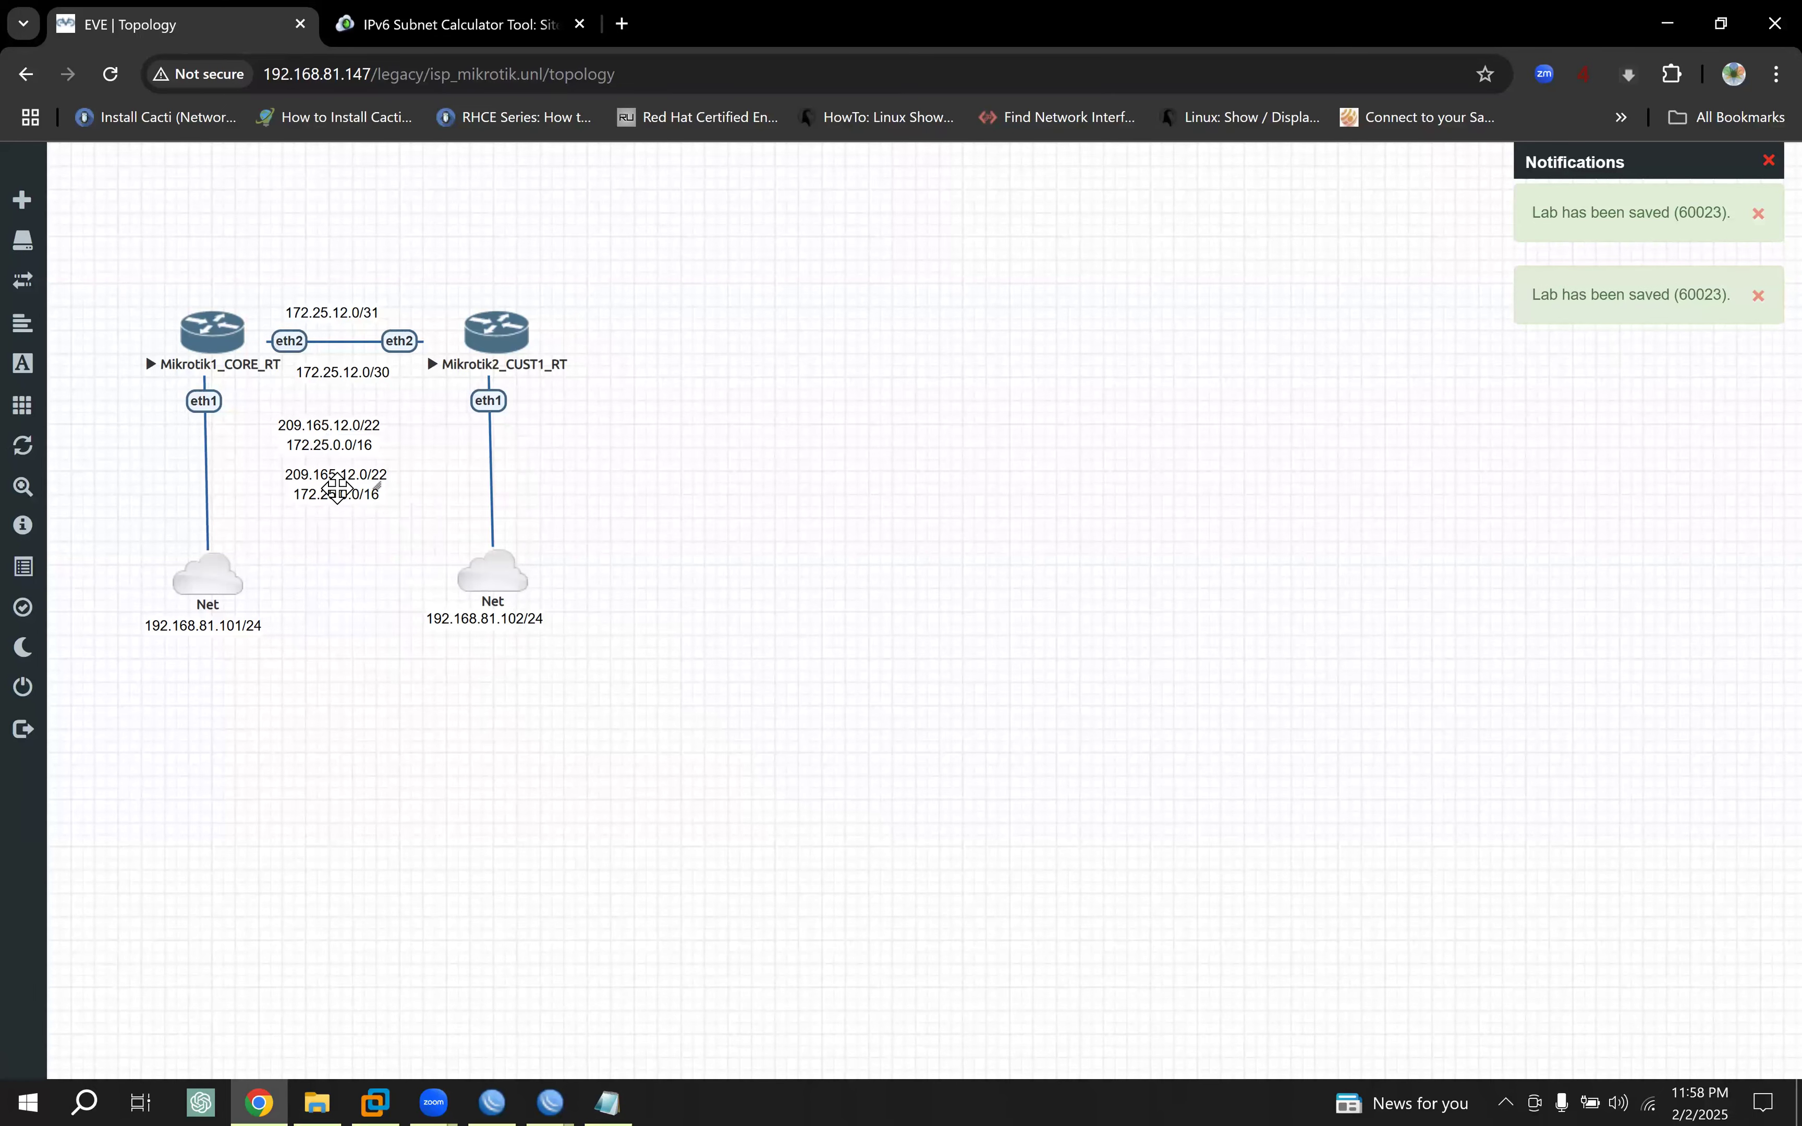
double_click(337, 489)
key("ctrl+a")
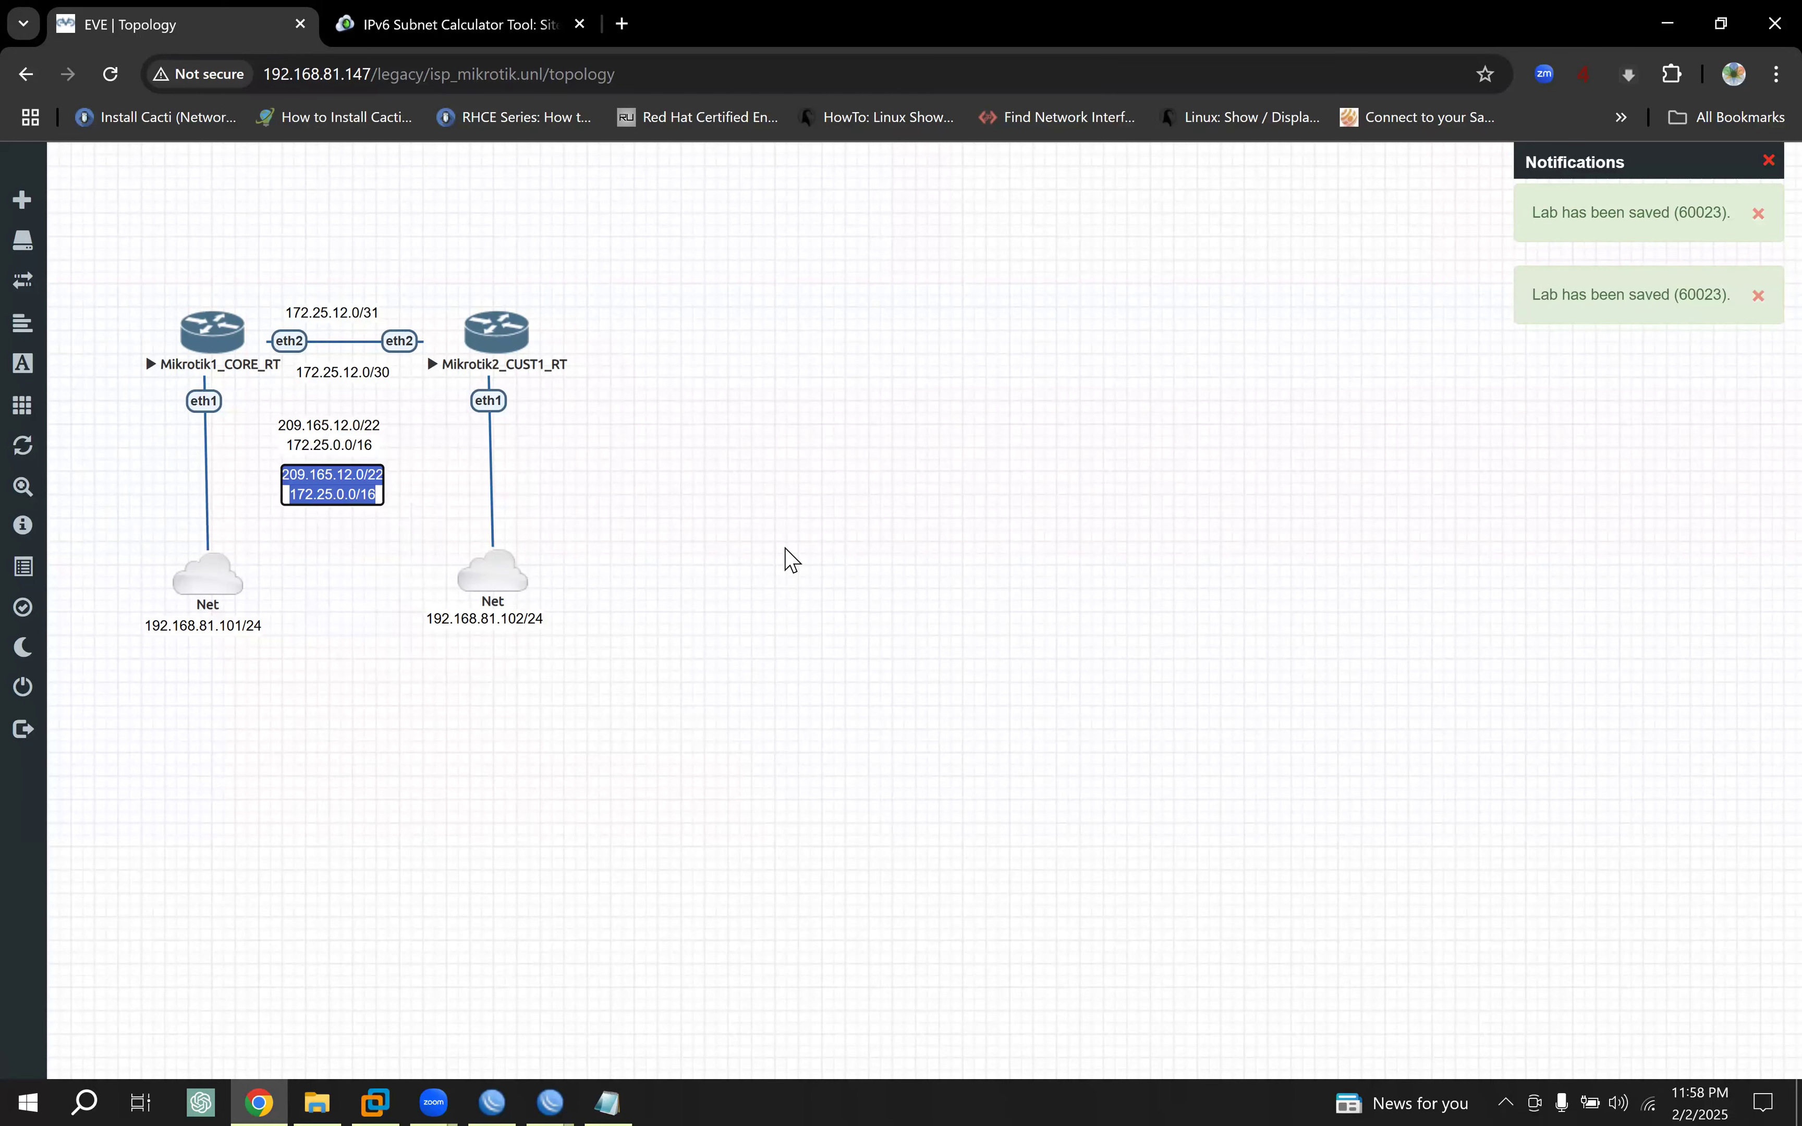
left_click(791, 557)
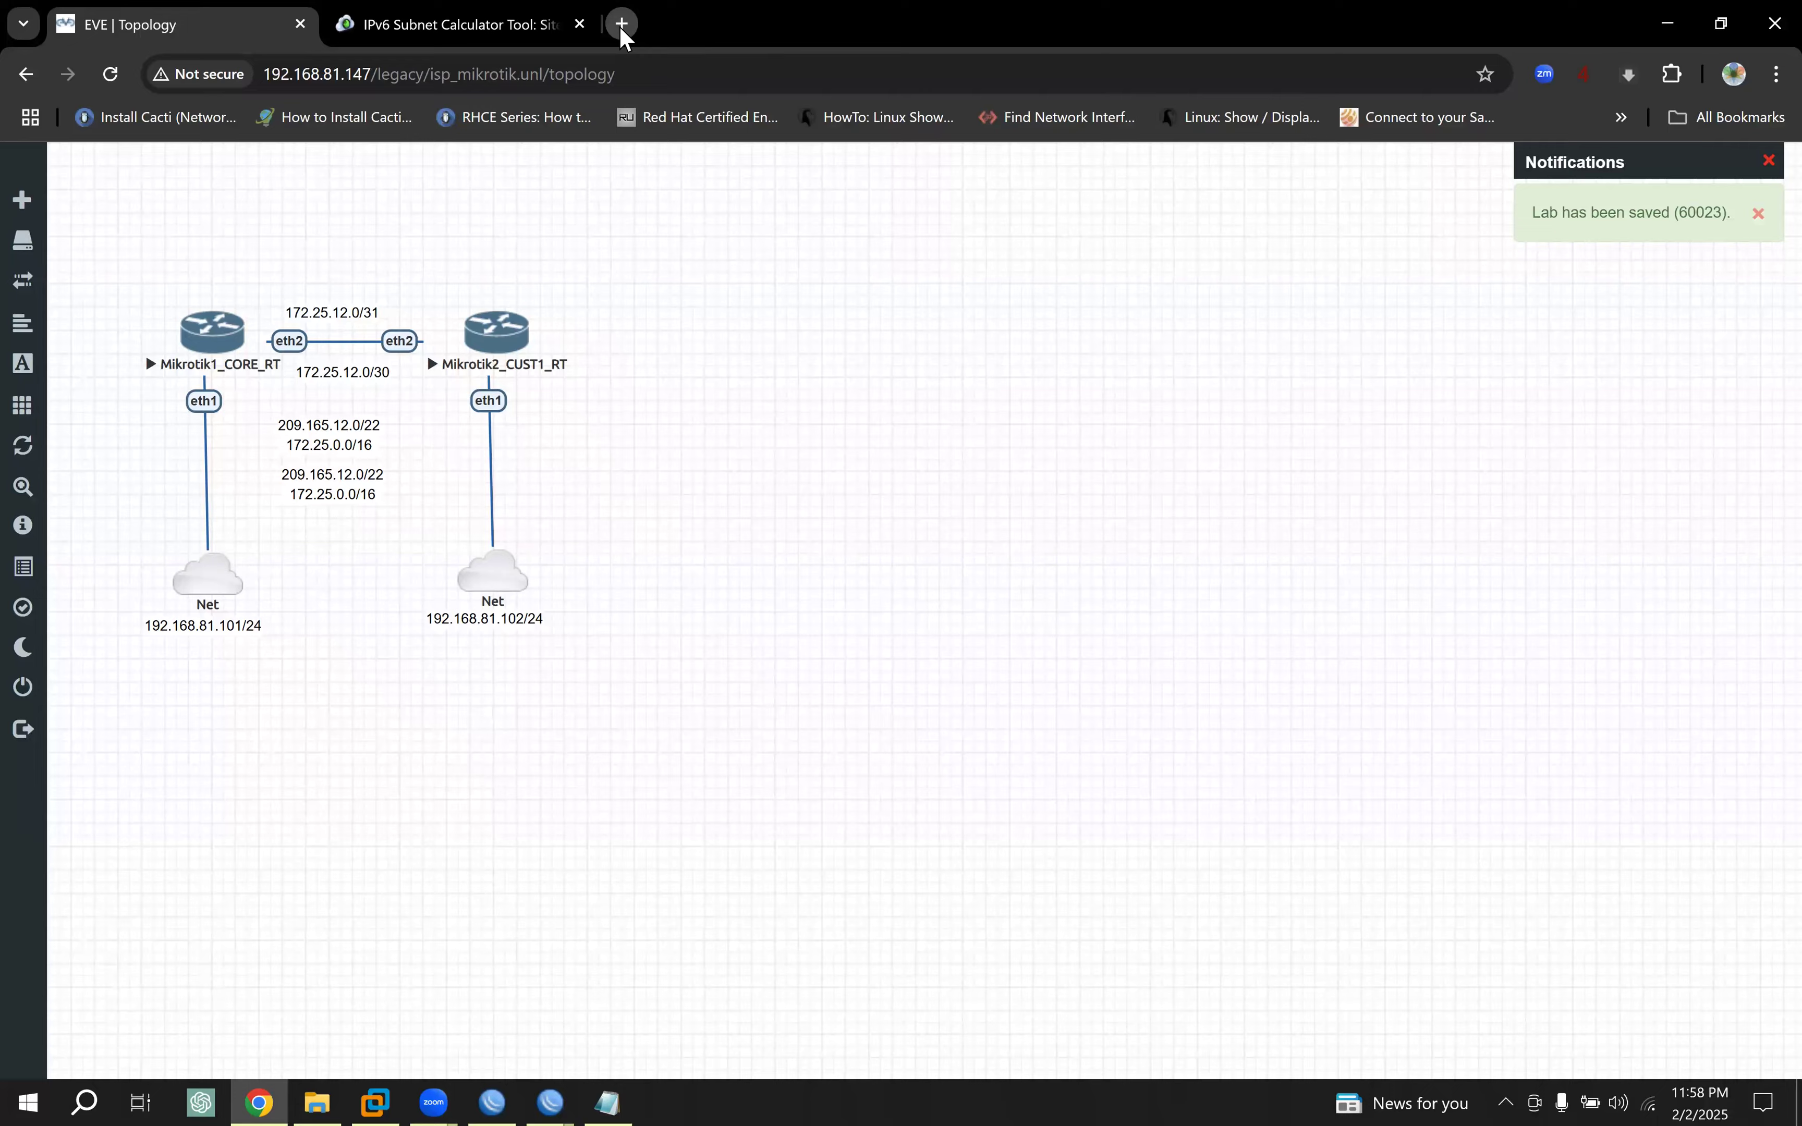
Step: Search Google in a new browser tab for "137385 asn"
left_click(621, 24)
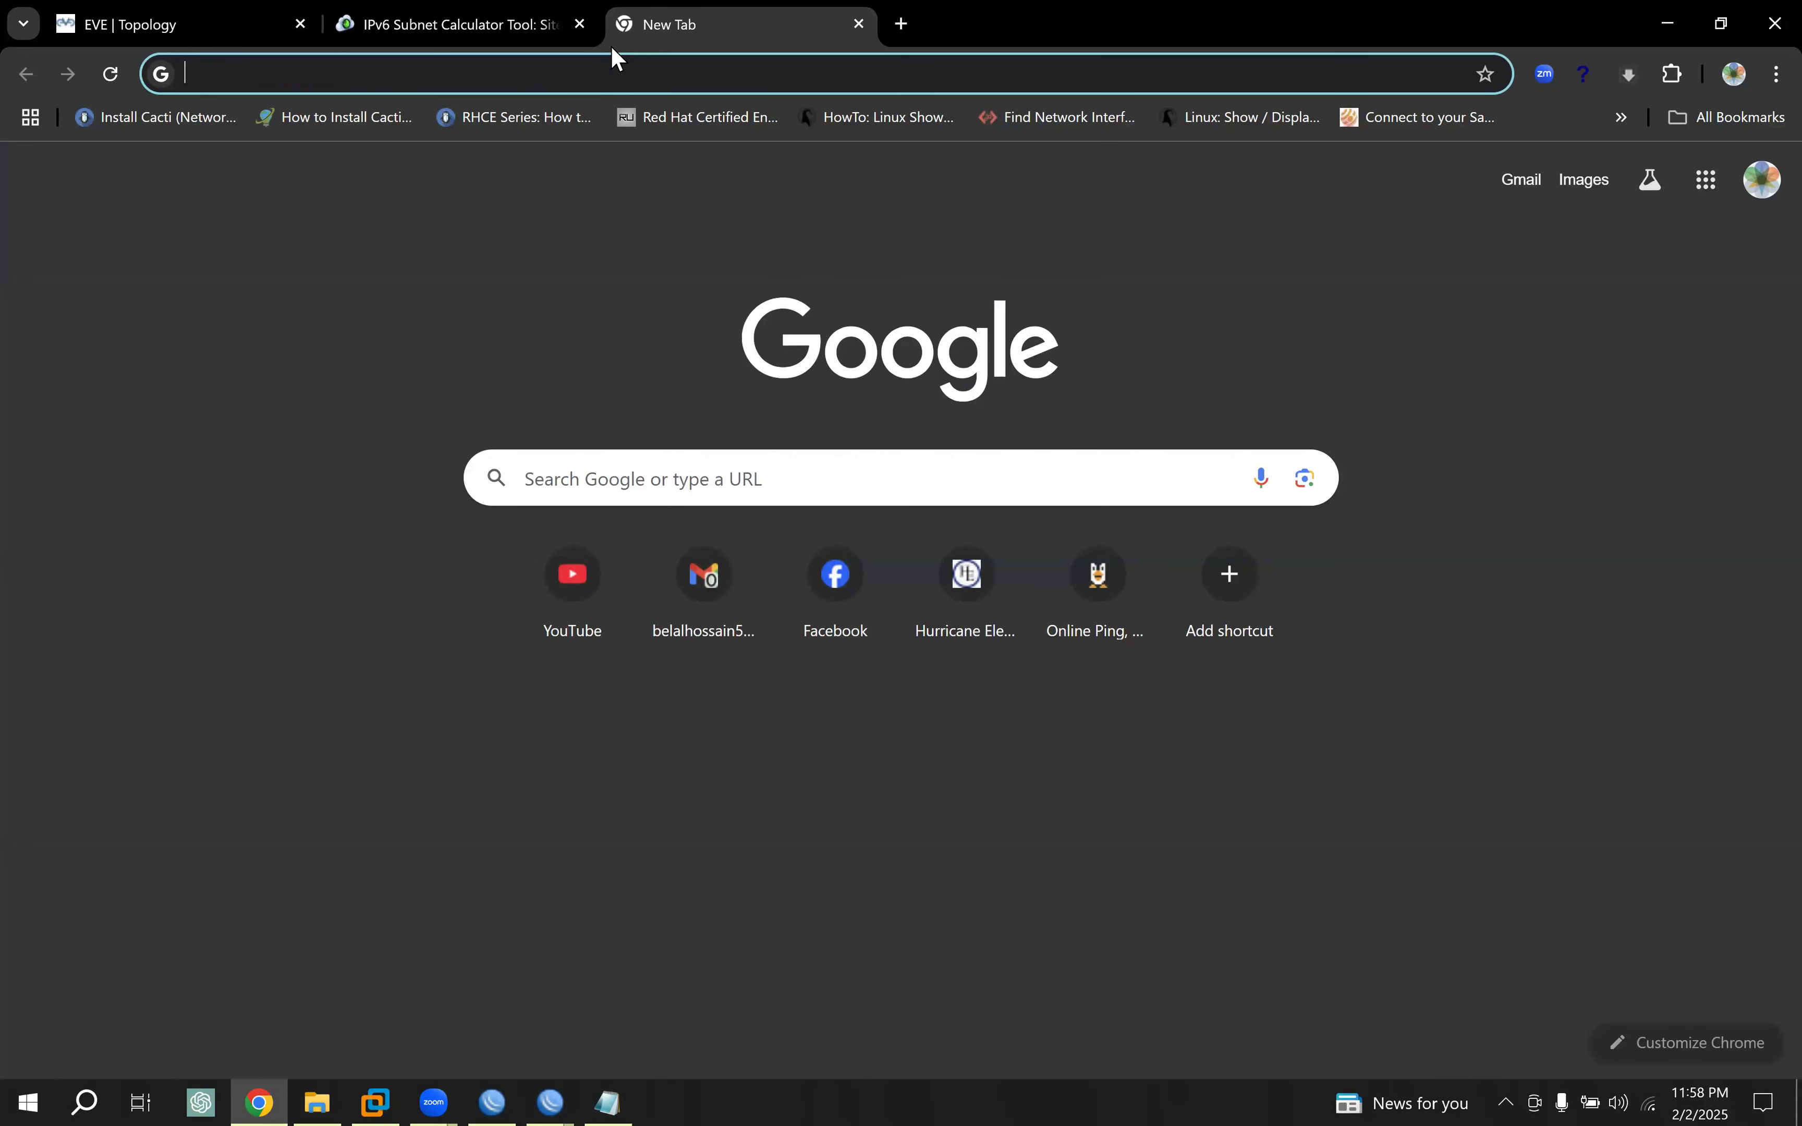
type("bg")
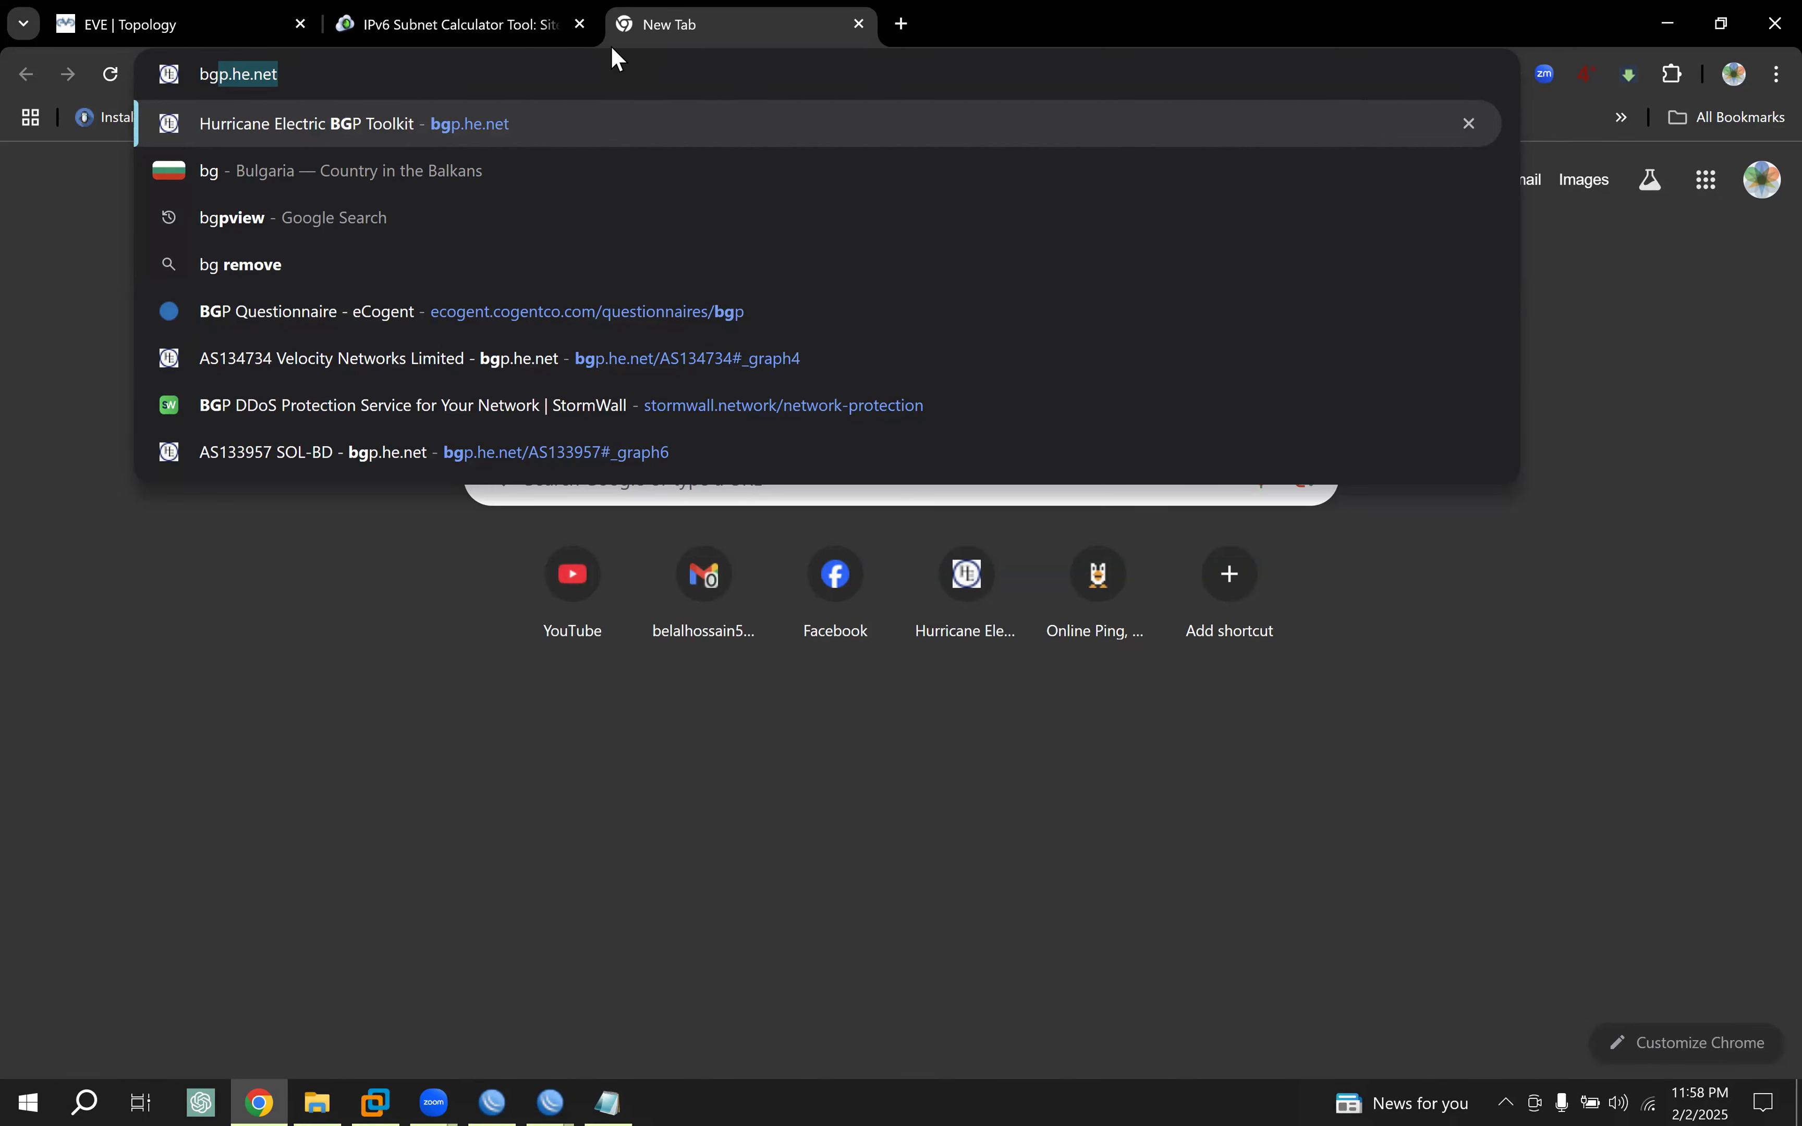
key("BackSpace")
key("BackSpace")
key("BackSpace")
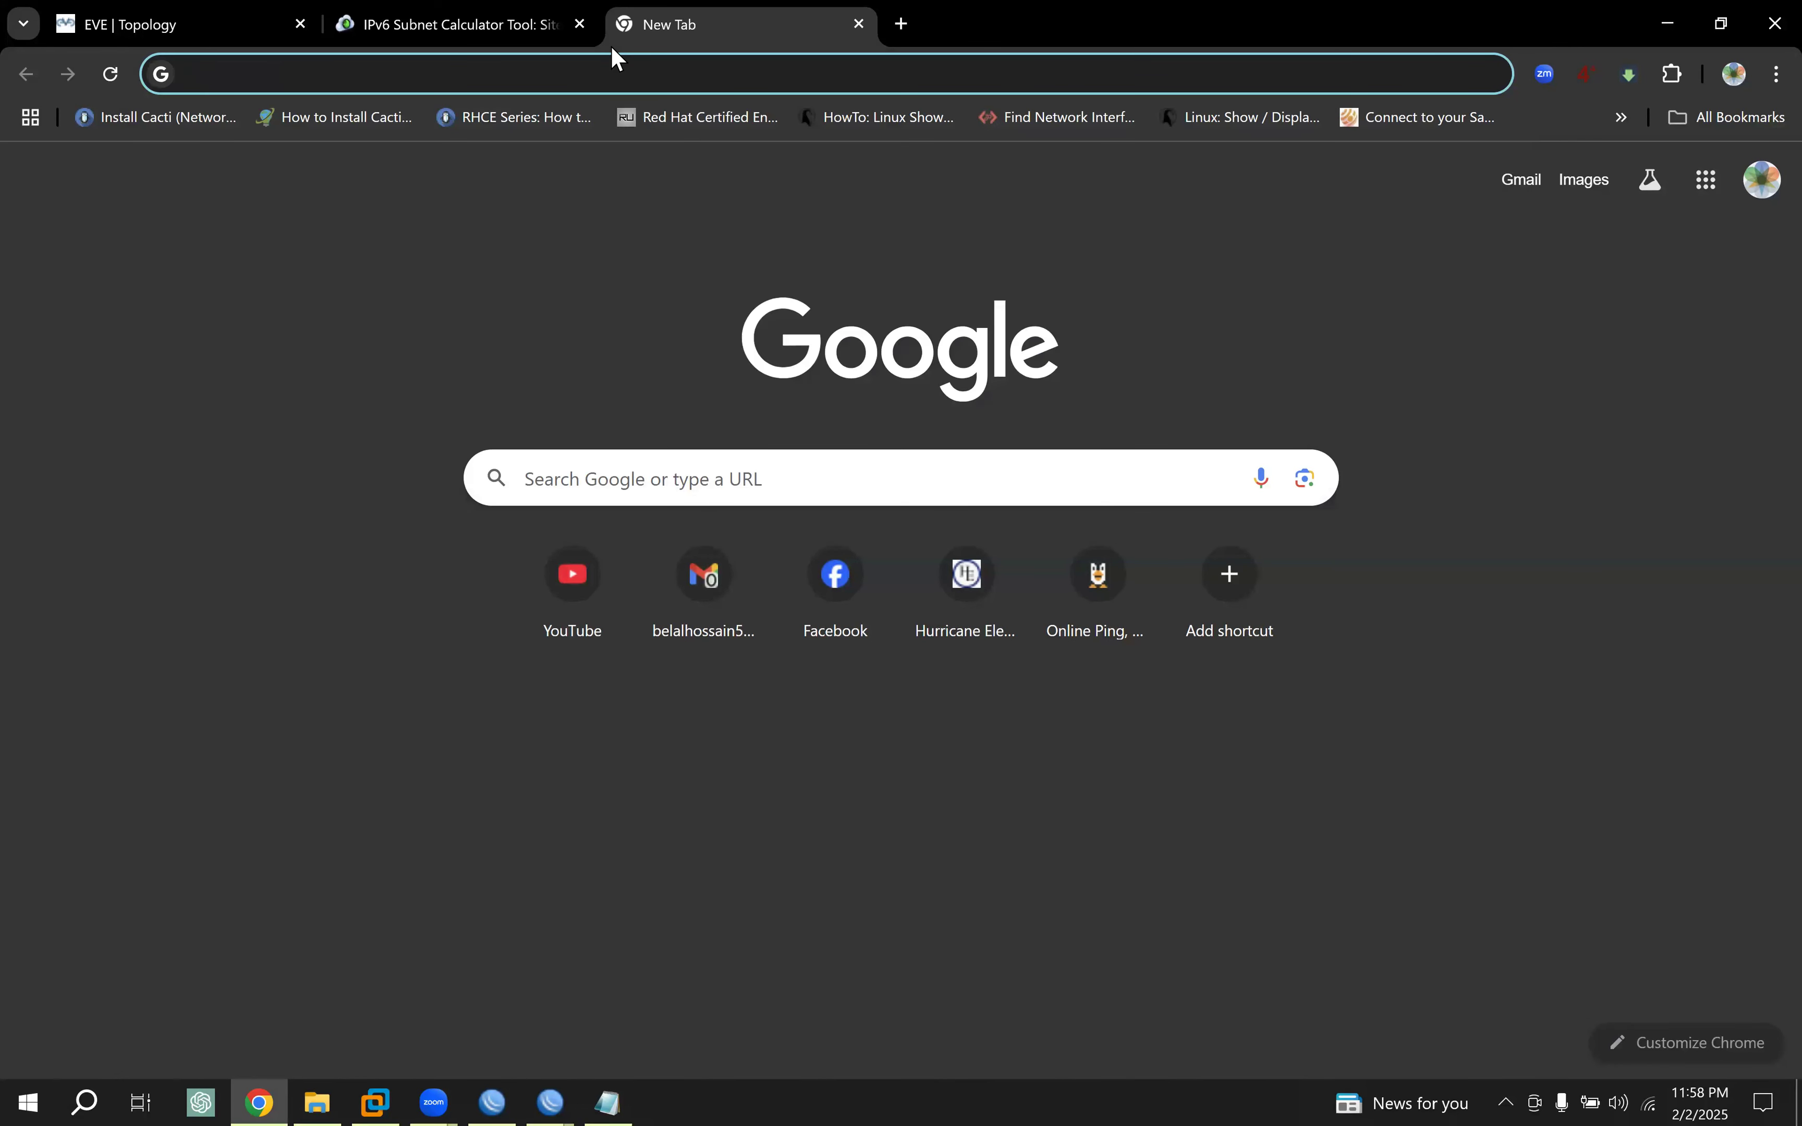
type("13")
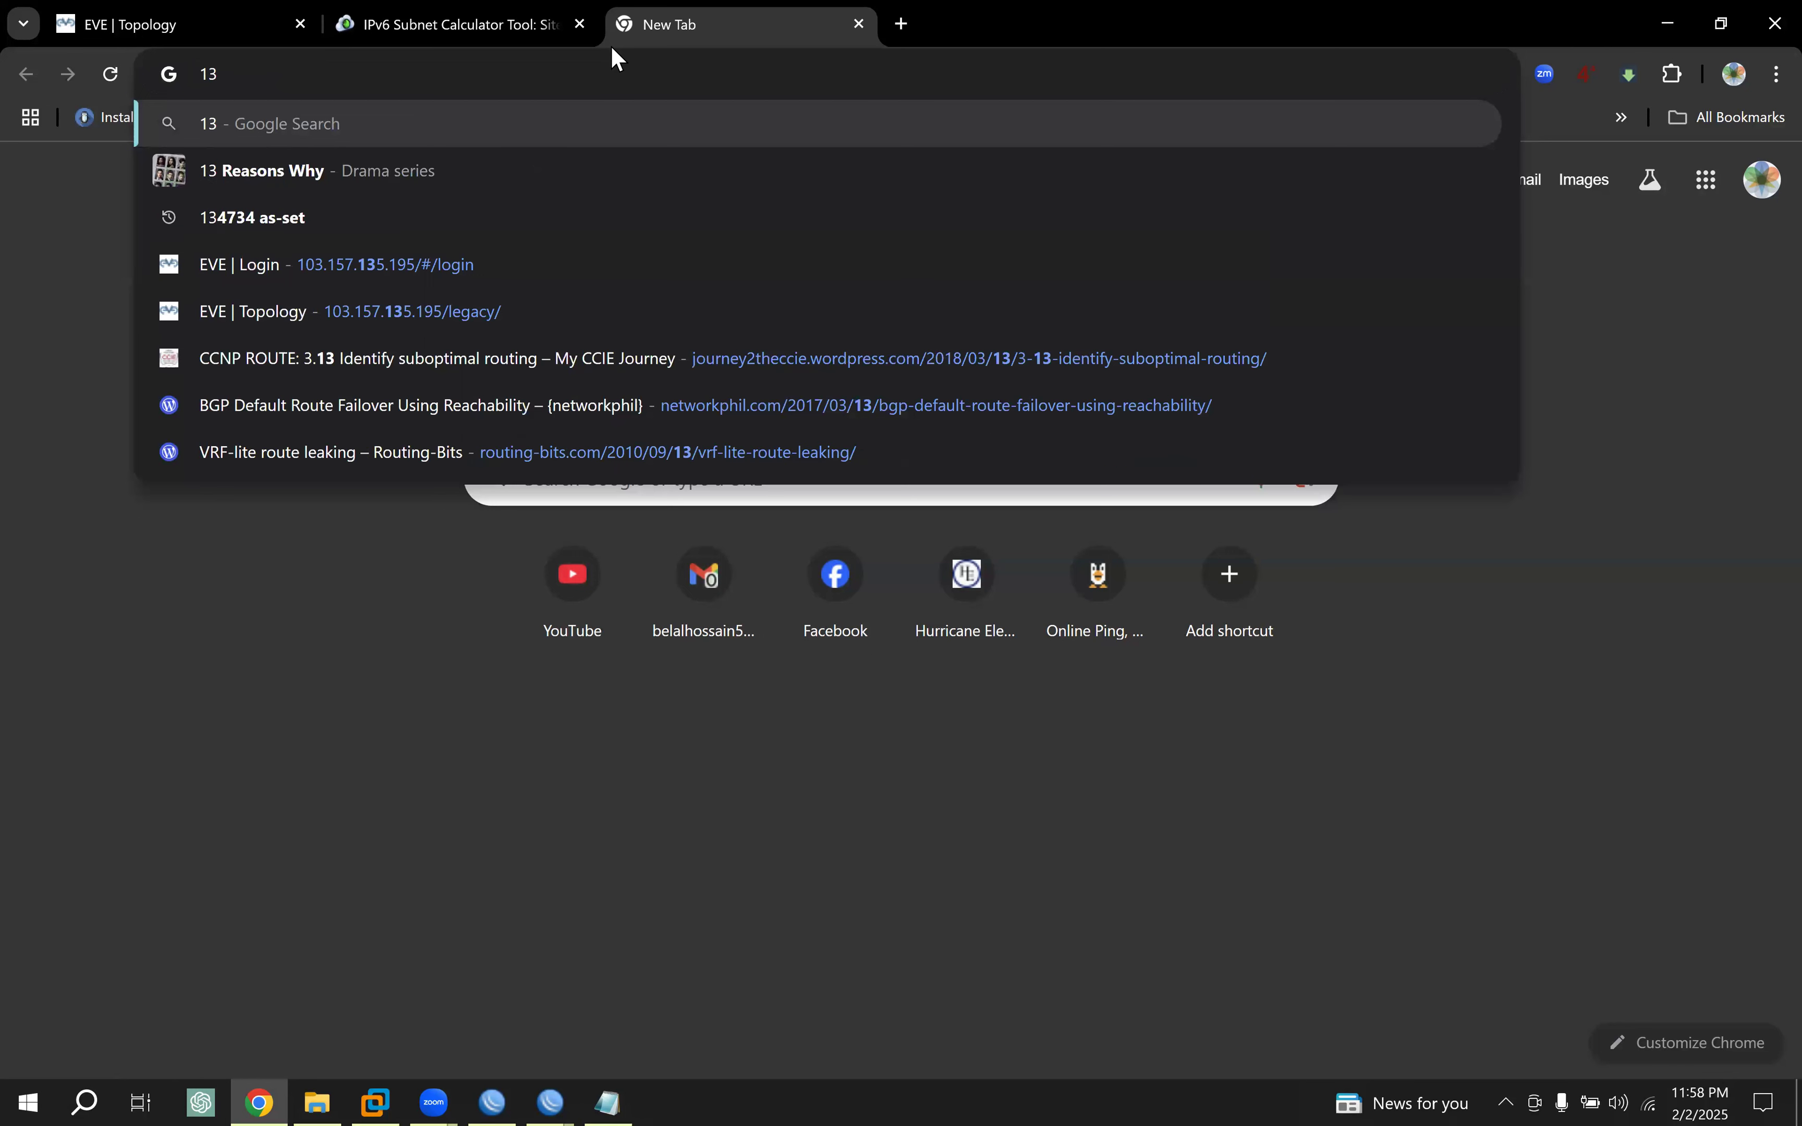
type("73")
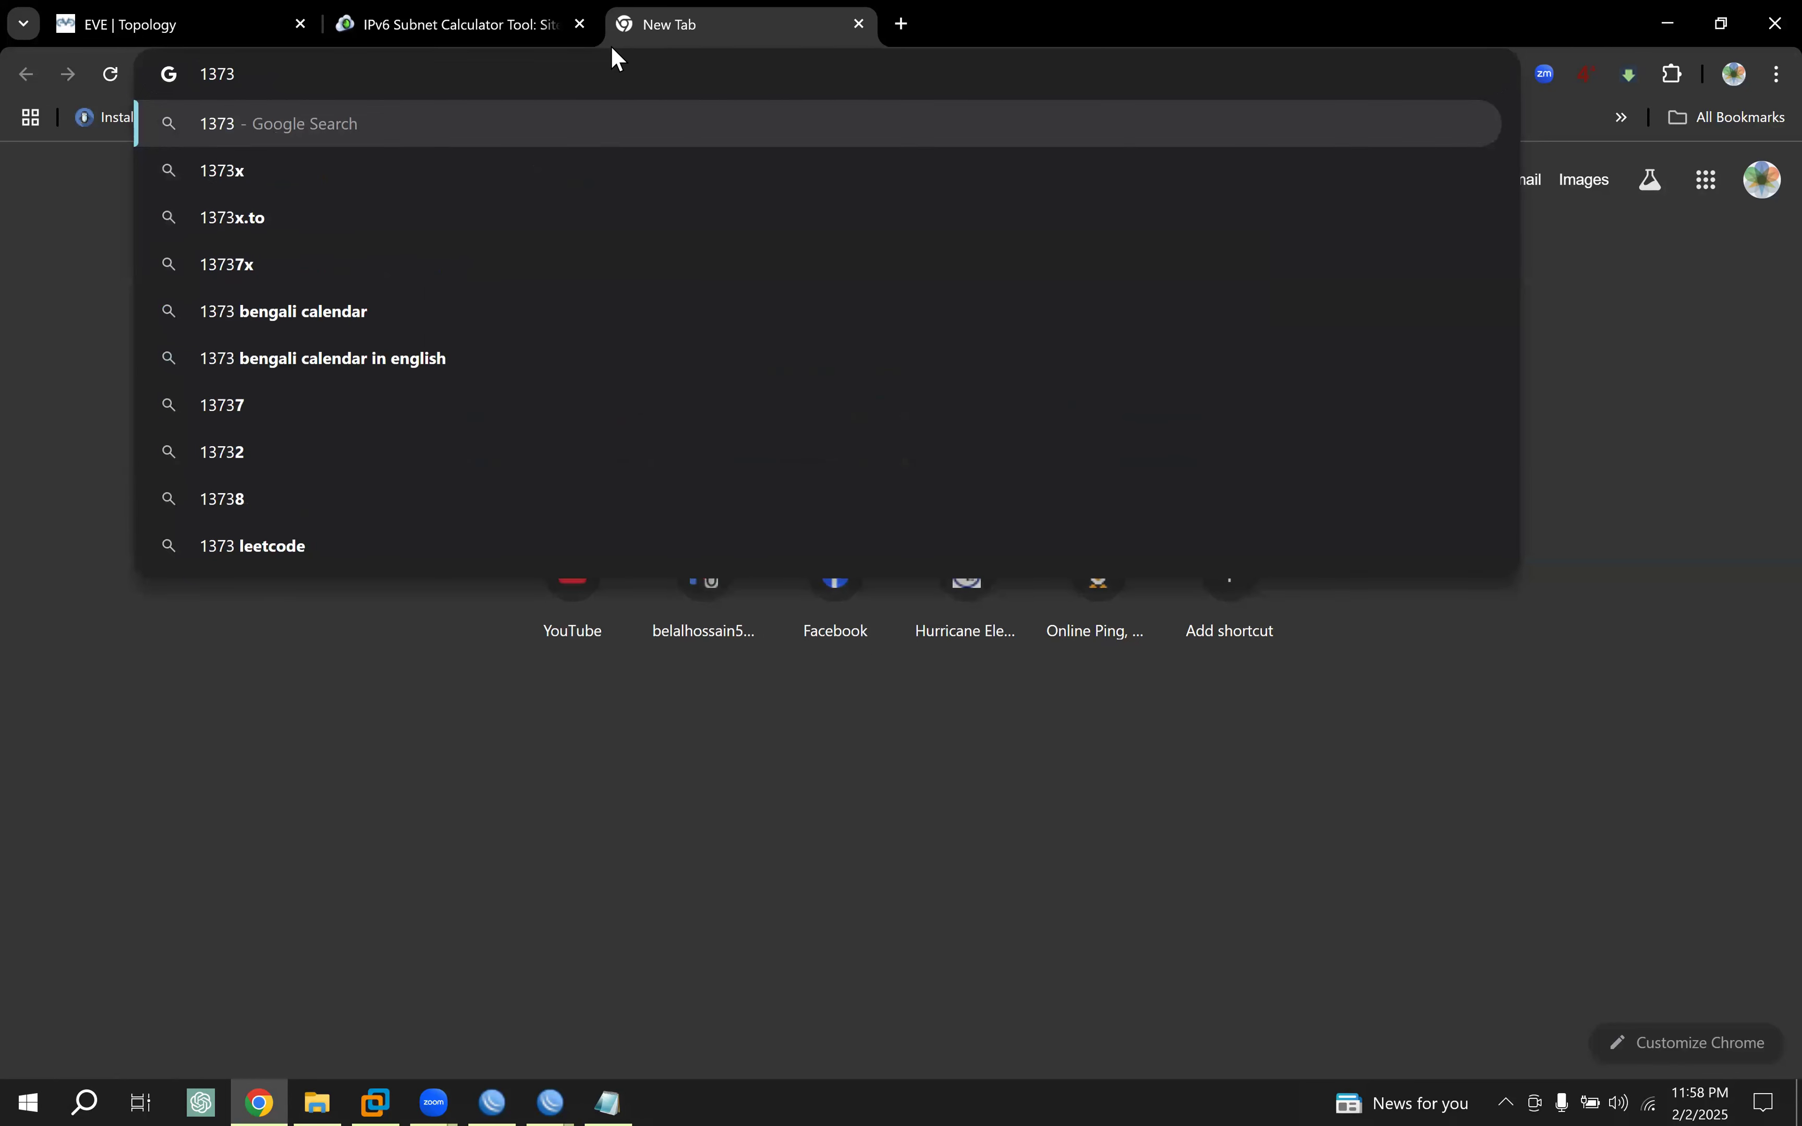
type("85")
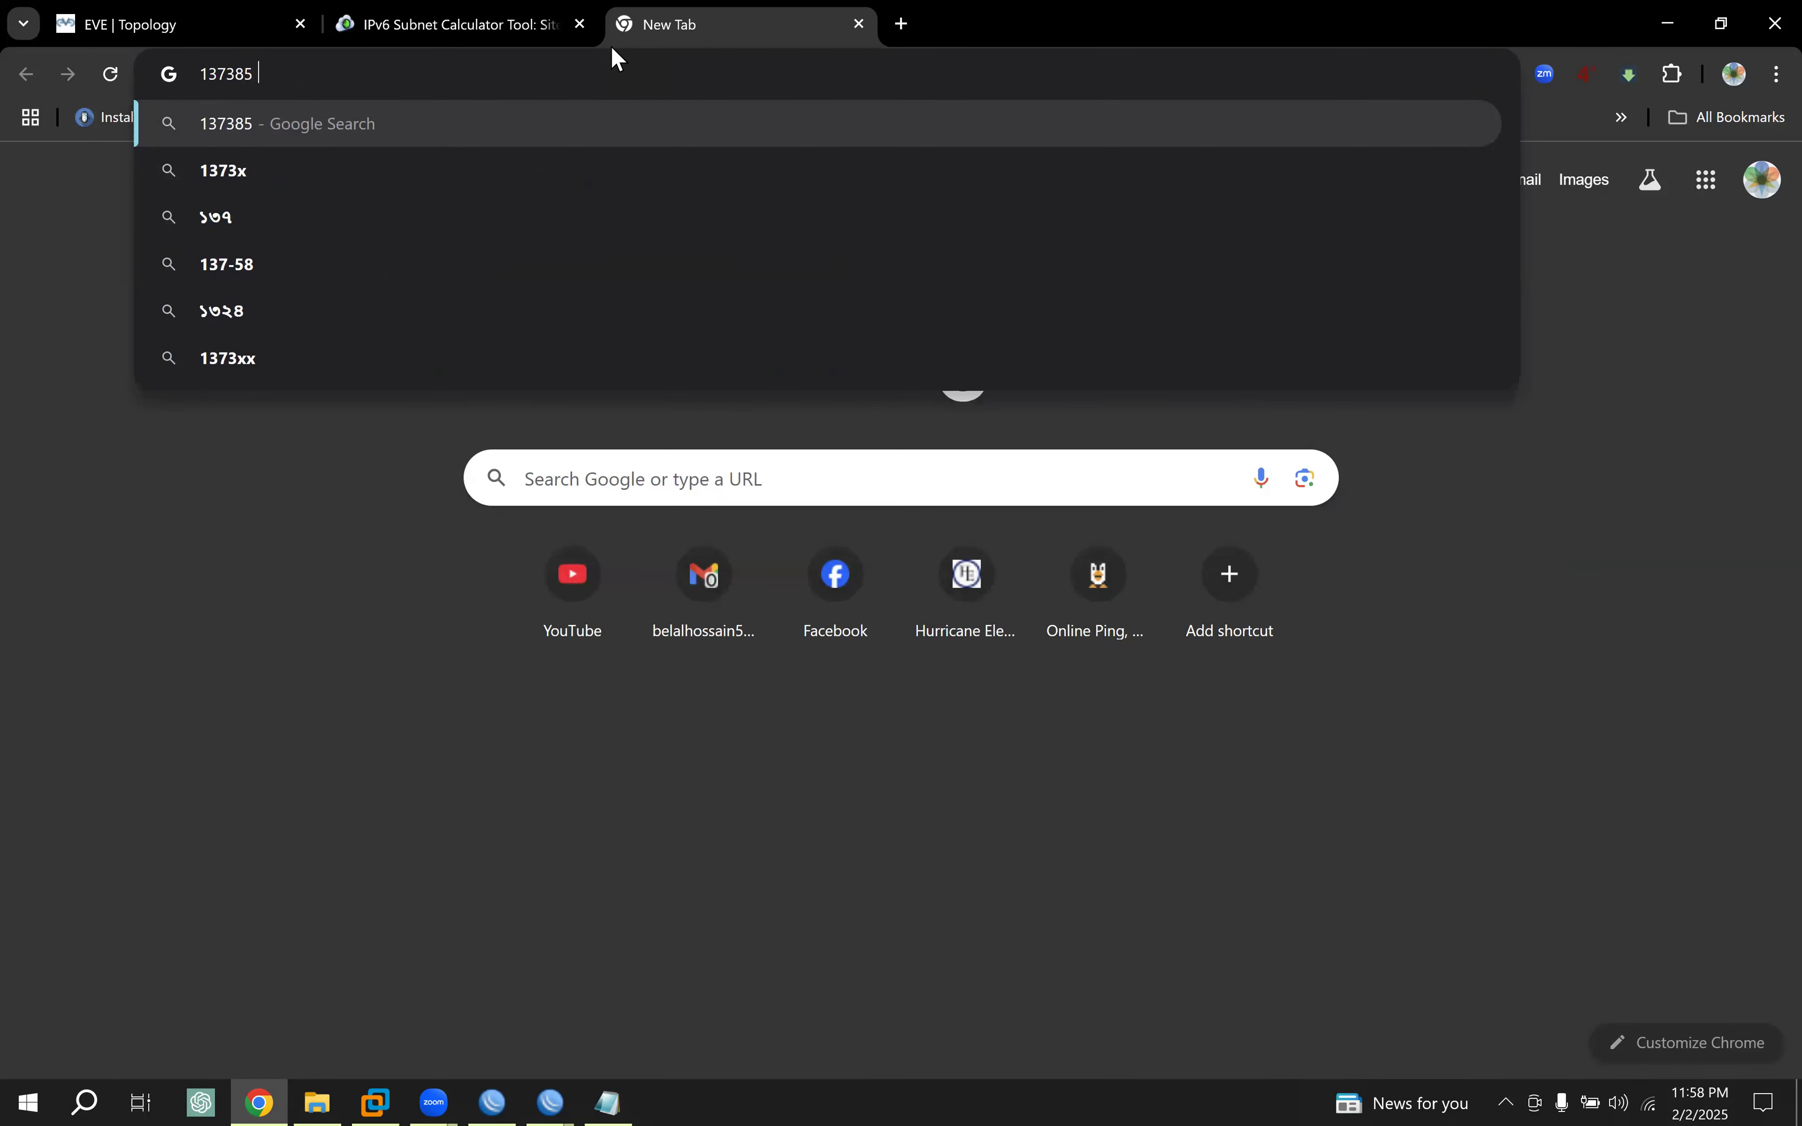
type(" asn")
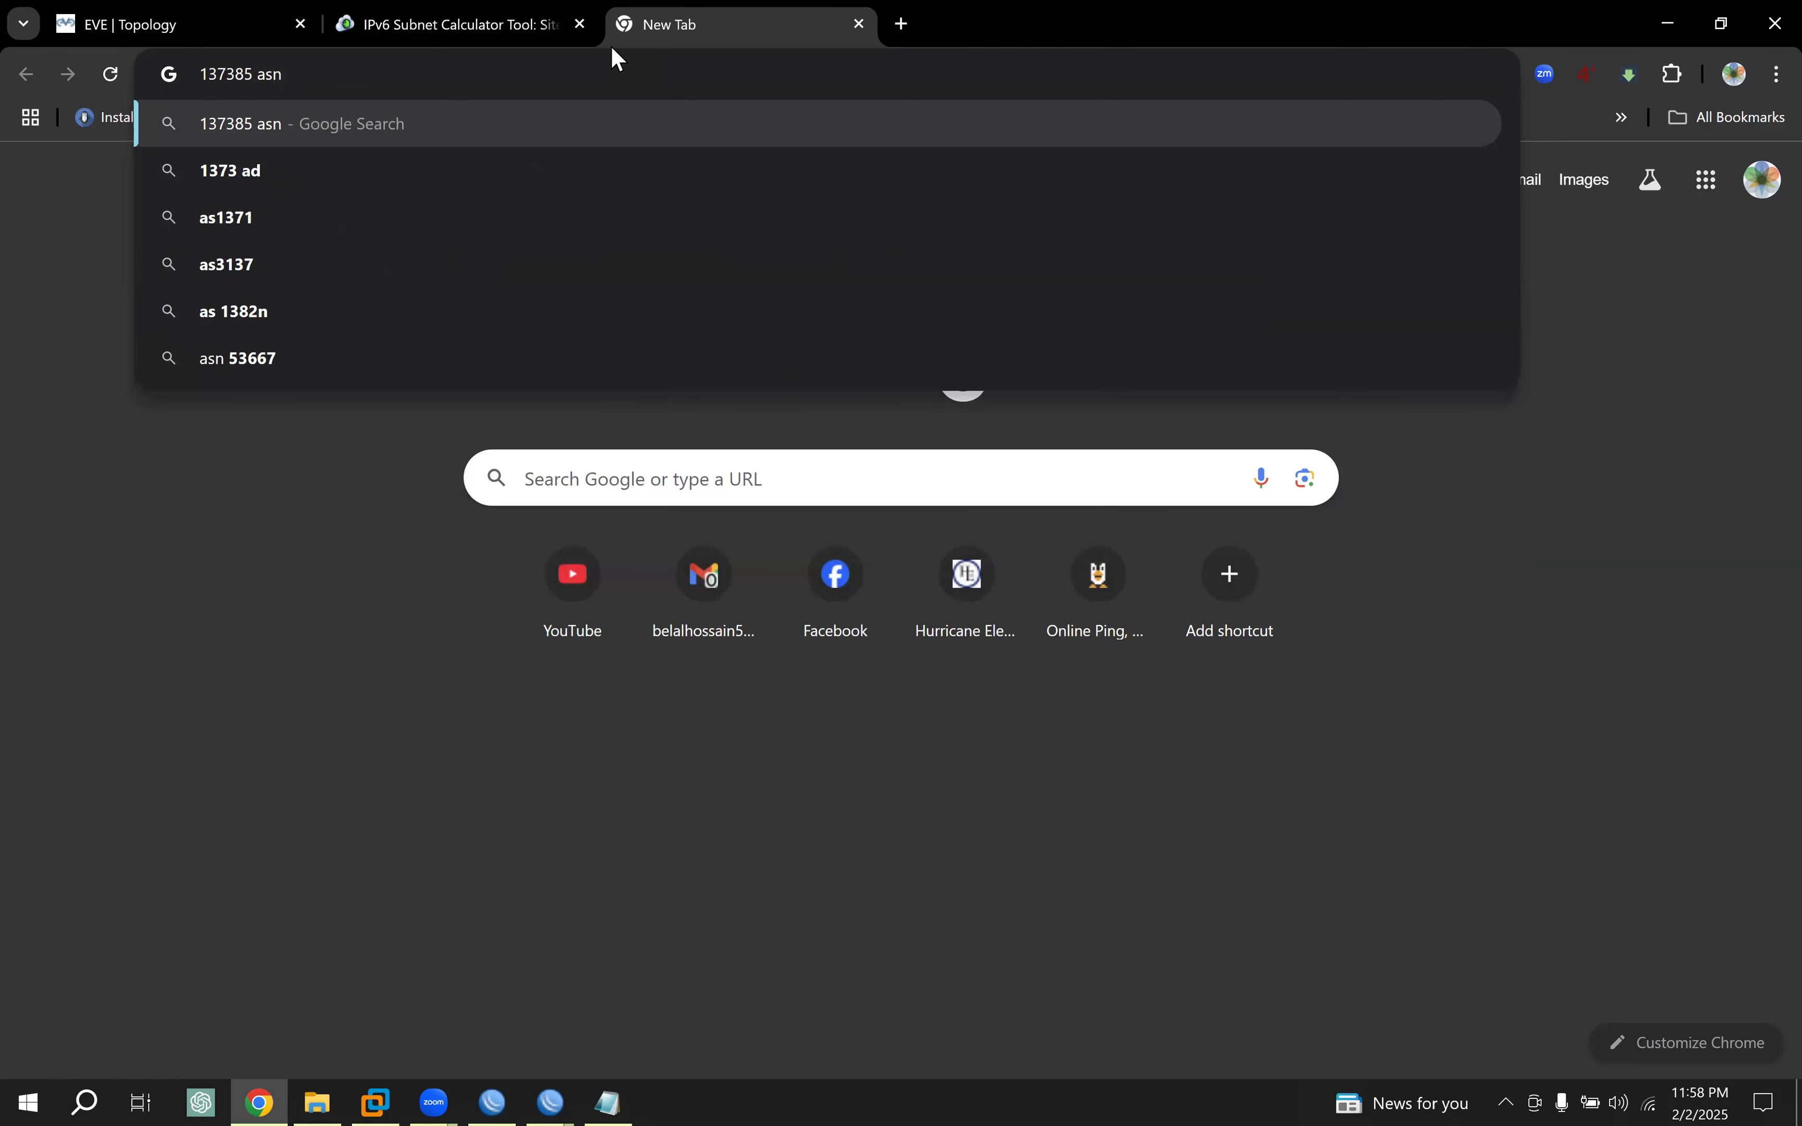
key("Return")
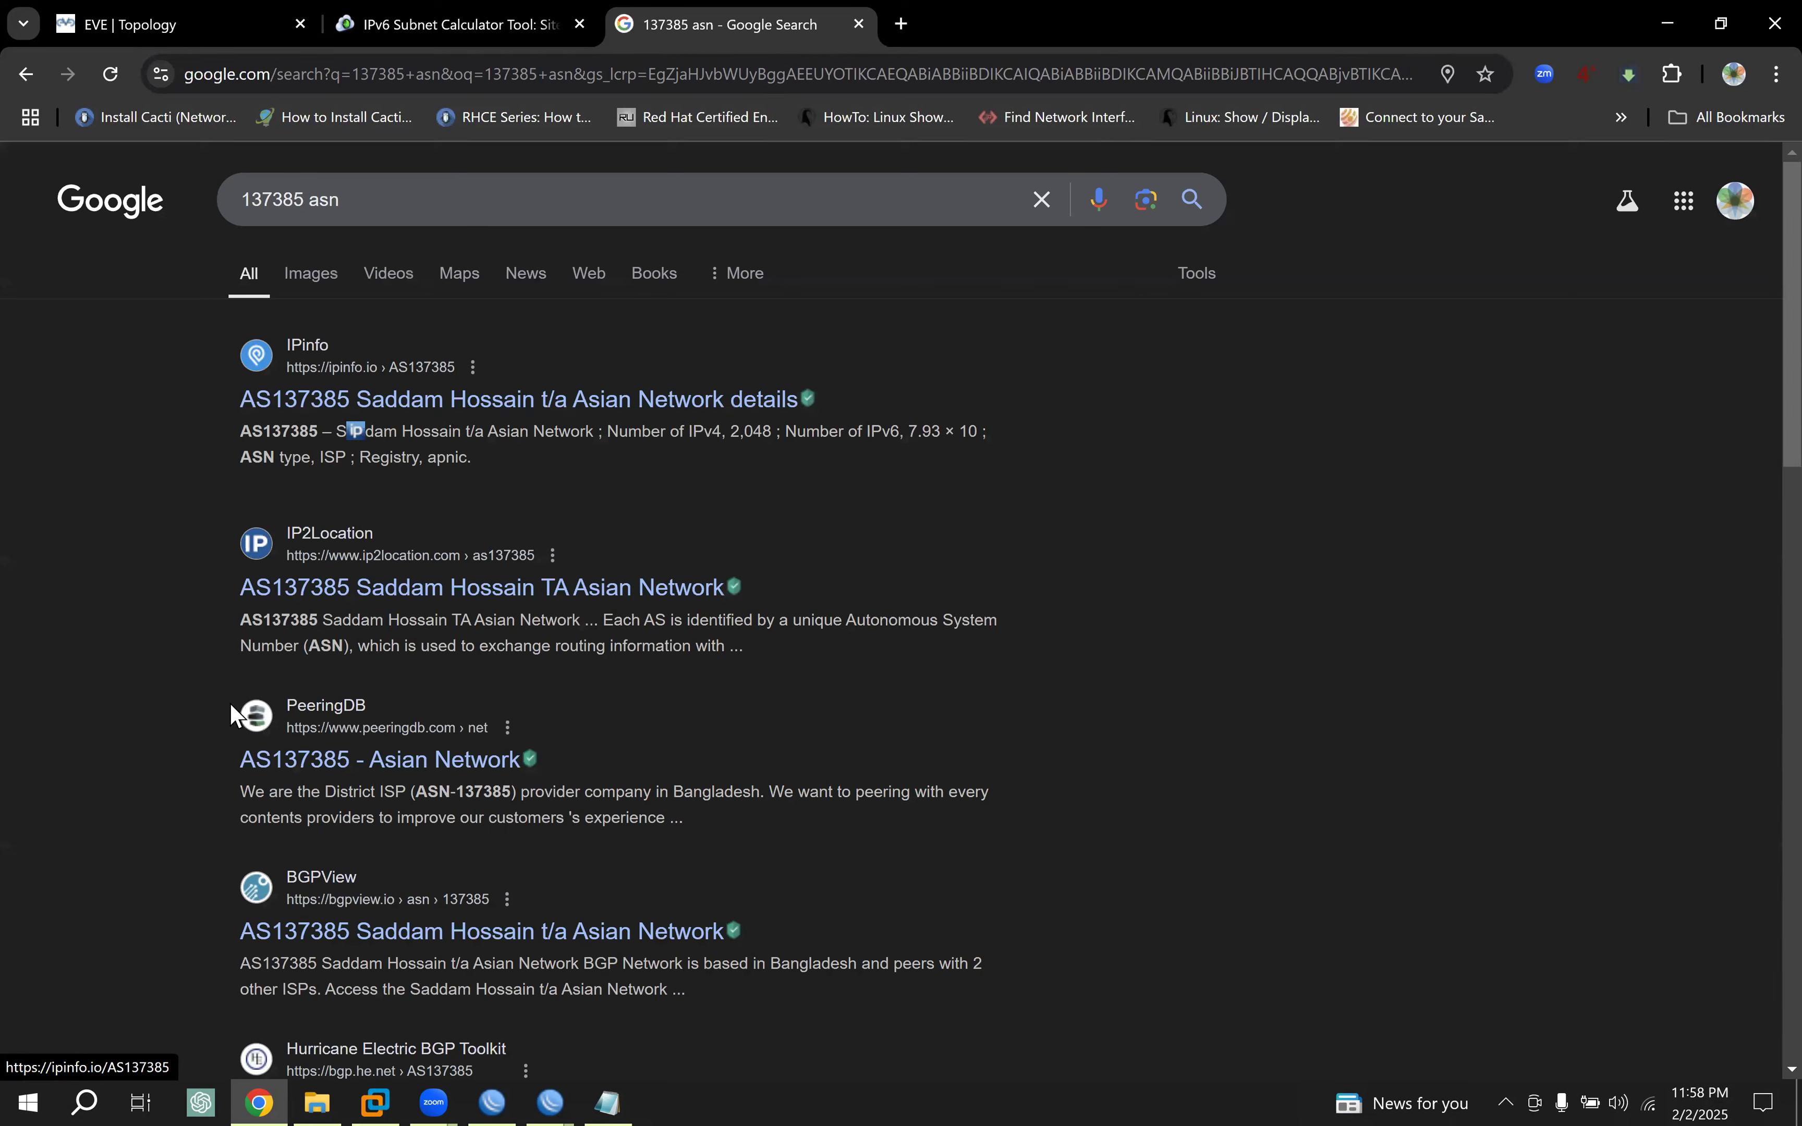
Step: Open the Hurricane Electric BGP Toolkit result for AS137385 and view its IPv6 route propagation graph
scroll(101, 620, "down", 3)
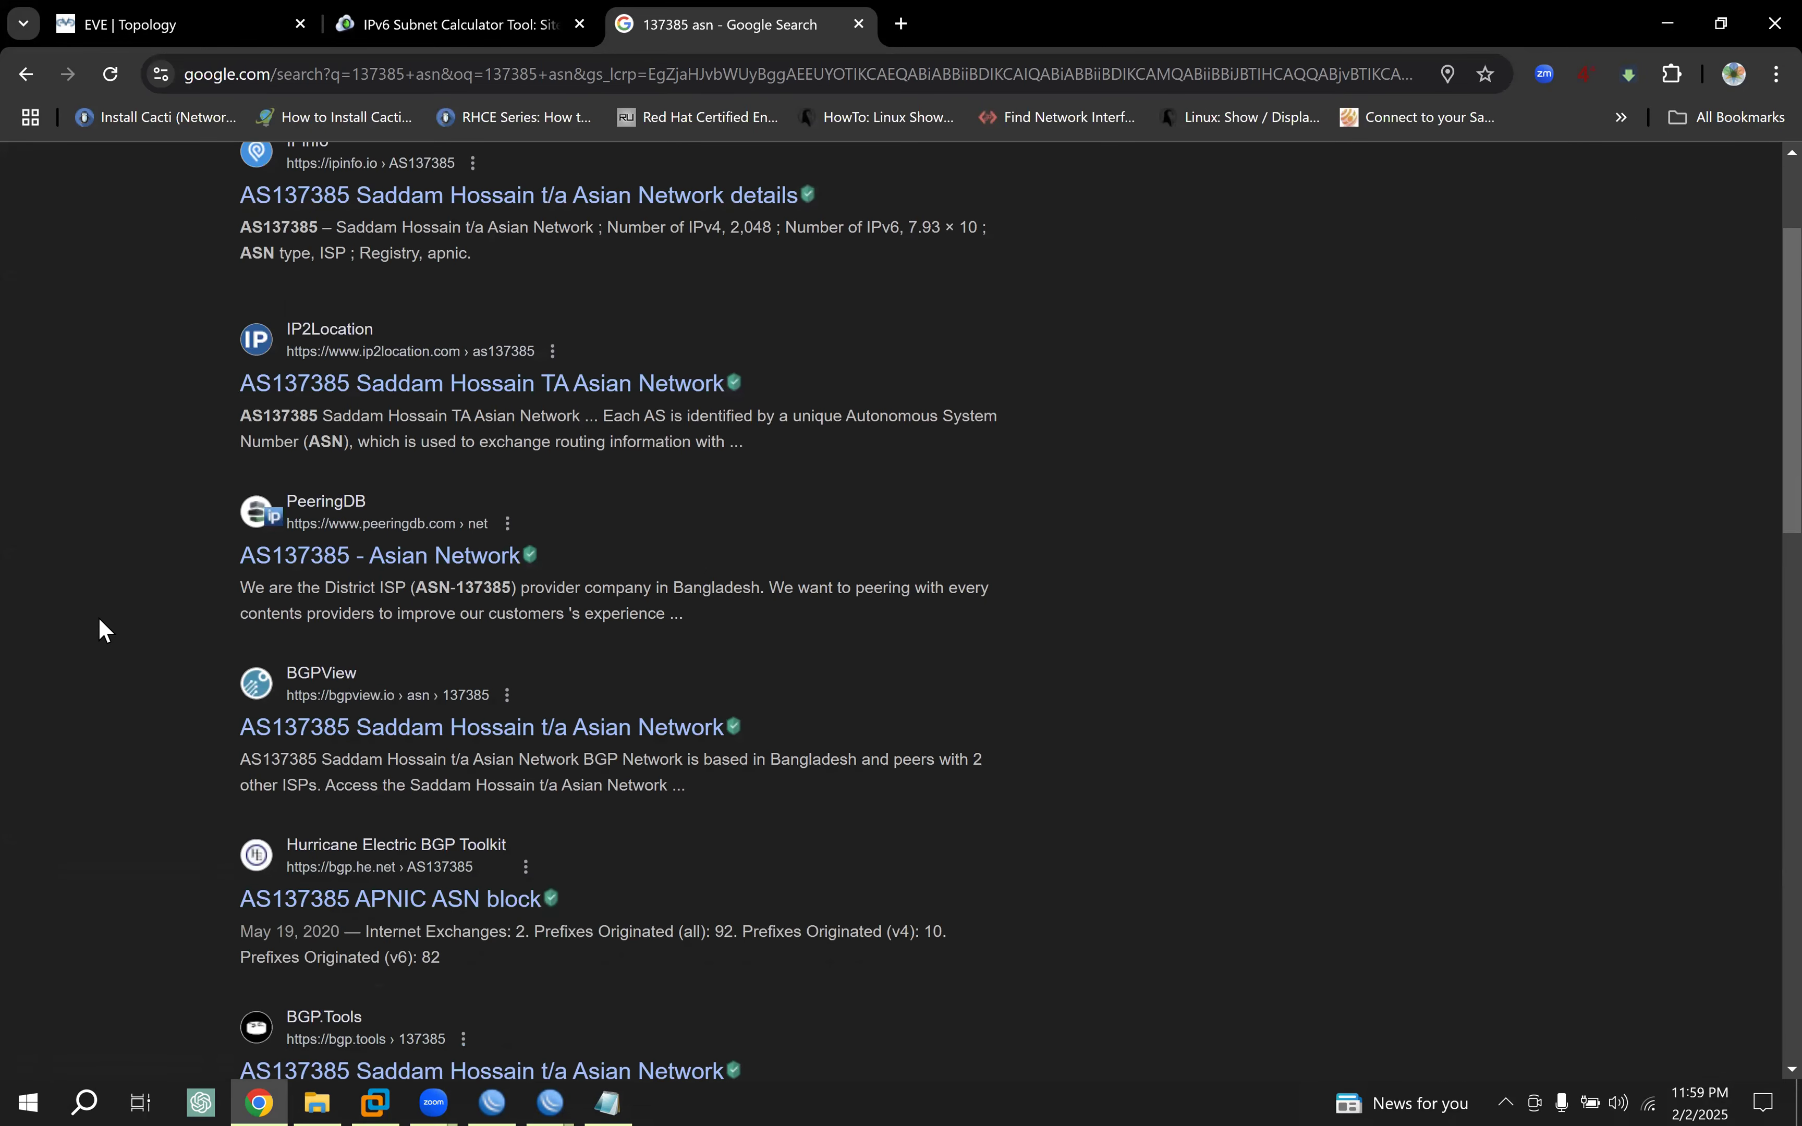
scroll(112, 633, "down", 1)
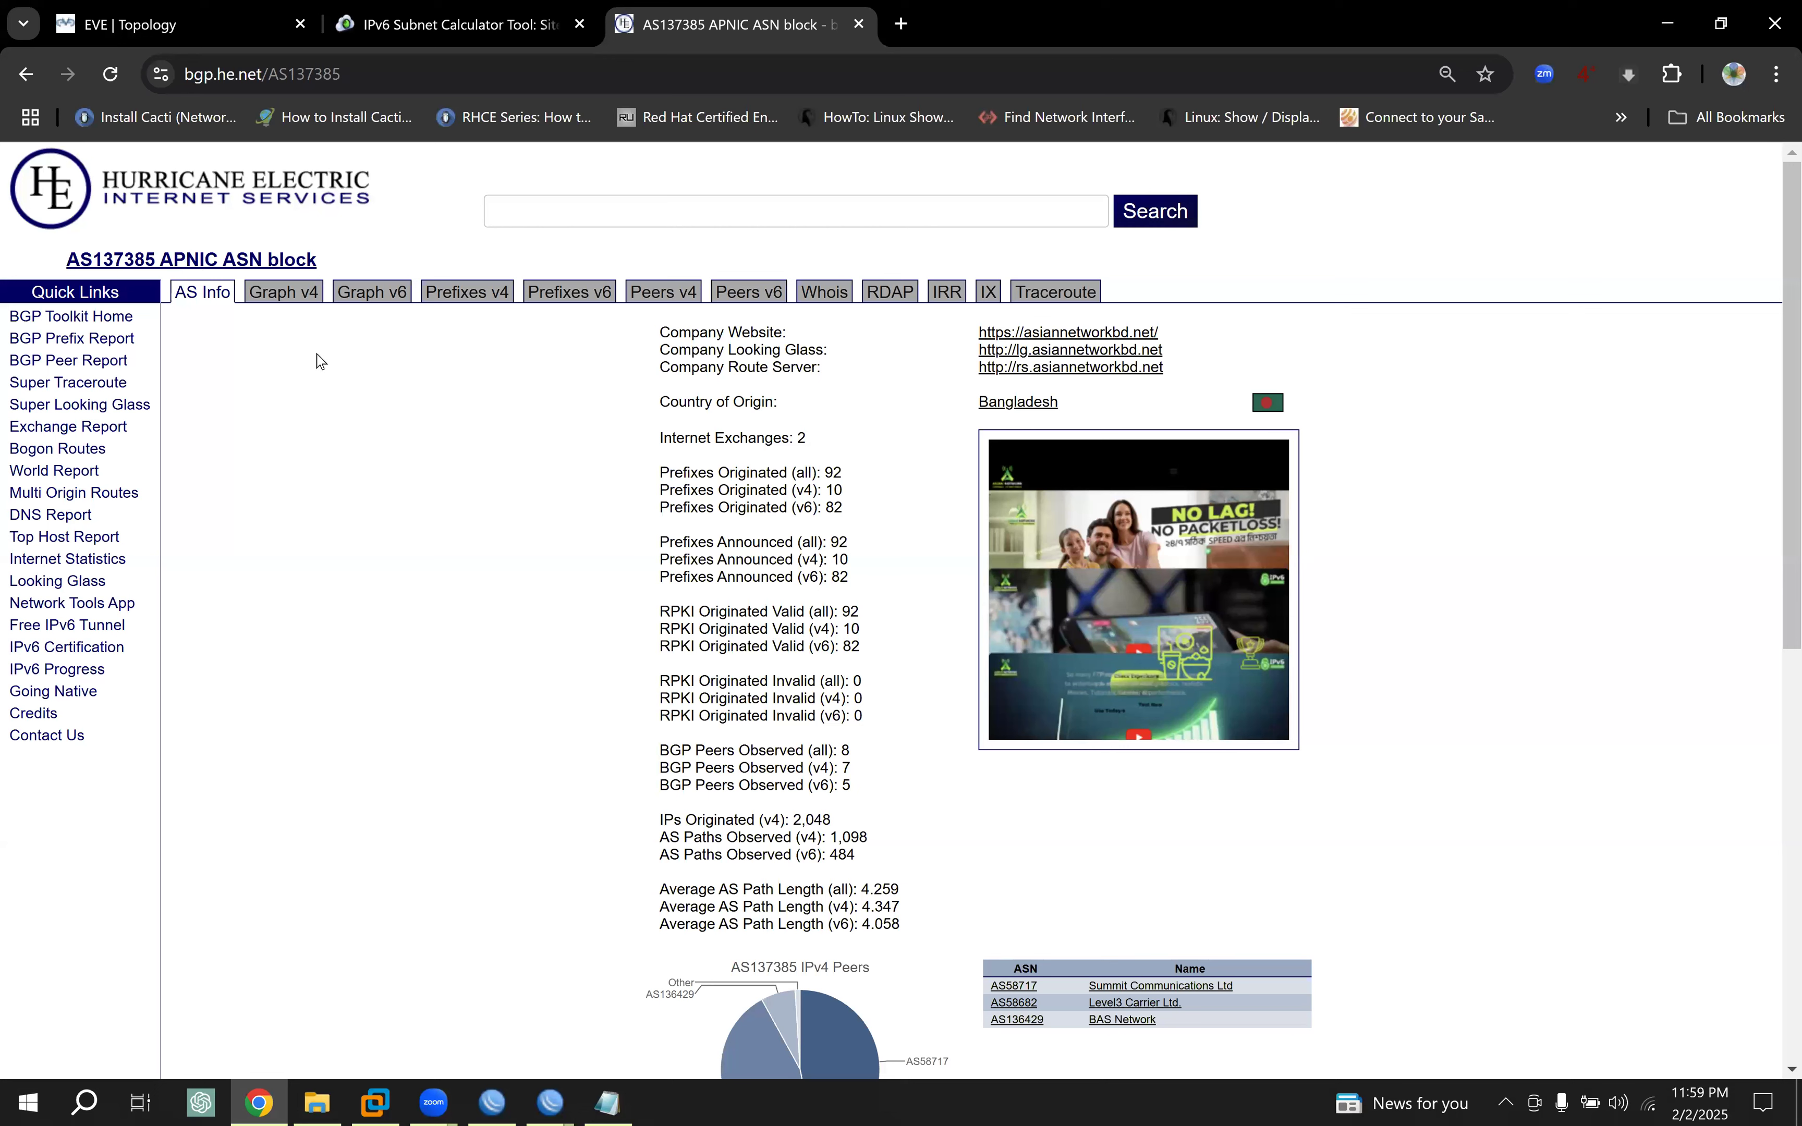
left_click(385, 294)
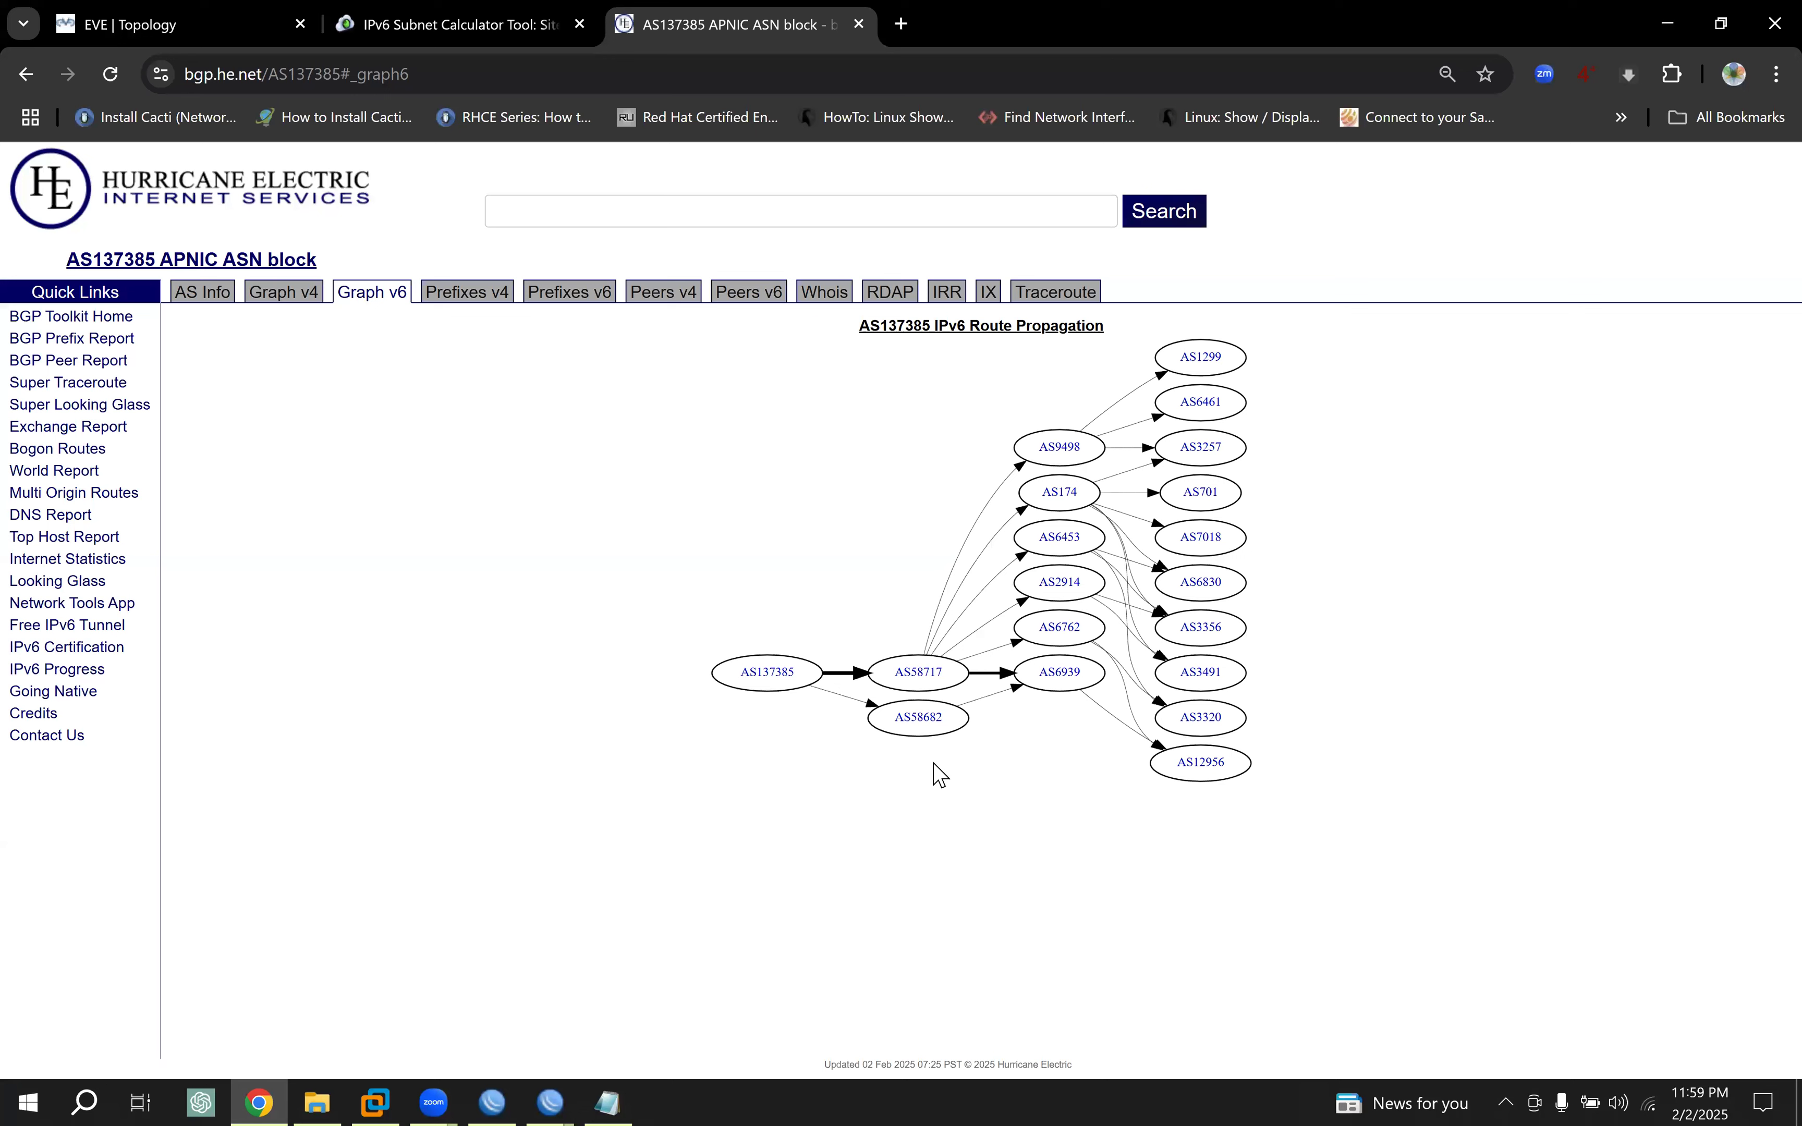
left_click(975, 812)
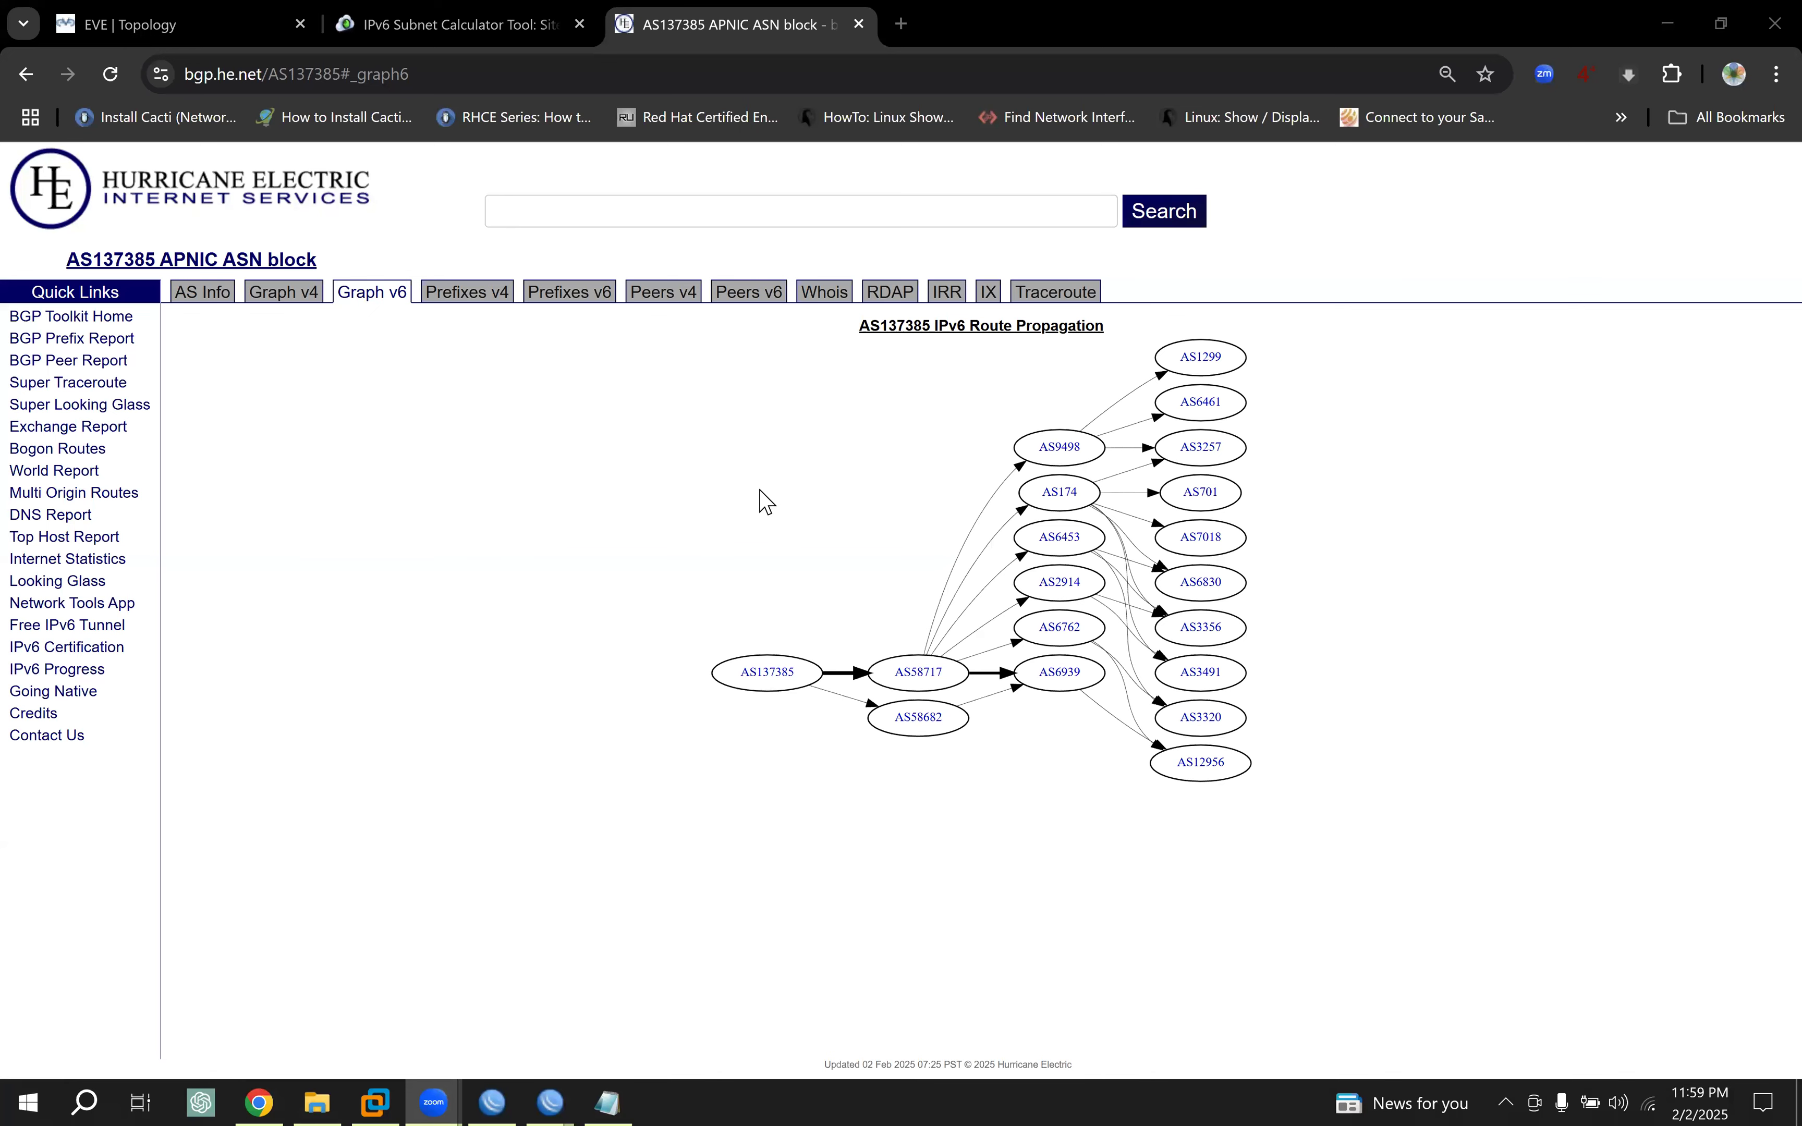
left_click(463, 296)
left_click(369, 296)
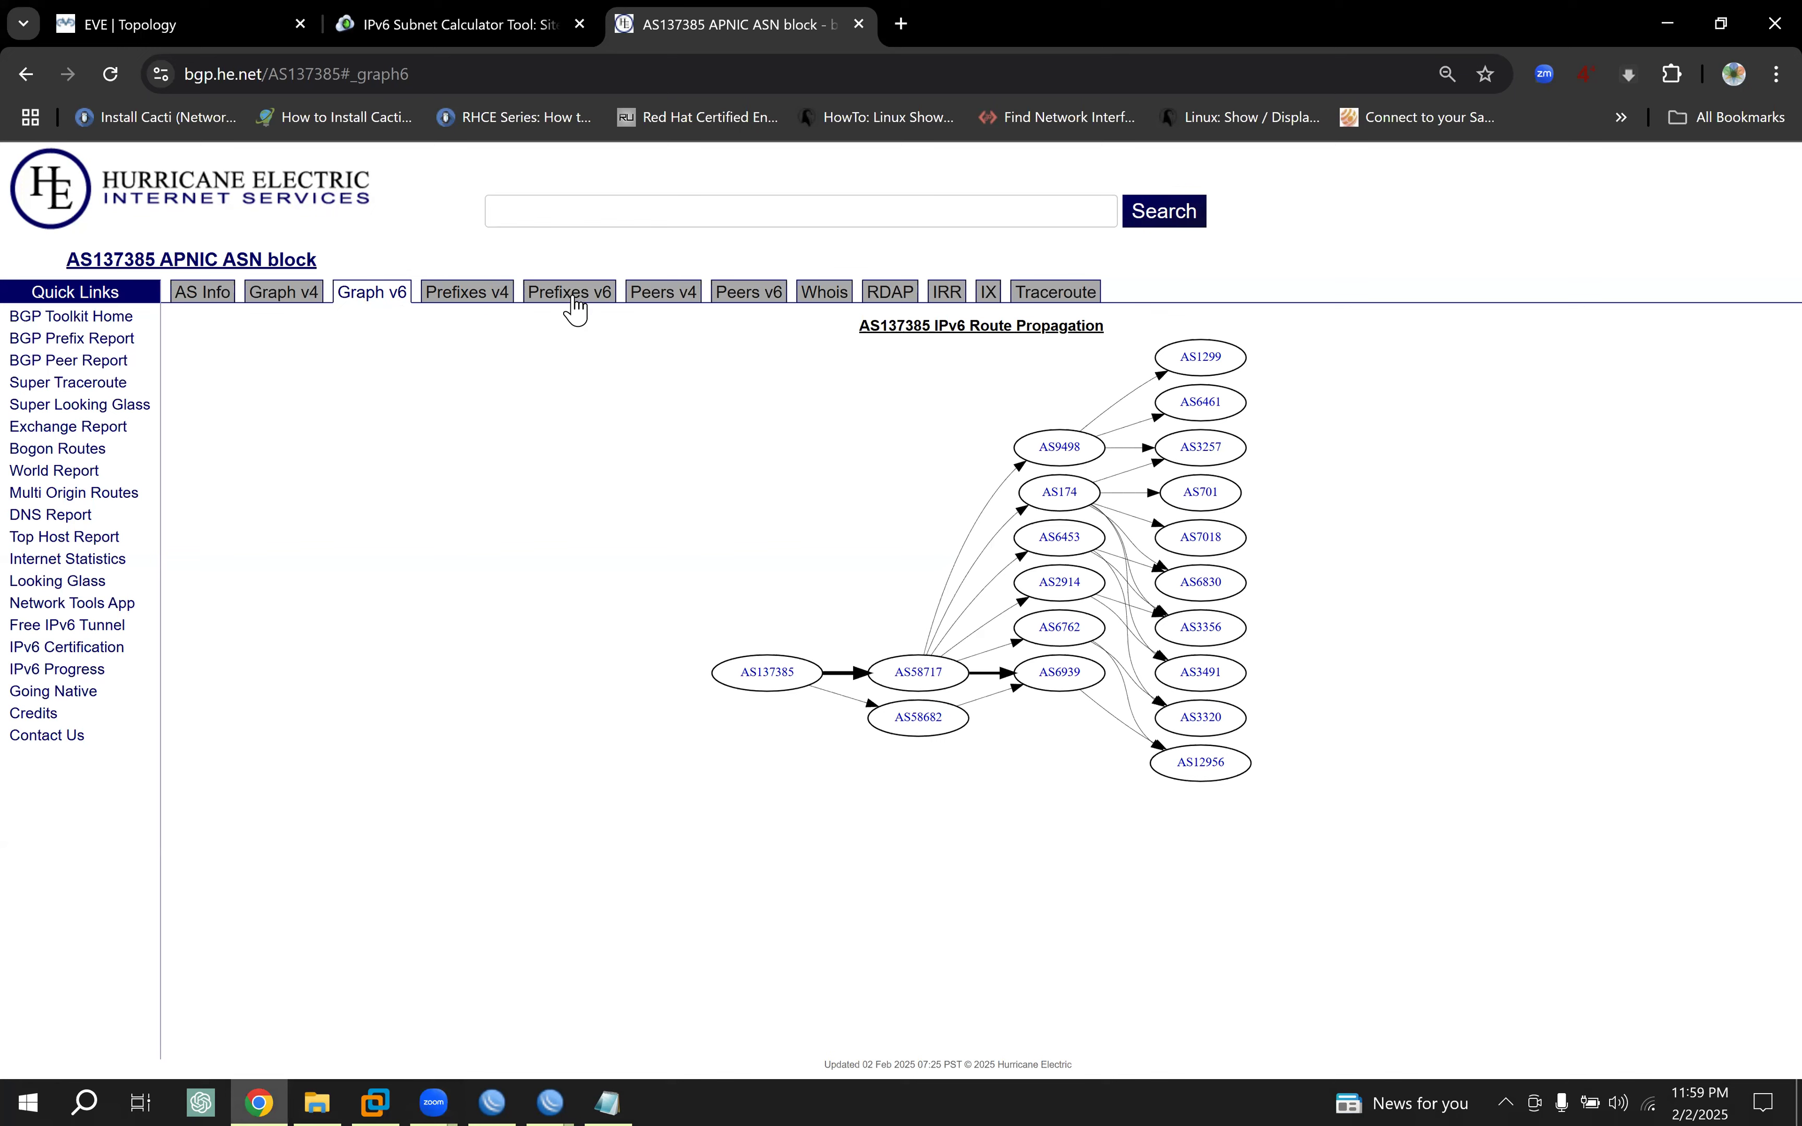
Step: Review the IPv6 prefixes originated by AS137385, highlighting the 2402:49c0::/32 block
left_click(574, 298)
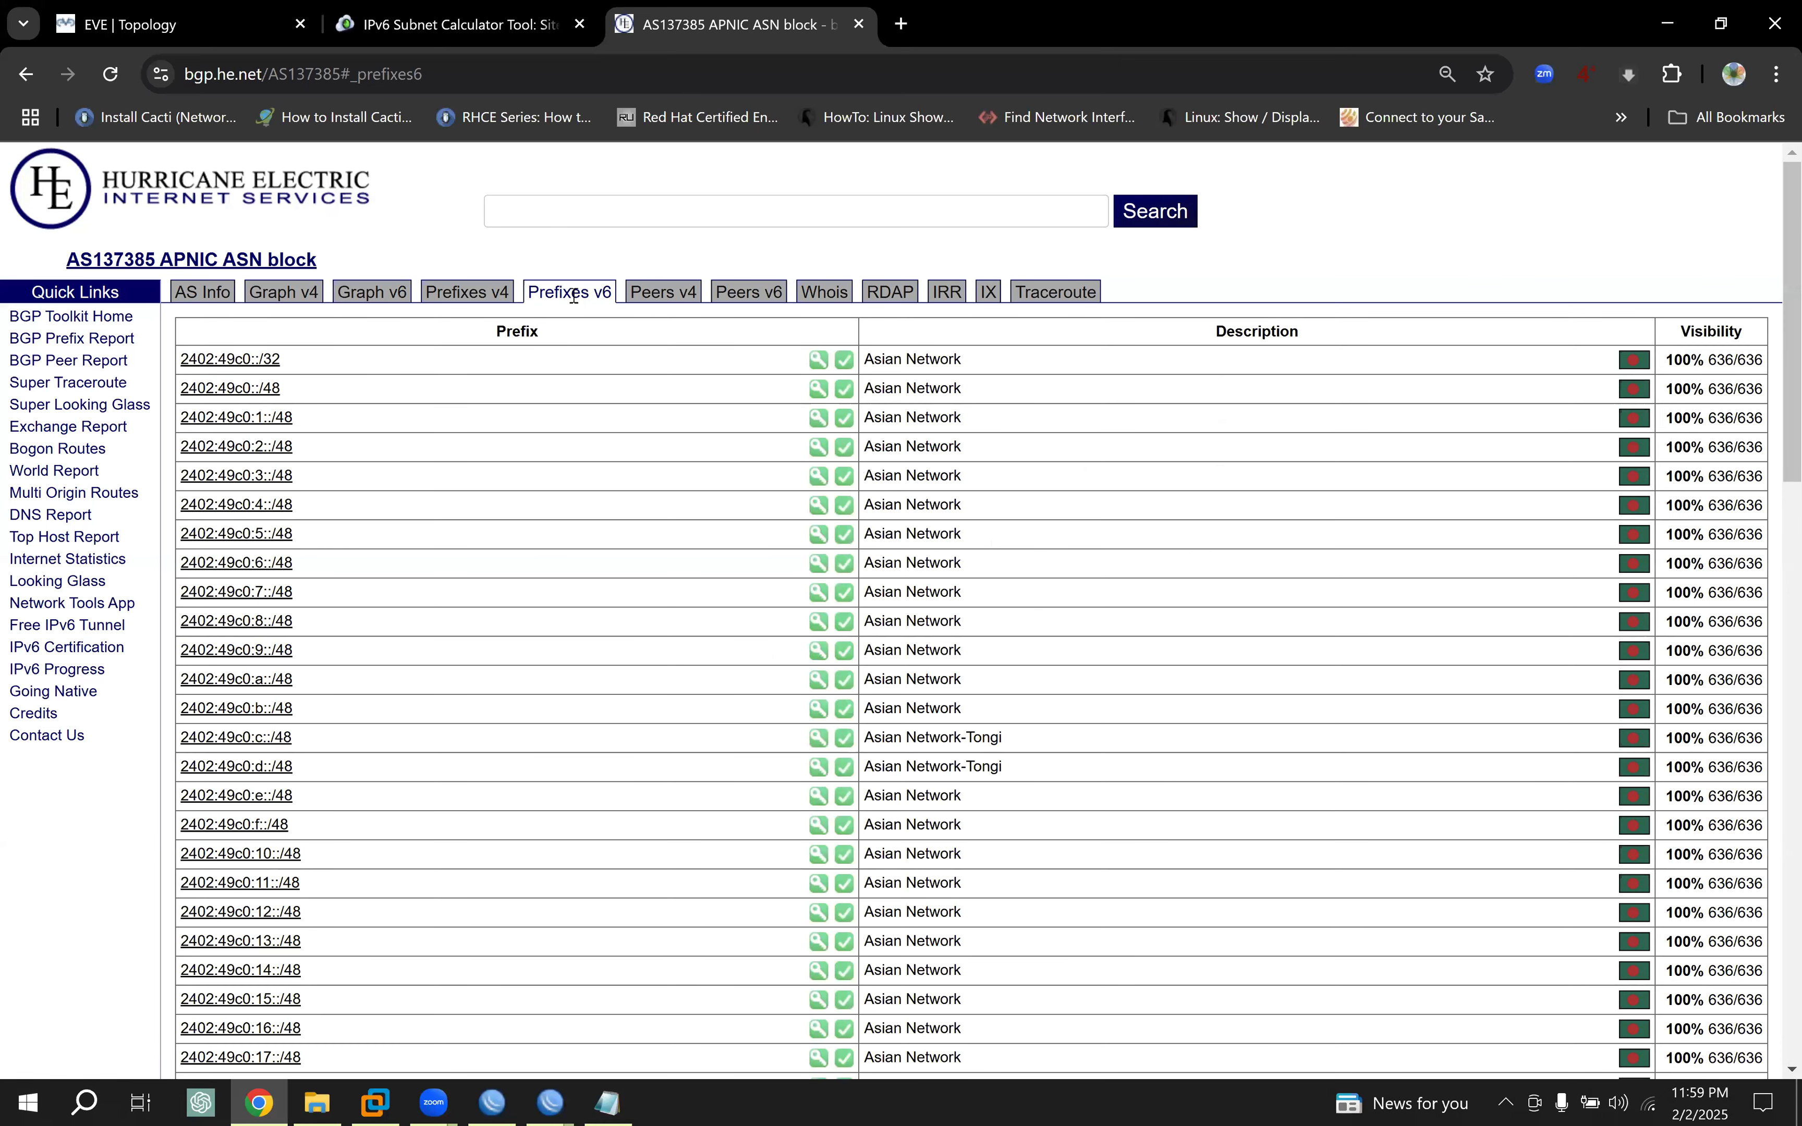
left_click_drag(284, 361, 182, 358)
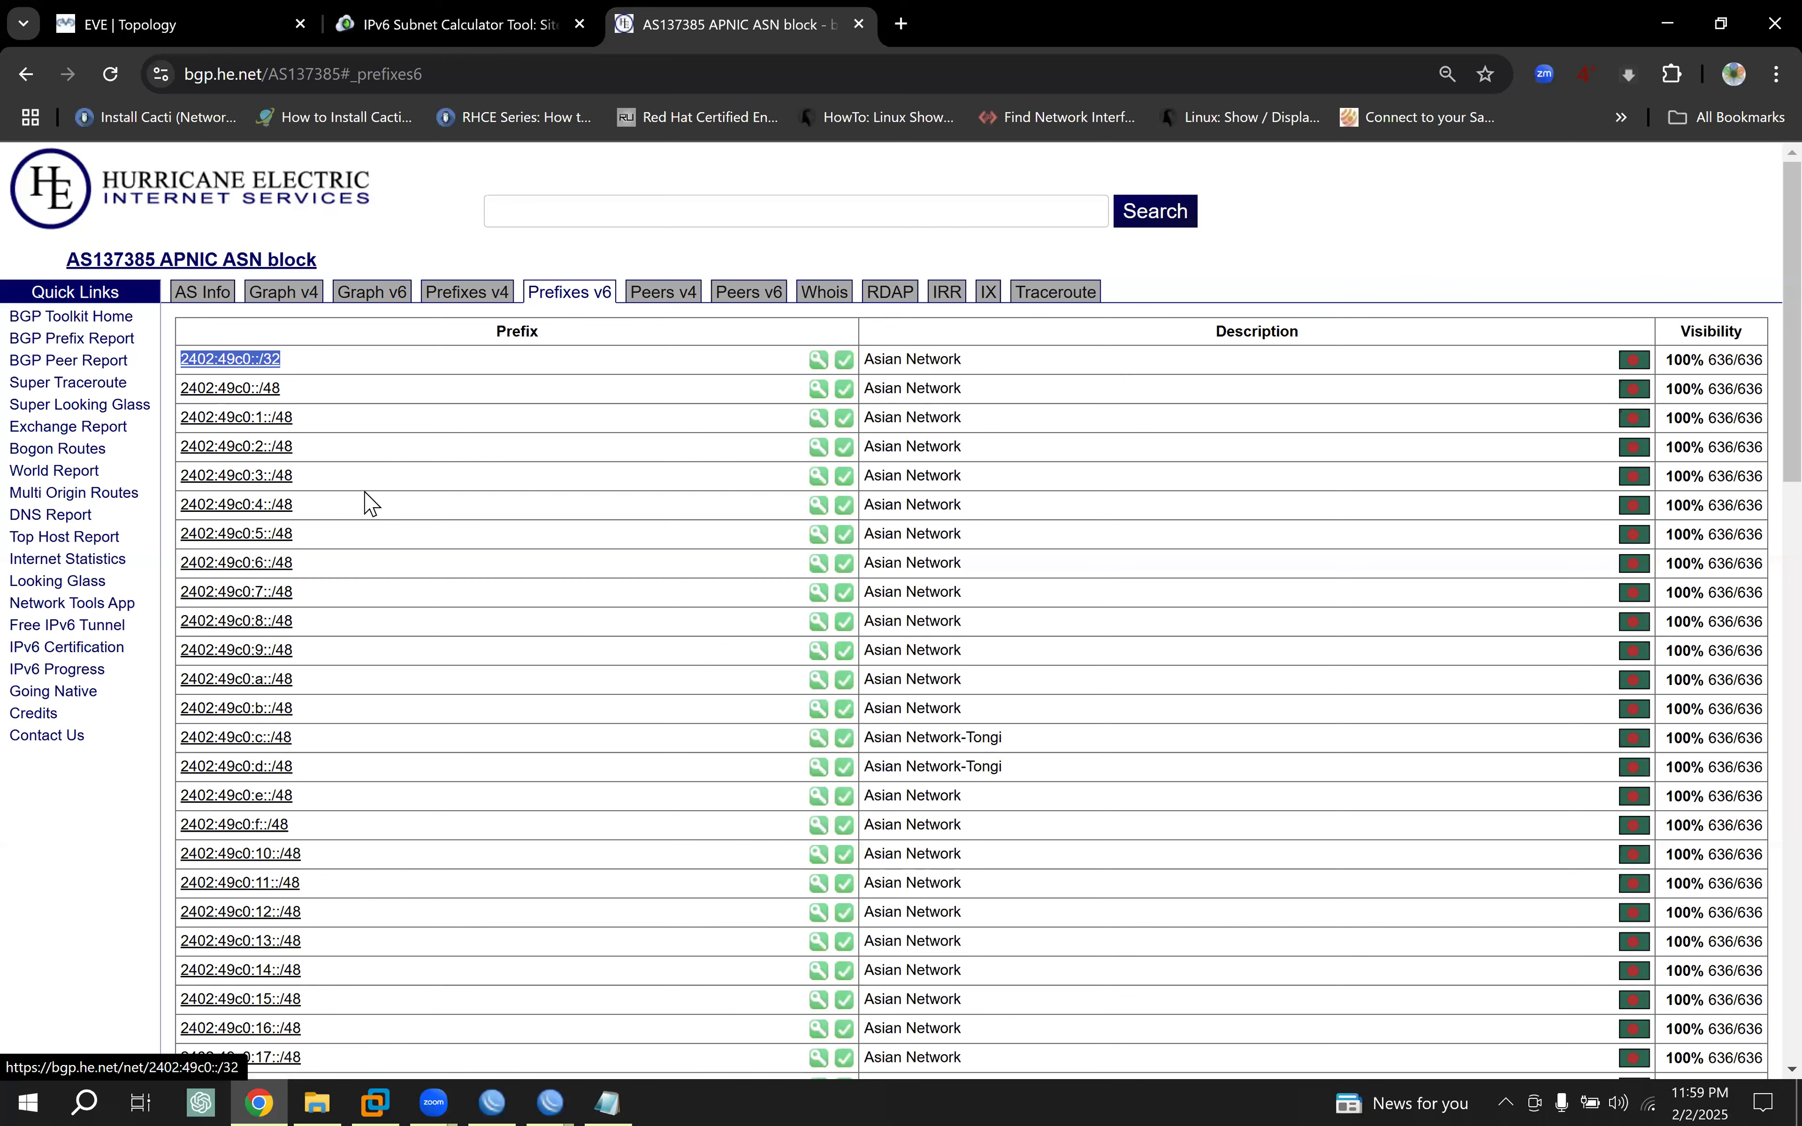
scroll(370, 491, "down", 2)
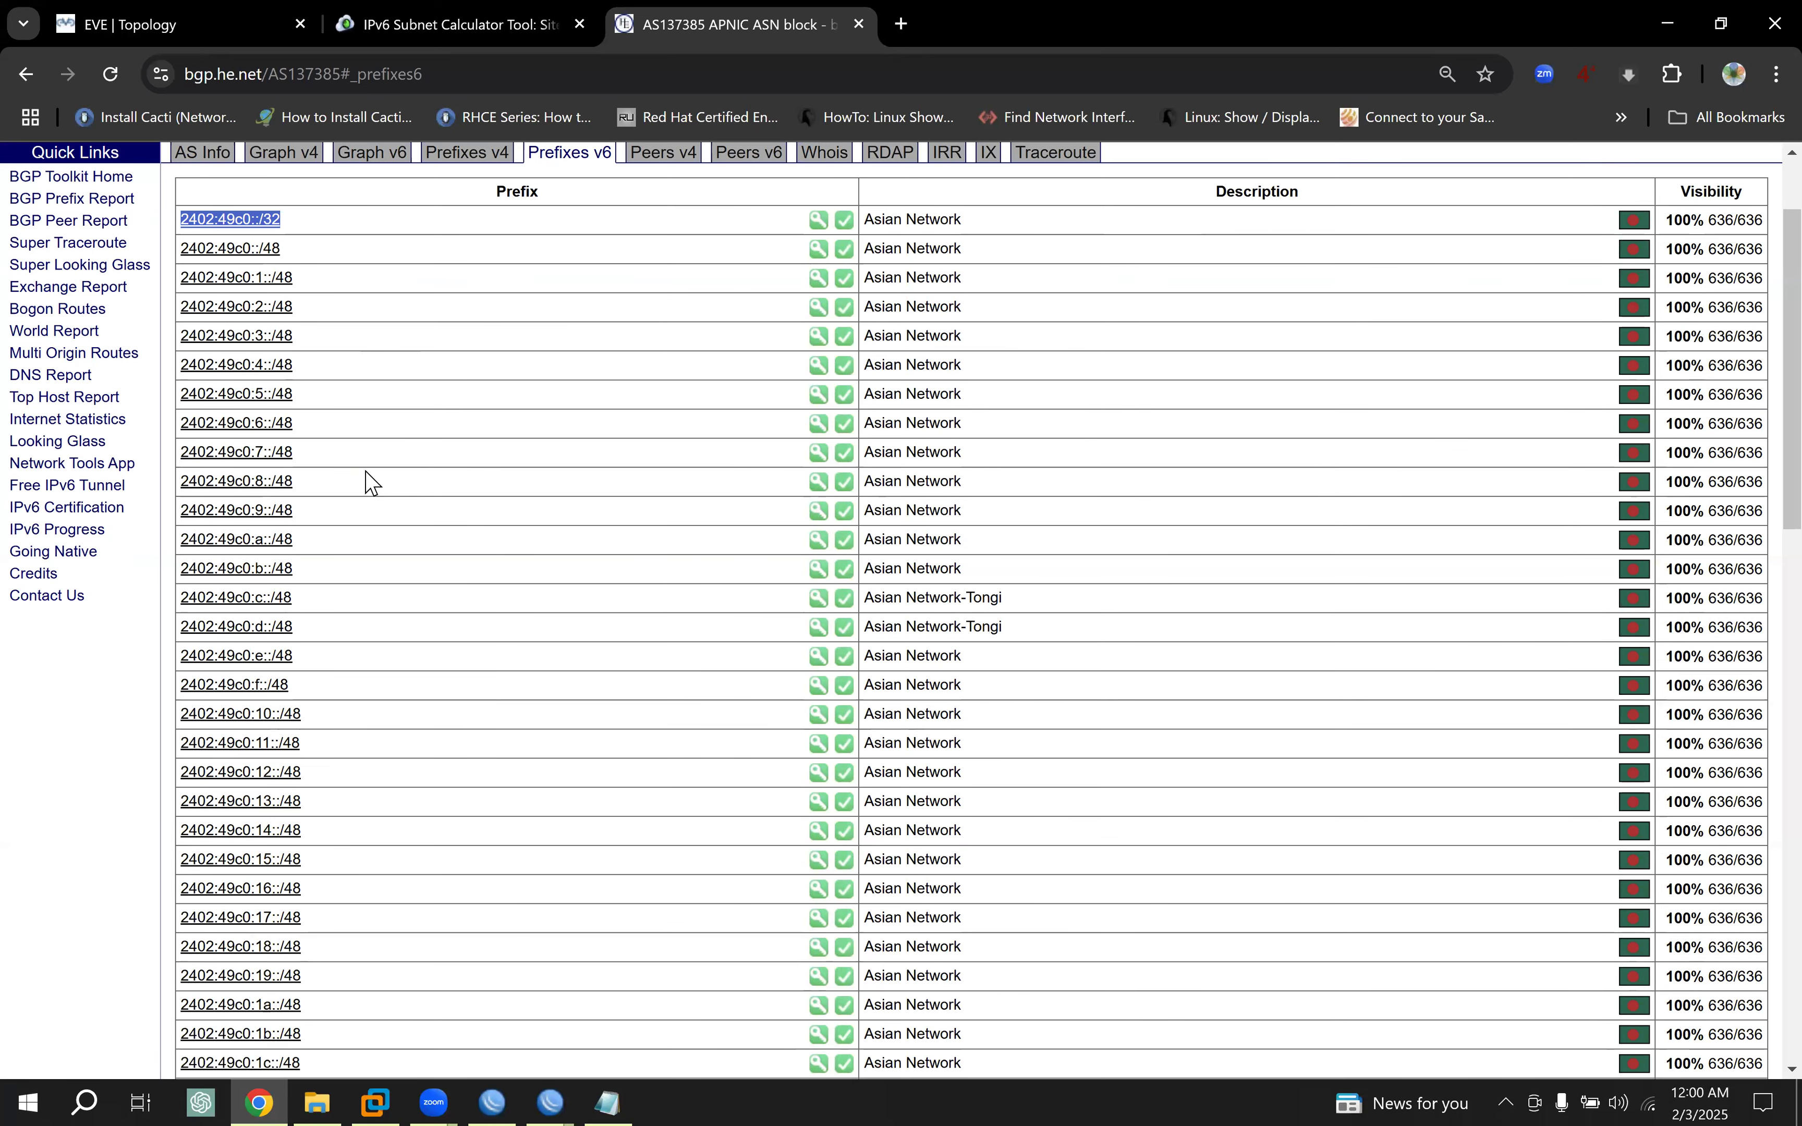
scroll(370, 477, "up", 2)
left_click_drag(301, 366, 179, 372)
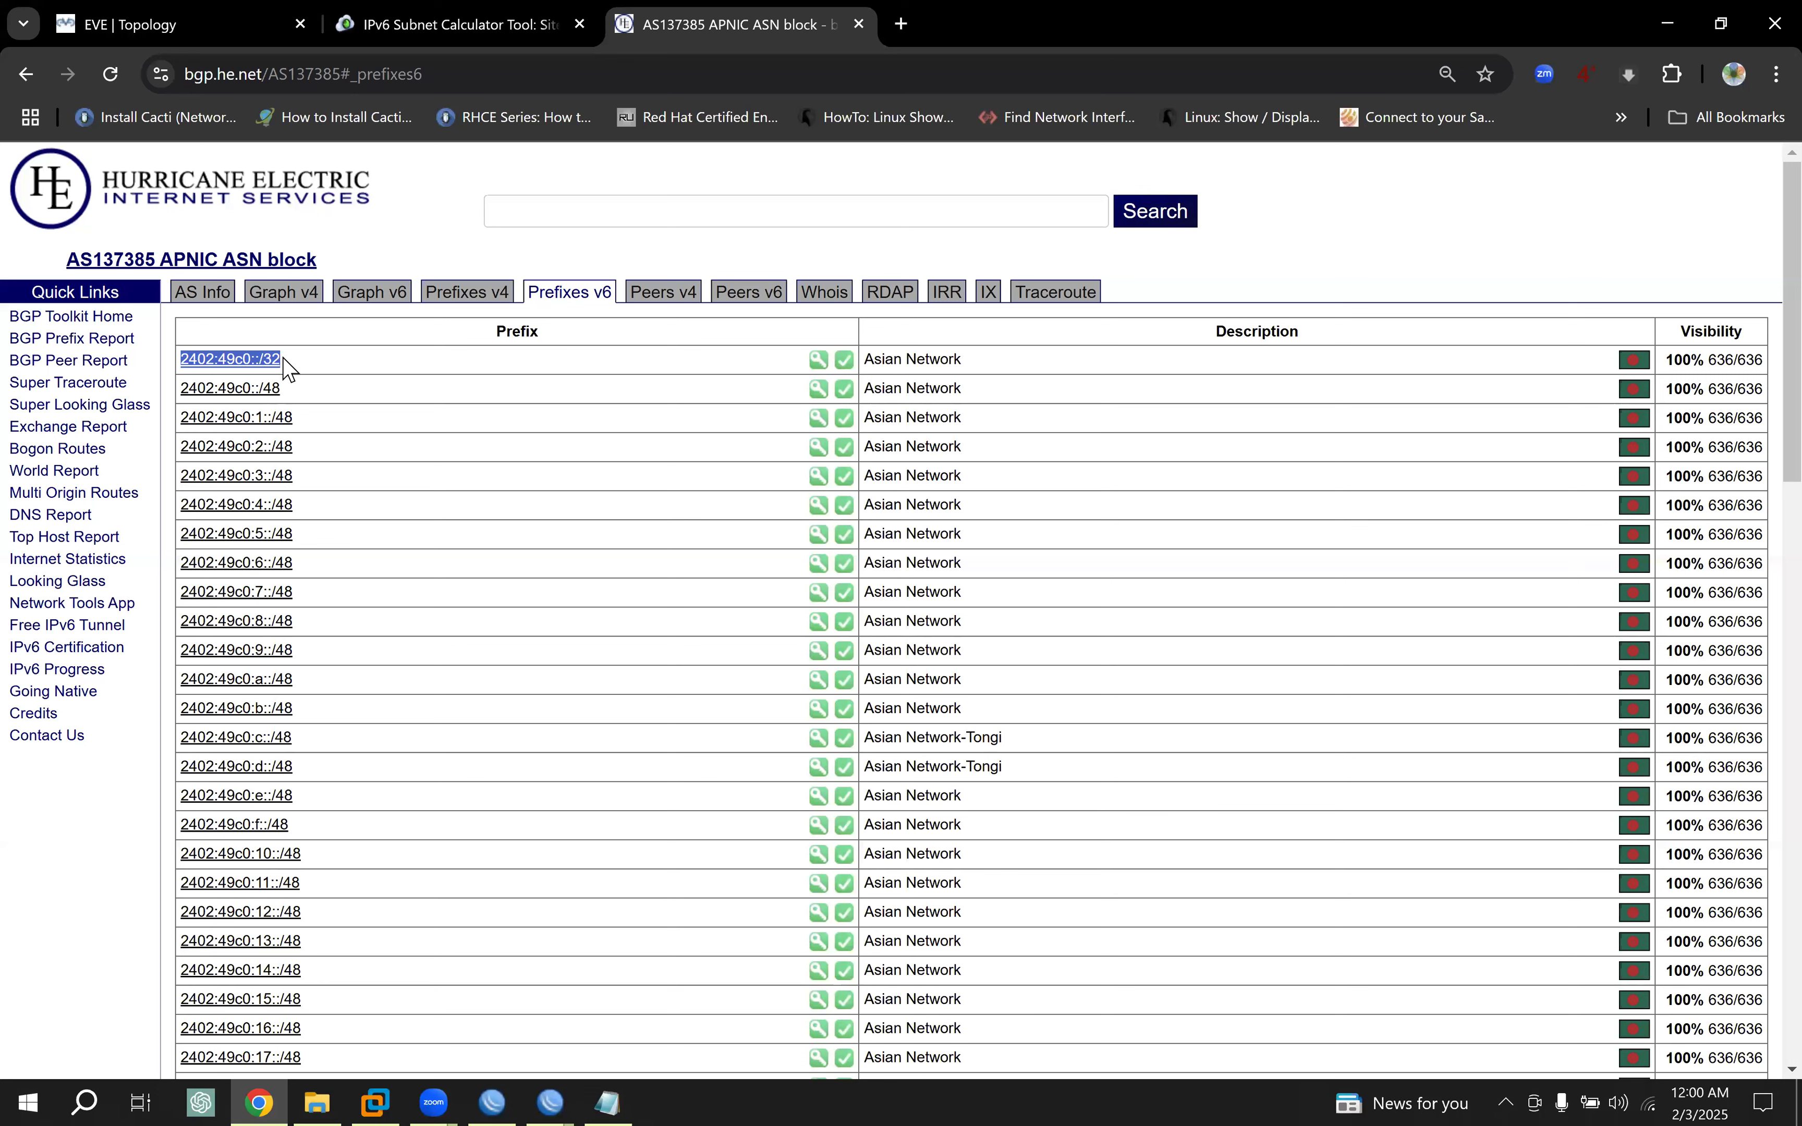
Step: Copy the 103.106.240.0/22 block from AS137385's IPv4 prefix list
left_click(465, 290)
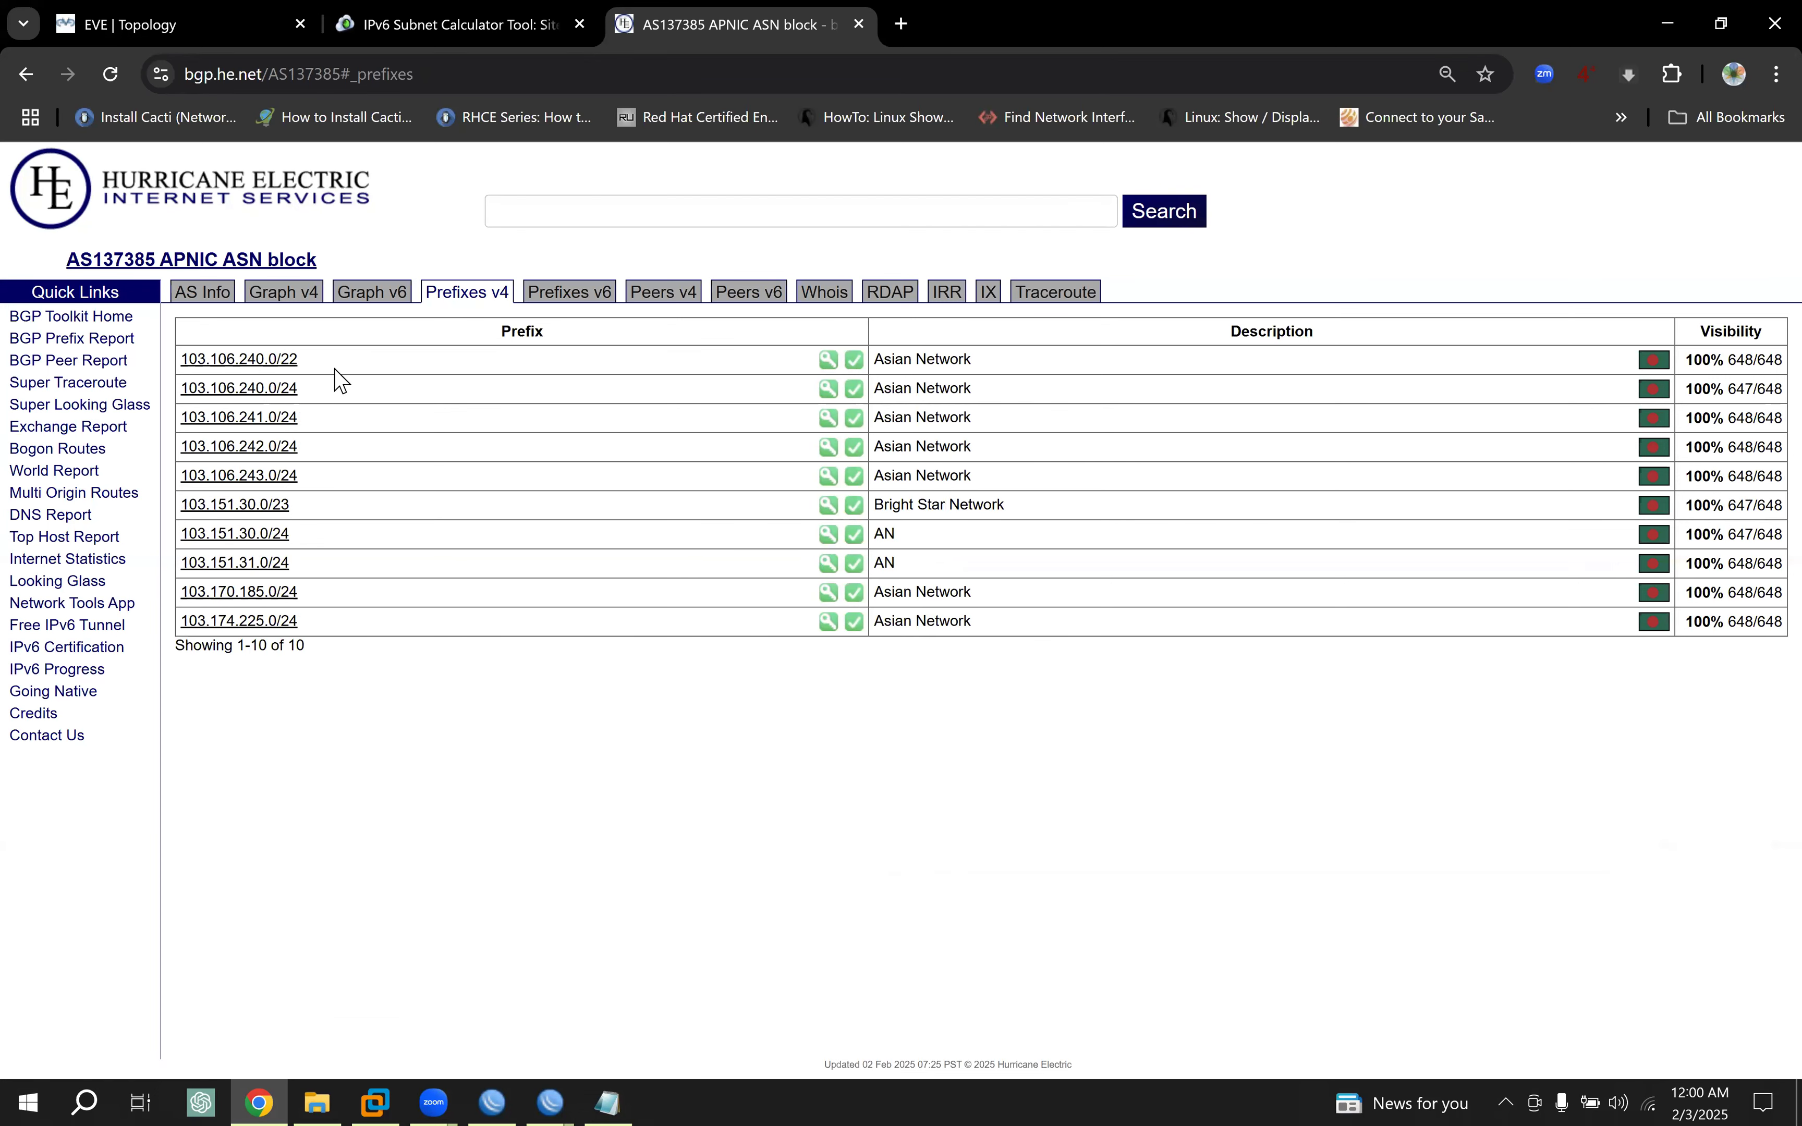
left_click_drag(301, 360, 185, 362)
key("ctrl+c")
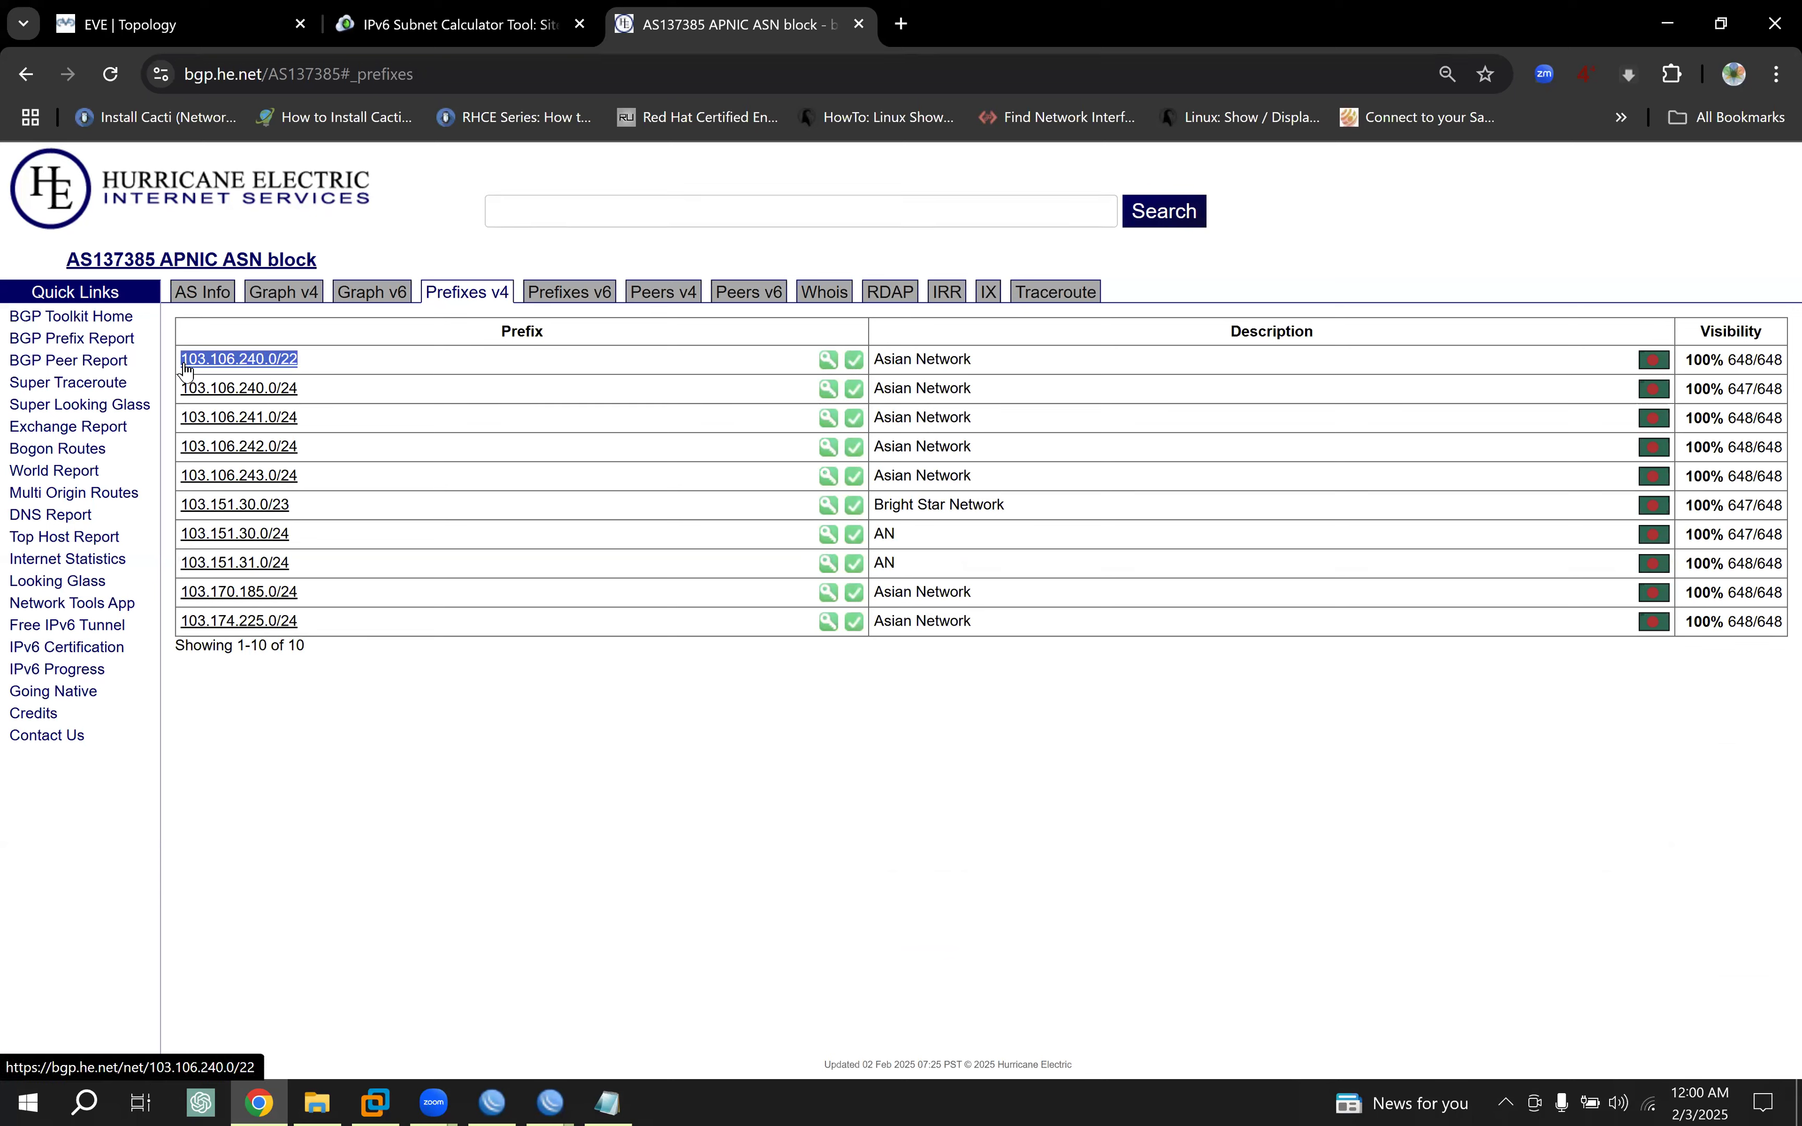
Step: In the EVE topology, replace the first line of the upper two-line address label with the copied 103.106.240.0/22
left_click(89, 8)
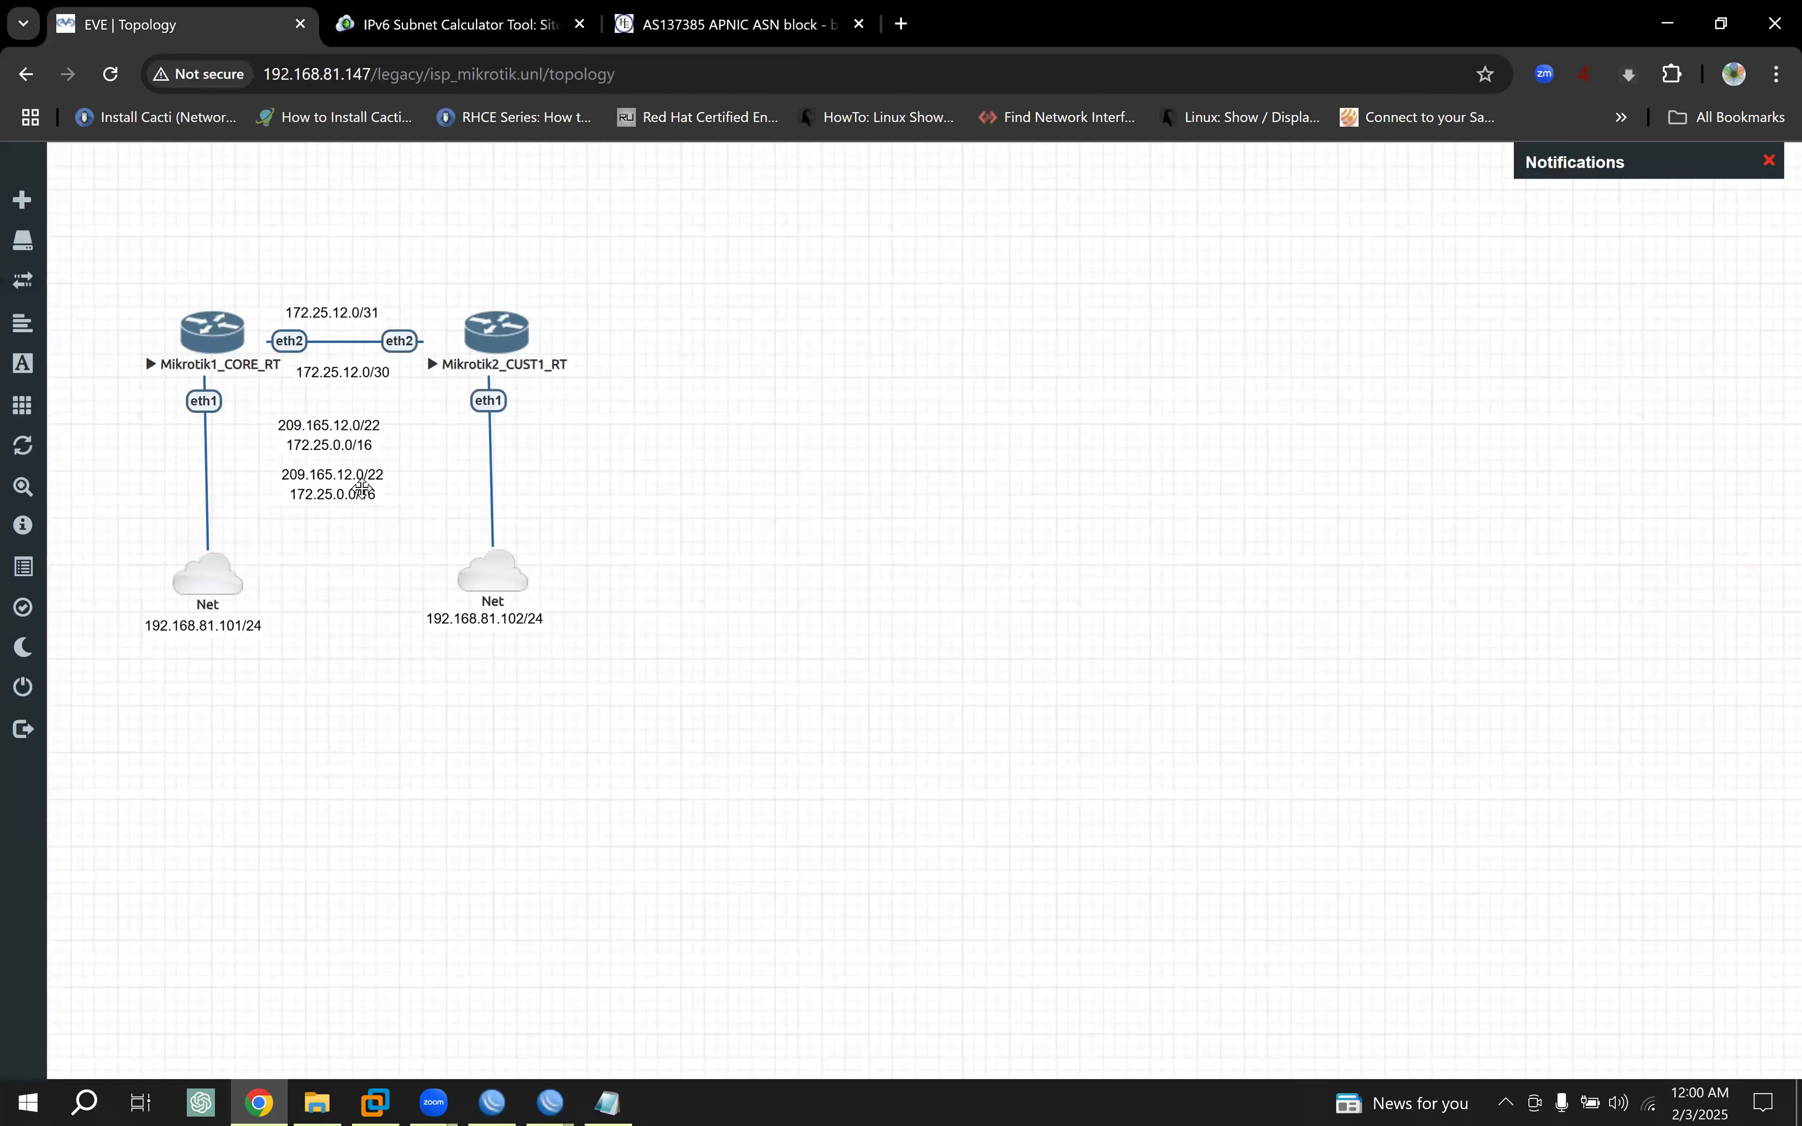
double_click(338, 432)
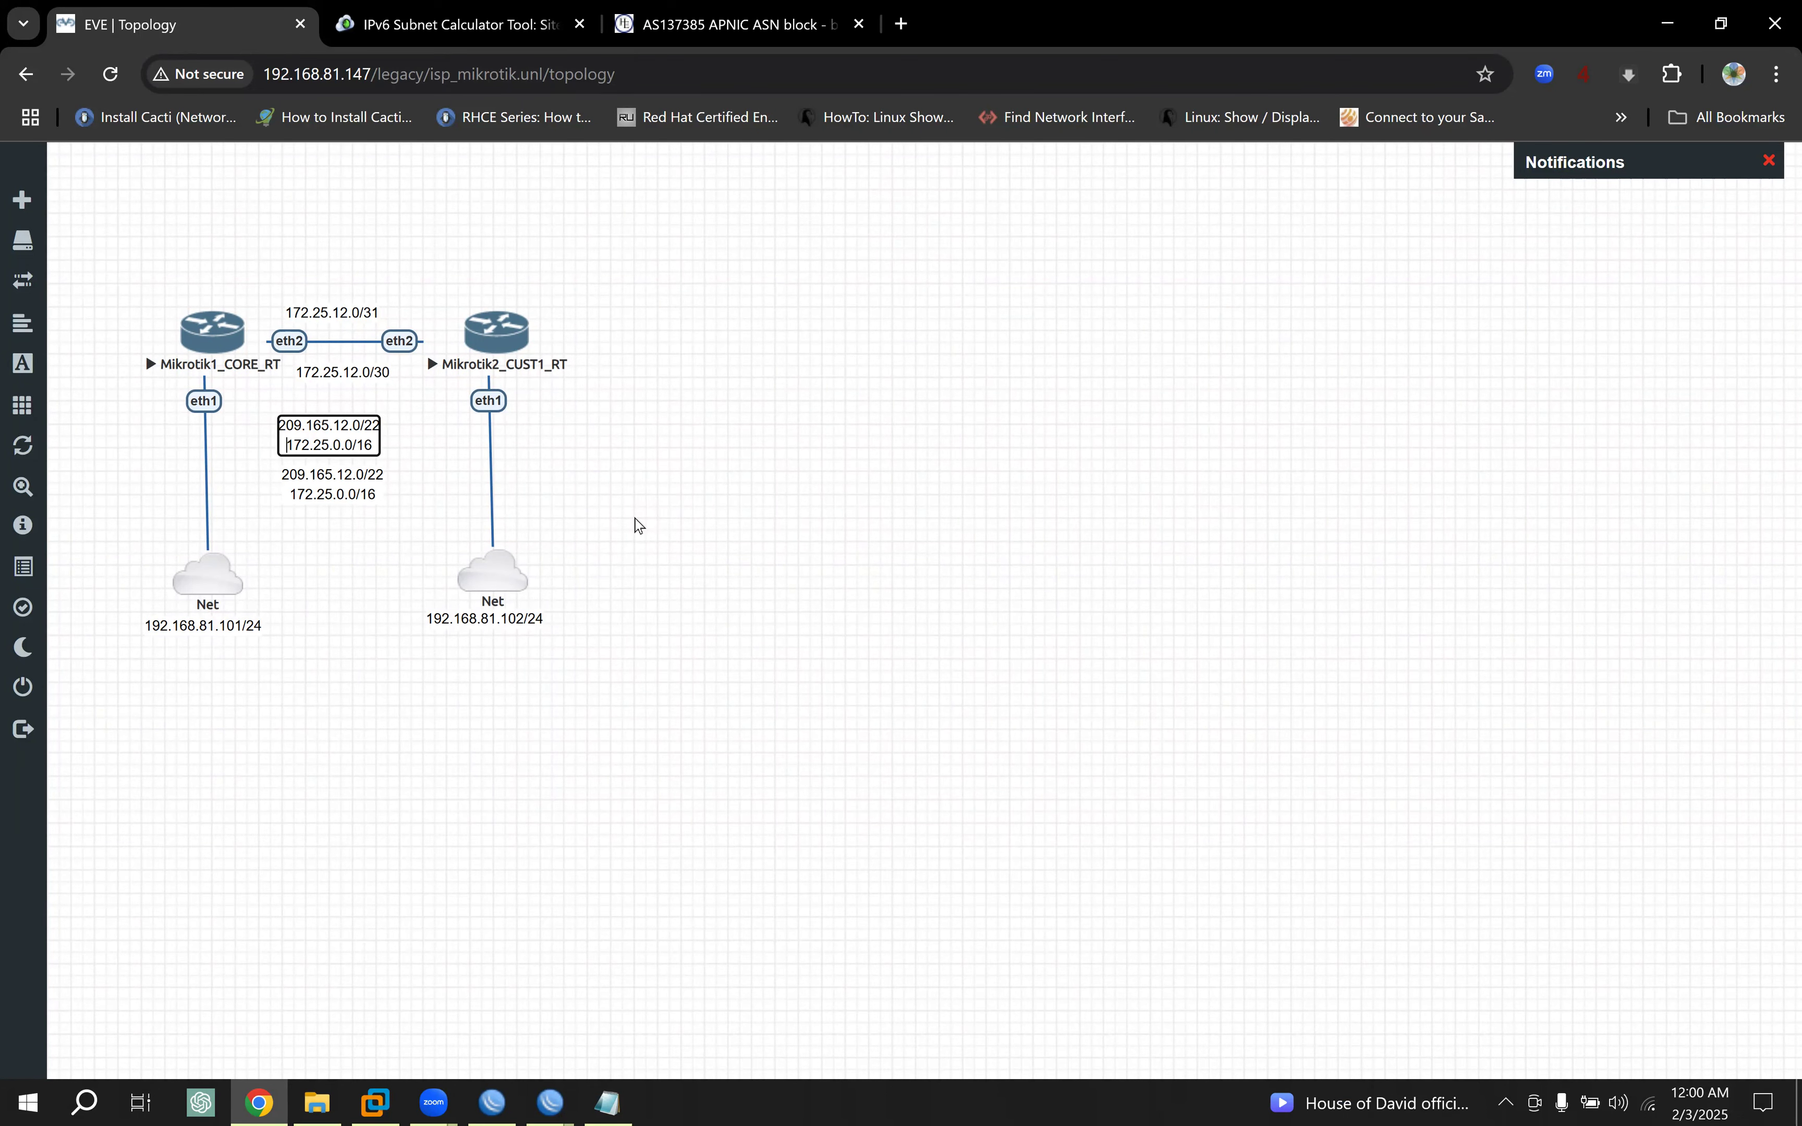
key("shift+Right")
key("shift+Right")
key("shift+Right")
key("shift+Right")
key("shift+Right")
key("shift+Right")
key("shift+Right")
key("shift+Right")
key("shift+Right")
key("shift+Right")
key("shift+Right")
key("shift+Right")
key("shift+Right")
key("shift+Right")
key("shift+Right")
key("ctrl+v")
left_click(471, 556)
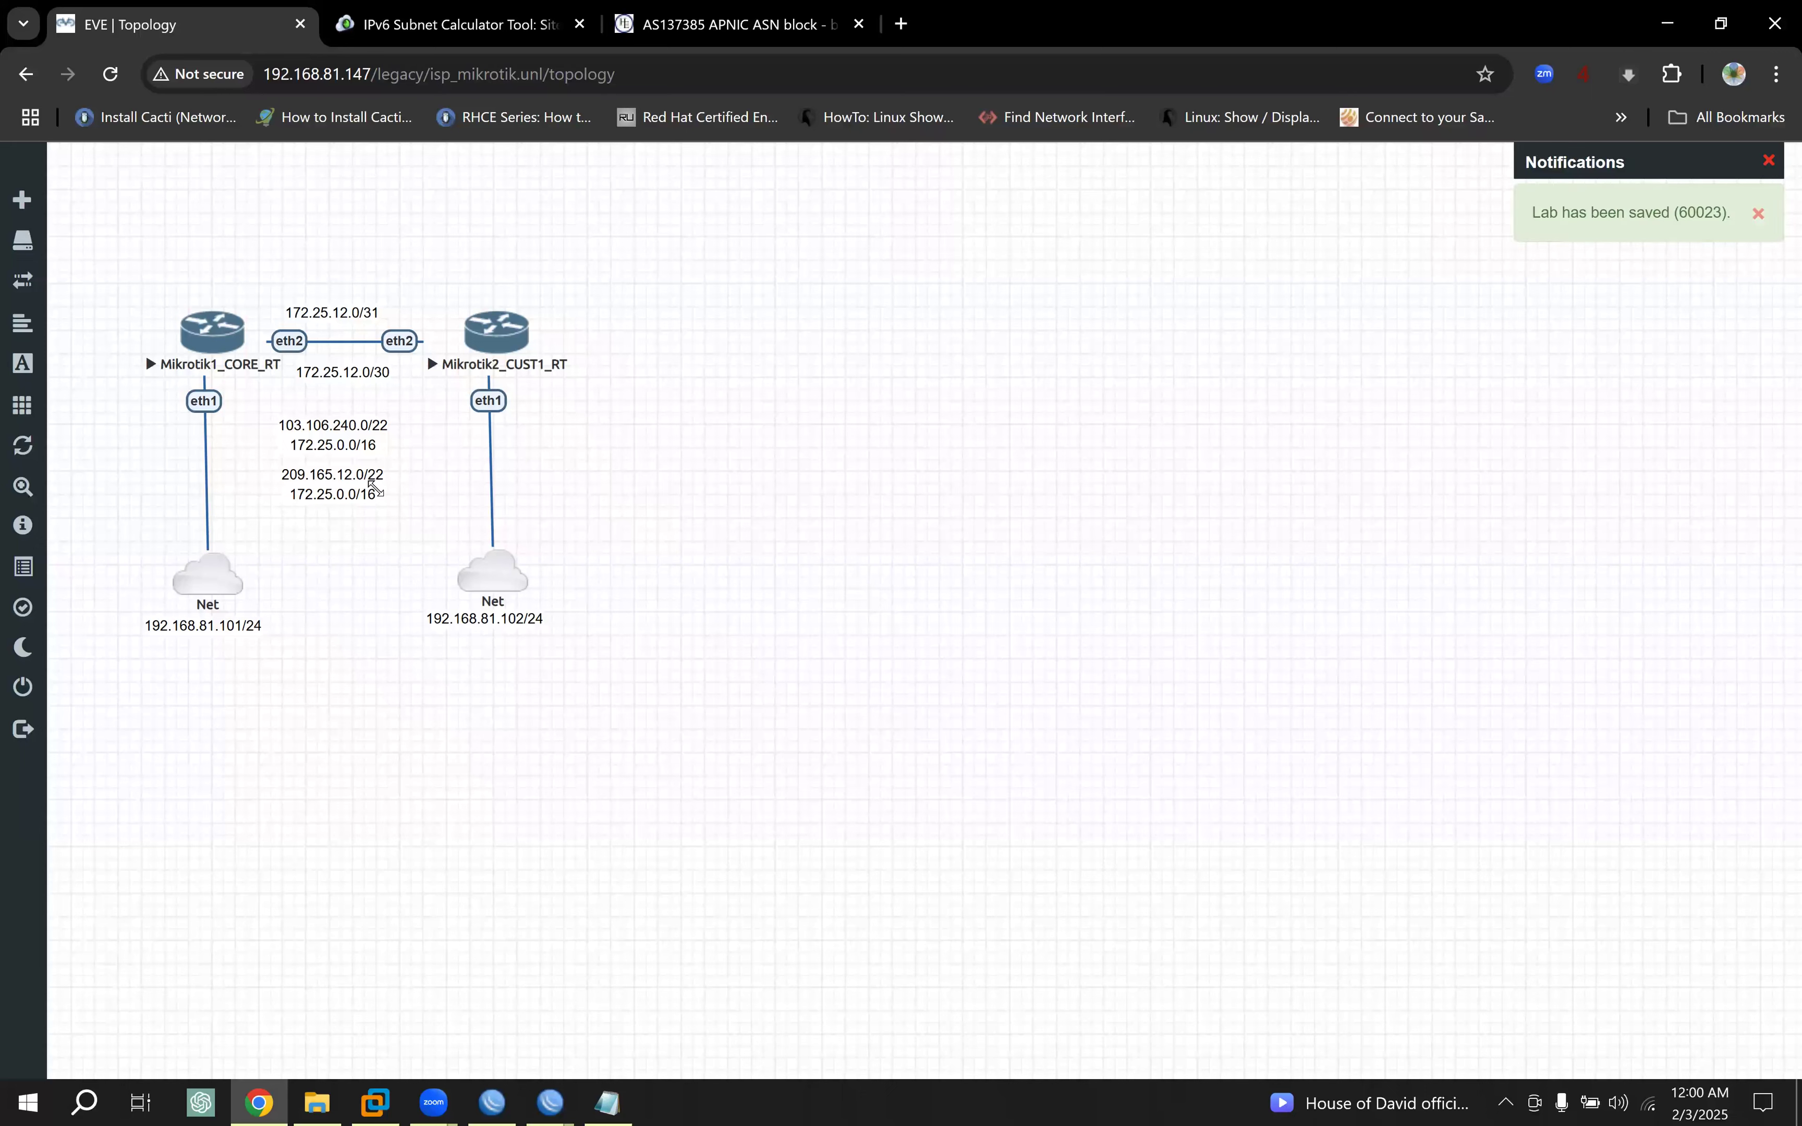
Step: Return to the AS137385 page and copy 2402:49c0::/32 from its IPv6 prefix list
left_click(777, 23)
left_click(314, 366)
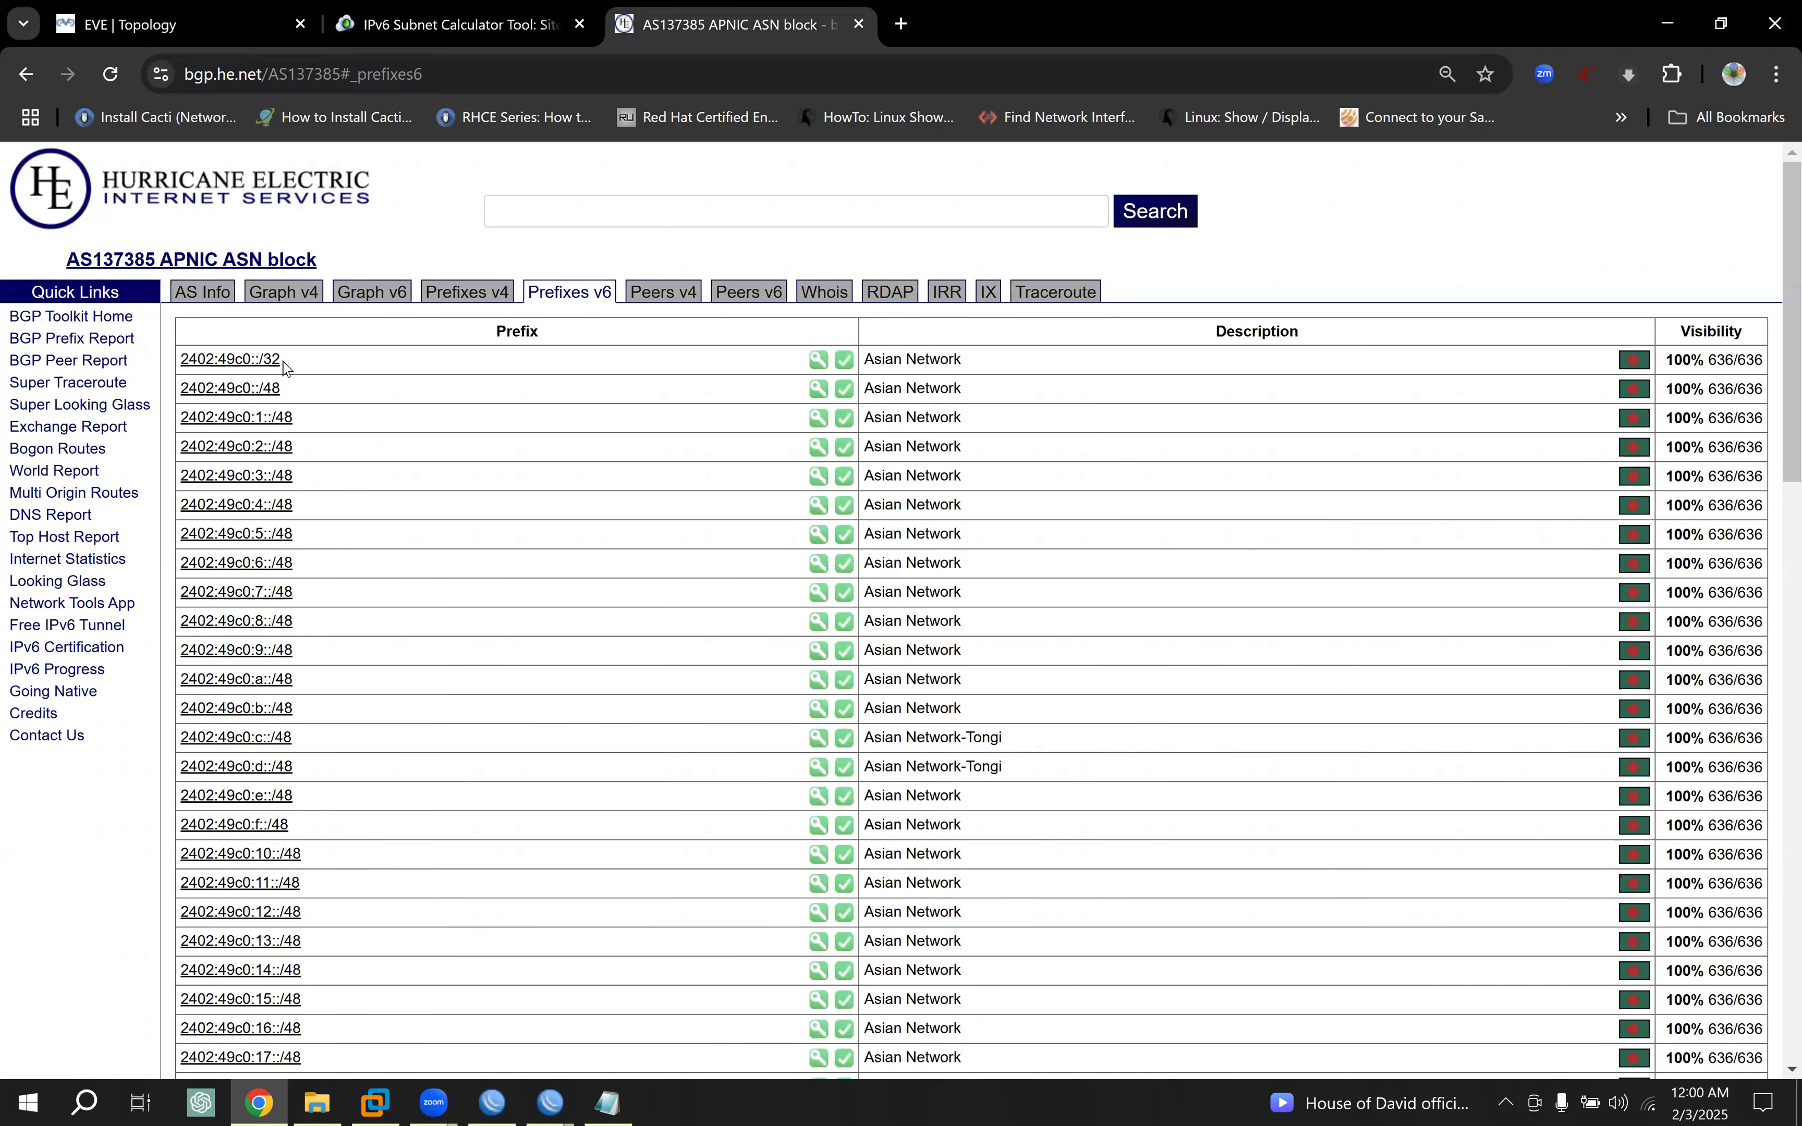
left_click_drag(283, 359, 183, 358)
key("ctrl+c")
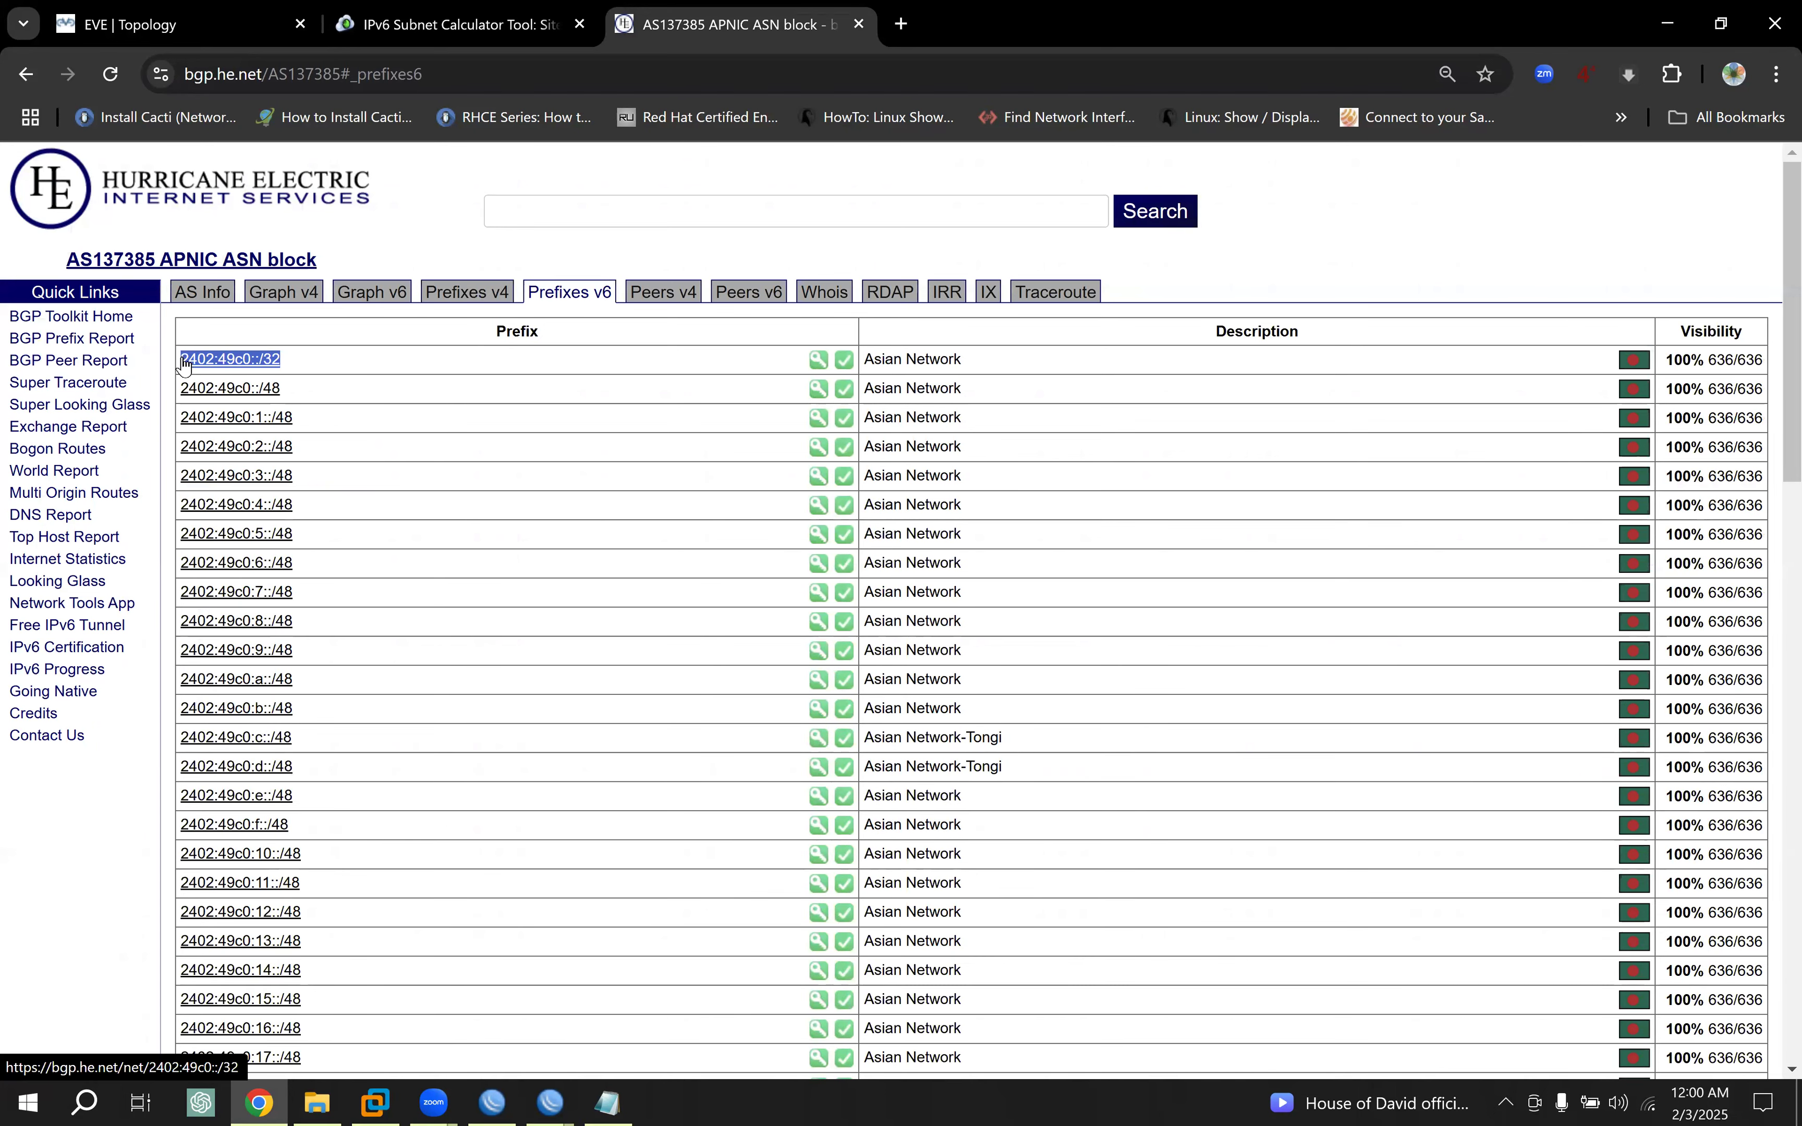
Step: Replace the whole text of the lower address label in the EVE topology with 2402:49c0::/32 and centre it under the upper label
left_click(228, 21)
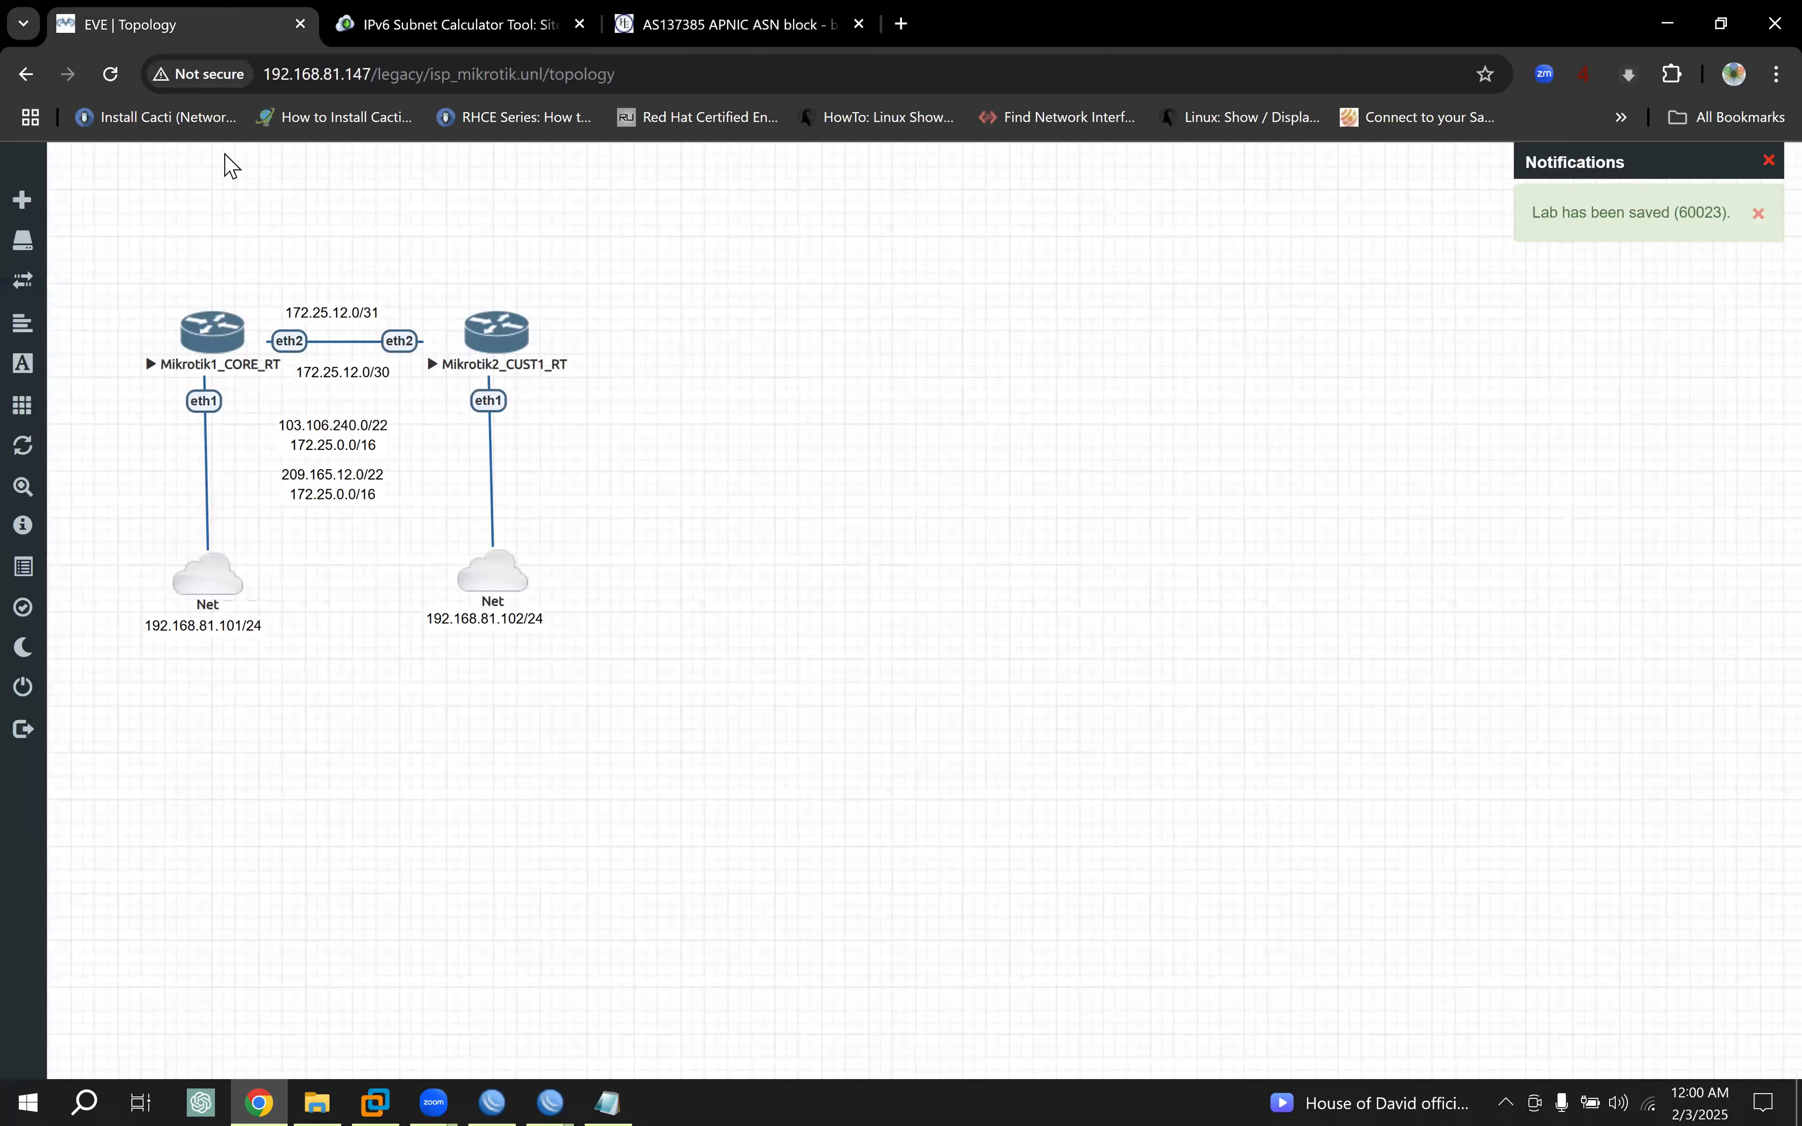
left_click(319, 478)
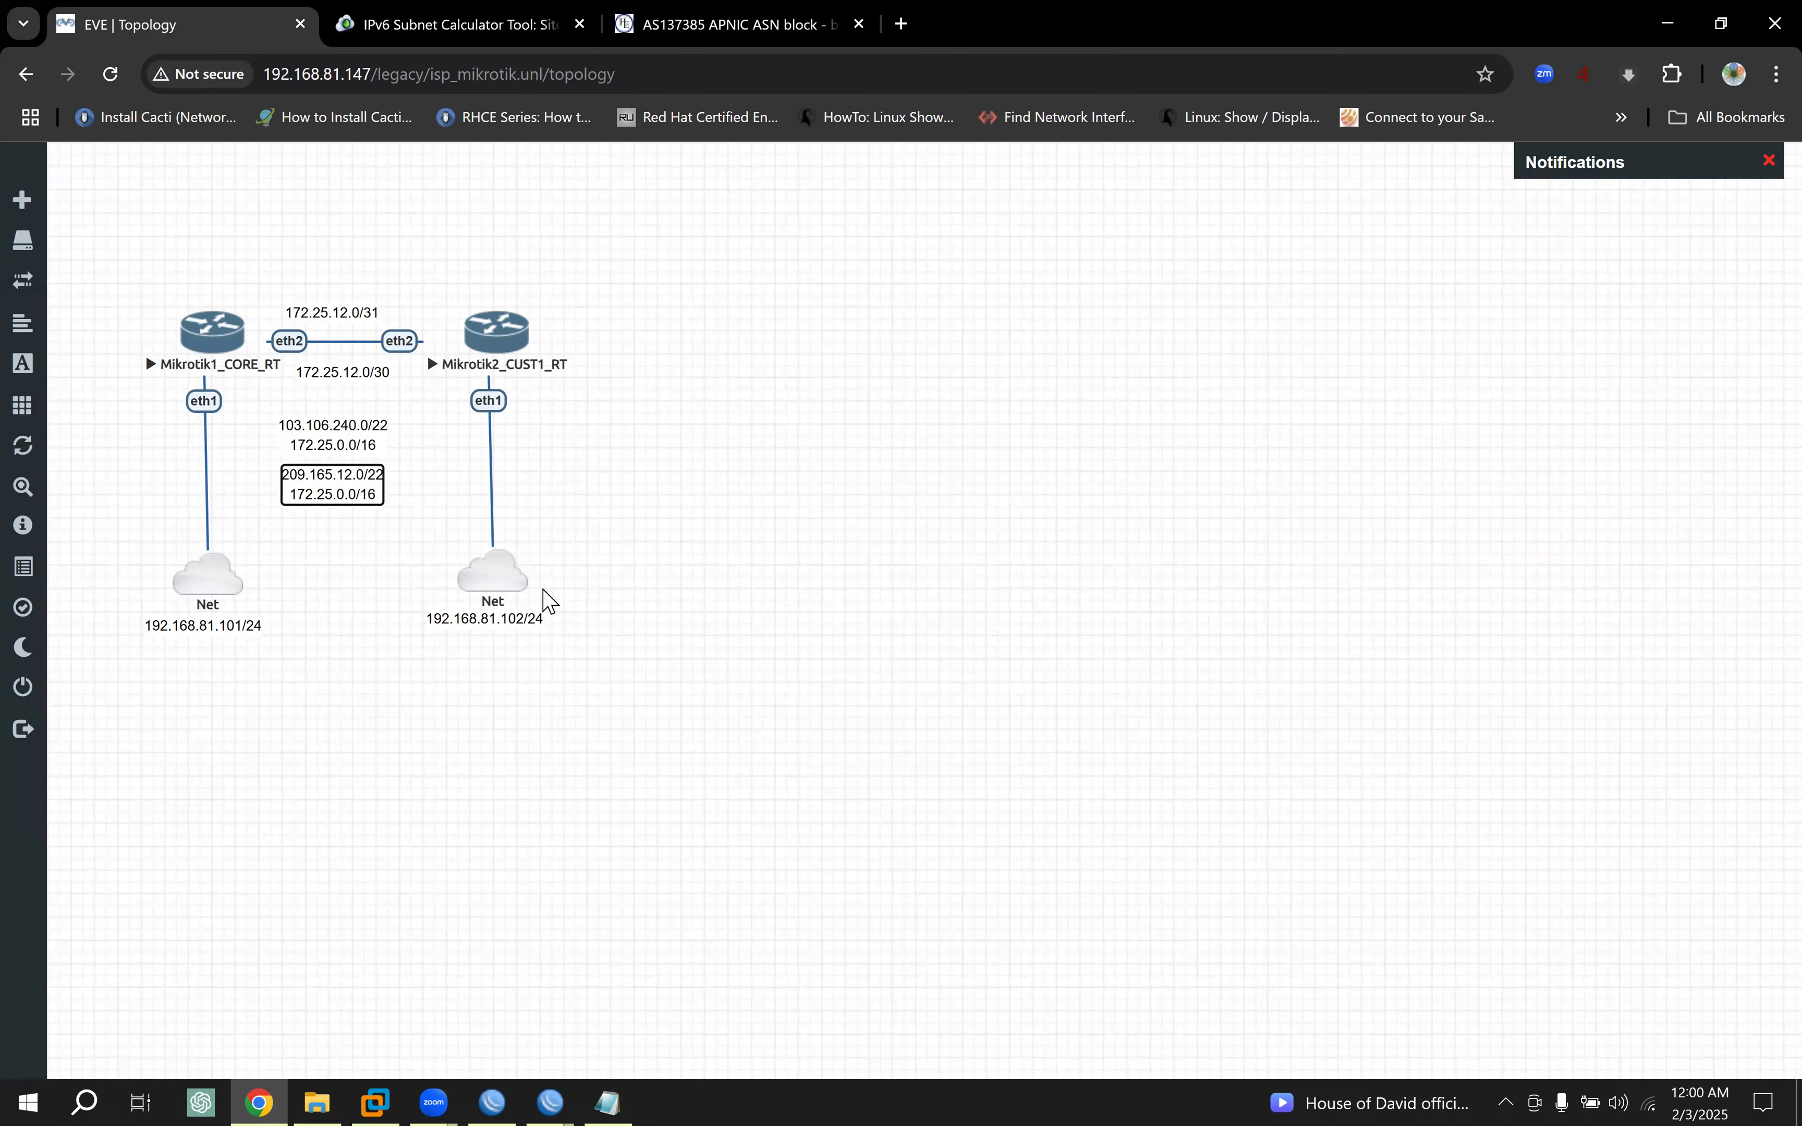
key("ctrl+a")
key("ctrl+v")
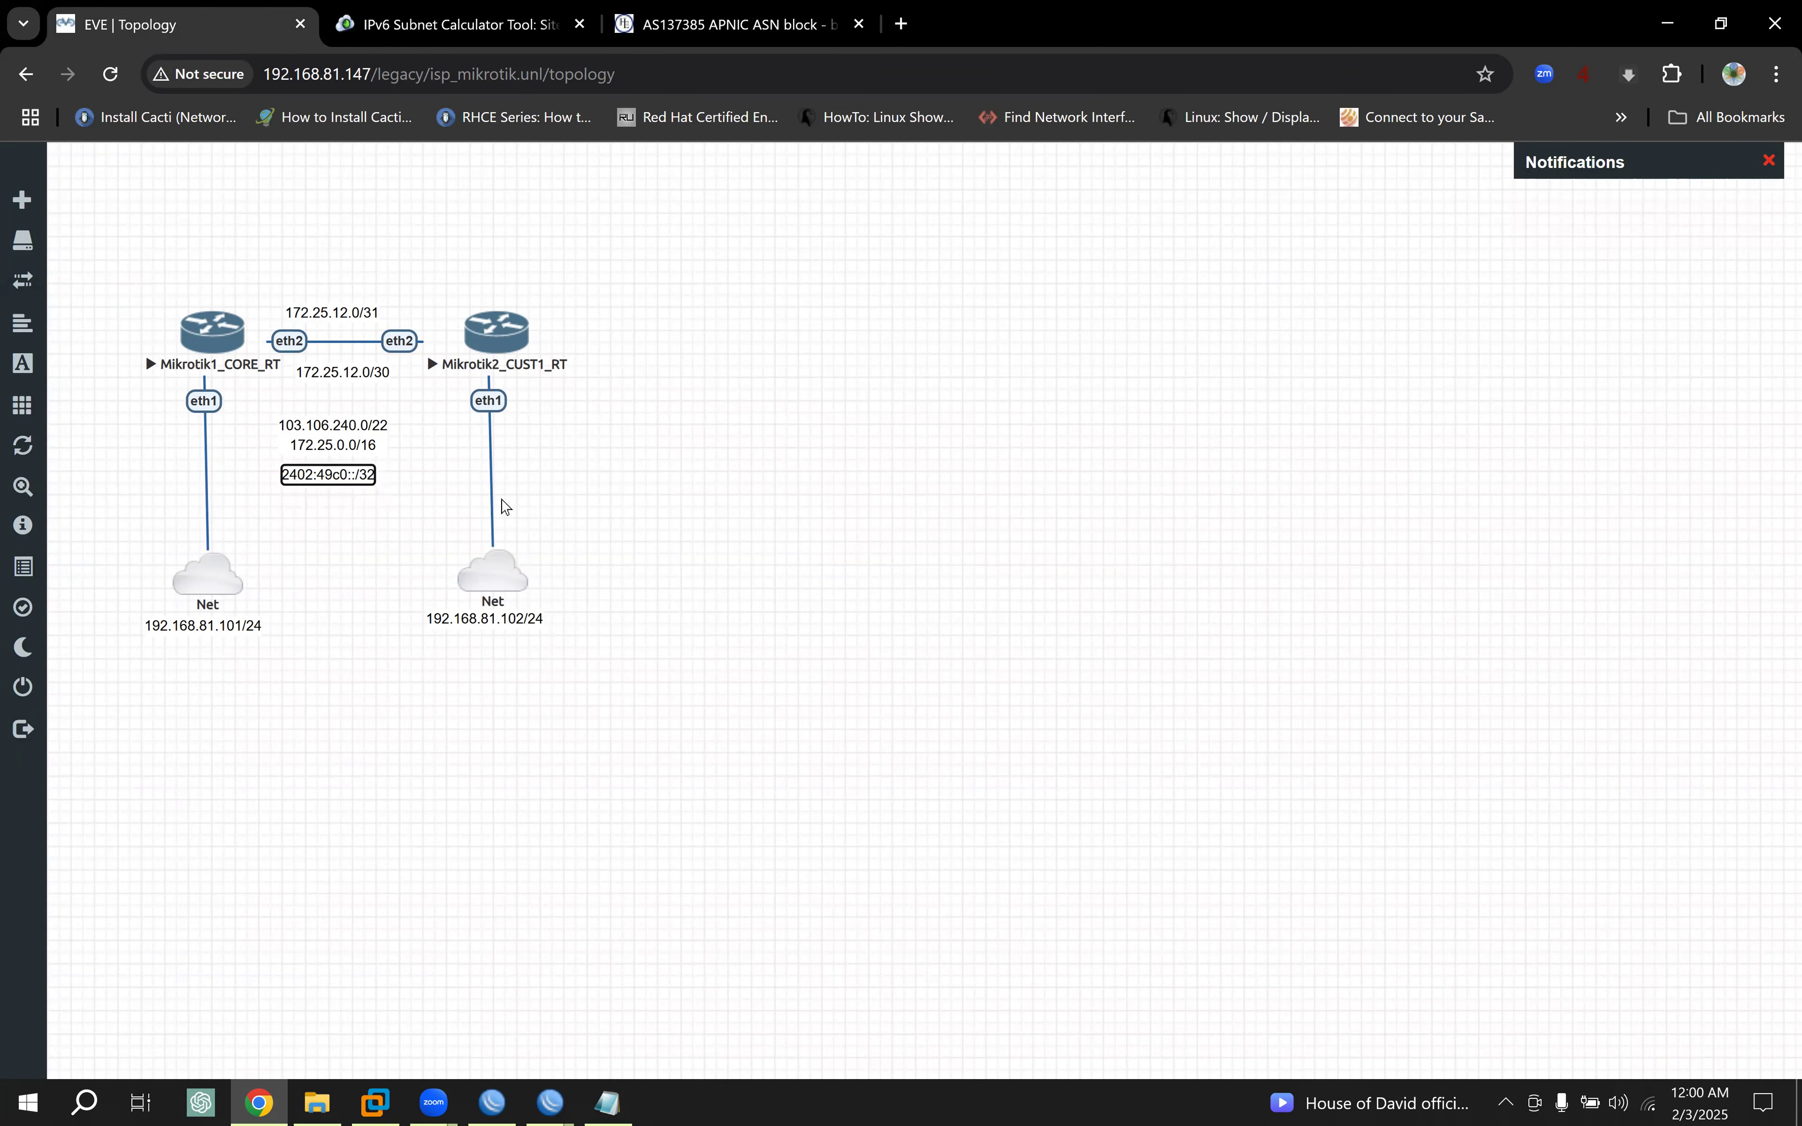
left_click(346, 516)
left_click_drag(325, 477, 339, 479)
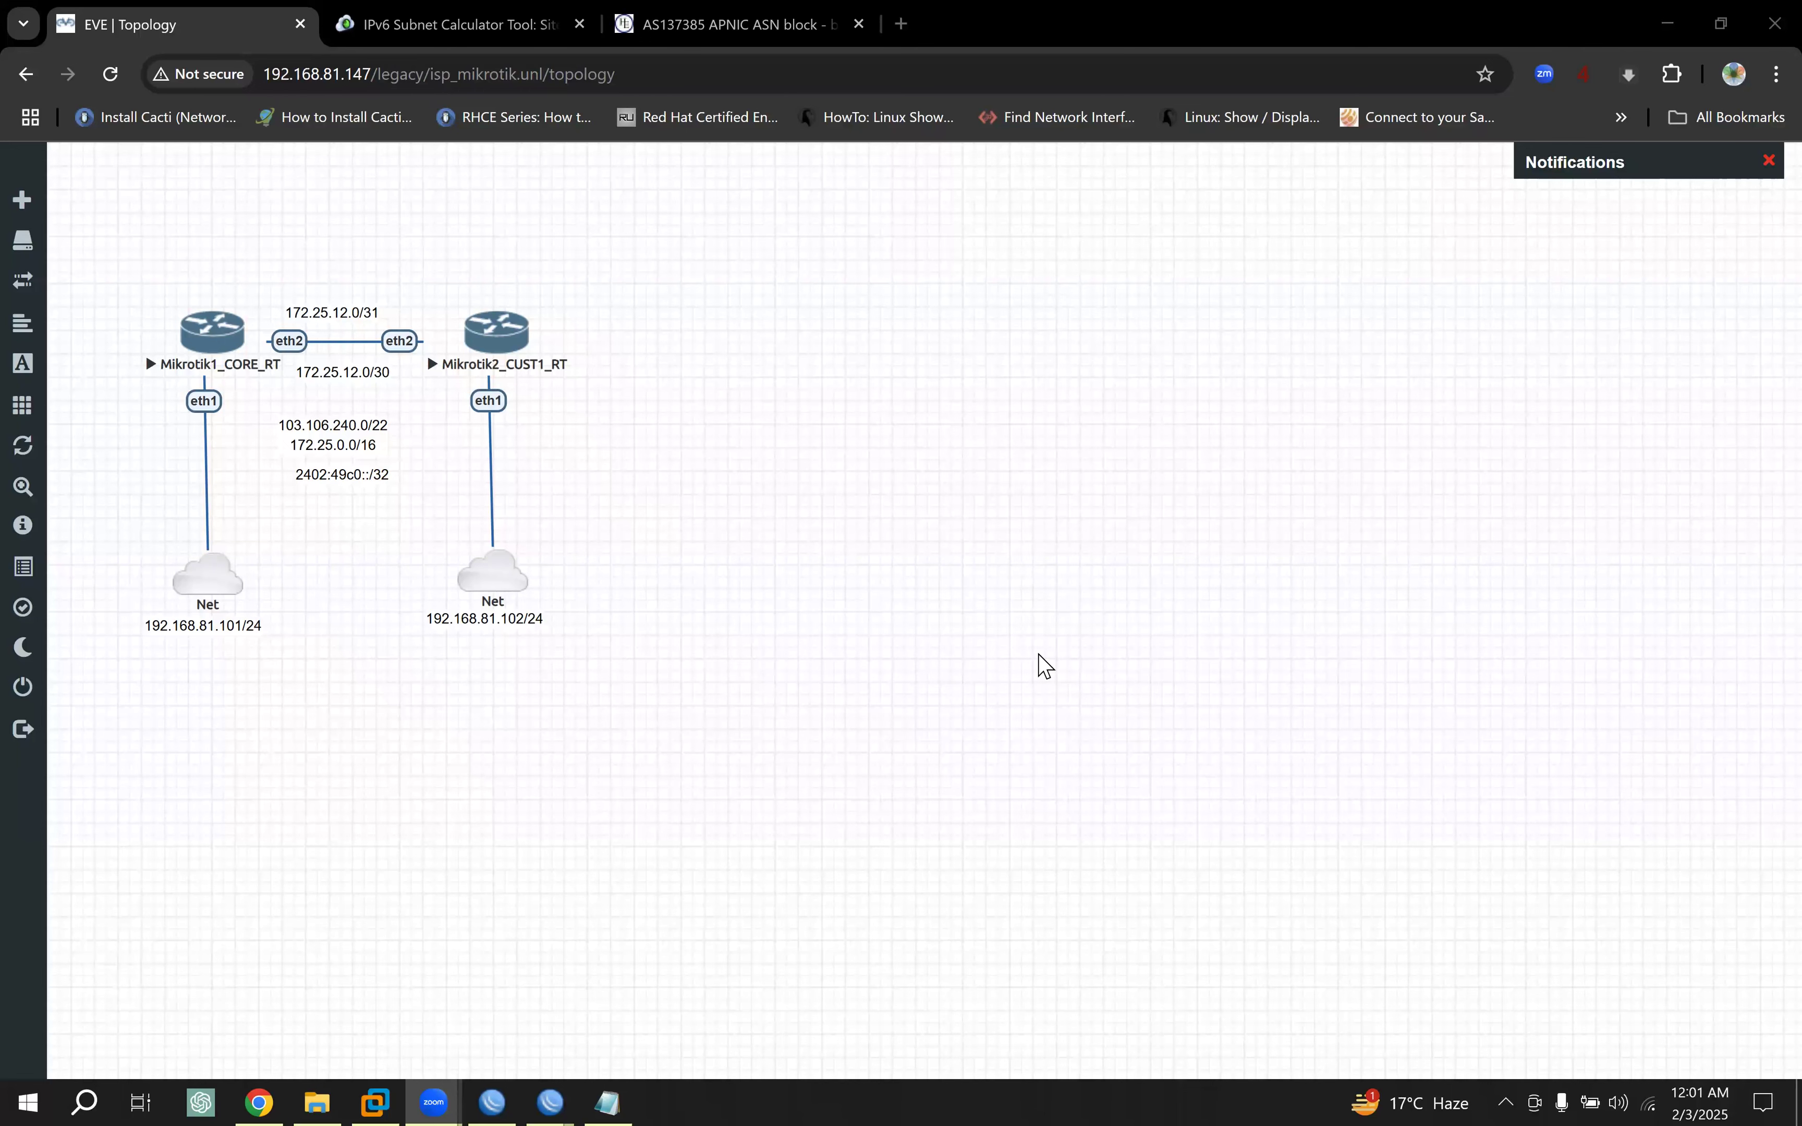
Step: Examine AS137385's IPv6 prefix list, comparing the /32 block with its /48 subnets, and bring up its IPv4 prefixes
left_click(336, 474)
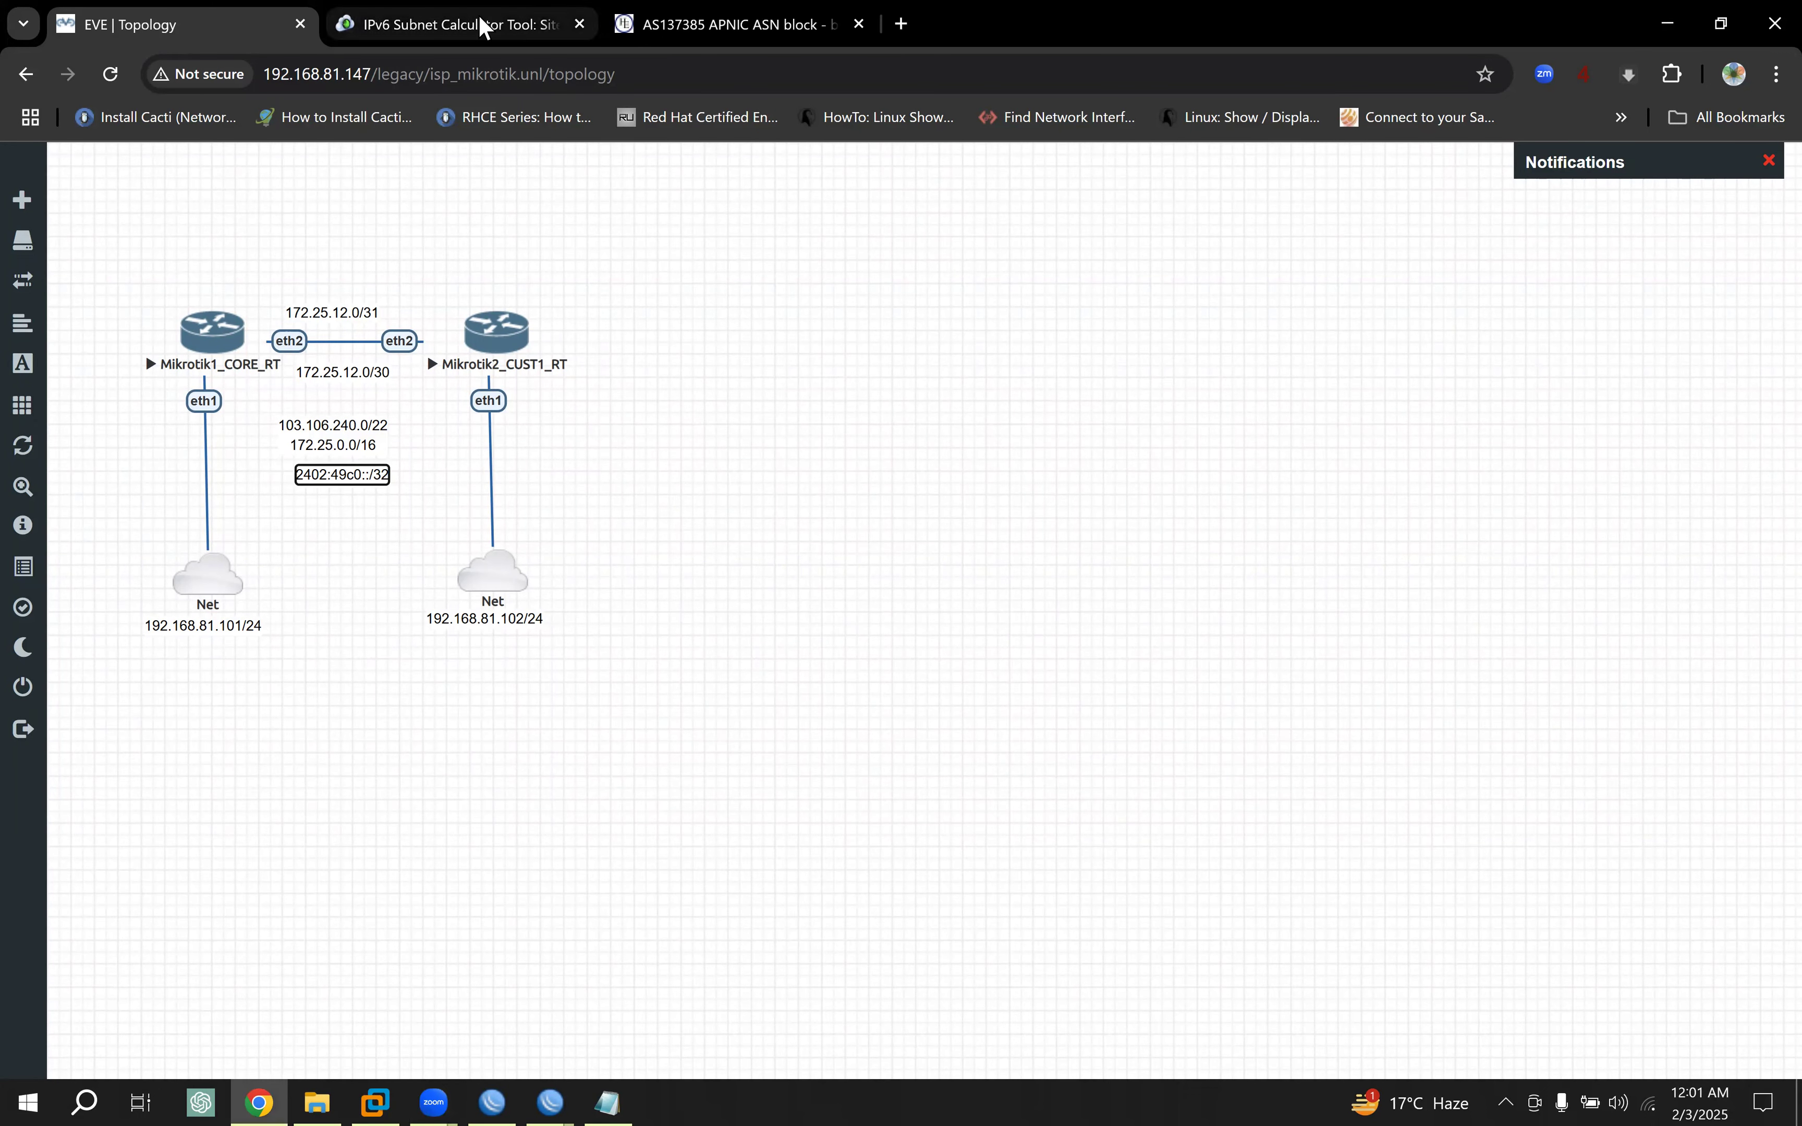
left_click(726, 14)
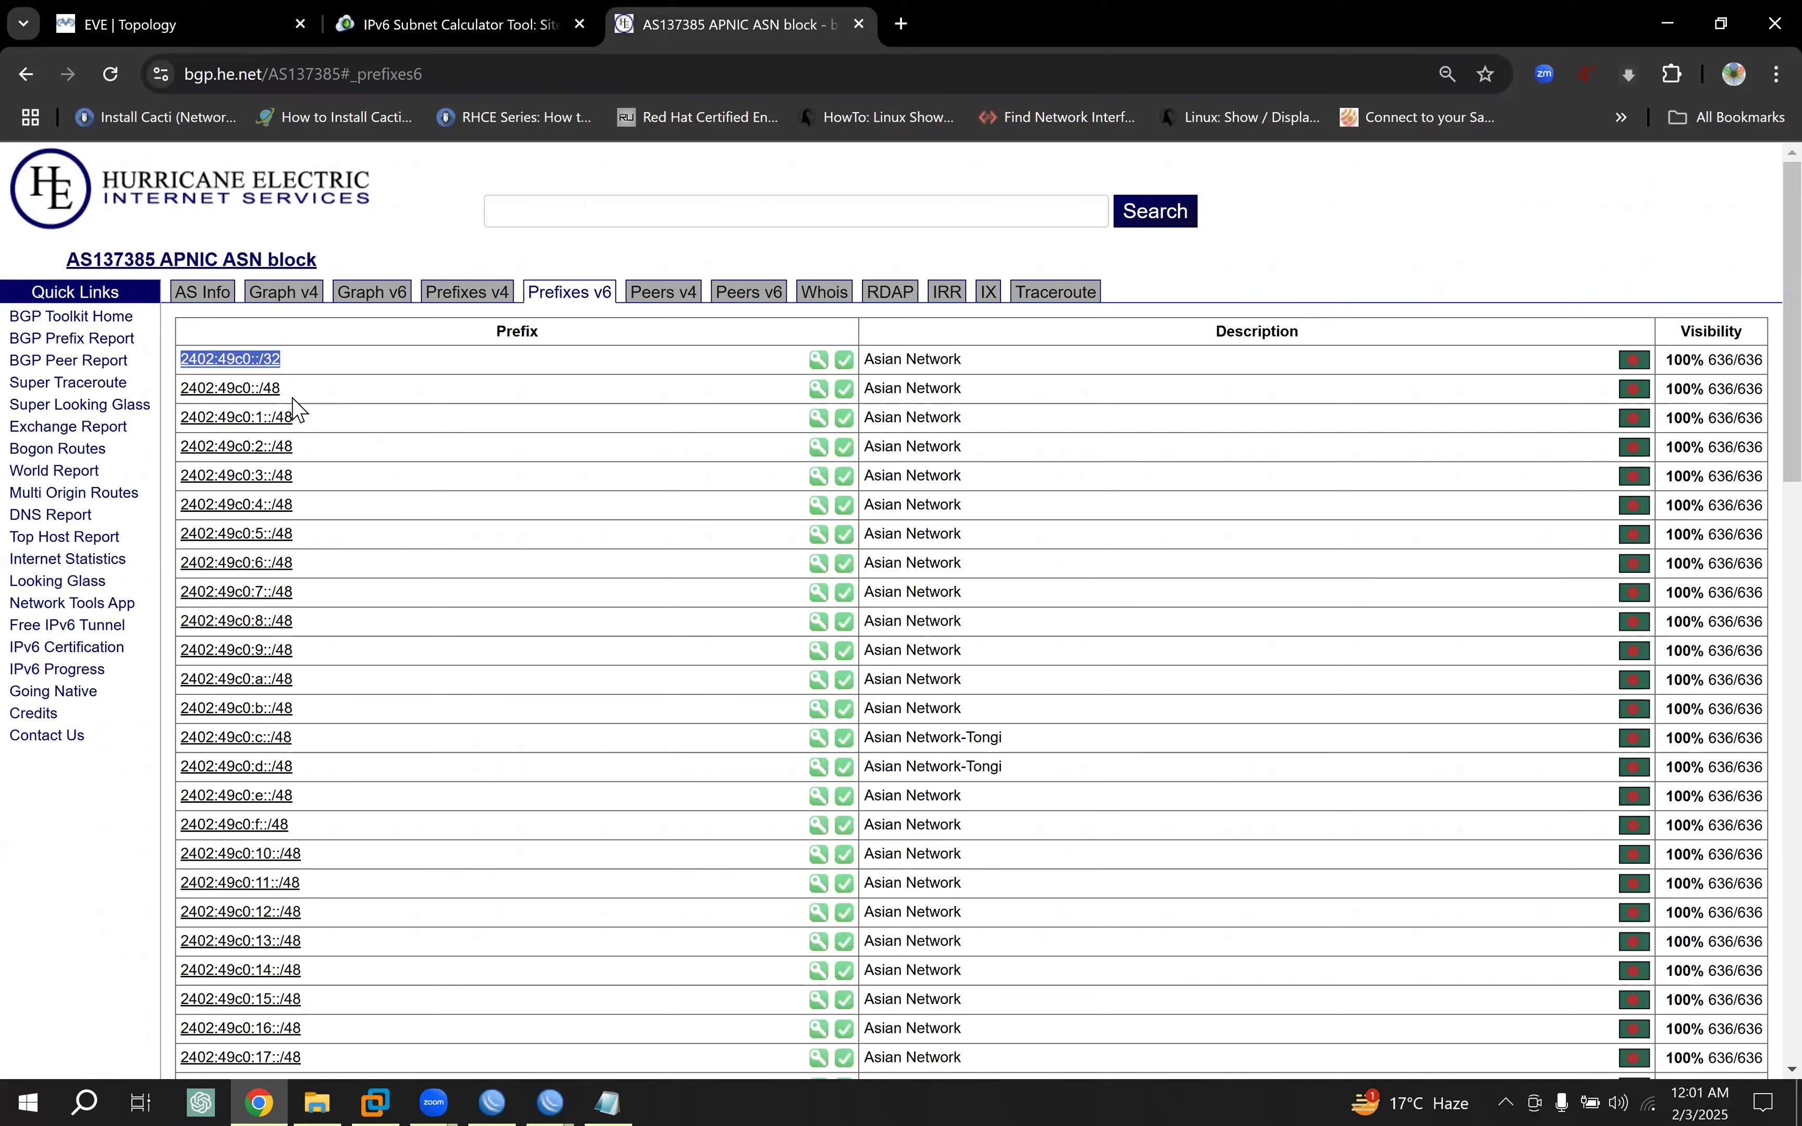
left_click_drag(284, 387, 265, 388)
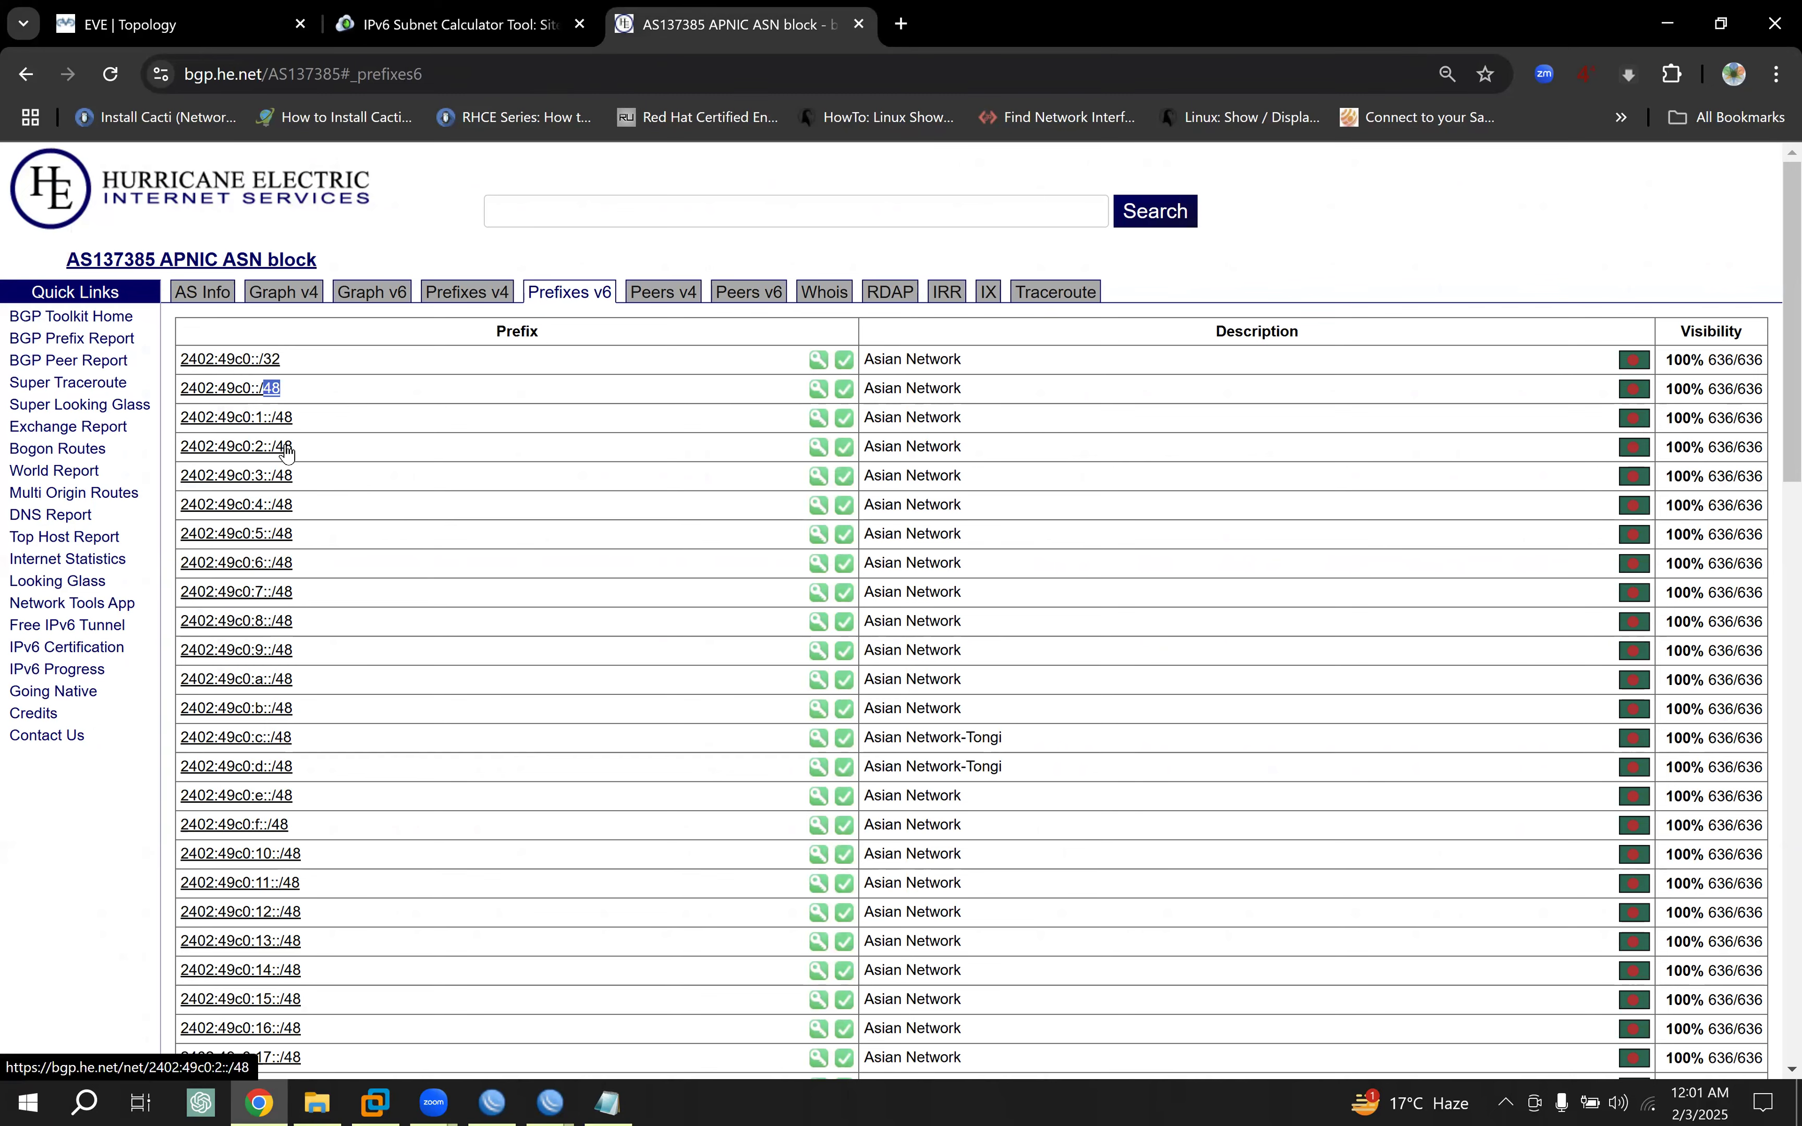
scroll(289, 453, "down", 3)
scroll(289, 457, "down", 11)
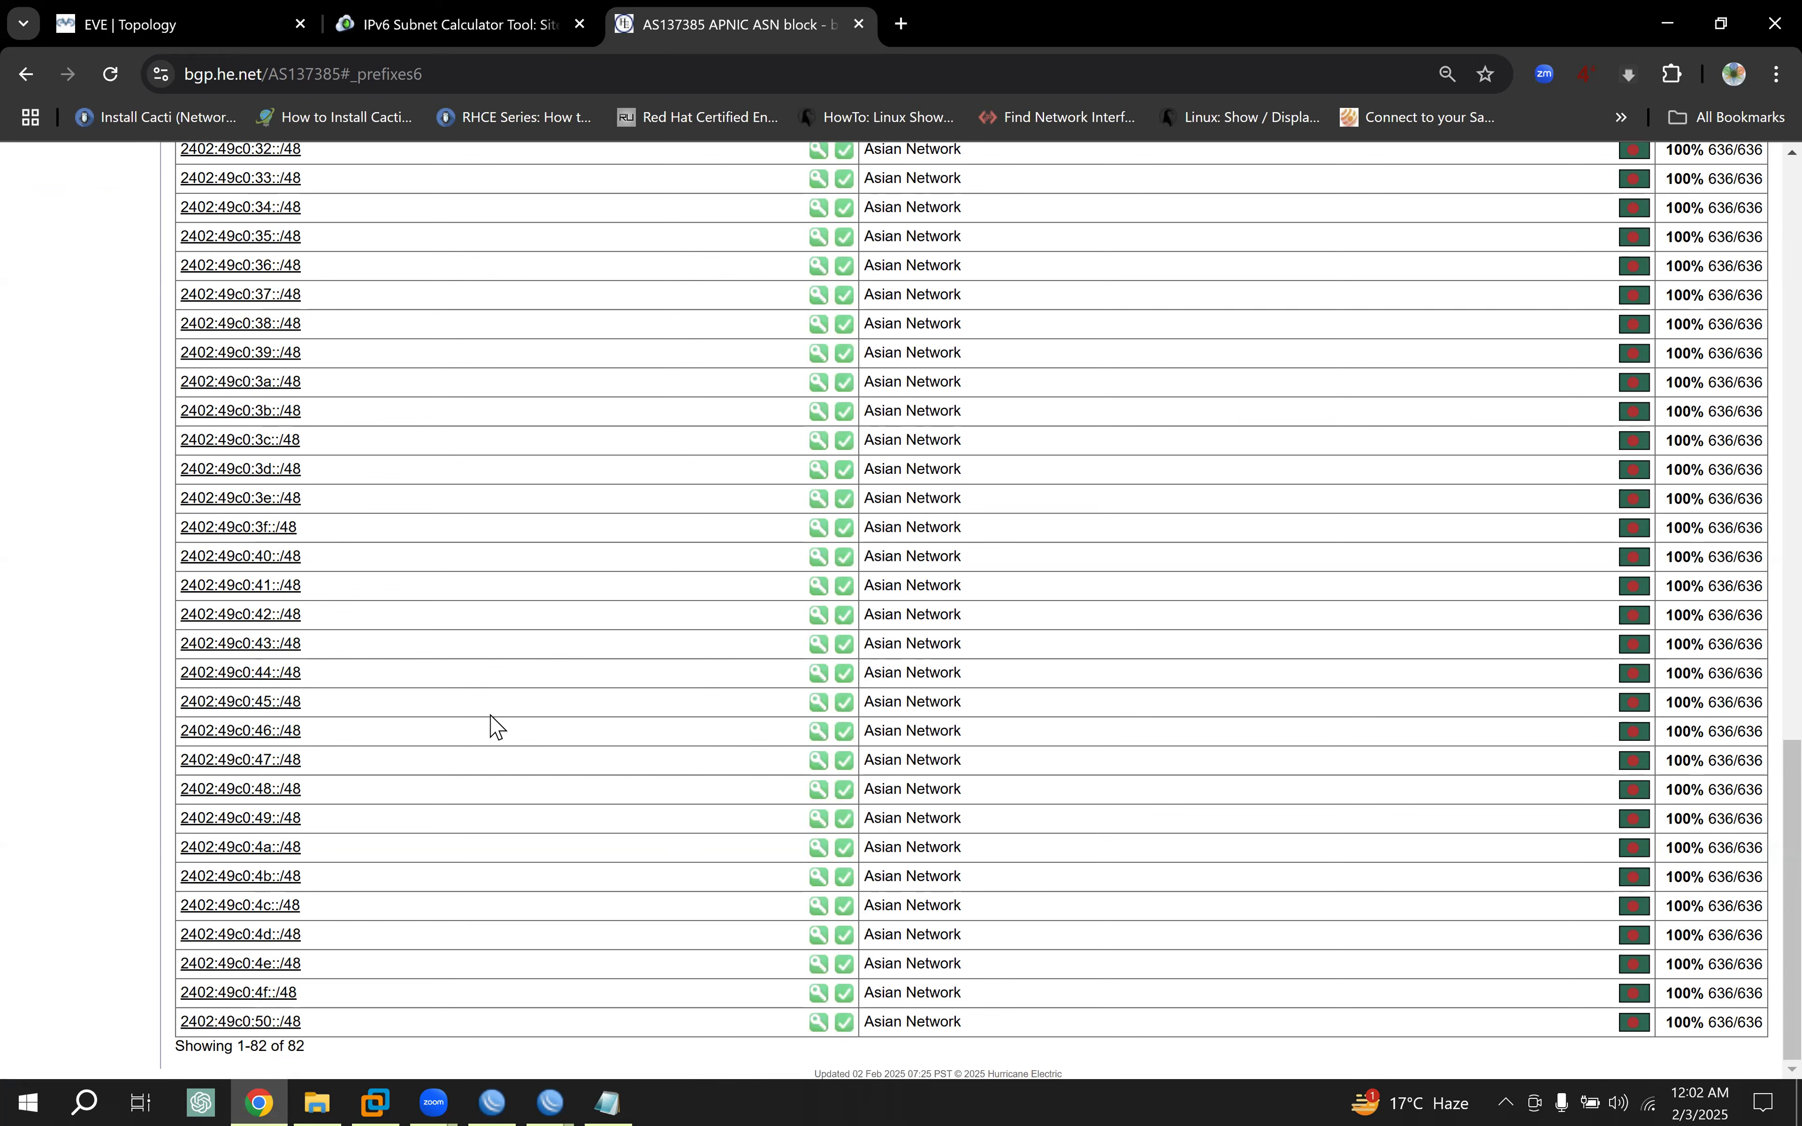
scroll(498, 704, "up", 10)
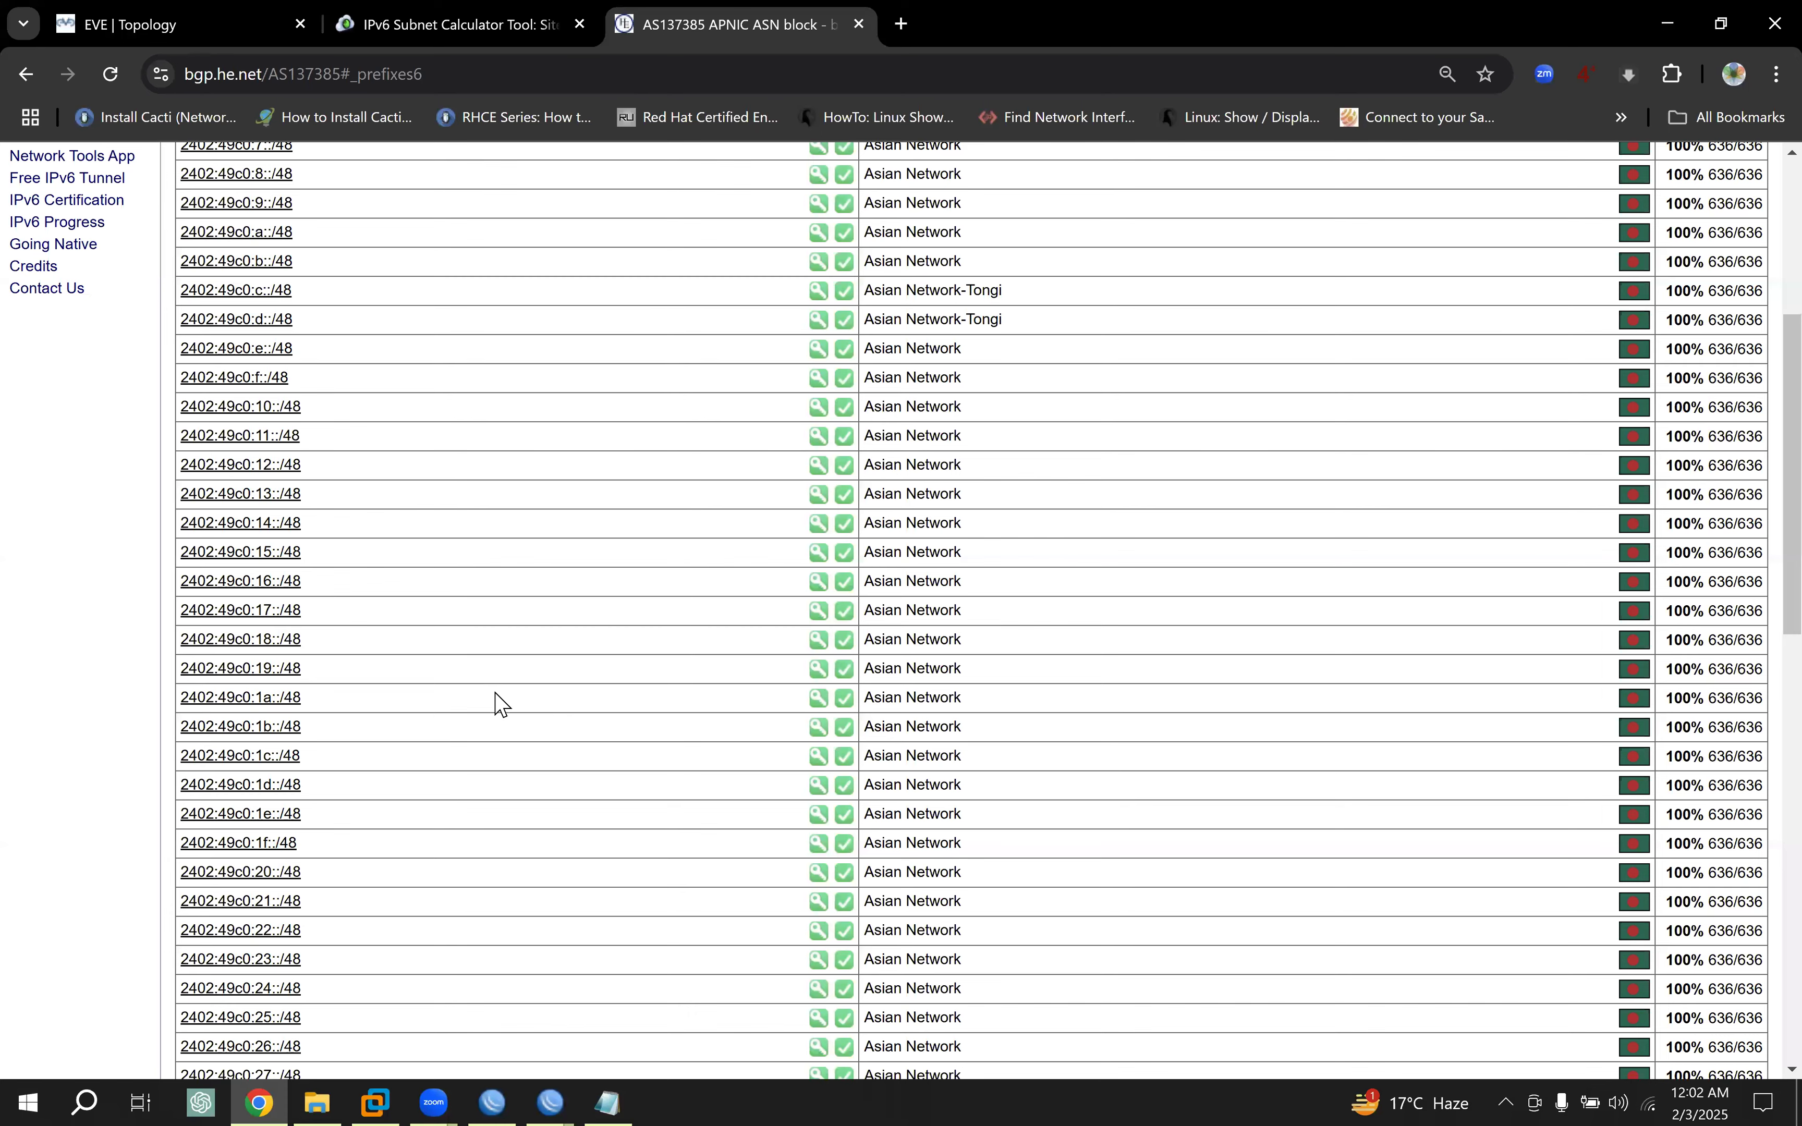
scroll(497, 704, "up", 10)
left_click_drag(285, 360, 266, 358)
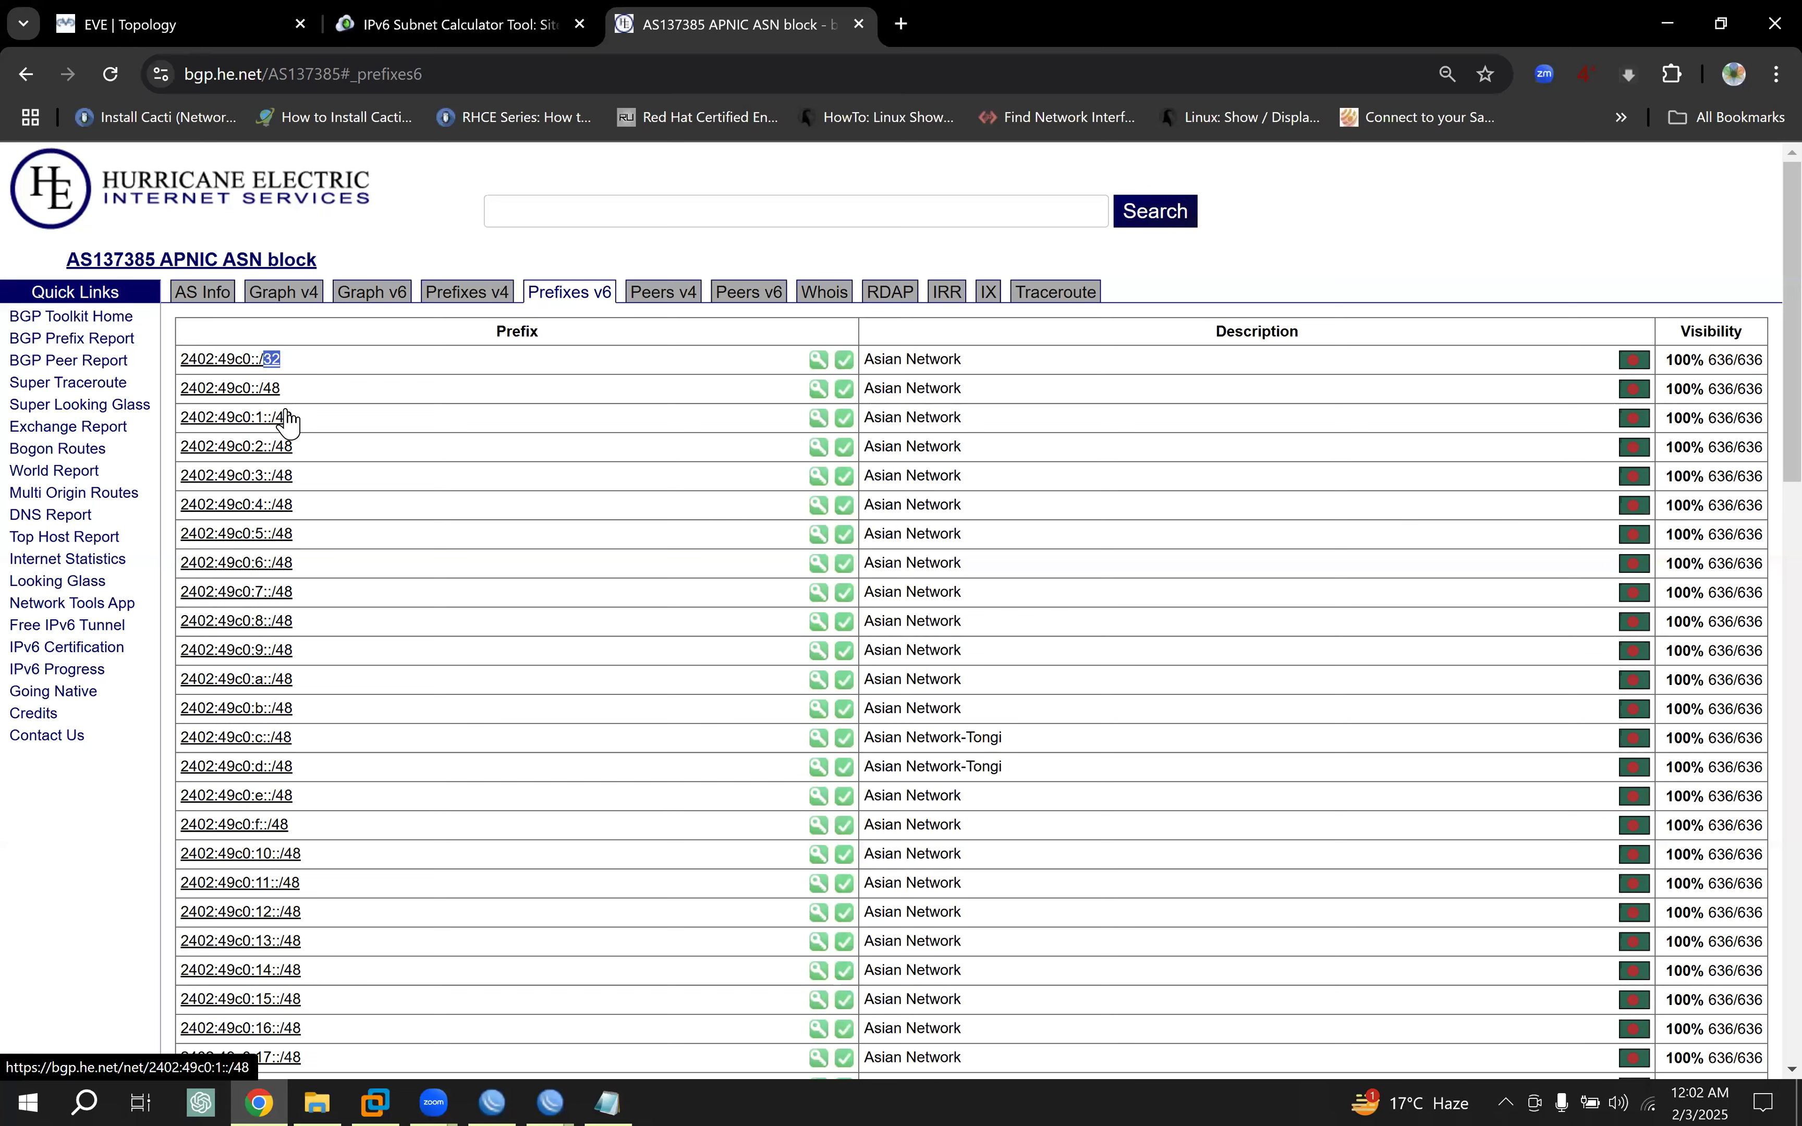
left_click(468, 297)
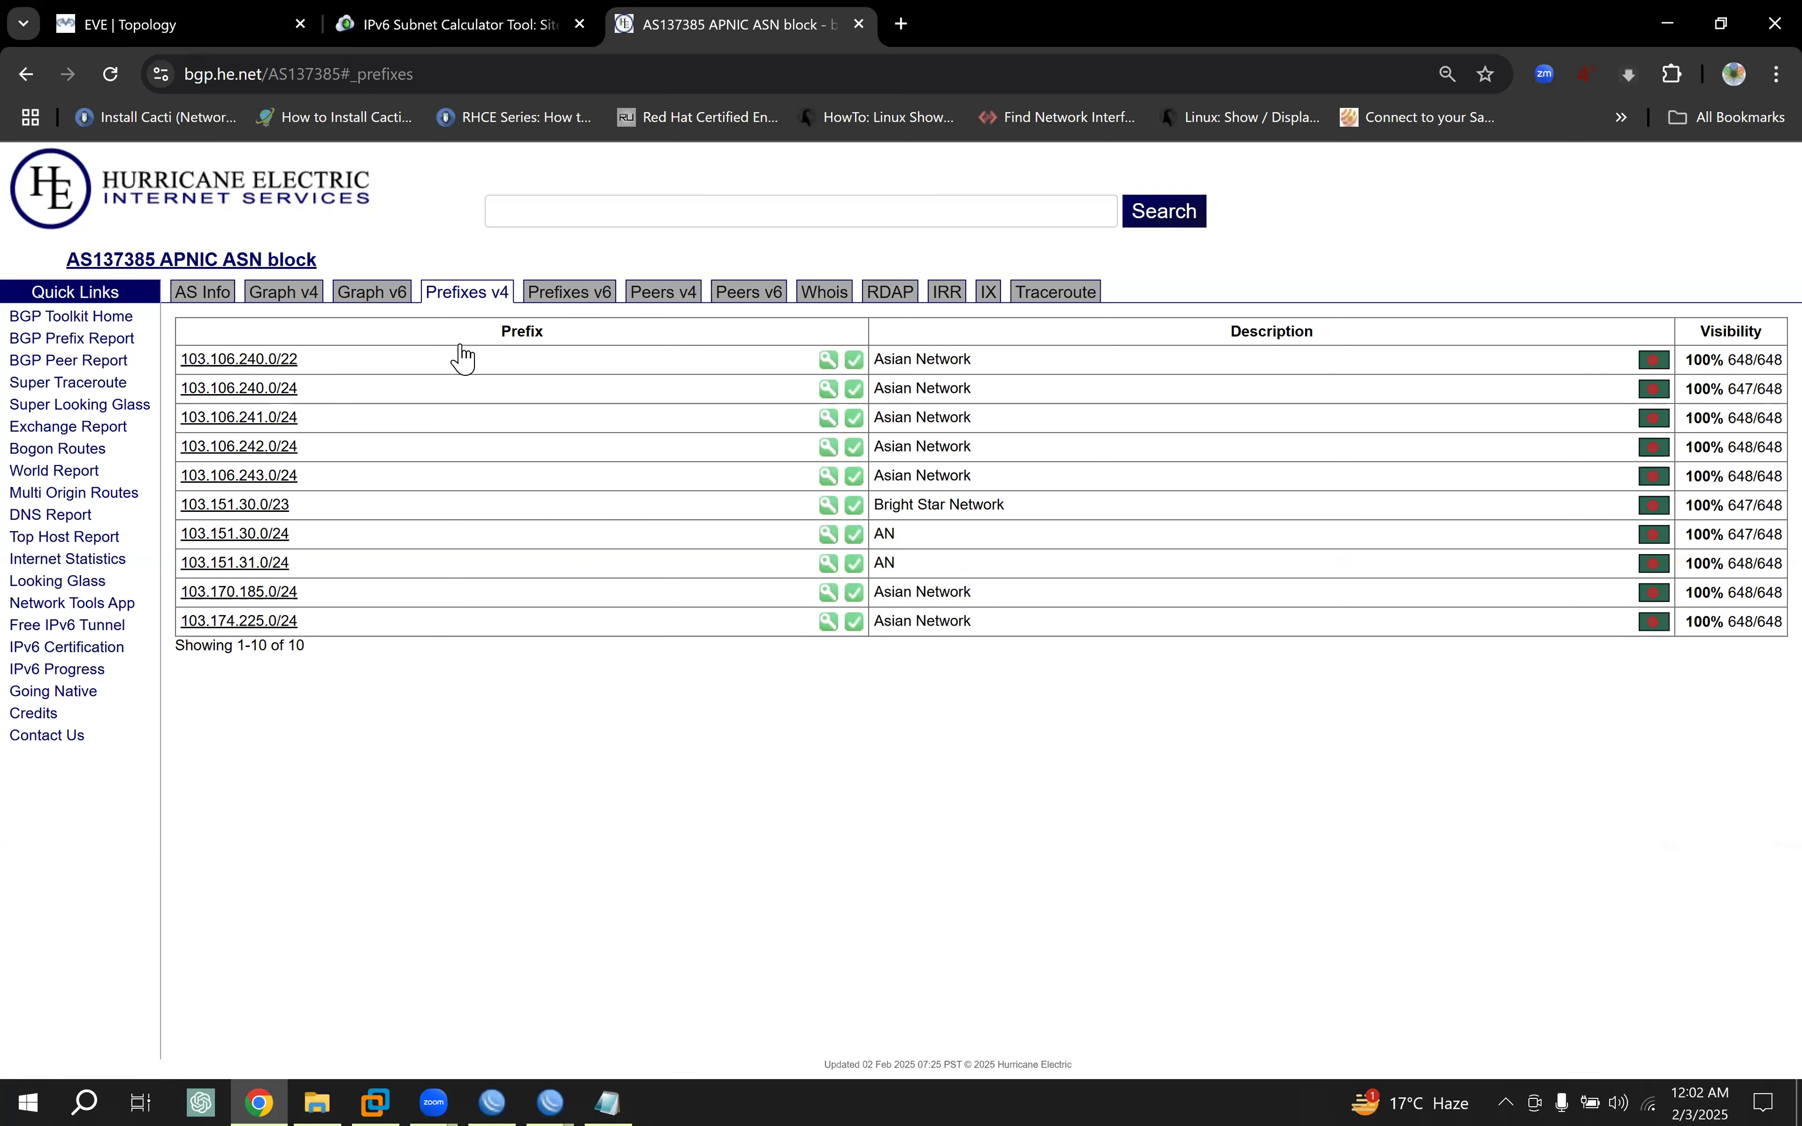
Step: Compare the /24 entries in AS137385's IPv4 prefix list with the /48 entries in its IPv6 list, and close the page
left_click_drag(299, 389, 290, 391)
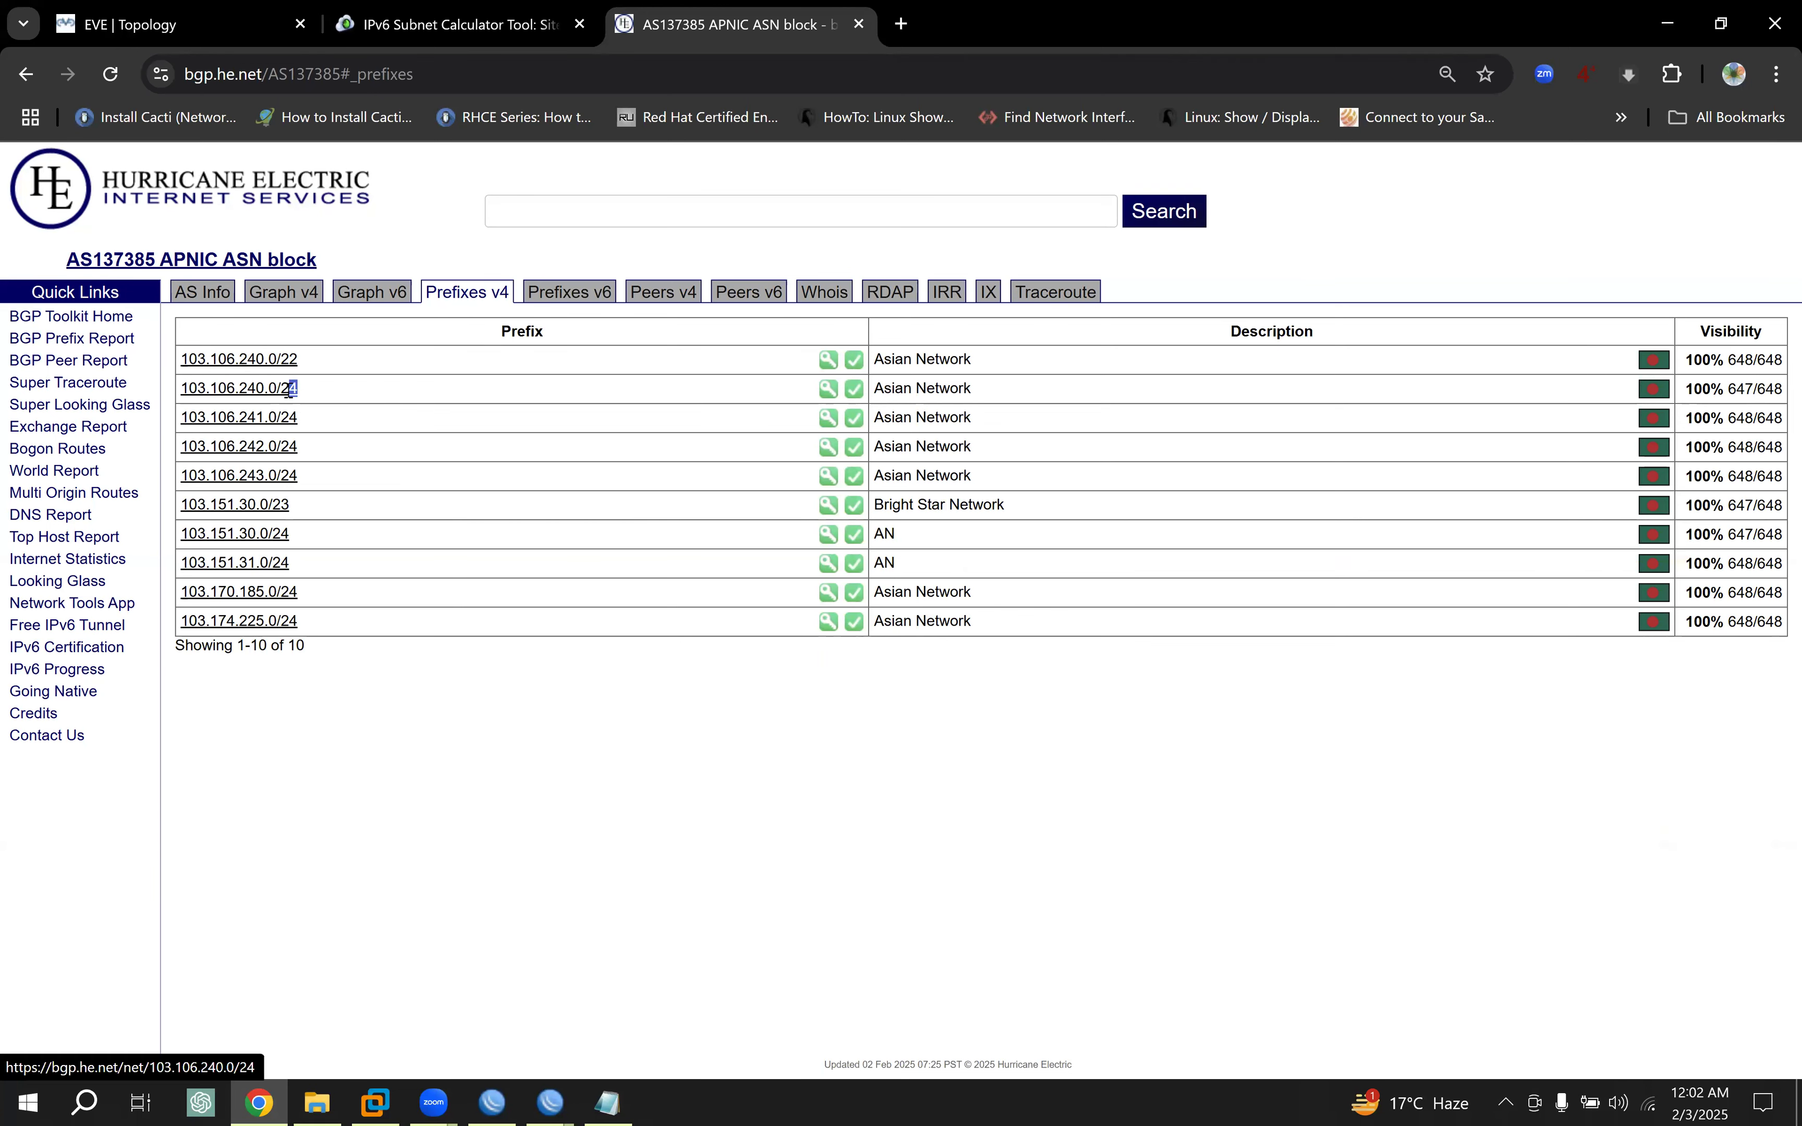
left_click(592, 297)
left_click_drag(283, 388, 261, 388)
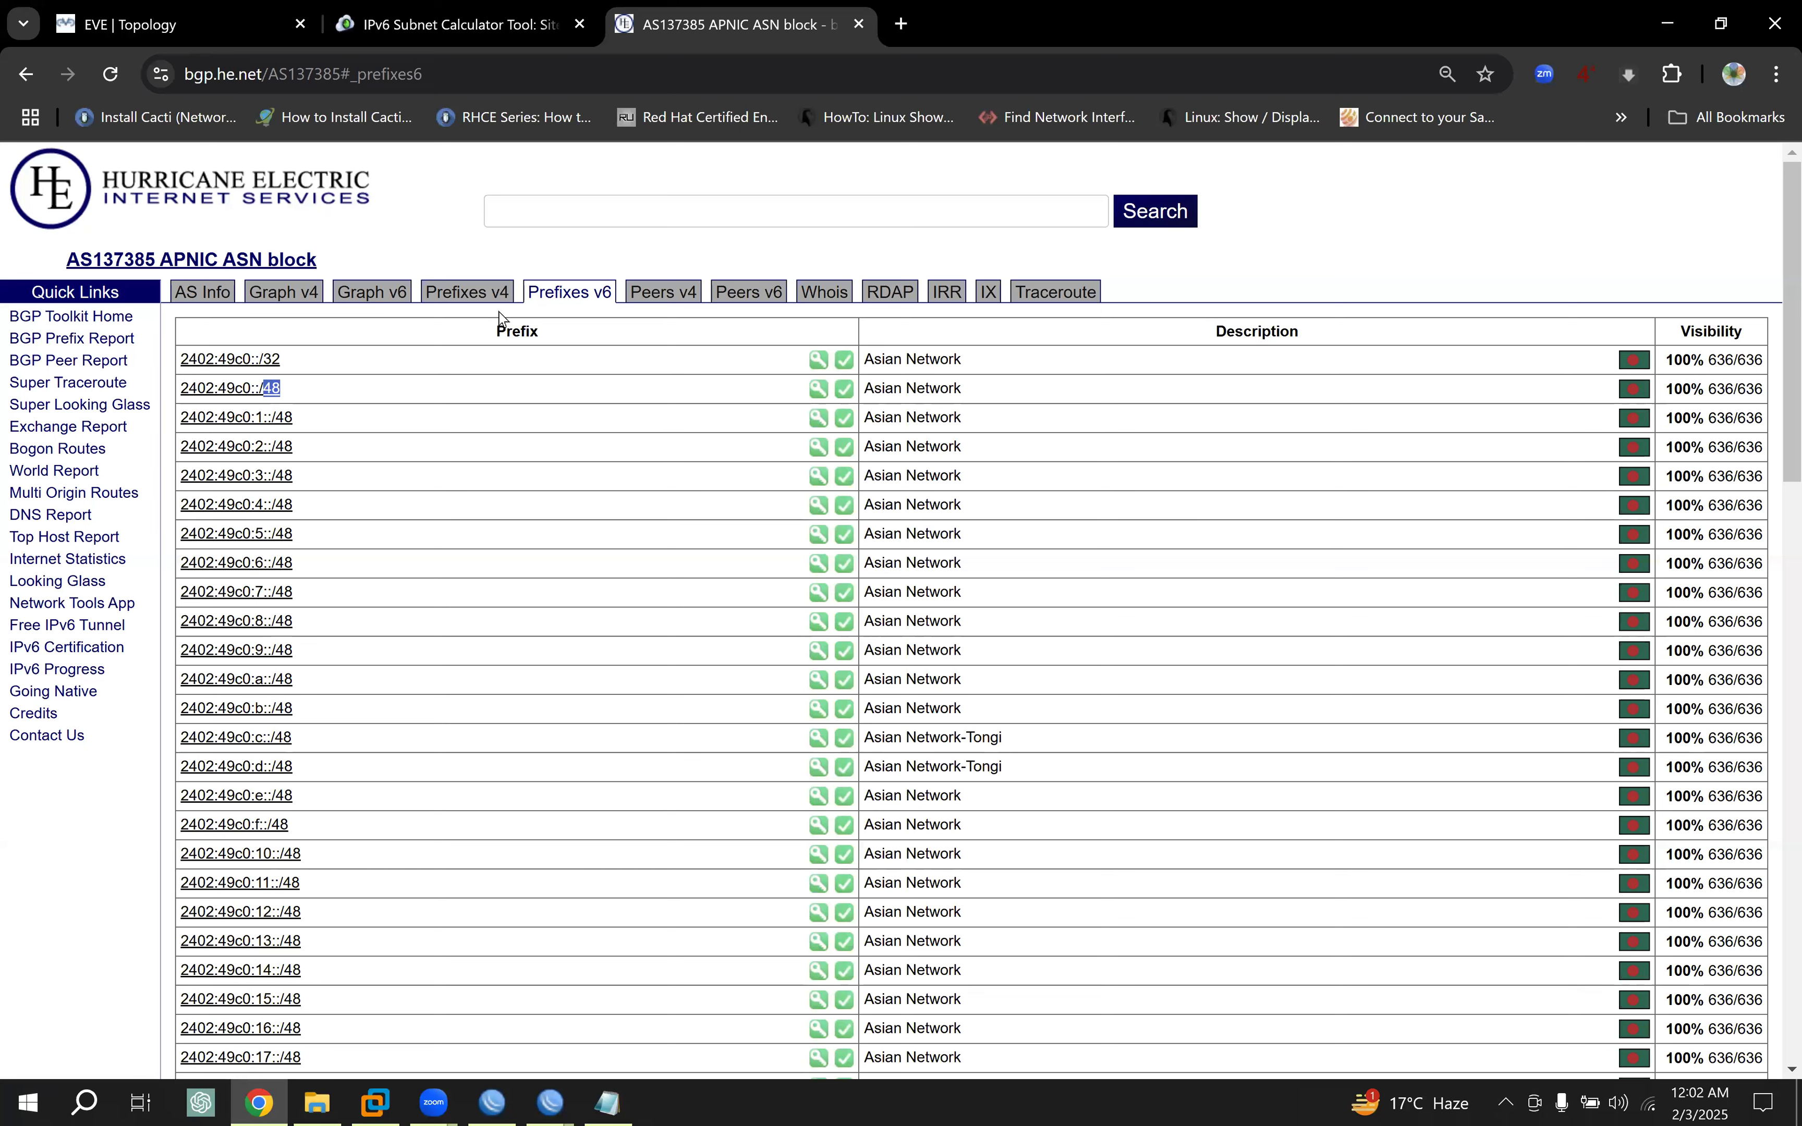
left_click(858, 24)
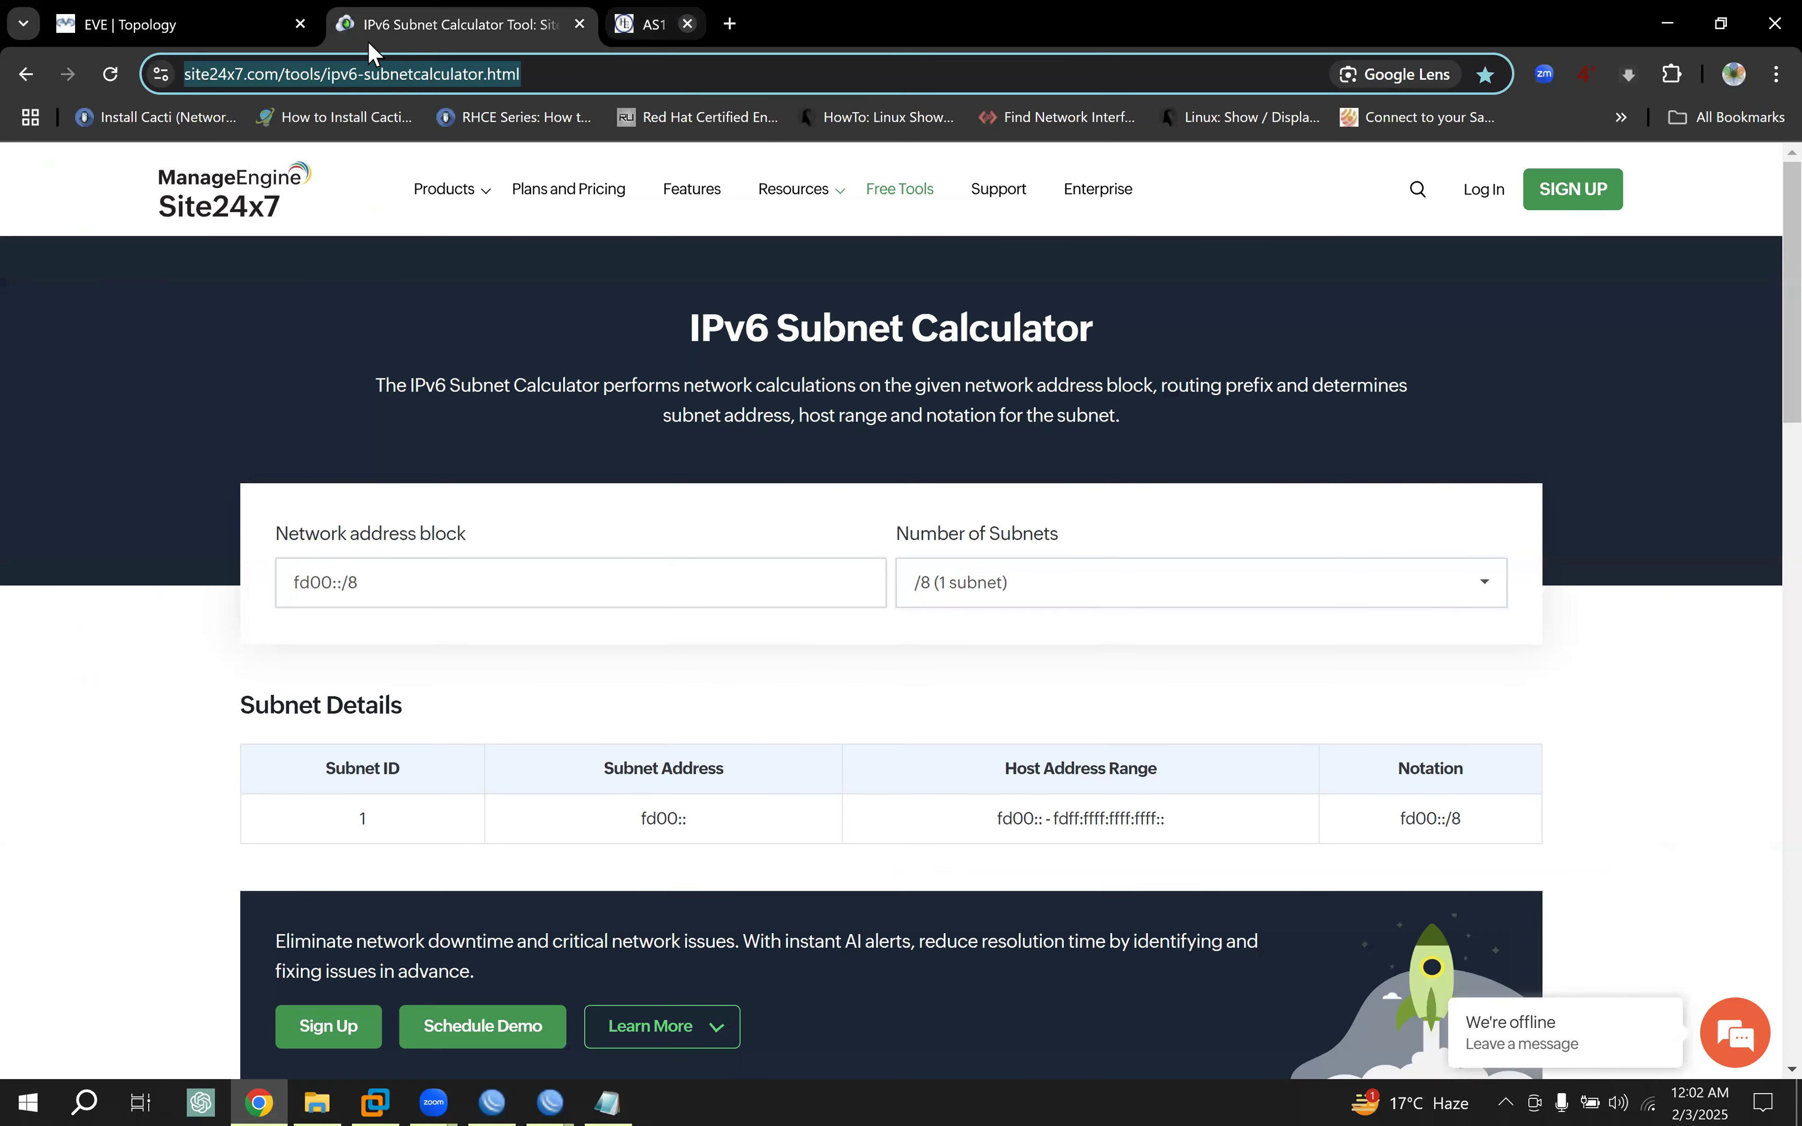
left_click(286, 311)
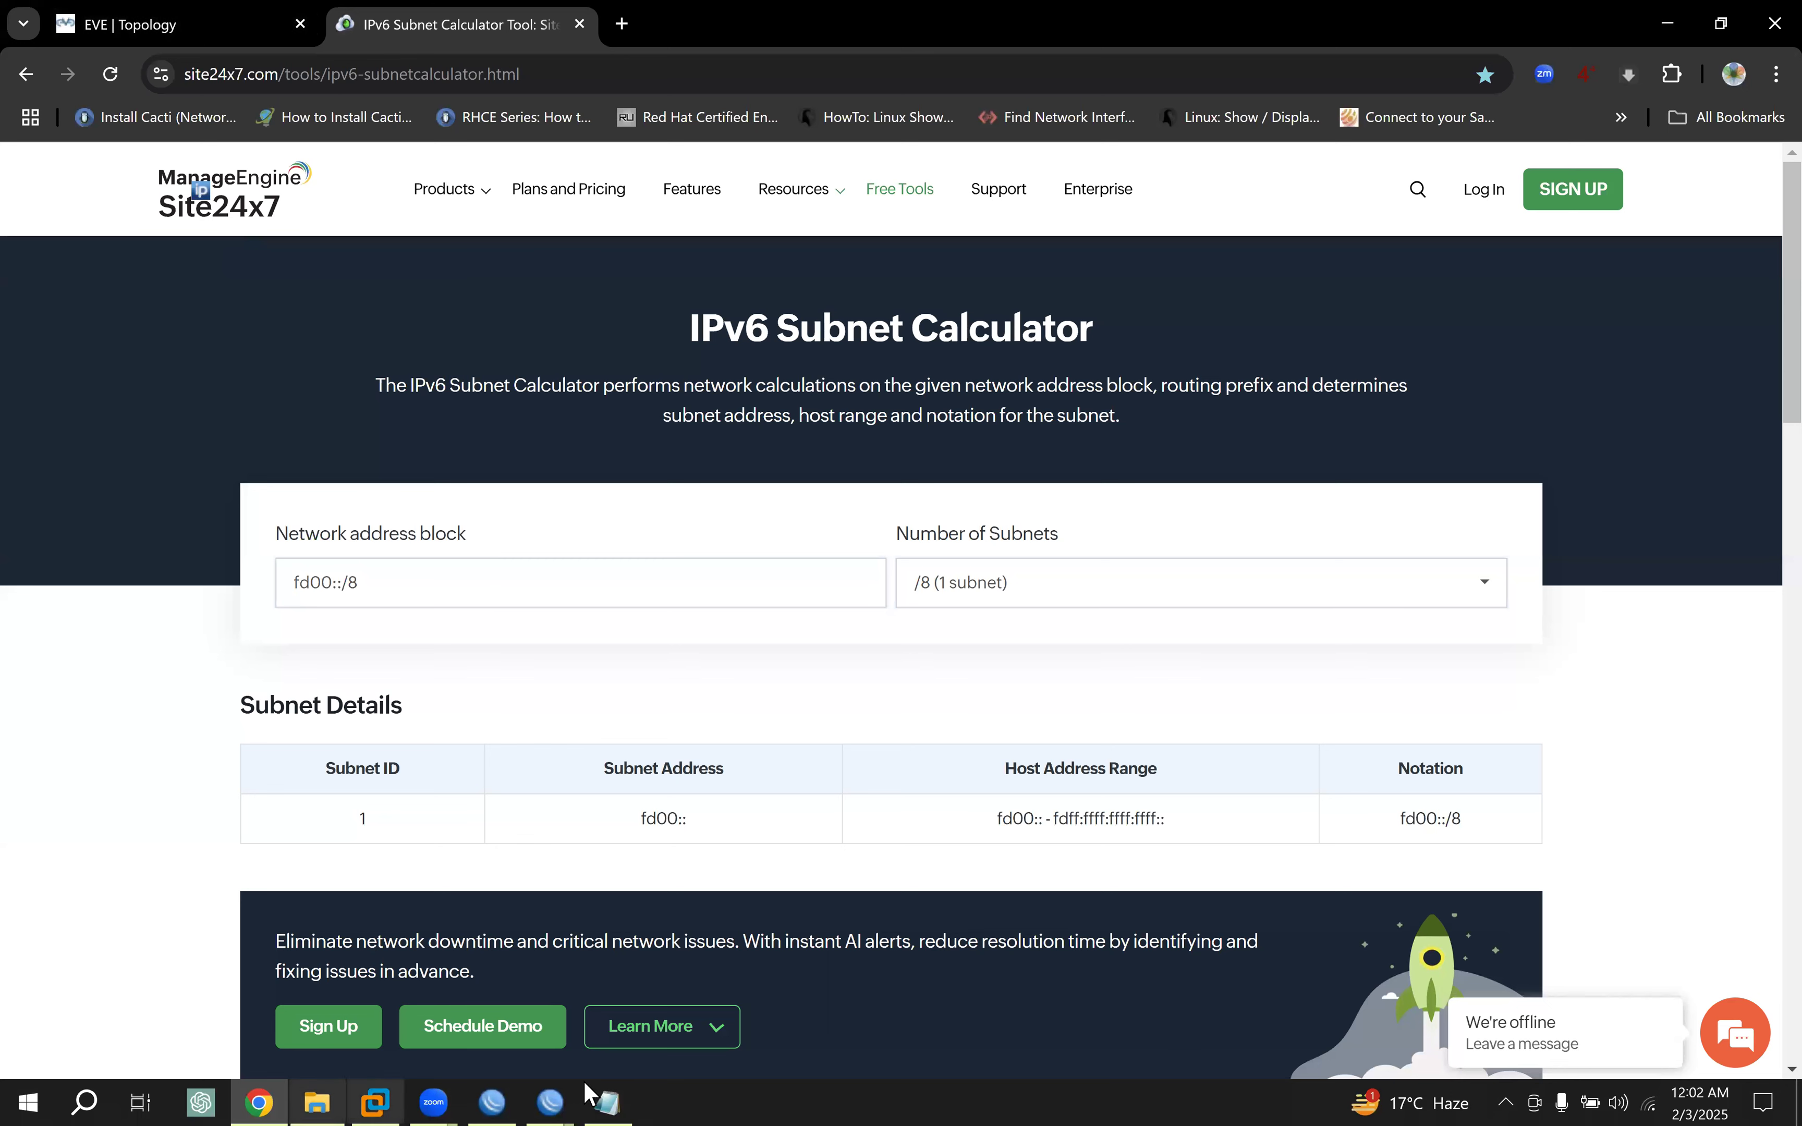
Step: Return to the EVE topology and check the 2402:49c0::/32 label between the two networks
left_click(150, 13)
left_click(313, 475)
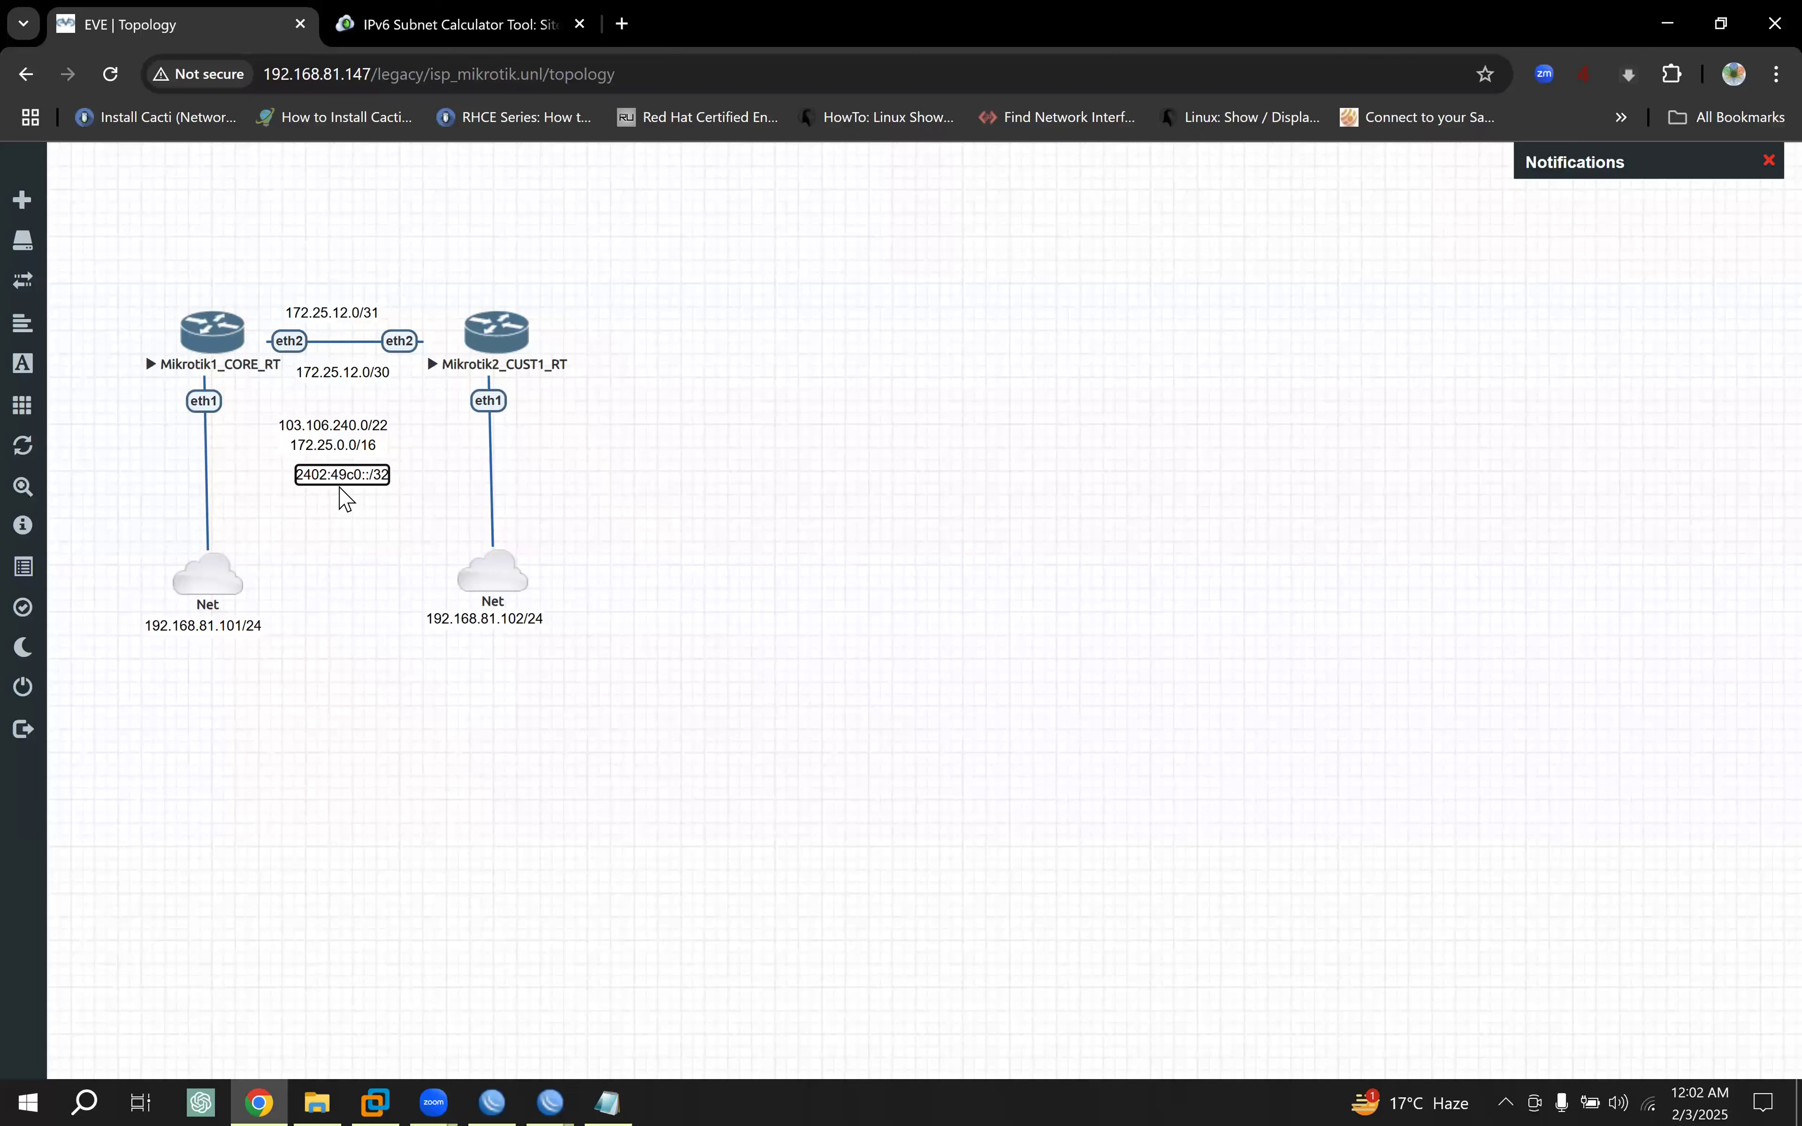
left_click(340, 553)
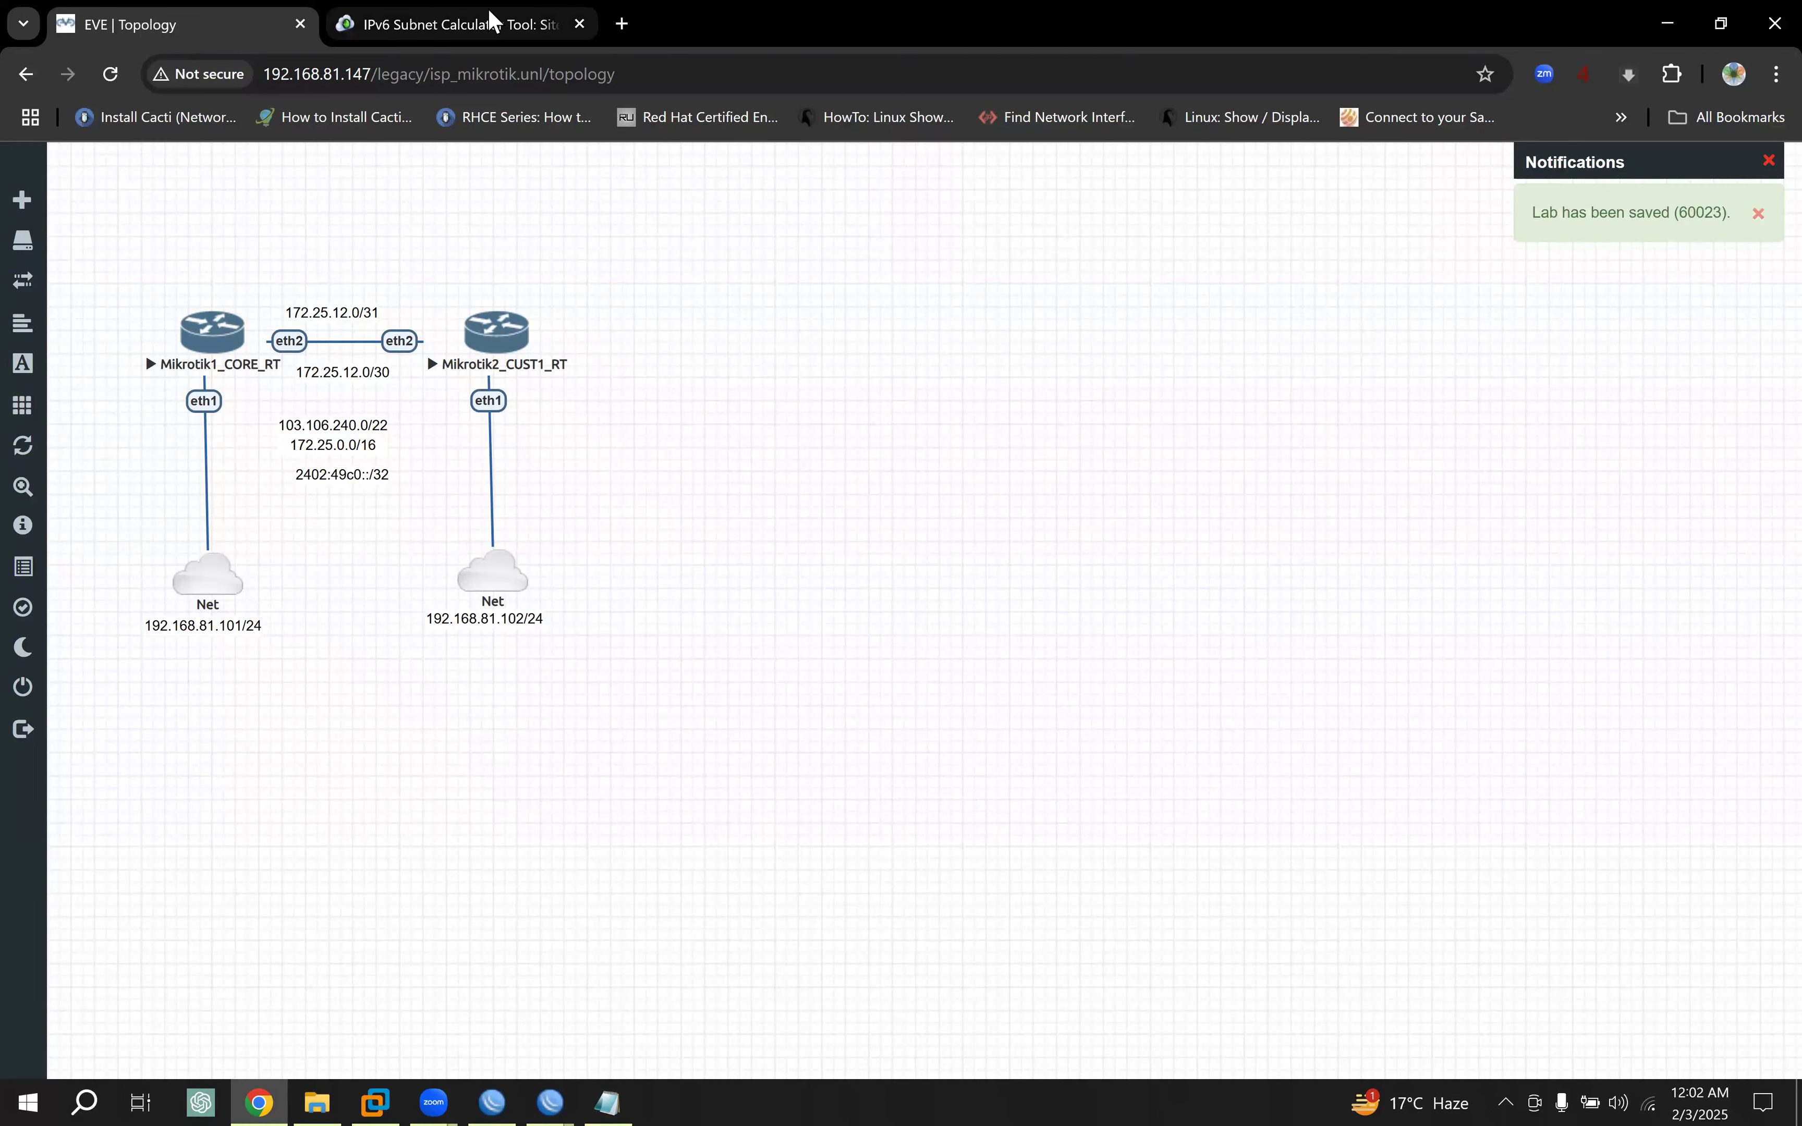
Step: In the IPv6 Subnet Calculator, set the network address block to fc00::/7 and divide it into /8 subnets
left_click(488, 10)
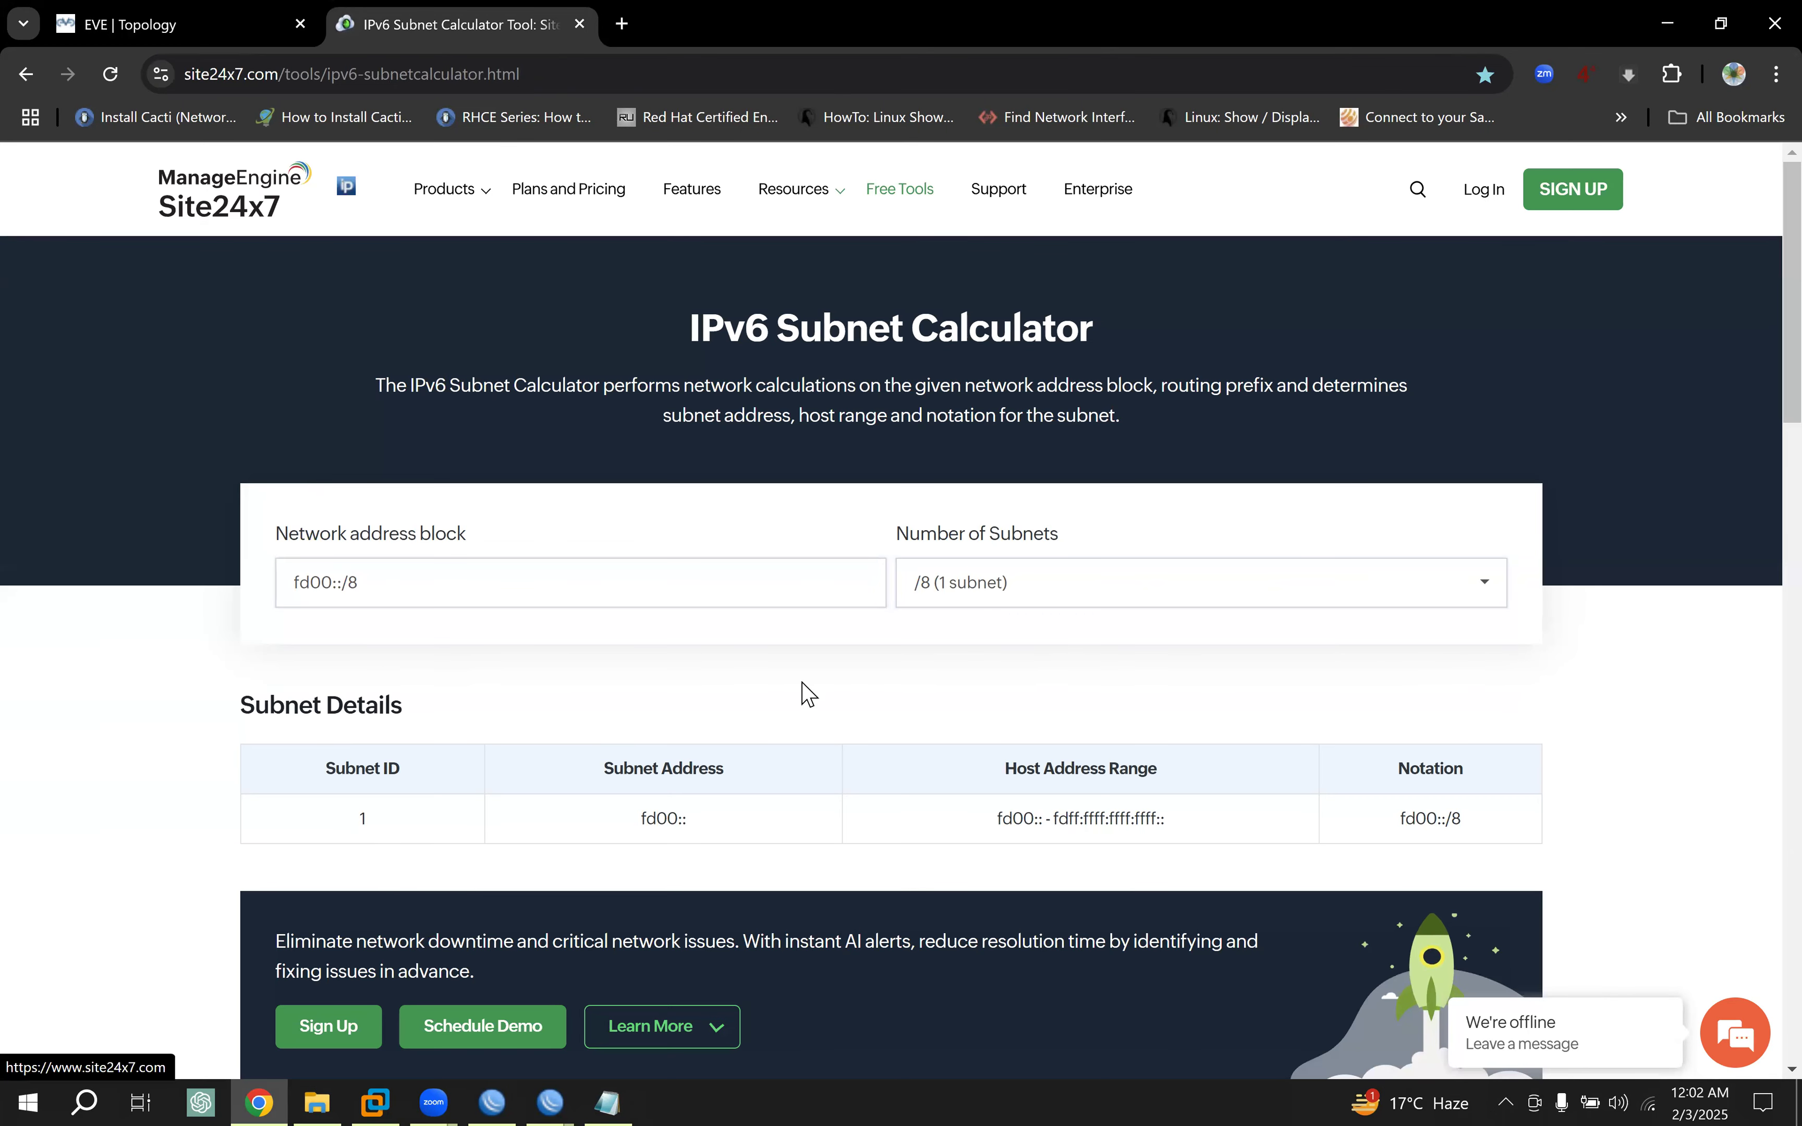
left_click_drag(314, 583, 304, 583)
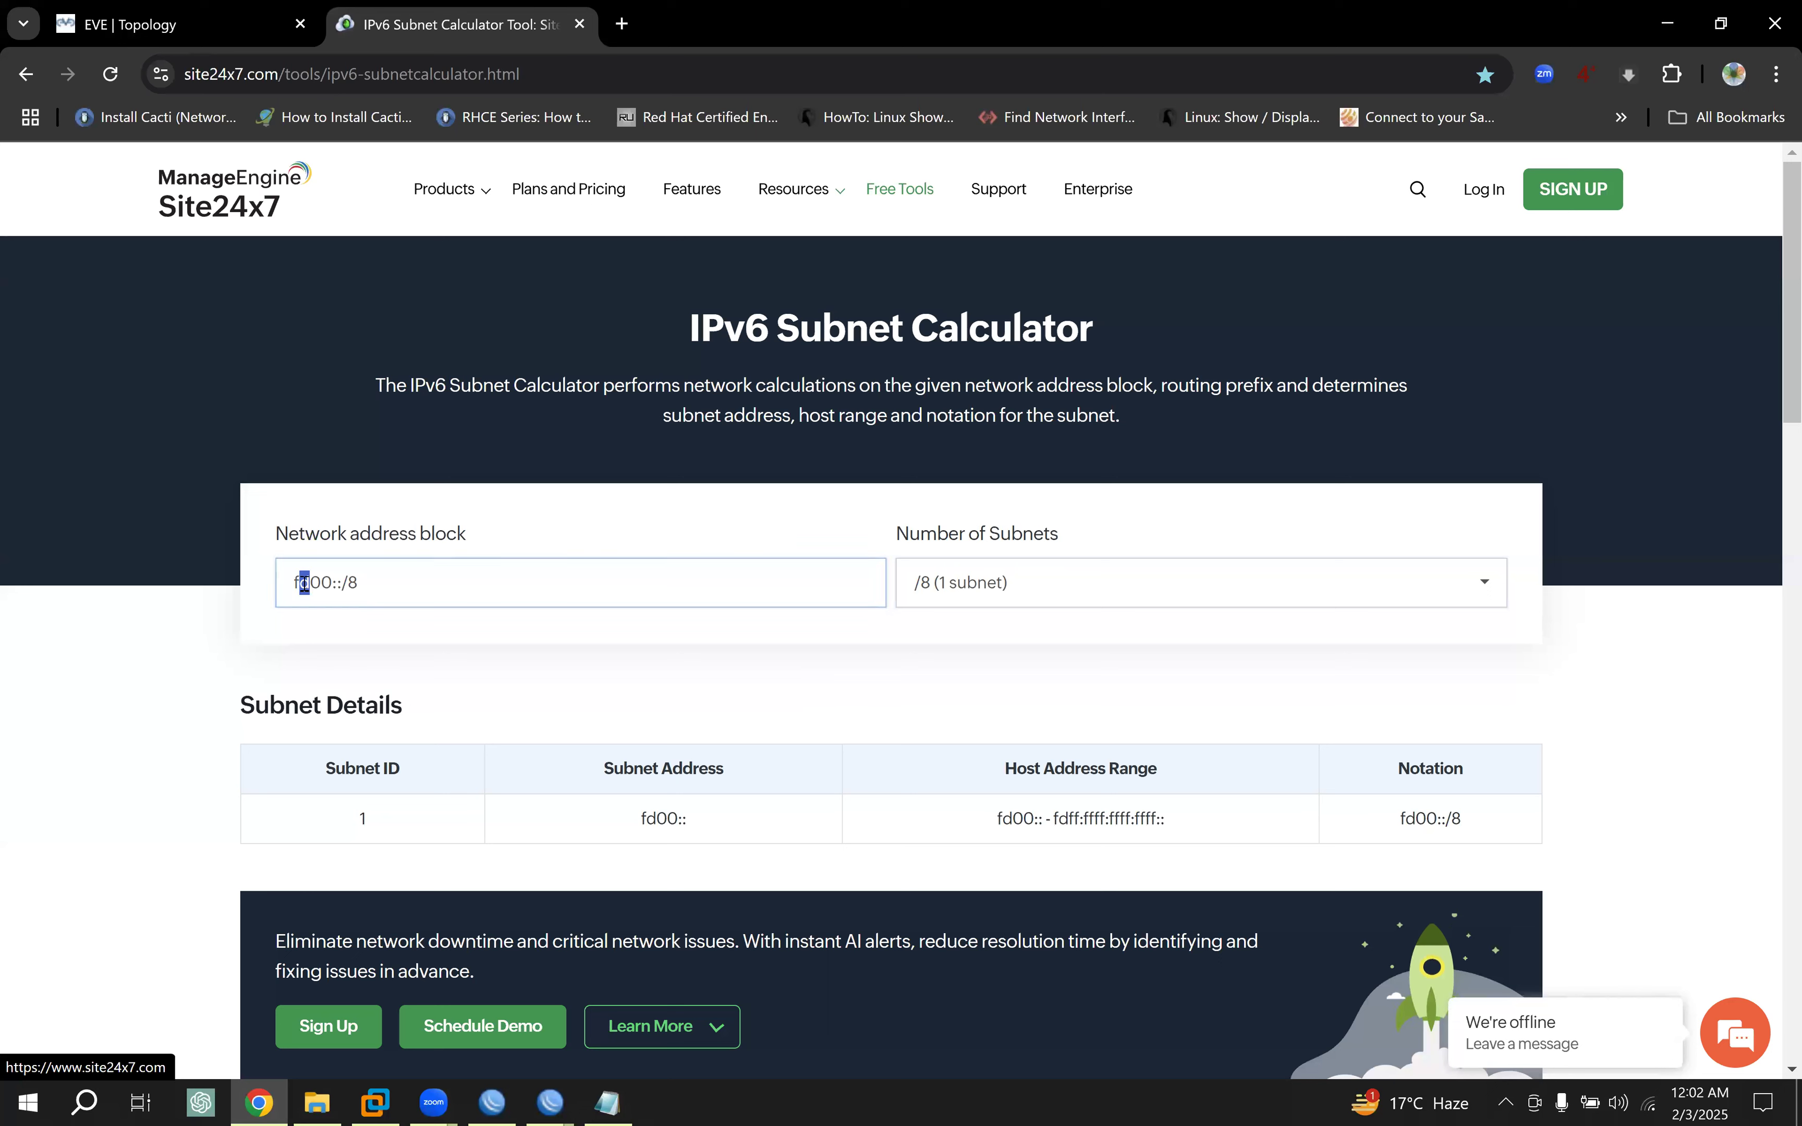
type("c")
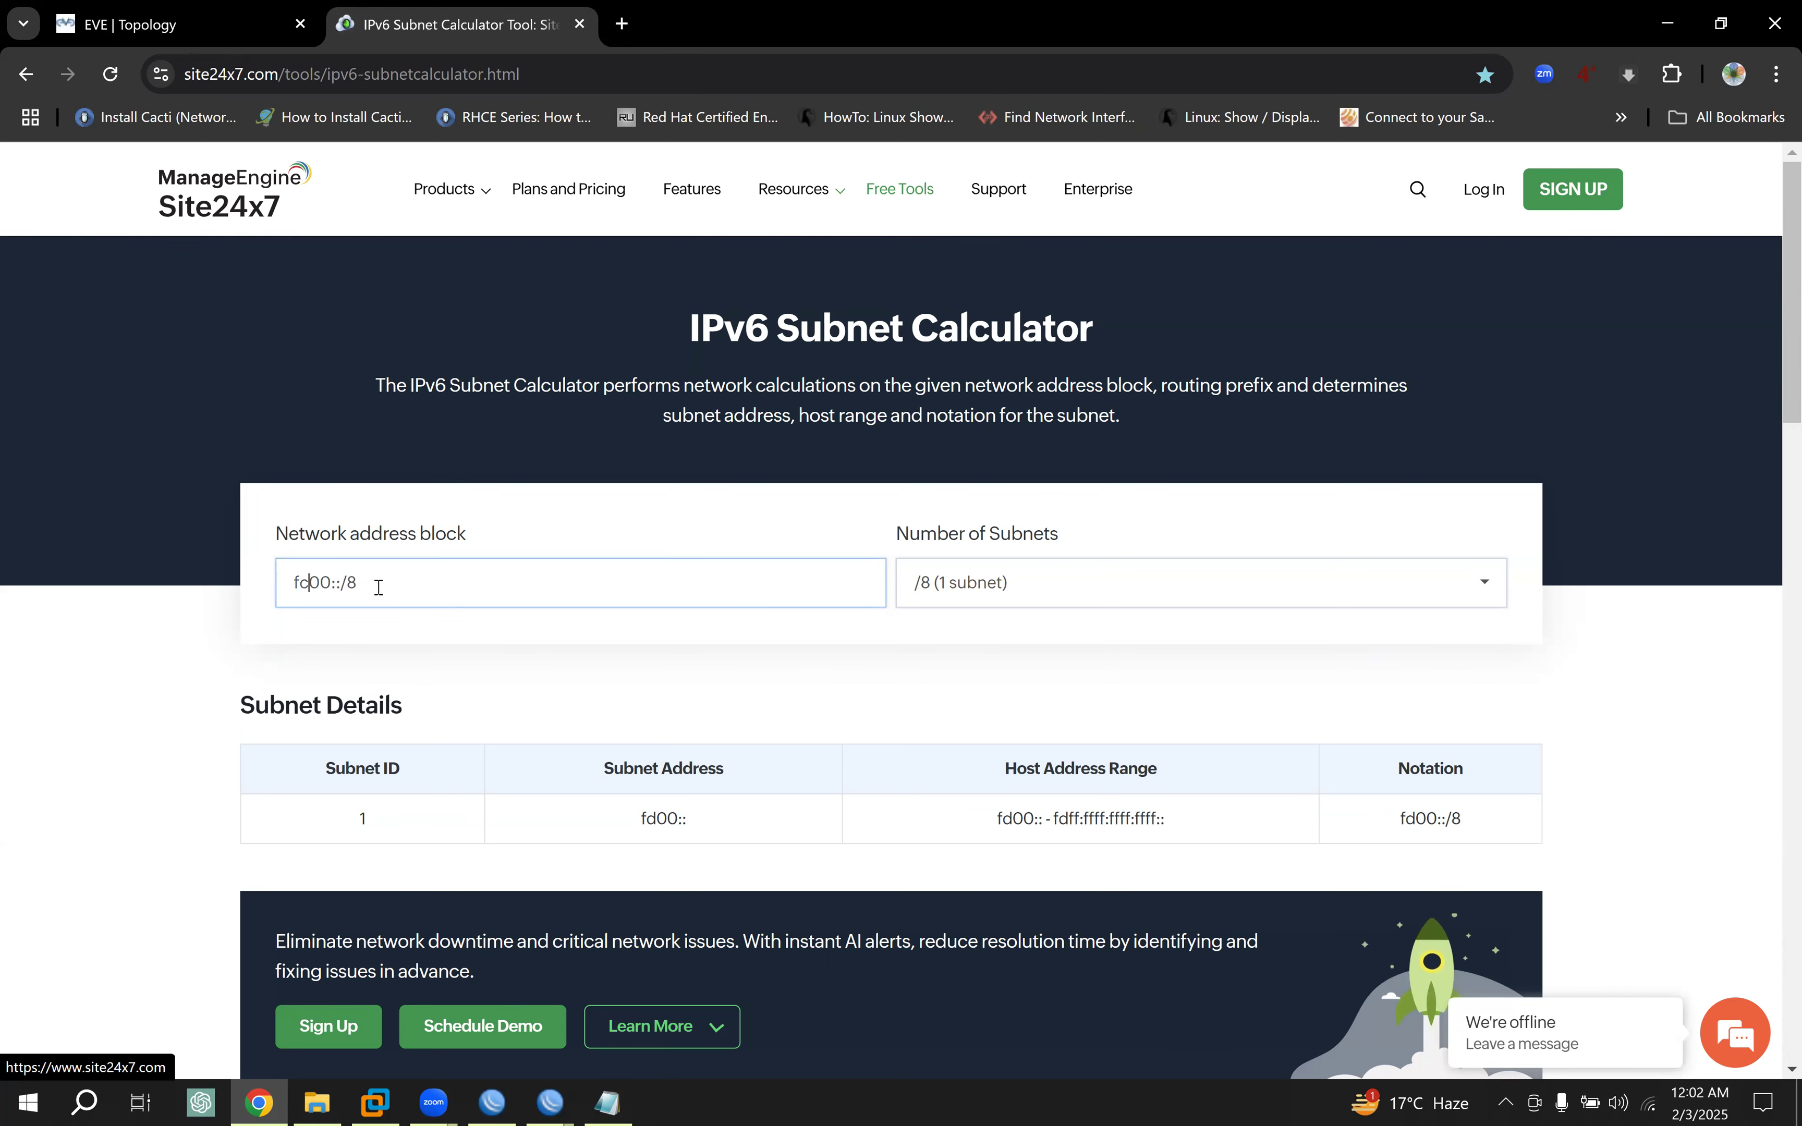
left_click_drag(347, 586, 394, 587)
type("7")
key("ctrl+a")
left_click(748, 703)
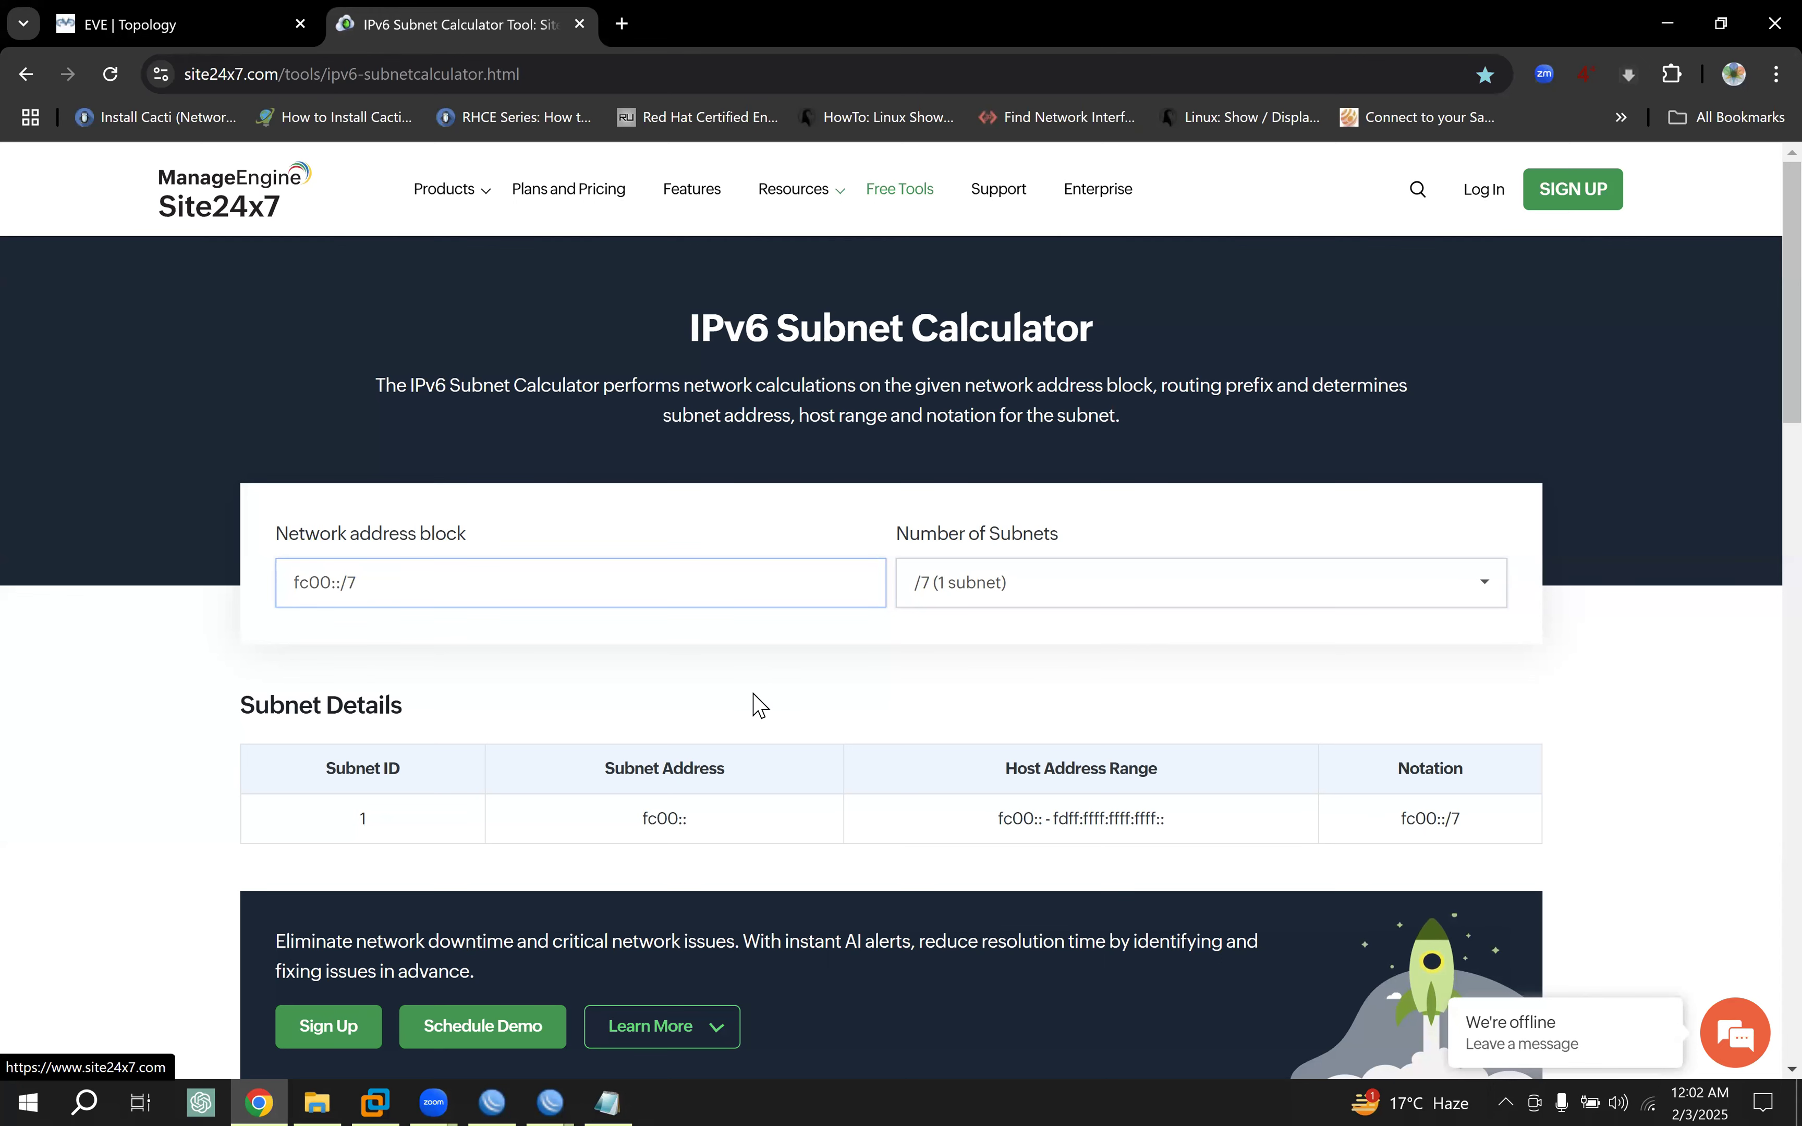
left_click(1482, 595)
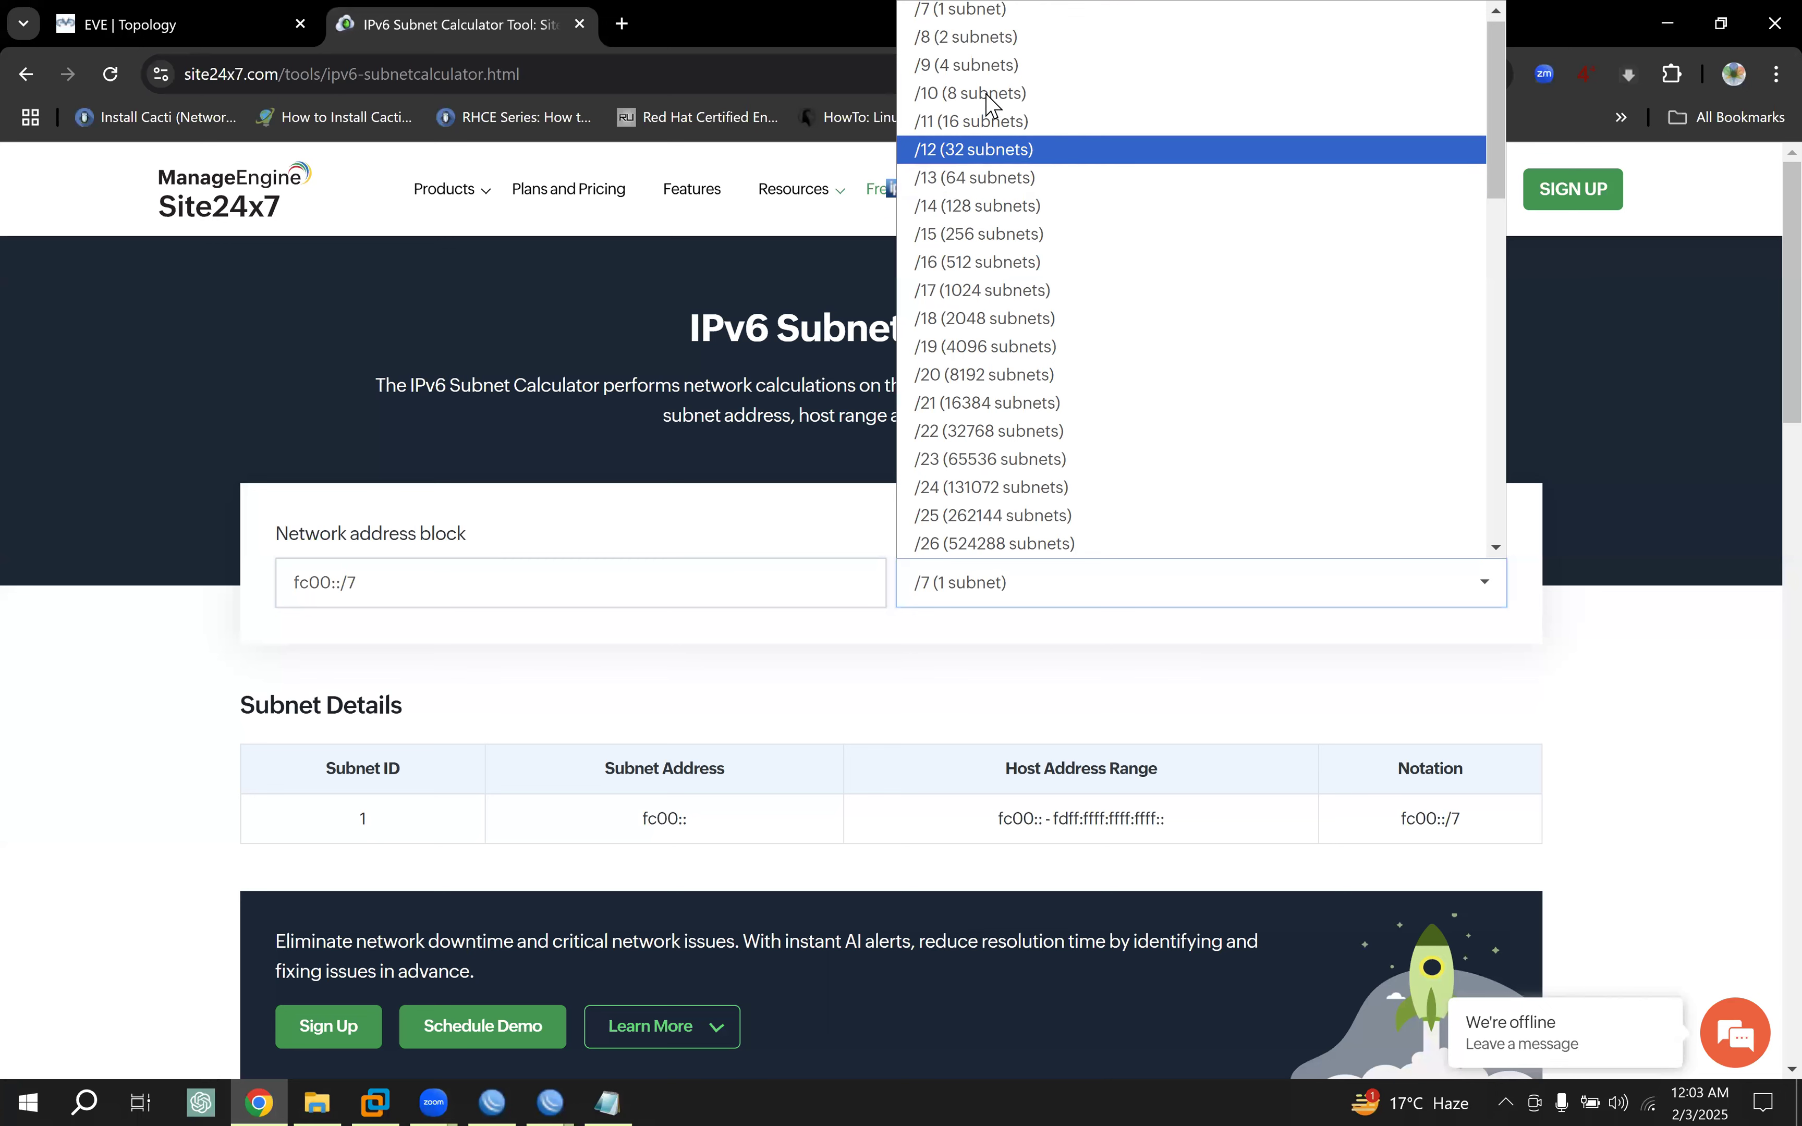
left_click(985, 43)
Step: Compare the fc00::/7 block with the notations of its fc00::/8 and fd00::/8 subnets
left_click_drag(363, 580, 347, 580)
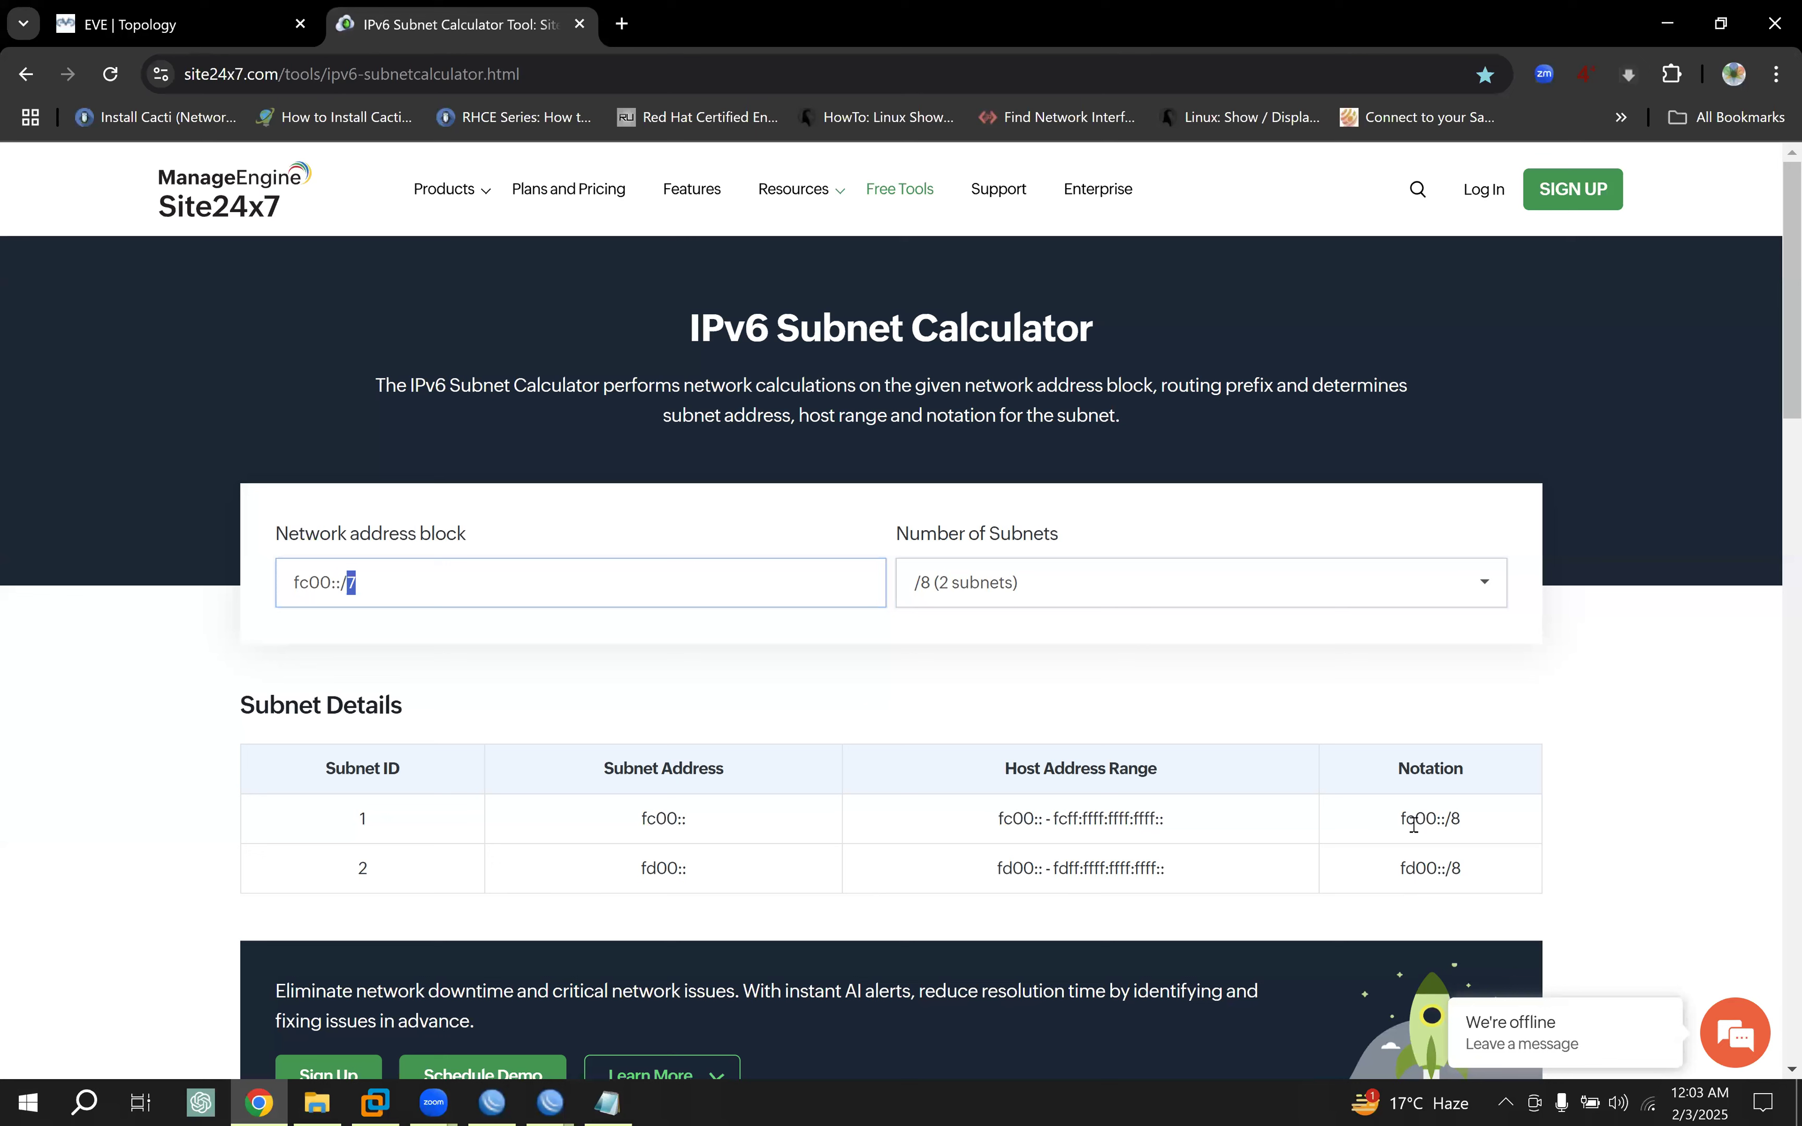
mouse_move(1406, 822)
left_mouse_down()
mouse_move(1441, 822)
mouse_move(1408, 823)
left_mouse_up()
left_click(1467, 831)
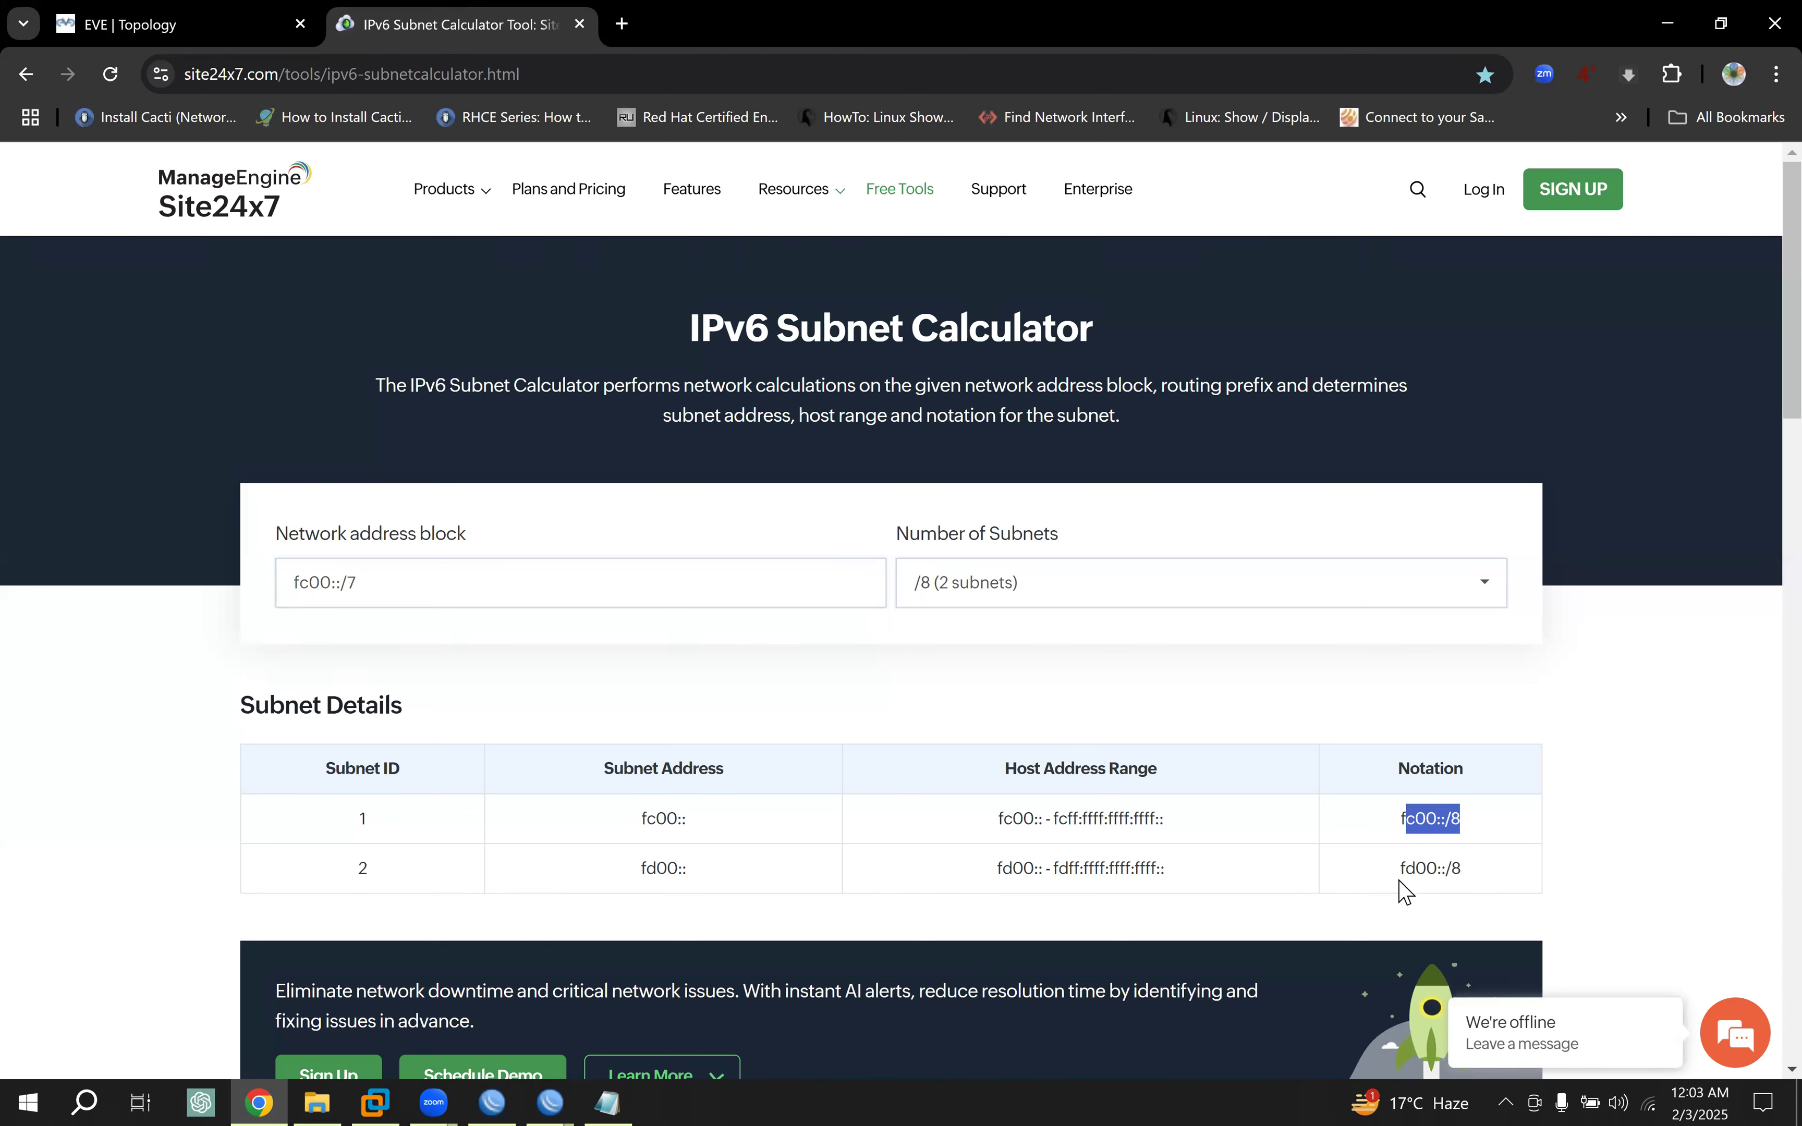
left_click(1406, 870)
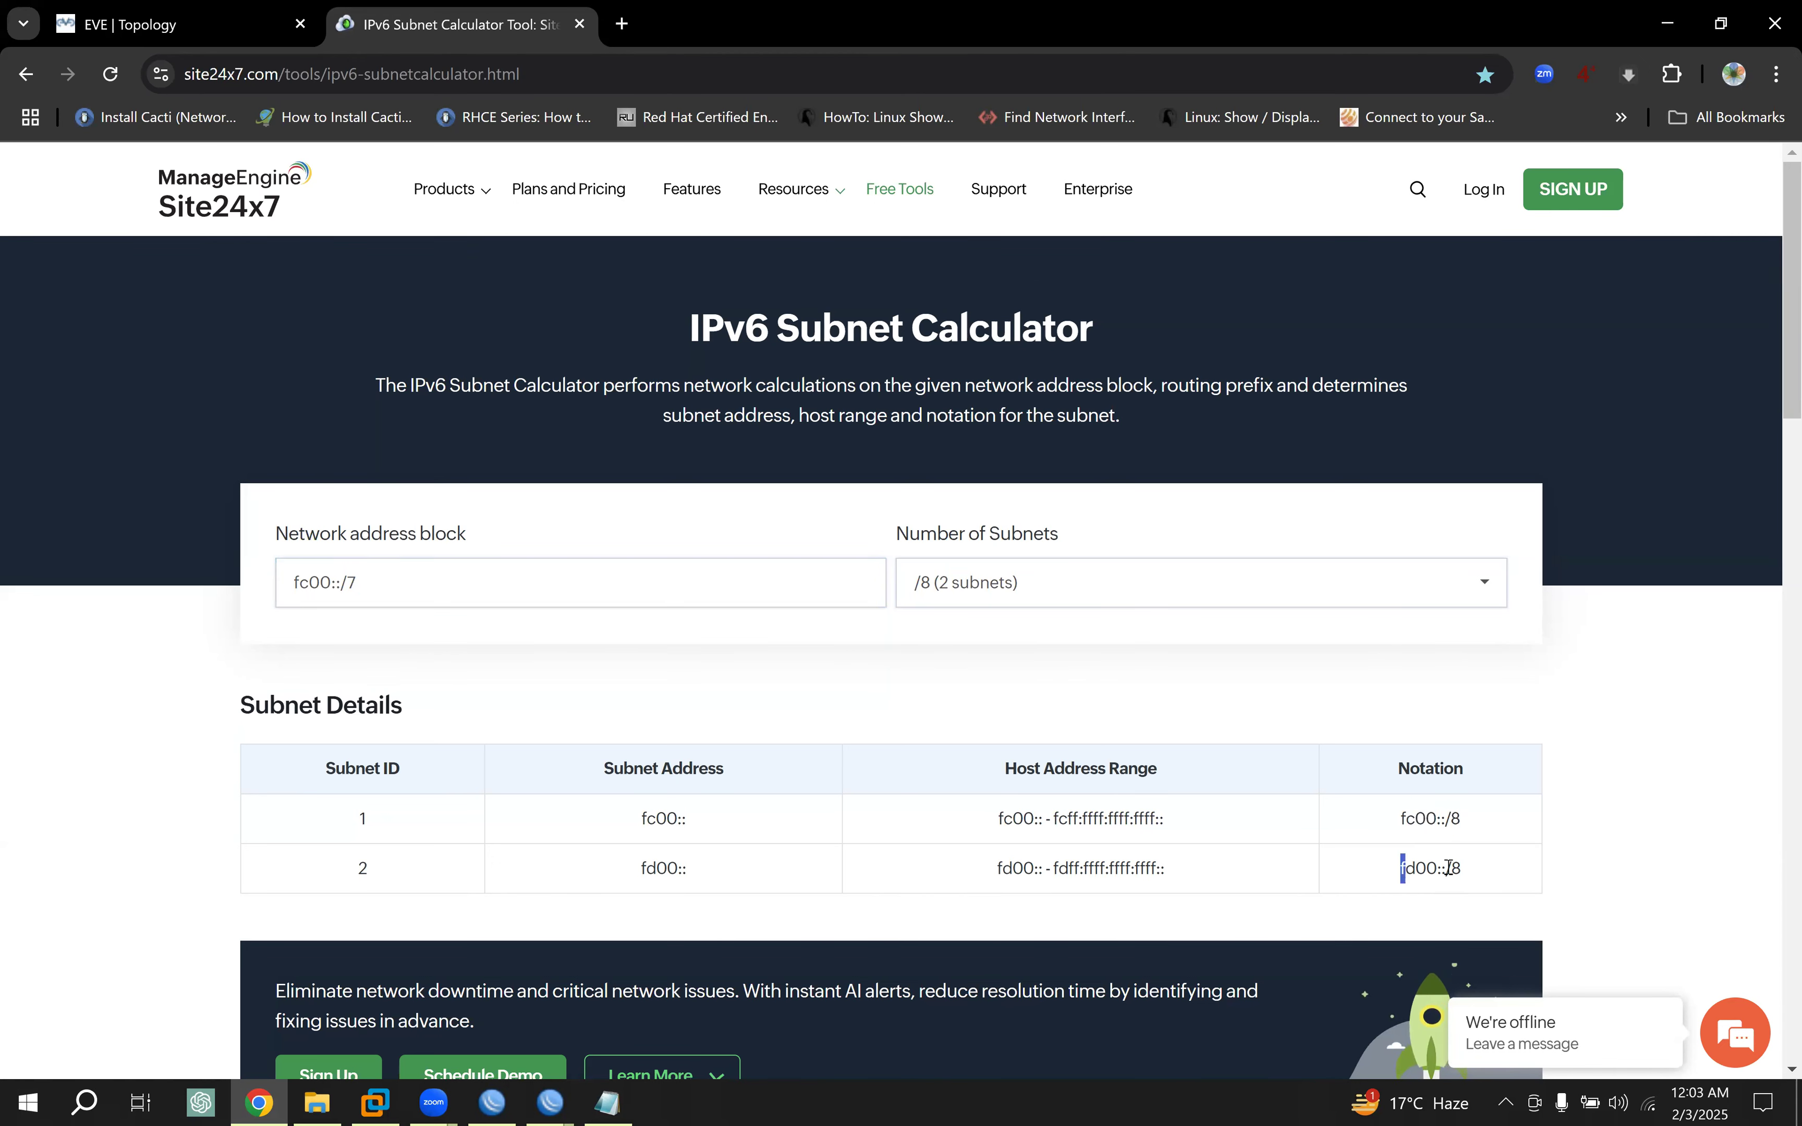
left_click_drag(1461, 871, 1391, 870)
left_click(1410, 860)
Step: Replace the network address block with fc00::/8, copied from the first subnet's notation and completed with its leading f
left_click_drag(1407, 824, 1513, 828)
key("ctrl+c")
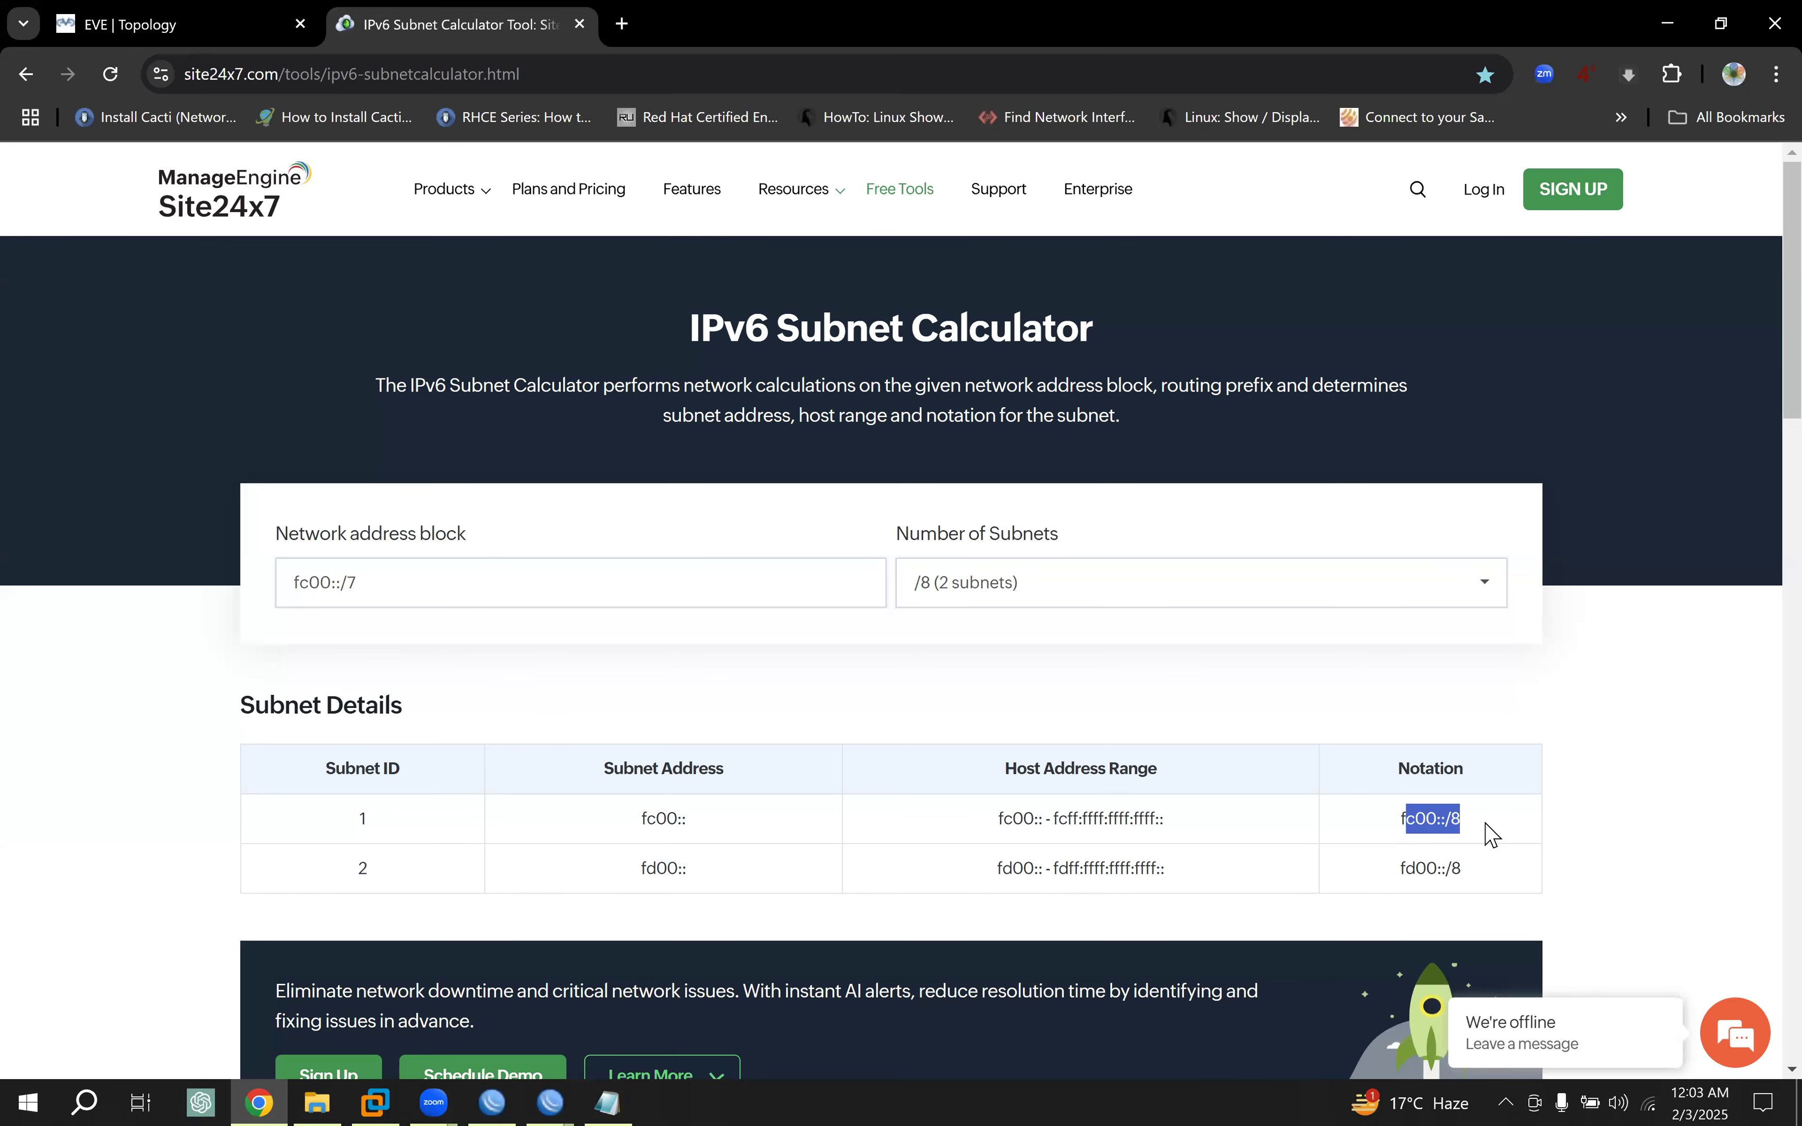
left_click_drag(387, 593, 156, 560)
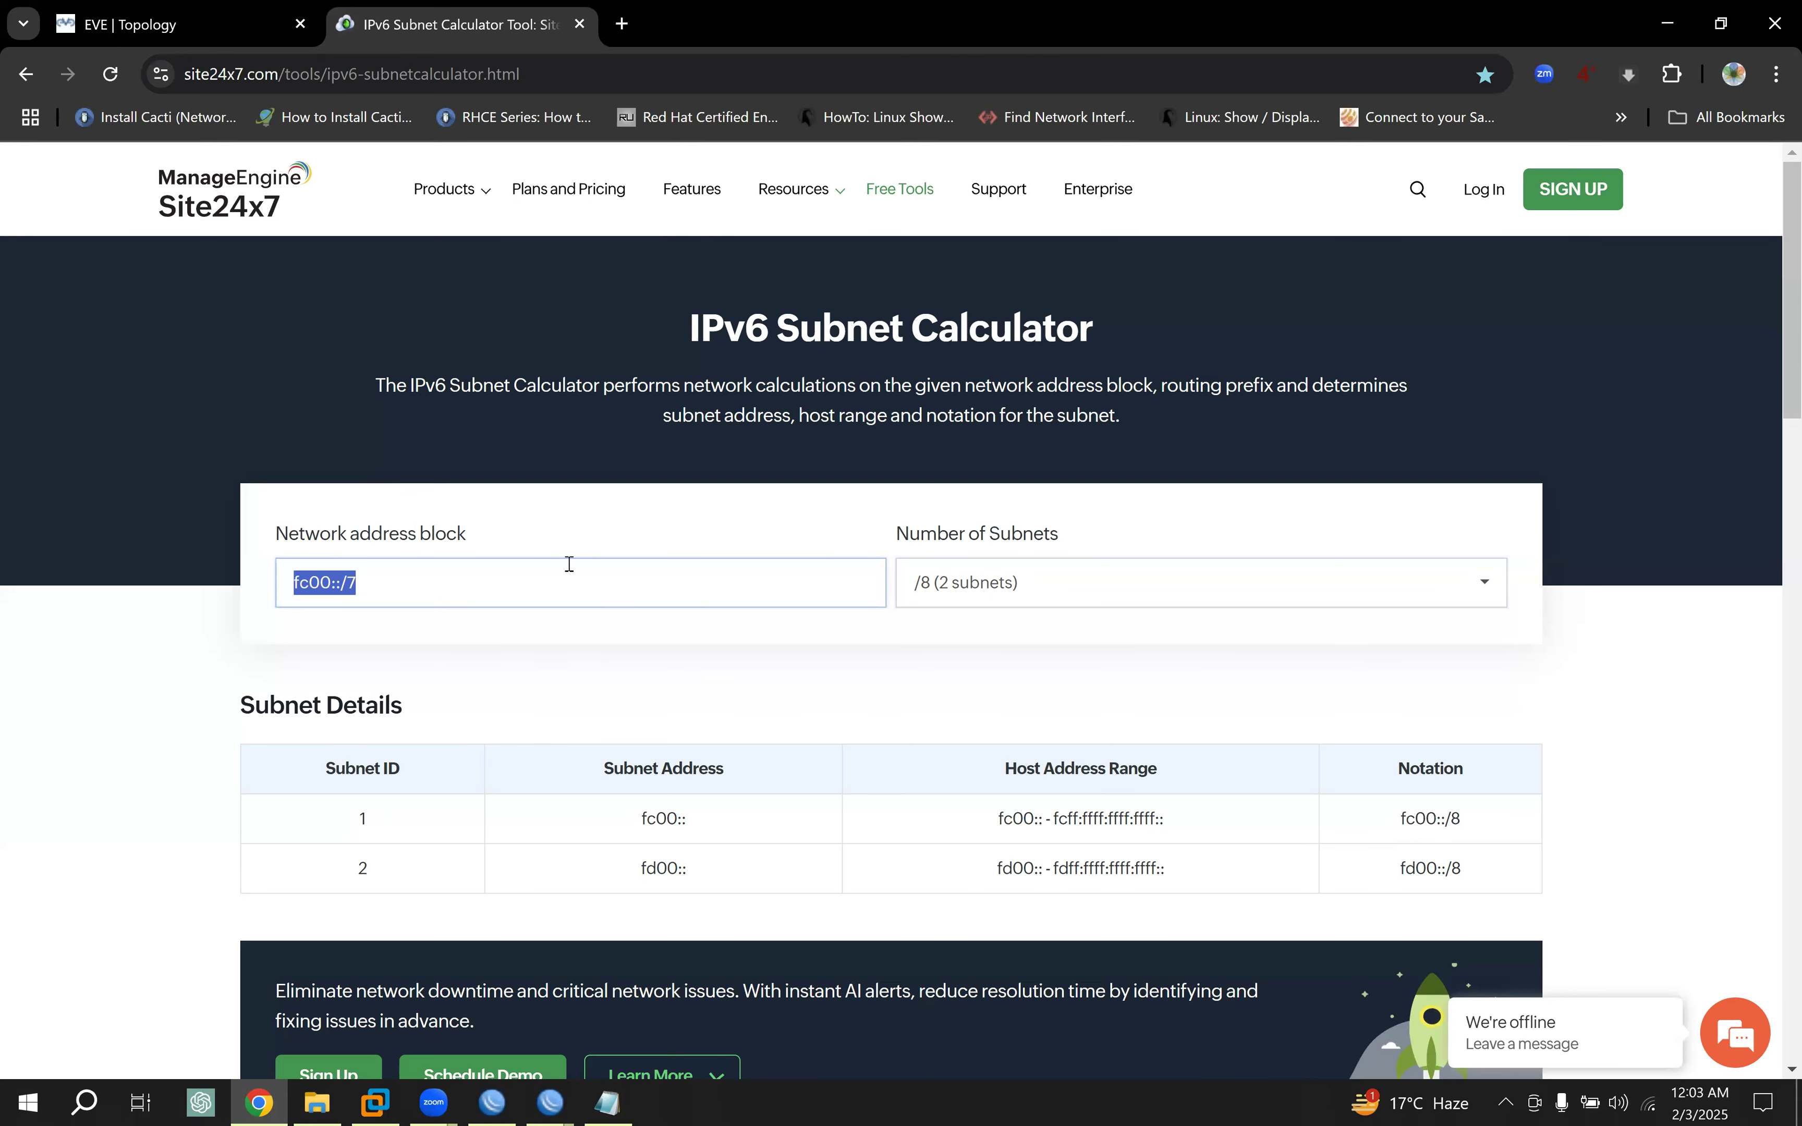
key("ctrl+v")
left_click(261, 24)
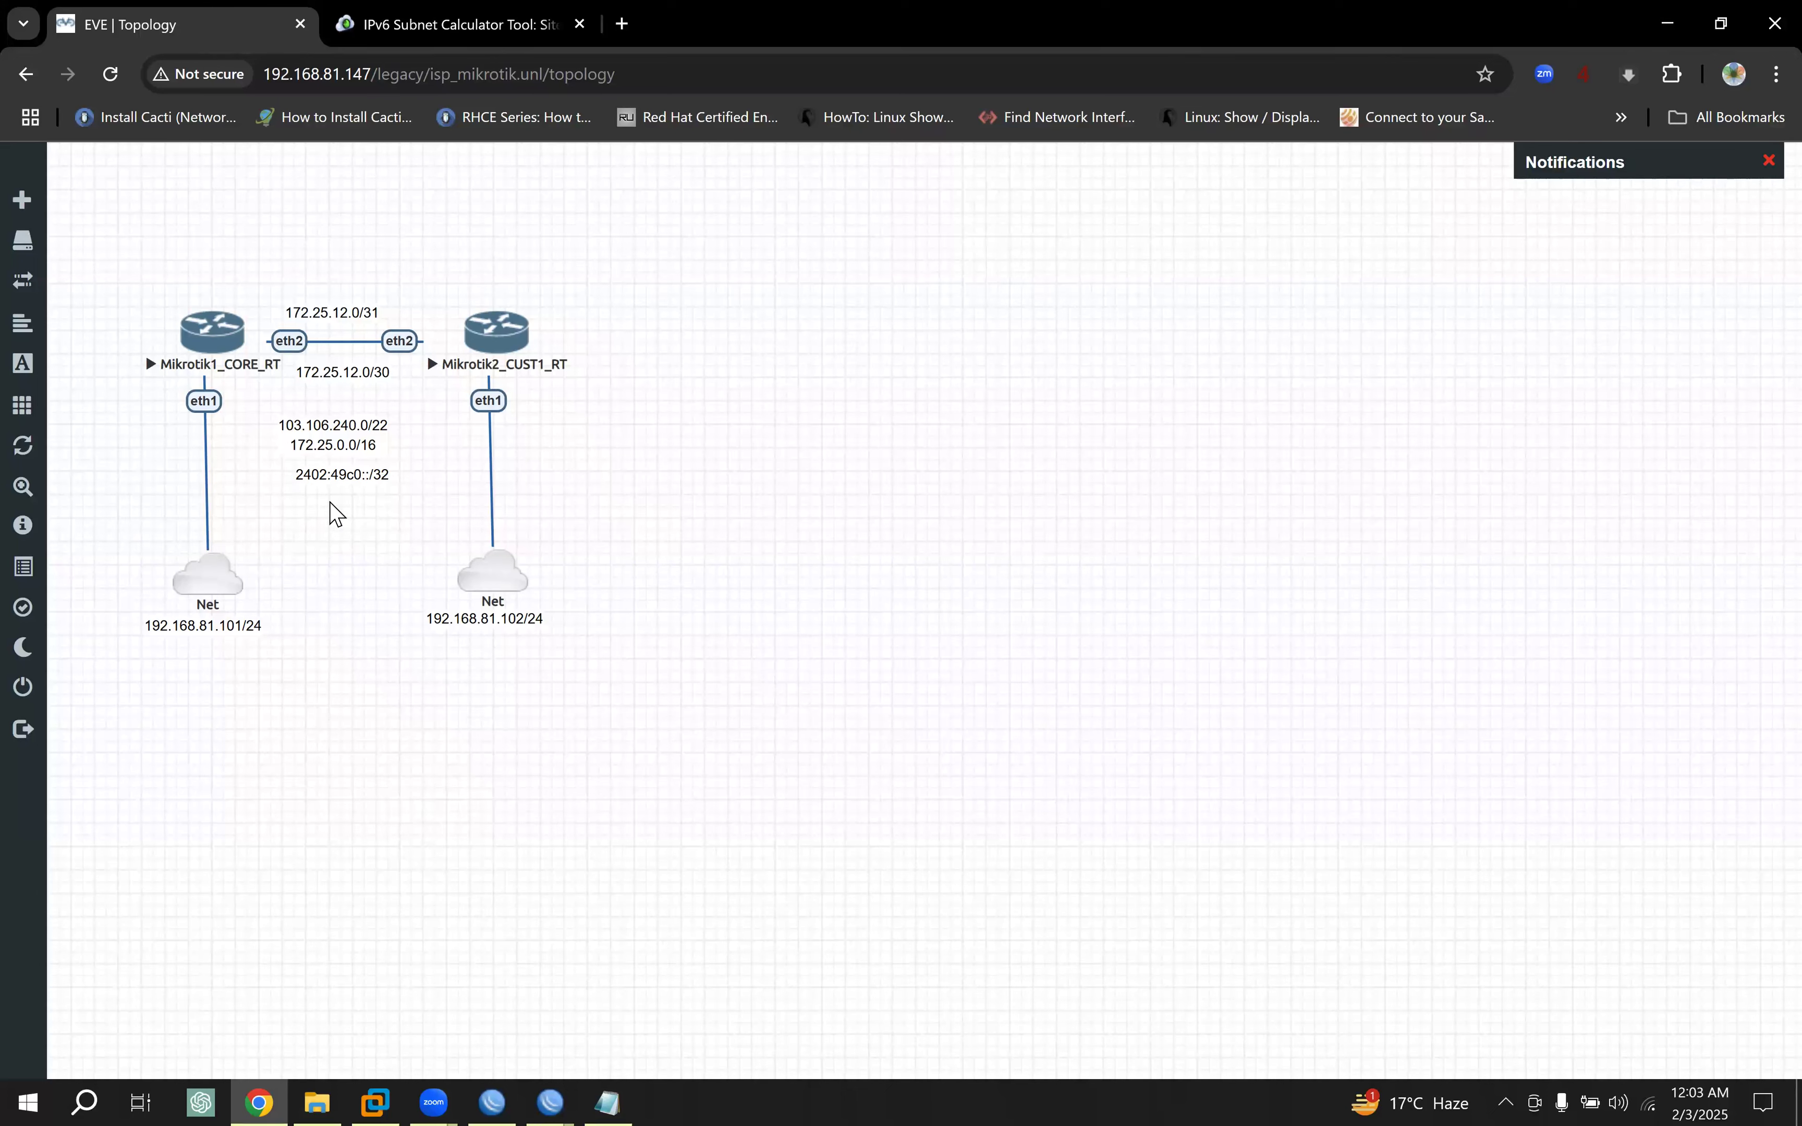
left_click(439, 31)
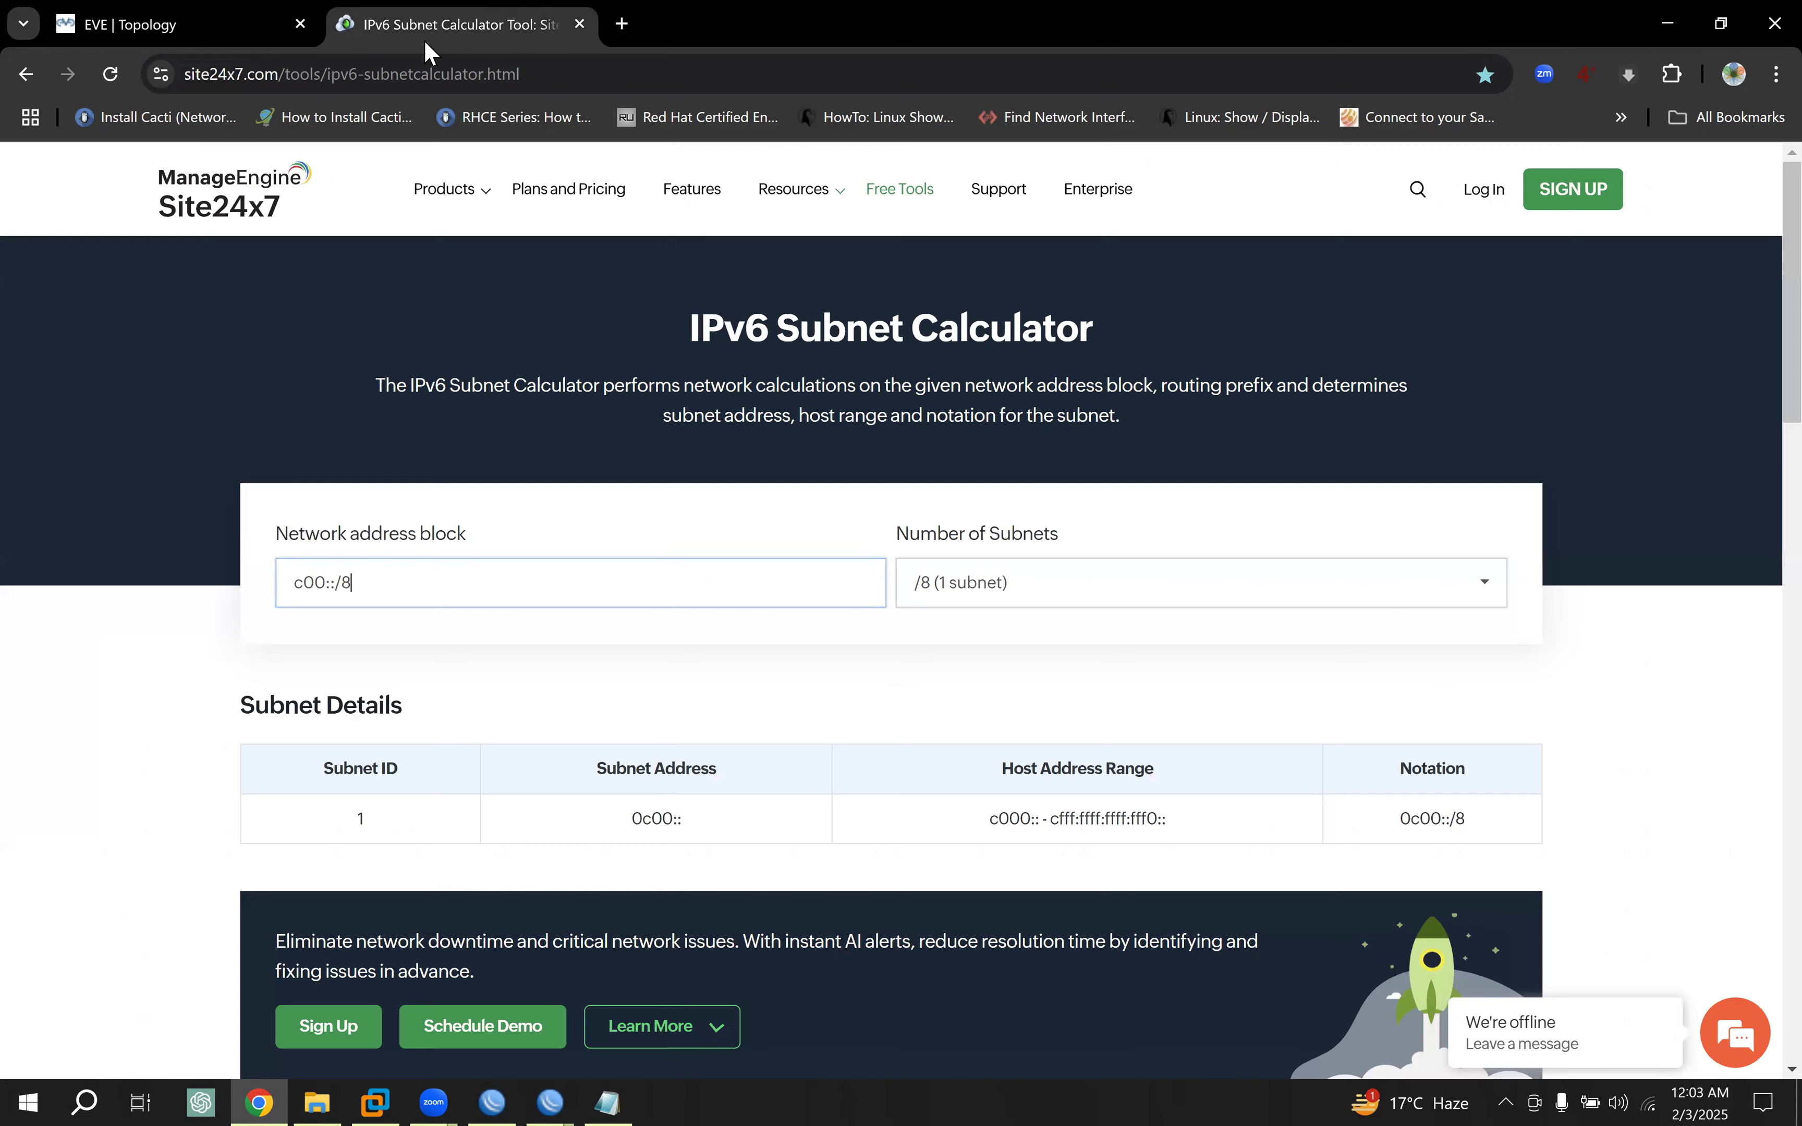
left_click(297, 582)
type("f")
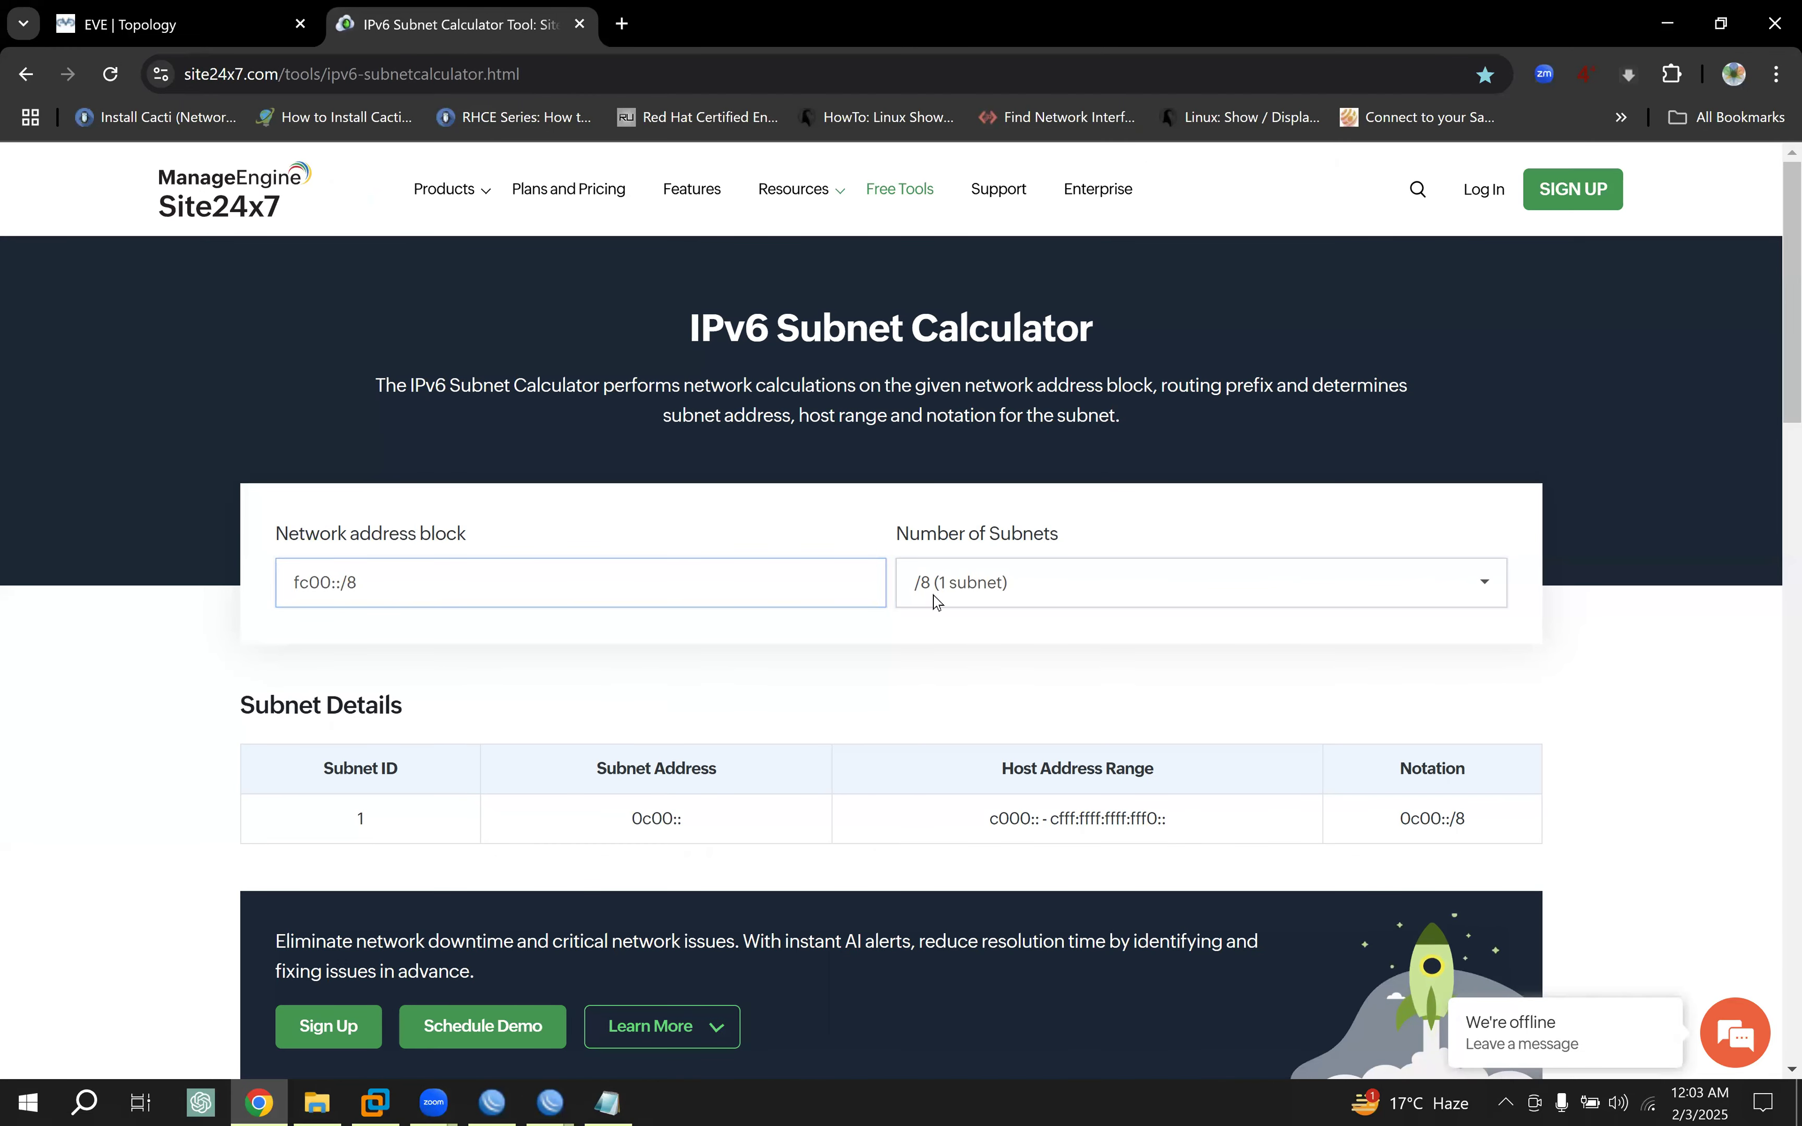
Step: Divide the fc00::/8 block into /32 subnets
left_click_drag(420, 579, 150, 585)
left_click(1111, 598)
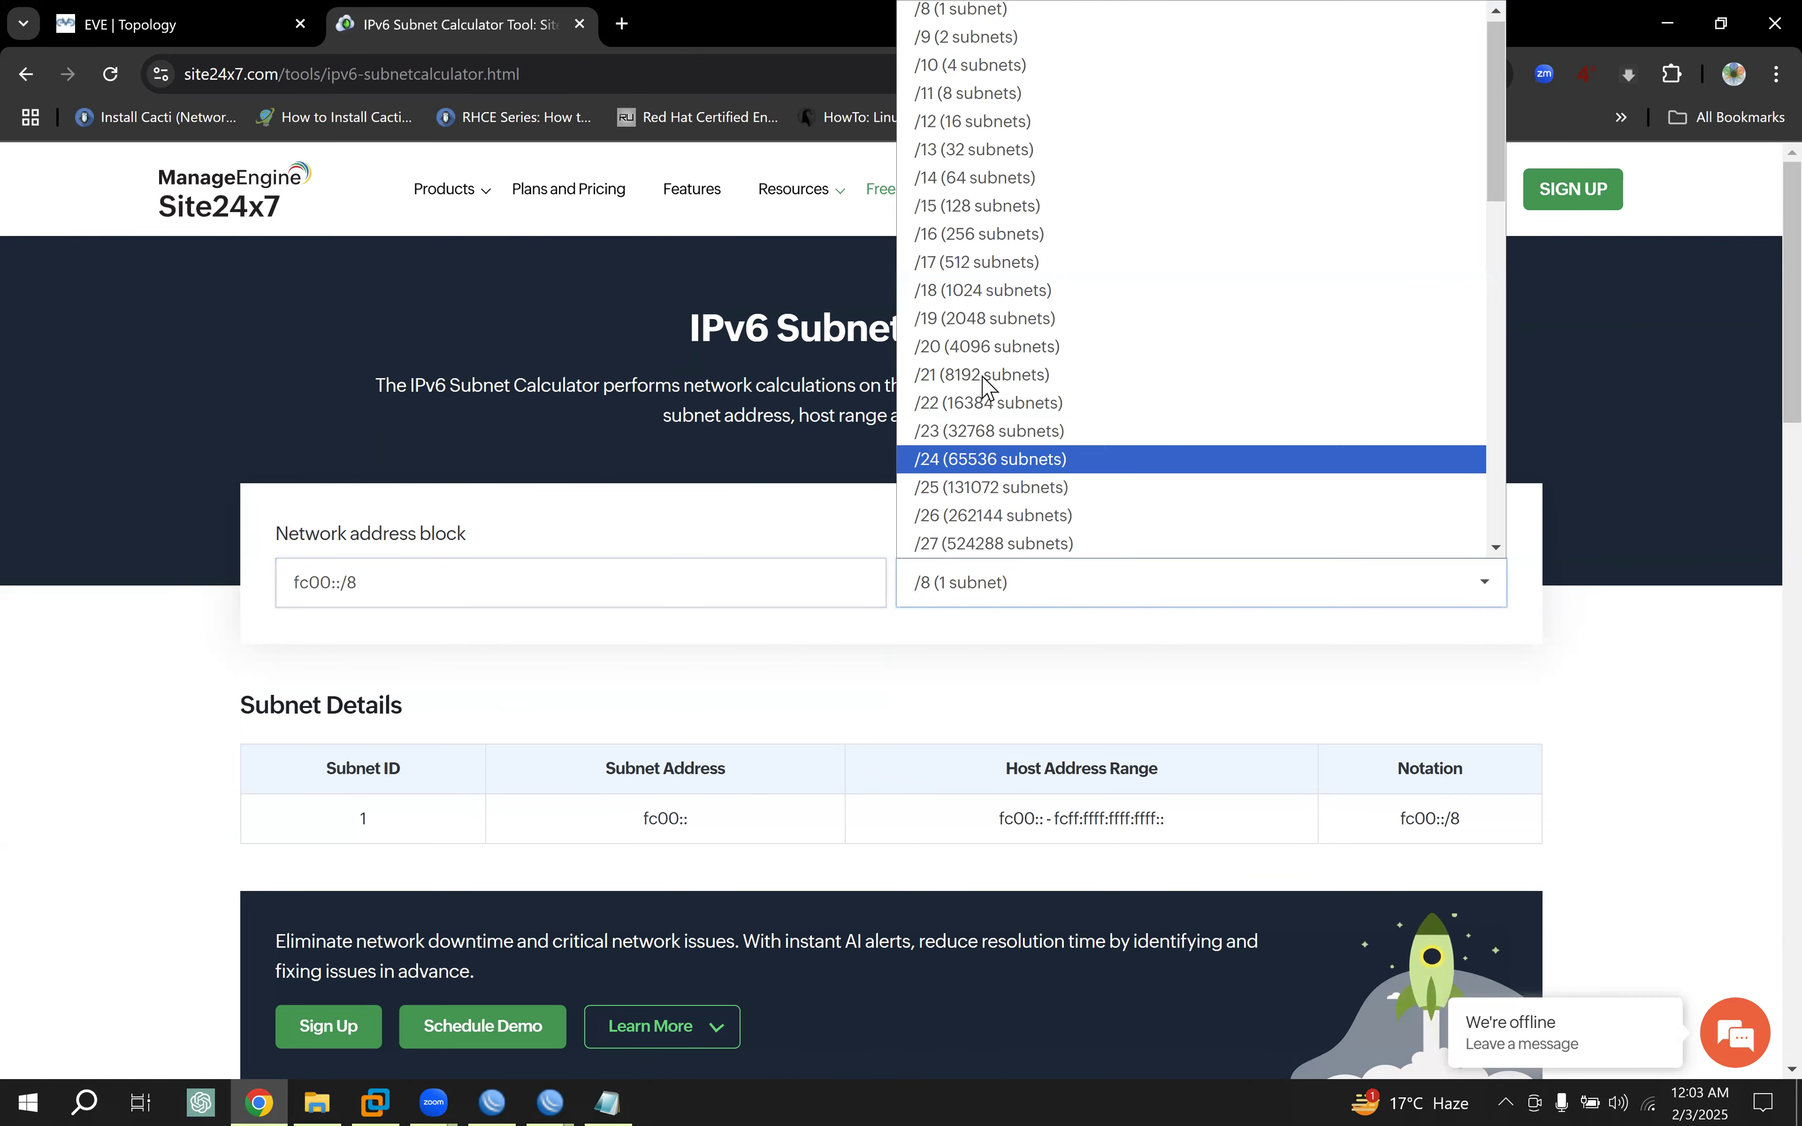
scroll(994, 461, "down", 3)
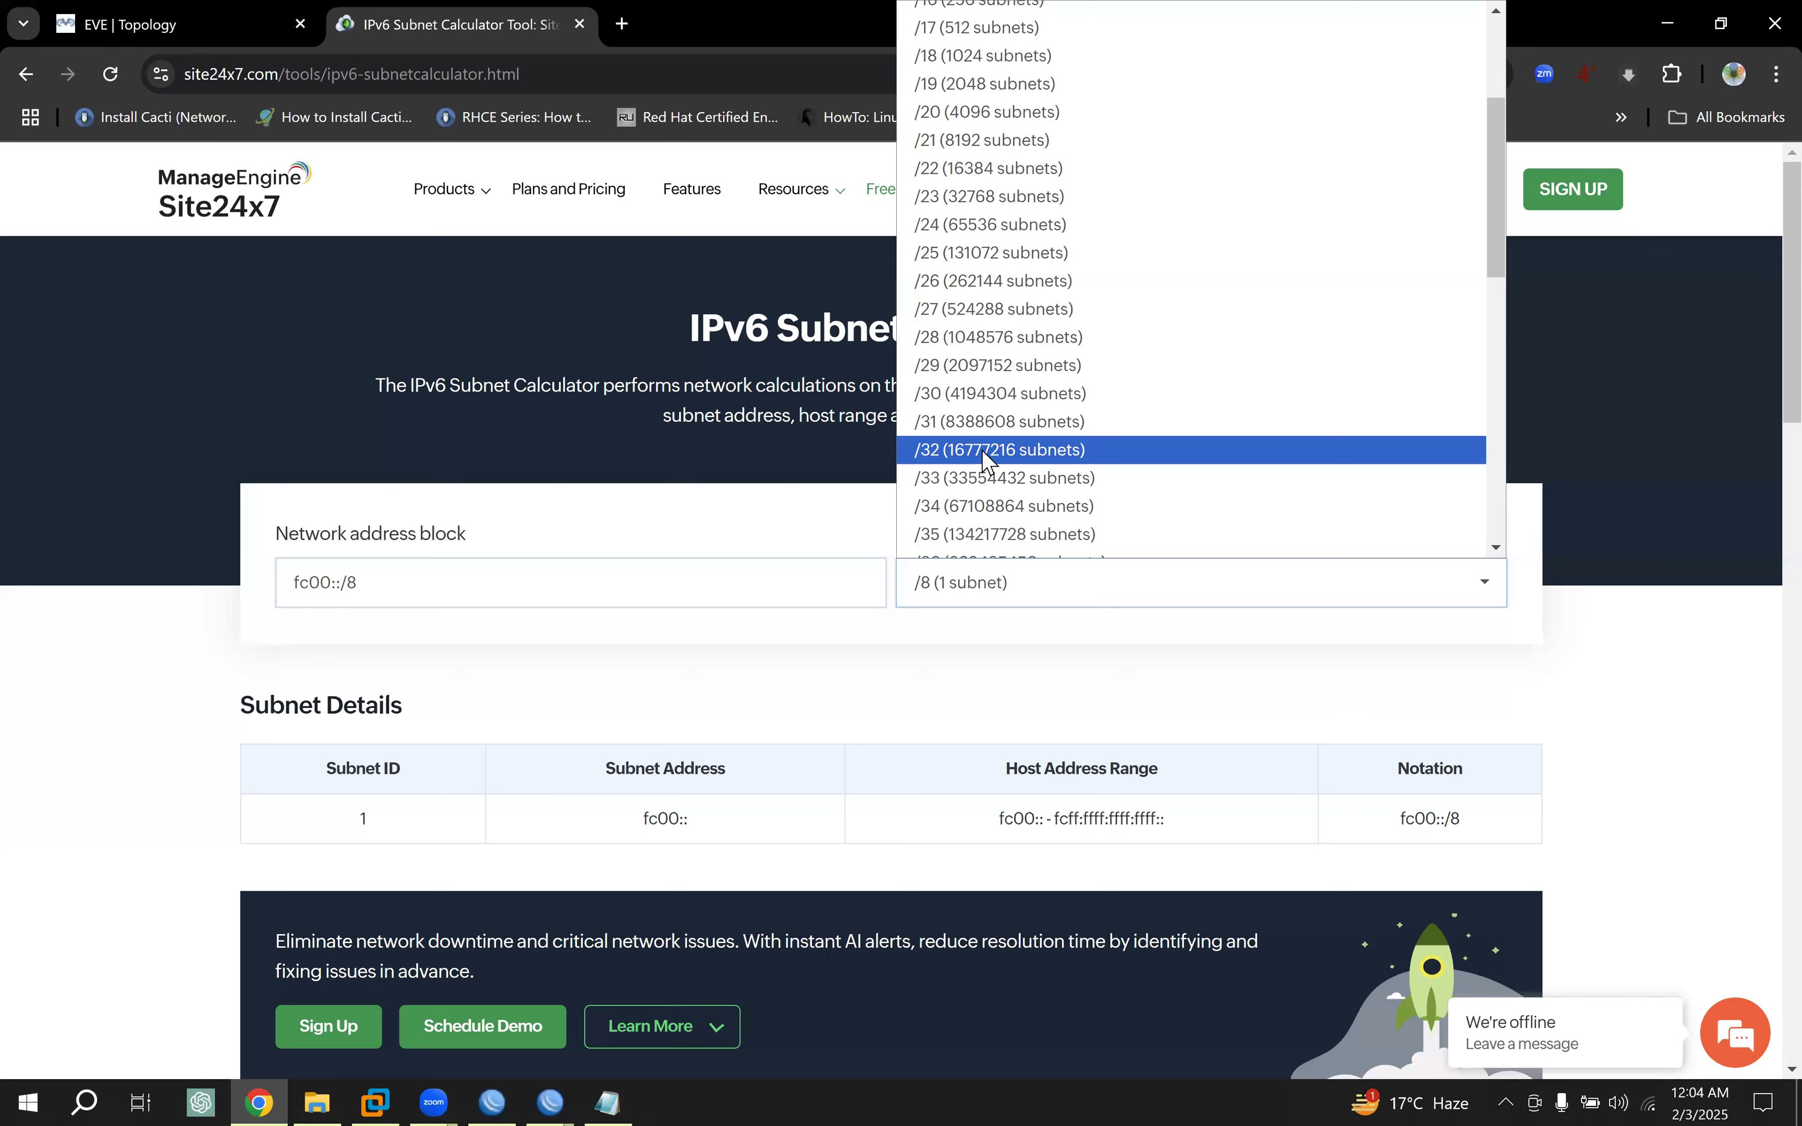
key("Escape")
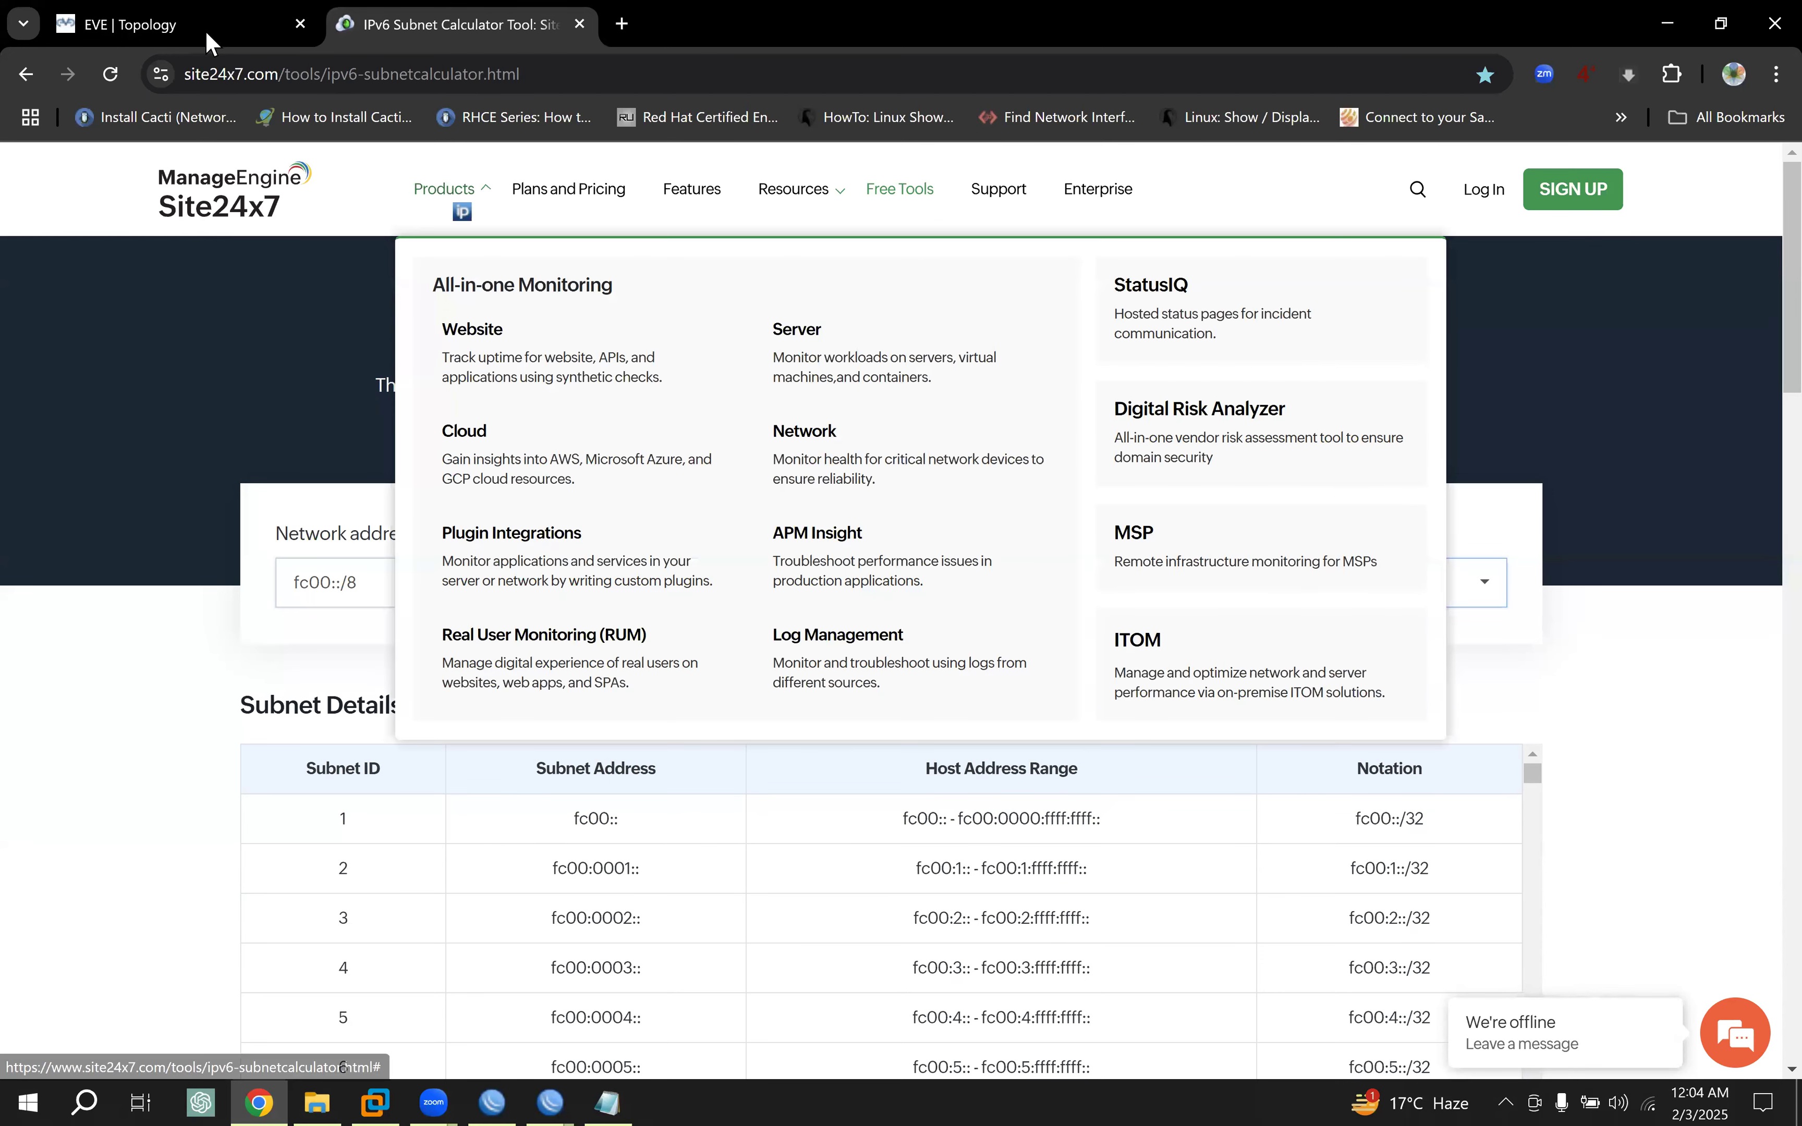
Step: Compare the fc00::/32 and fc00:1::/32 subnets in the calculator with the 2402:49c0::/32 label in the EVE topology
left_click_drag(1389, 817, 1349, 826)
double_click(1392, 867)
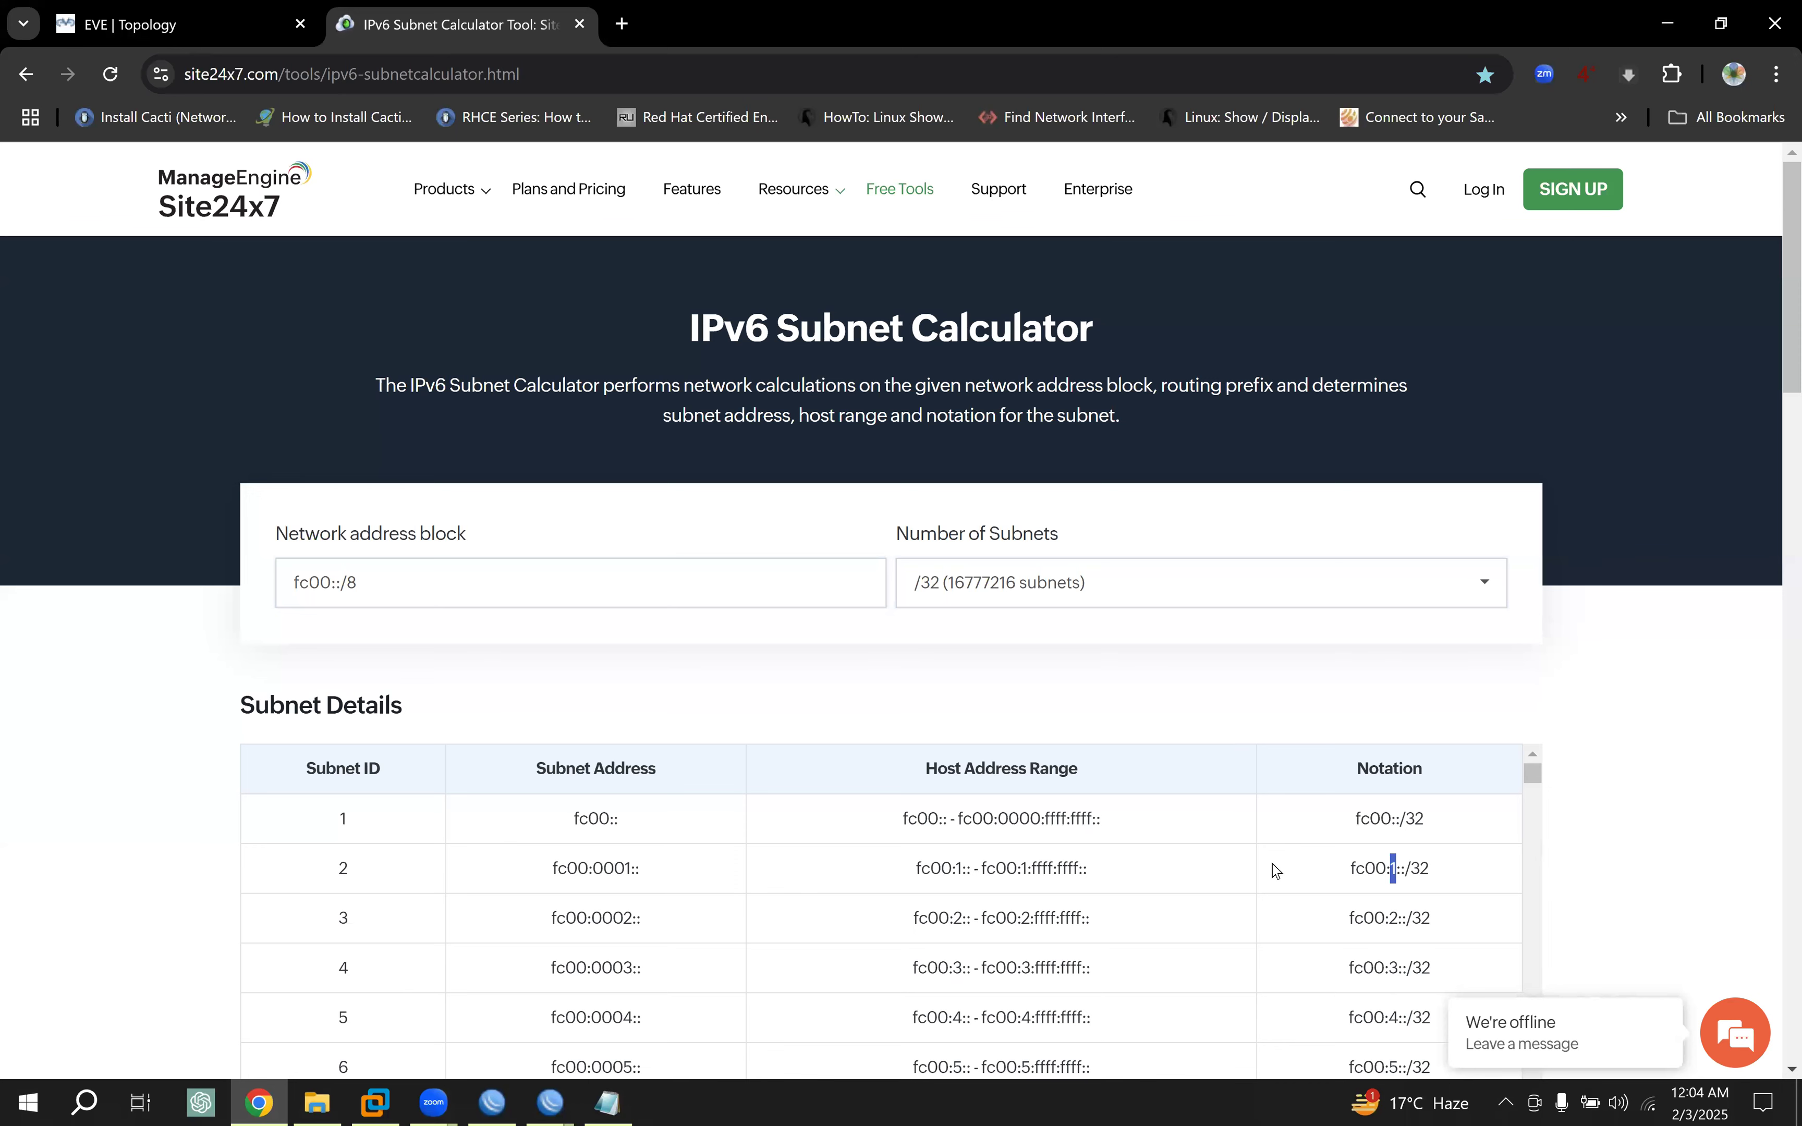
left_click(199, 24)
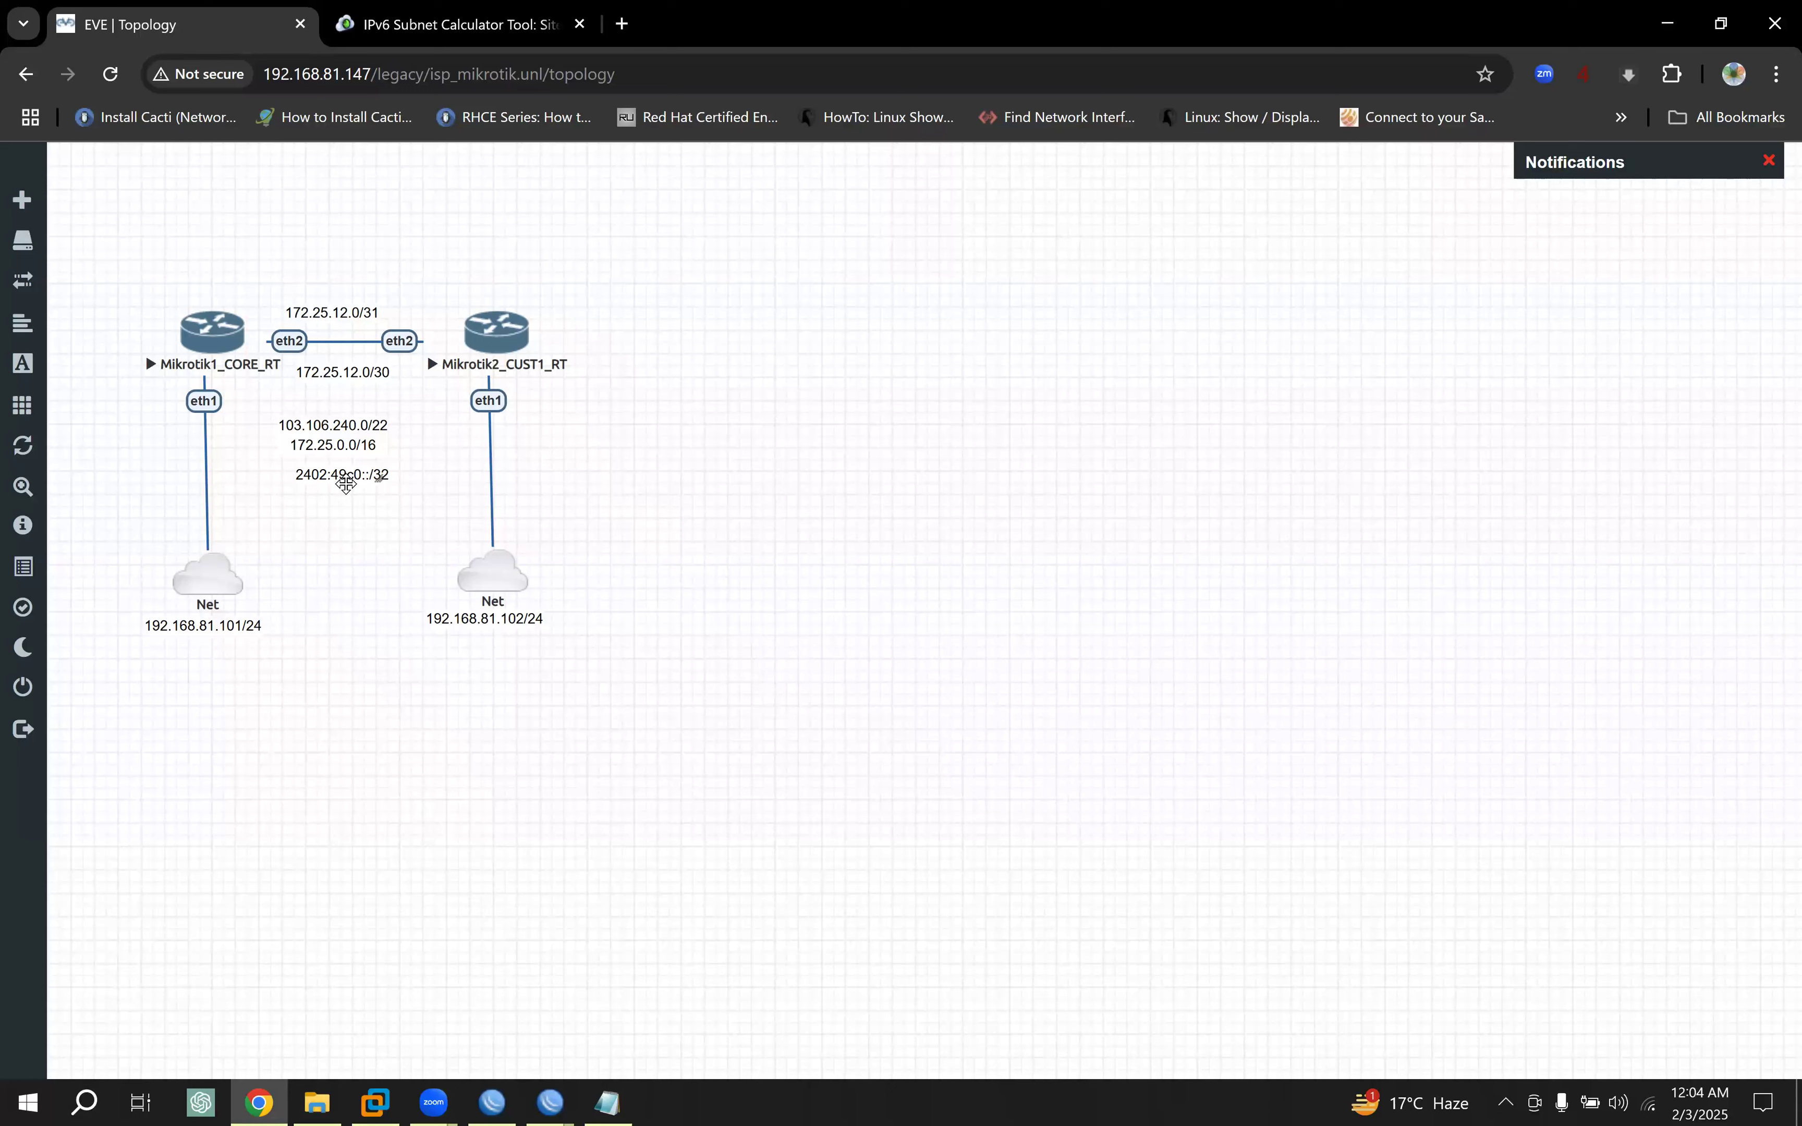
left_click(522, 22)
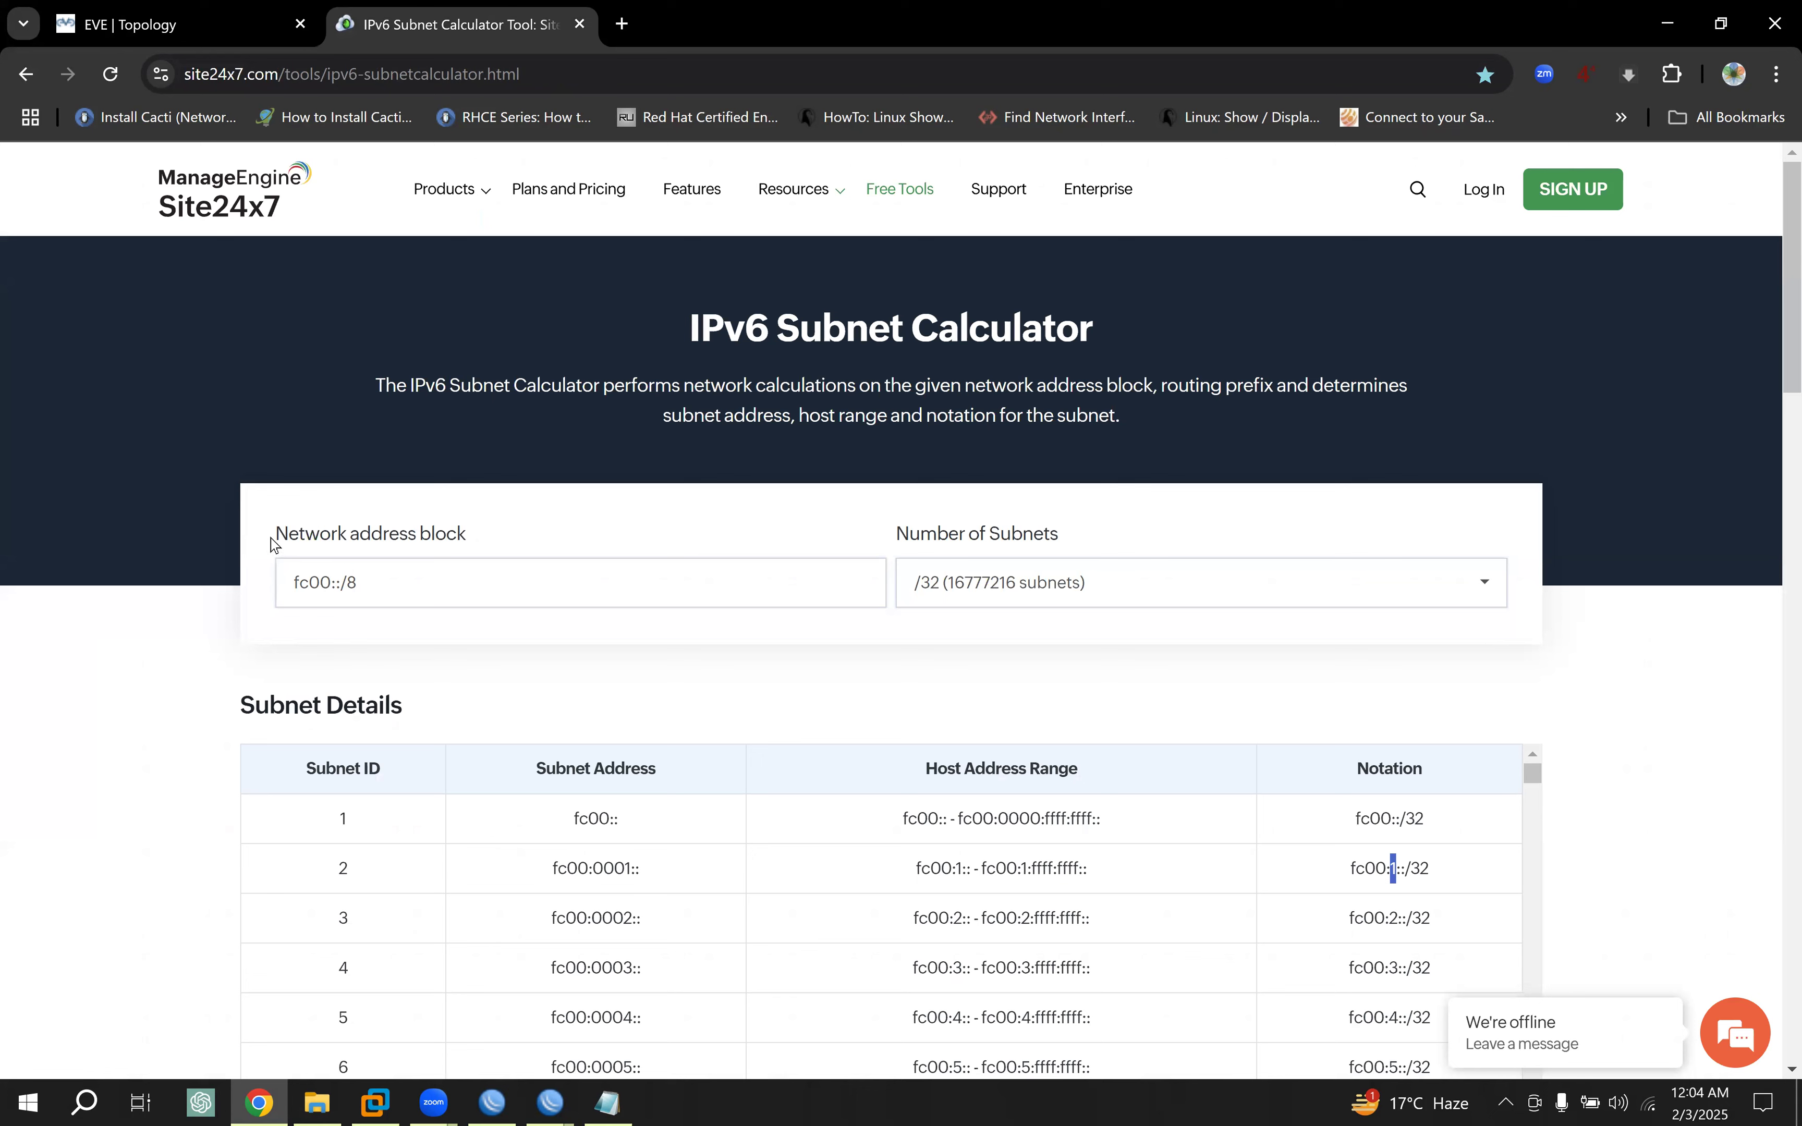
left_click_drag(1445, 882, 1359, 874)
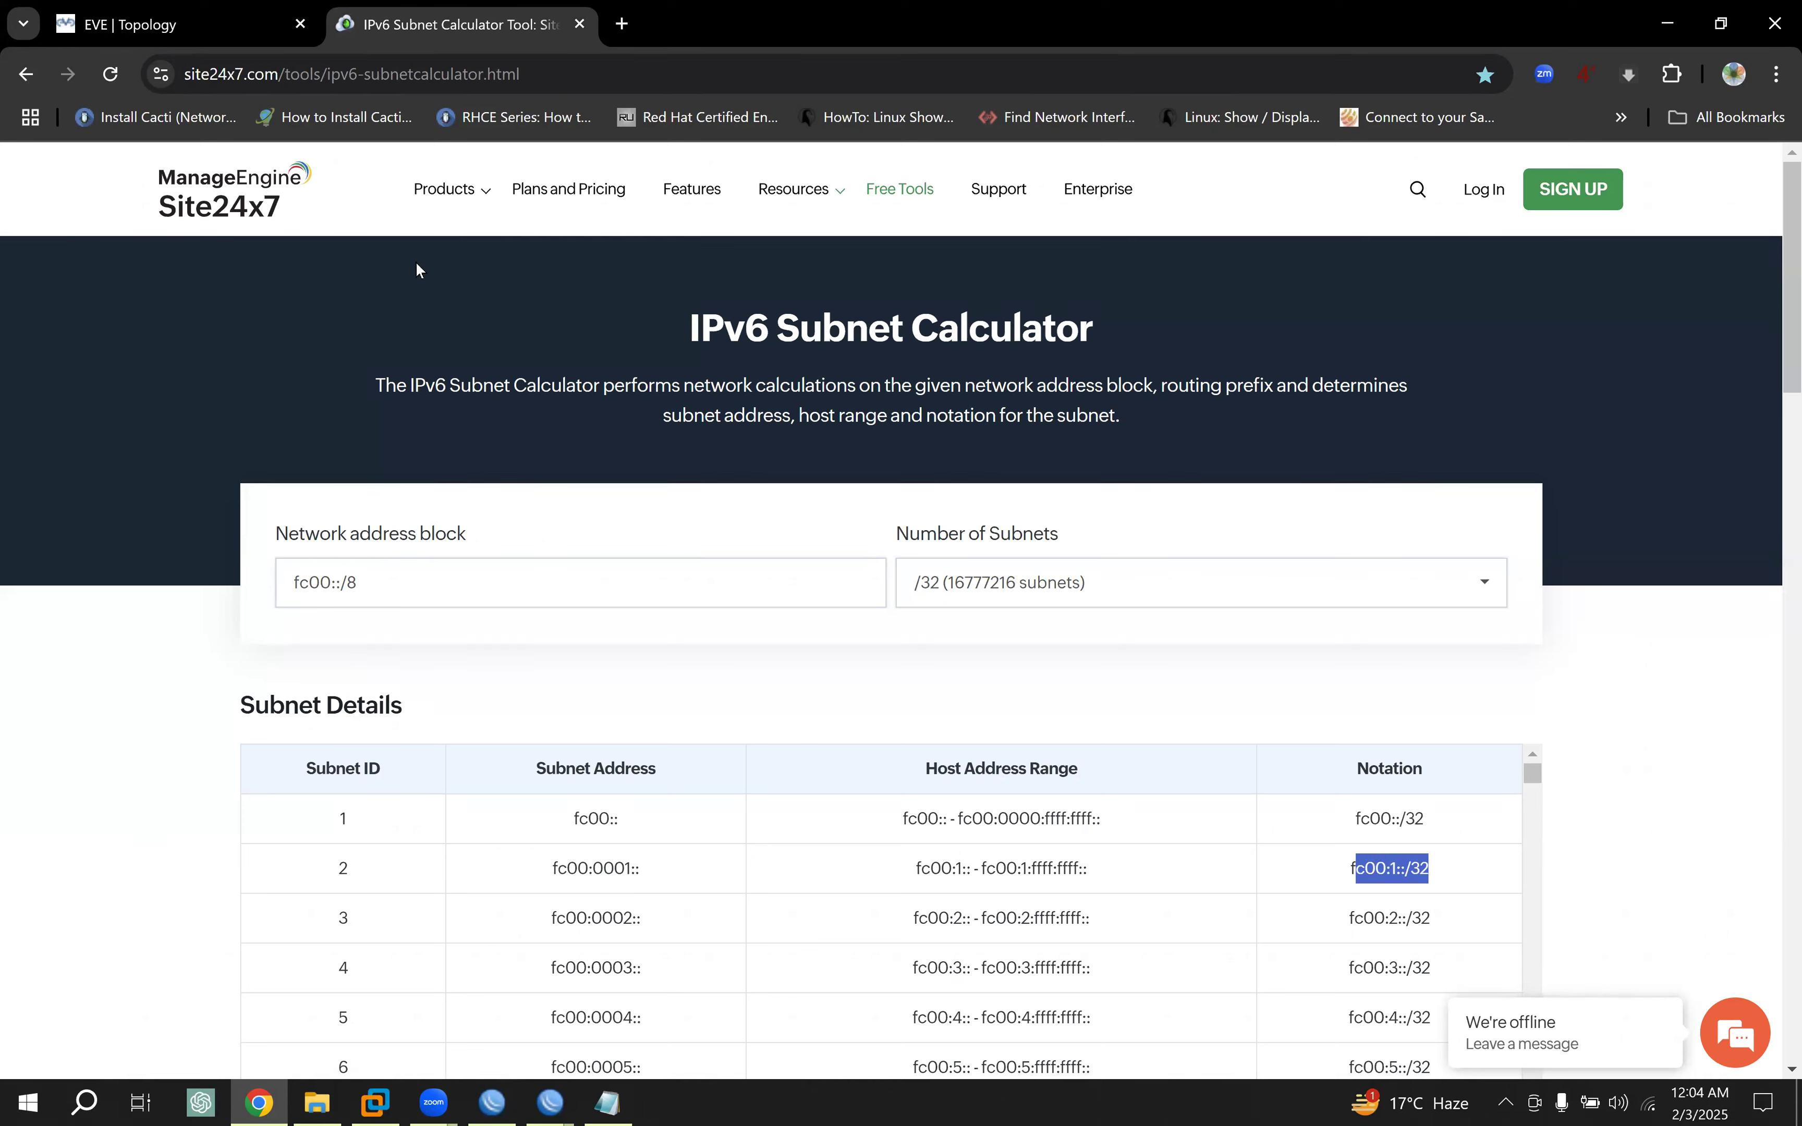
left_click(149, 23)
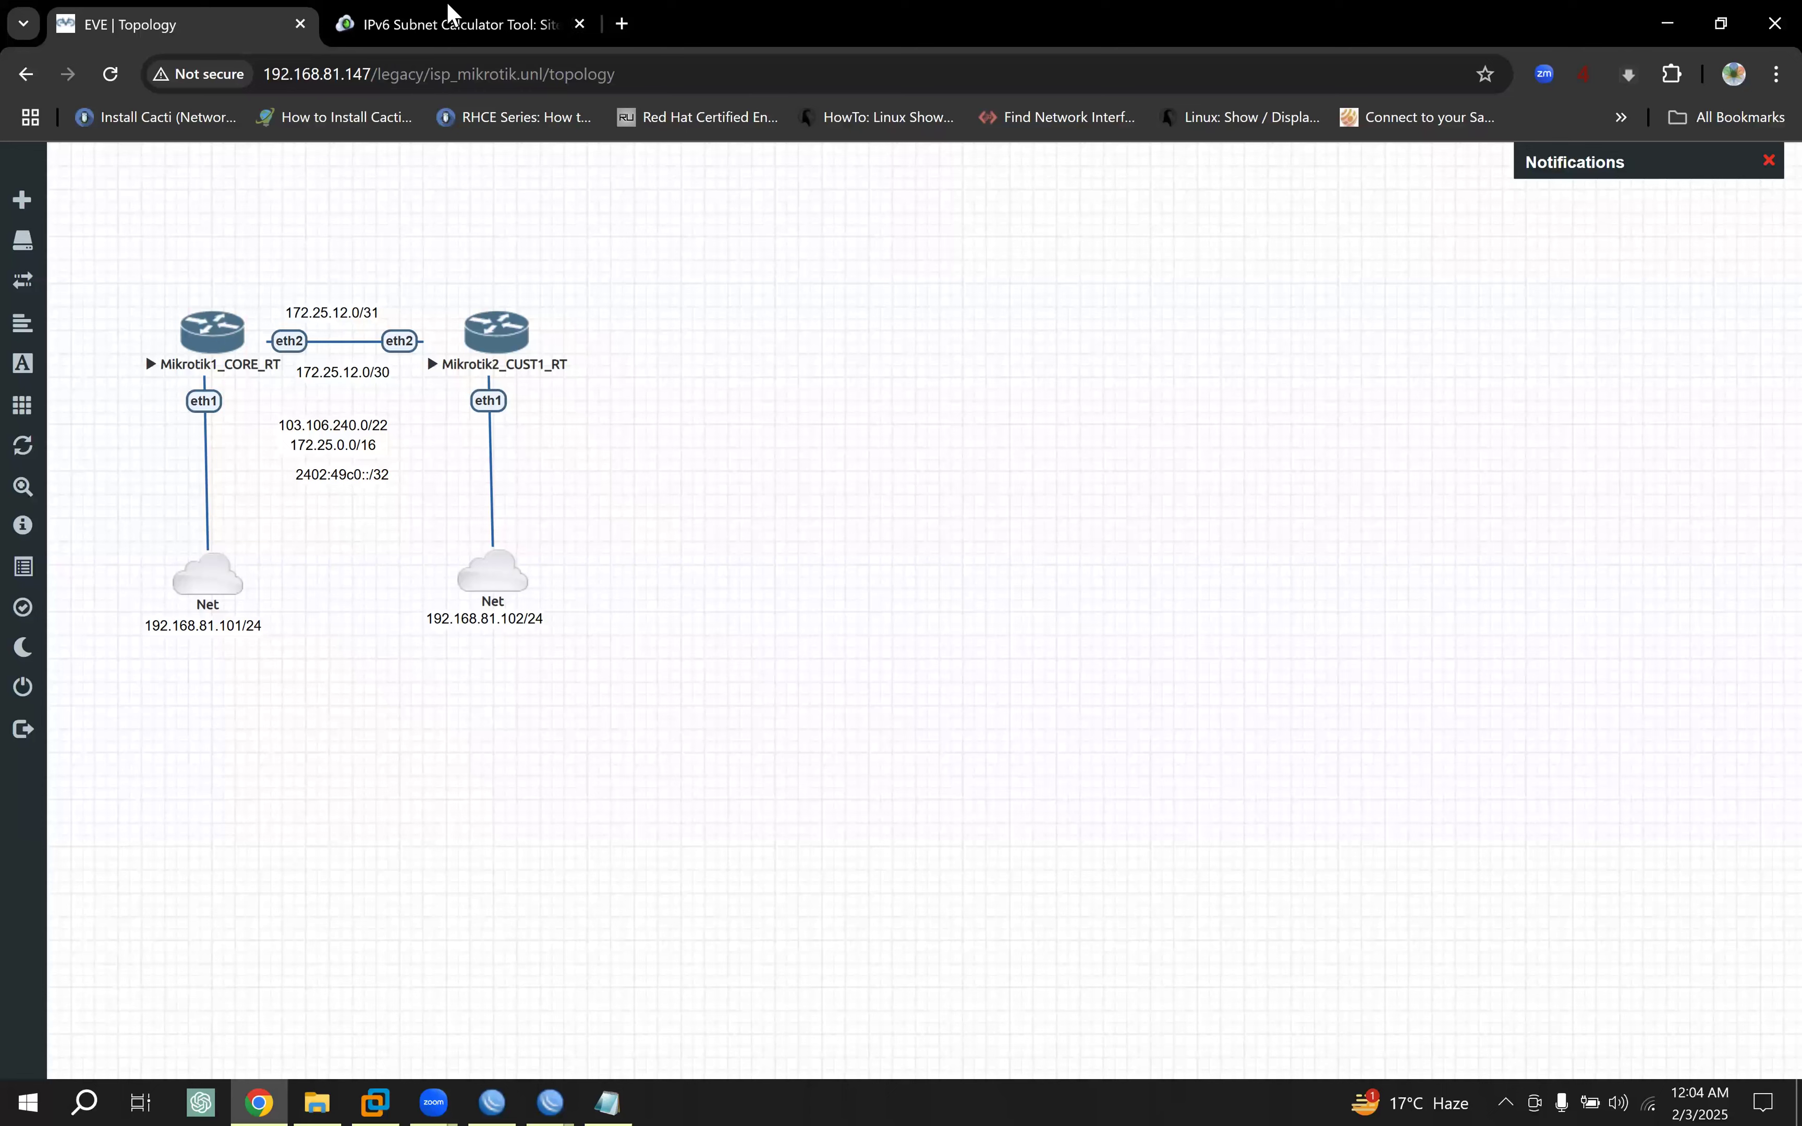
left_click(449, 17)
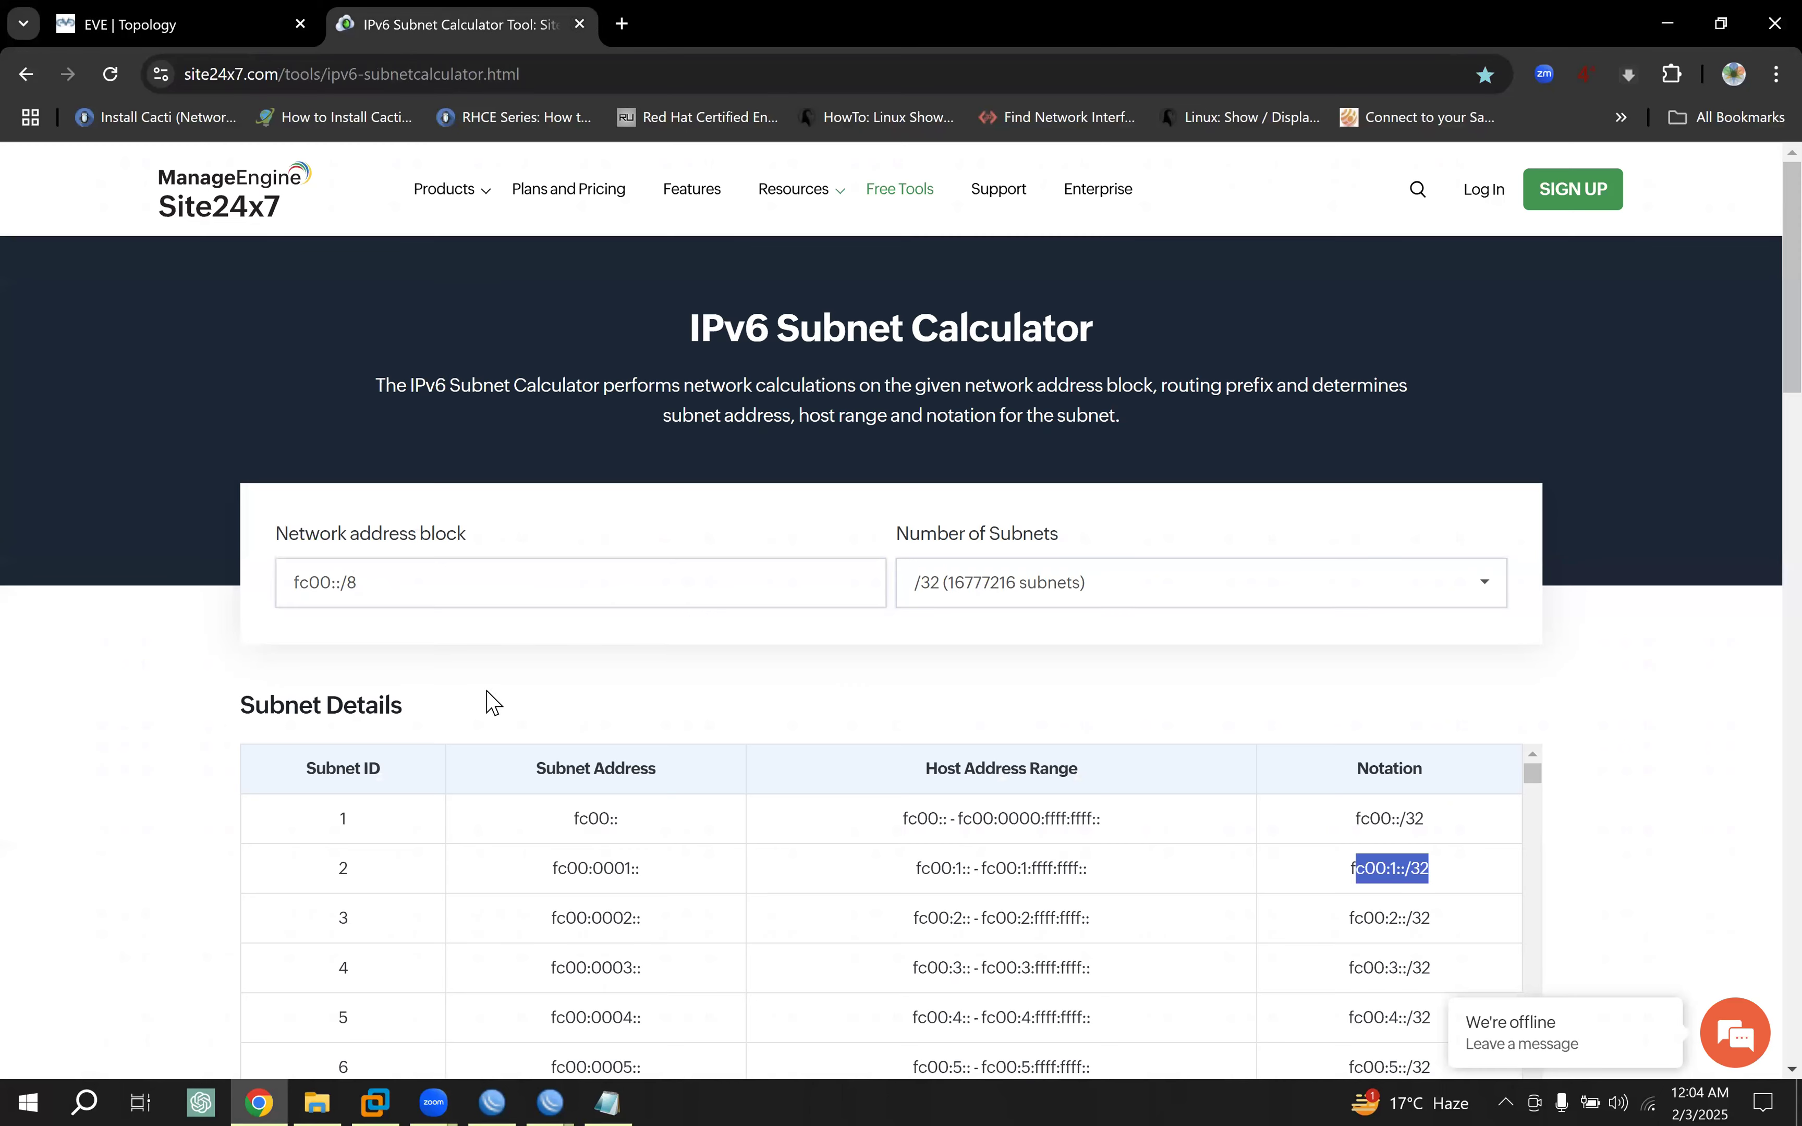
left_click(200, 5)
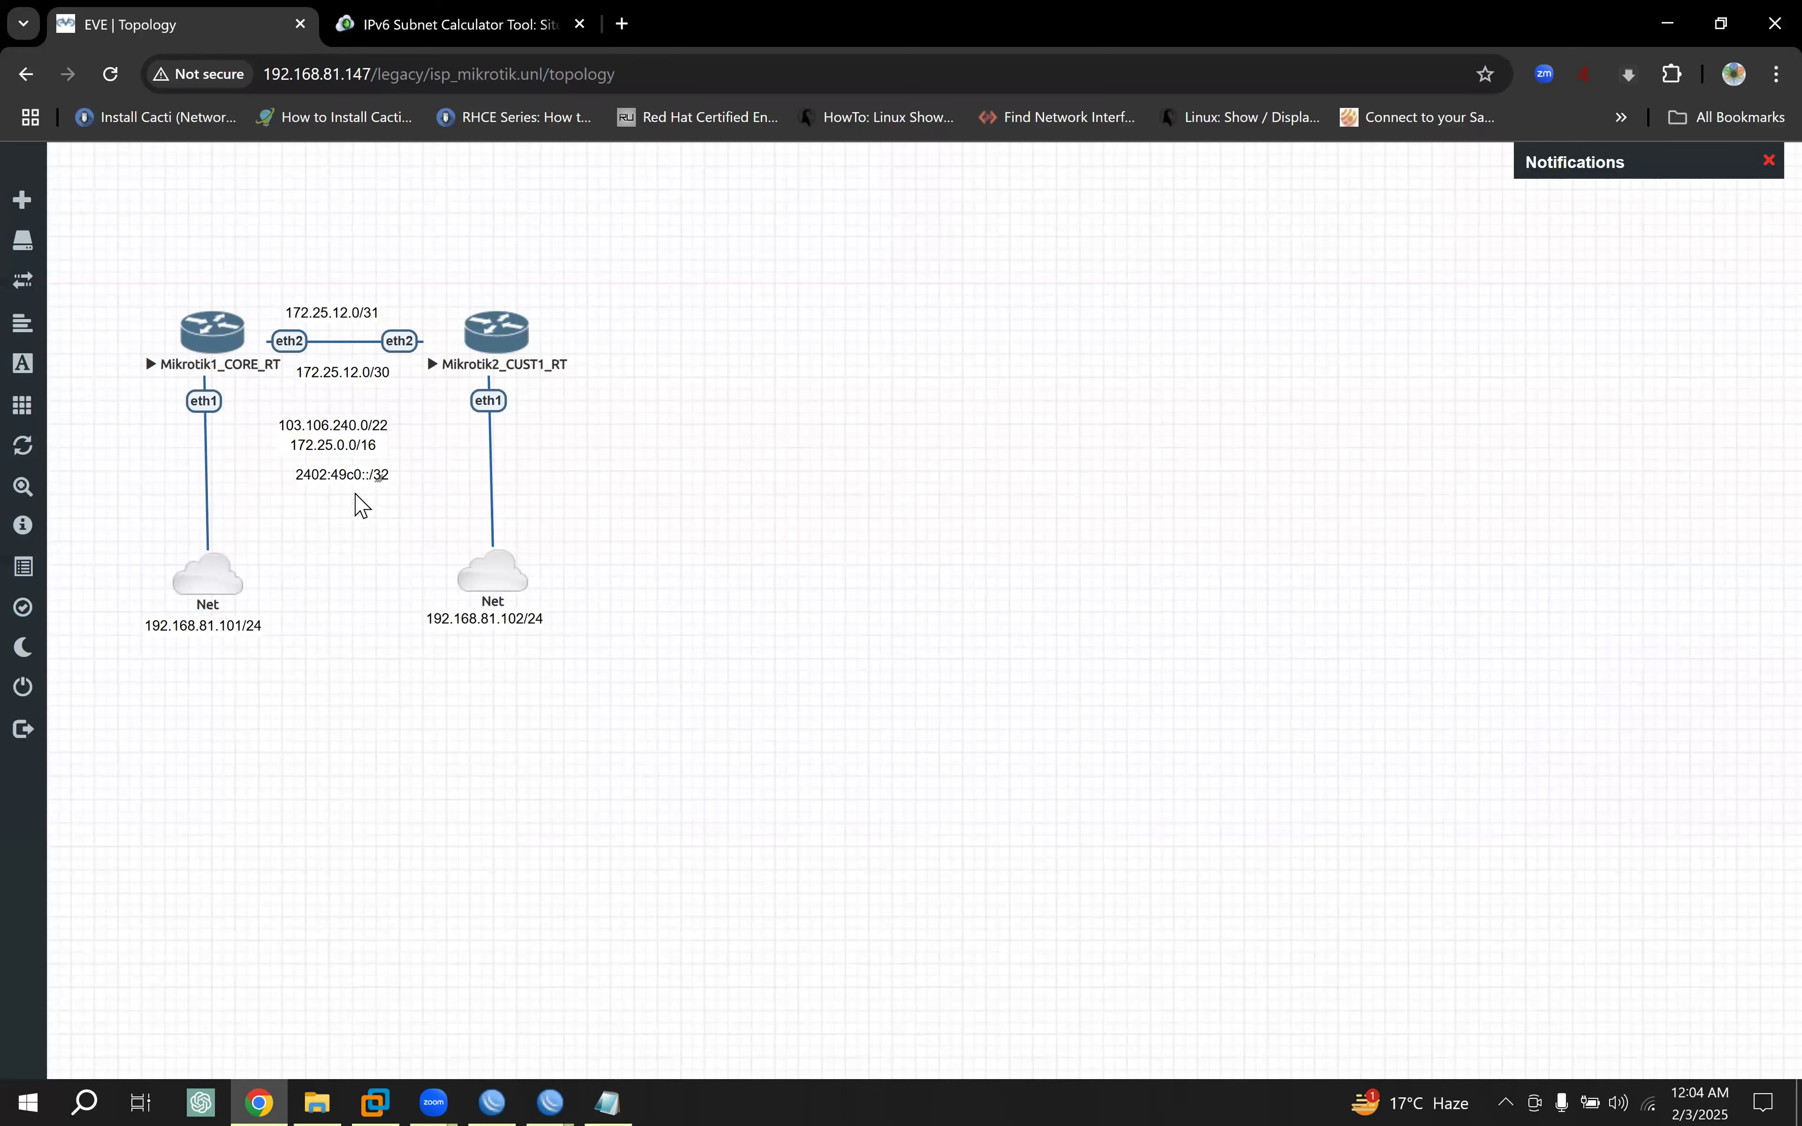
left_click(454, 16)
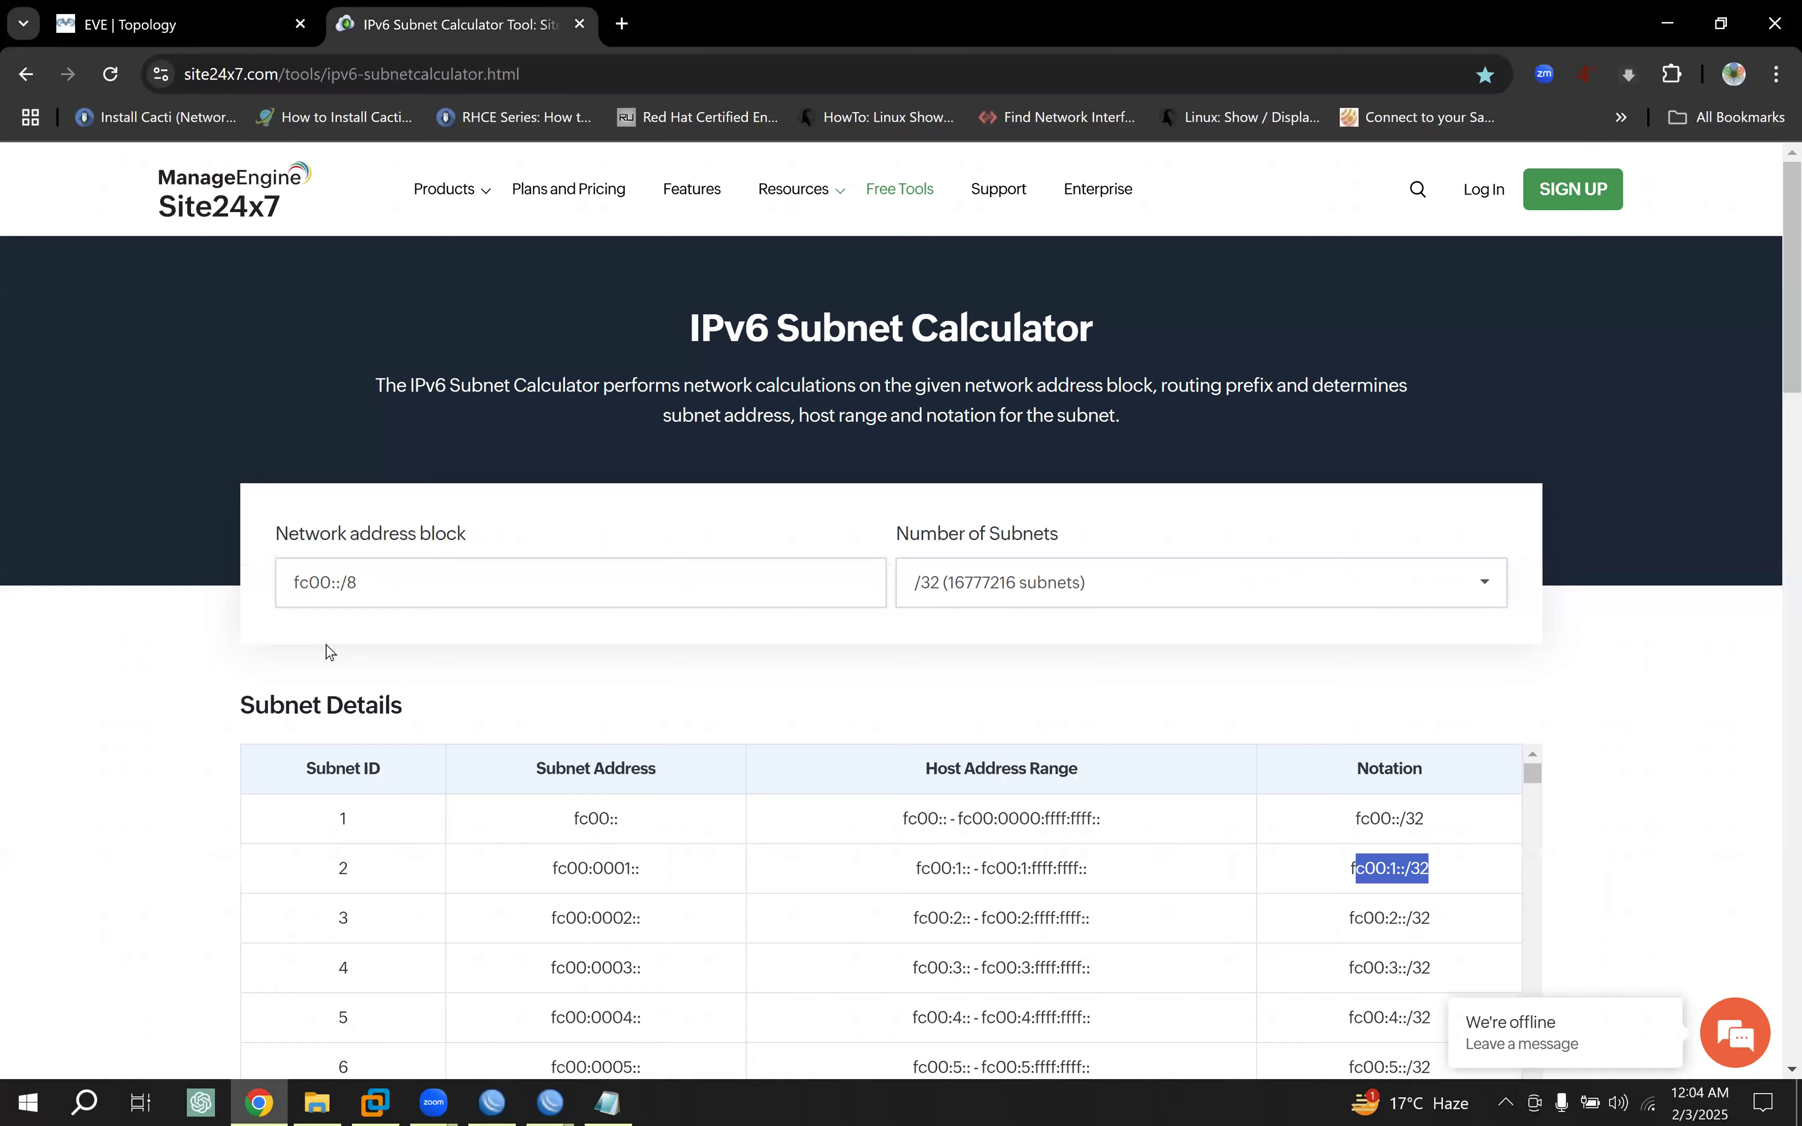
Step: Check the fc prefix of the address block against the topology's IPv6 label and browse further through the /32 subnets
left_click_drag(306, 585, 271, 594)
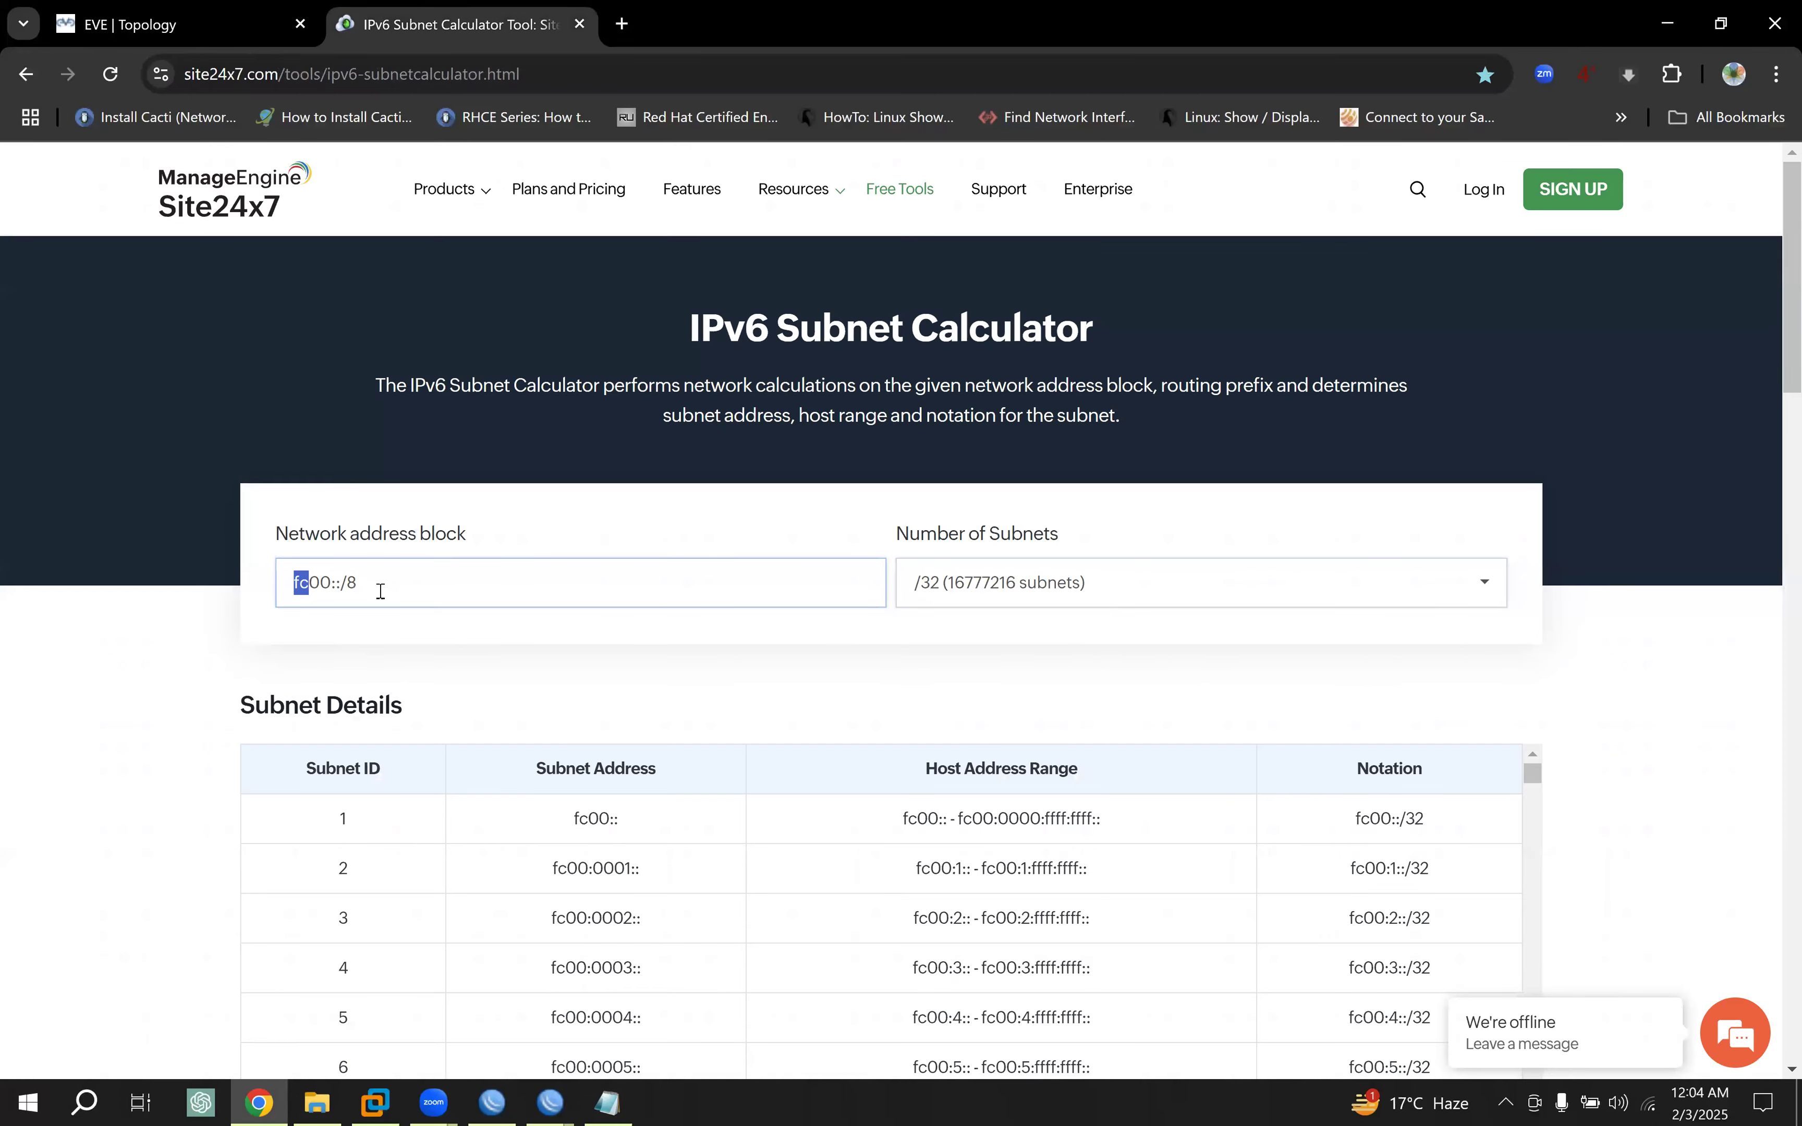
left_click(235, 17)
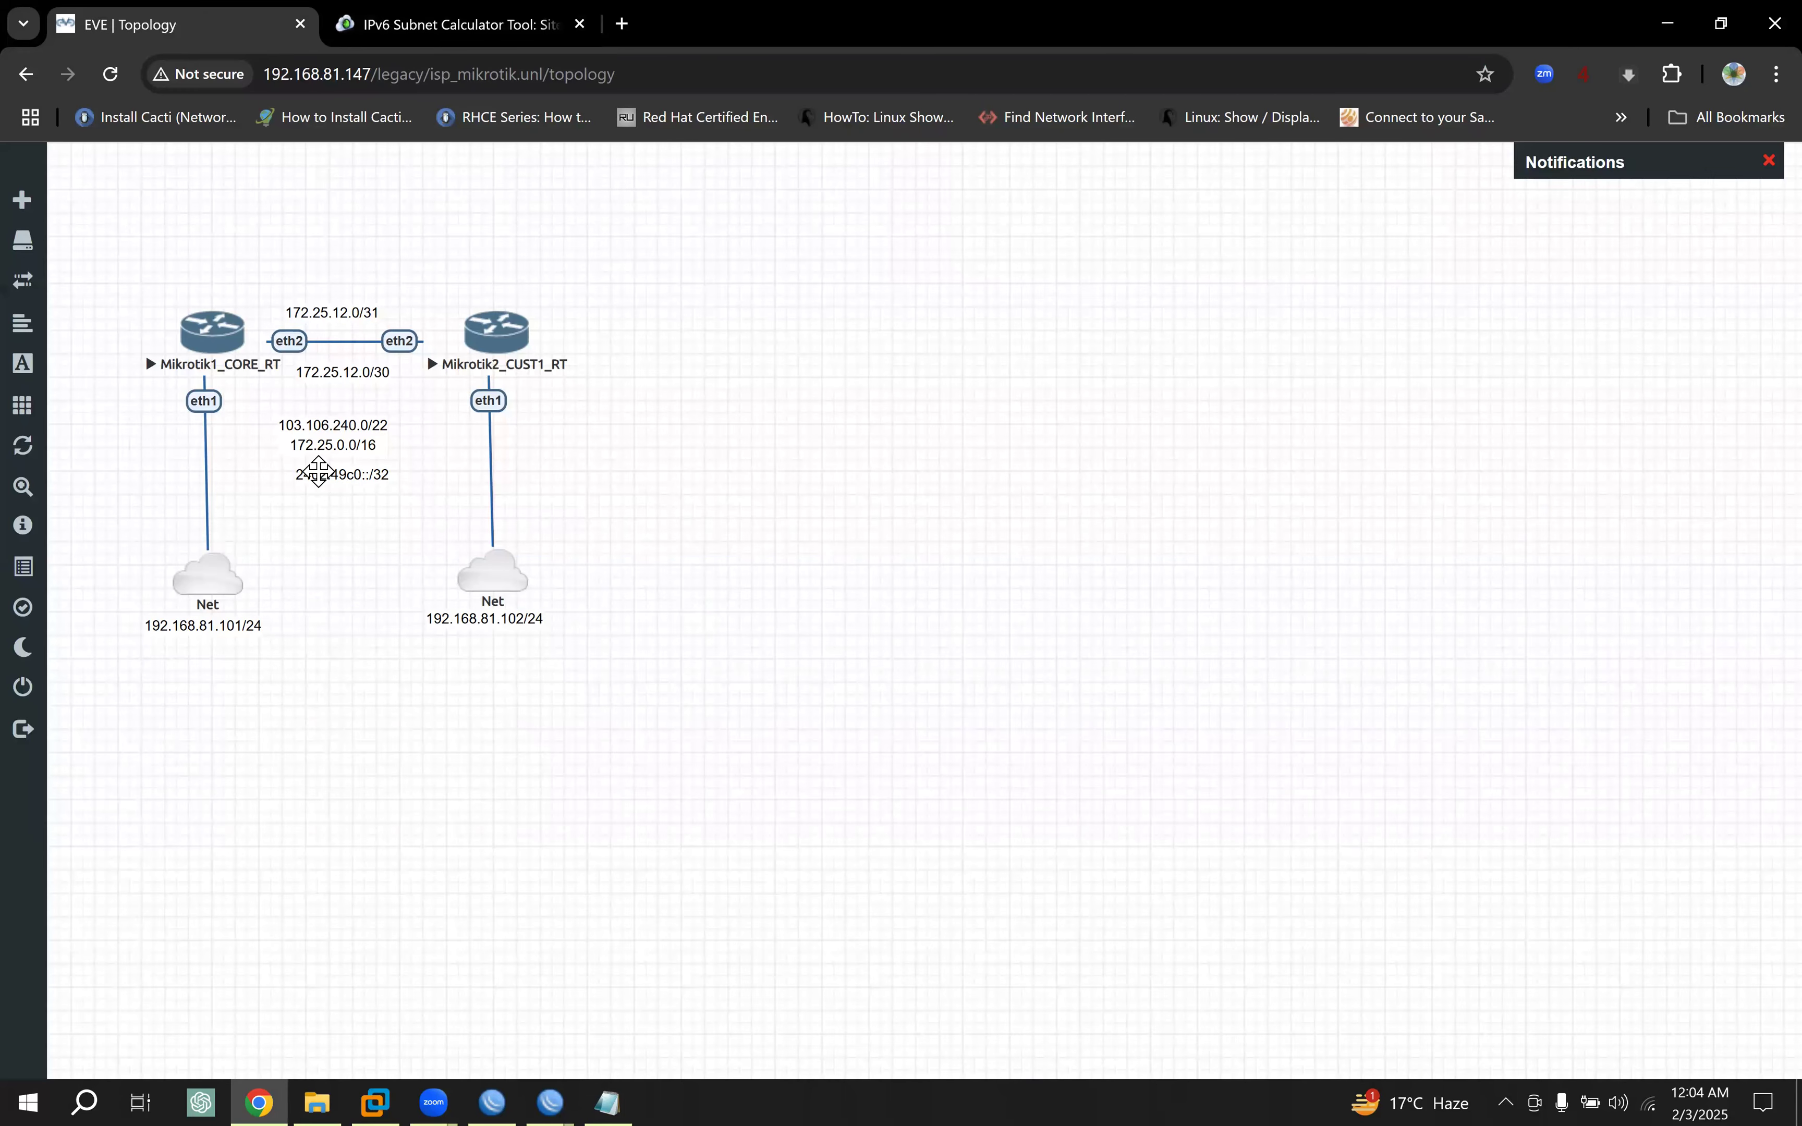
left_click(435, 12)
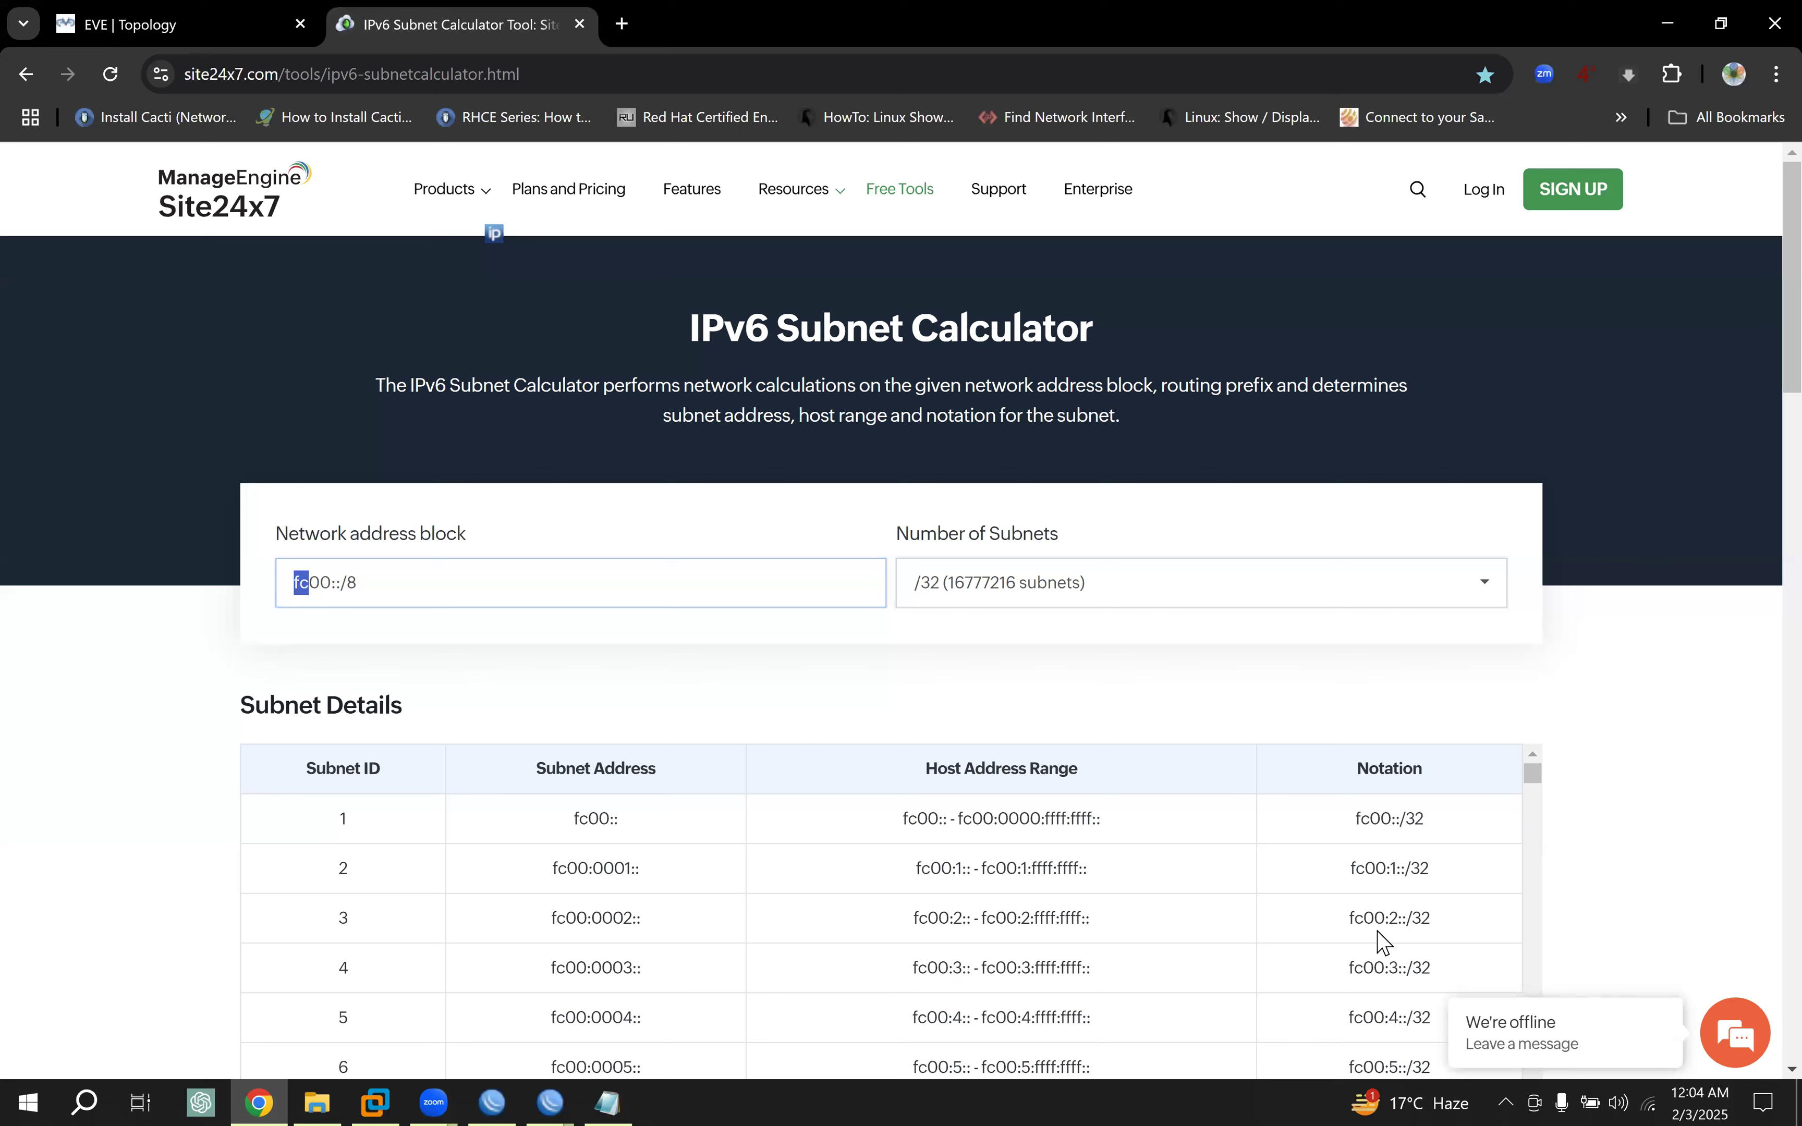
scroll(1394, 924, "down", 5)
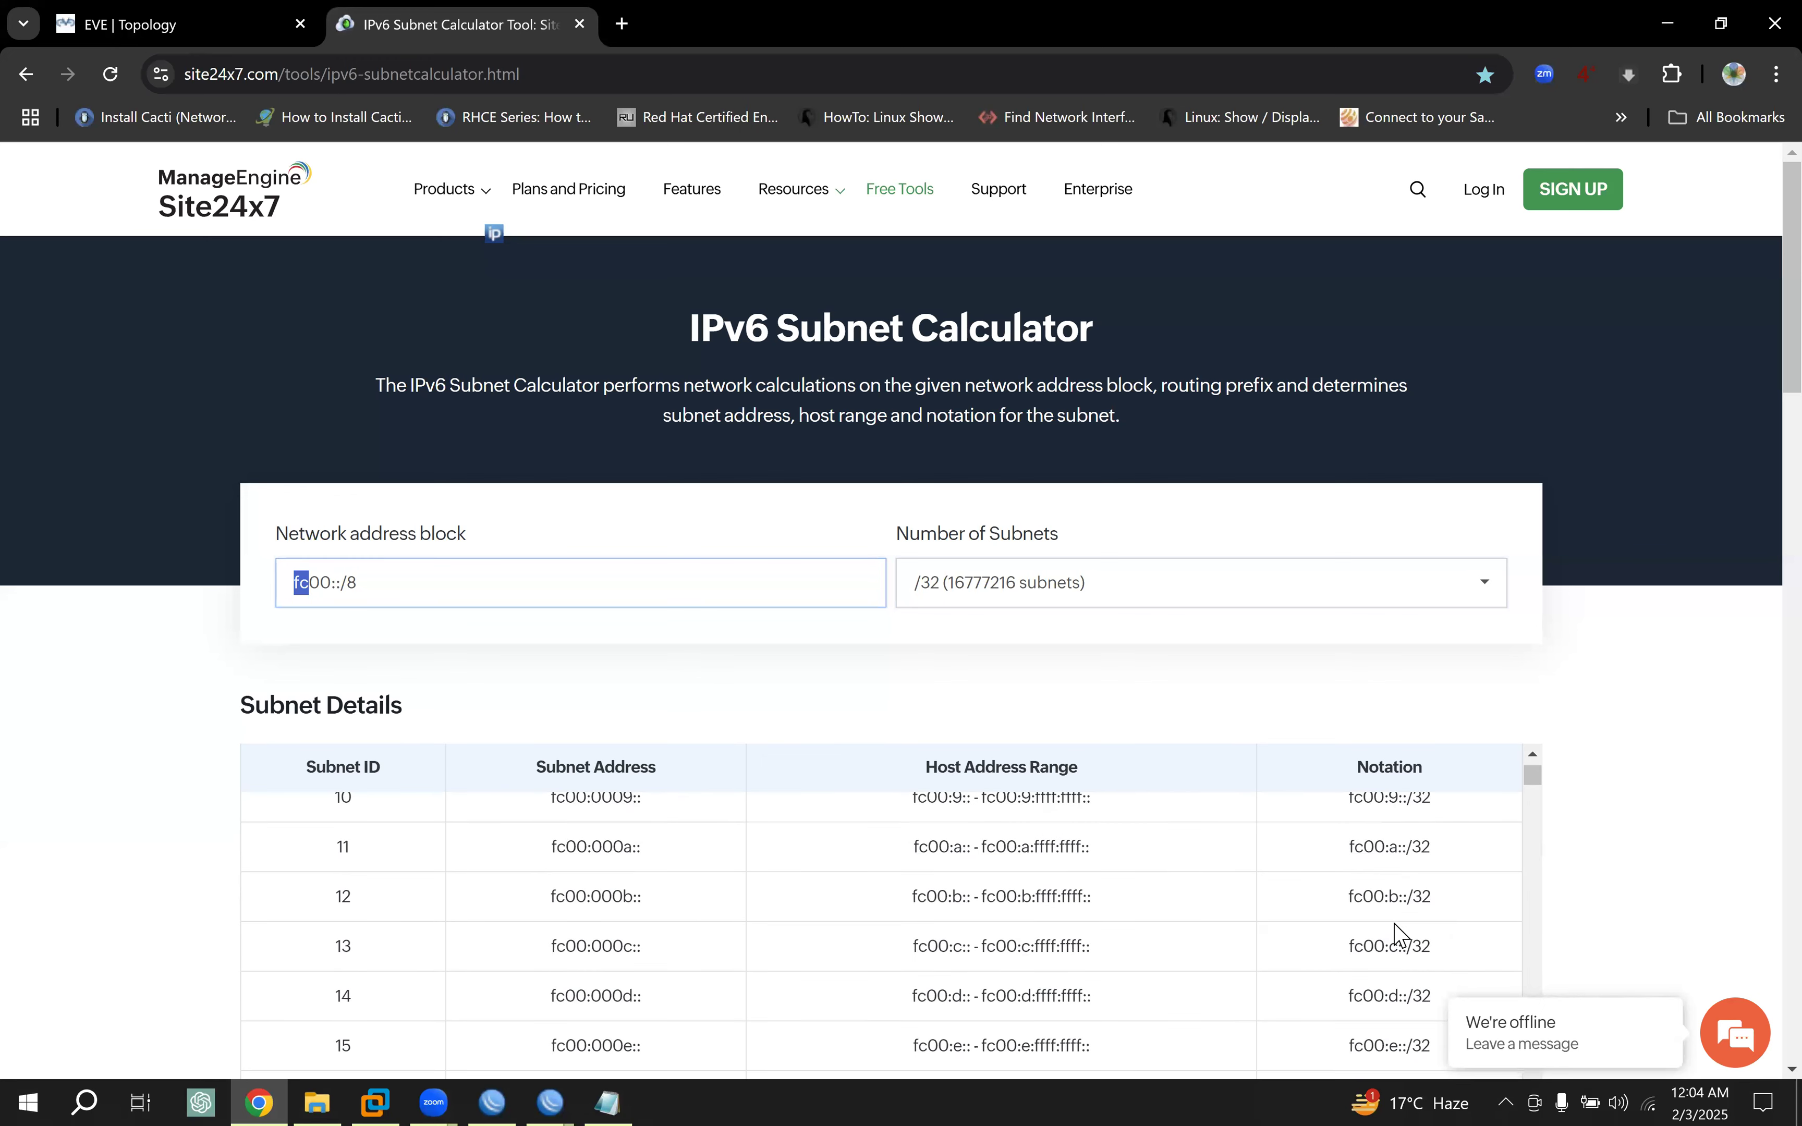
scroll(1394, 923, "down", 6)
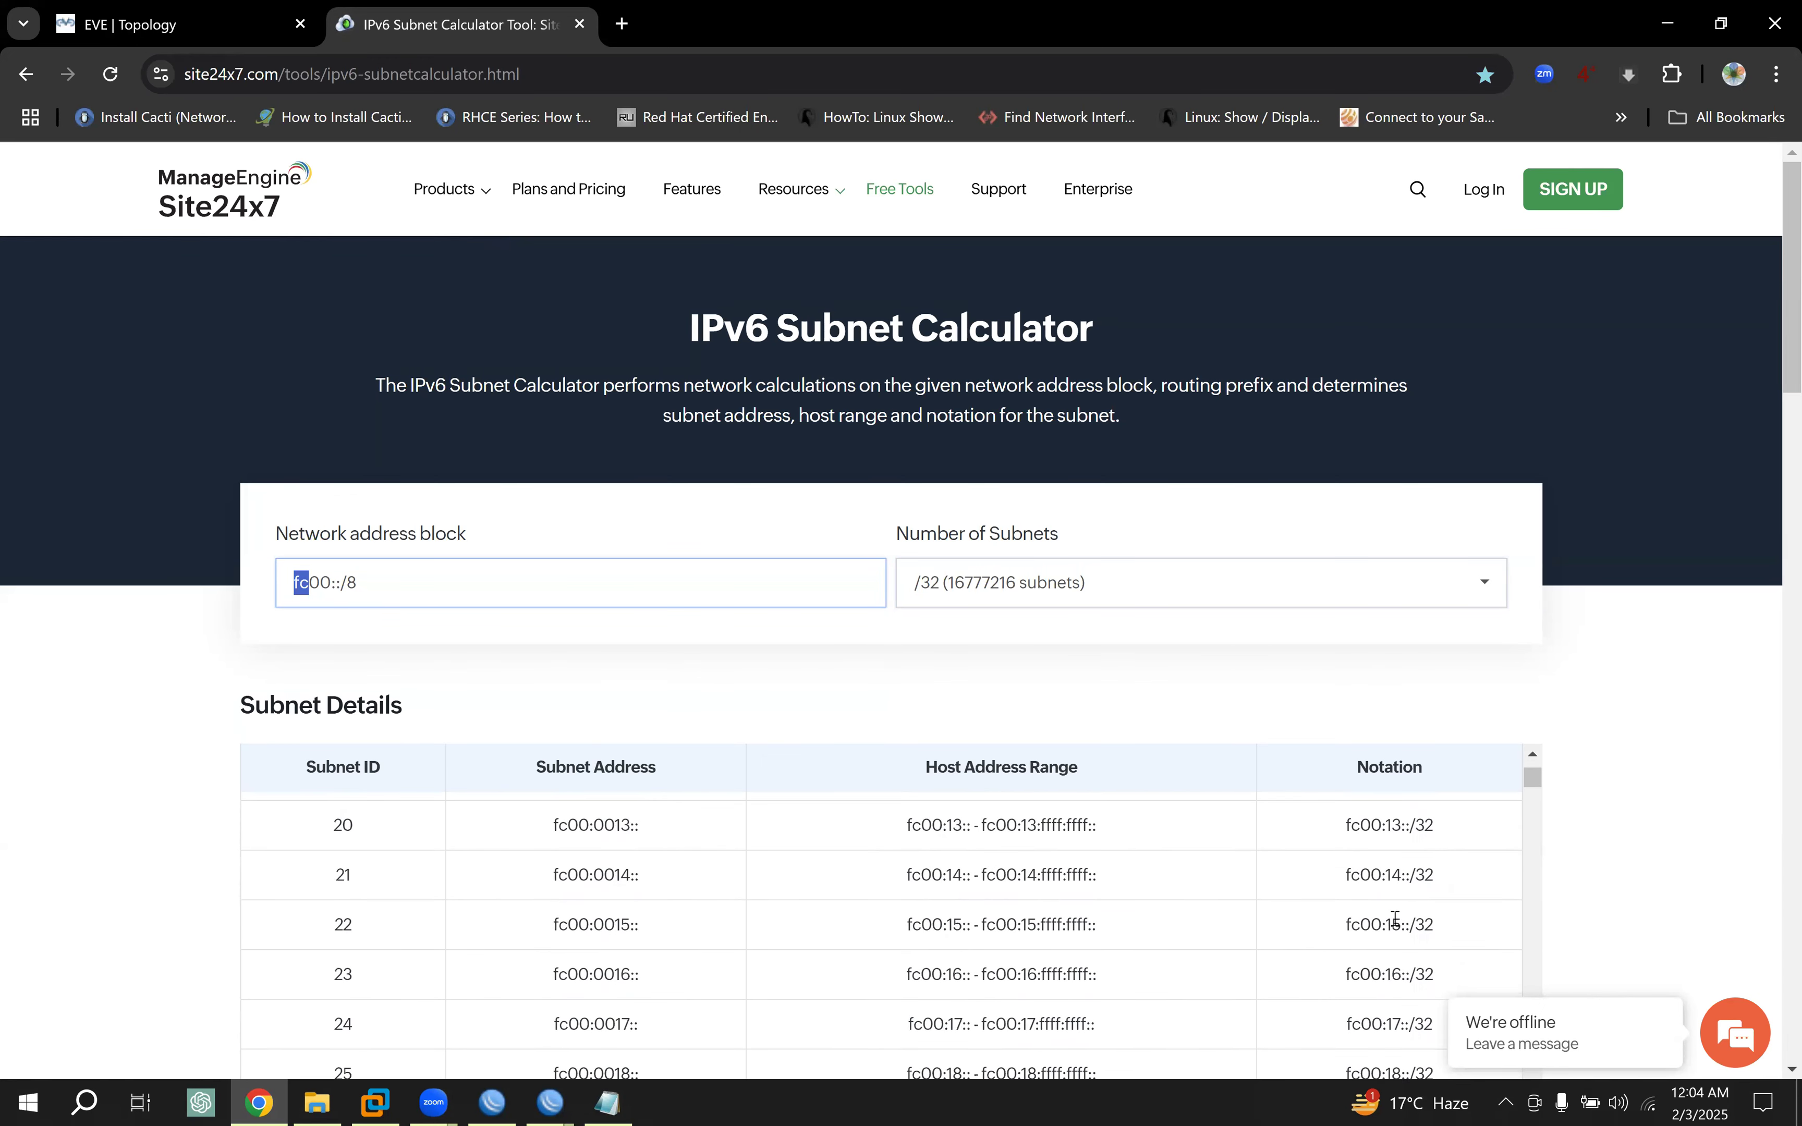
Step: Browse further down the list of /32 subnets of the fc00::/8 block
scroll(1394, 929, "down", 5)
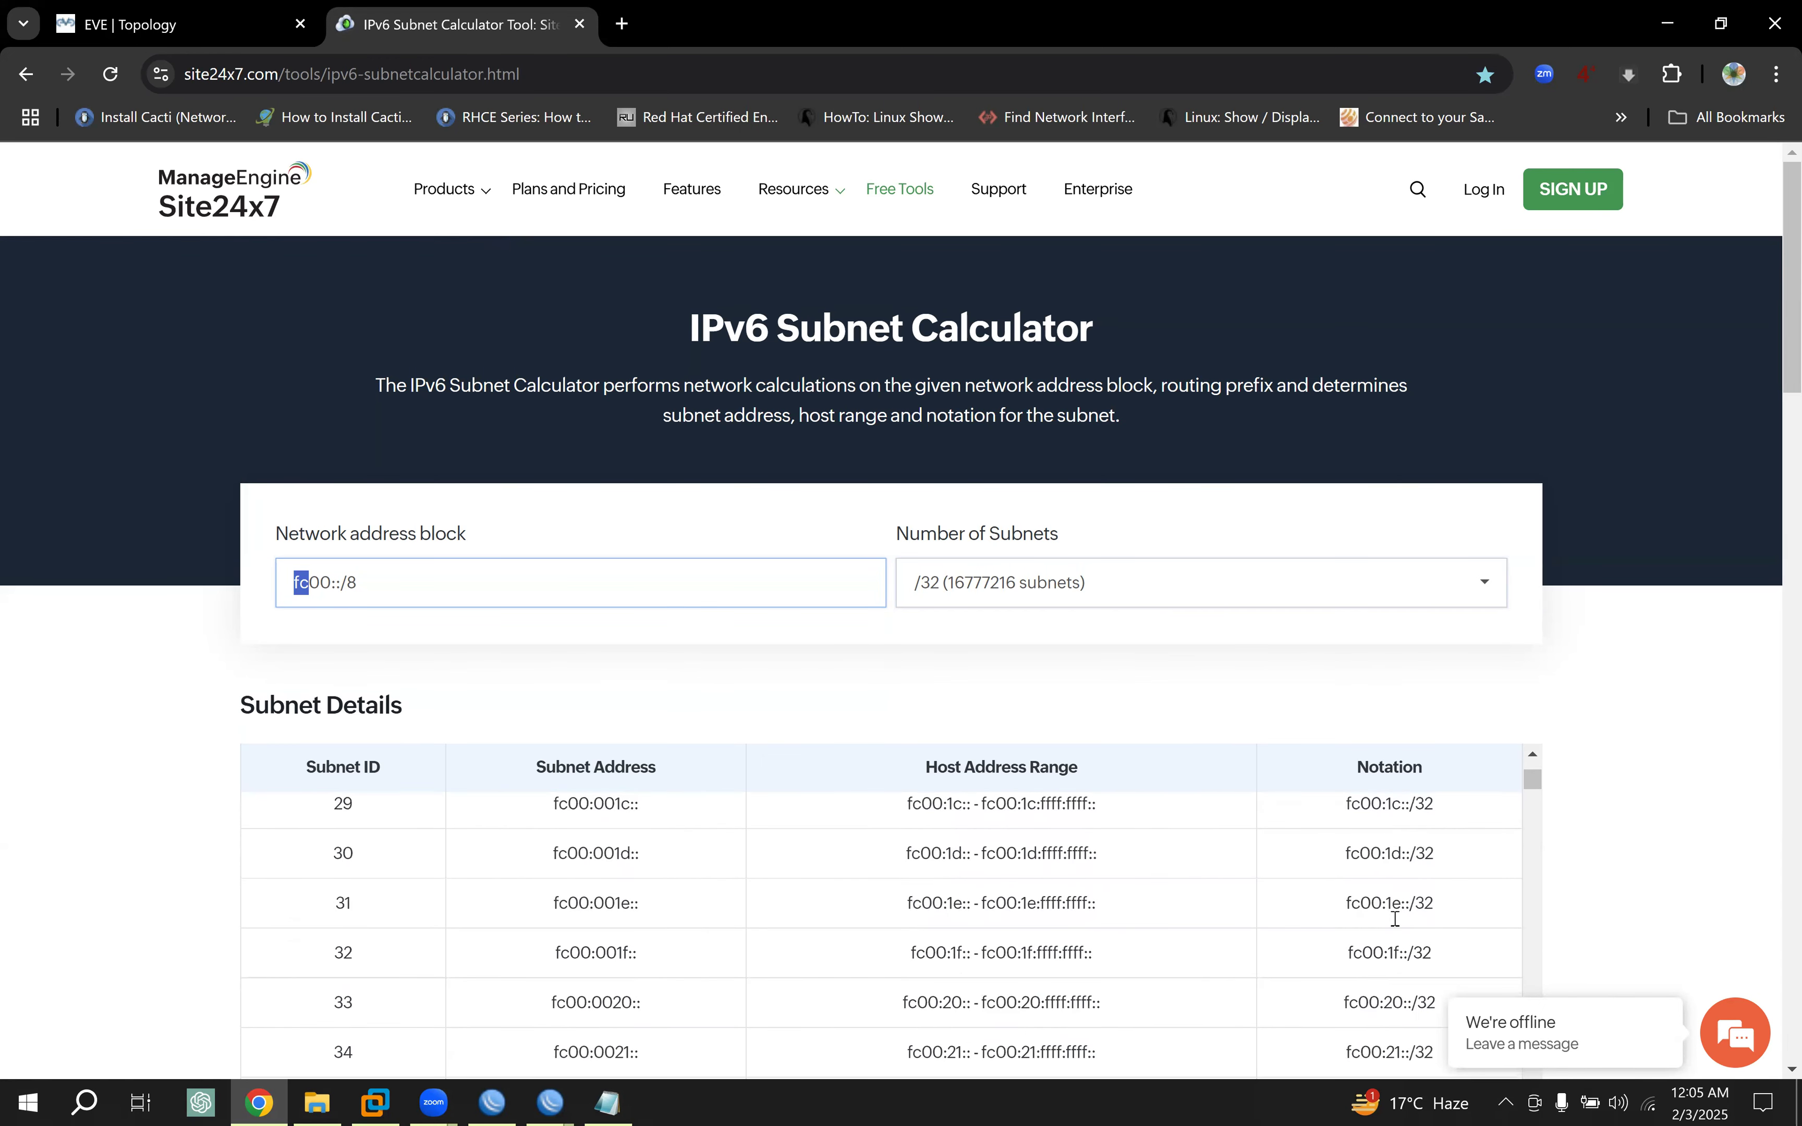
scroll(1395, 919, "down", 9)
scroll(1395, 924, "down", 1)
scroll(1395, 930, "down", 15)
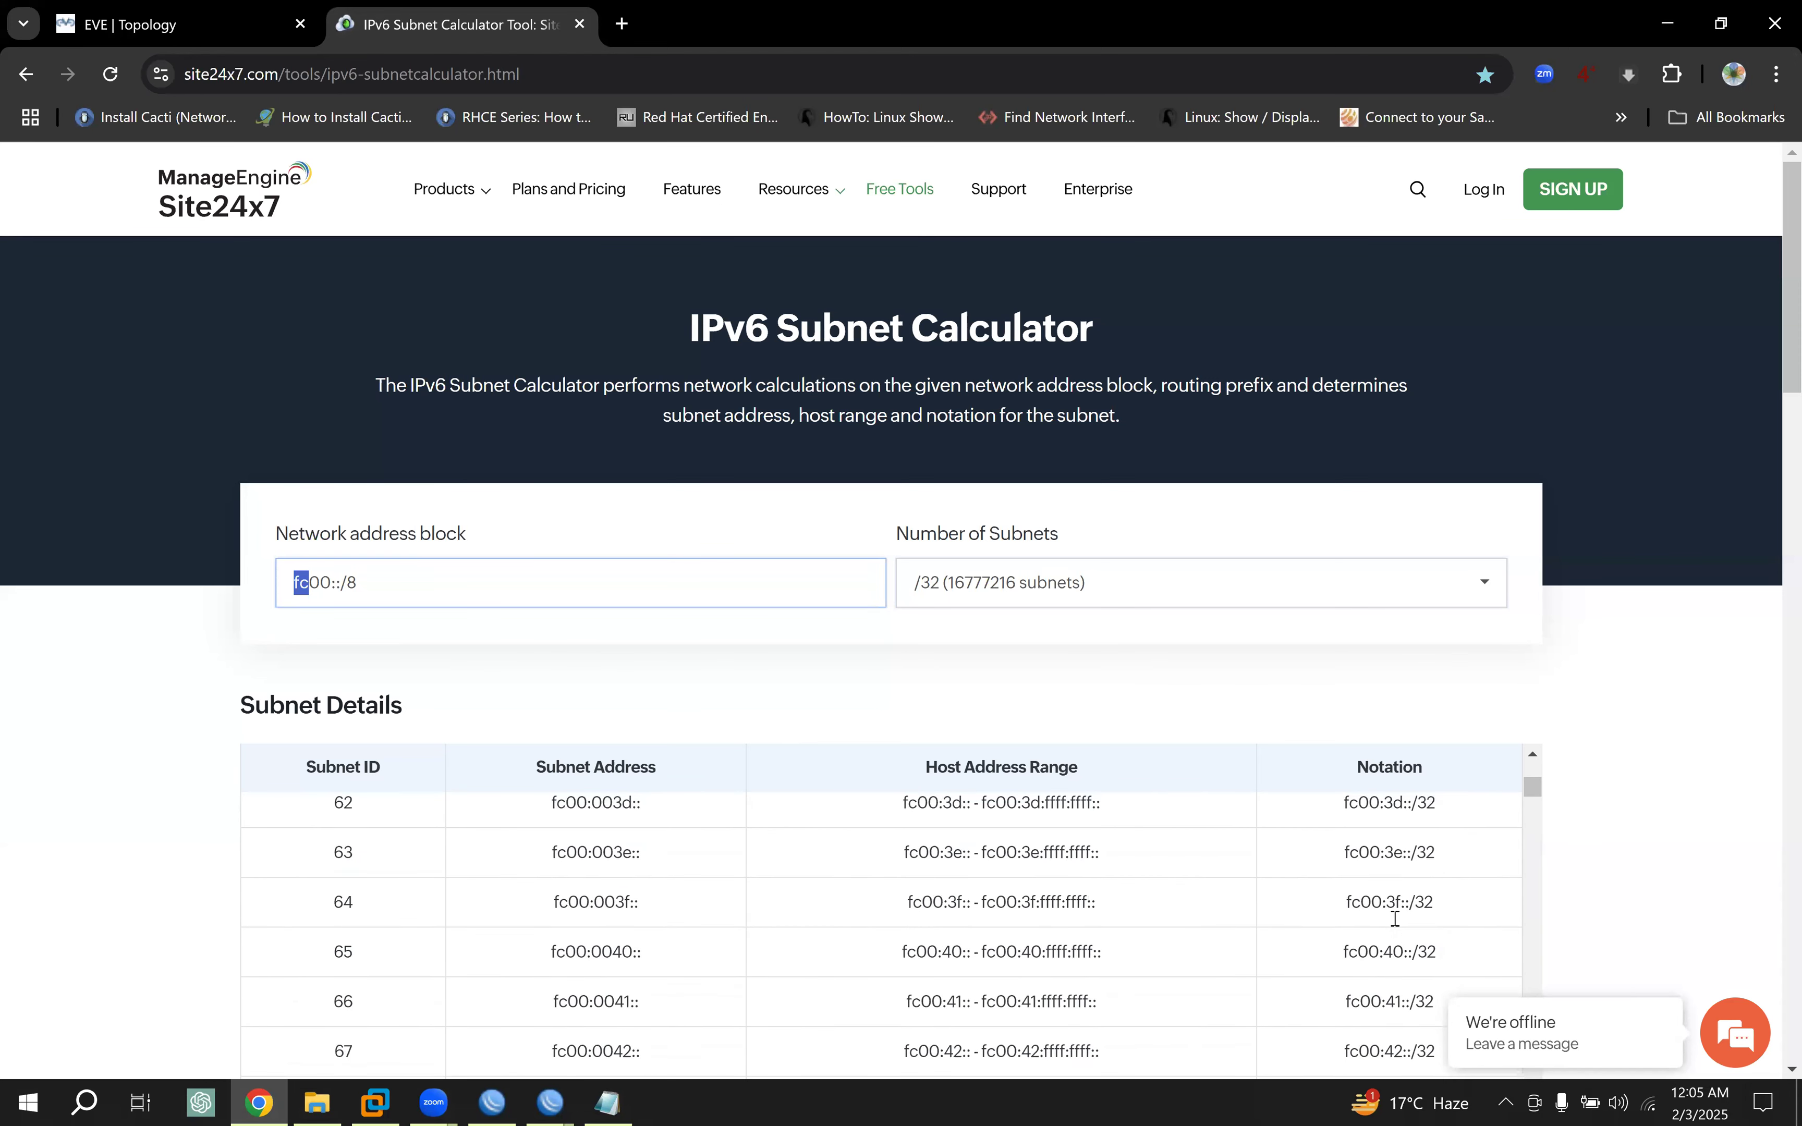
scroll(1395, 919, "down", 15)
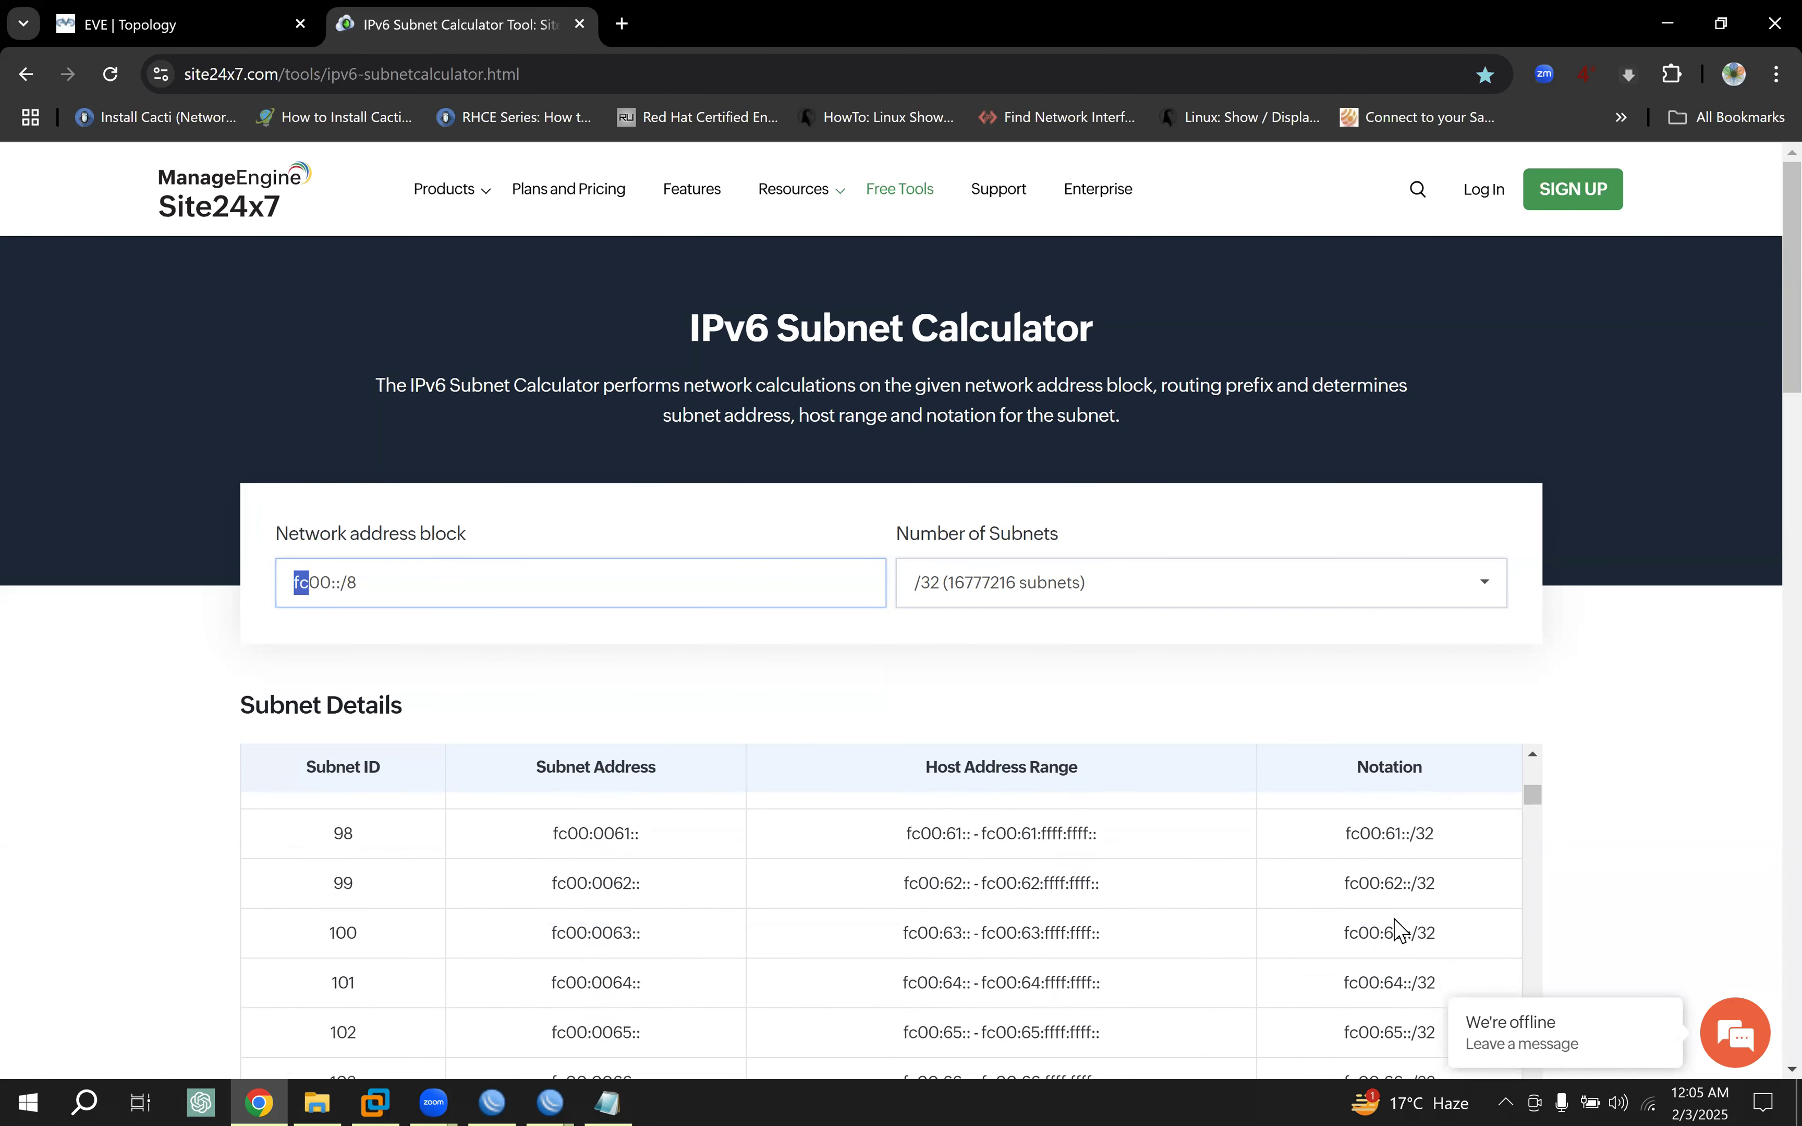
scroll(1396, 928, "down", 20)
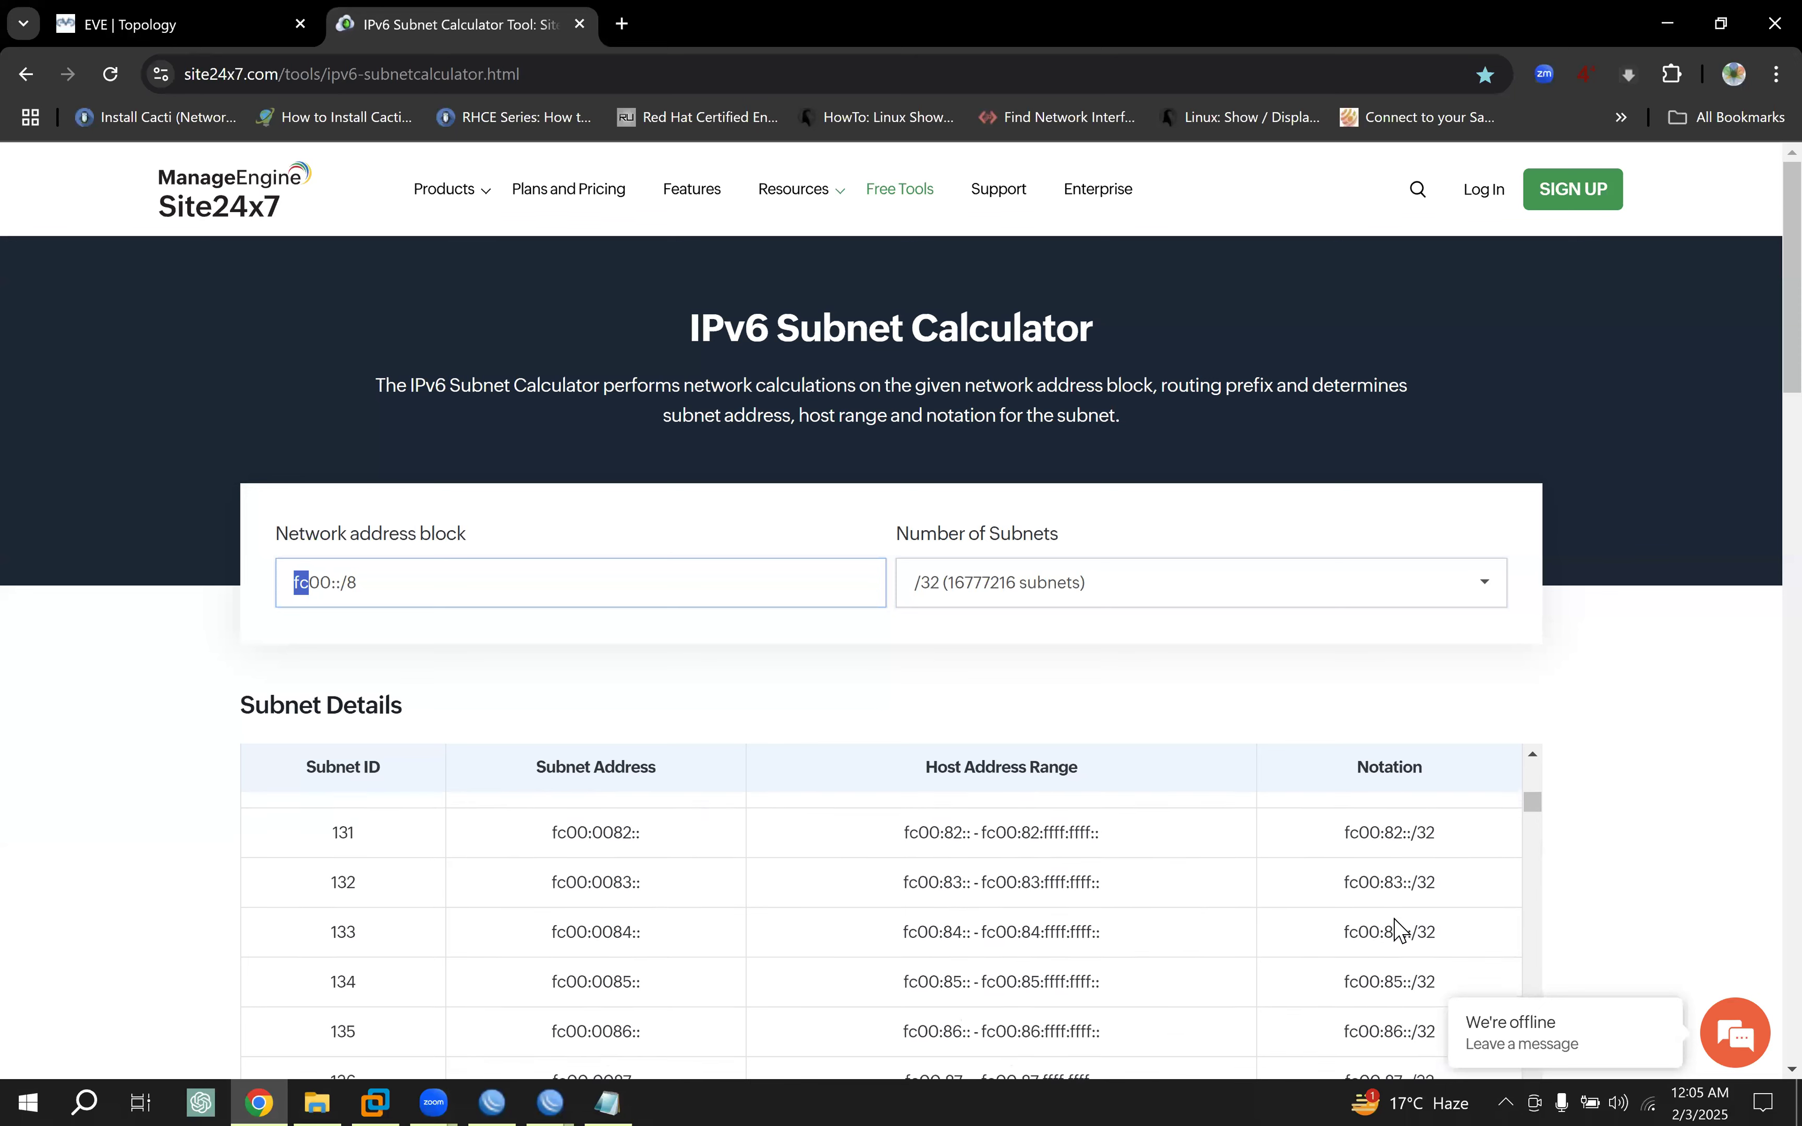
scroll(1397, 927, "down", 6)
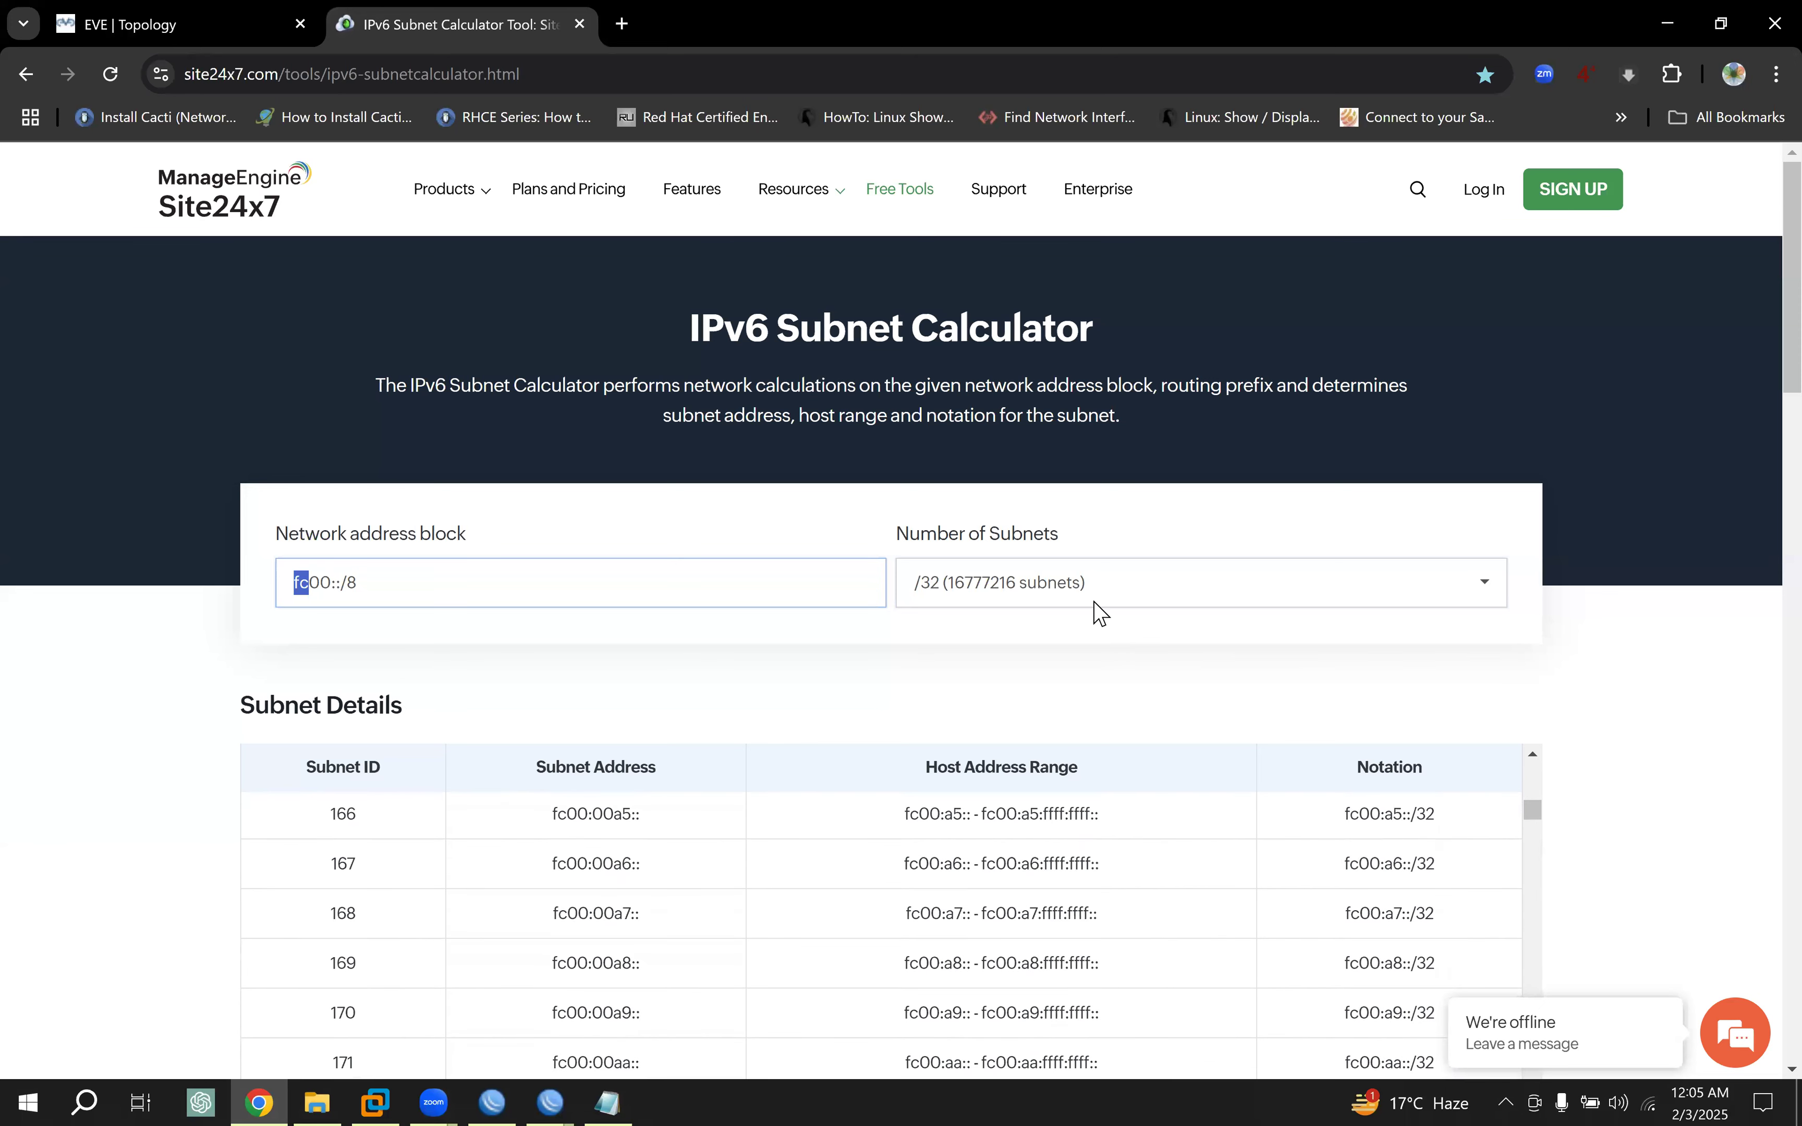
Step: Divide the fc00::/8 block into /16 subnets and copy the fc02::/16 notation in as the new network address block
left_click(1087, 577)
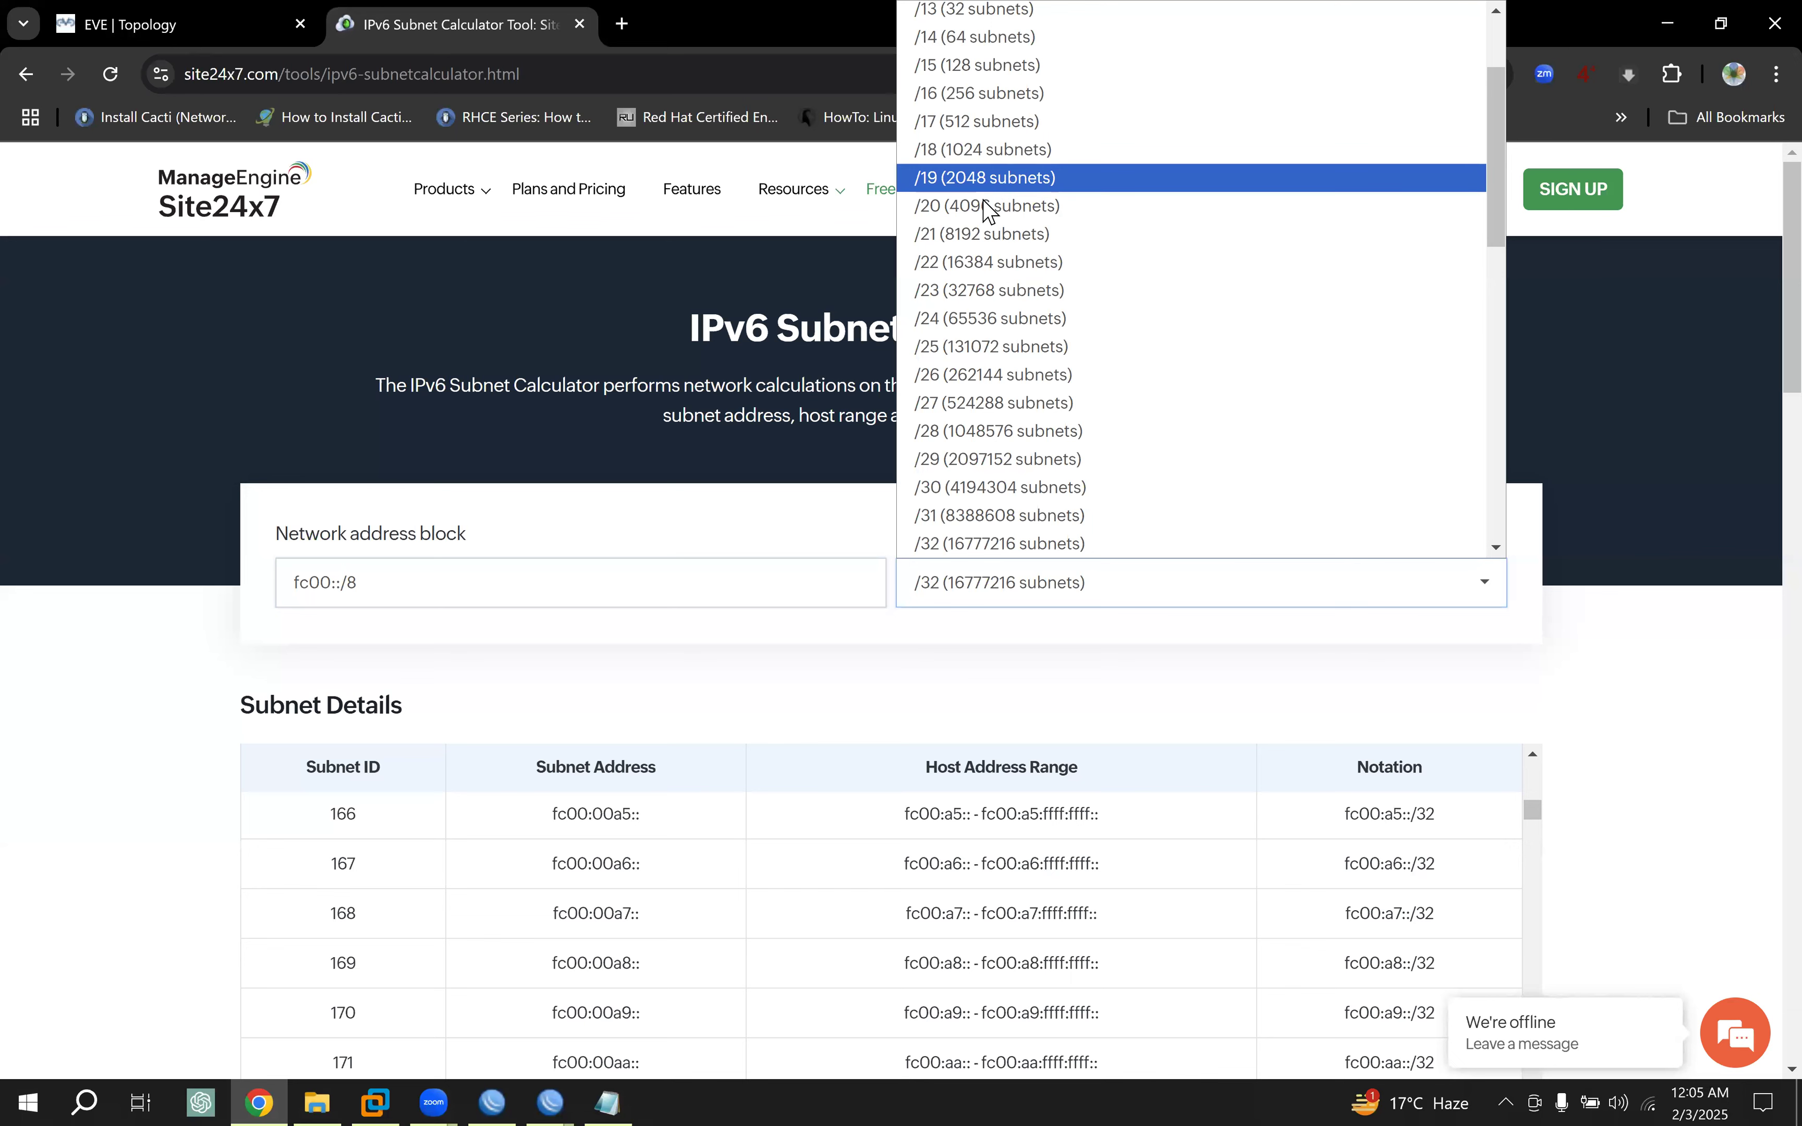
left_click(987, 110)
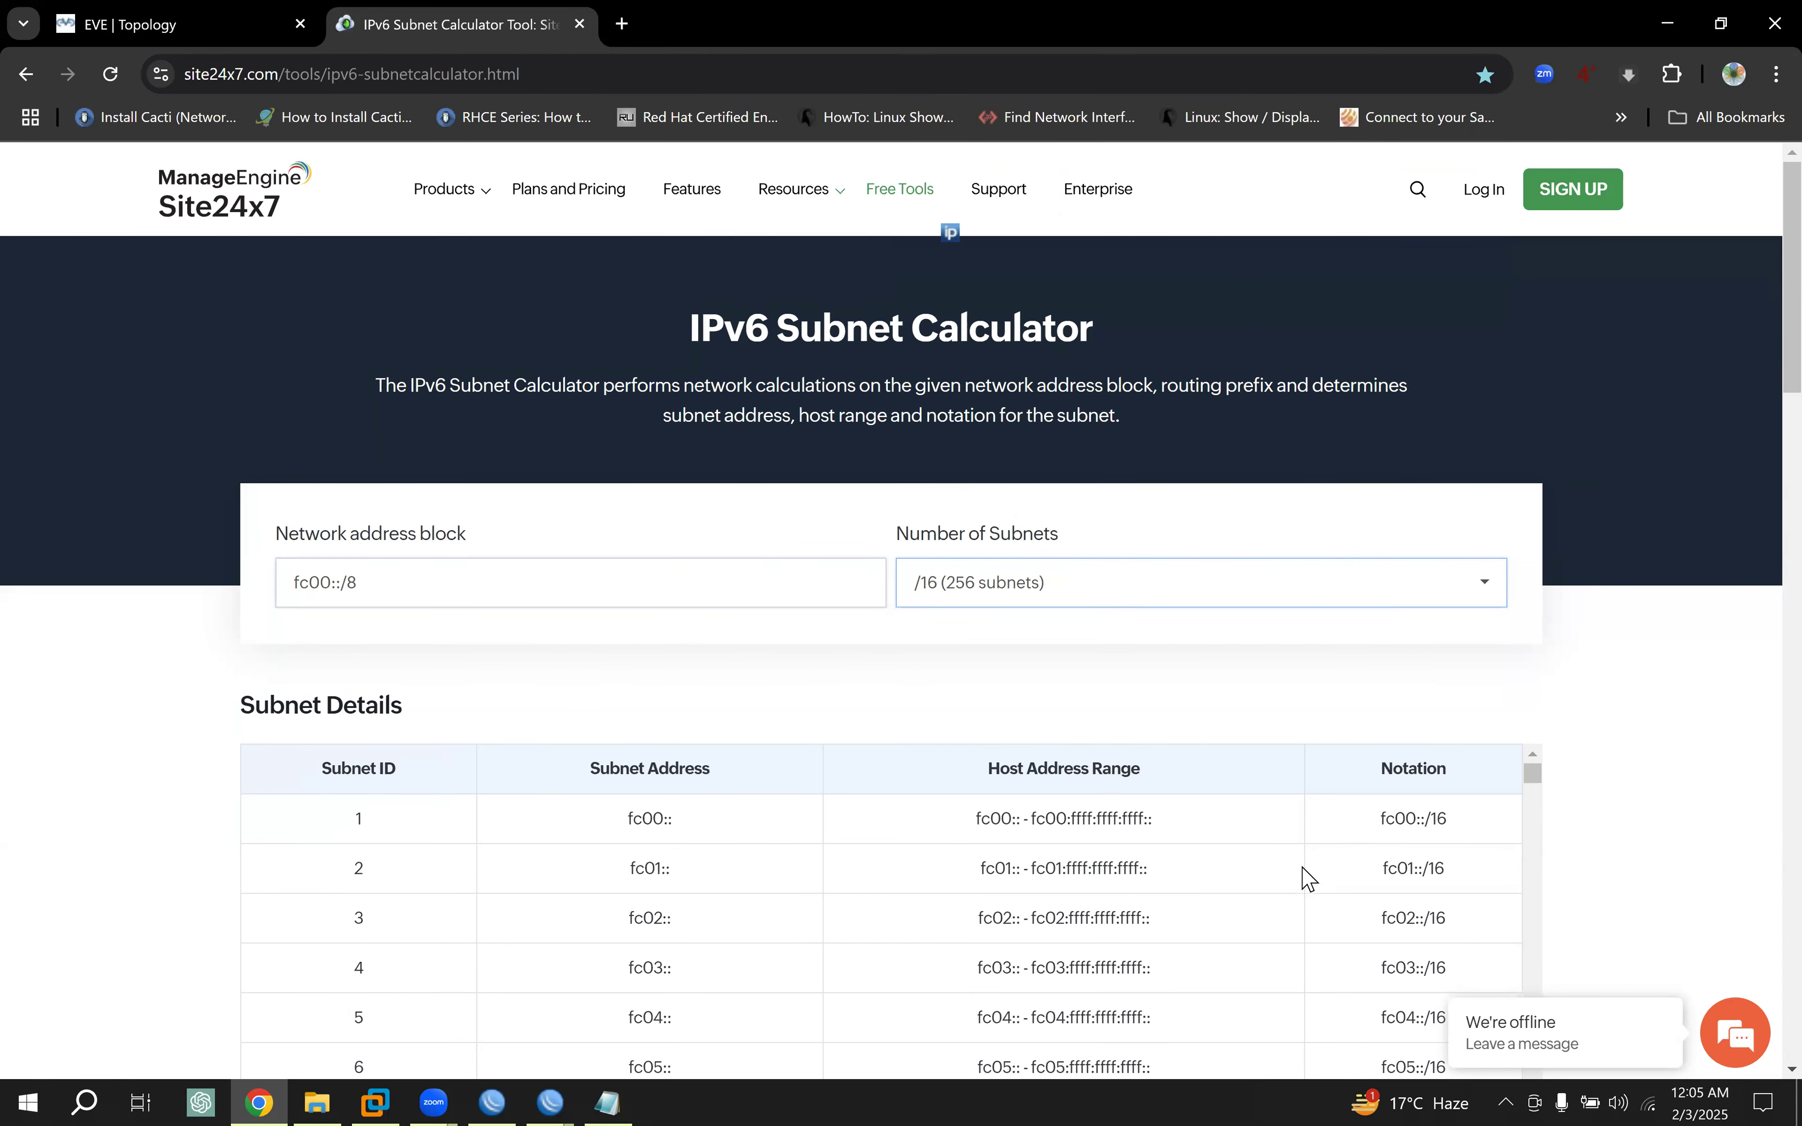
left_click_drag(1383, 922, 1481, 933)
key("ctrl+c")
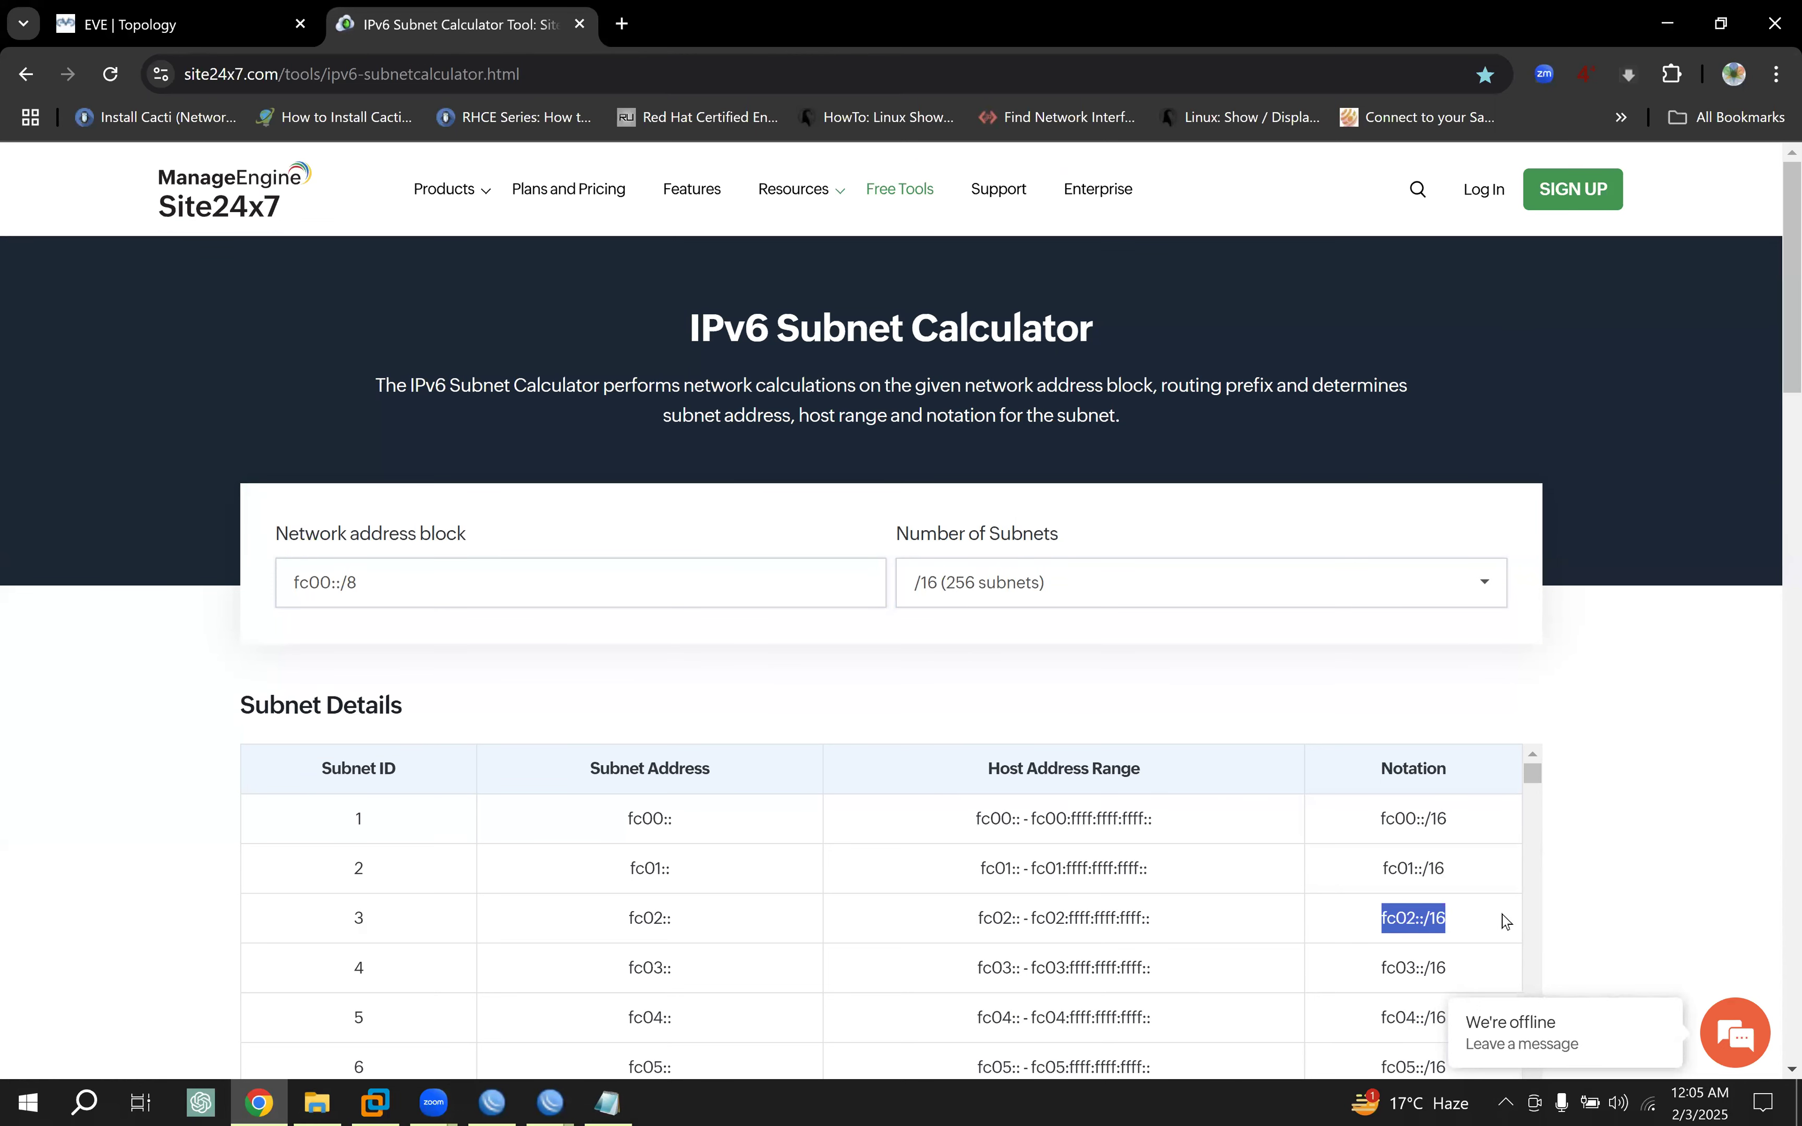
left_click_drag(406, 582, 218, 559)
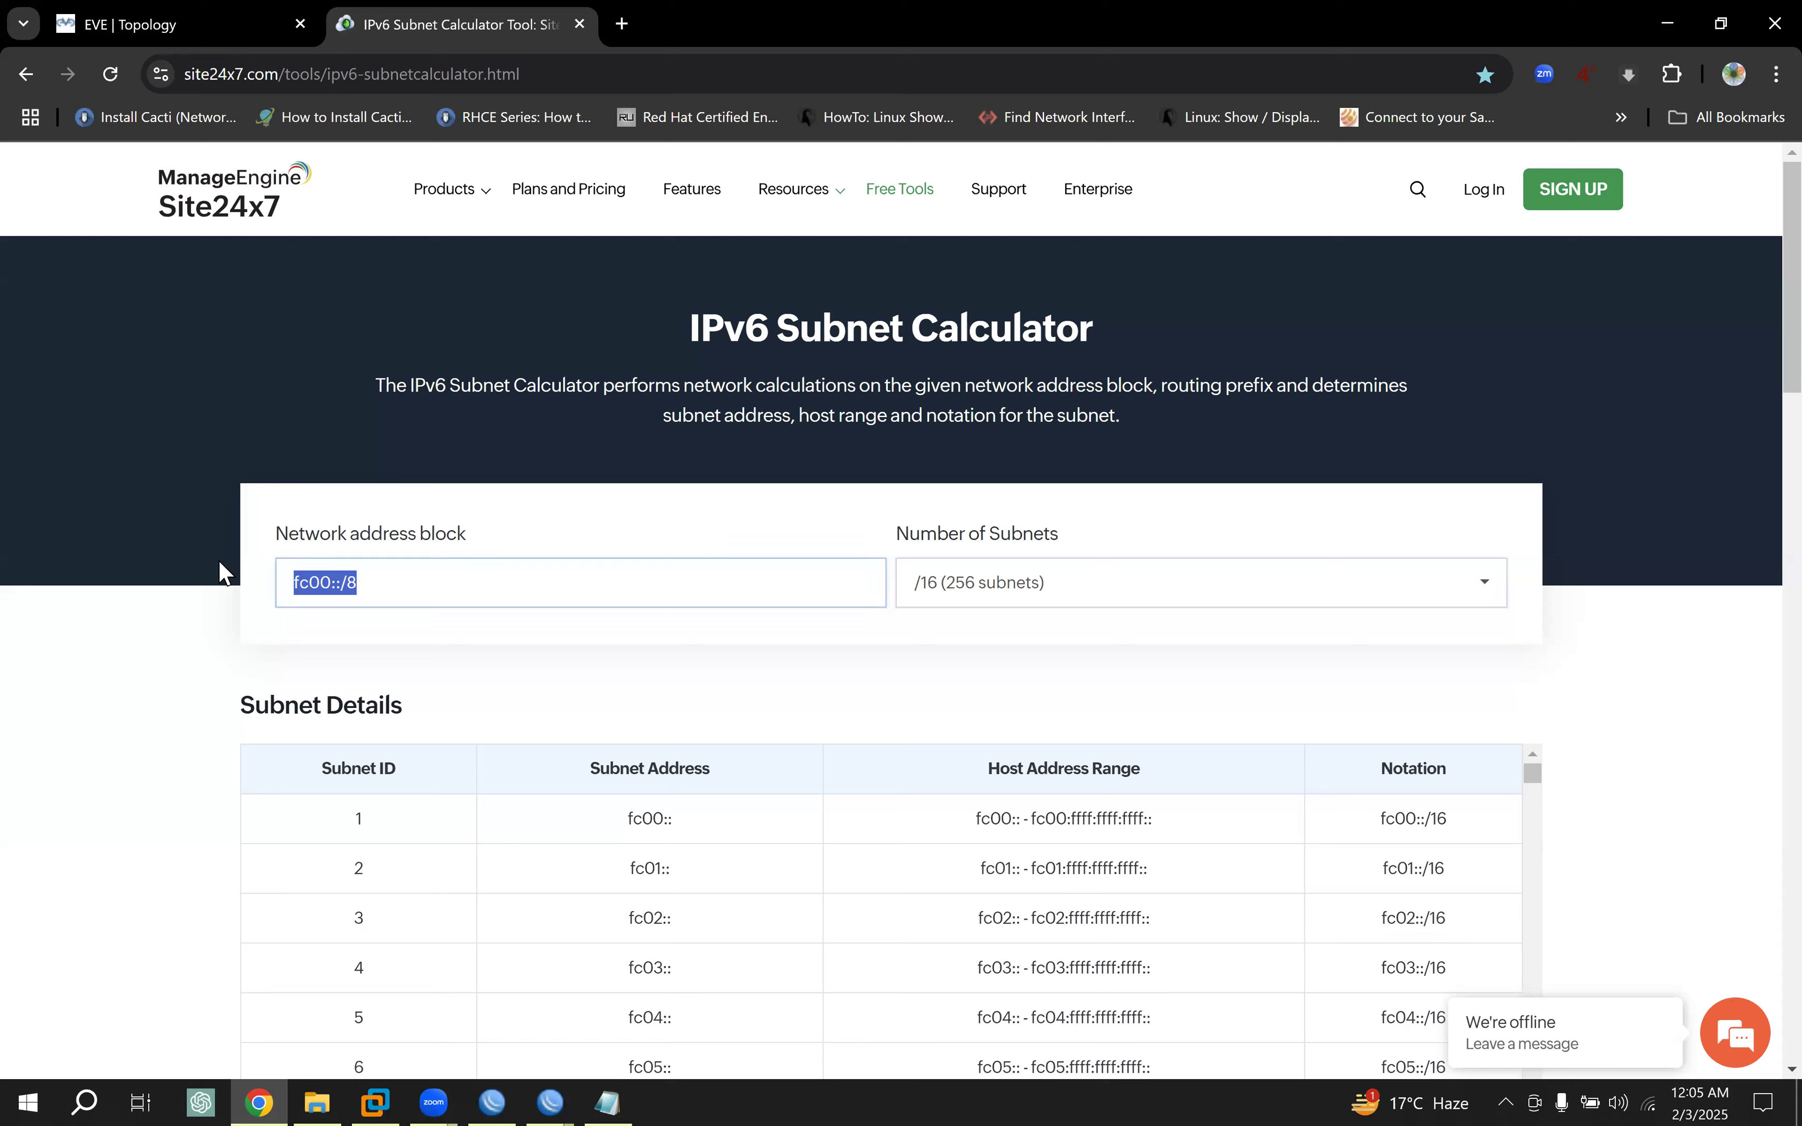
key("ctrl+v")
Step: Divide fc02::/16 into /32 subnets and compare the fc02:1::/32 prefix with the 2402:49c0::/32 label in the EVE topology
left_click(1057, 590)
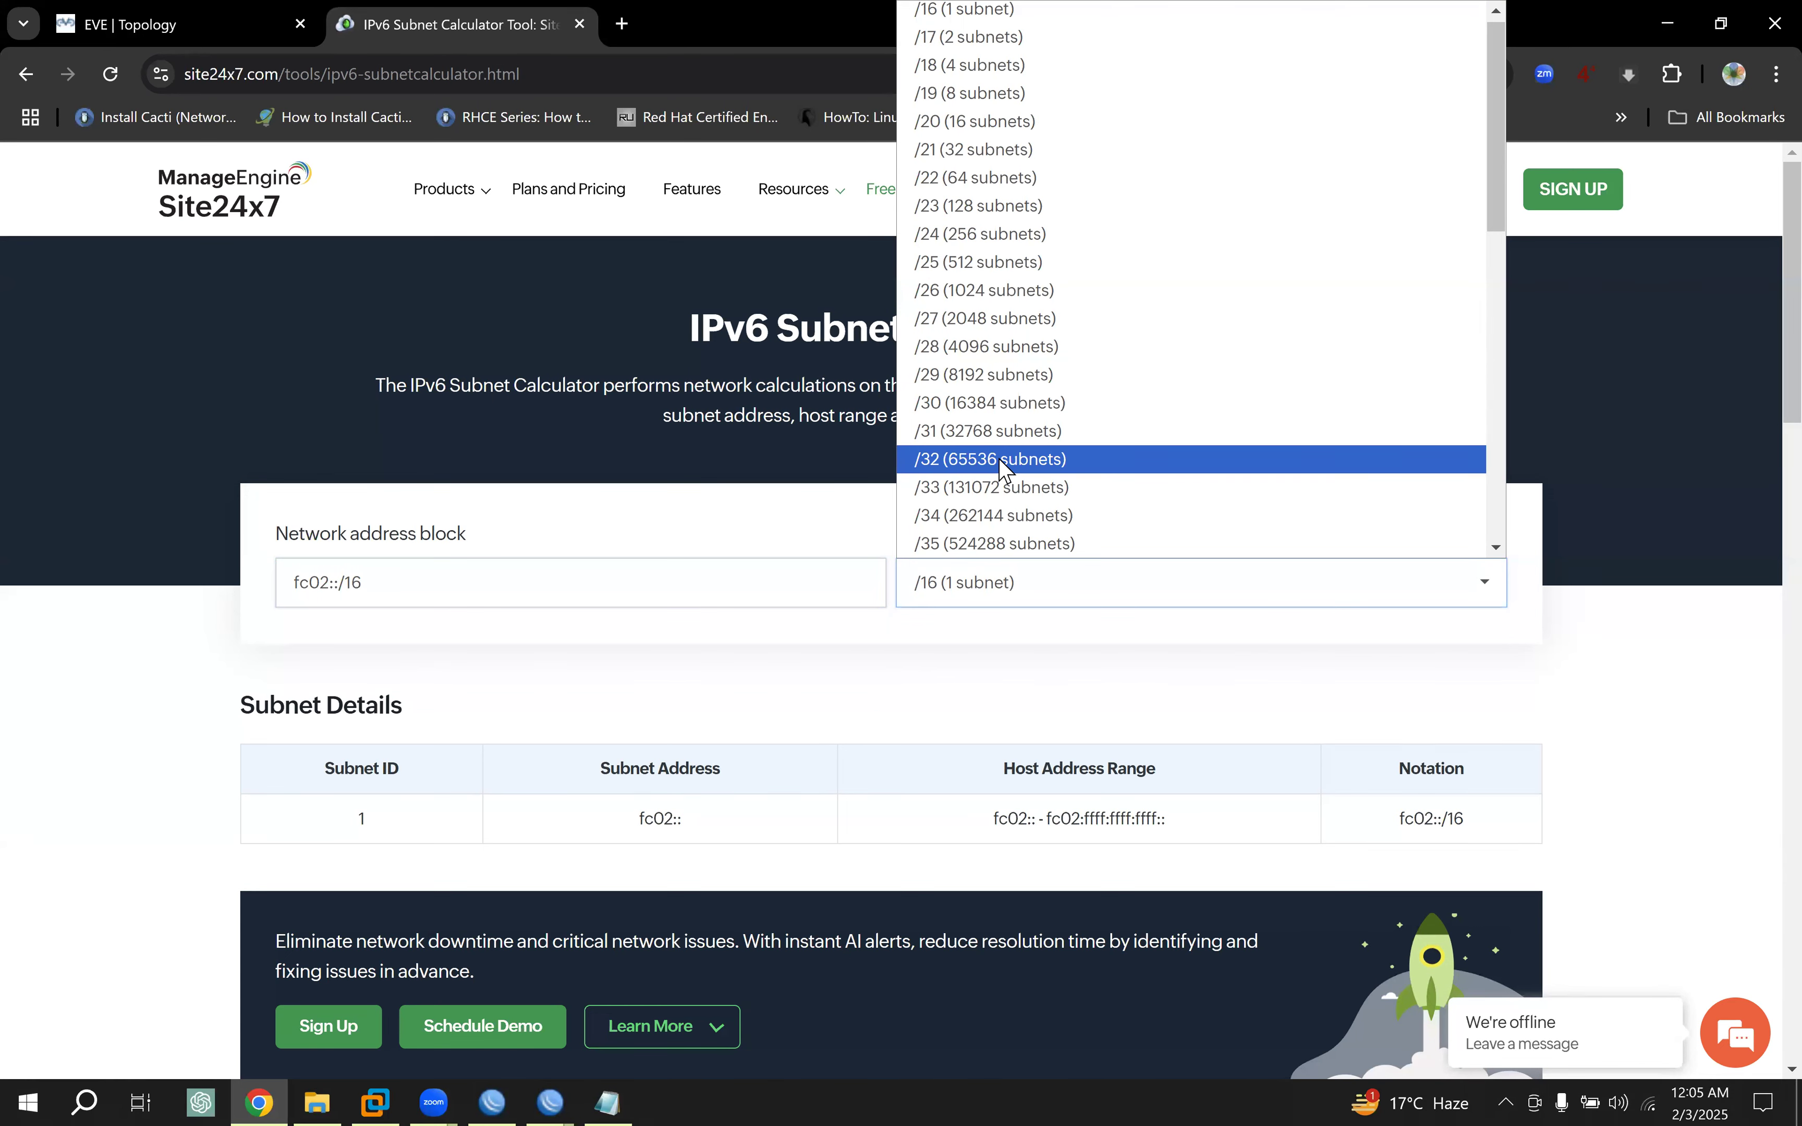
left_click(1004, 470)
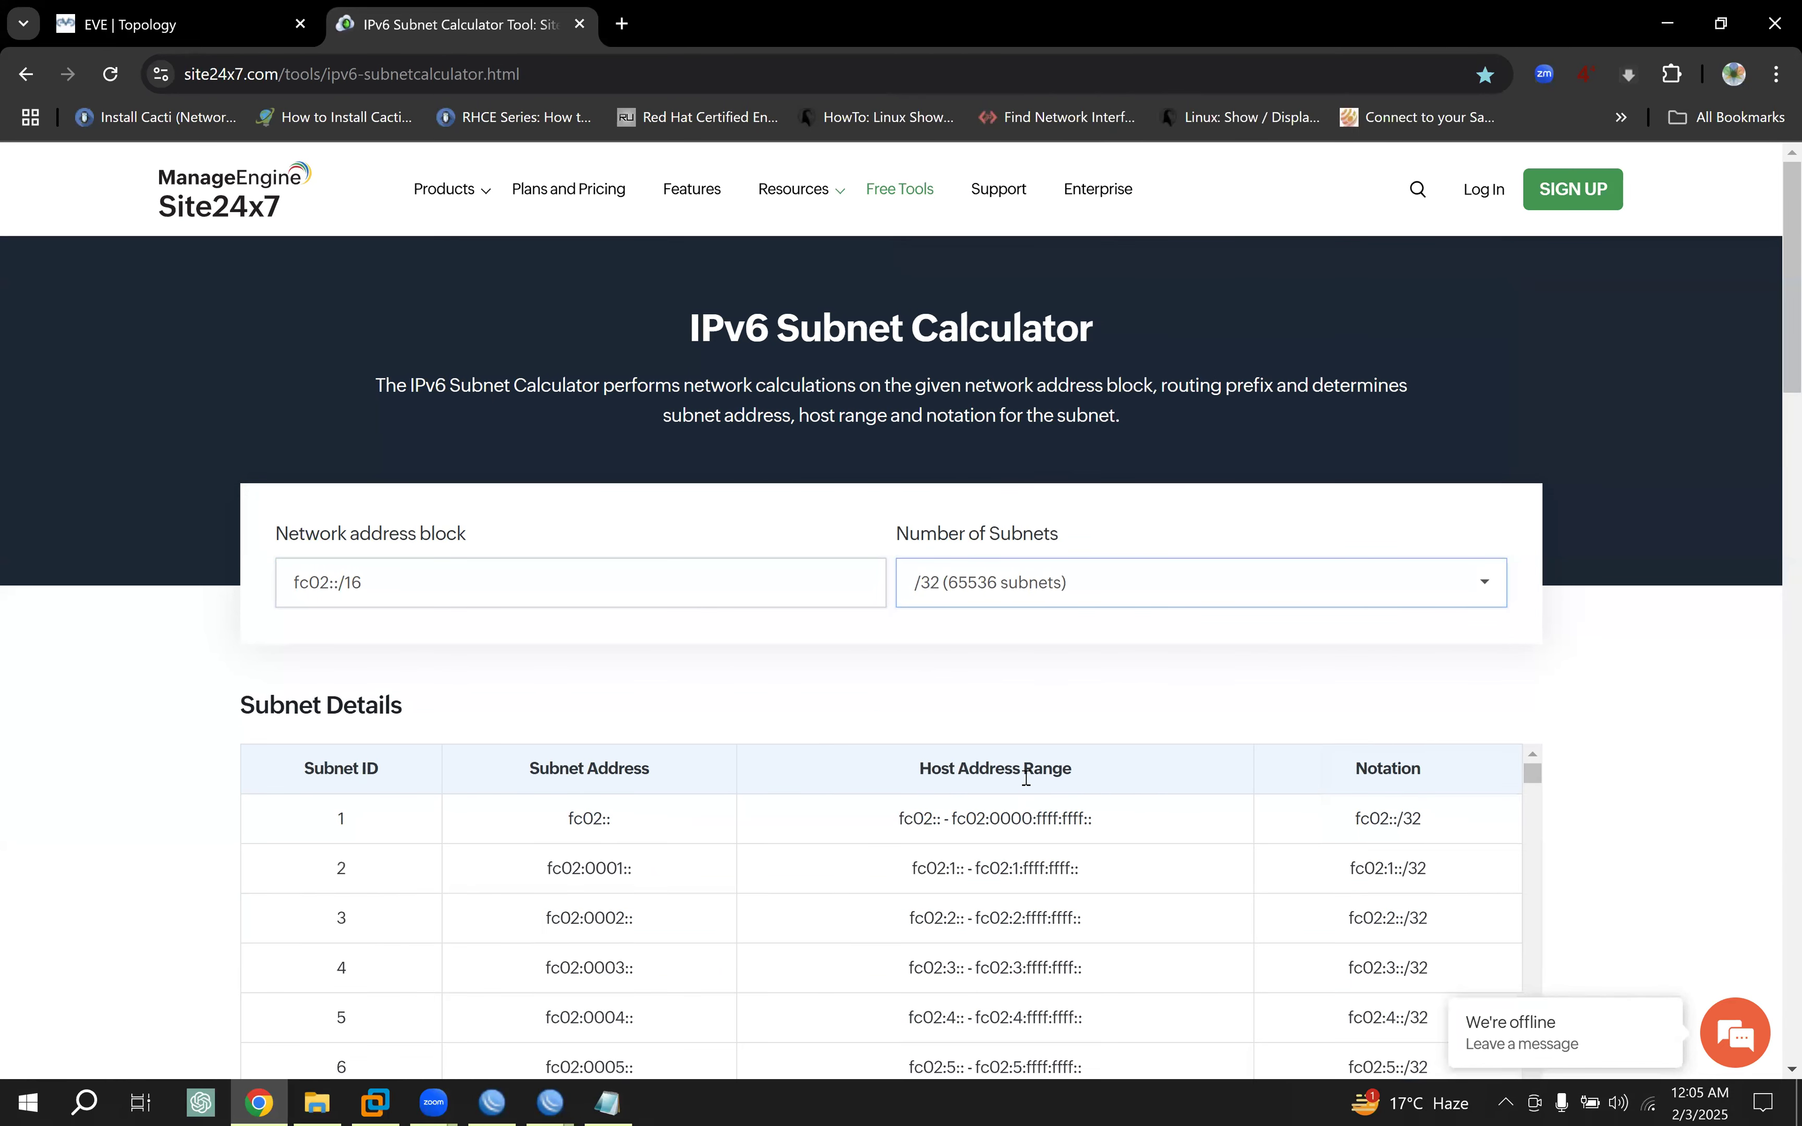
double_click(1346, 876)
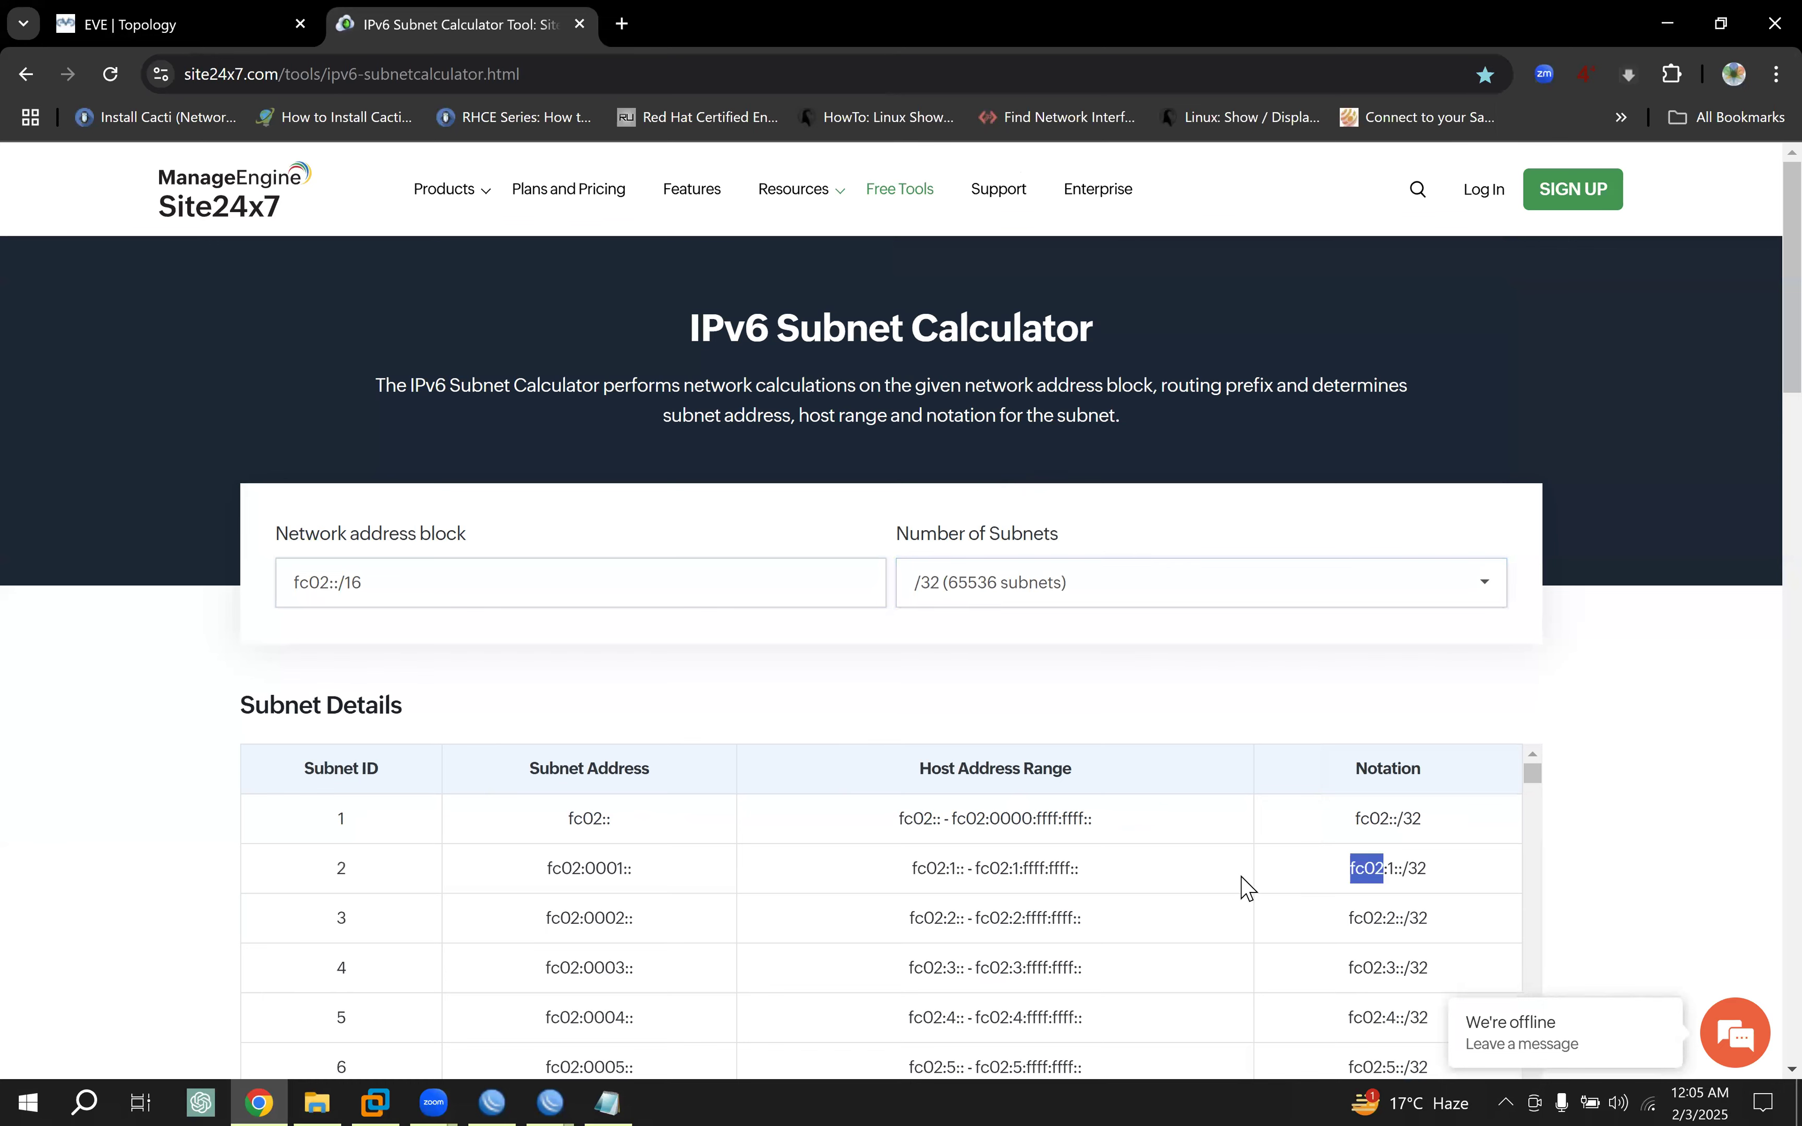
left_click(148, 26)
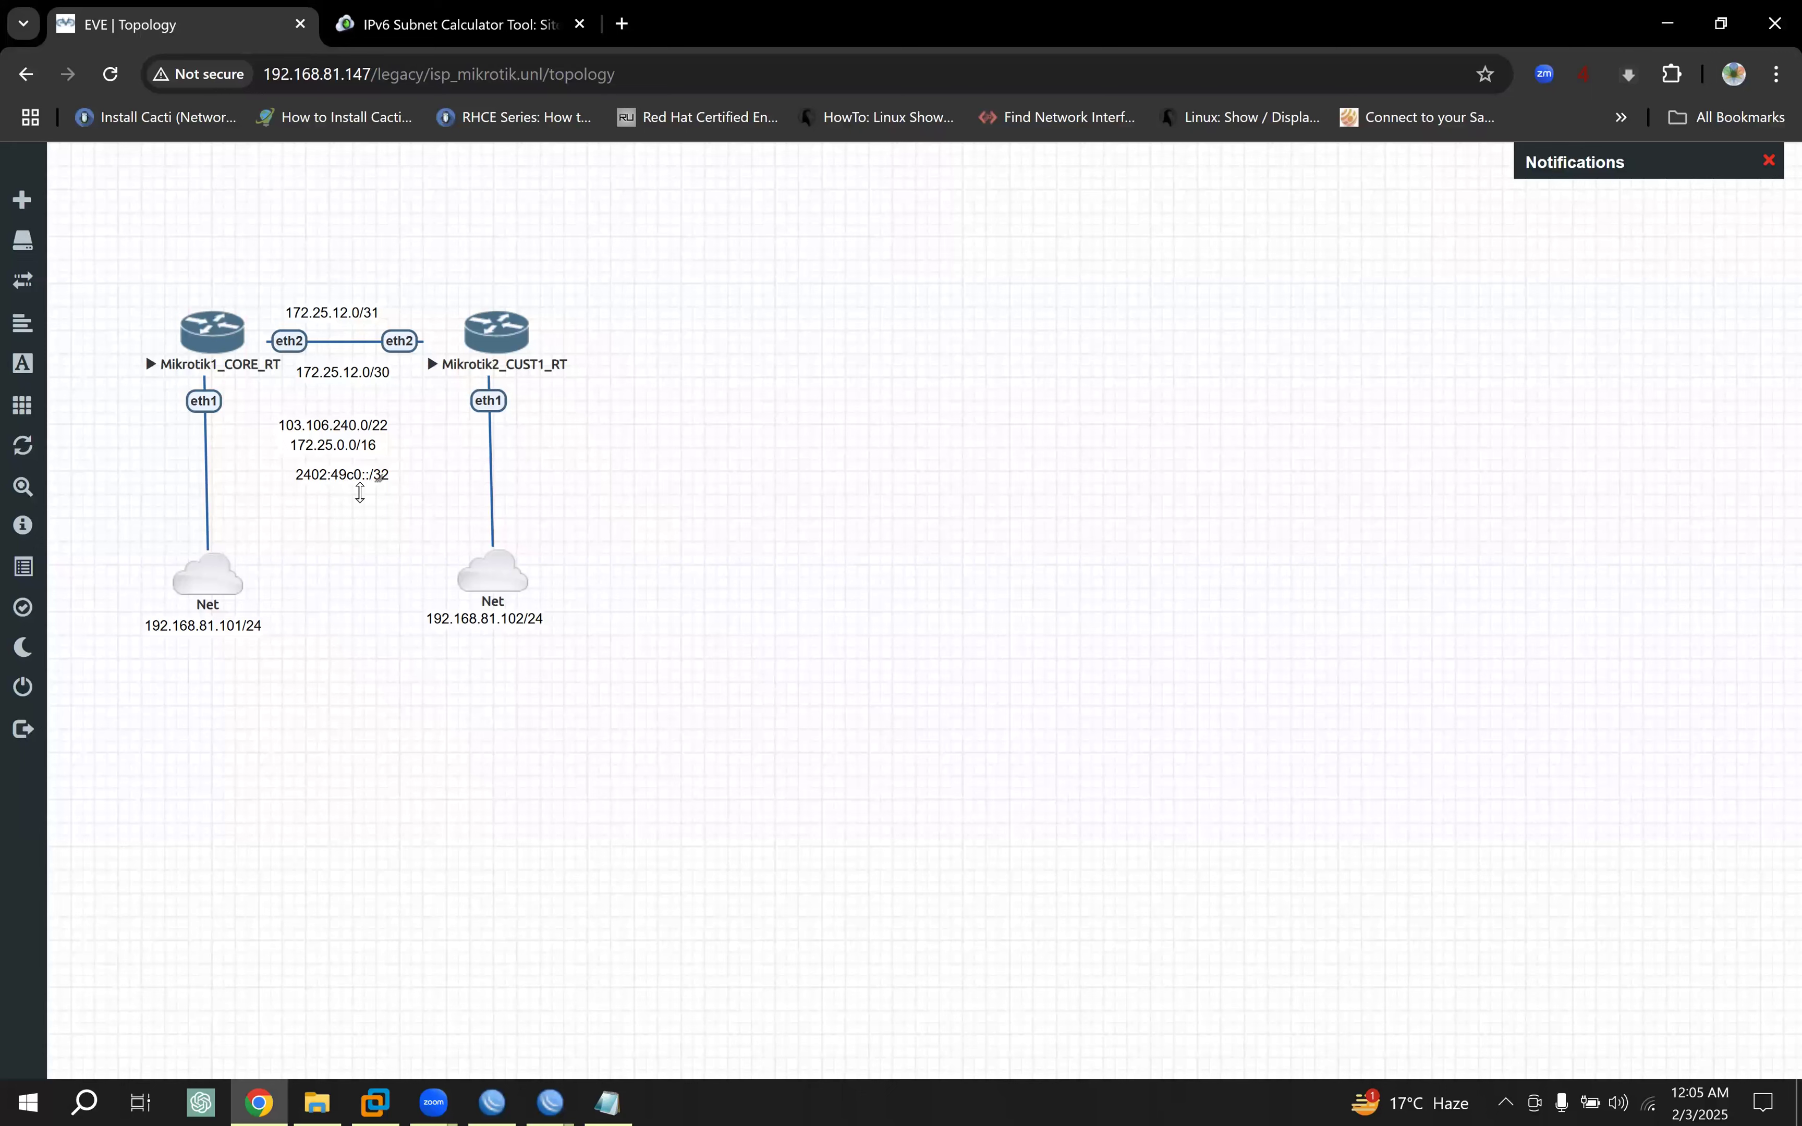
left_click(461, 22)
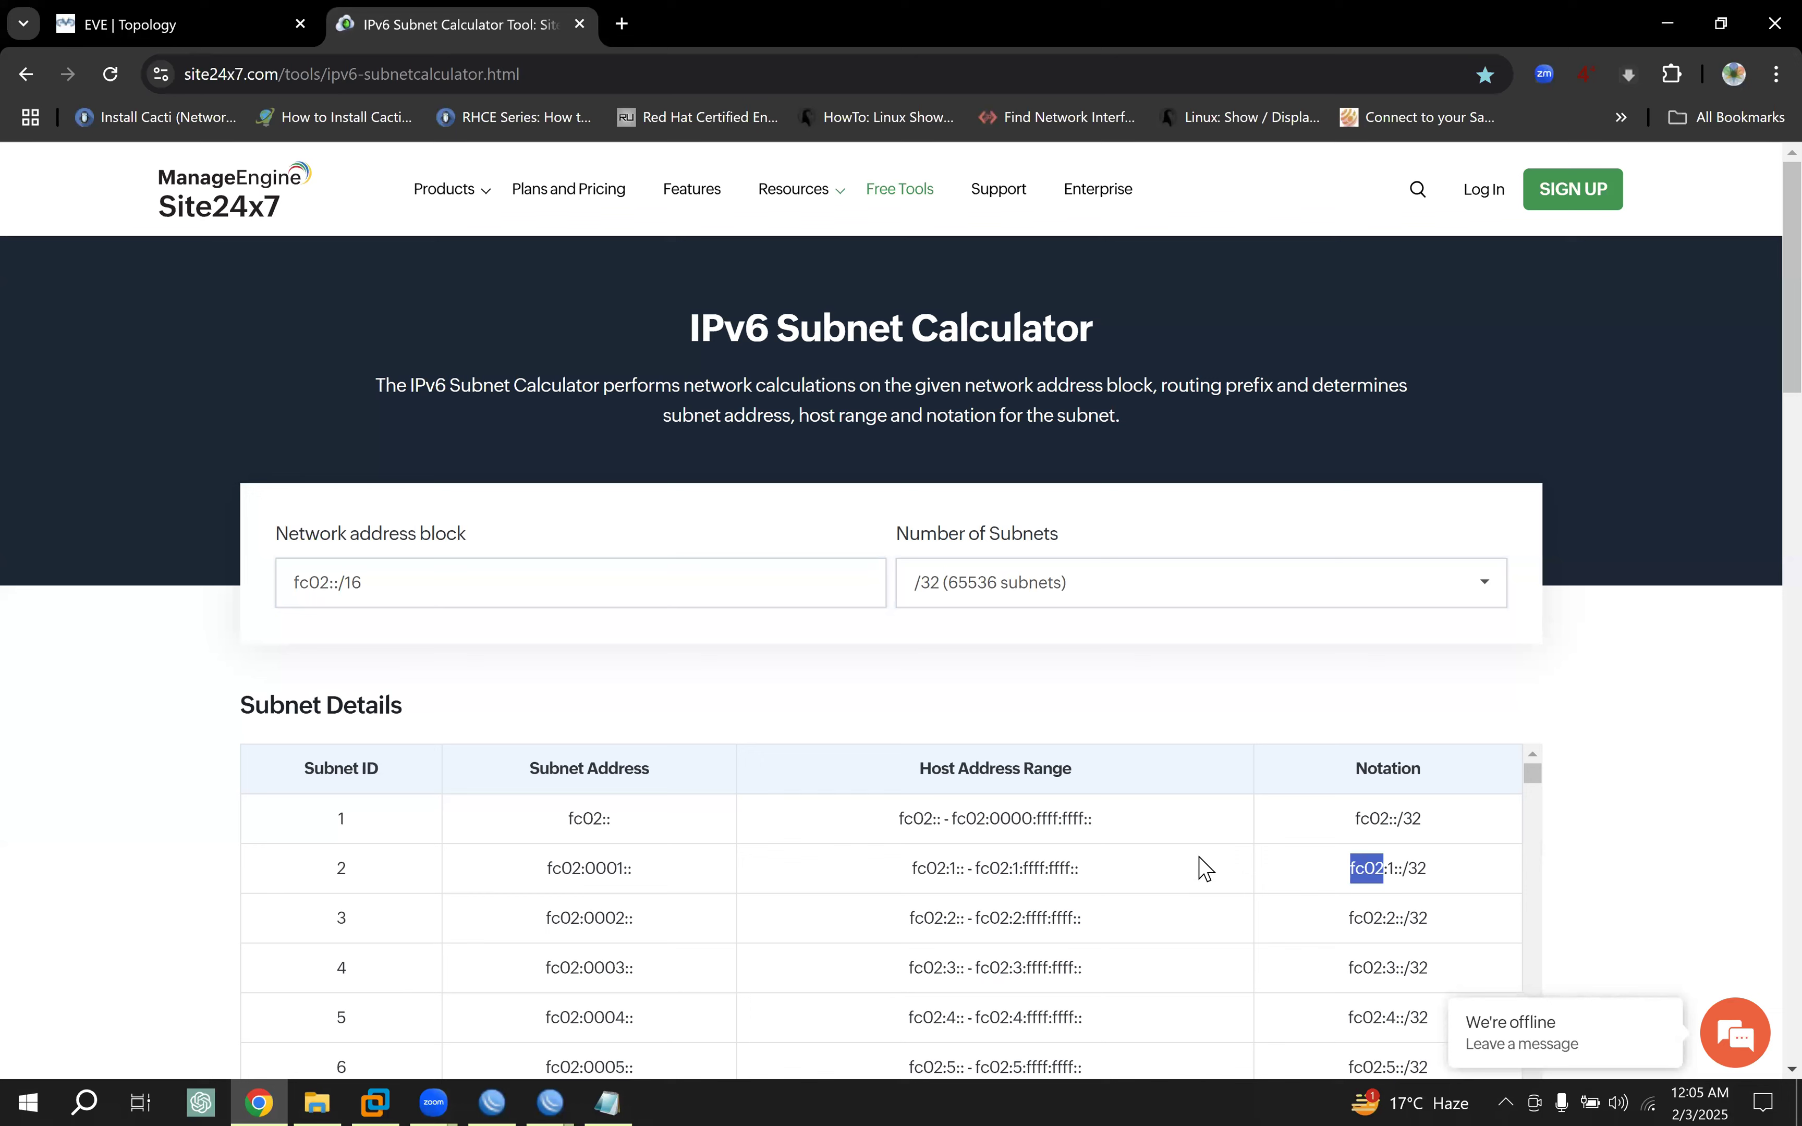
Step: Skim the /32 subnet list of fc02::/16 from its start towards the final entries and back
scroll(1201, 868, "down", 20)
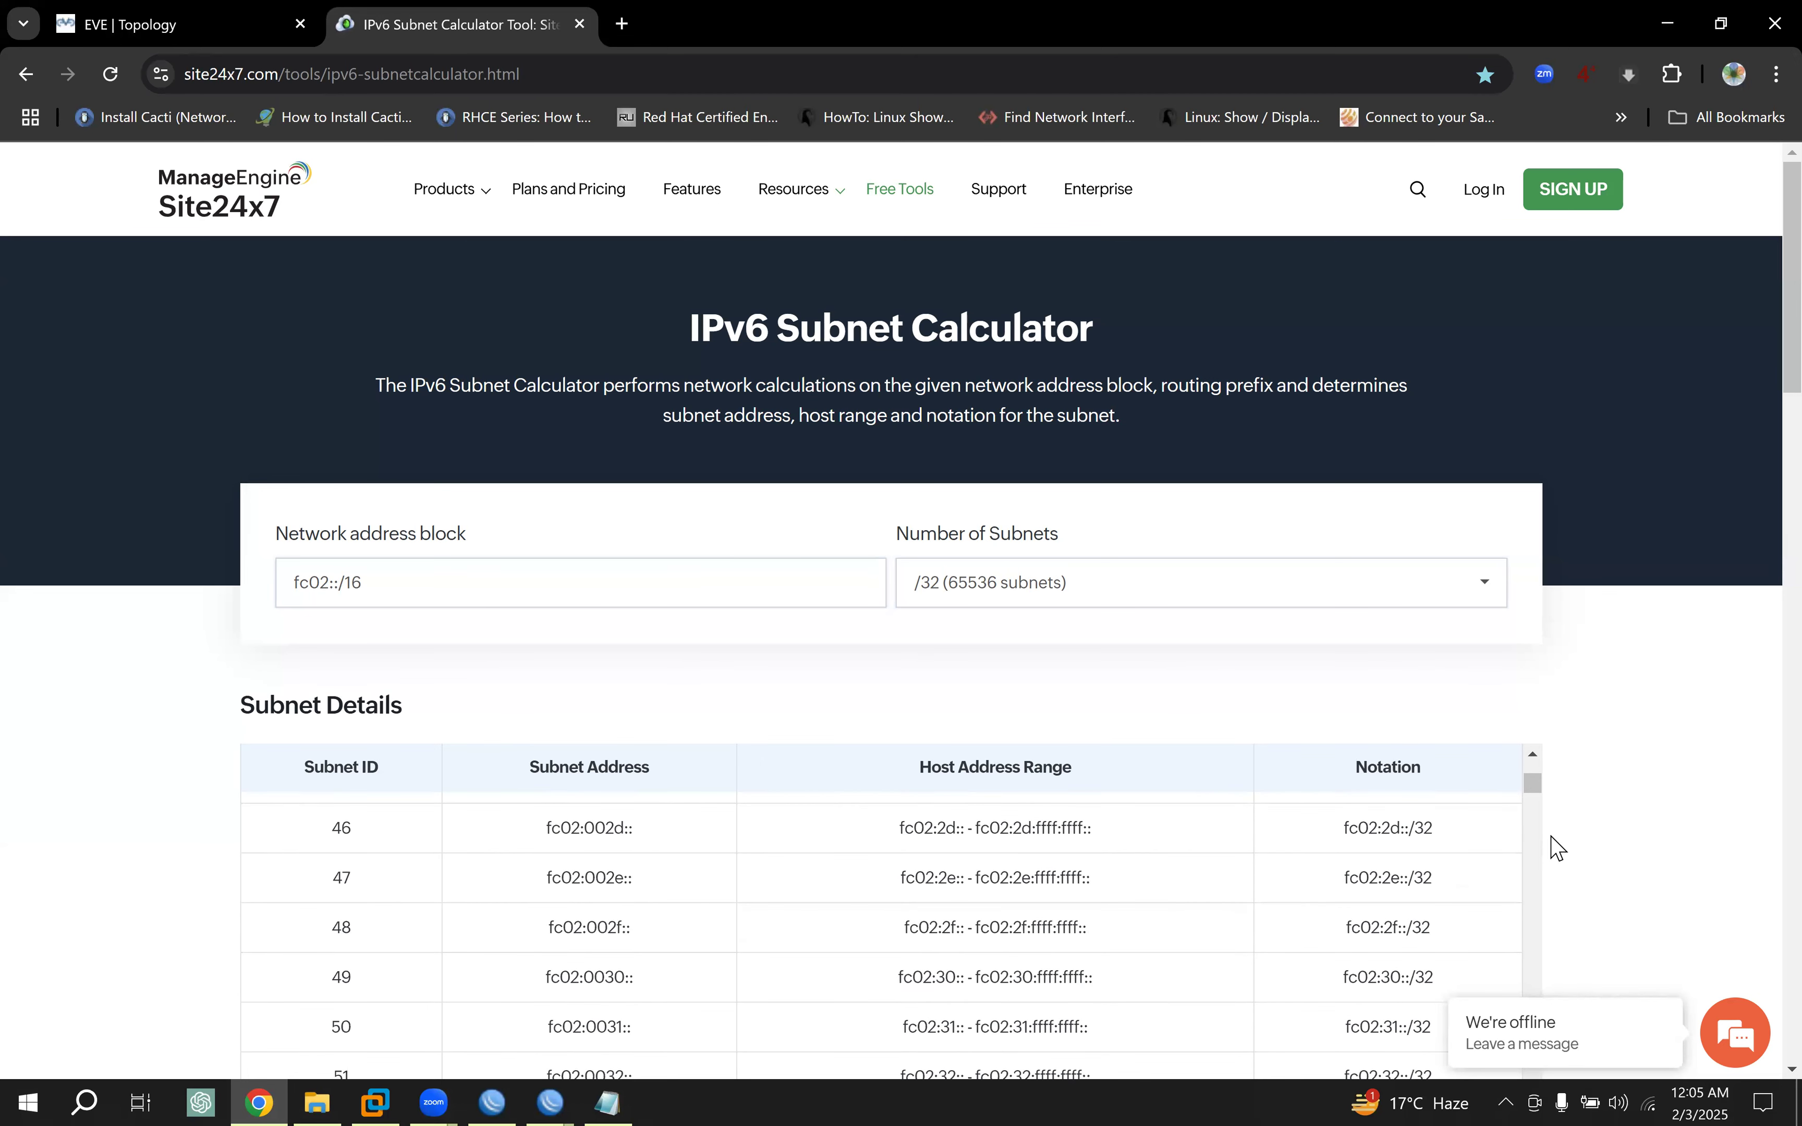
left_click_drag(1532, 786, 1539, 969)
scroll(1539, 970, "down", 16)
scroll(1539, 970, "up", 20)
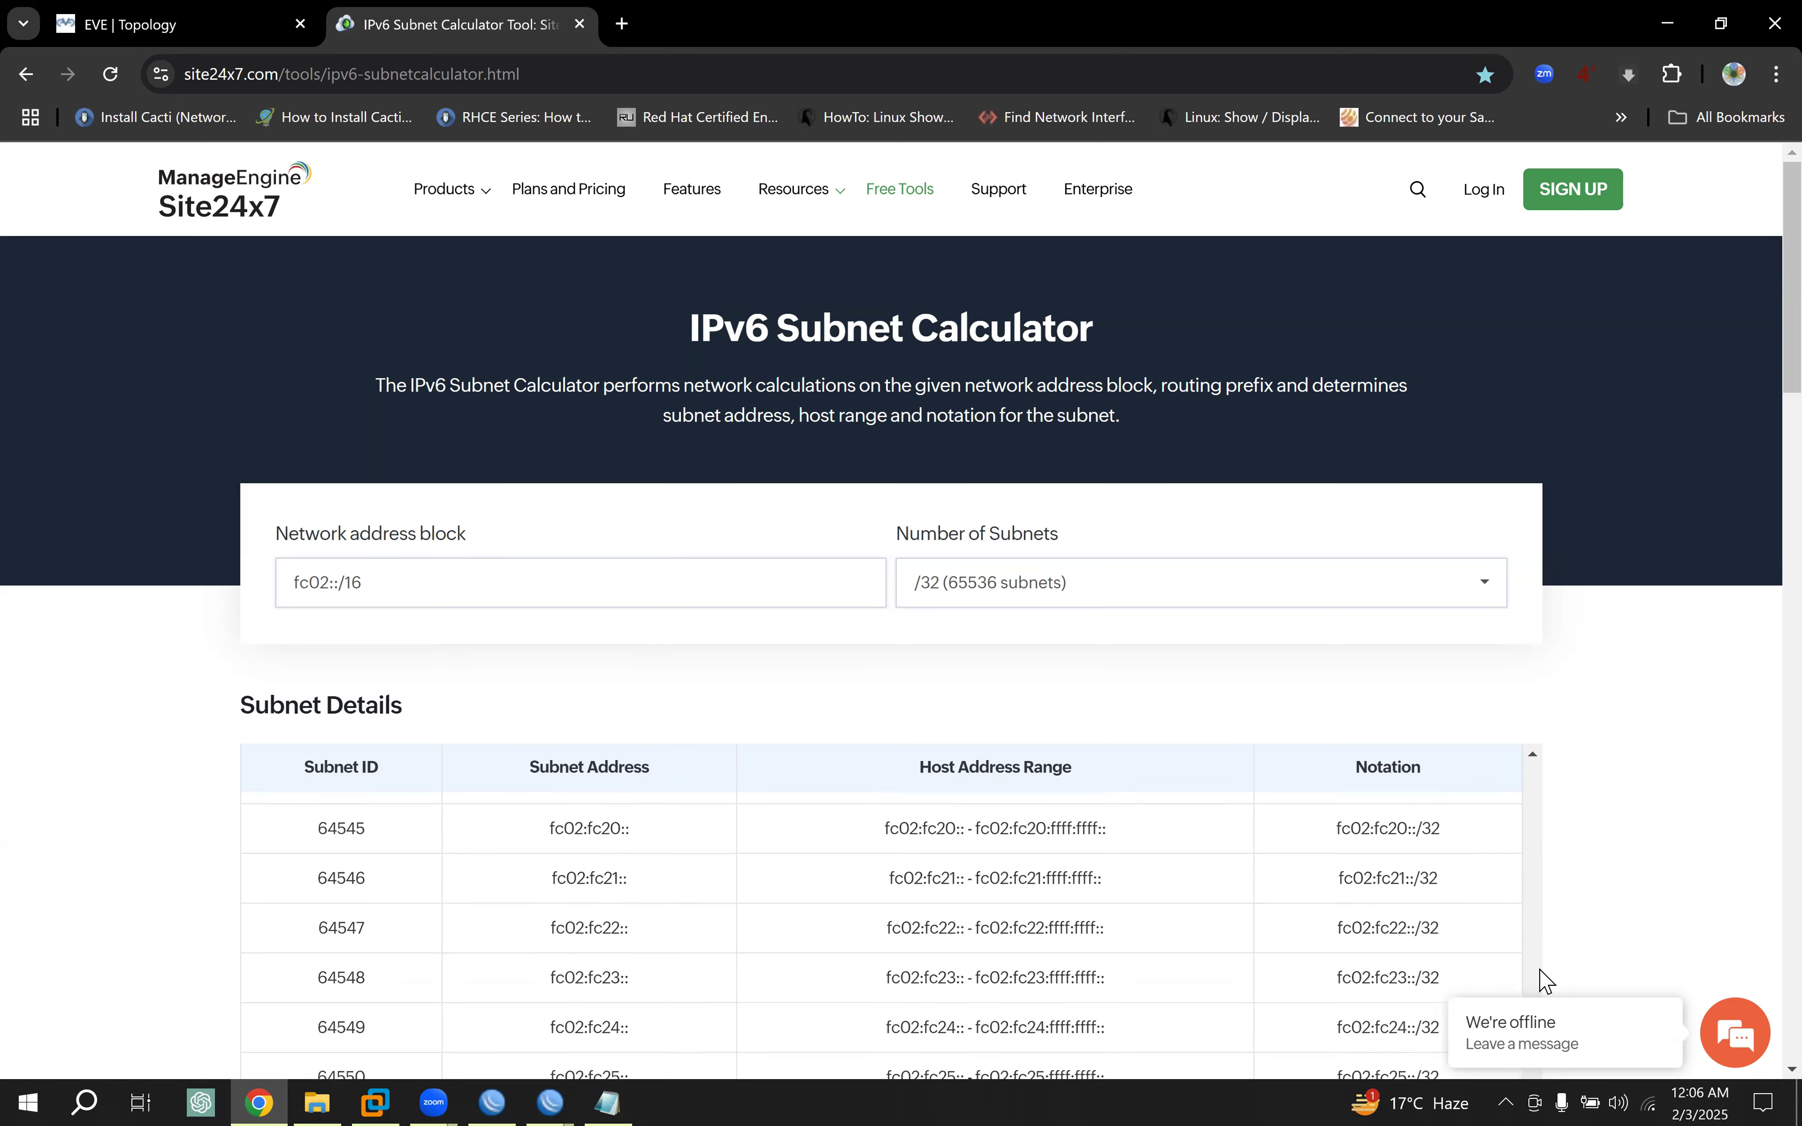
scroll(1542, 980, "up", 3)
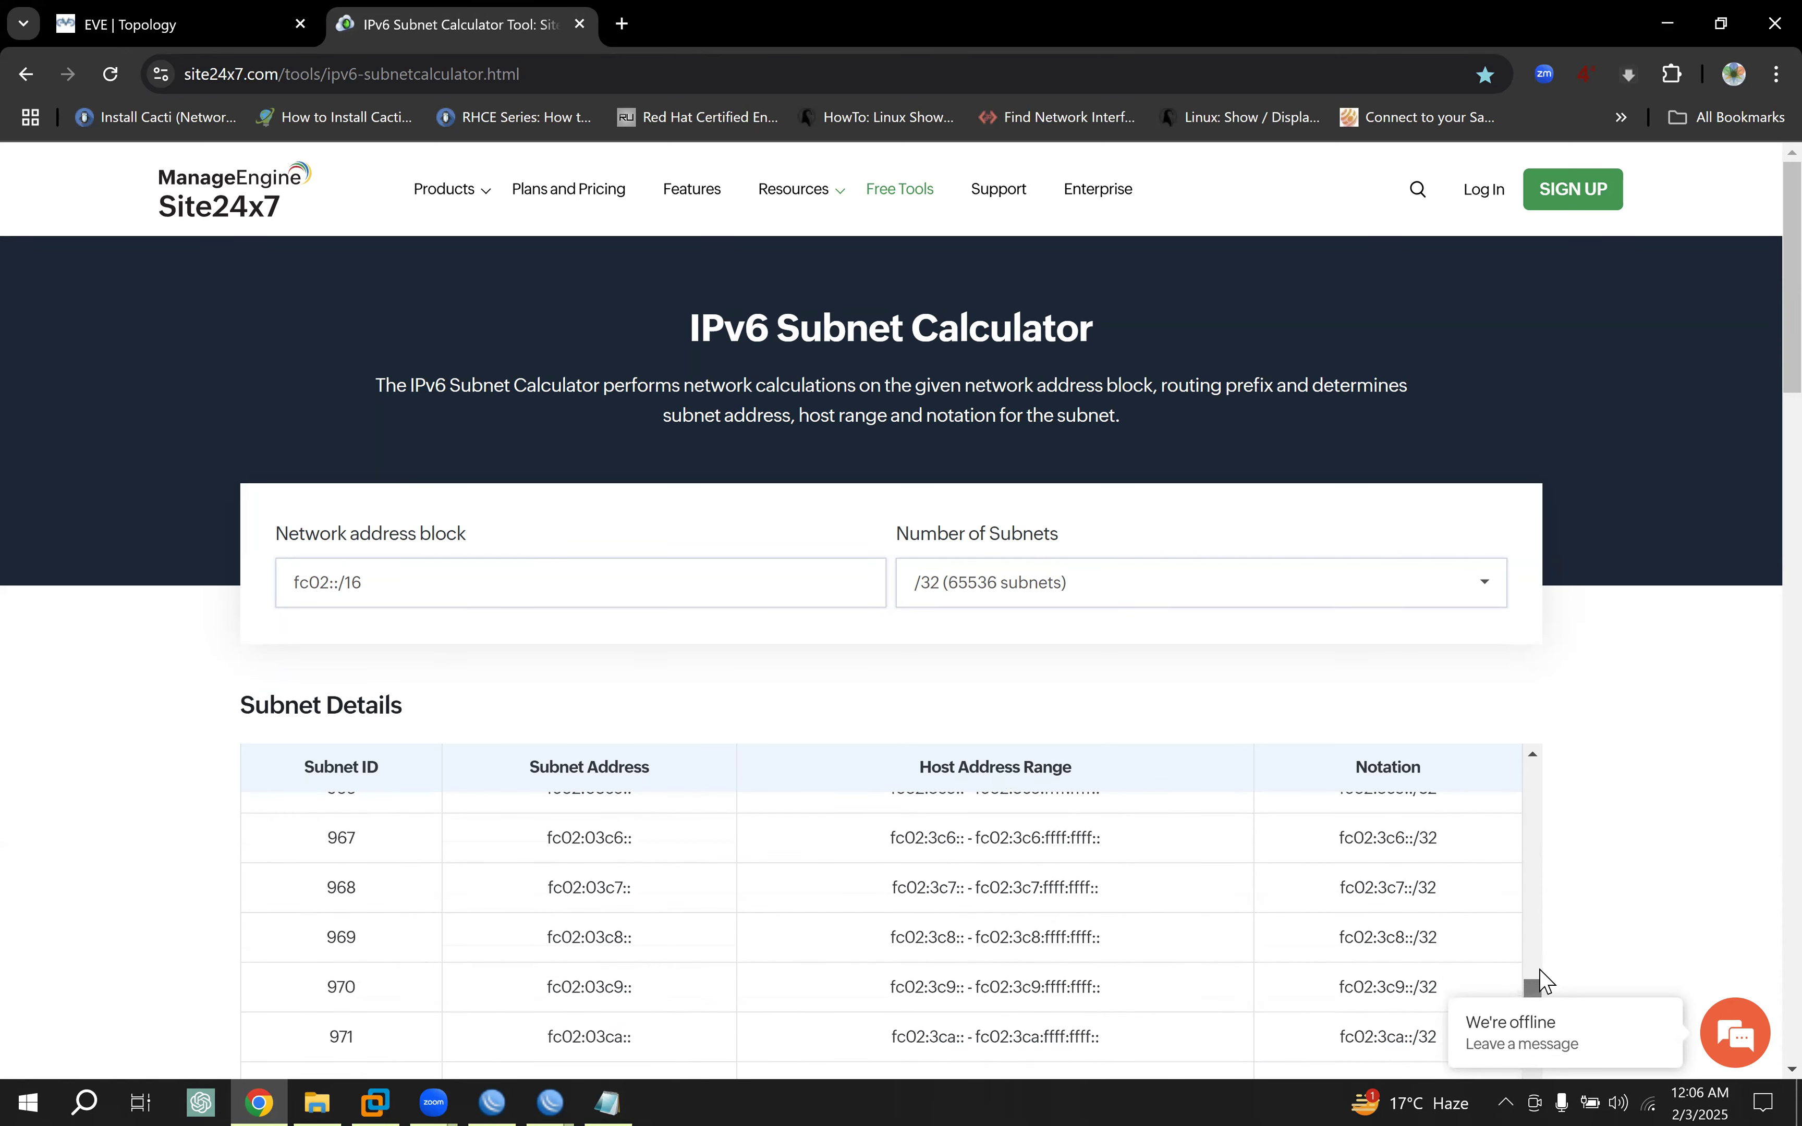
scroll(1543, 980, "up", 17)
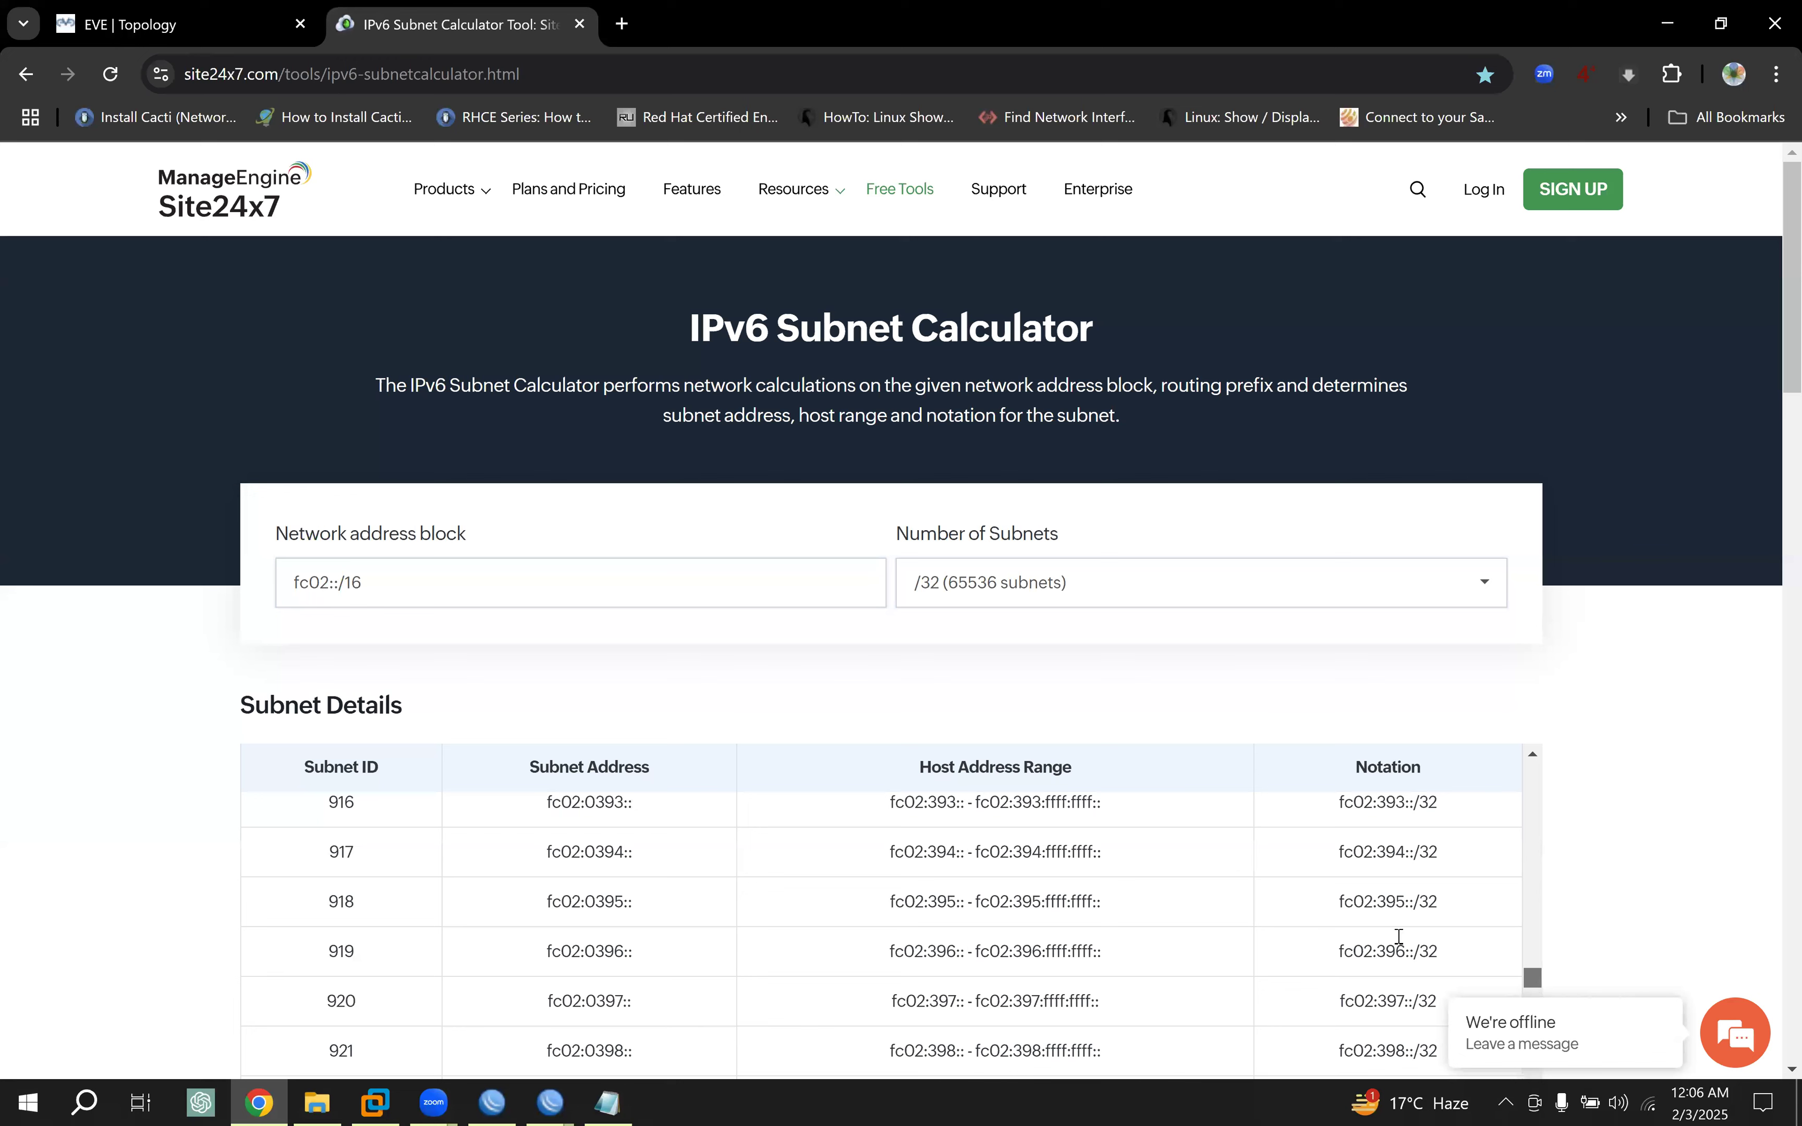
Step: Examine the fc02 /32 subnets on both sides of the gap in the list, highlighting part of the fc02:3ff::/32 notation
scroll(1362, 931, "down", 3)
scroll(1362, 931, "down", 2)
scroll(1412, 920, "down", 5)
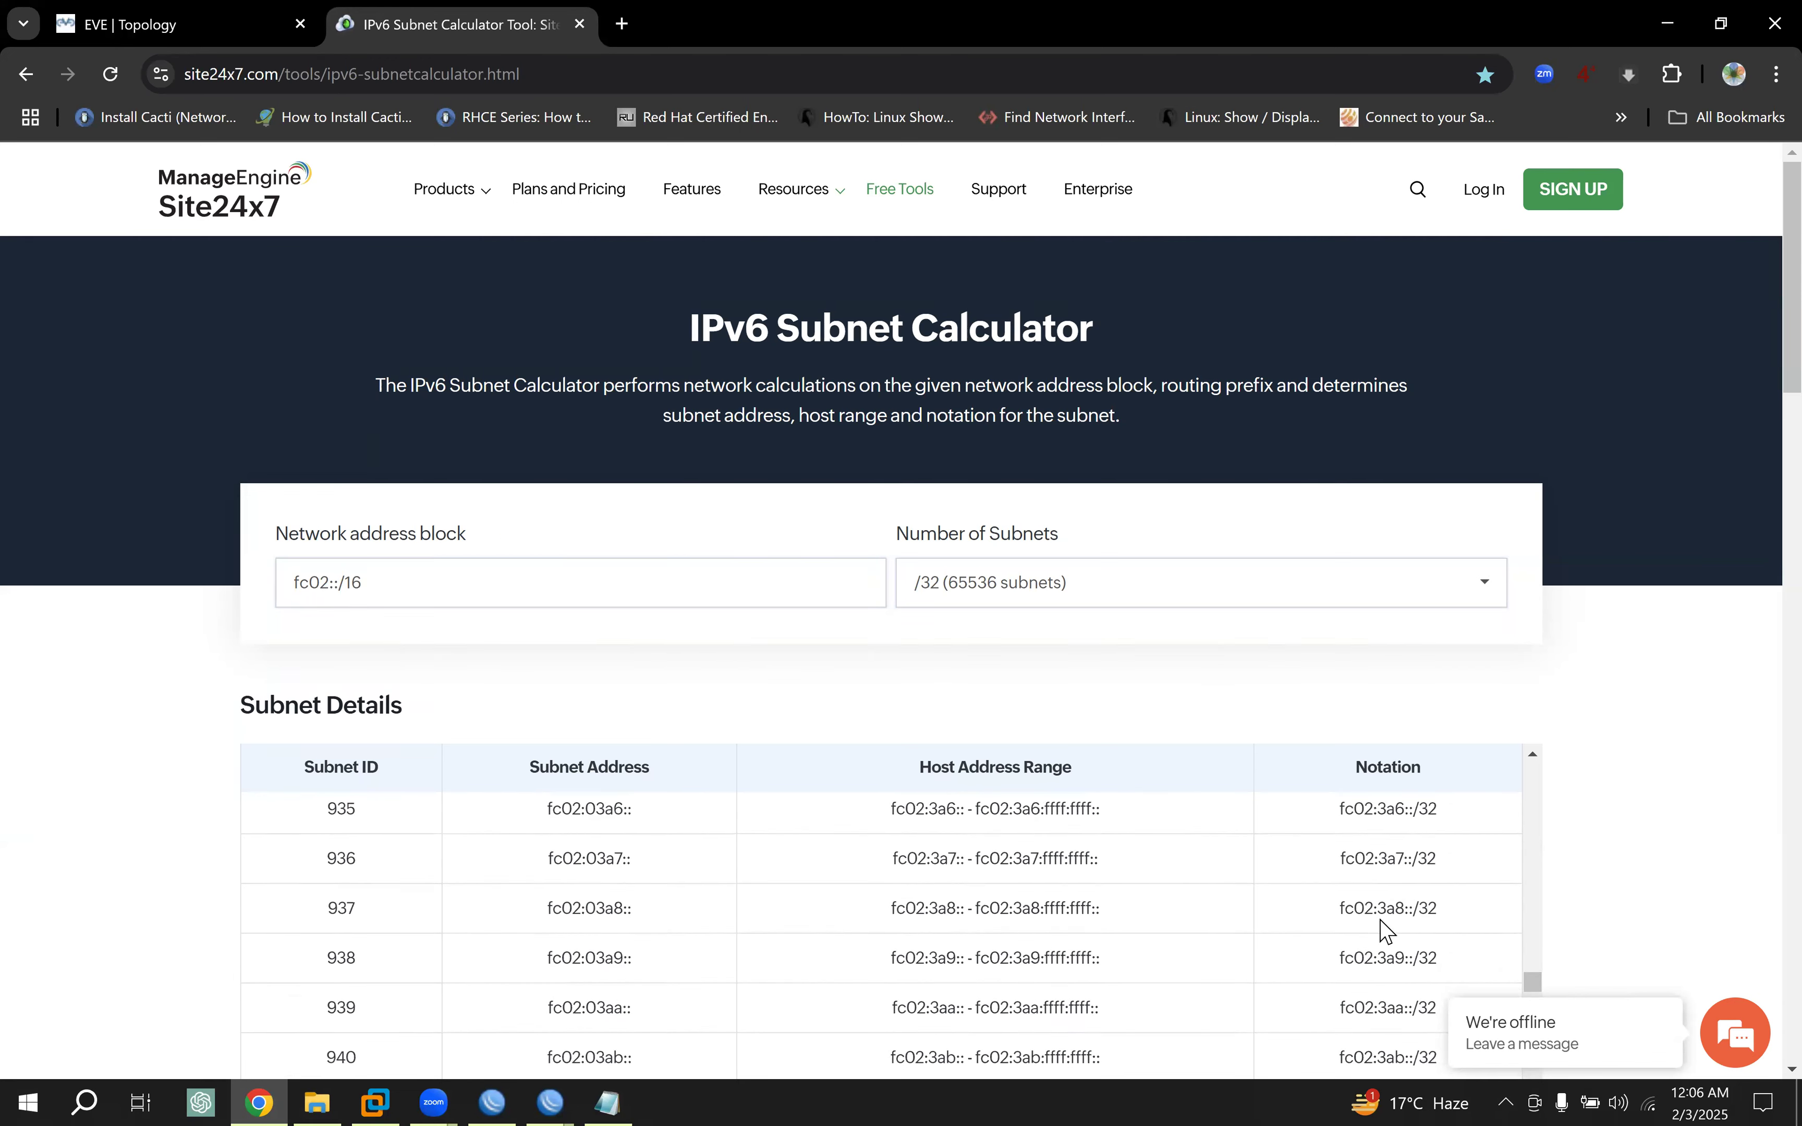
scroll(1382, 921, "down", 6)
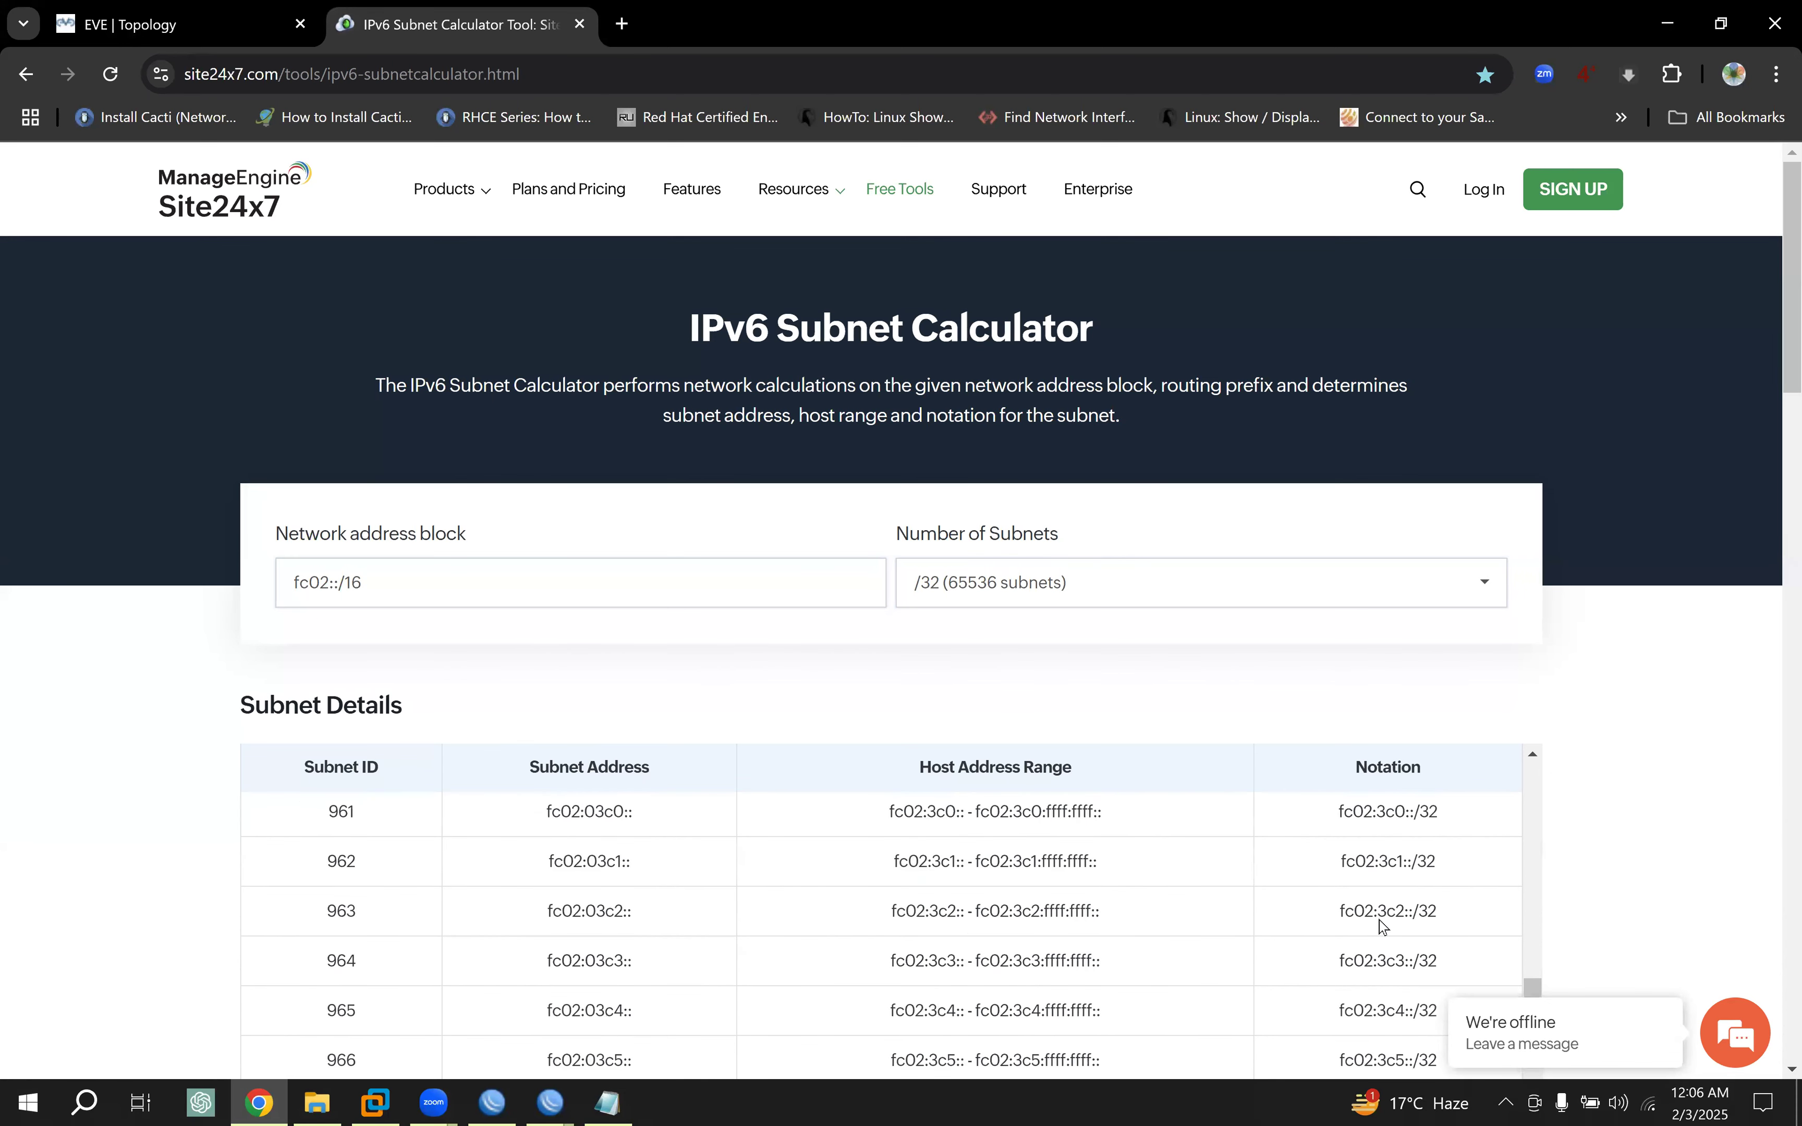
scroll(1379, 923, "down", 1)
scroll(1314, 937, "down", 7)
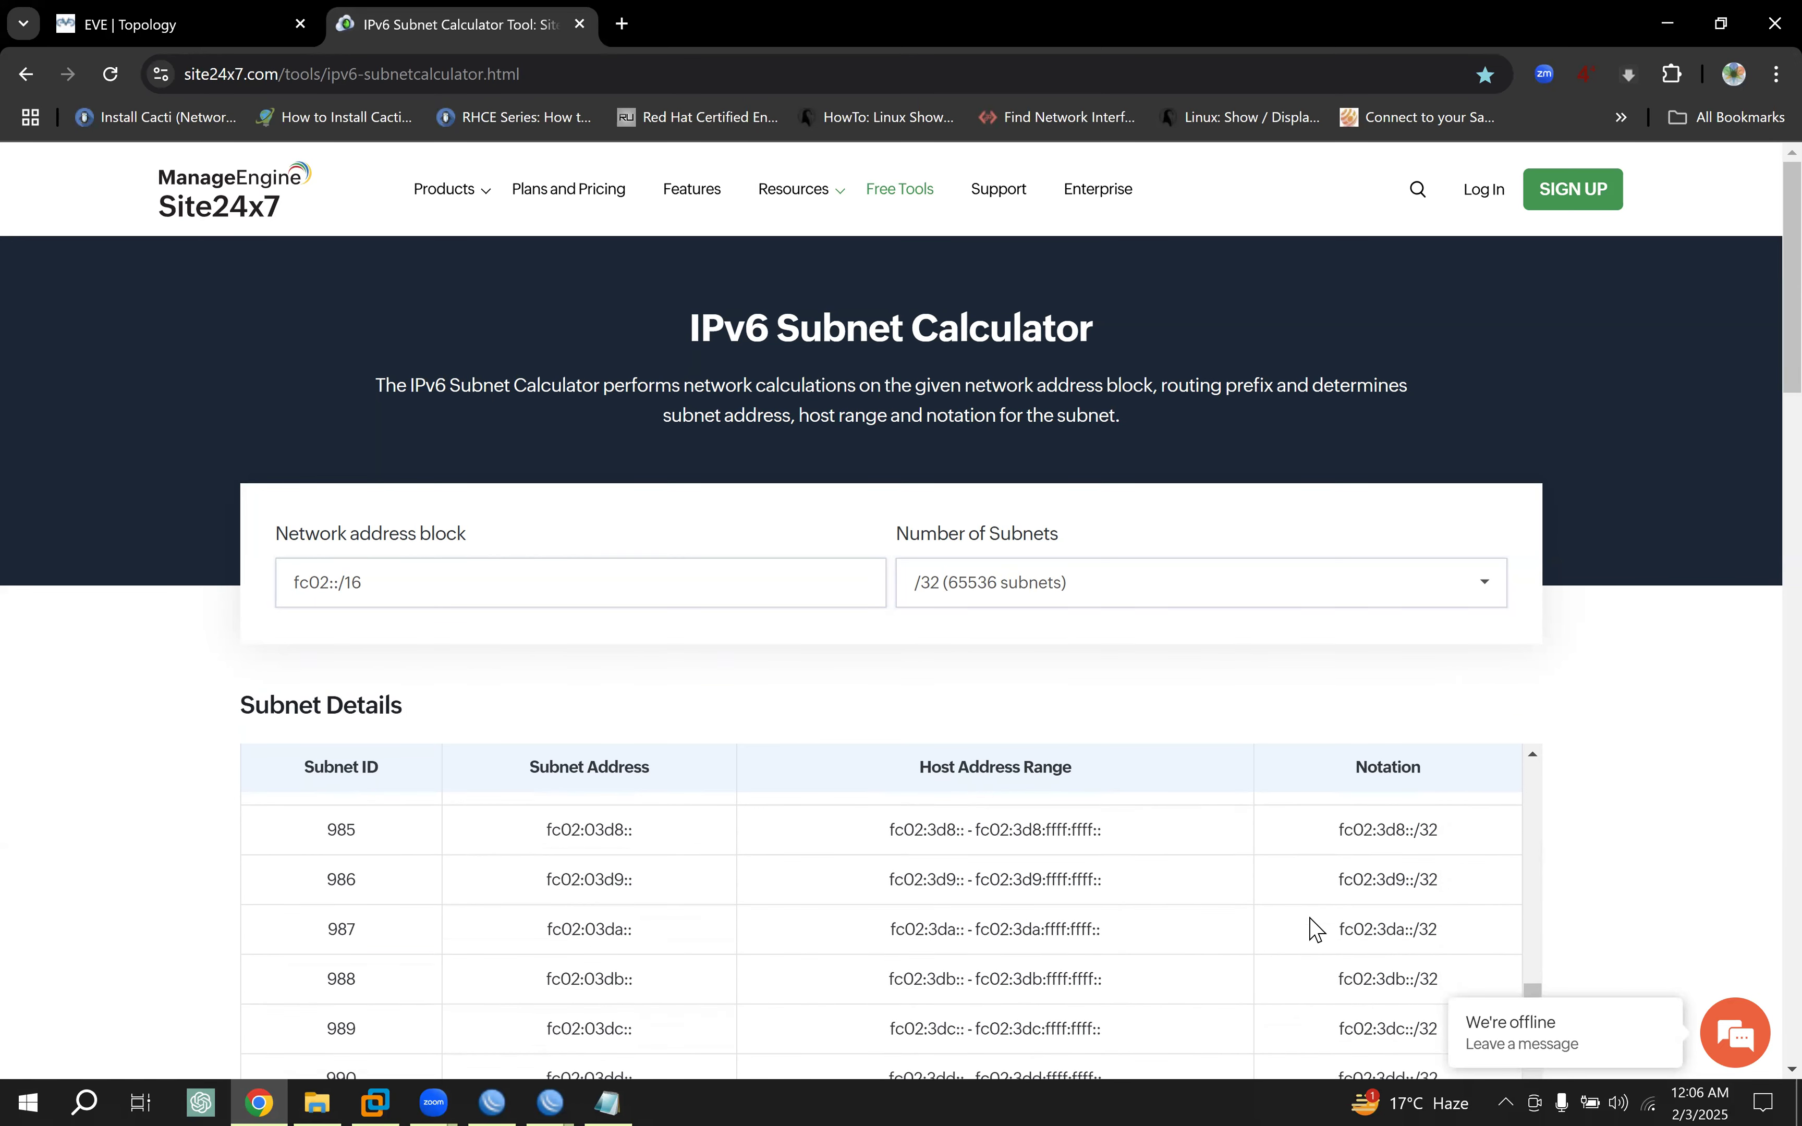
scroll(1314, 929, "down", 8)
scroll(1310, 918, "down", 9)
scroll(1310, 917, "up", 1)
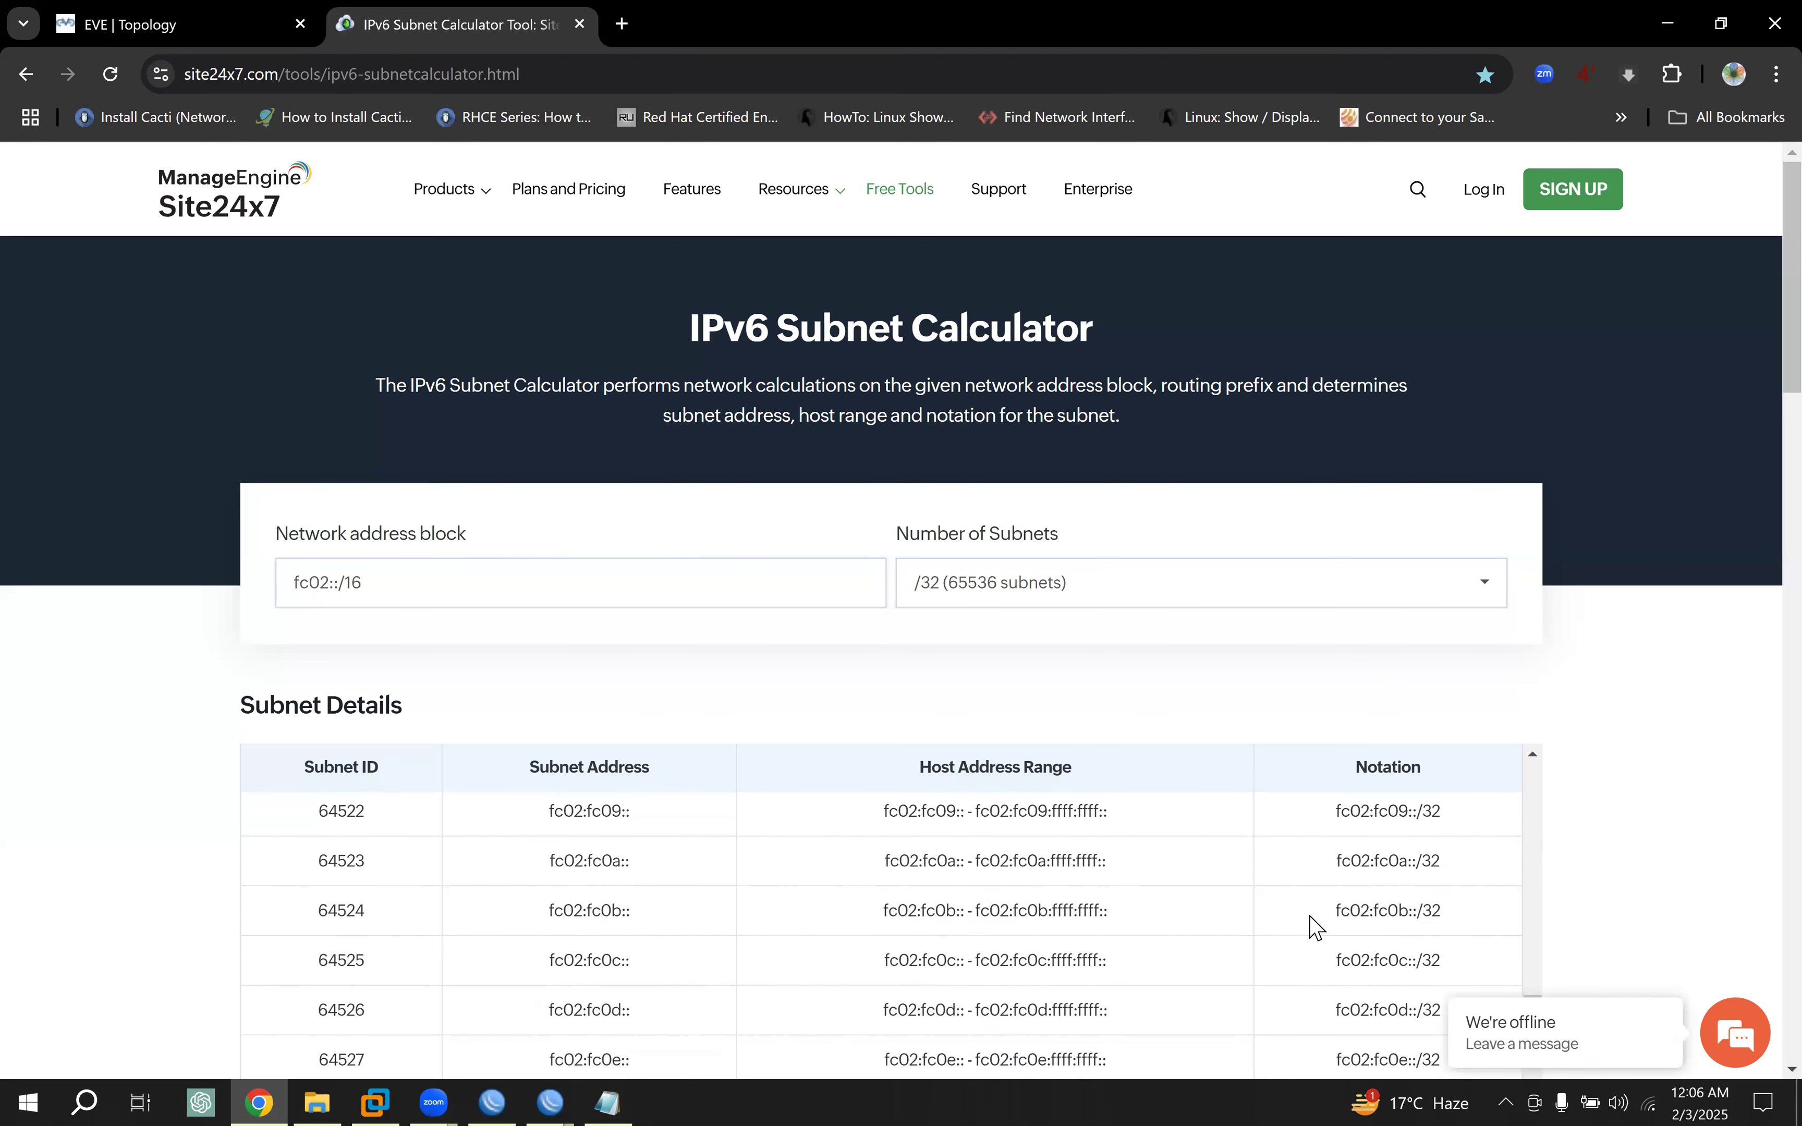
scroll(1314, 927, "up", 5)
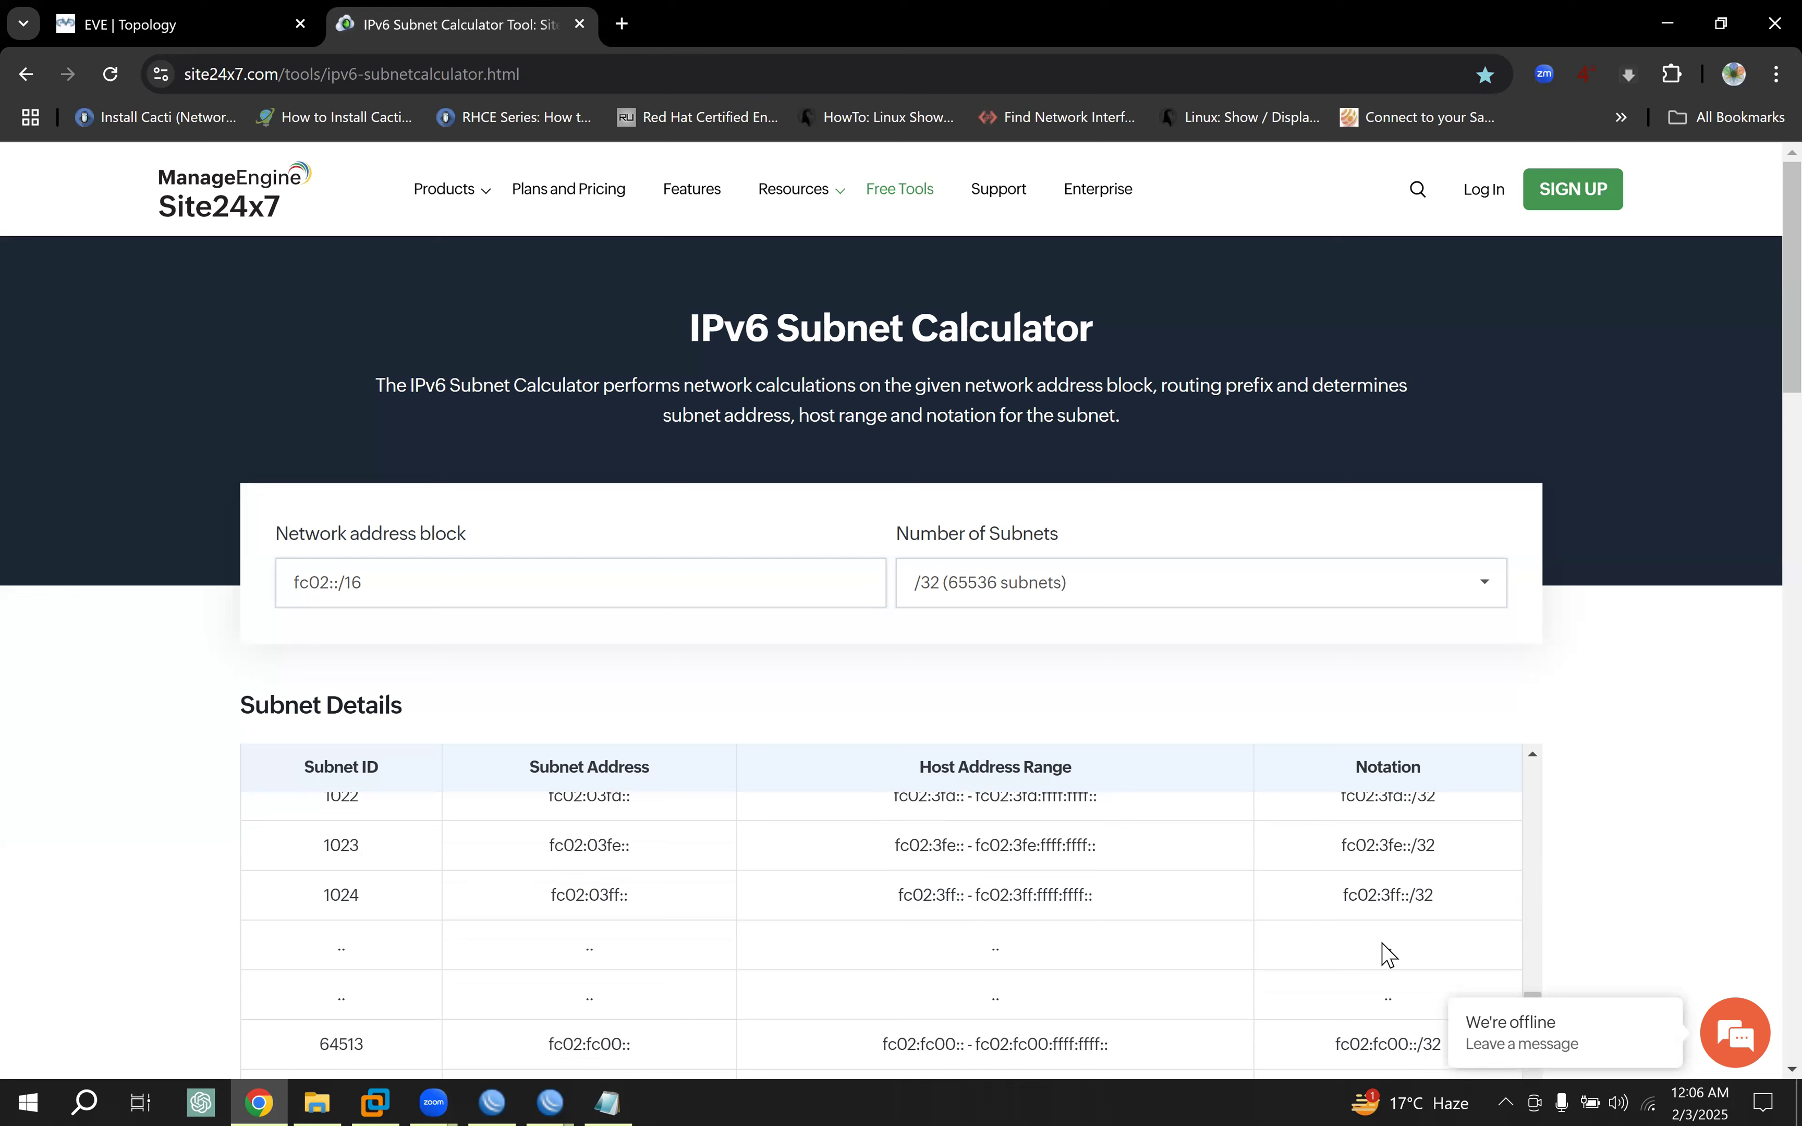
left_click_drag(1412, 896, 1365, 895)
Step: Check the address labels in the EVE topology again and divide the fc02::/16 block into /24 subnets
left_click(997, 581)
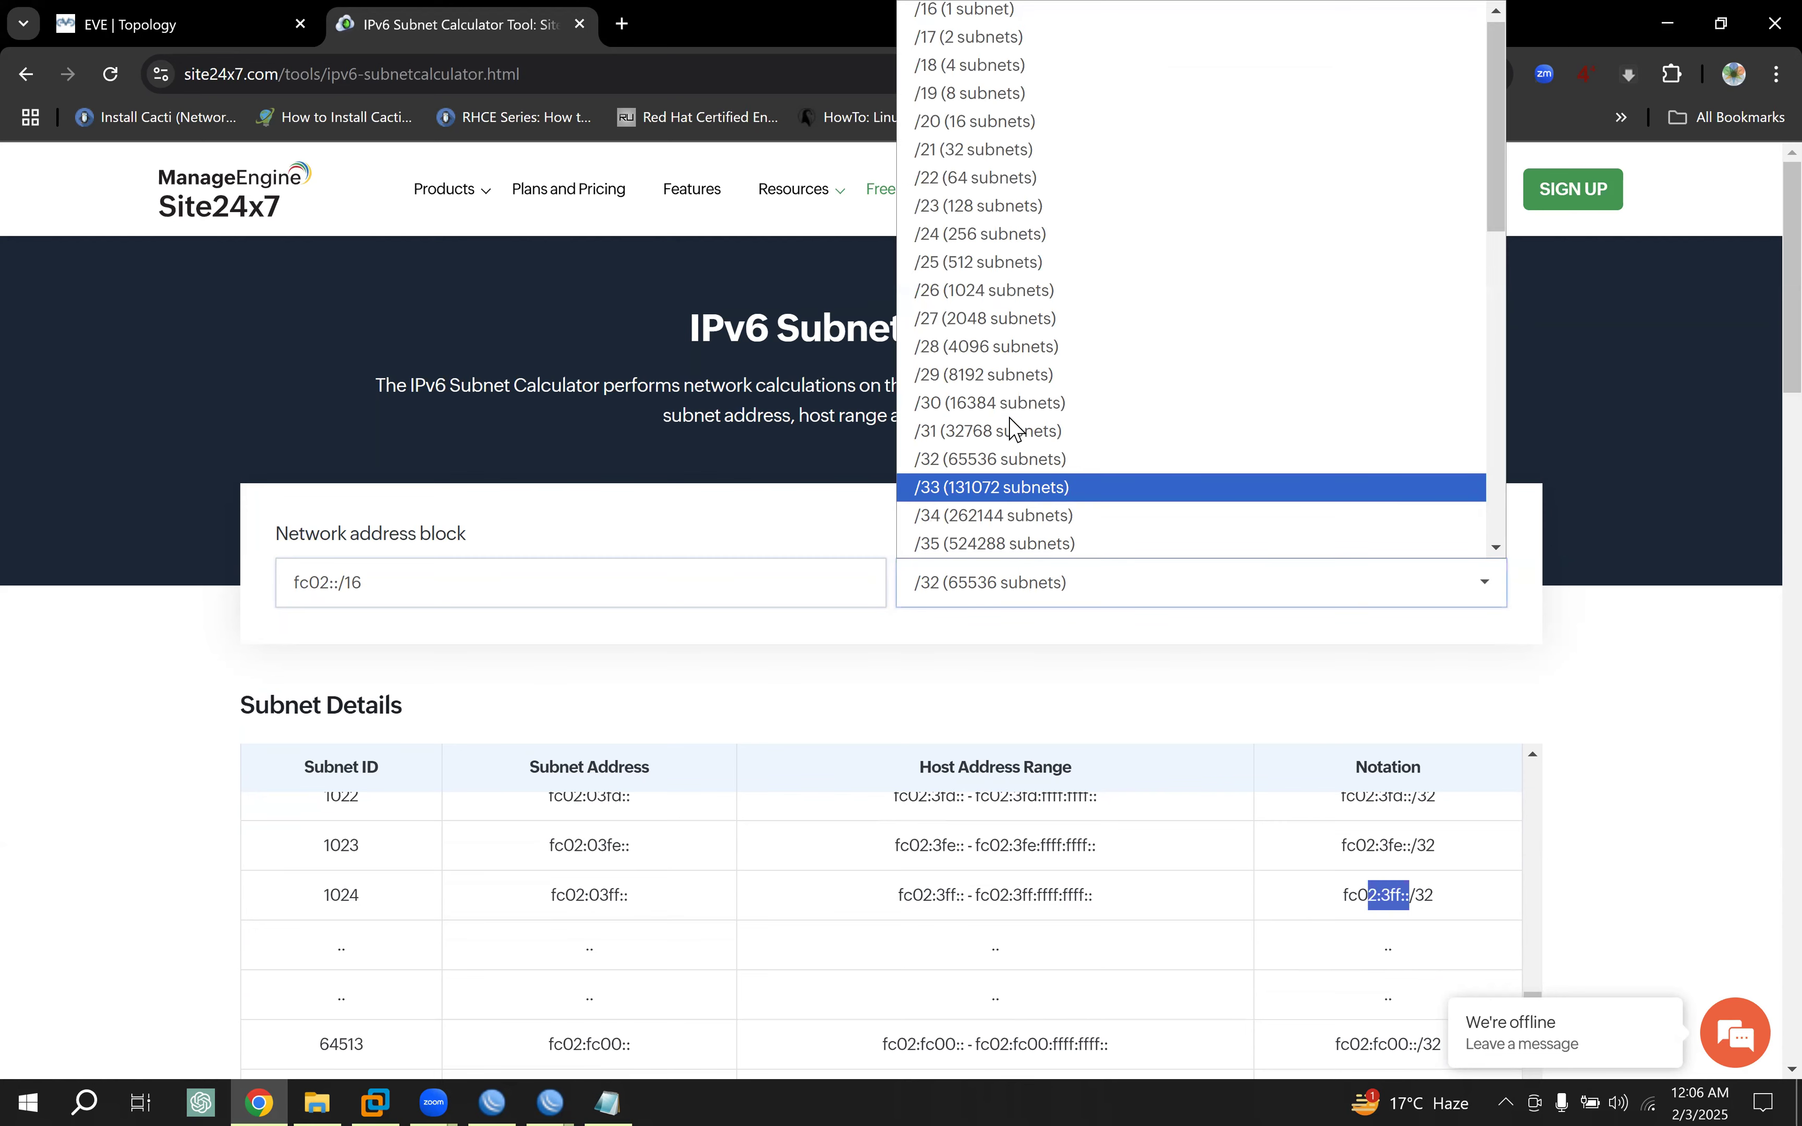
left_click(215, 25)
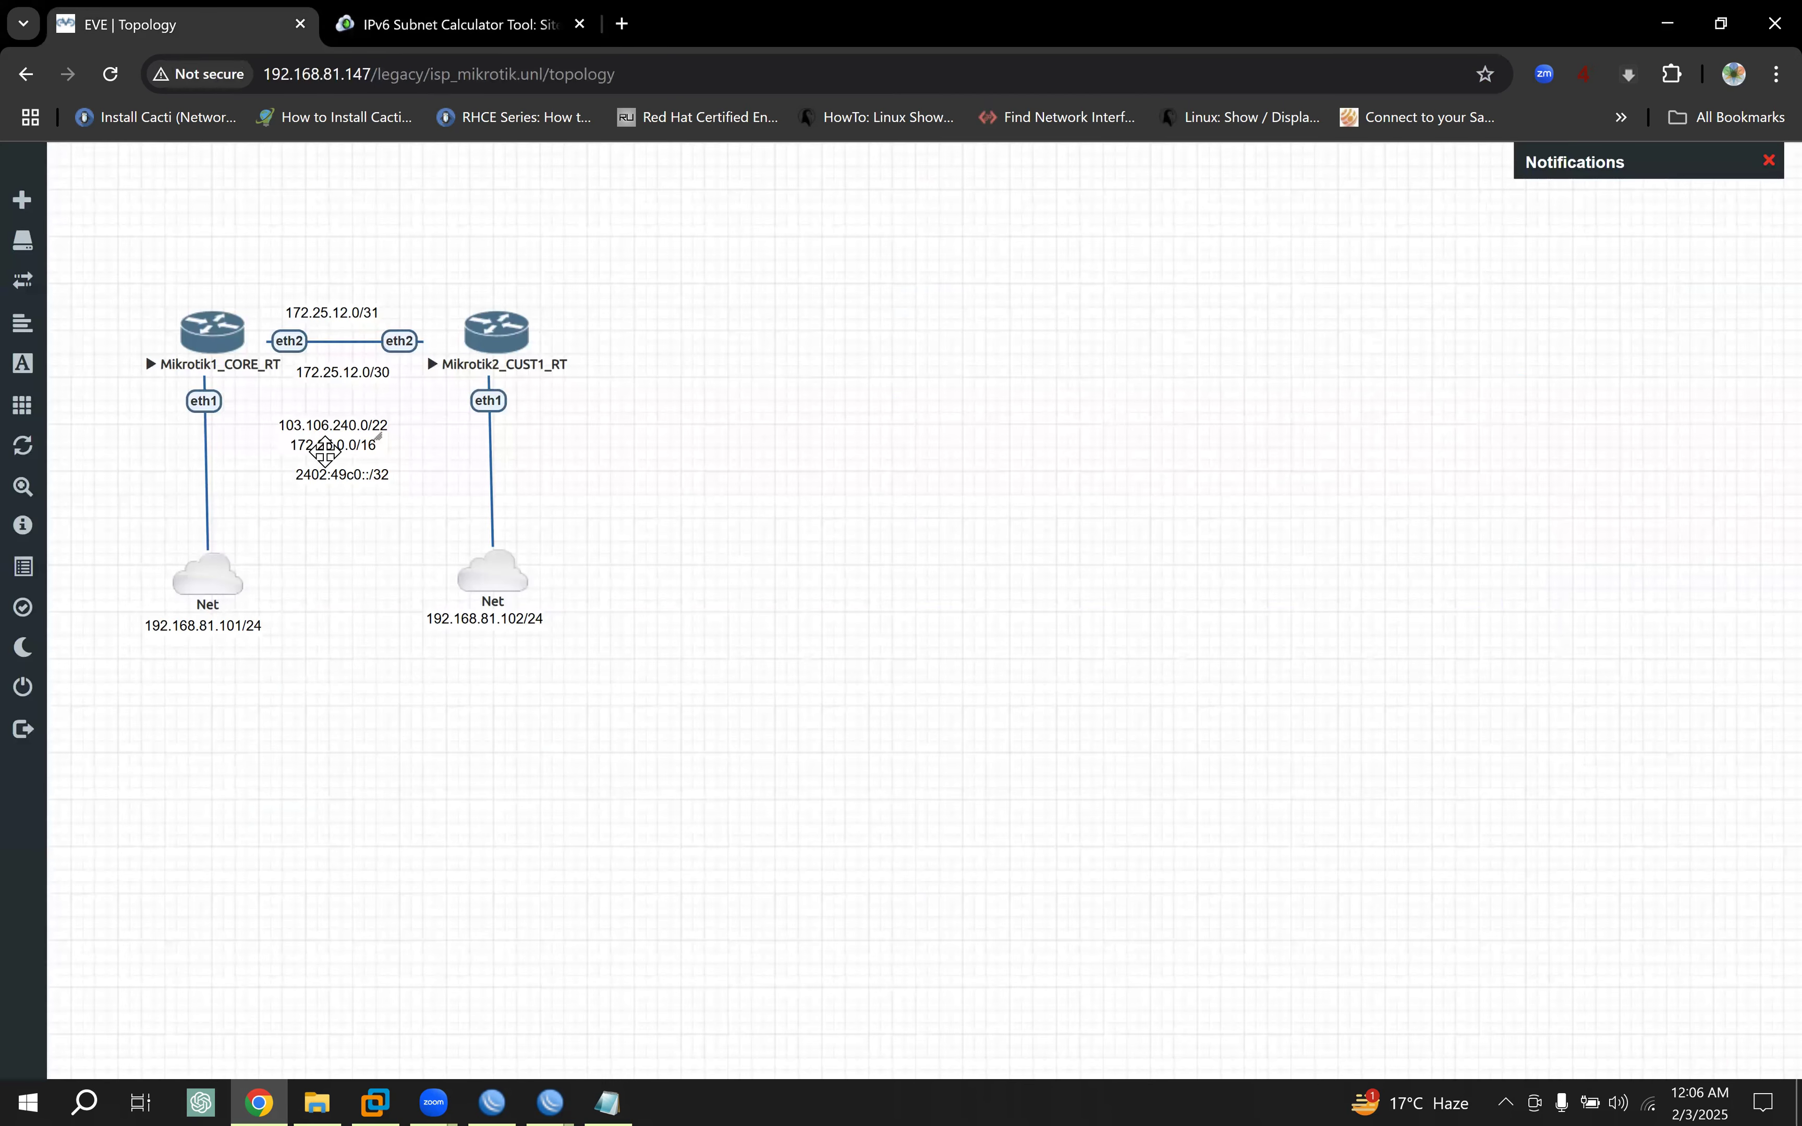
left_click(490, 28)
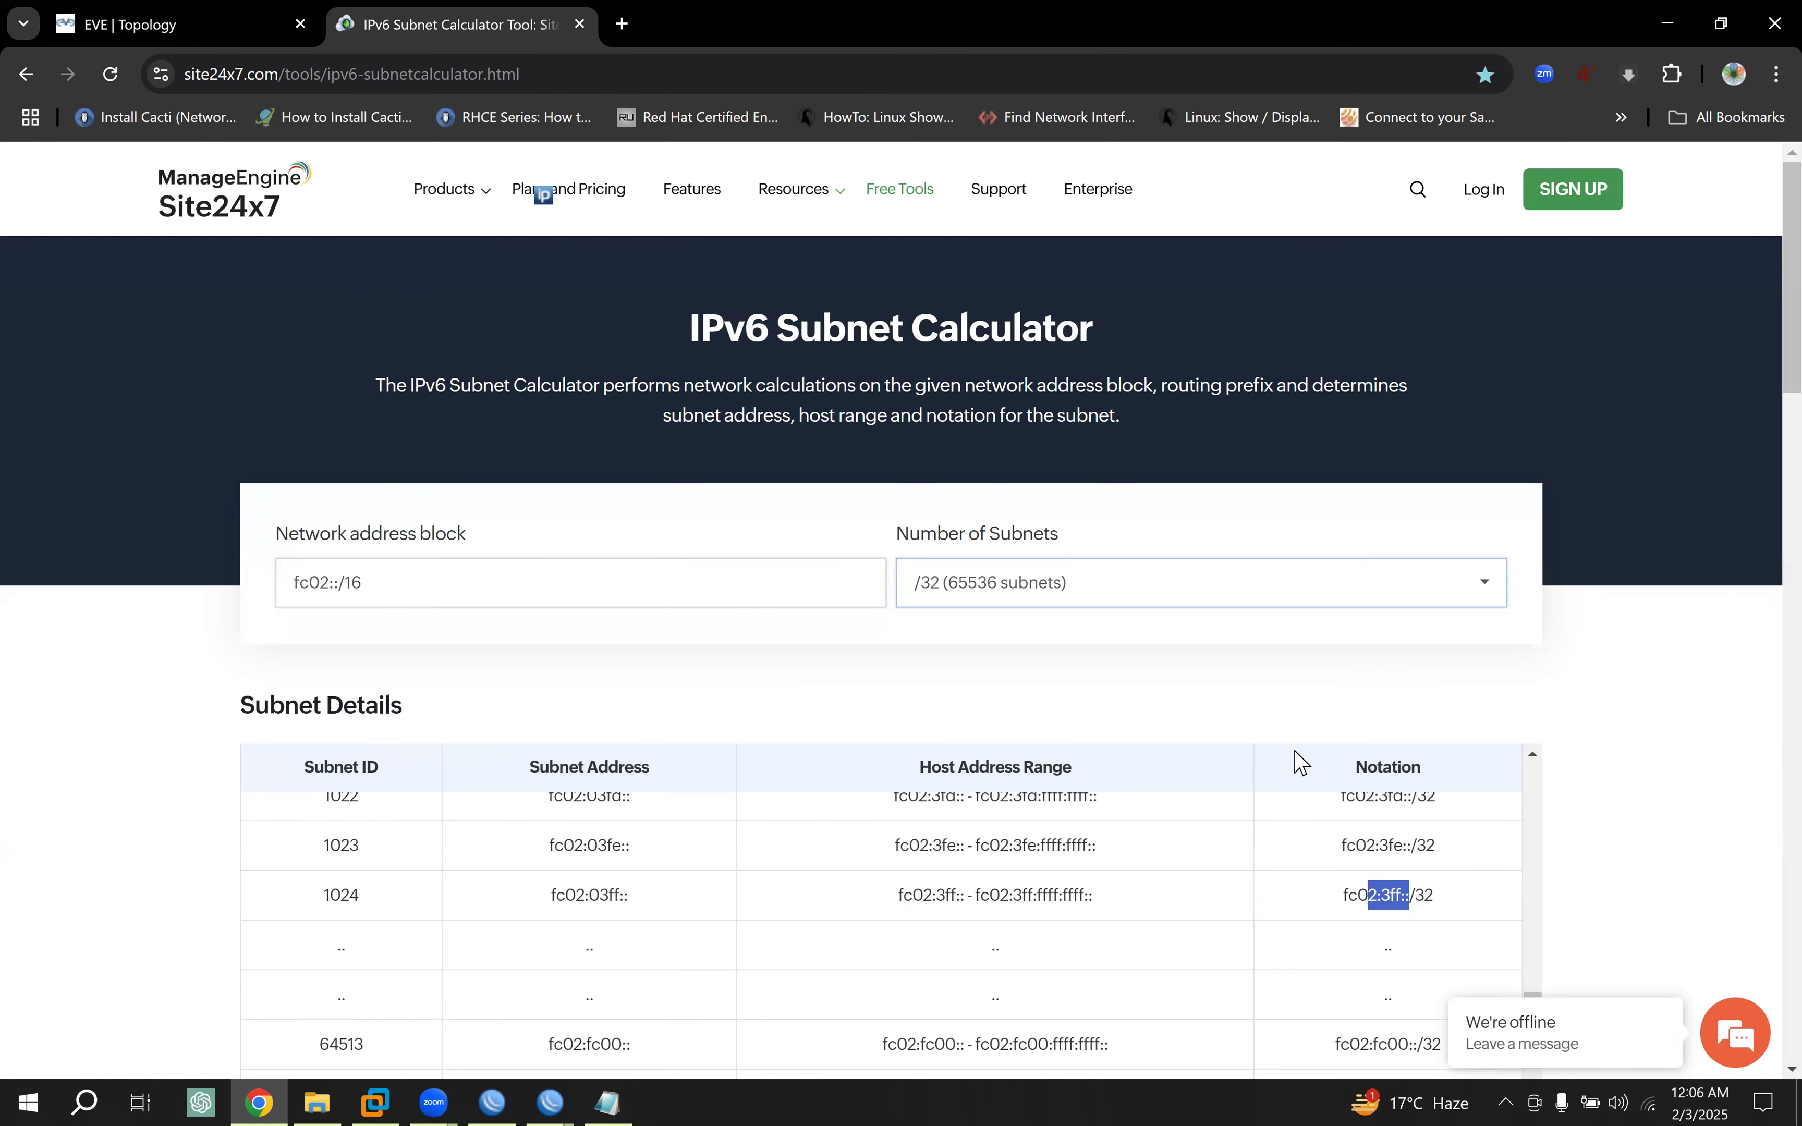
left_click(1085, 583)
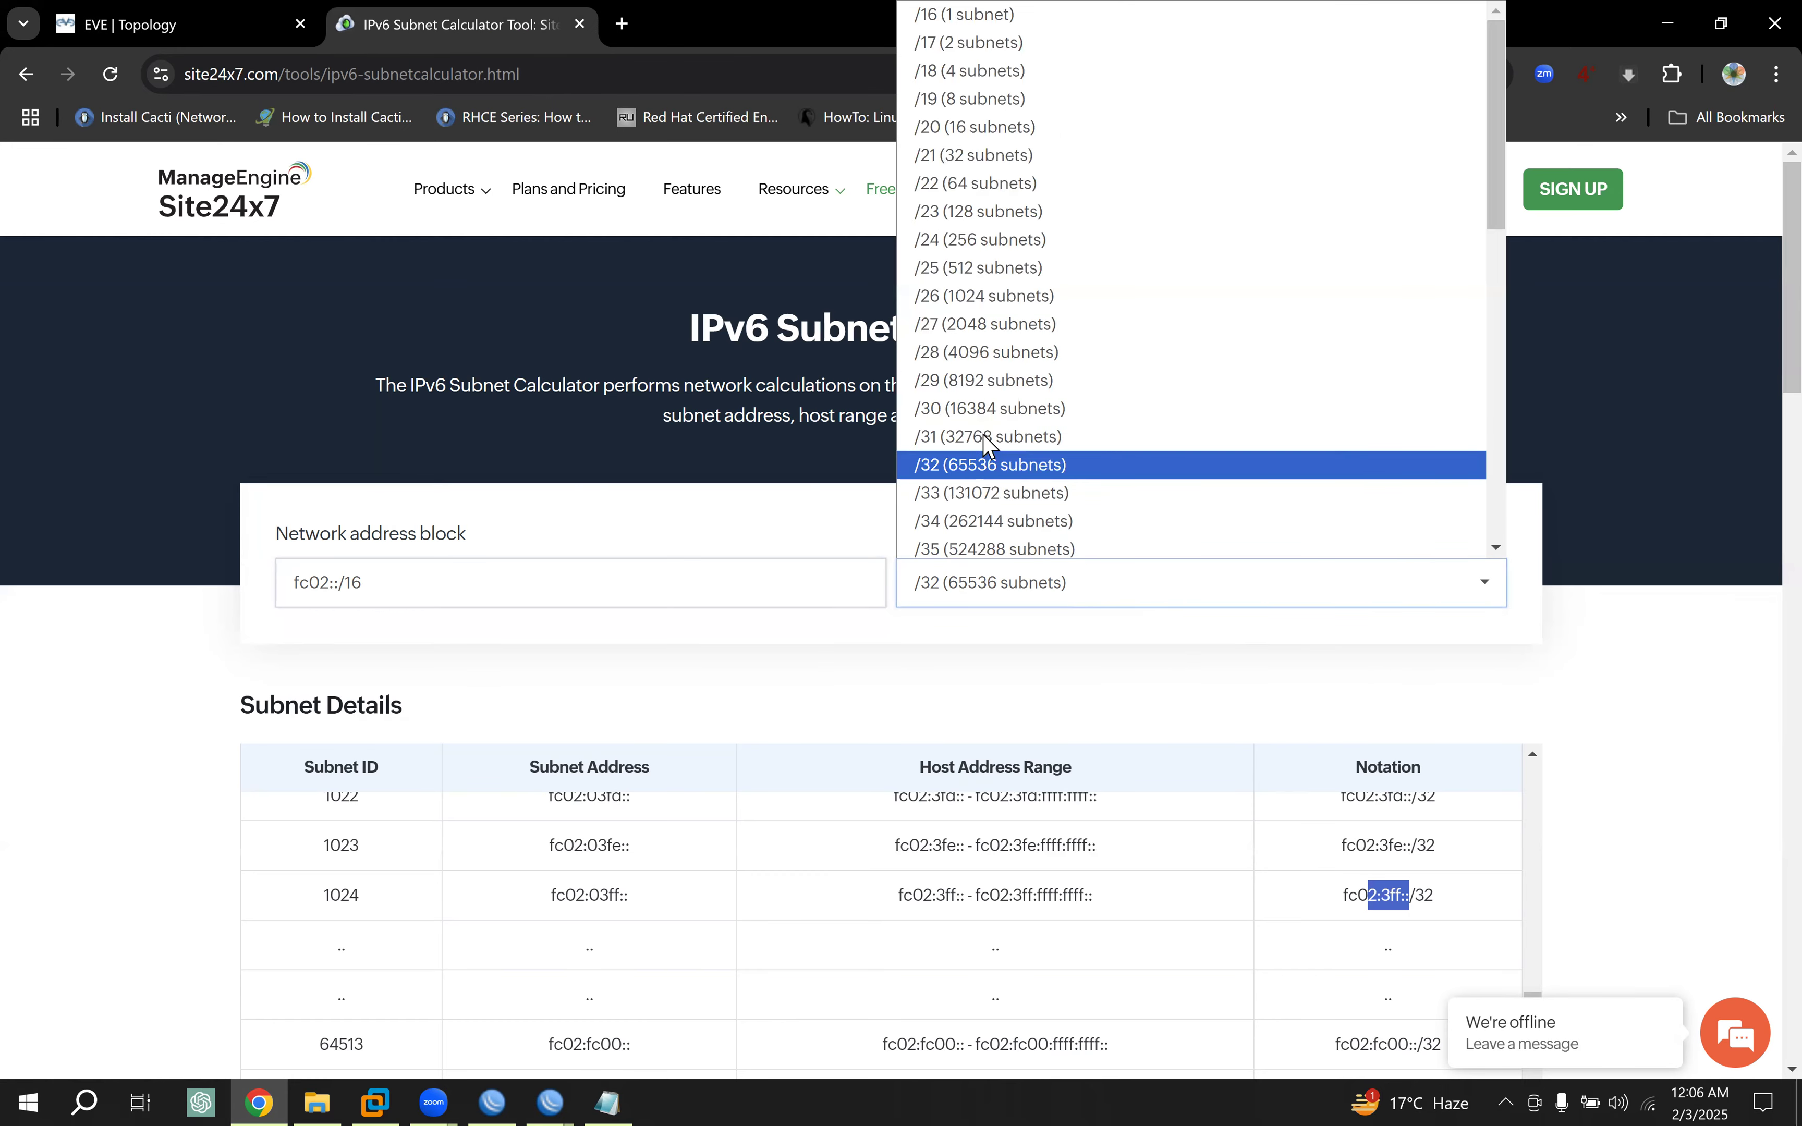
left_click(979, 235)
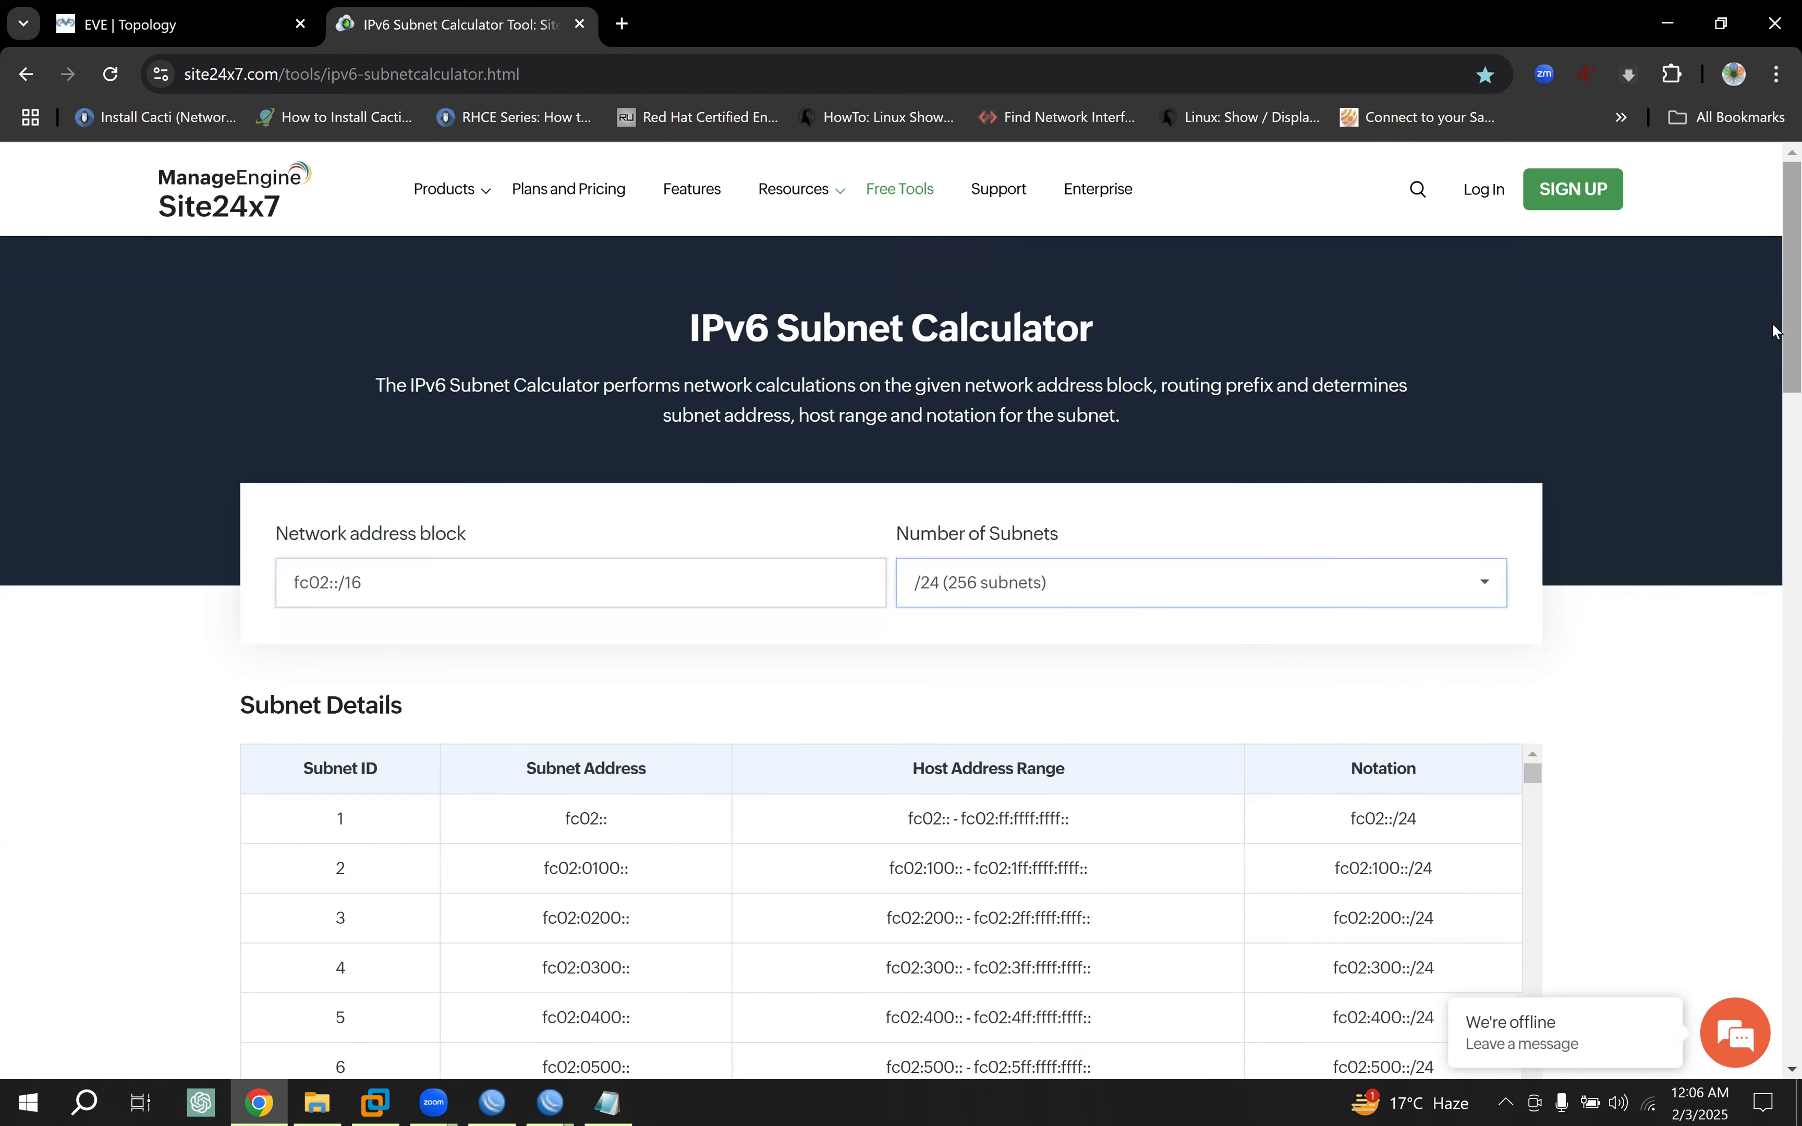
Step: Compare the fc02::/16 block's /24 subnets, such as fc02:500::/24, with the topology's address labels and browse down the list
scroll(1771, 362, "down", 2)
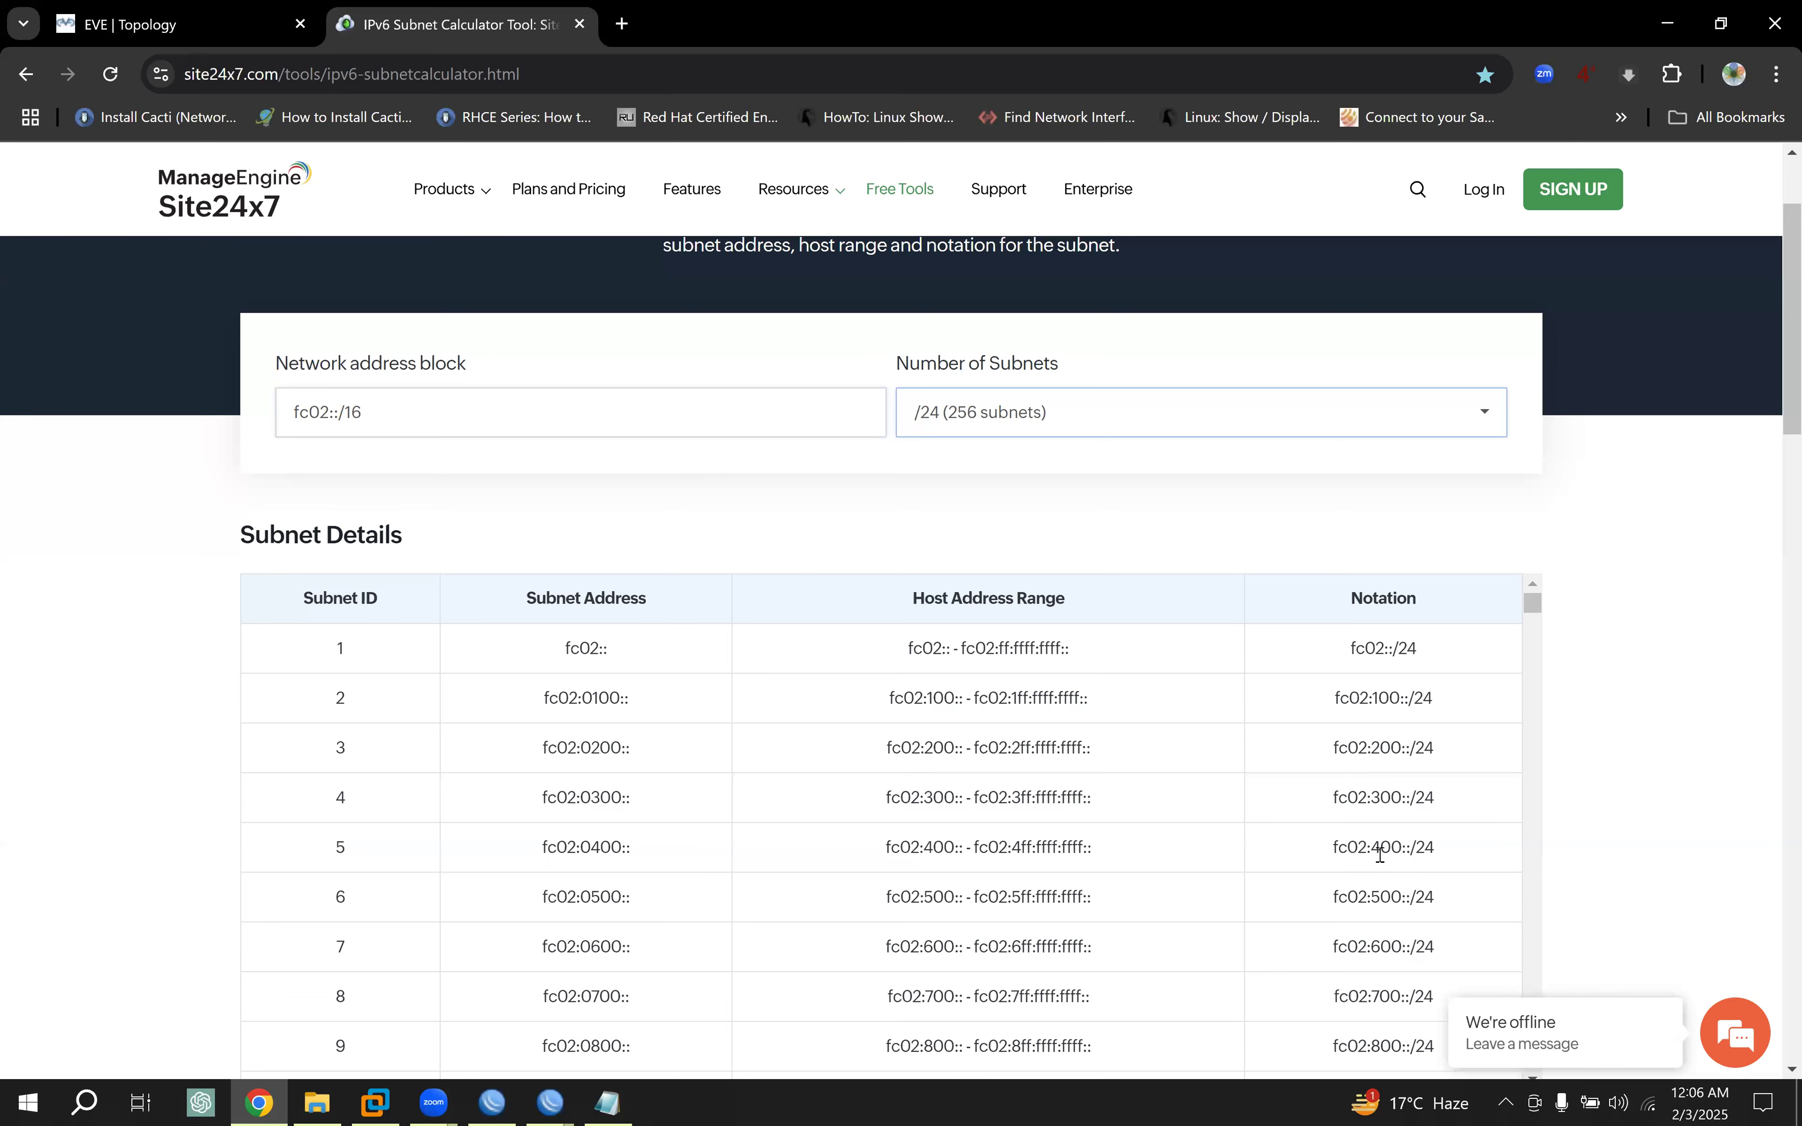
left_click(191, 24)
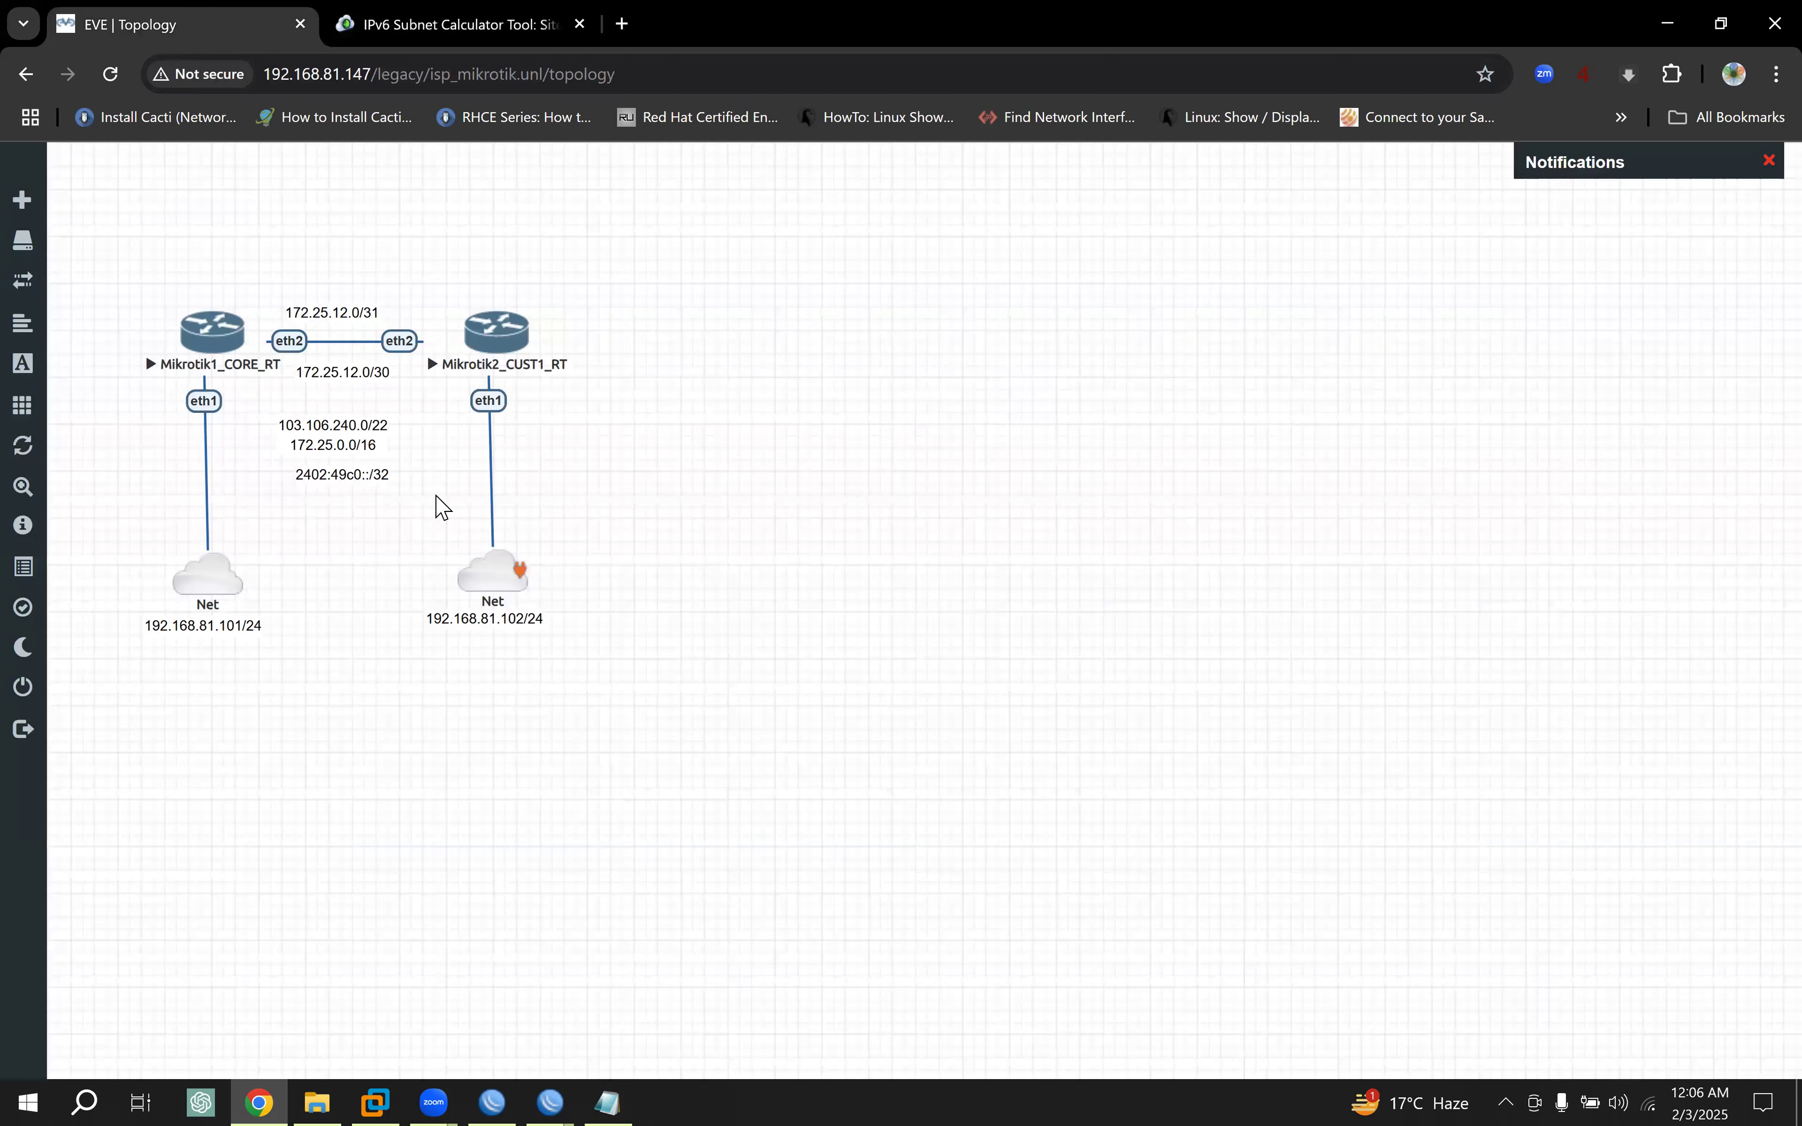
left_click(517, 8)
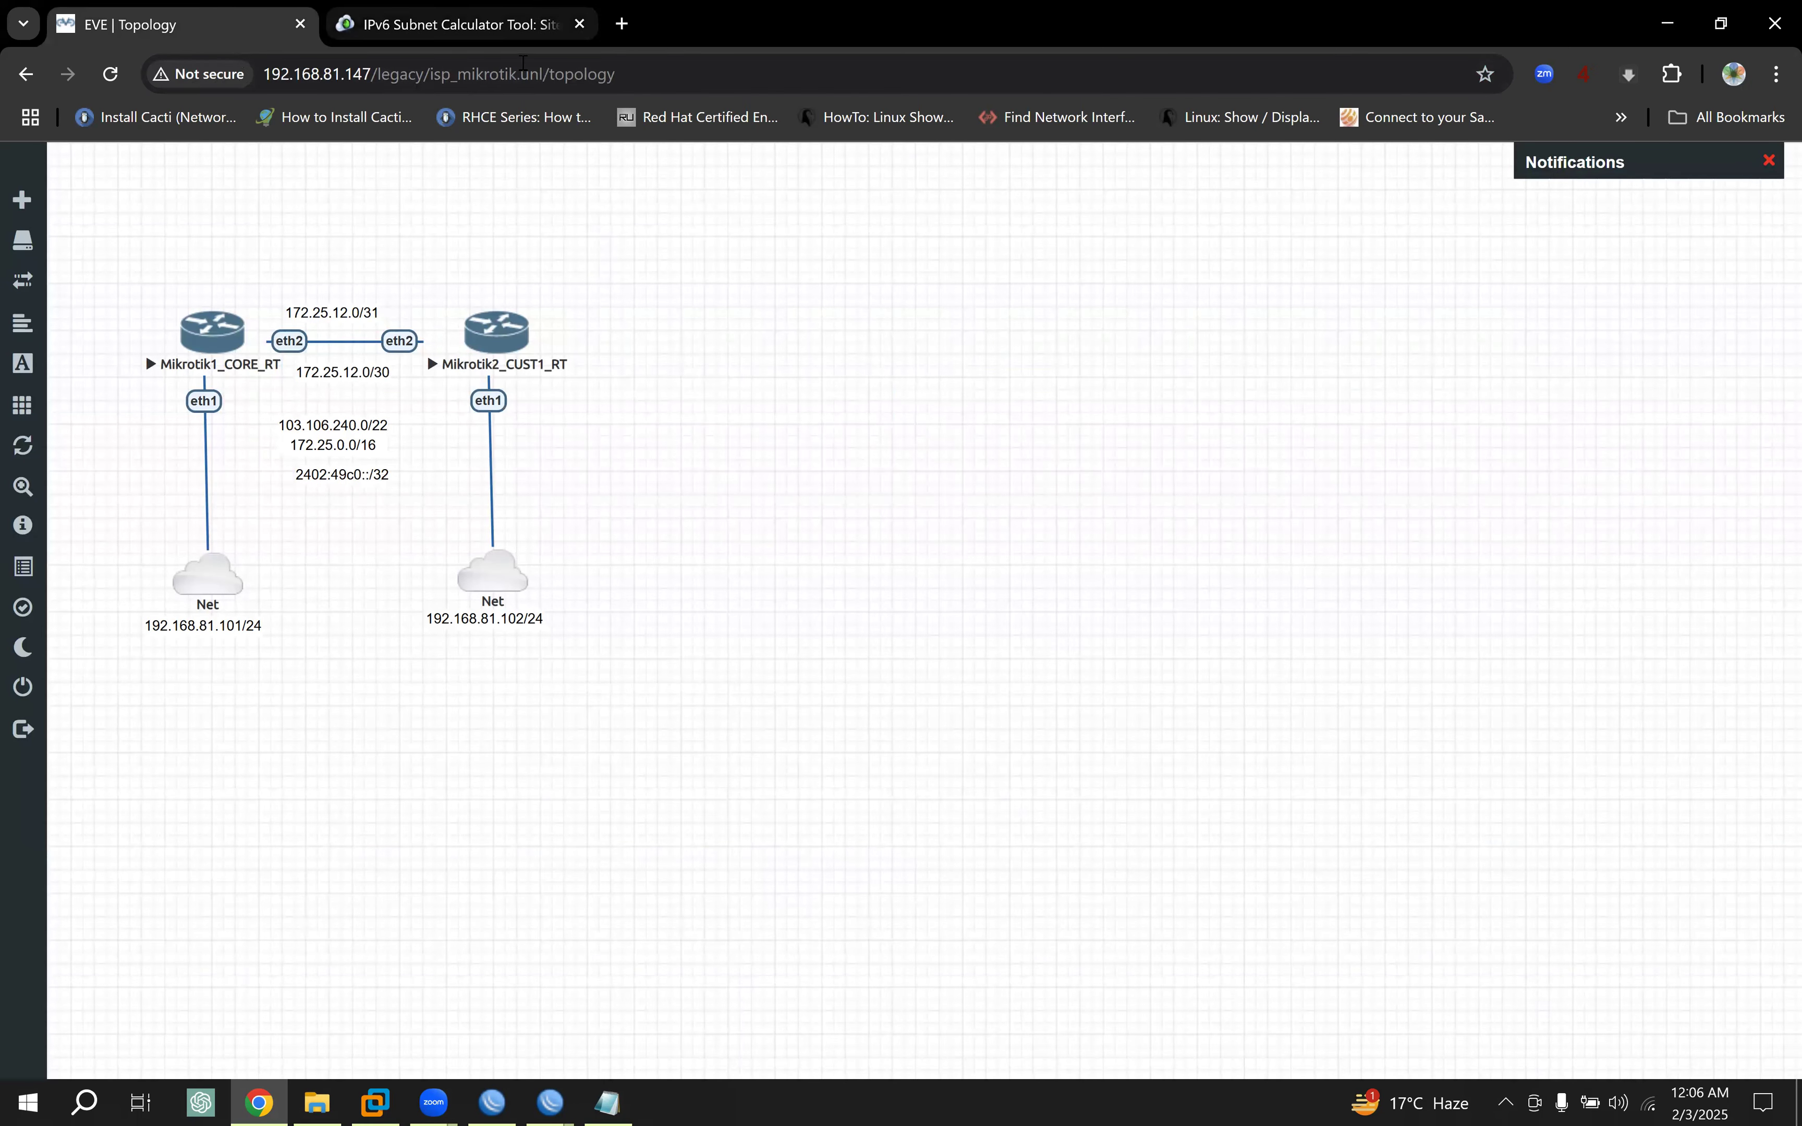
left_click_drag(1434, 897, 1358, 897)
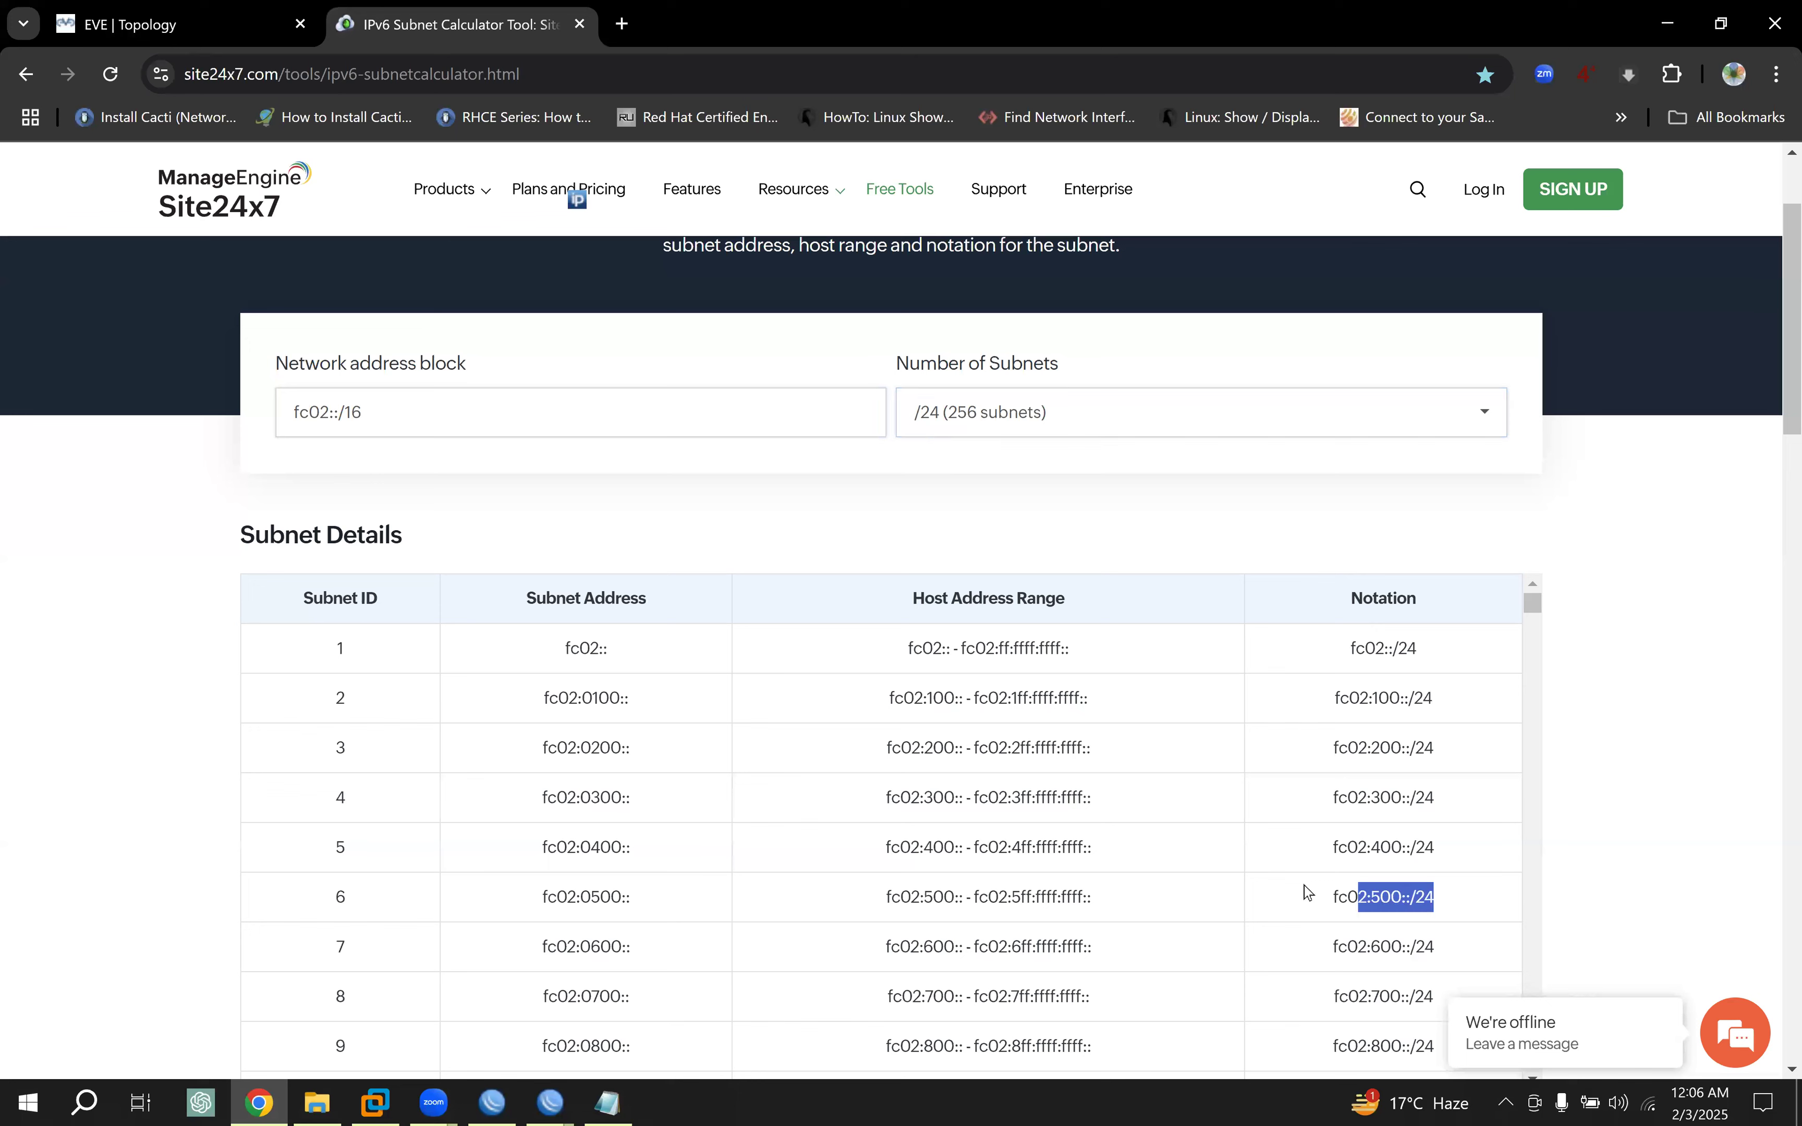
scroll(1307, 892, "down", 5)
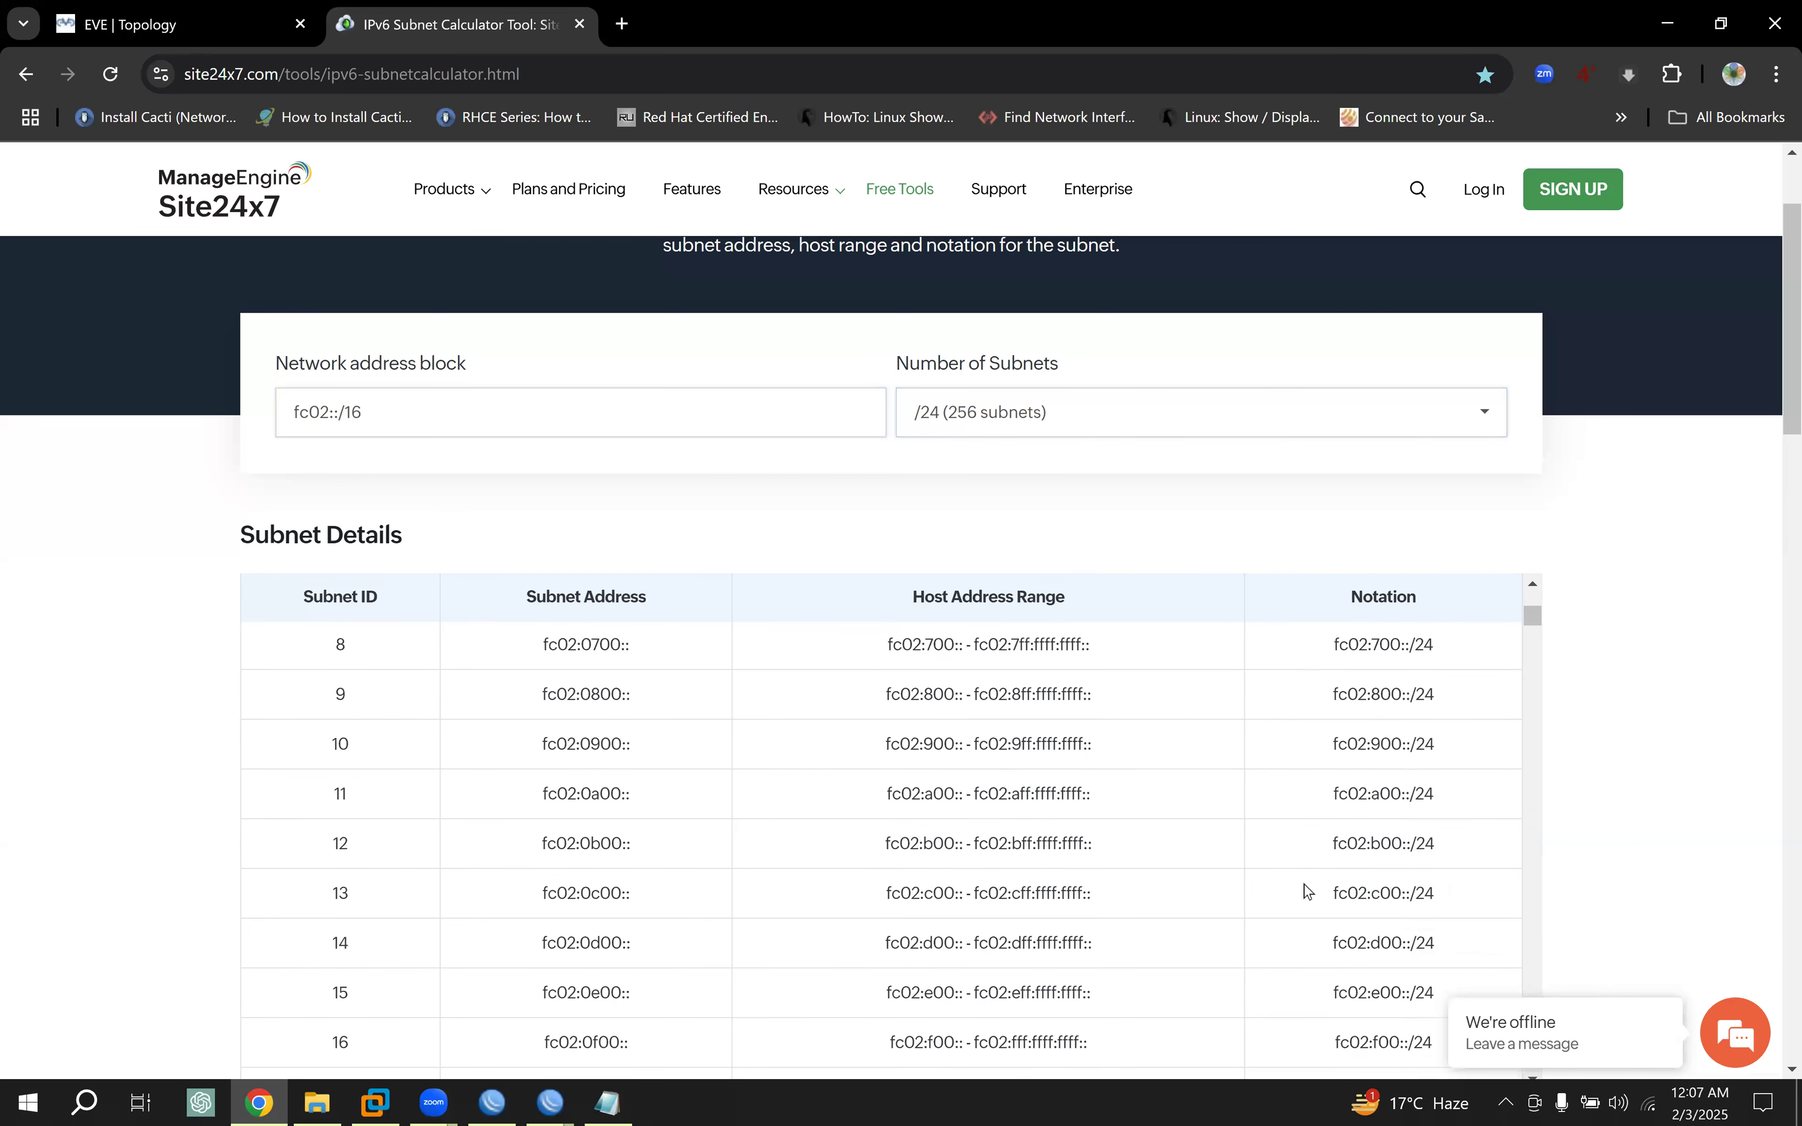
scroll(1306, 888, "down", 12)
scroll(1308, 887, "down", 15)
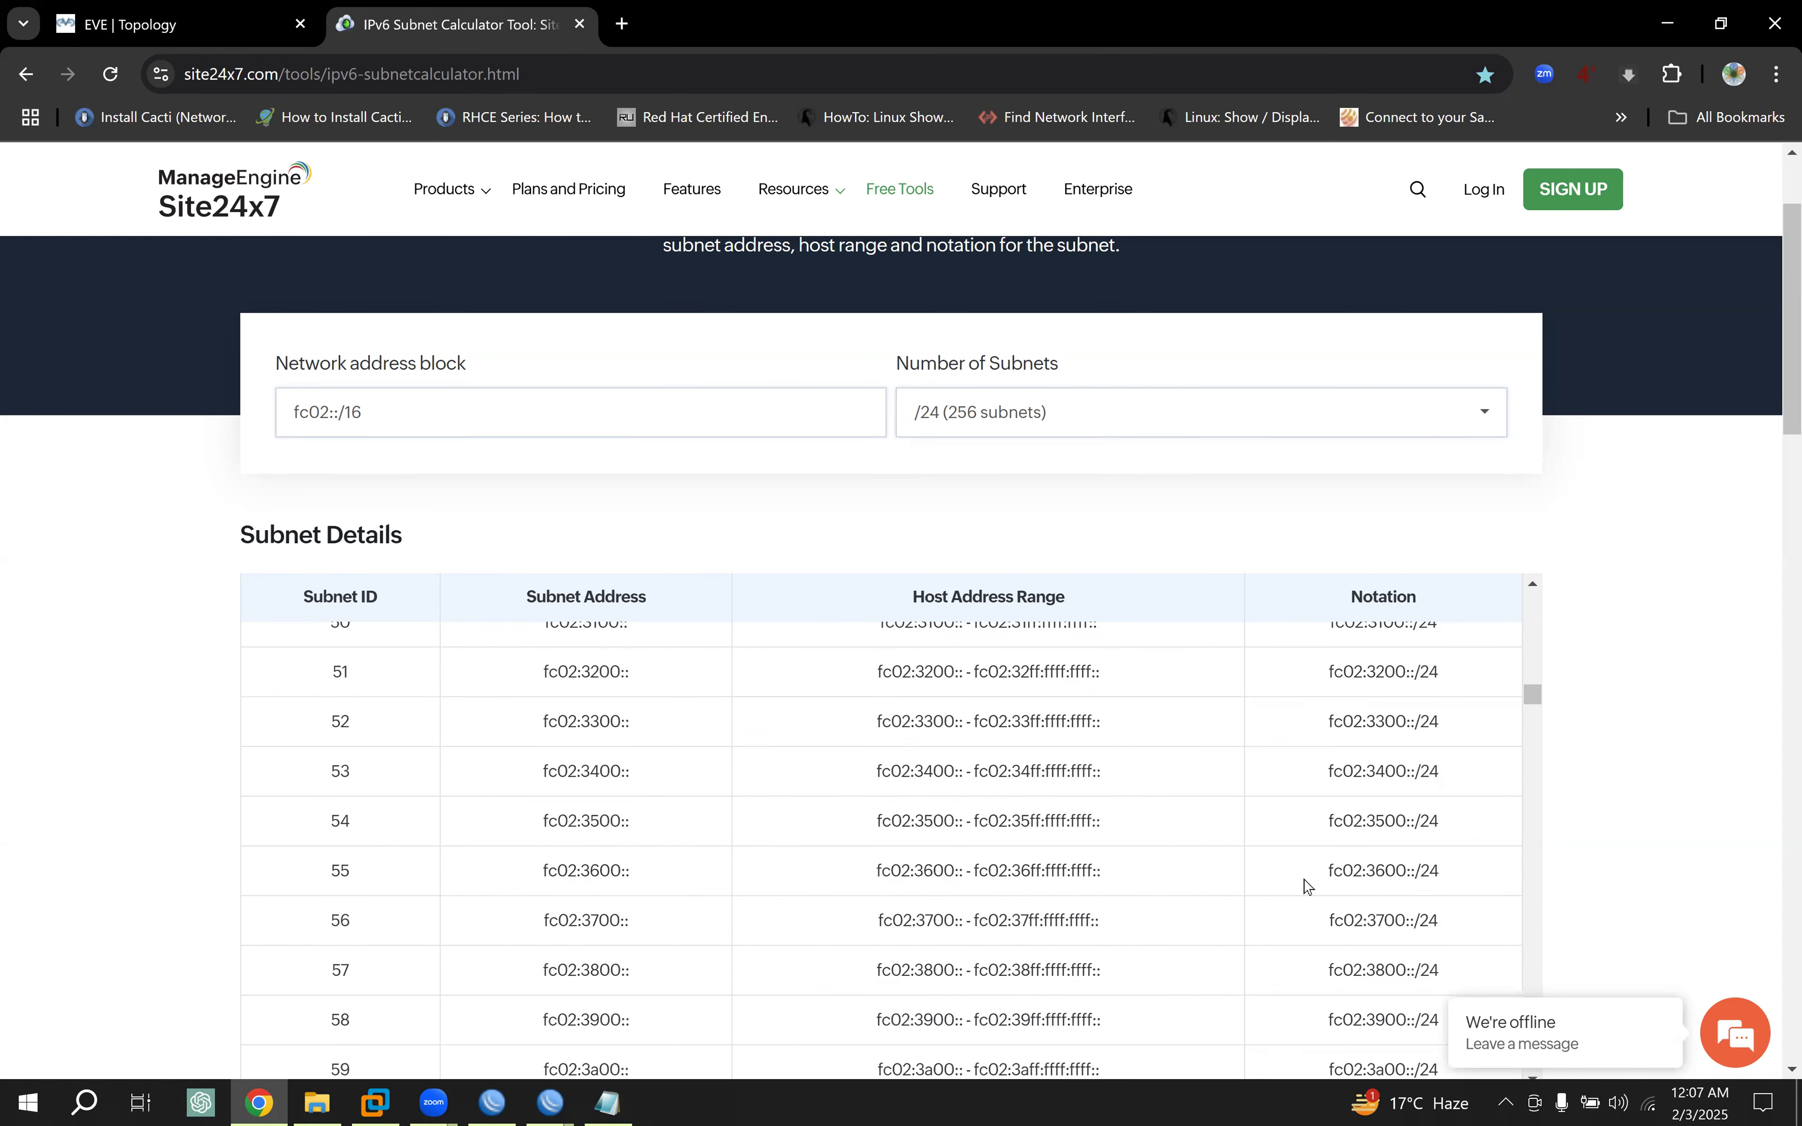
scroll(1308, 886, "down", 8)
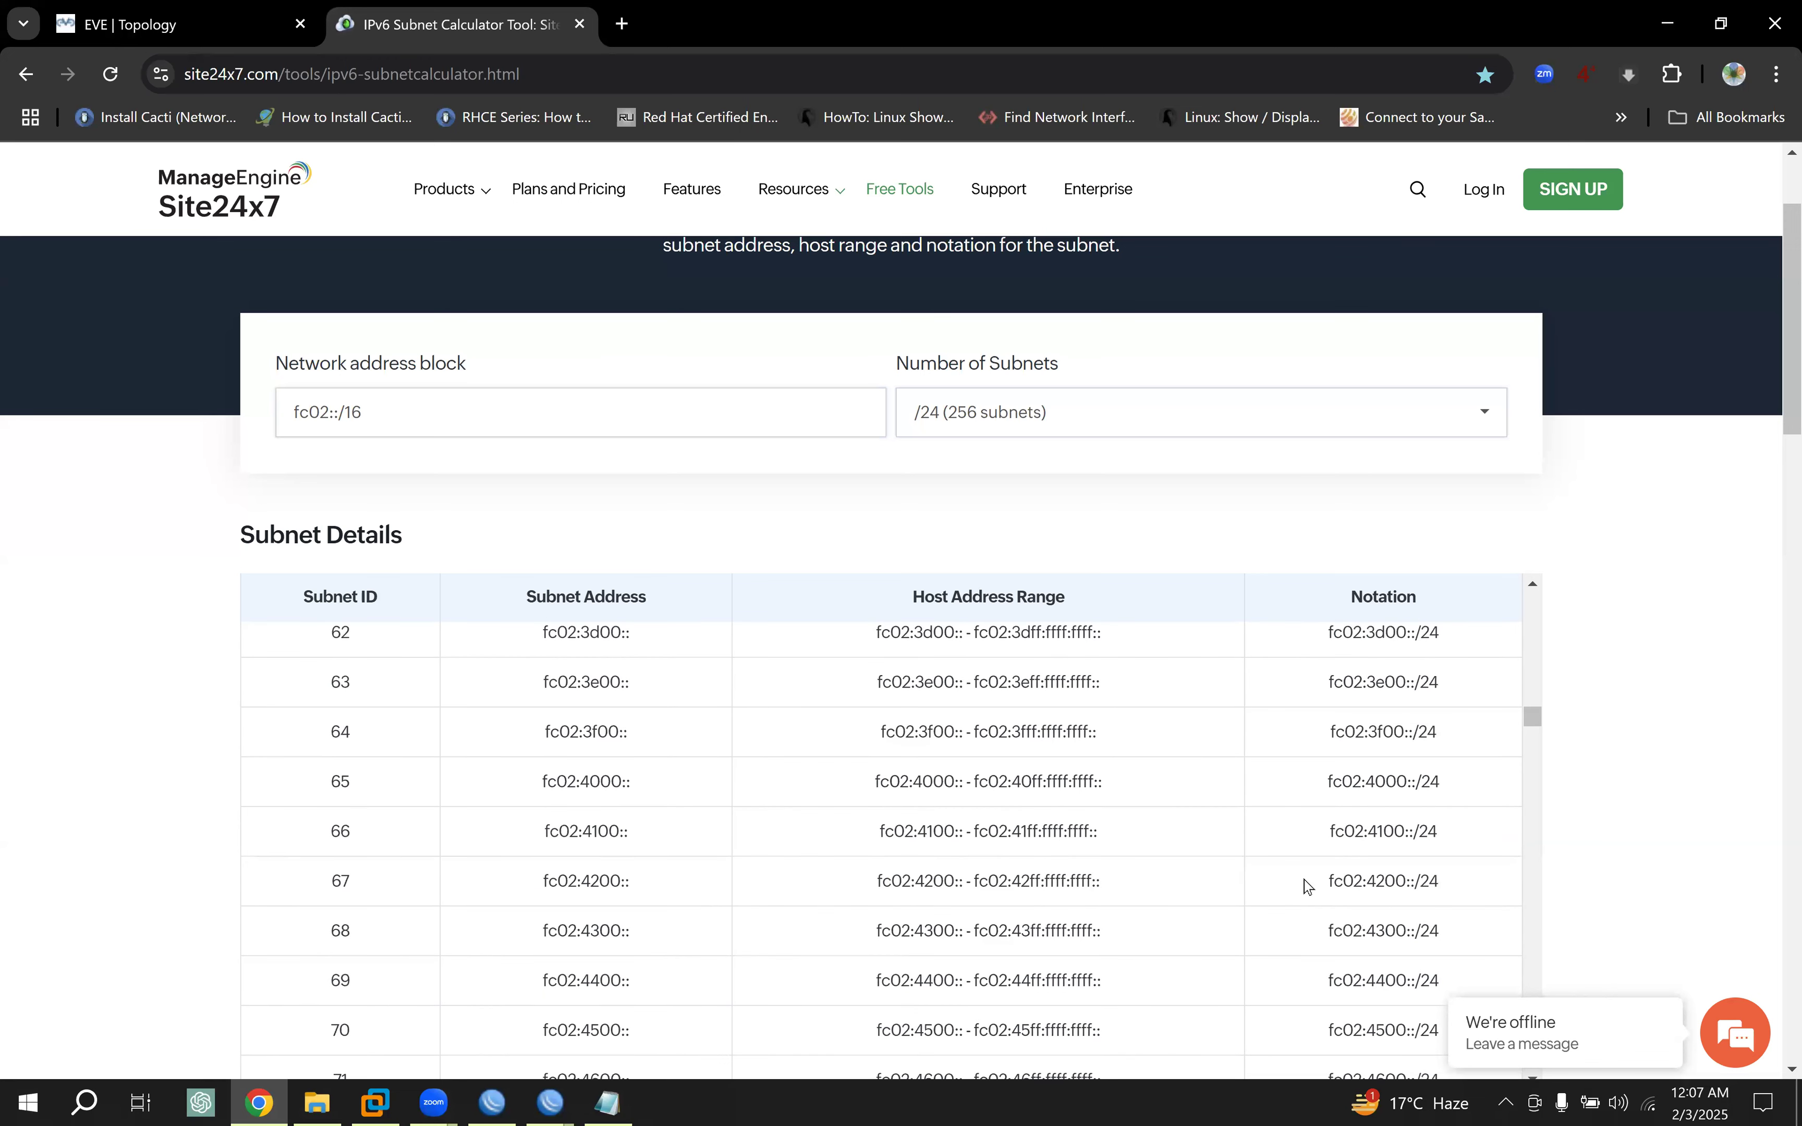
Step: Find and copy the fc02:4900::/24 notation in the /24 subnet list, and check the topology's address labels
left_click_drag(1414, 884, 1362, 930)
scroll(1304, 885, "down", 1)
scroll(1302, 884, "down", 2)
left_click_drag(1406, 844, 1367, 911)
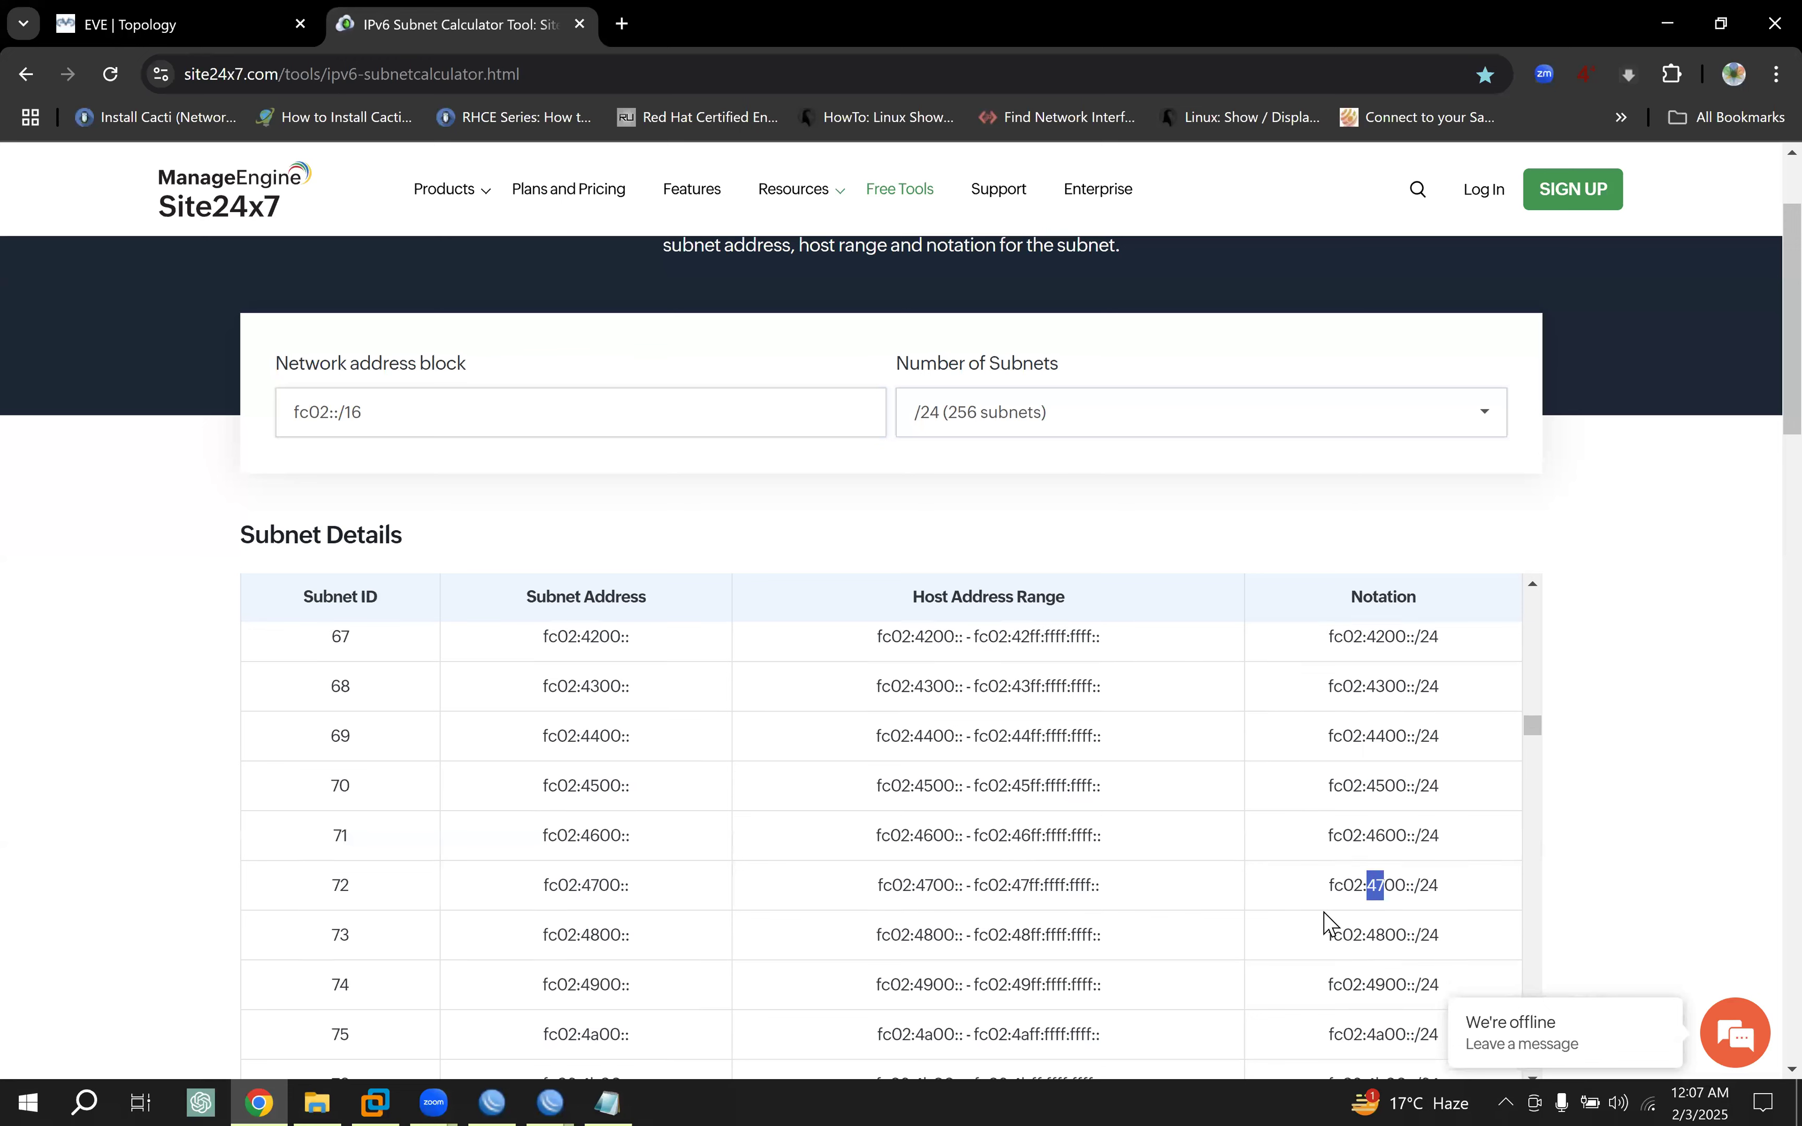
scroll(1398, 849, "down", 3)
left_click_drag(1330, 766, 1451, 771)
key("ctrl+c")
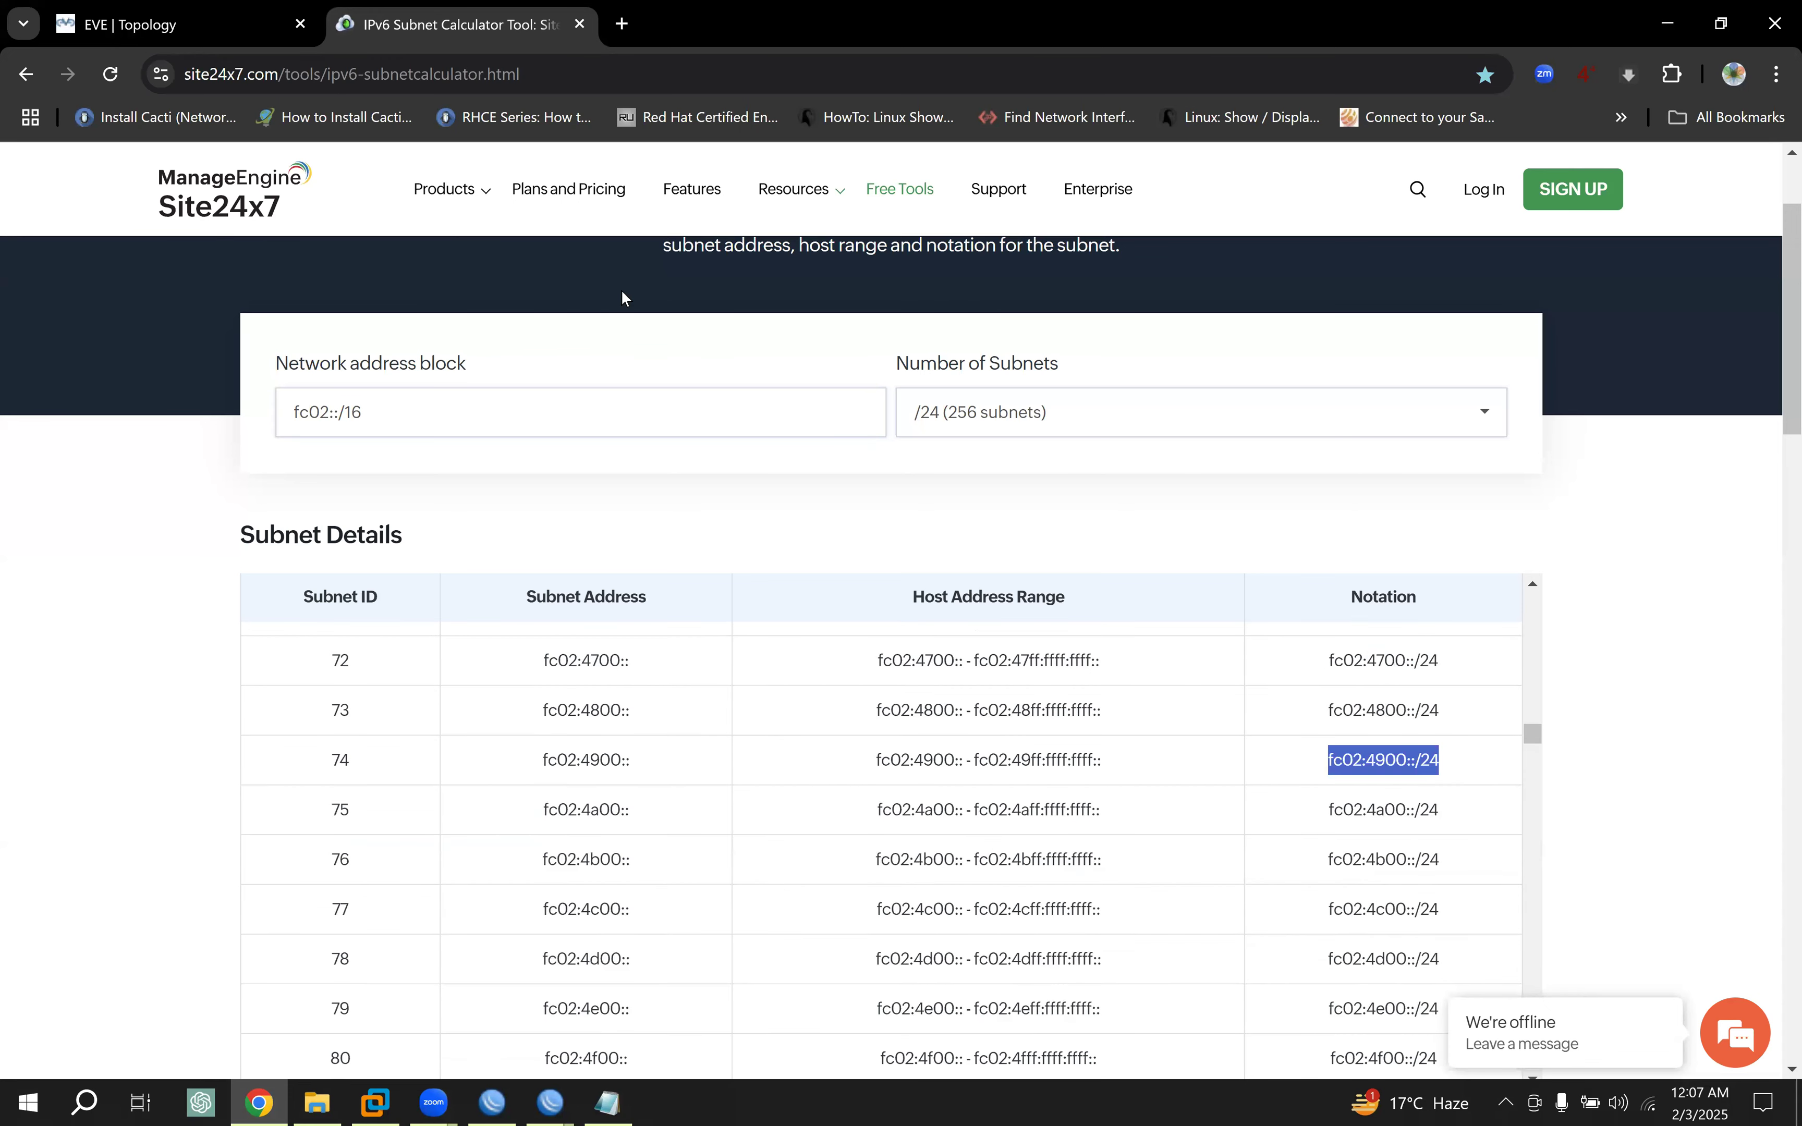
left_click(216, 24)
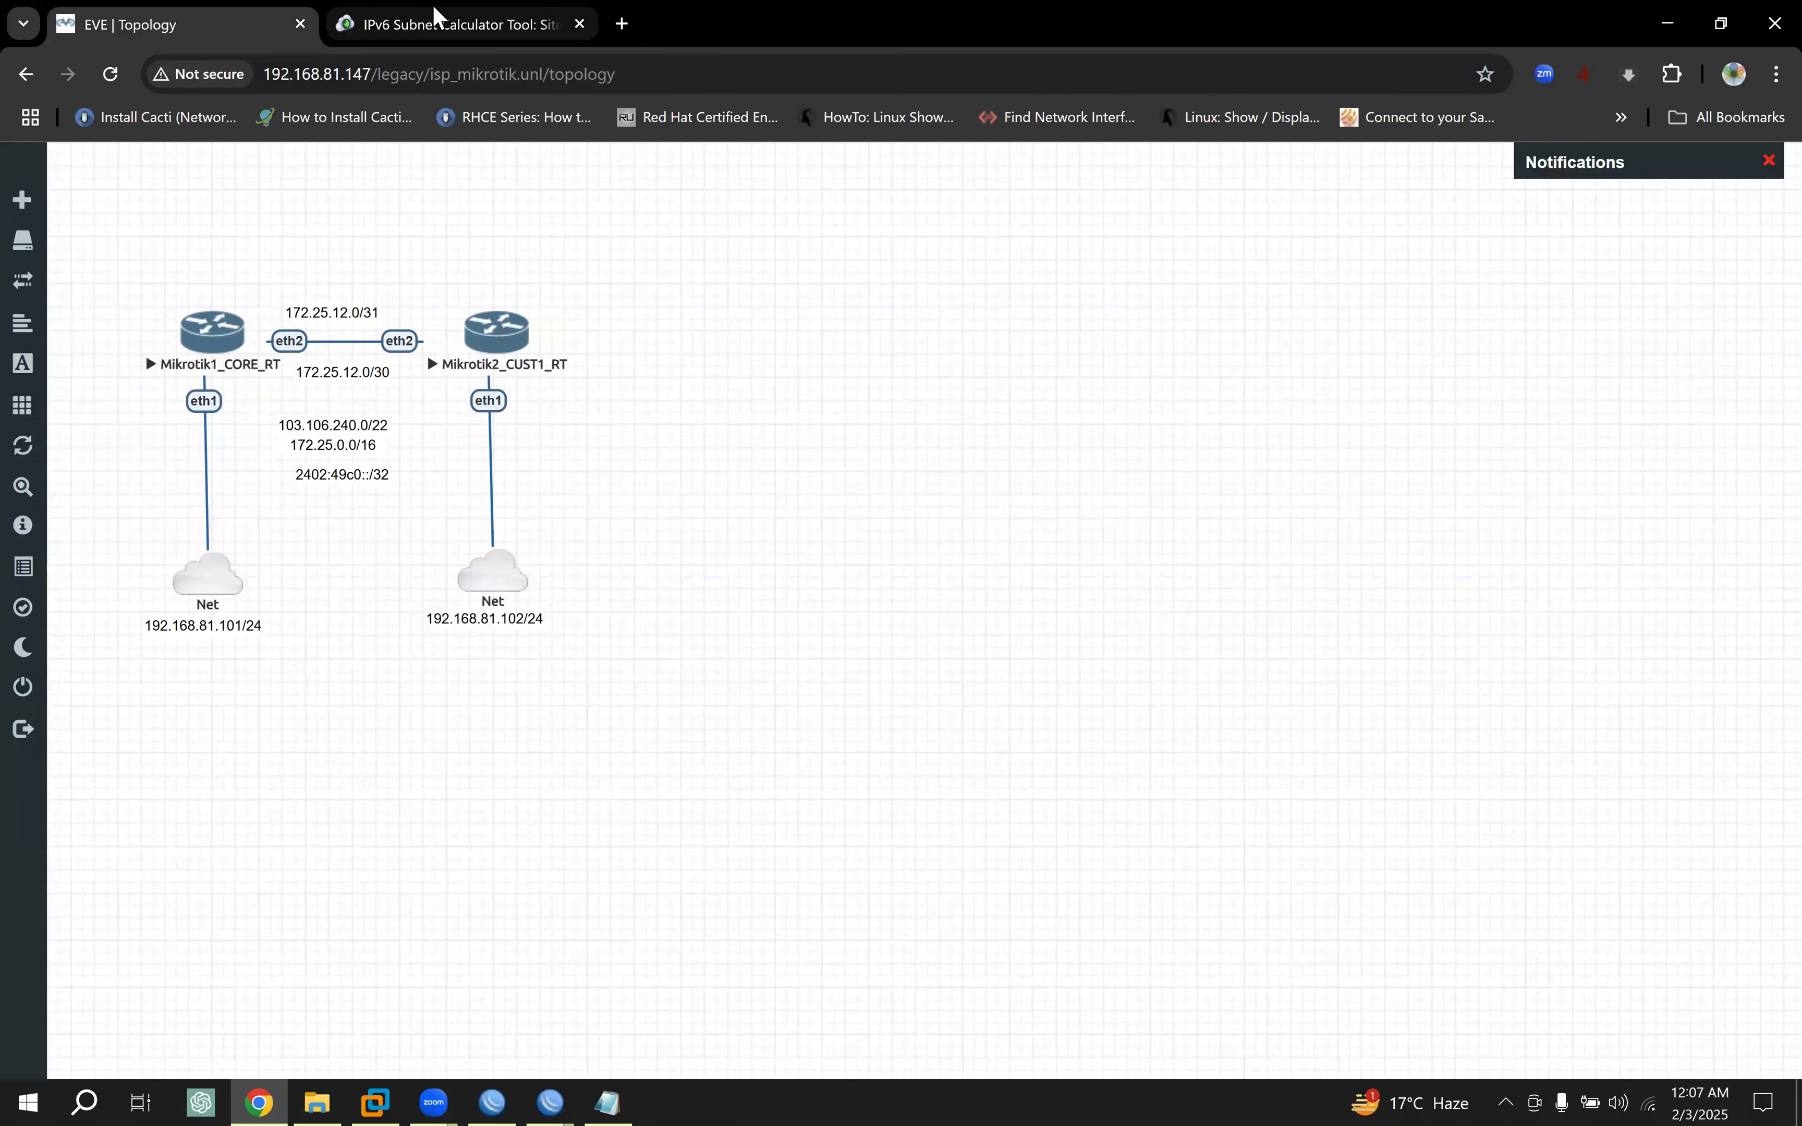
key("ctrl+Tab")
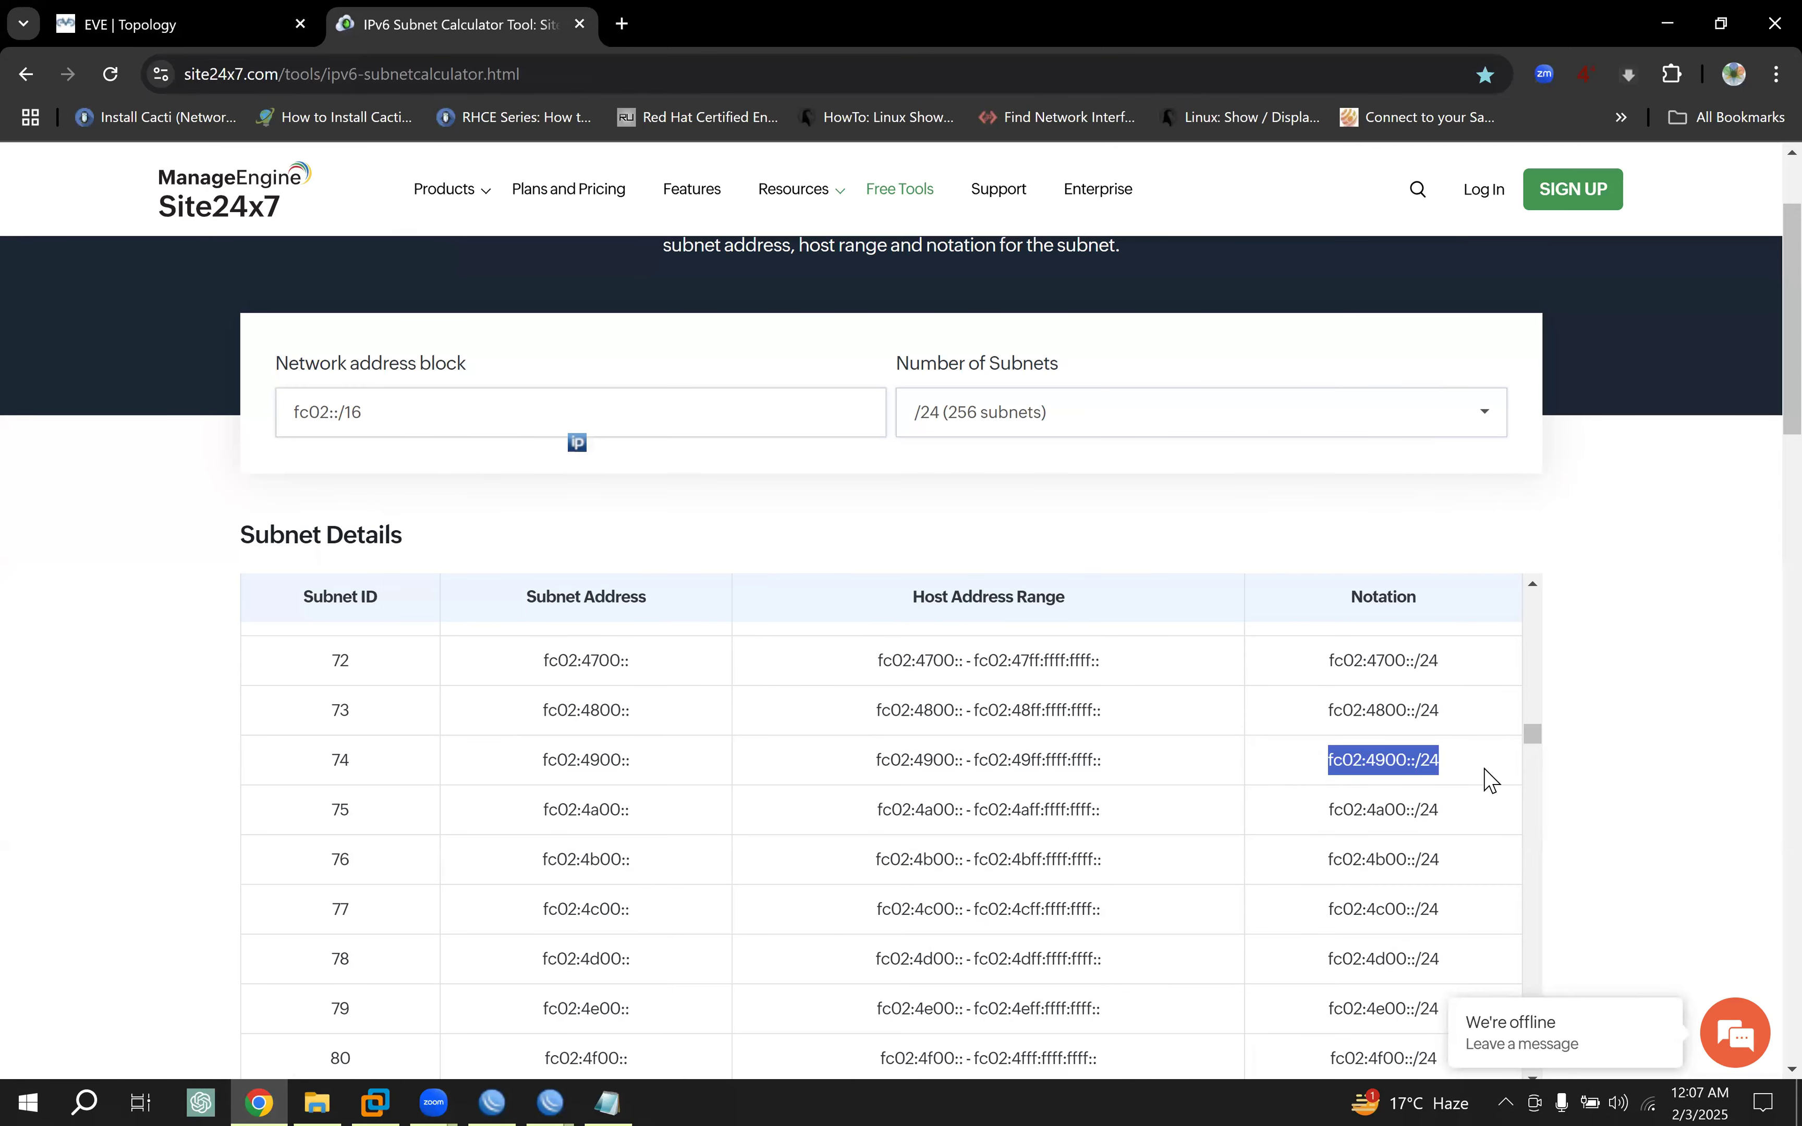
Step: Replace the network address block with the copied fc02:4900::/24 and divide it into /32 subnets
left_click_drag(409, 412, 29, 402)
key("ctrl+v")
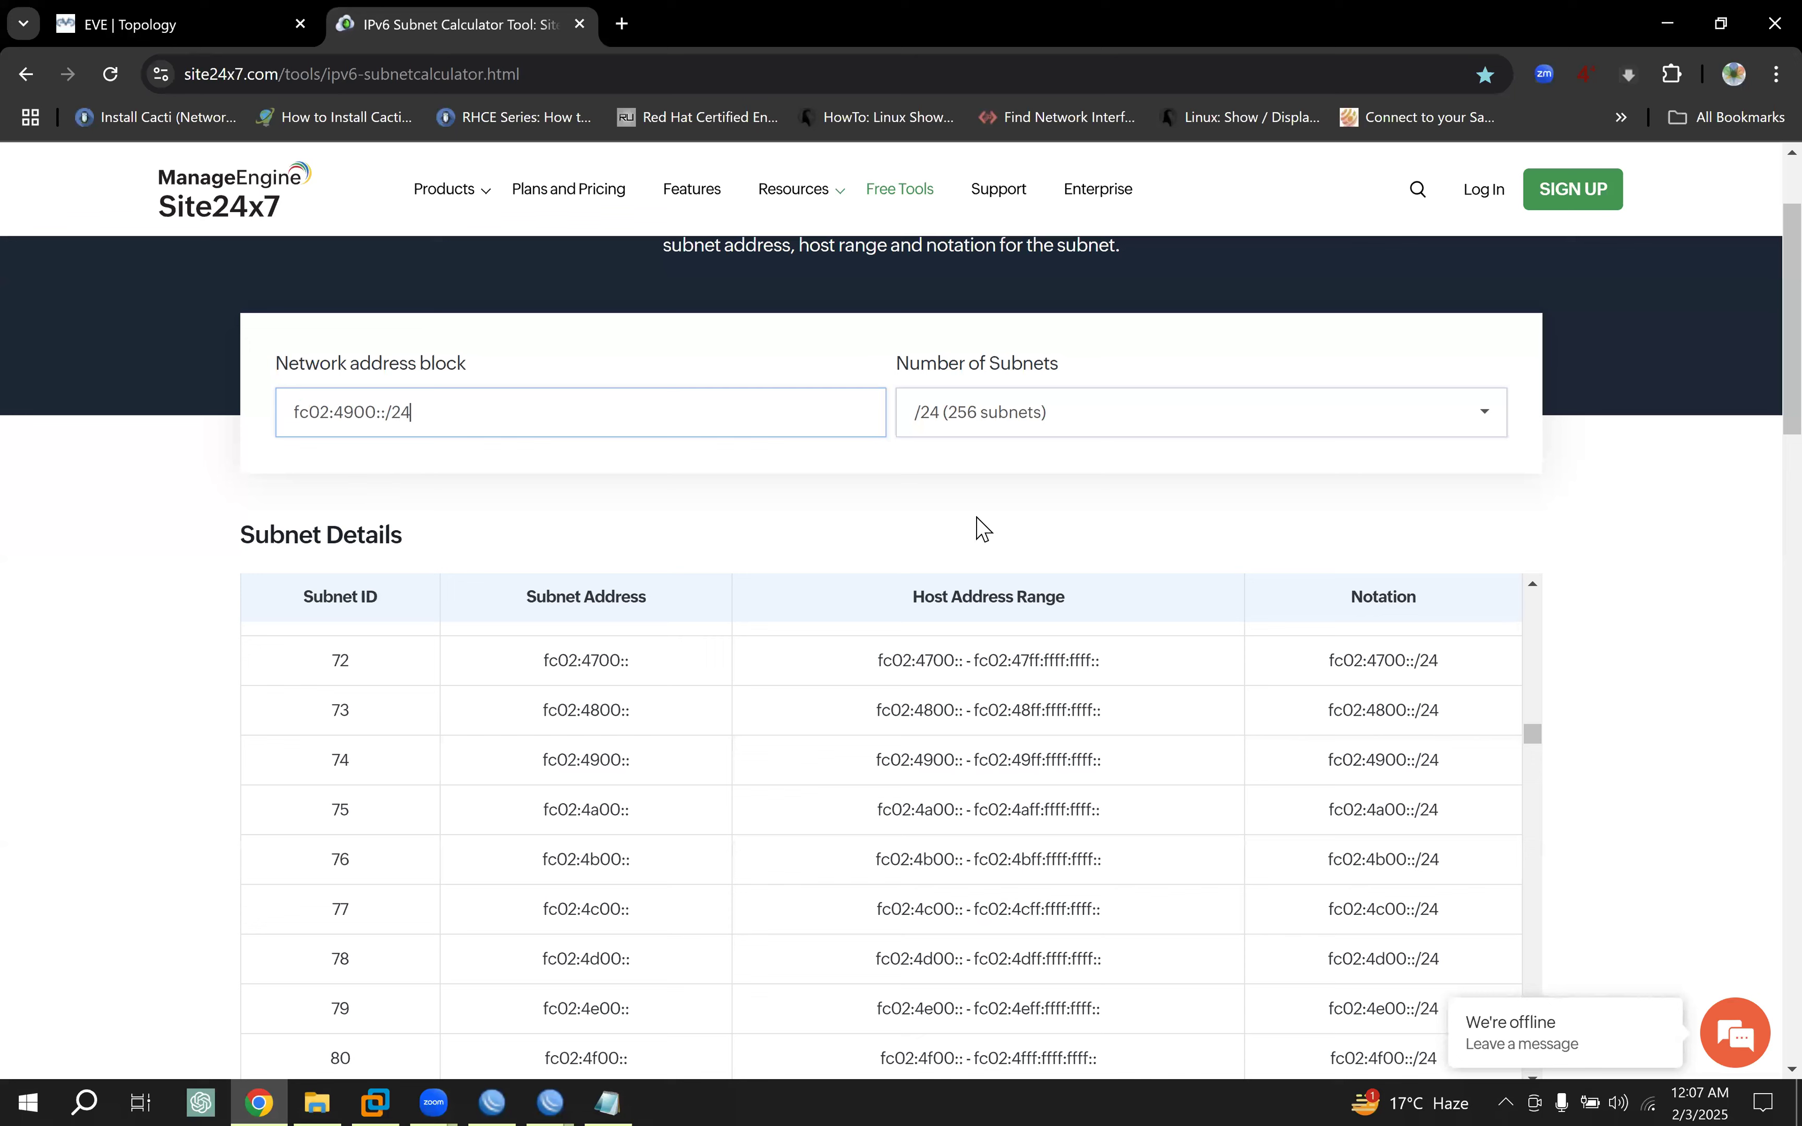
left_click(1089, 428)
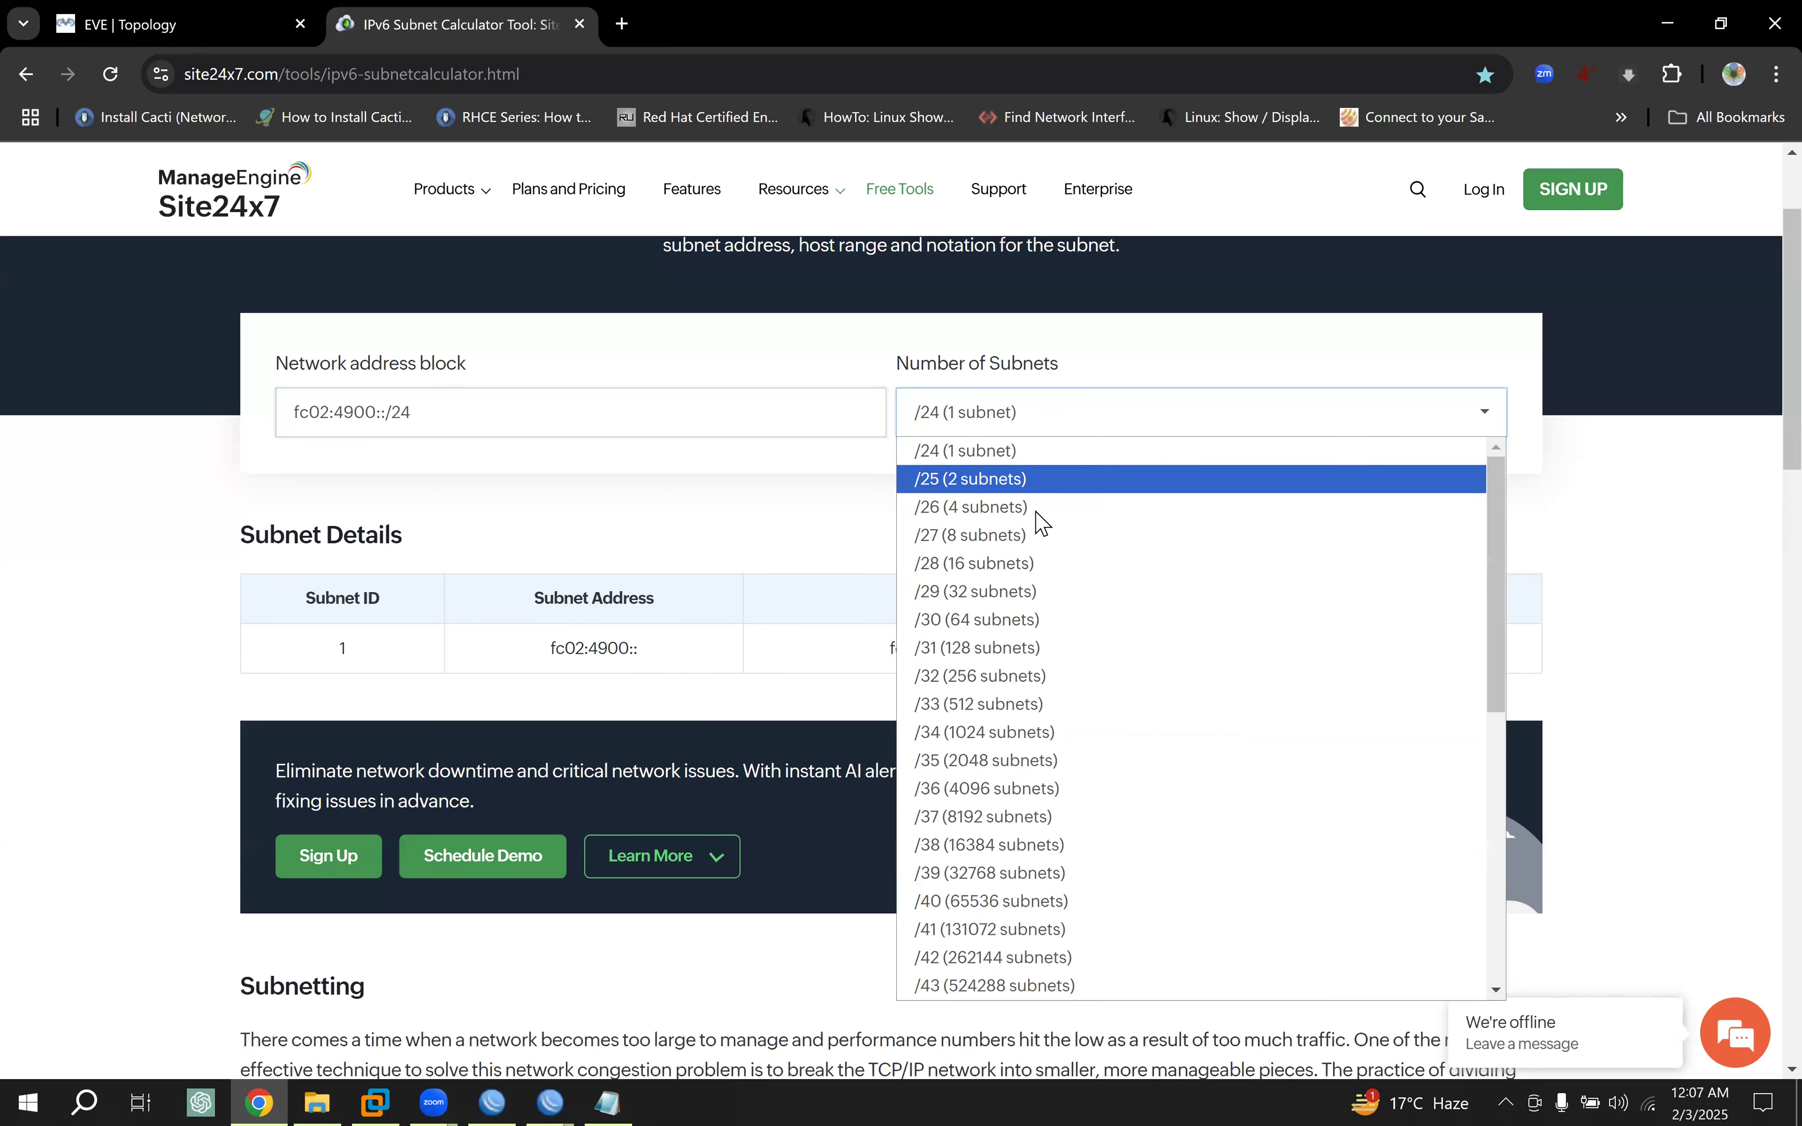
left_click(960, 680)
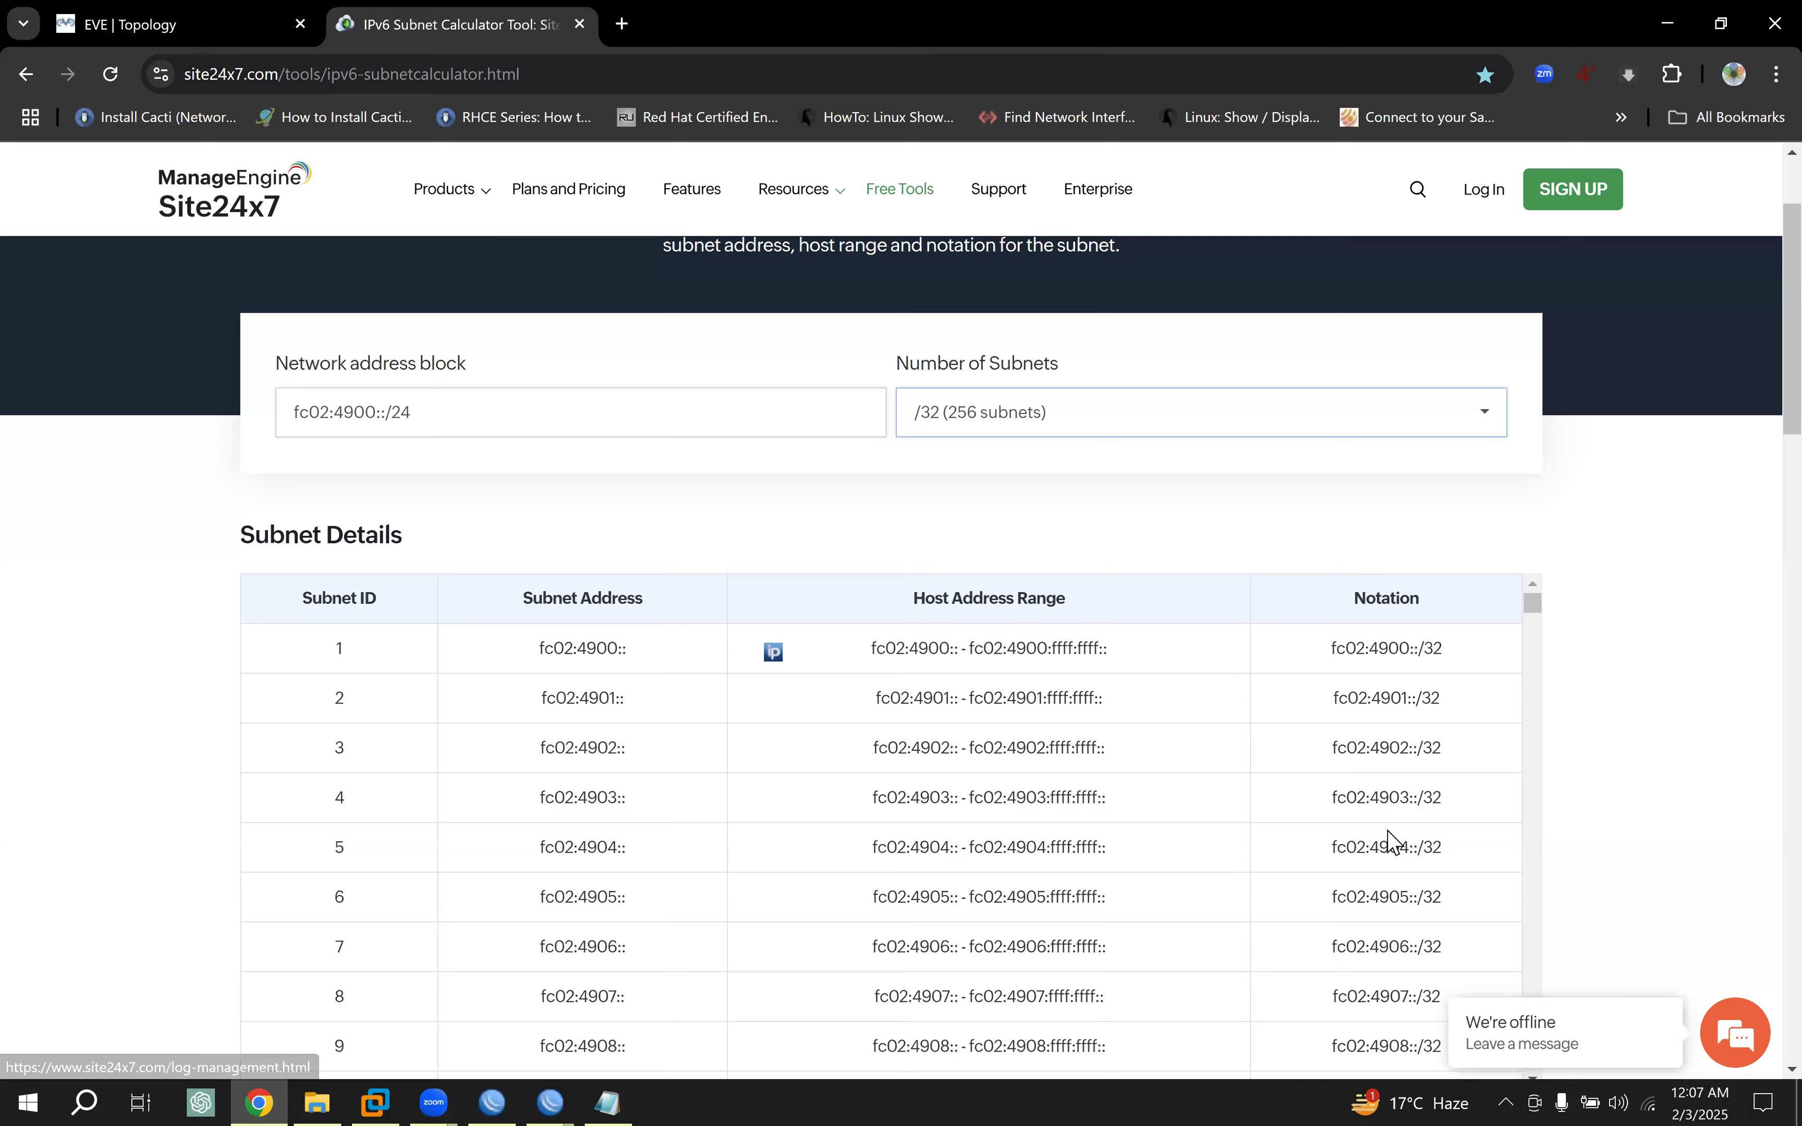
Step: Find the /32 subnet matching the topology's 2402:49c0::/32 label and copy its notation, fc02:49c0::/32
scroll(1389, 842, "down", 5)
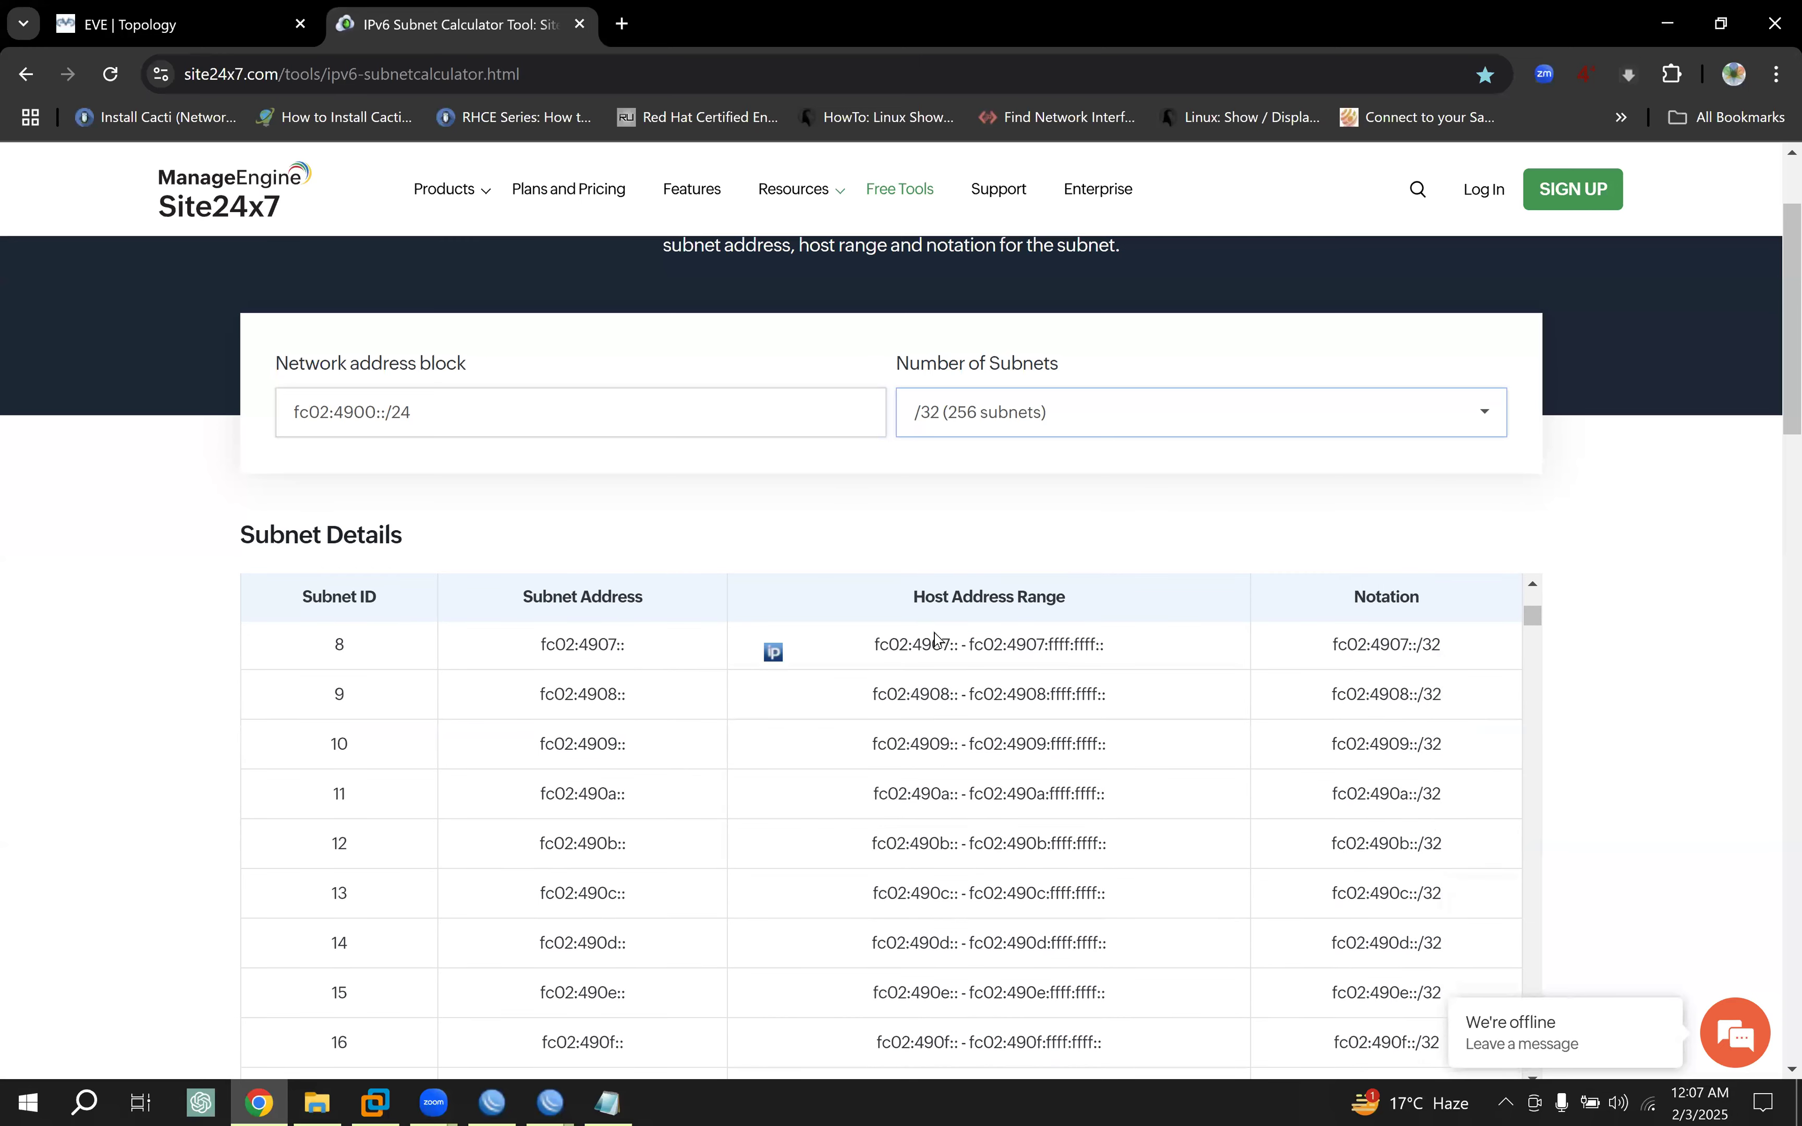
left_click(205, 26)
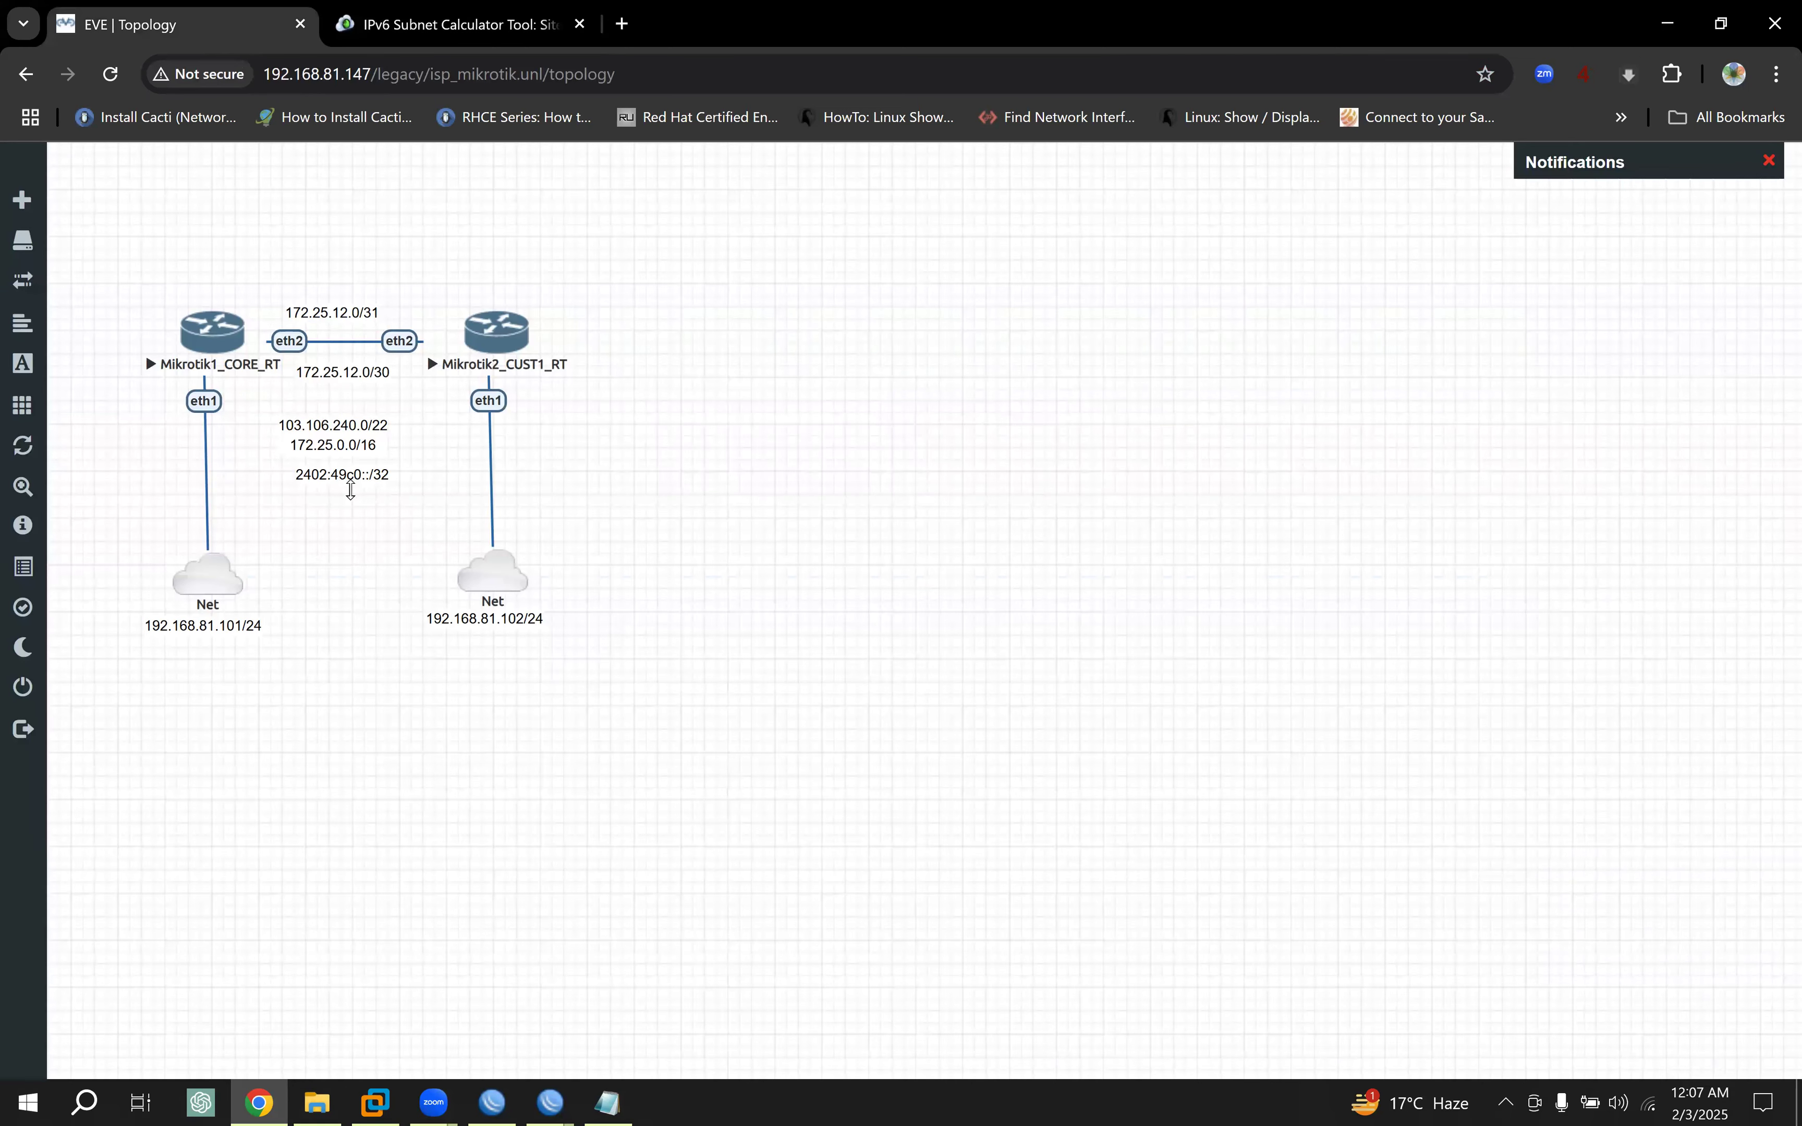
key("ctrl+Tab")
scroll(1299, 857, "down", 4)
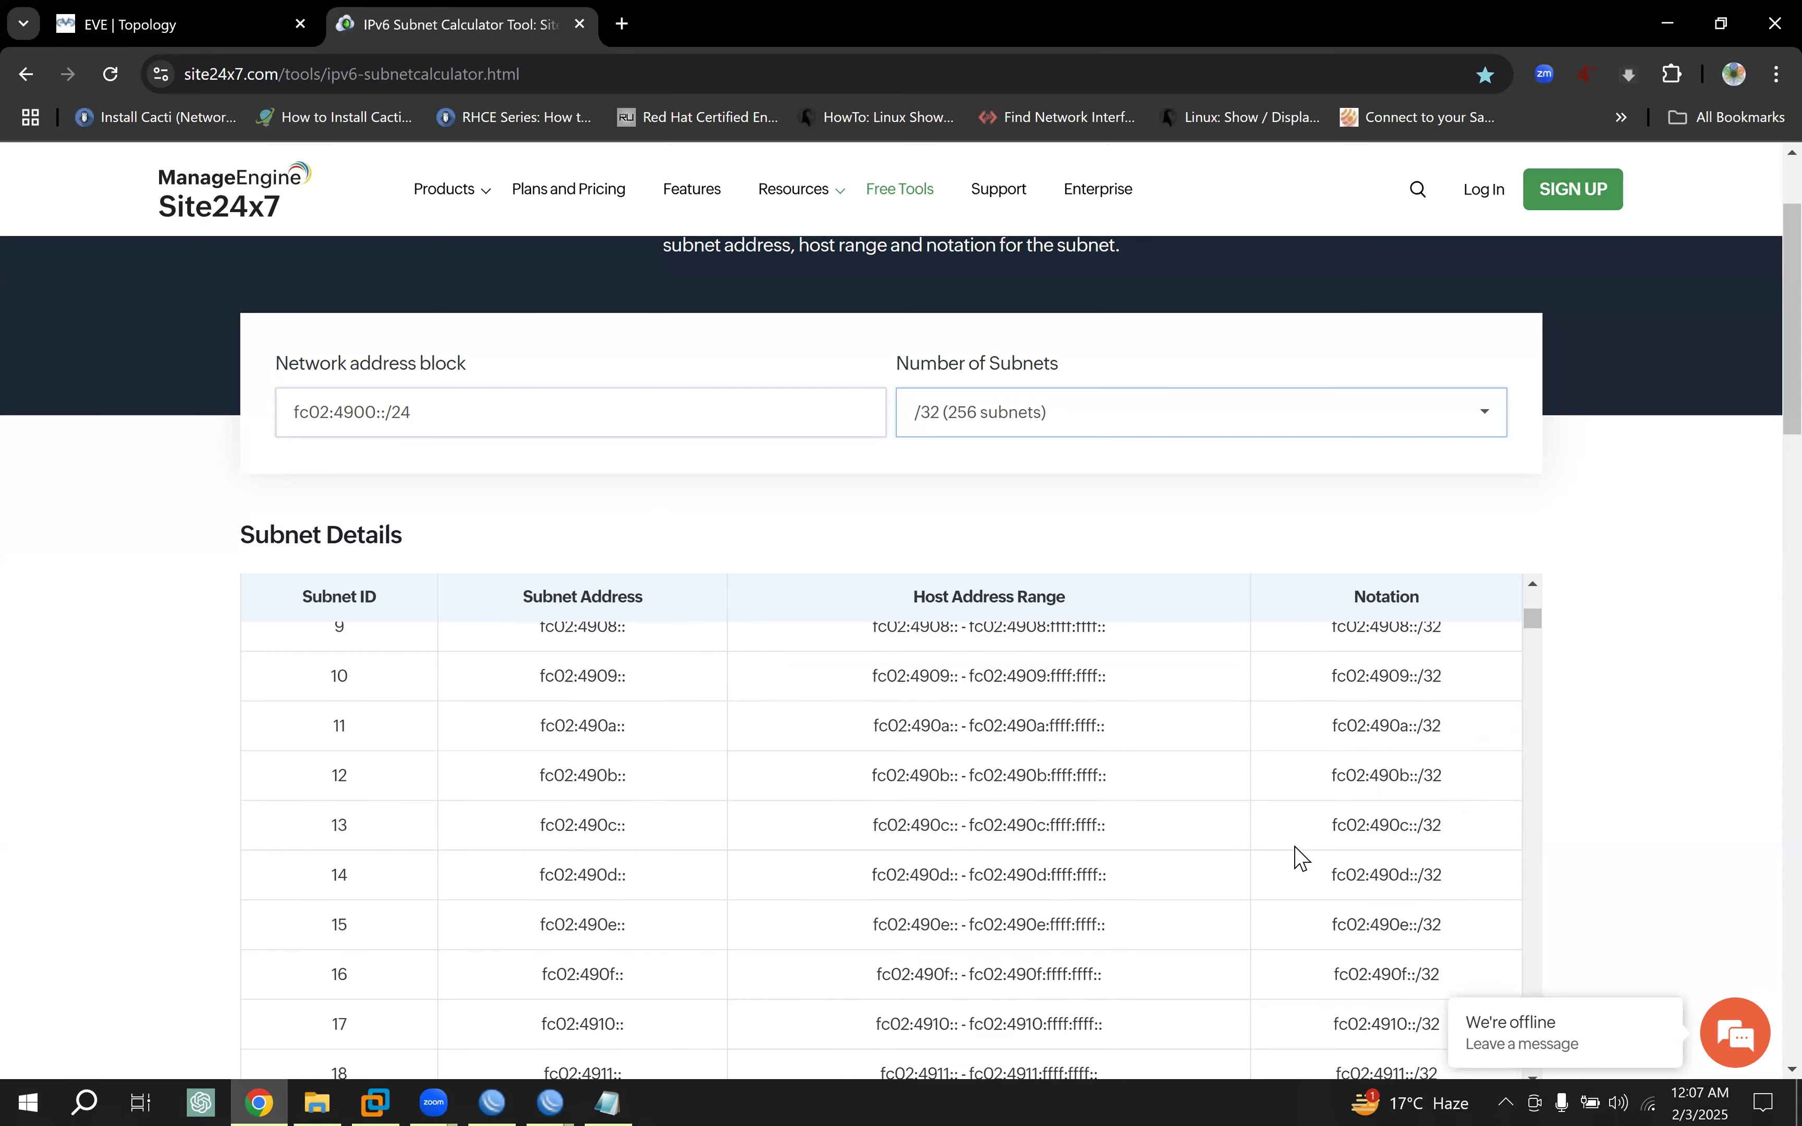
scroll(1299, 856, "down", 7)
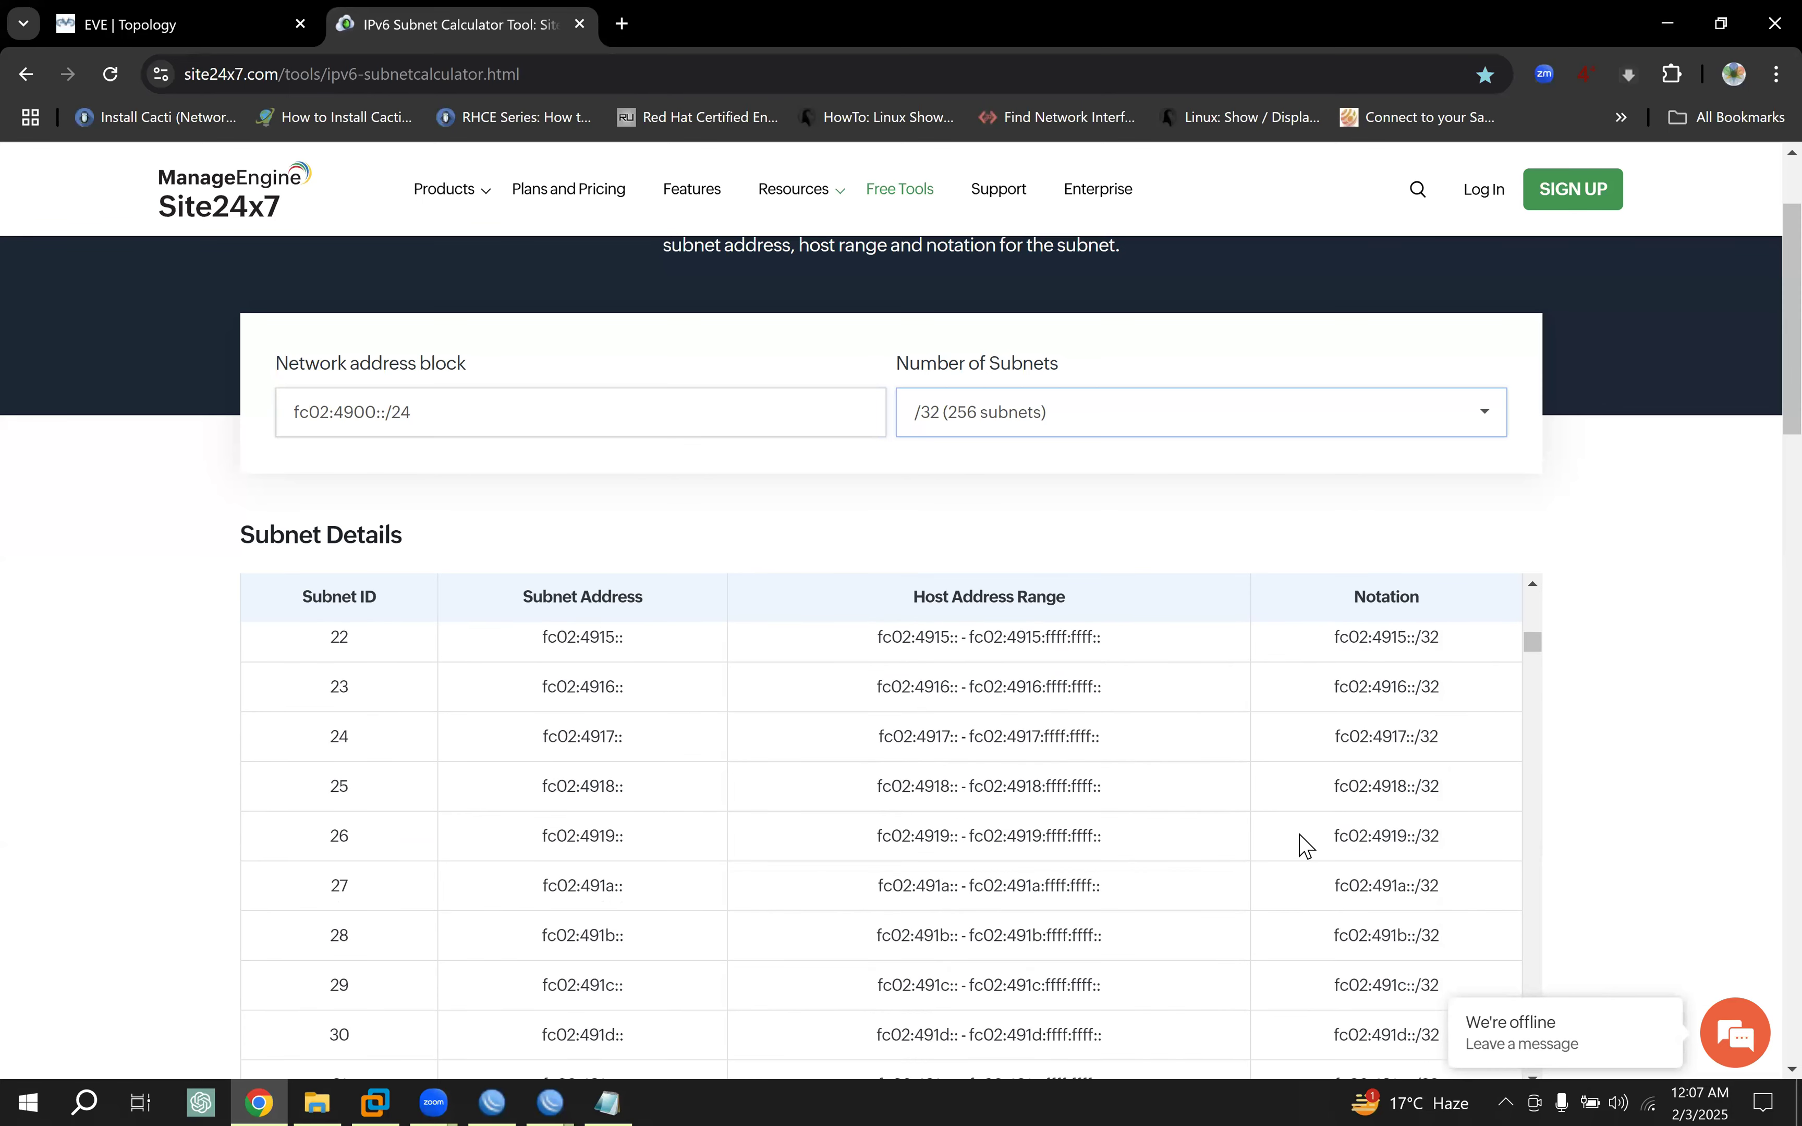
scroll(1303, 845, "down", 20)
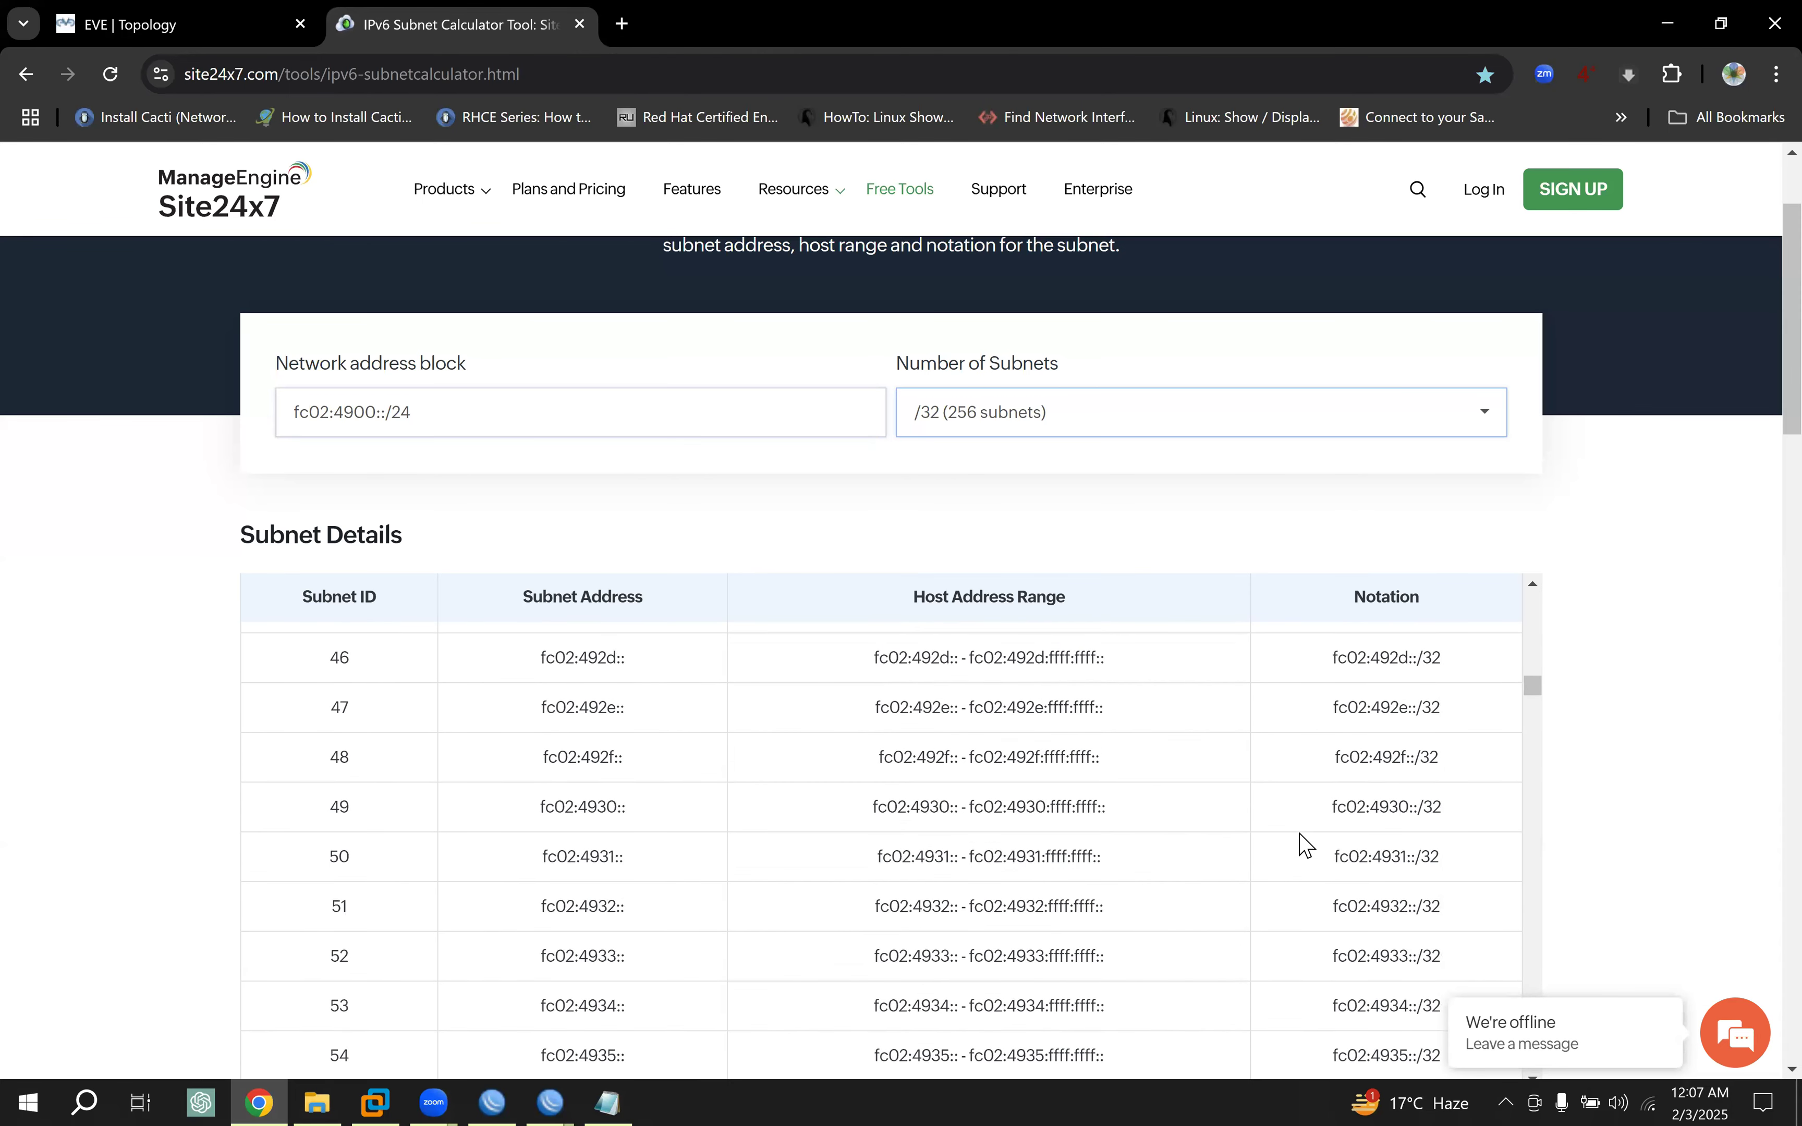
scroll(1303, 845, "down", 19)
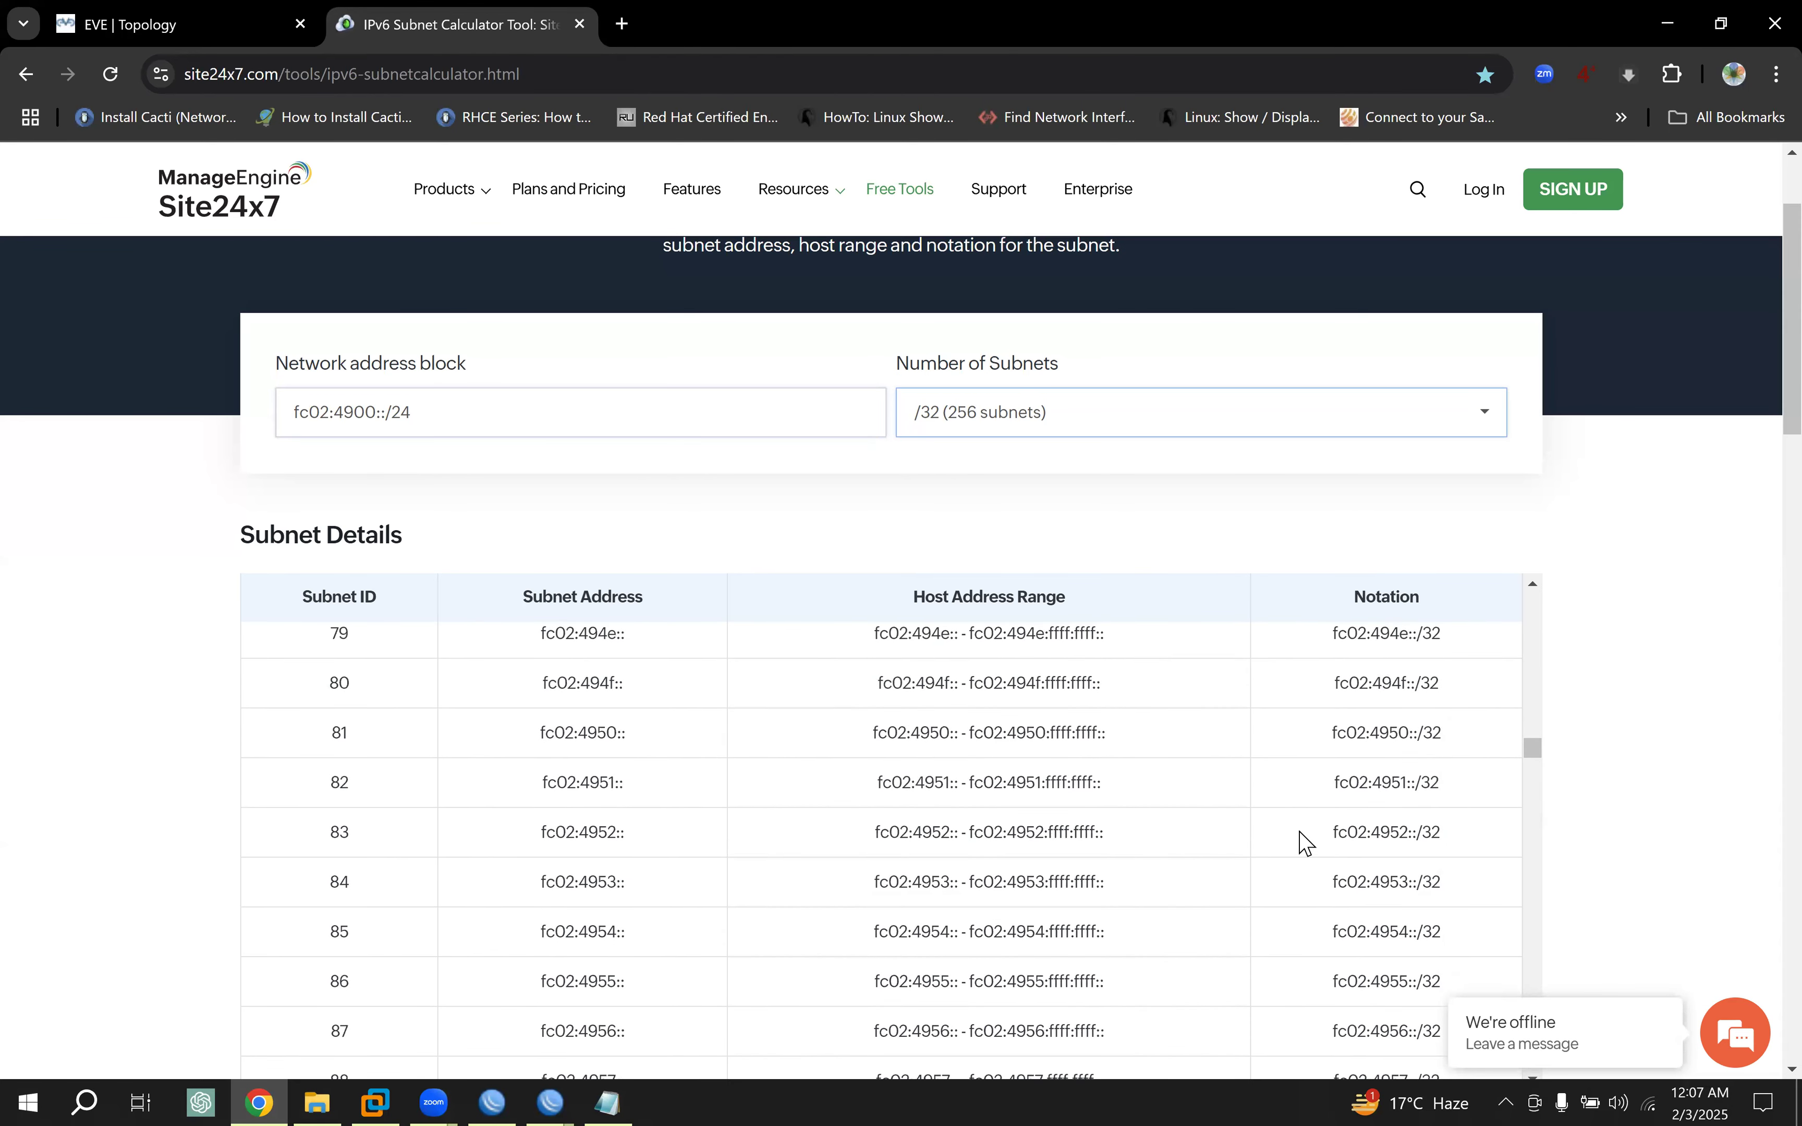
scroll(1303, 844, "down", 20)
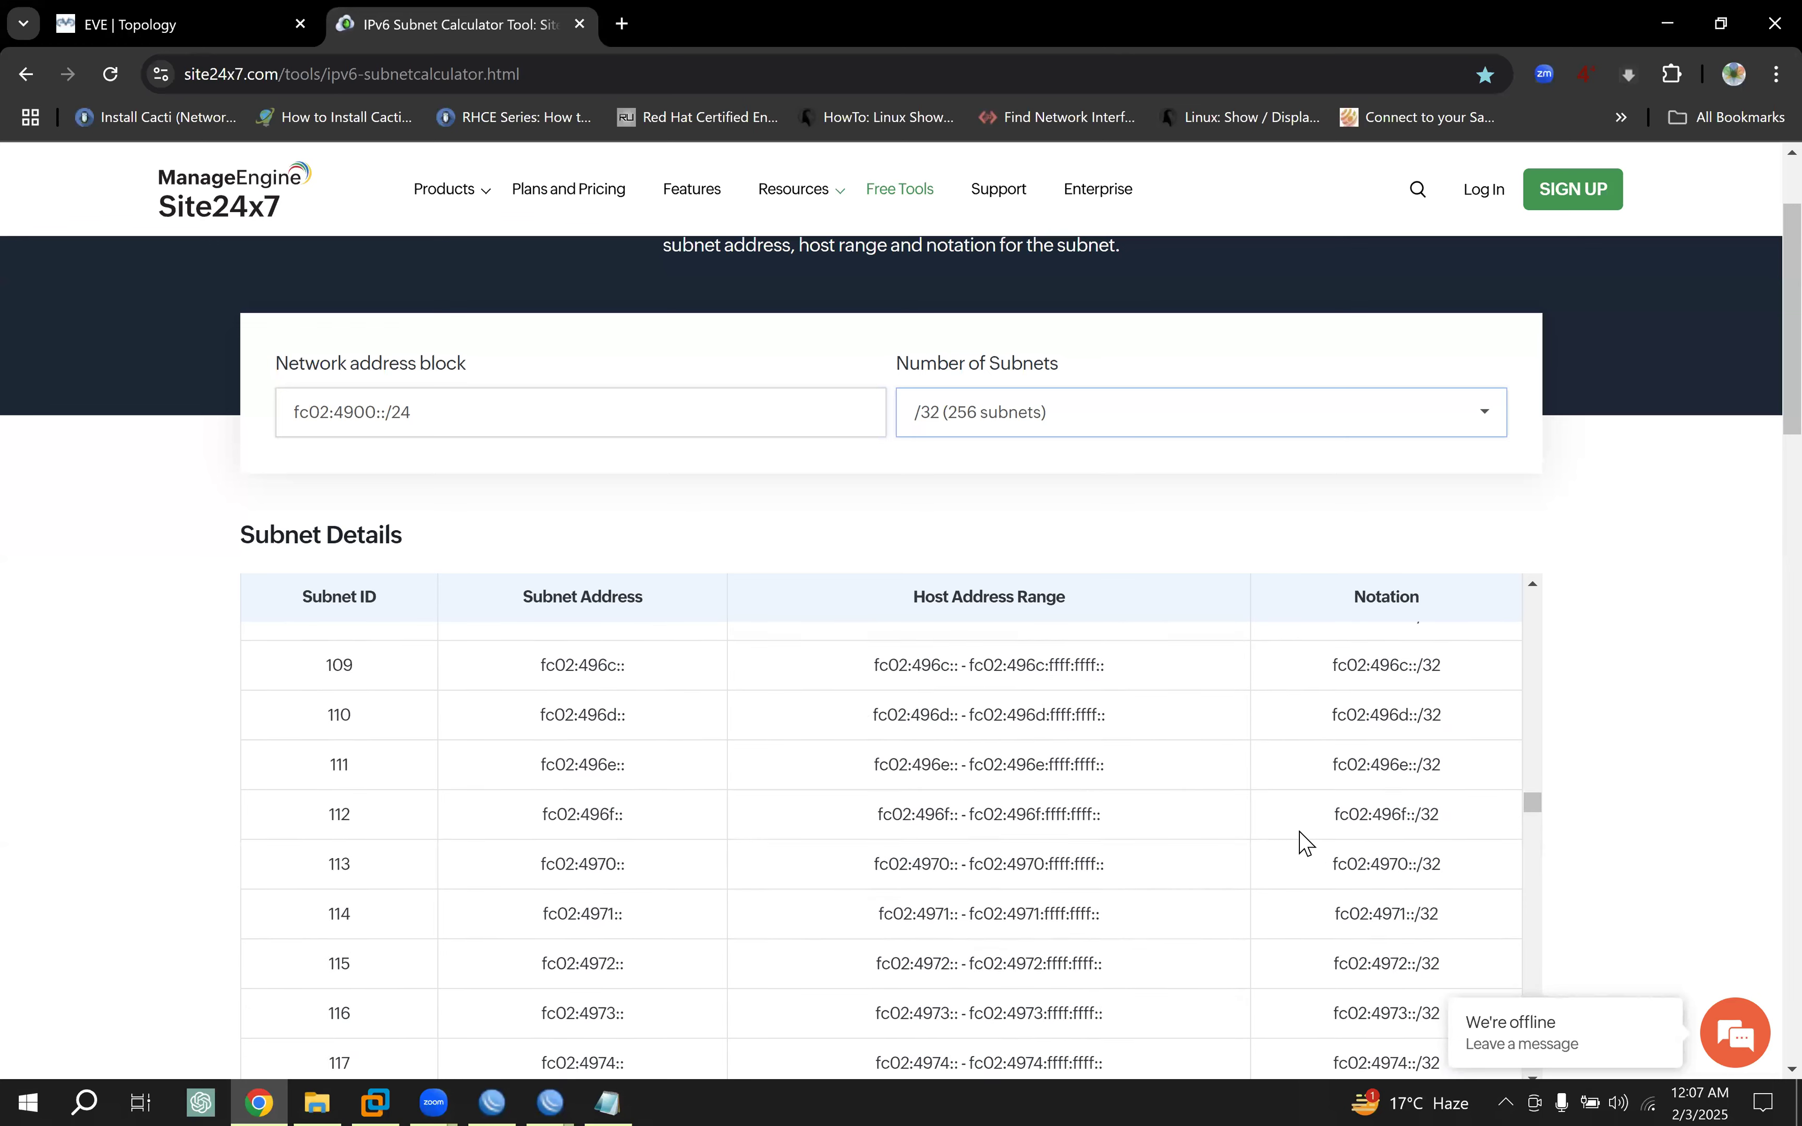
scroll(1305, 844, "down", 17)
scroll(1304, 842, "down", 8)
scroll(1306, 841, "down", 3)
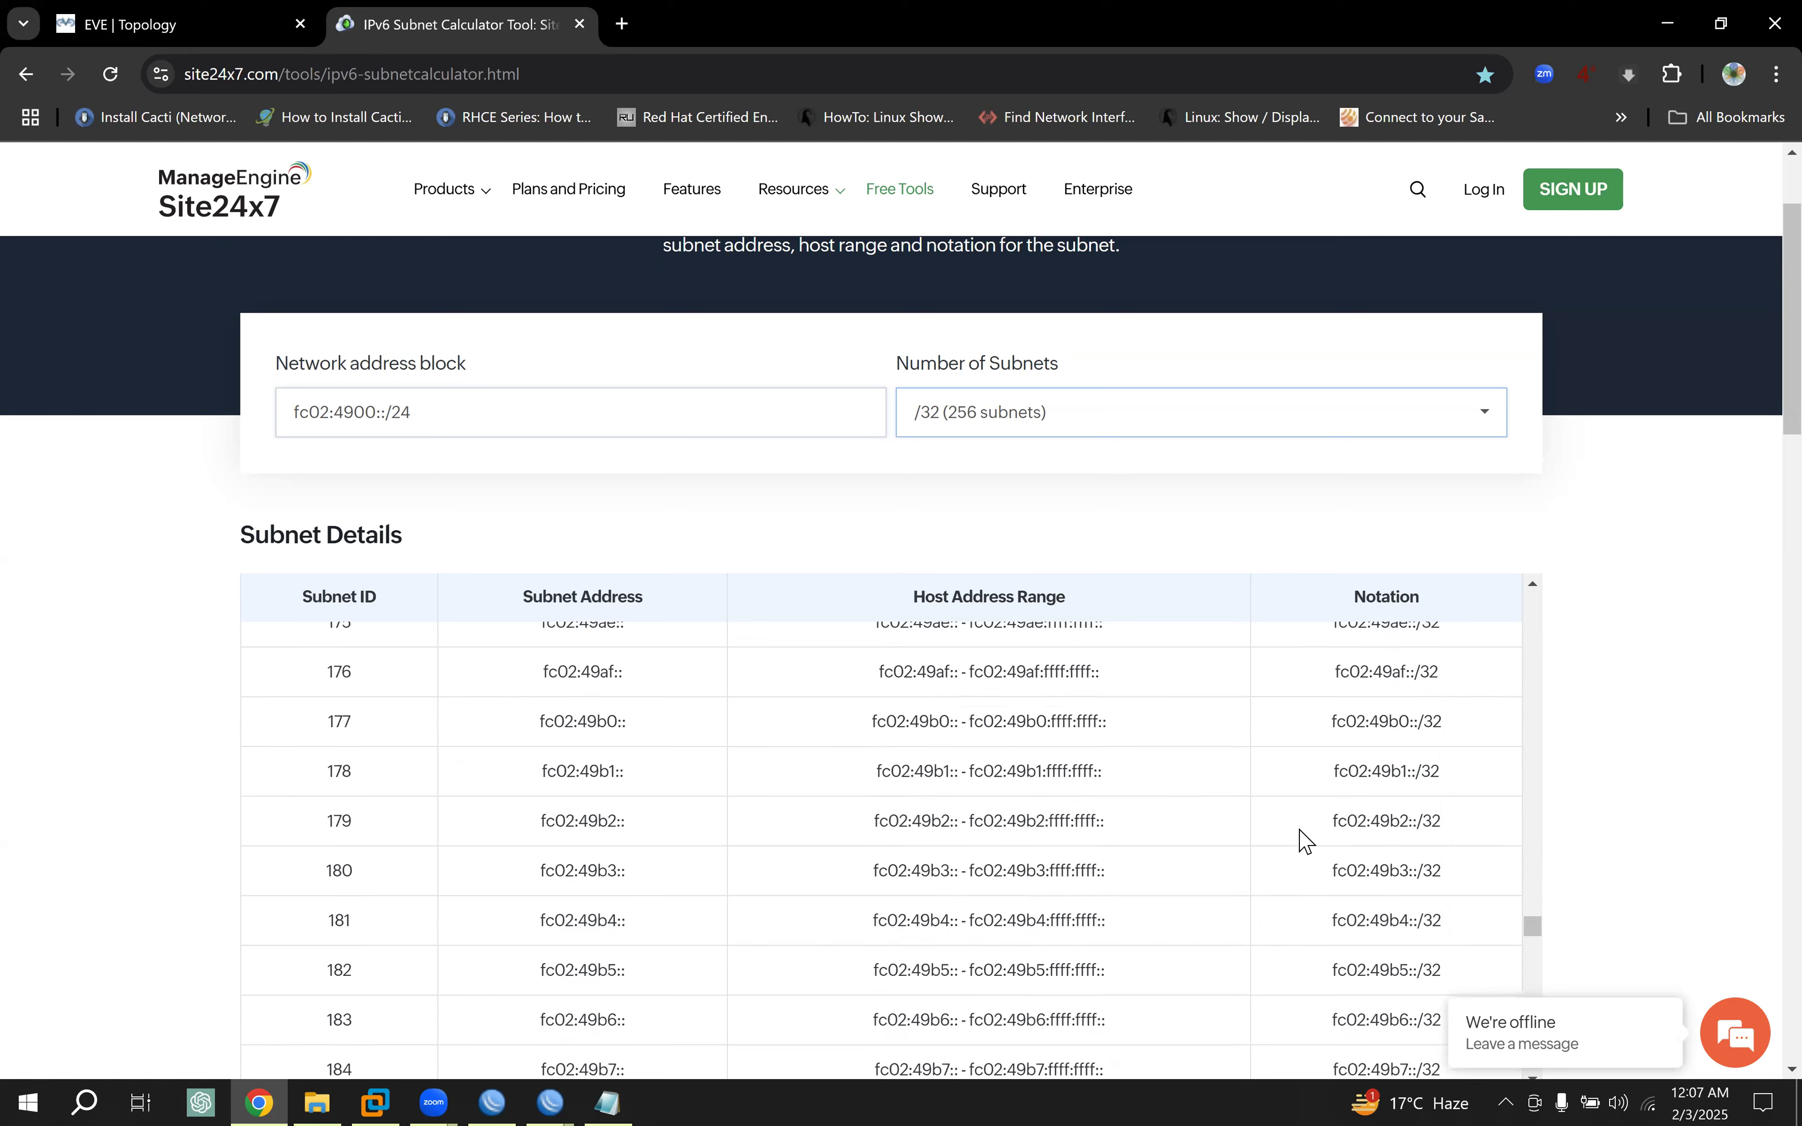
scroll(1306, 841, "down", 5)
scroll(1306, 841, "down", 6)
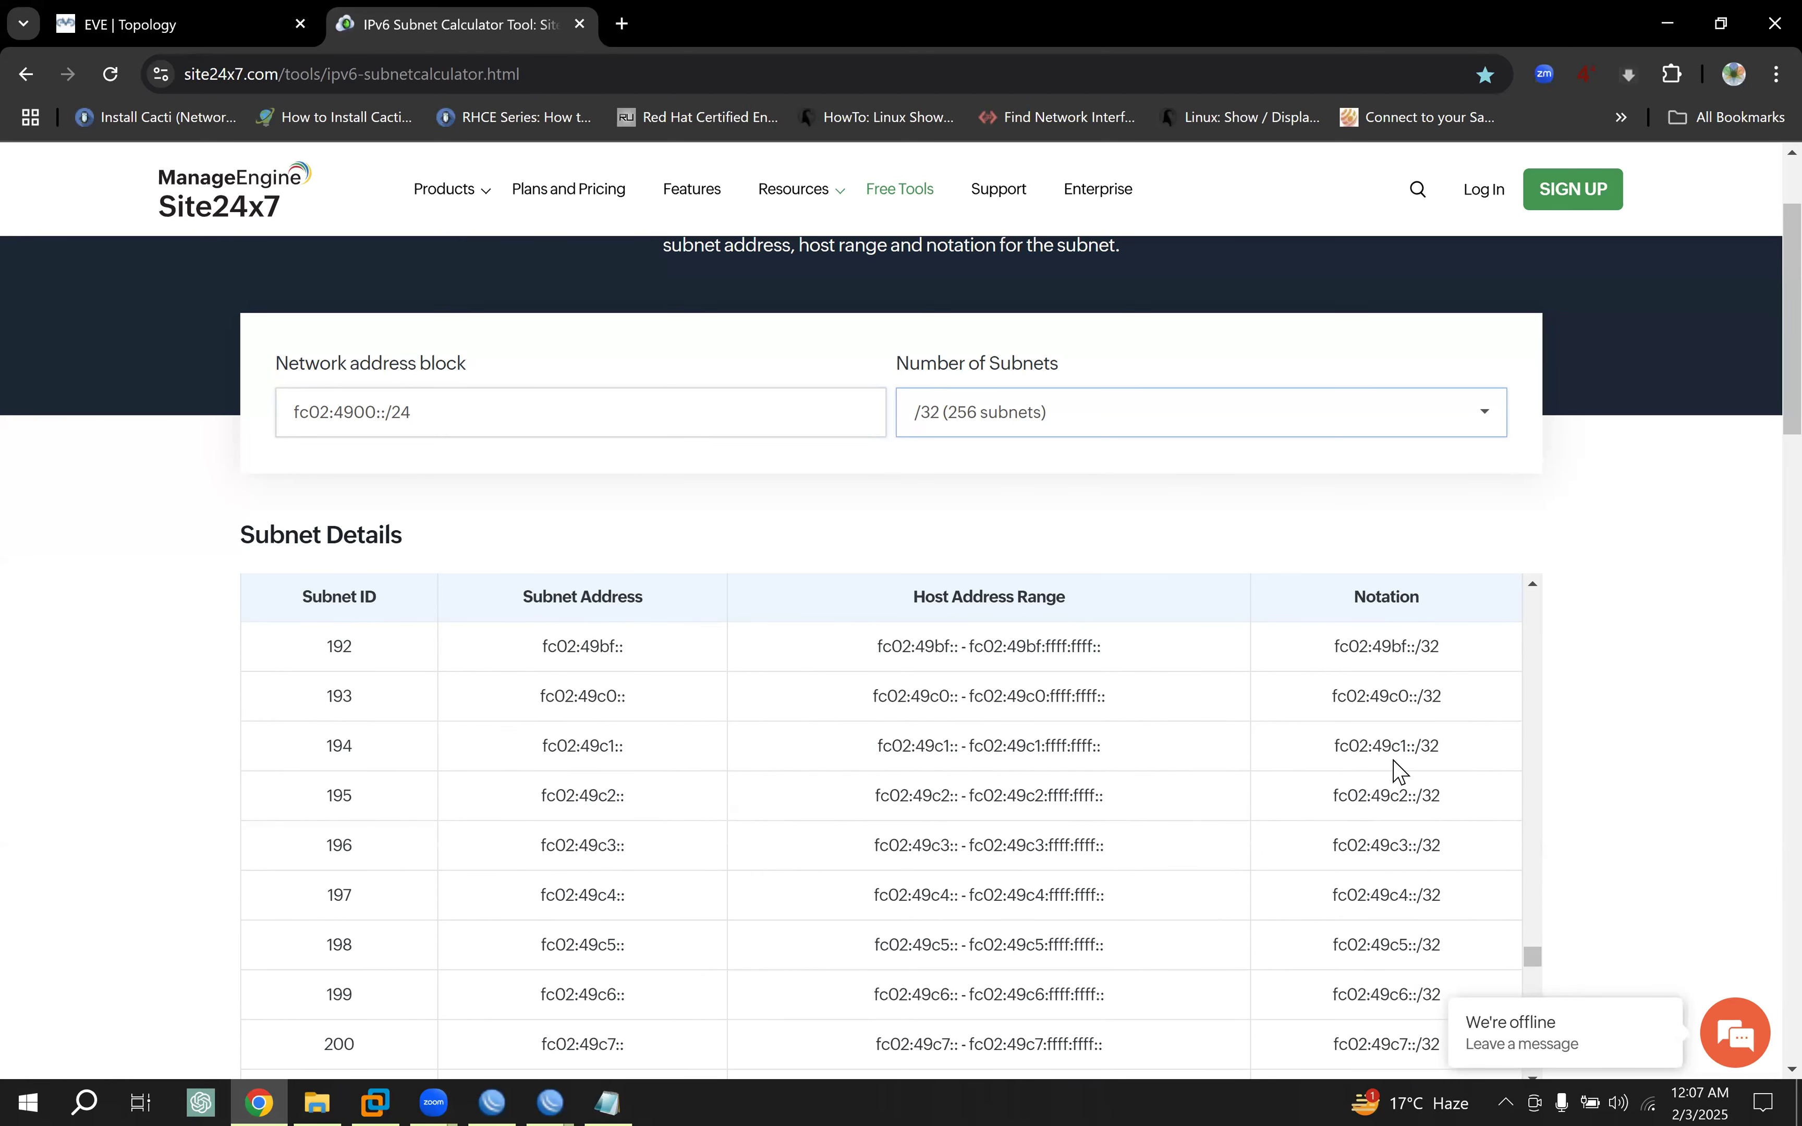
left_click_drag(1333, 695, 1448, 707)
key("ctrl+c")
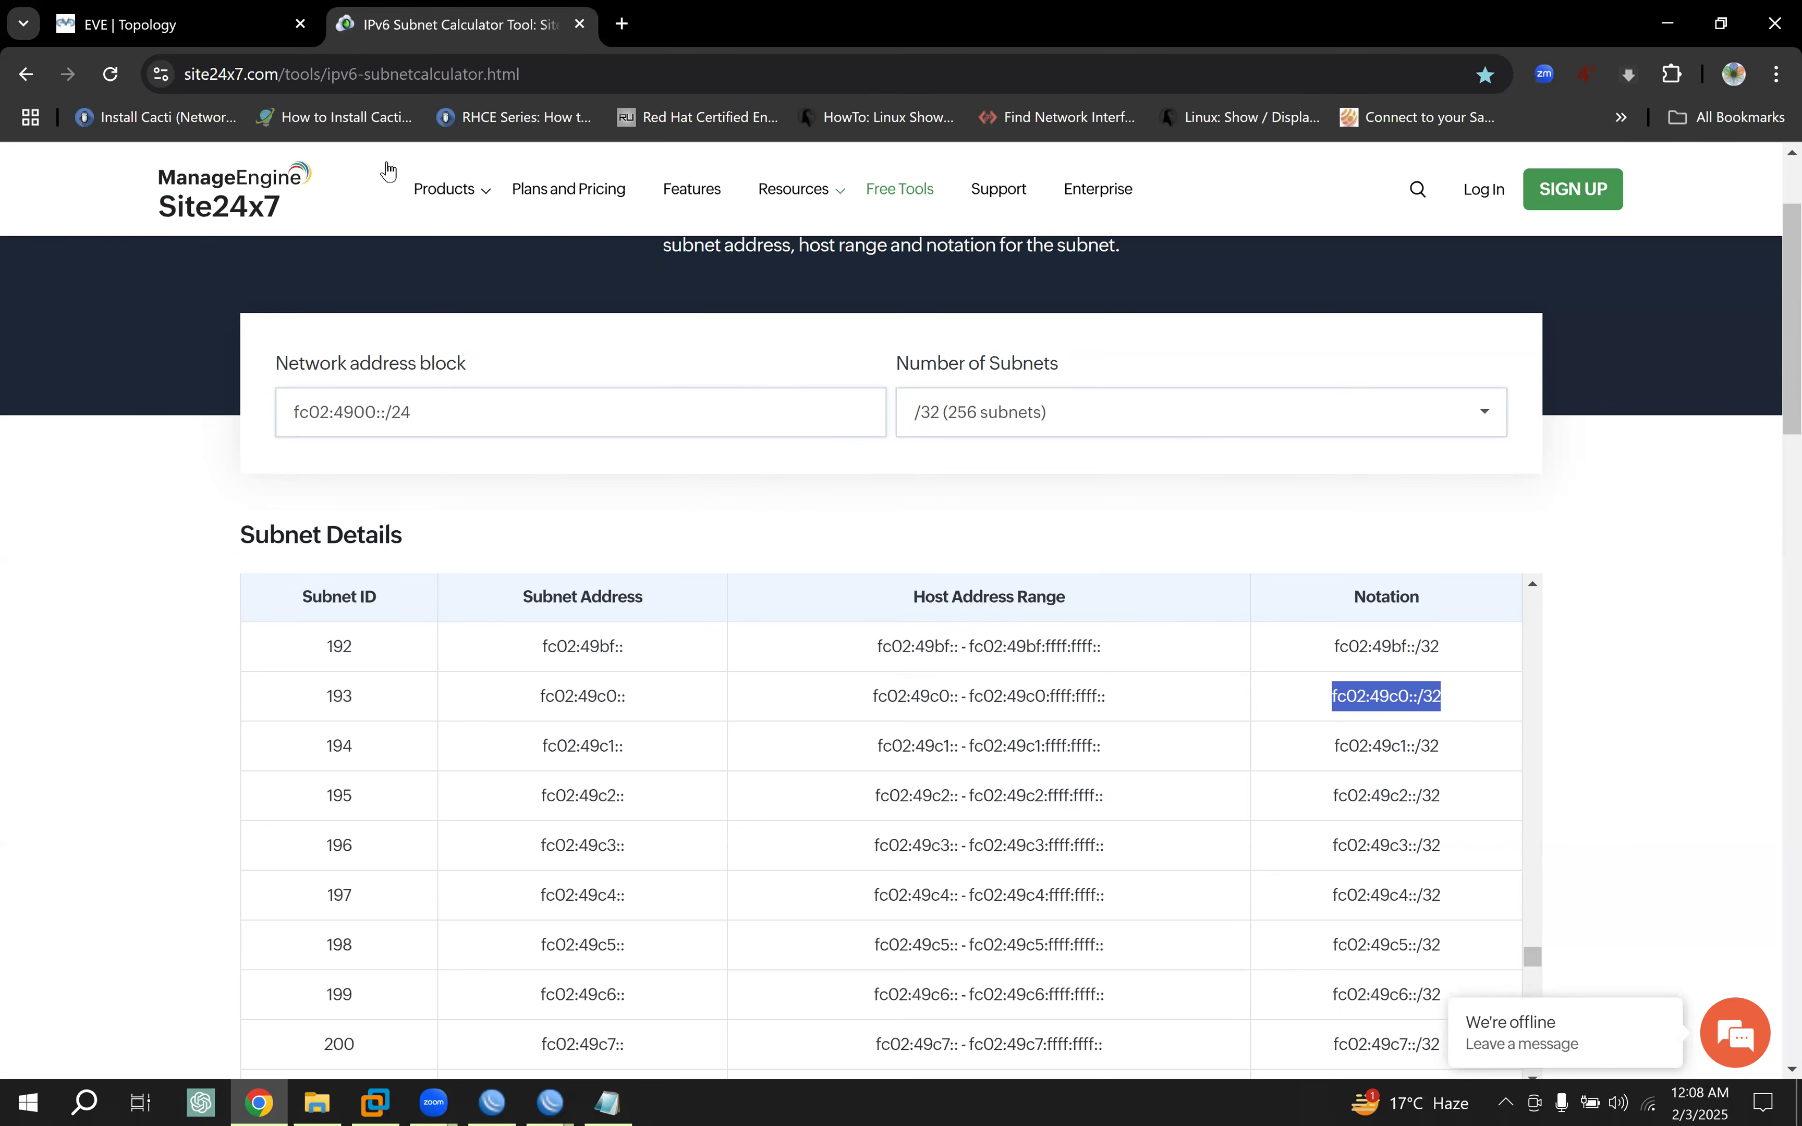
Step: Add fc02:49c0::/32 as a second line under the 2402:49c0::/32 label in the EVE topology and nudge the label into alignment
left_click(179, 31)
left_click(337, 474)
key("Right")
key("Right")
key("Return")
key("ctrl+v")
left_click(1135, 695)
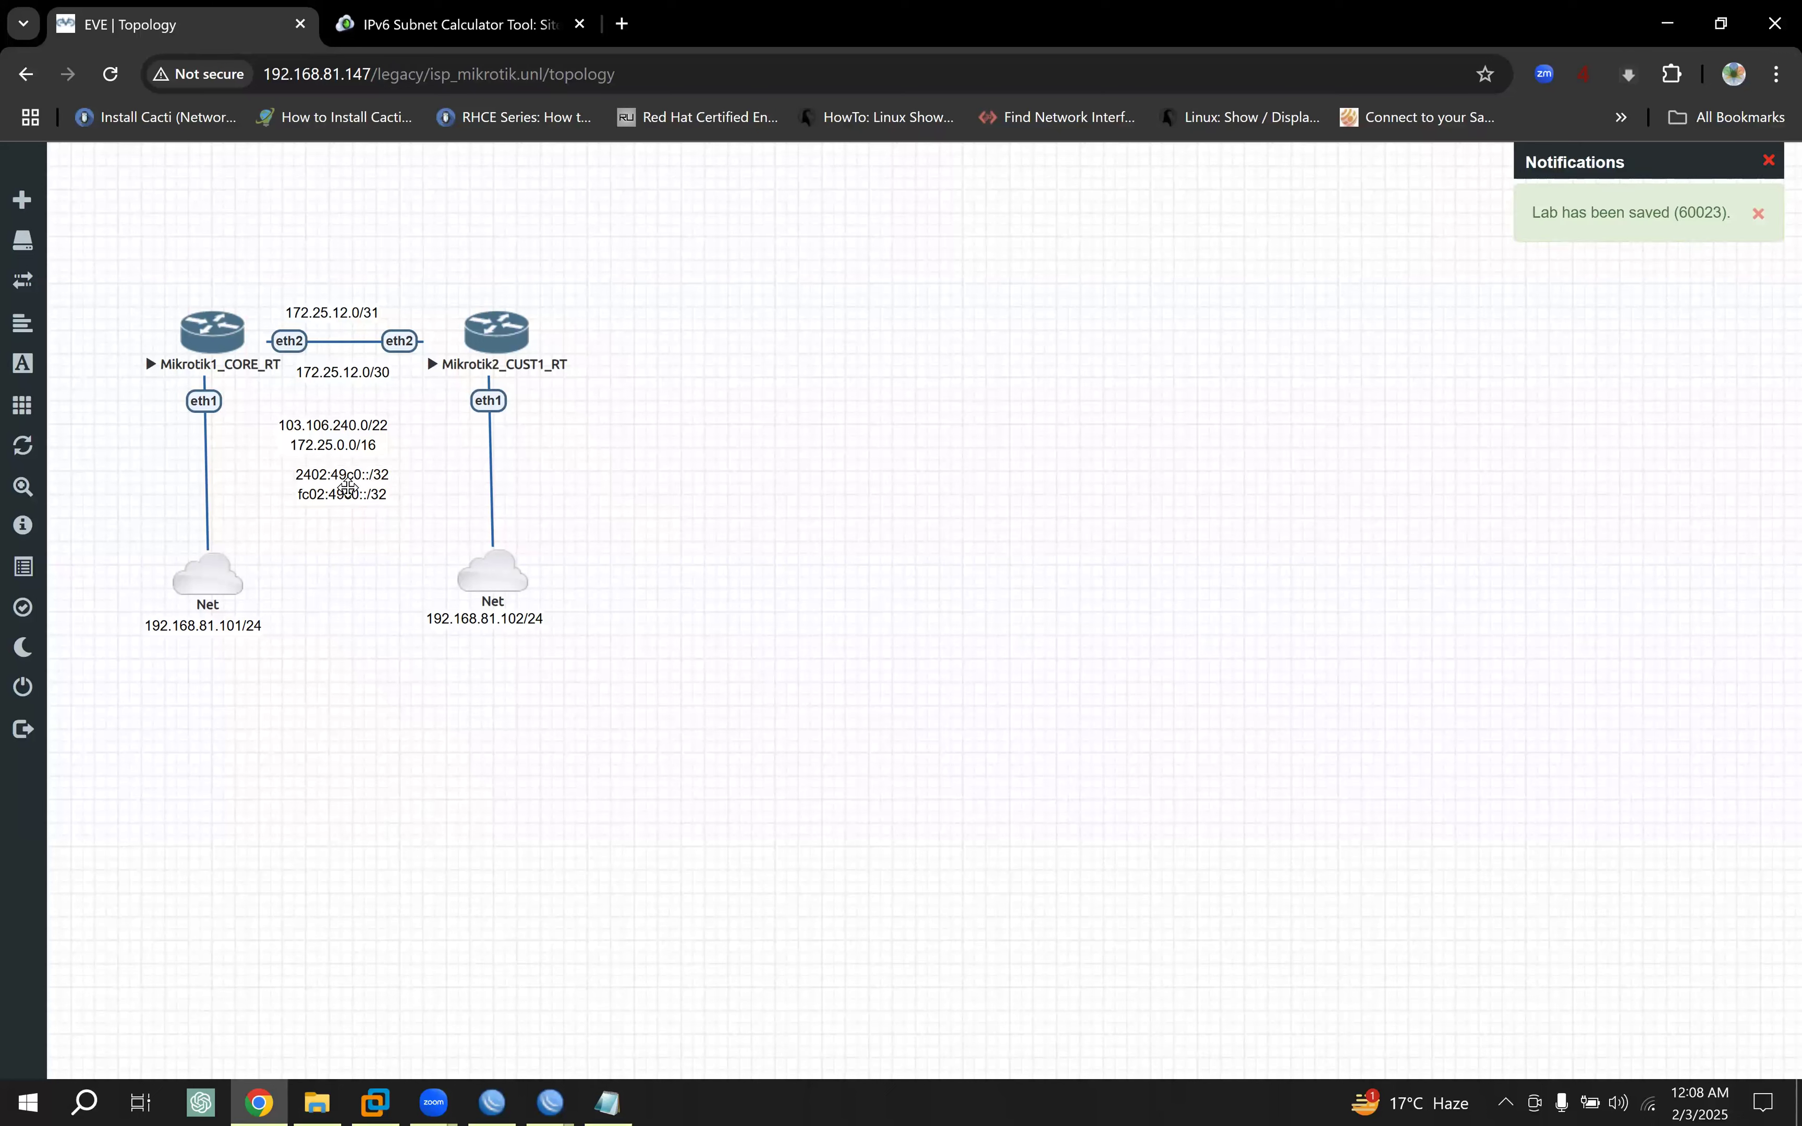
left_click_drag(339, 484, 331, 480)
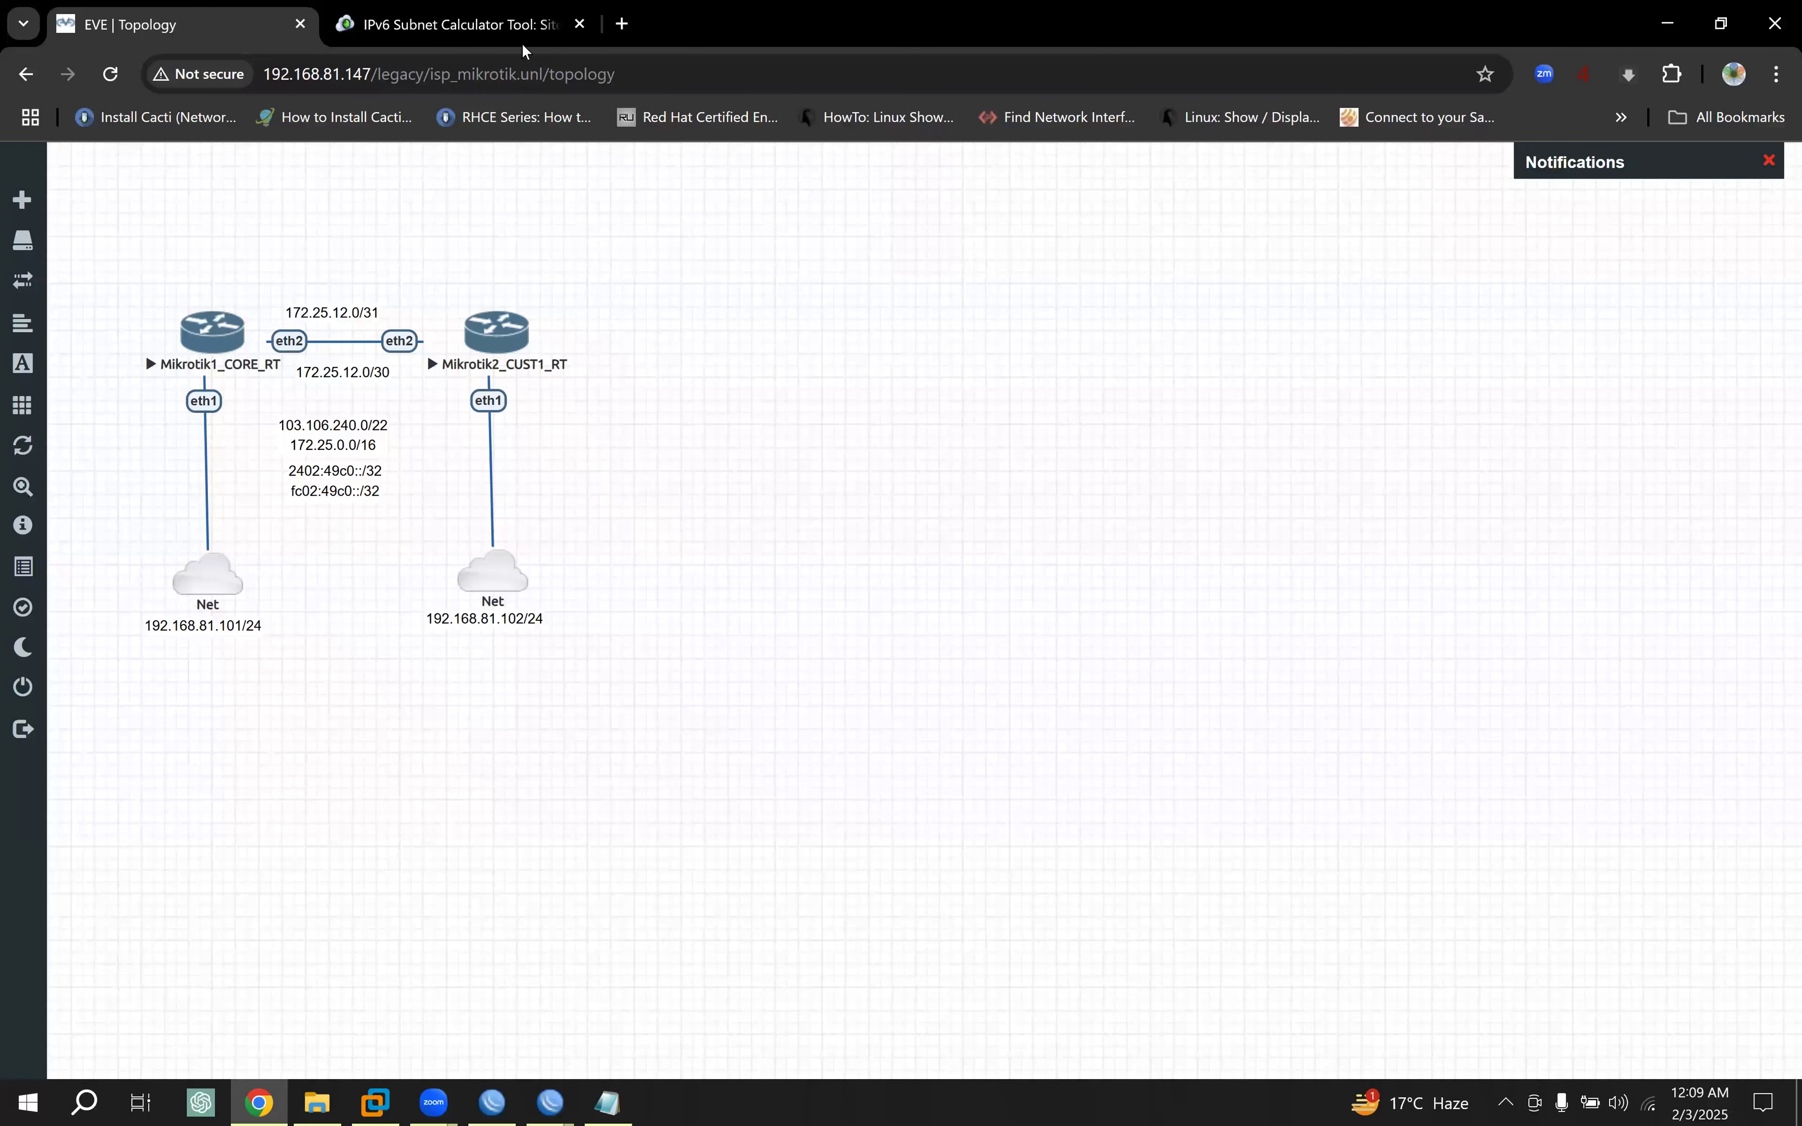
Step: Return to the subnet calculator and set its network address block to fc02:49c0::/32
left_click(493, 26)
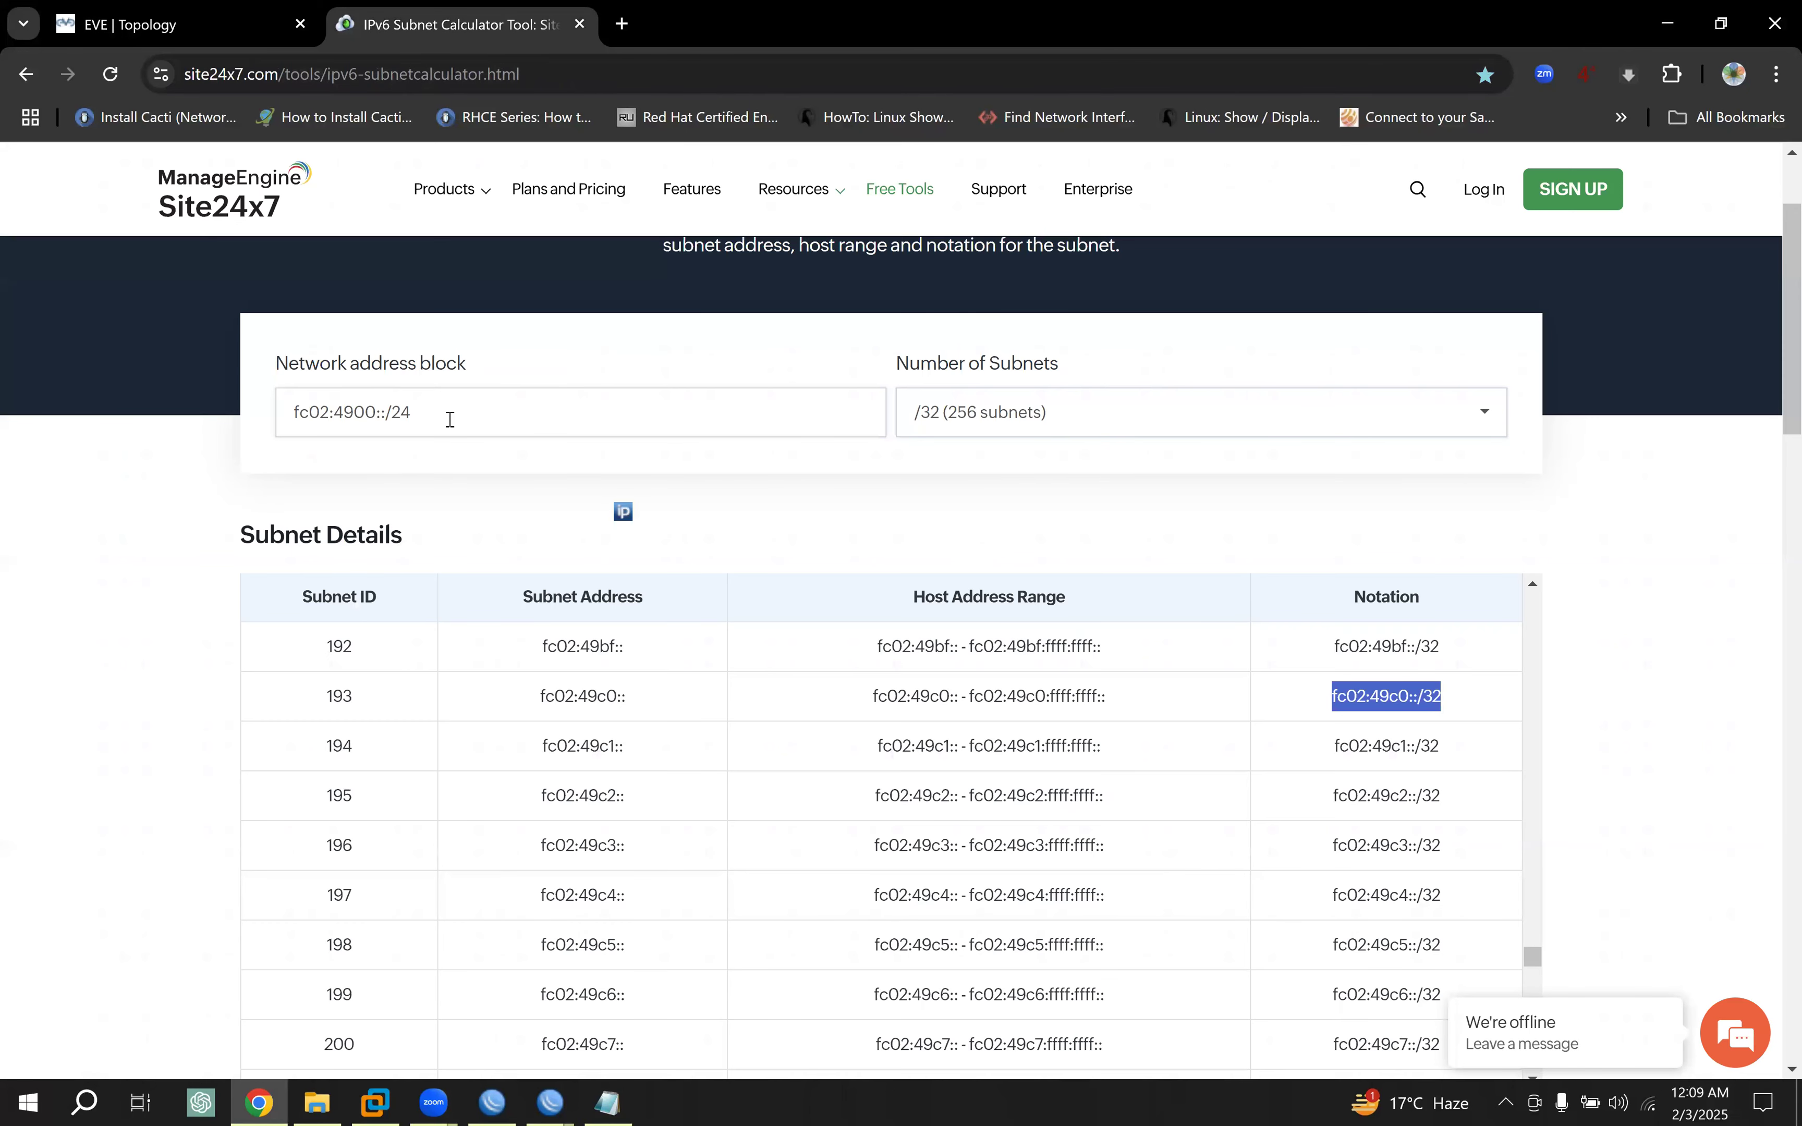
left_click_drag(451, 414, 134, 428)
key("ctrl+v")
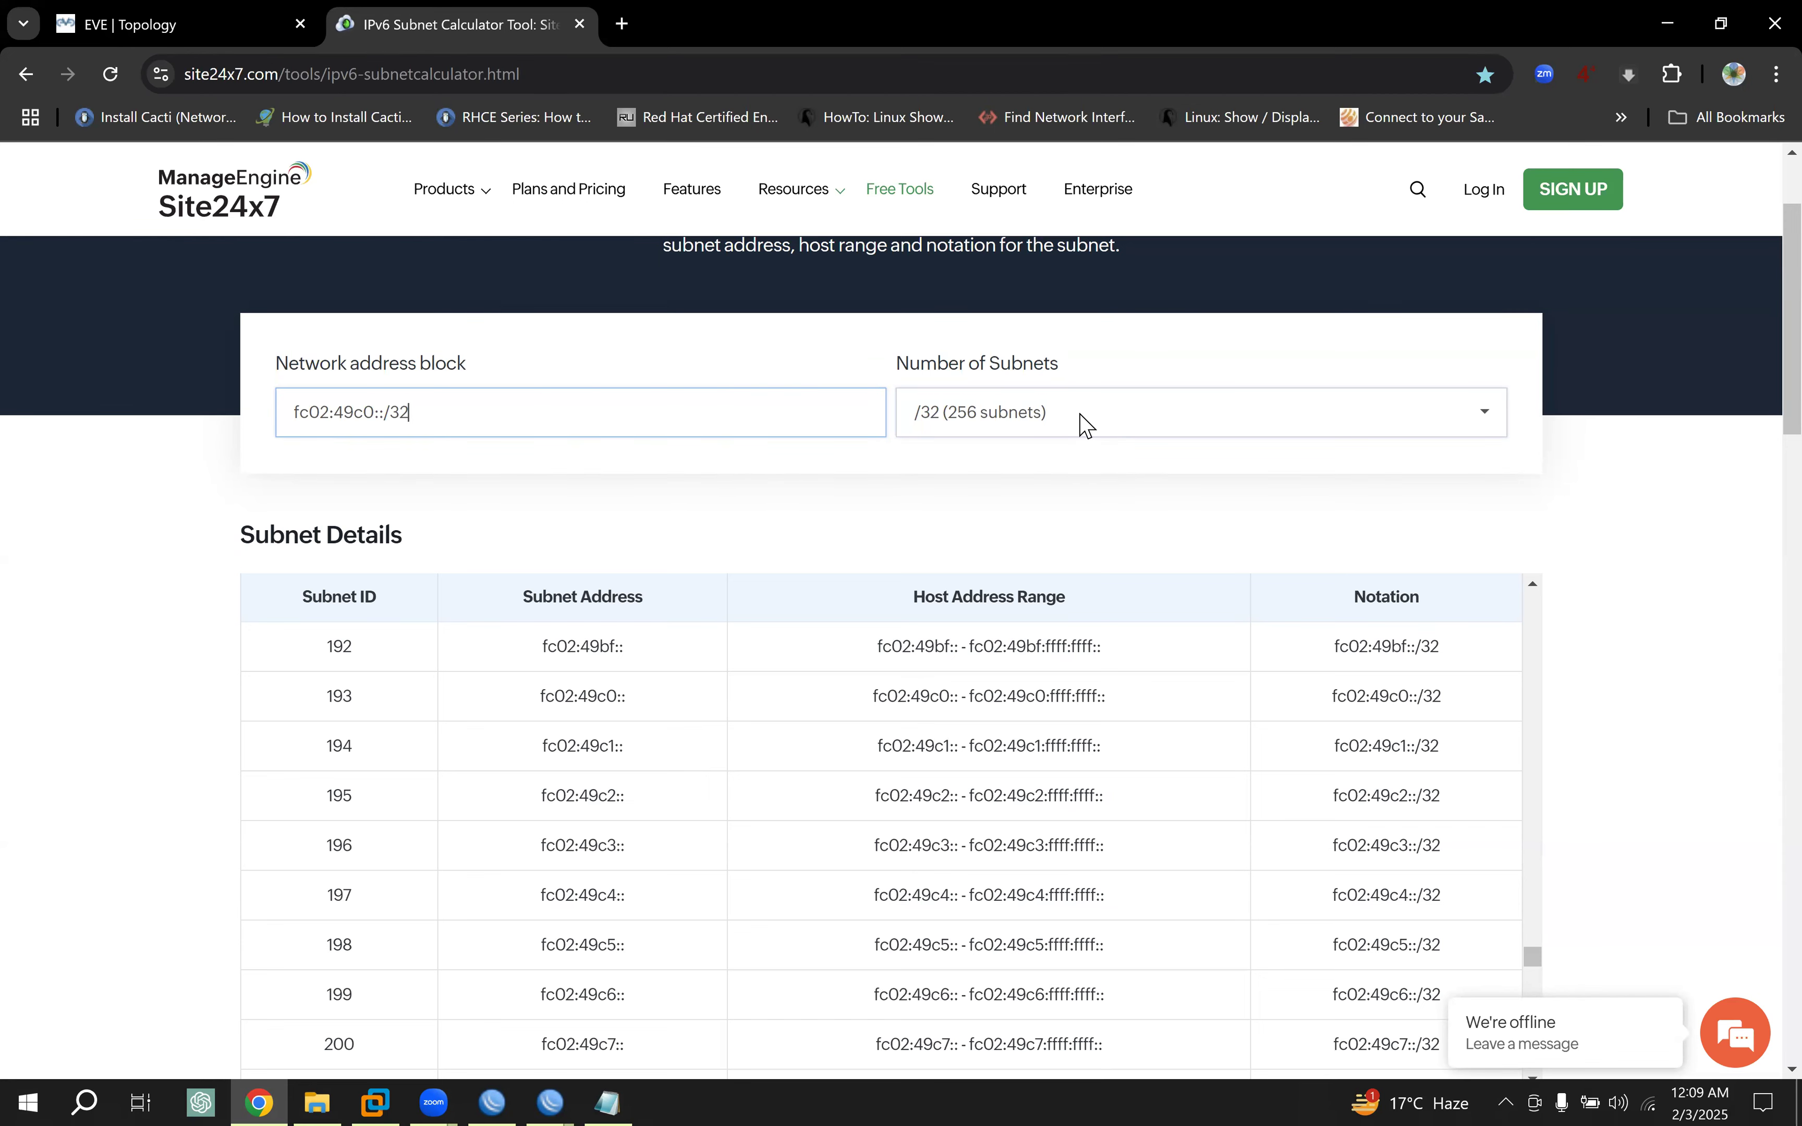
left_click(1084, 500)
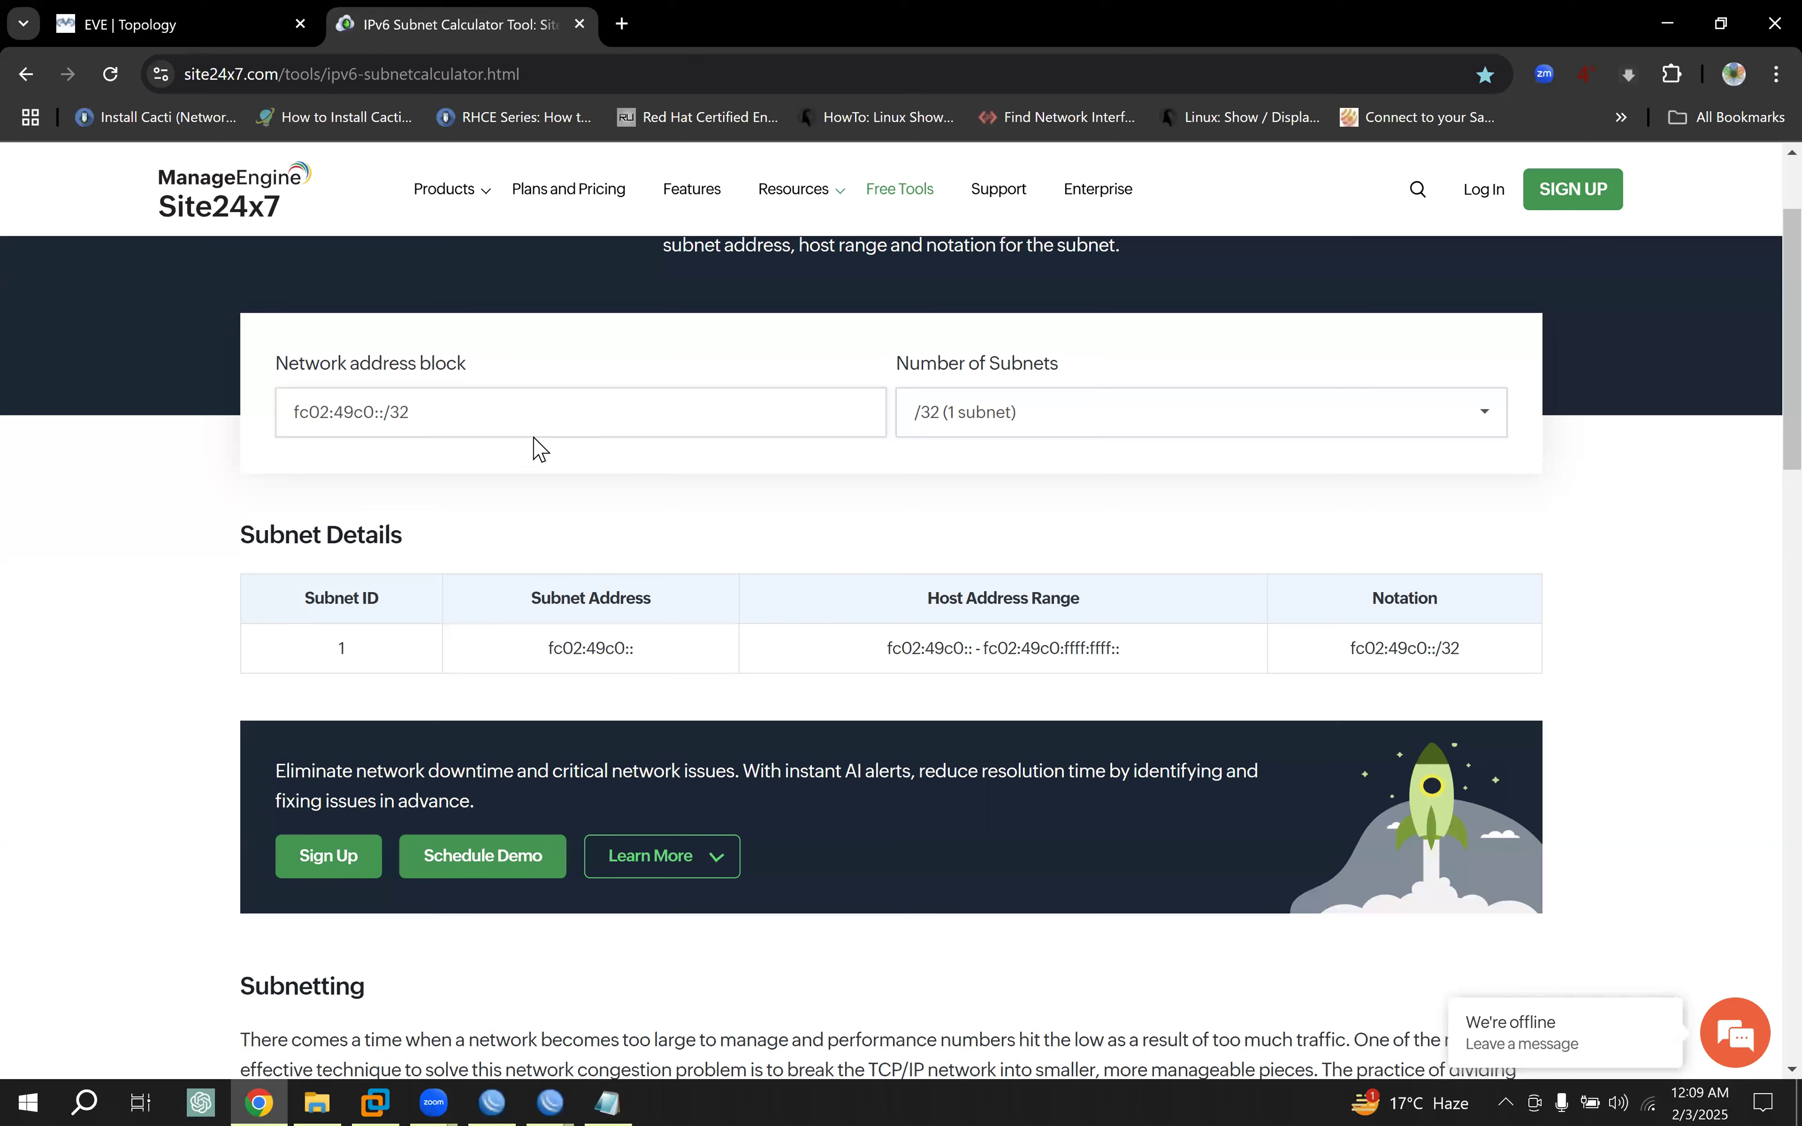
Step: Copy the fc02:49c0::/32 block into the mikrotik_requirement.txt file in Notepad
left_click_drag(416, 417, 200, 421)
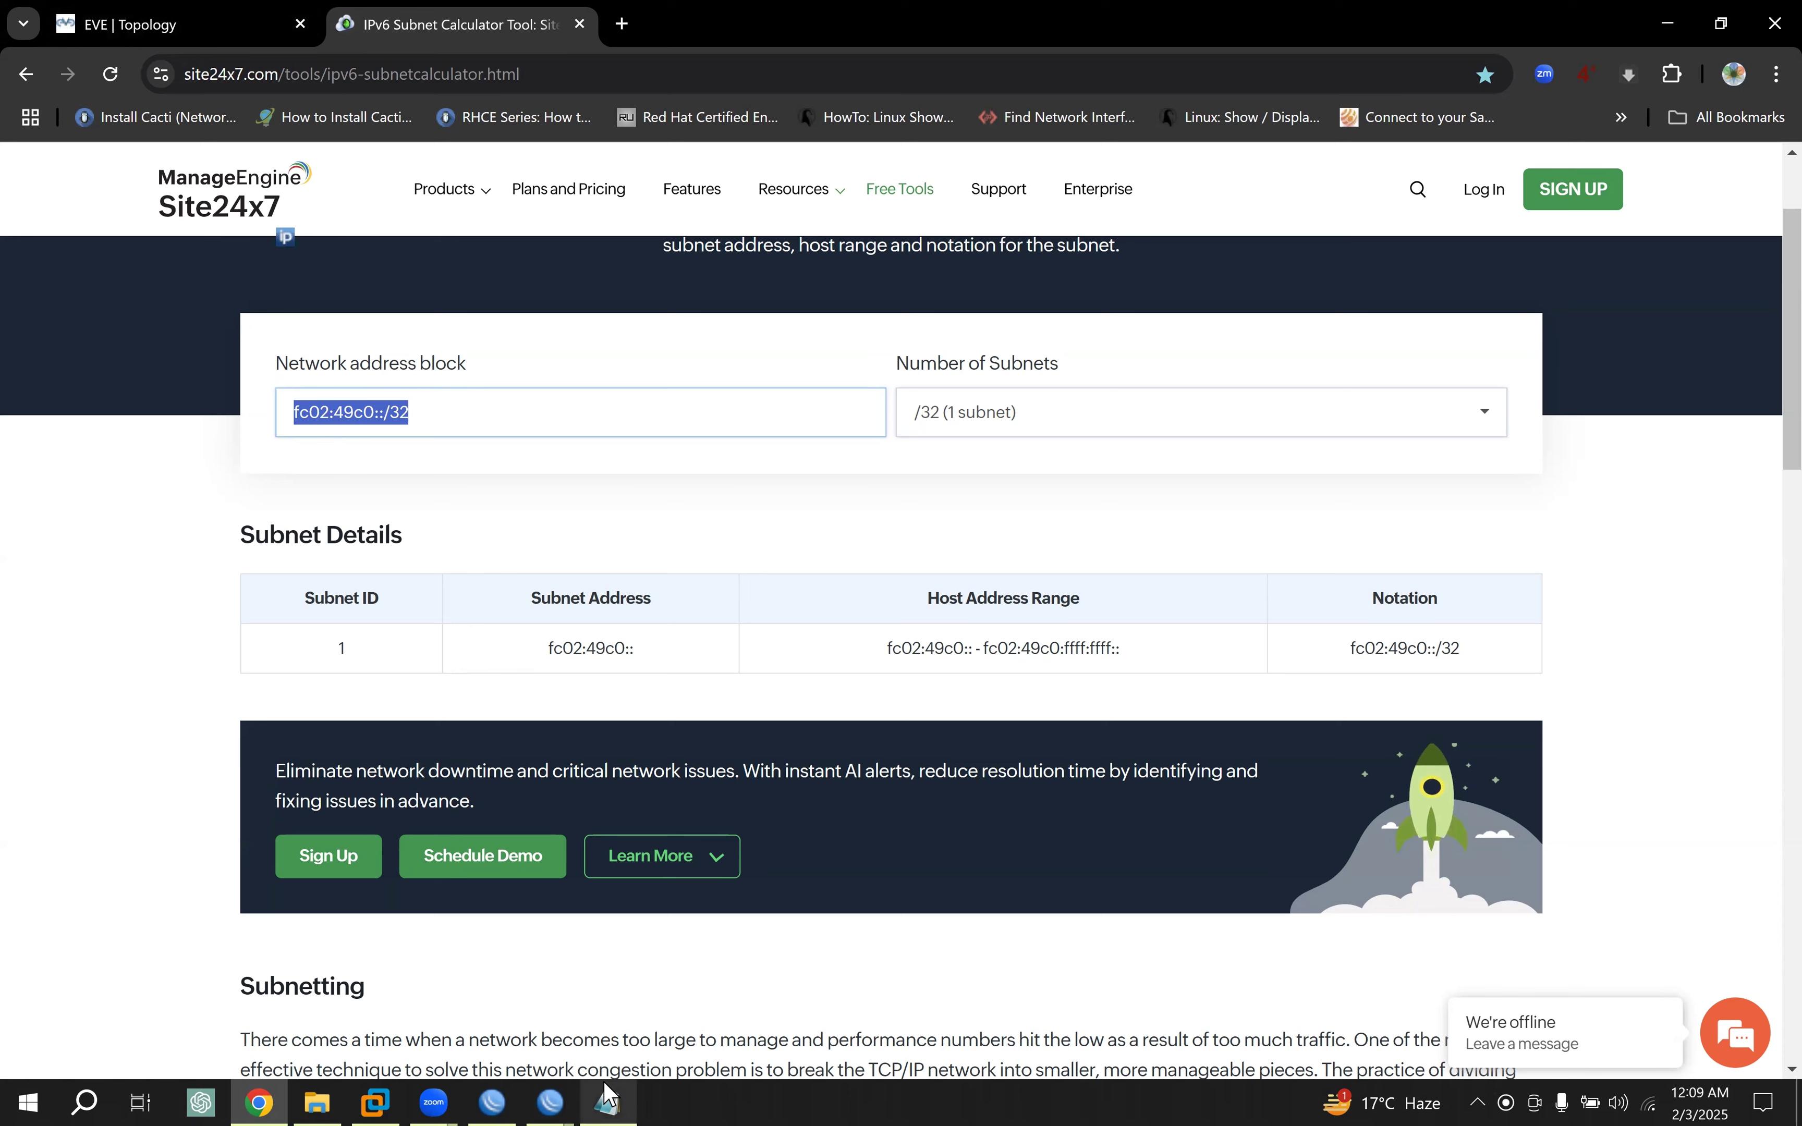
left_click_drag(1043, 336, 857, 343)
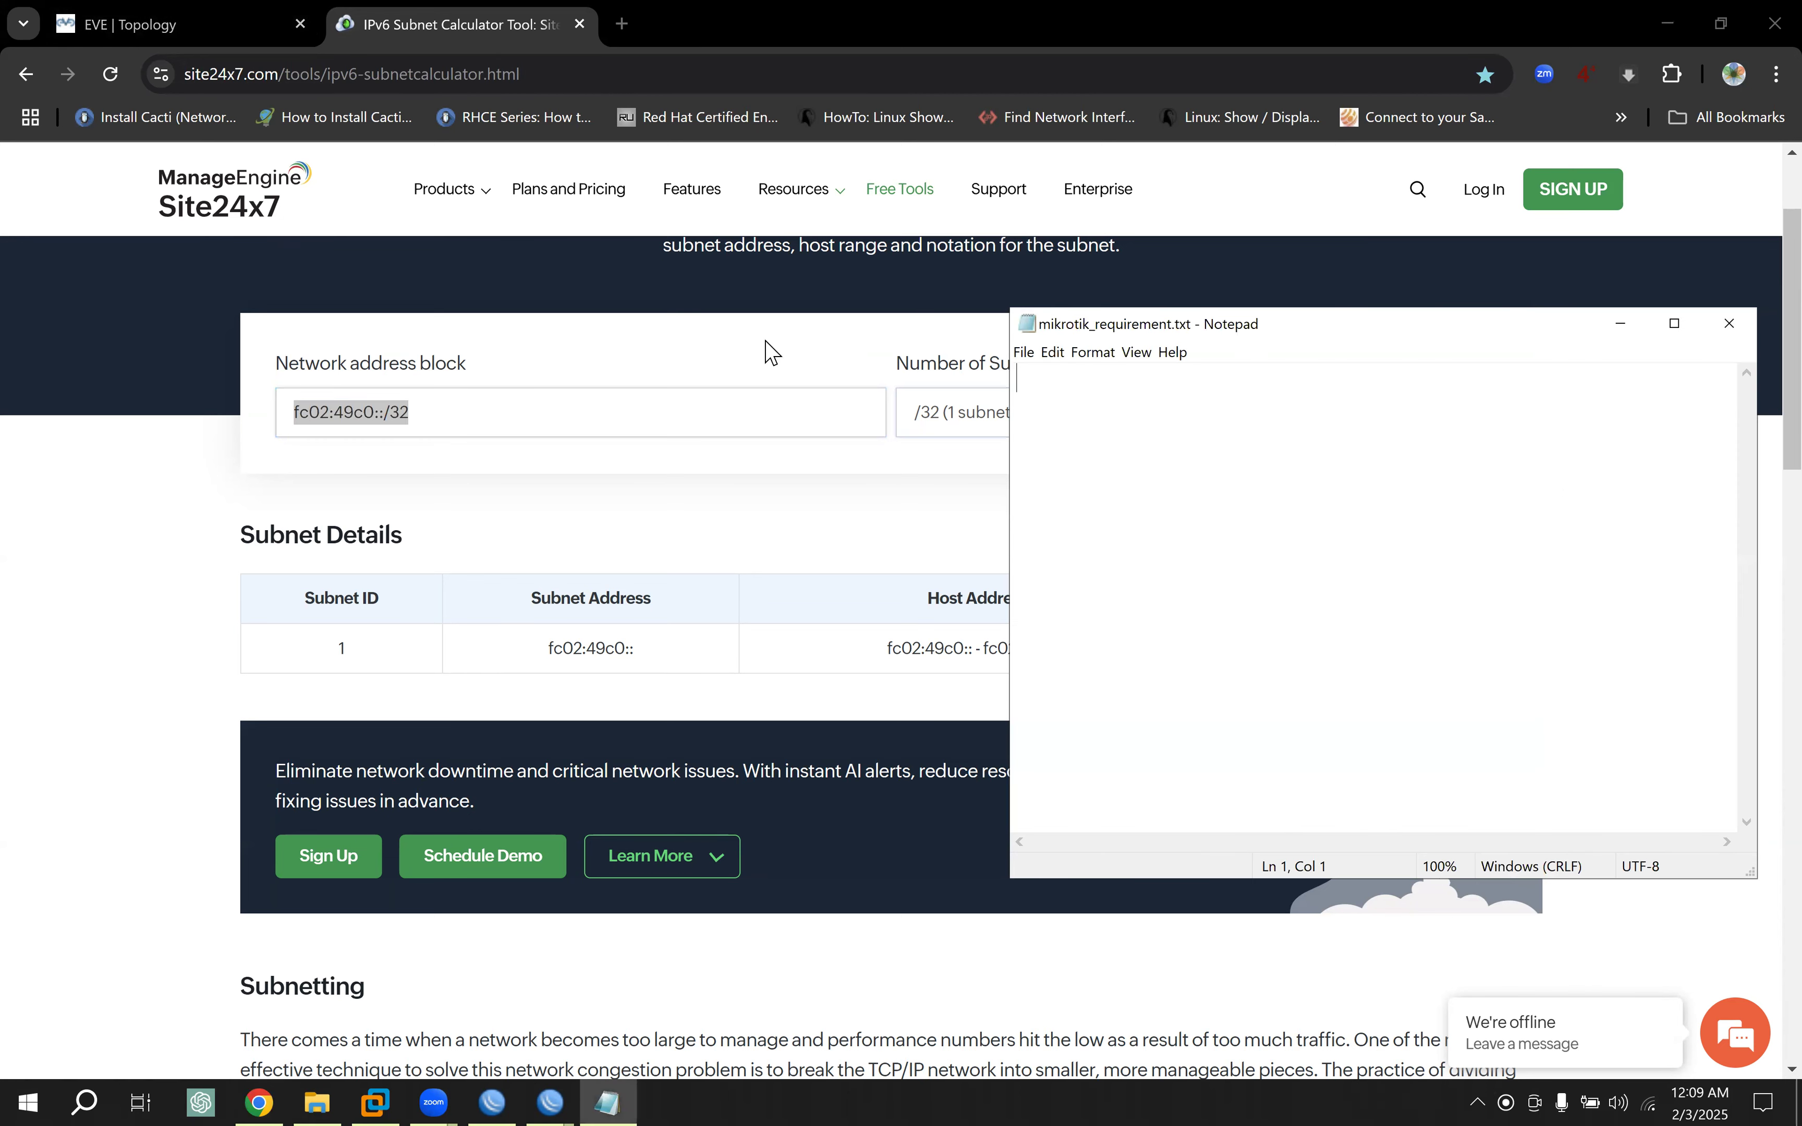
left_click_drag(463, 409, 114, 419)
key("ctrl+c")
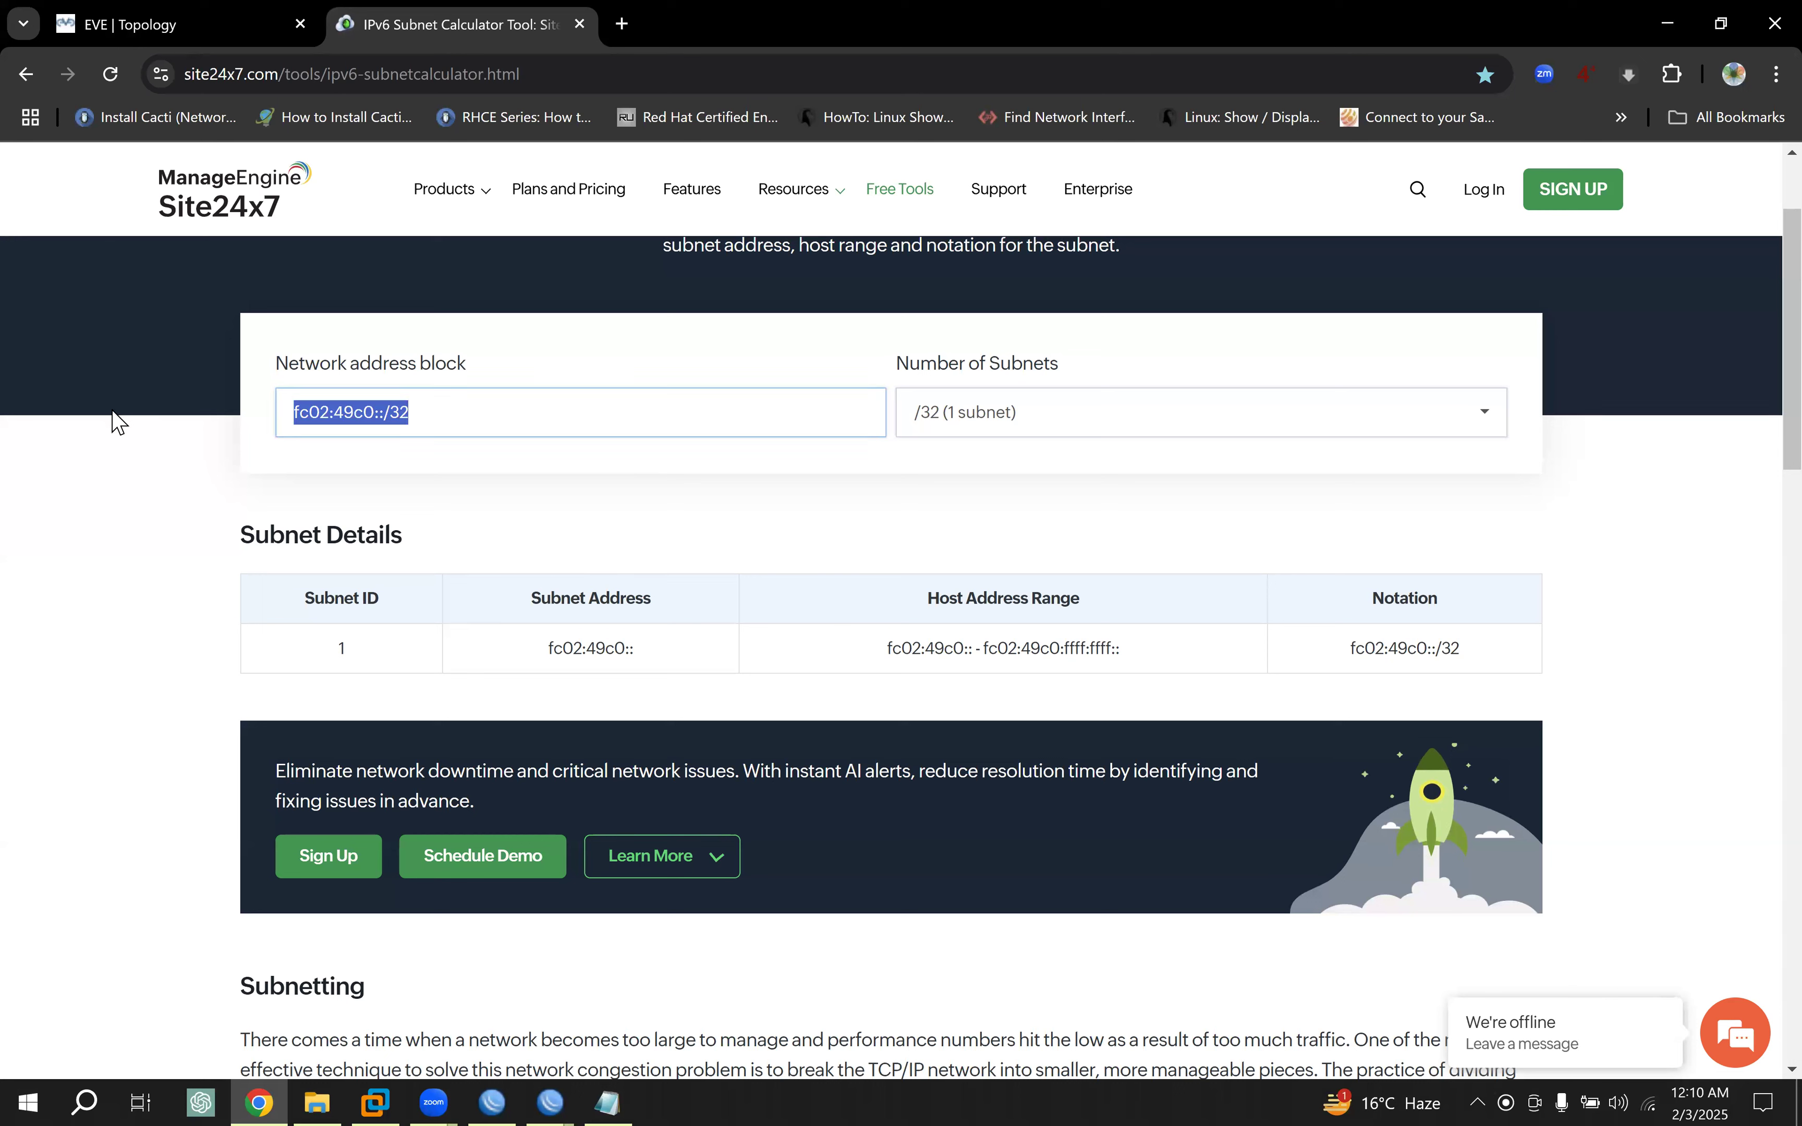
left_click(608, 1102)
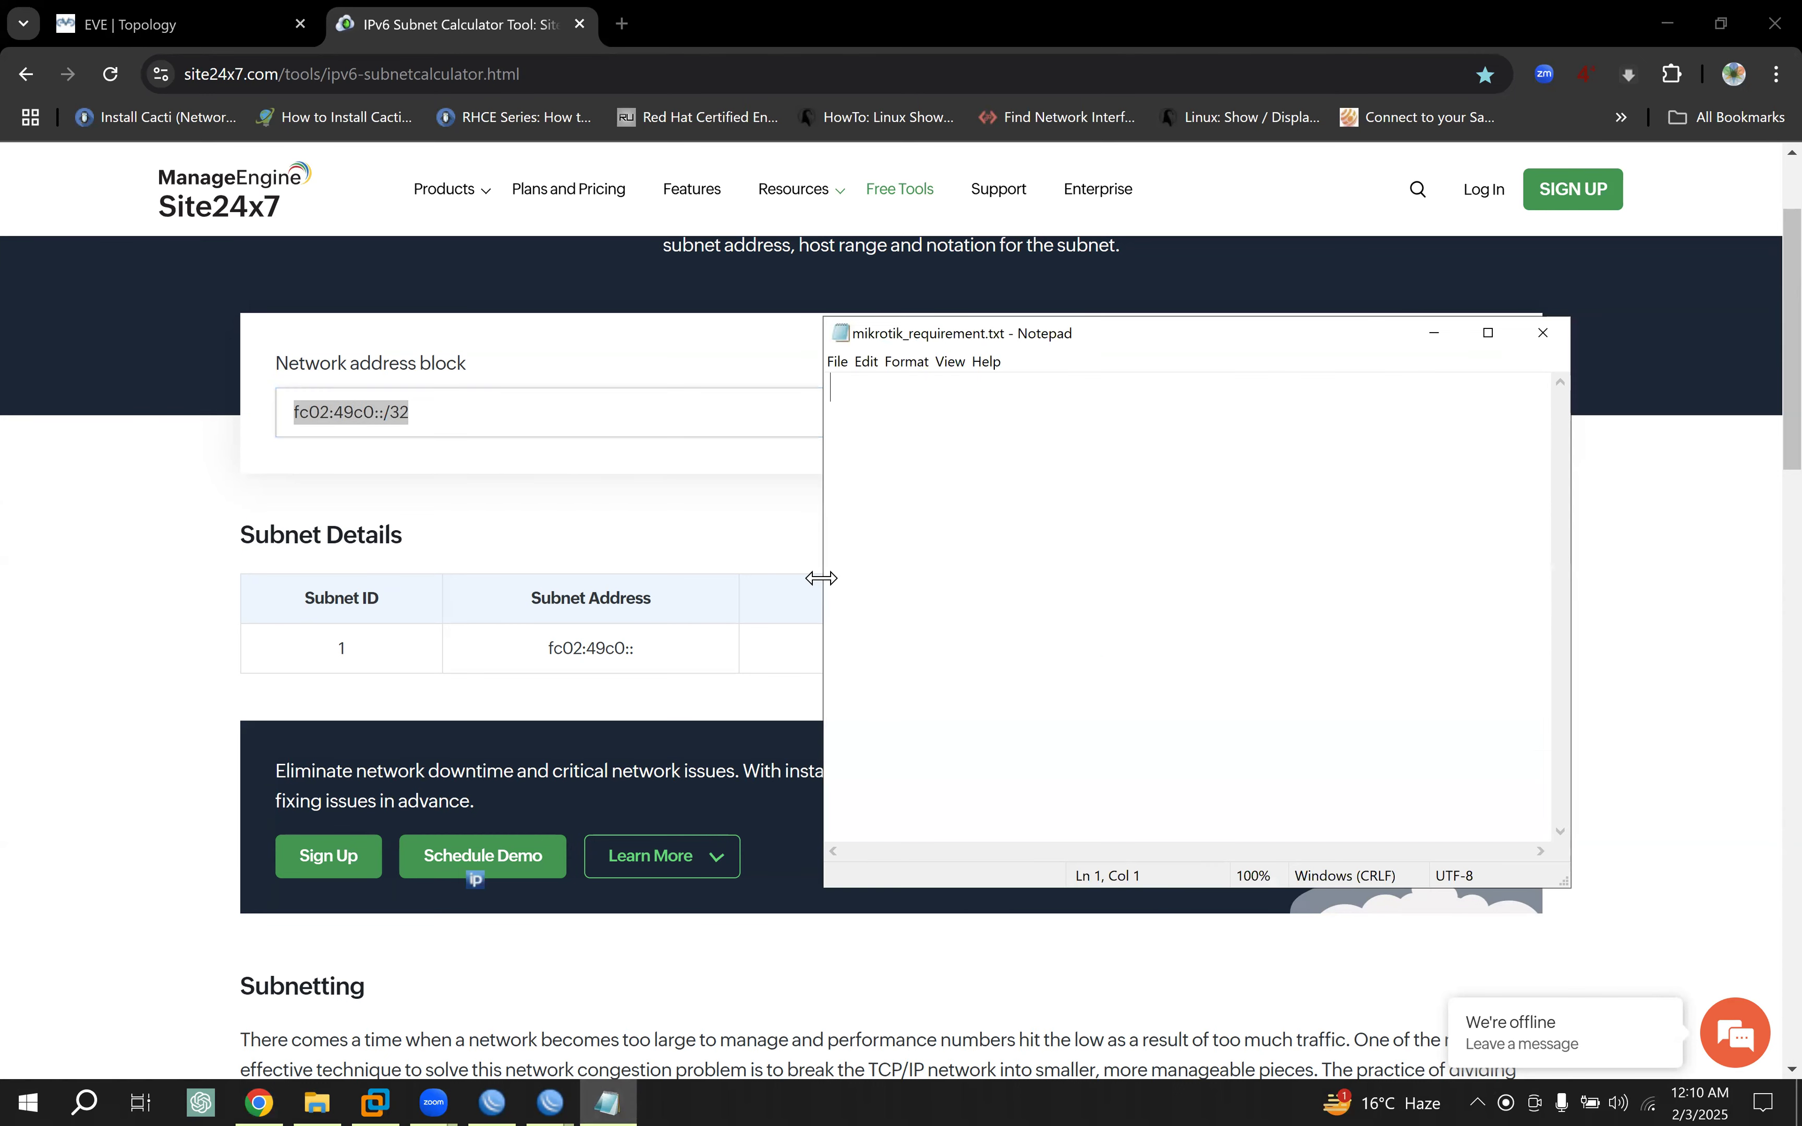
key("ctrl+v")
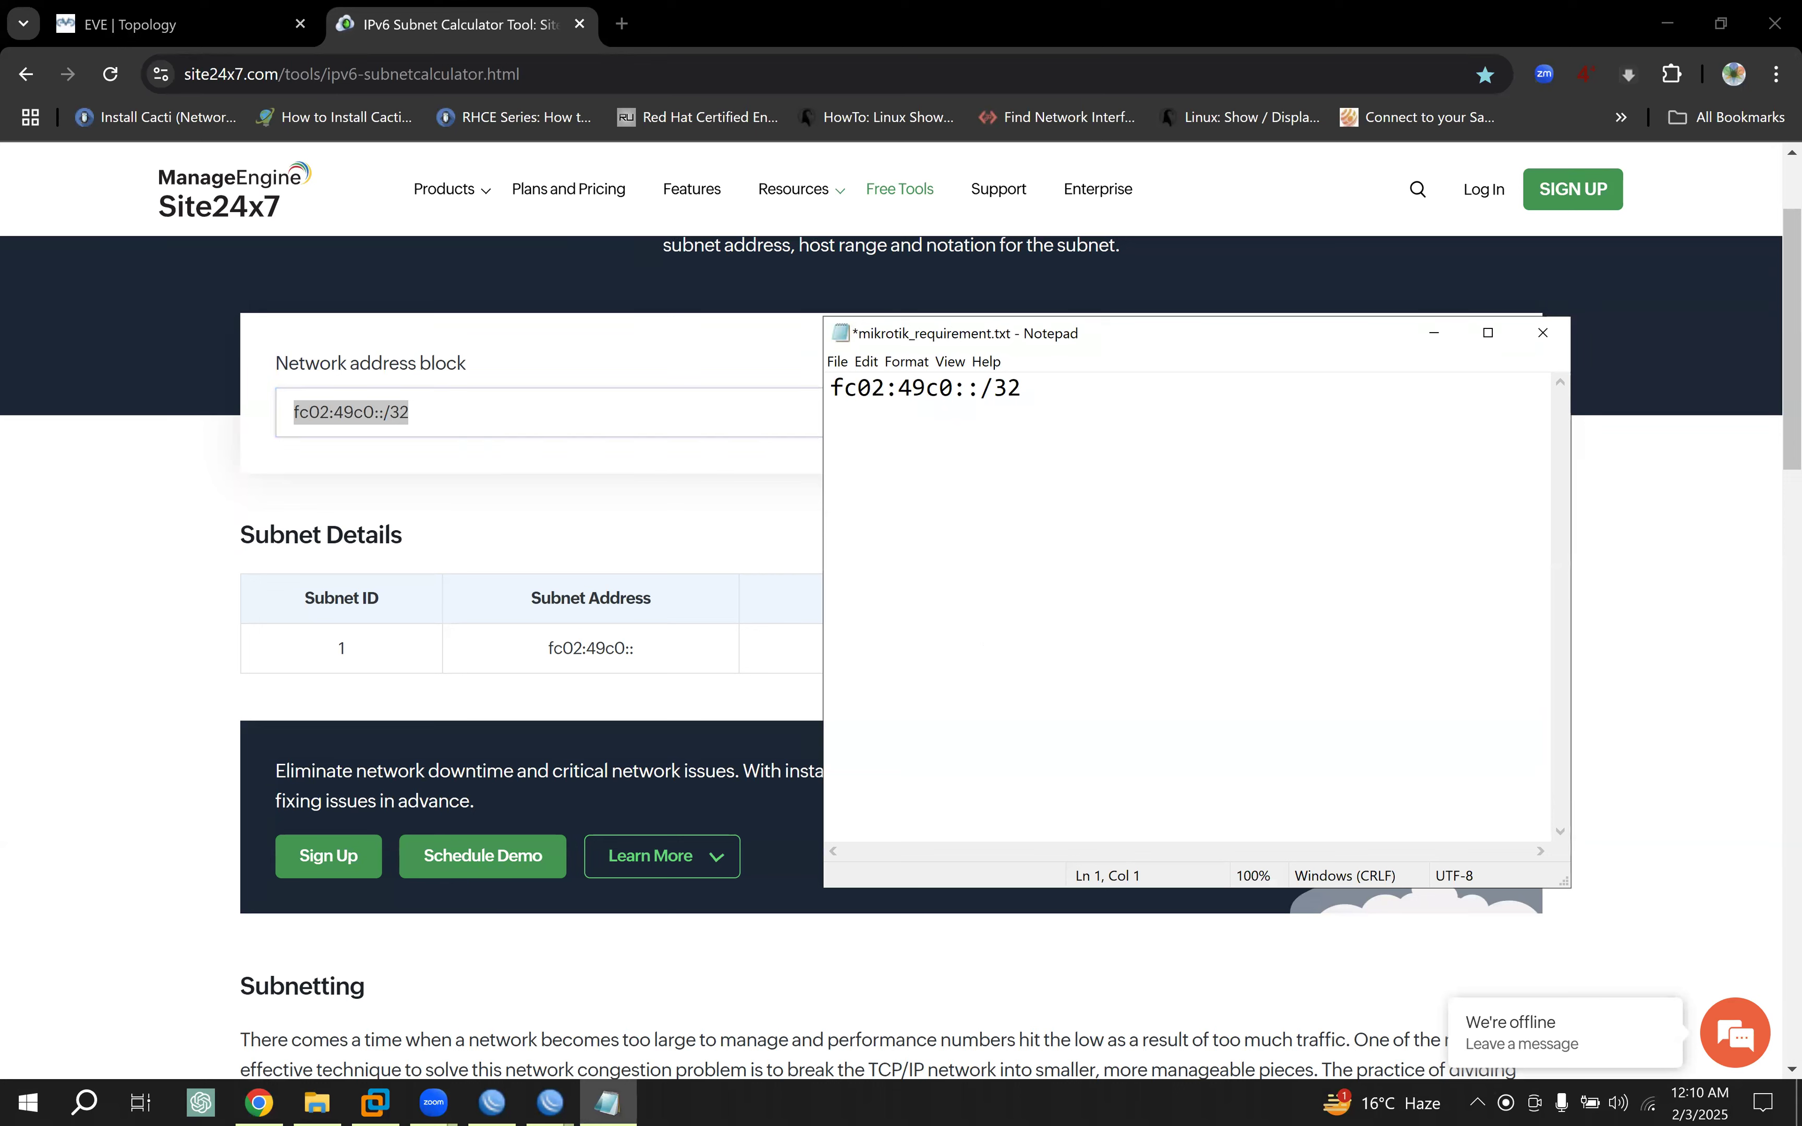
Step: Add the heading "Private IPv6 Subnet:" on a line above the address in the notes
key("Return")
type("Private")
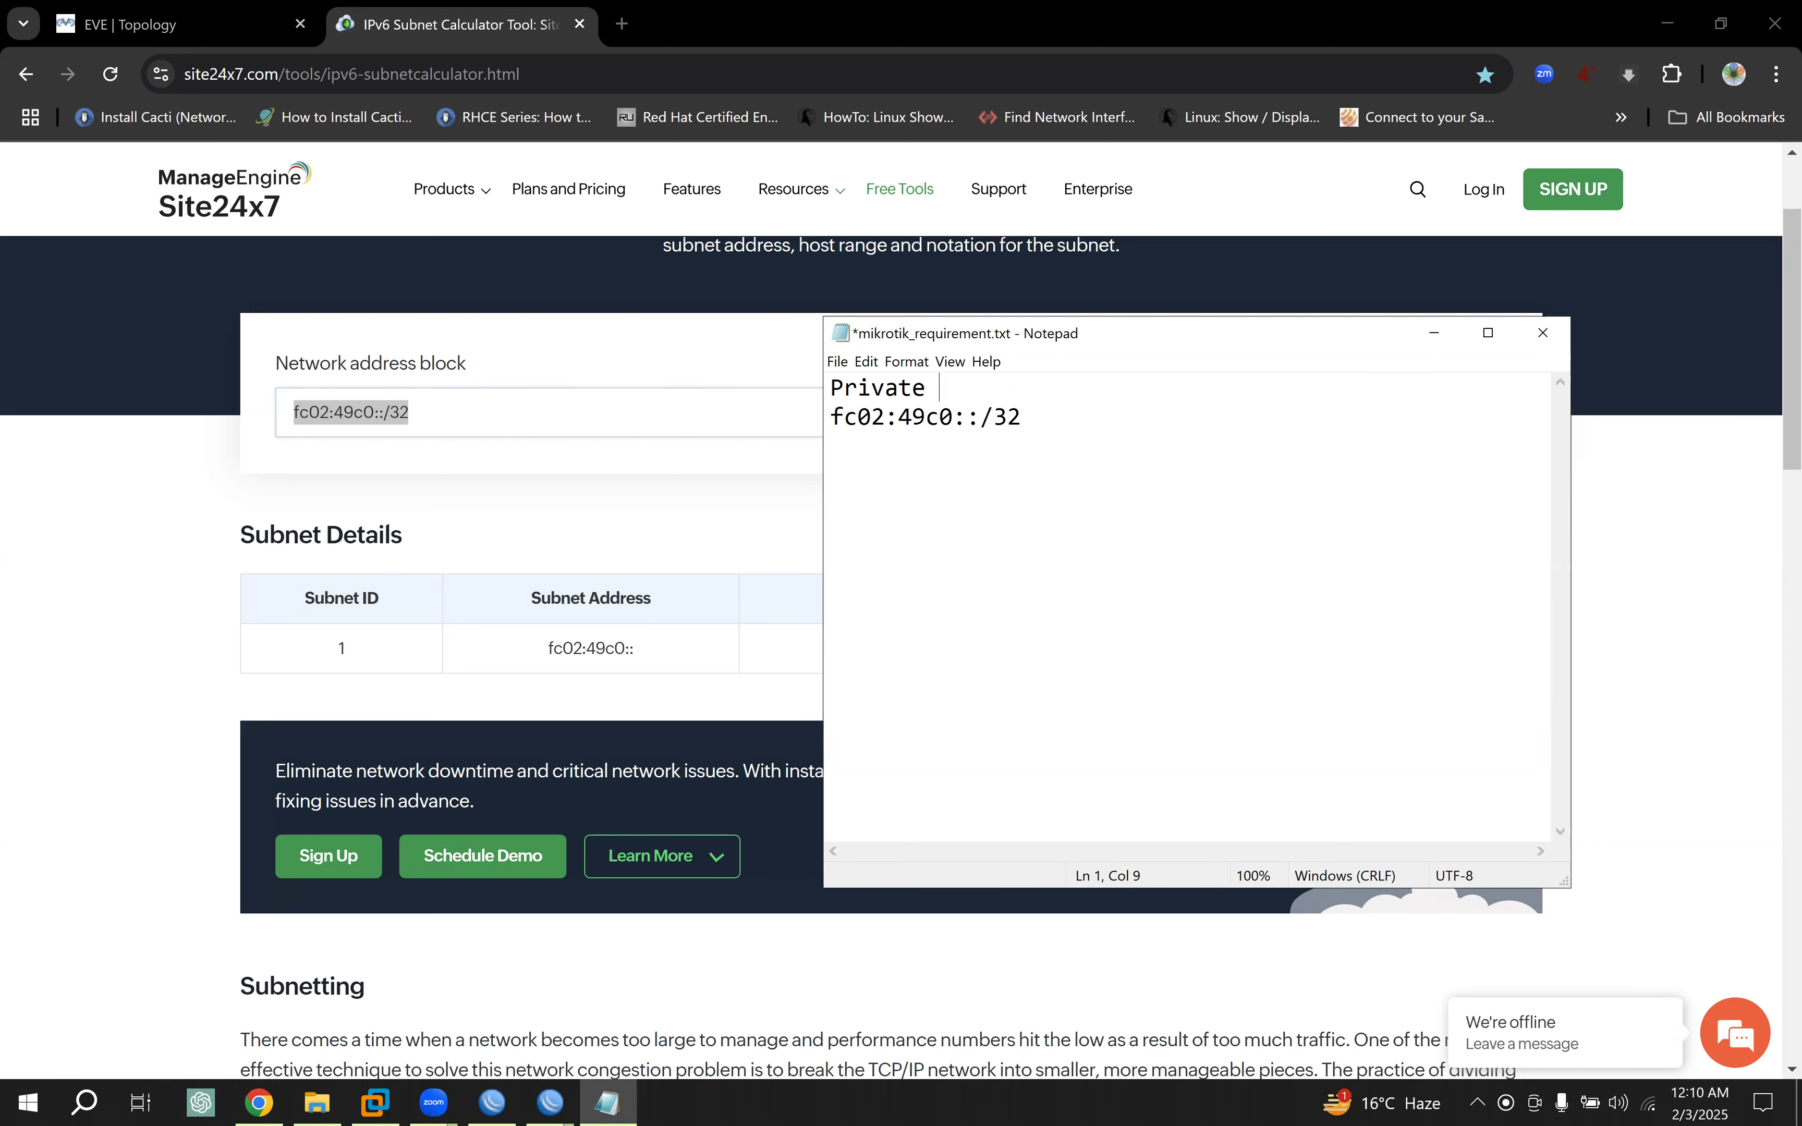
type(" v6 Subnet:")
left_click(941, 388)
type("IP")
Step: Move fc02:49c0::/32 onto the "Private IPv6 Subnet:" line, start a new line below it and save the file
left_click_drag(1033, 414, 763, 412)
key("ctrl+c")
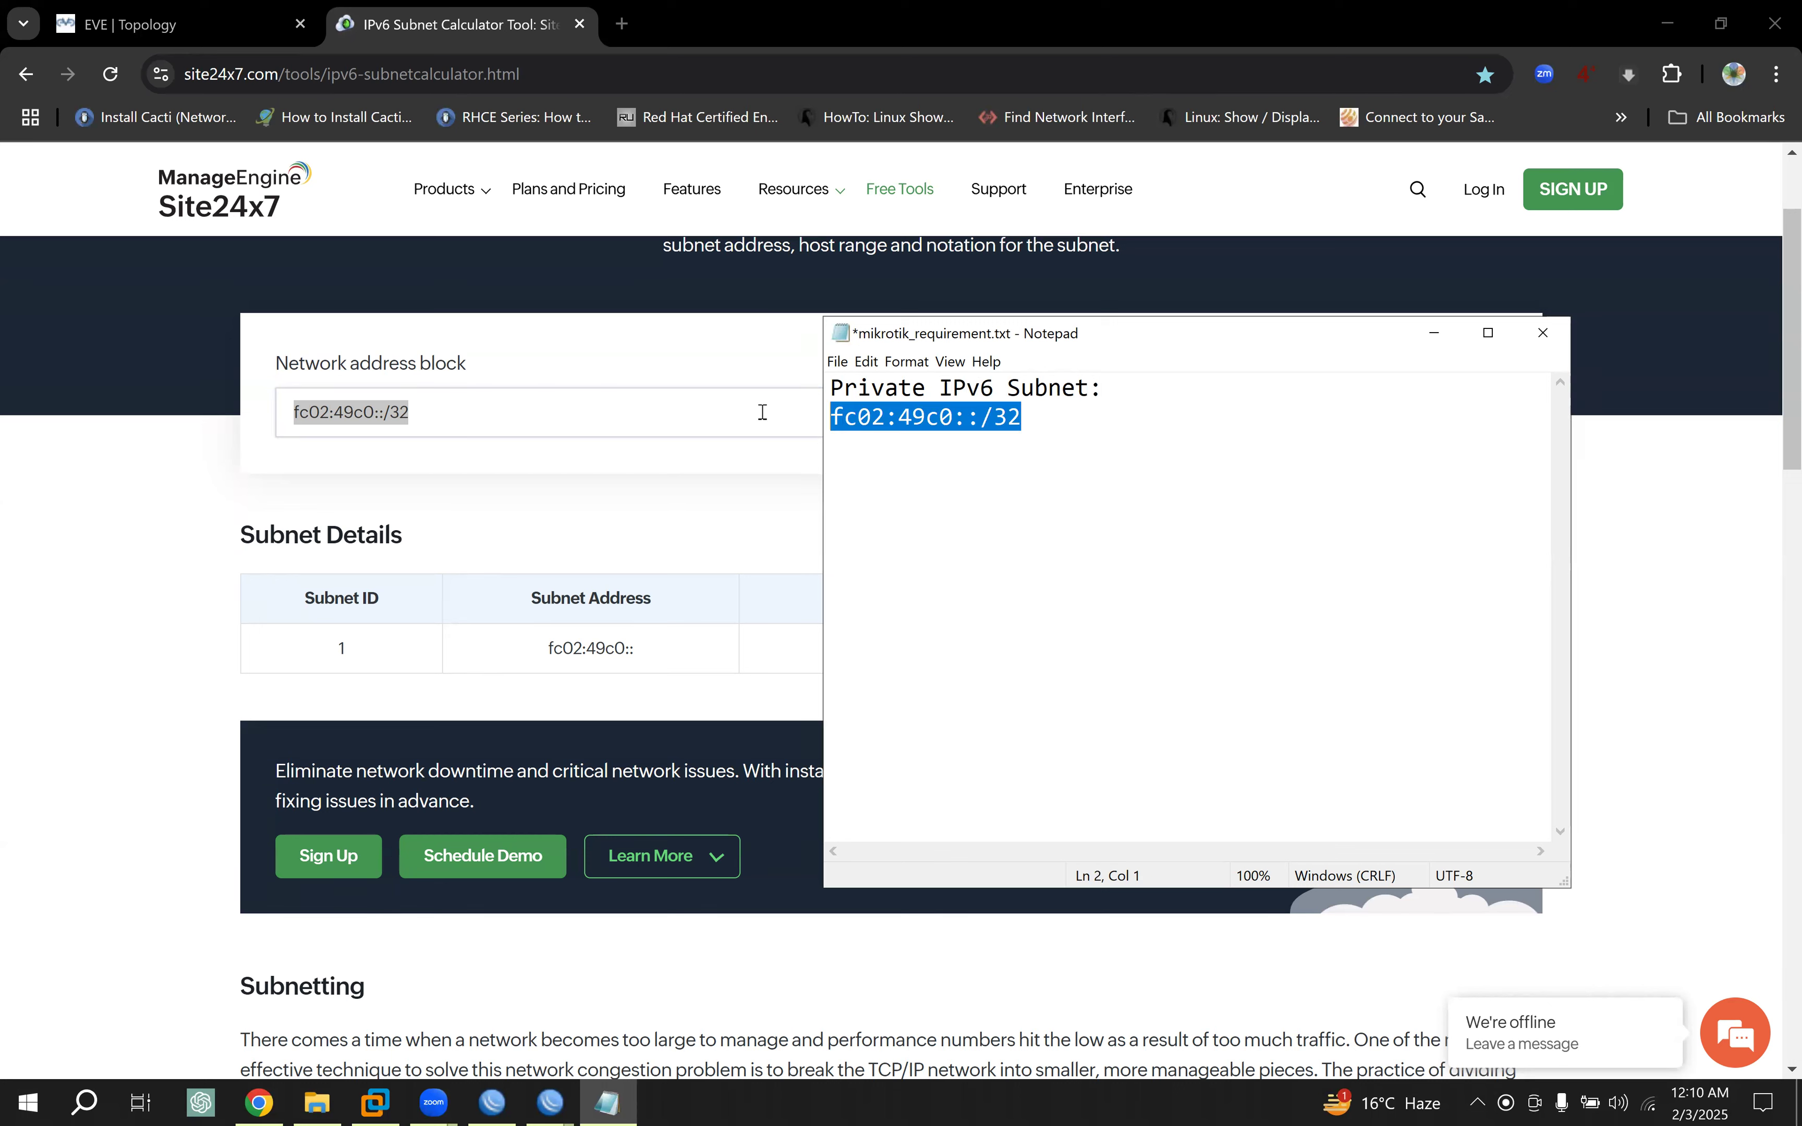
key("Delete")
key("BackSpace")
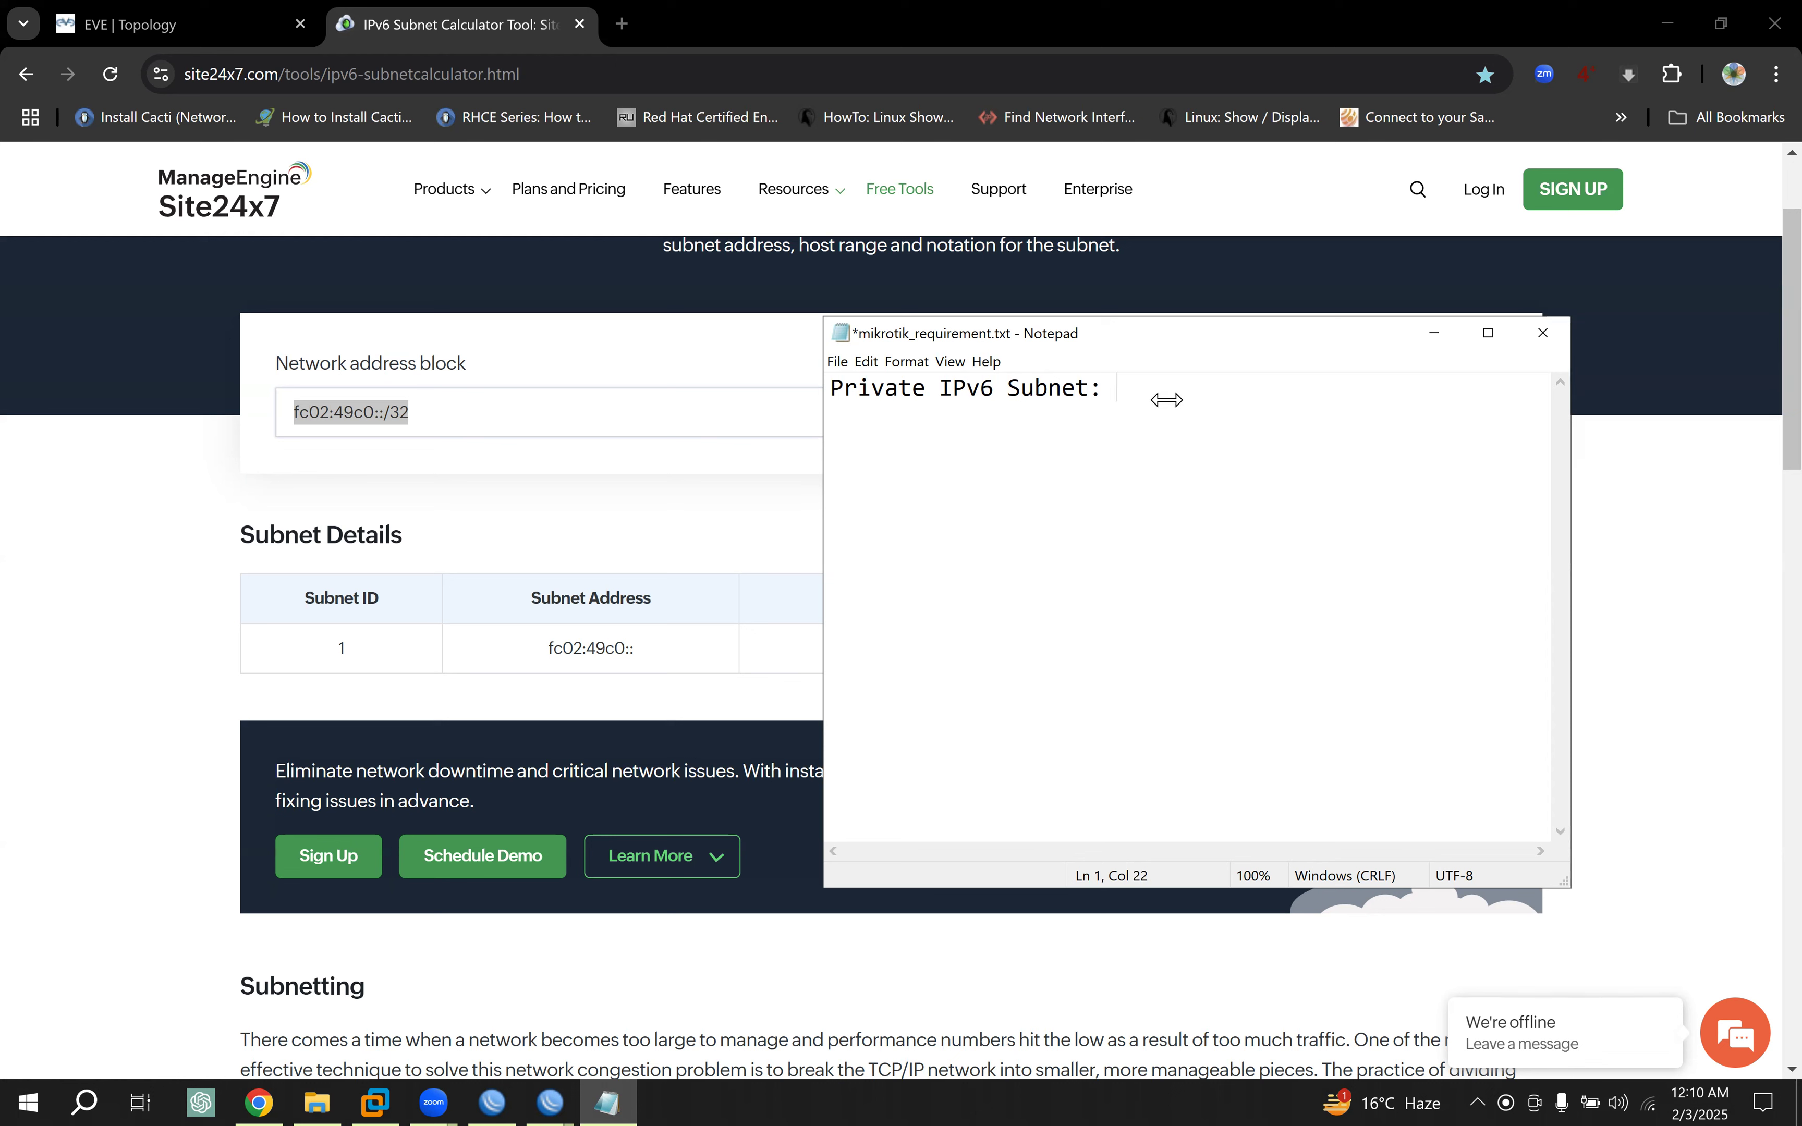
key("ctrl+v")
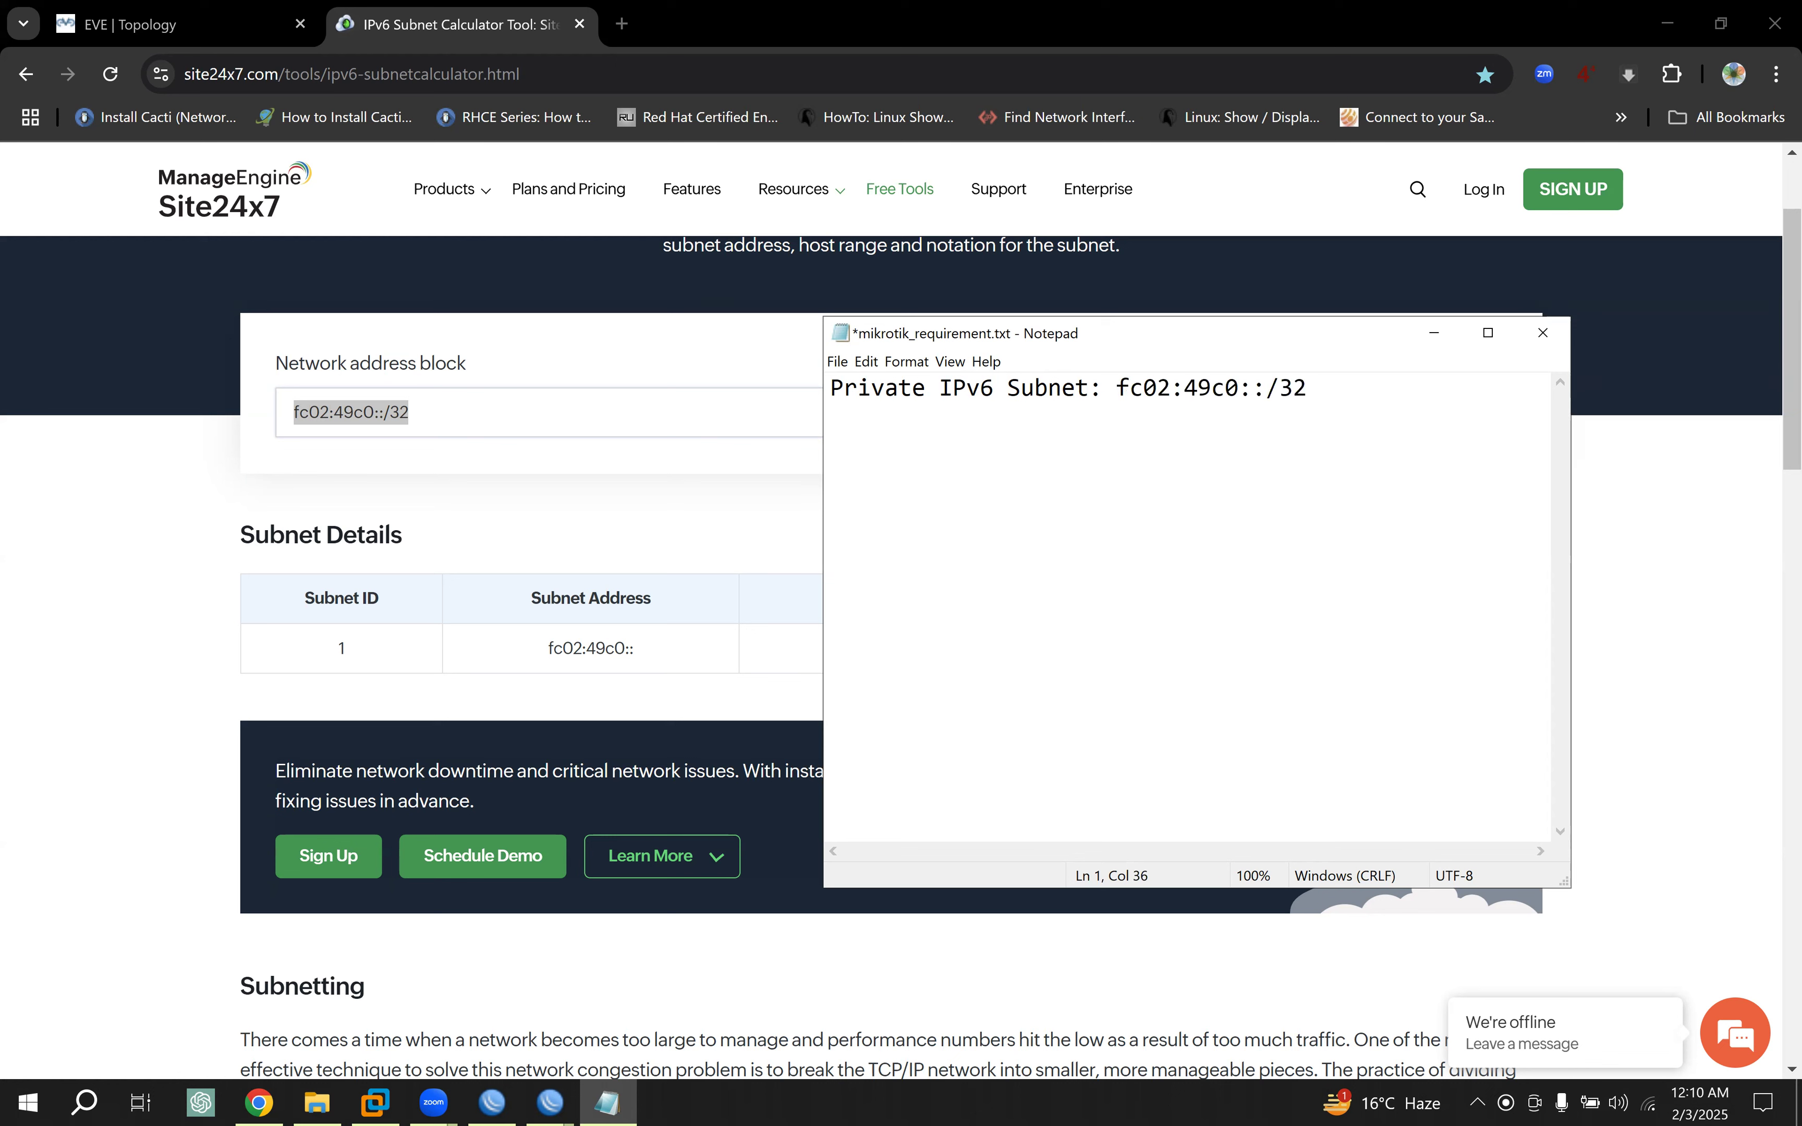
key("Return")
key("ctrl+s")
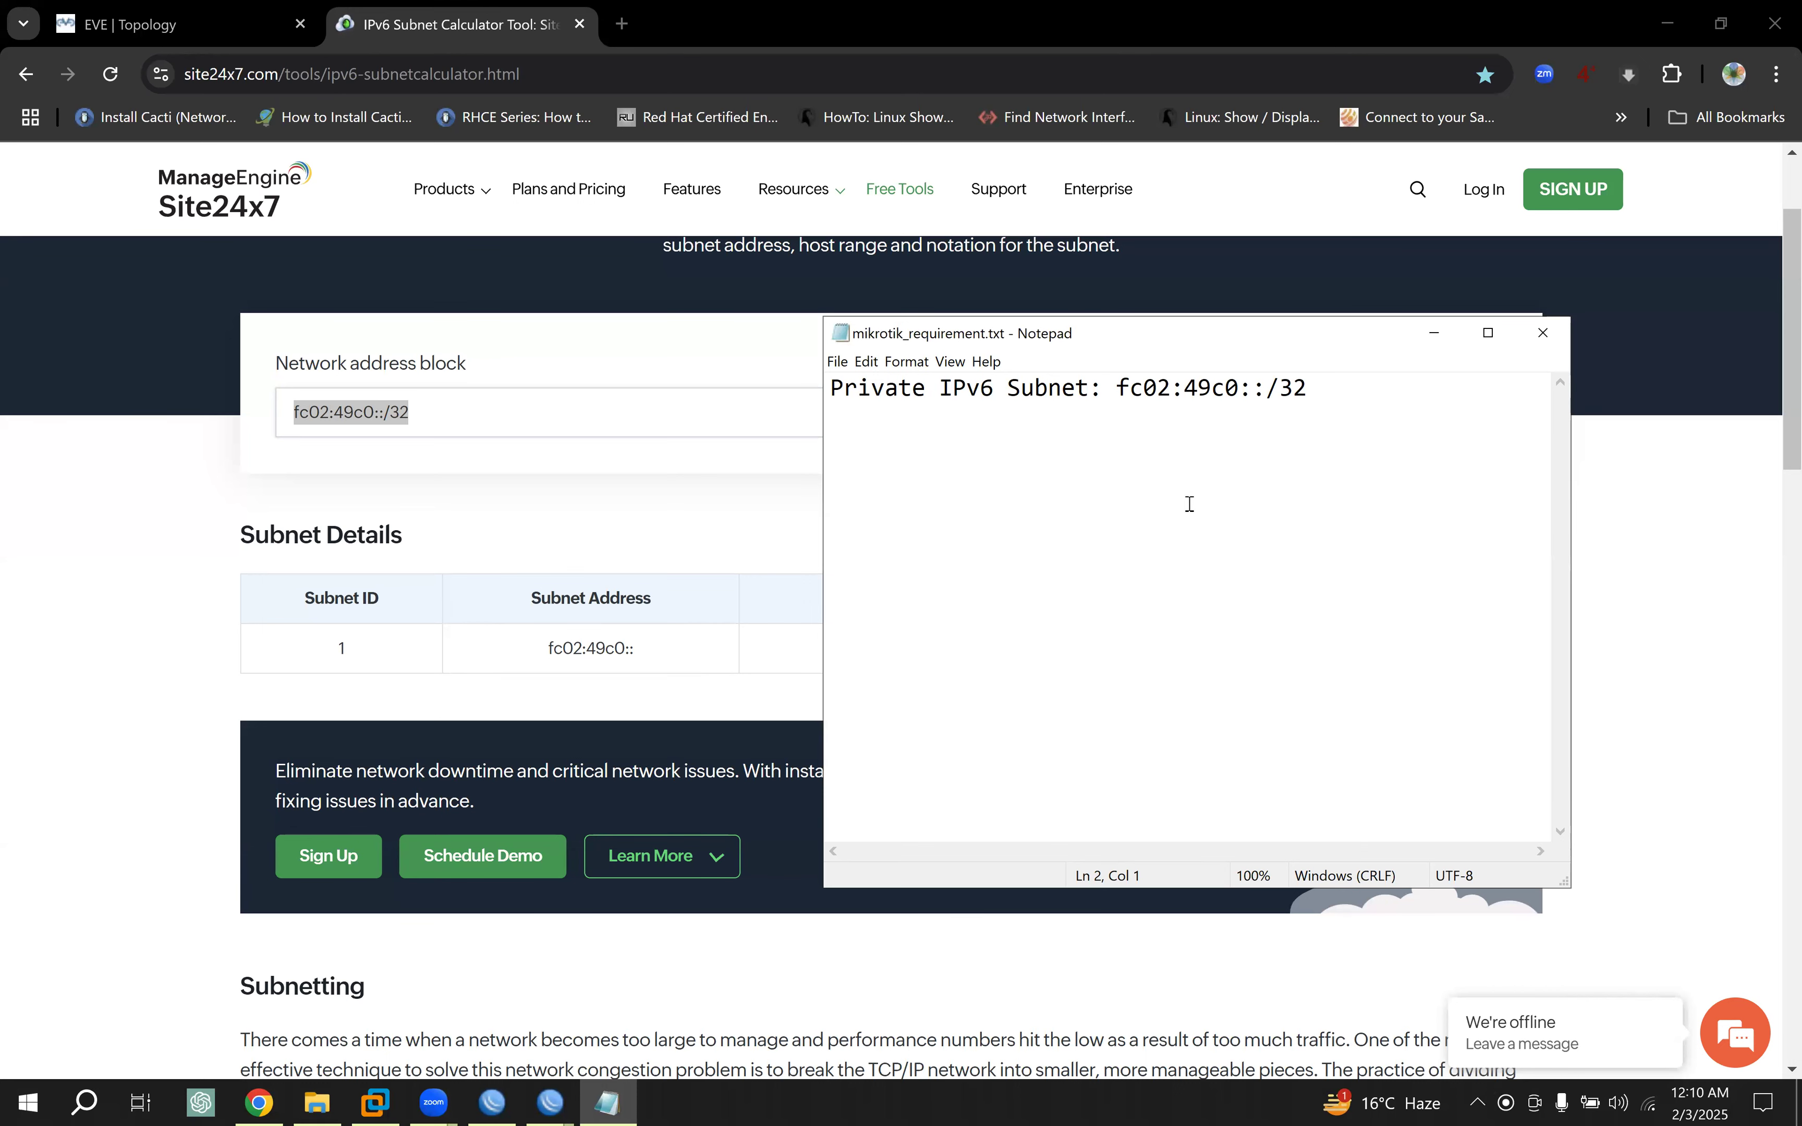
Step: List Loopback, Backbone P2P and Customer P2P on separate lines below the private IPv6 subnet
type("Loop")
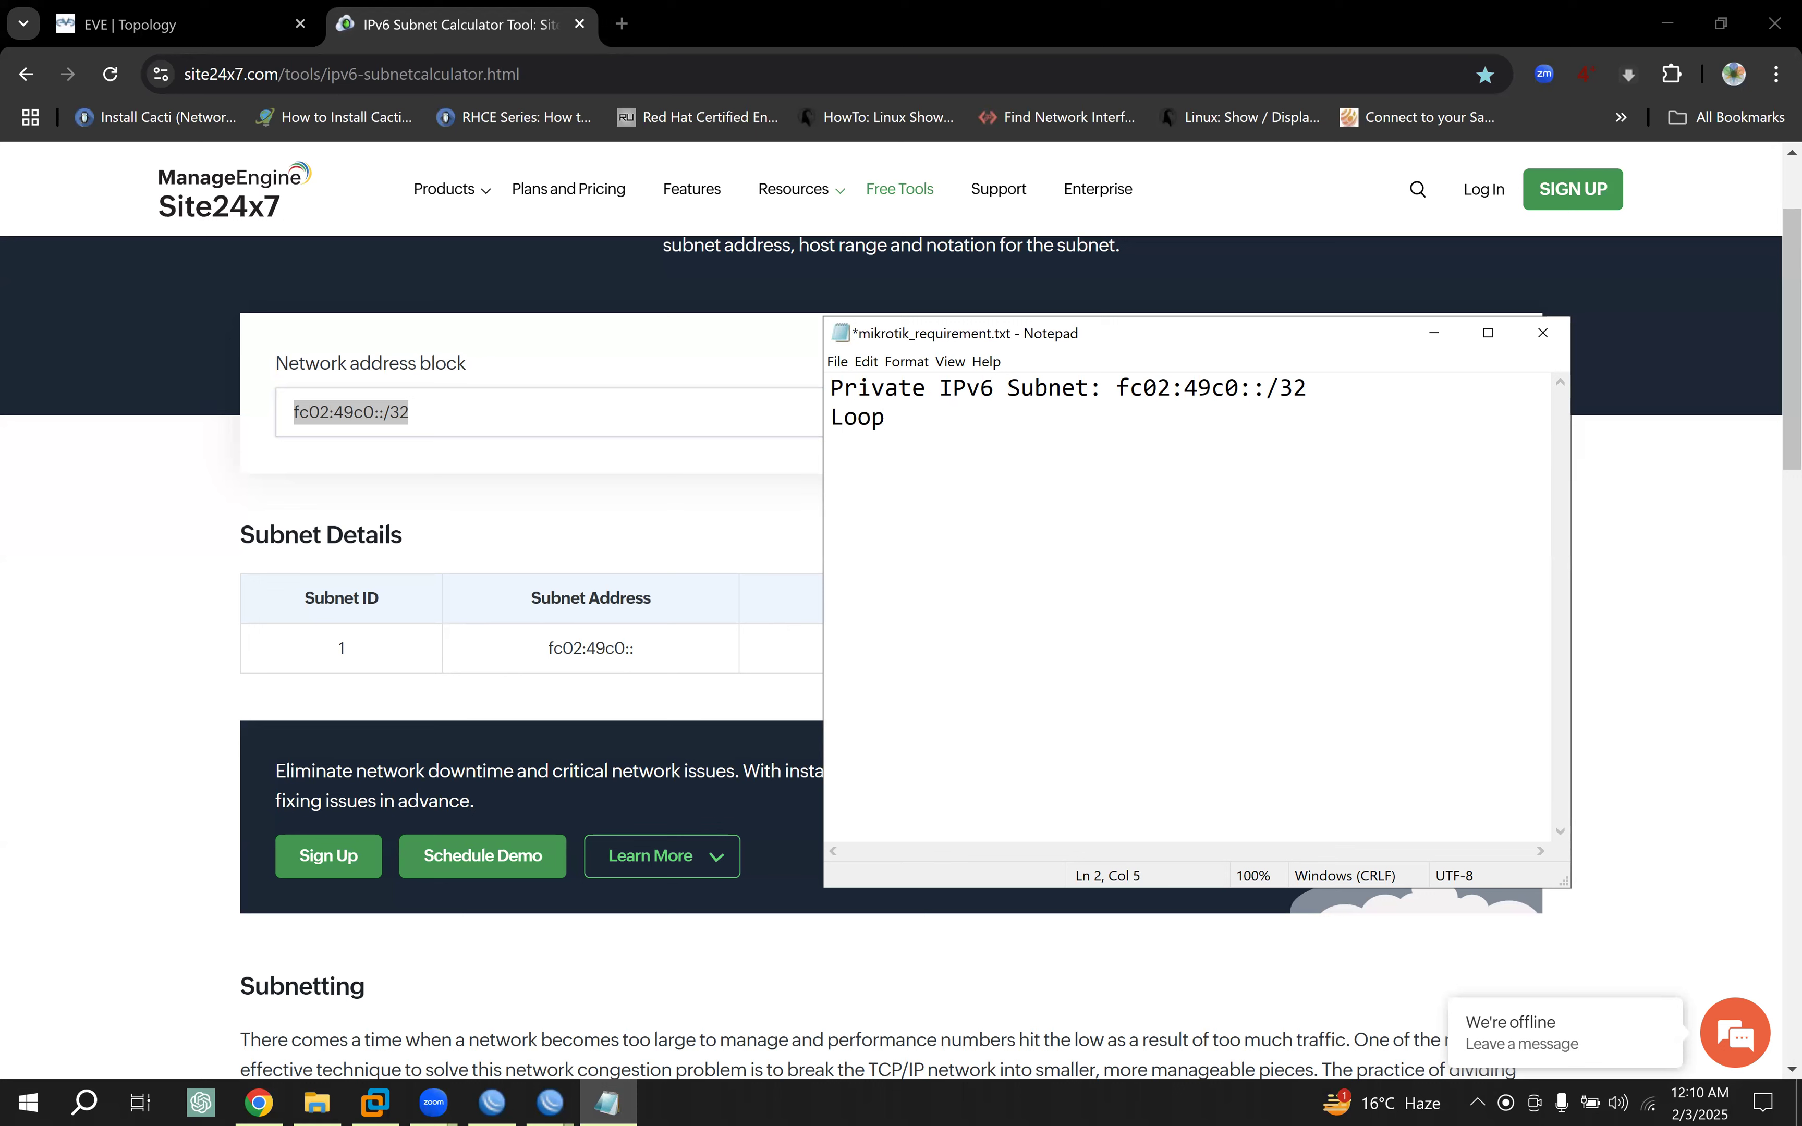
type("back ")
type("Back")
type("bone")
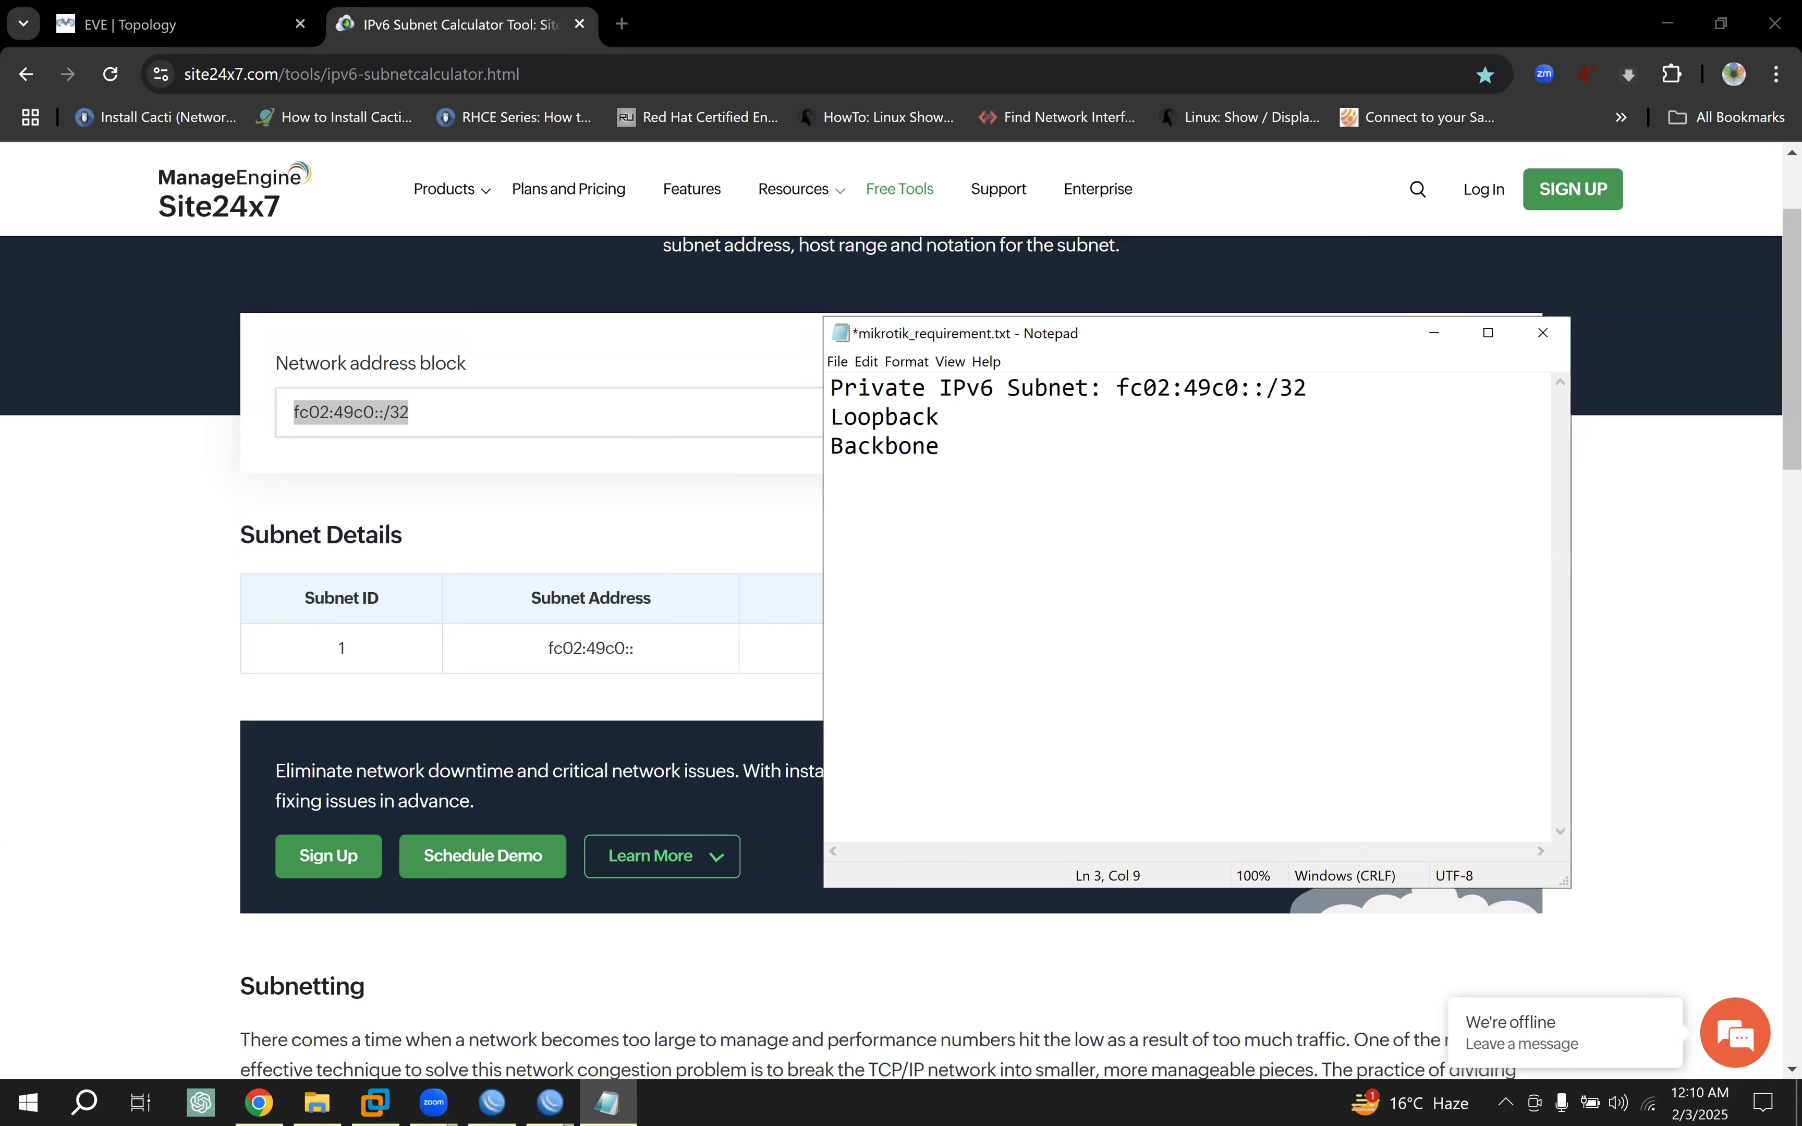
type(" P2P")
key("Return")
type("Customer P2P")
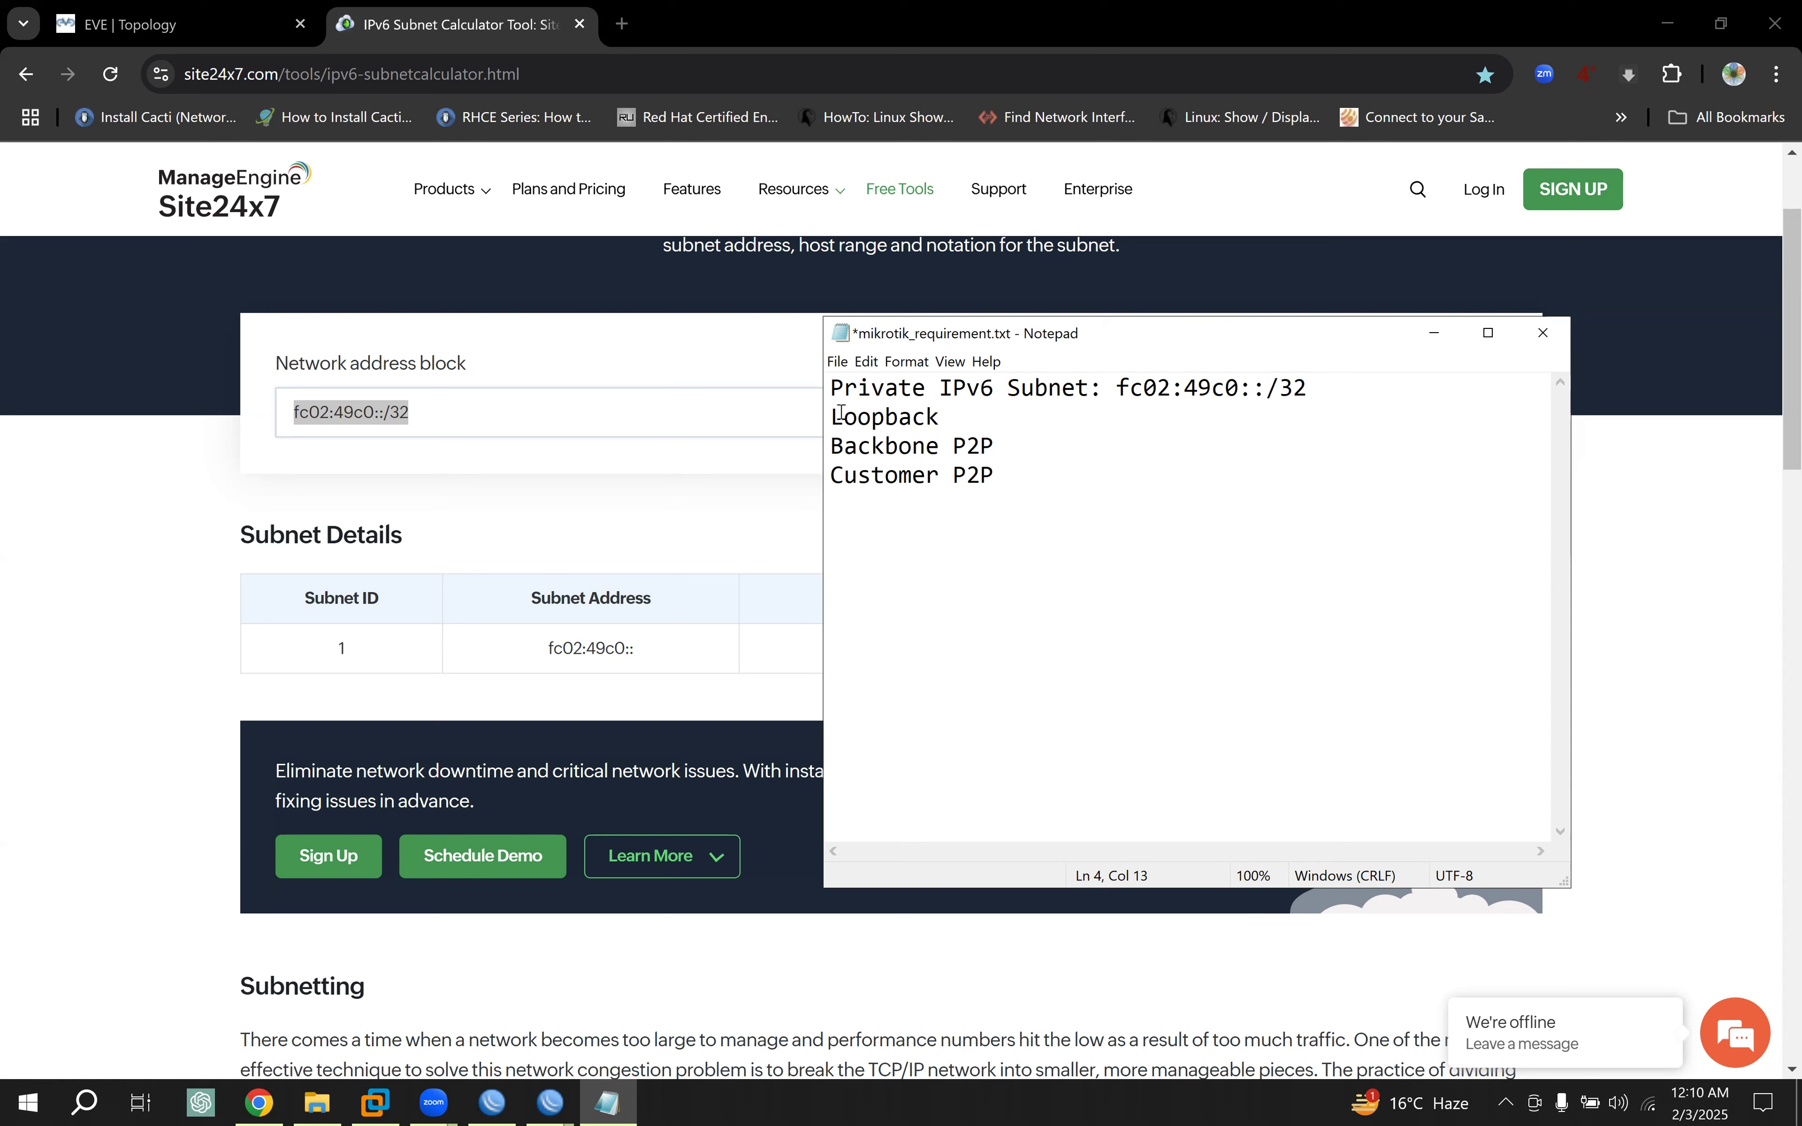
Step: Add an aligned "=>" after Loopback, Backbone P2P and Customer P2P in the notes
left_click_drag(832, 413, 1021, 482)
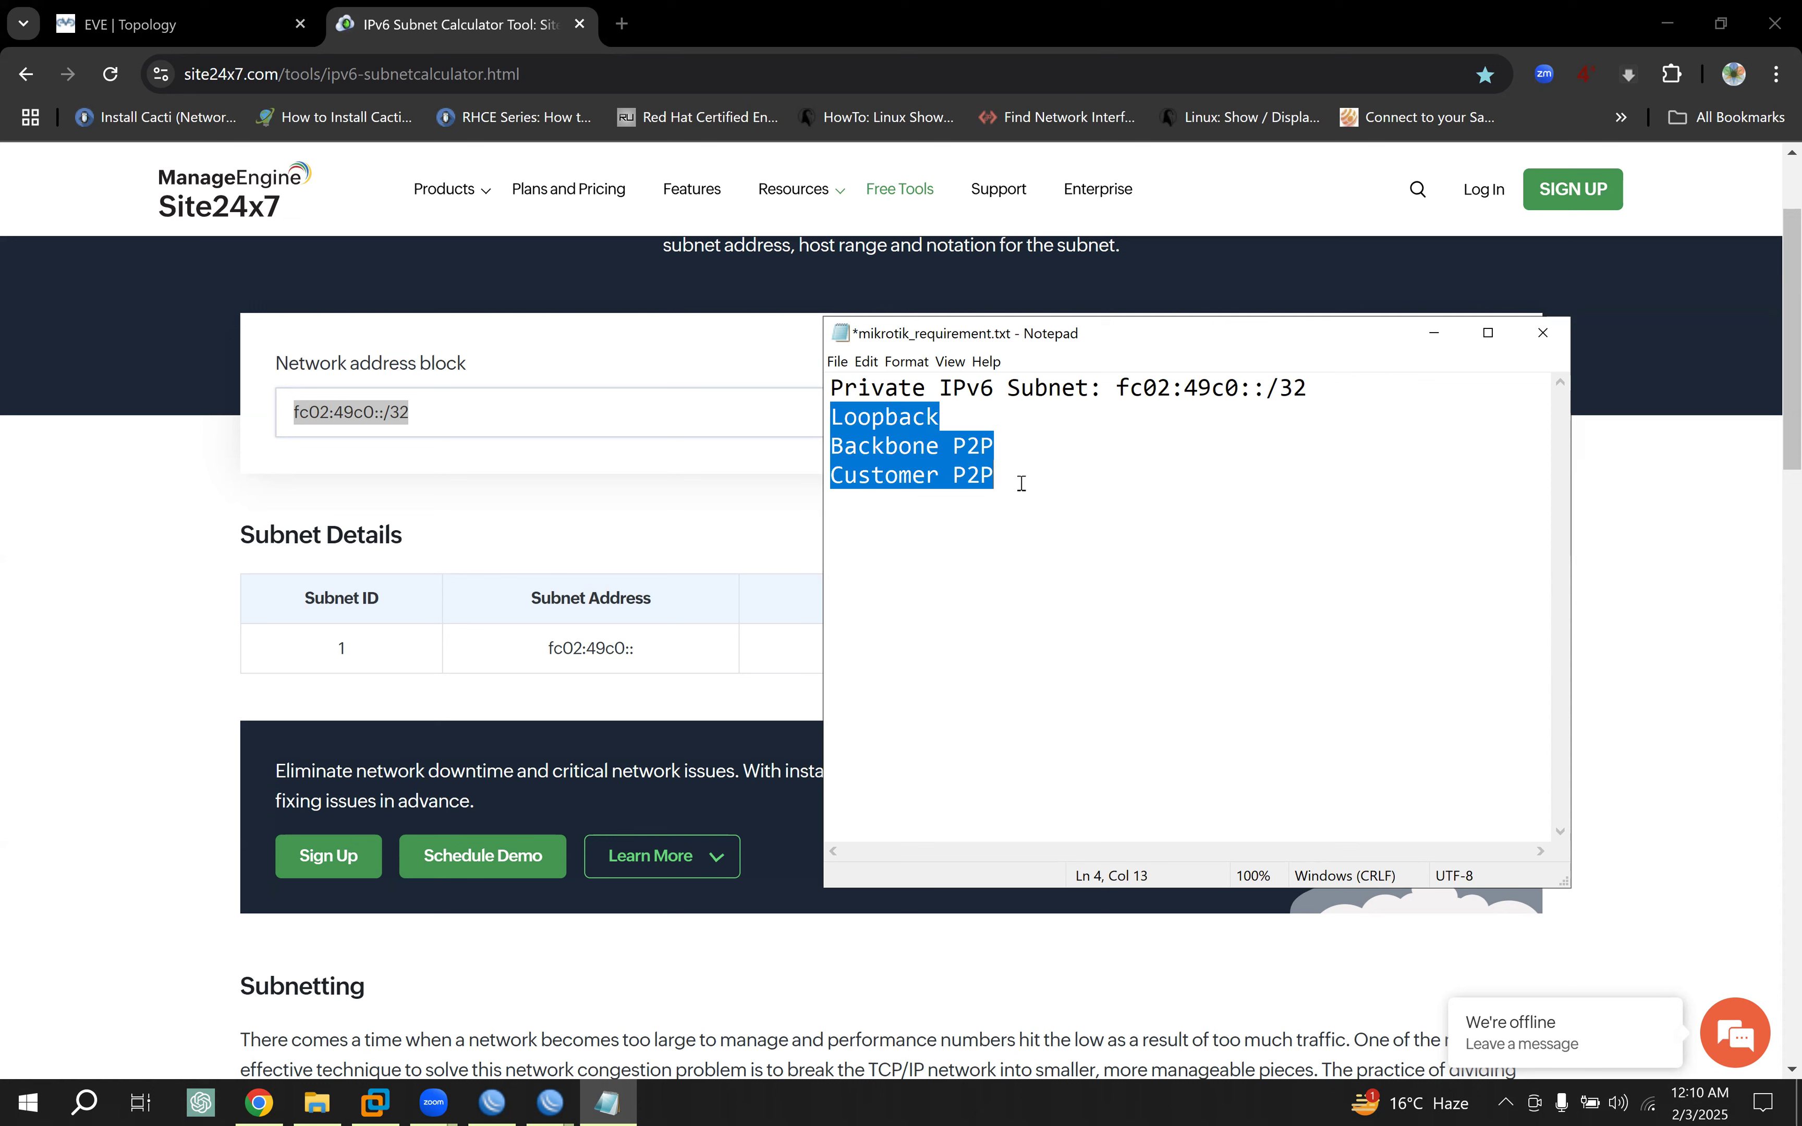
left_click_drag(1308, 388, 1117, 388)
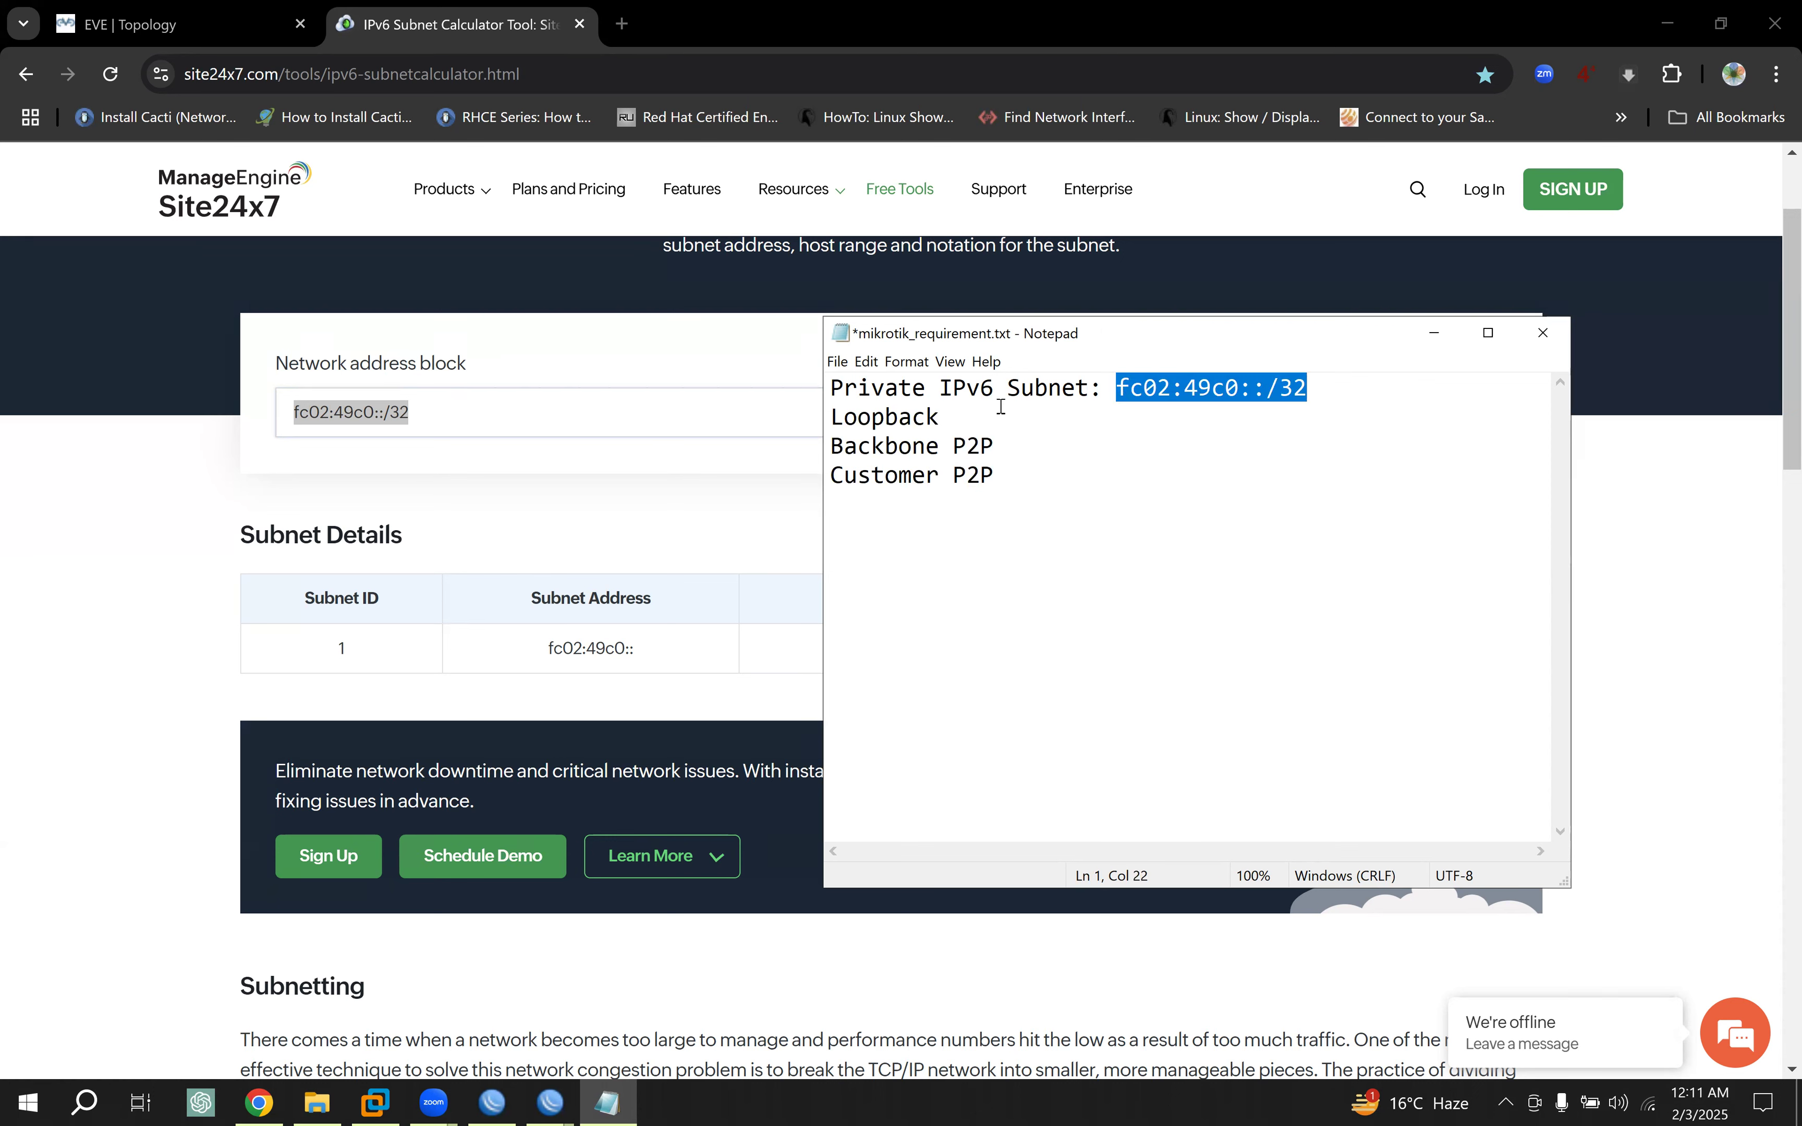
left_click(977, 414)
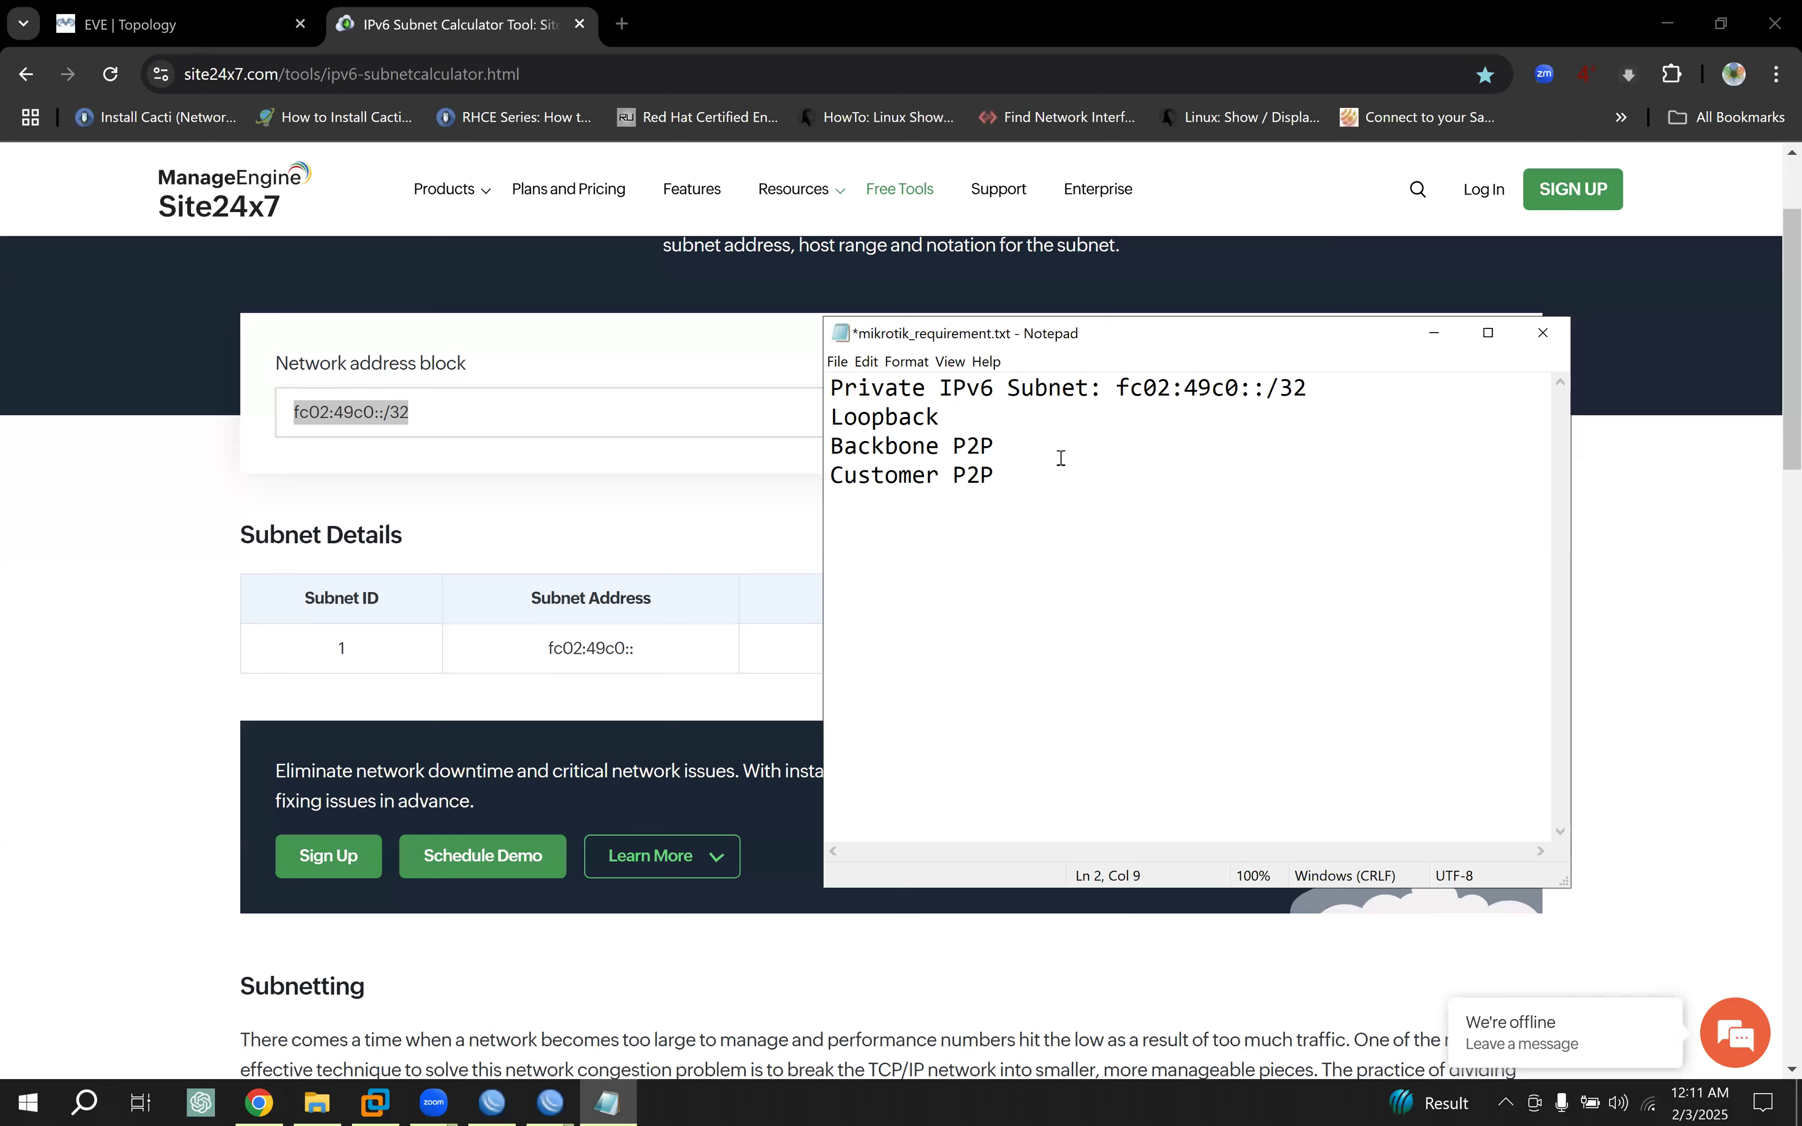
key("Tab")
type("=>")
left_click_drag(1050, 422, 1079, 419)
left_click(1067, 443)
type("=>")
left_click(1033, 476)
key("Tab")
type("=>")
Step: Insert the prefix length (128) after Loopback, ahead of its arrow
left_click_drag(941, 417, 824, 417)
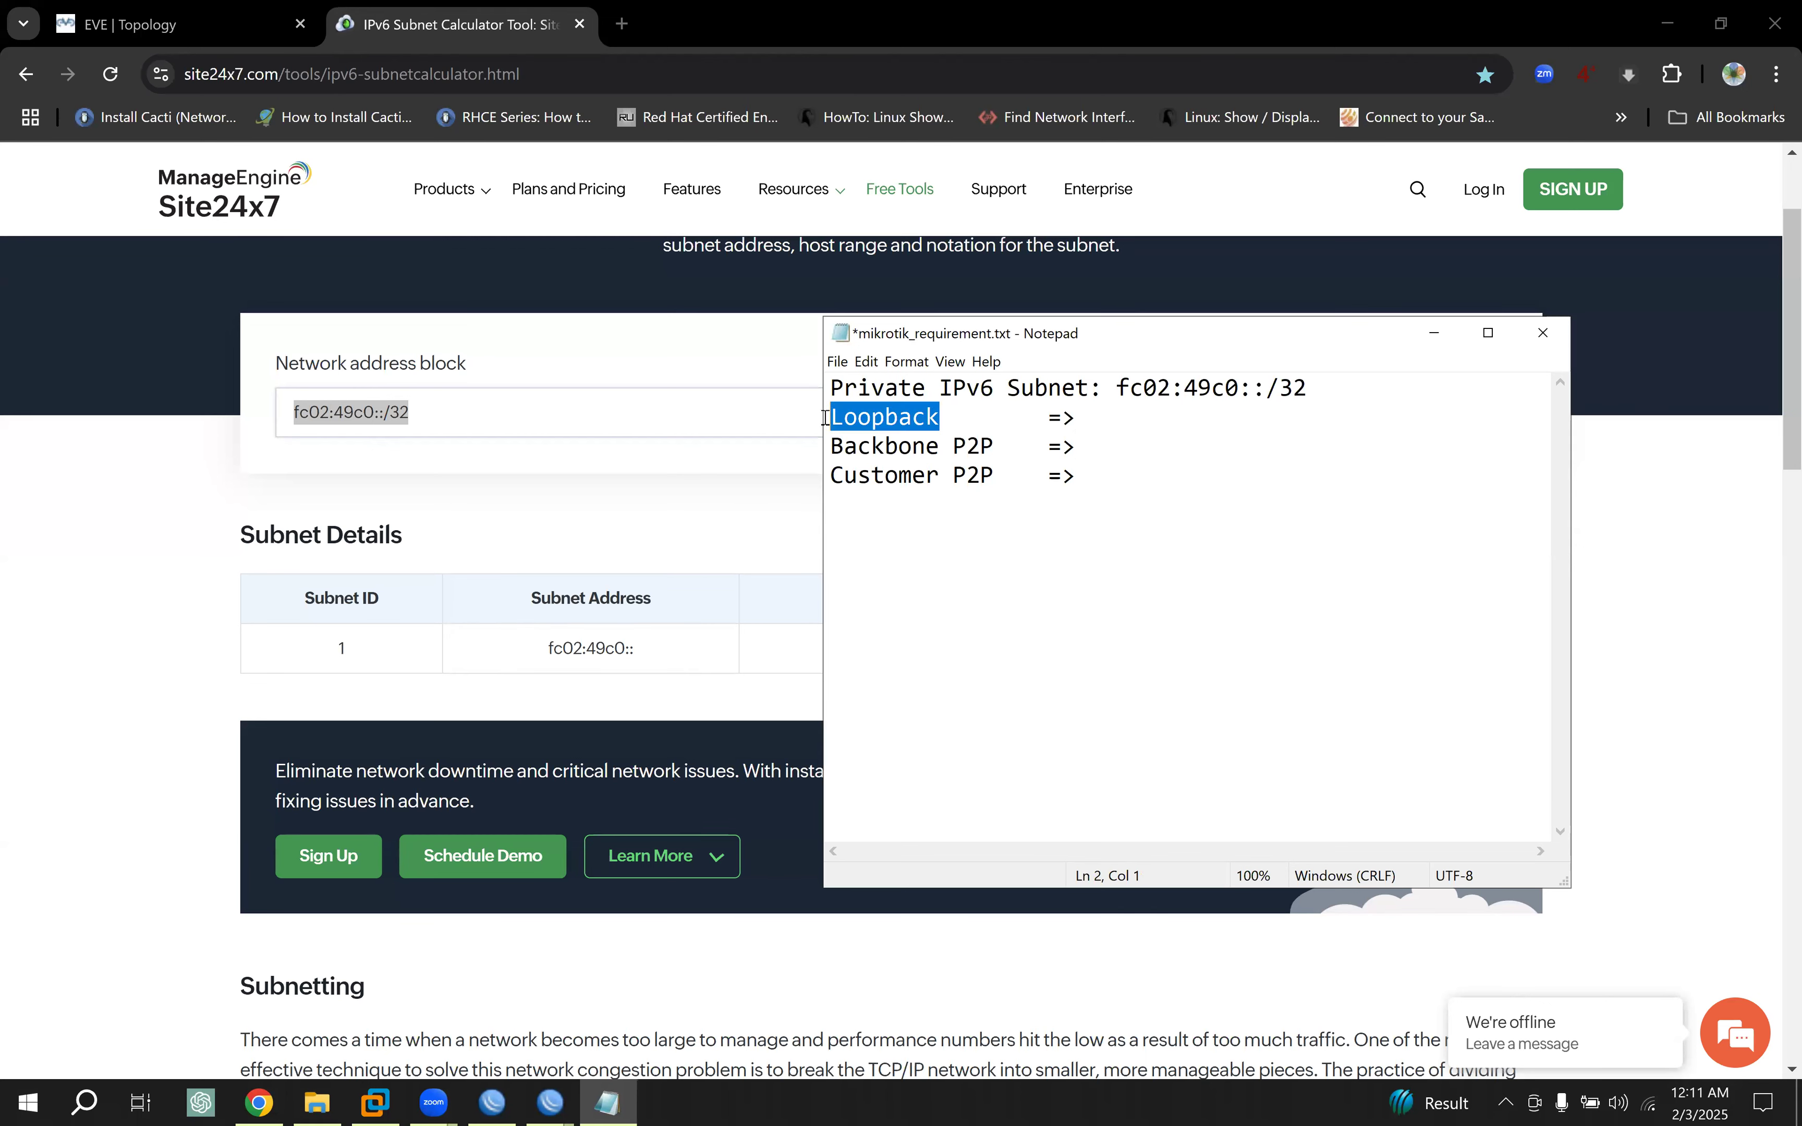
left_click(944, 416)
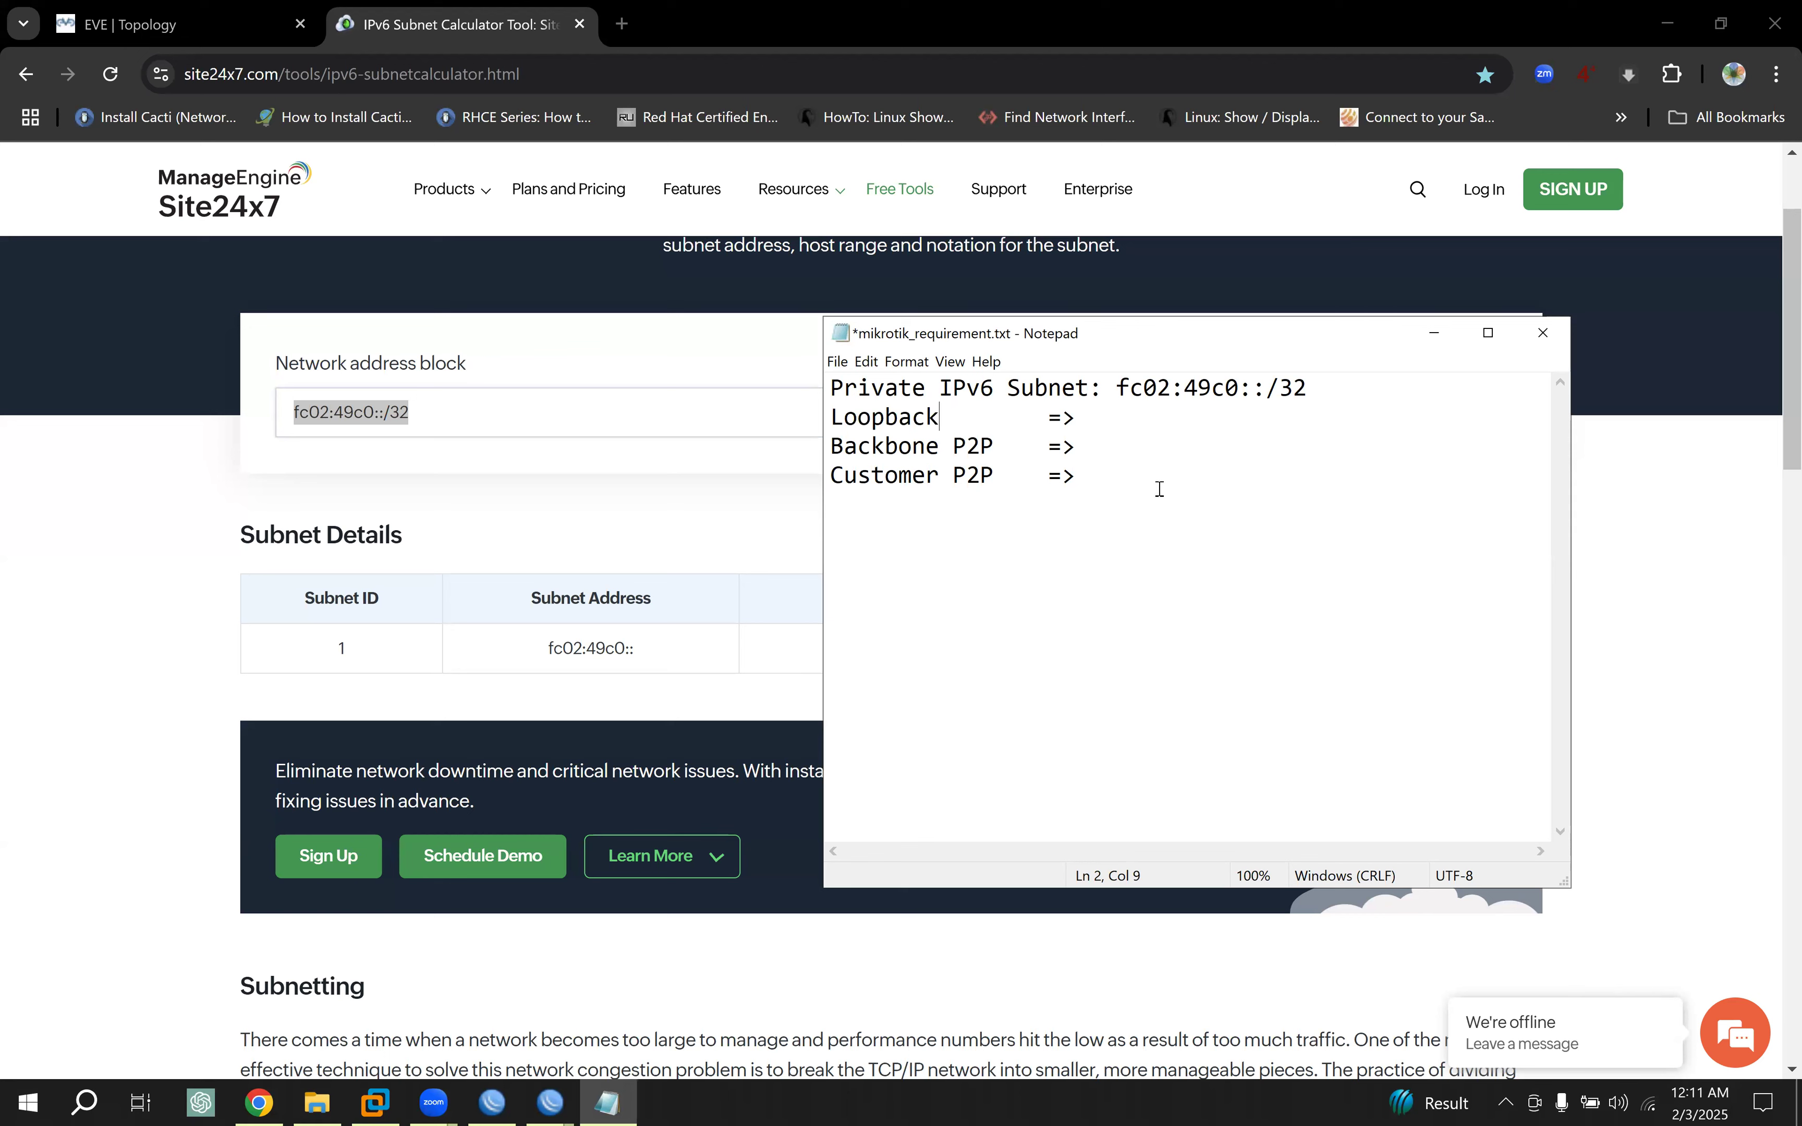
type("()")
key("Left")
type("128")
left_click_drag(1029, 420, 953, 419)
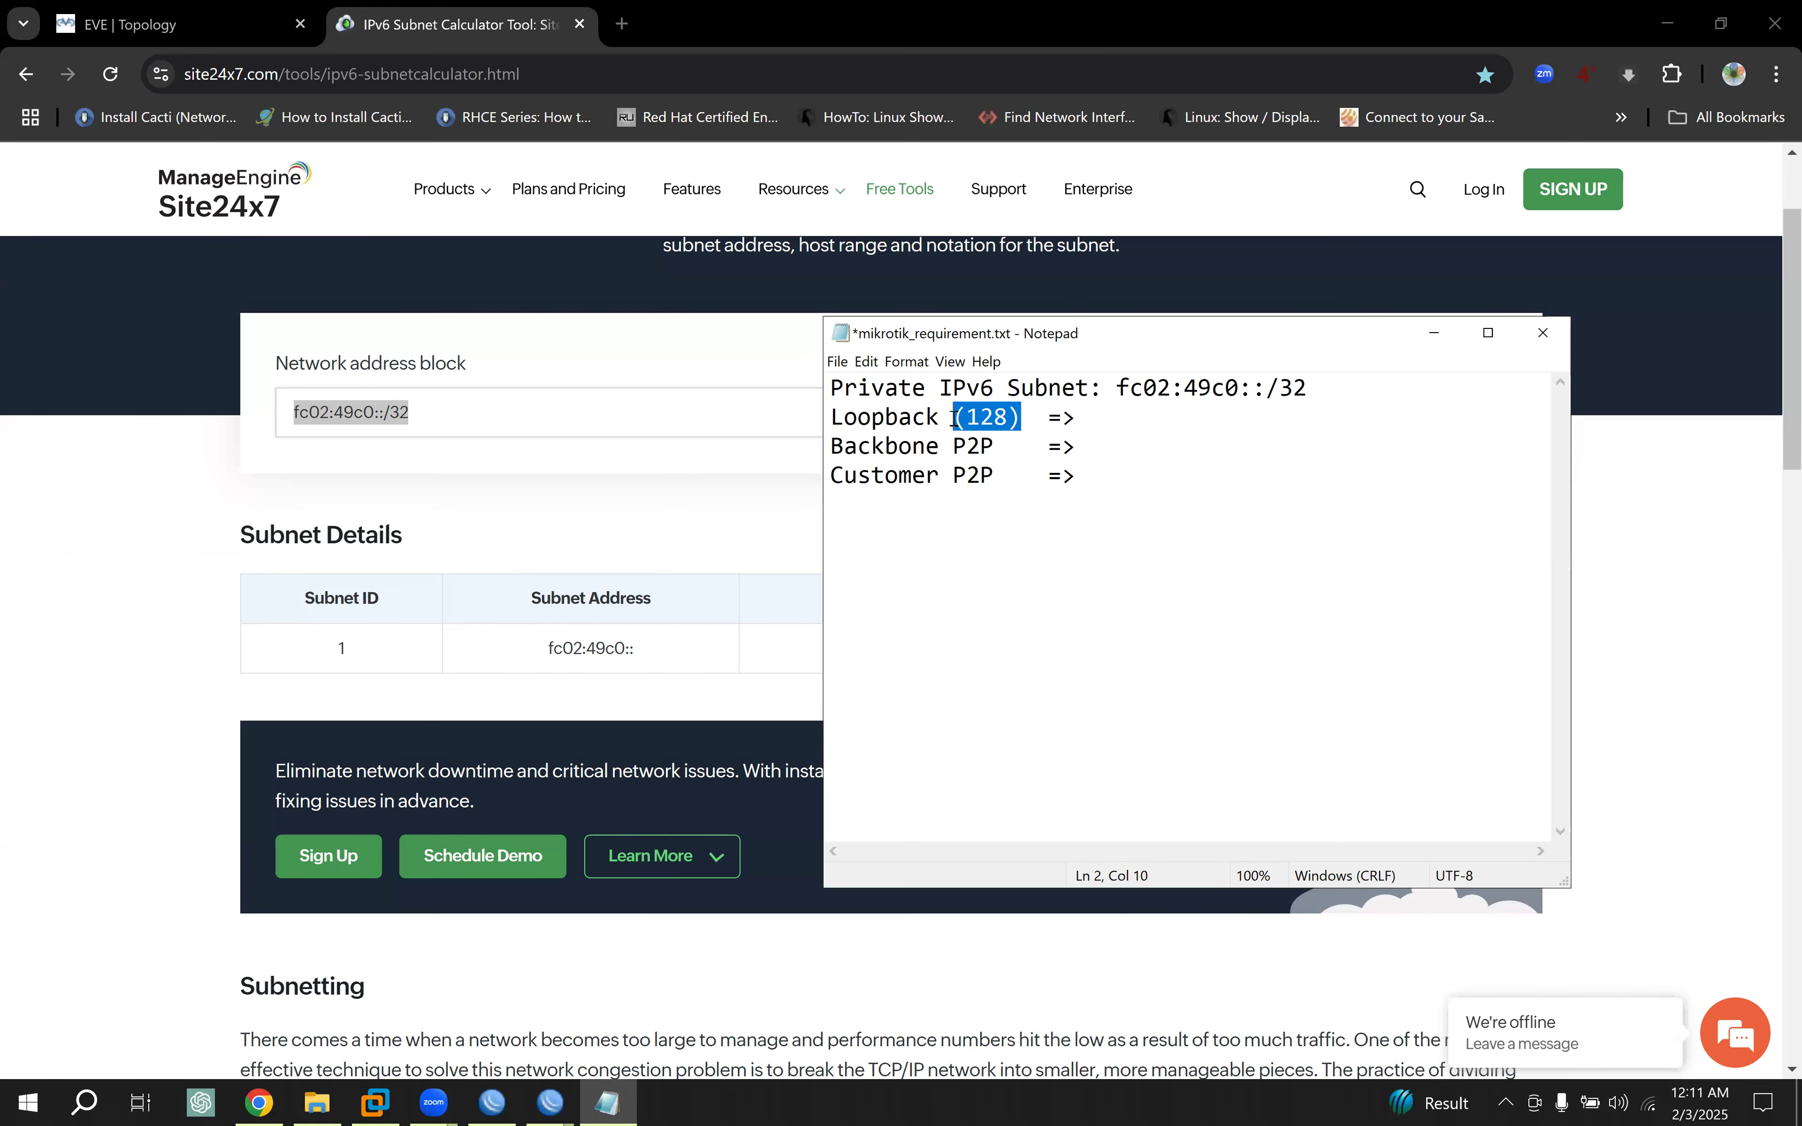
Step: Insert the prefix lengths (127/126) after Backbone P2P, ahead of its arrow
left_click(994, 447)
type("(0")
key("BackSpace")
type(")")
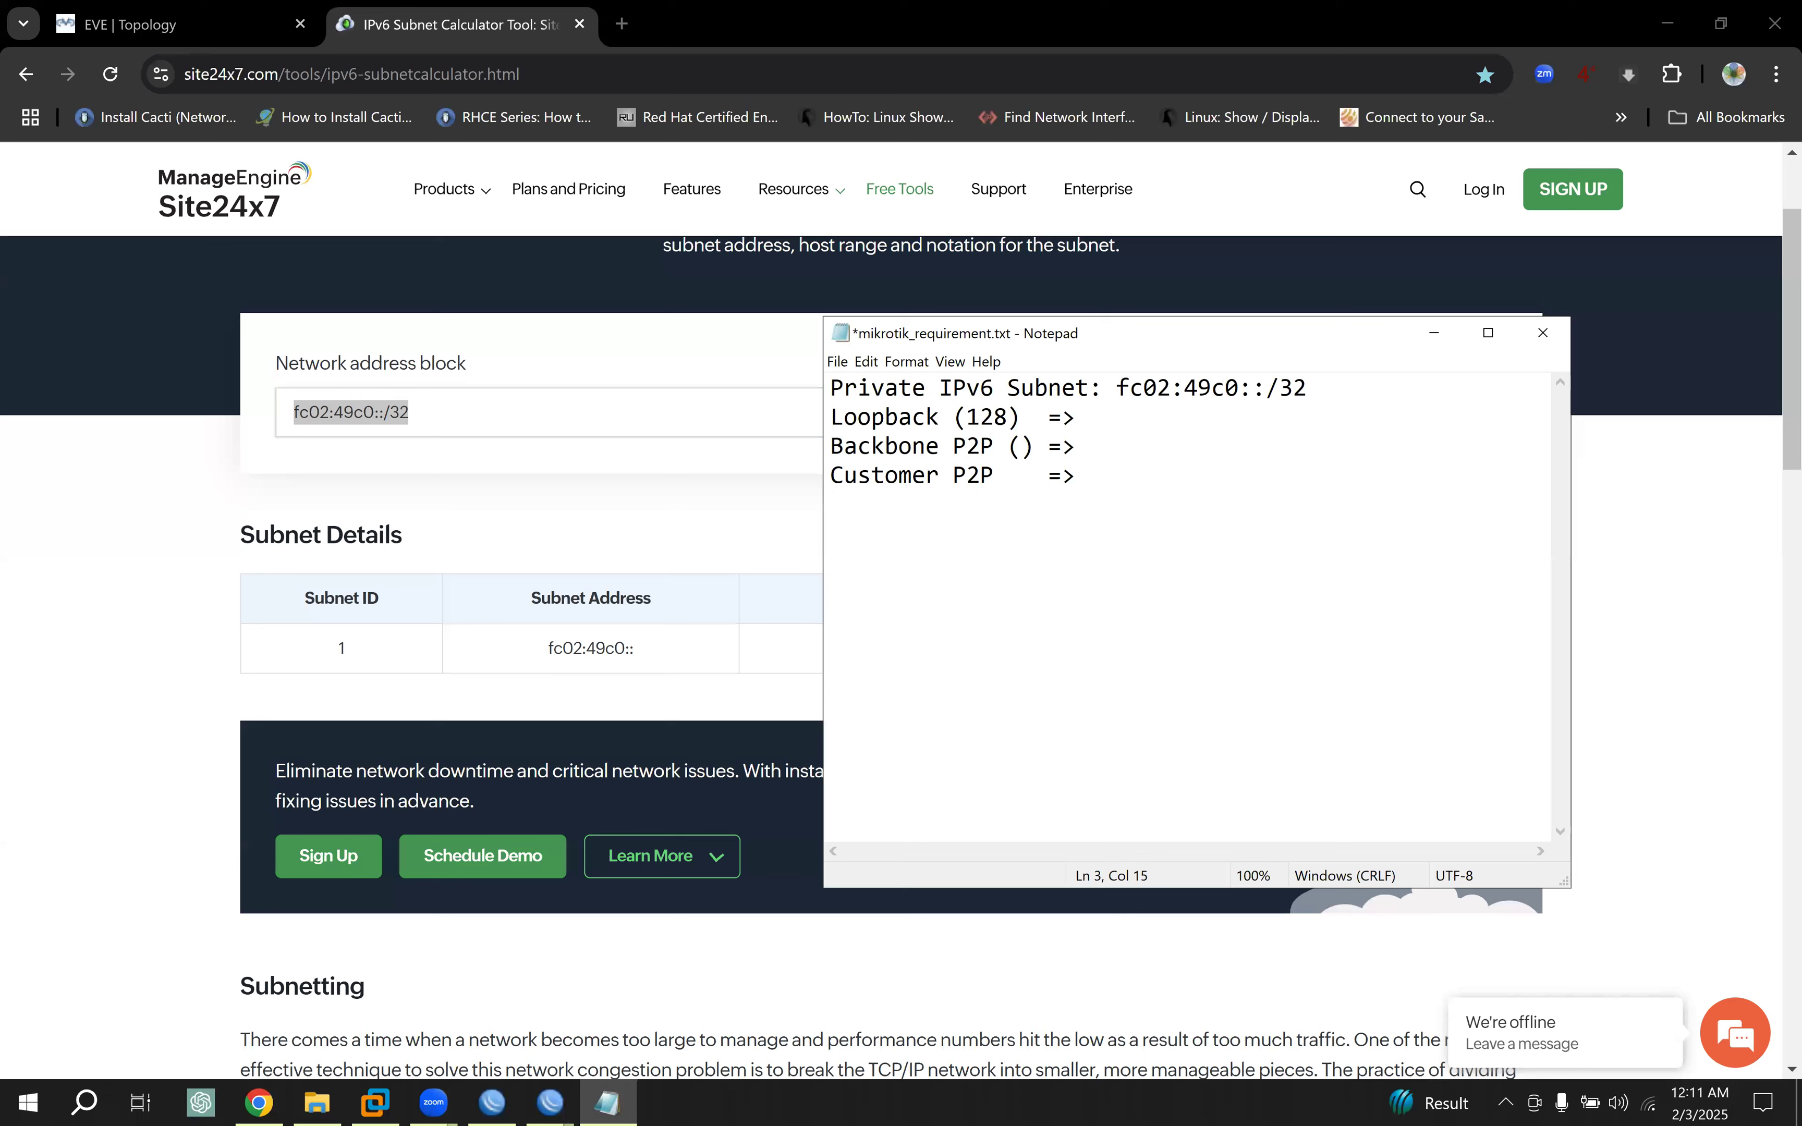
type("127/126")
Step: Review the prefix lengths noted for the Loopback and Backbone P2P entries
left_click_drag(1116, 443, 1027, 445)
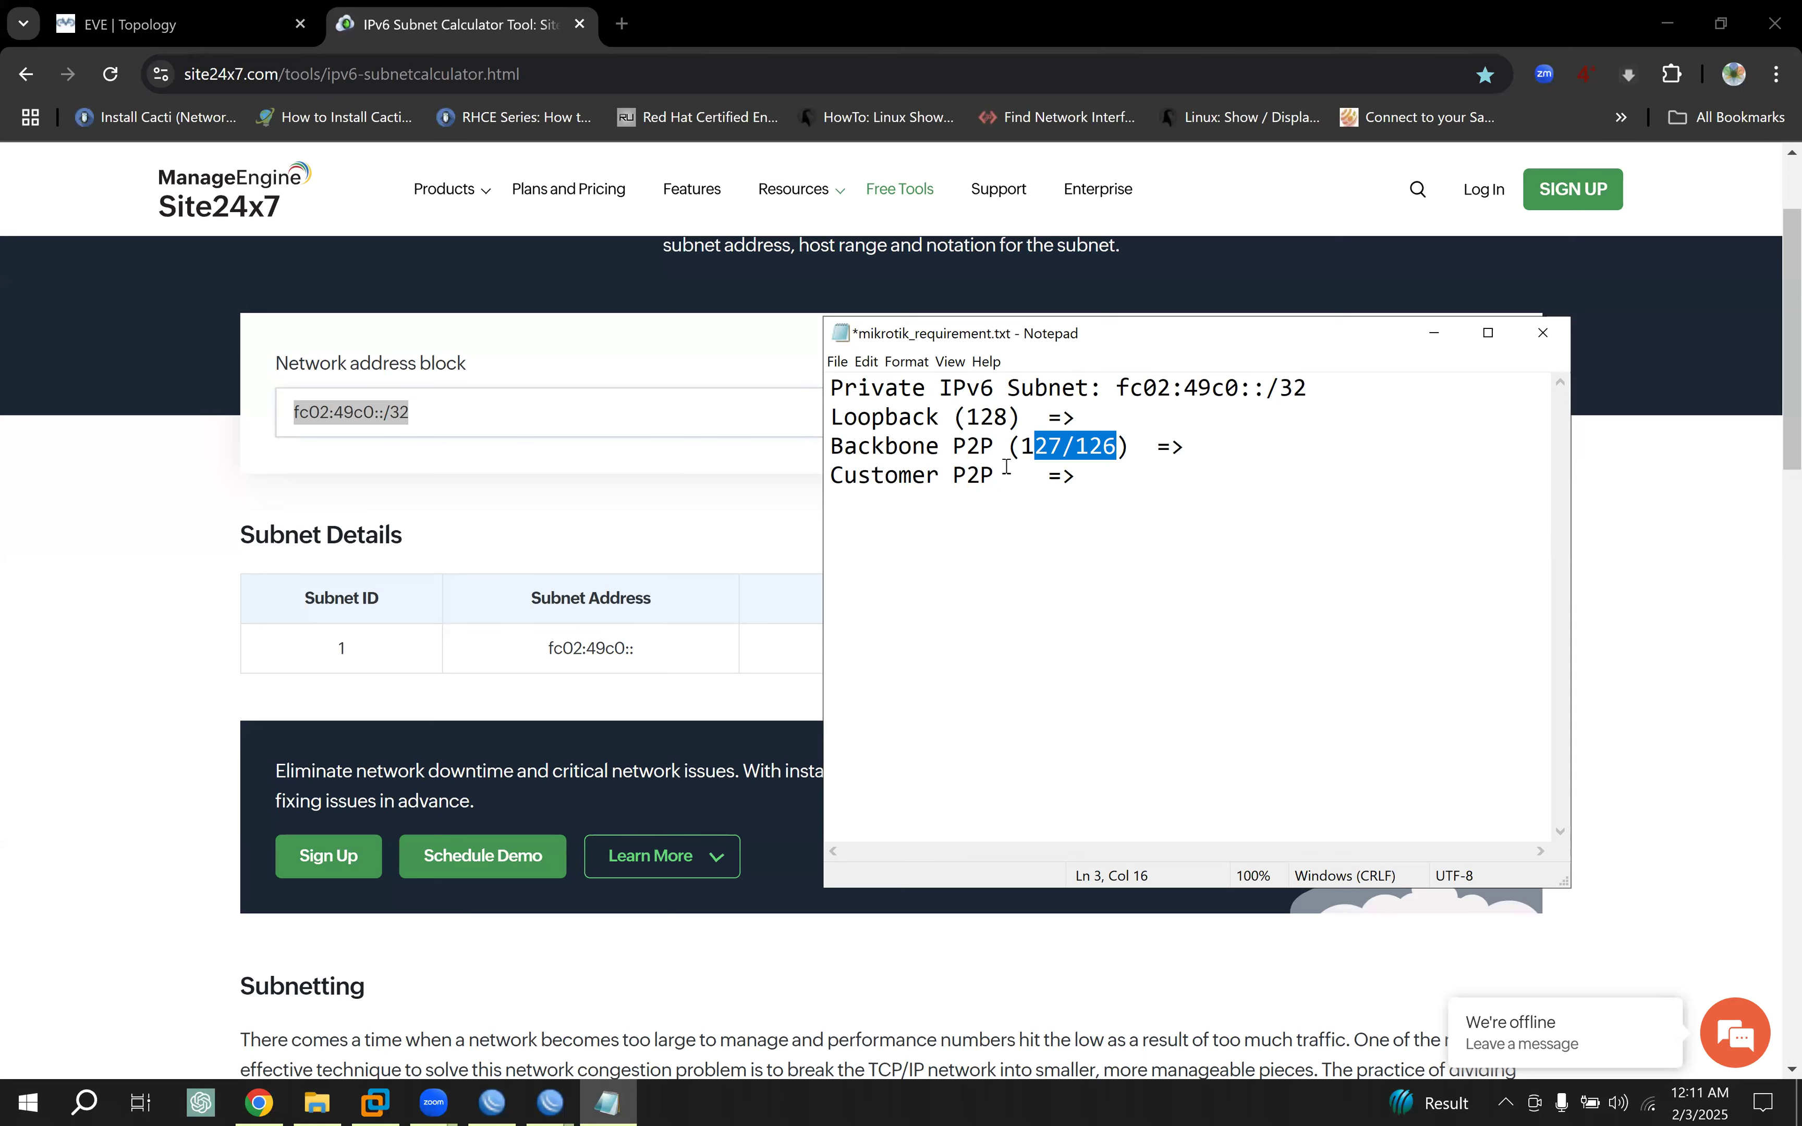
double_click(1055, 448)
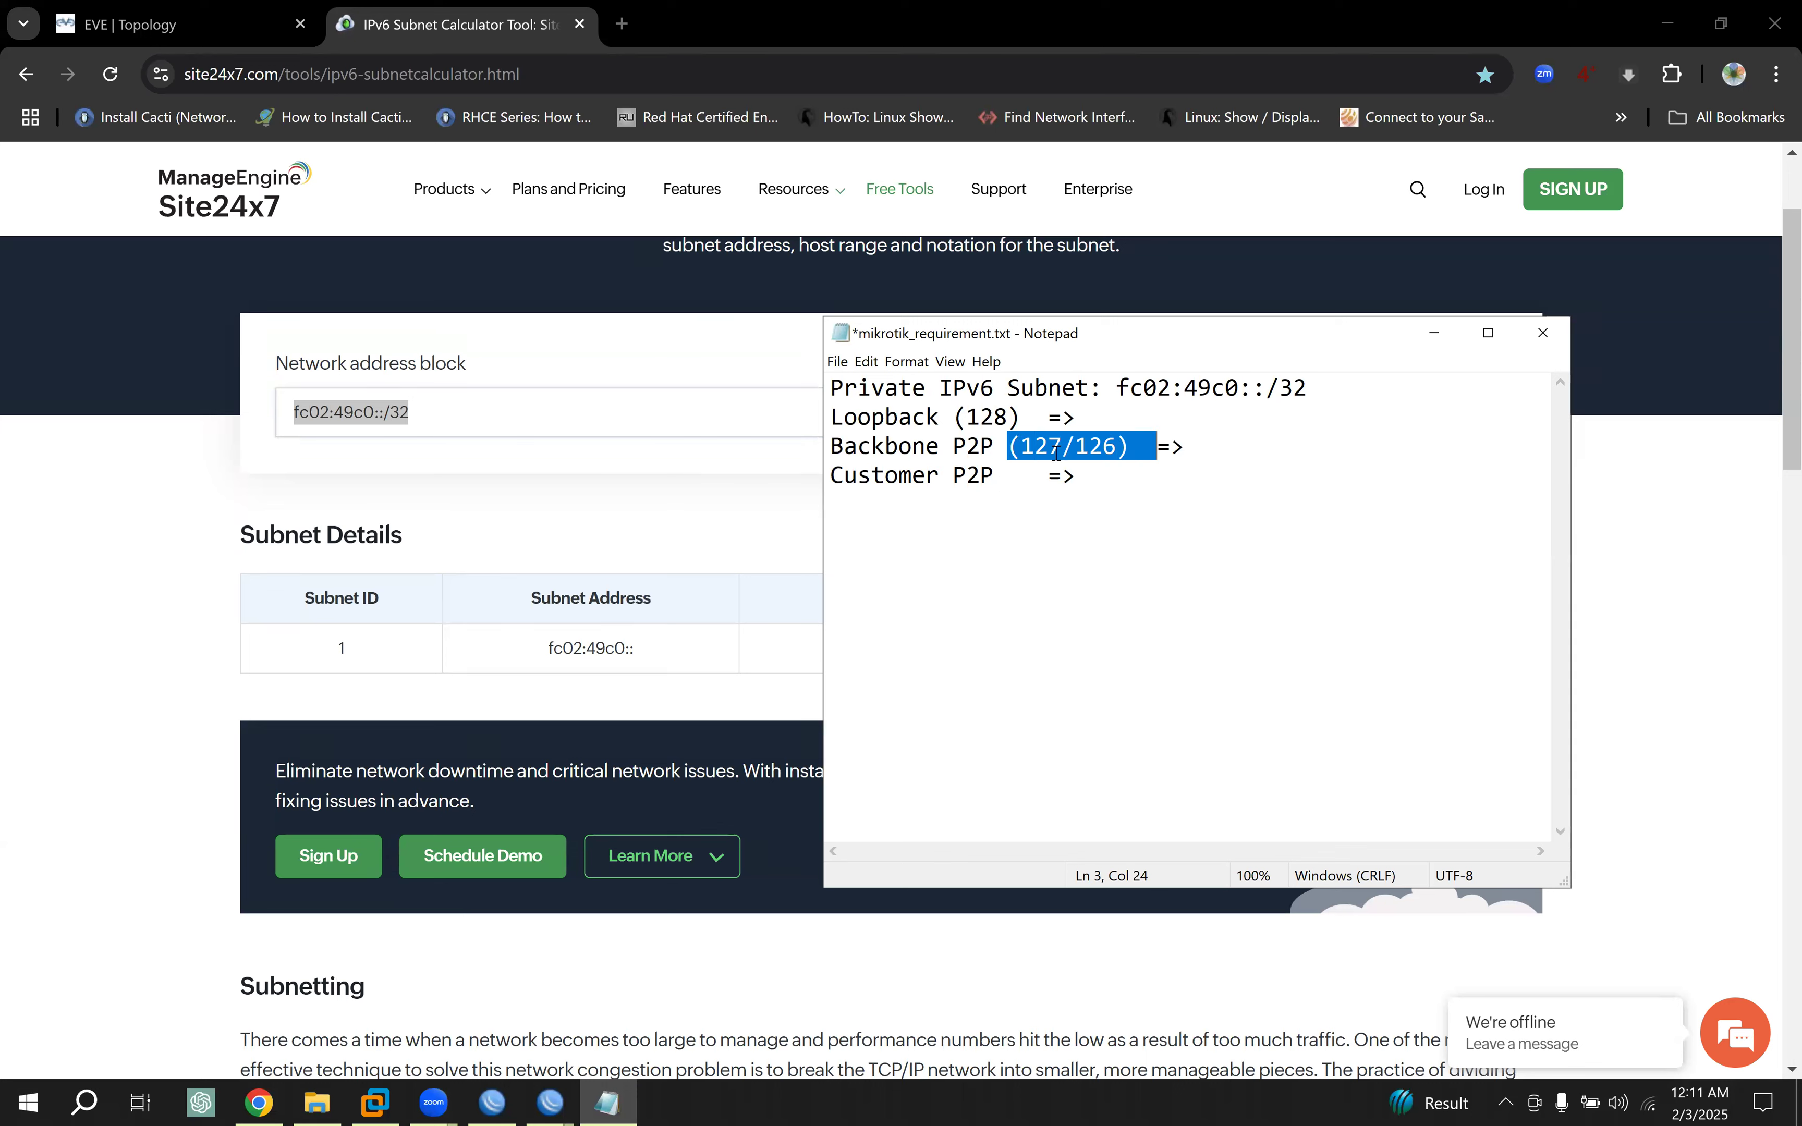
left_click(1058, 449)
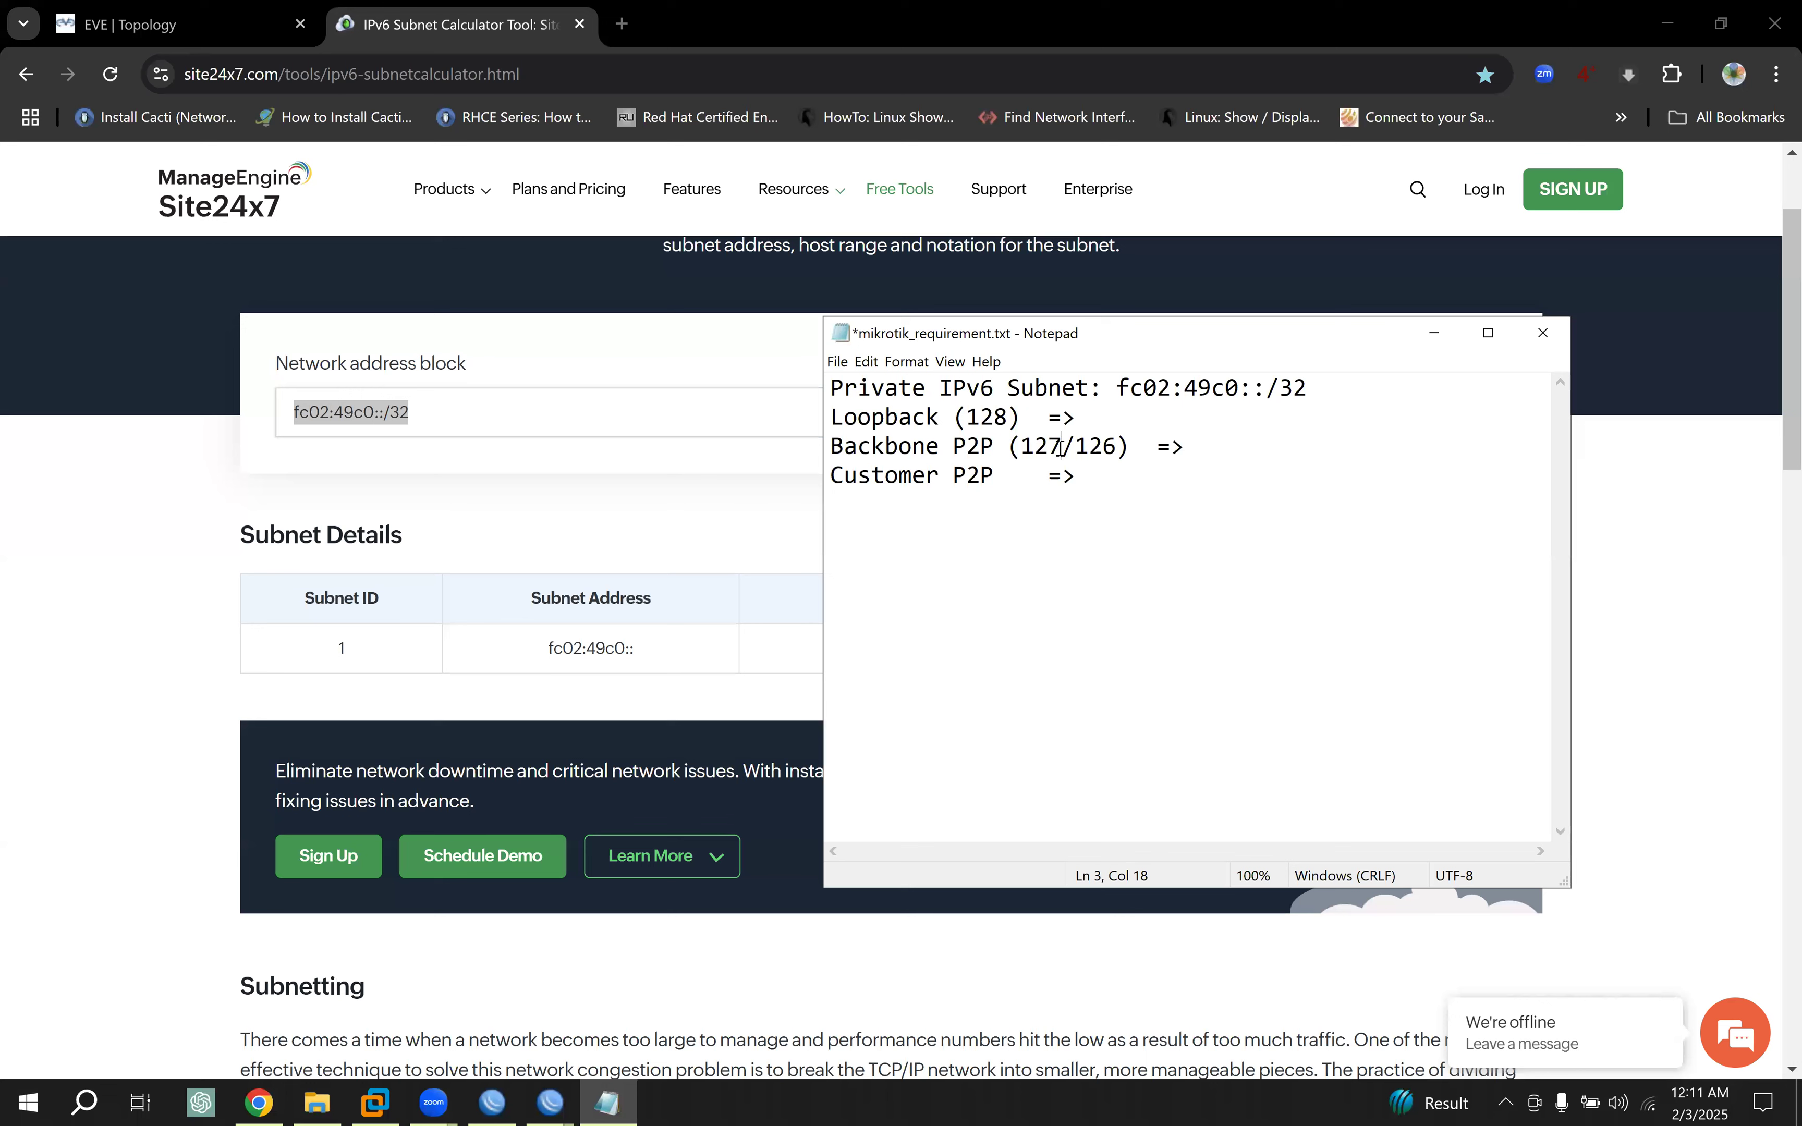
left_click_drag(1061, 447, 1020, 447)
double_click(1009, 418)
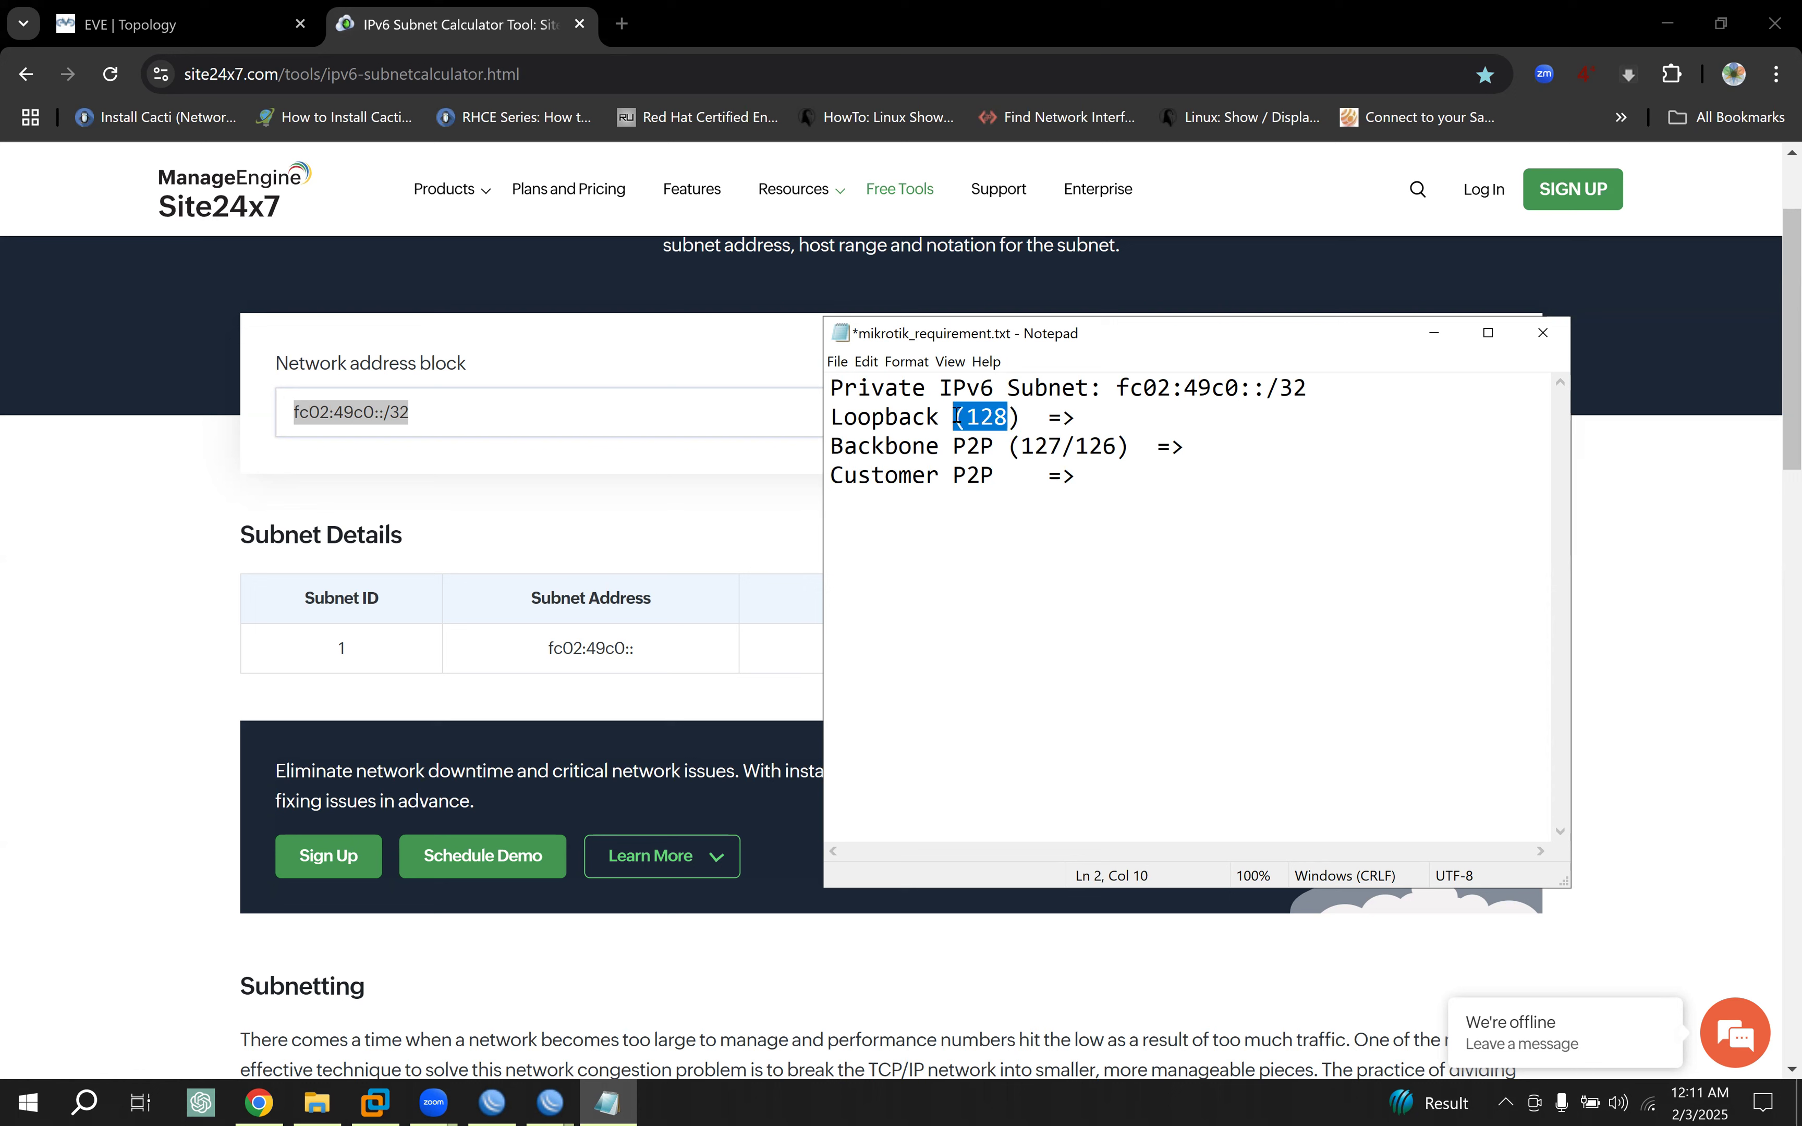
left_click(1063, 447)
left_click_drag(1062, 447, 1035, 446)
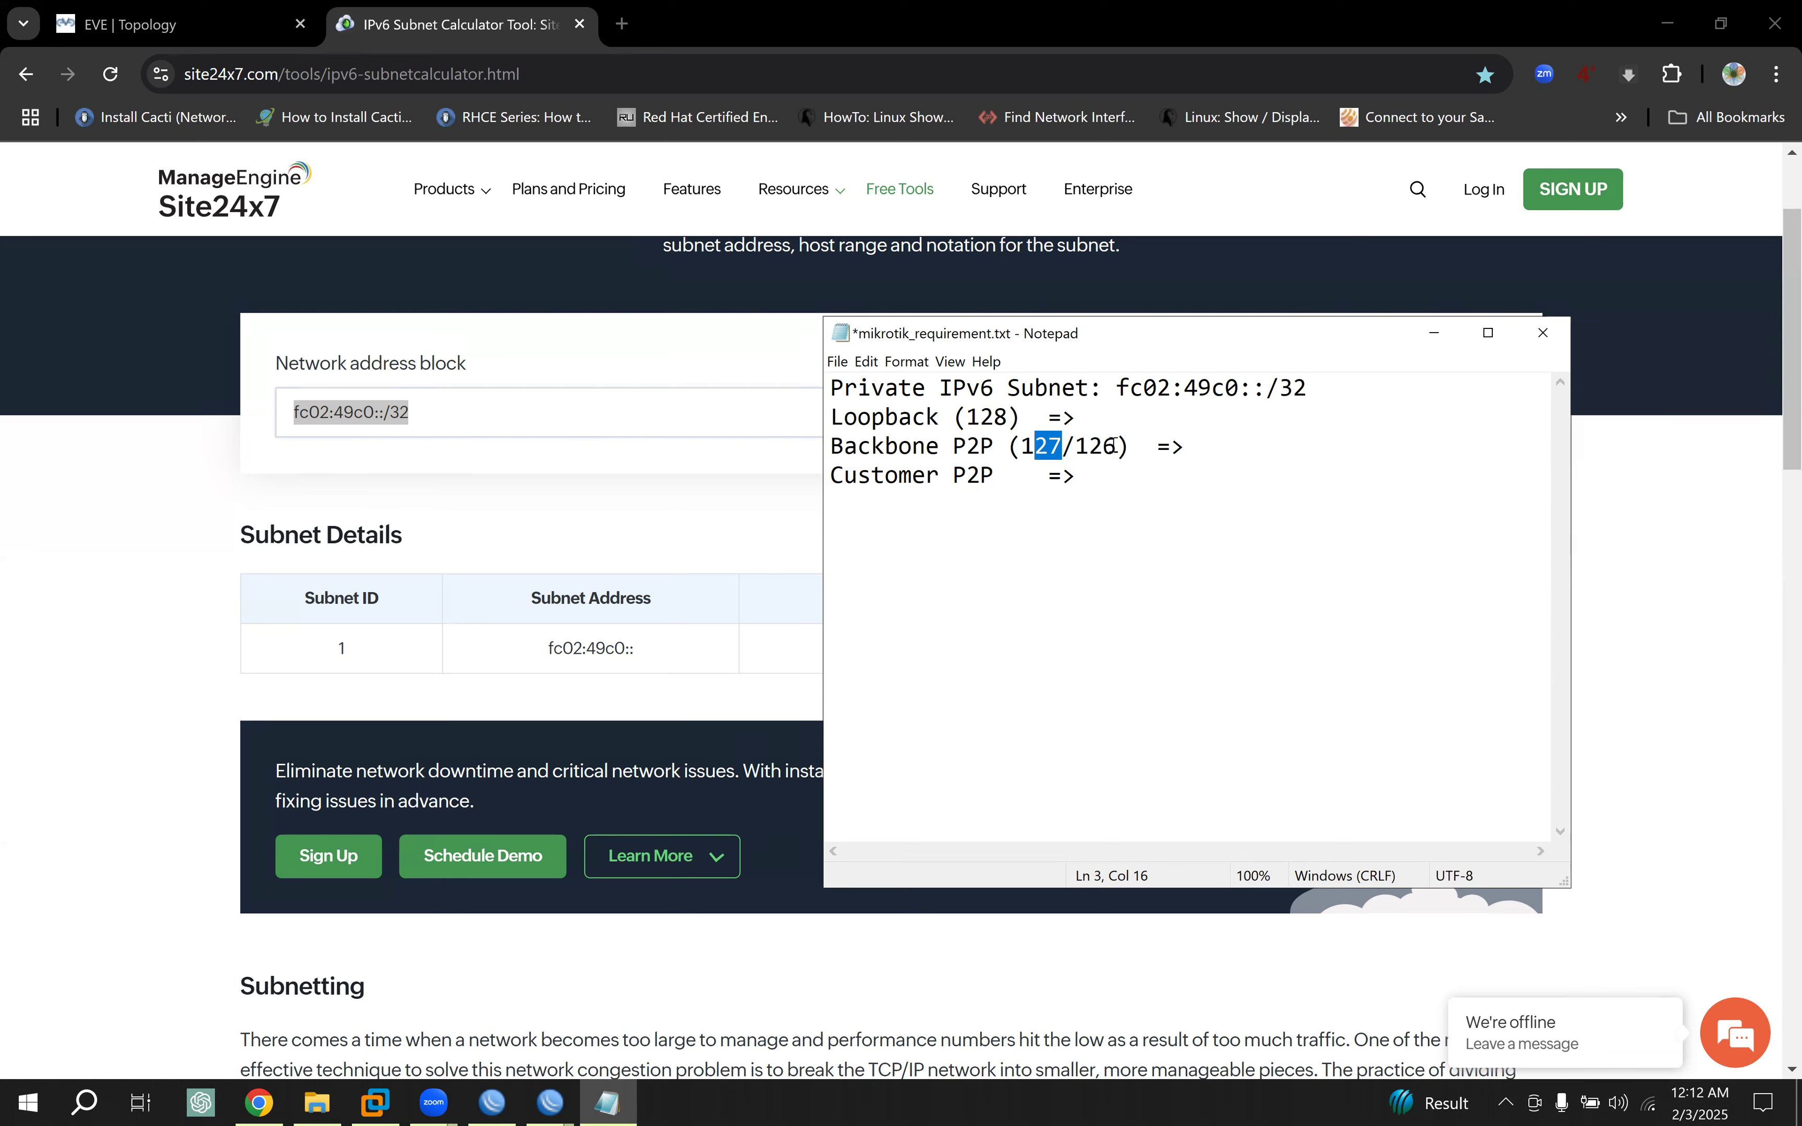
left_click_drag(1117, 447, 1078, 447)
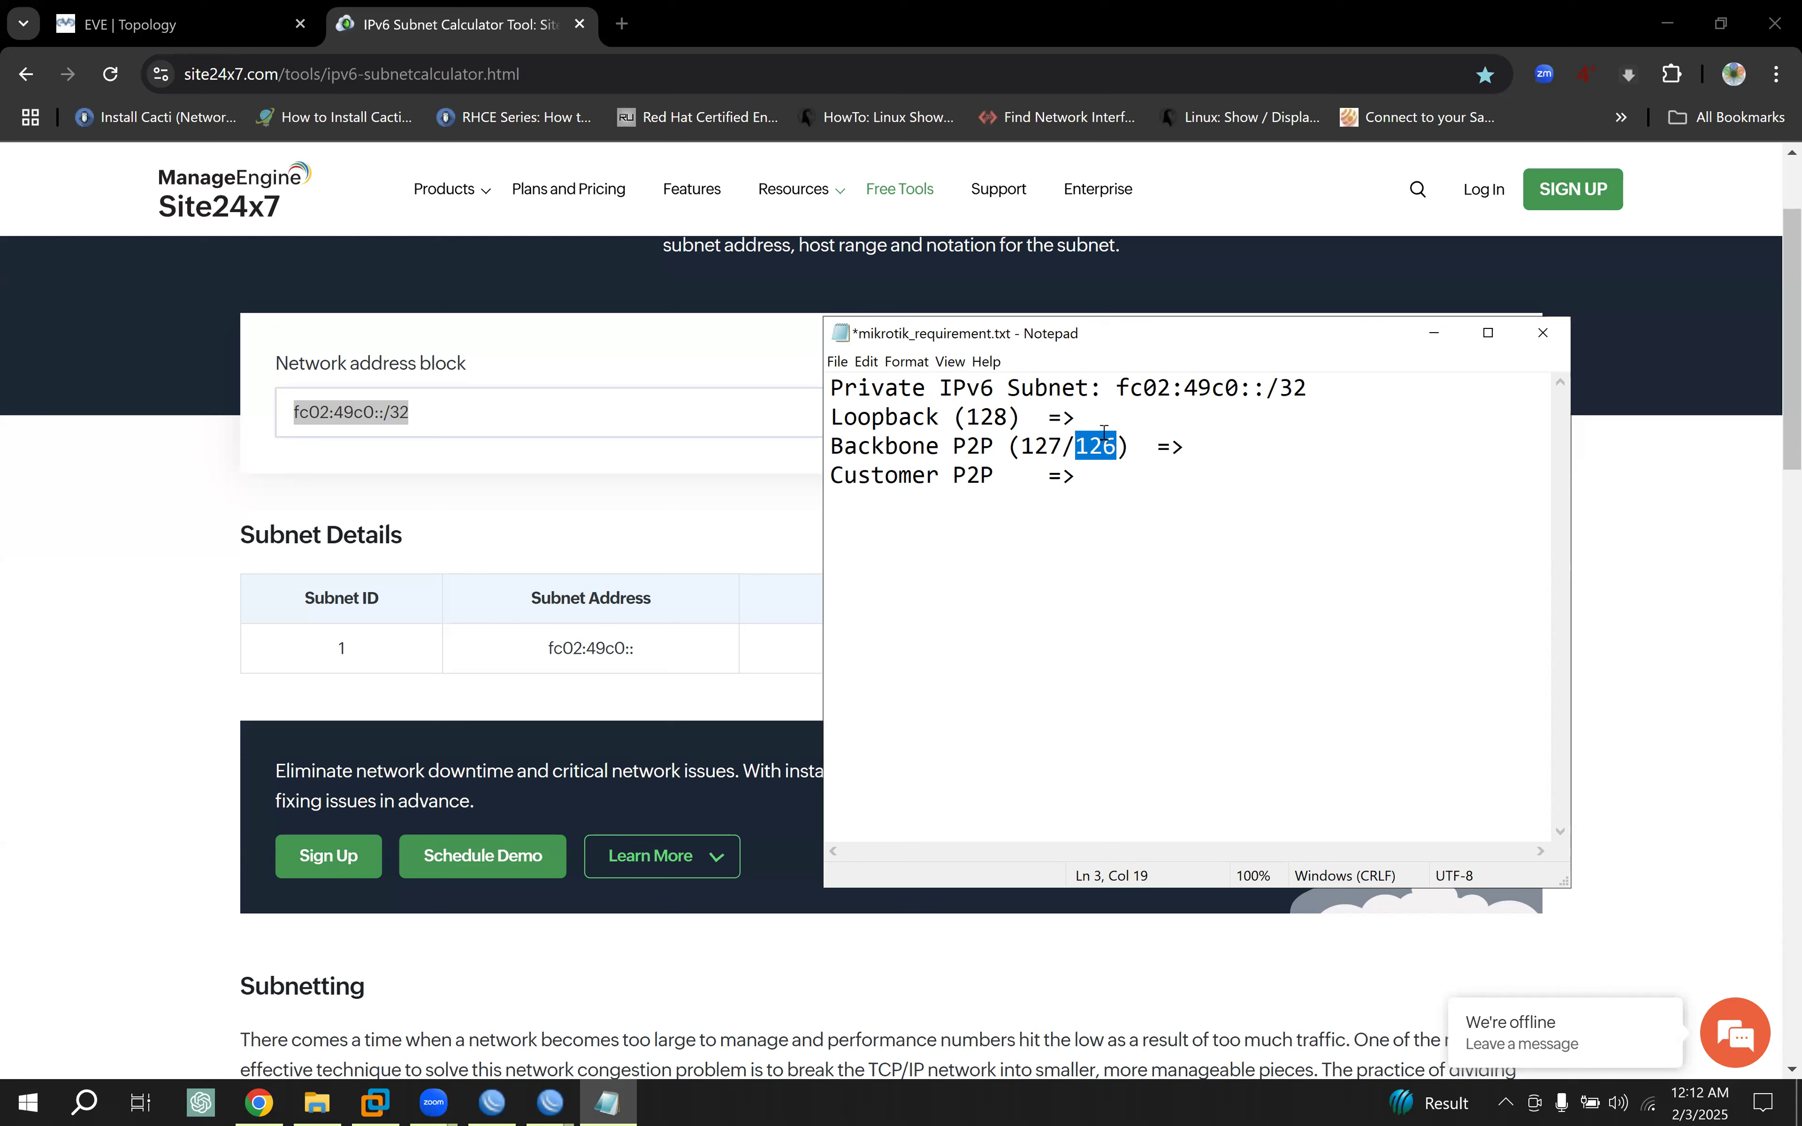
left_click(459, 426)
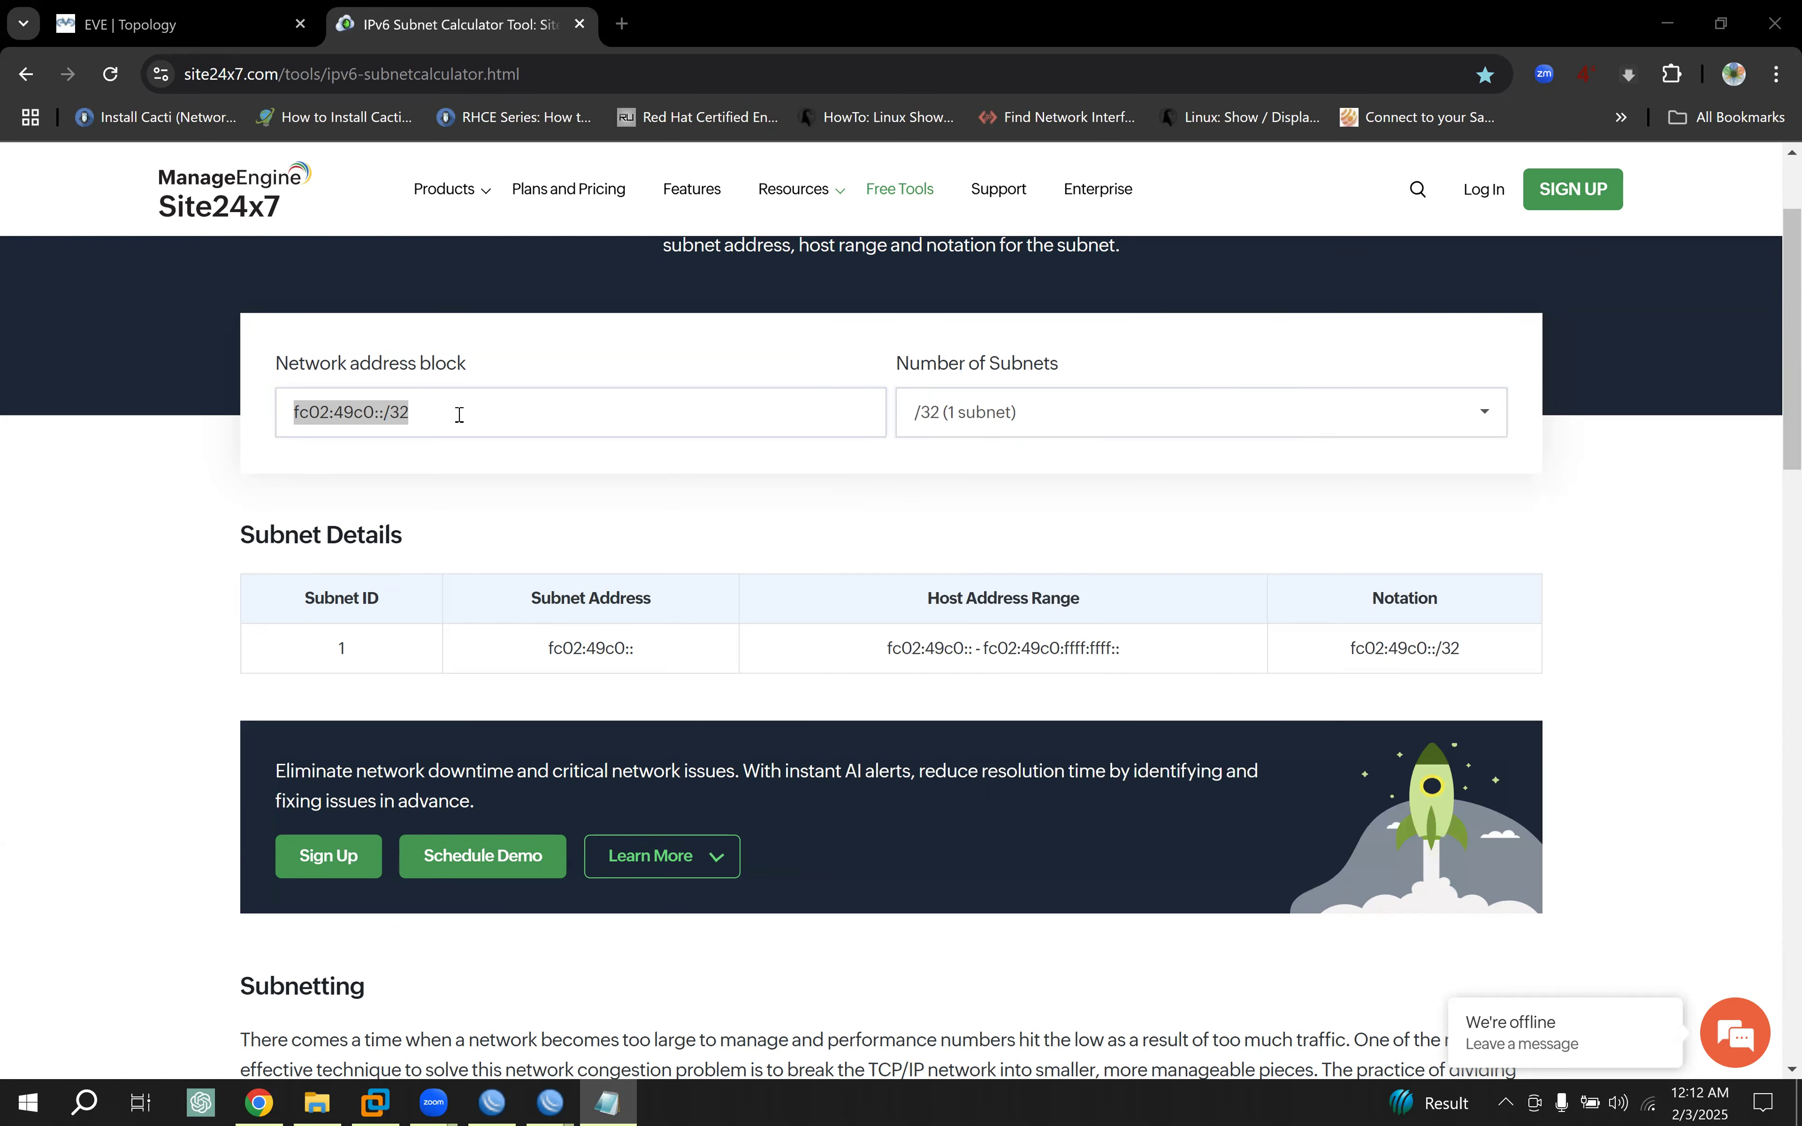
key("alt+Tab")
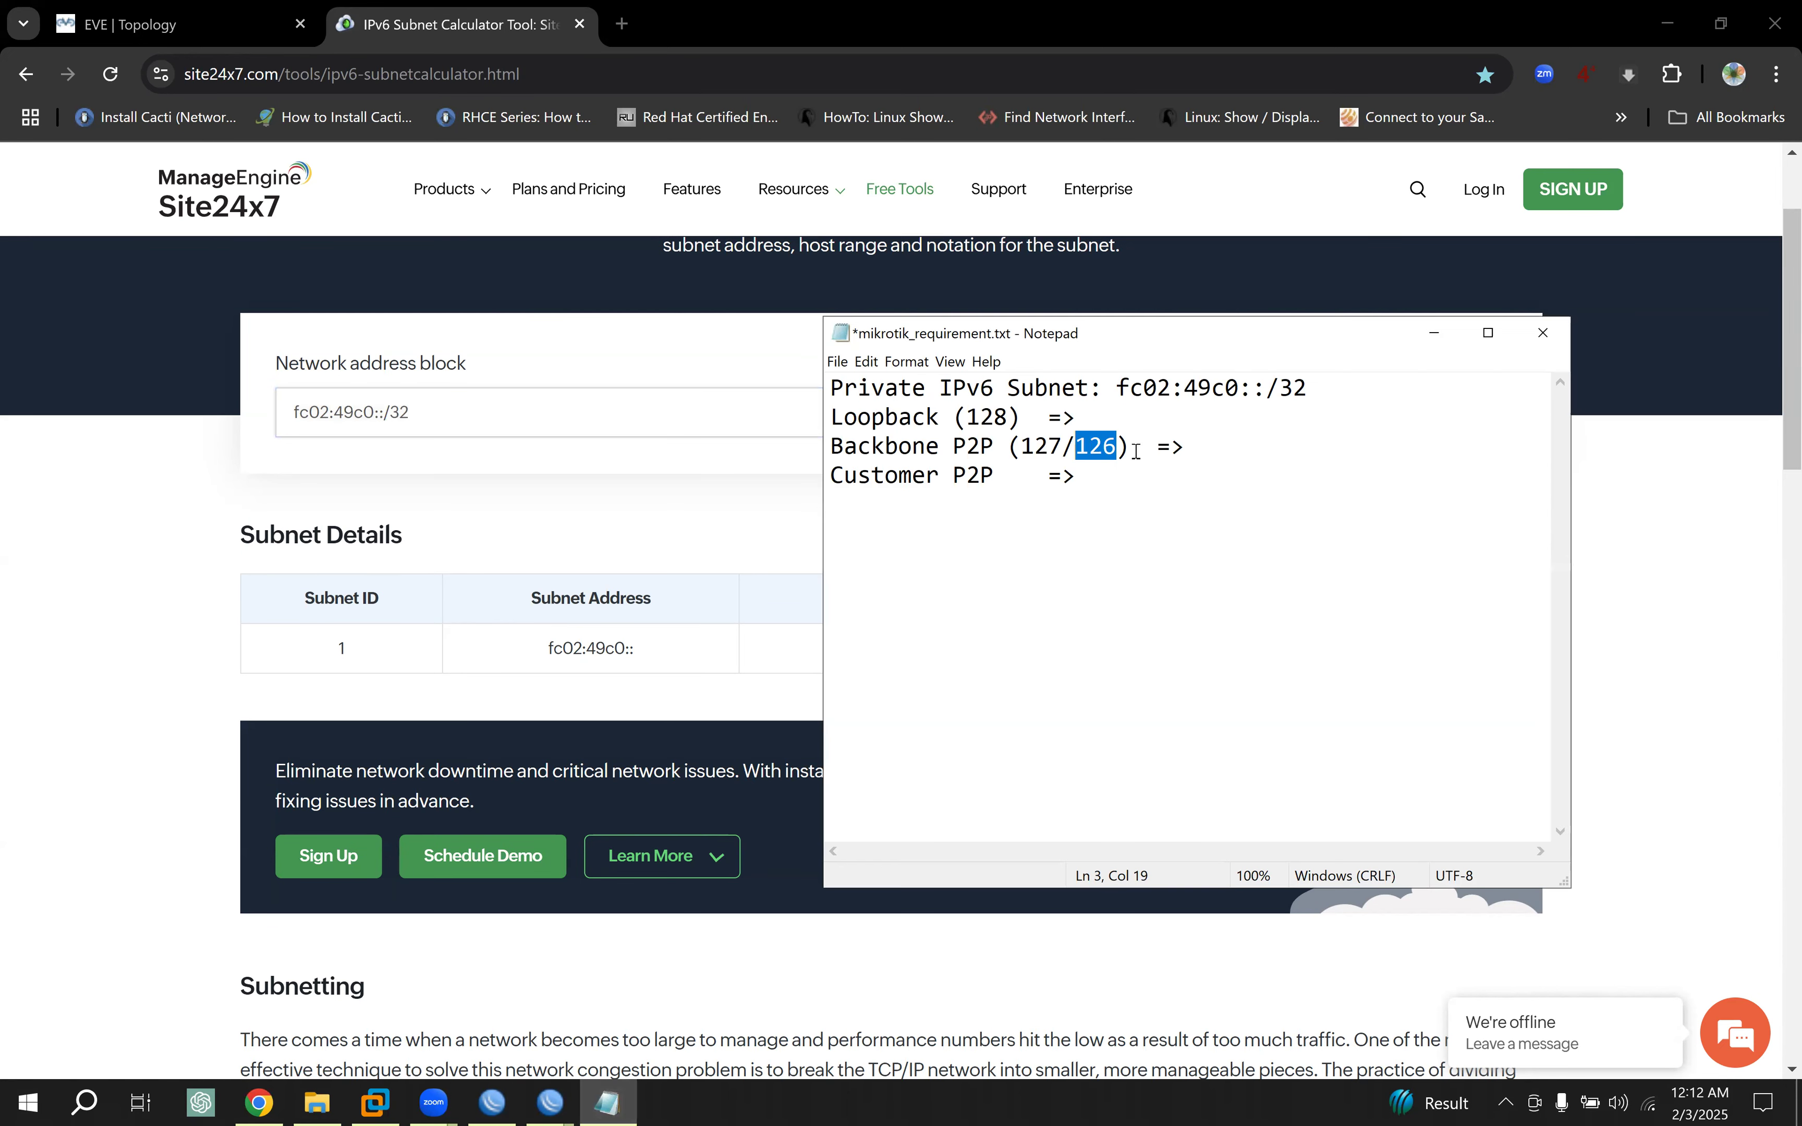
left_click(1088, 445)
left_click_drag(1118, 446, 1078, 449)
Step: Copy the (127/126) prefix lengths from Backbone P2P to Customer P2P and align the Loopback arrow with the other two
left_click(1010, 447)
key("shift+Right")
key("shift+Right")
key("shift+Right")
key("shift+Right")
key("shift+Right")
left_click(1123, 446, "shift")
key("ctrl+c")
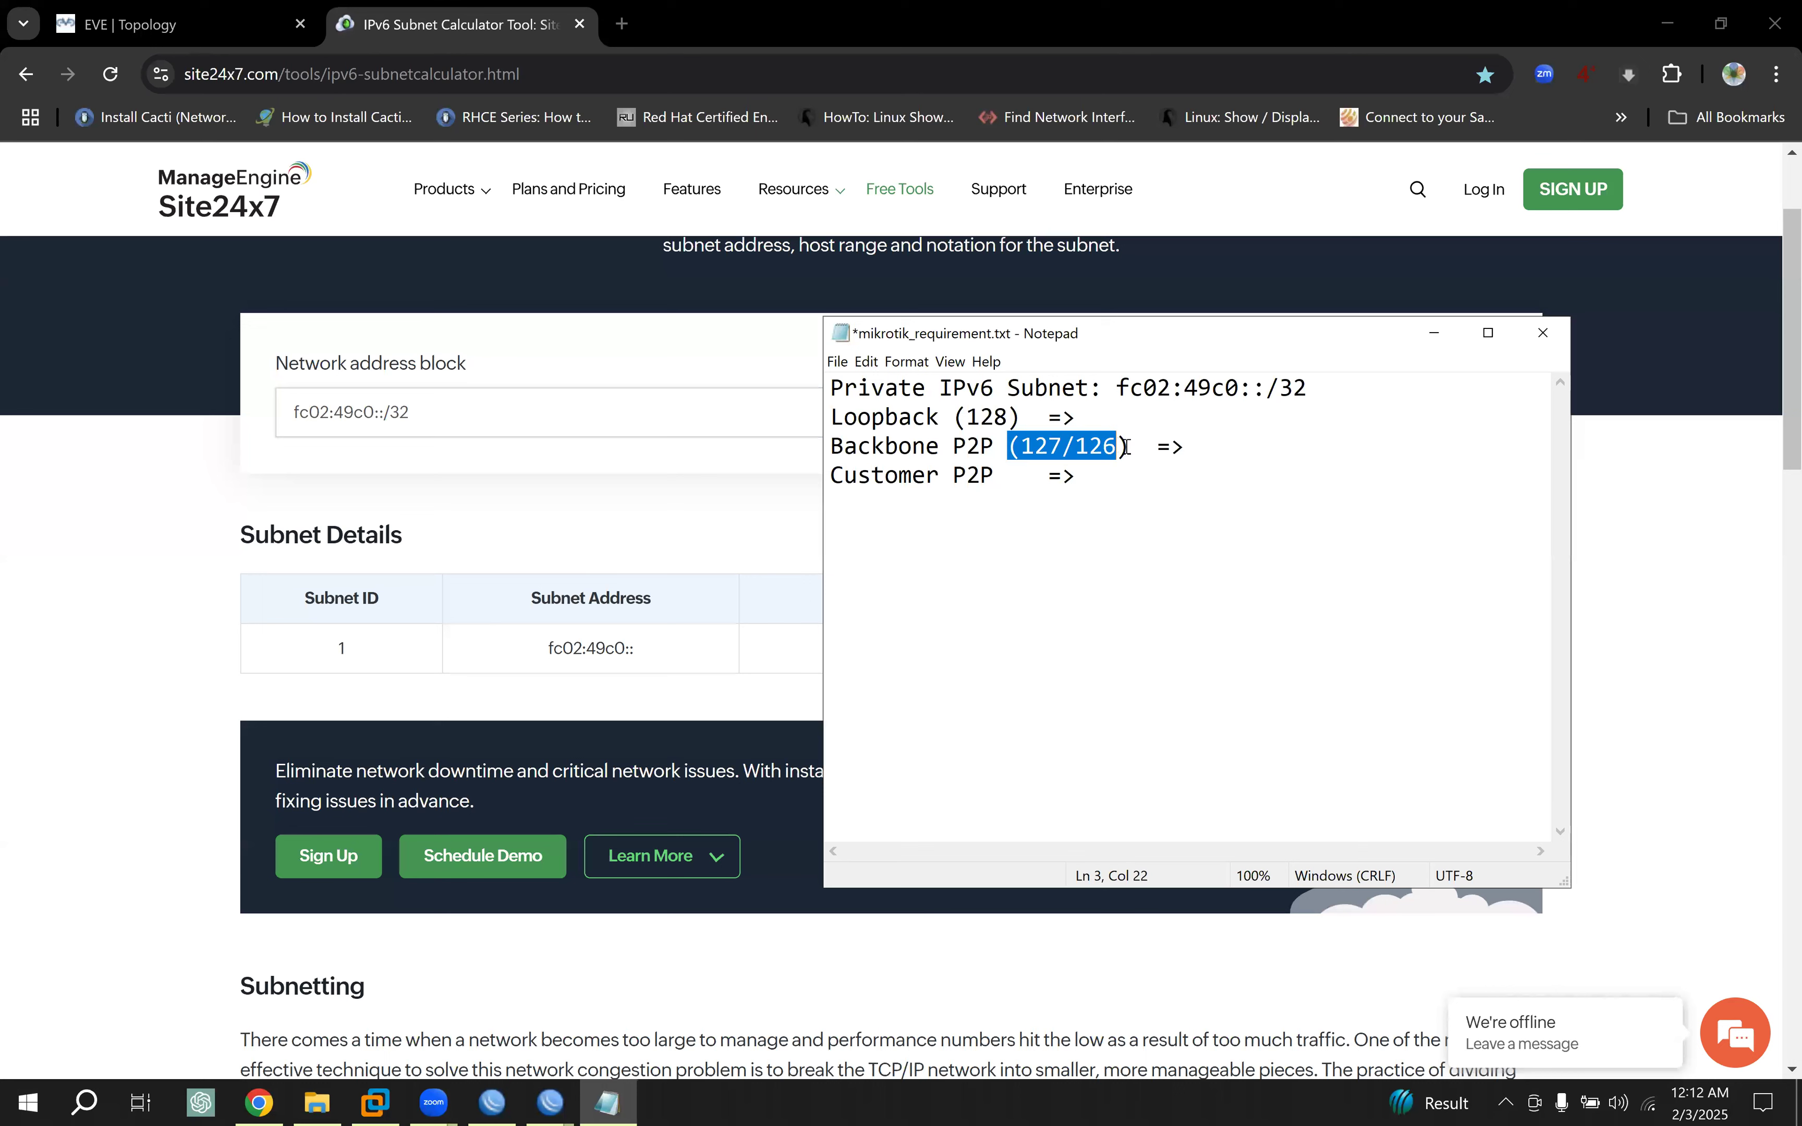
left_click(1040, 485)
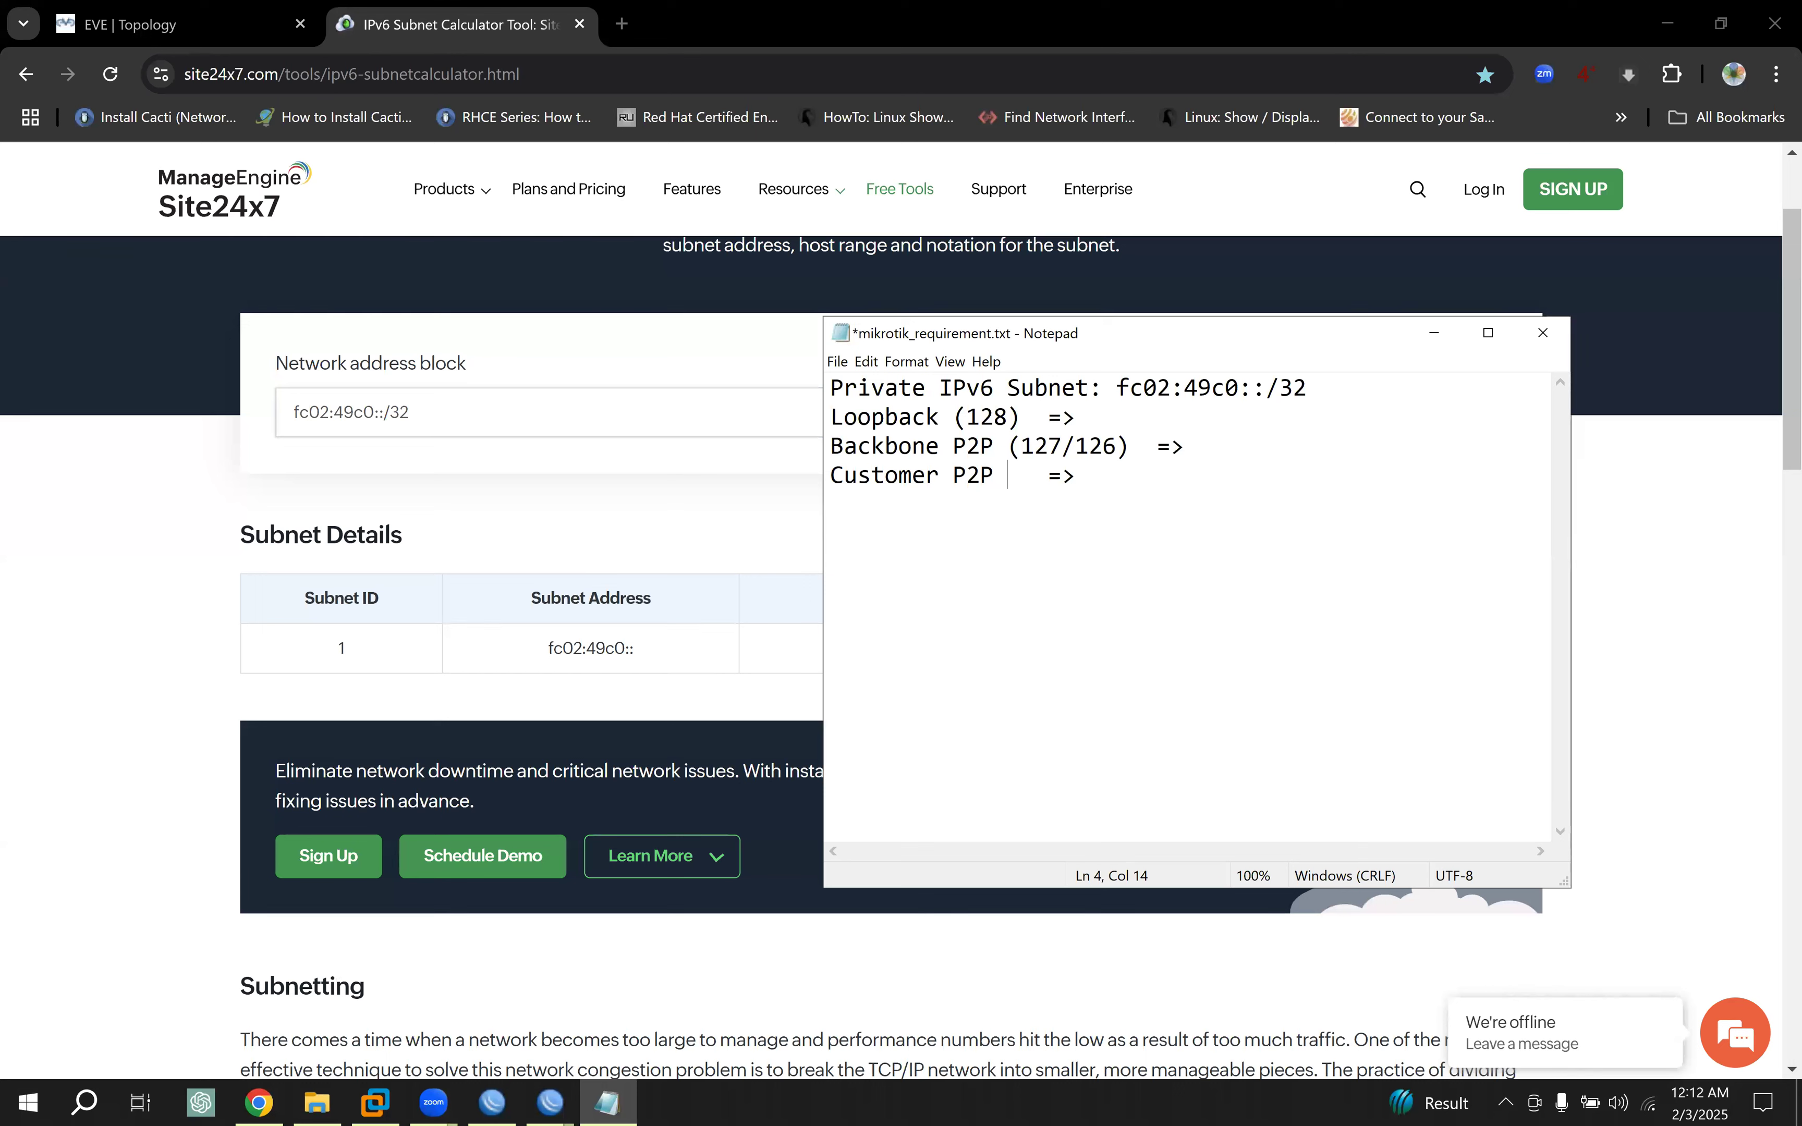
key("ctrl+v")
key("Delete")
left_click(1050, 420)
key("Tab")
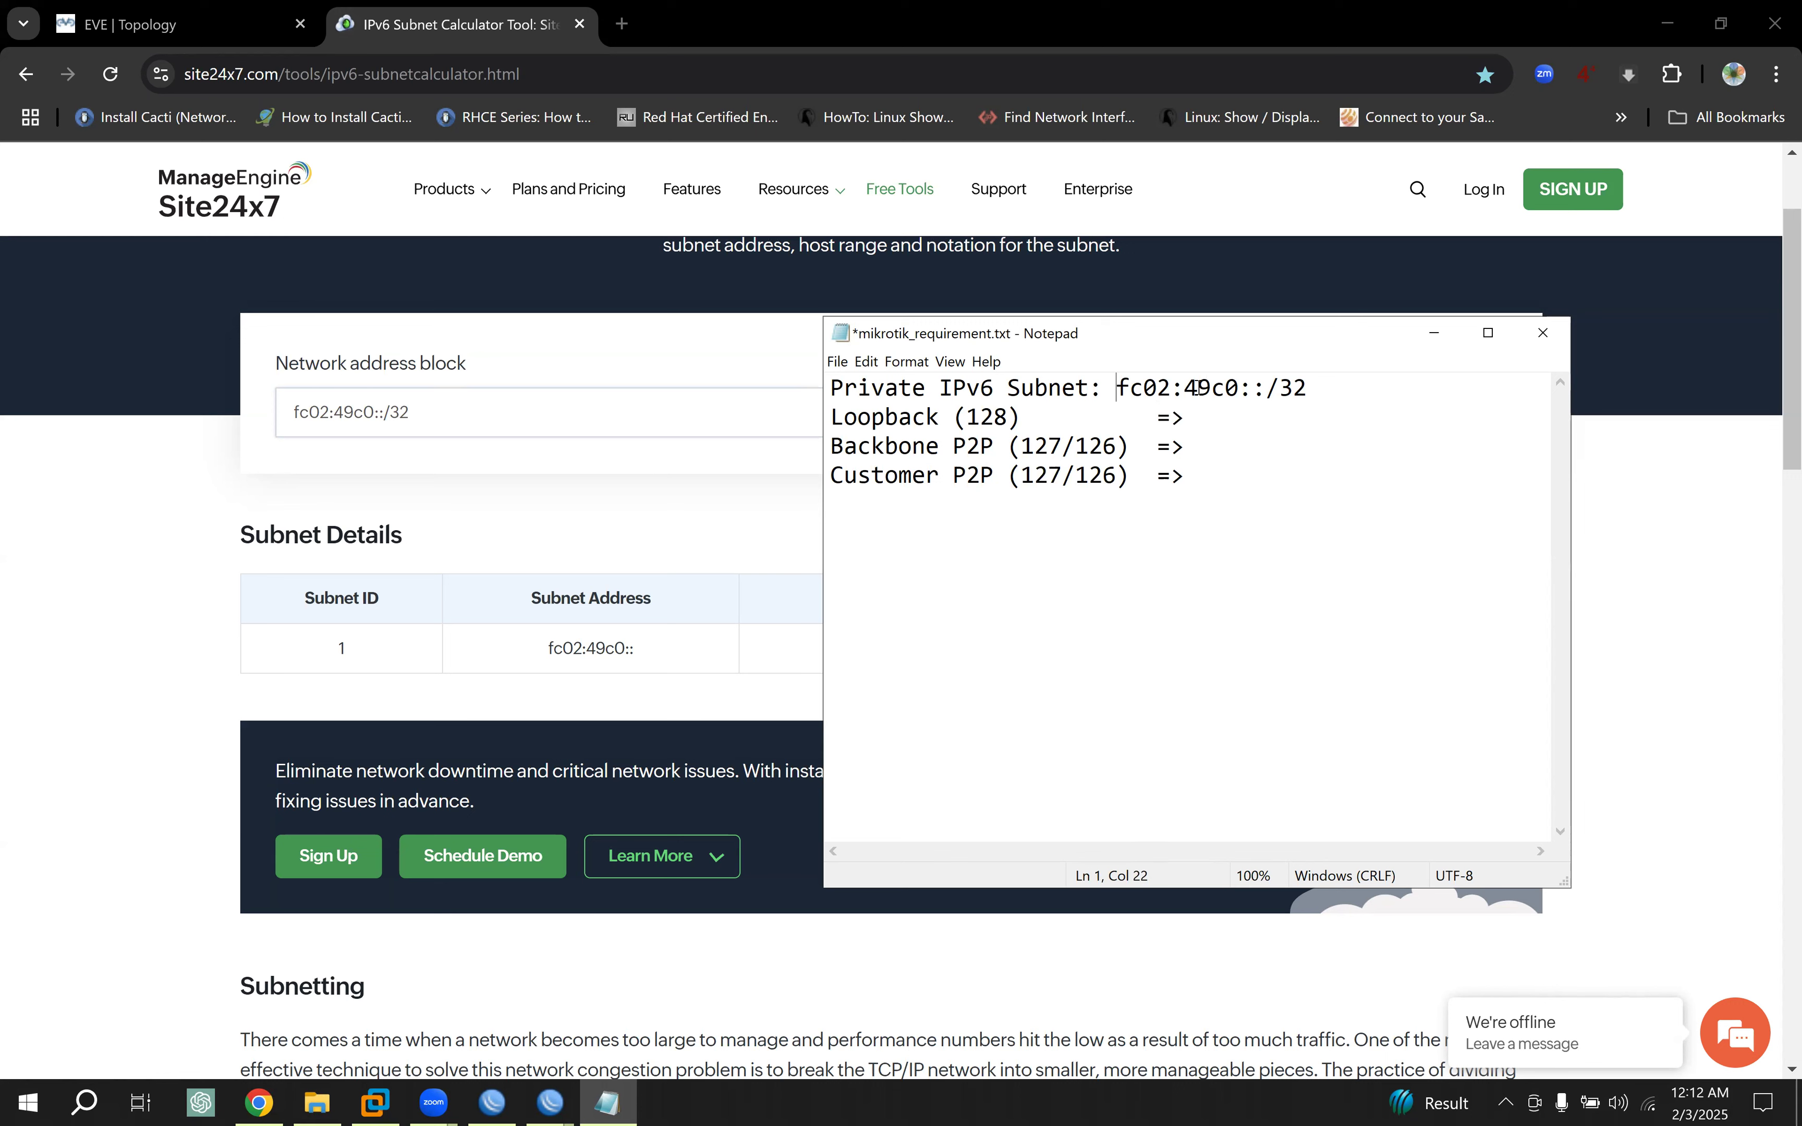
Step: Review the fc02:49c0::/32 block in the notes, then examine the core and customer routers in the EVE topology
left_click_drag(1117, 387, 1302, 388)
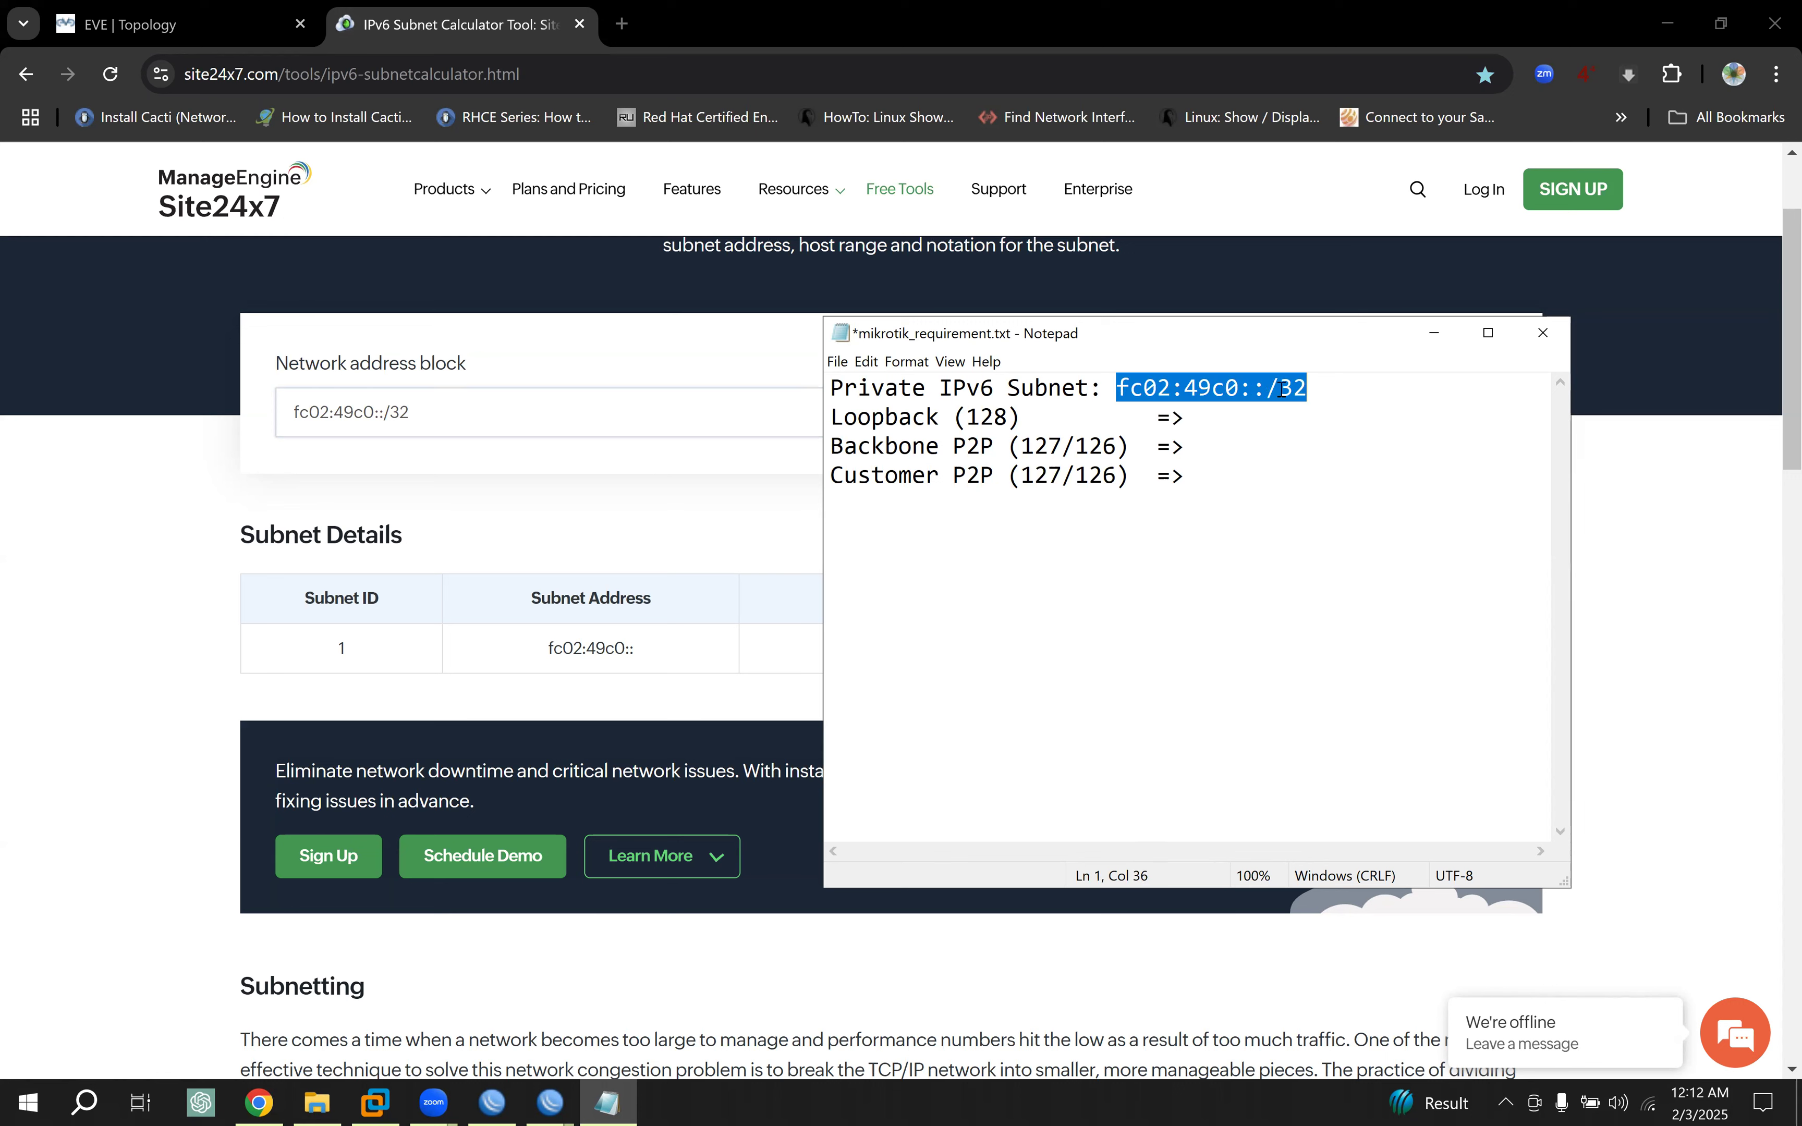
mouse_move(1079, 446)
left_mouse_down()
mouse_move(1117, 447)
mouse_move(1087, 475)
left_mouse_up()
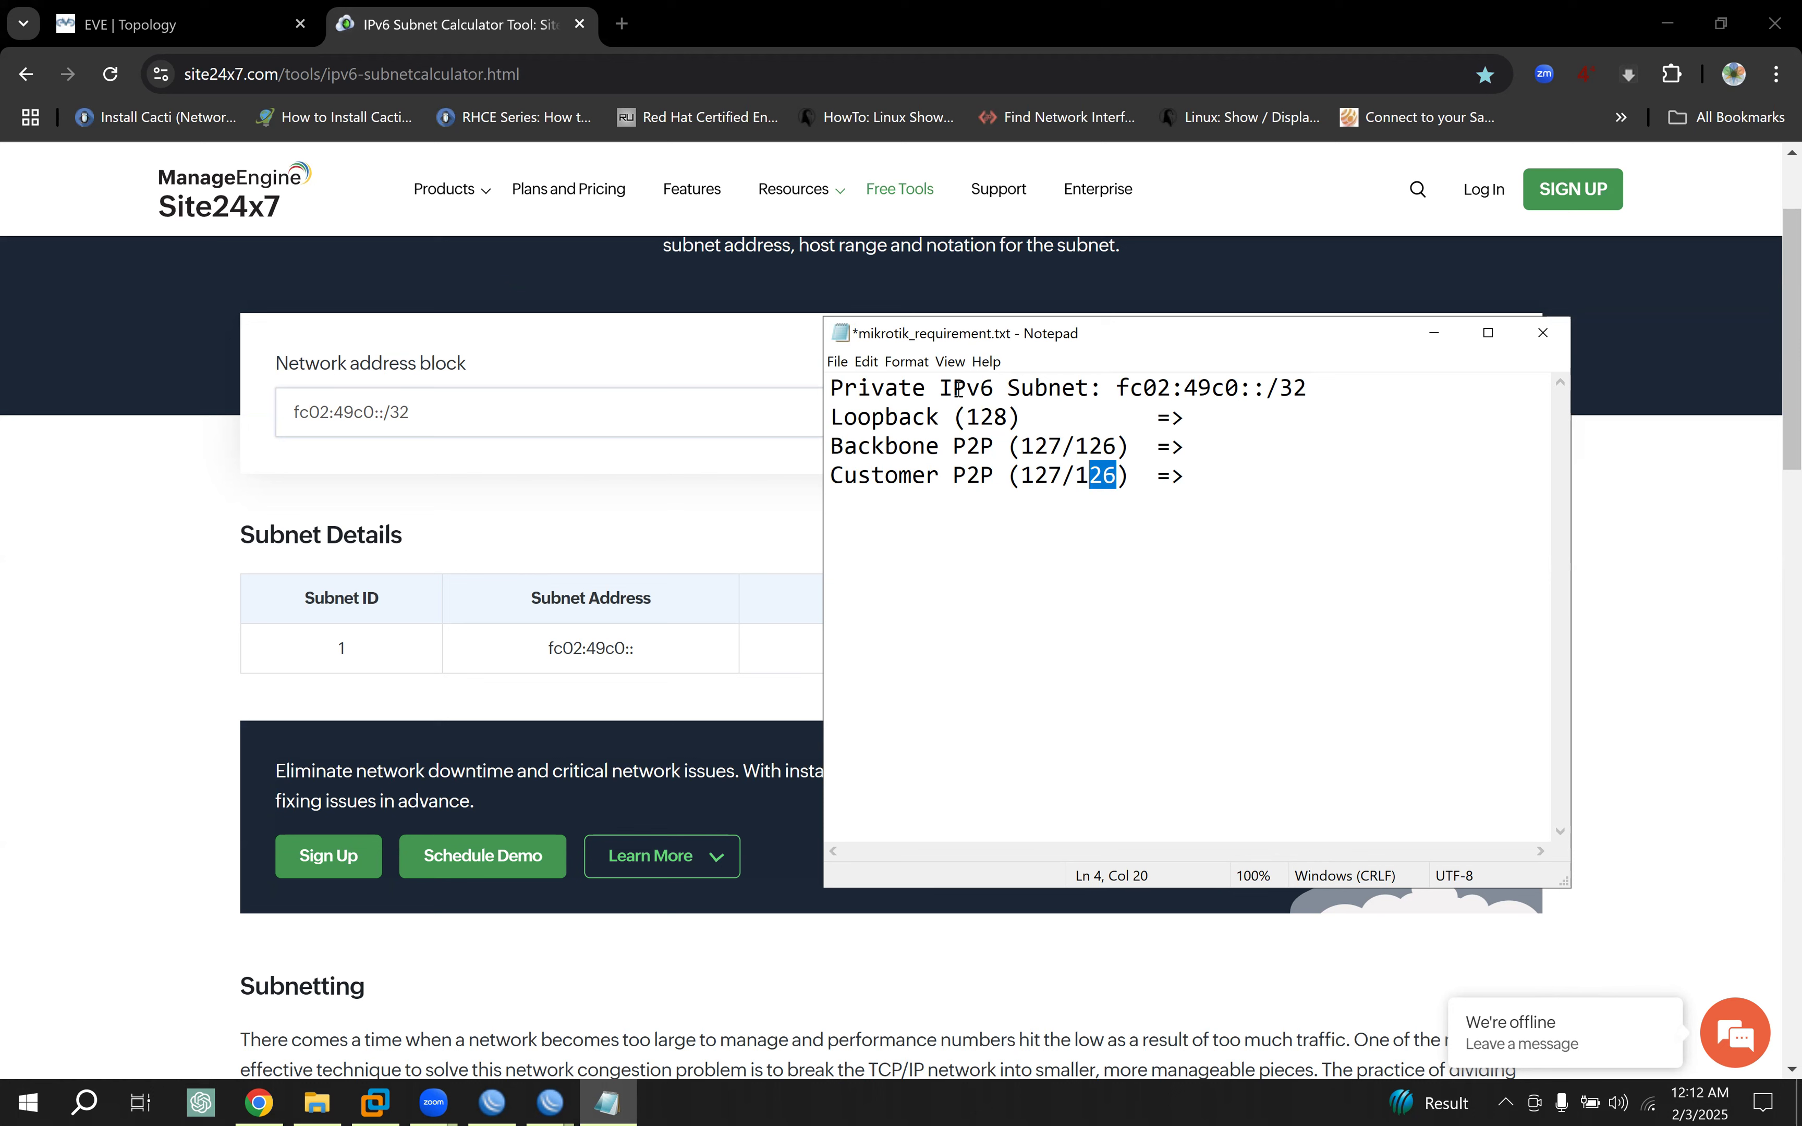
left_click_drag(1307, 388, 812, 389)
left_click(186, 25)
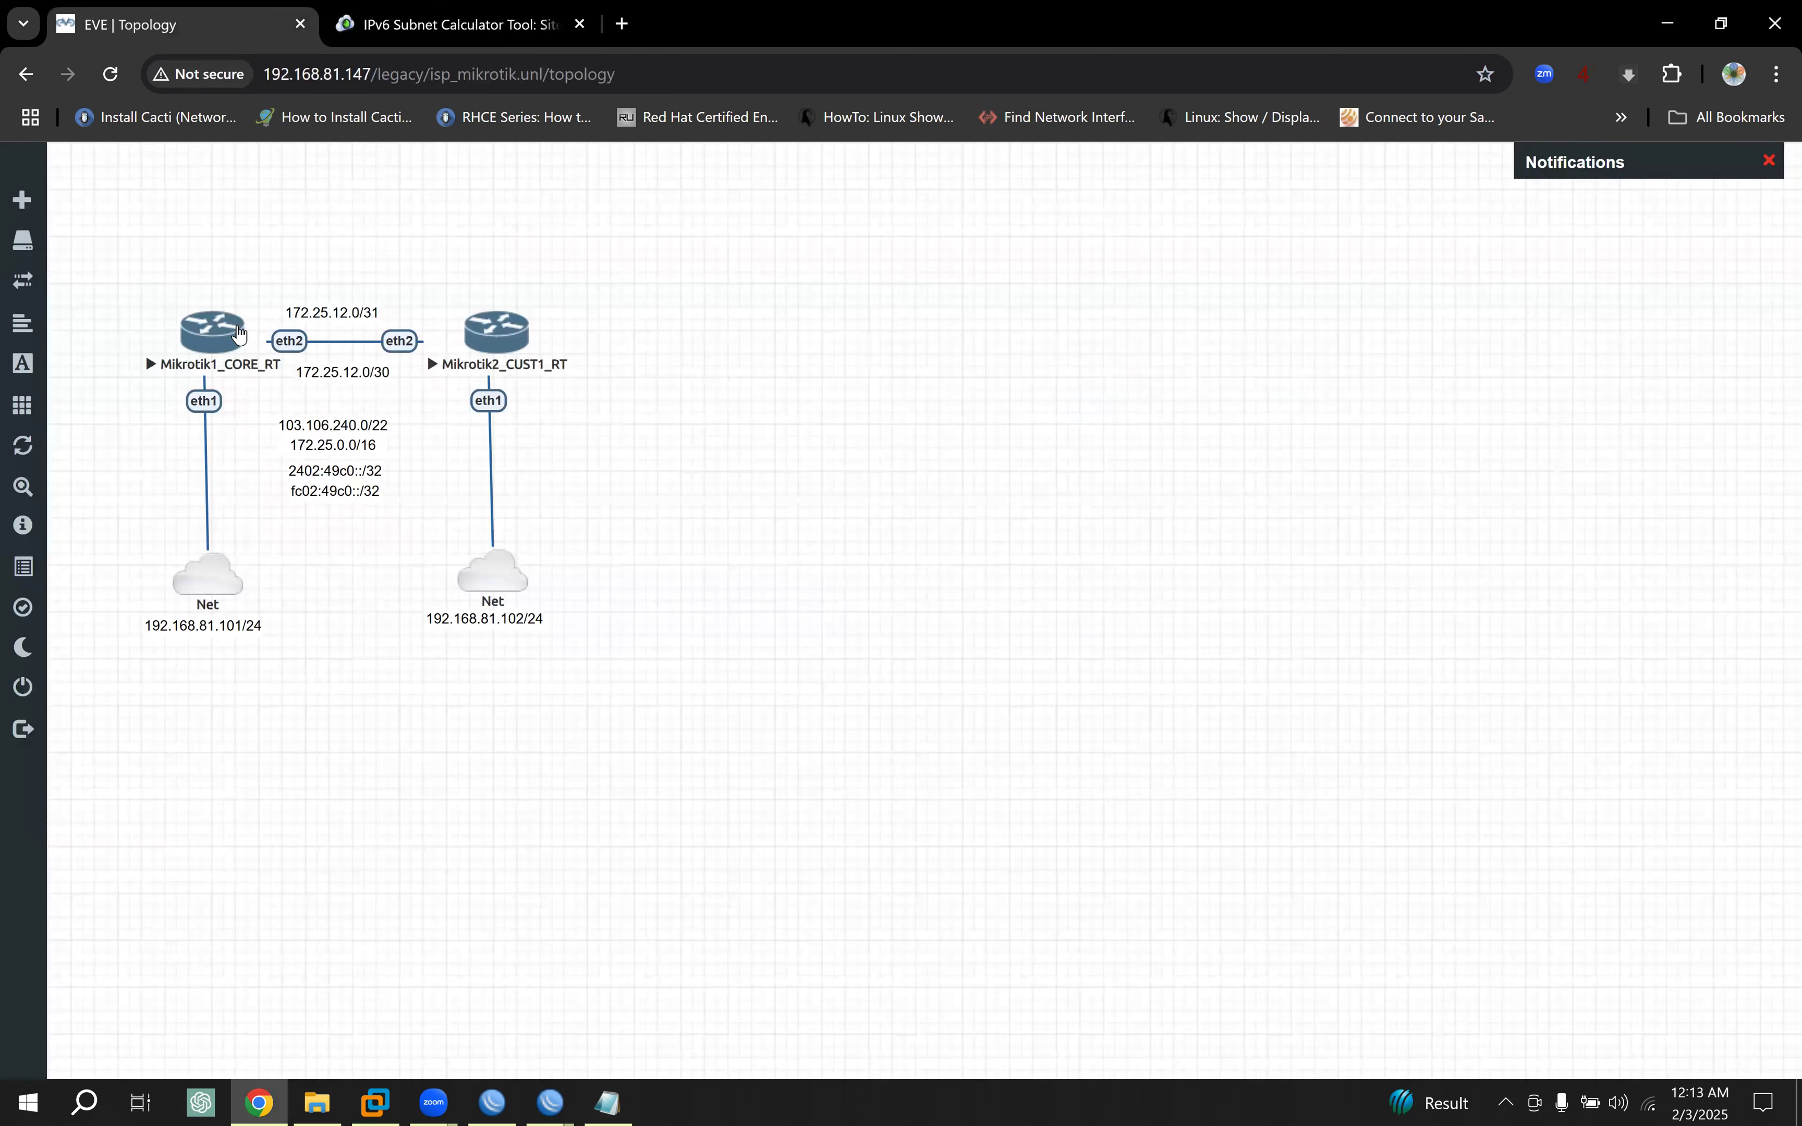
left_click_drag(139, 264, 261, 363)
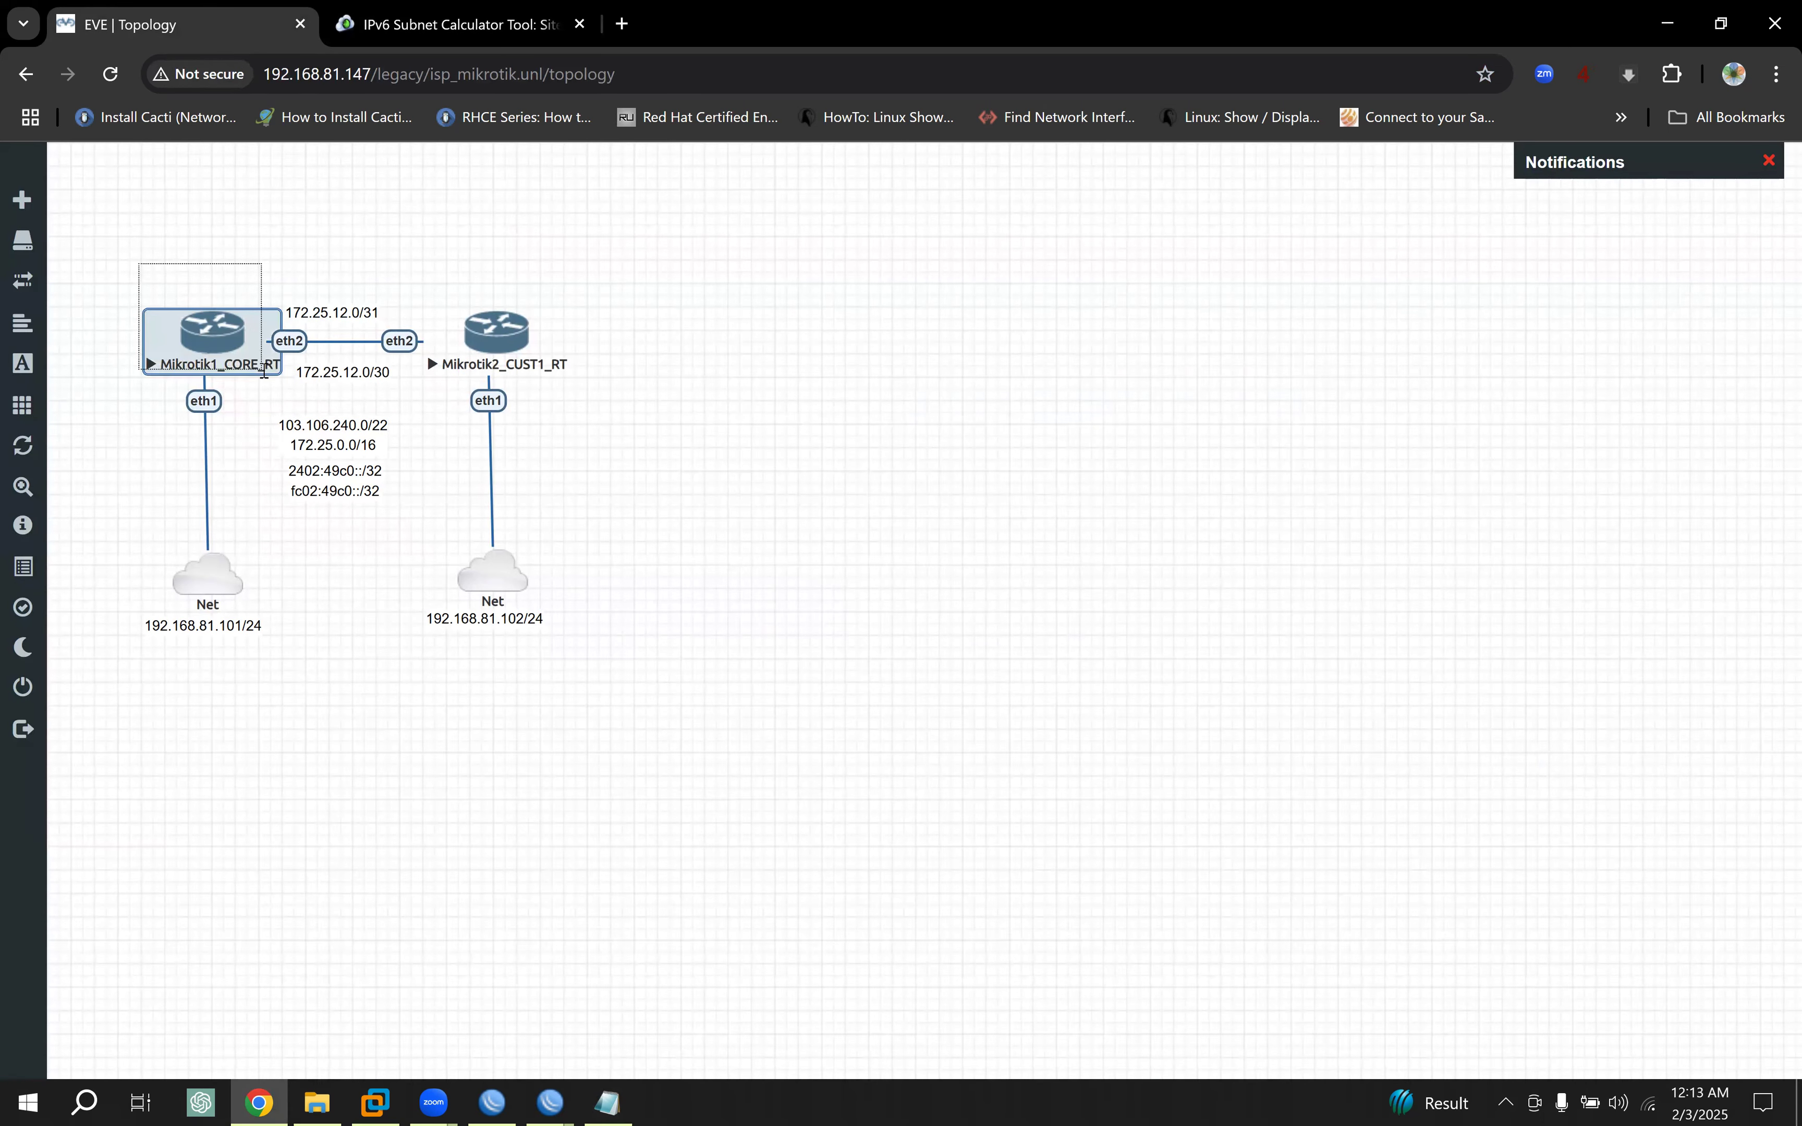
left_click_drag(457, 247, 595, 419)
left_click(663, 422)
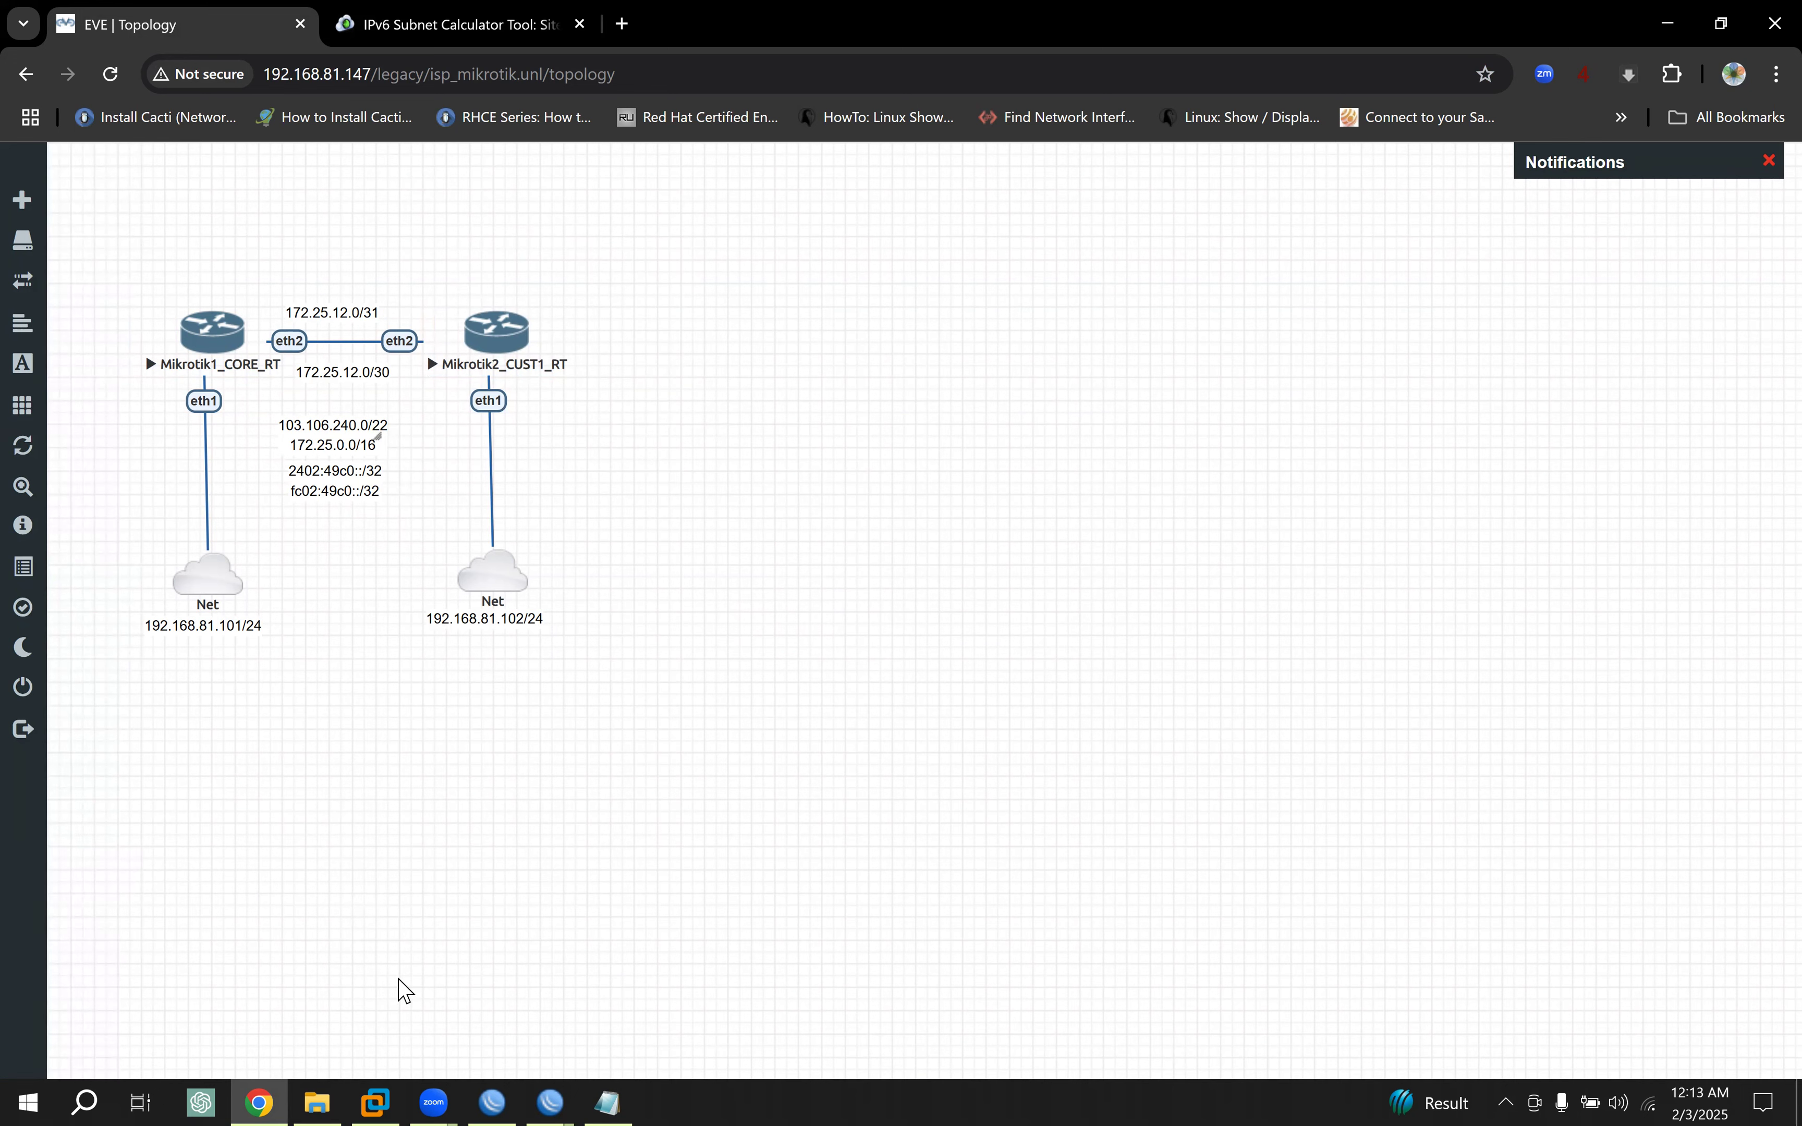
Step: Bring the Notepad notes up beside the EVE topology and review the Loopback entry and the fc02:49c0::/32 block
left_click(608, 1099)
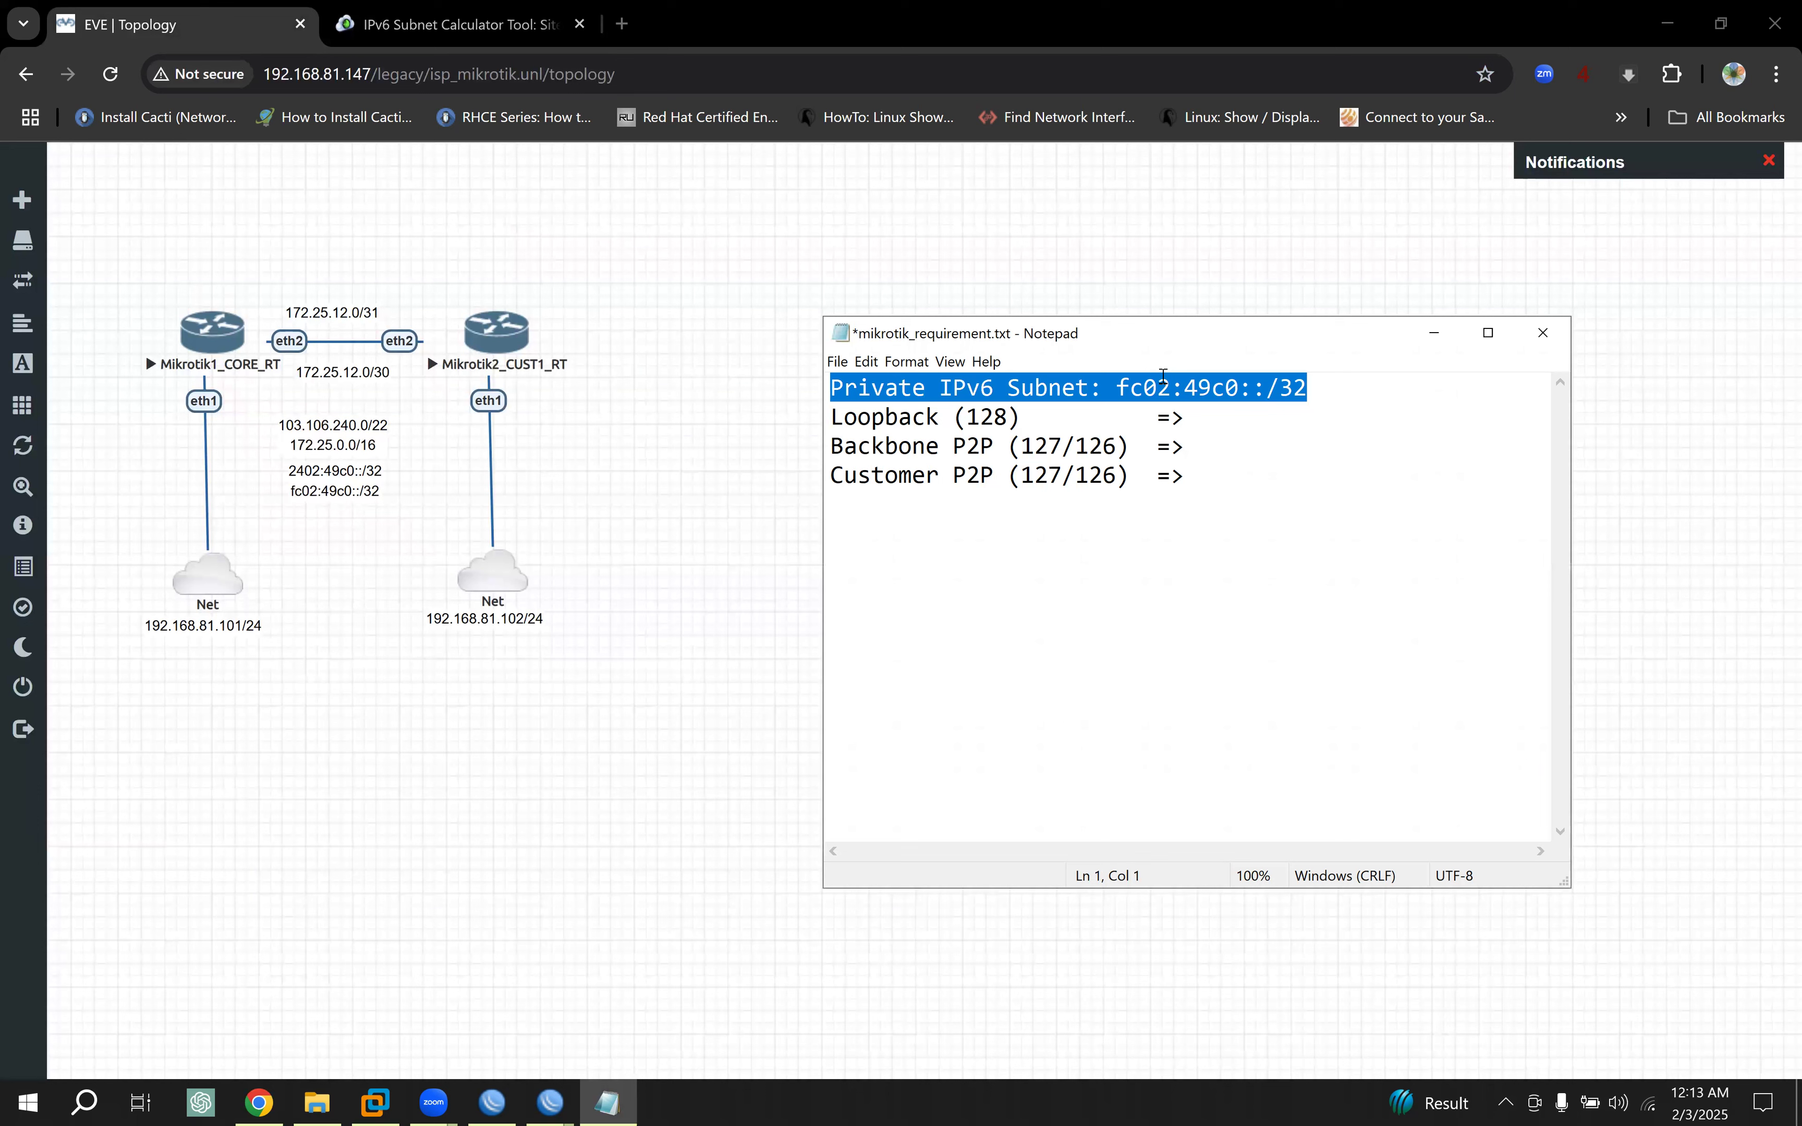
left_click_drag(1034, 327, 973, 292)
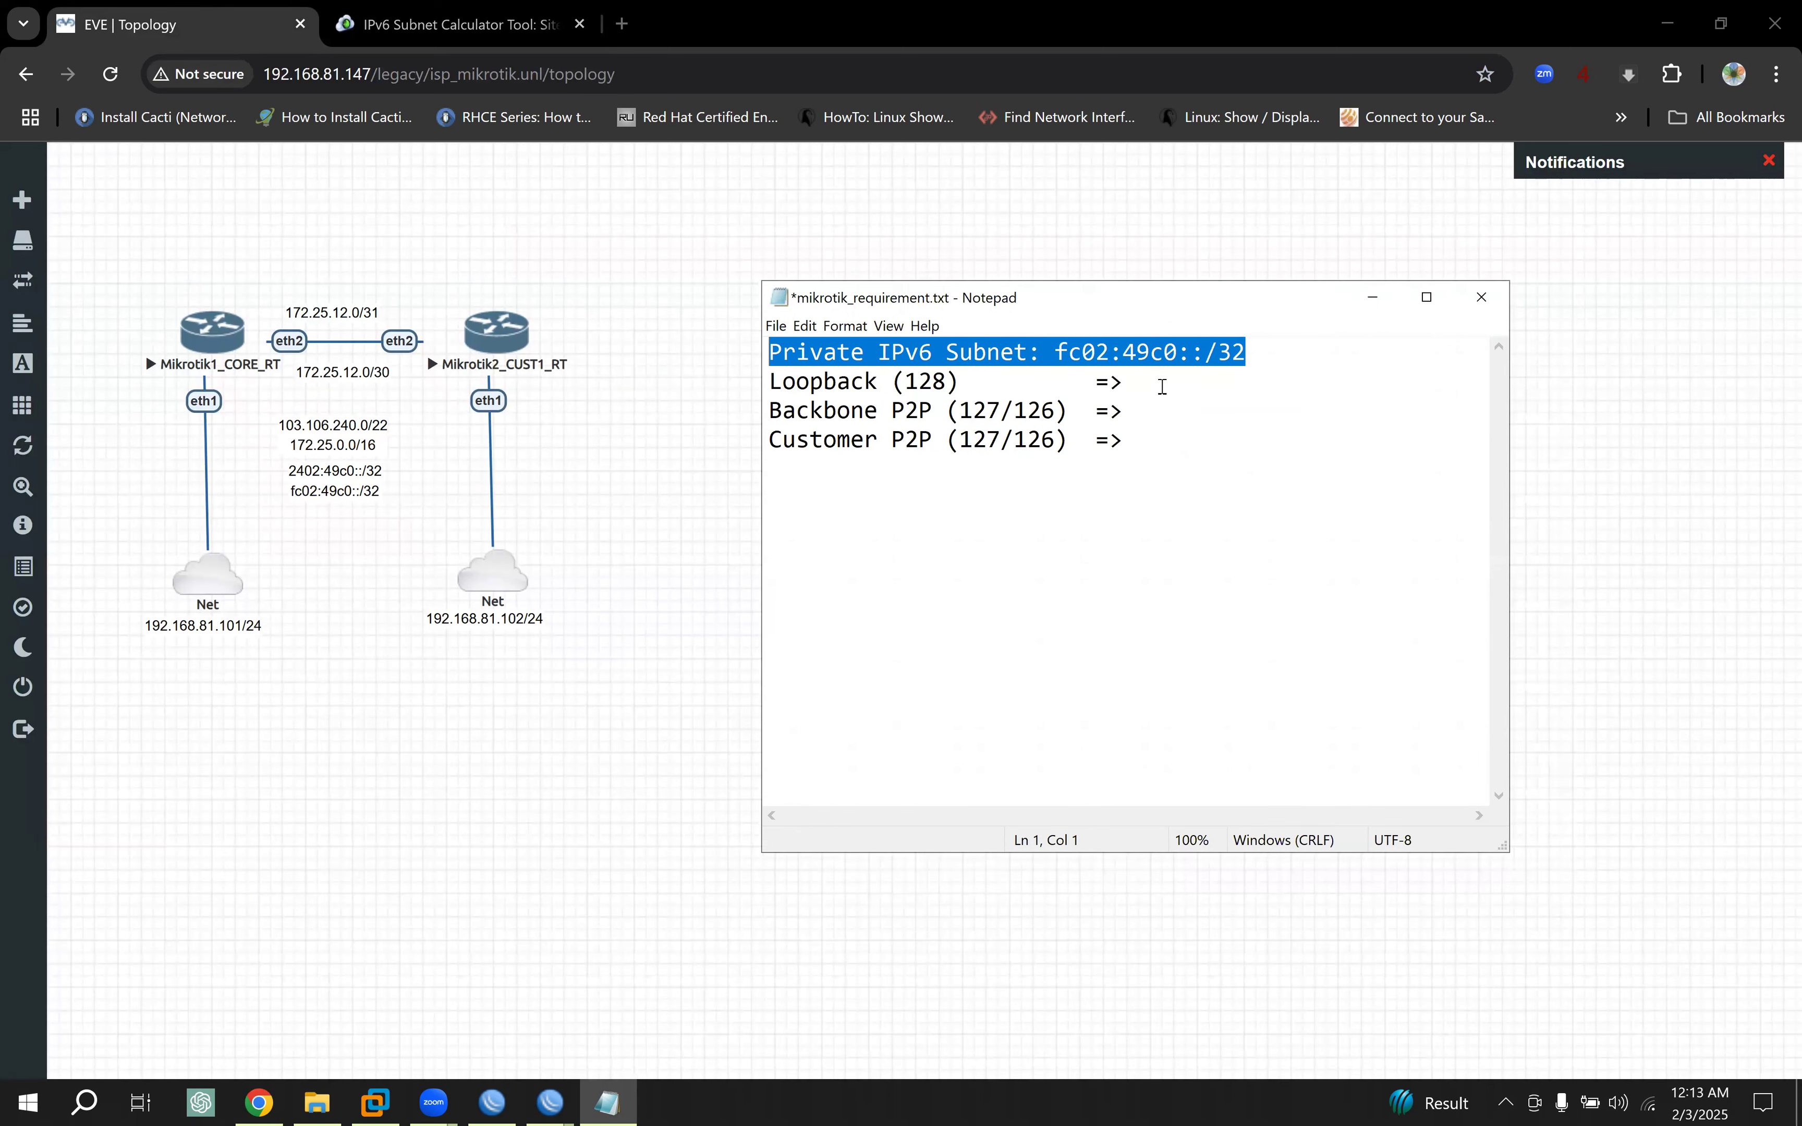
left_click(1162, 385)
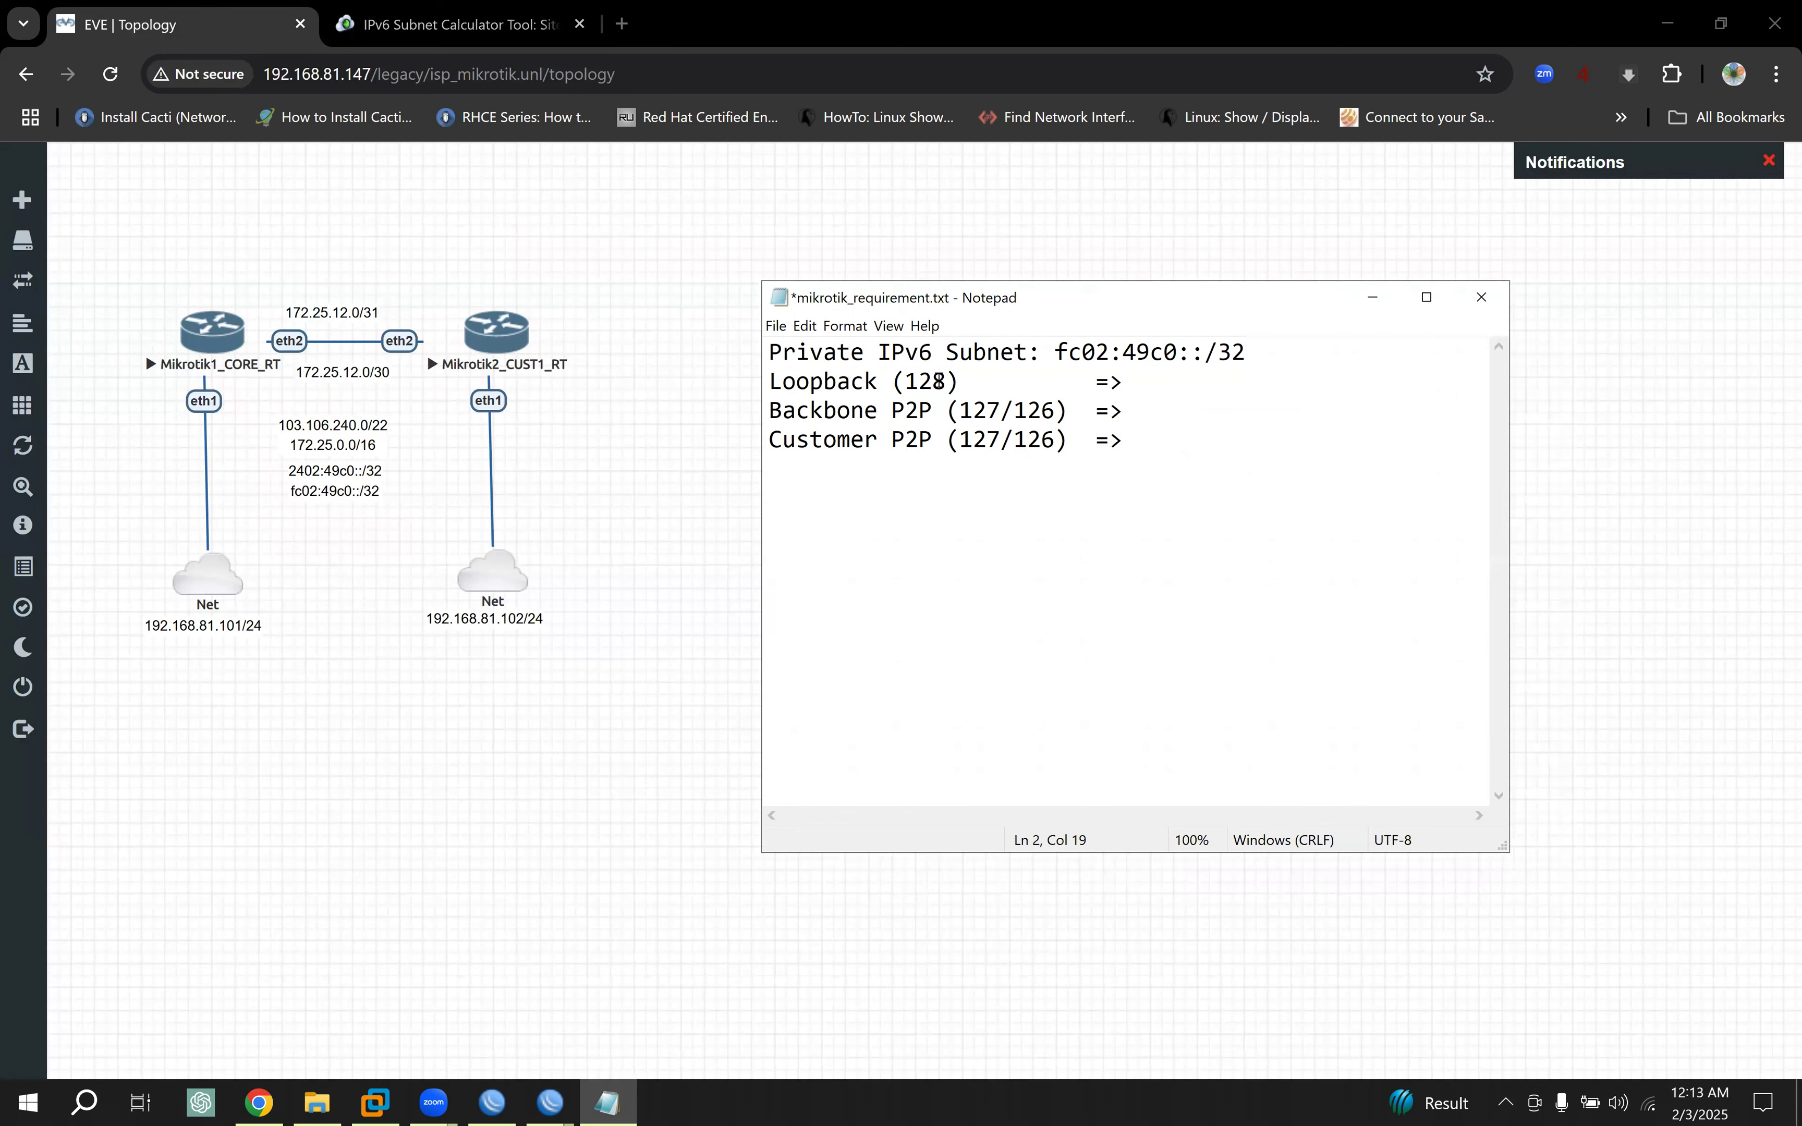
left_click_drag(958, 385, 748, 386)
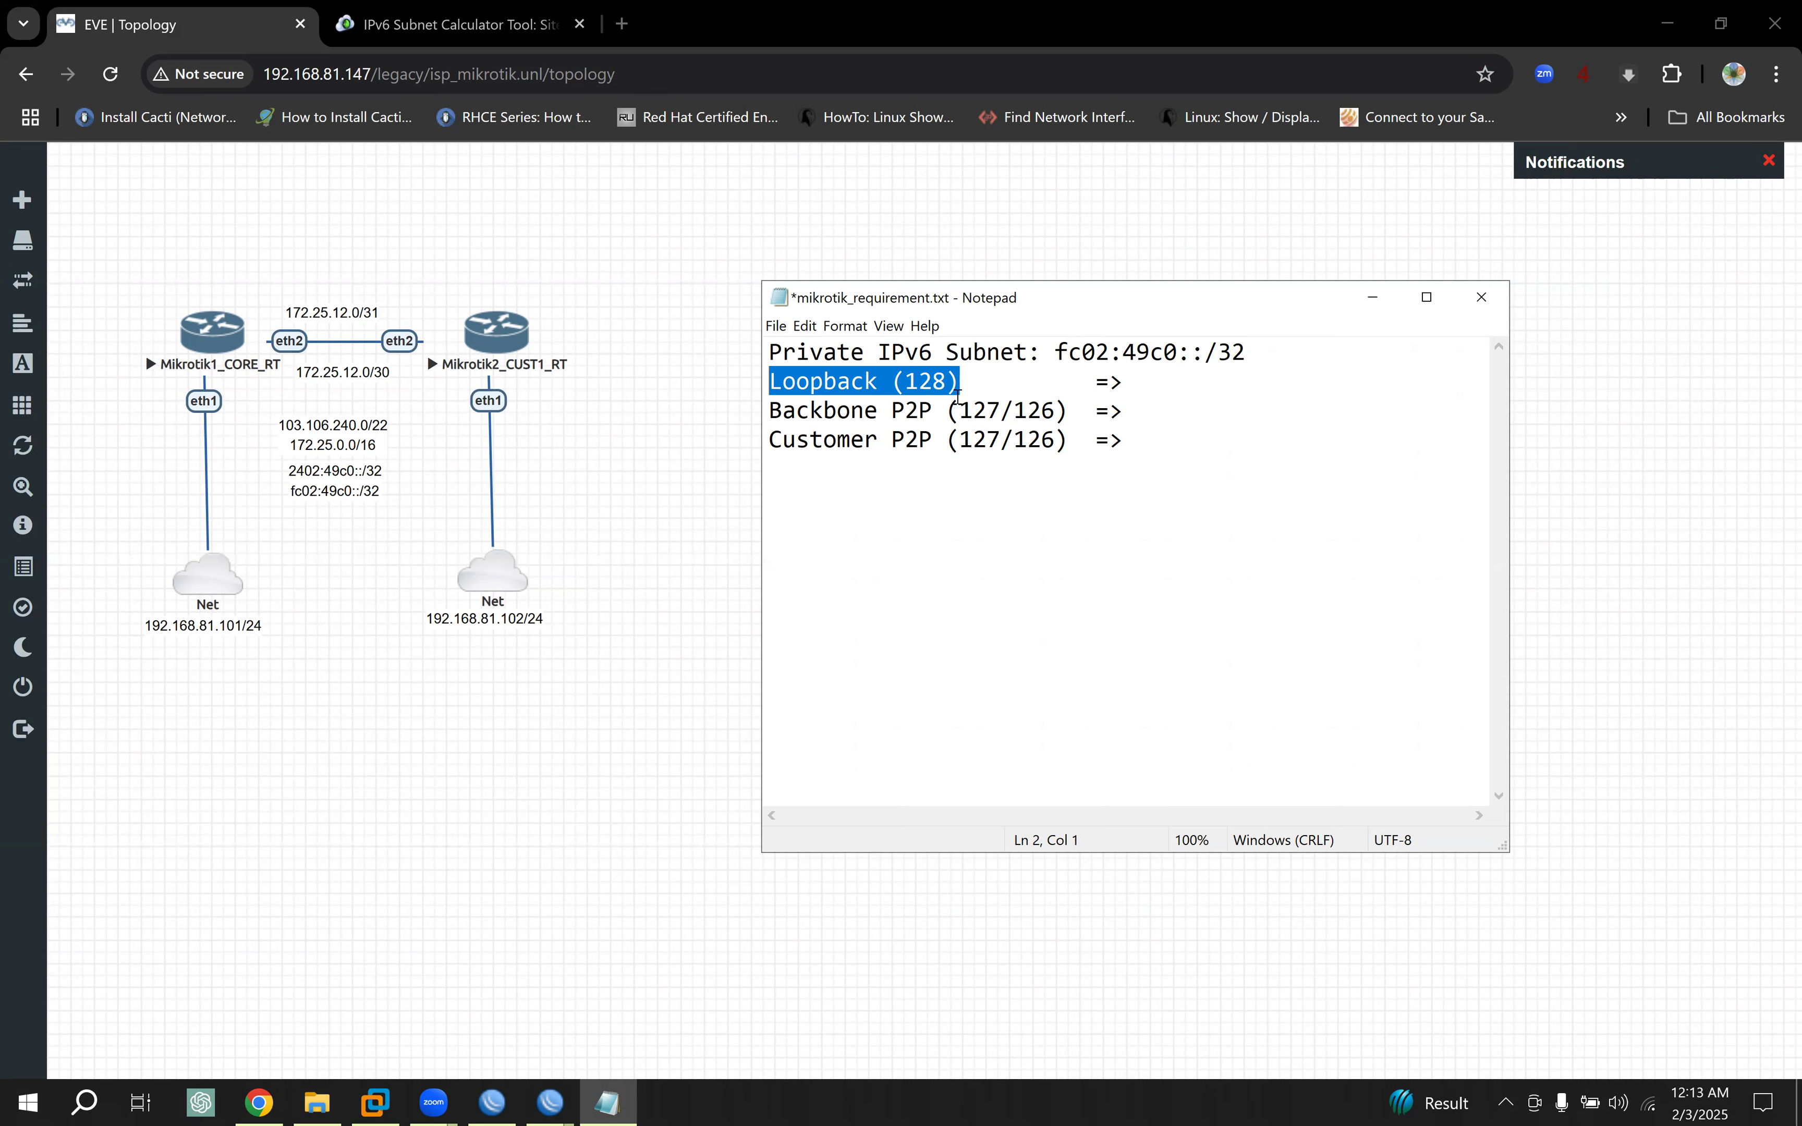
left_click_drag(1058, 356, 1271, 354)
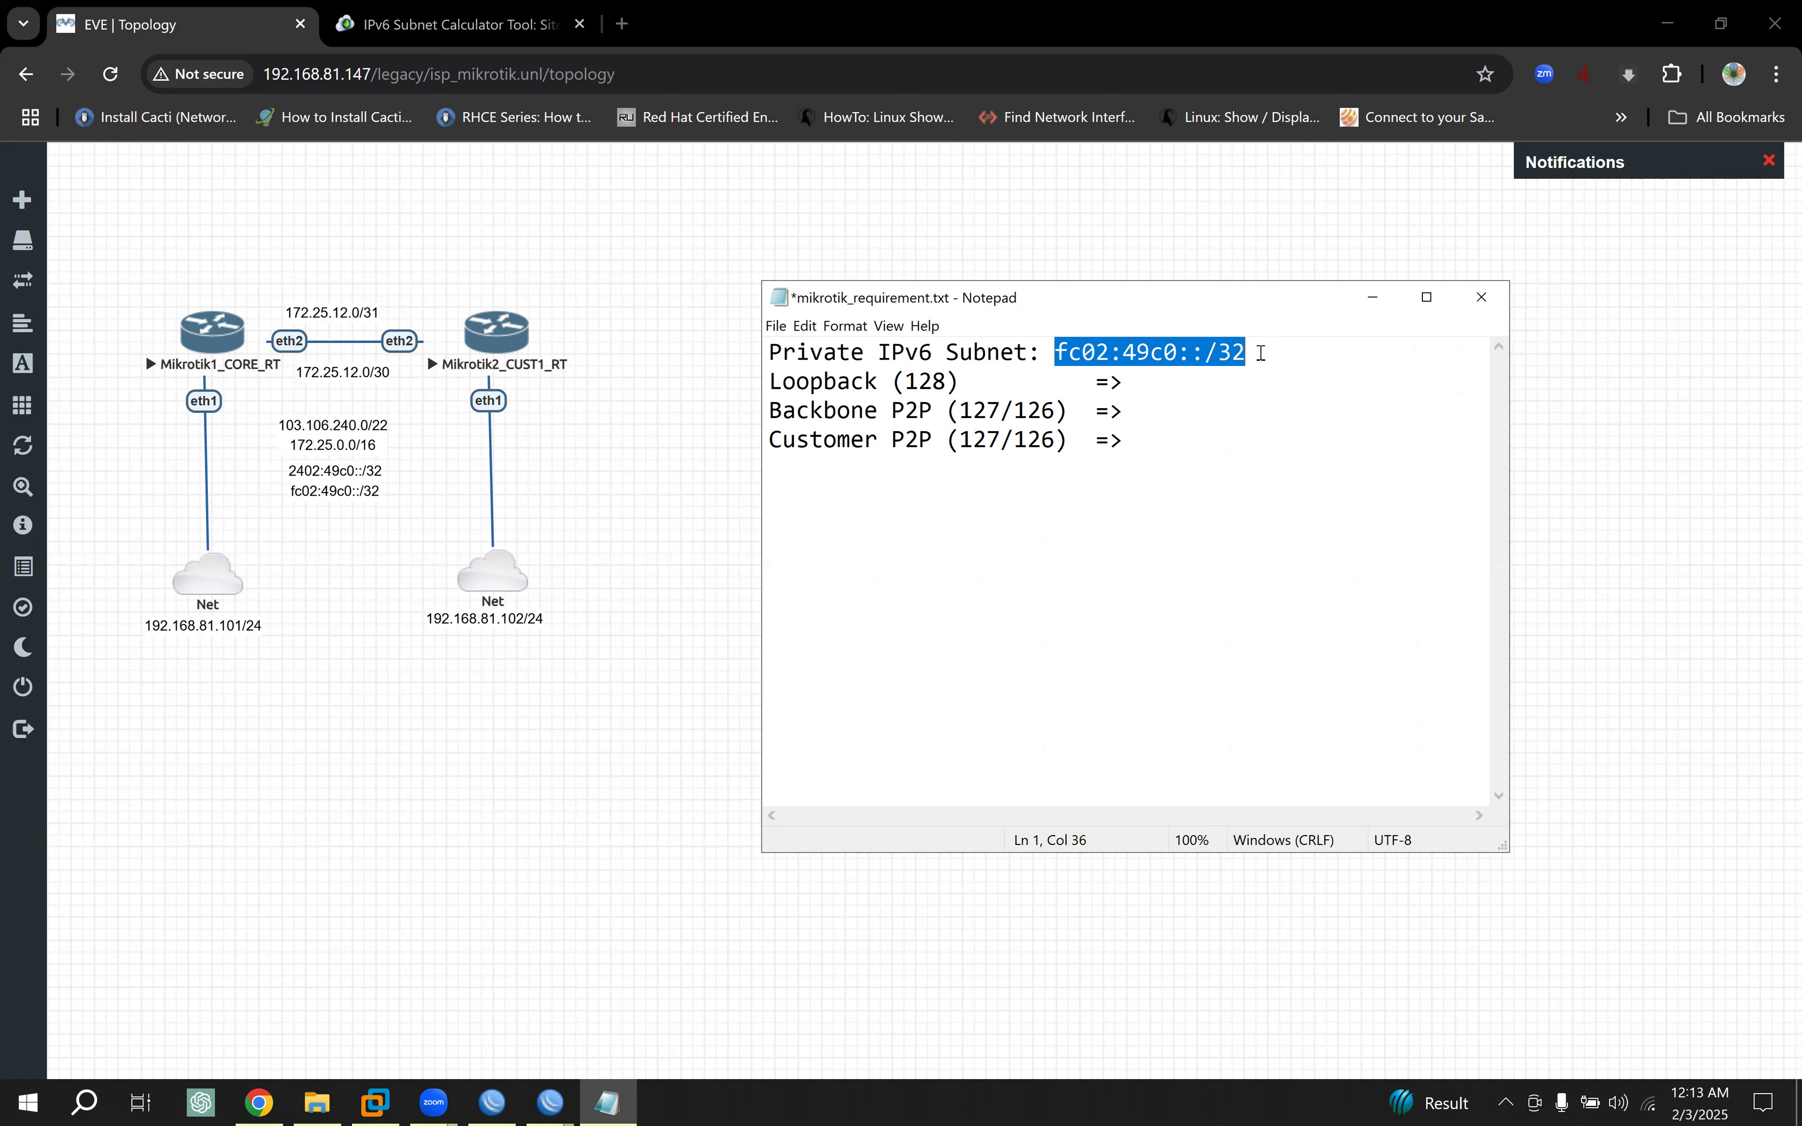
left_click(1258, 354)
left_click_drag(1245, 354, 1054, 355)
Step: Open the Windows Calculator and move its window beside the notes so the fc02:49c0::/32 block stays readable
left_click(84, 1101)
type("ca")
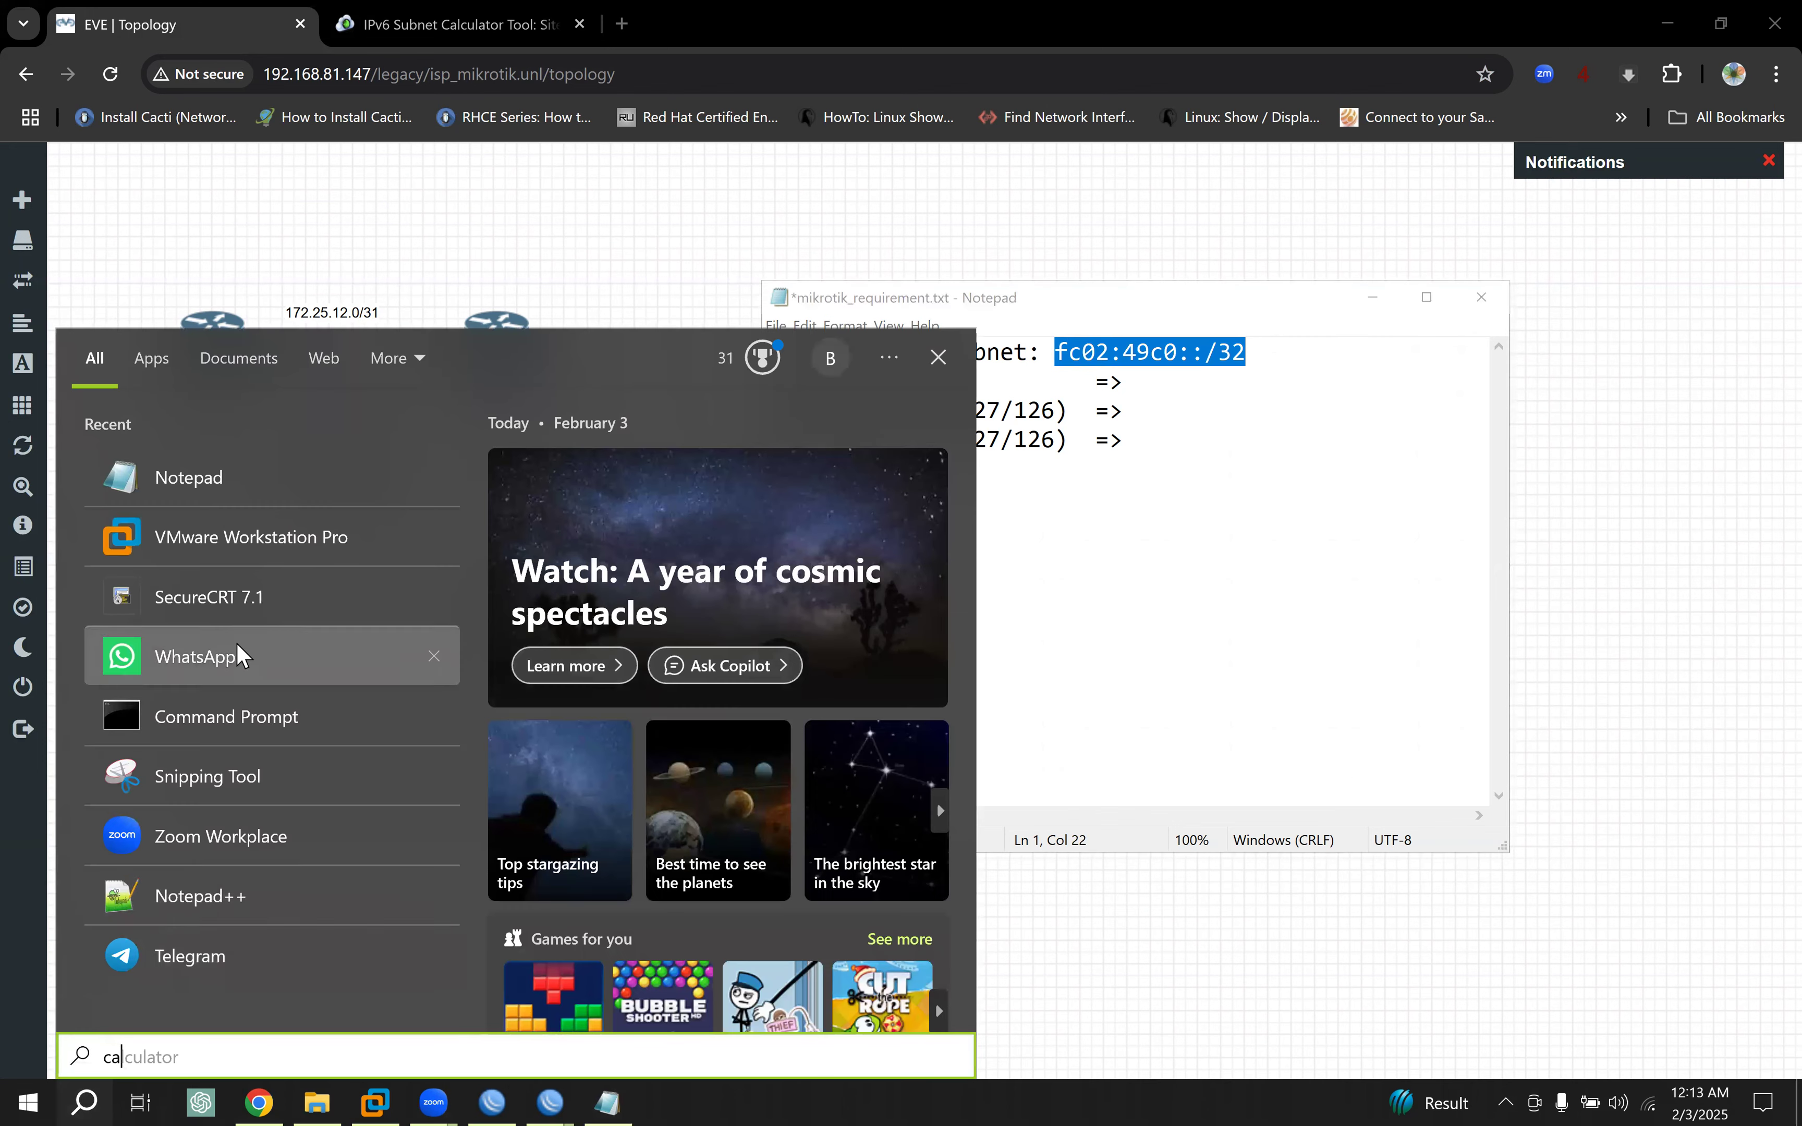
key("Return")
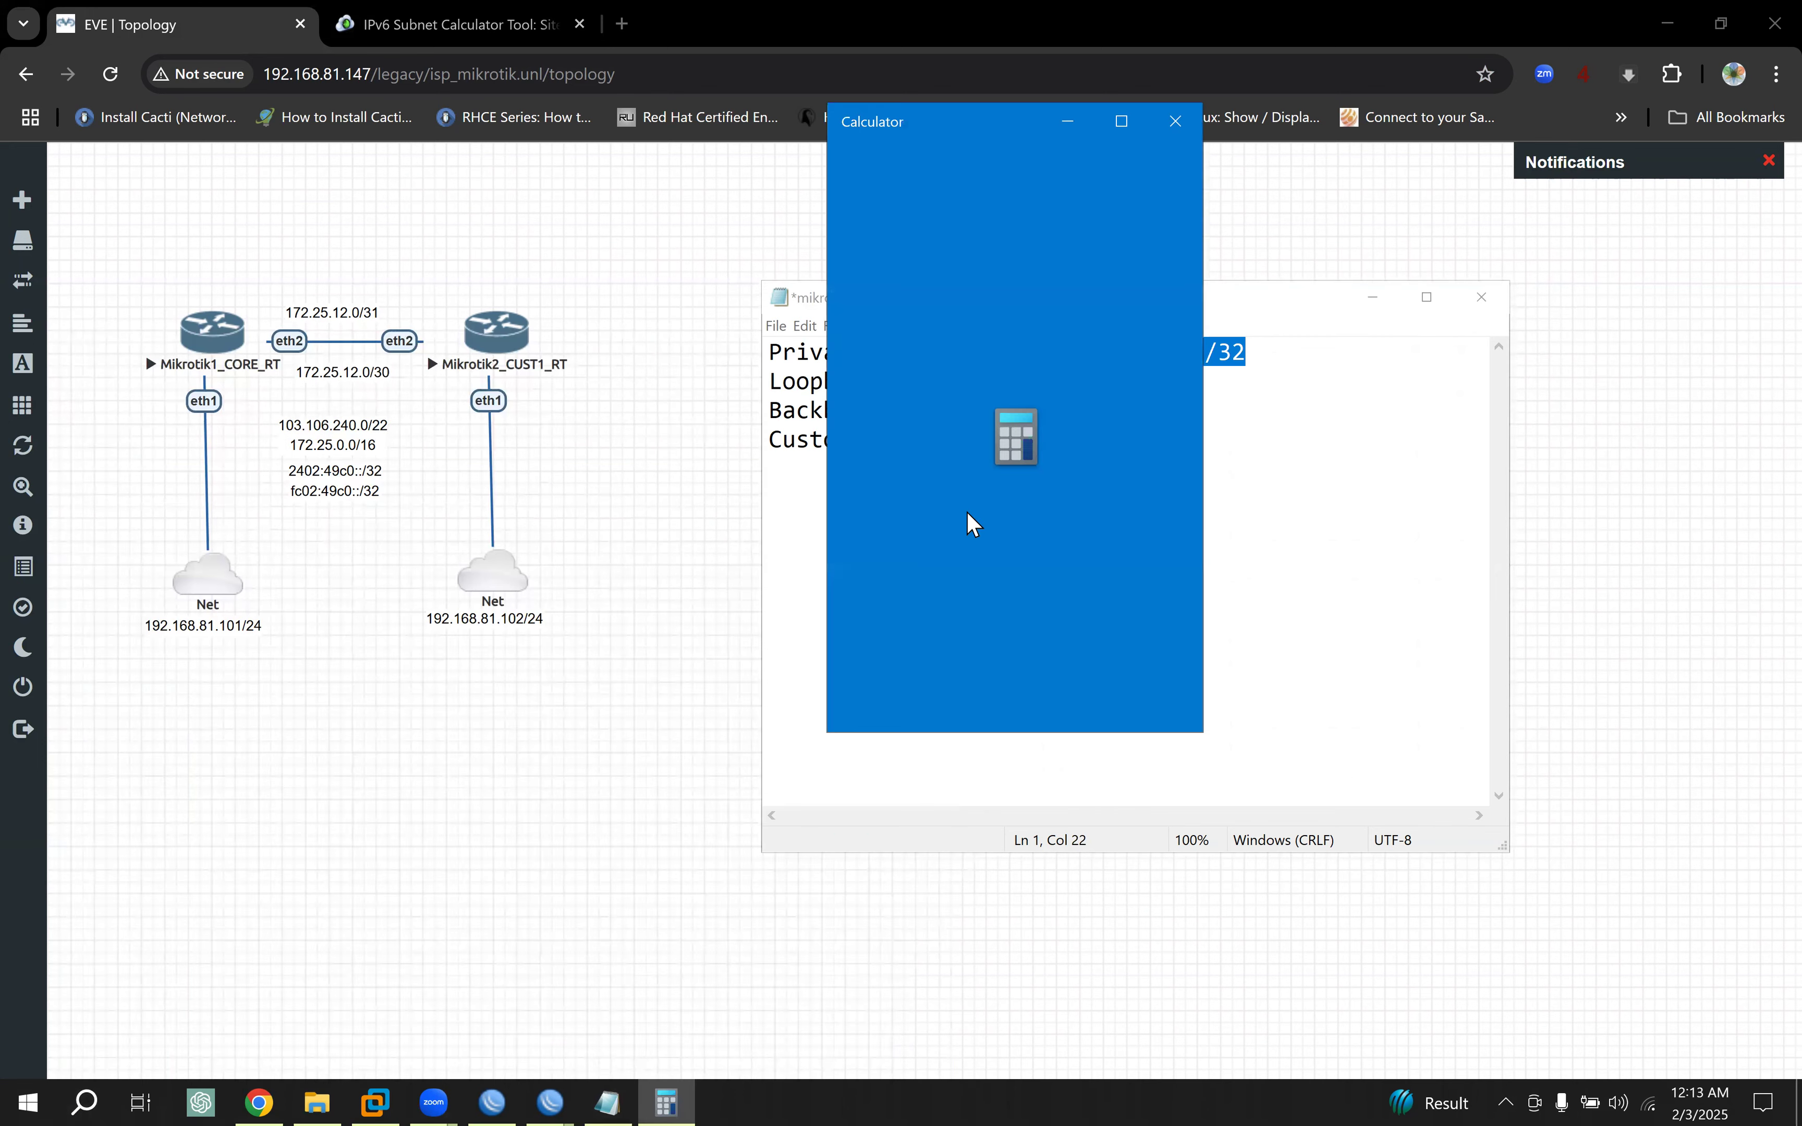
left_click_drag(956, 126, 645, 158)
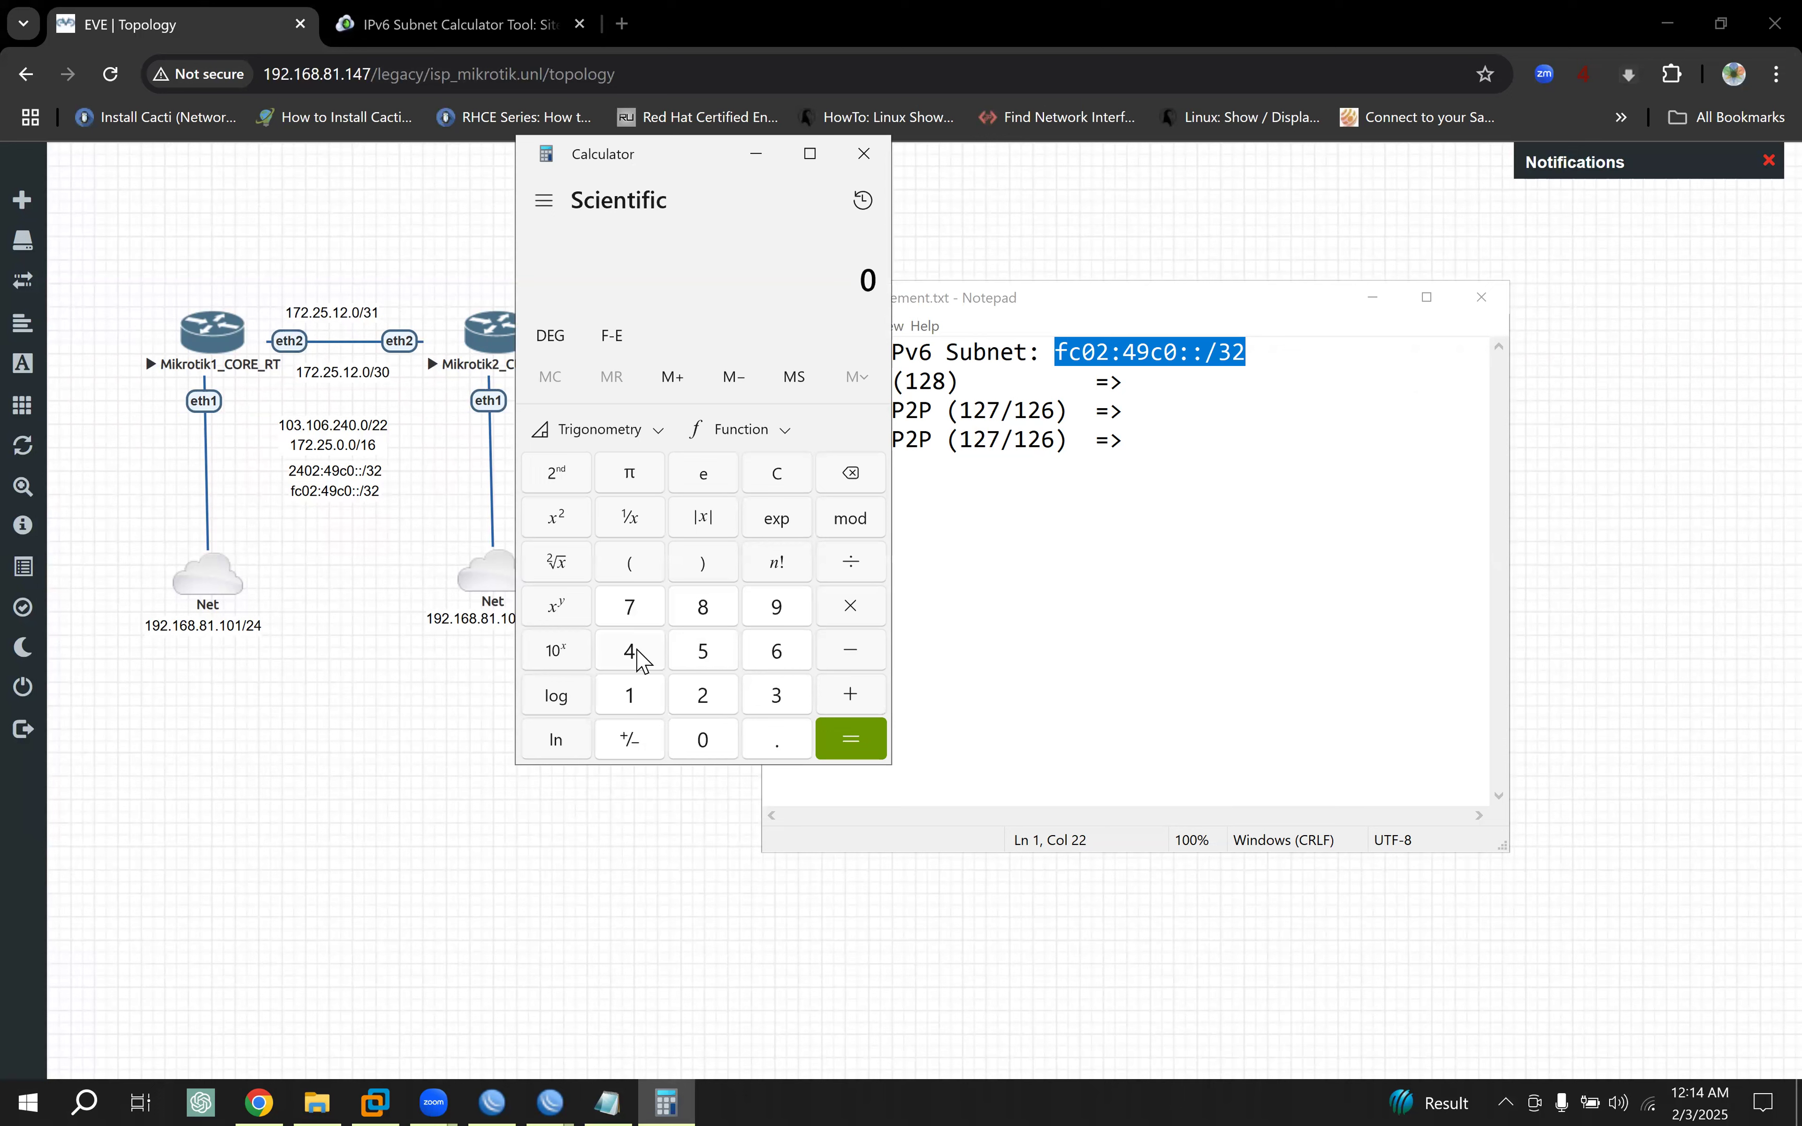
Step: Calculate the difference between prefix lengths 48 and 32 in Calculator
left_click(657, 647)
left_click(703, 607)
left_click(850, 650)
left_click(776, 694)
left_click(848, 737)
Step: Calculate 2 to the power of 16 and highlight the result as the number of available subnets
left_click(698, 700)
left_click(563, 612)
left_click(638, 697)
left_click(774, 659)
left_click(848, 737)
left_click_drag(786, 281, 878, 282)
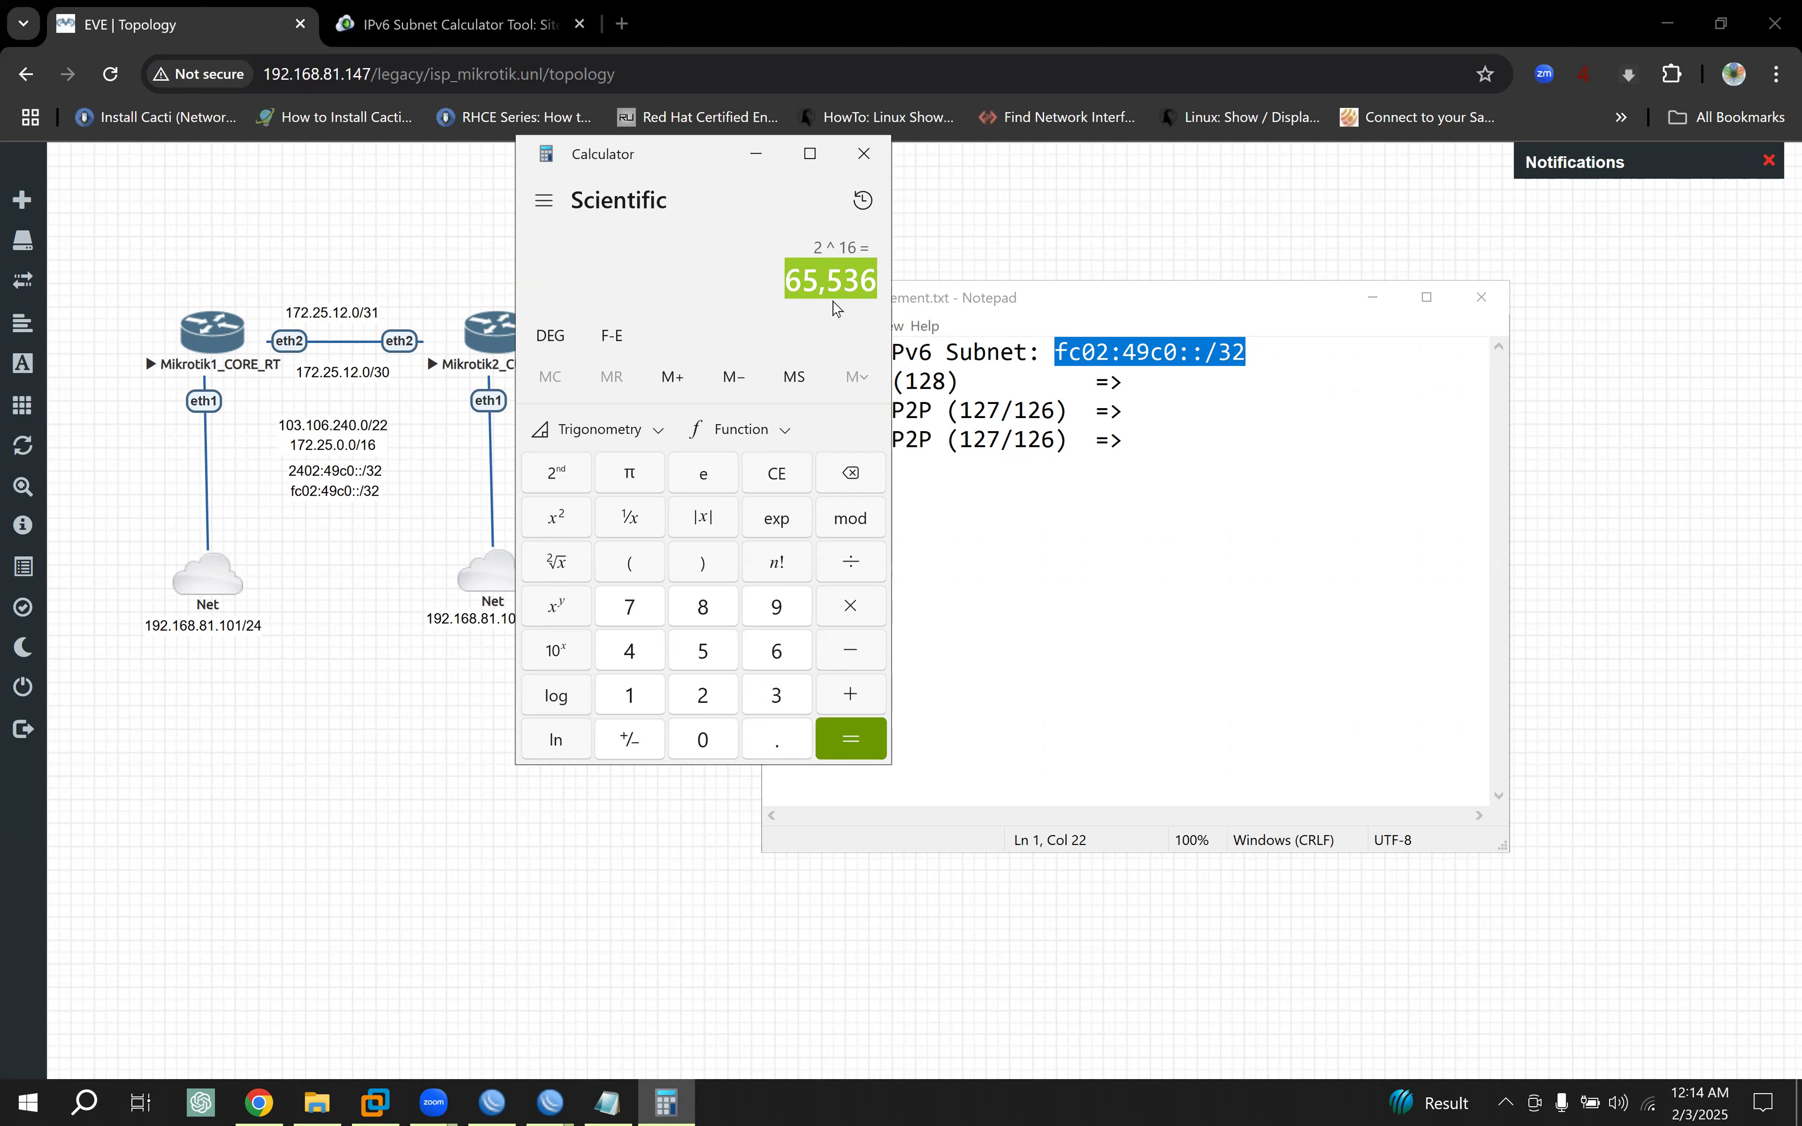
left_click(801, 278)
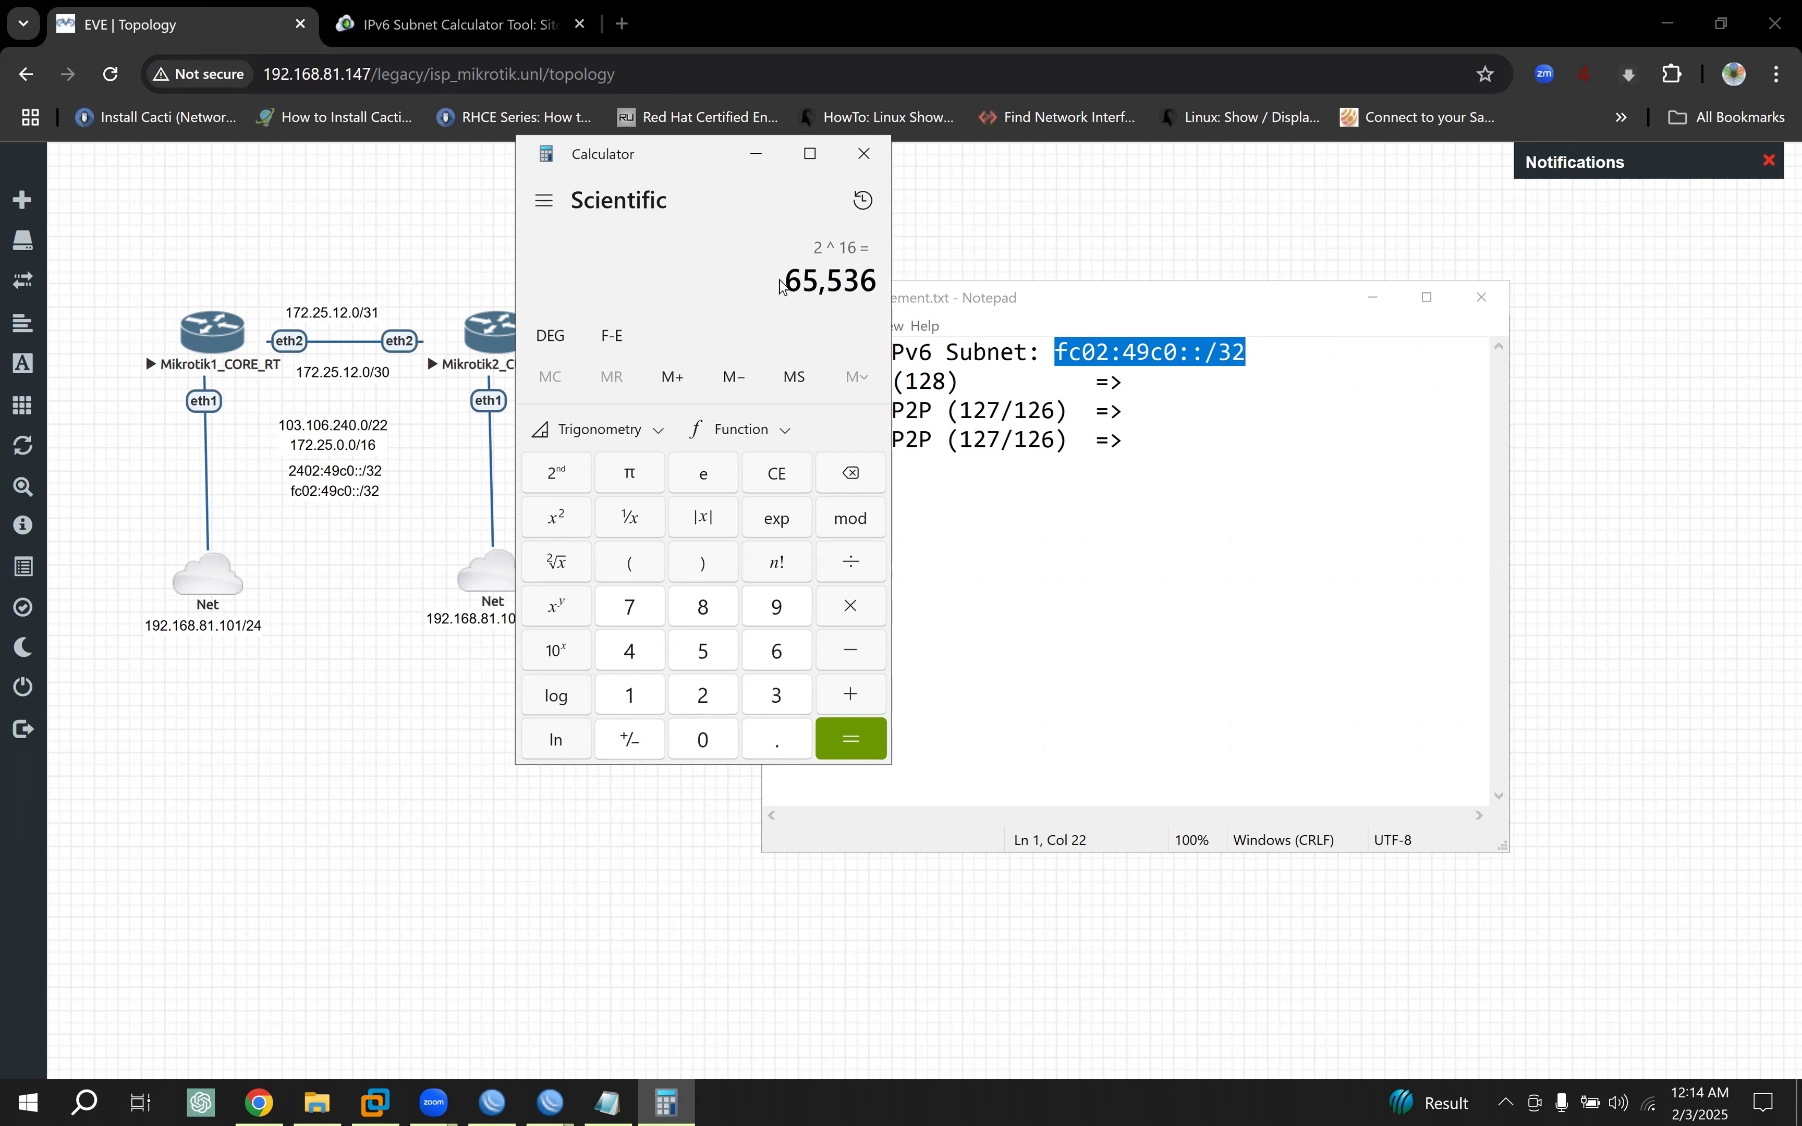
left_click_drag(786, 285, 880, 285)
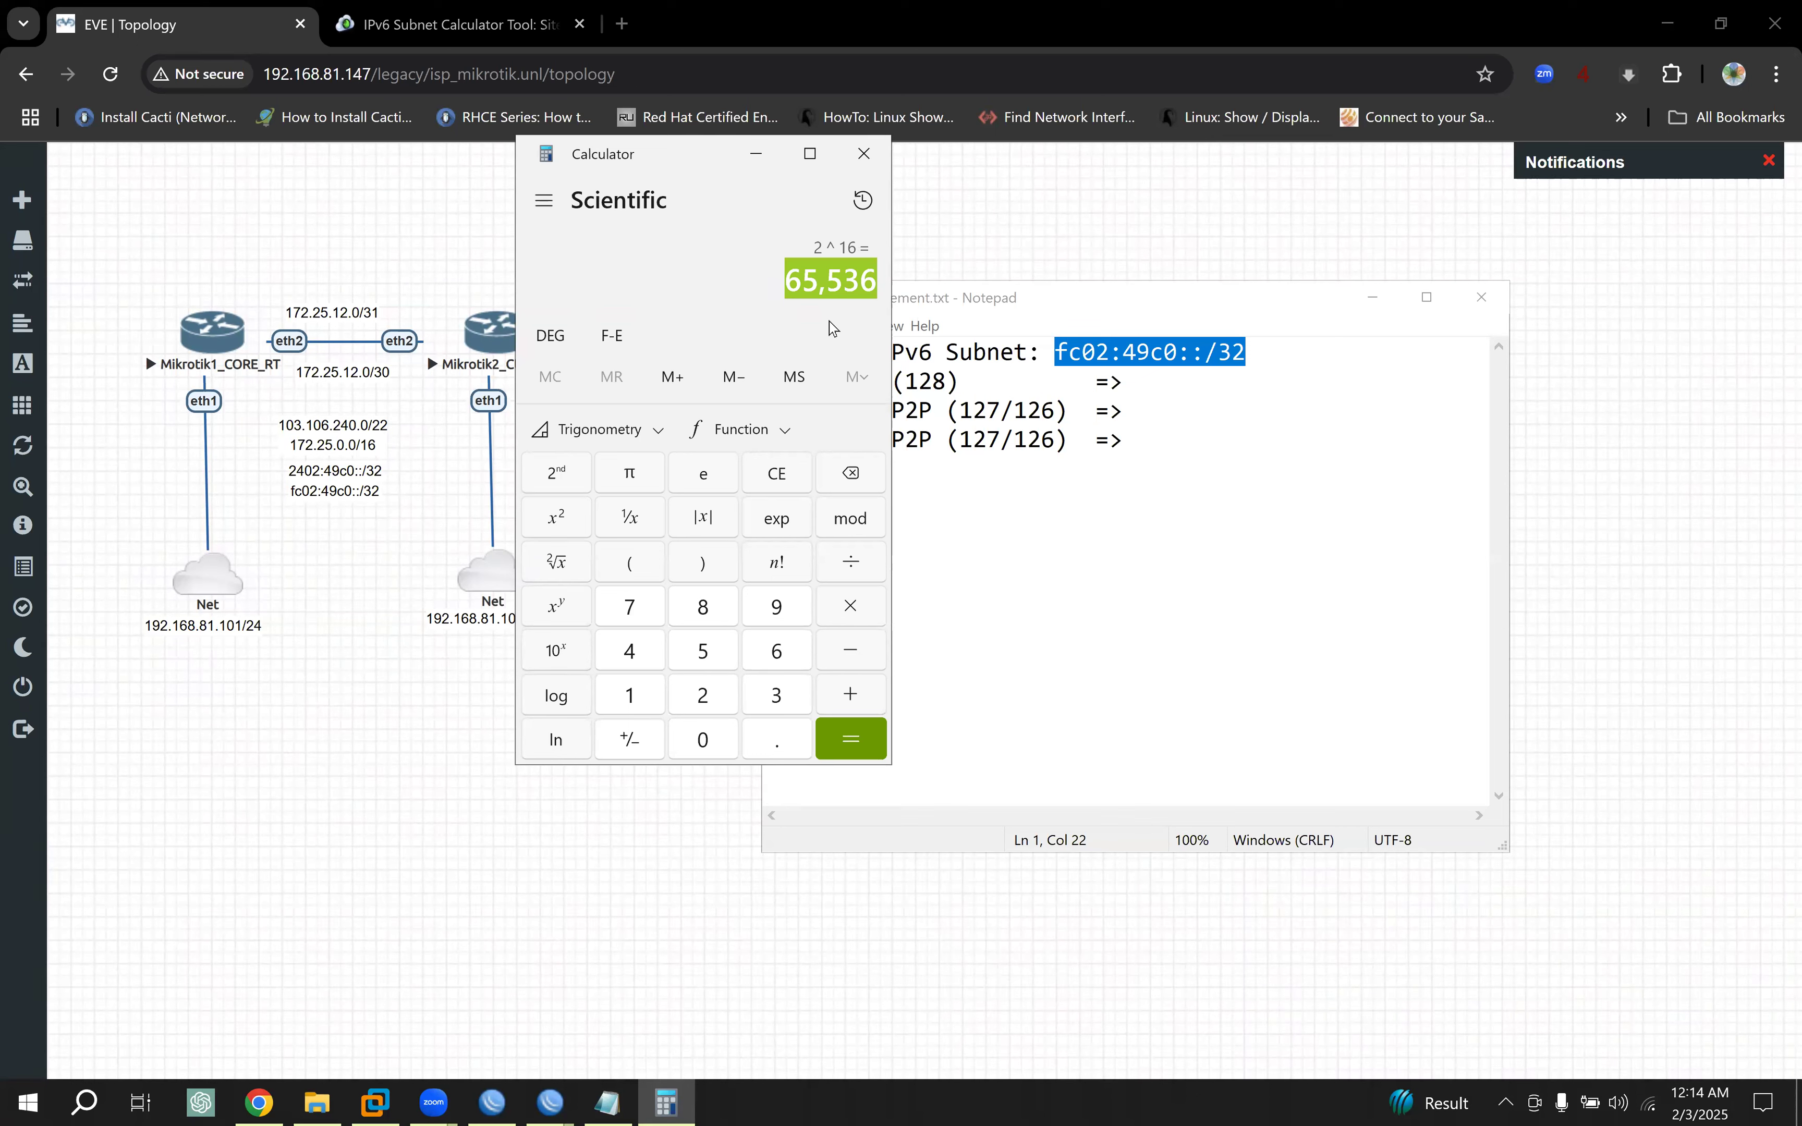
left_click_drag(789, 270, 873, 291)
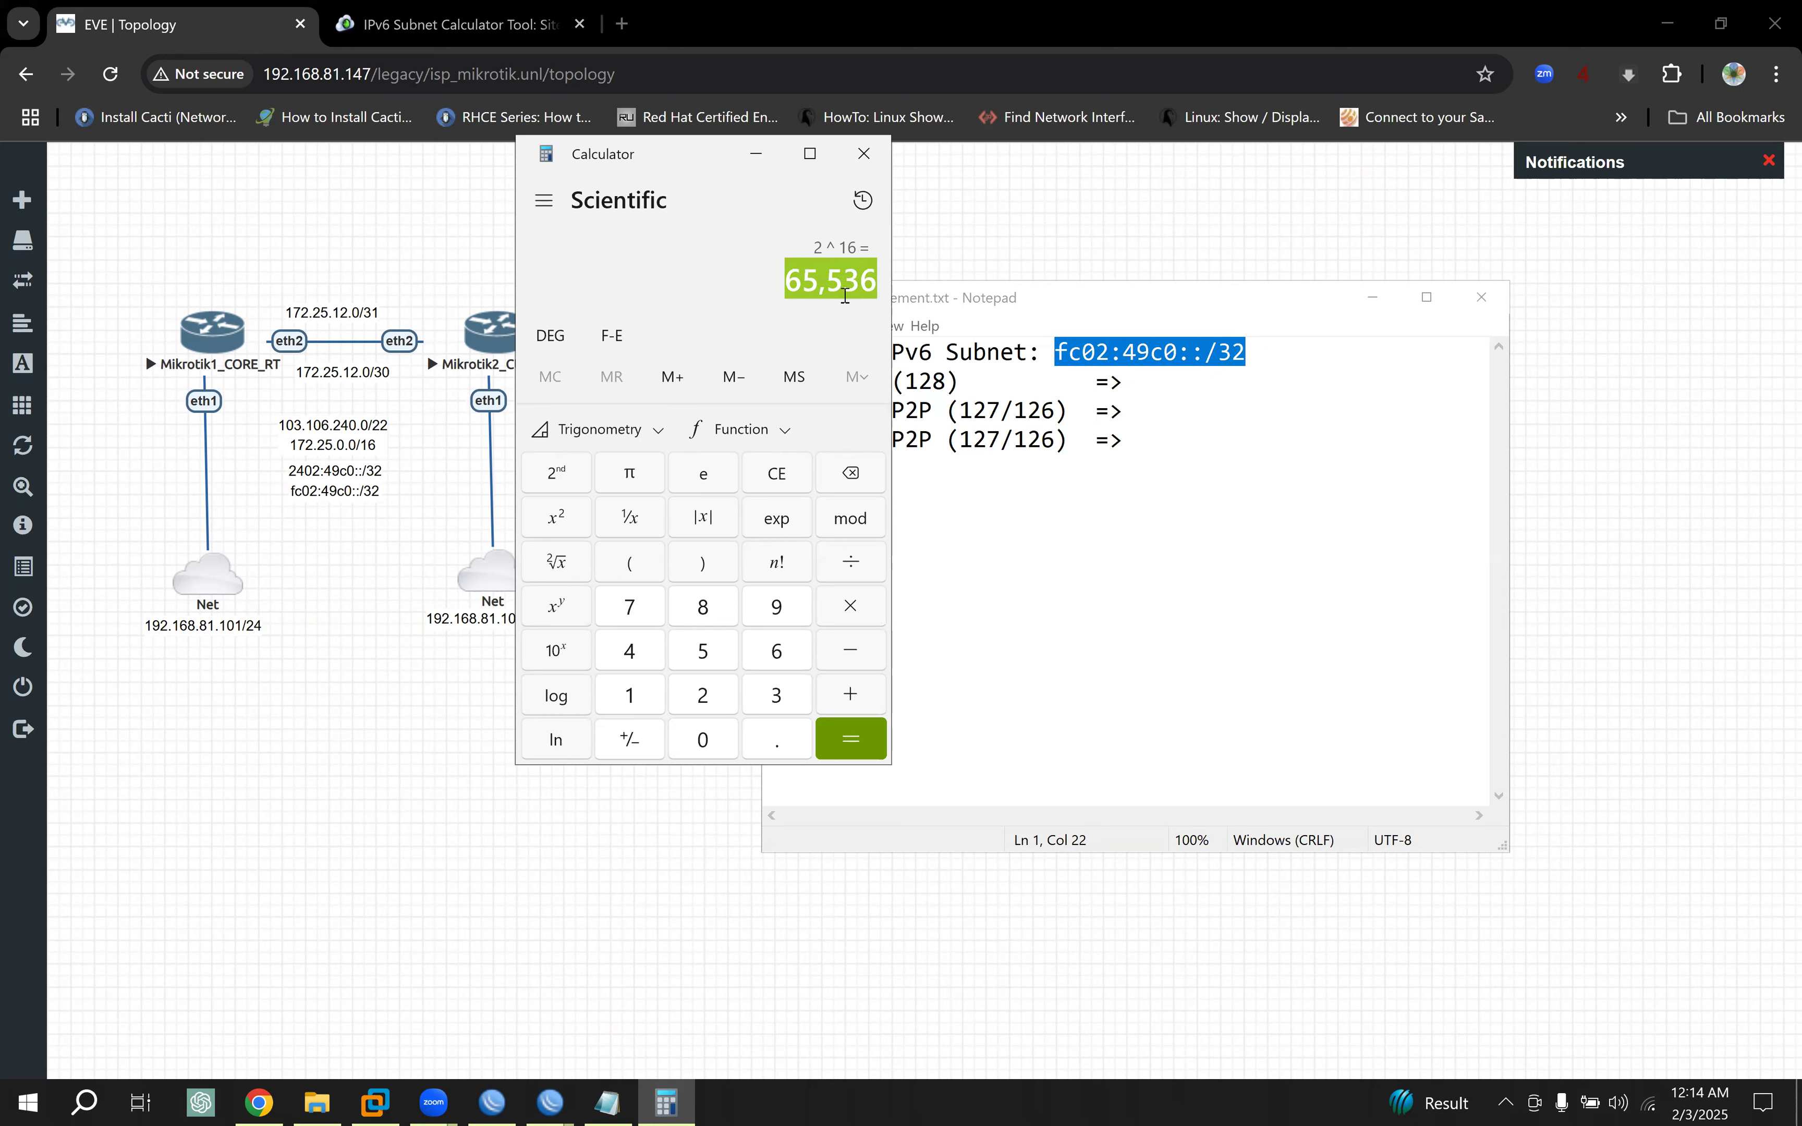
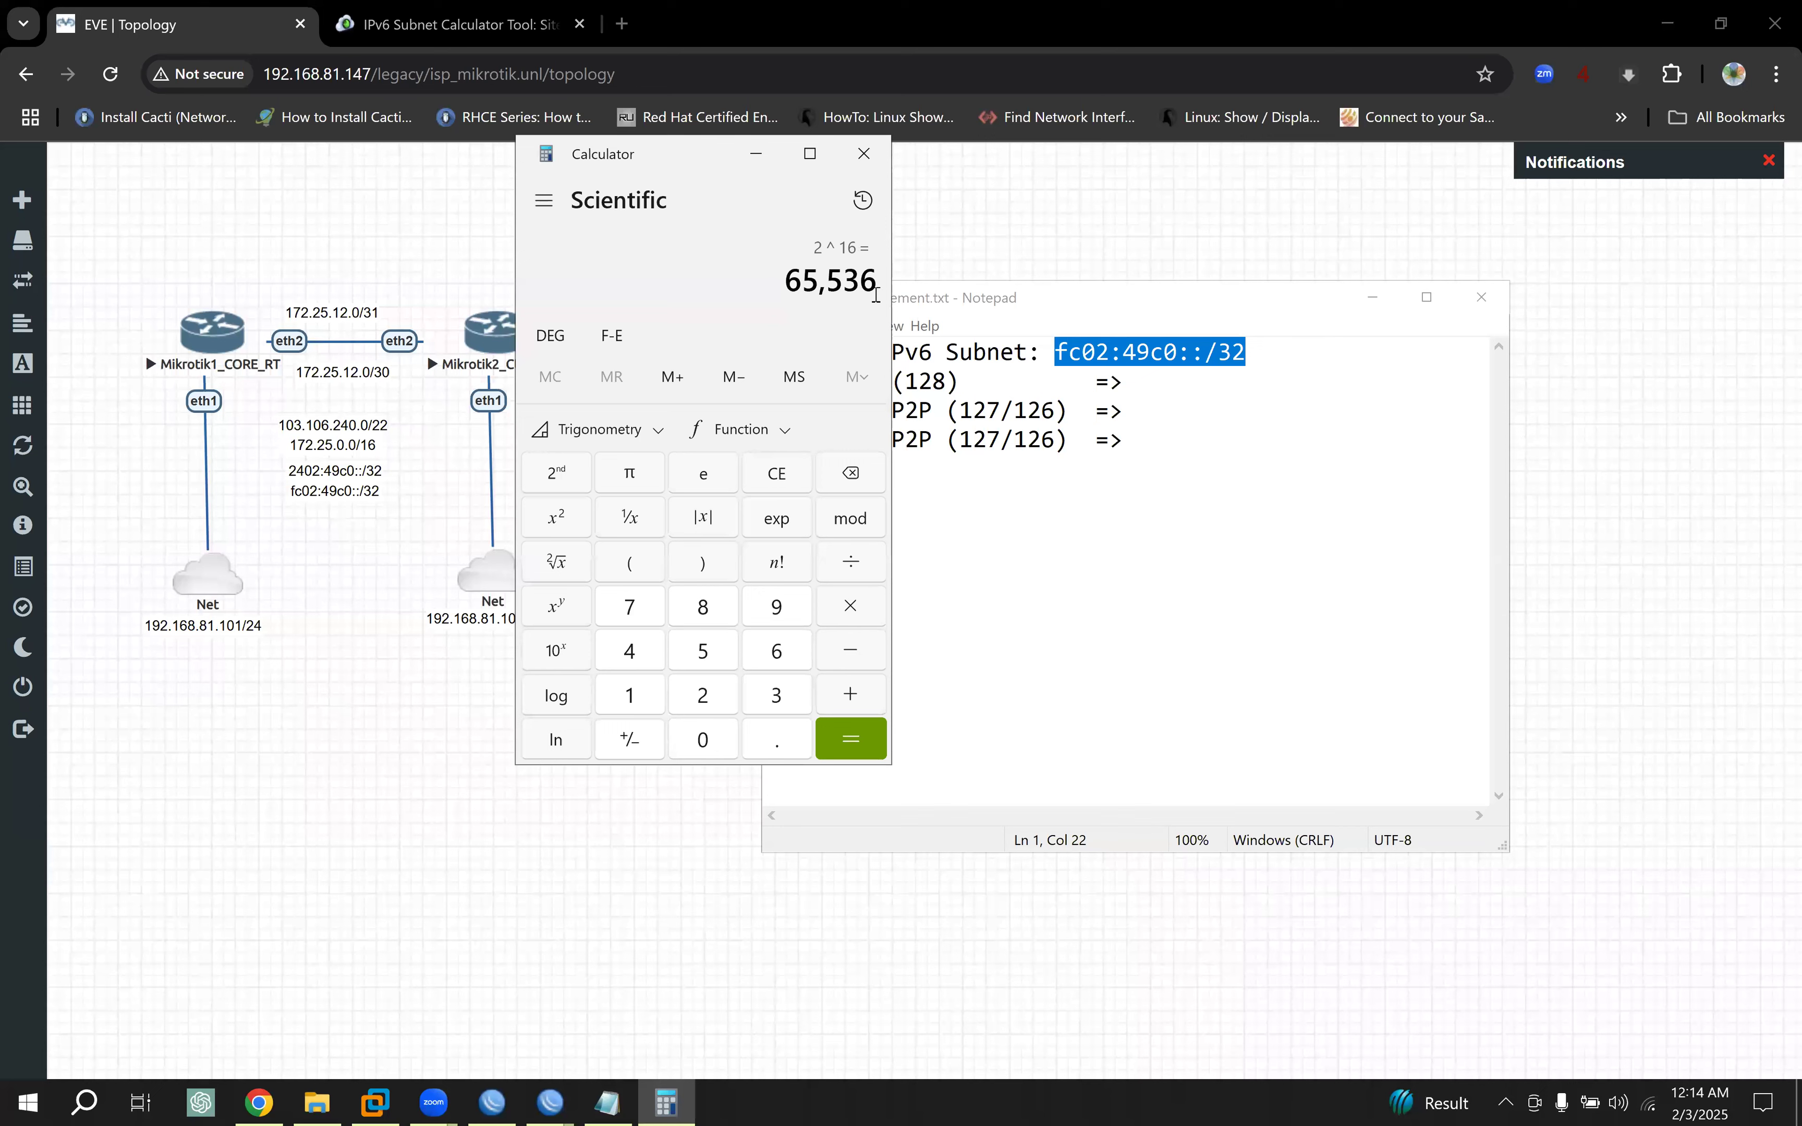
Step: Highlight the 2 to the power of 16 result and minimise Calculator to uncover the subnet notes
left_click_drag(793, 281, 882, 287)
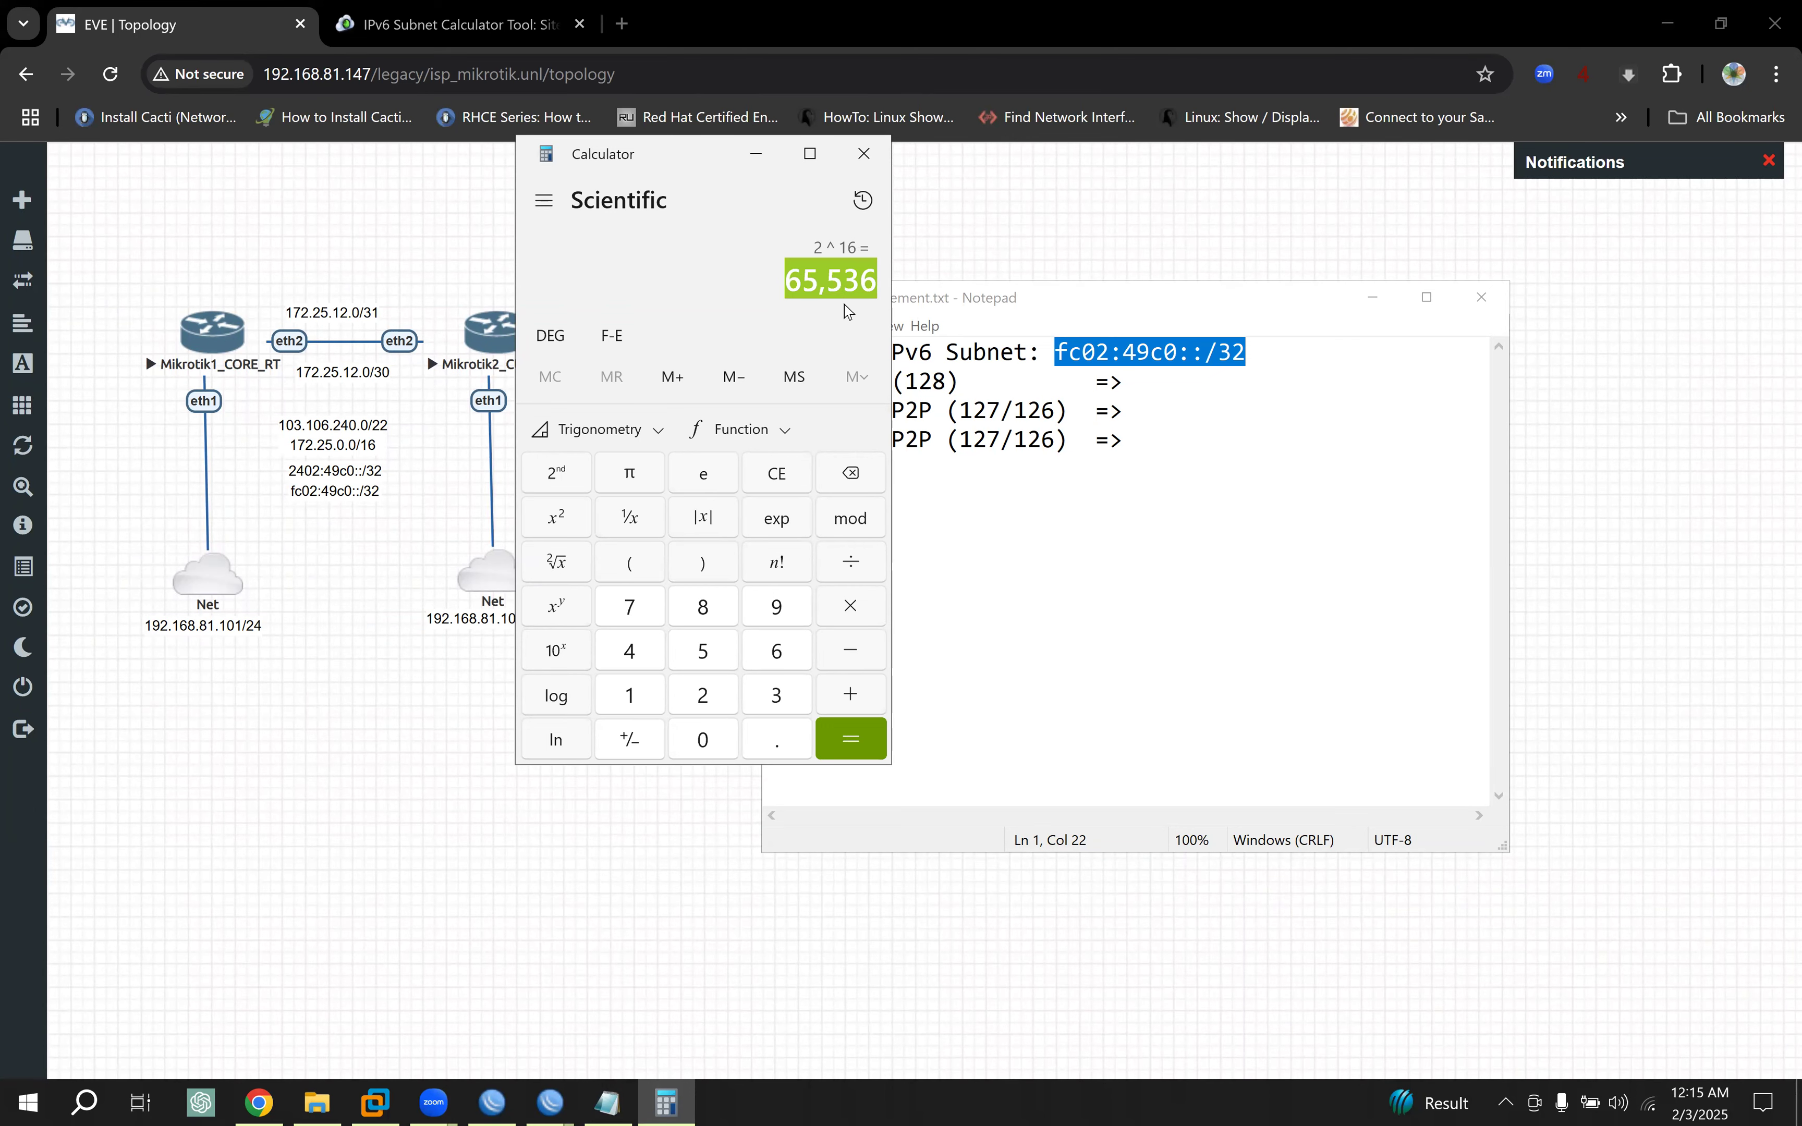
left_click(756, 157)
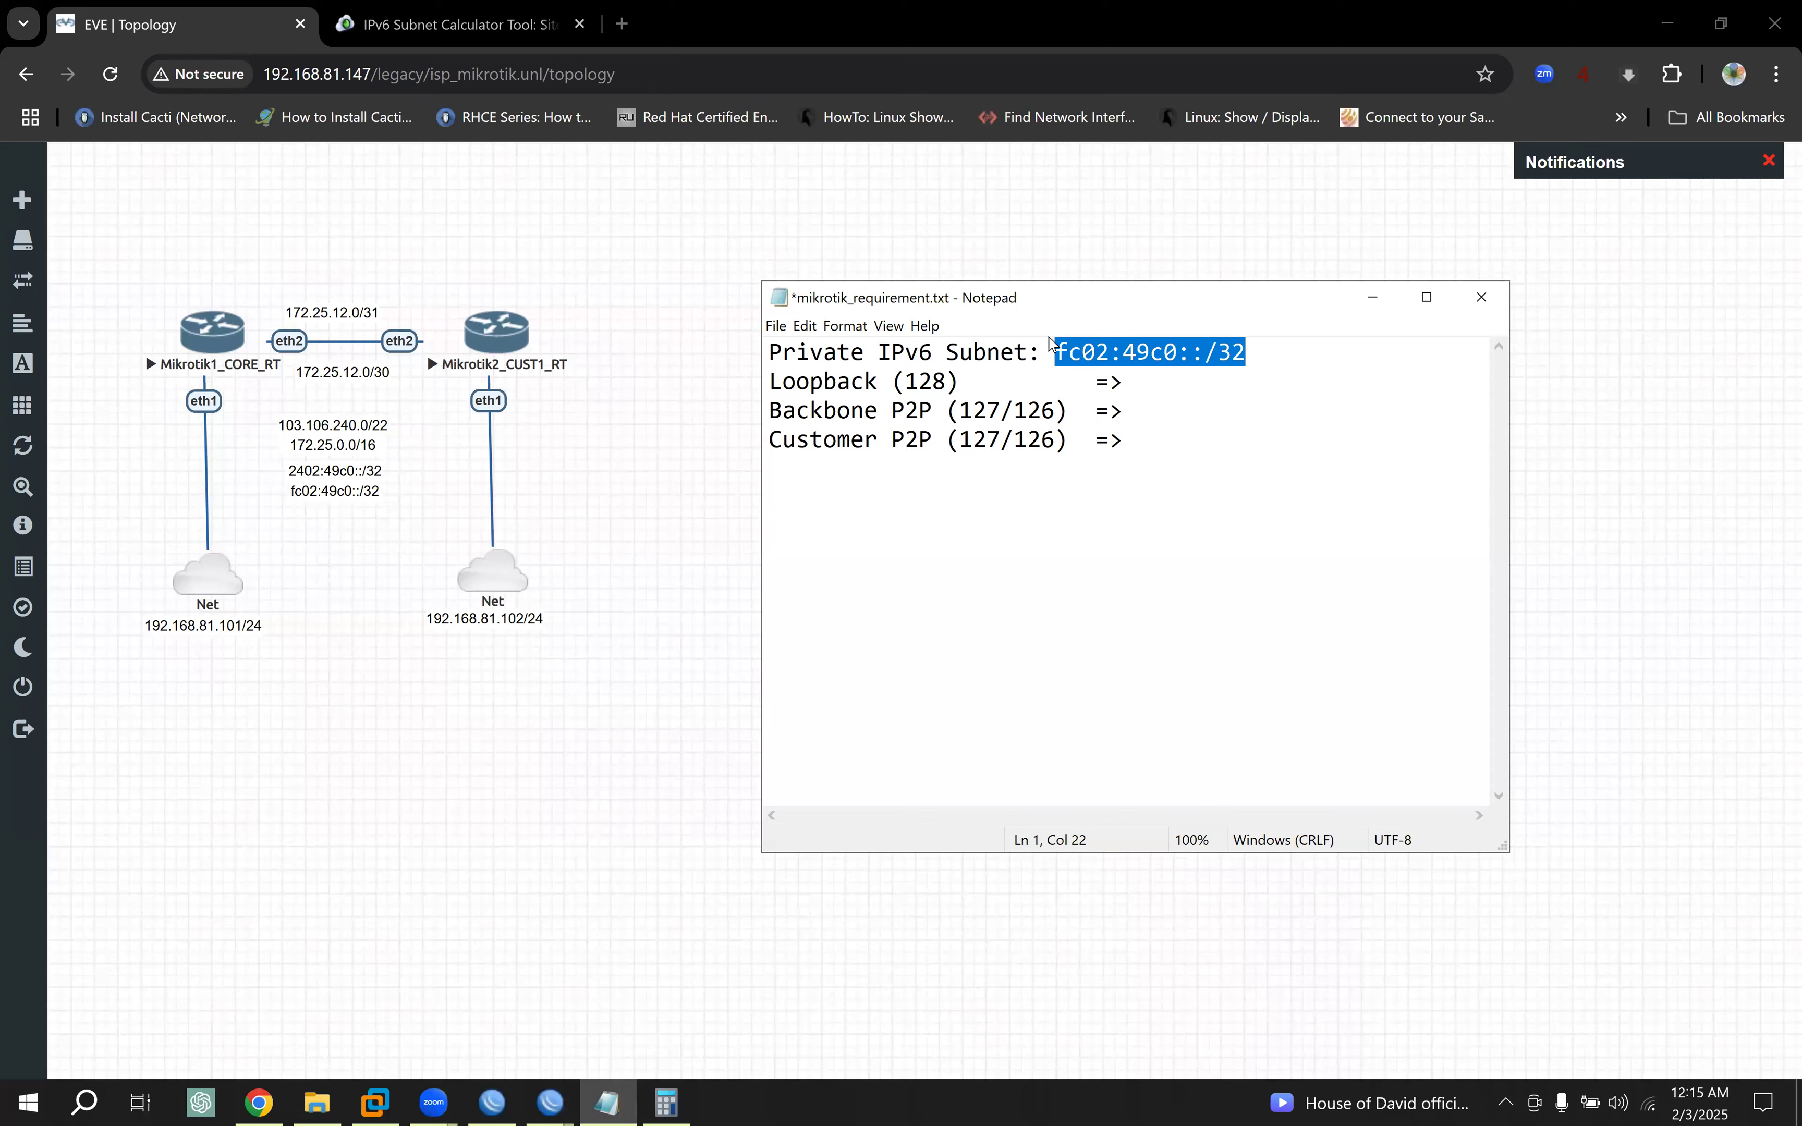
left_click_drag(1073, 297, 1072, 303)
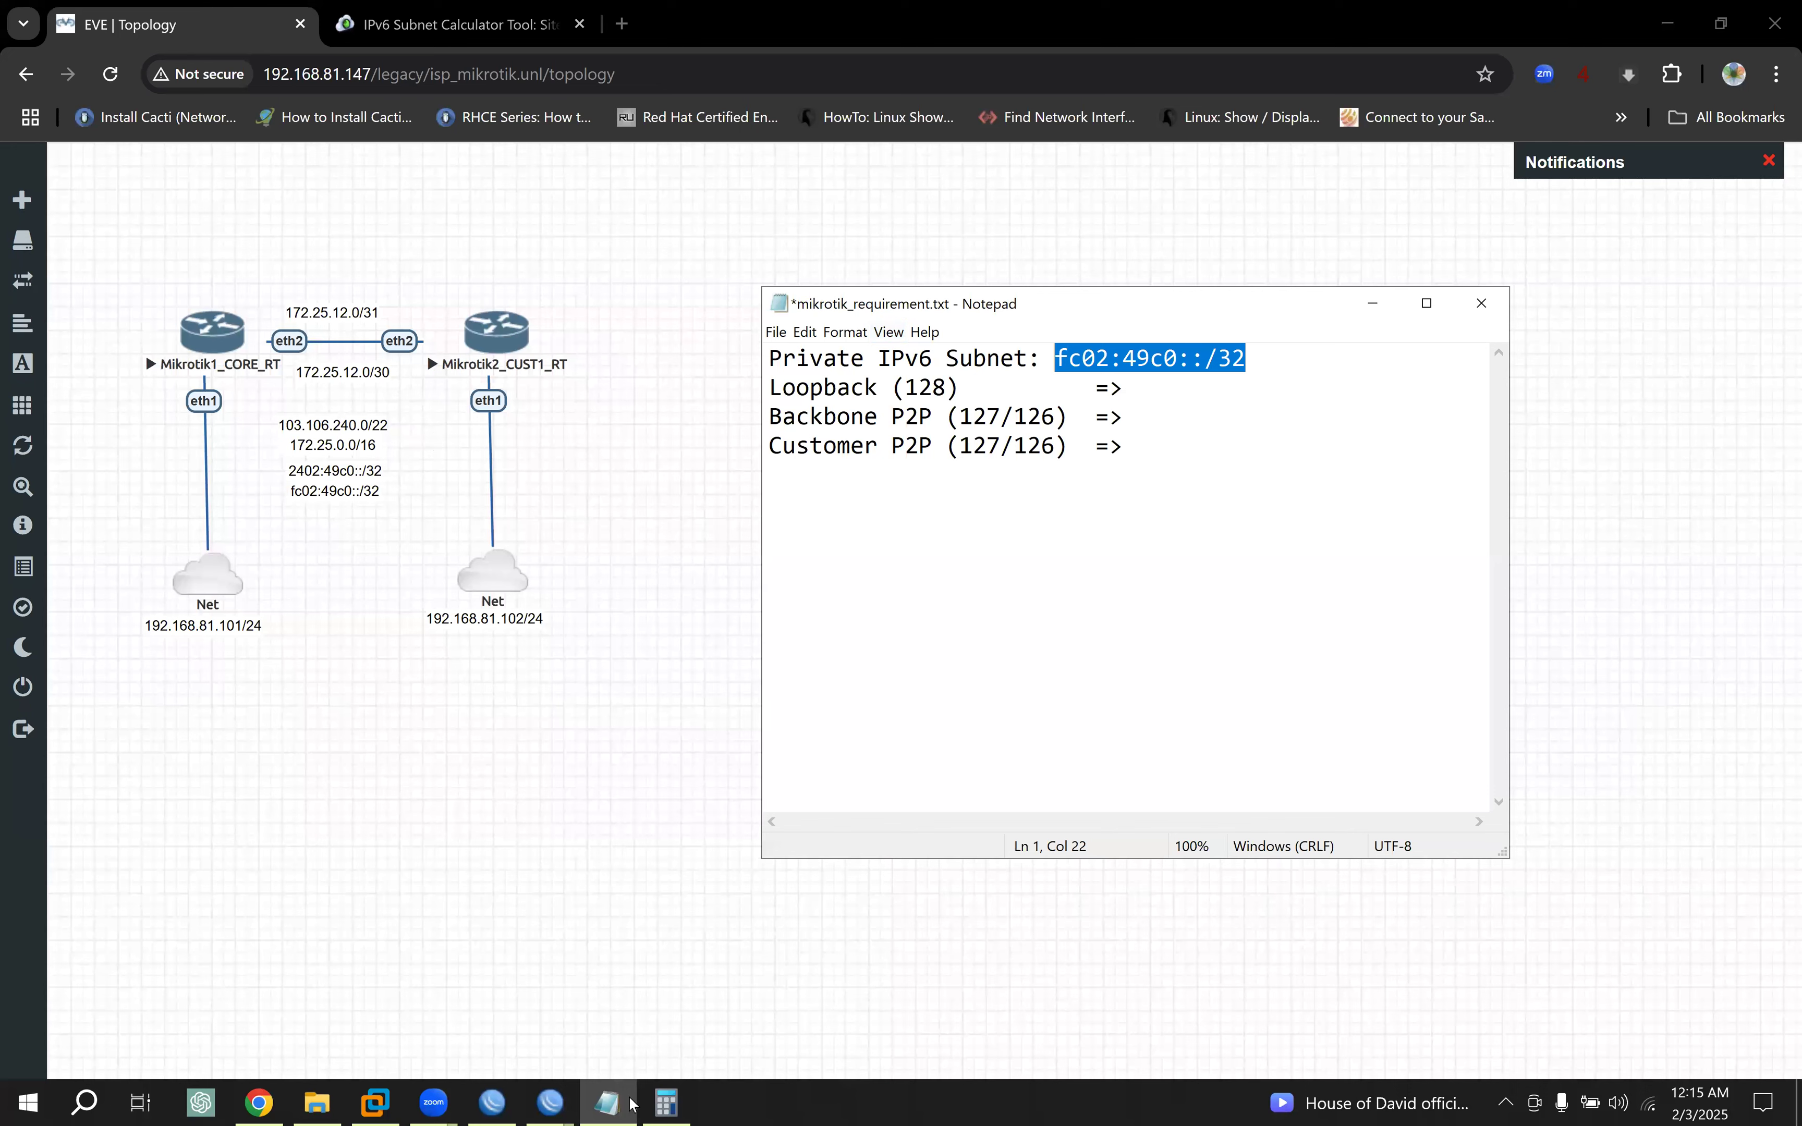
Step: Bring Calculator back and calculate the difference between prefix lengths 40 and 32
left_click(664, 1105)
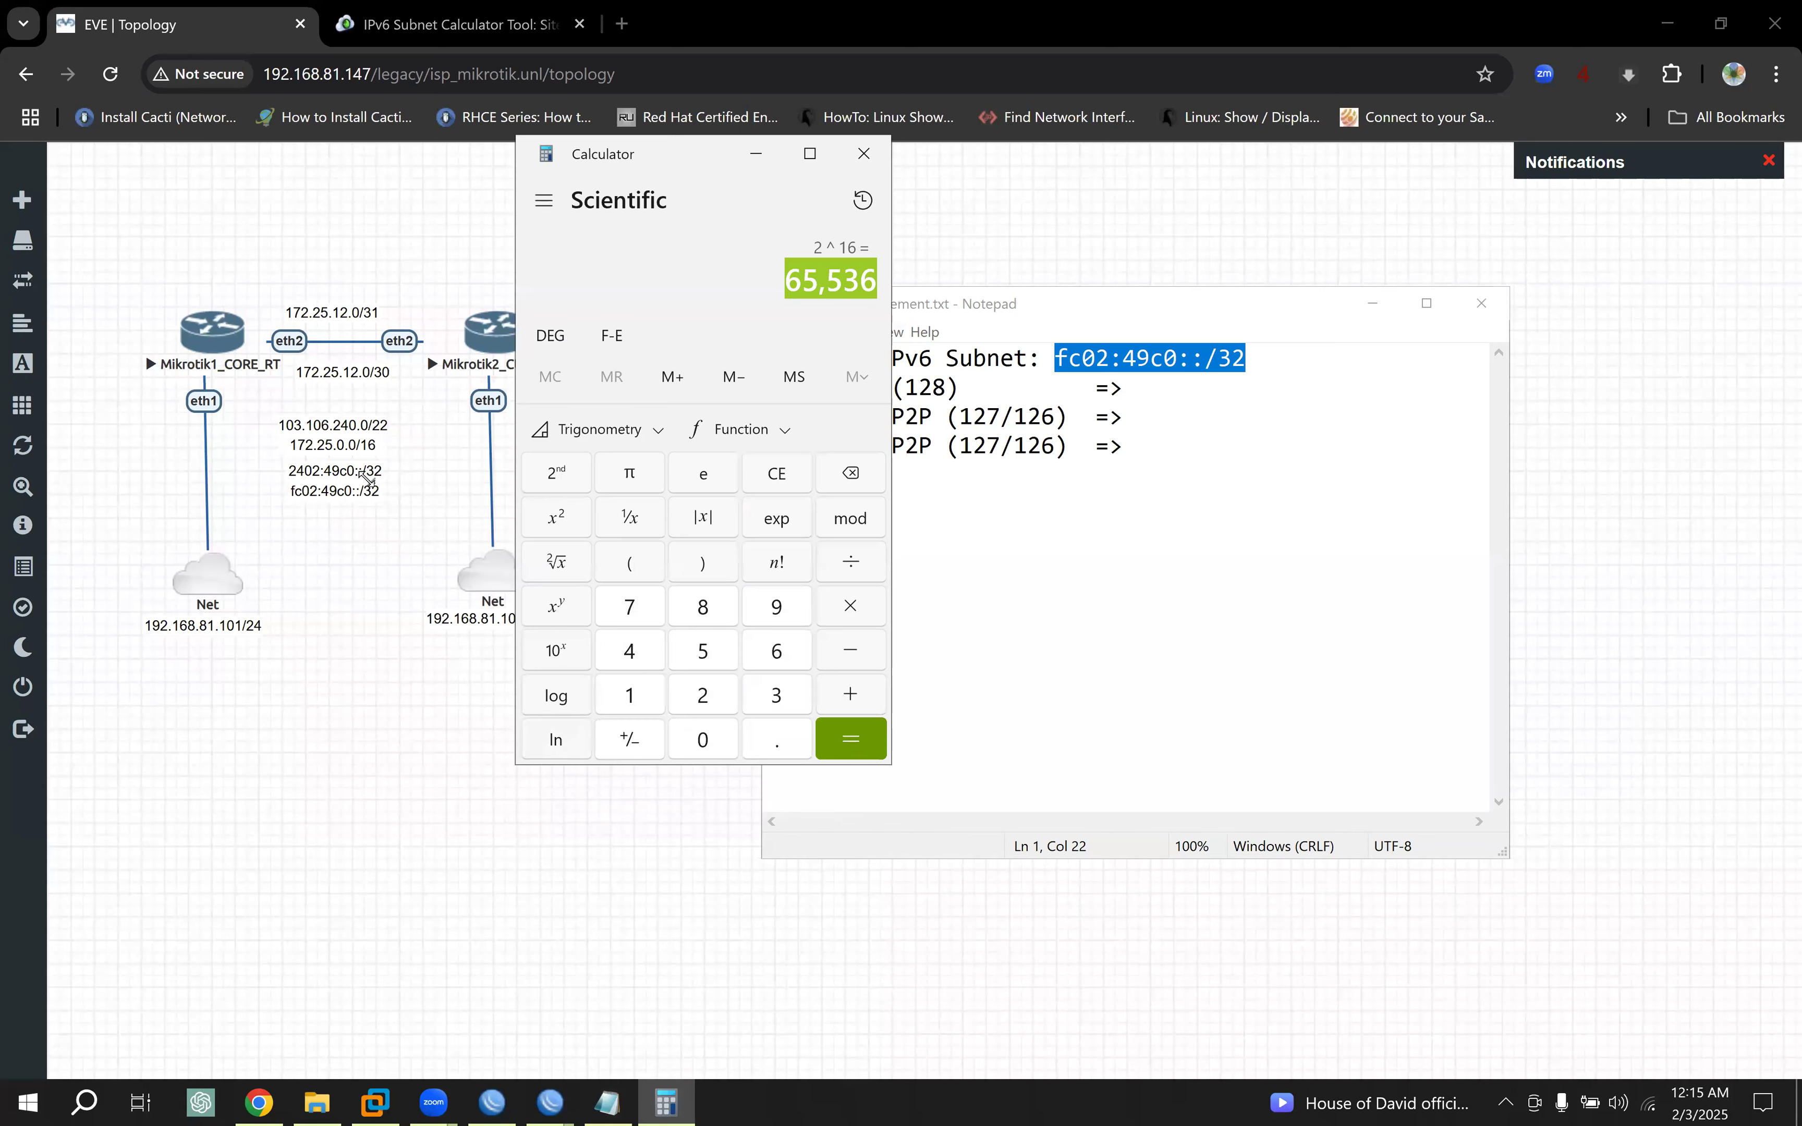
left_click(786, 475)
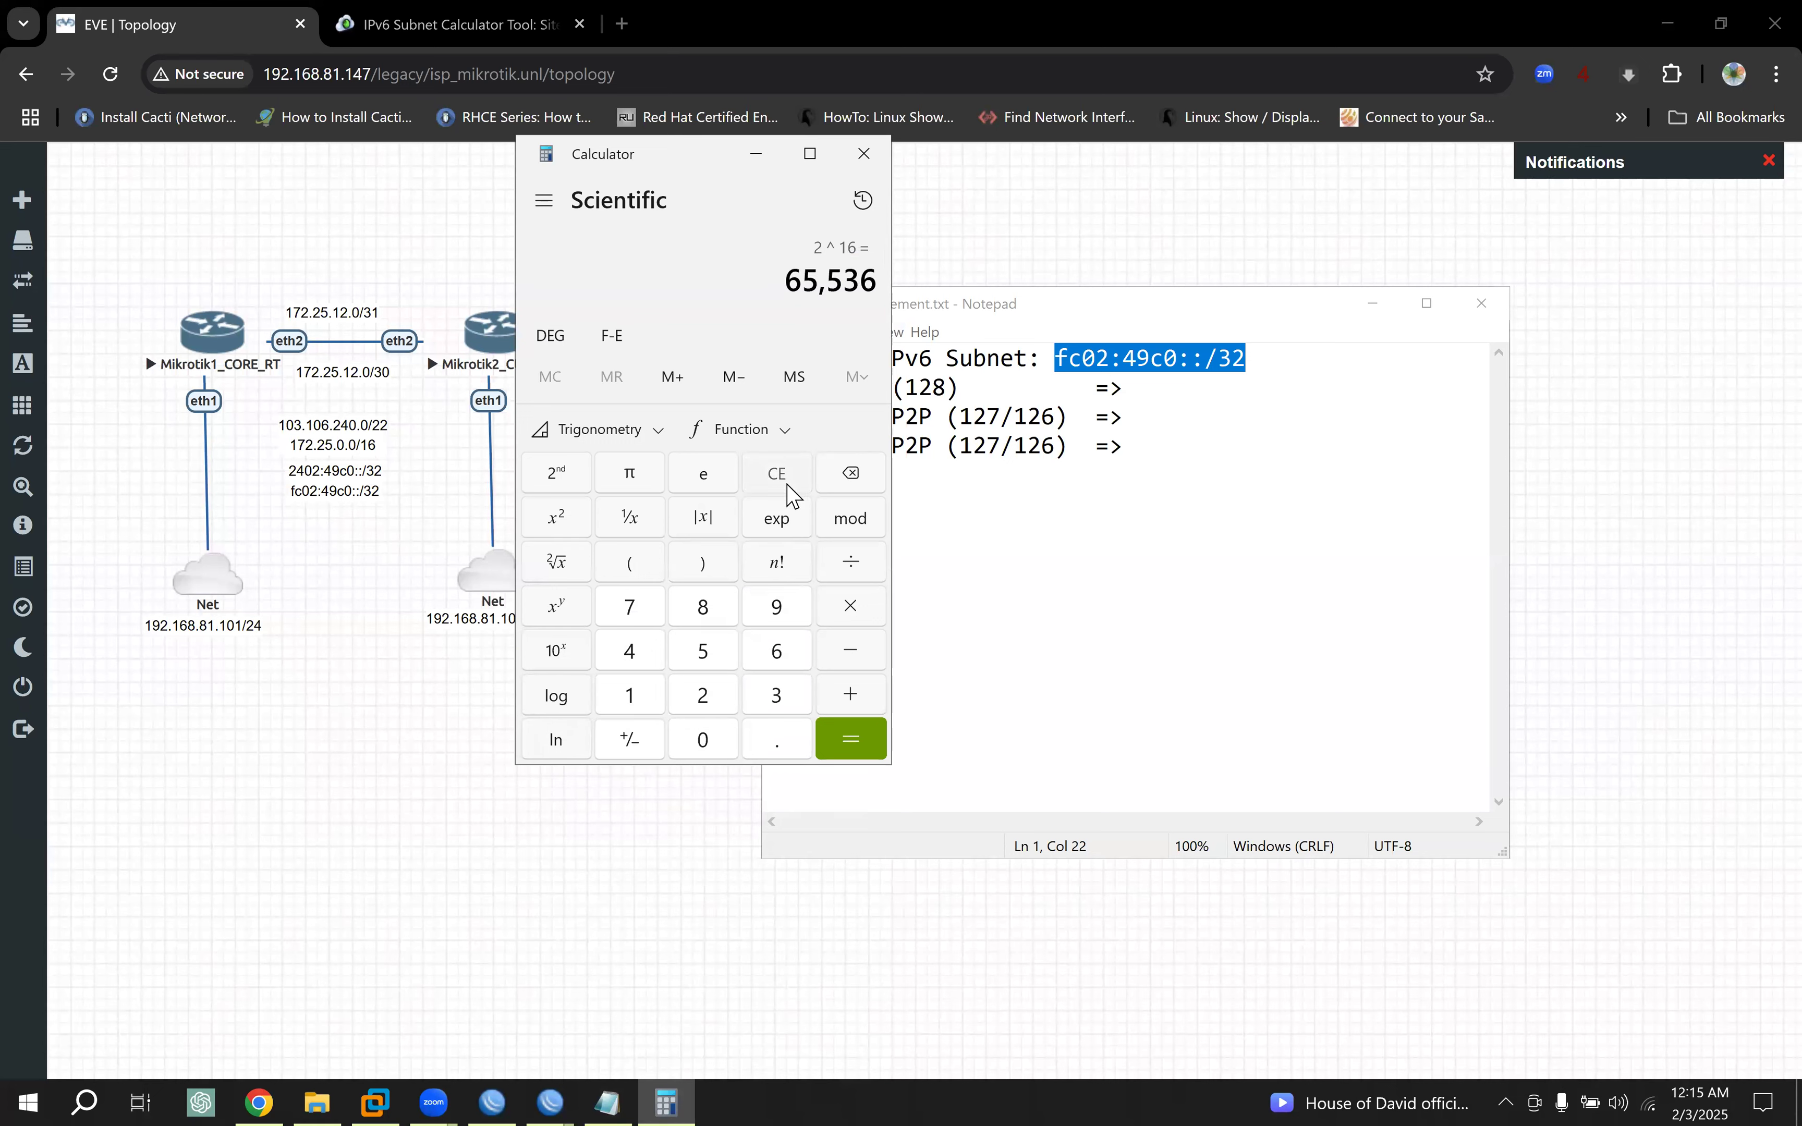
left_click(635, 659)
left_click(701, 745)
key("minus")
left_click(767, 697)
left_click(711, 692)
left_click(830, 727)
Step: Calculate 2 to the power of 8, highlight the result as the number of /40 subnets, and clear the calculation
left_click(714, 704)
left_click(557, 612)
left_click(707, 605)
left_click(861, 737)
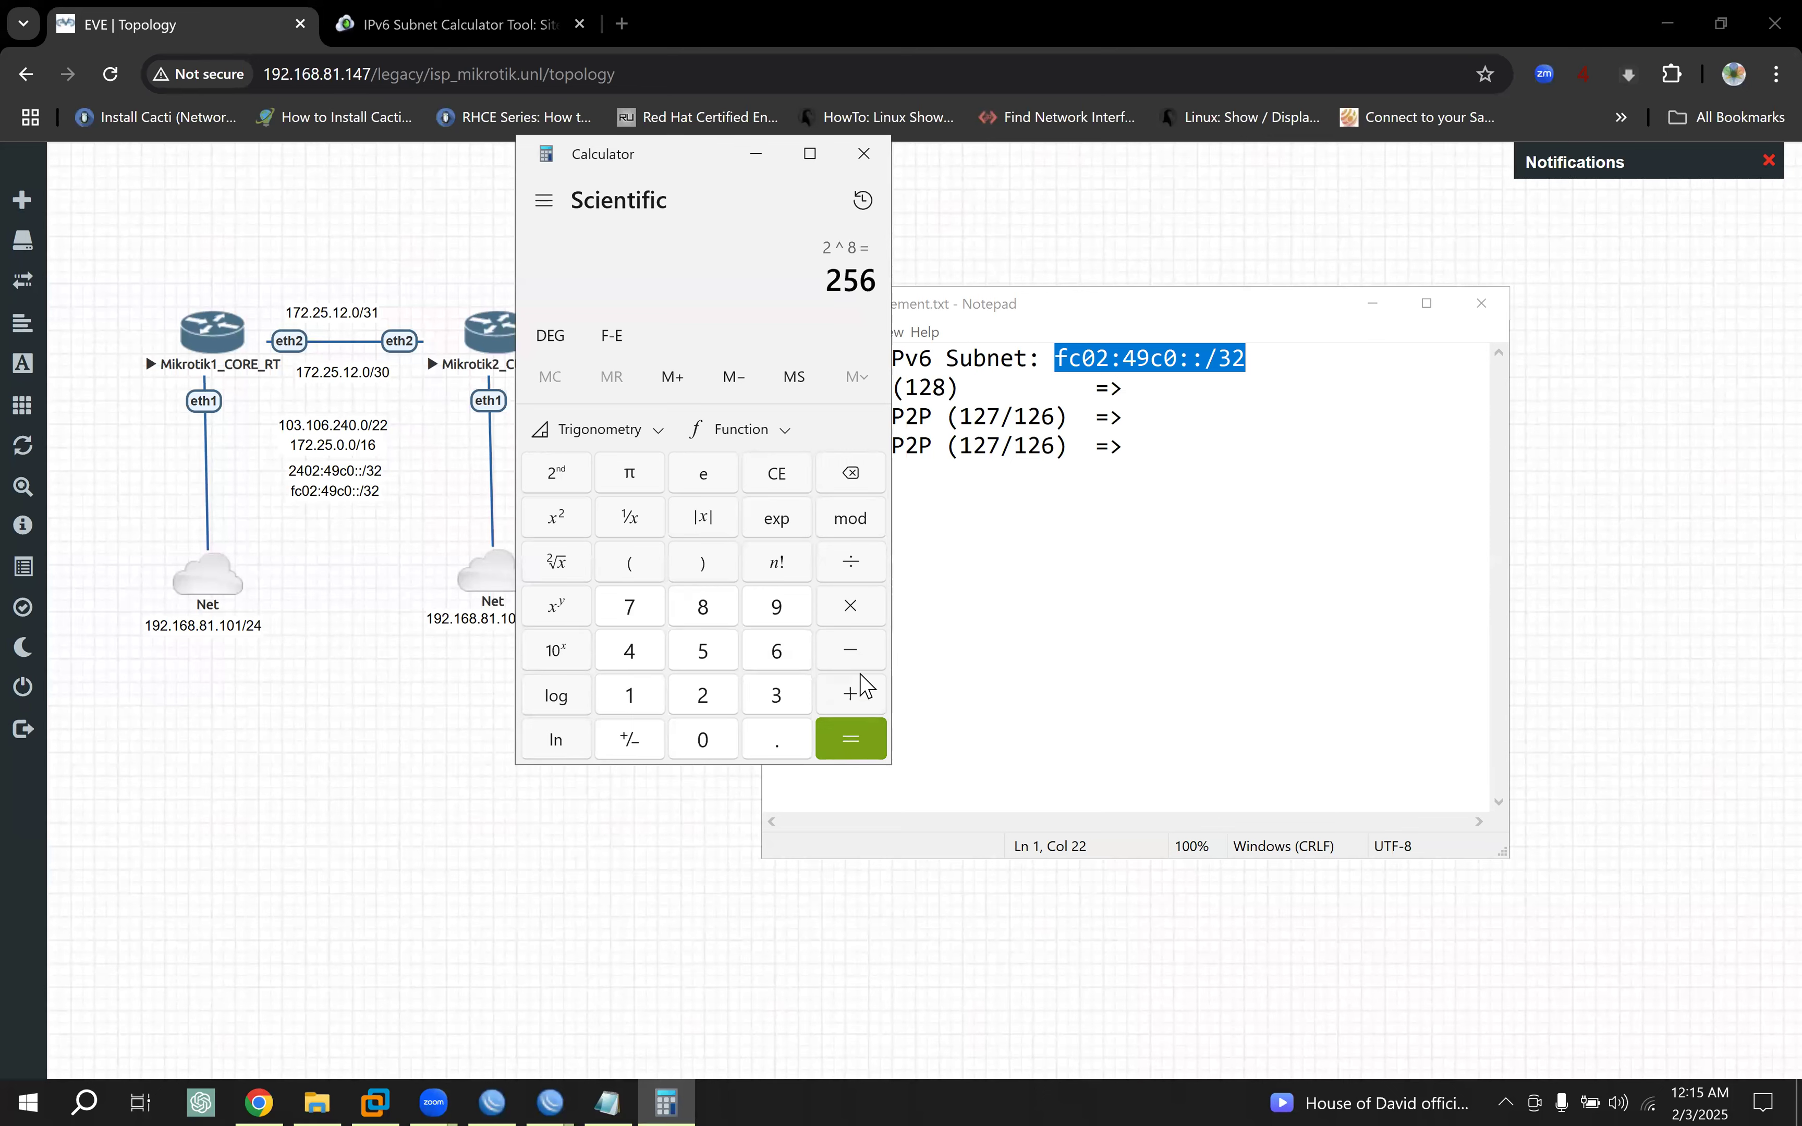
left_click_drag(827, 276, 893, 276)
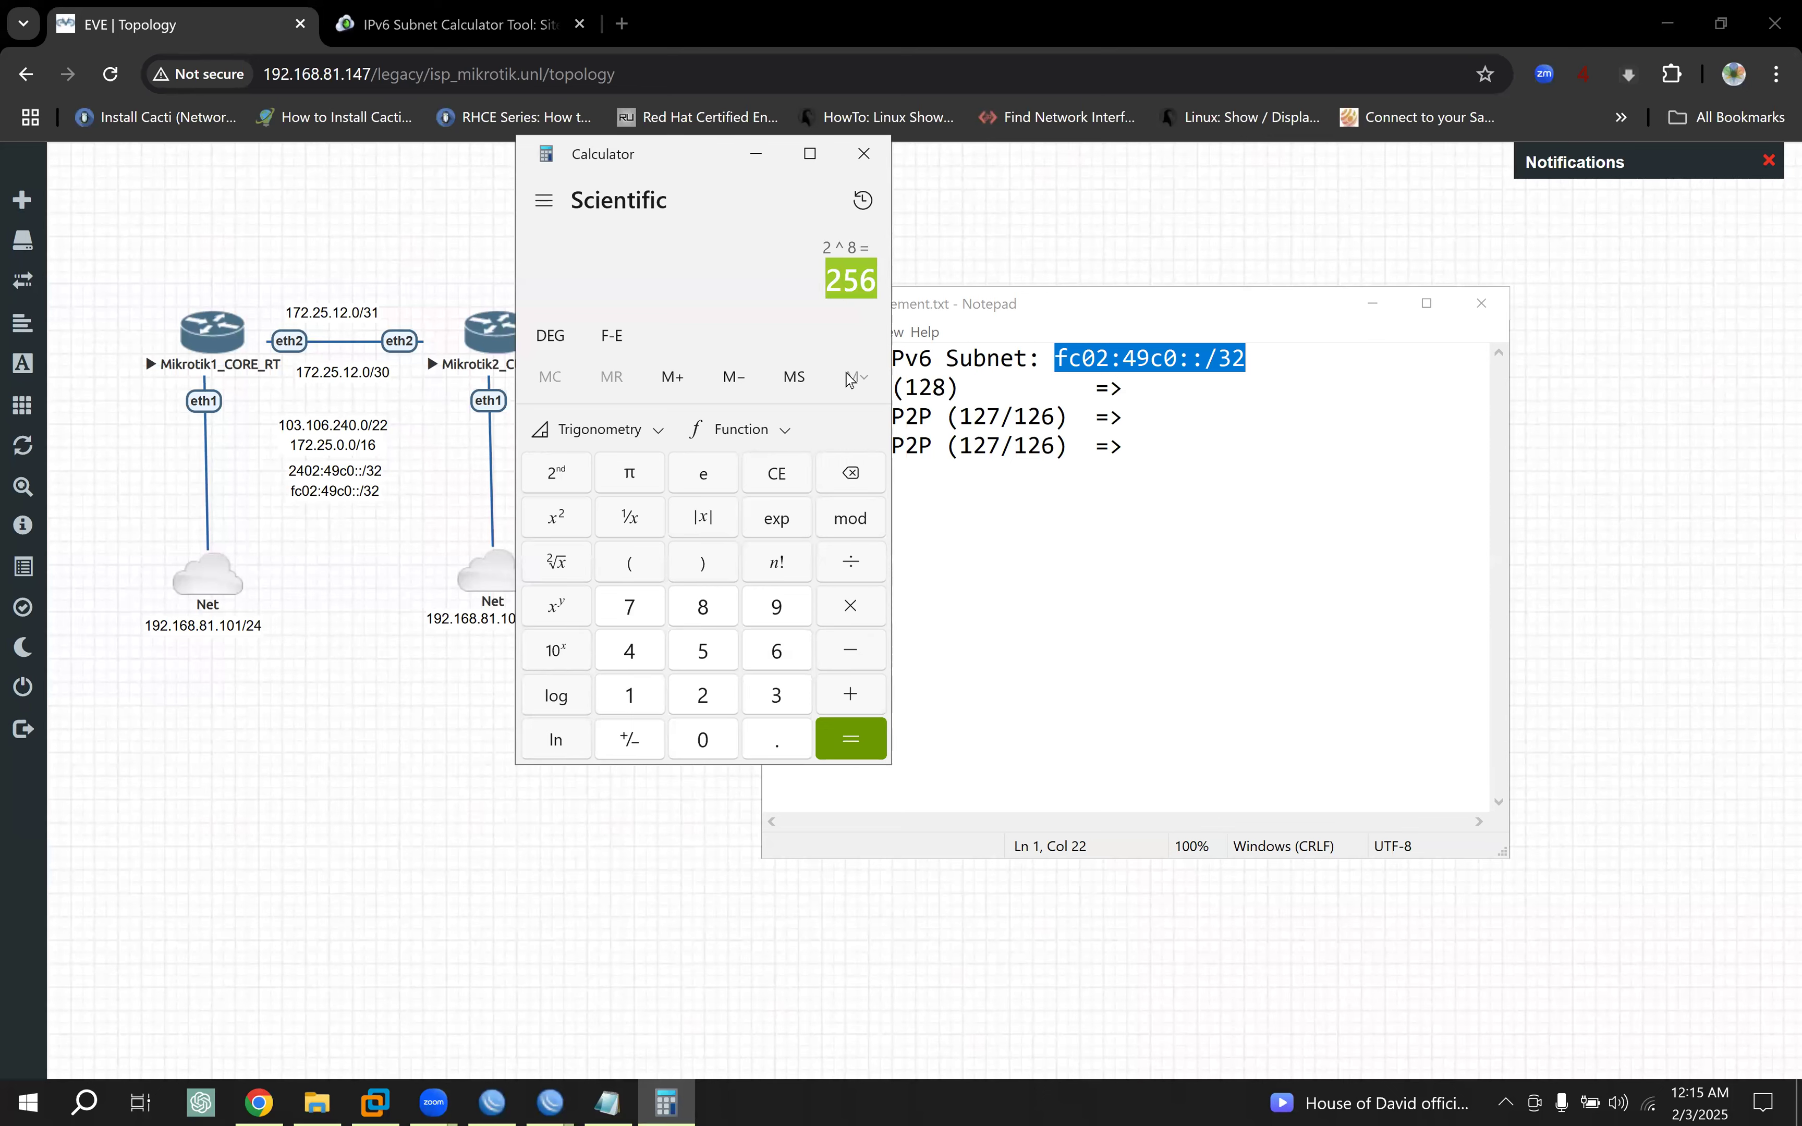
left_click(774, 479)
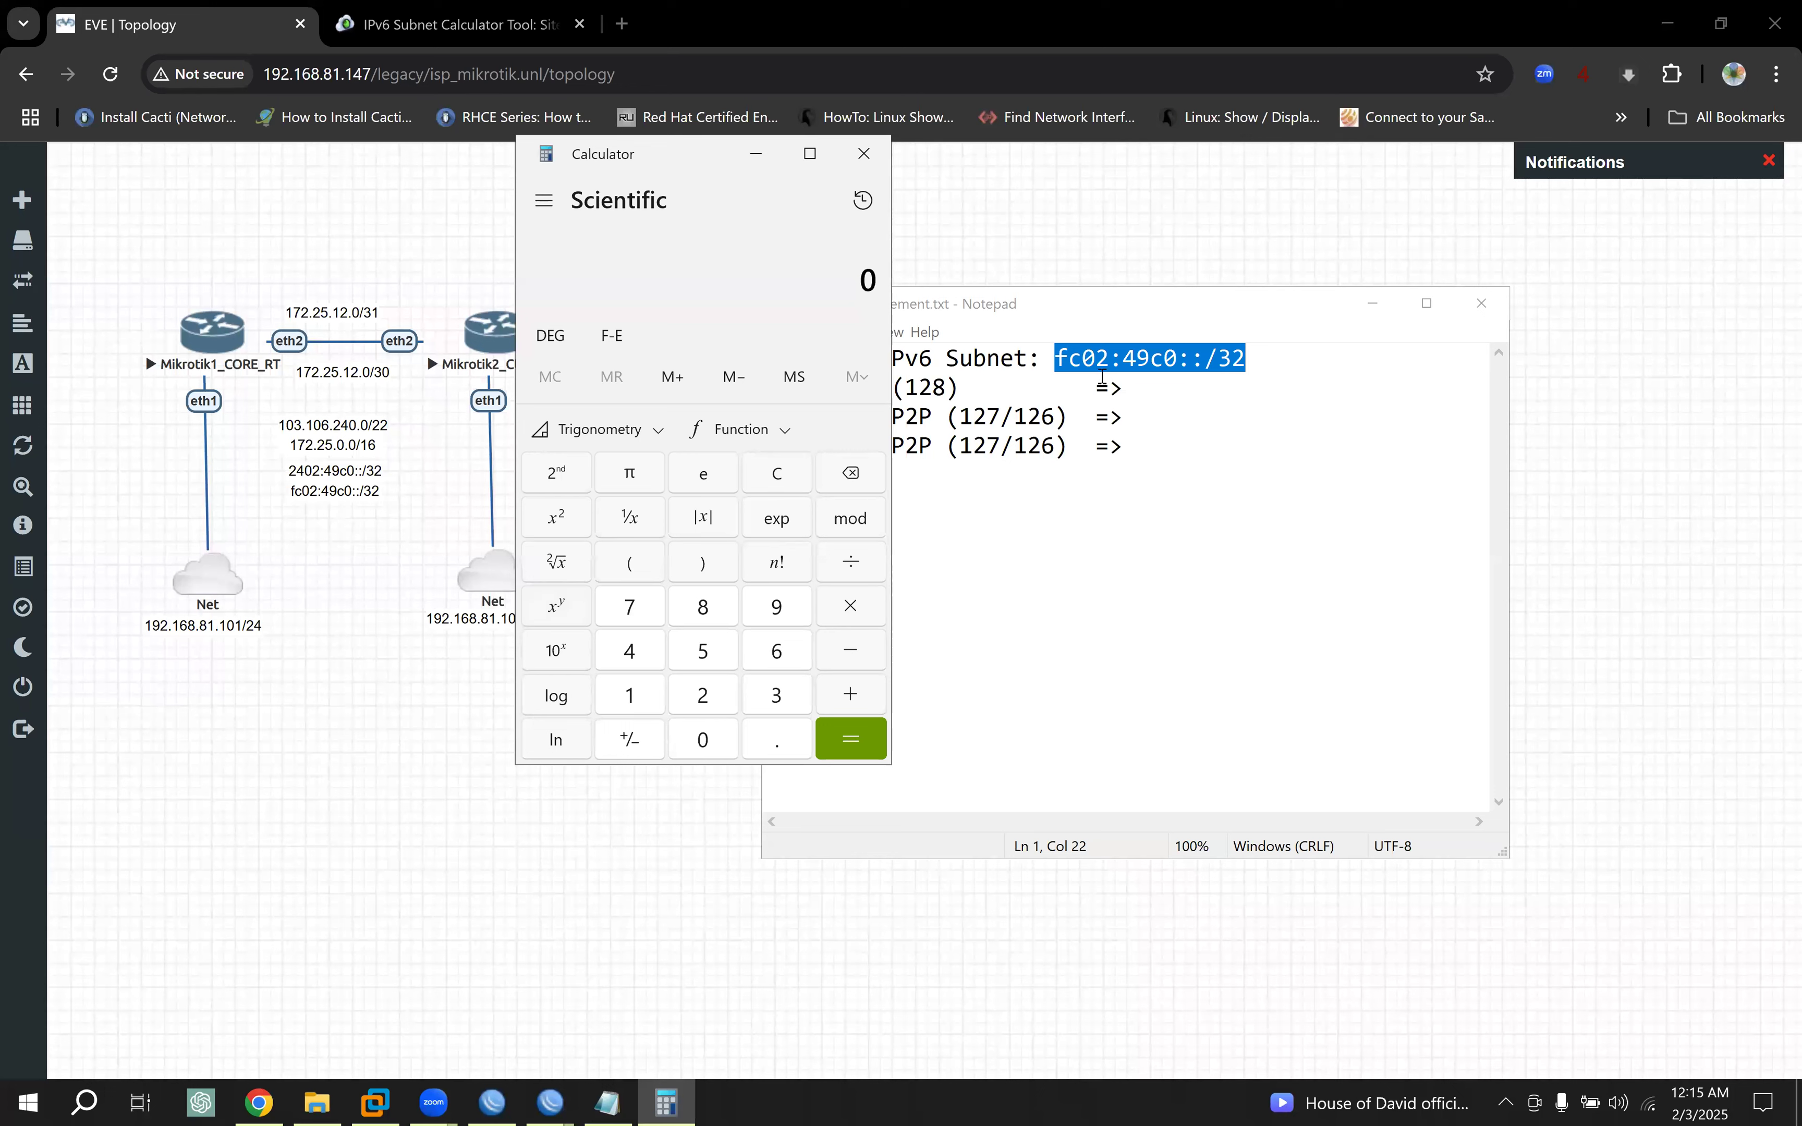
Step: Insert an "Internet Service" line above the Loopback entry in the notes and minimise Calculator
left_click_drag(1054, 358, 1276, 358)
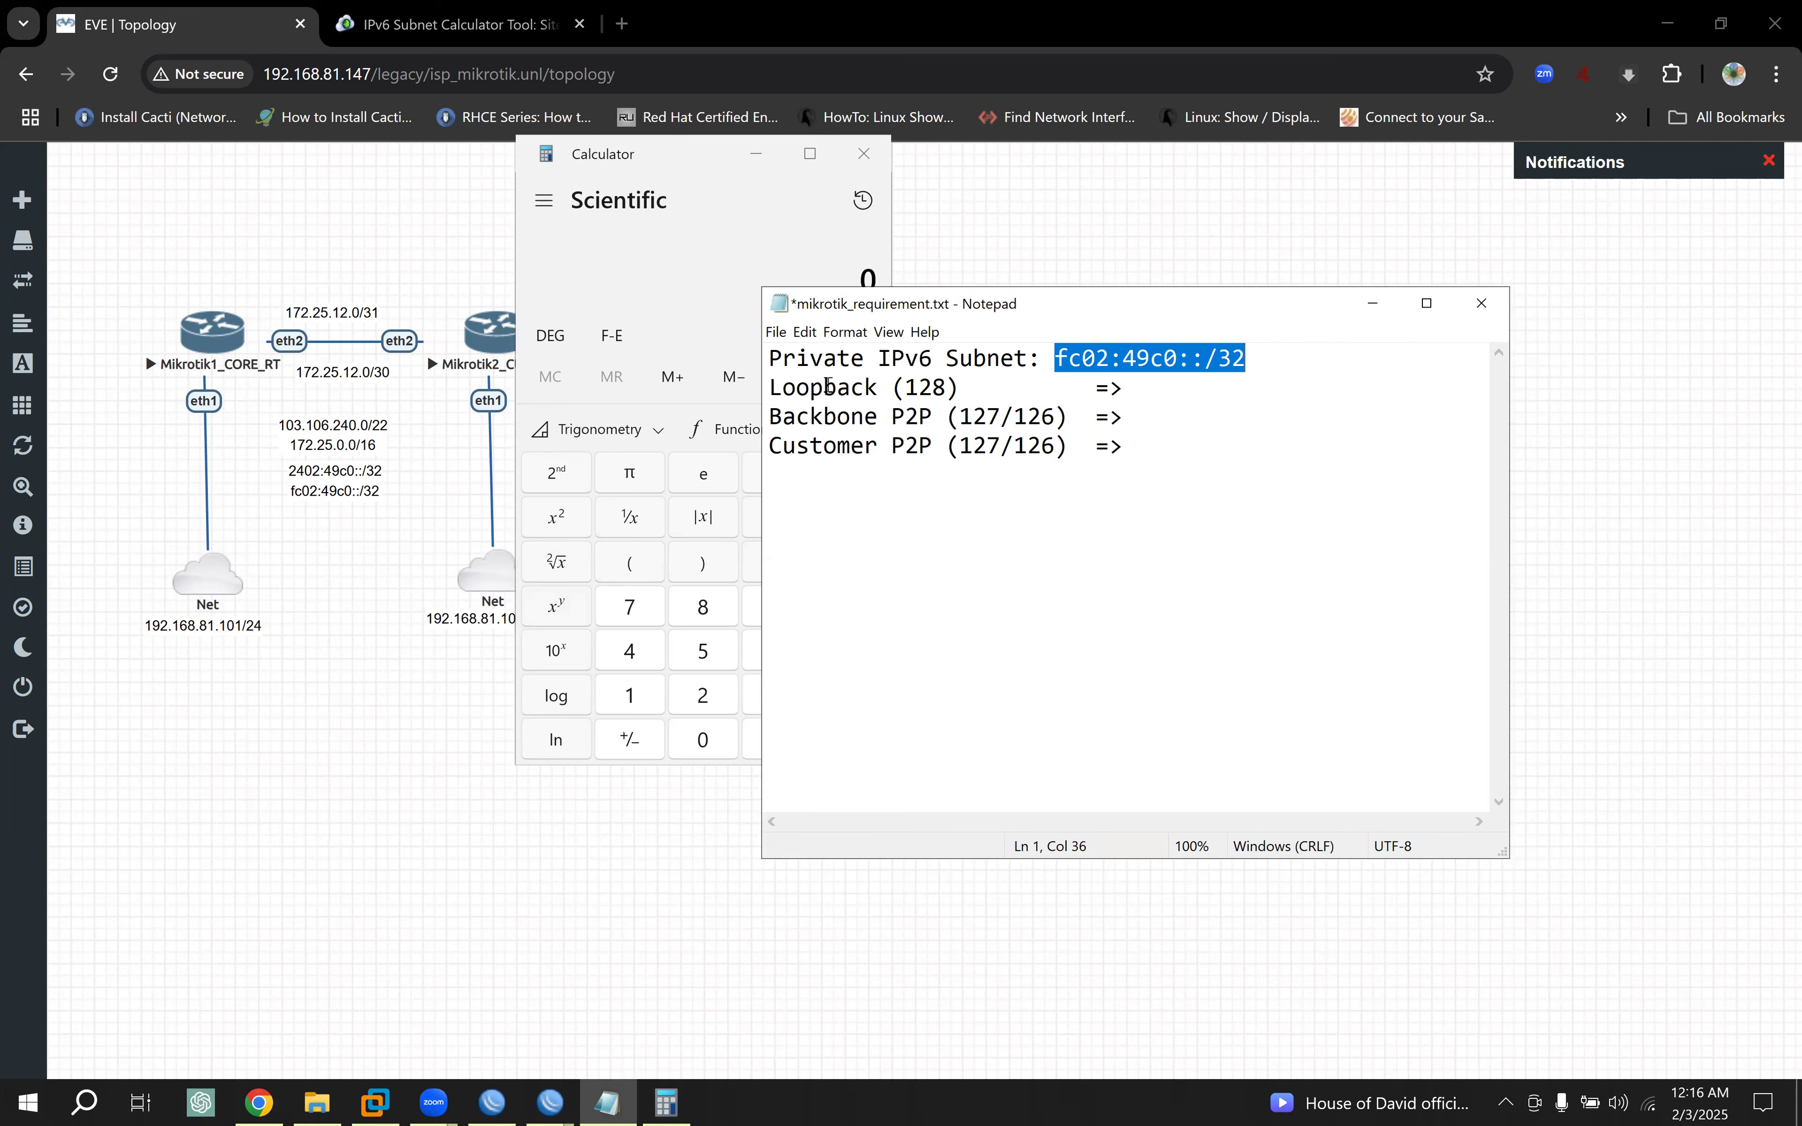
left_click(770, 387)
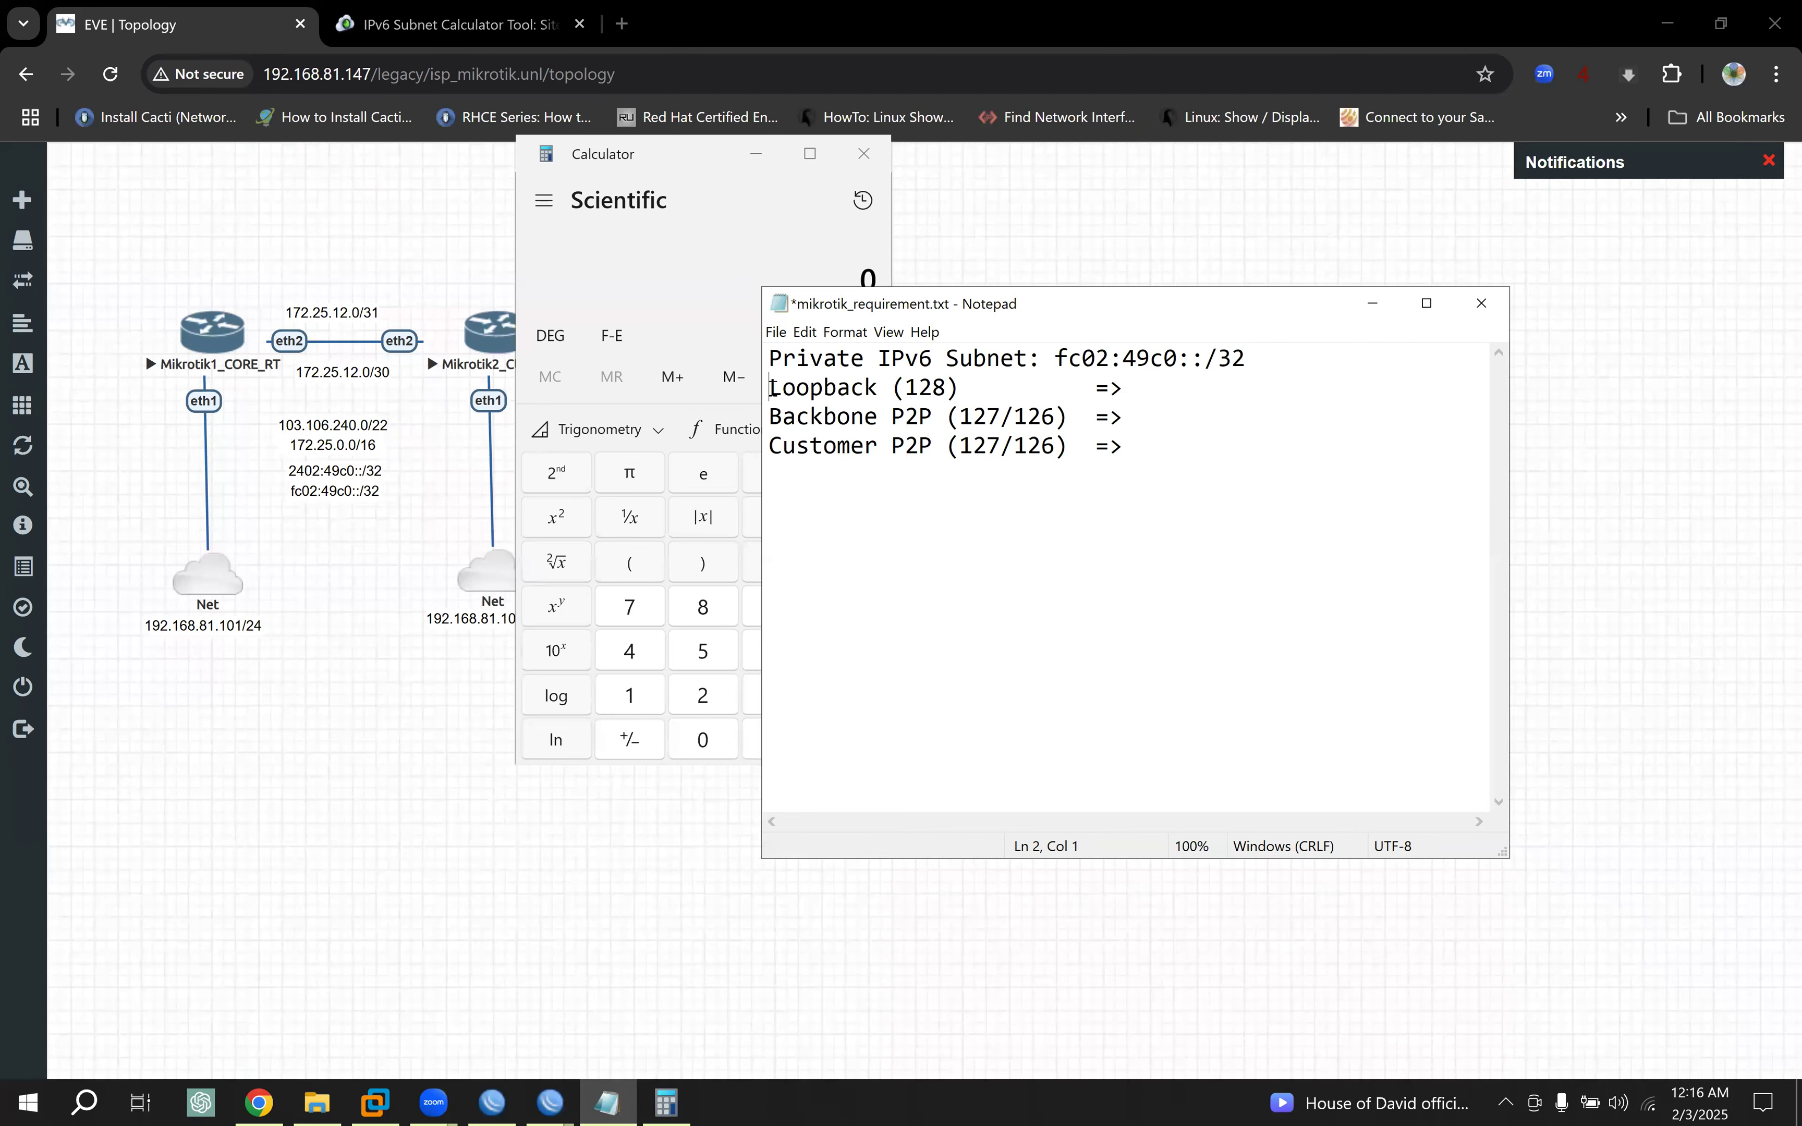
key("Return")
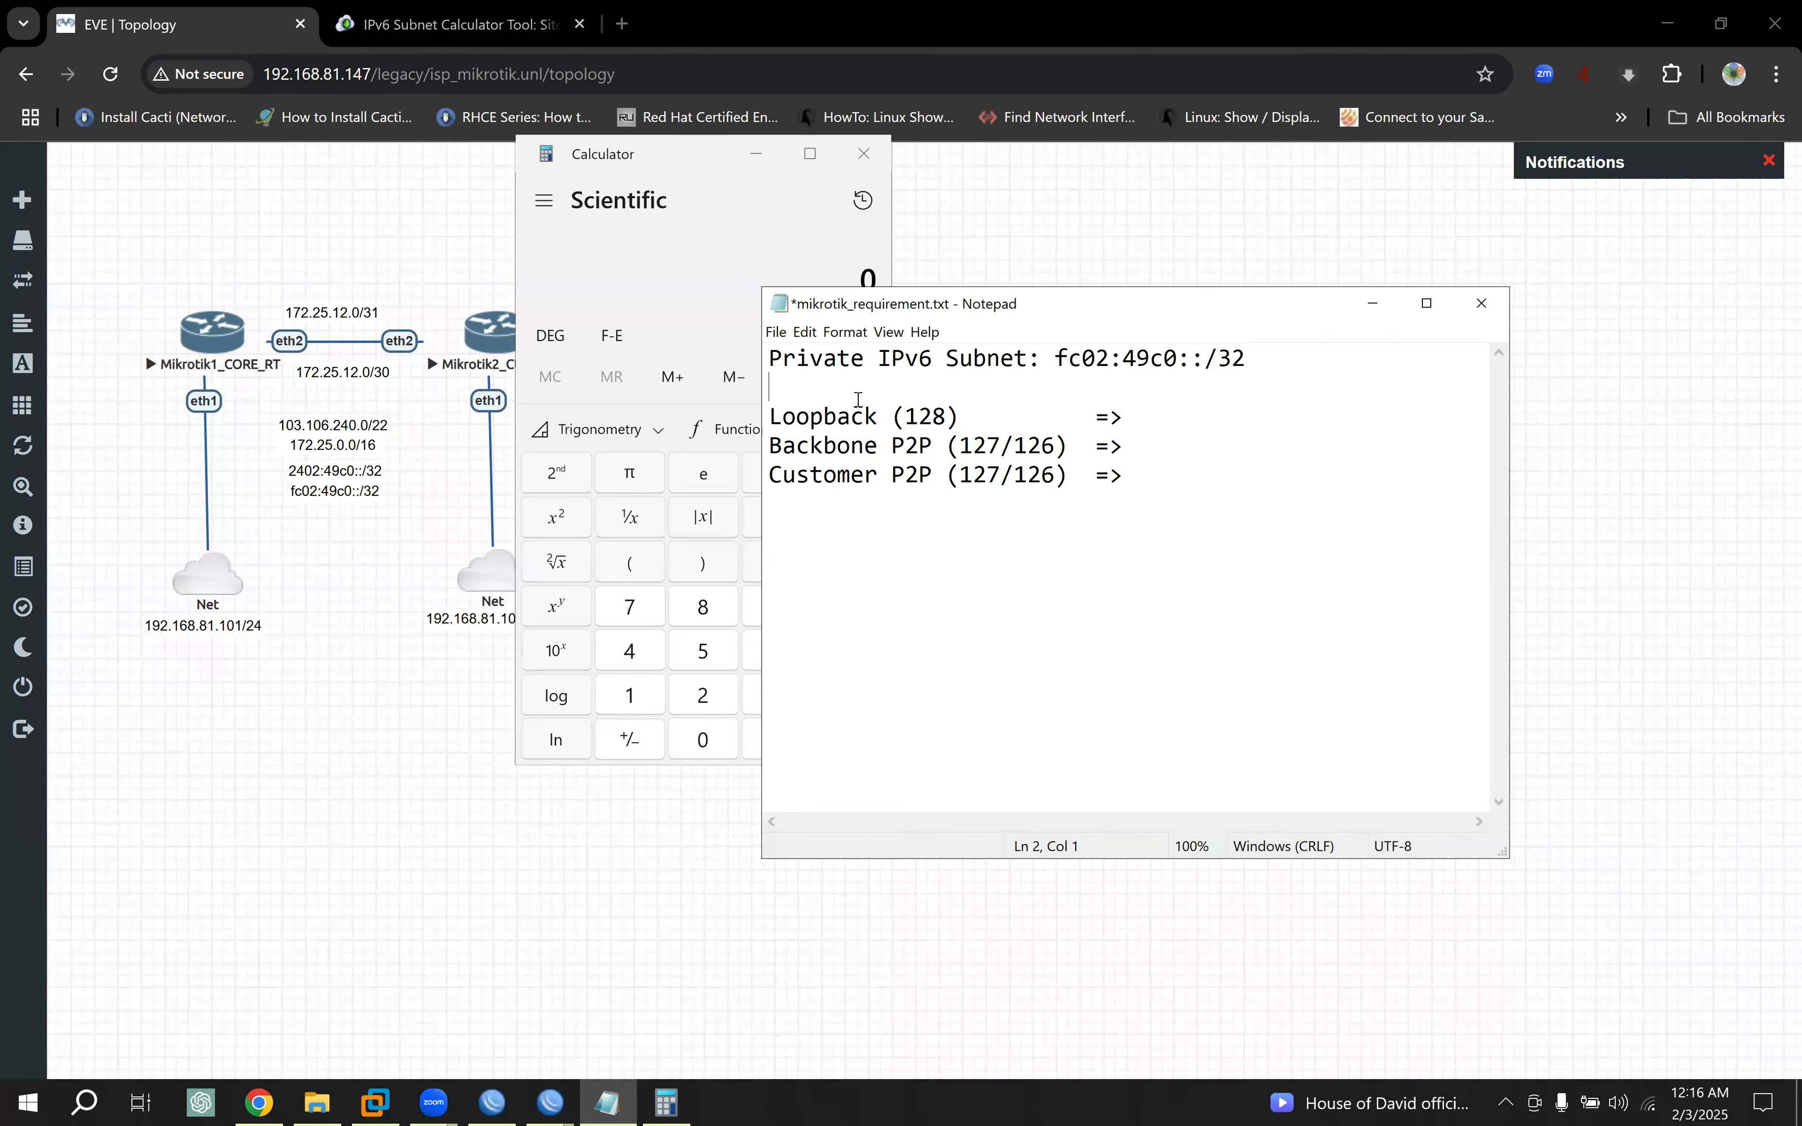
type("Internet Service")
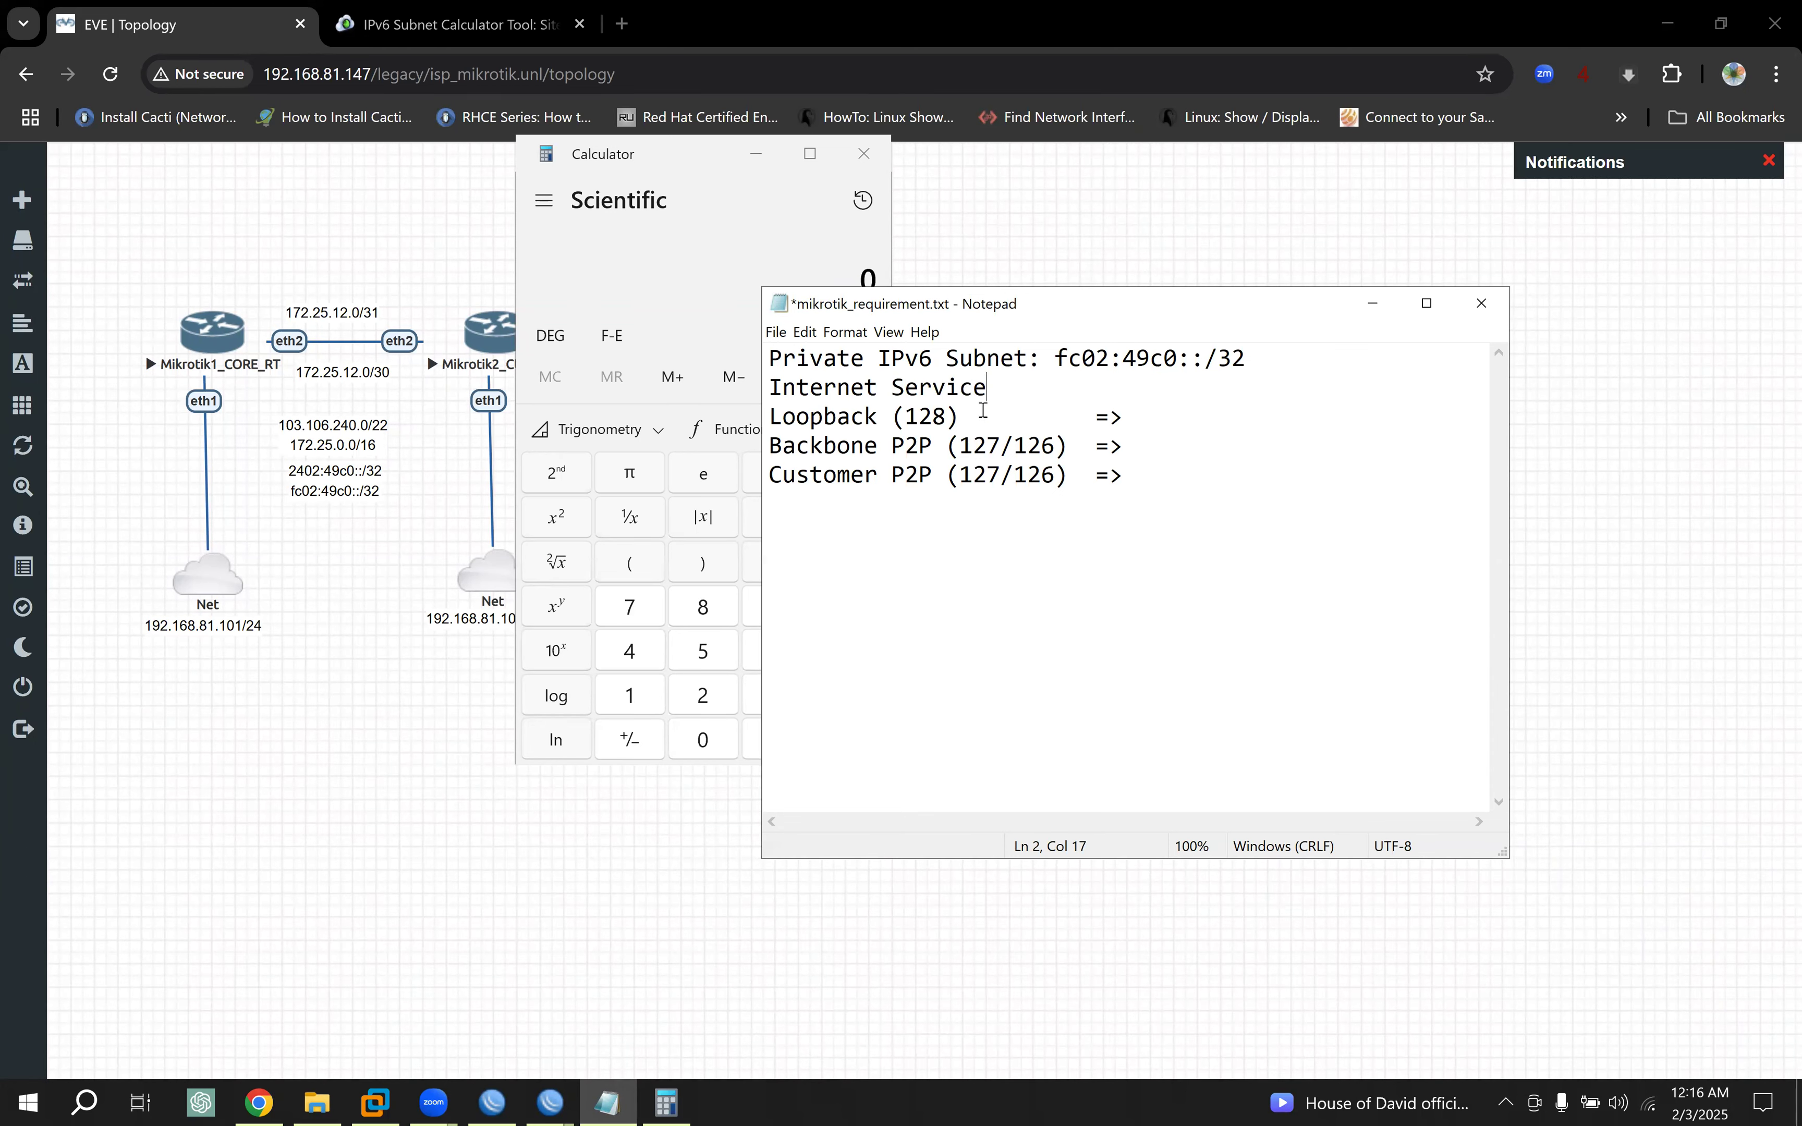
key("ctrl+shift+Left")
key("ctrl+shift+Left")
left_click(756, 154)
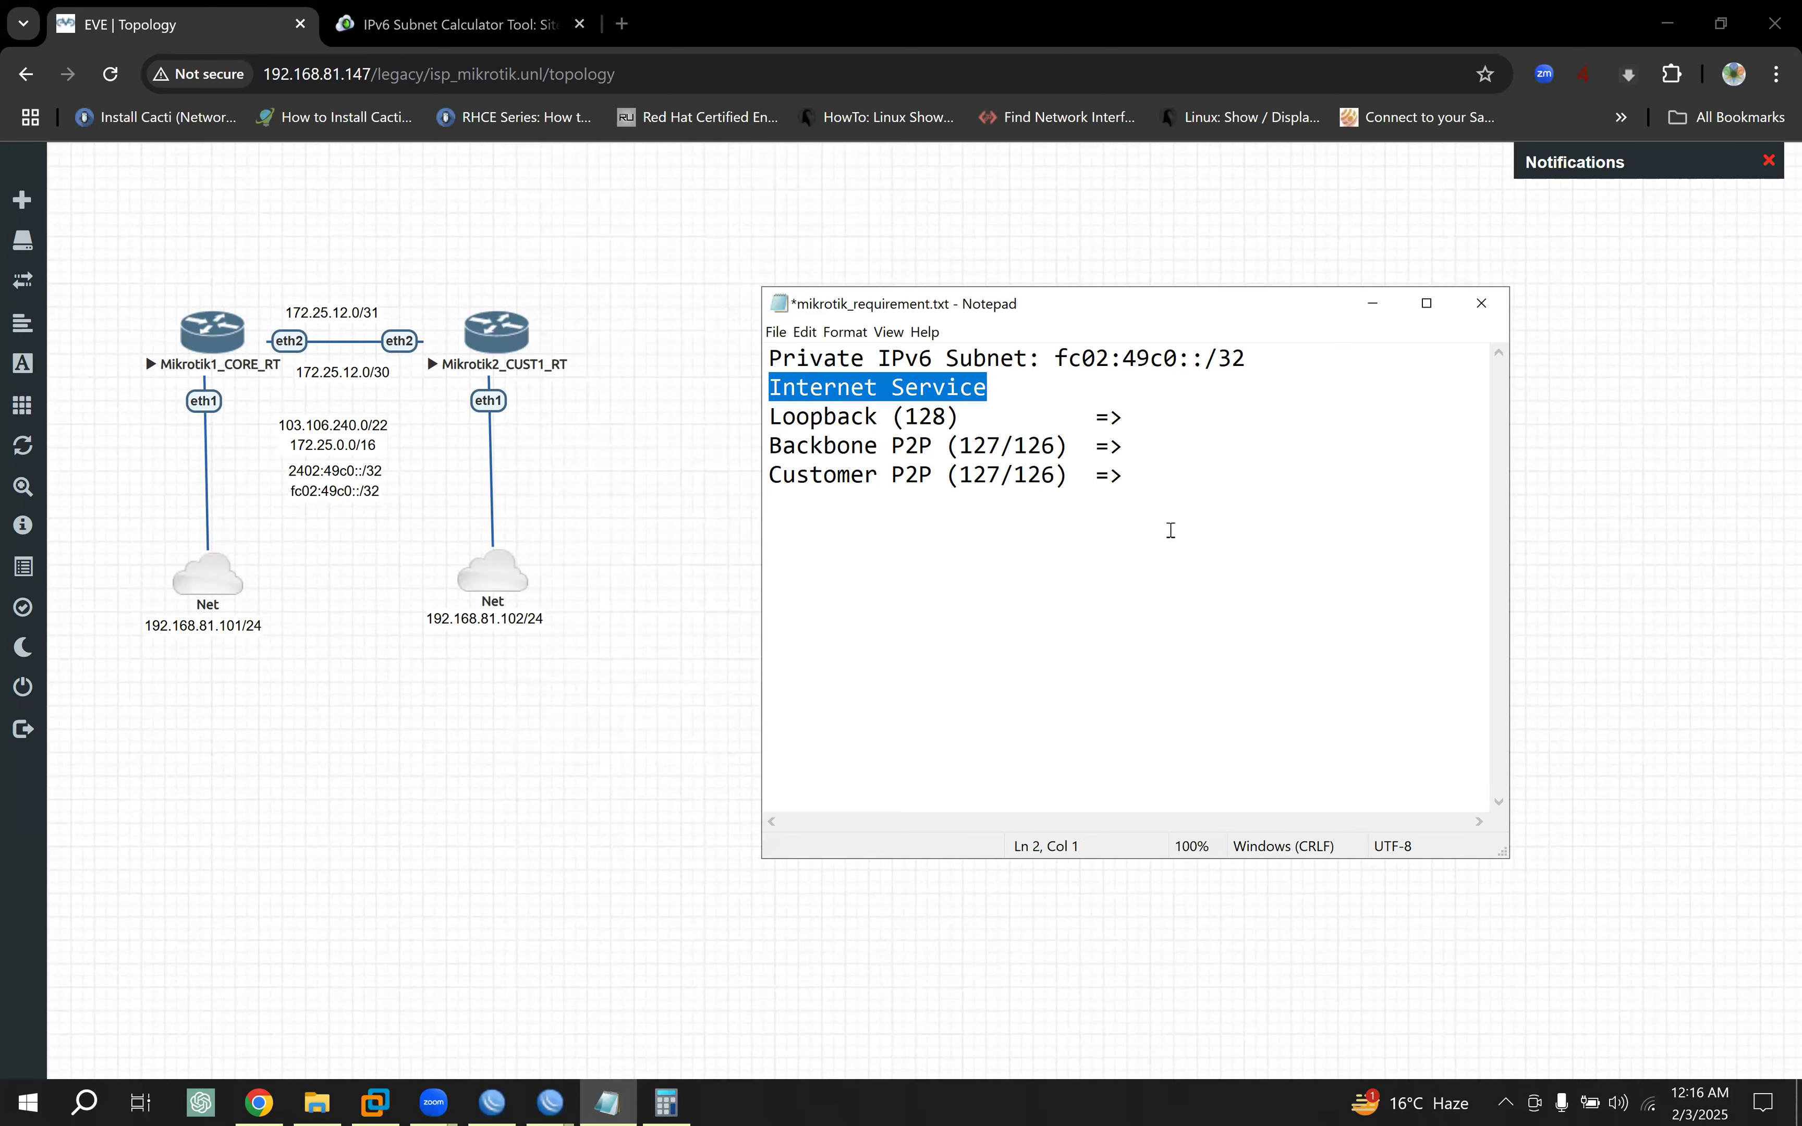
Step: Review the Loopback, Backbone P2P and Customer P2P entries beneath the Internet Service line
left_click_drag(1137, 480, 765, 417)
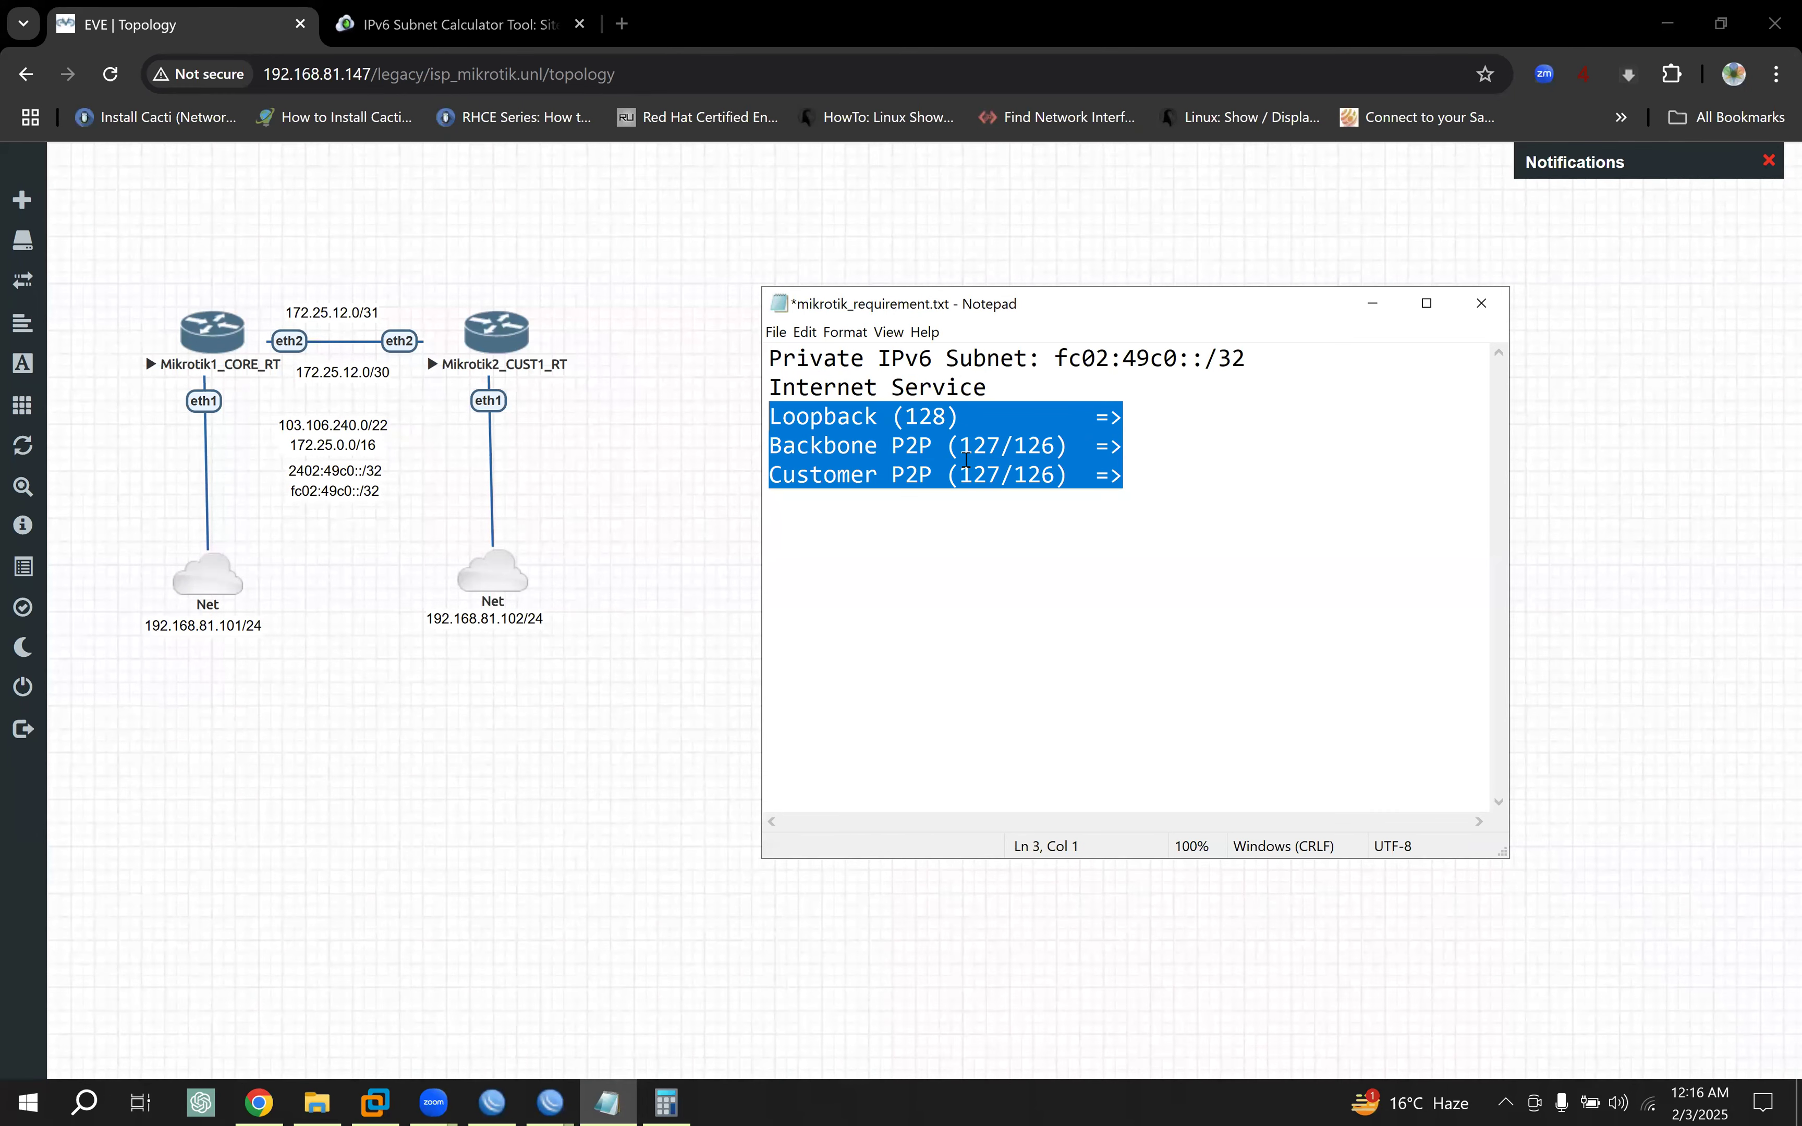
left_click(959, 444)
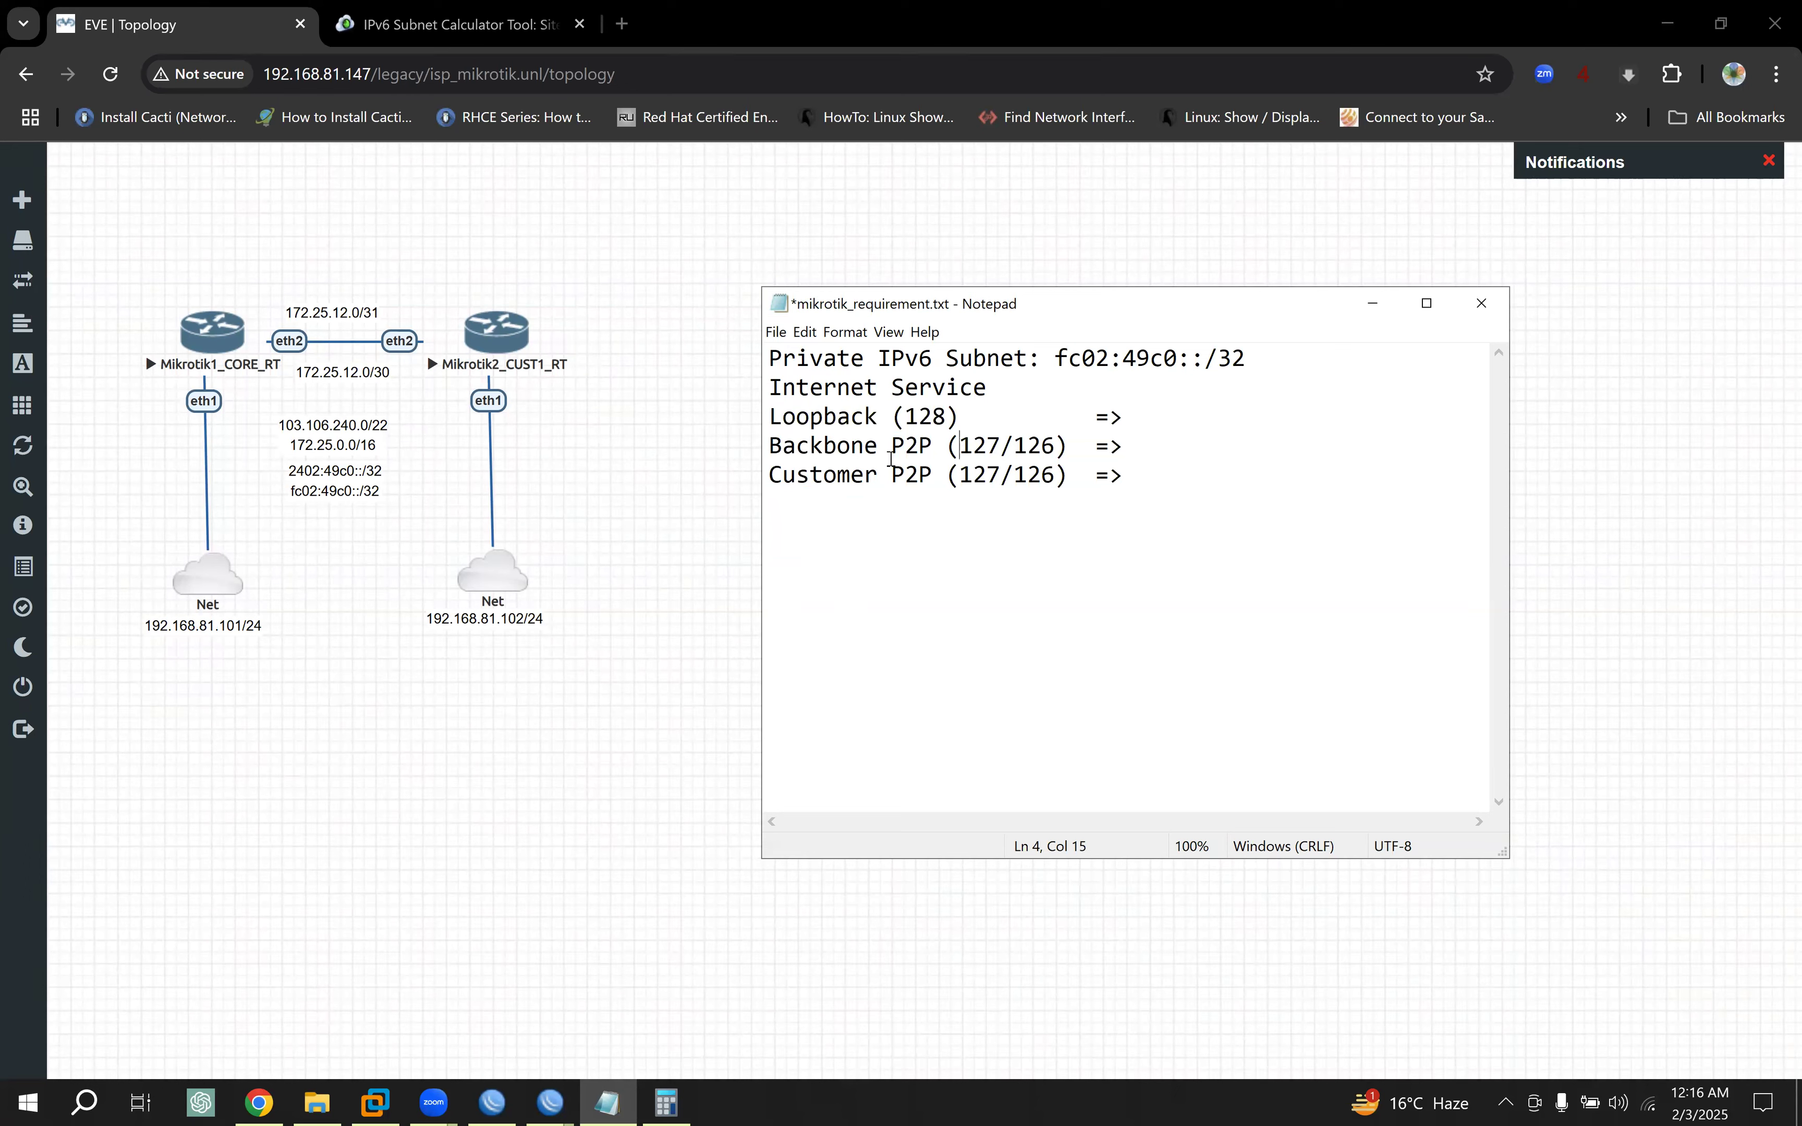
left_click_drag(1064, 450, 841, 449)
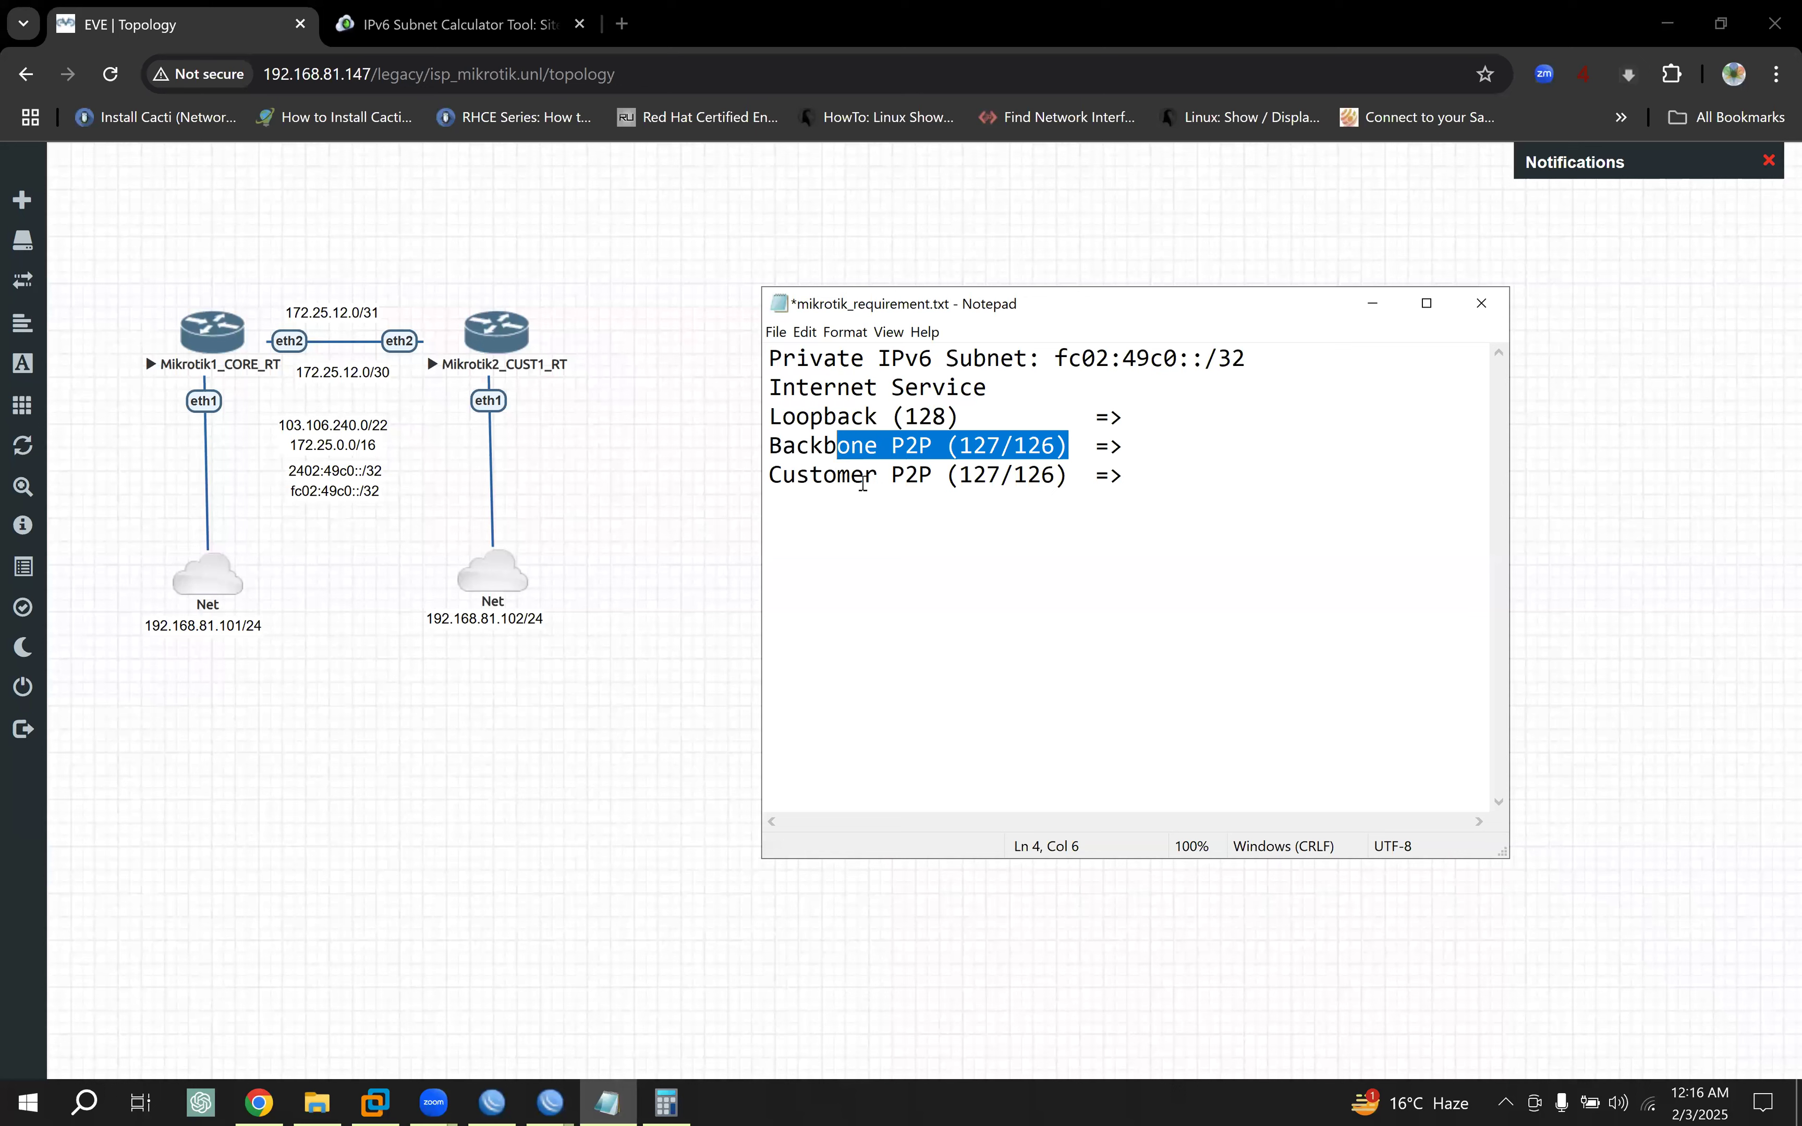
left_click_drag(1070, 476, 765, 475)
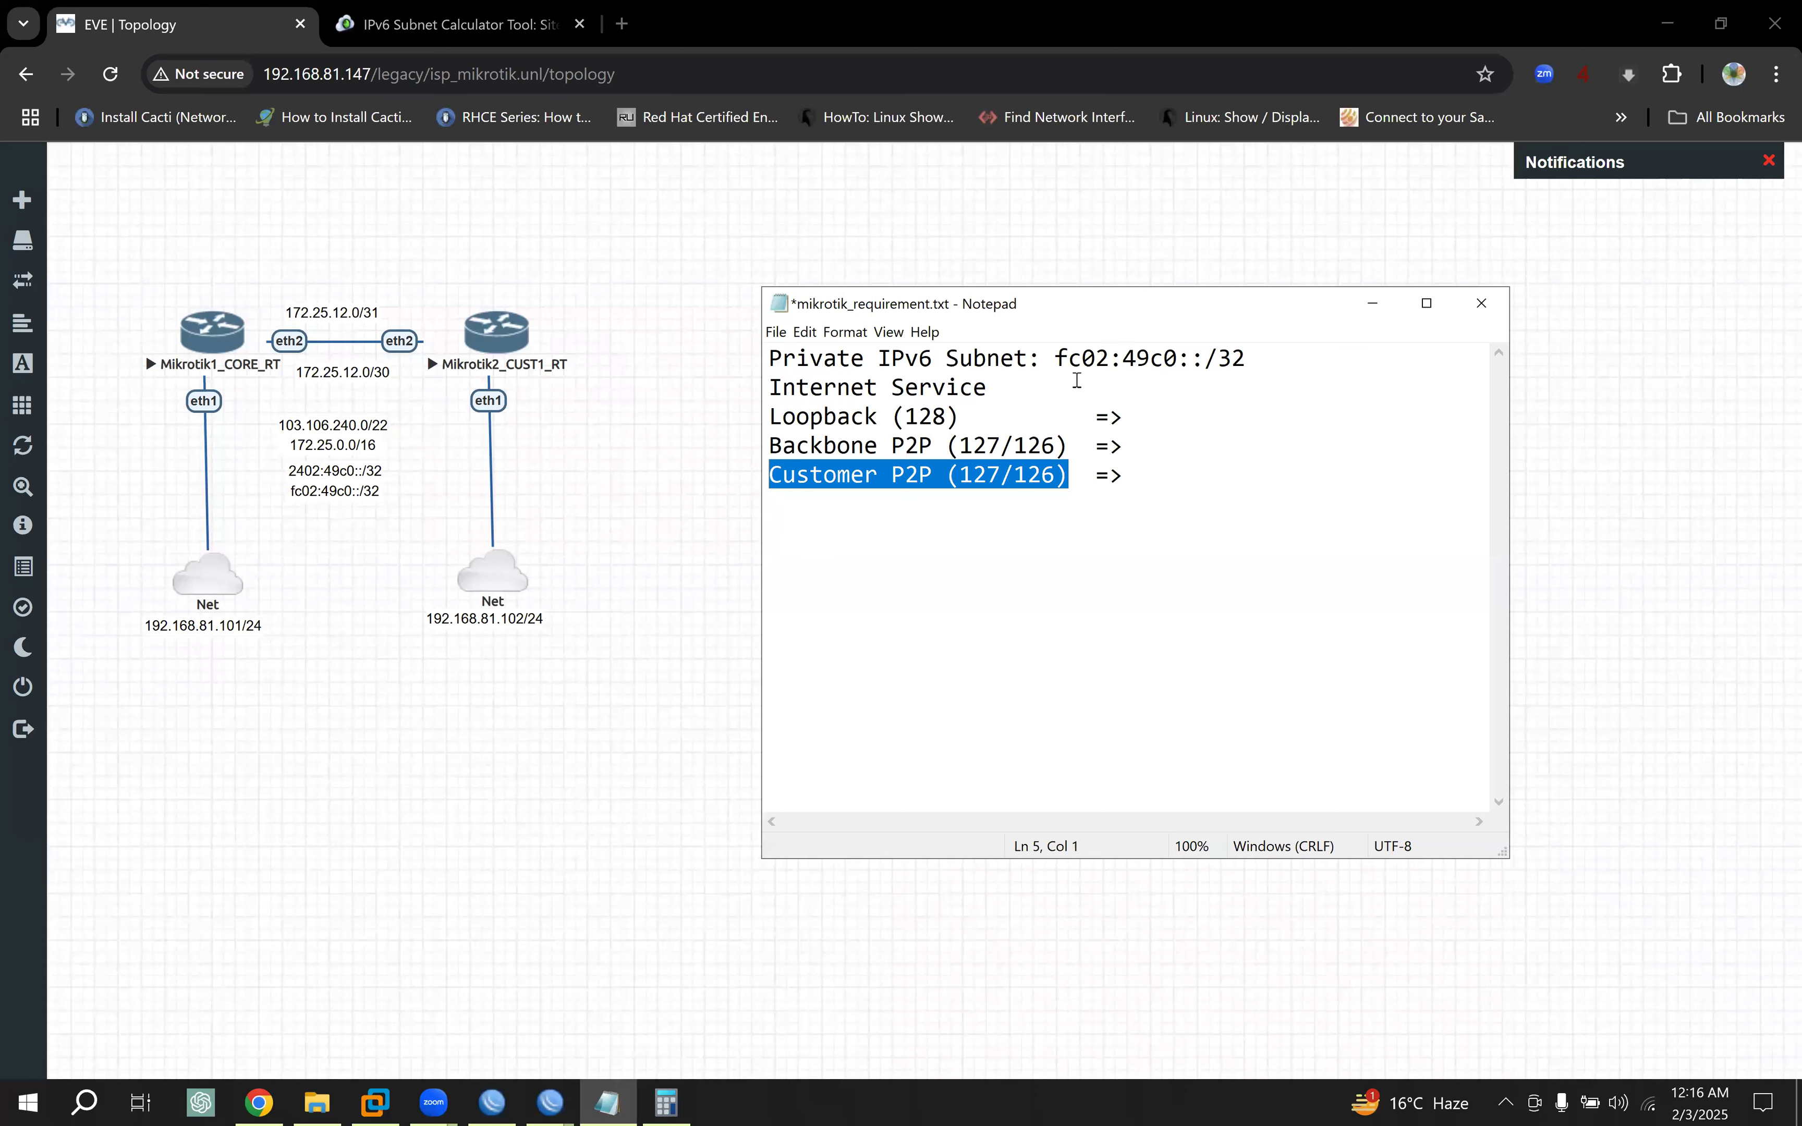
Step: Add a "=>" marker after Internet Service, aligned with the markers of the entries below
left_click(999, 385)
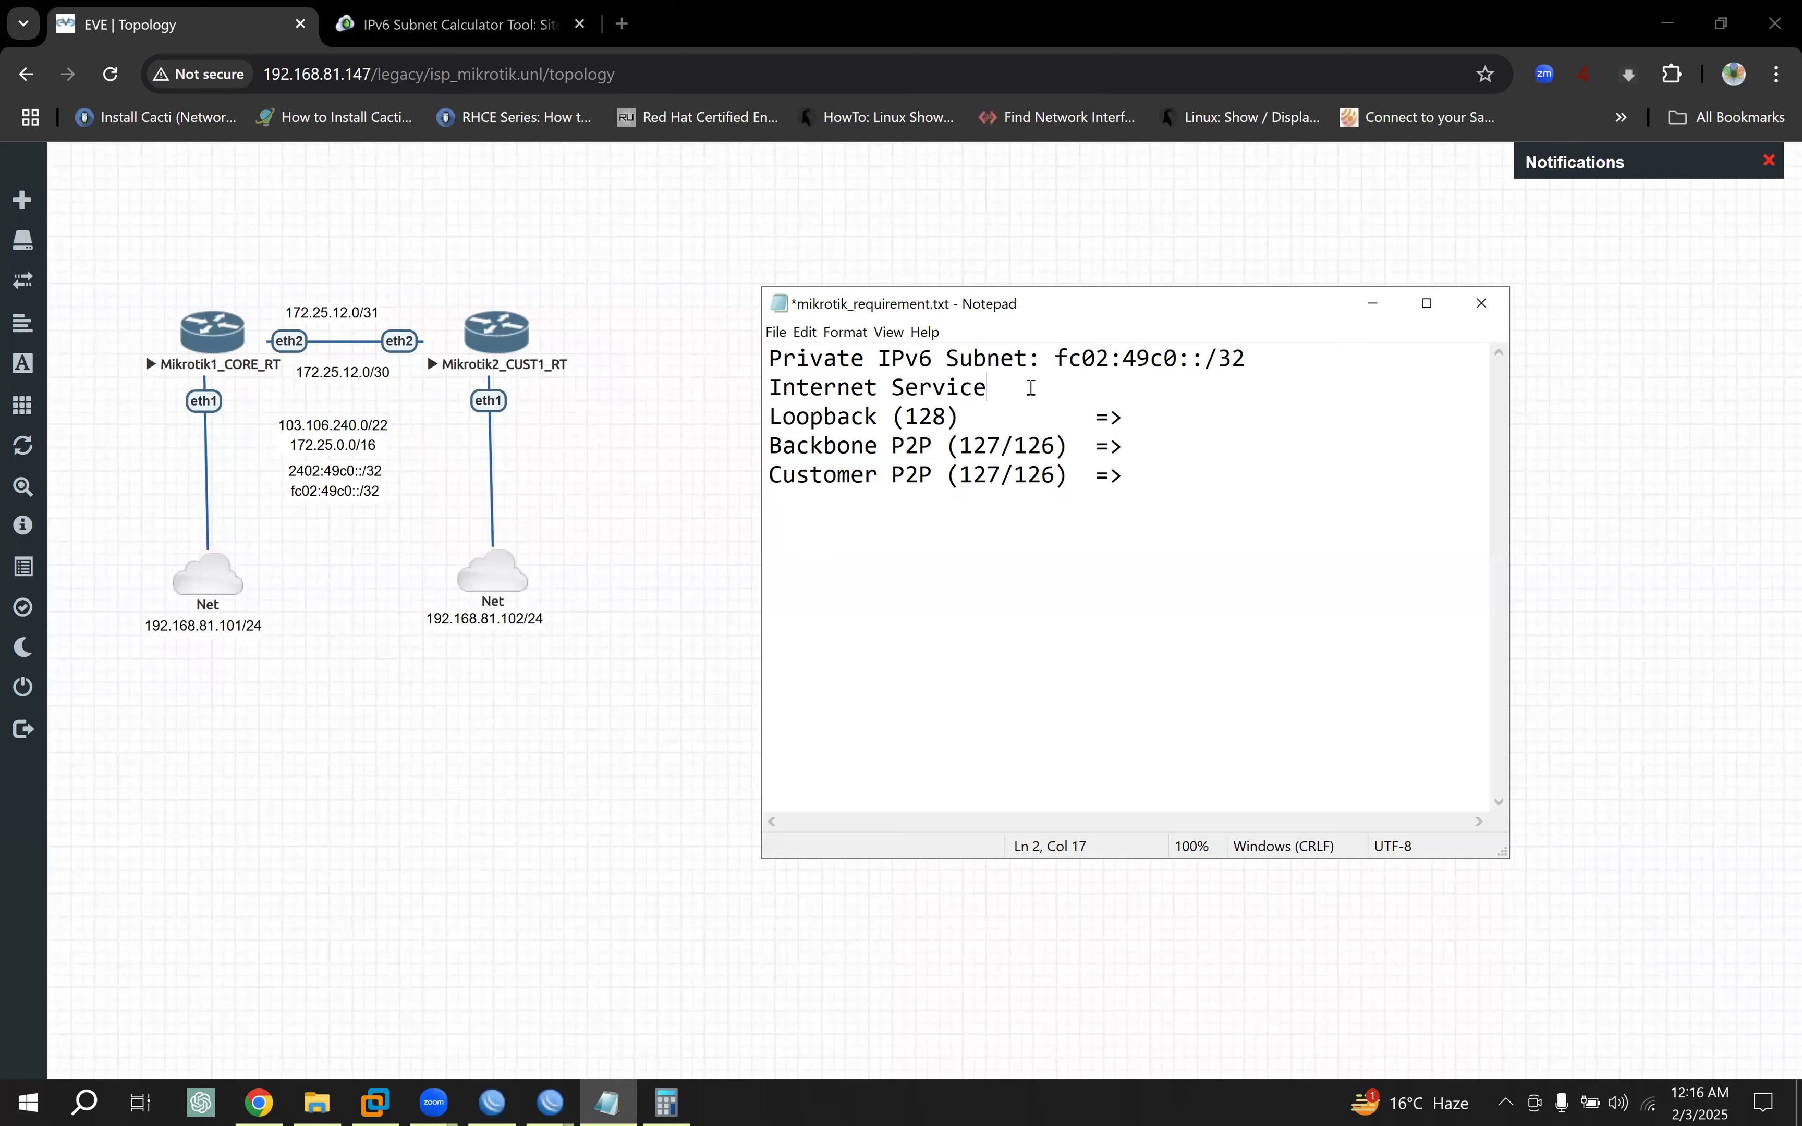
left_click_drag(1098, 414, 1134, 417)
left_click(1006, 384)
key("Tab")
type("=>")
Step: Copy fc02:49c0::/32 from the notes into the Site24x7 IPv6 subnet calculator and divide it into /40 (256 subnets)
left_click_drag(1253, 361, 1061, 358)
key("ctrl+c")
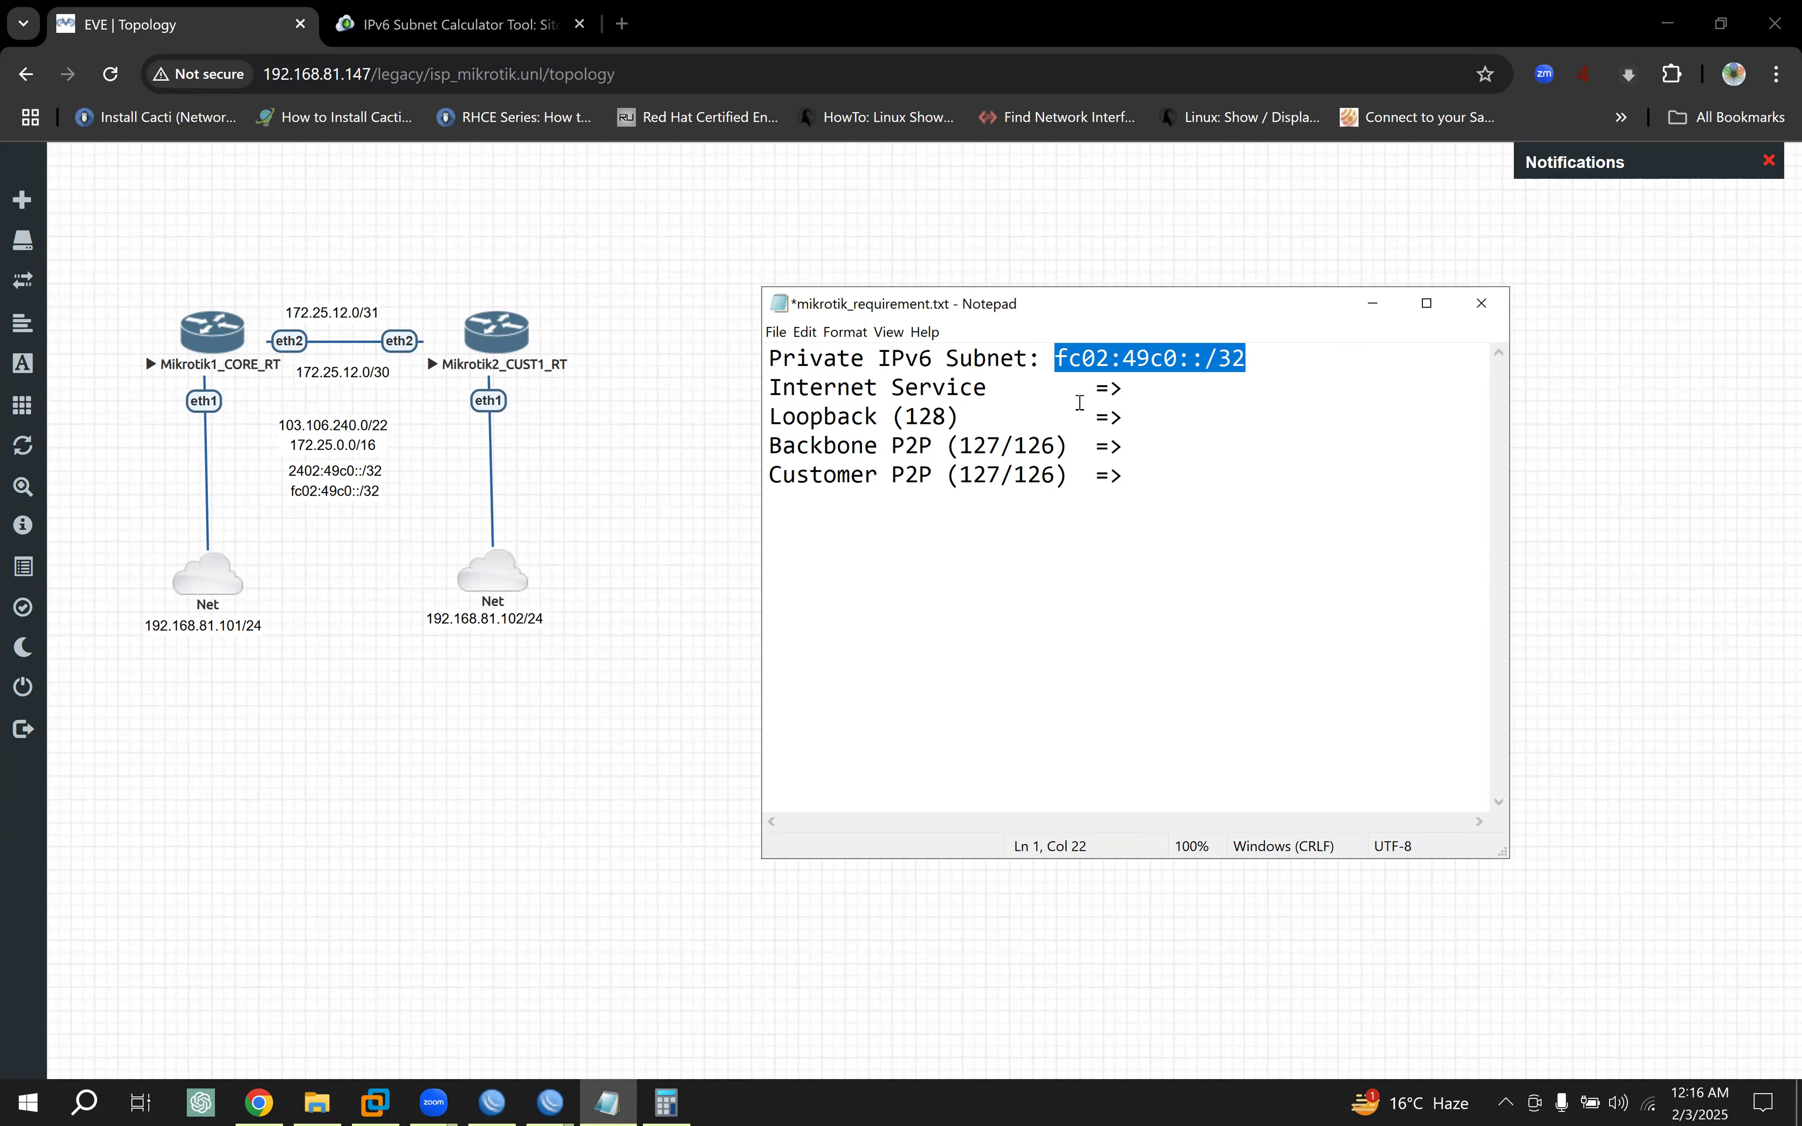
left_click(487, 26)
key("ctrl+a")
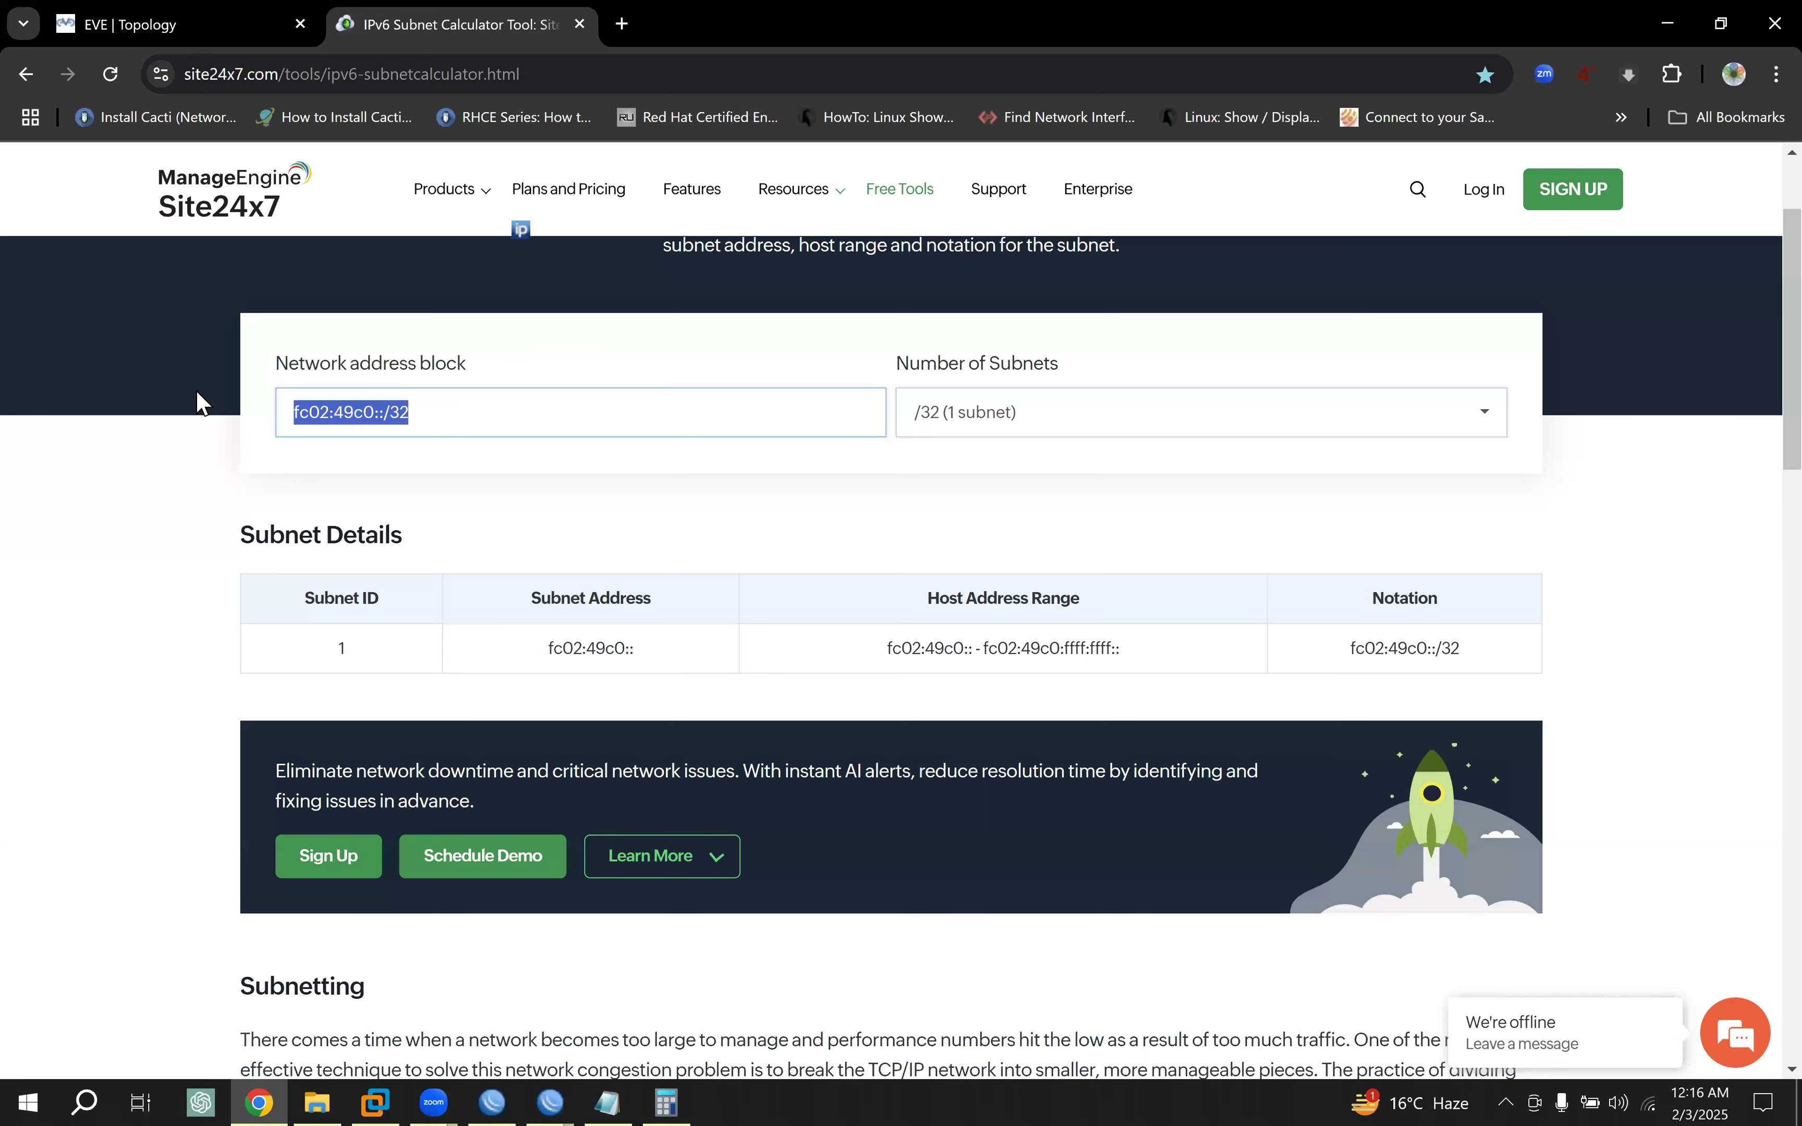
key("ctrl+v")
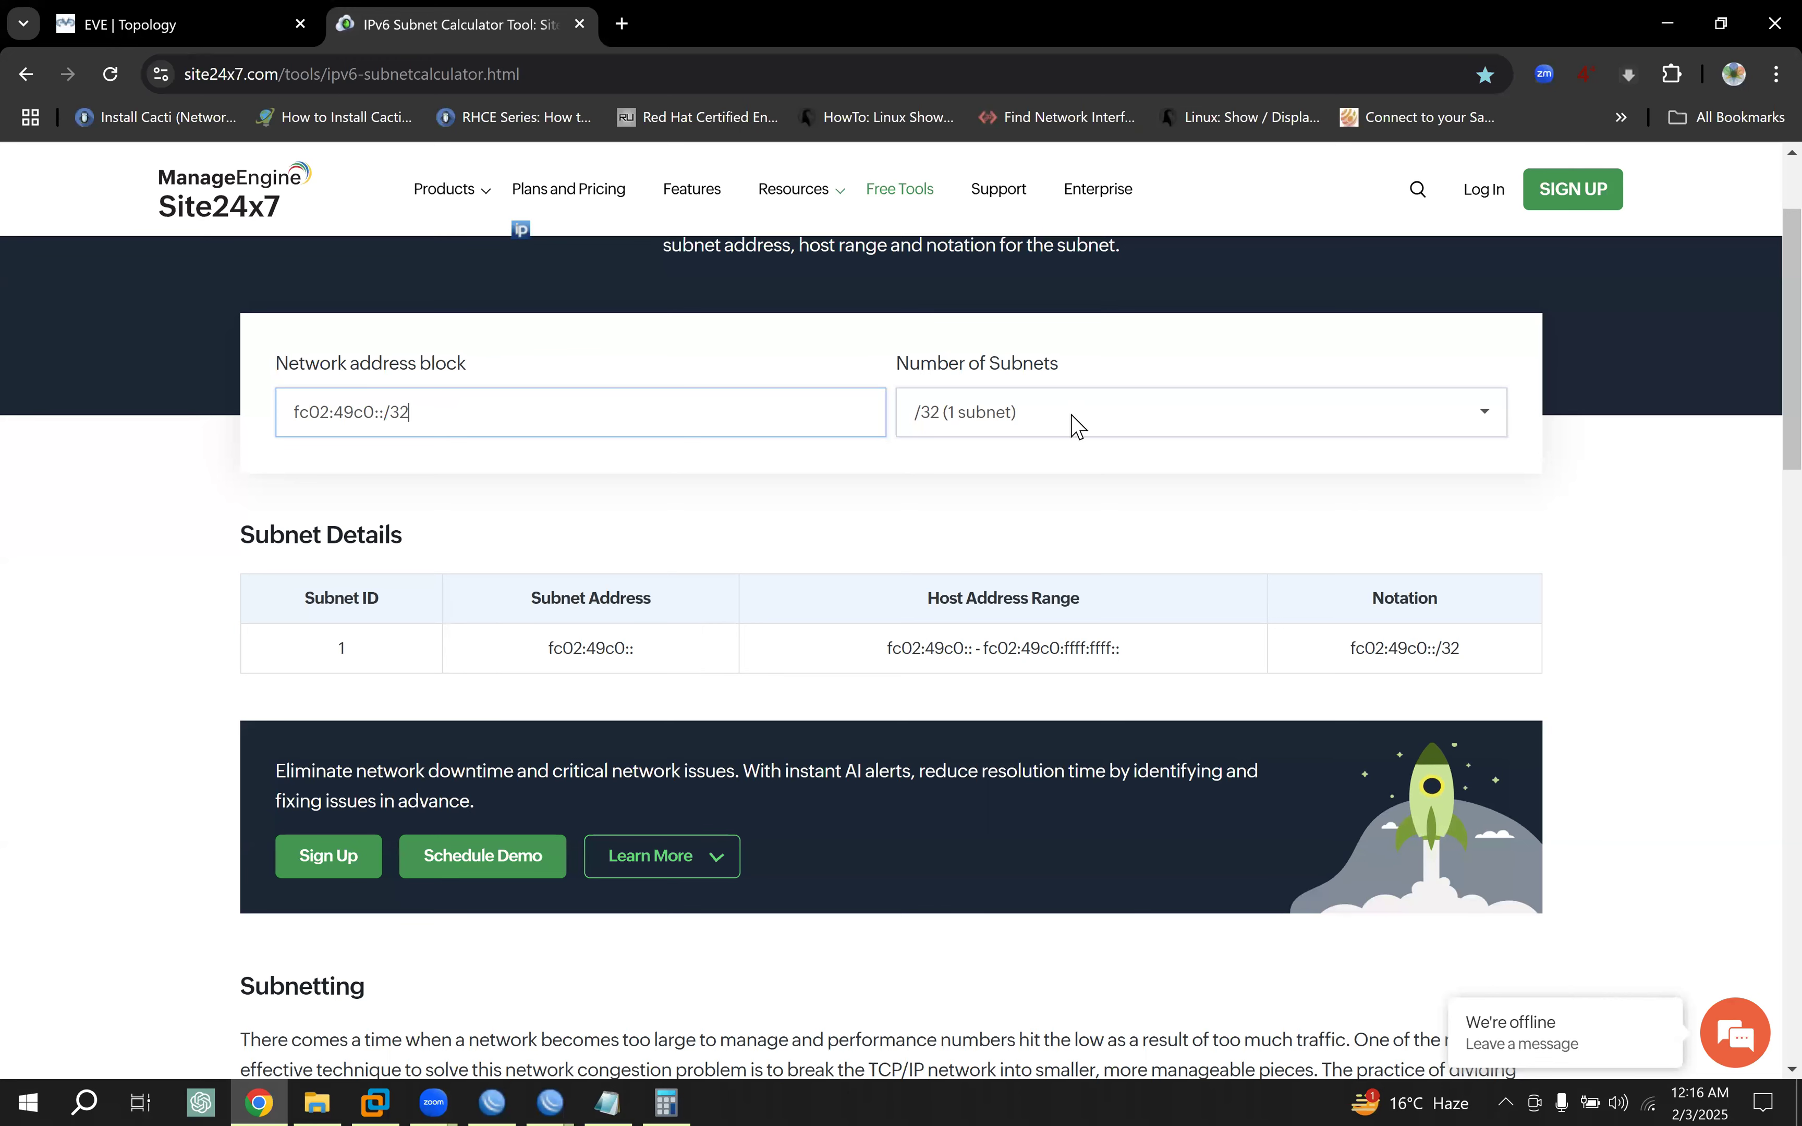
left_click(1072, 432)
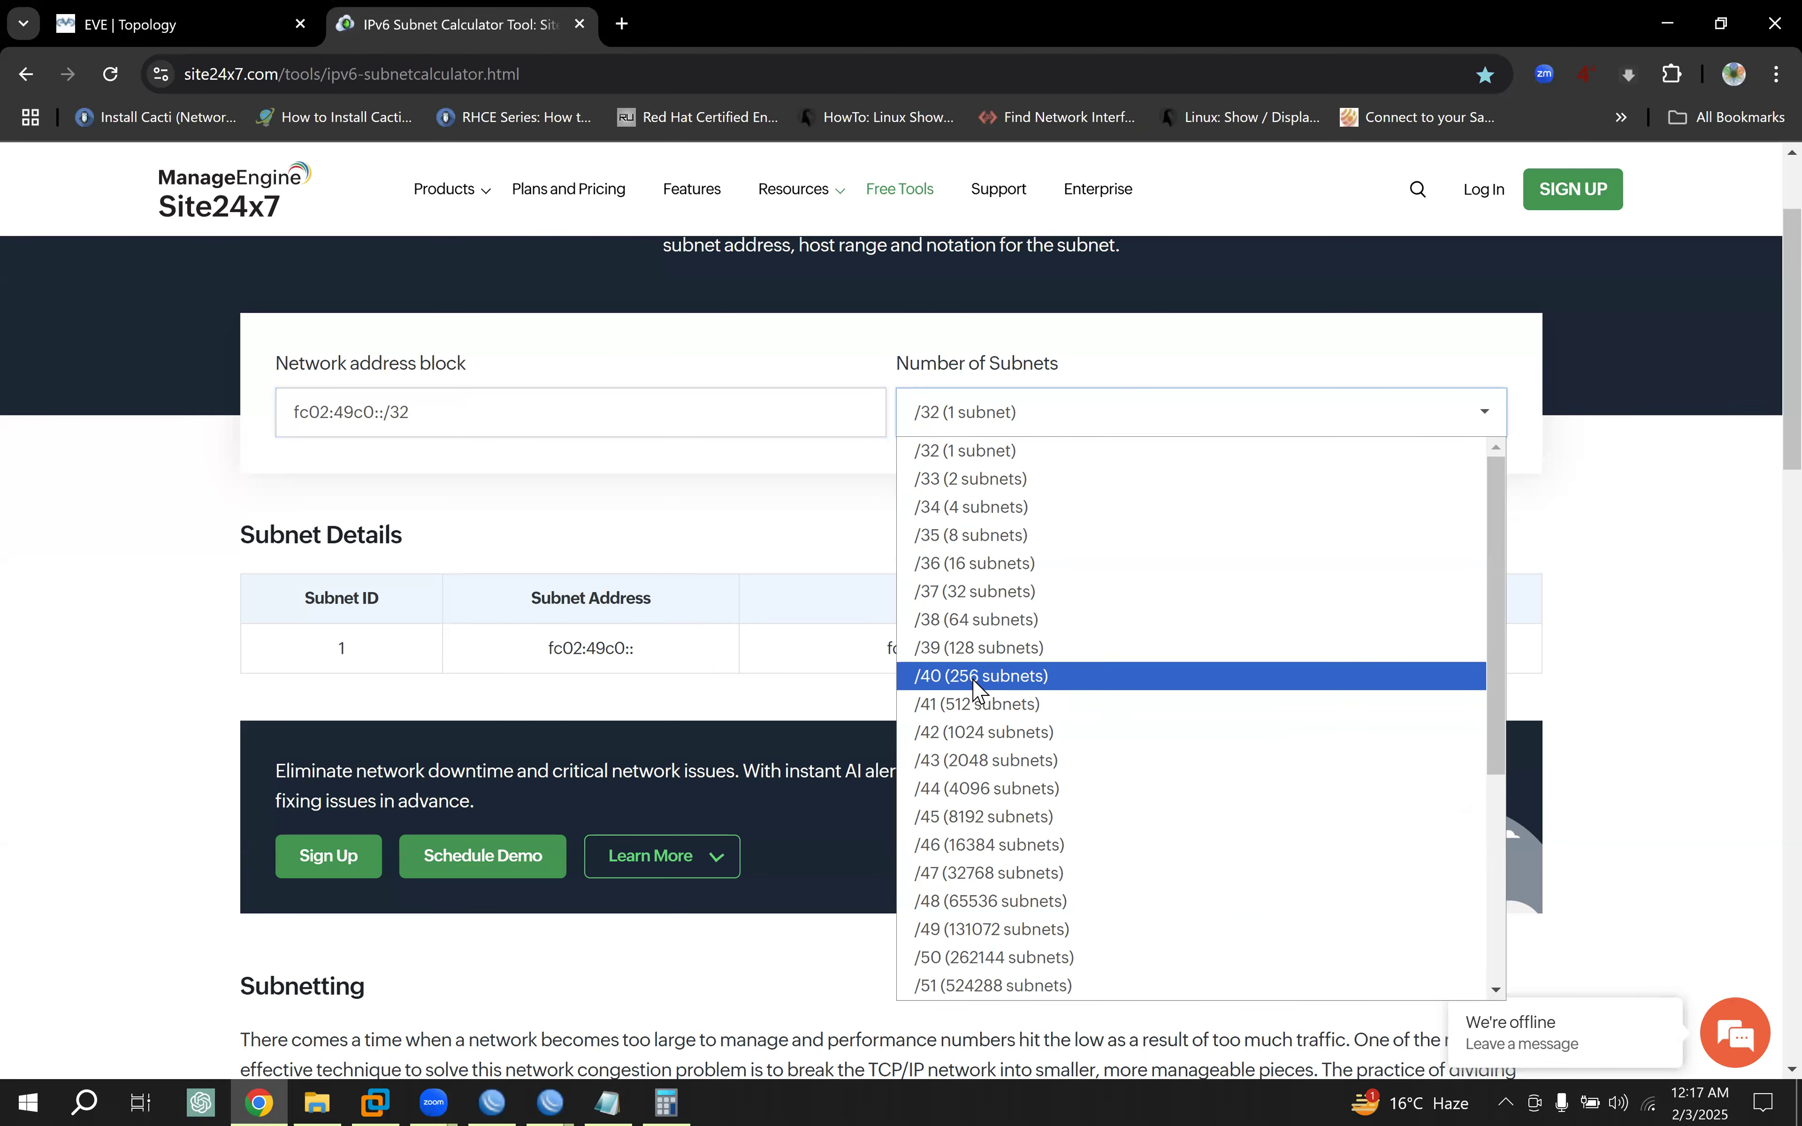
left_click(979, 676)
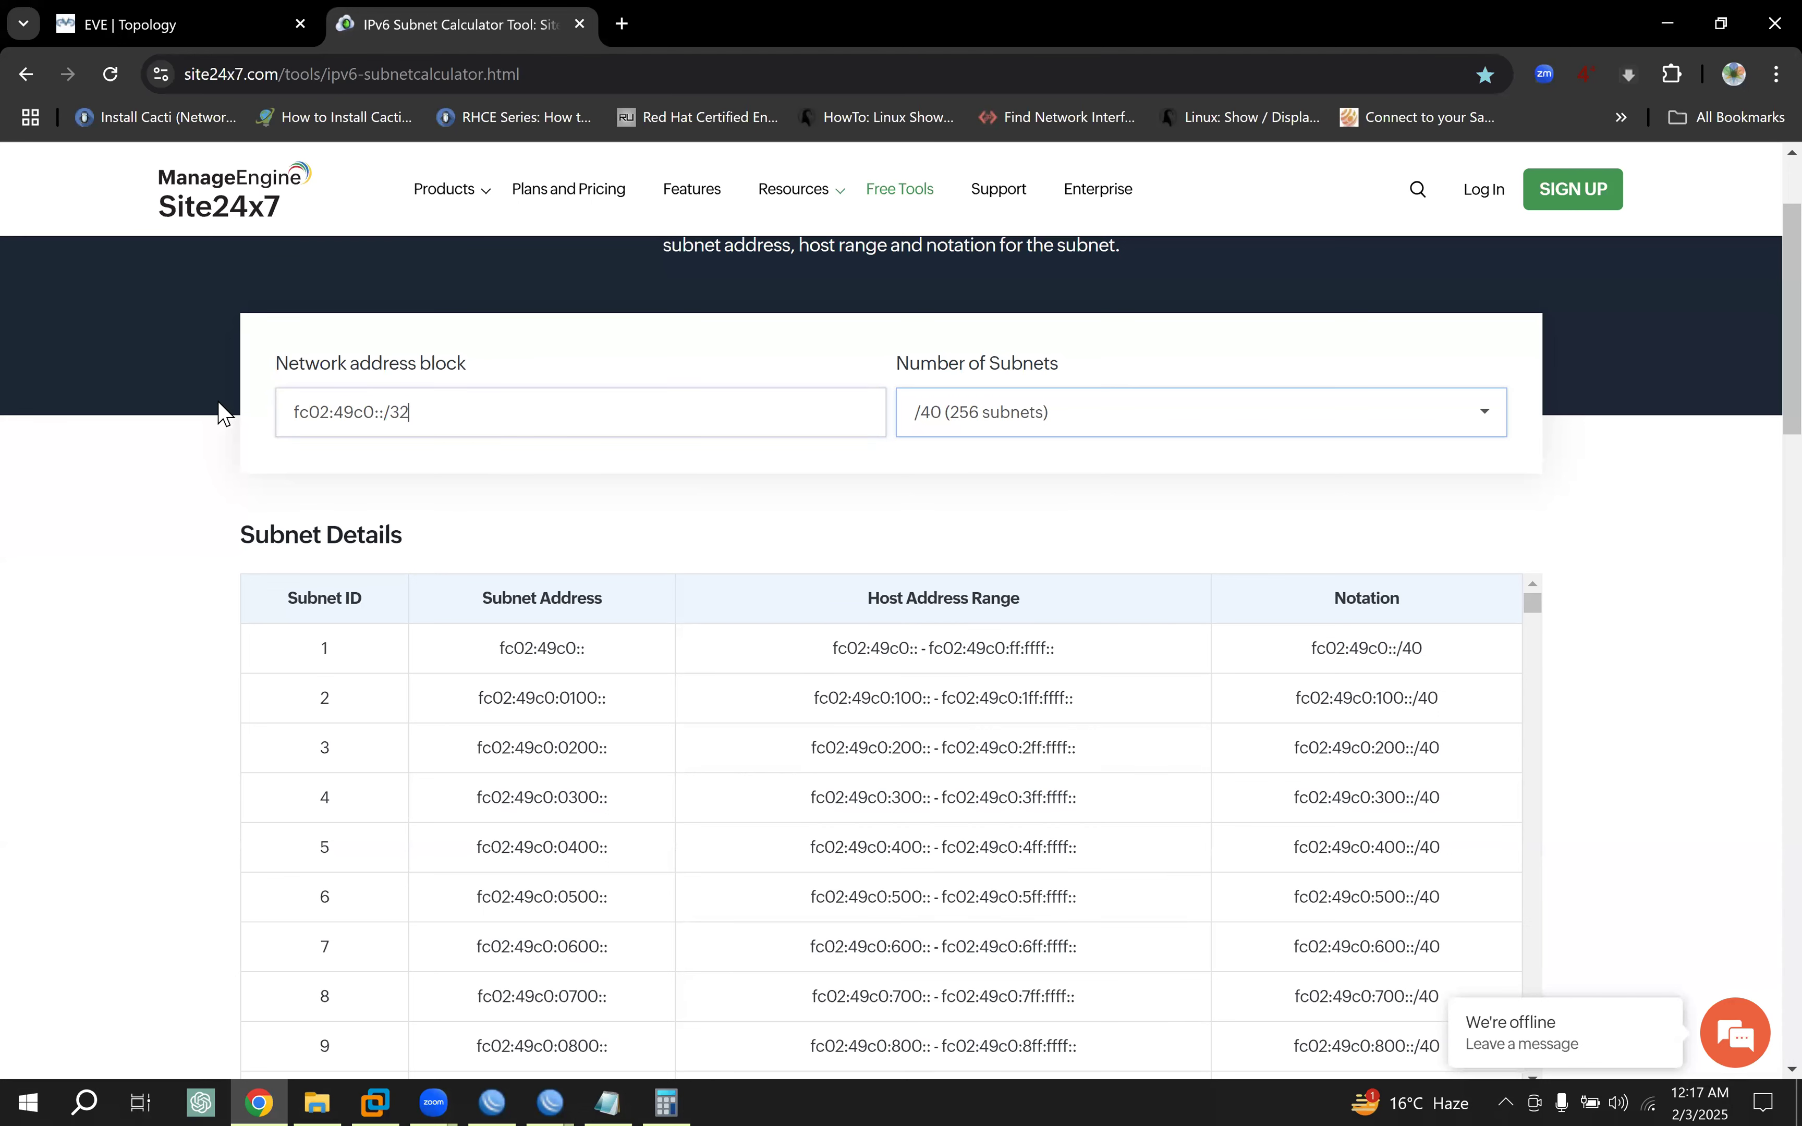
Step: Copy the first subnet, fc02:49c0::/40, from the calculator's results into the Internet Service line of the notes
left_click_drag(288, 426, 402, 558)
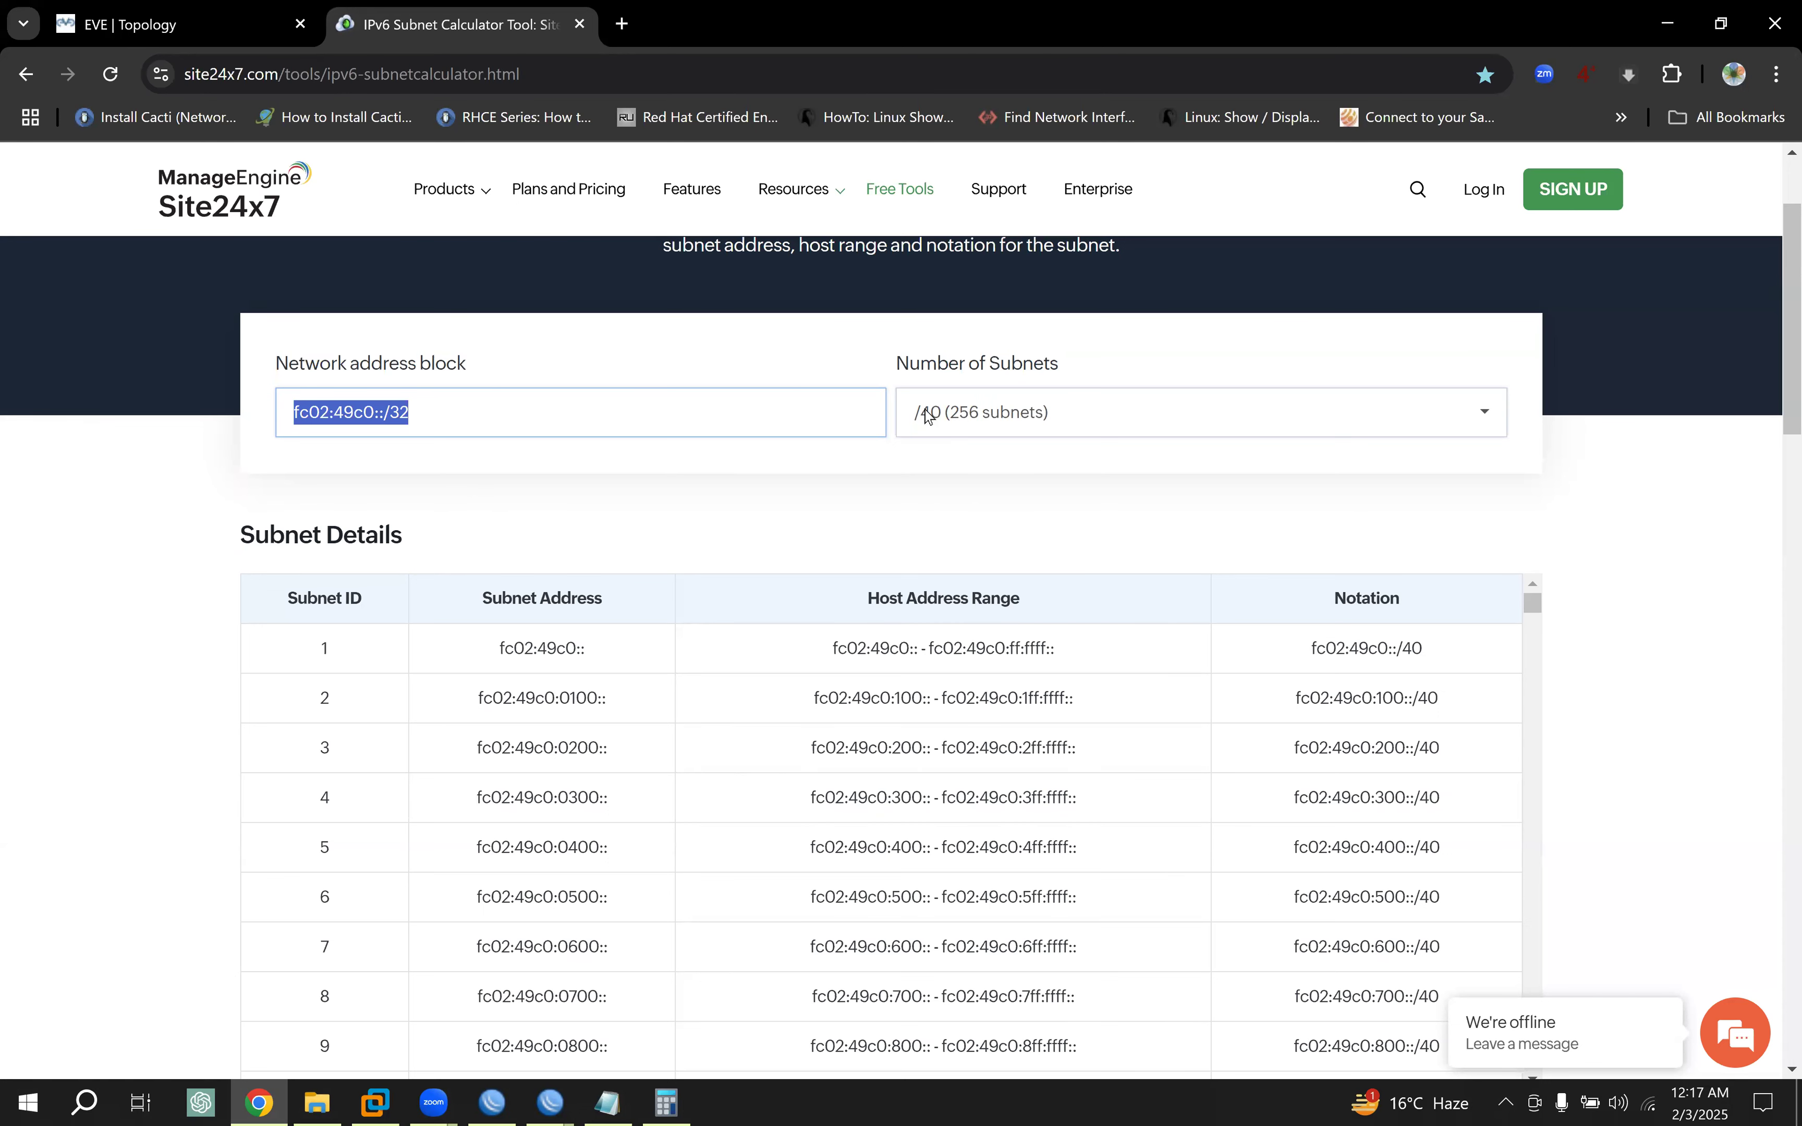
left_click(450, 414)
key("ctrl+a")
left_click_drag(1312, 652, 1470, 657)
key("ctrl+c")
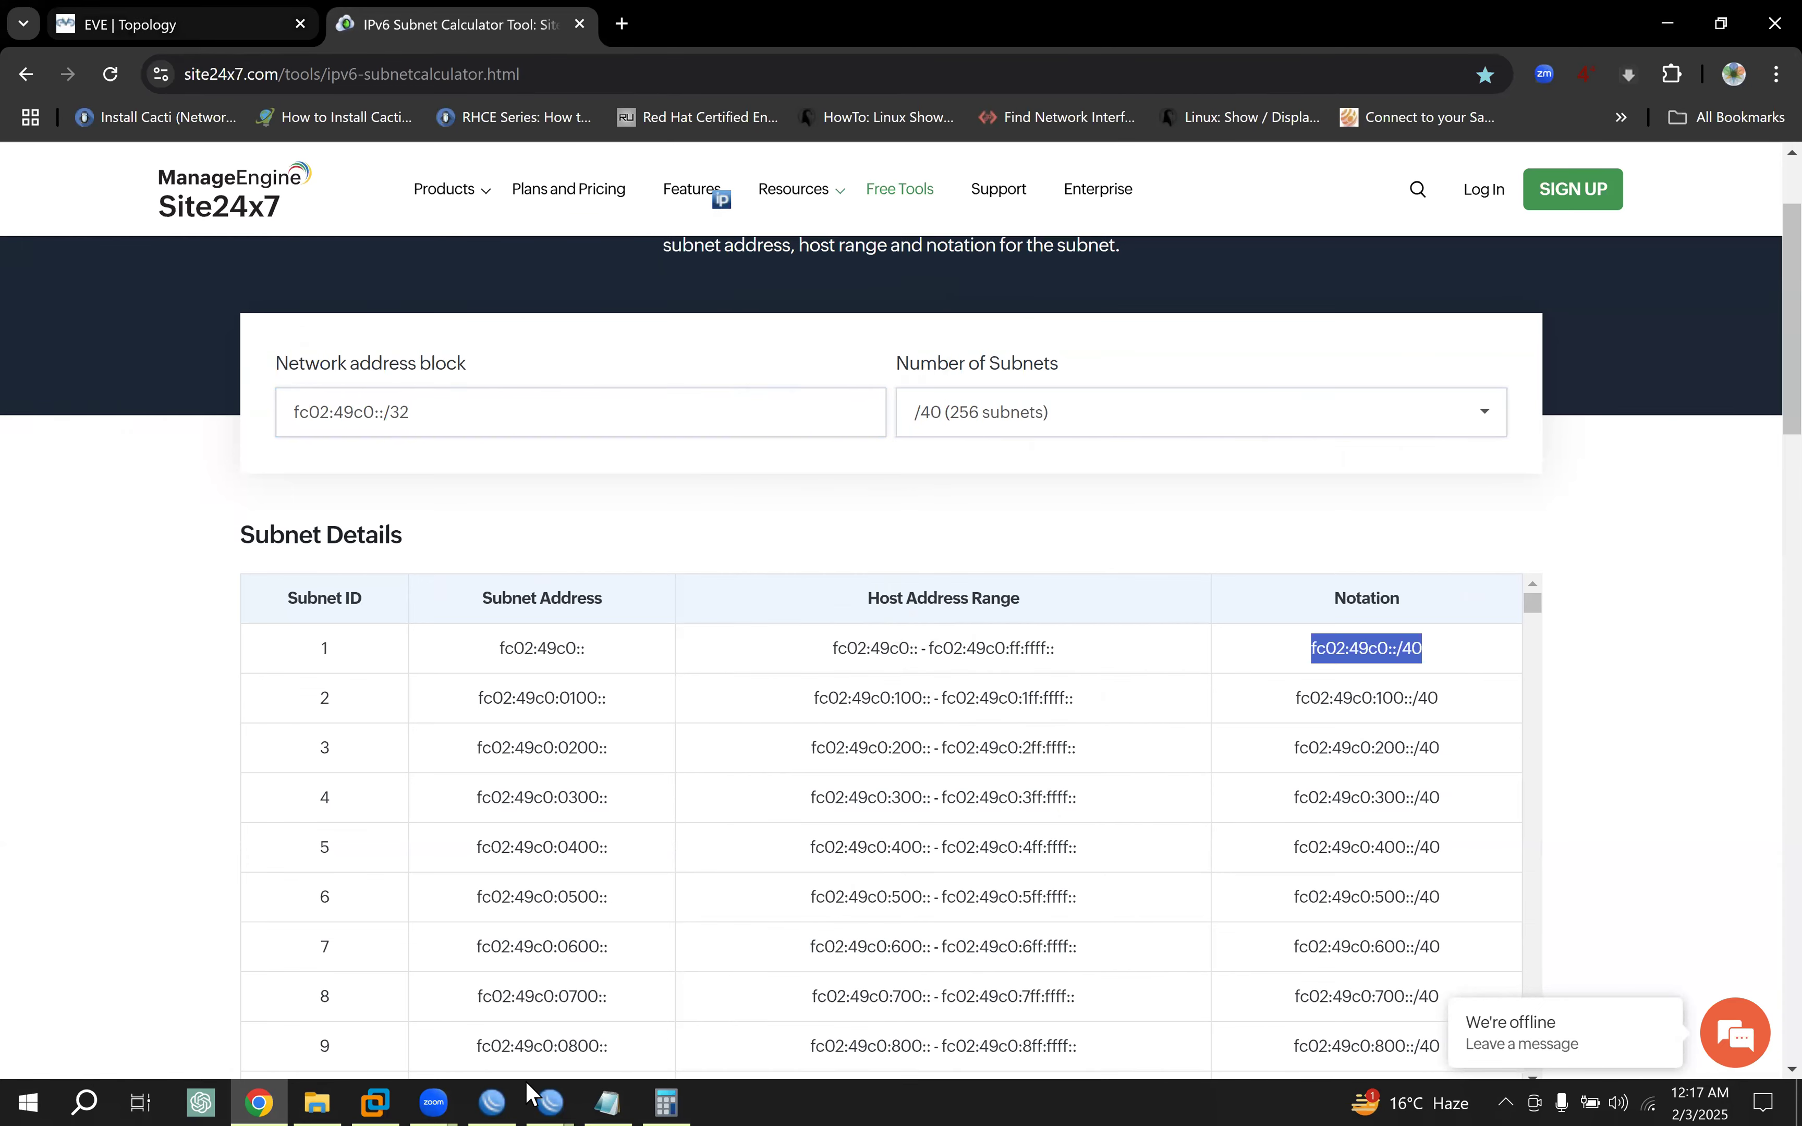
left_click(201, 30)
key("alt+Tab")
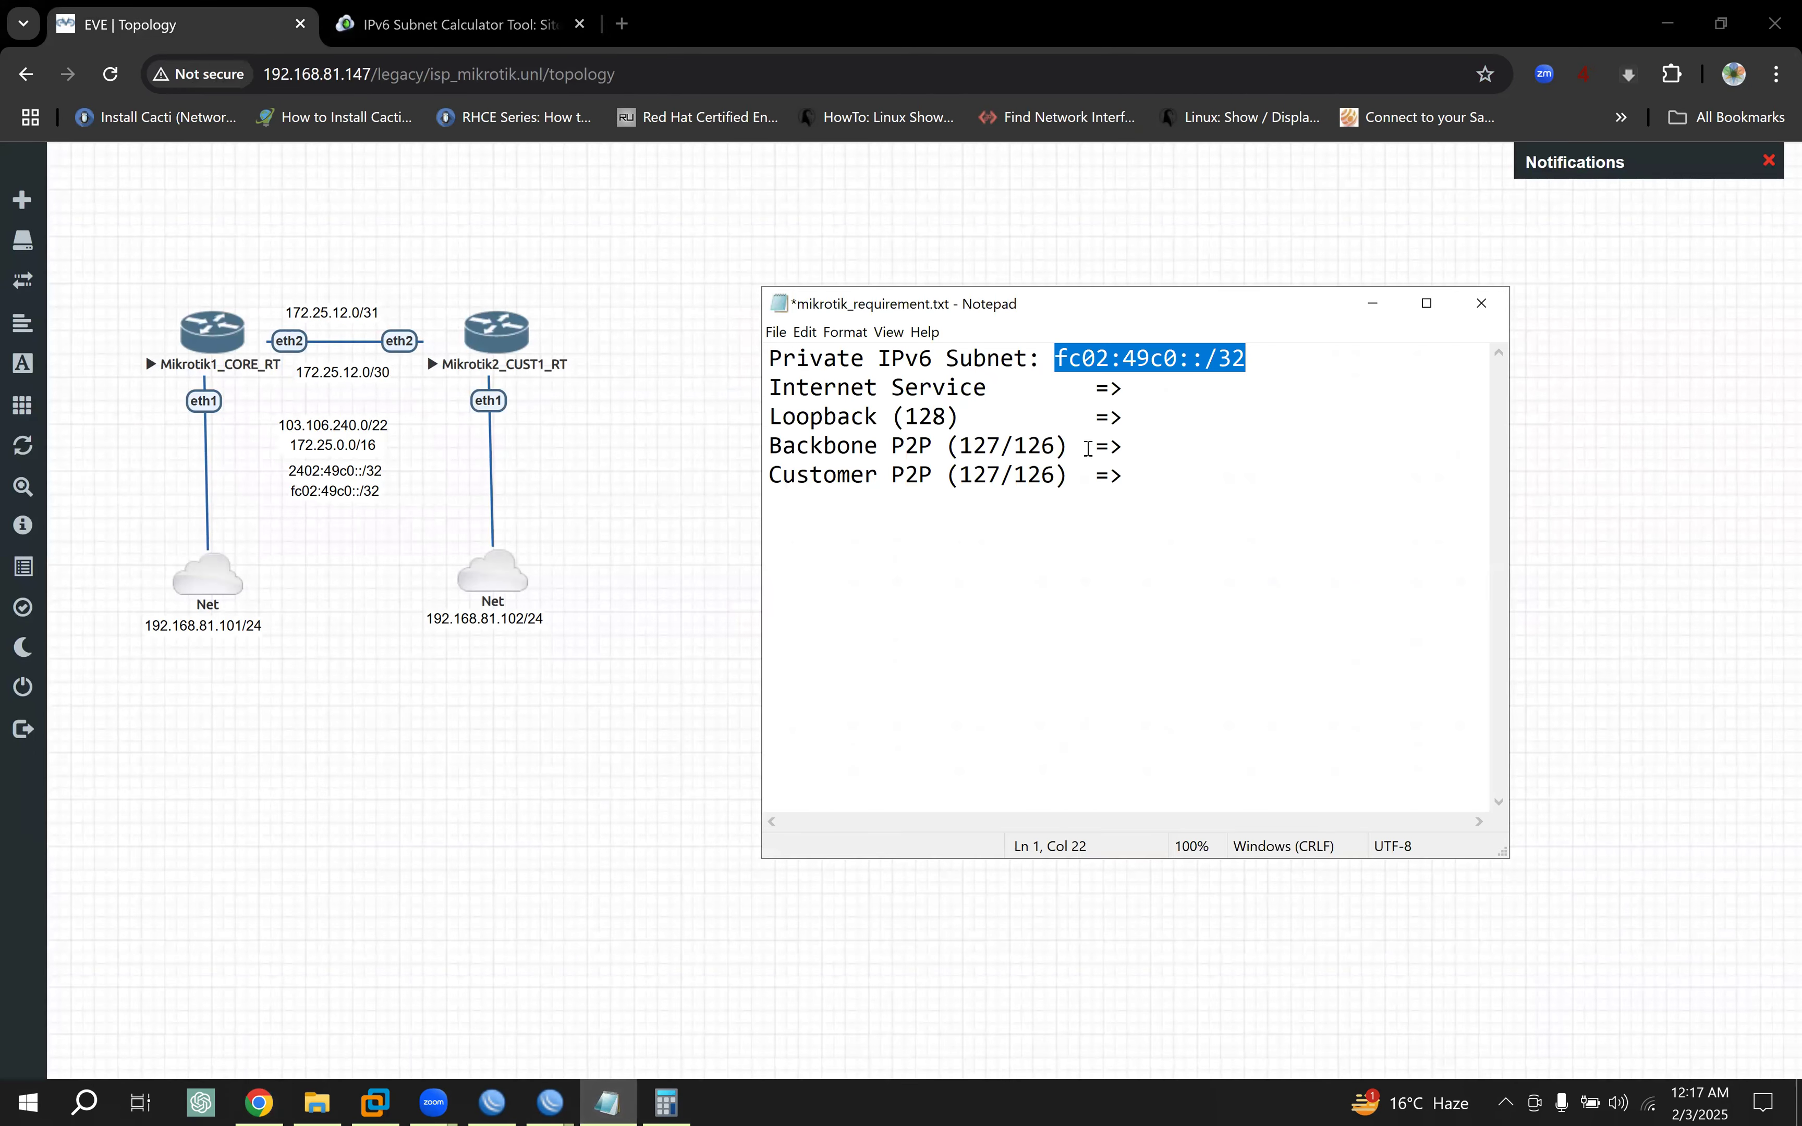
left_click(1159, 387)
key("ctrl+v")
Step: Review the Internet Service block against the Loopback, Backbone P2P and Customer P2P entries still lacking subnets
left_click_drag(1329, 388, 1137, 387)
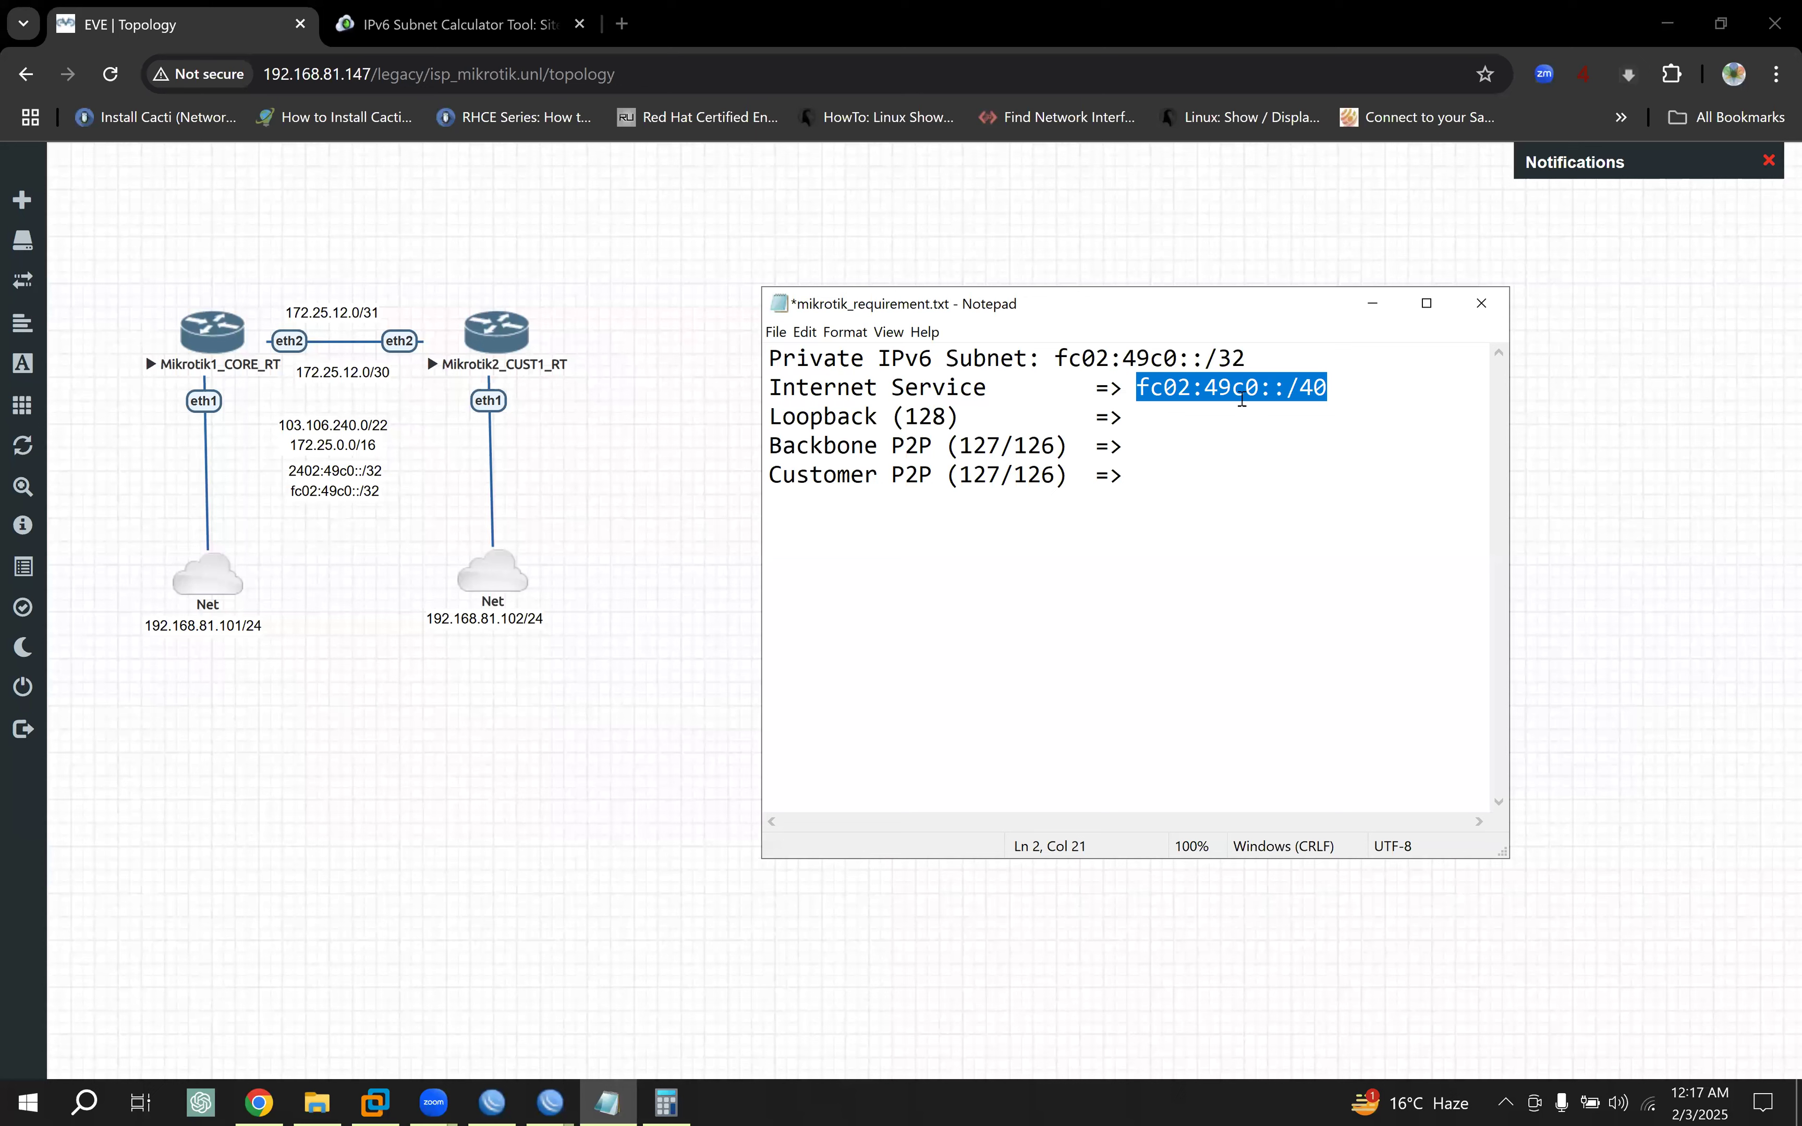
left_click_drag(985, 419, 752, 420)
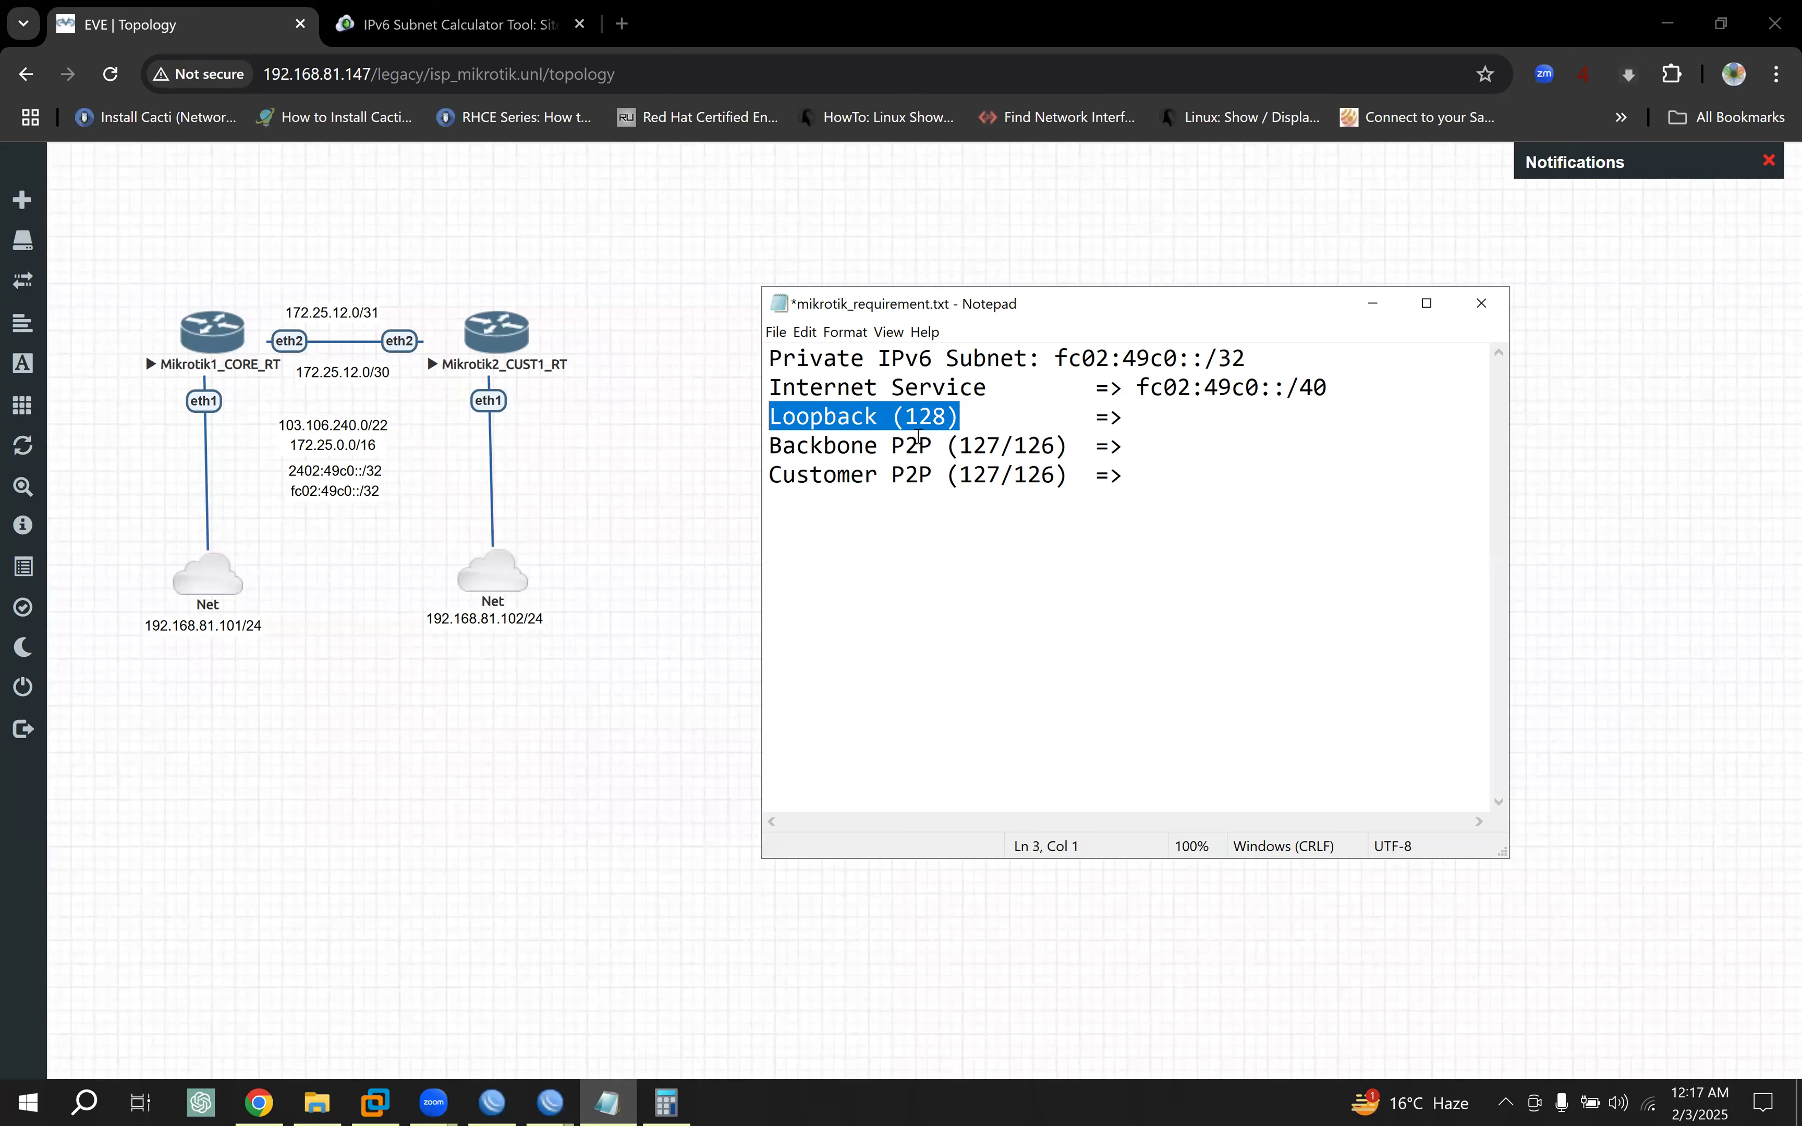
left_click_drag(1128, 445, 752, 447)
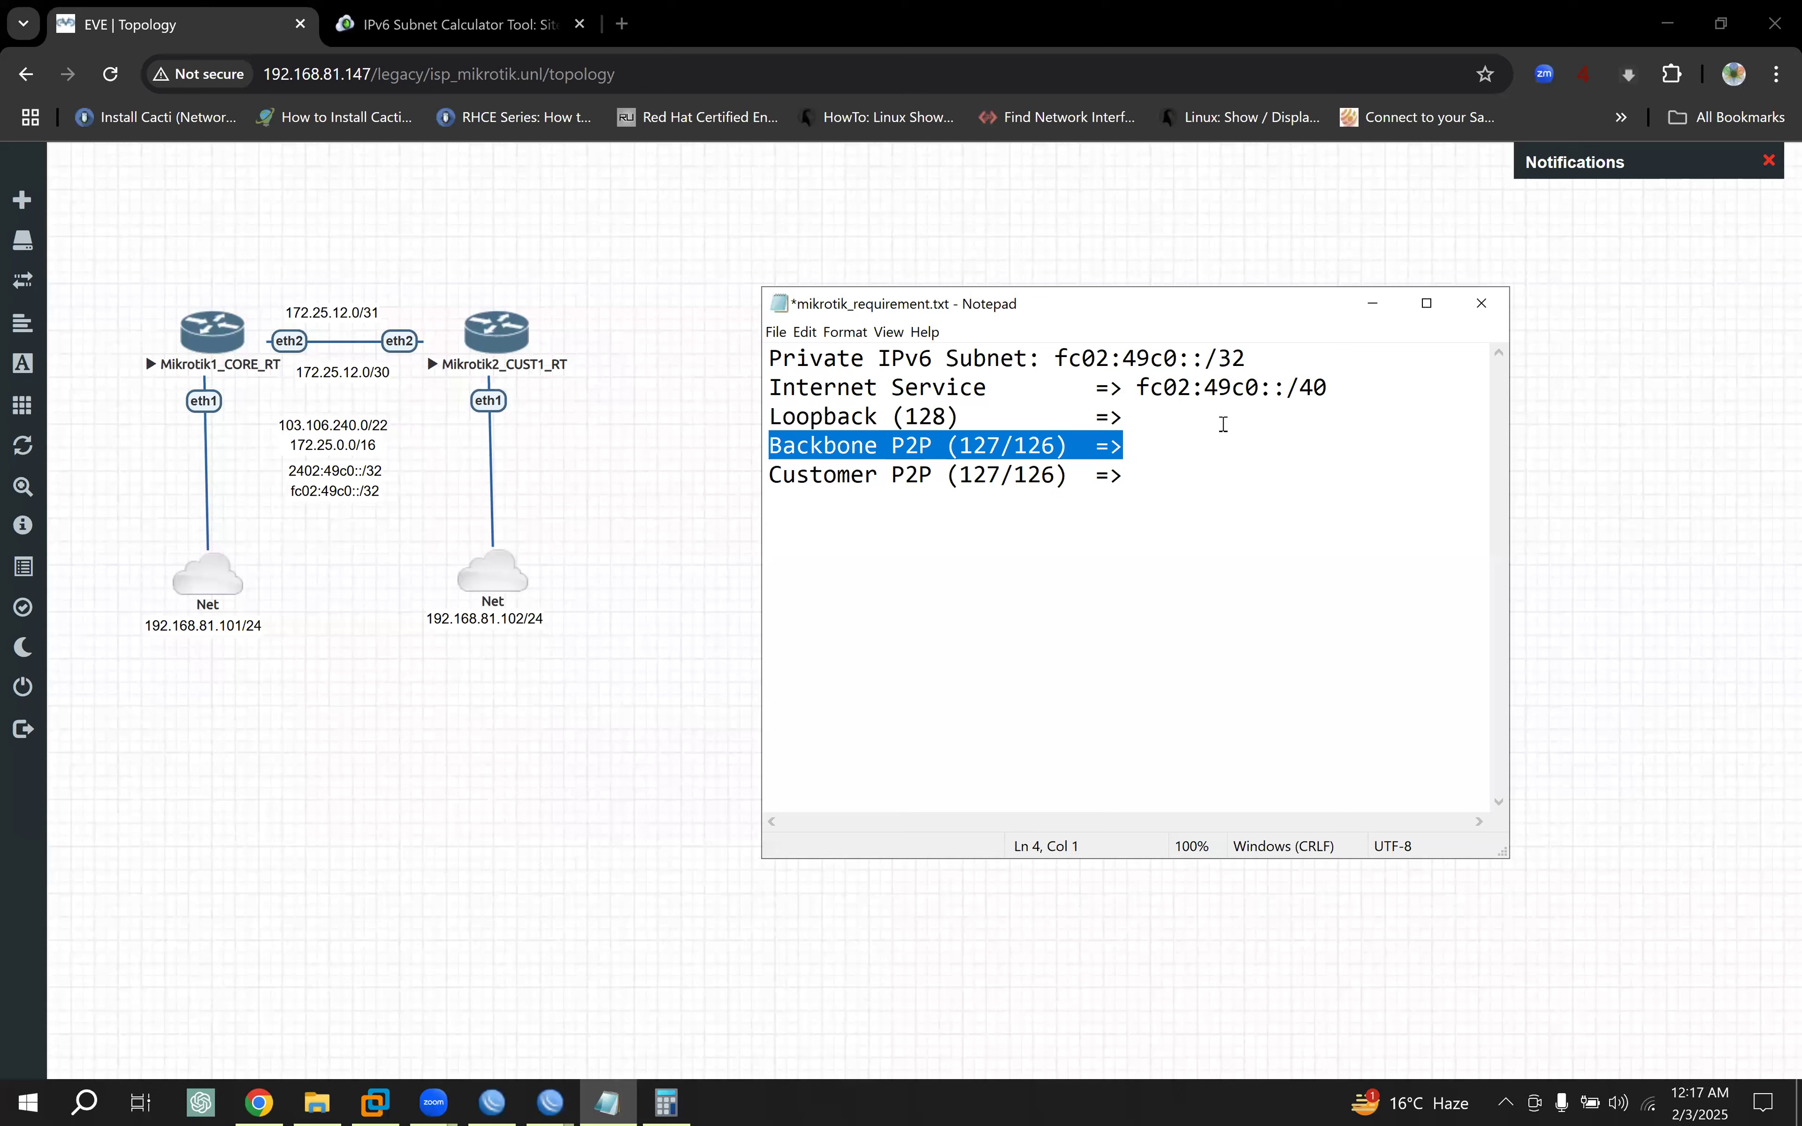
left_click_drag(1128, 477, 769, 417)
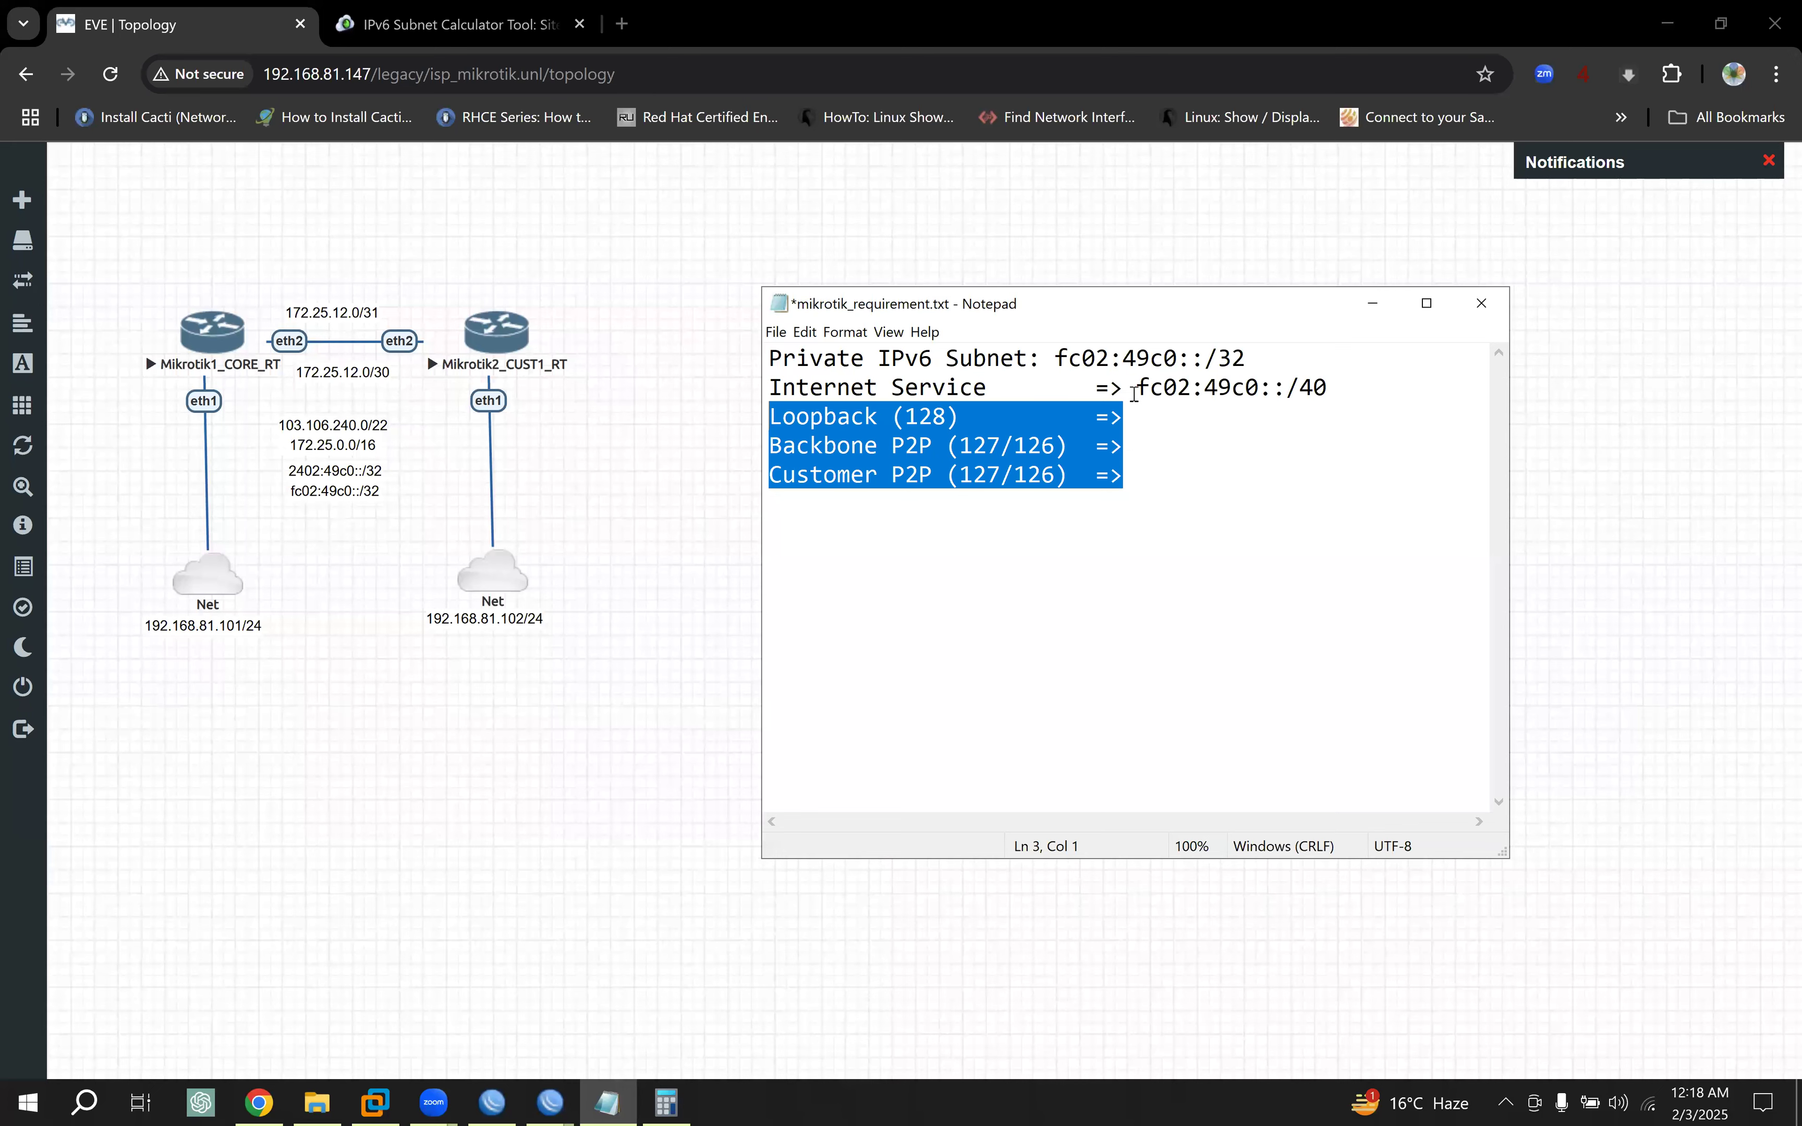
Step: Copy fc02:49c0::/40 from the notes into the subnet calculator as the network address block and return to the notes
left_click_drag(1138, 390, 1356, 389)
key("ctrl+c")
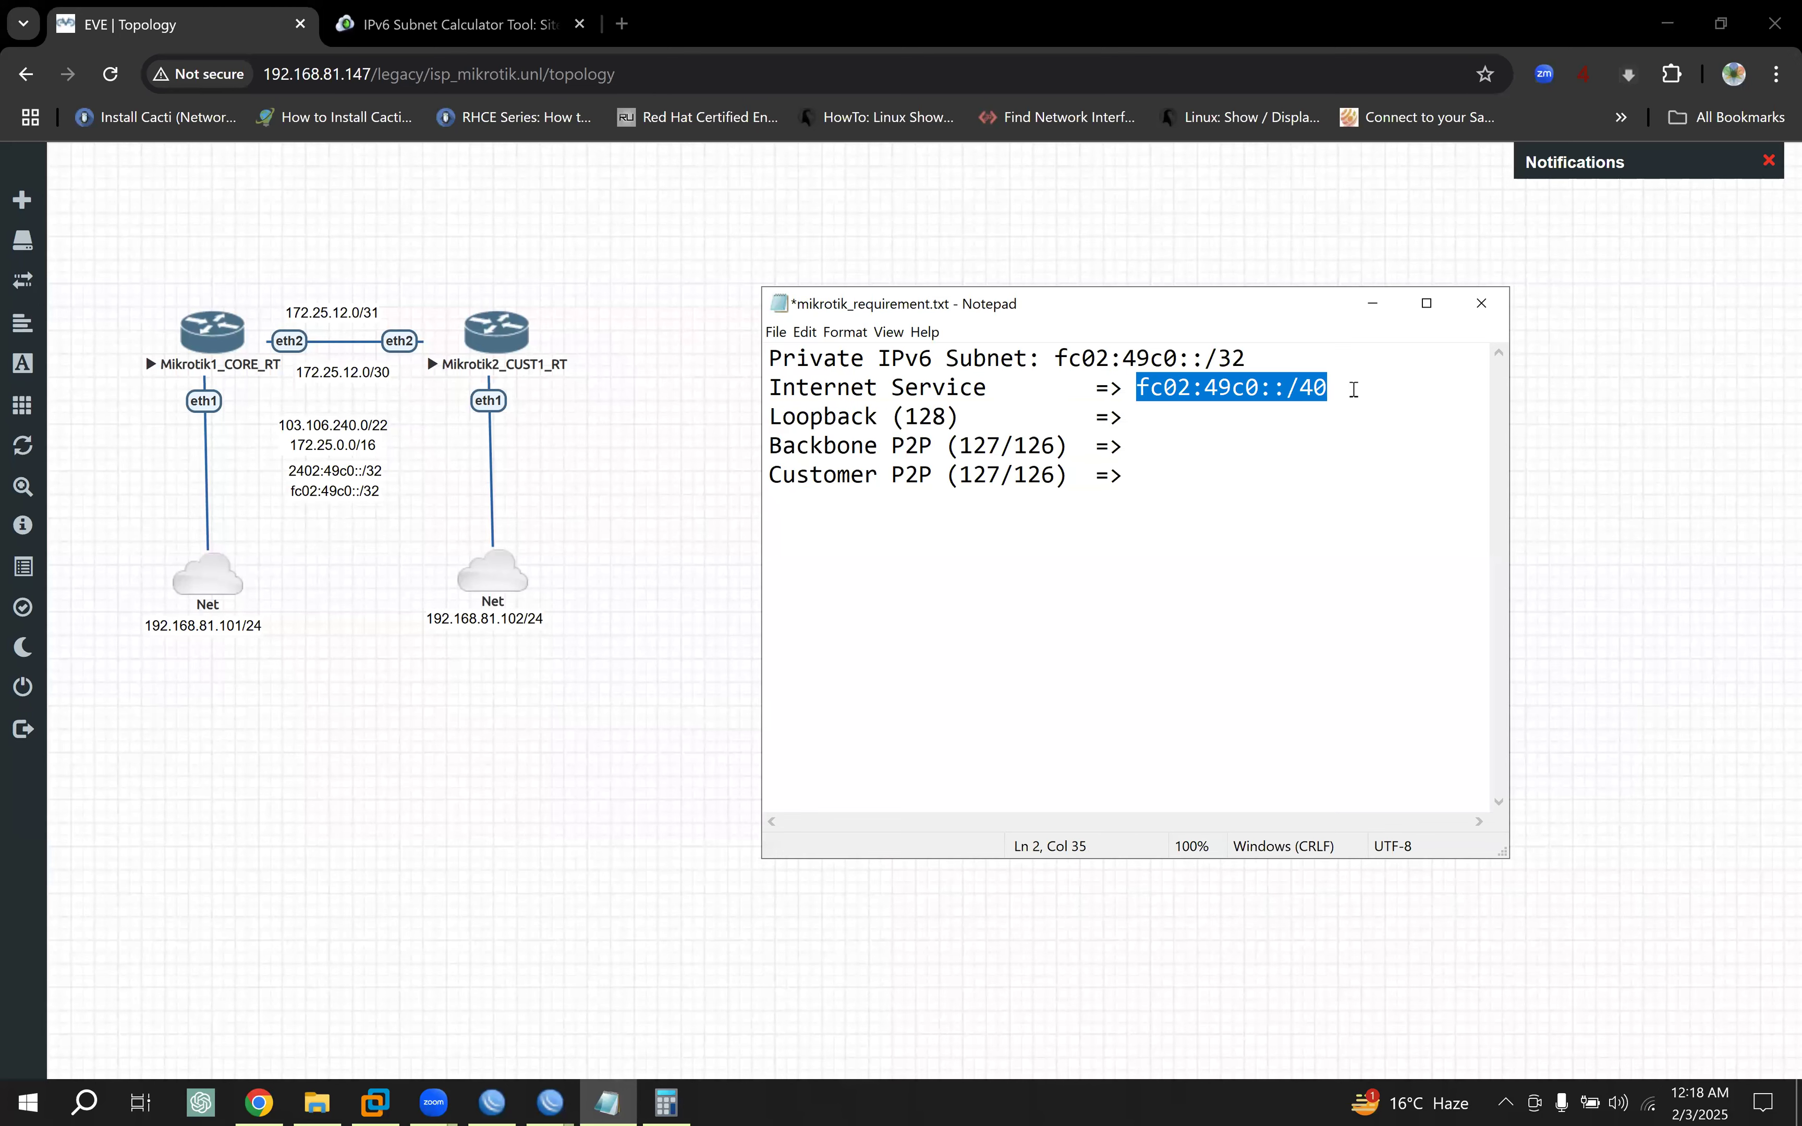
left_click(494, 36)
left_click_drag(424, 408, 120, 416)
key("ctrl+v")
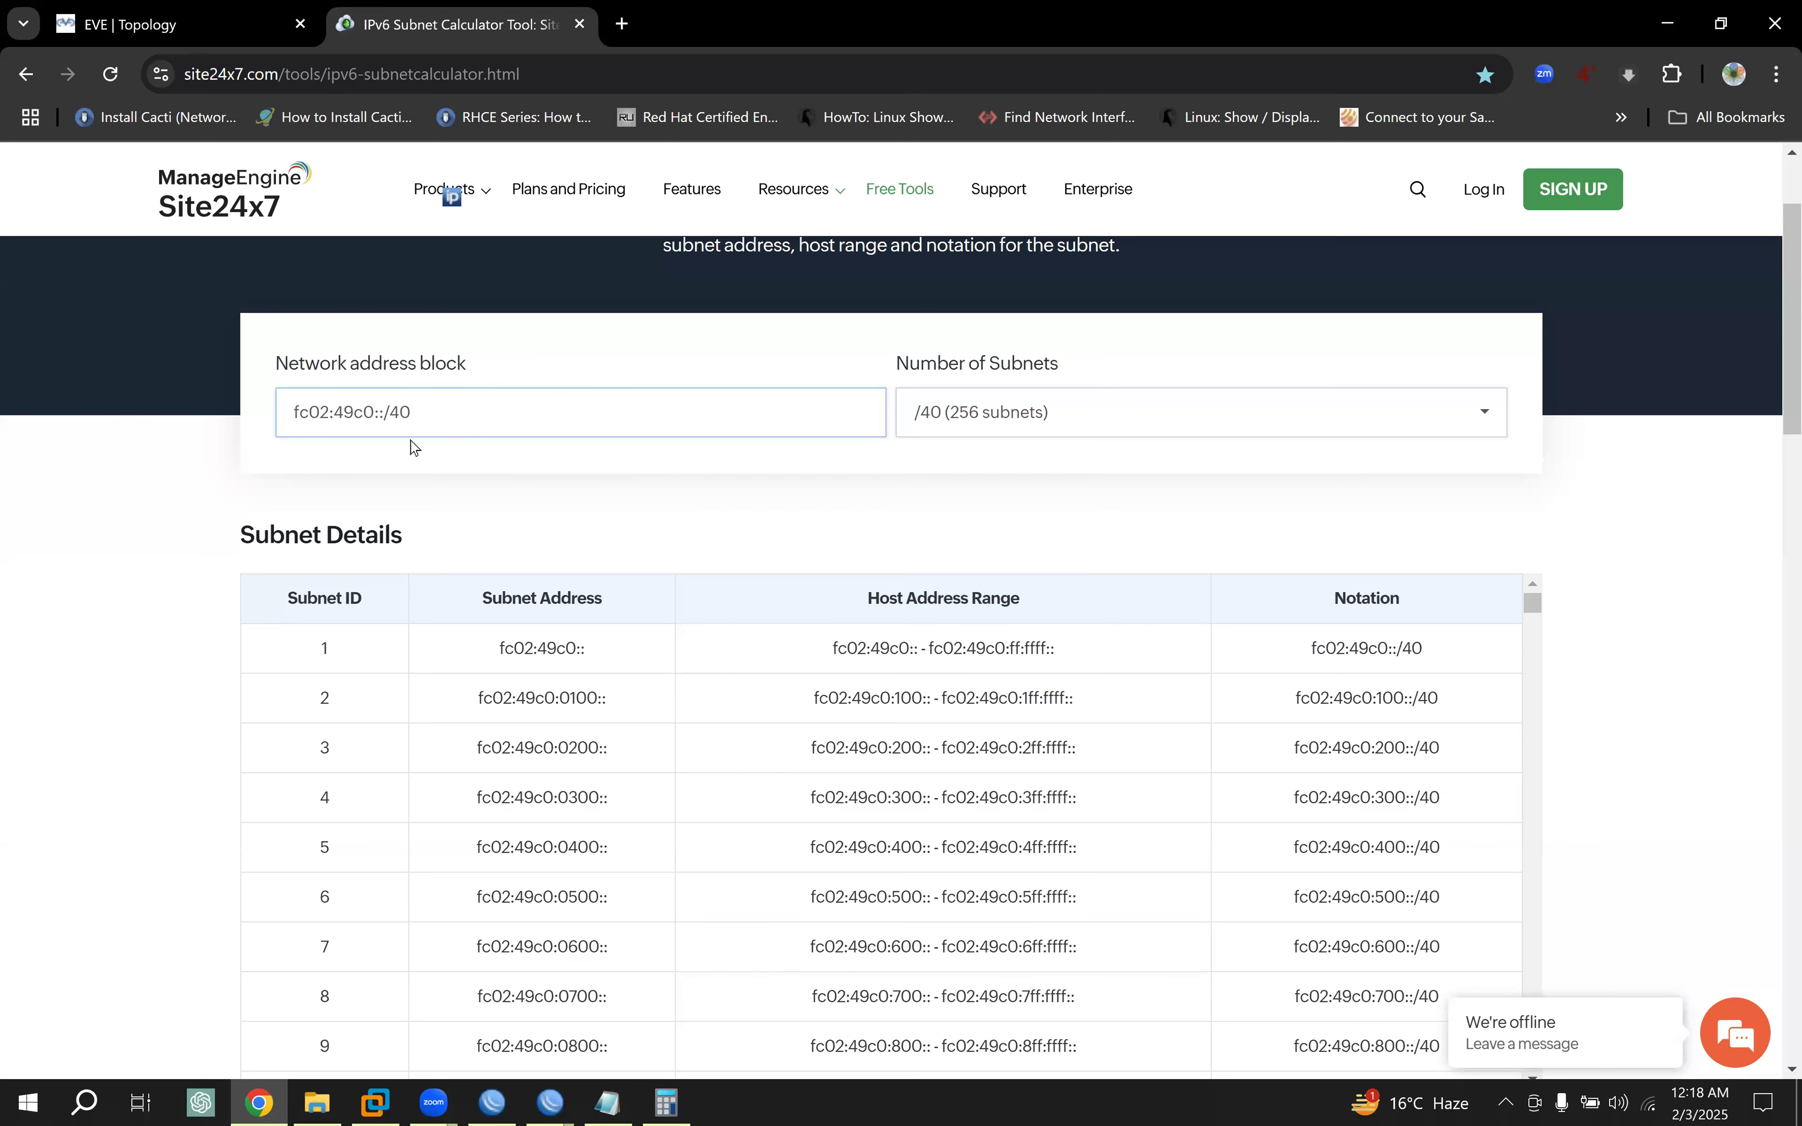
left_click(223, 25)
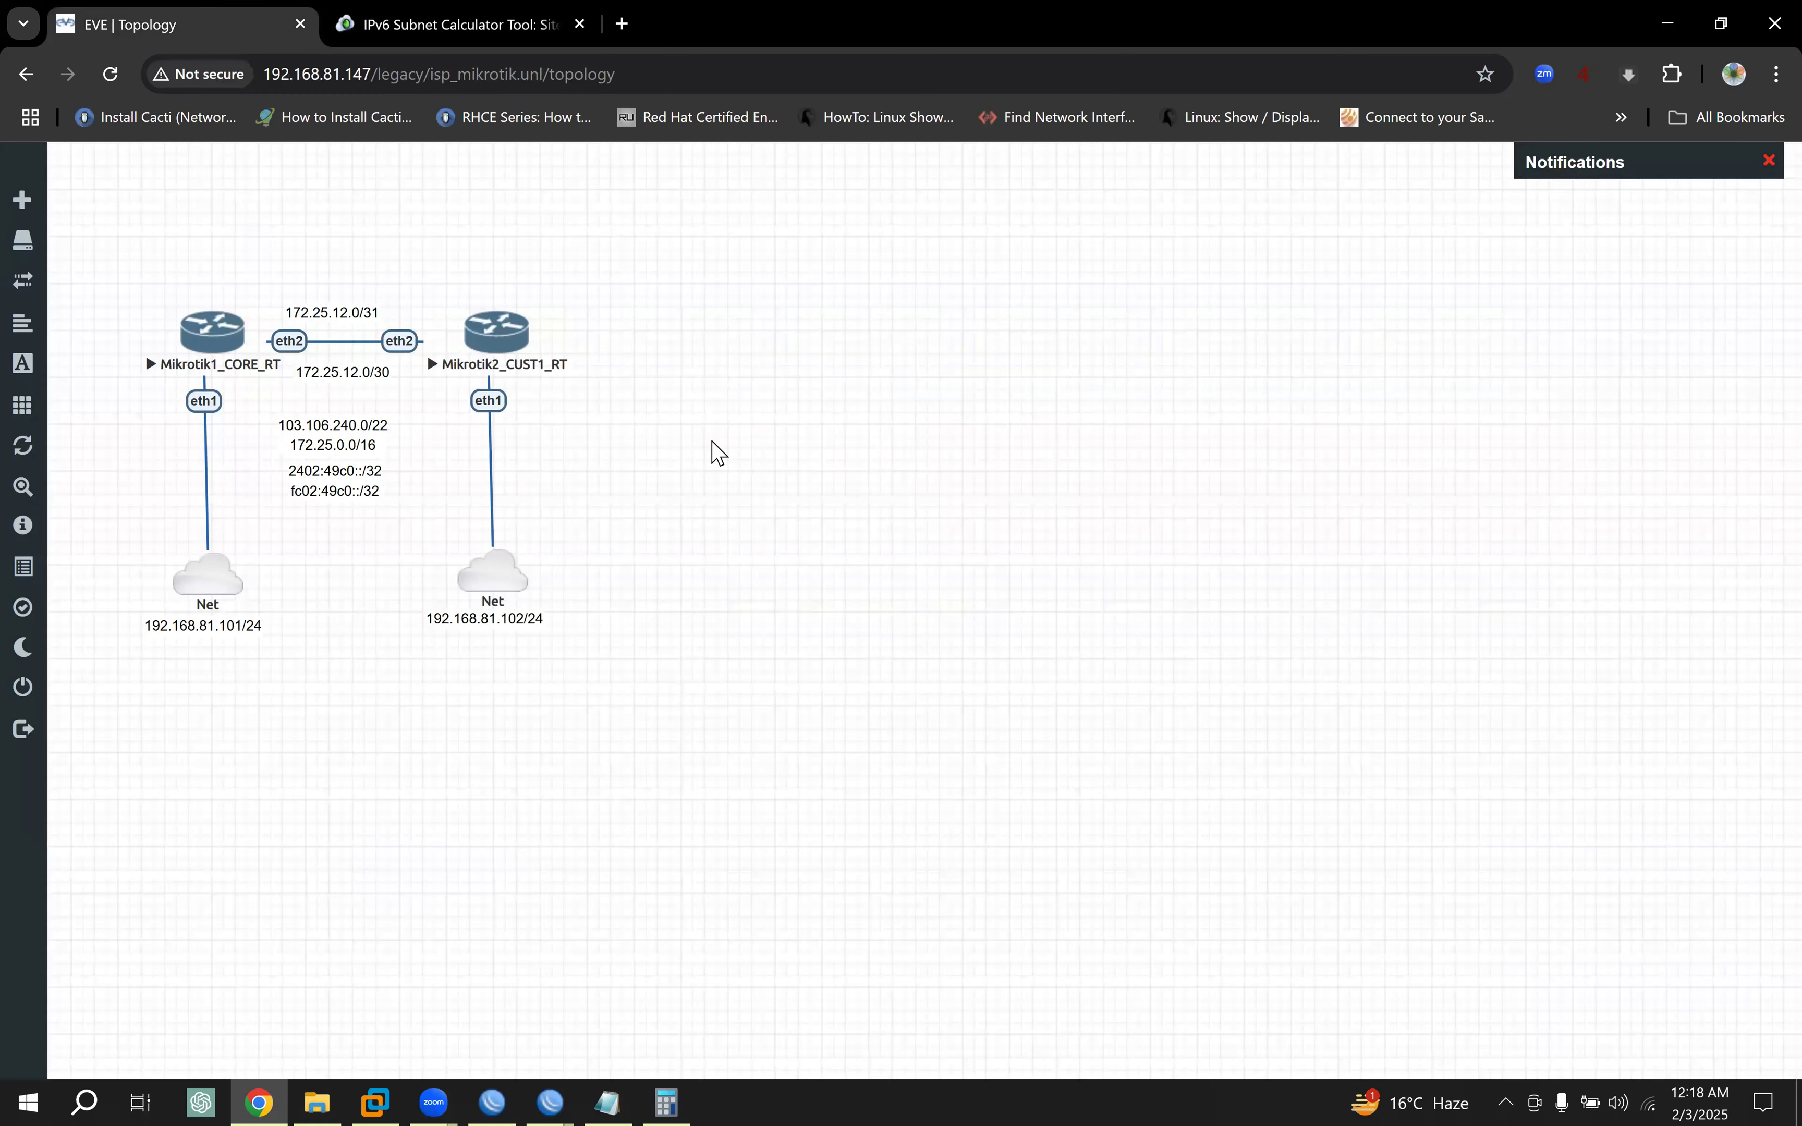
left_click(608, 1100)
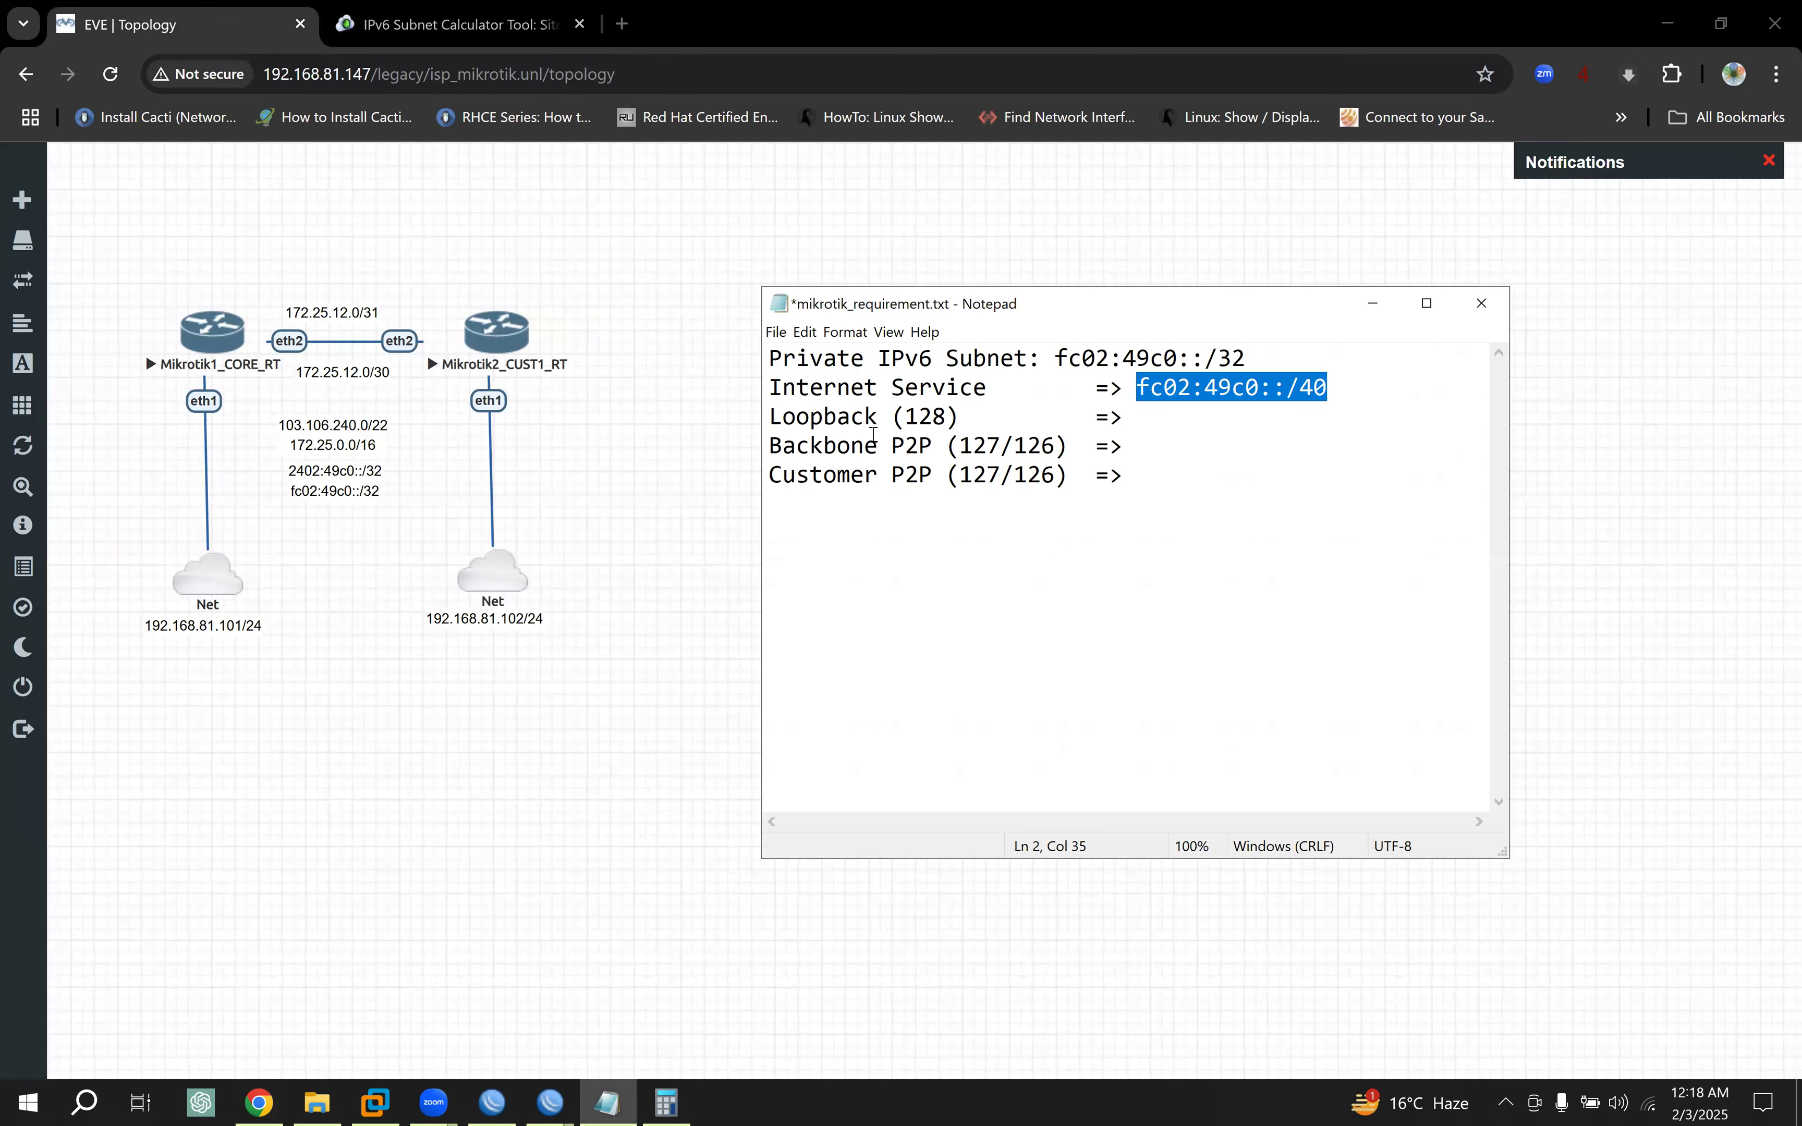
Step: Review the Loopback, Backbone and Customer P2P entries, and divide fc02:49c0::/40 into /48 (256 subnets) in the IPv6 subnet calculator
left_click_drag(1123, 417, 808, 420)
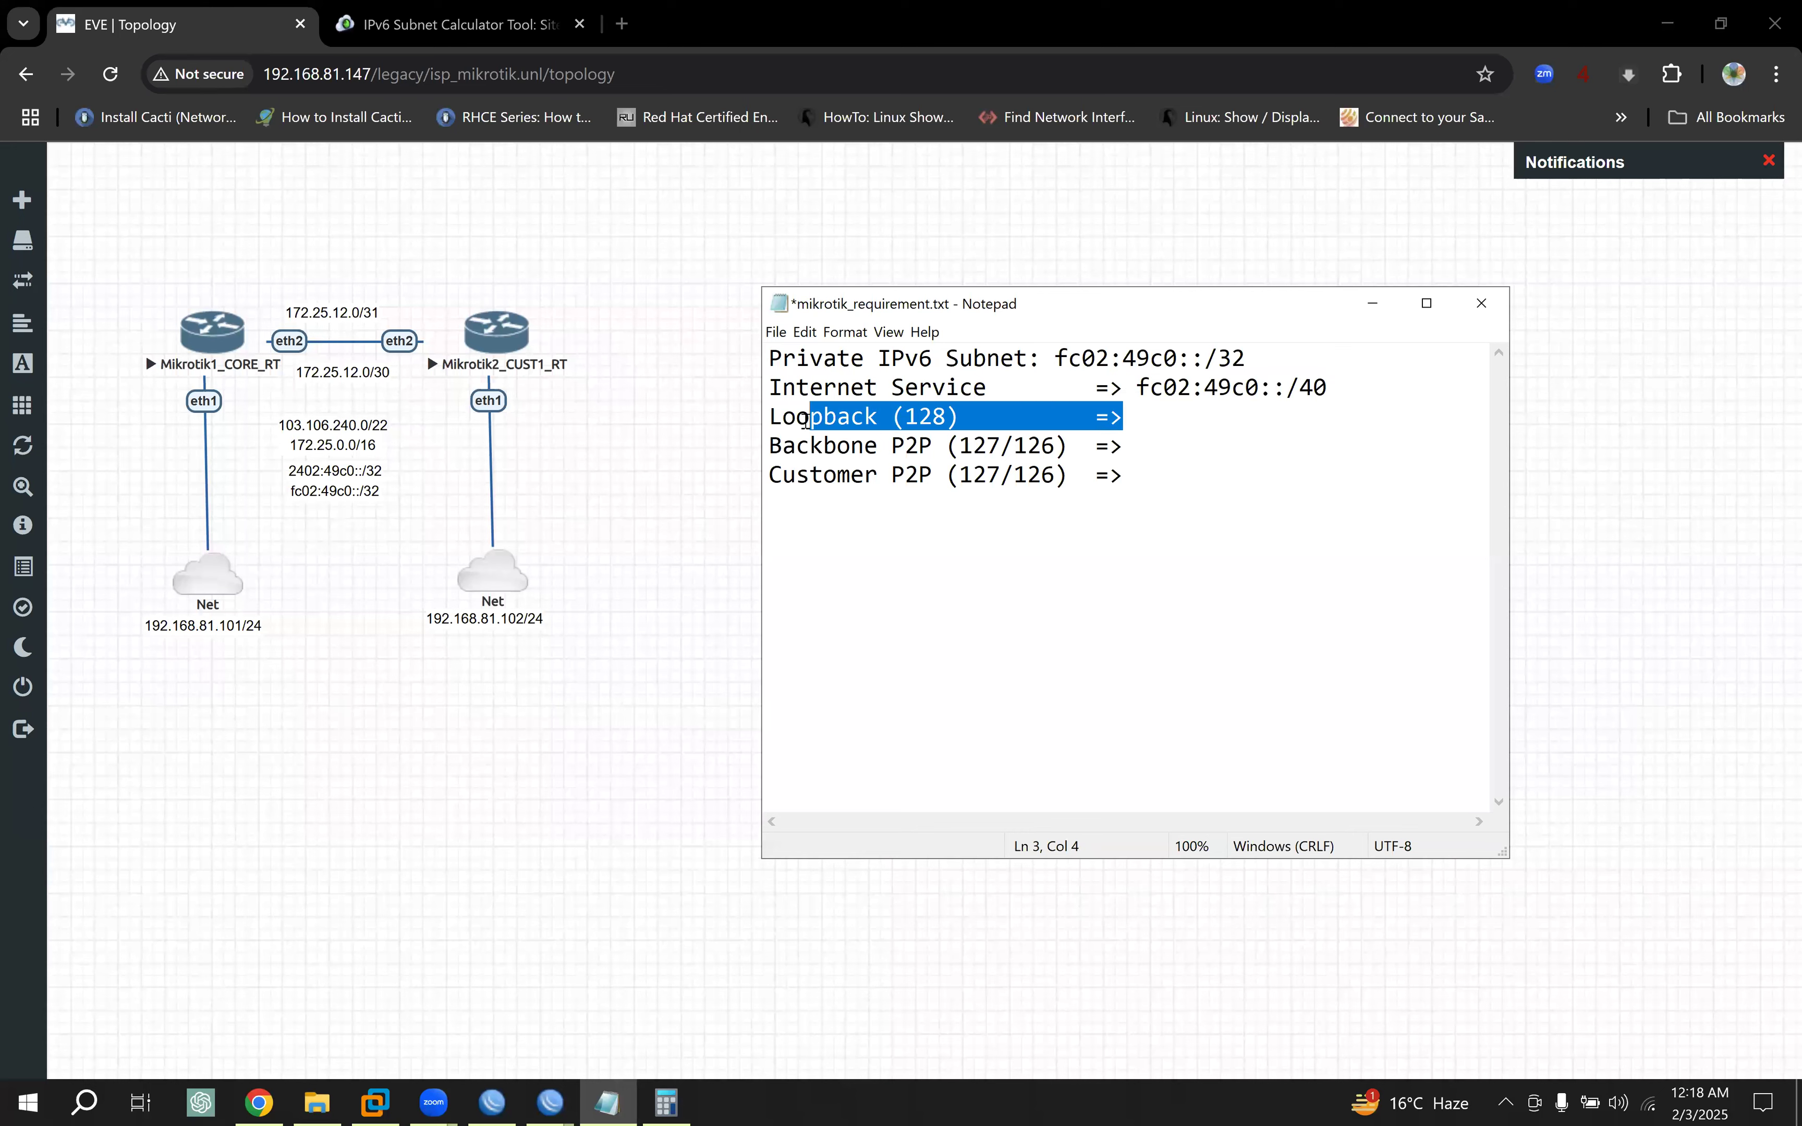
left_click_drag(1129, 452, 854, 452)
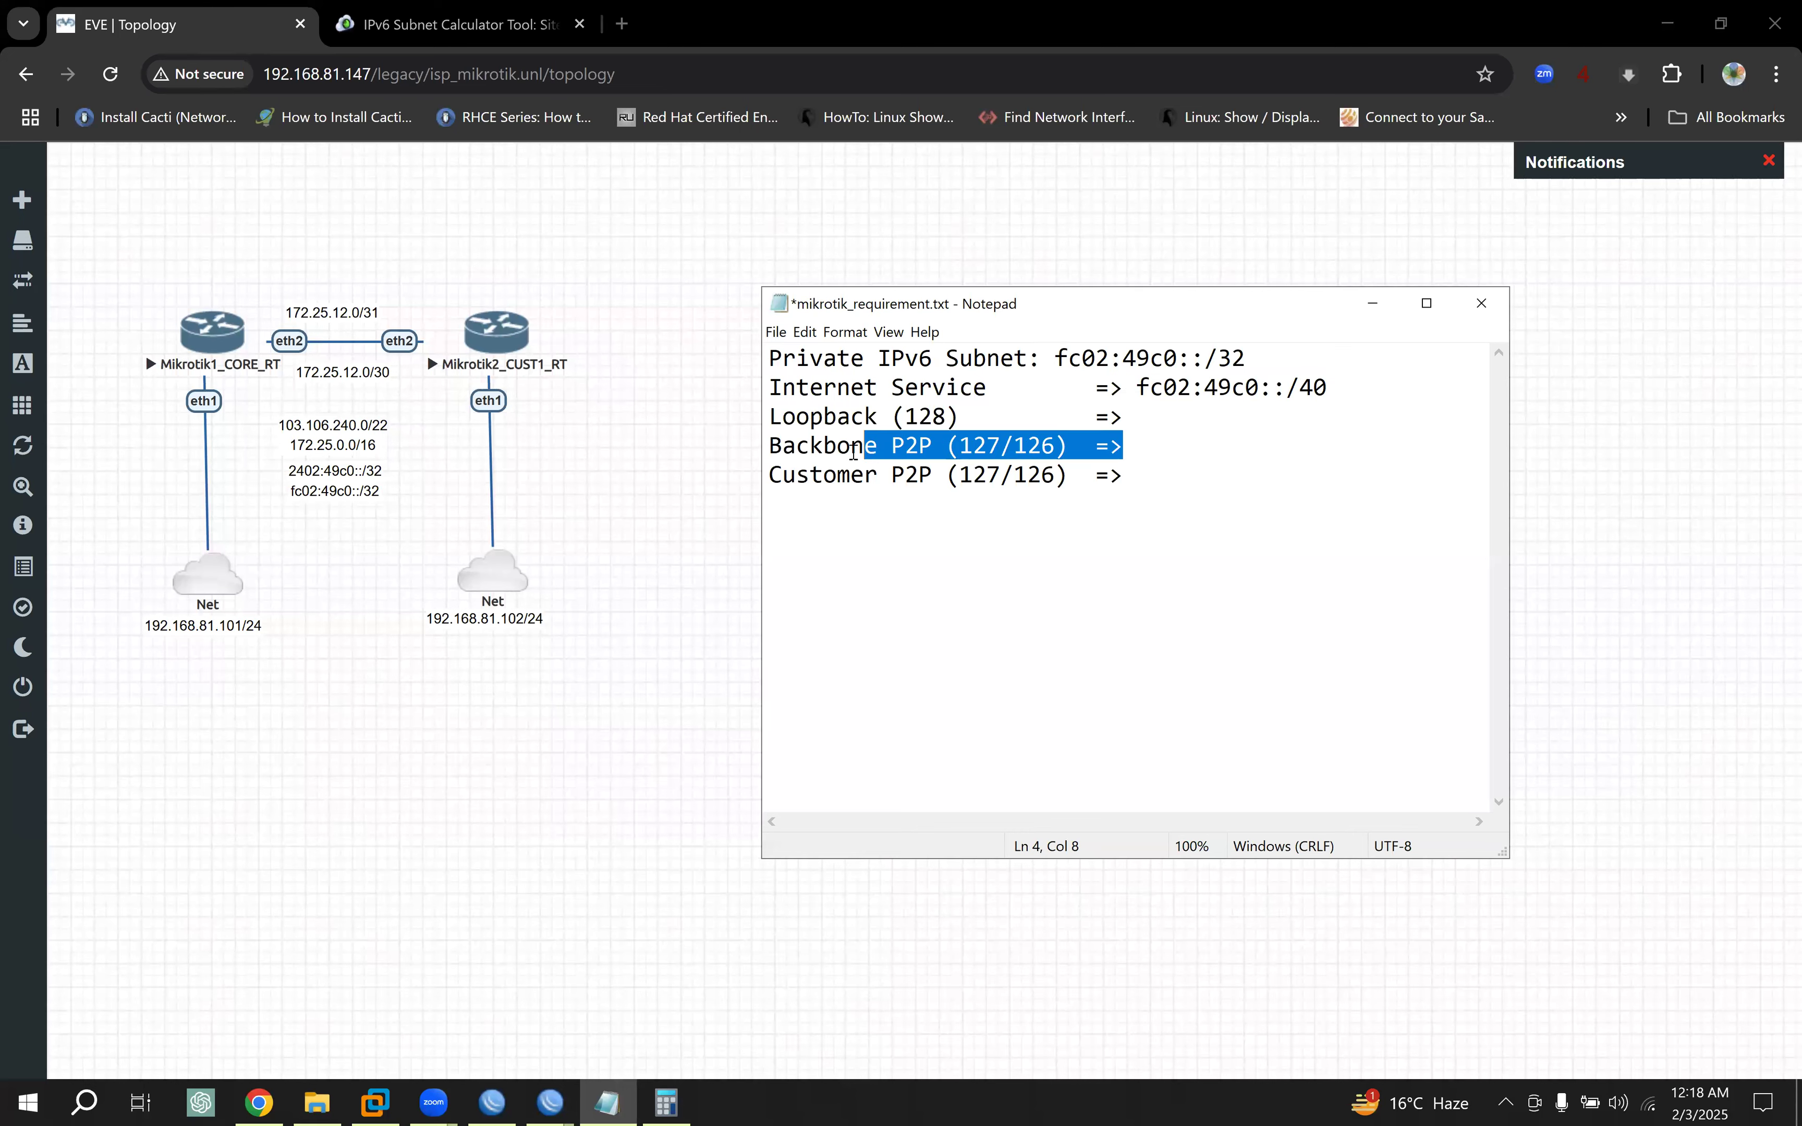
left_click_drag(1131, 479, 768, 477)
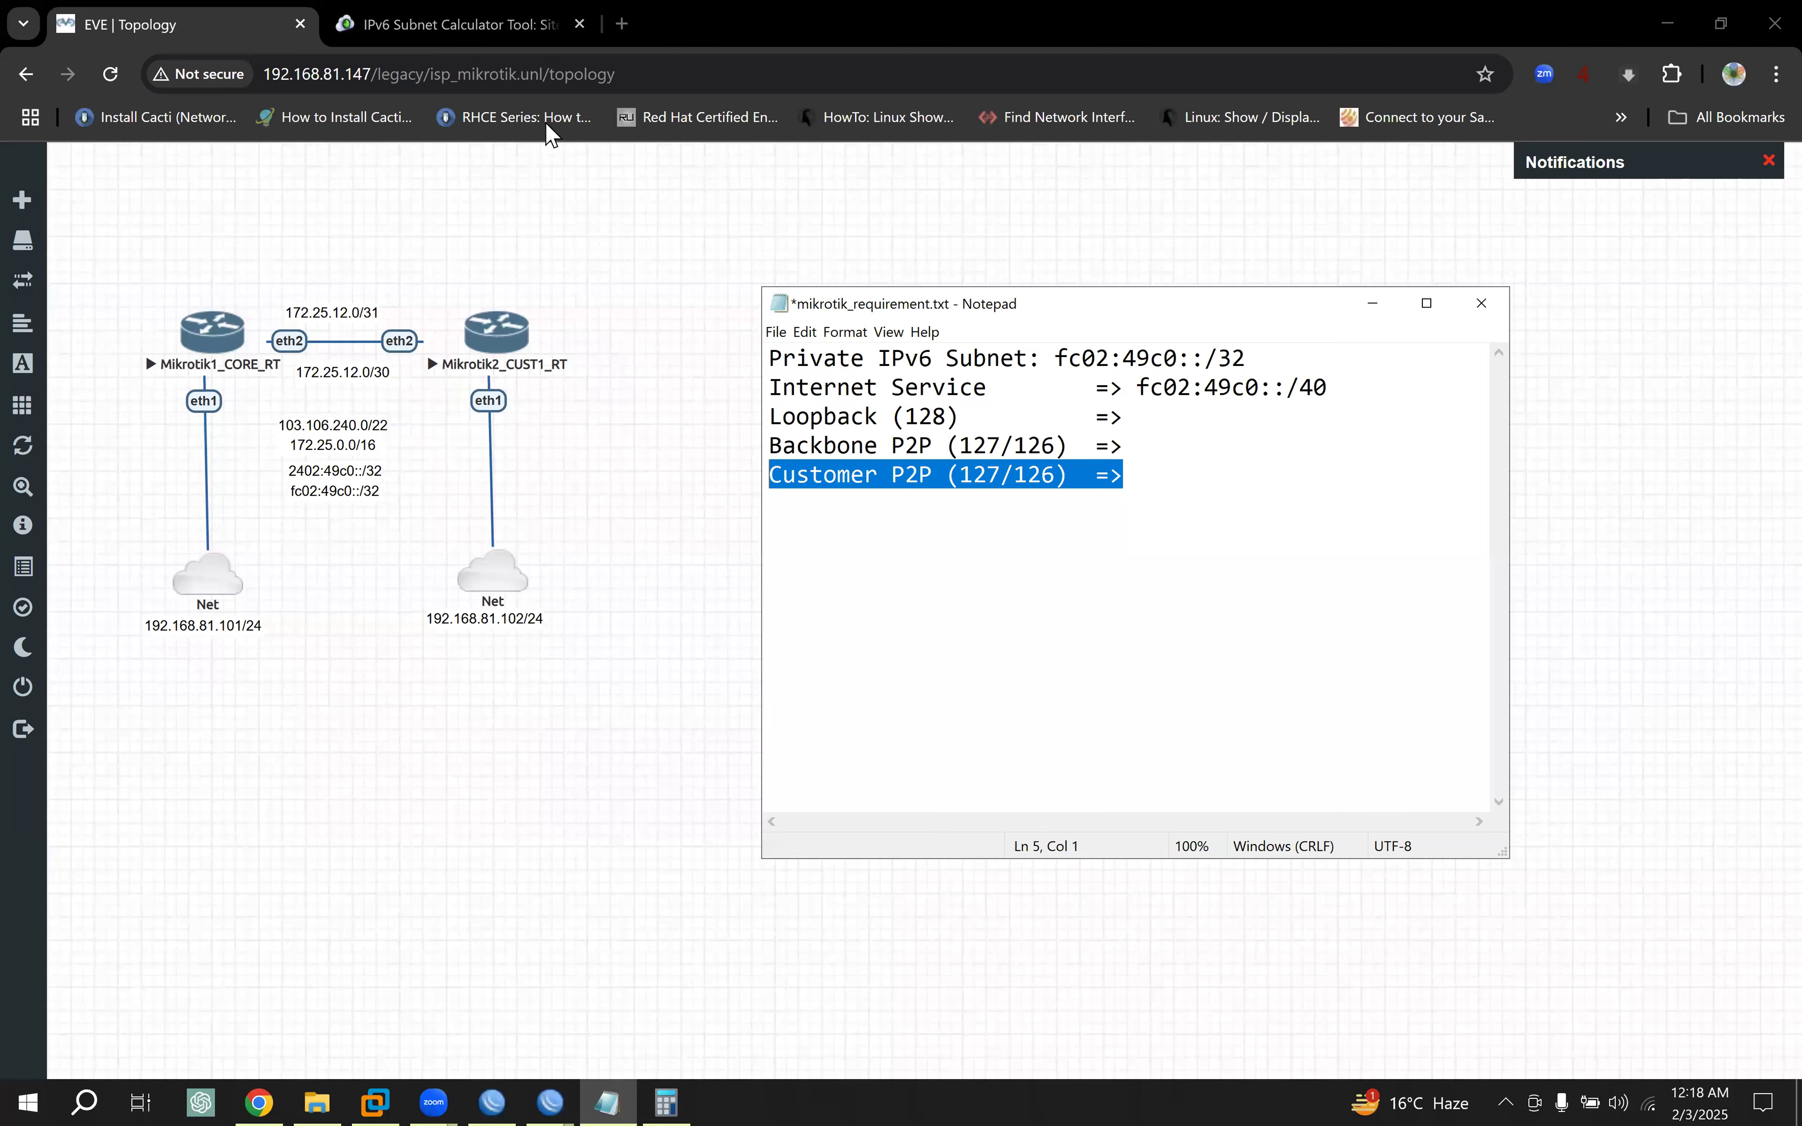
left_click(458, 24)
left_click(1046, 417)
left_click(984, 675)
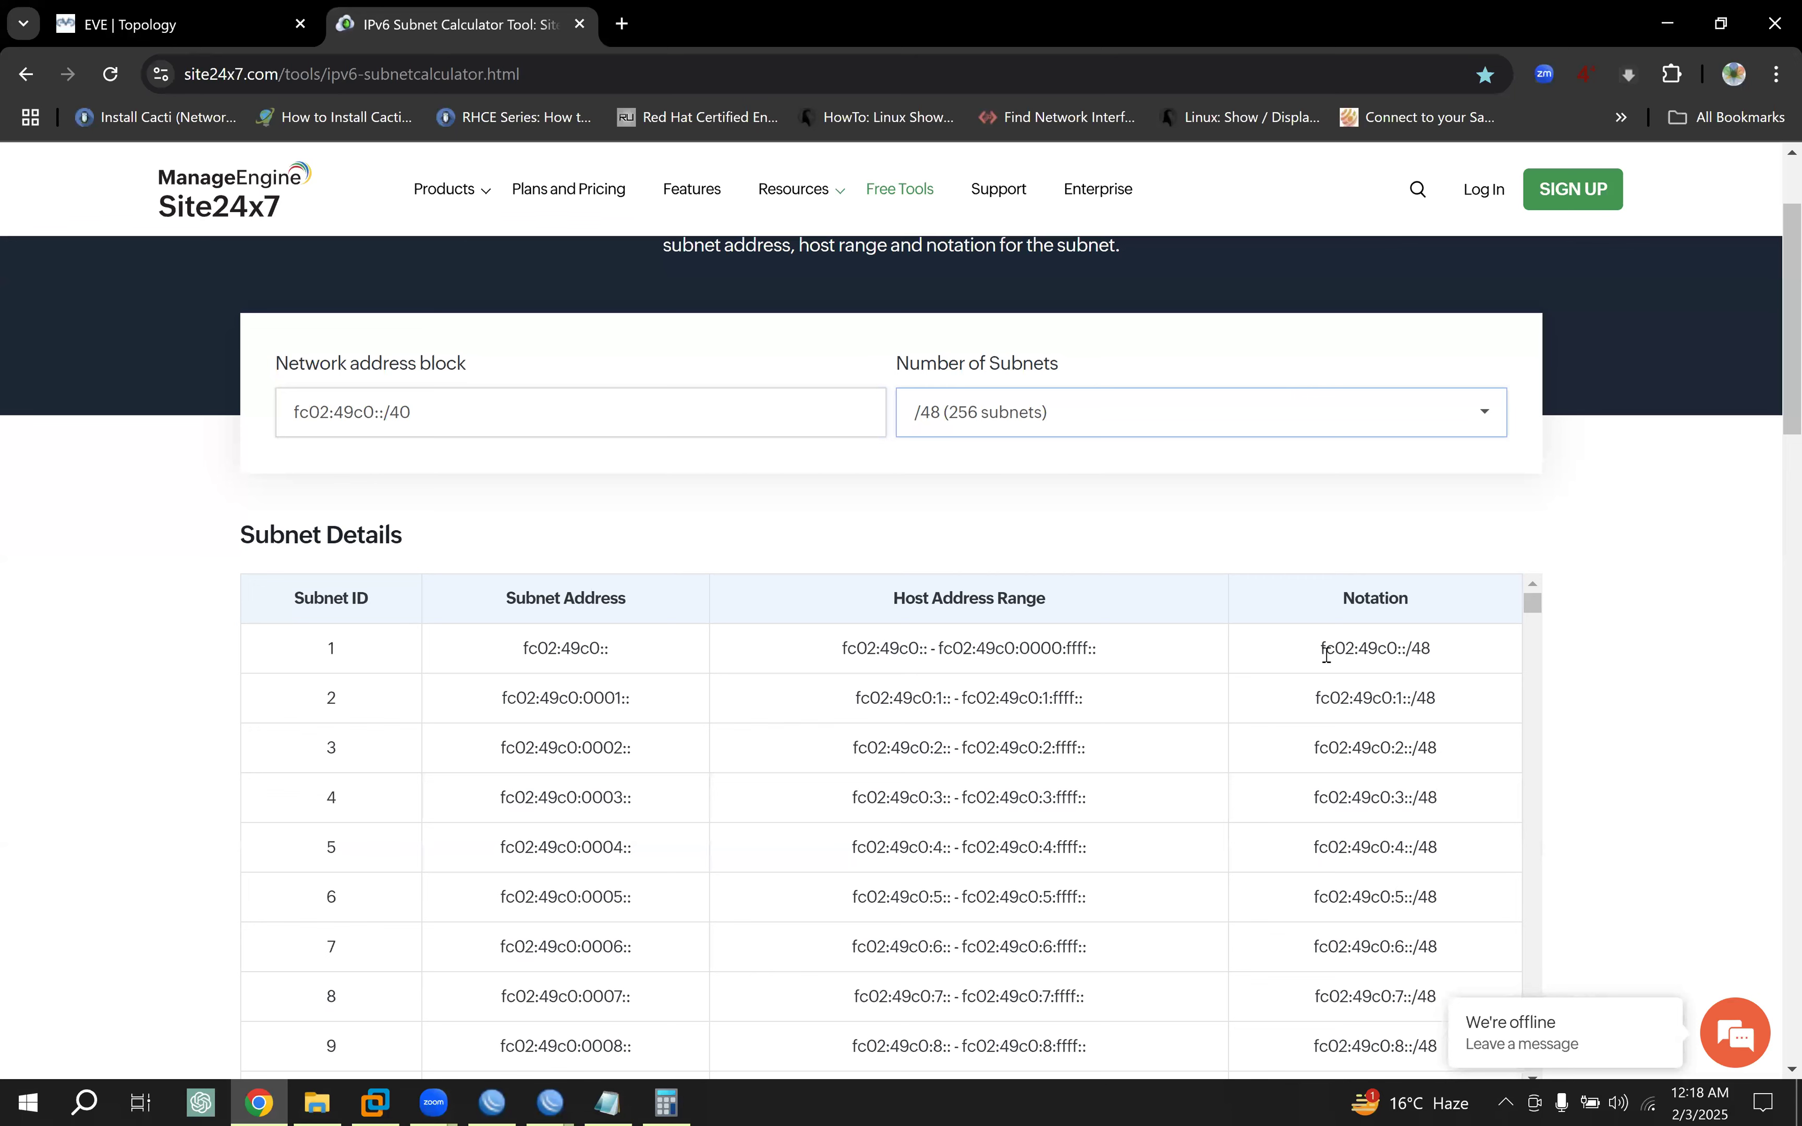
Step: Copy the first subnet, fc02:49c0::/48, from the calculator's results into the Loopback (128) line of the notes
left_click_drag(1322, 649, 1465, 659)
key("ctrl+c")
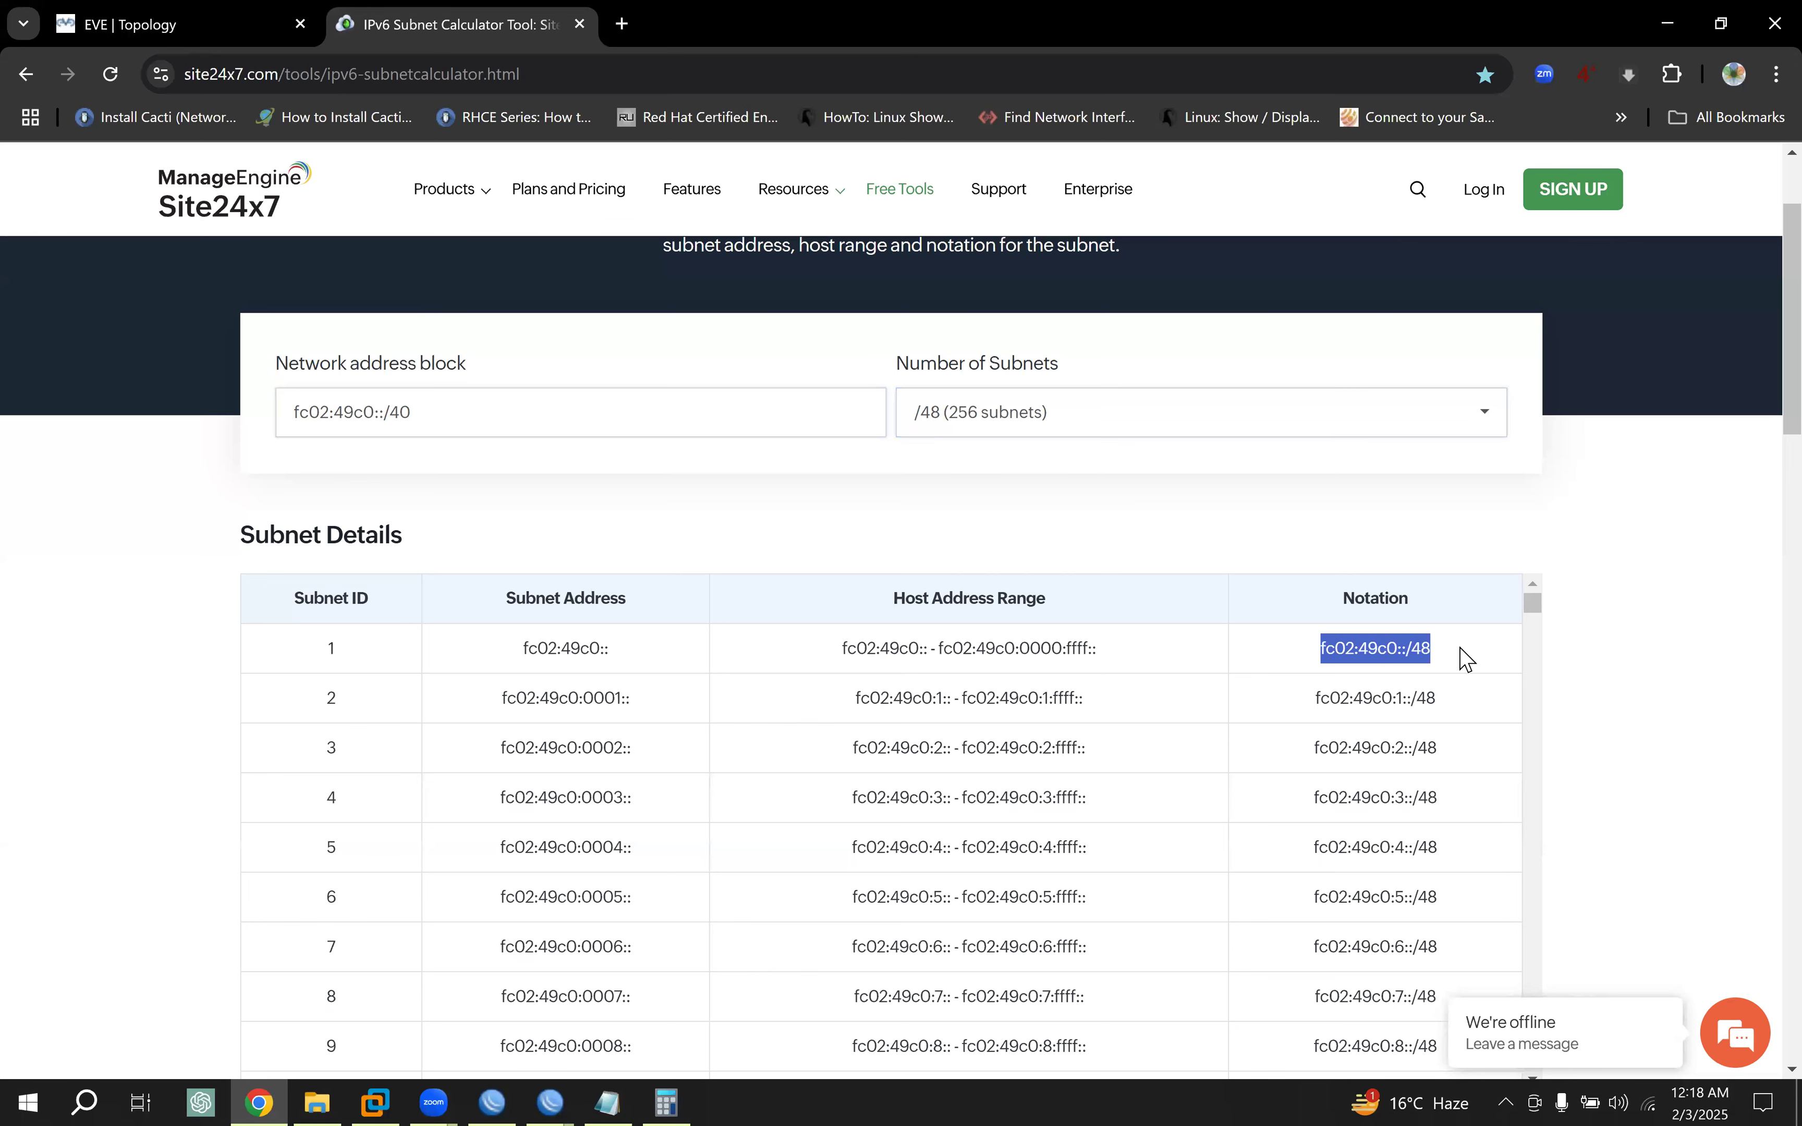
key("ctrl+shift+Tab")
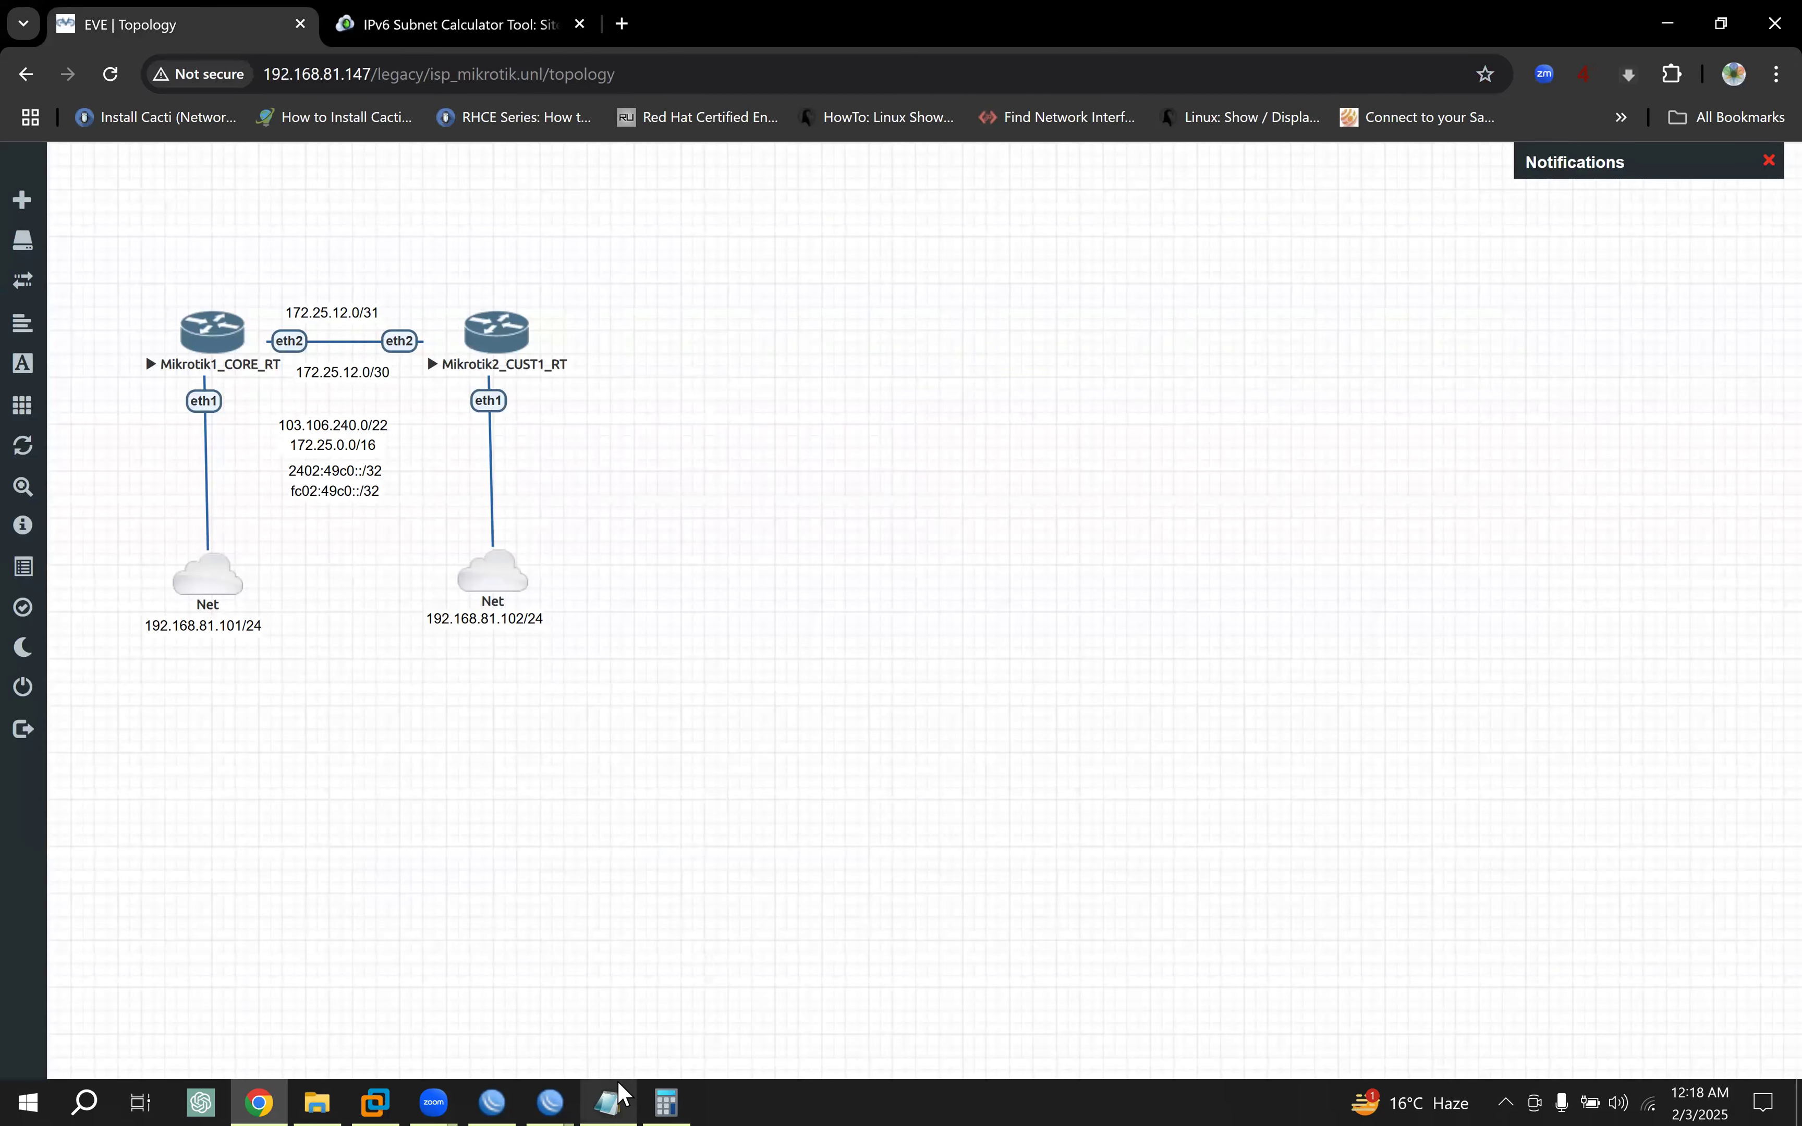
left_click(619, 1088)
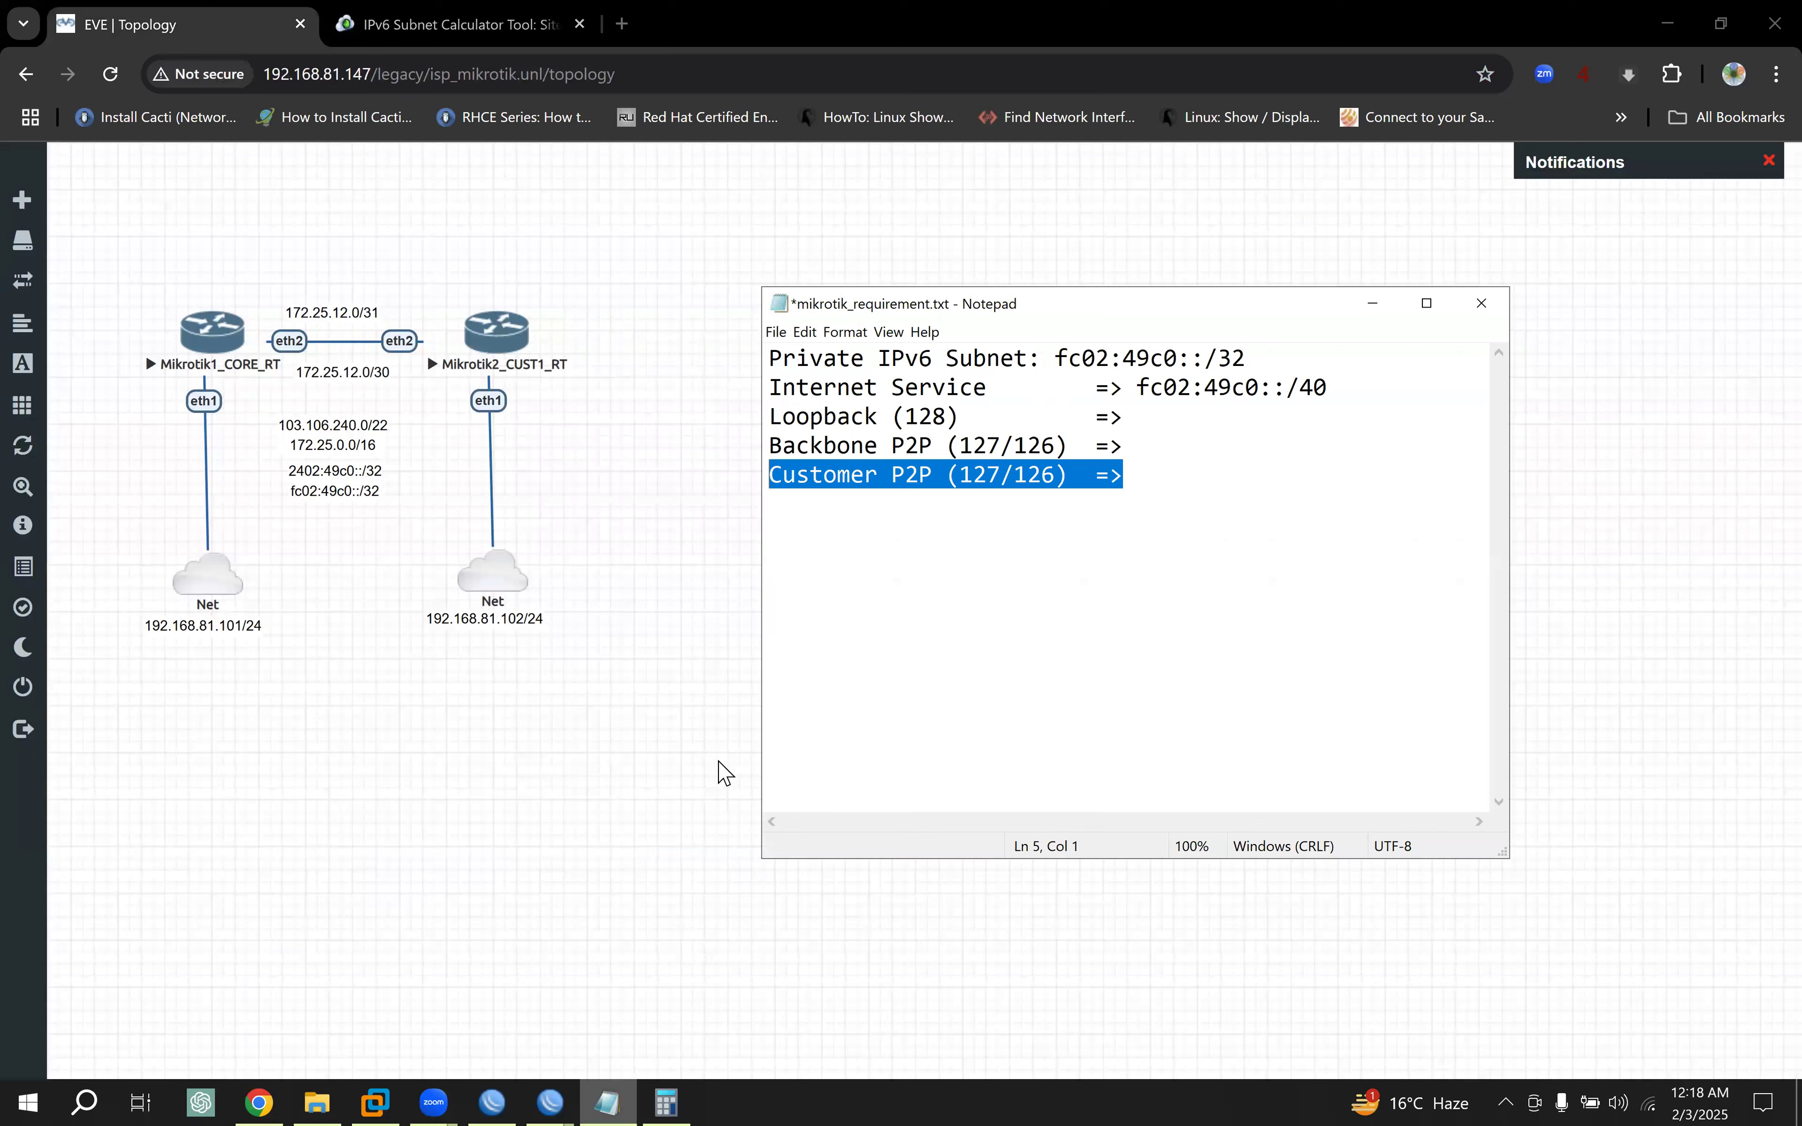
left_click(1154, 422)
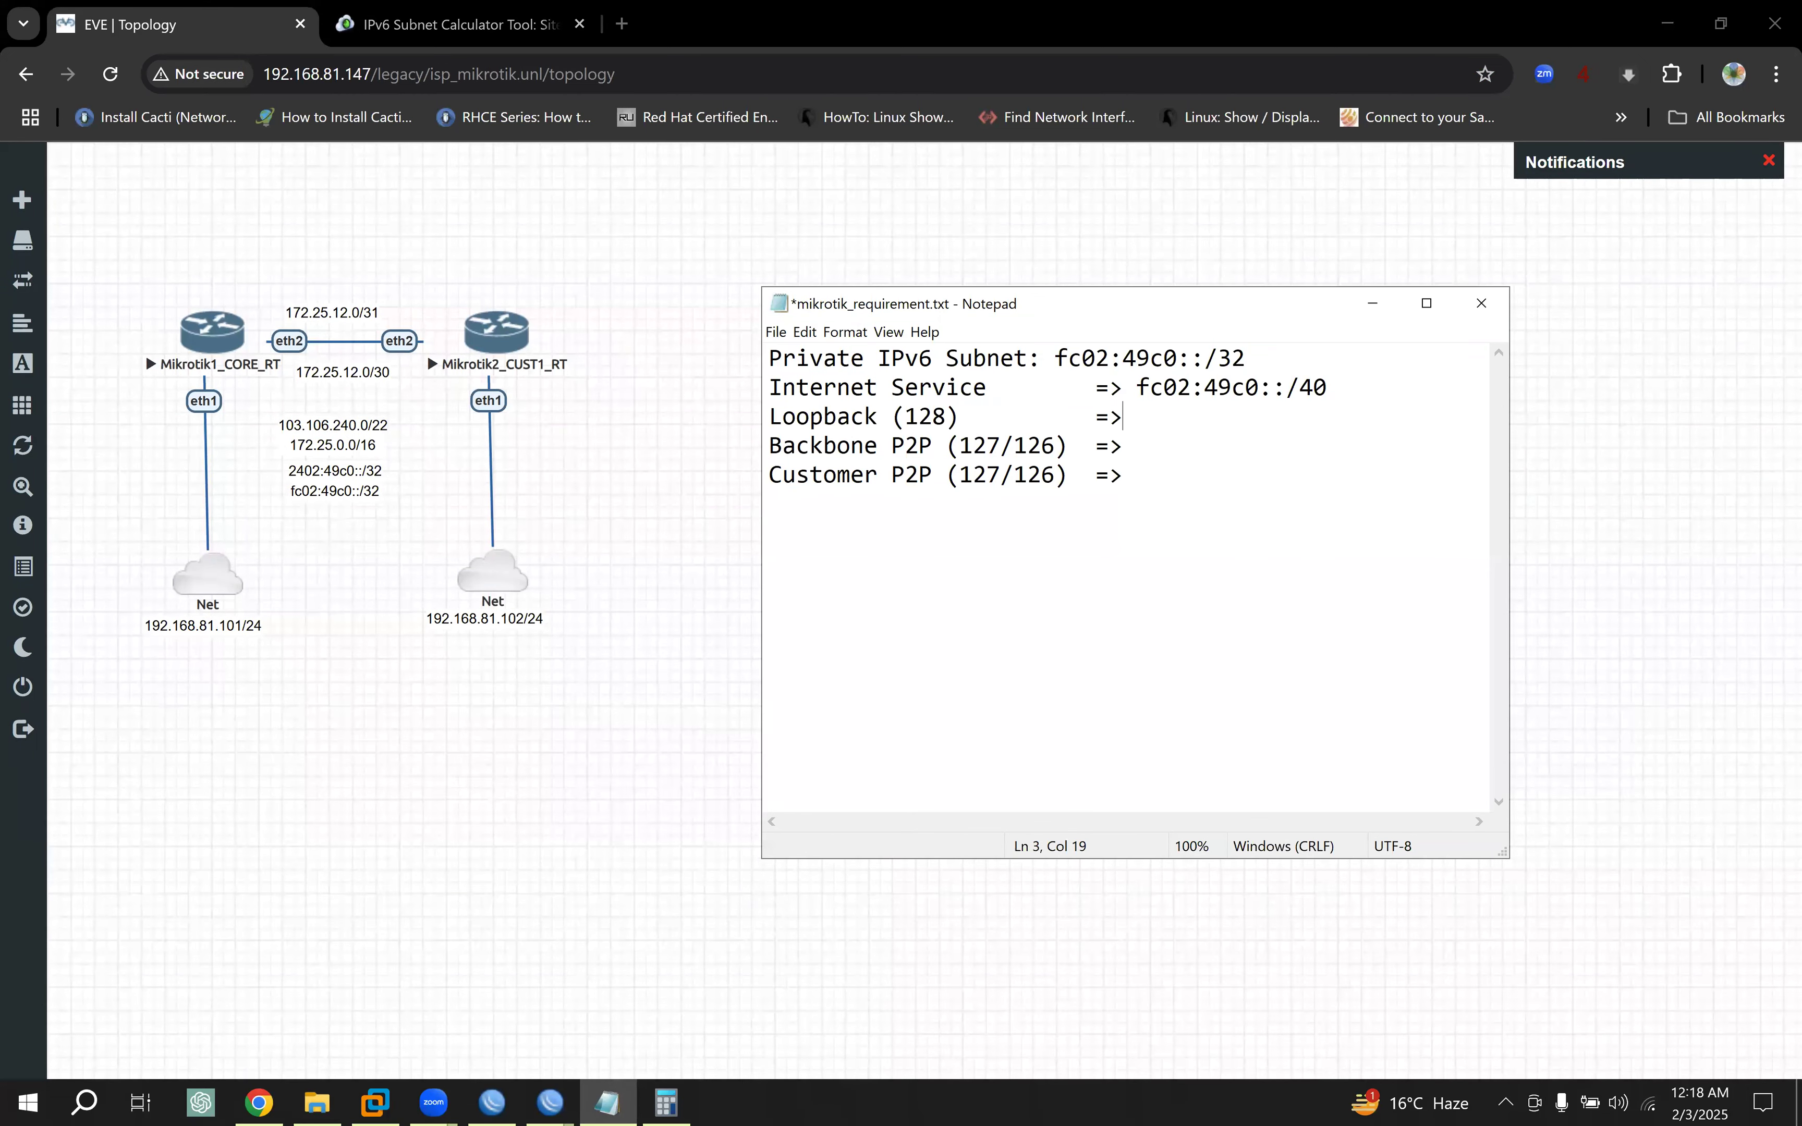
key("ctrl+v")
Step: Copy the second subnet, fc02:49c0:1::/48, from the calculator's results into the Backbone P2P line of the notes
left_click(462, 23)
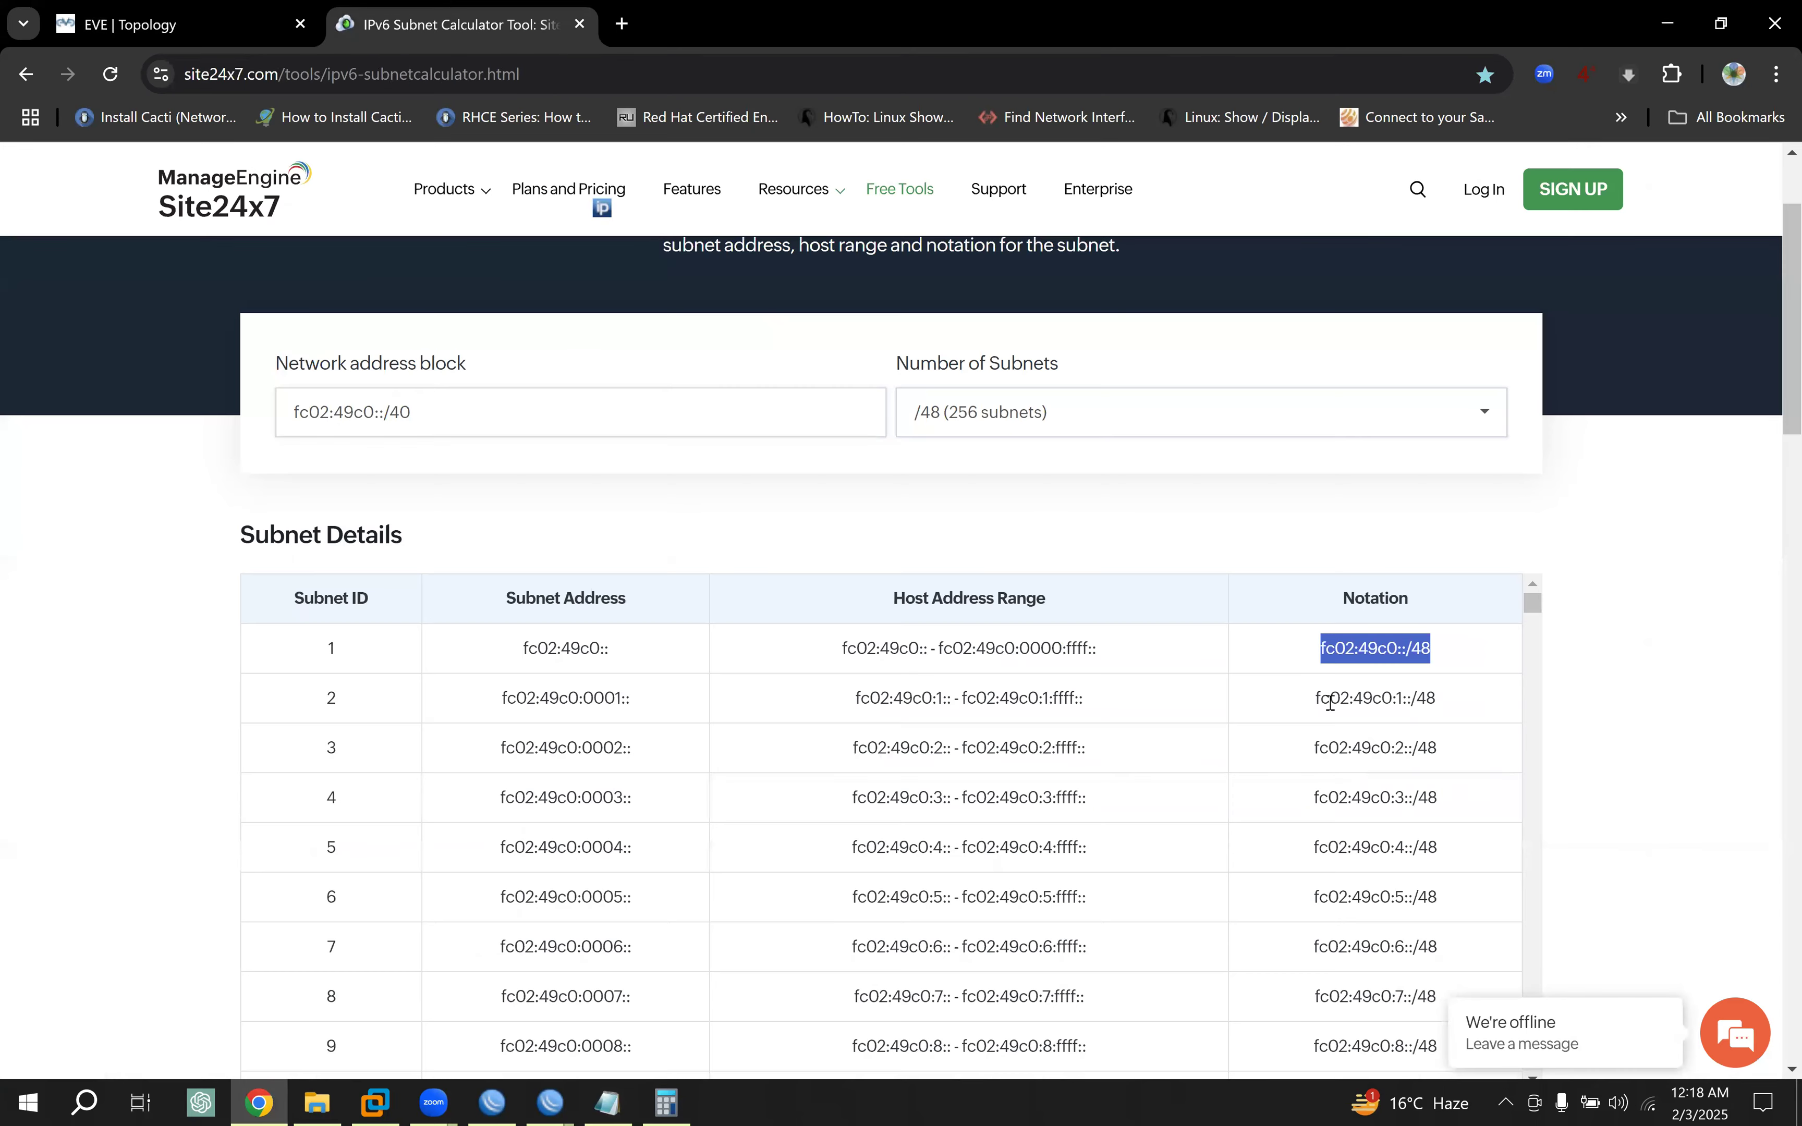
left_click_drag(1314, 699, 1492, 712)
key("ctrl+c")
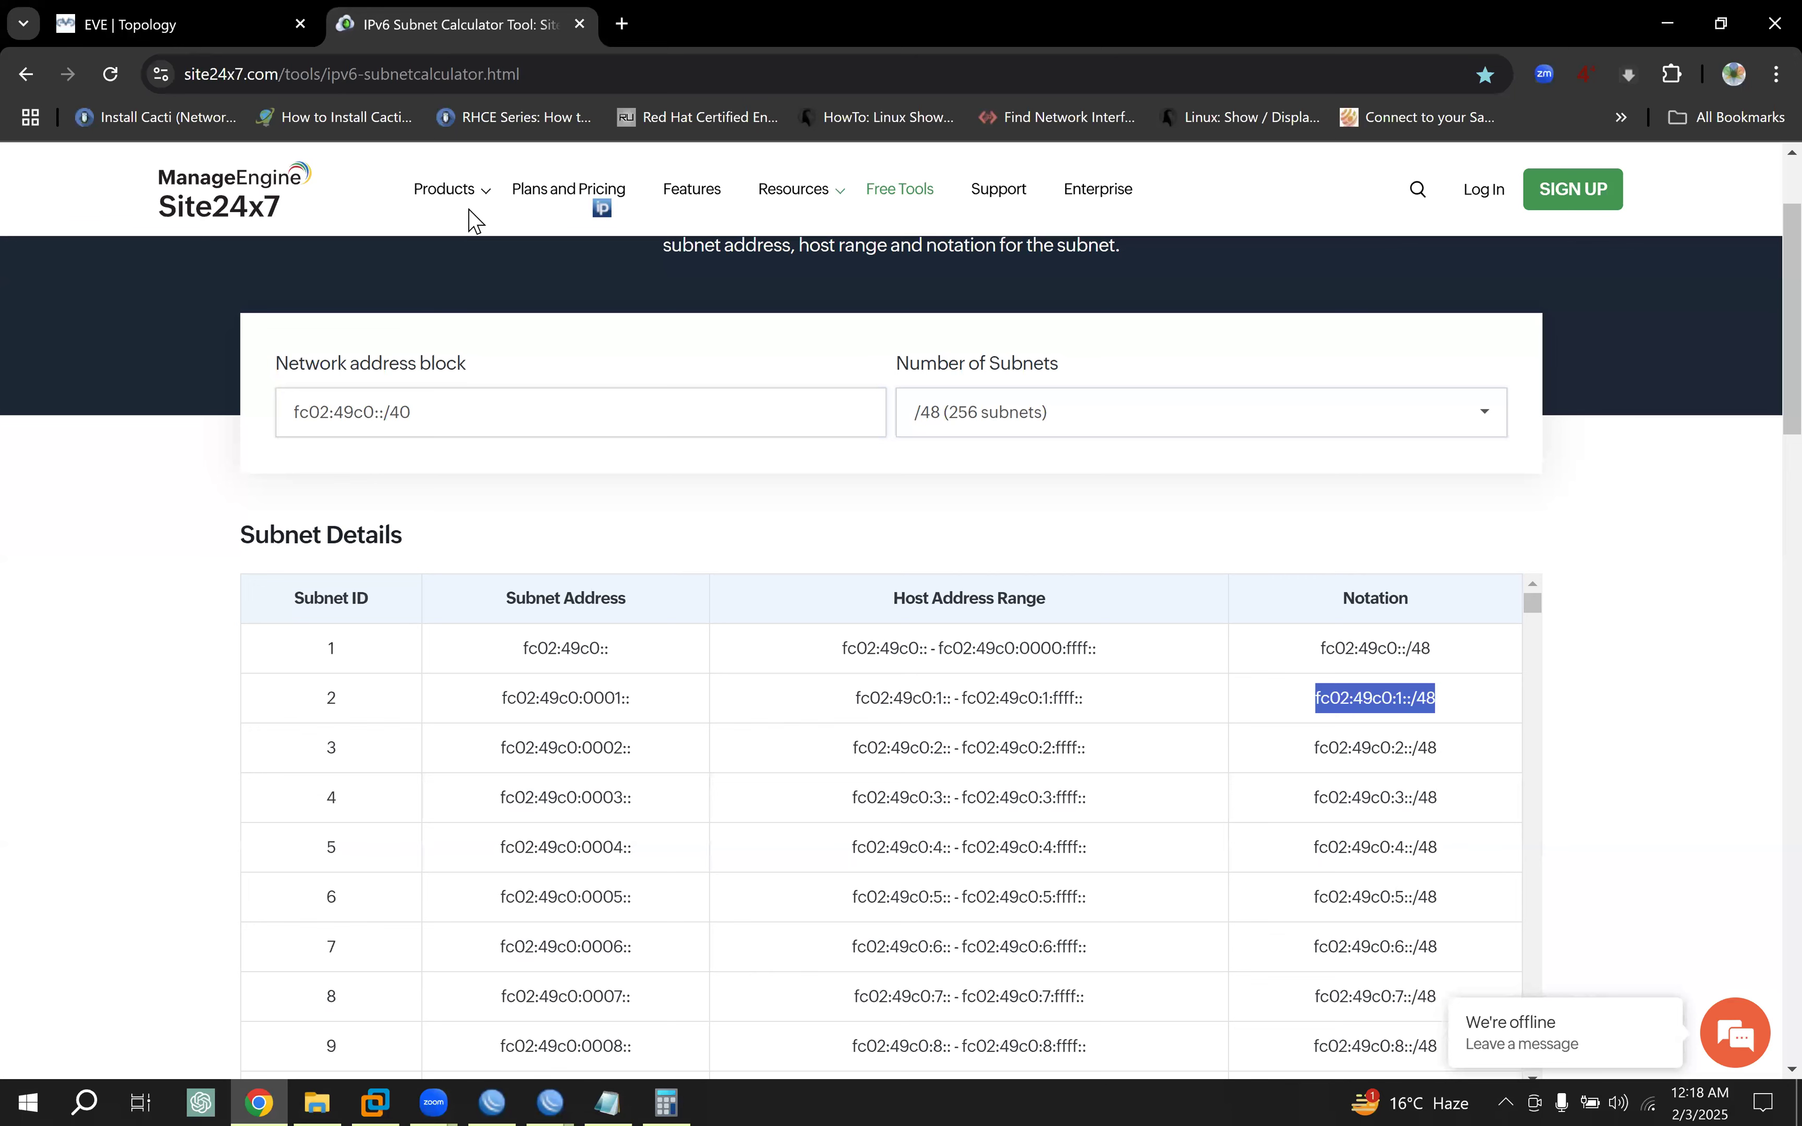
left_click(178, 22)
left_click(607, 1102)
left_click(1155, 444)
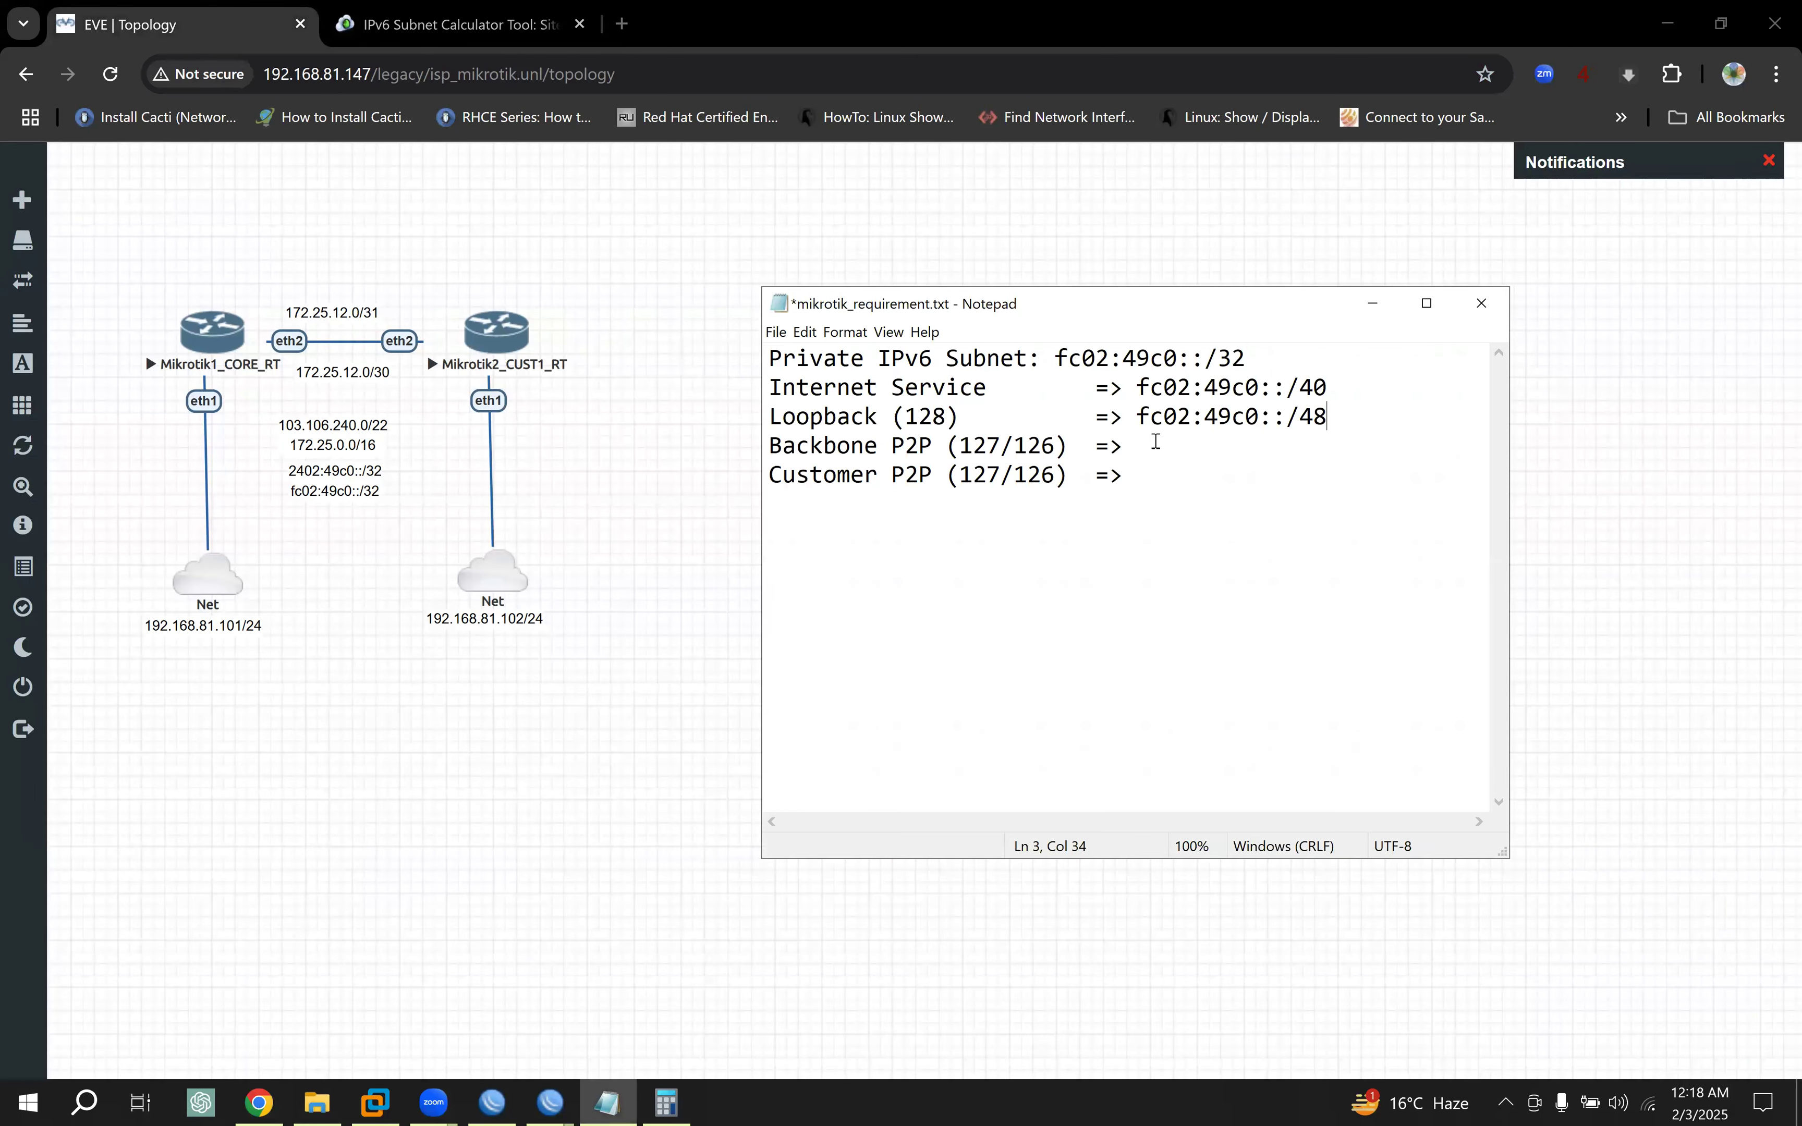
key("ctrl+v")
Step: Copy the fifth subnet, fc02:49c0:4::/48, from the calculator's results into the Customer P2P line of the notes
left_click(485, 28)
left_click_drag(1396, 749, 1443, 808)
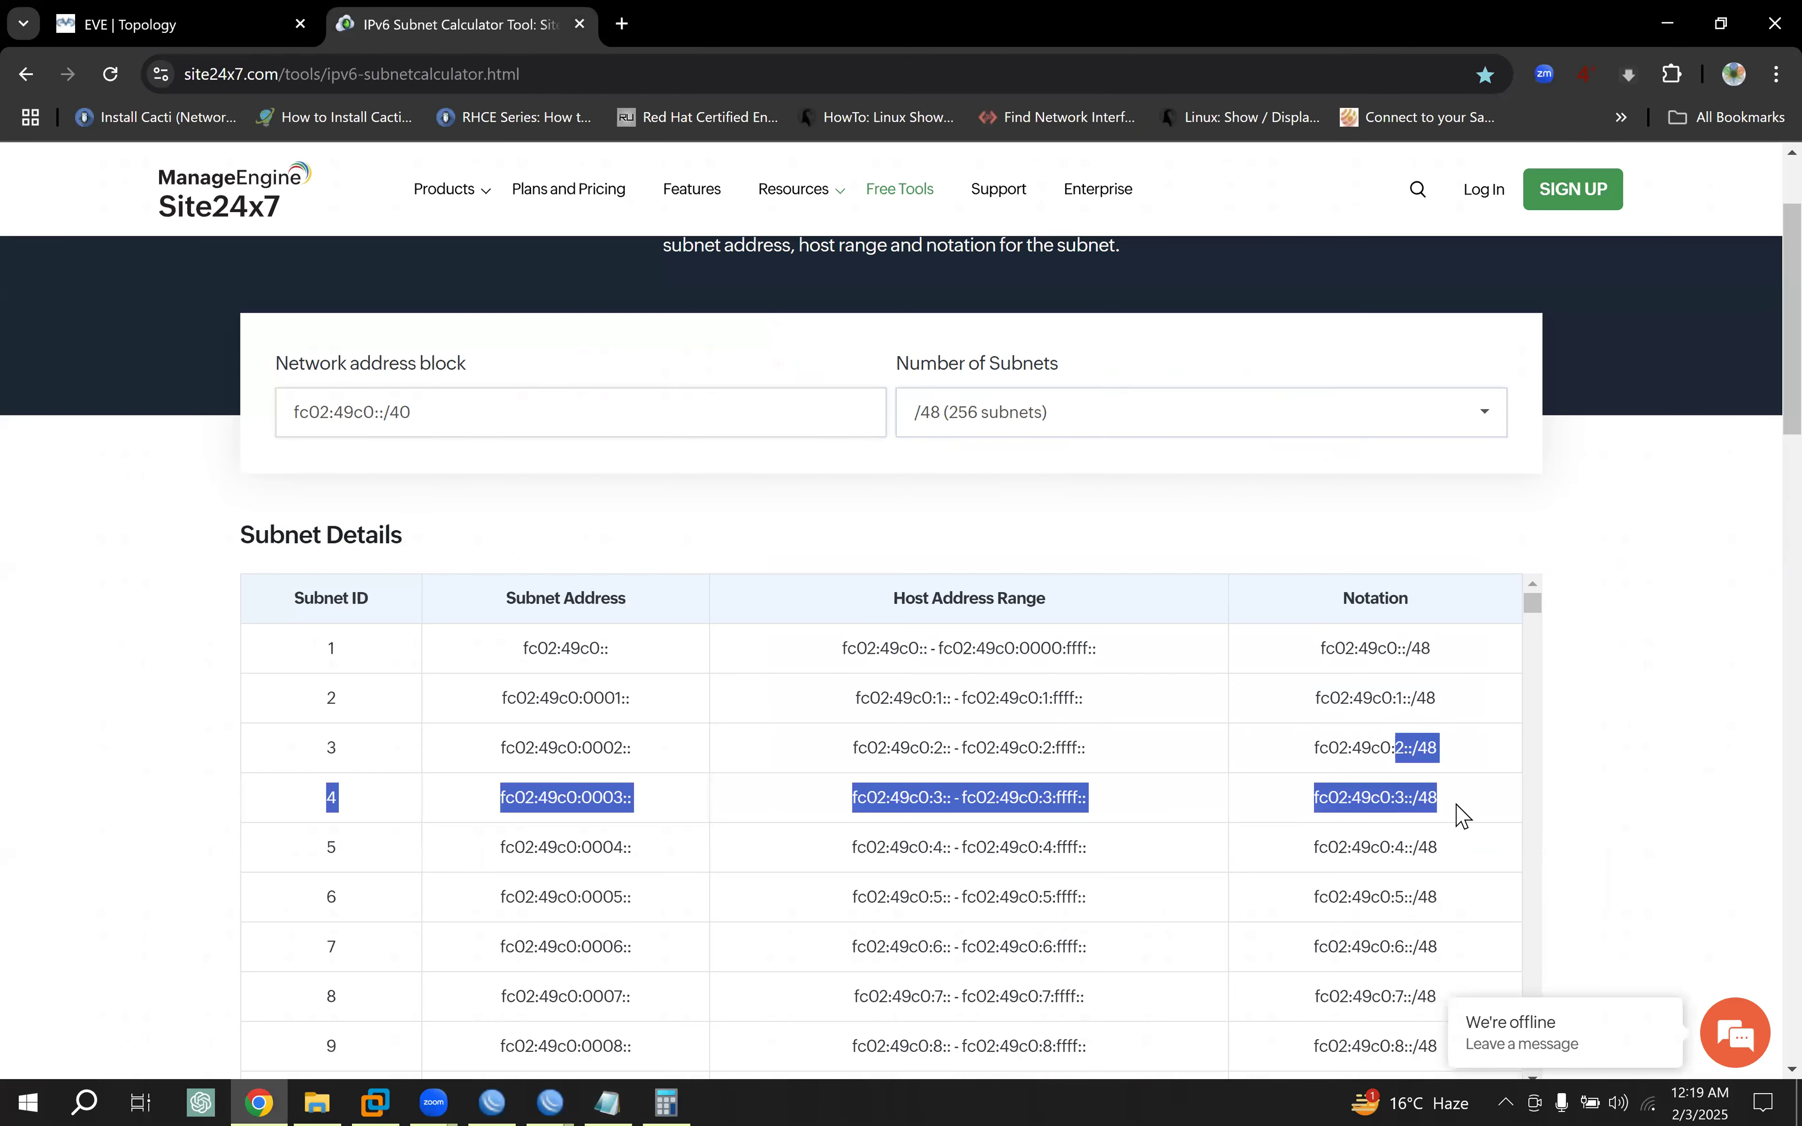
left_click(1445, 849)
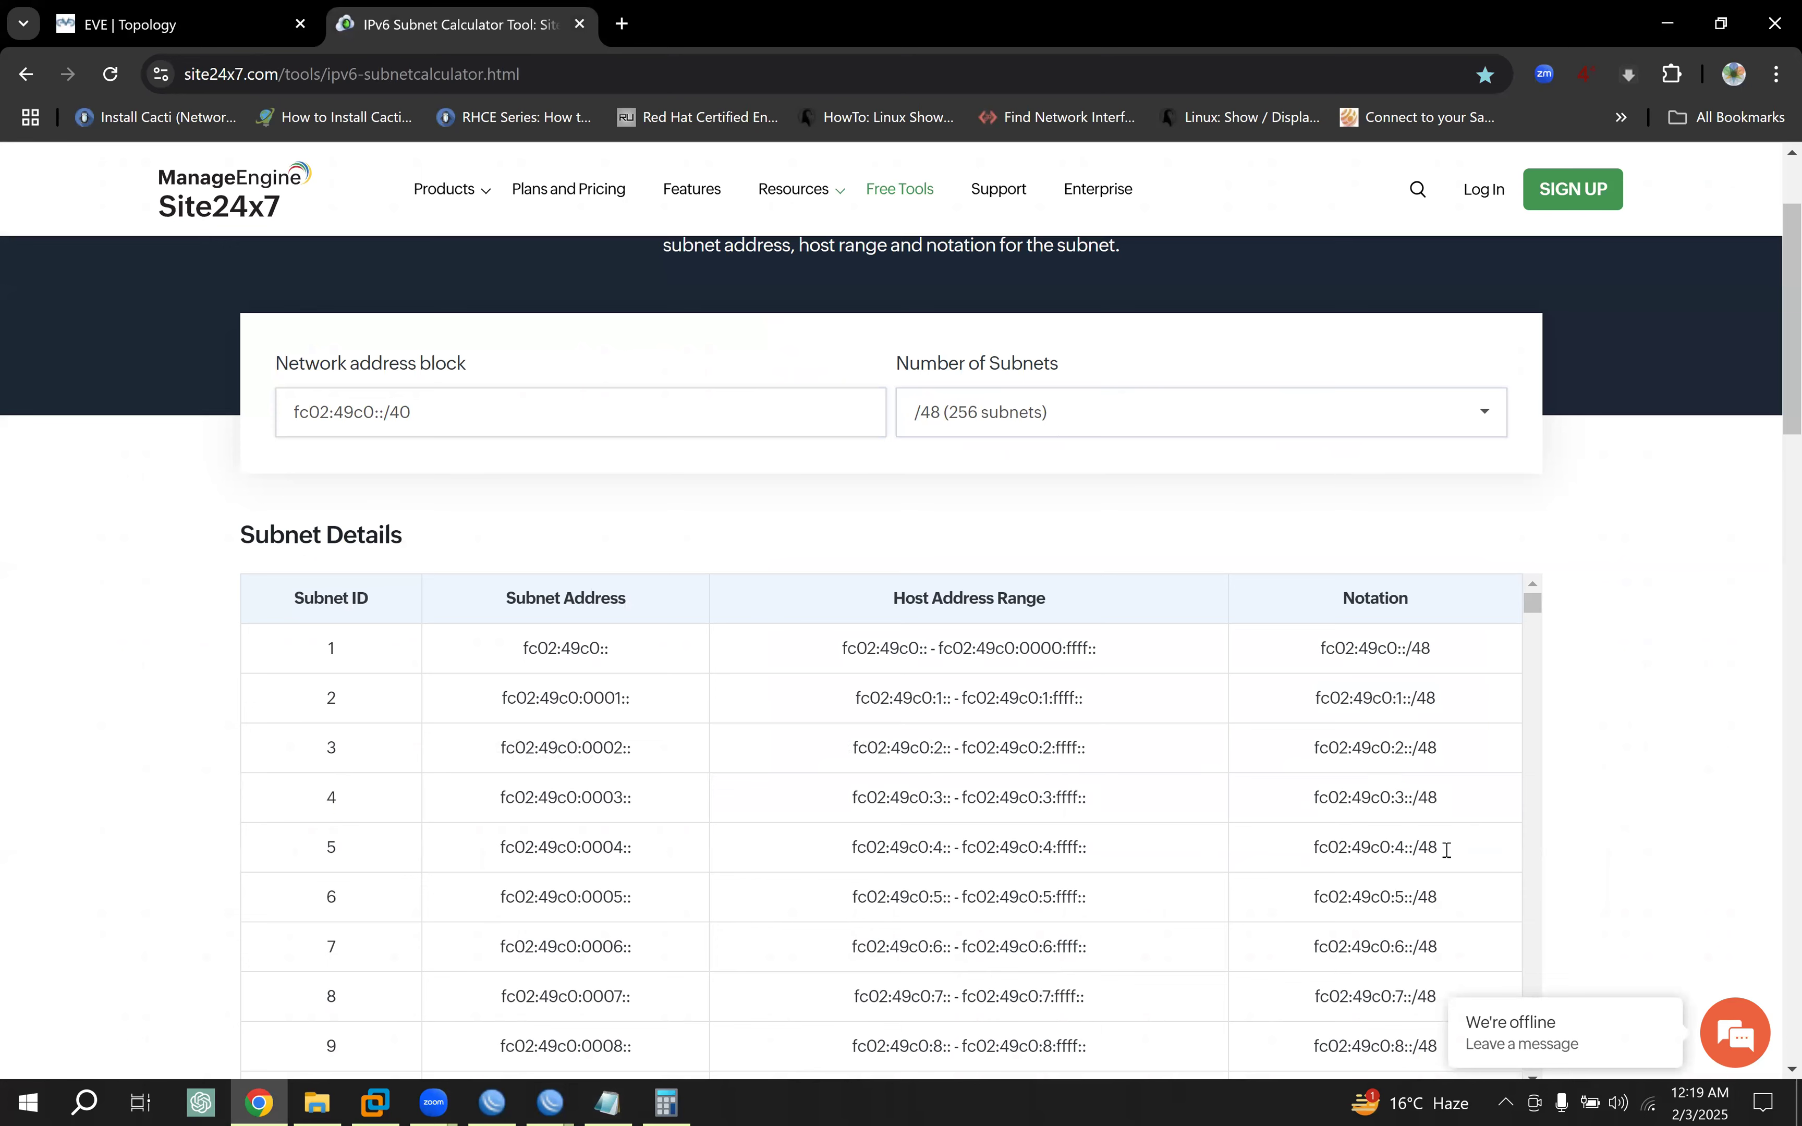
triple_click(1445, 850)
key("ctrl+c")
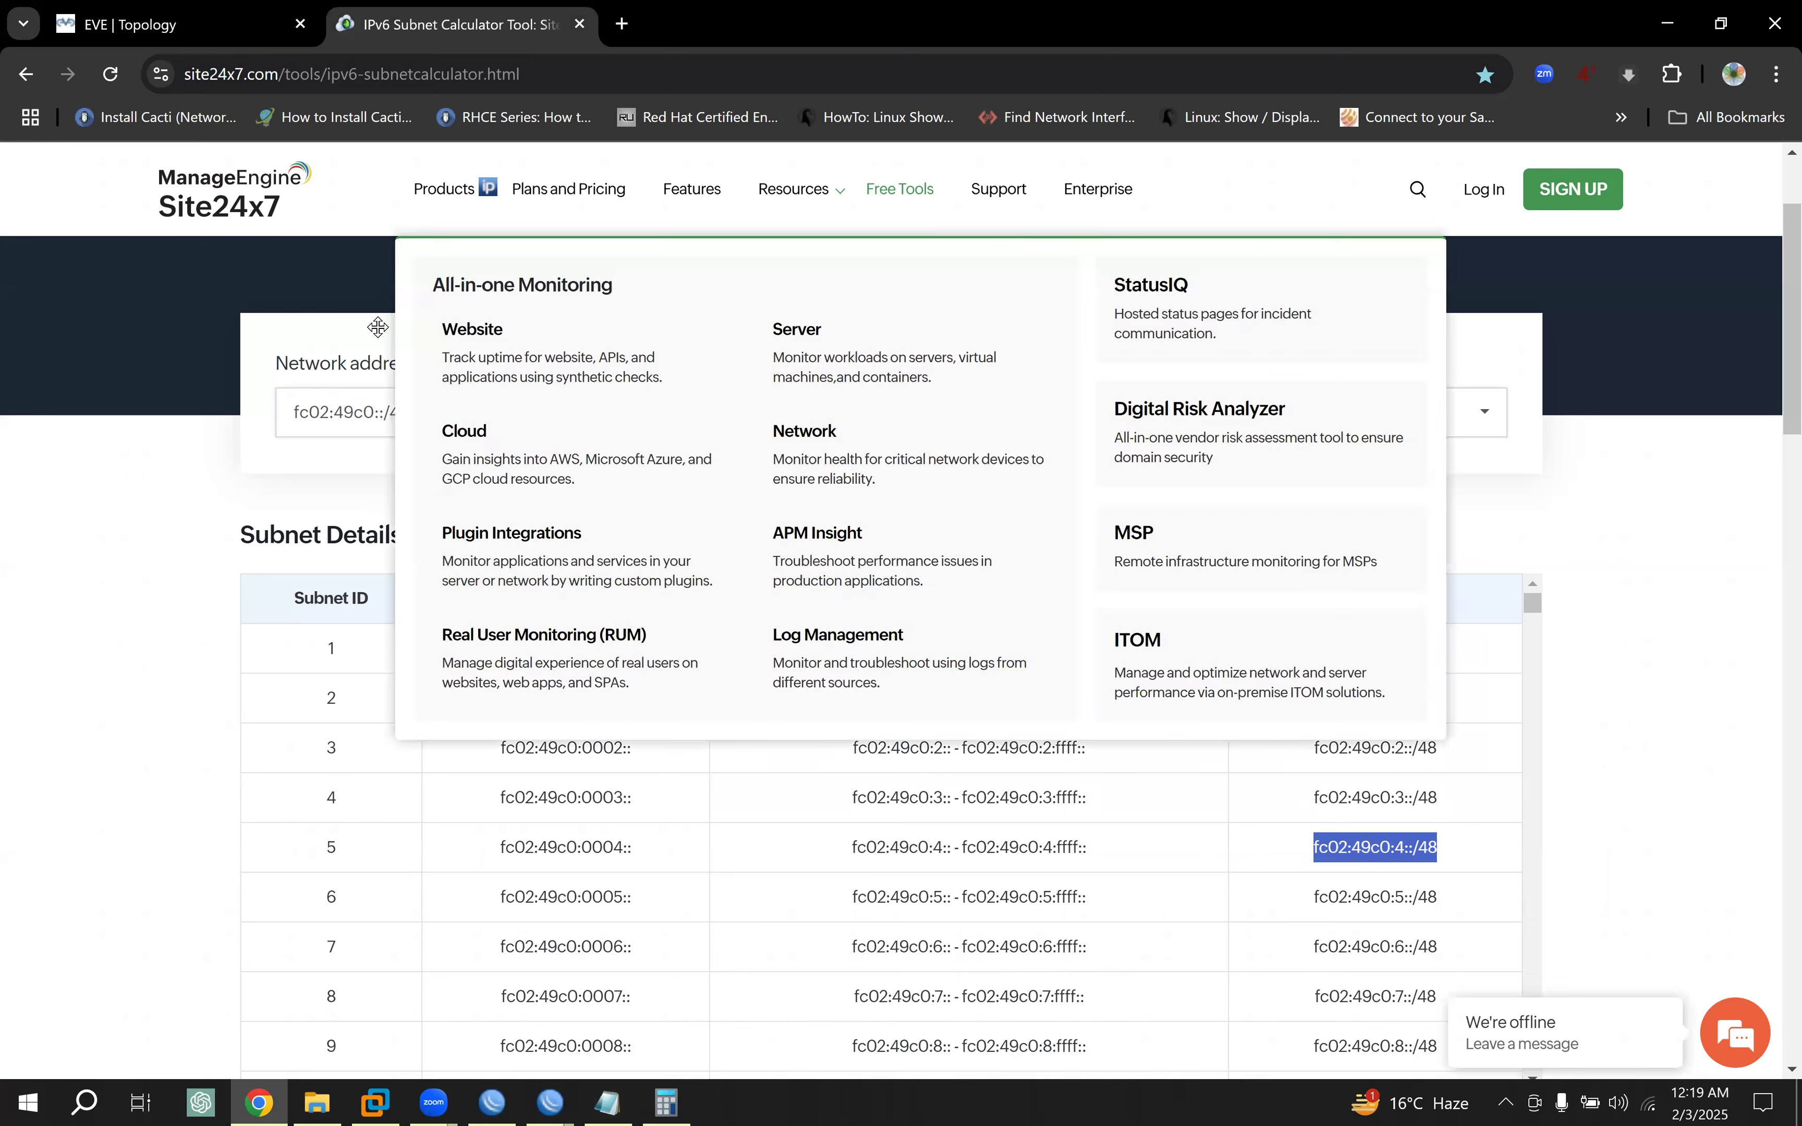
left_click(245, 24)
left_click(607, 1102)
key("Down")
key("ctrl+v")
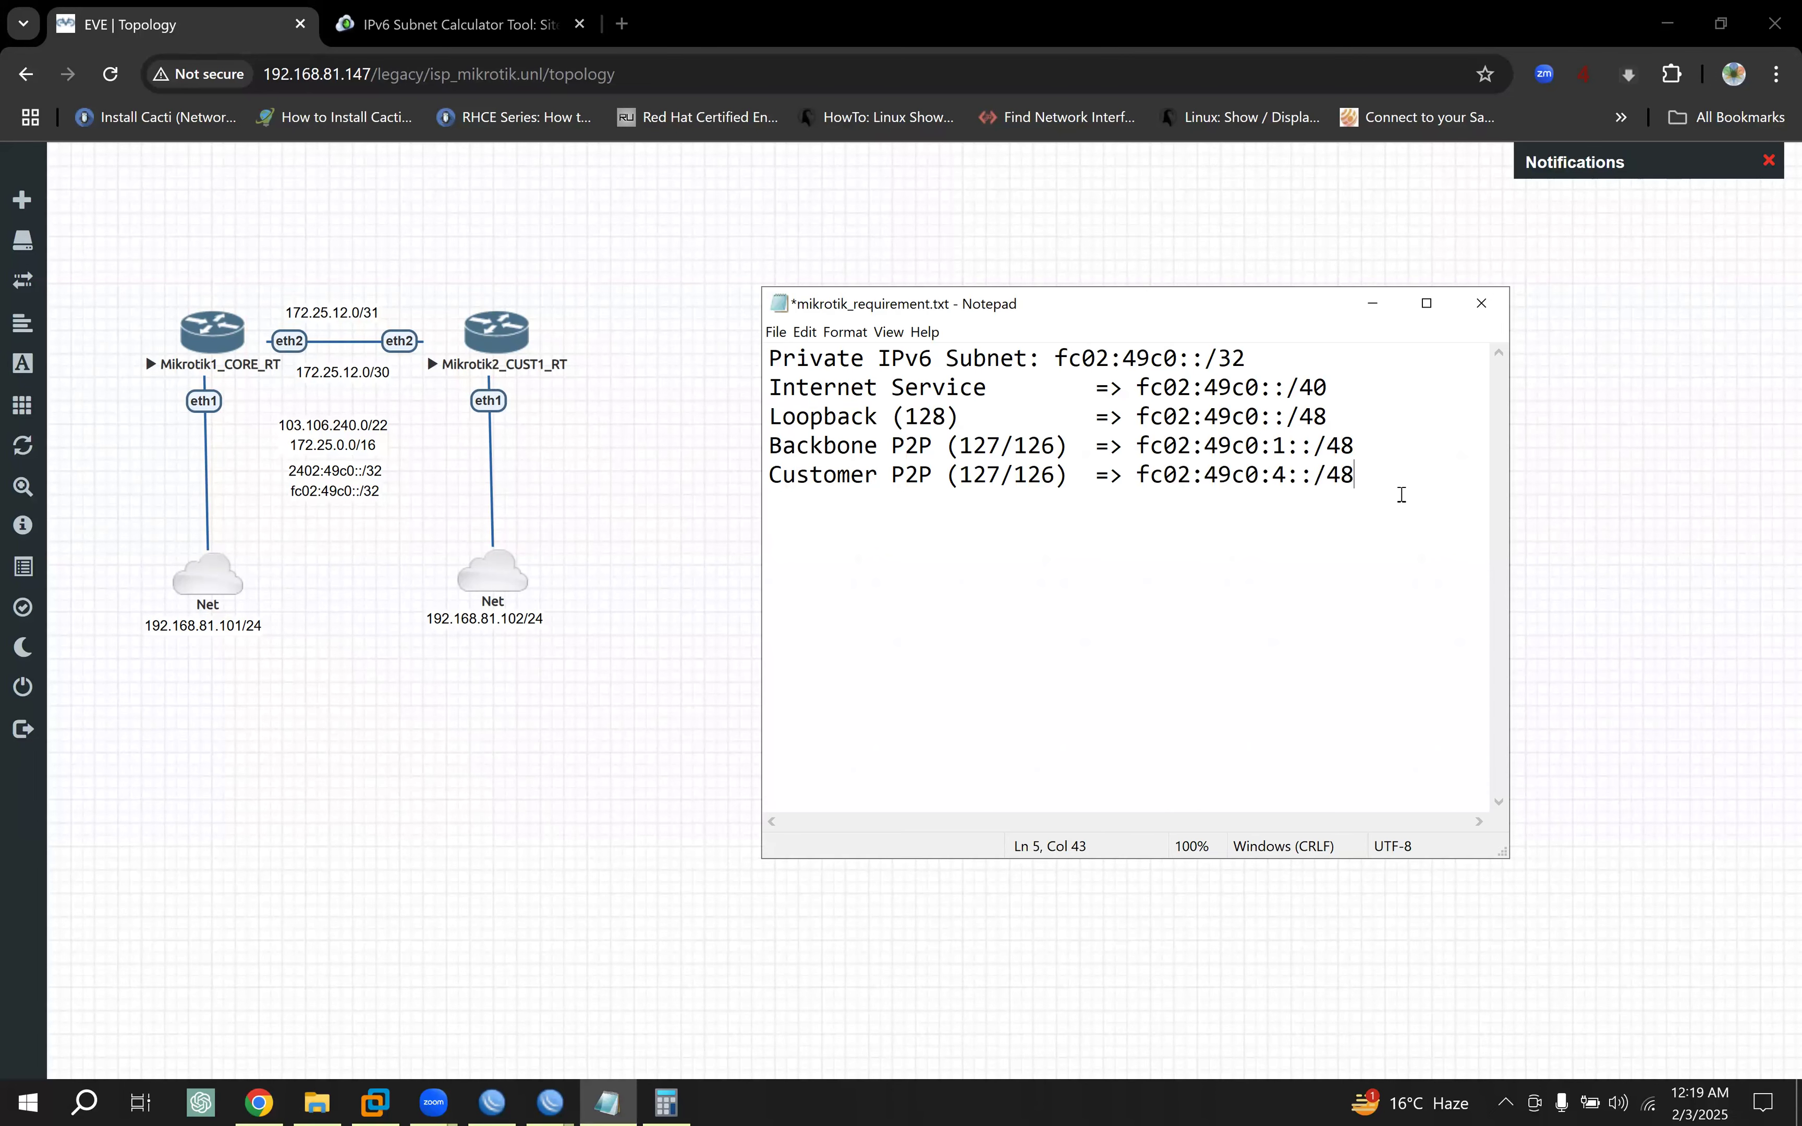
Step: Duplicate the Backbone P2P line directly below itself and set the copy's subnet to fc02:49c0:2::/48
left_click_drag(1367, 447, 737, 450)
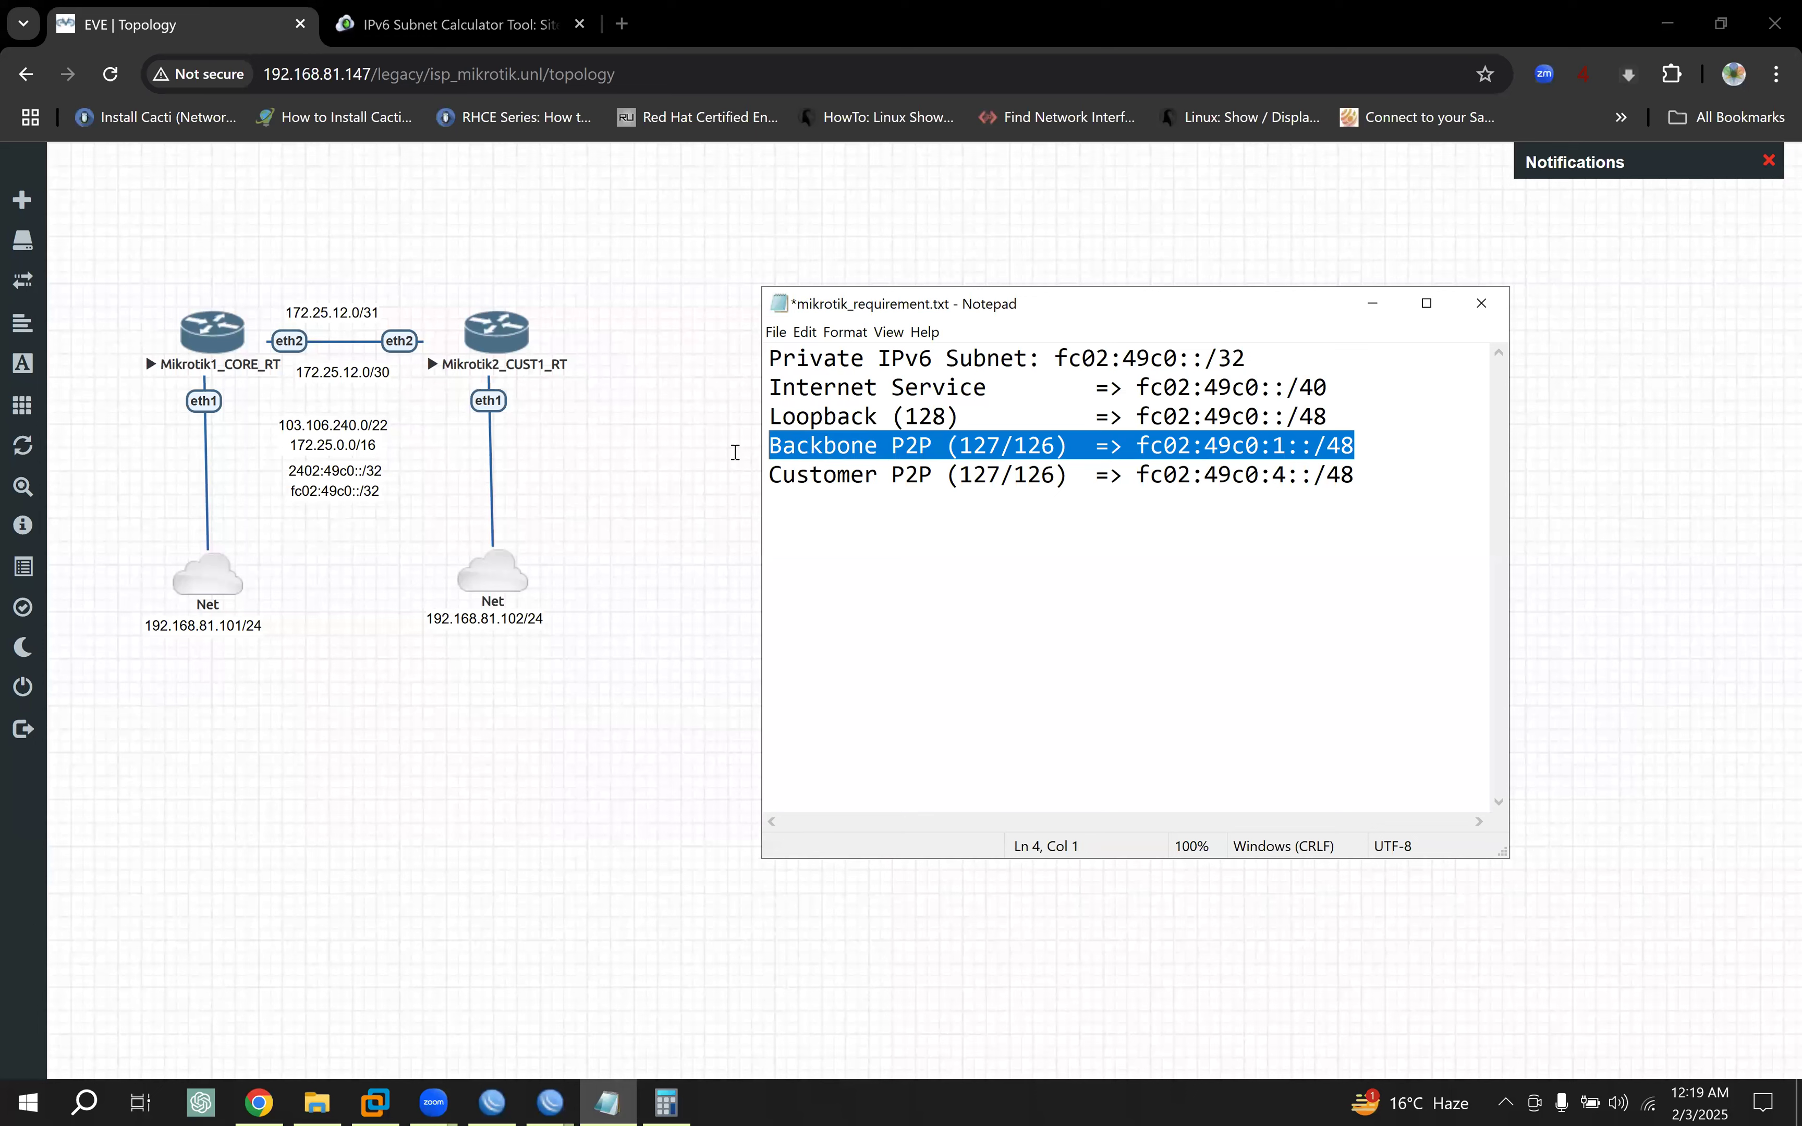
key("ctrl+c")
left_click(1401, 451)
key("Return")
key("ctrl+v")
left_click_drag(1288, 474, 1279, 474)
type("2")
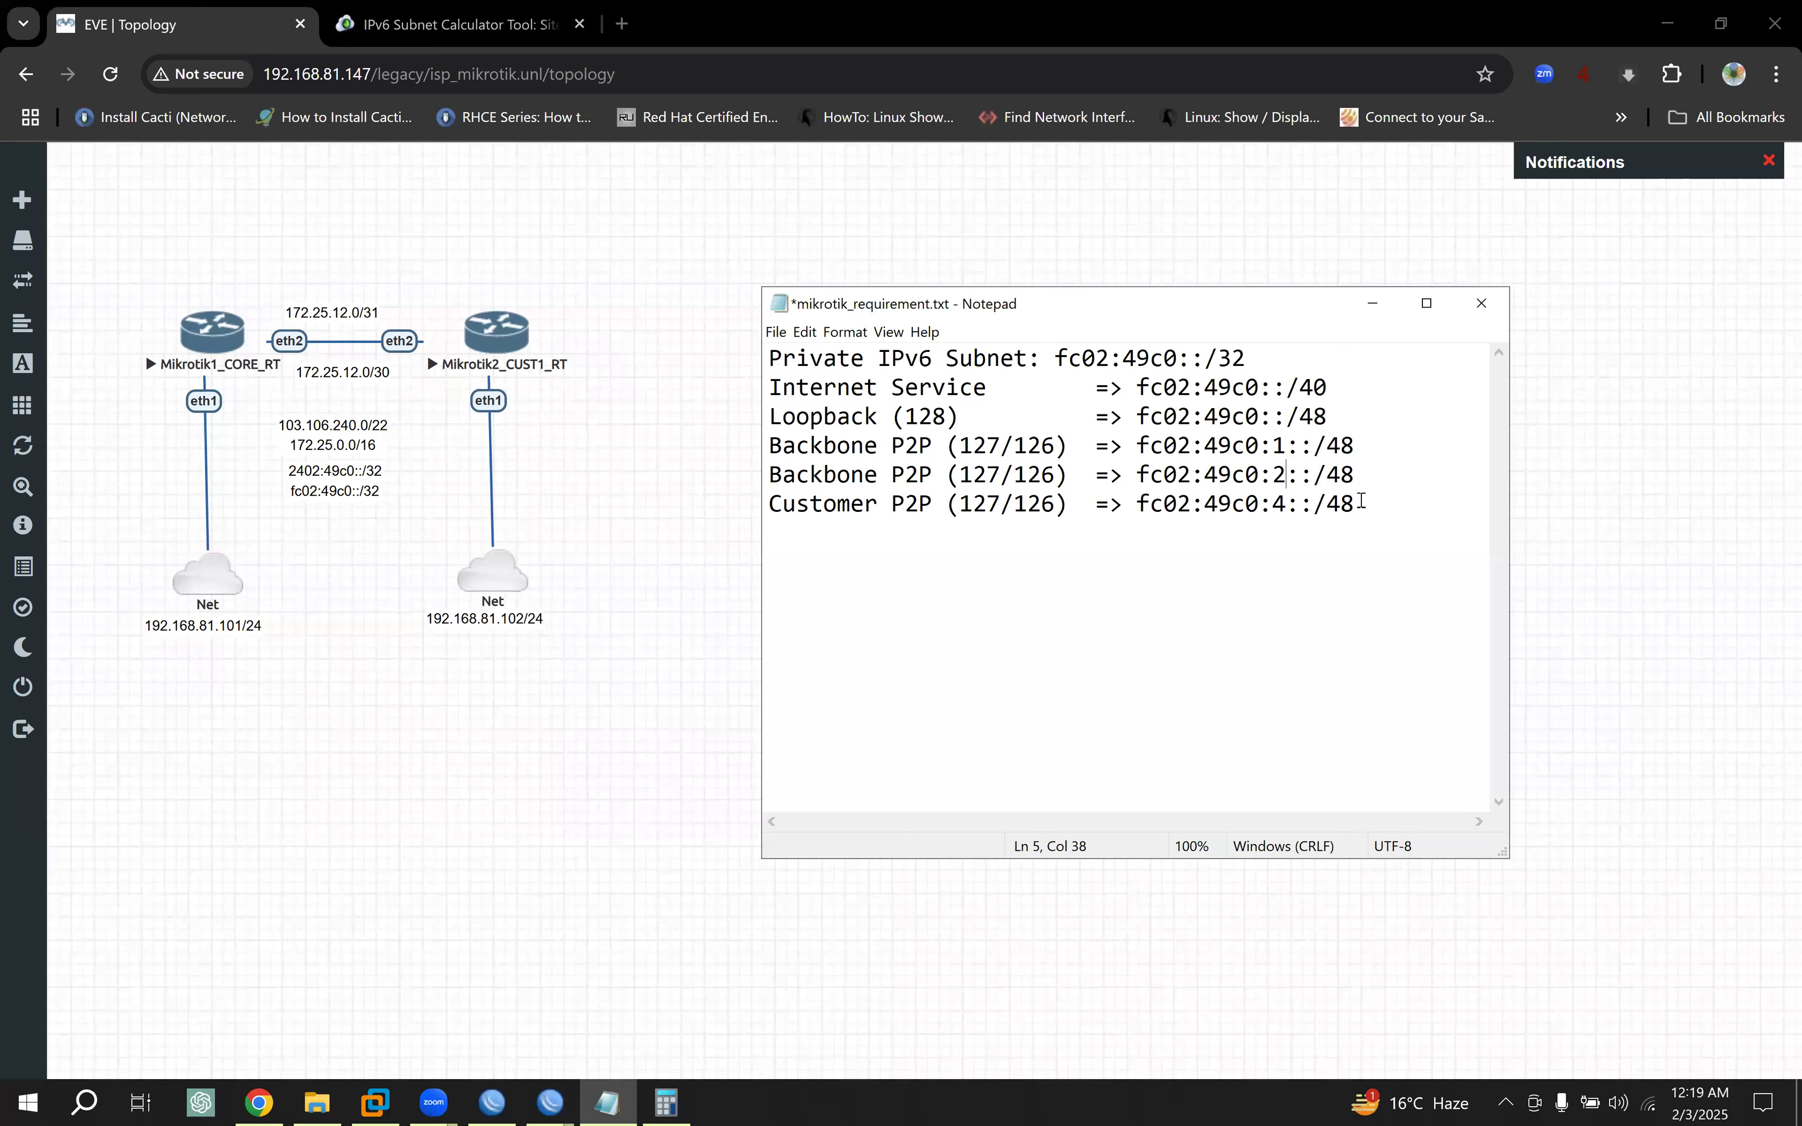
Step: Duplicate the Customer P2P line on a new line at the end of the notes
left_click_drag(1365, 501, 743, 506)
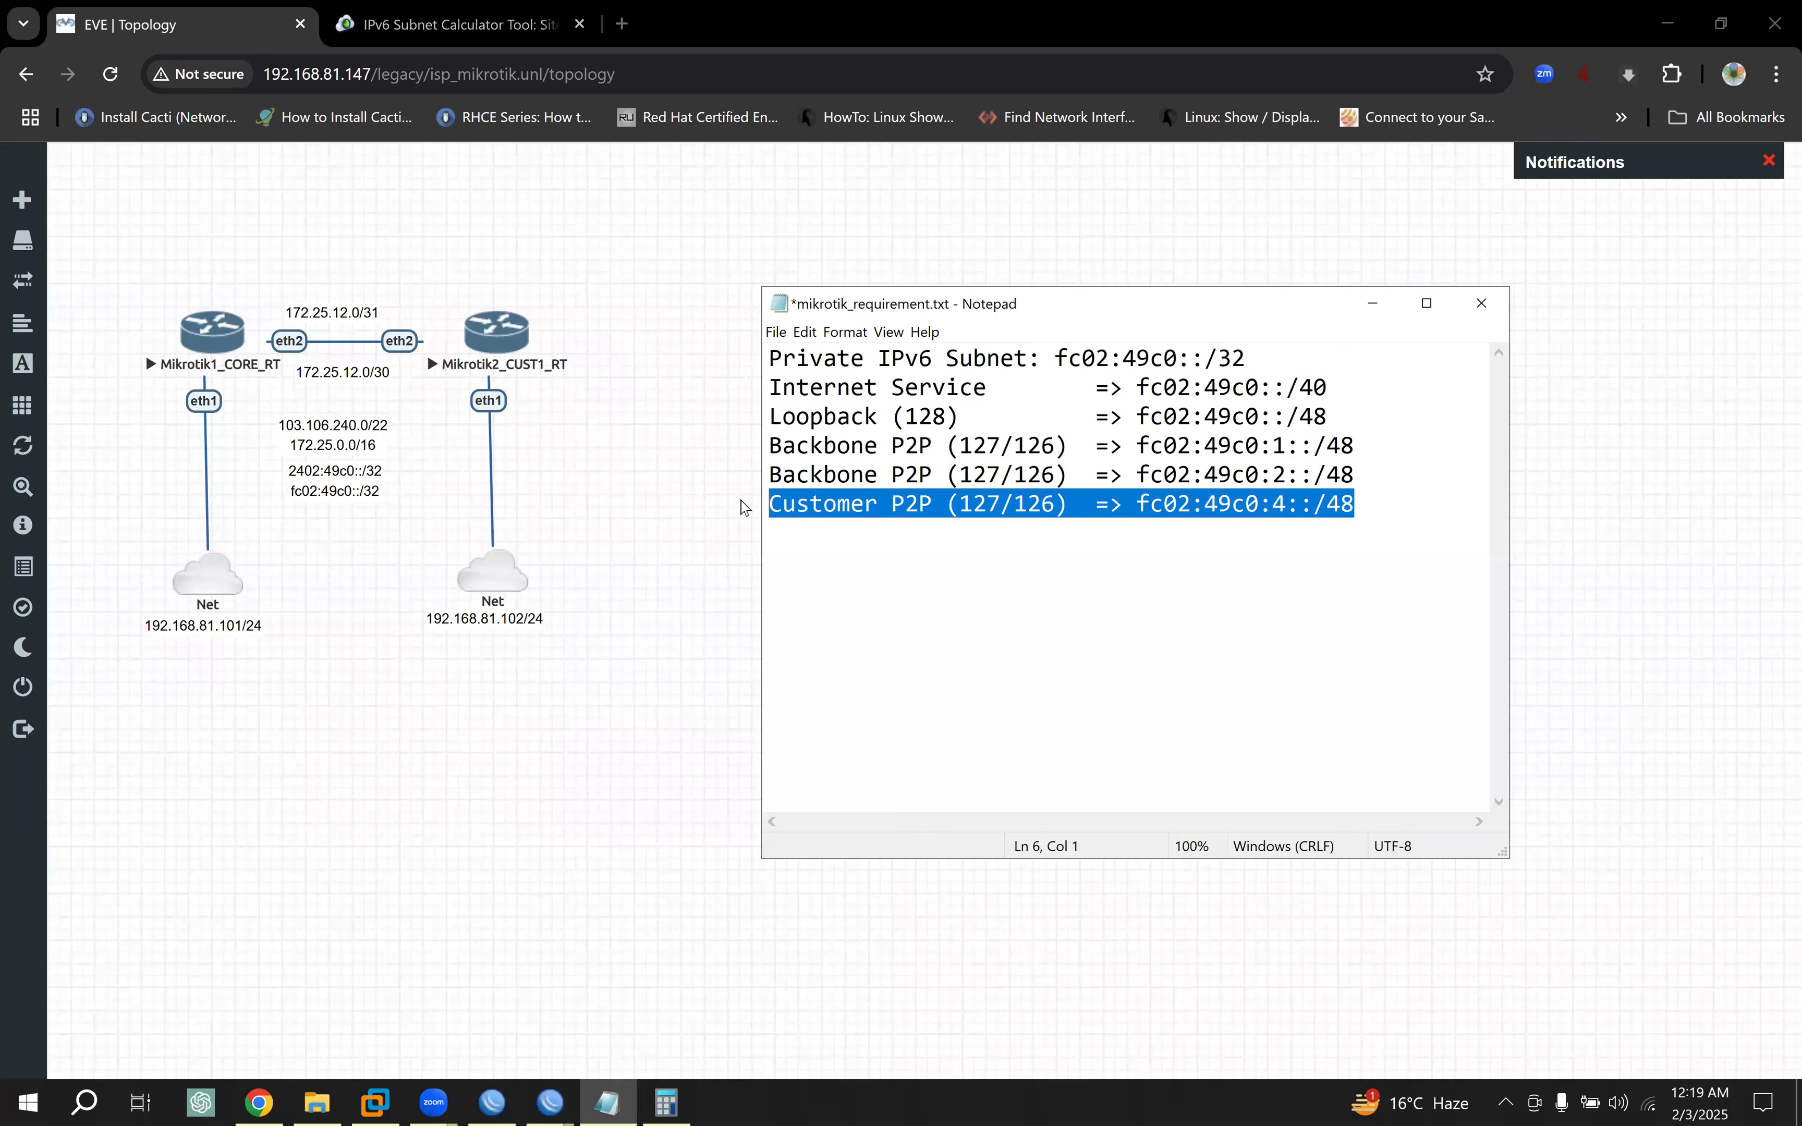
key("ctrl+c")
left_click(1380, 505)
key("Return")
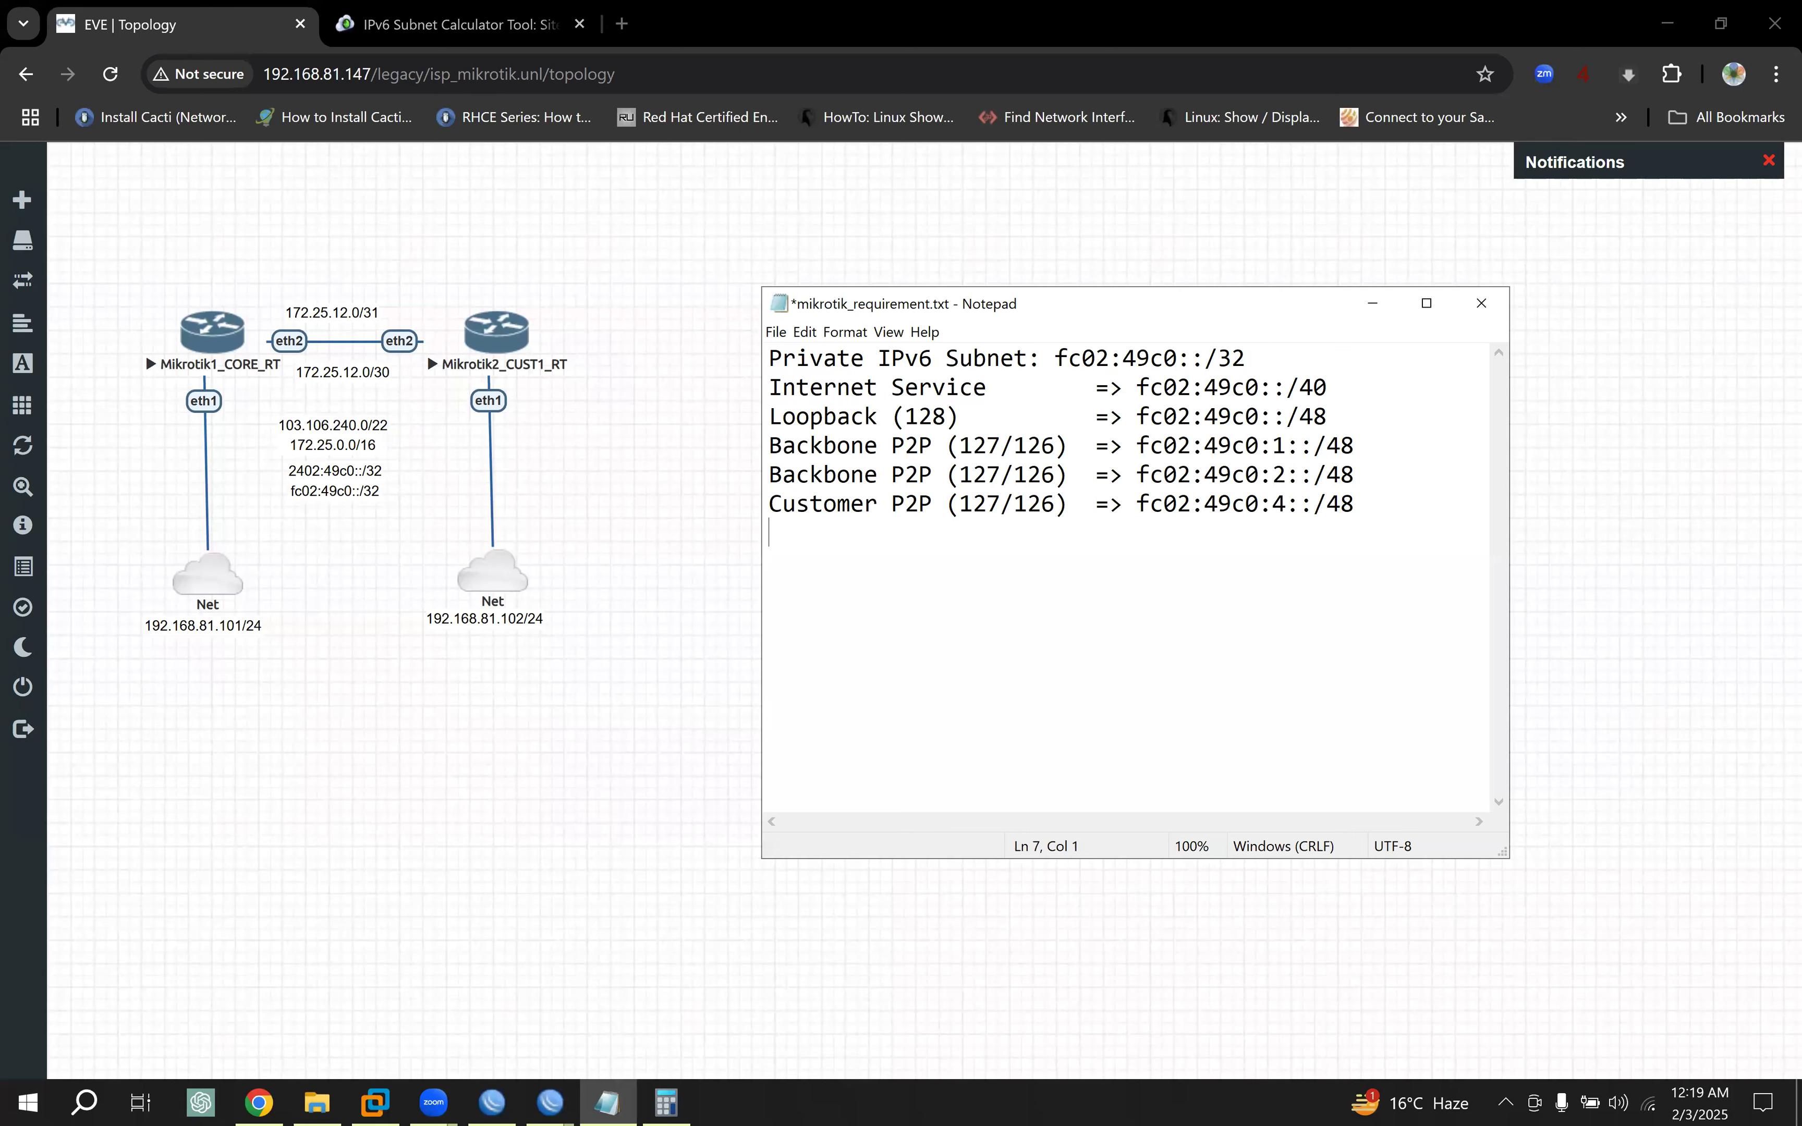
key("ctrl+v")
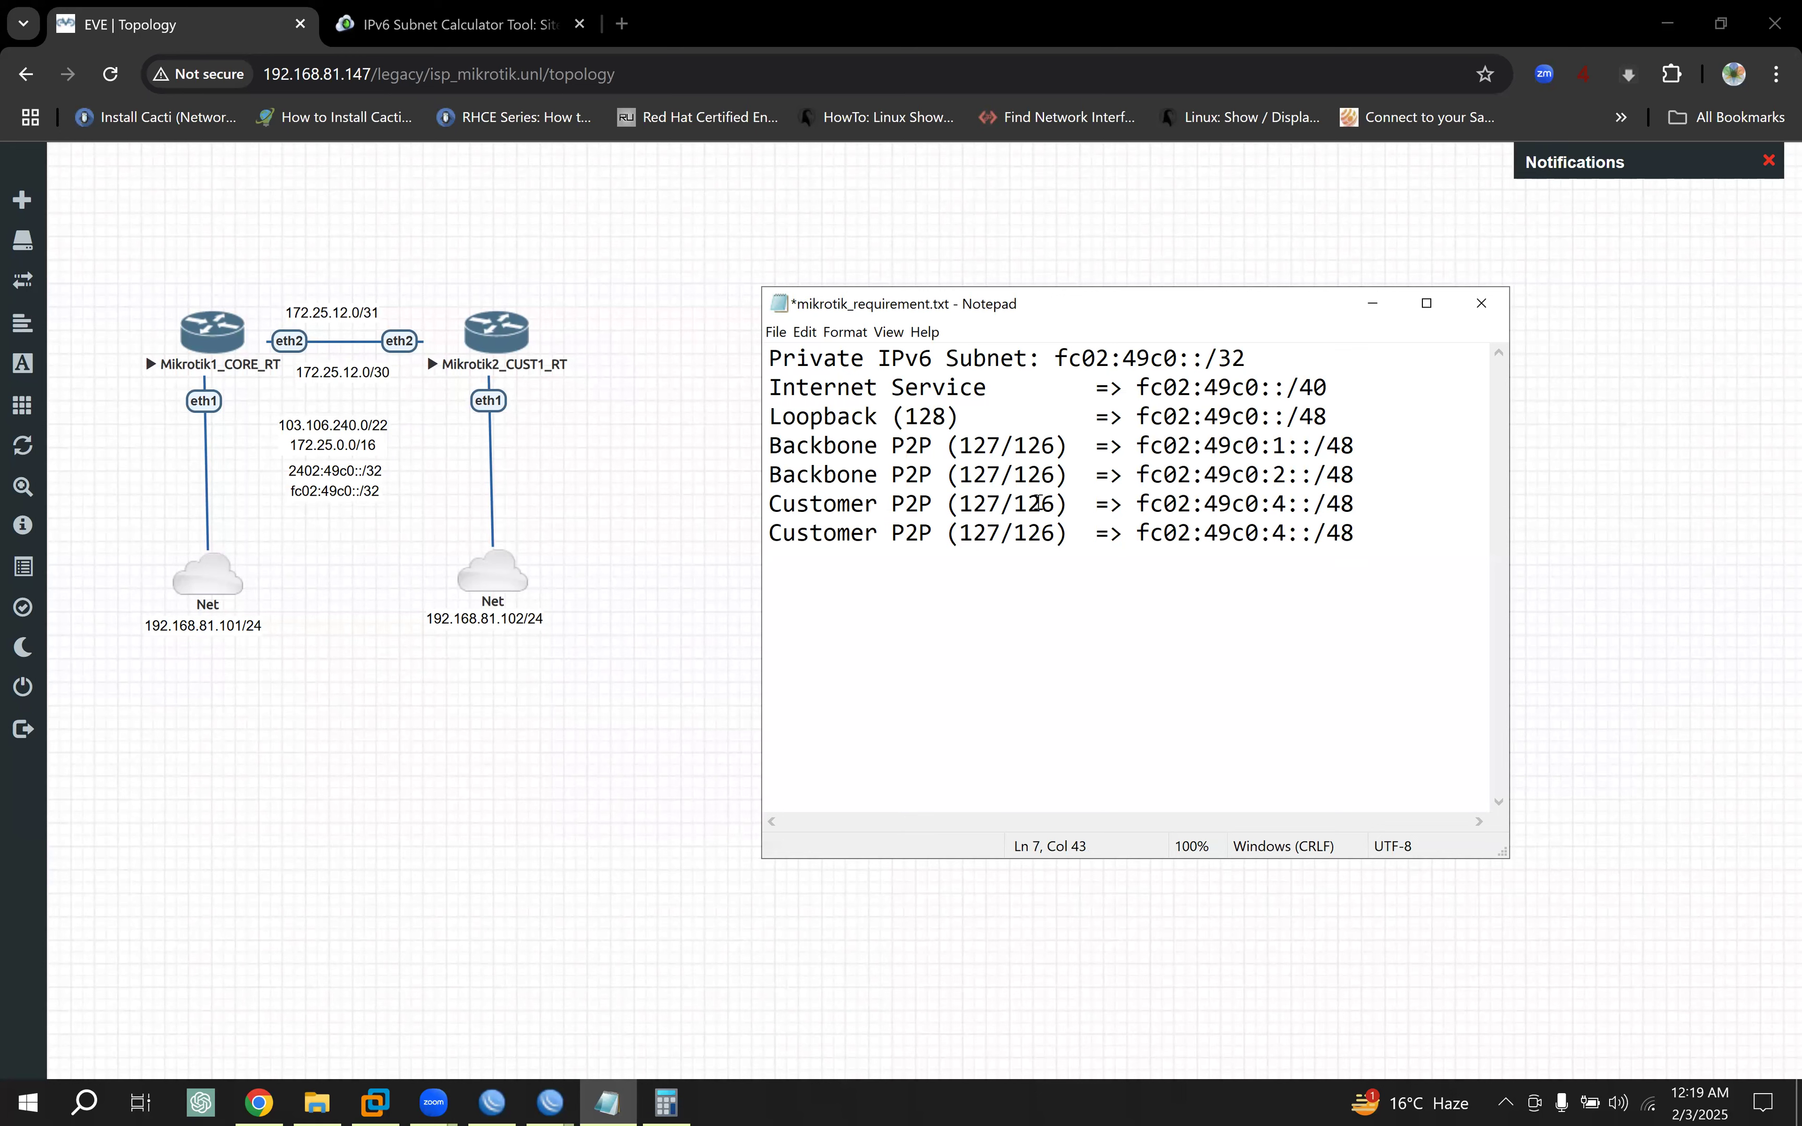
Step: Number the two backbone entries as Backbone P2P 1 and Backbone P2P 2, ahead of the (127/126) prefix lengths
left_click(936, 447)
type("1")
key("Down")
key("Left")
key("Left")
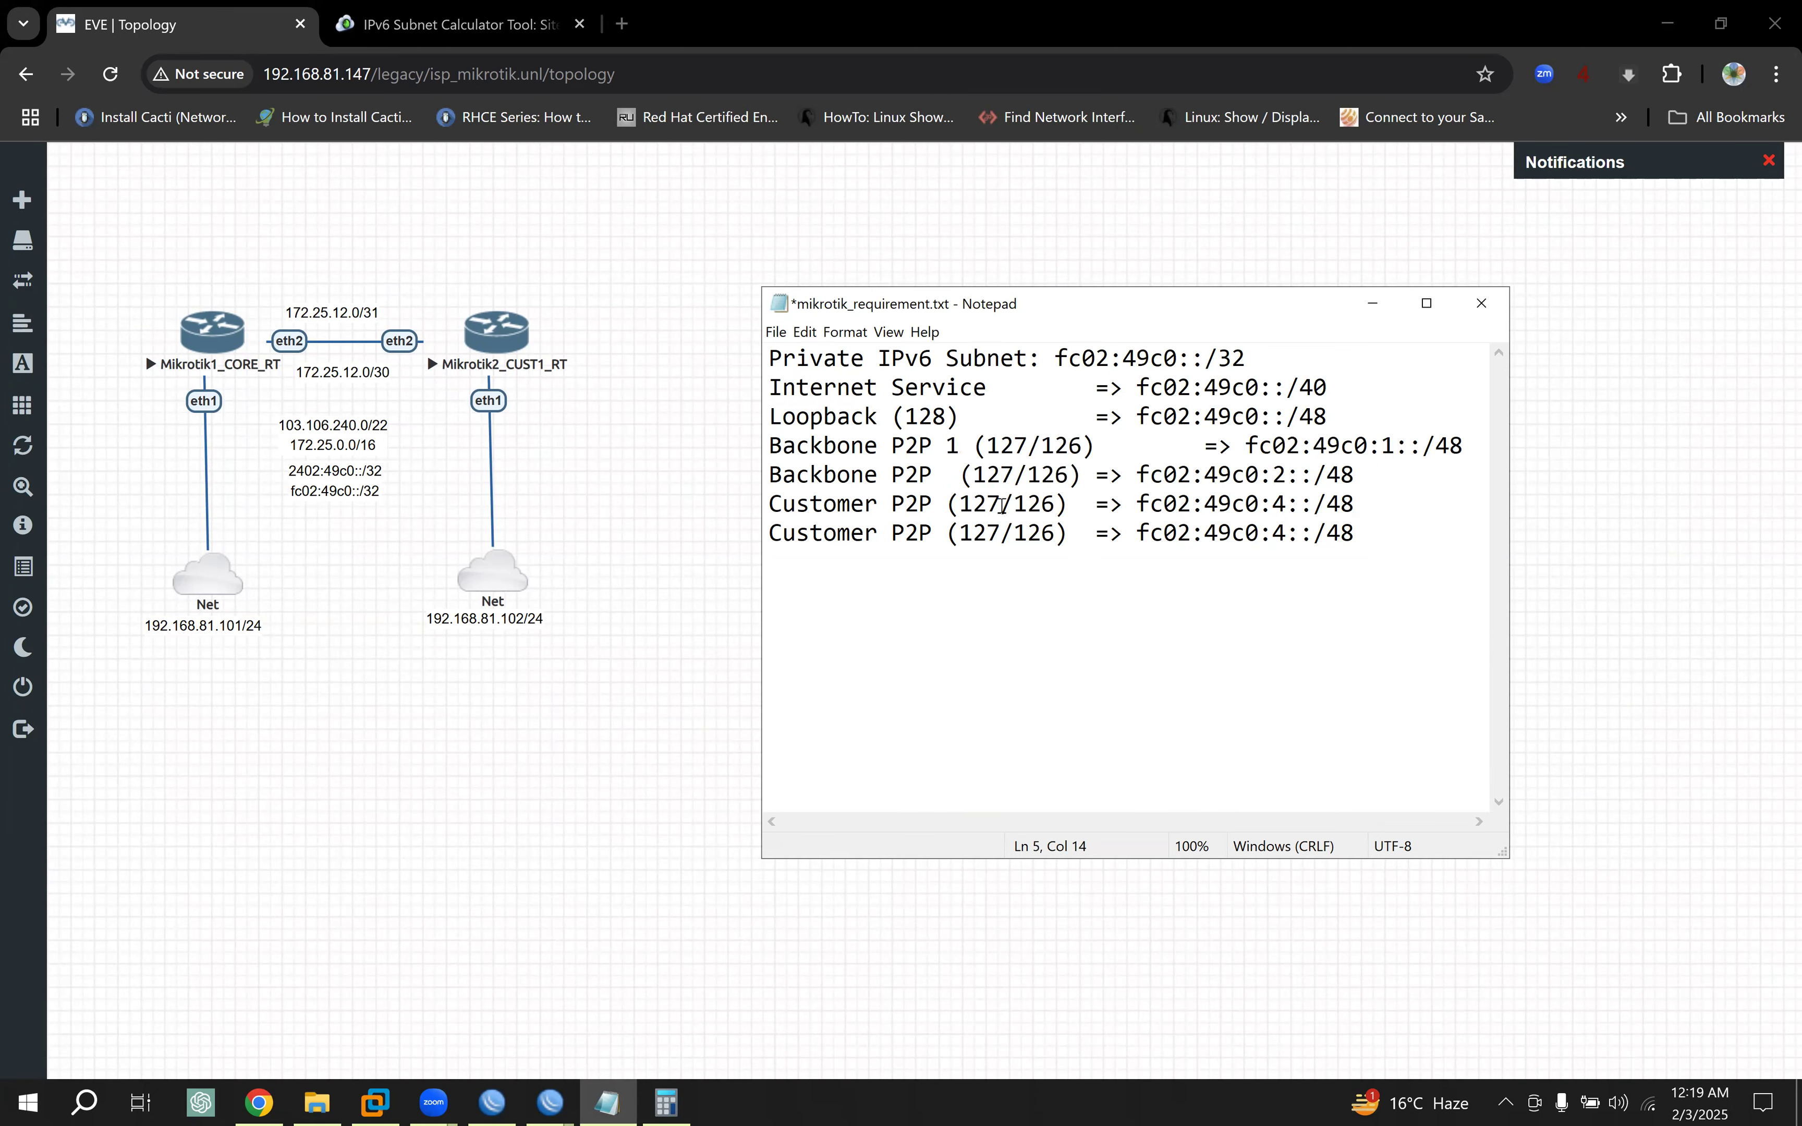
type("2")
Step: Number the two customer entries as Customer P2P 1 and Customer P2P 2, ahead of the (127/126) prefix lengths
left_click(936, 503)
type("1")
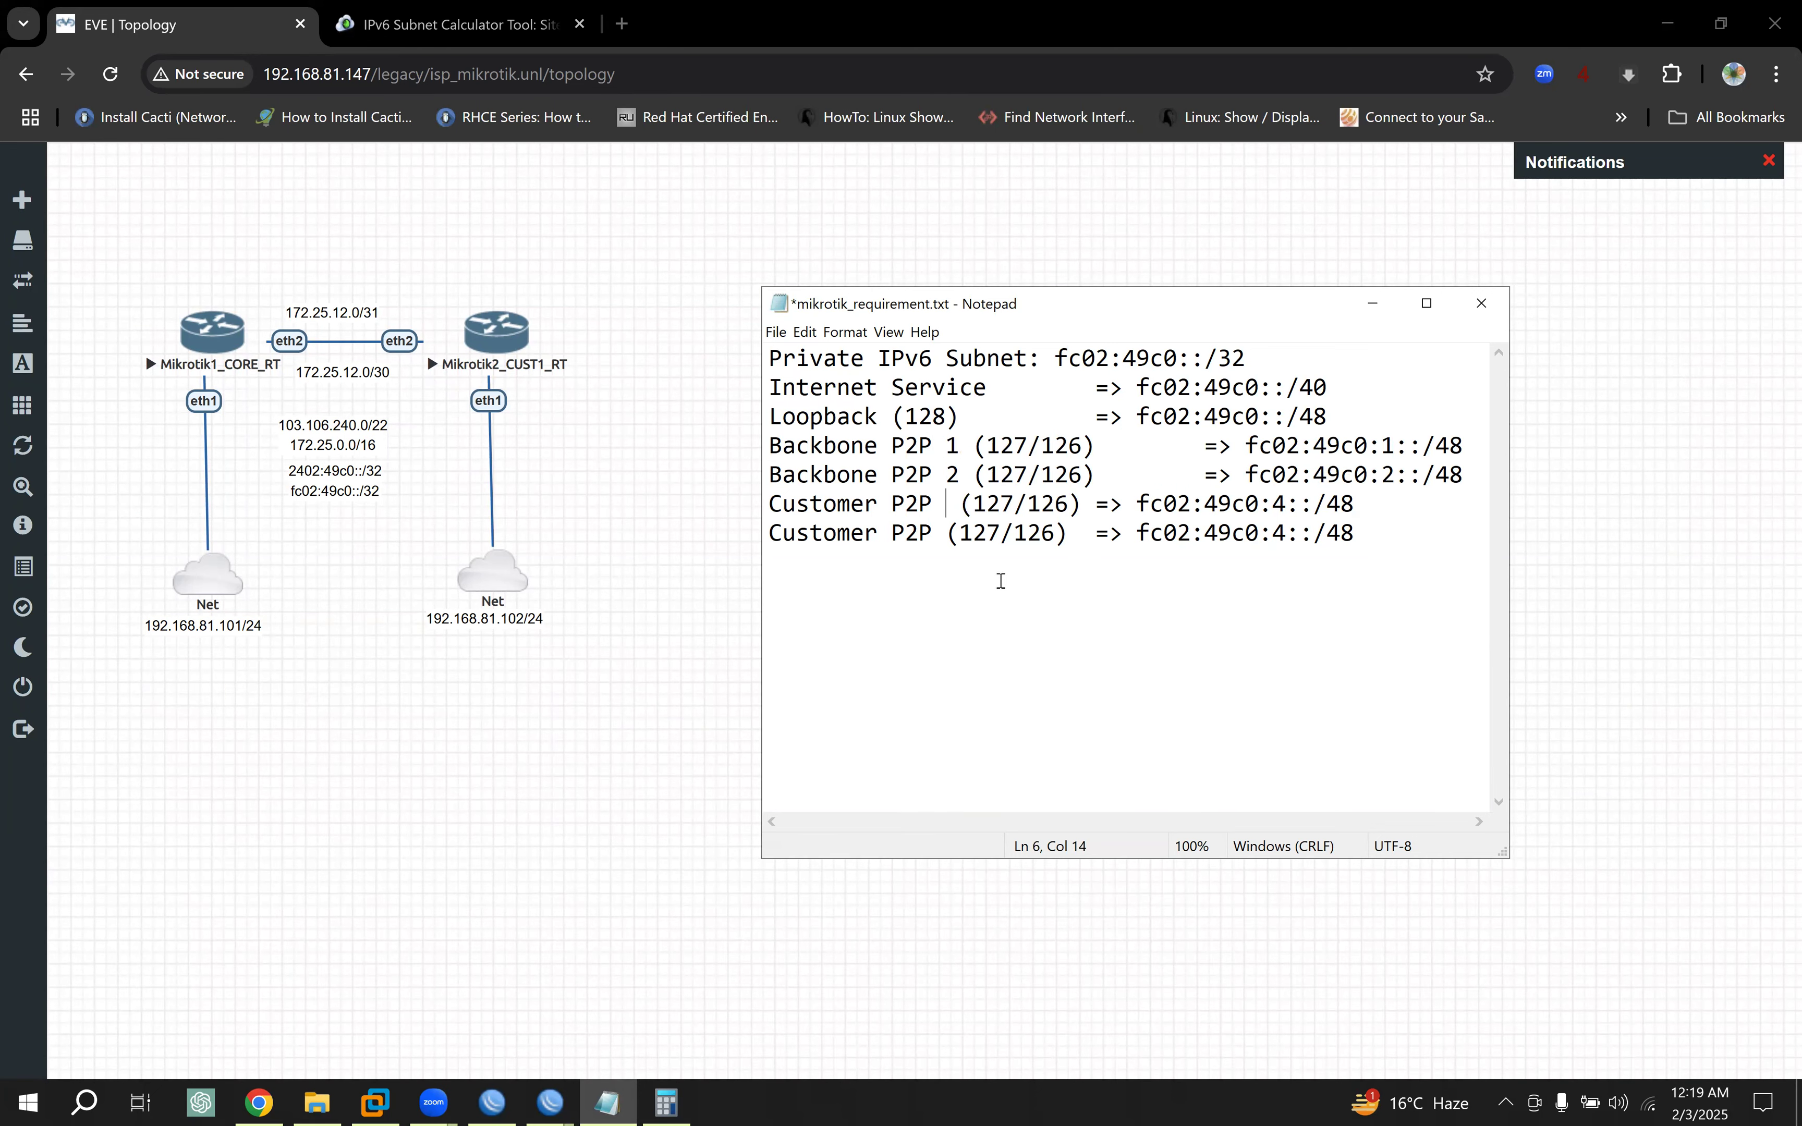
key("Down")
key("Left")
key("Left")
type("2")
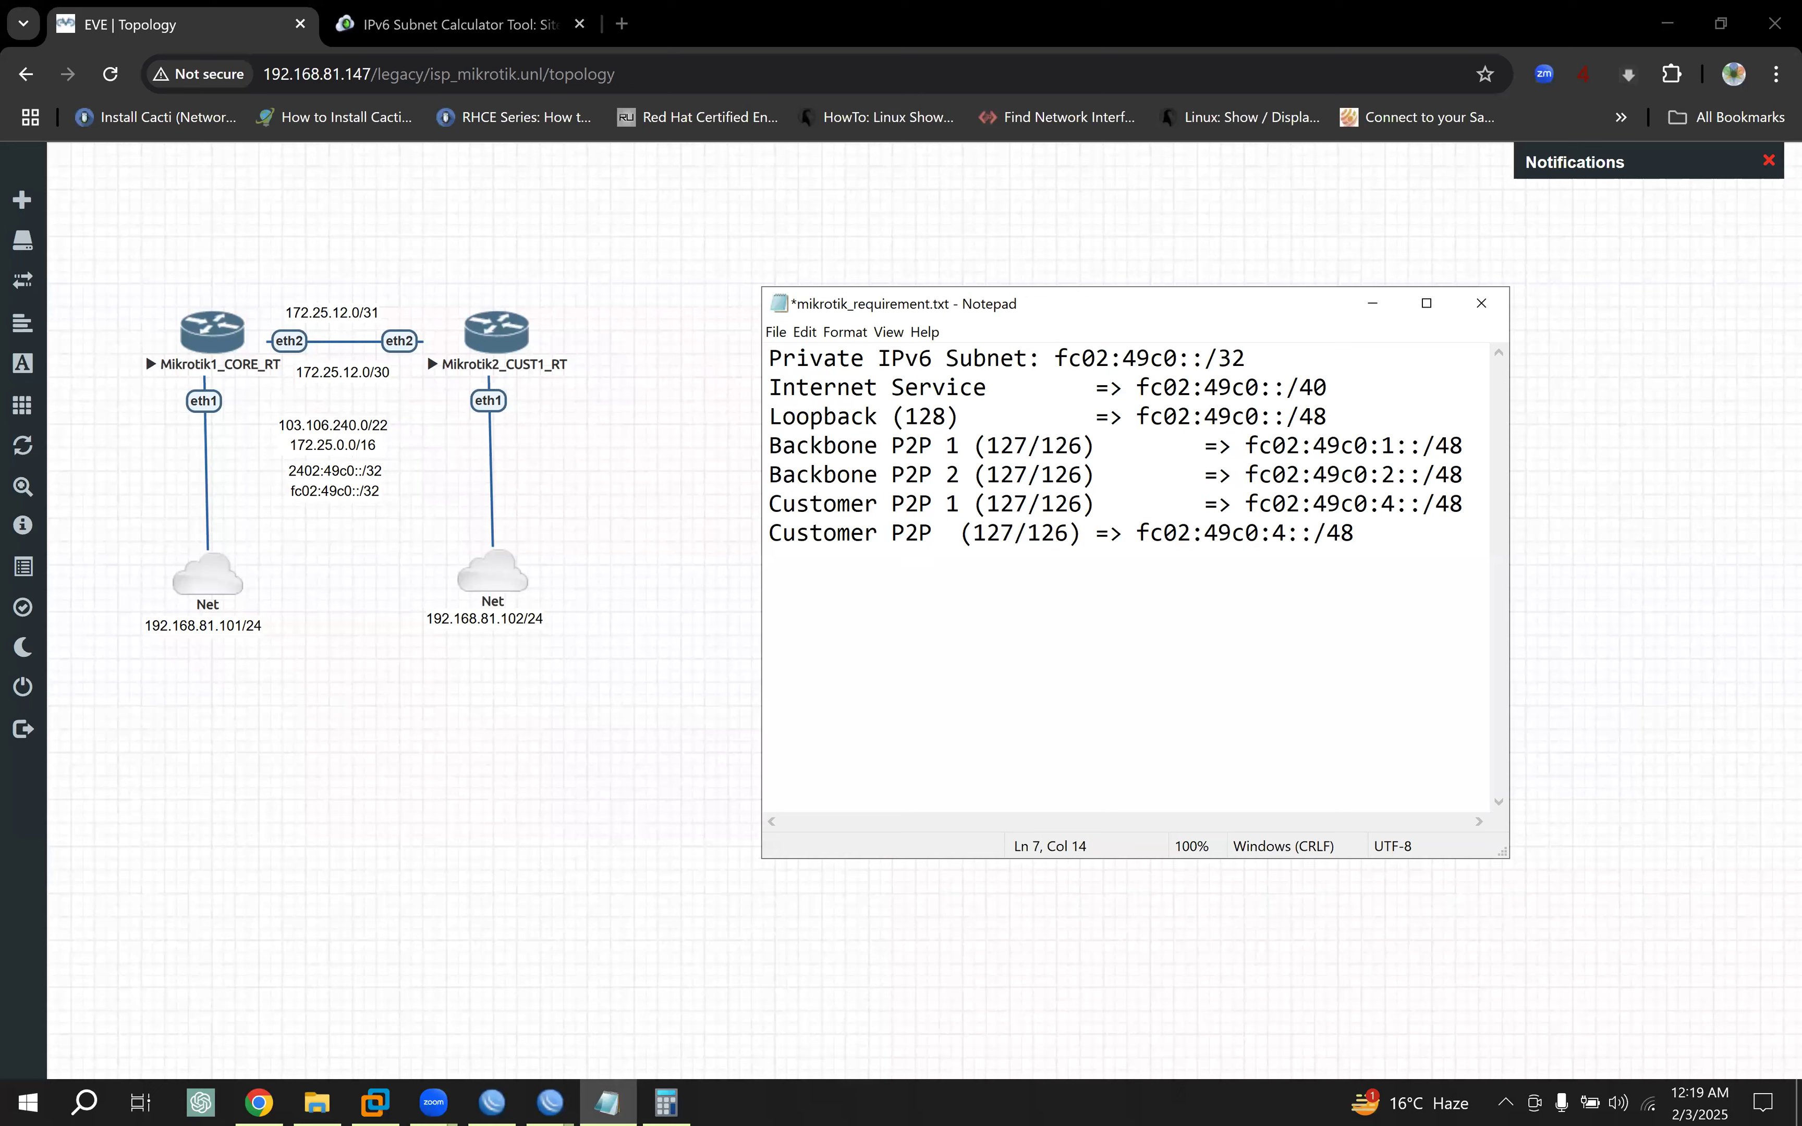
Step: Widen the notes window and set the Customer P2P 2 subnet to fc02:49c0:5::/48
left_click_drag(1508, 580, 1636, 542)
left_click_drag(1249, 511, 1511, 511)
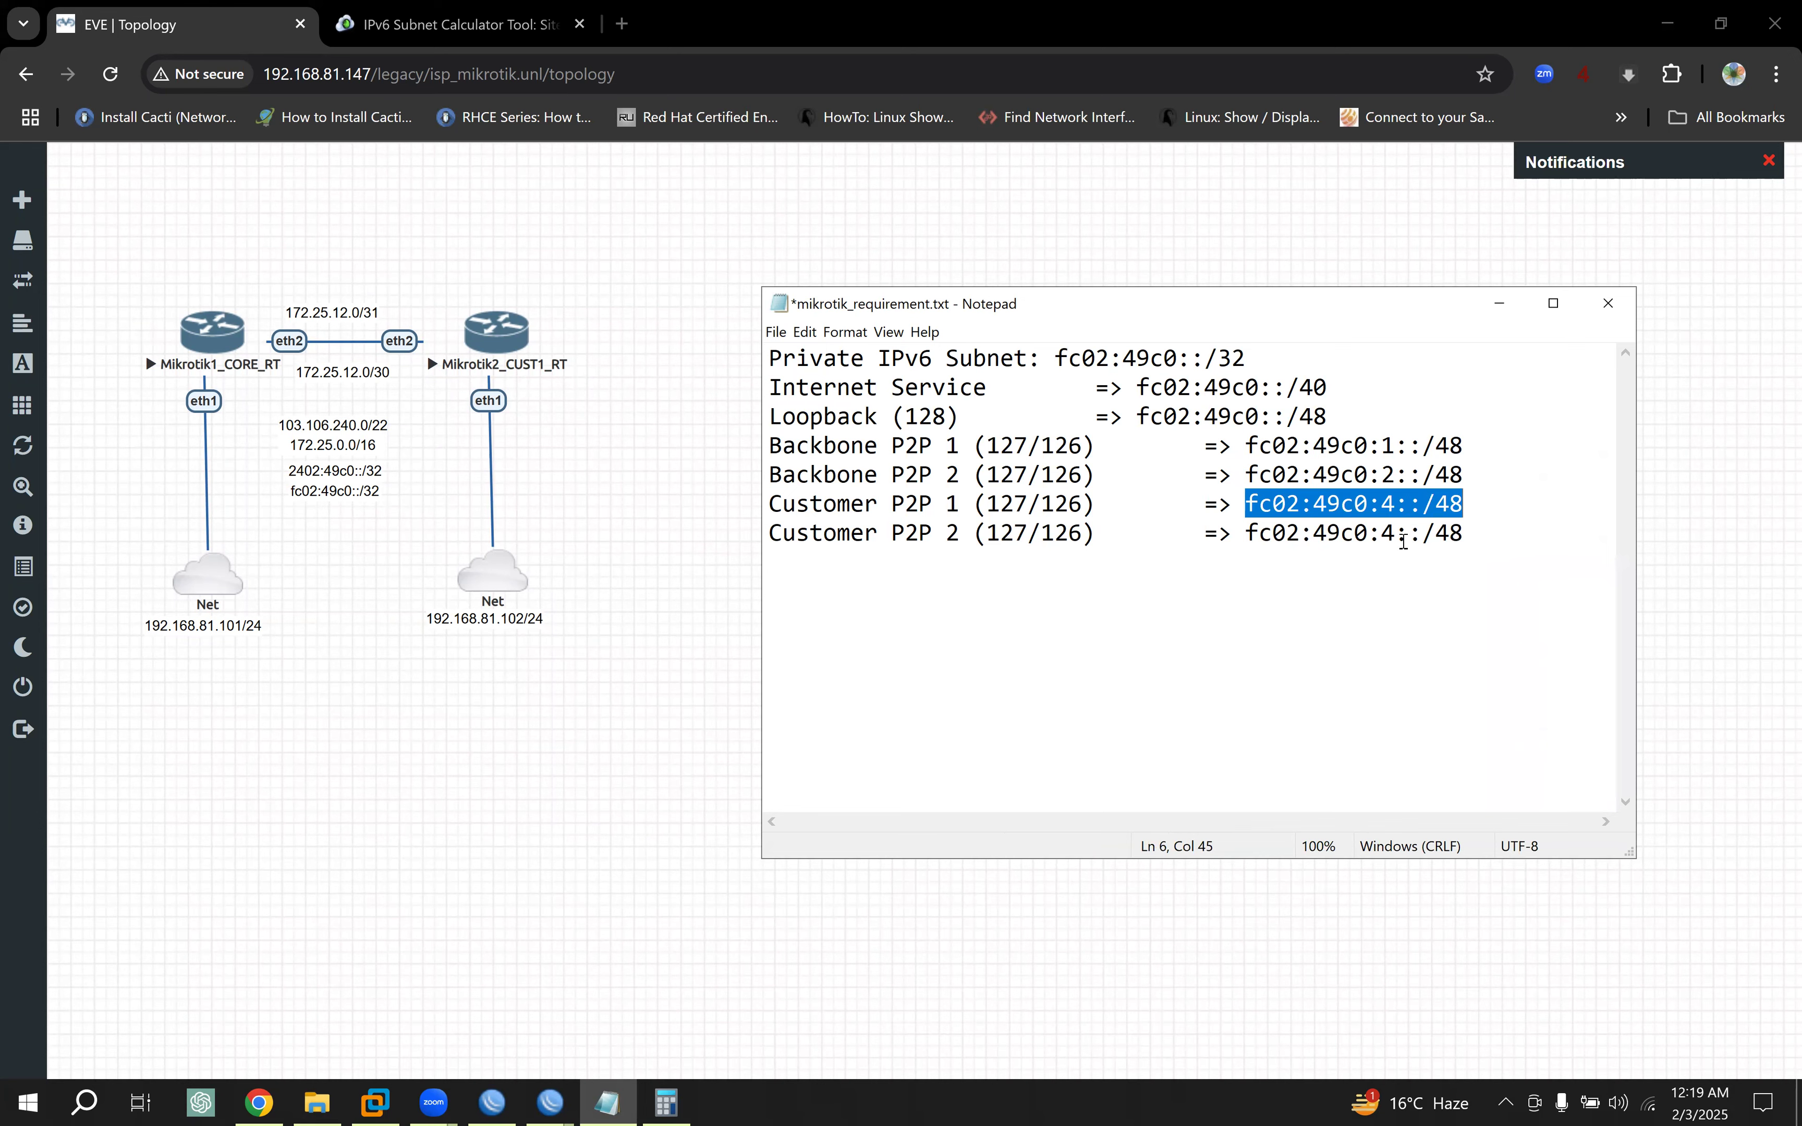
double_click(1388, 533)
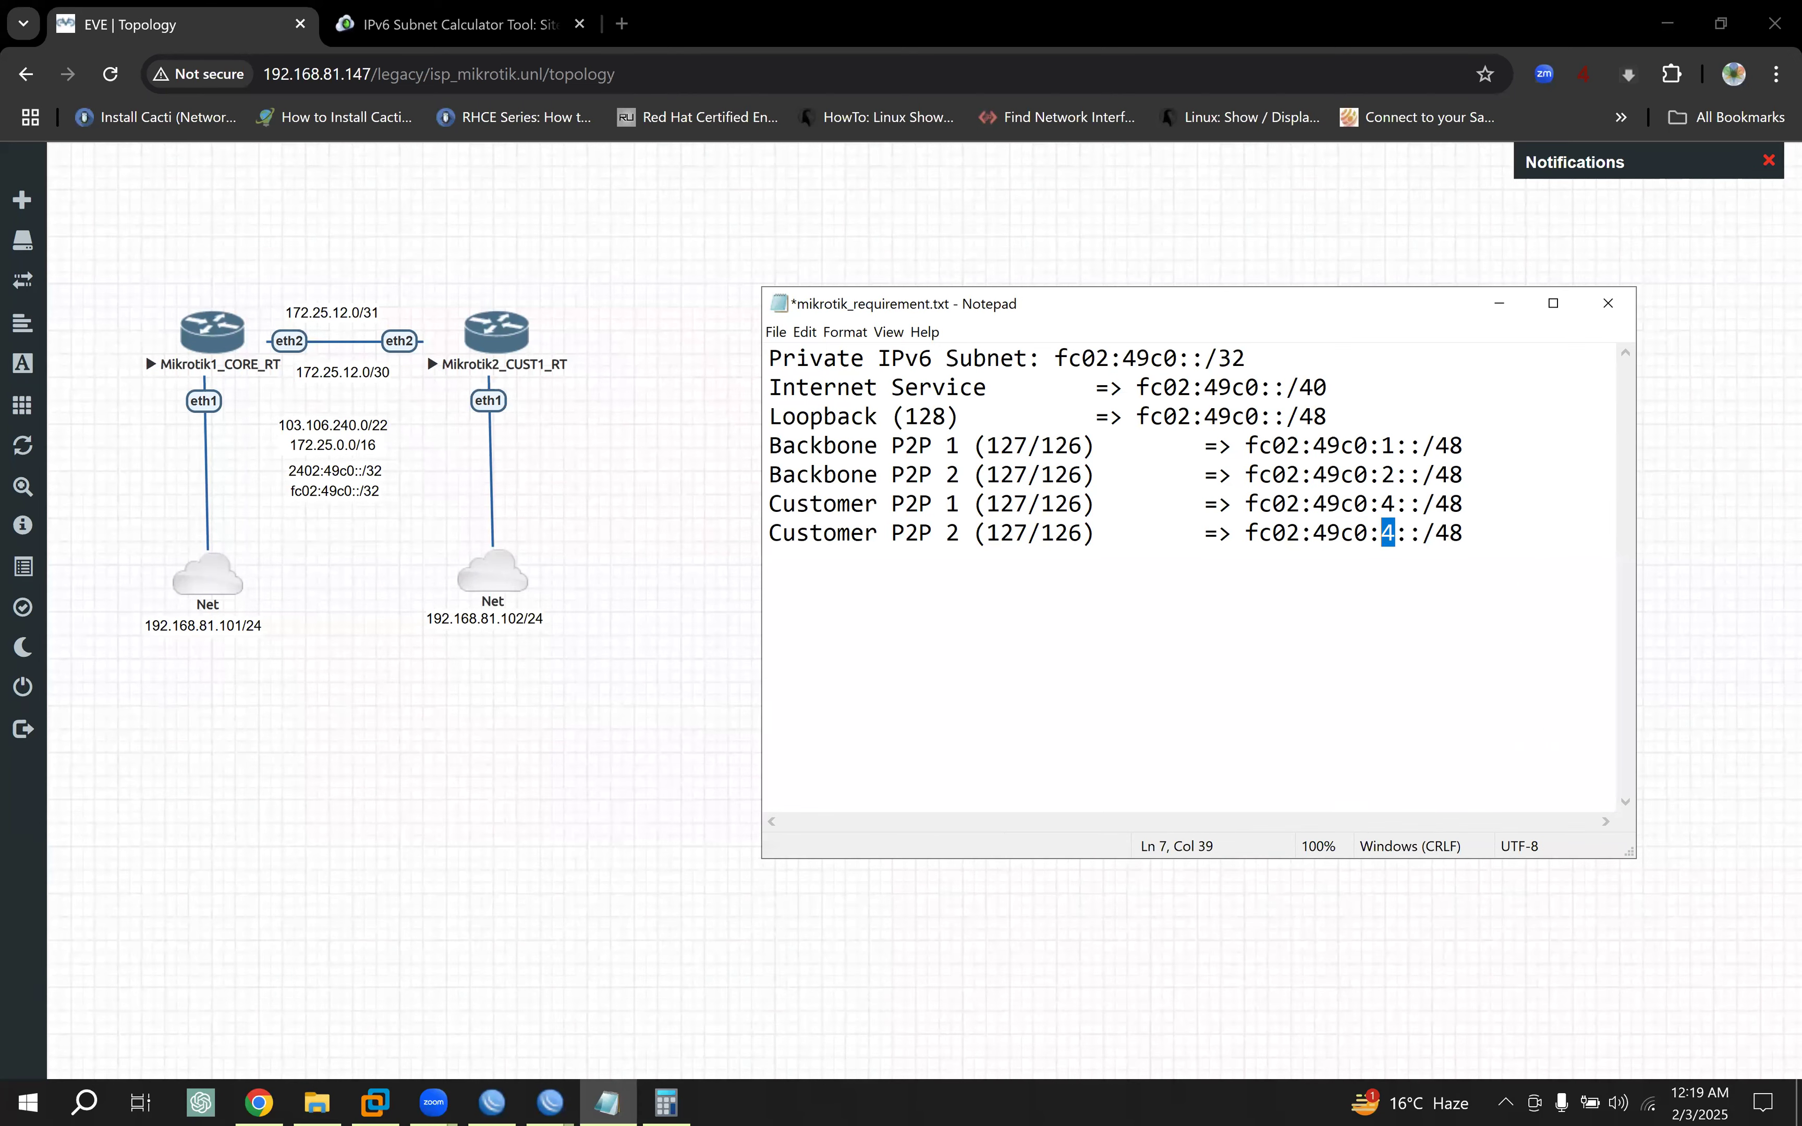
type("5")
left_click_drag(1470, 533, 1245, 534)
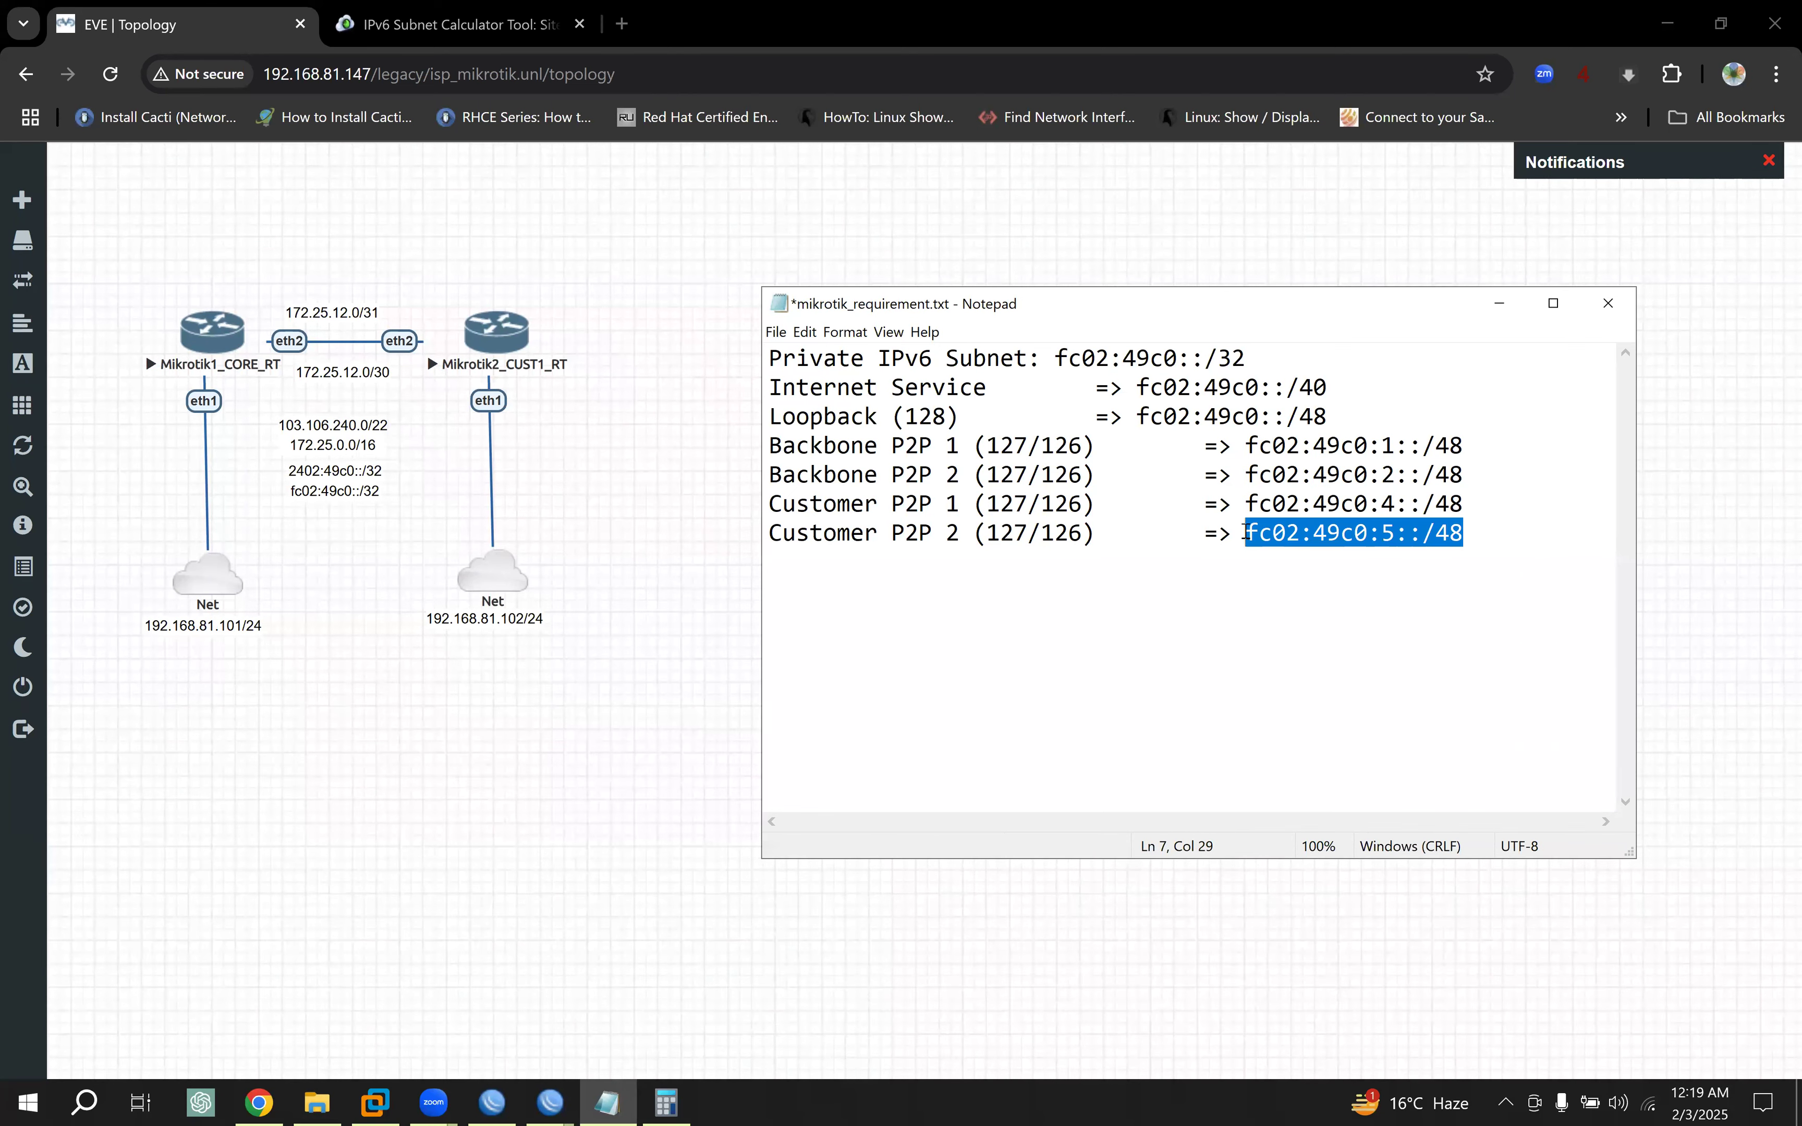
Step: Check the calculator's list for the assigned and remaining /48 subnets, and save the notes file
left_click(486, 10)
left_click_drag(1377, 649, 1452, 857)
left_click_drag(1352, 896, 1470, 998)
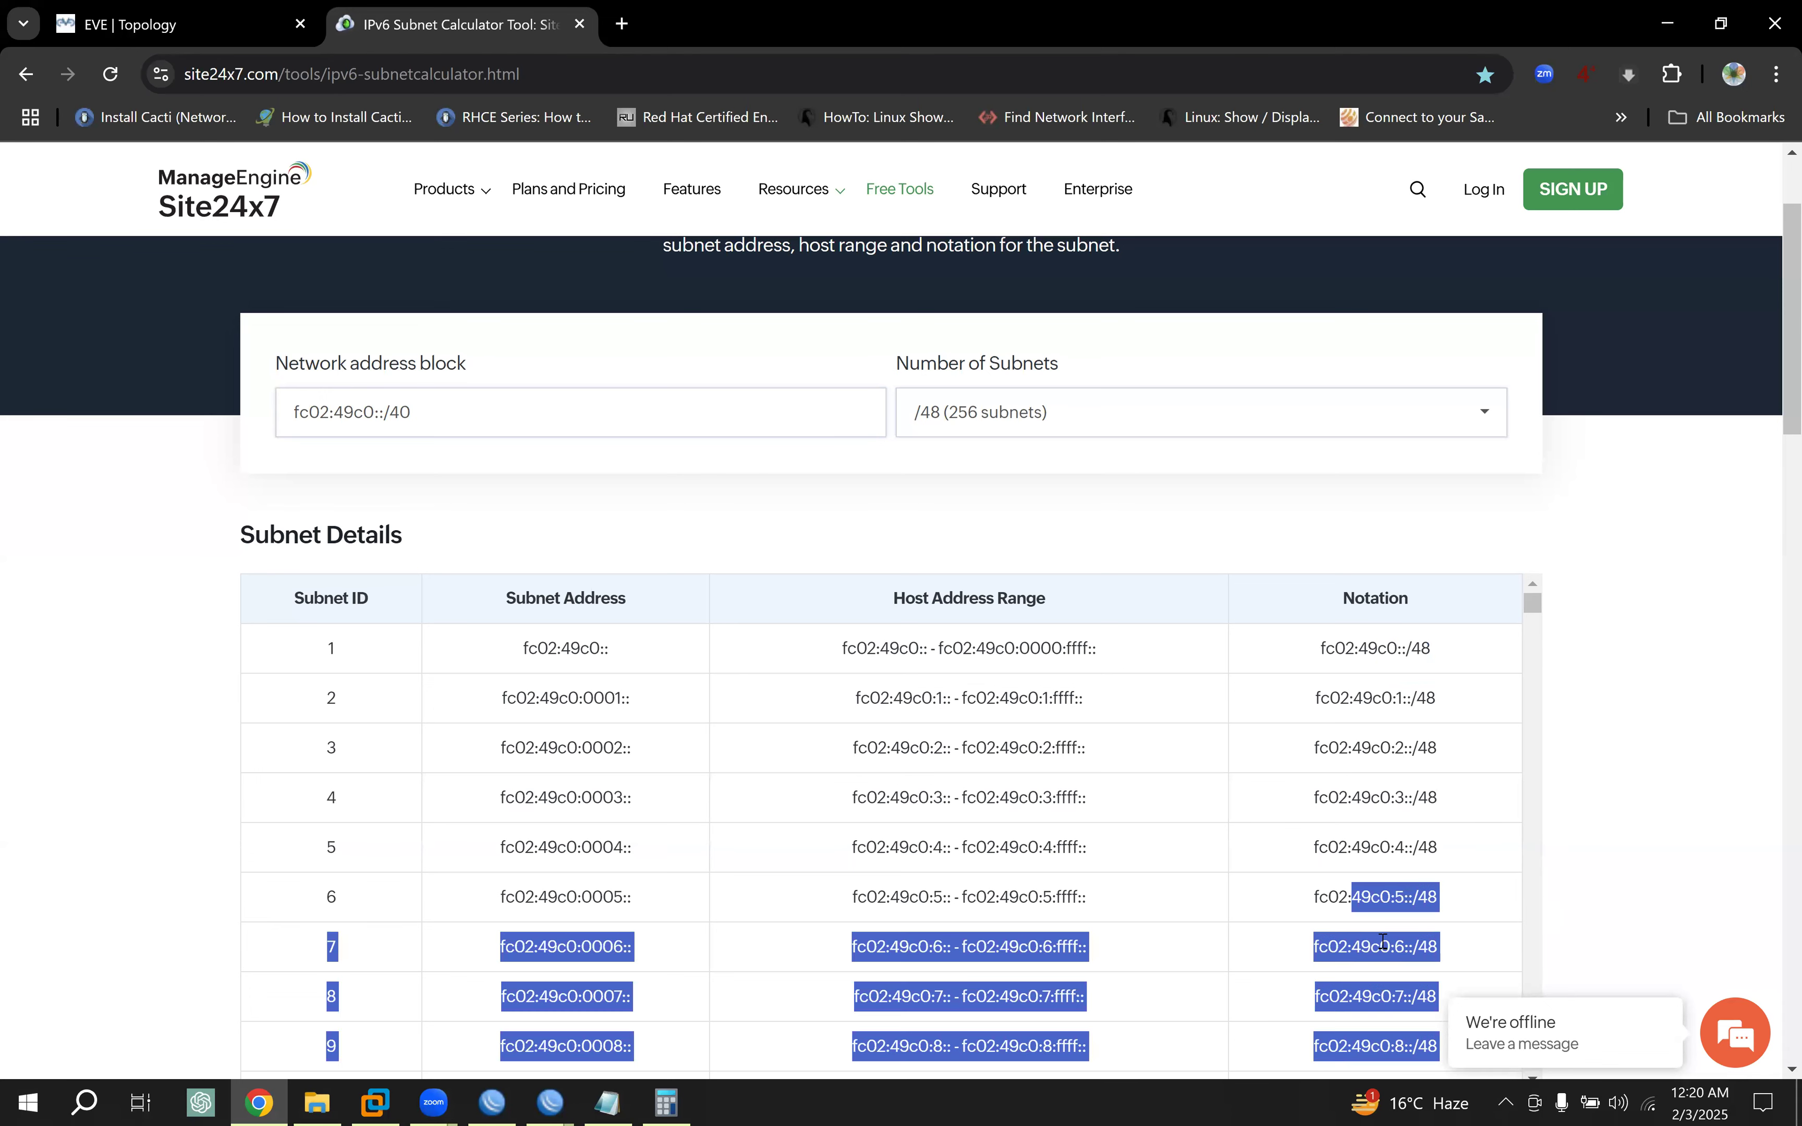
left_click(1382, 898)
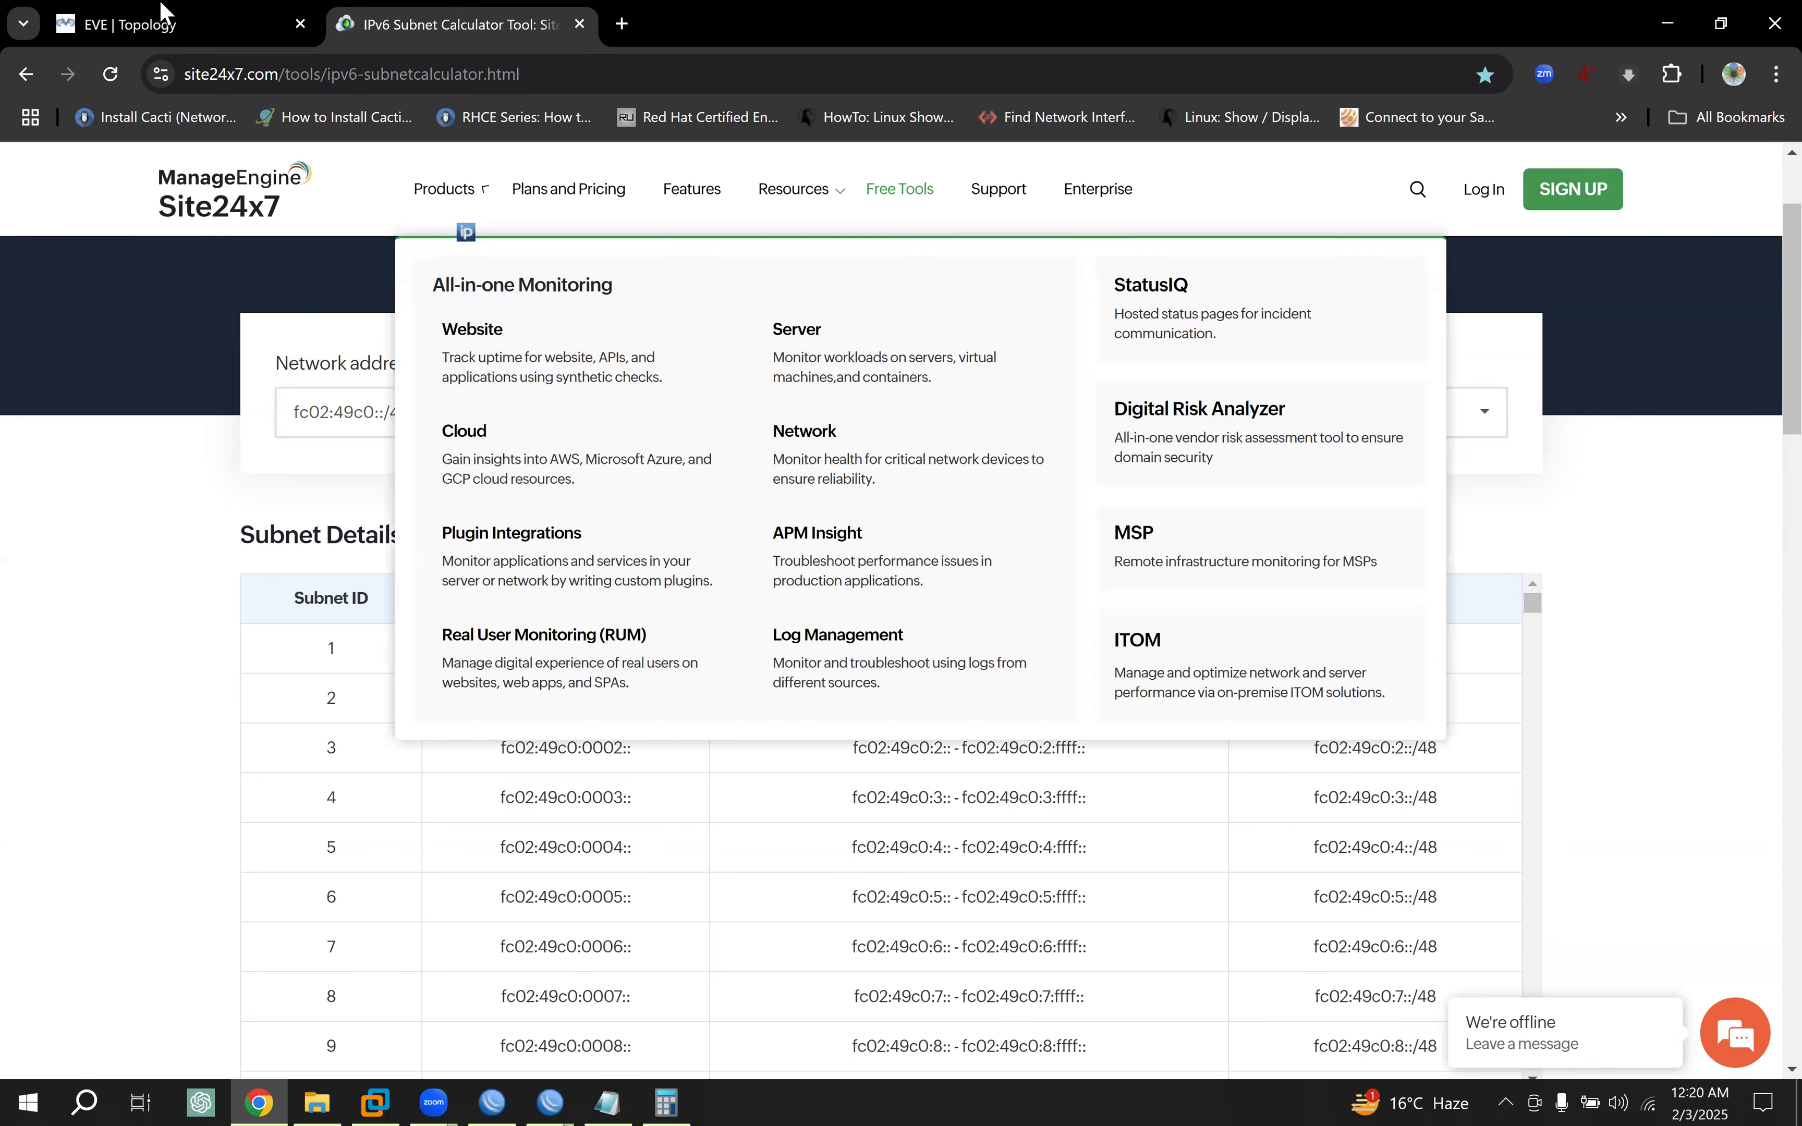
left_click(164, 19)
left_click(609, 1102)
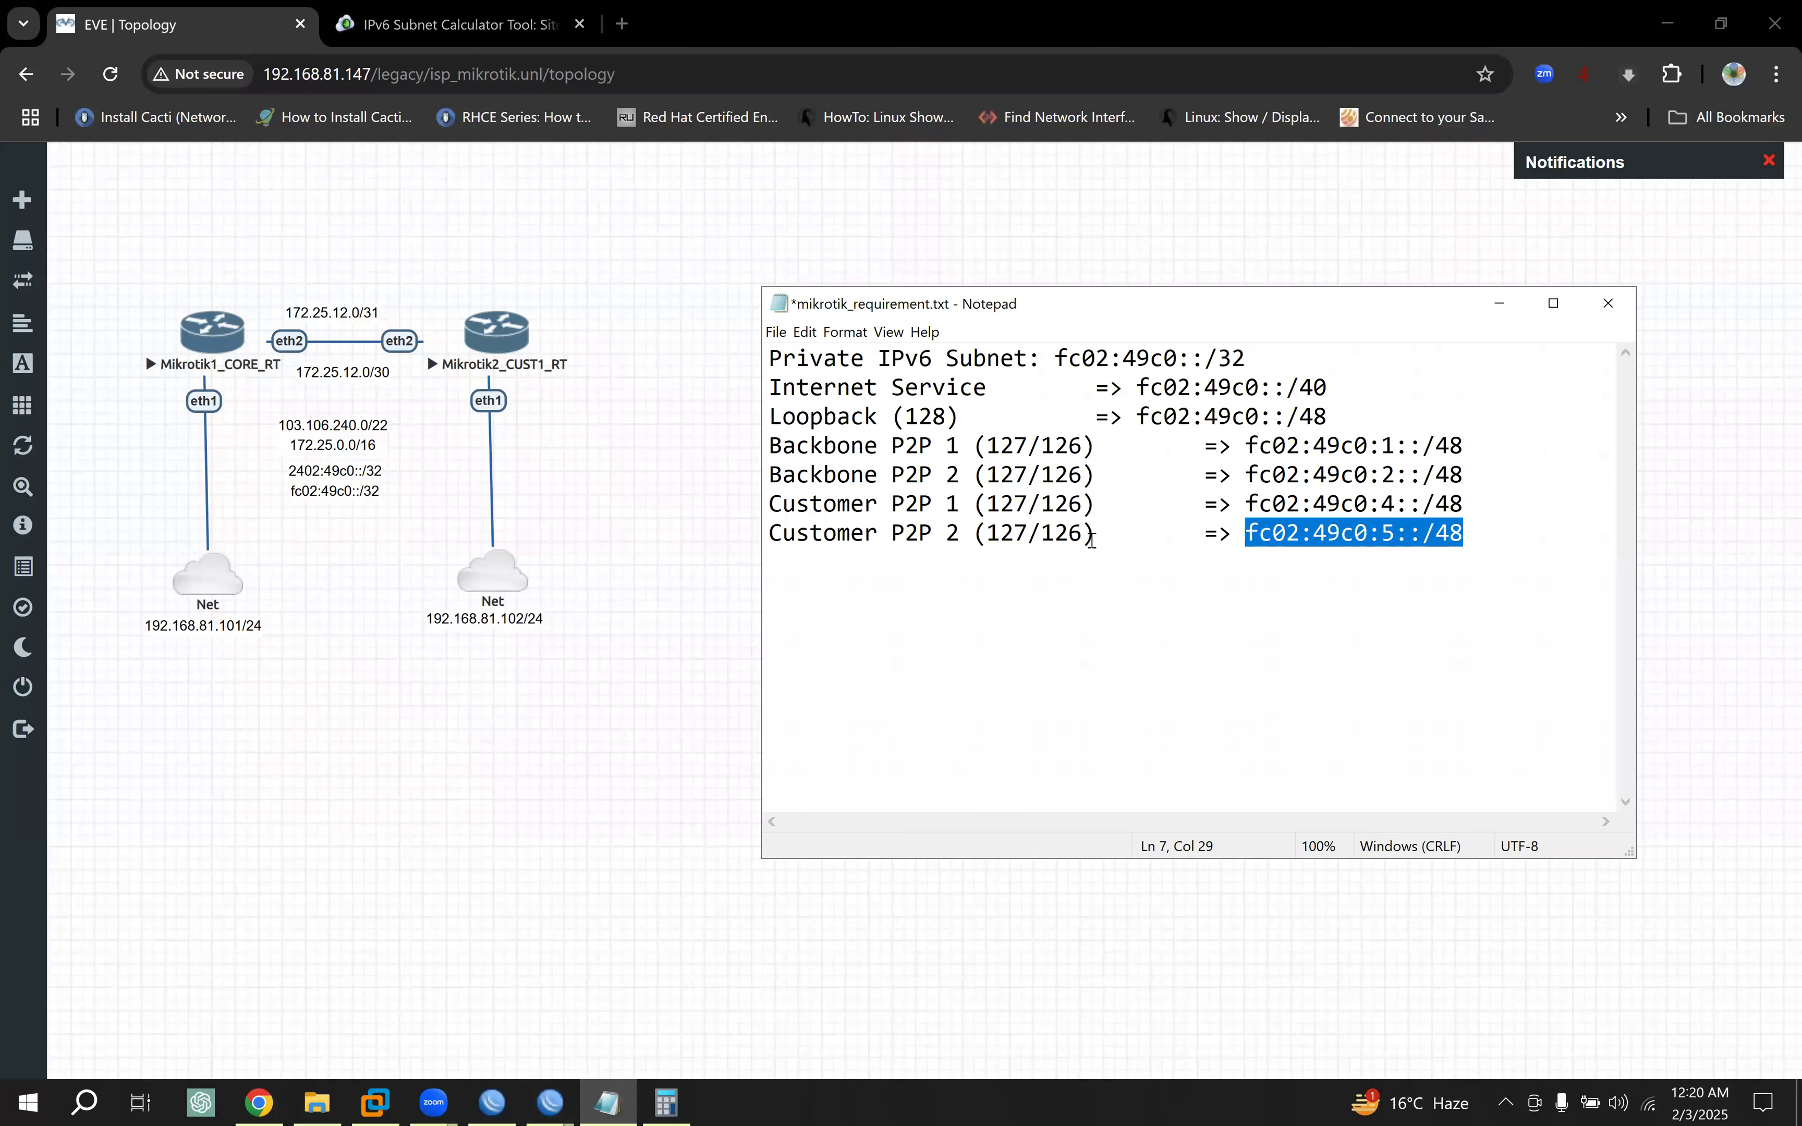
key("ctrl+s")
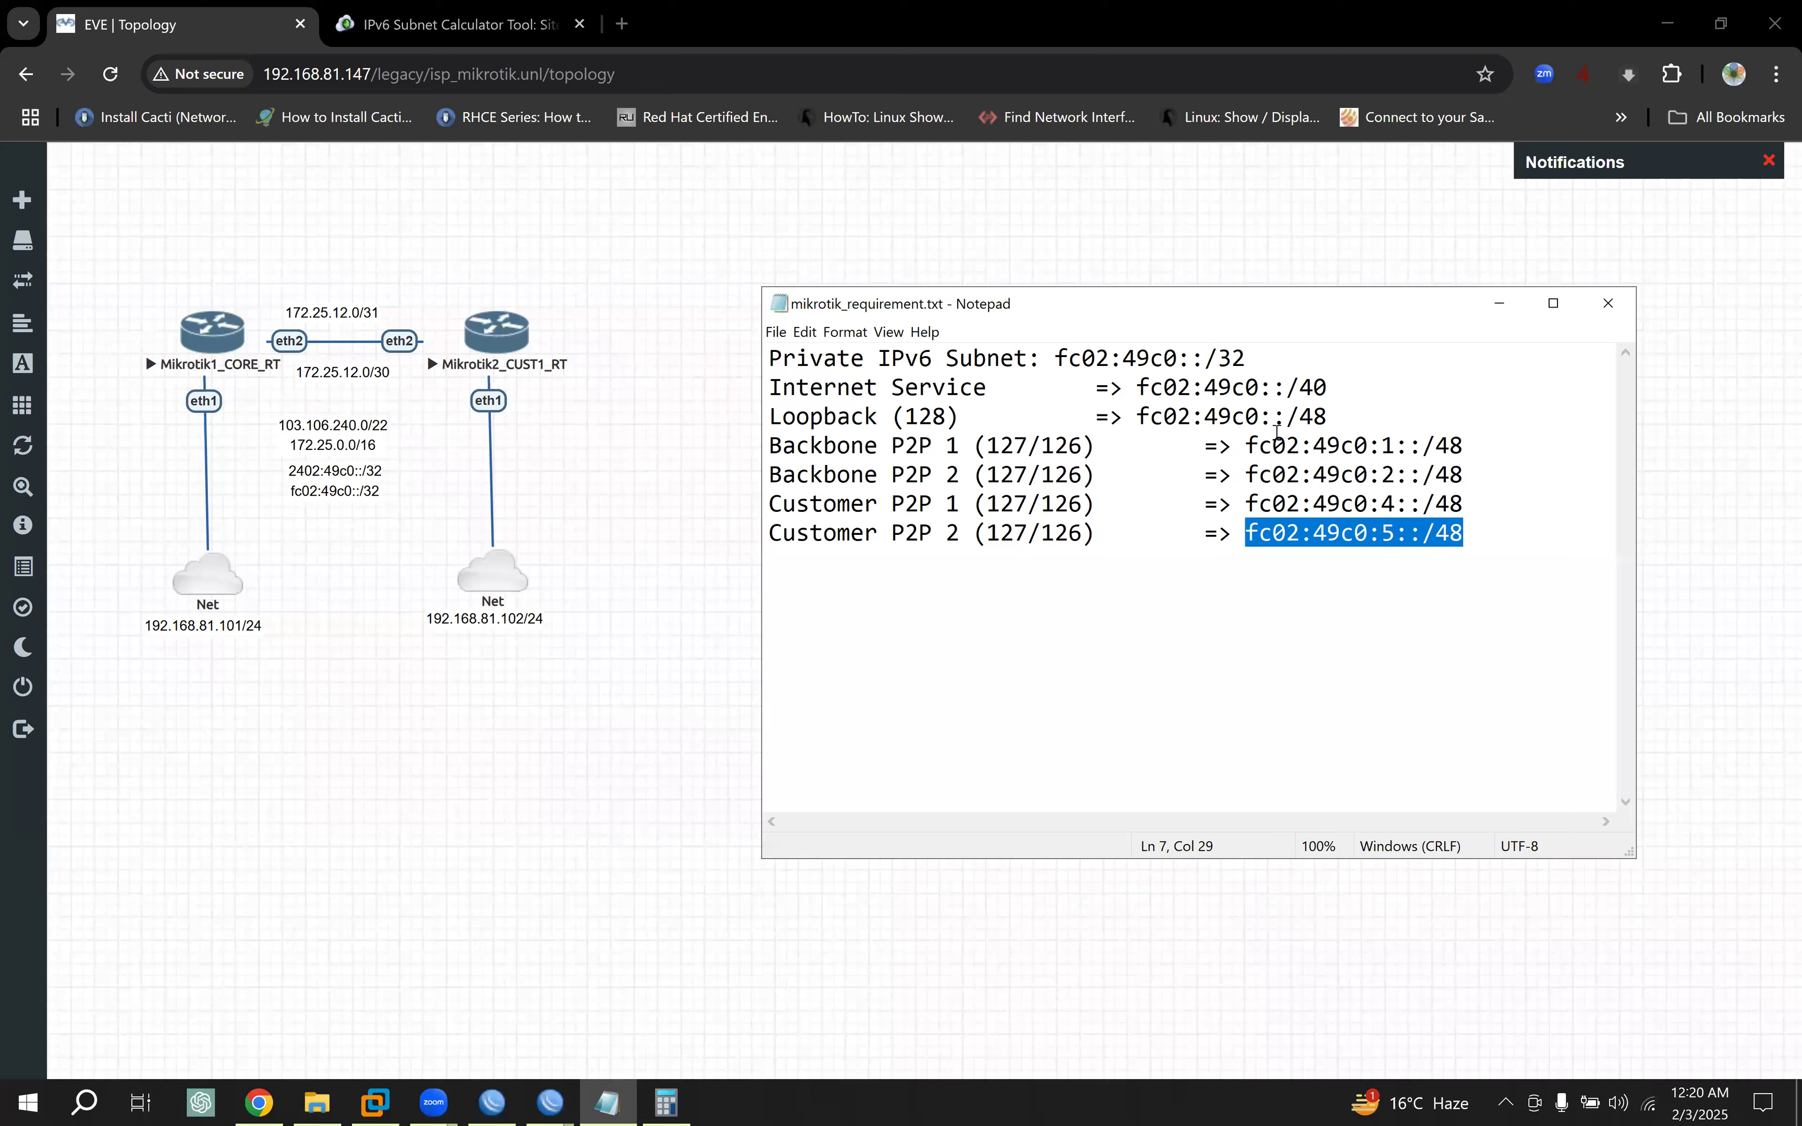
Step: Review the finished IPv6 plan in the notes, examining the Loopback and both Customer P2P allocations
left_click_drag(1346, 410, 1143, 415)
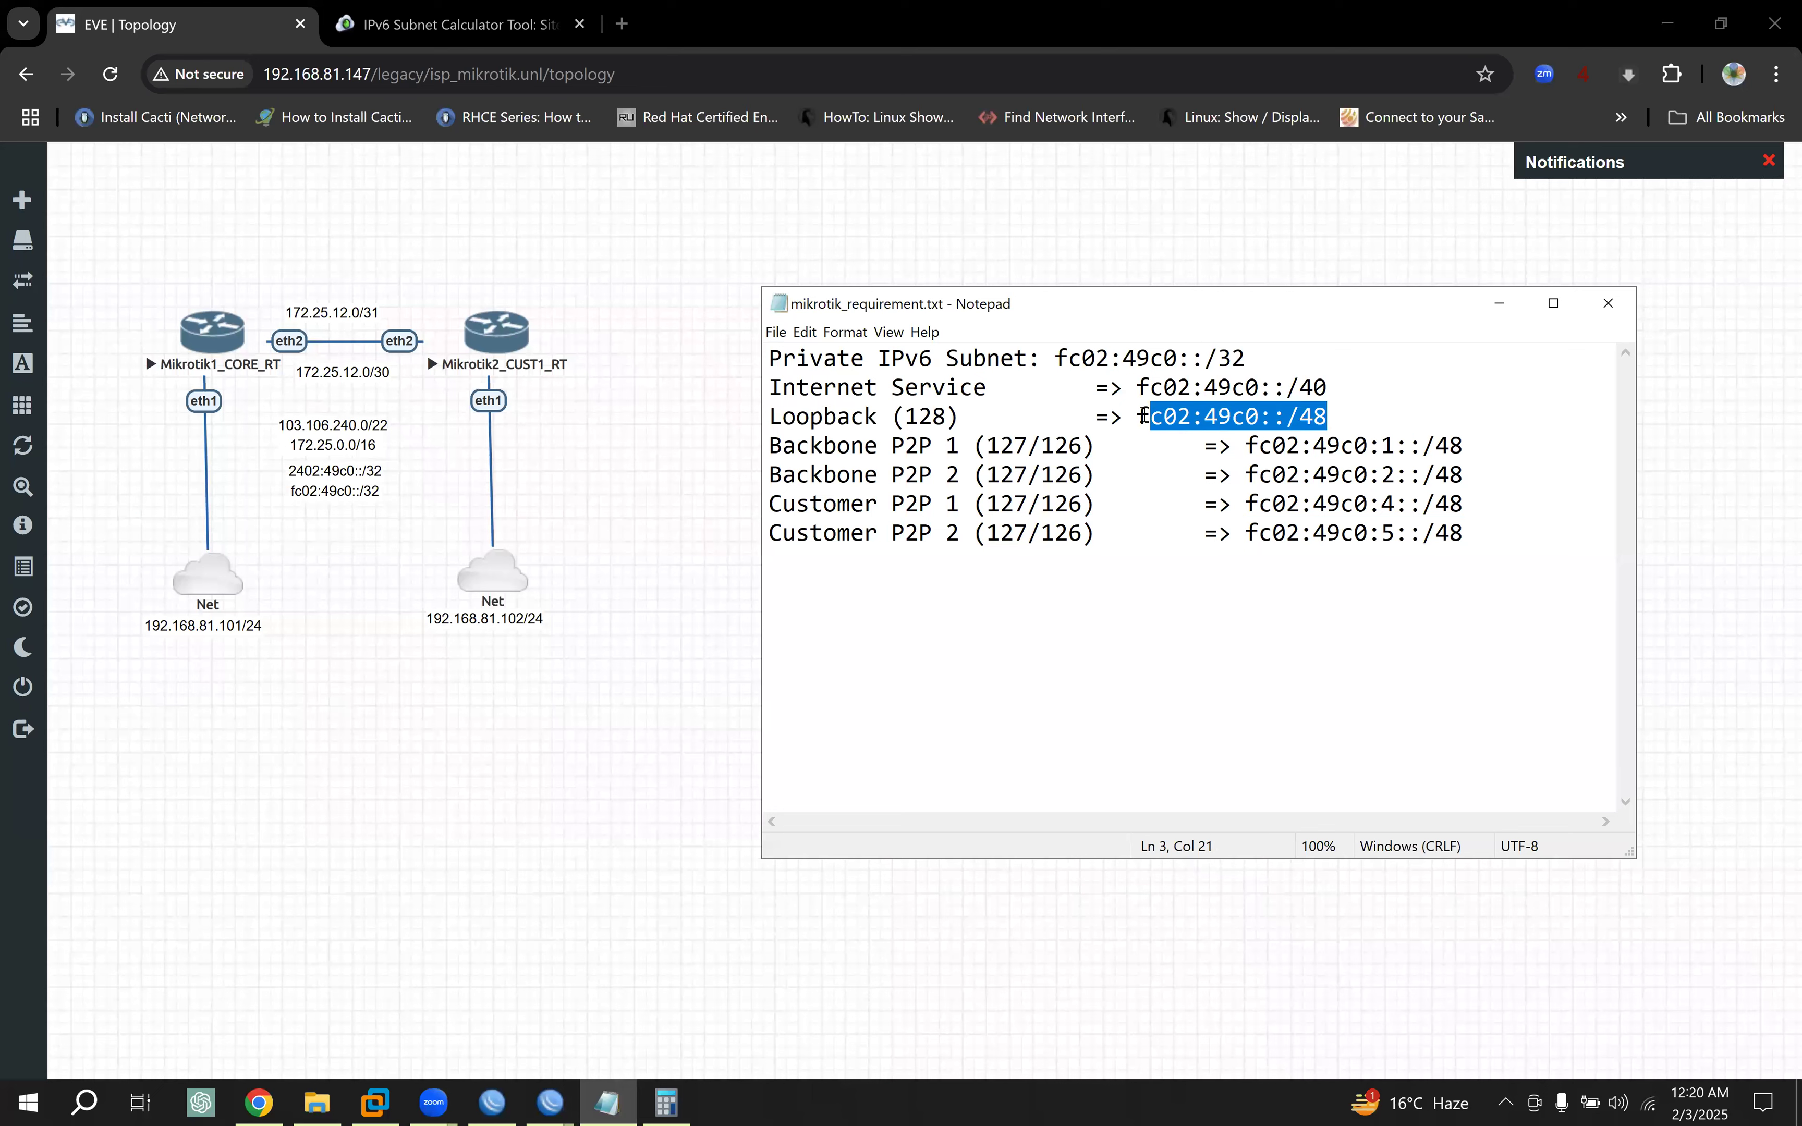
left_click_drag(879, 422, 809, 421)
left_click_drag(1471, 507, 1247, 507)
left_click_drag(1470, 530, 1275, 530)
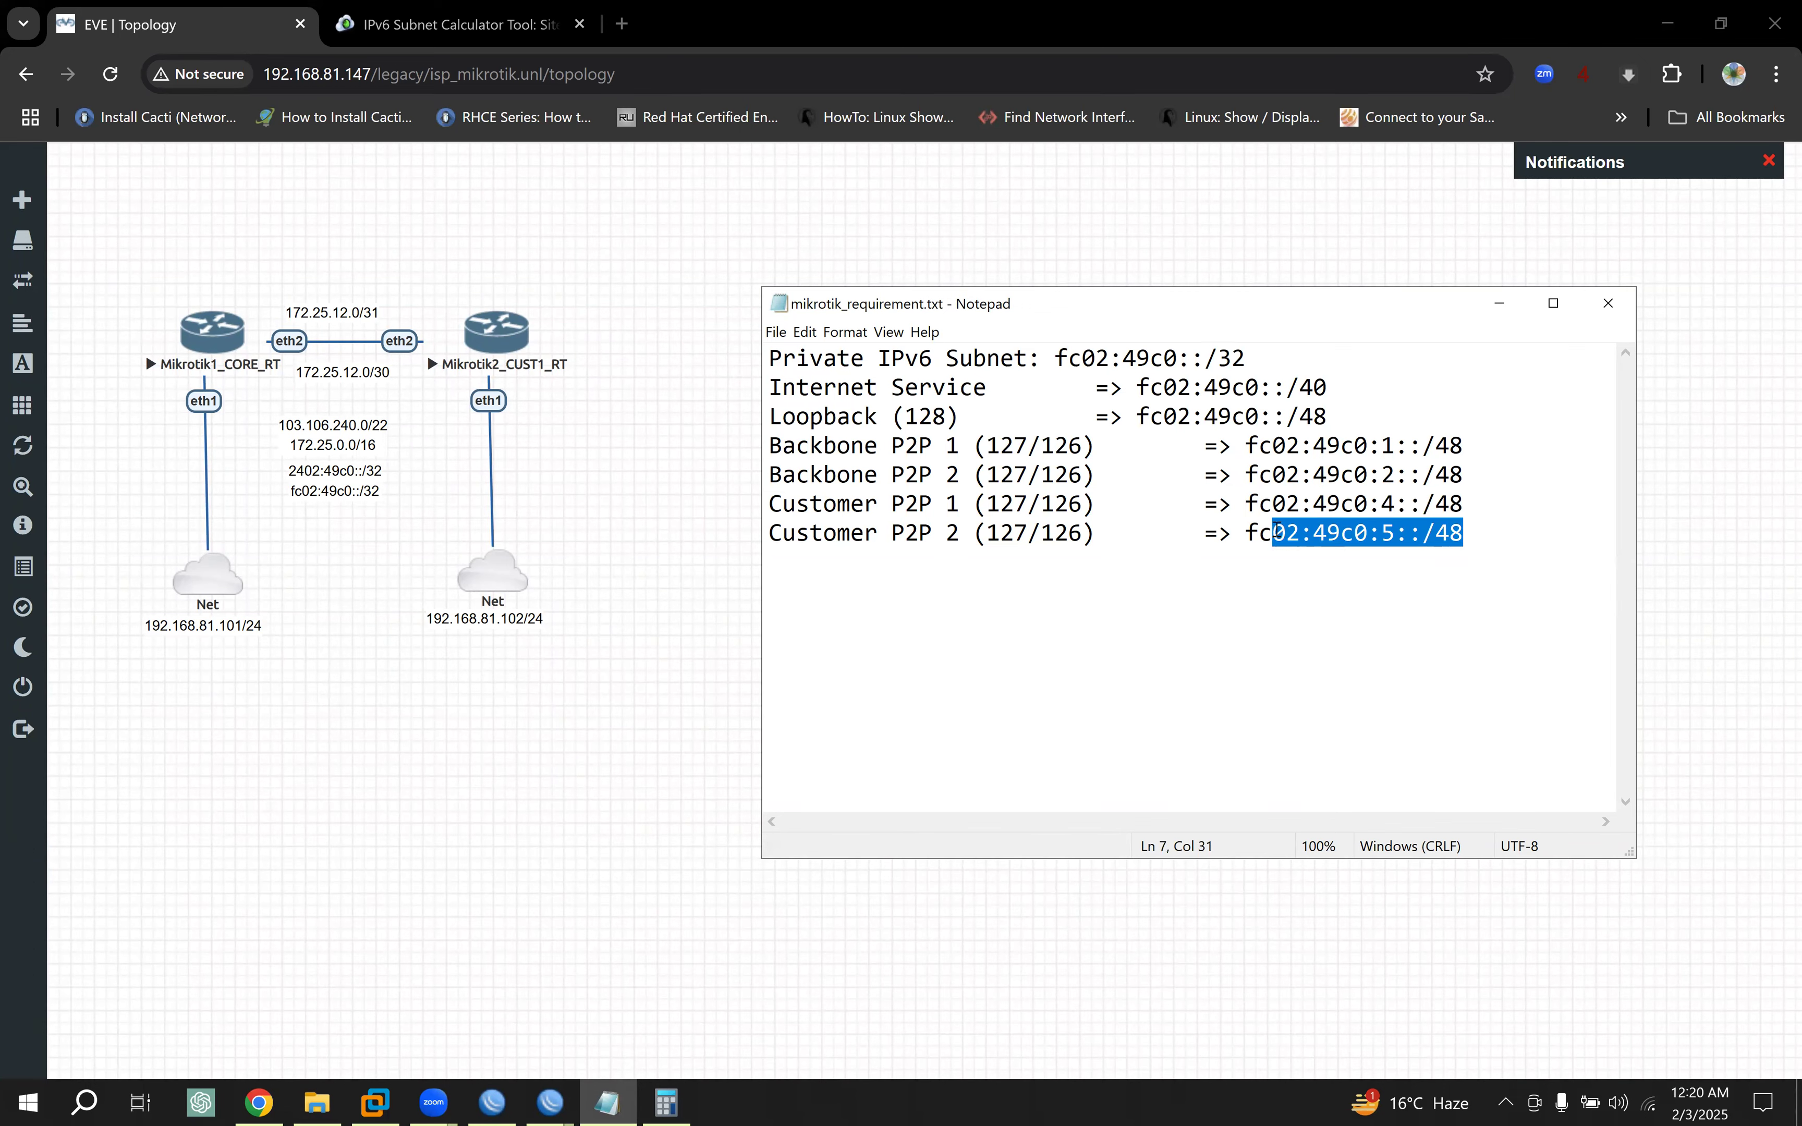
left_click(1475, 531)
left_click_drag(1476, 531, 738, 361)
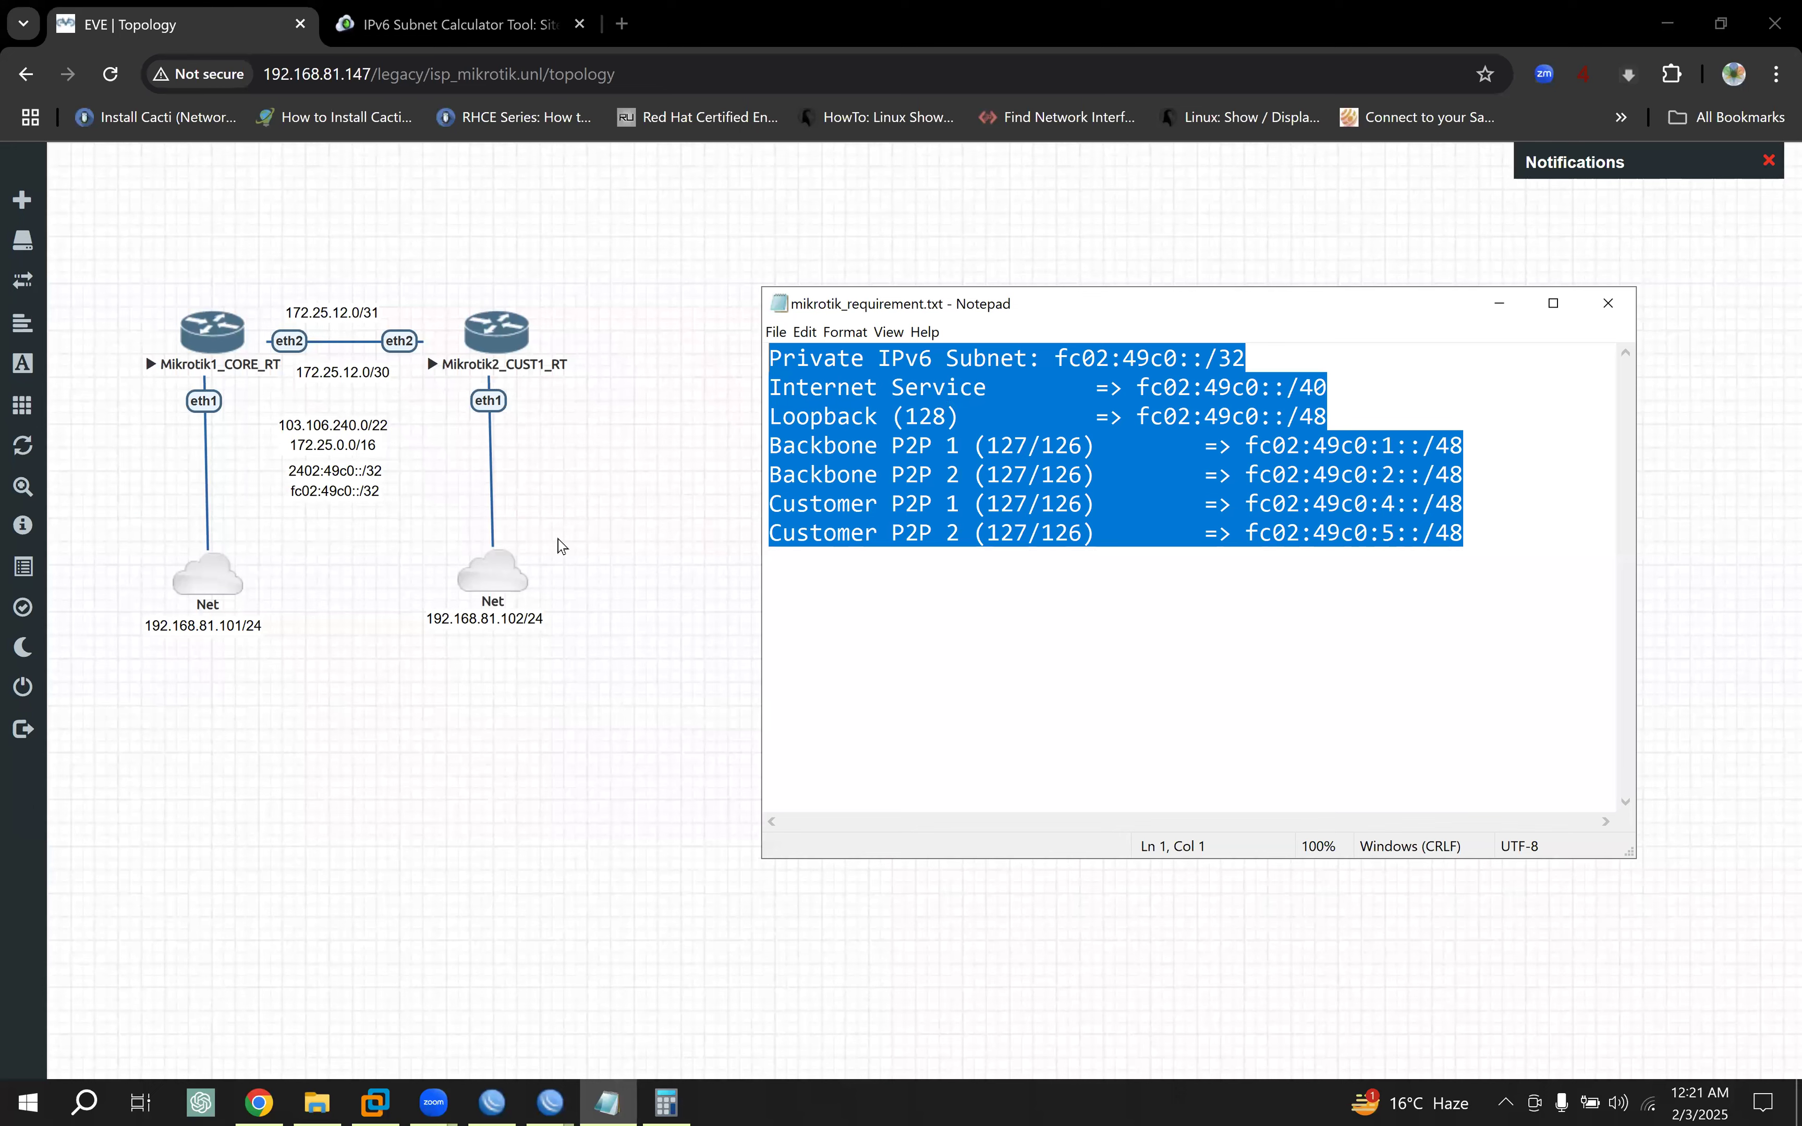
left_click(920, 529)
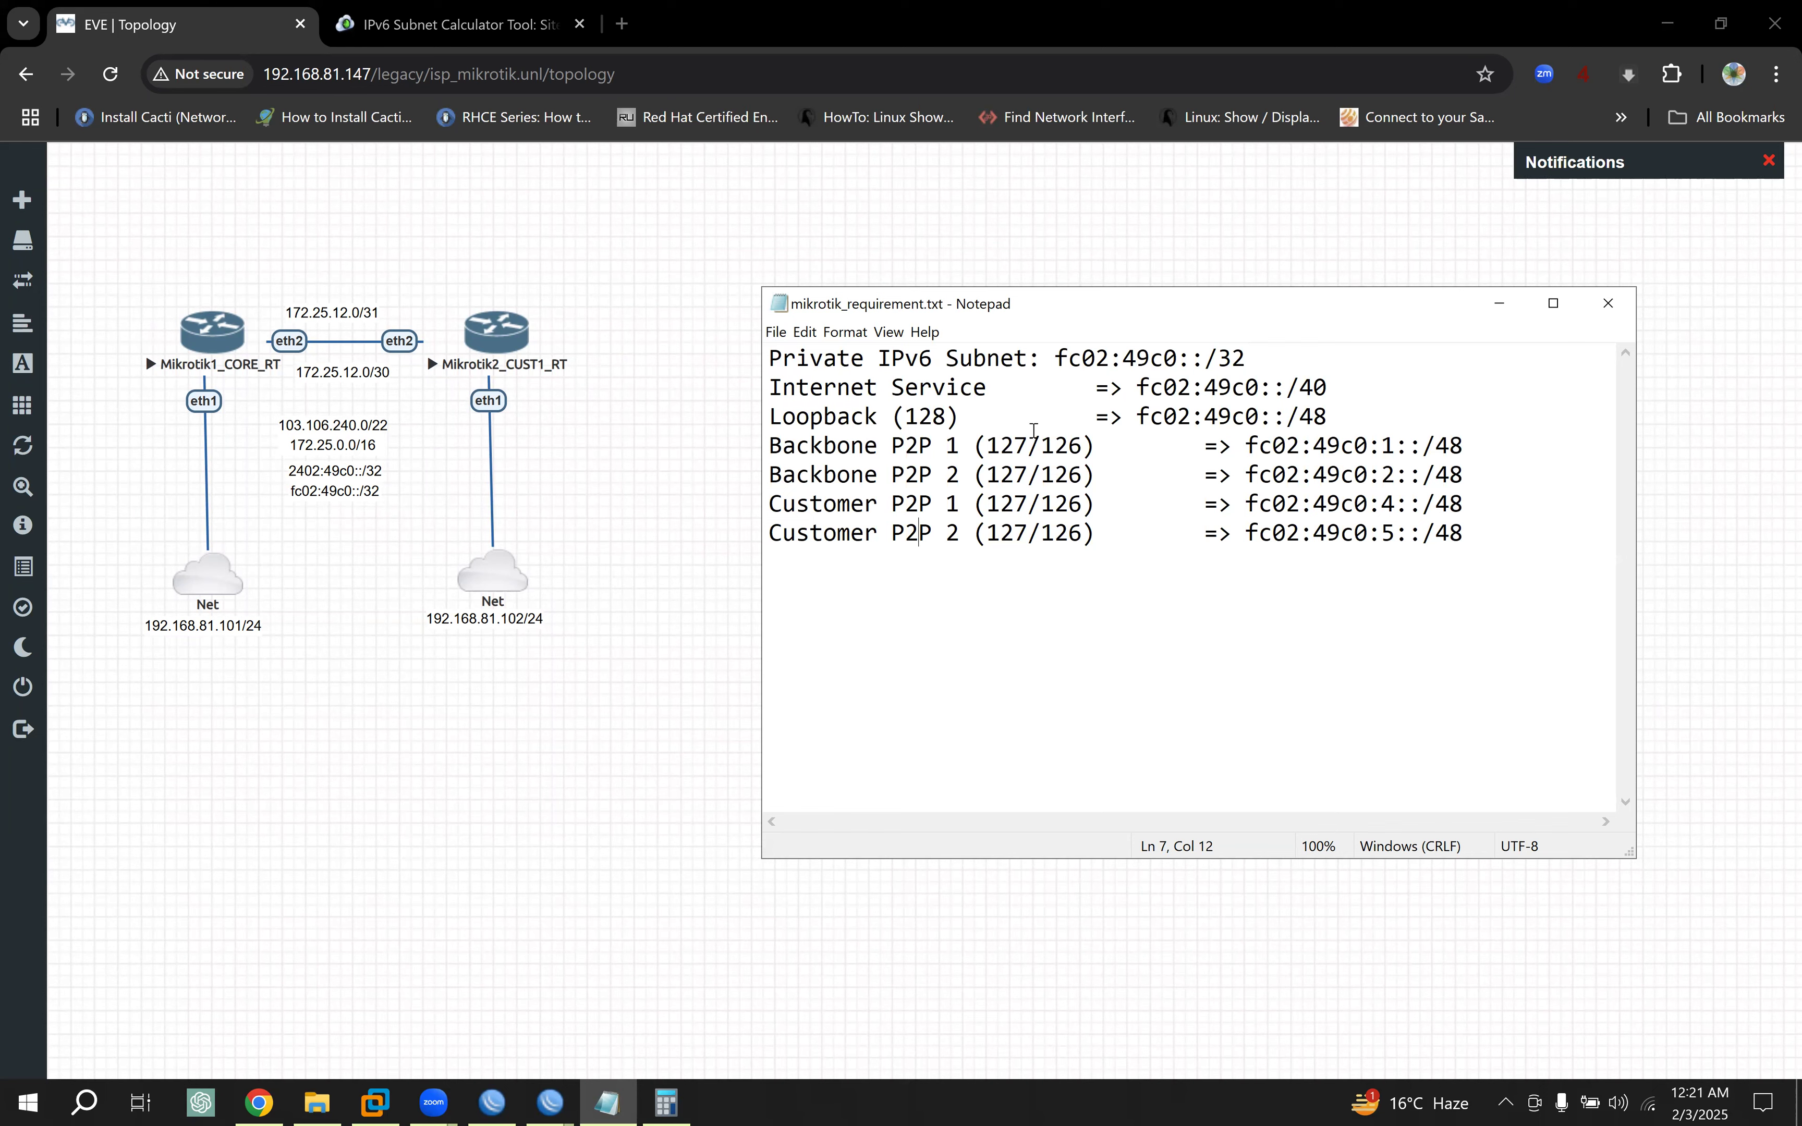
left_click_drag(1328, 415, 805, 418)
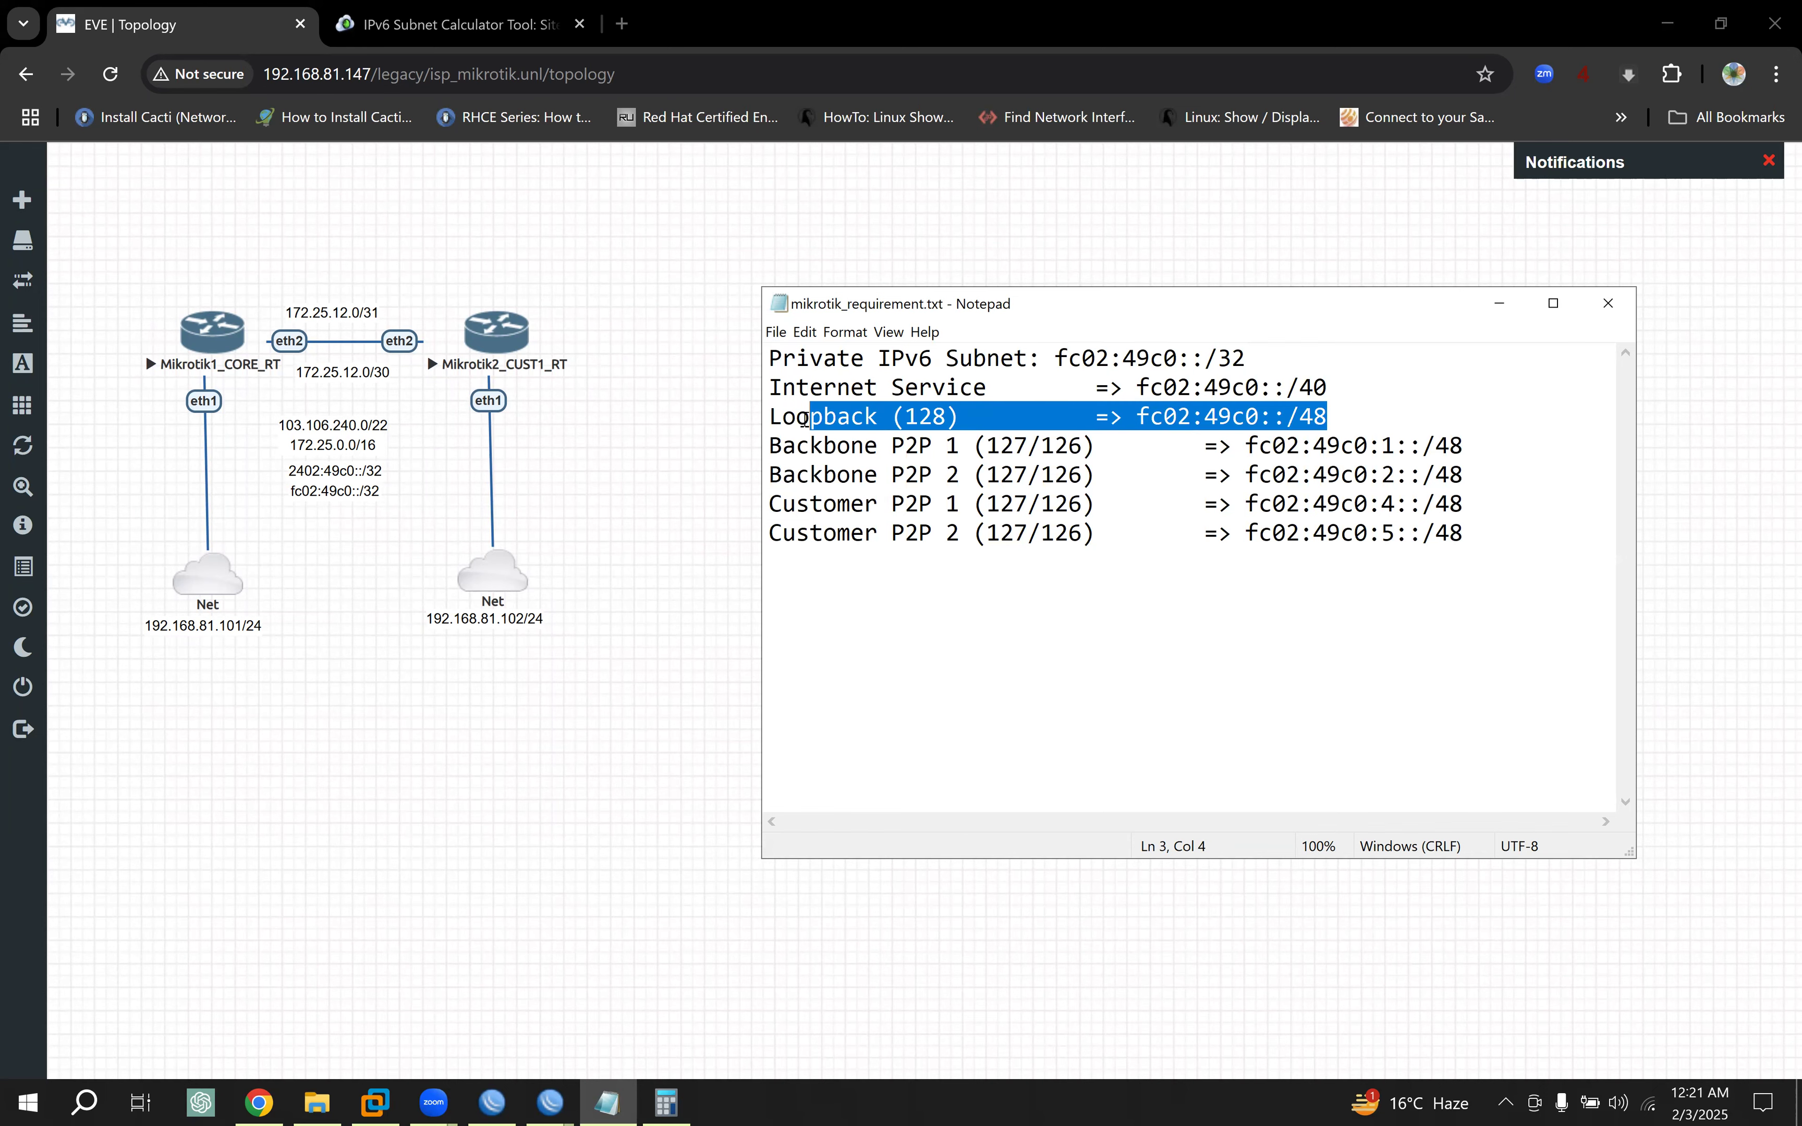
Step: Indent the Internet Service and Loopback subnets to line up with the P2P entries, then review the aligned rows
left_click(1092, 387)
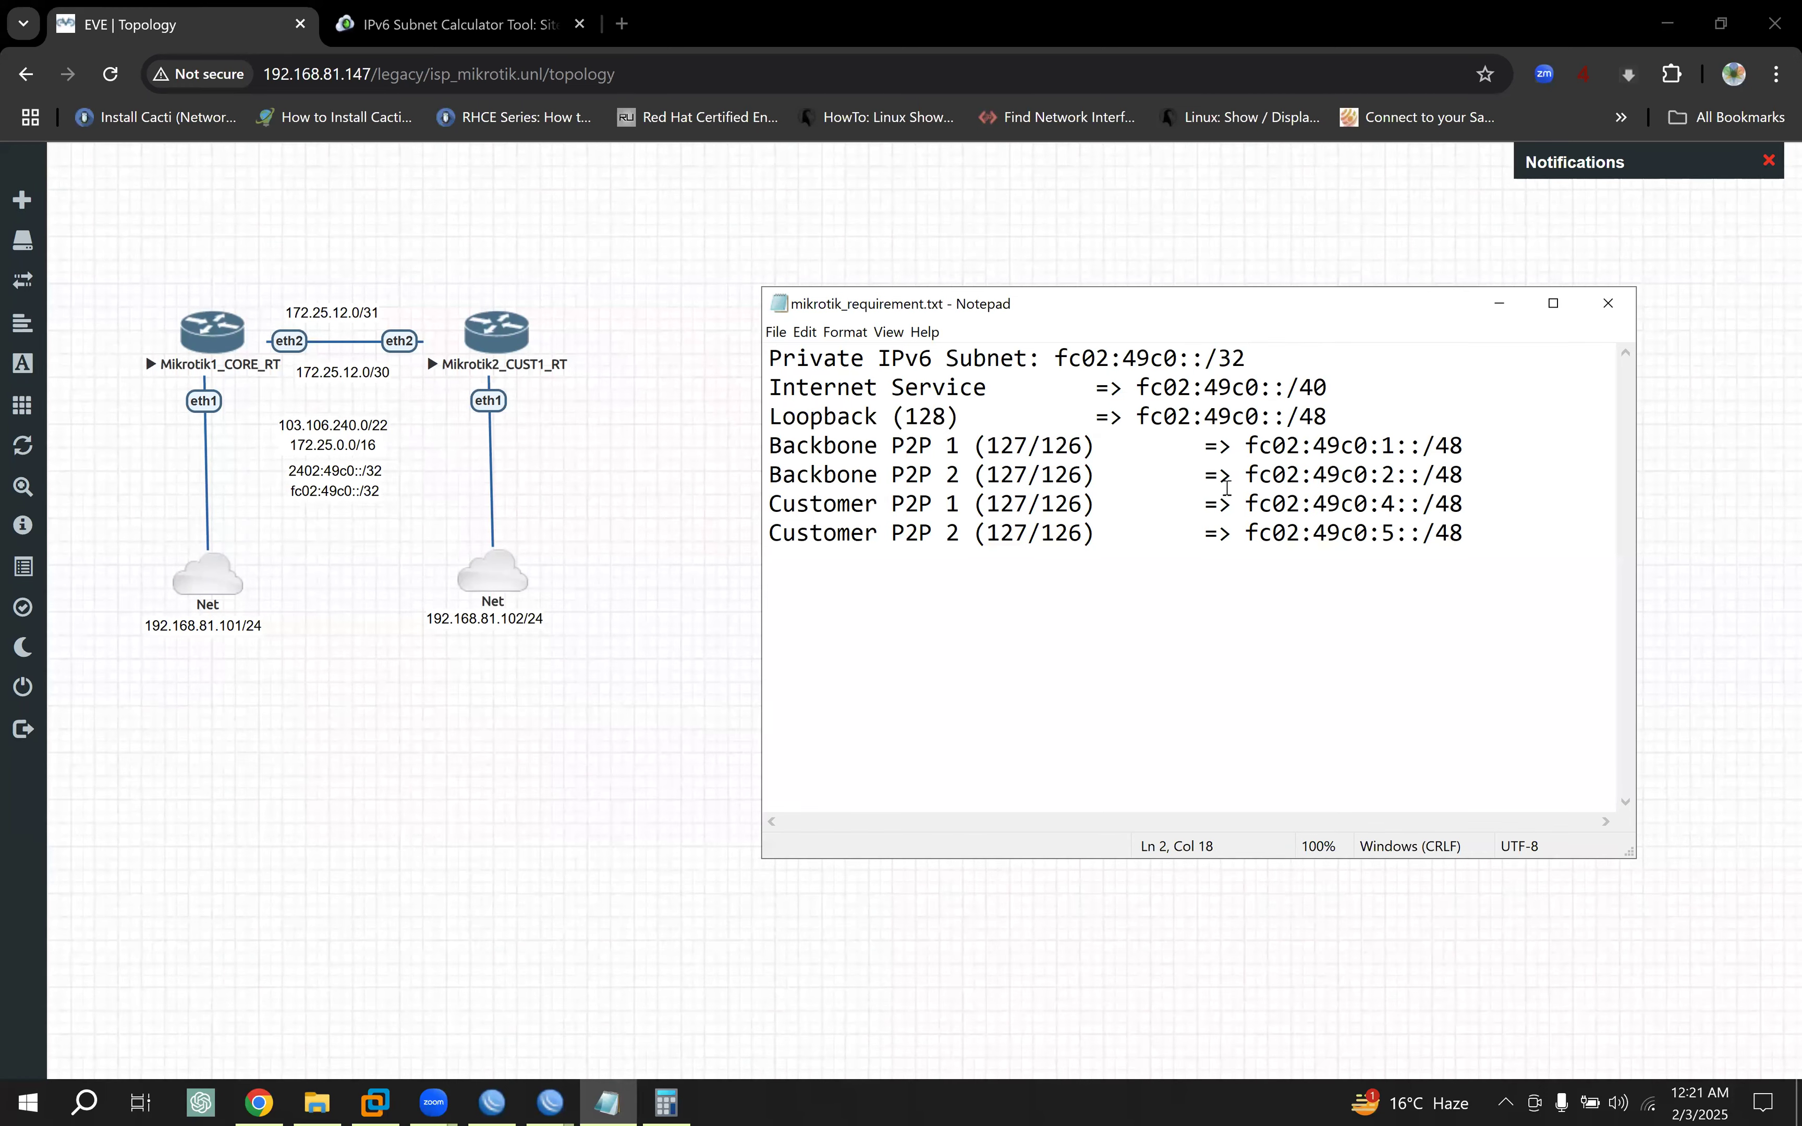
key("Tab")
left_click(1097, 417)
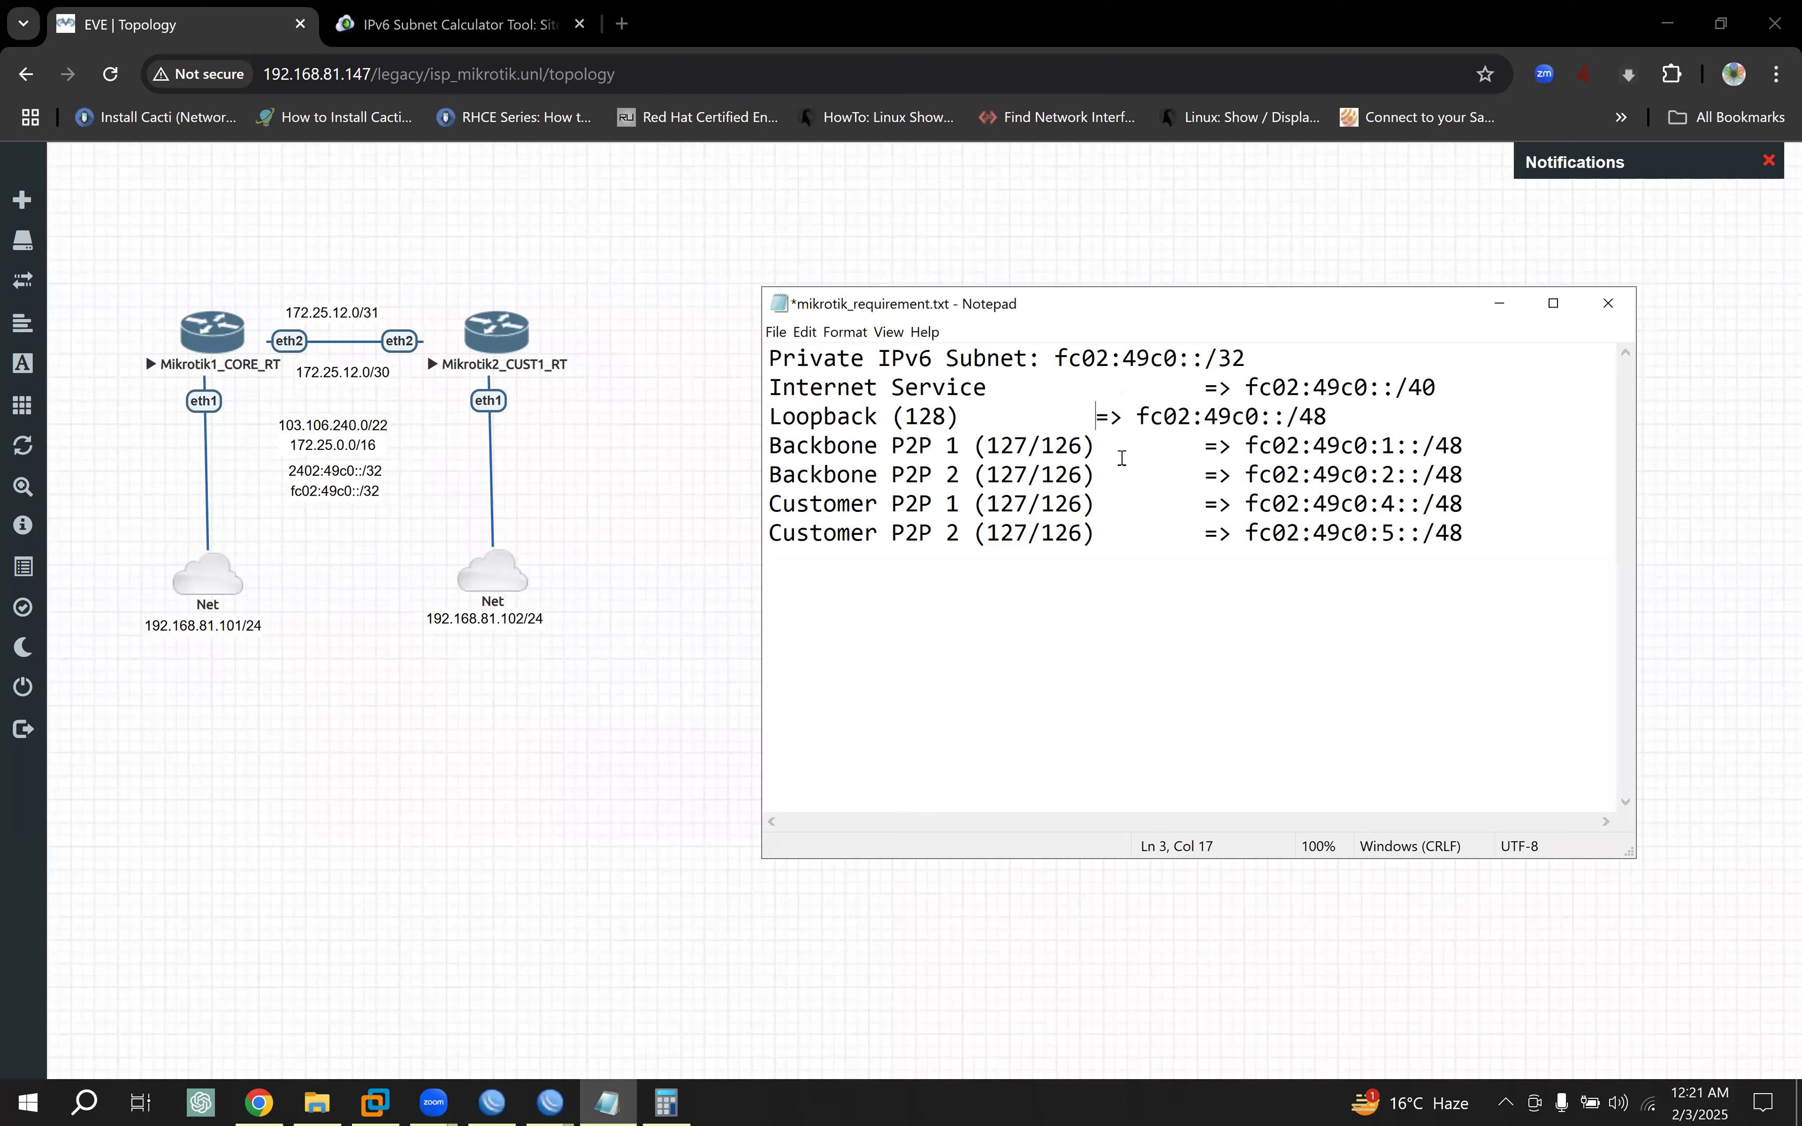
key("Tab")
left_click_drag(1472, 393, 918, 415)
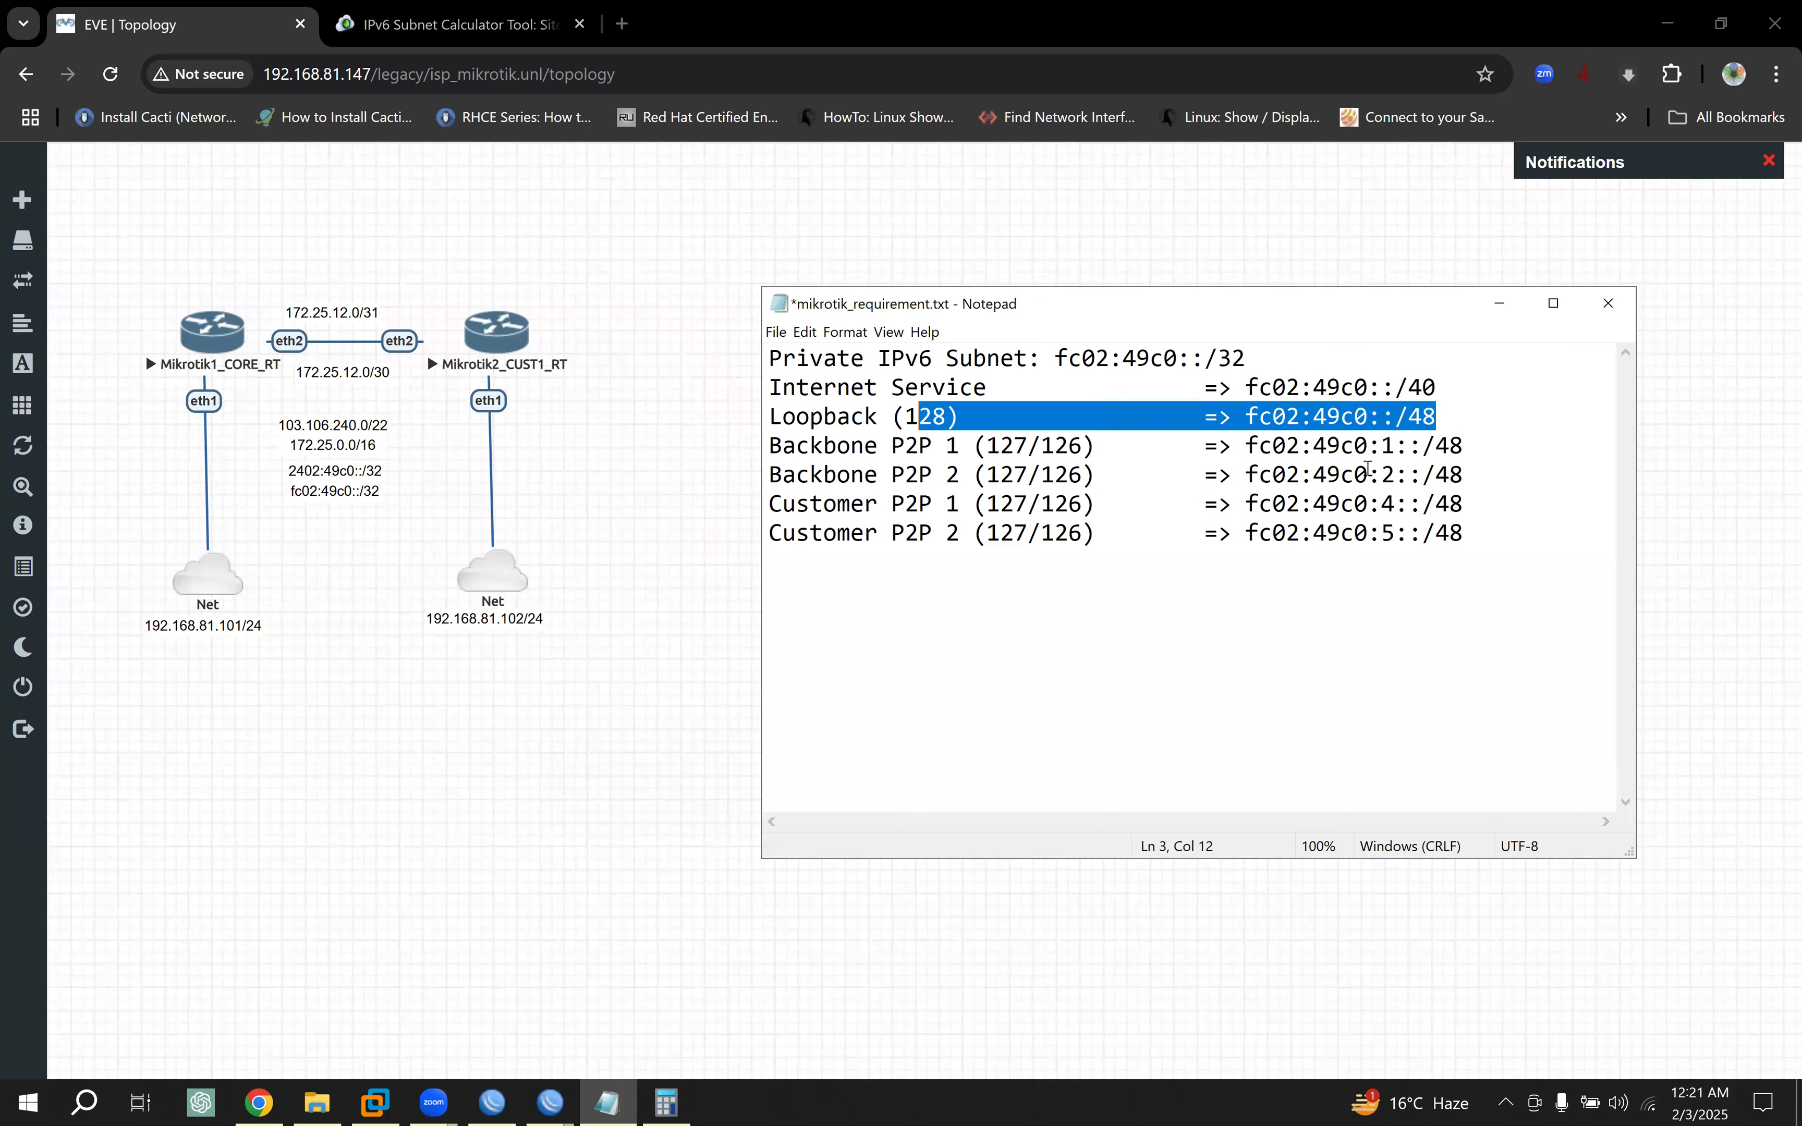
left_click_drag(1465, 445, 930, 453)
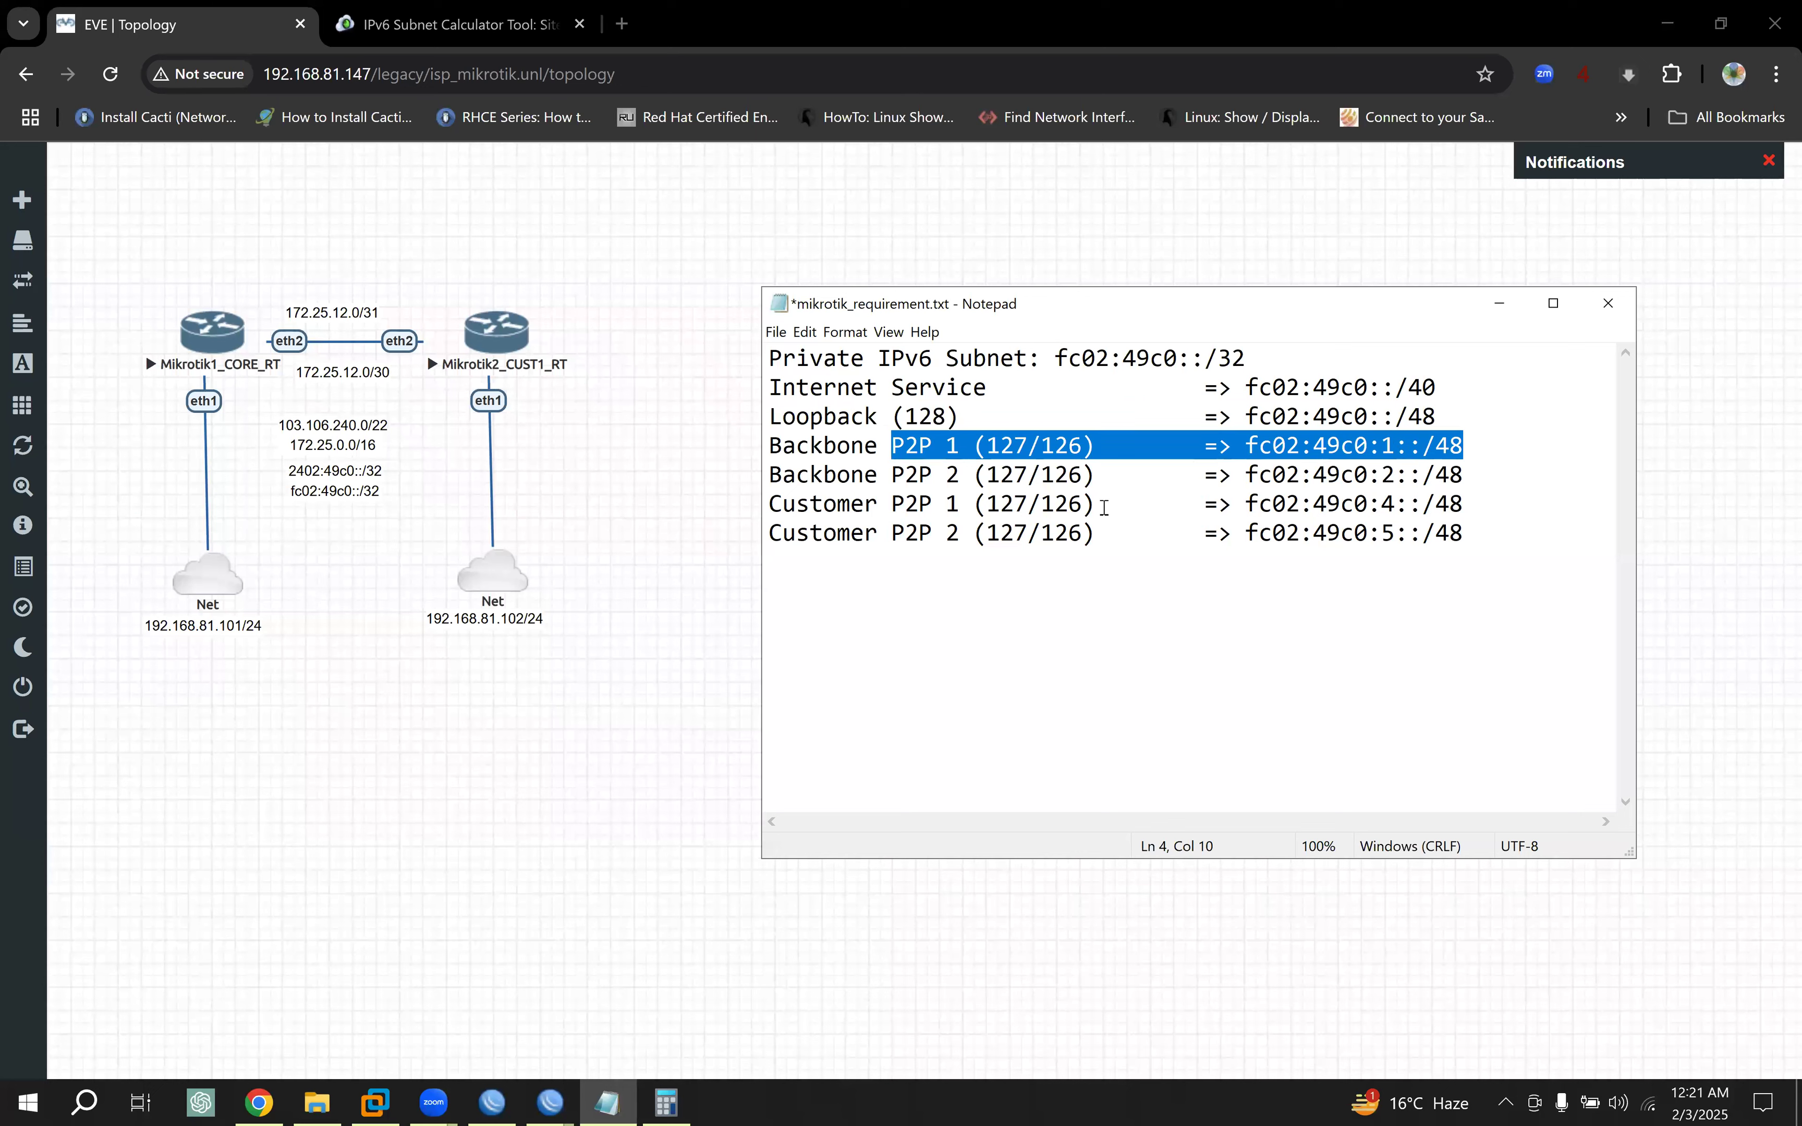
left_click_drag(1482, 511, 836, 506)
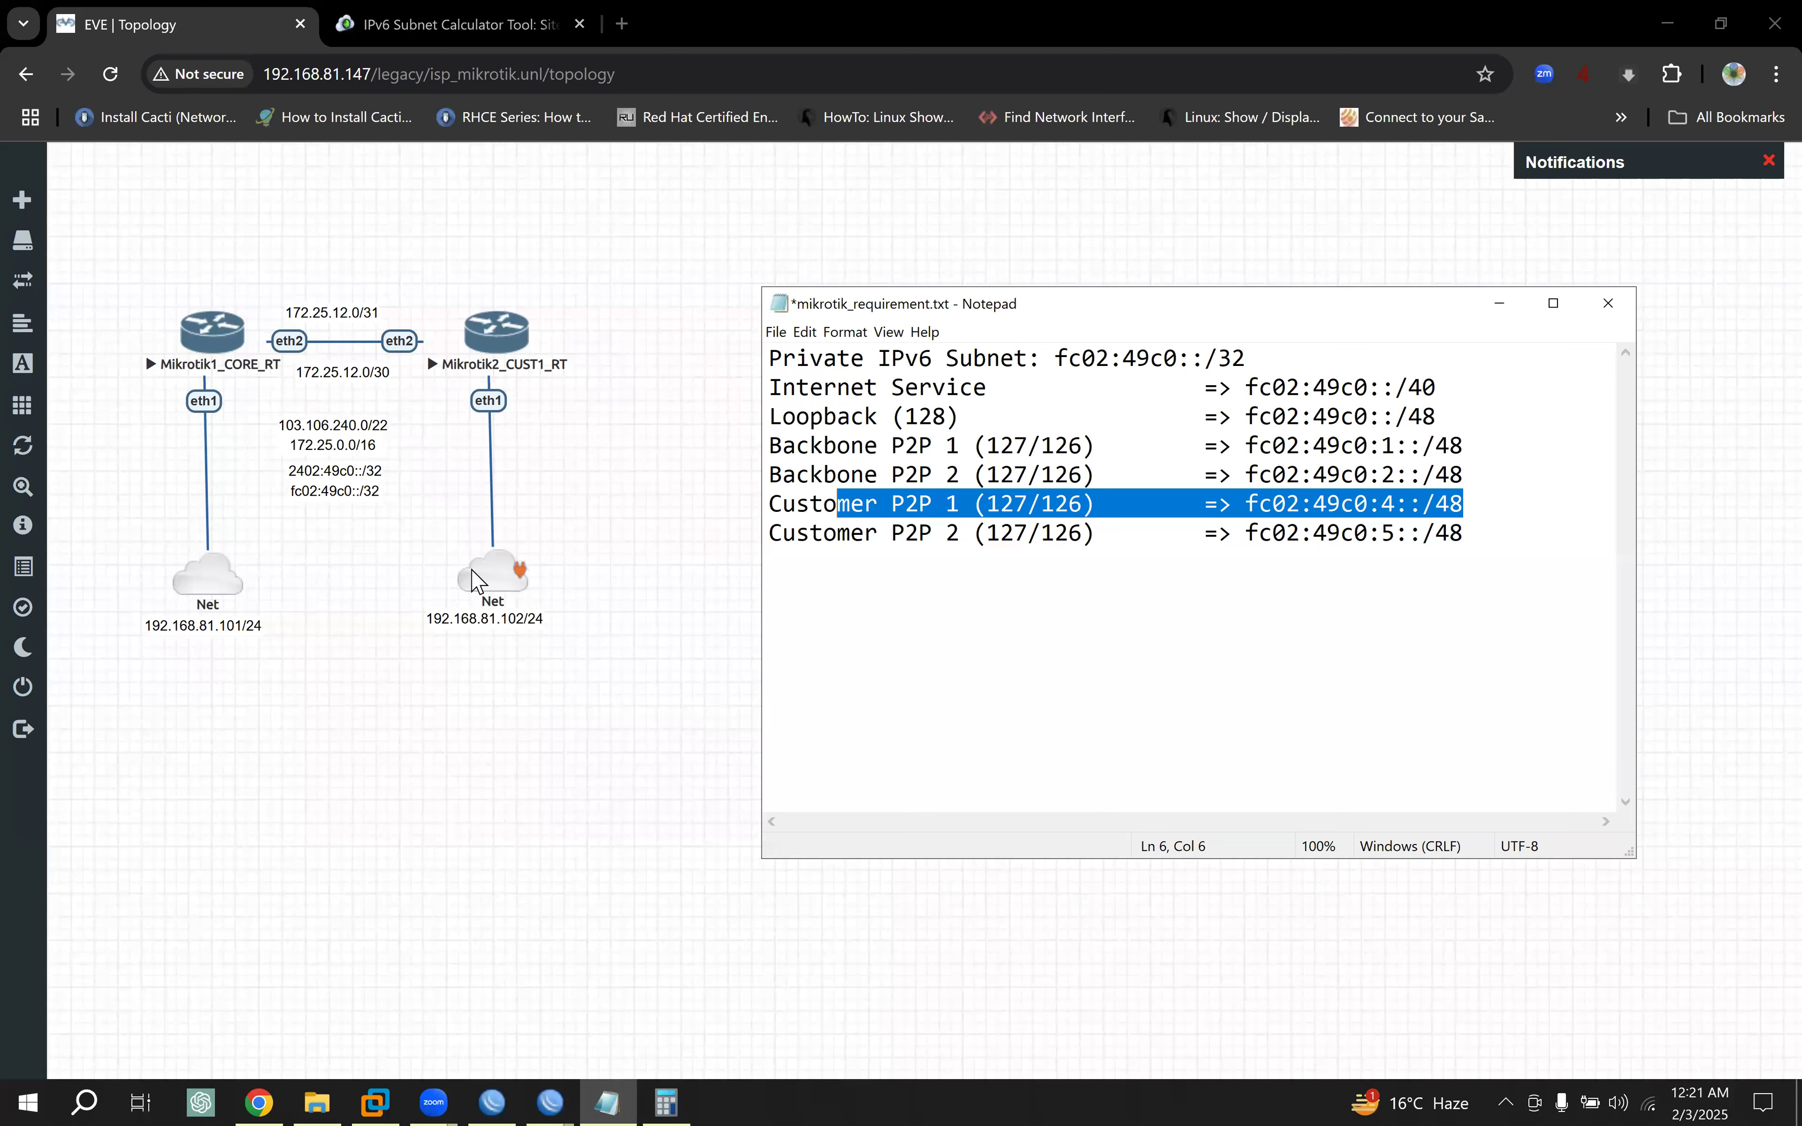
Step: Switch to the EVE topology and copy the prefix 2402:49c0::/32 from its address label
left_click(323, 466)
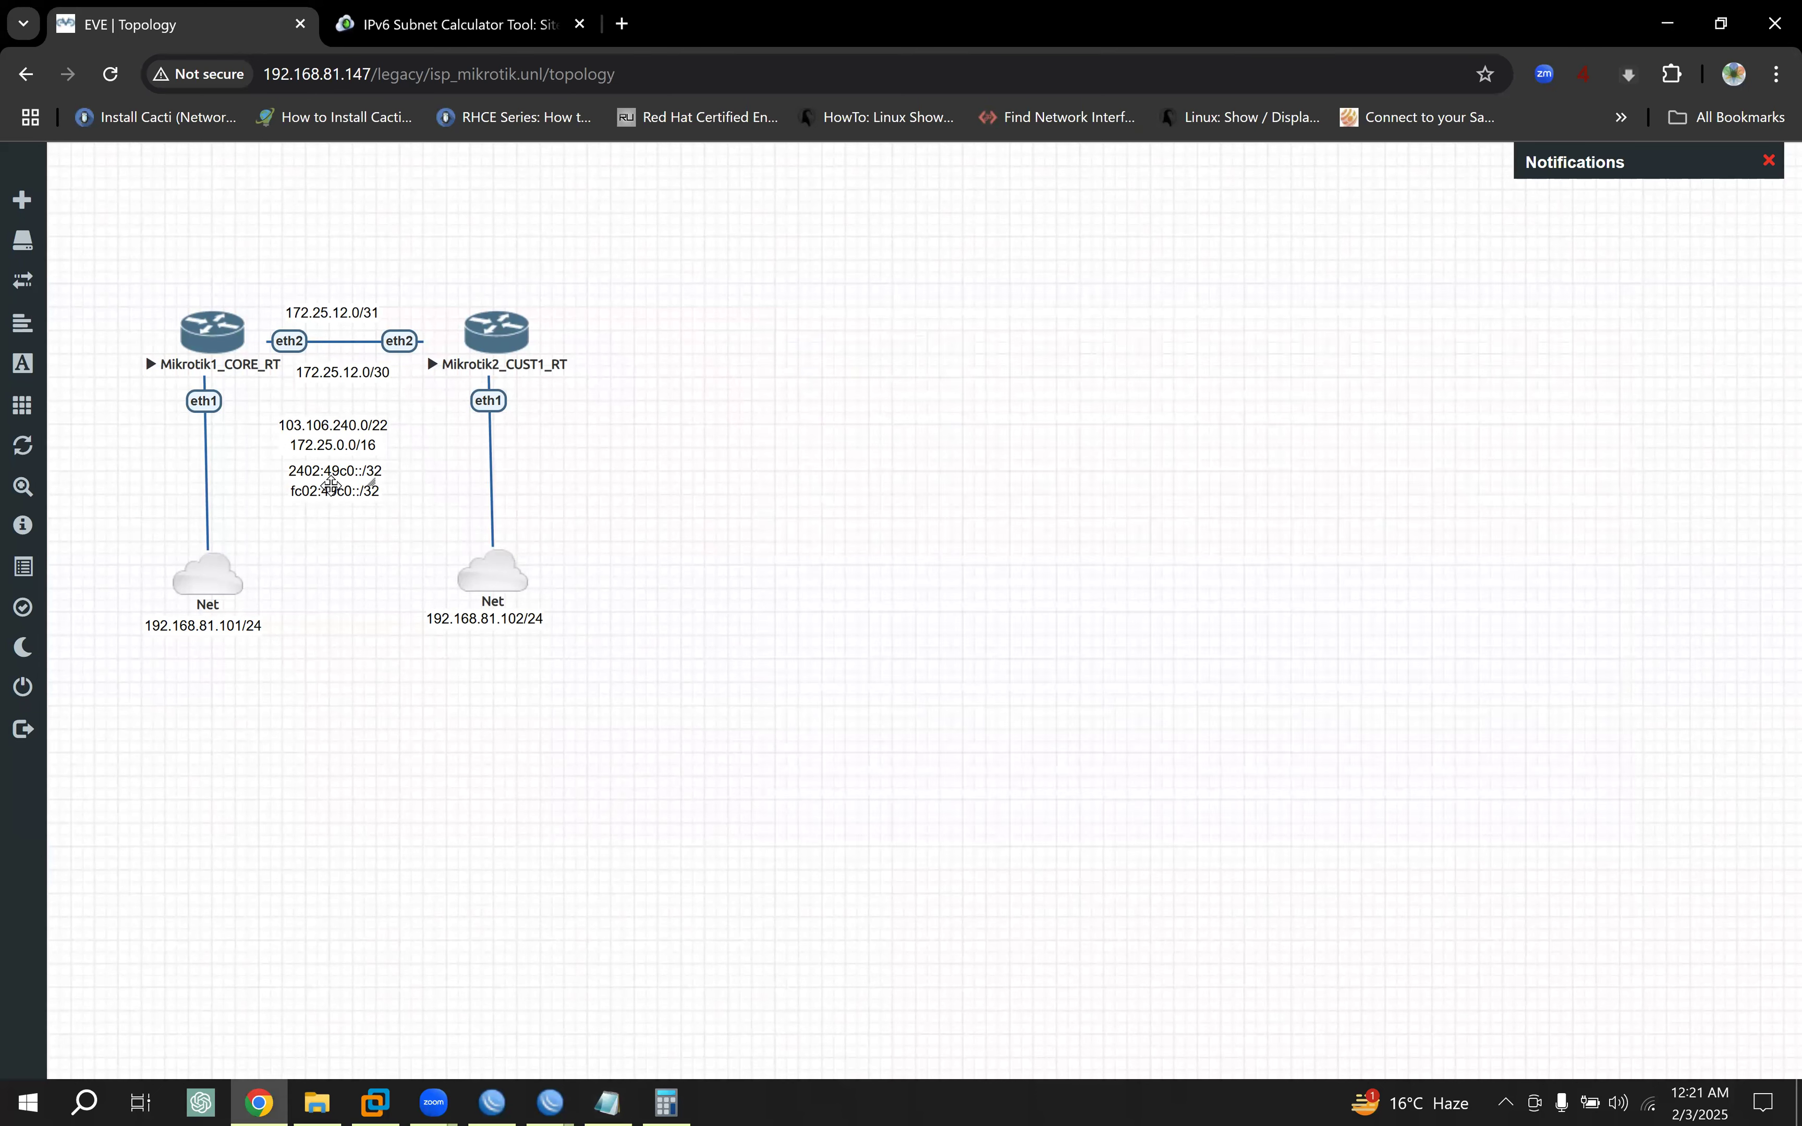
left_click(322, 468)
key("shift+Right")
key("shift+Right")
key("shift+Right")
key("shift+Right")
key("shift+Right")
key("shift+Right")
key("shift+Right")
key("shift+Right")
key("shift+Right")
key("shift+Right")
key("shift+Right")
key("shift+Right")
key("shift+Right")
key("shift+Right")
key("ctrl+c")
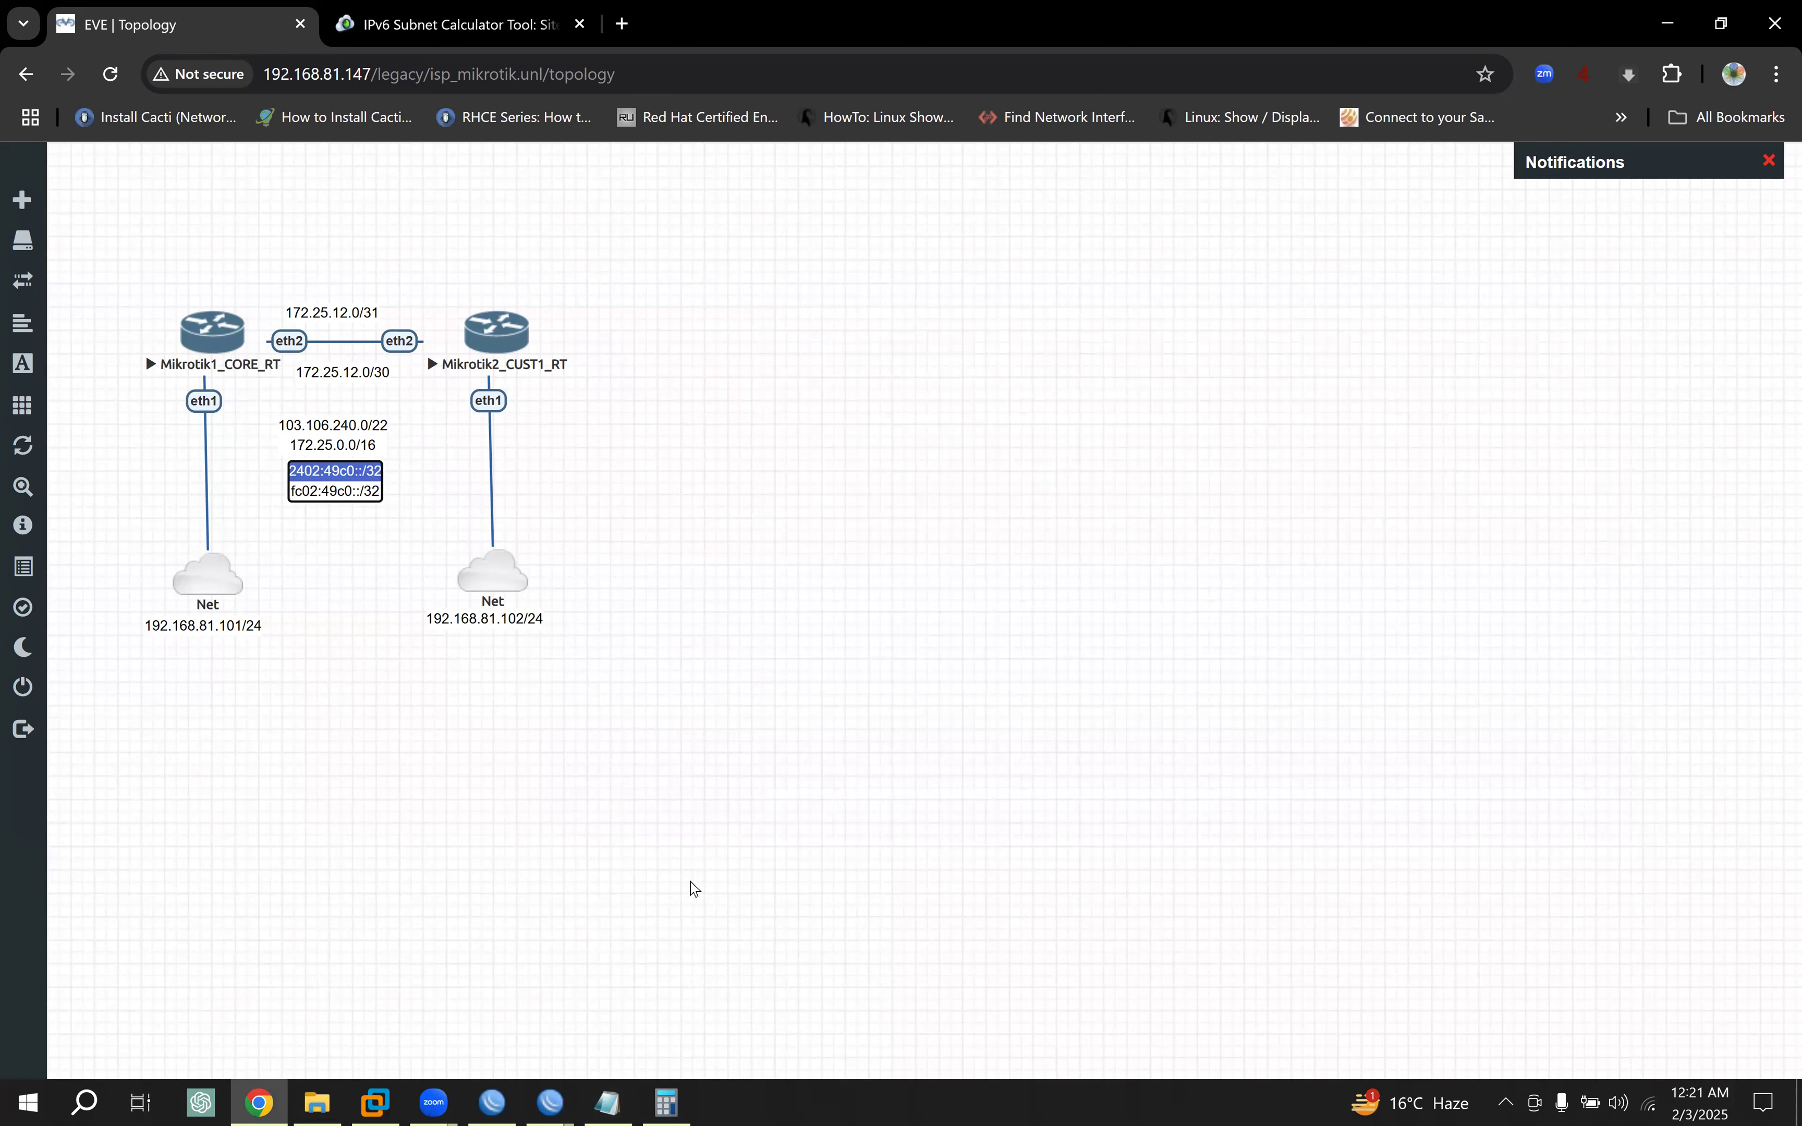
Step: Paste the copied prefix into the Notepad notes below the Customer P2P 2 entry, leaving two blank lines between
left_click(609, 1104)
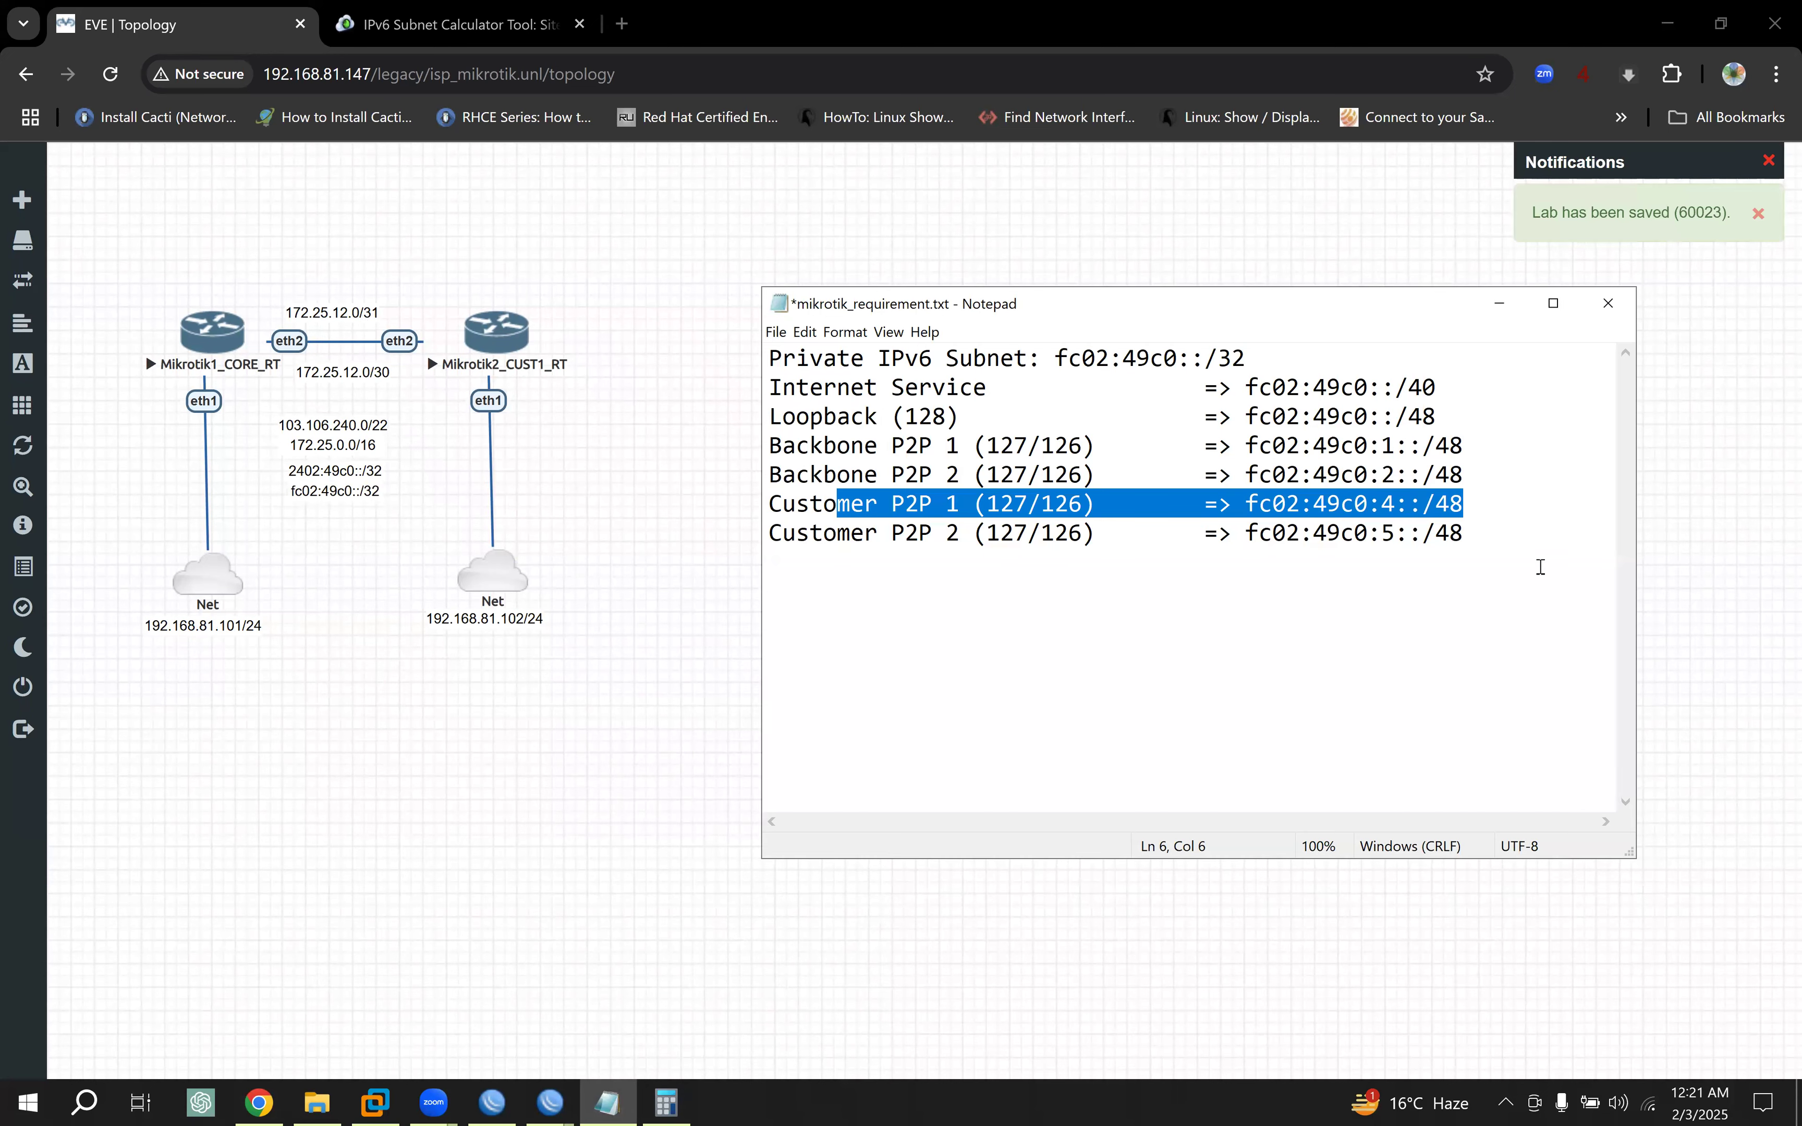
left_click(1519, 538)
key("Return")
key("Return")
key("Return")
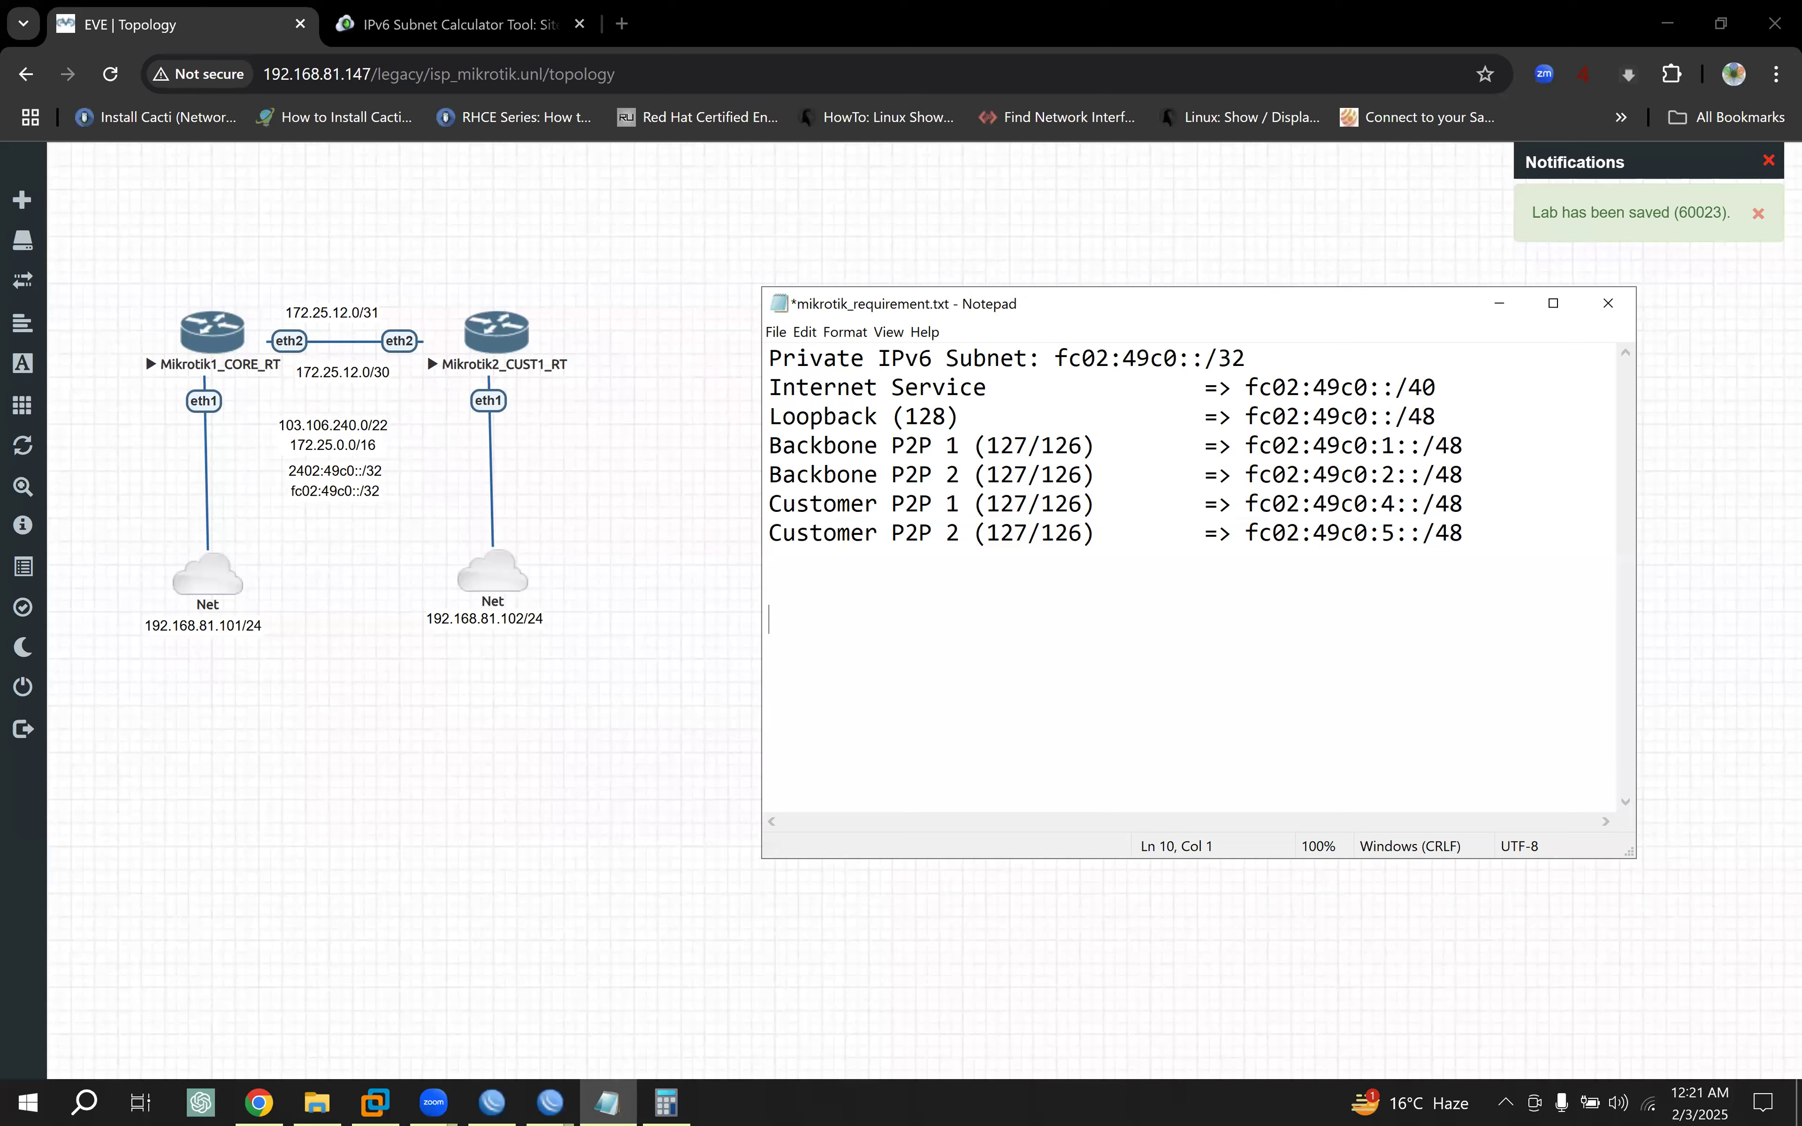
key("ctrl+v")
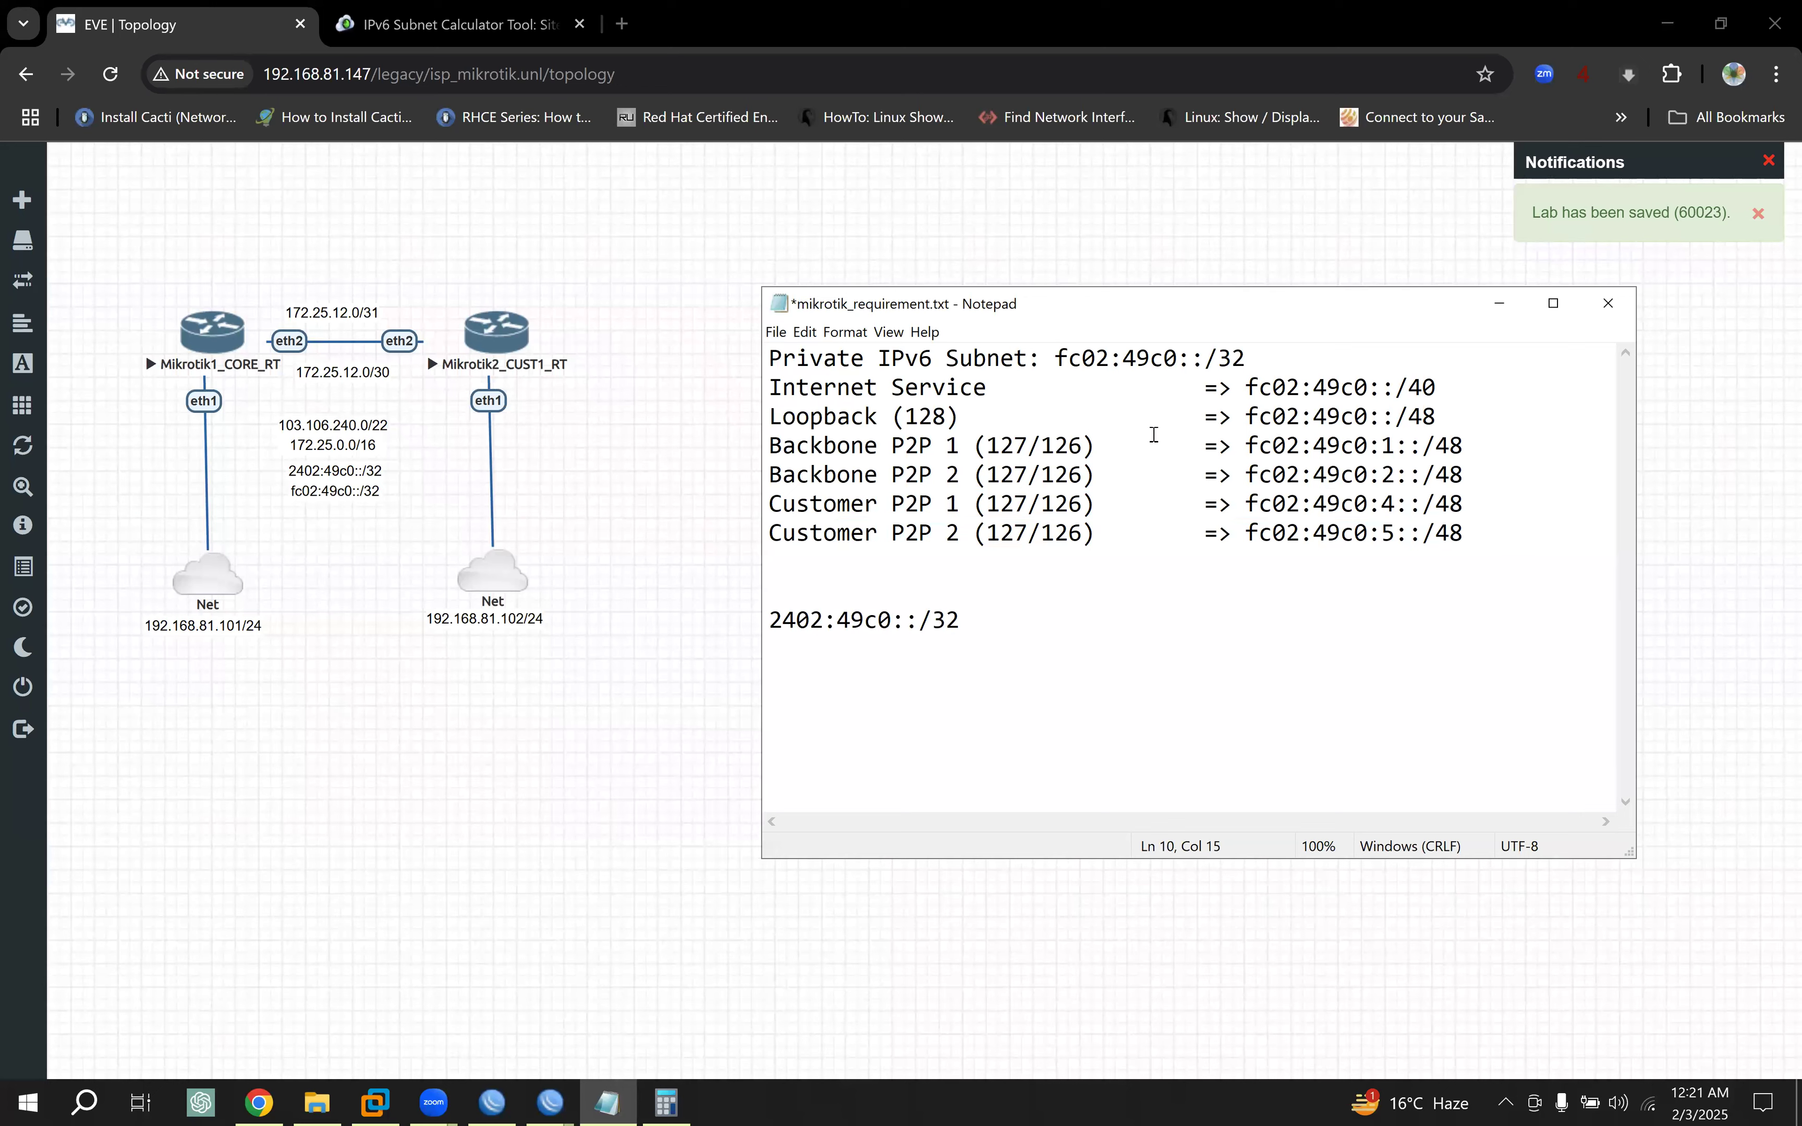
Step: Duplicate the Private IPv6 Subnet heading above the pasted prefix and change its first word to public
left_click_drag(1236, 356, 624, 358)
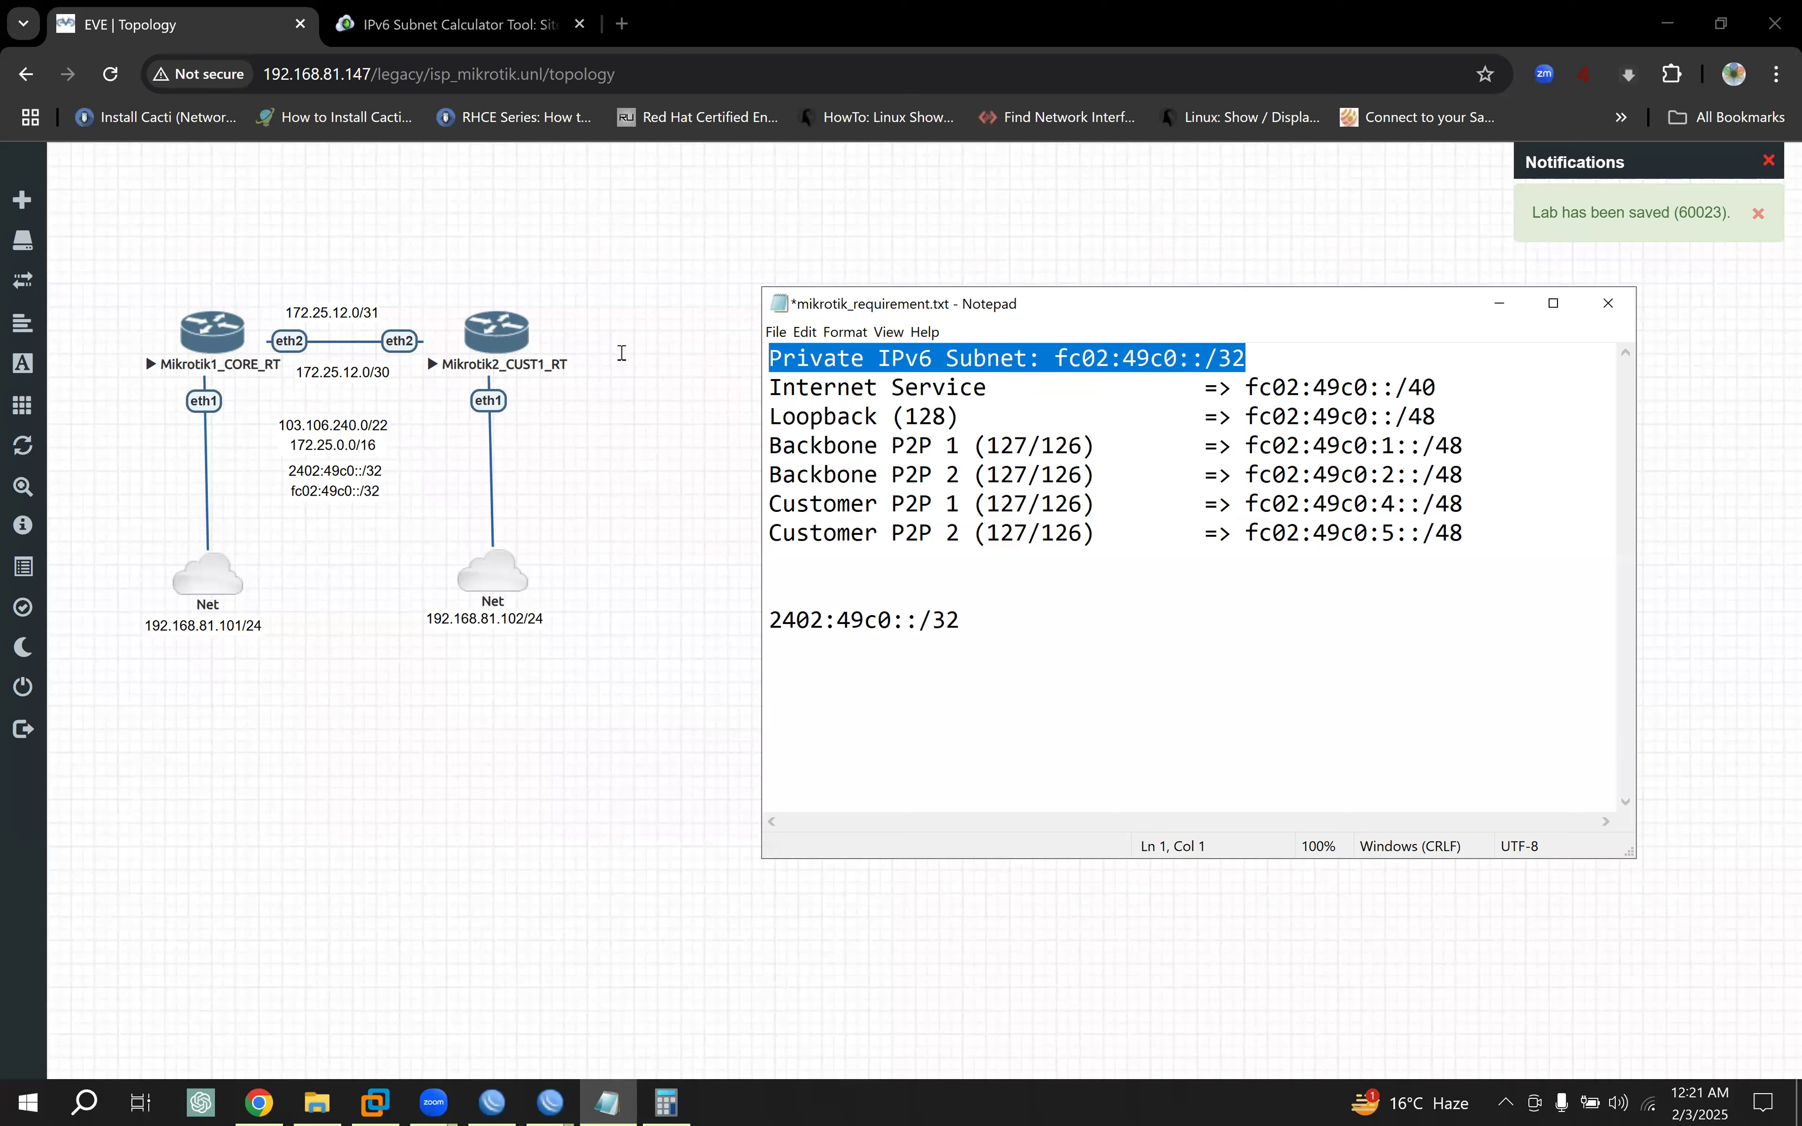
key("ctrl+c")
left_click(786, 593)
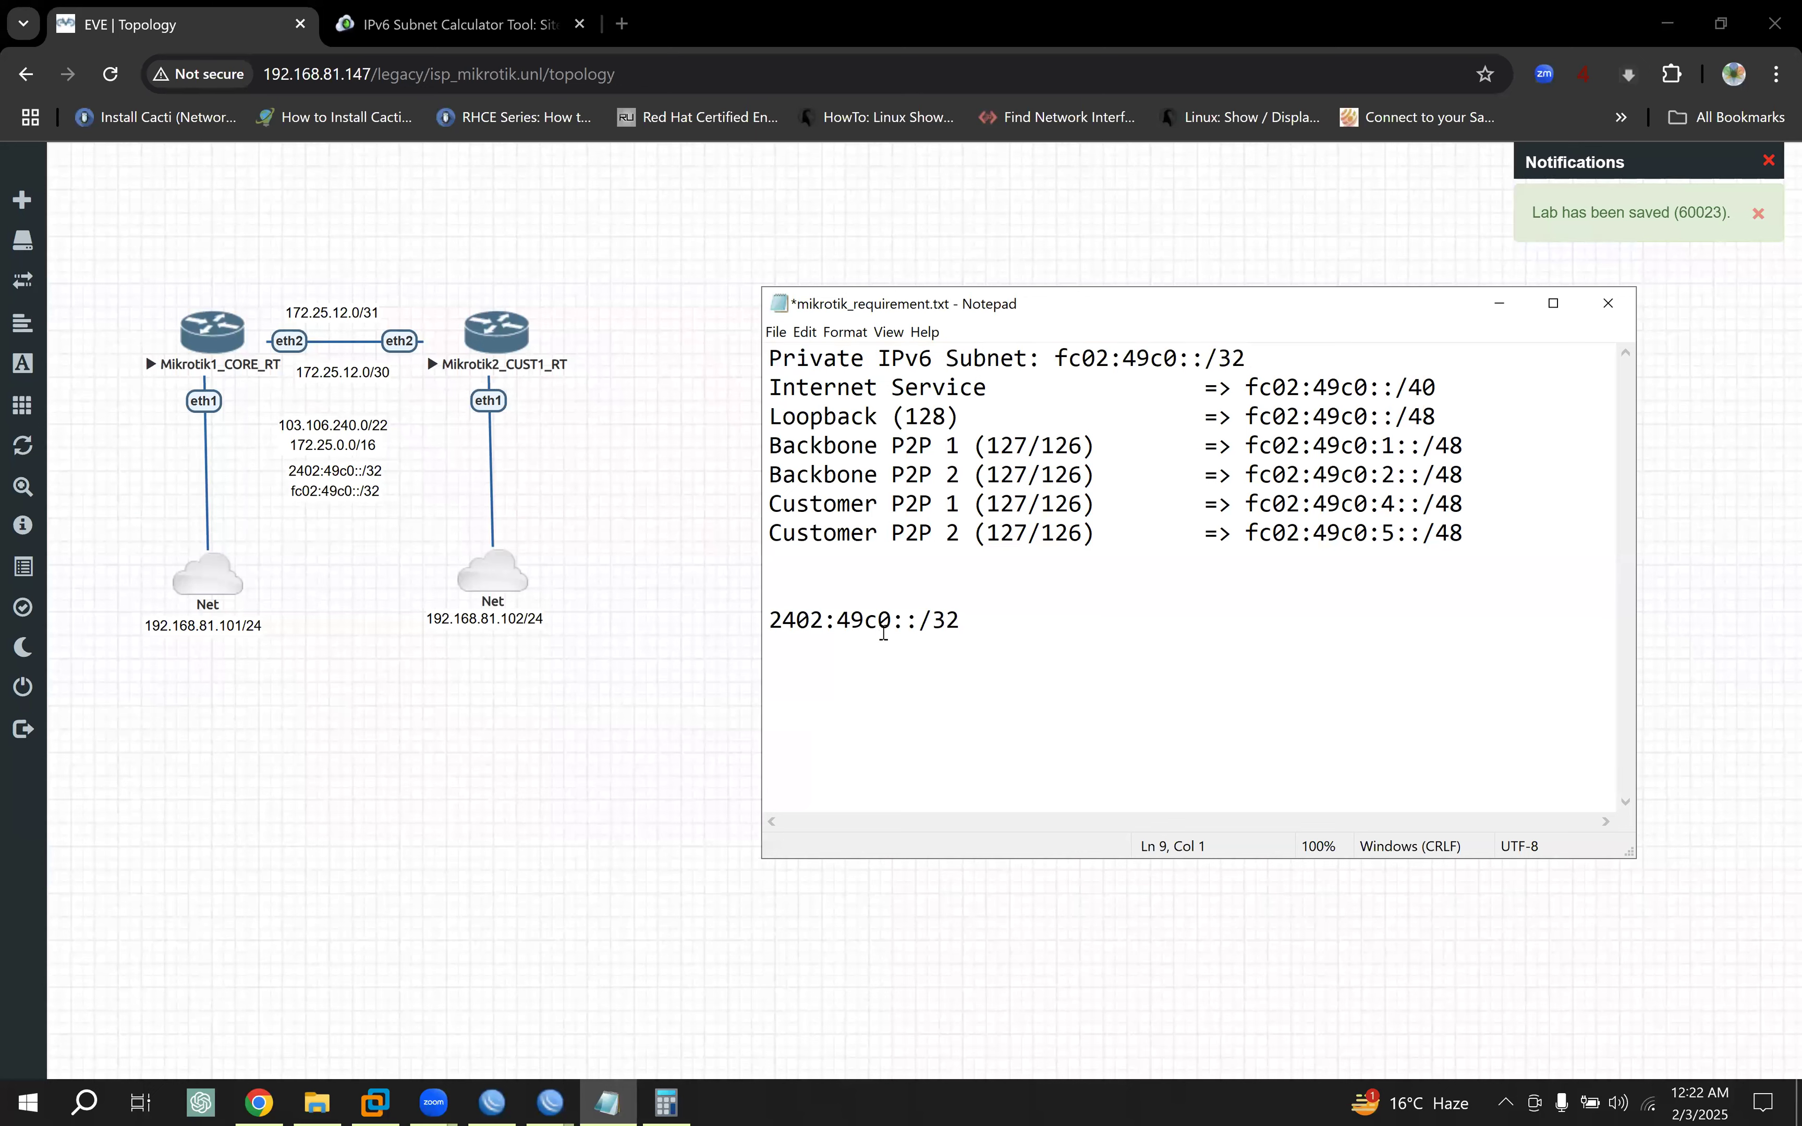
key("ctrl+v")
double_click(816, 591)
type("public")
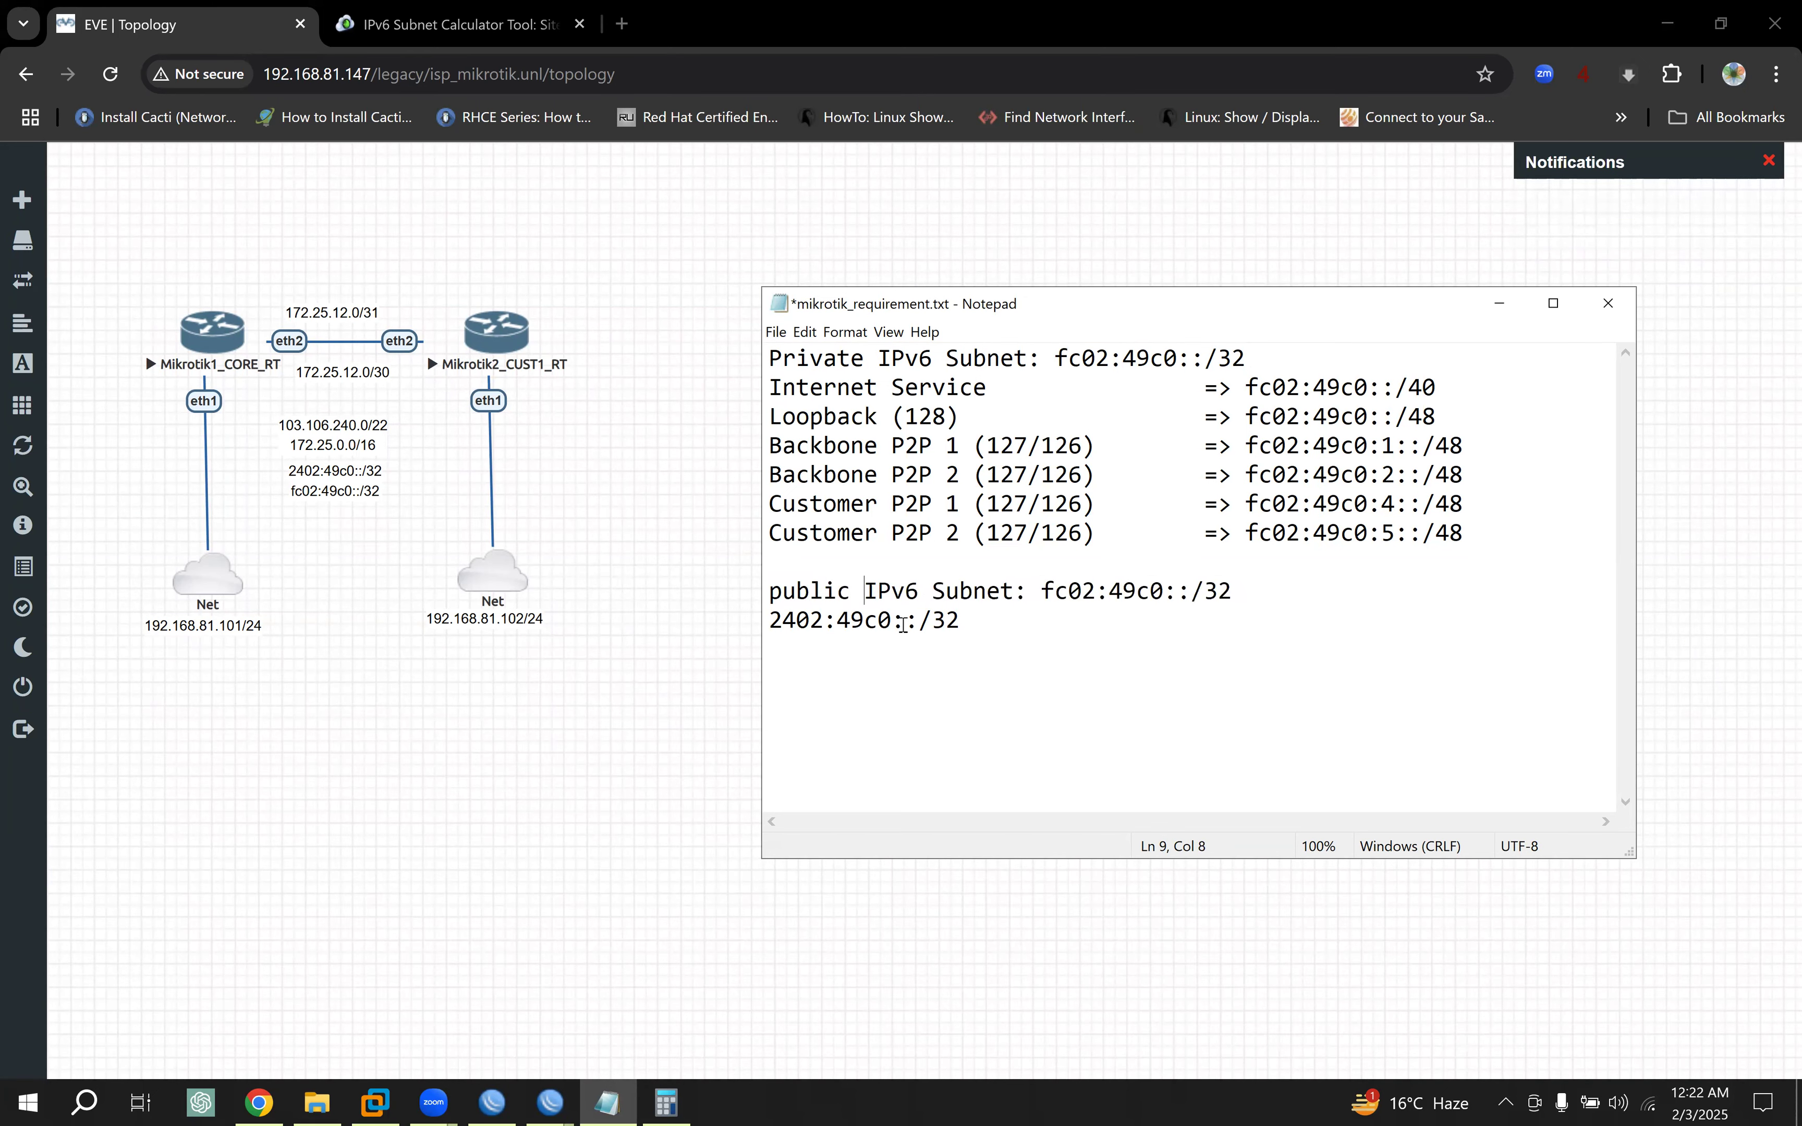
Step: Move 2402:49c0::/32 into the new heading in place of the private prefix, capitalize Public, and save the notes
left_click_drag(969, 621, 645, 624)
key("ctrl+x")
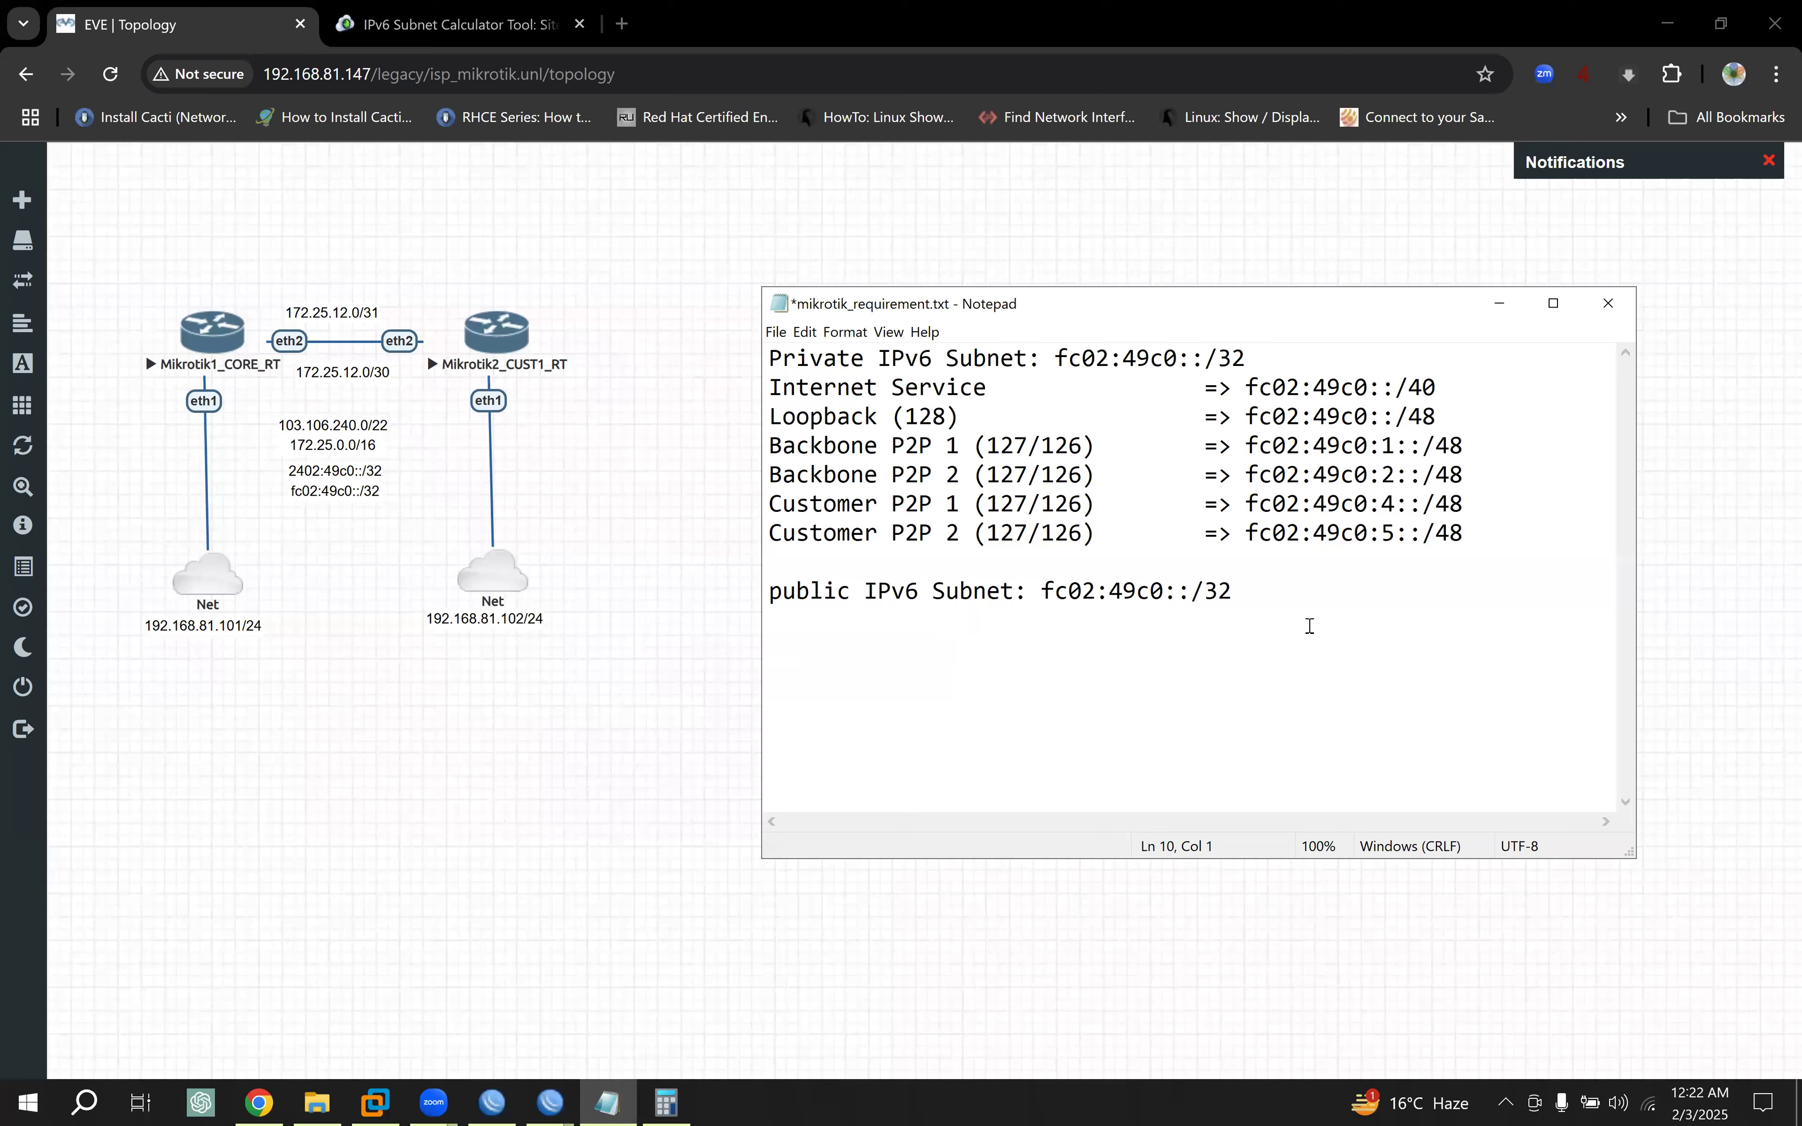
left_click_drag(1236, 592, 1043, 596)
key("ctrl+v")
key("Home")
key("shift+Right")
type("P")
left_click_drag(1236, 590, 681, 579)
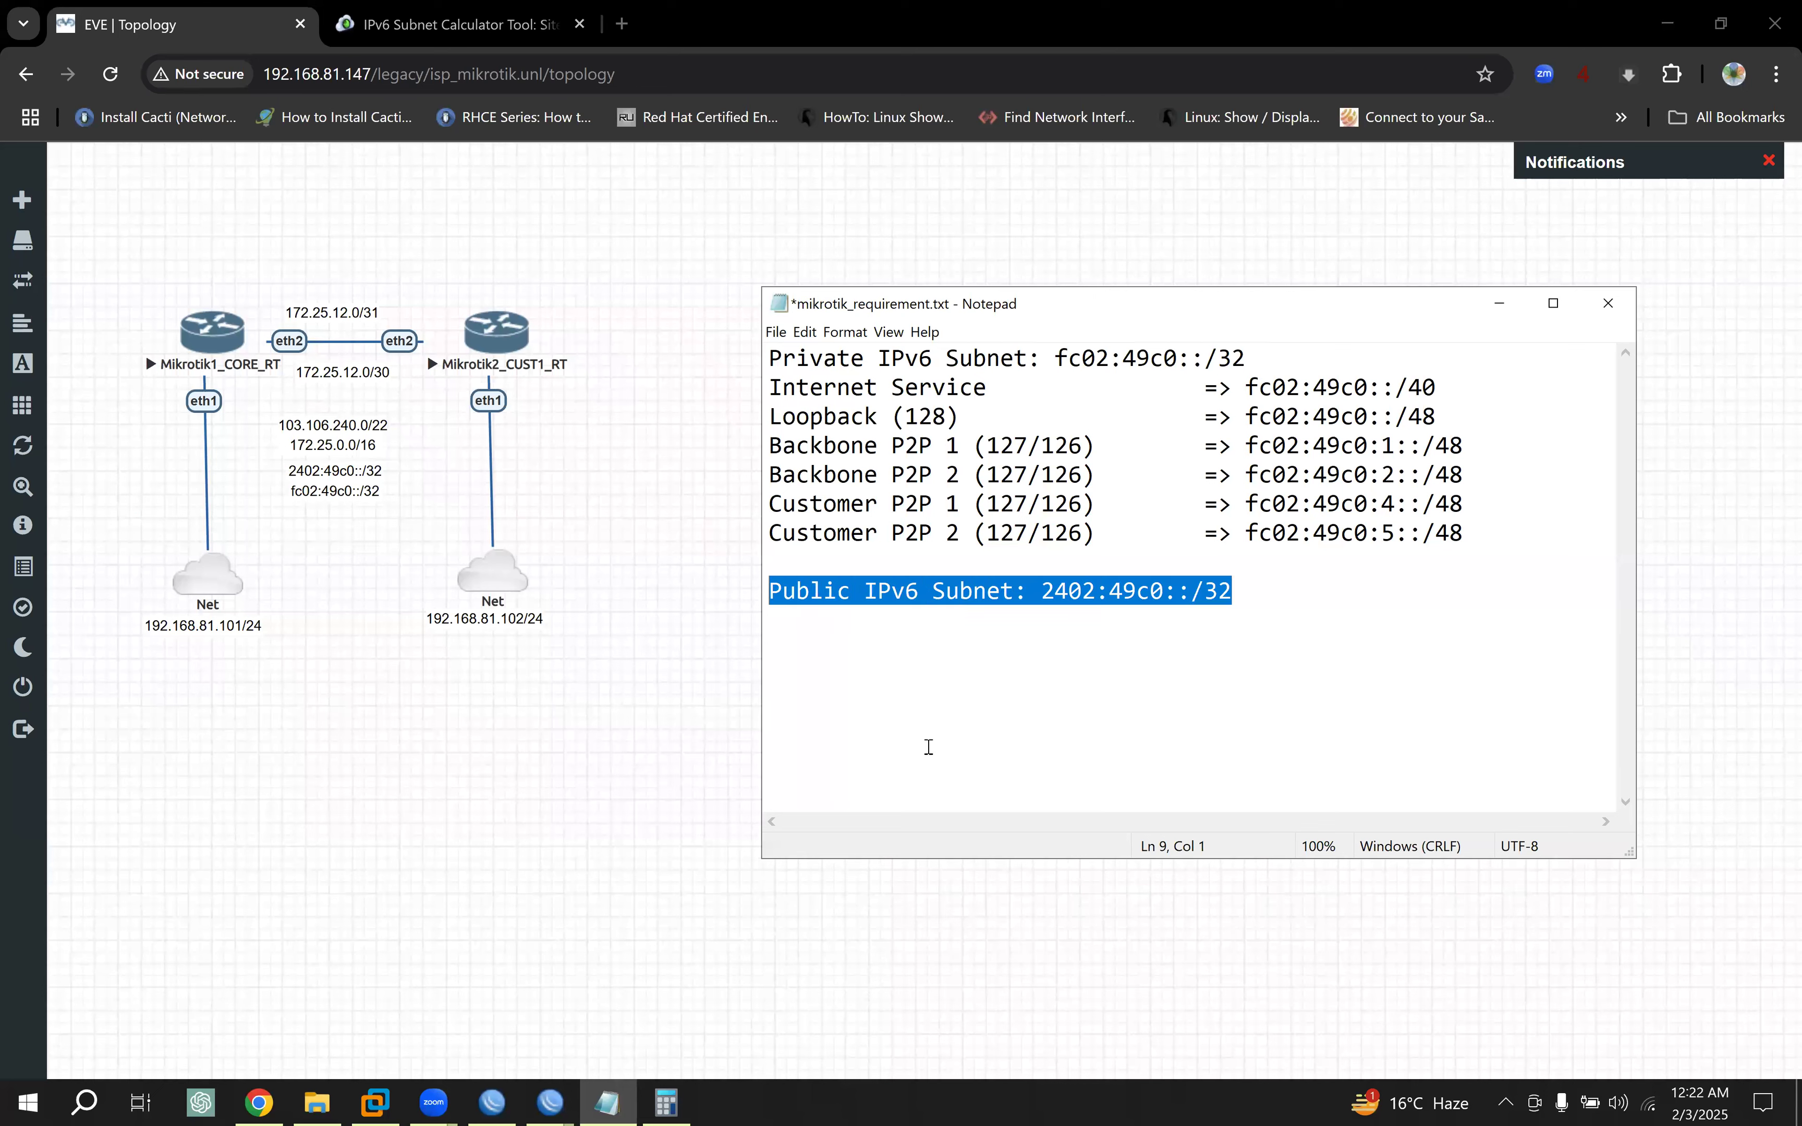
key("ctrl+s")
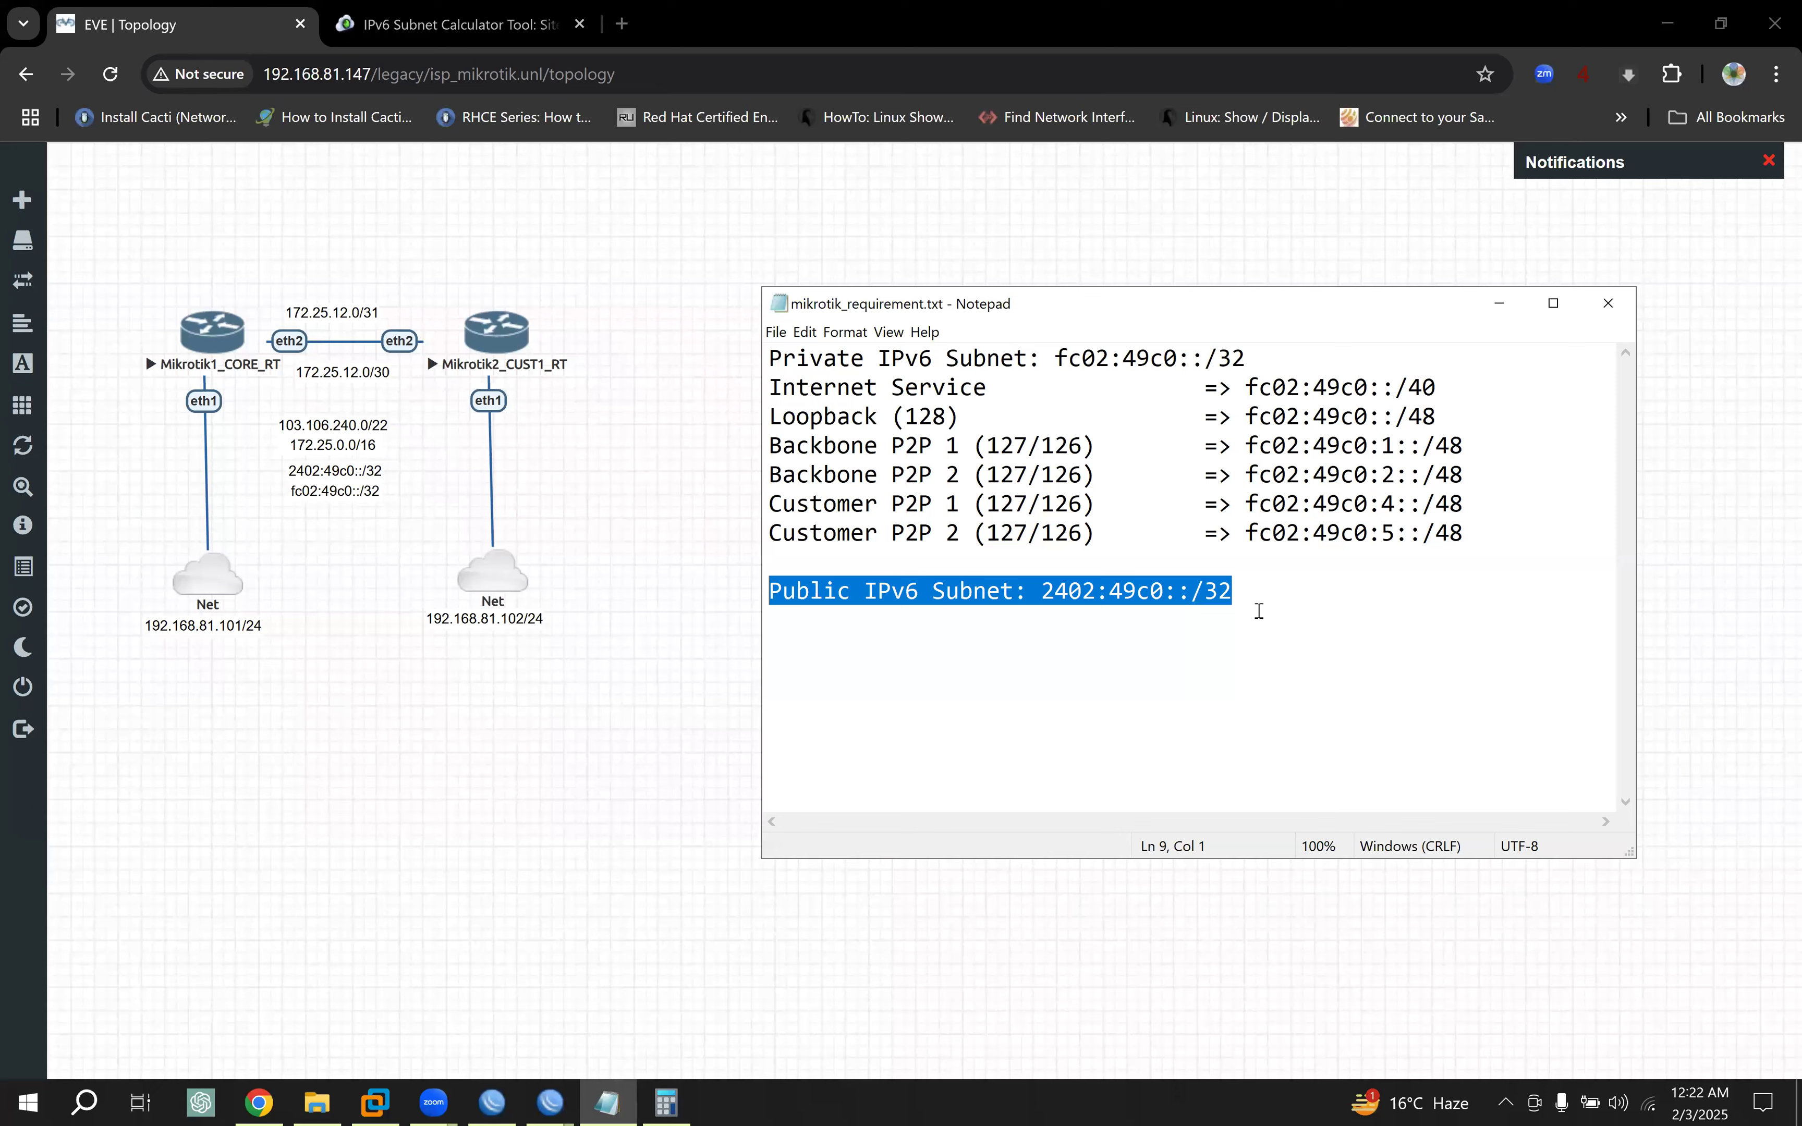
Step: Enter the public prefix 2402:49c0::/32 in the IPv6 subnet calculator and split it into /40 (256 subnets)
left_click(1245, 593)
left_click_drag(1246, 594, 1040, 598)
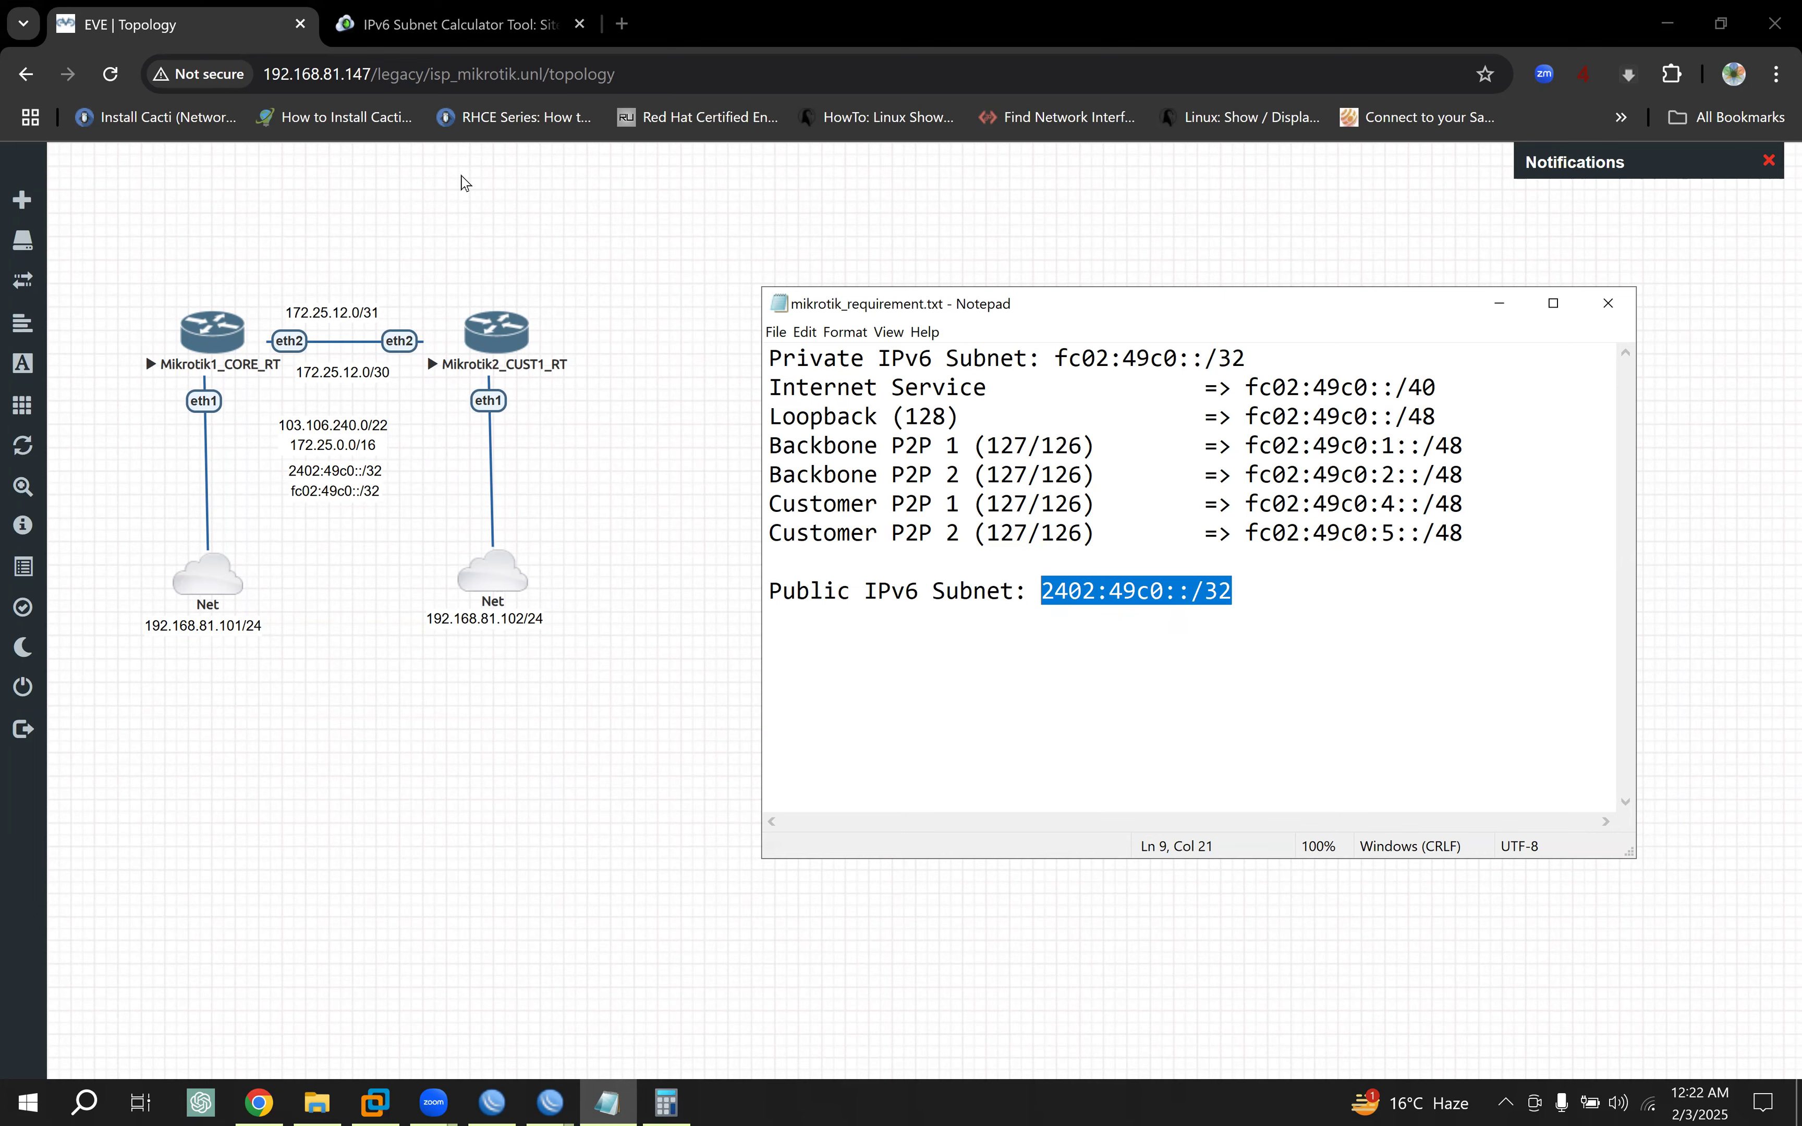
left_click(476, 25)
left_click_drag(454, 420, 240, 417)
key("ctrl+v")
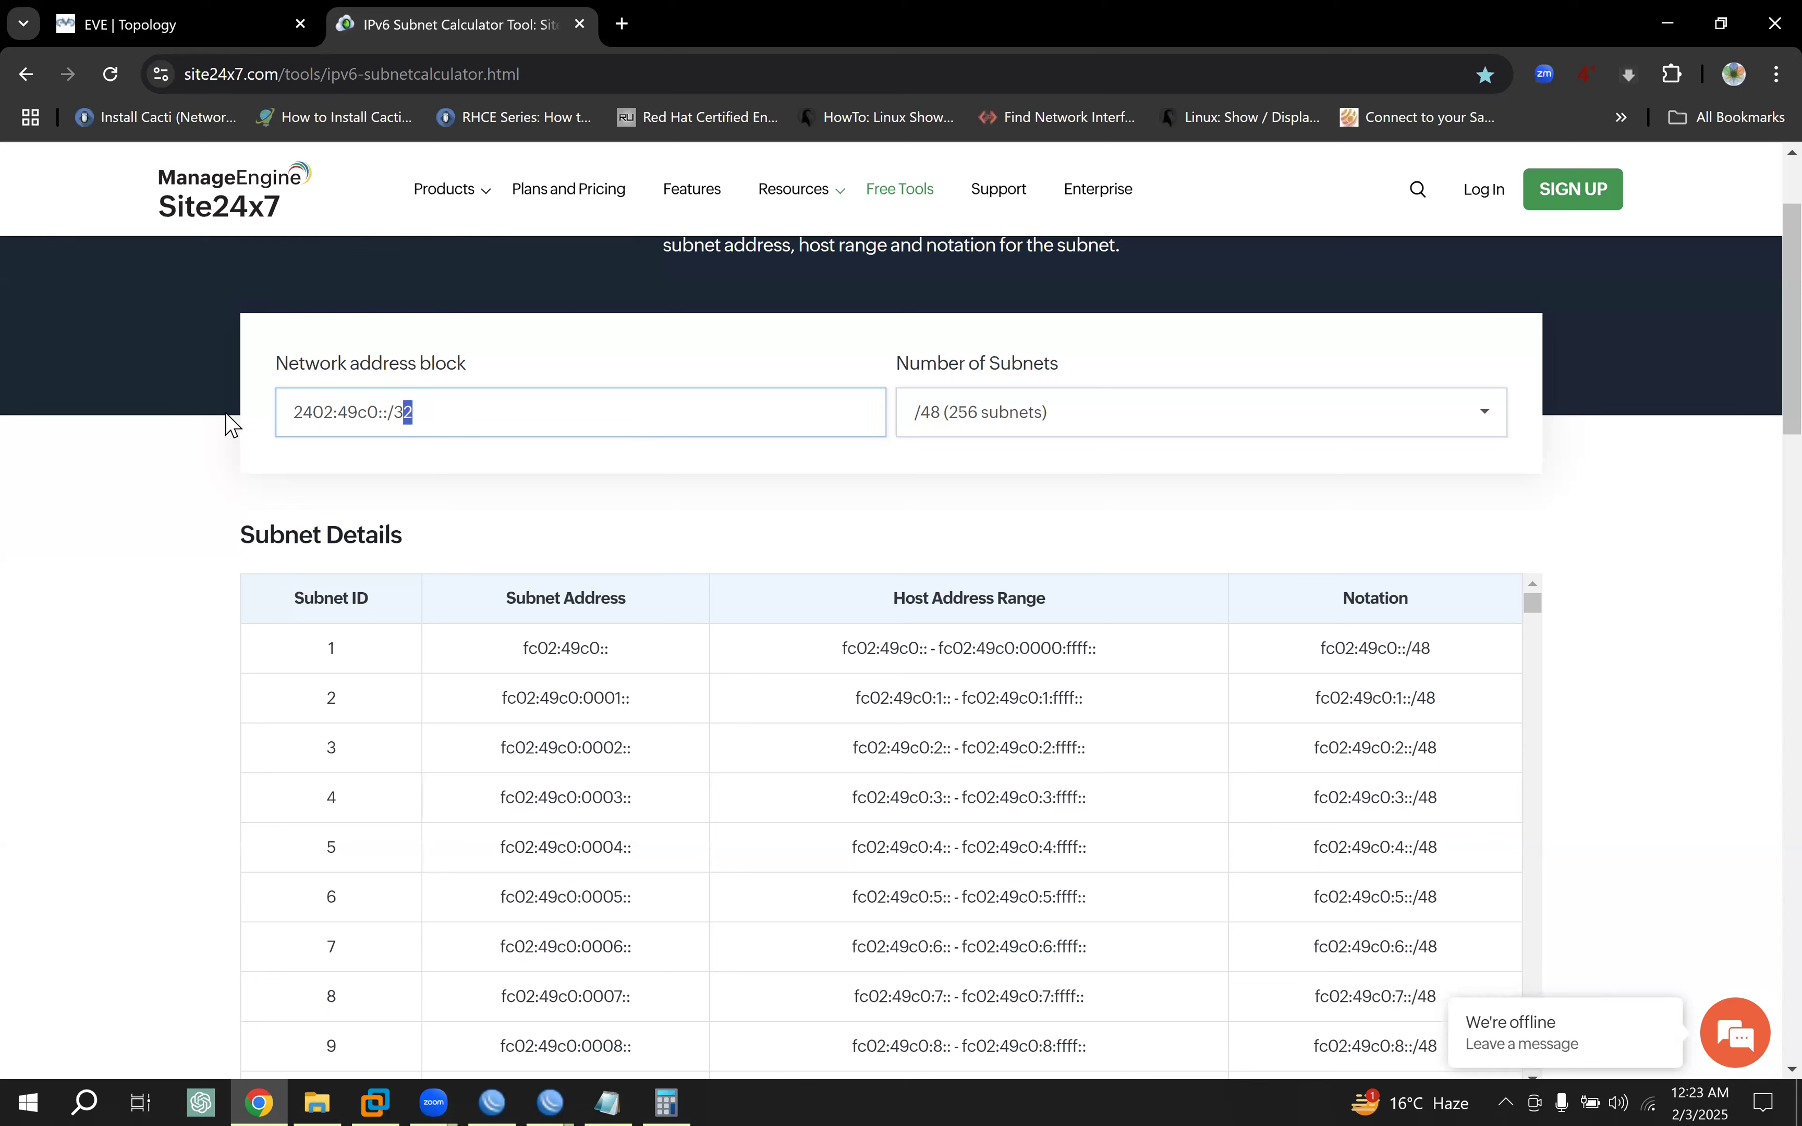
left_click_drag(229, 418, 475, 412)
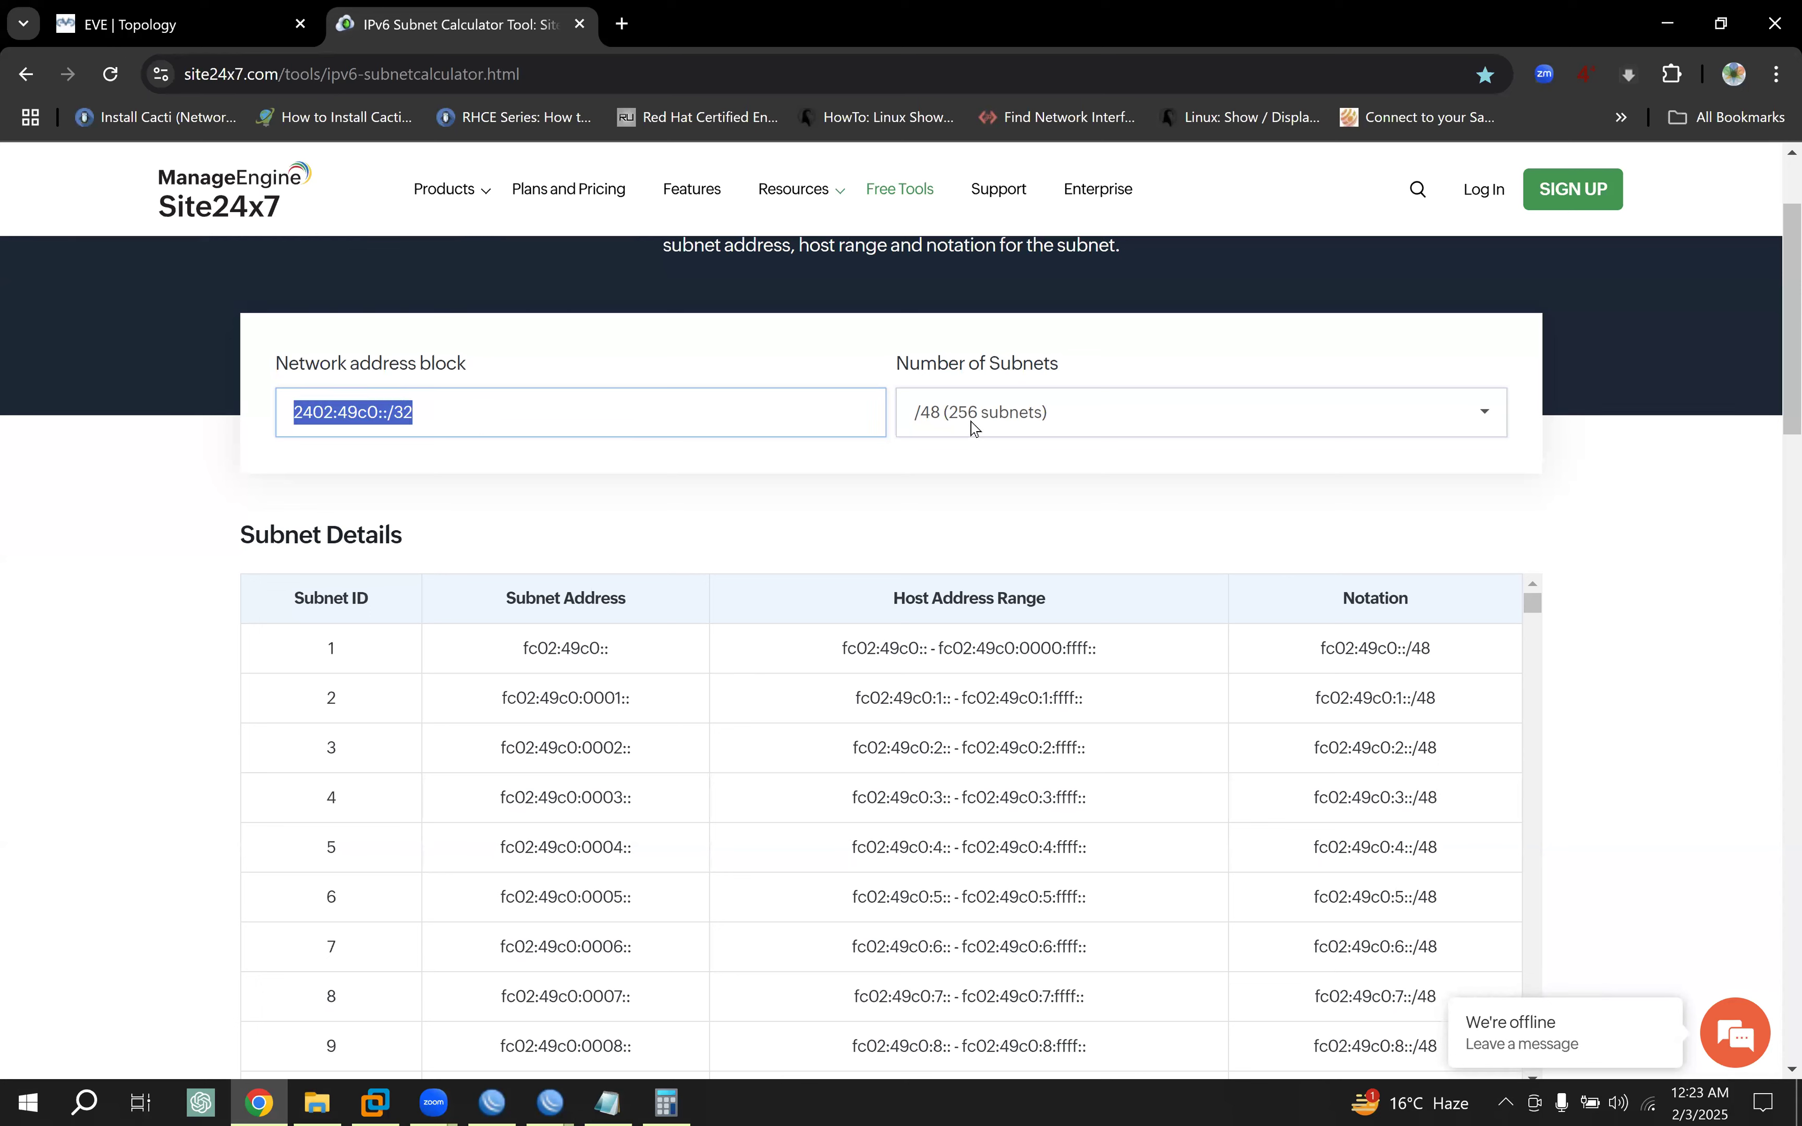
left_click(1019, 415)
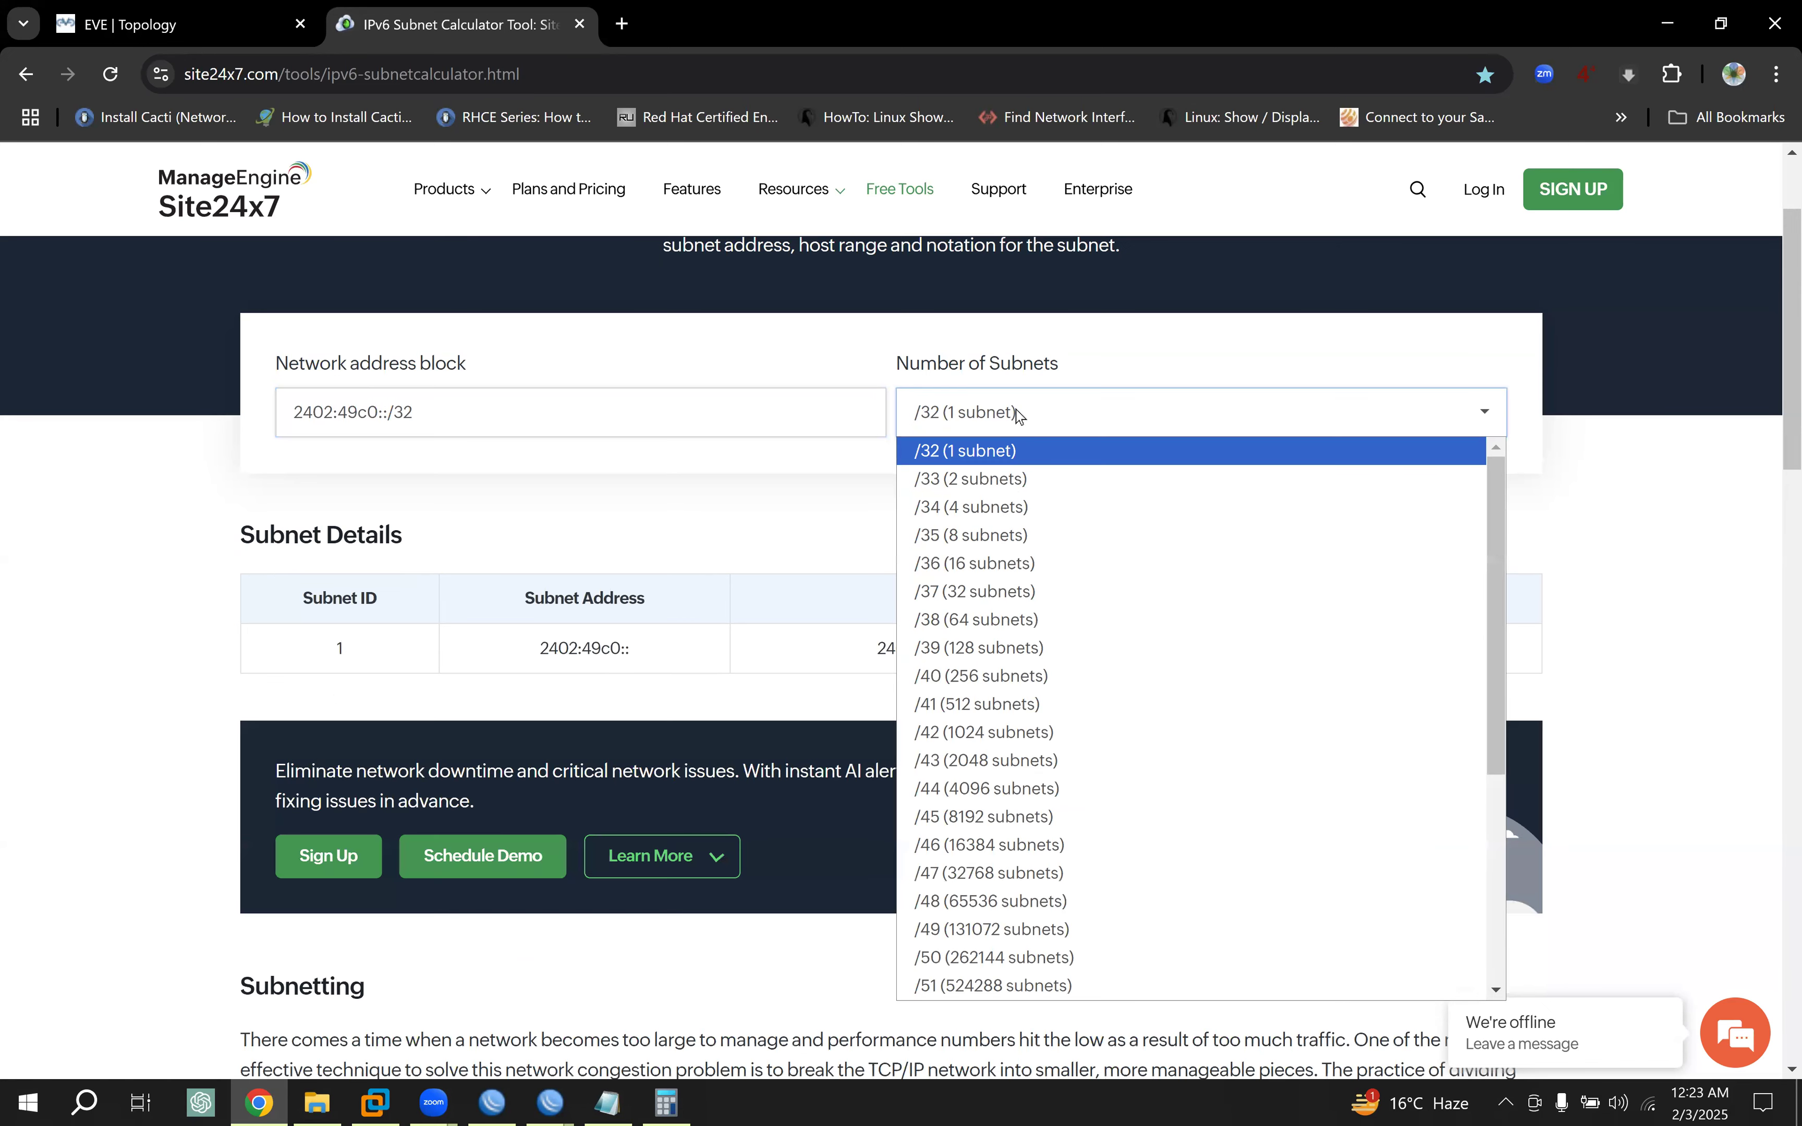
left_click(998, 676)
Step: Check the entered address block and highlight the first subnet's notation, 2402:49c0::/40, in the results
left_click_drag(442, 408, 280, 411)
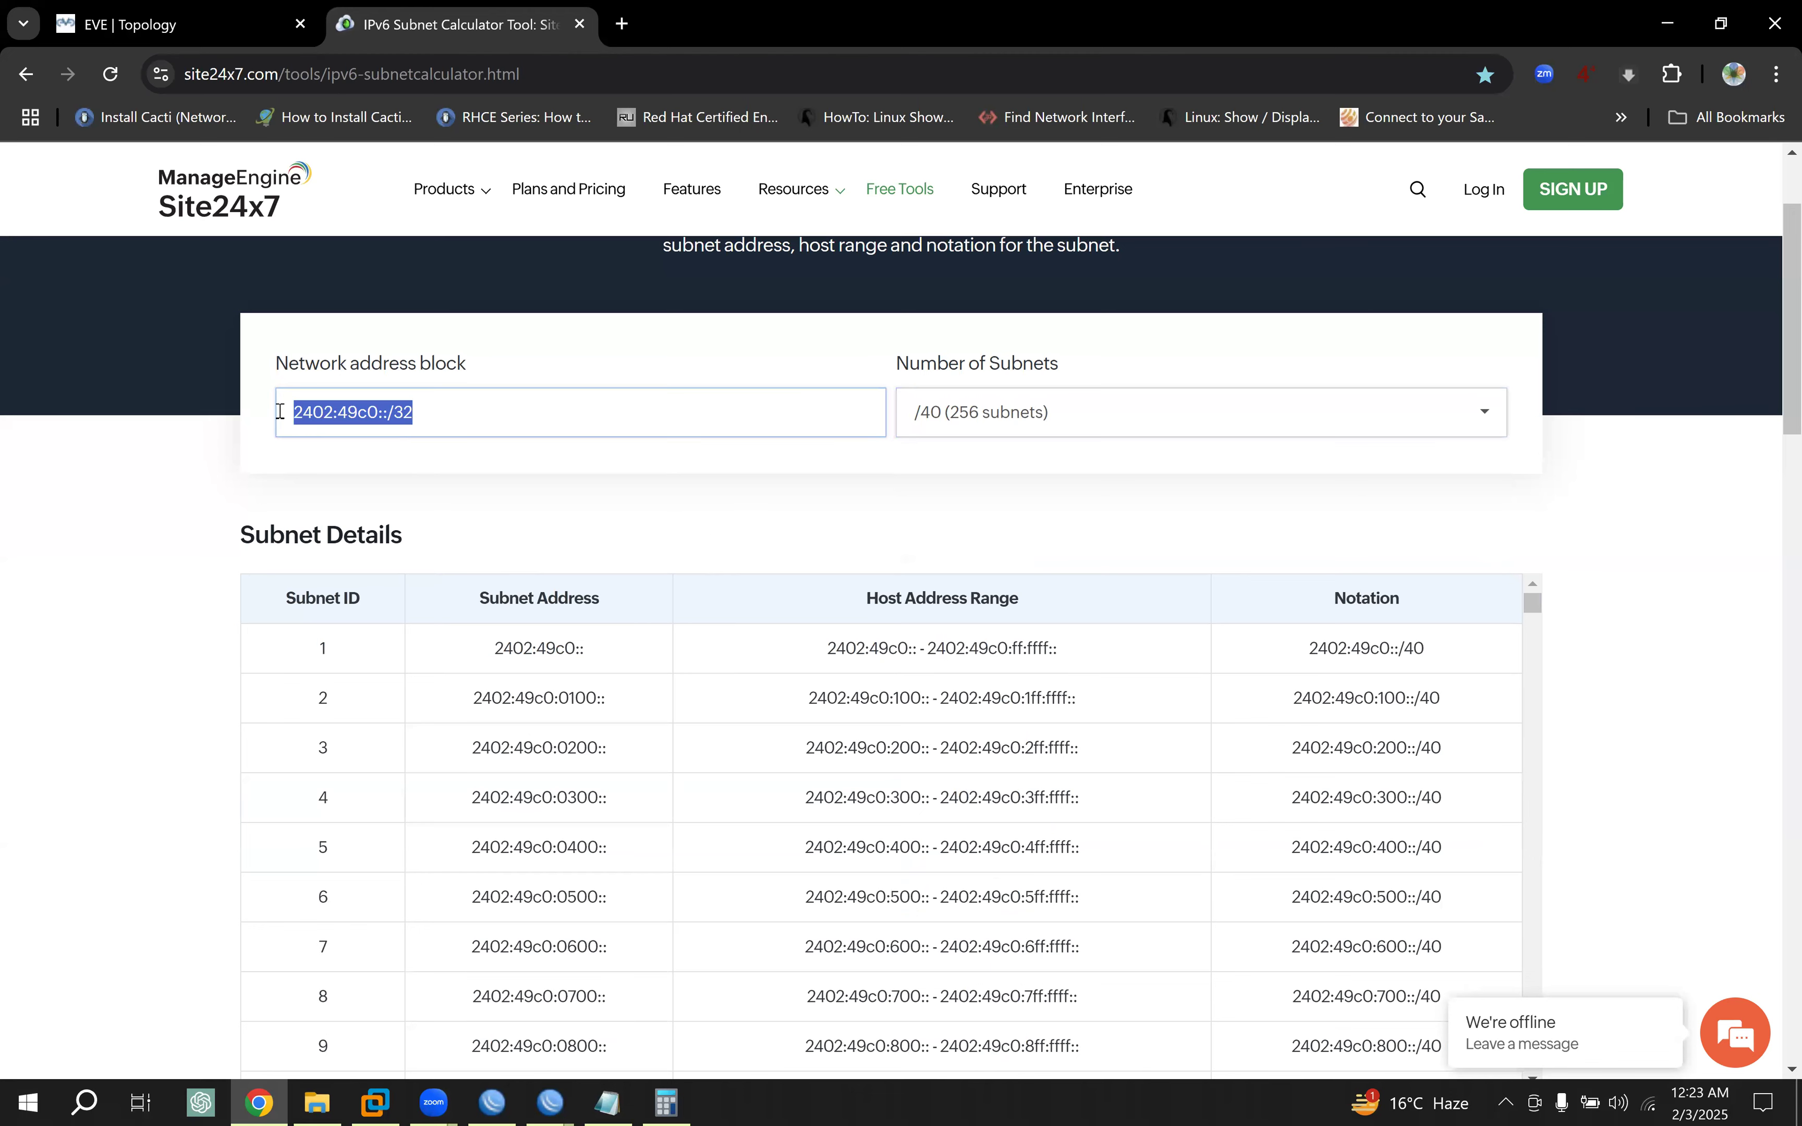
left_click_drag(487, 422, 214, 416)
left_click(767, 525)
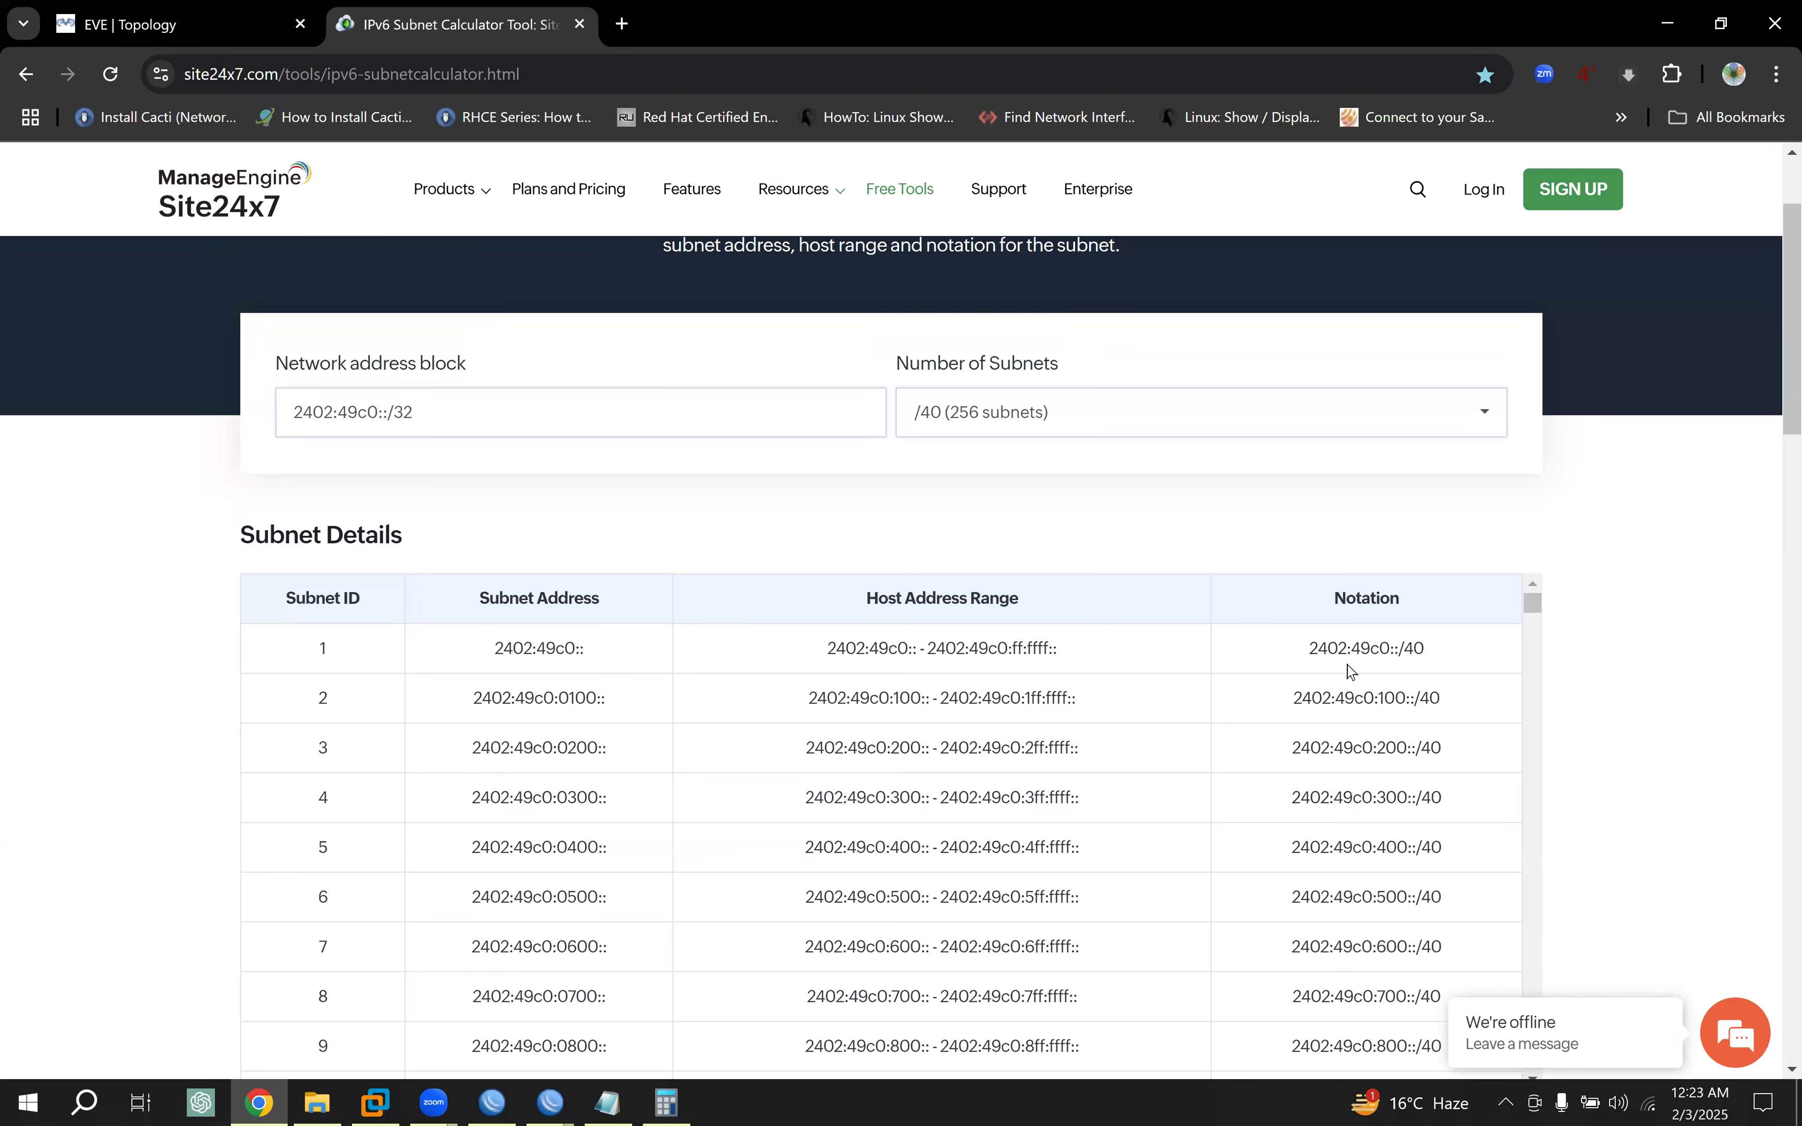
left_click_drag(1308, 652, 1436, 659)
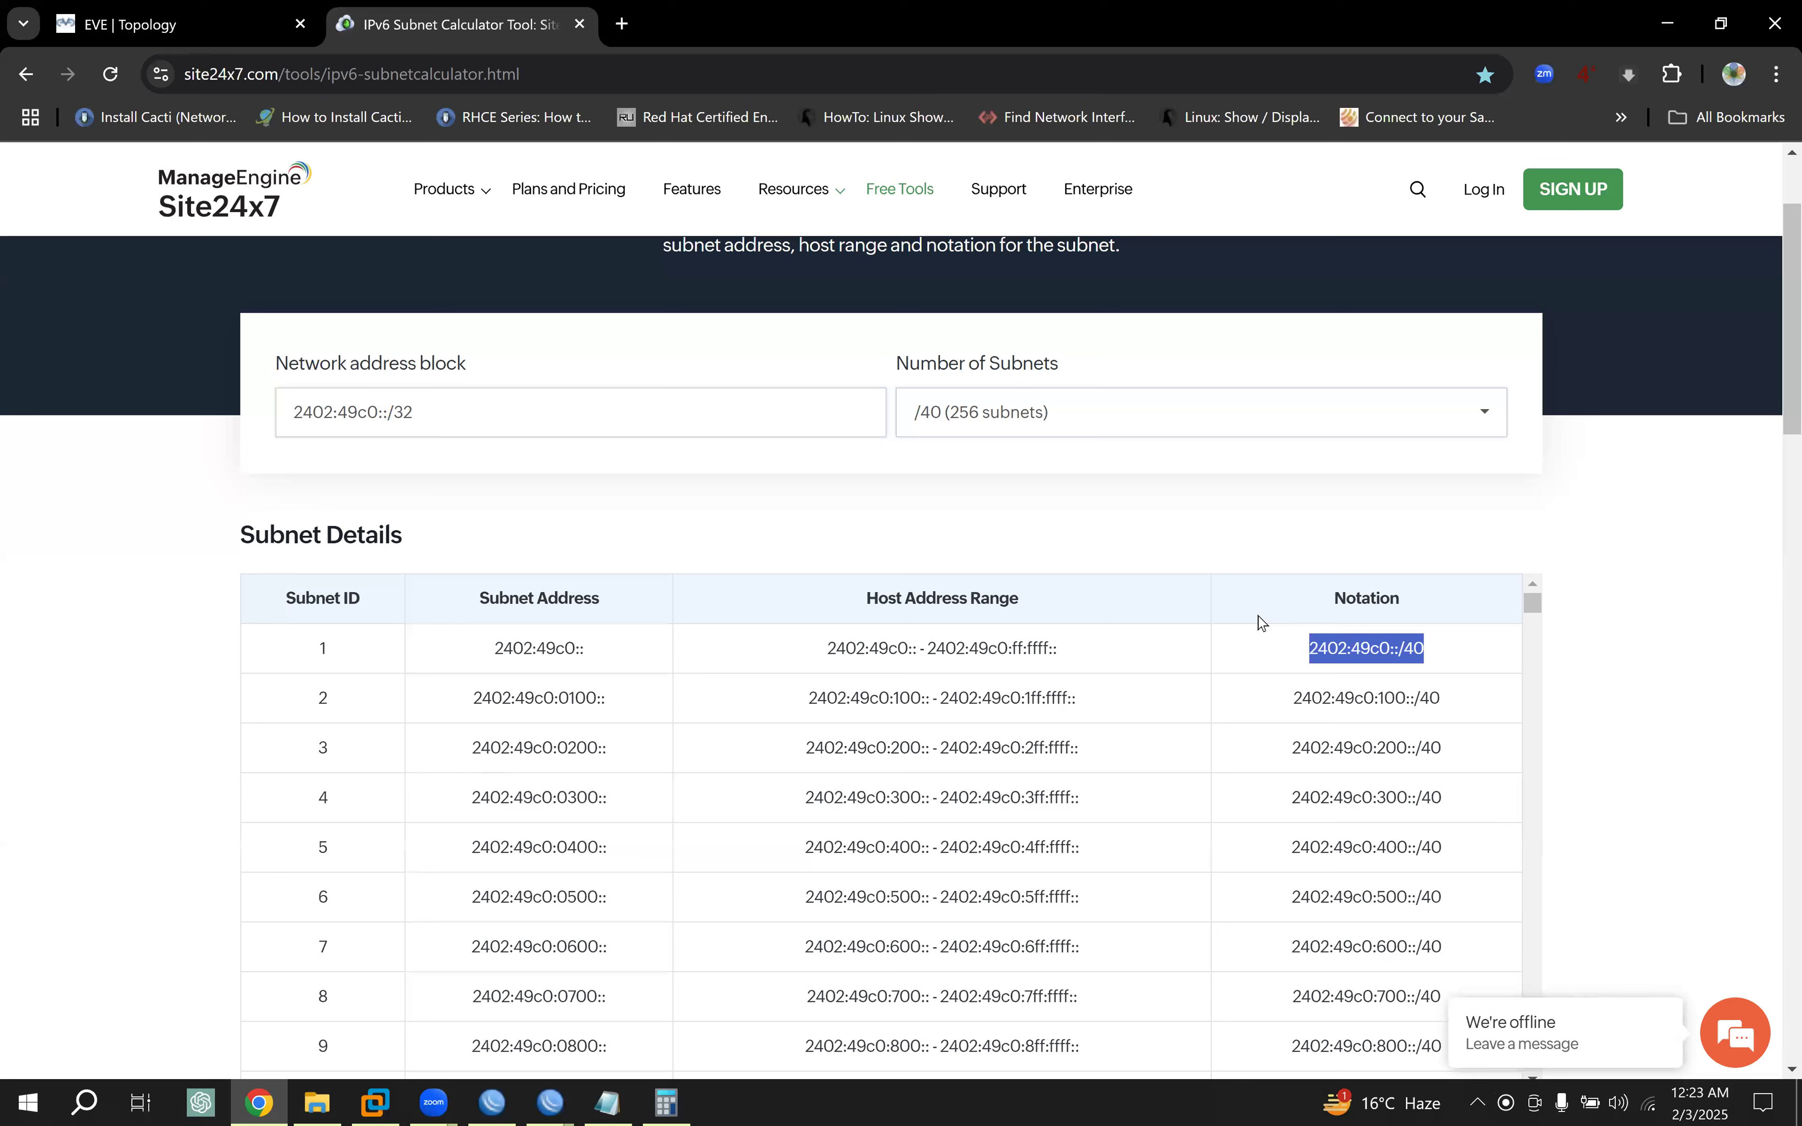
Step: Examine the notation of the first two /40 subnets, 2402:49c0::/40 and 2402:49c0:100::/40, in the subnet table
left_click(1437, 661)
left_click_drag(1351, 652, 1438, 707)
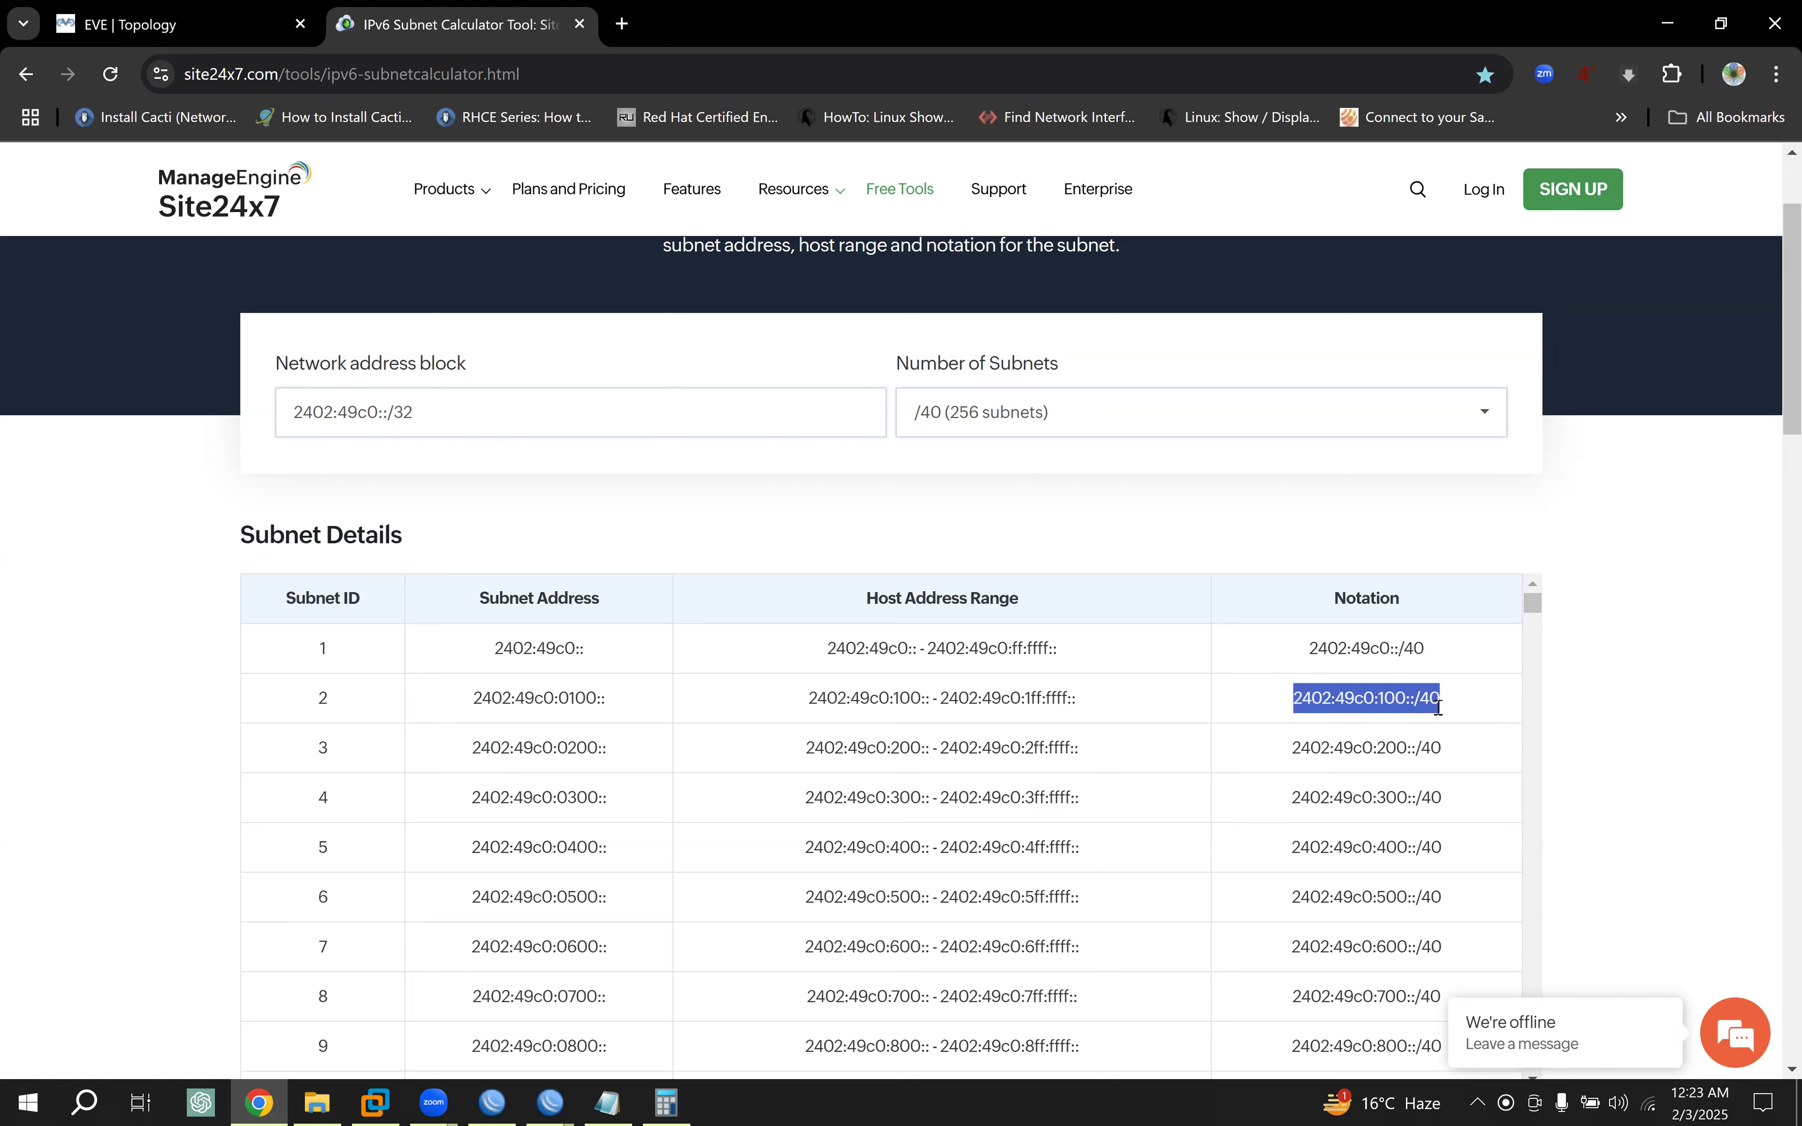
left_click(1299, 705)
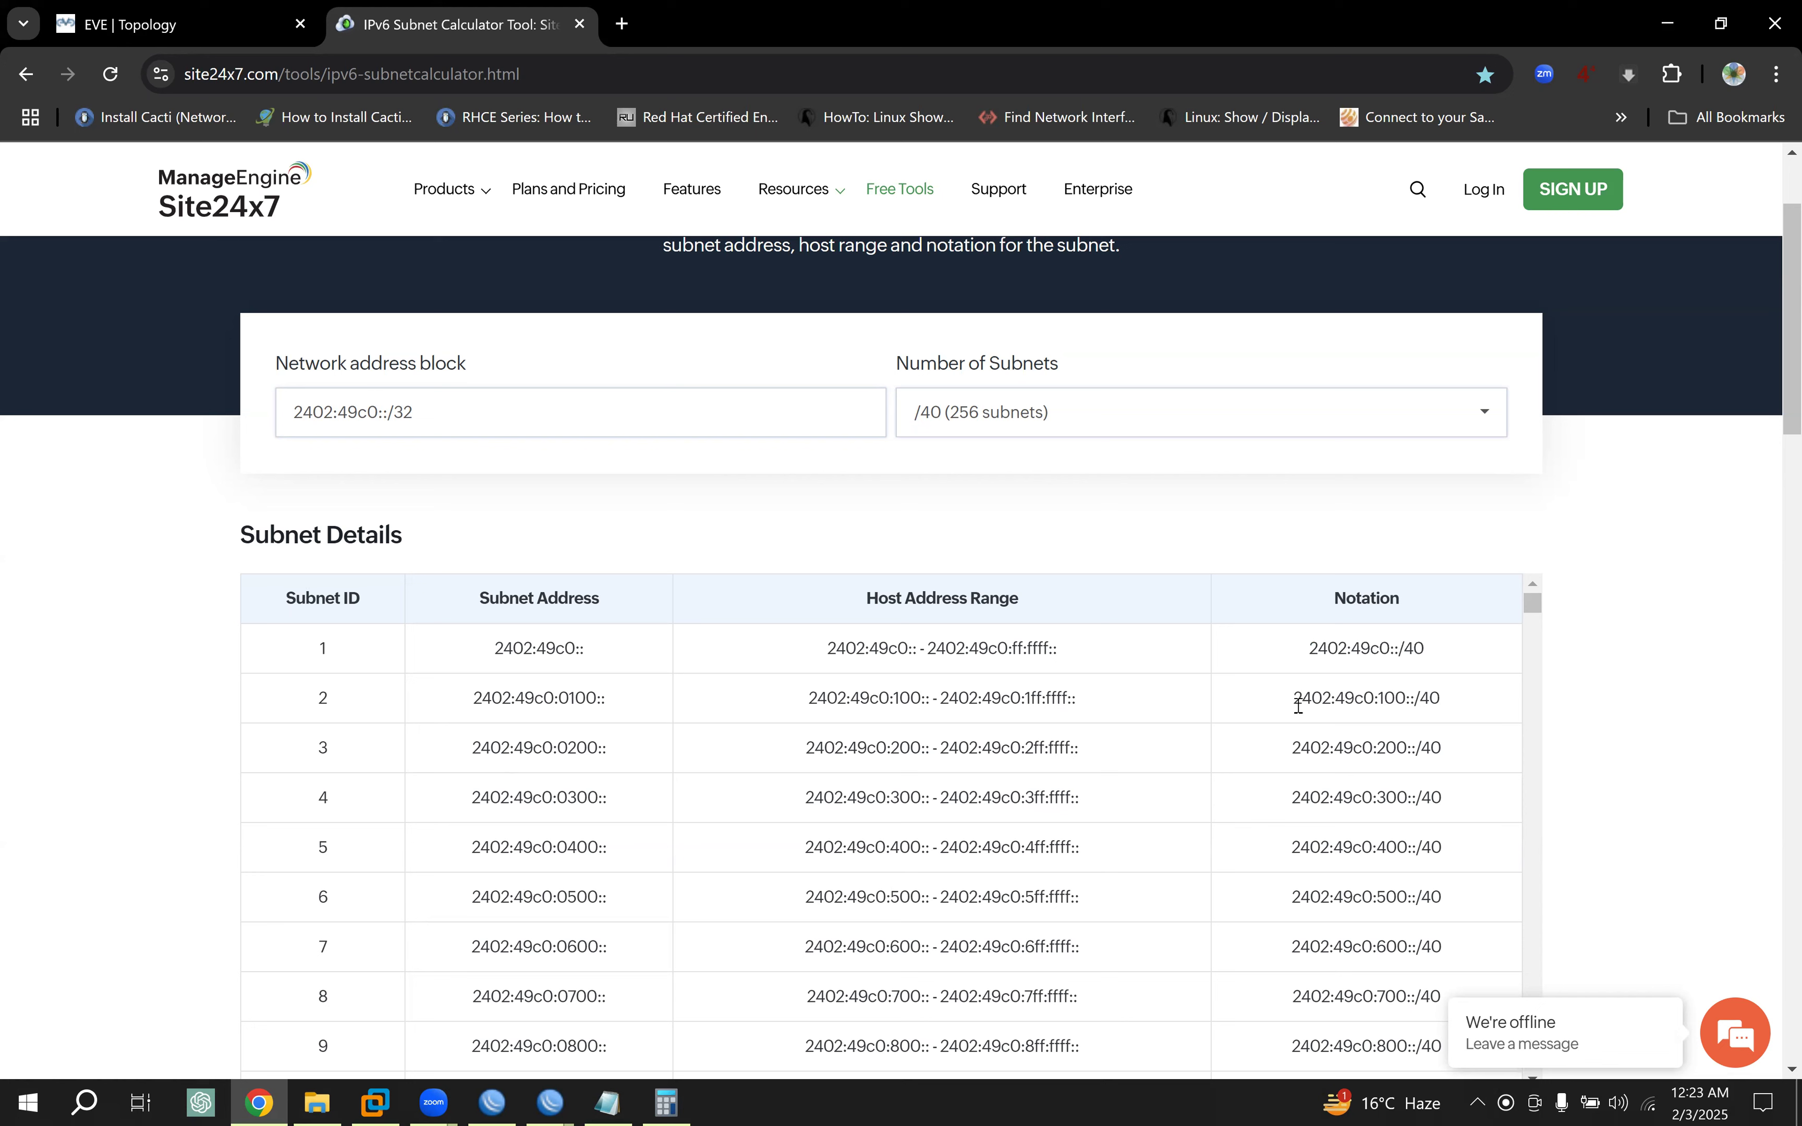
left_click_drag(1295, 704, 1442, 704)
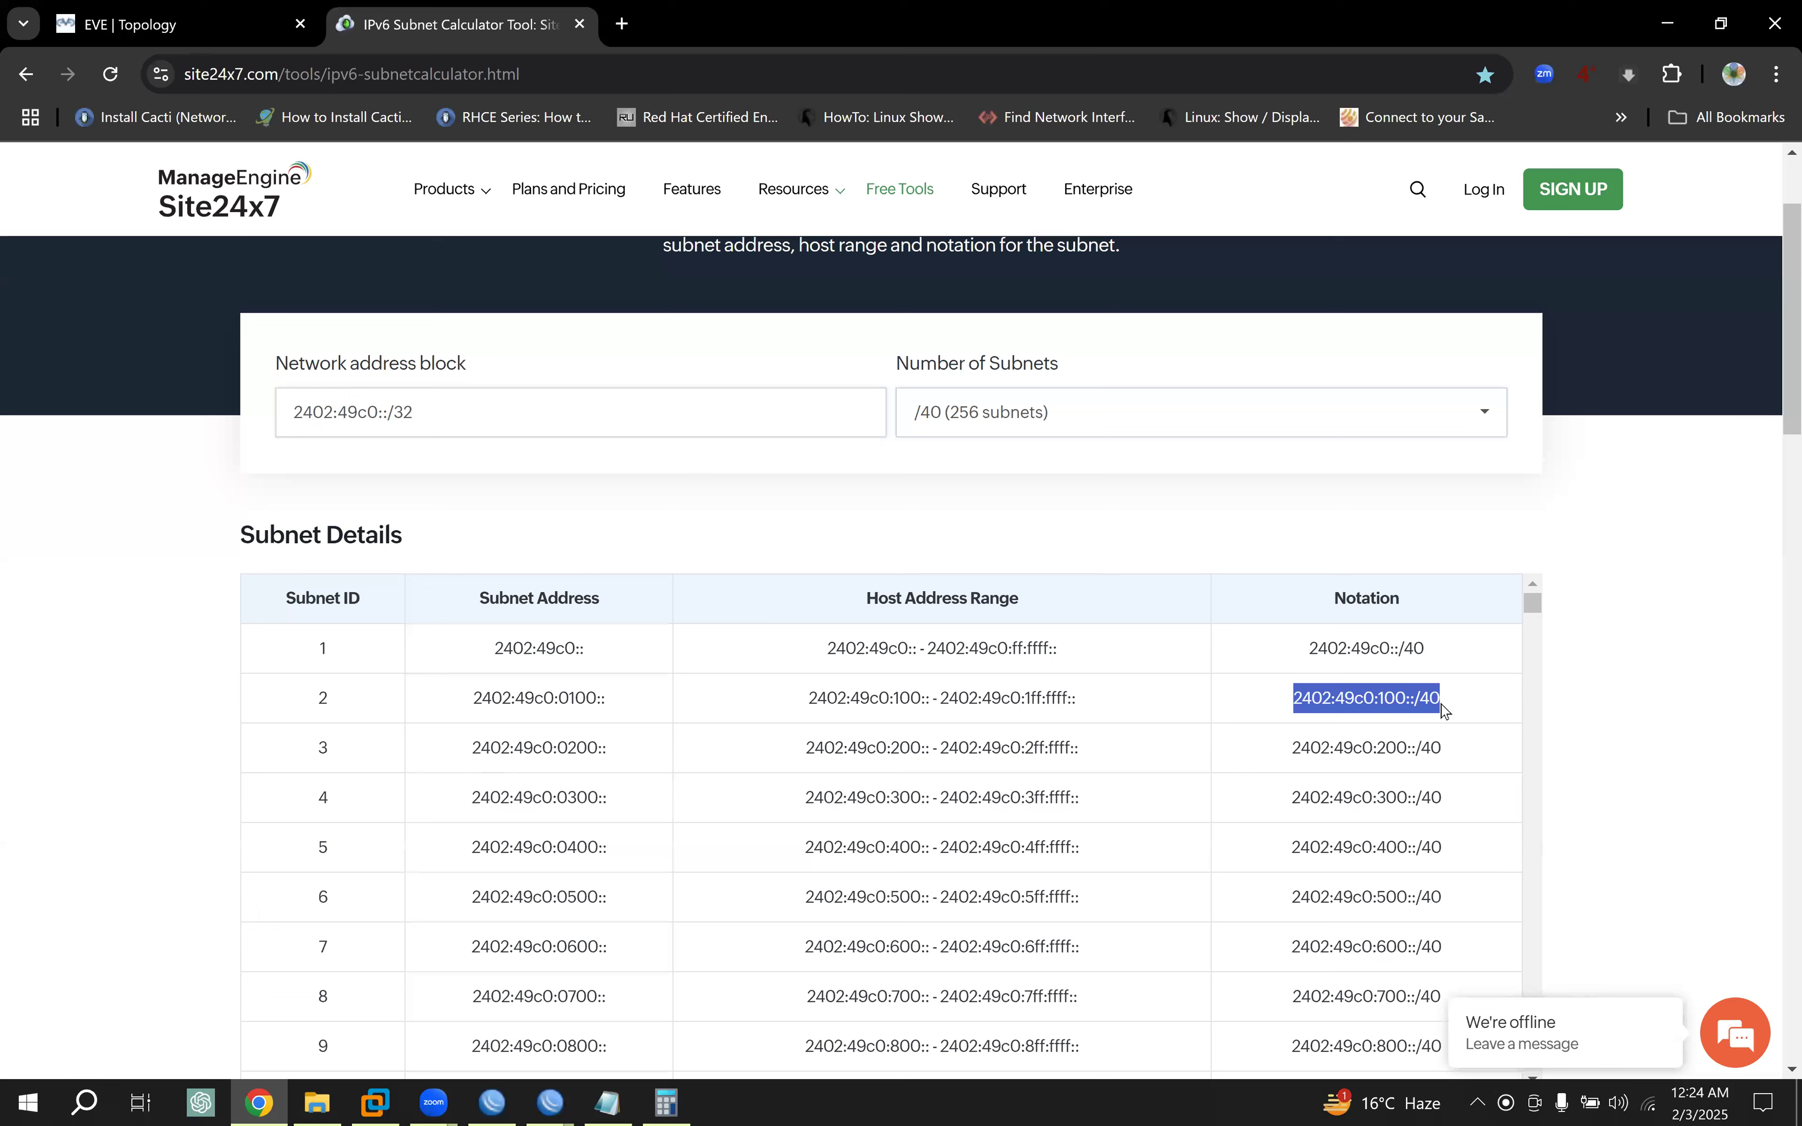
left_click(1325, 701)
left_click_drag(1296, 704, 1447, 708)
left_click(1408, 653)
left_click_drag(1408, 652, 1379, 649)
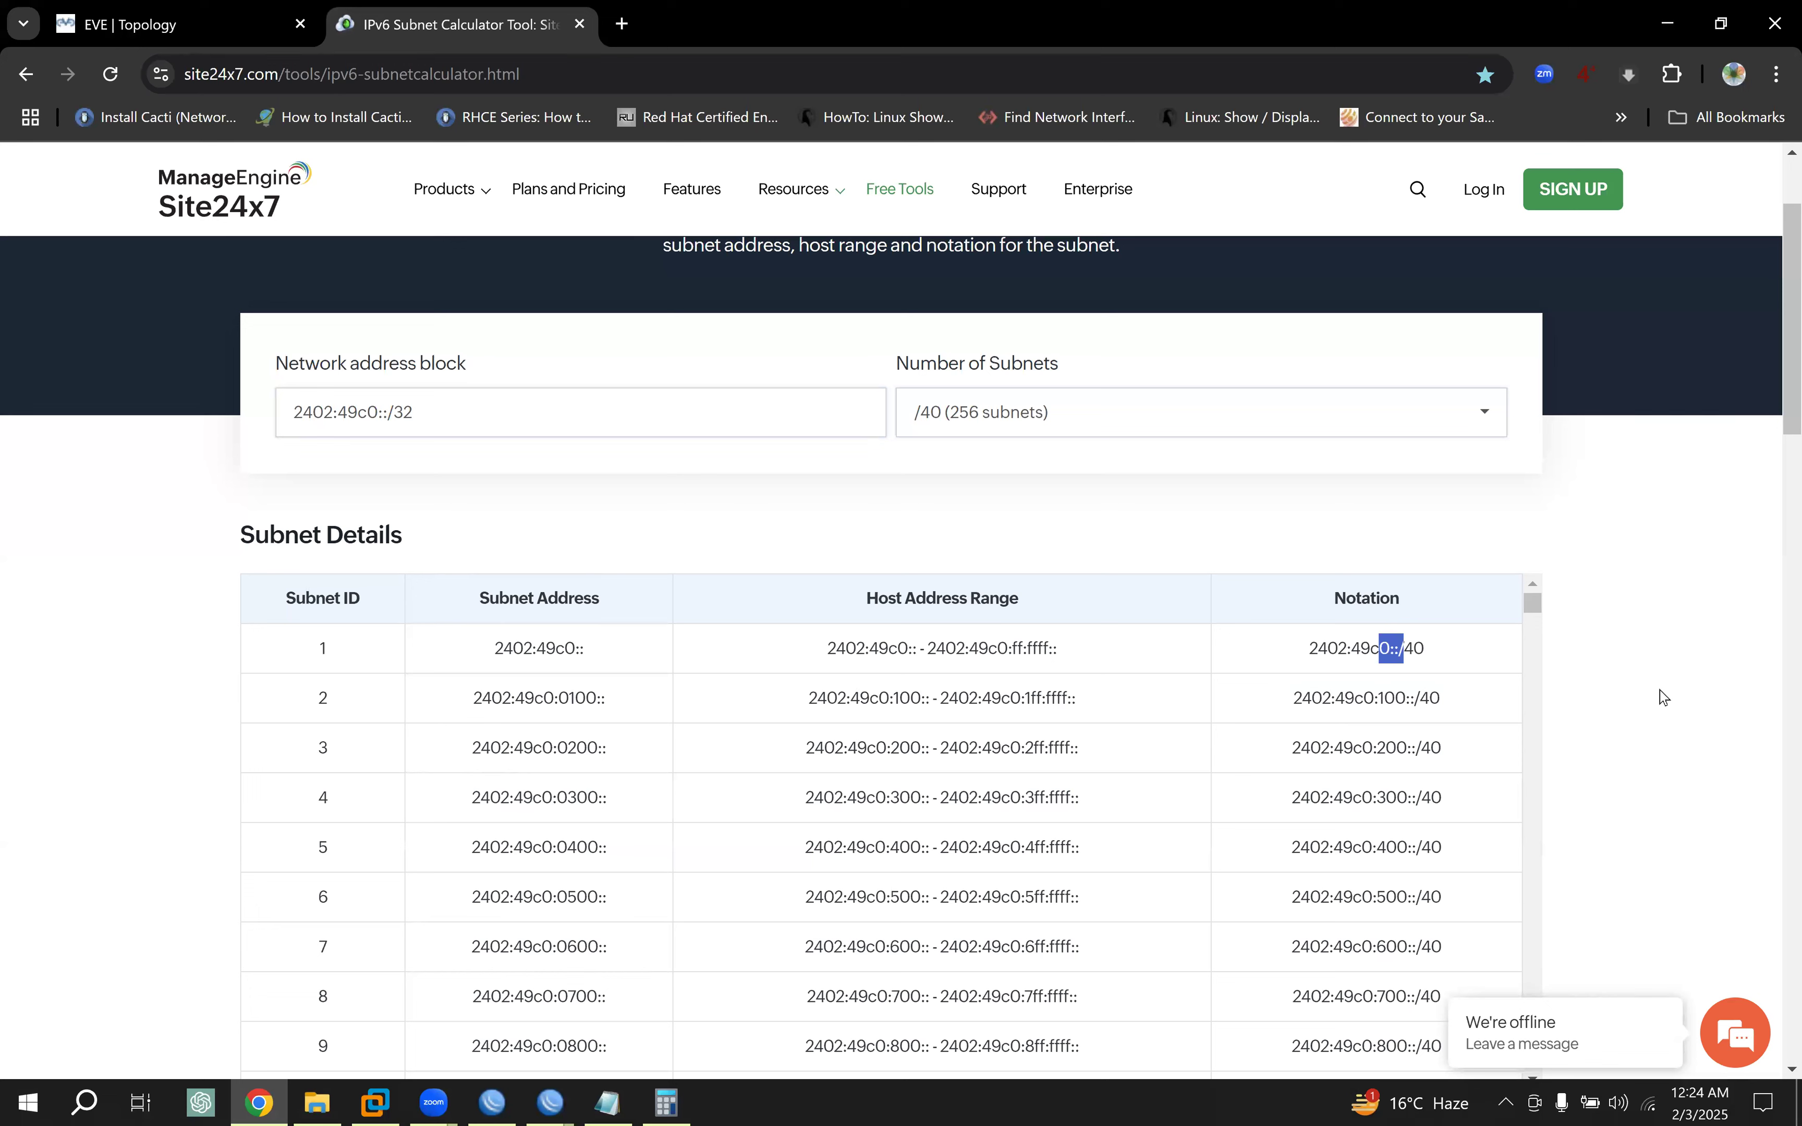
left_click(1341, 650)
triple_click(1341, 650)
left_click_drag(1296, 700, 1448, 701)
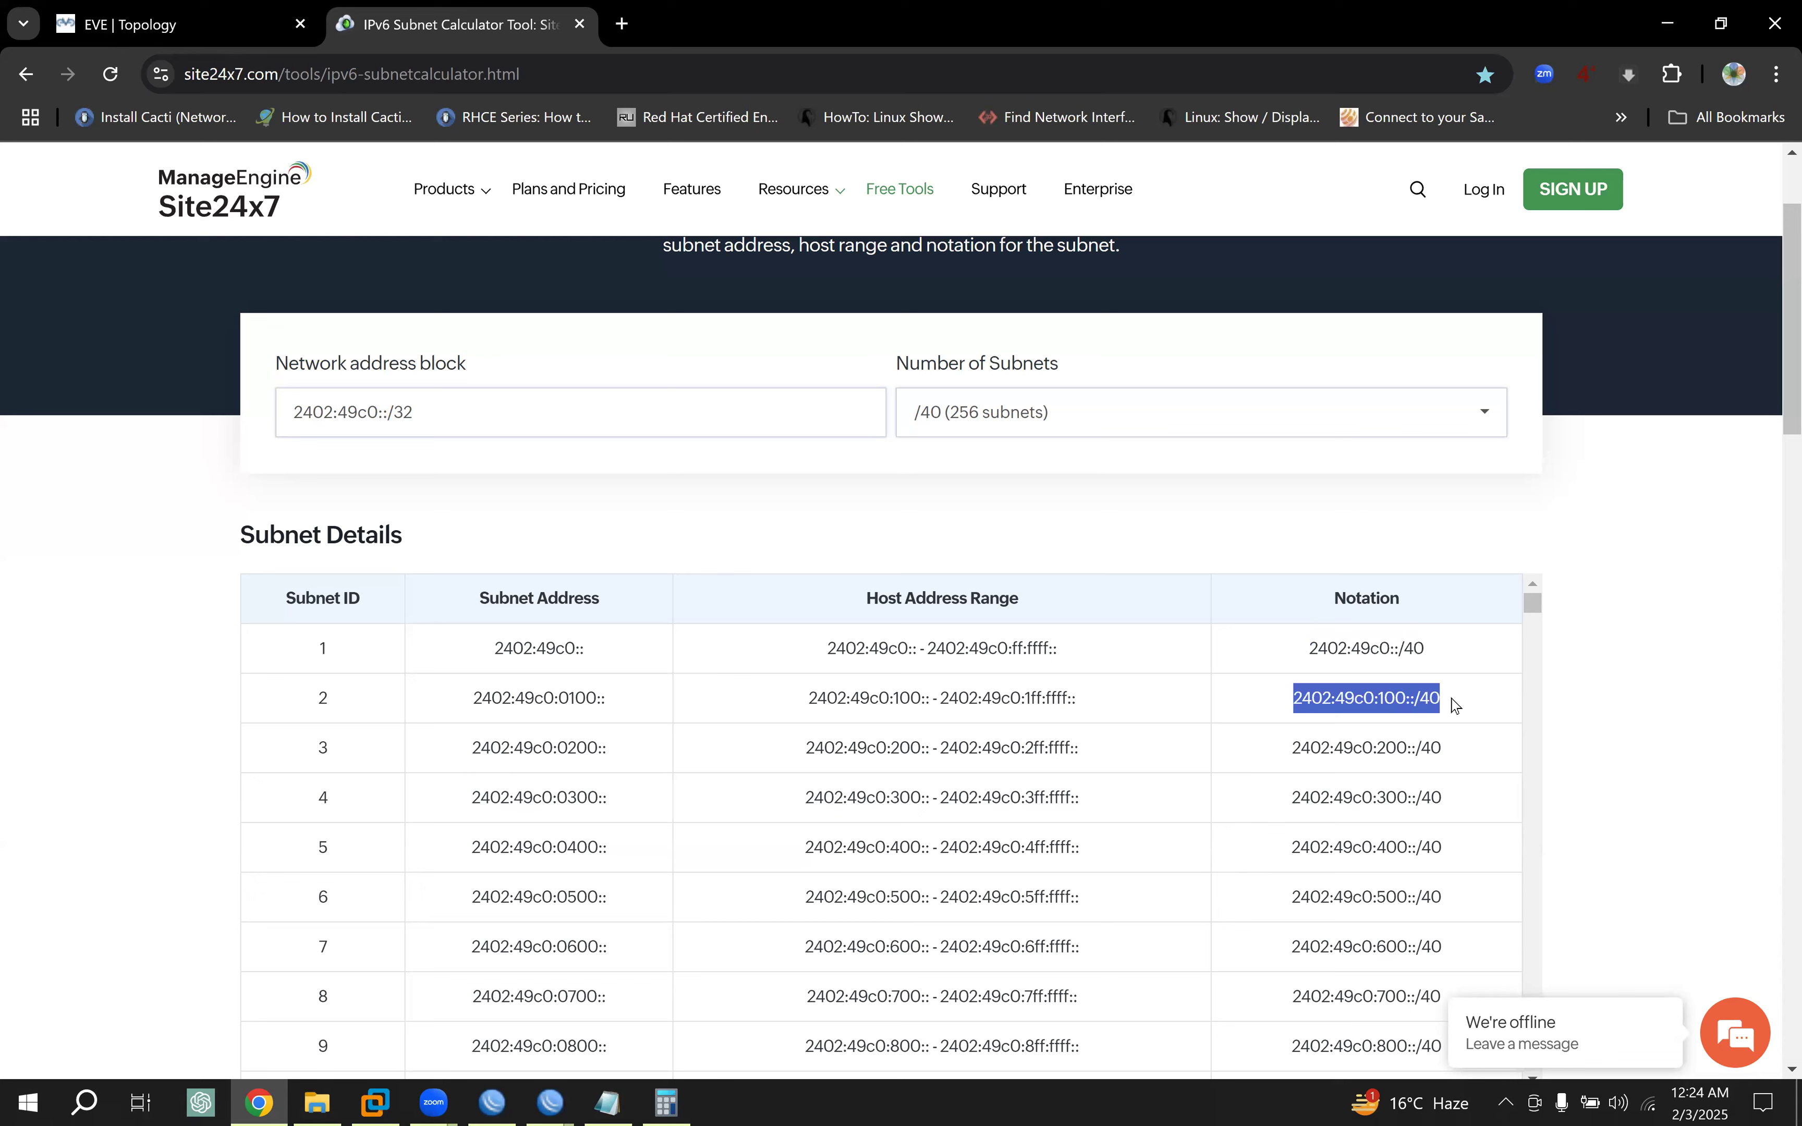
left_click(1316, 698)
left_click_drag(1295, 700, 1461, 711)
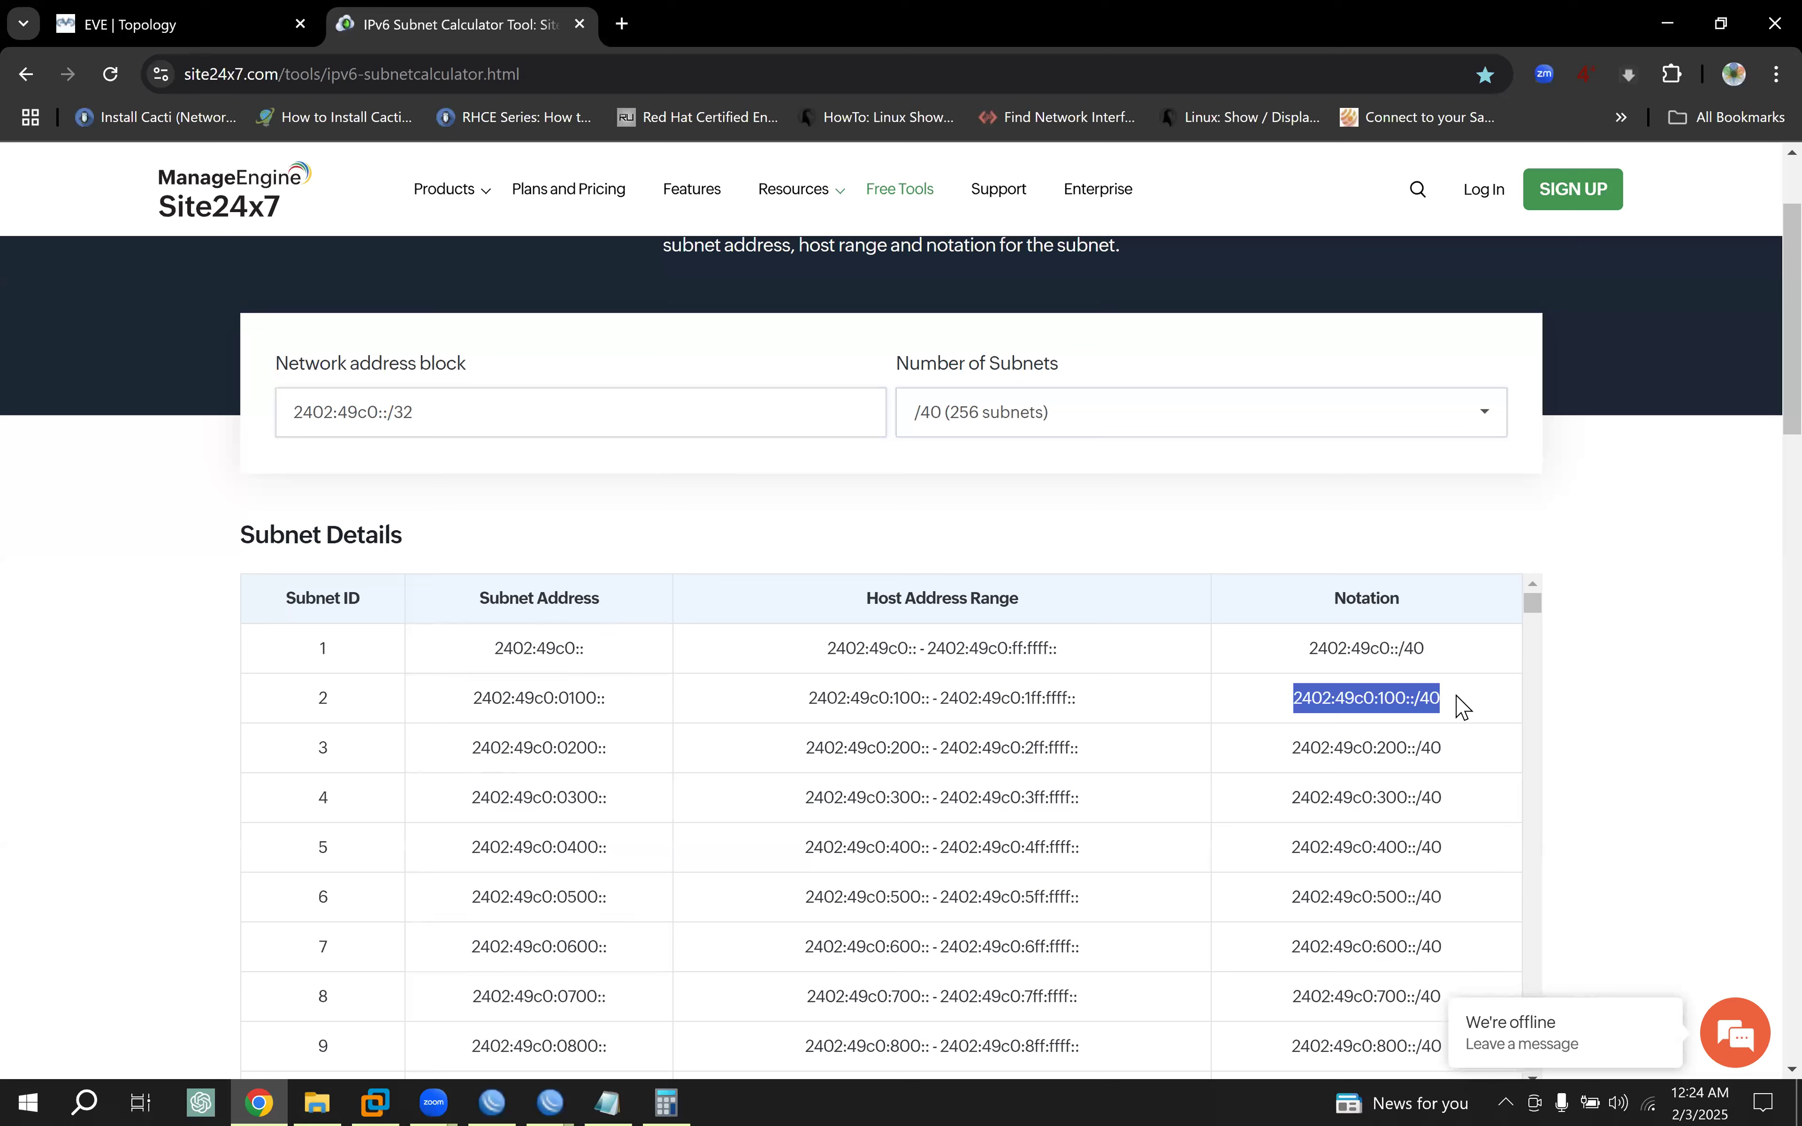
left_click(1304, 703)
left_click_drag(1292, 703, 1456, 720)
left_click_drag(1318, 646, 1474, 659)
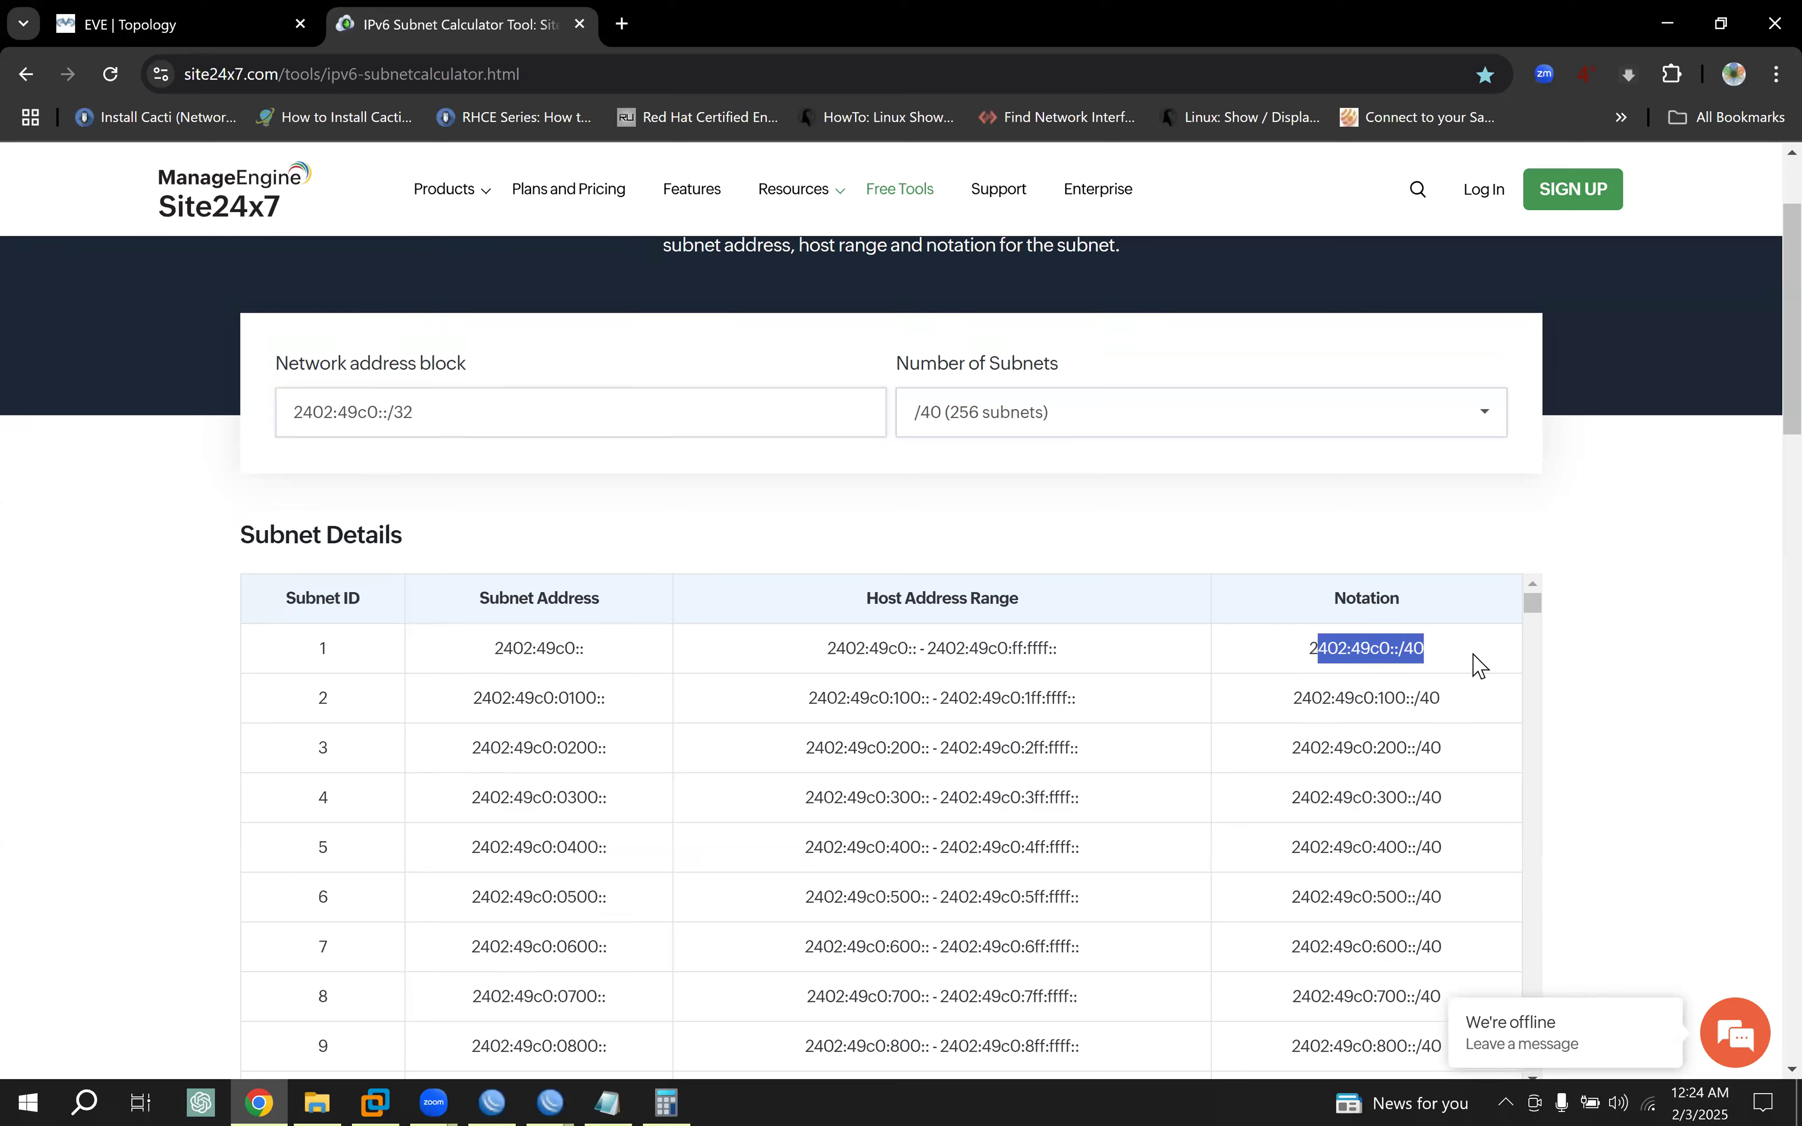
left_click(1344, 662)
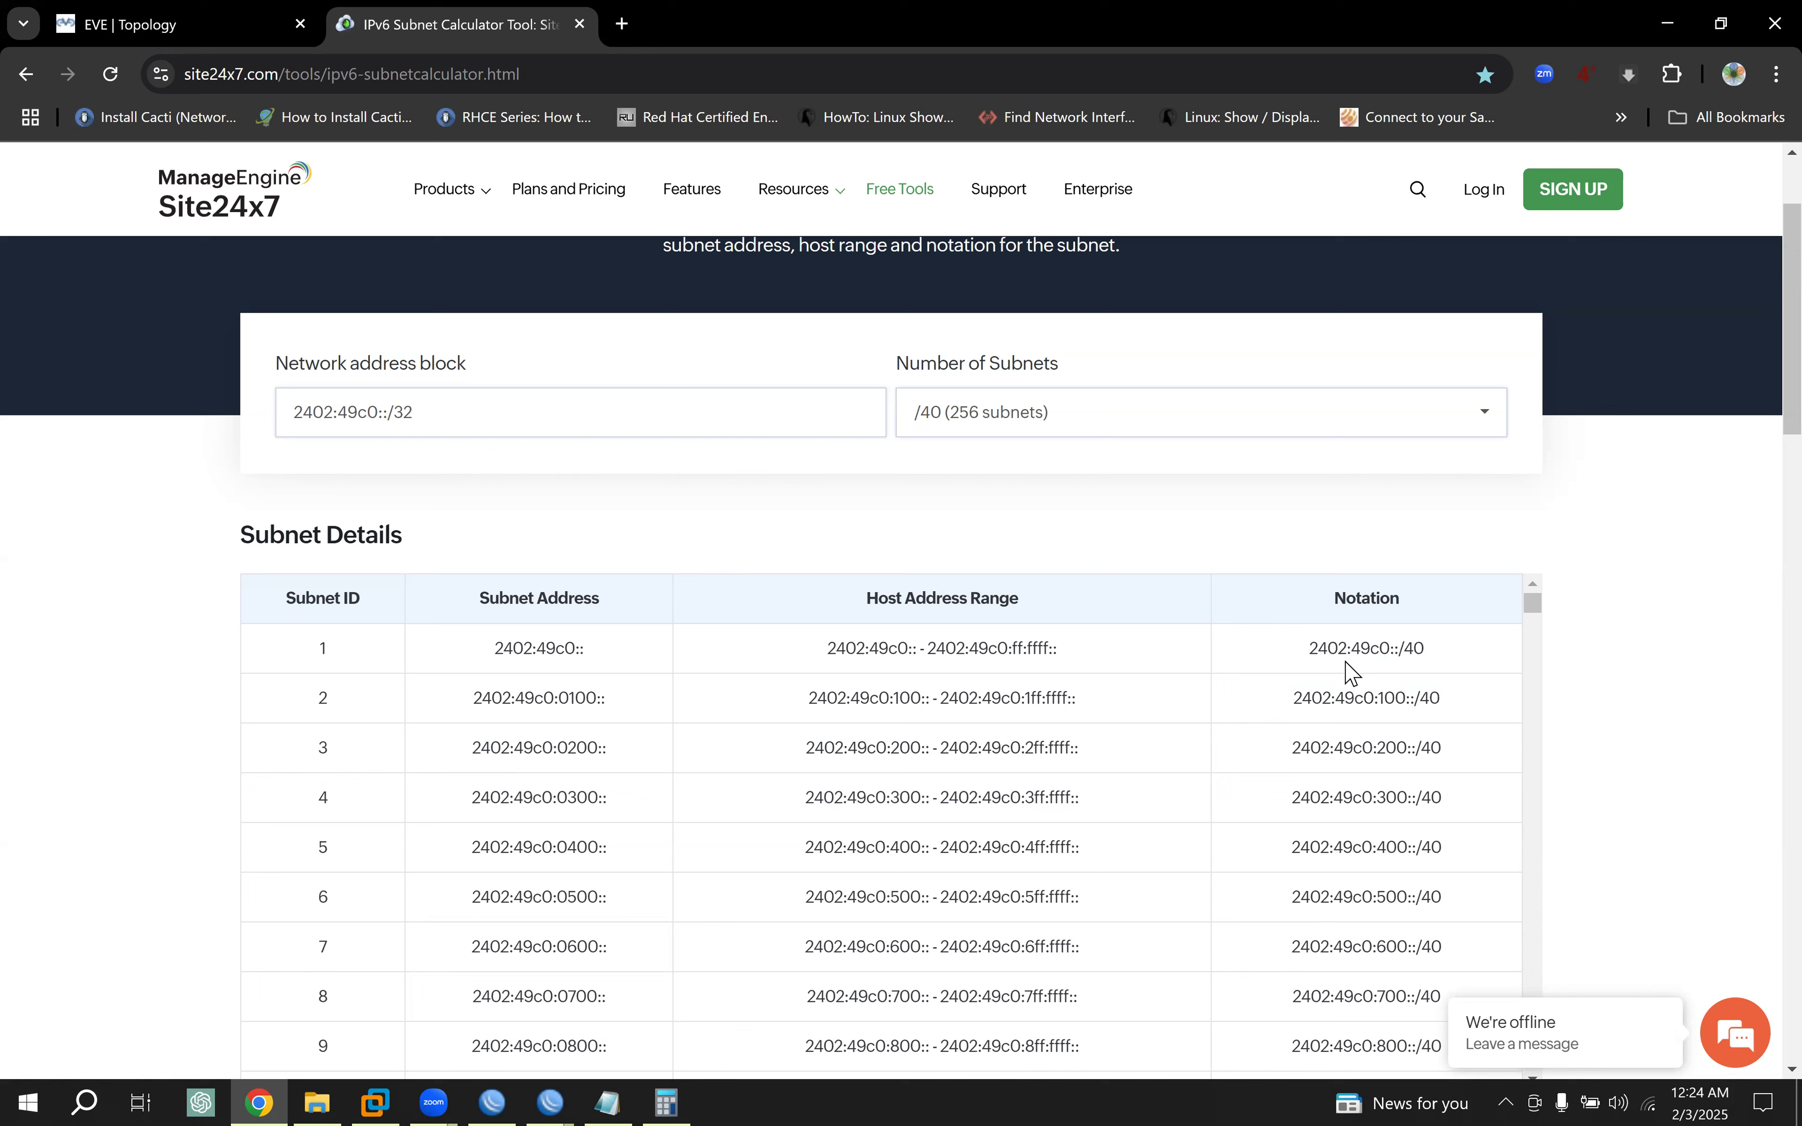
Step: Compare the address blocks labelled in the EVE topology with the calculator's list of /40 subnets
left_click(223, 16)
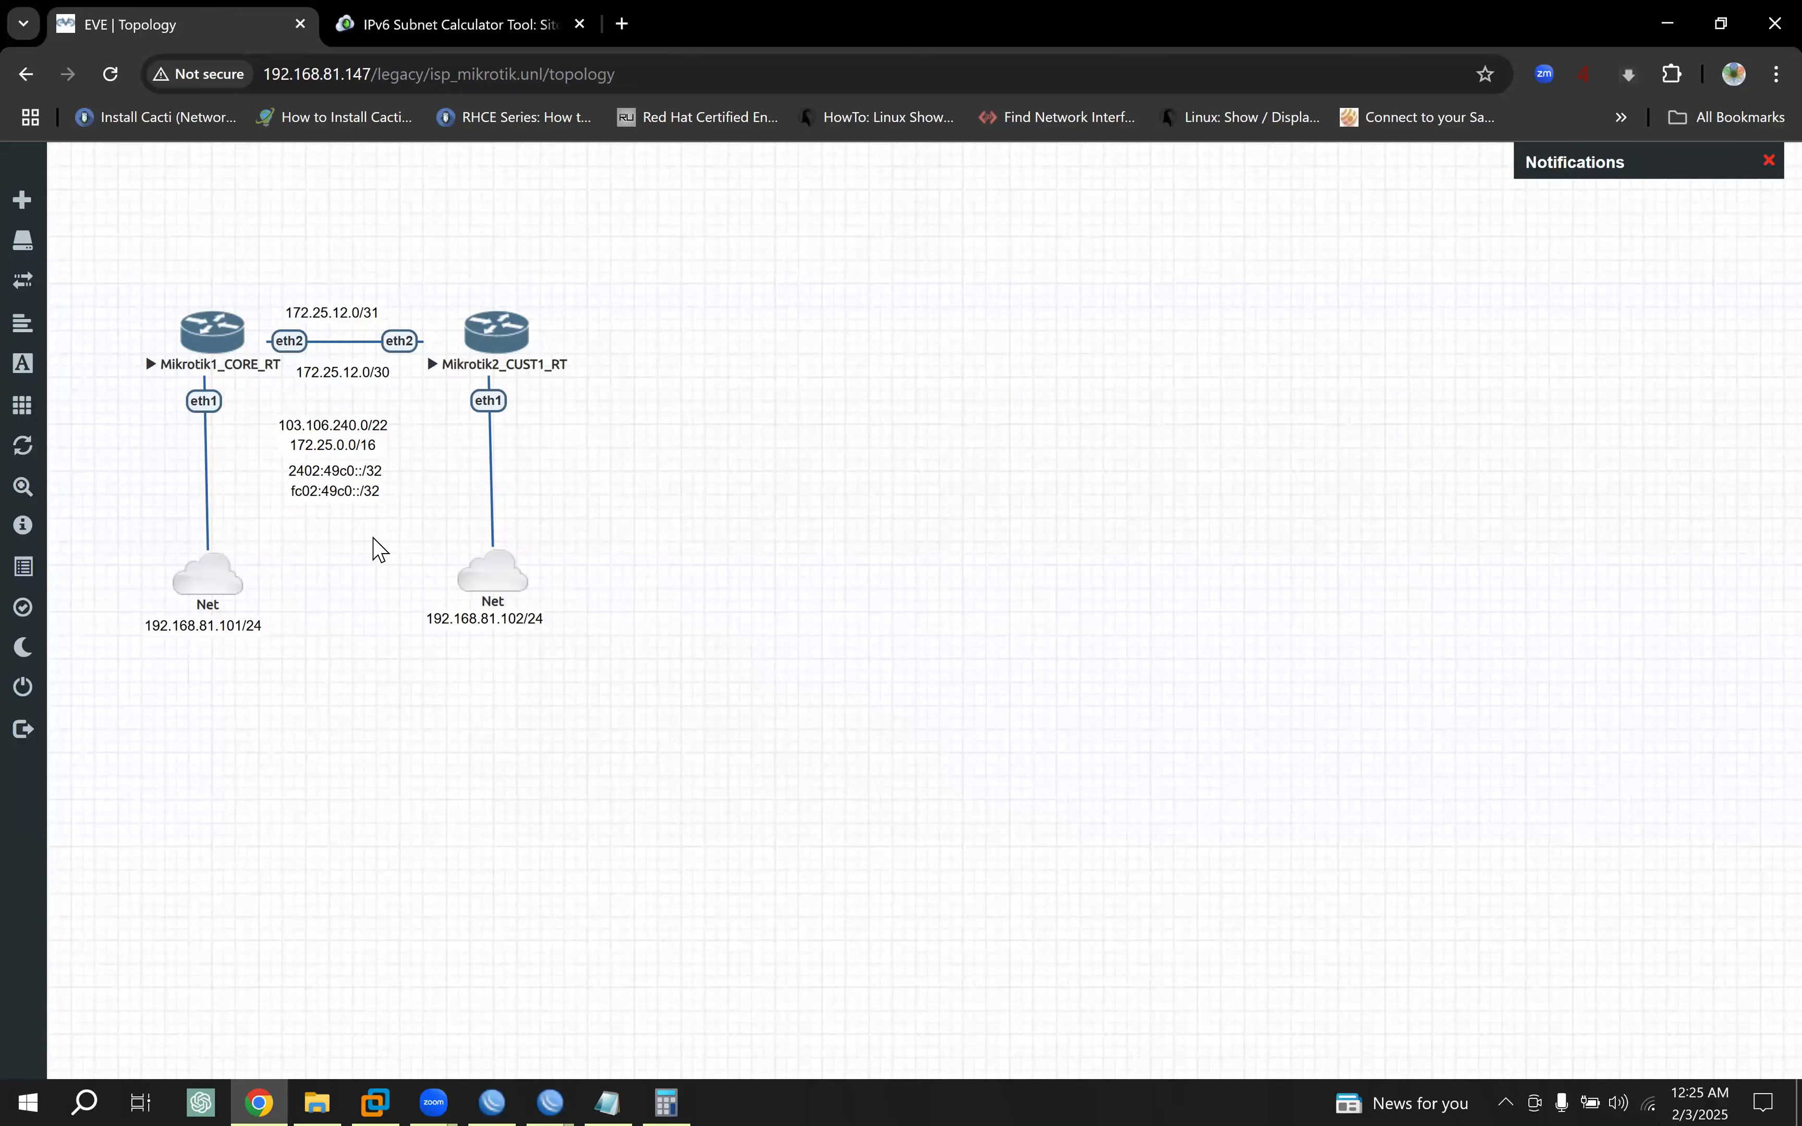
left_click(456, 24)
left_click(160, 10)
left_click(458, 11)
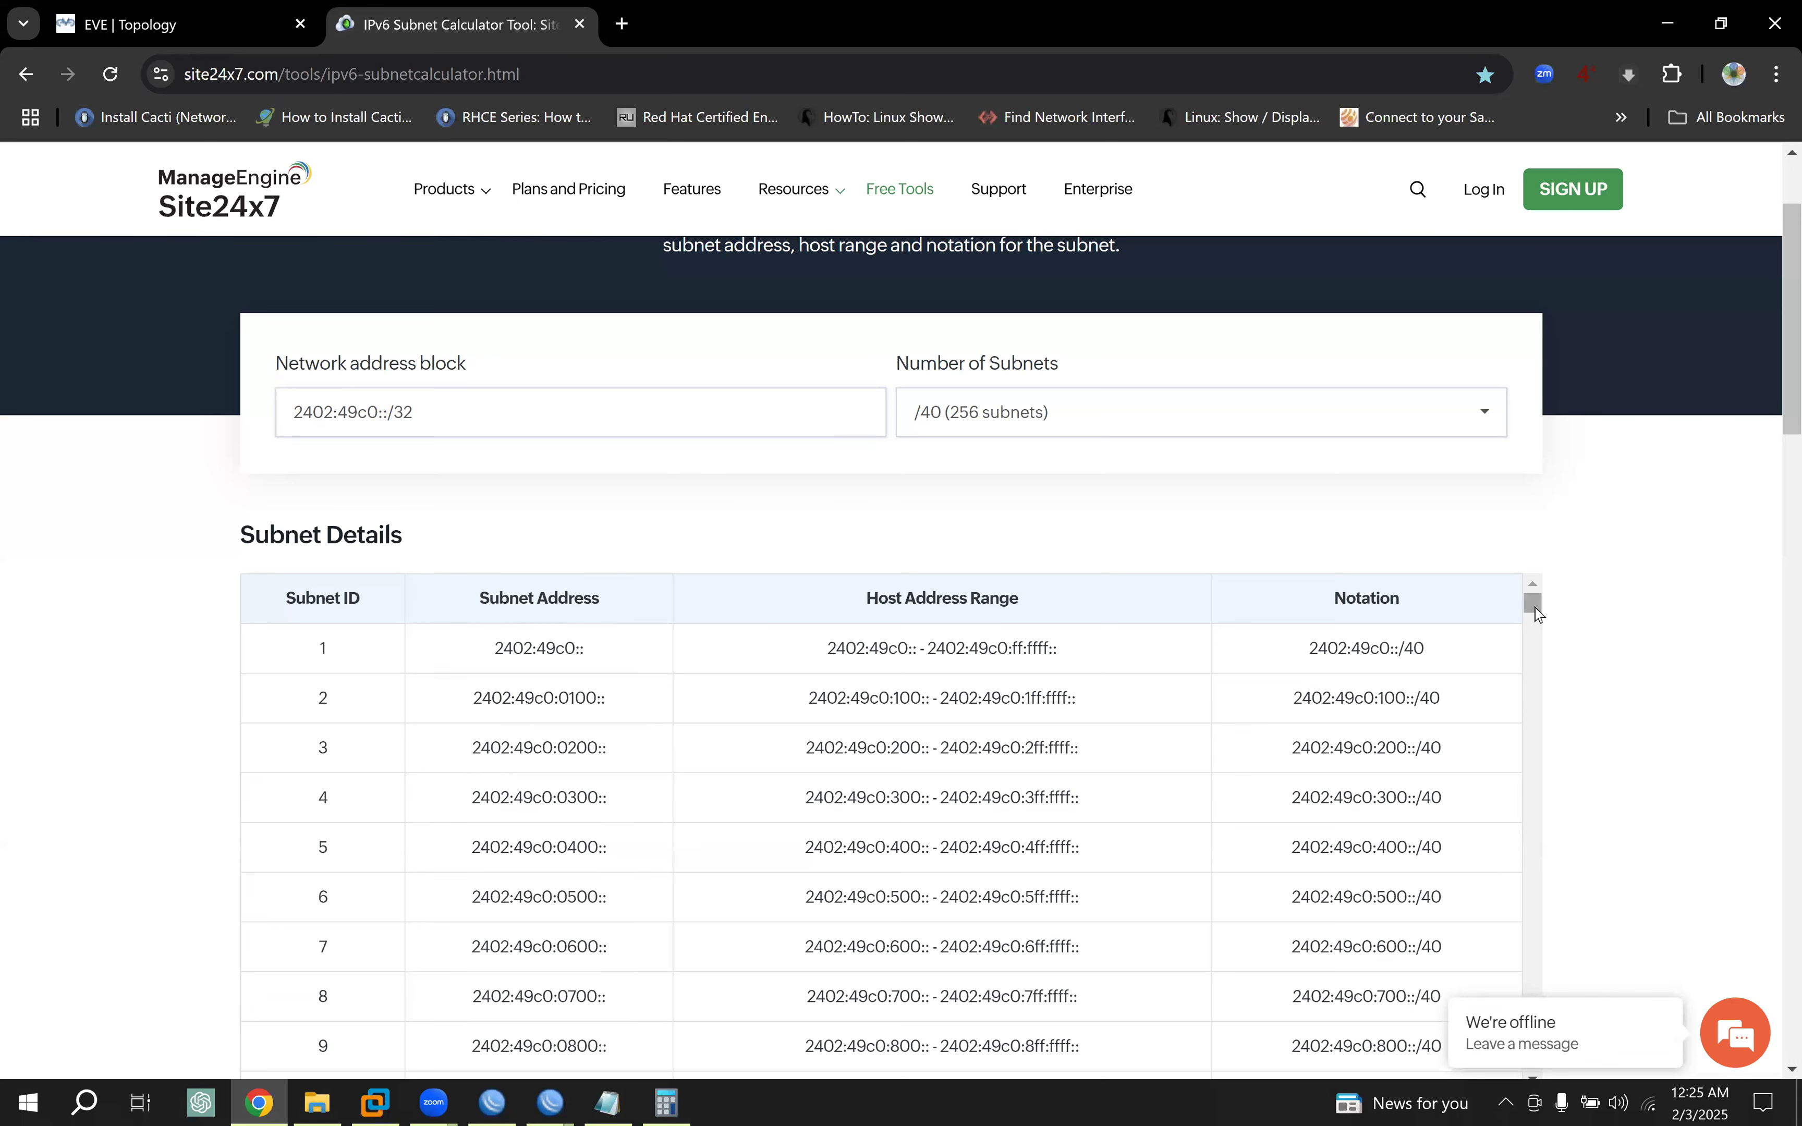
left_click(182, 18)
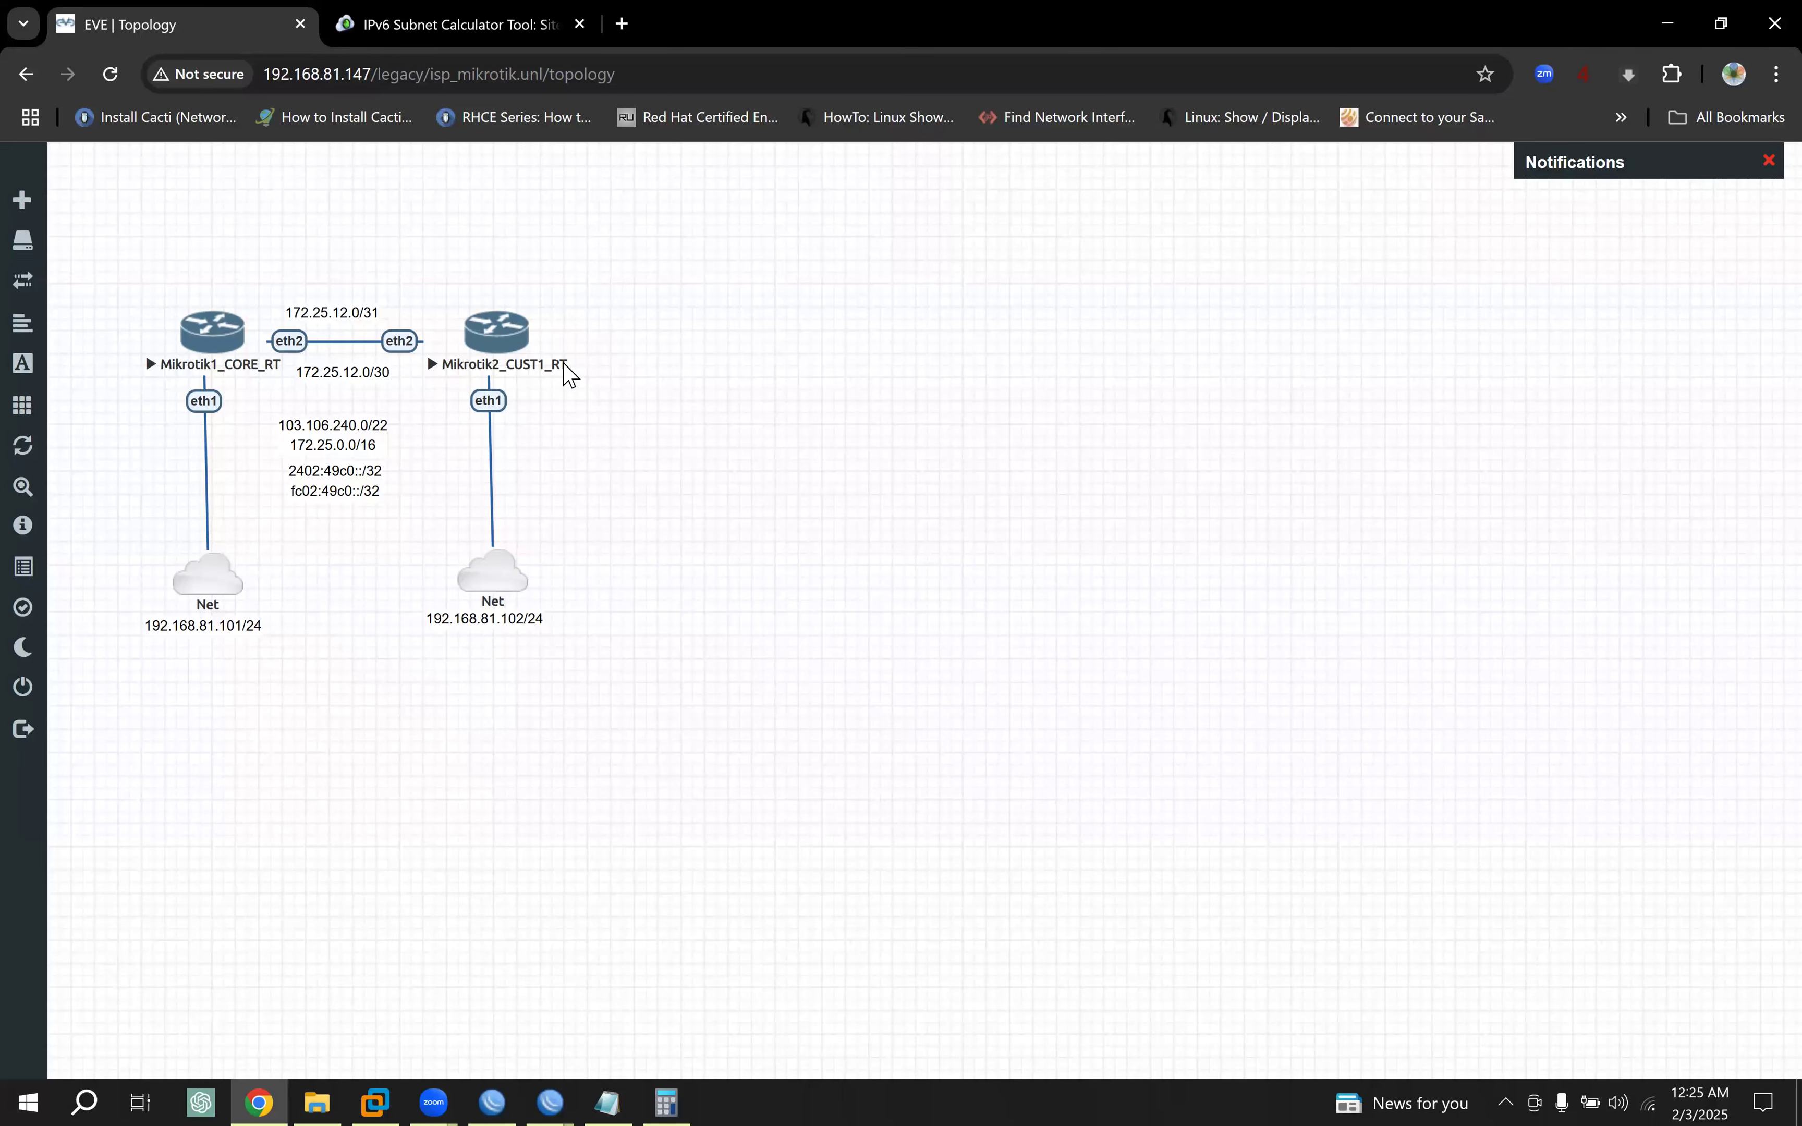
key("ctrl+Tab")
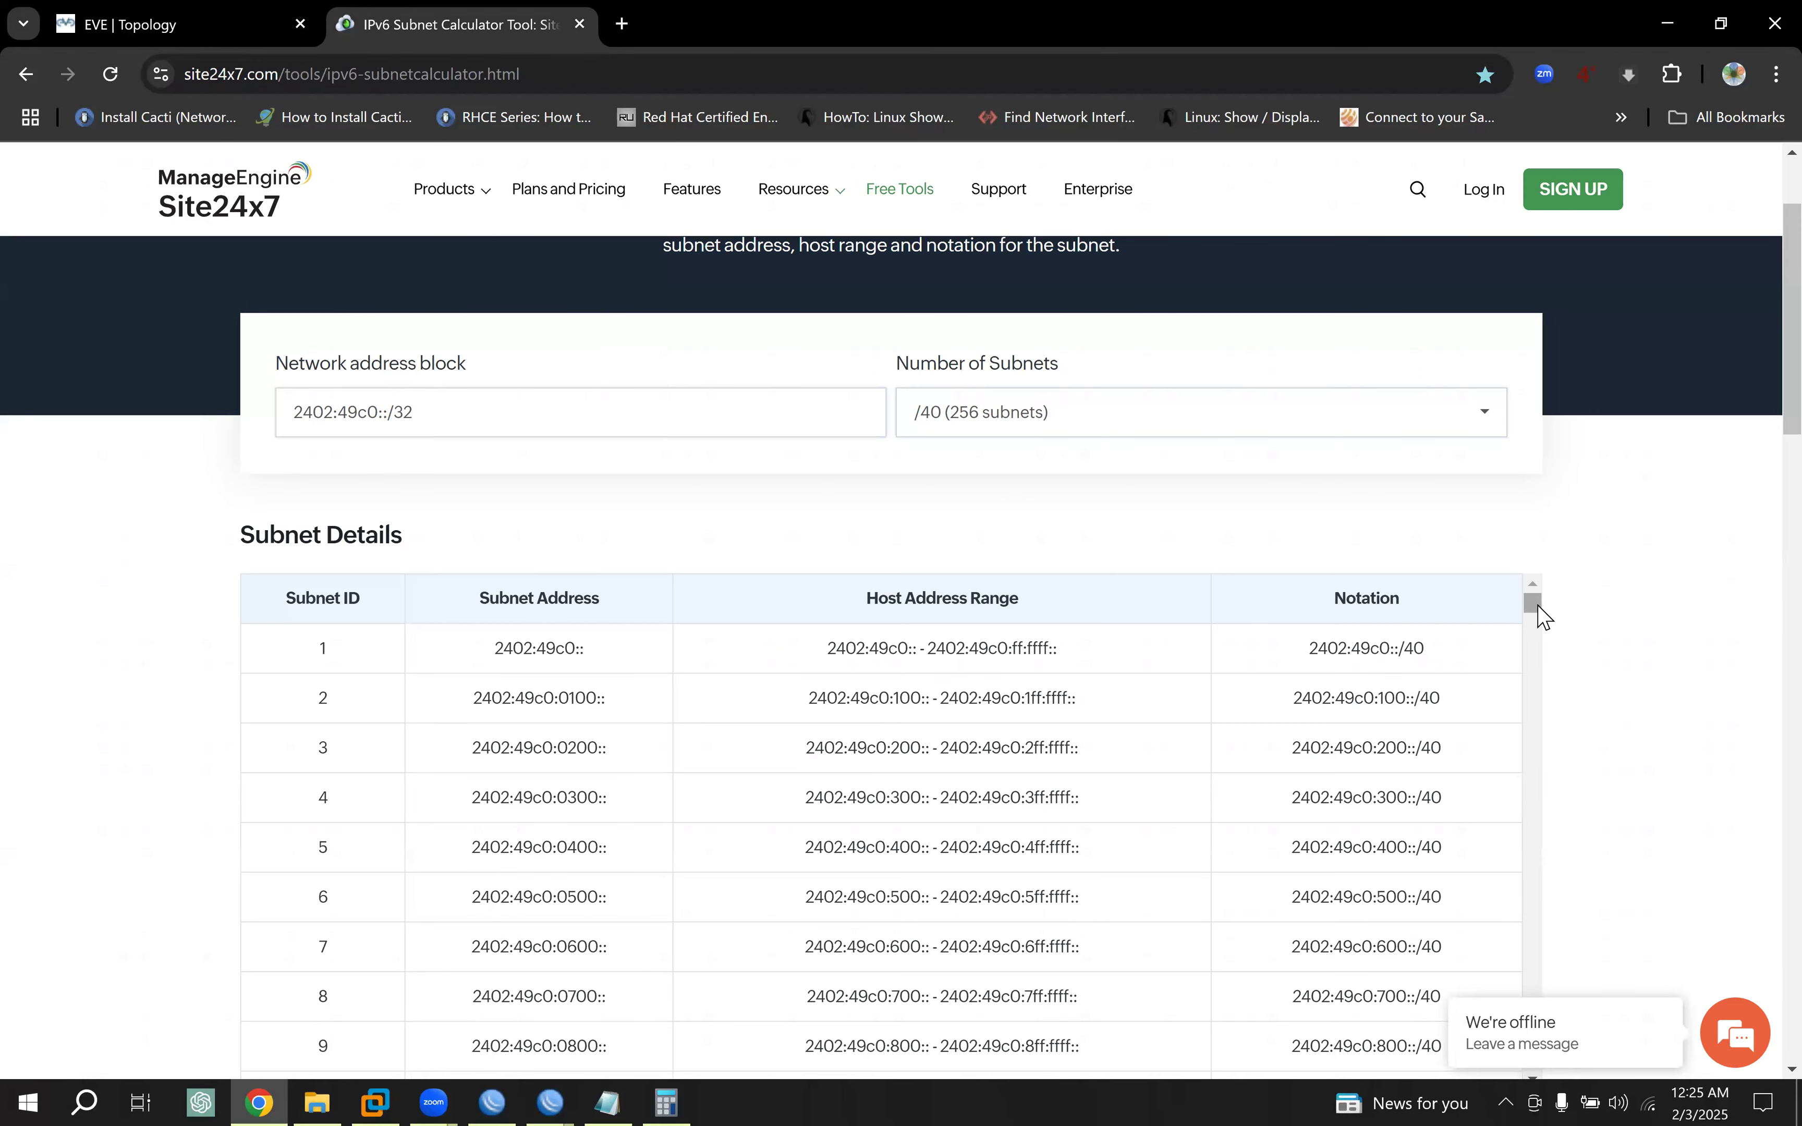
Step: Copy subnet 13's notation, 2402:49c0:c00::/40, and use it as the new network address block
scroll(1538, 606, "down", 2)
left_click_drag(1538, 615, 1538, 649)
scroll(1341, 745, "up", 7)
left_click_drag(1292, 696, 1448, 704)
key("ctrl+c")
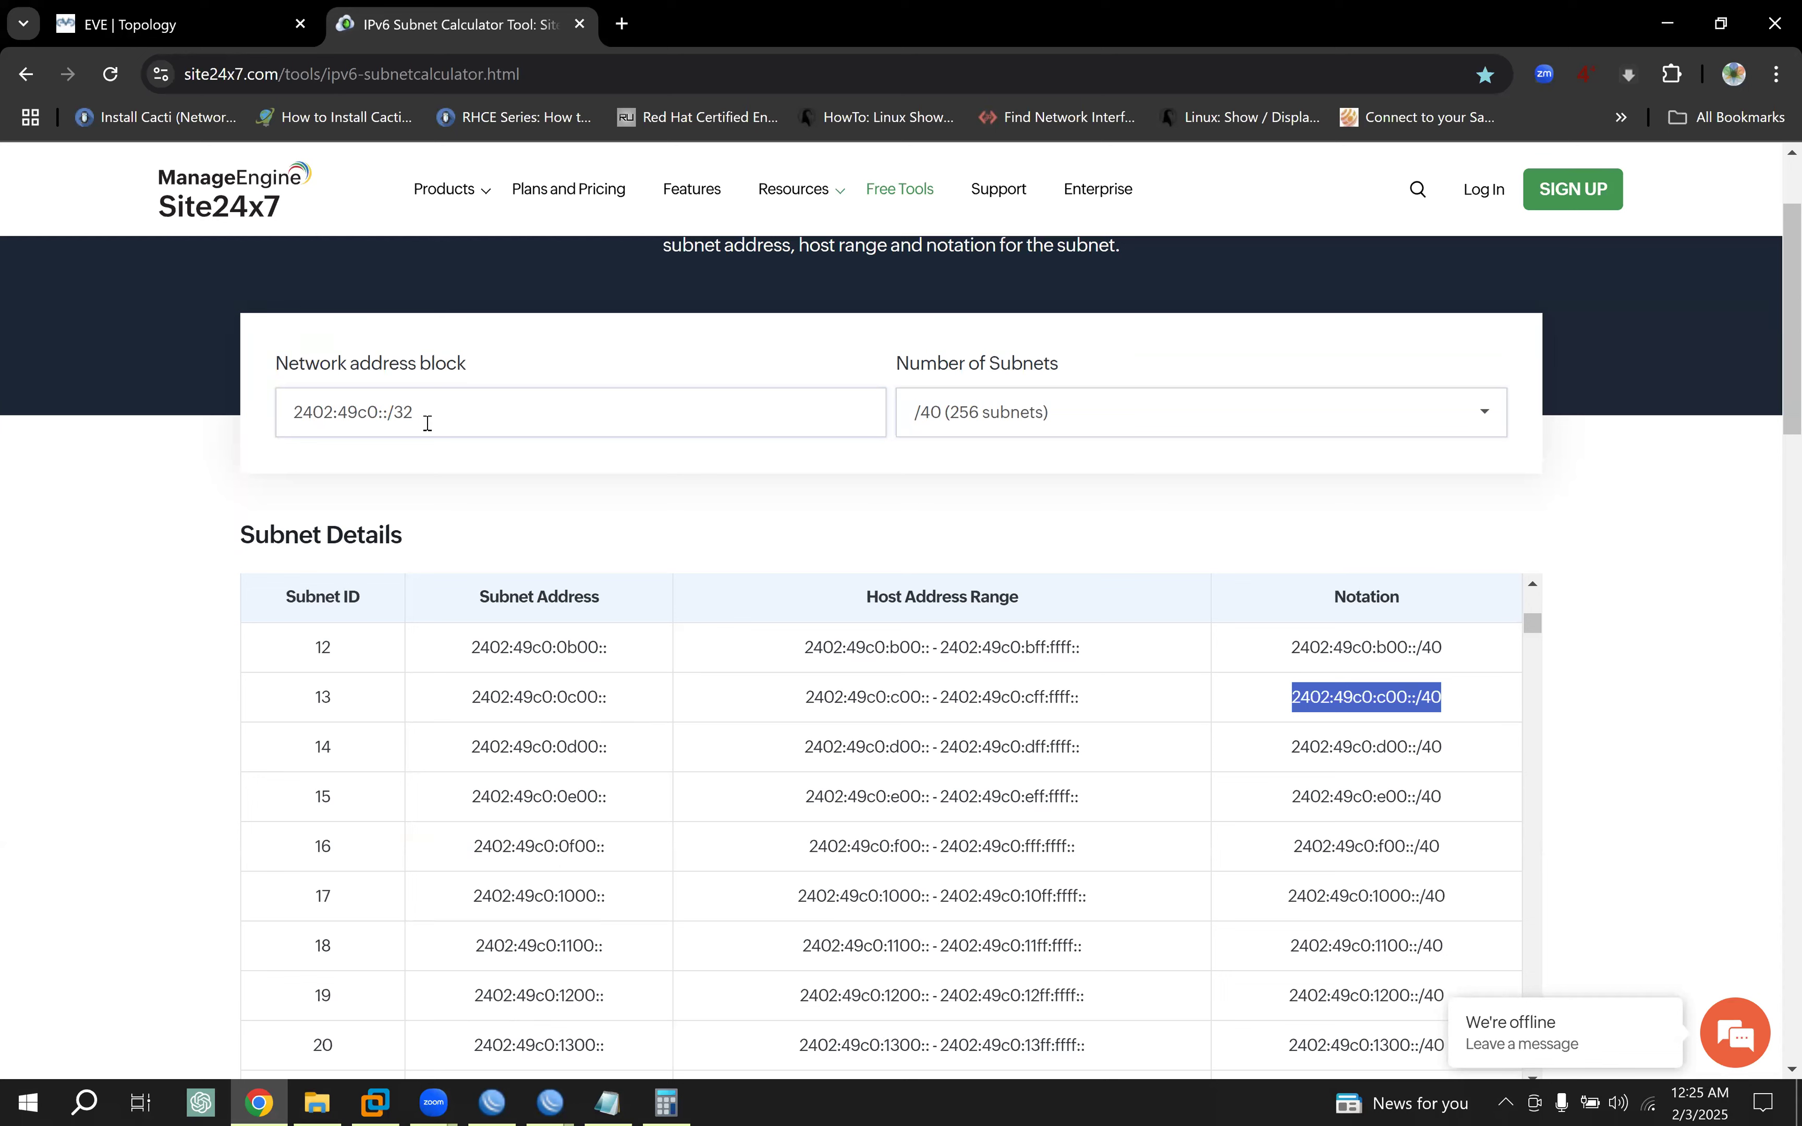
left_click_drag(427, 419, 255, 410)
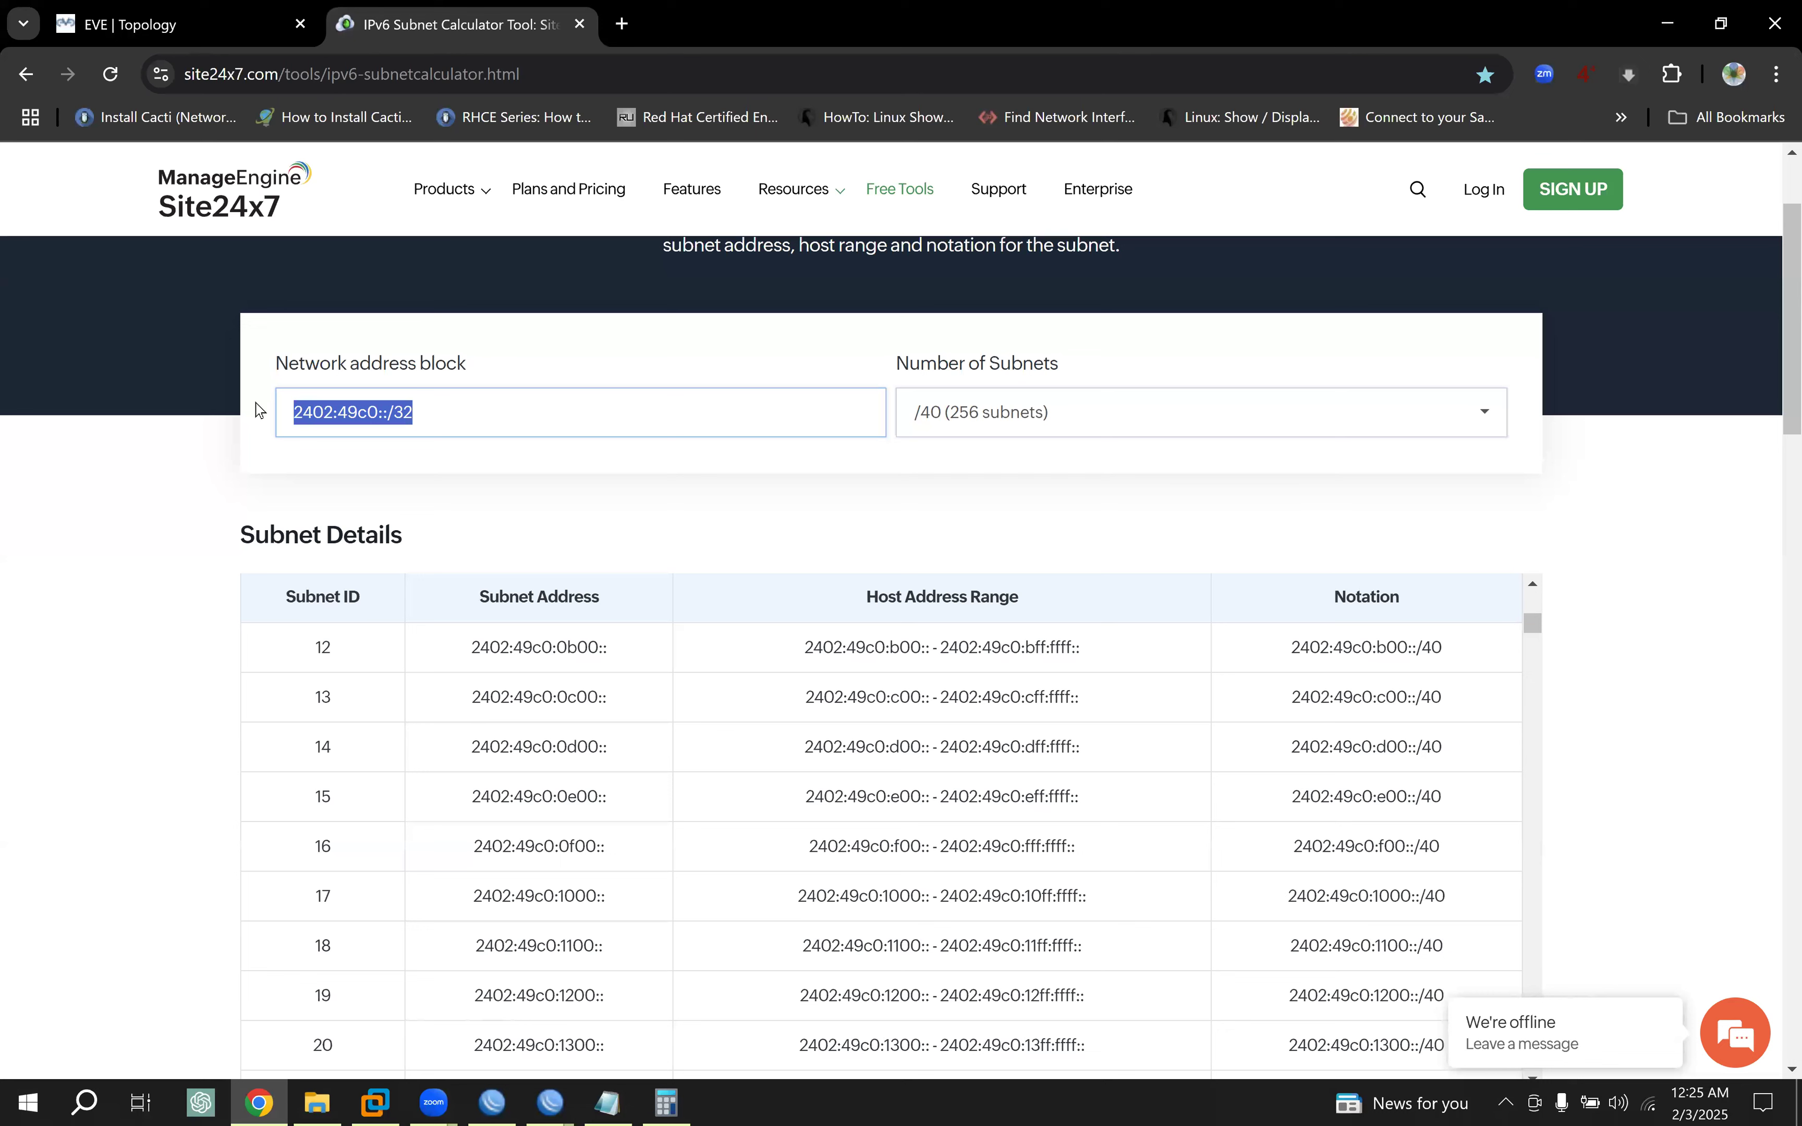
key("ctrl+v")
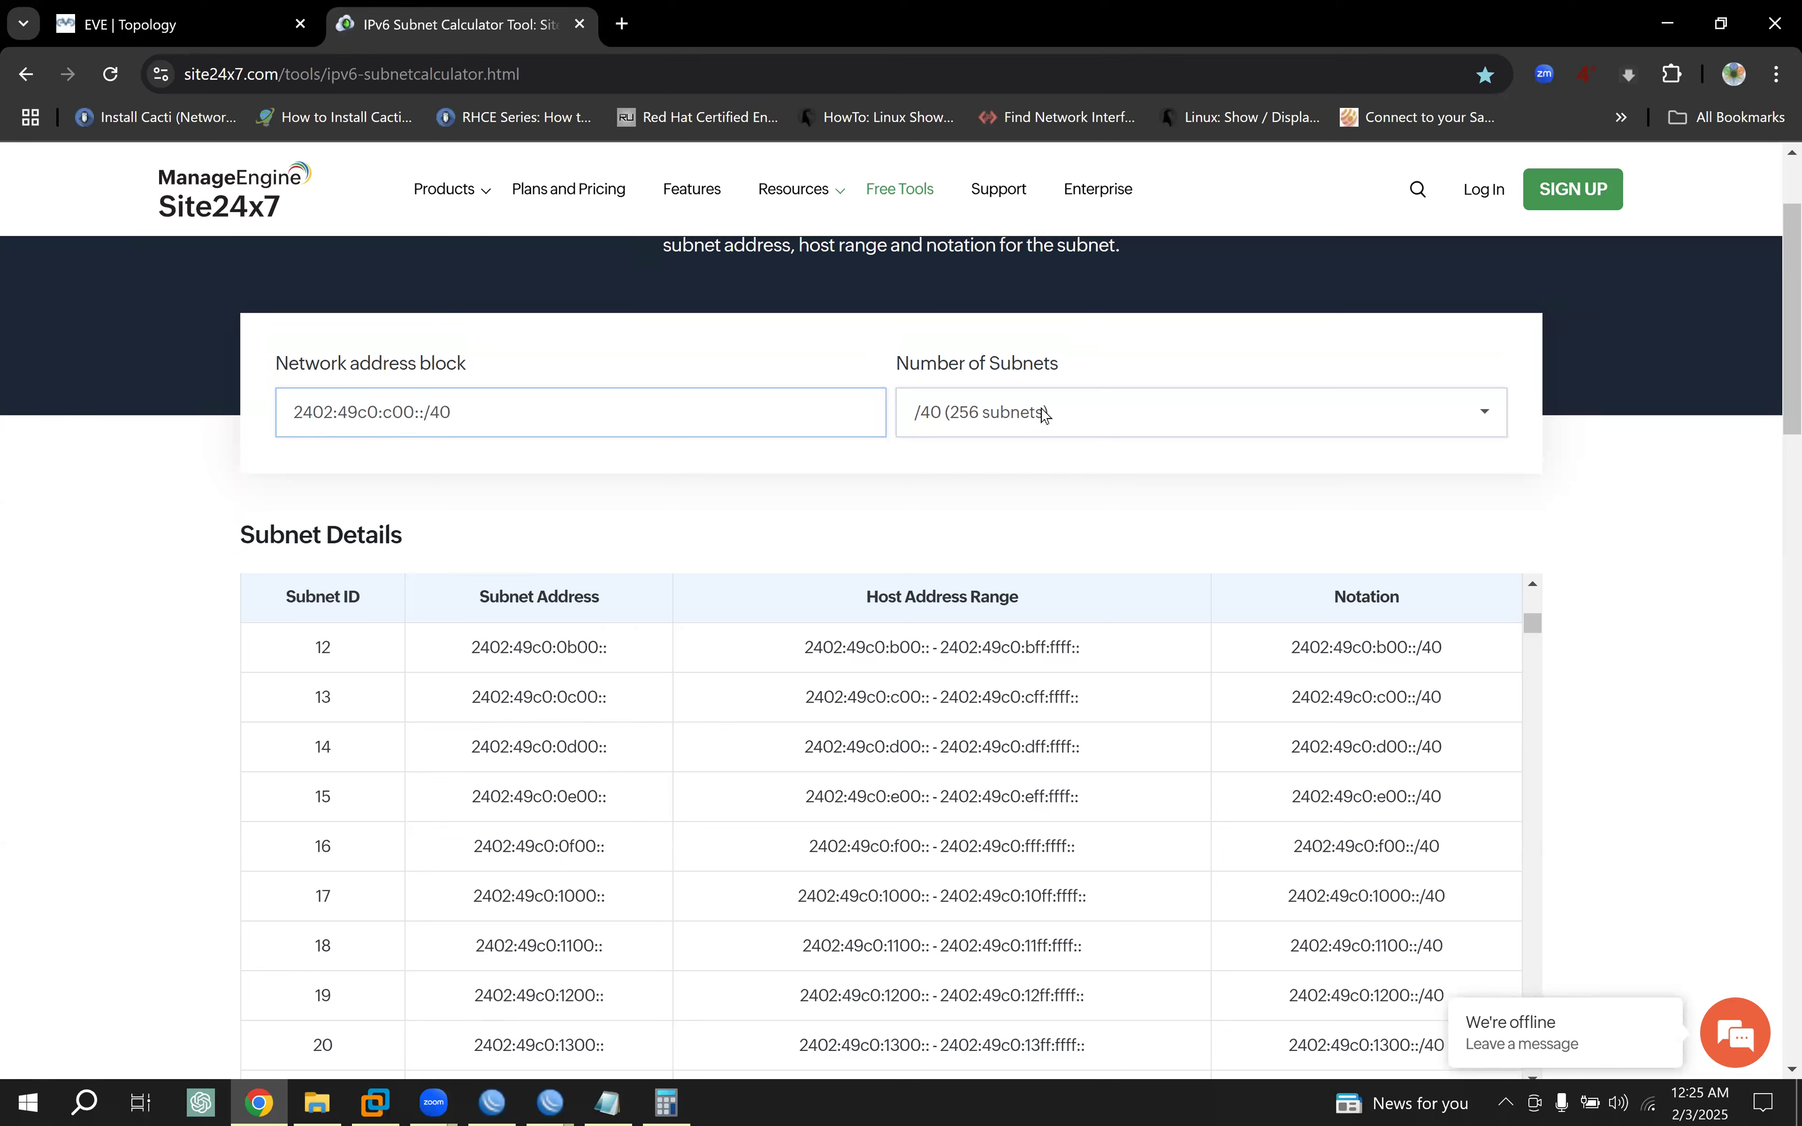
Step: Divide the 2402:49c0:c00::/40 block into /48 subnets (256 subnets)
left_click(1026, 414)
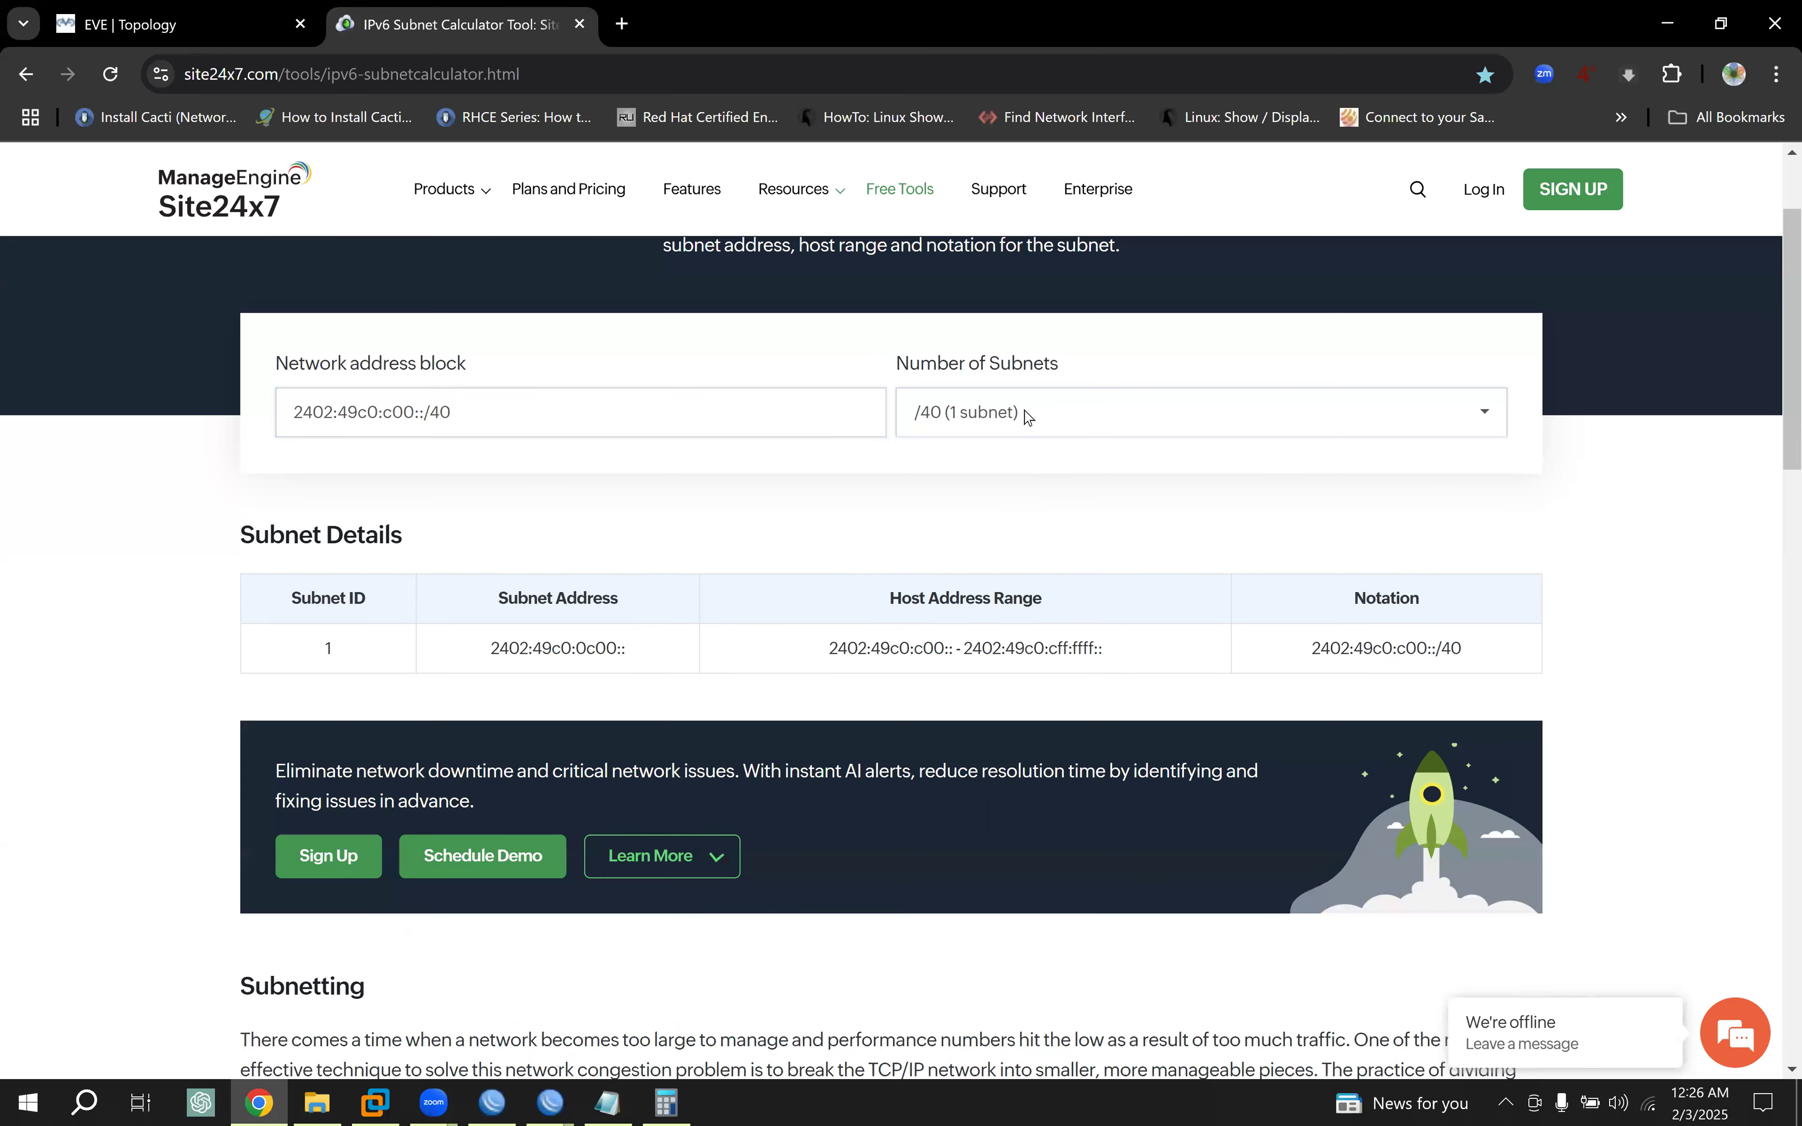
left_click(1026, 414)
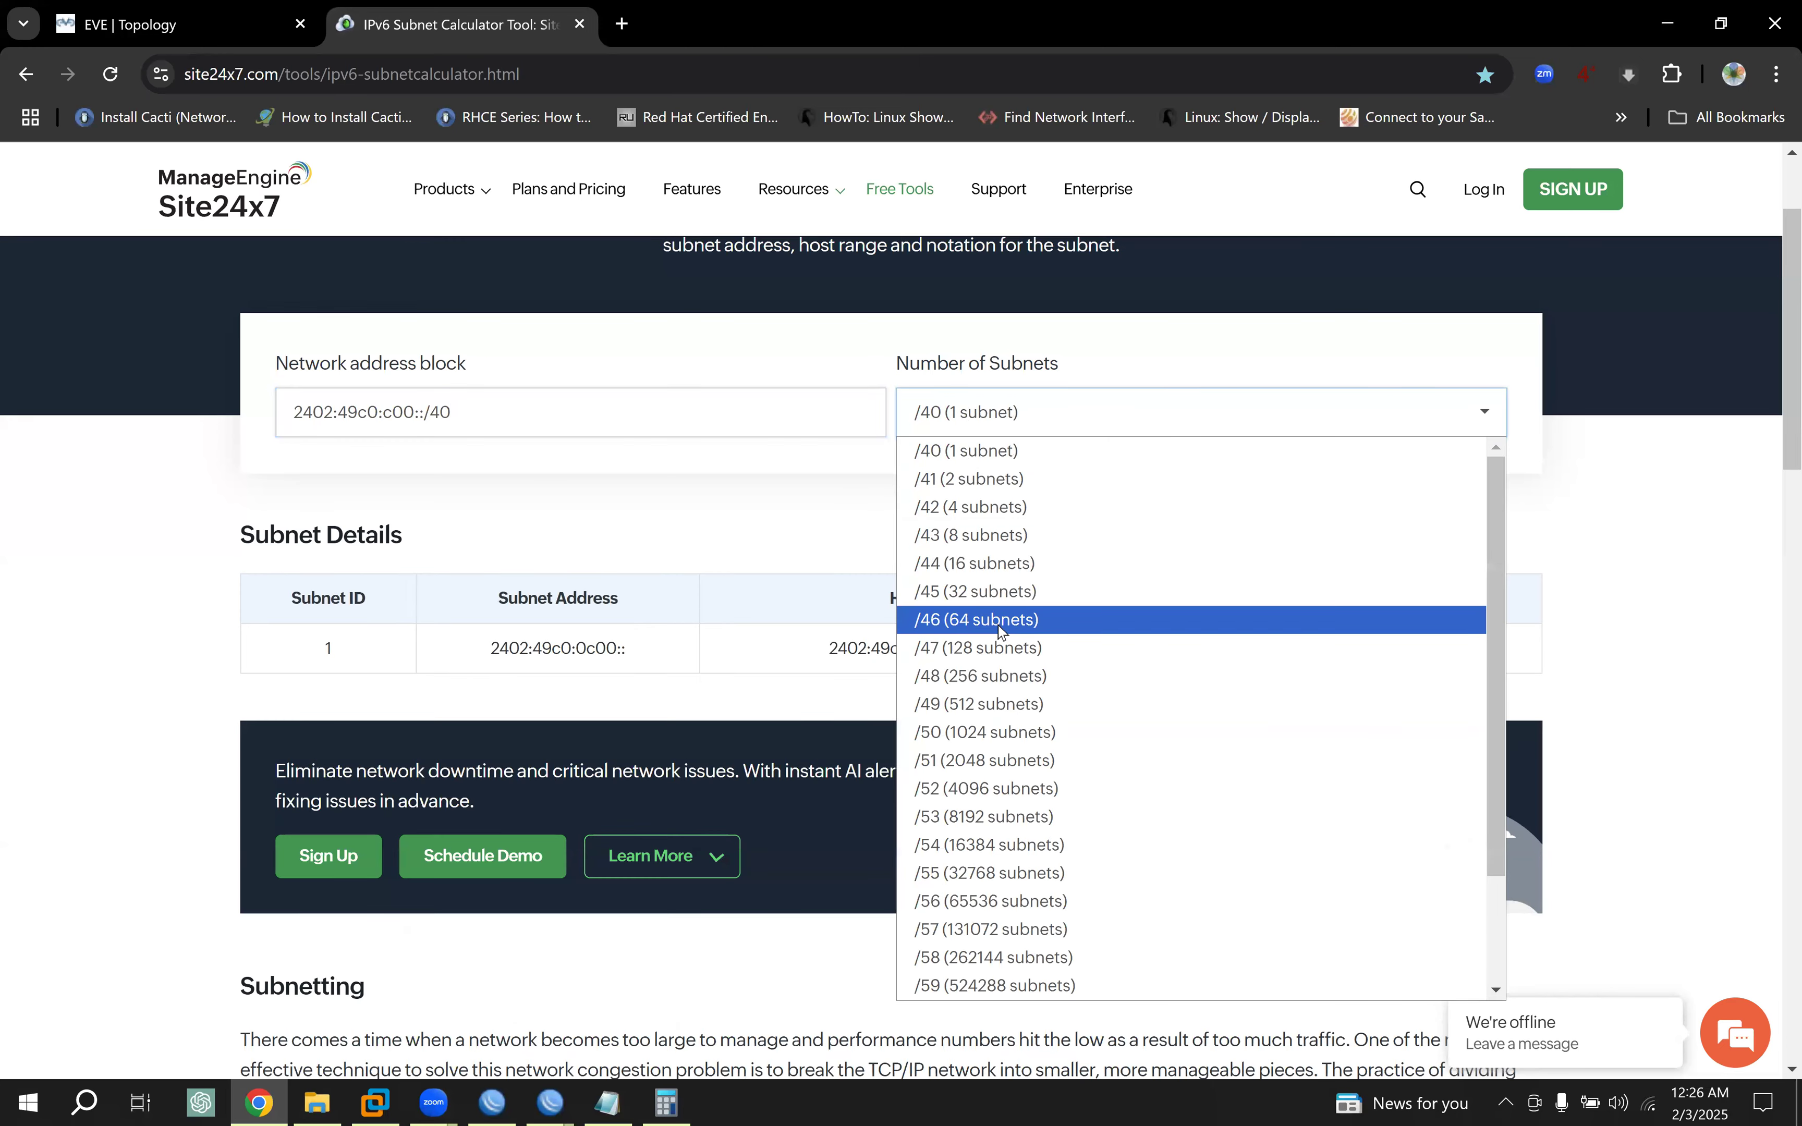
left_click(981, 678)
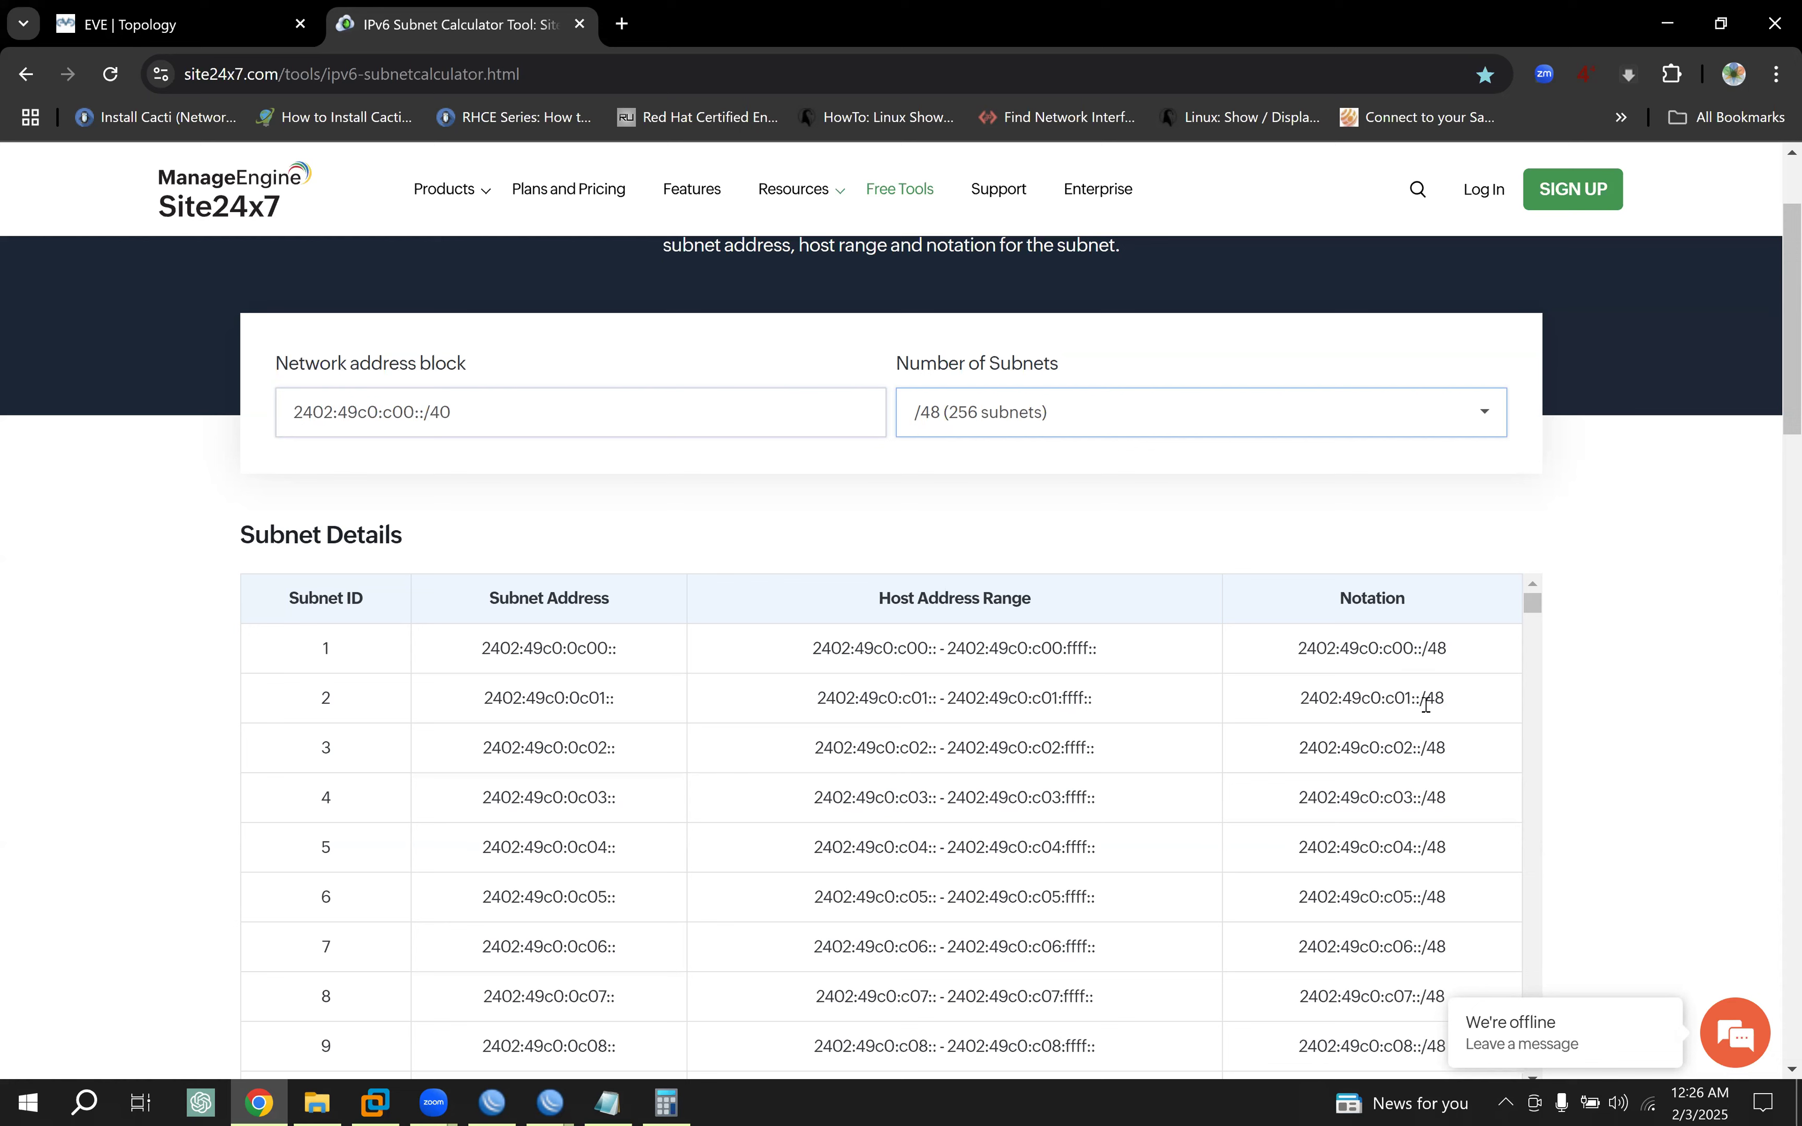
Step: Examine the notation of the first three /48 subnets in the subnet table
triple_click(1416, 660)
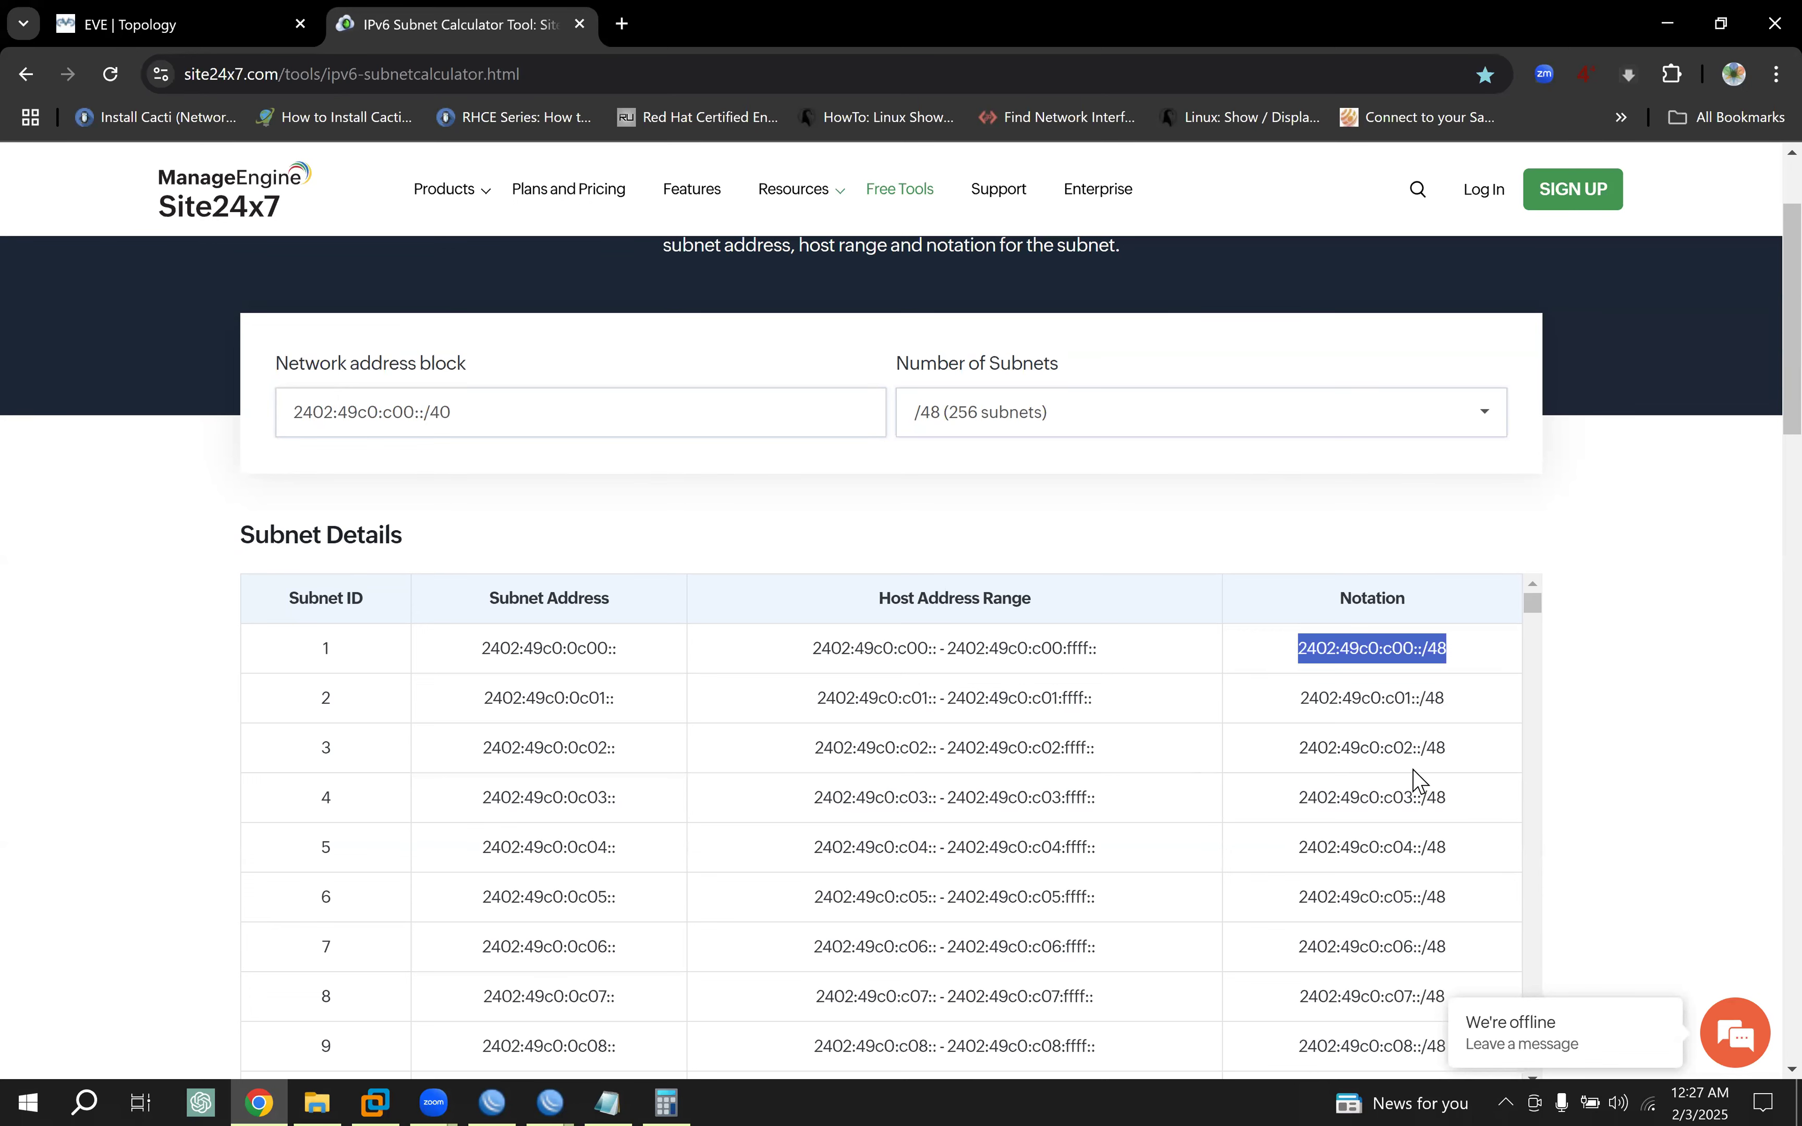
left_click(1413, 655)
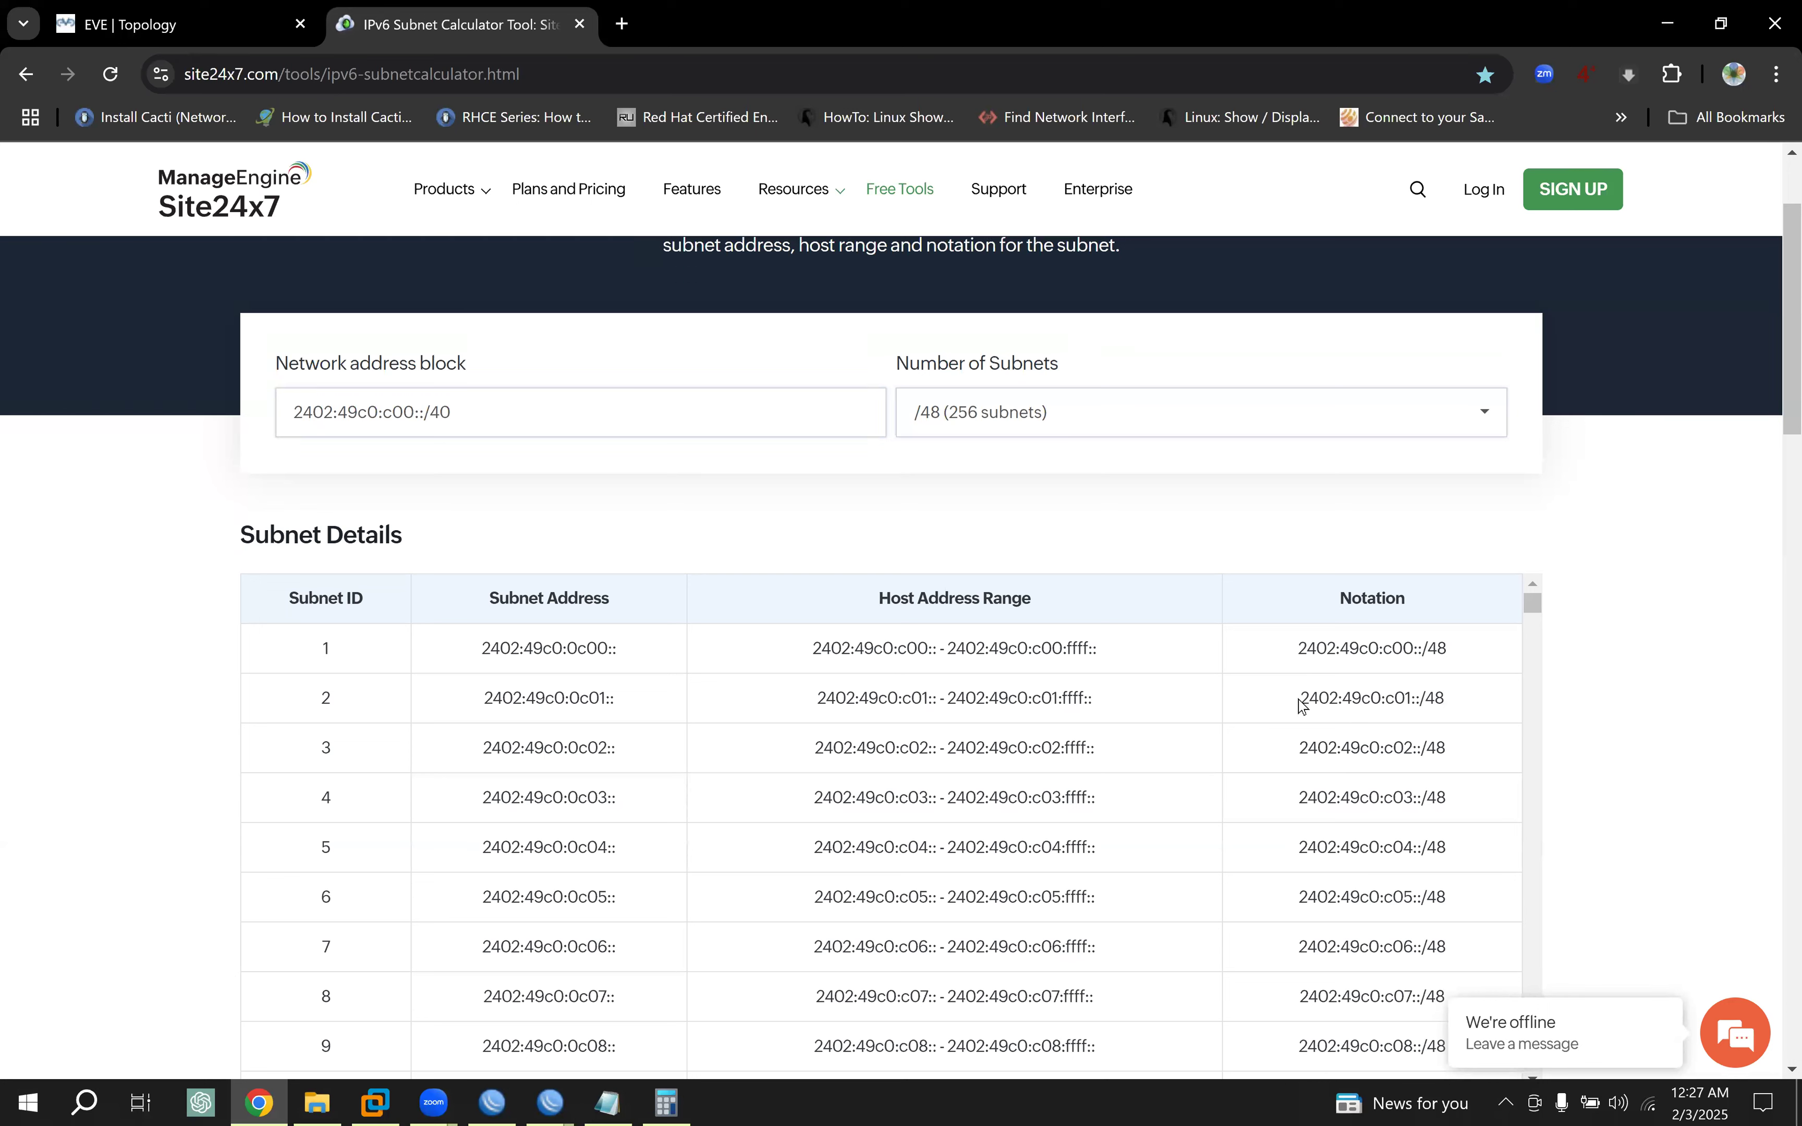
left_click_drag(1299, 700, 1456, 714)
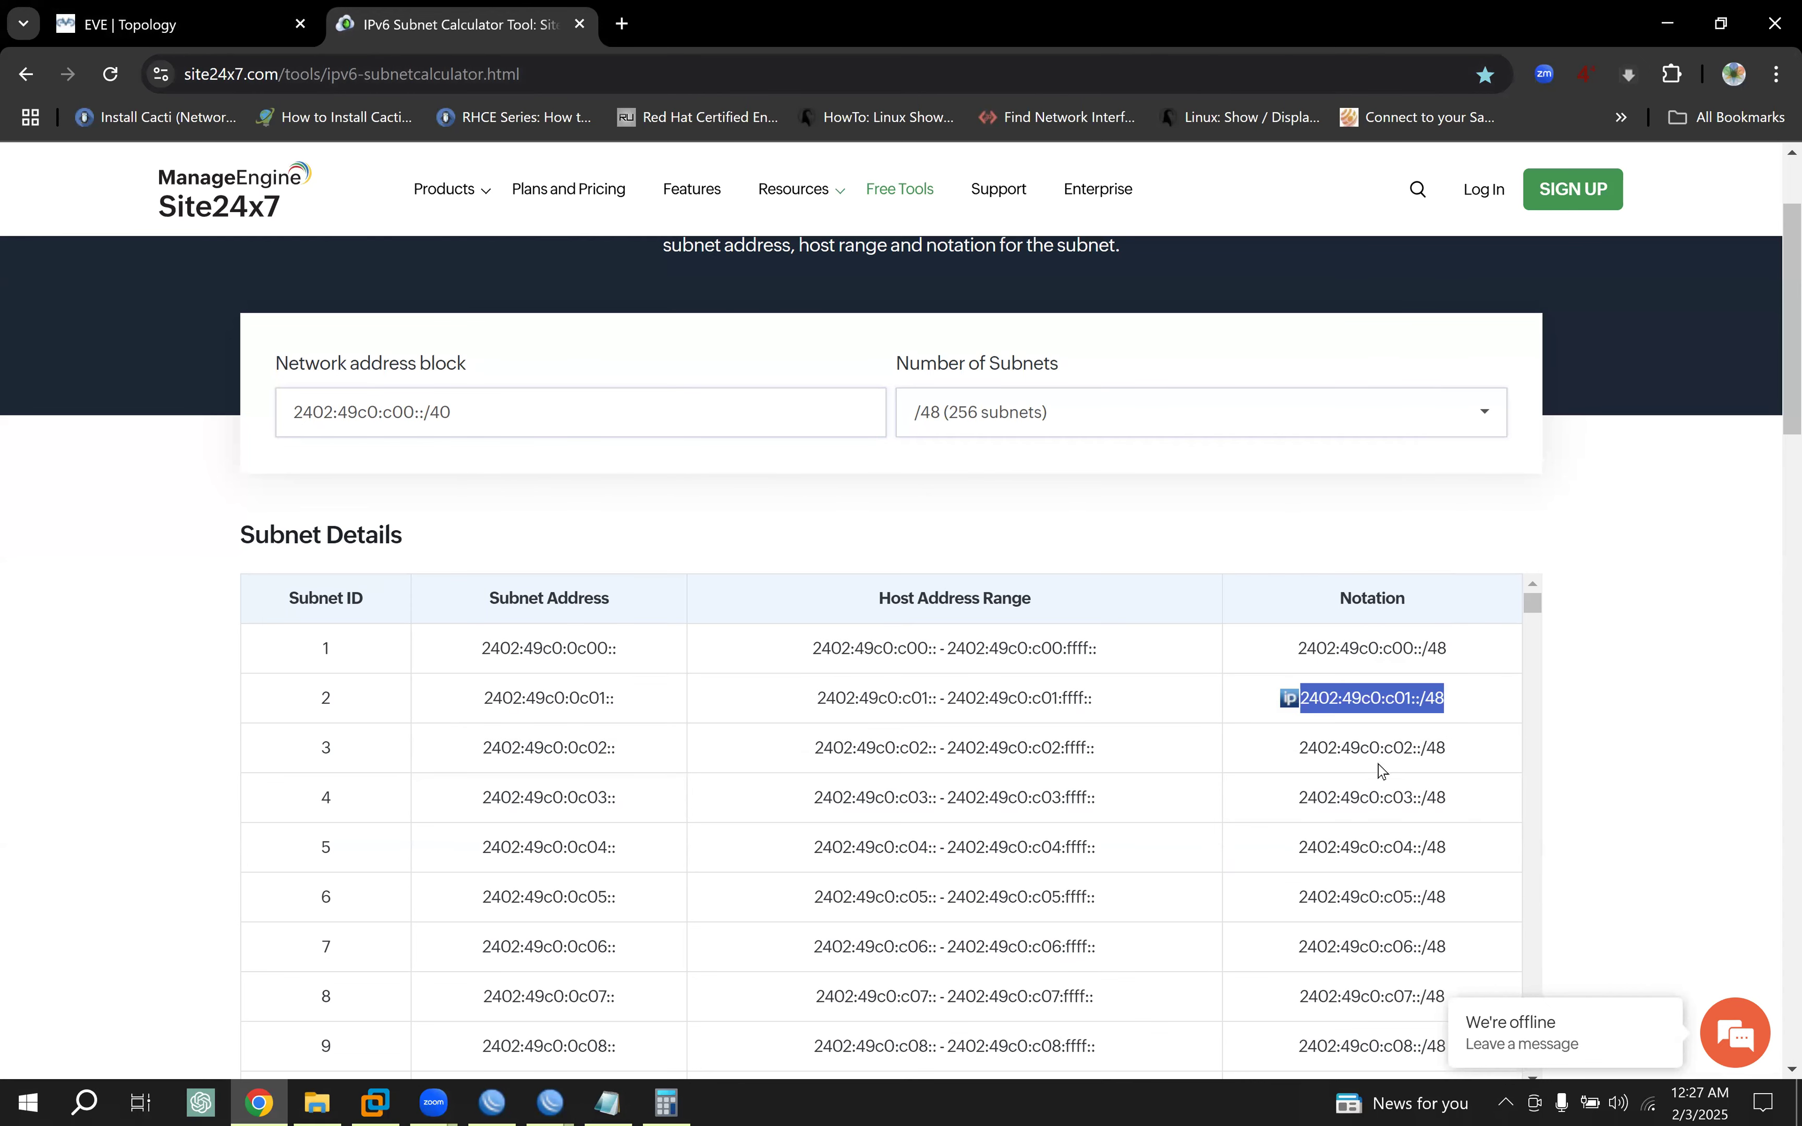
left_click_drag(1299, 649, 1445, 650)
left_click_drag(1301, 694, 1462, 706)
left_click_drag(1303, 756, 1488, 764)
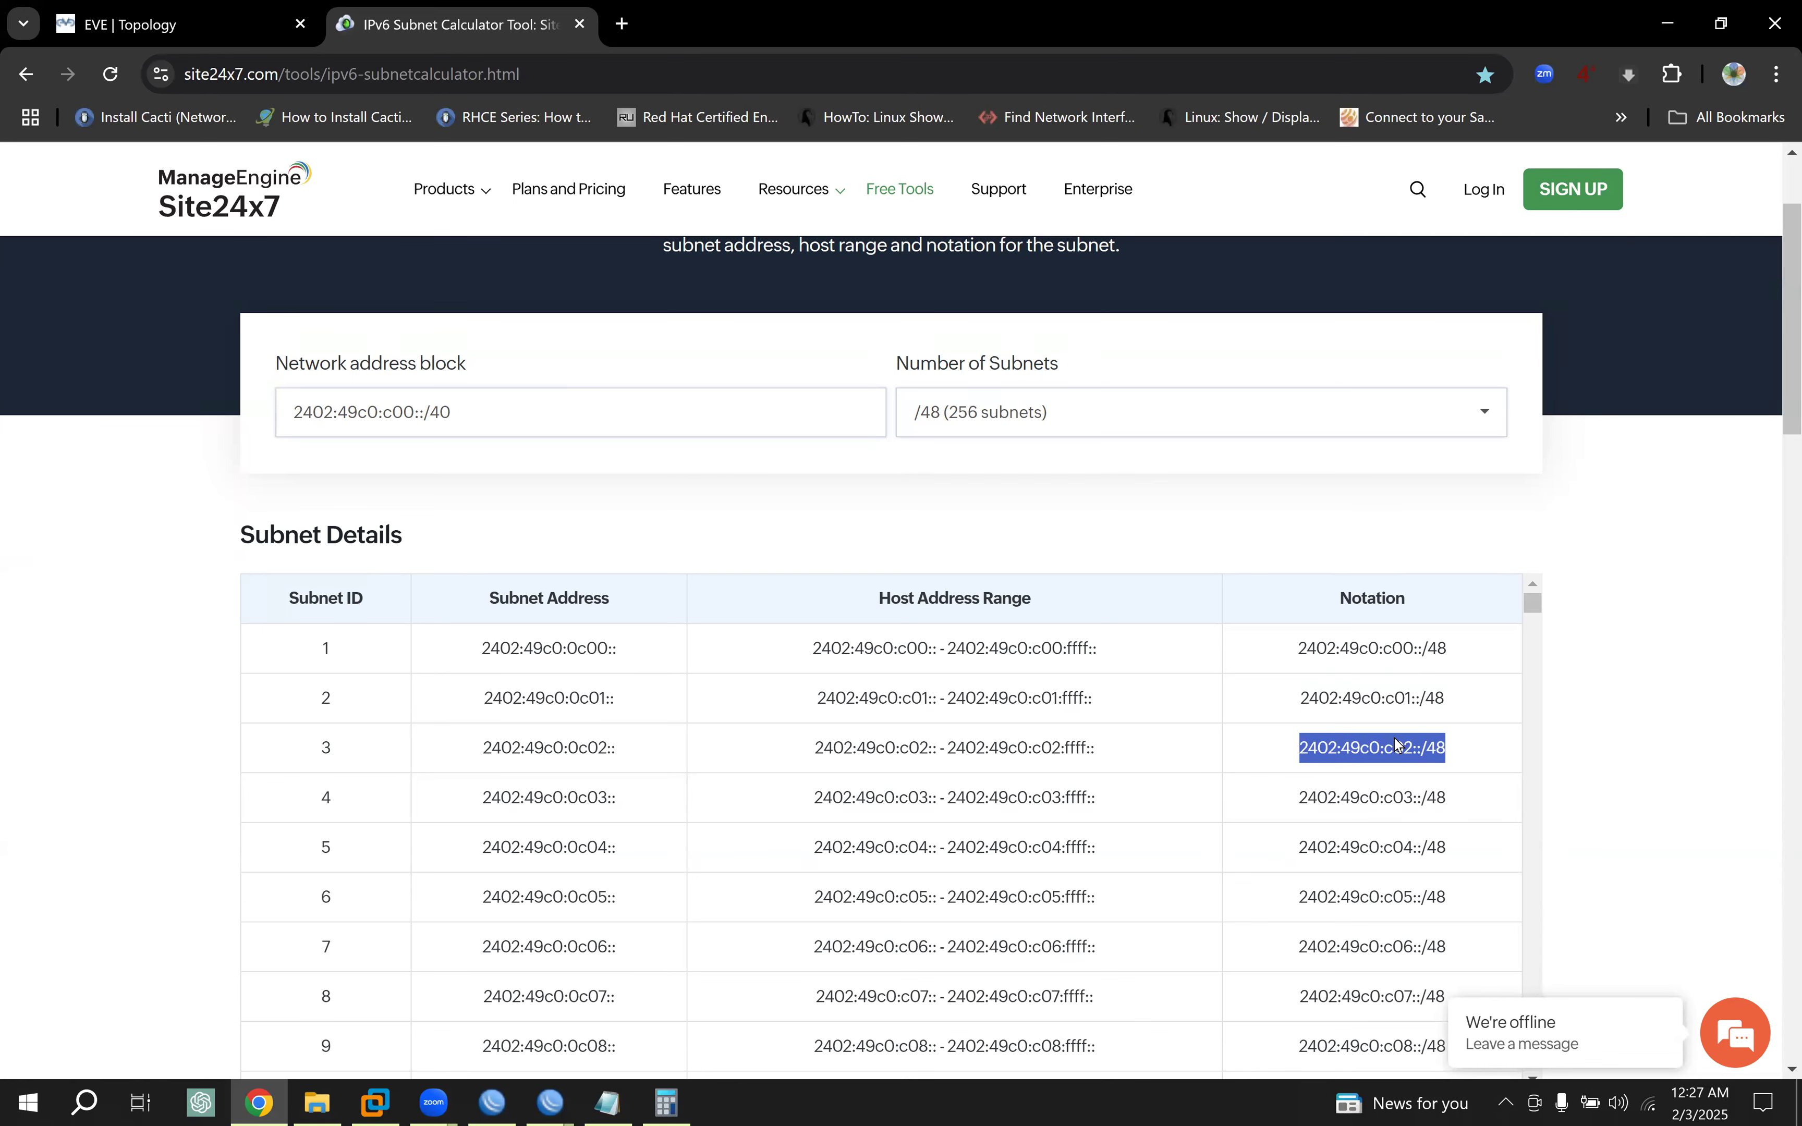
Step: Copy the first /48 subnet, 2402:49c0:c00::/48, into a new topology text label placed beside the Mikrotik2_CUST1_RT router
left_click_drag(1296, 648, 1455, 661)
key("ctrl+c")
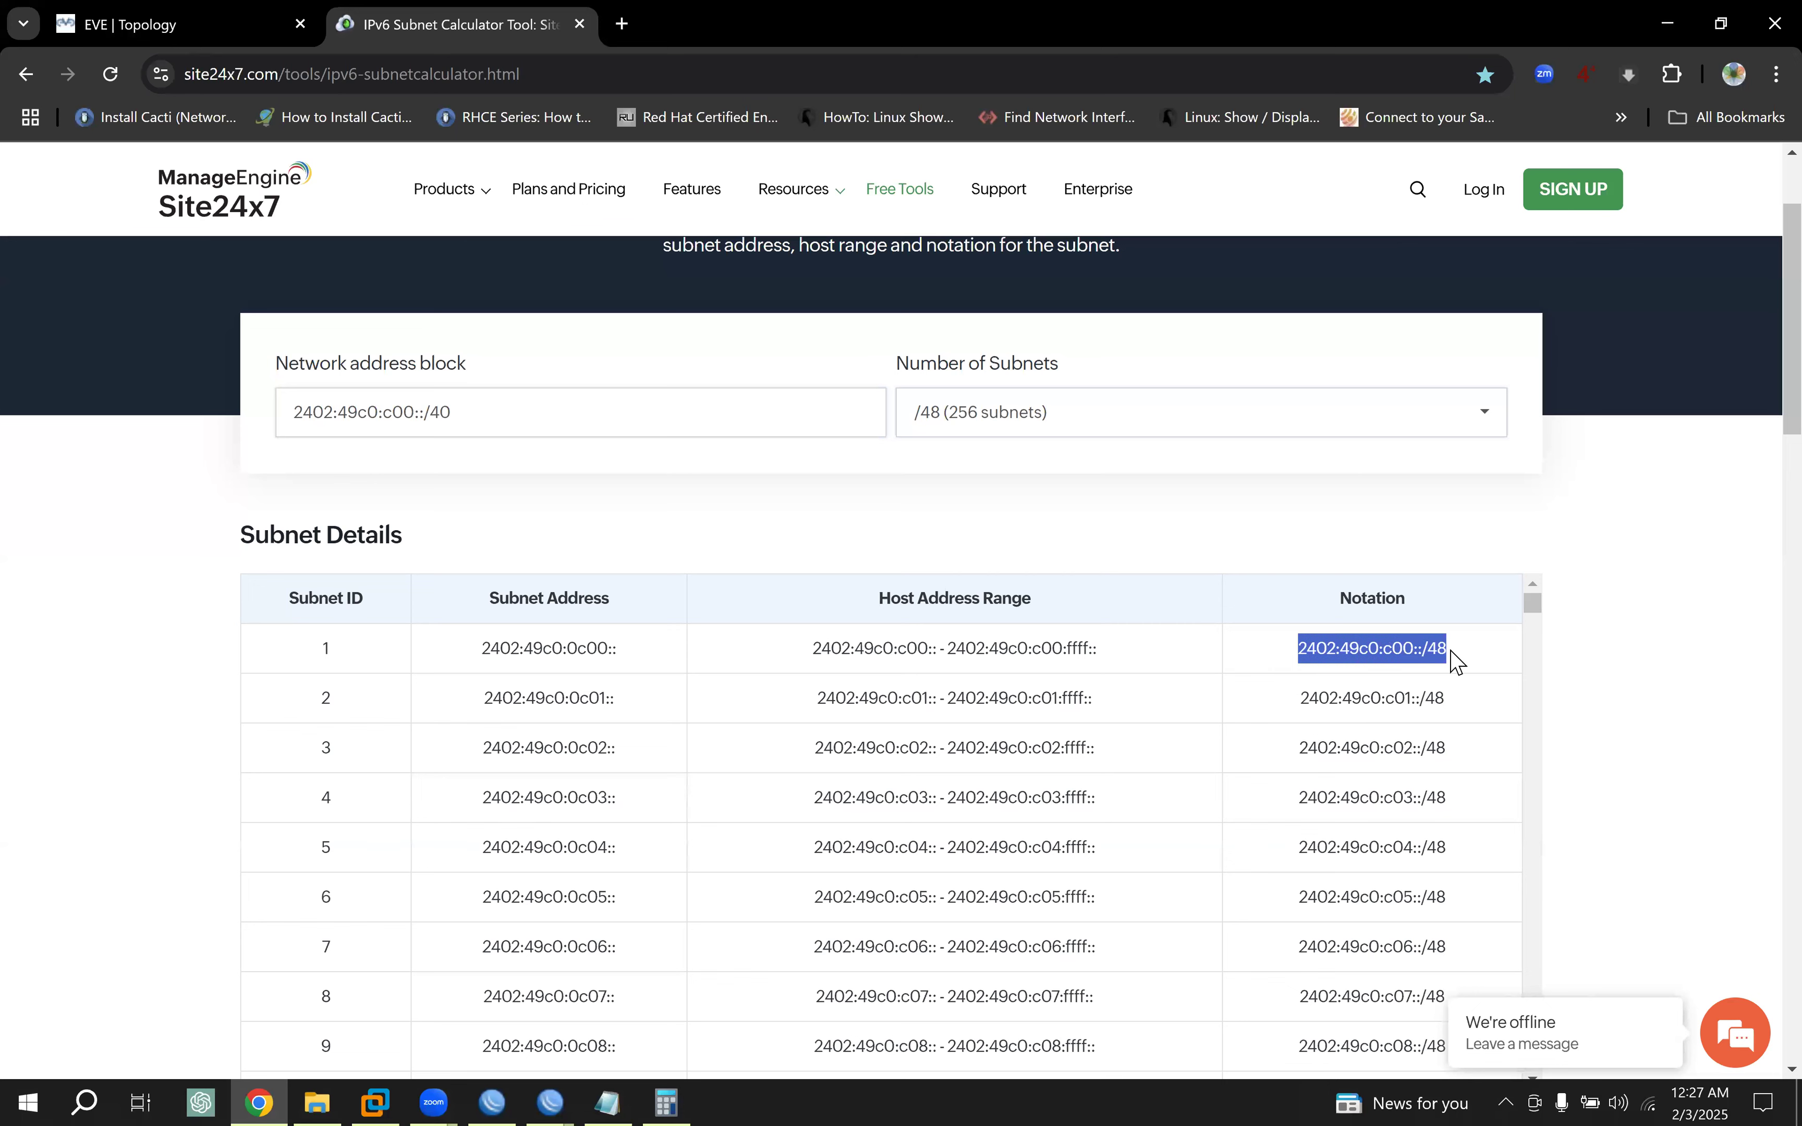
left_click(170, 29)
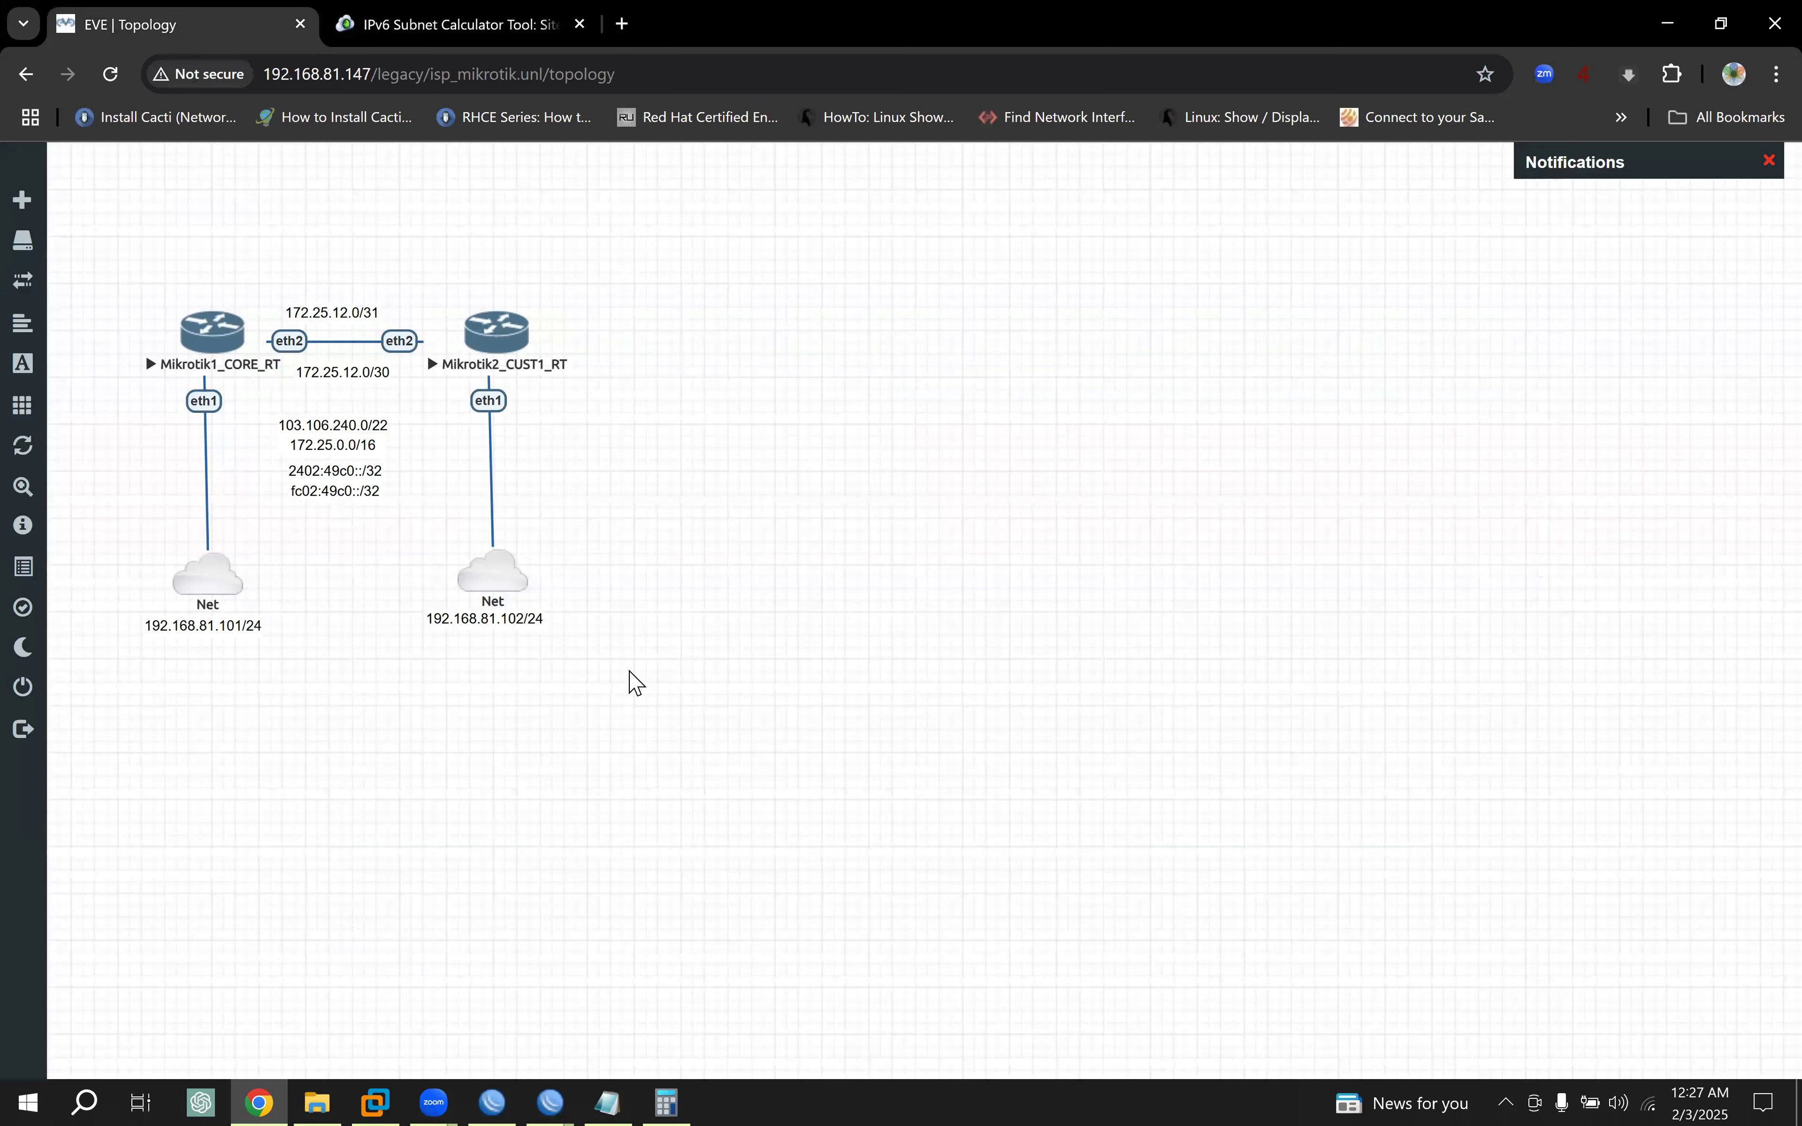
right_click(644, 395)
left_click(734, 588)
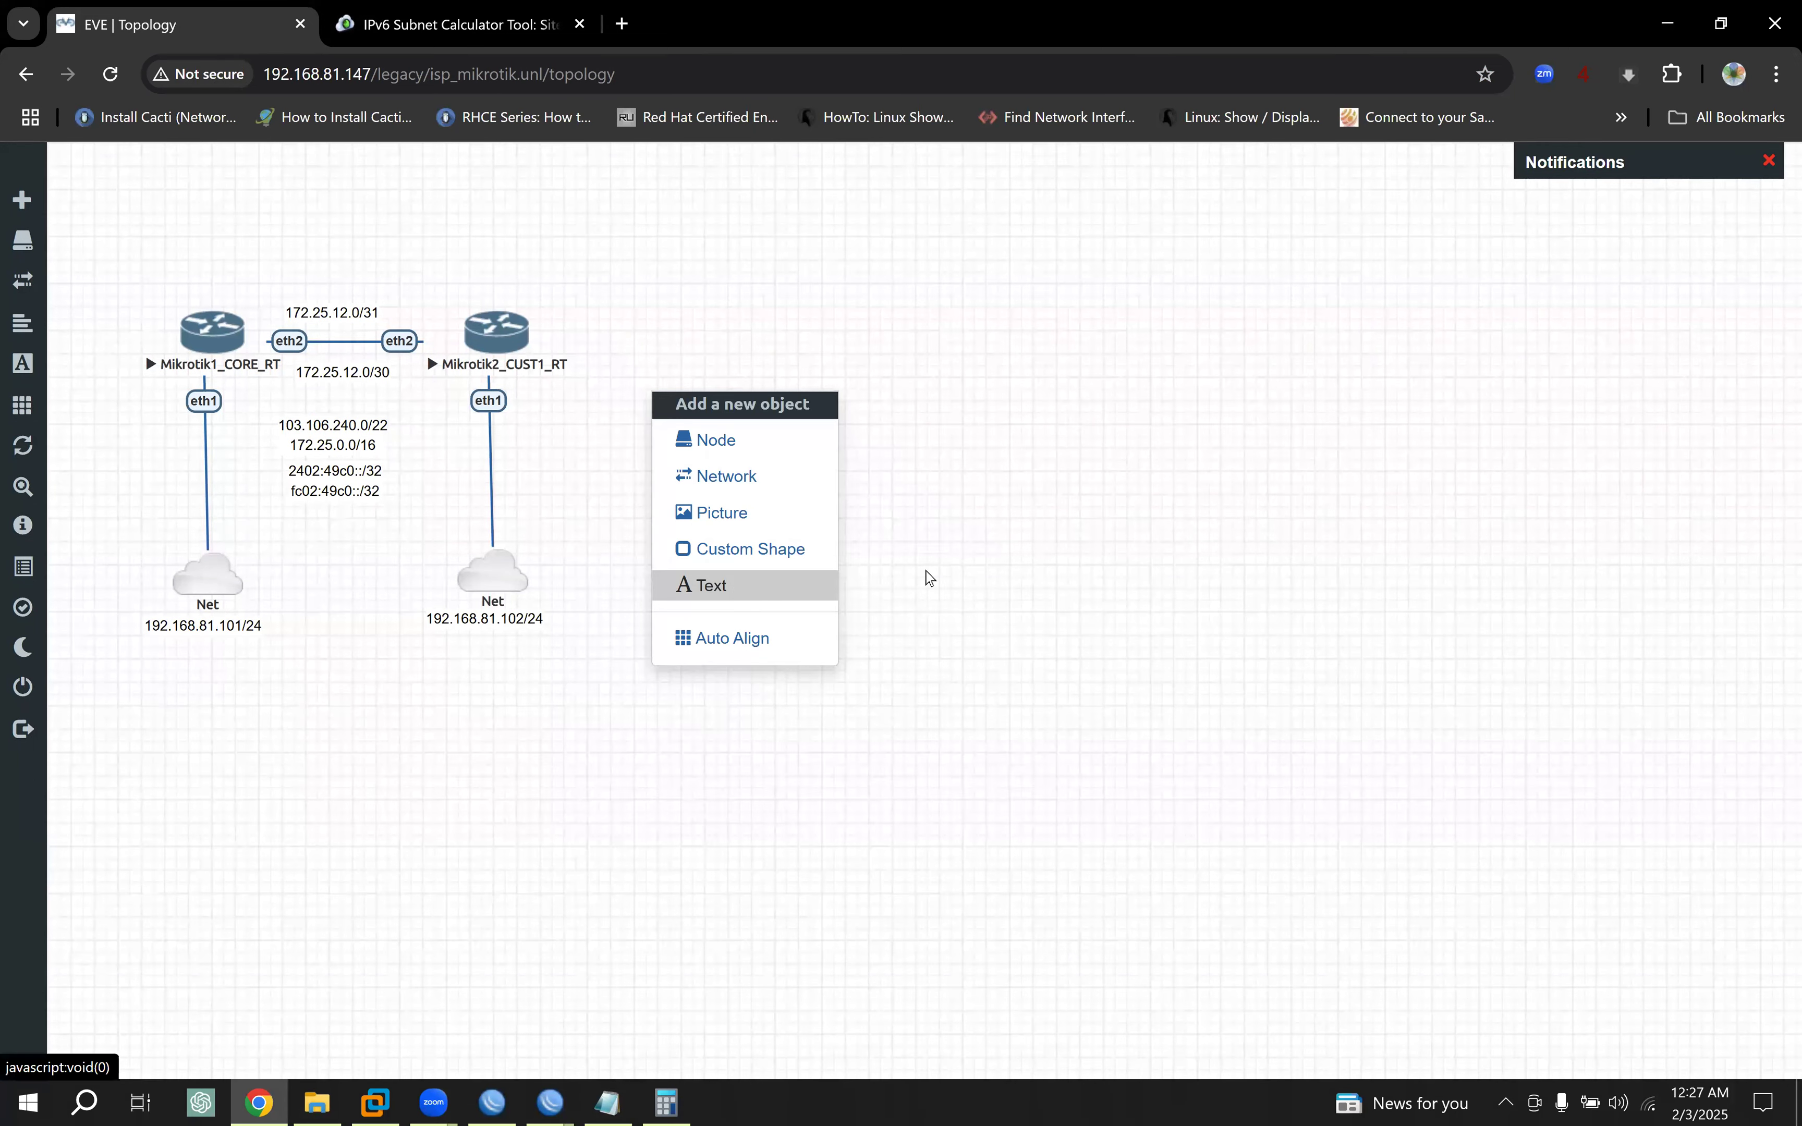
key("ctrl+v")
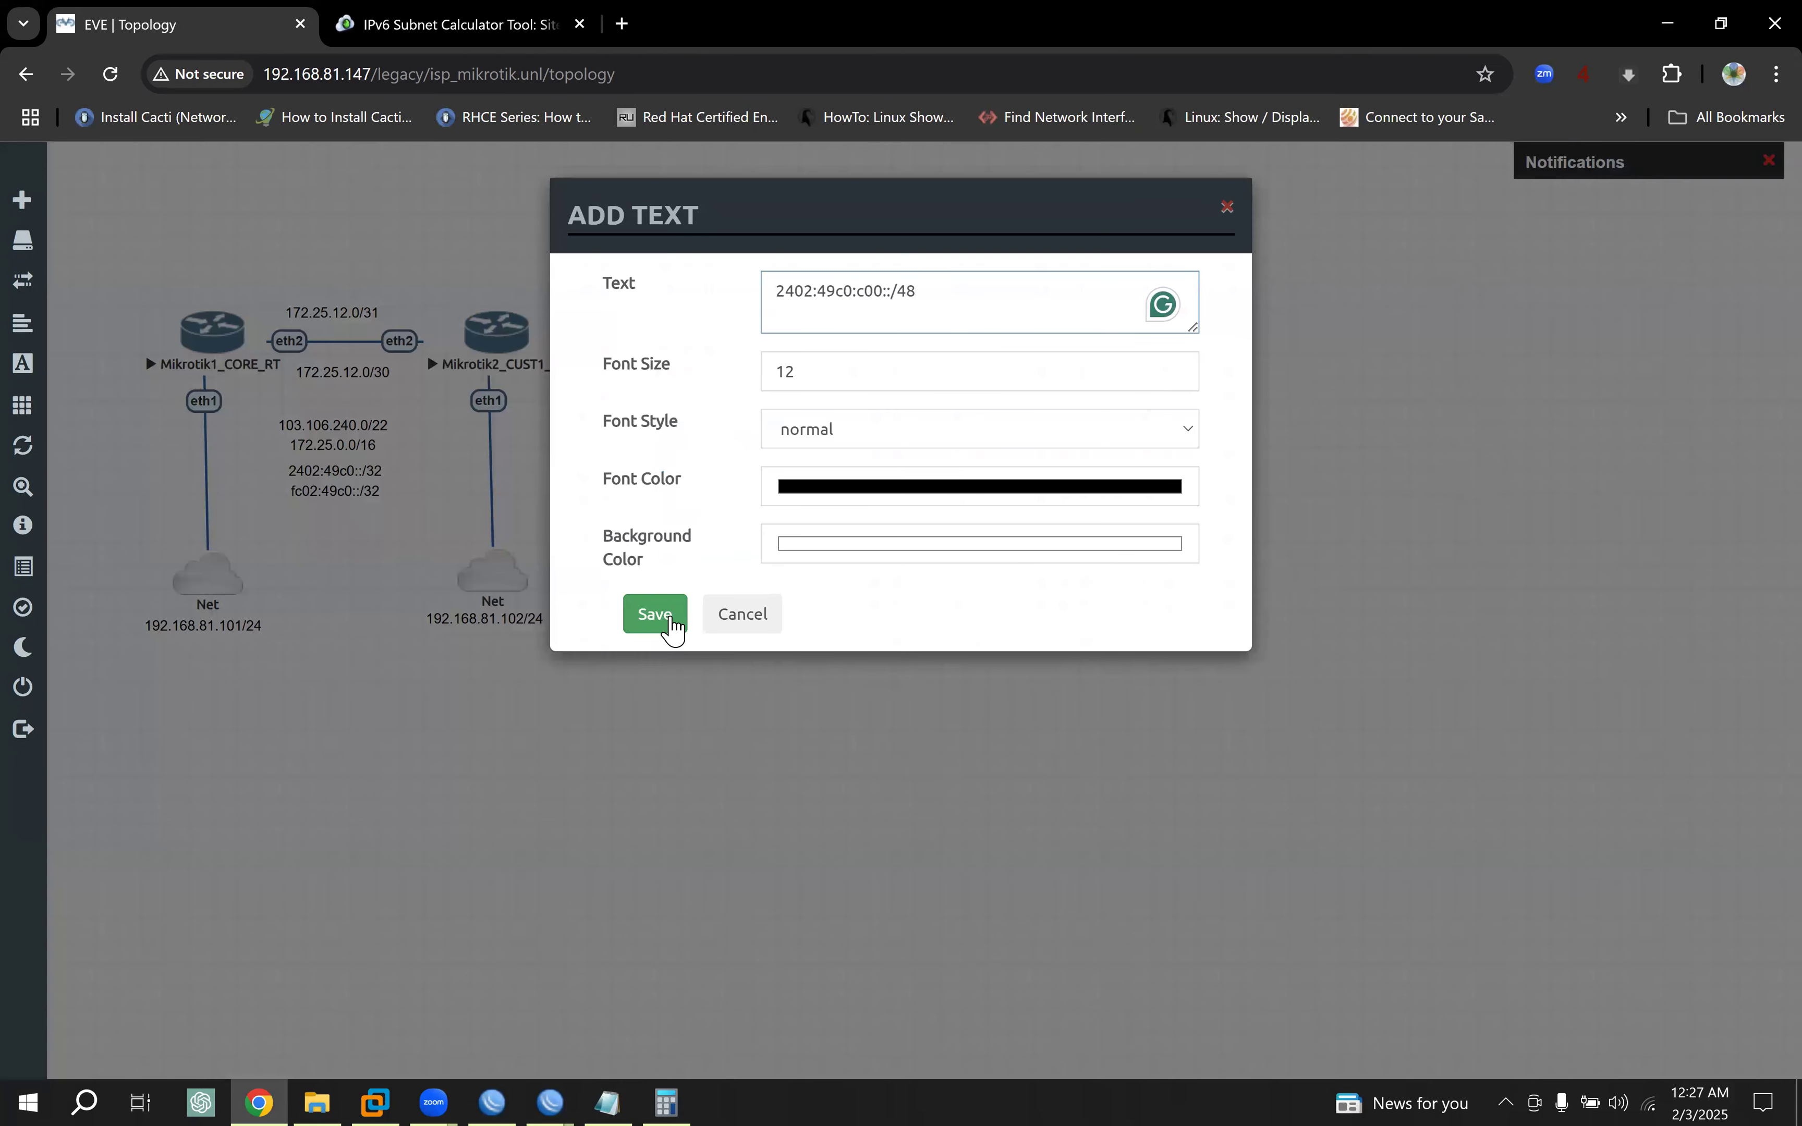
left_click(682, 618)
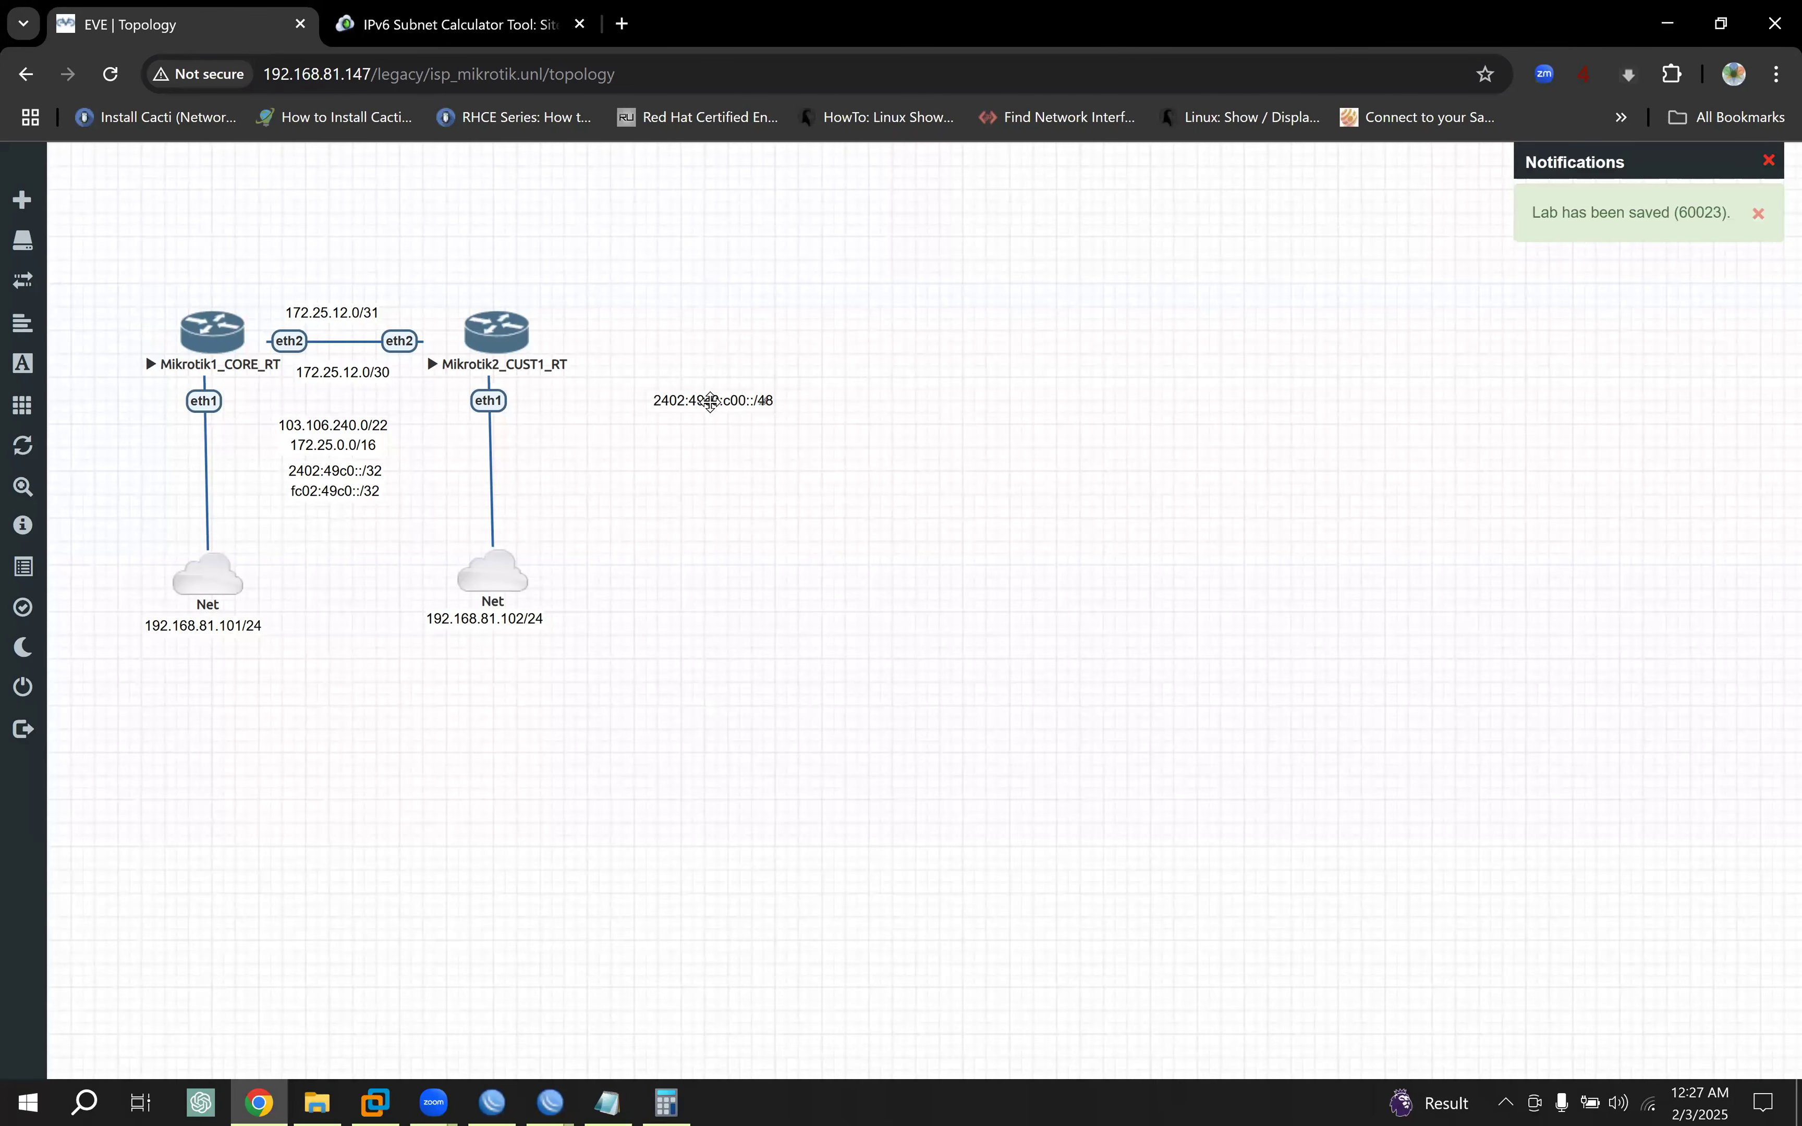
left_click_drag(708, 402, 606, 330)
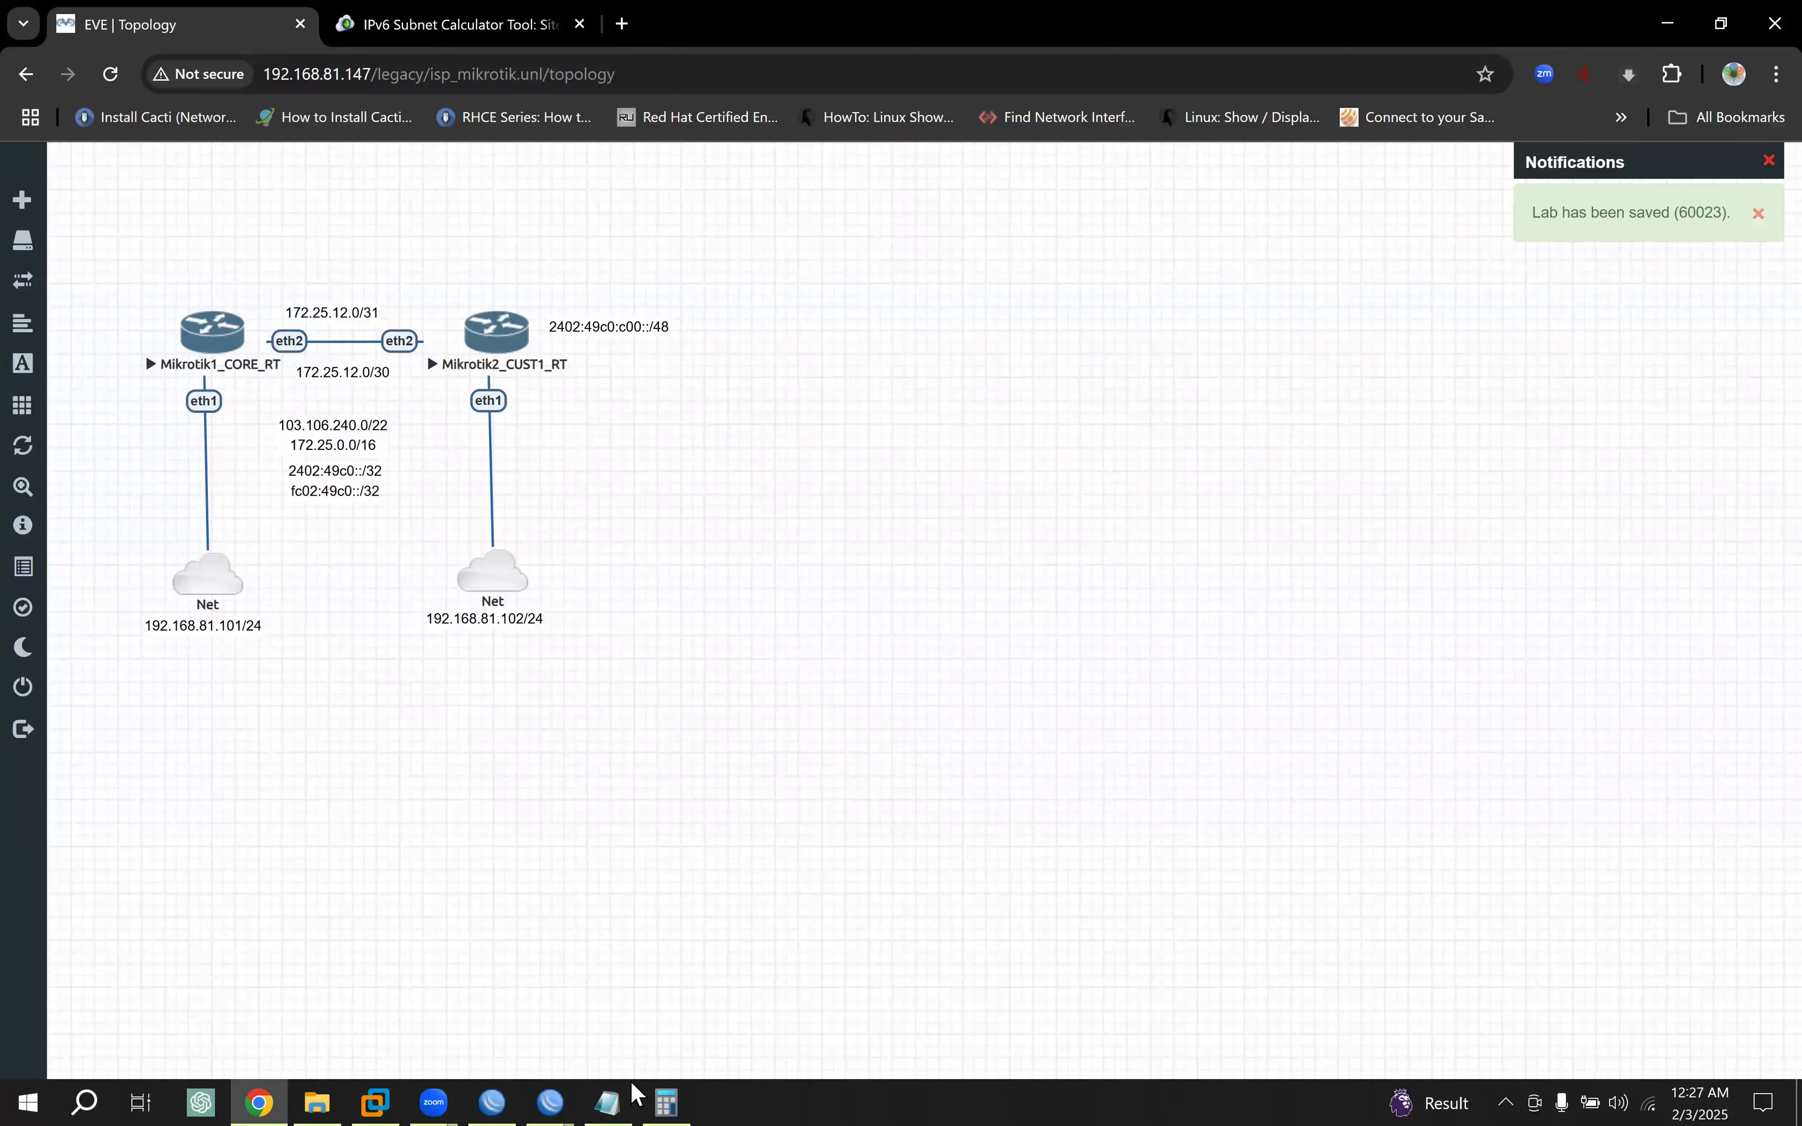
Step: Switch to the WinBox session of Mikrotik2_CUST1_RT (192.168.81.102) and open its loopback address entry 209.165.15.0
left_click(550, 1091)
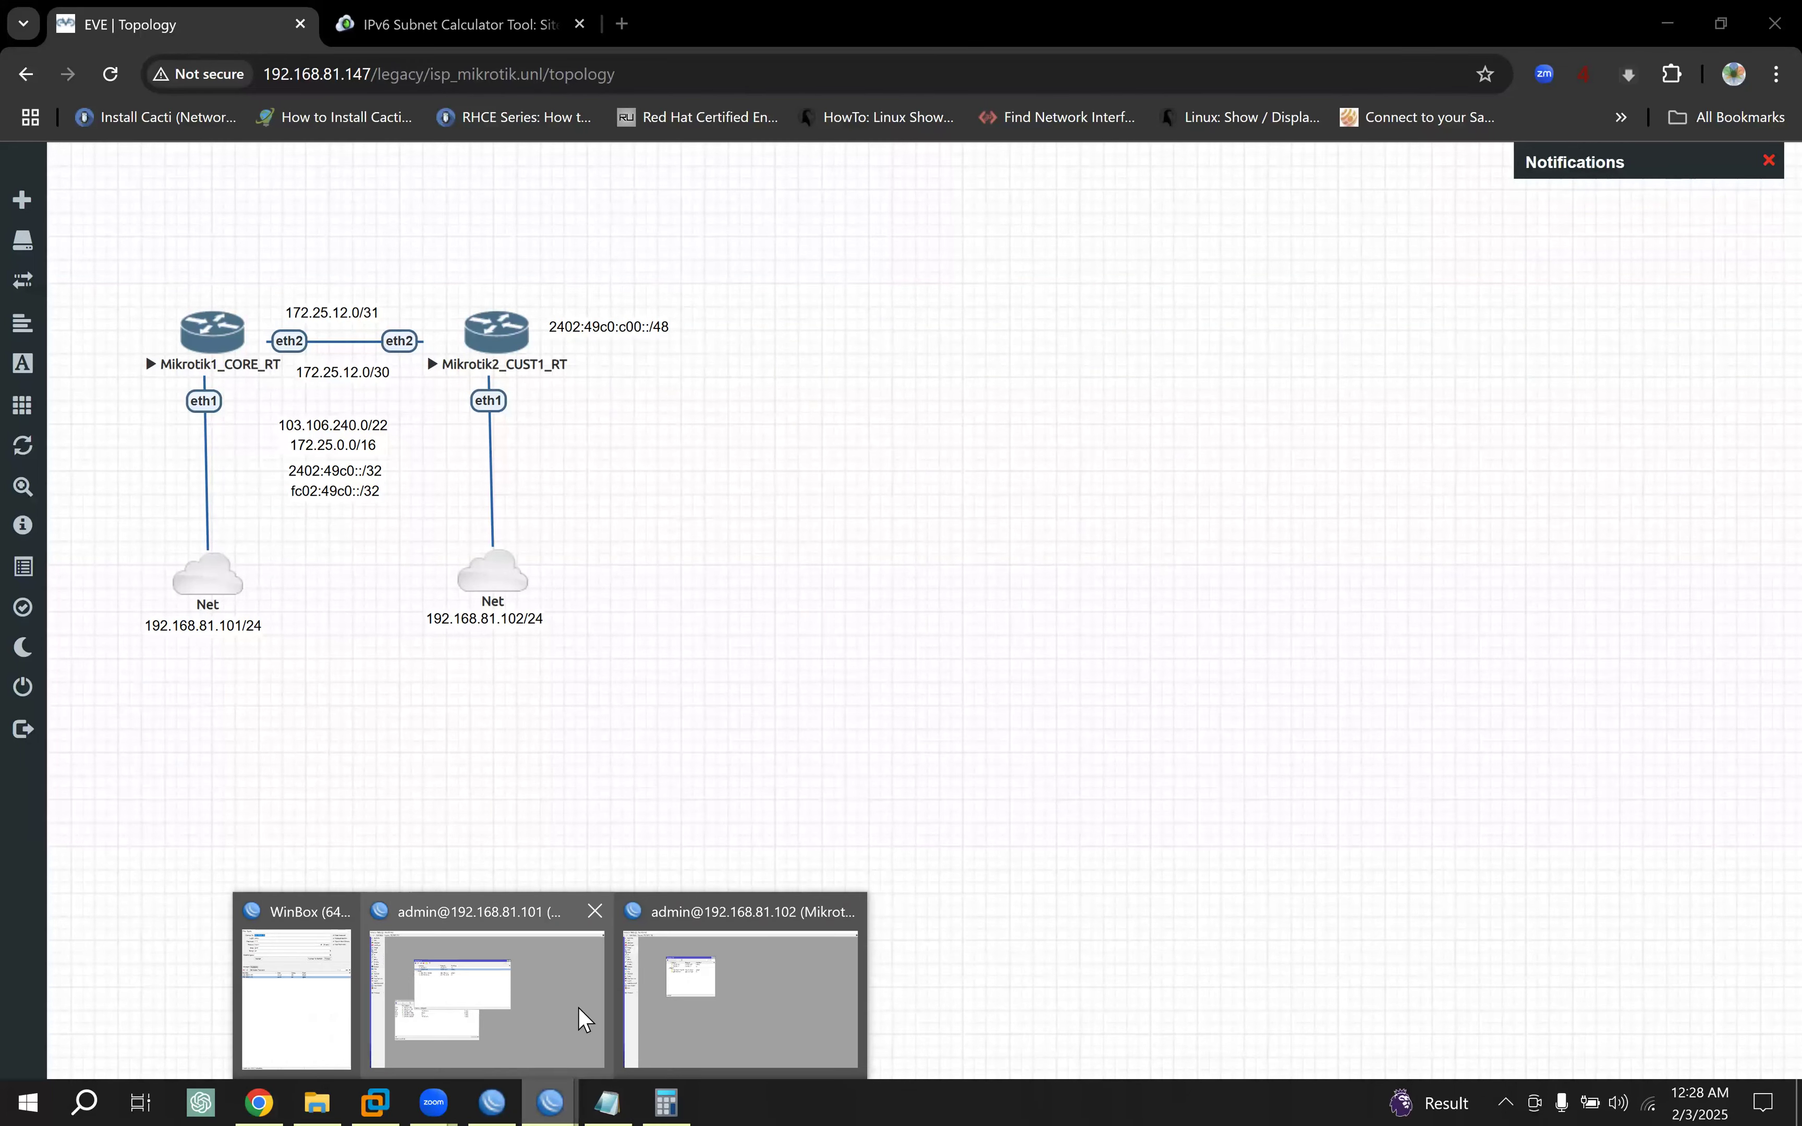
left_click(726, 983)
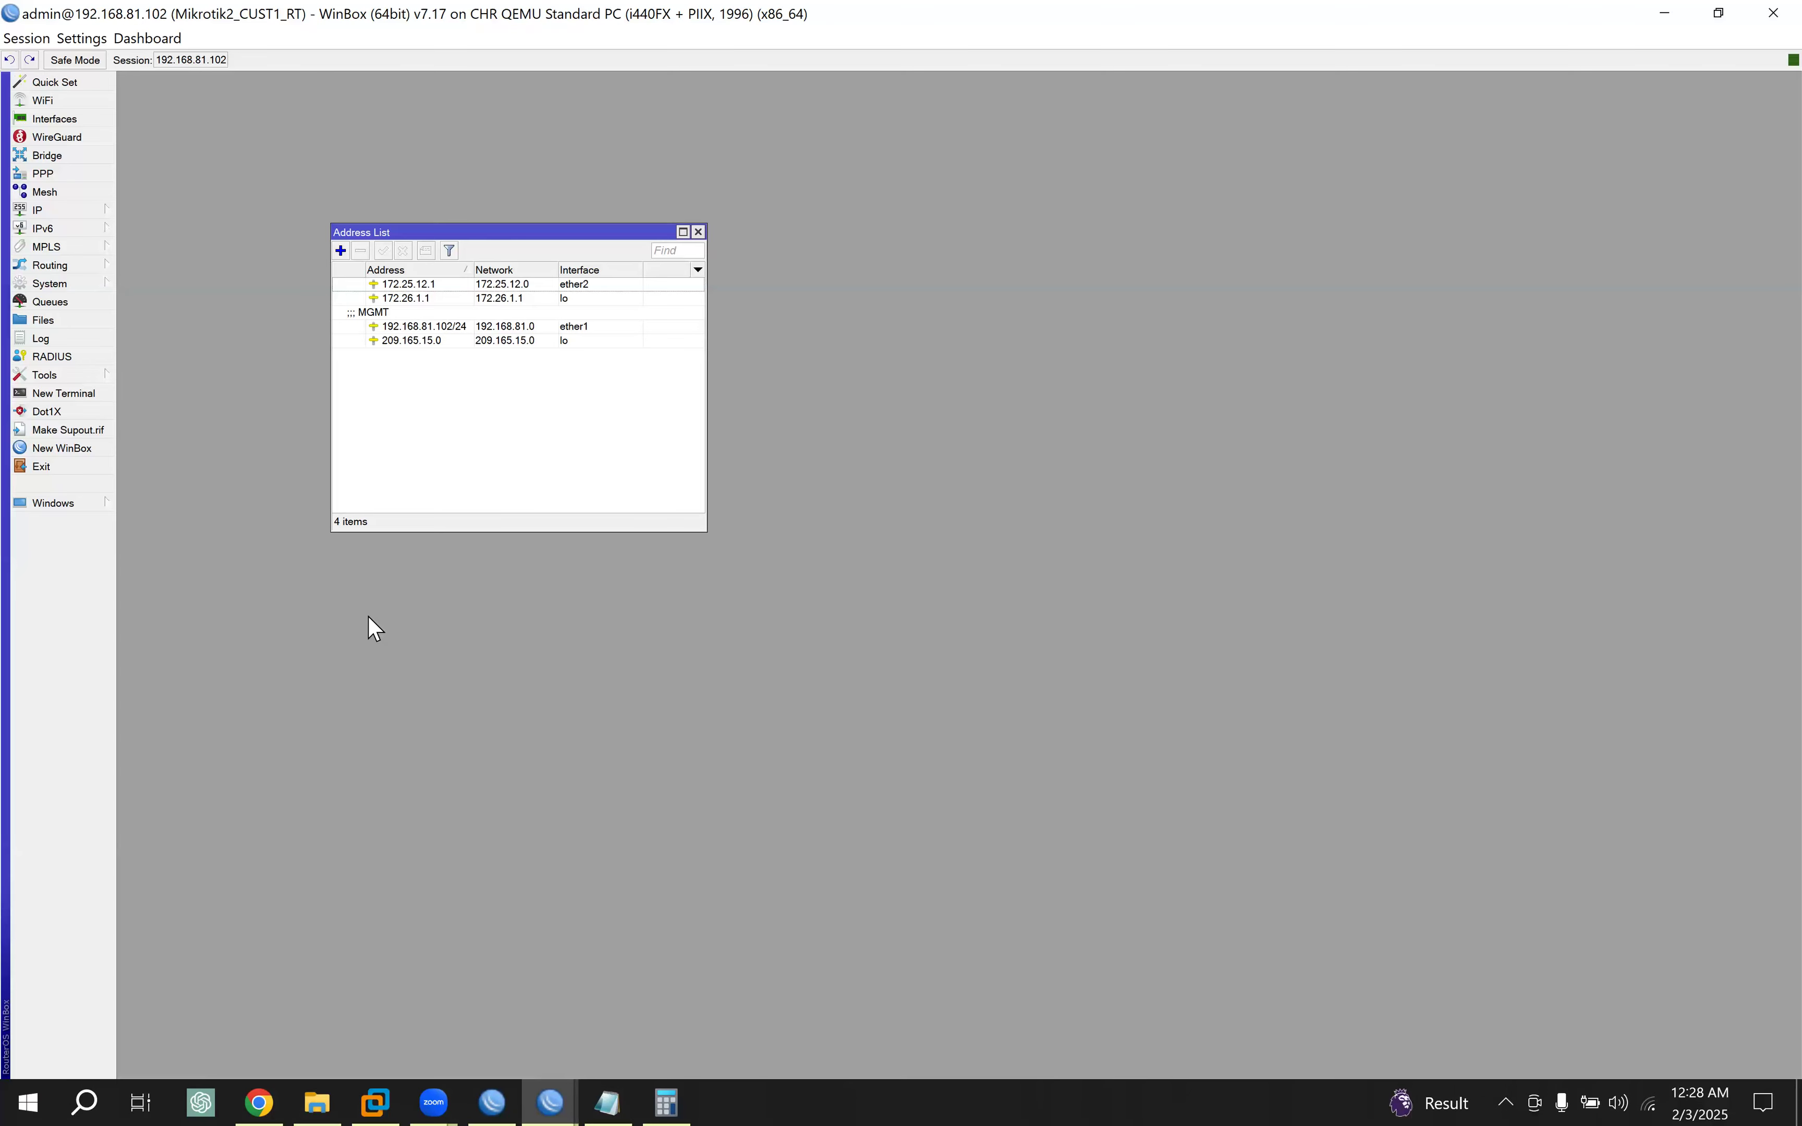
left_click(459, 343)
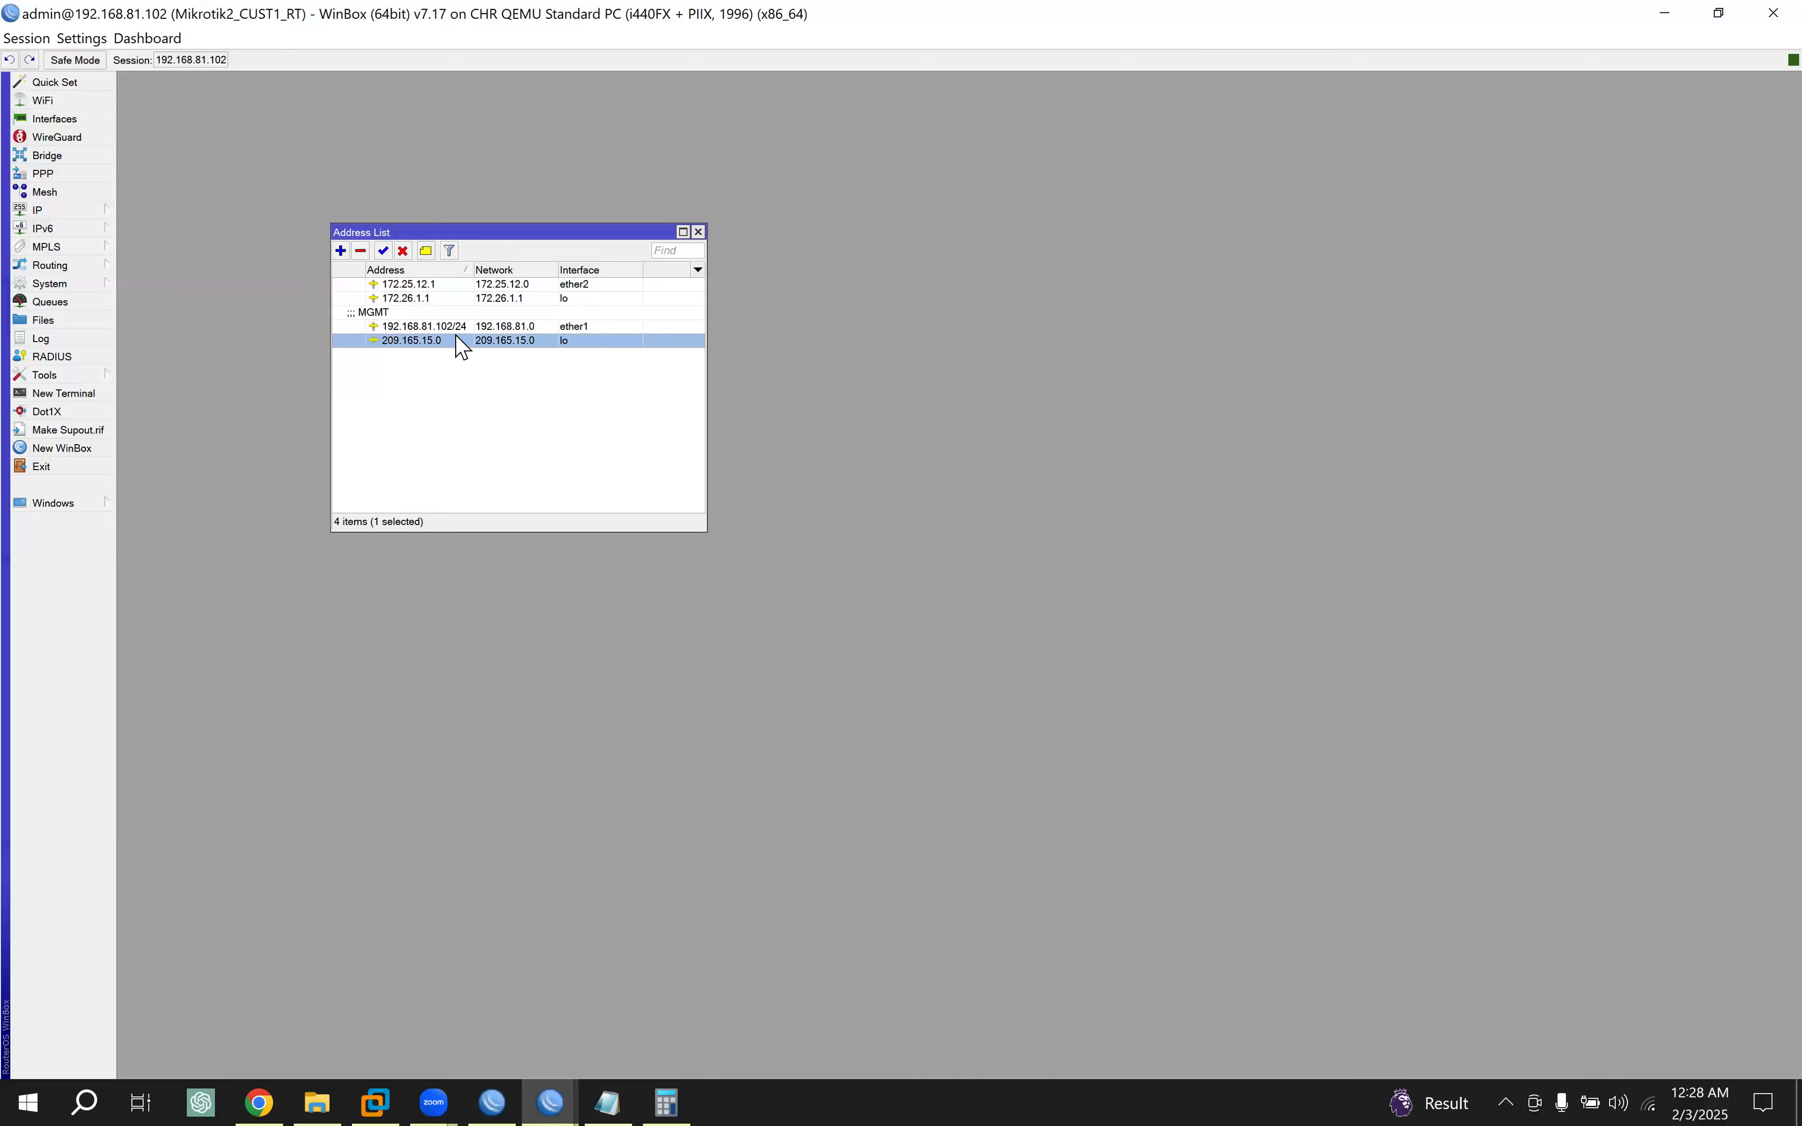
double_click(492, 344)
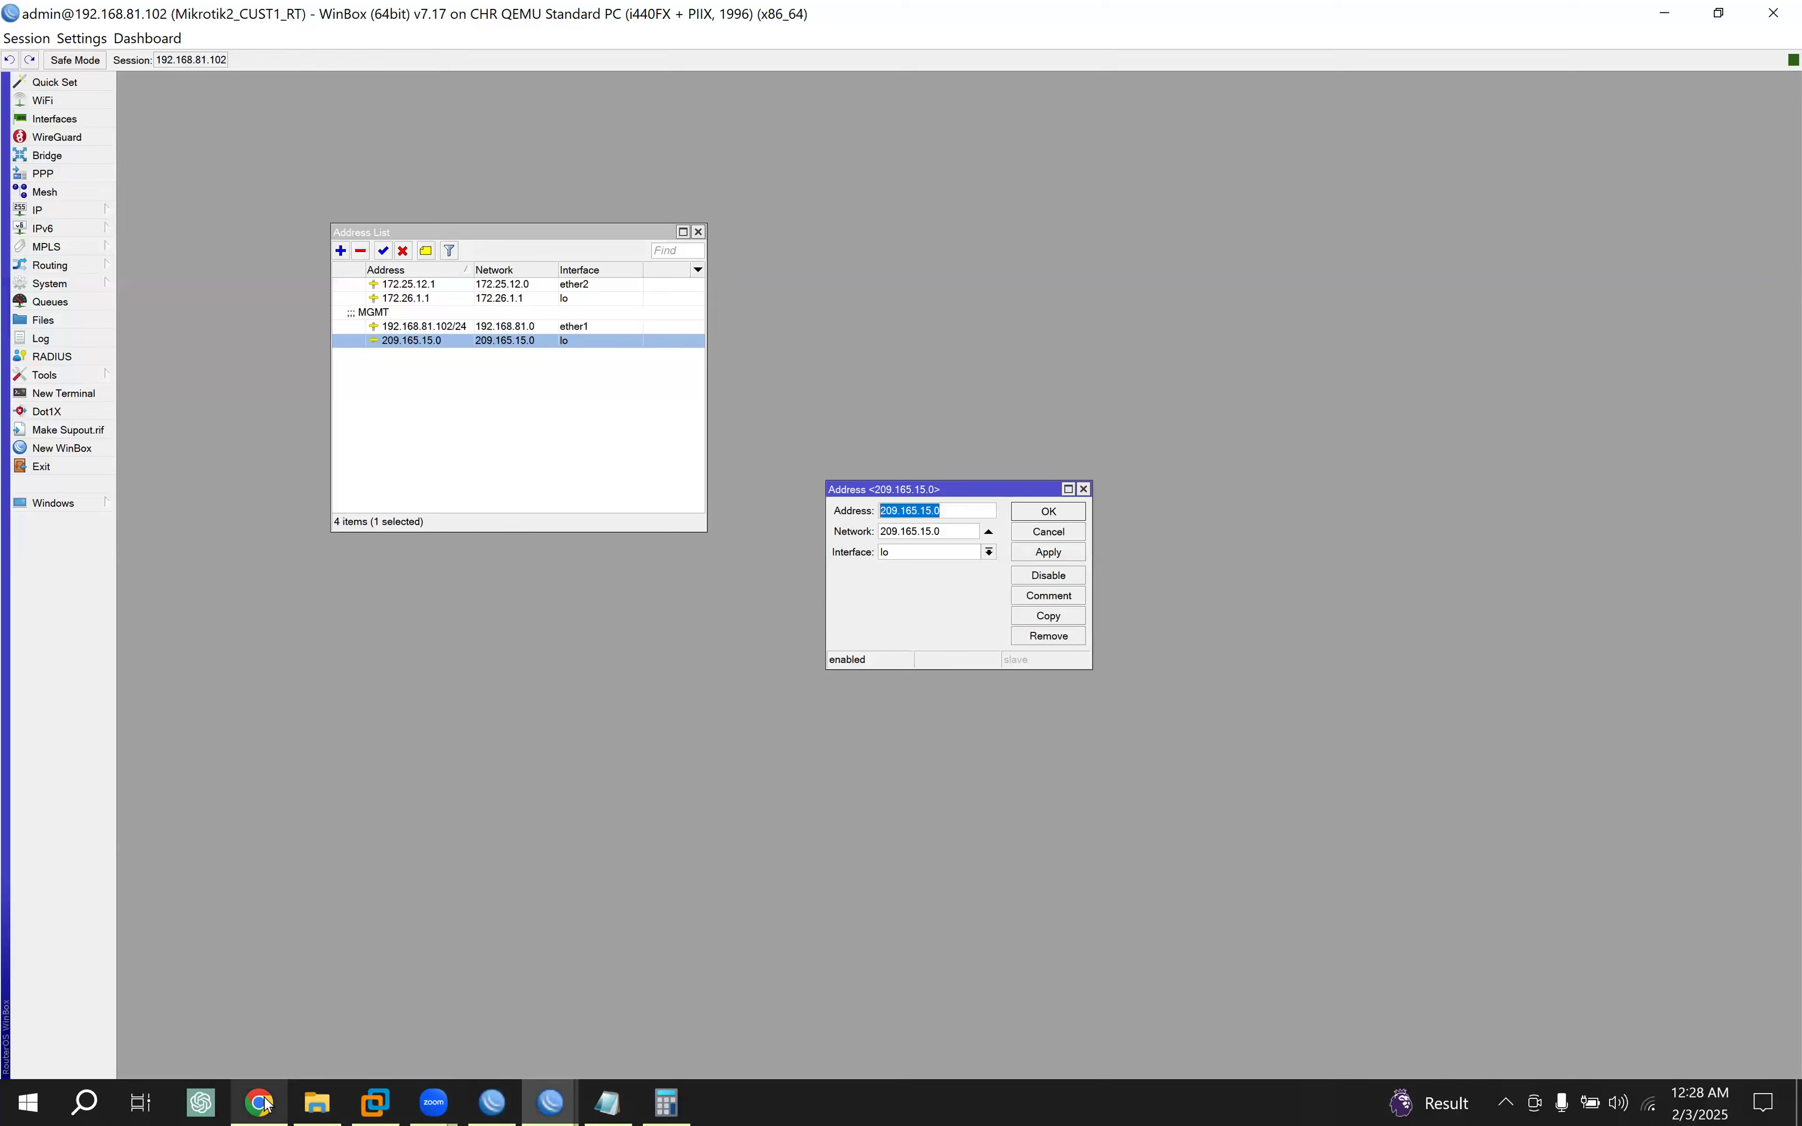
Step: Copy the address 103.106.240.0, without its prefix length, from the IPv4 block label in the EVE topology
left_click(281, 1103)
left_click(328, 428)
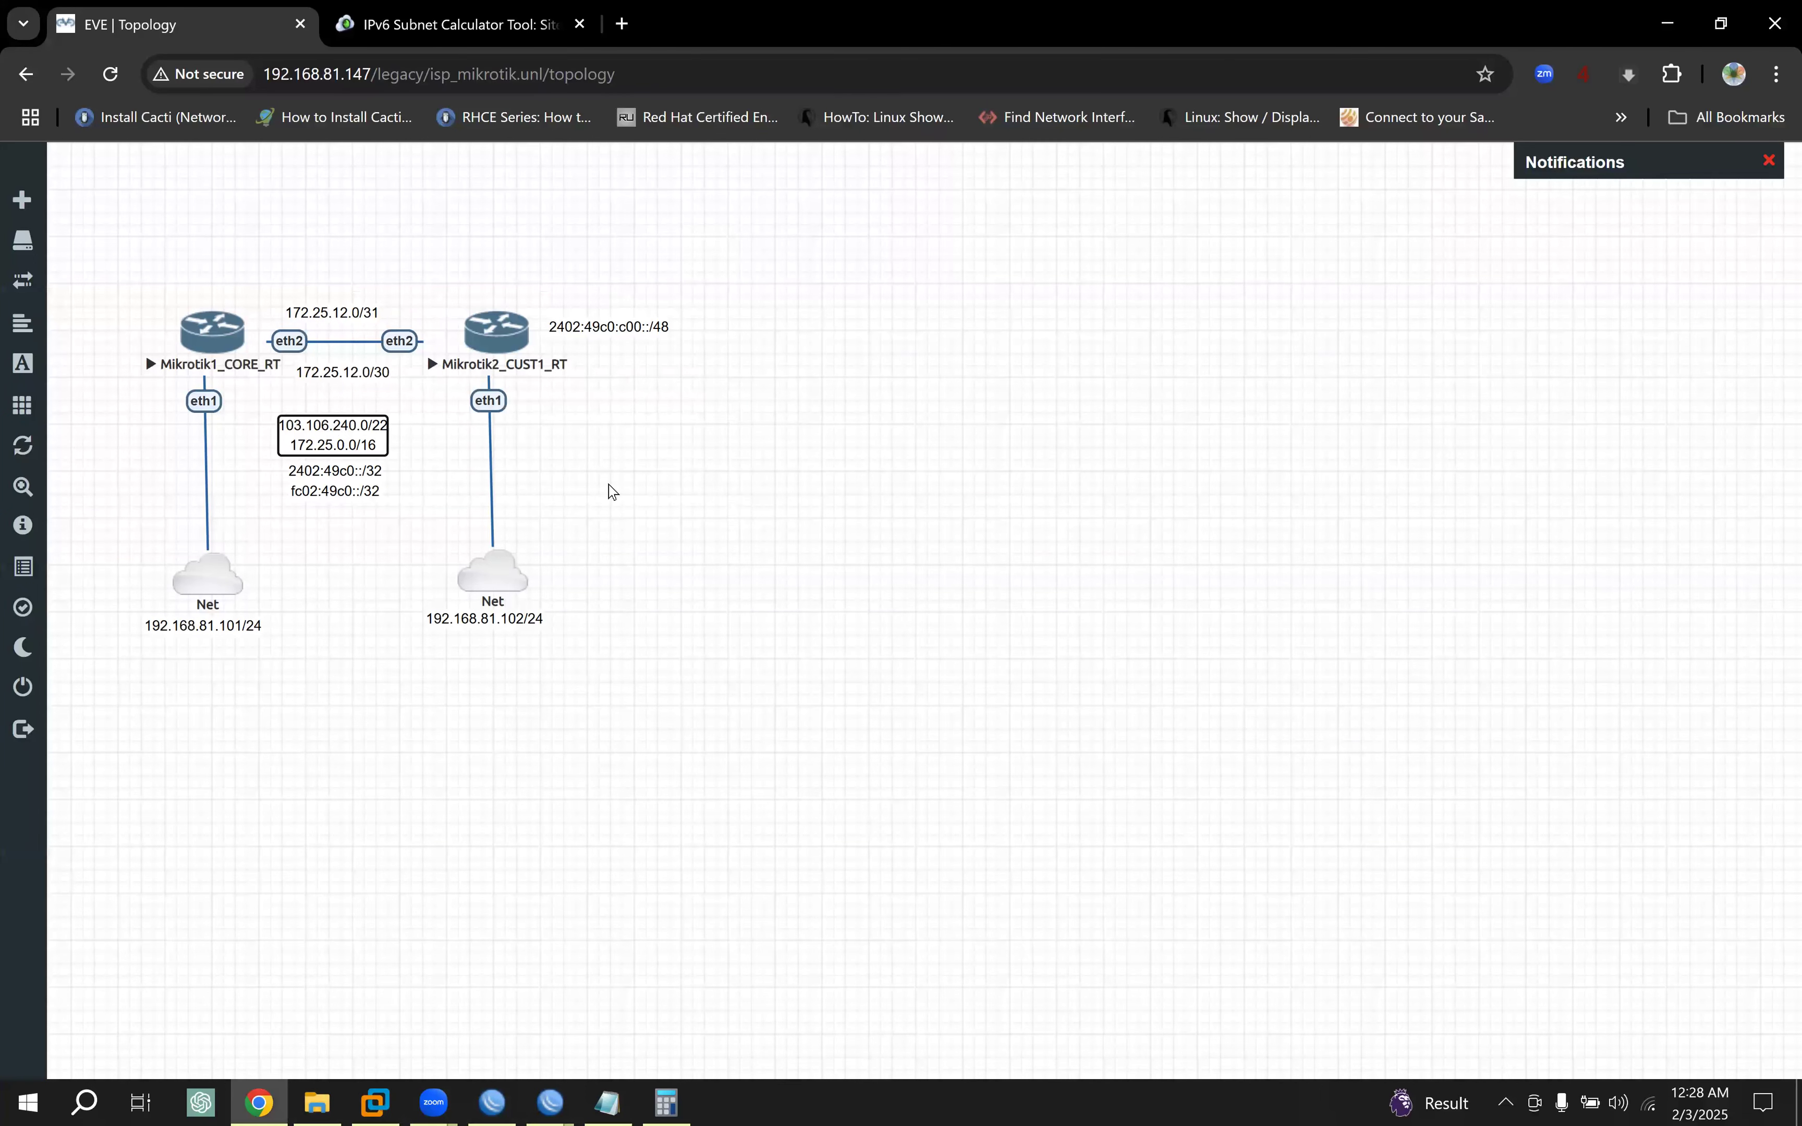
key("shift+Right")
key("shift+Right")
key("shift+Right")
key("shift+Right")
key("shift+Right")
key("shift+Right")
key("shift+Right")
key("shift+Right")
key("shift+Right")
key("shift+Right")
key("shift+Right")
key("shift+Right")
key("shift+Right")
key("ctrl+c")
left_click(697, 570)
left_click(492, 1094)
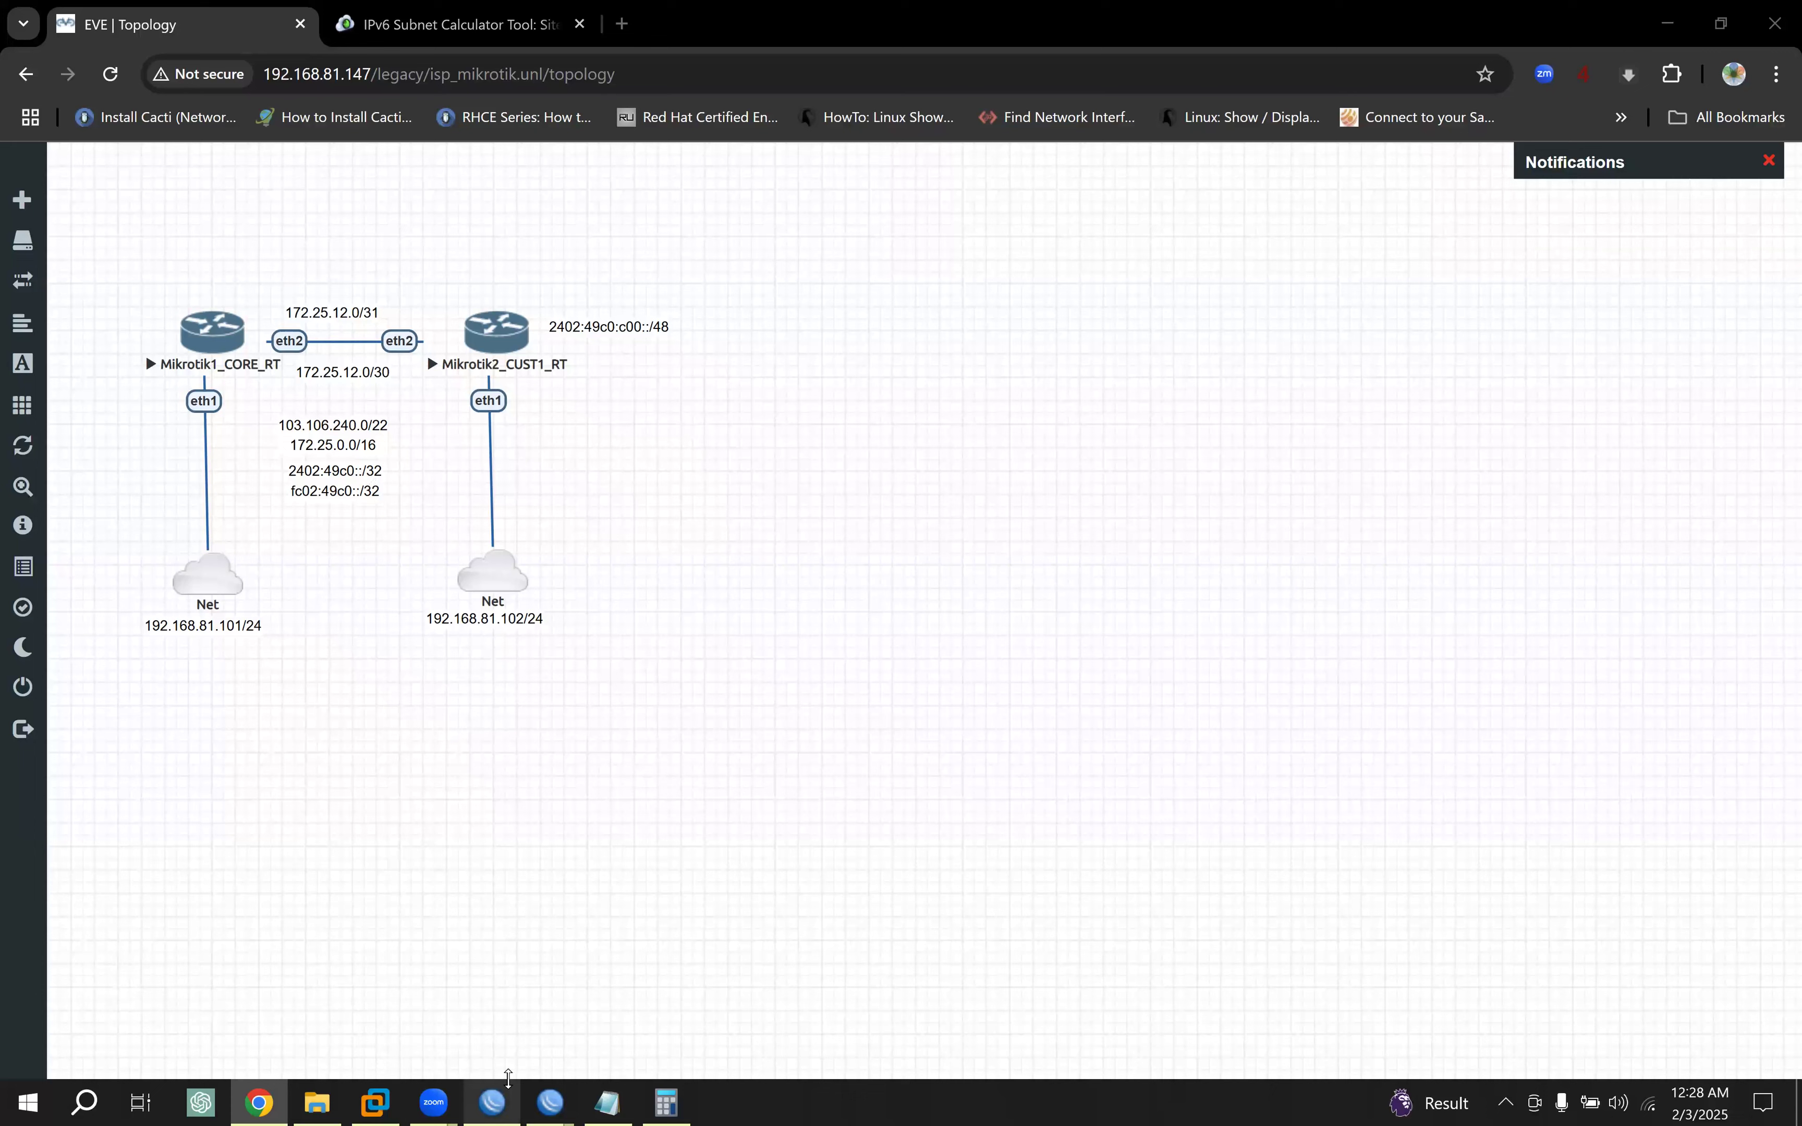
left_click(1023, 51)
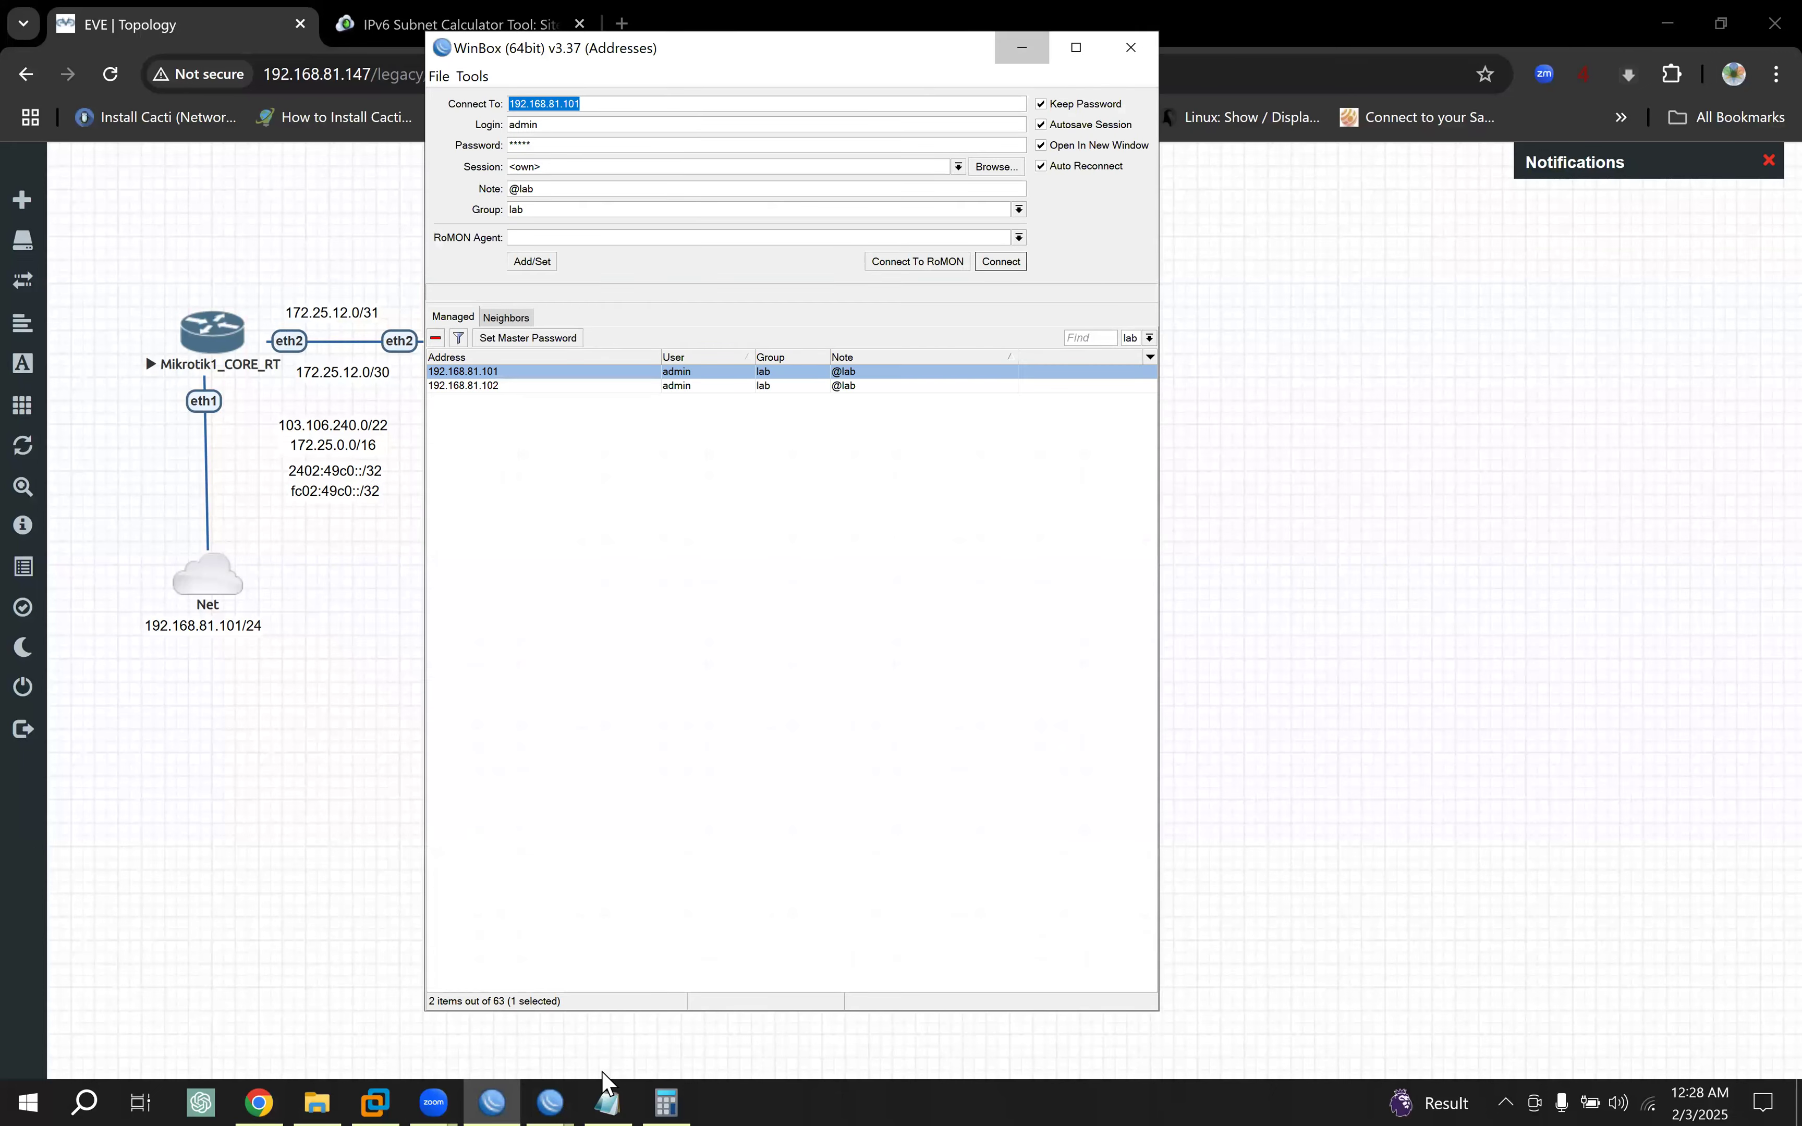
Step: Add the line 103.106.243.0/32 above 2402:49c0:c00::/48 in the EVE topology label beside Mikrotik2_CUST1_RT and readjust the label's position
mouse_move(550, 1100)
left_click(757, 984)
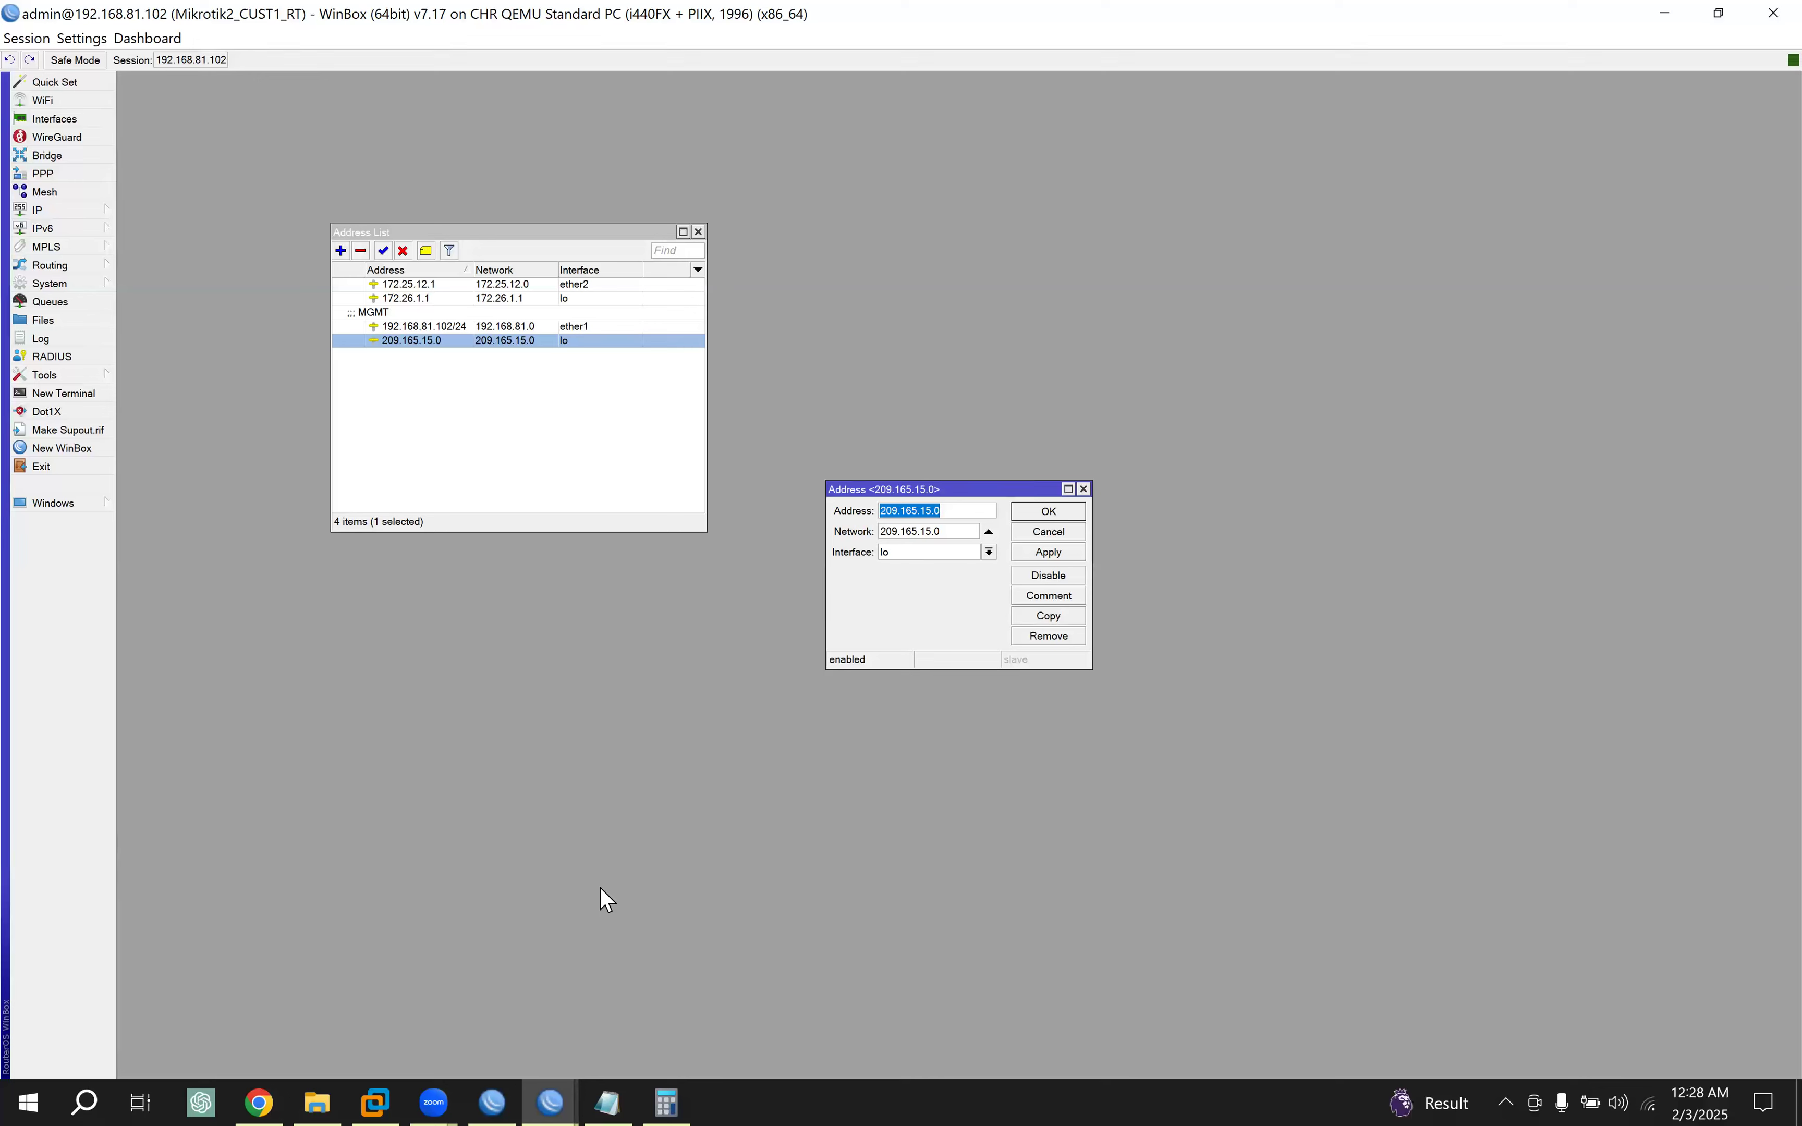
left_click(246, 1091)
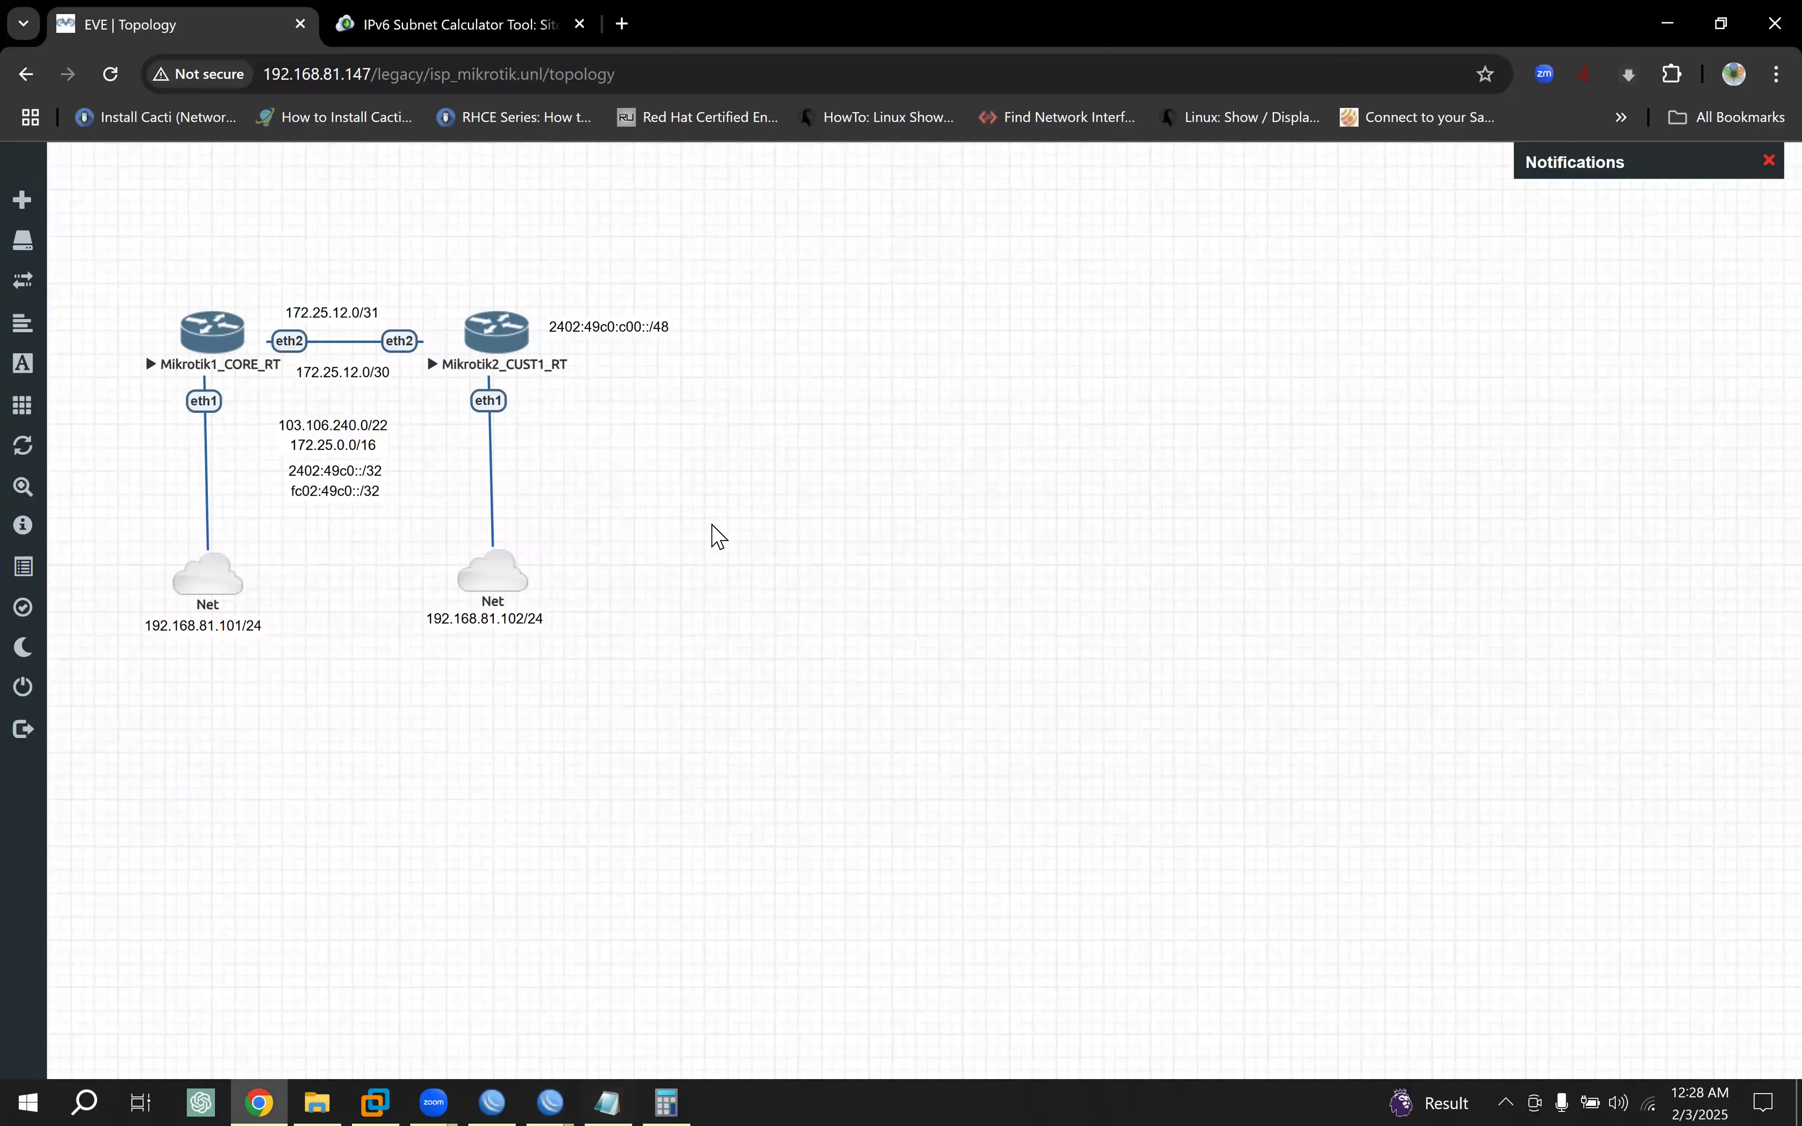
right_click(685, 407)
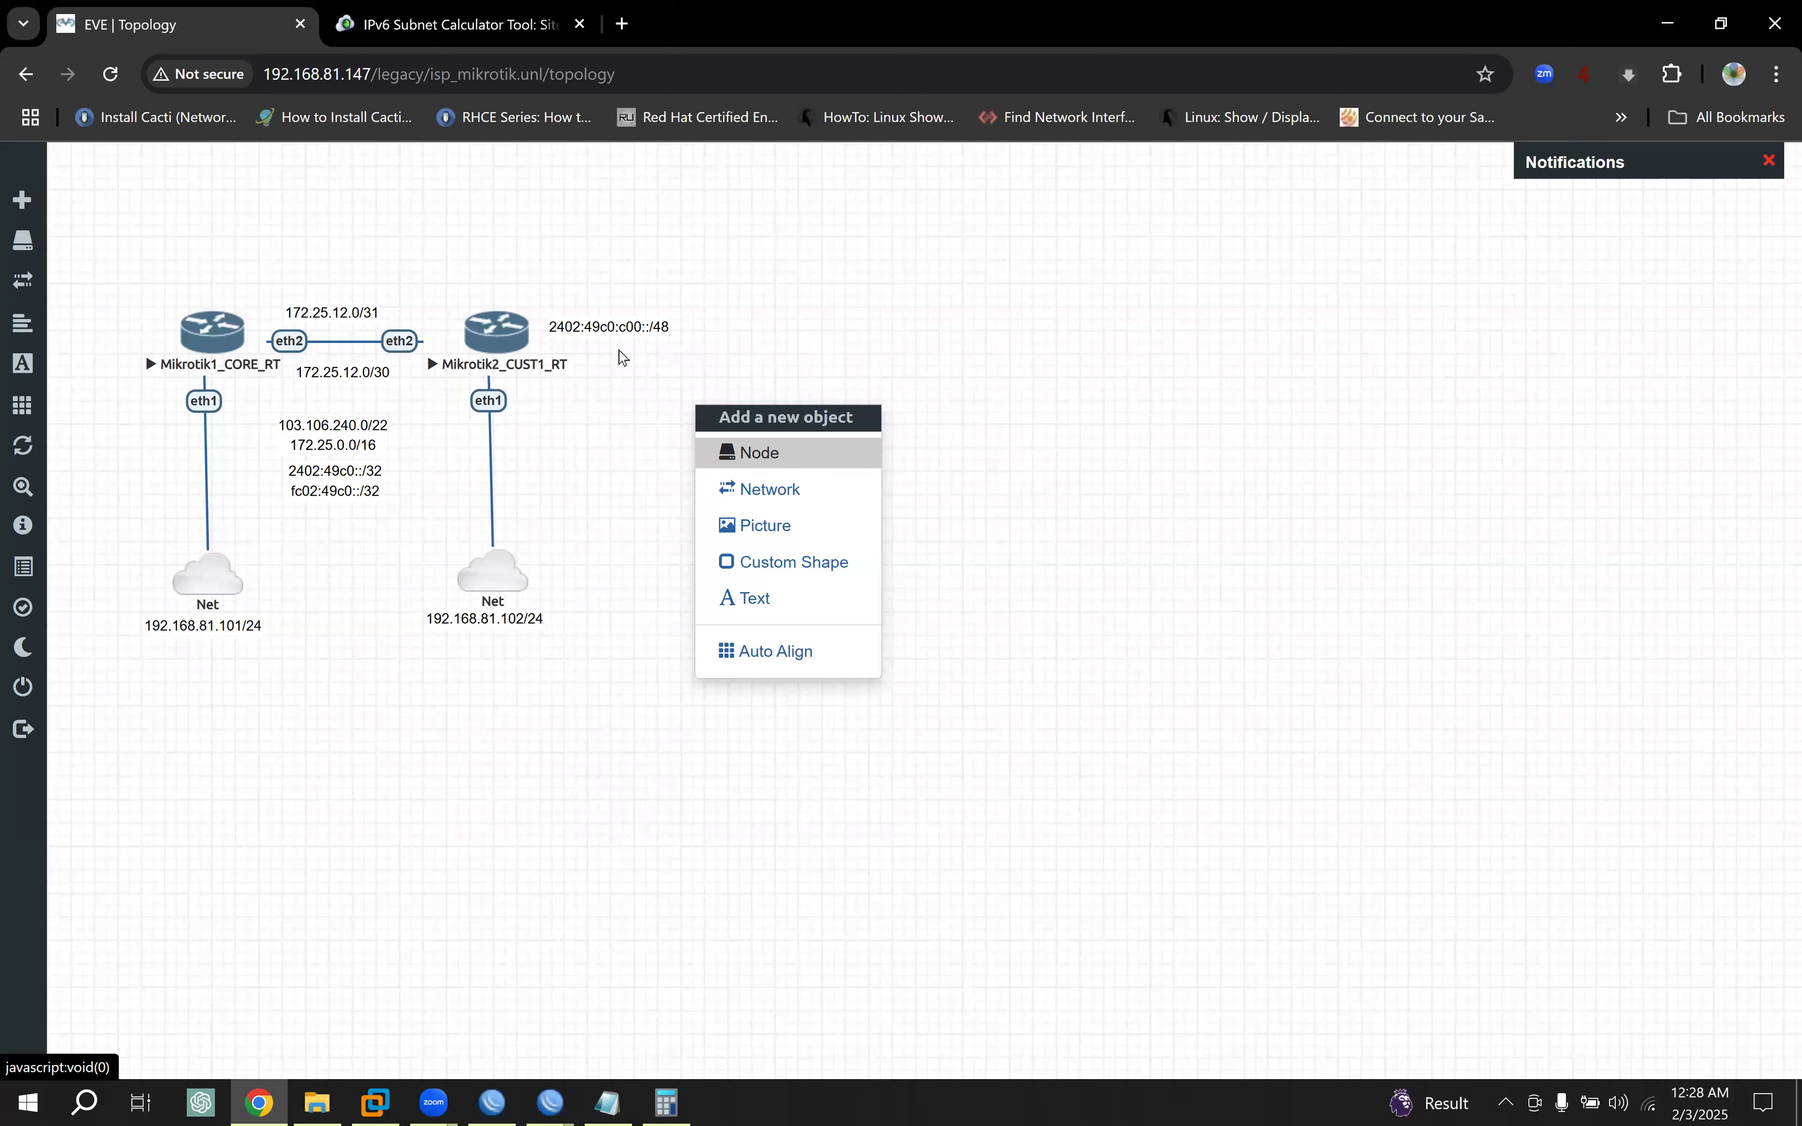
left_click(612, 326)
key("Return")
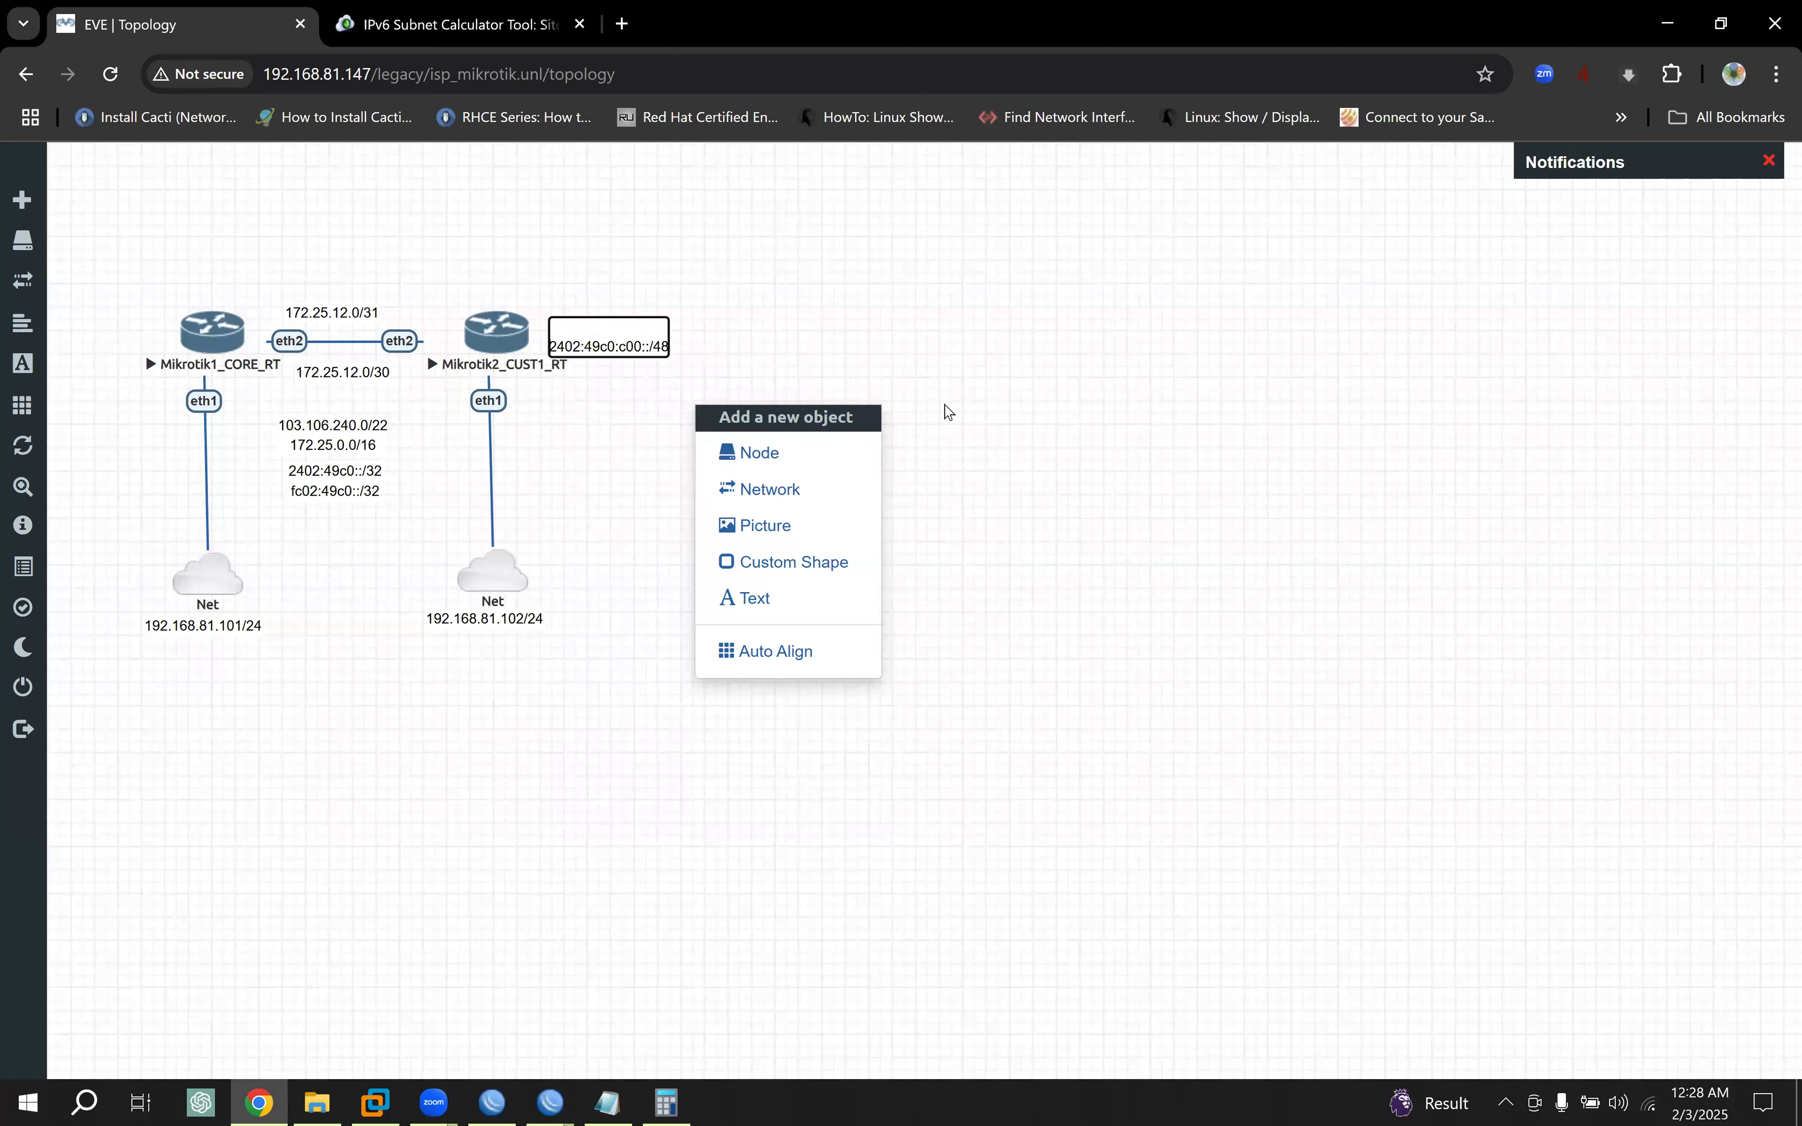
key("ctrl+v")
type("/32")
key("BackSpace")
type("3")
left_click(1016, 563)
left_click_drag(630, 320, 633, 309)
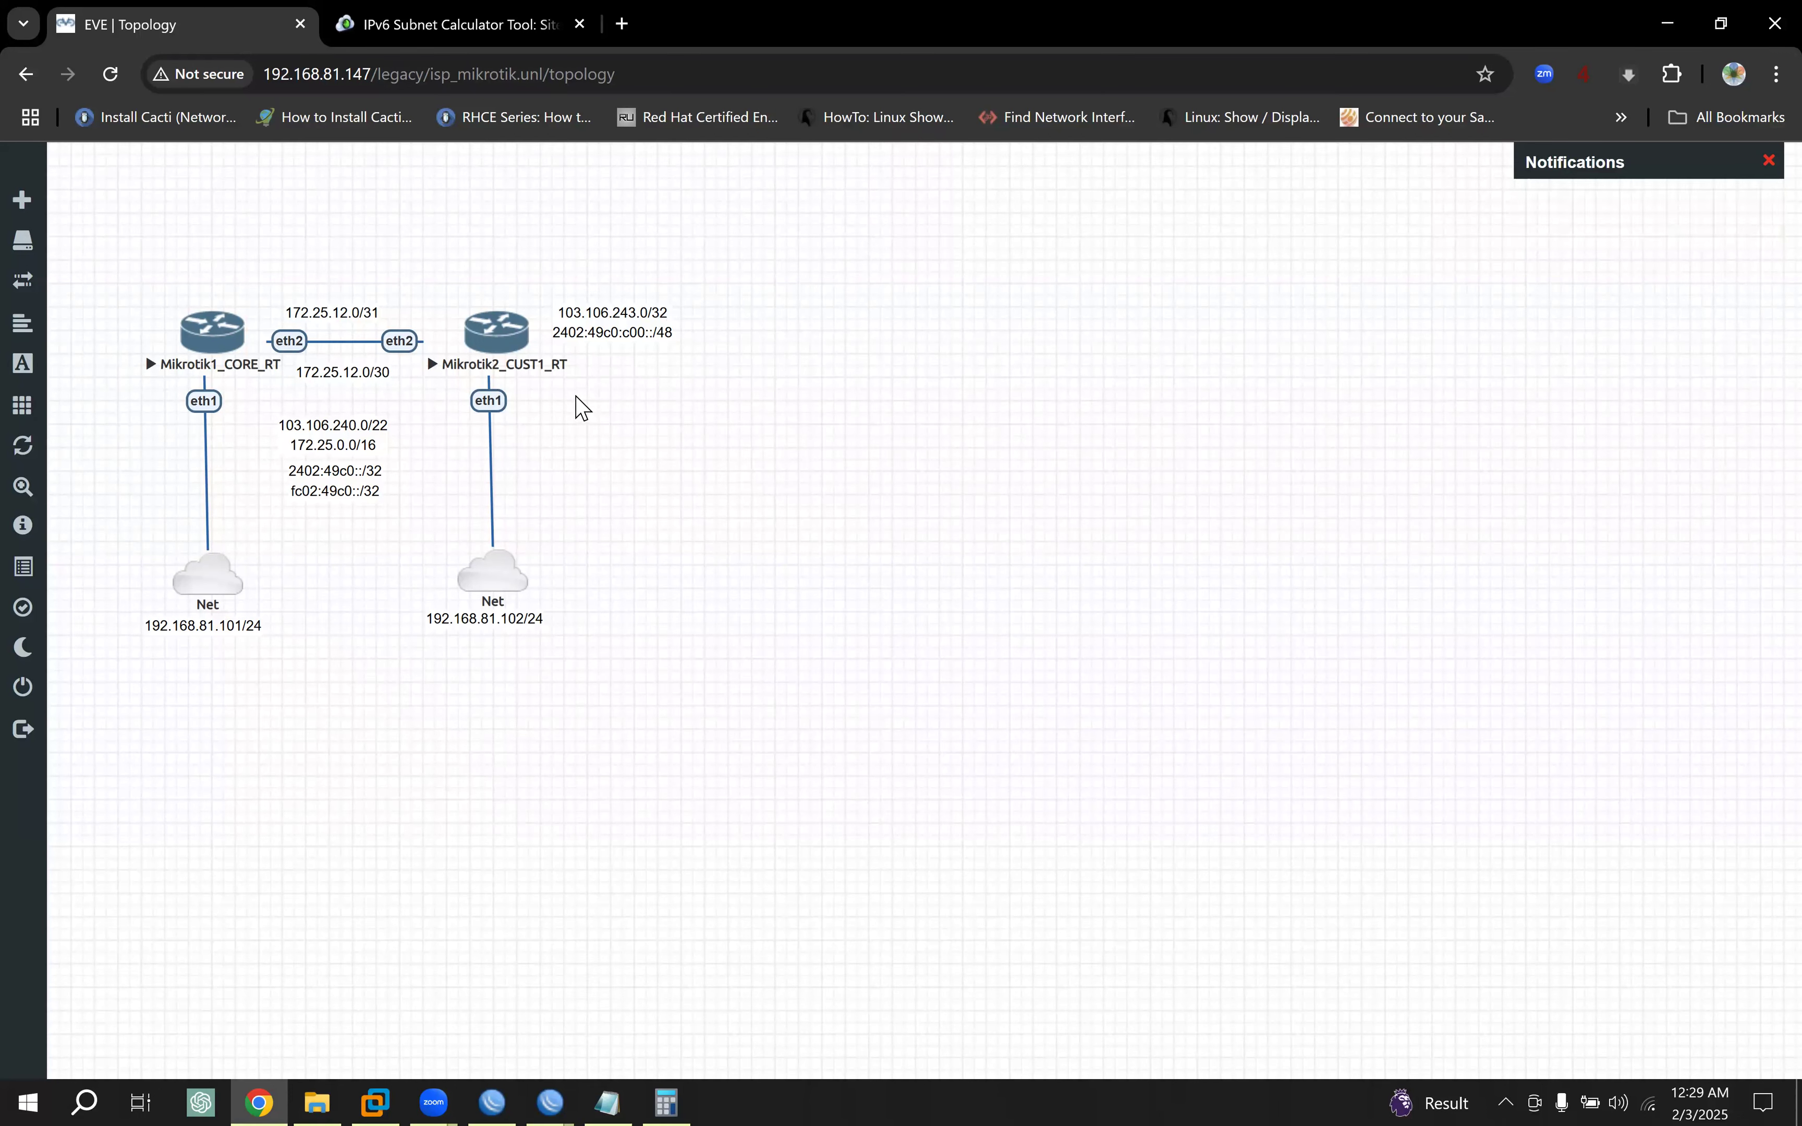
Step: Review the private and public IPv6 subnet plan in mikrotik_requirement.txt, saving the file before putting it away
left_click(607, 1102)
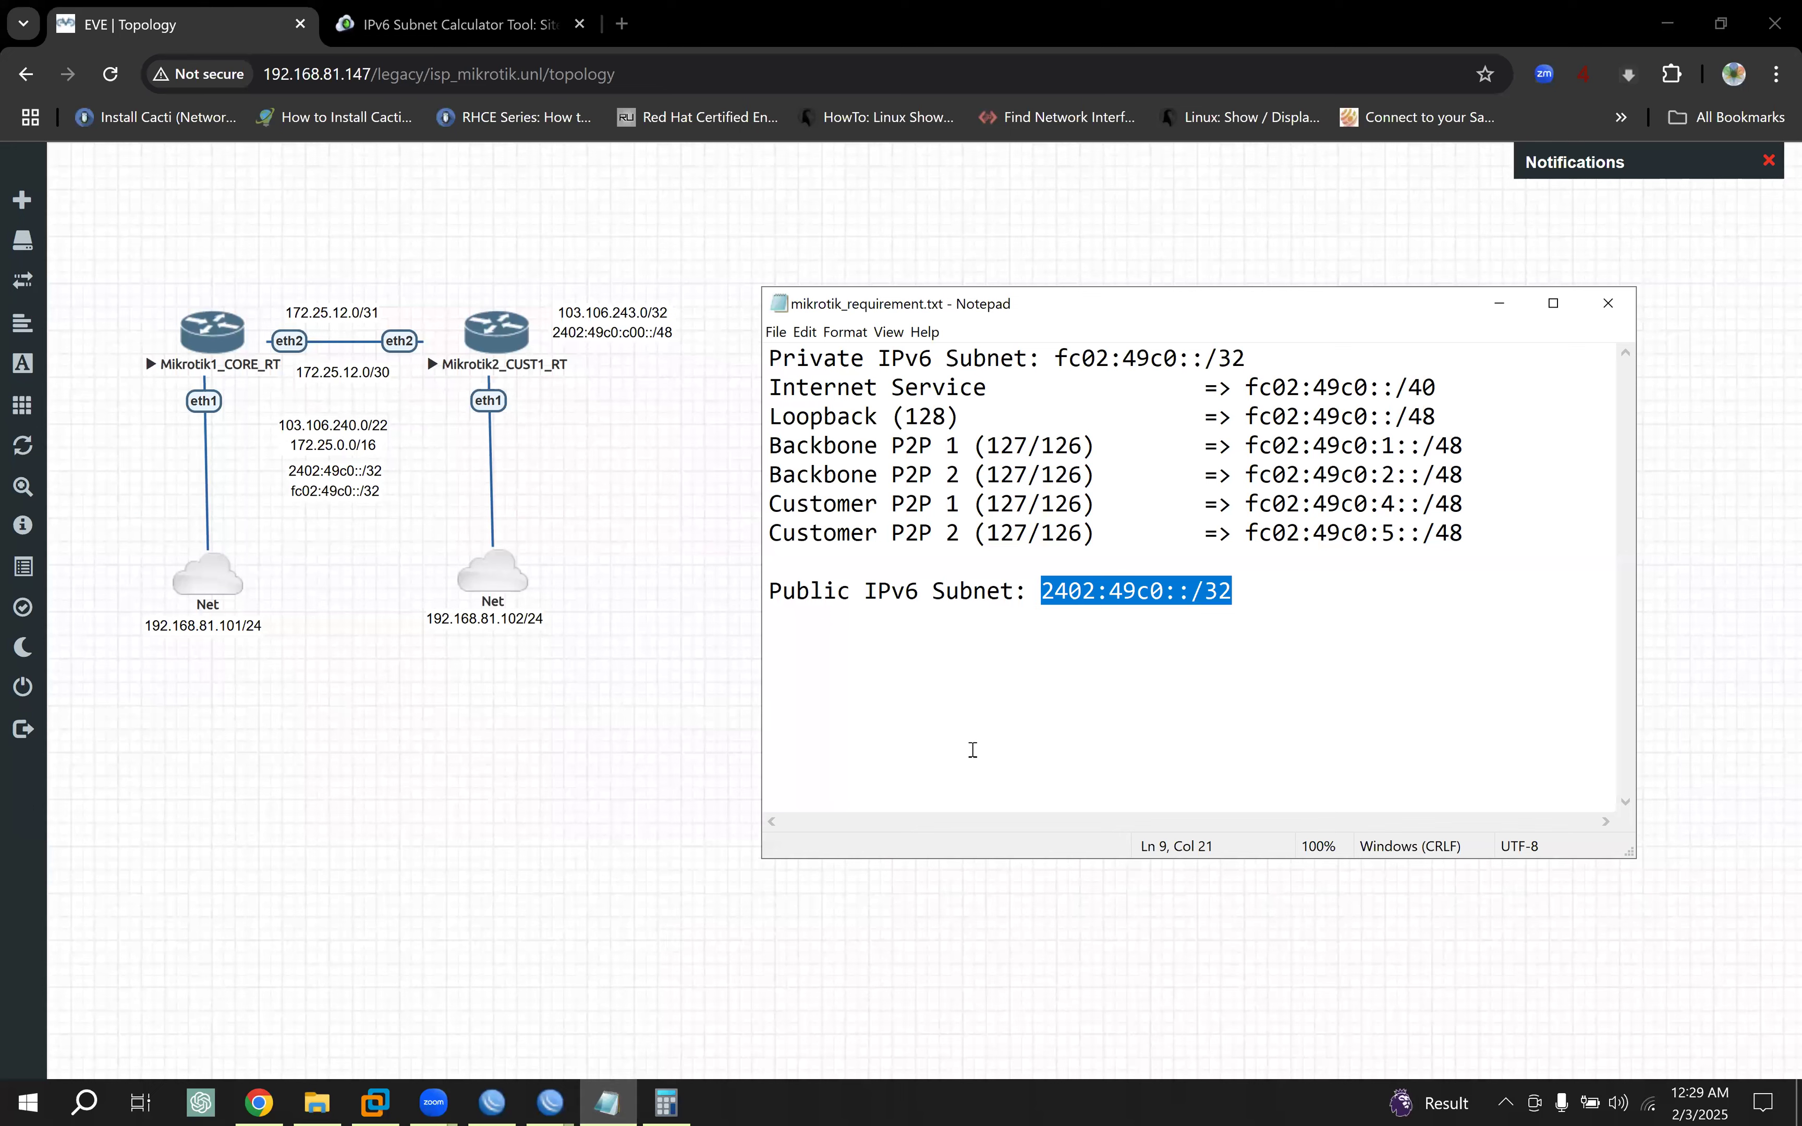
left_click(1292, 600)
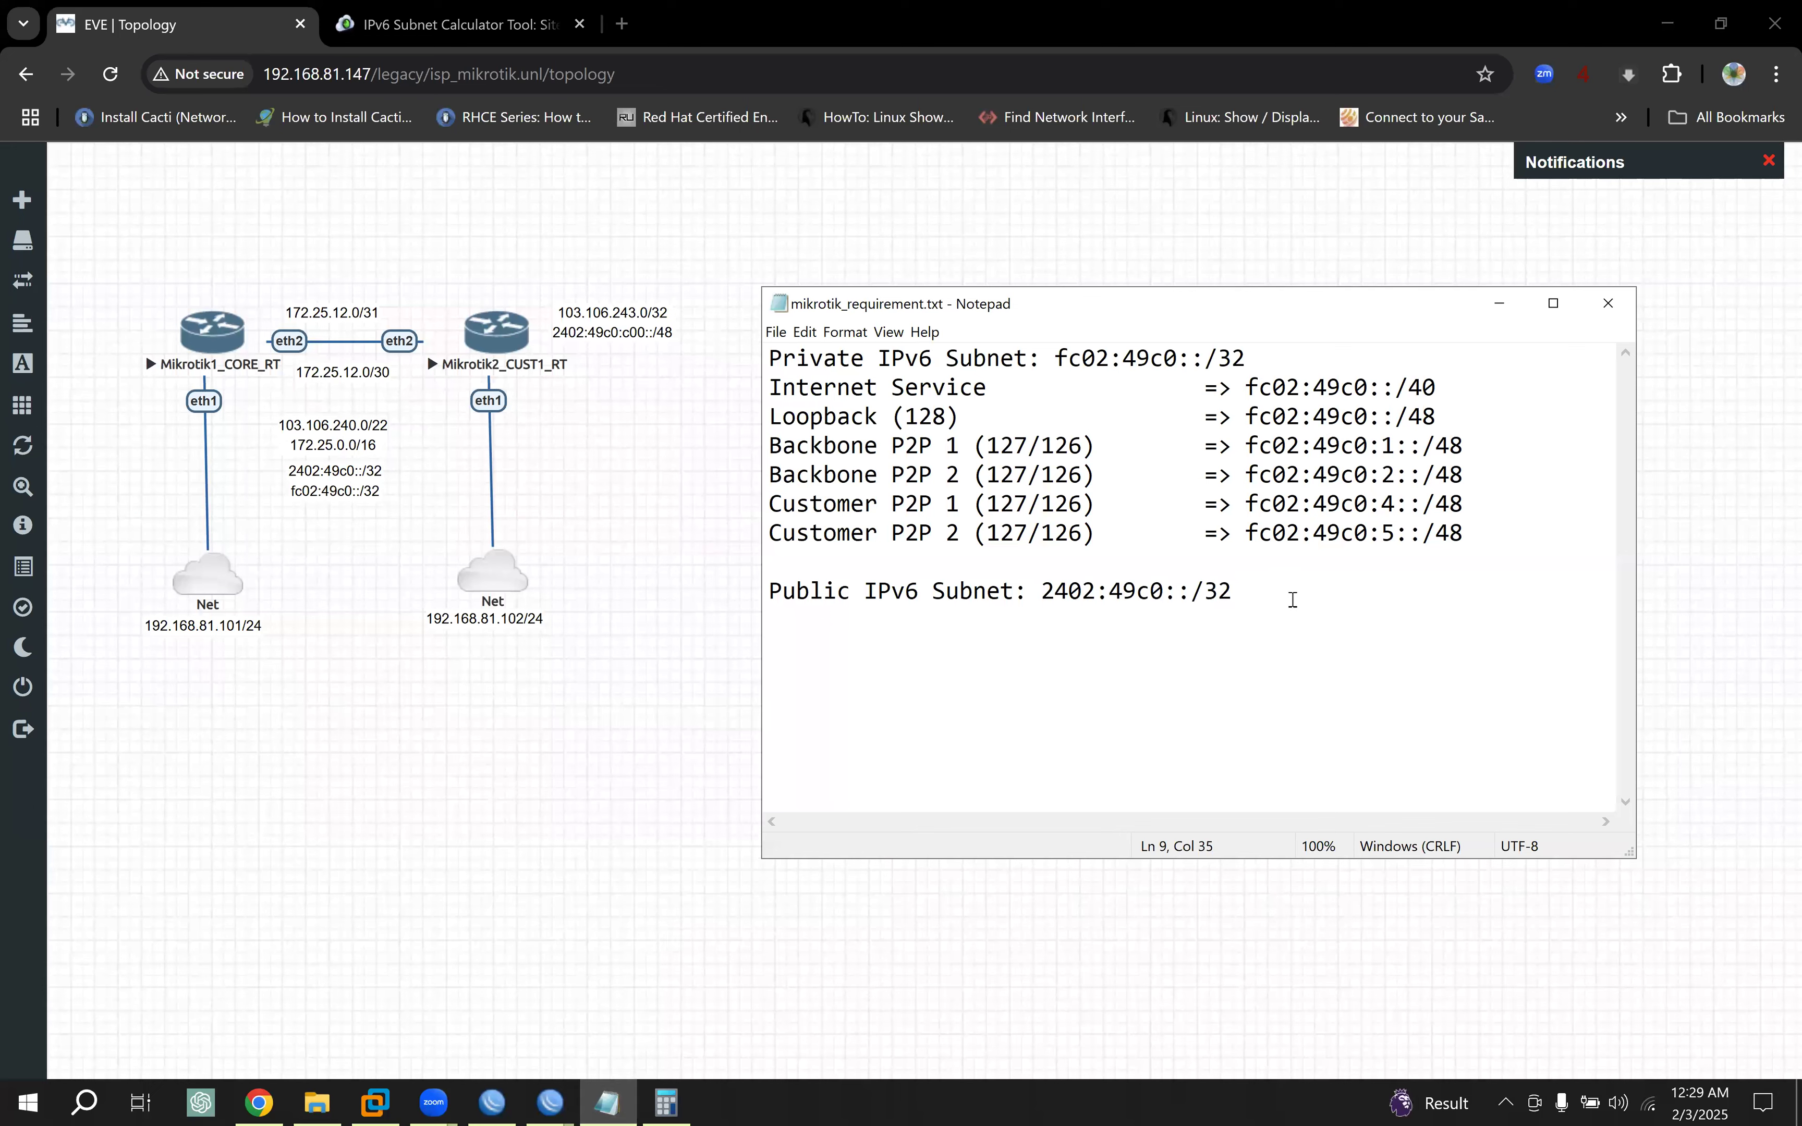
left_click(776, 332)
left_click(813, 421)
left_click_drag(1378, 322, 1418, 366)
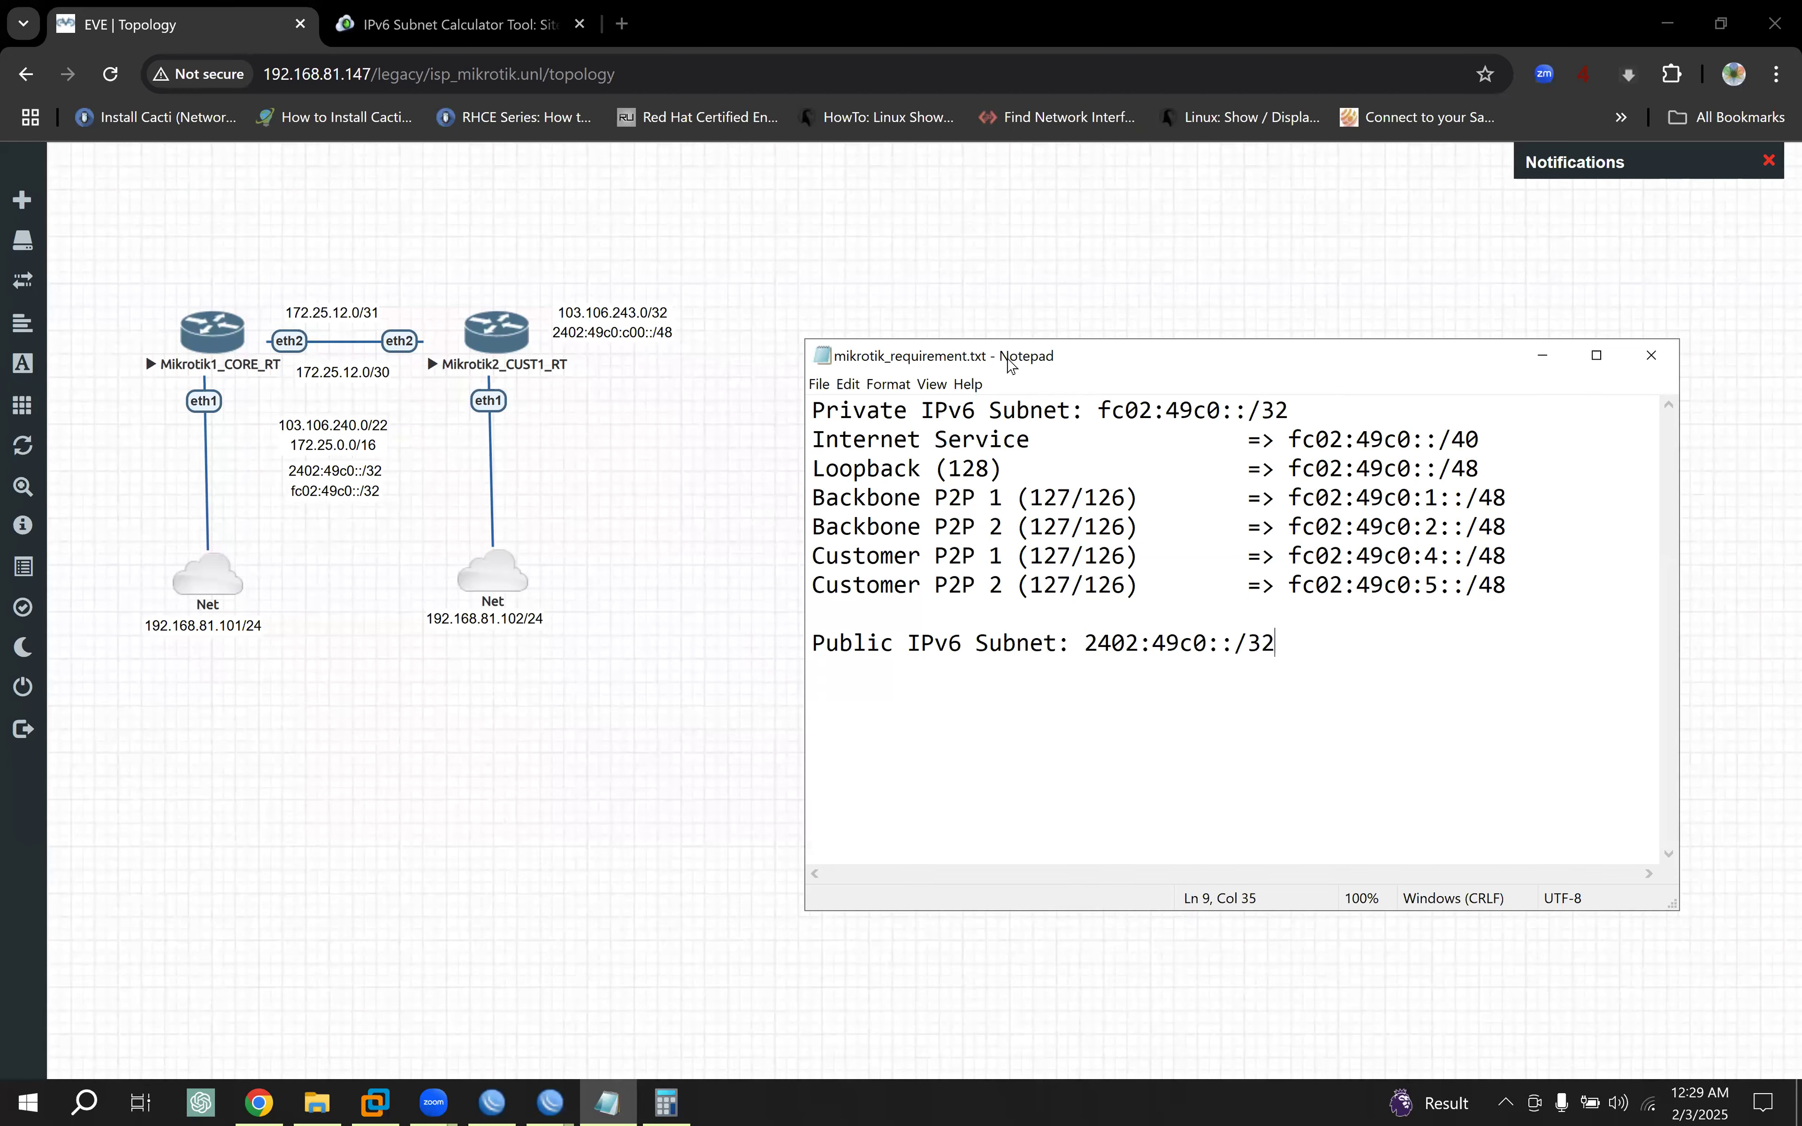
left_click_drag(1006, 357, 978, 345)
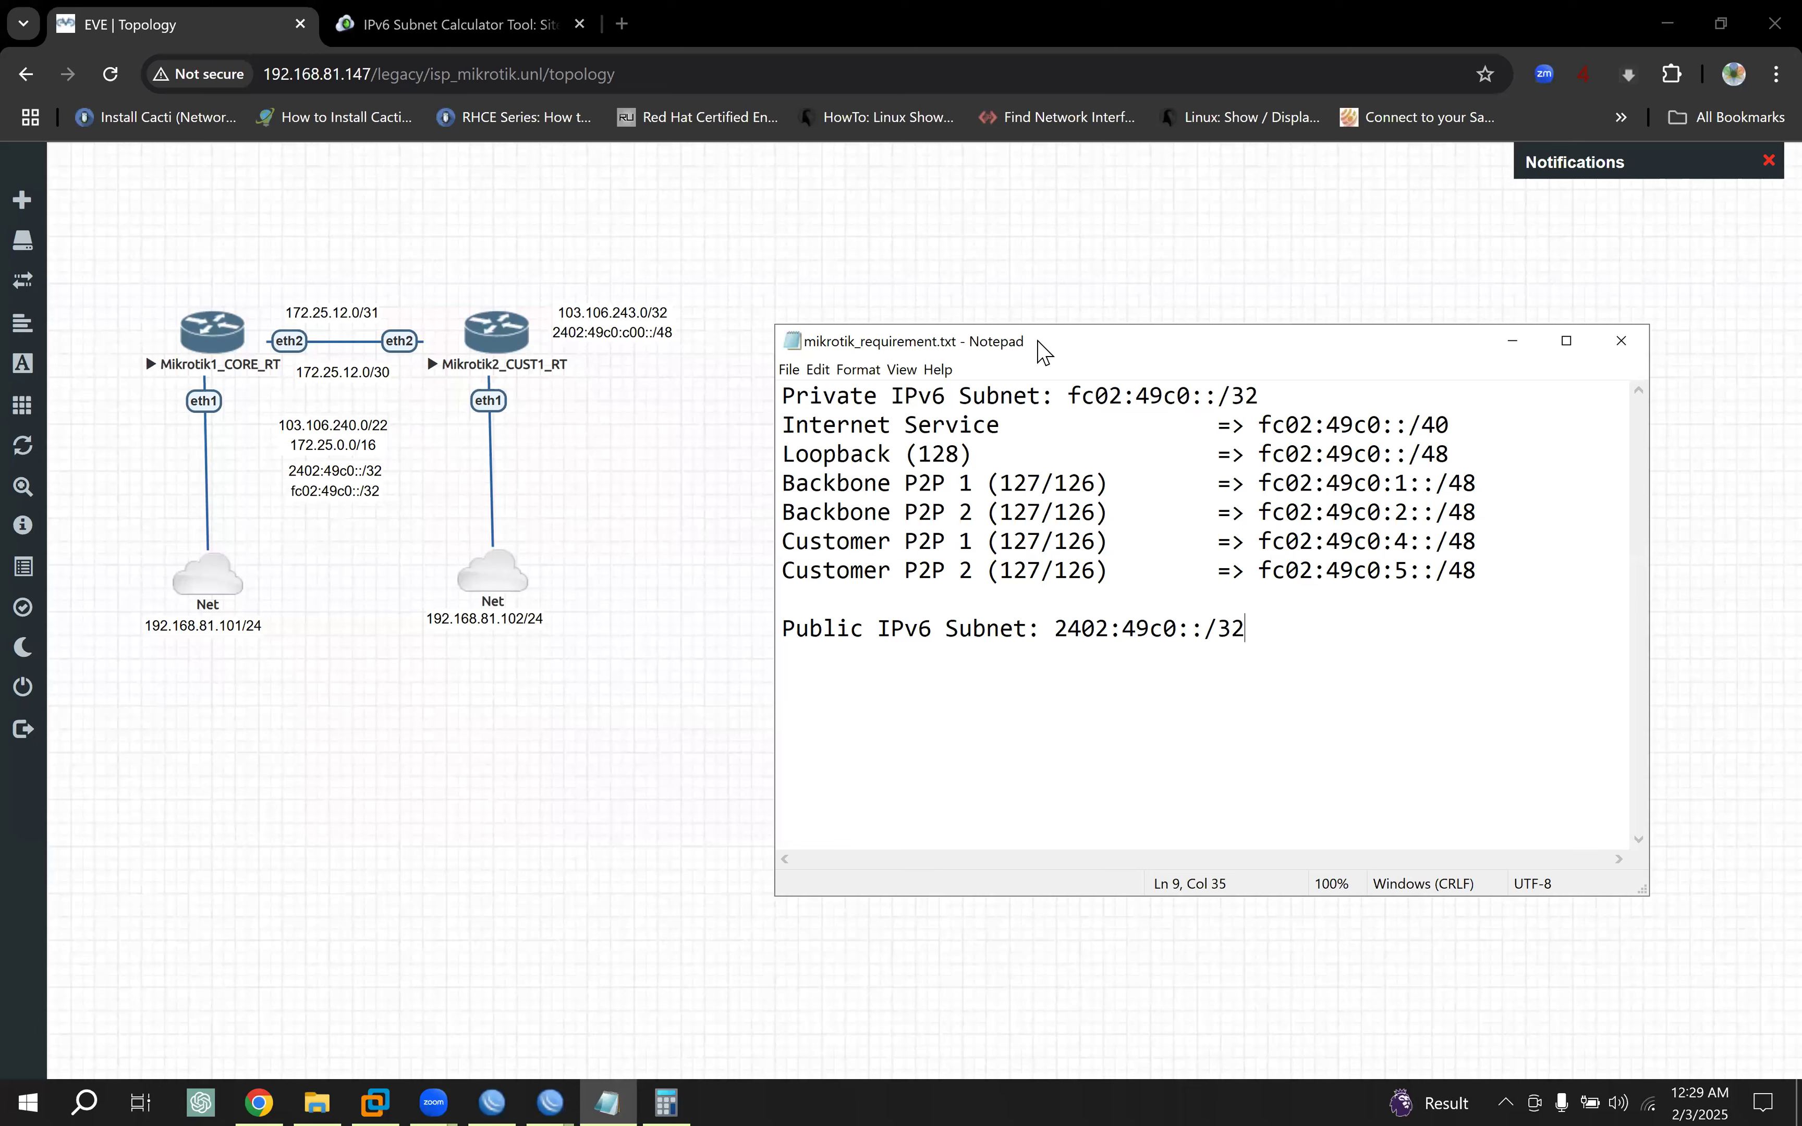
left_click_drag(1045, 352, 1054, 393)
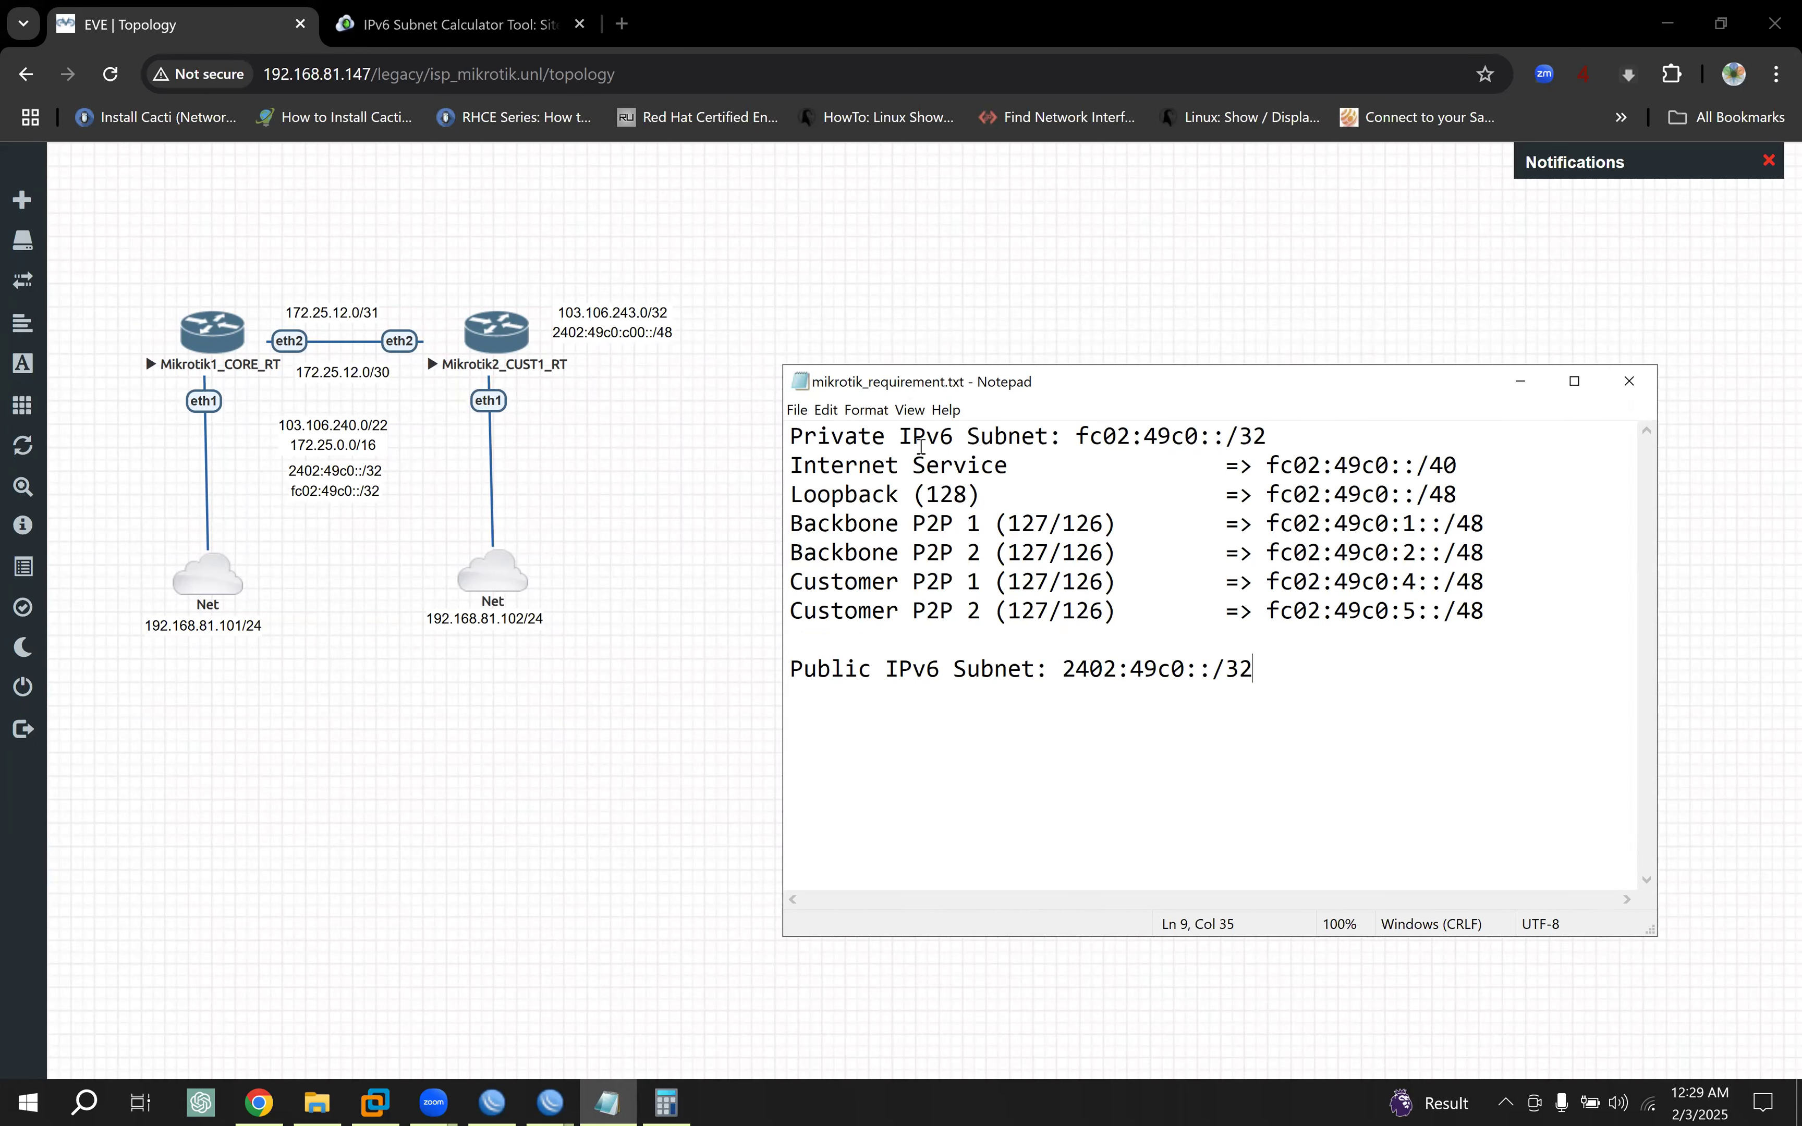
left_click(1506, 380)
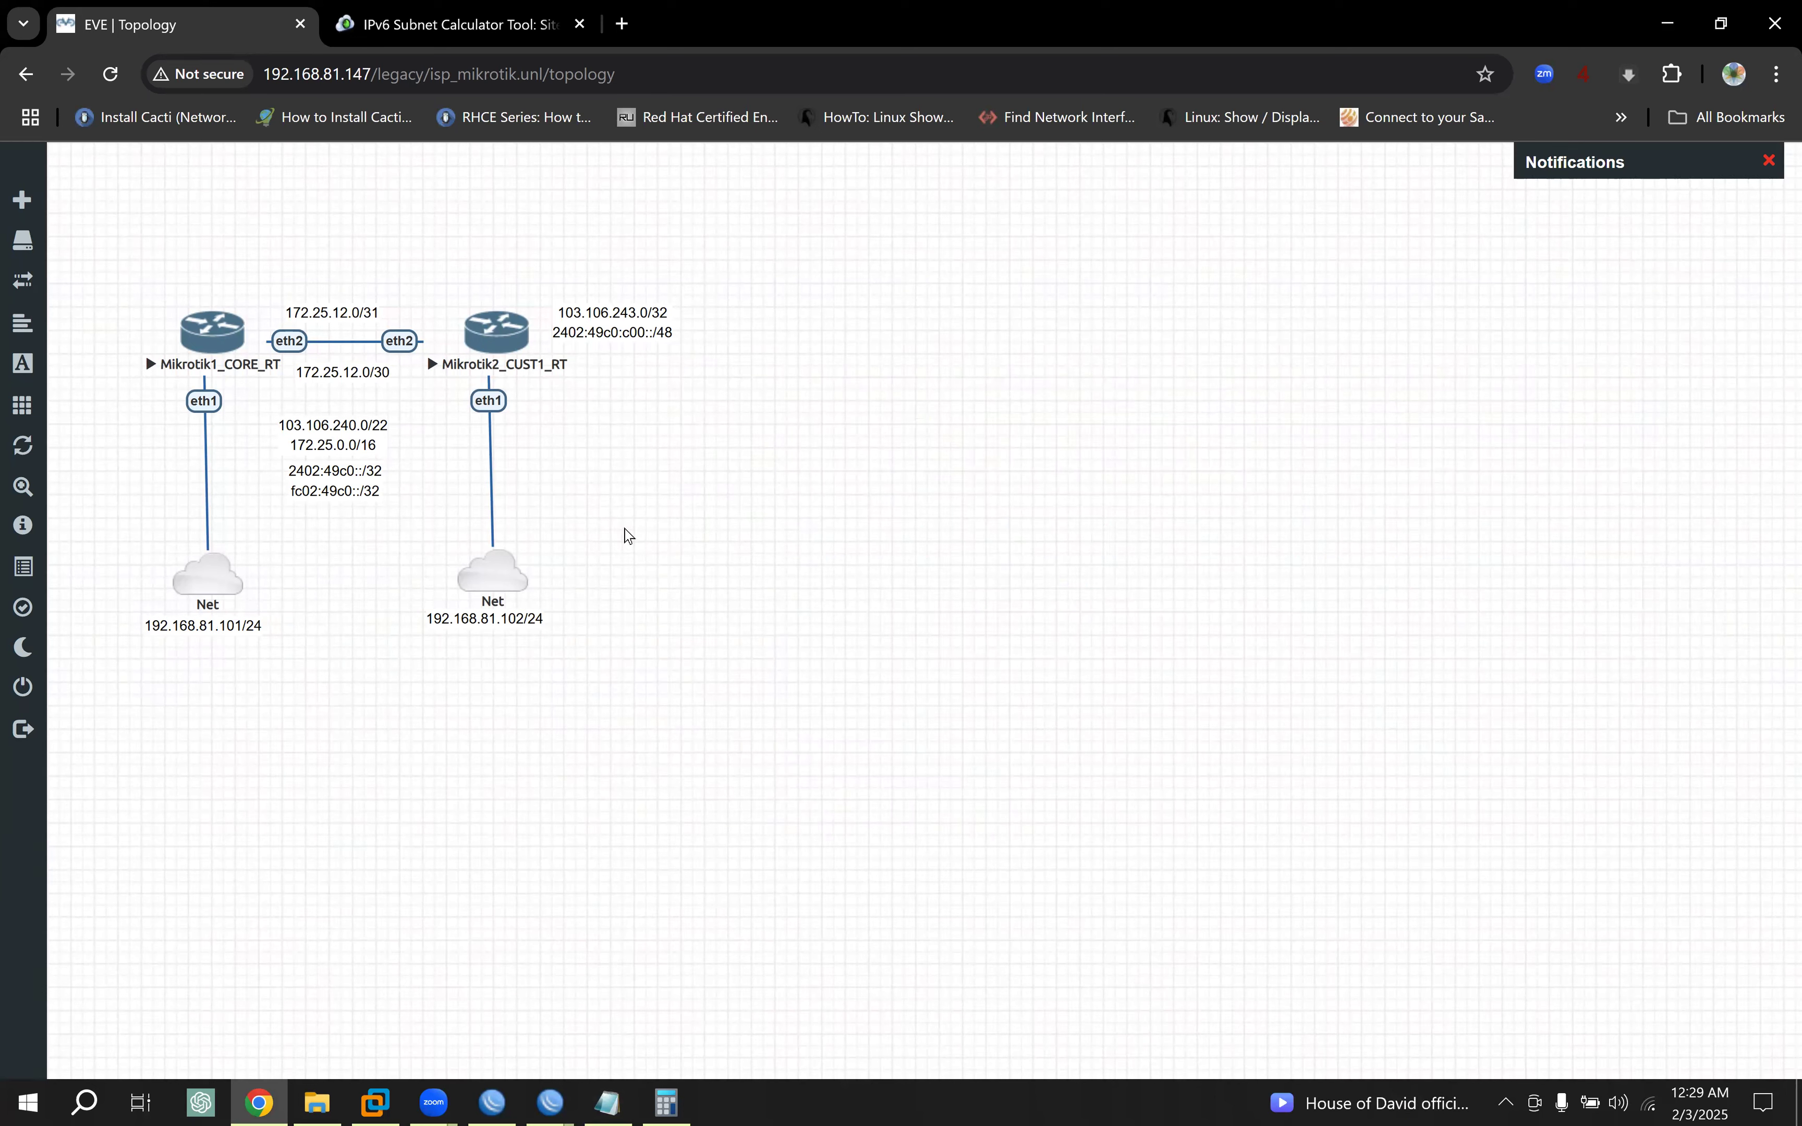
Step: Delete the 172.25.12.0/30 text label from the topology and center the 172.25.12.0/31 label above the router link
right_click(330, 370)
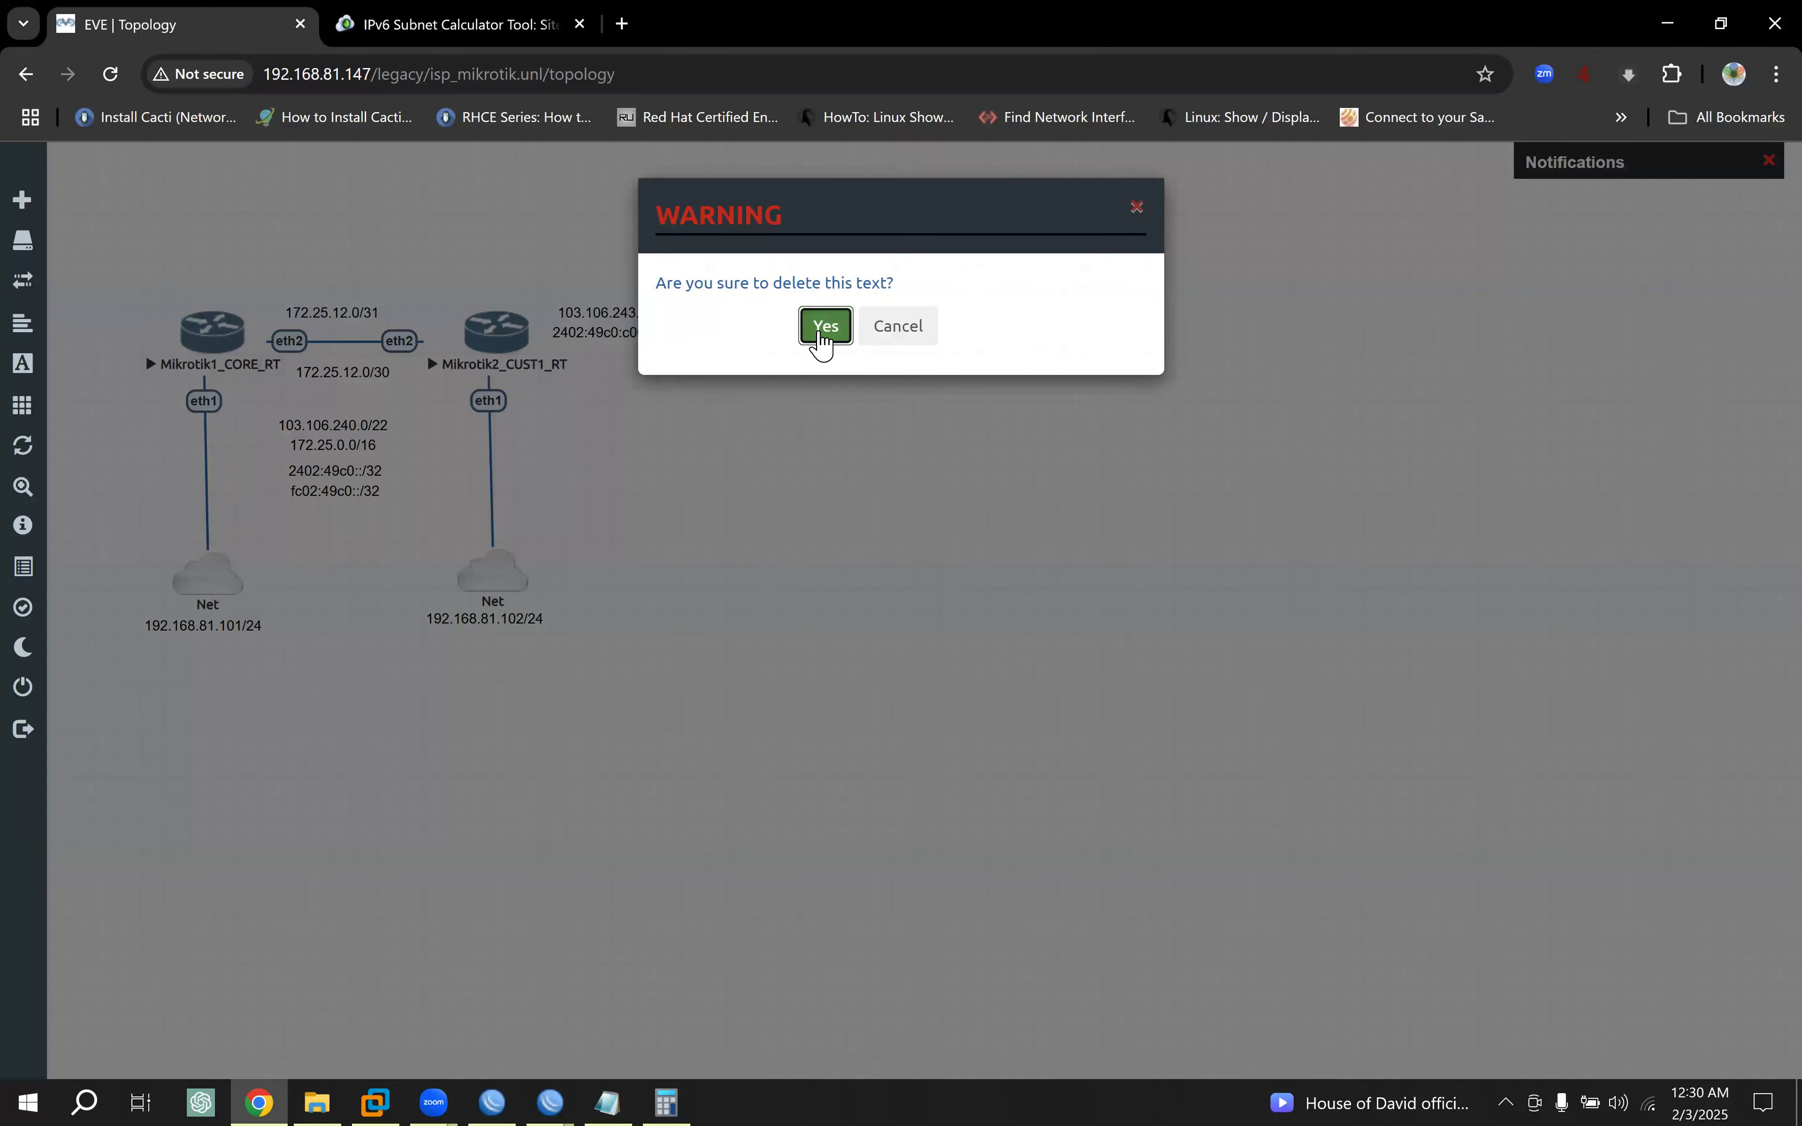
left_click(821, 330)
left_click_drag(342, 316, 359, 326)
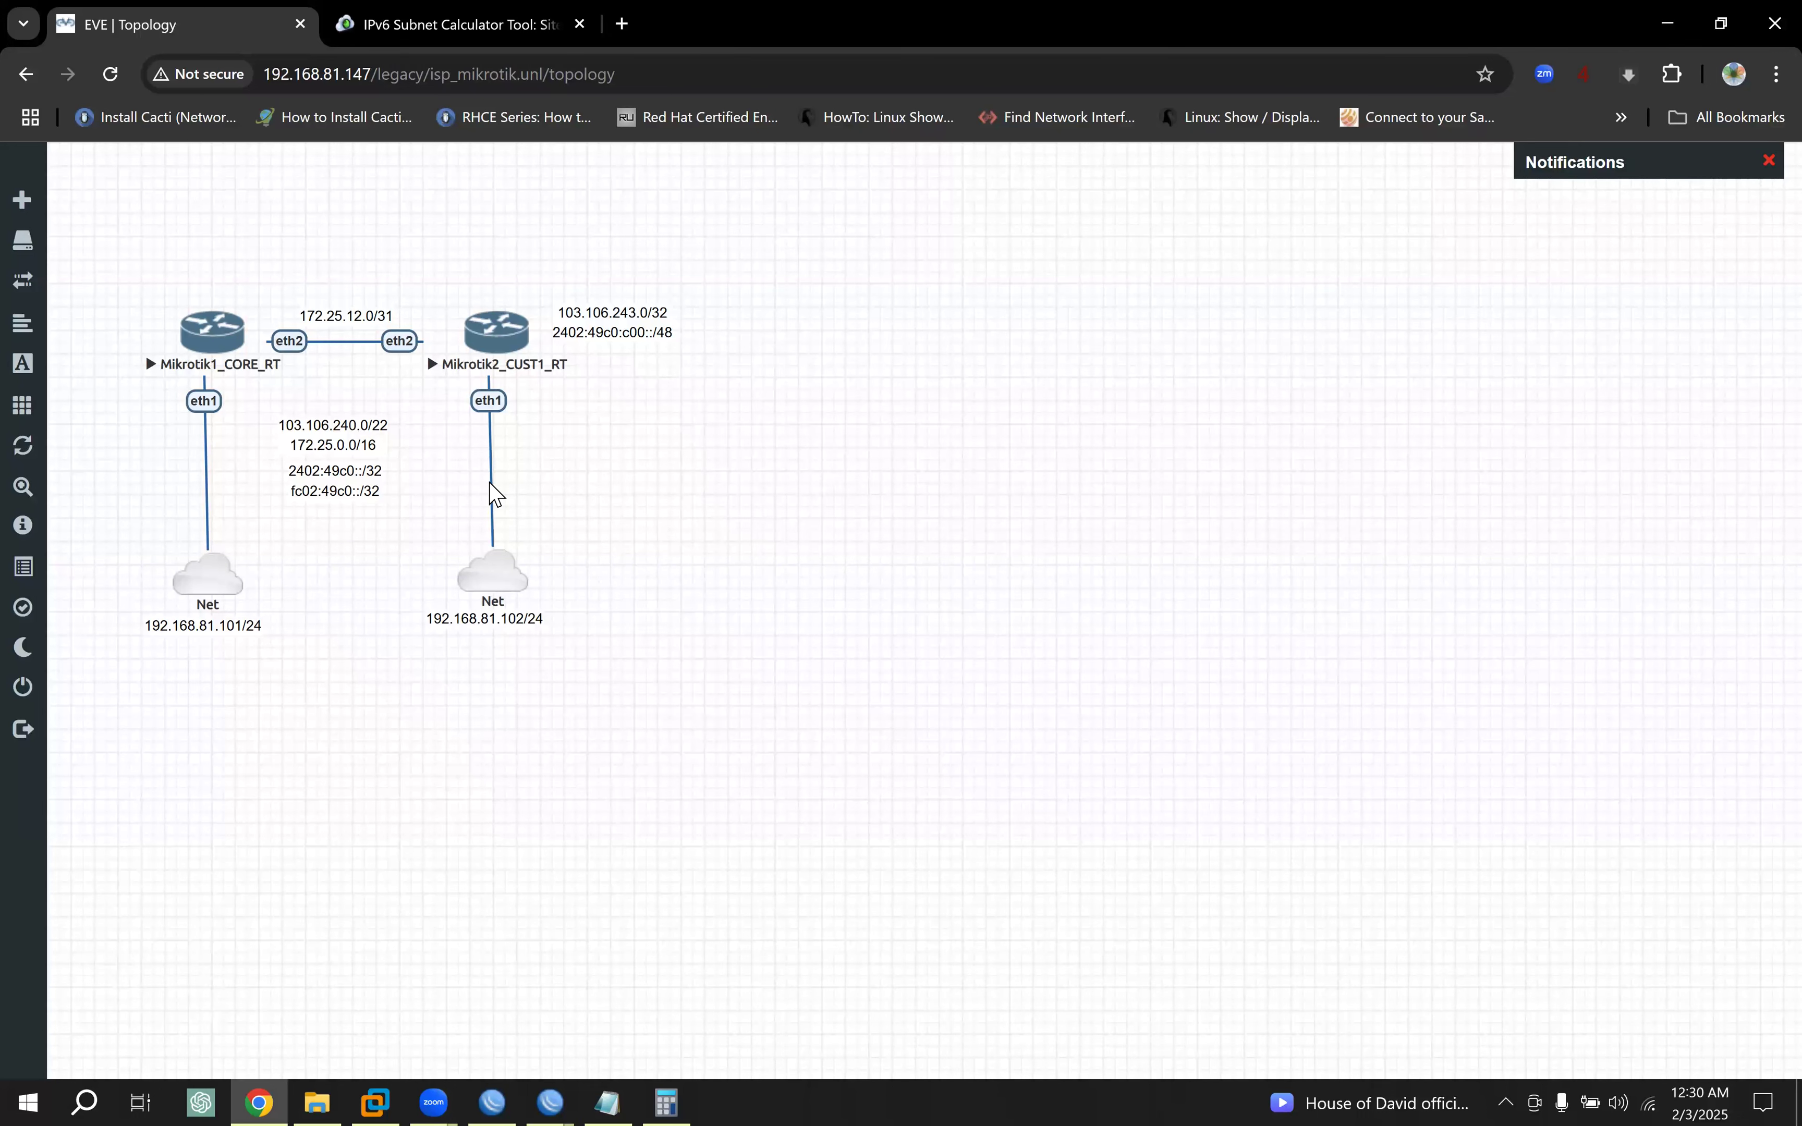
Step: Copy the Customer P2P 1 subnet fc02:49c0:4::/48 from the notes into a second line of the 172.25.12.0/31 link label and realign it
left_click(605, 1085)
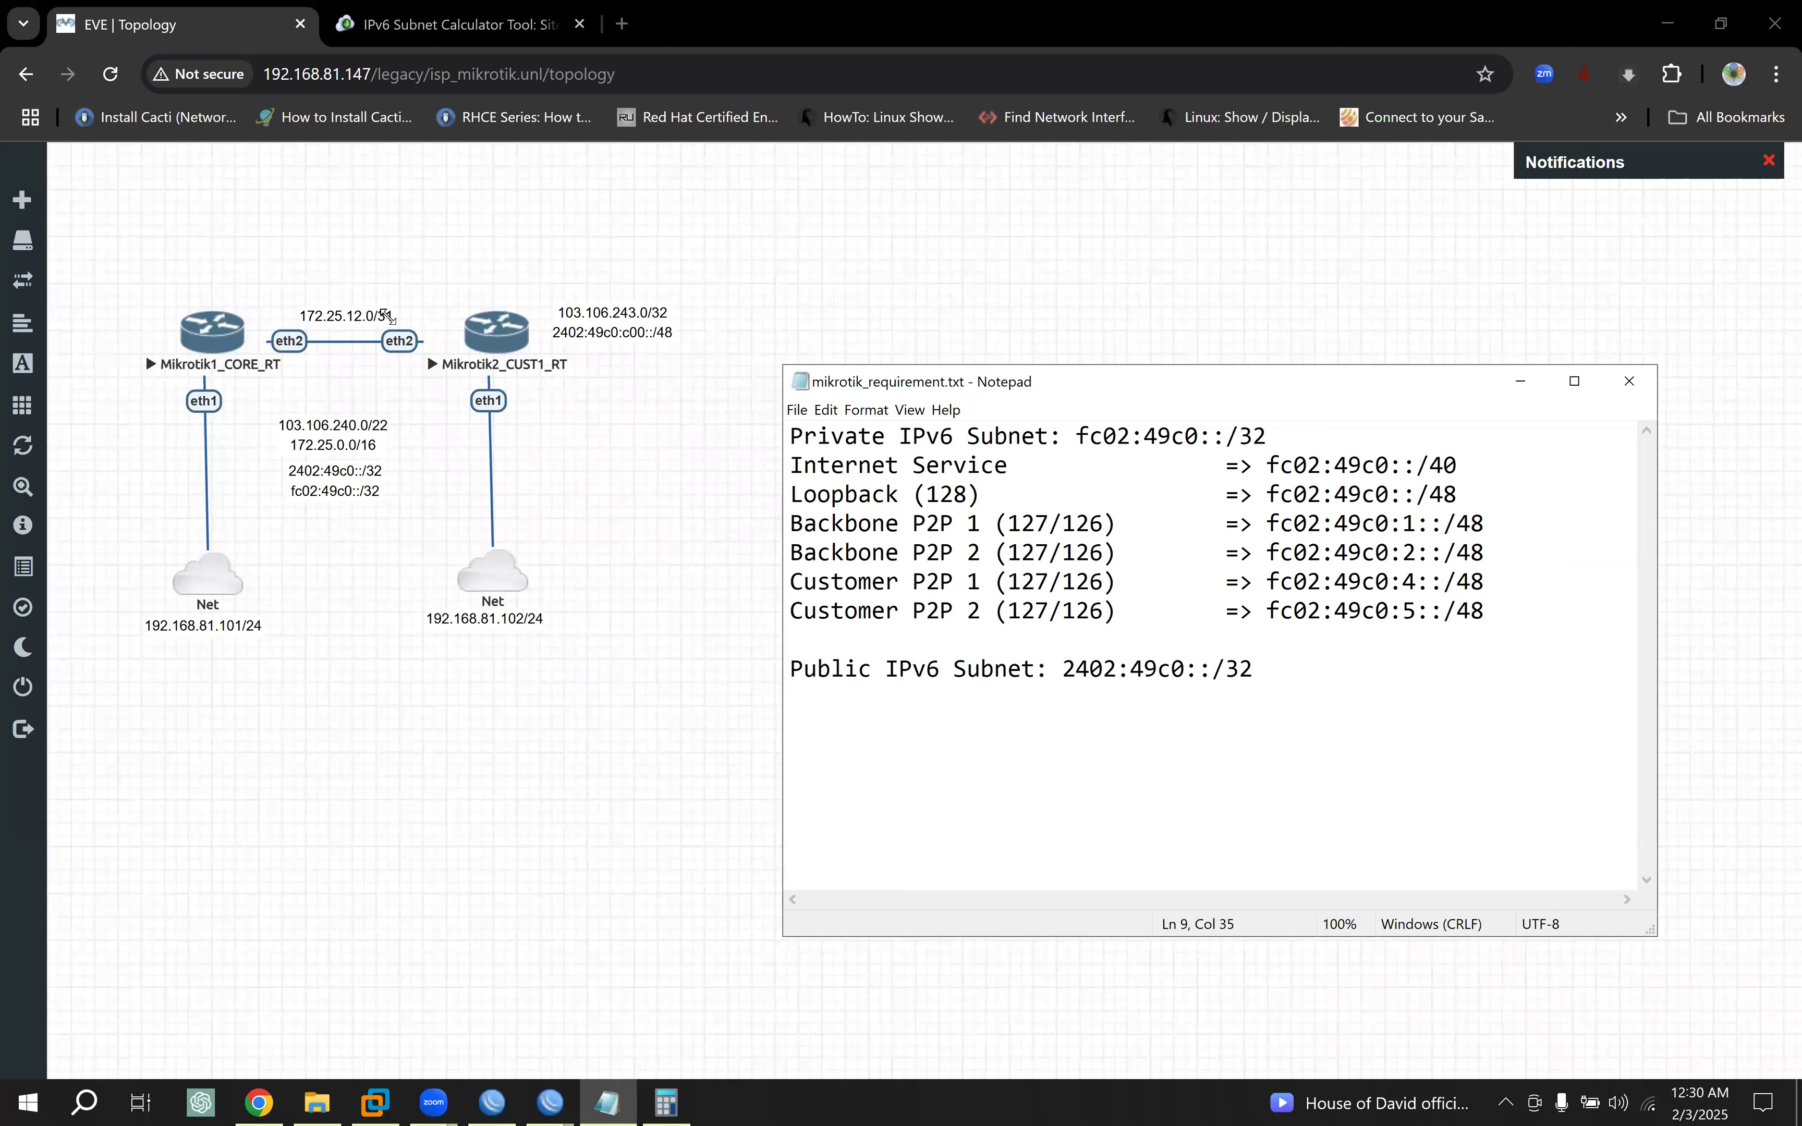
left_click_drag(859, 464, 1236, 598)
left_click_drag(1485, 582, 1266, 582)
key("ctrl+c")
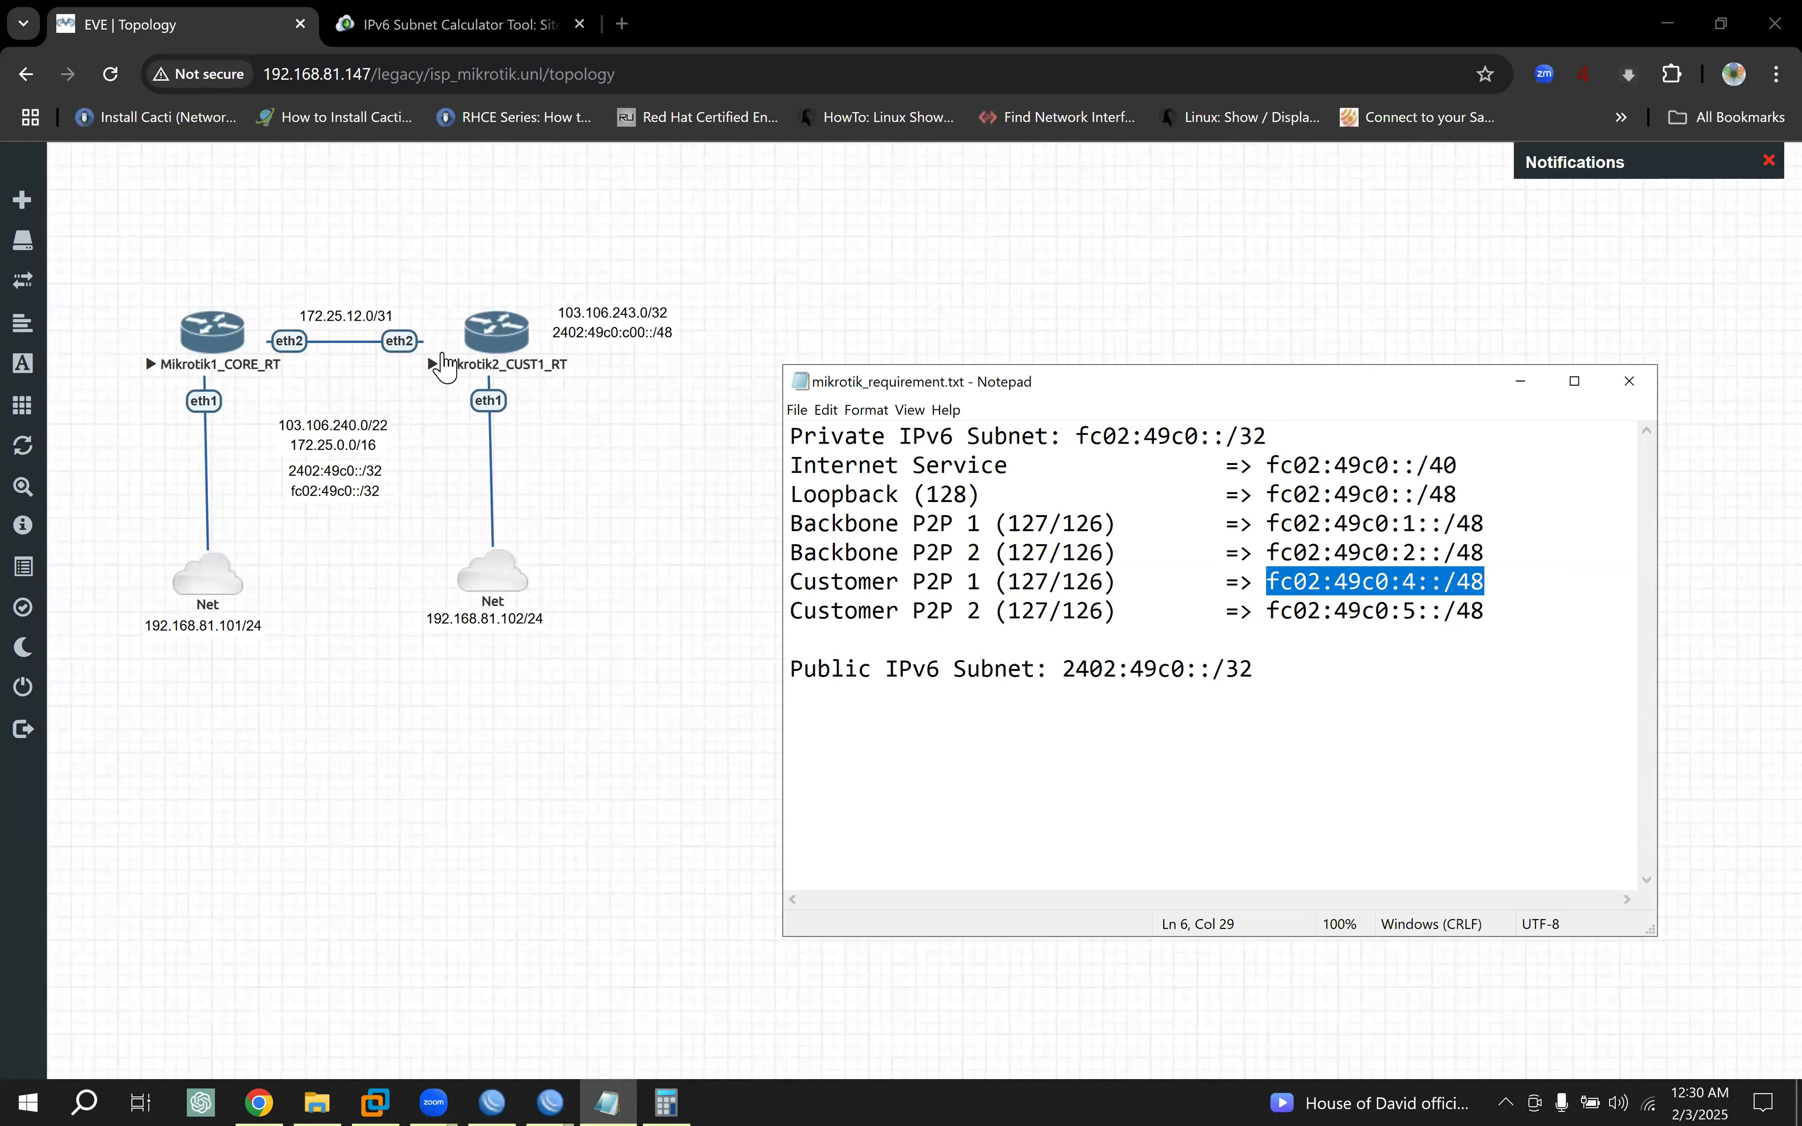
left_click(346, 316)
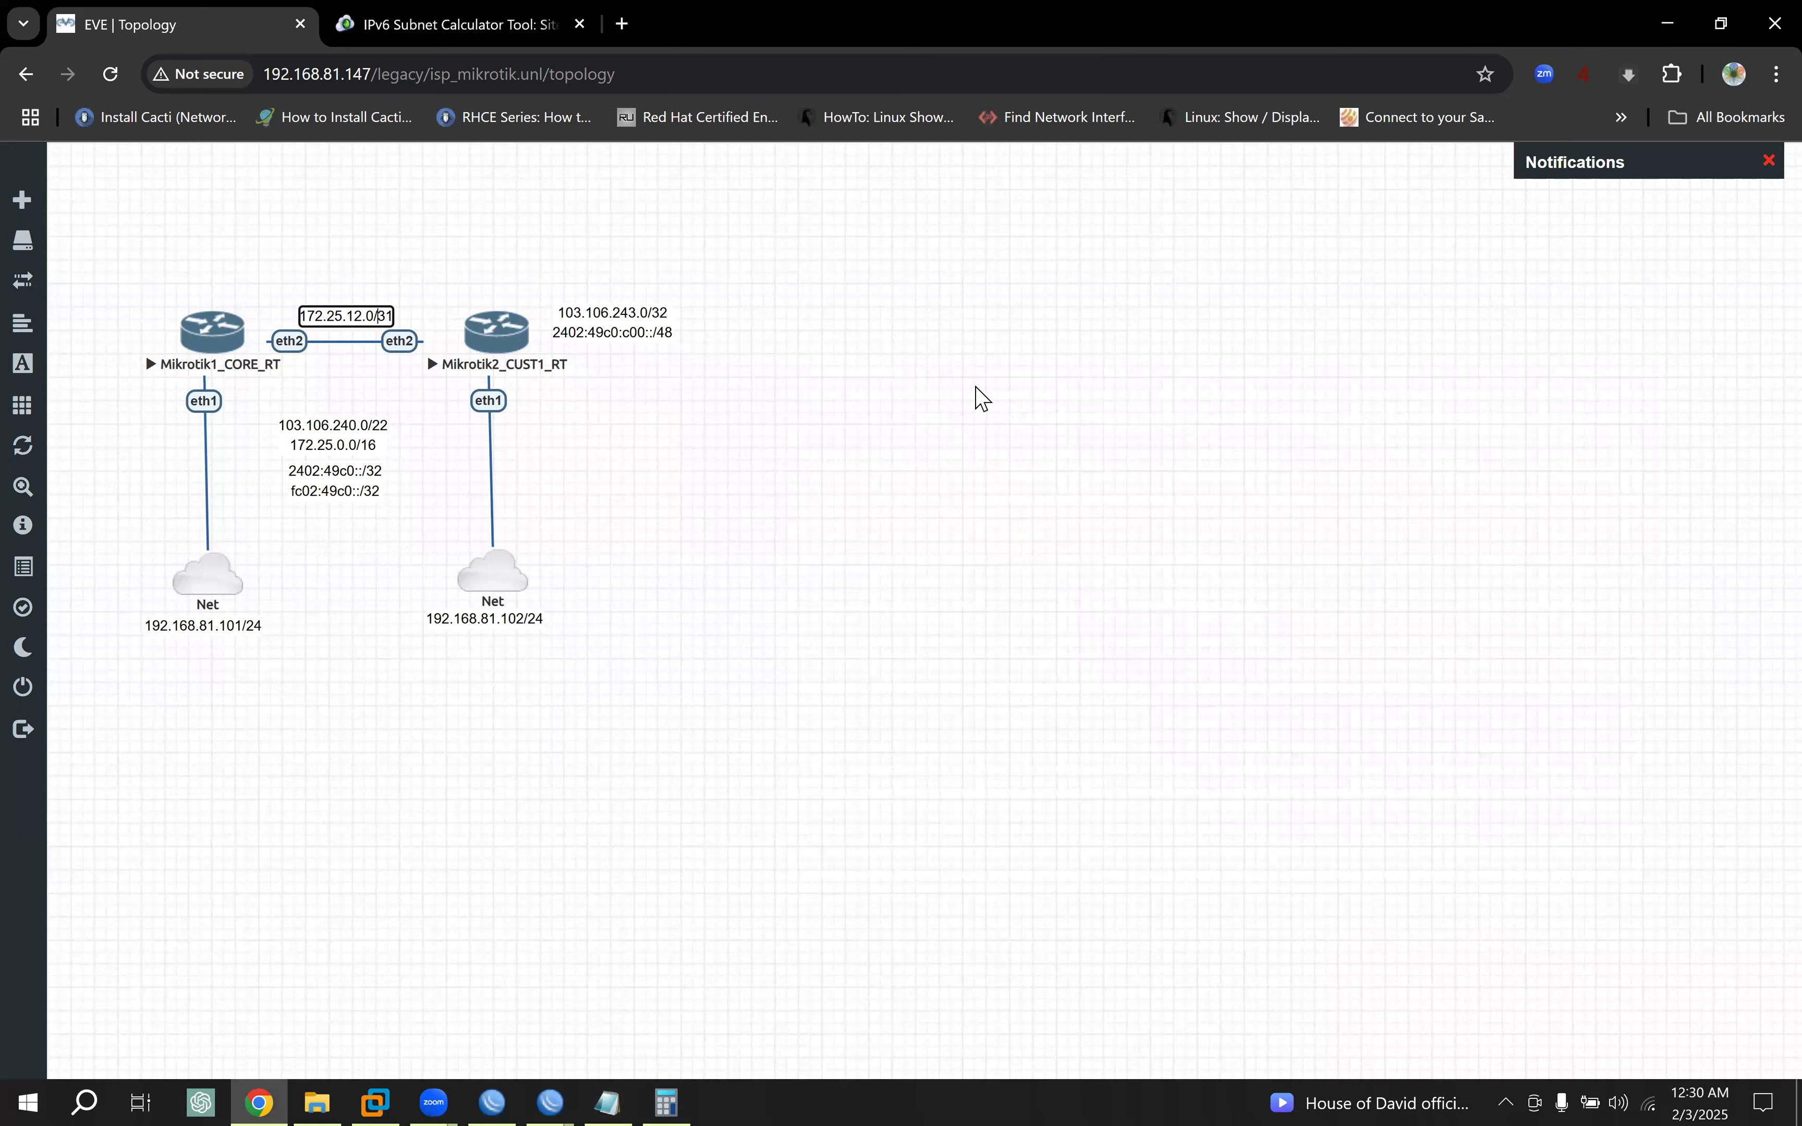
key("Return")
key("ctrl+v")
left_click(950, 548)
left_click_drag(342, 322, 340, 313)
Step: Change the prefix length of fc02:49c0:4:: in the router link label to /127
double_click(340, 313)
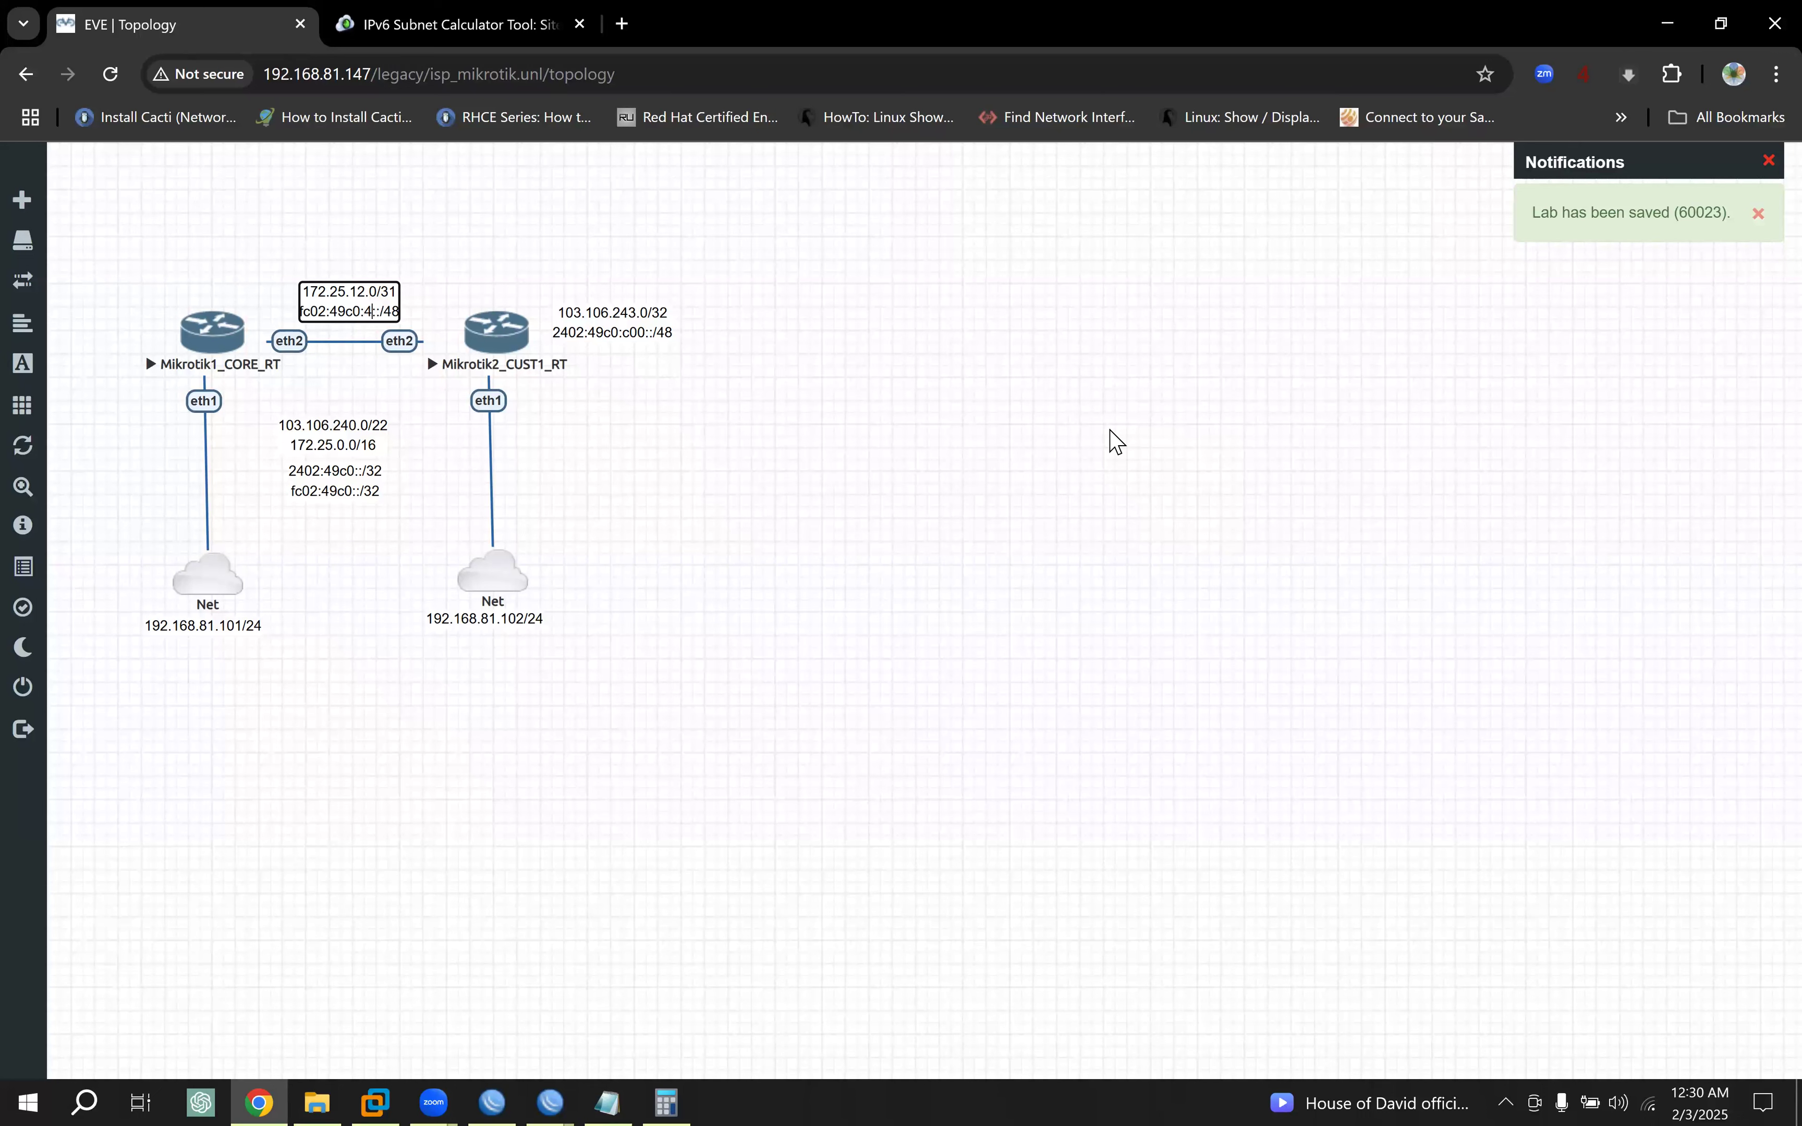
key("BackSpace")
key("BackSpace")
type("127")
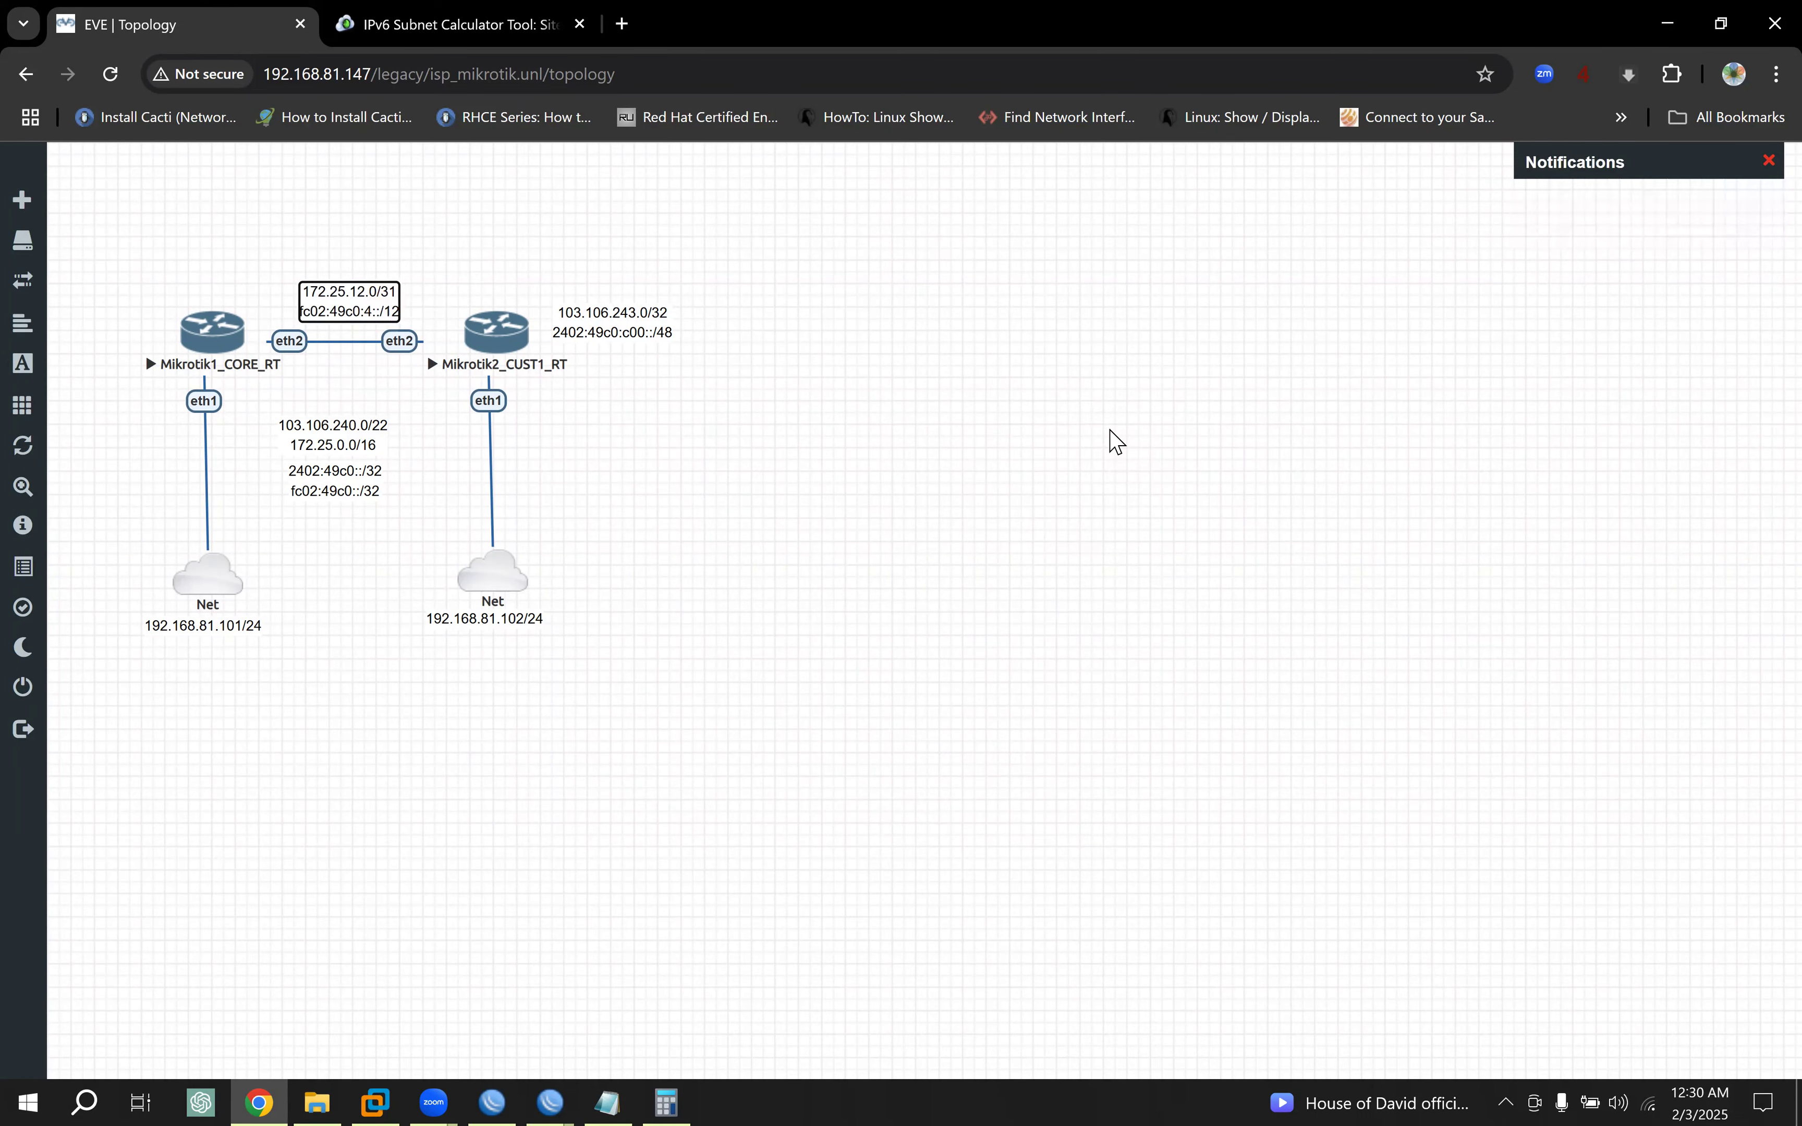
left_click(1024, 585)
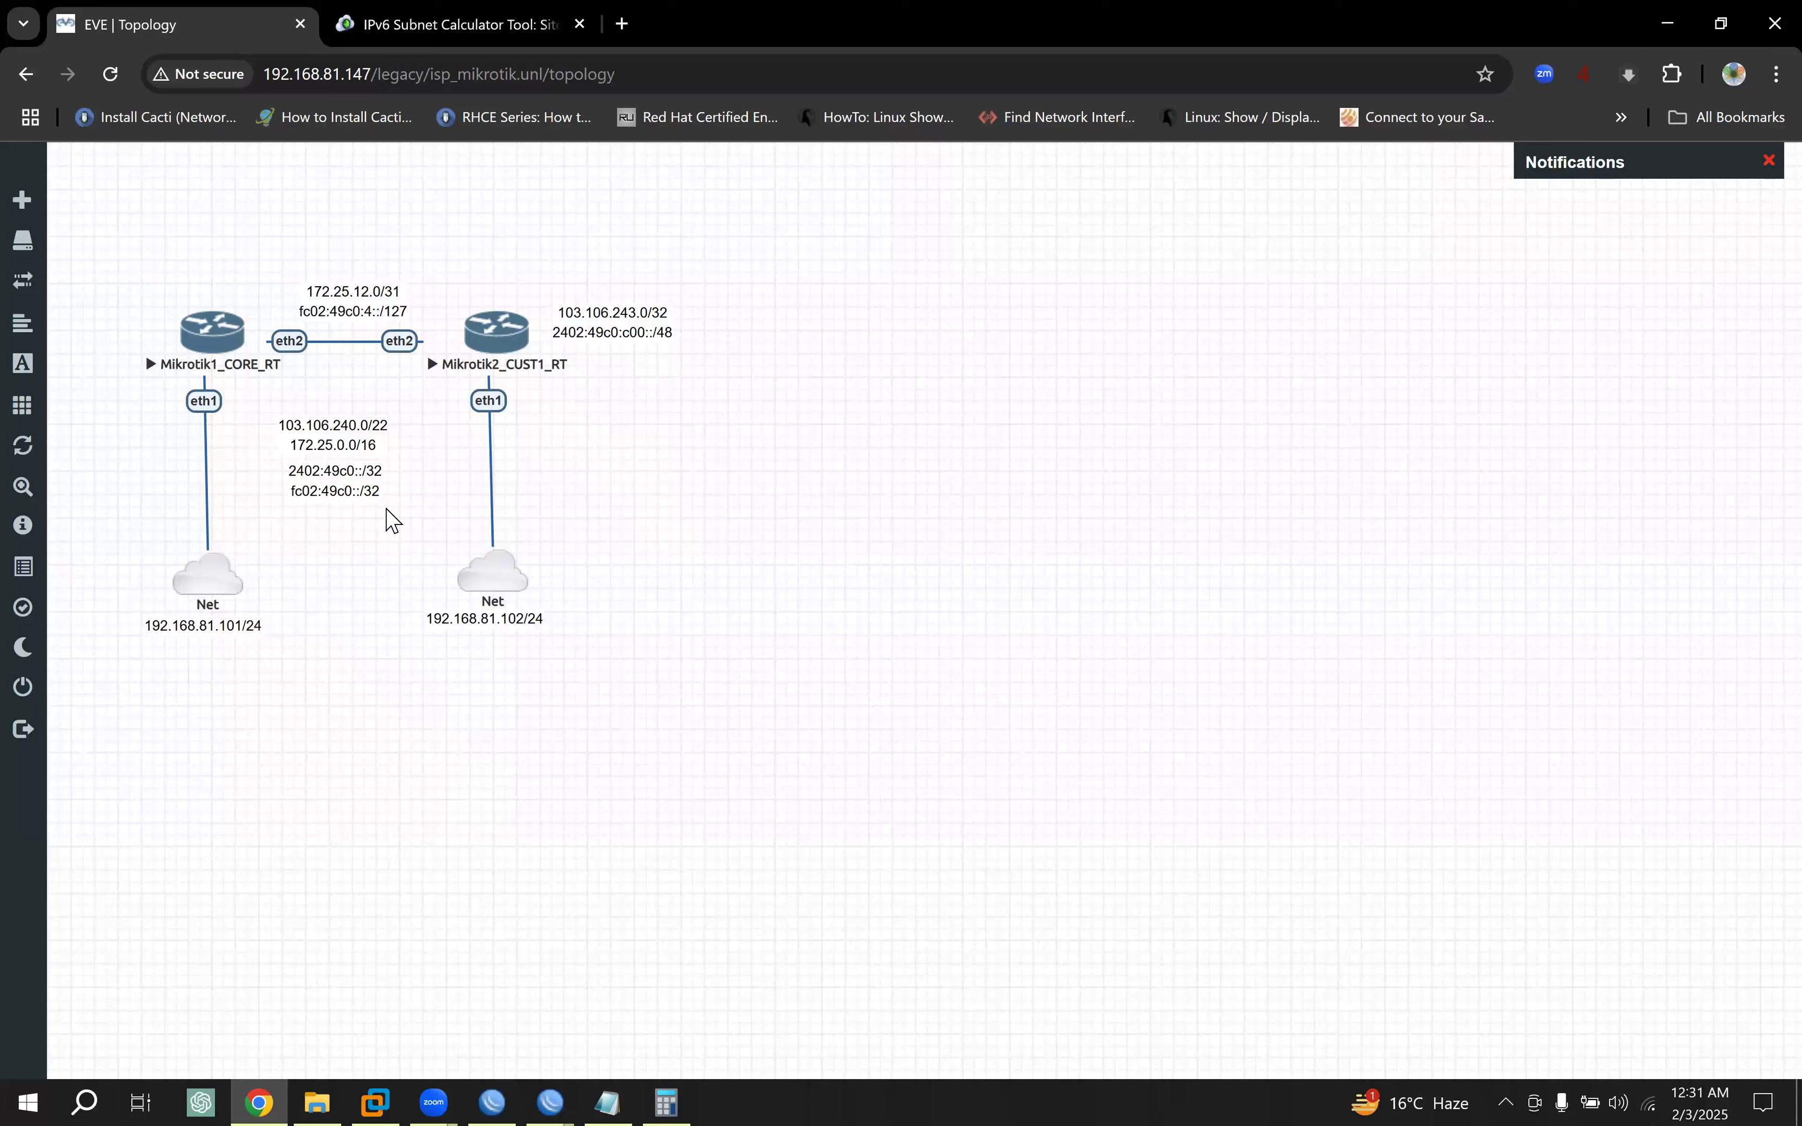
left_click(324, 439)
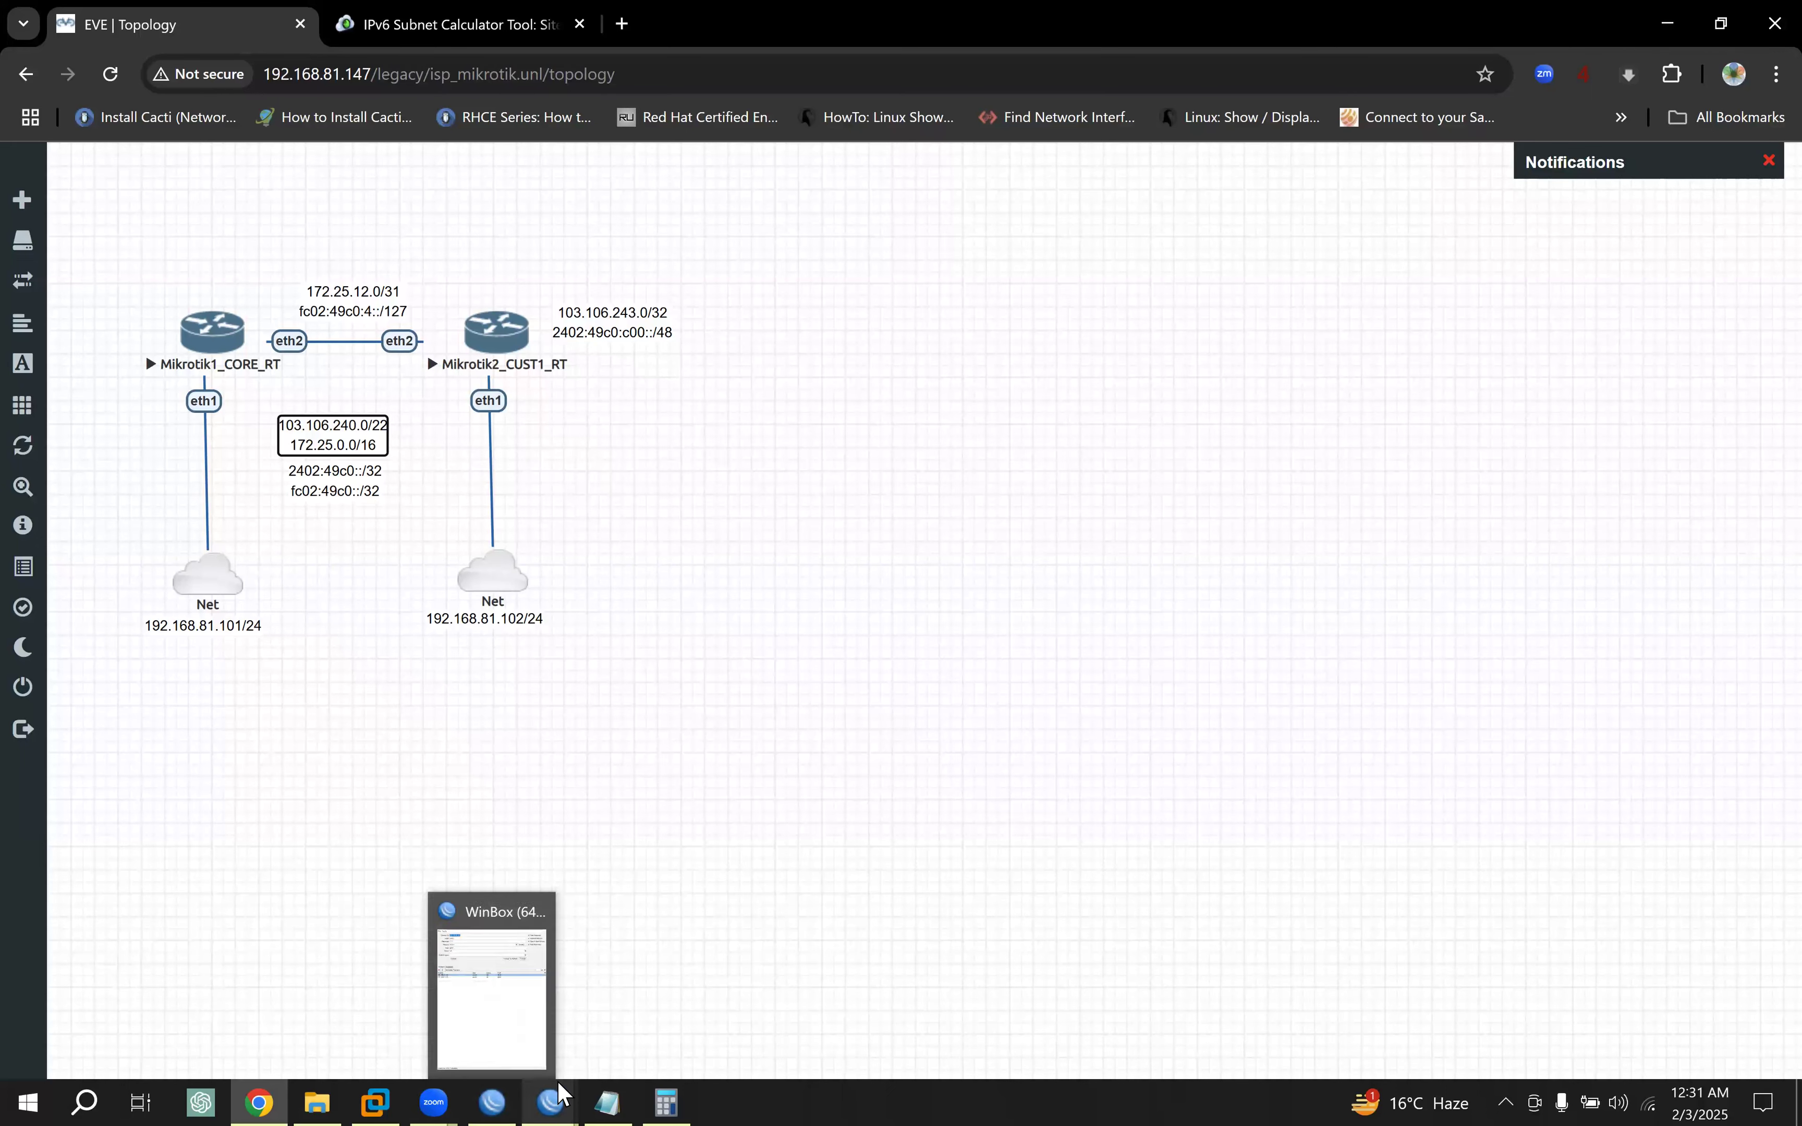
Step: In the WinBox session of Mikrotik1_CORE_RT, remove the loopback address 209.165.12.12 and close the address and route lists
mouse_move(560, 1083)
left_click(530, 1020)
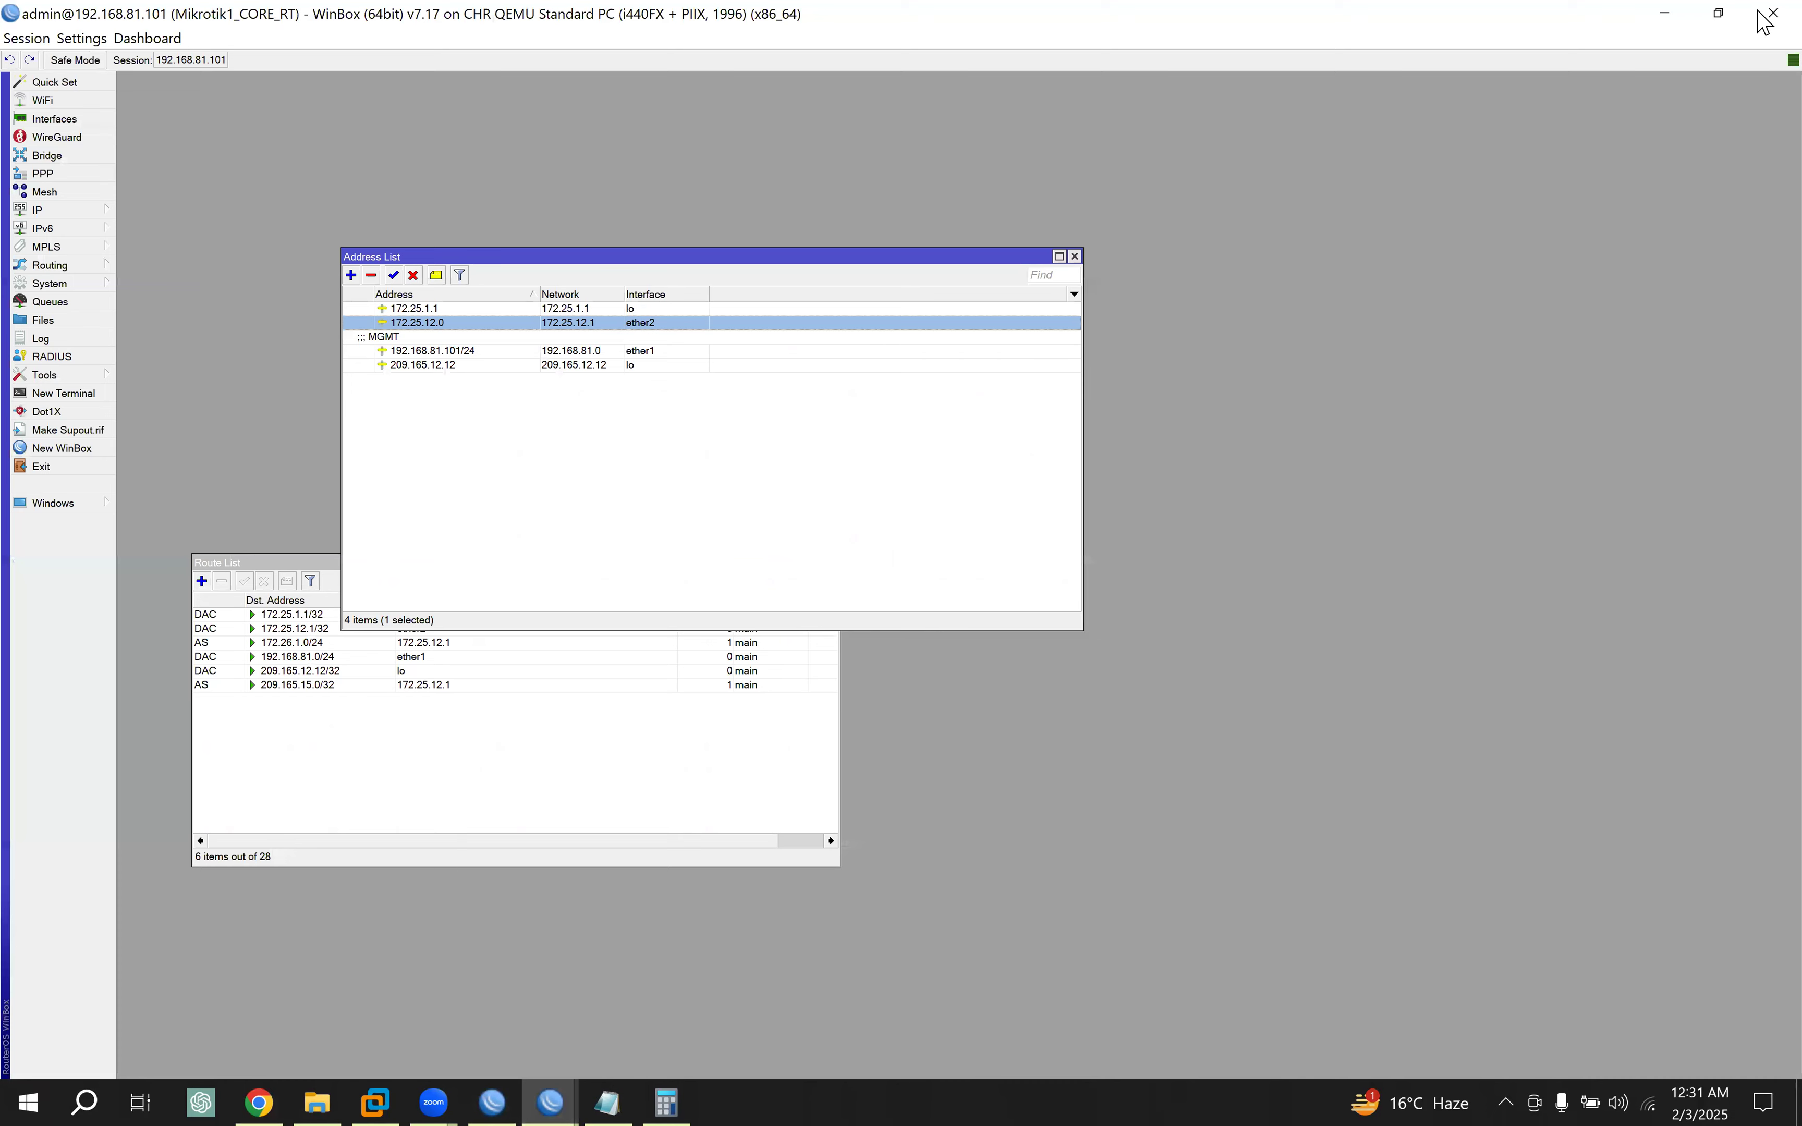
left_click_drag(779, 250, 956, 141)
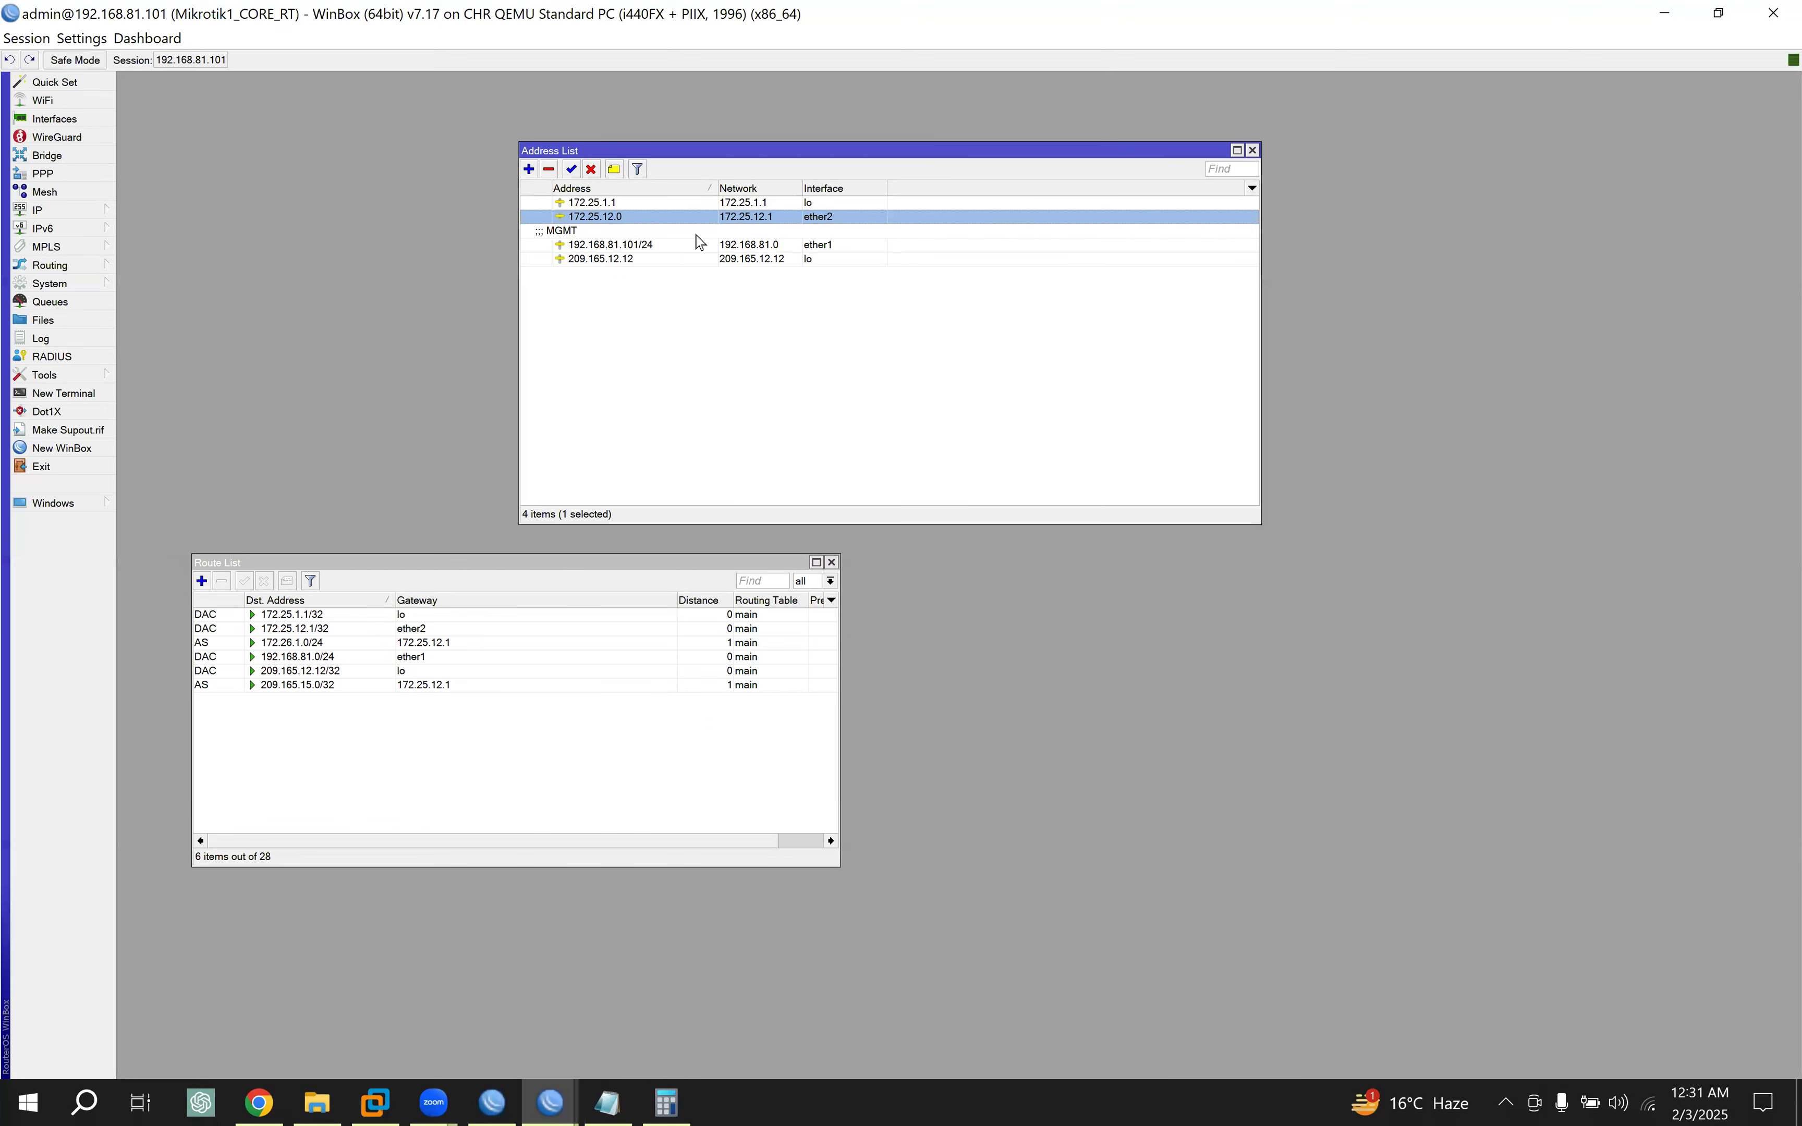
left_click(647, 262)
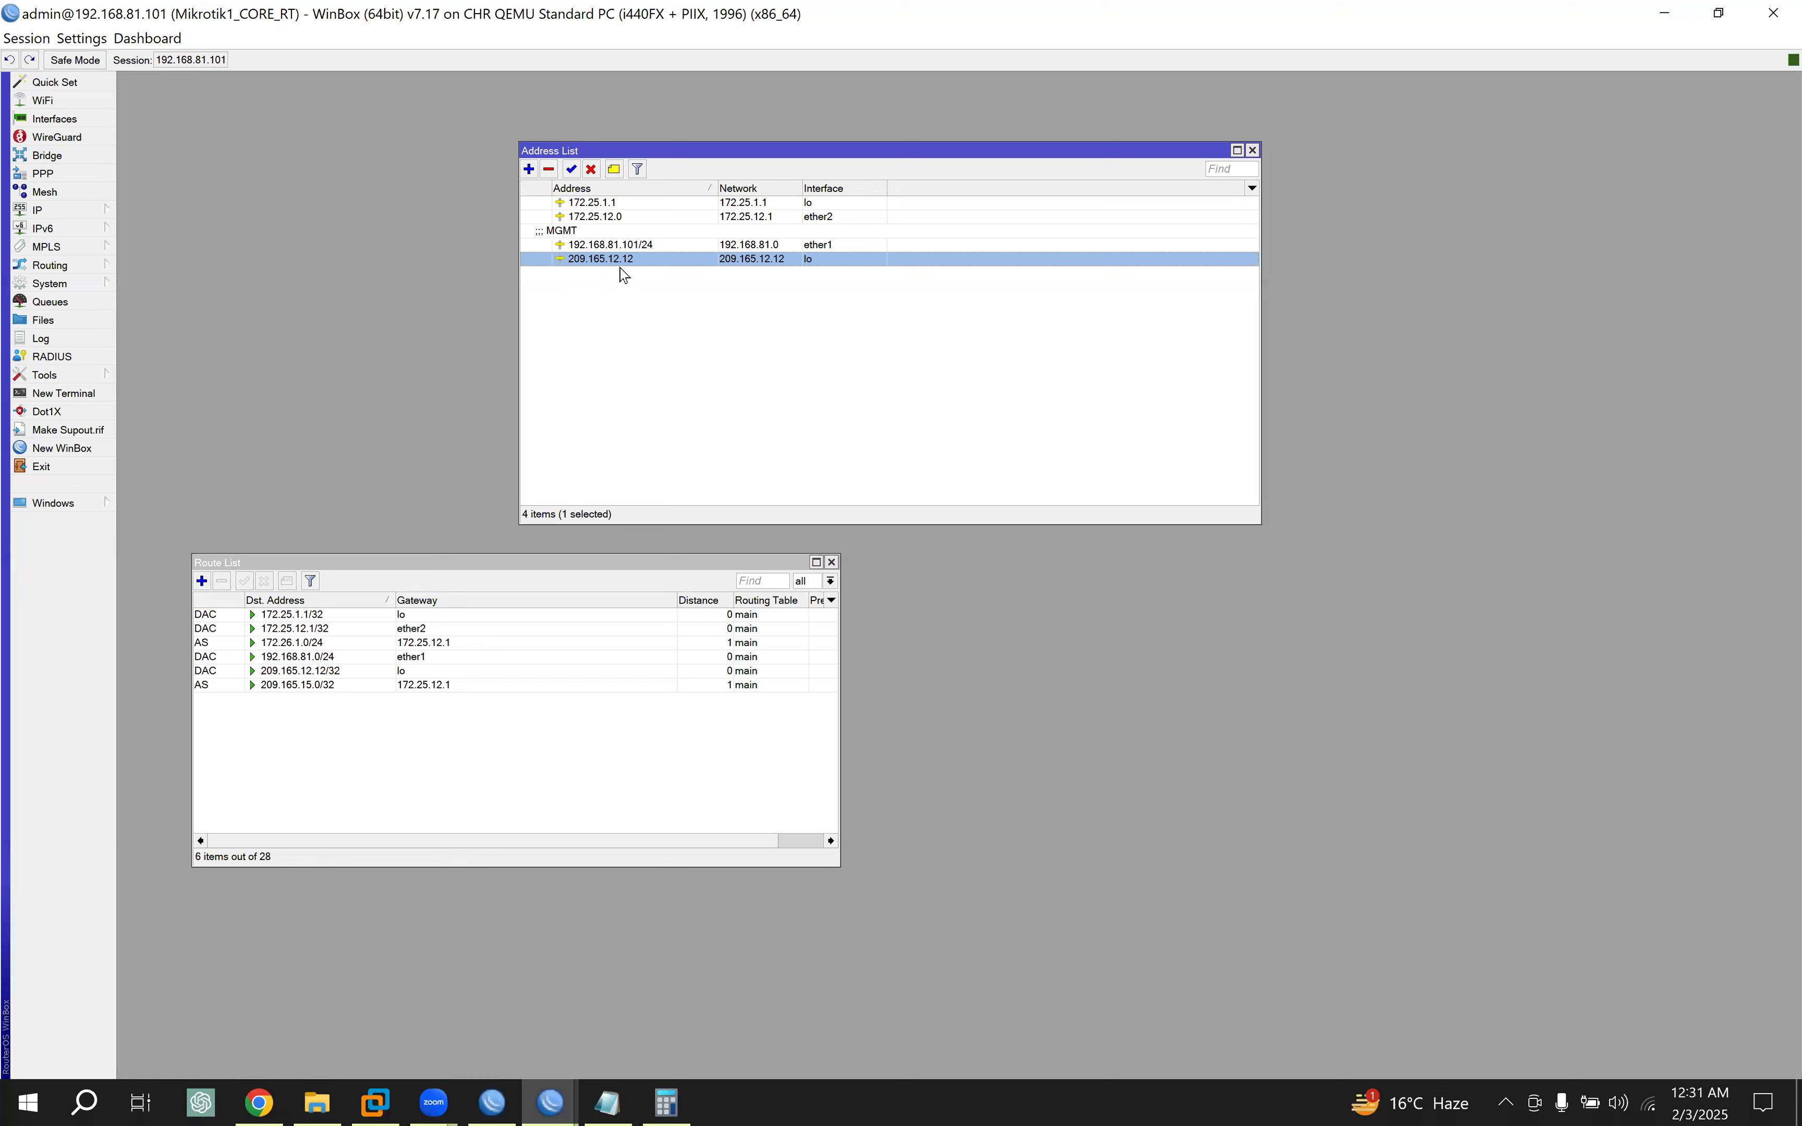
left_click(549, 170)
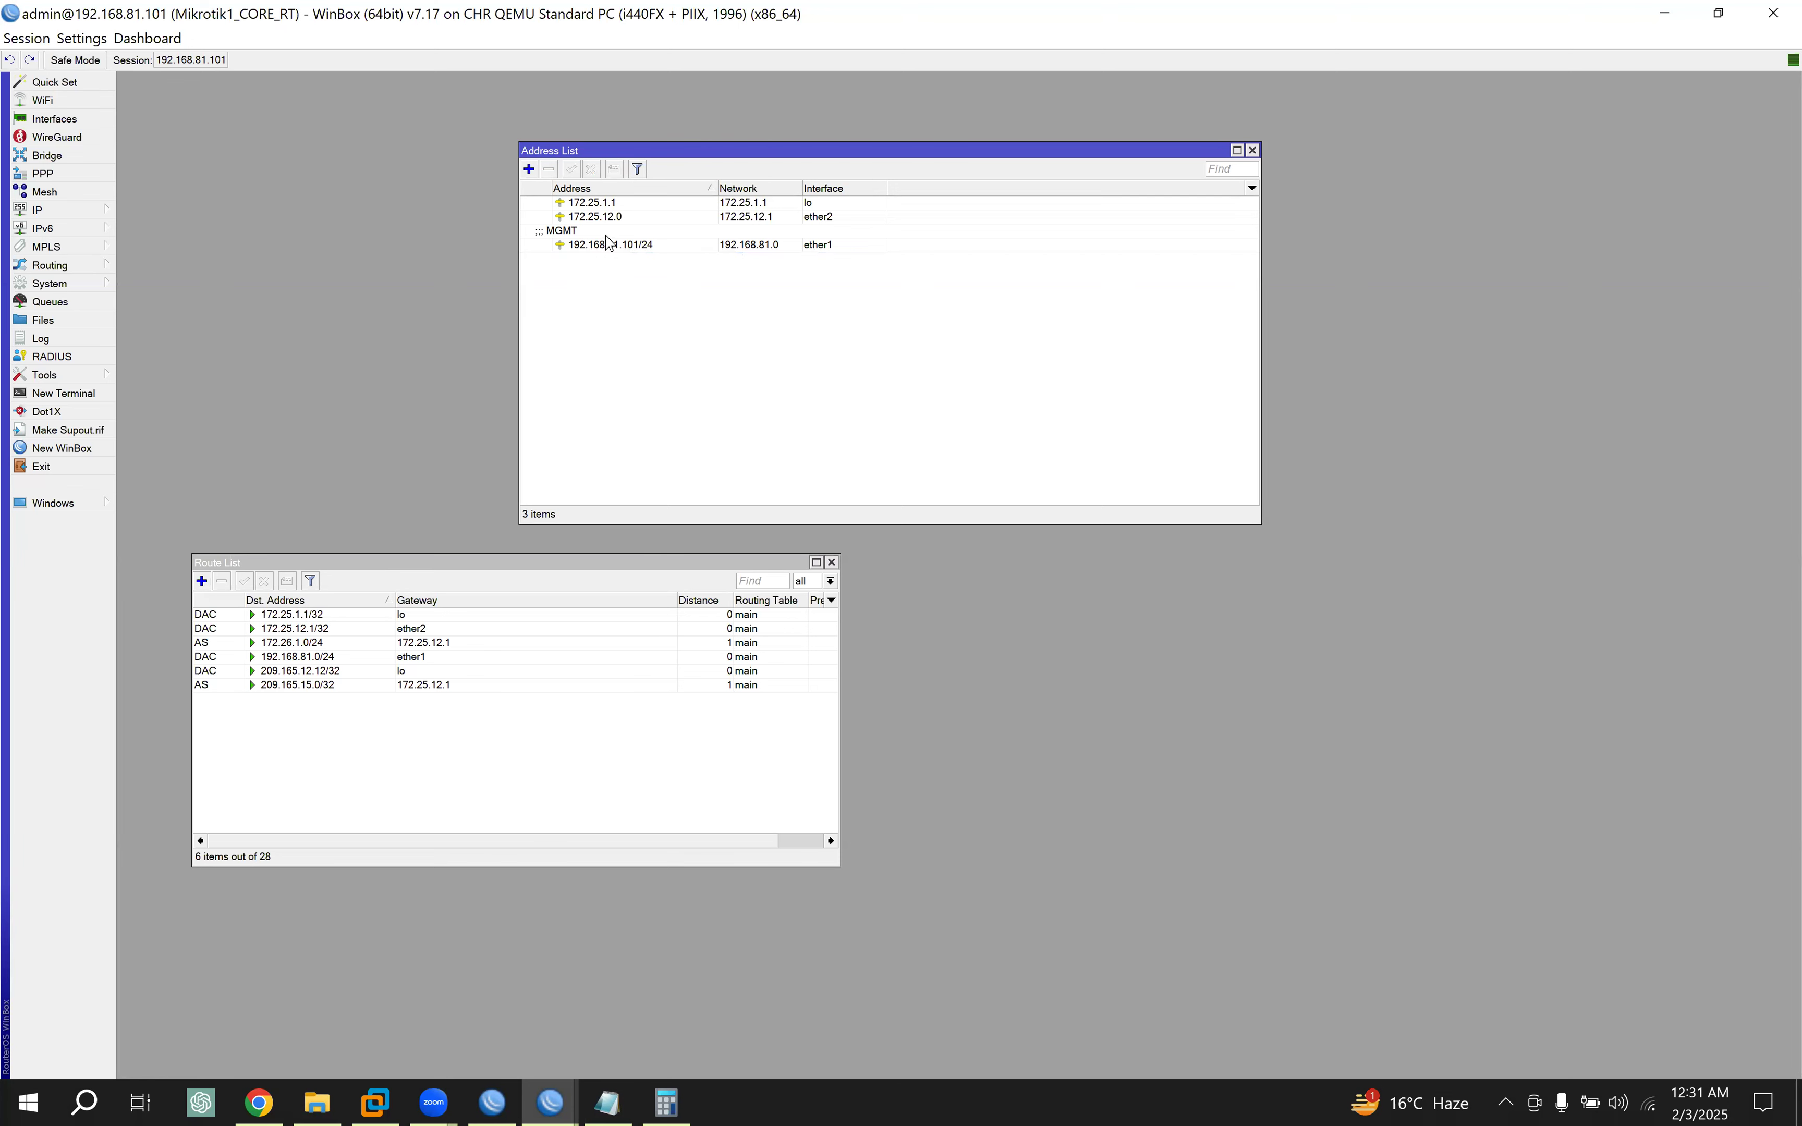
left_click(629, 203)
left_click(632, 219)
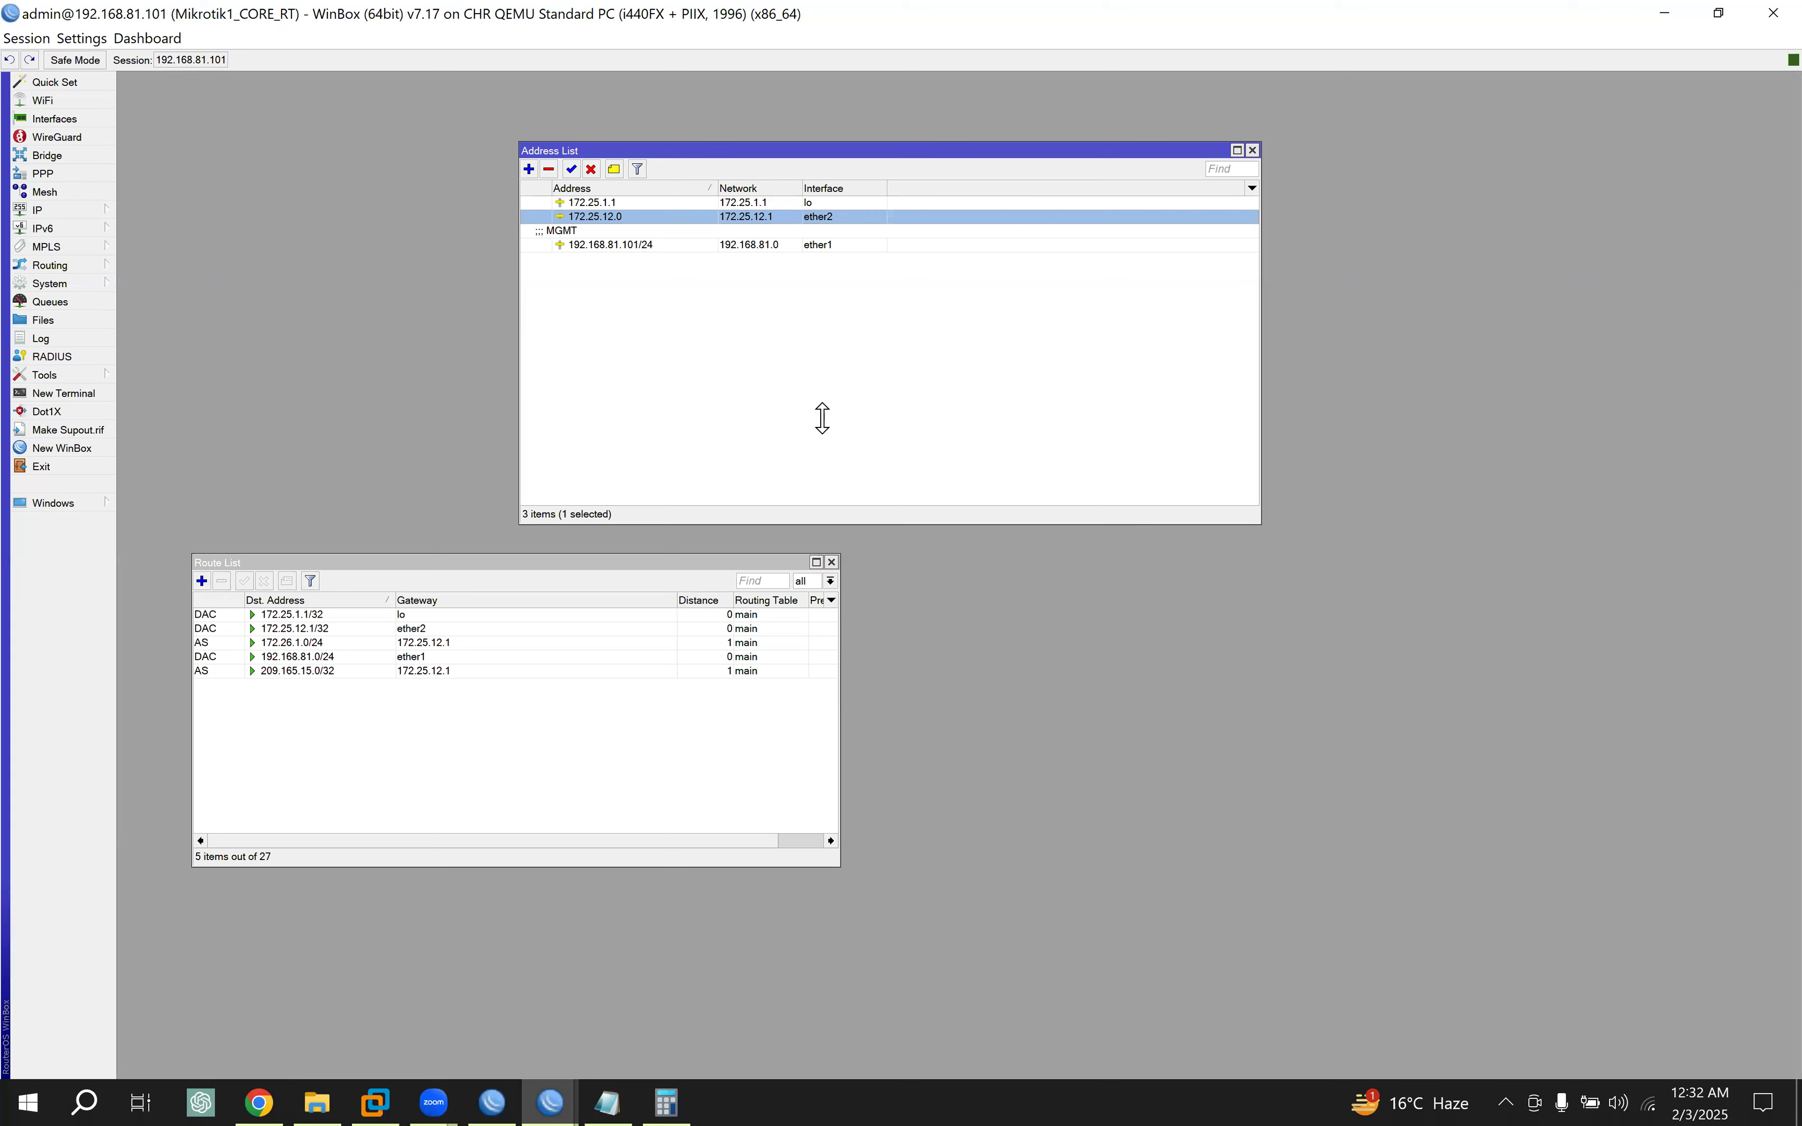
left_click(1252, 151)
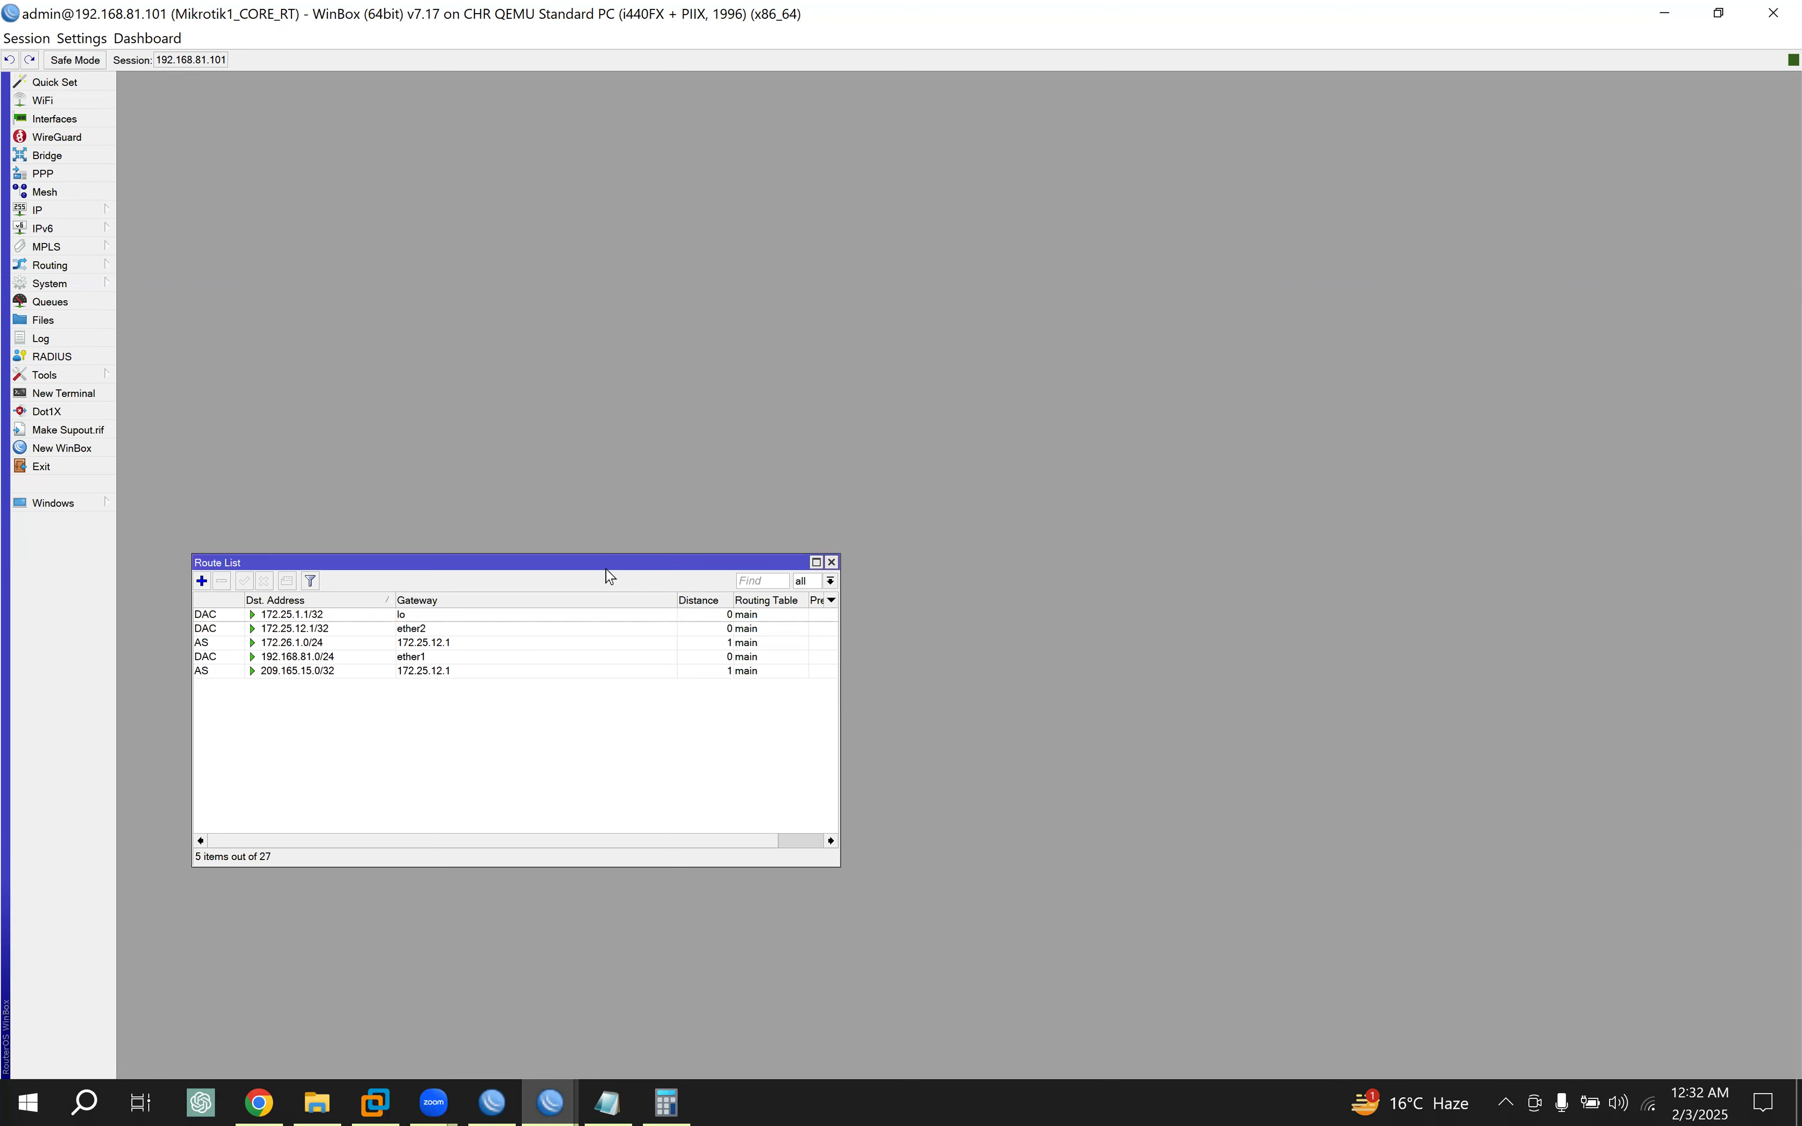
left_click(831, 563)
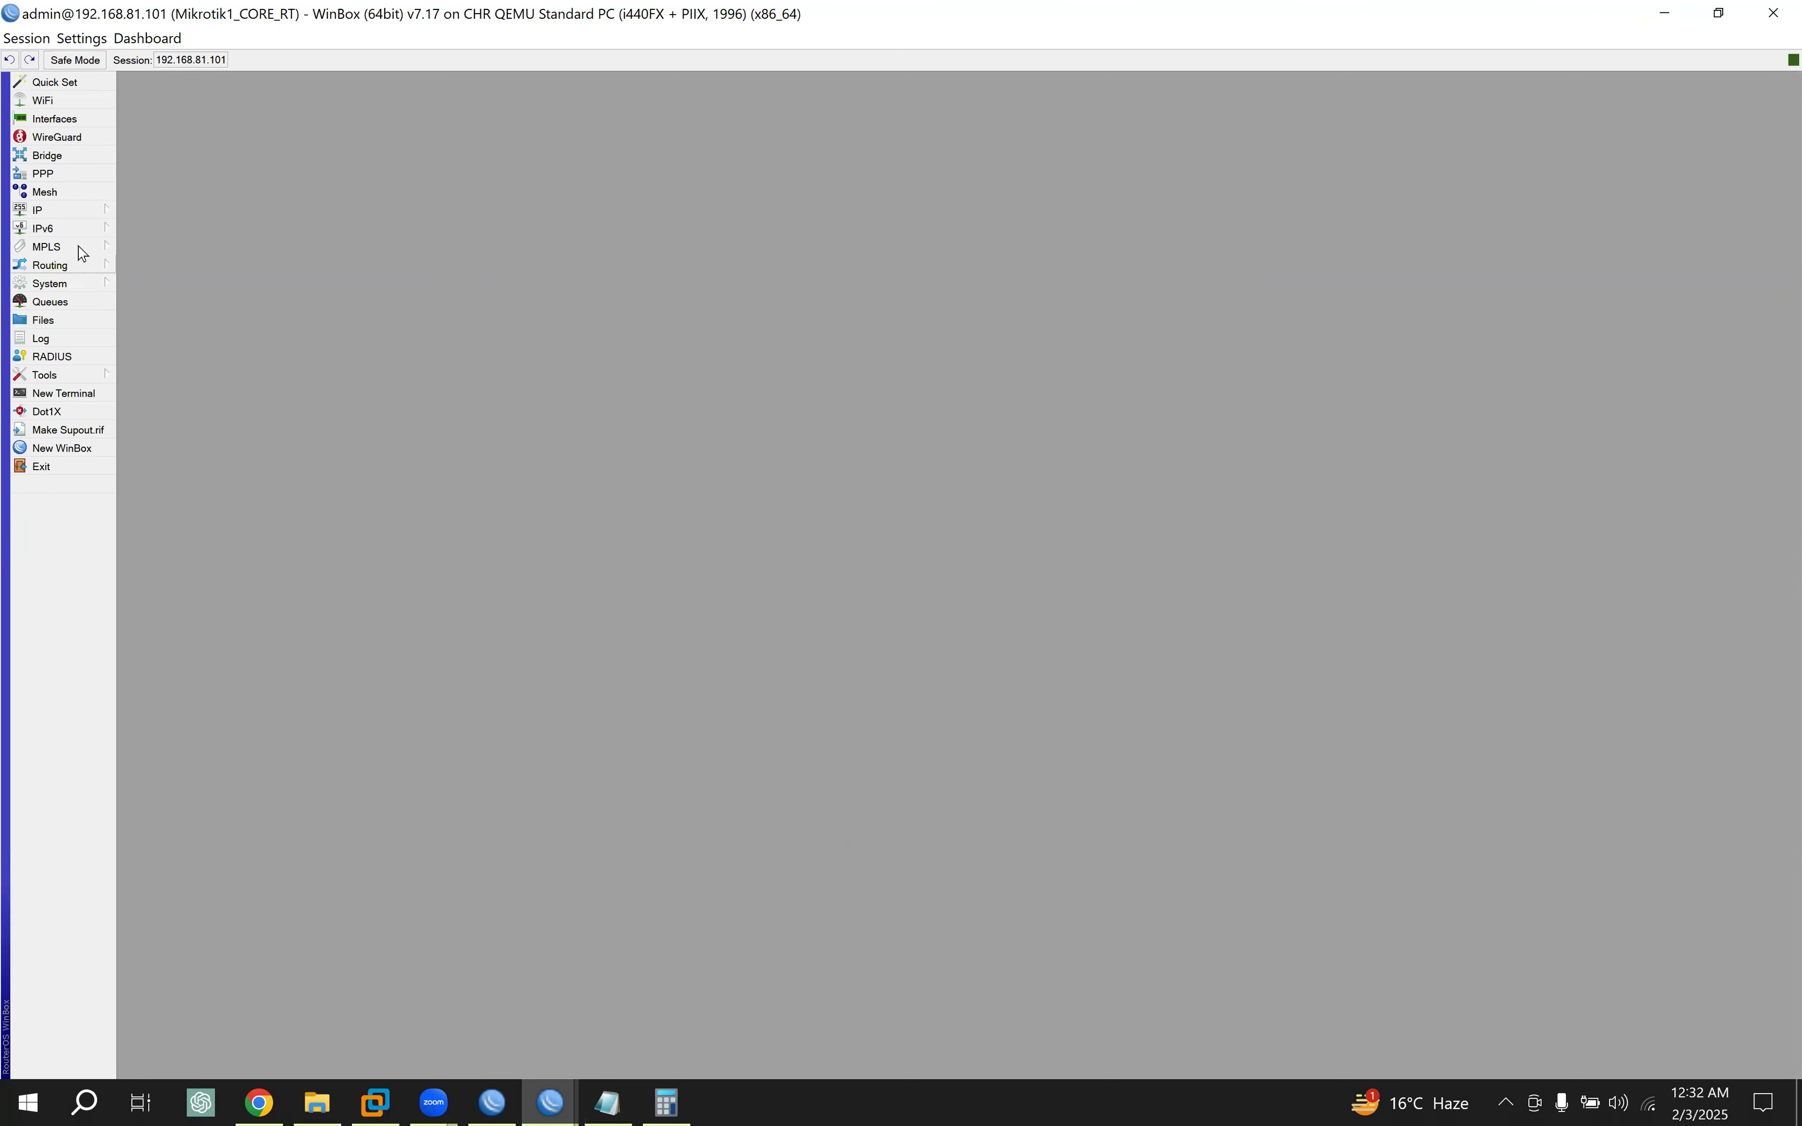
Step: Open the IPv6 address list of Mikrotik1_CORE_RT and start a new address entry, arranging both windows
left_click(79, 230)
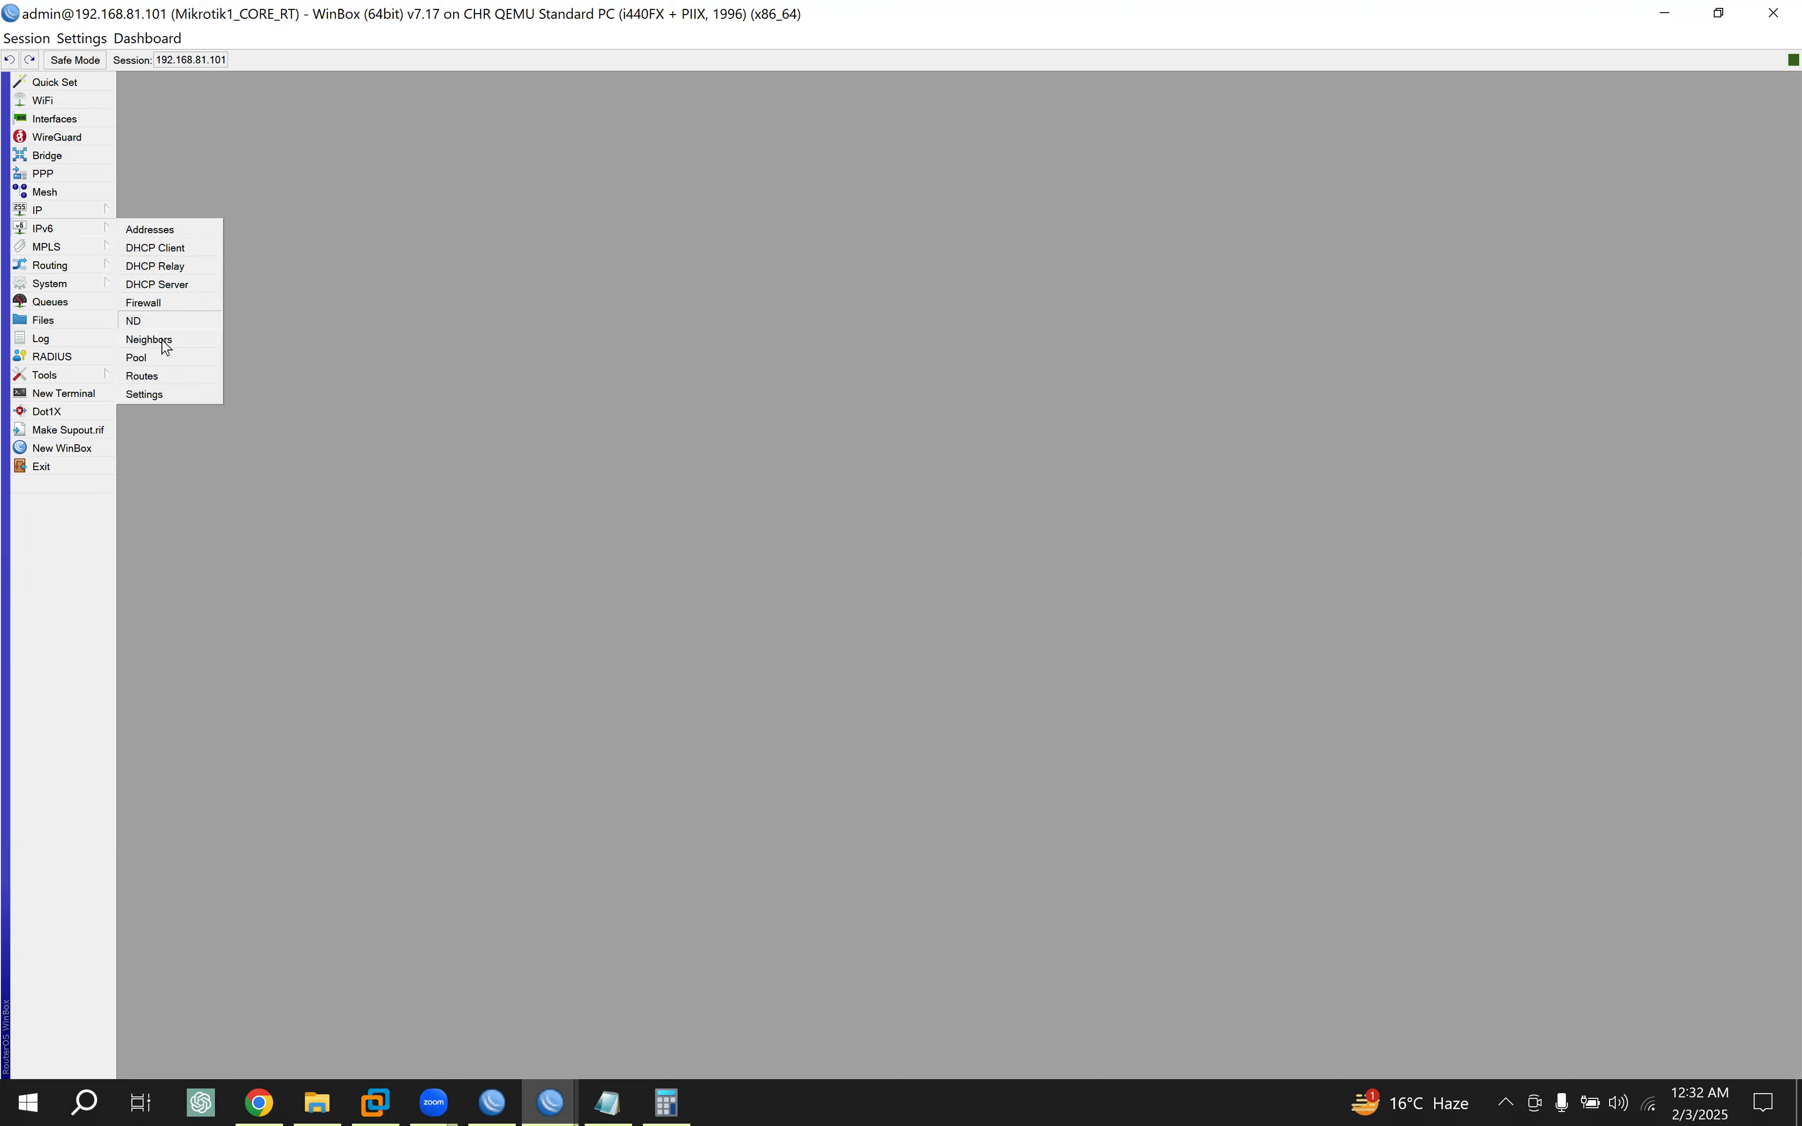
left_click(156, 230)
left_click_drag(819, 433, 330, 206)
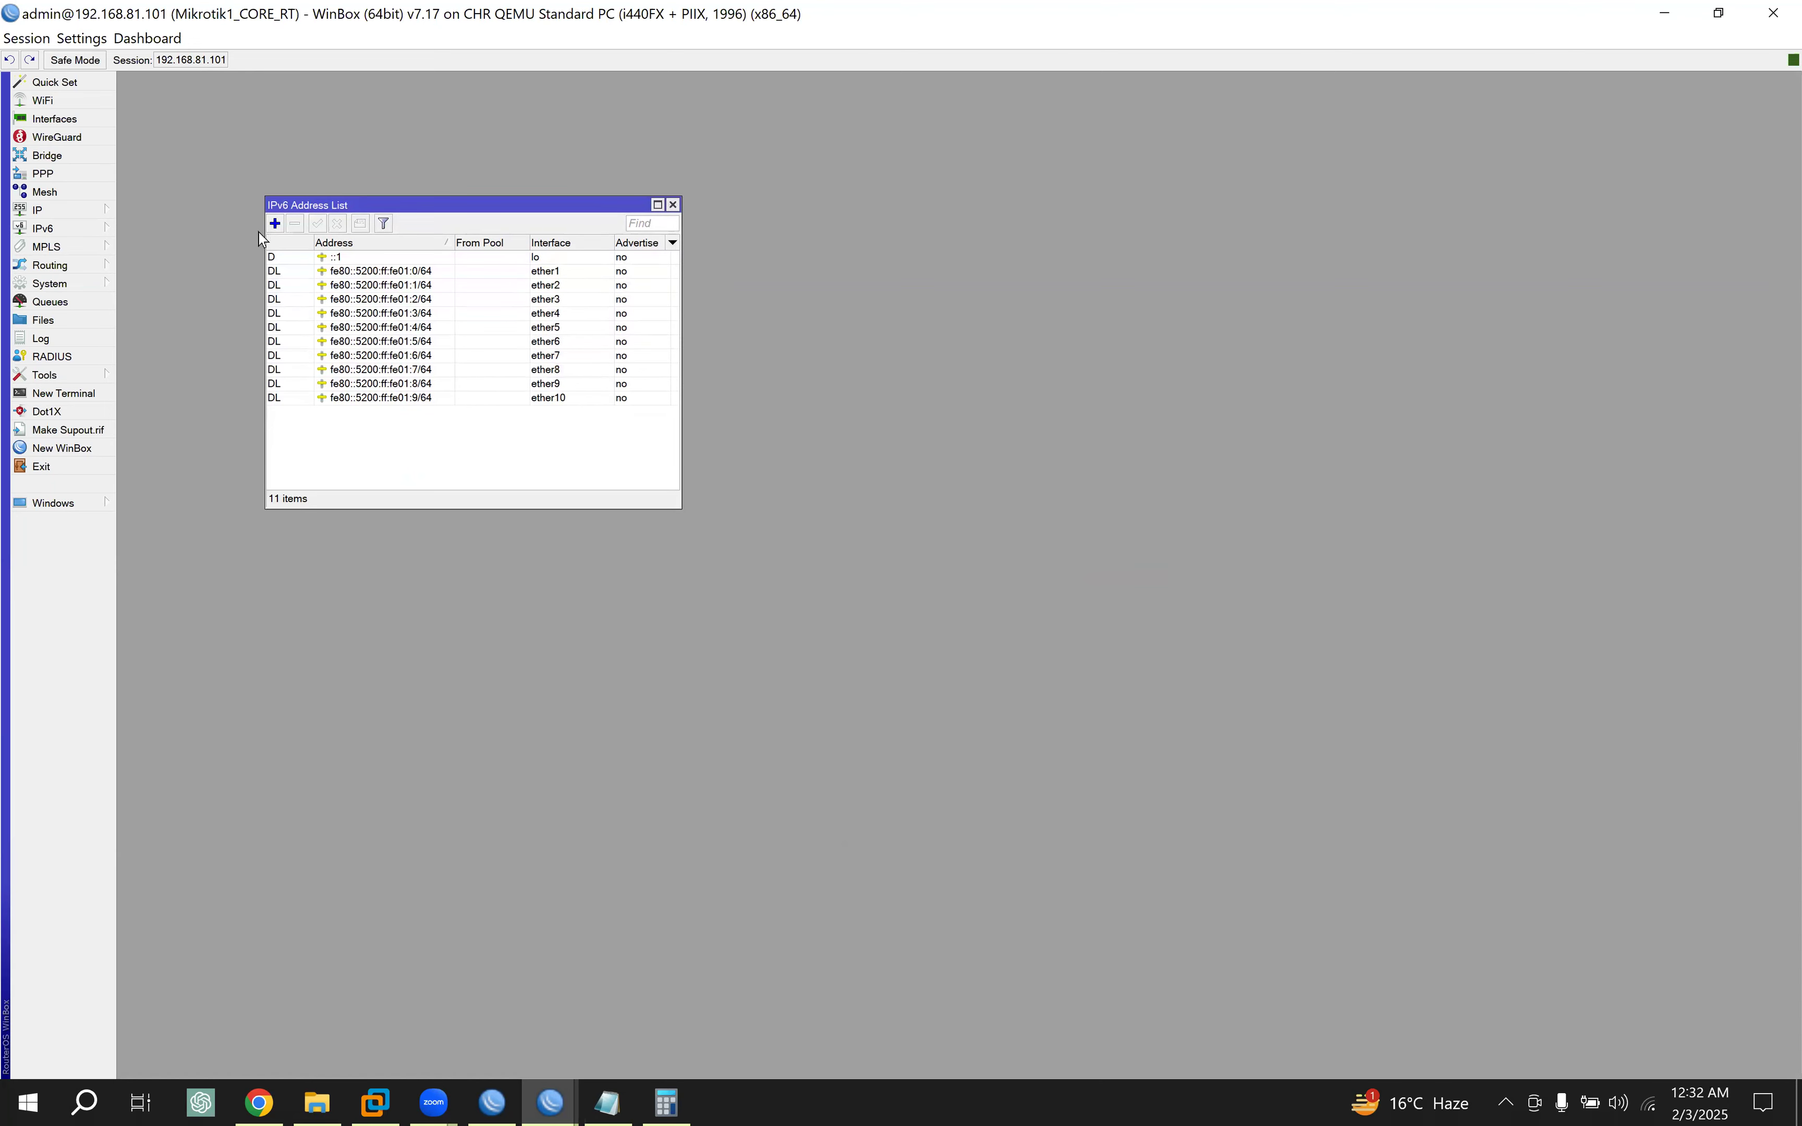
left_click(275, 225)
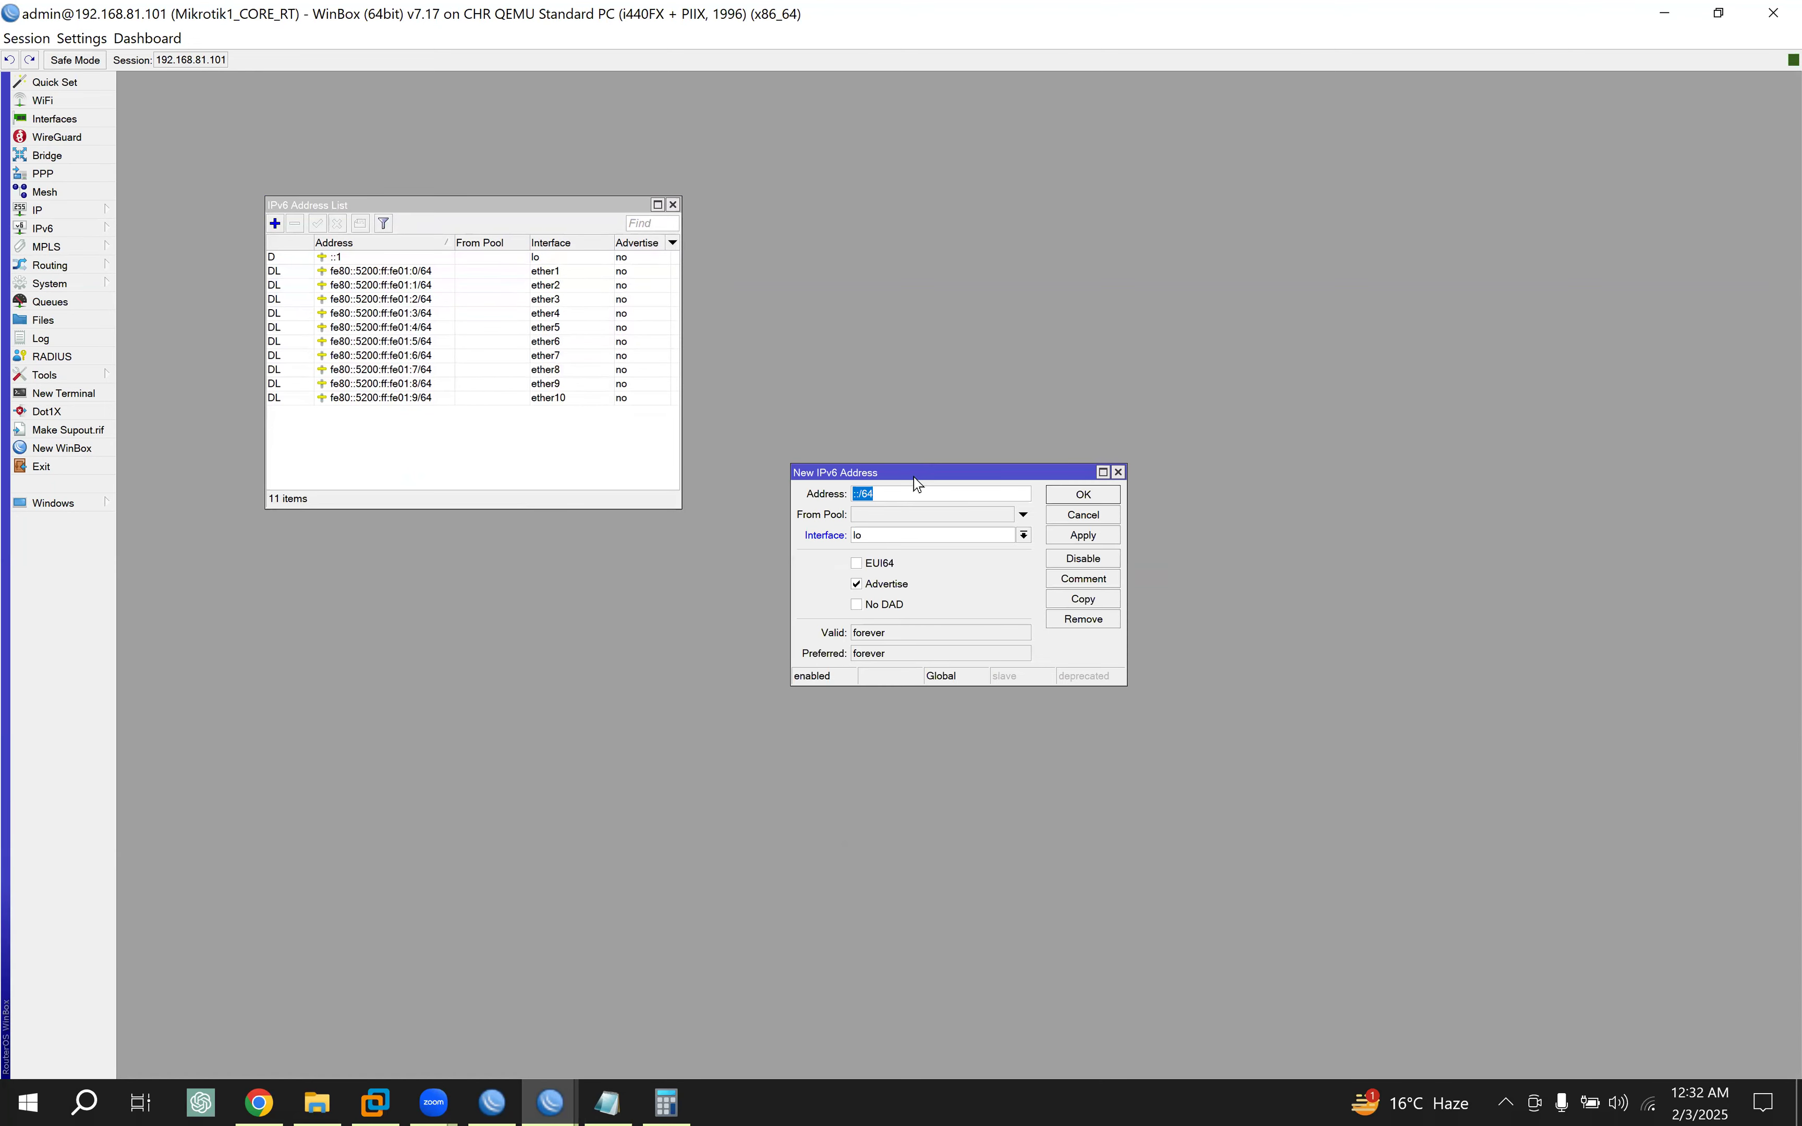
left_click_drag(900, 469, 361, 547)
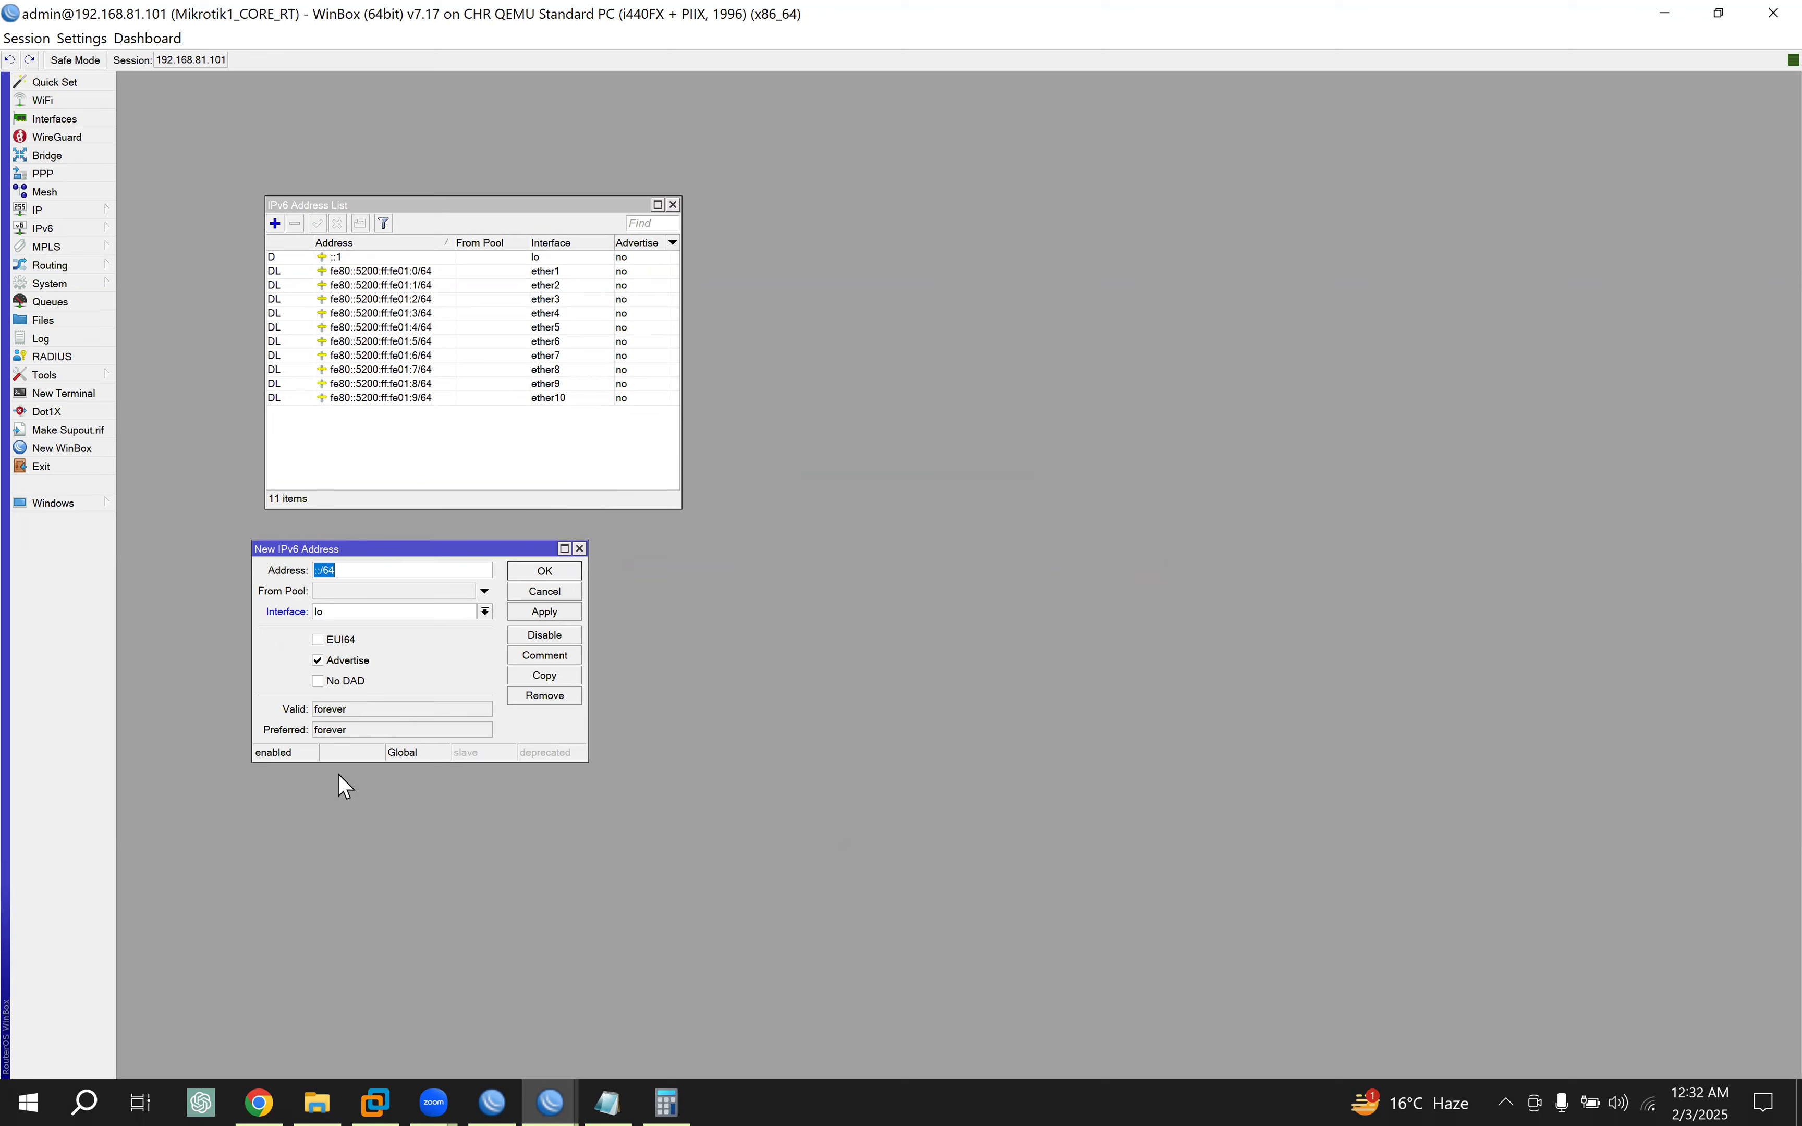
left_click_drag(509, 758, 511, 789)
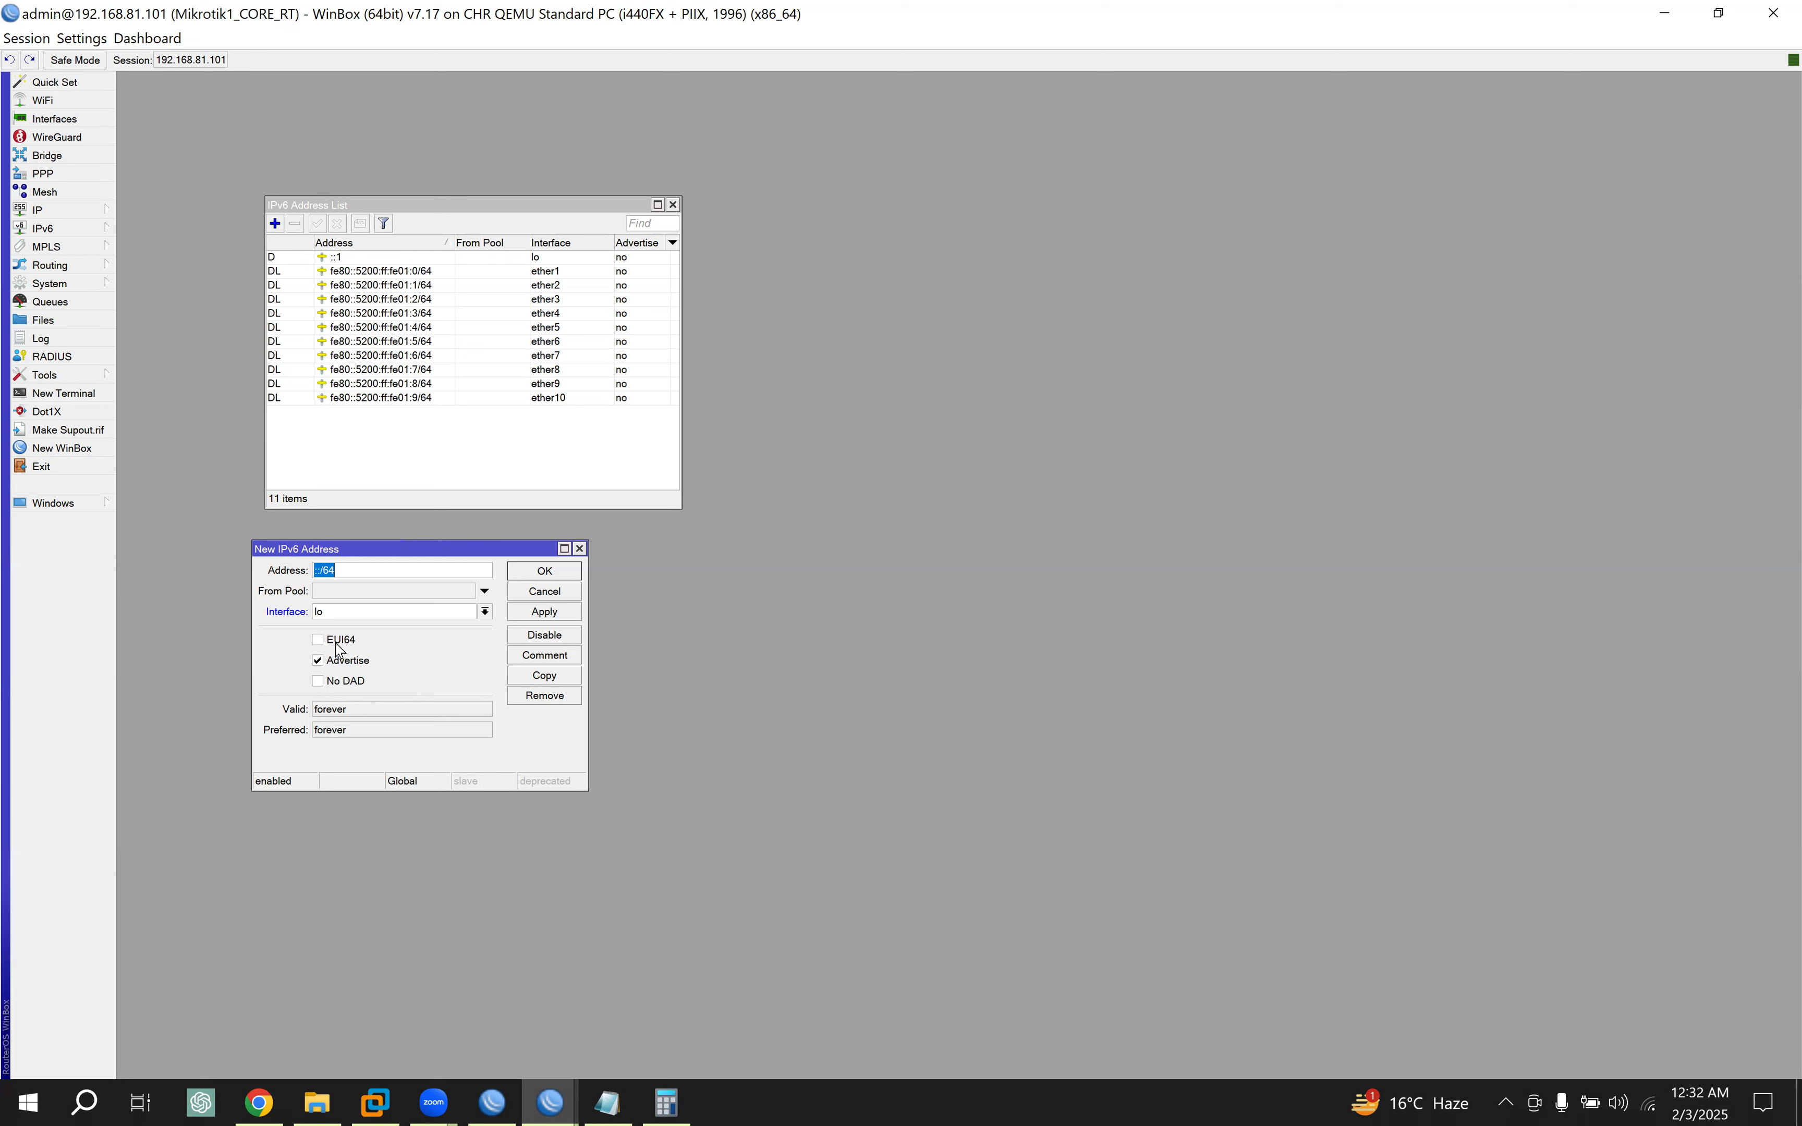
Step: Examine the link-local IPv6 address entry of ether1 and compare it with the EUI64 option in the new address entry
left_click(402, 276)
double_click(403, 276)
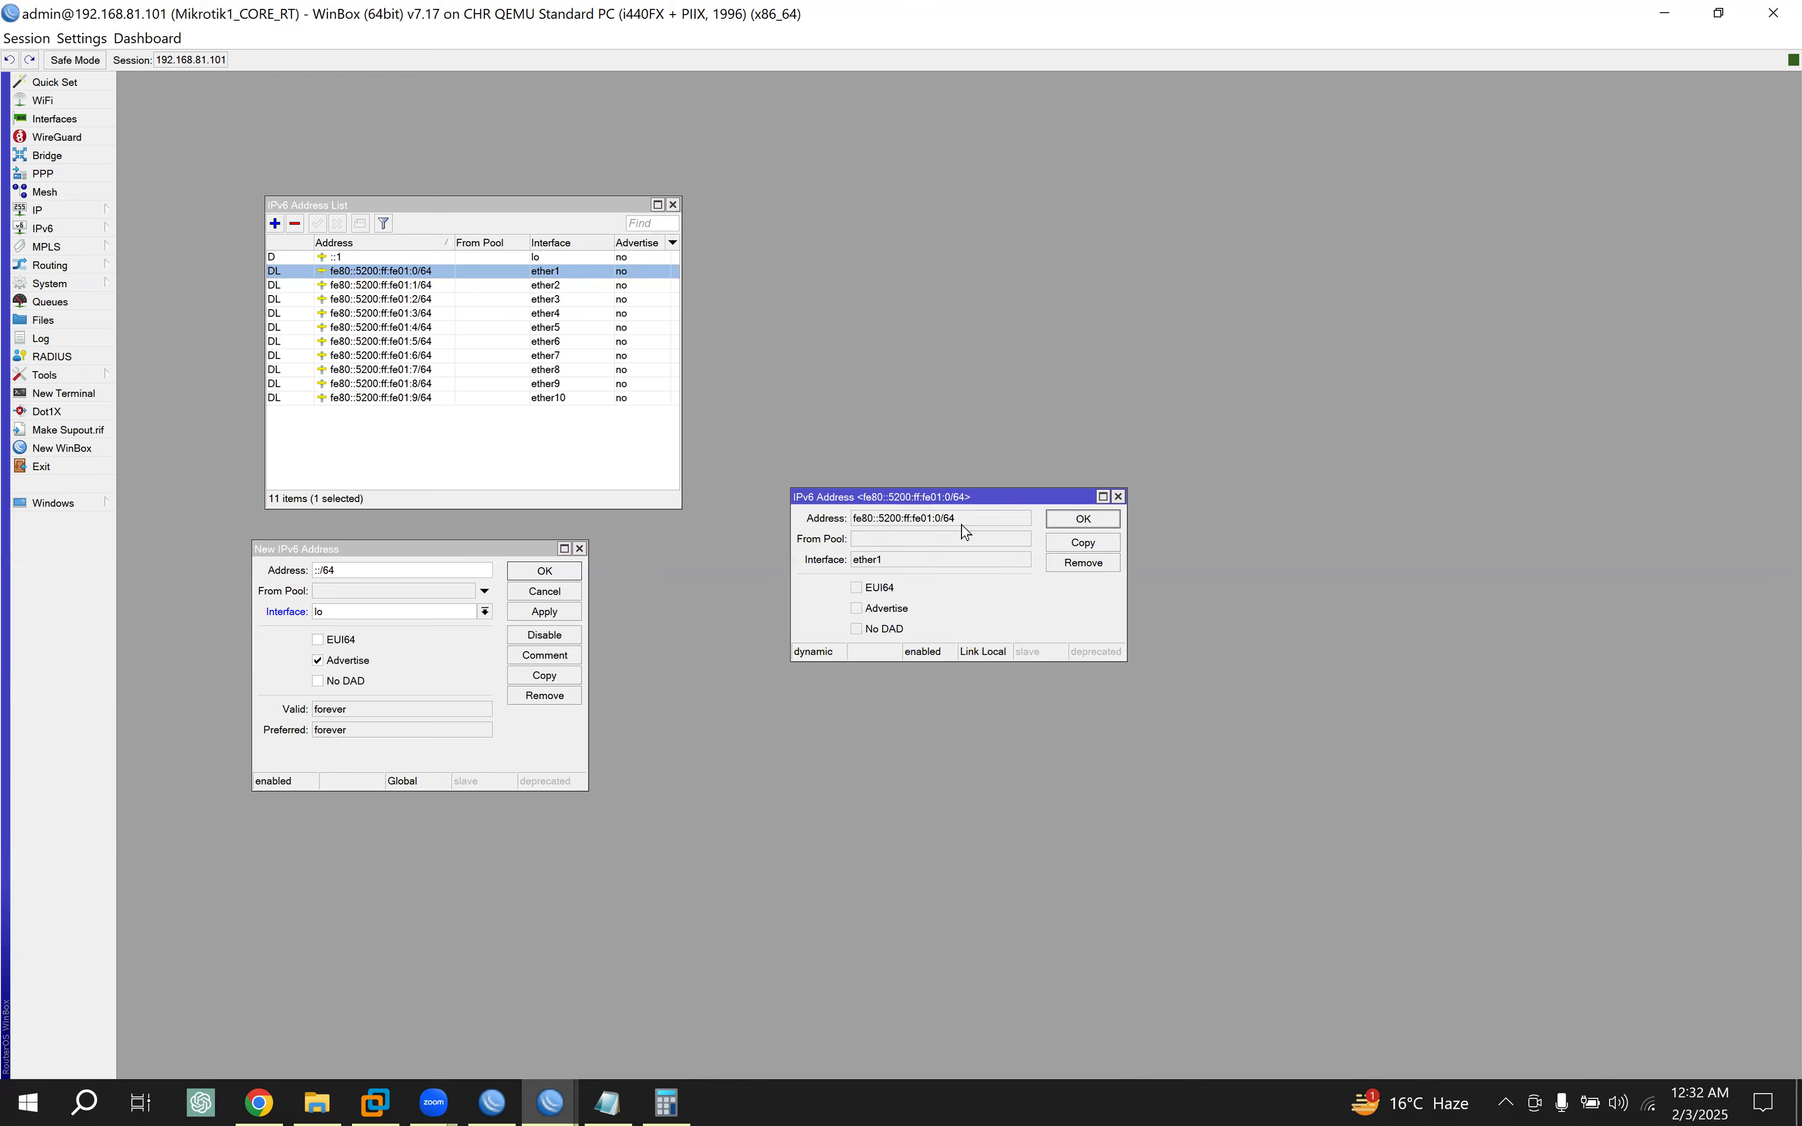
left_click_drag(962, 519, 888, 450)
left_click(899, 514)
left_click_drag(890, 475, 850, 475)
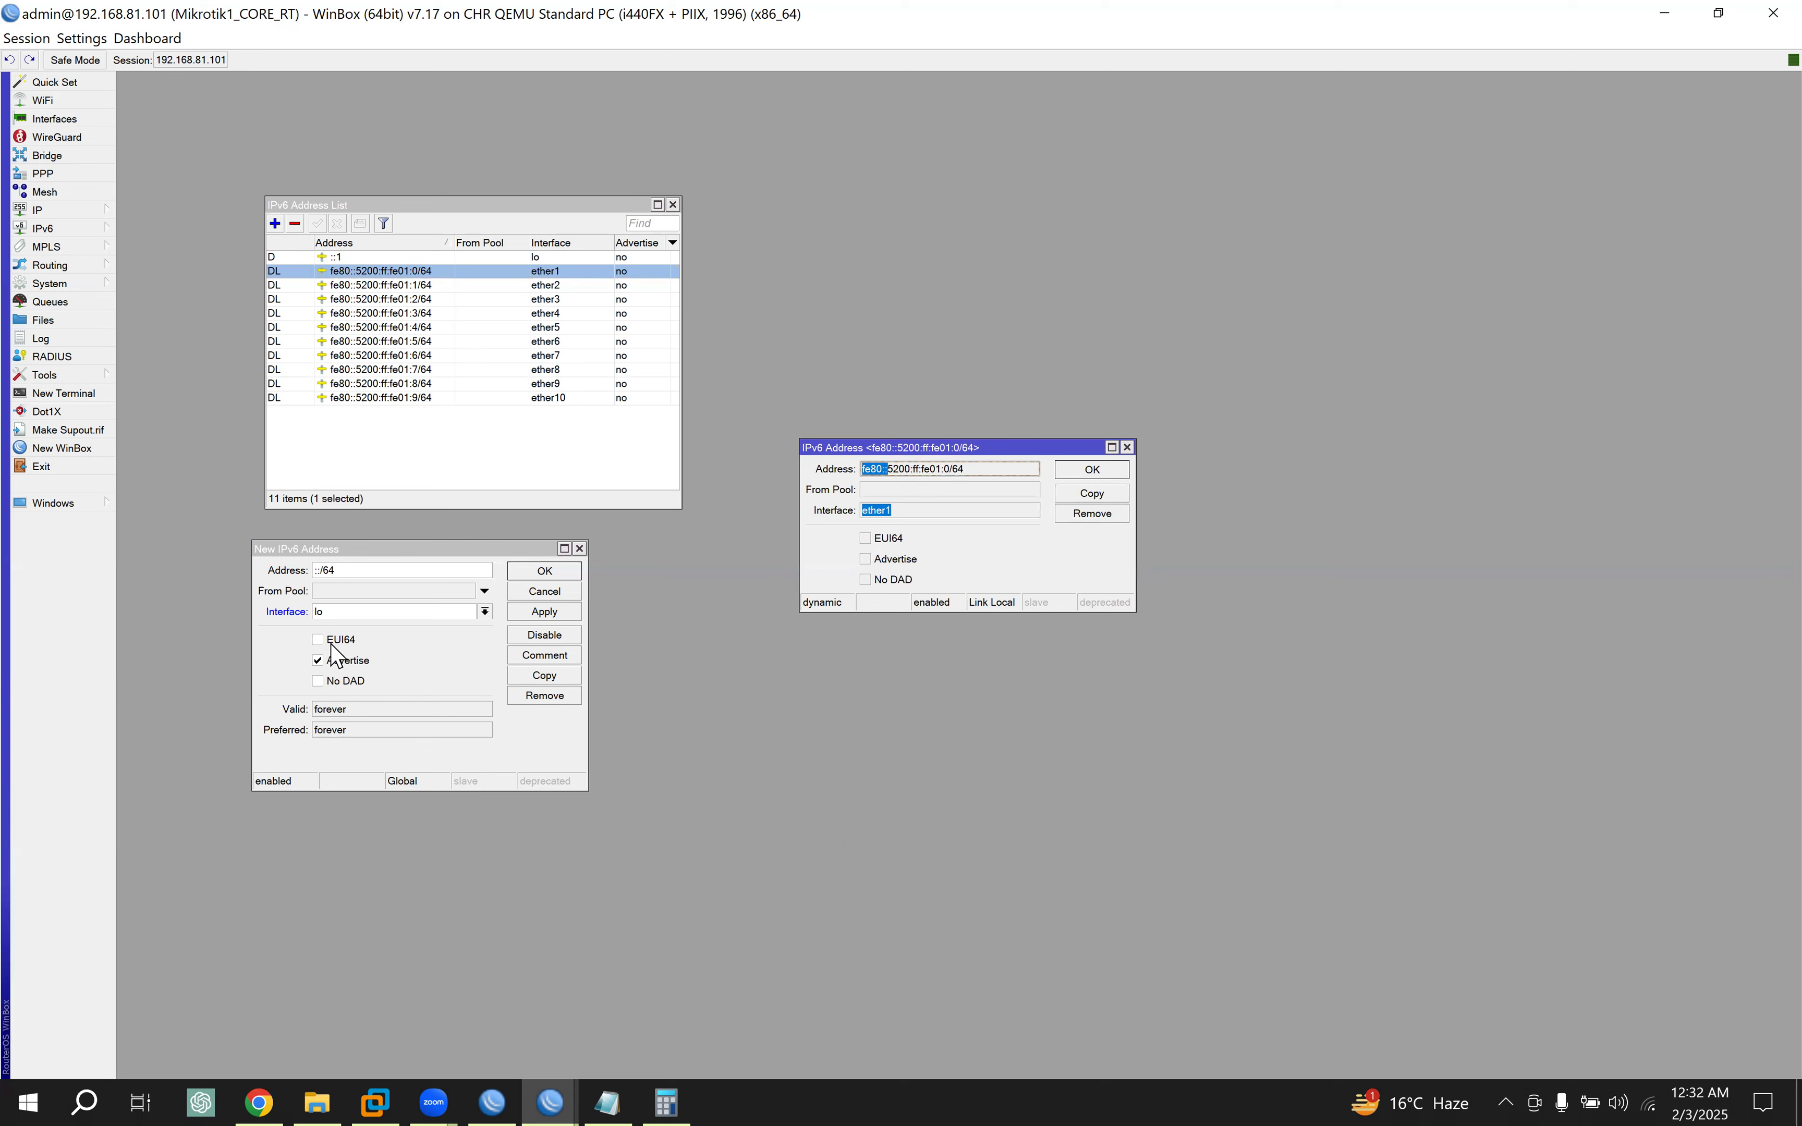
left_click(363, 653)
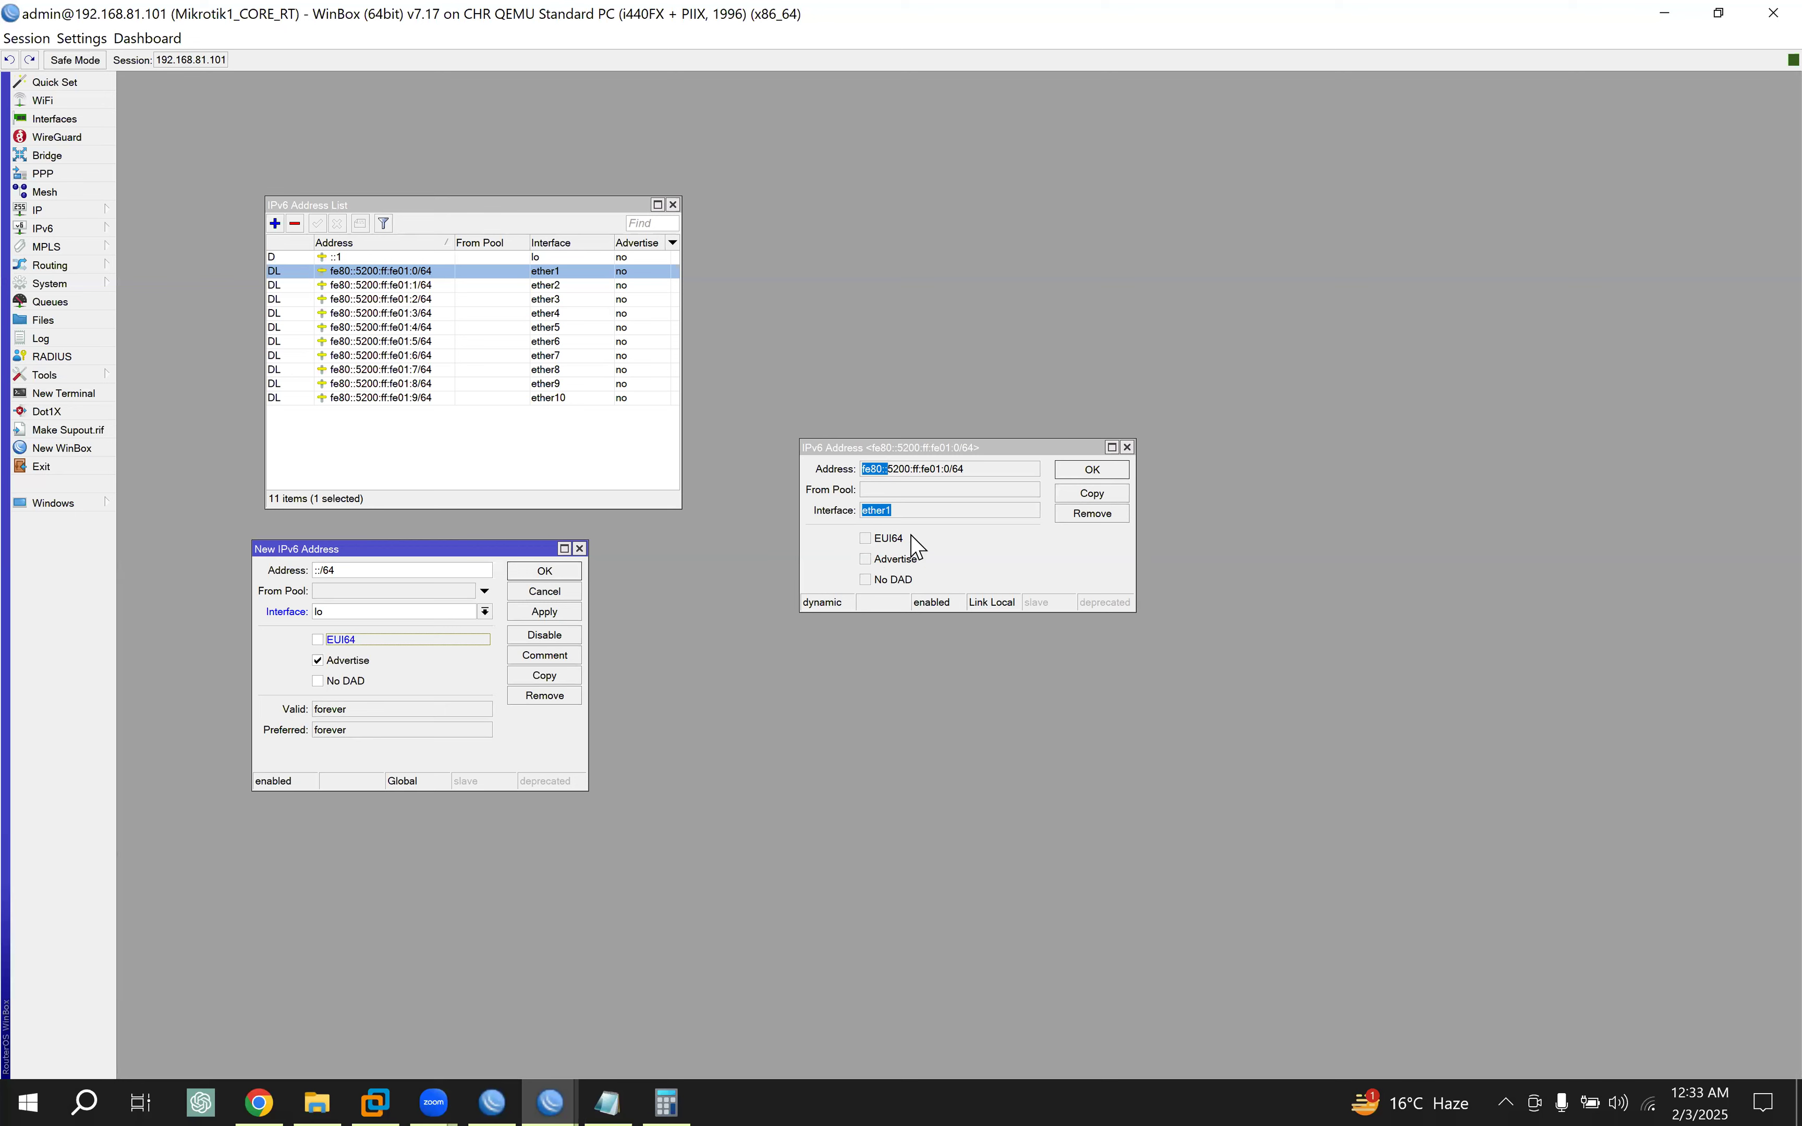
Step: Review the Ethernet and loopback interfaces in the router's interface list, and close the list
left_click(902, 553)
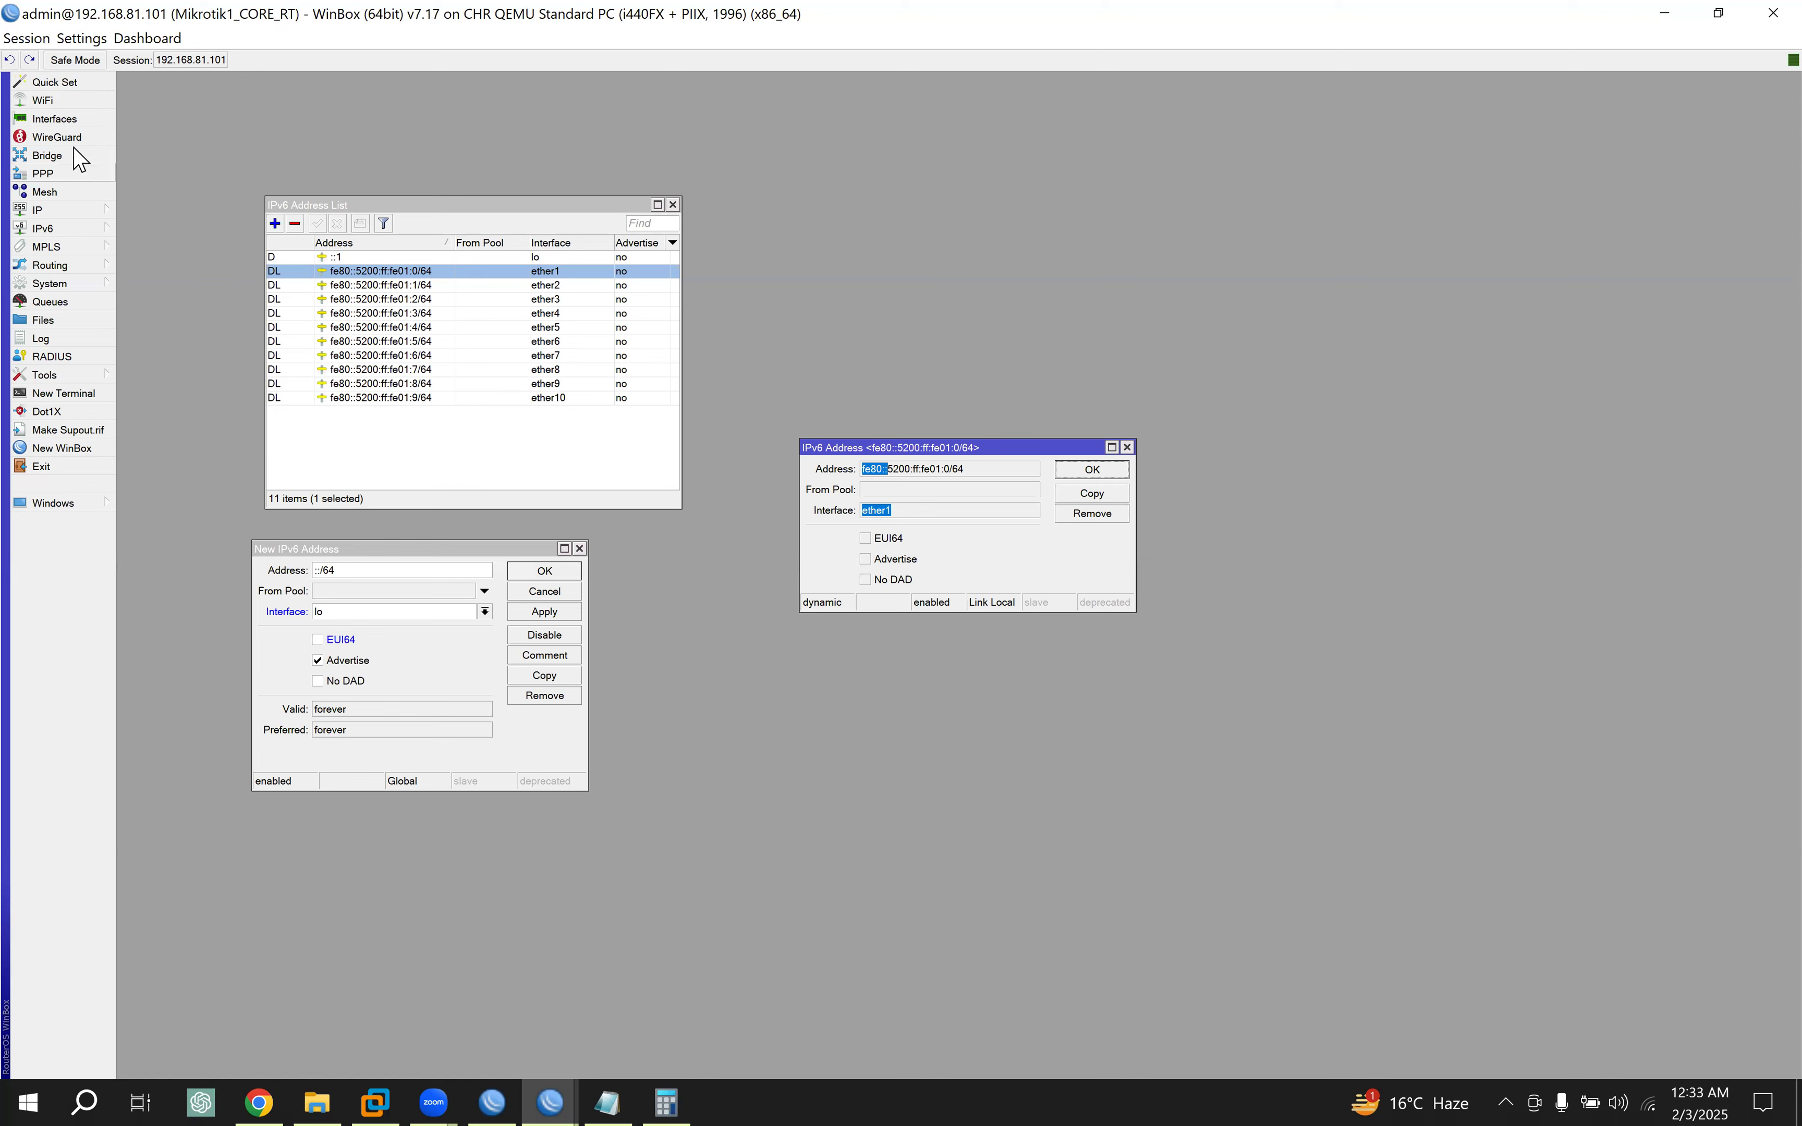
left_click(75, 119)
left_click(421, 157)
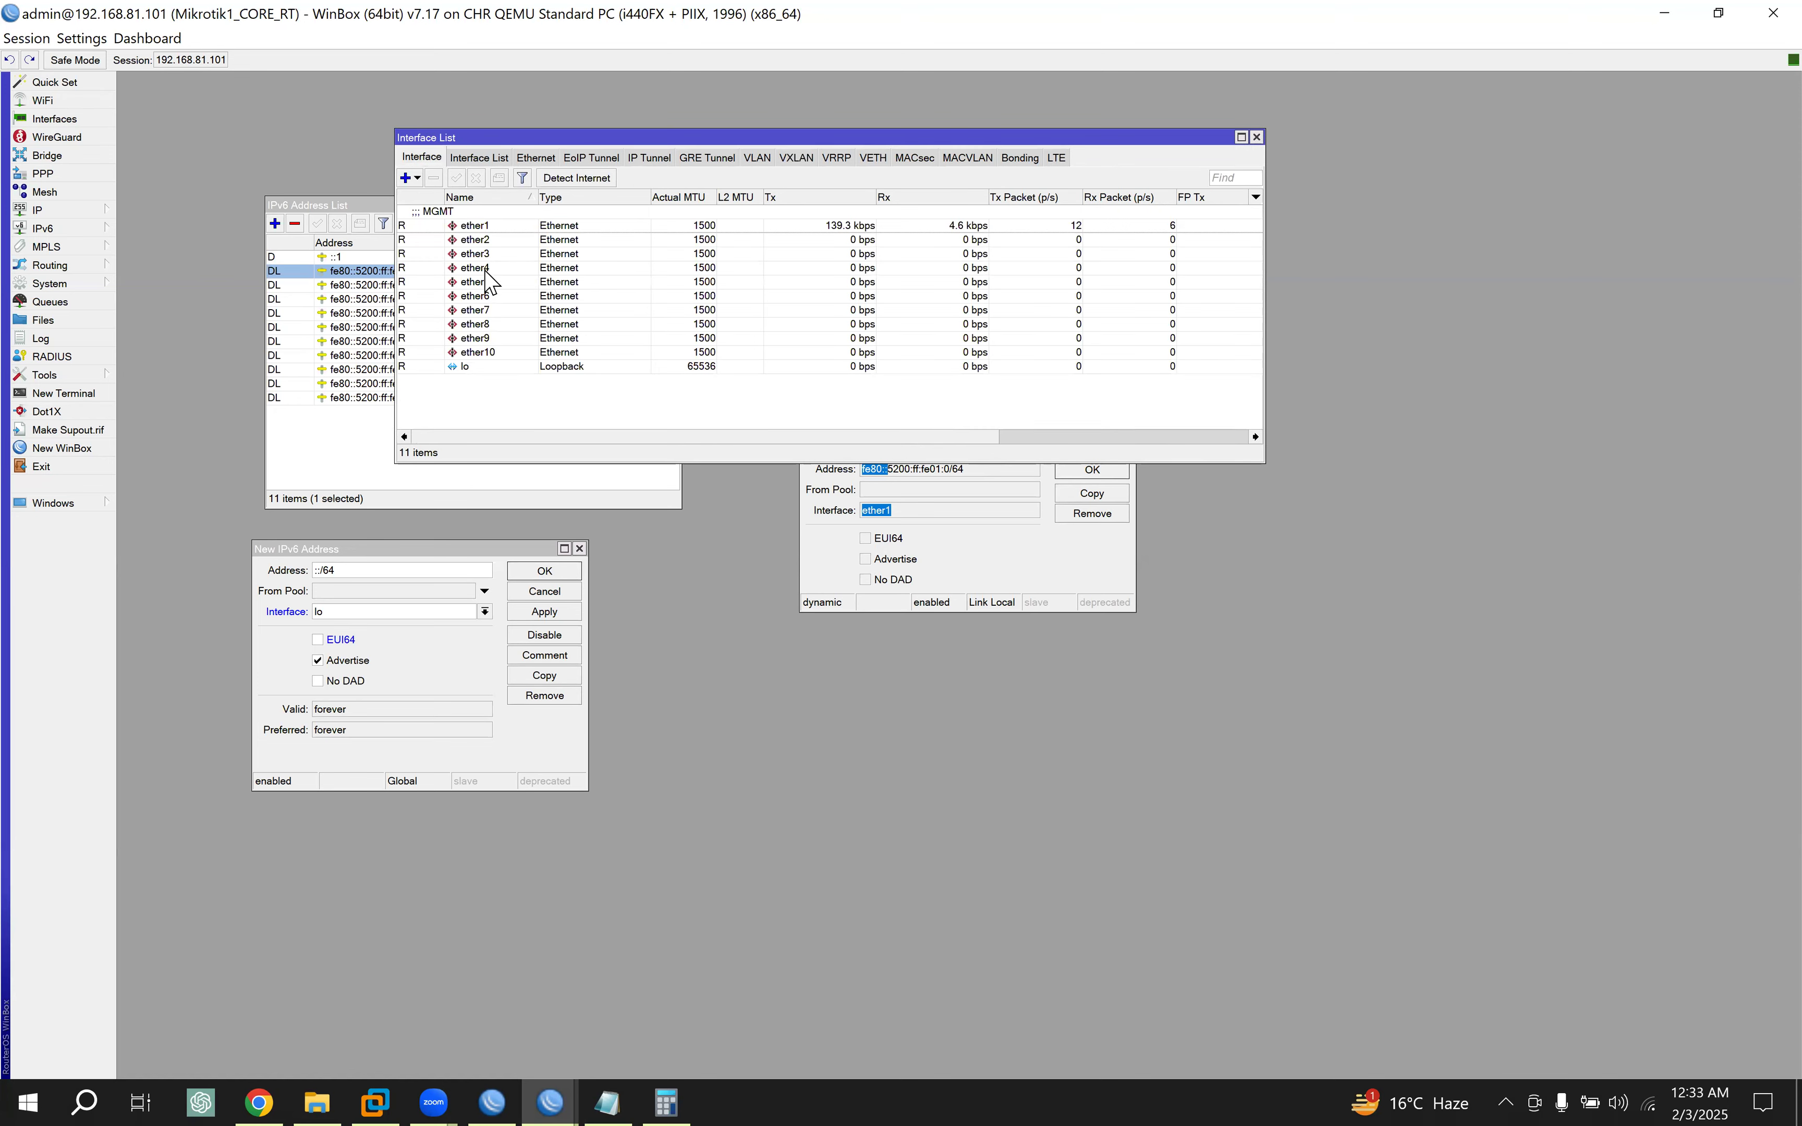
left_click(1257, 138)
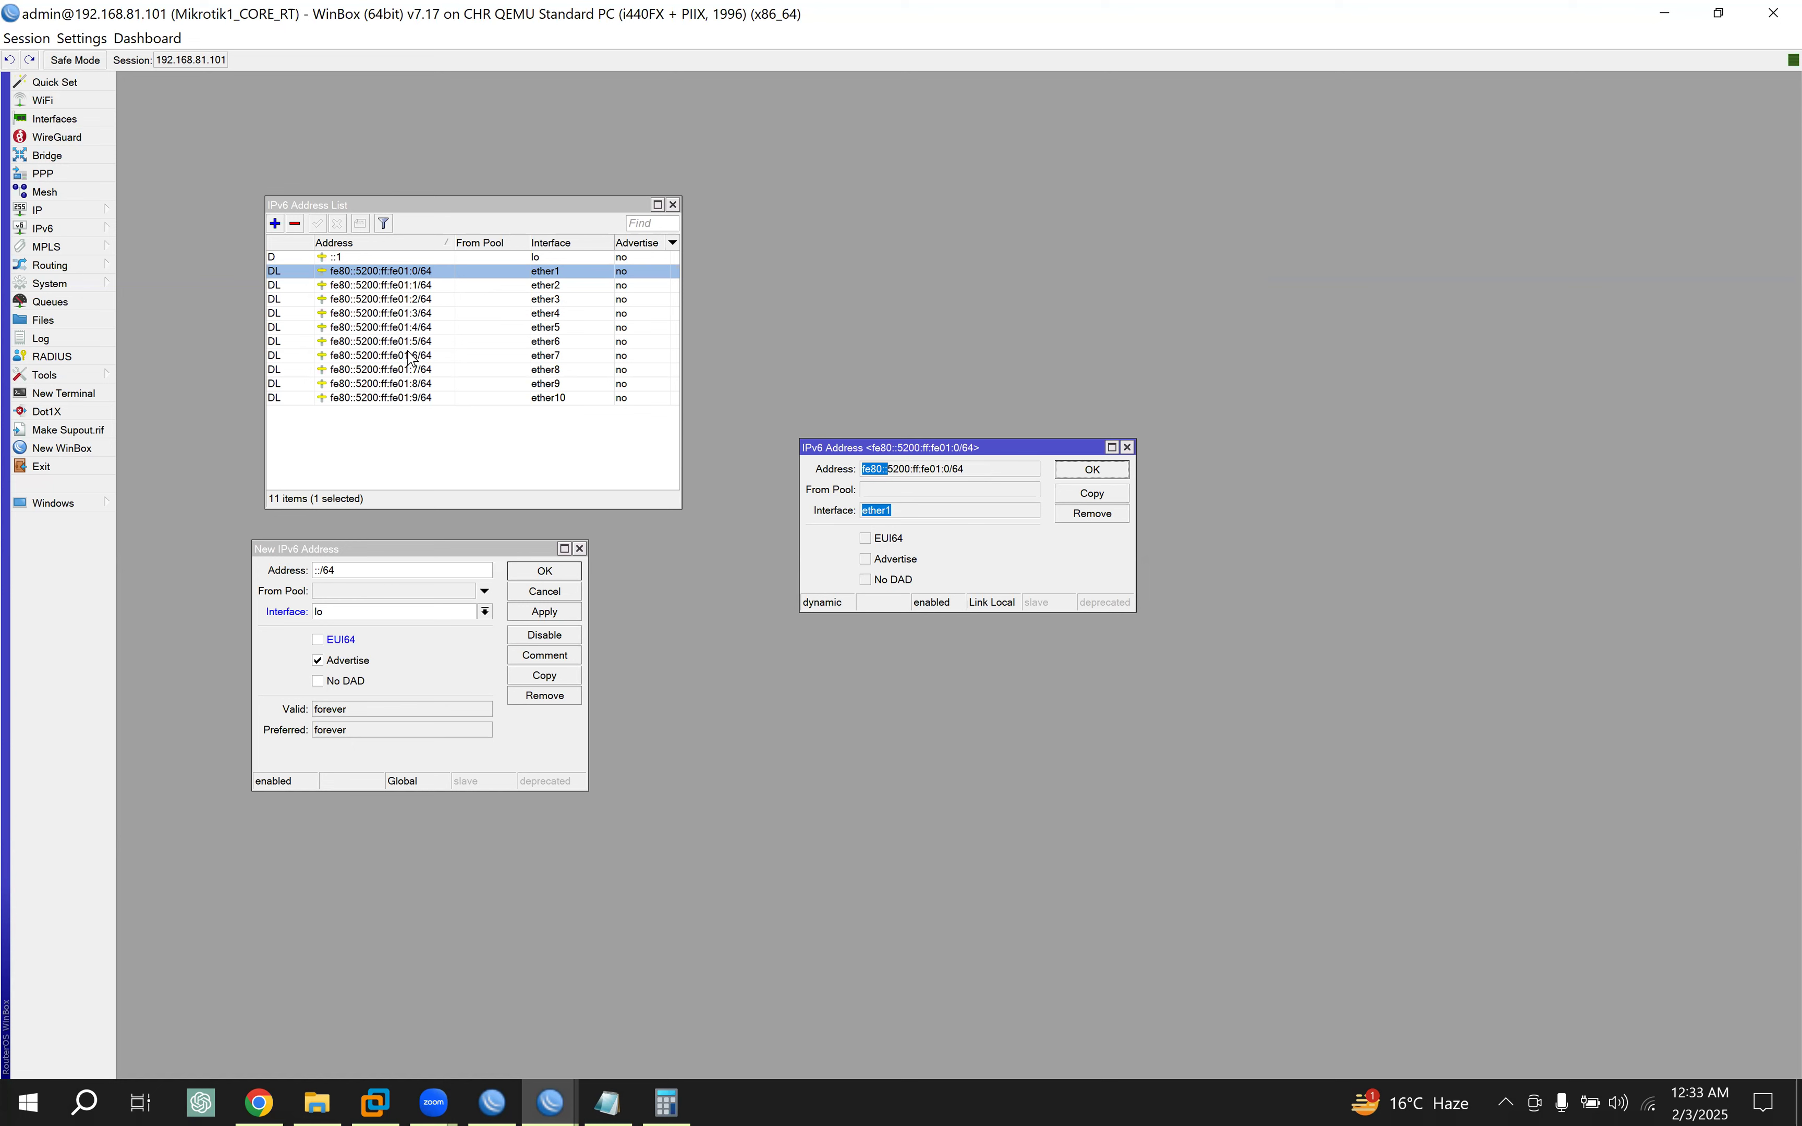
Step: Try to remove the dynamic link-local address of ether6 from the IPv6 address list
mouse_move(277, 303)
left_click(388, 342)
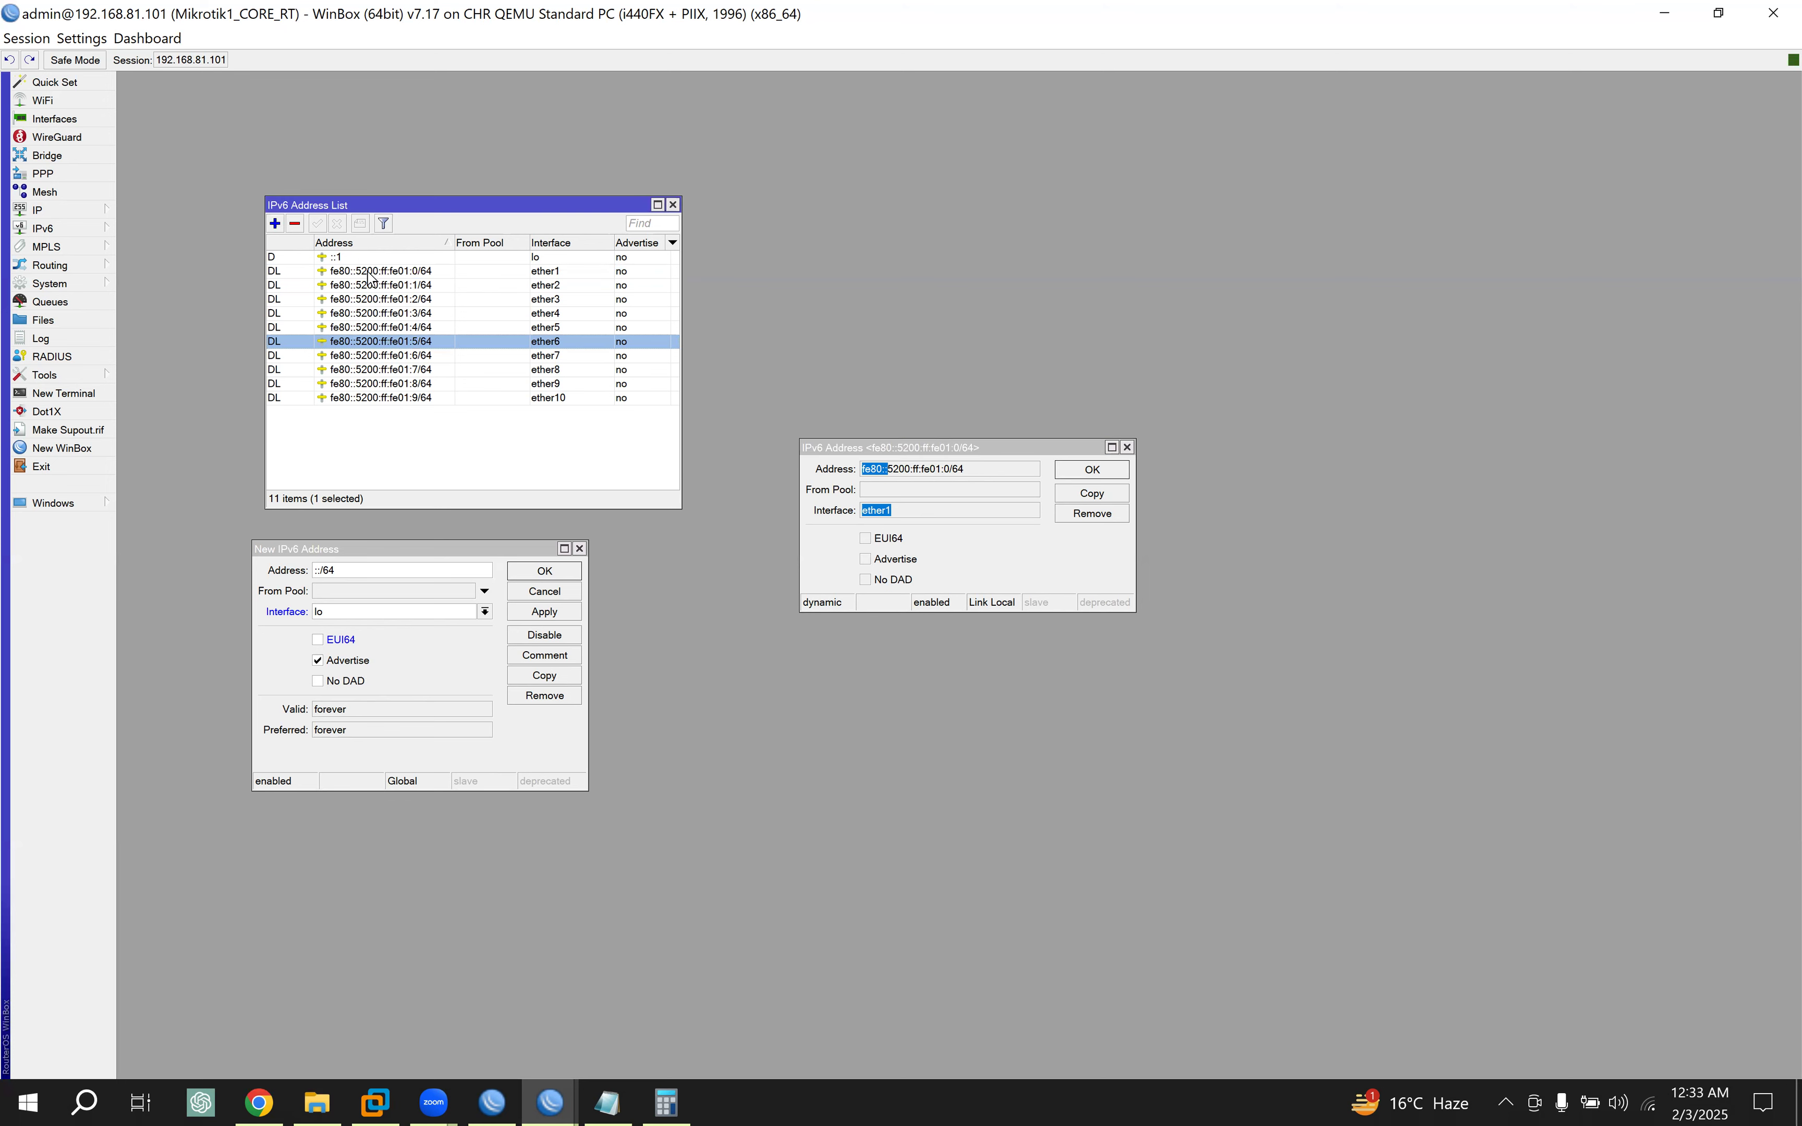
left_click(295, 228)
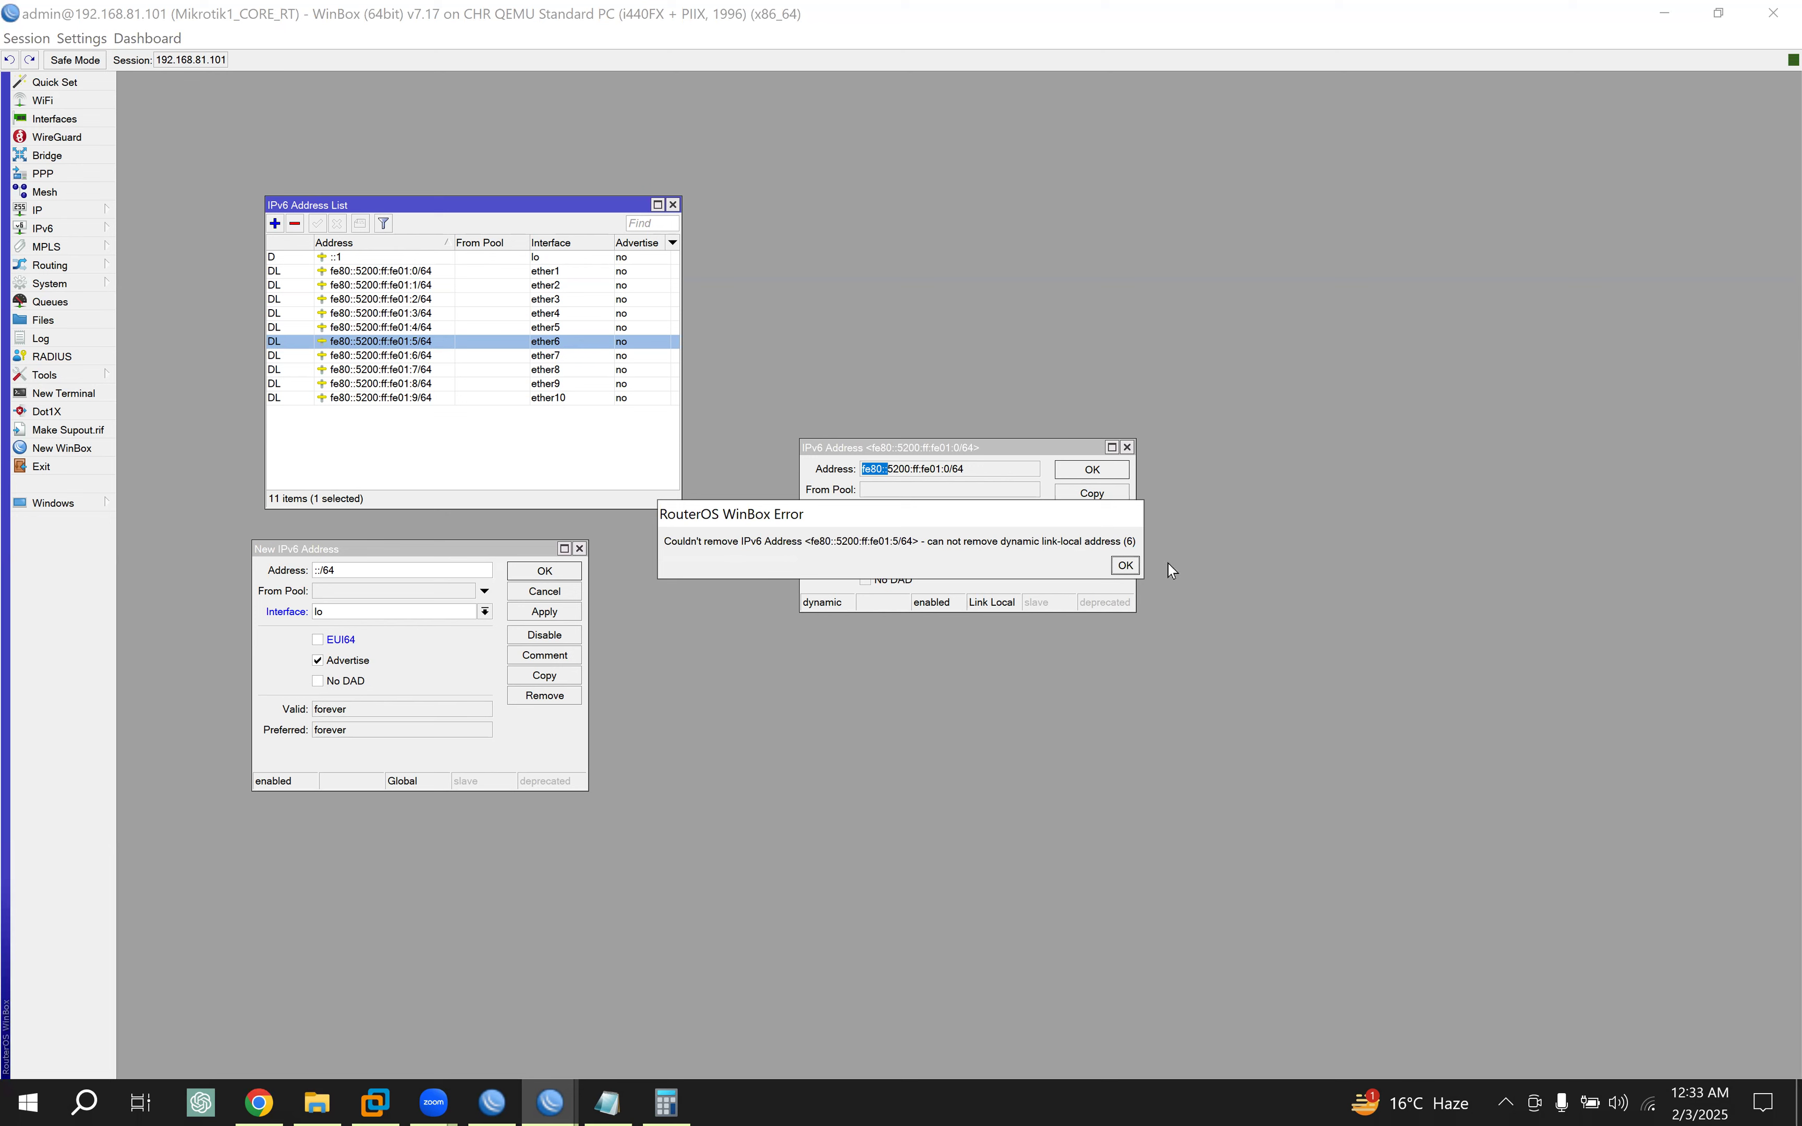
left_click(1125, 565)
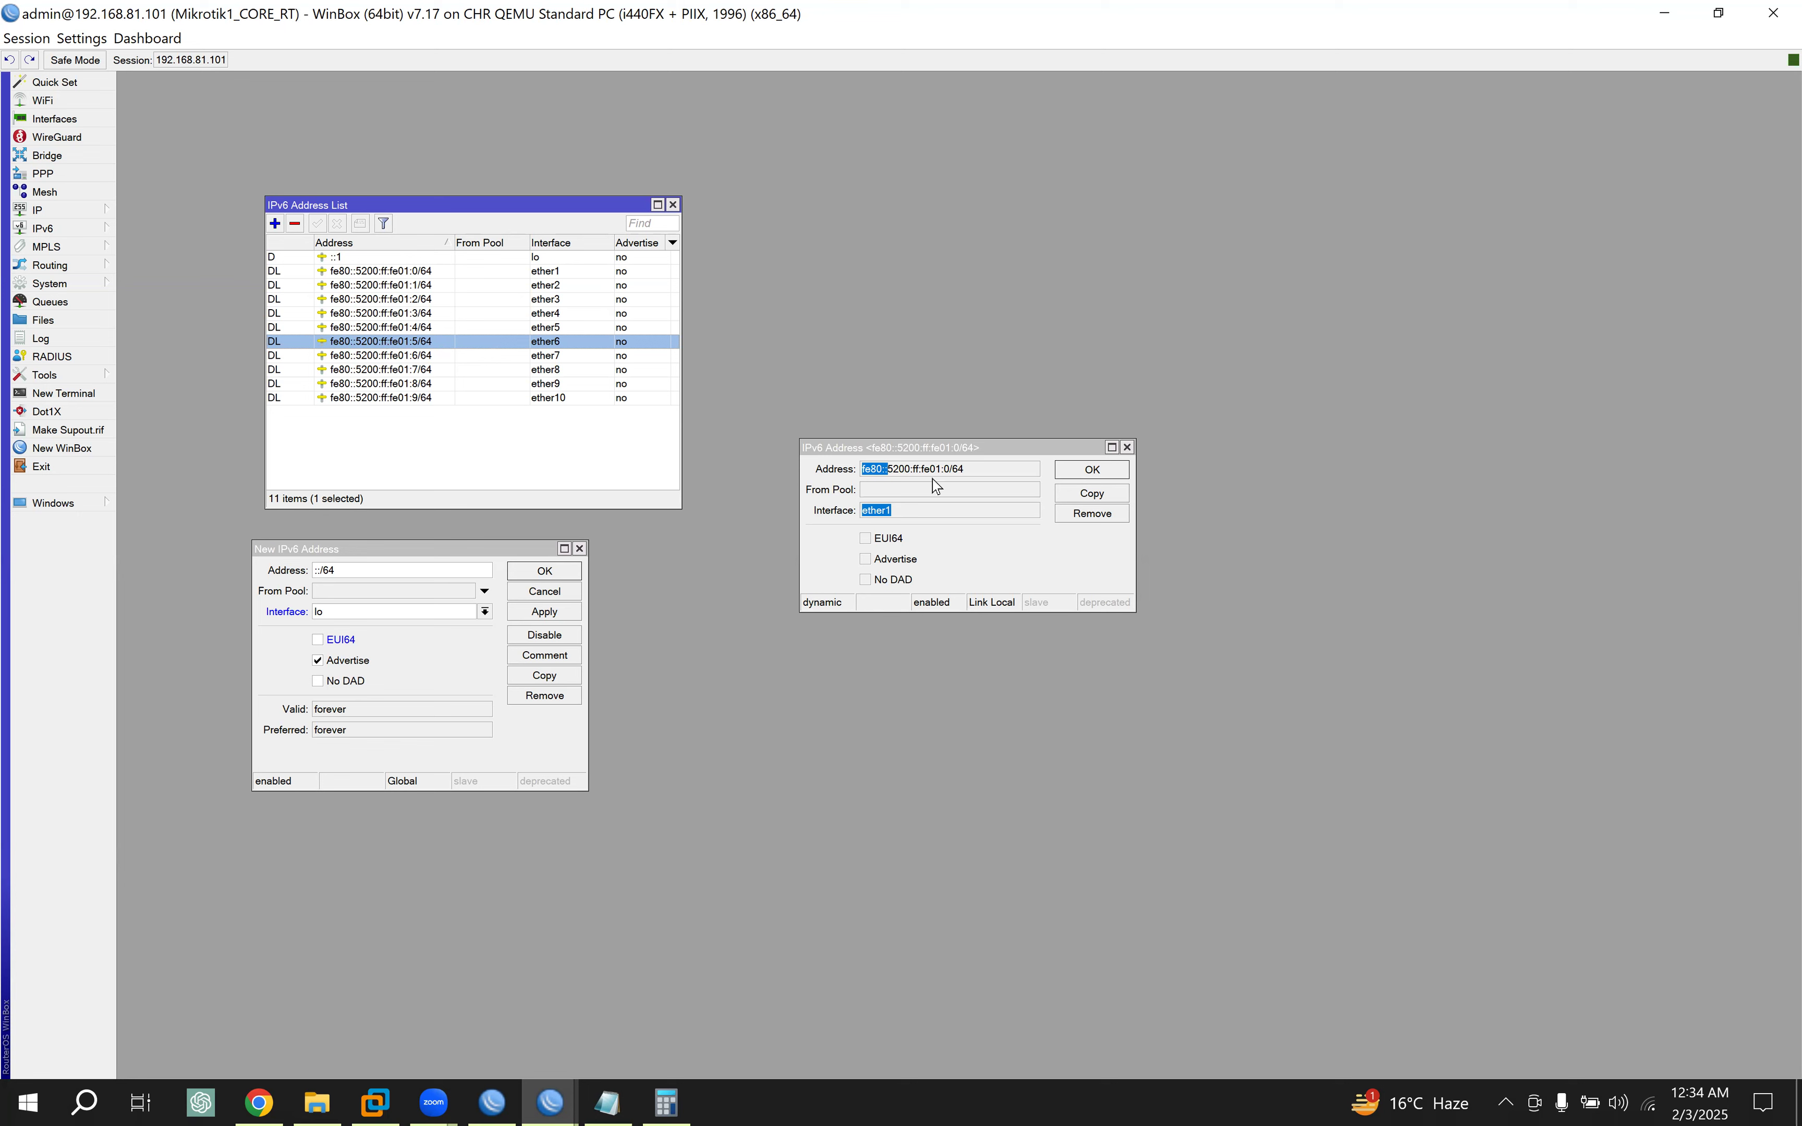
Step: Examine the fe80:: prefix and the host portion of ether1's link-local address
left_click(889, 473)
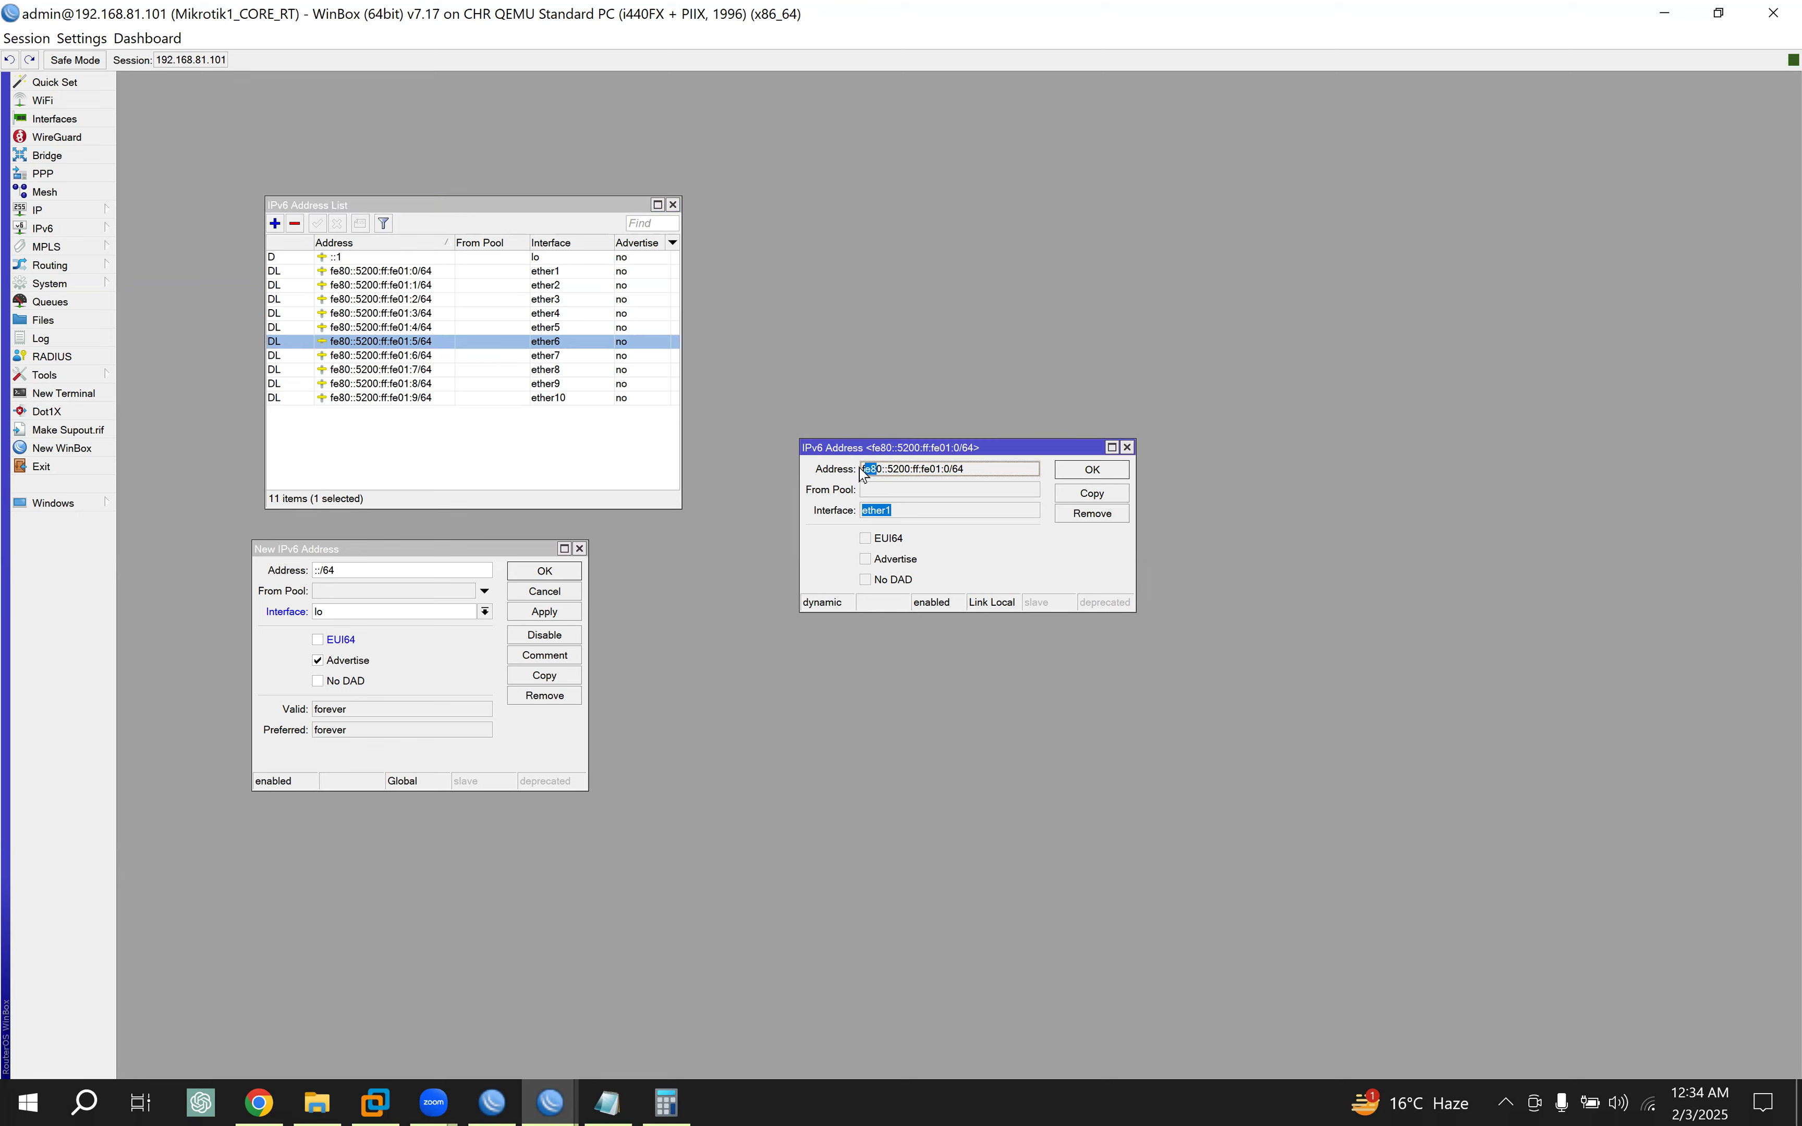
left_click_drag(885, 469, 954, 472)
left_click(885, 474)
left_click(856, 515)
Step: Open ether1's interface properties from the interface list and arrange them beside its IPv6 address entry
left_click(54, 118)
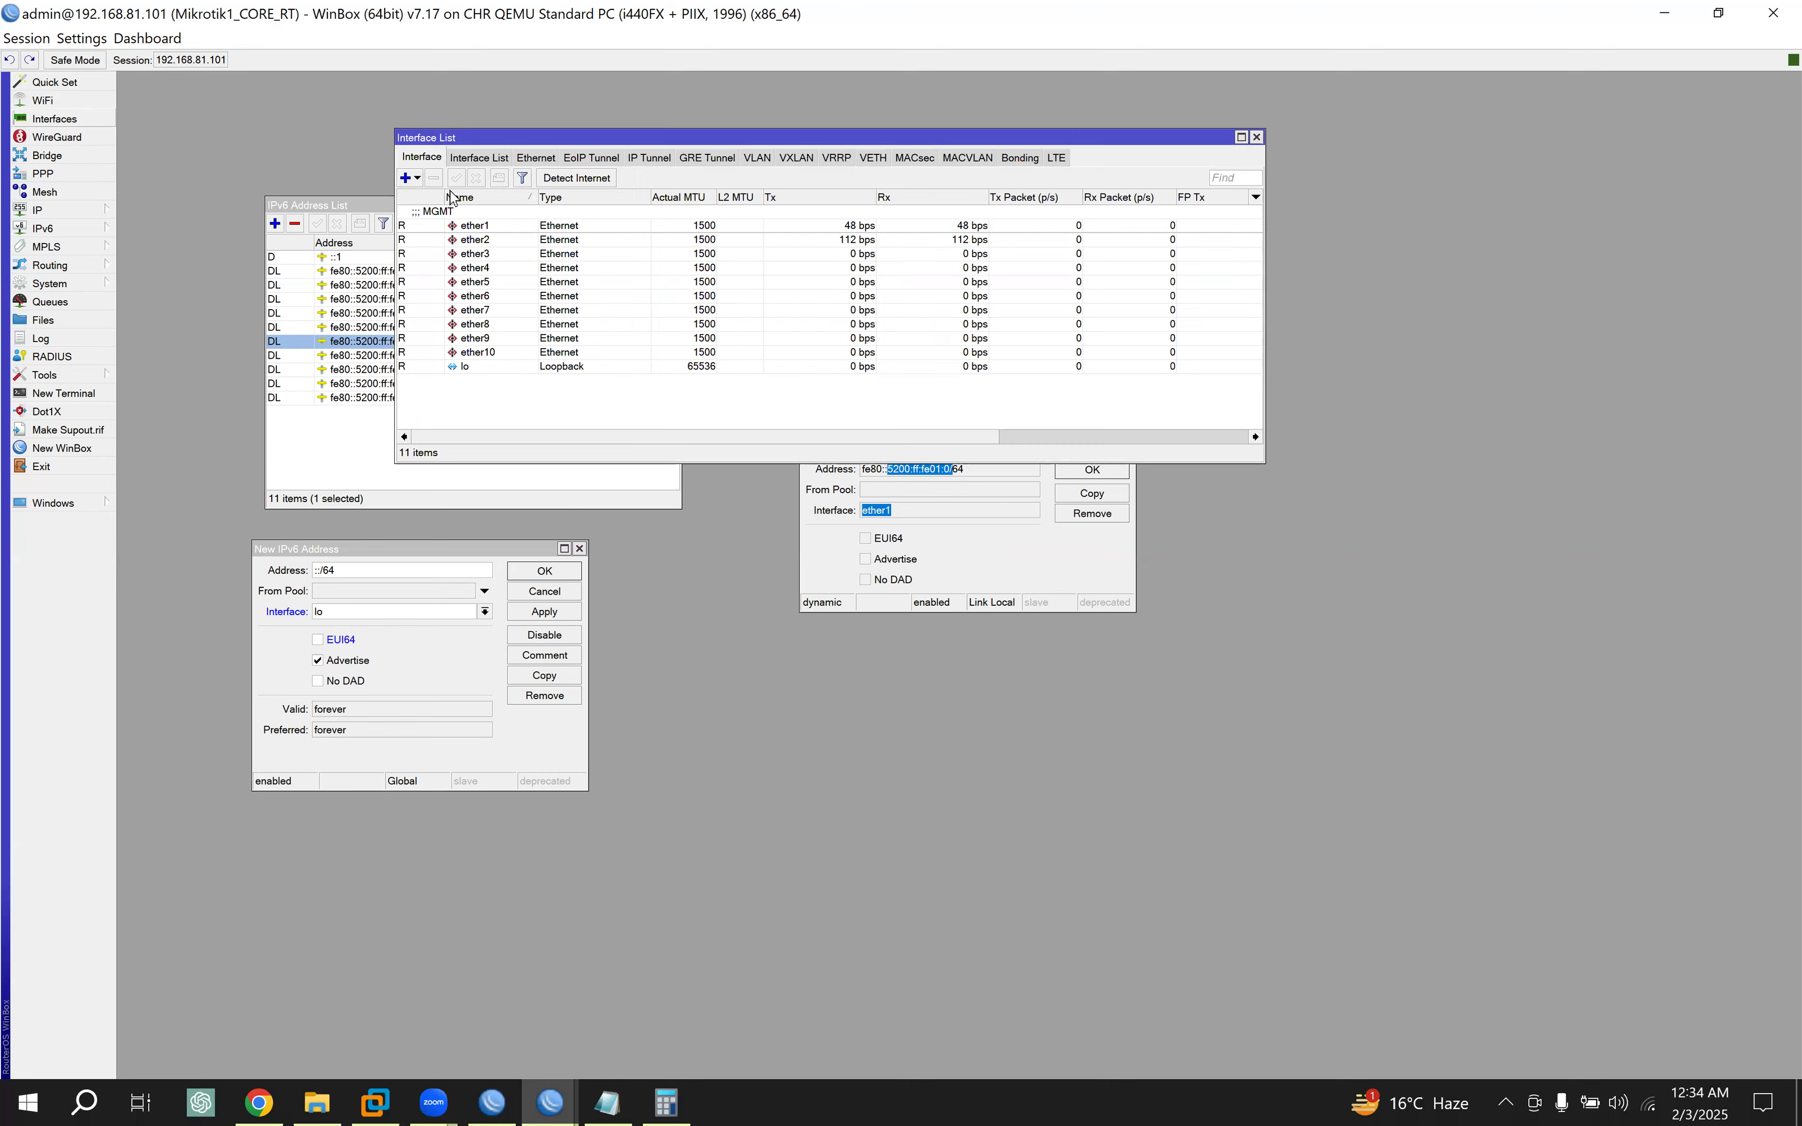
left_click_drag(738, 138, 1051, 671)
left_click(868, 752)
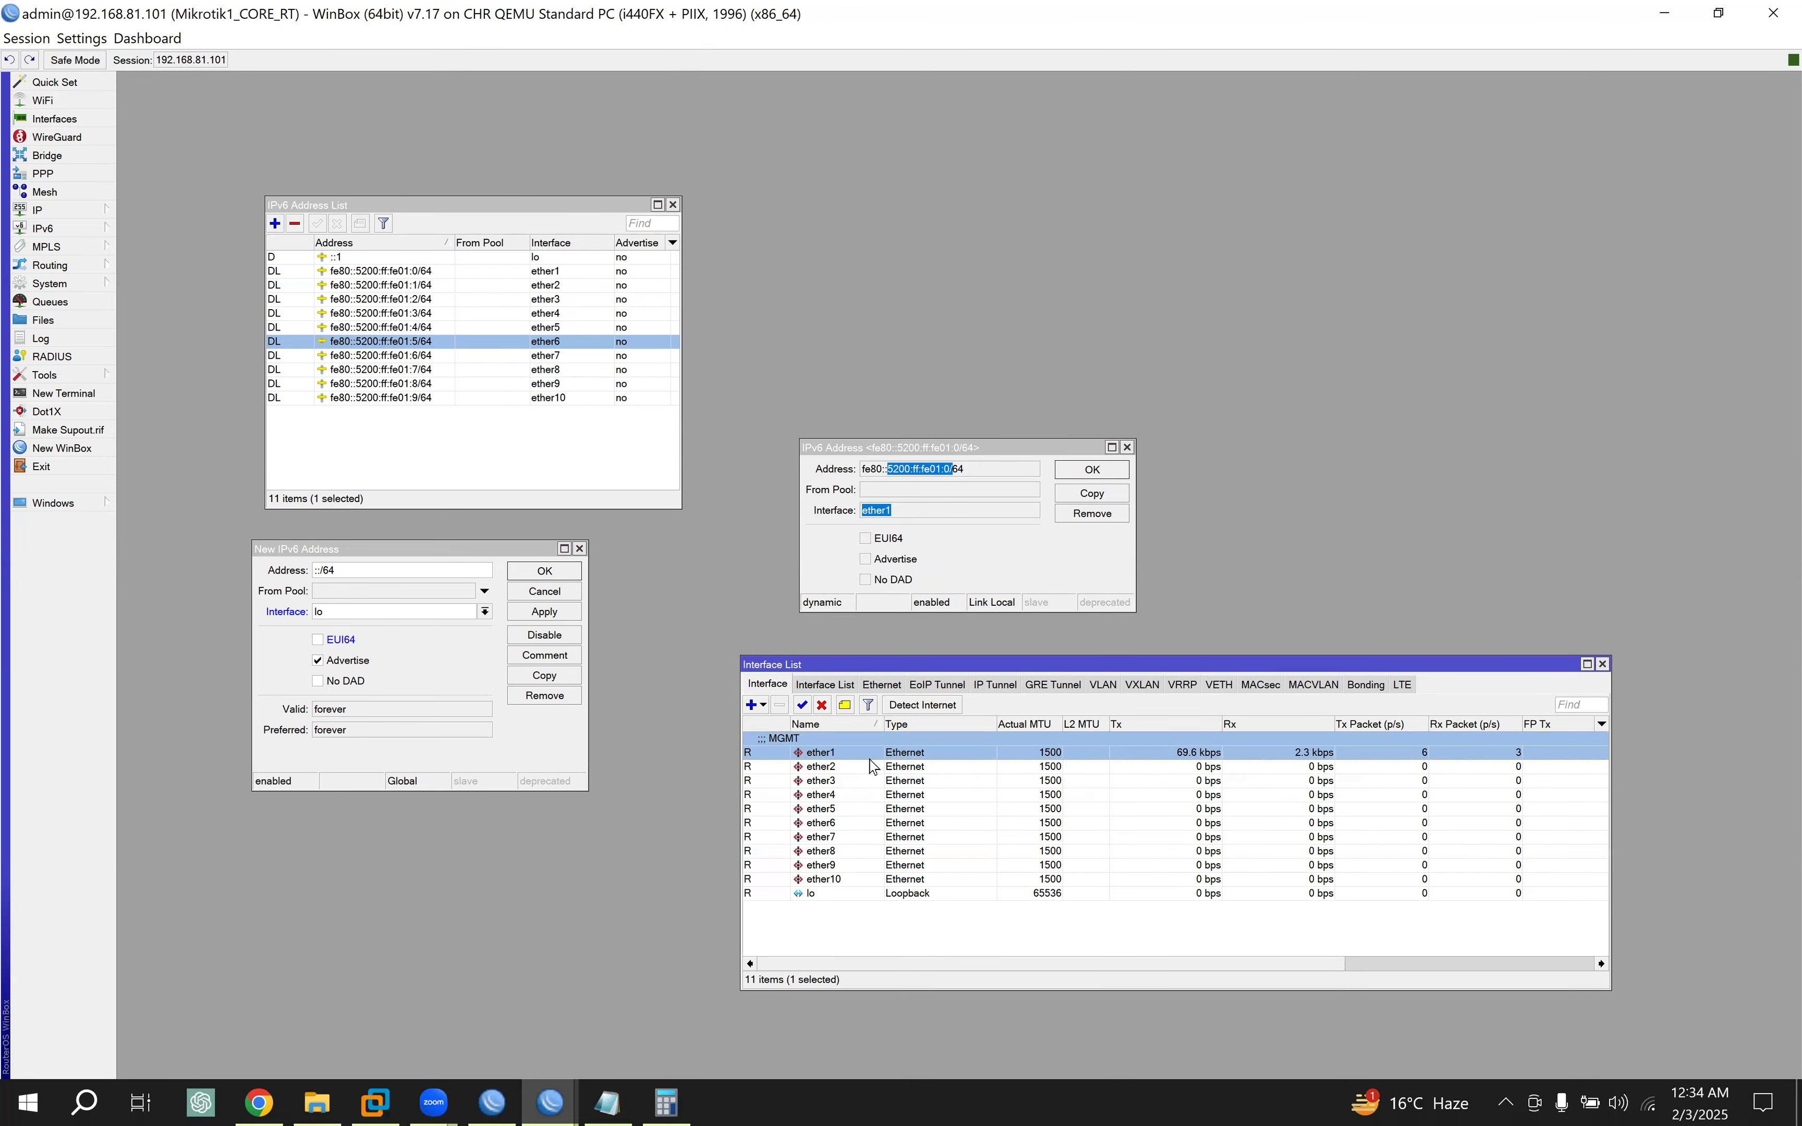
double_click(873, 752)
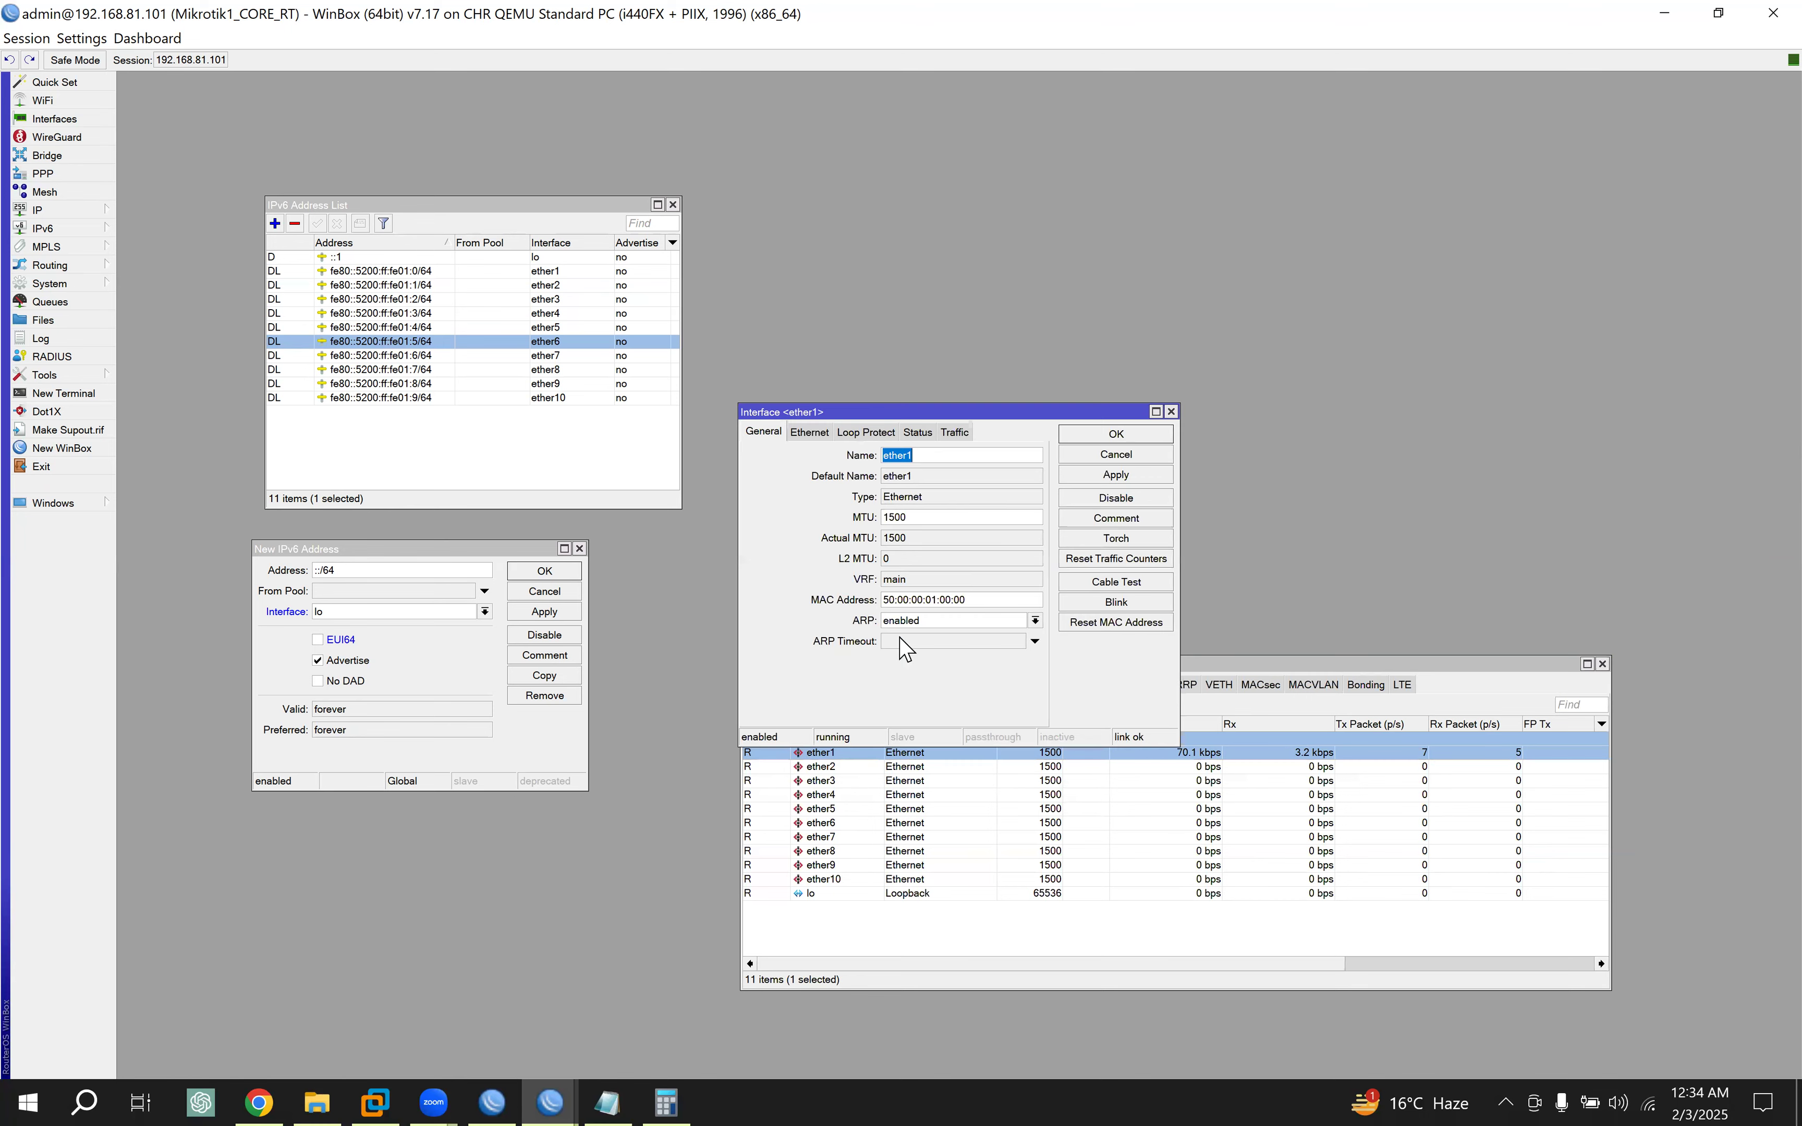
left_click_drag(1041, 412, 1496, 389)
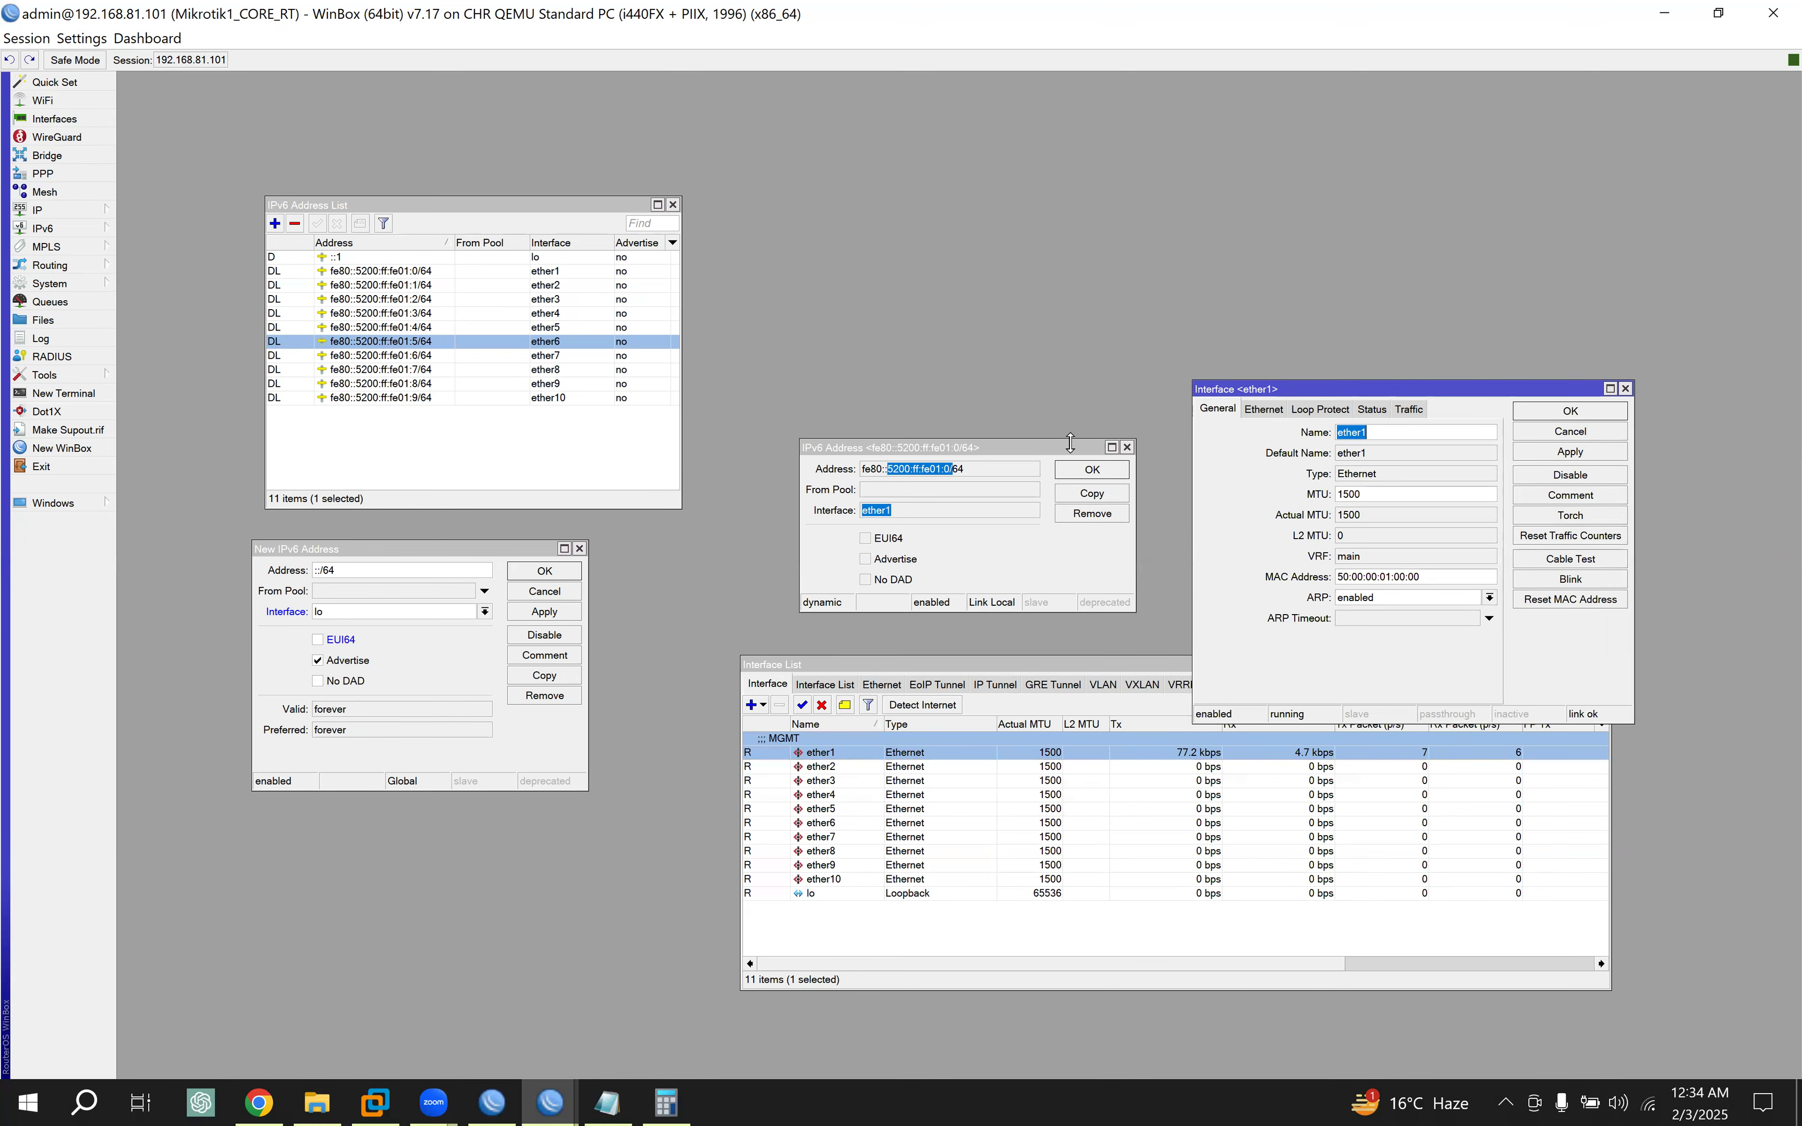
Step: Compare ether1's MAC address with the individual parts of its link-local address, including the inserted ff:fe section
left_click(956, 483)
left_click_drag(1420, 577, 1394, 577)
left_click(1441, 577)
double_click(864, 470)
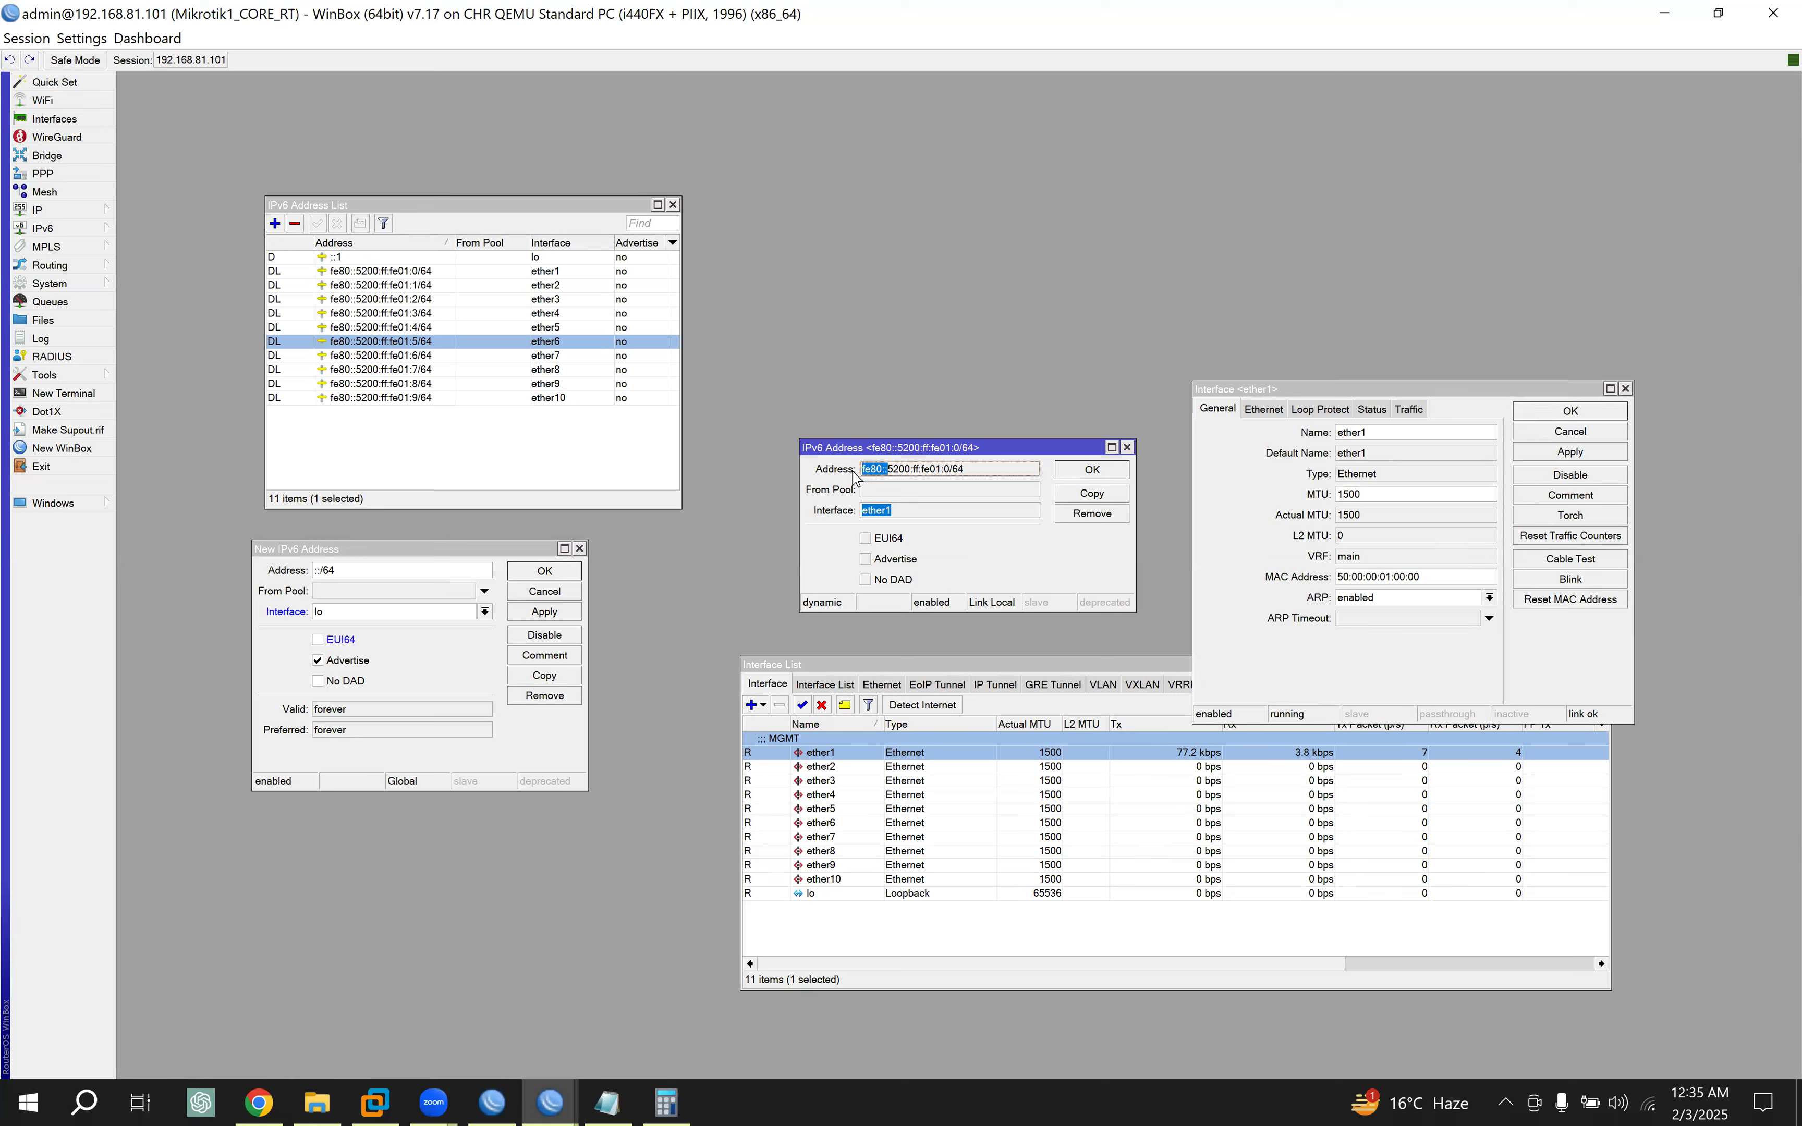
left_click(894, 471)
left_click_drag(888, 470, 942, 471)
left_click(915, 470)
left_click_drag(914, 468, 929, 471)
left_click_drag(905, 469, 890, 471)
left_click_drag(929, 469, 944, 469)
Step: Examine the leading octet of ether1's MAC address for the EUI-64 conversion
left_click(1440, 582)
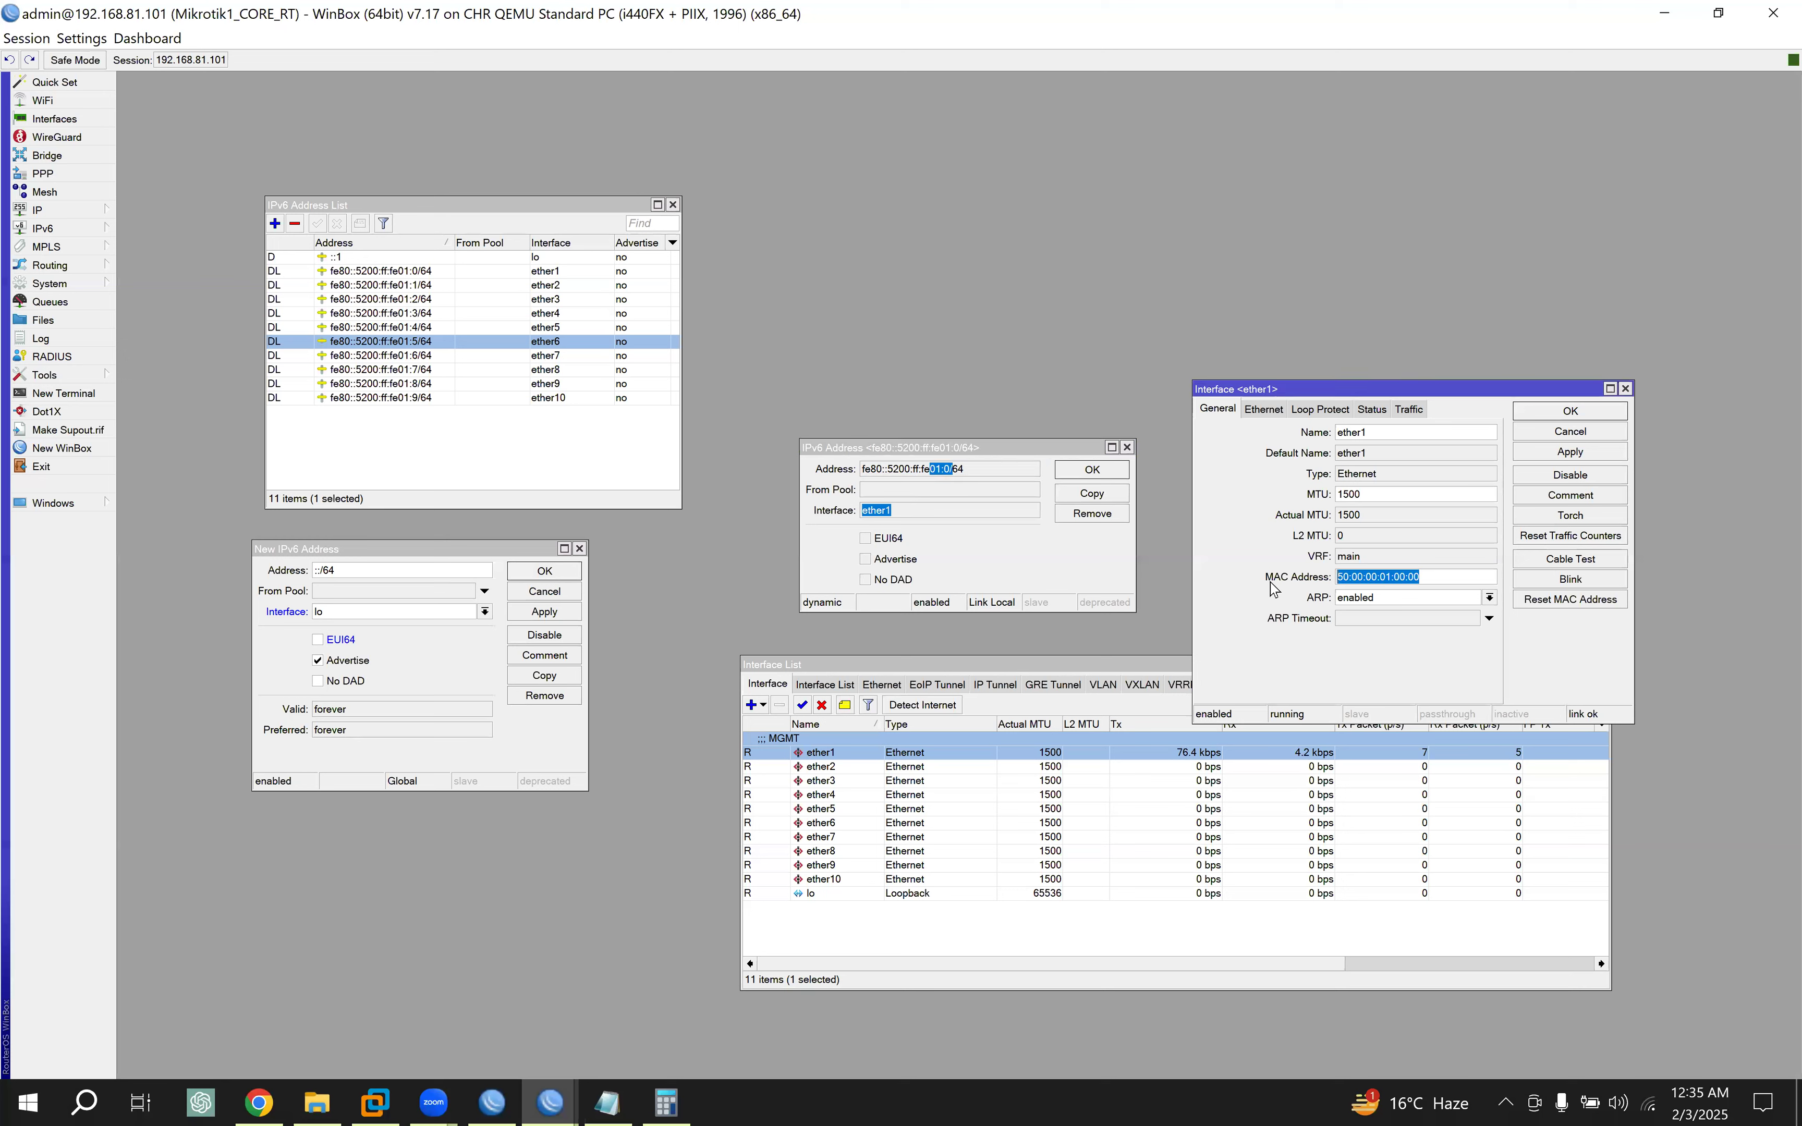
left_click(1344, 579)
left_click_drag(1346, 578, 1333, 578)
left_click(1346, 575)
left_click_drag(1346, 575, 1327, 575)
left_click_drag(1351, 577, 1341, 576)
left_click(1349, 577)
left_click_drag(1348, 577, 1343, 577)
Step: Copy ether1's MAC address 50:00:00:01:00:00 into mikrotik_requirement.txt in Notepad, below the Public IPv6 Subnet line
left_click(610, 1100)
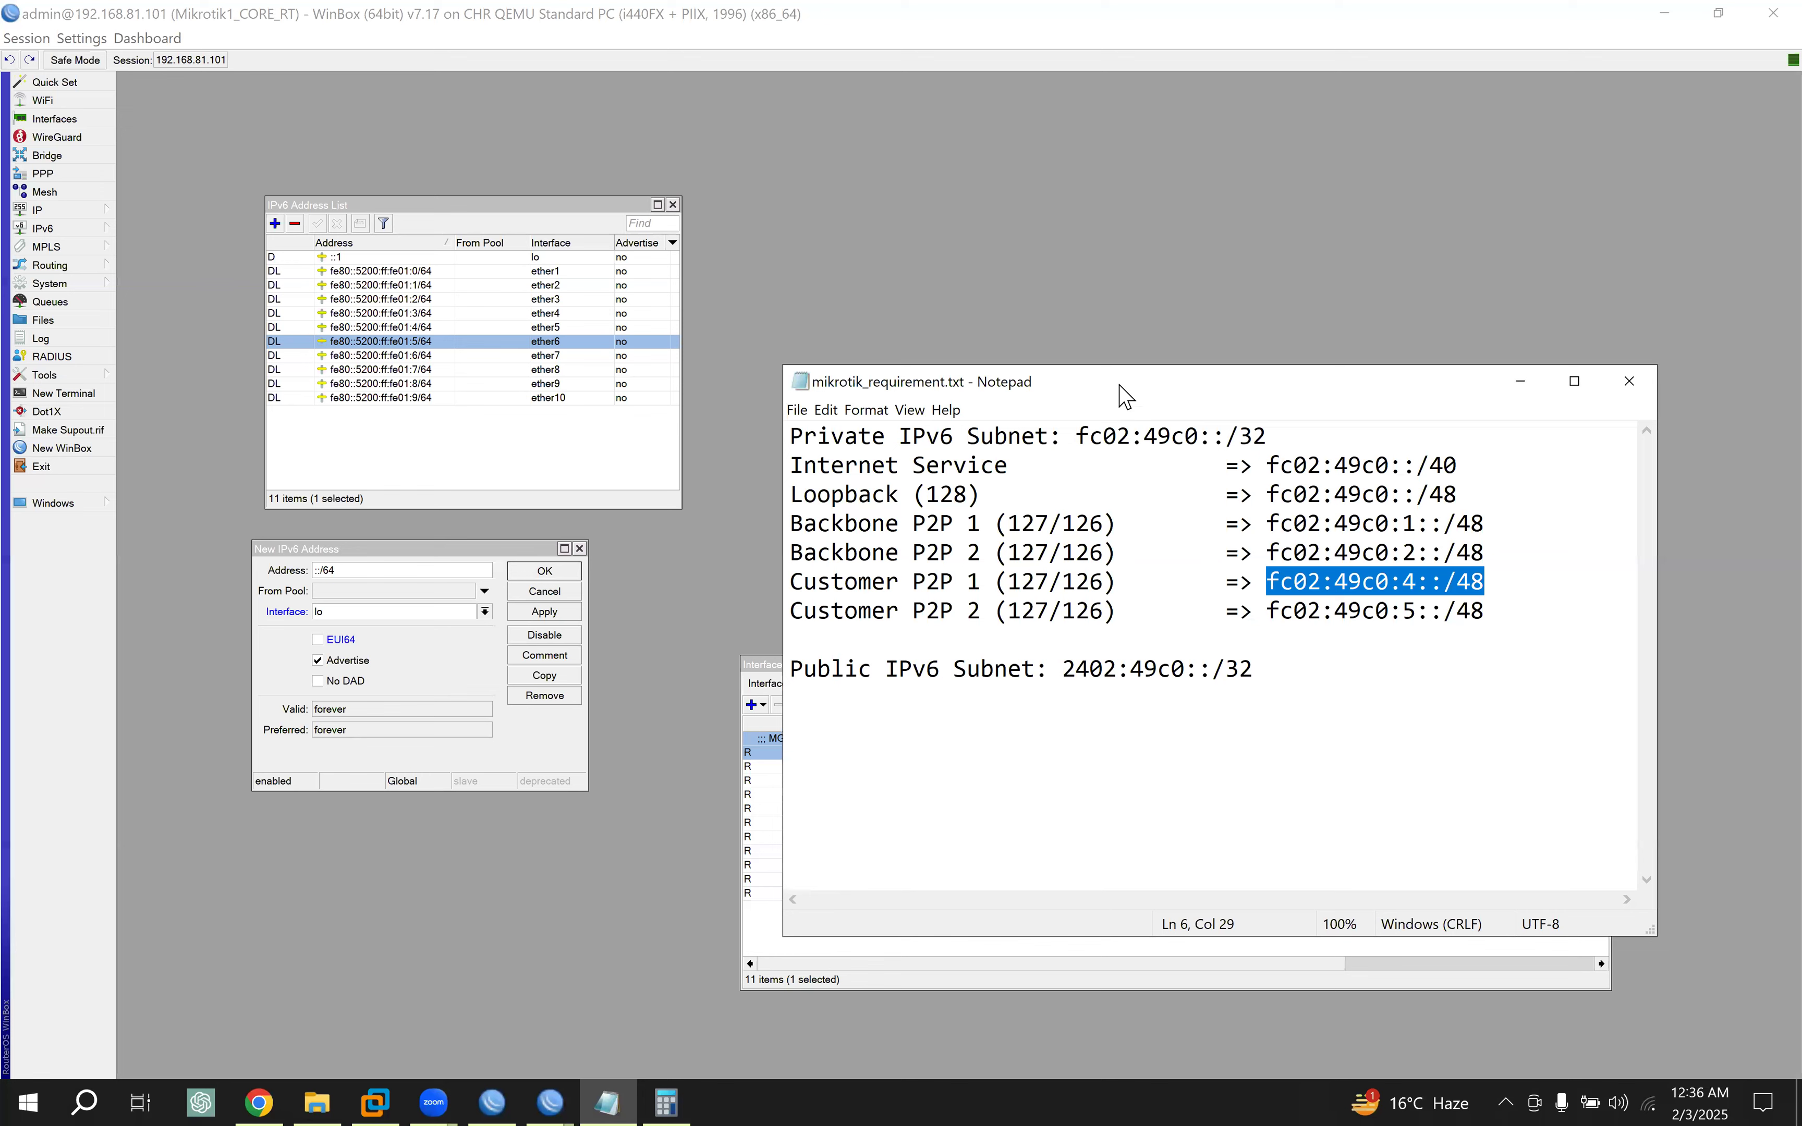
left_click_drag(1121, 387, 645, 115)
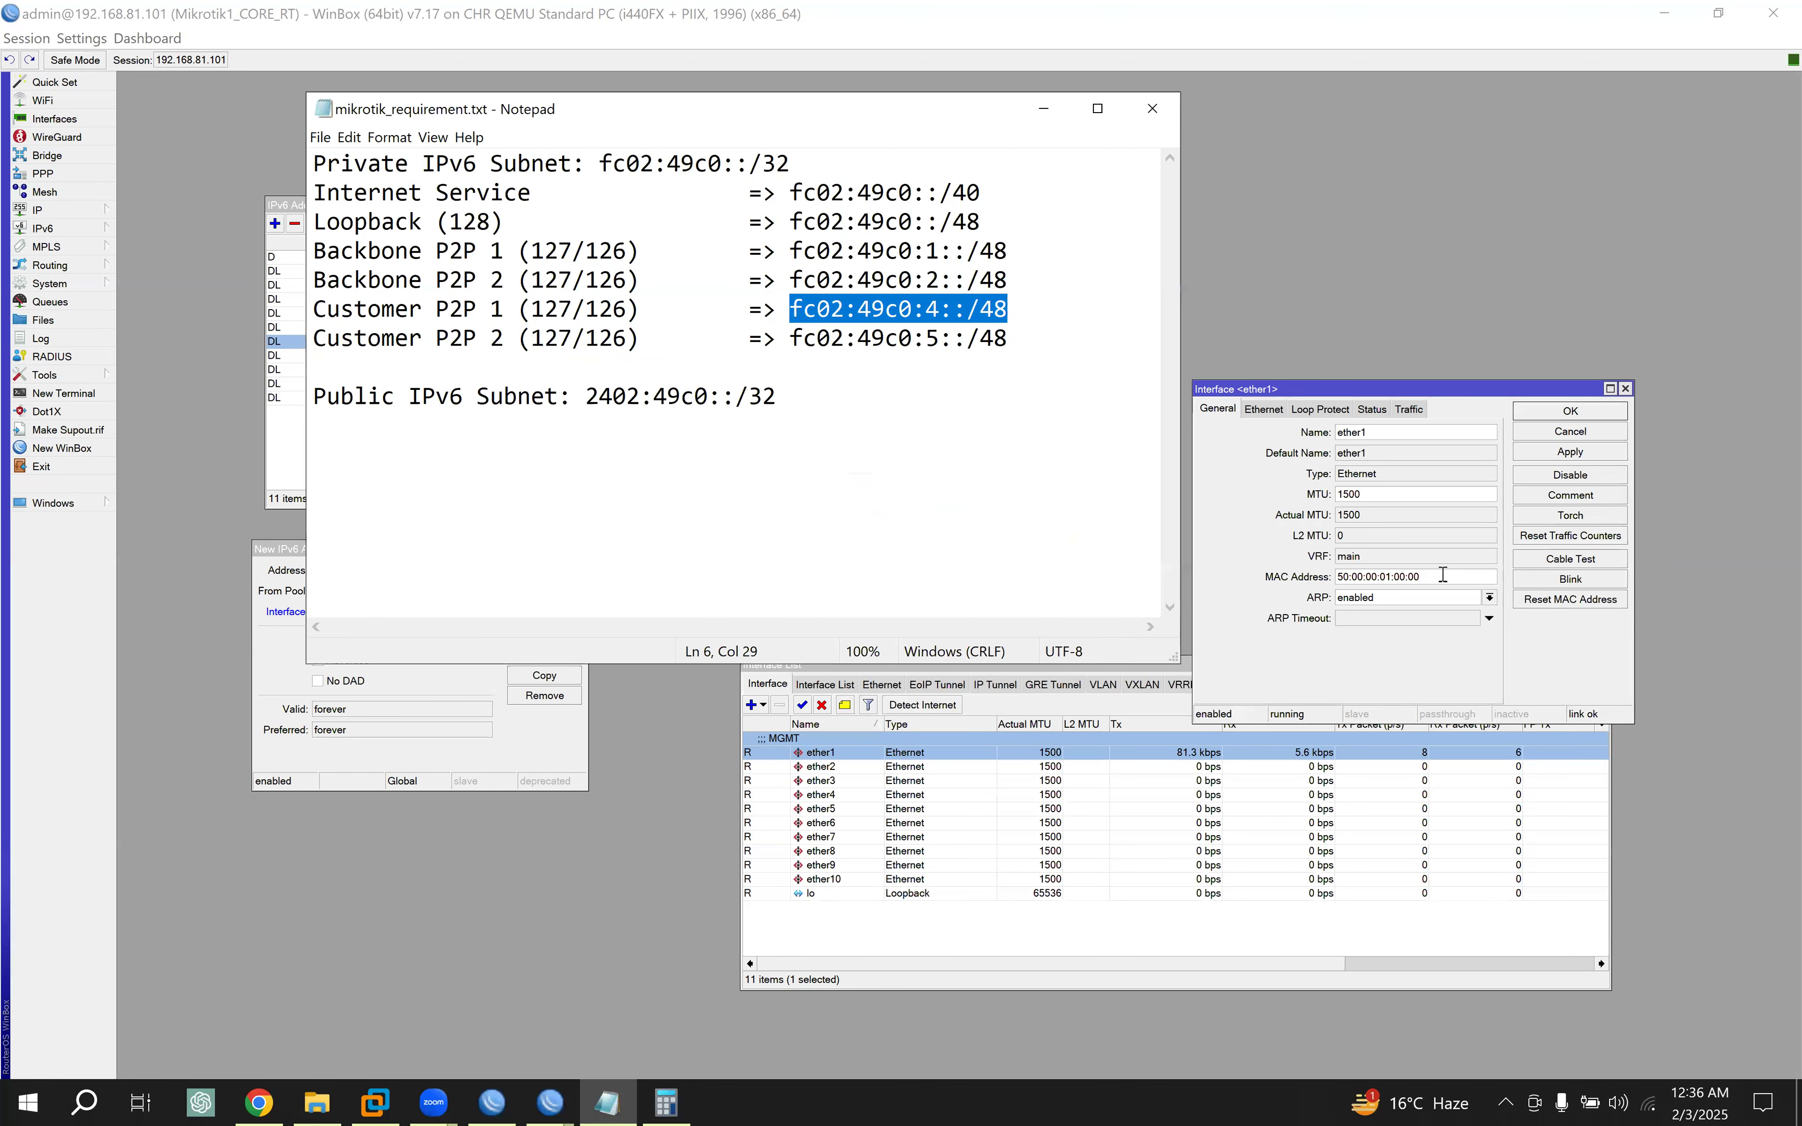
left_click(1243, 566)
key("ctrl+c")
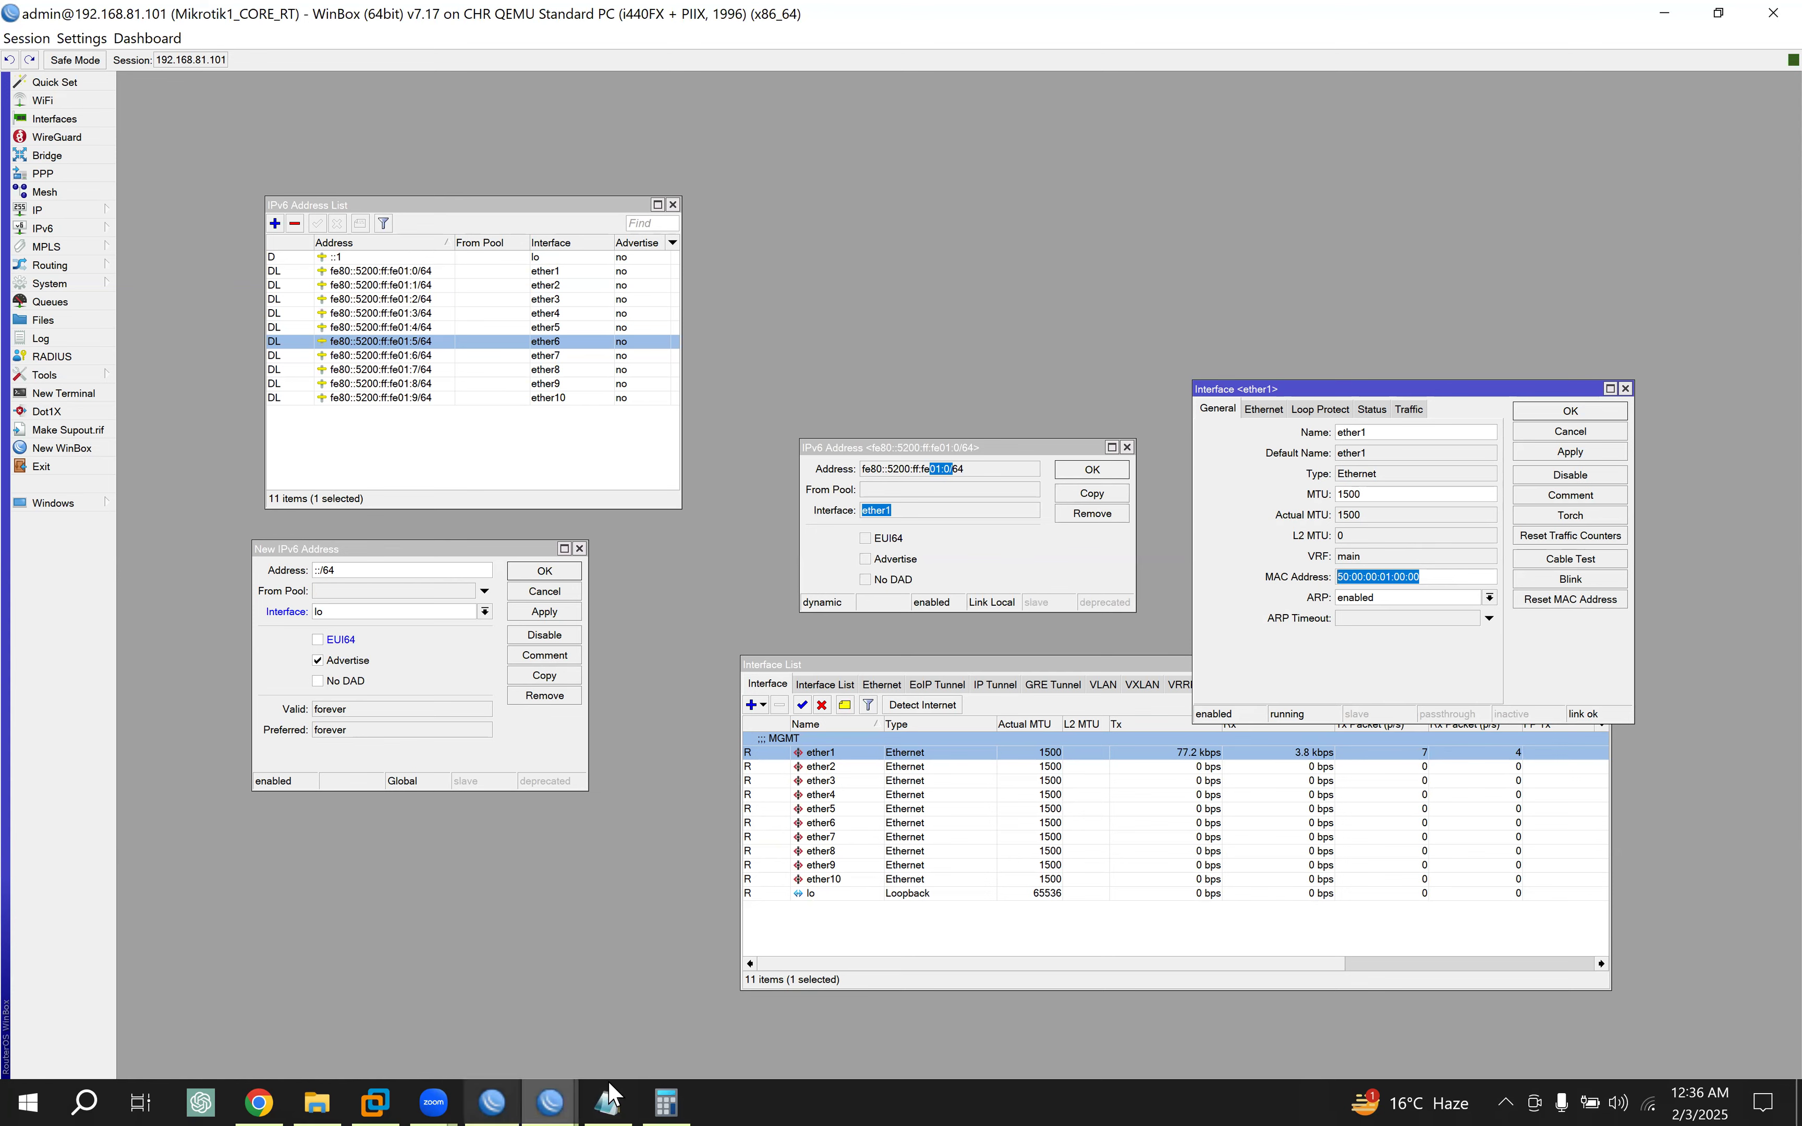
left_click(607, 1102)
left_click(381, 431)
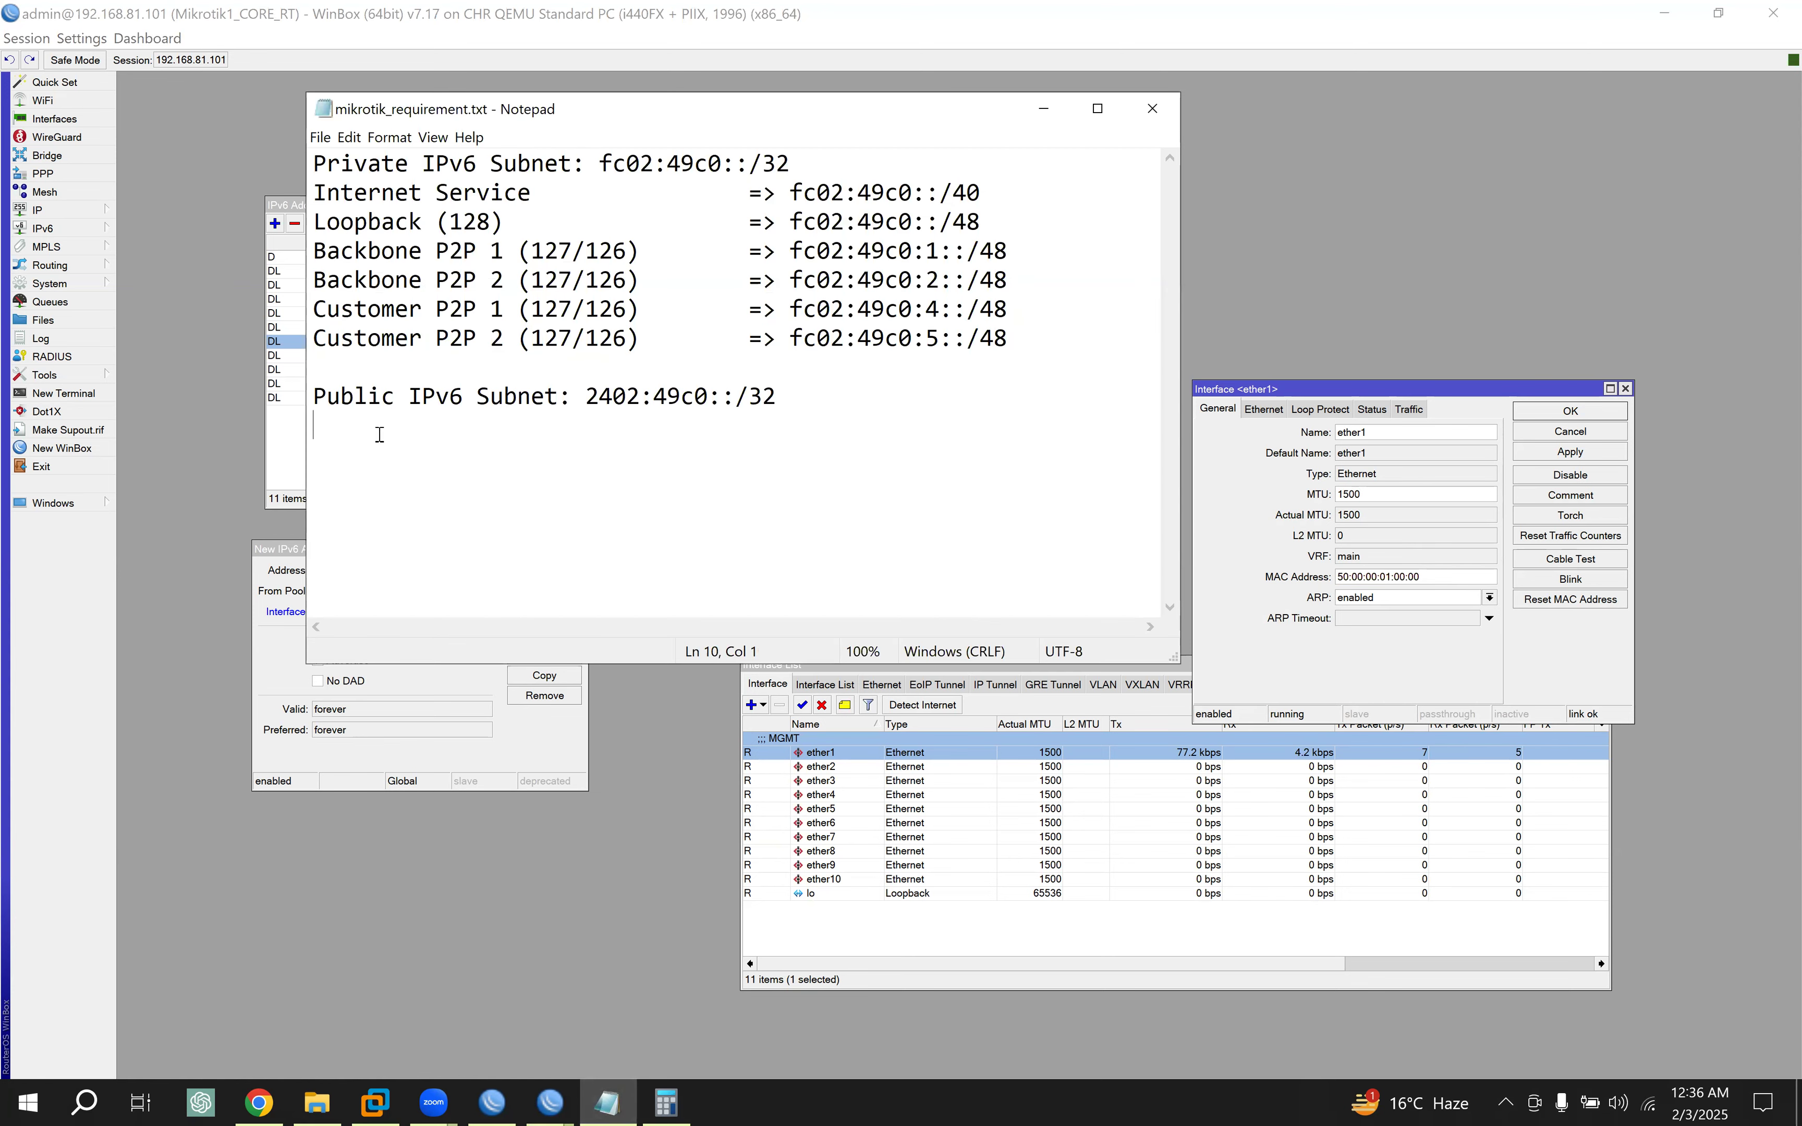
key("ctrl+v")
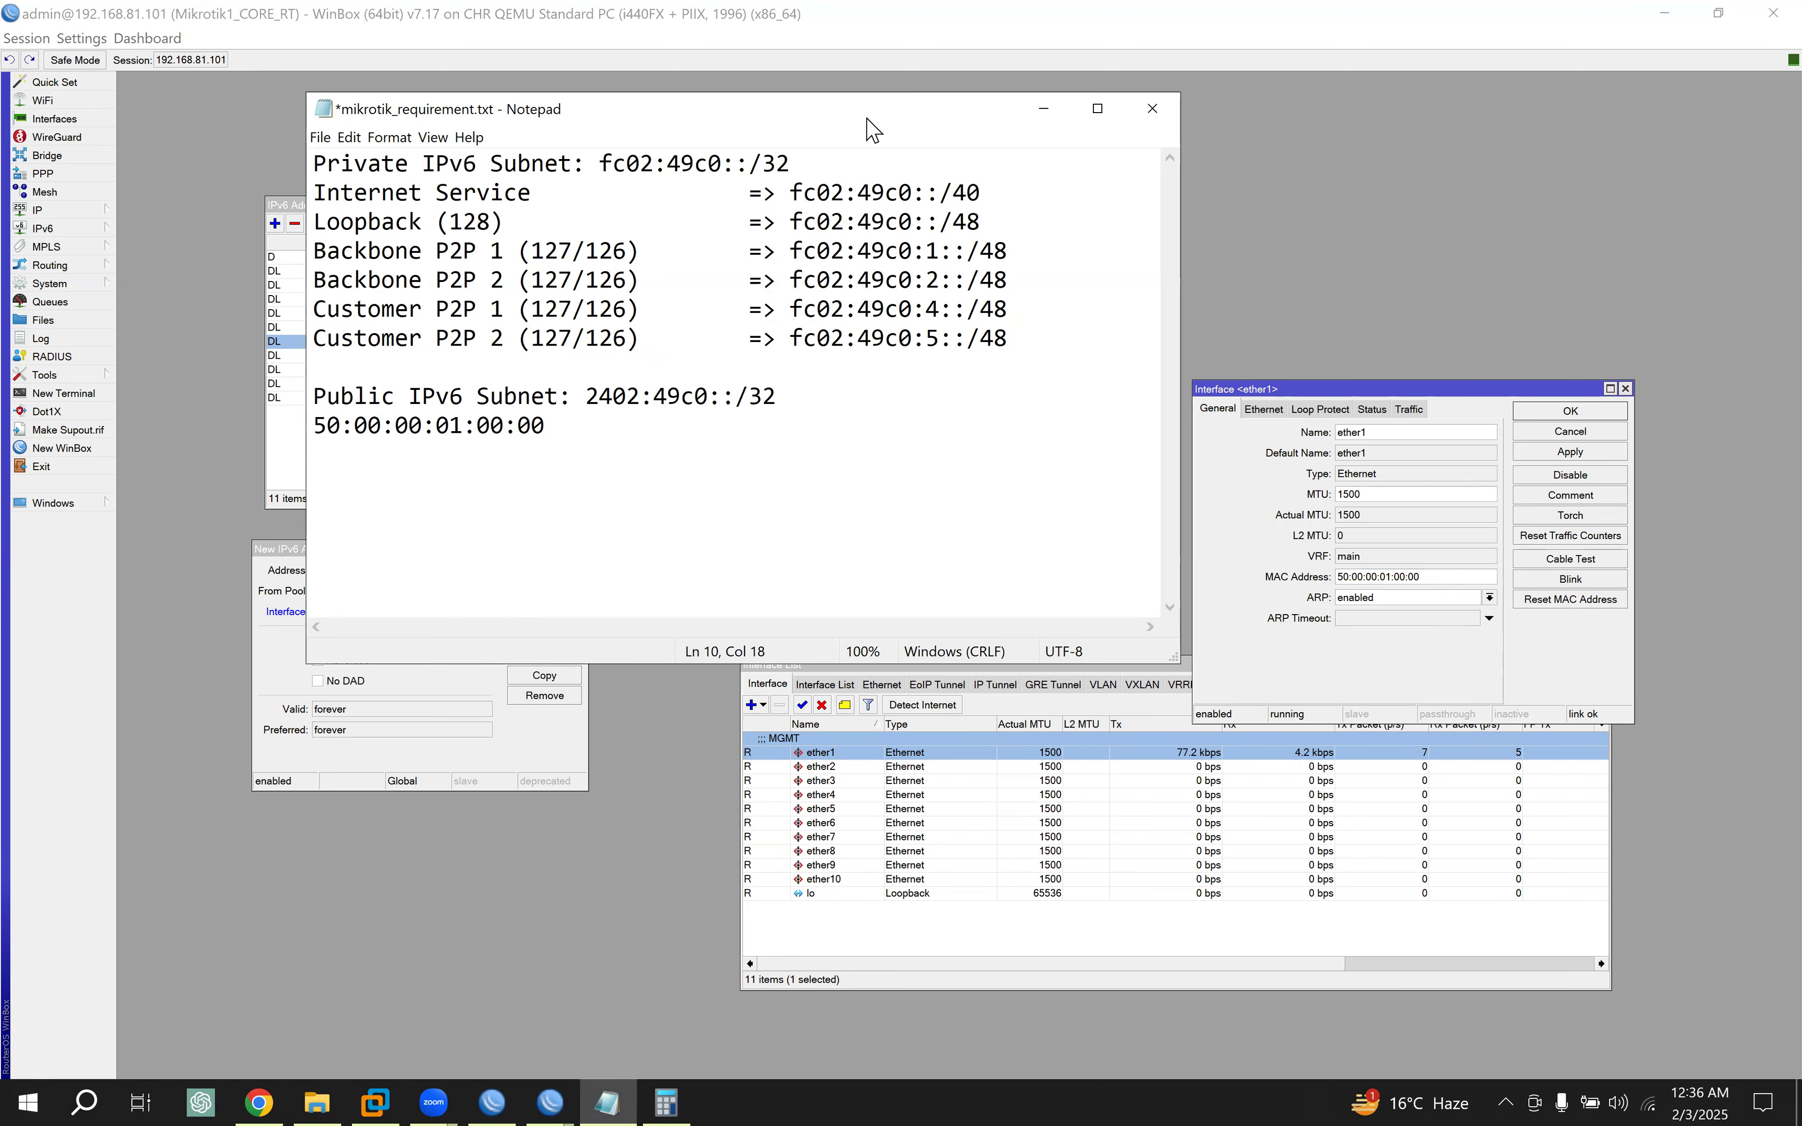
Step: Copy ether1's link-local address fe80::5200:ff:fe01:0/64 from its WinBox entry onto a new line below the MAC address in the notes
left_click_drag(866, 115, 725, 313)
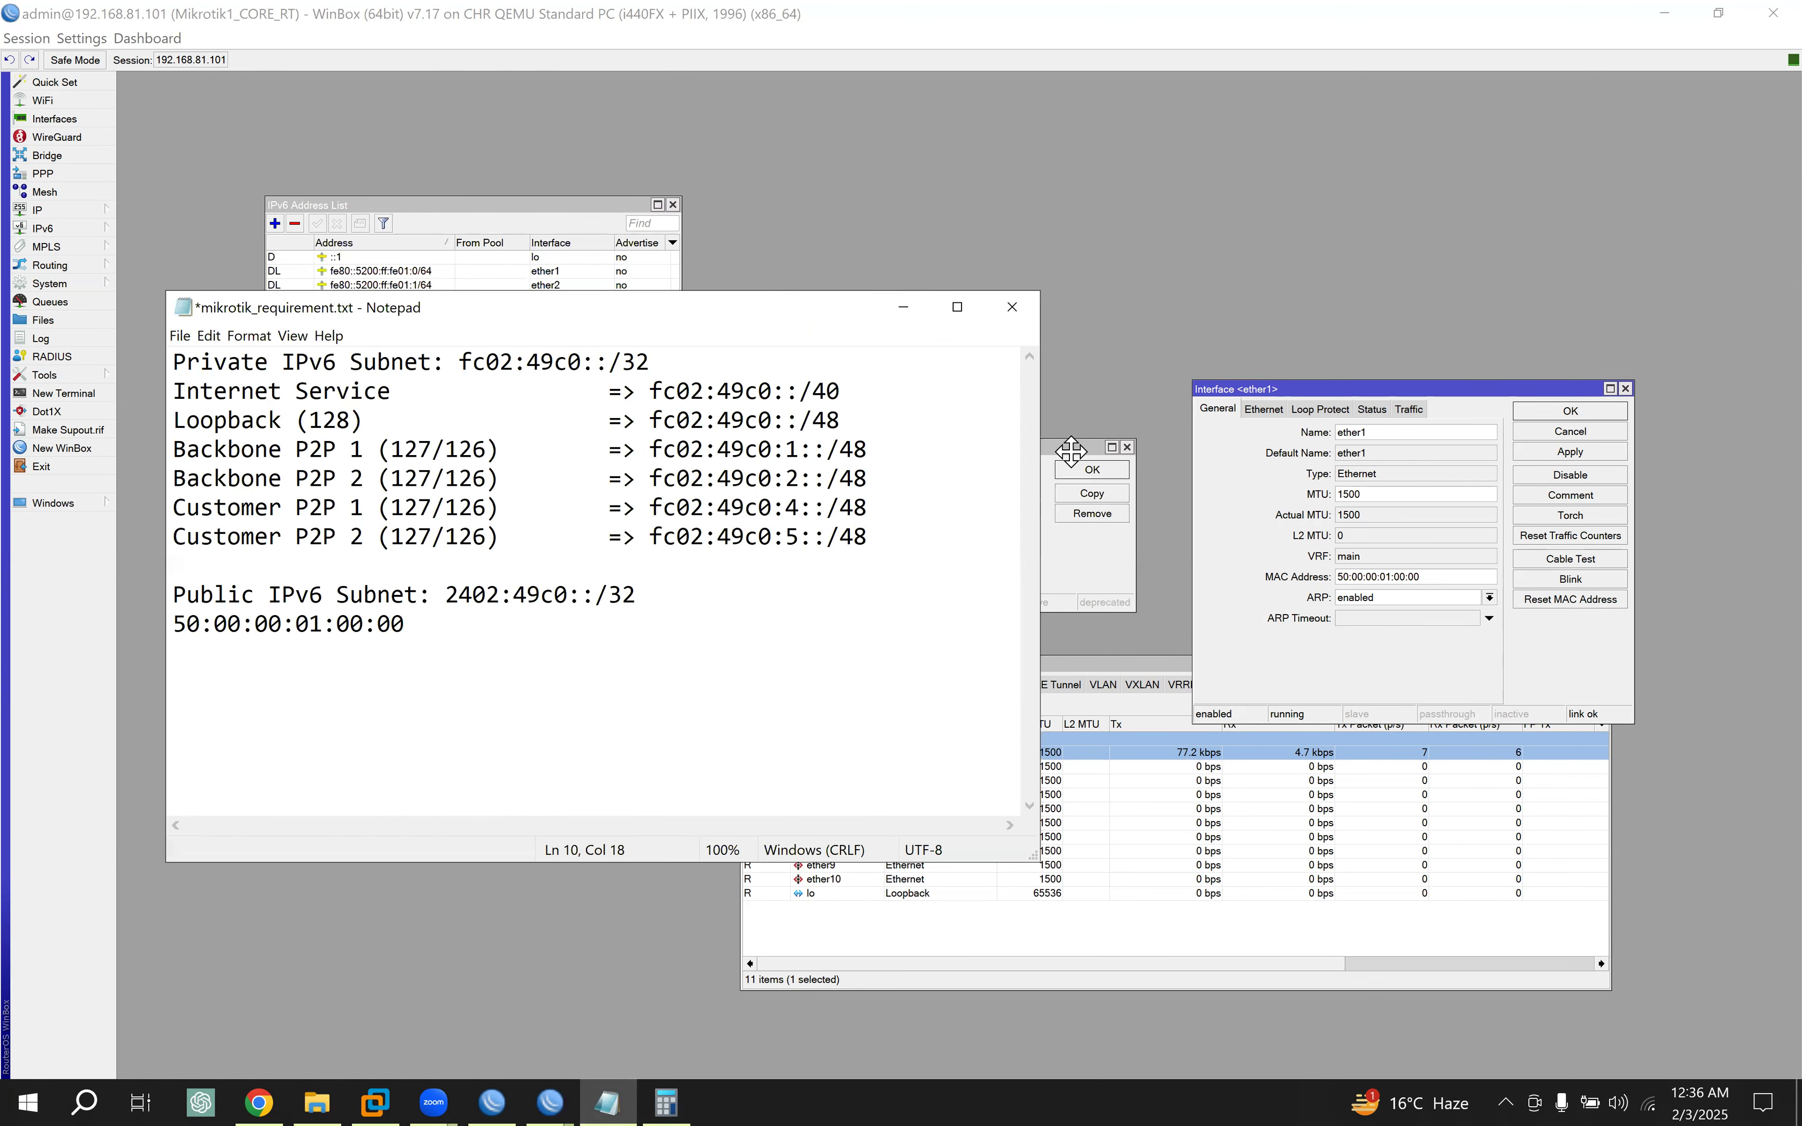
left_click(1083, 466)
key("ctrl+c")
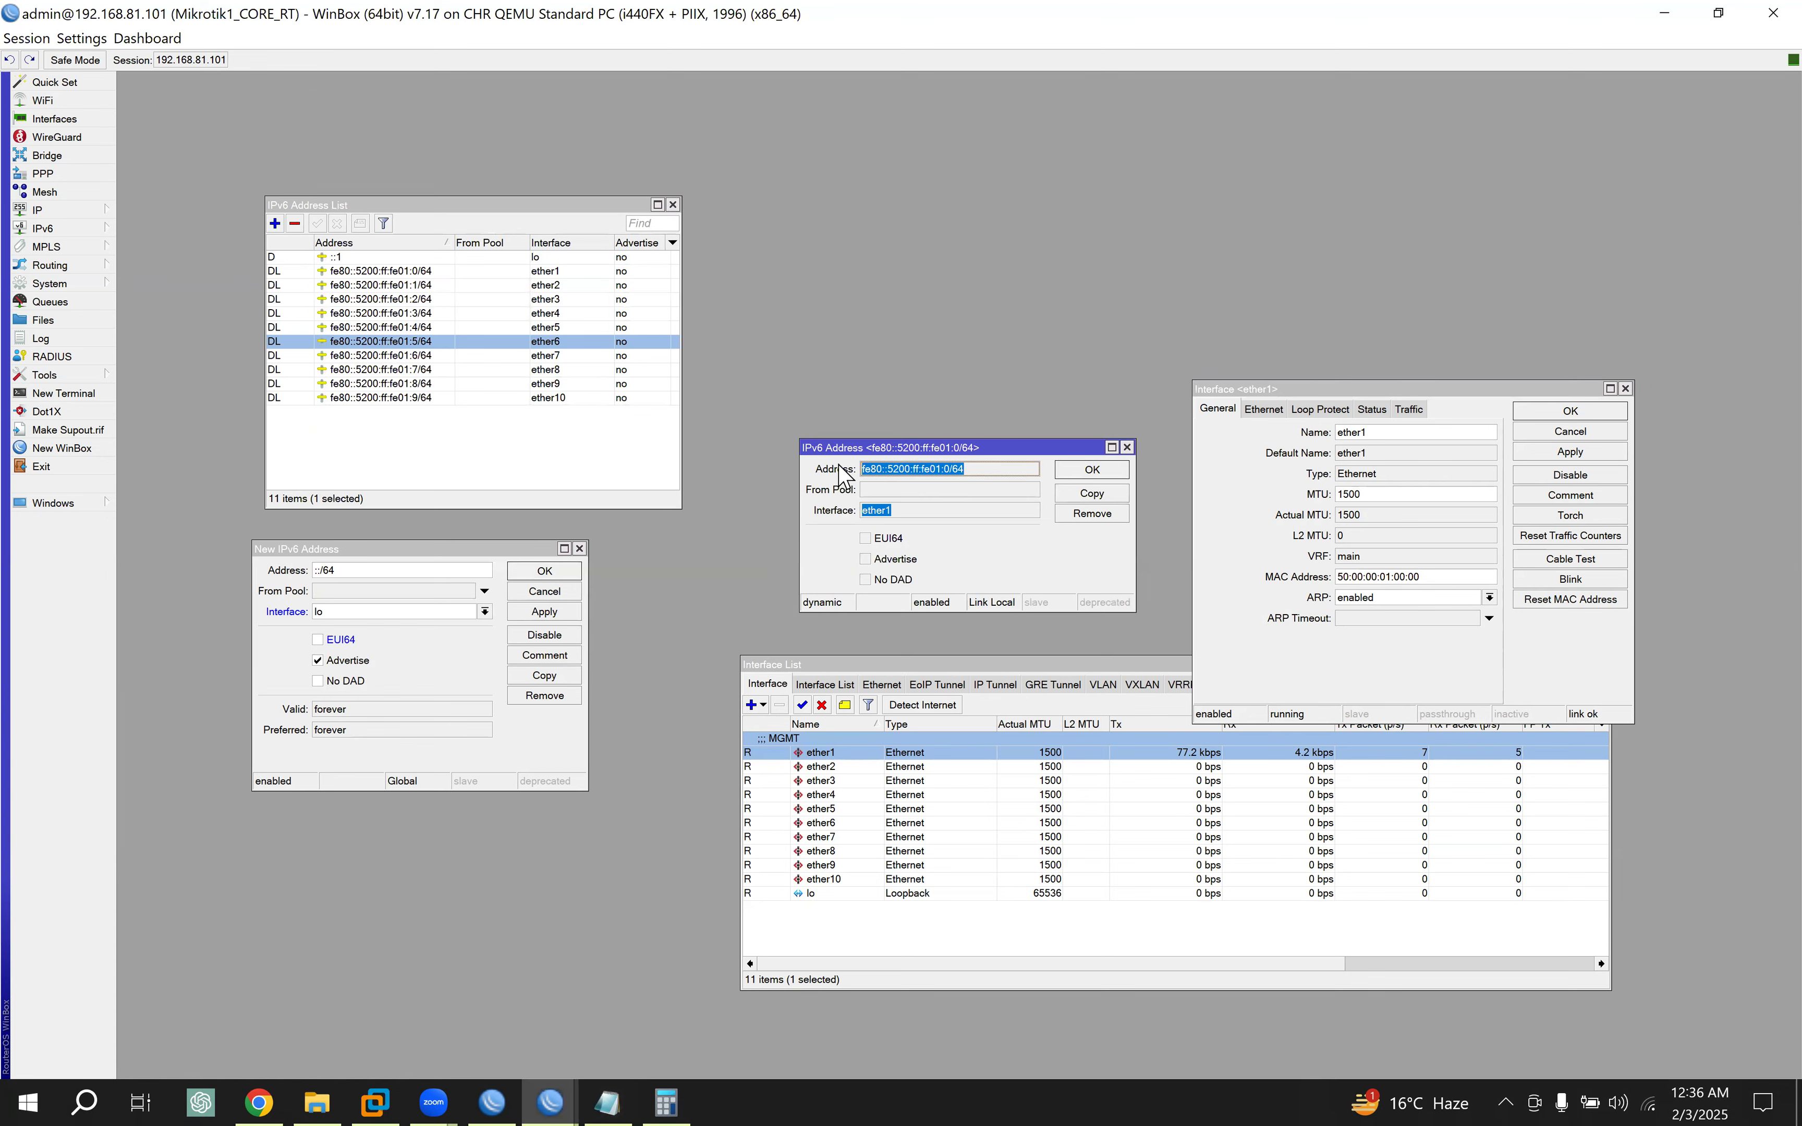
left_click(609, 1100)
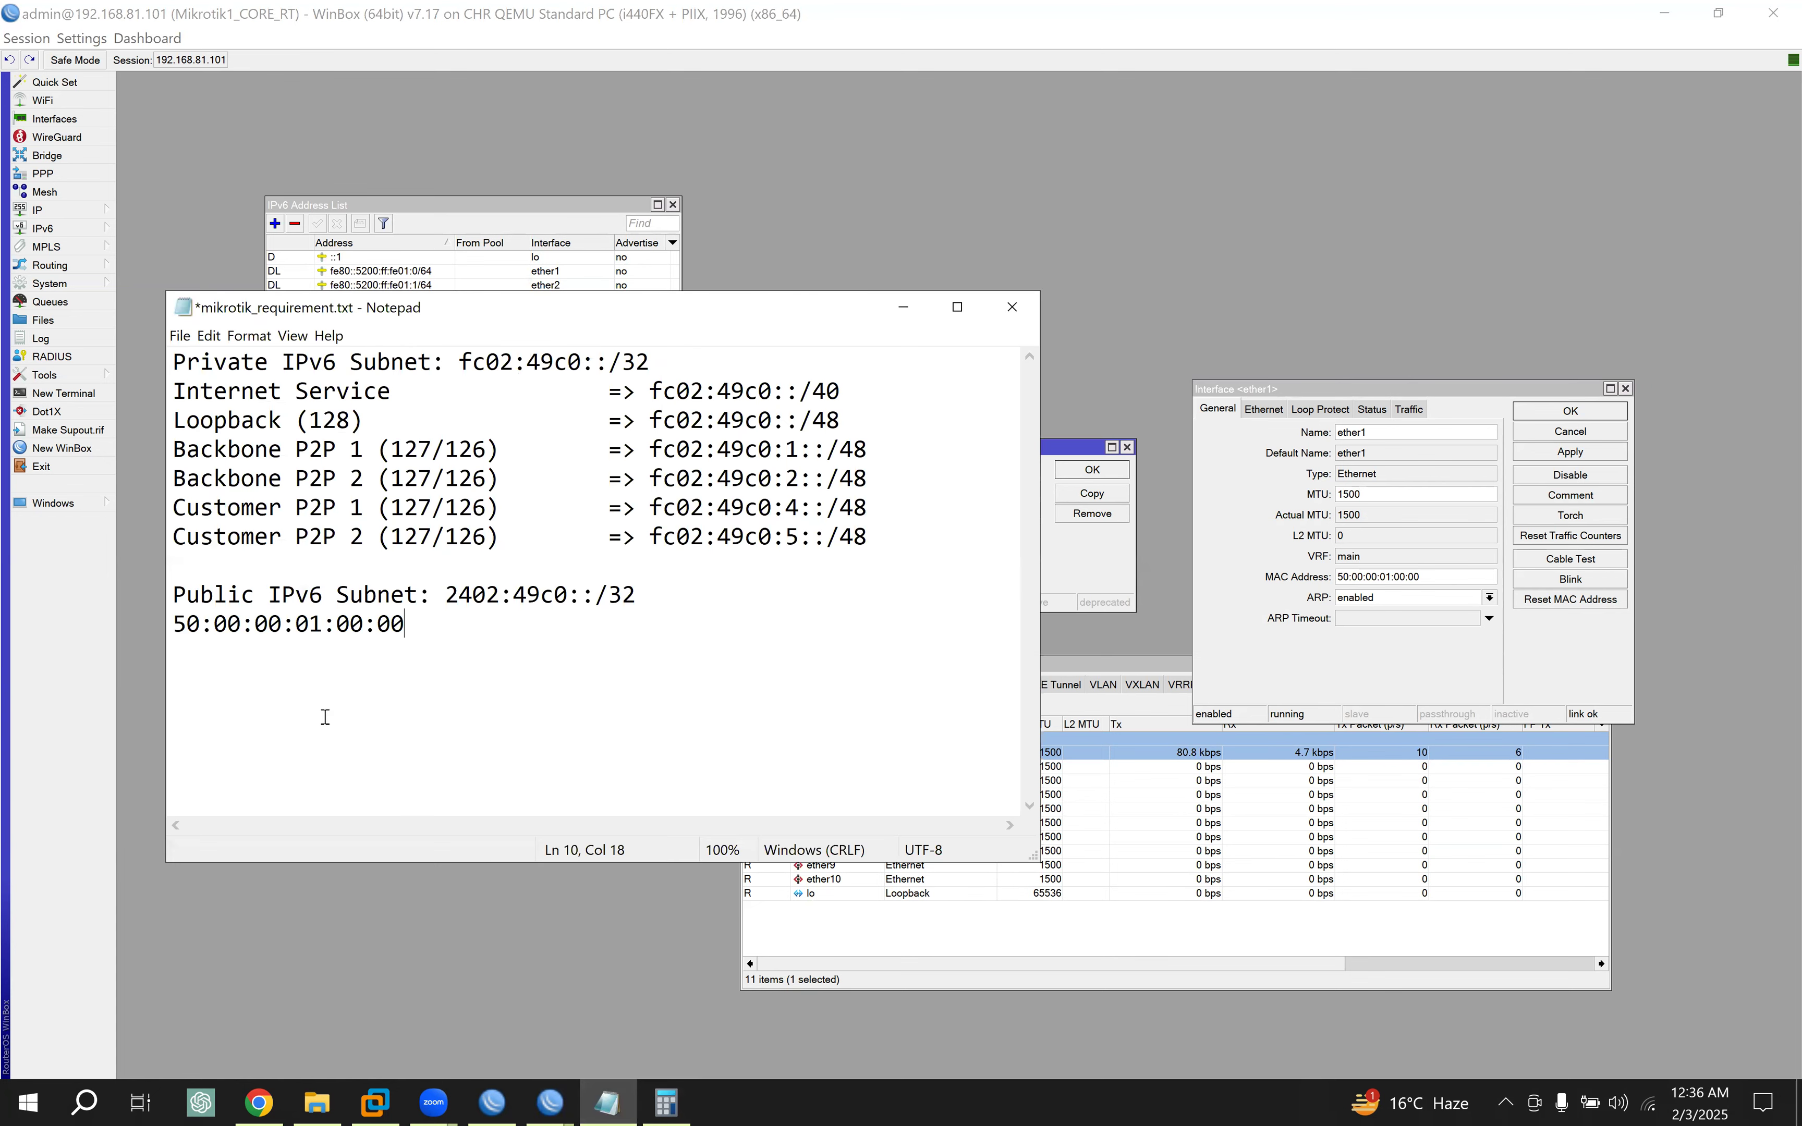
key("Return")
key("ctrl+v")
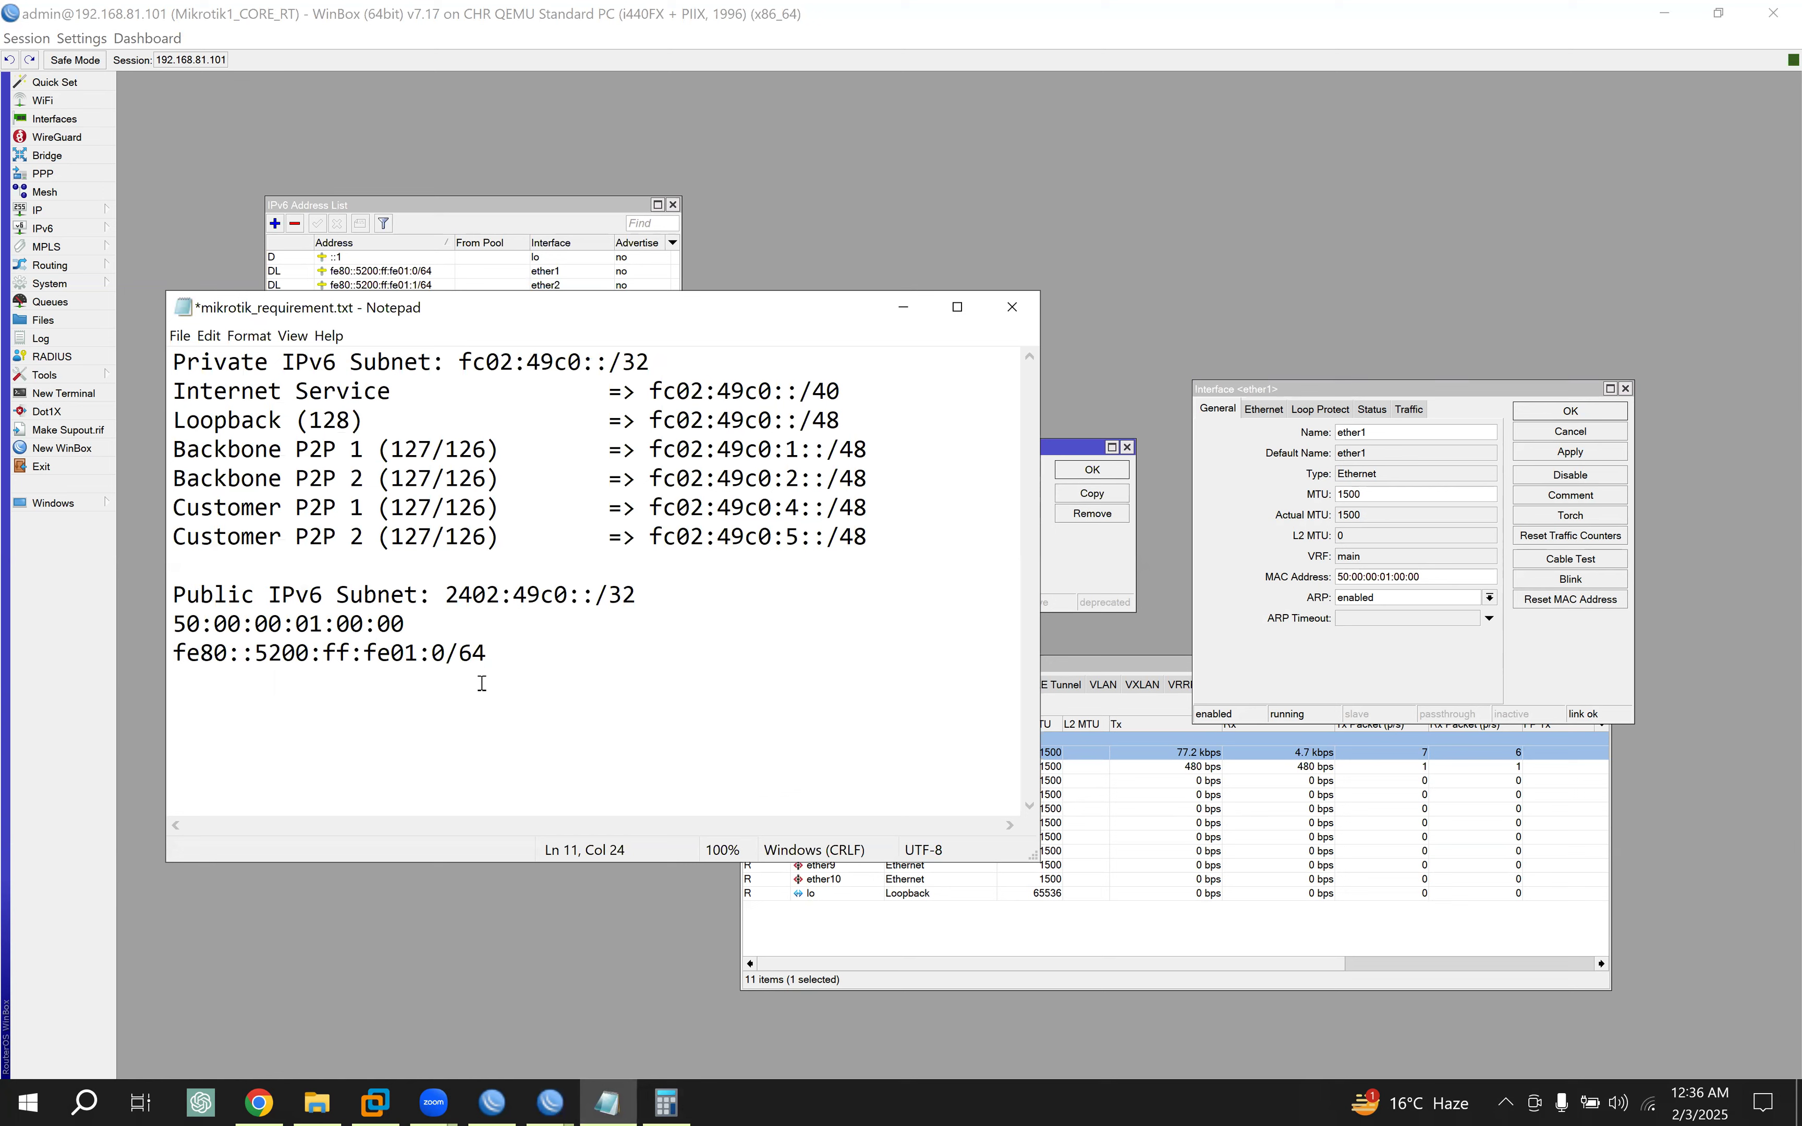
Step: Compare the two halves of the MAC address with the prefix and interface ID of the link-local address in the notes
left_click_drag(488, 653, 158, 652)
left_click_drag(408, 629, 82, 629)
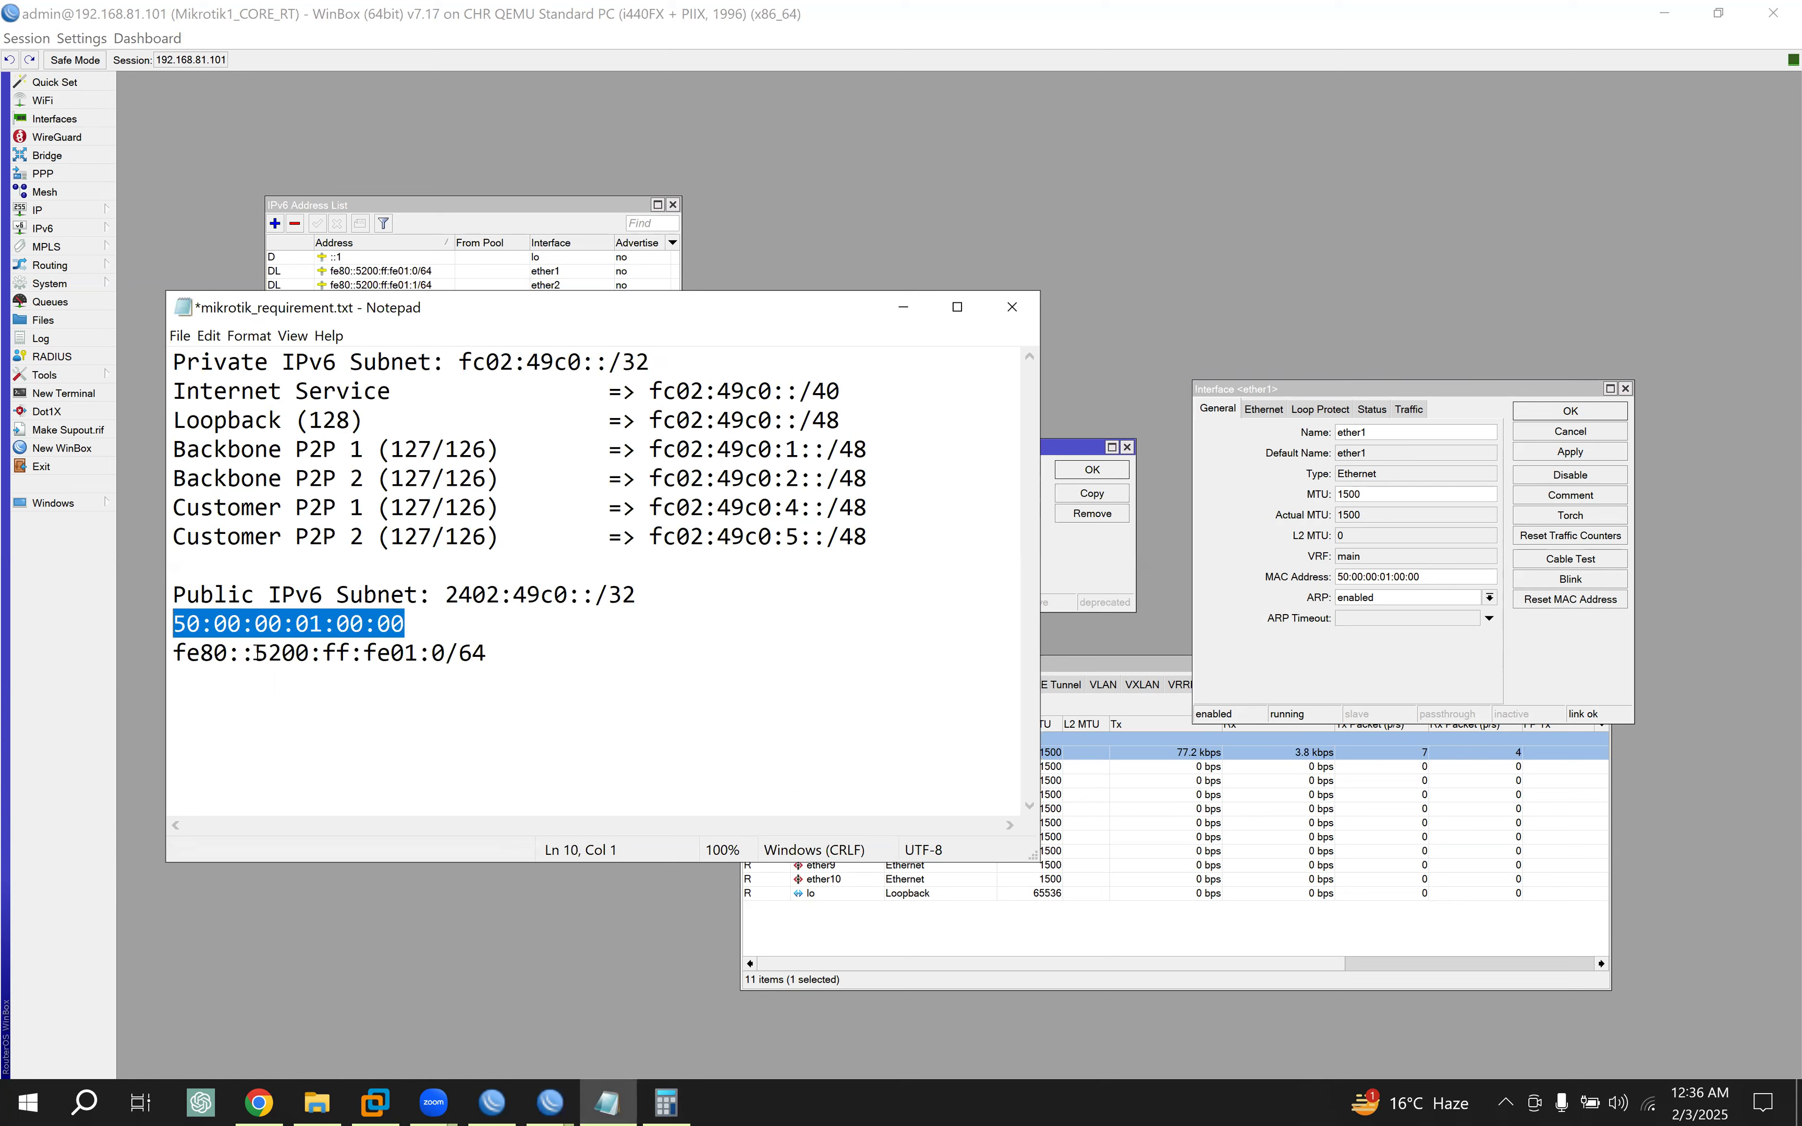
left_click_drag(257, 654, 171, 654)
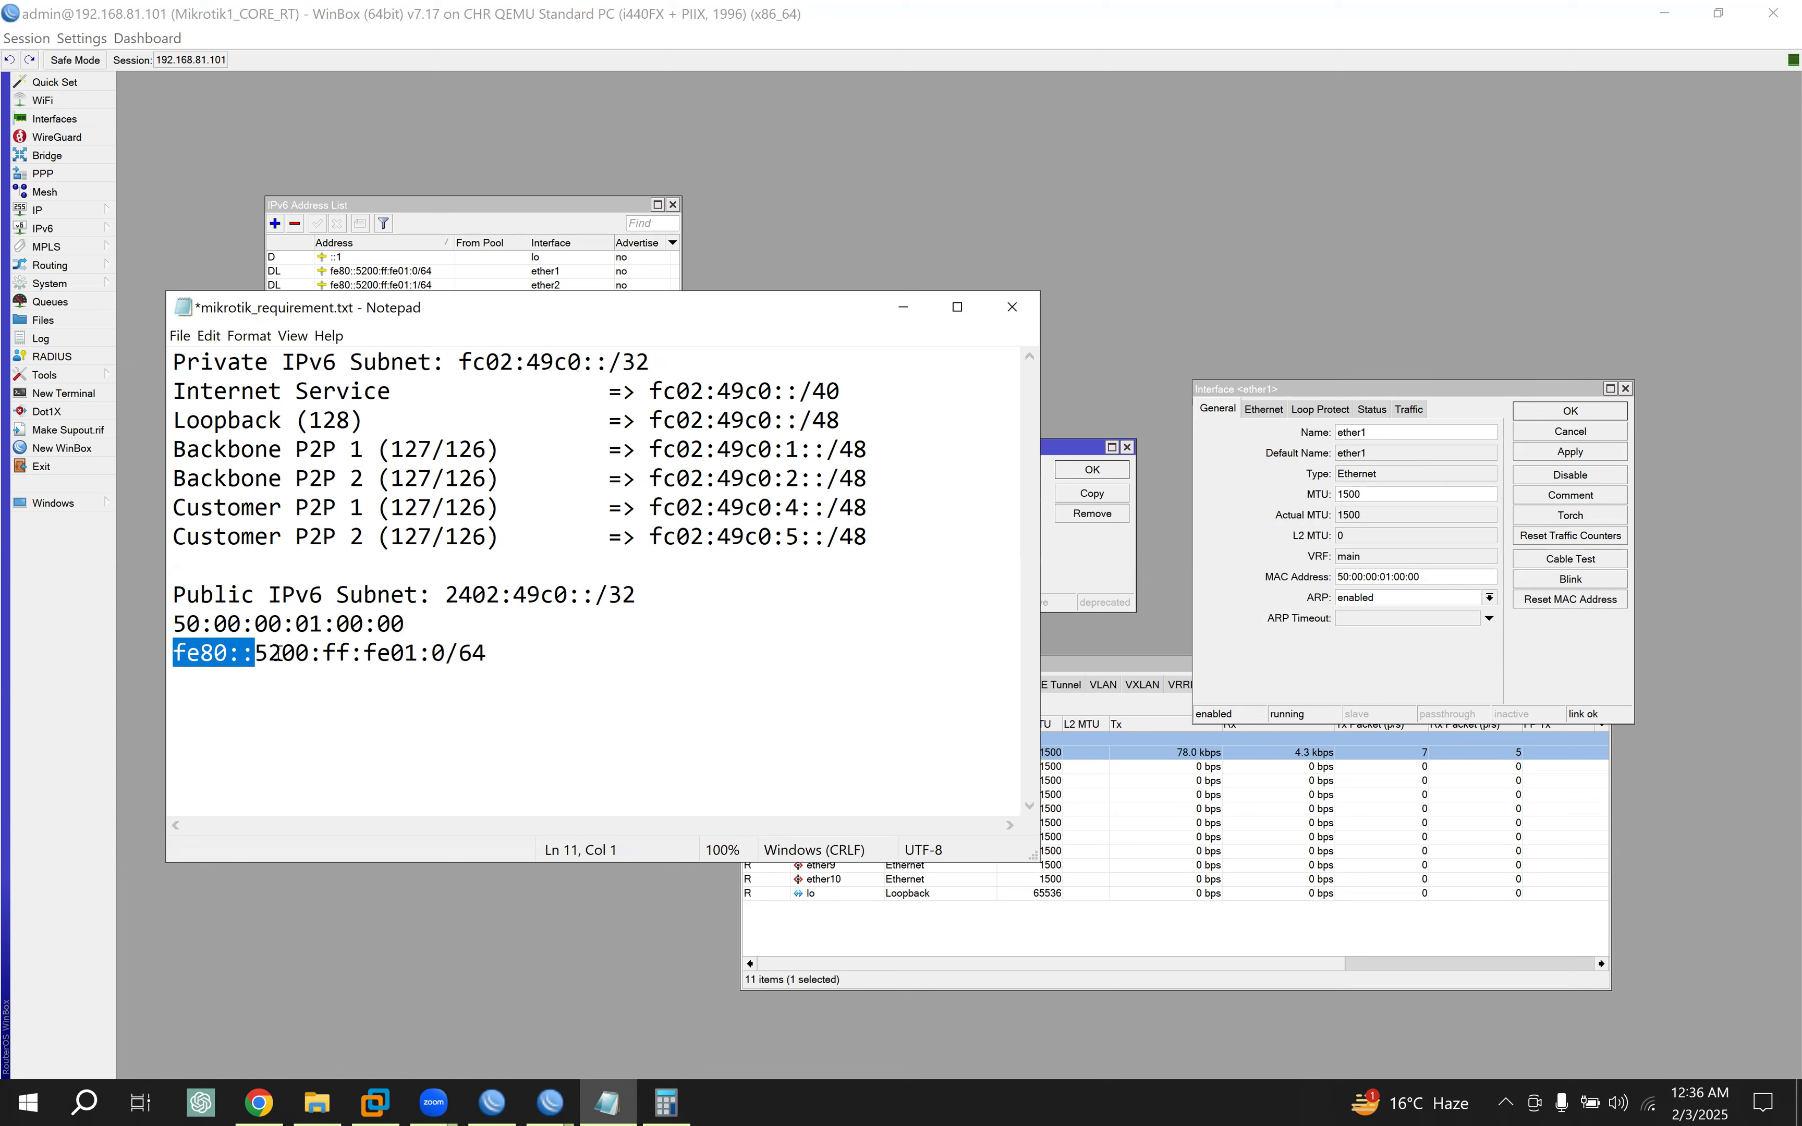
left_click_drag(257, 653, 449, 653)
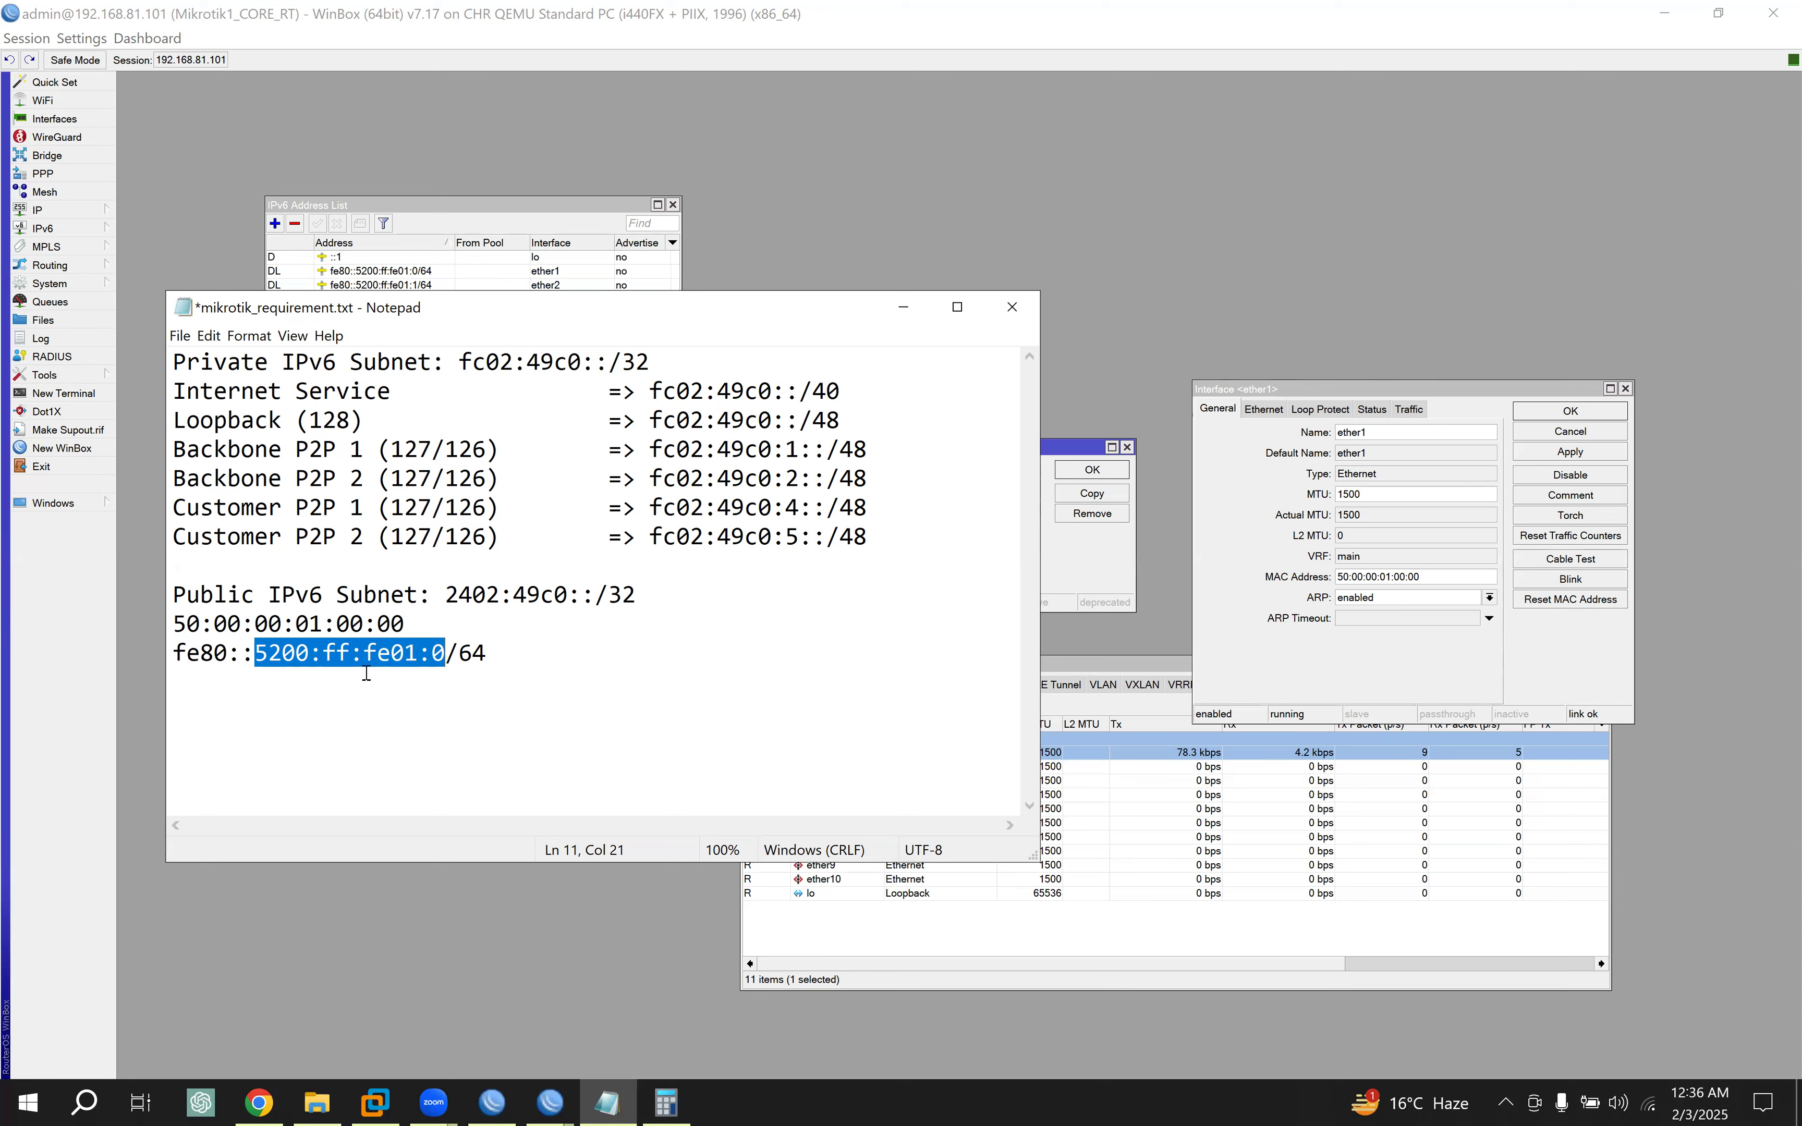
left_click(339, 659)
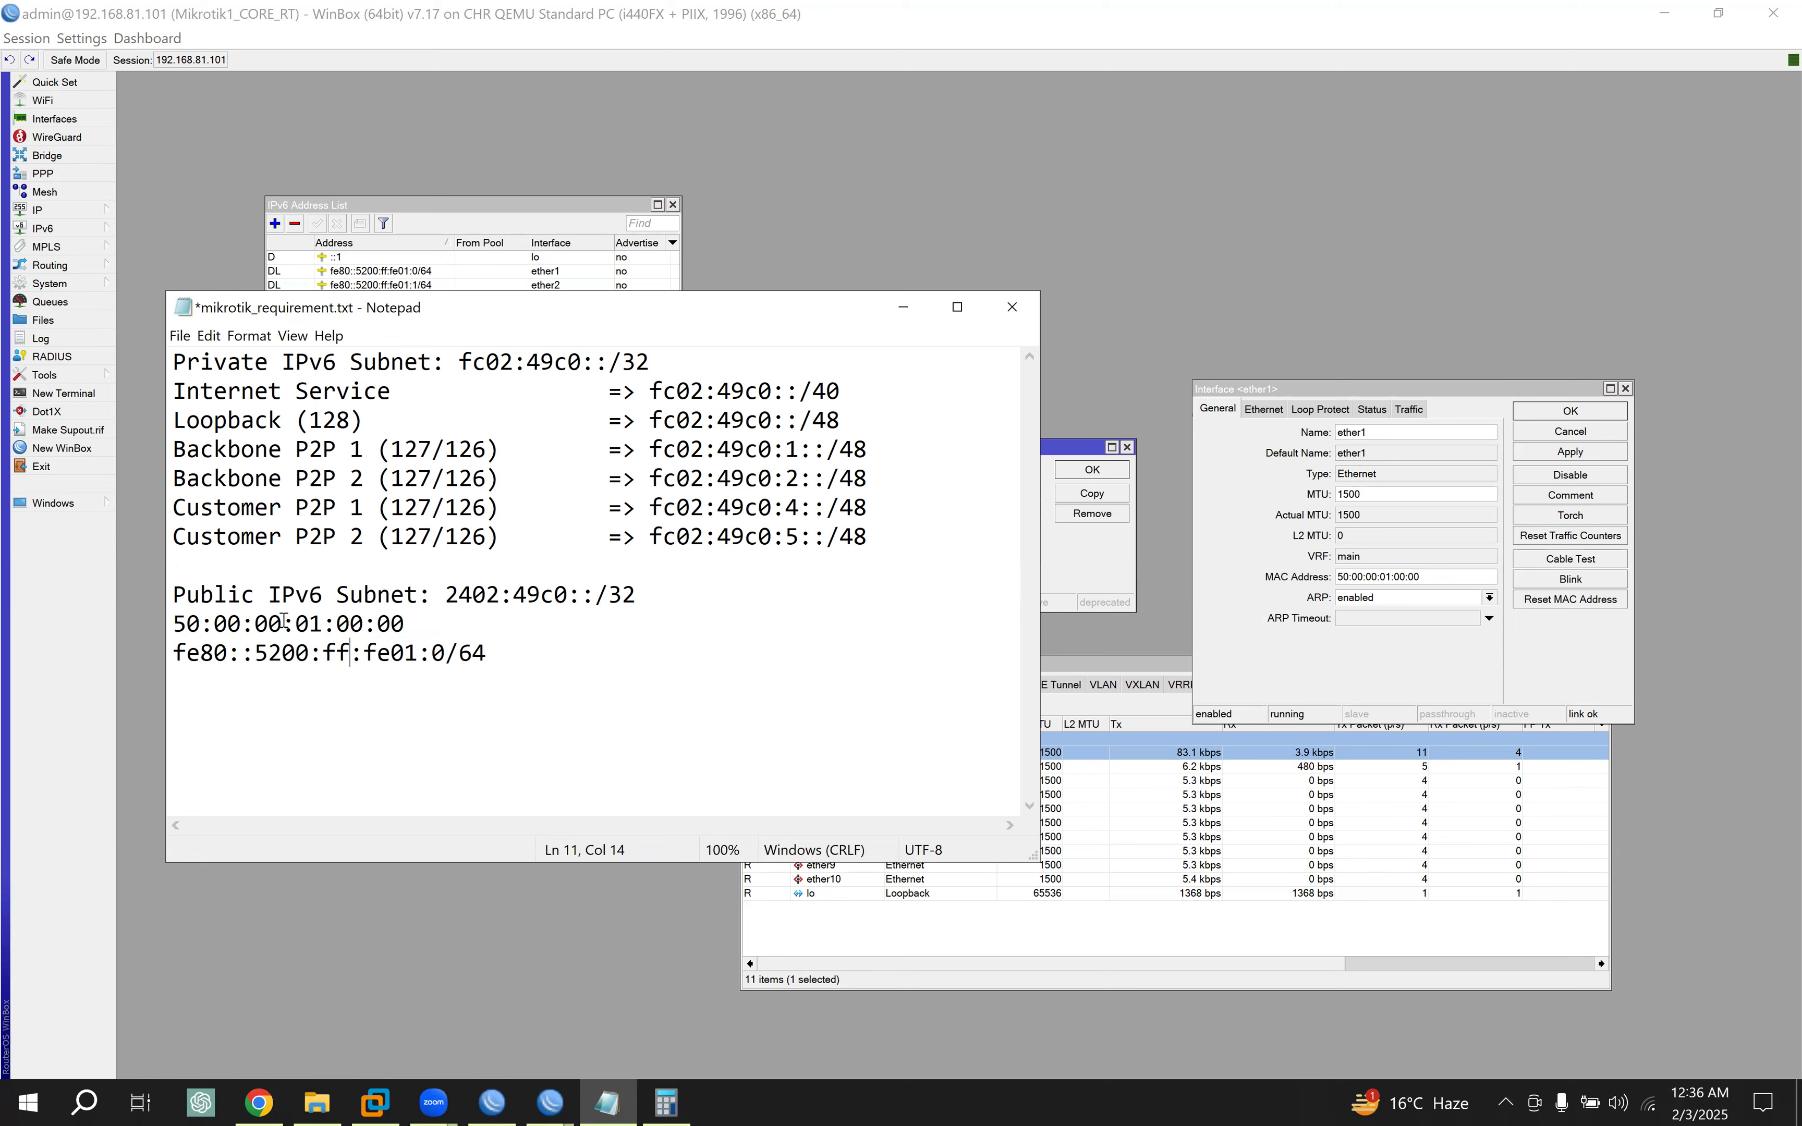
left_click_drag(282, 622, 169, 620)
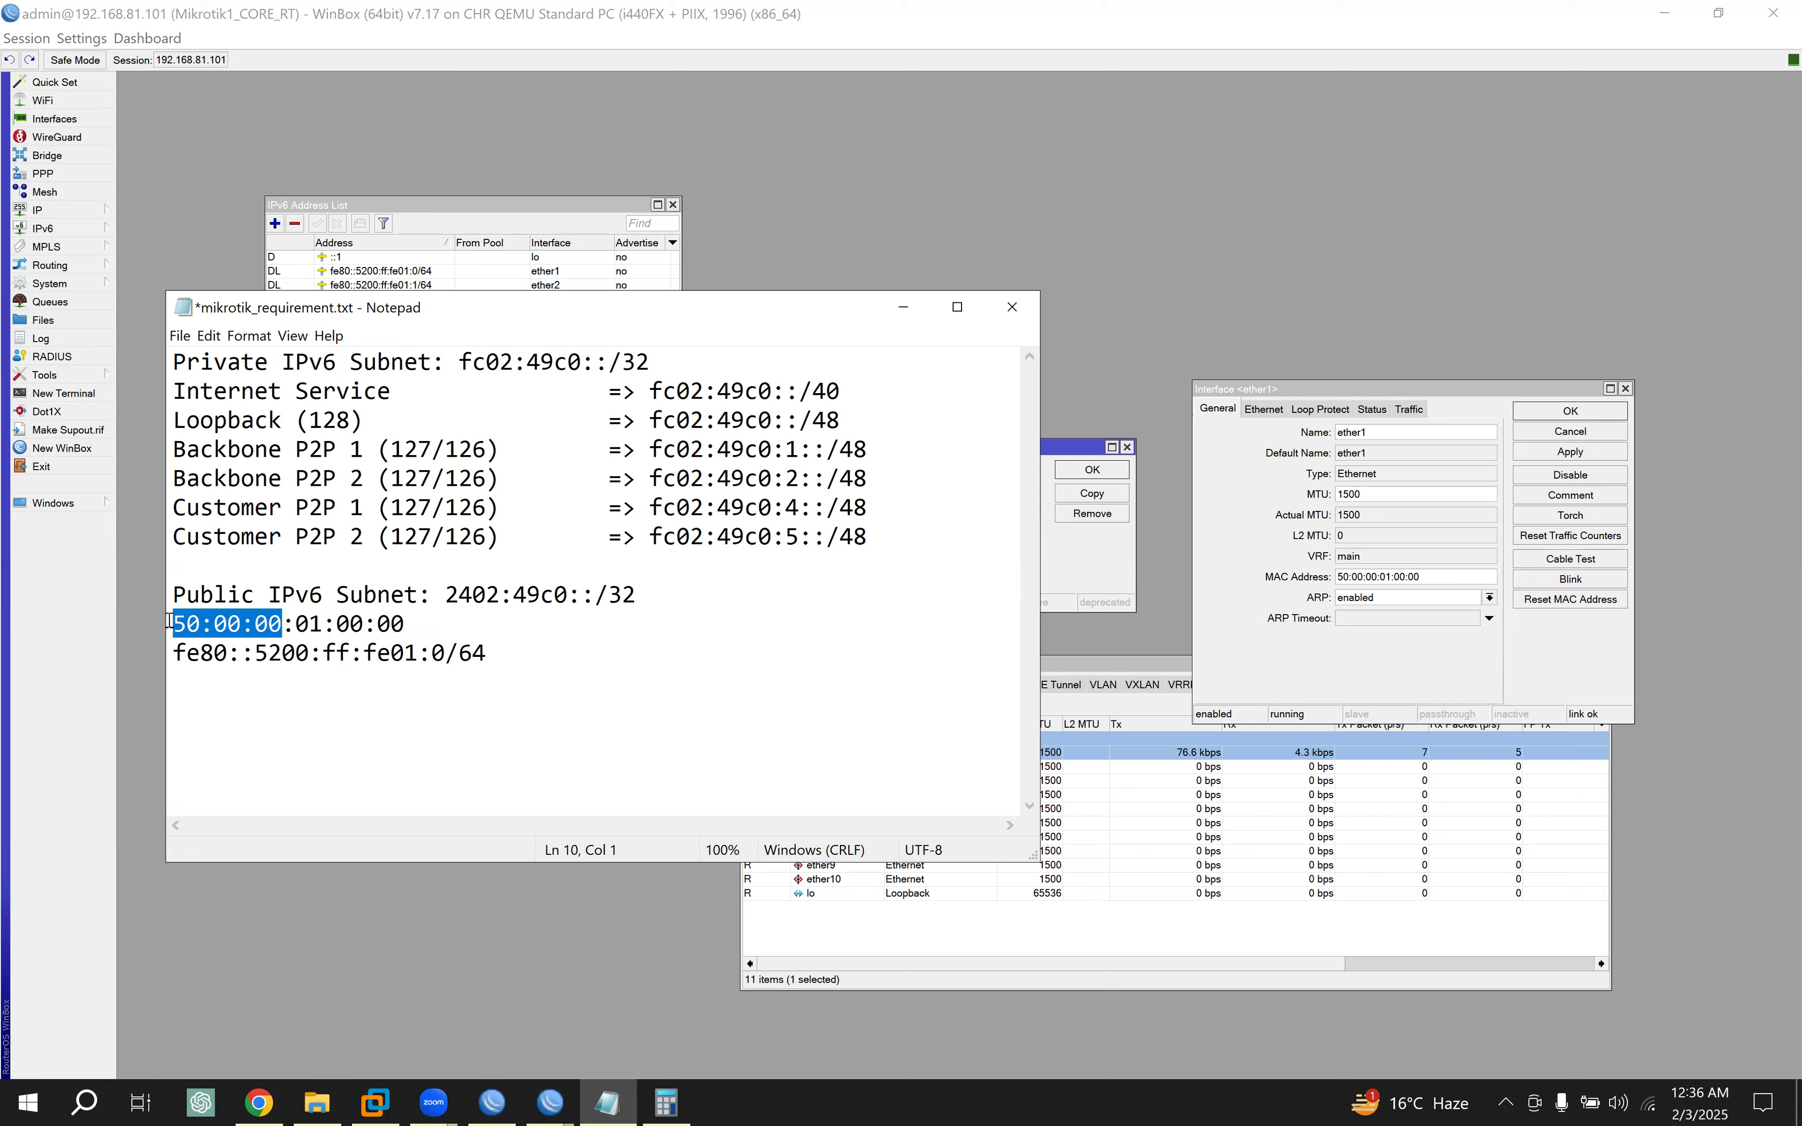
left_click_drag(296, 622, 473, 624)
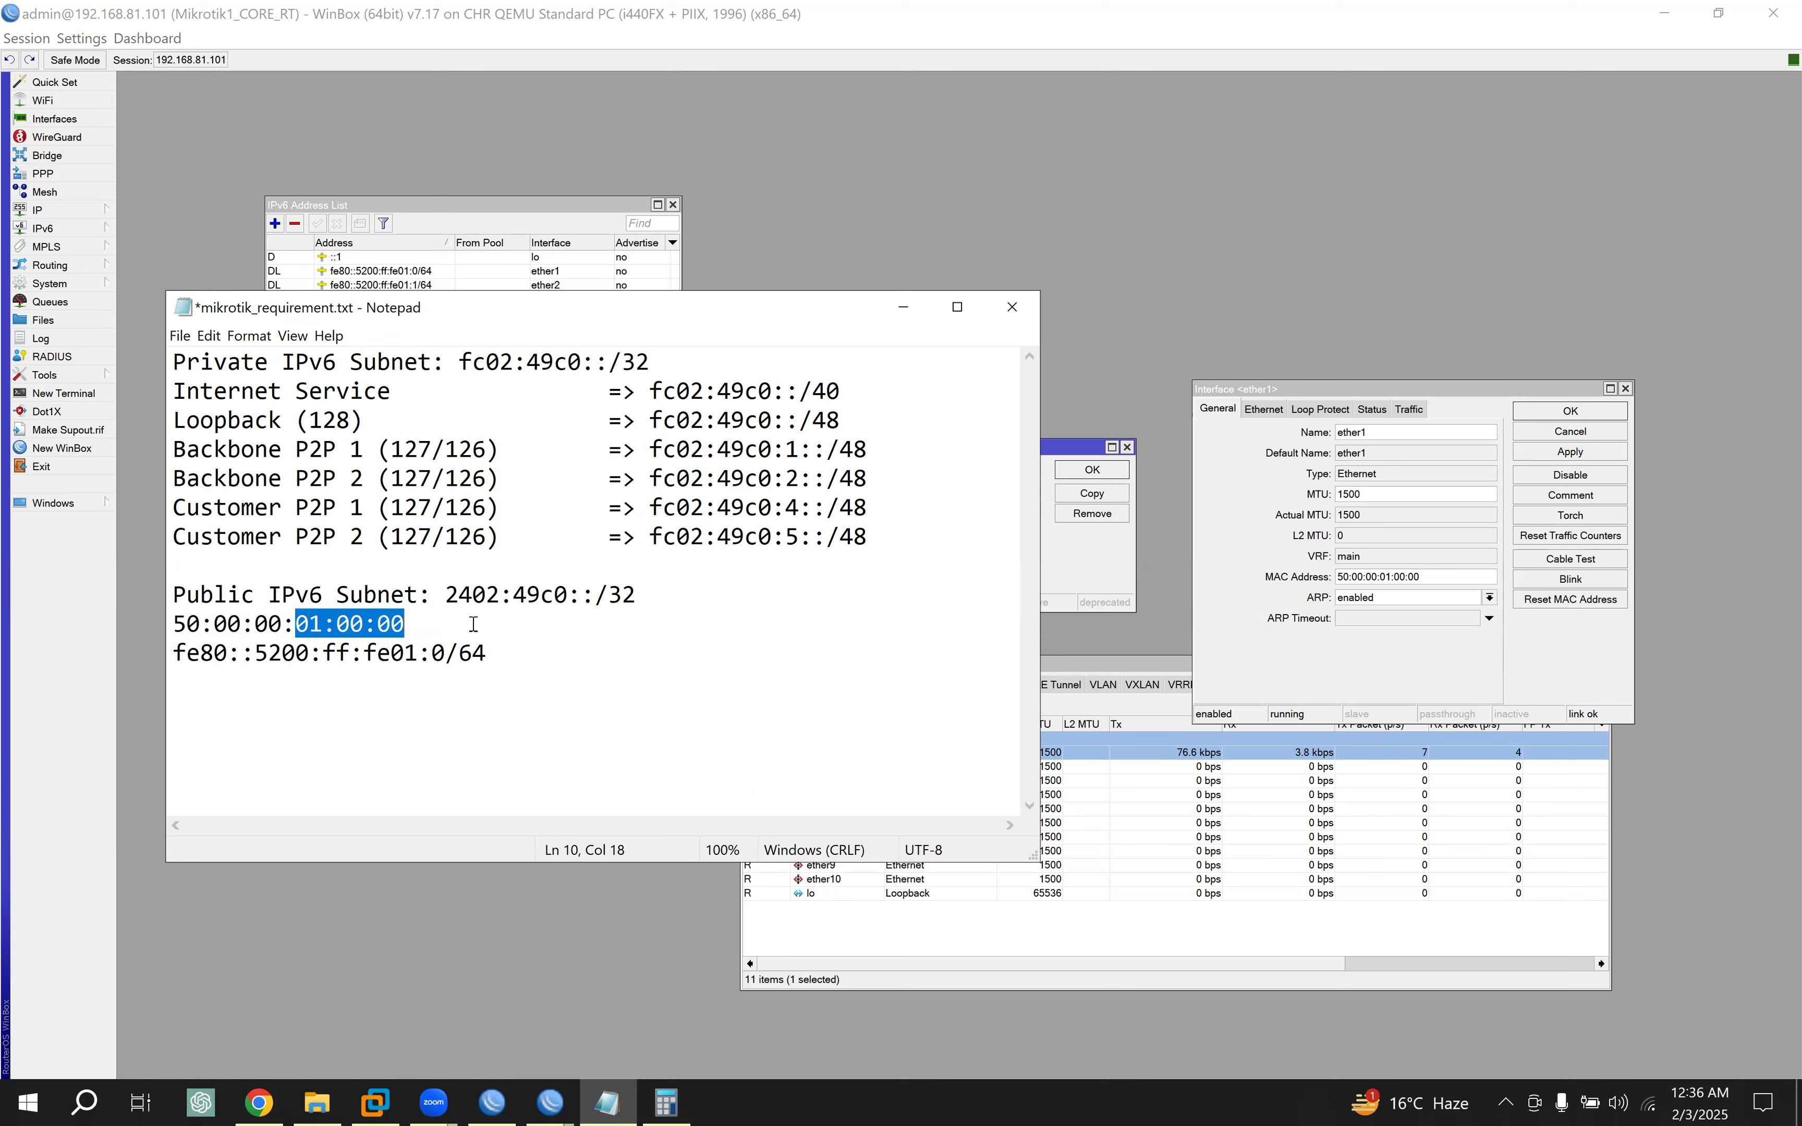
left_click(285, 624)
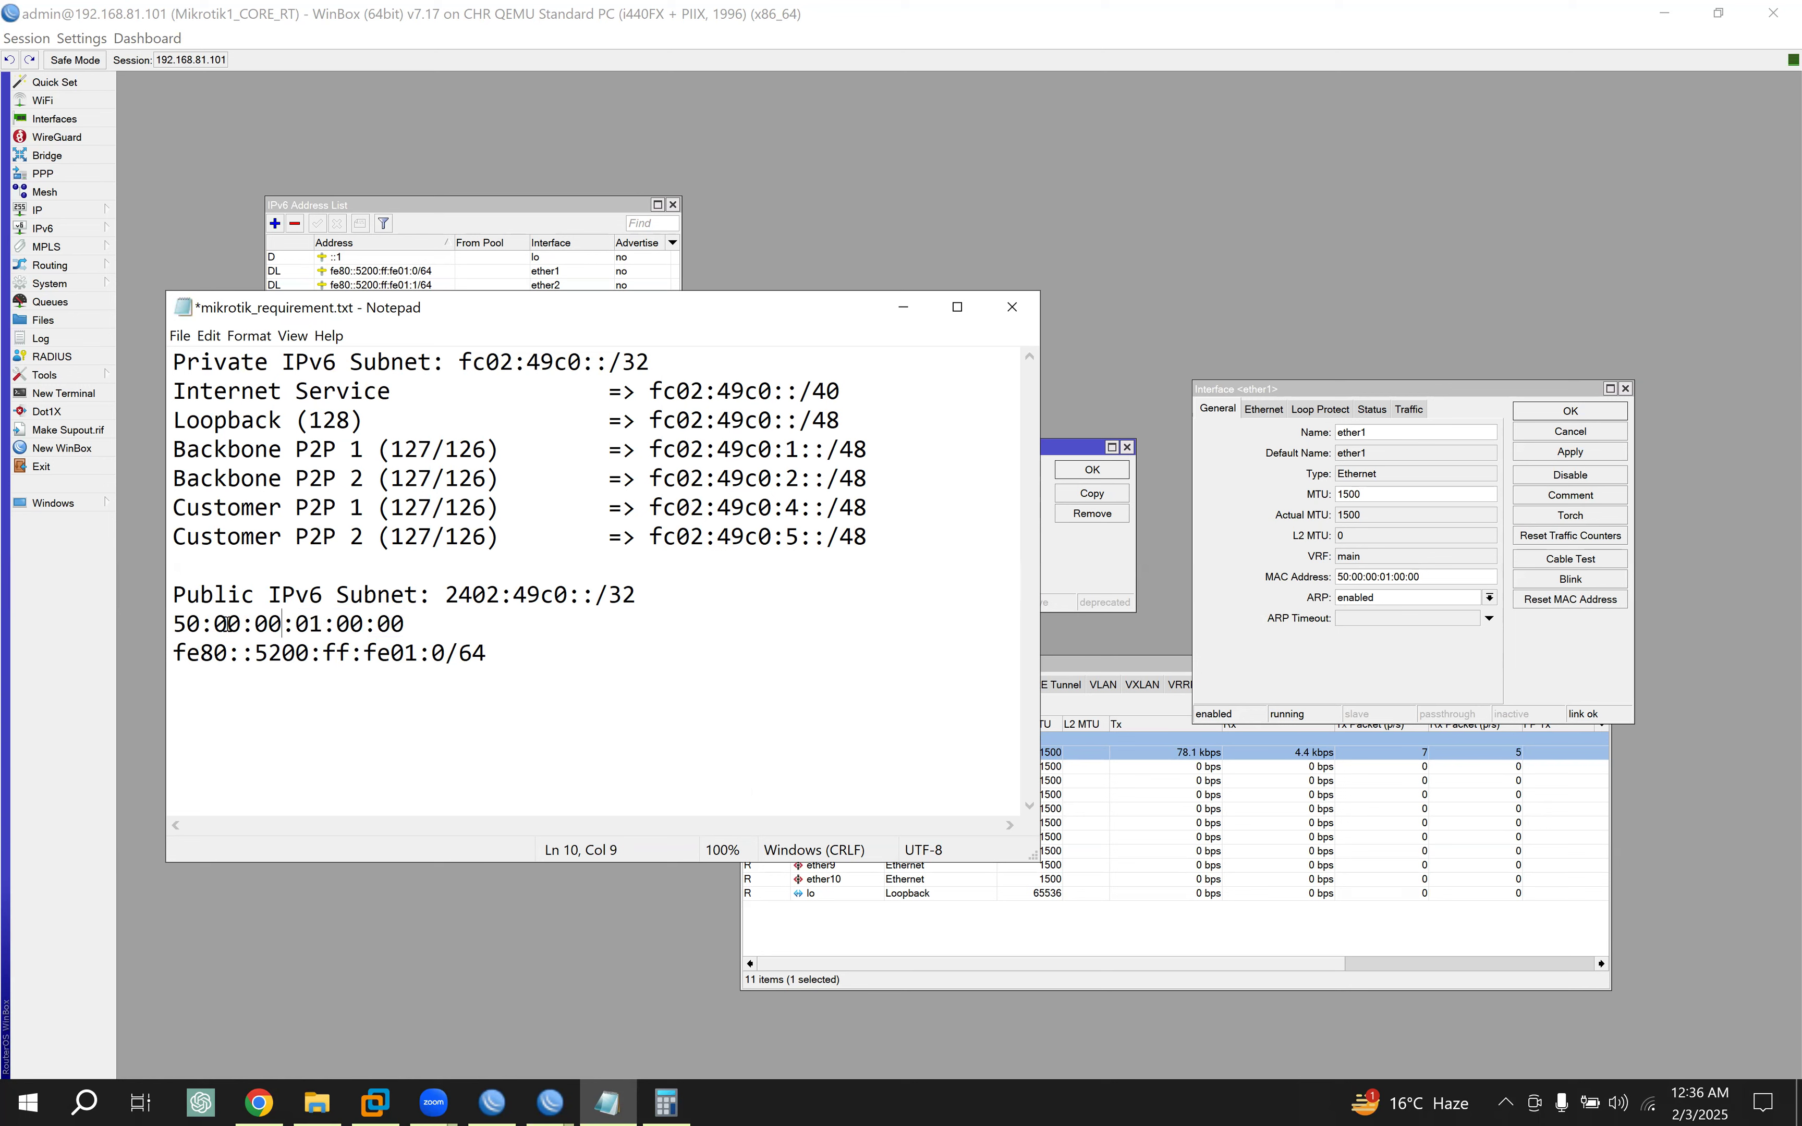
left_click(163, 624, "shift")
left_click_drag(296, 624, 497, 624)
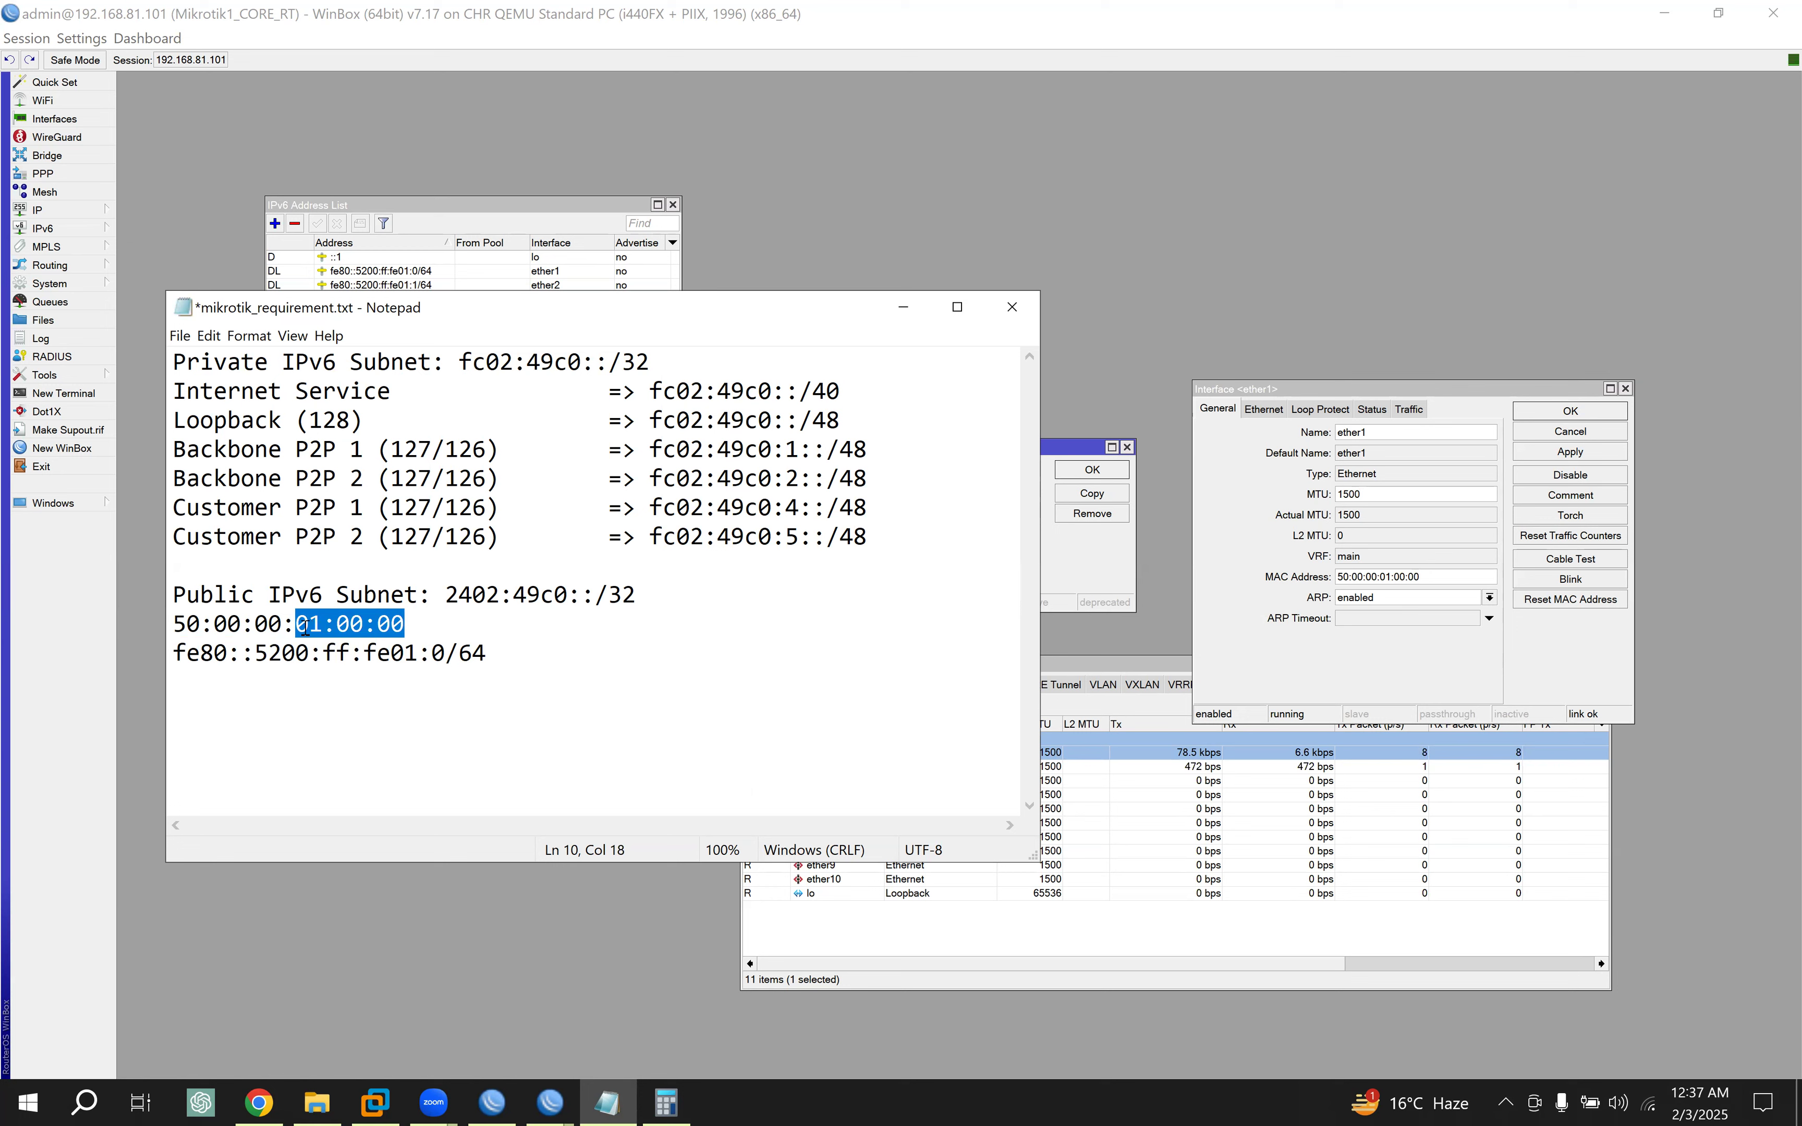
Step: Replace the middle colon of the MAC address in the notes with fffe
left_click_drag(294, 624, 287, 624)
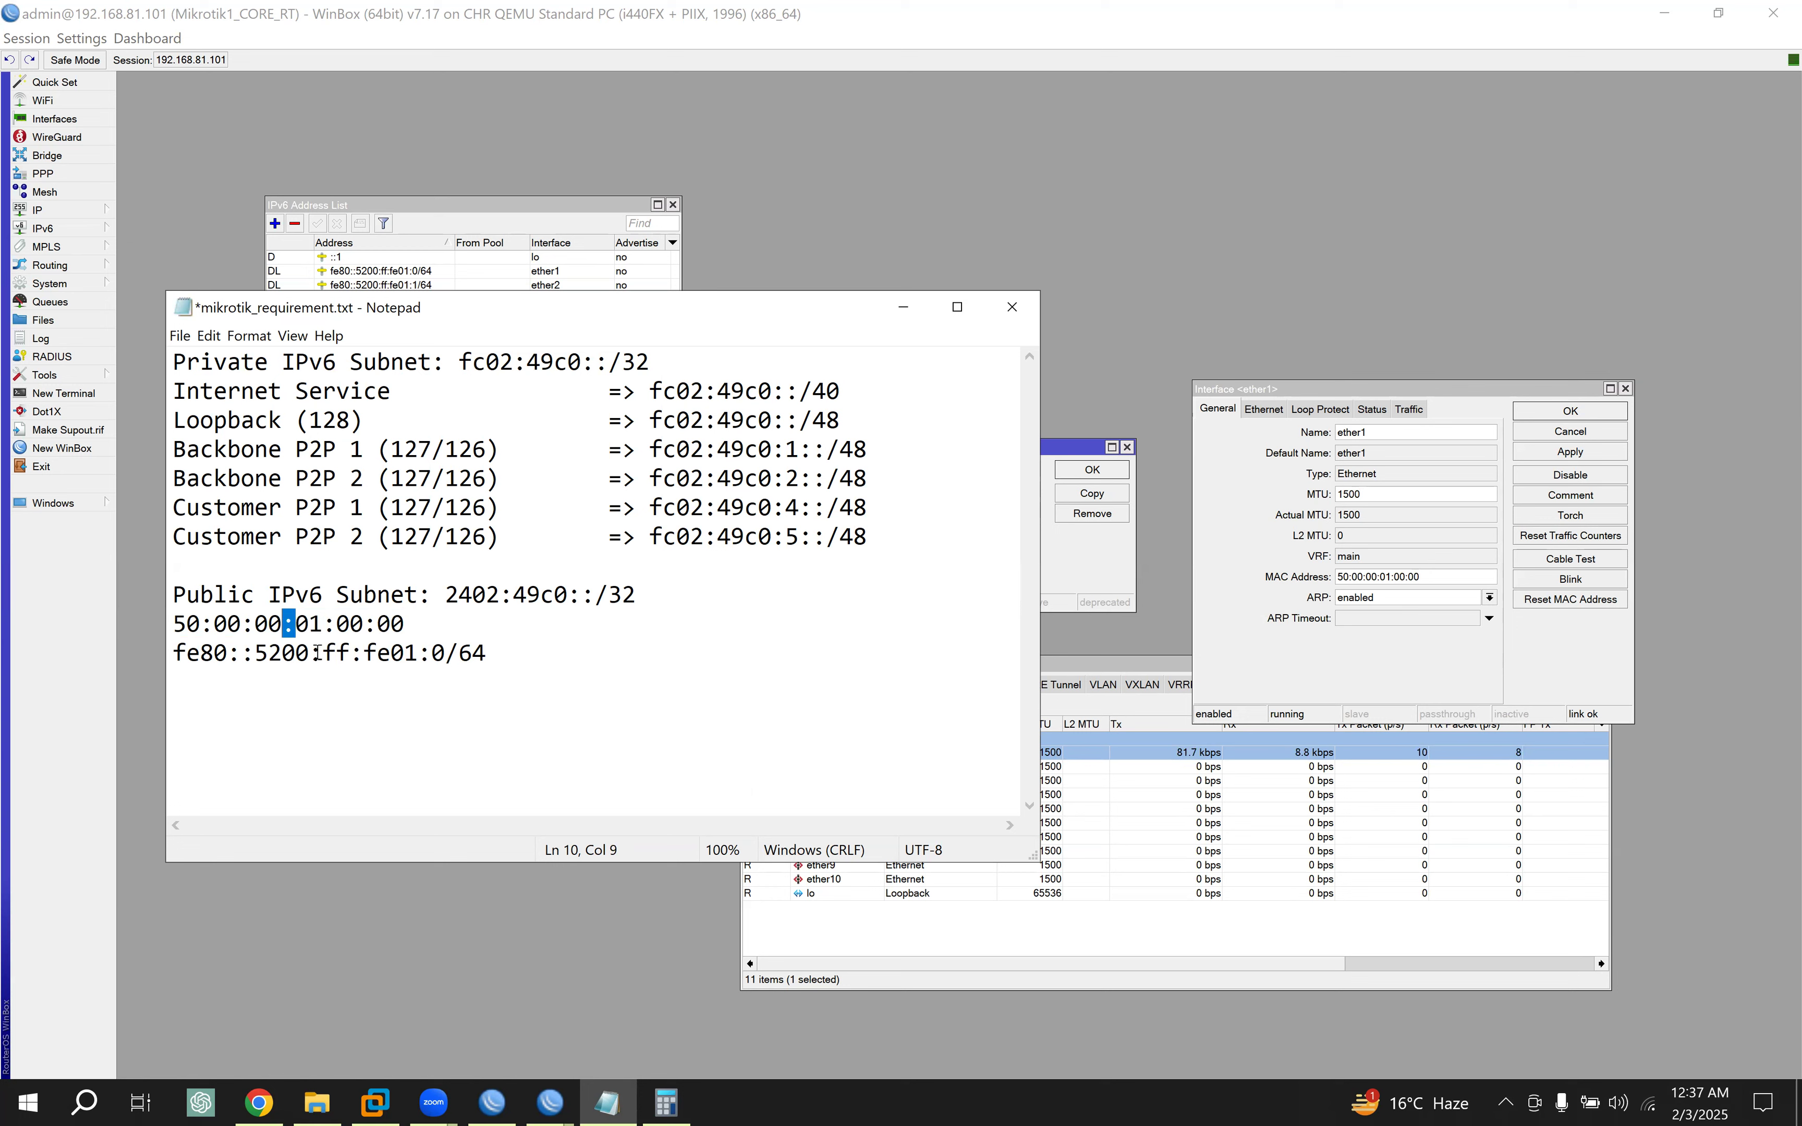
type("ffff")
key("BackSpace")
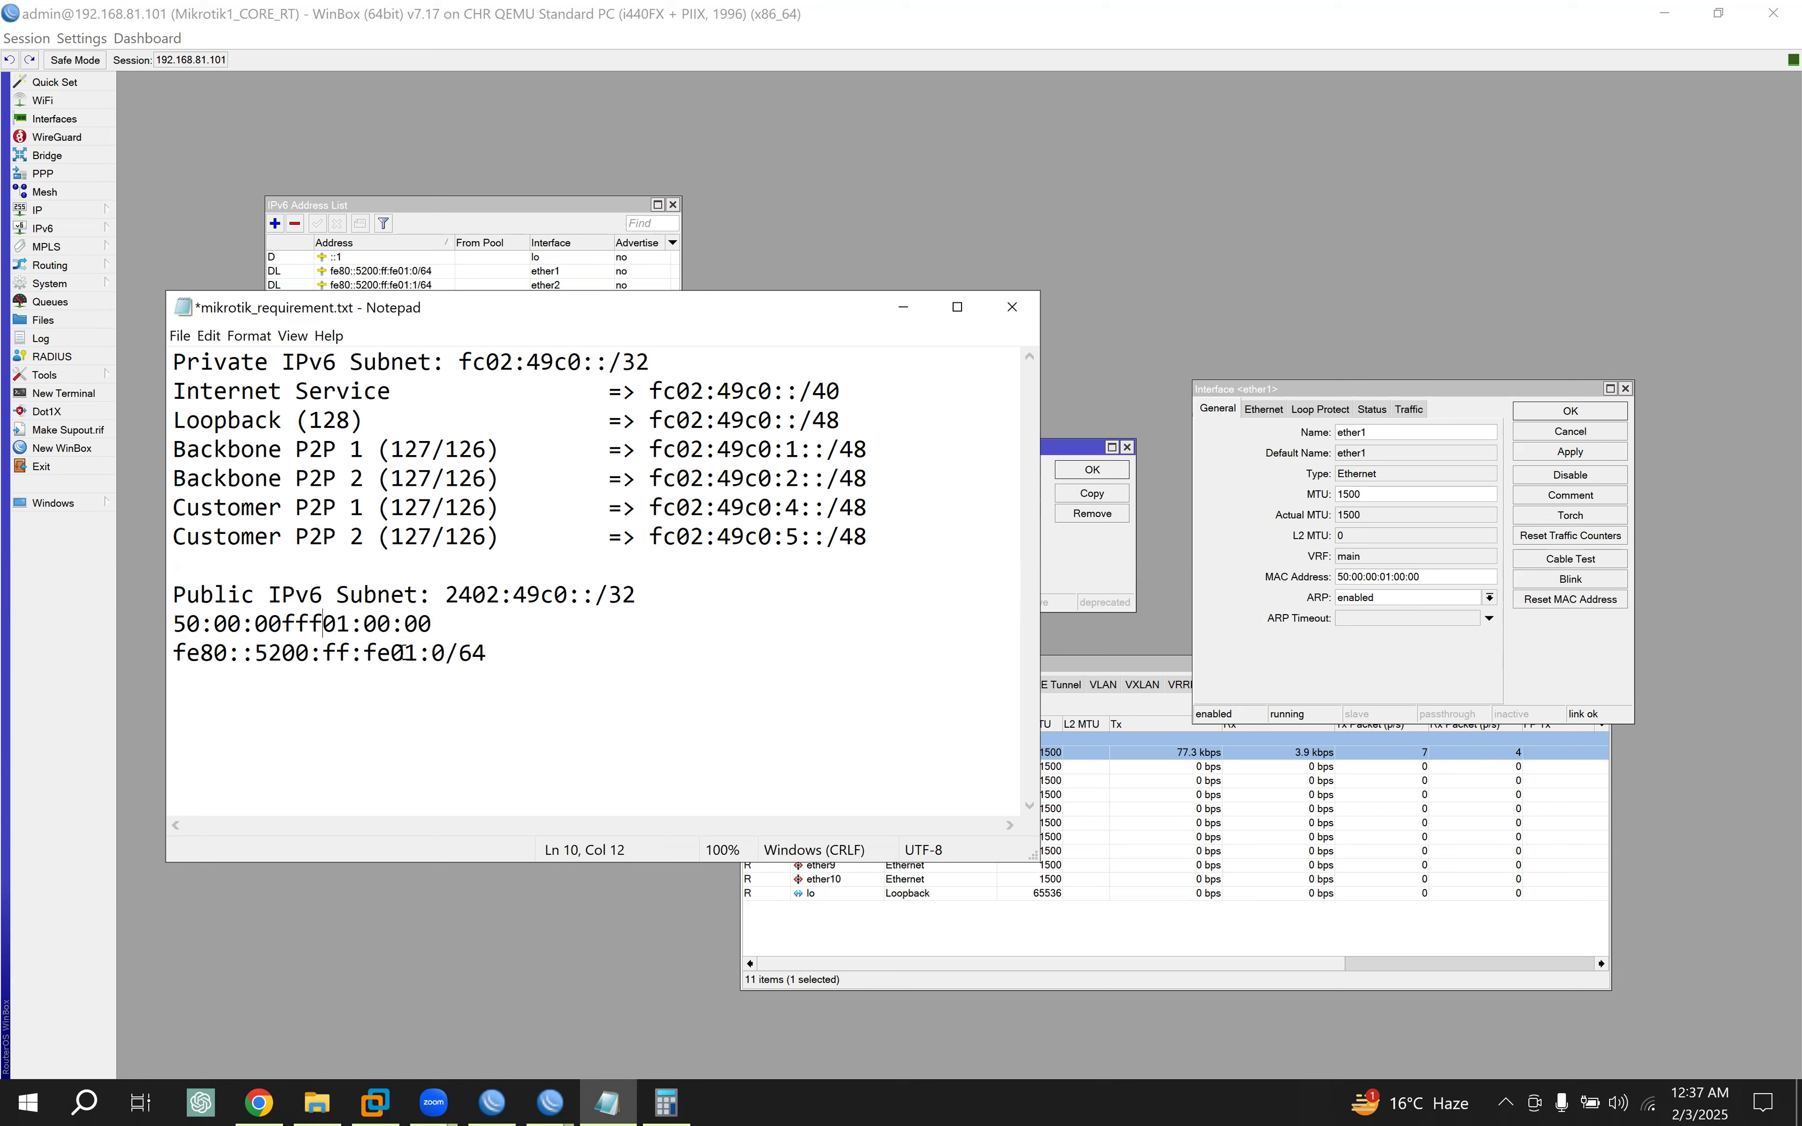
type("e")
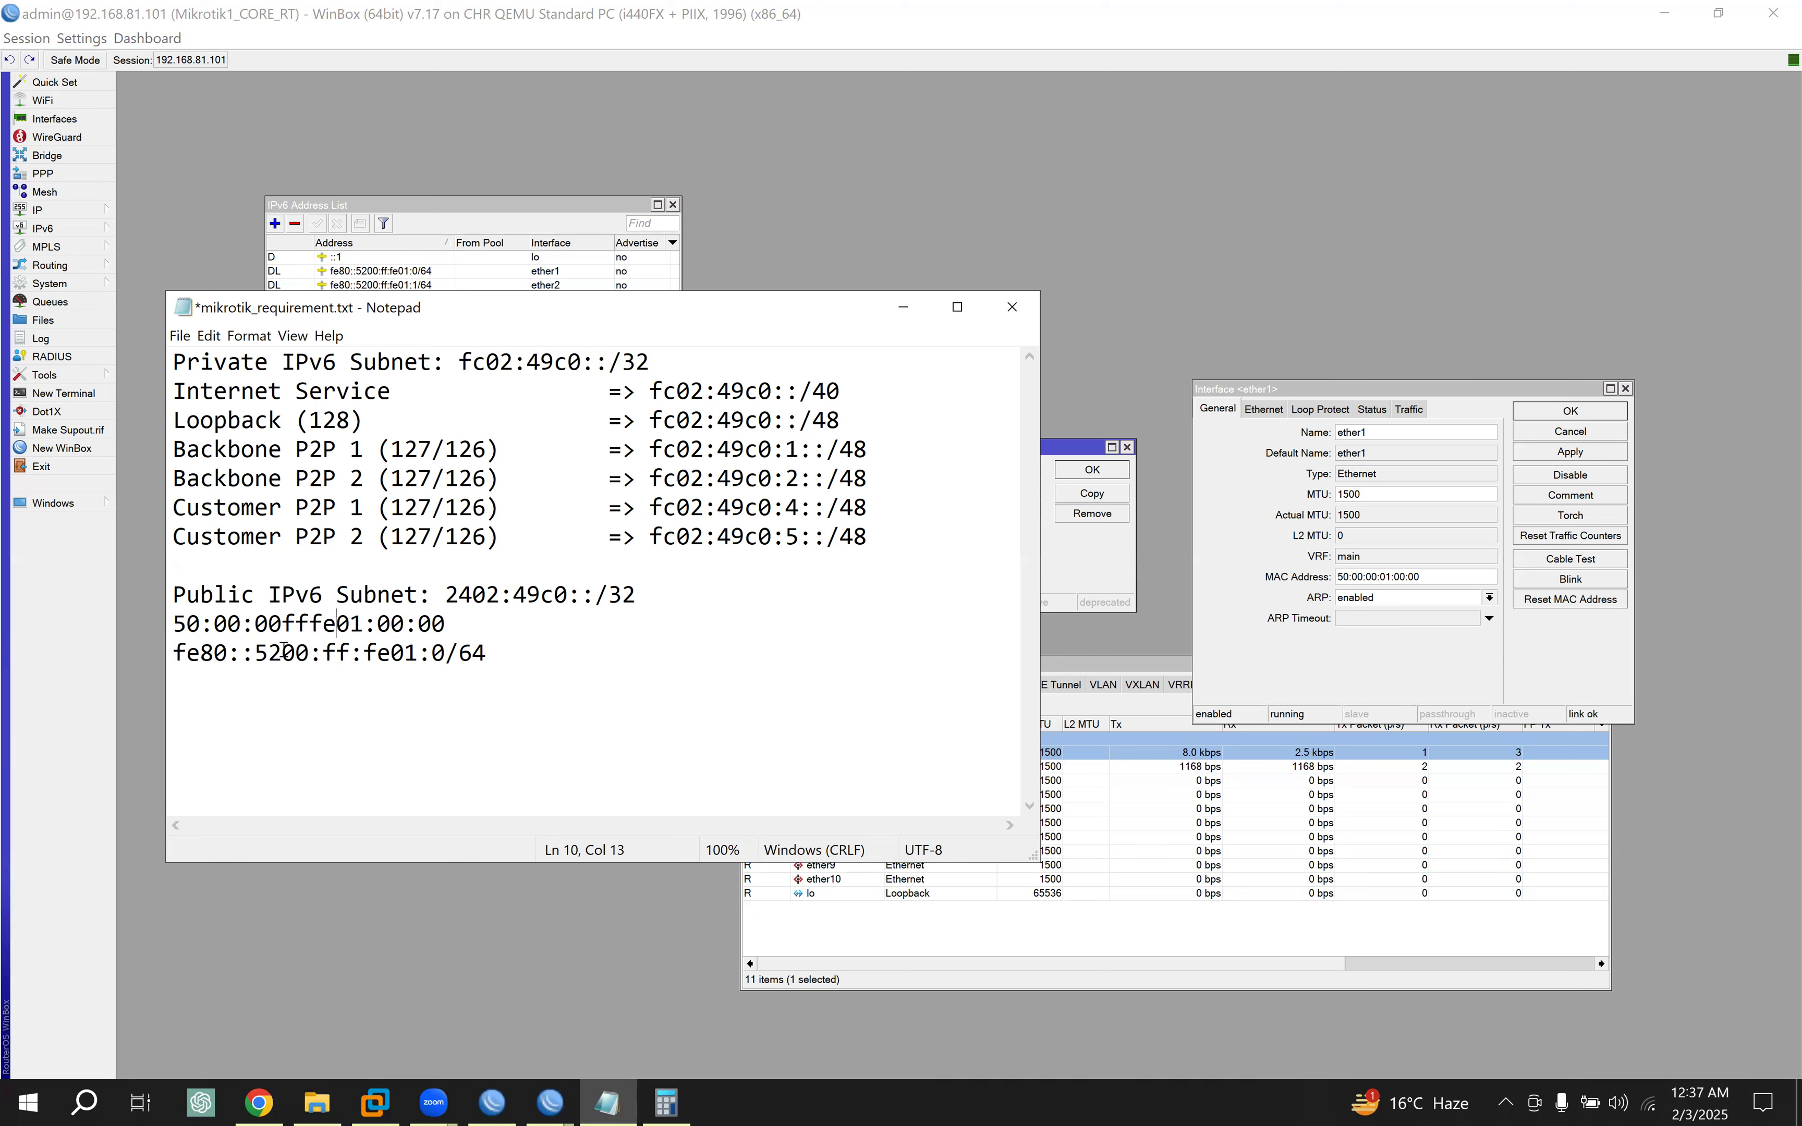
Step: Remove the remaining colons from the expanded MAC address so the line reads 500000fffe010000
left_click(216, 626)
key("BackSpace")
key("Right")
key("Right")
key("Right")
key("BackSpace")
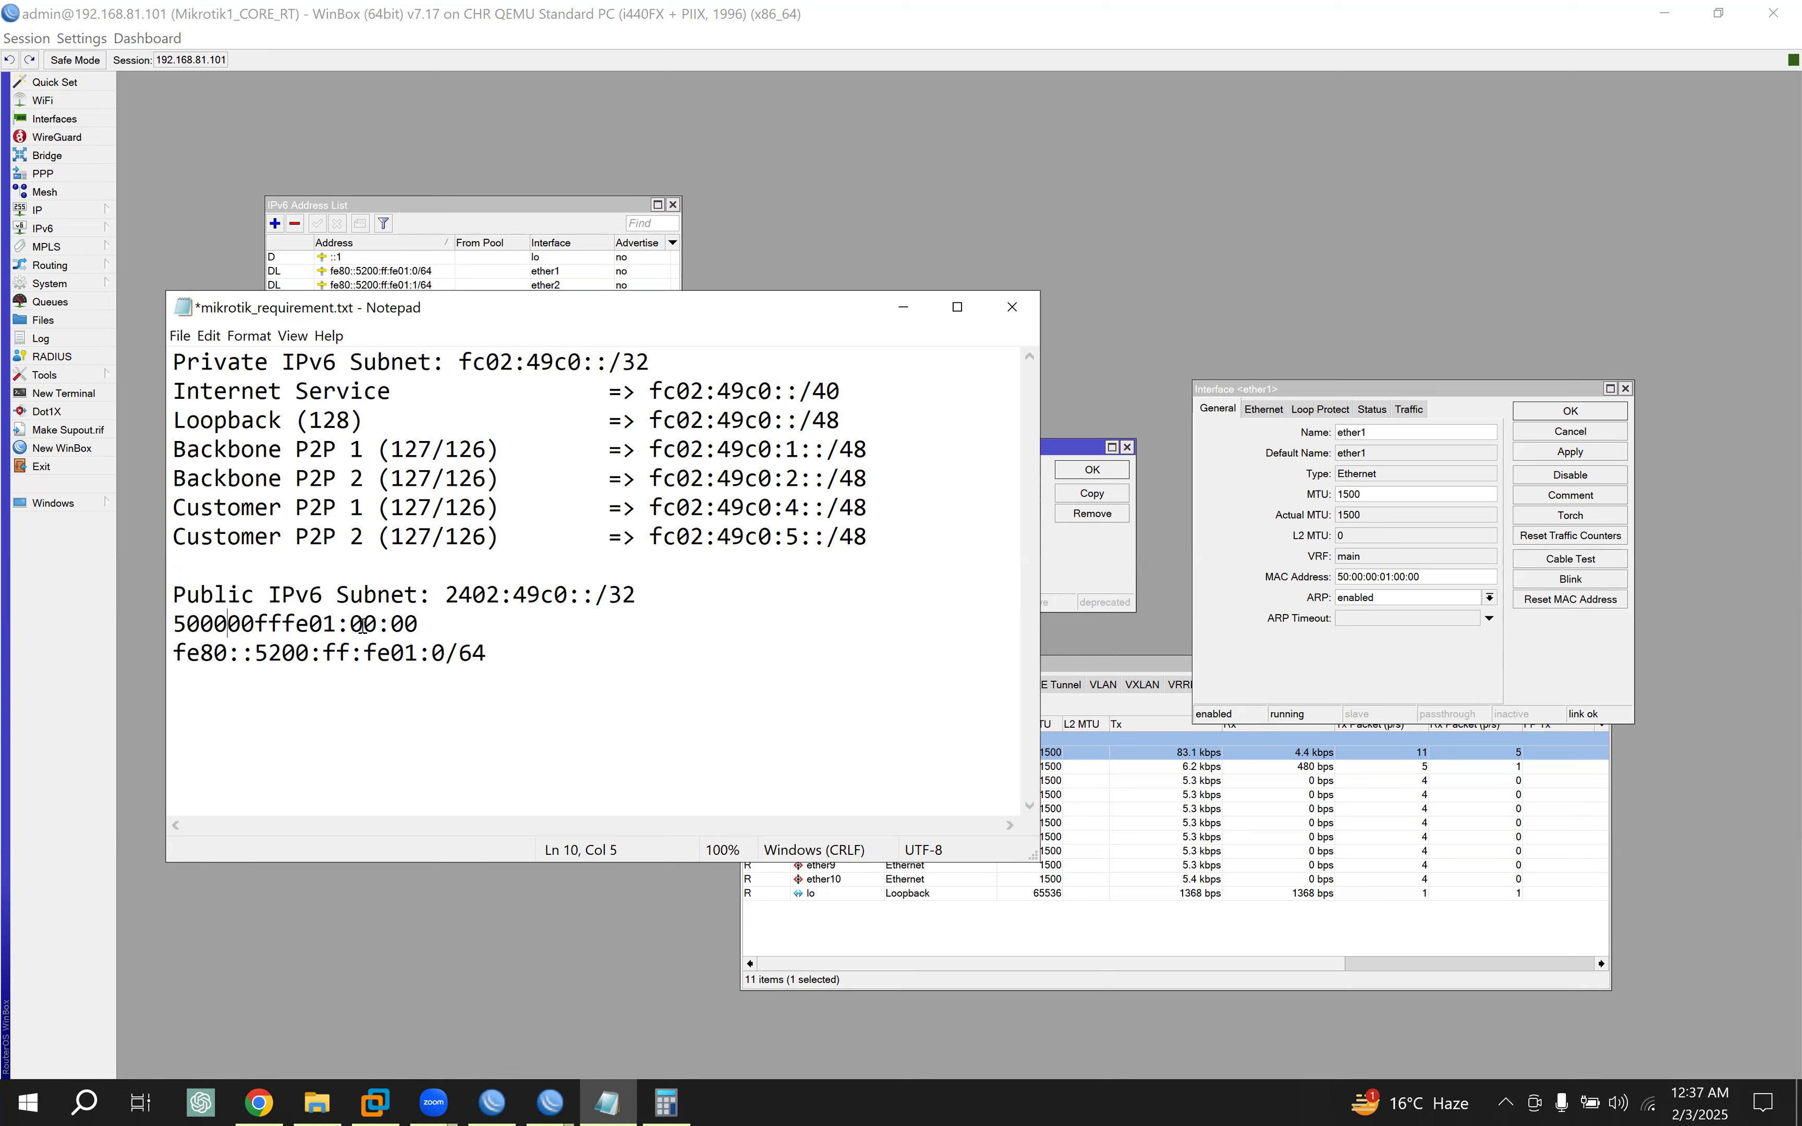
key("Right")
key("Right")
key("Right")
key("Right")
key("Right")
key("Right")
key("Right")
key("Right")
key("Right")
key("BackSpace")
key("Right")
key("Right")
key("Right")
key("BackSpace")
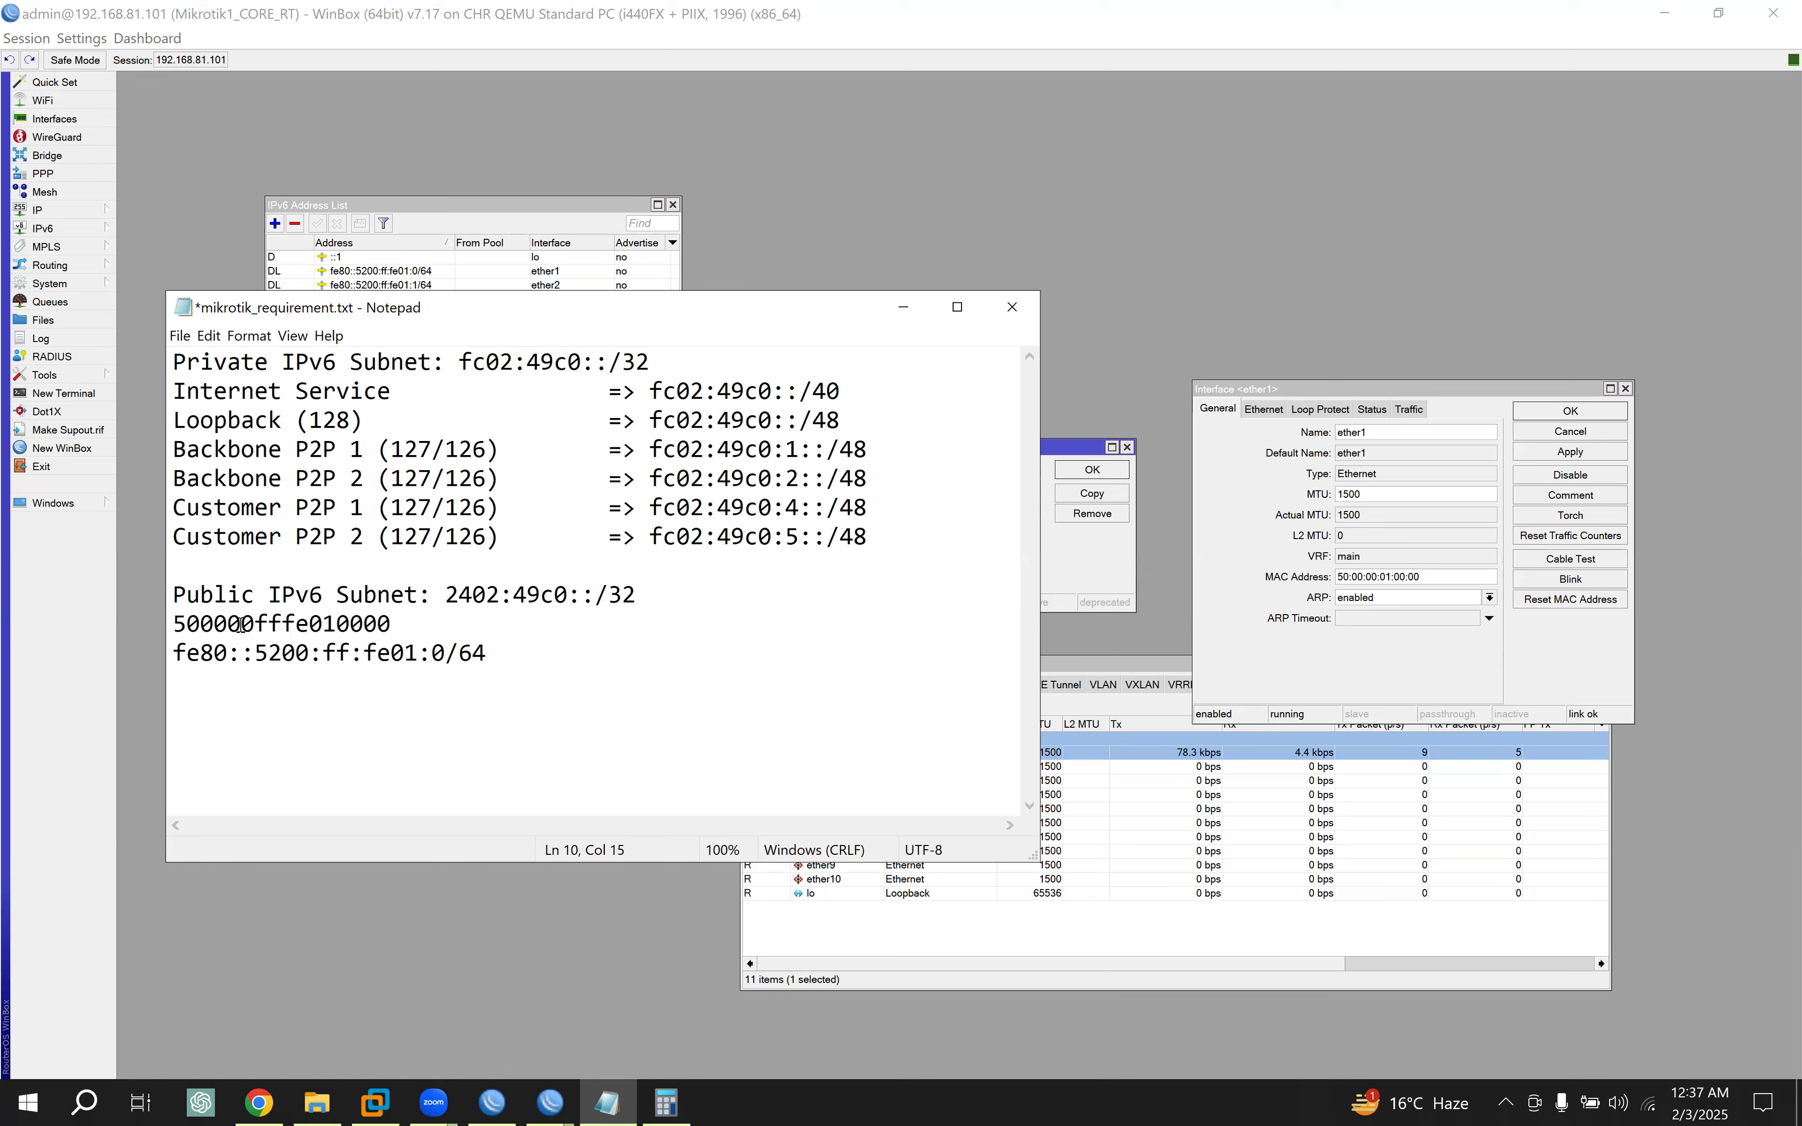
Step: Insert colons after every four digits of the expanded MAC line so it reads 5000:00ff:fe01:0000
left_click_drag(310, 653, 260, 655)
left_click_drag(174, 624, 230, 621)
left_click(232, 621)
type(":")
left_click(298, 622)
type(":")
left_click(362, 623)
type(":")
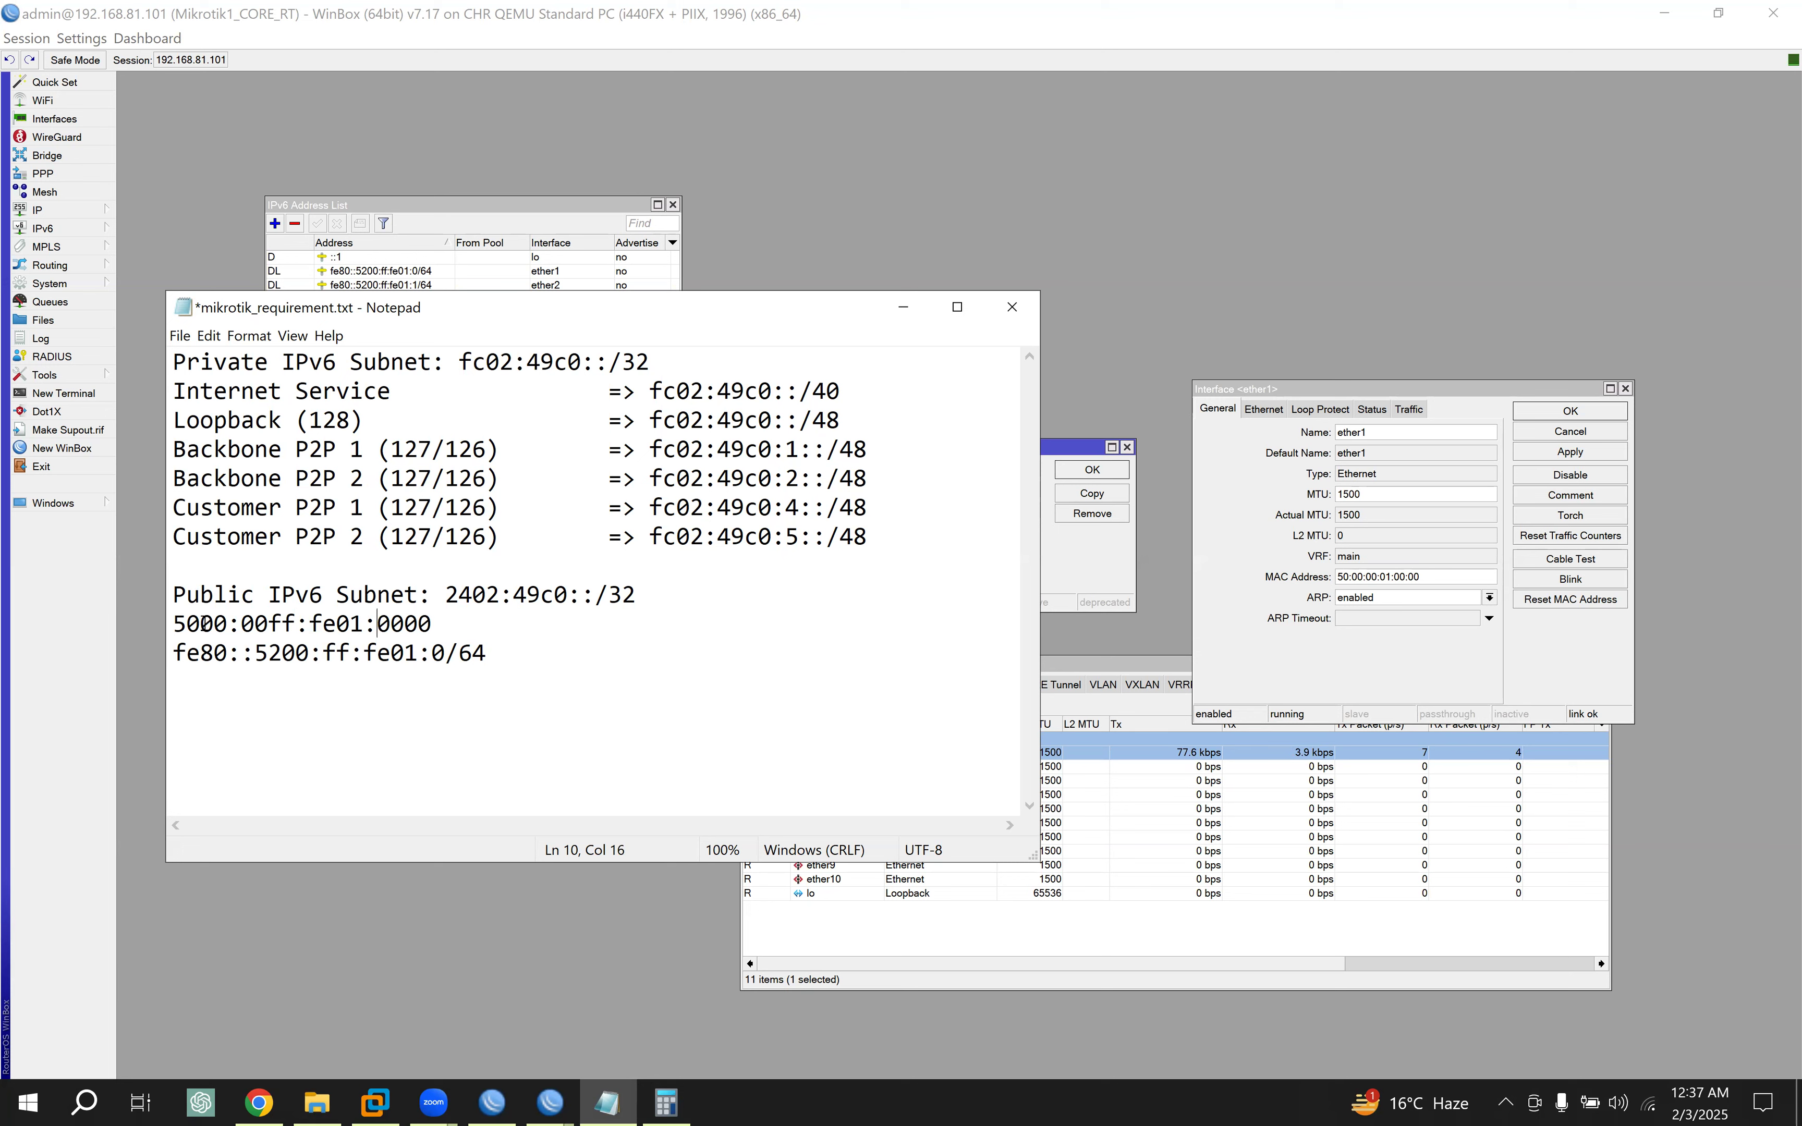
Step: Add a line below 5000:00ff:fe01:0000 in the notes with the second hex digit written in binary as 0000
mouse_move(191, 624)
left_mouse_down()
mouse_move(170, 627)
mouse_move(191, 625)
left_mouse_up()
left_click(445, 632)
key("Return")
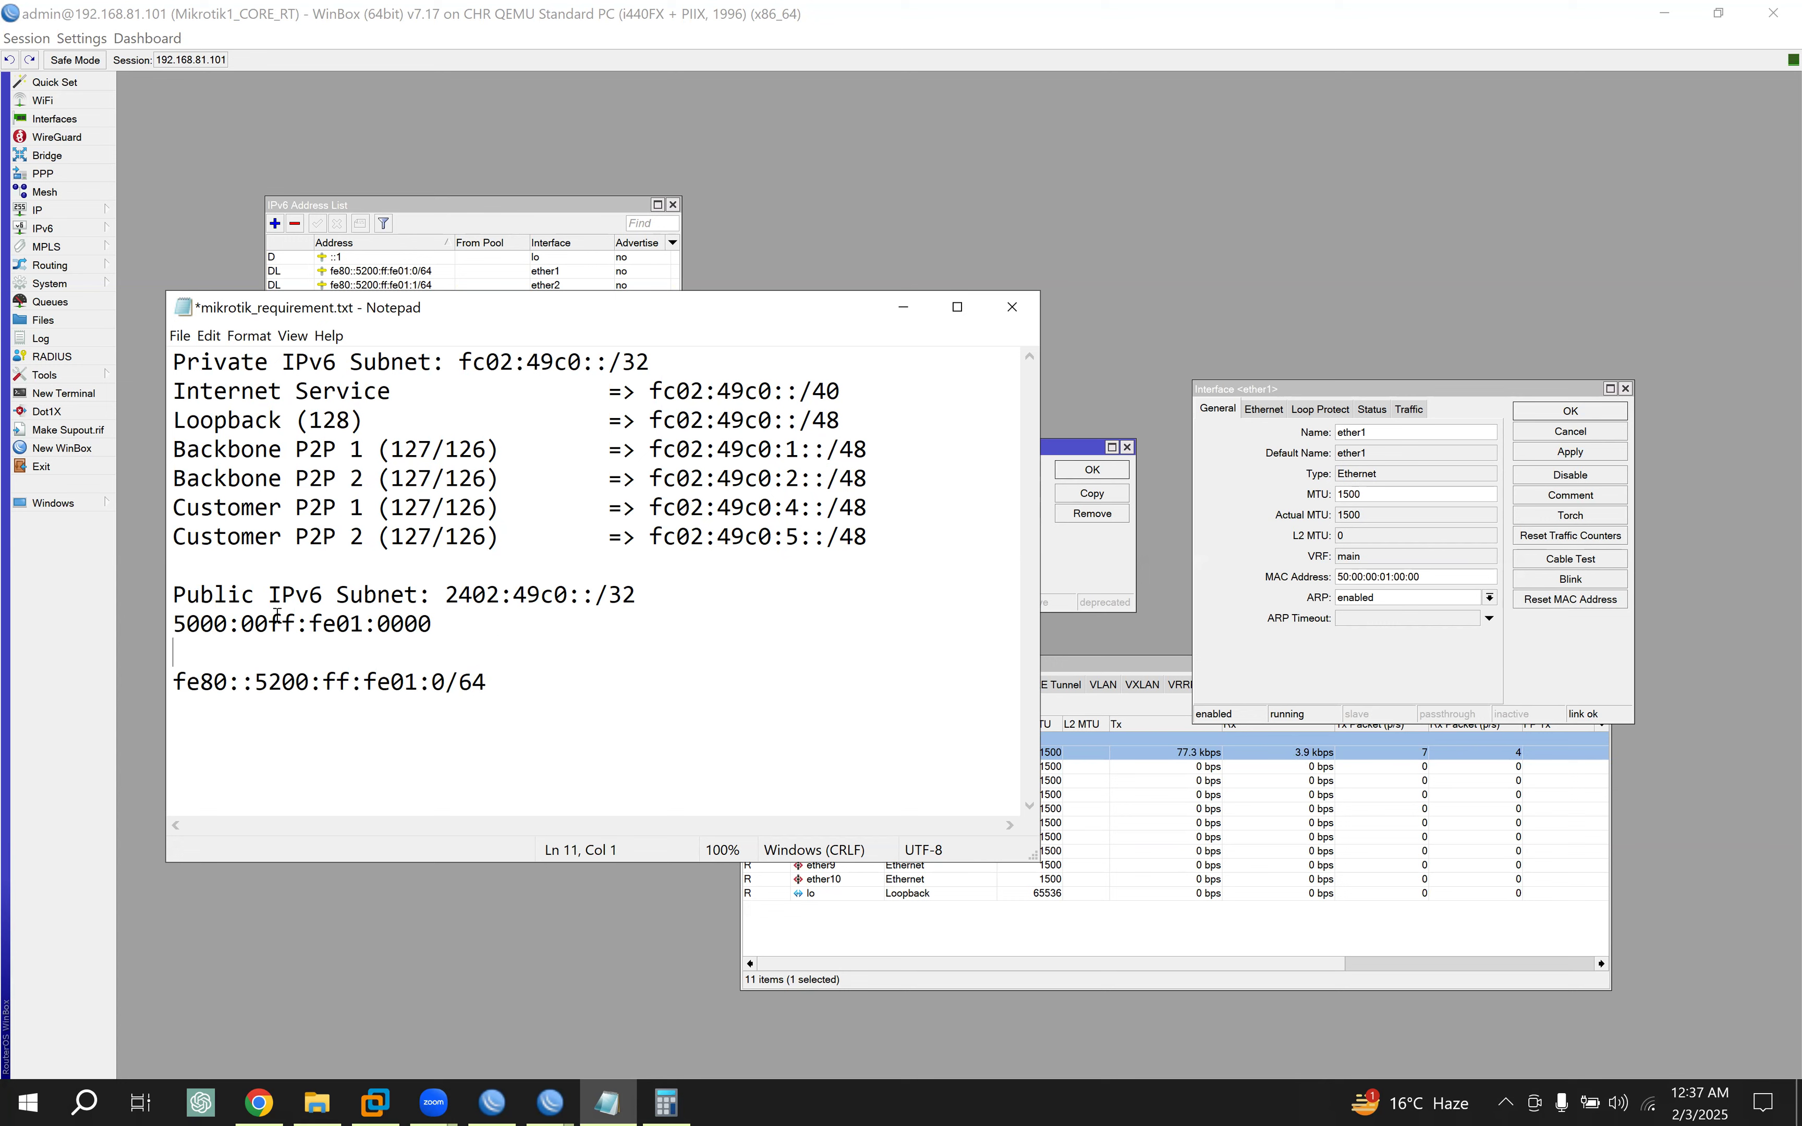
left_click_drag(200, 624, 187, 625)
left_click(264, 662)
type("0000")
left_click_drag(187, 624, 174, 624)
Step: Flip the third bit of the binary line in the notes so it reads 0010
double_click(223, 654)
left_click(207, 652)
left_click_drag(237, 652, 120, 650)
left_click(234, 652)
key("shift+Left")
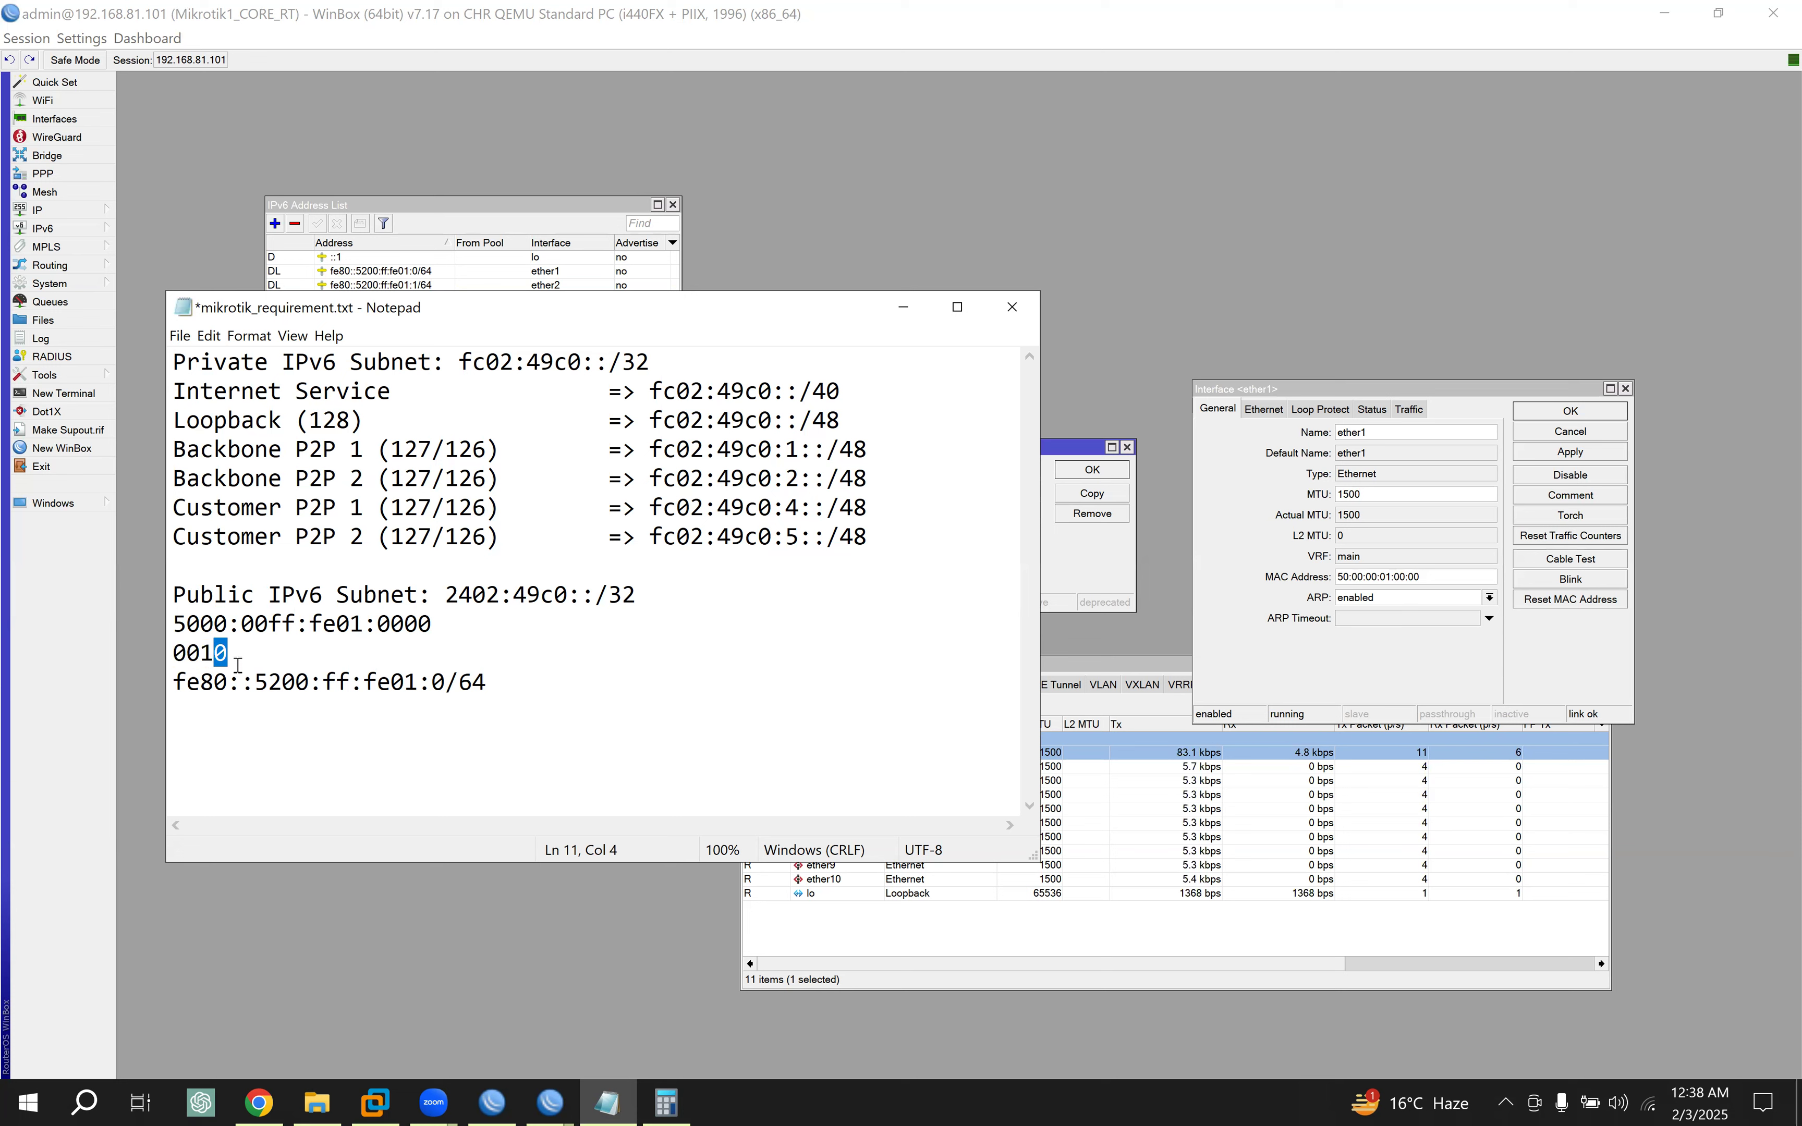
left_click(215, 653)
key("shift+Left")
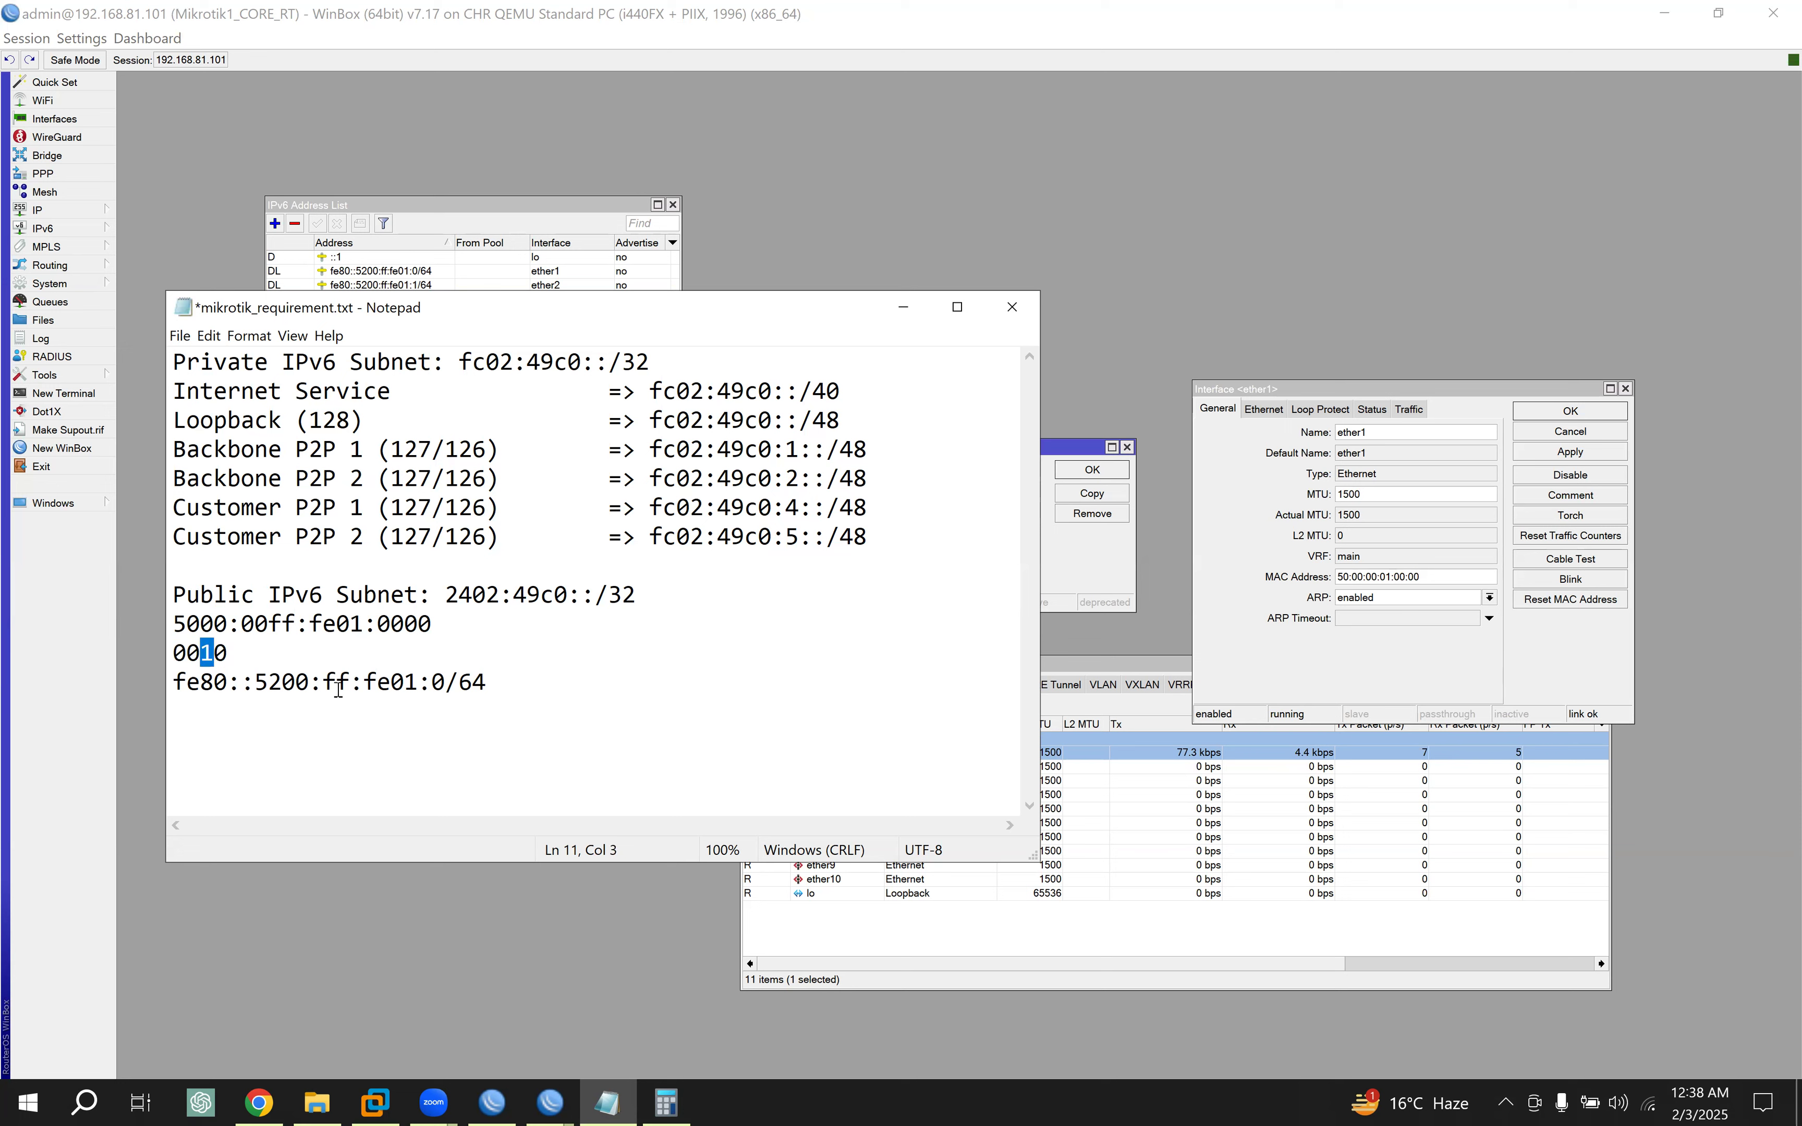
left_click_drag(235, 653, 144, 654)
left_click_drag(241, 654, 123, 651)
left_click(1090, 830)
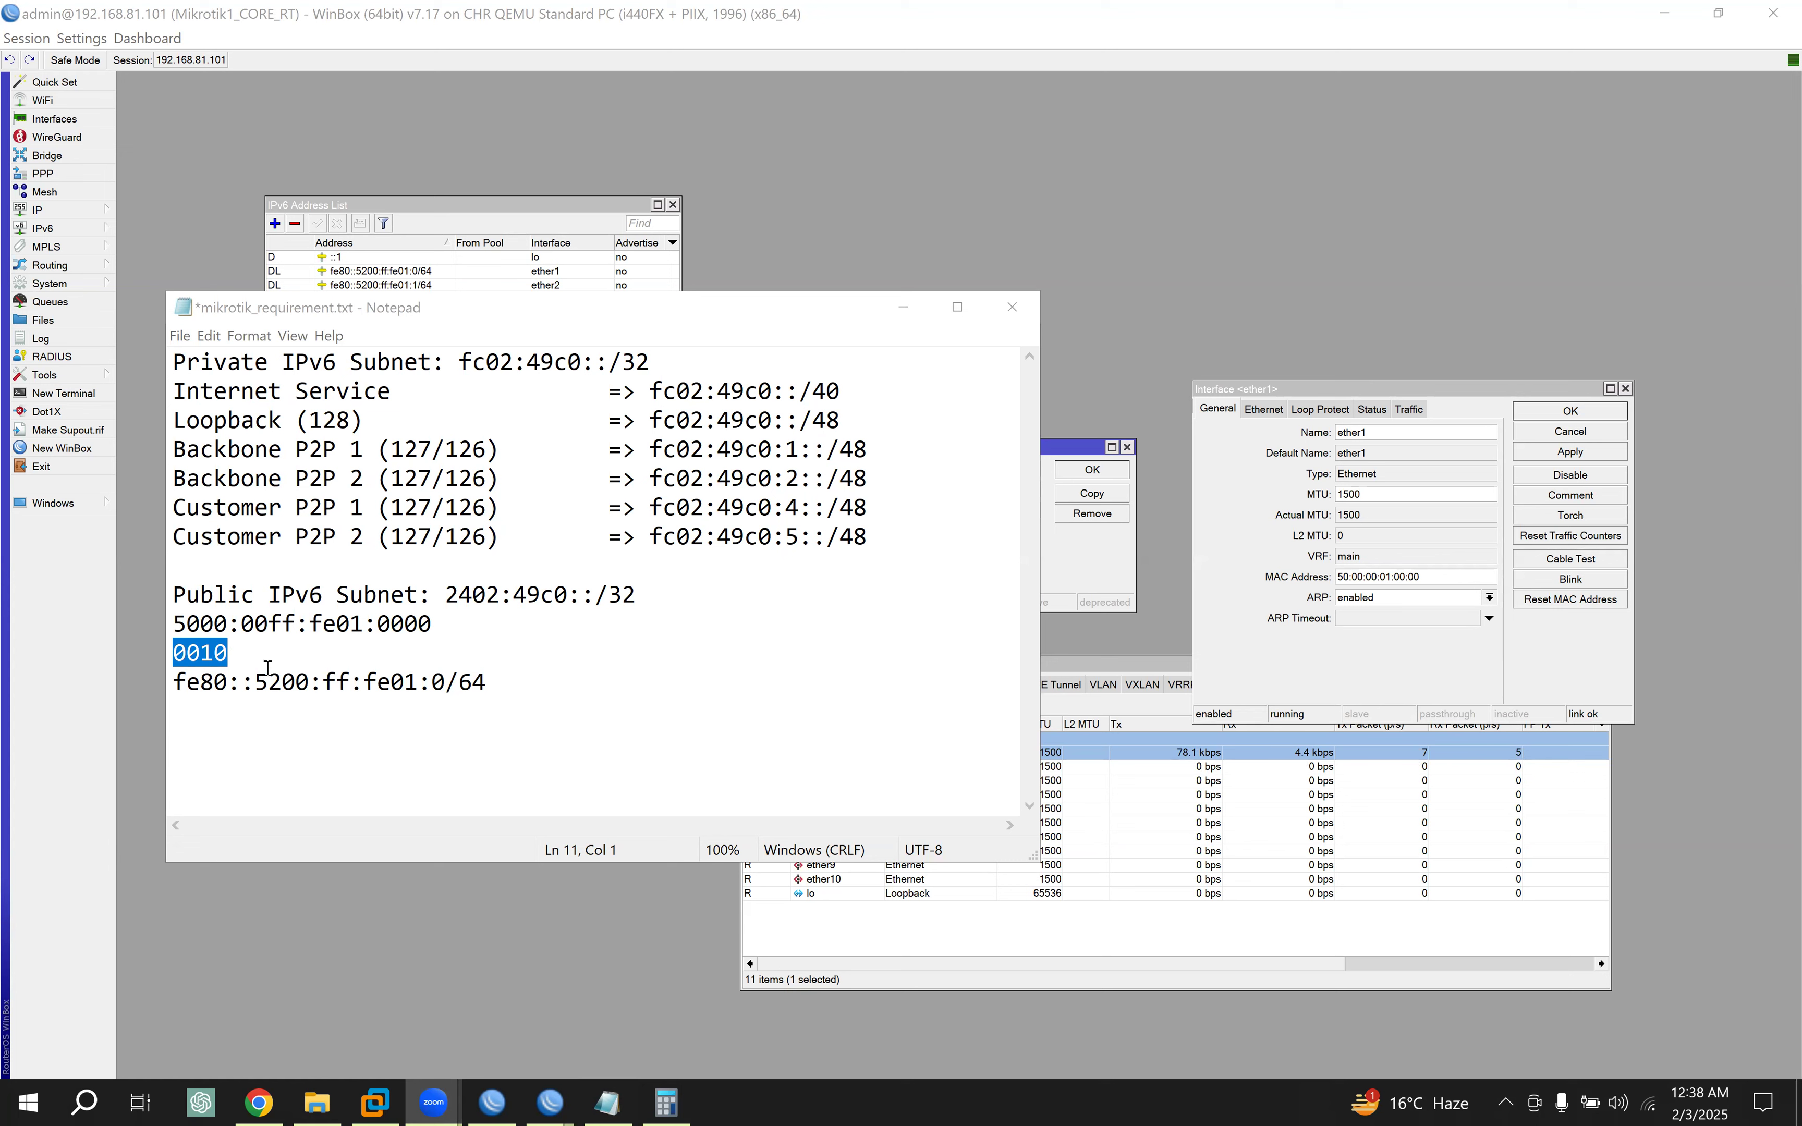
left_click(239, 652)
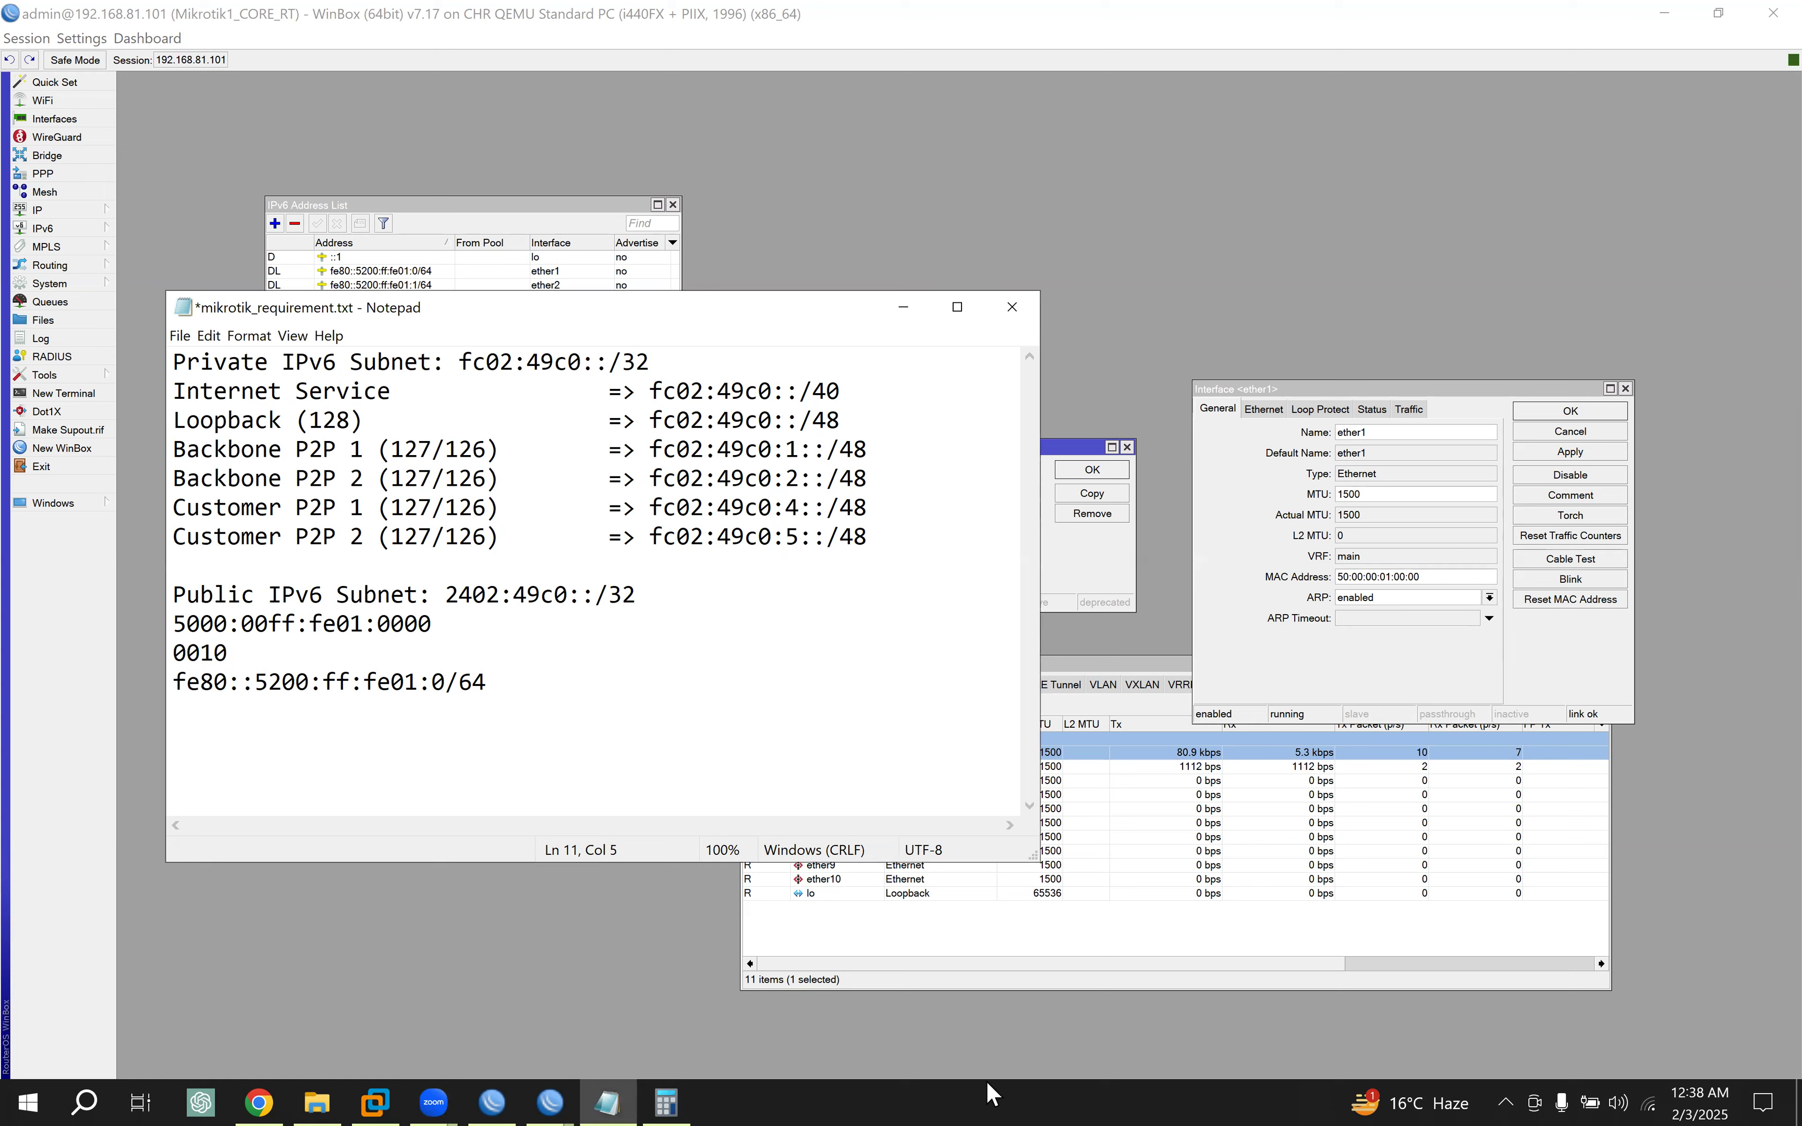
Step: Draw the binary place values 2^3 to 2^0 over the notes, circle the resulting 2, and clear the annotations
left_click_drag(890, 700, 958, 744)
mouse_move(929, 642)
left_mouse_down()
mouse_move(917, 663)
mouse_move(930, 640)
left_mouse_up()
left_click(814, 737)
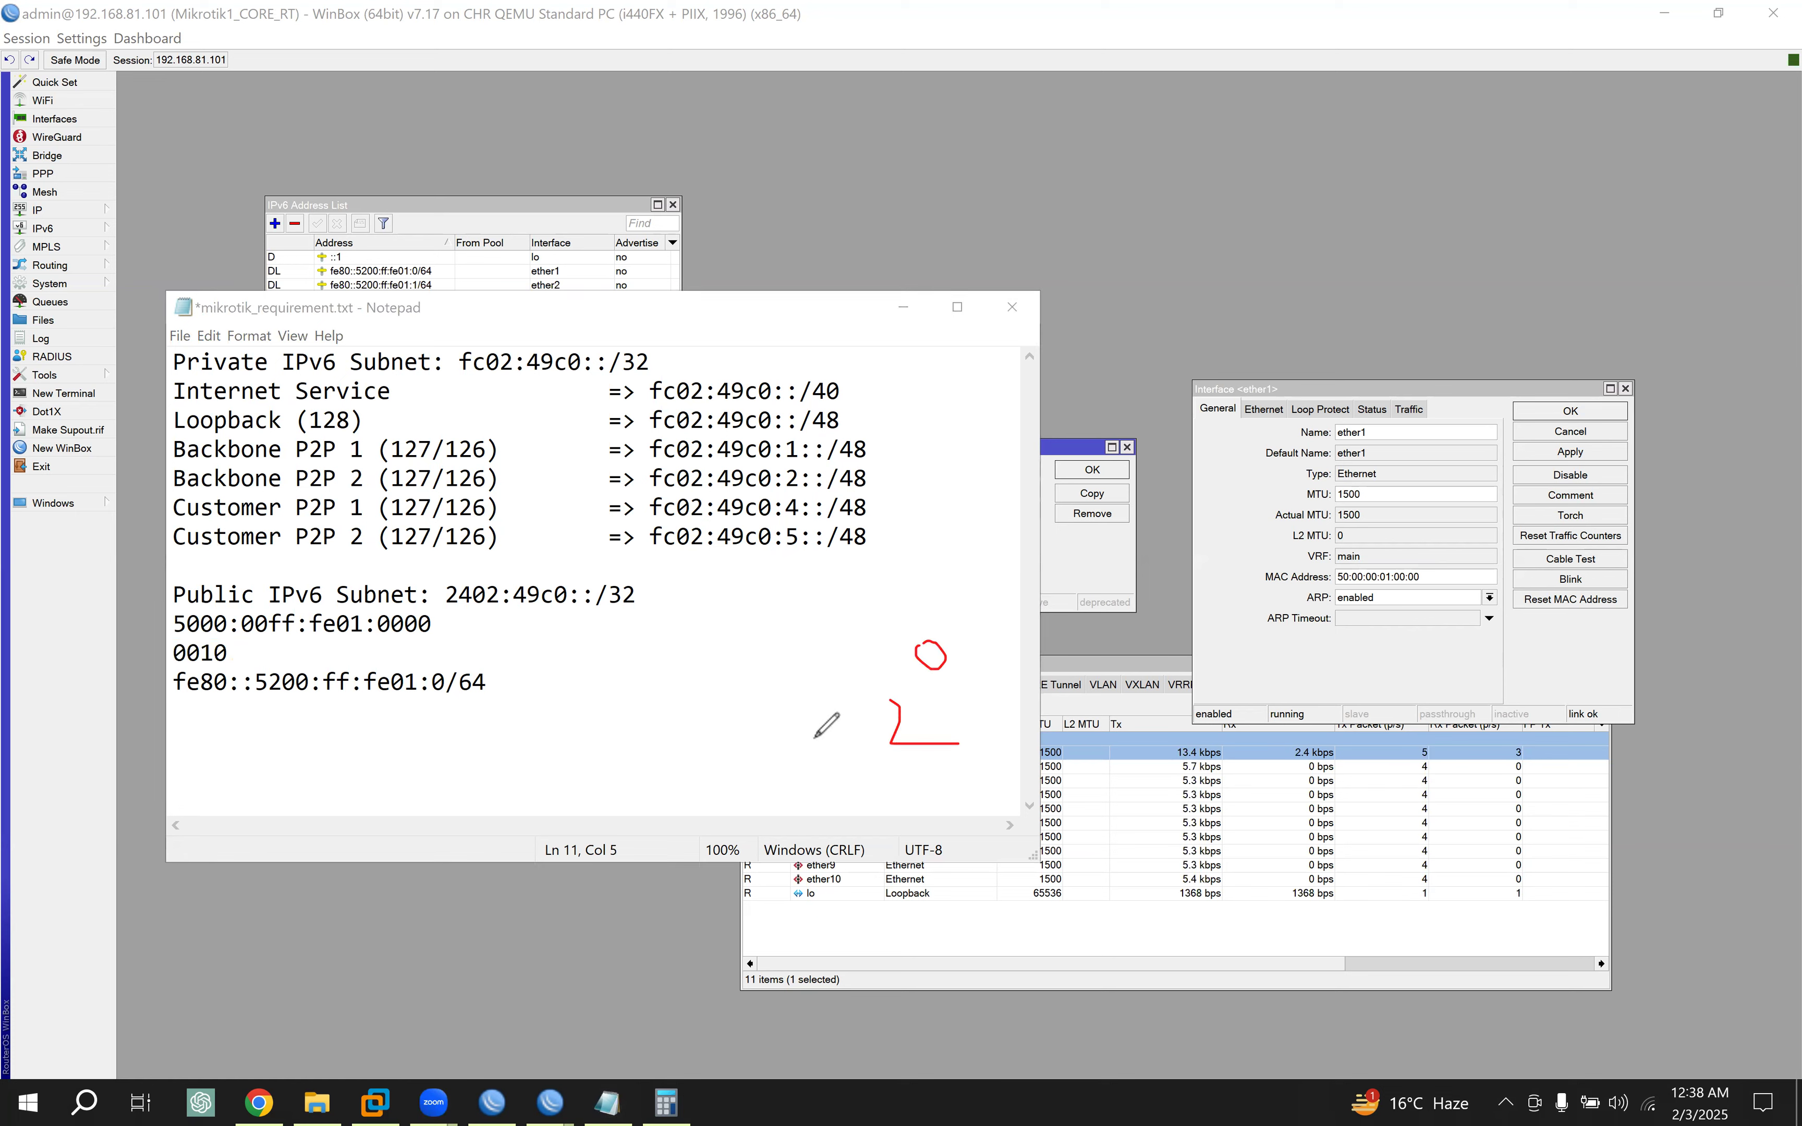
left_click_drag(828, 778, 828, 779)
mouse_move(823, 699)
left_mouse_down()
mouse_move(831, 728)
mouse_move(761, 809)
left_mouse_up()
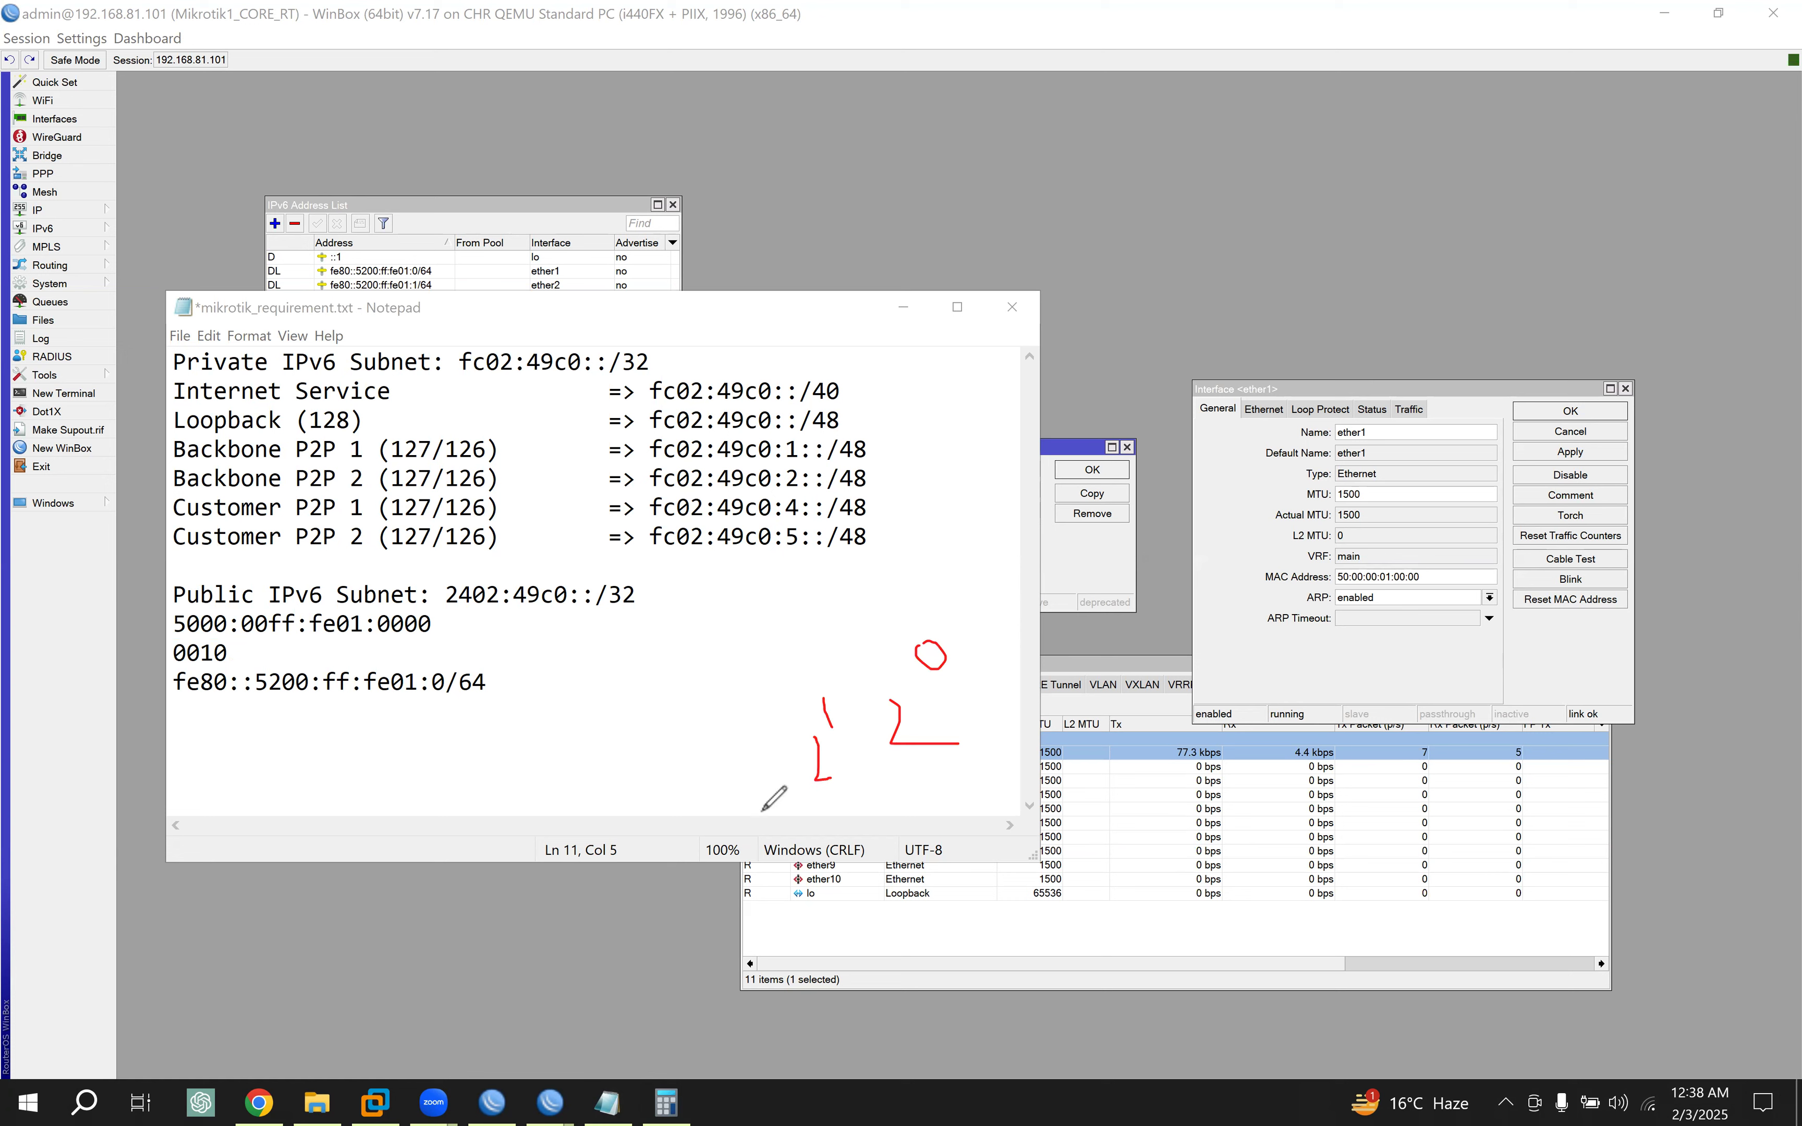
left_click_drag(755, 716, 791, 734)
left_click(650, 801)
mouse_move(650, 800)
left_mouse_down()
mouse_move(659, 829)
mouse_move(673, 789)
mouse_move(643, 855)
mouse_move(736, 834)
mouse_move(751, 892)
left_mouse_up()
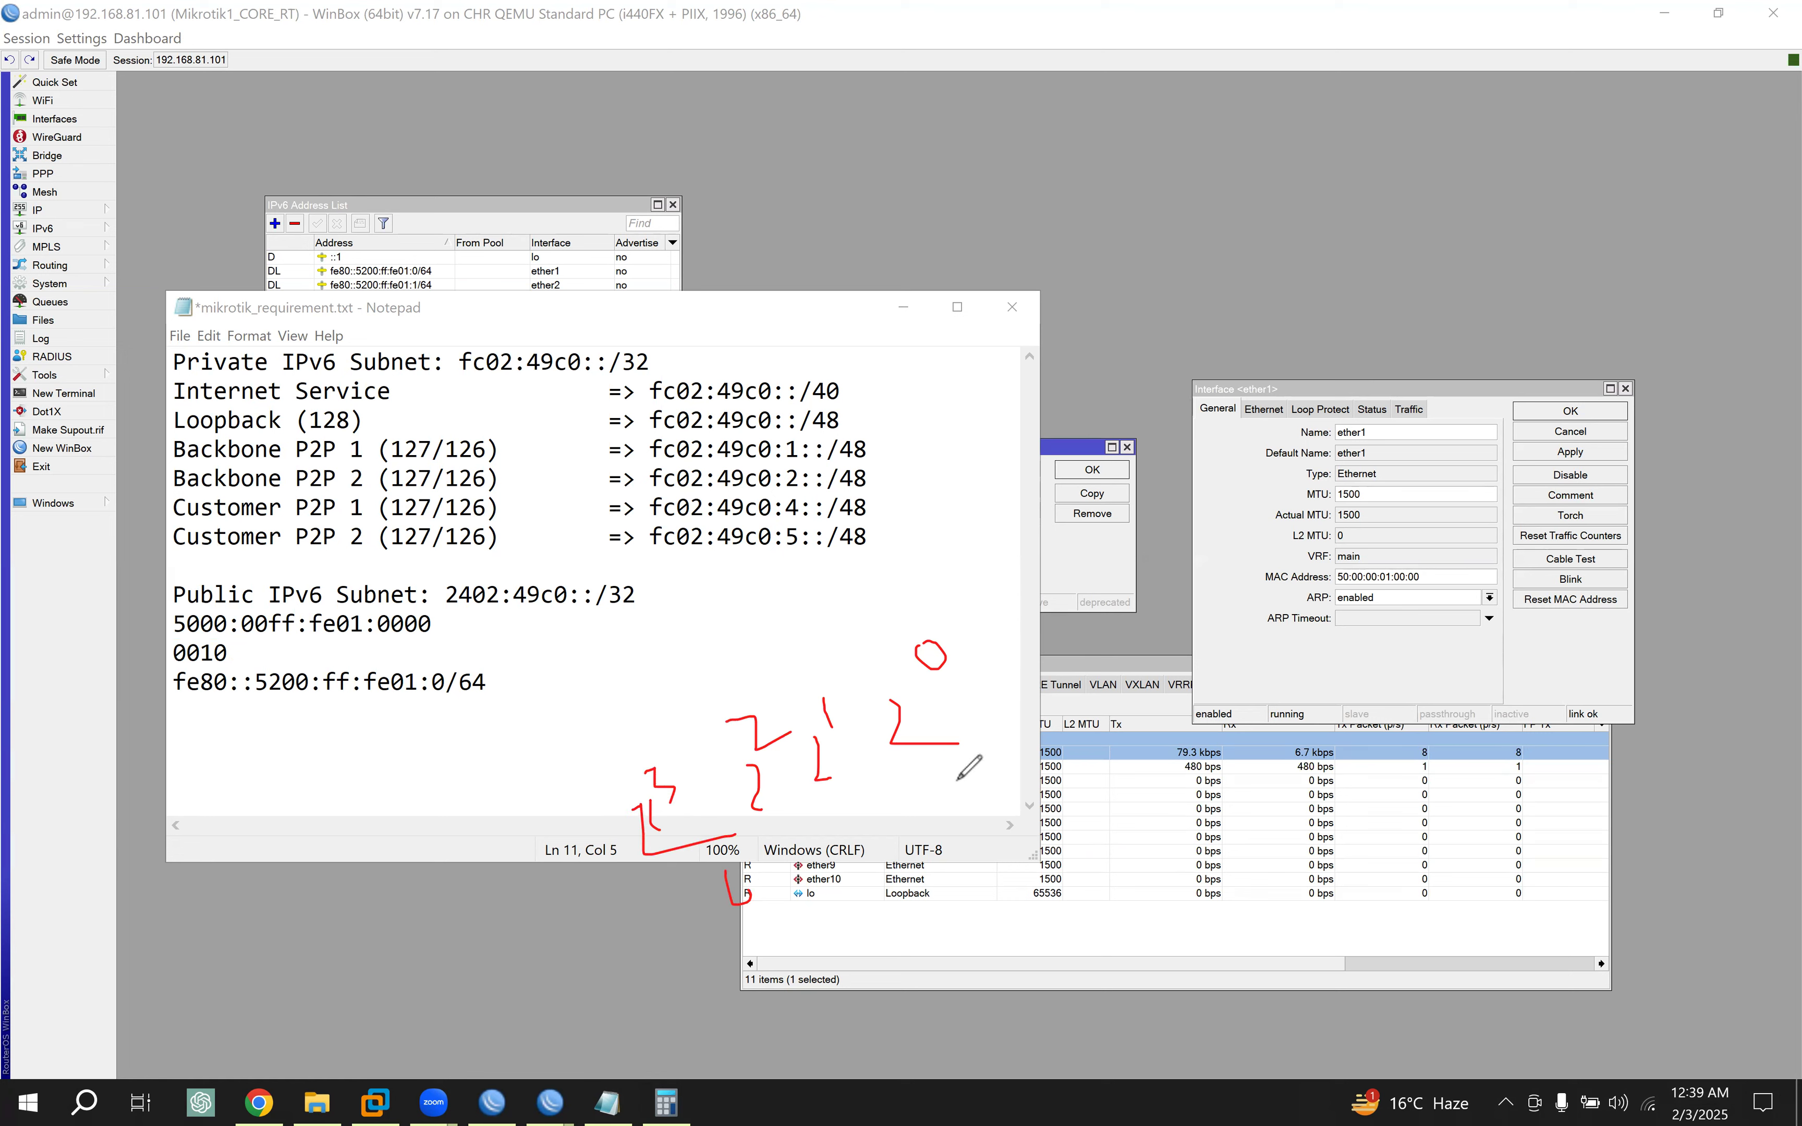
mouse_move(962, 771)
left_mouse_down()
mouse_move(891, 827)
mouse_move(903, 852)
mouse_move(761, 908)
mouse_move(783, 874)
mouse_move(738, 865)
left_mouse_up()
left_click_drag(869, 654, 868, 675)
mouse_move(985, 829)
left_mouse_down()
mouse_move(1006, 677)
mouse_move(886, 614)
left_mouse_up()
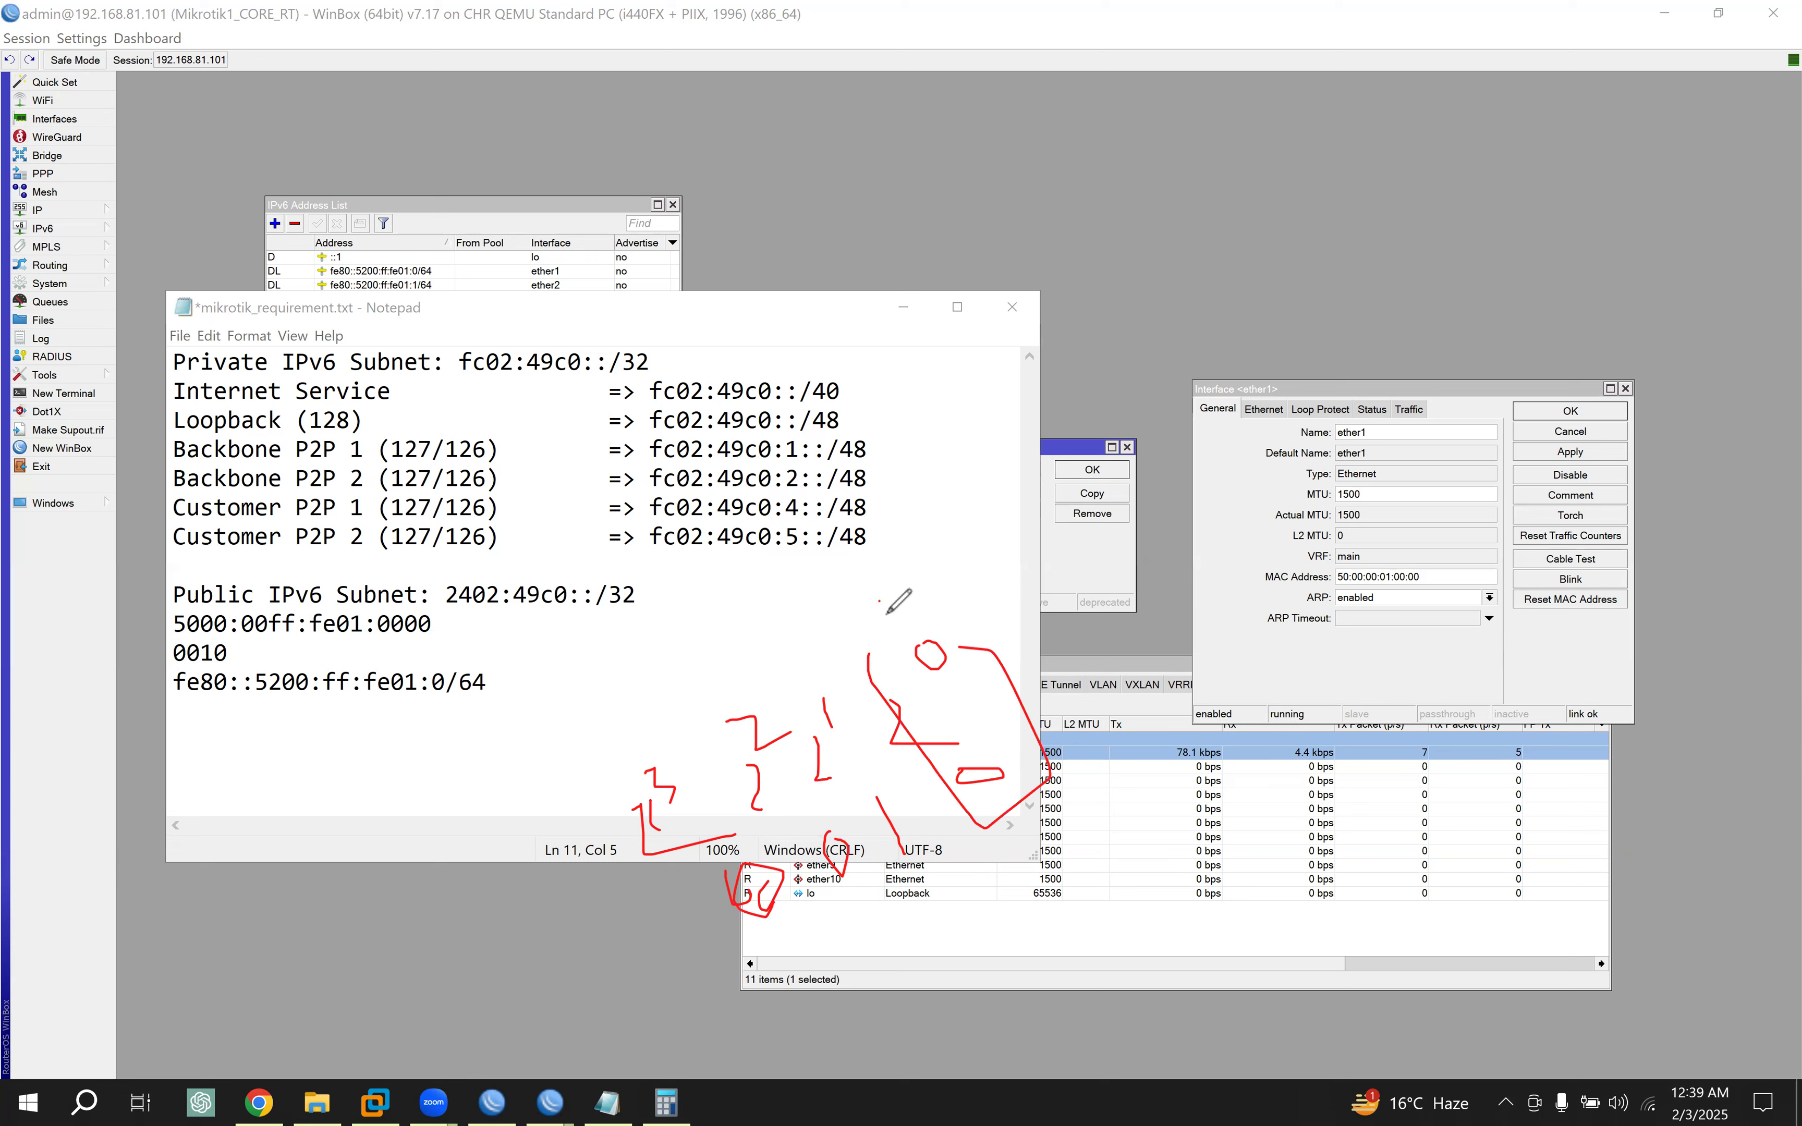
mouse_move(780, 633)
left_mouse_down()
mouse_move(798, 683)
mouse_move(850, 654)
left_mouse_up()
mouse_move(805, 600)
left_mouse_down()
mouse_move(769, 683)
mouse_move(807, 602)
left_mouse_up()
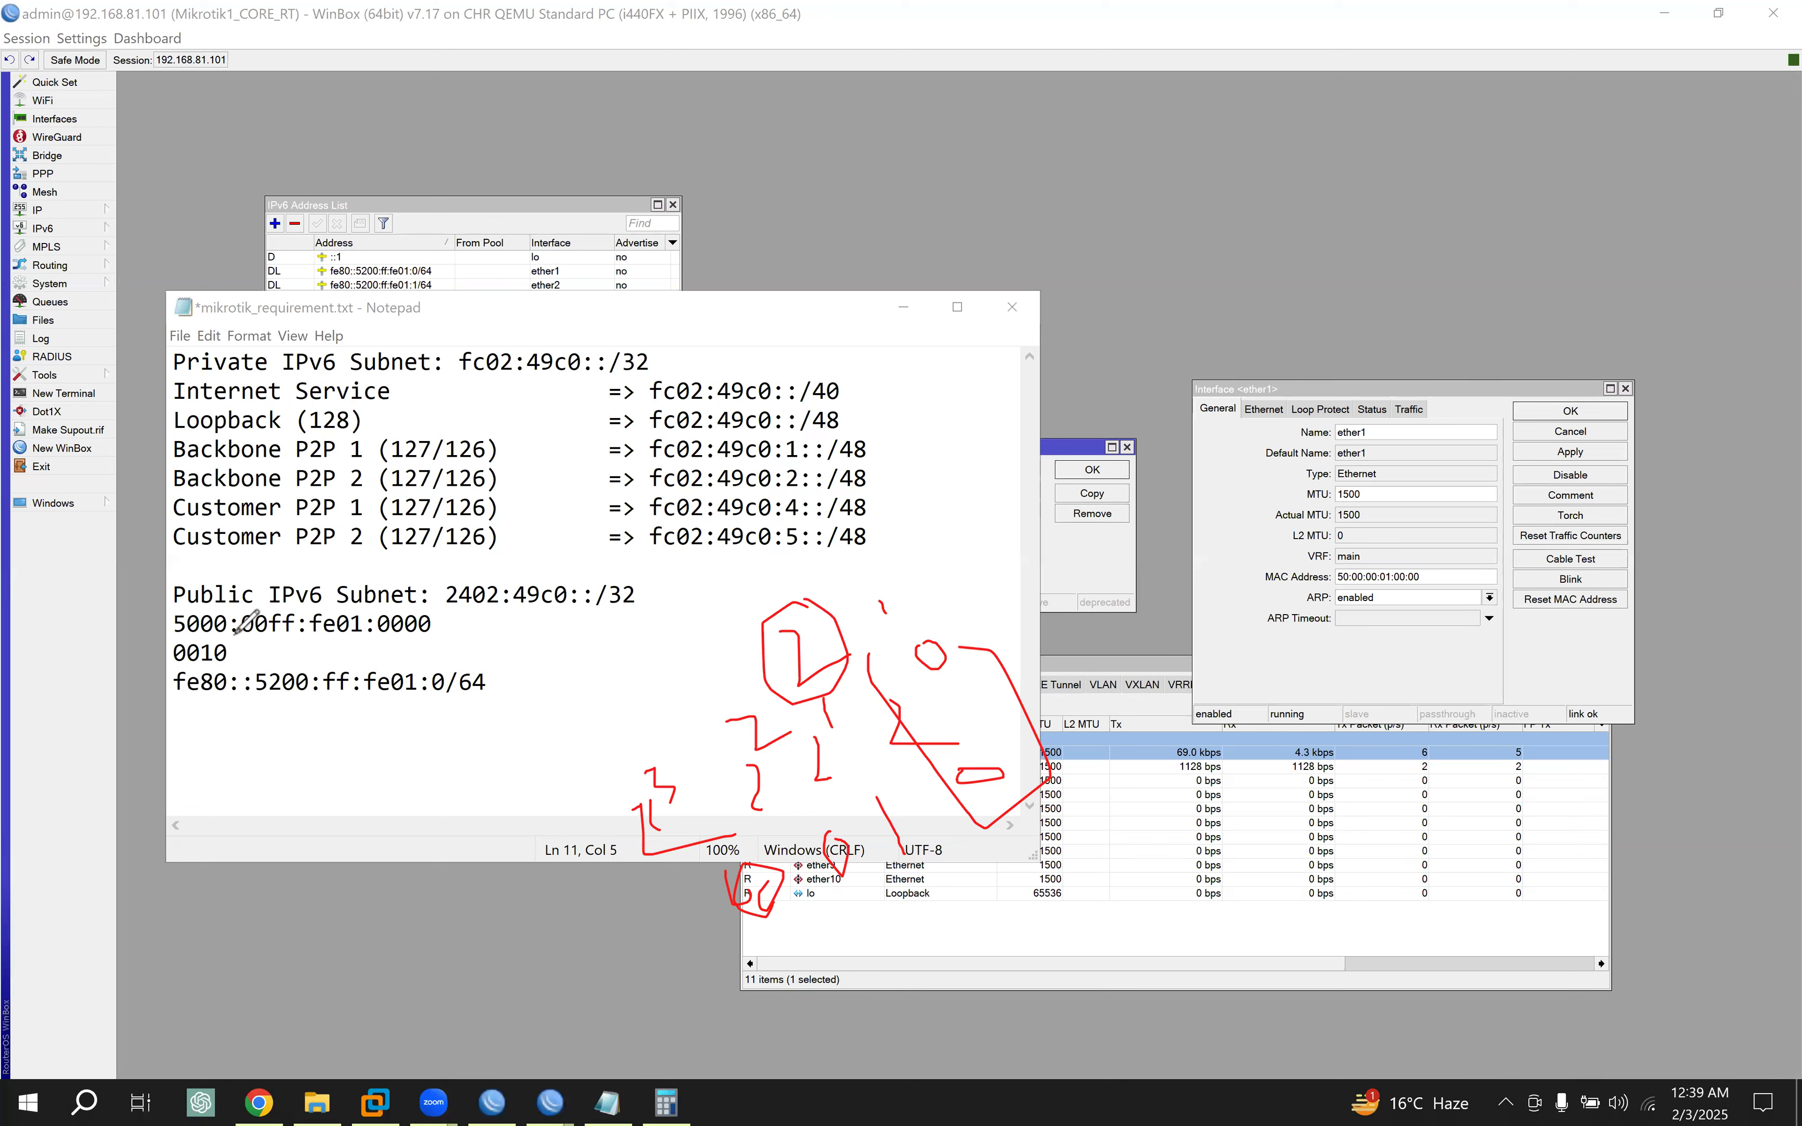
mouse_move(219, 641)
left_mouse_down()
mouse_move(216, 675)
mouse_move(223, 640)
left_mouse_up()
left_click(88, 327)
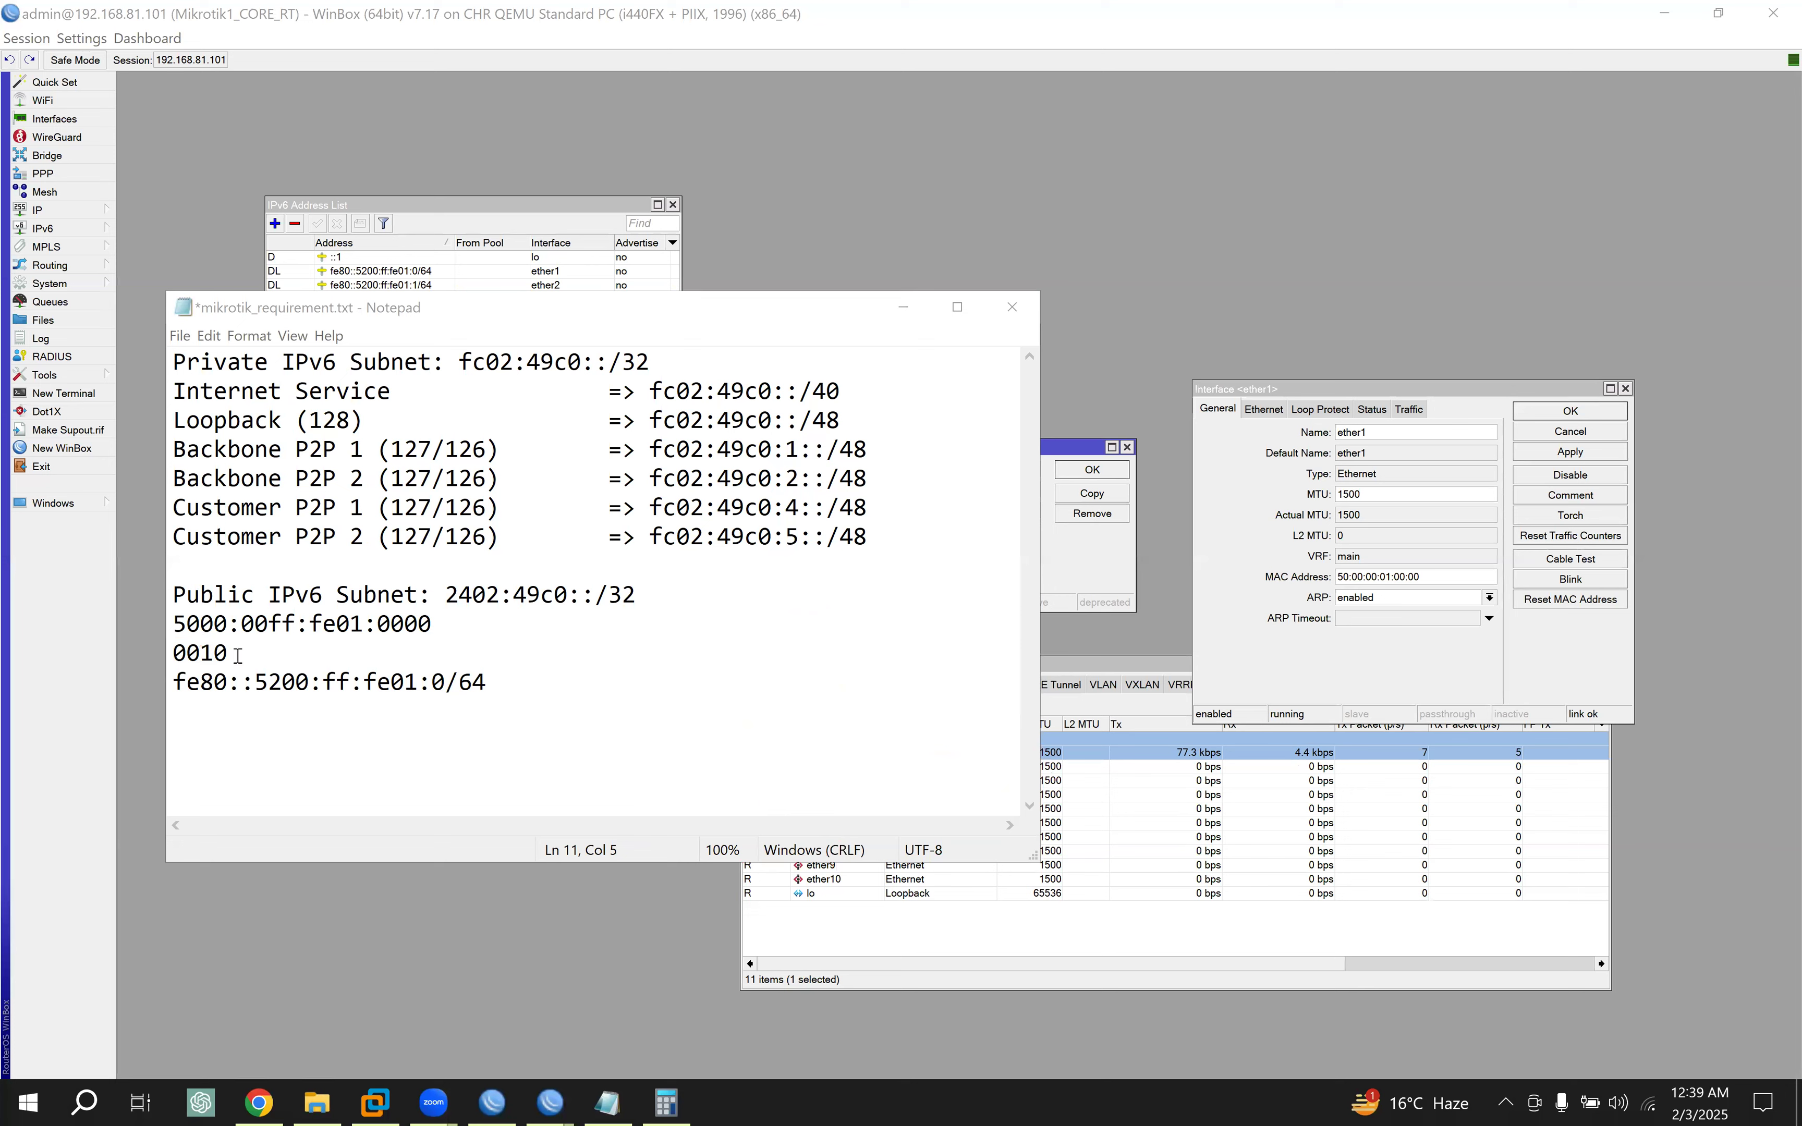
Step: Remove the binary digits and replace the address line's second digit with 2 so it reads 5200:00ff:fe01:0000
left_click_drag(231, 654, 137, 653)
key("BackSpace")
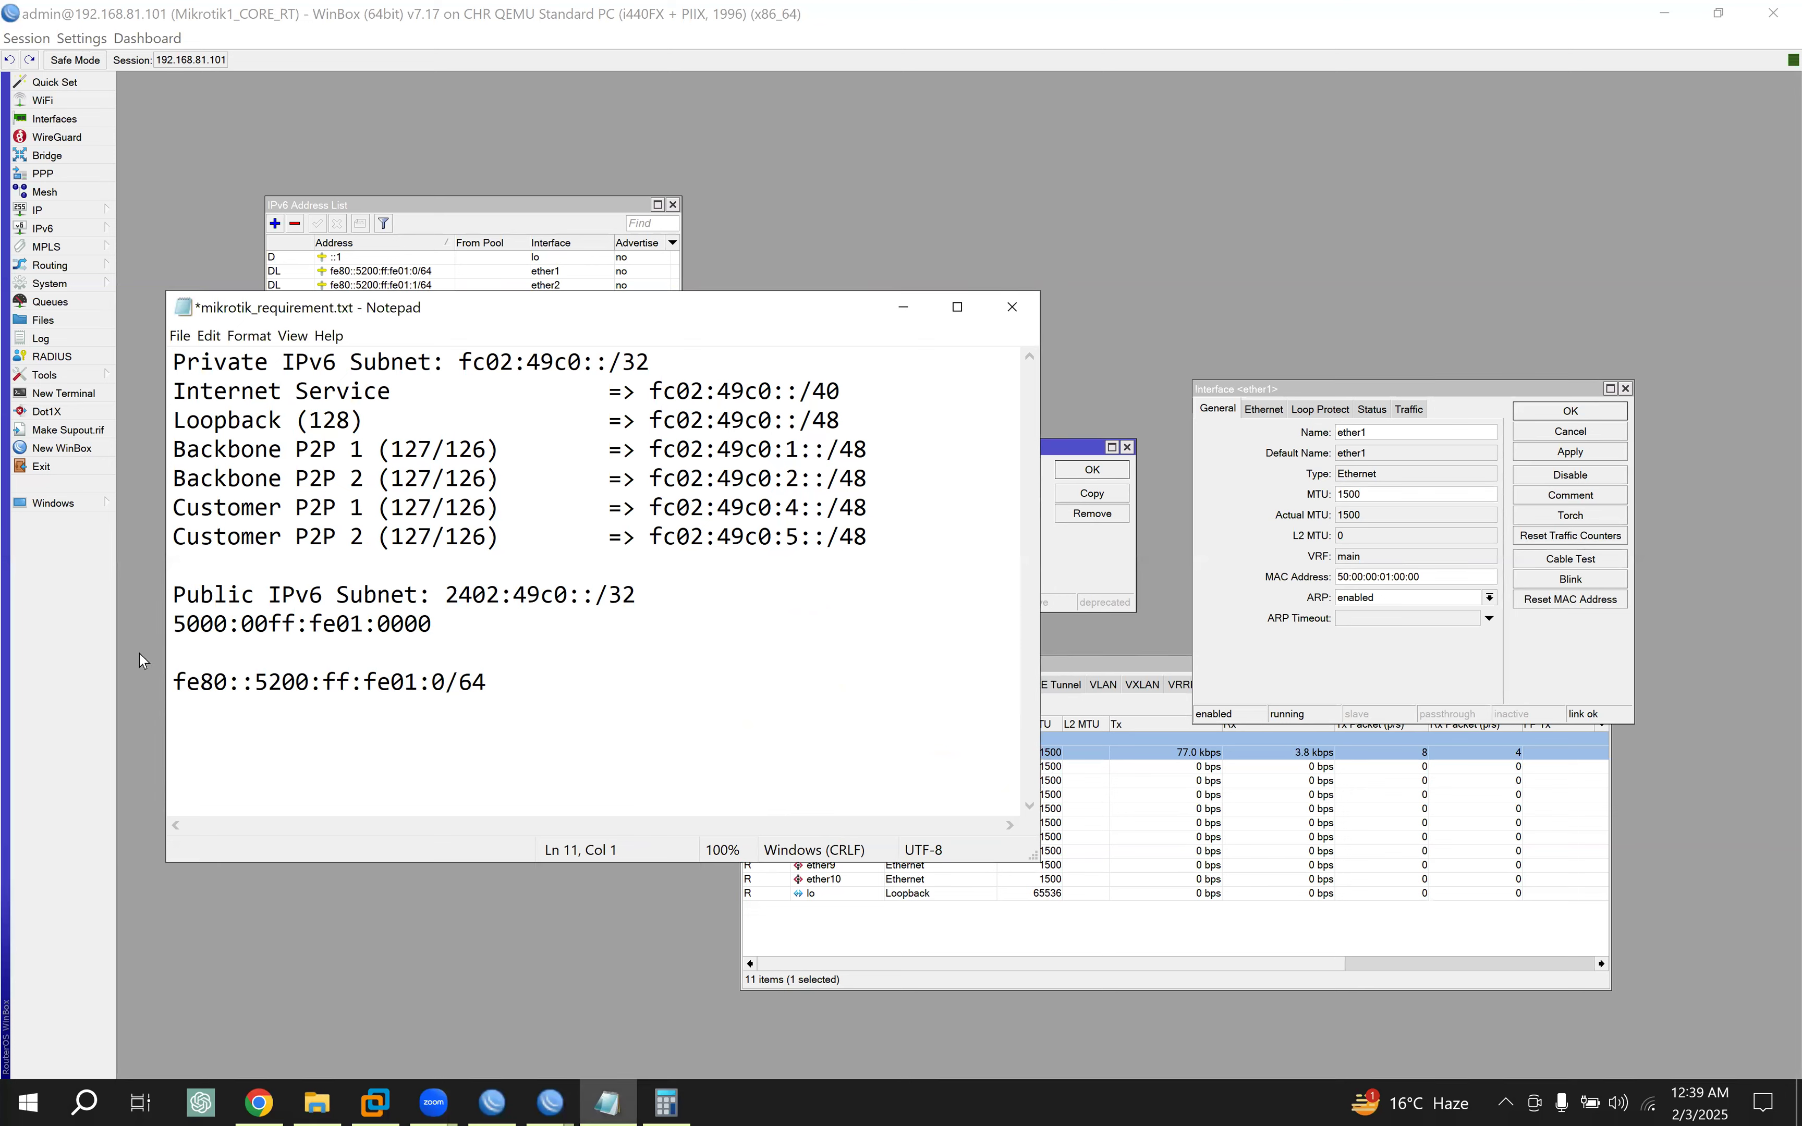
left_click_drag(201, 624, 192, 625)
type("2")
left_click_drag(200, 624, 178, 631)
left_click_drag(429, 629, 155, 621)
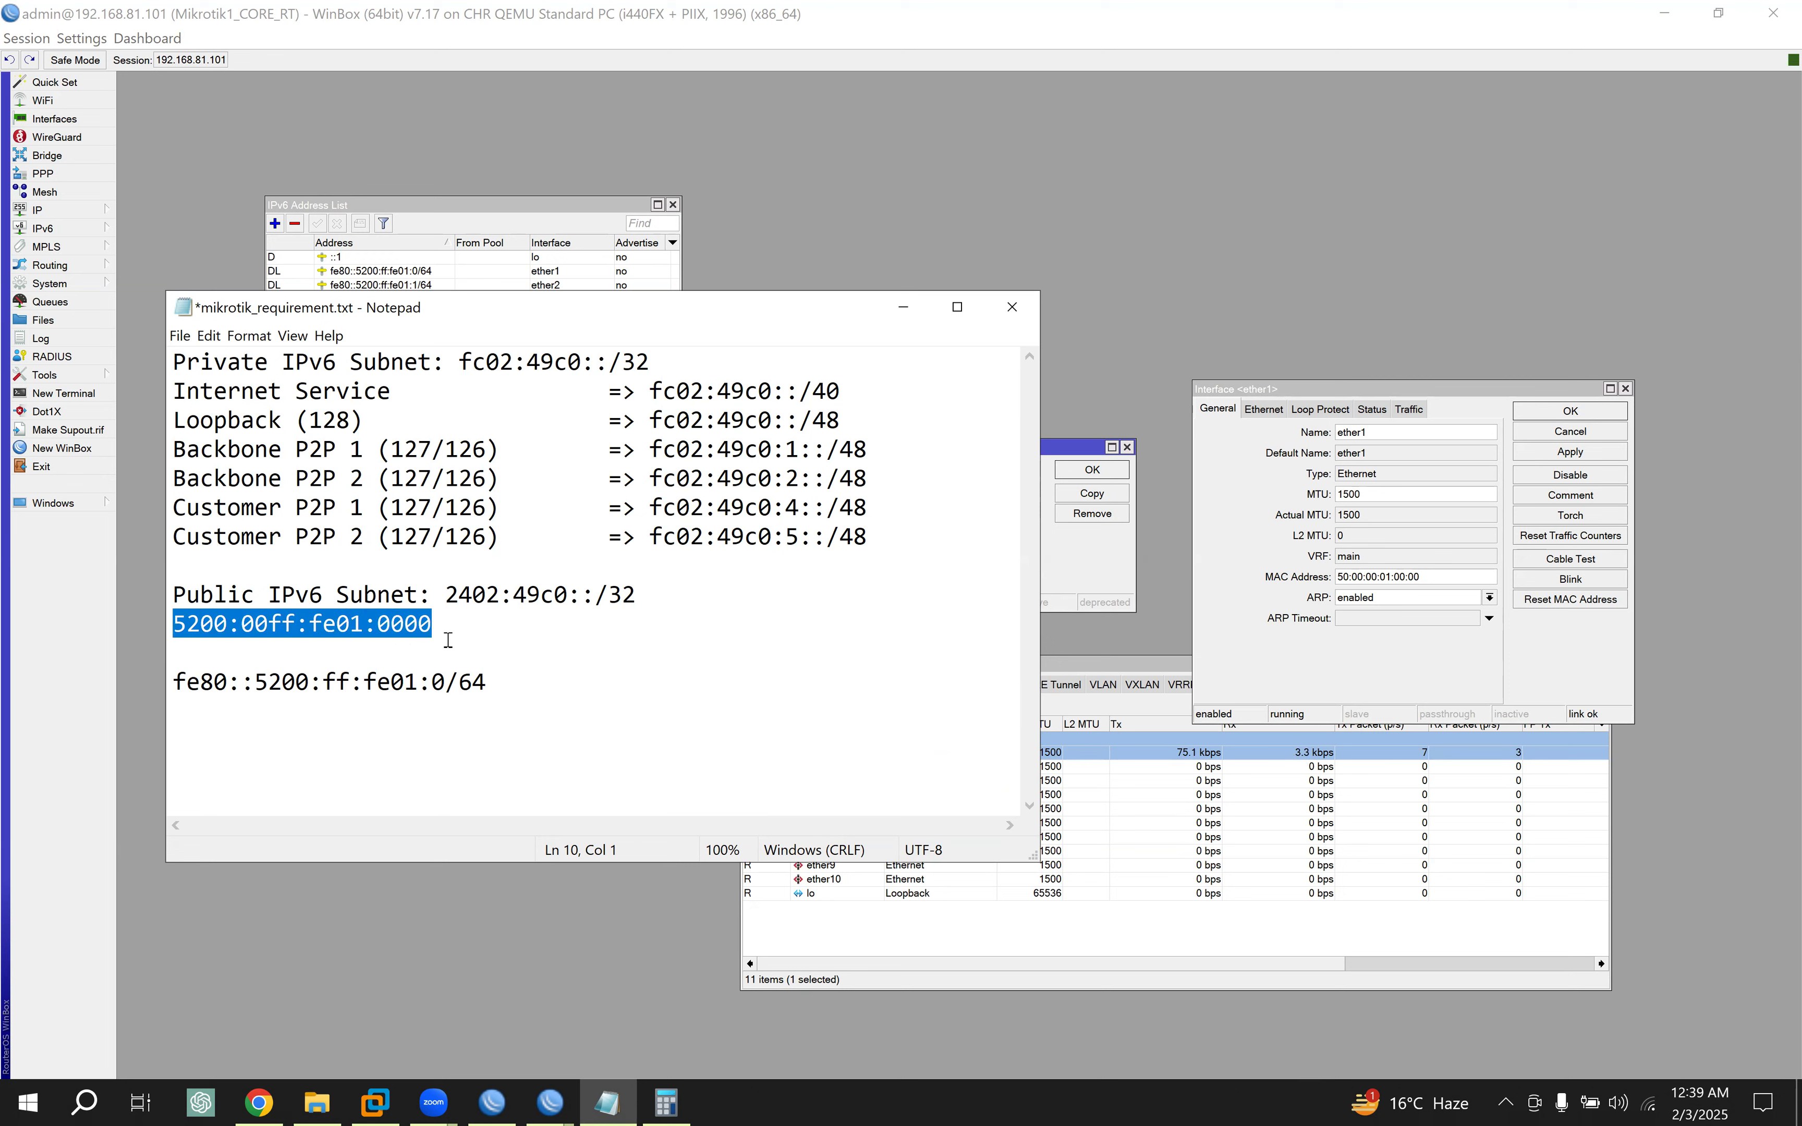
Step: Drop the redundant zeros so the line reads 5200:ff:fe01:0, and compare it with the interface ID of the link-local address
left_click(266, 643)
left_click_drag(268, 622, 246, 624)
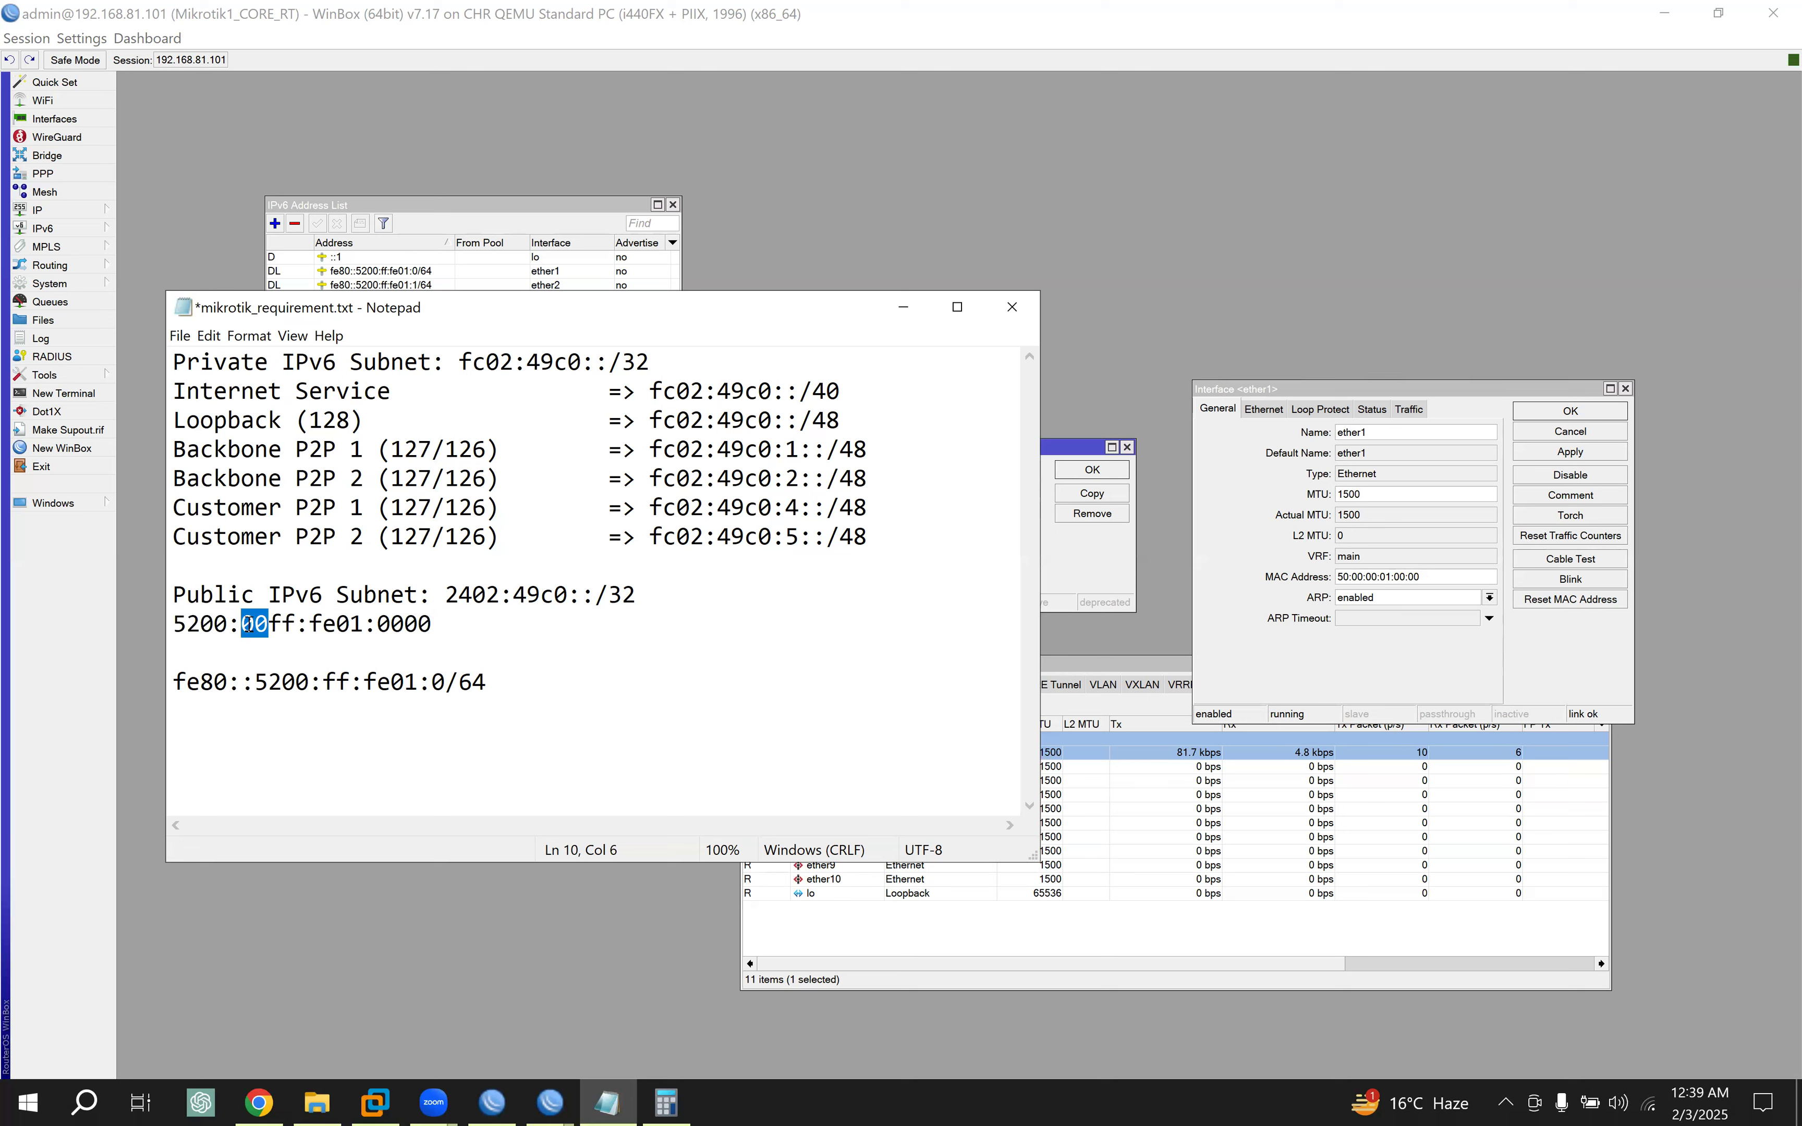
key("BackSpace")
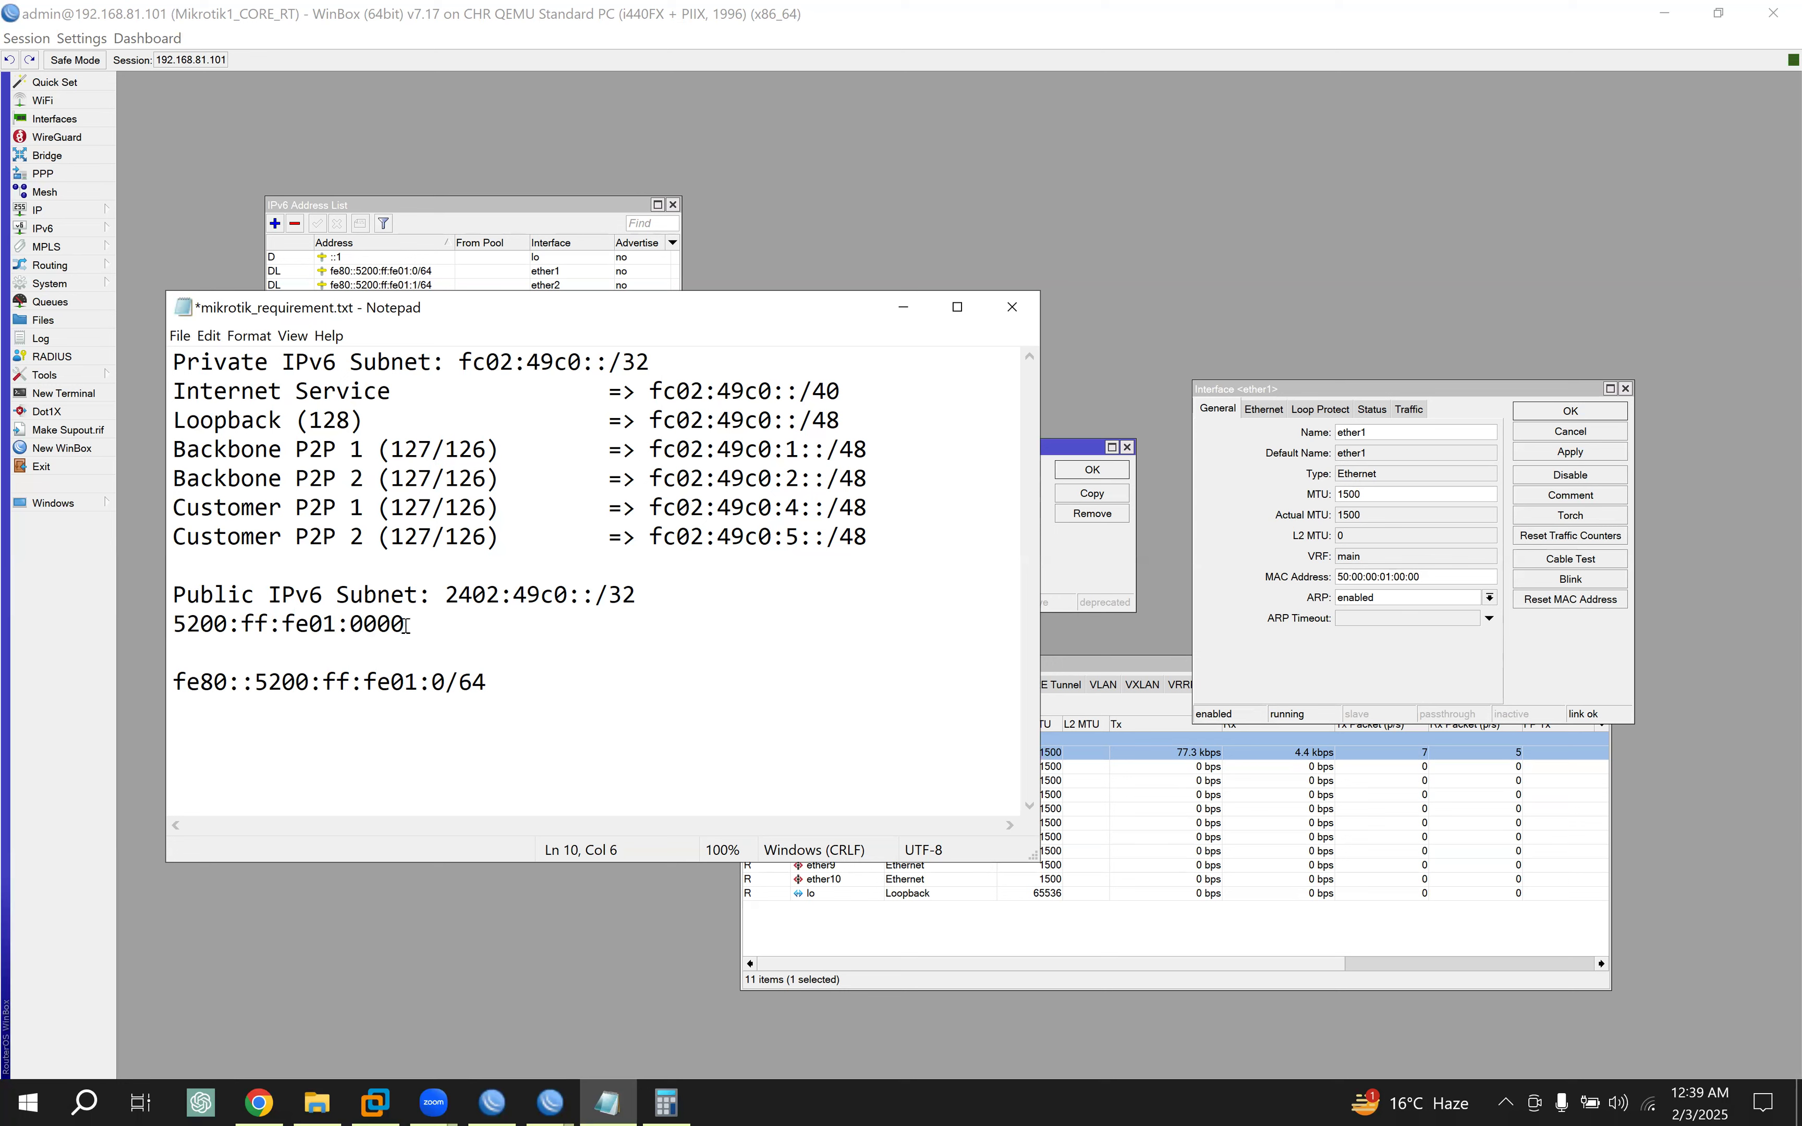
left_click_drag(395, 624, 176, 626)
key("BackSpace")
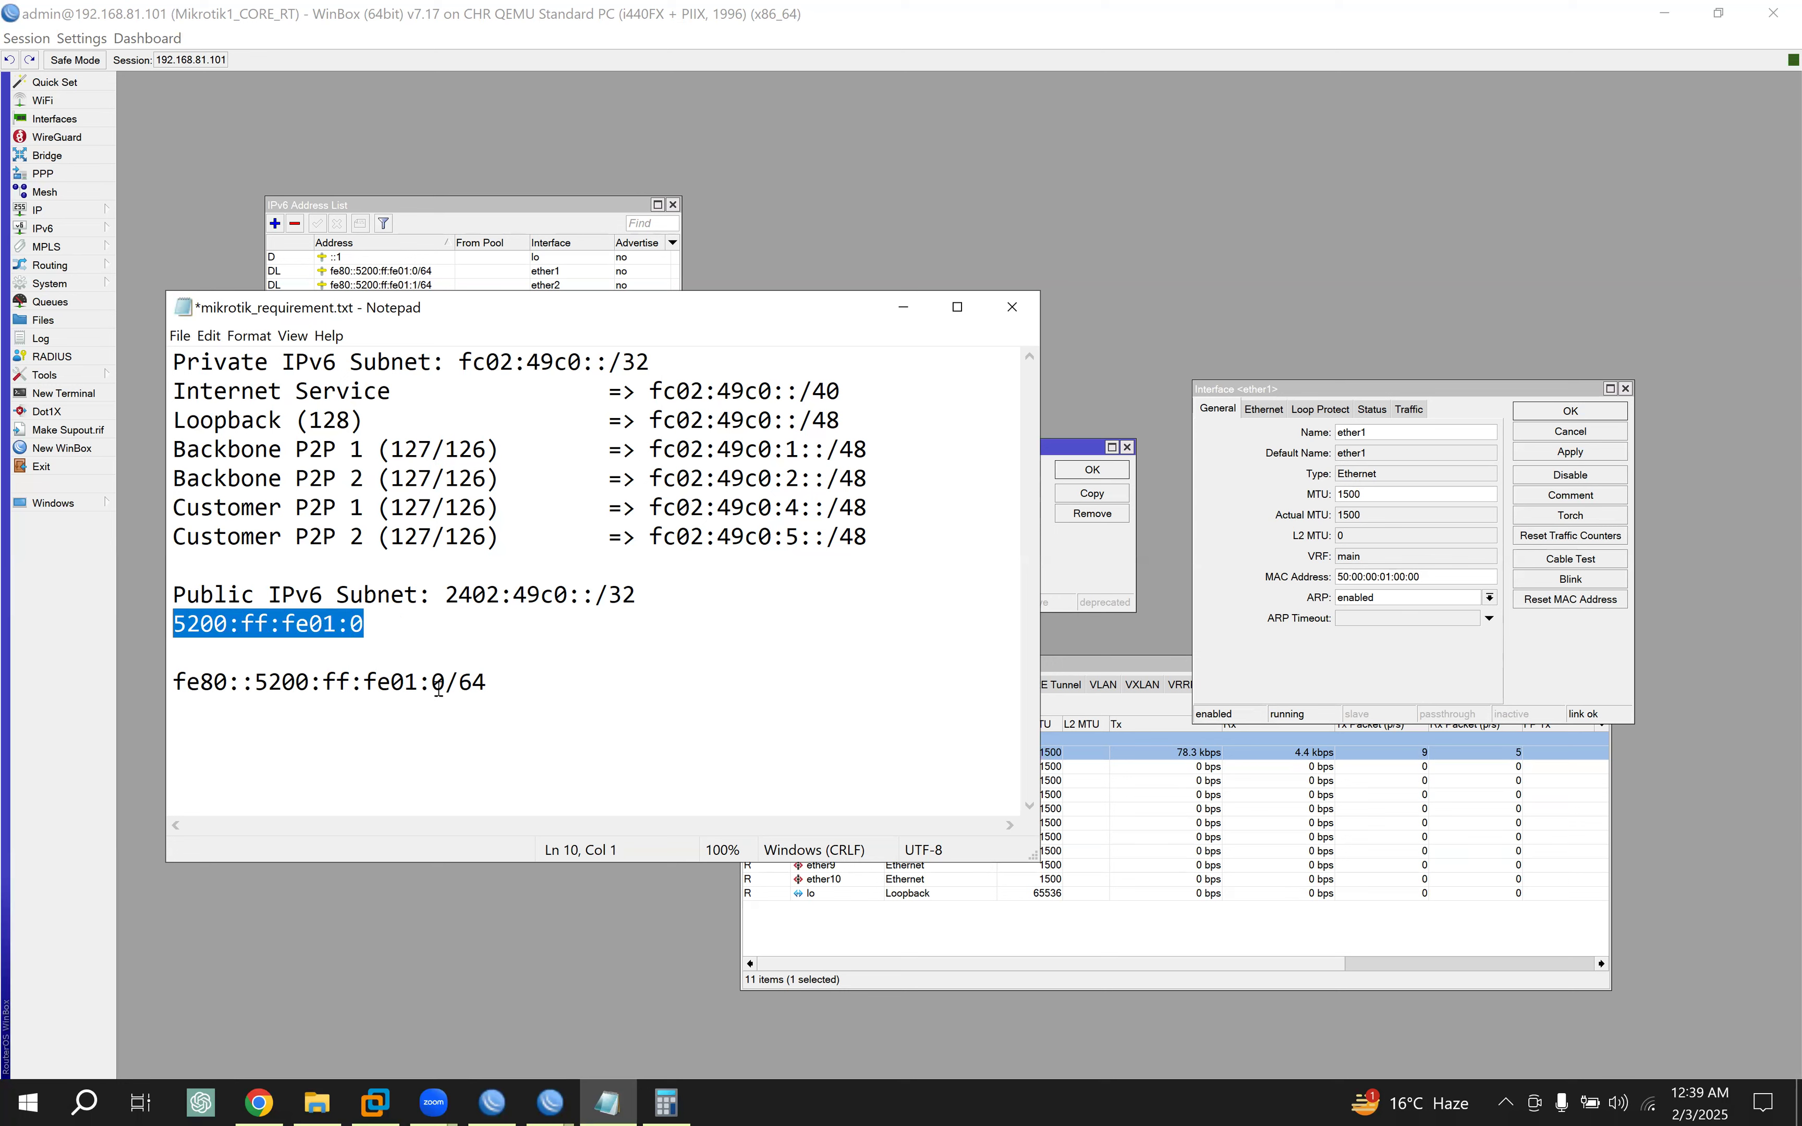
left_click_drag(445, 684, 255, 683)
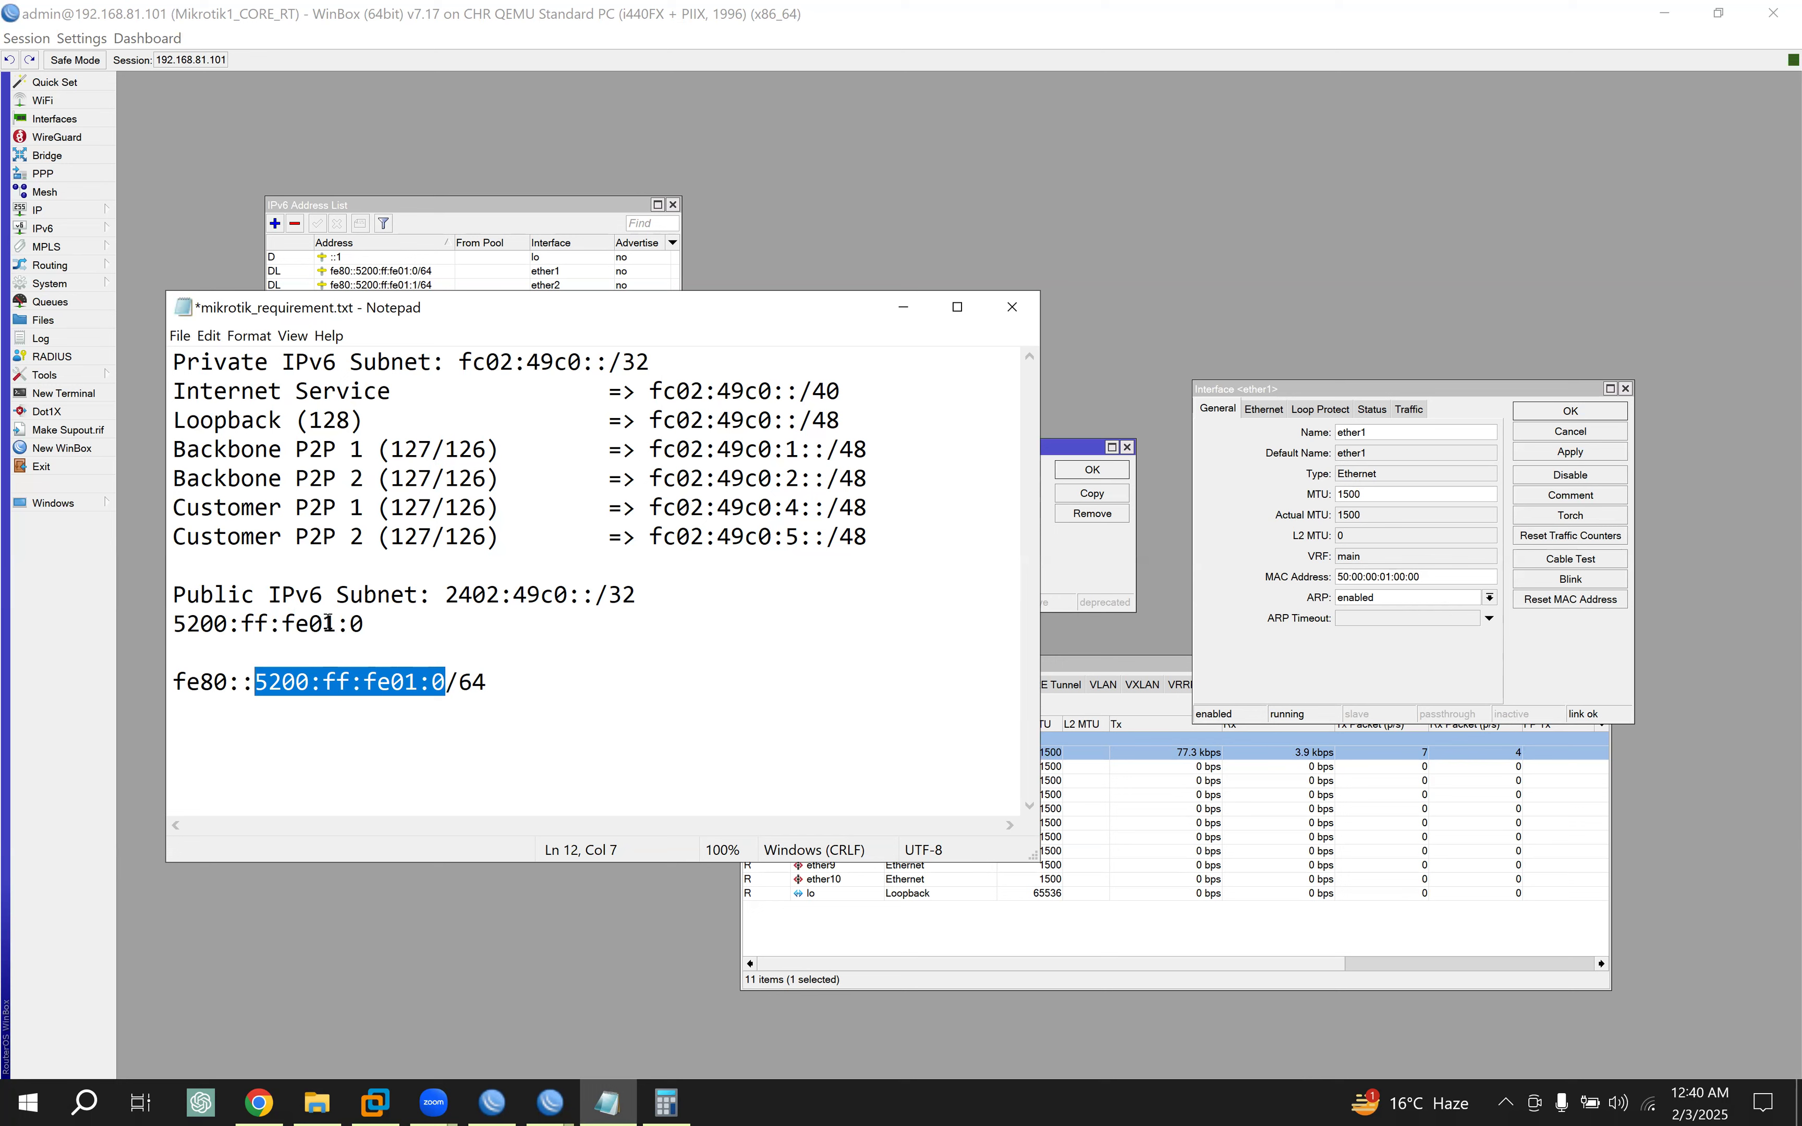
Step: Delete the EUI-64 working line and the copied link-local address from the notes, and minimize them to return to WinBox
left_click(519, 683)
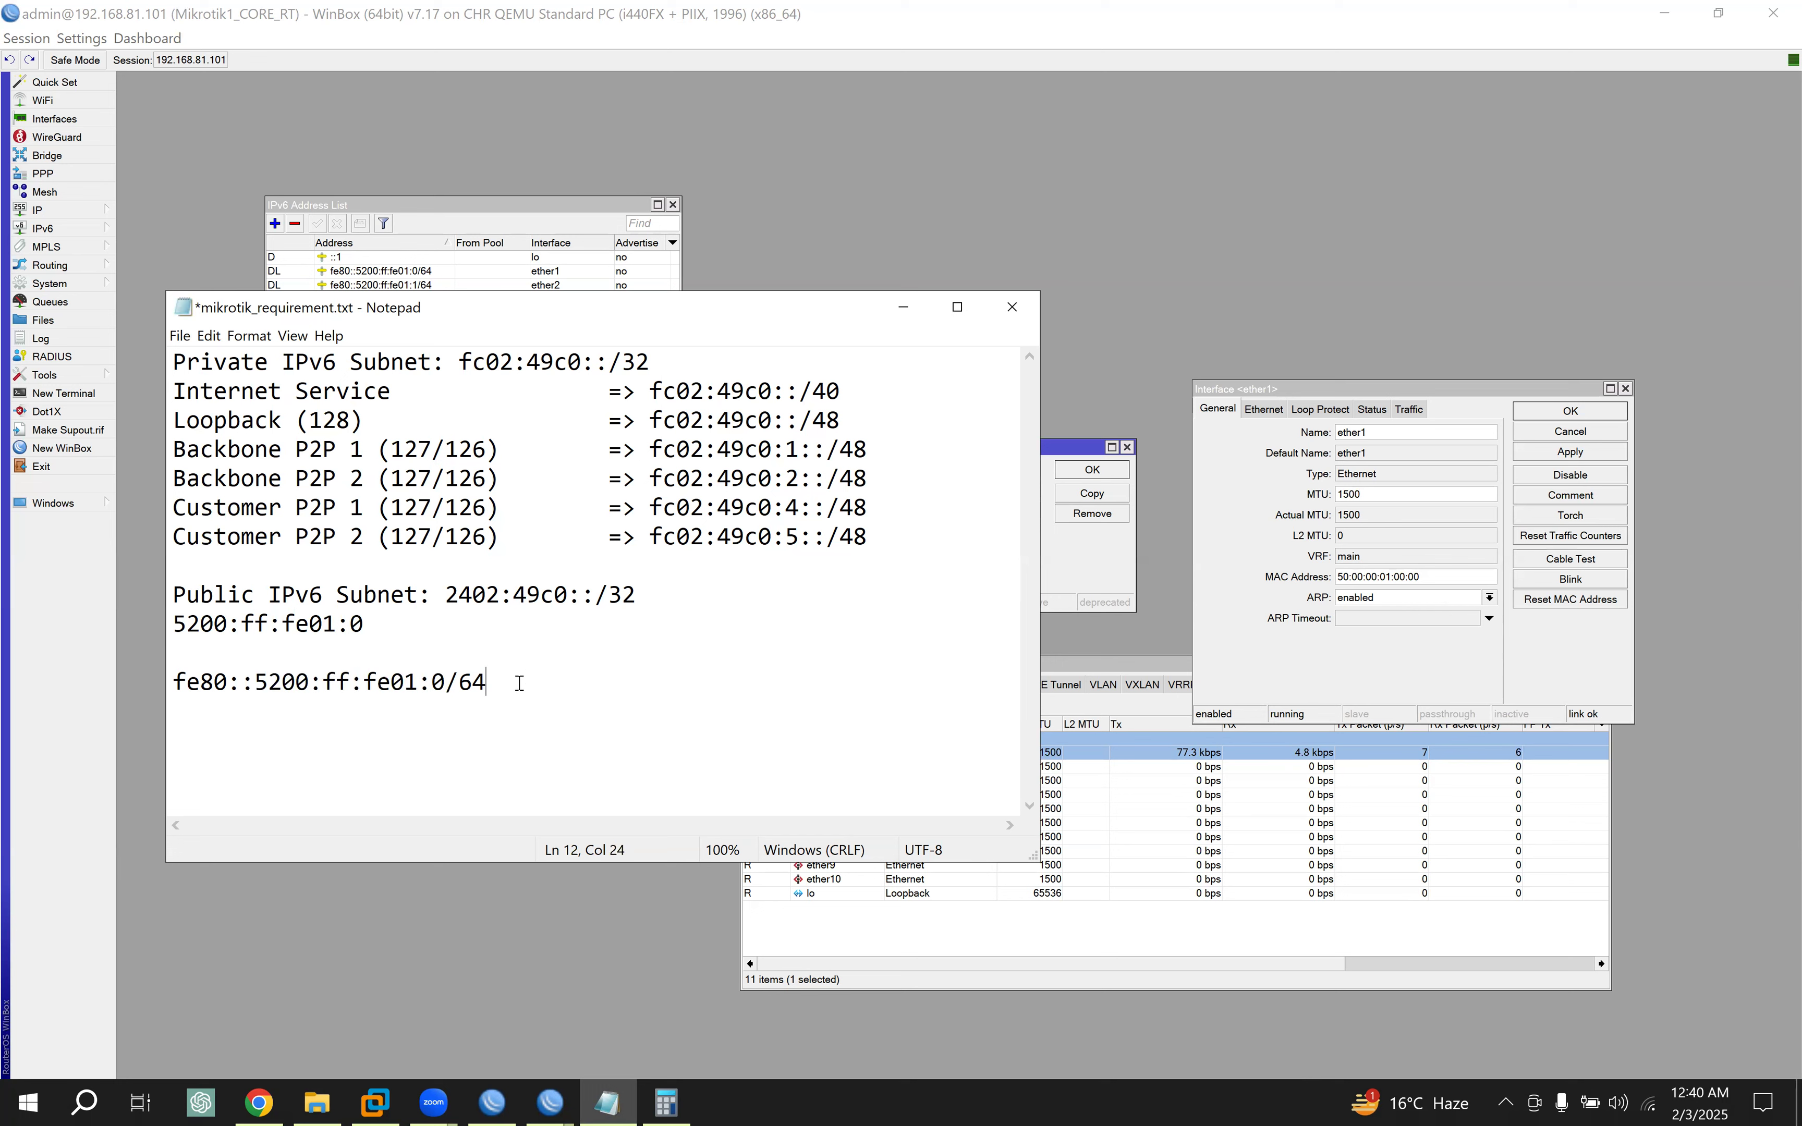
key("shift+Home")
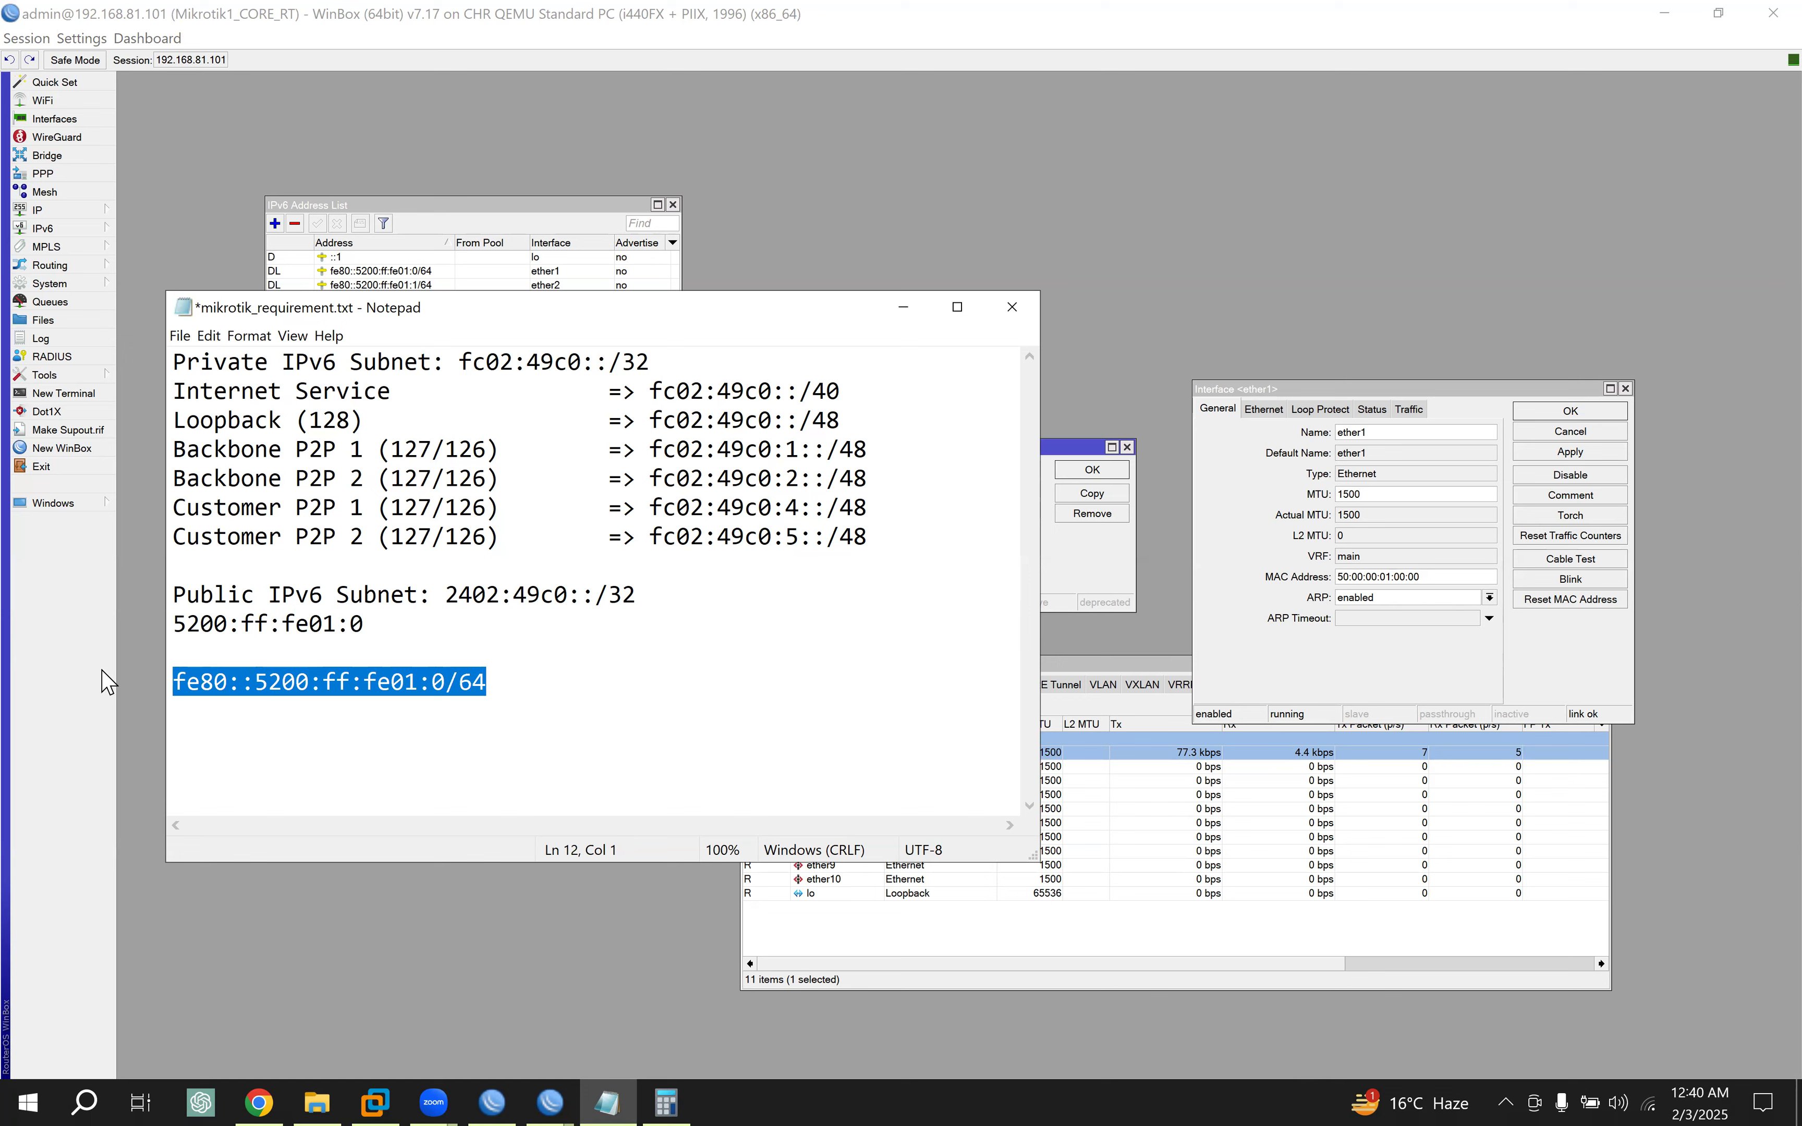
left_click(511, 683)
left_click_drag(488, 684, 146, 625)
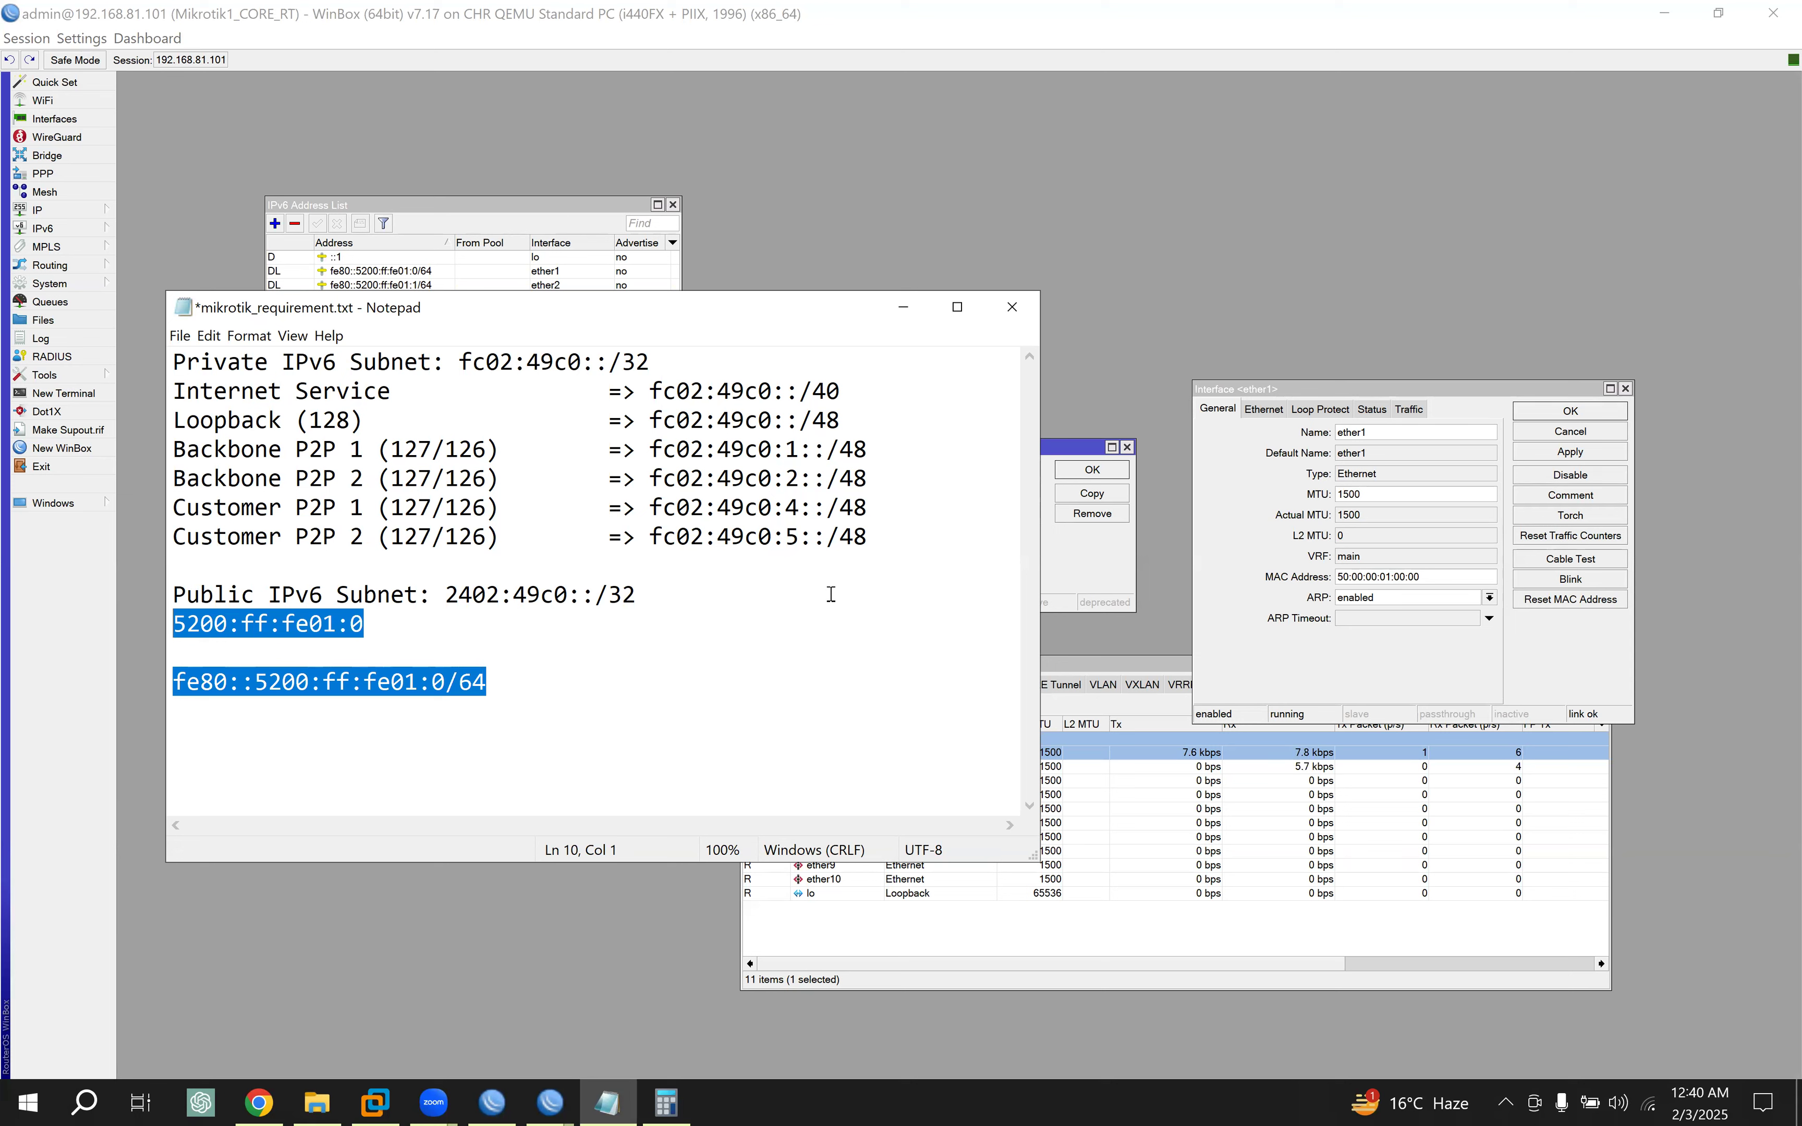
key("Delete")
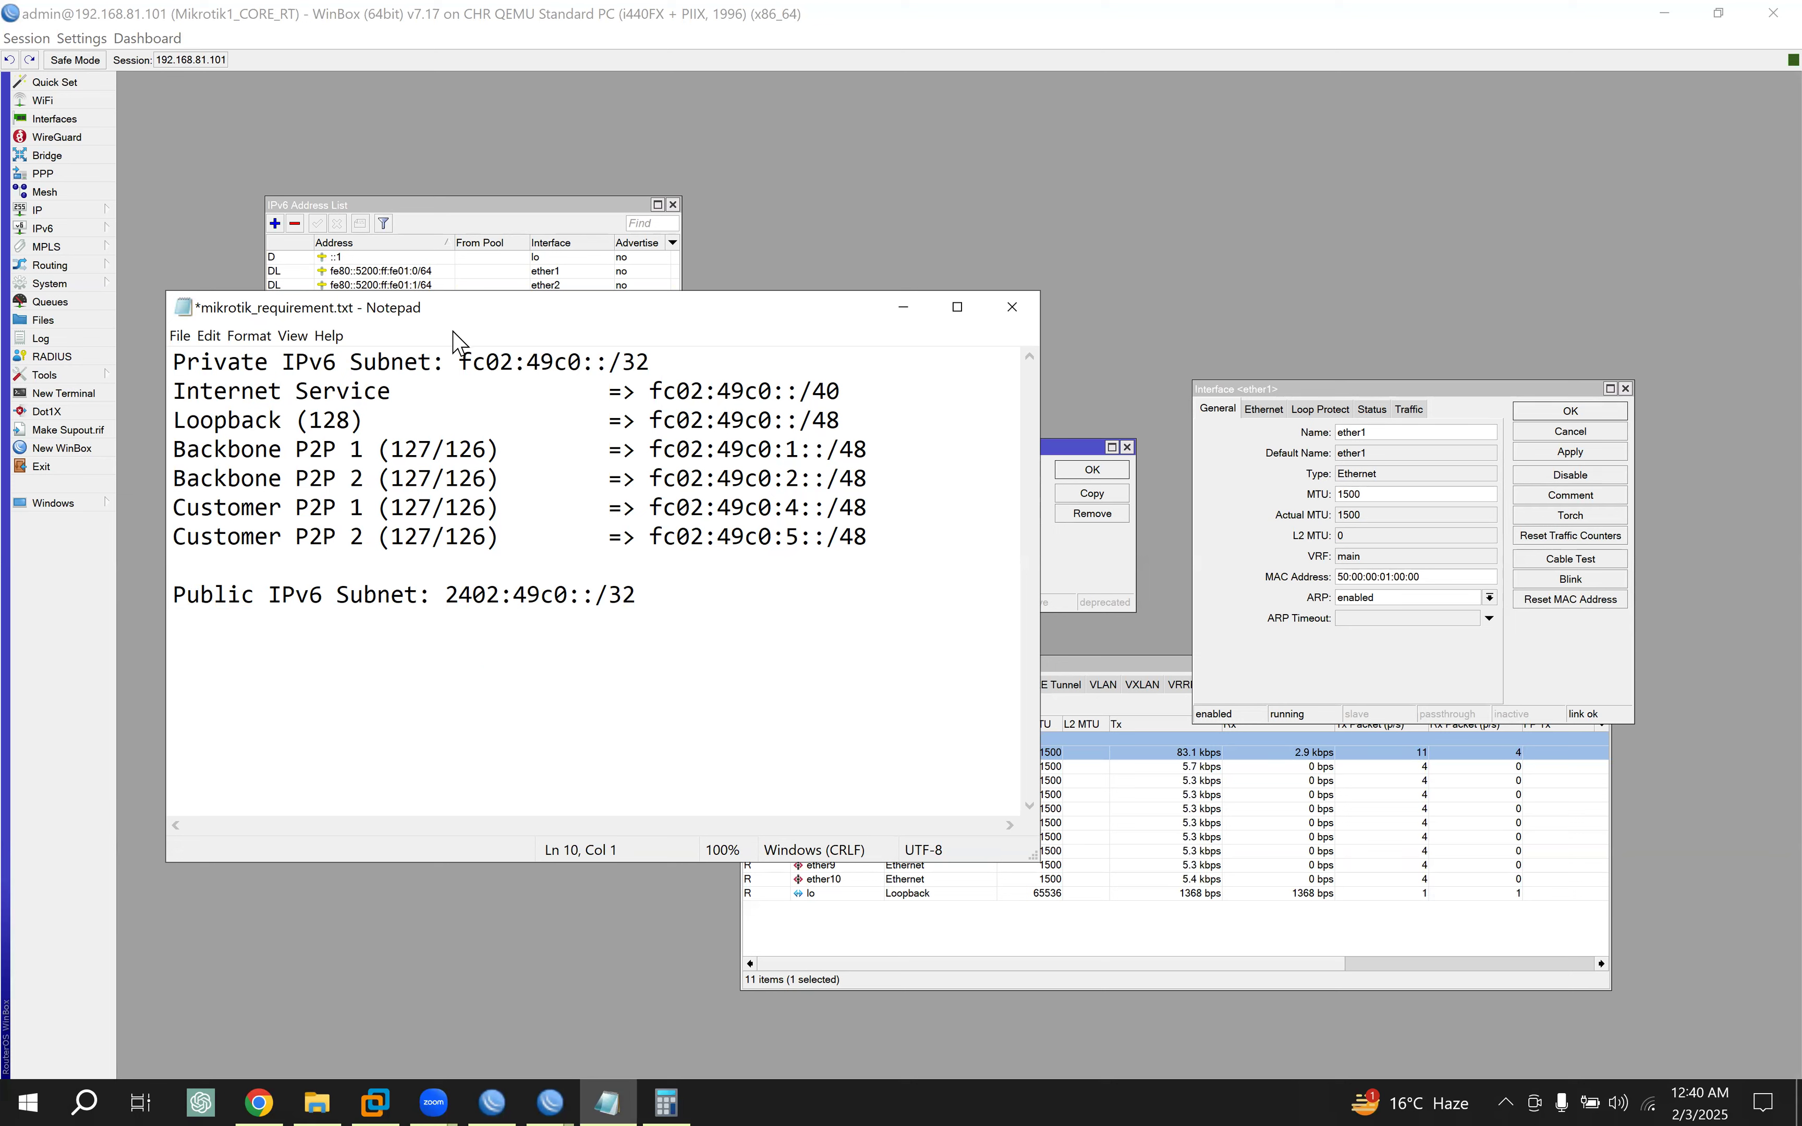
left_click(903, 308)
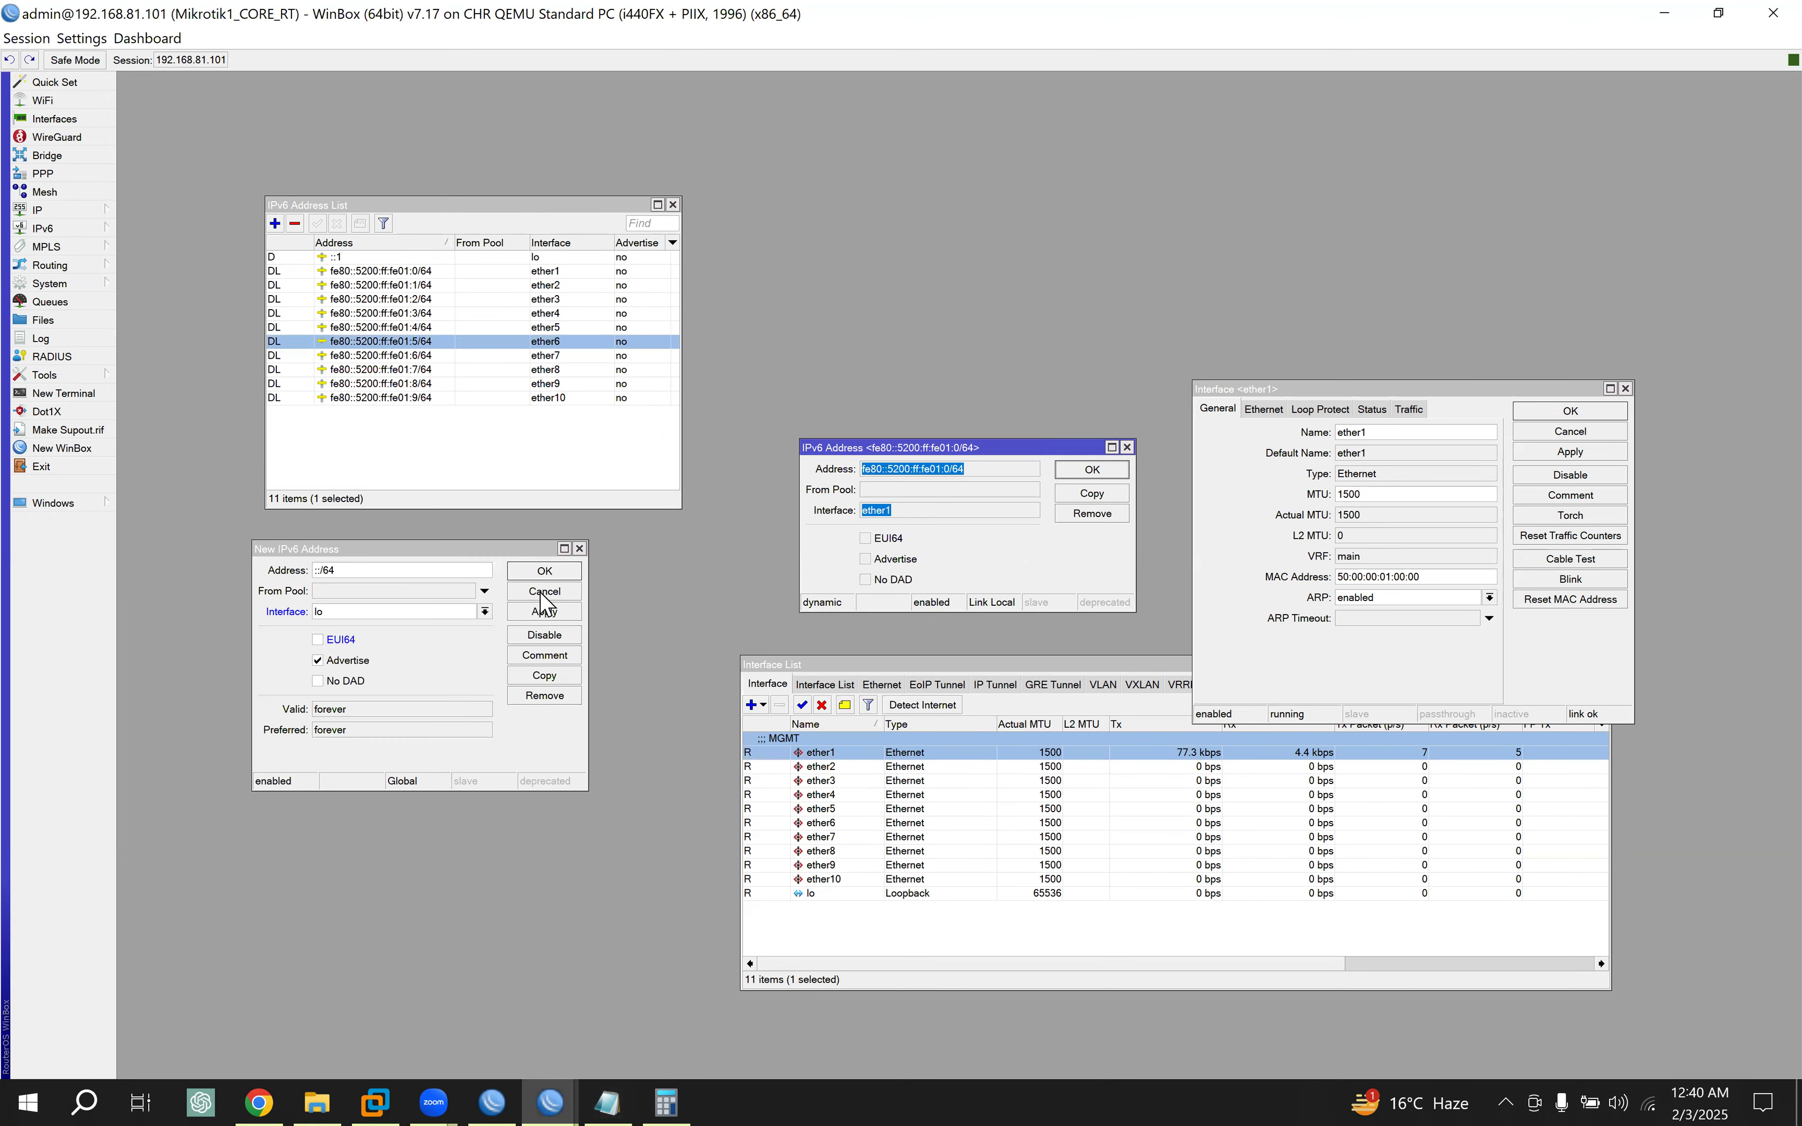
Step: Discard the unfinished new IPv6 address and inspect the address and interface of the existing ::1 entry
left_click(318, 660)
left_click_drag(351, 572, 268, 573)
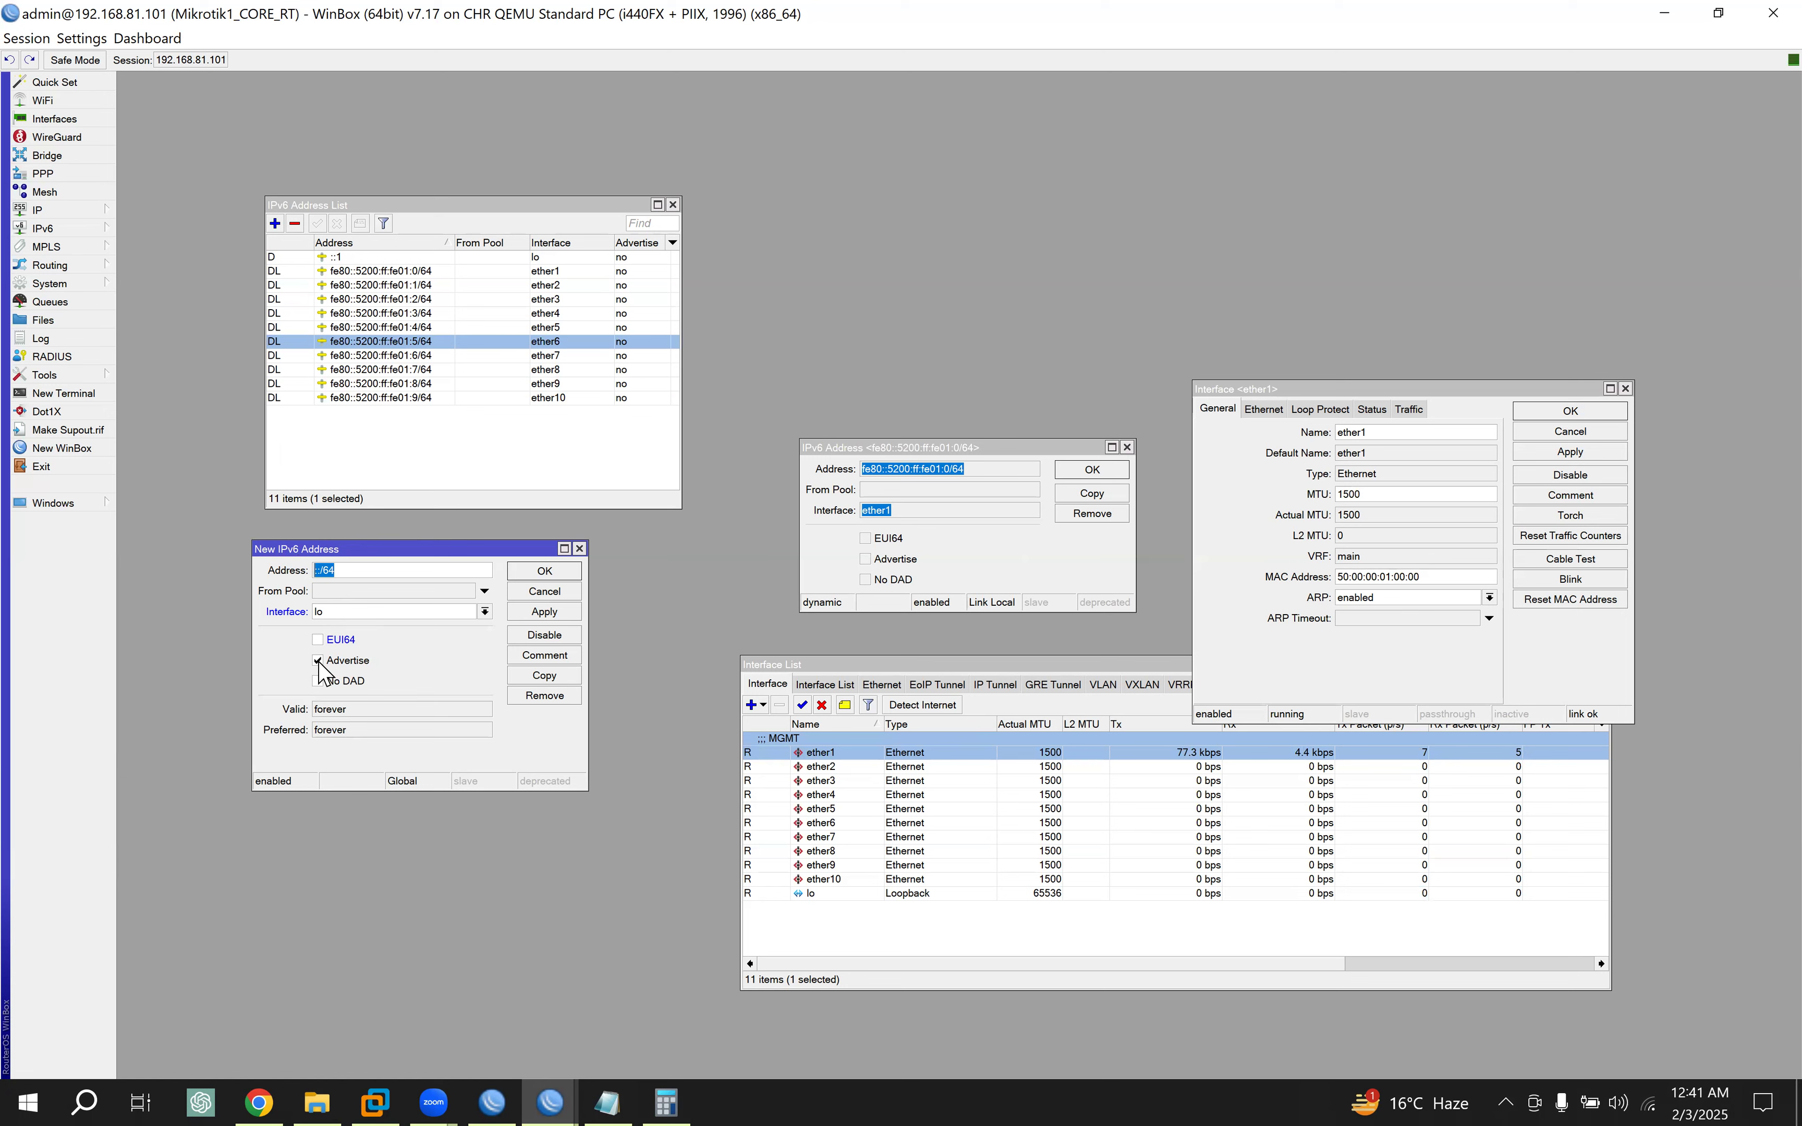
left_click(577, 593)
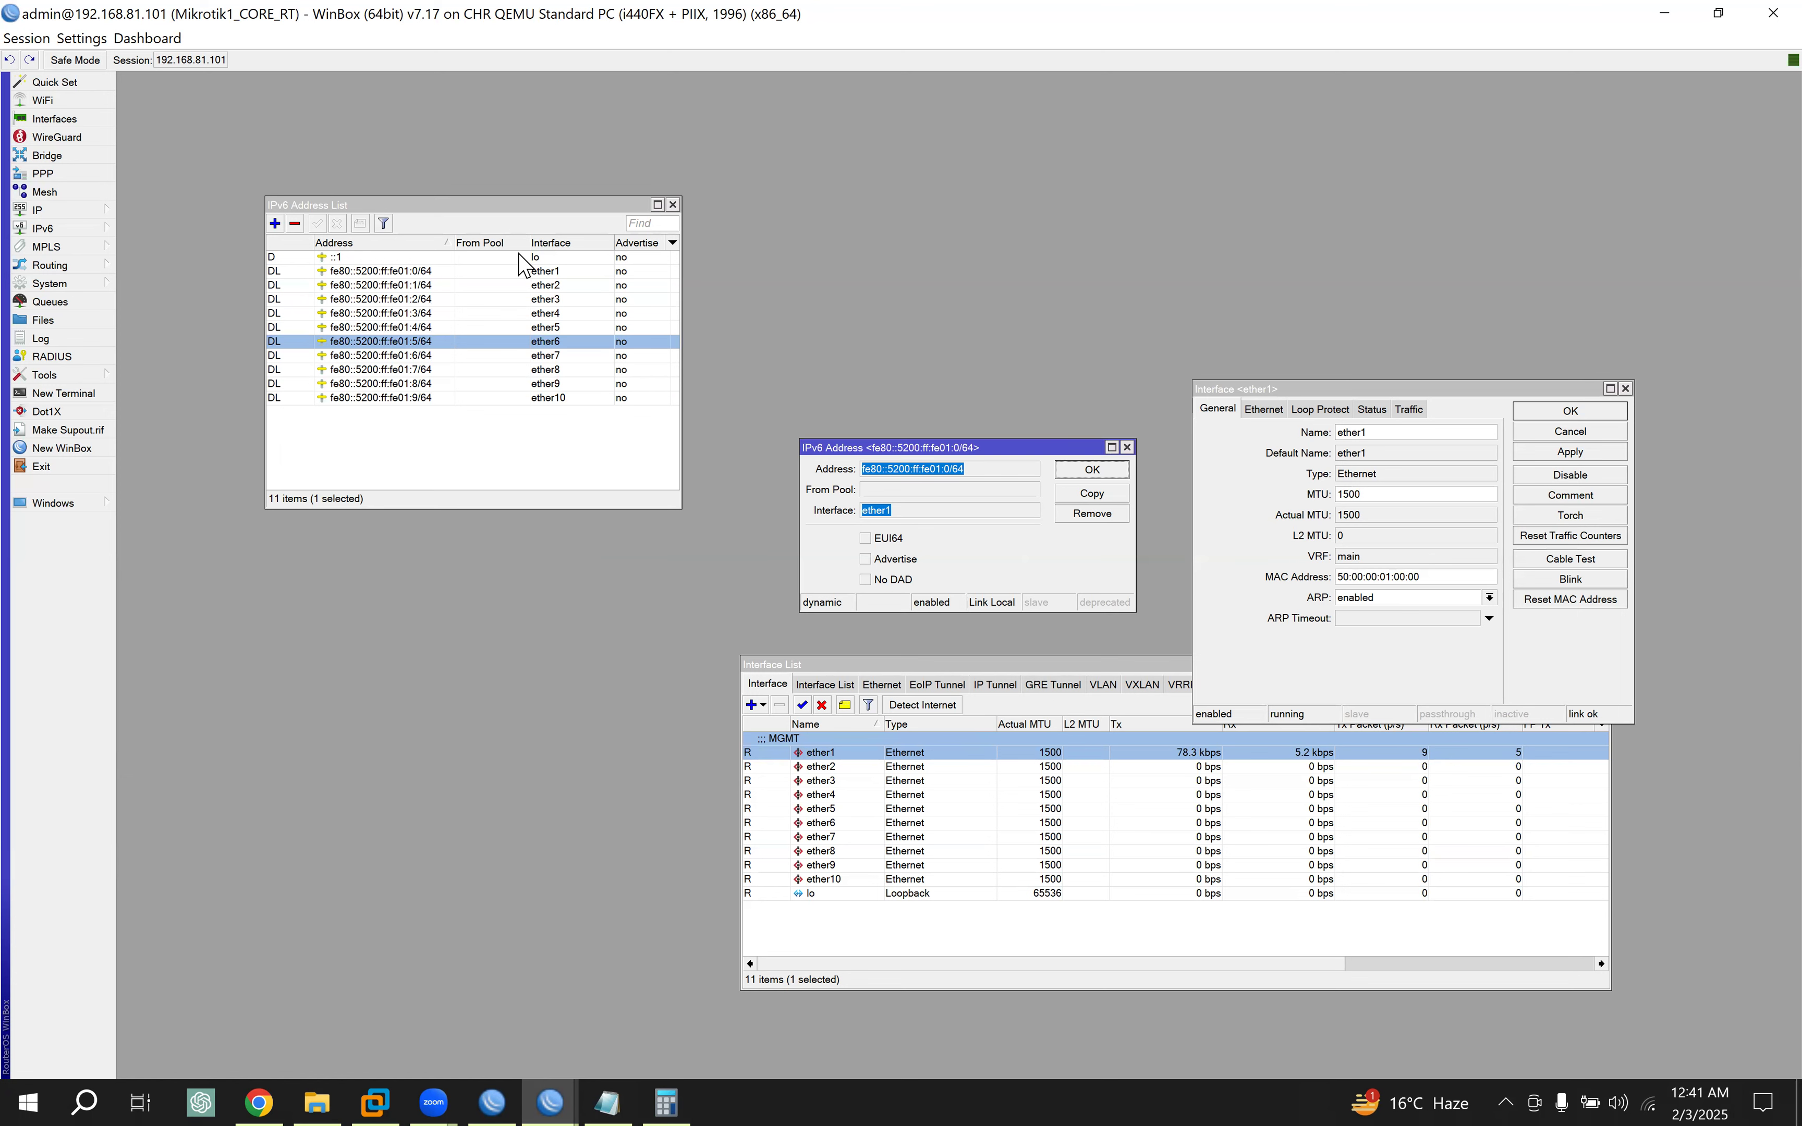
double_click(545, 258)
double_click(318, 570)
double_click(318, 612)
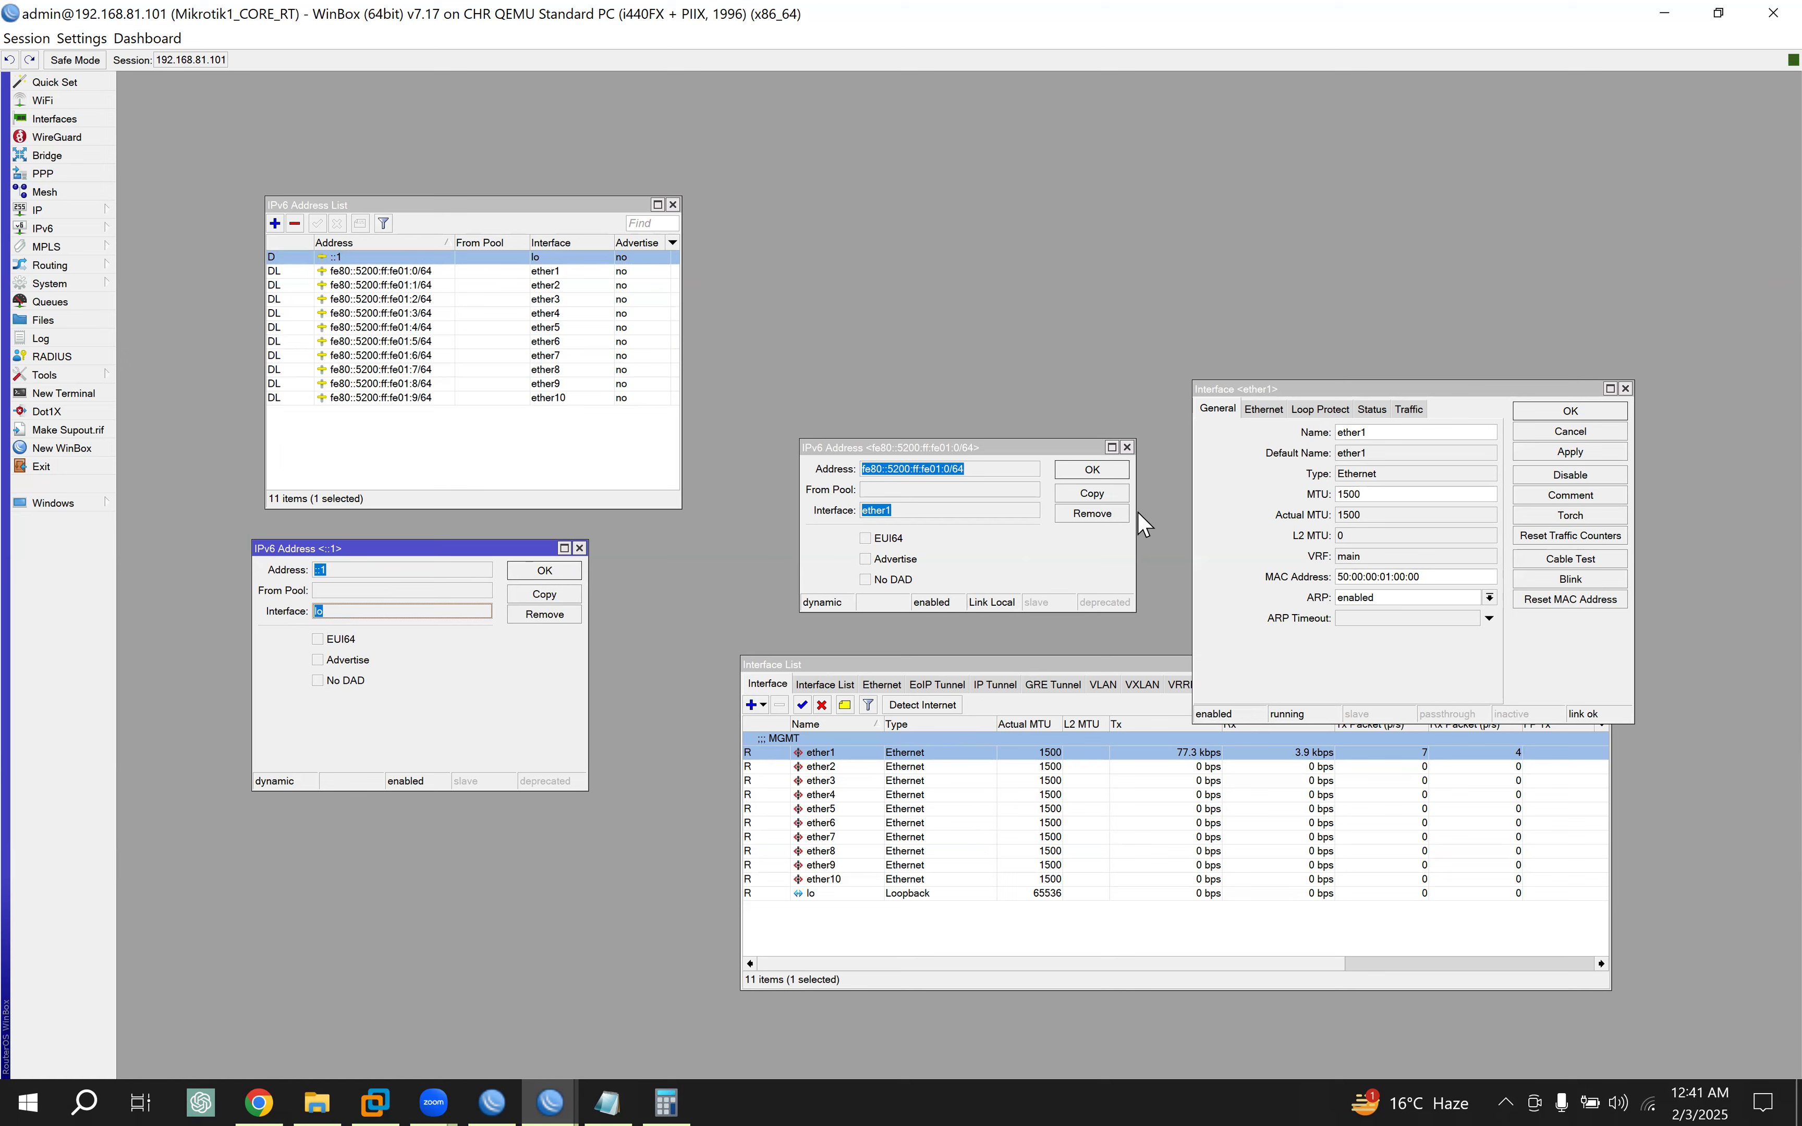
Step: Close the open IPv6 address entries, the ether1 settings and the interface list, leaving only the IPv6 address list
left_click(1127, 447)
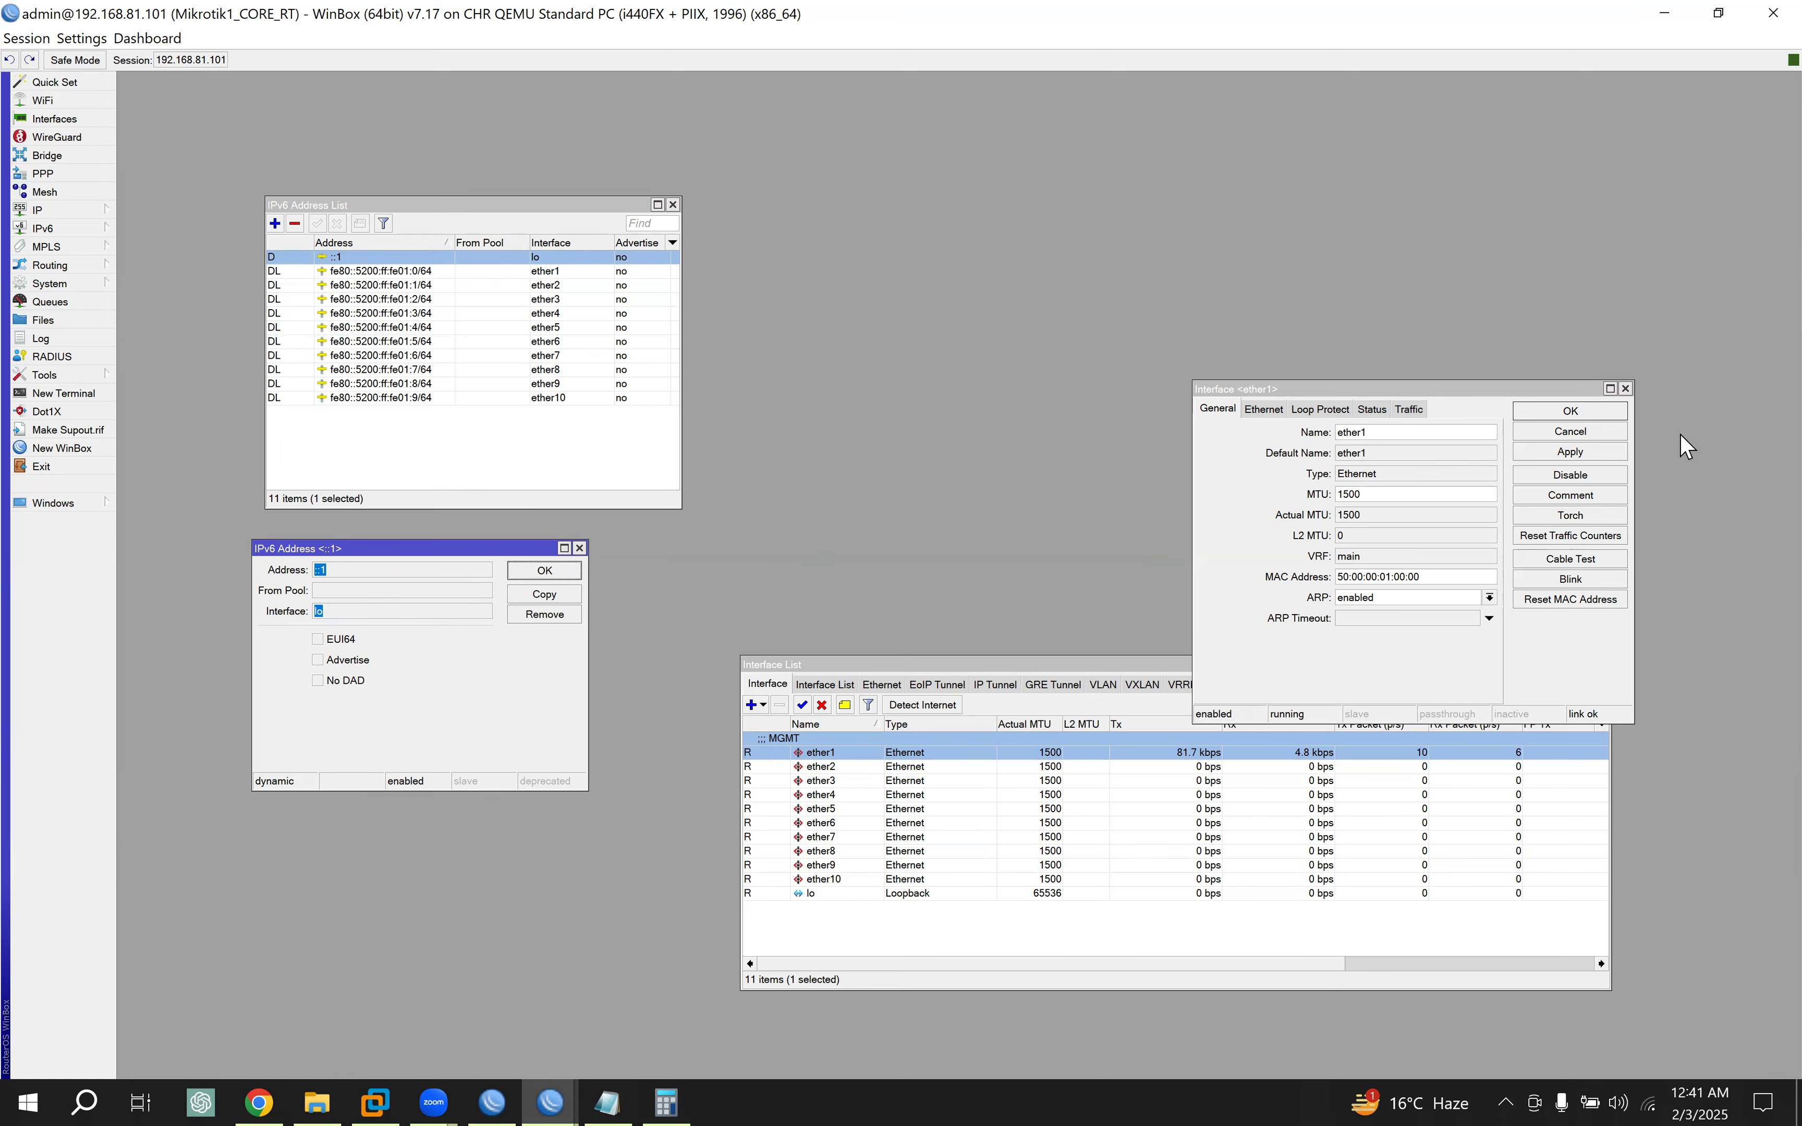
left_click(1609, 432)
left_click_drag(1116, 664, 1121, 492)
left_click(1607, 494)
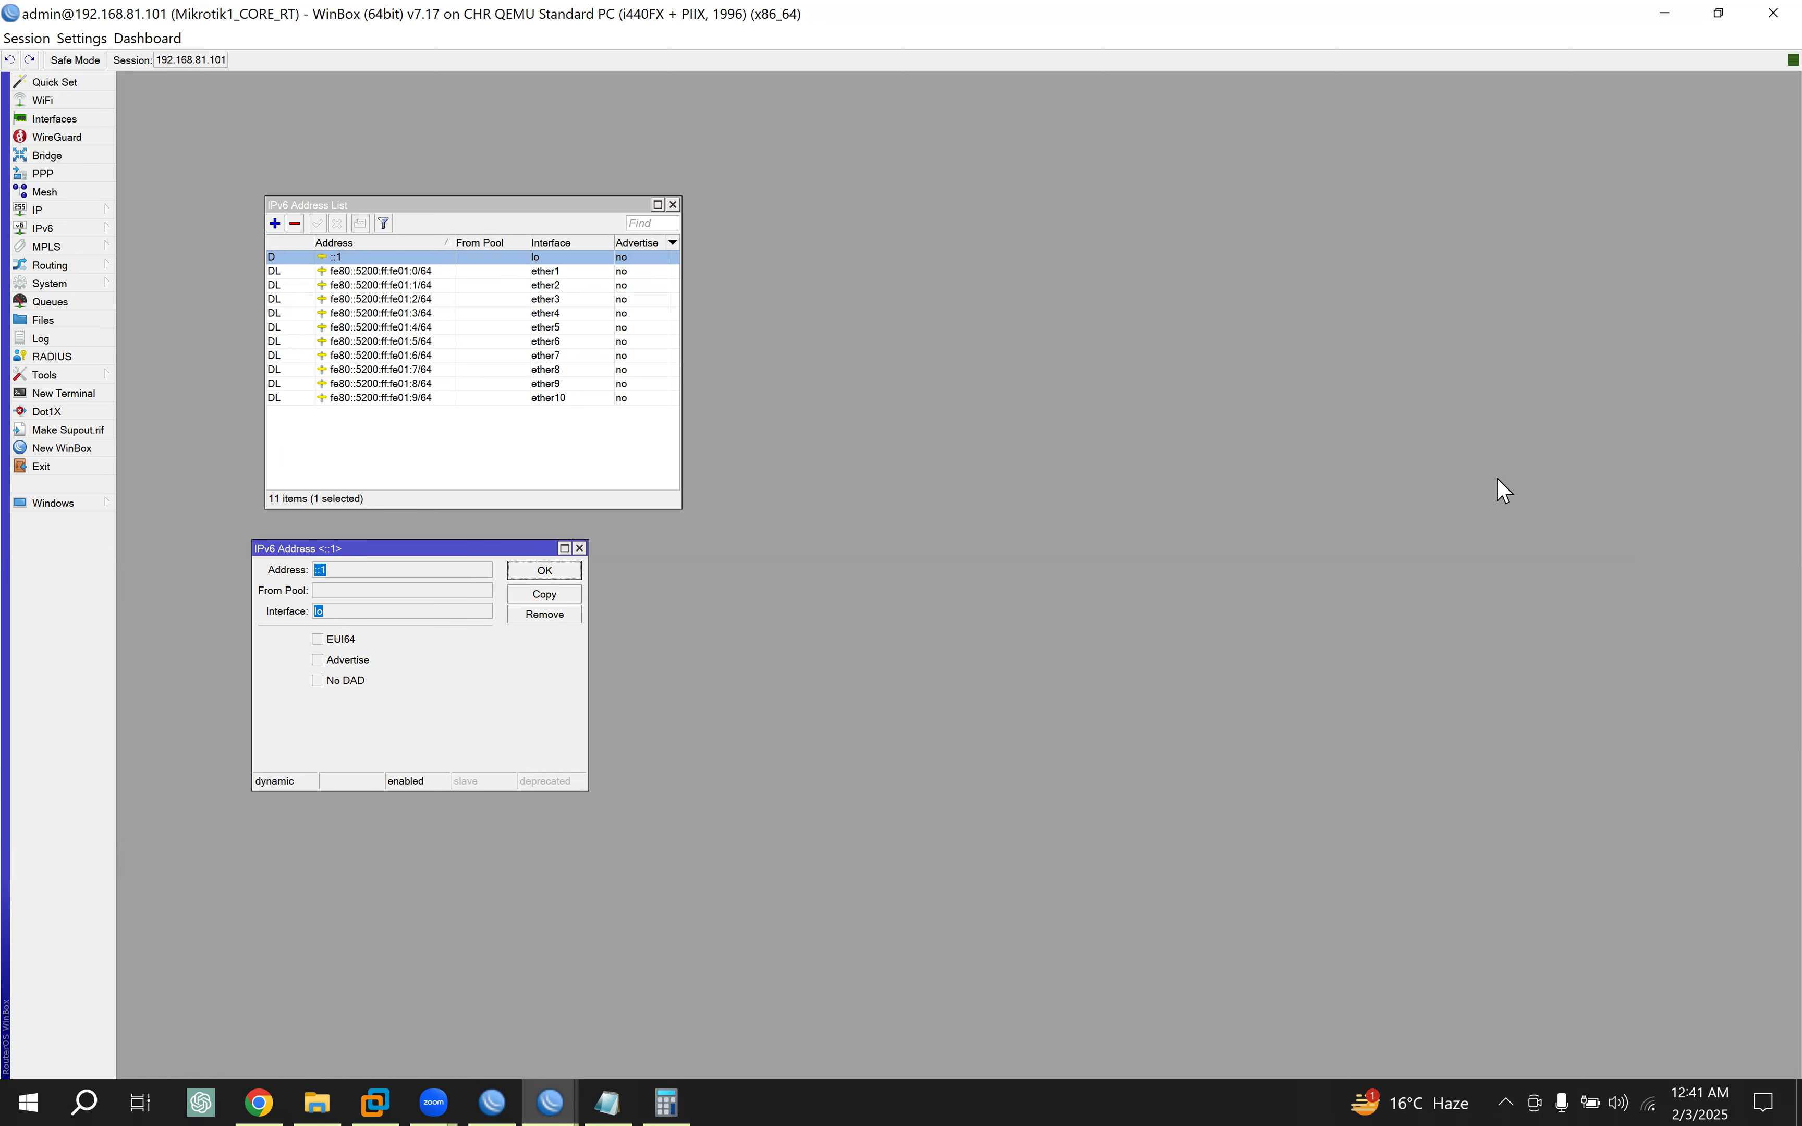
left_click(579, 549)
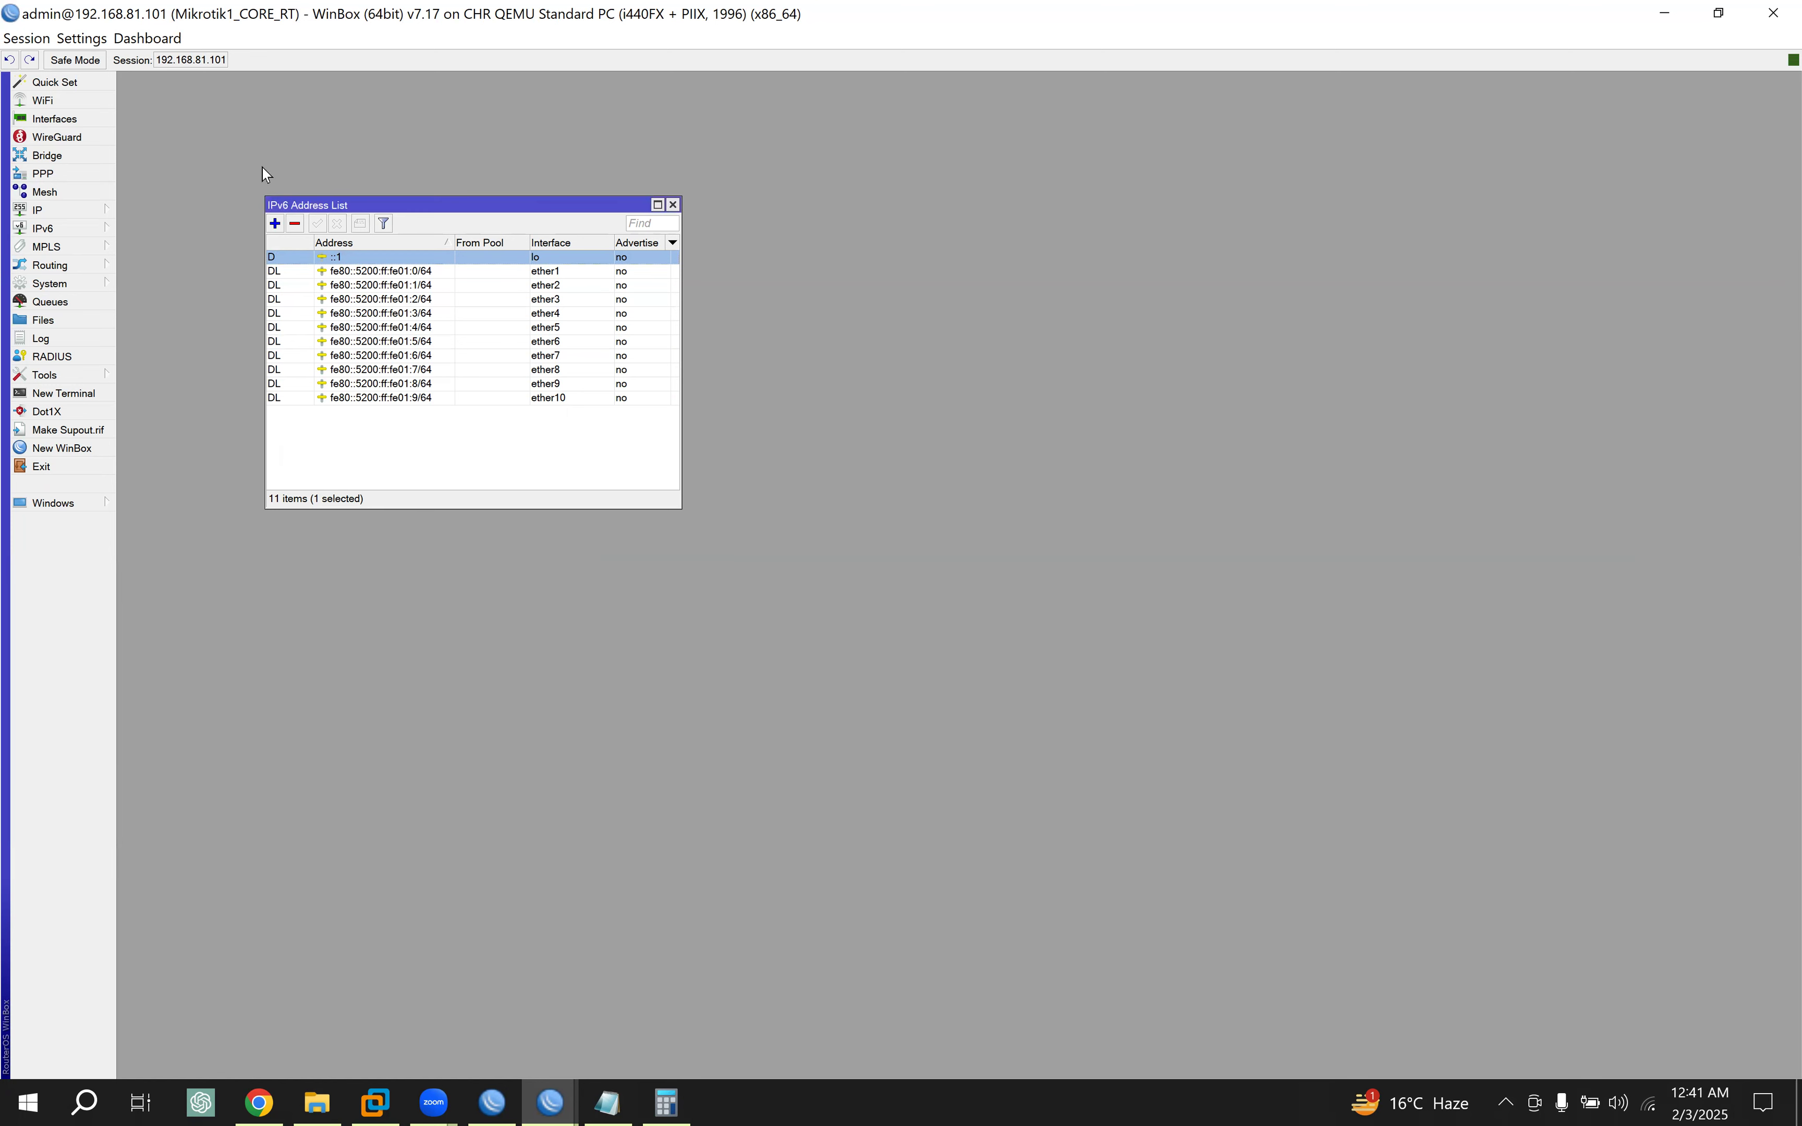
Step: Start a new IPv6 address entry with lo as its interface
left_click(276, 224)
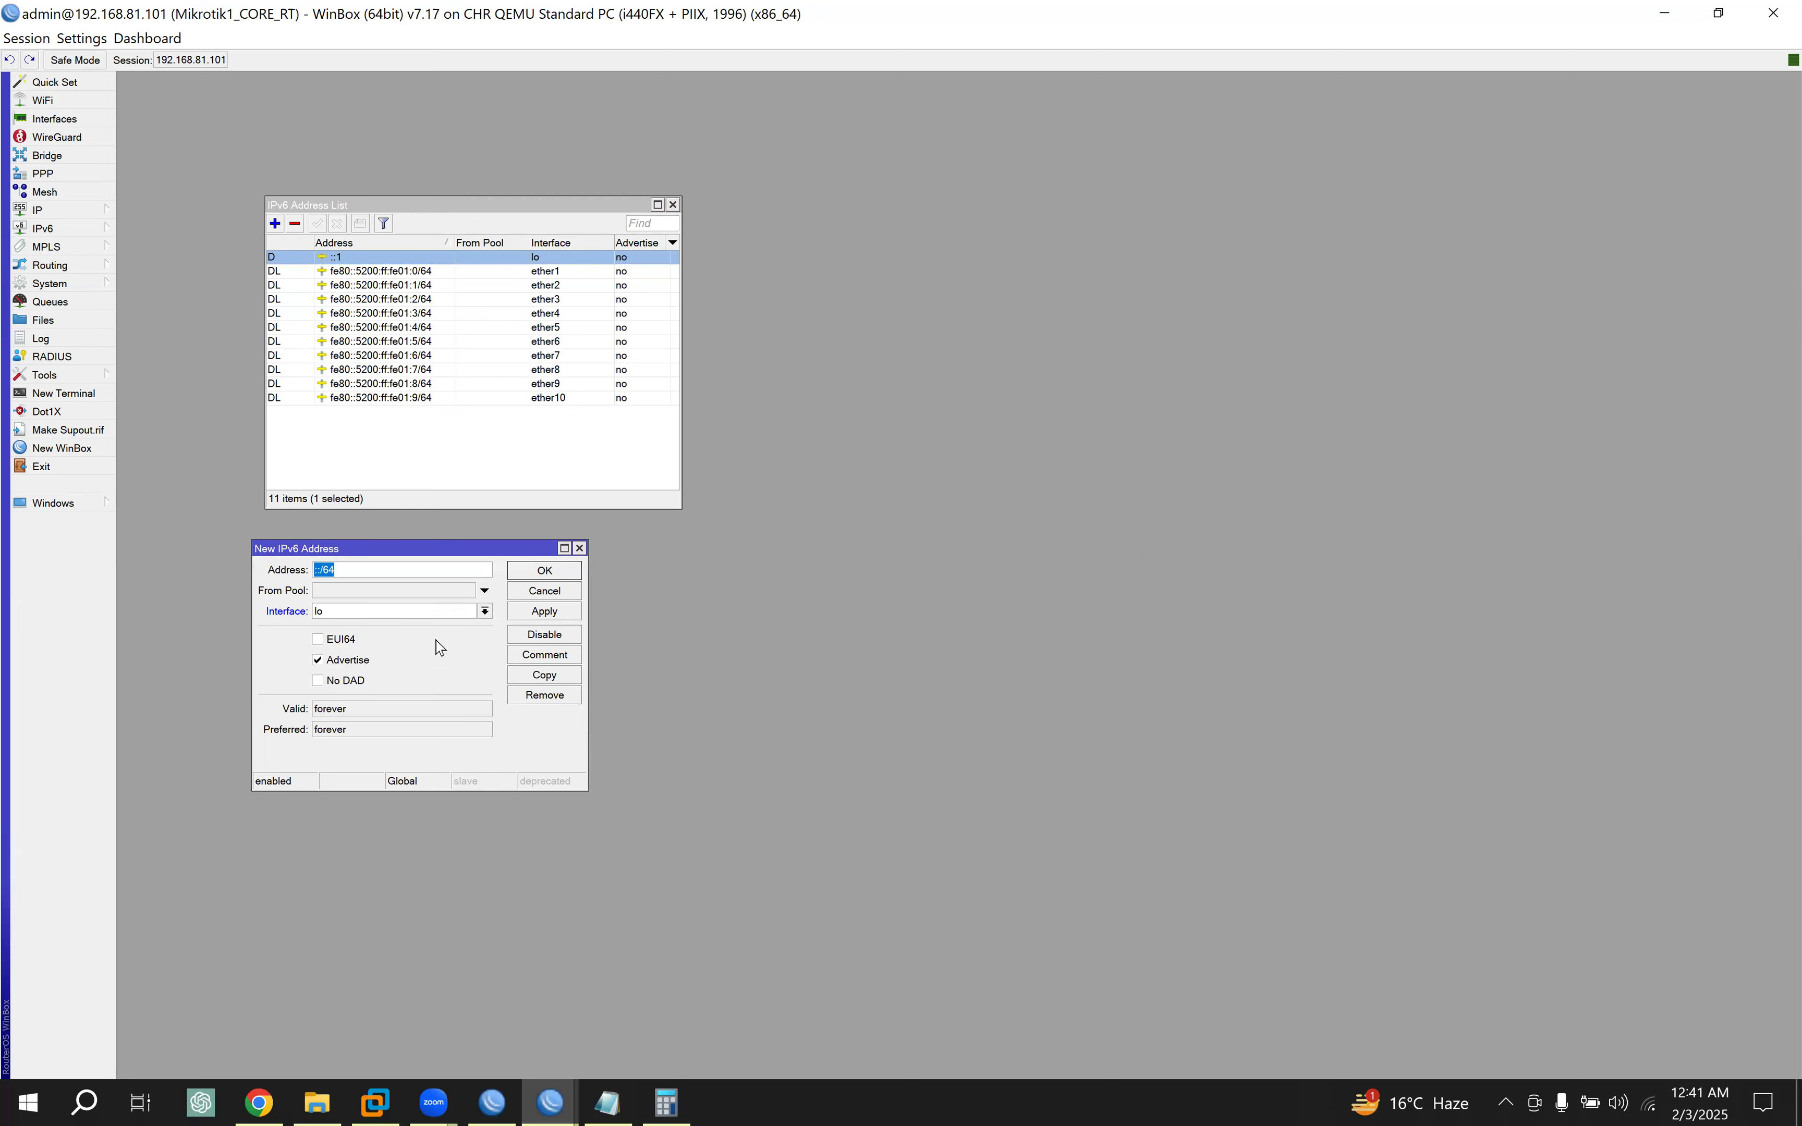
left_click(485, 611)
left_click(485, 612)
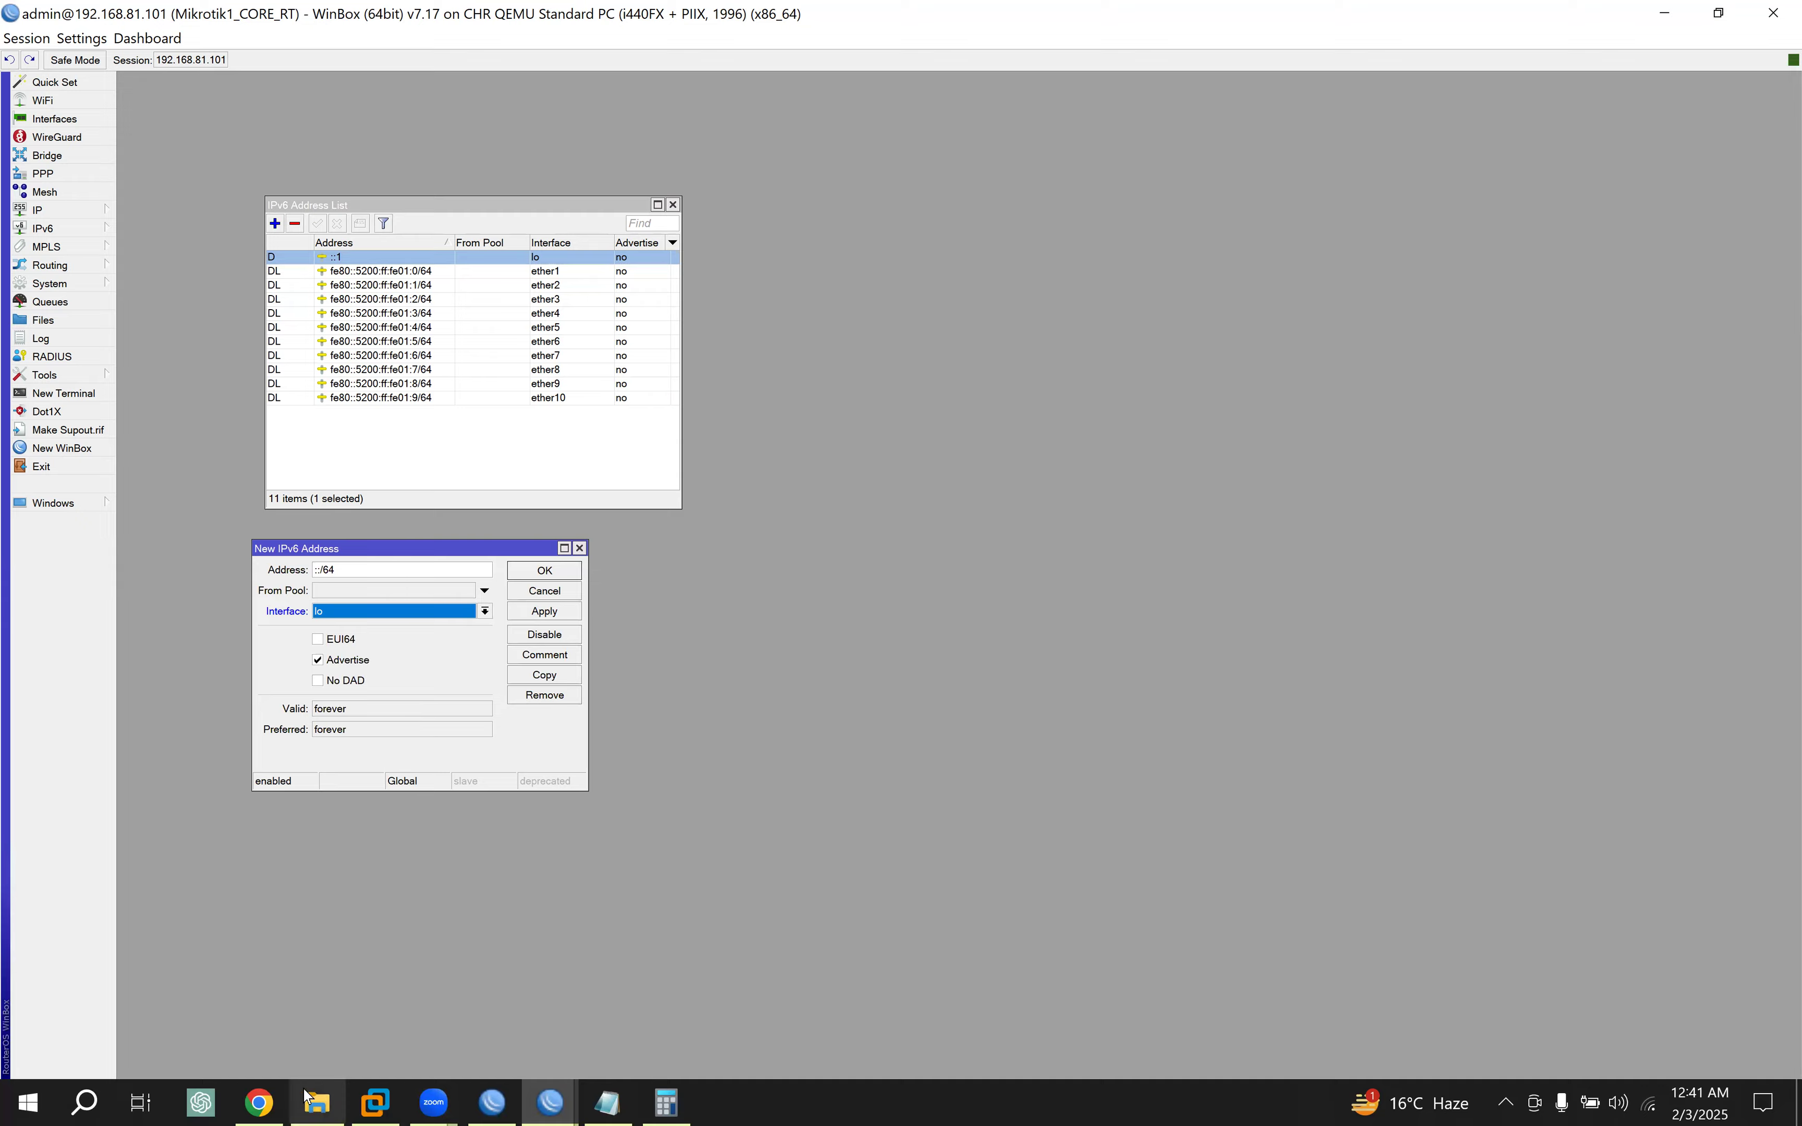
Step: Place the notes beside the EVE topology in Chrome and copy the loopback subnet fc02:49c0::/48 from them
left_click(258, 1102)
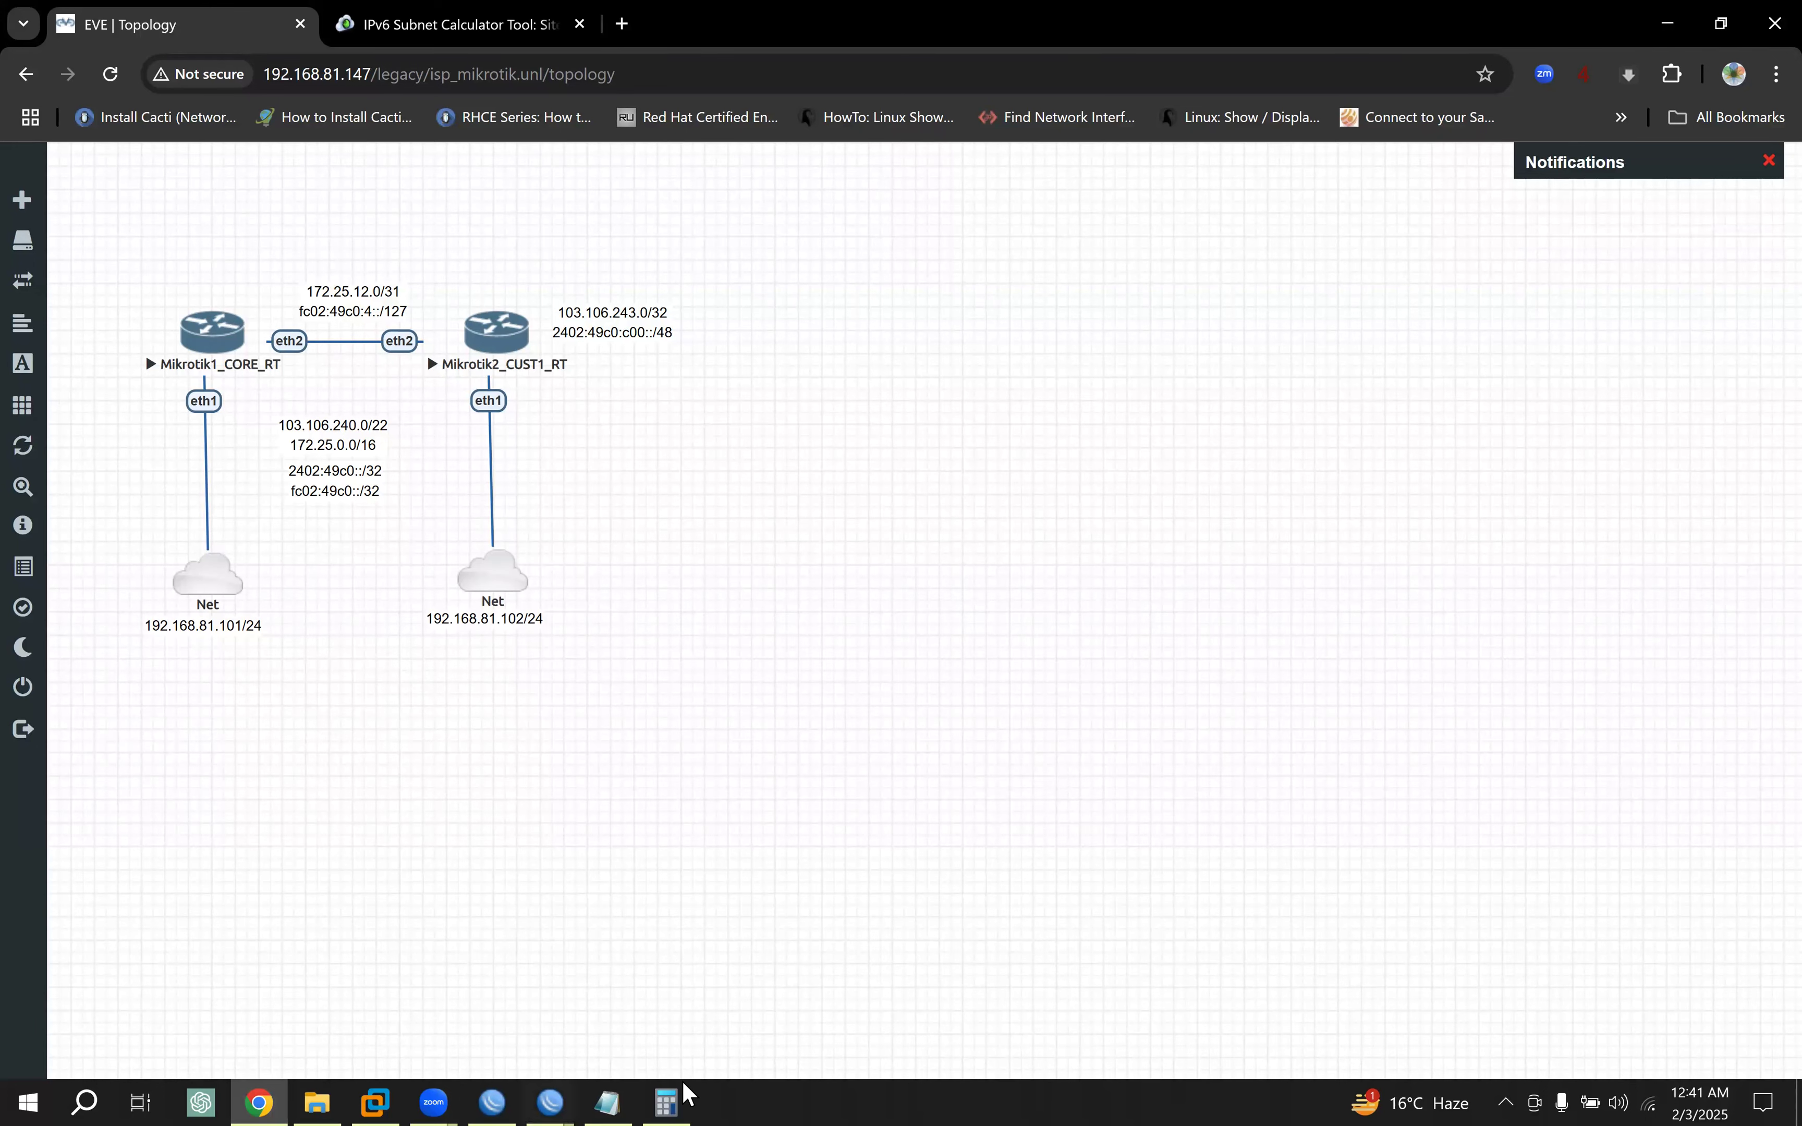
left_click(624, 1093)
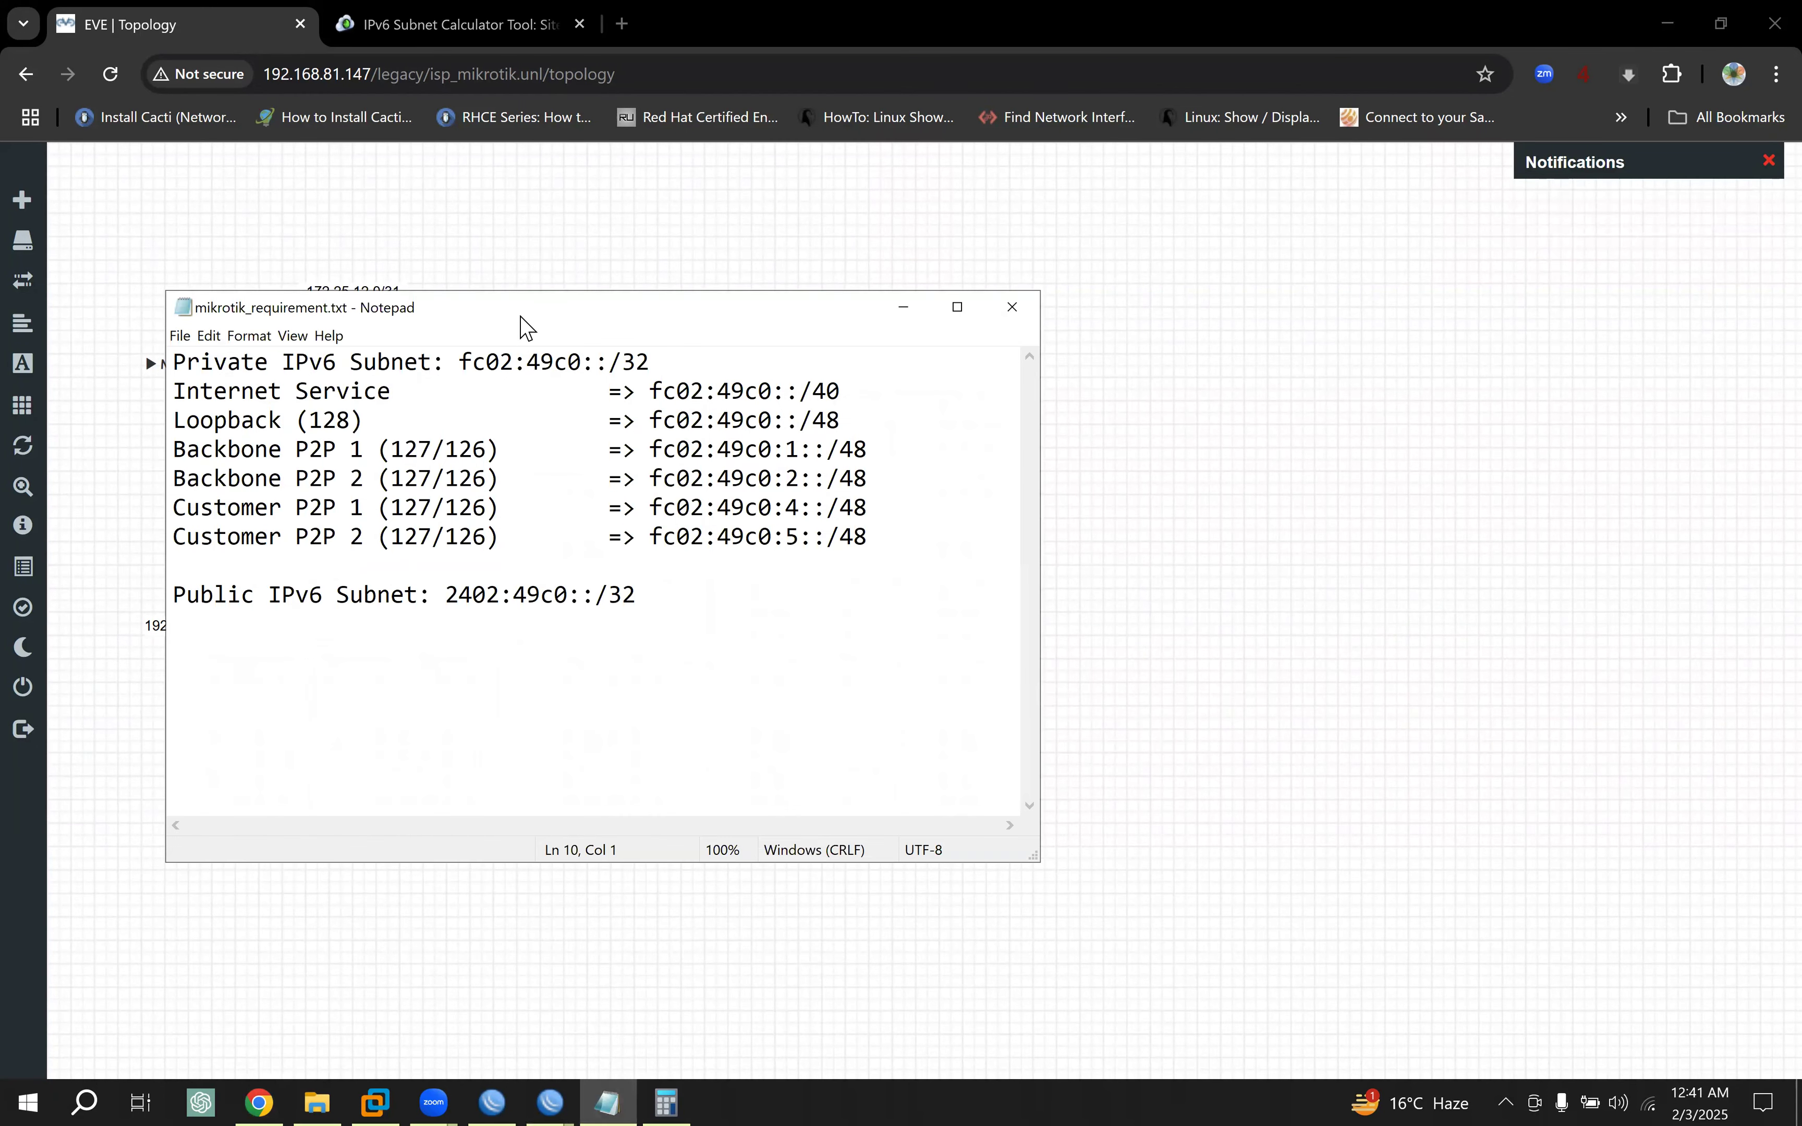
left_click_drag(517, 317, 989, 348)
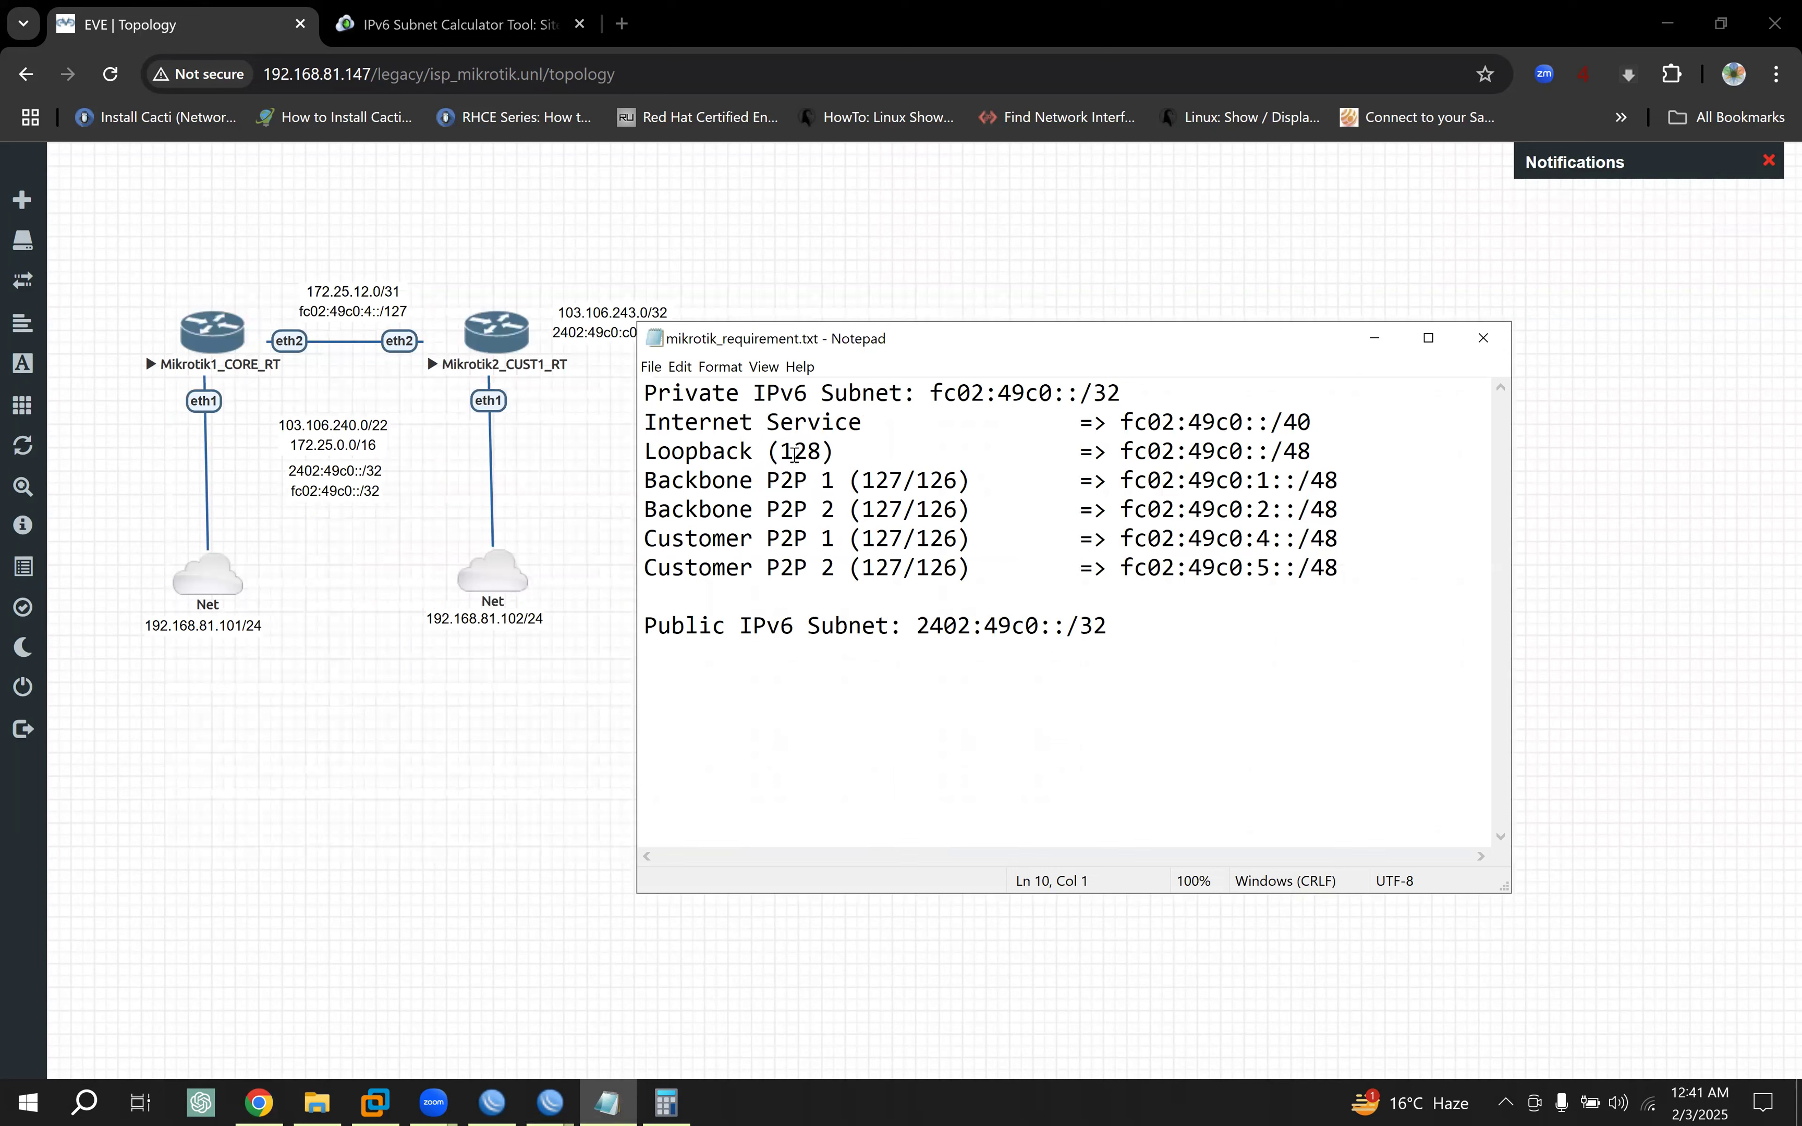
left_click_drag(1314, 451, 1128, 450)
key("ctrl+c")
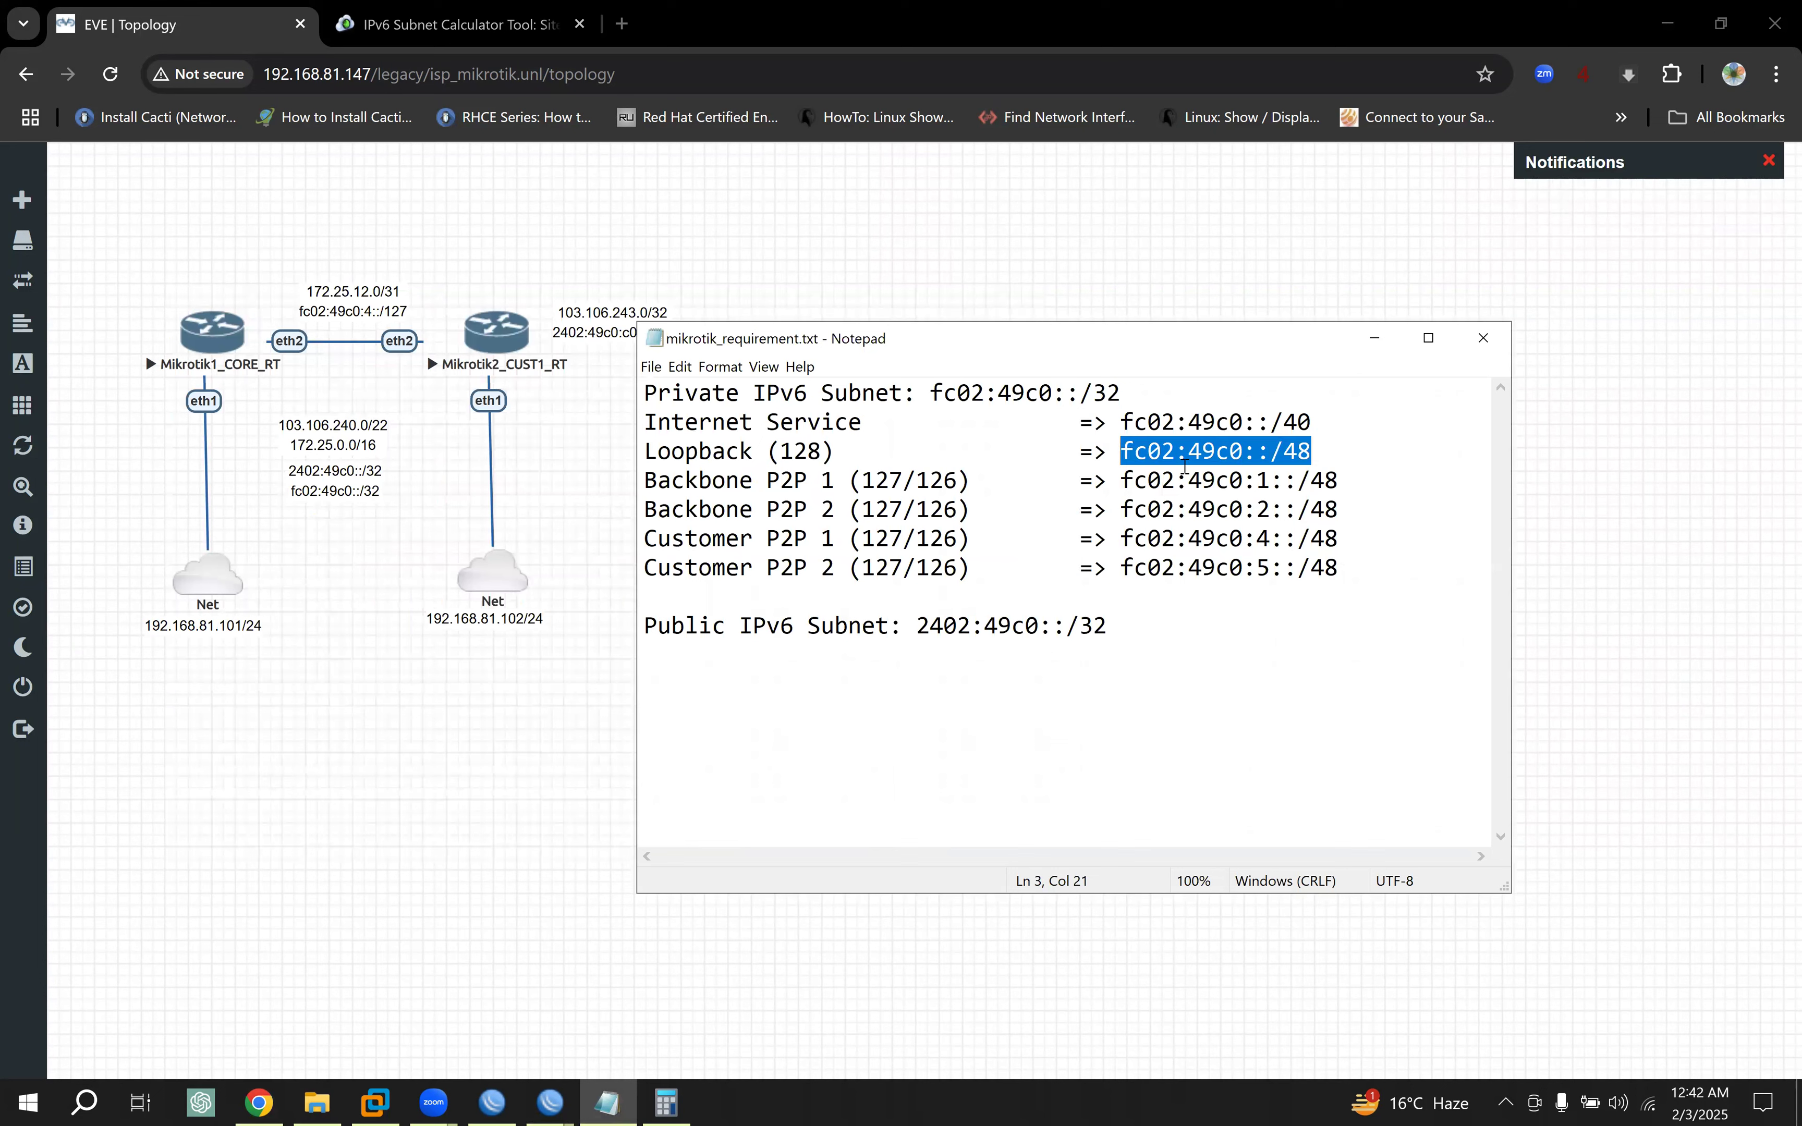
Step: Switch to Mikrotik1_CORE_RT's WinBox session and enter the copied loopback subnet in the new lo entry as fc02:49c0::/128
left_click(422, 801)
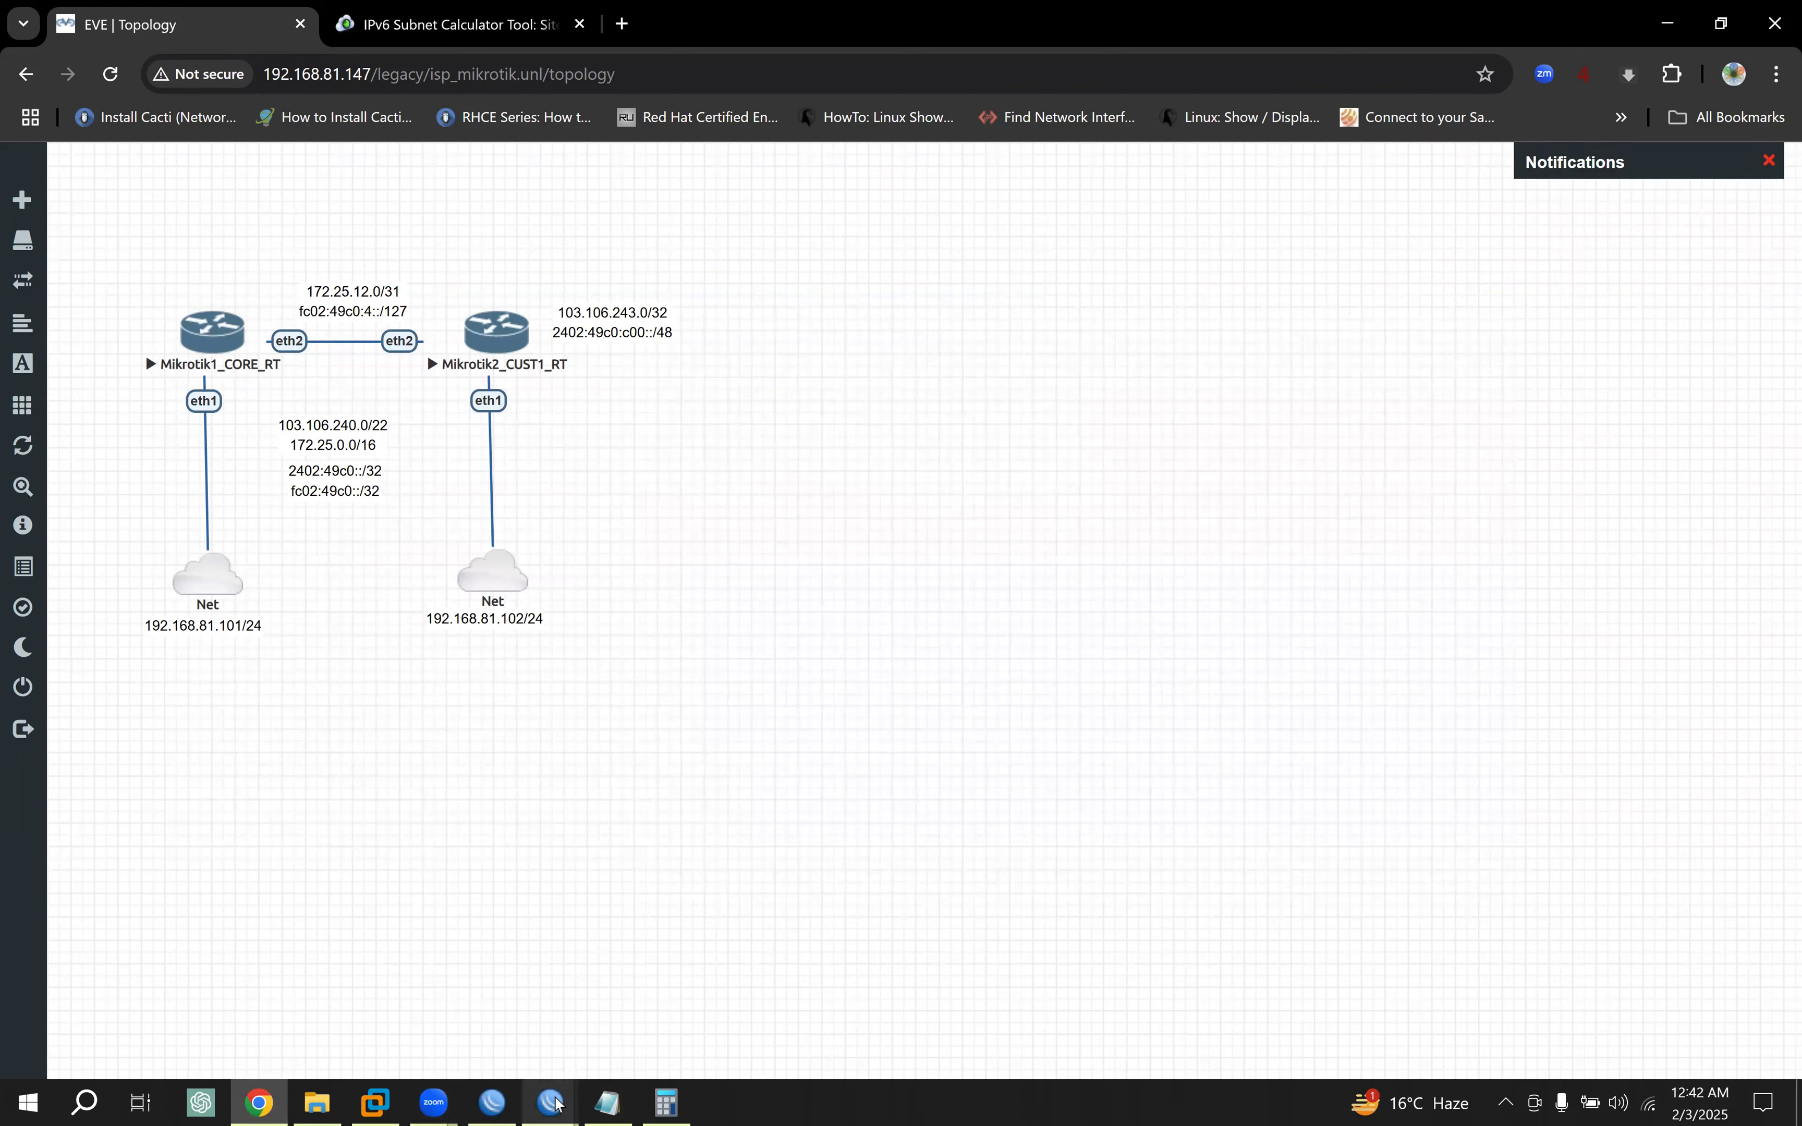
mouse_move(556, 1103)
left_click(525, 998)
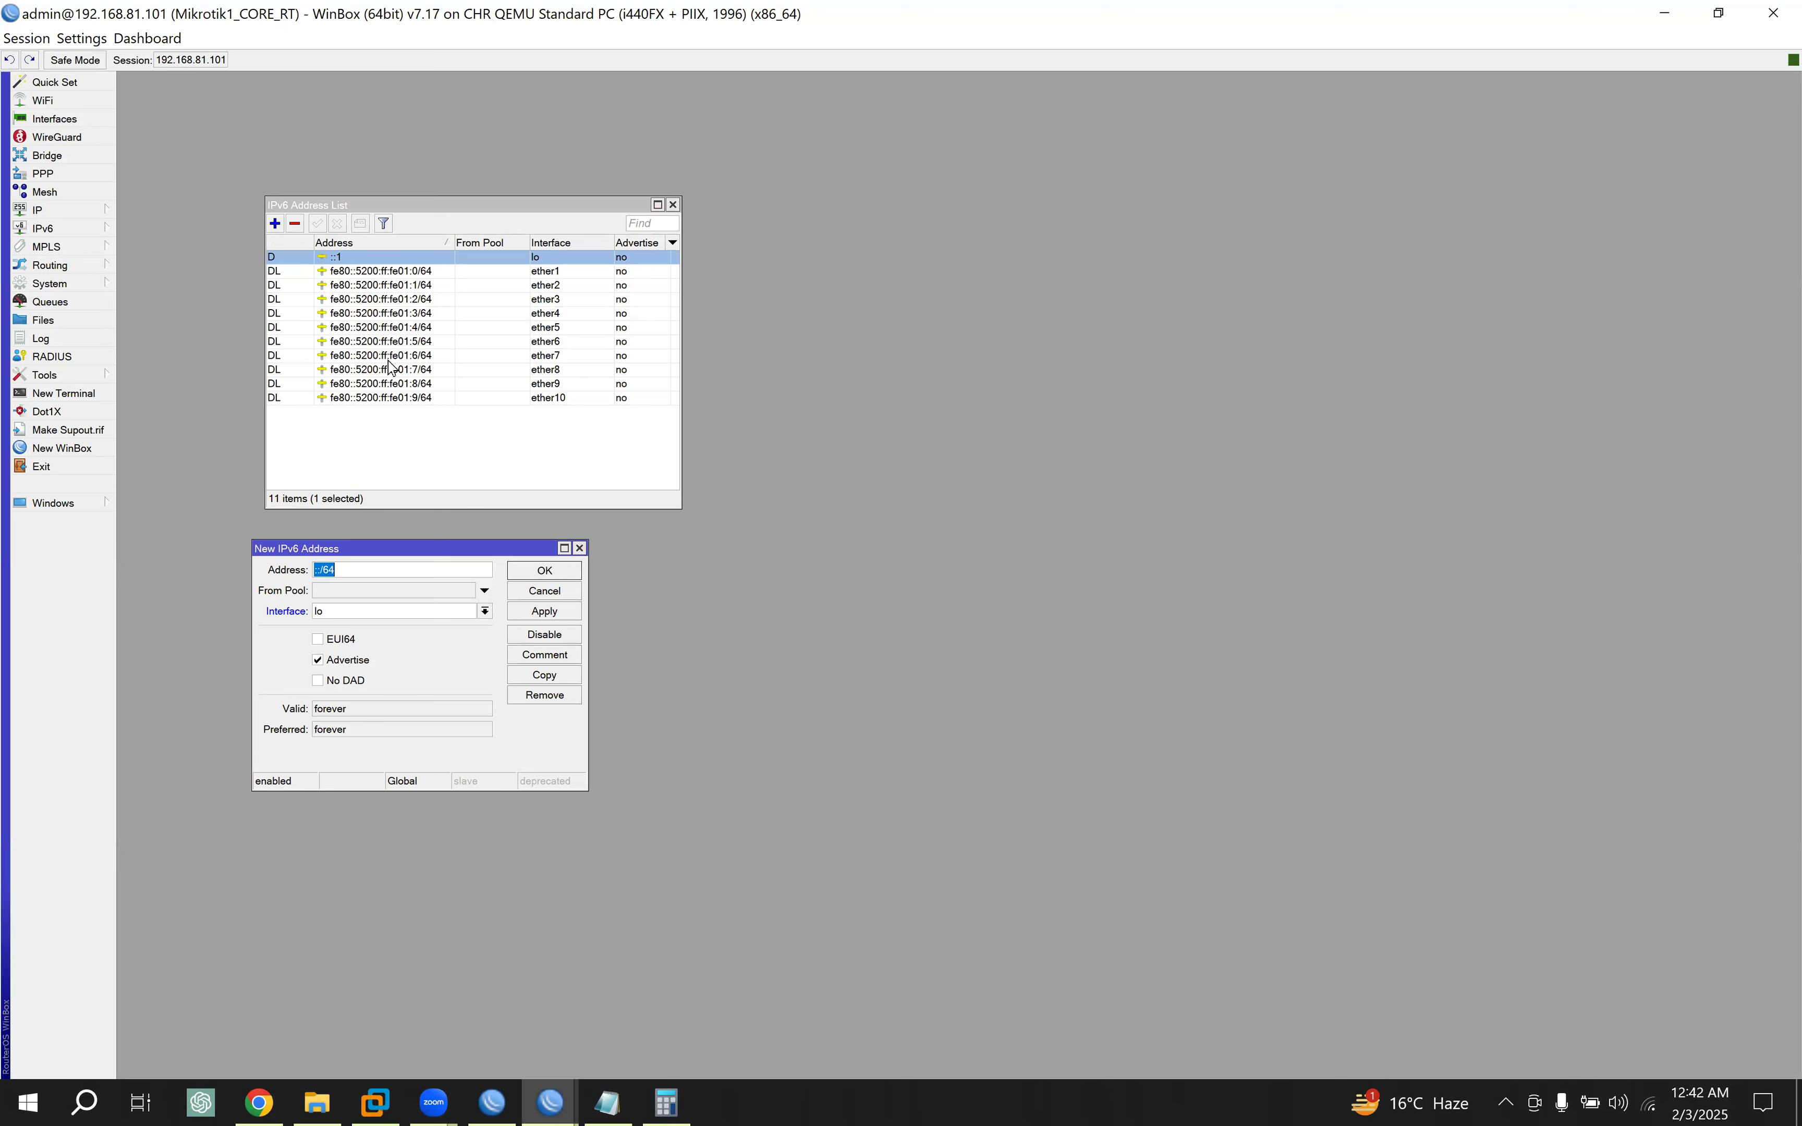
key("ctrl+v")
left_click_drag(369, 570, 446, 572)
left_click(79, 39)
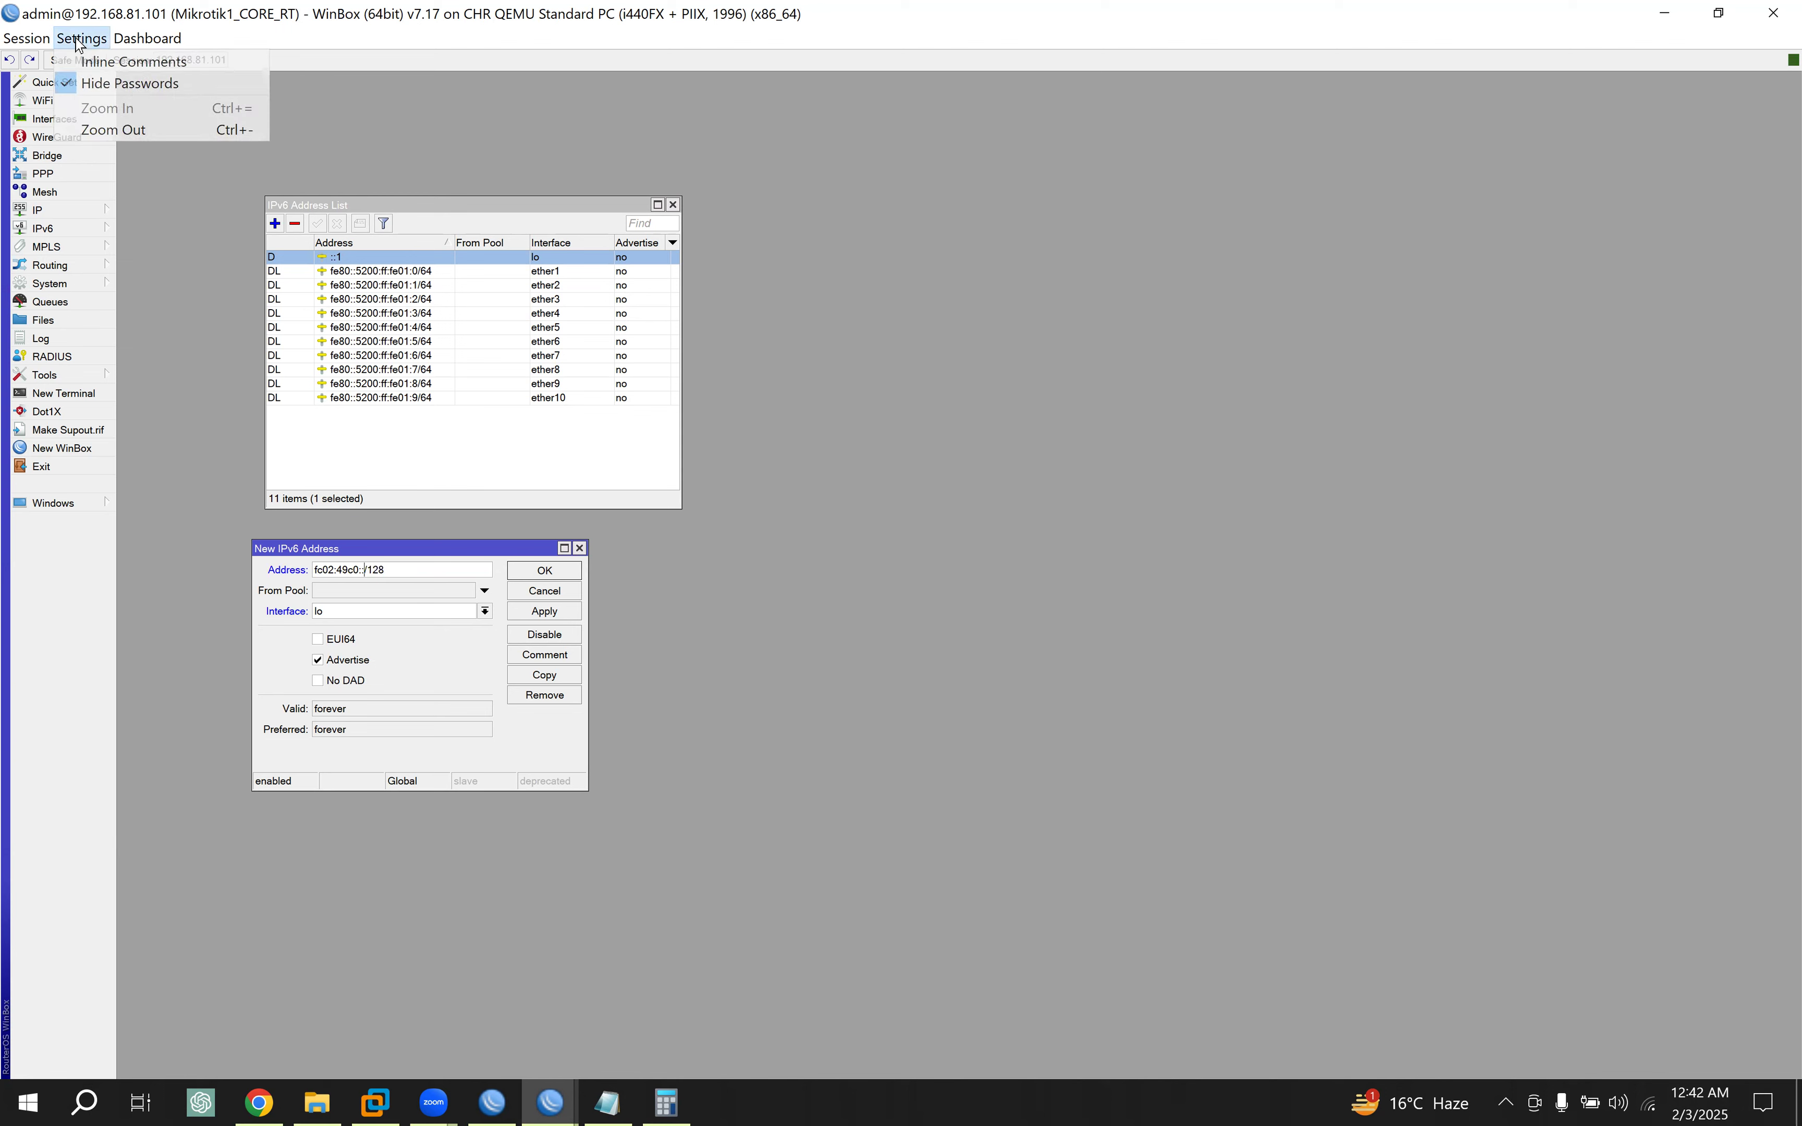
left_click(221, 131)
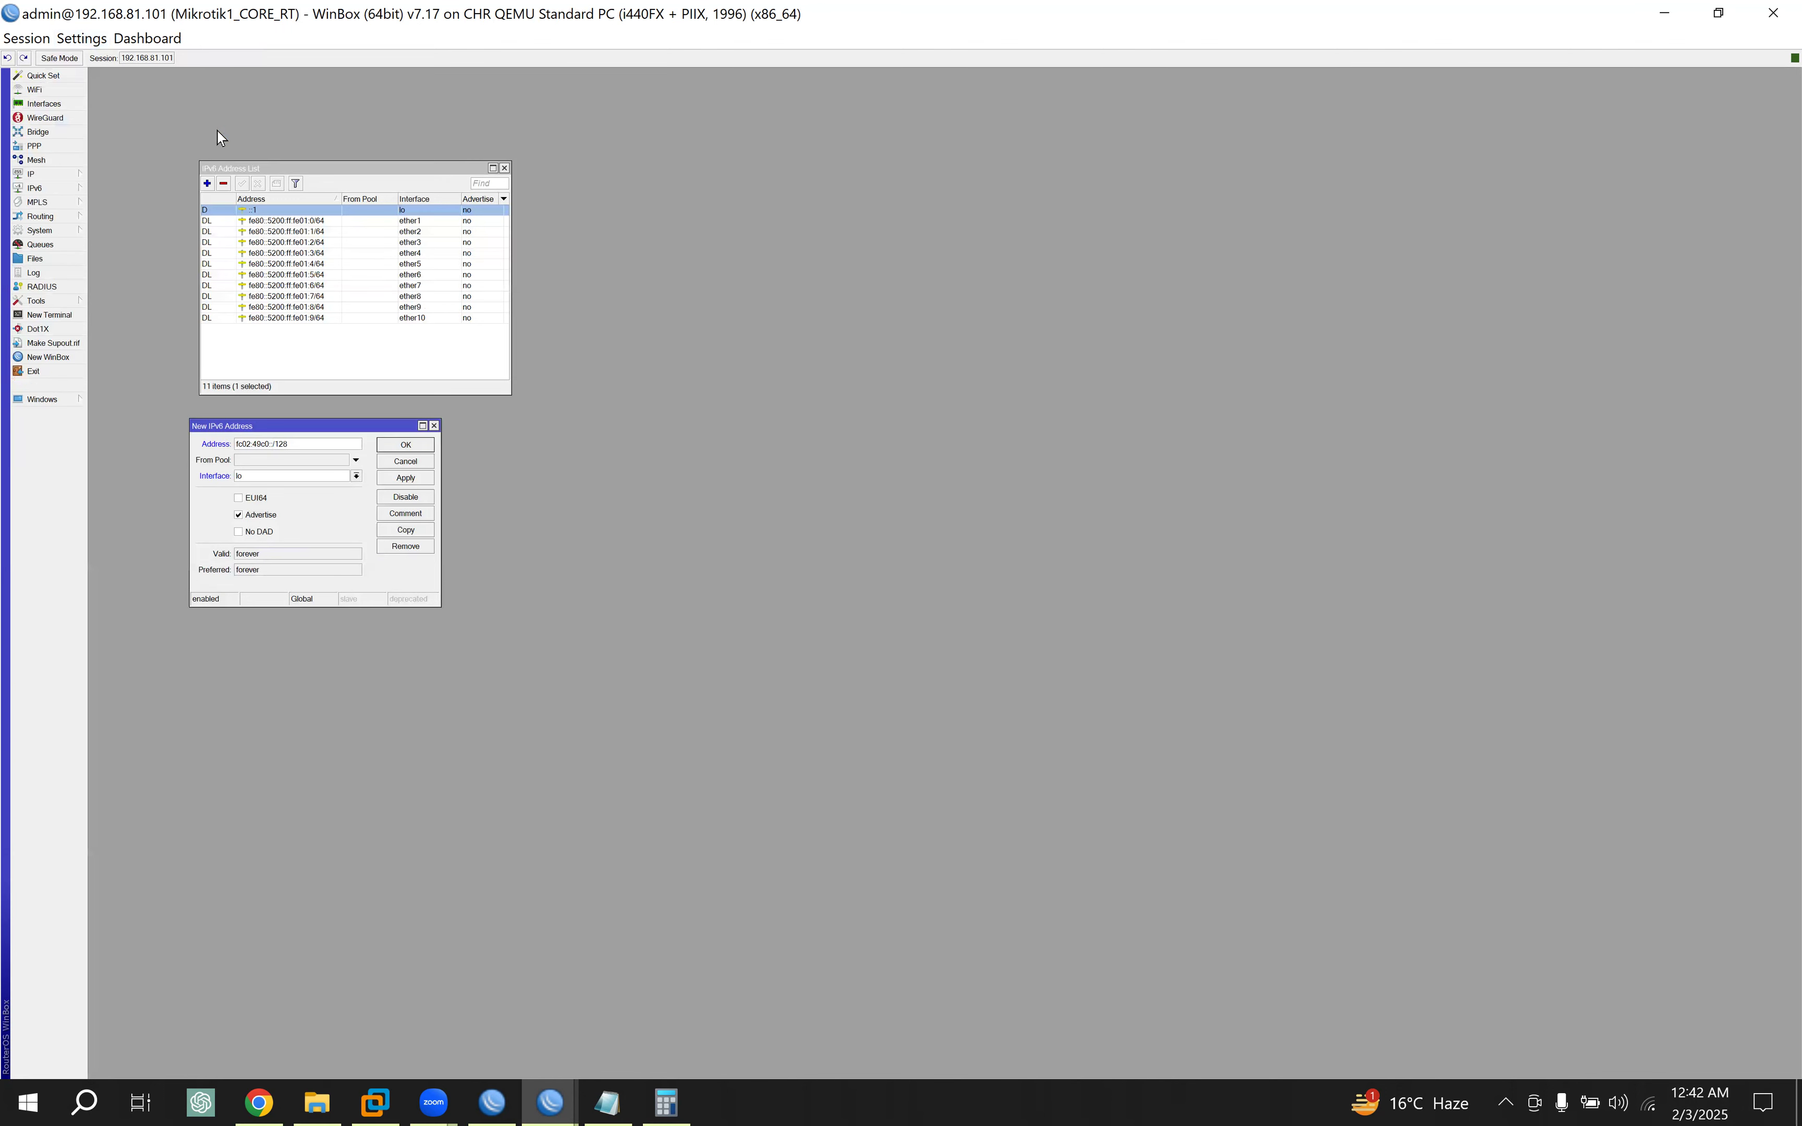
left_click(79, 39)
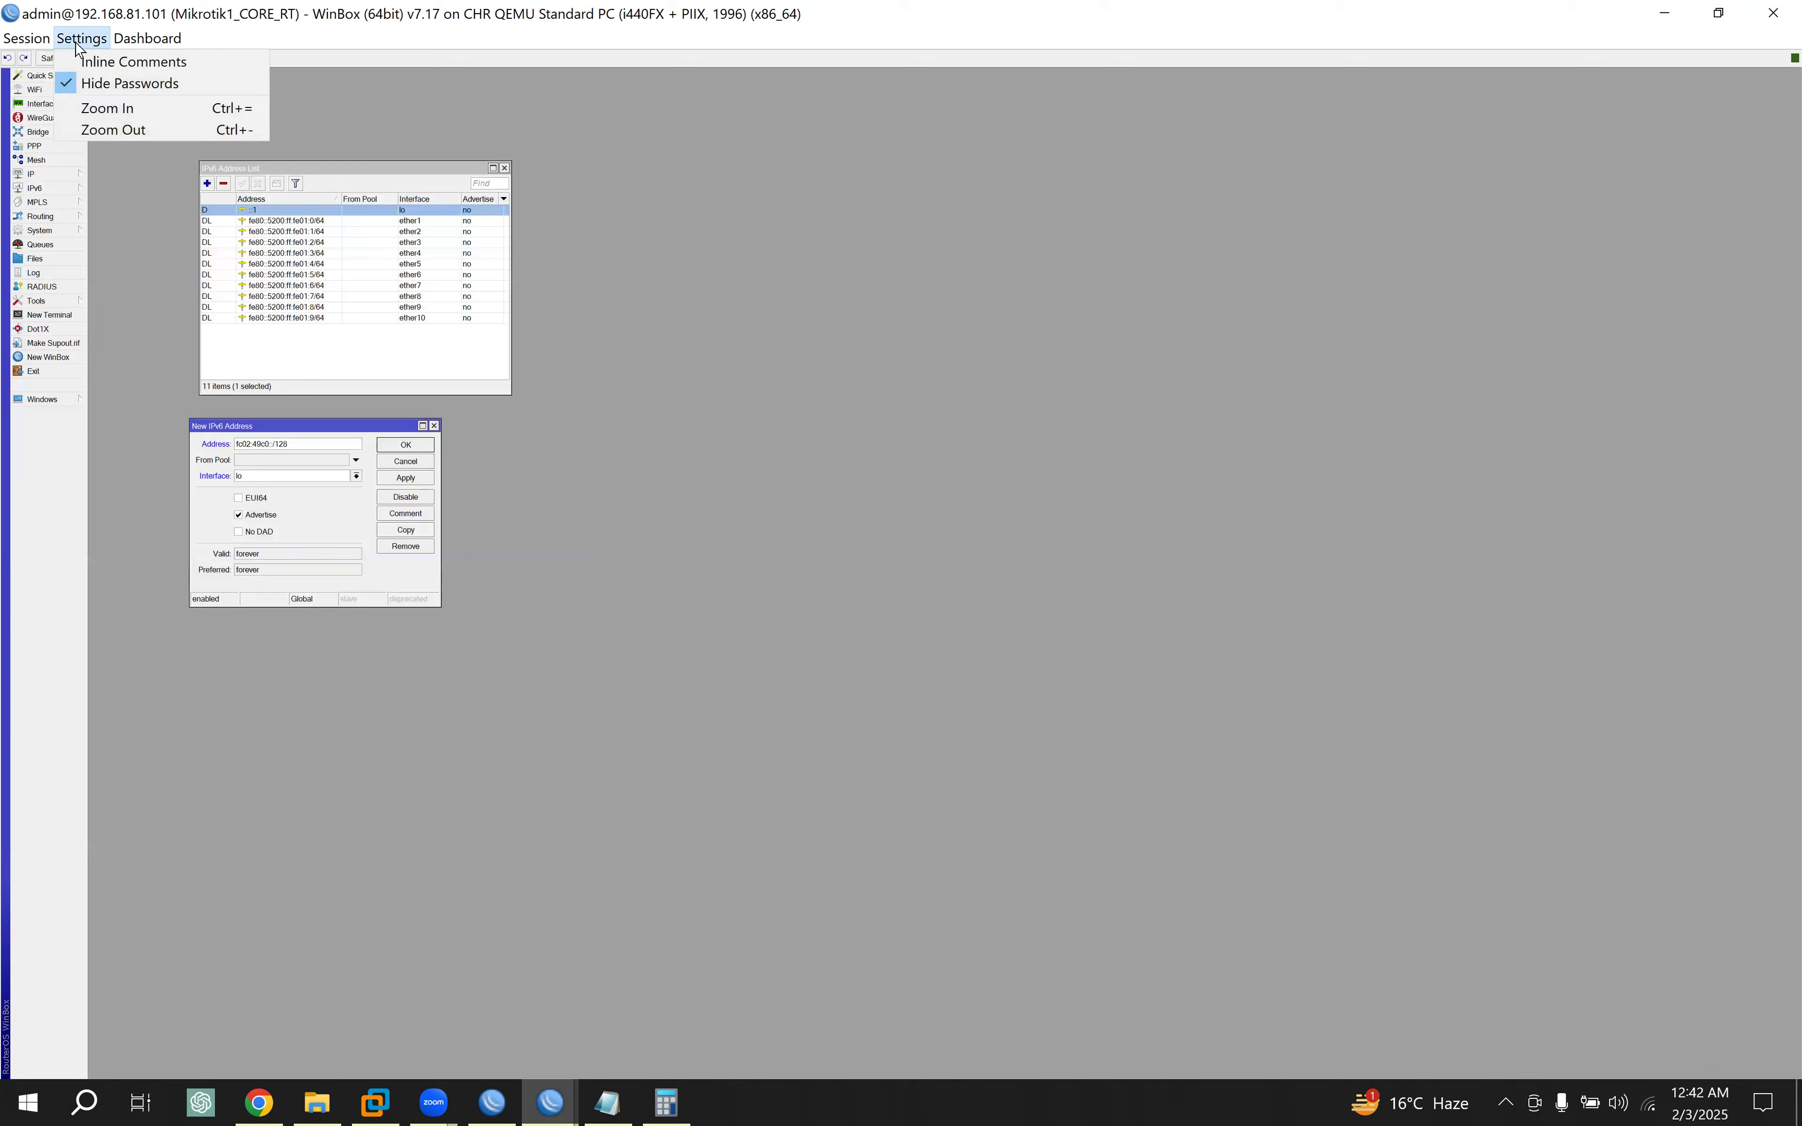
left_click(179, 110)
left_click(78, 38)
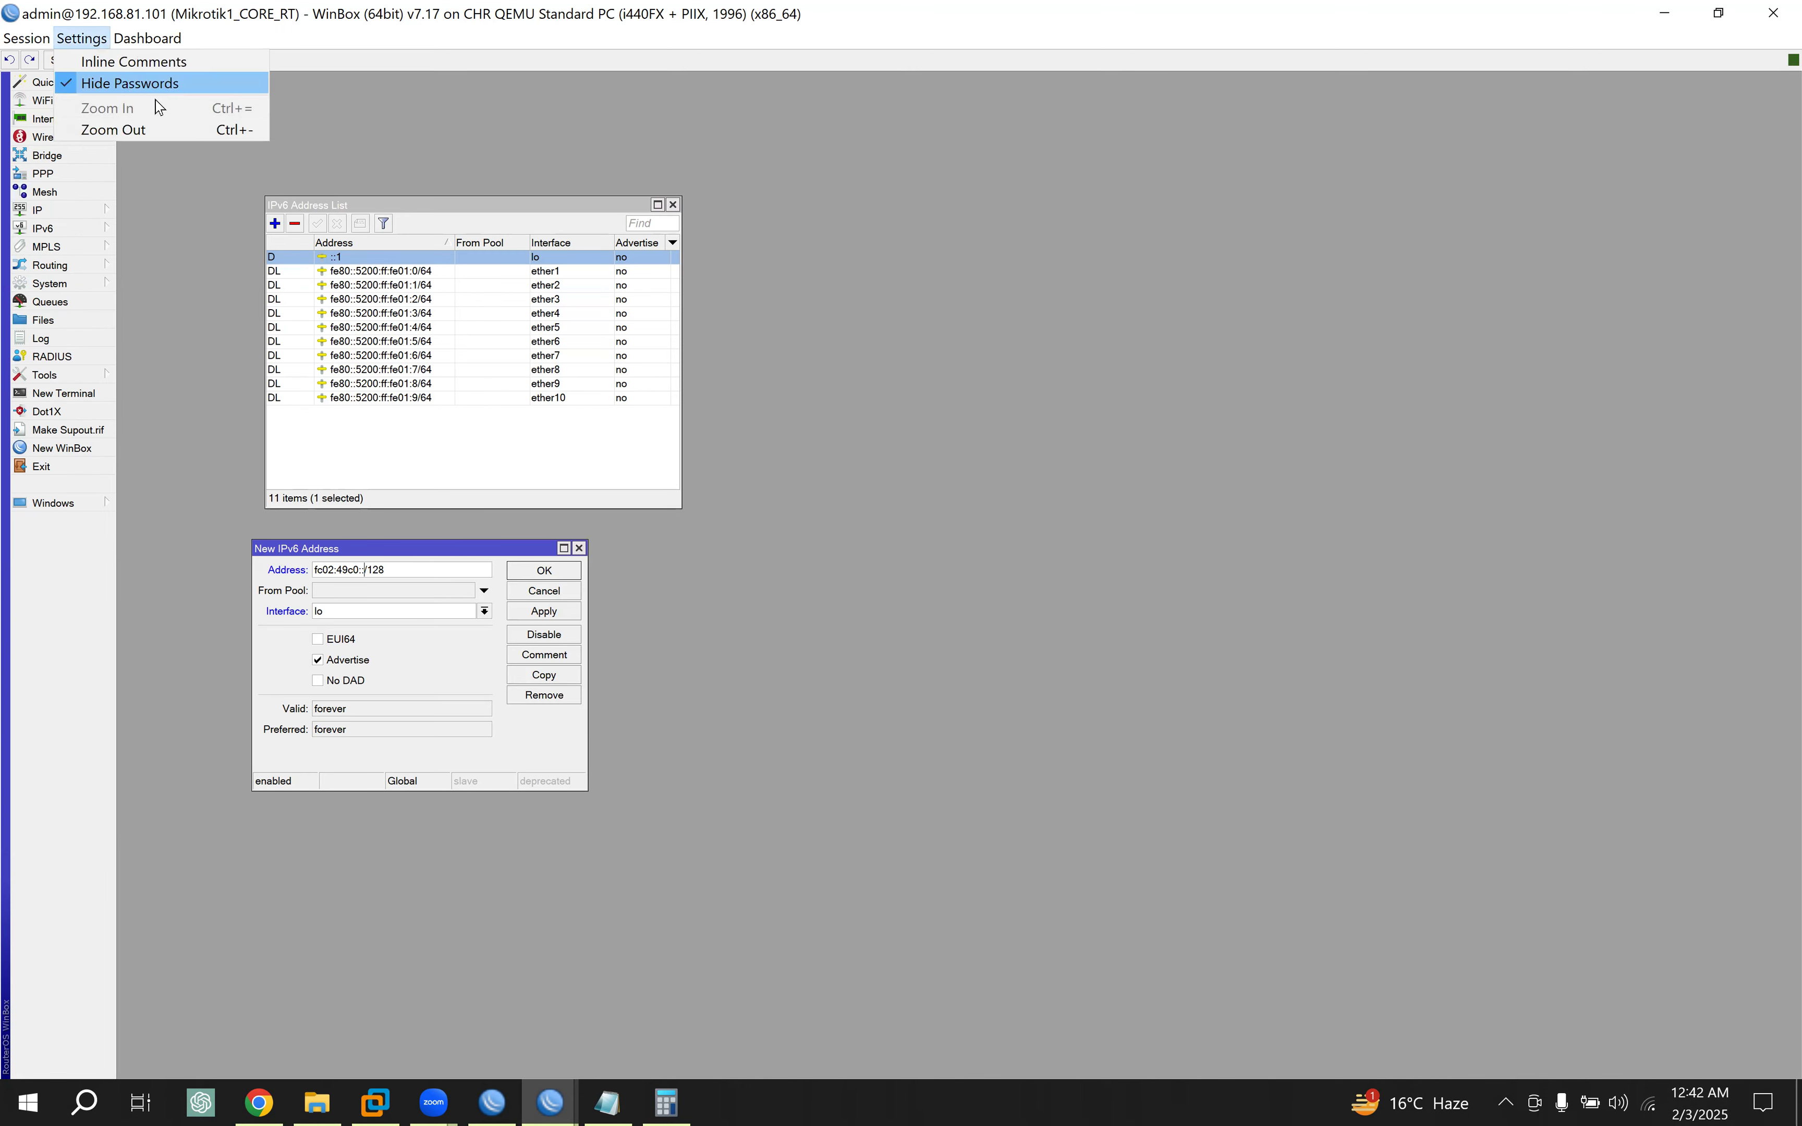
left_click(202, 456)
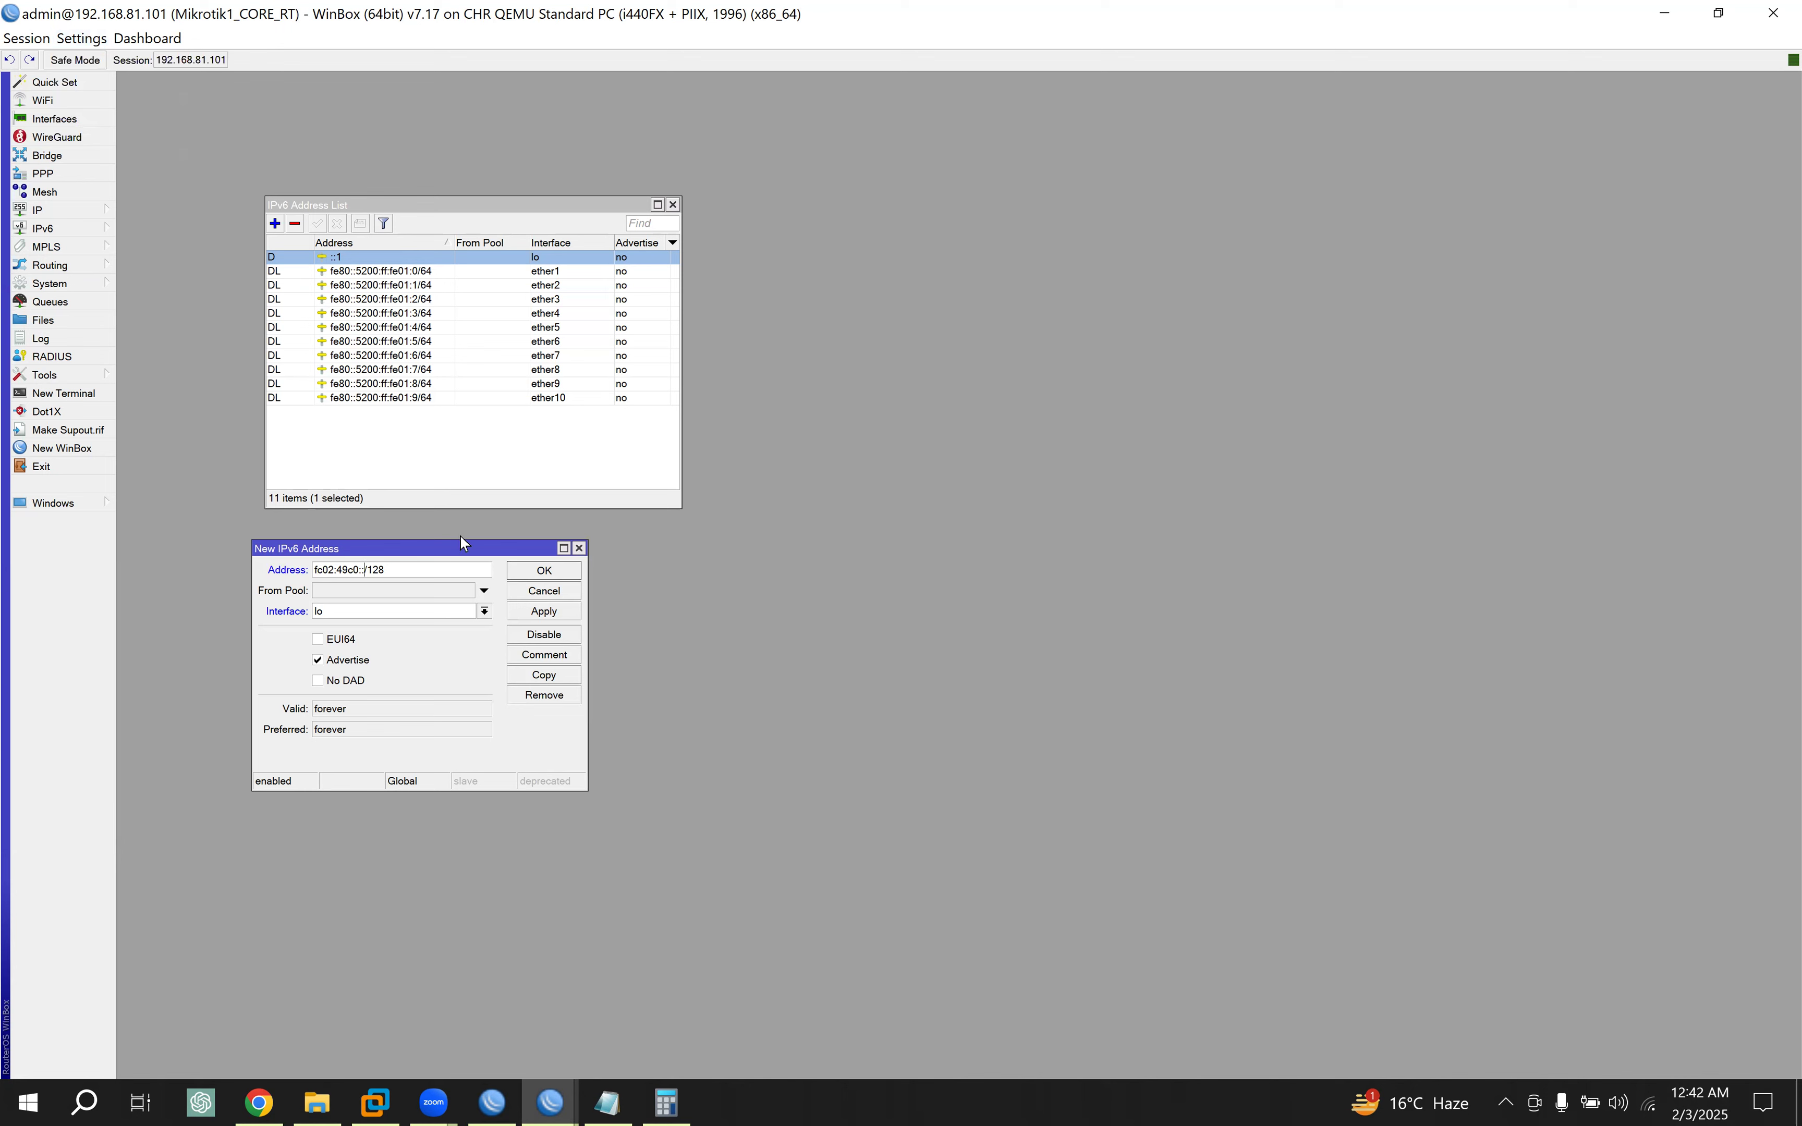
Step: Complete the lo address as fc02:49c0::1/128, turn off Advertise and save the entry
left_click_drag(424, 560, 833, 279)
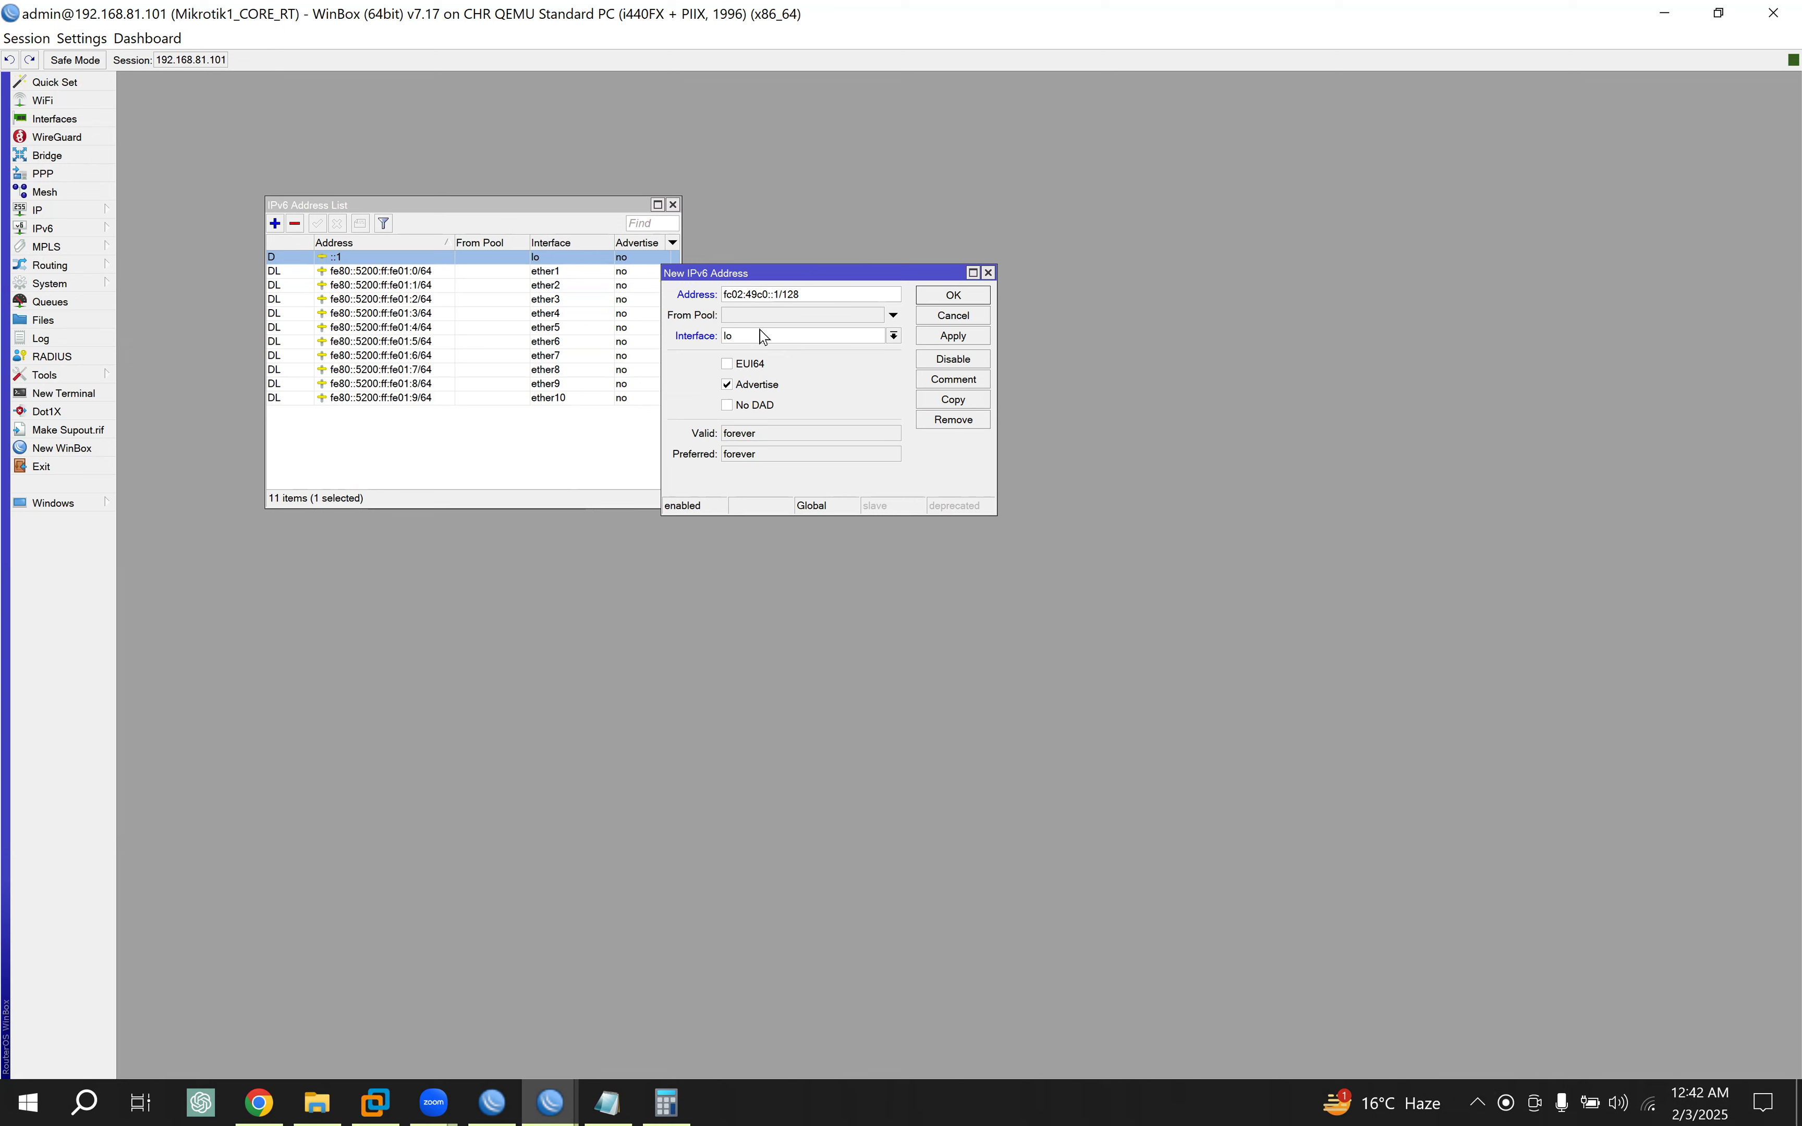
left_click_drag(821, 294, 597, 294)
left_click(730, 385)
left_click(956, 342)
left_click(954, 295)
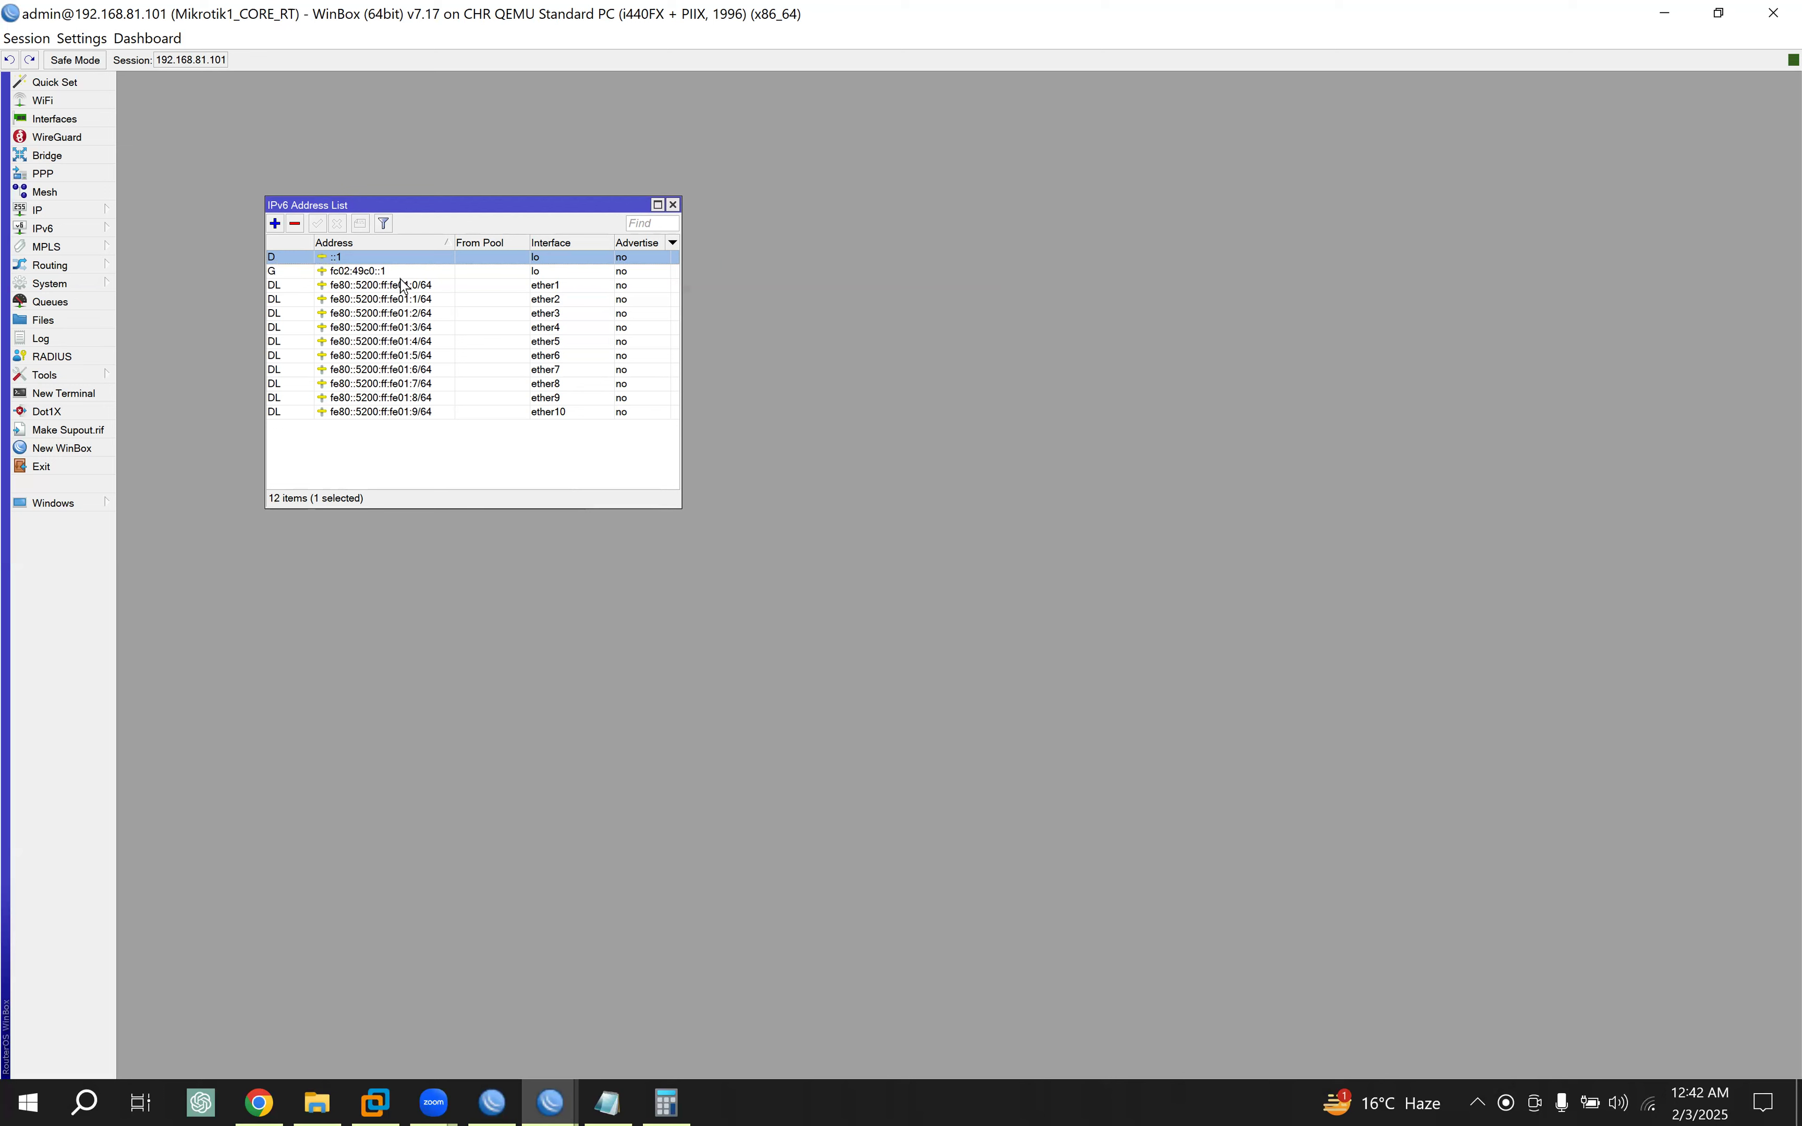
Step: Remove the dynamic ::1 entry from the IPv6 address list and move the list window out of the way
left_click(295, 224)
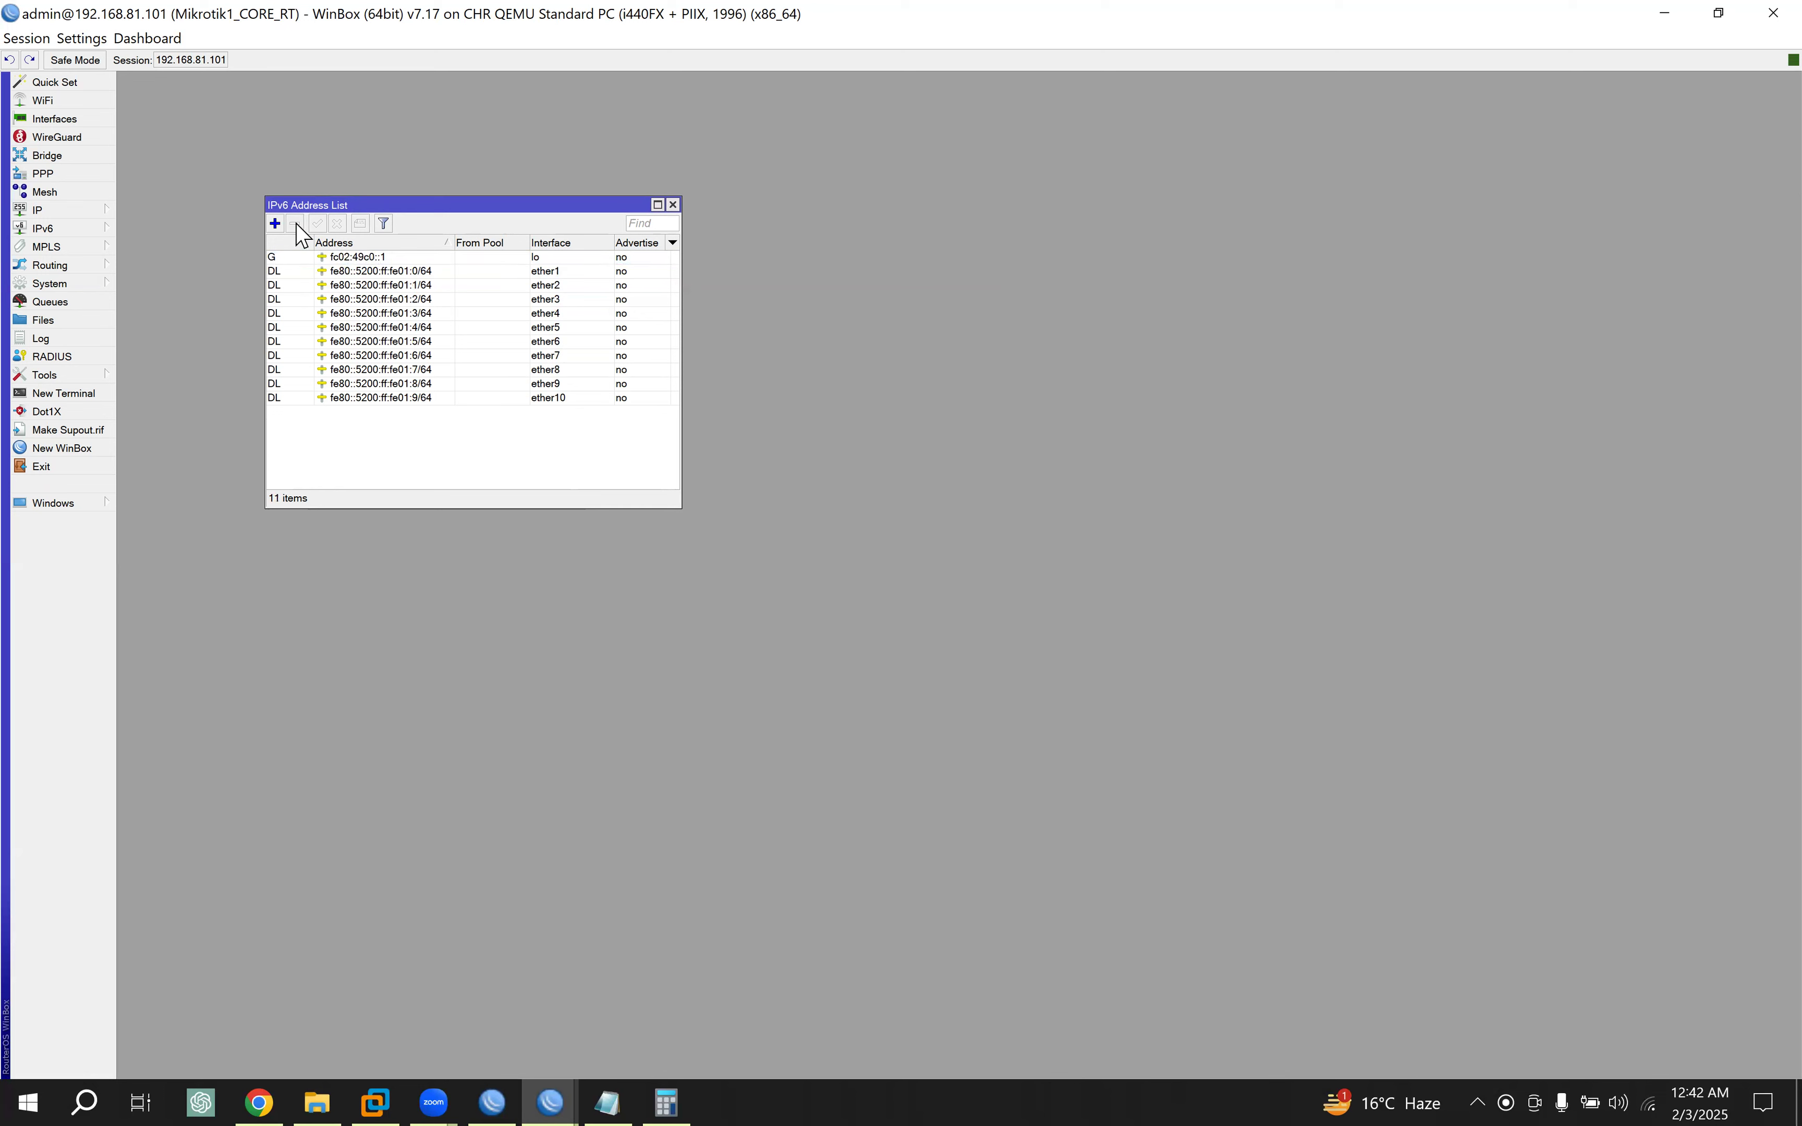
left_click(352, 257)
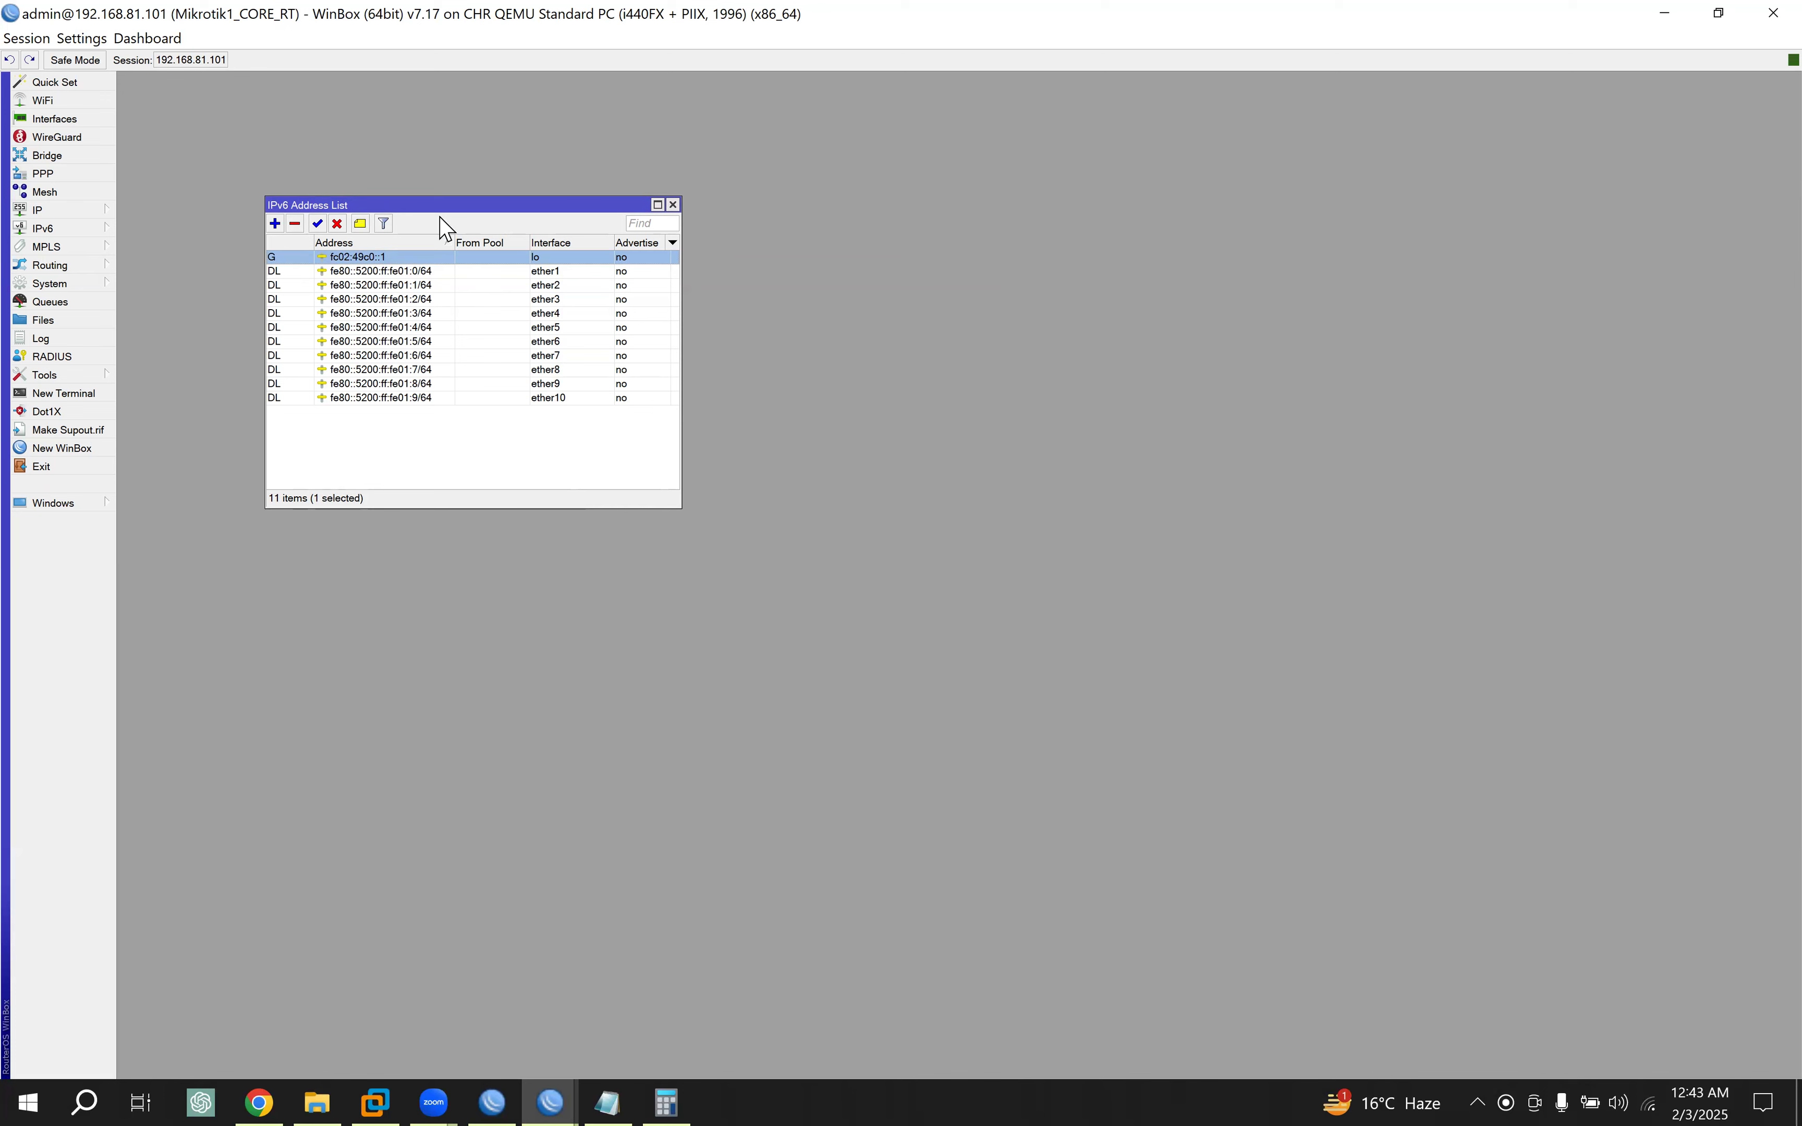
left_click_drag(448, 204, 435, 150)
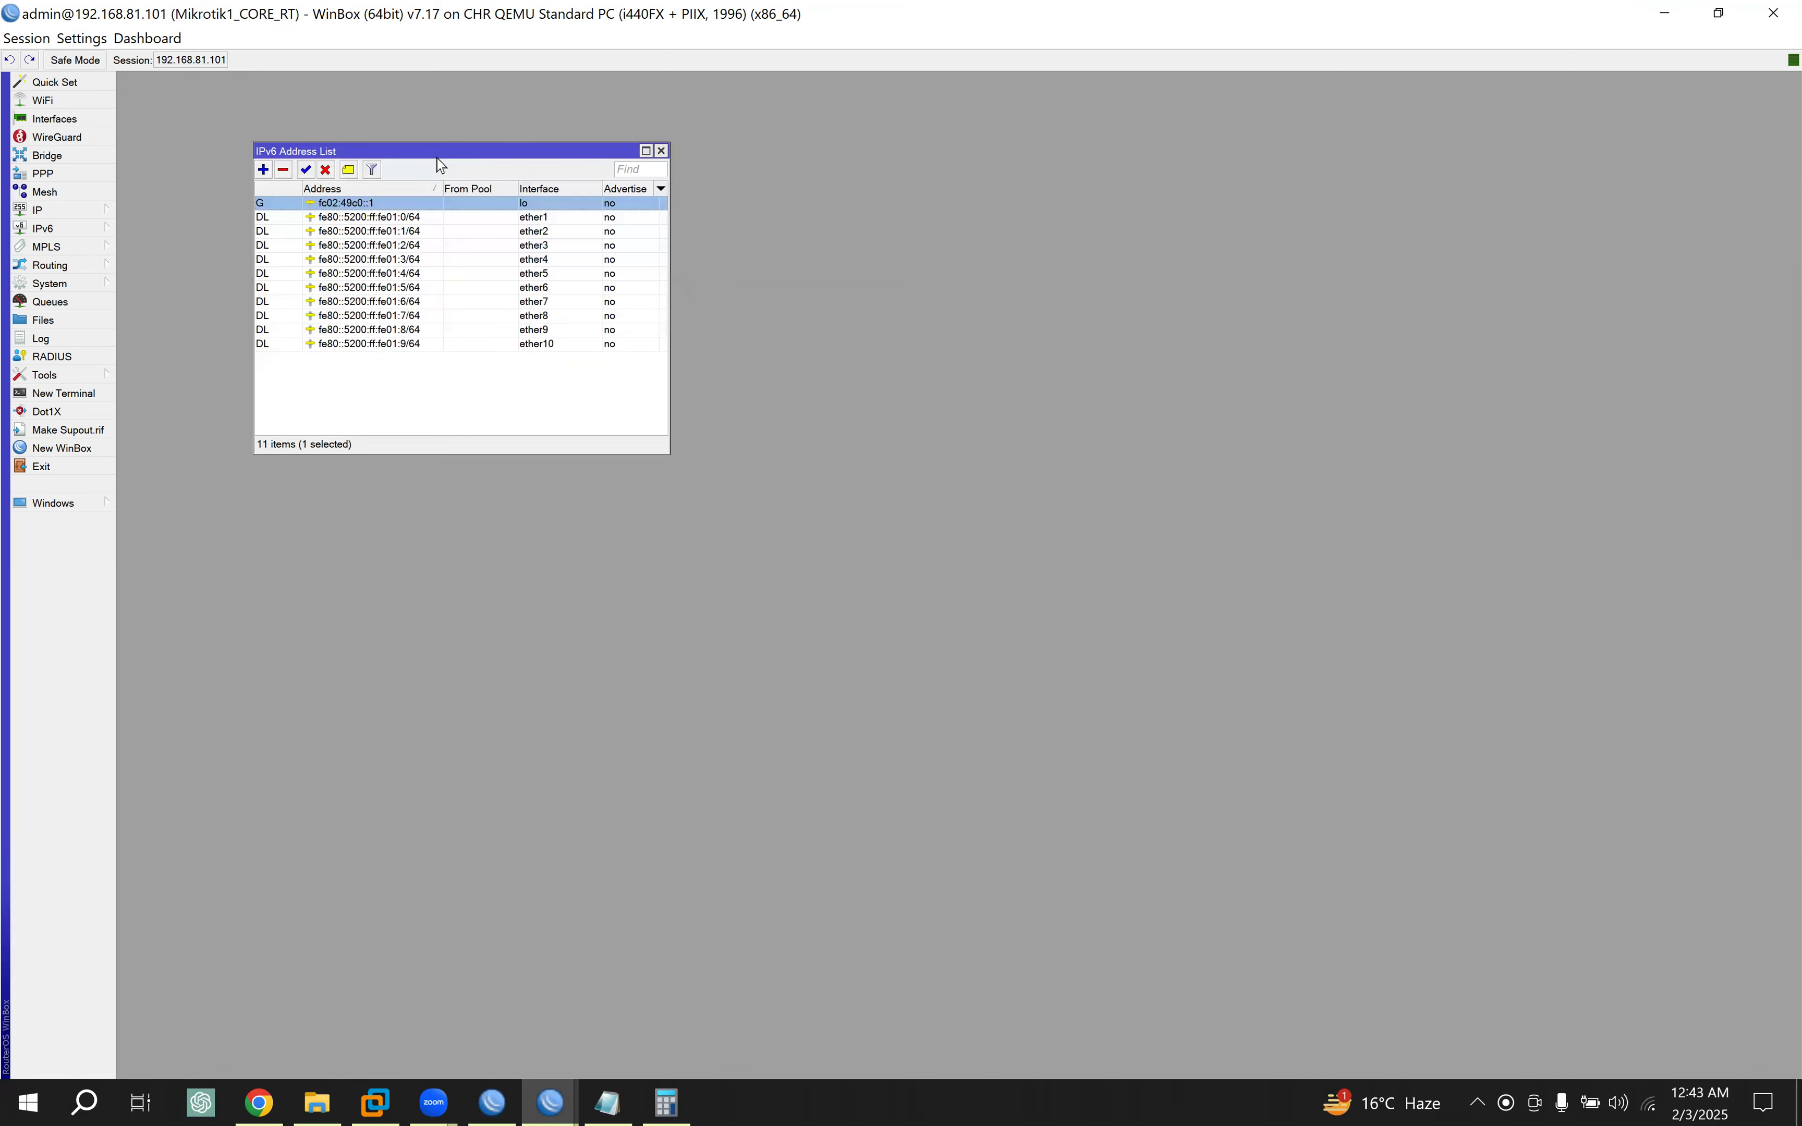
Step: Start a new IPv6 address entry on ether2, with the IPv4 address list opened and narrowed below for reference
left_click(264, 170)
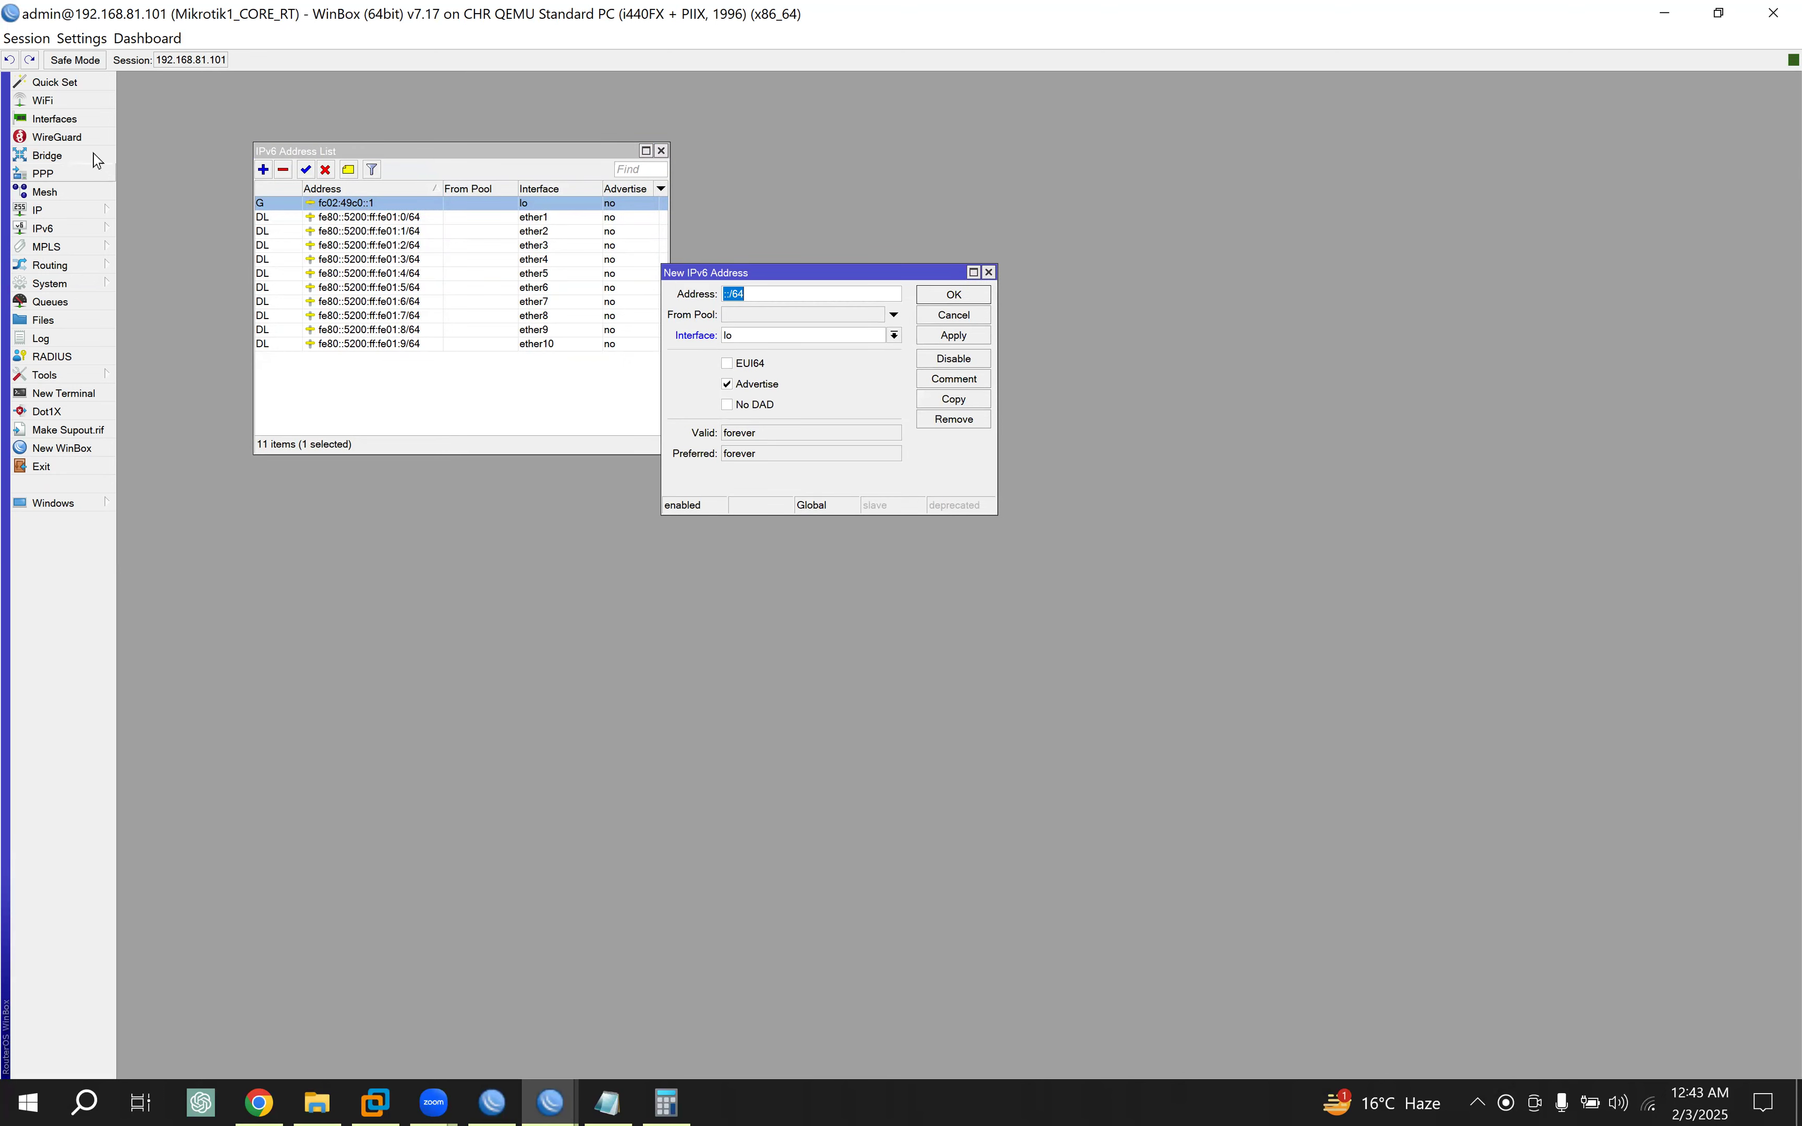
left_click(97, 212)
left_click(149, 230)
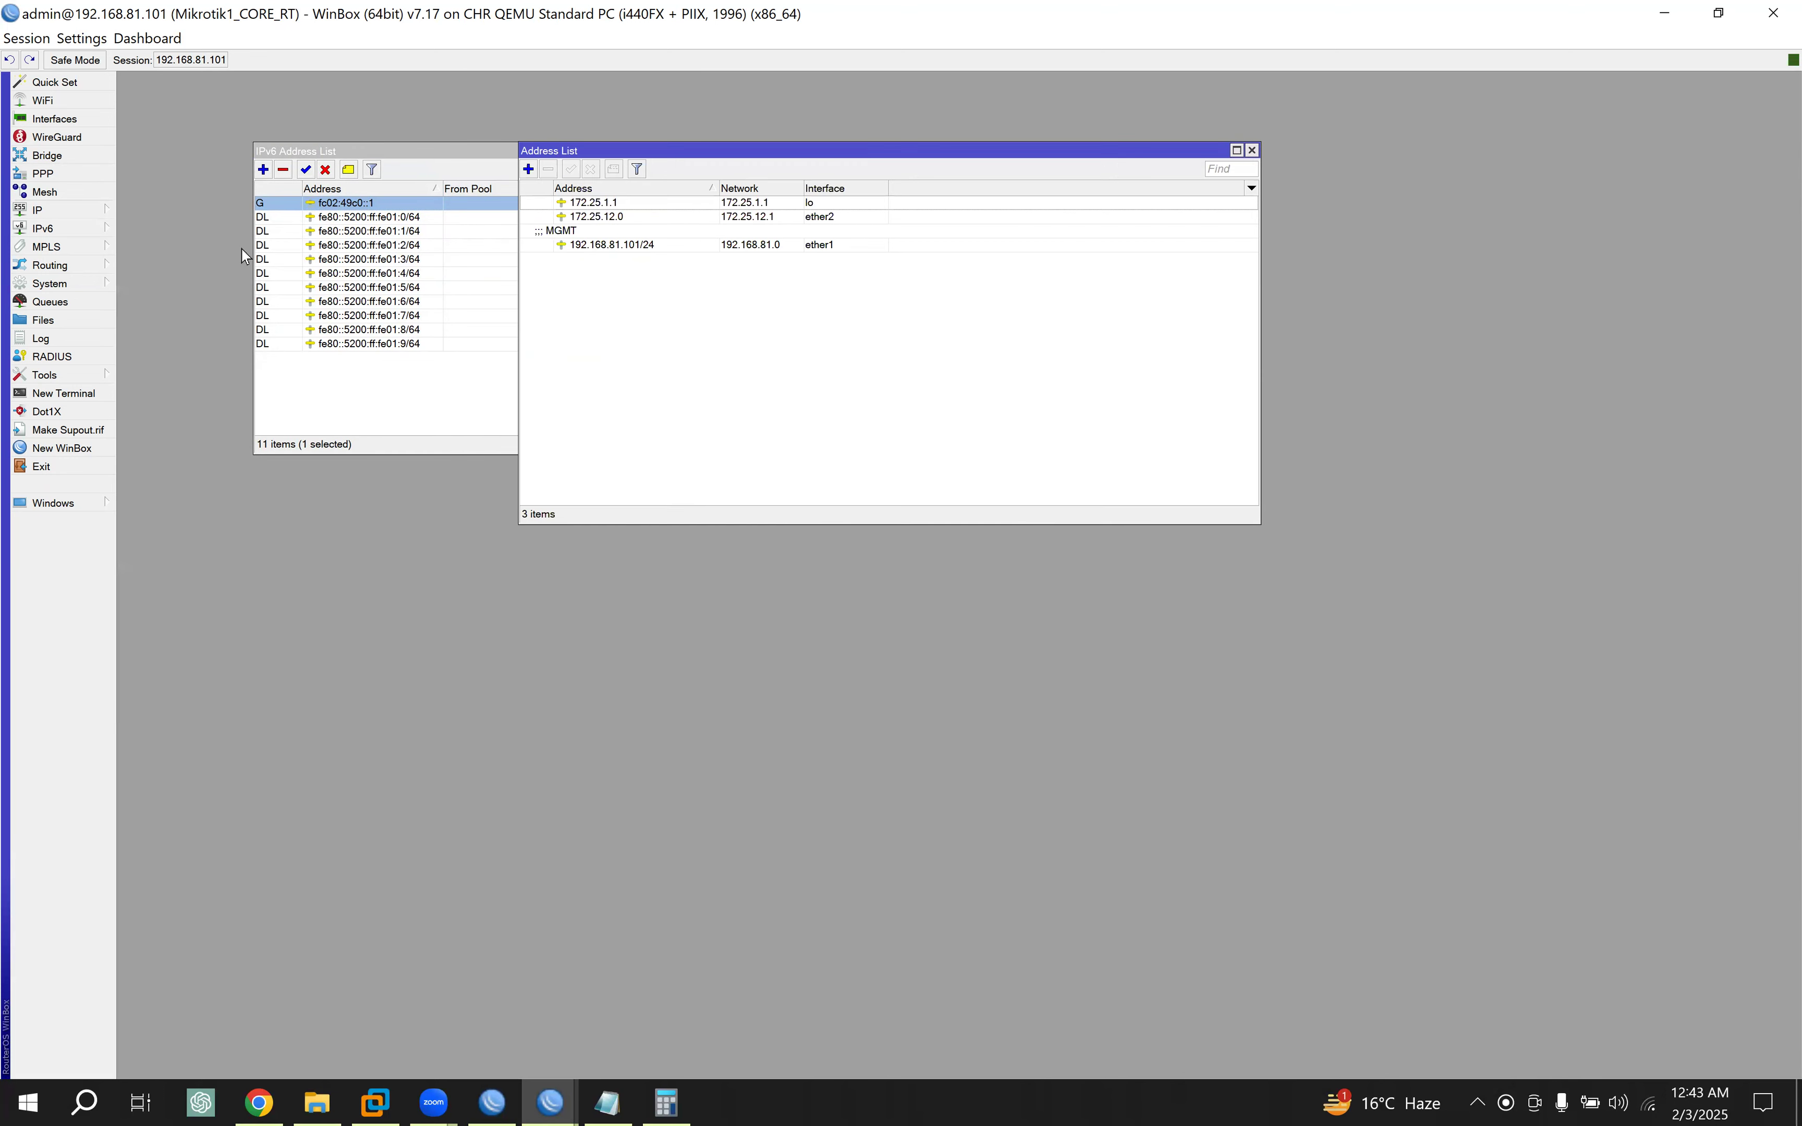
left_click_drag(849, 159, 459, 600)
left_click(427, 665)
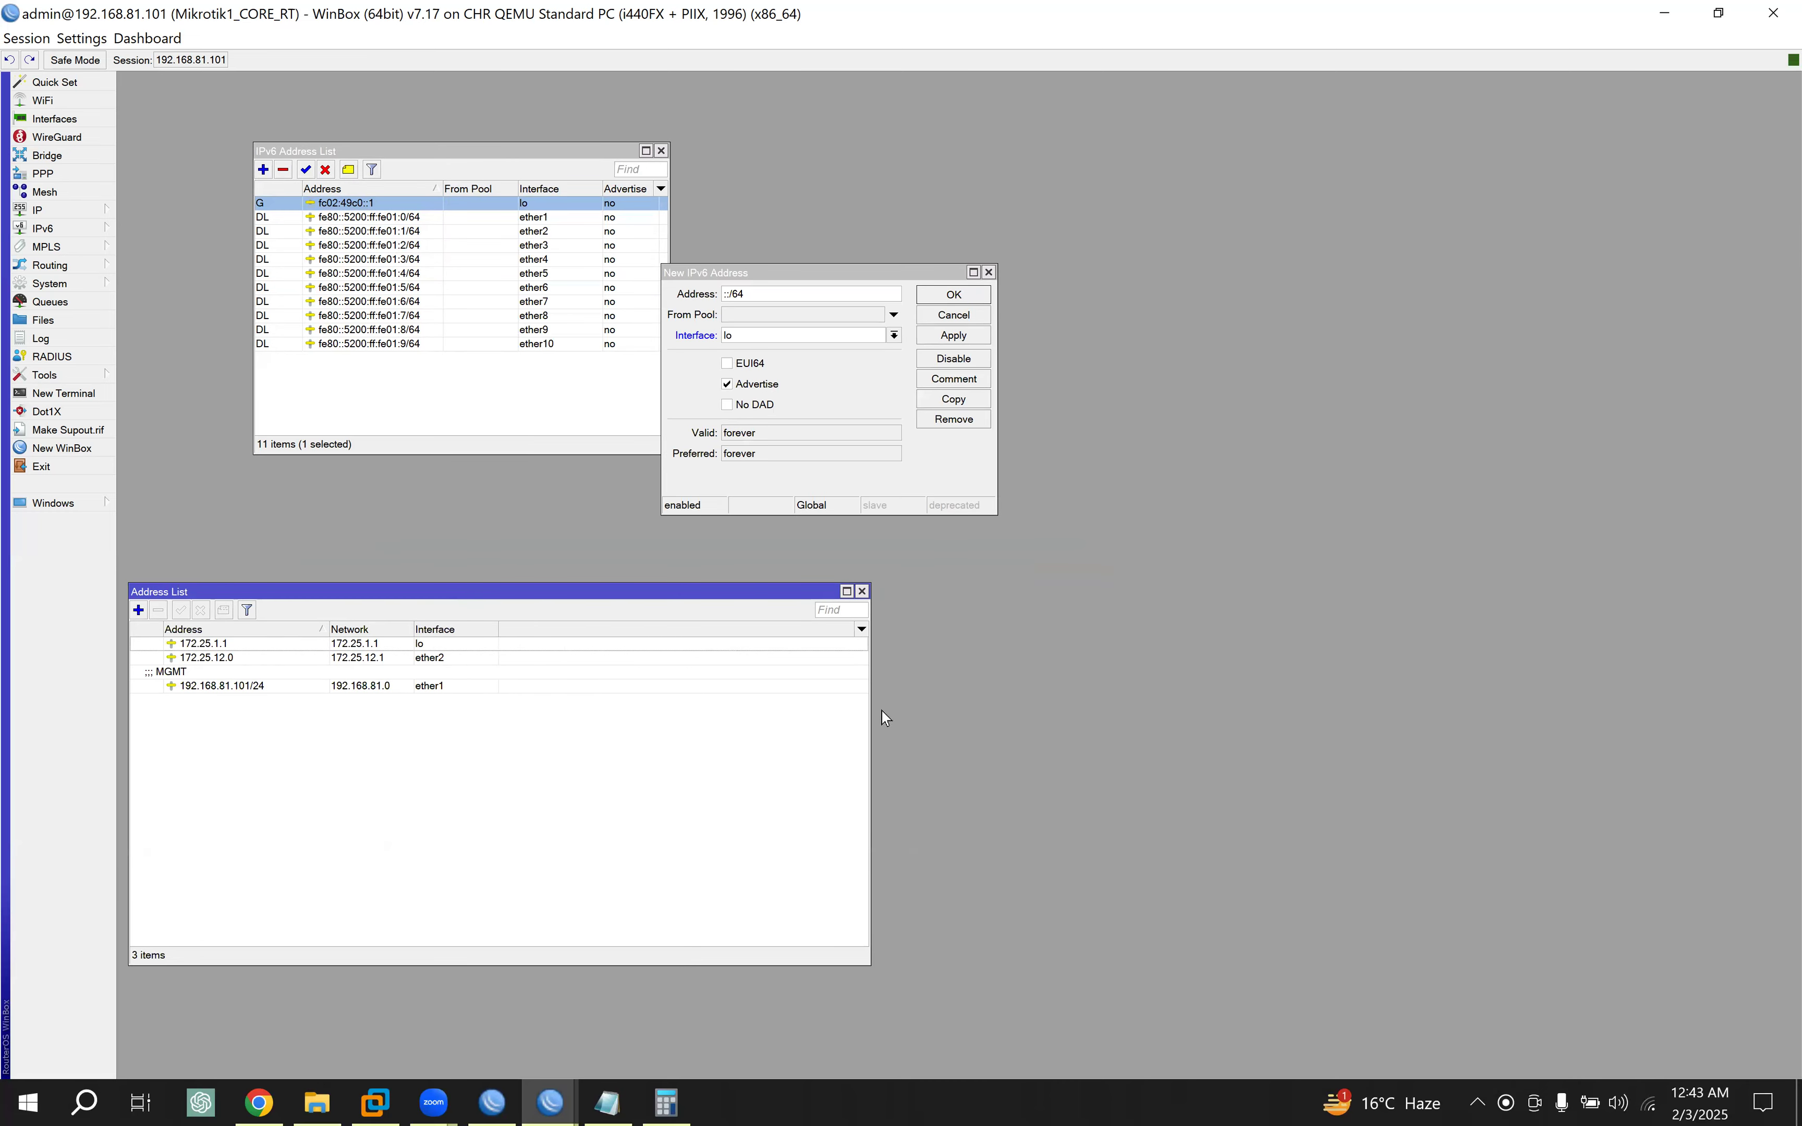
left_click_drag(871, 704, 536, 690)
left_click(893, 335)
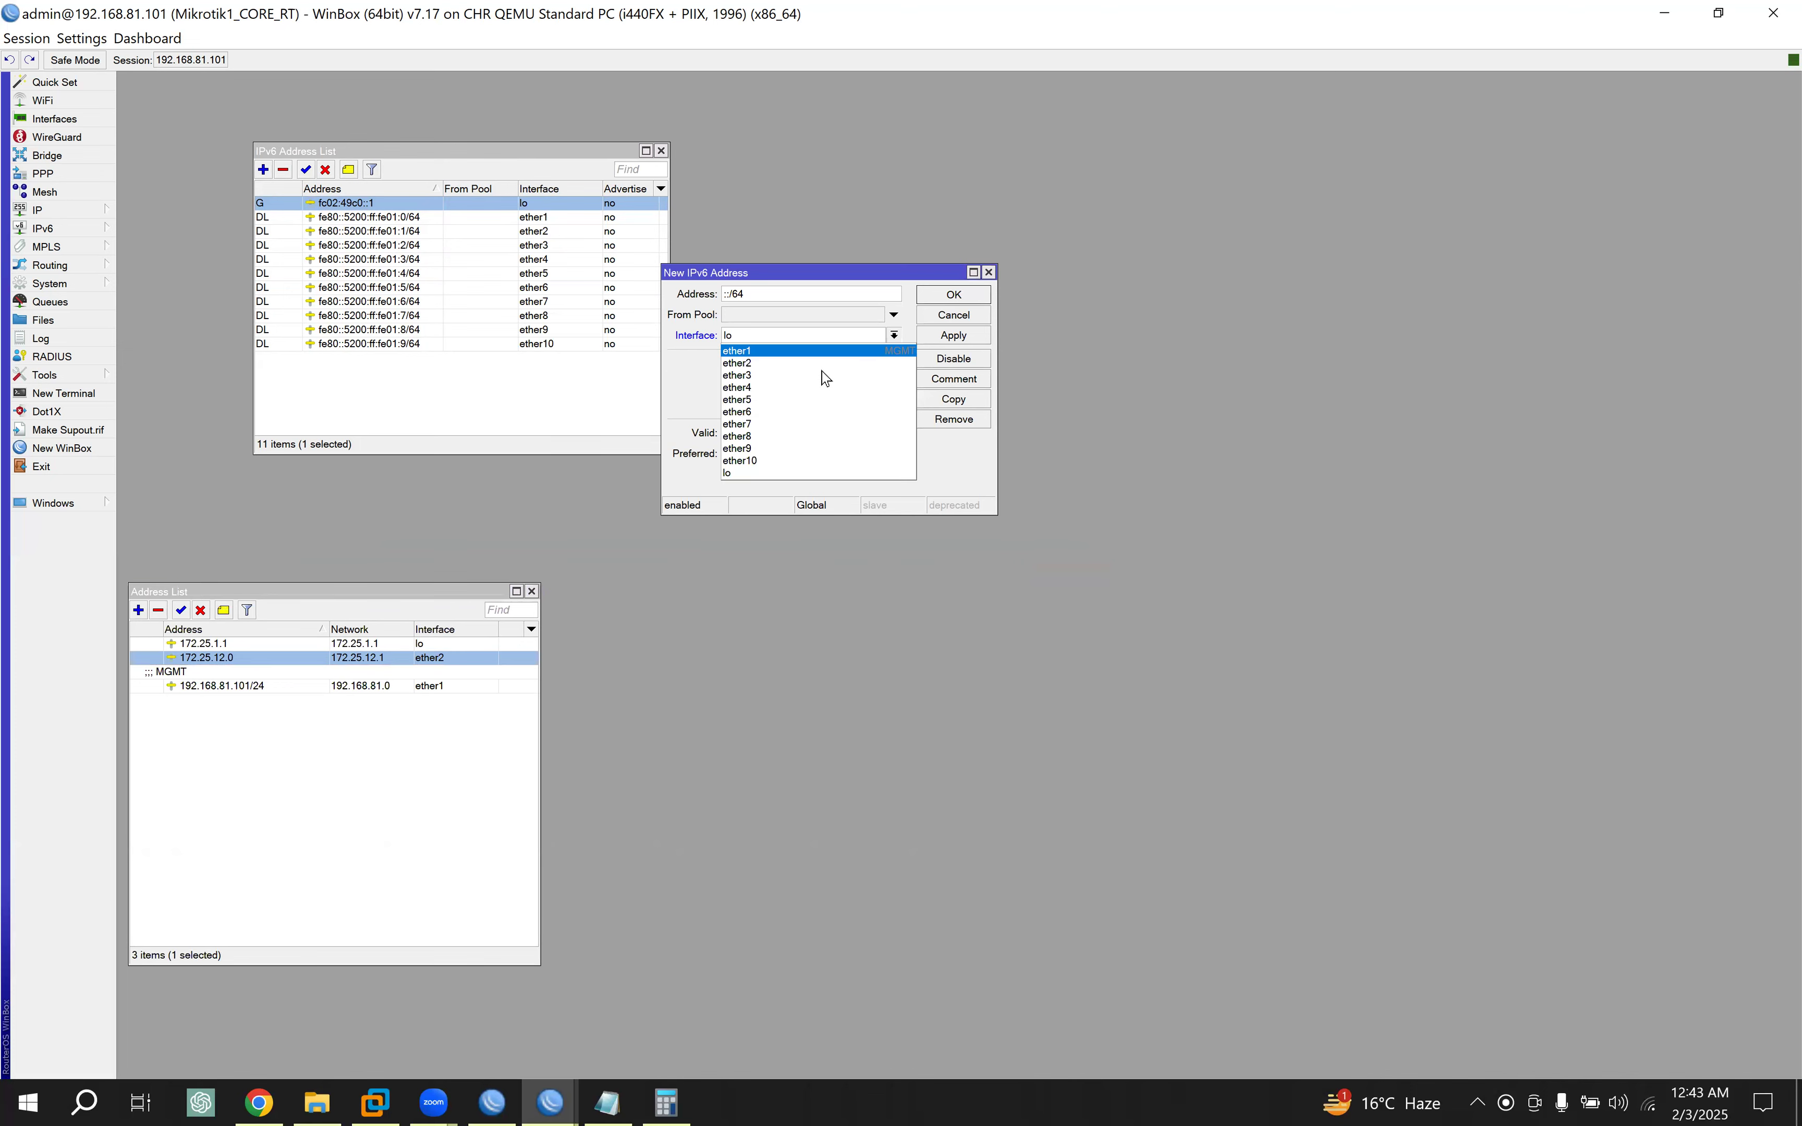
left_click(763, 365)
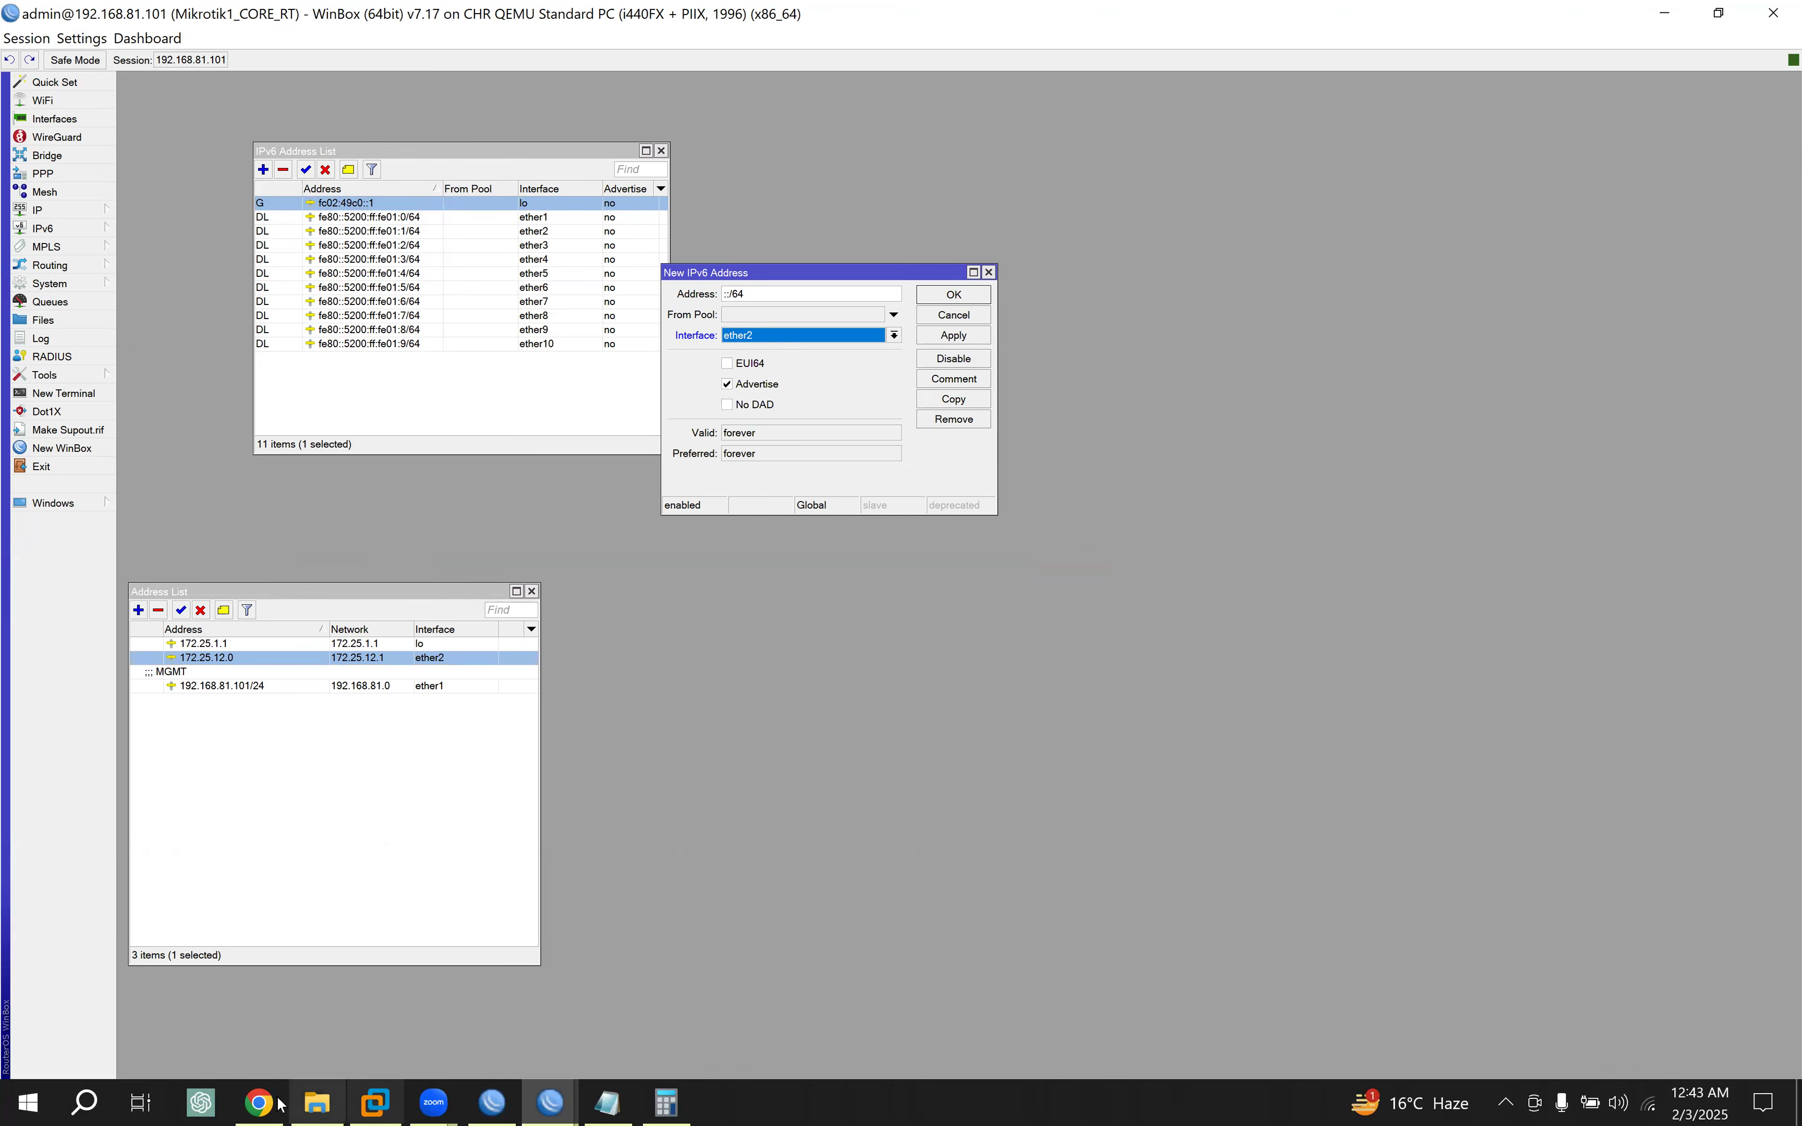
Step: Switch to the EVE topology in Chrome and copy fc02:49c0:4::/127 from the label on the link between the routers
left_click(258, 1102)
double_click(351, 316)
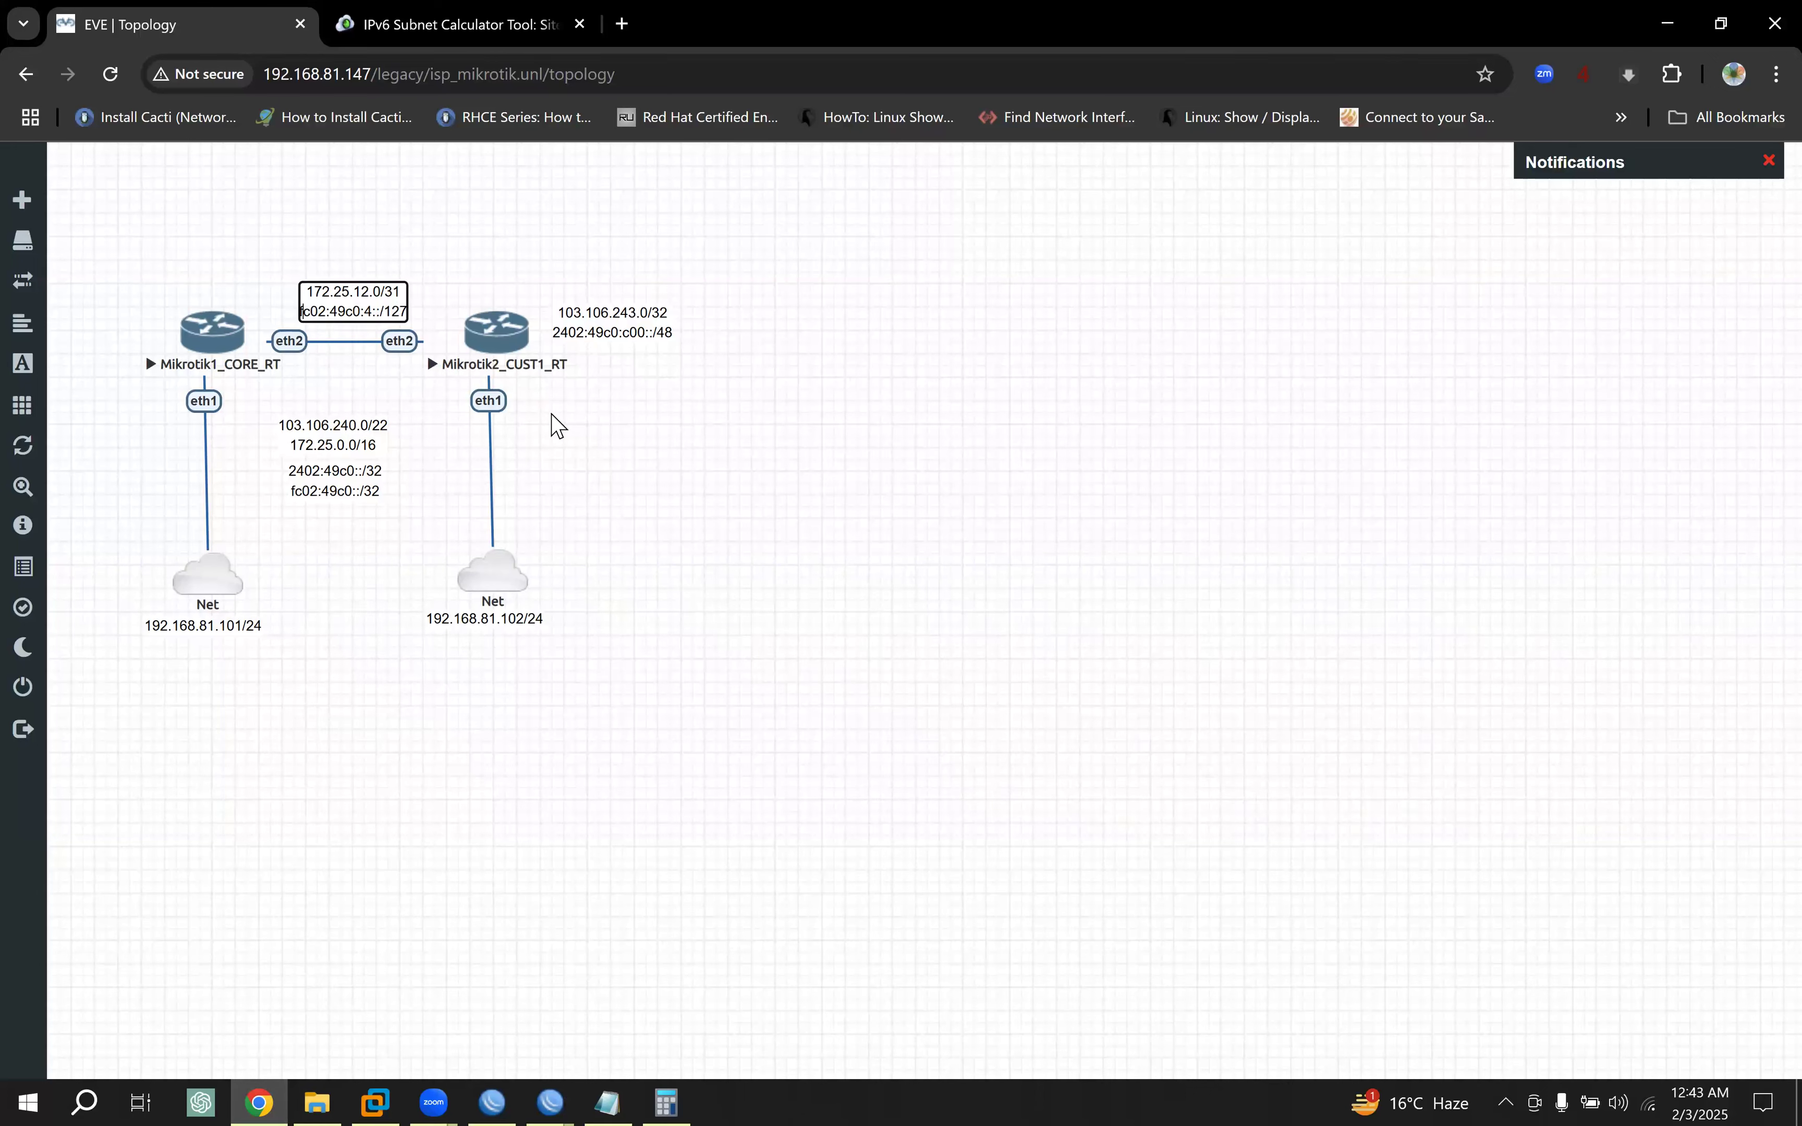
key("shift+Right")
key("shift+Right")
key("shift+Right")
key("shift+Right")
key("shift+Right")
key("shift+Right")
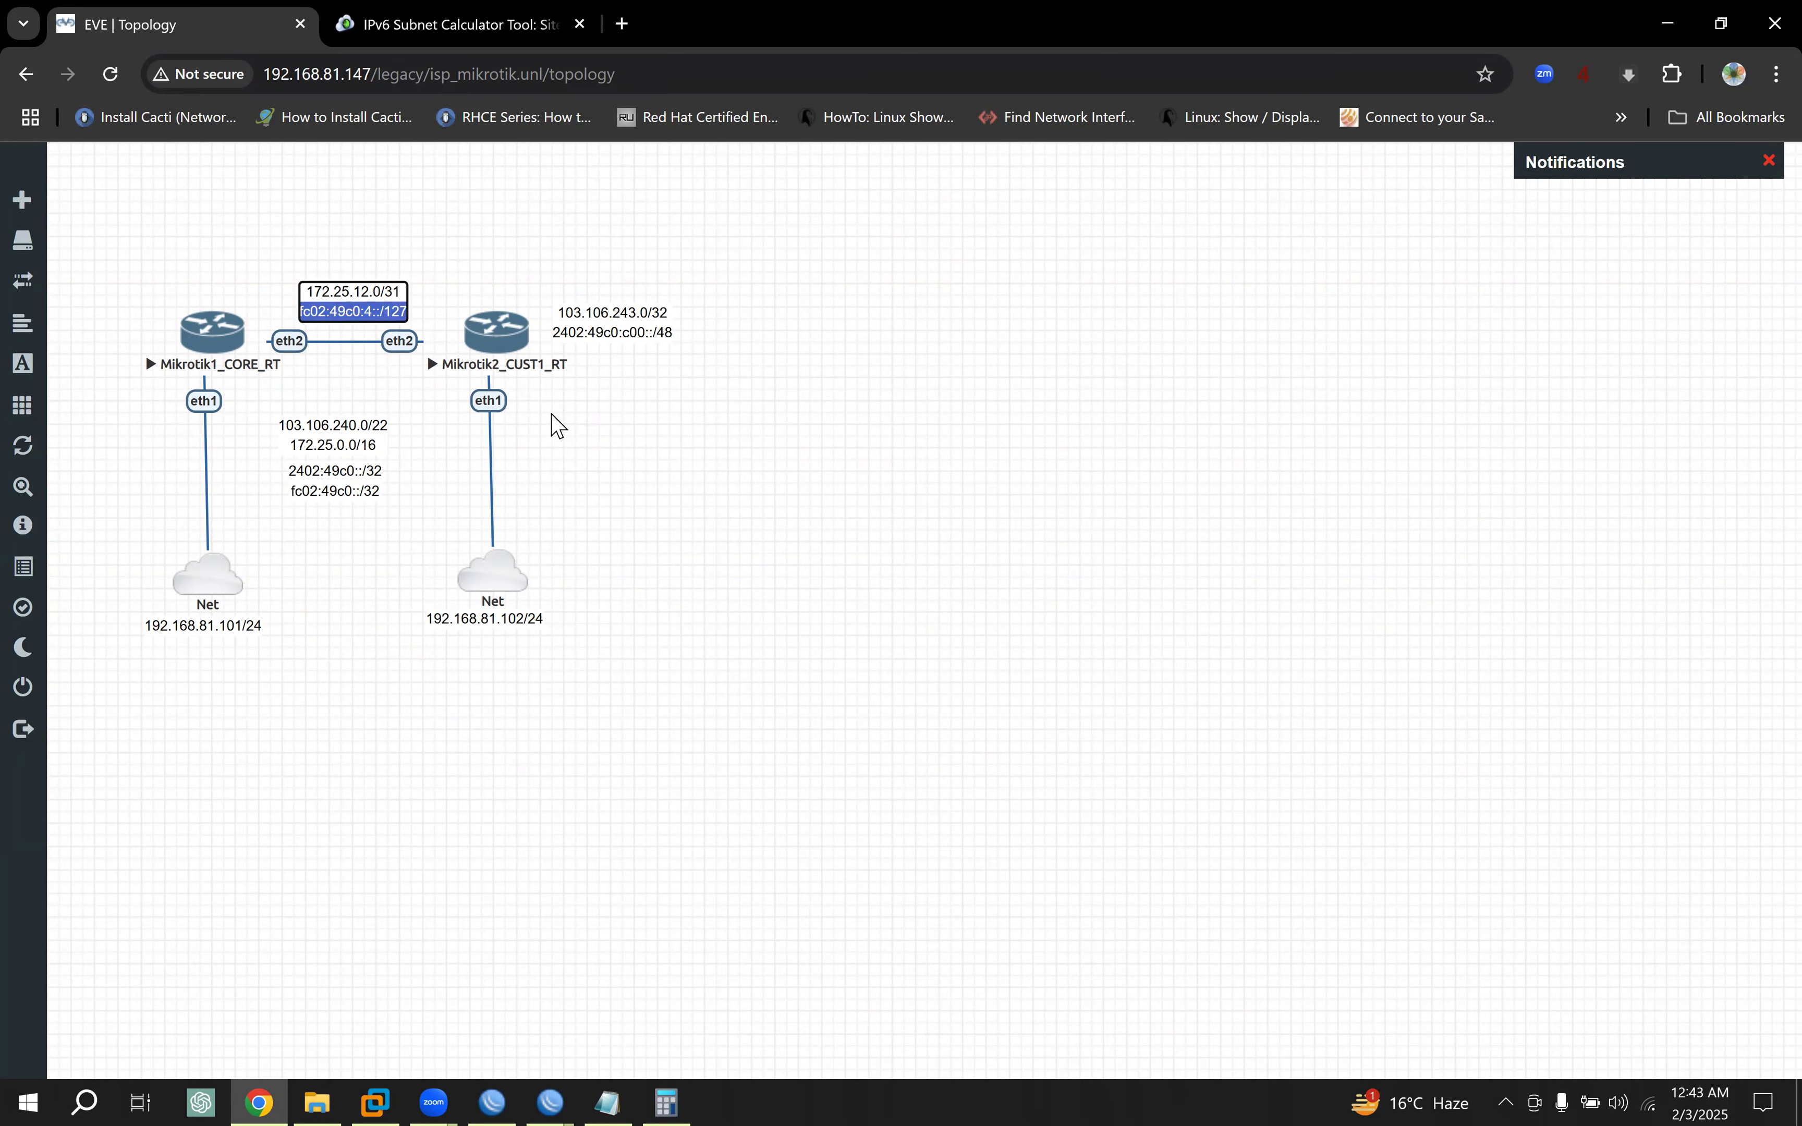
left_click(635, 893)
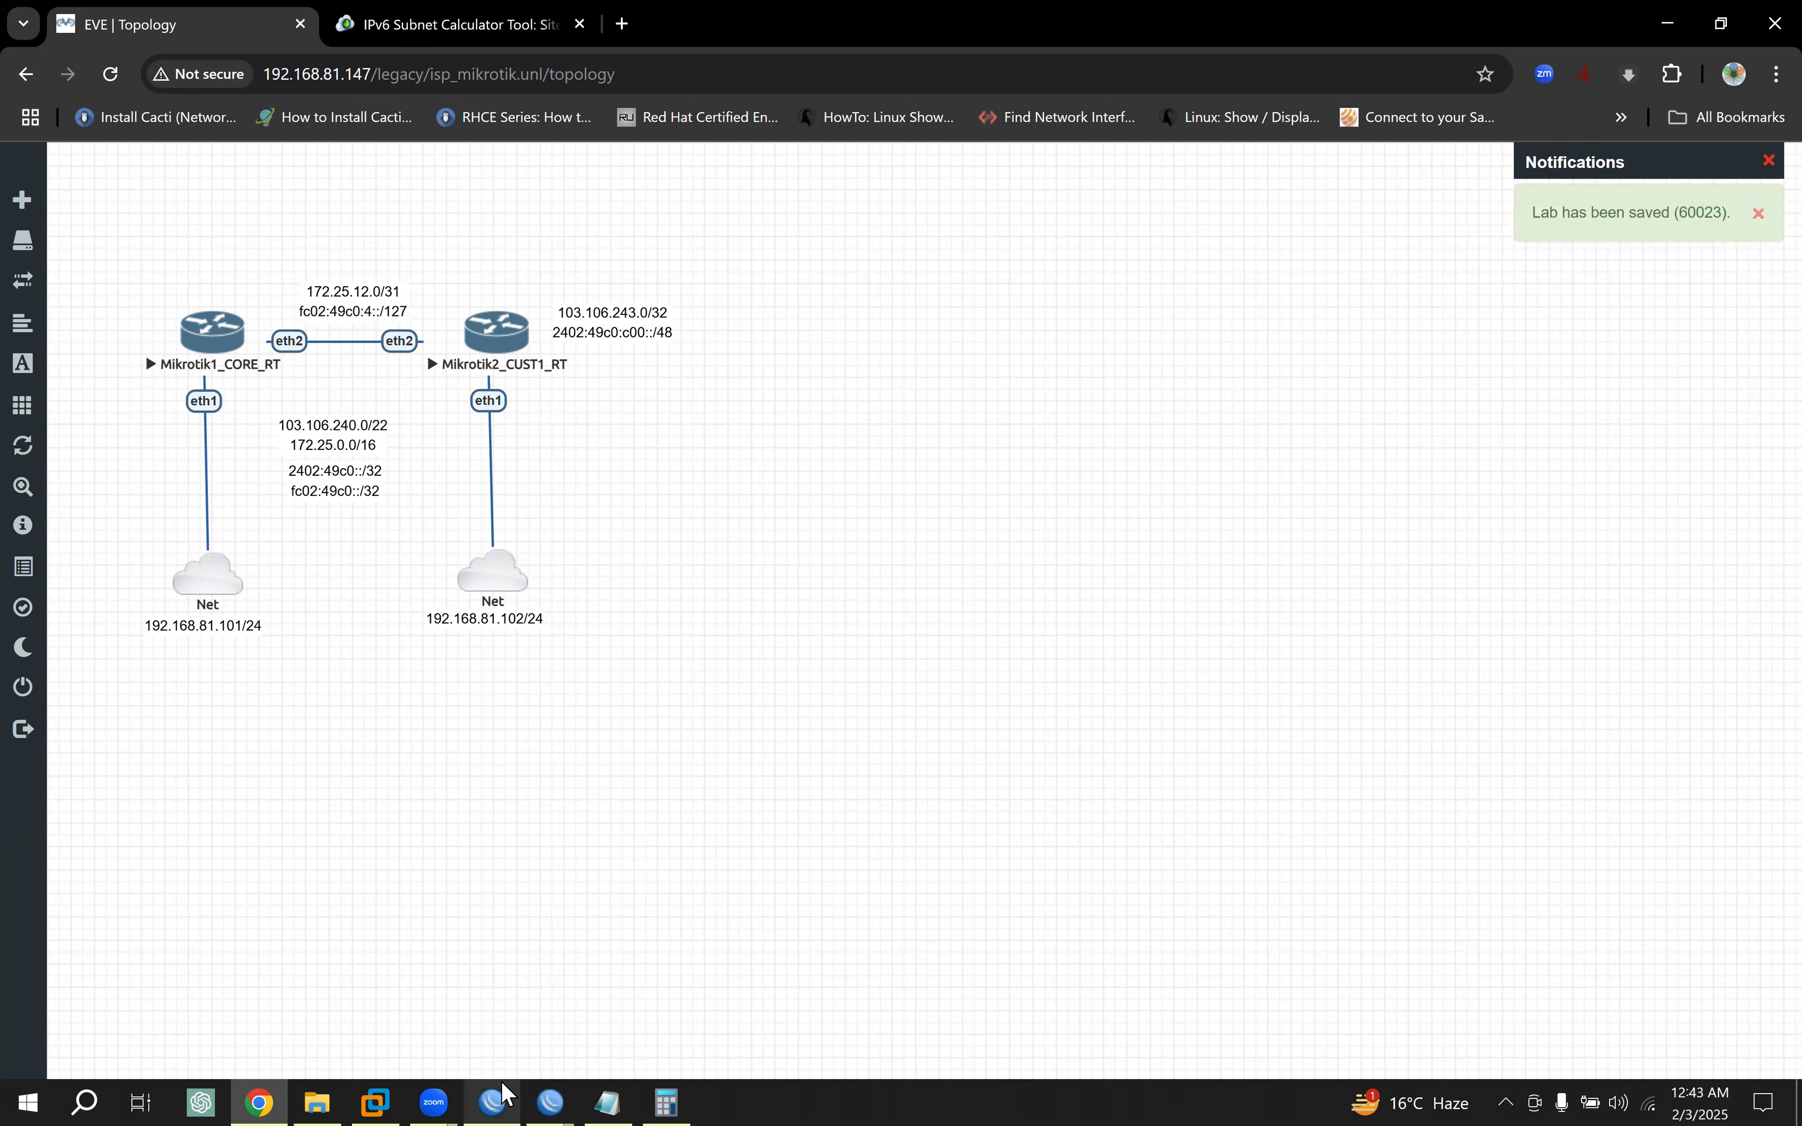
Step: Return to Mikrotik1_CORE_RT's WinBox session and save the ether2 IPv6 address as fc02:49c0:4::/127 with Advertise turned off
left_click(503, 1089)
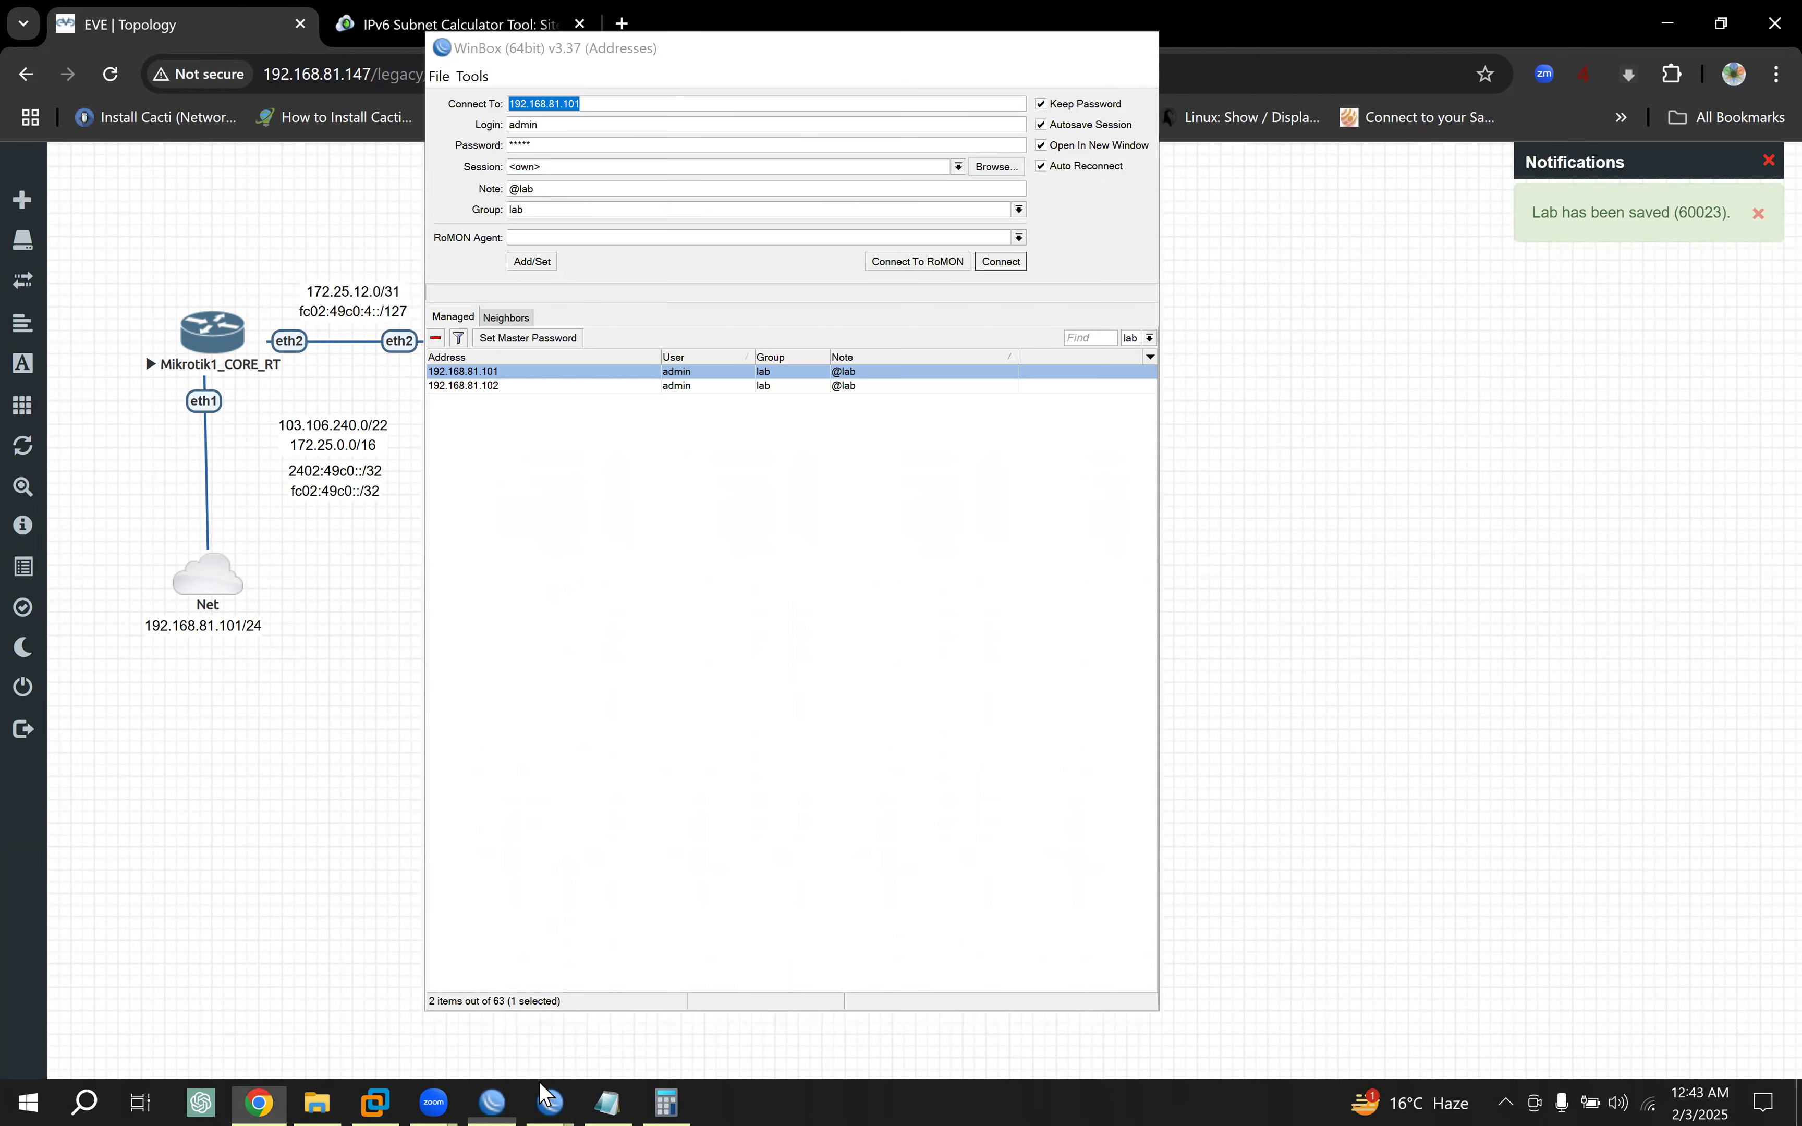
left_click(546, 1093)
left_click(477, 975)
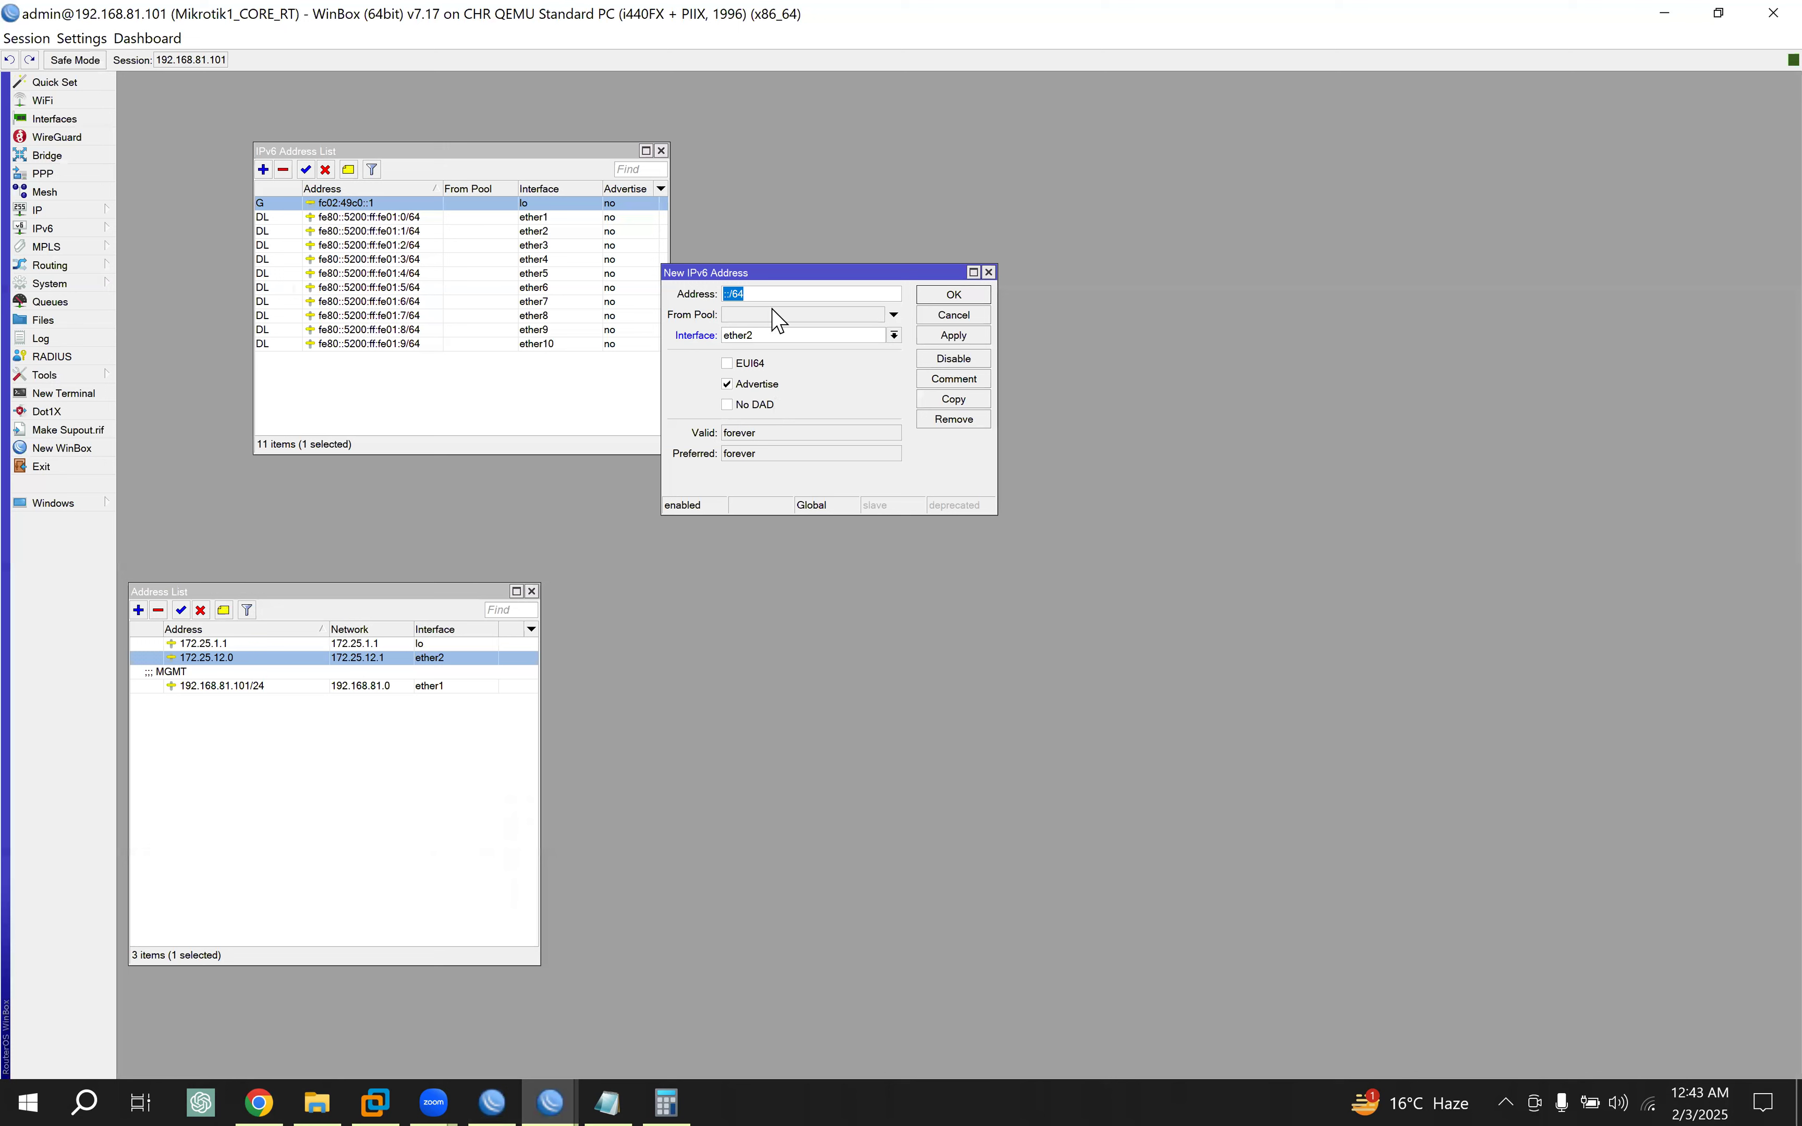
type("fc02:49c0:4::/127")
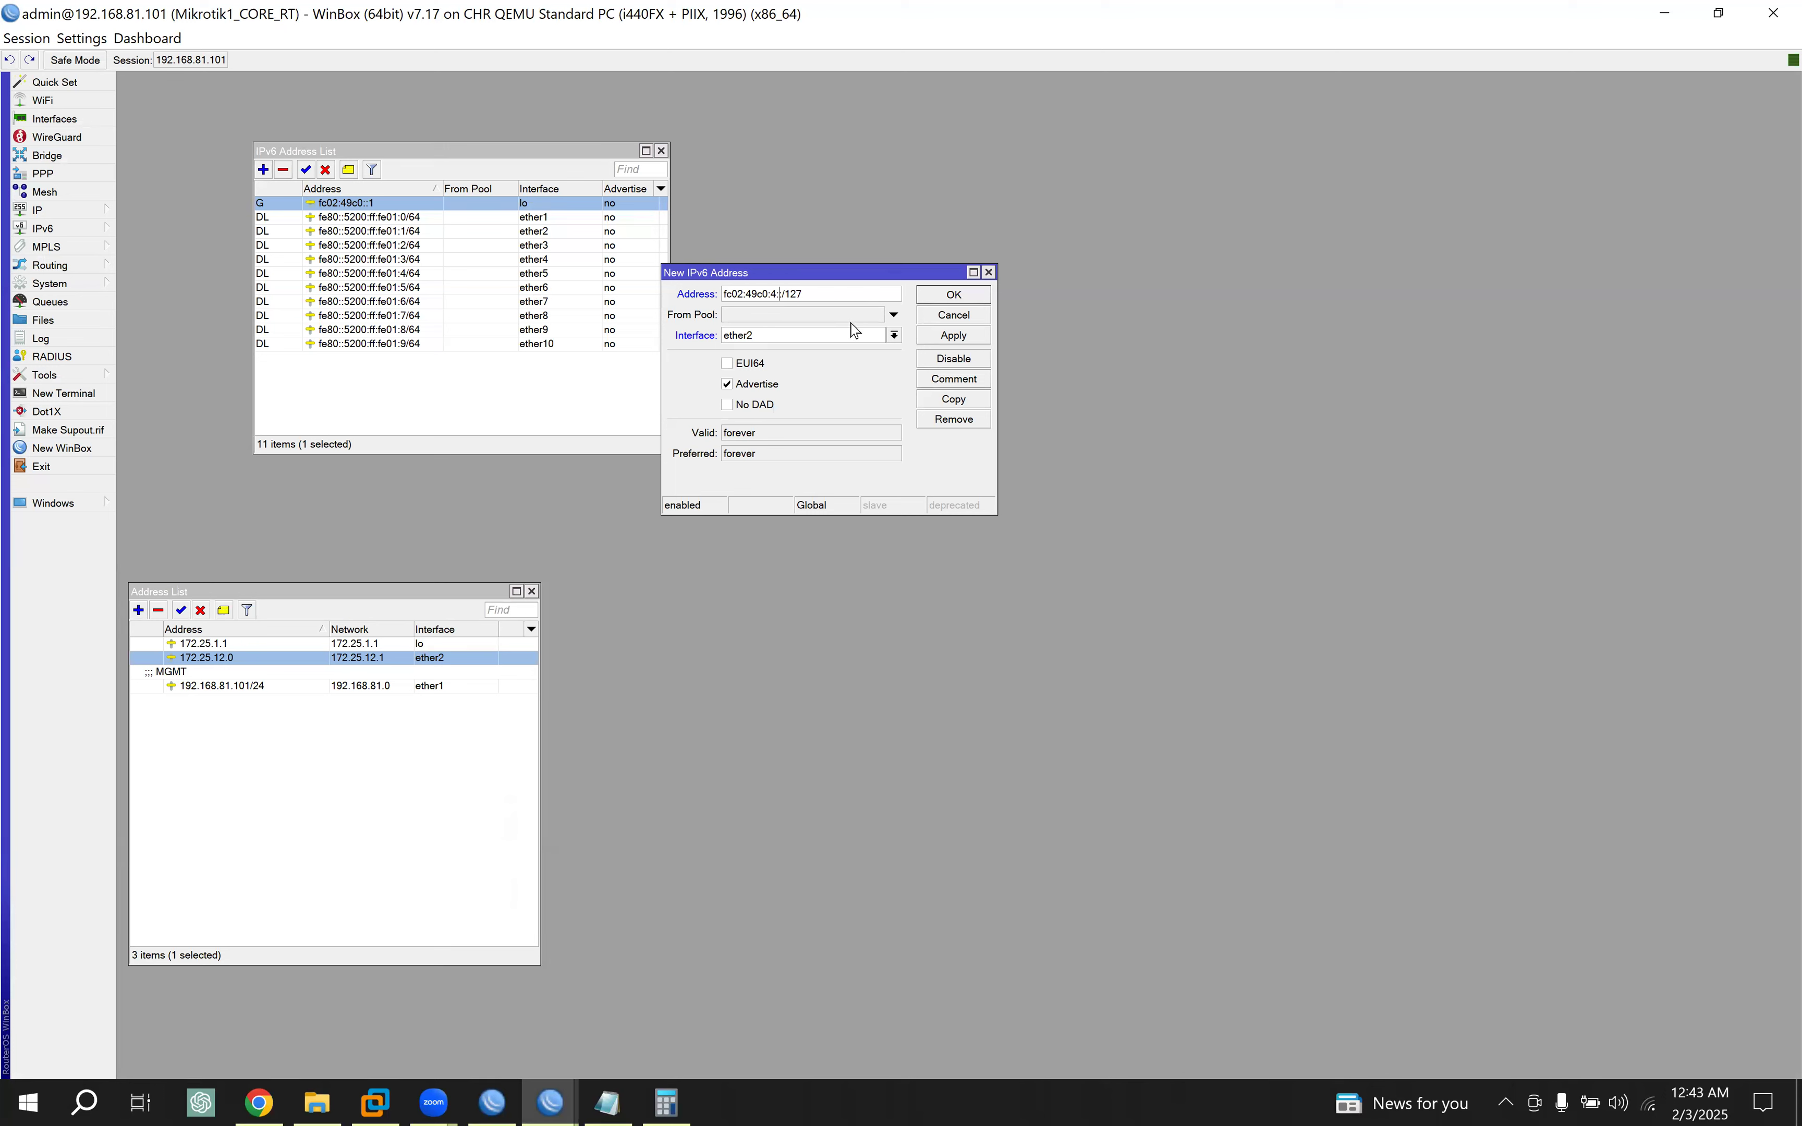
type("0")
left_click(761, 384)
left_click(957, 337)
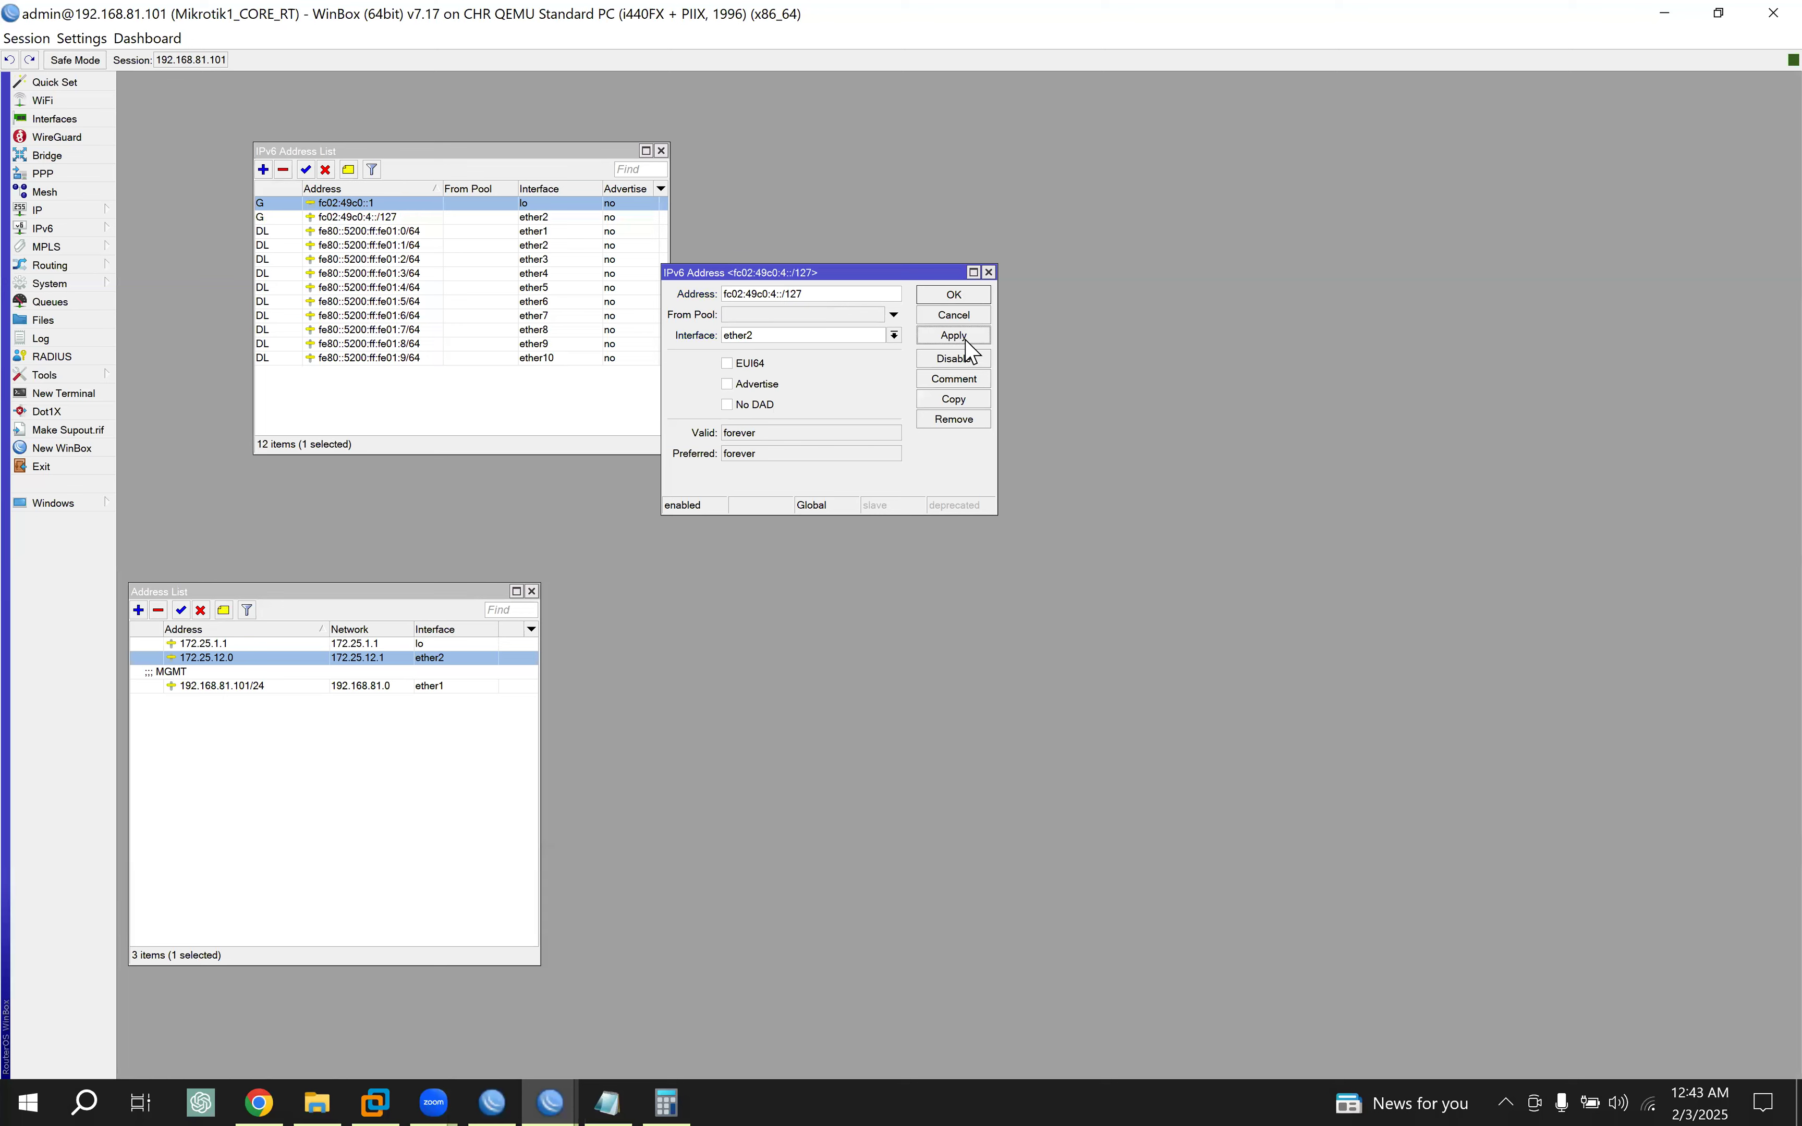
left_click(953, 295)
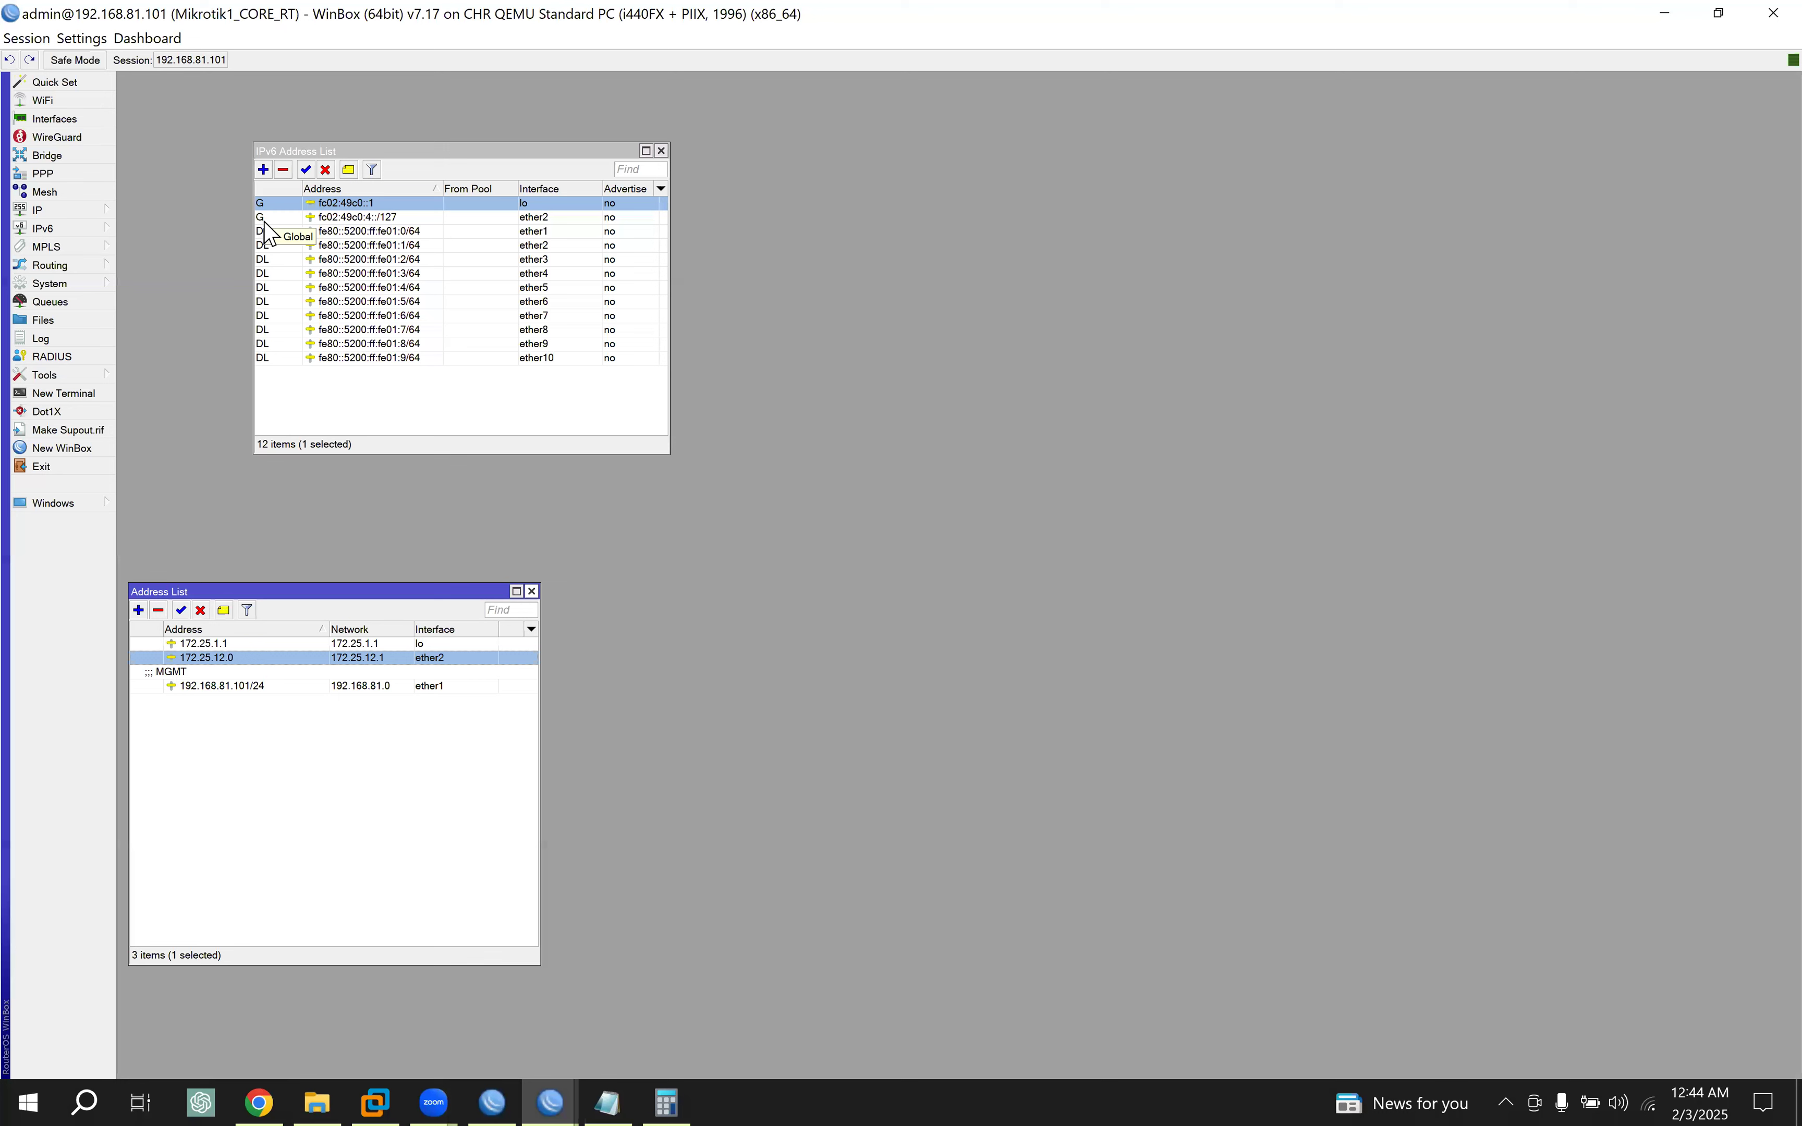
left_click(537, 218)
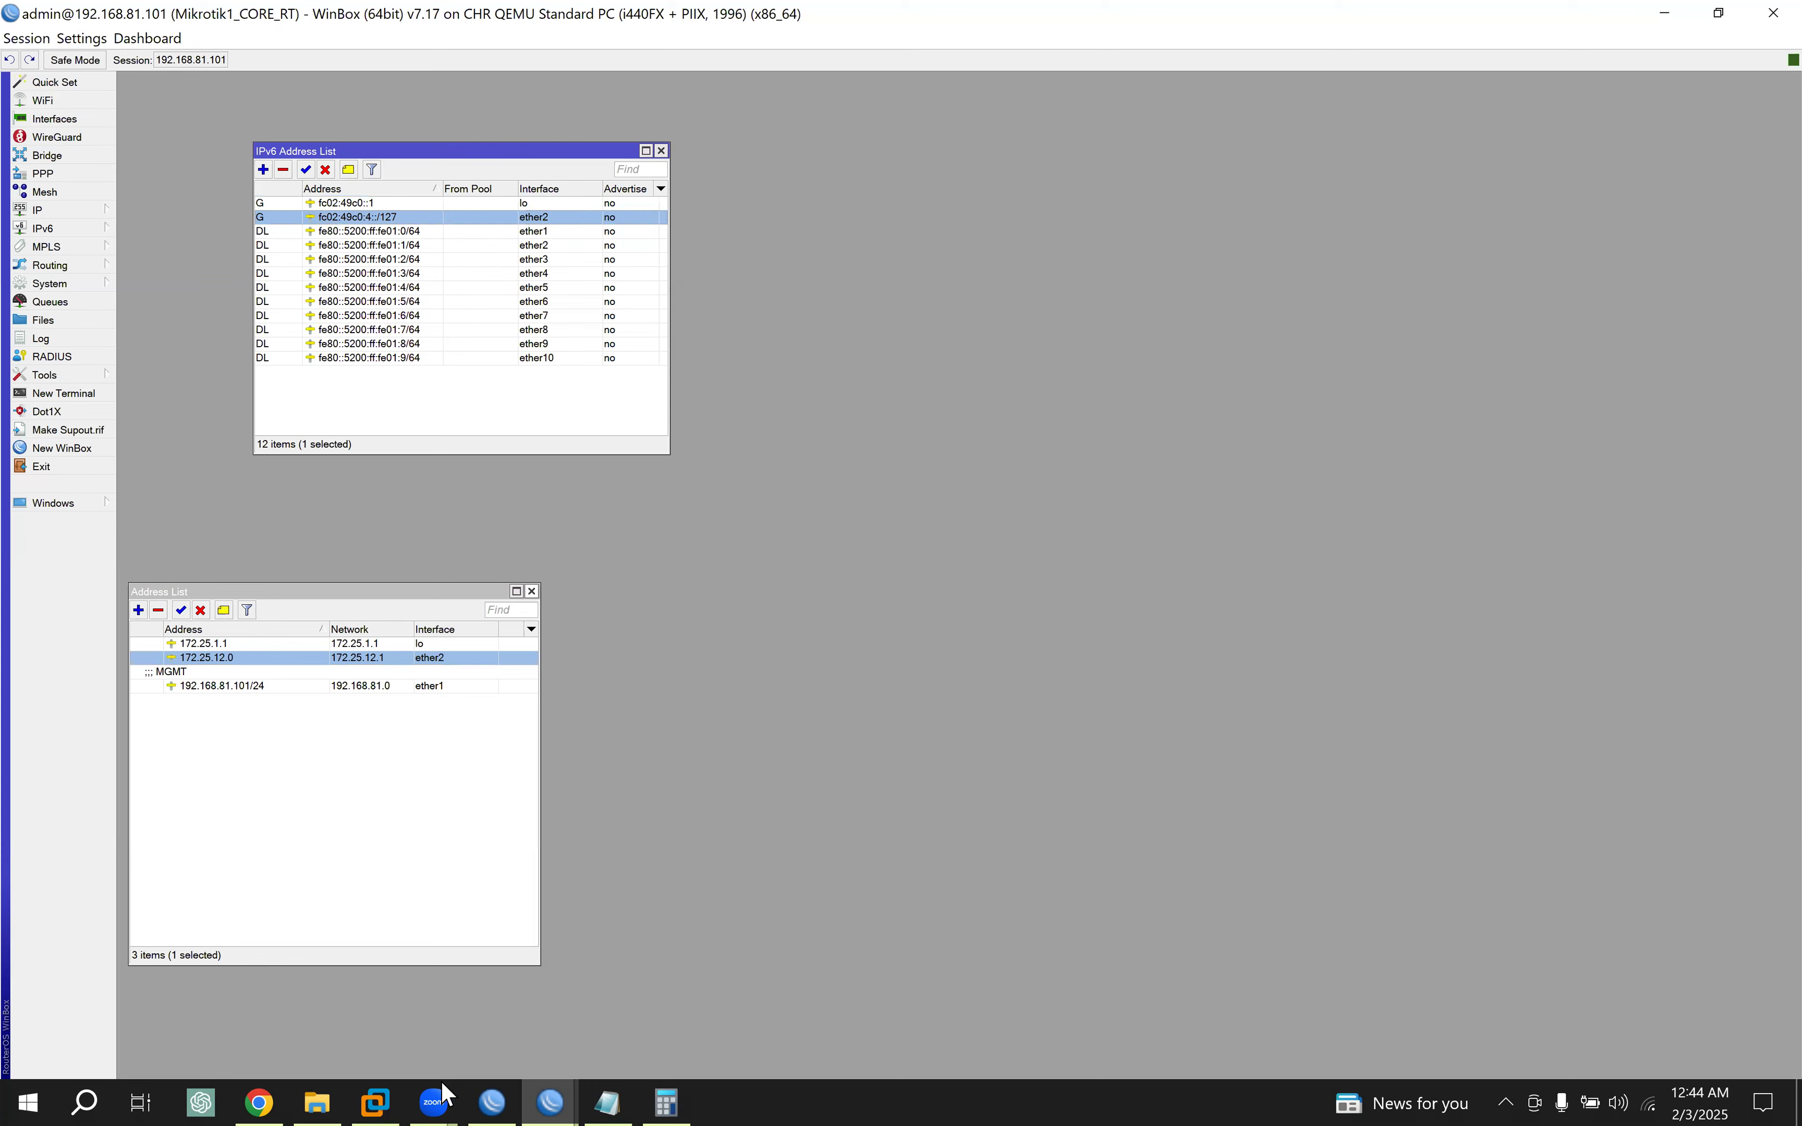
Step: Check the EVE topology, switch to Mikrotik2_CUST1_RT's WinBox session and close its open 209.165.15.0 address entry
left_click(259, 1097)
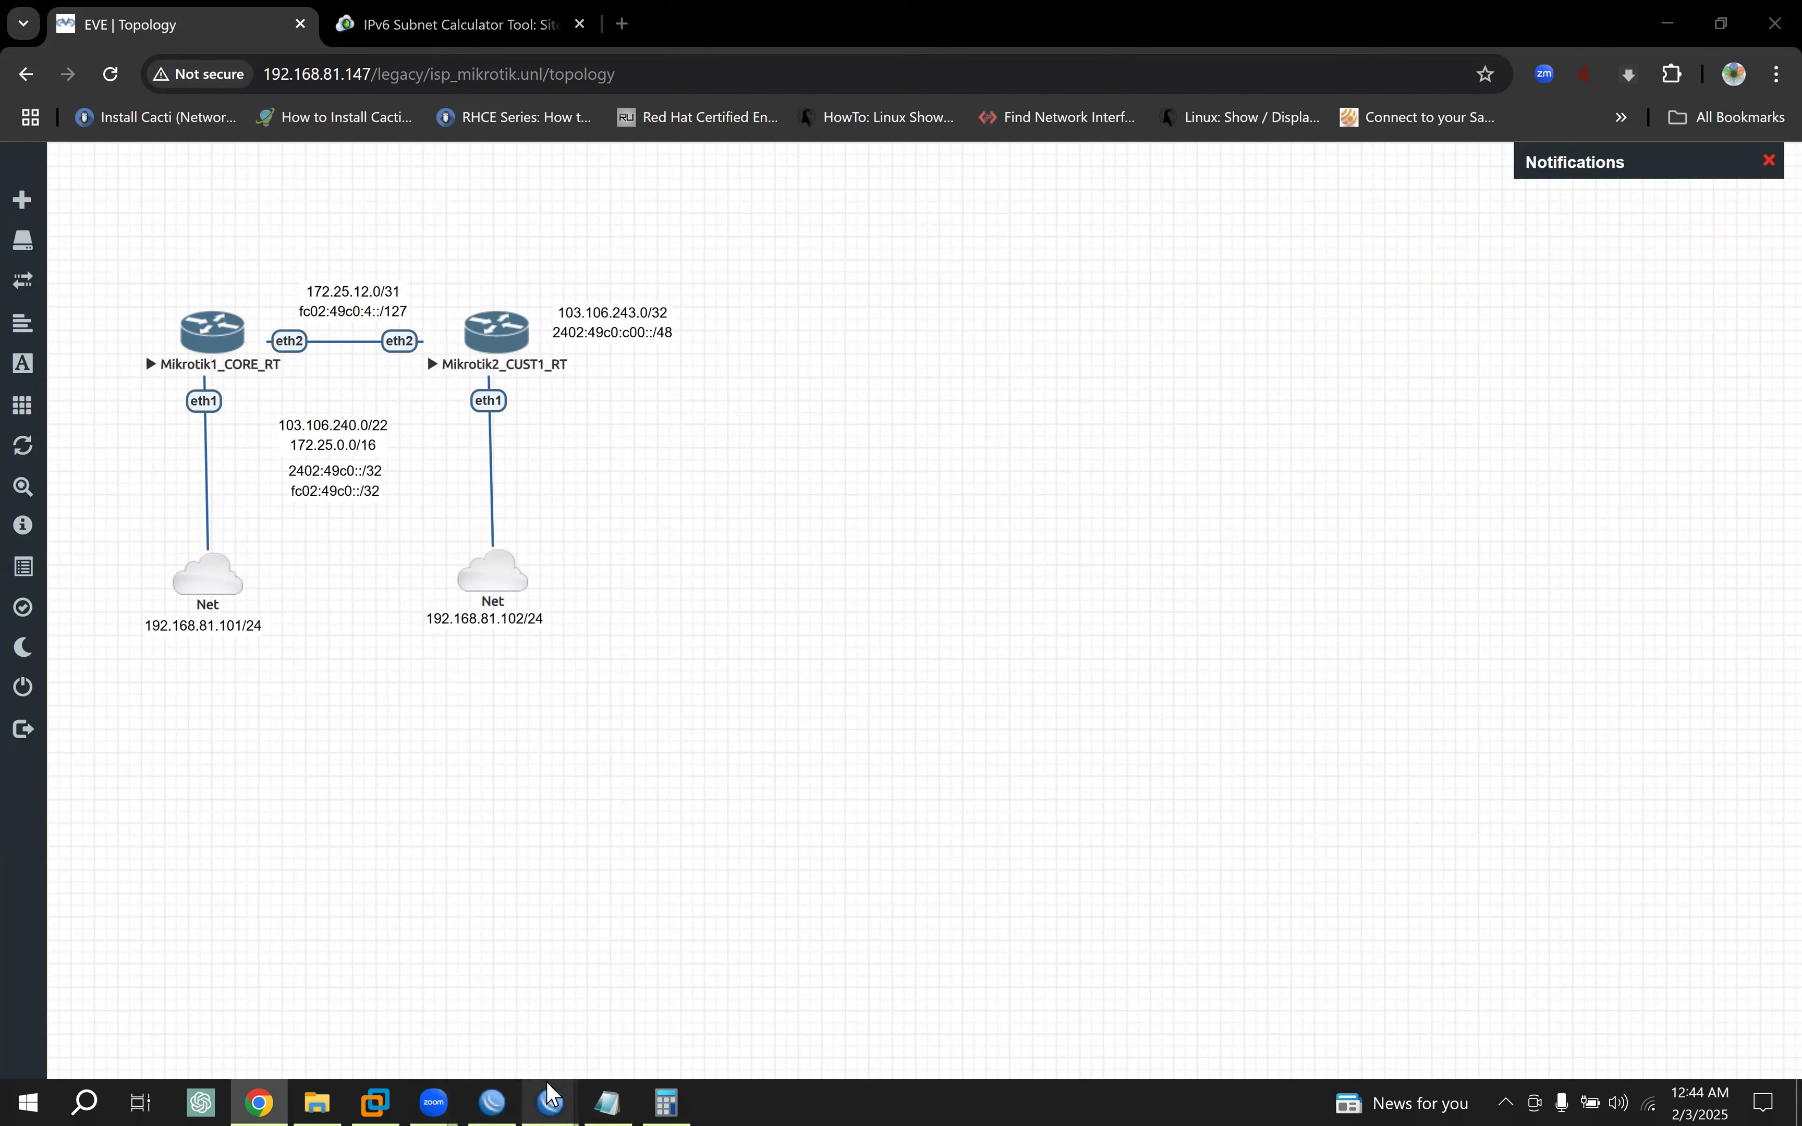
mouse_move(550, 1100)
left_click(774, 999)
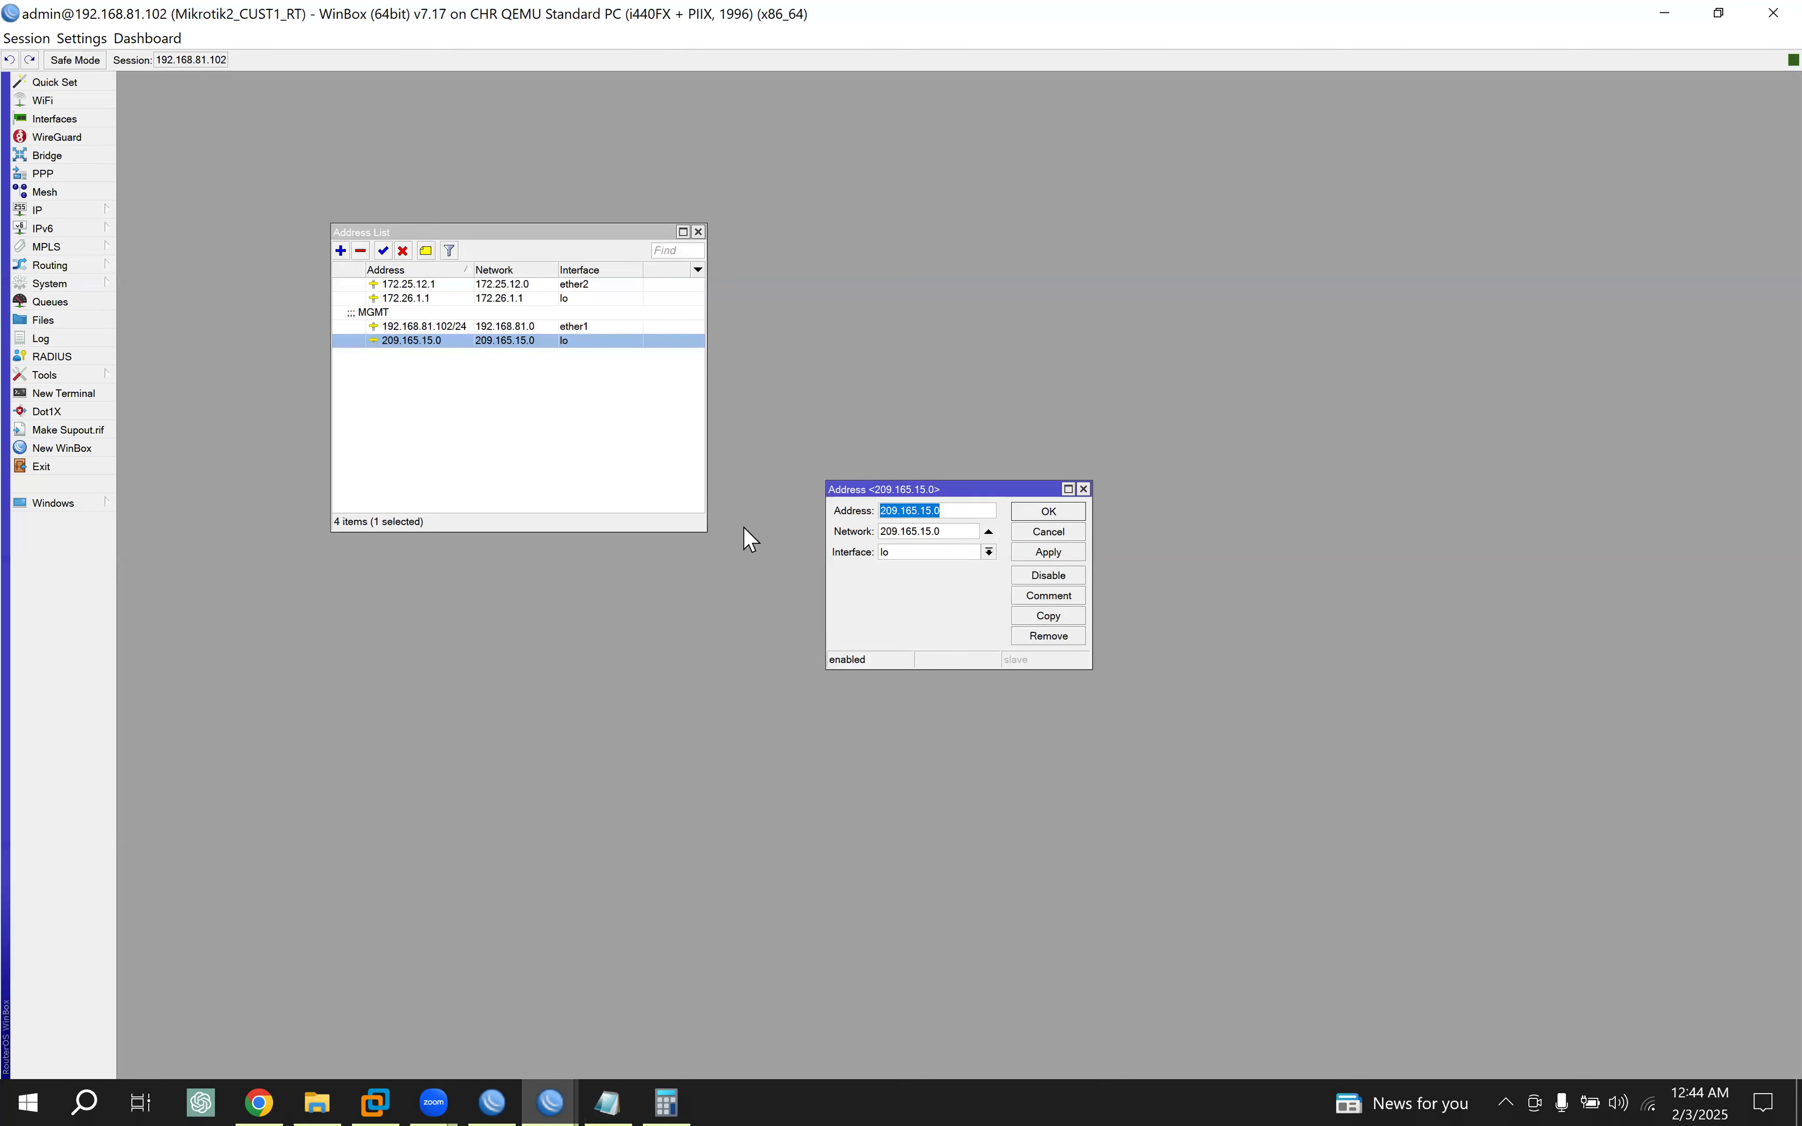
left_click(1061, 533)
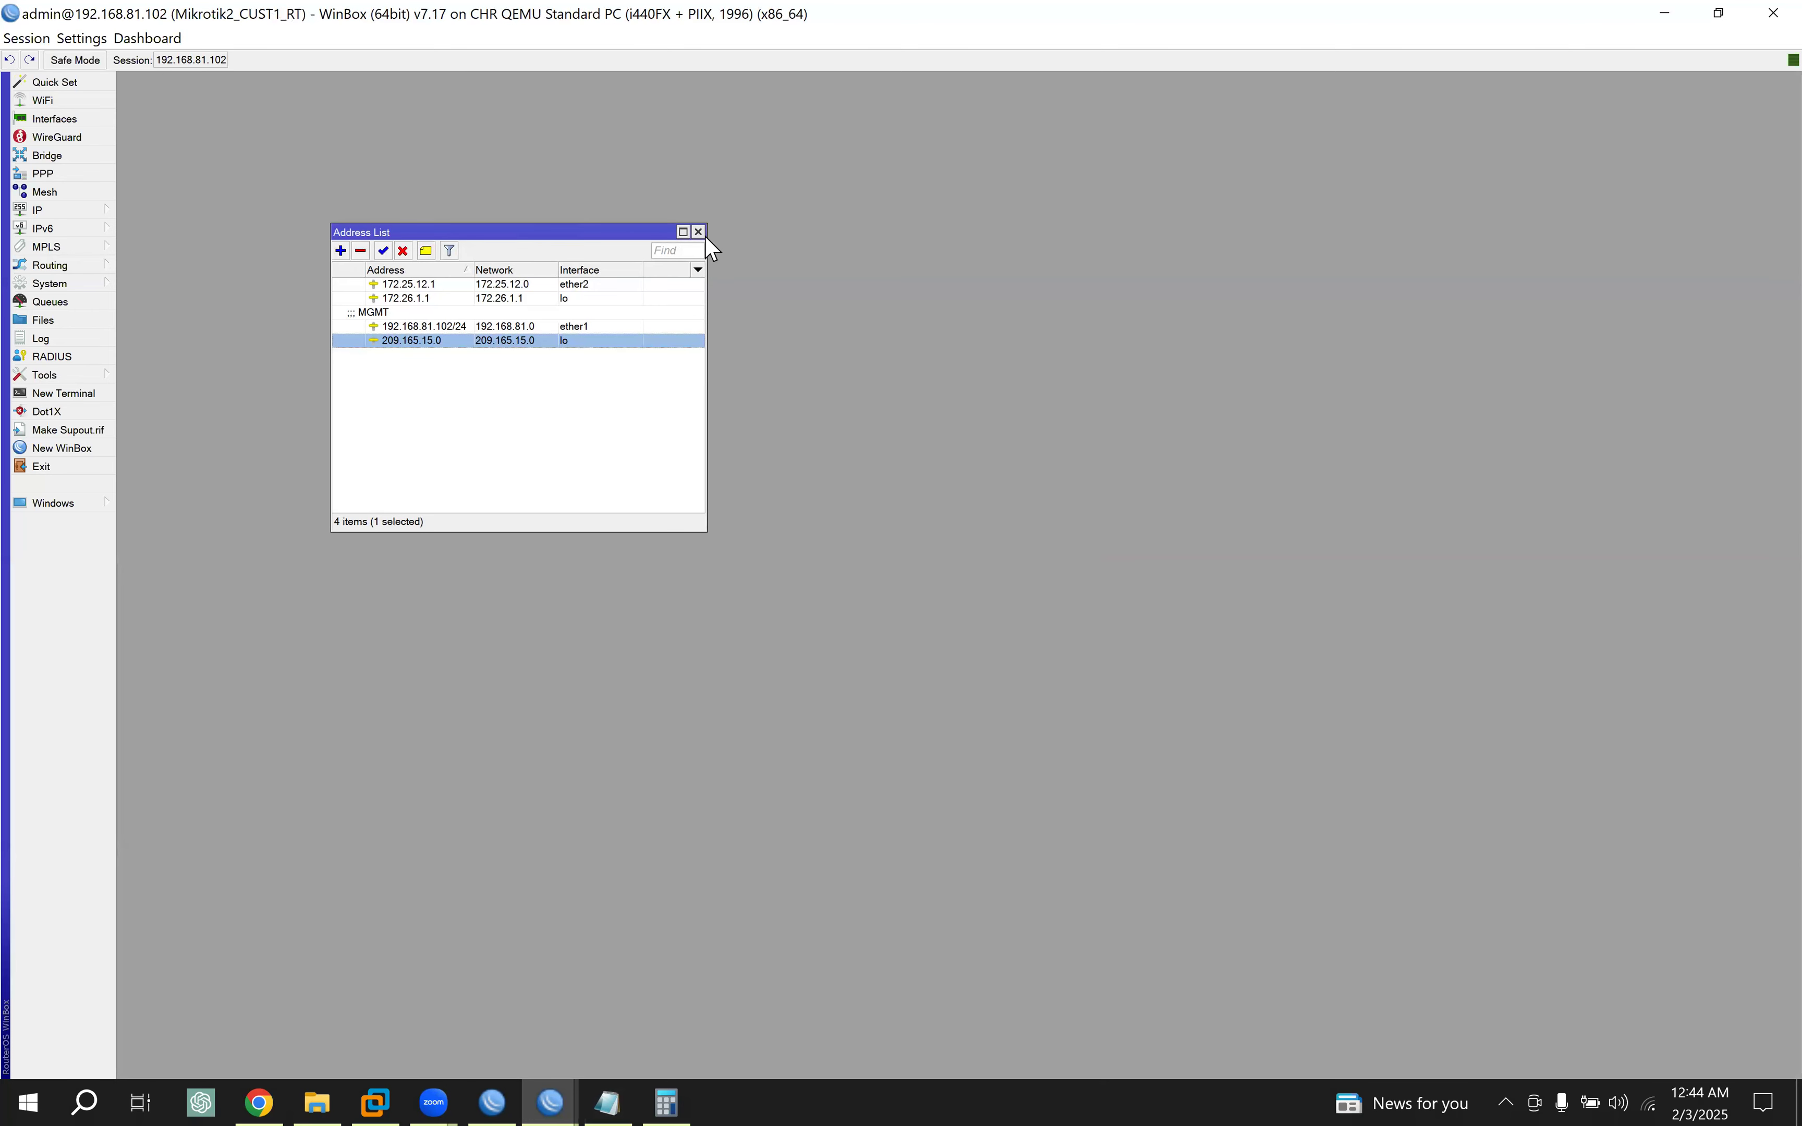
left_click_drag(430, 236, 233, 113)
Step: Open Mikrotik2_CUST1_RT's IPv6 address list beside the IPv4 list and start a new IPv6 address entry
left_click(151, 230)
left_click_drag(884, 421, 653, 208)
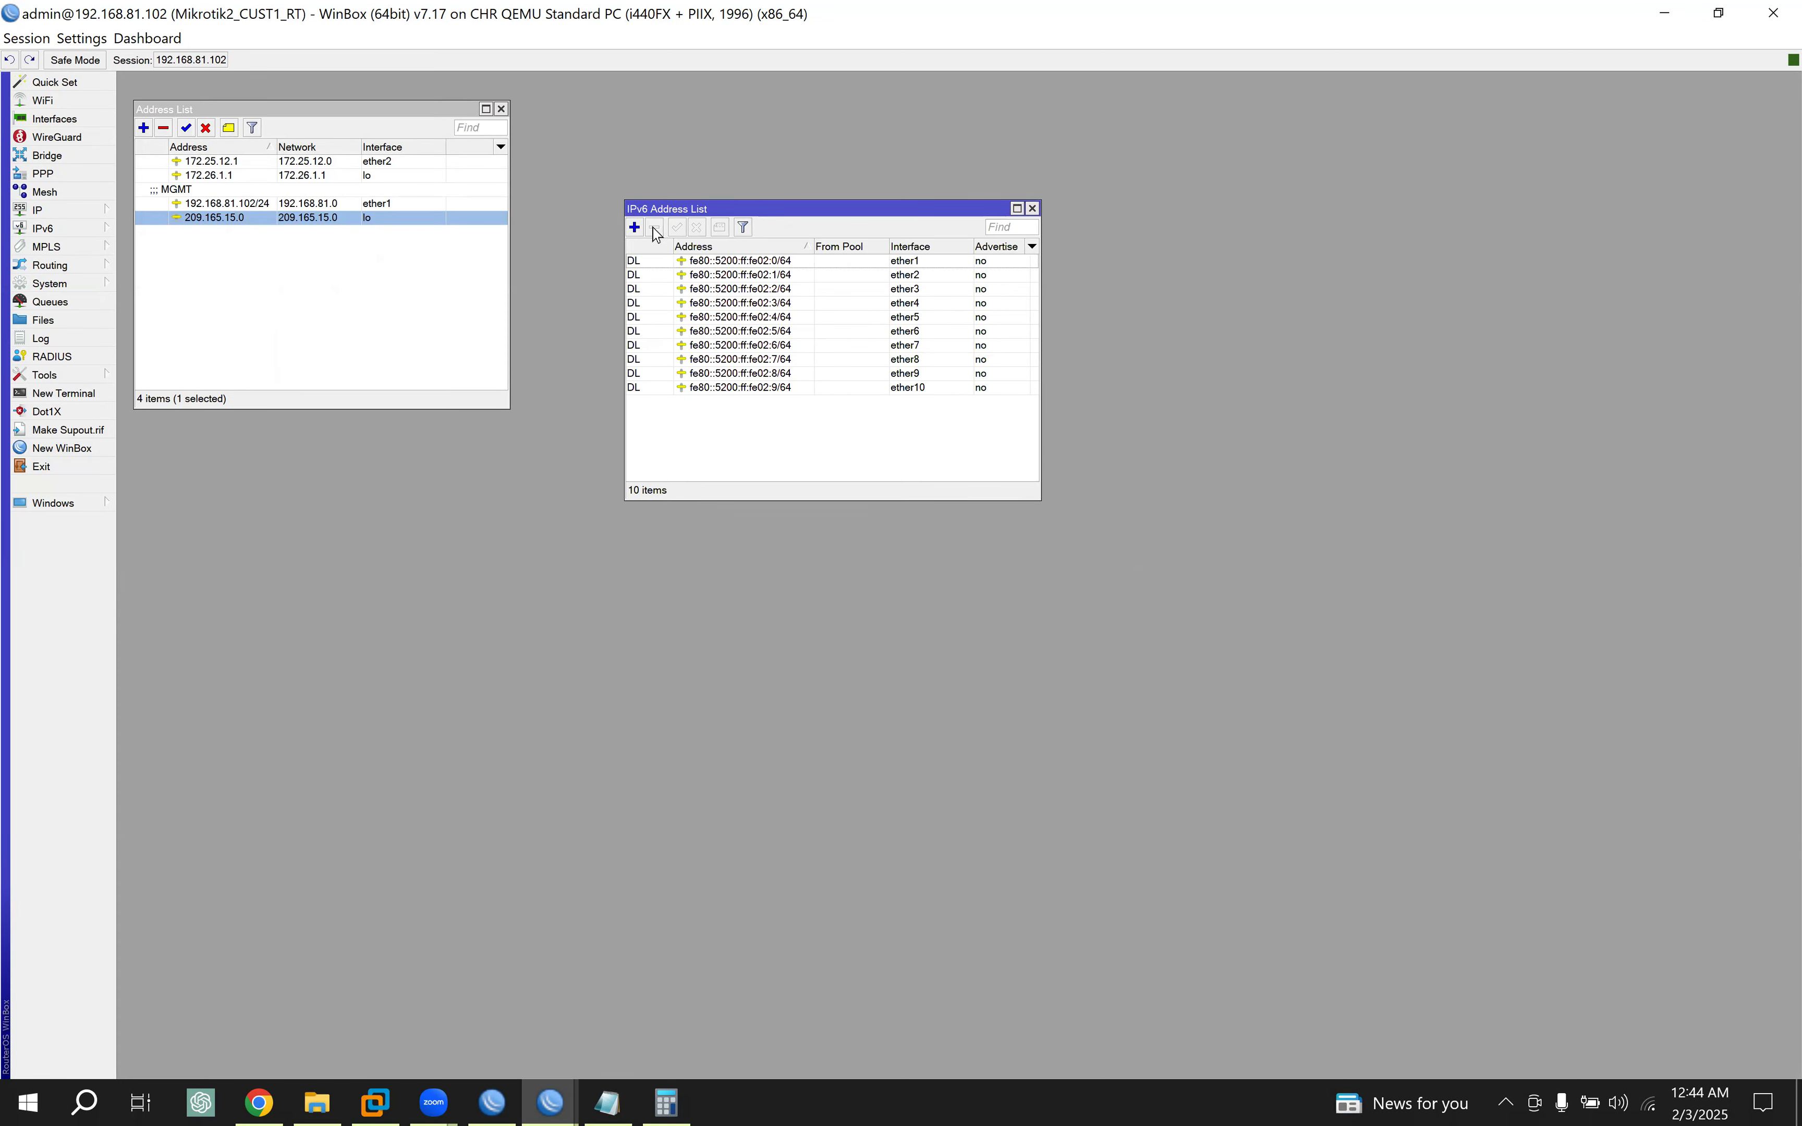
left_click(634, 227)
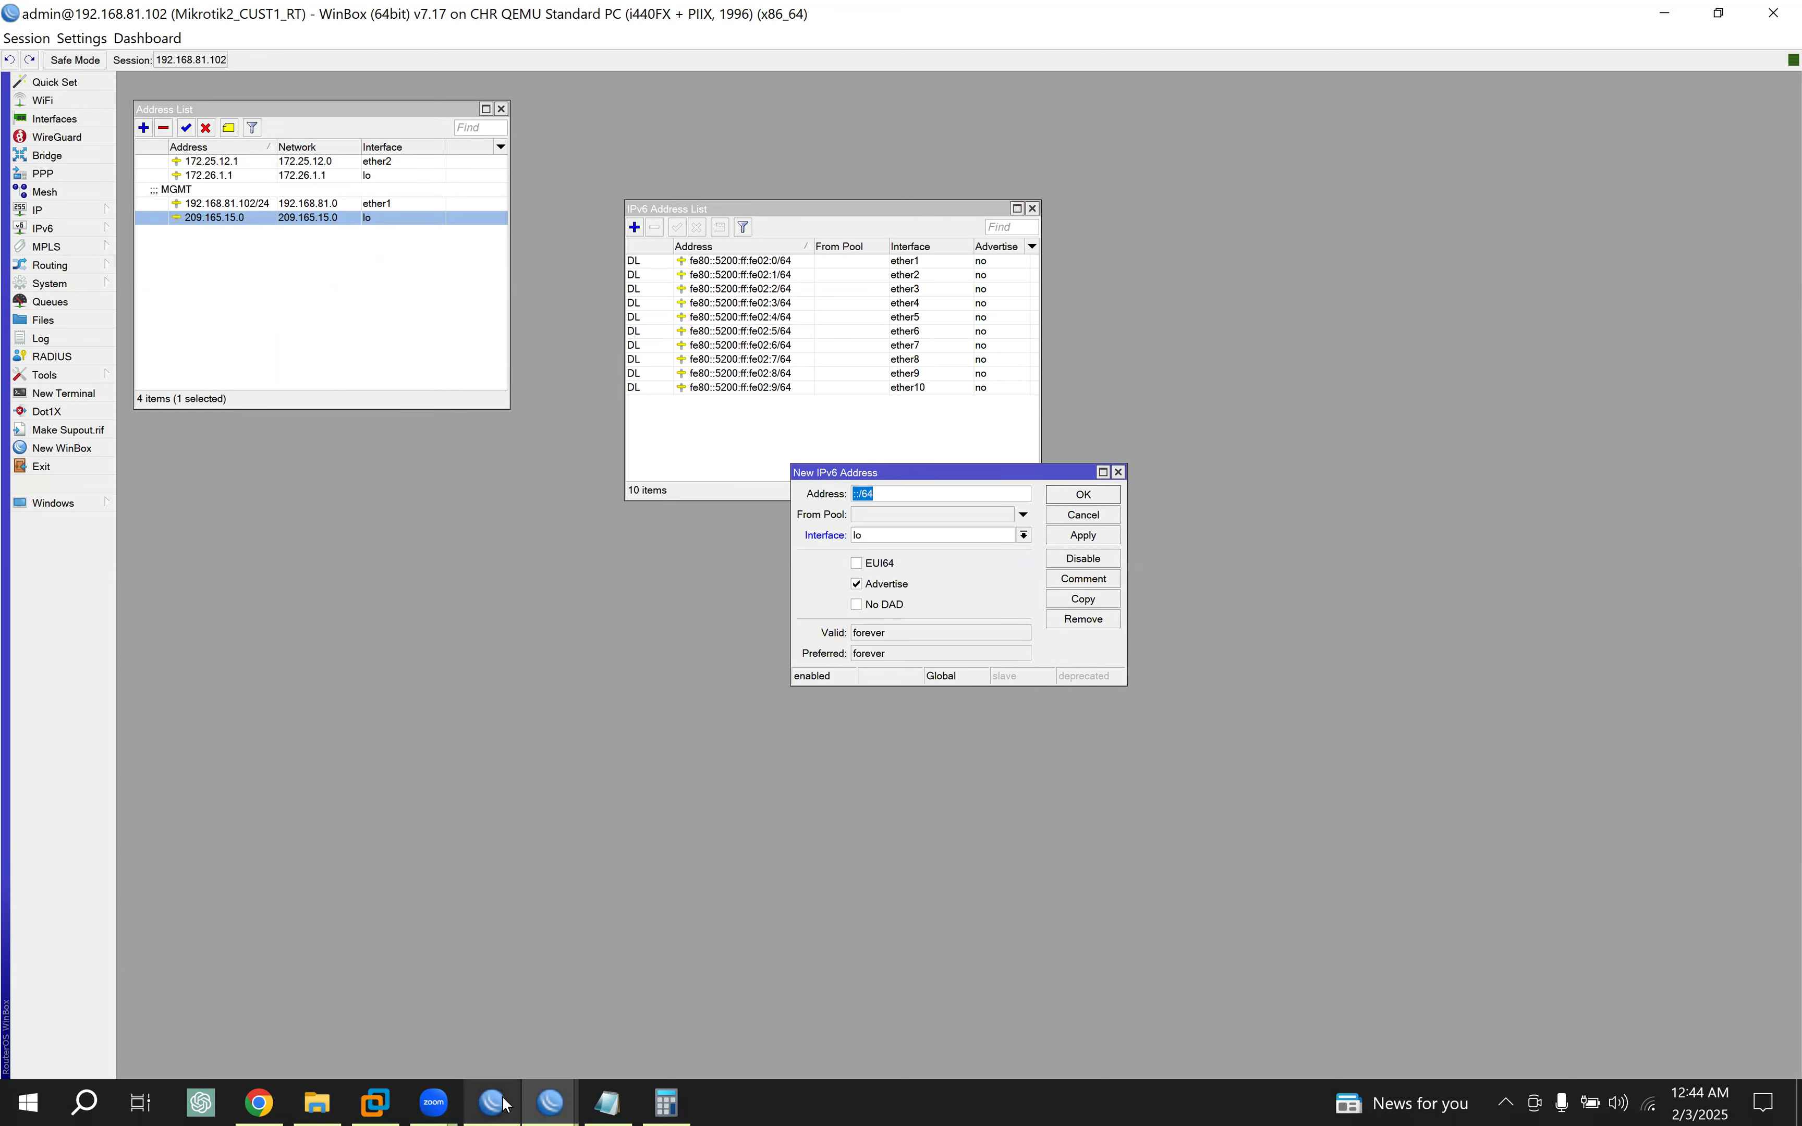
Step: Switch back to Mikrotik1_CORE_RT's WinBox session and open its ether2 IPv6 address entry for reference
left_click(547, 1102)
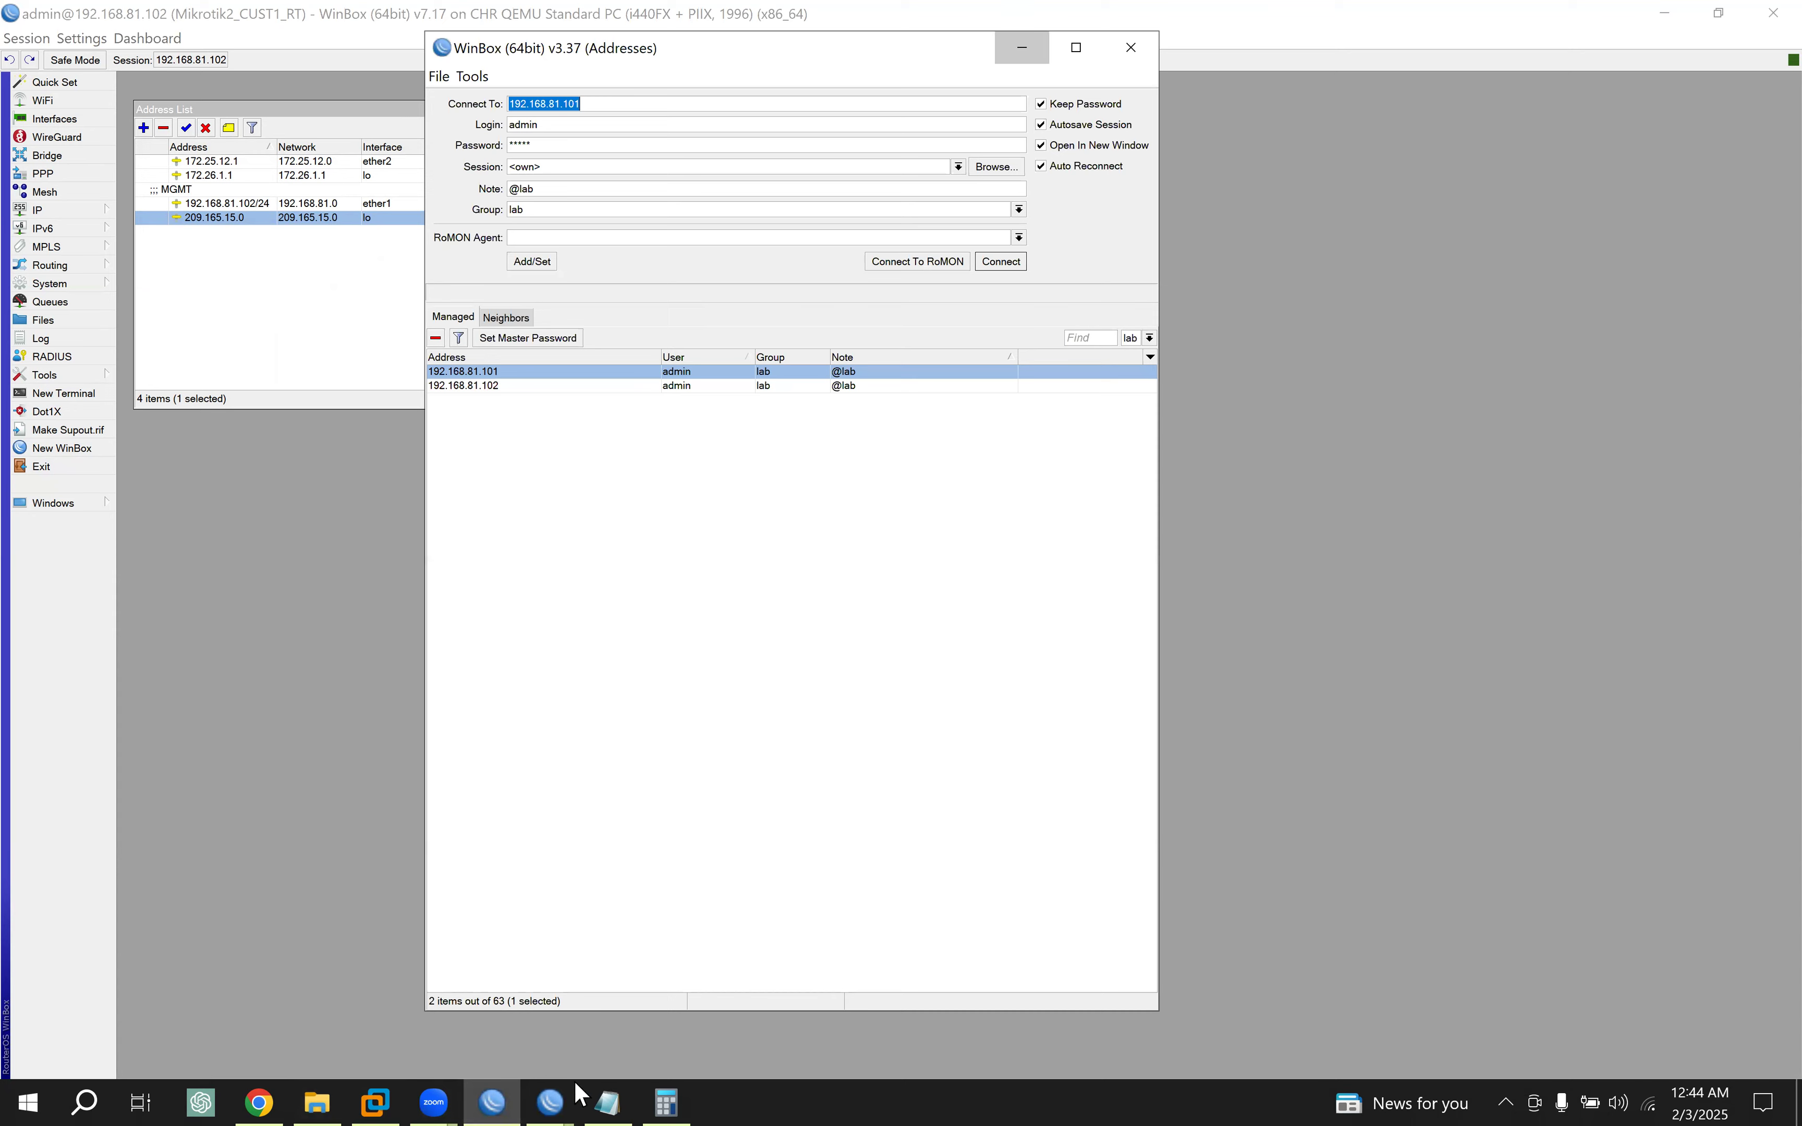
left_click(539, 1096)
mouse_move(548, 1093)
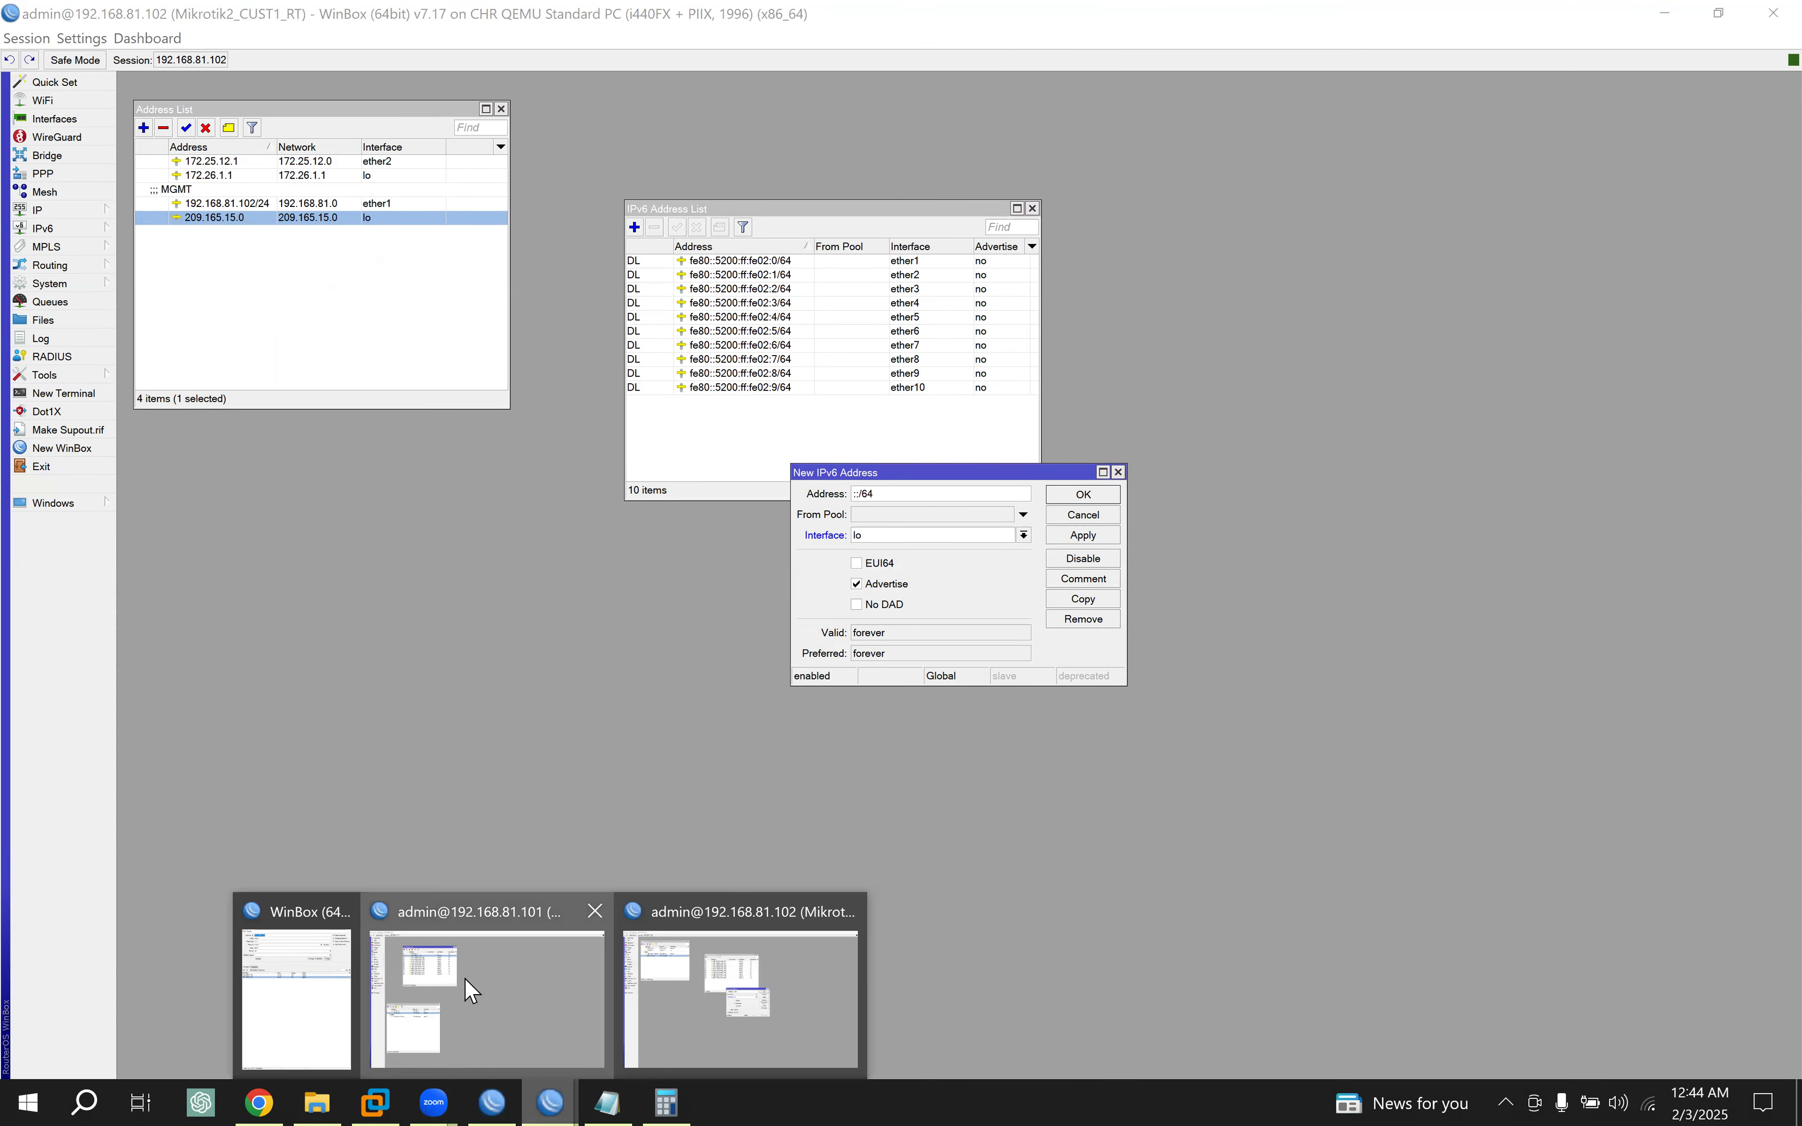
left_click(470, 995)
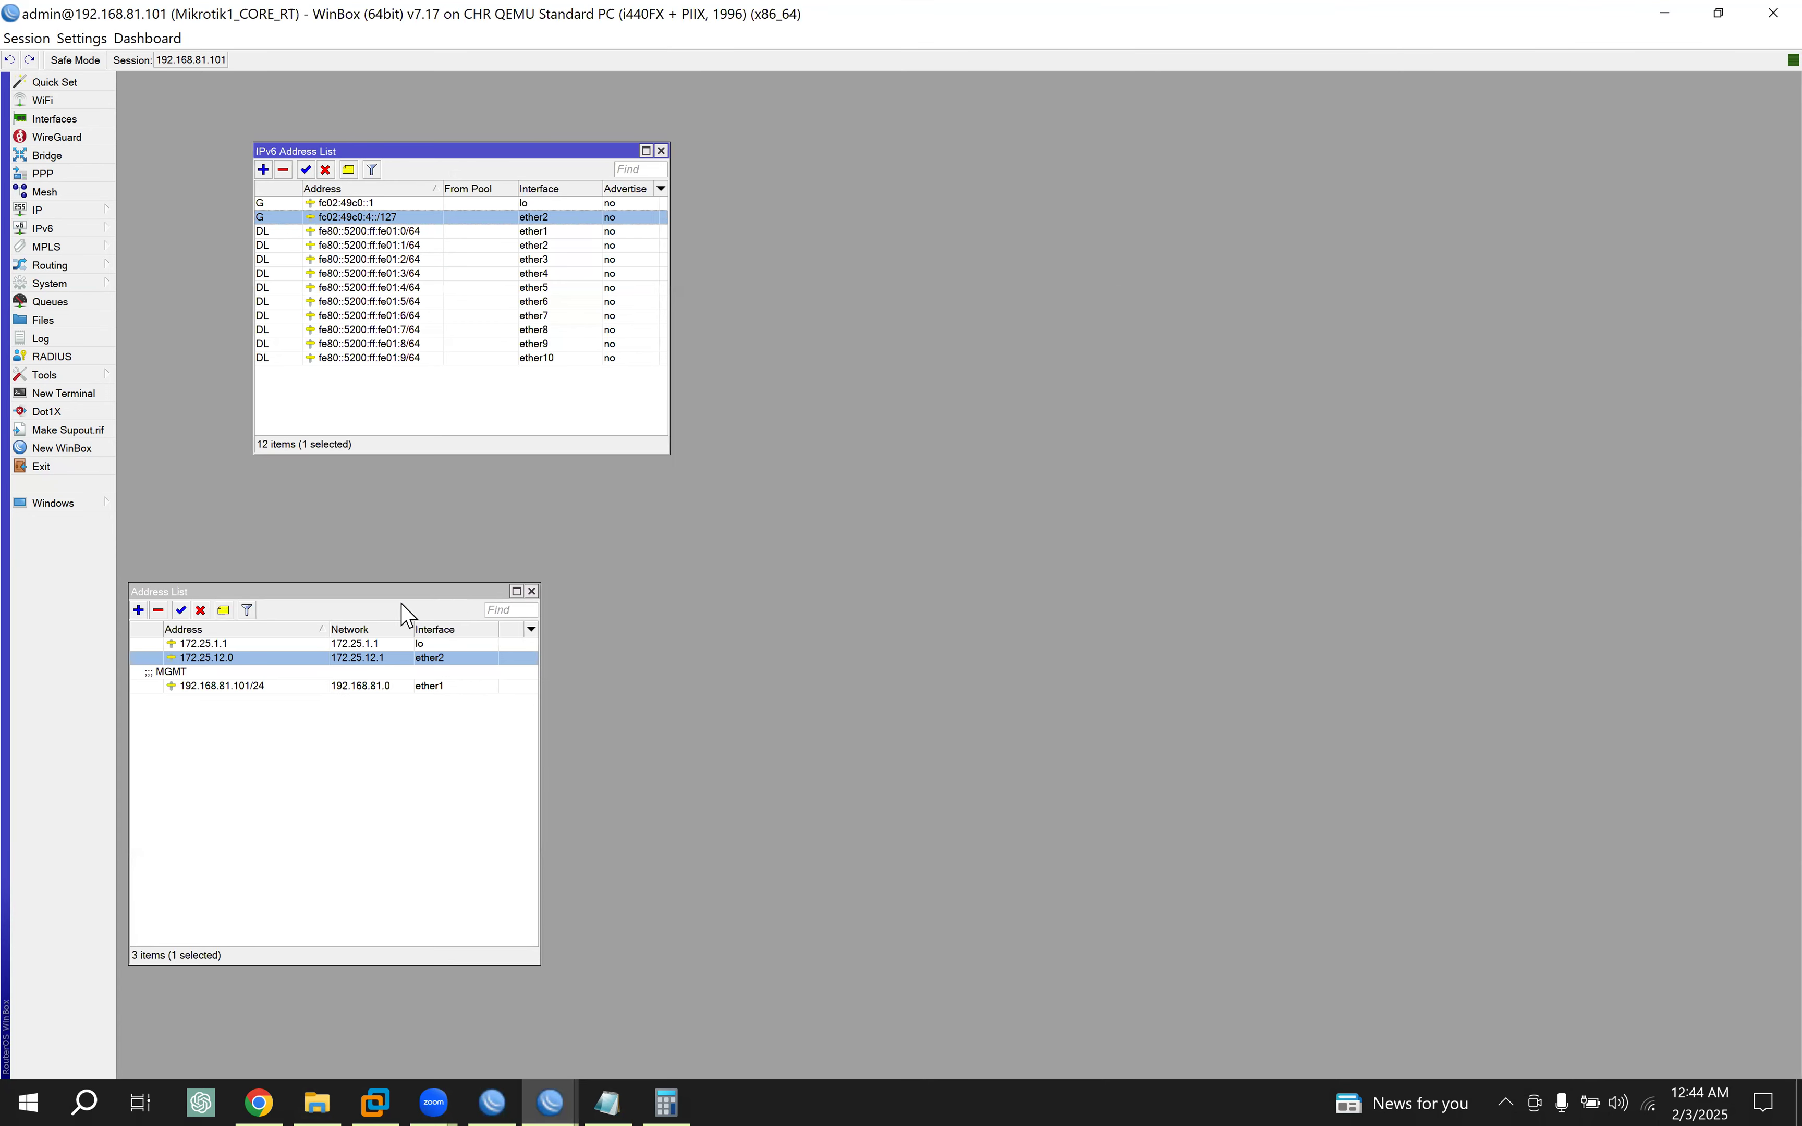
double_click(370, 217)
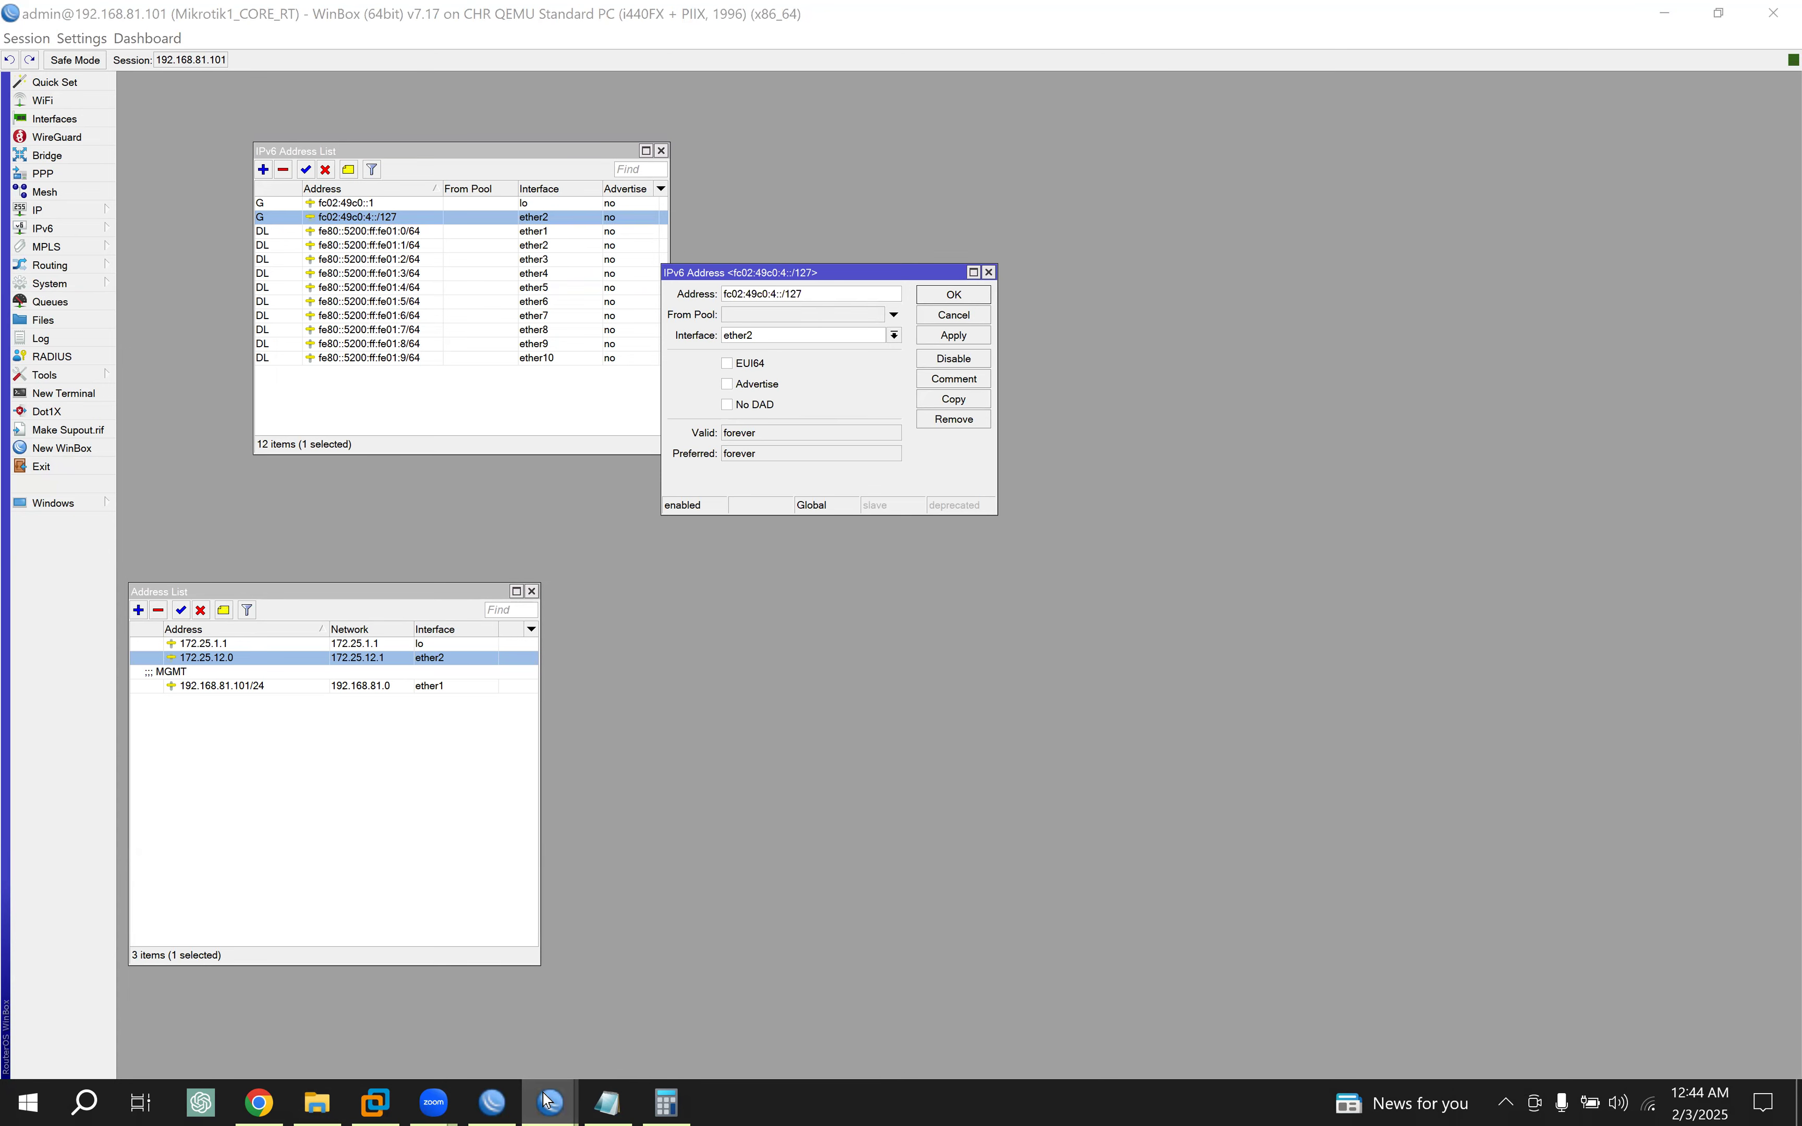
Step: Switch to Mikrotik2_CUST1_RT's WinBox session and save the new IPv6 address fc02:49c0:4::1/127 on ether2 with Advertise turned off
mouse_move(549, 1100)
left_click(735, 1022)
type("fc02:49c0:4::/127")
left_click(963, 535)
left_click(907, 563)
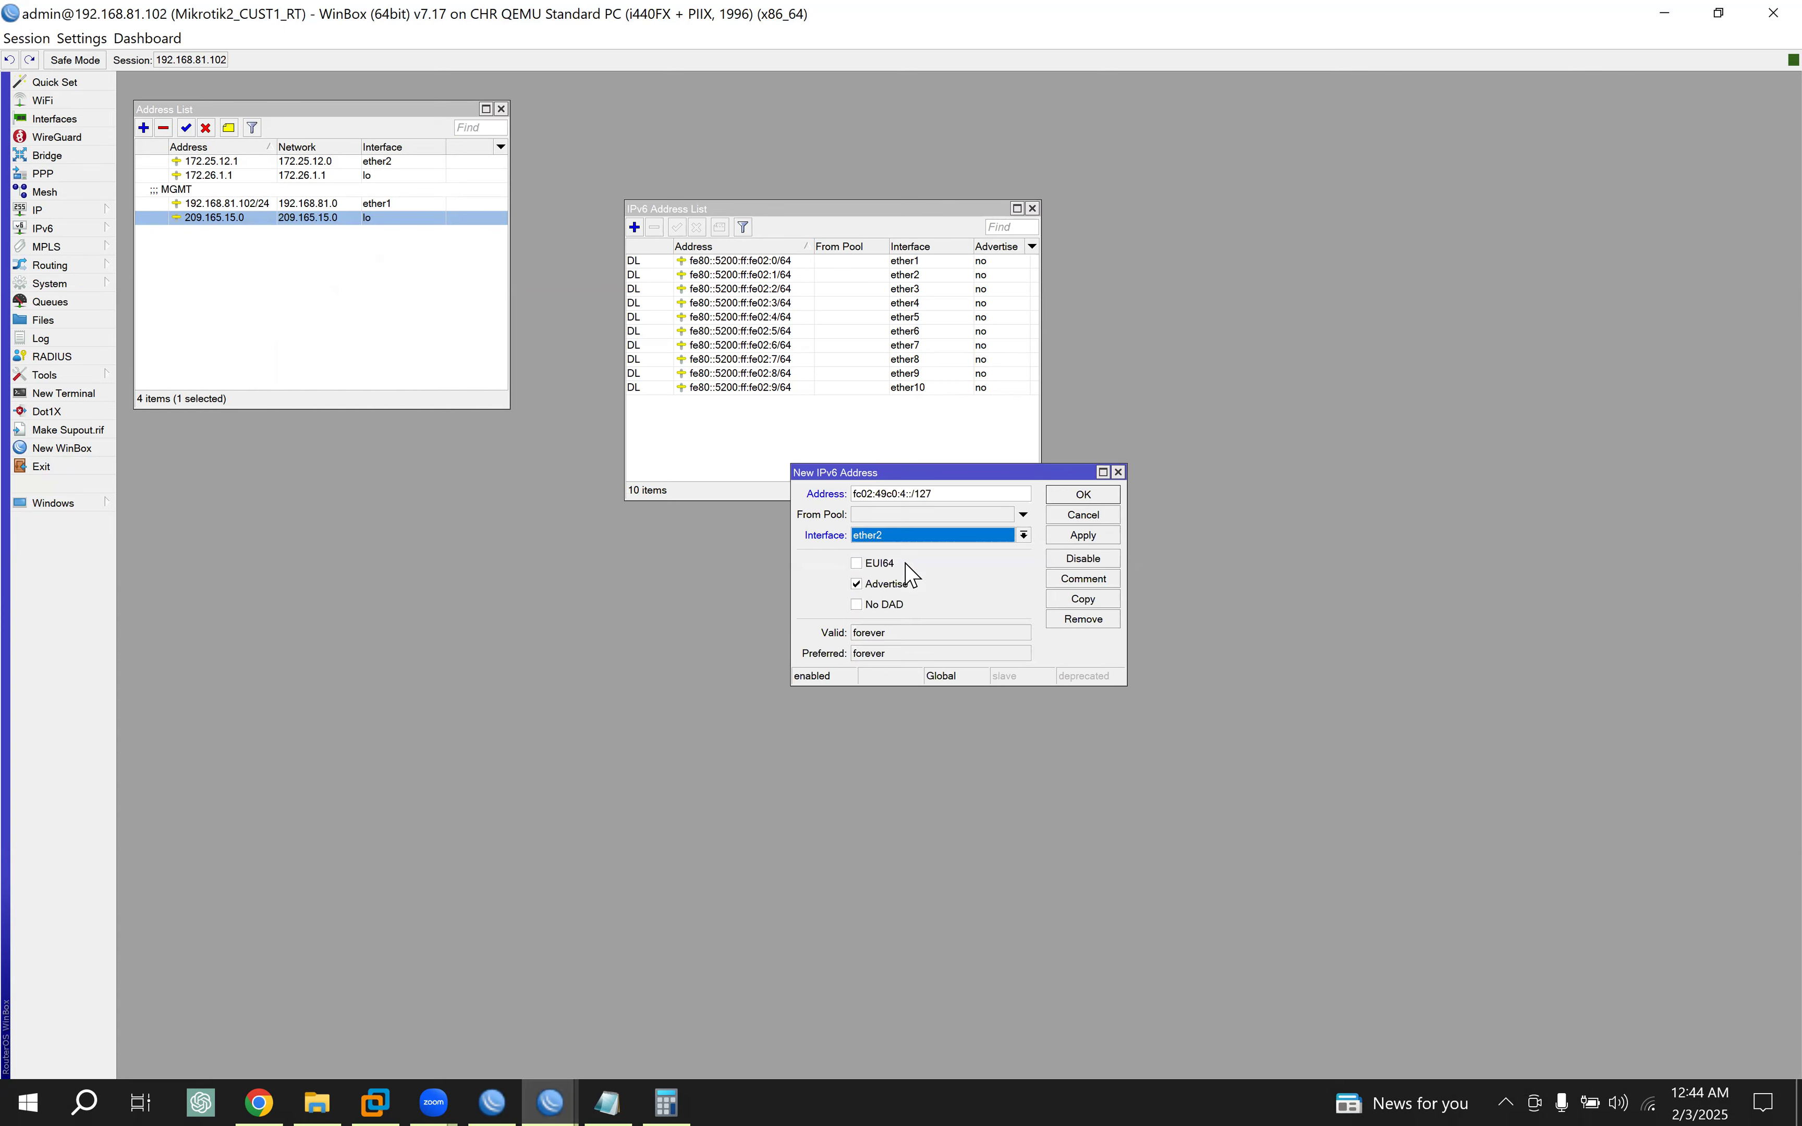
left_click(912, 493)
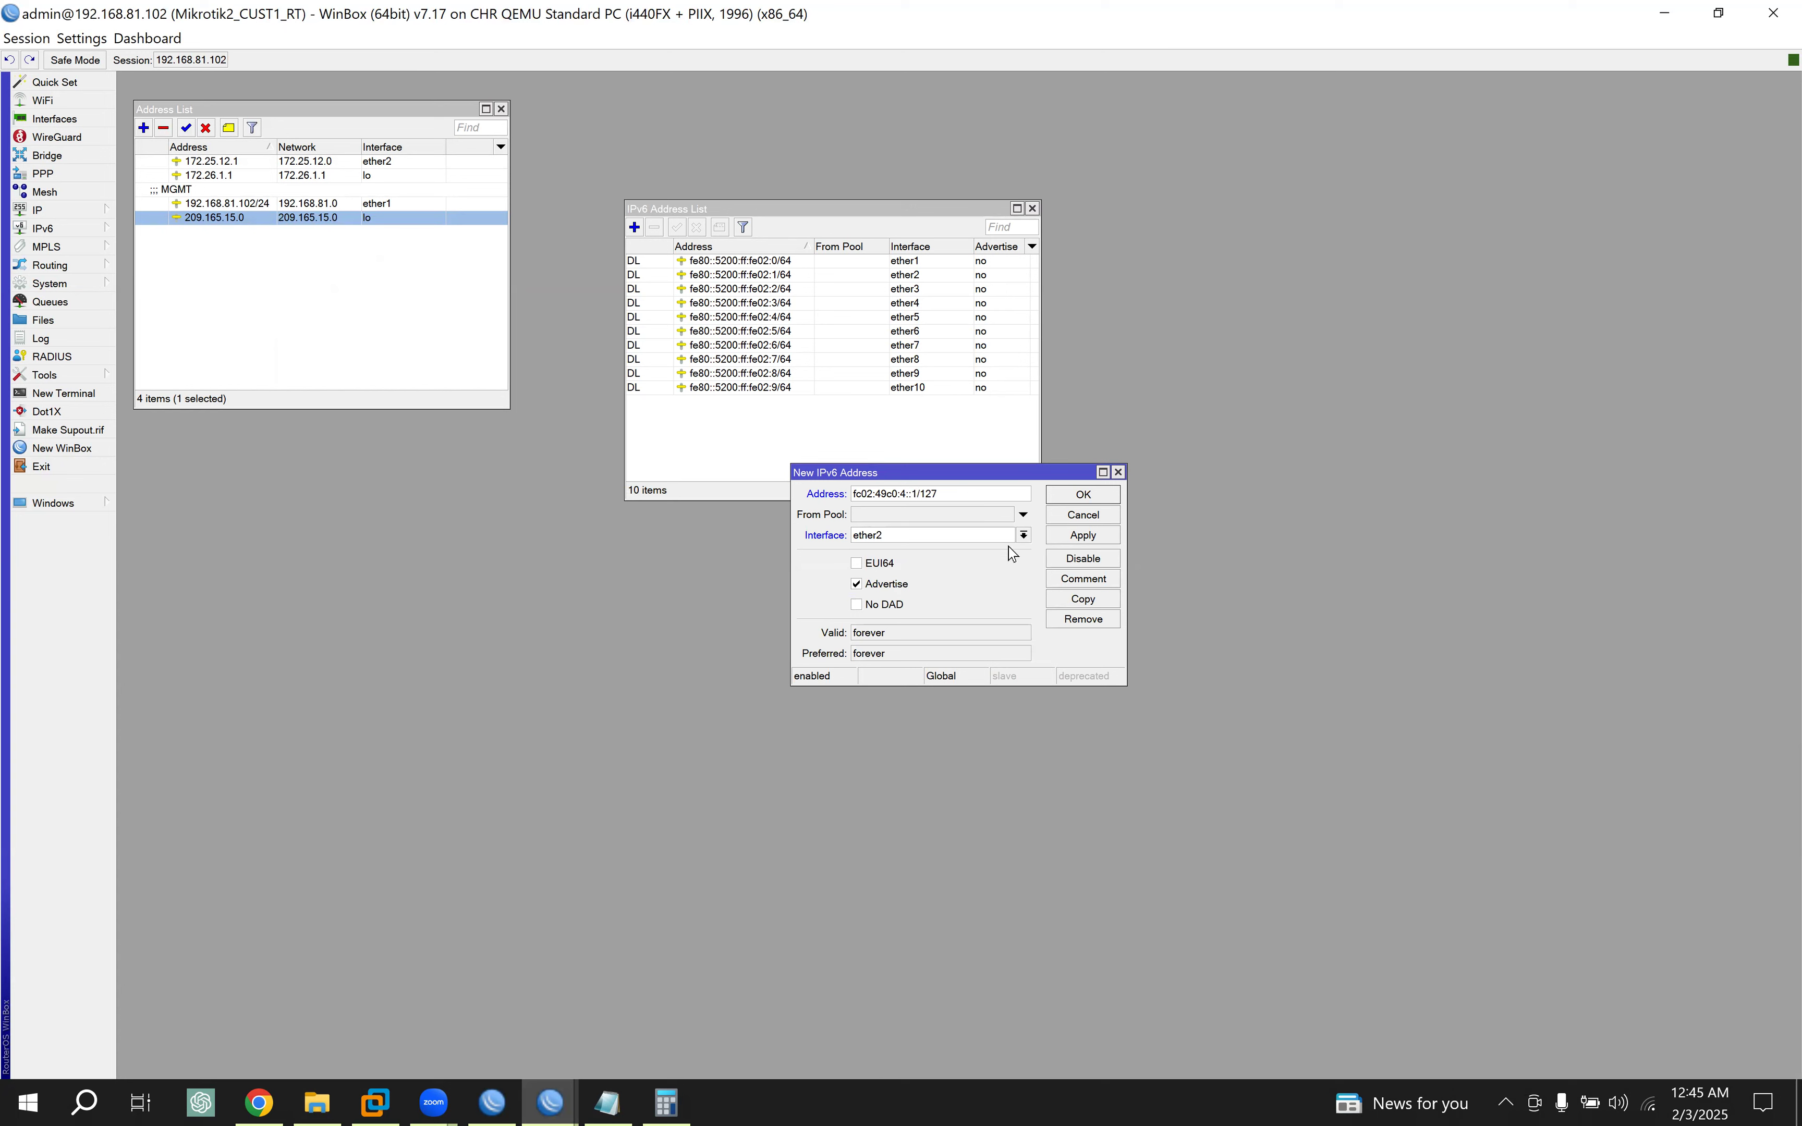
left_click(1086, 536)
left_click(893, 584)
left_click(1087, 536)
left_click(1099, 498)
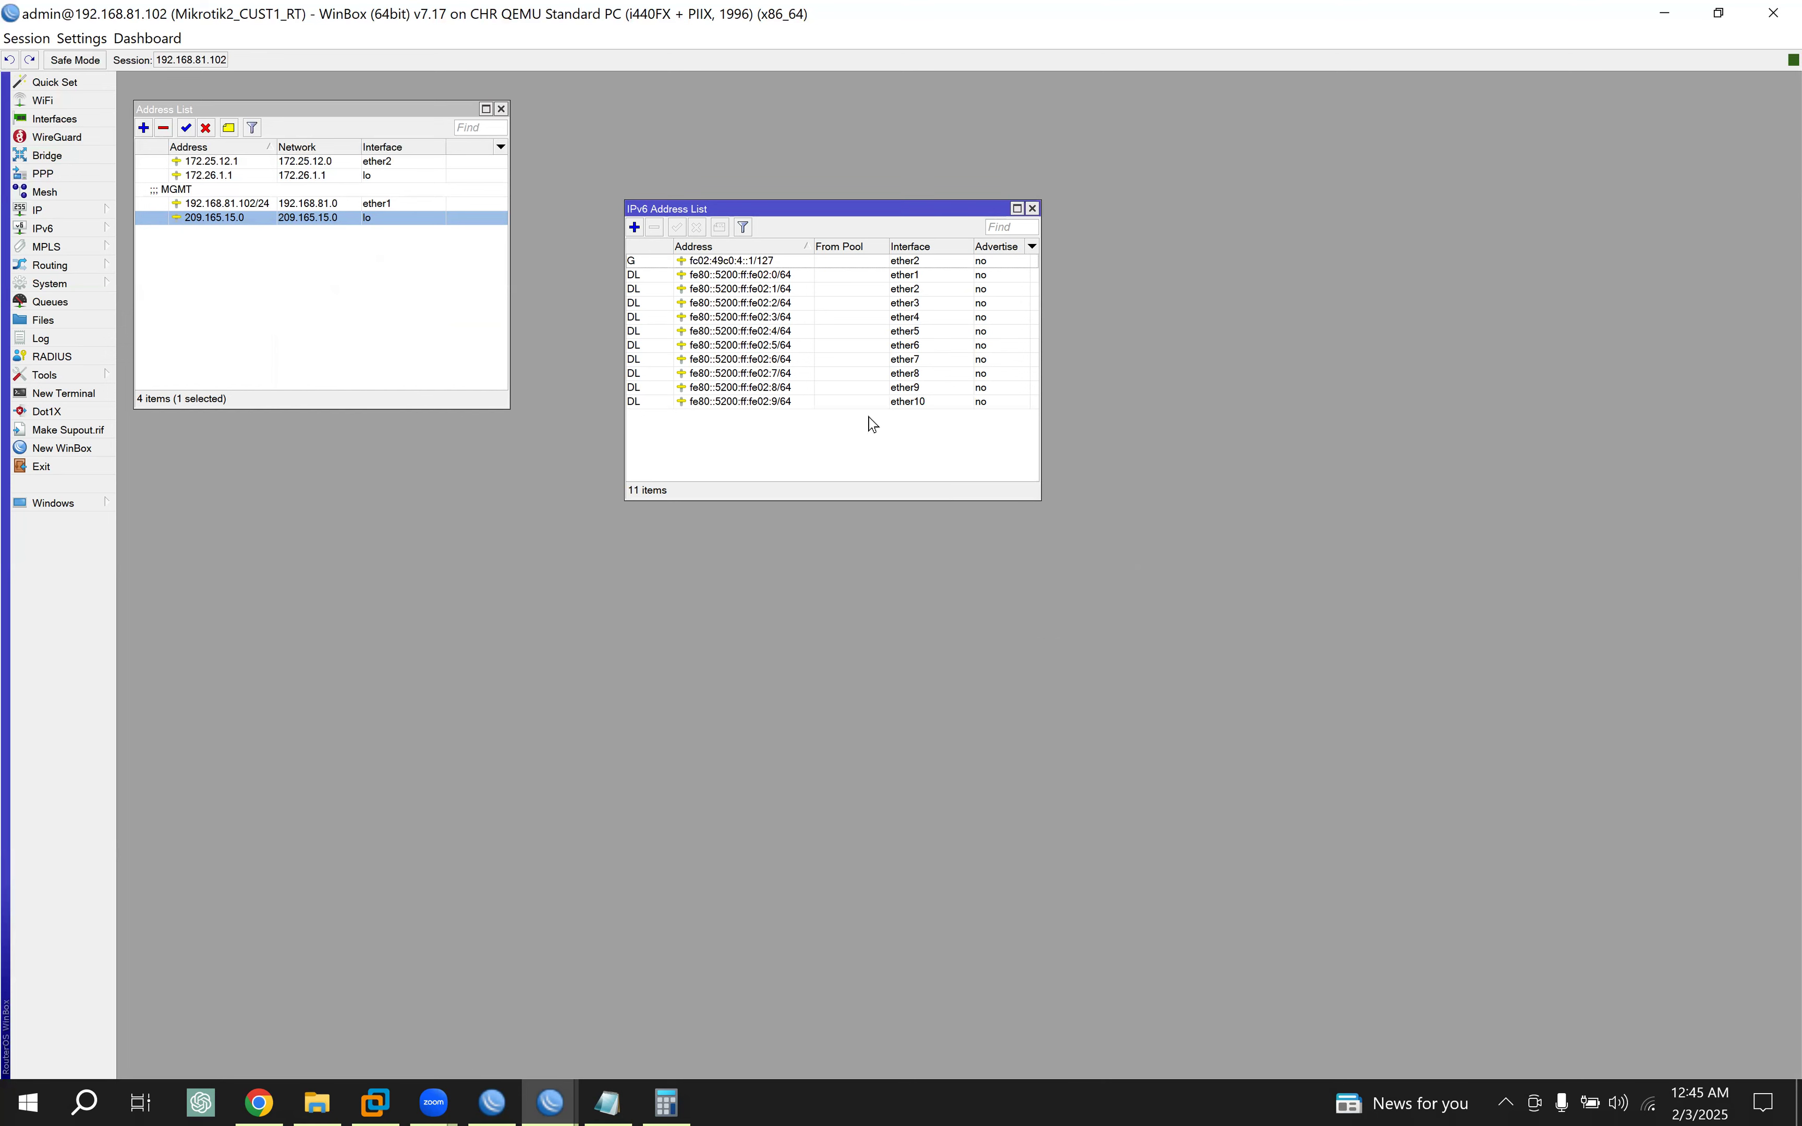
Step: Reopen the new ether2 IPv6 entry, copy its address and close the entry without changes
left_click(752, 268)
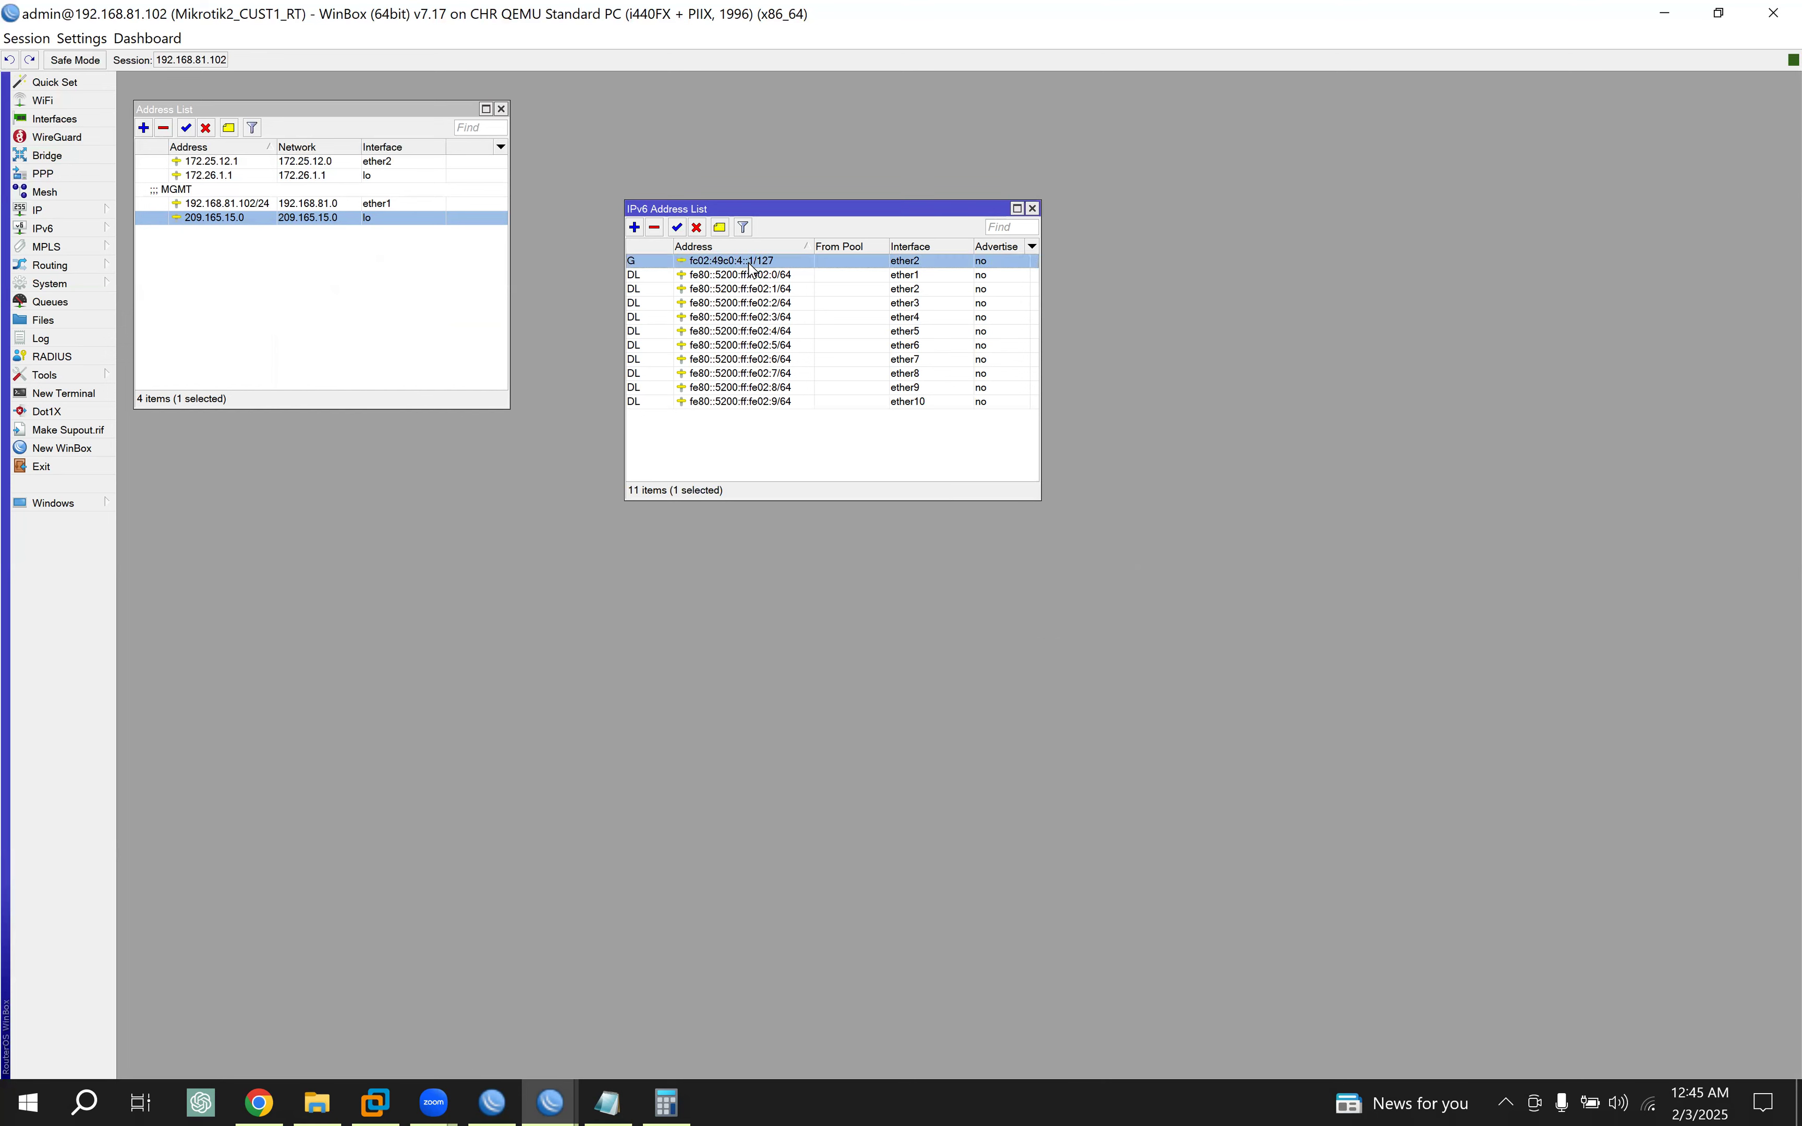
double_click(744, 268)
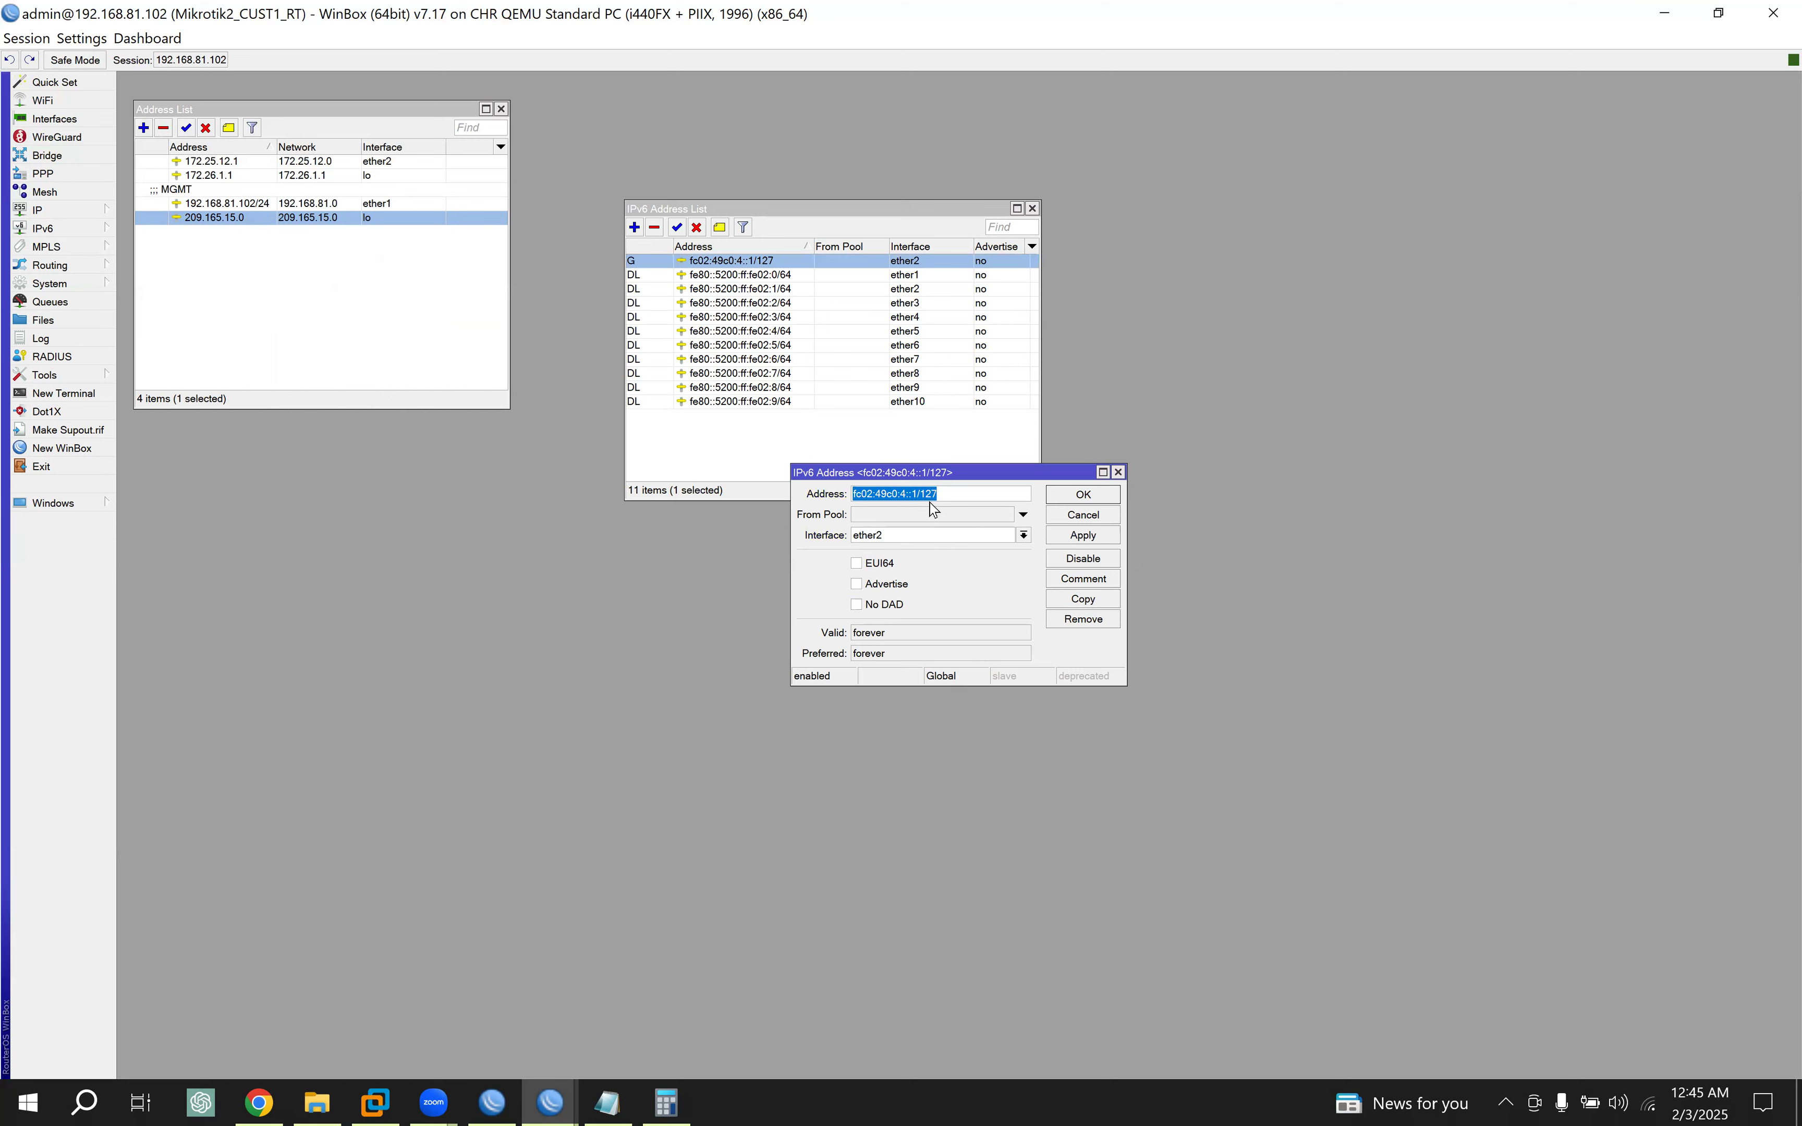
left_click_drag(921, 494, 670, 497)
key("ctrl+c")
left_click(1084, 516)
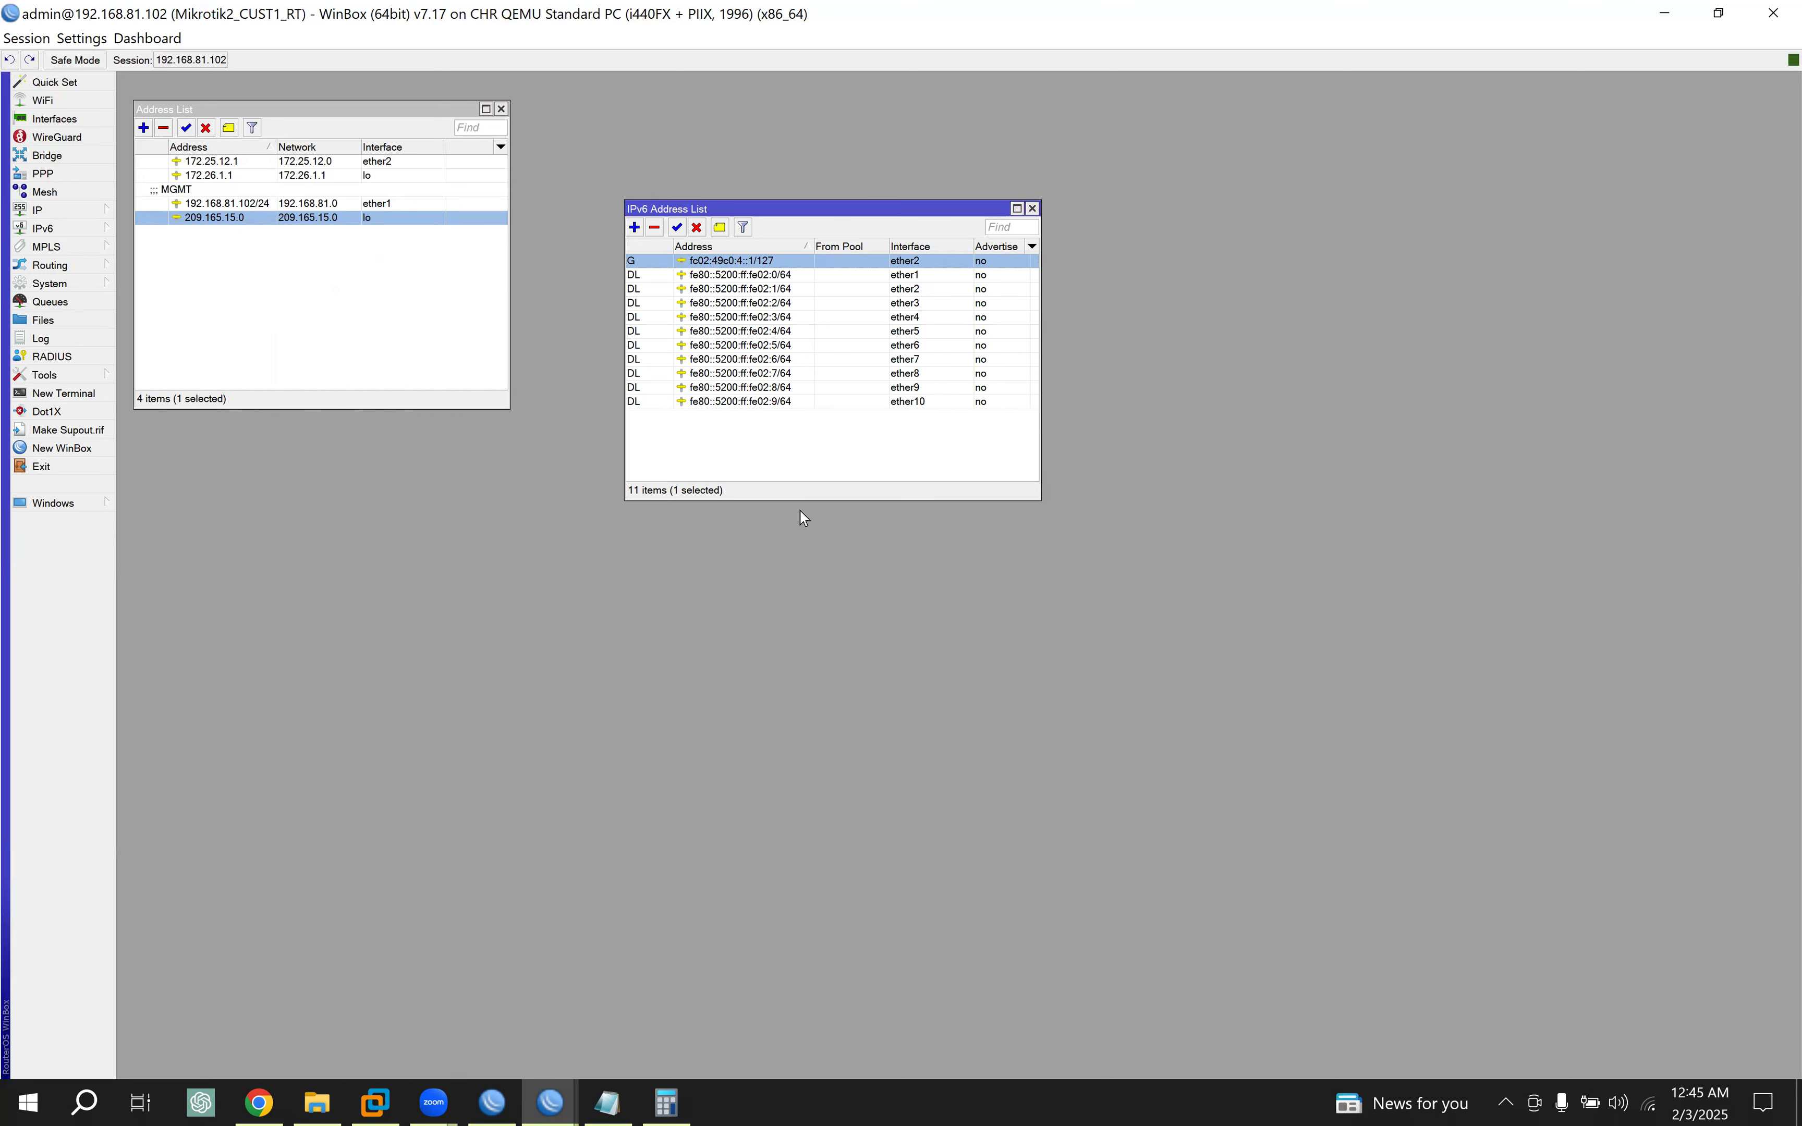
Step: Ping fc02:49c0:4::1 from Mikrotik2_CUST1_RT and widen the Time column of the results
left_click(82, 374)
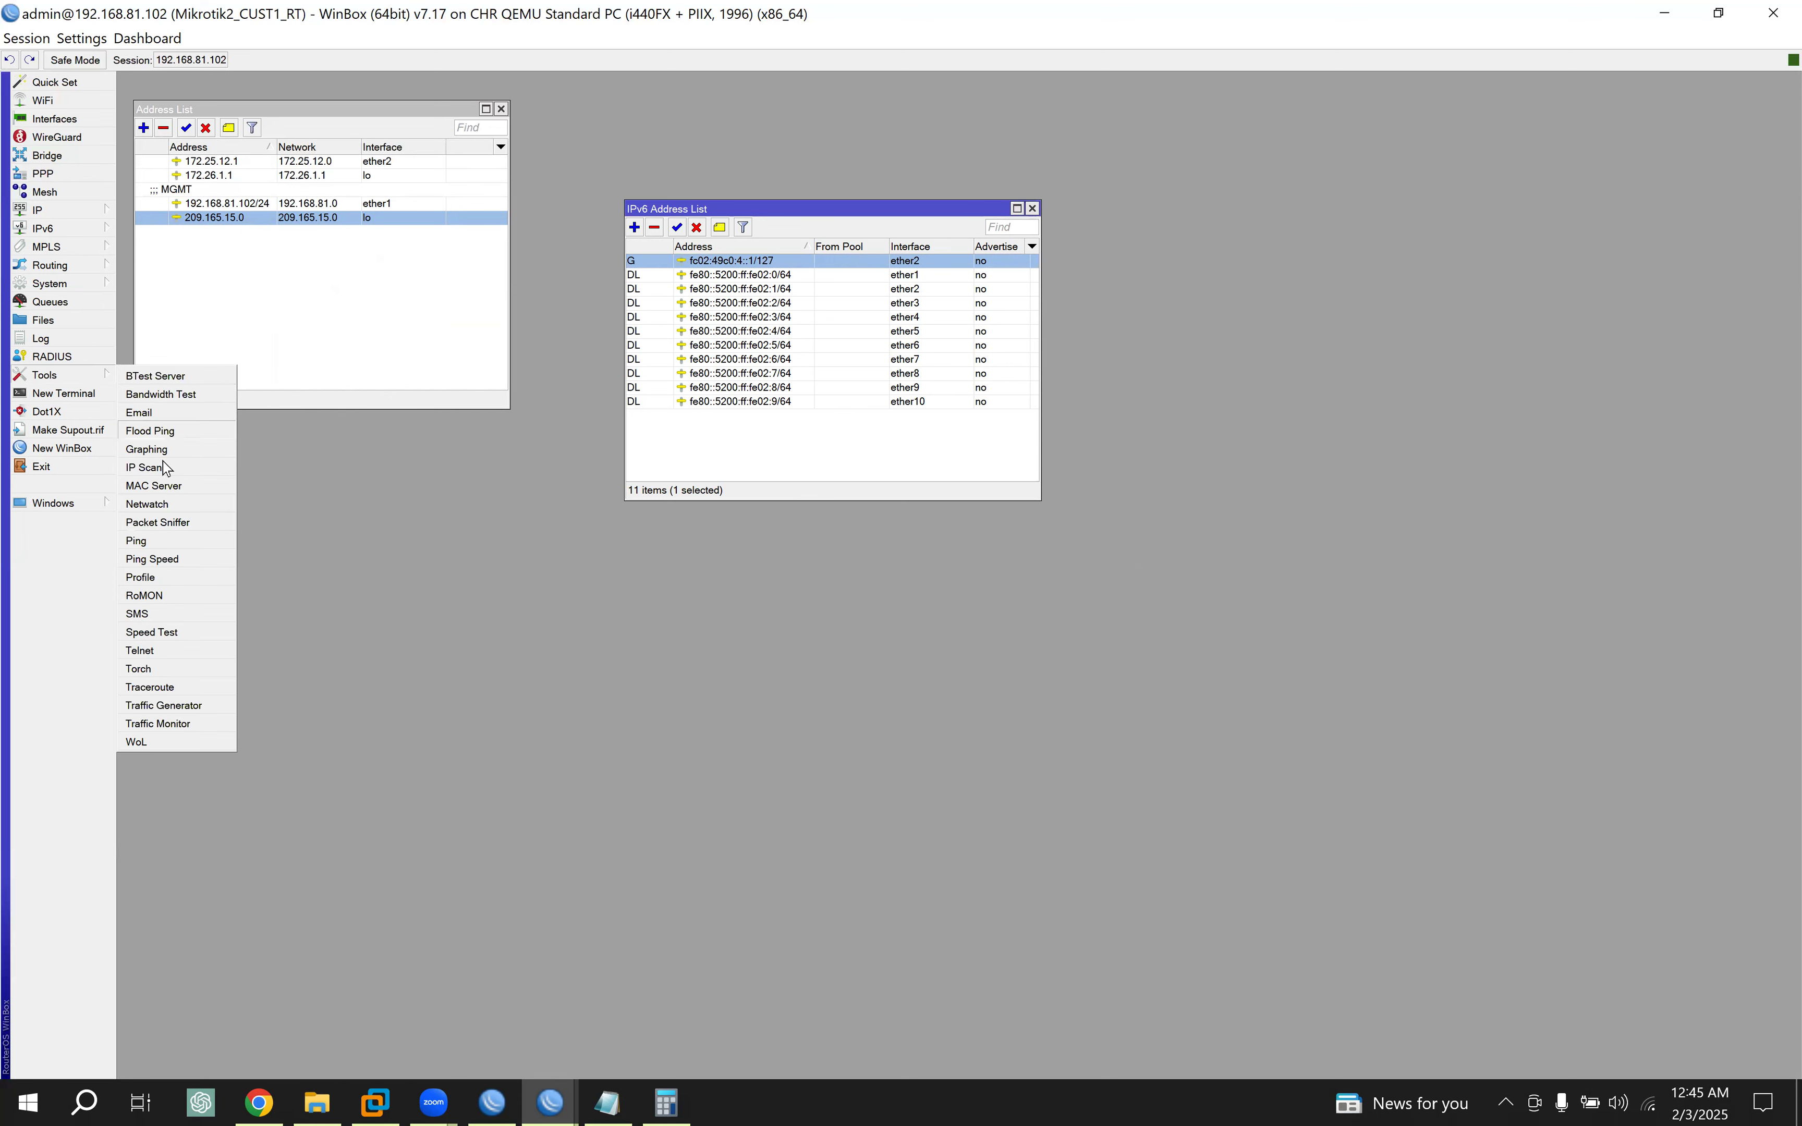
left_click(138, 542)
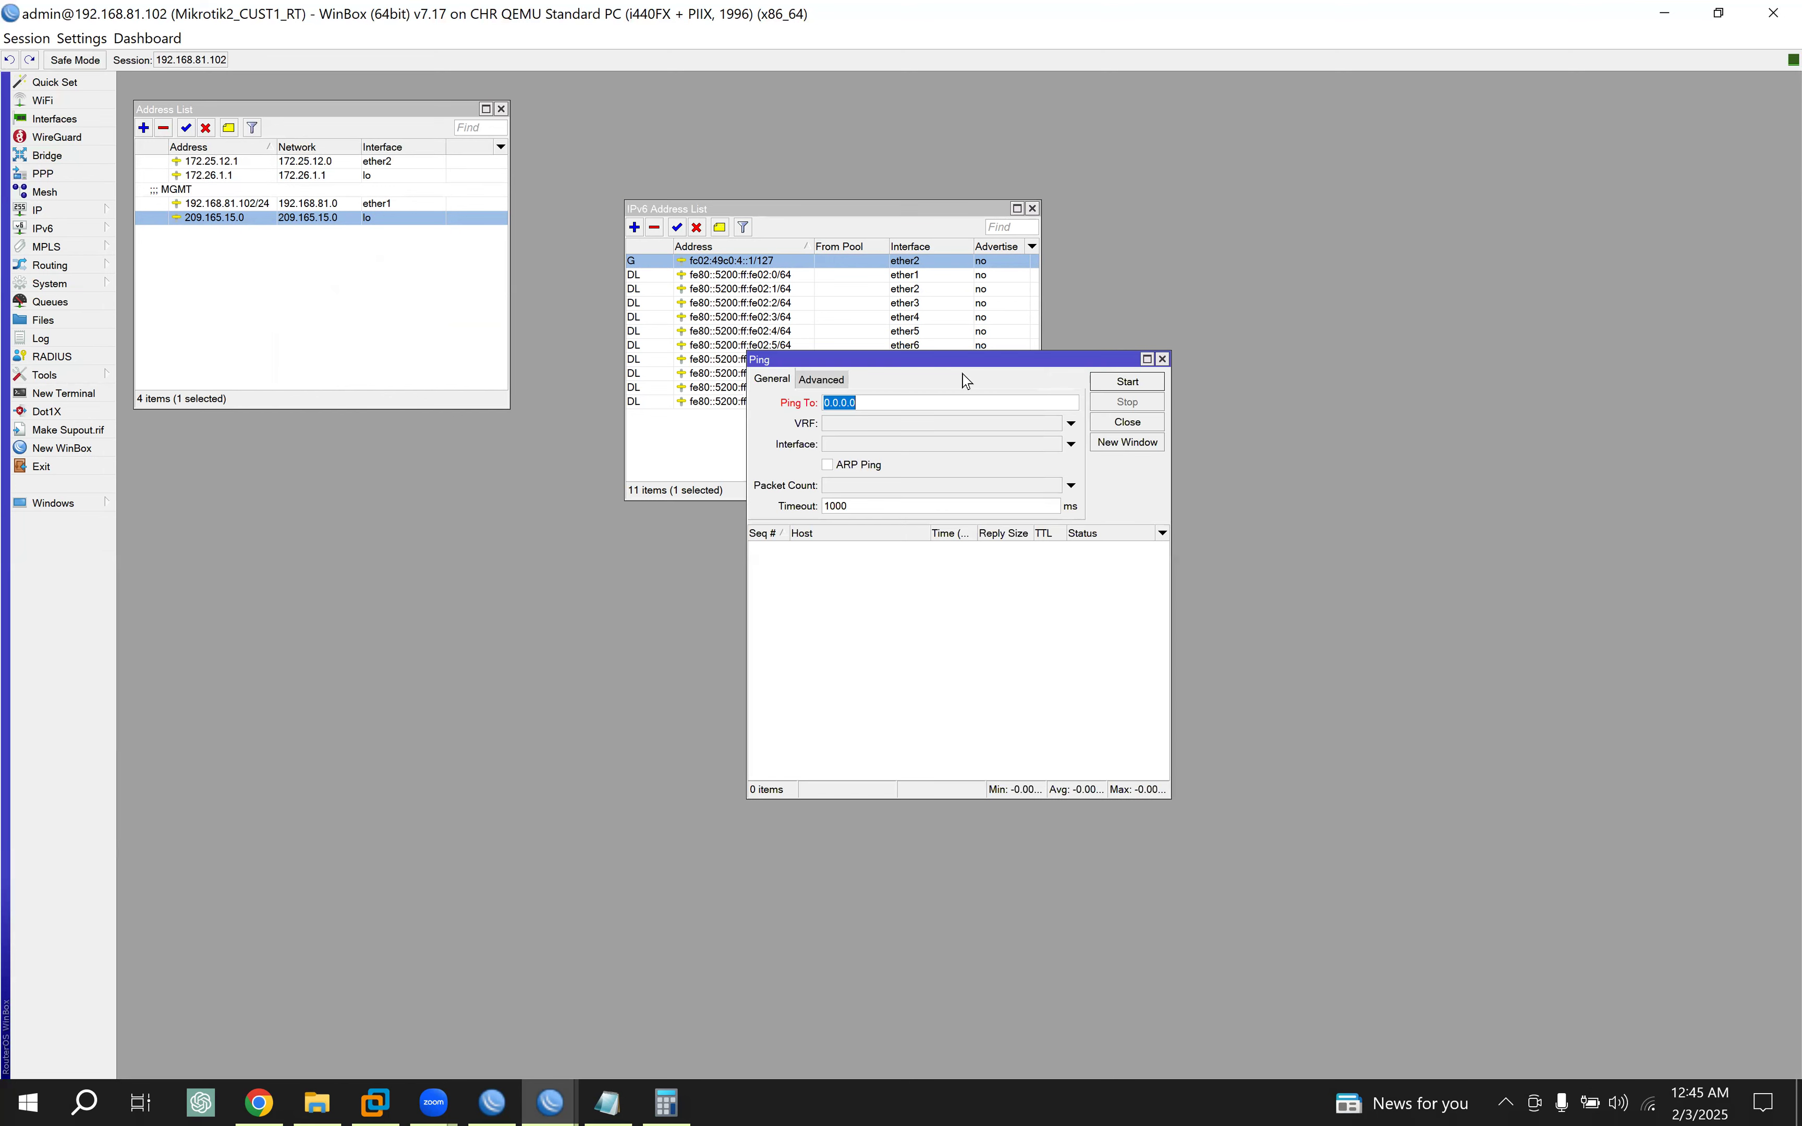
key("ctrl+v")
left_click(1127, 381)
left_click_drag(993, 376, 1077, 436)
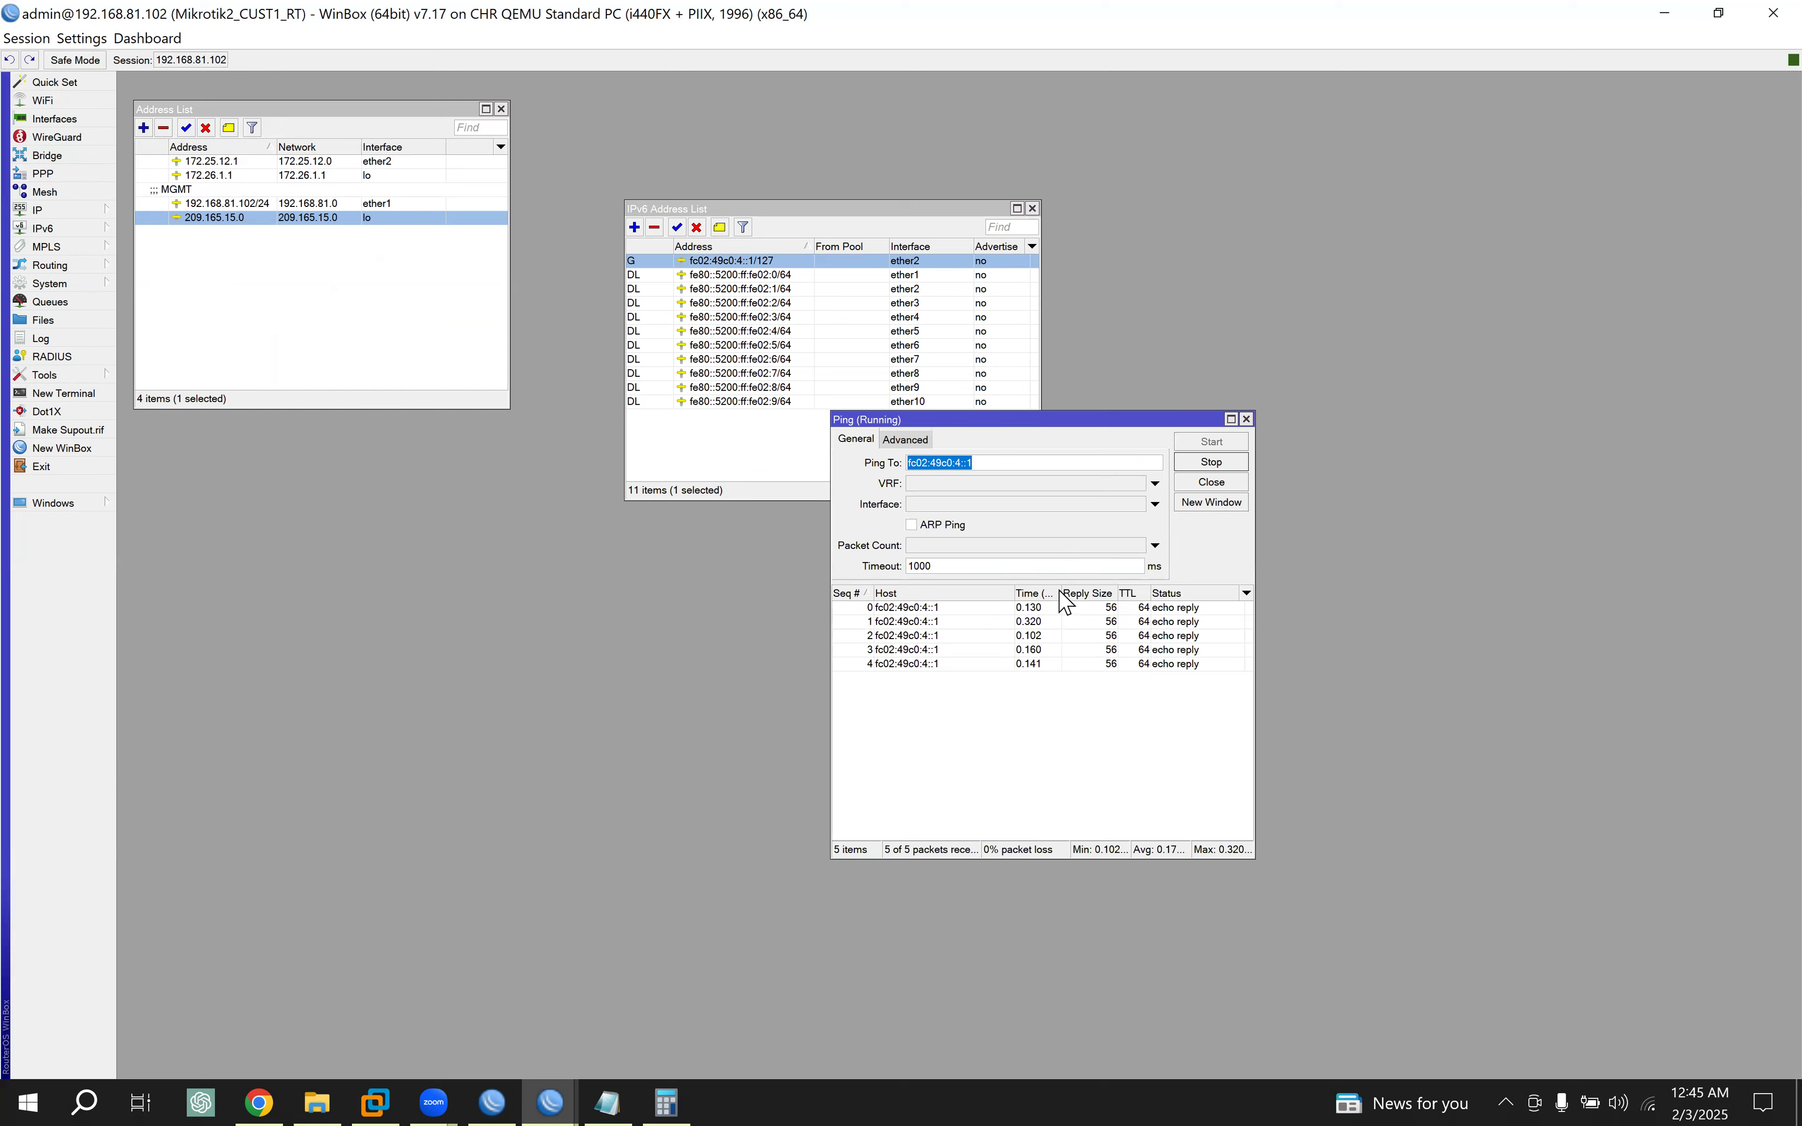
left_click_drag(1060, 590, 1084, 592)
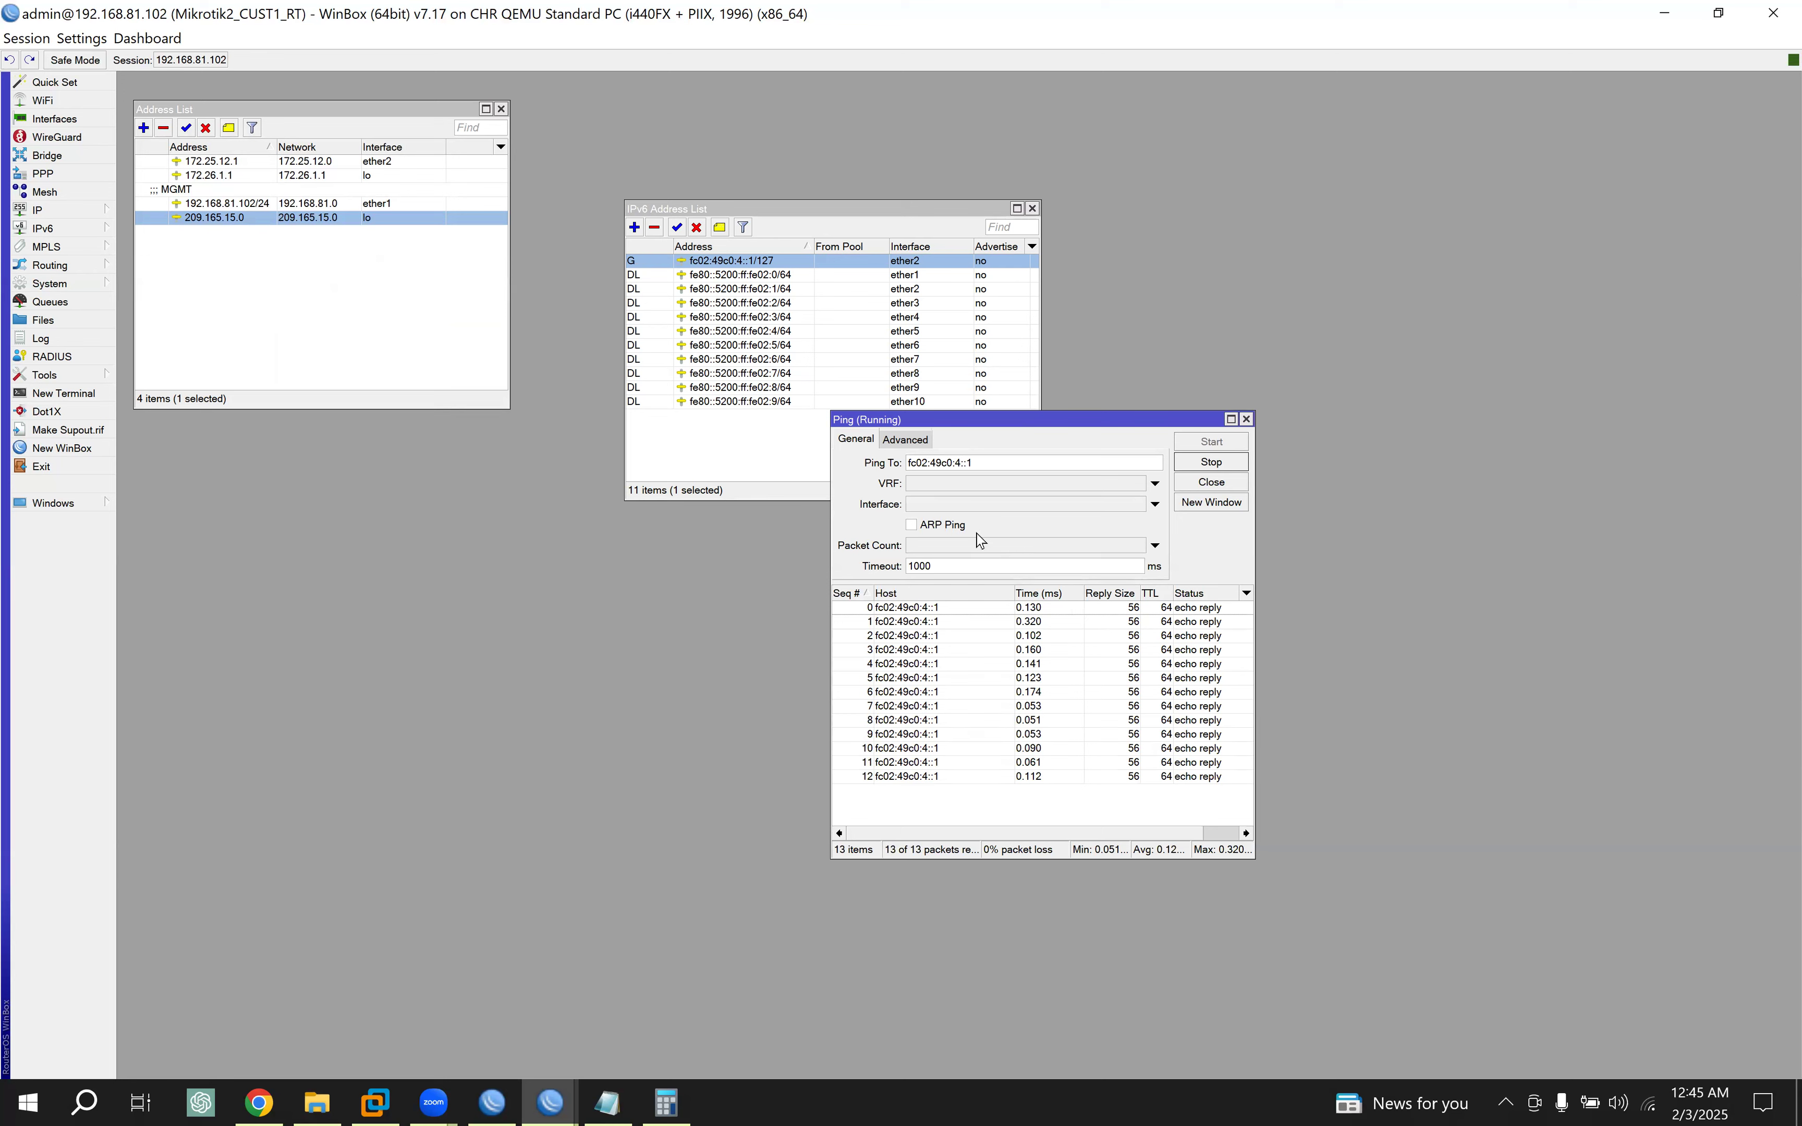
Step: Ping Mikrotik1_CORE_RT's ether2 address, trying both fc02:49c0:4::0 and fc02:49c0:4:: as the target and finishing with ::0
key("BackSpace")
type("0")
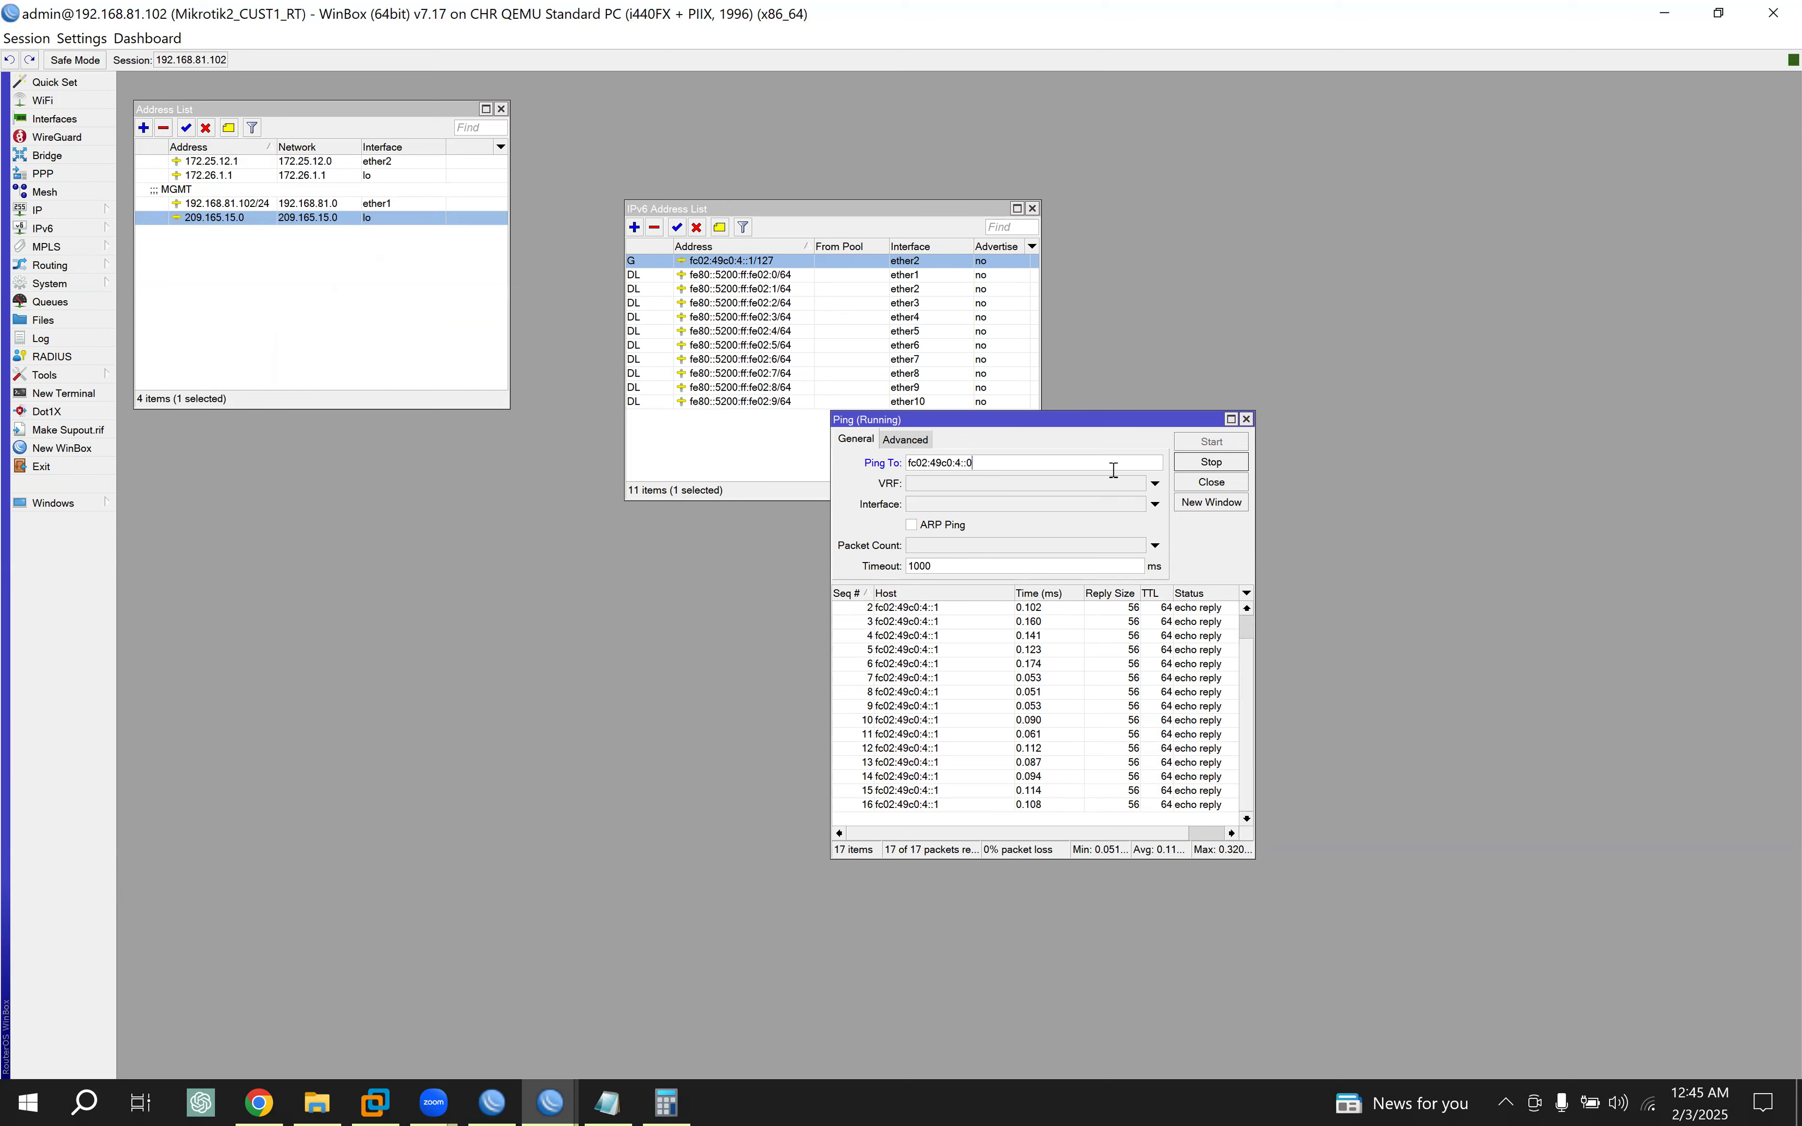
left_click(1225, 462)
left_click(1223, 445)
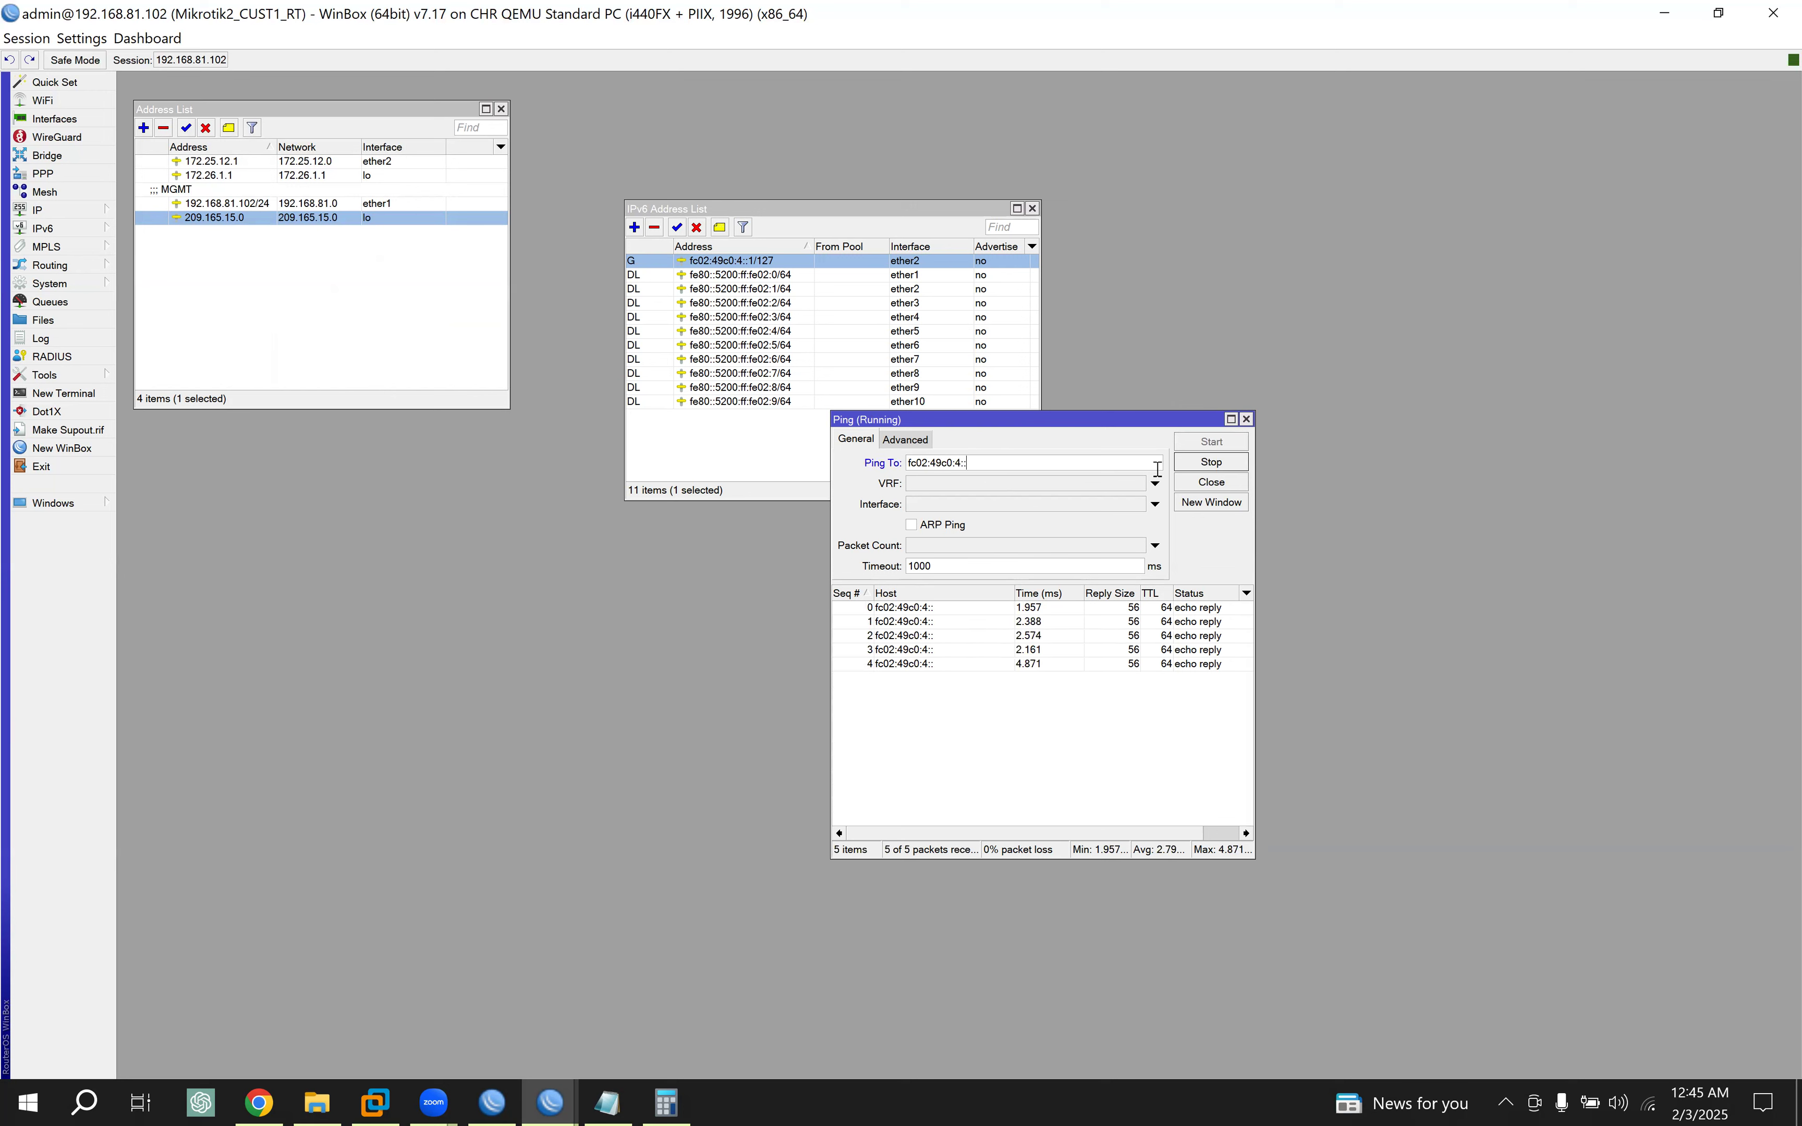
left_click(1217, 460)
left_click(1216, 442)
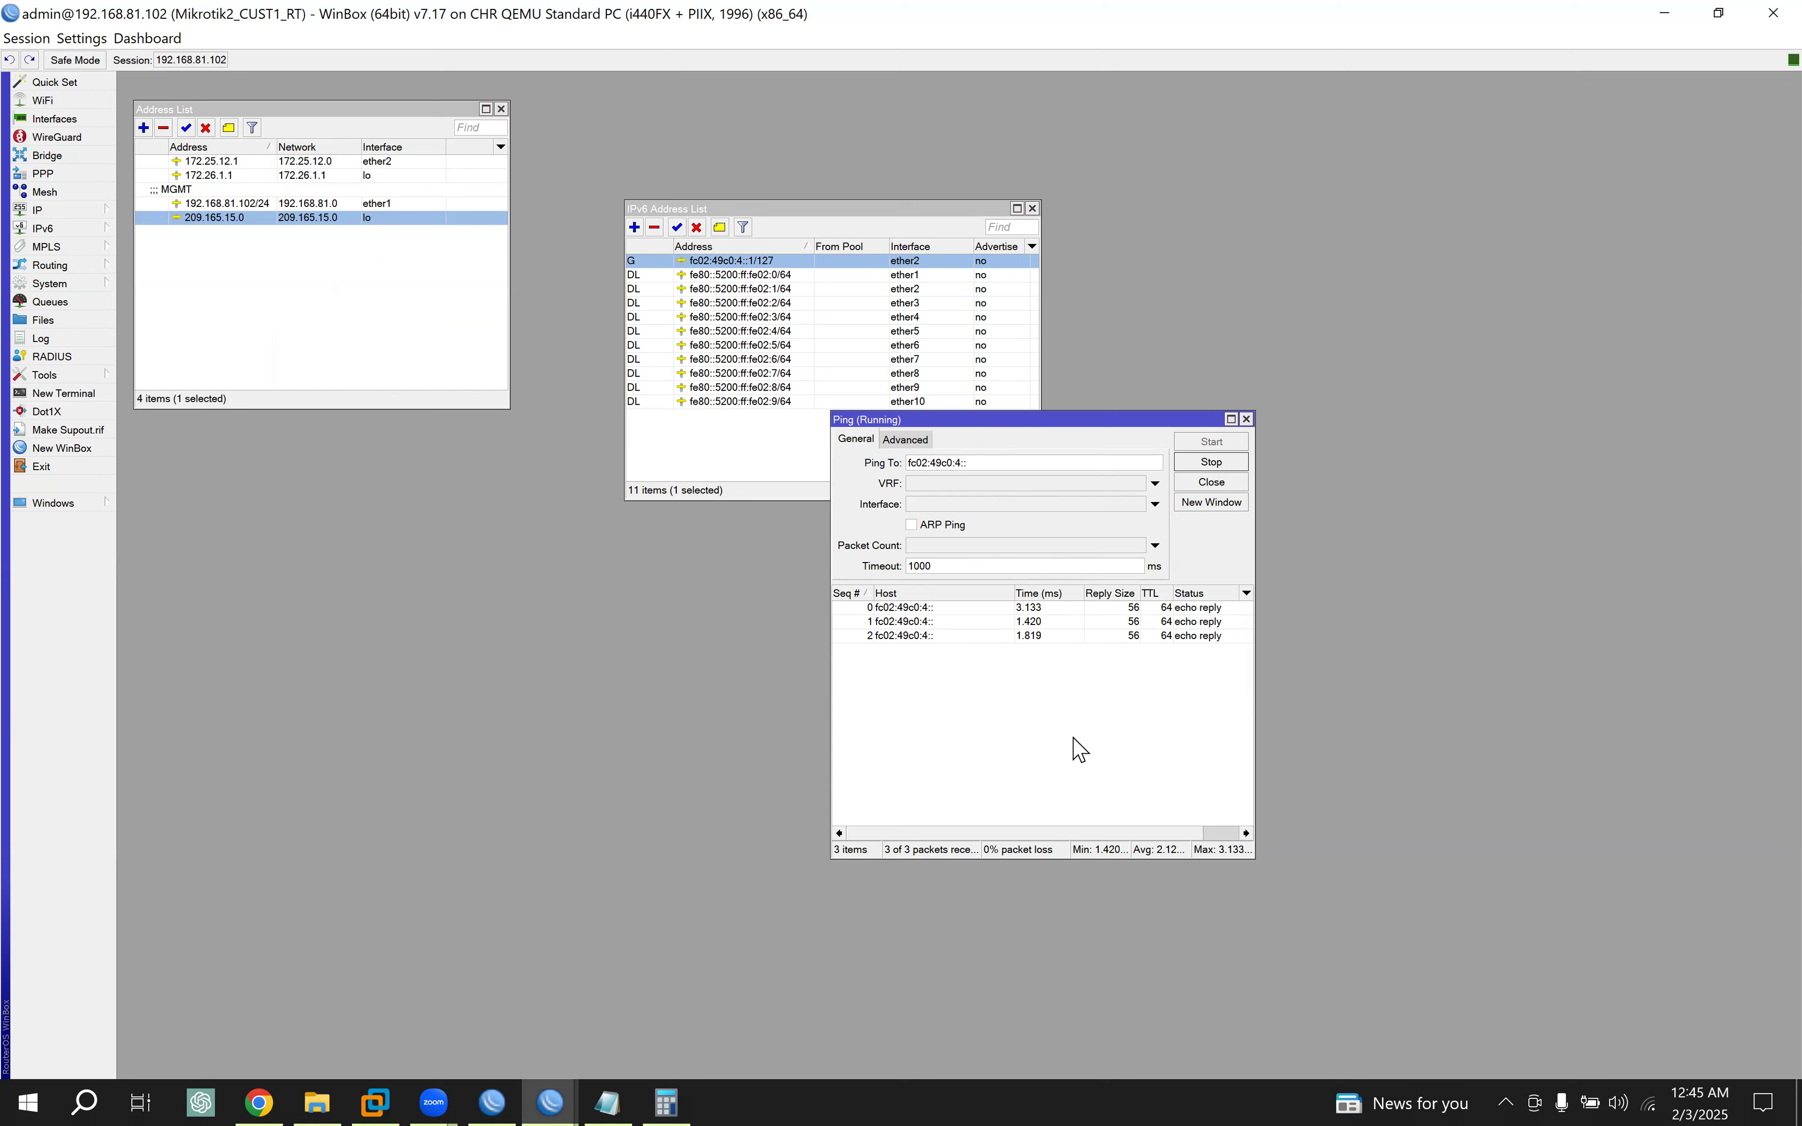
left_click(1139, 463)
type("0")
left_click(1211, 441)
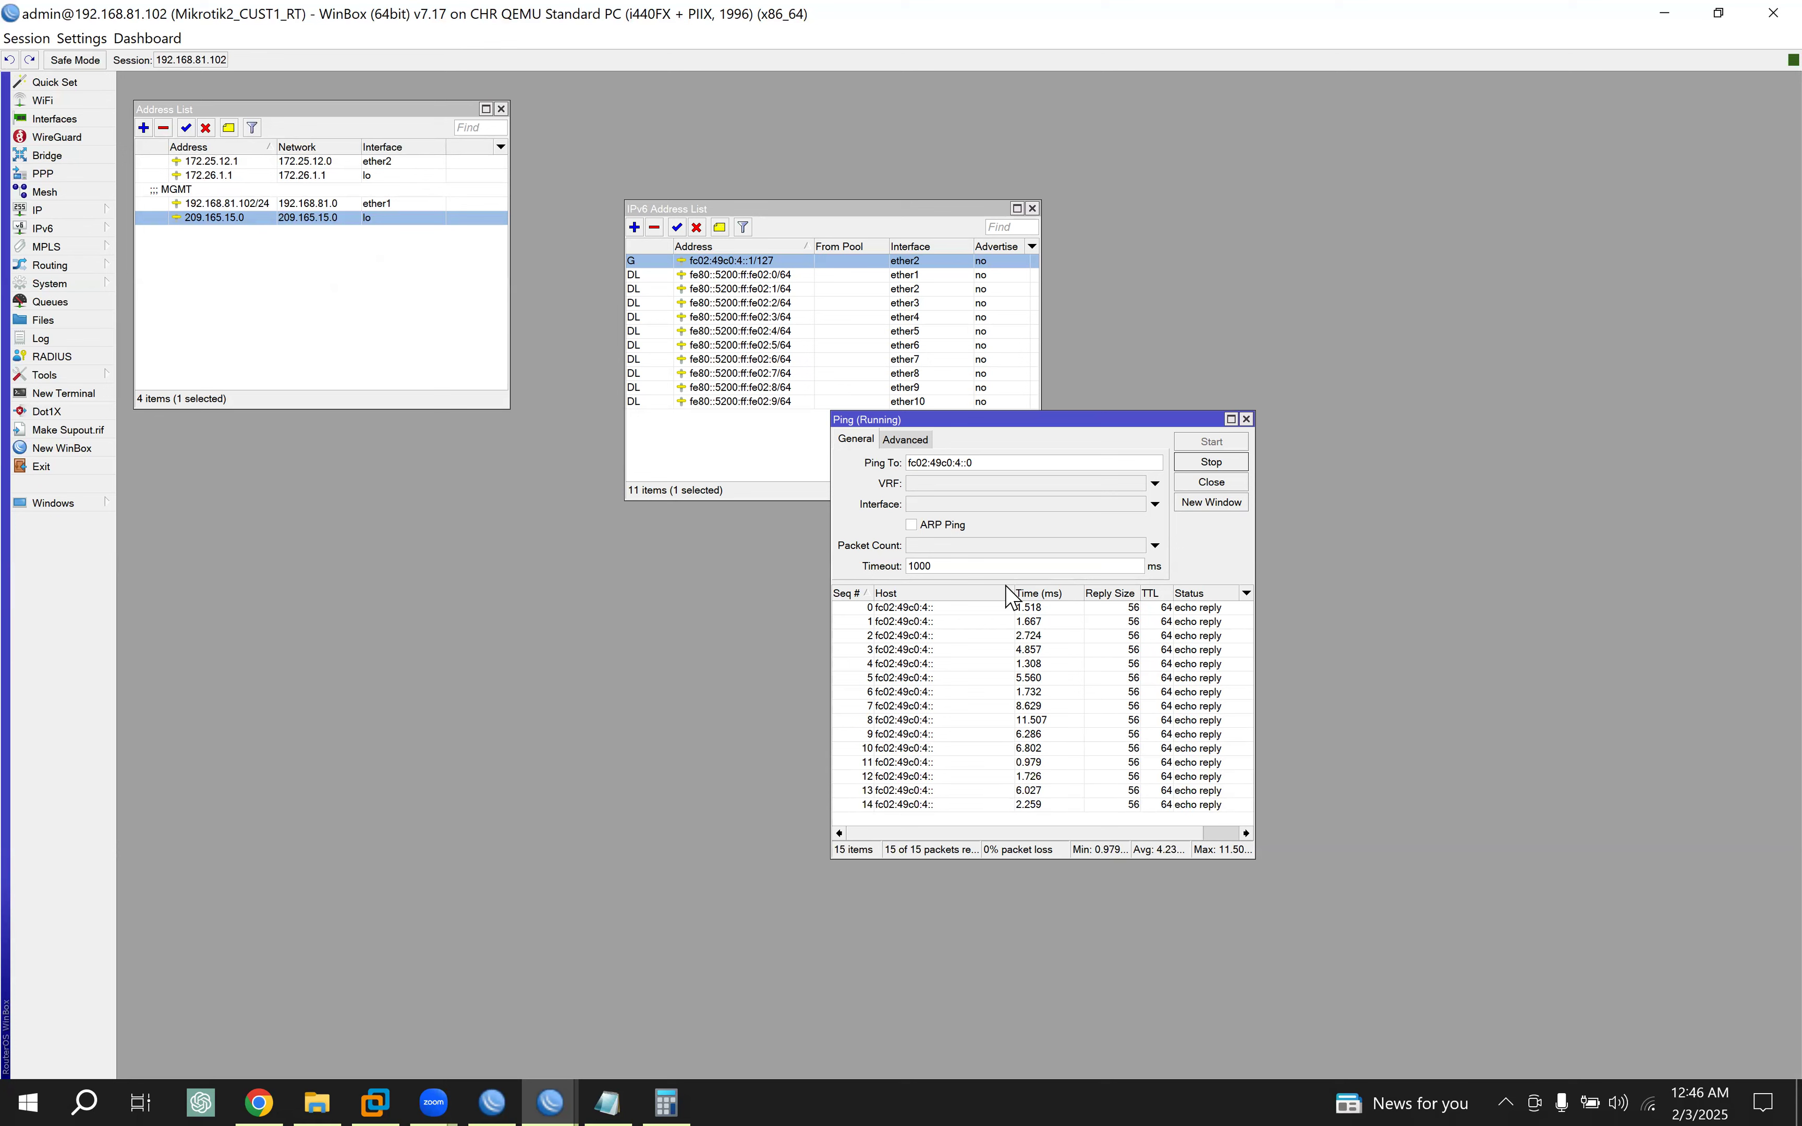
Step: Try Detail Mode for the ping results and return to the column view
left_click(1247, 592)
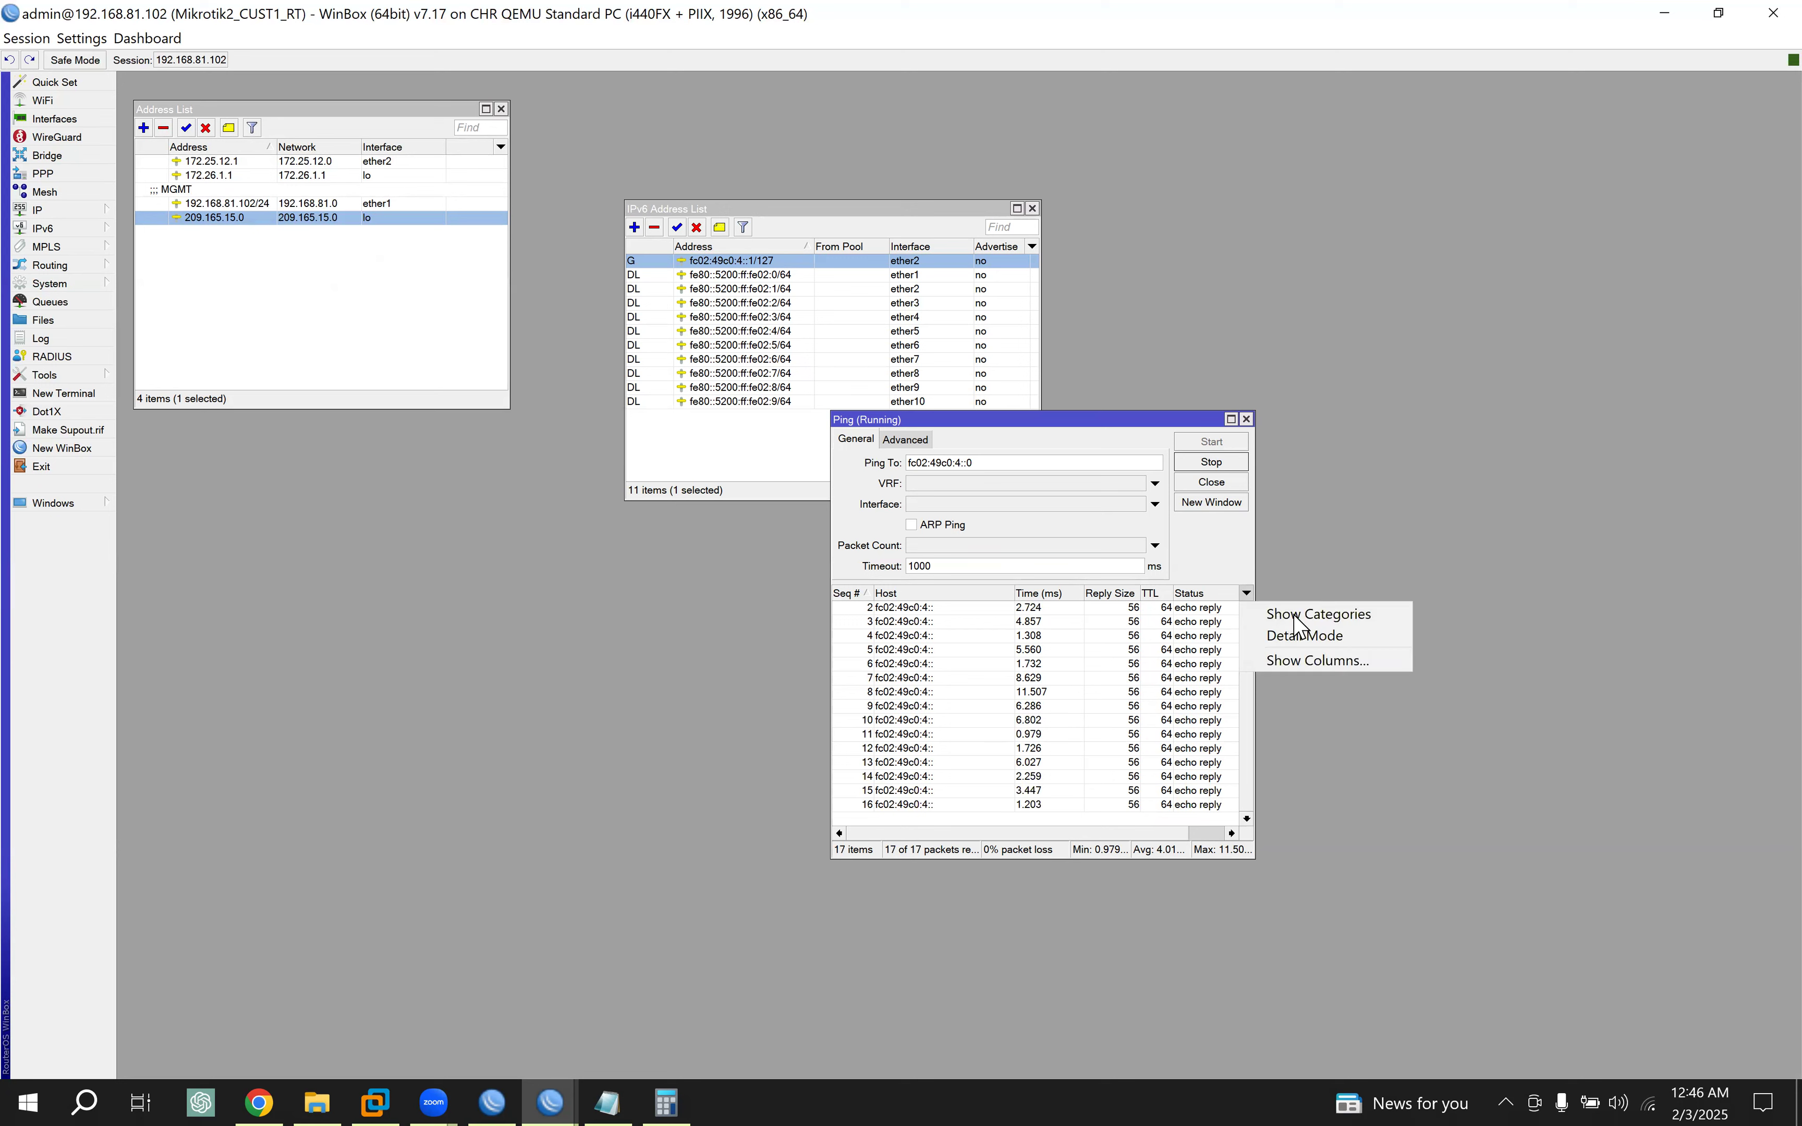
left_click(1340, 636)
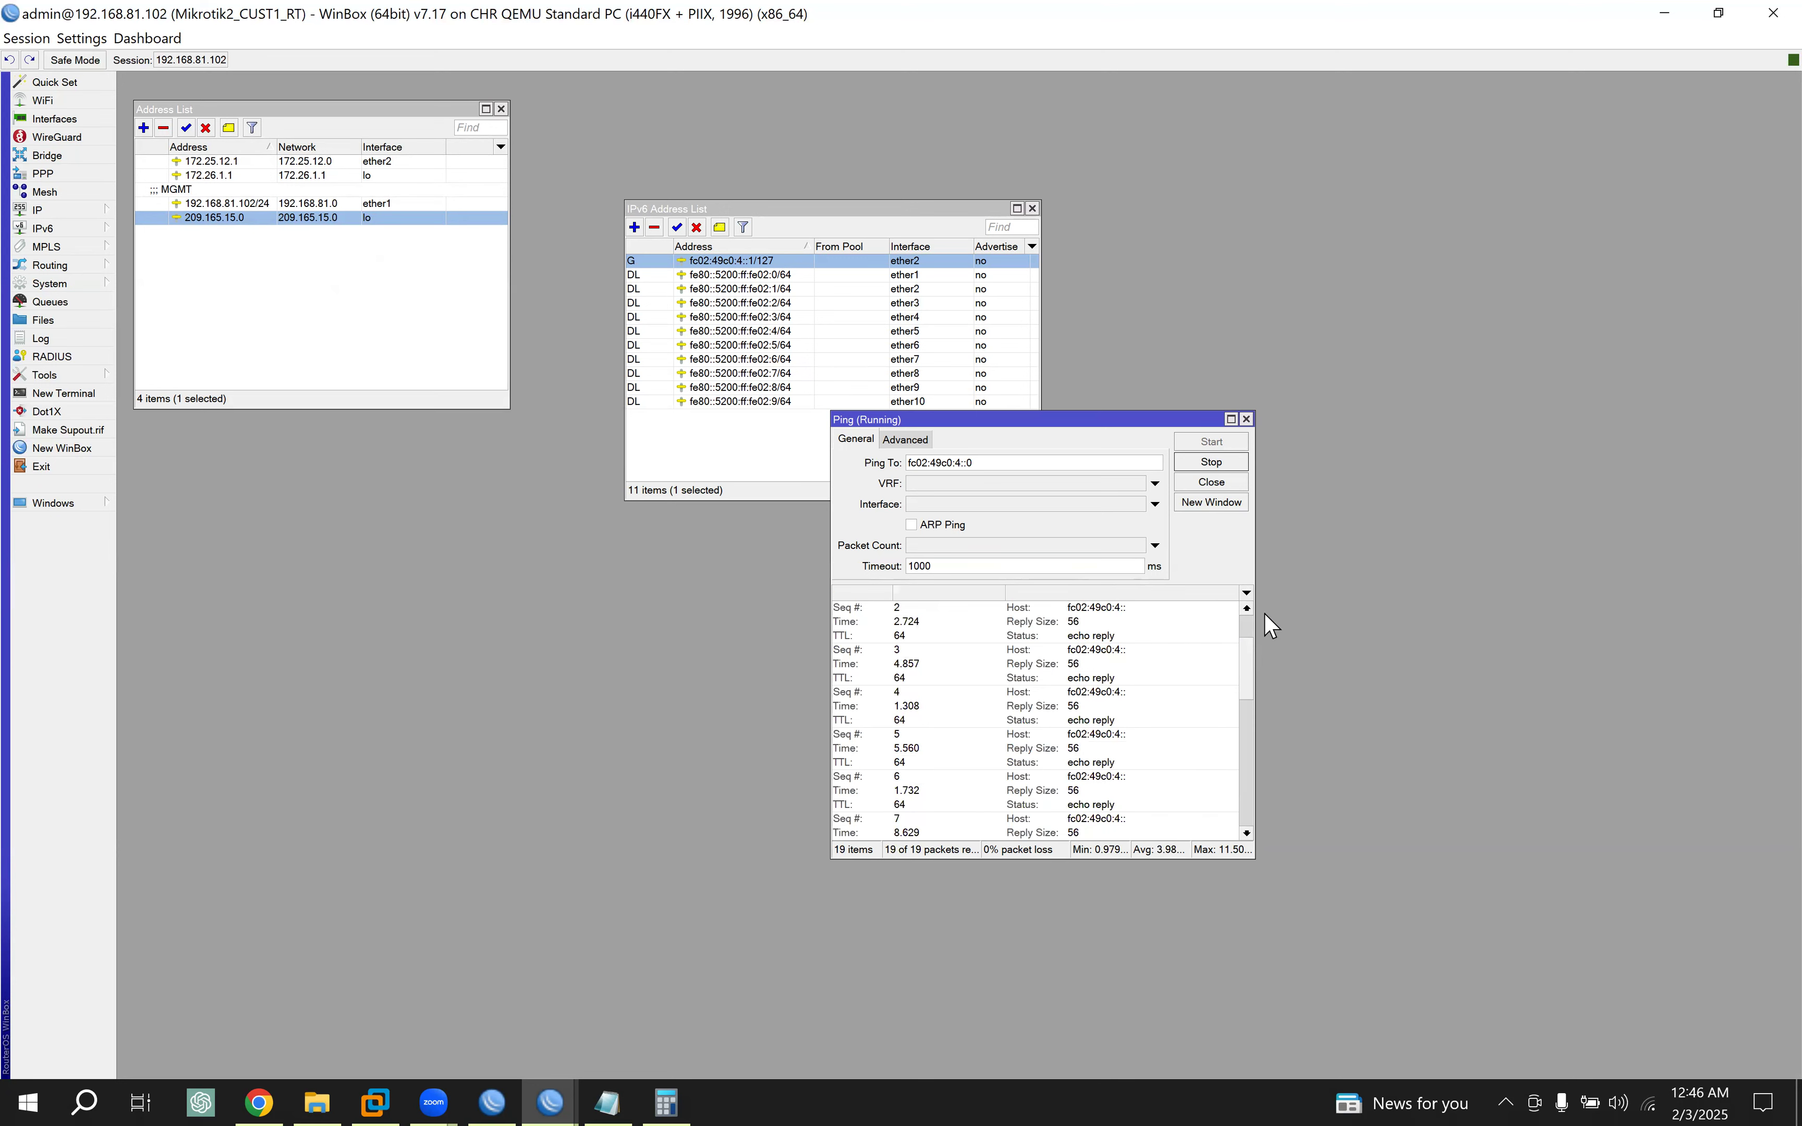
left_click(1247, 593)
left_click(1312, 636)
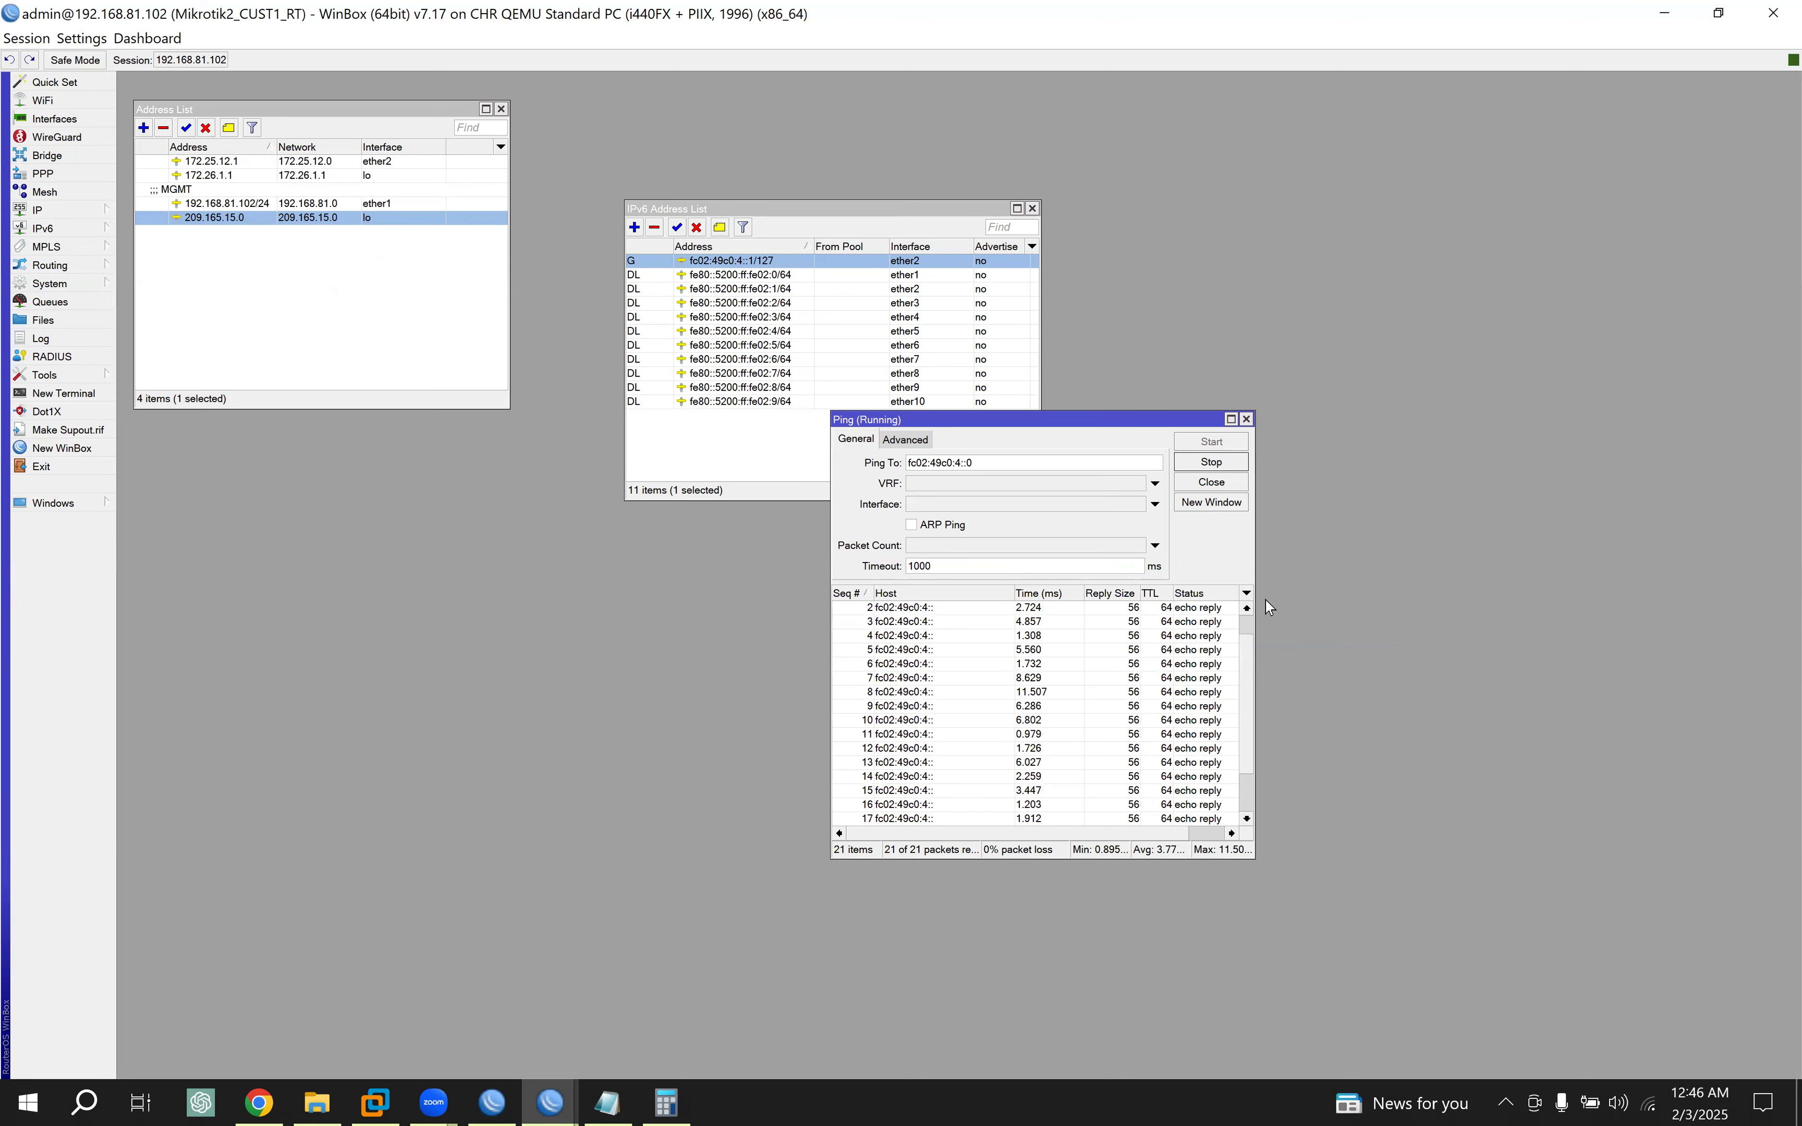
Step: Hide the Status column in the ping results, then slightly enlarge and close the ping window
left_click(1245, 593)
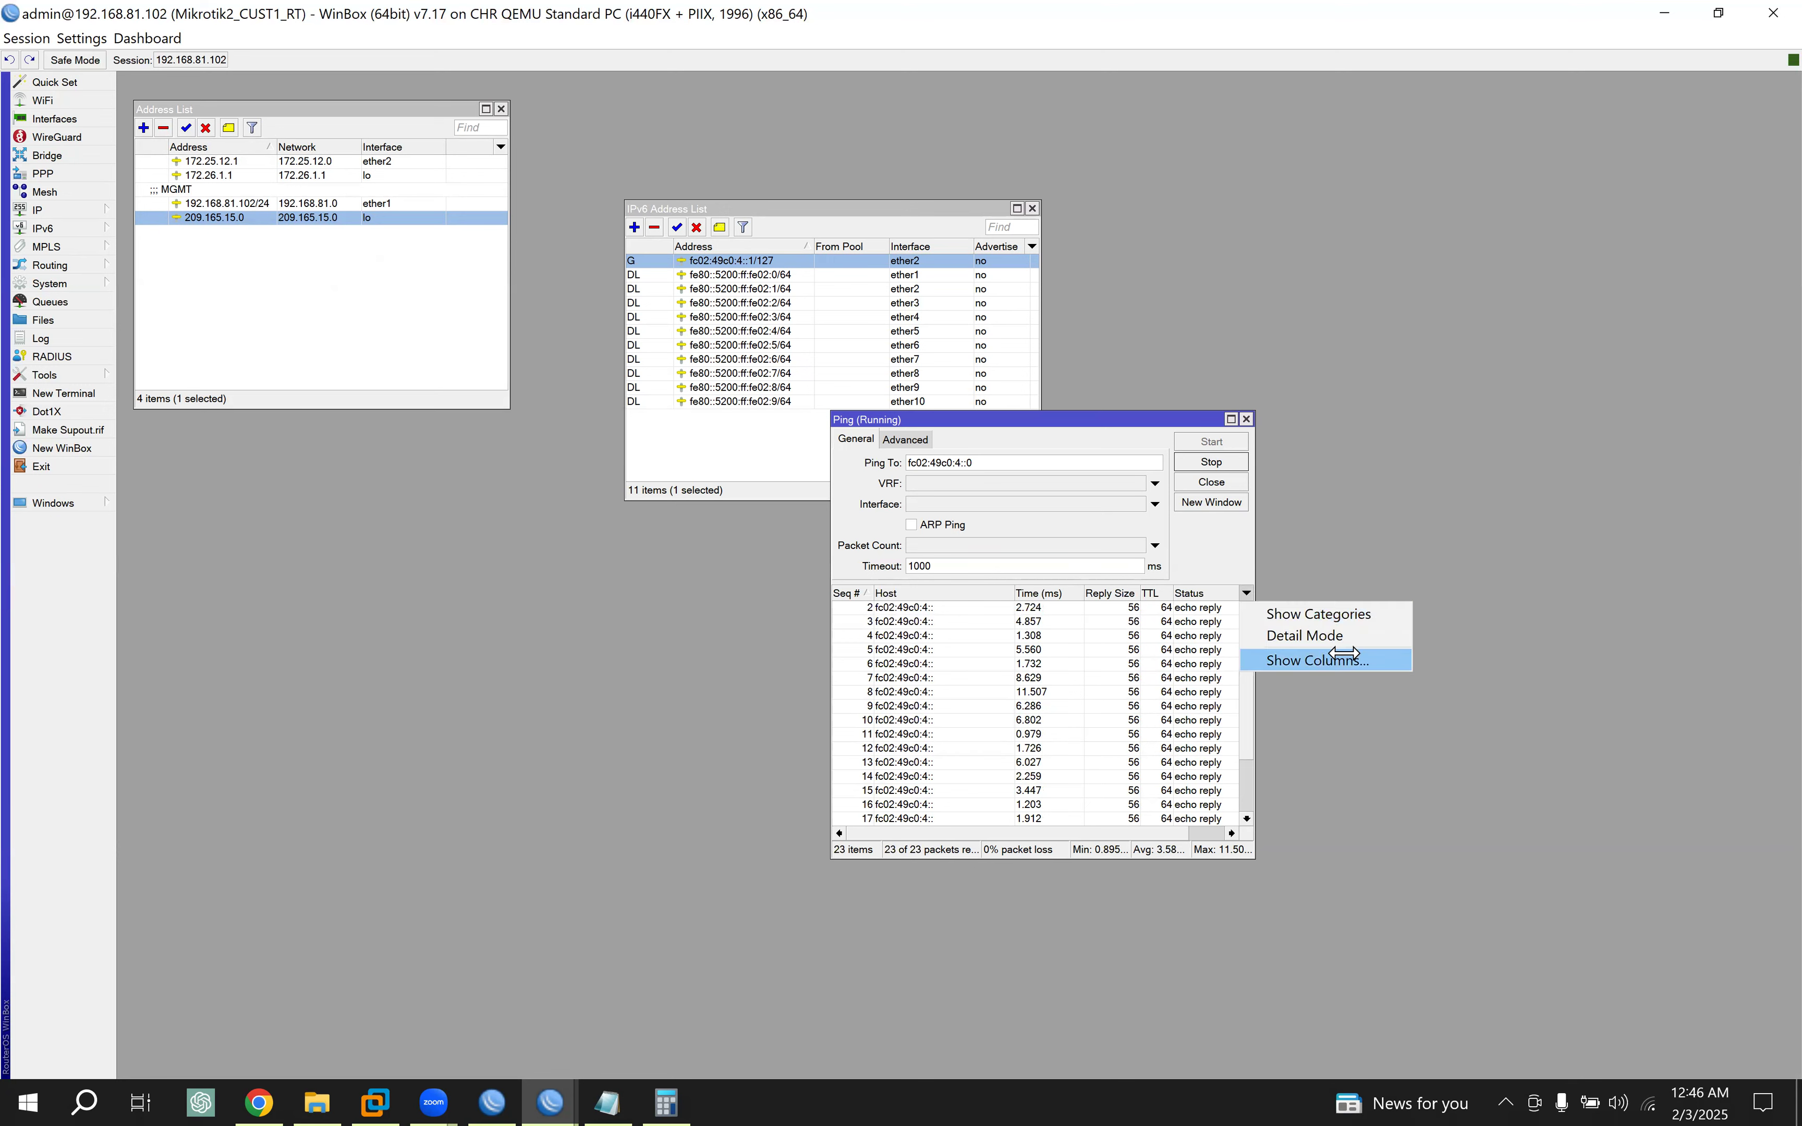
left_click(1317, 660)
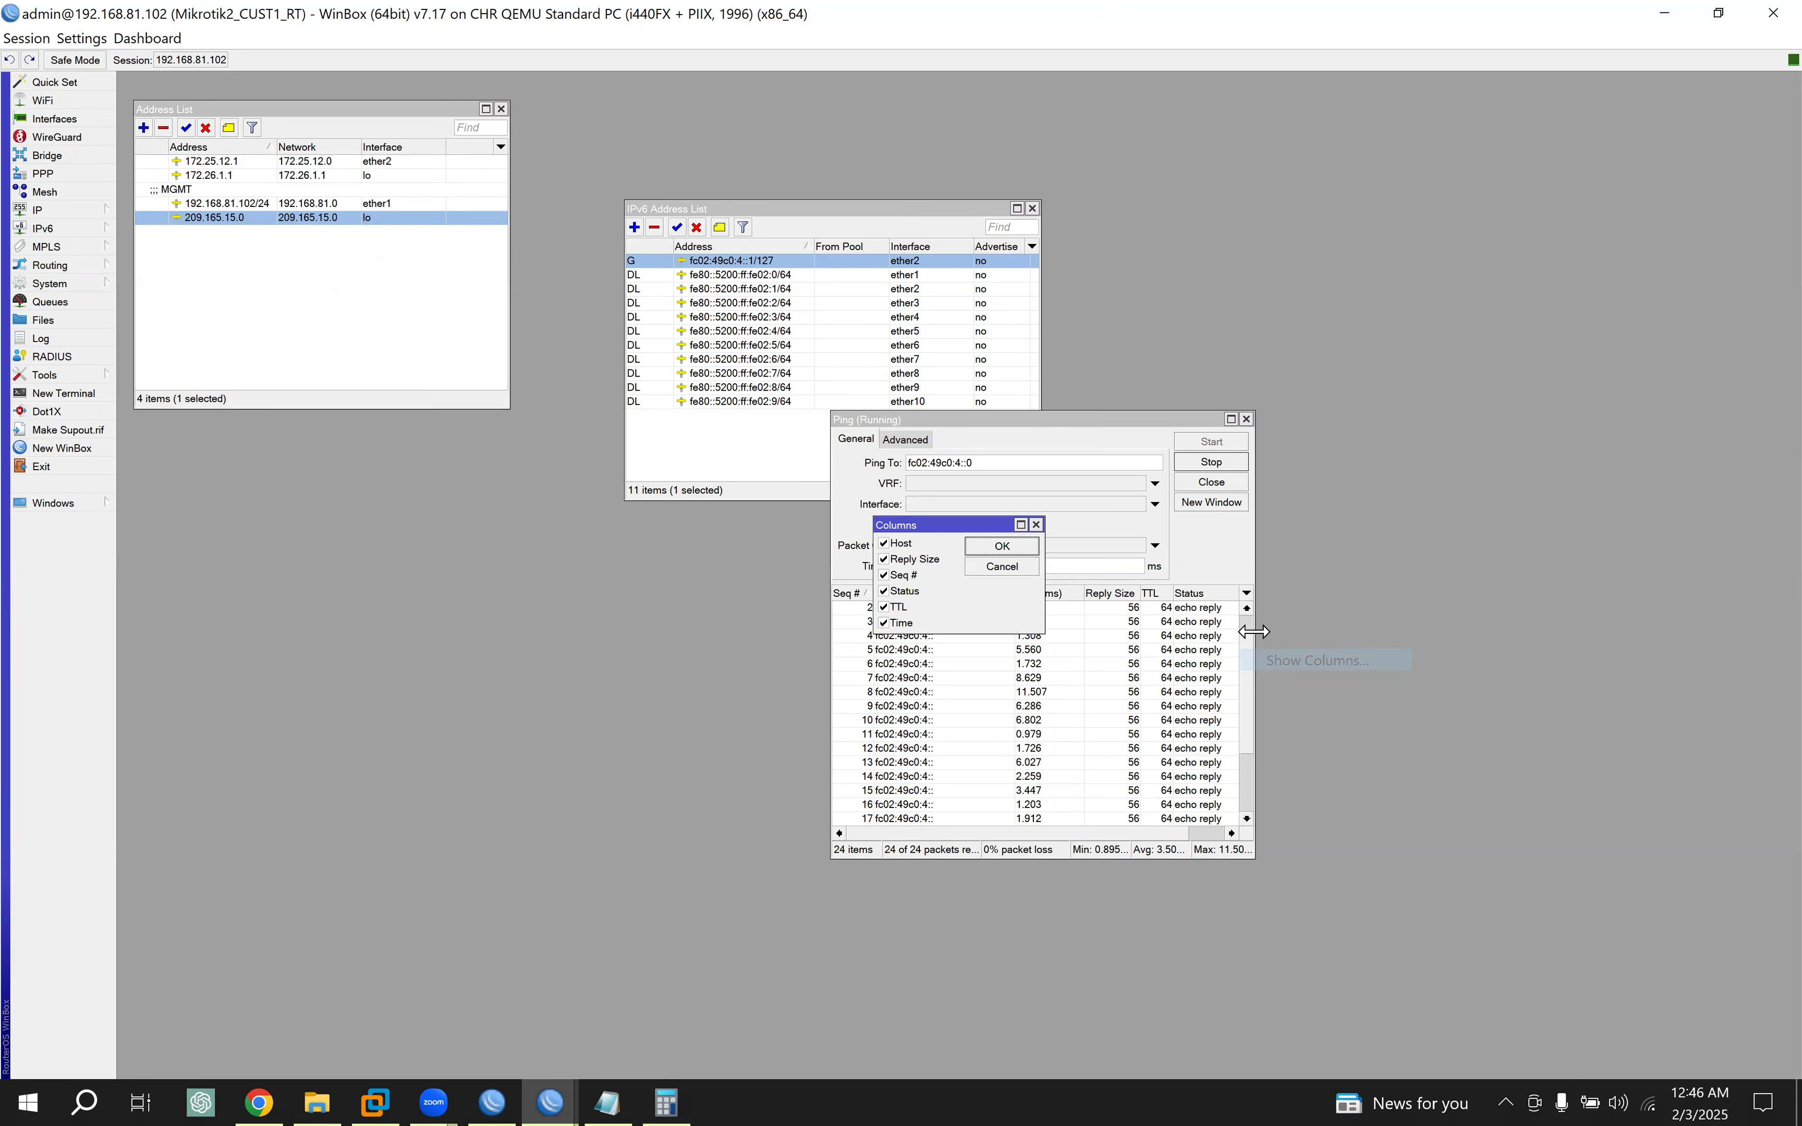
left_click(883, 593)
left_click(1003, 547)
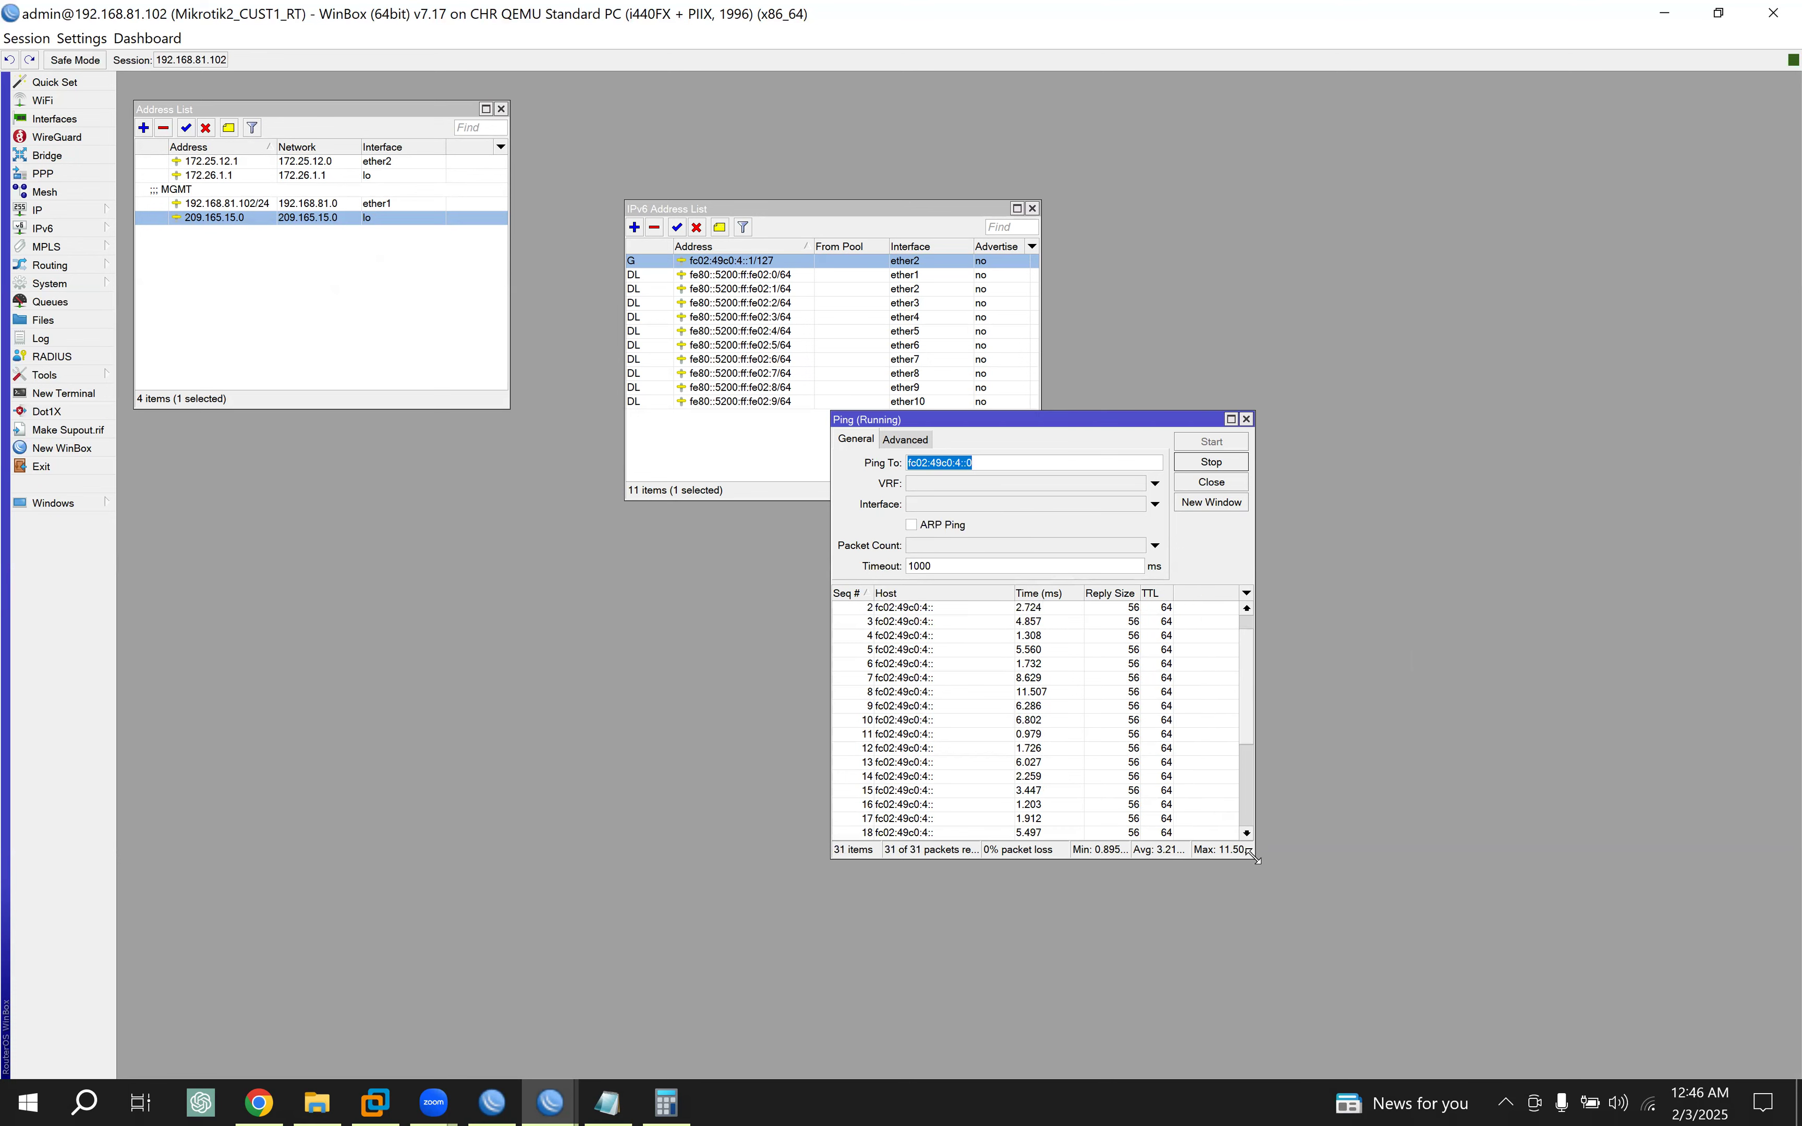
mouse_move(1253, 856)
left_mouse_down()
mouse_move(1367, 865)
mouse_move(1276, 864)
left_mouse_up()
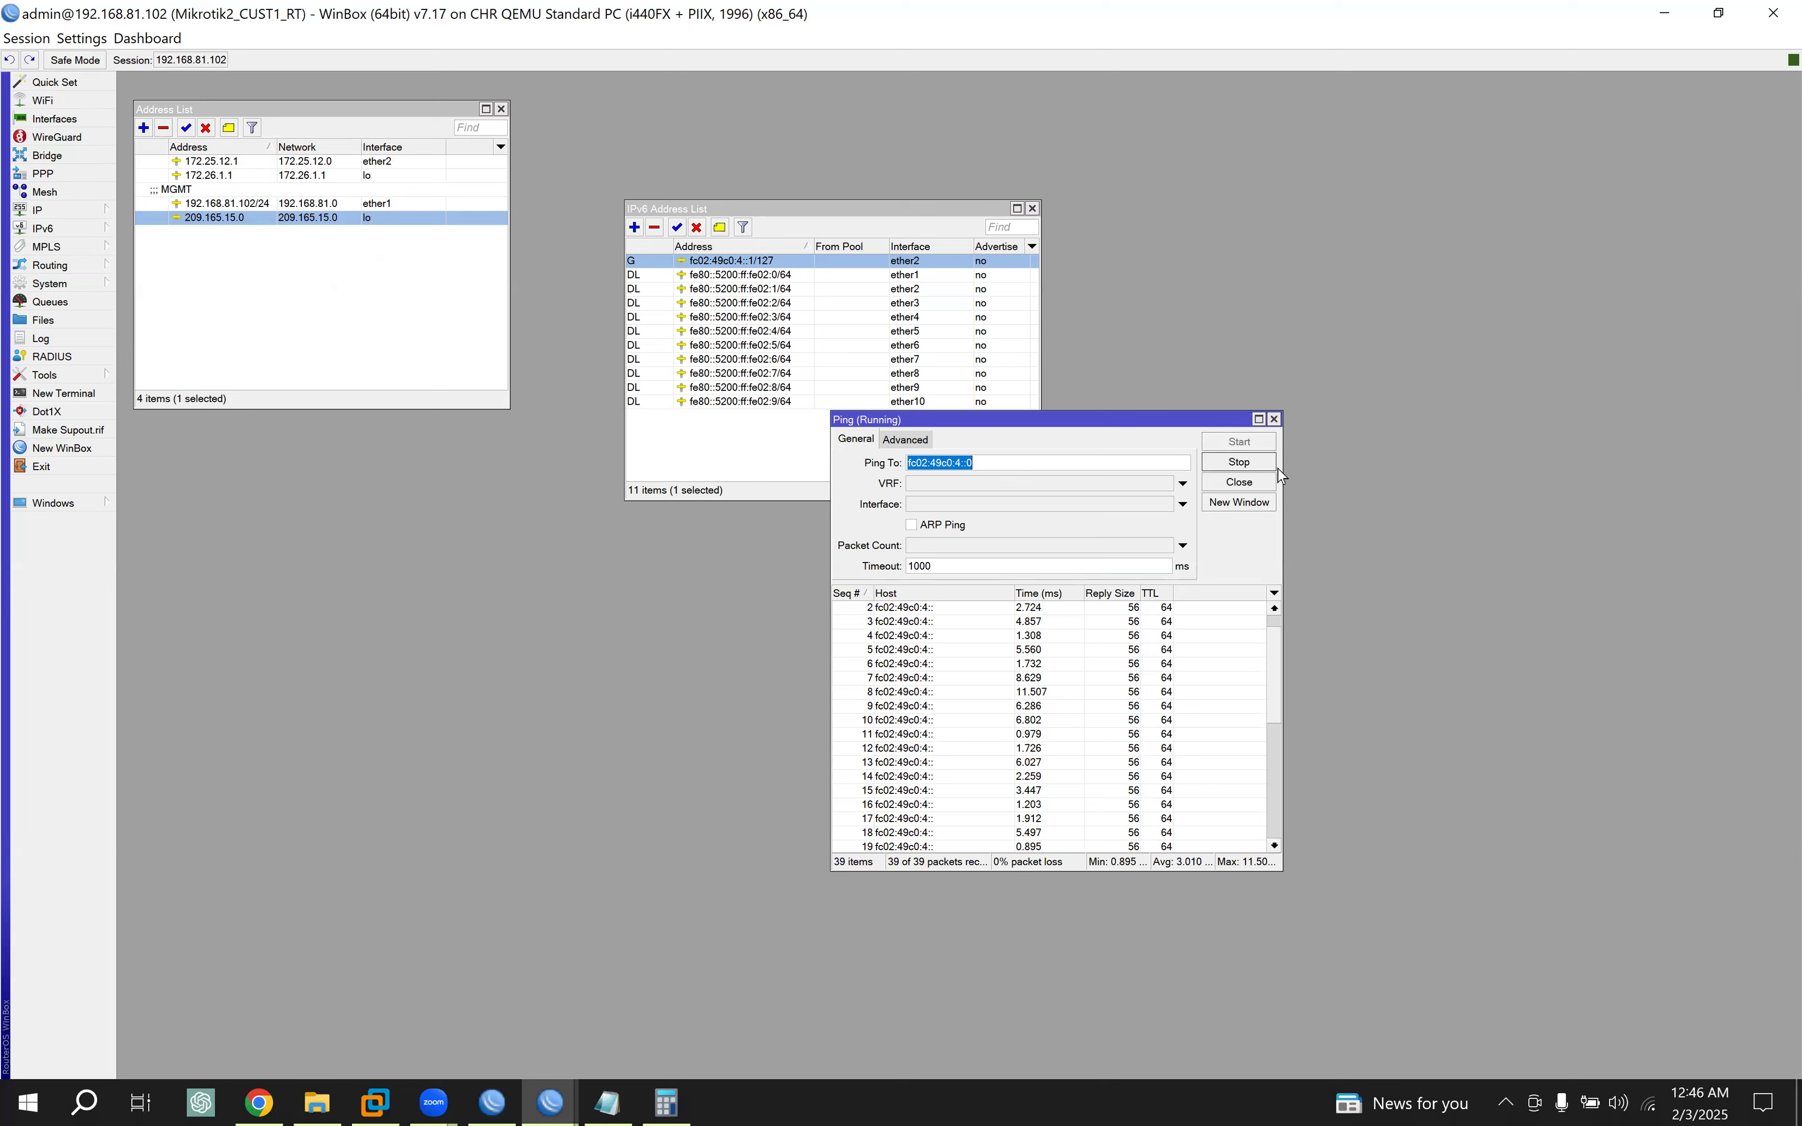
left_click(1252, 486)
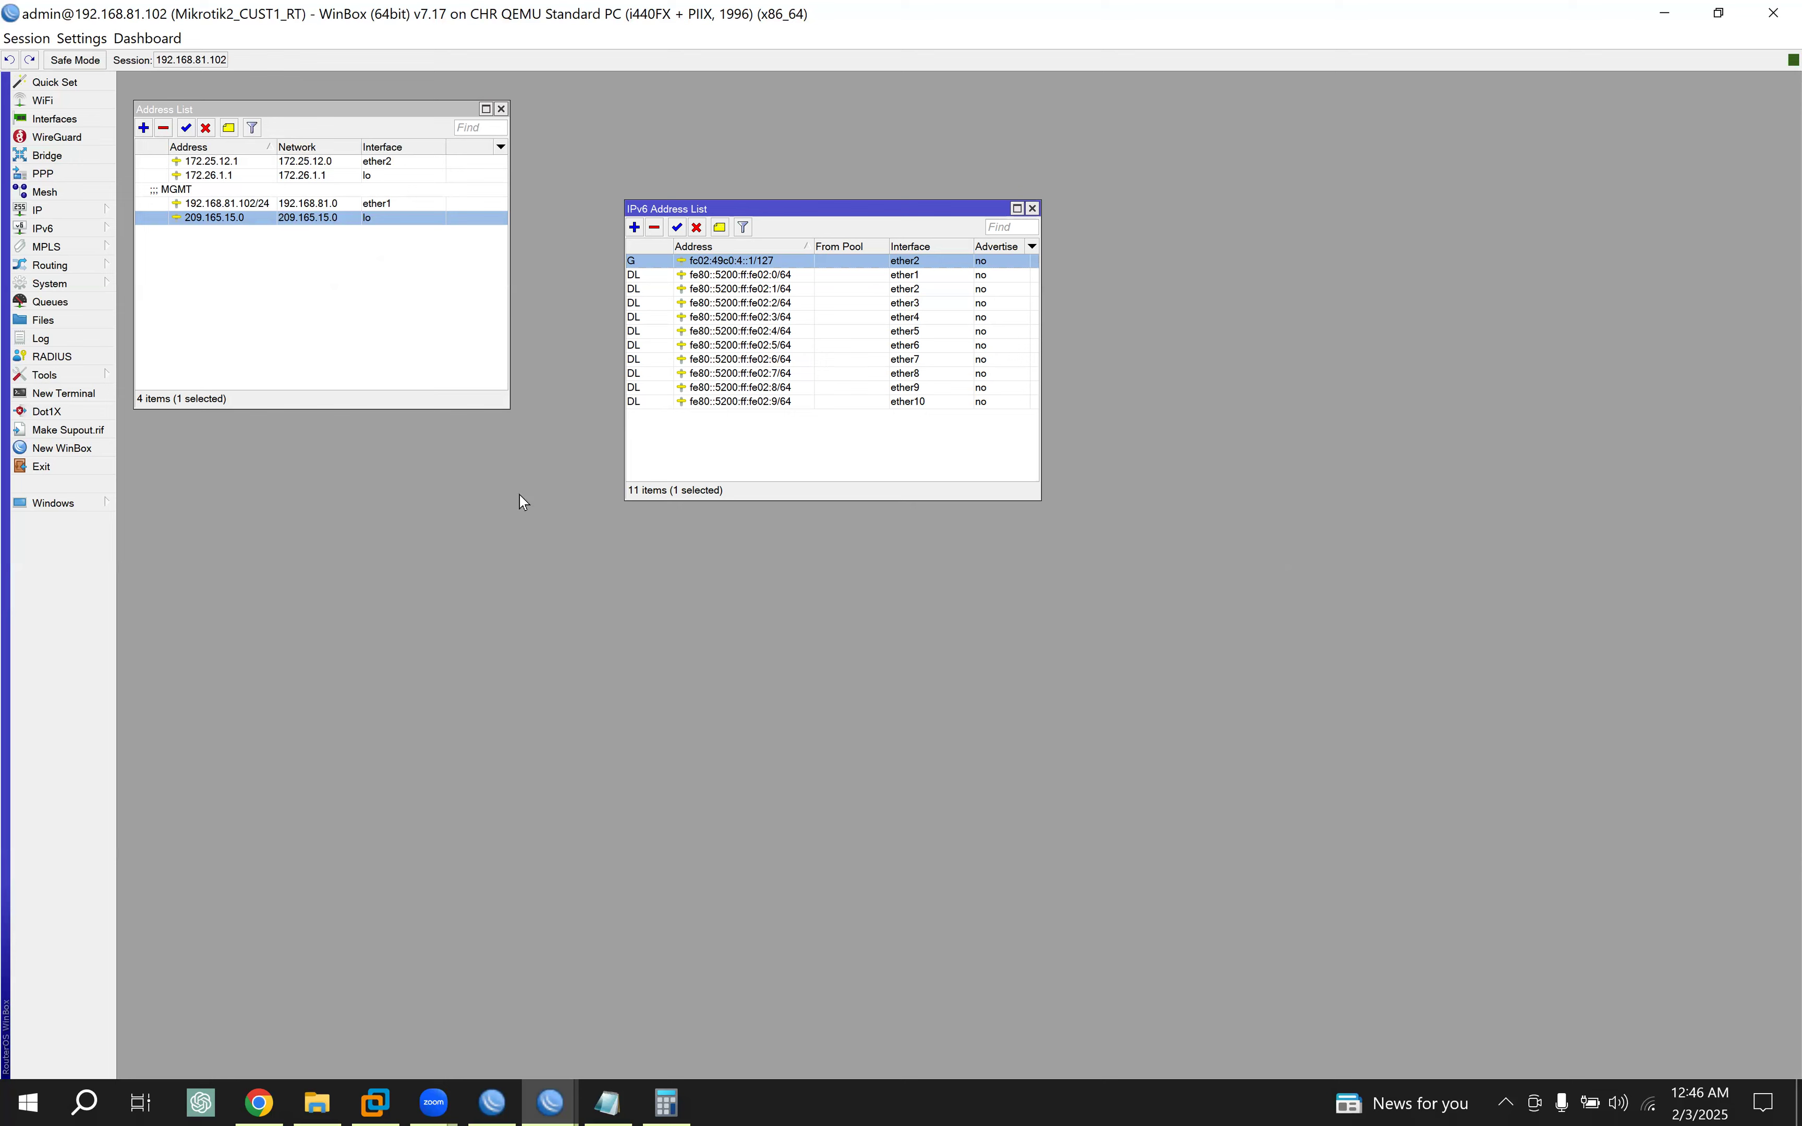
Step: In the EVE topology, copy the 2402:49c0:c00::/48 prefix from the text label beside Mikrotik2_CUST1_RT and leave label editing
left_click(261, 1102)
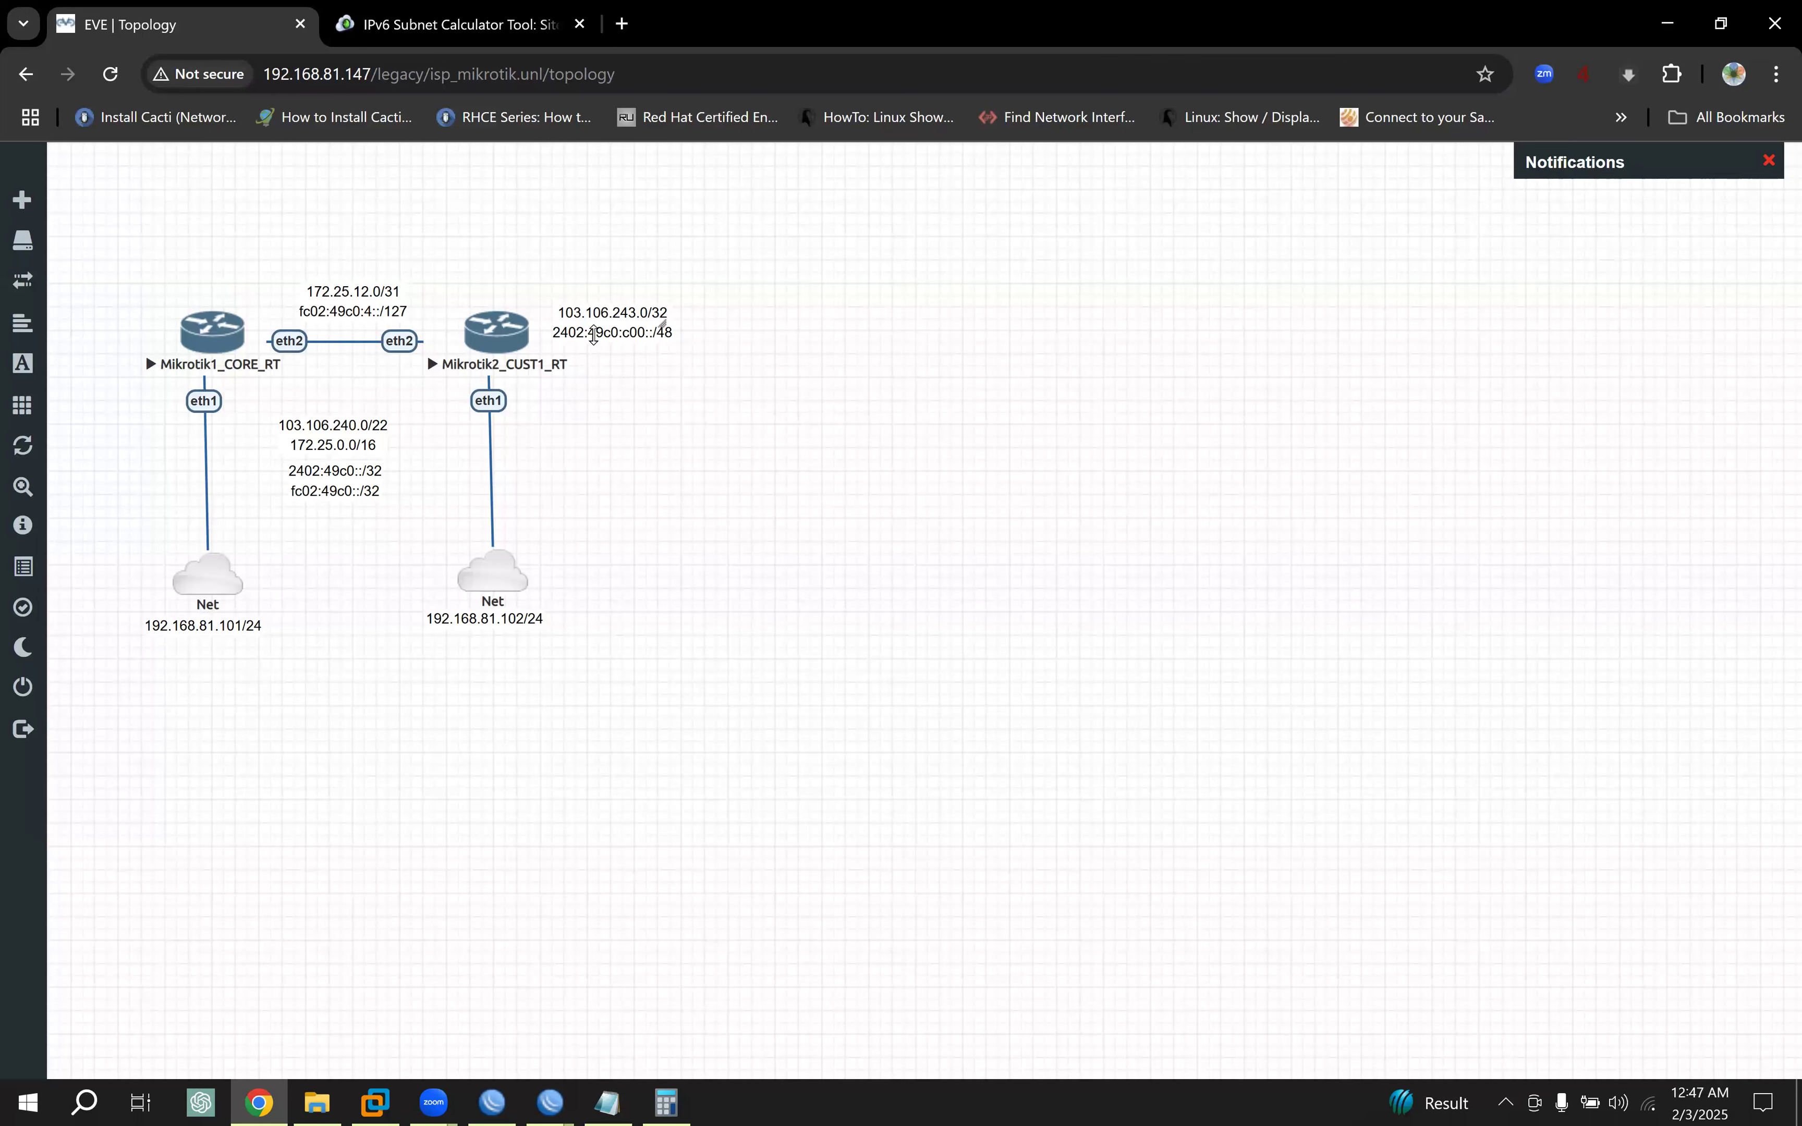
double_click(624, 339)
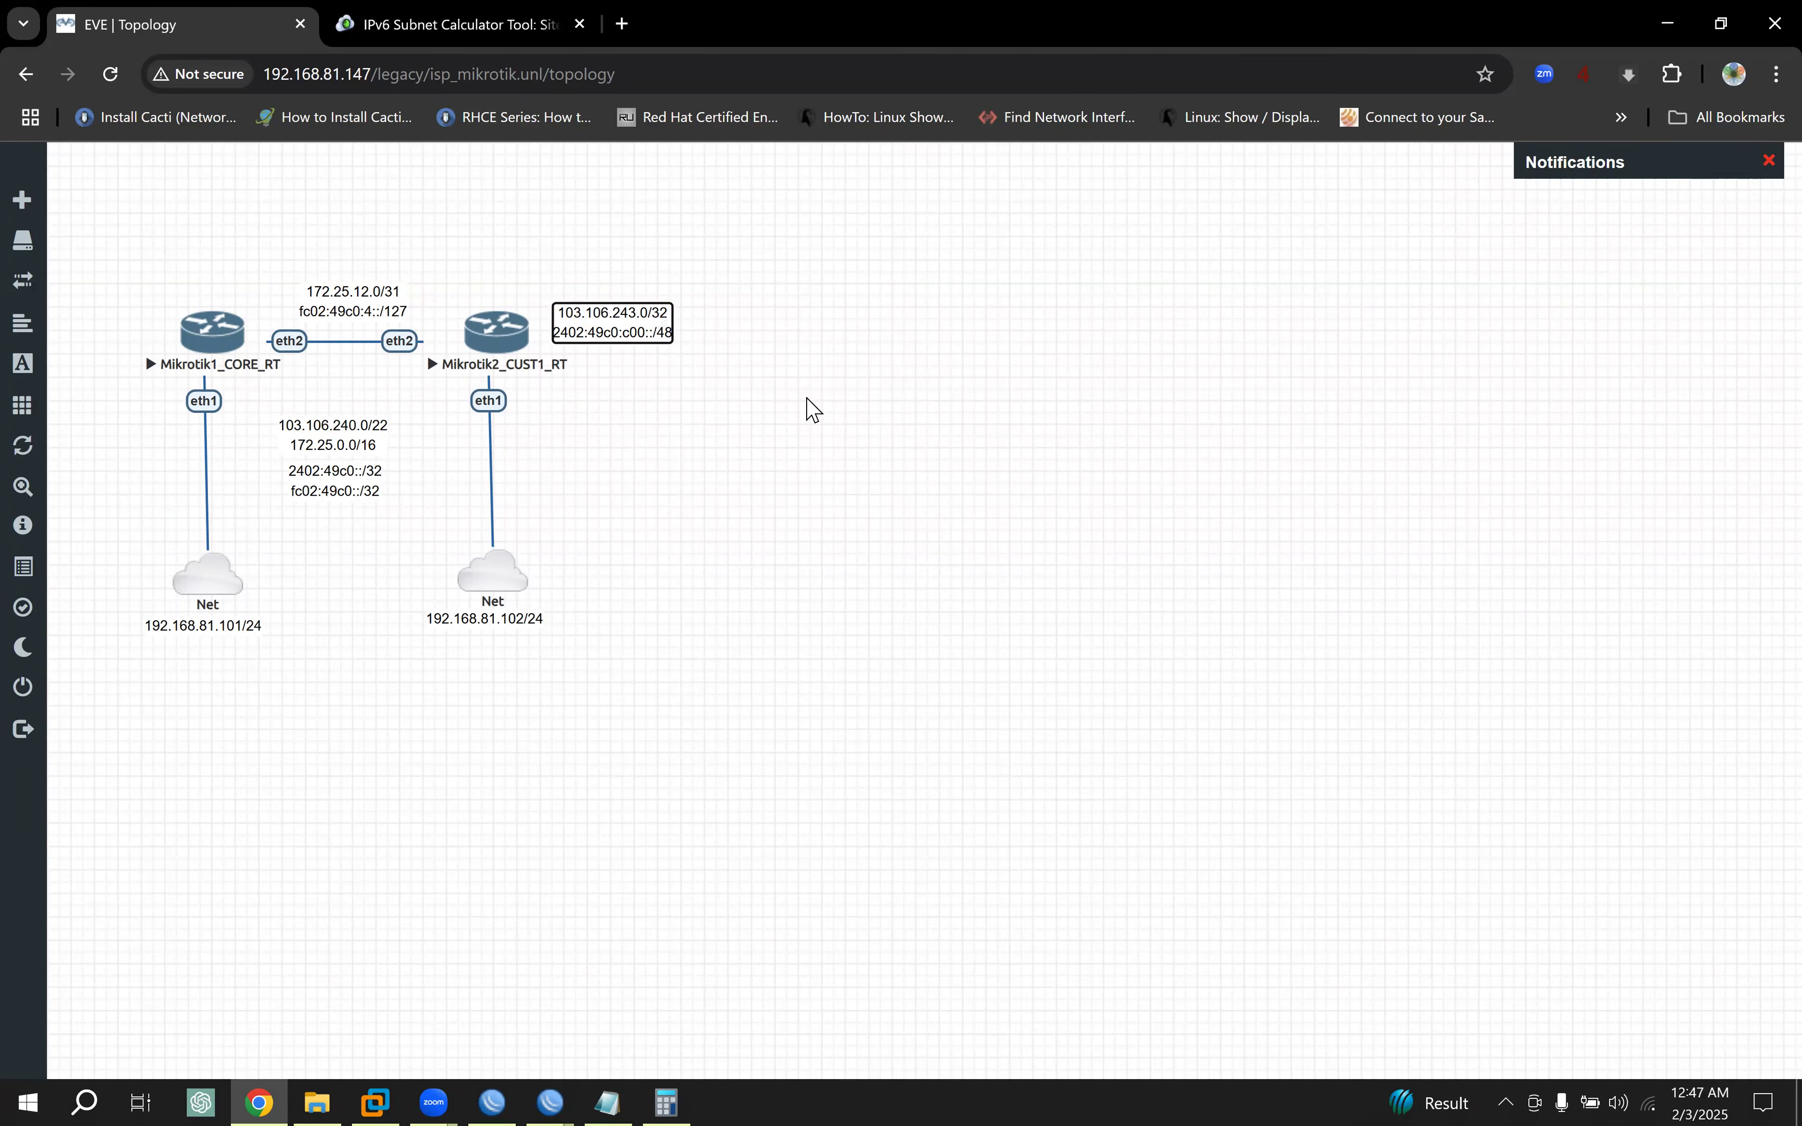
key("shift+Right")
key("shift+Right")
key("shift+Right")
key("shift+Right")
key("shift+Right")
key("shift+Right")
key("shift+Right")
key("shift+Right")
key("shift+Right")
key("shift+Right")
key("shift+Right")
key("shift+Right")
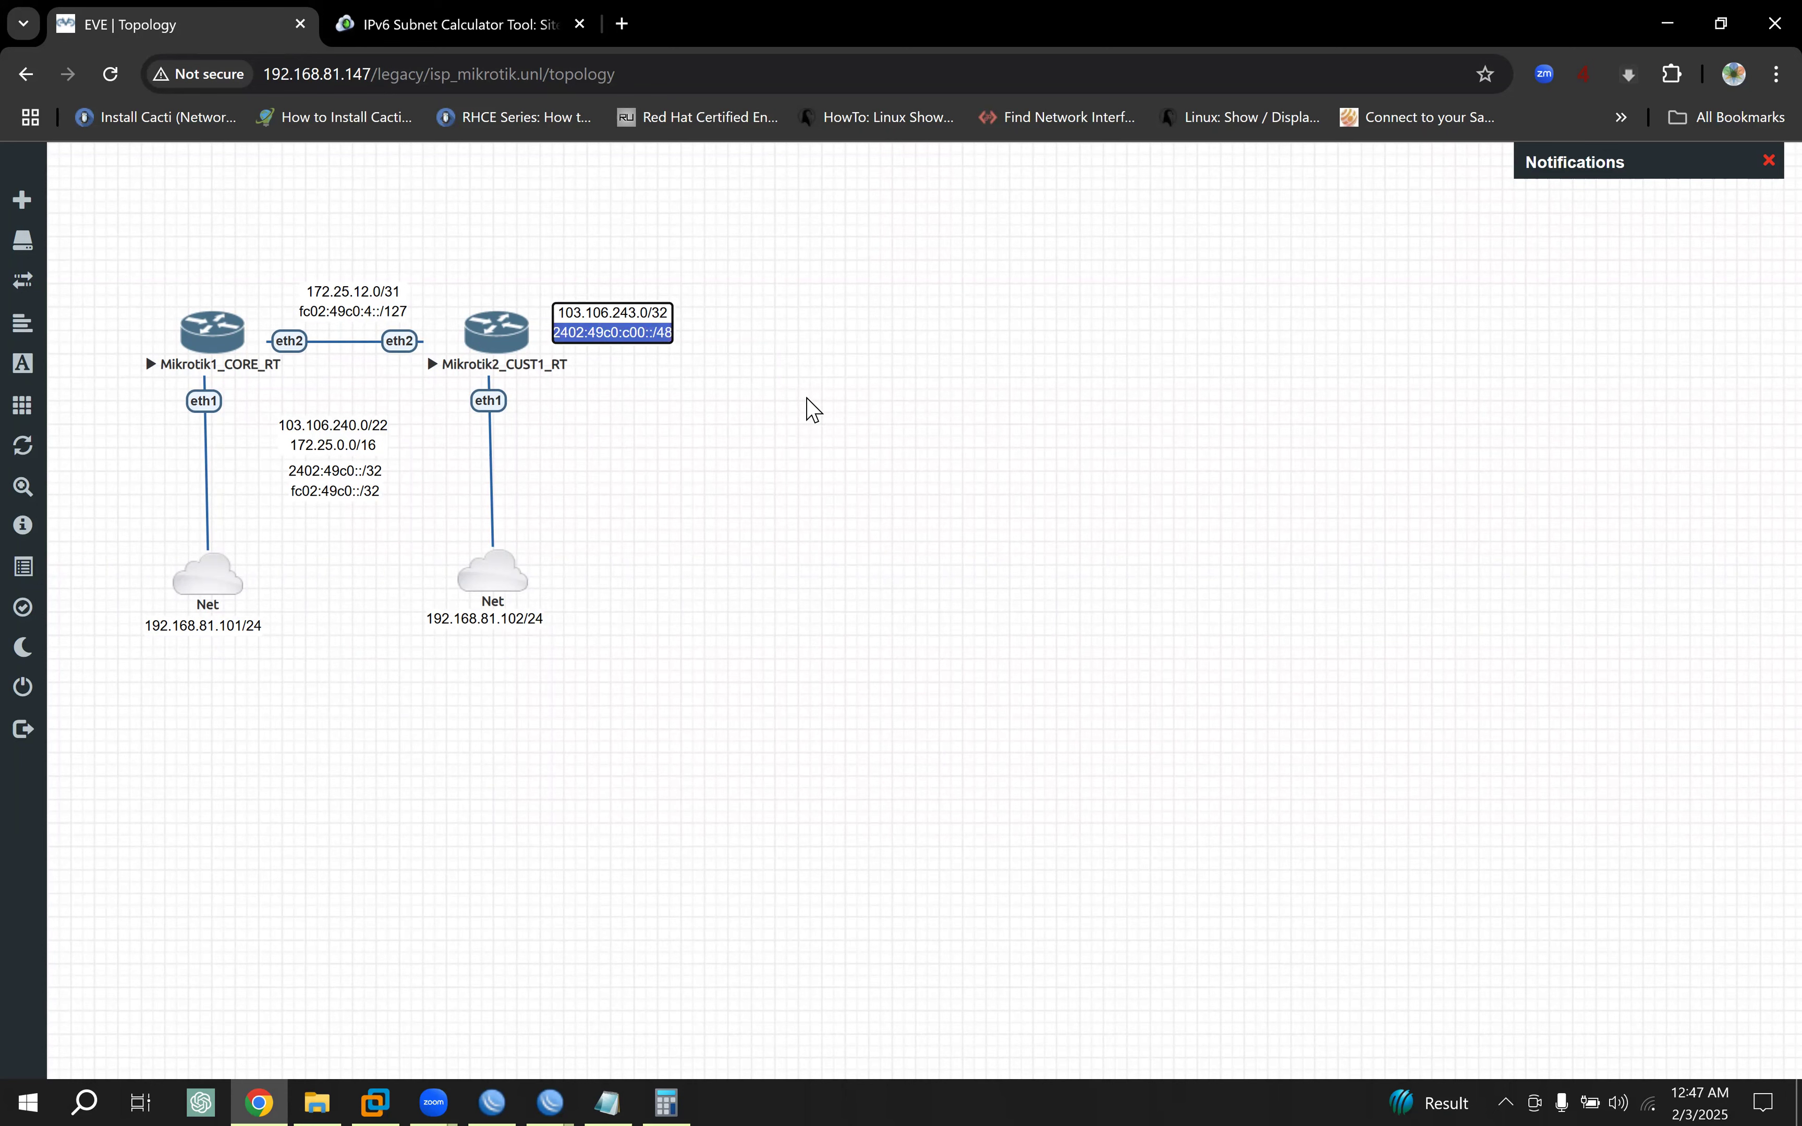
left_click(962, 713)
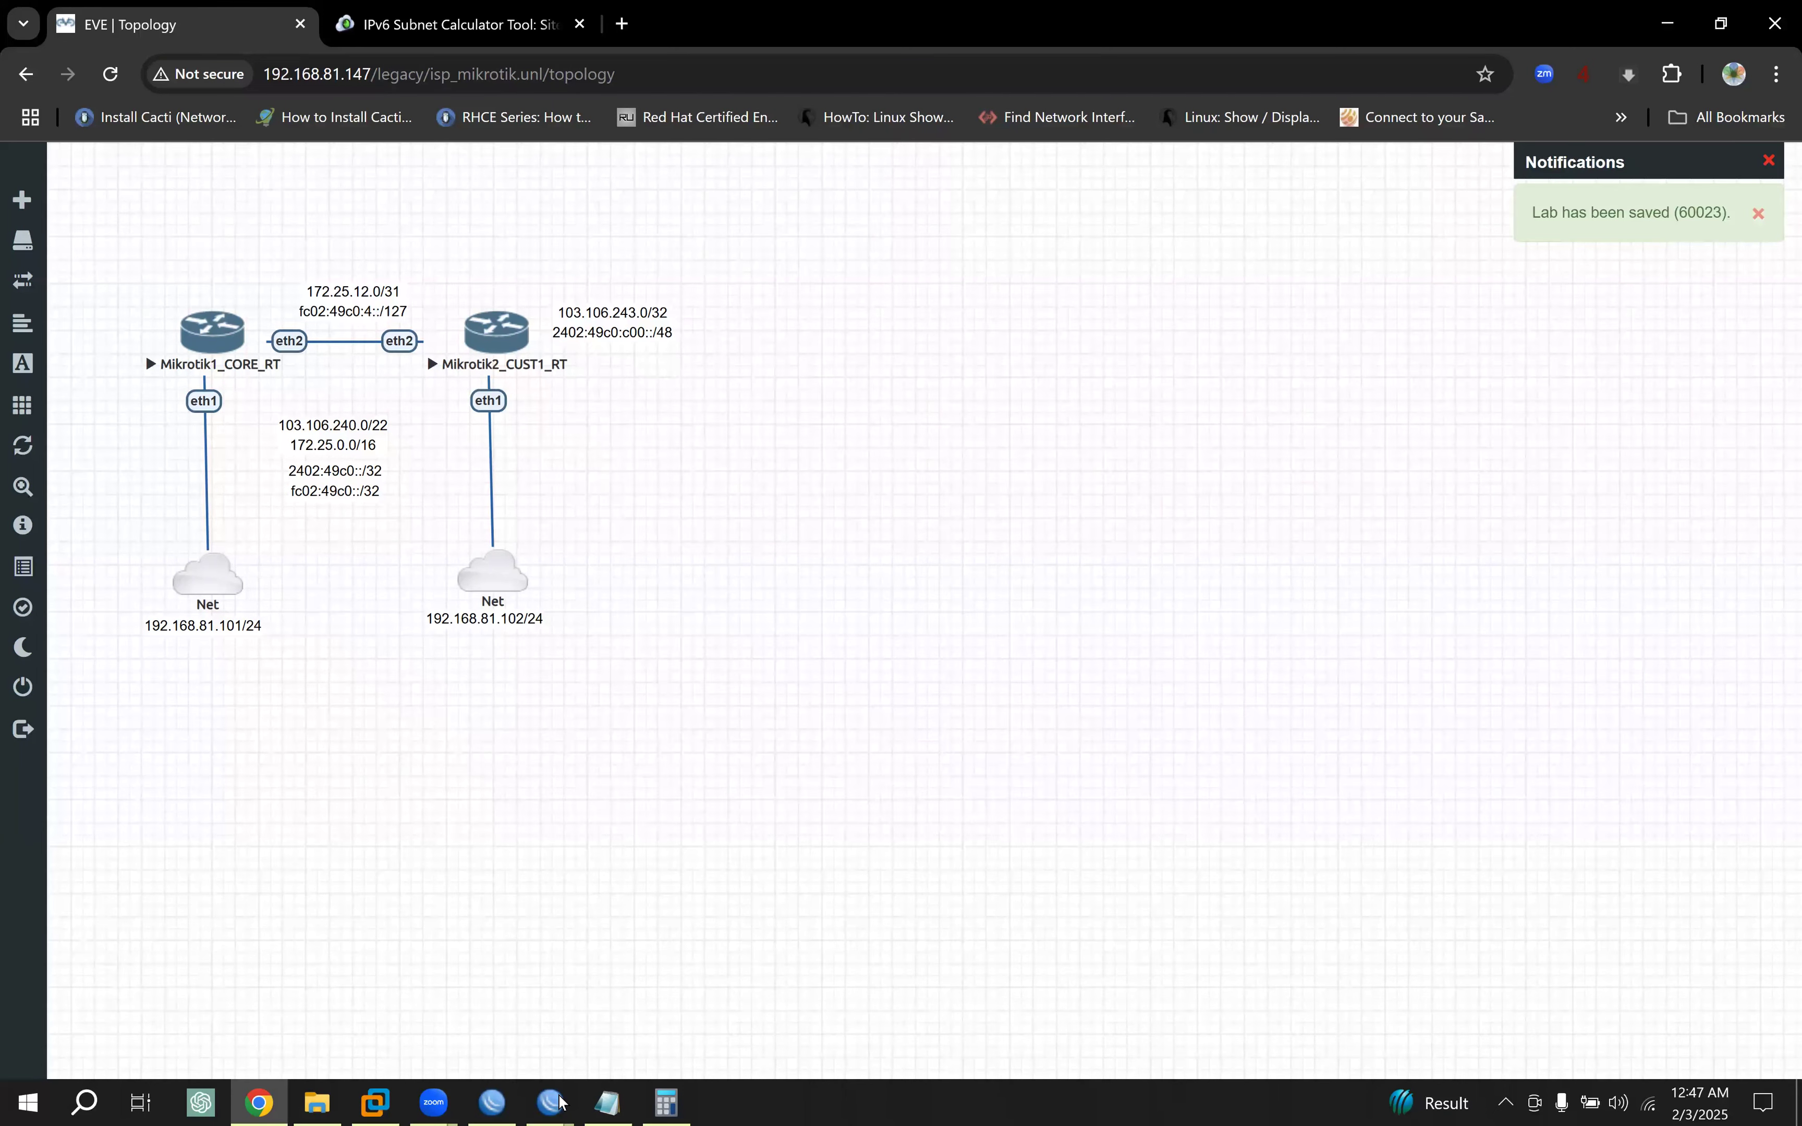
Step: Return to Mikrotik2_CUST1_RT's WinBox session and add IPv6 address 2402:49c0:c00::1/128 on lo with Advertise turned off
mouse_move(594, 1089)
left_click(780, 1013)
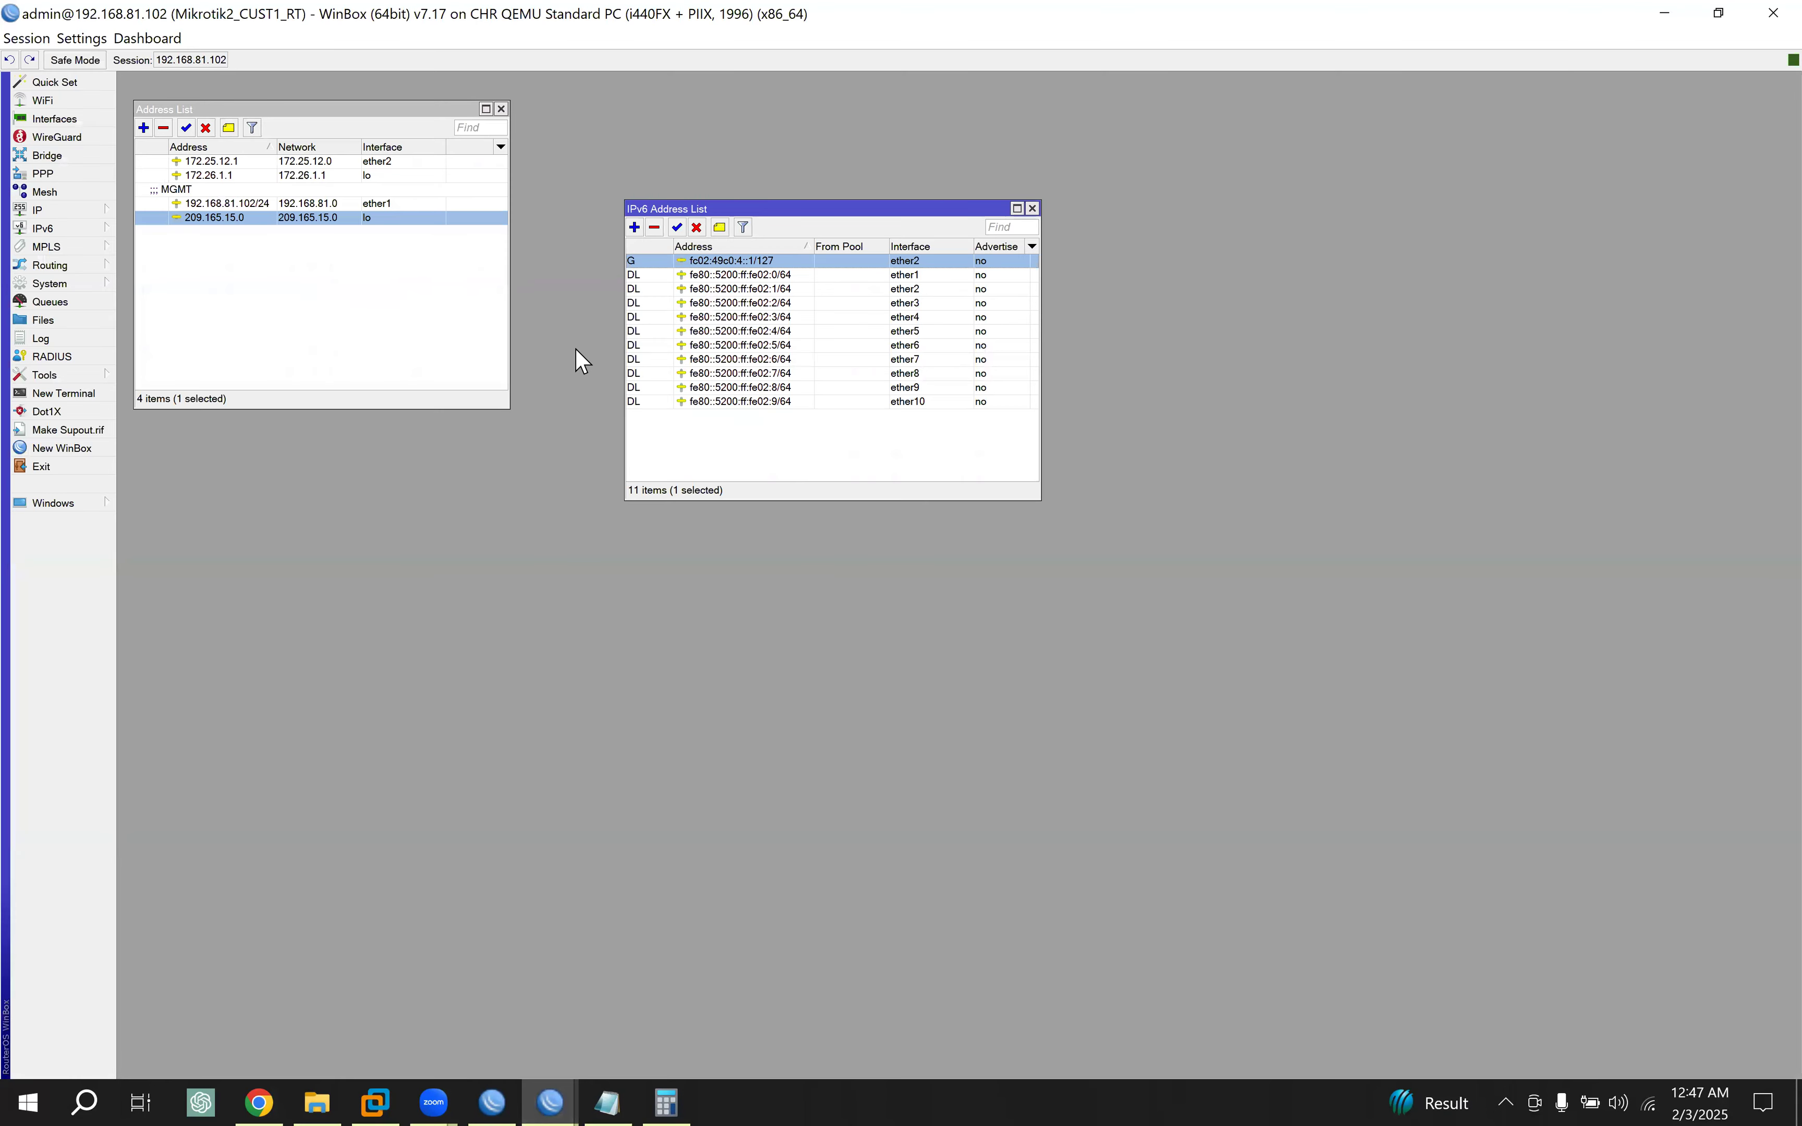
left_click(635, 227)
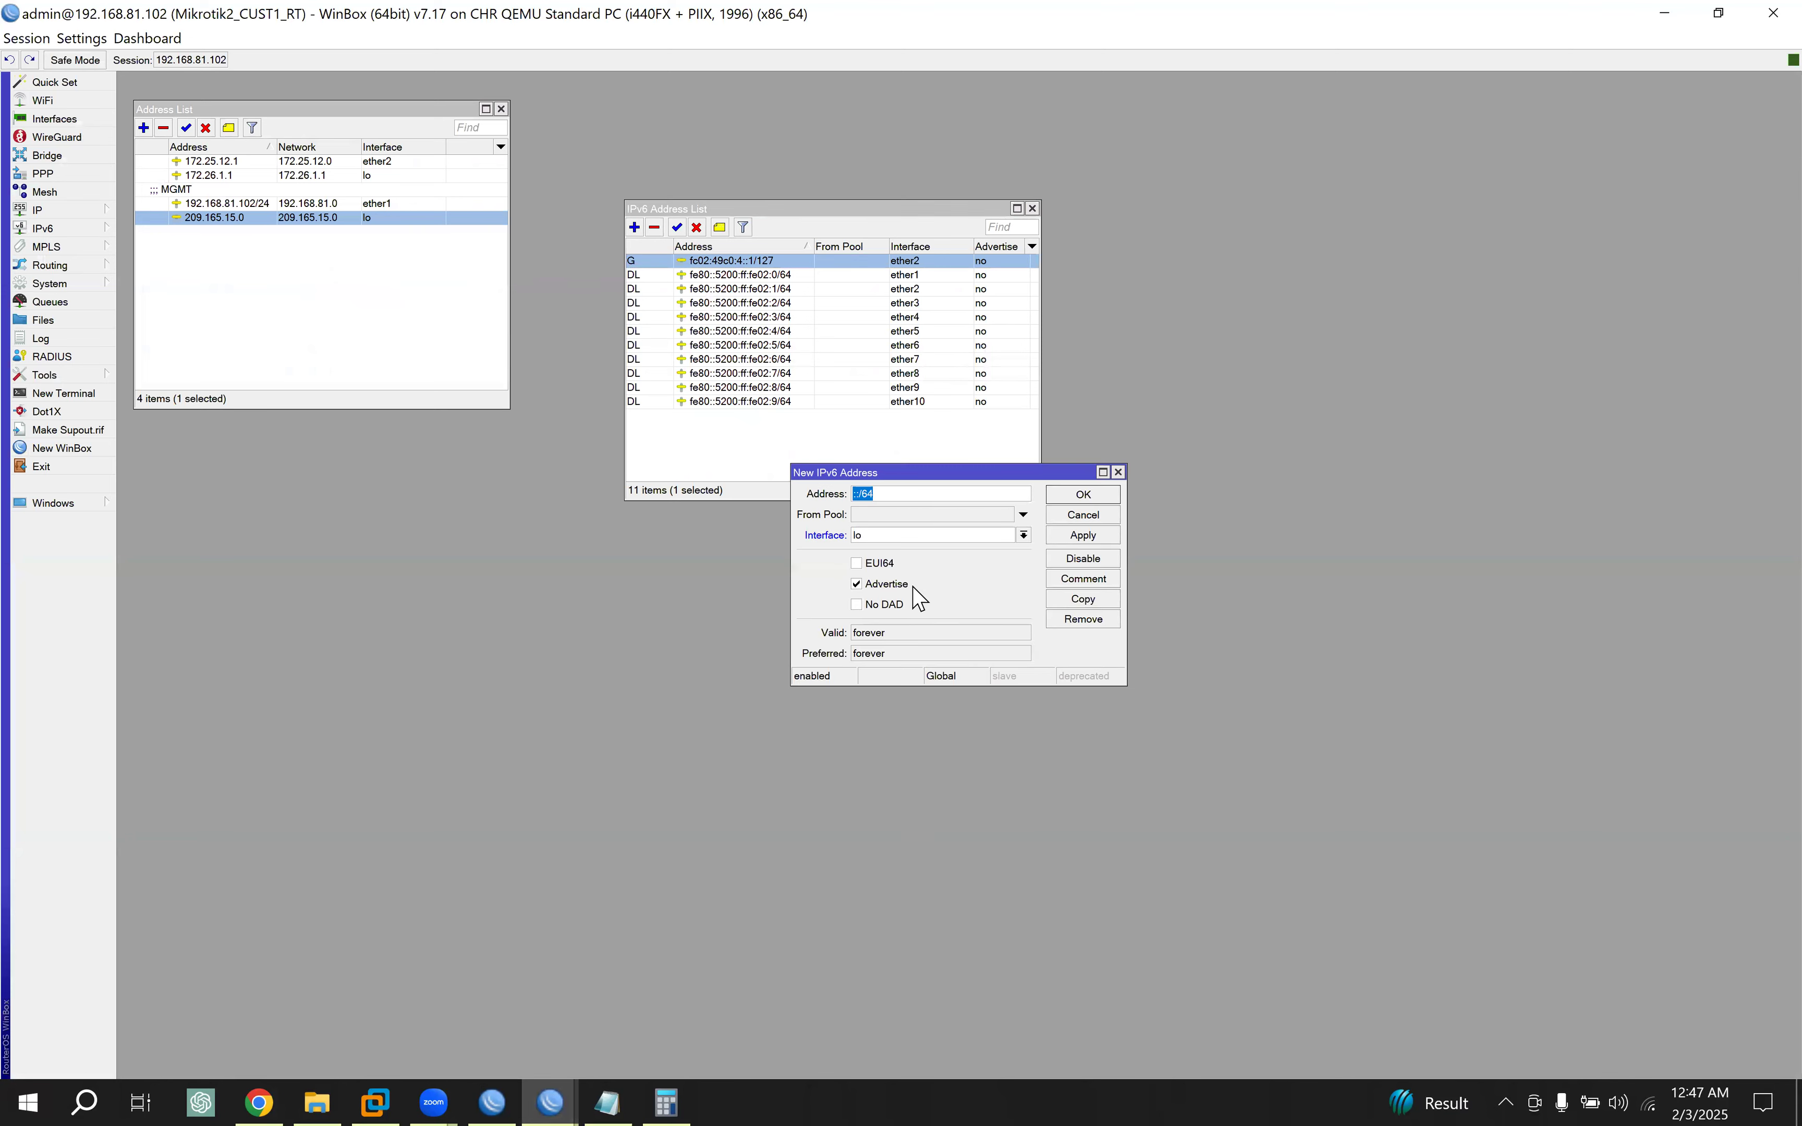
type("2402:49c0:c00::/48")
left_click(897, 584)
left_click(1085, 542)
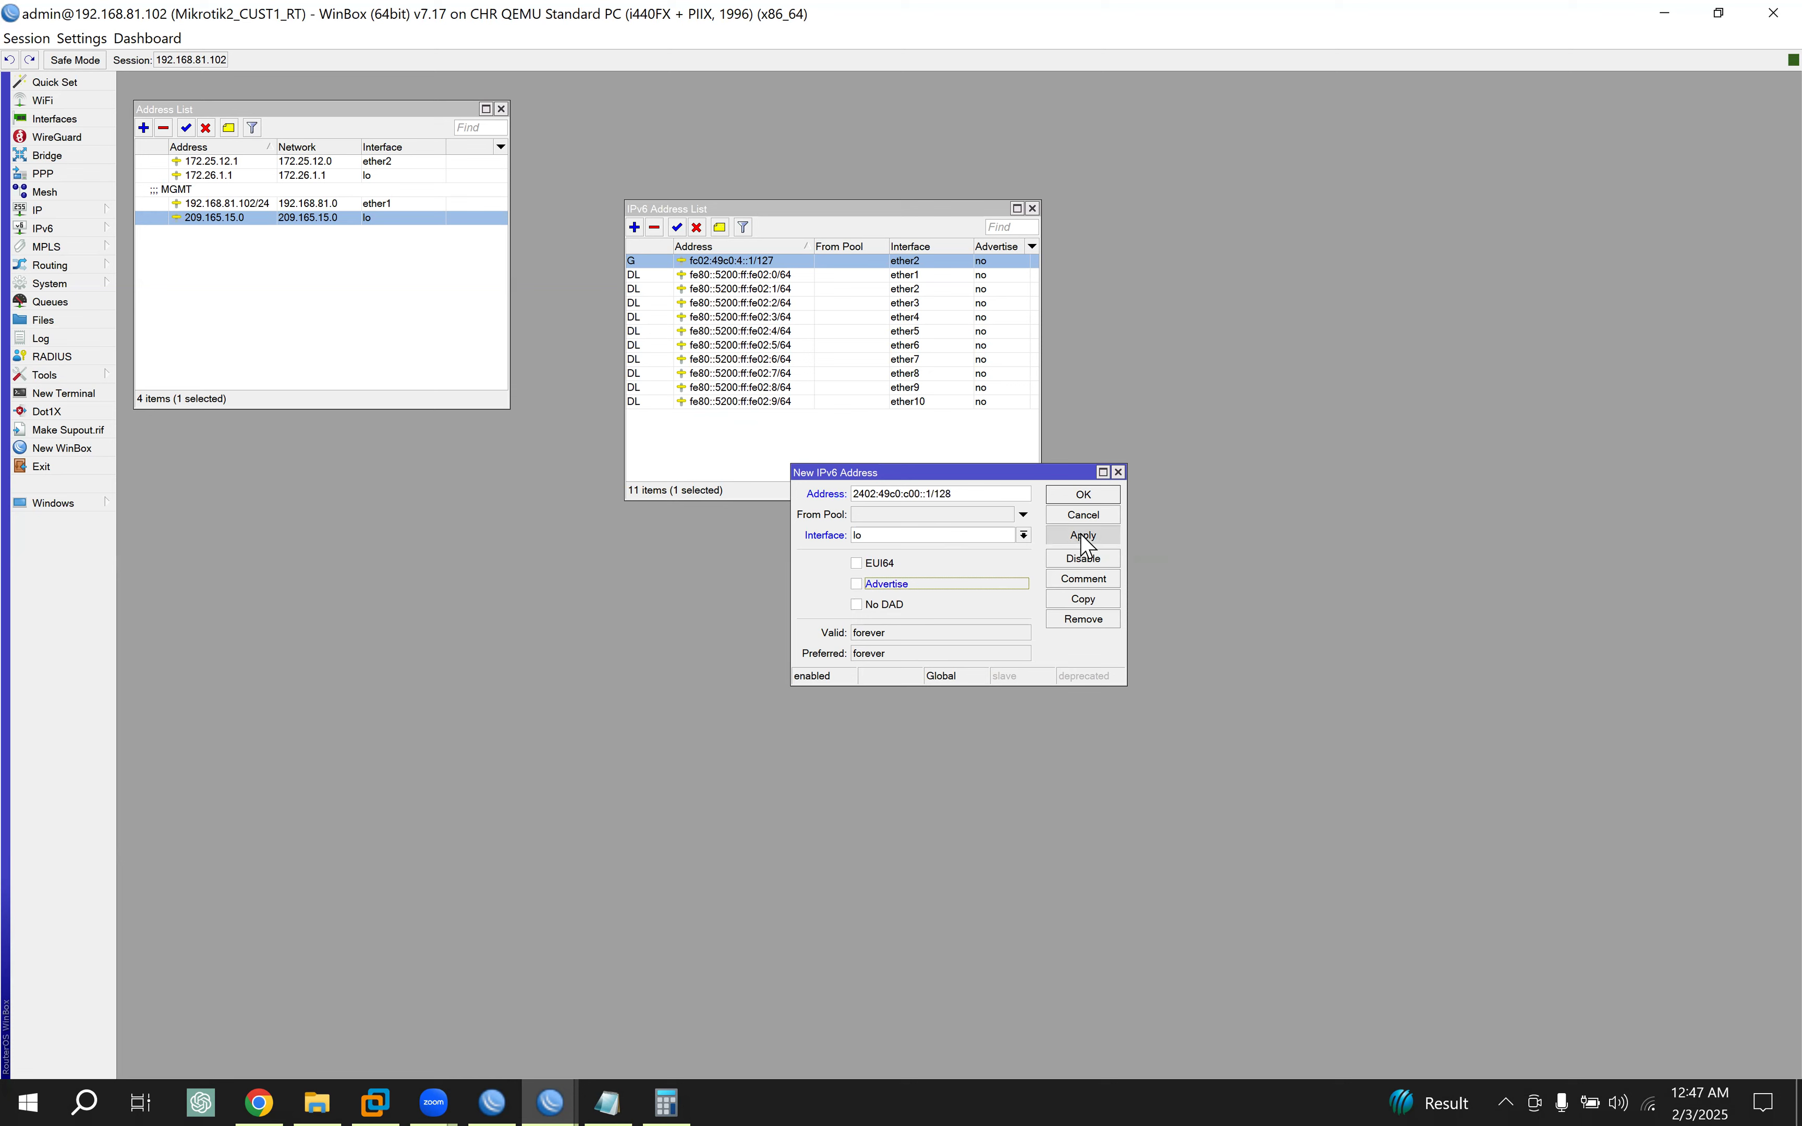
left_click(1086, 495)
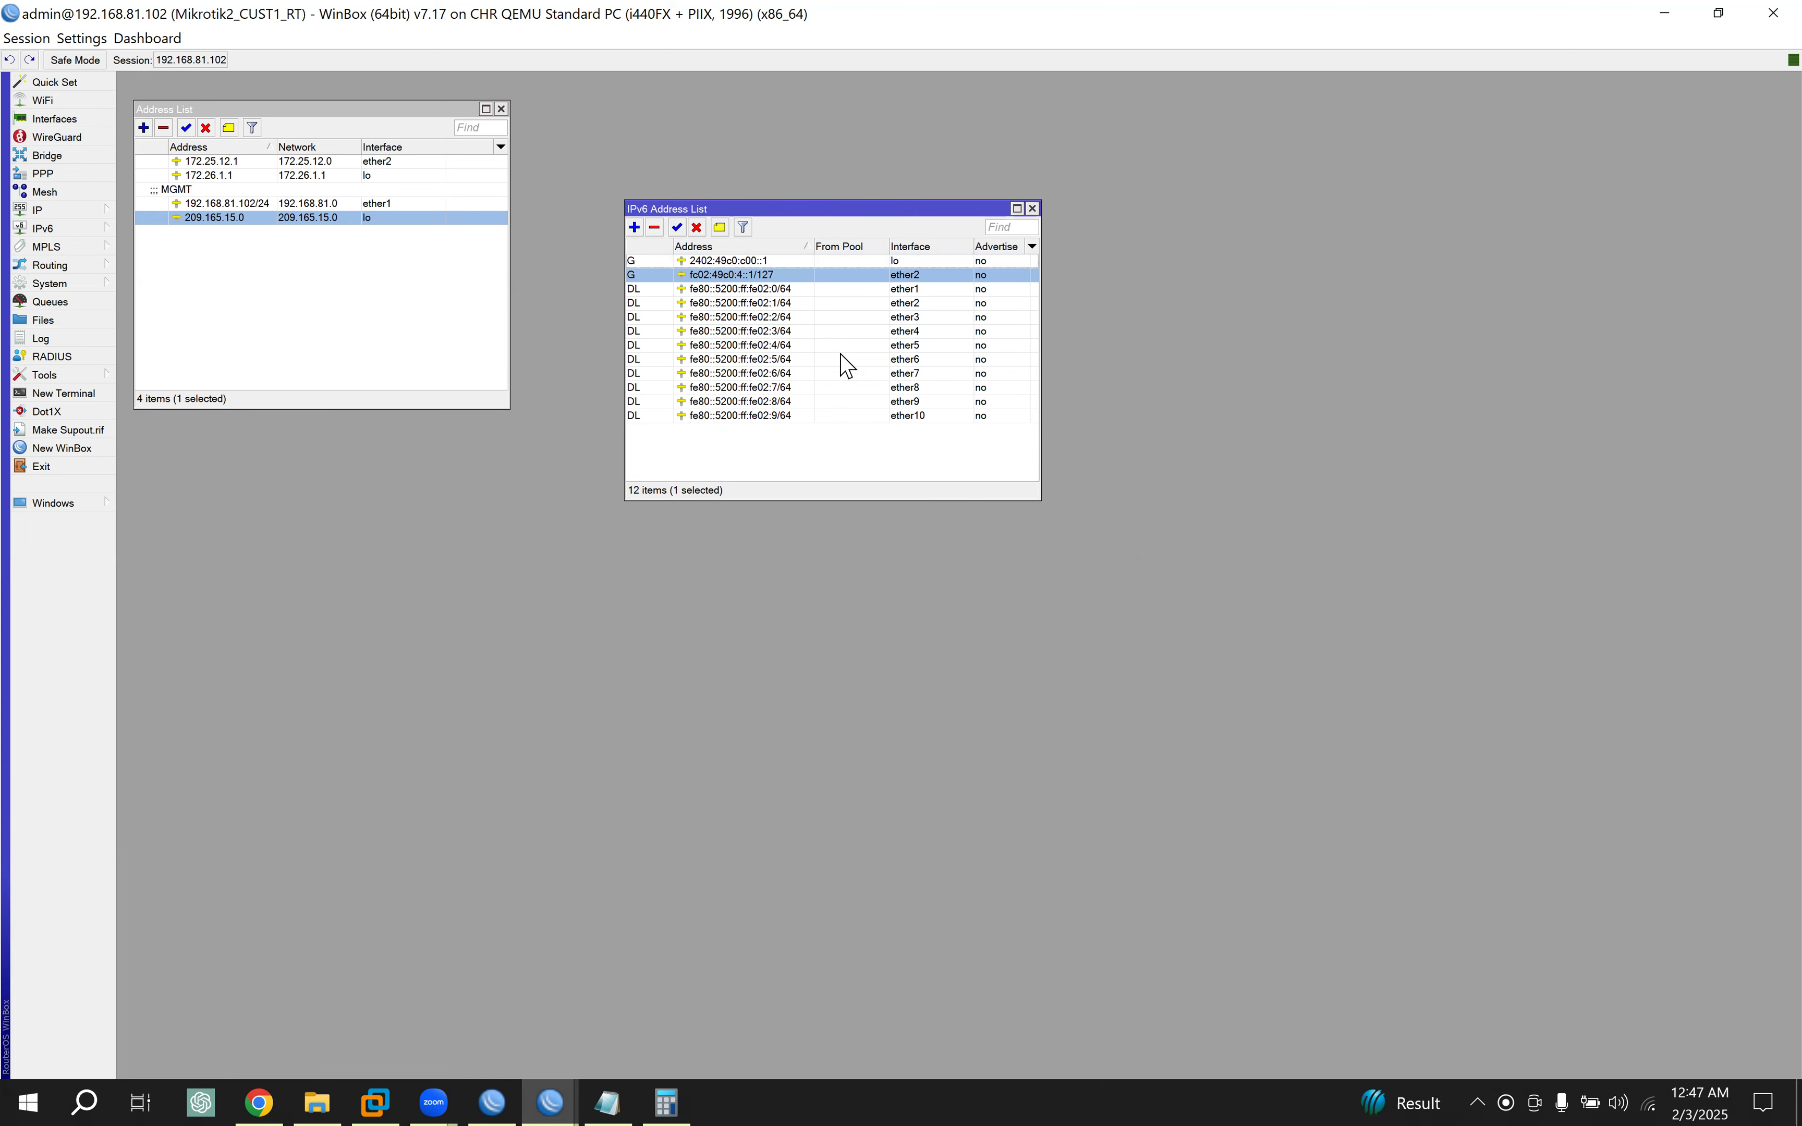
Step: Review the new lo IPv6 address, the EVE topology, Mikrotik1_CORE_RT's session and the mikrotik_requirement.txt addressing notes
left_click(758, 265)
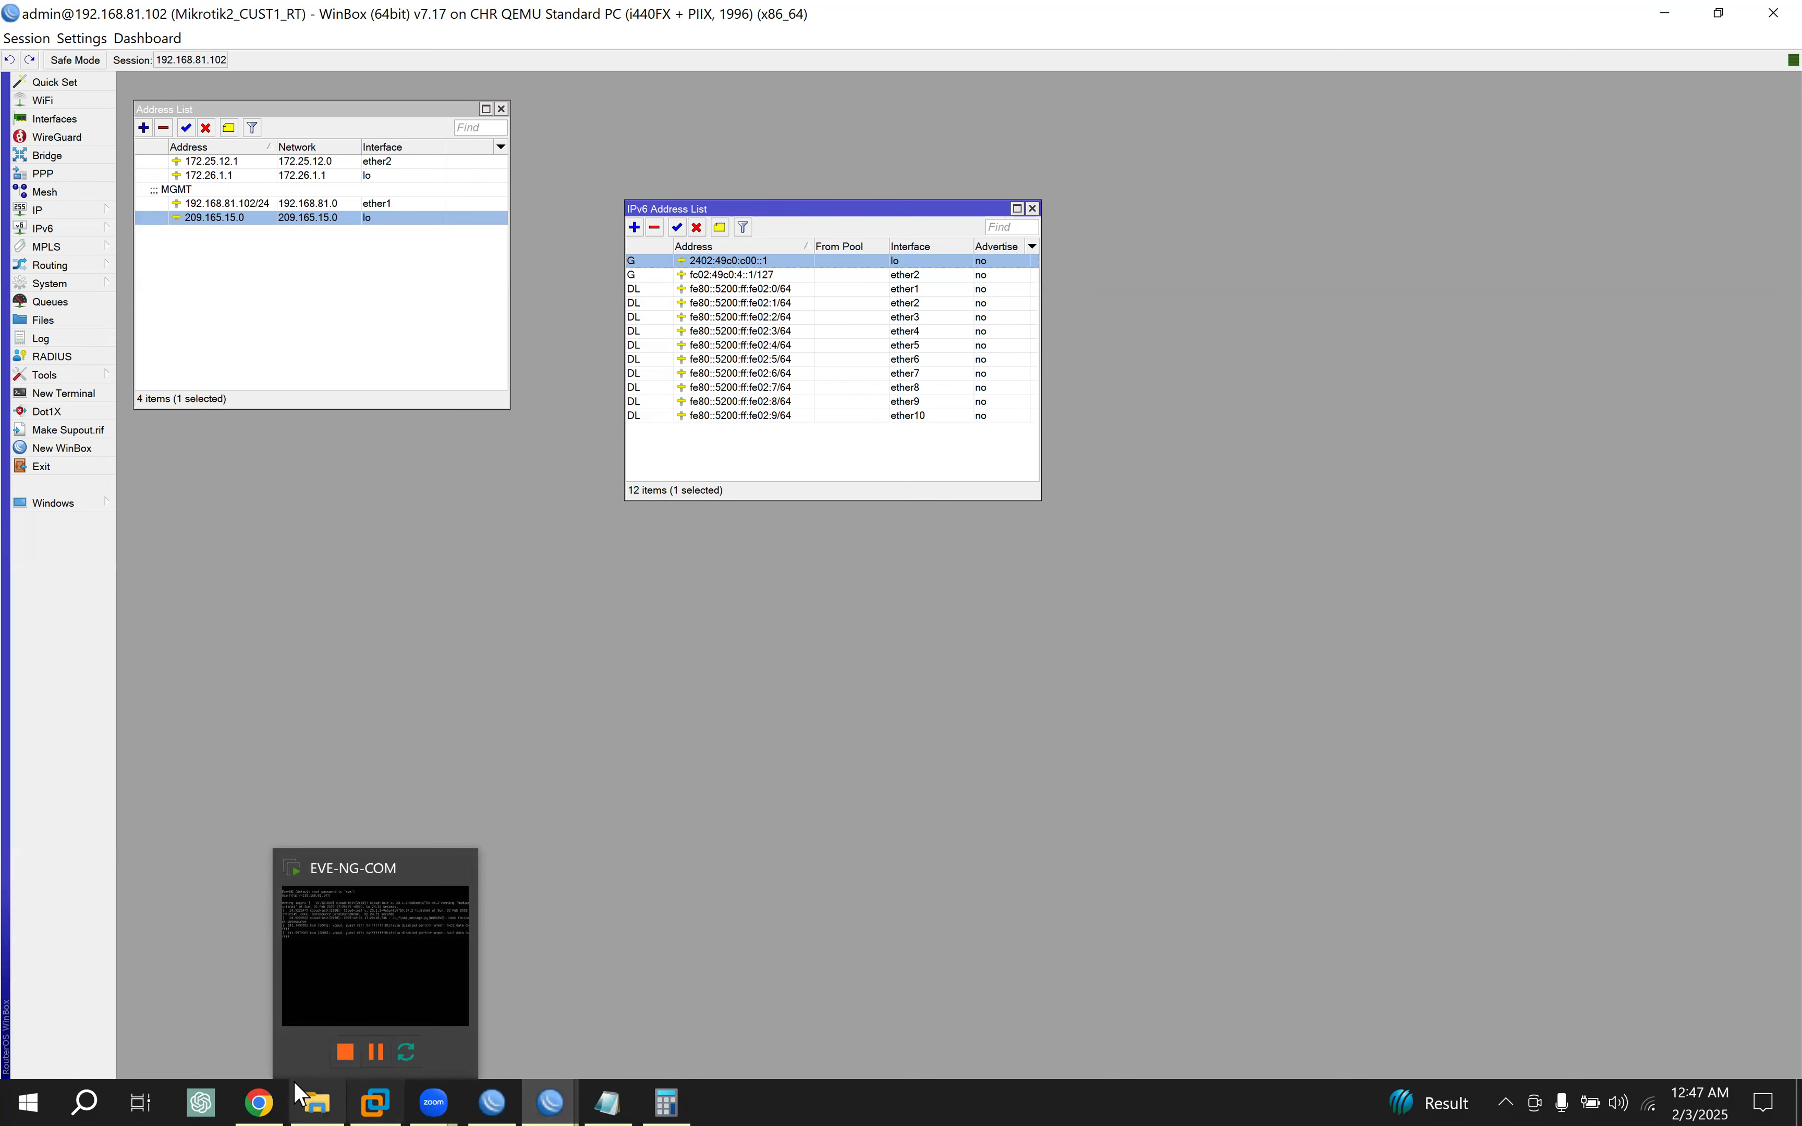
mouse_move(254, 1084)
left_click(243, 1014)
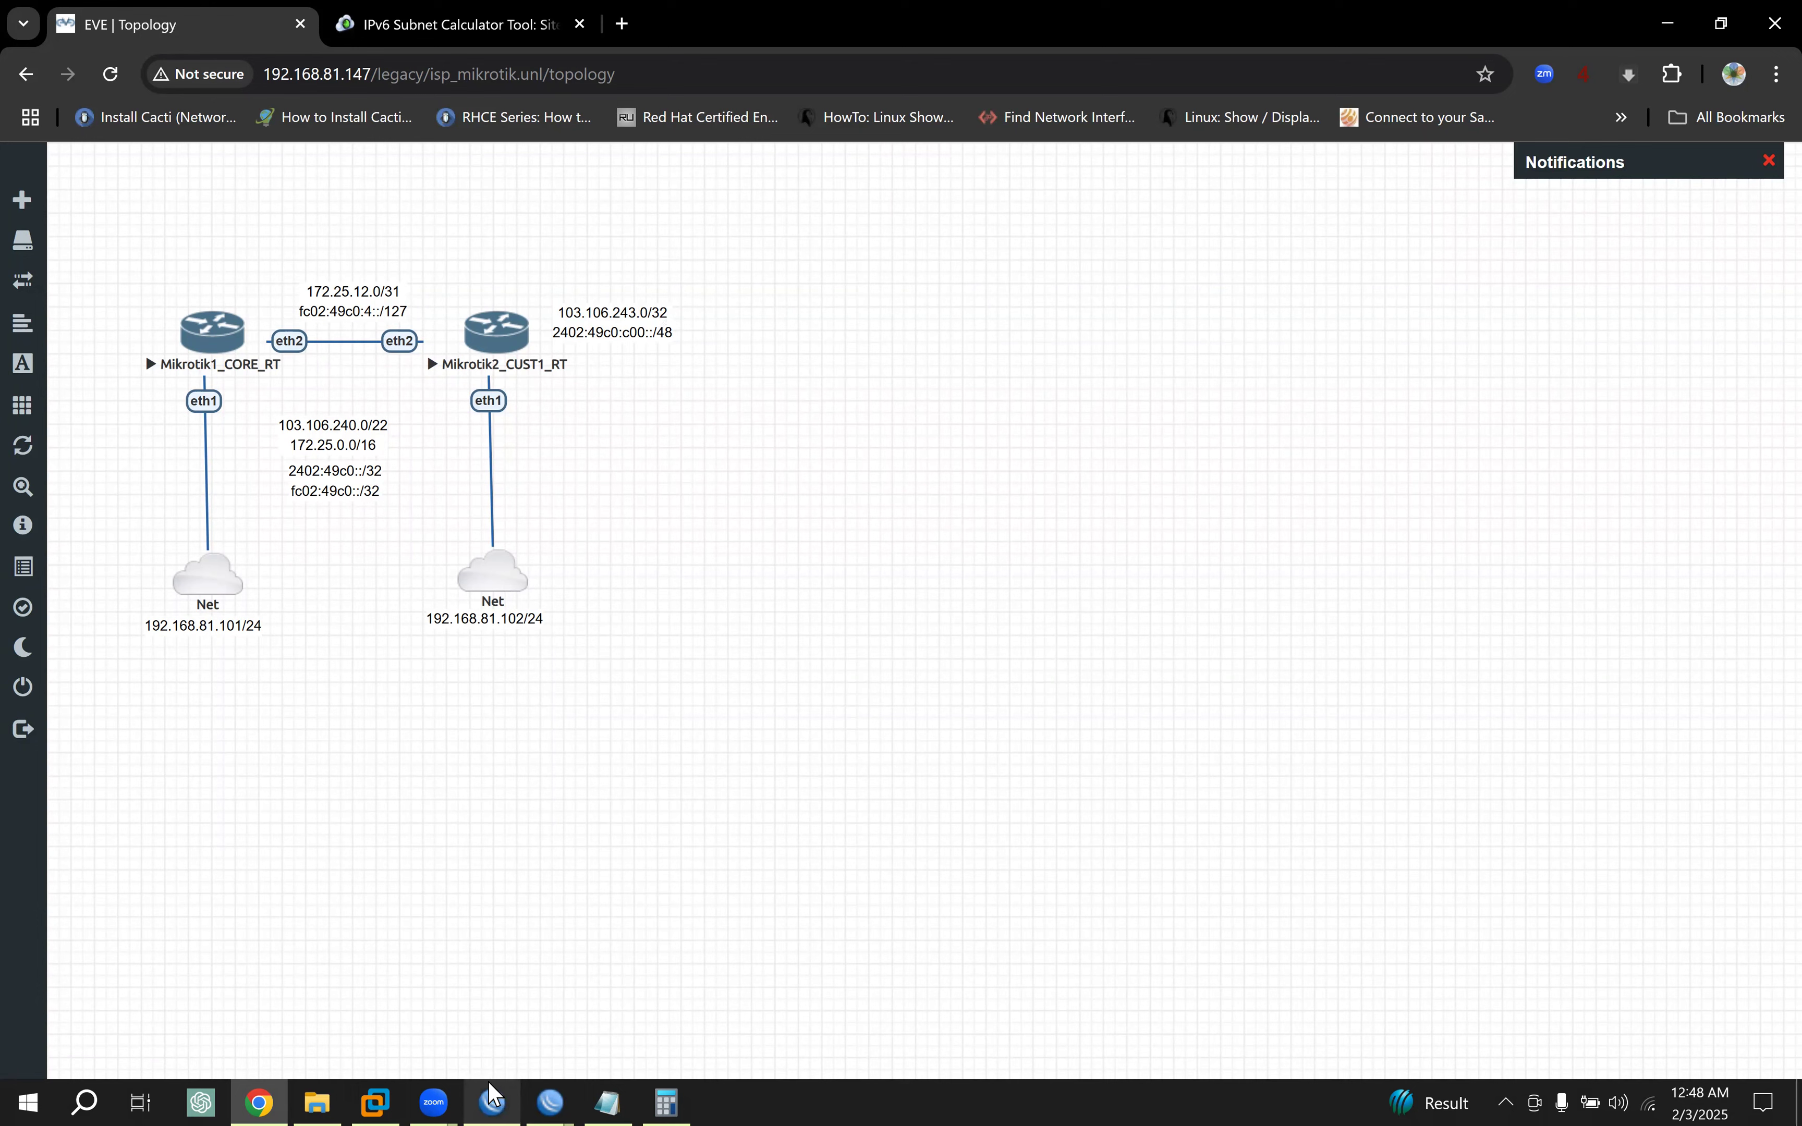
mouse_move(549, 1094)
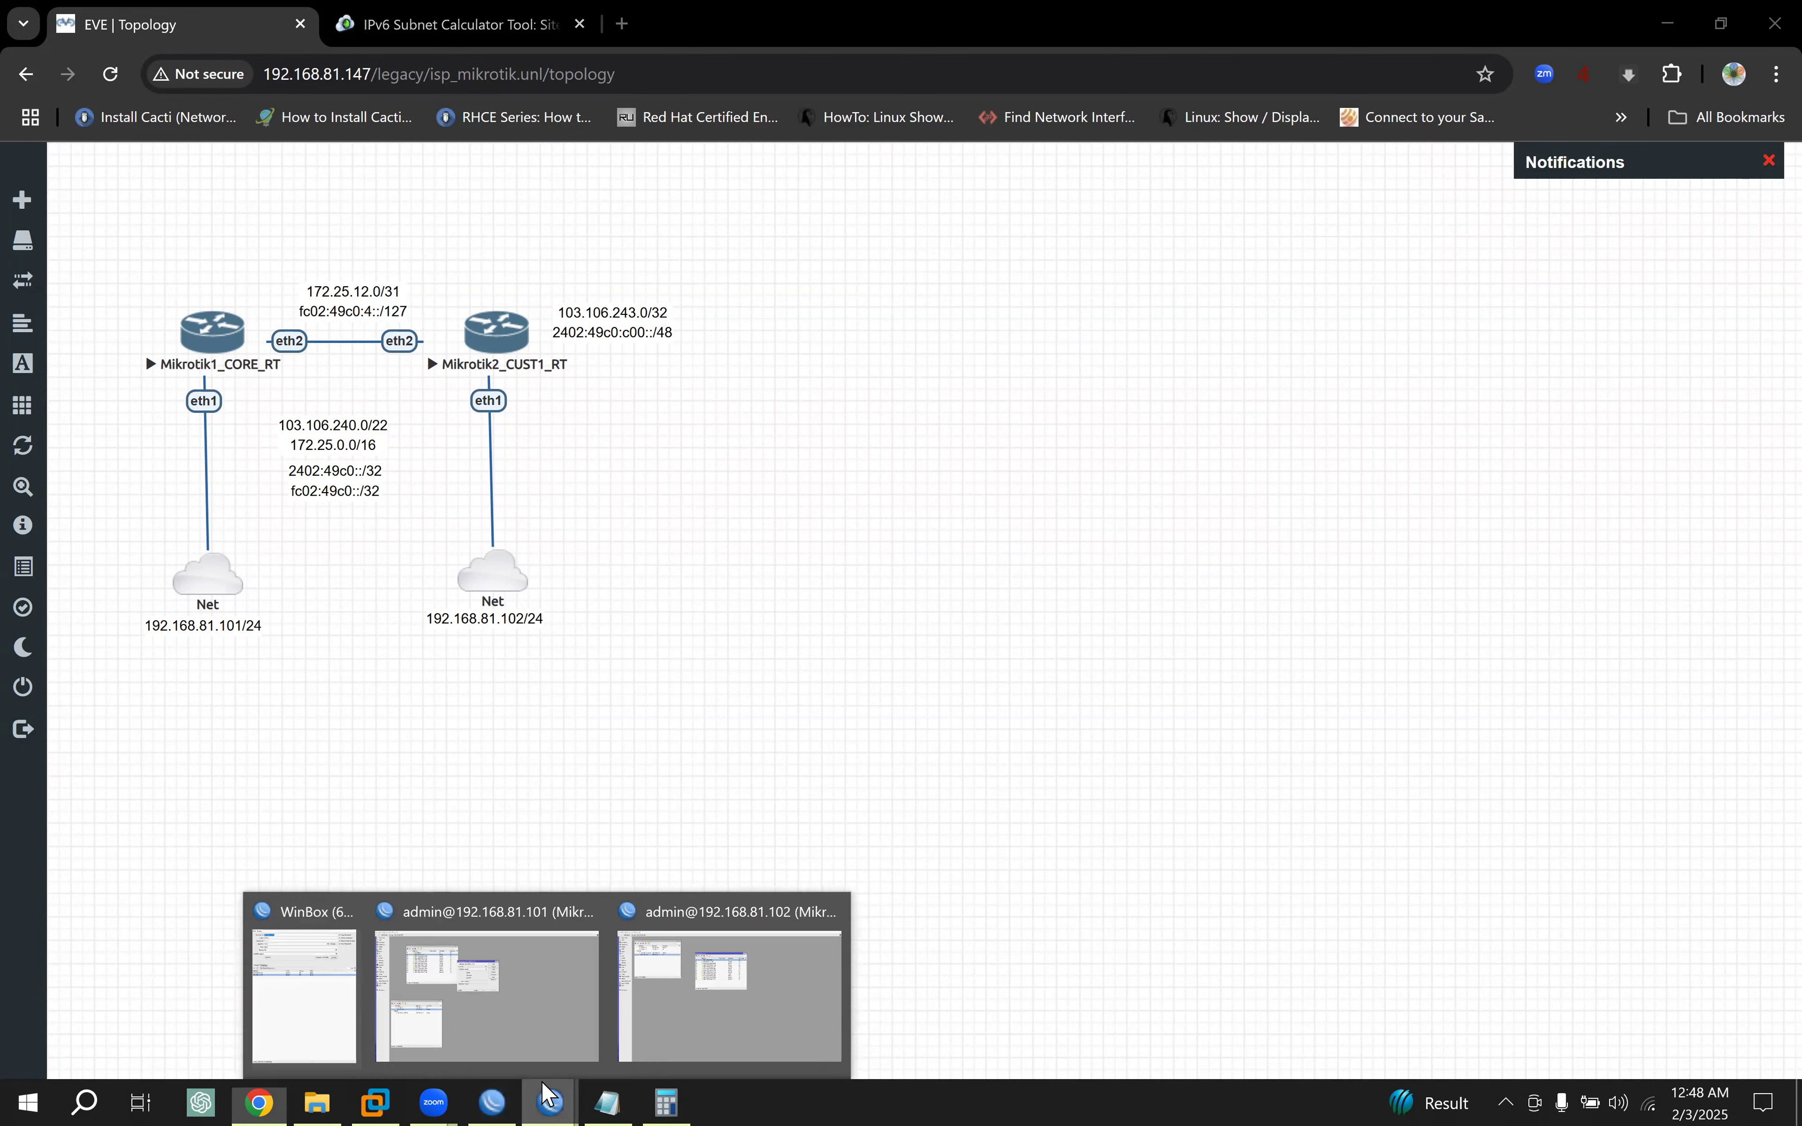
left_click(539, 1013)
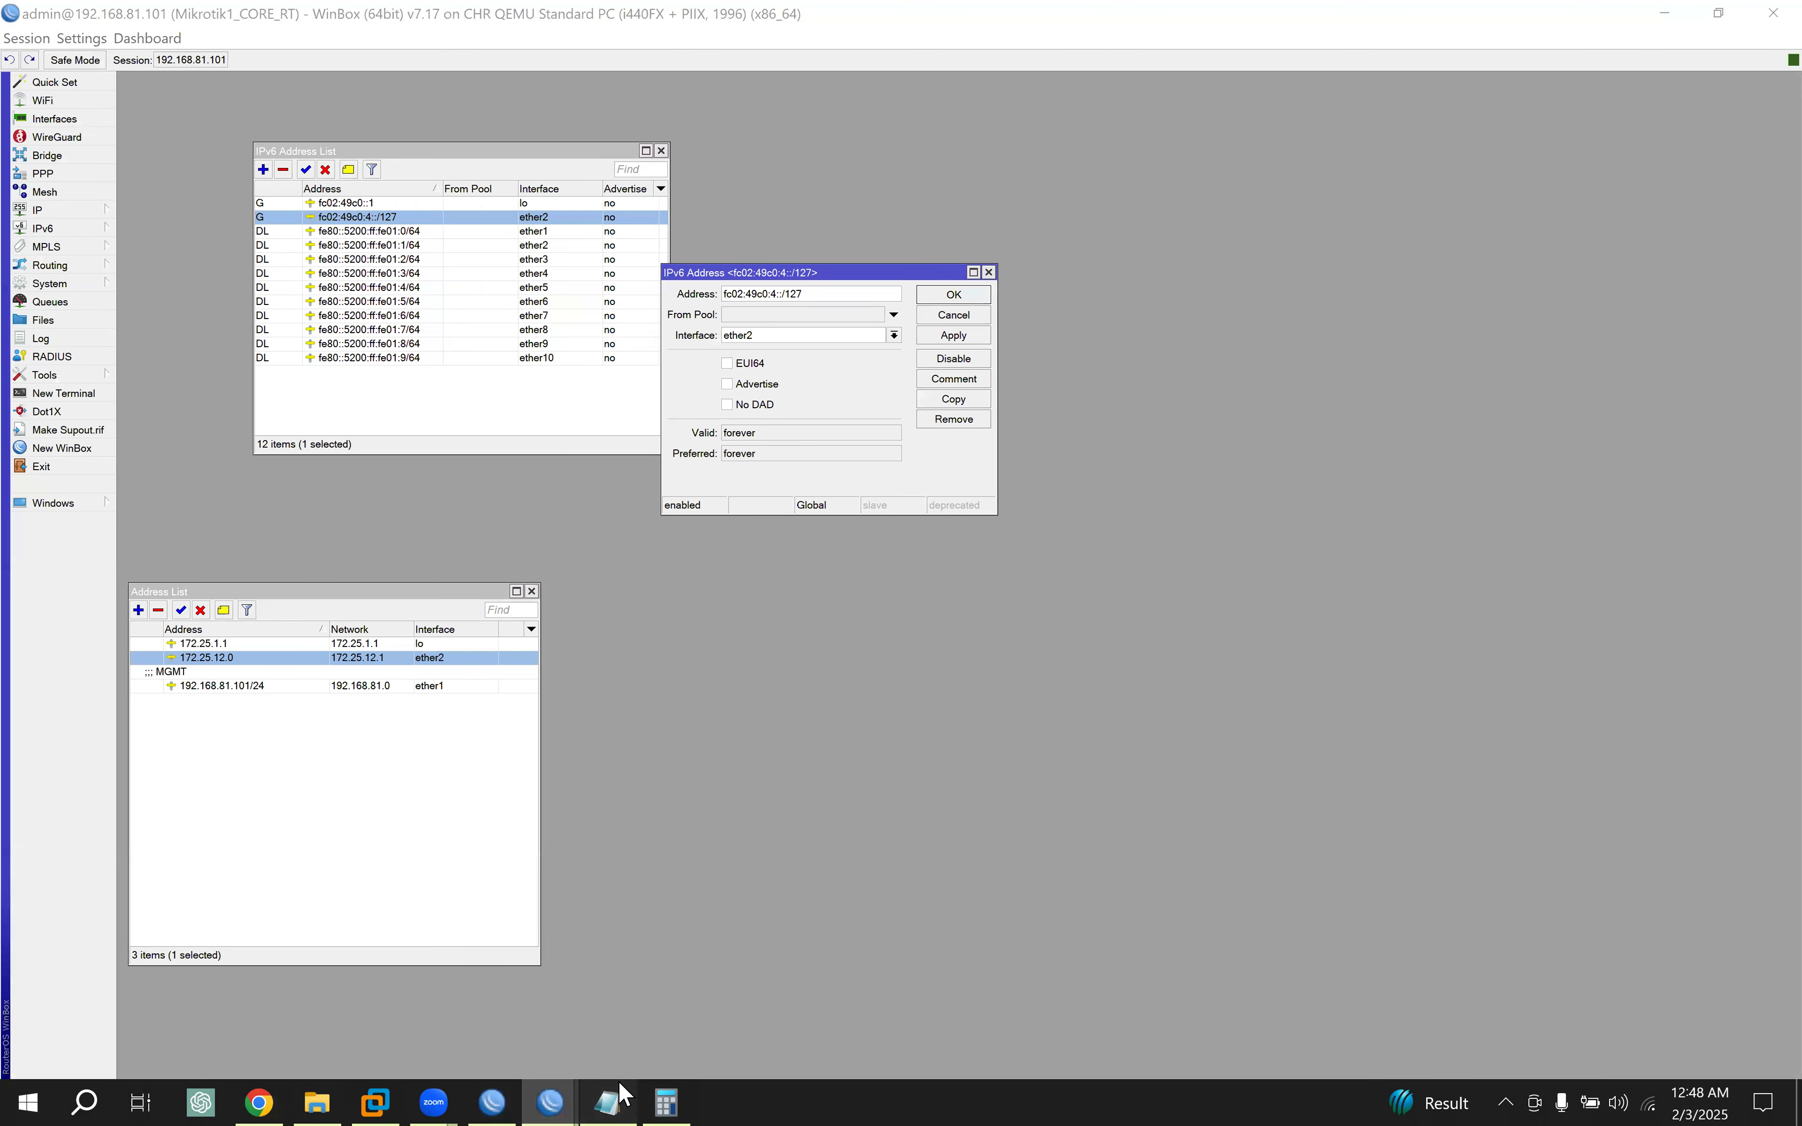
left_click(618, 1081)
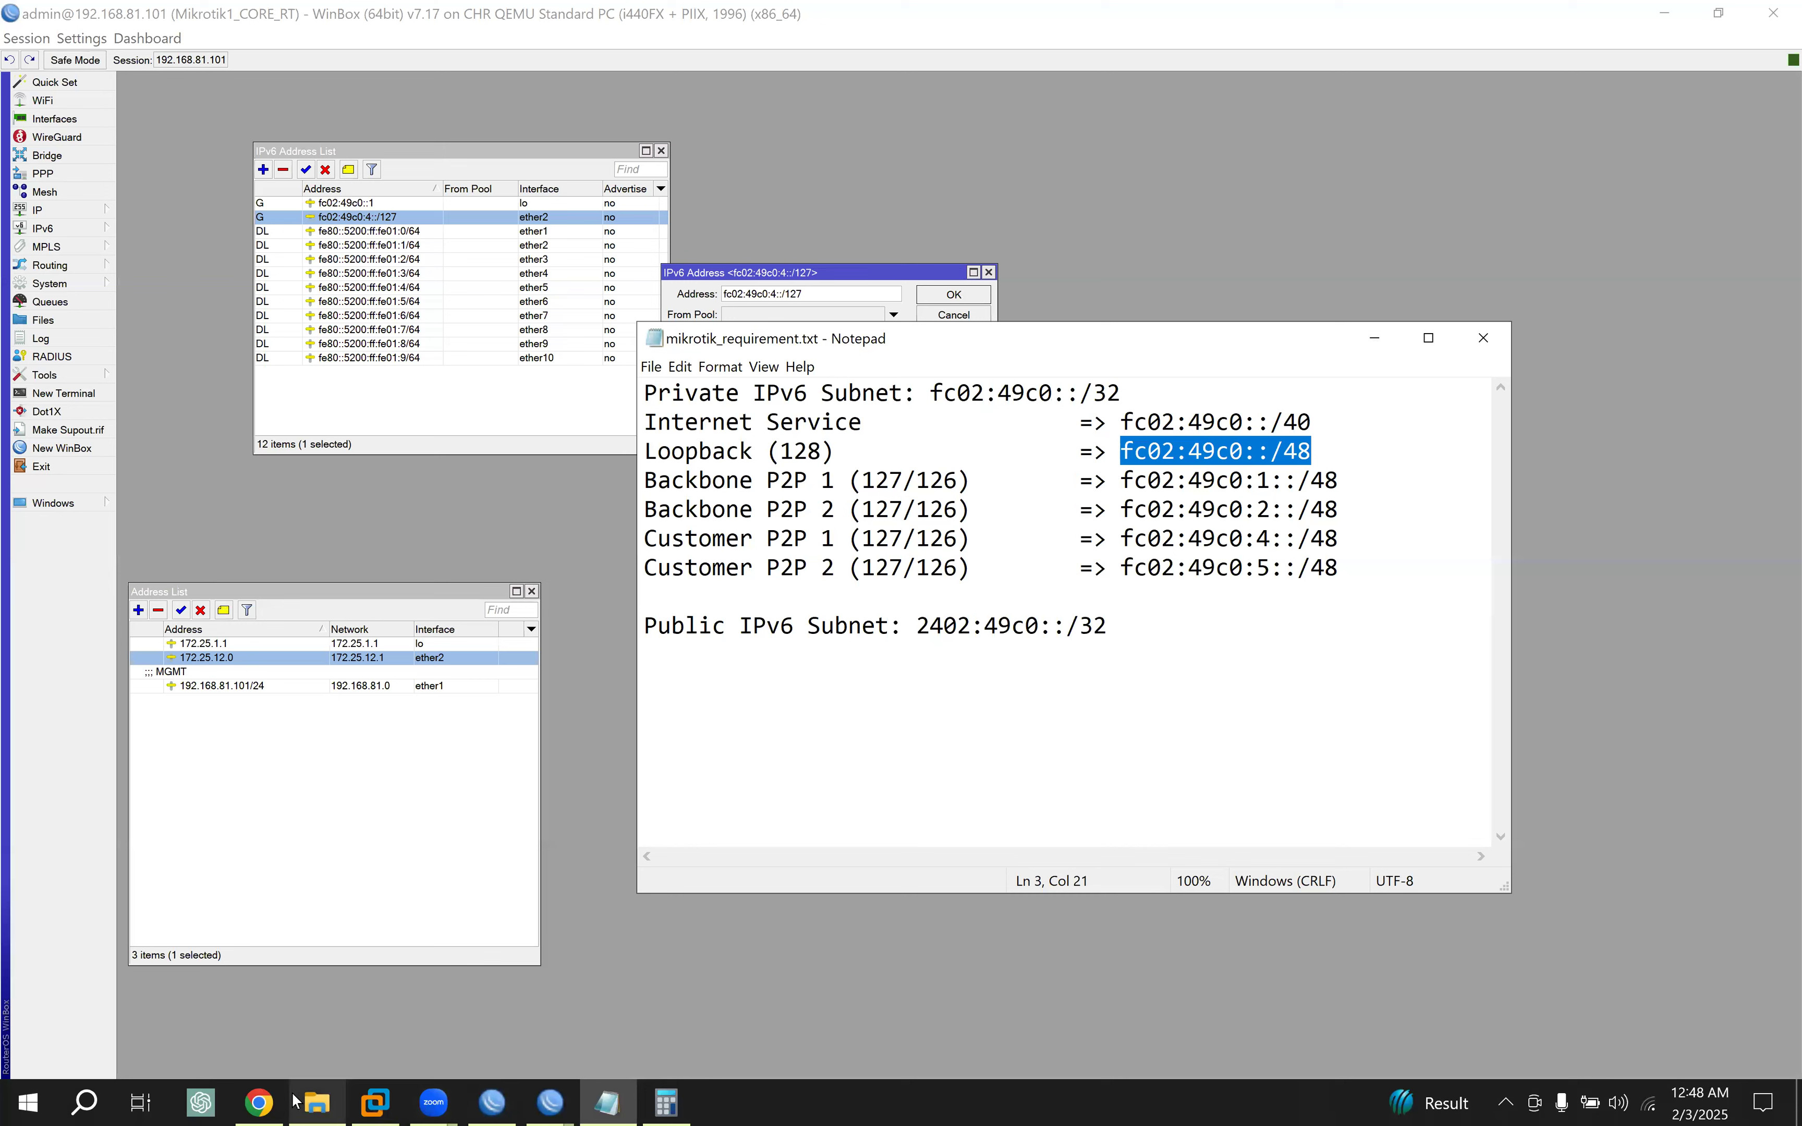
Step: Copy the public subnet 2402:49c0::/32 from mikrotik_requirement.txt, return to Mikrotik1_CORE_RT's session and close the open ether2 IPv6 address entry
left_click(549, 1102)
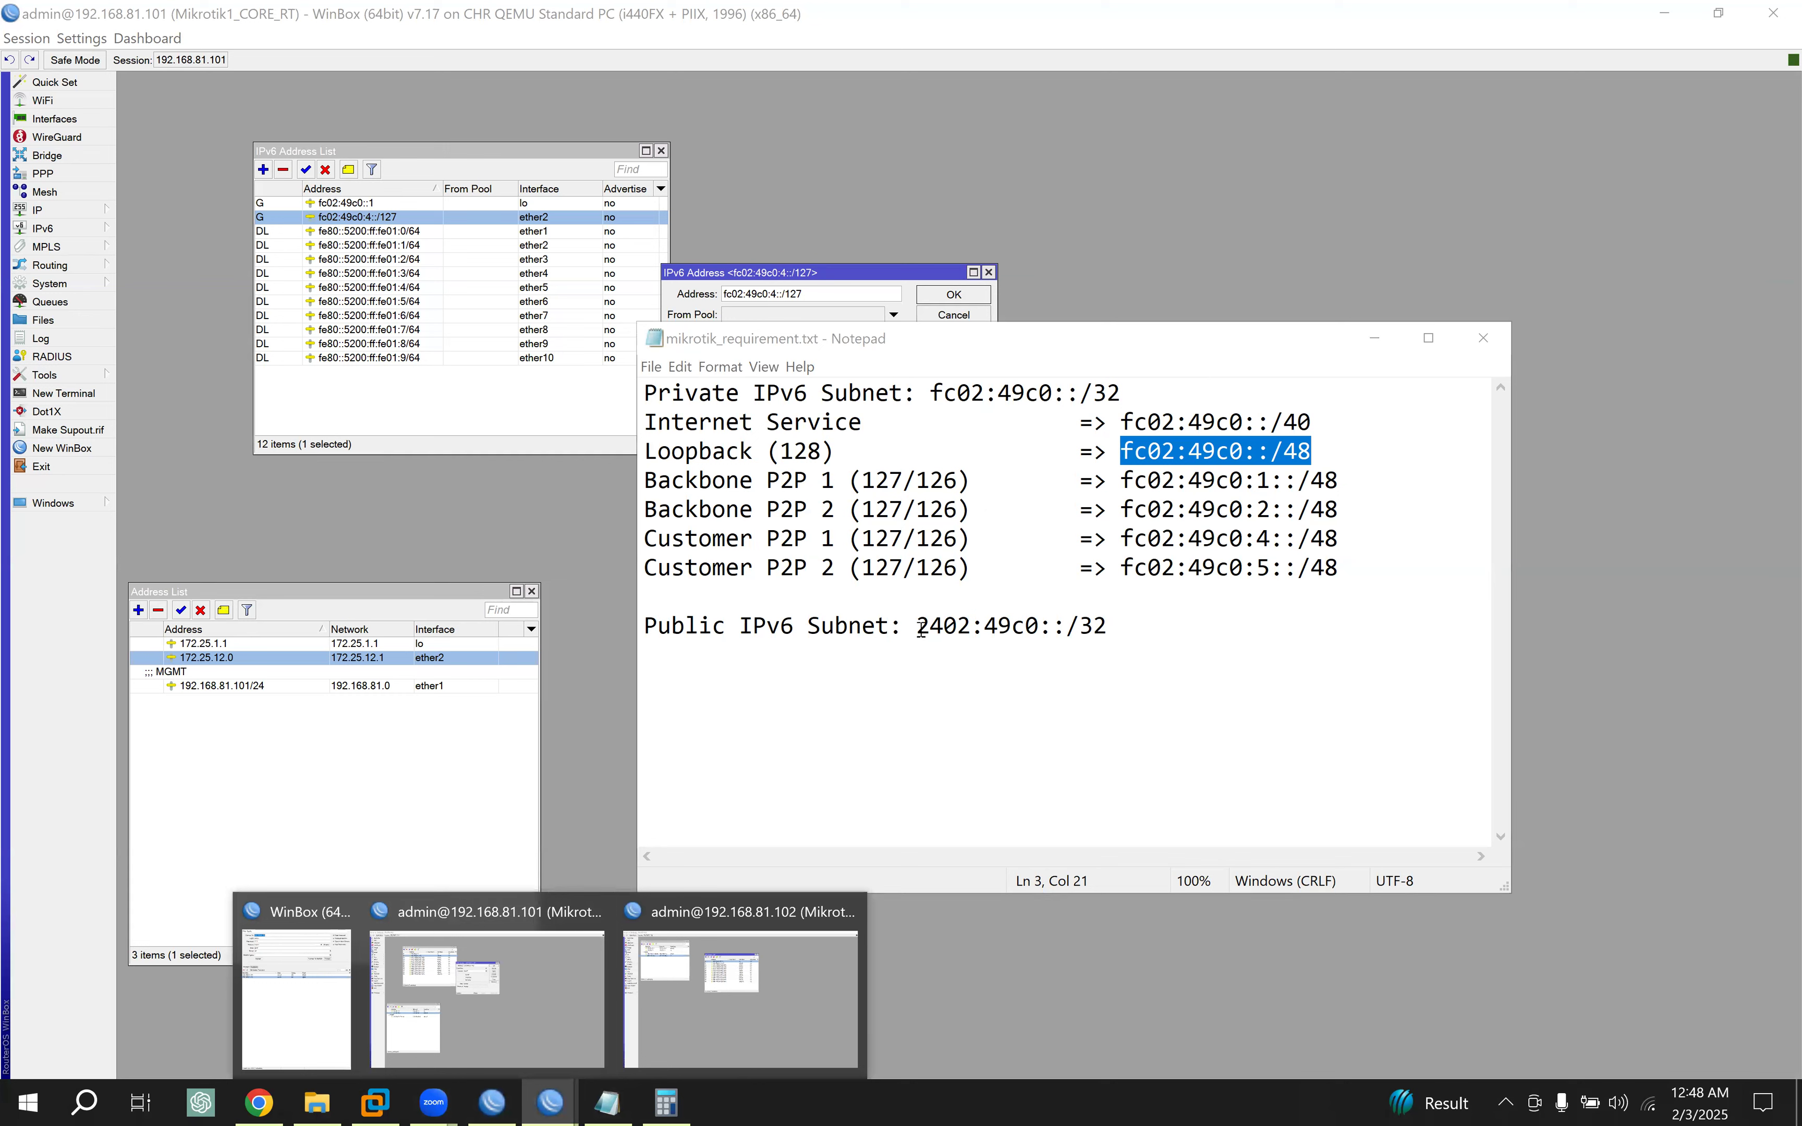
left_click_drag(920, 627, 1112, 626)
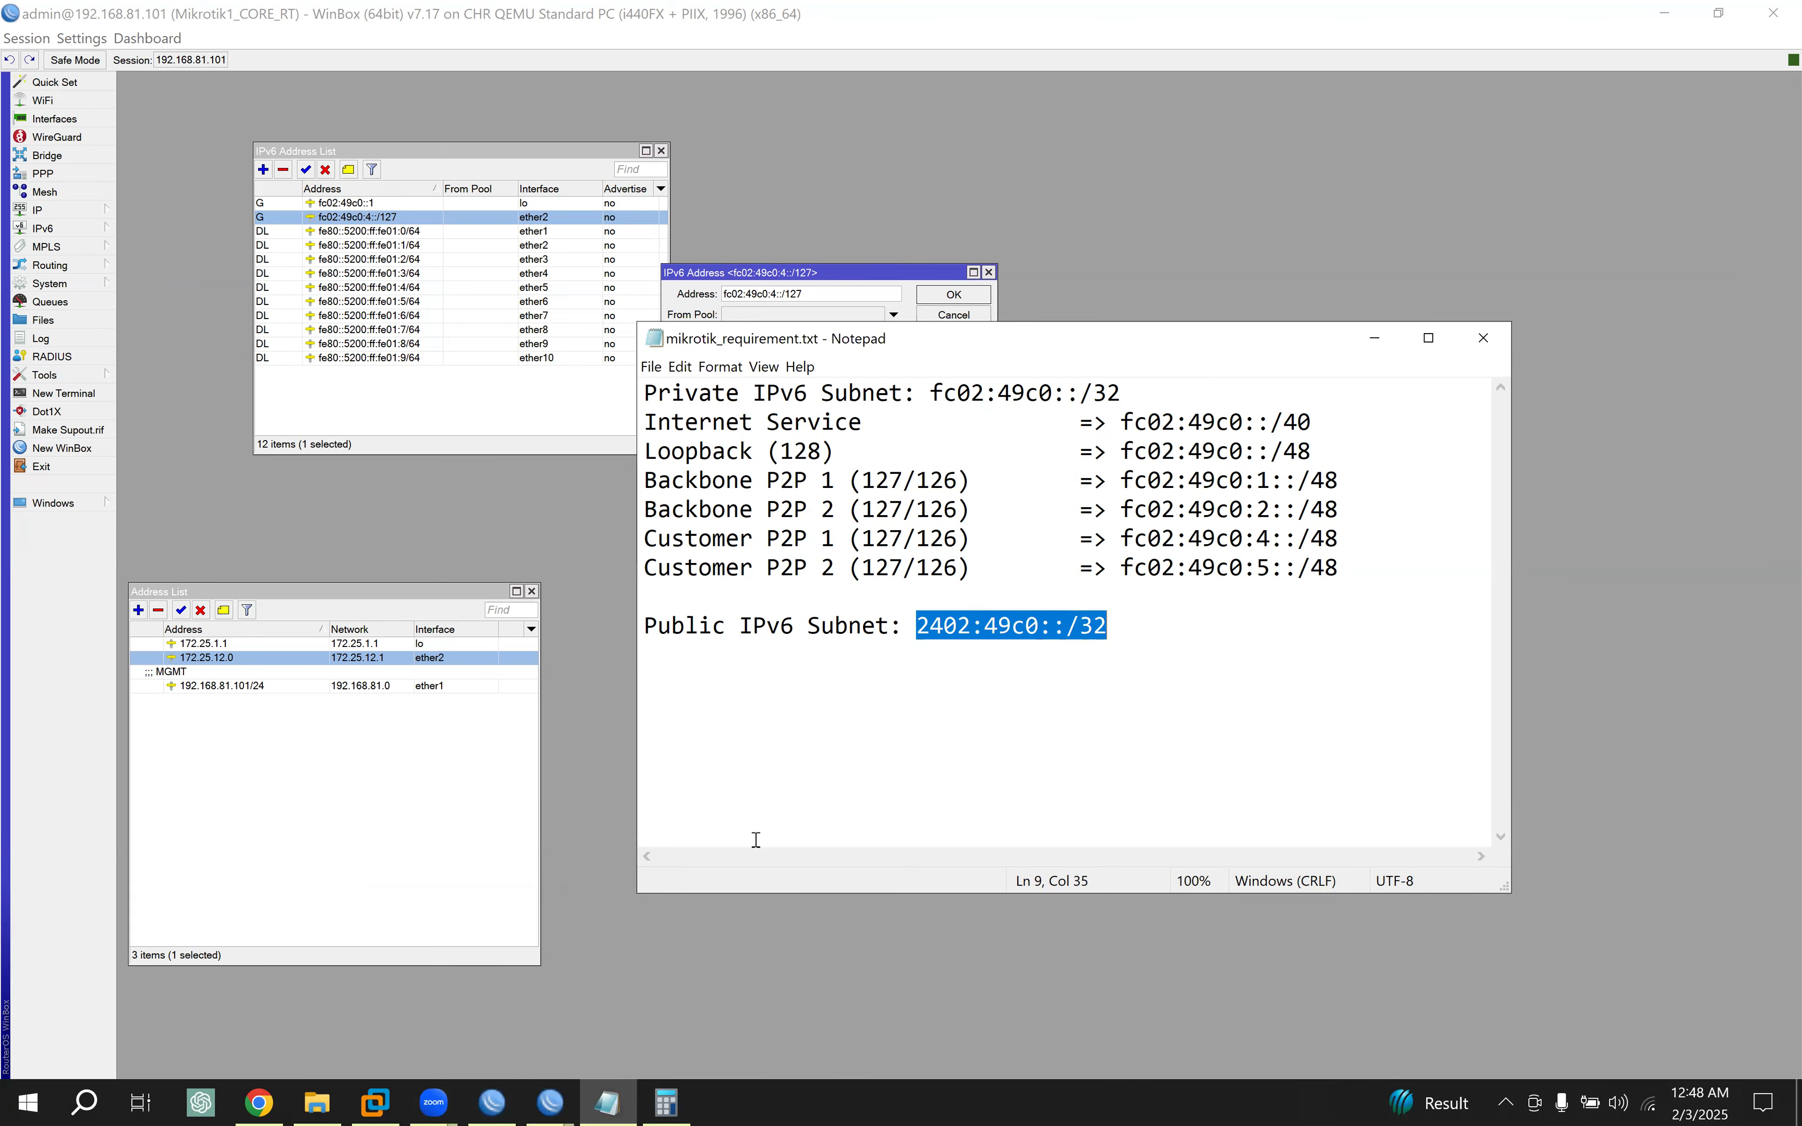
mouse_move(553, 1087)
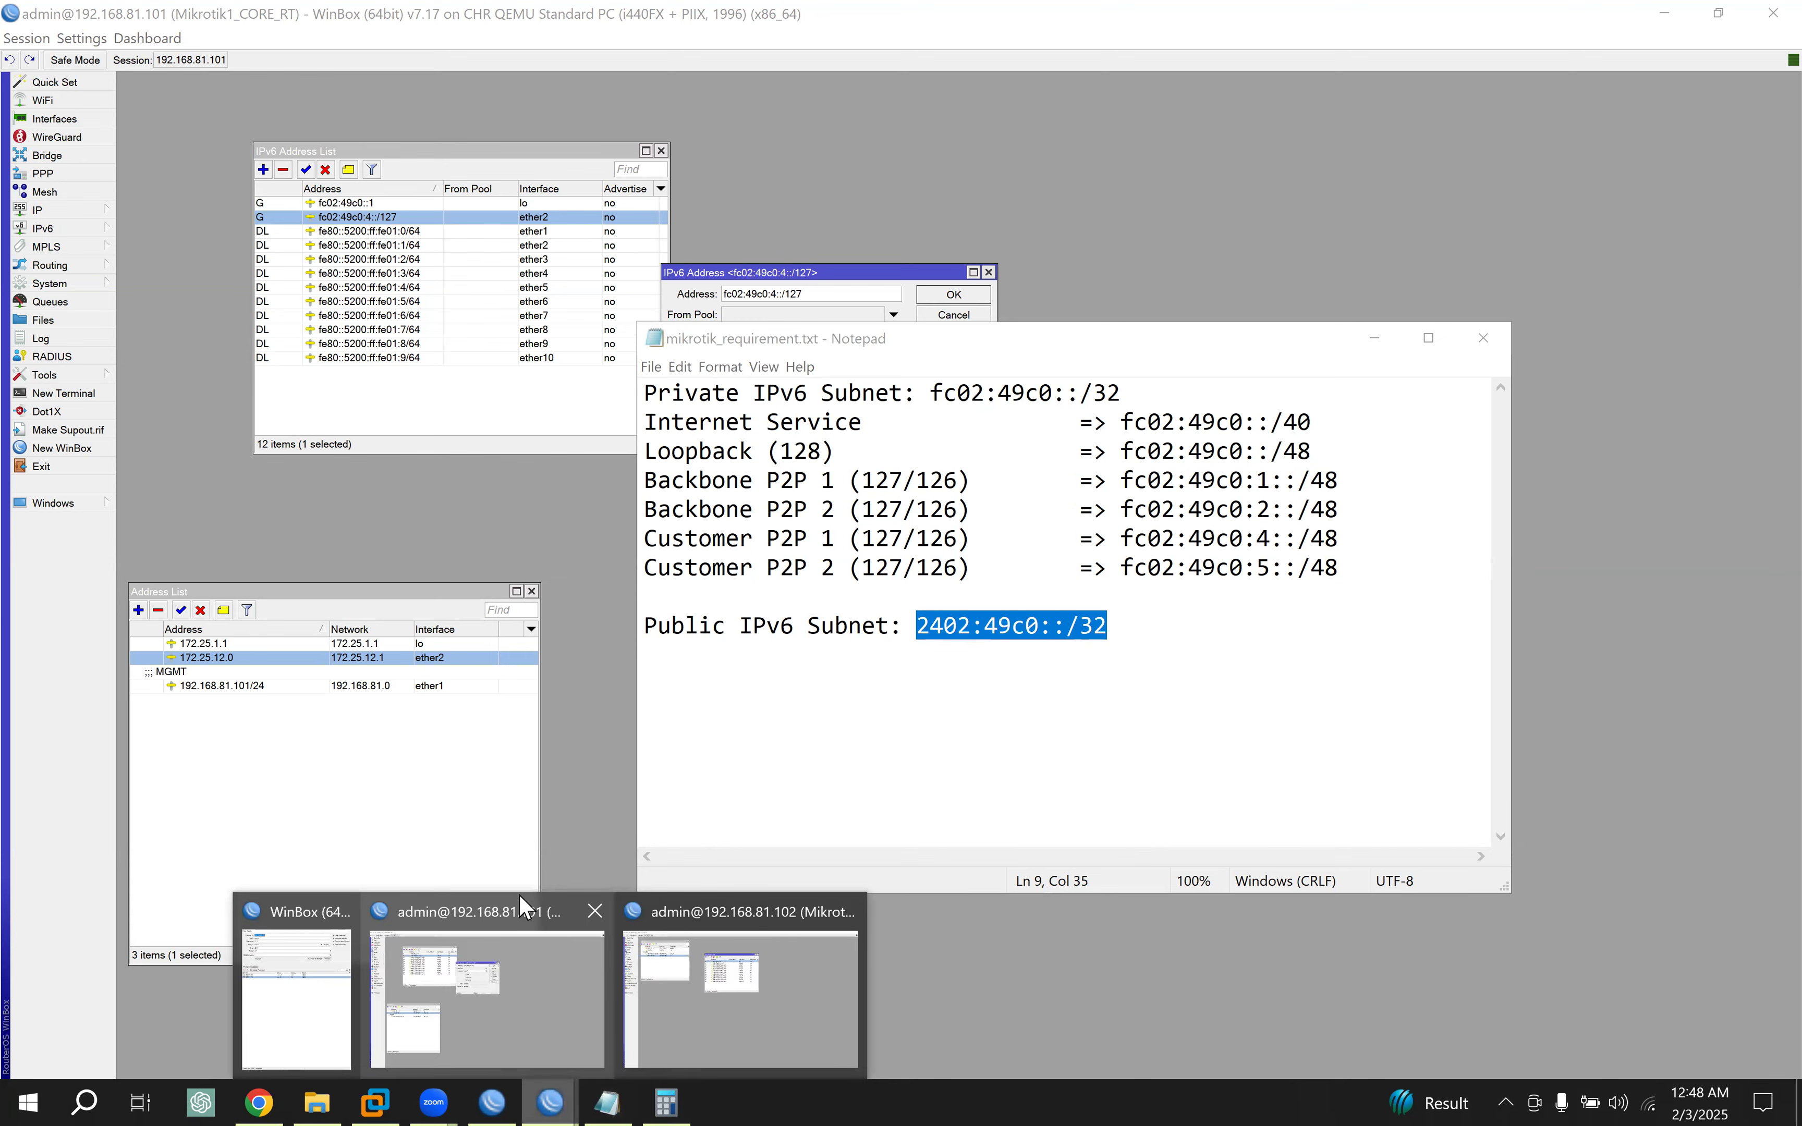
left_click(518, 901)
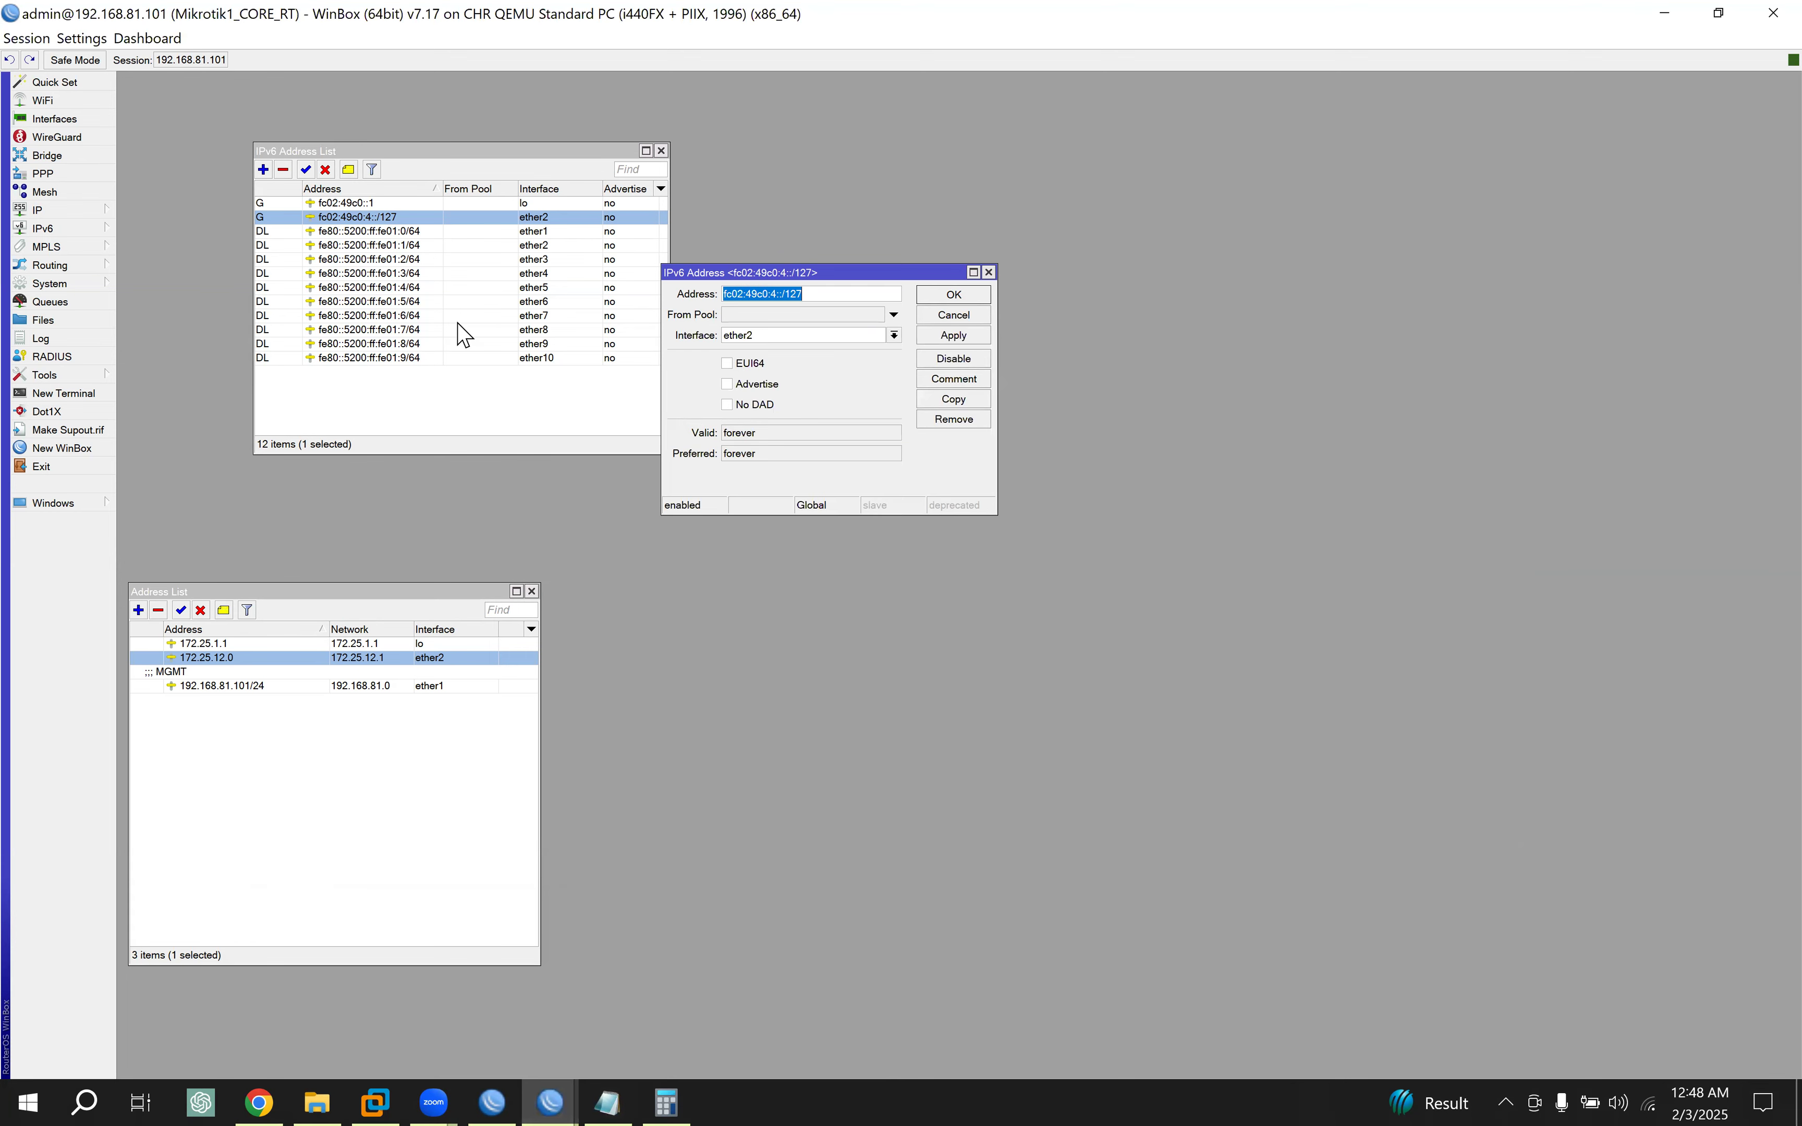
left_click(974, 318)
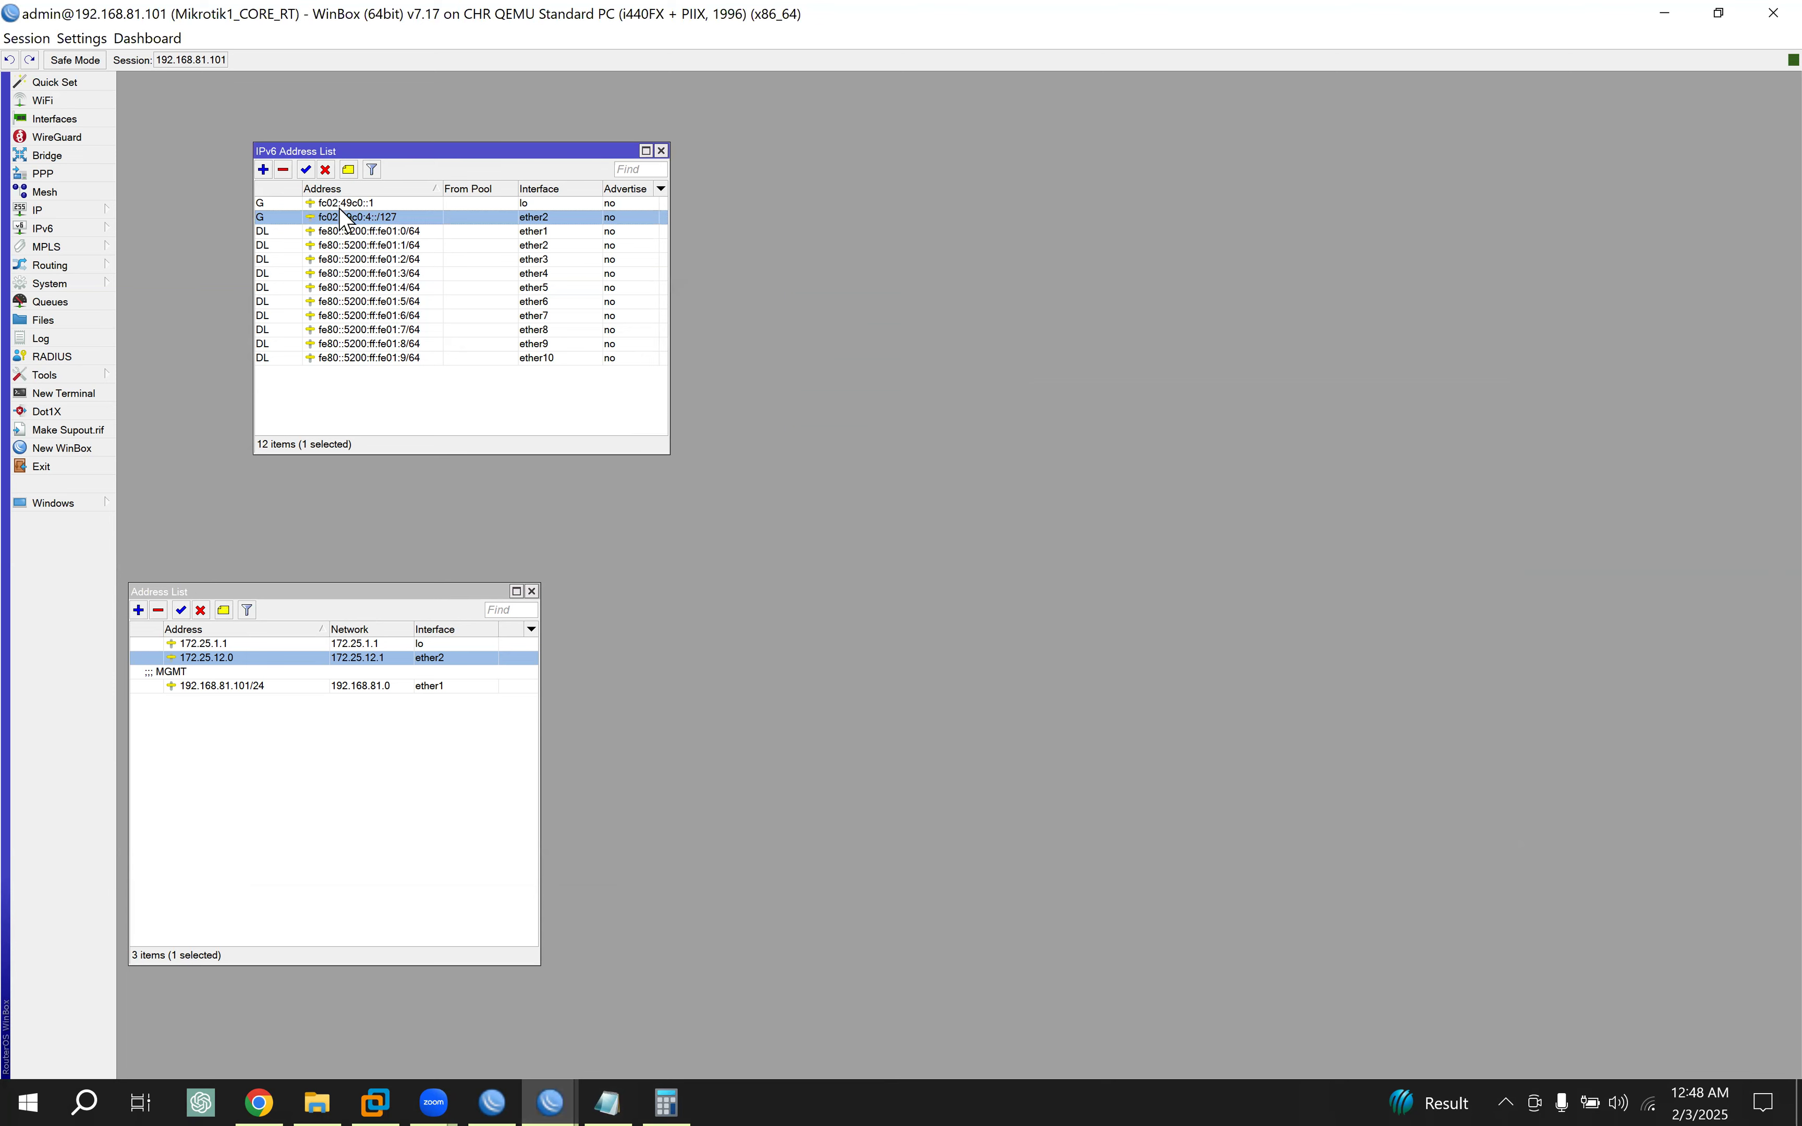
Step: Duplicate the fc02:49c0::1 address entry as 2402:49c0::1 on lo and close both address windows
double_click(476, 207)
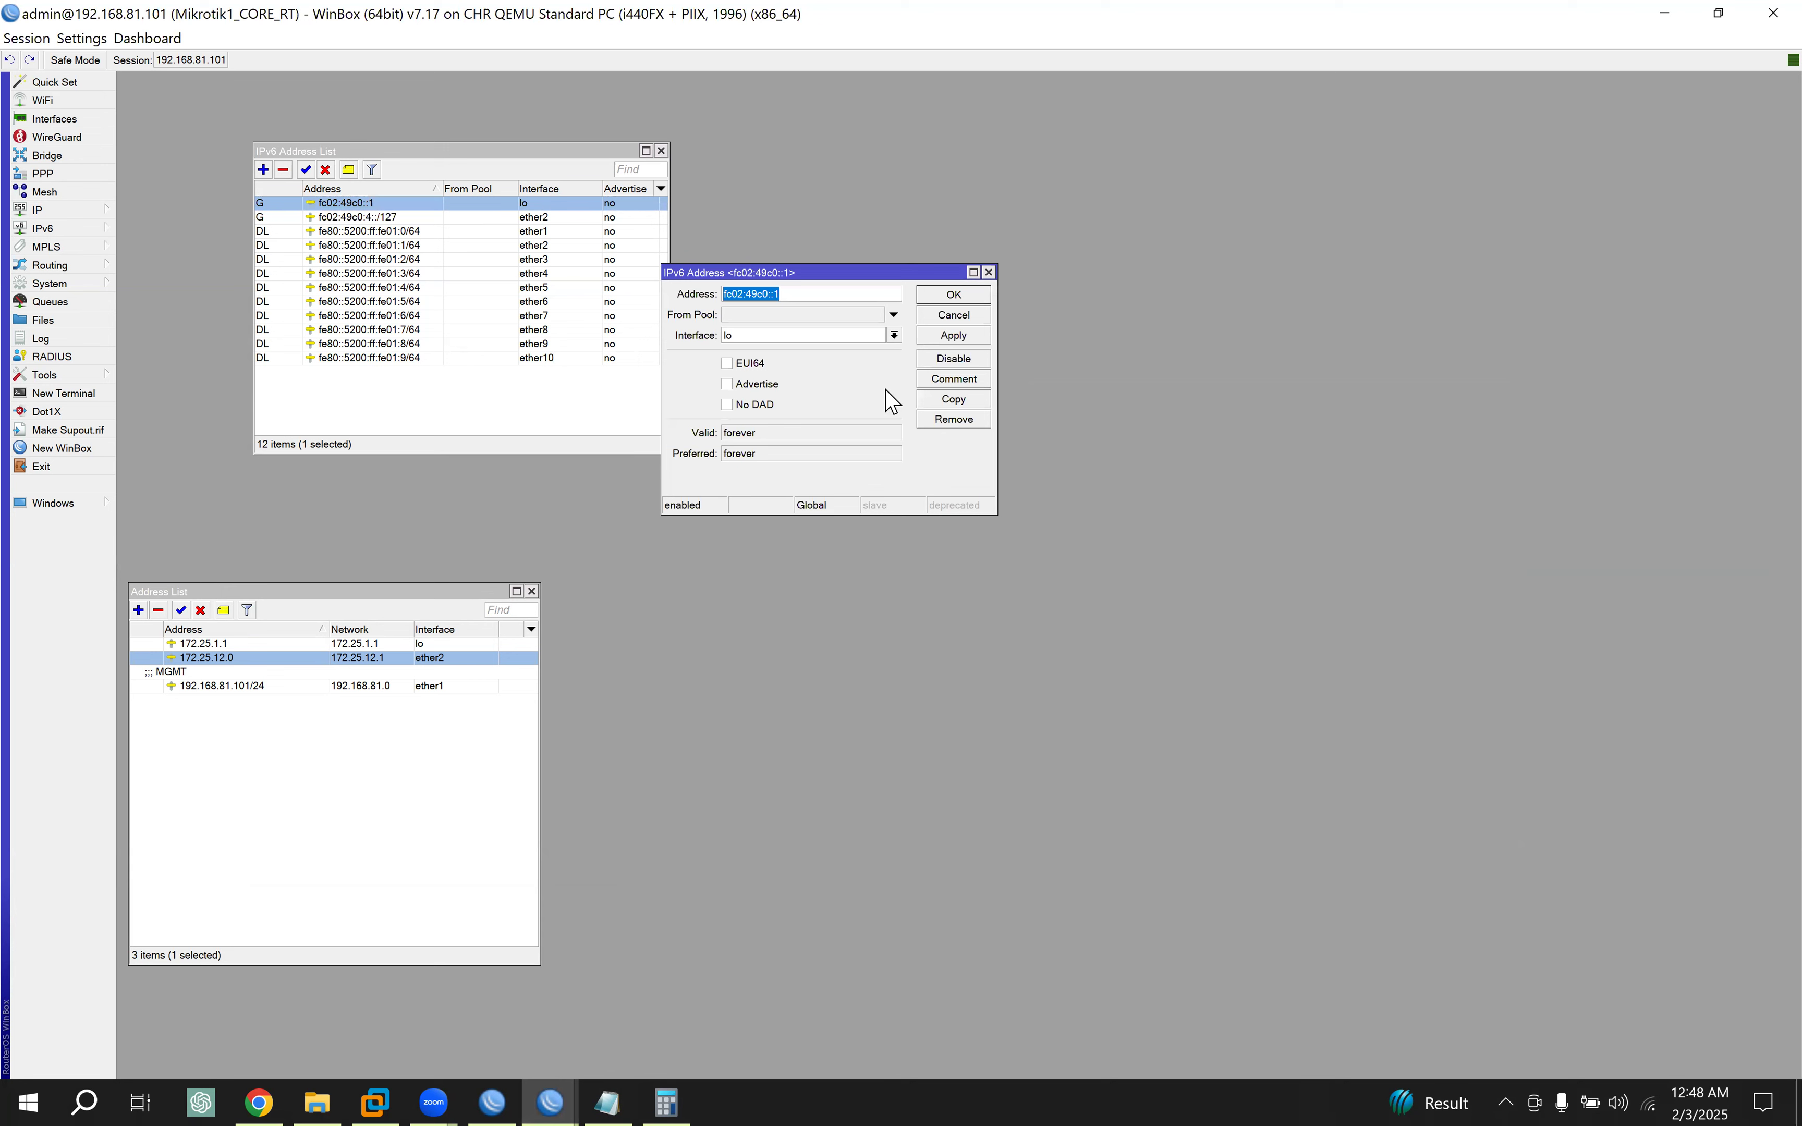
left_click(967, 401)
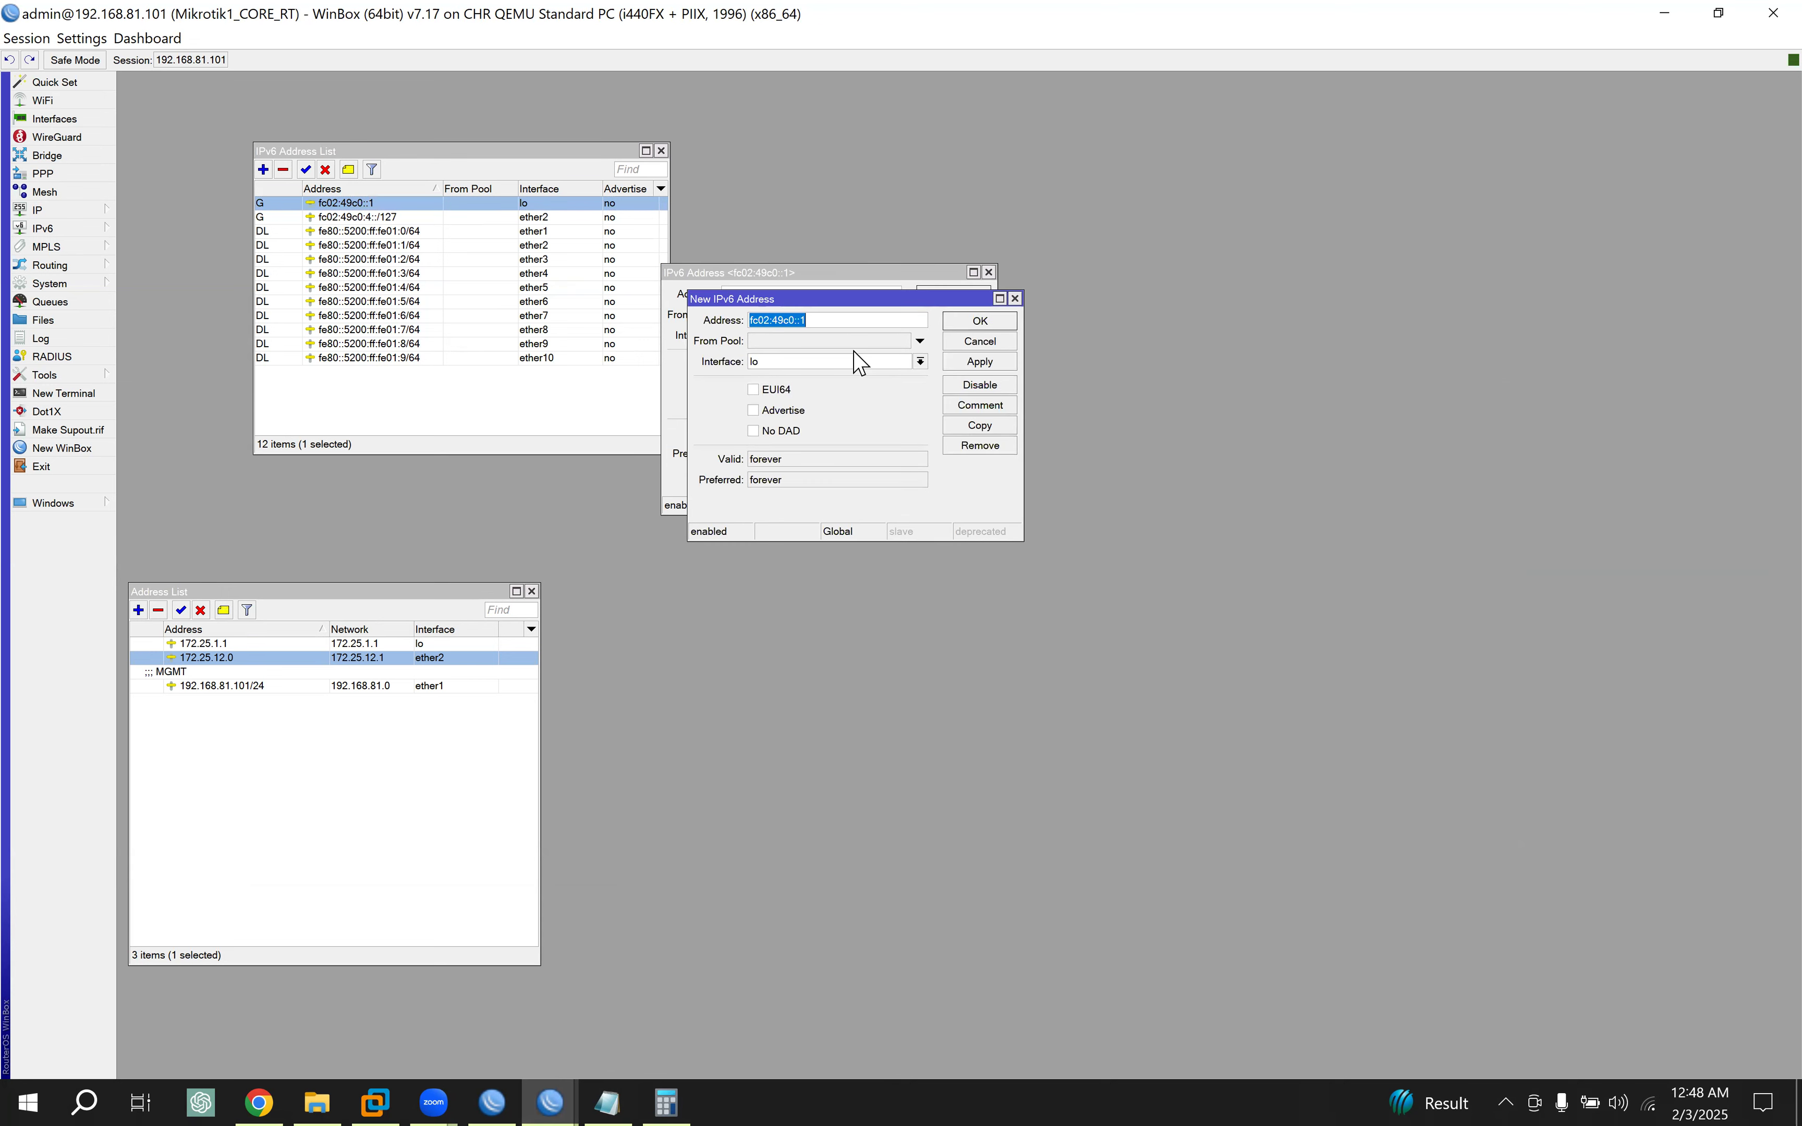
key("ctrl+v")
key("BackSpace")
type("1")
left_click(979, 363)
left_click(979, 321)
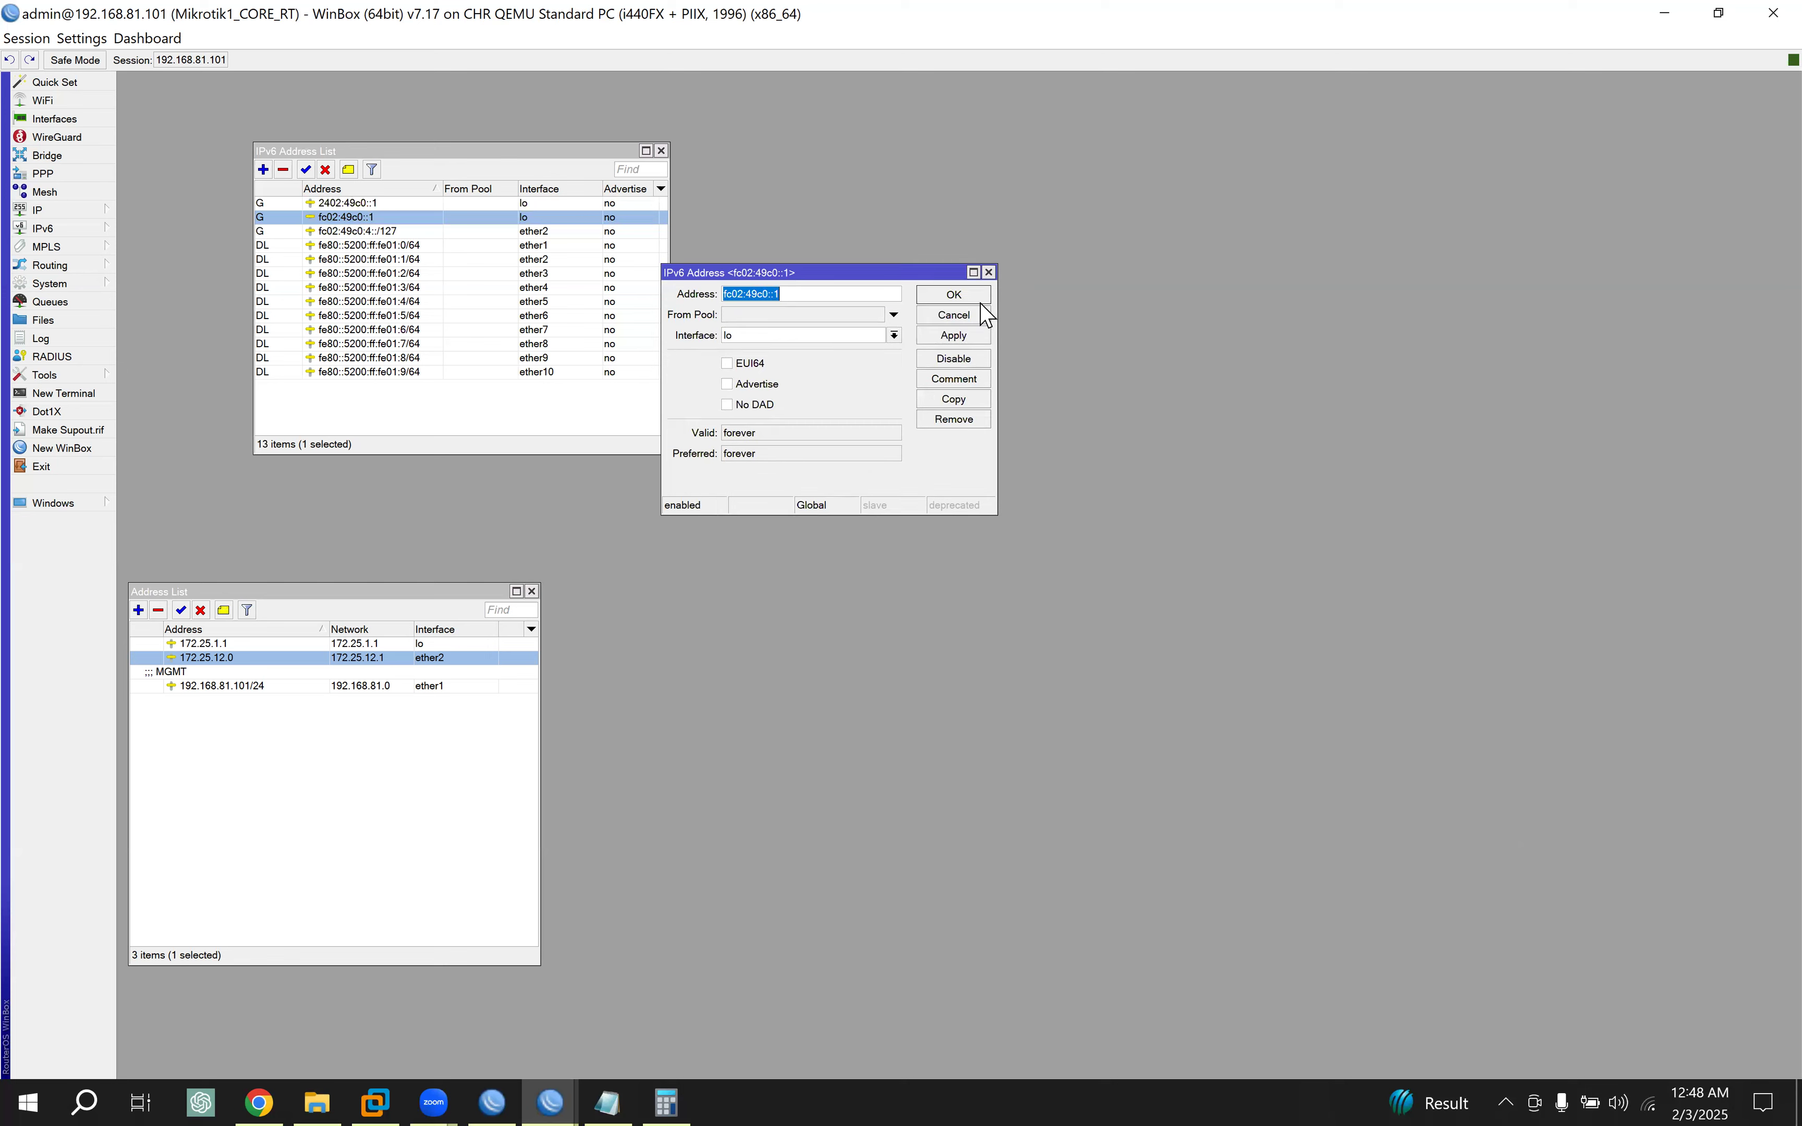
left_click(968, 309)
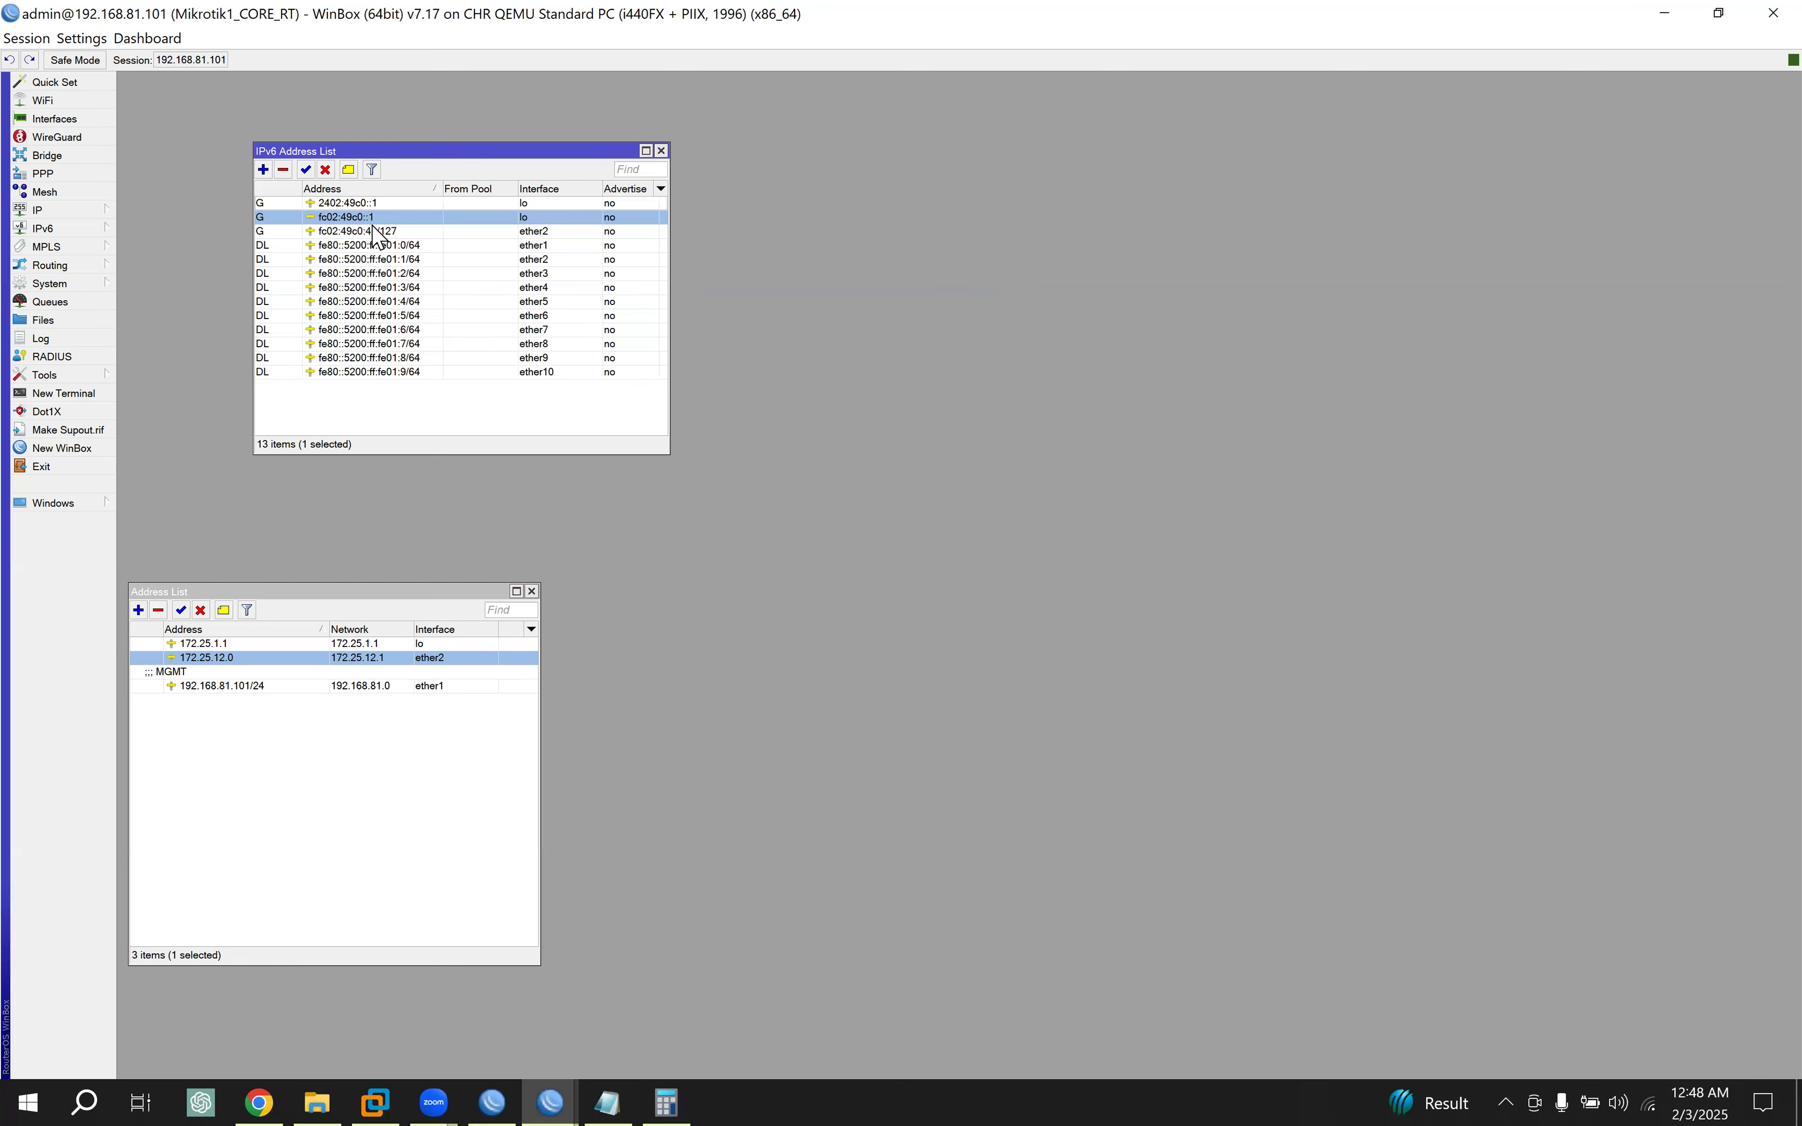
Step: Compare the new public lo address with Mikrotik2_CUST1_RT's IPv6 address list and return to Mikrotik1_CORE_RT's session
left_click(344, 203)
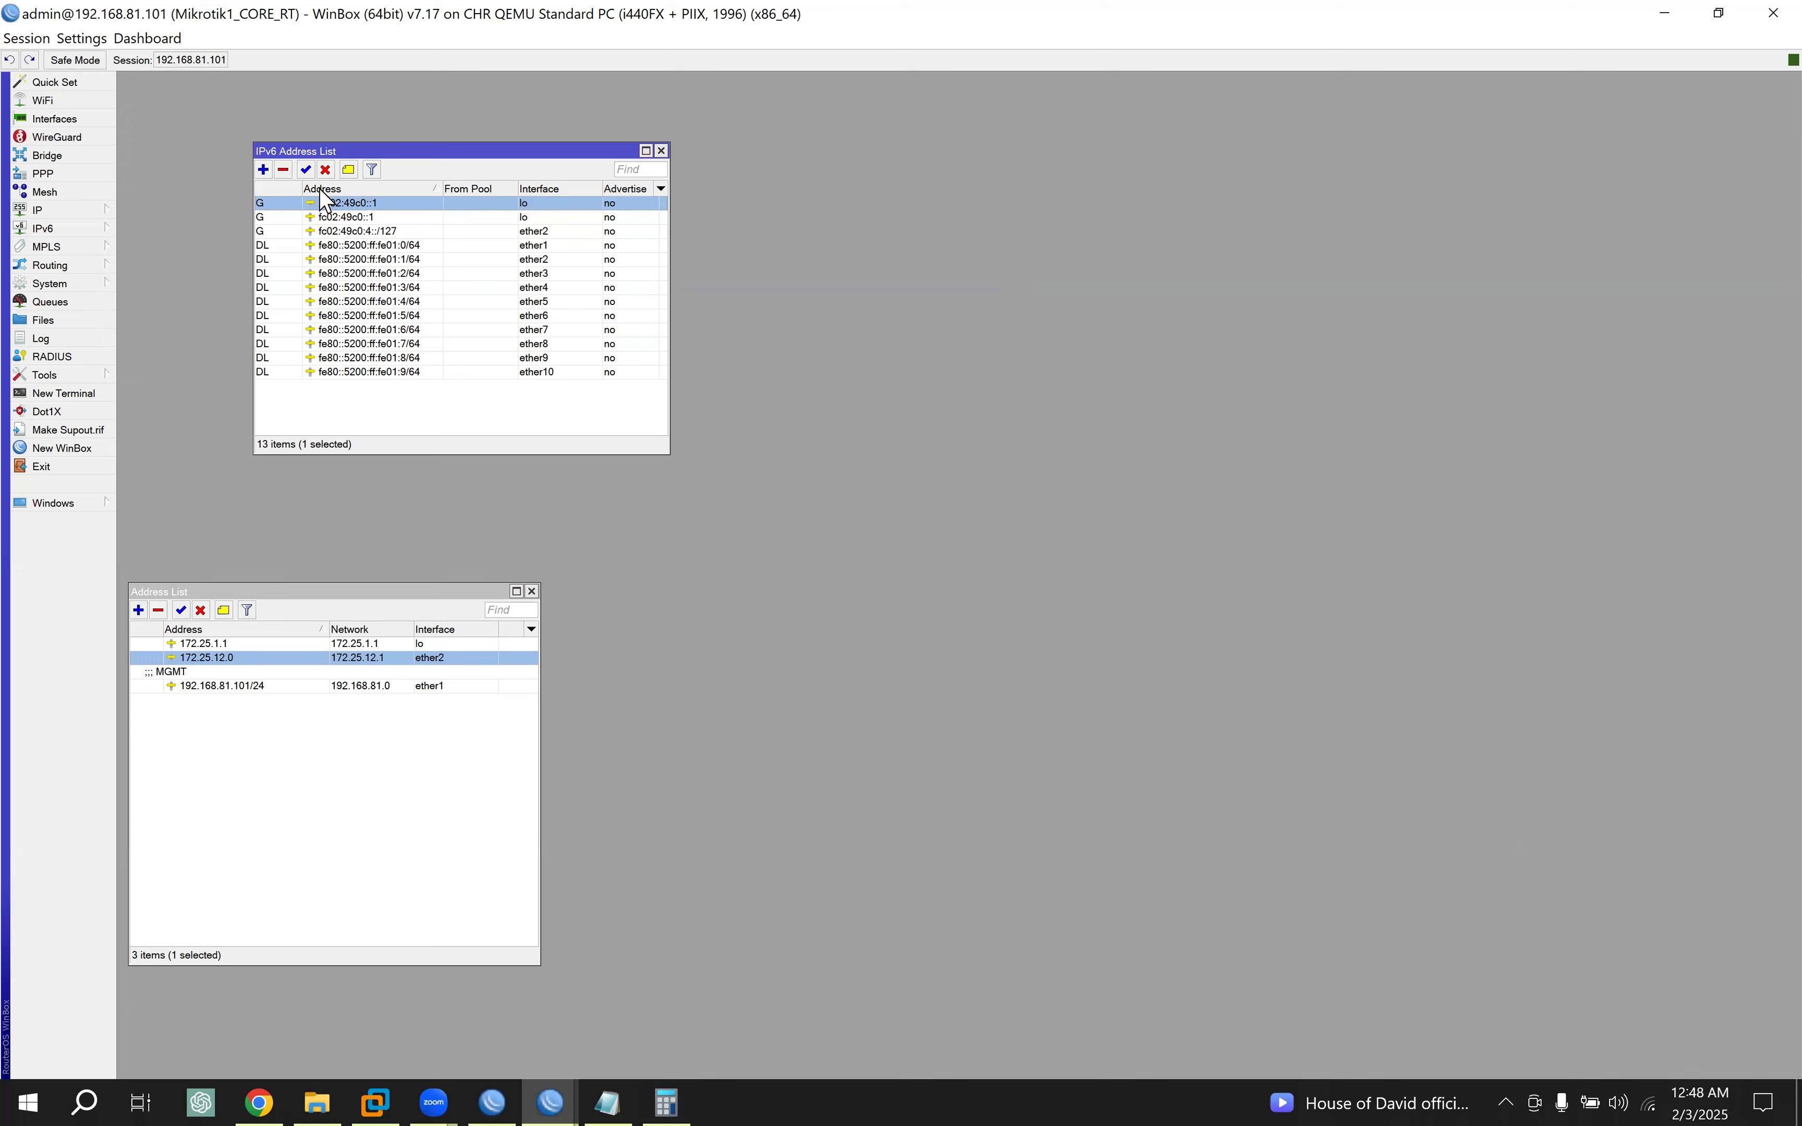
left_click(553, 1087)
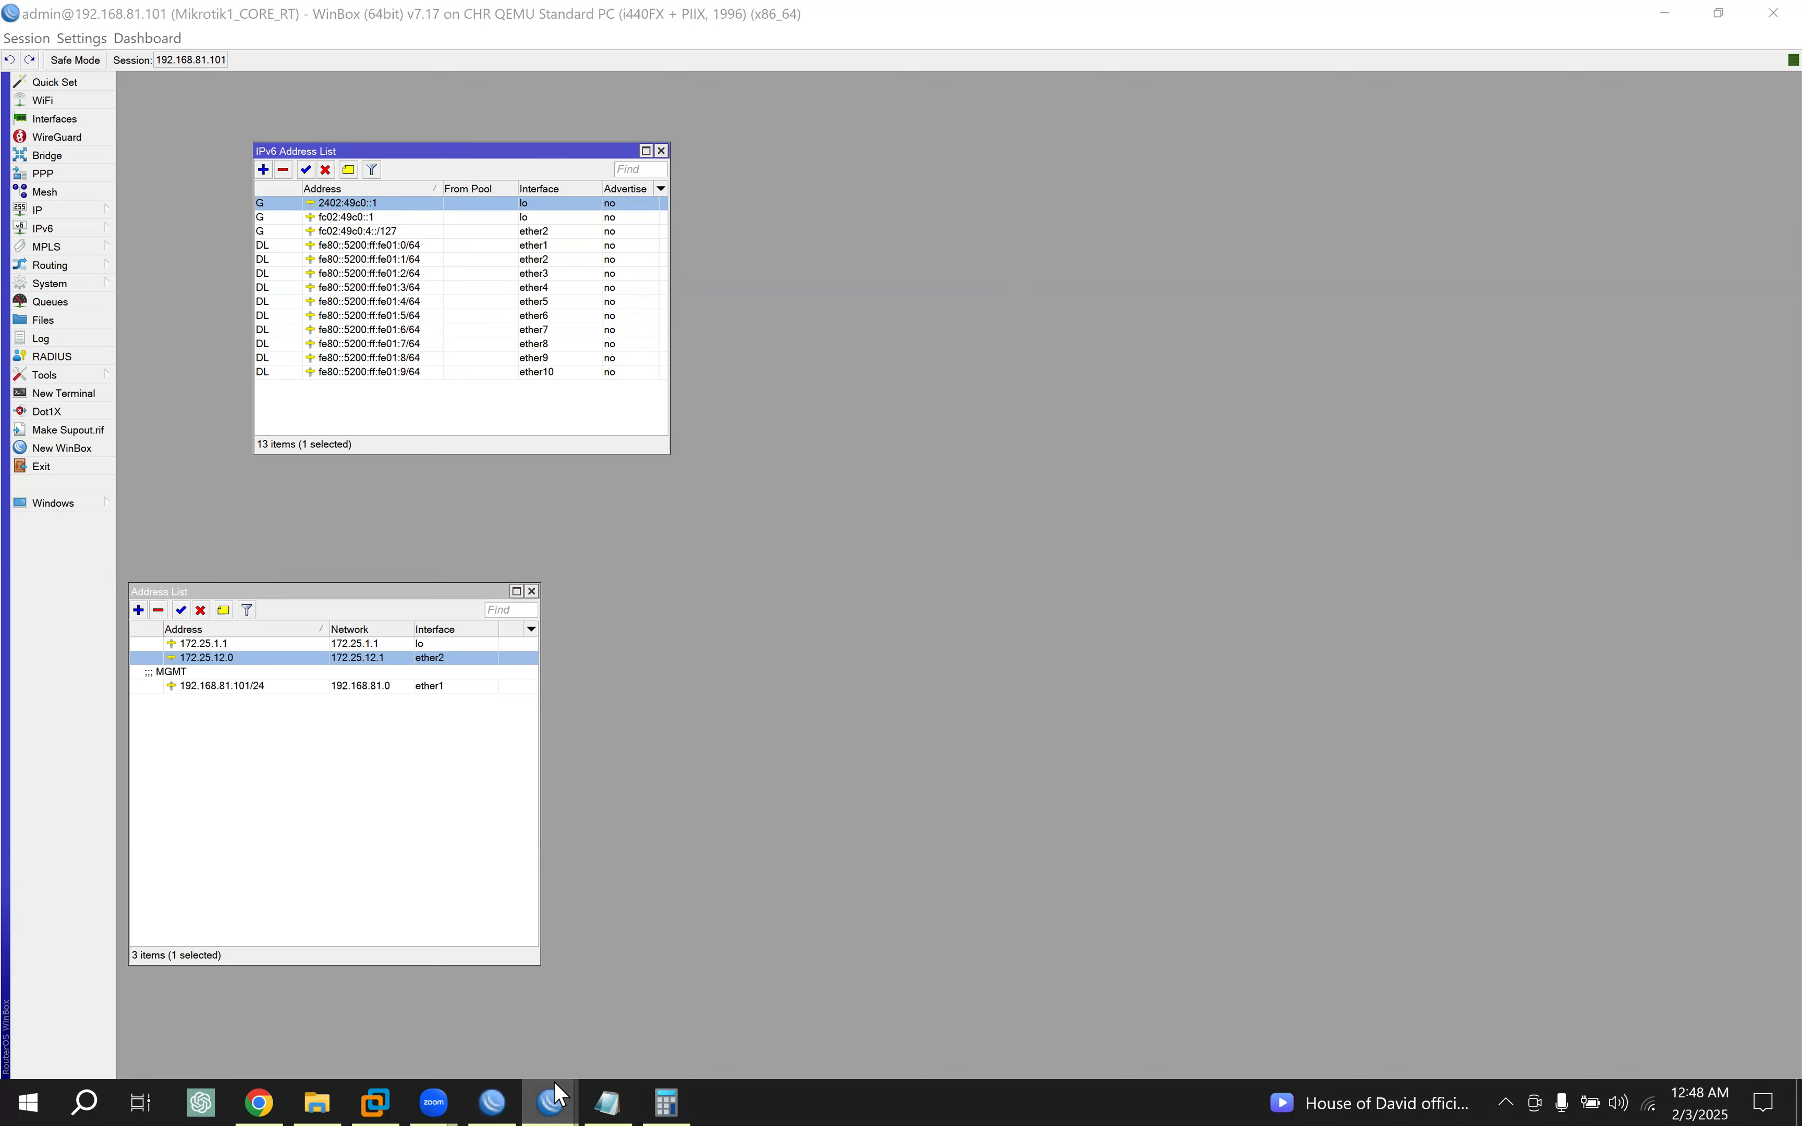
left_click(791, 1023)
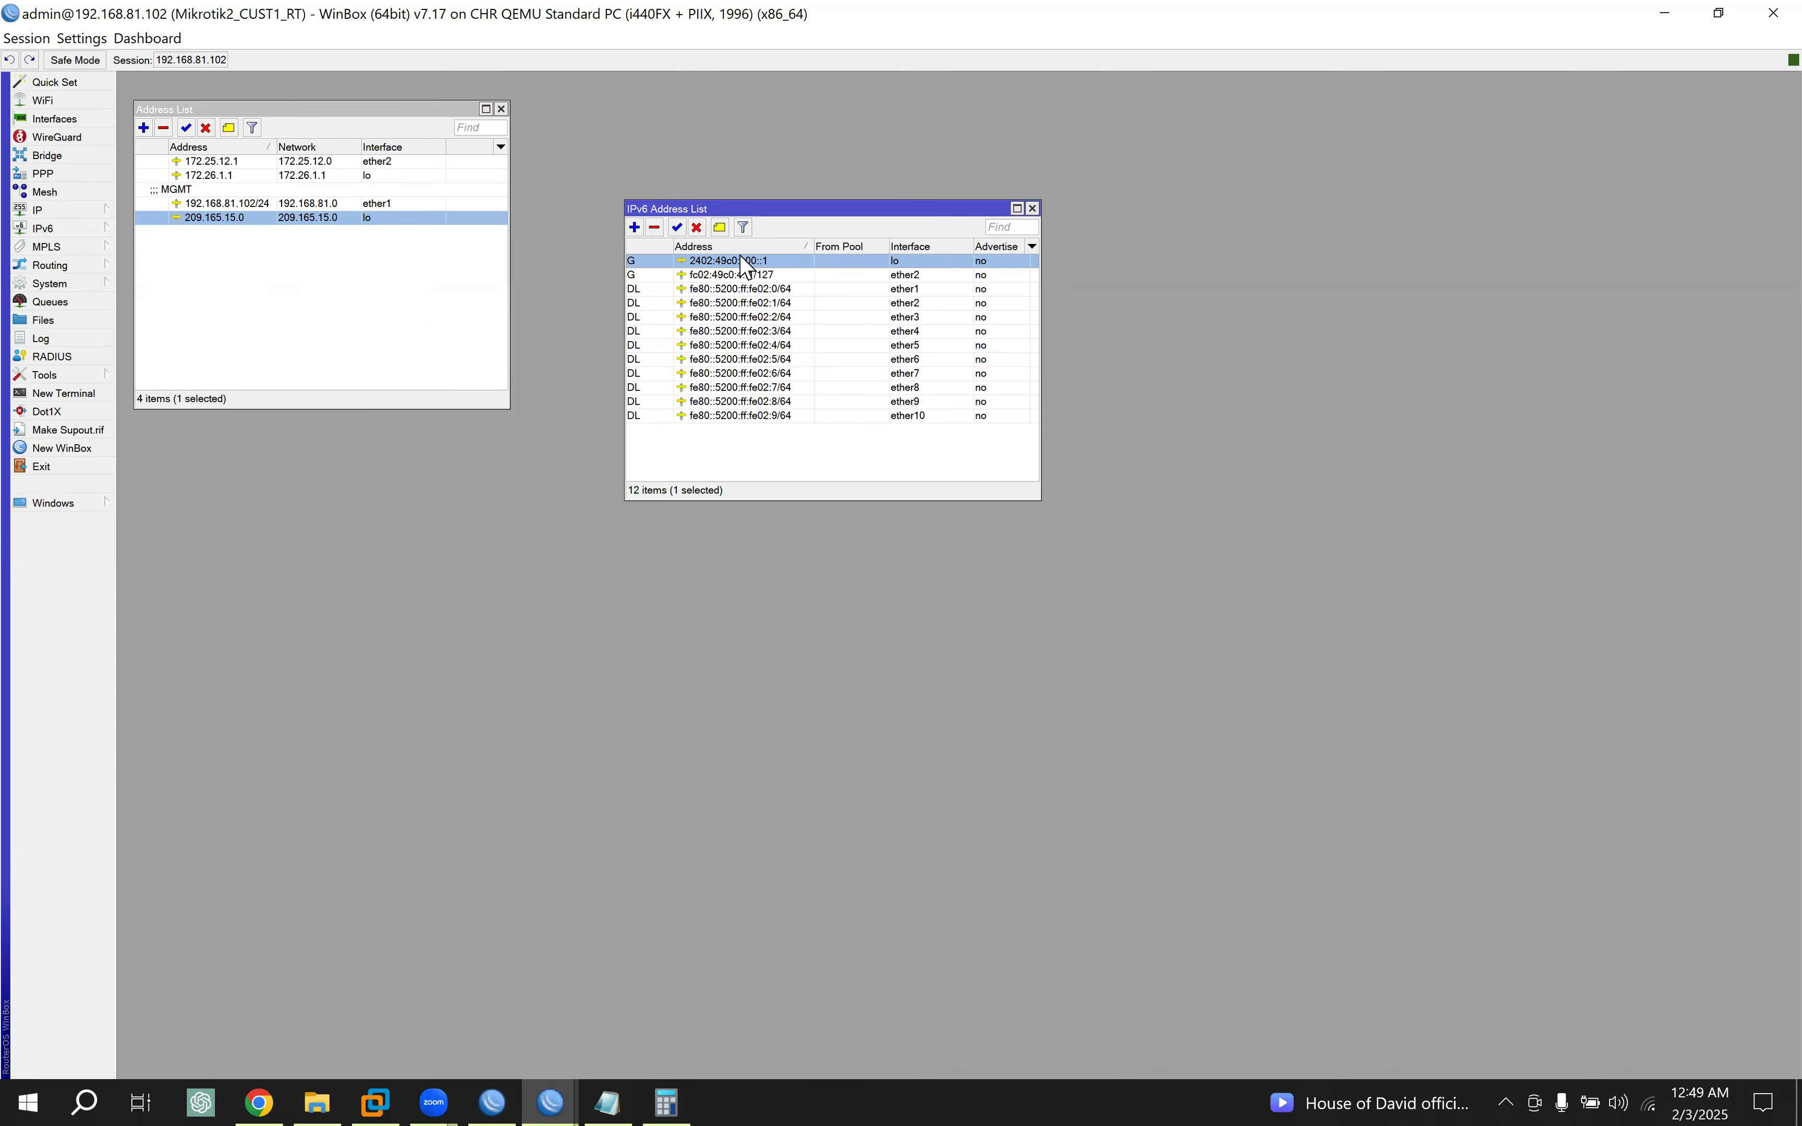
left_click(555, 1091)
left_click(498, 1006)
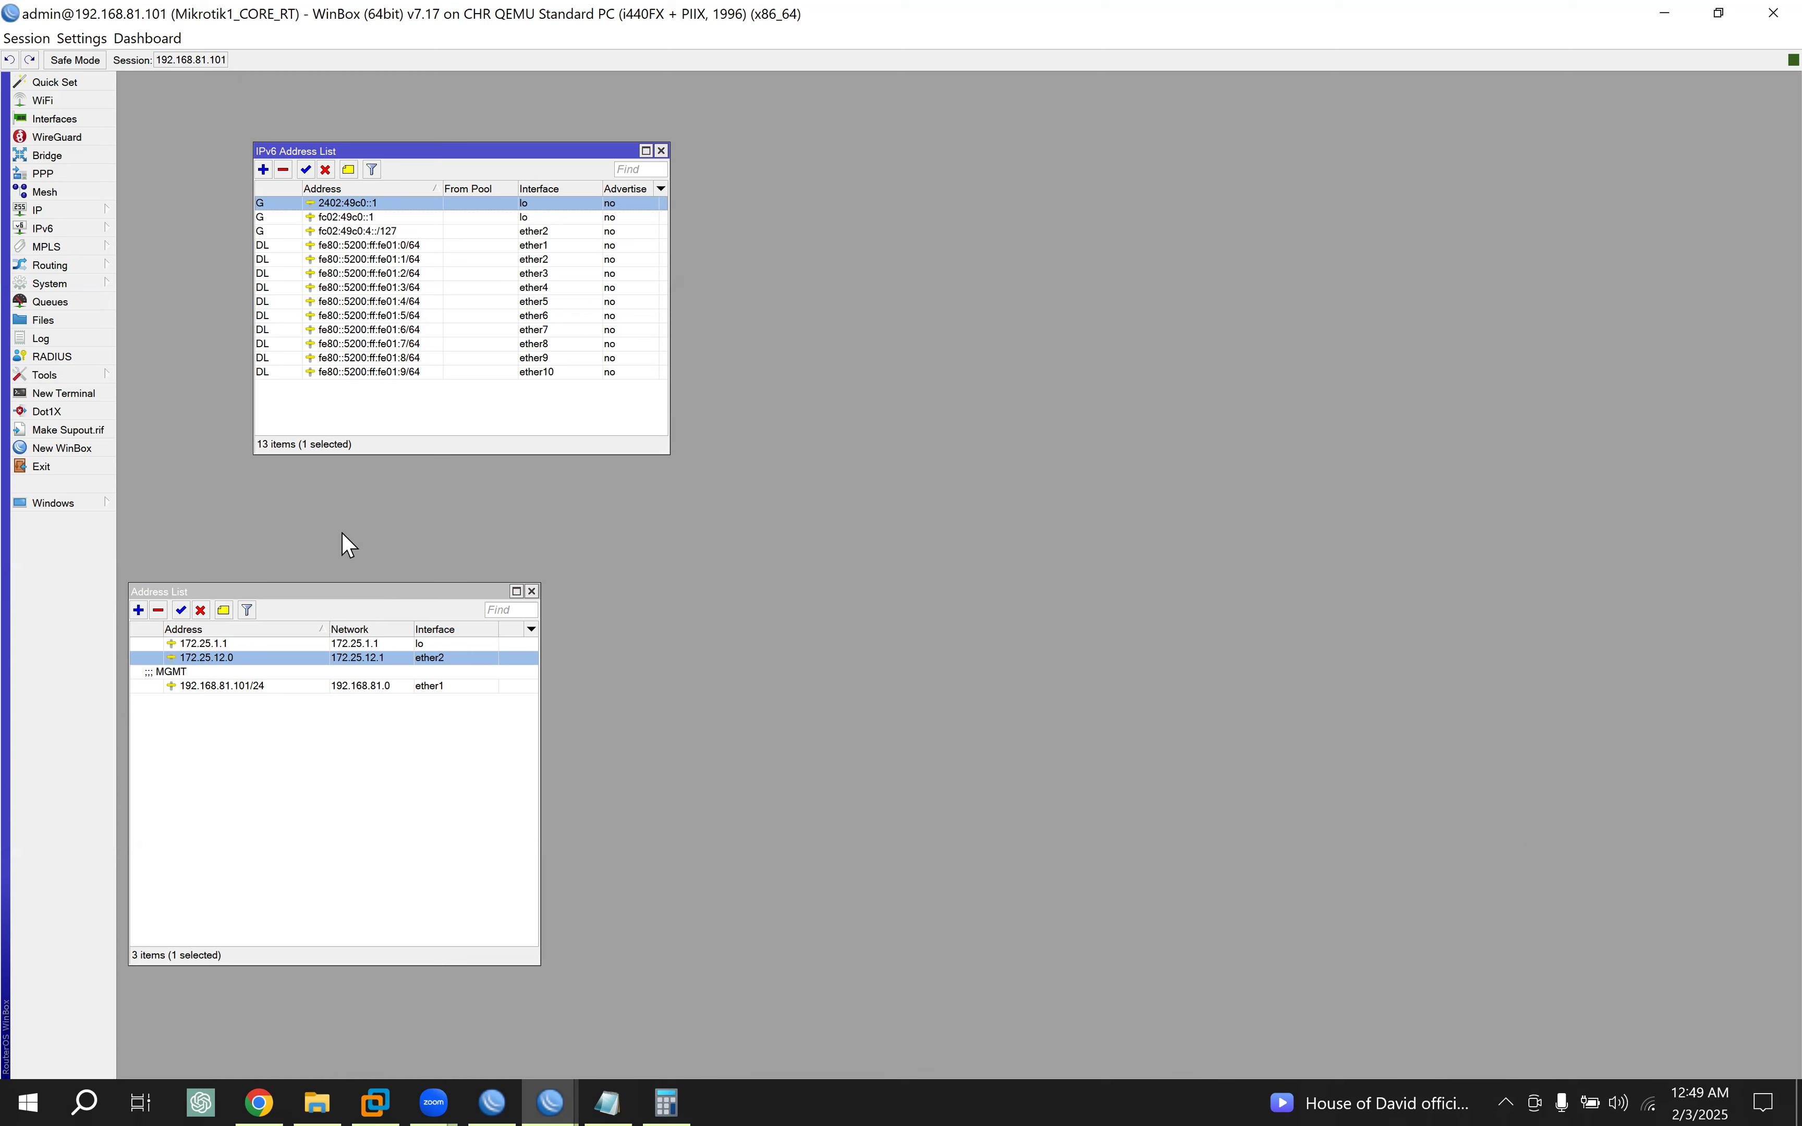
Step: Open the IPv6 route list on Mikrotik1_CORE_RT, place it beside the IPv6 address list and examine its entries
left_click(82, 268)
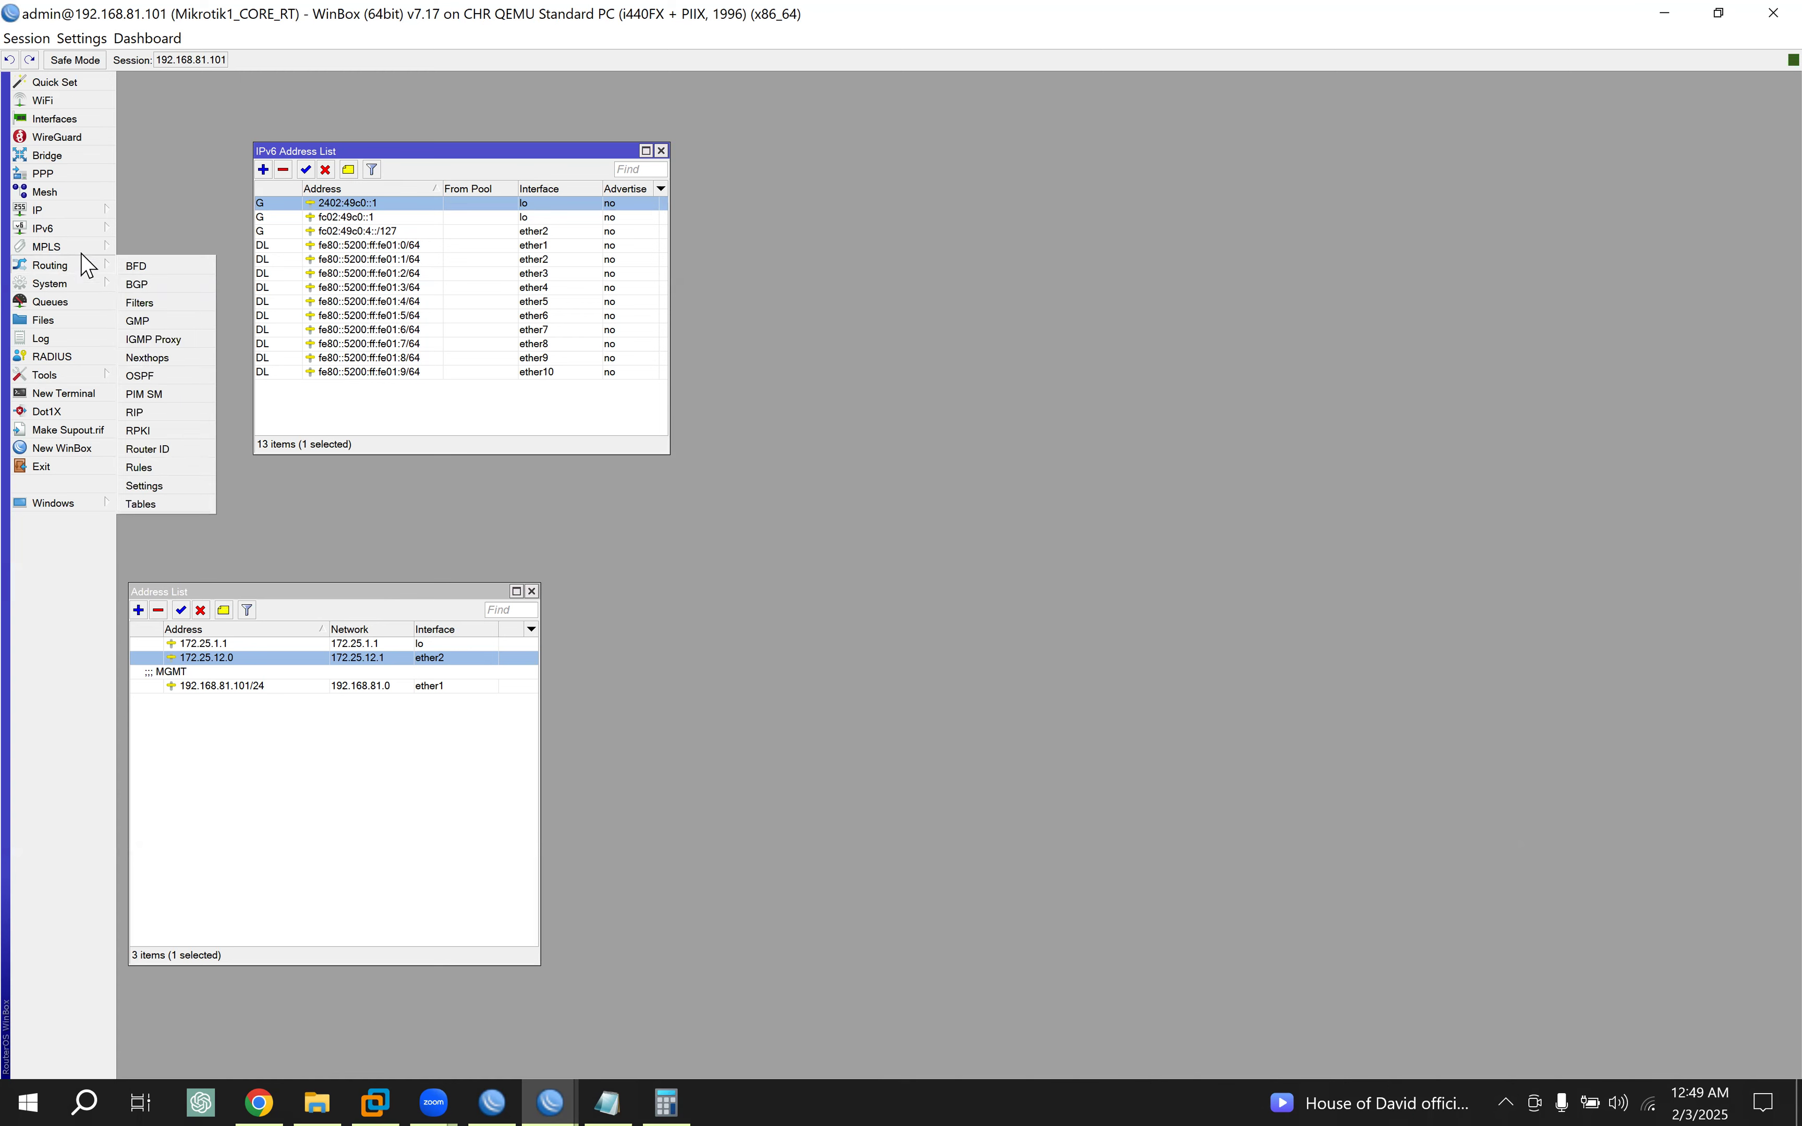
mouse_move(94, 228)
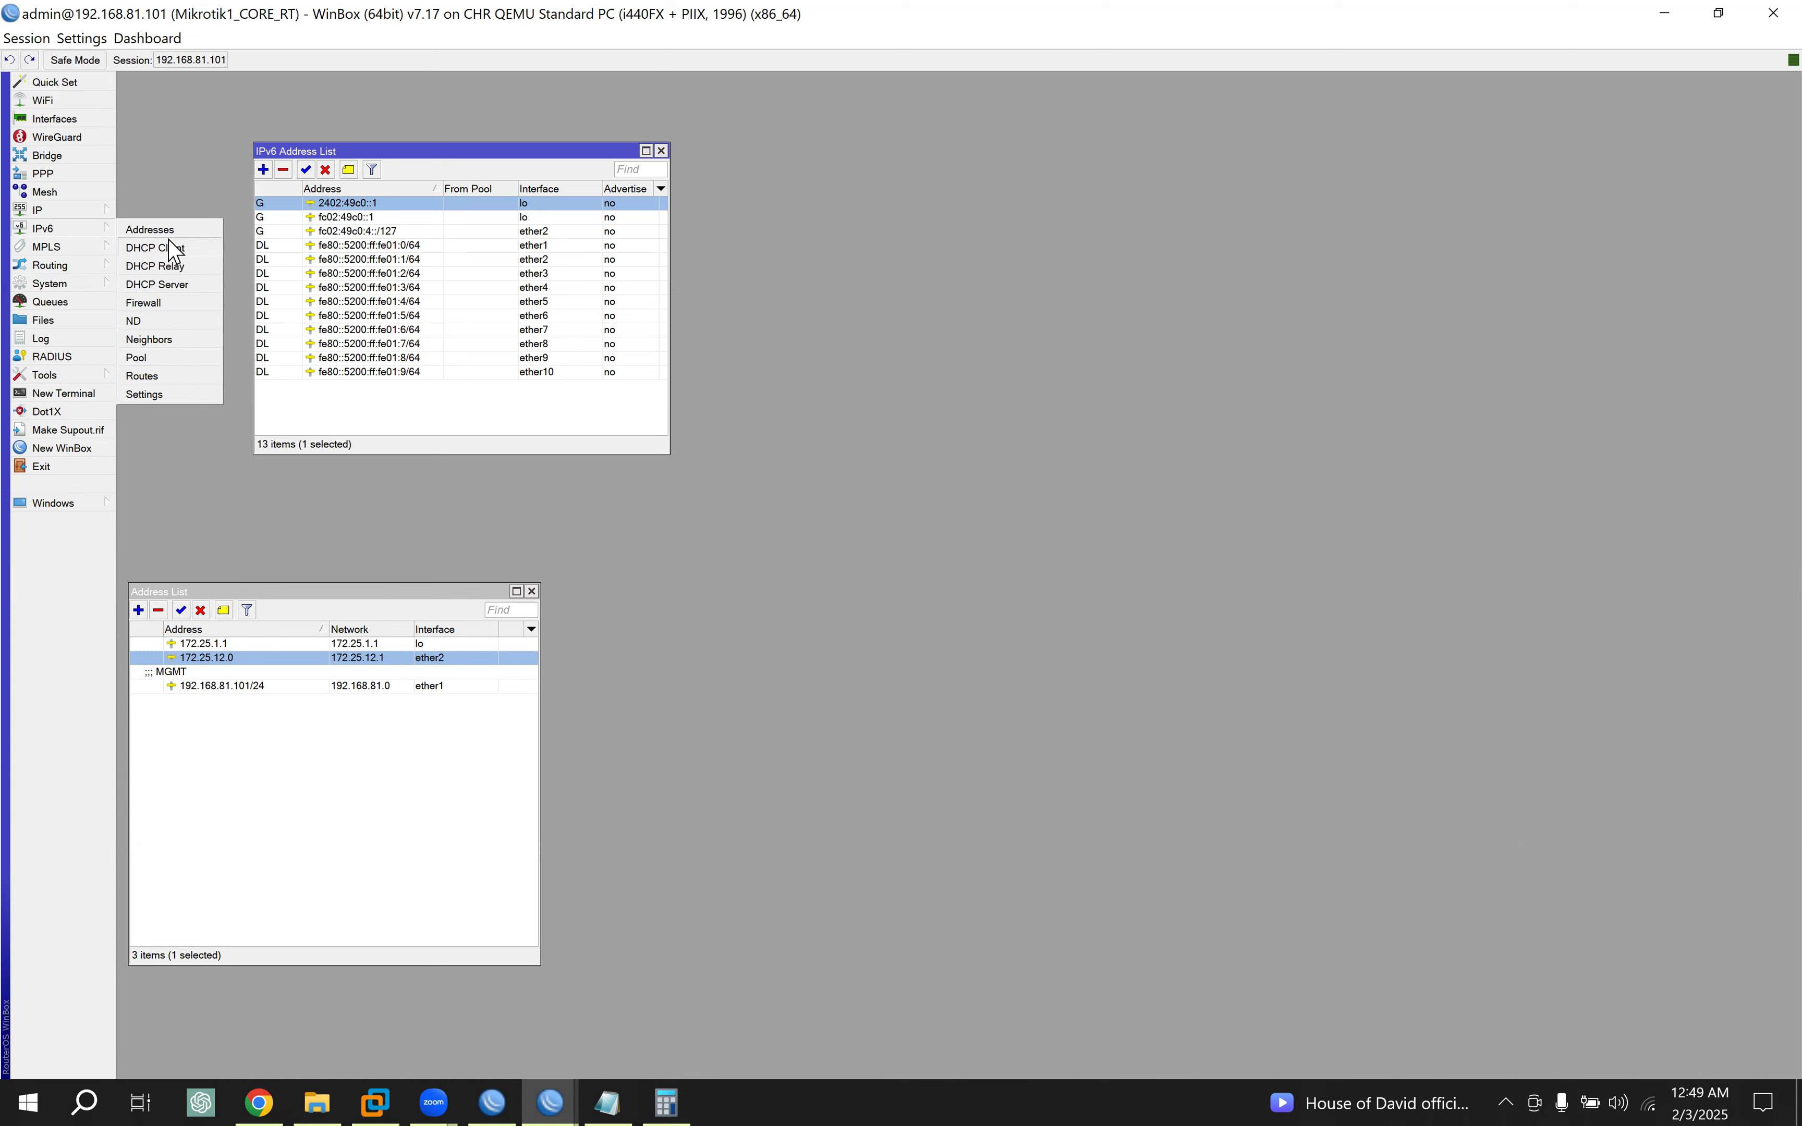
left_click(167, 375)
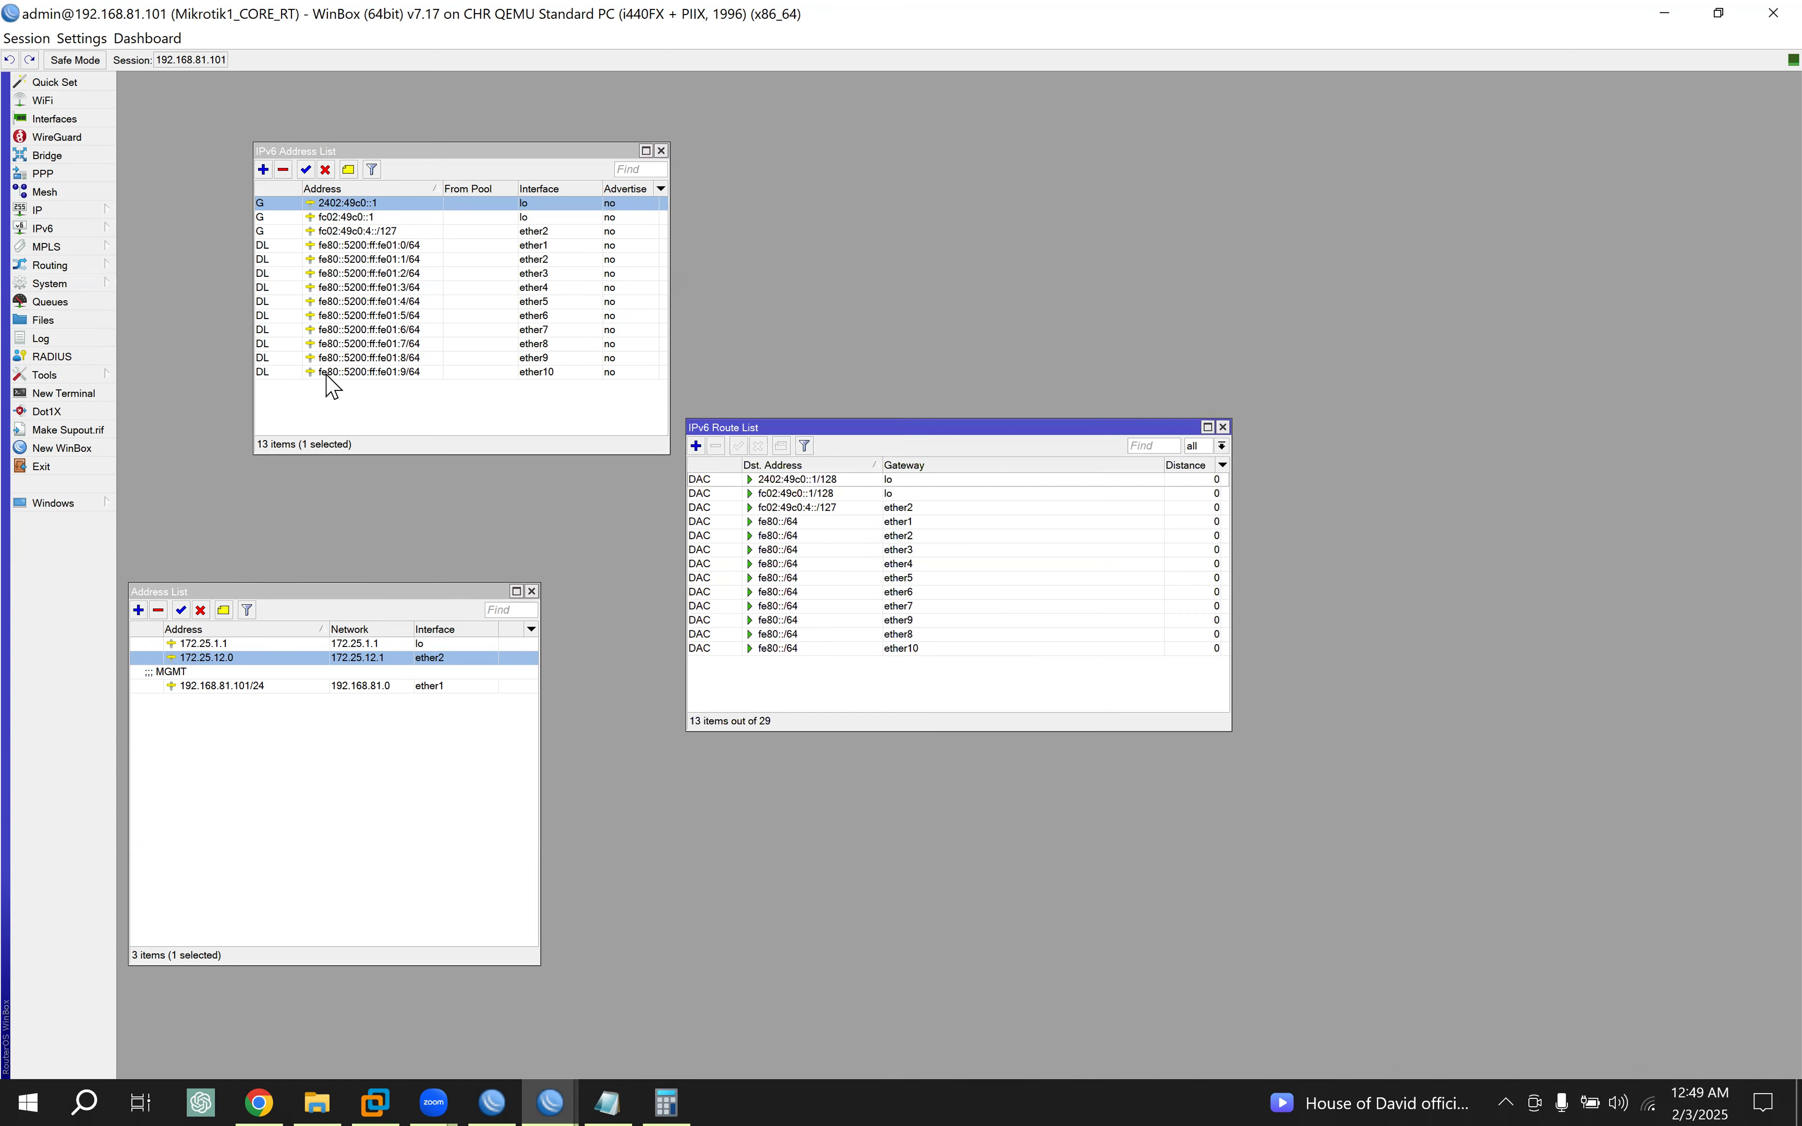
left_click_drag(811, 432, 849, 256)
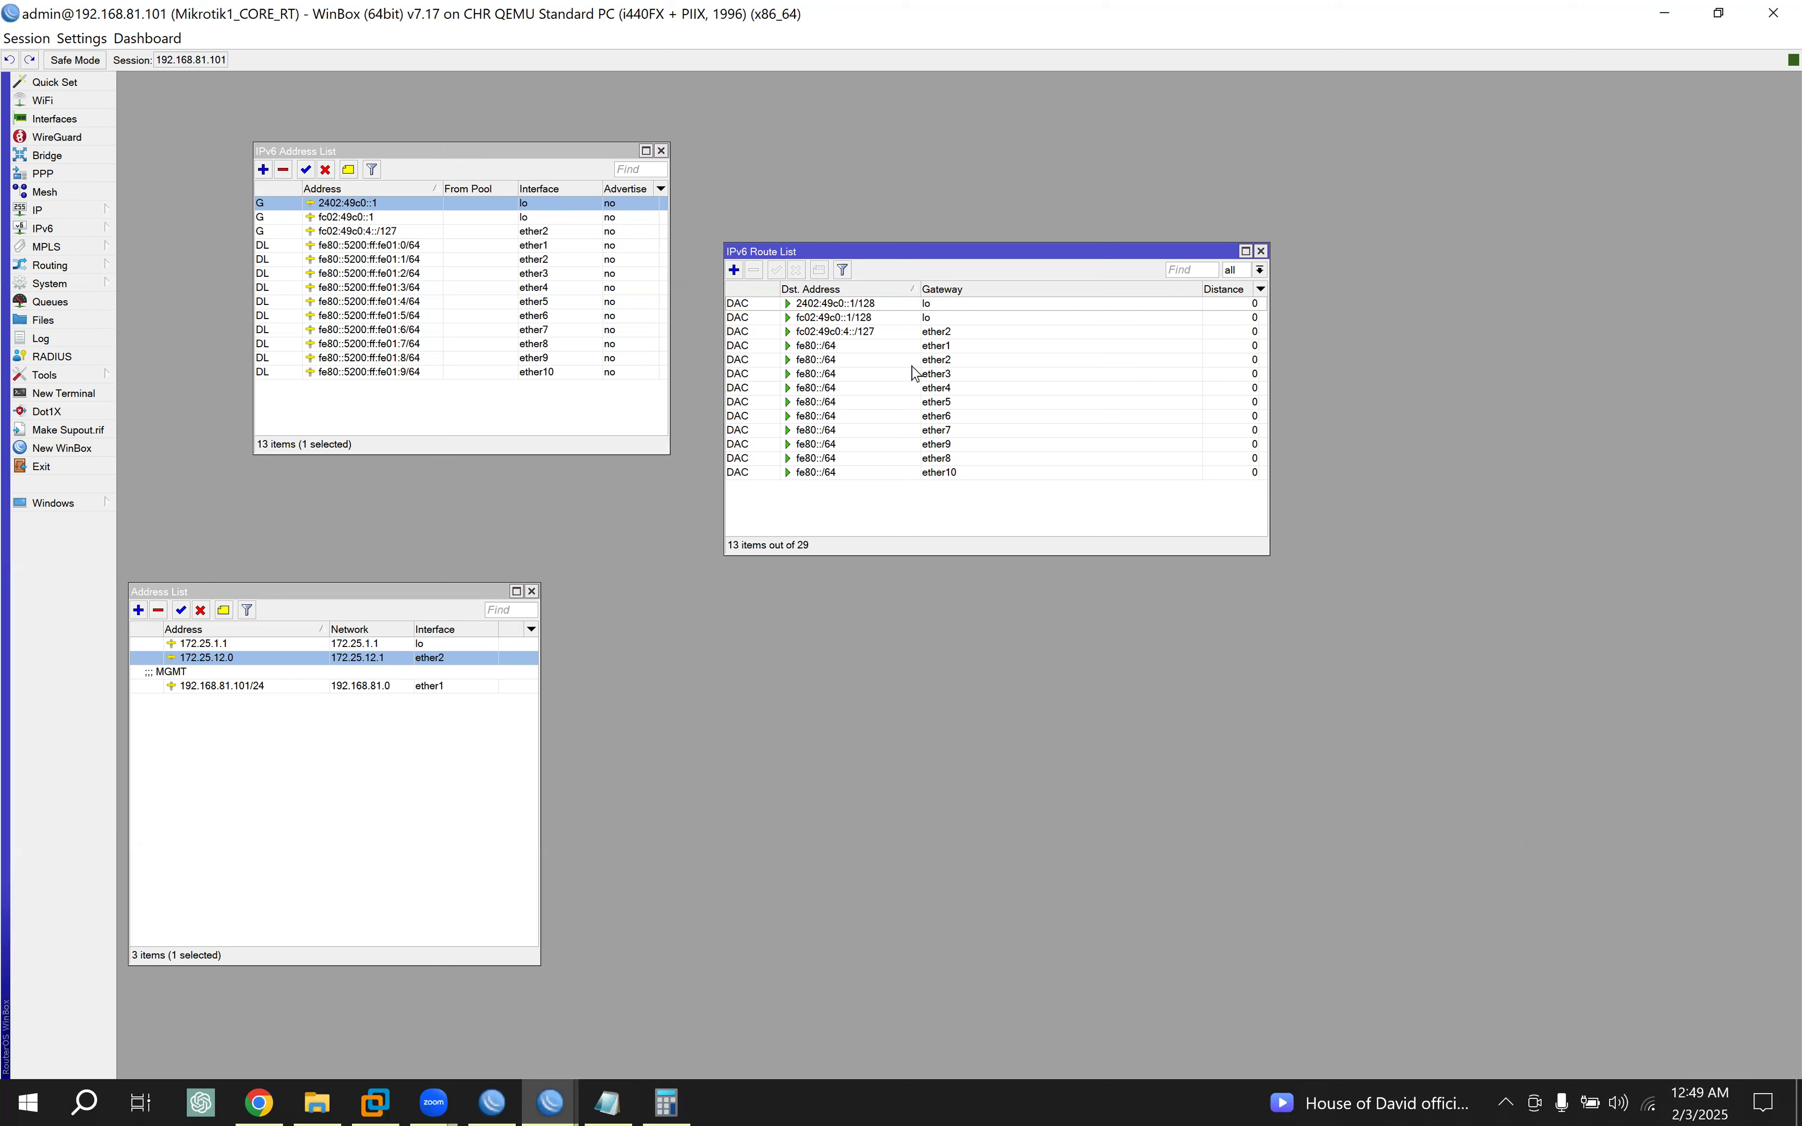
left_click(959, 474)
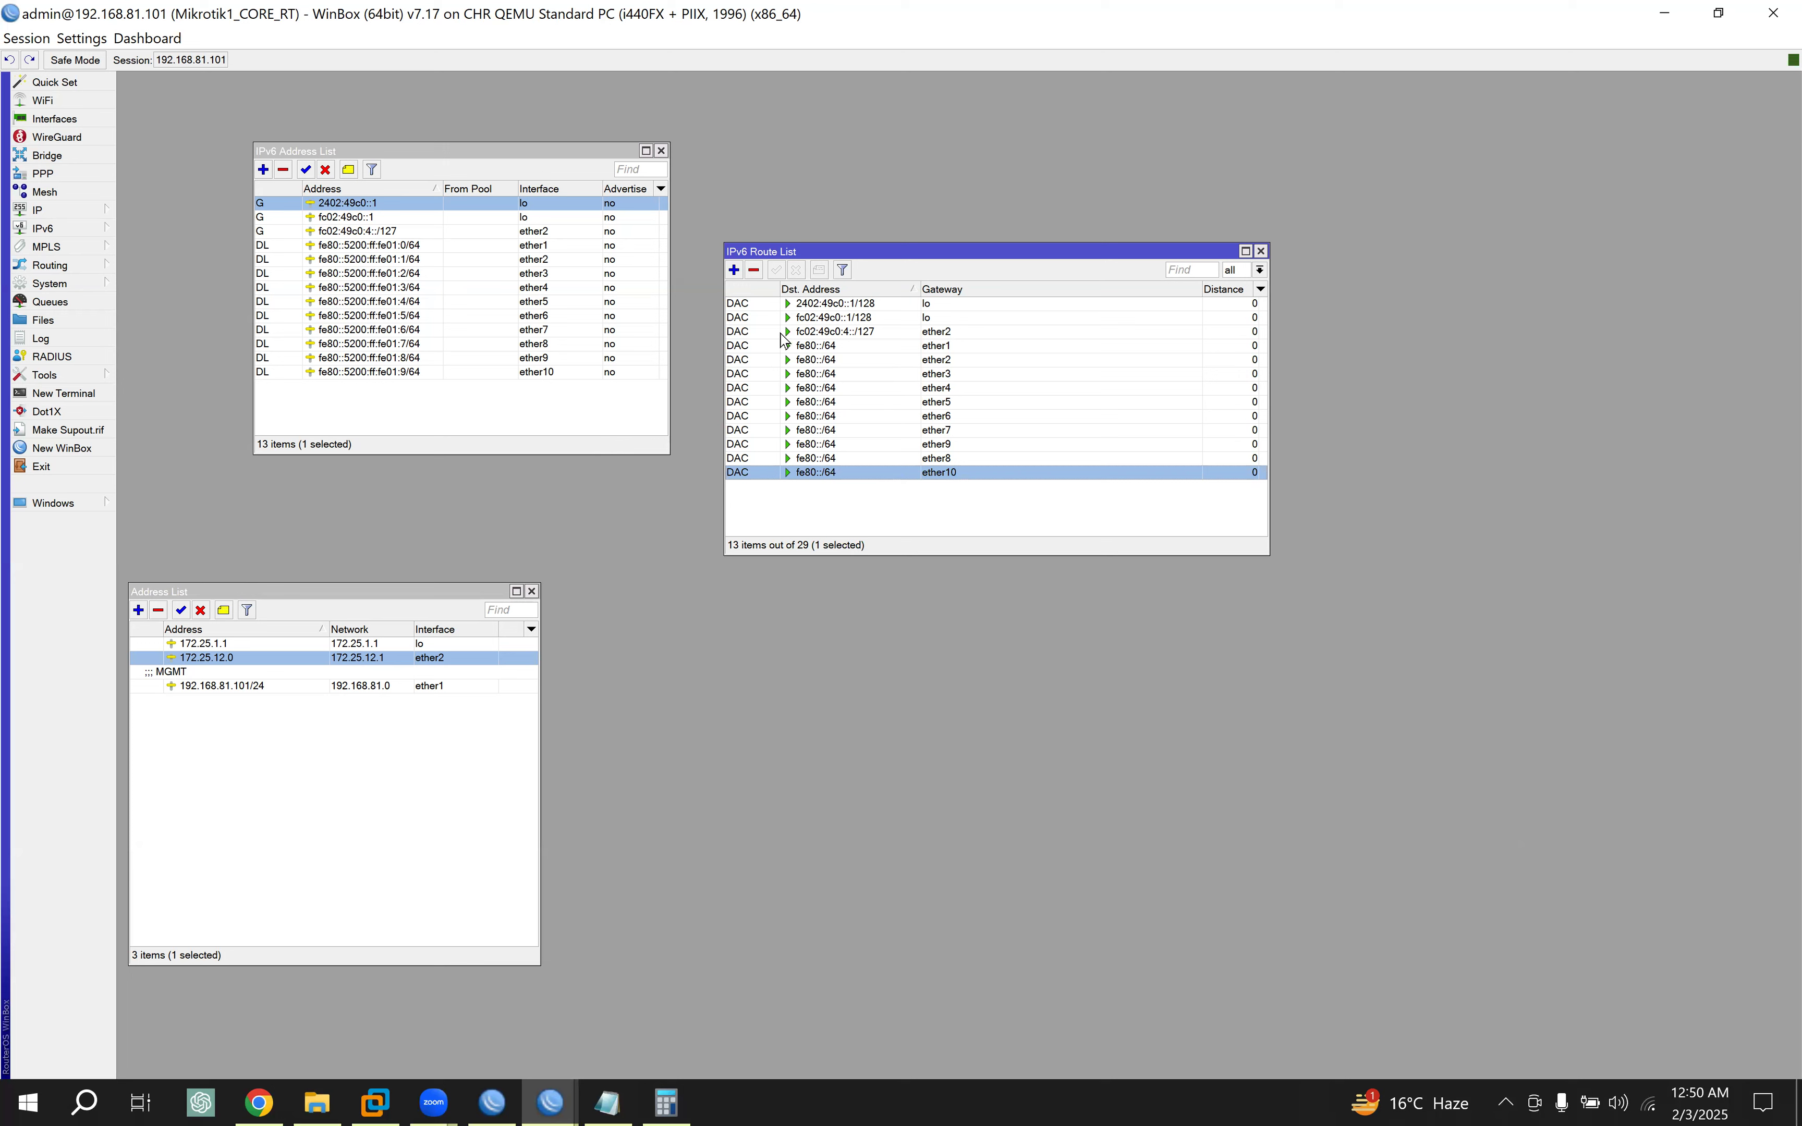
Step: Start a new IPv6 route in an enlarged window and copy the 2402:49c0:c00::/48 prefix from the EVE topology label beside Mikrotik2_CUST1_RT
left_click(734, 271)
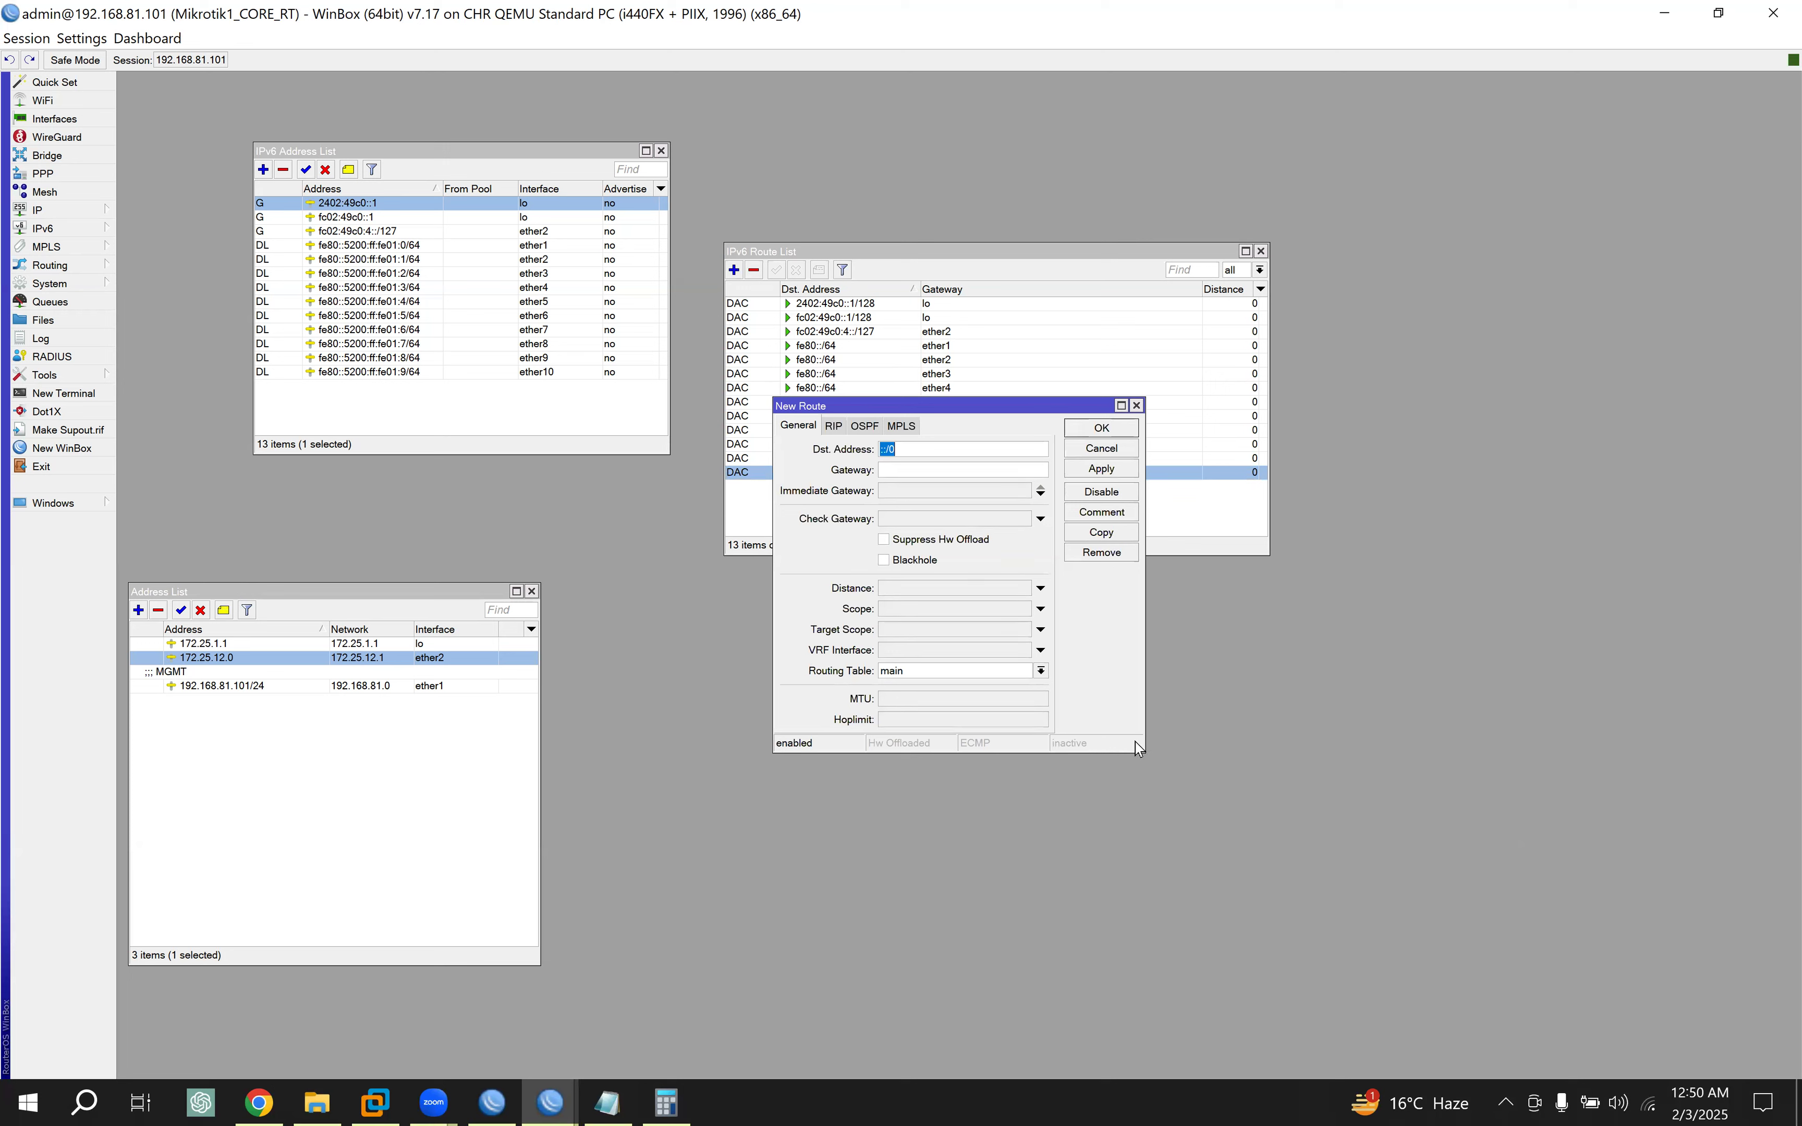
left_click_drag(1143, 748, 1261, 777)
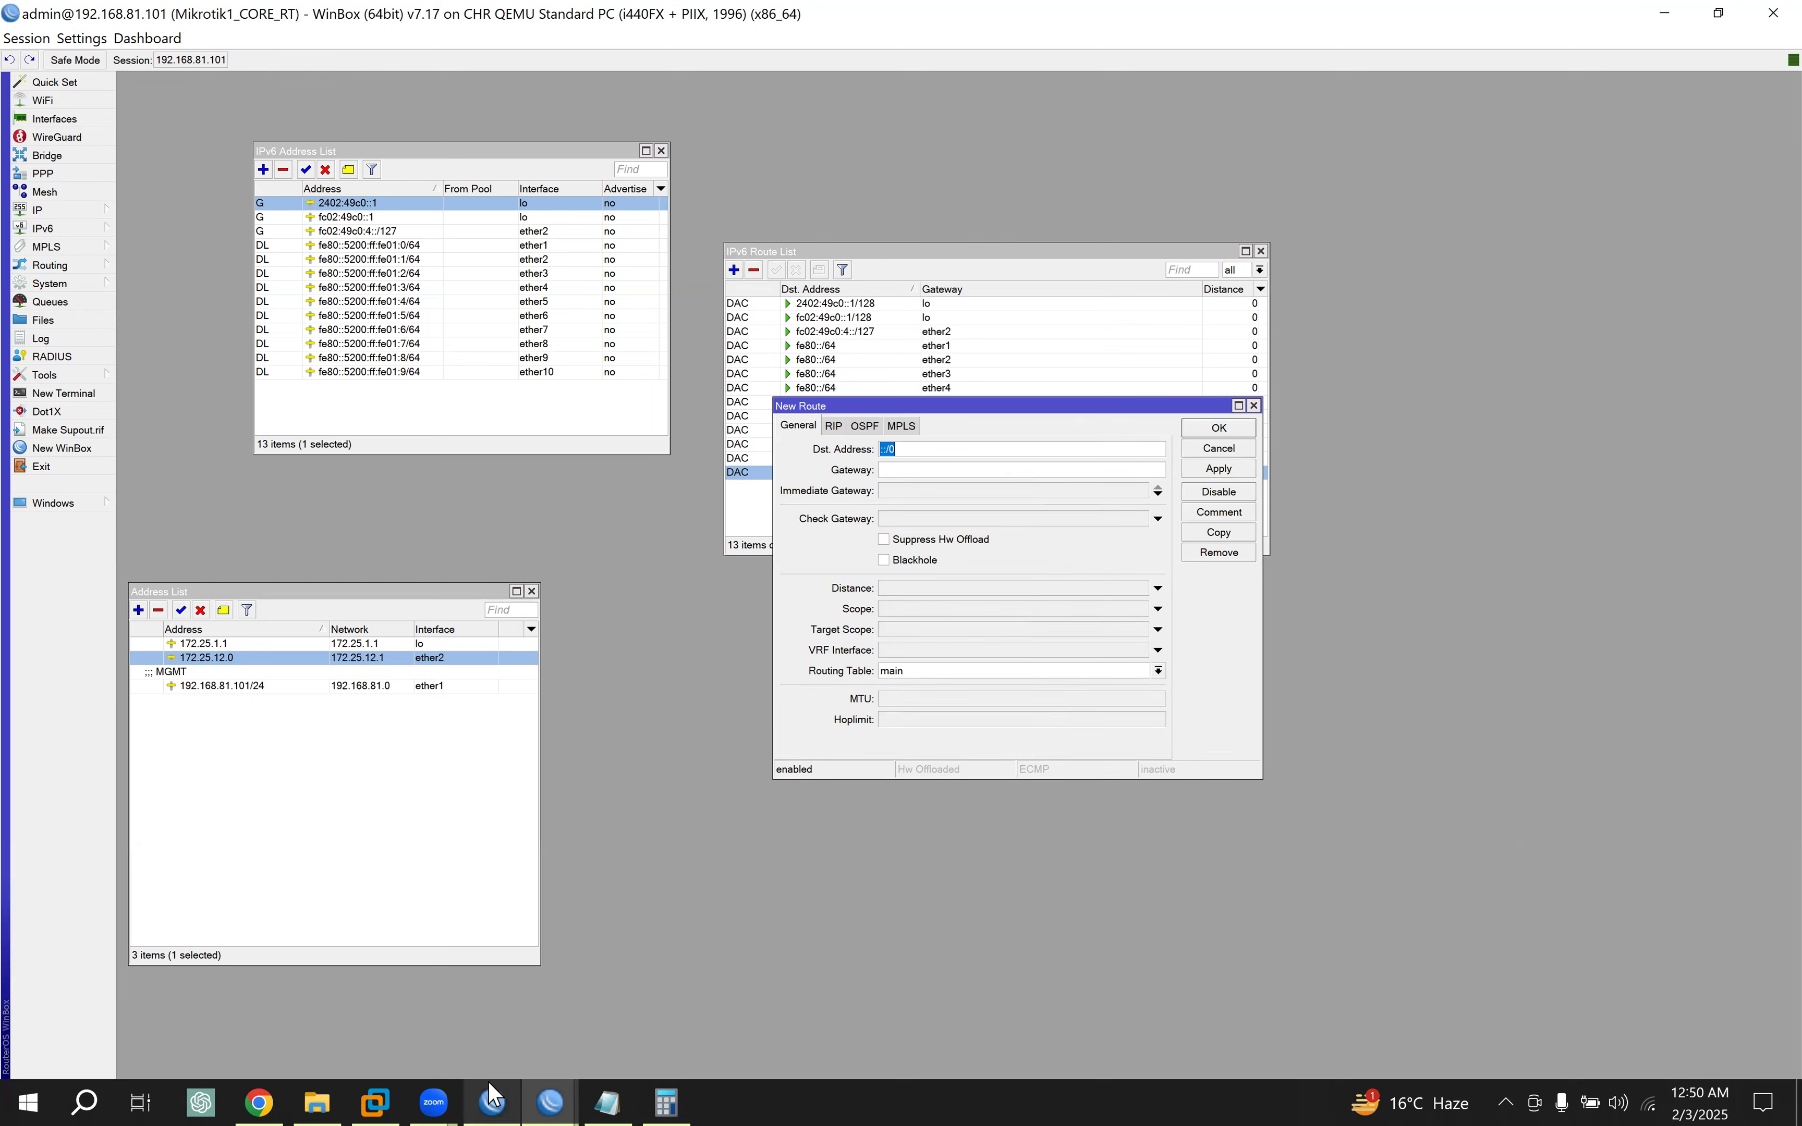
left_click(259, 1100)
double_click(569, 327)
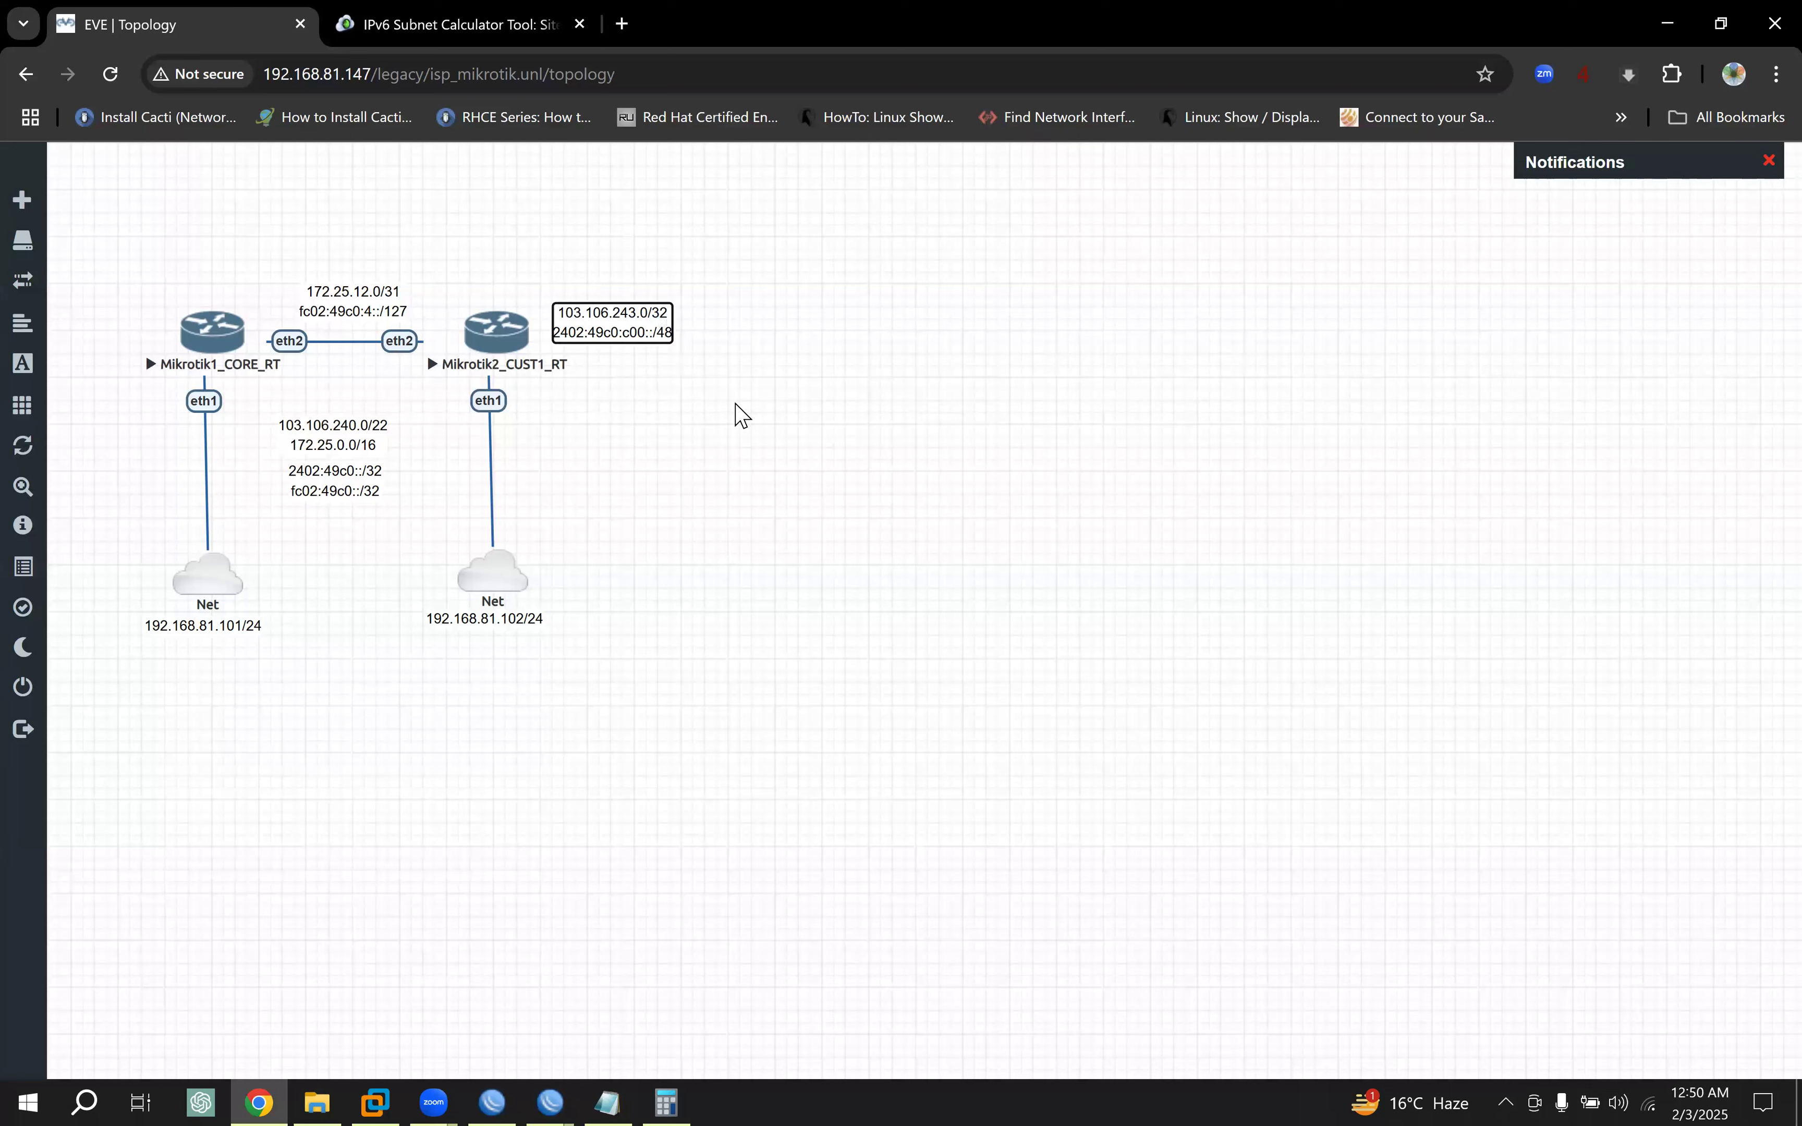
key("shift+Right")
key("shift+Right")
key("shift+Right")
key("shift+Right")
key("shift+Right")
key("shift+Right")
key("shift+Right")
key("shift+Right")
key("shift+Right")
key("shift+Right")
key("shift+Right")
key("shift+Right")
key("shift+Right")
key("shift+Right")
key("shift+Right")
key("shift+Right")
key("shift+Right")
key("shift+Right")
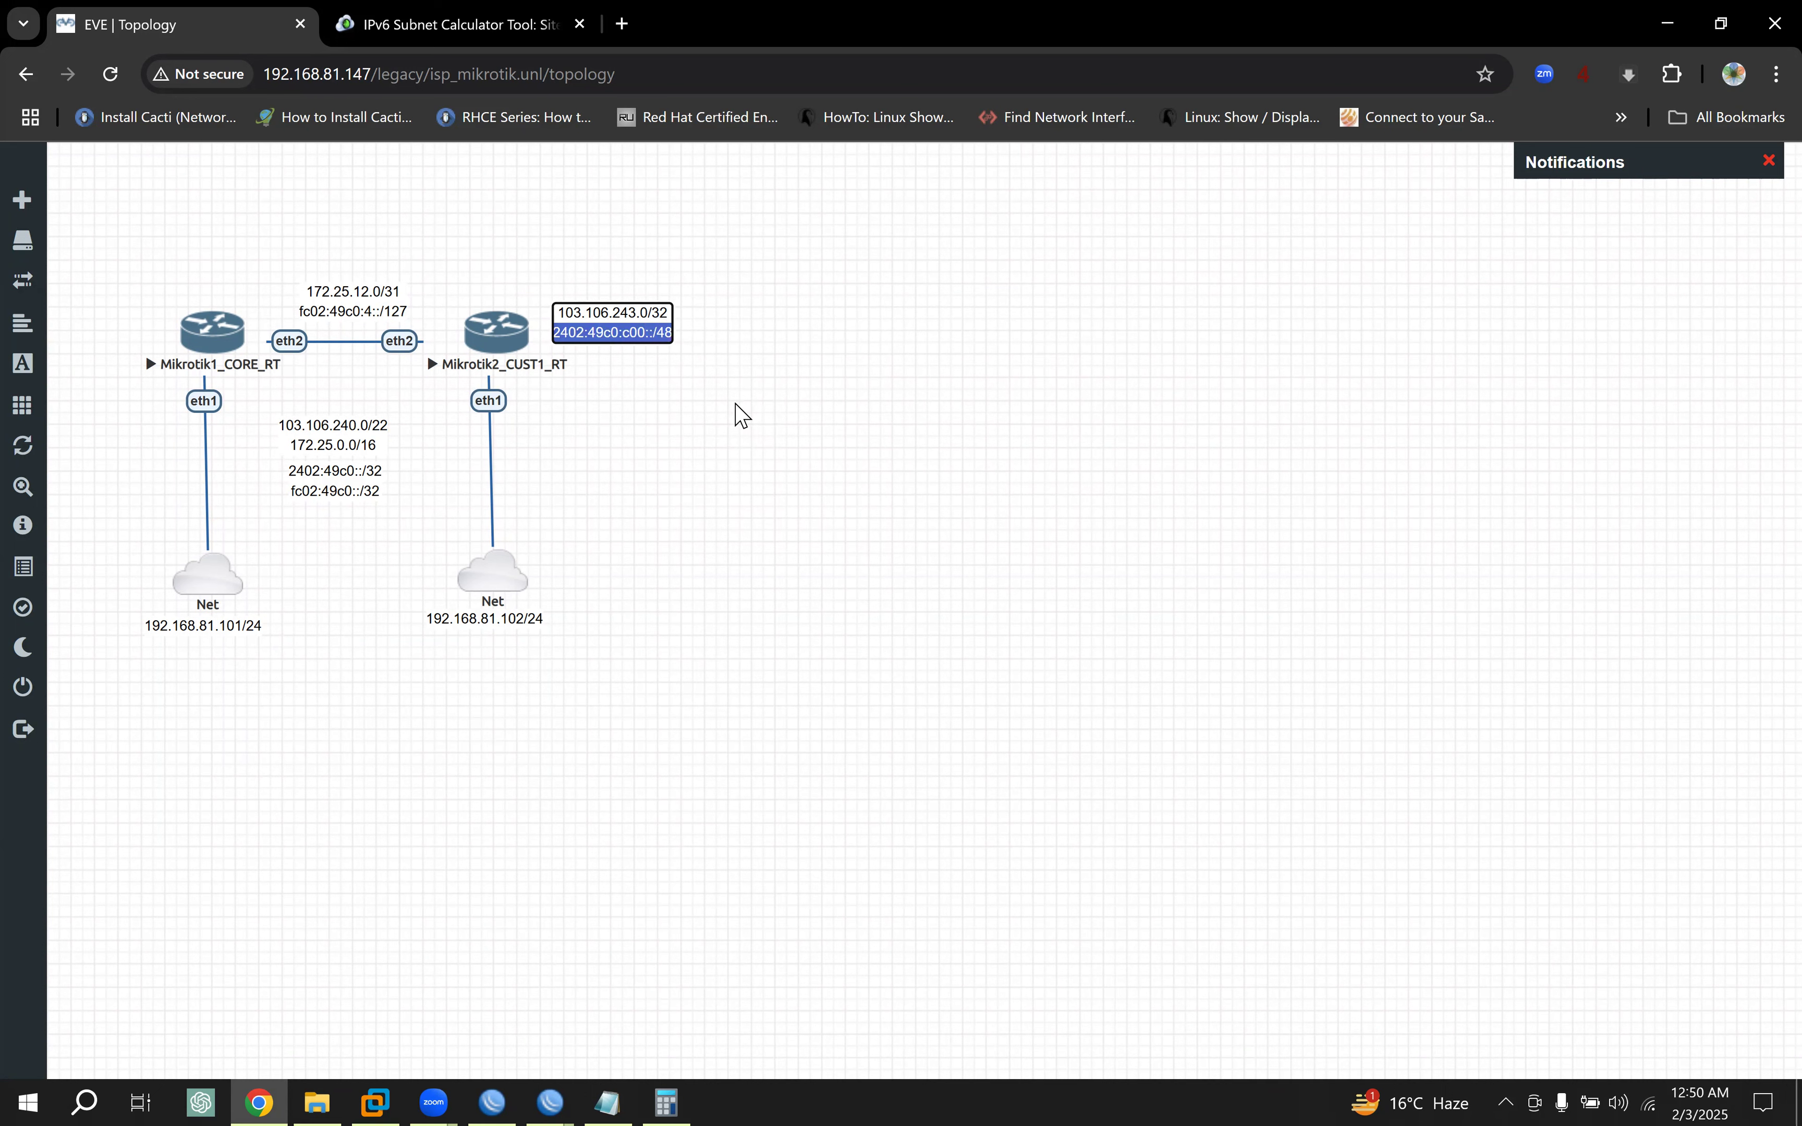
Step: Set the new route's destination on Mikrotik1_CORE_RT to 2402:49c0:c00::/48 and move its window below the route list
left_click(551, 1101)
left_click(564, 1039)
key("ctrl+v")
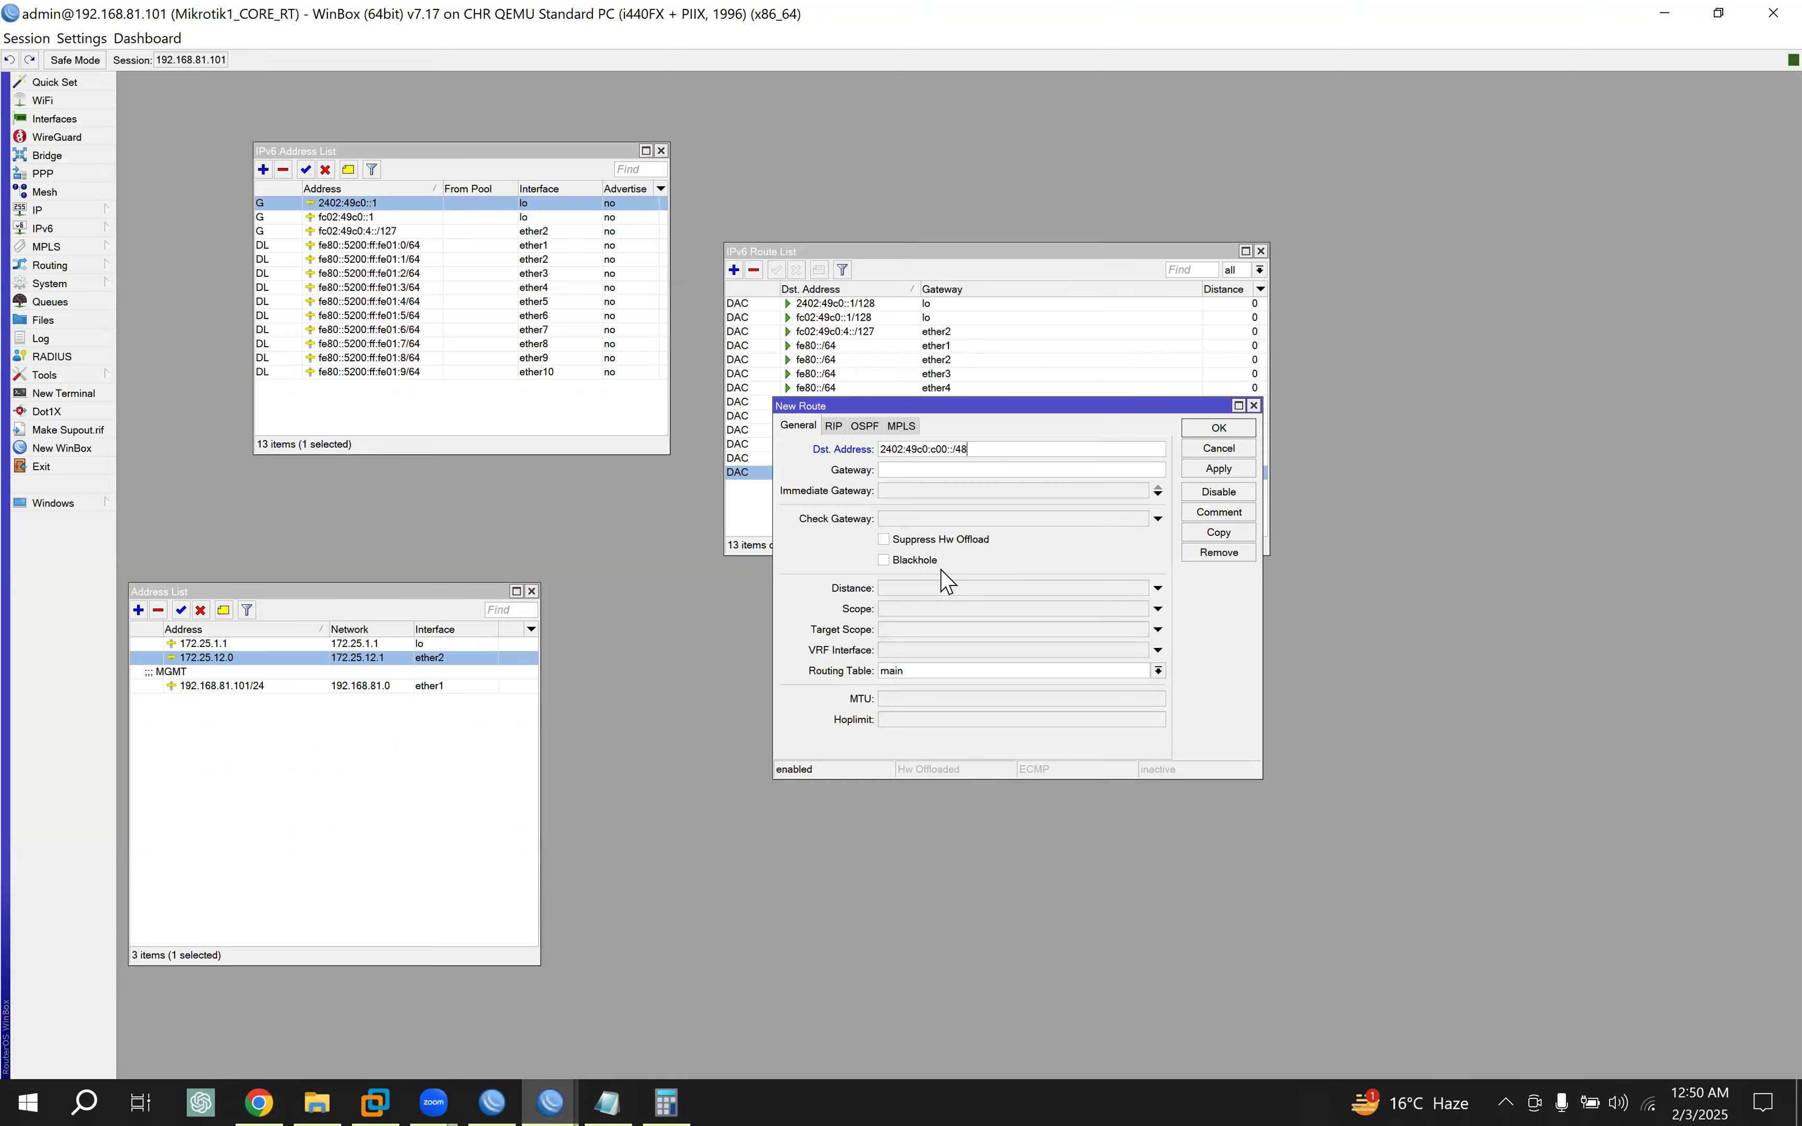
left_click_drag(1016, 408, 1019, 563)
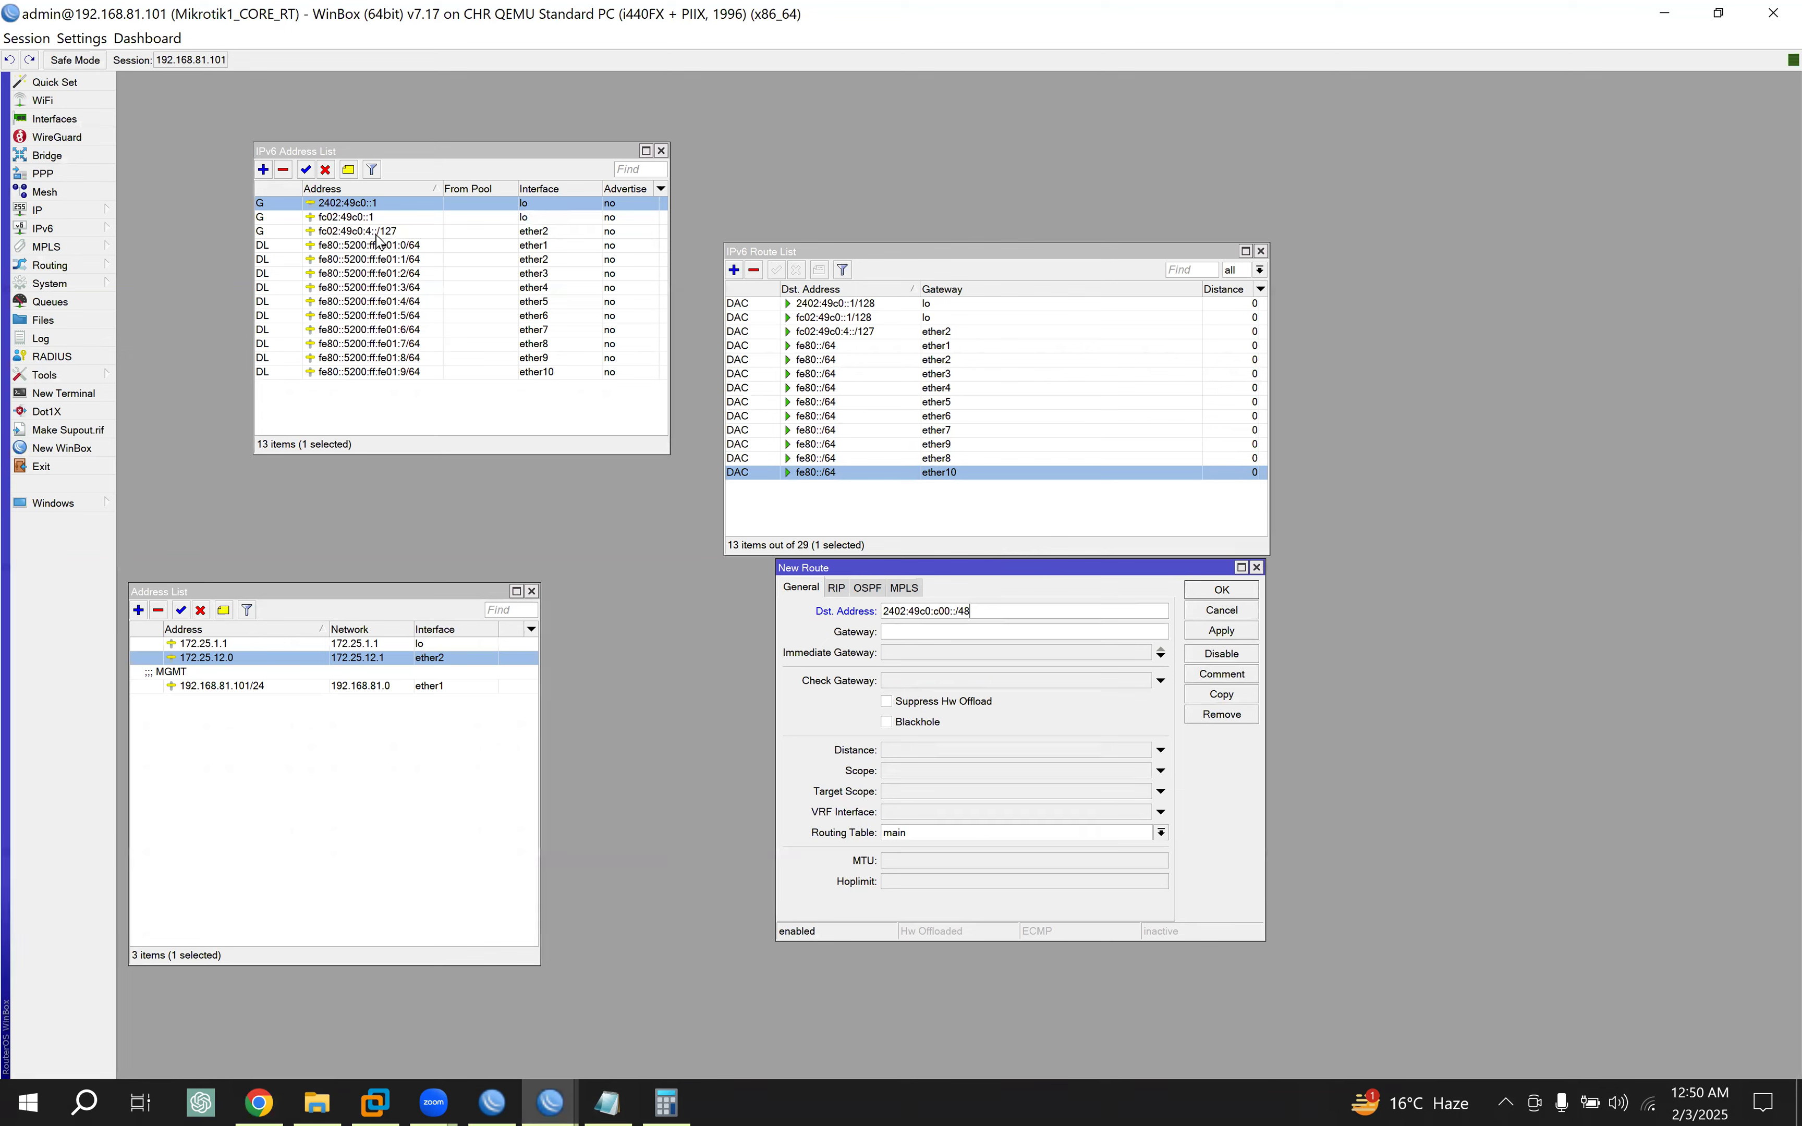
Step: Copy the ether2 IPv6 address from its entry and use it to set the new route's gateway to fc02:49c0:4::1
double_click(378, 233)
key("ctrl+c")
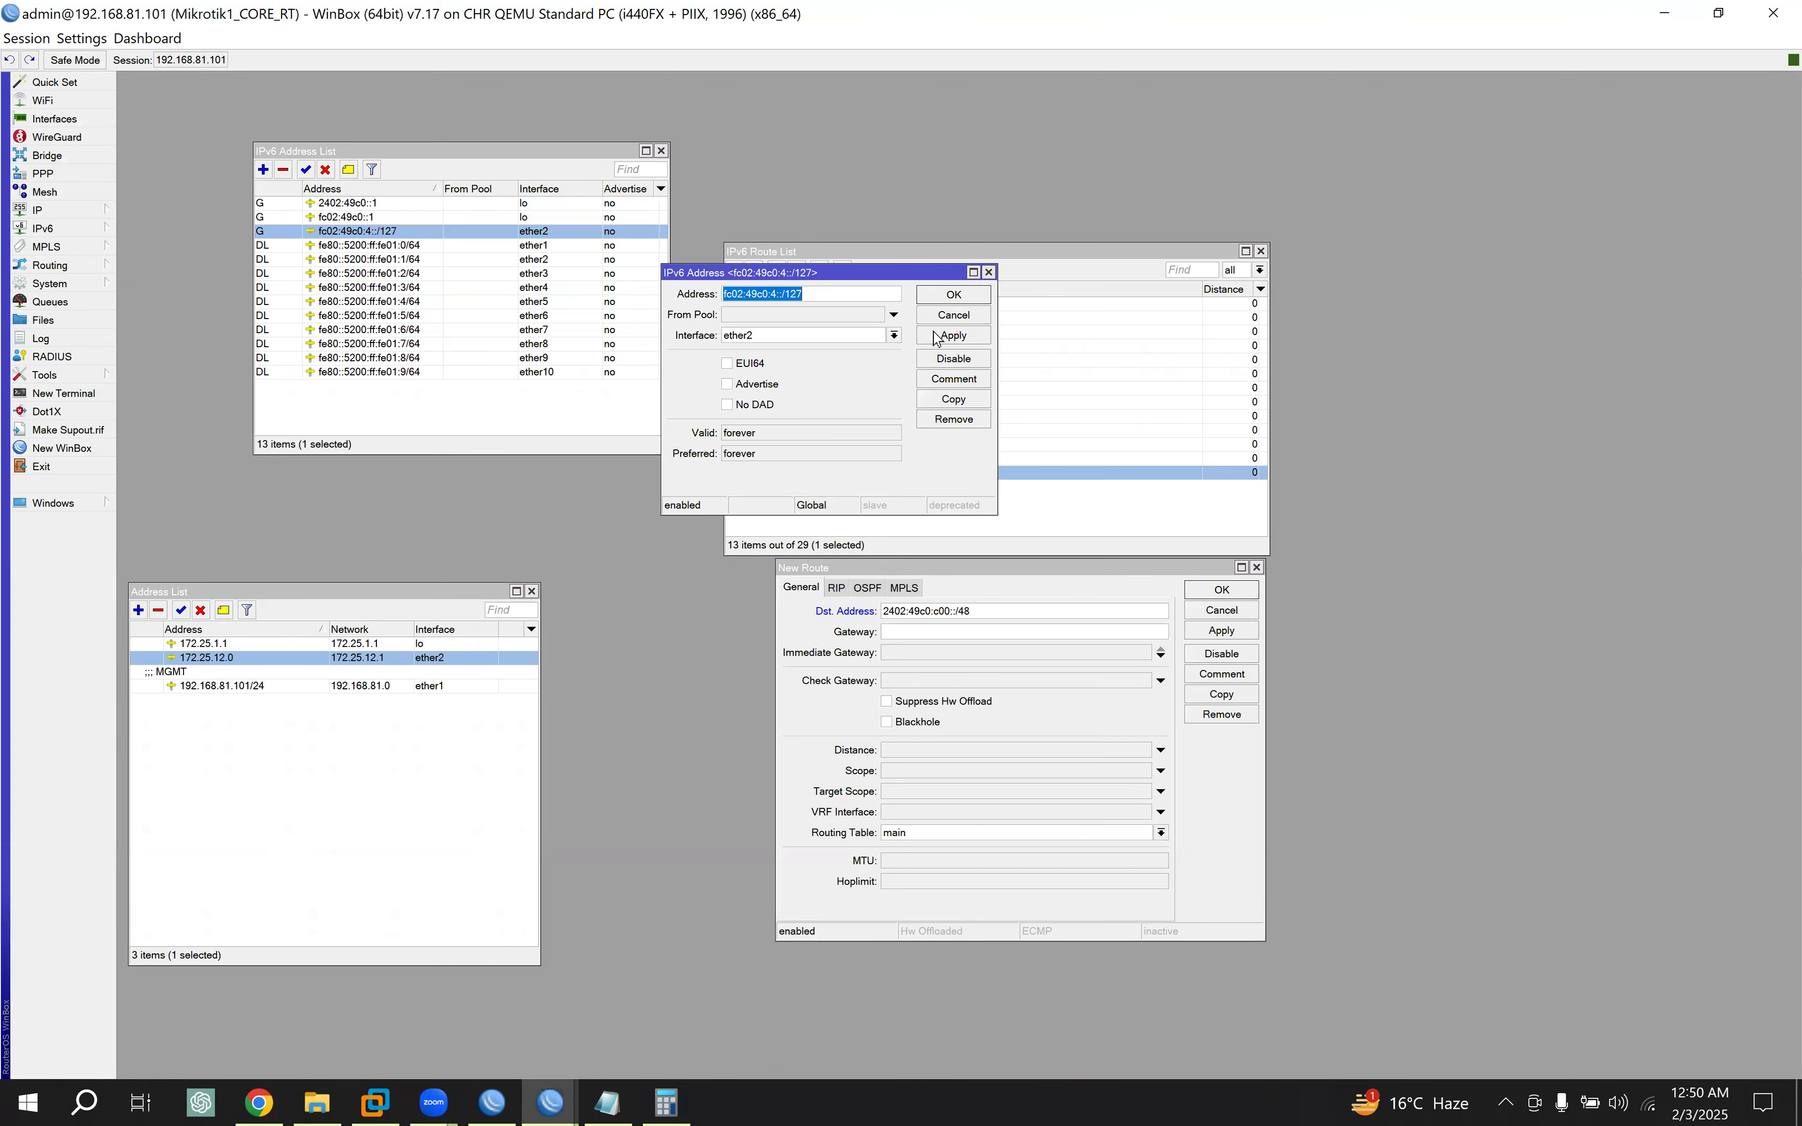
left_click(953, 315)
left_click(932, 628)
key("ctrl+v")
key("BackSpace")
key("BackSpace")
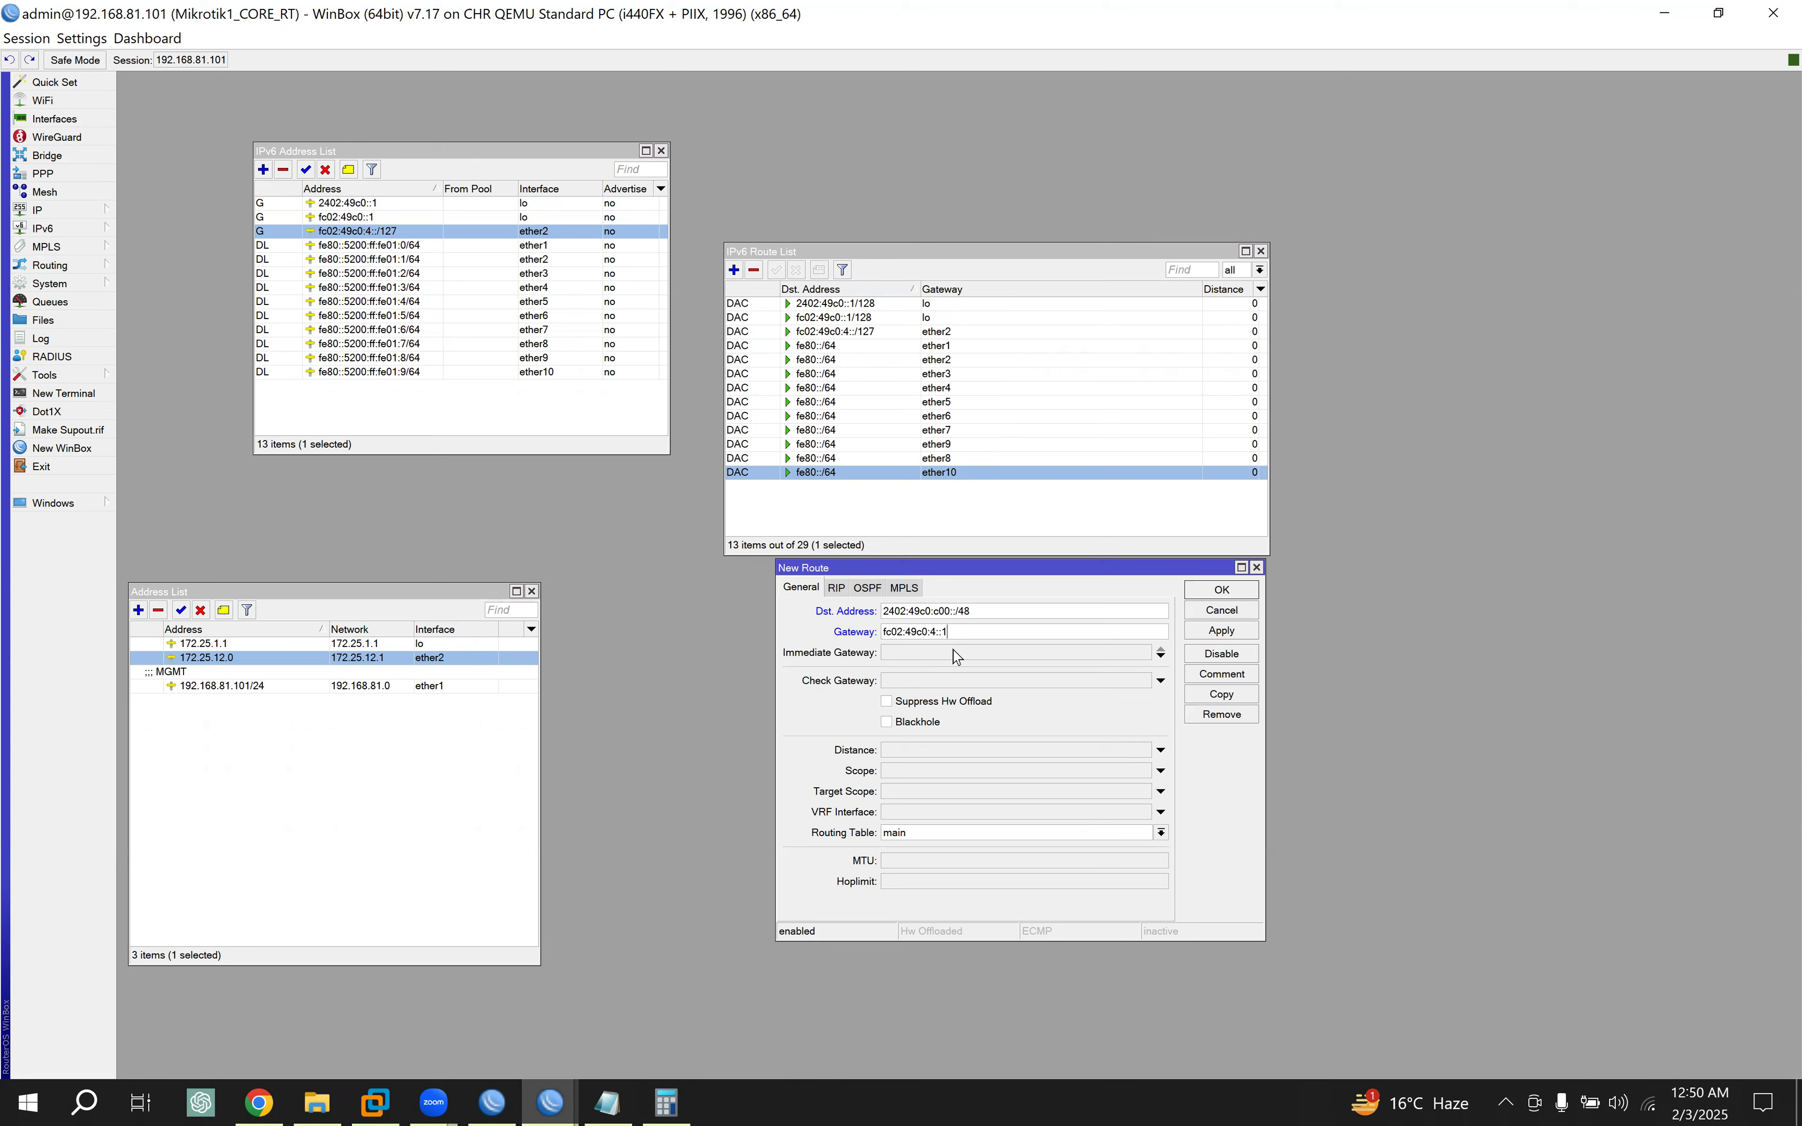
Step: Set the route's gateway check to ping and distance to 1, save it and select the new route in the list
left_click(913, 685)
left_click(955, 685)
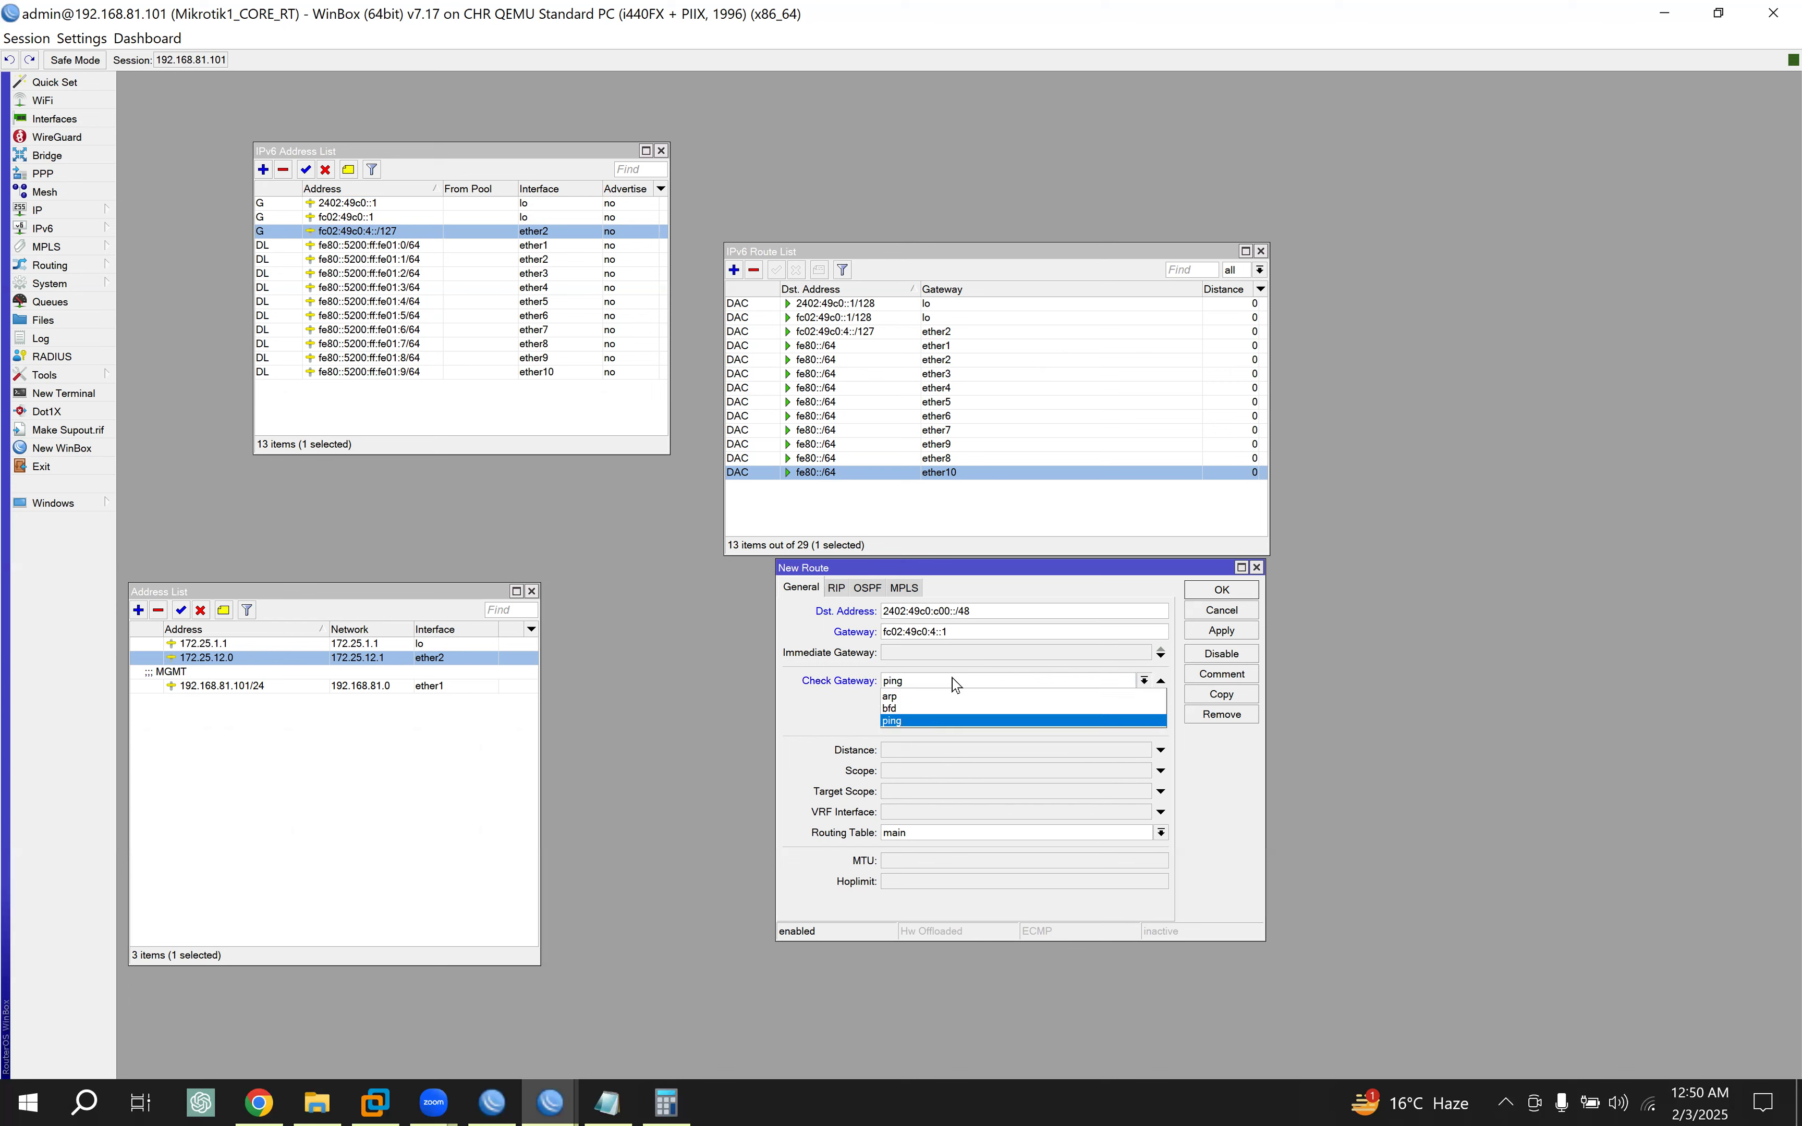
left_click(909, 721)
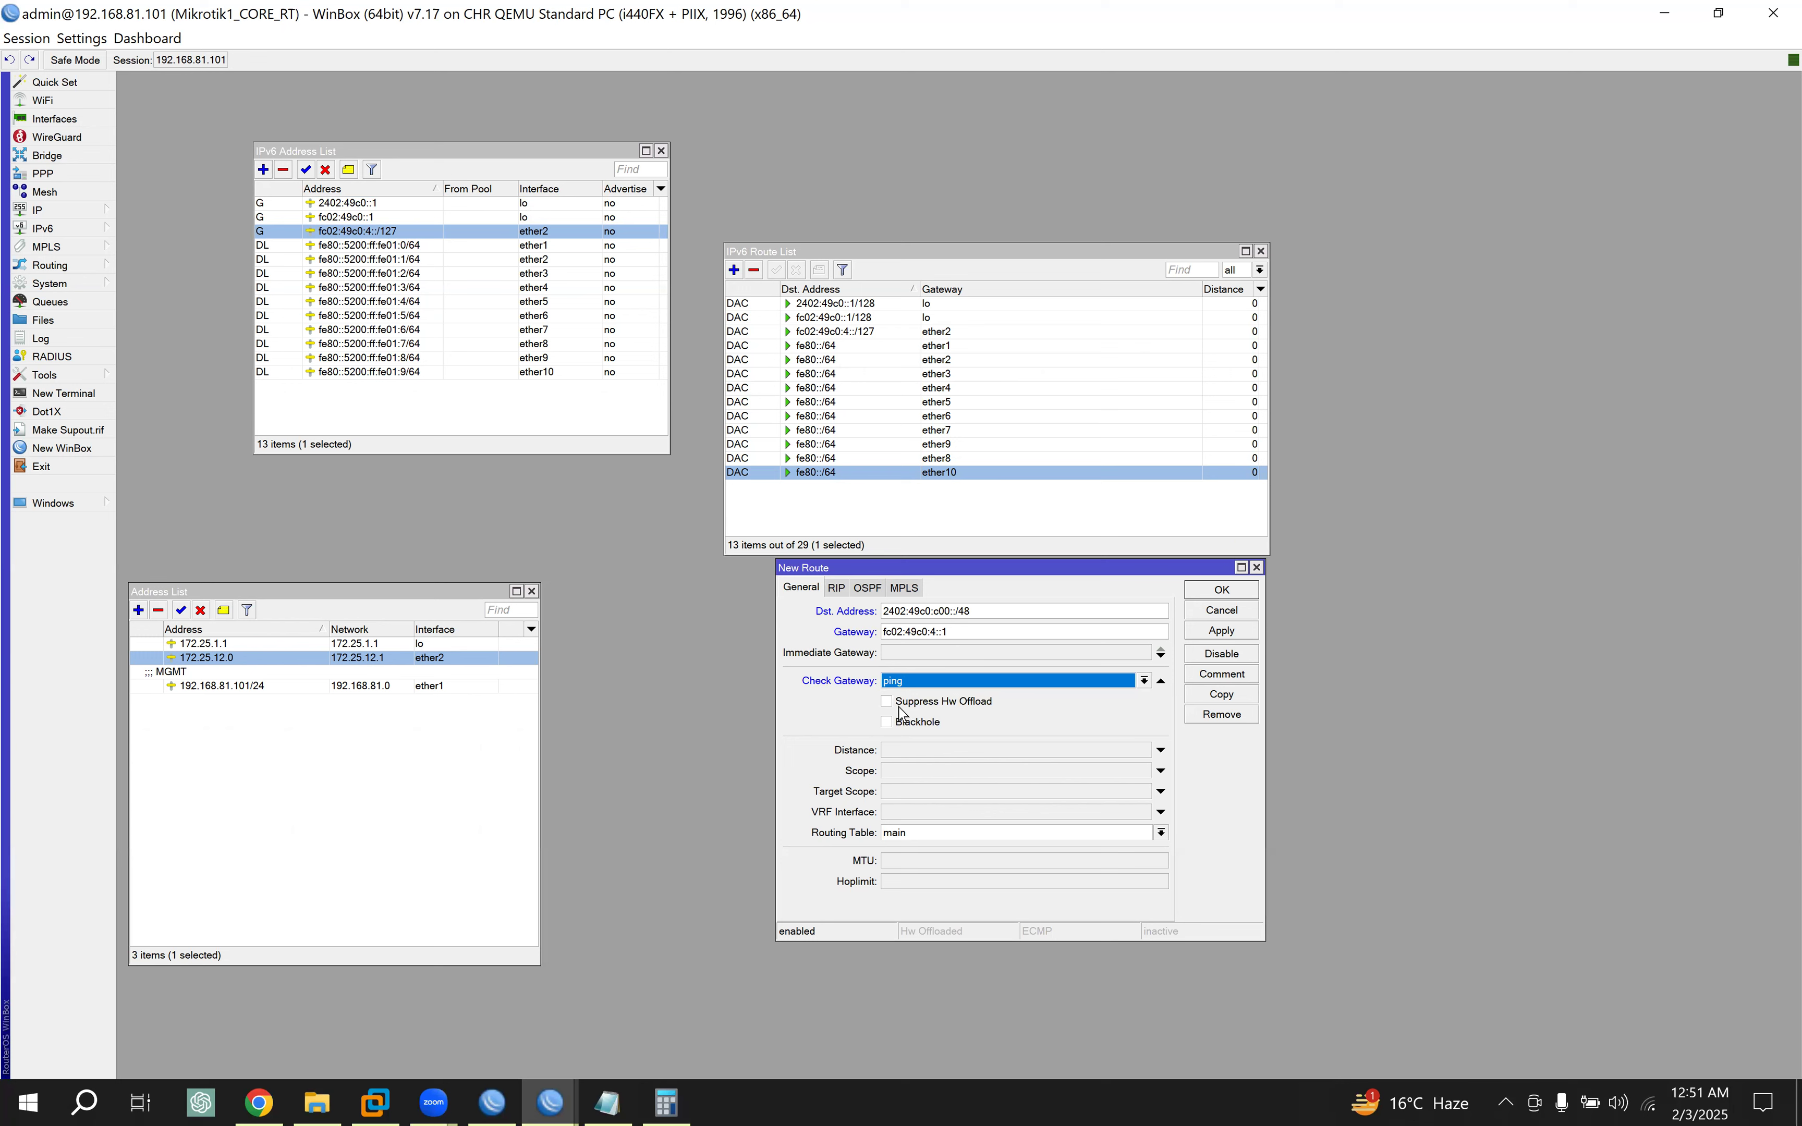
left_click(906, 758)
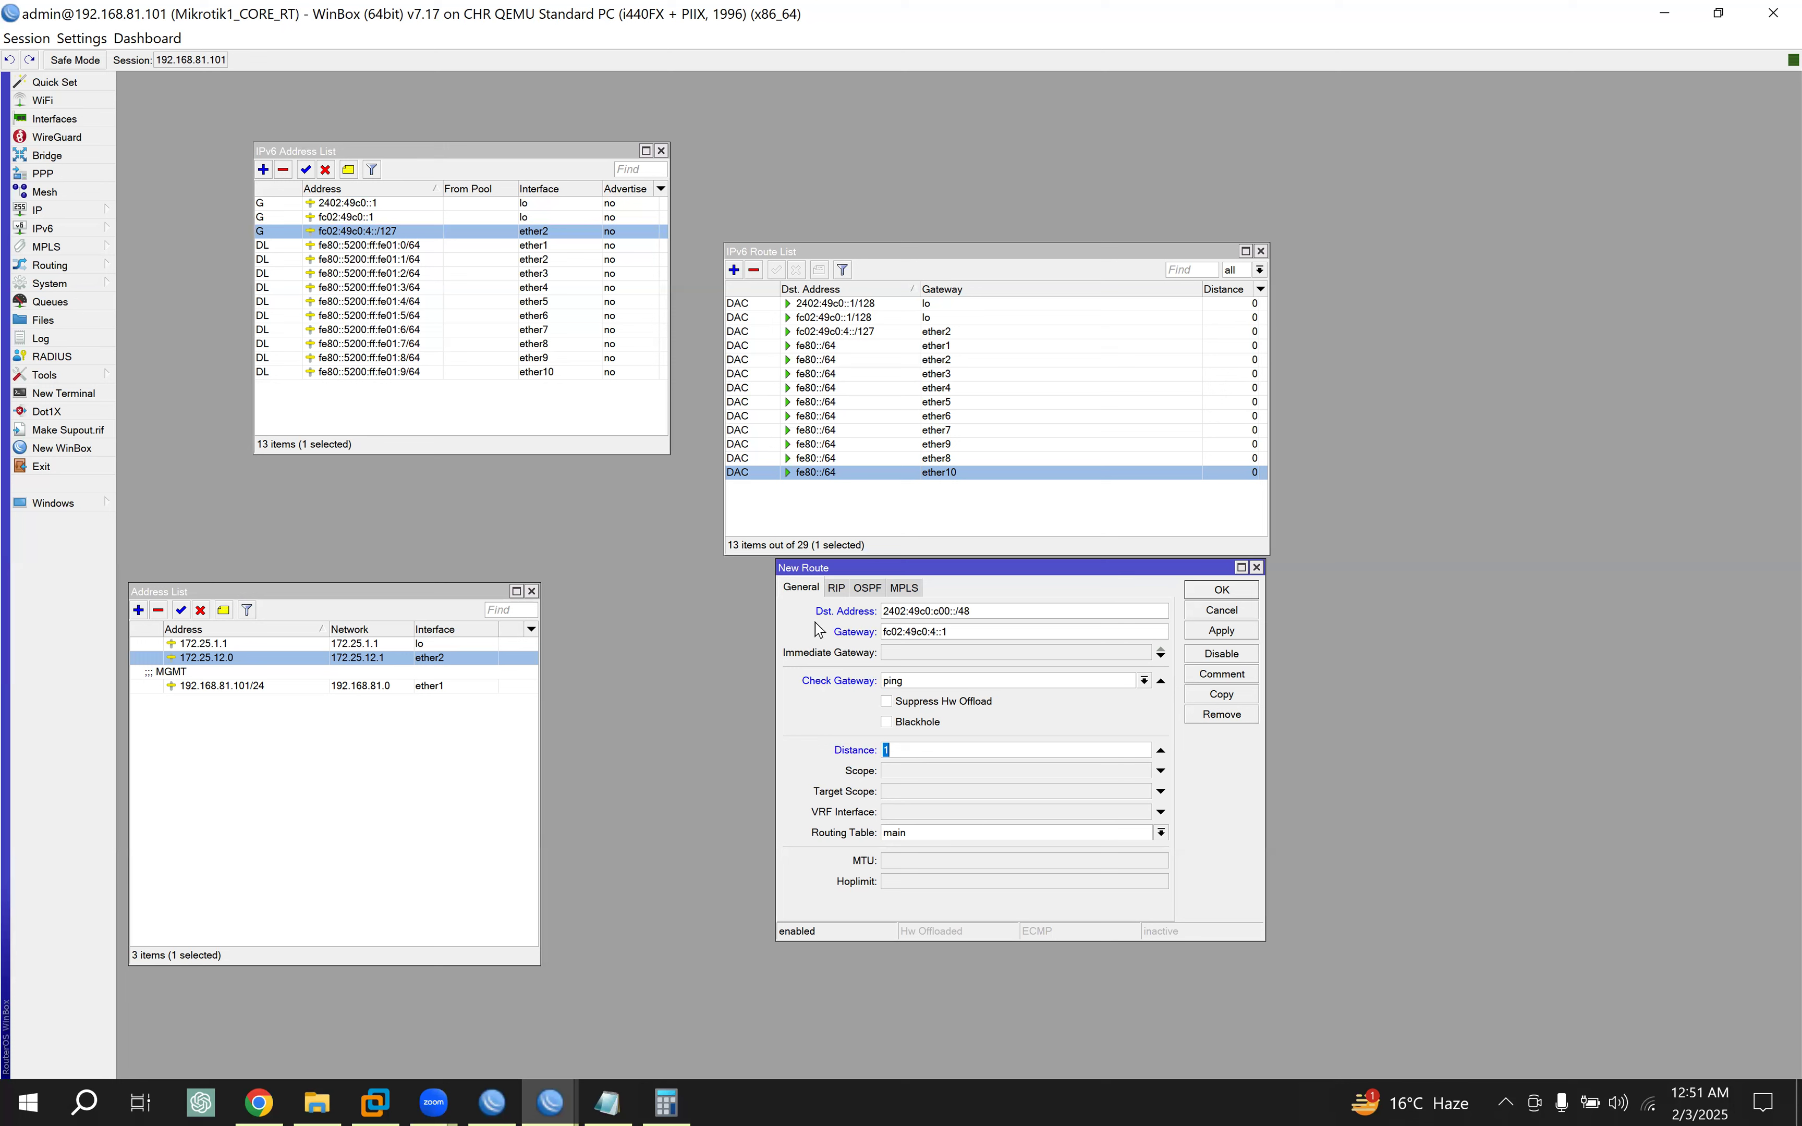
left_click(1222, 631)
left_click(1233, 591)
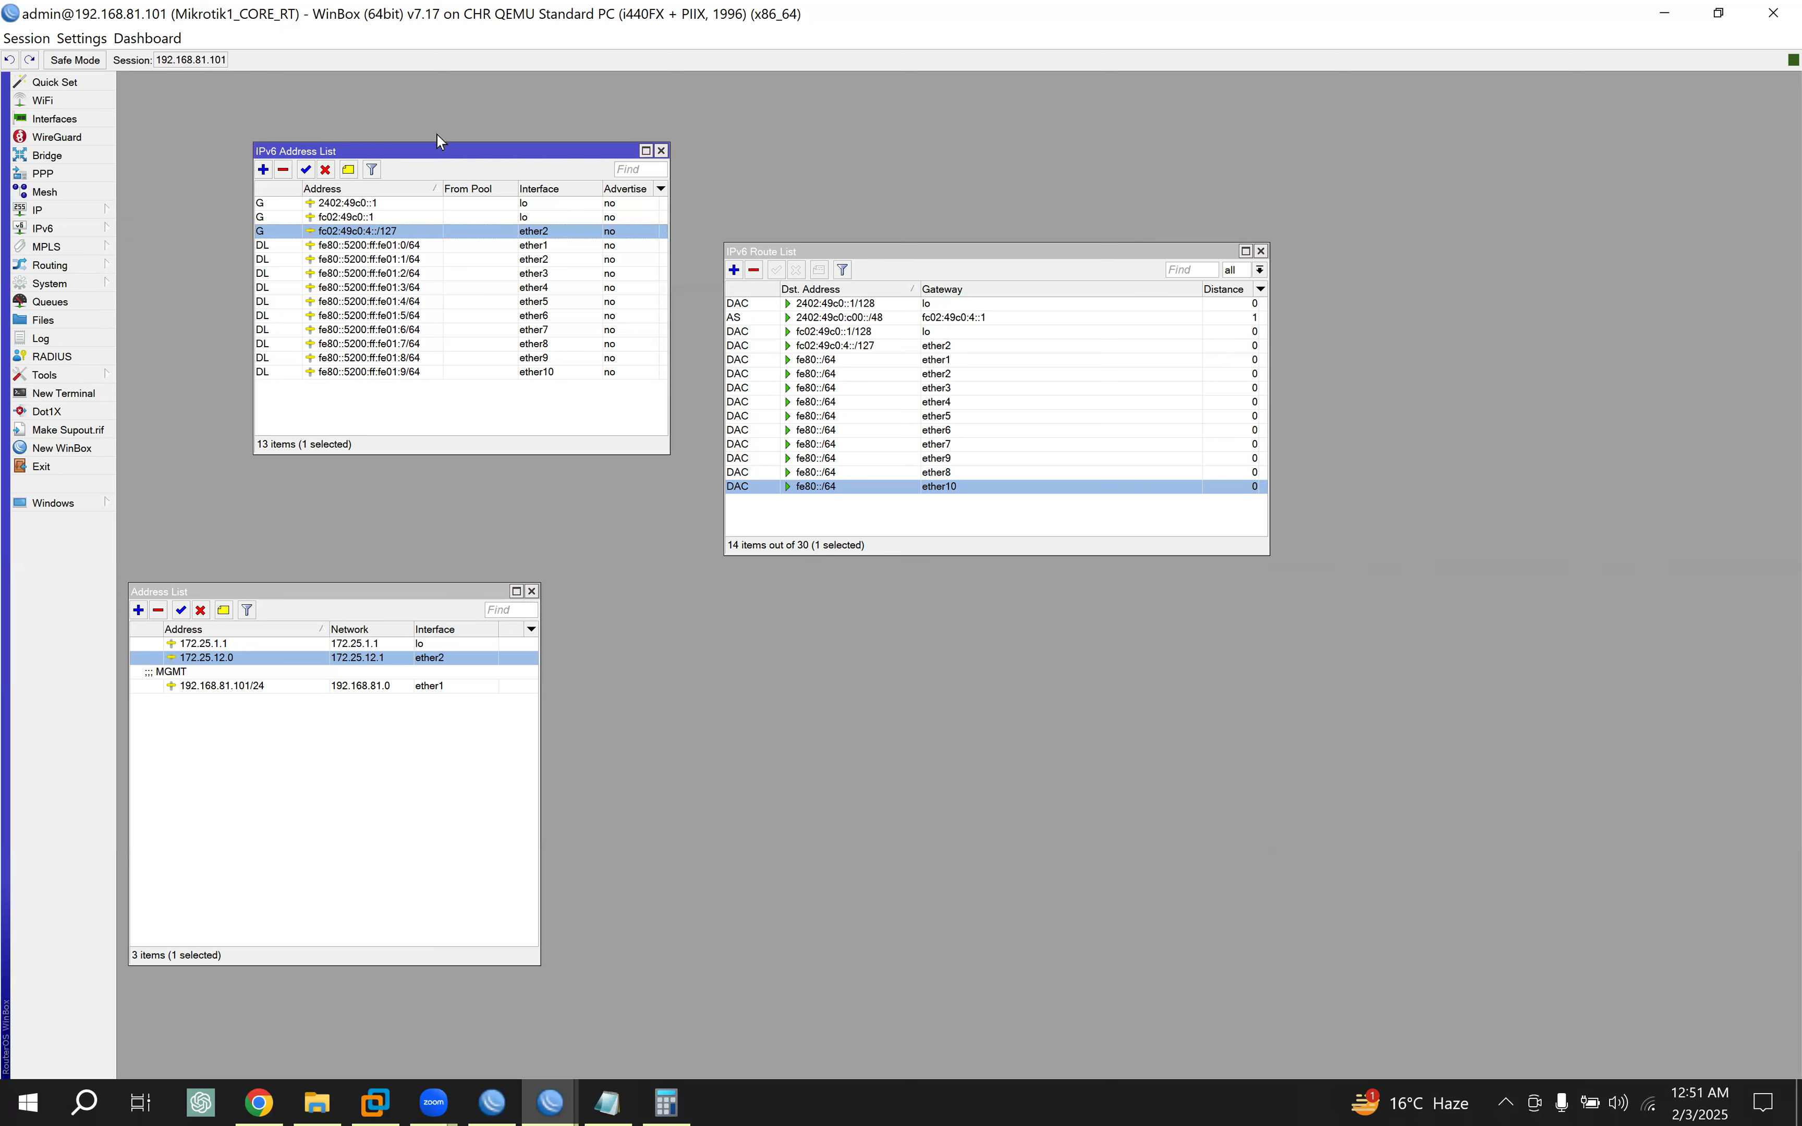
left_click(880, 320)
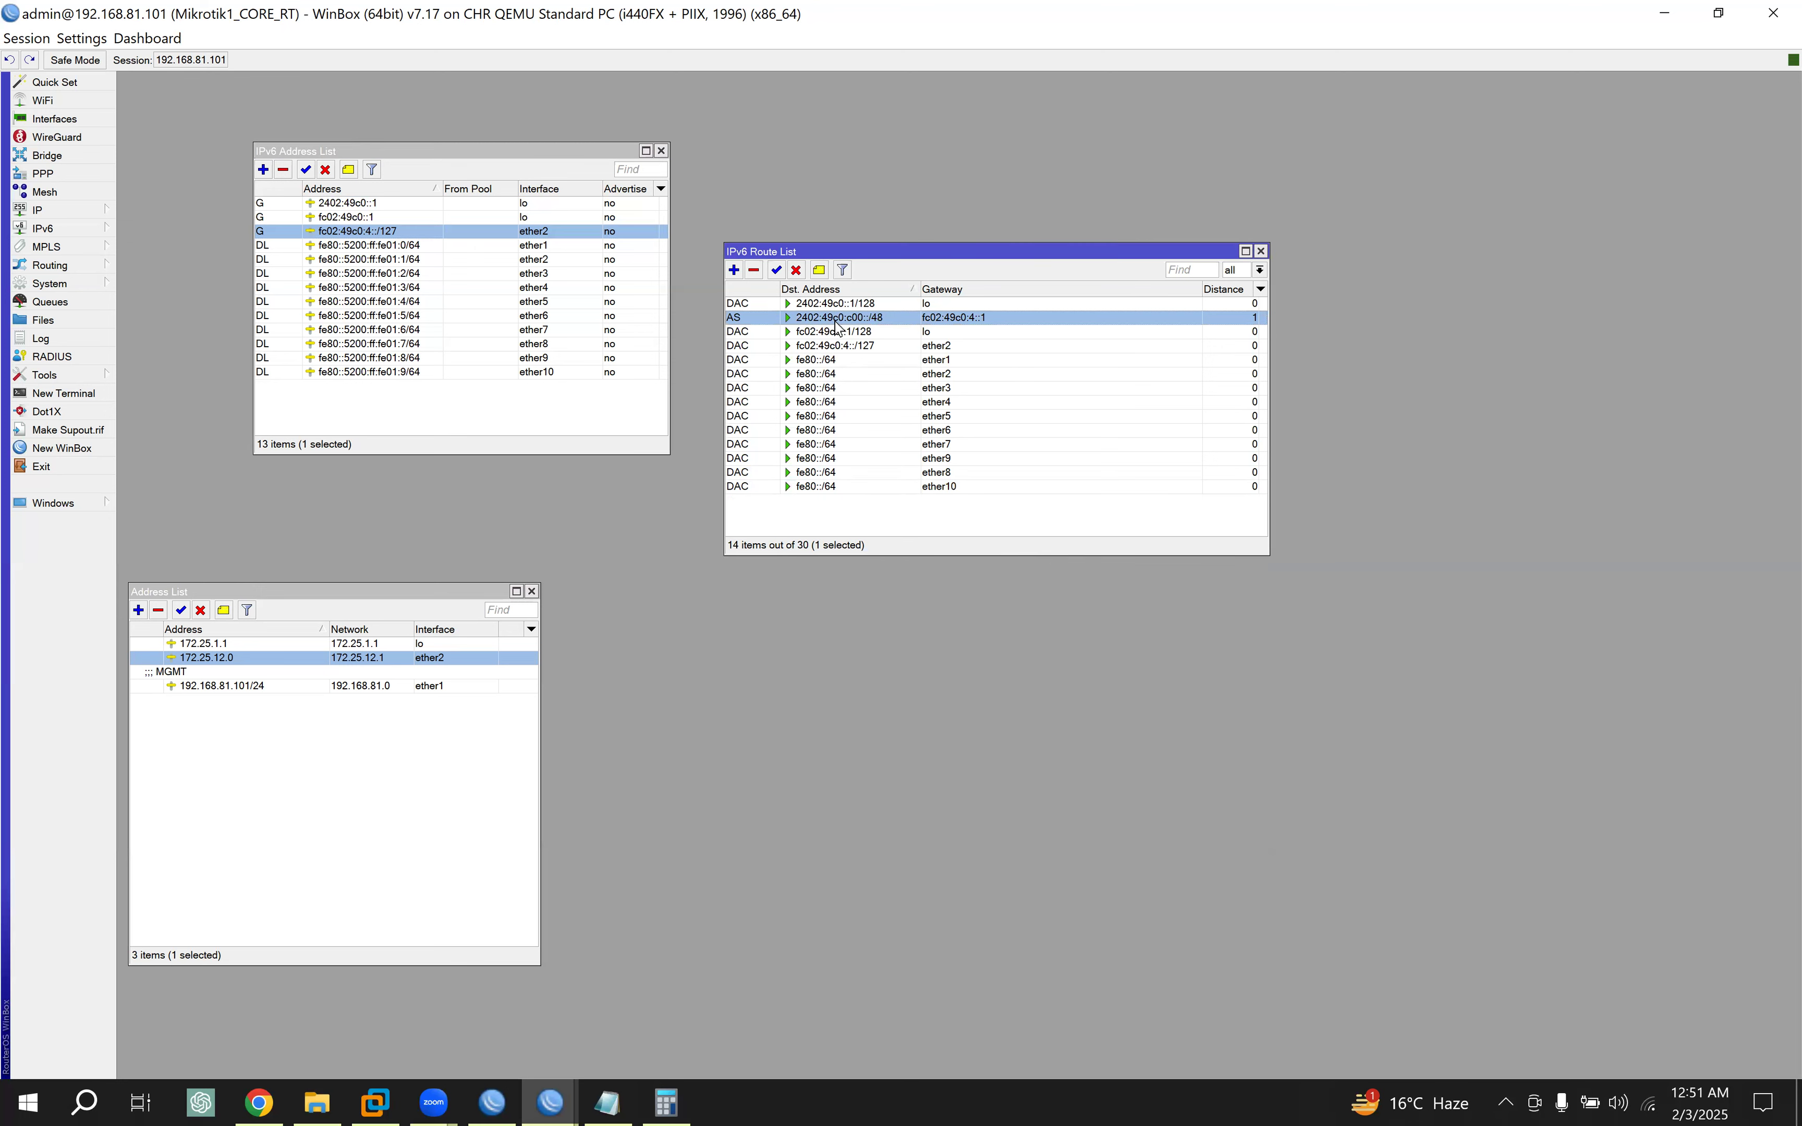
Step: Switch to Mikrotik2_CUST1_RT, show its IPv6 route list below the address list and start a new route with its window moved clear of both
left_click(550, 1102)
left_click(737, 1015)
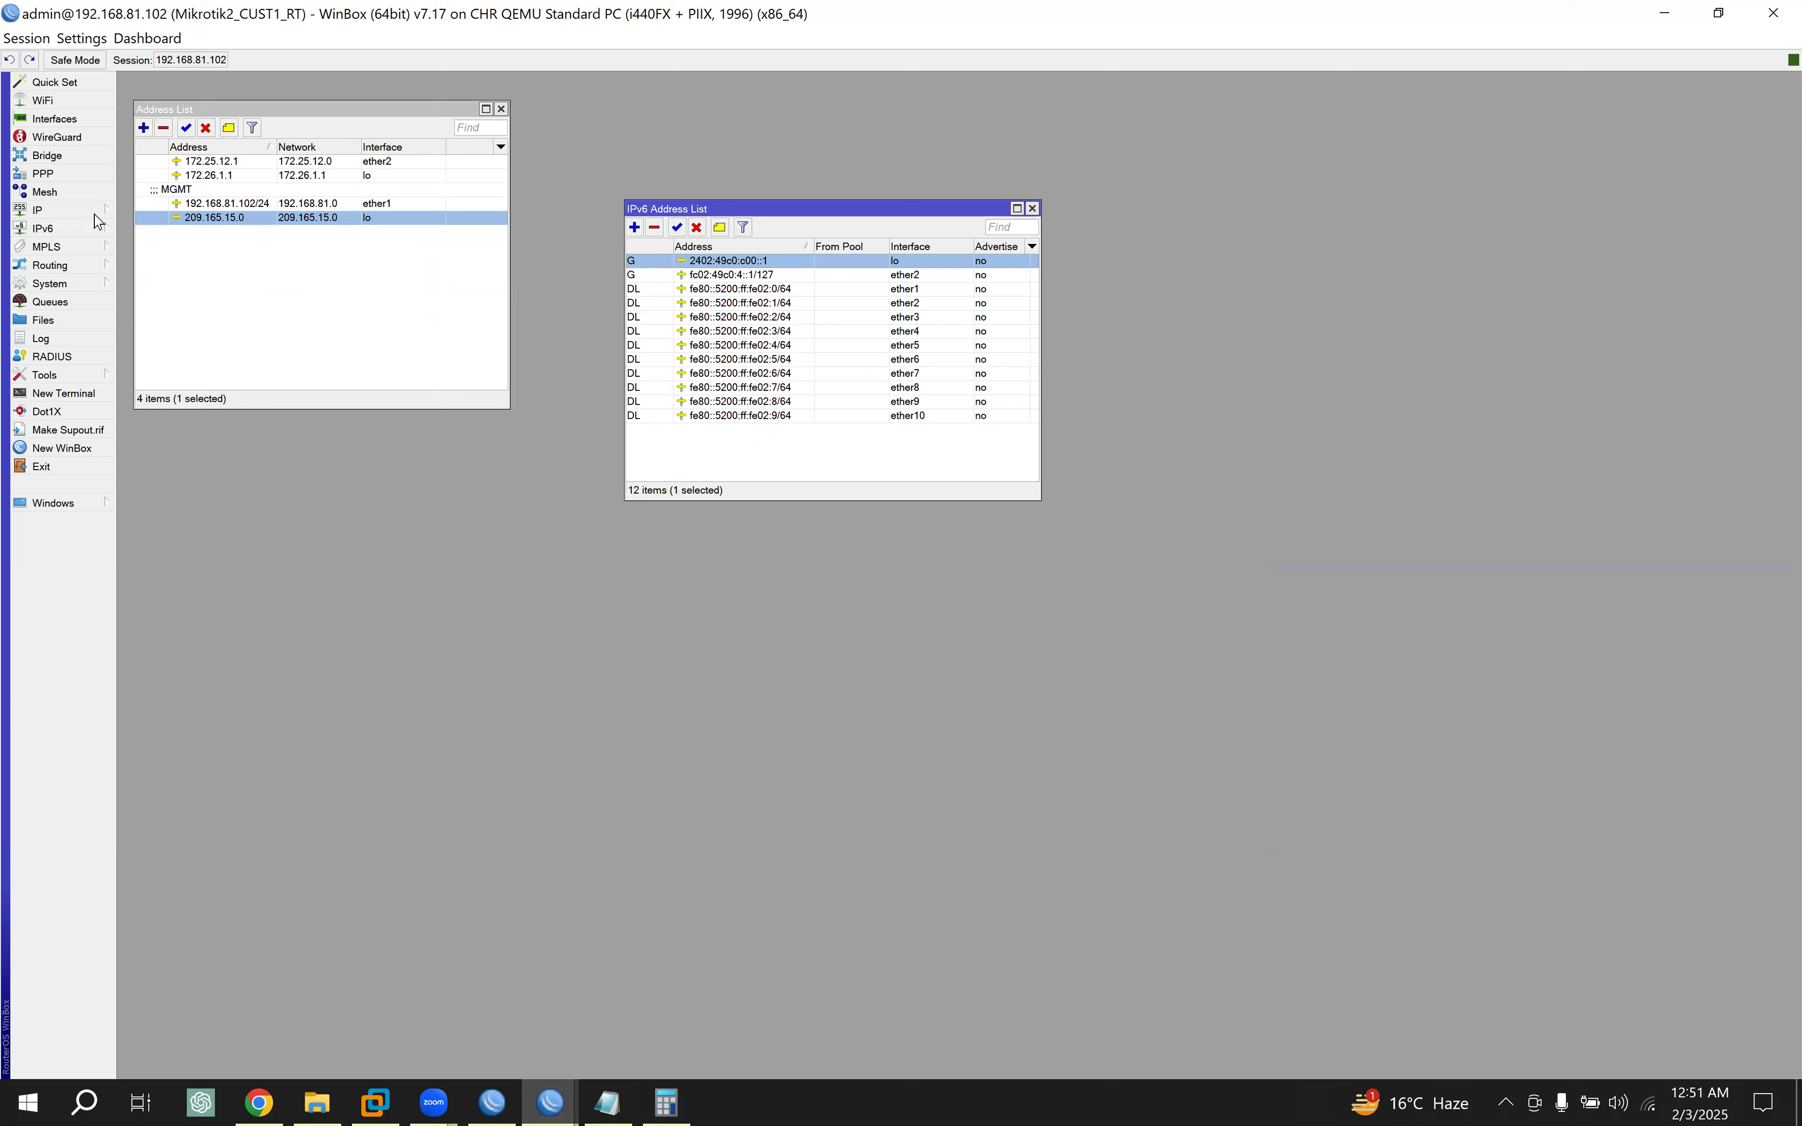
left_click(83, 266)
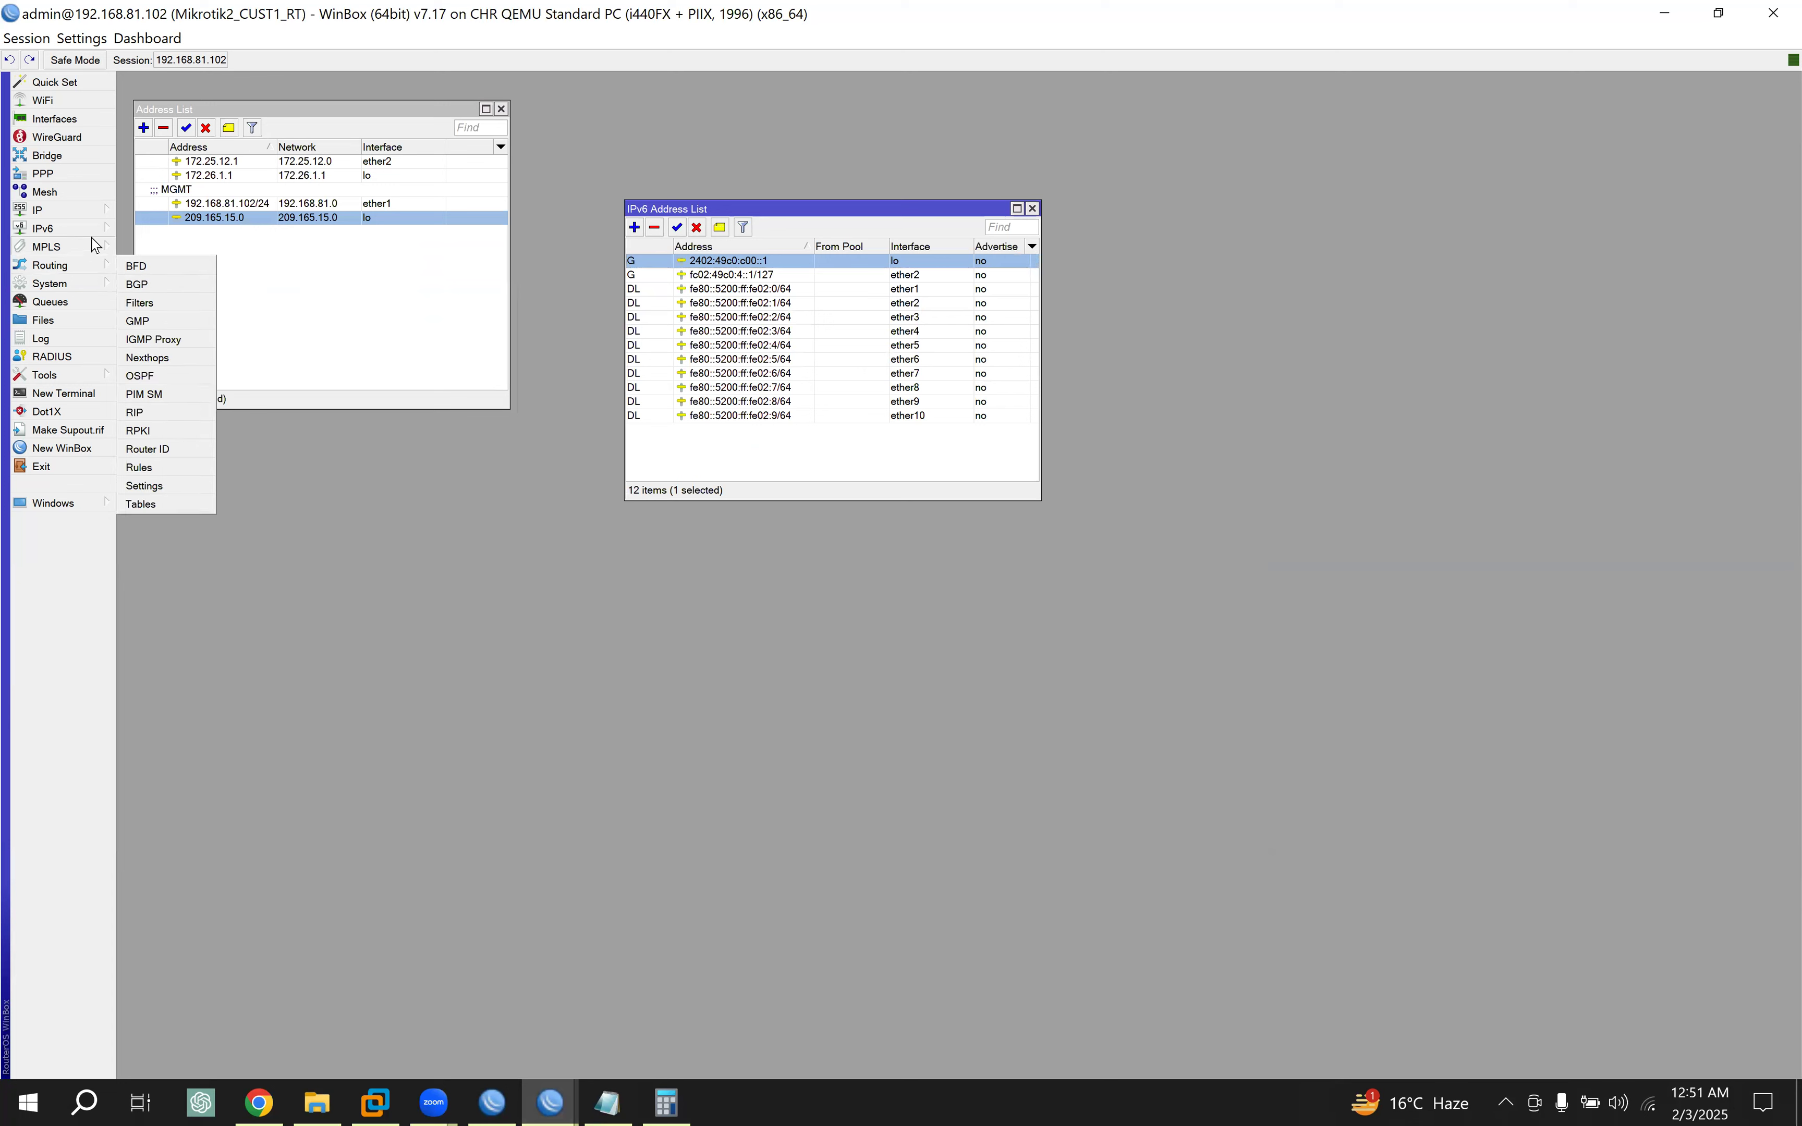
left_click(97, 226)
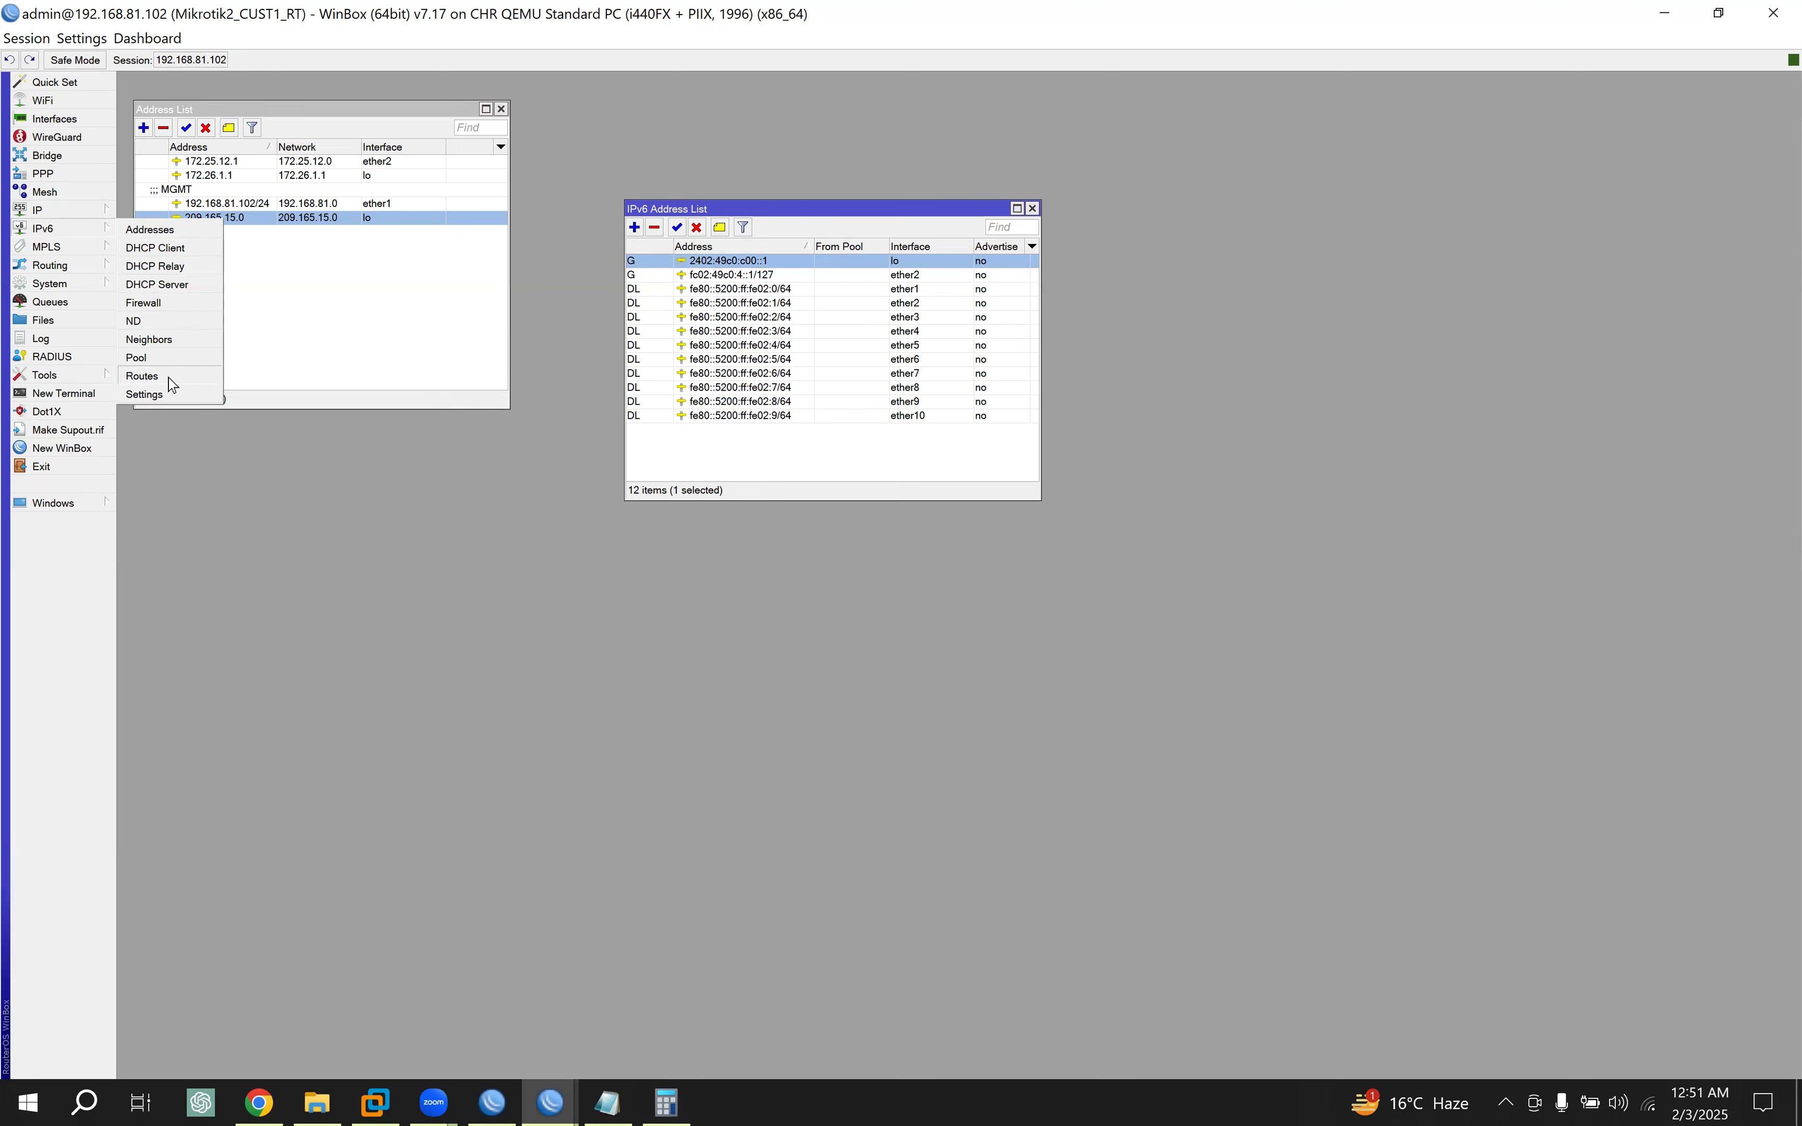
left_click(143, 376)
left_click_drag(908, 432, 789, 592)
left_click(593, 606)
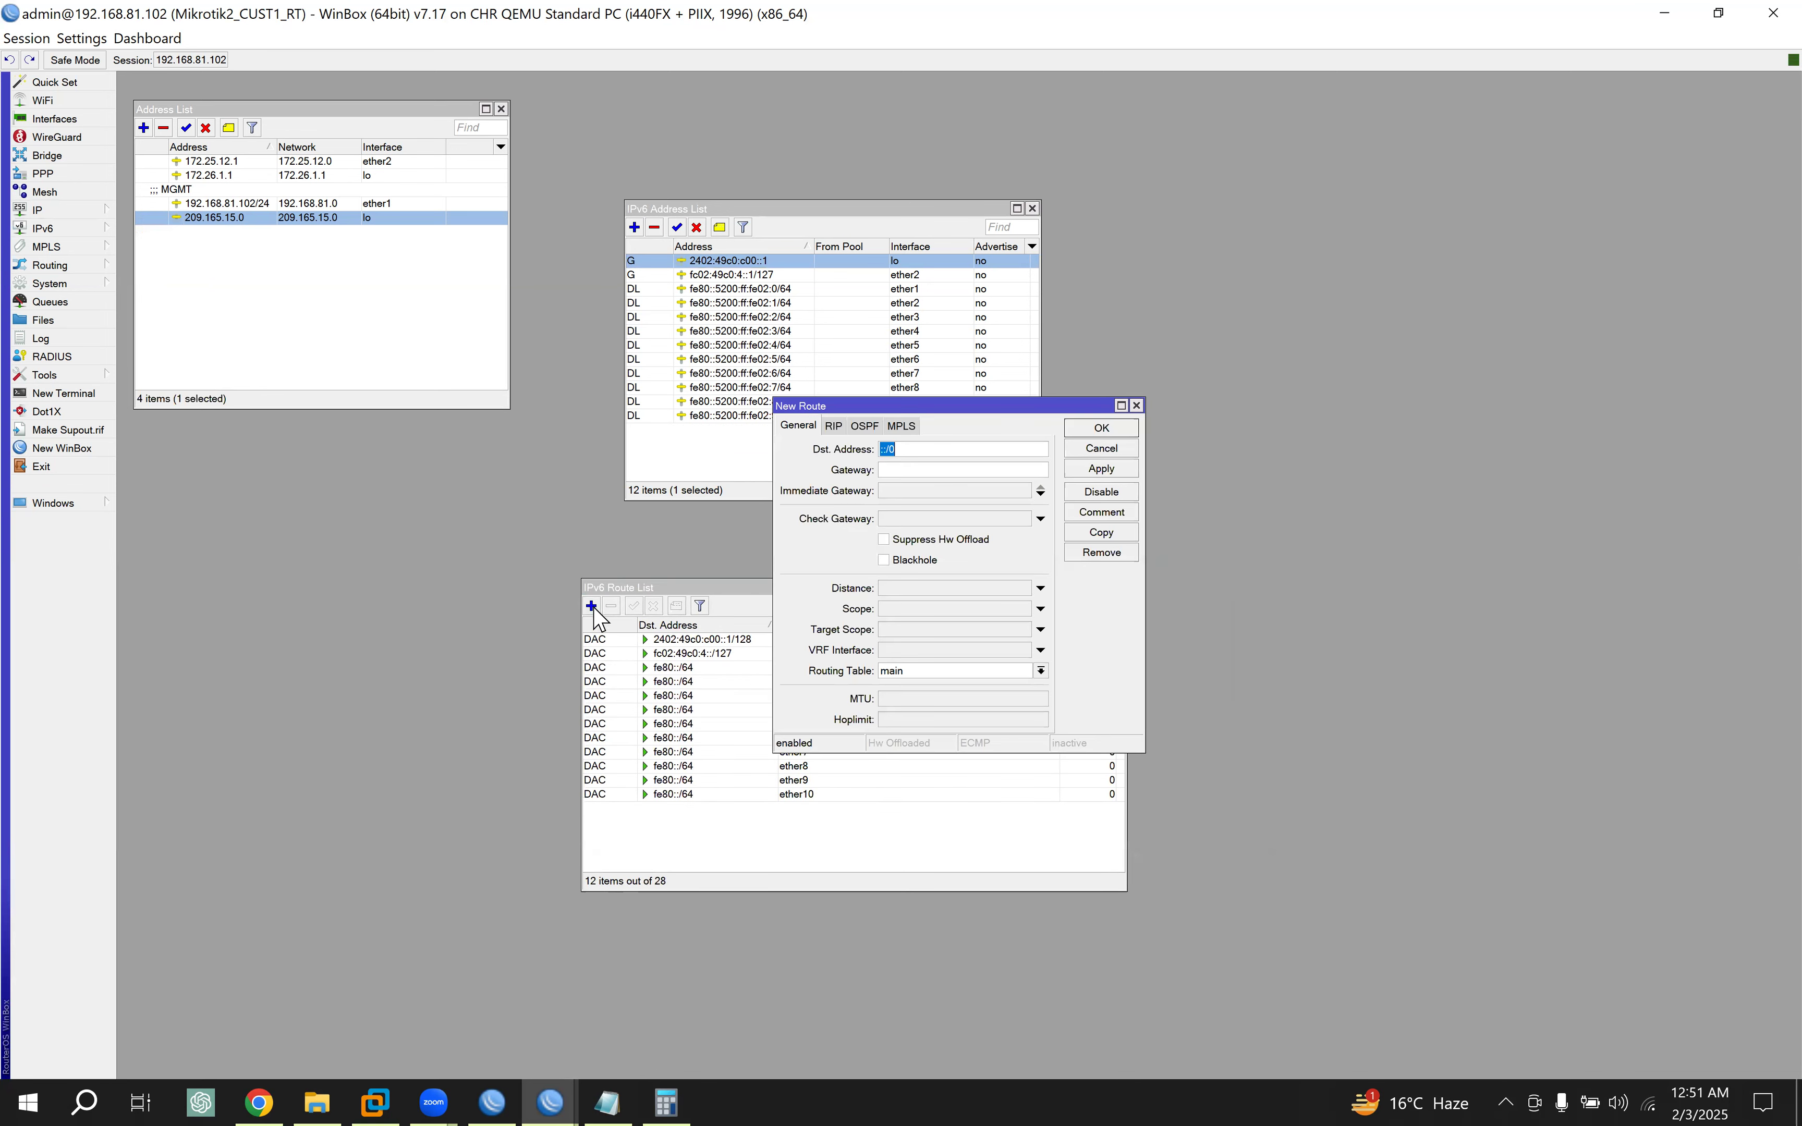
left_click_drag(917, 451, 742, 451)
left_click_drag(899, 406, 1204, 406)
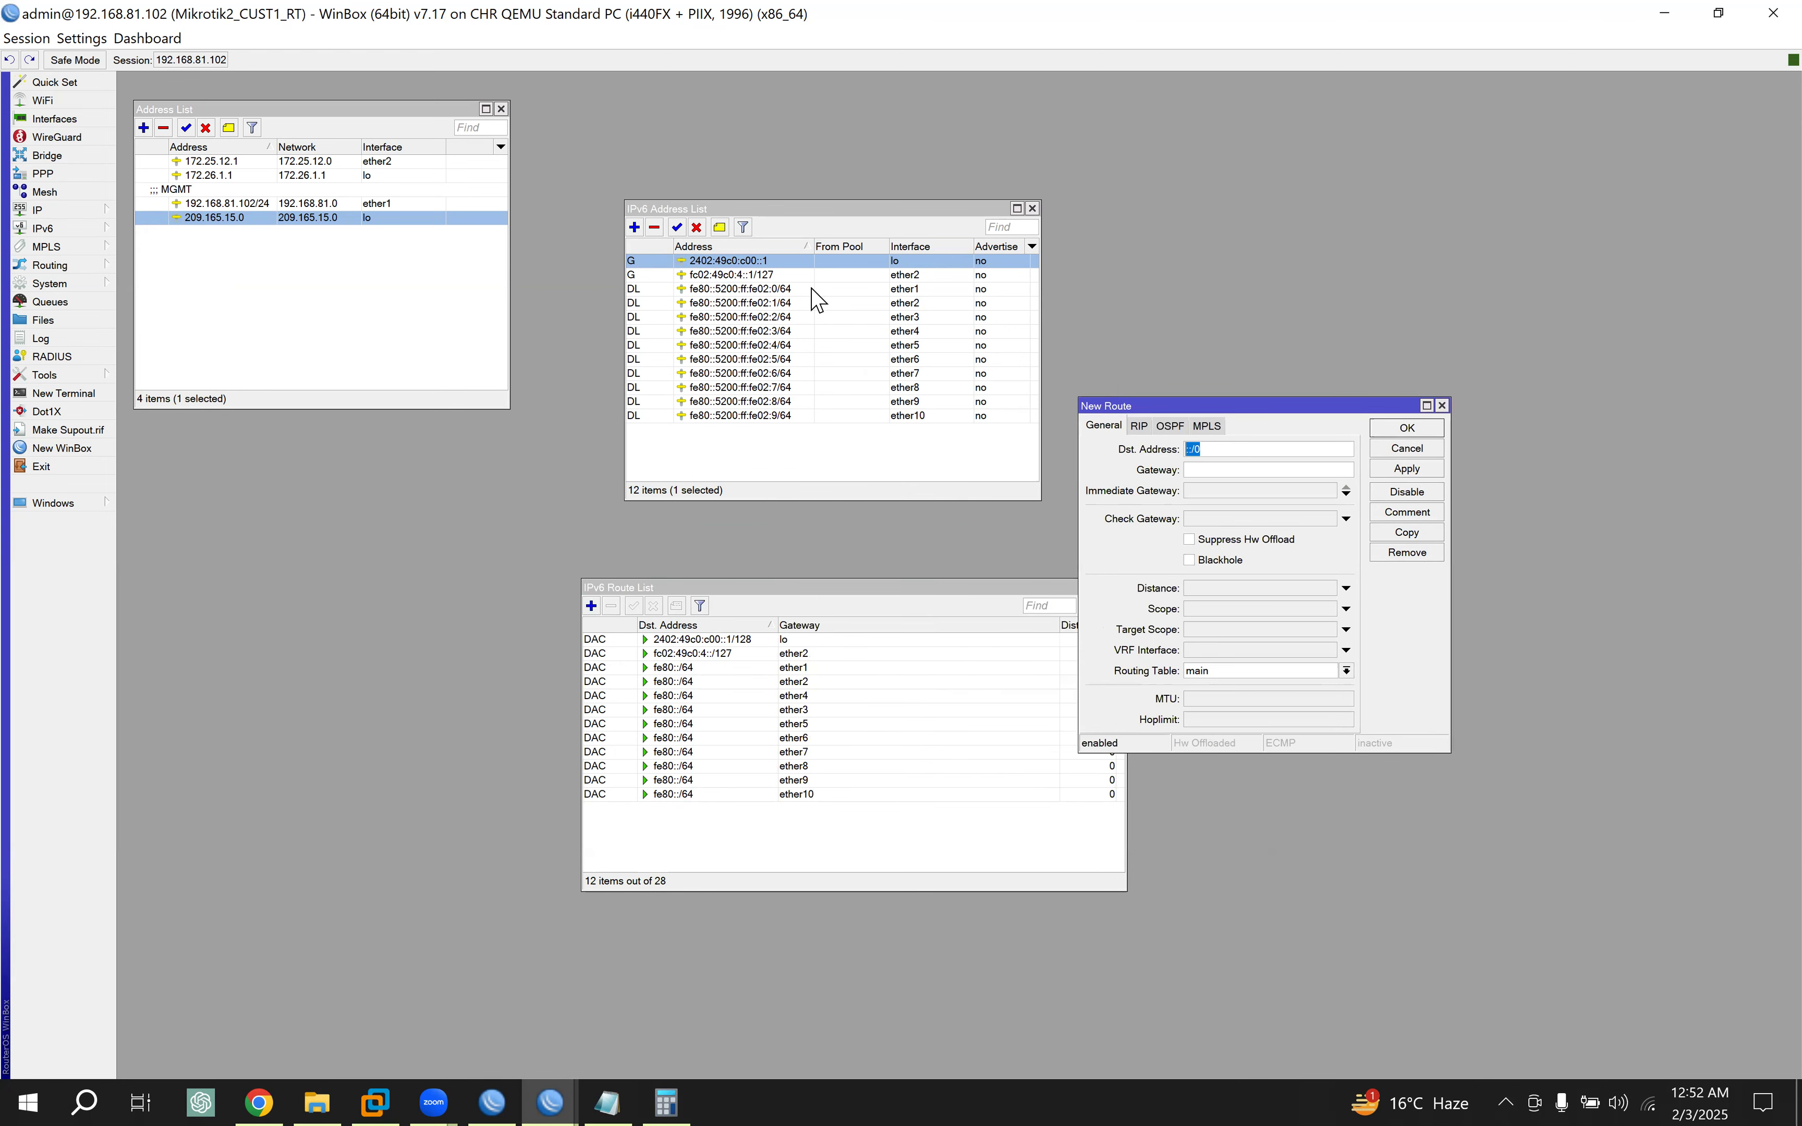
Step: Copy the ether2 IPv6 address from its entry and use it to set the new ::/0 route's gateway to fc02:49c0:4::0
left_click(742, 275)
double_click(741, 277)
key("ctrl+c")
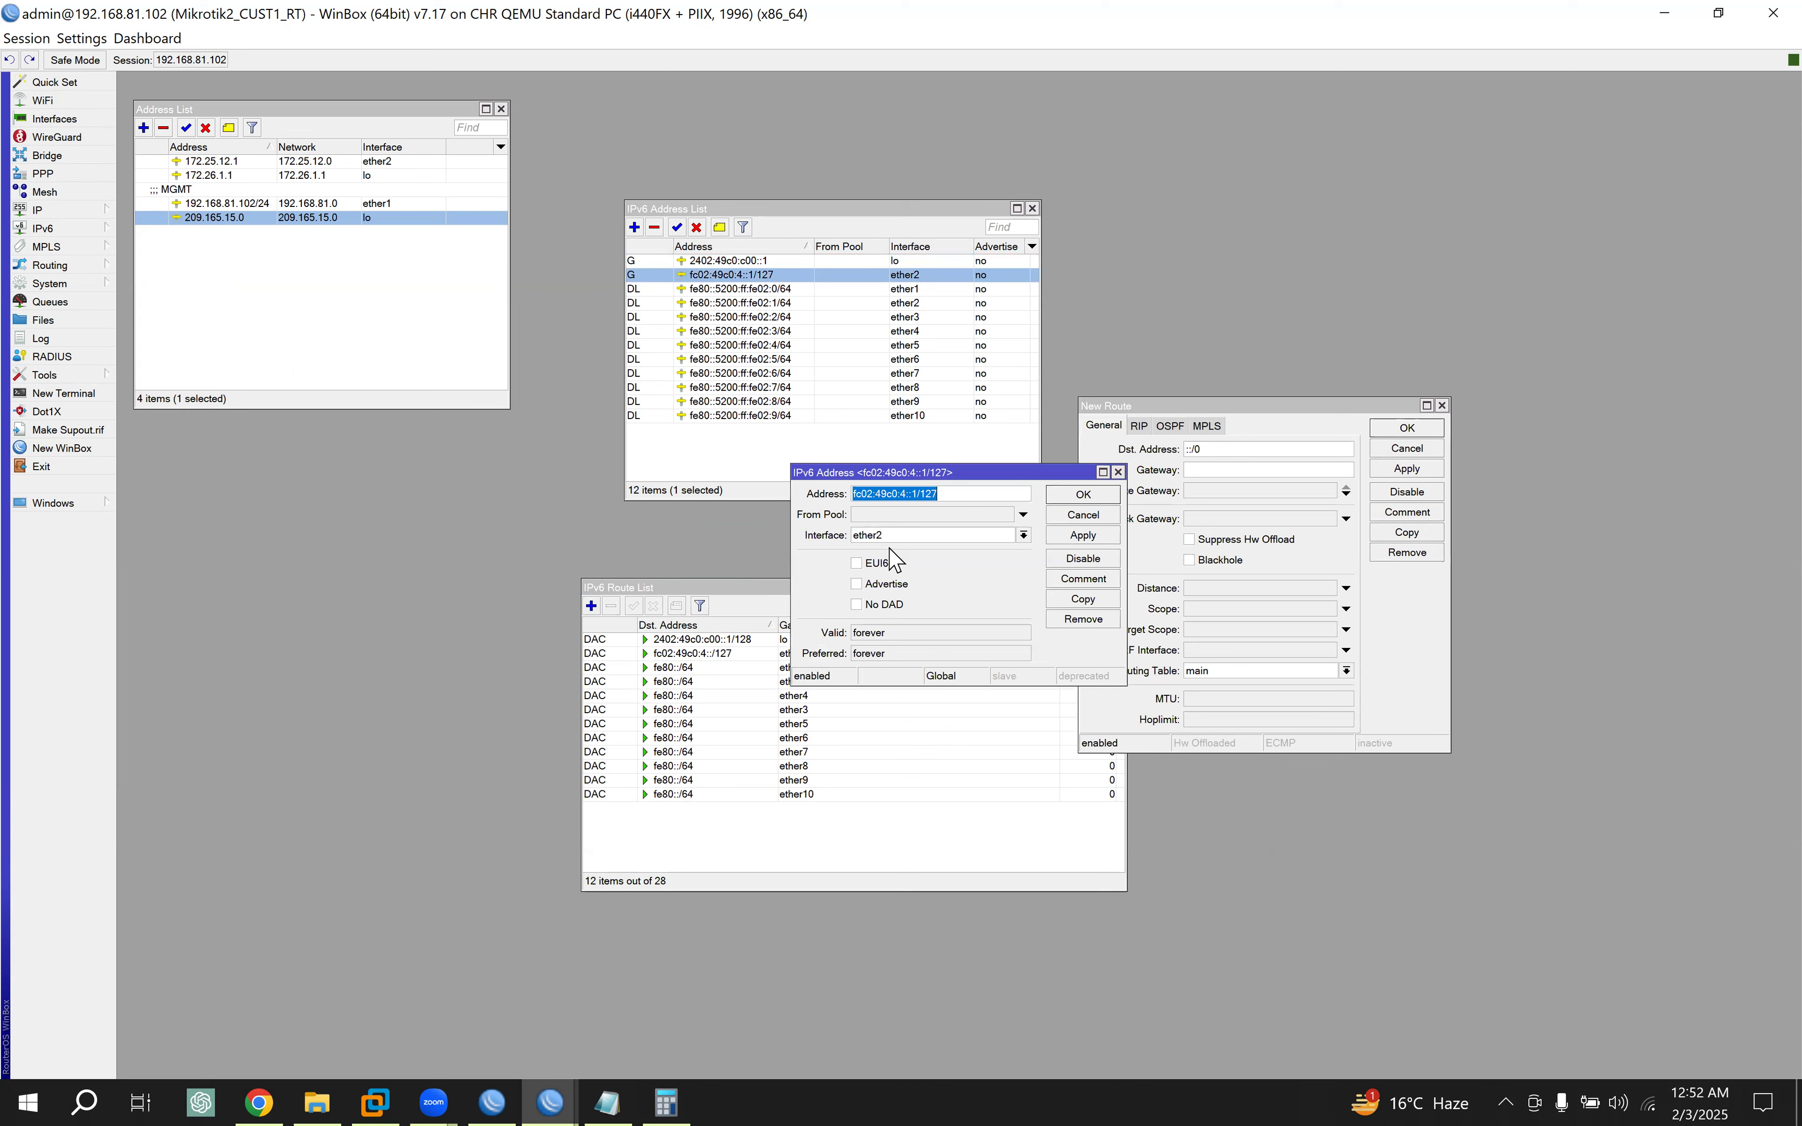
left_click(1259, 449)
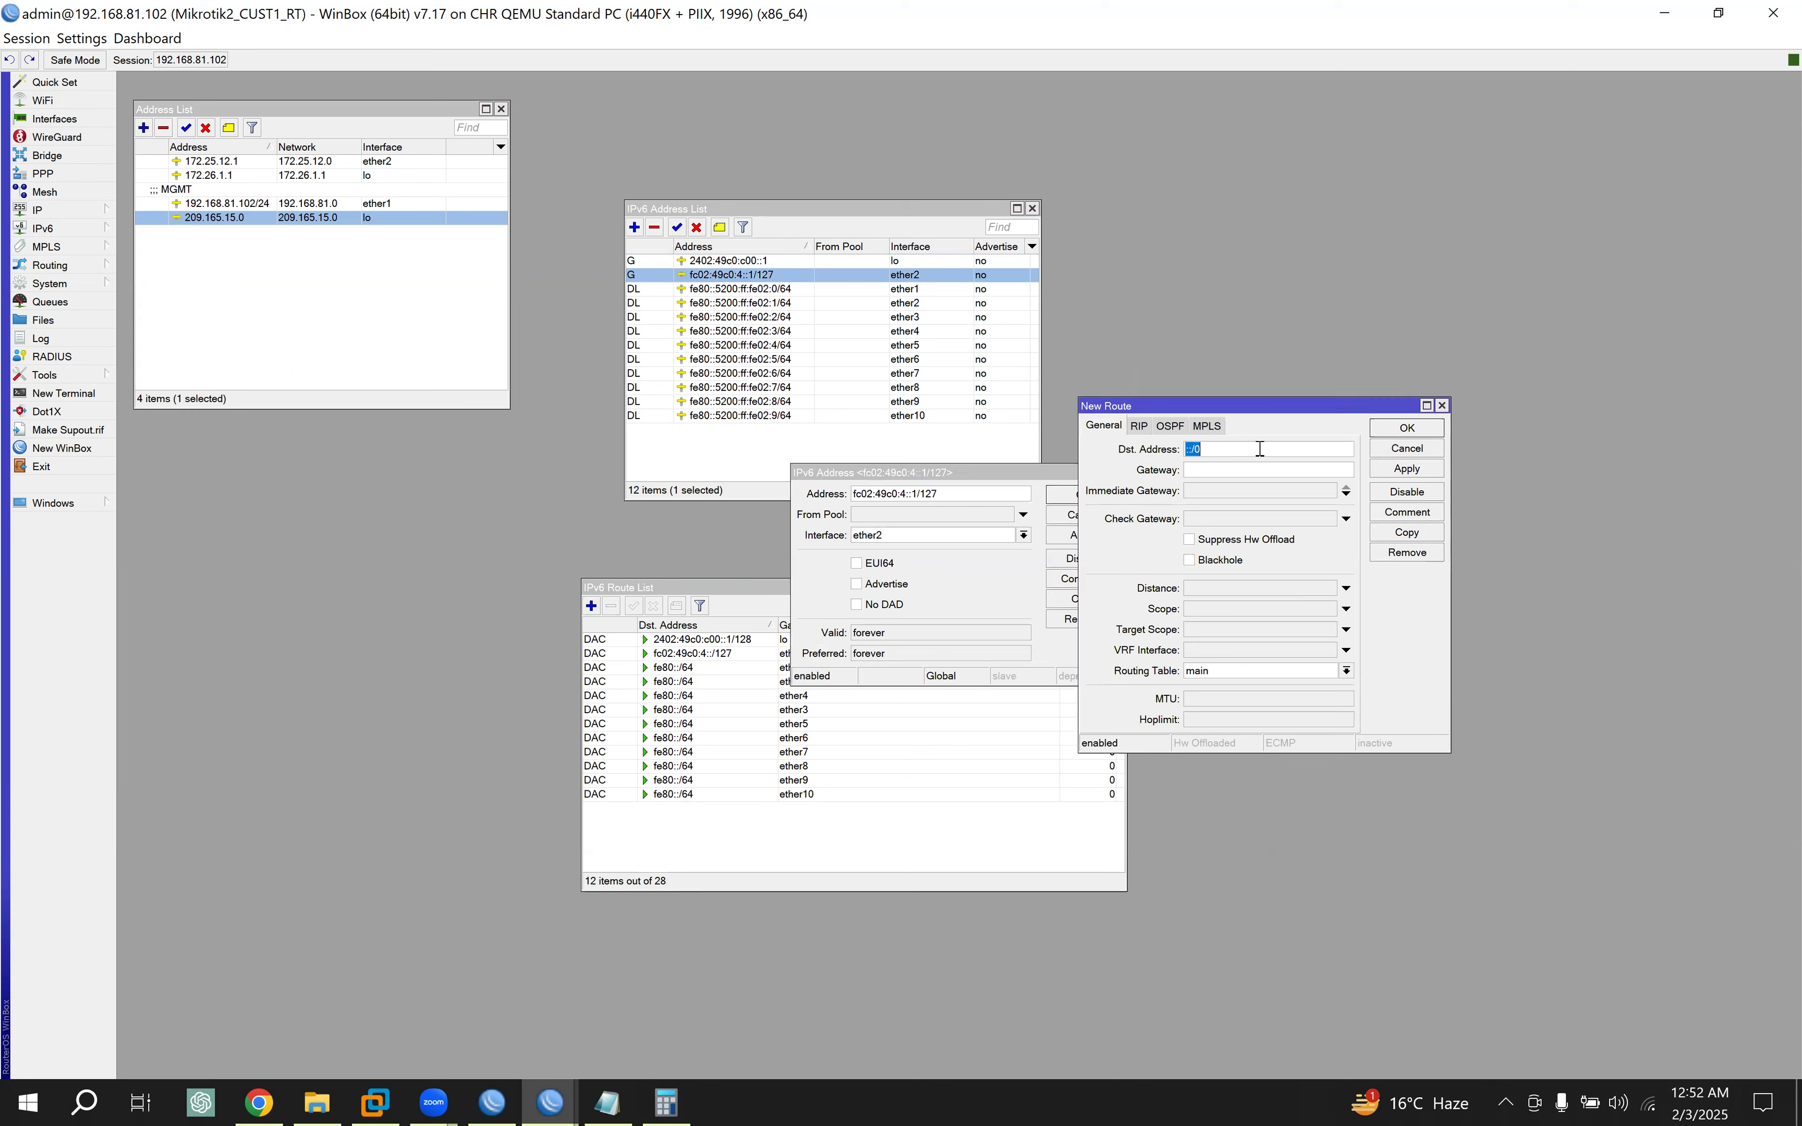
key("ctrl+v")
key("BackSpace")
key("BackSpace")
key("BackSpace")
Step: Set the default route's gateway check to ping, save it, close the ether2 address entry and select the new route
left_click(1227, 521)
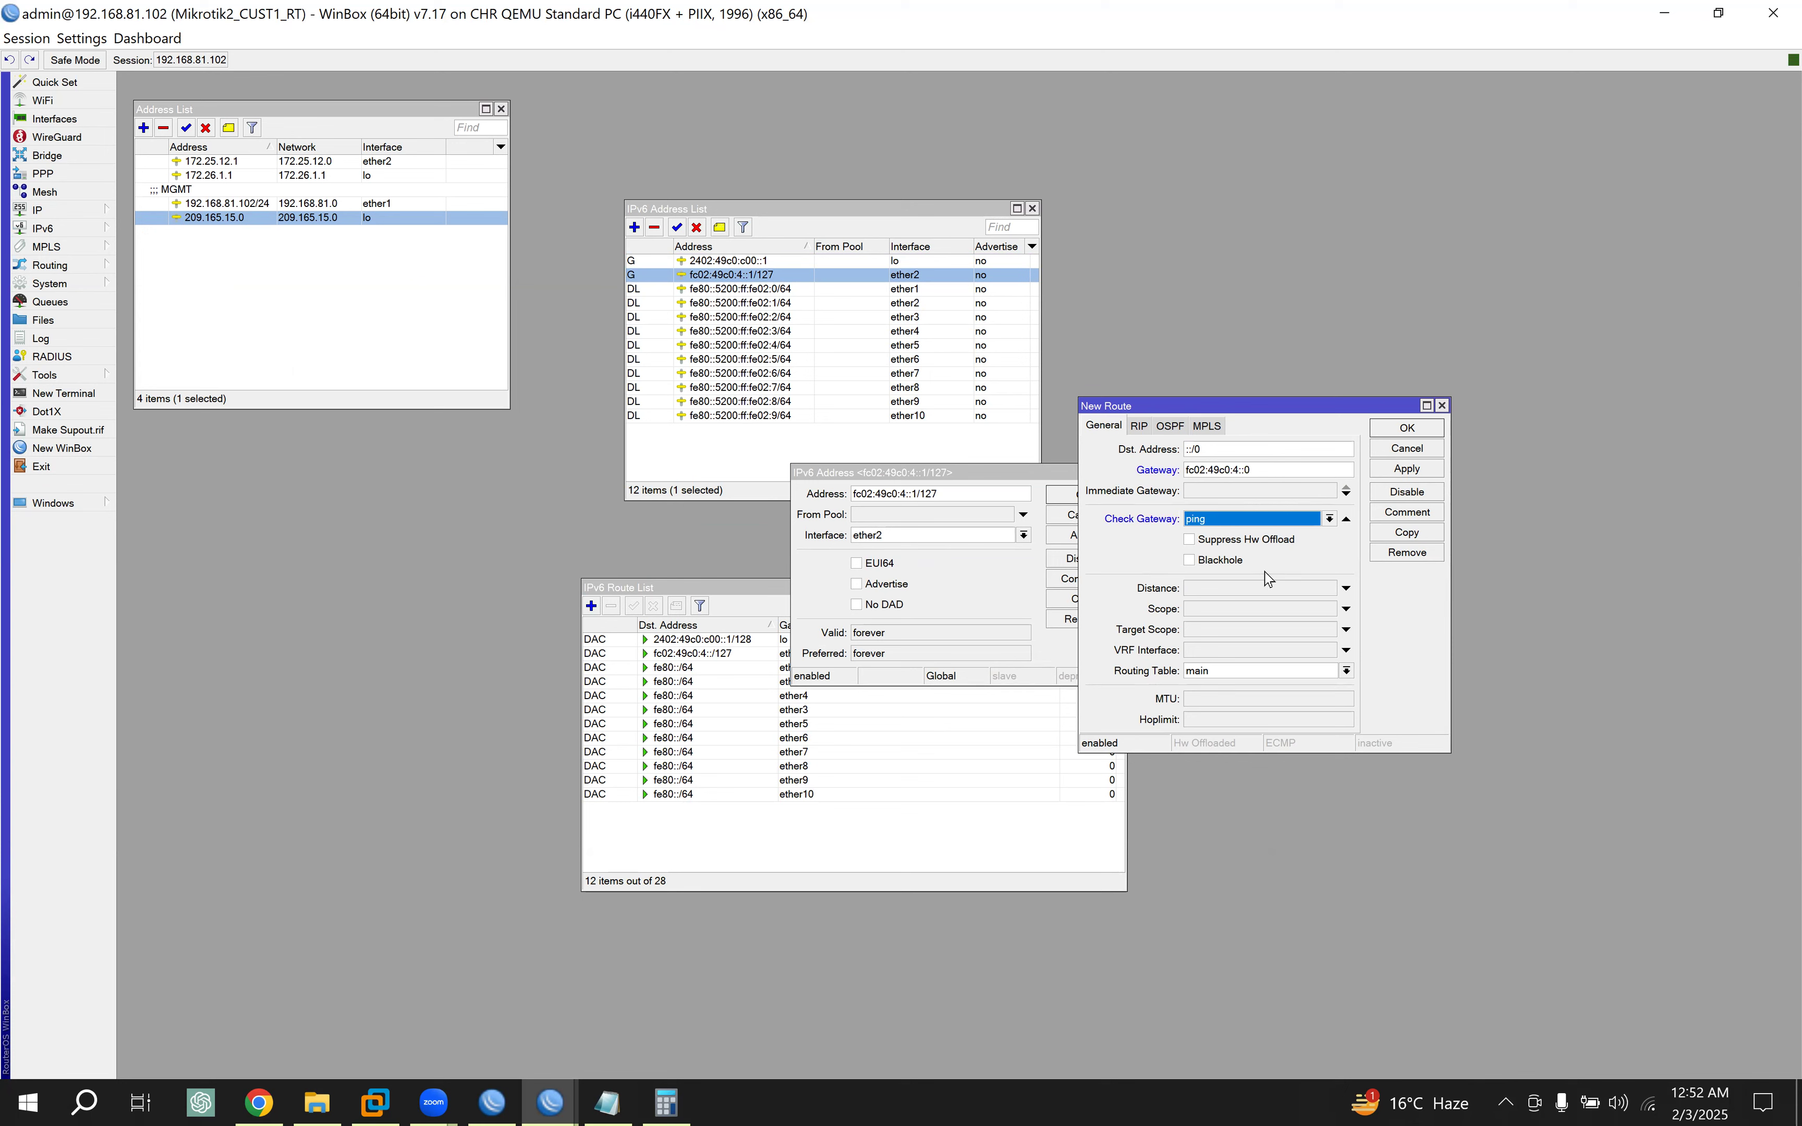
left_click(1407, 469)
left_click(1406, 428)
left_click(1083, 494)
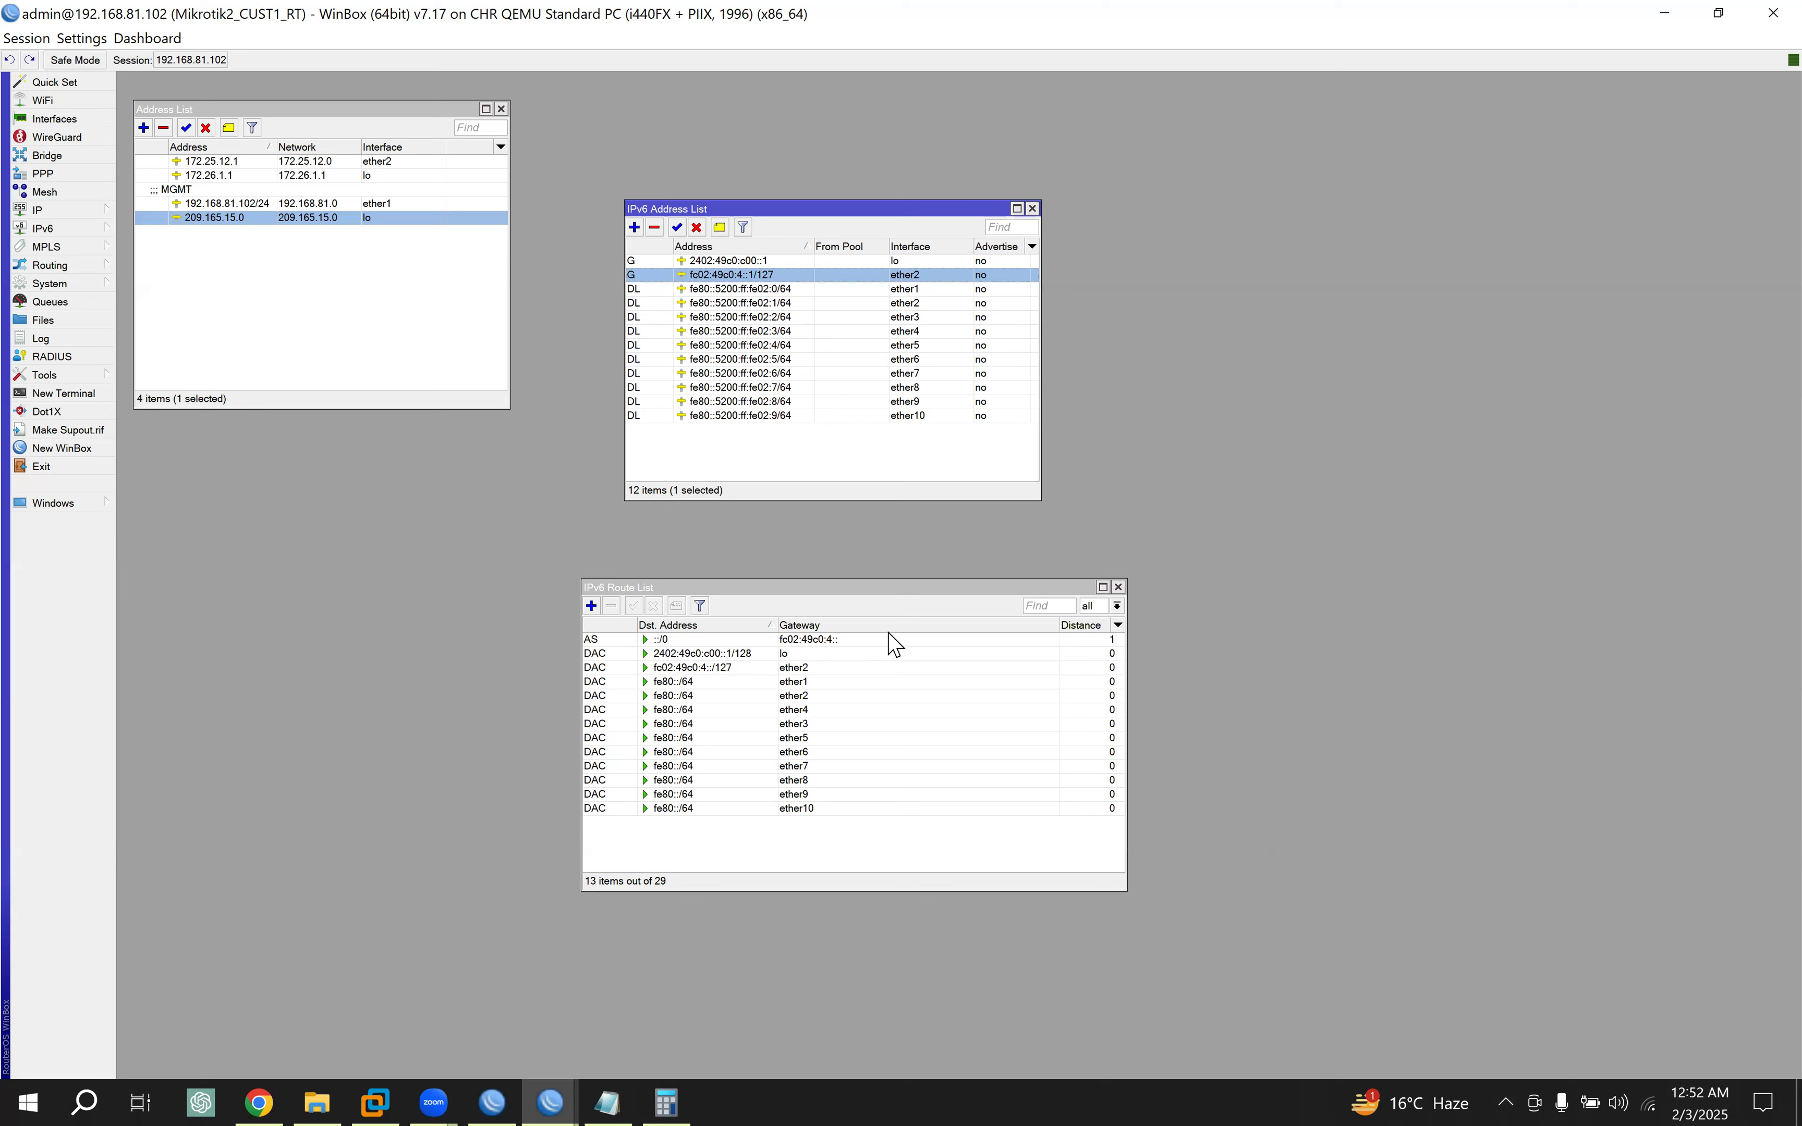
left_click(842, 642)
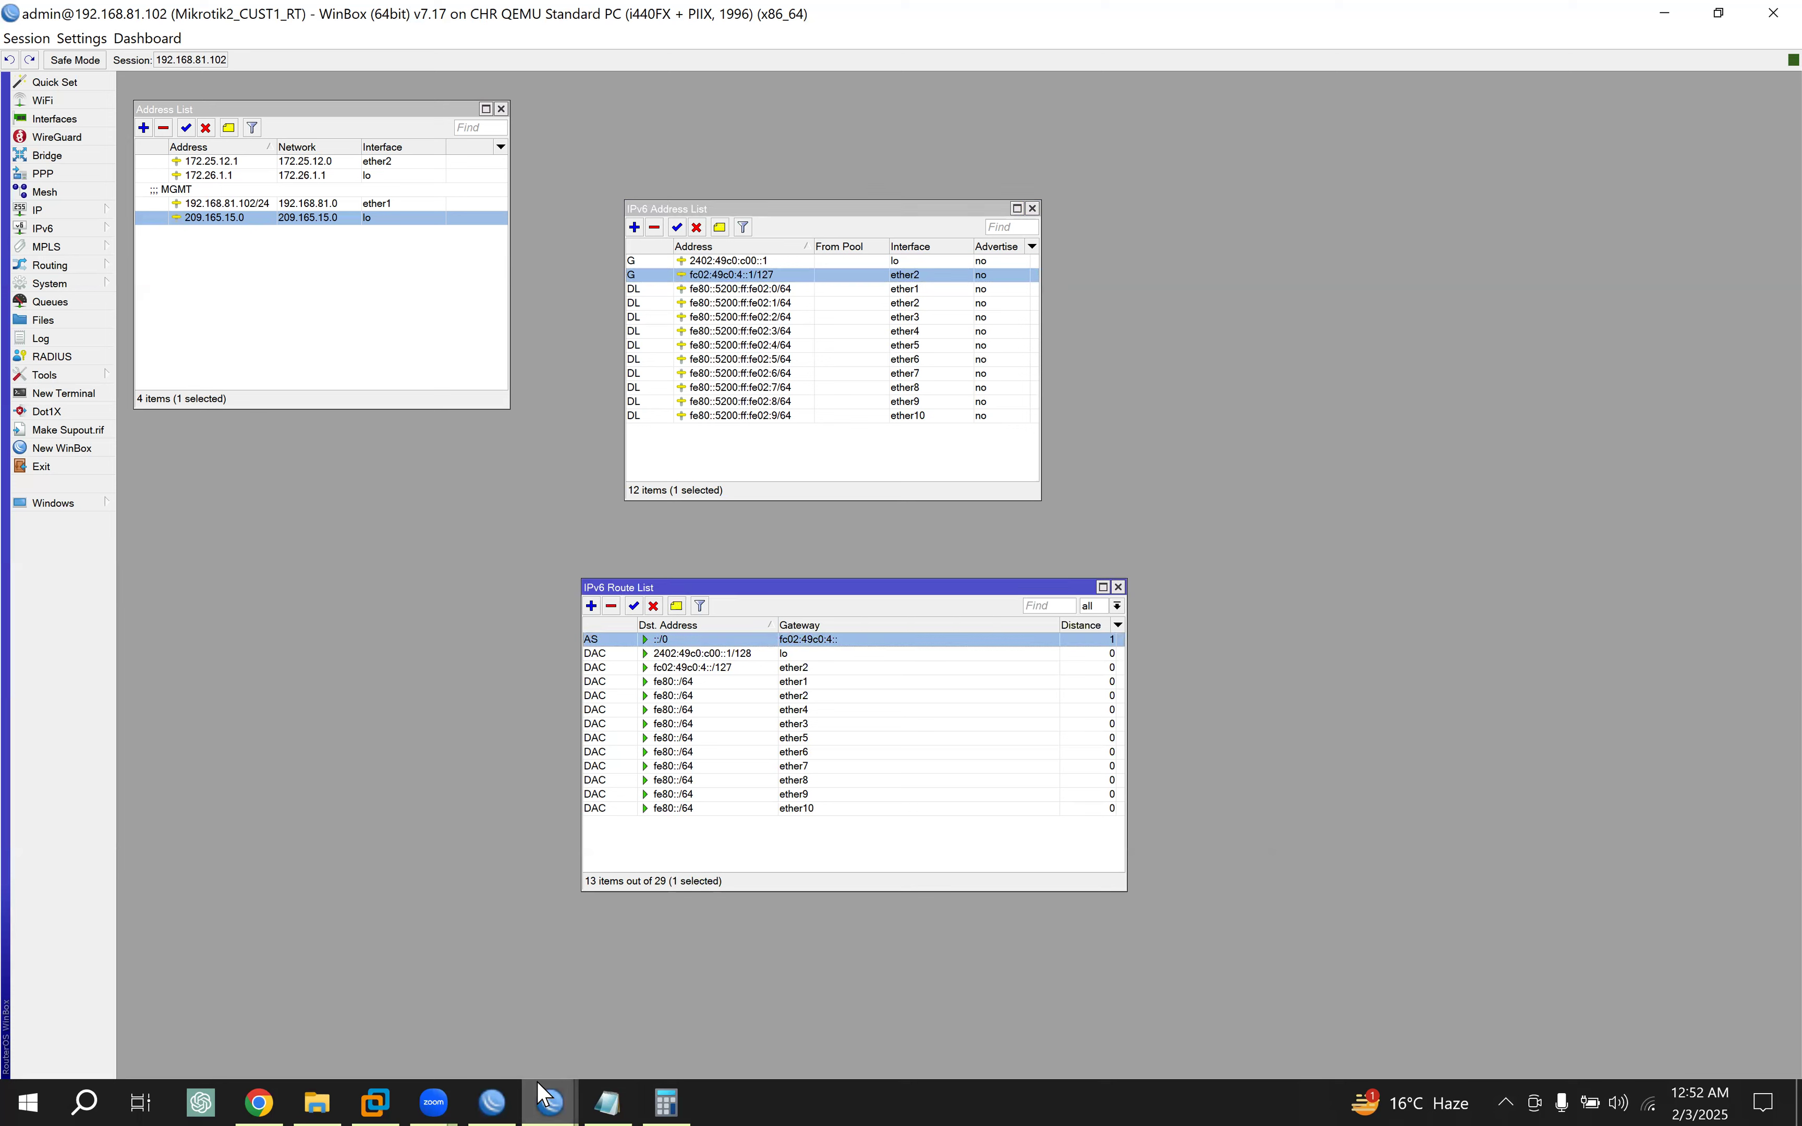
Step: Get the loopback IPv6 address 2402:49c0::1 from its entry on Mikrotik1_CORE_RT and return to Mikrotik2_CUST1_RT
mouse_move(549, 1095)
left_click(447, 1010)
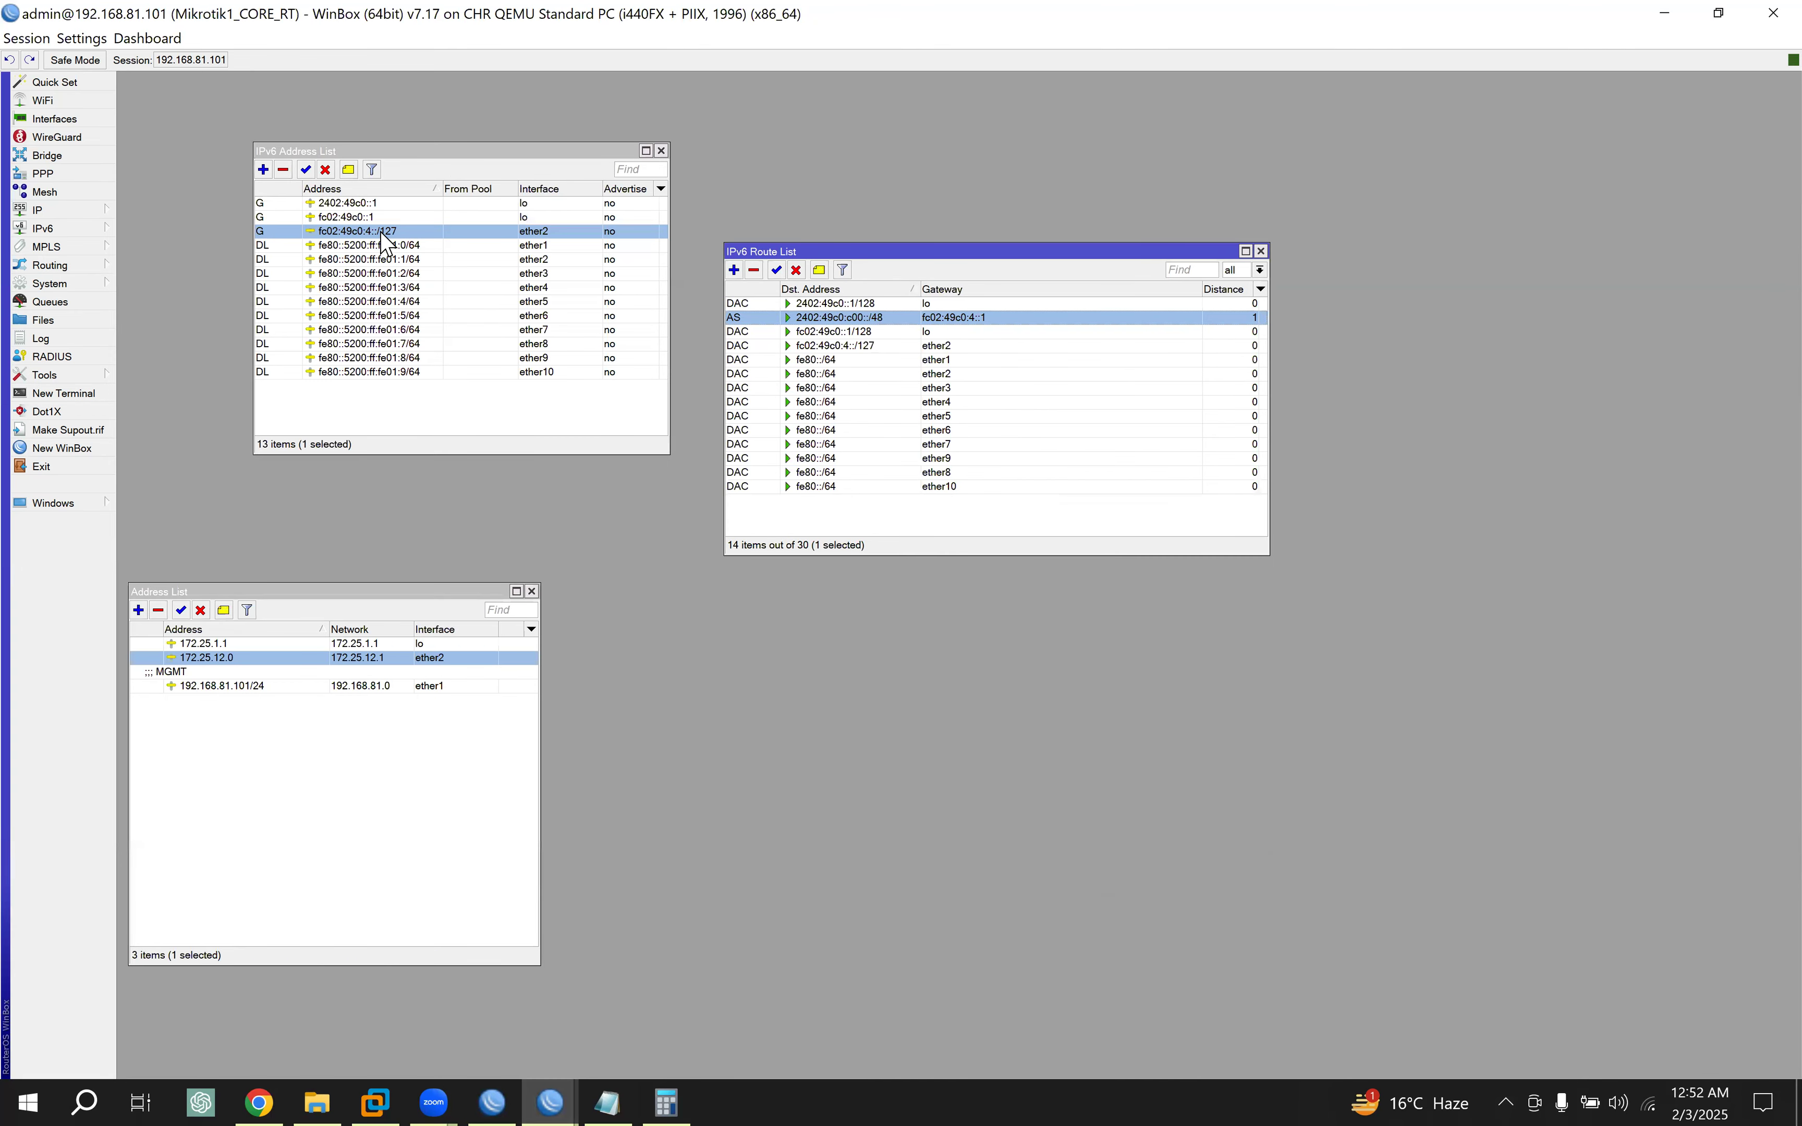
double_click(361, 203)
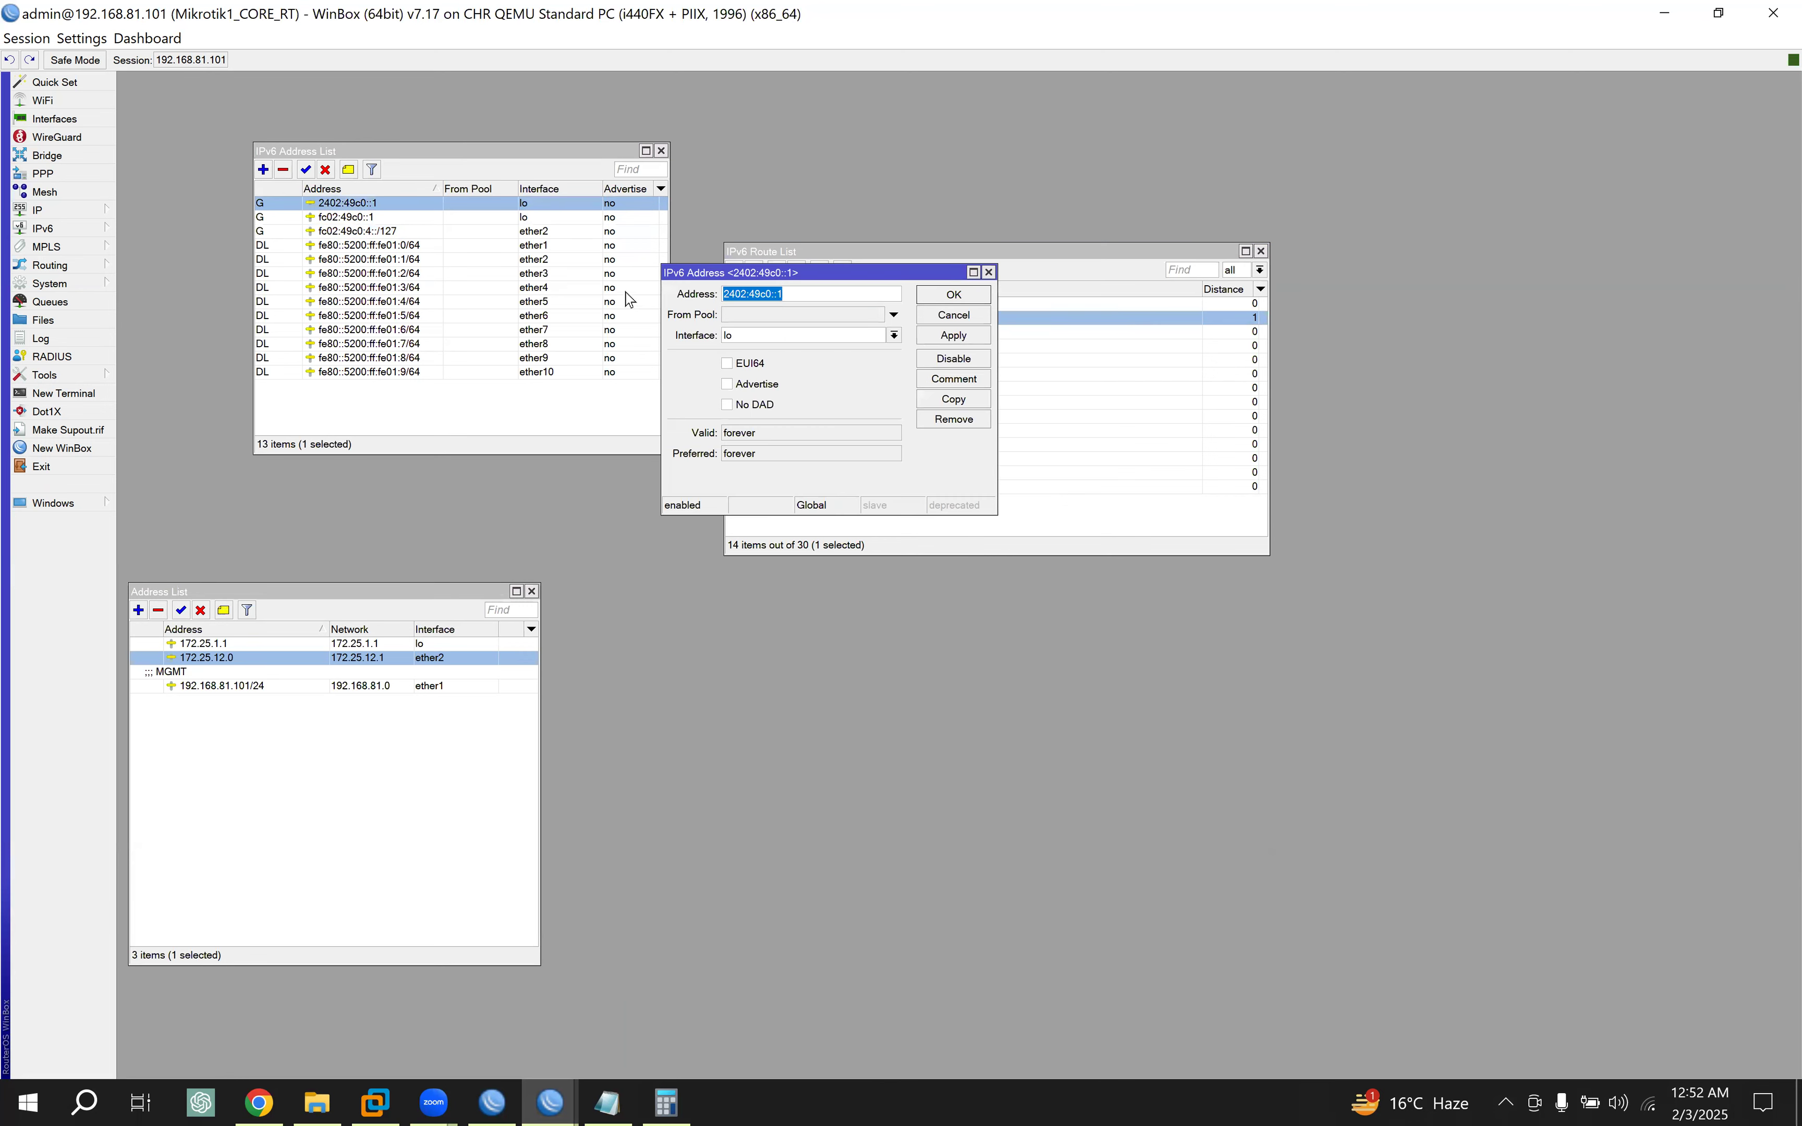
left_click(953, 314)
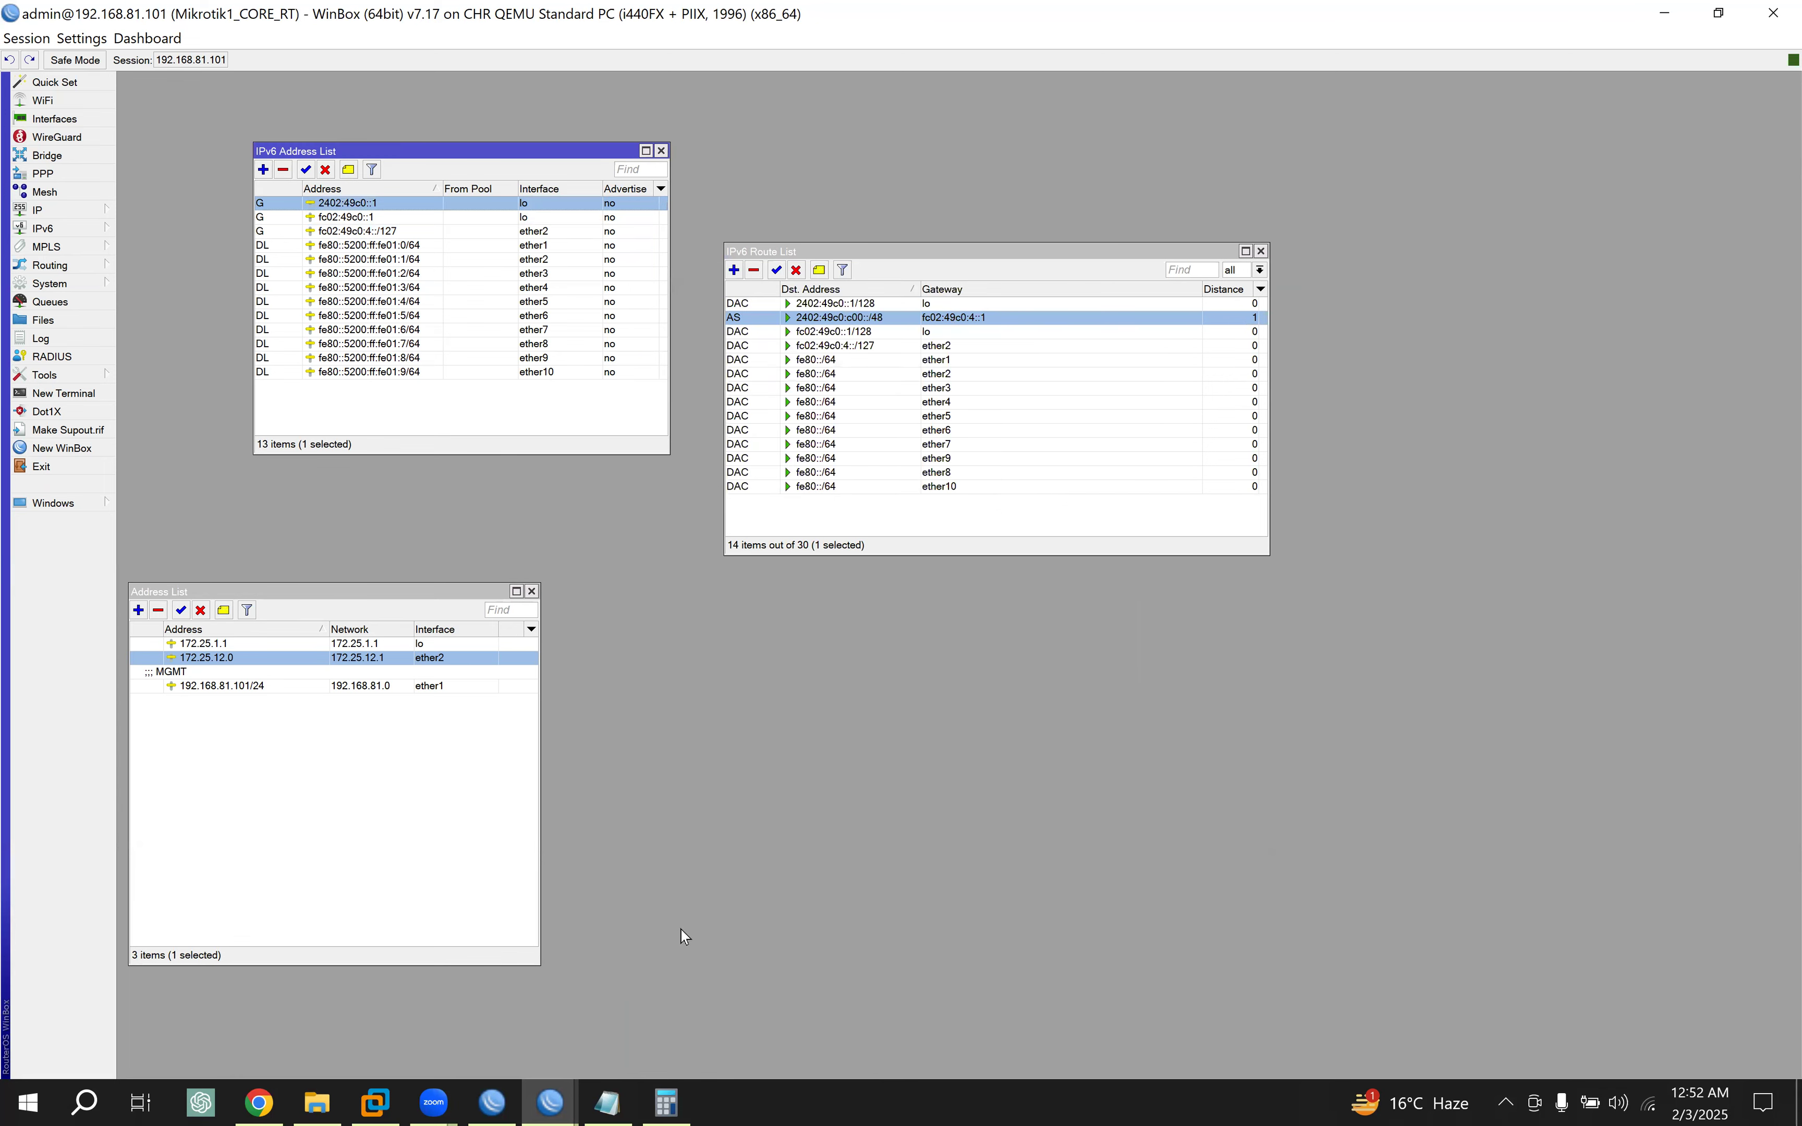
mouse_move(551, 1103)
left_click(734, 998)
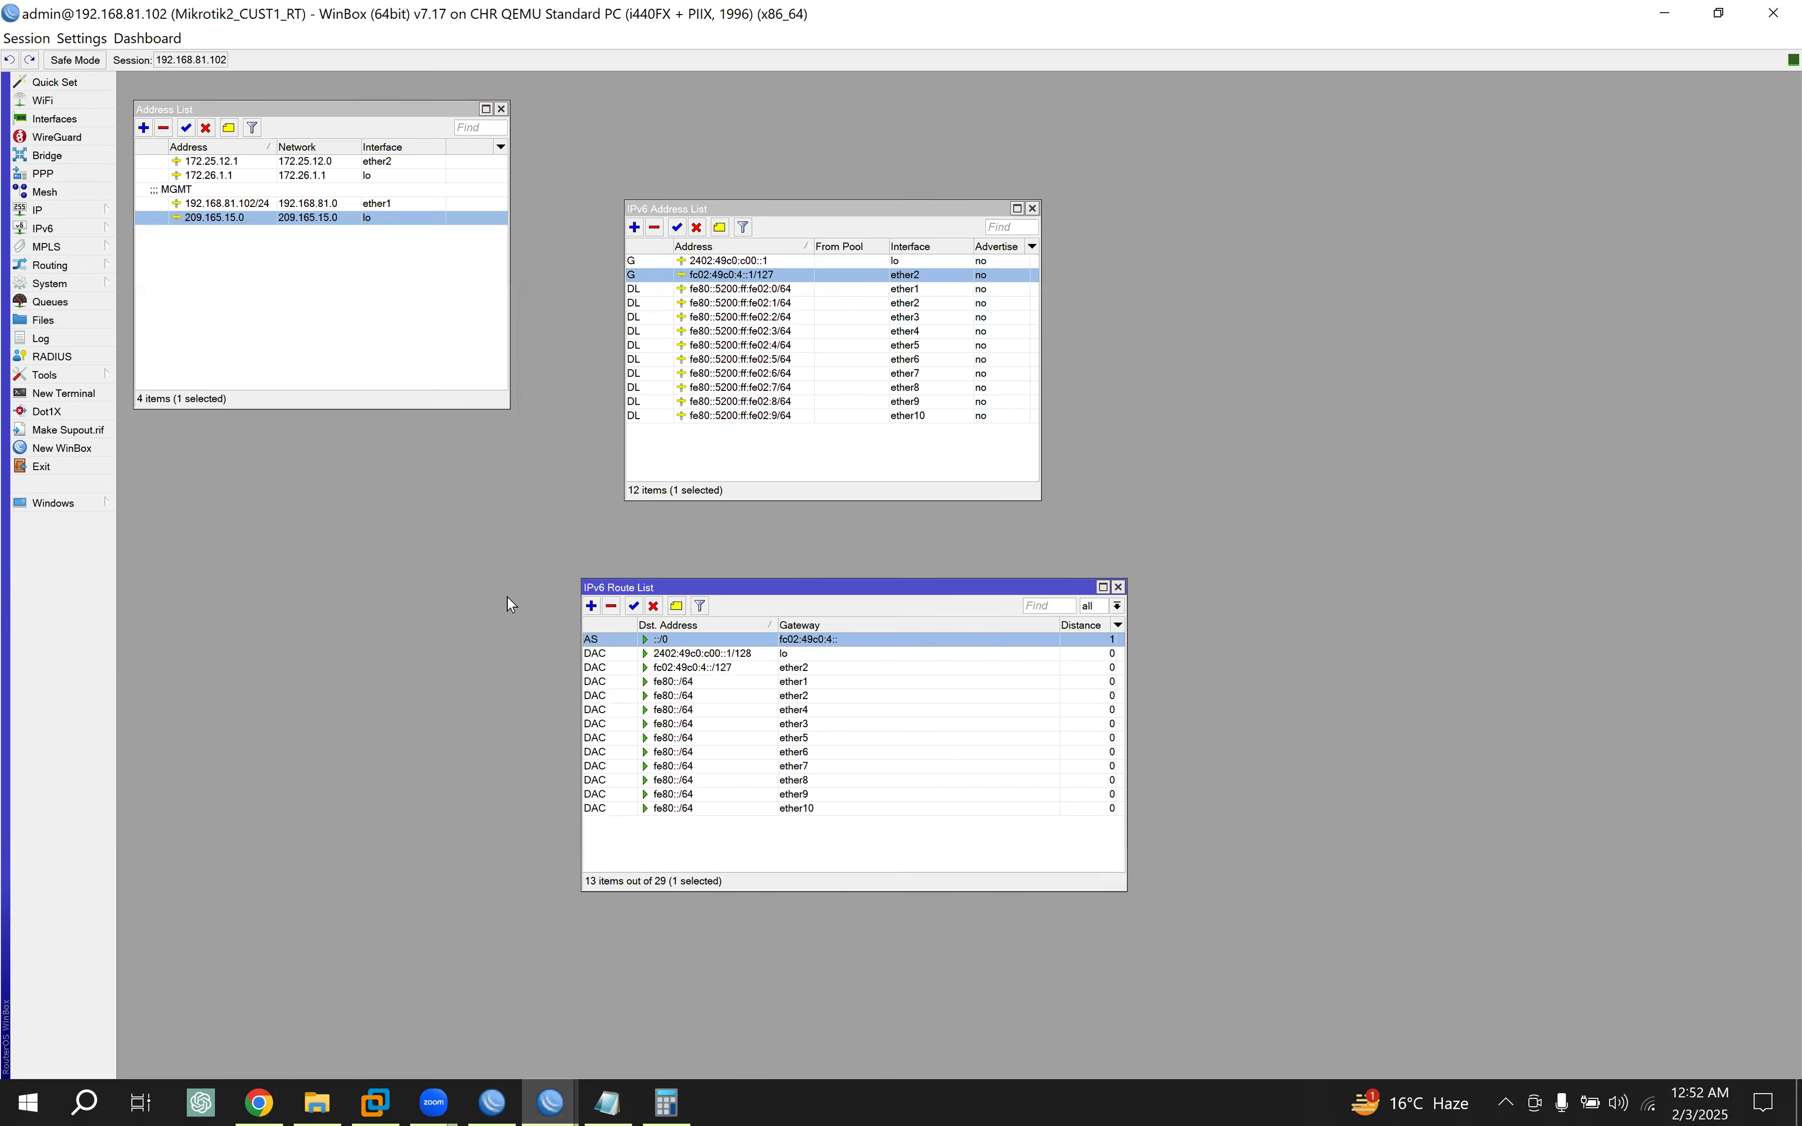
Step: Run the Ping tool on Mikrotik2_CUST1_RT against 2402:49c0::1, with its window placed beside the address and route lists
mouse_move(83, 375)
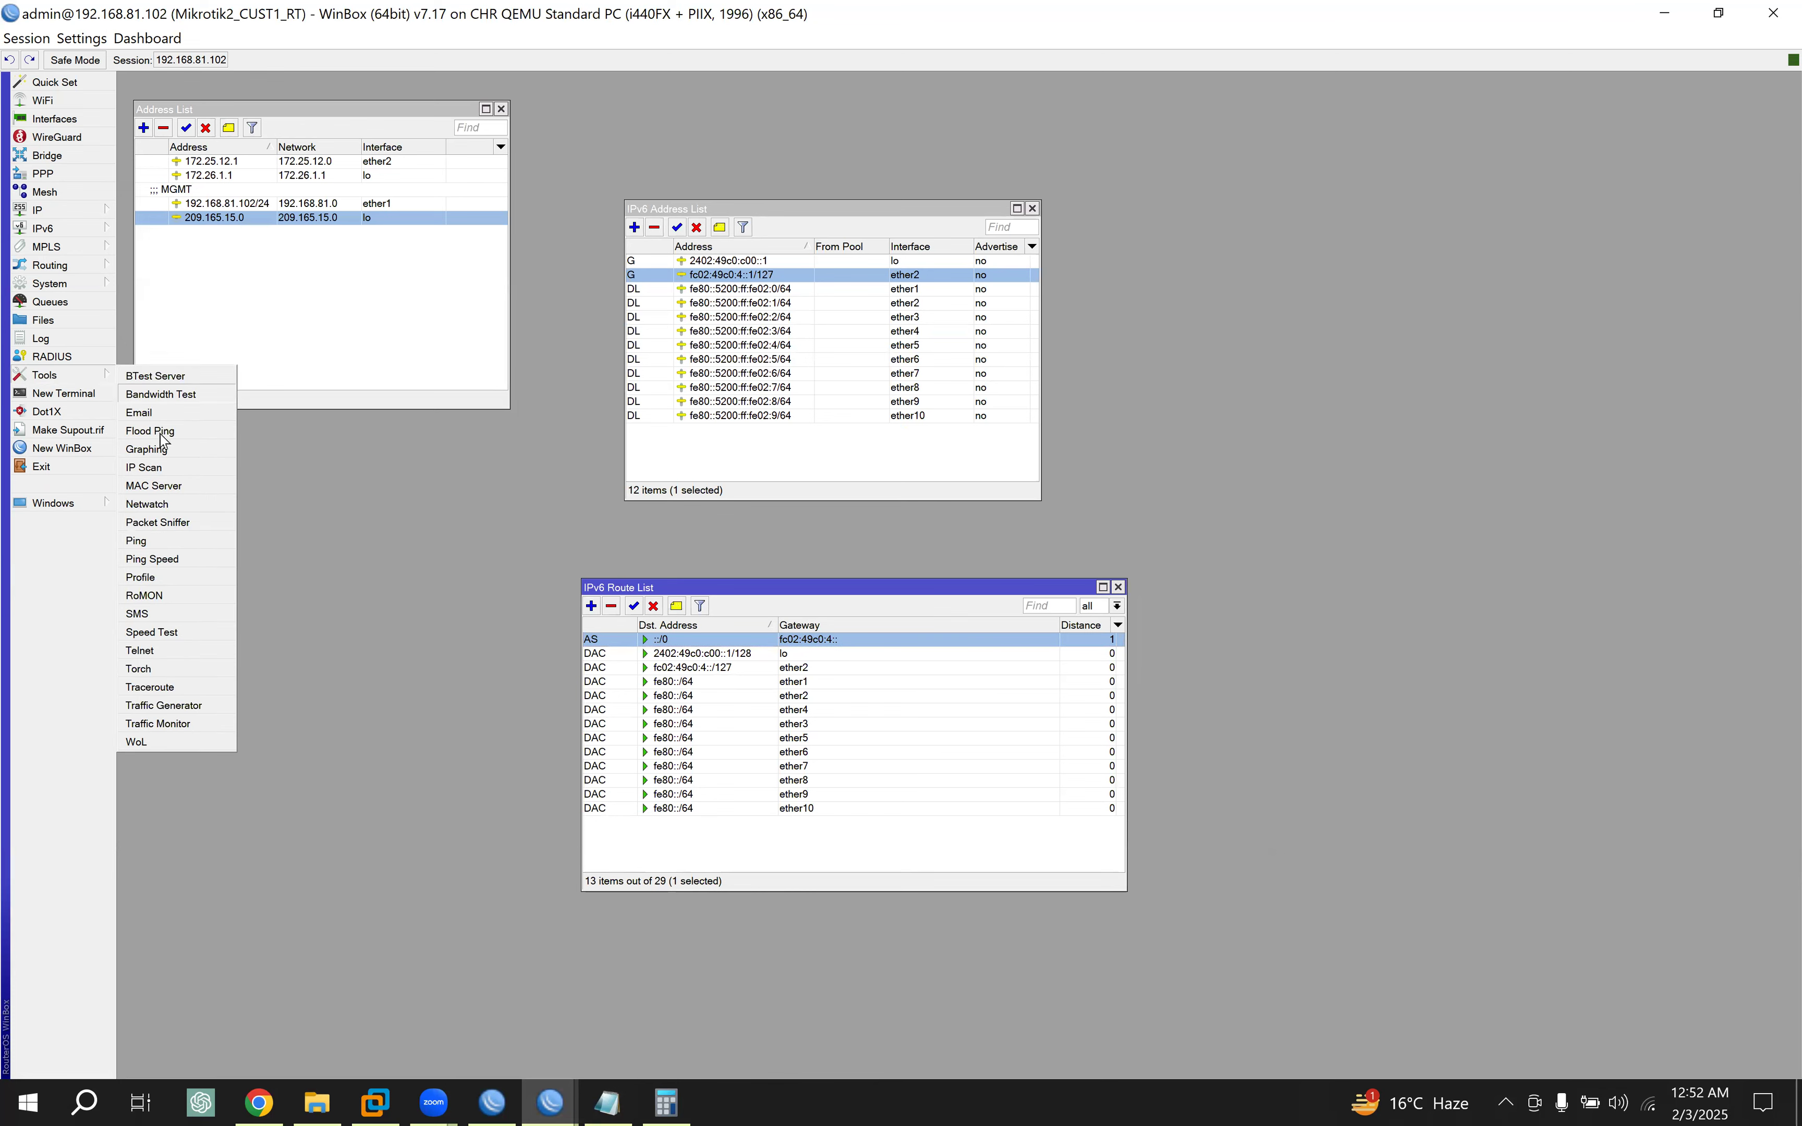
left_click(157, 544)
left_click_drag(968, 417, 1317, 329)
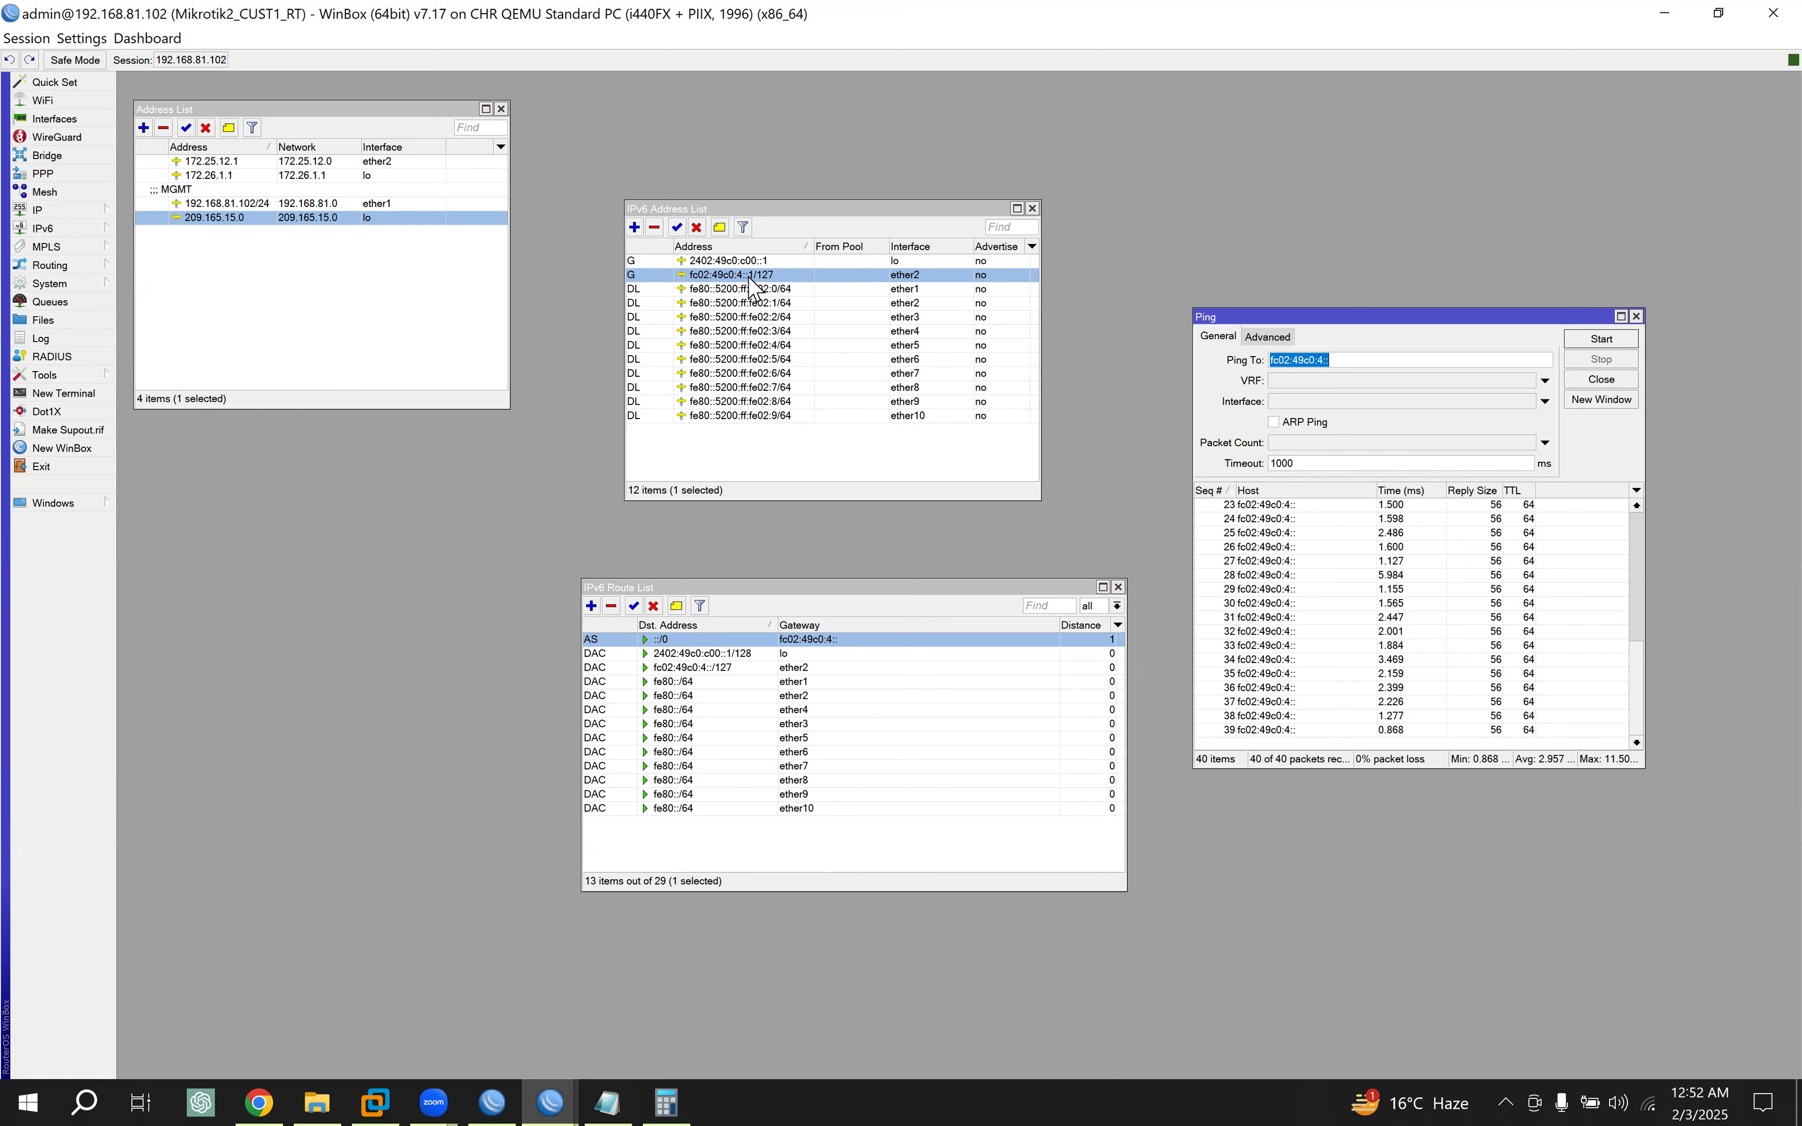
left_click_drag(1224, 323, 1146, 206)
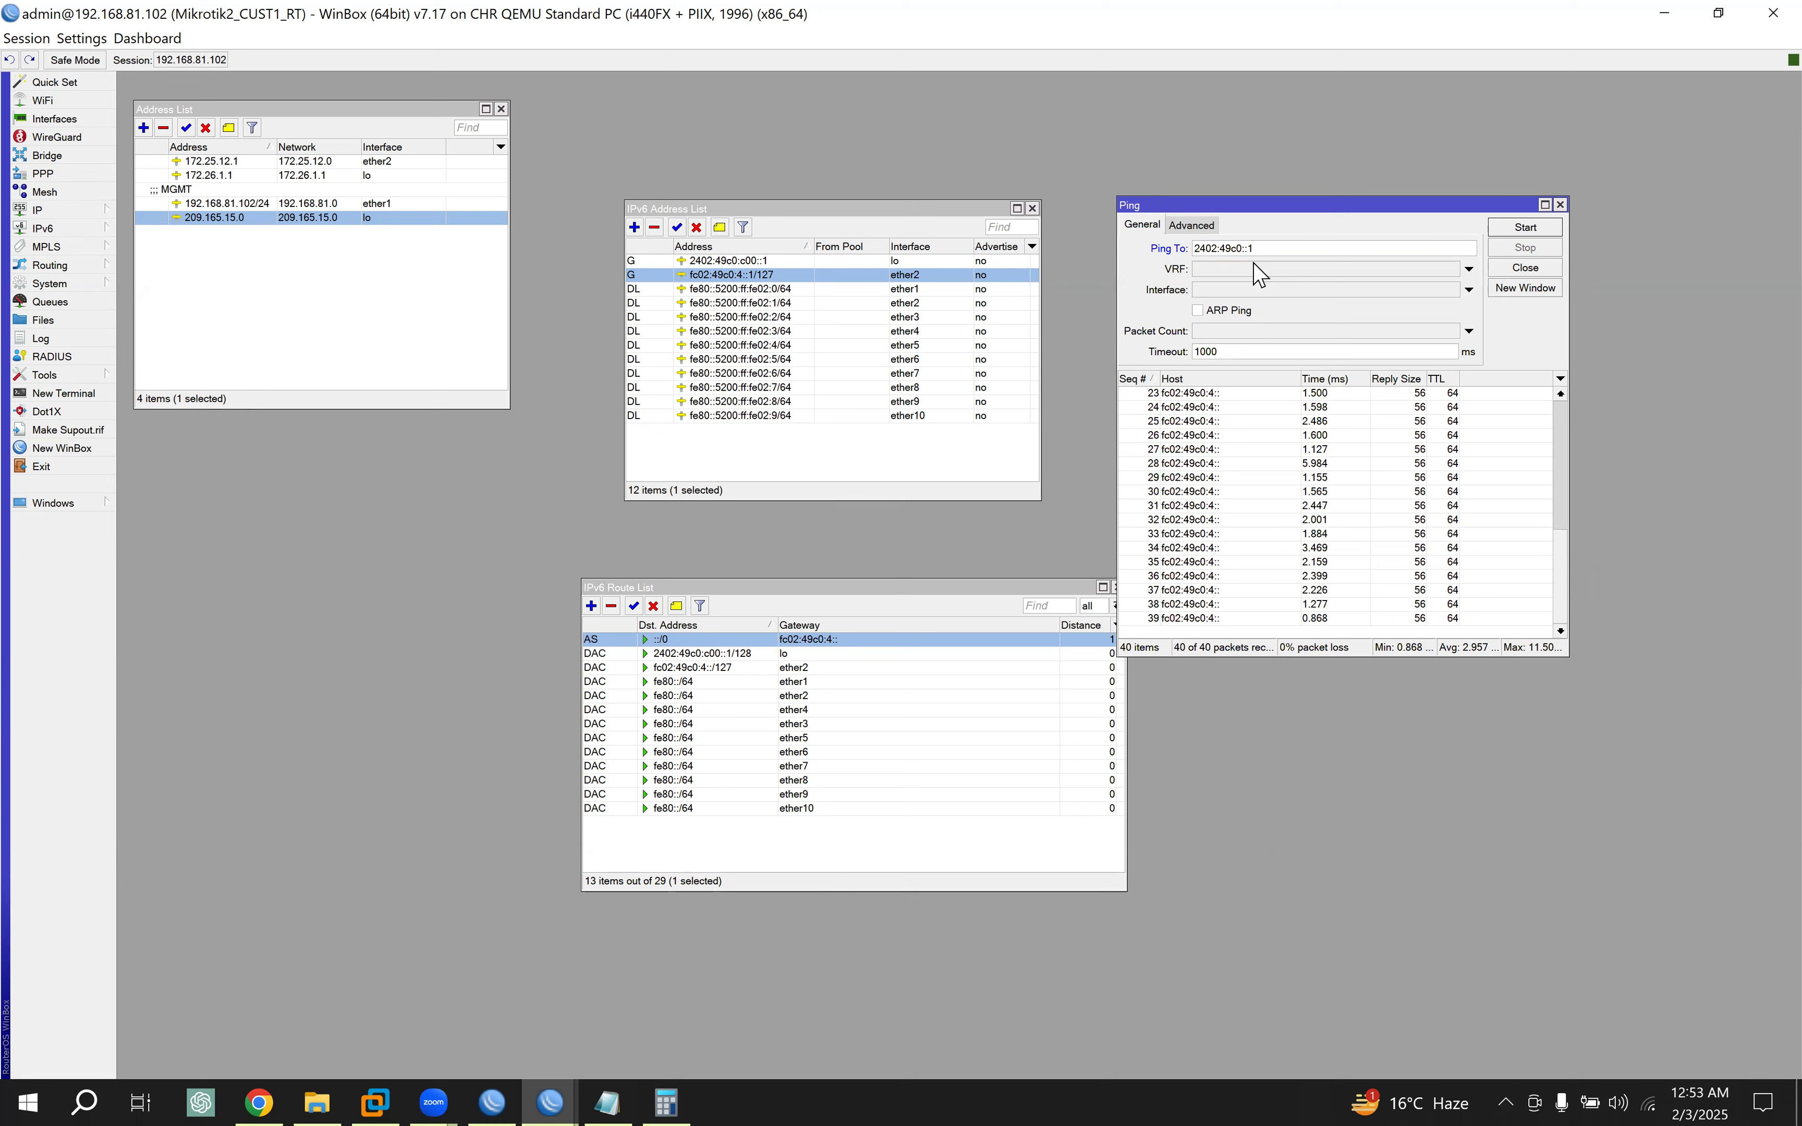
left_click_drag(1383, 209, 1374, 338)
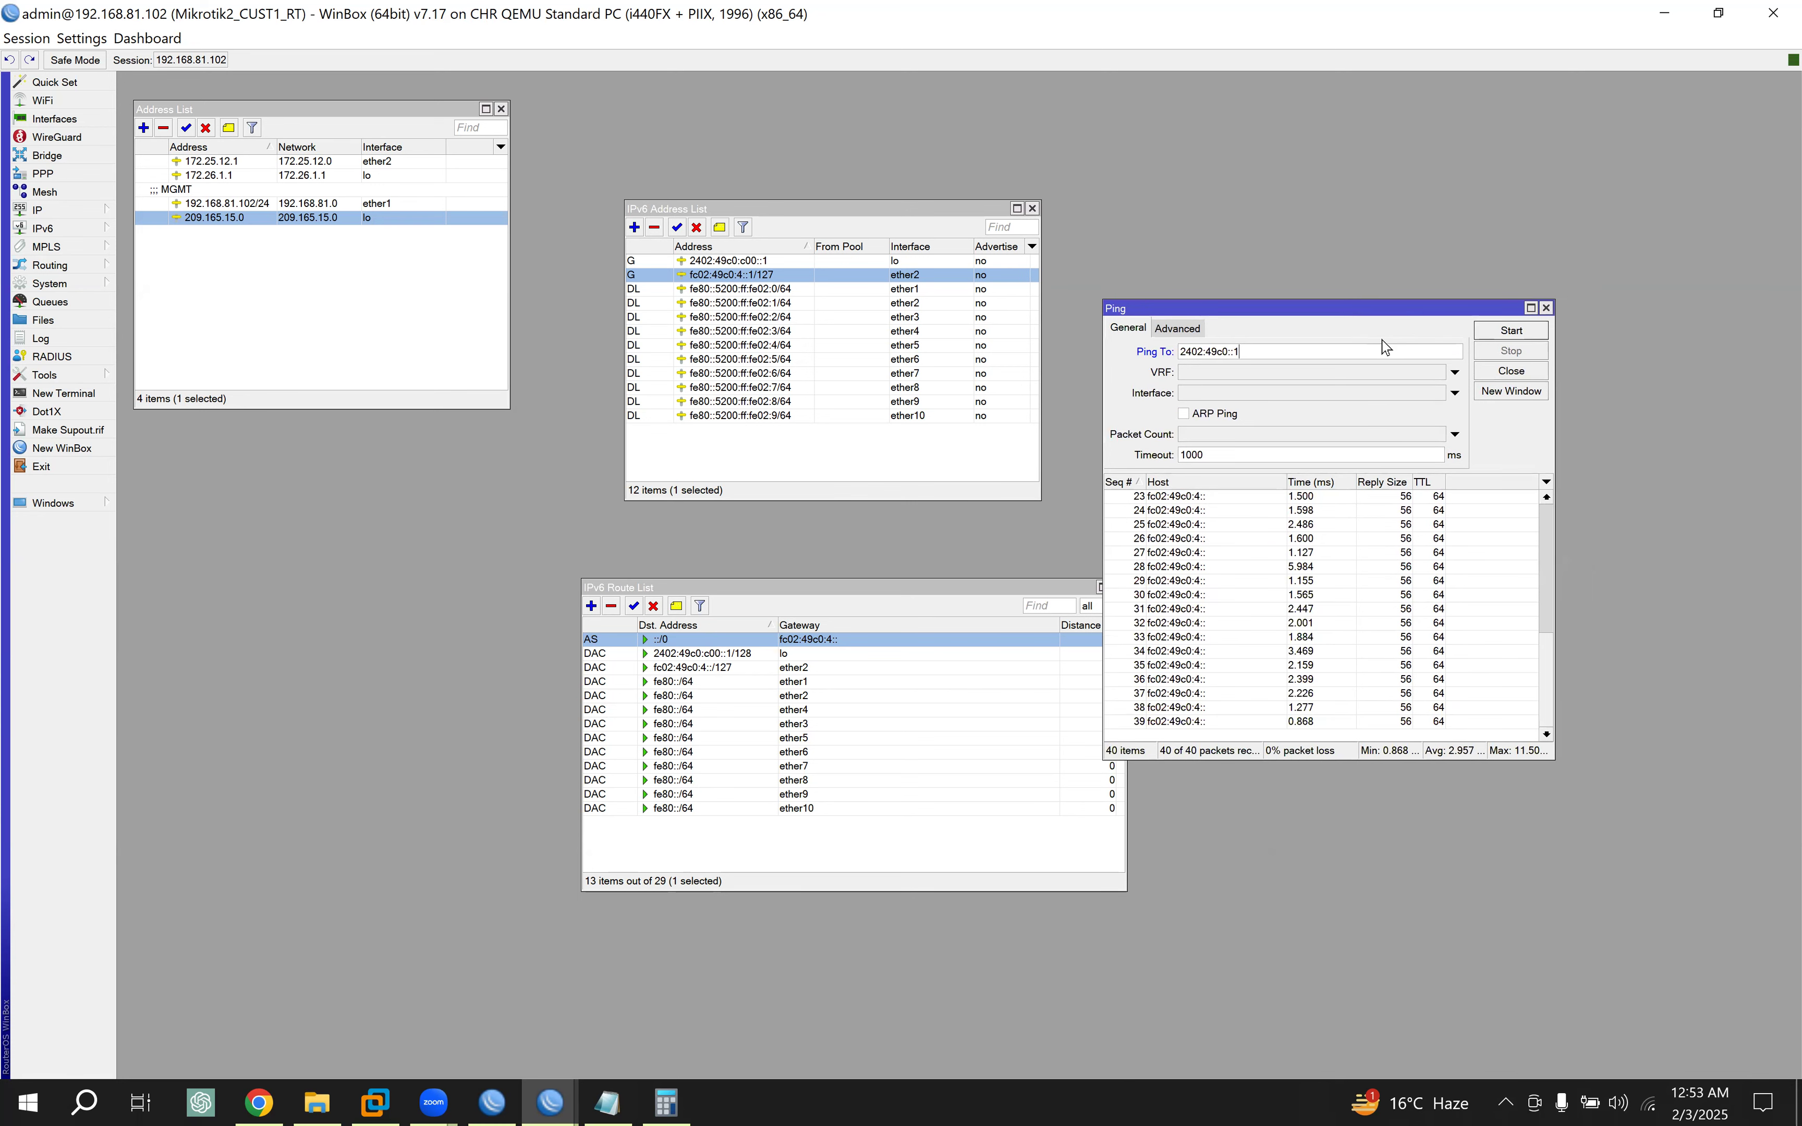
left_click(1508, 336)
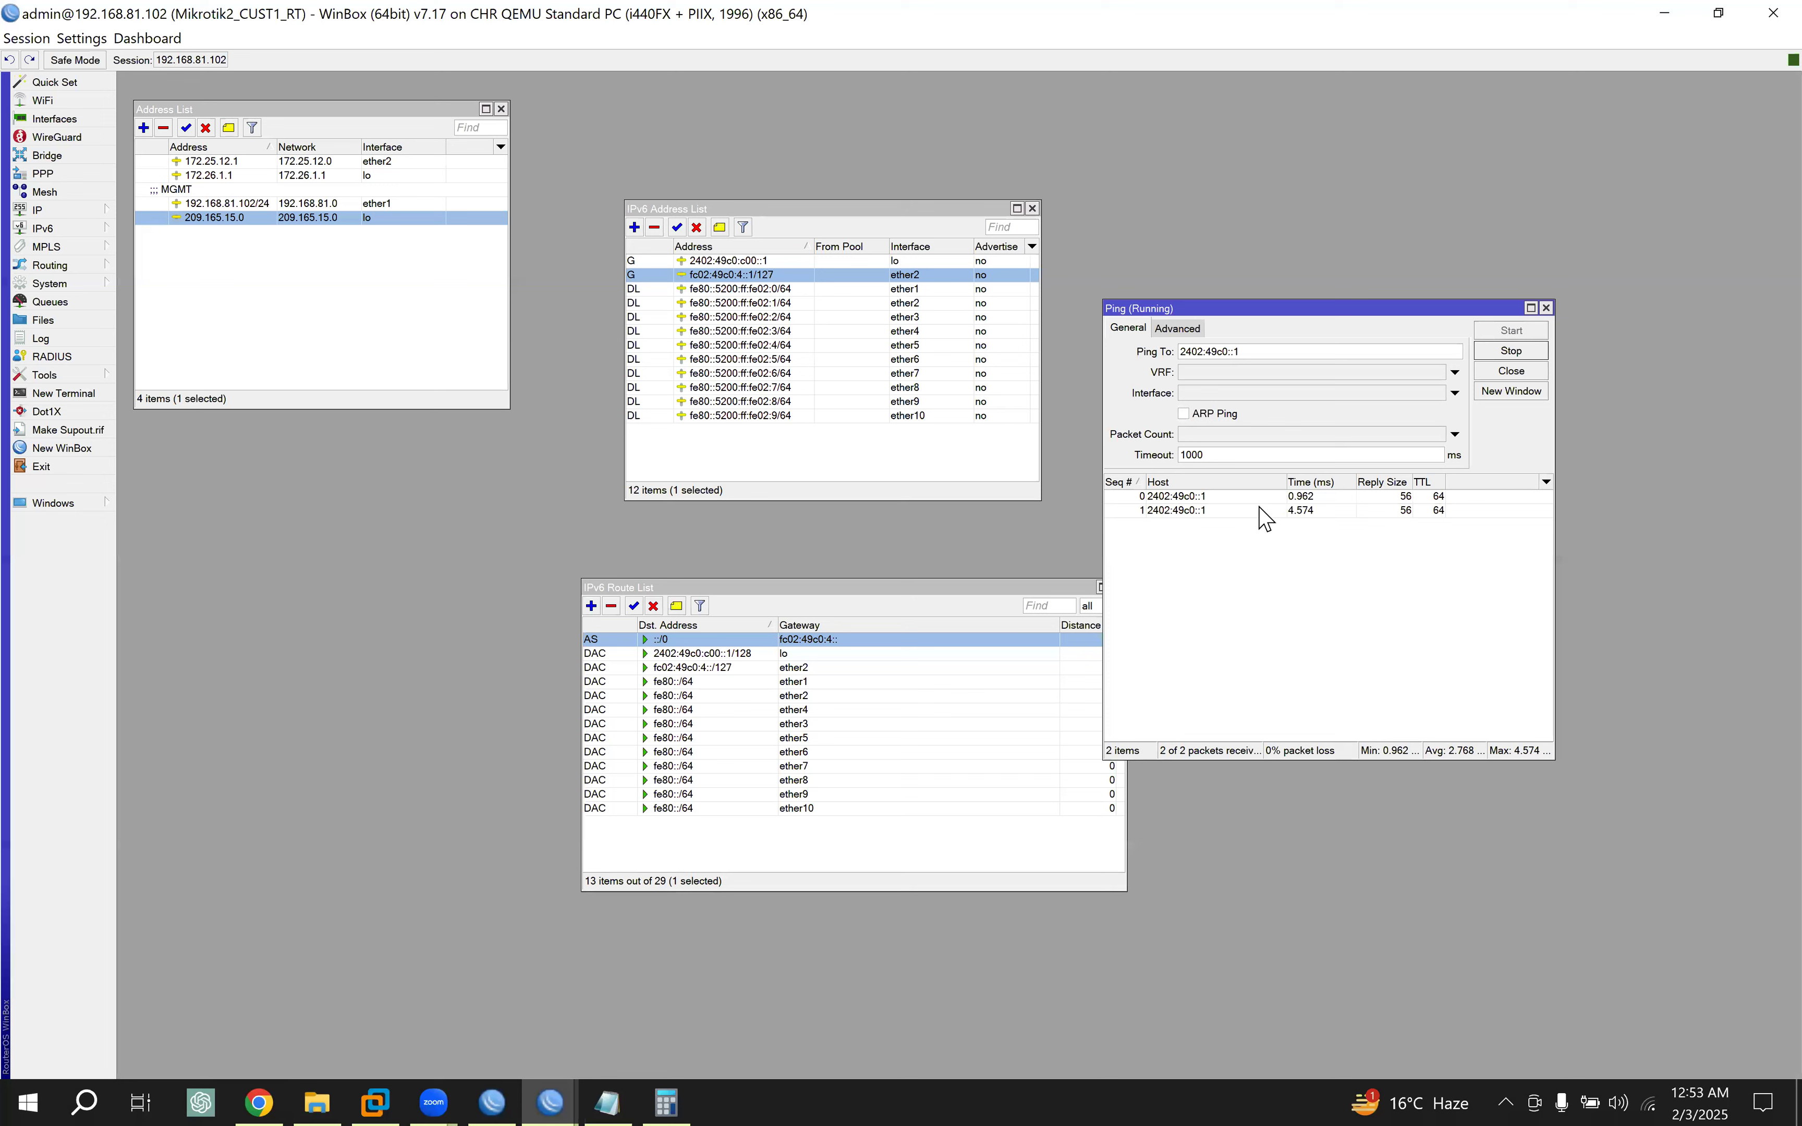
Step: Set the ping's source address to the local loopback address 2402:49c0:c00::1, restart the ping to 2402:49c0::1 and move its window aside
double_click(737, 261)
key("ctrl+c")
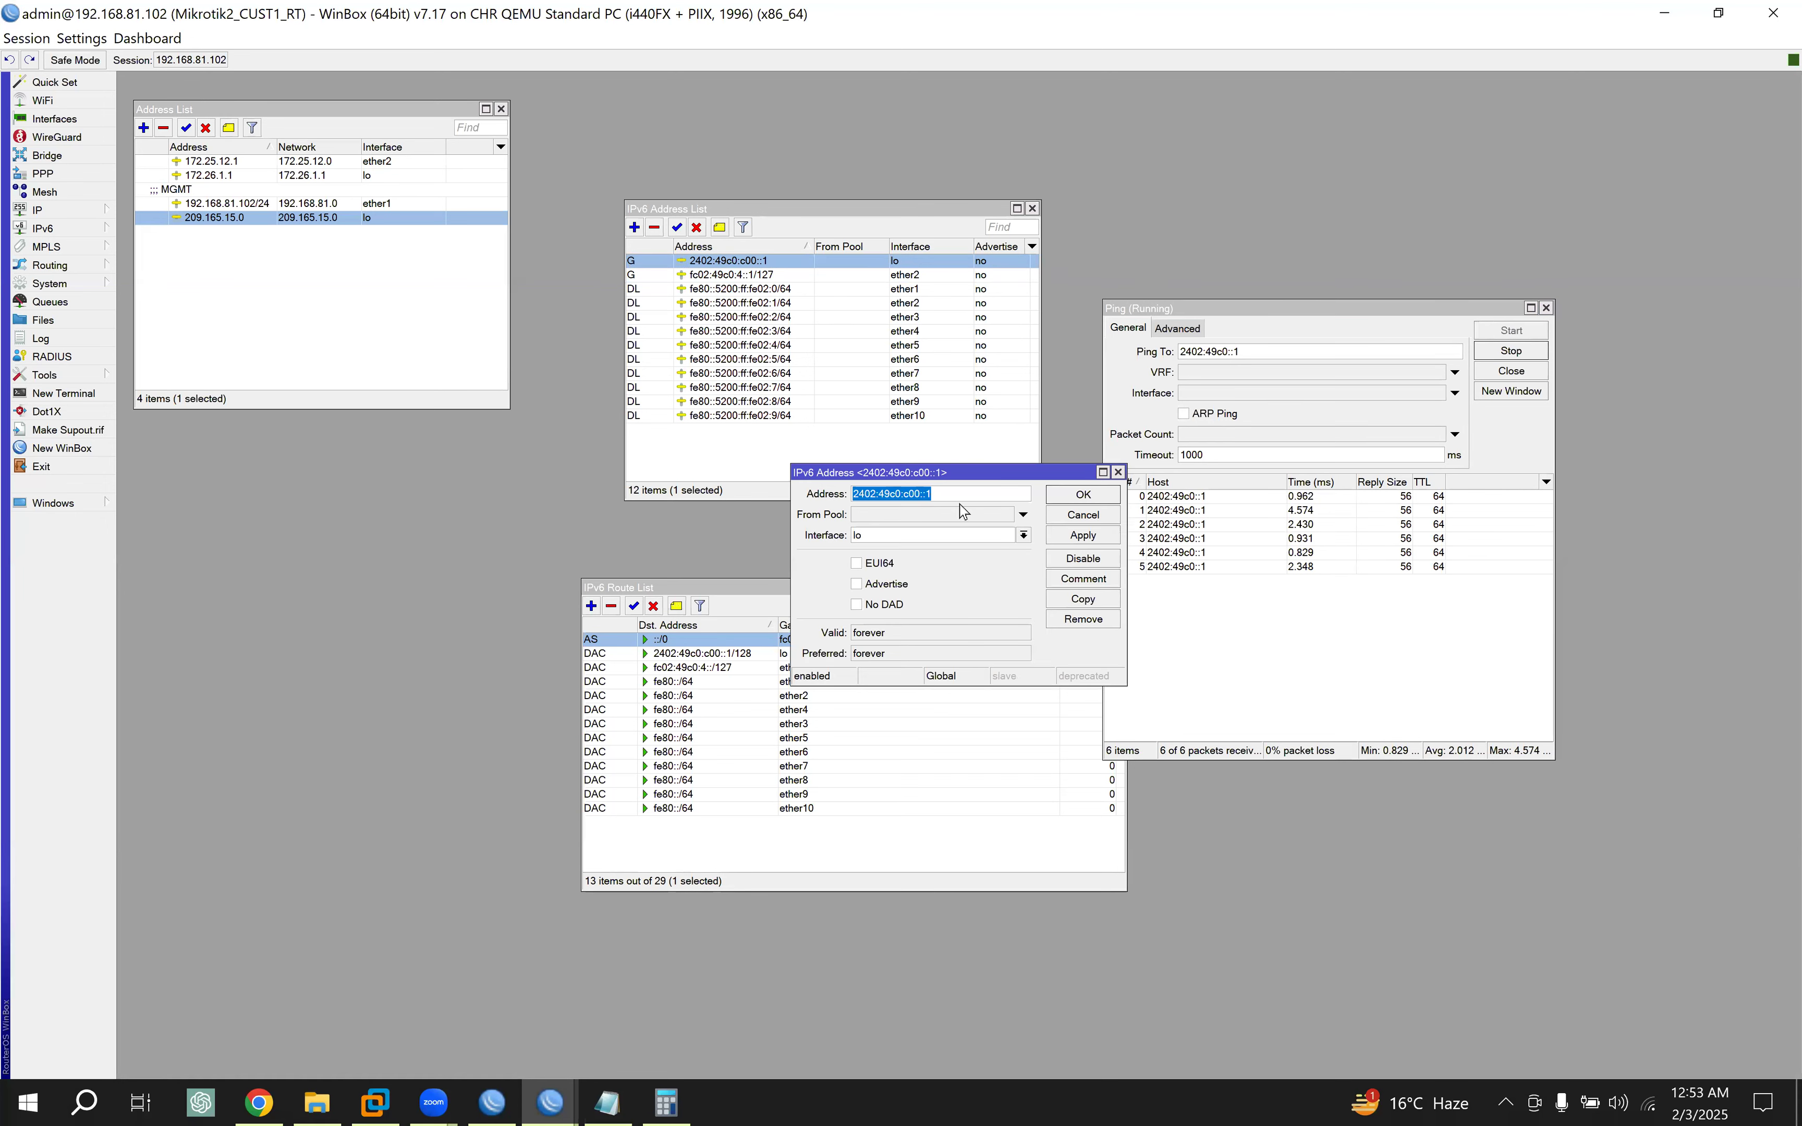
left_click(1084, 515)
left_click(1178, 328)
left_click(1224, 353)
key("ctrl+v")
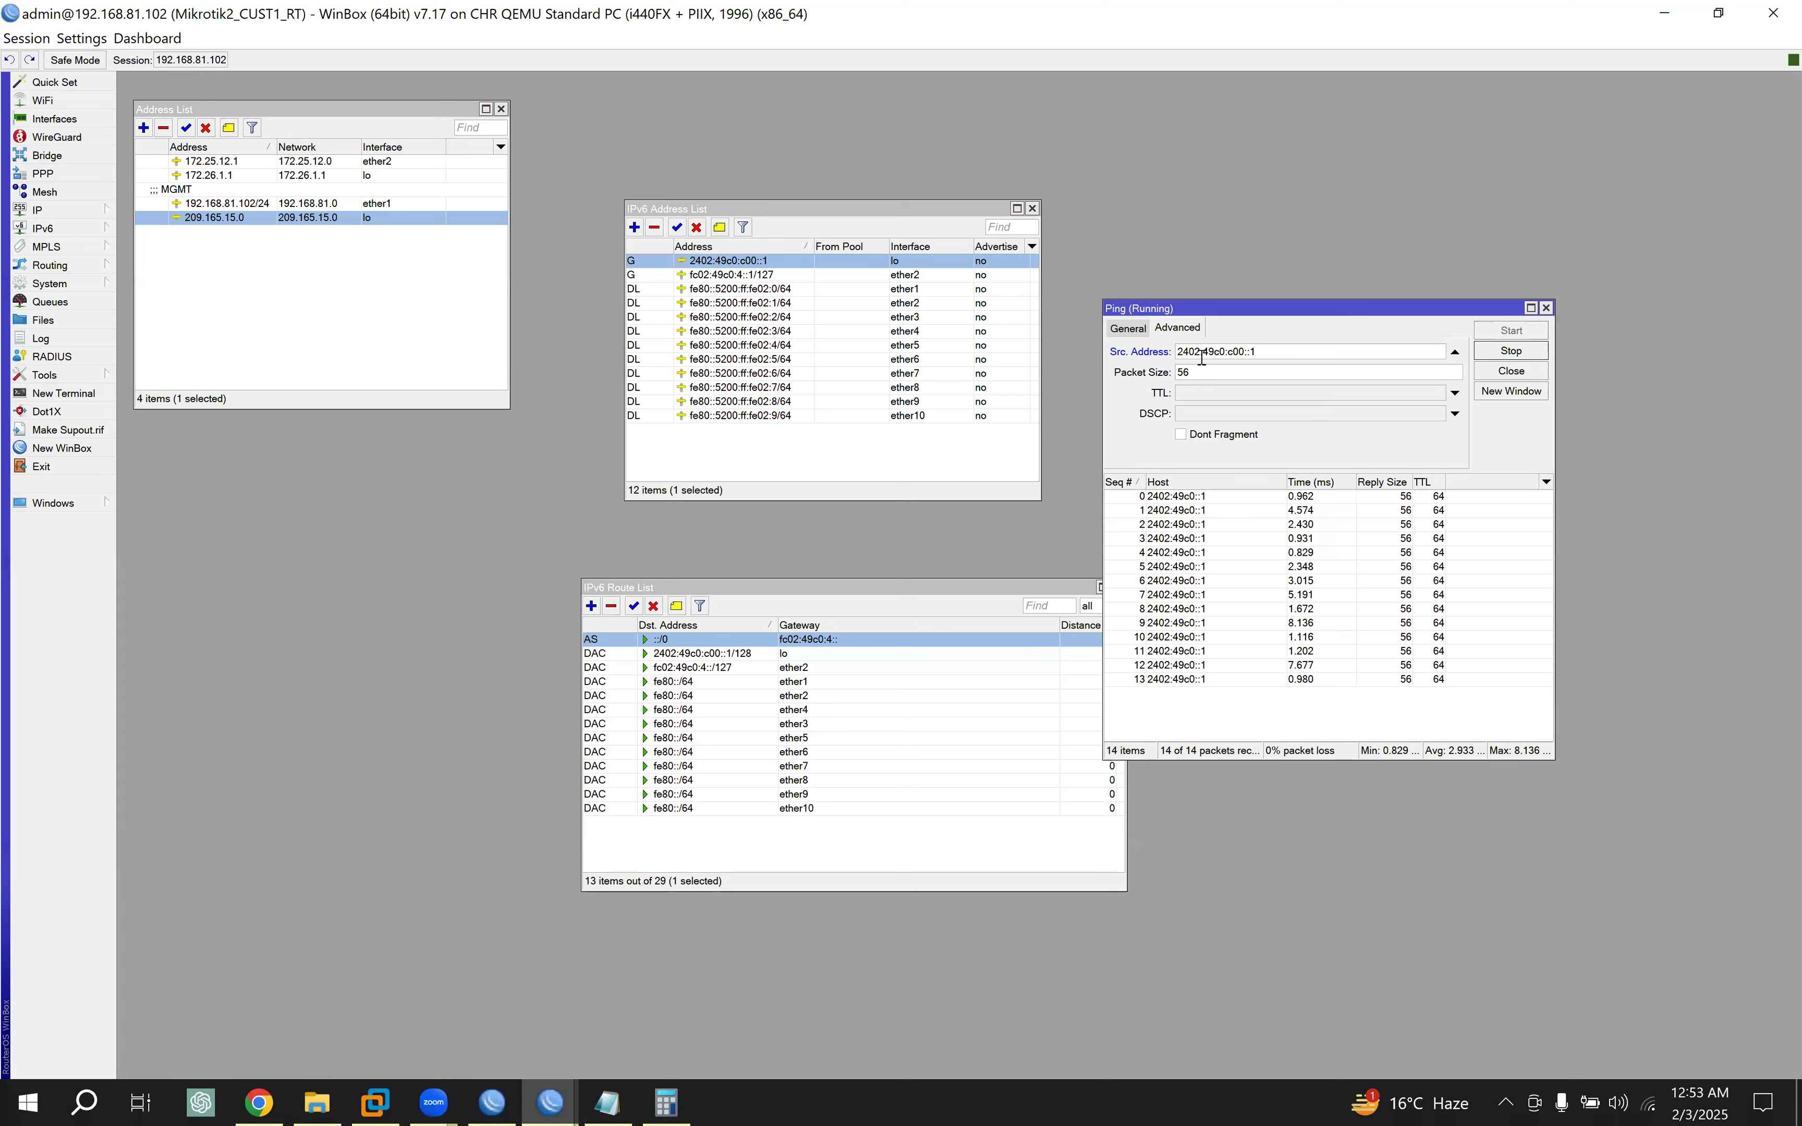
left_click(1128, 329)
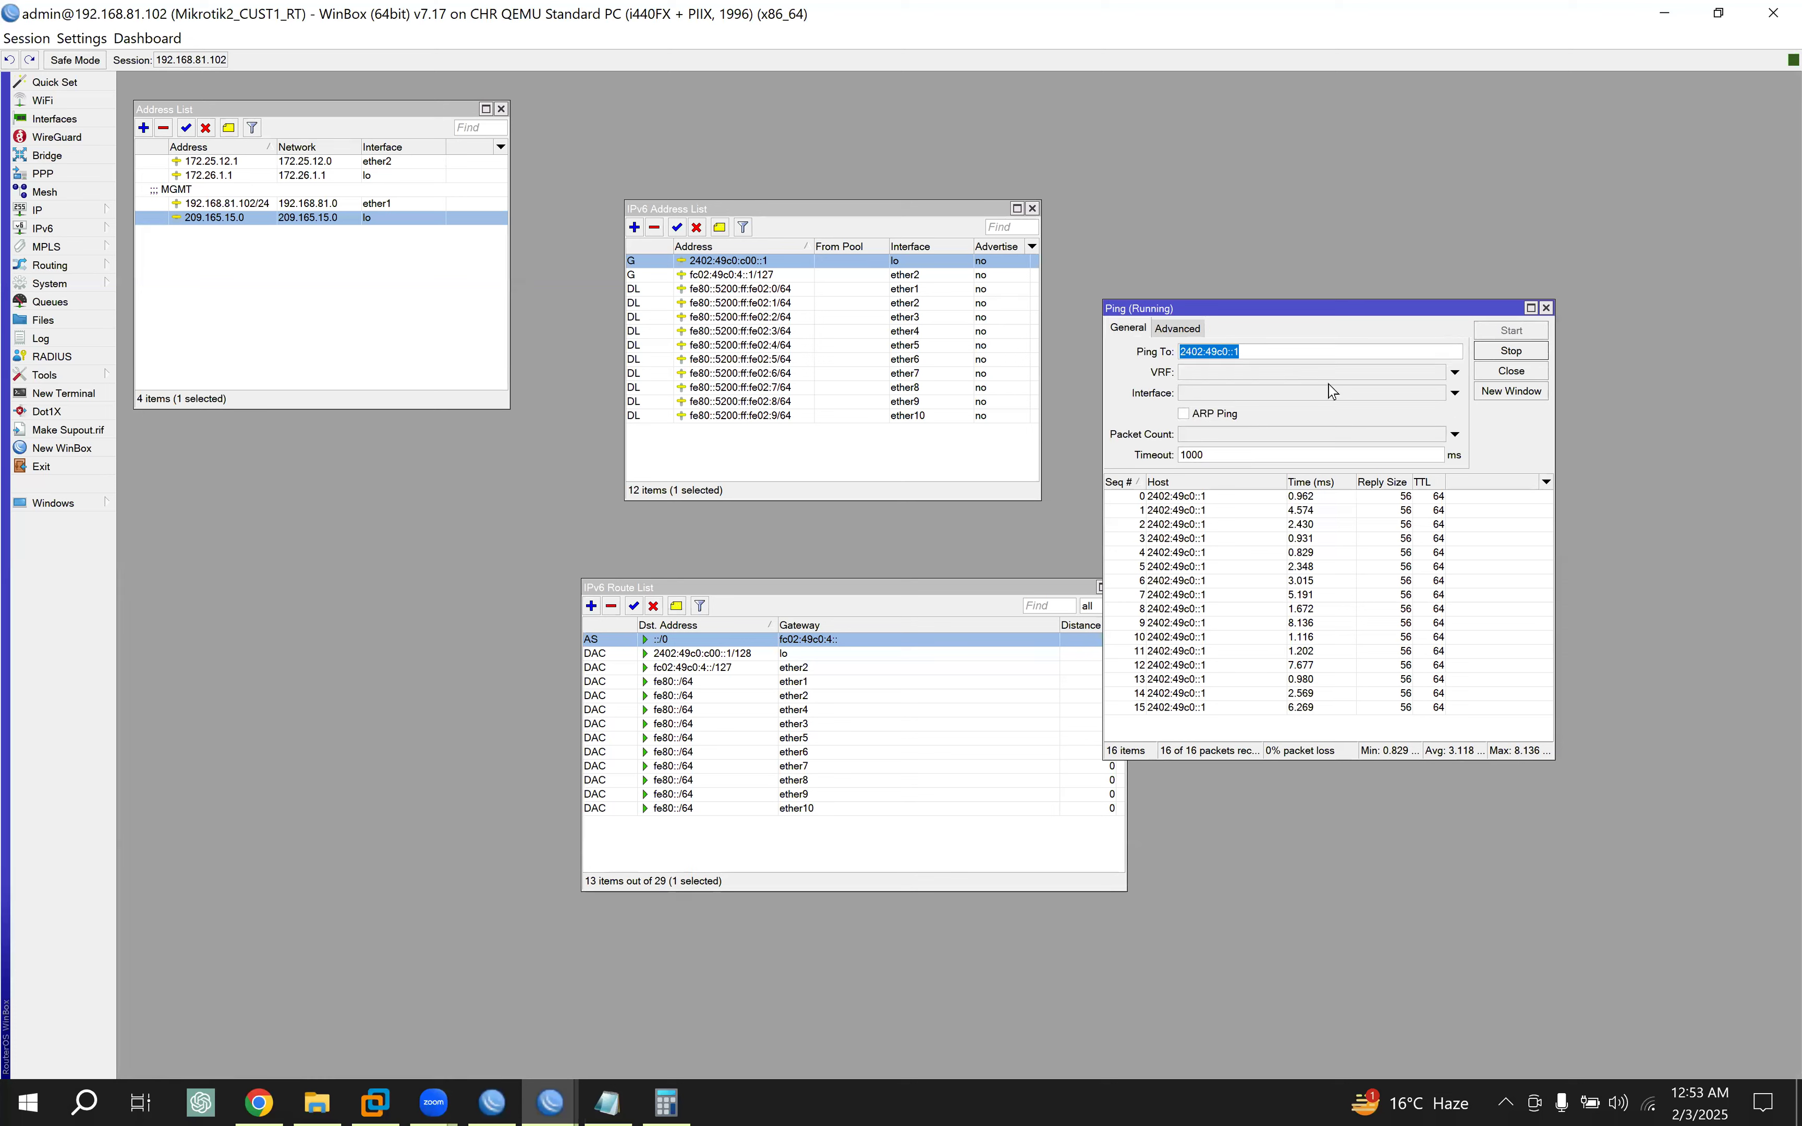
left_click(1523, 351)
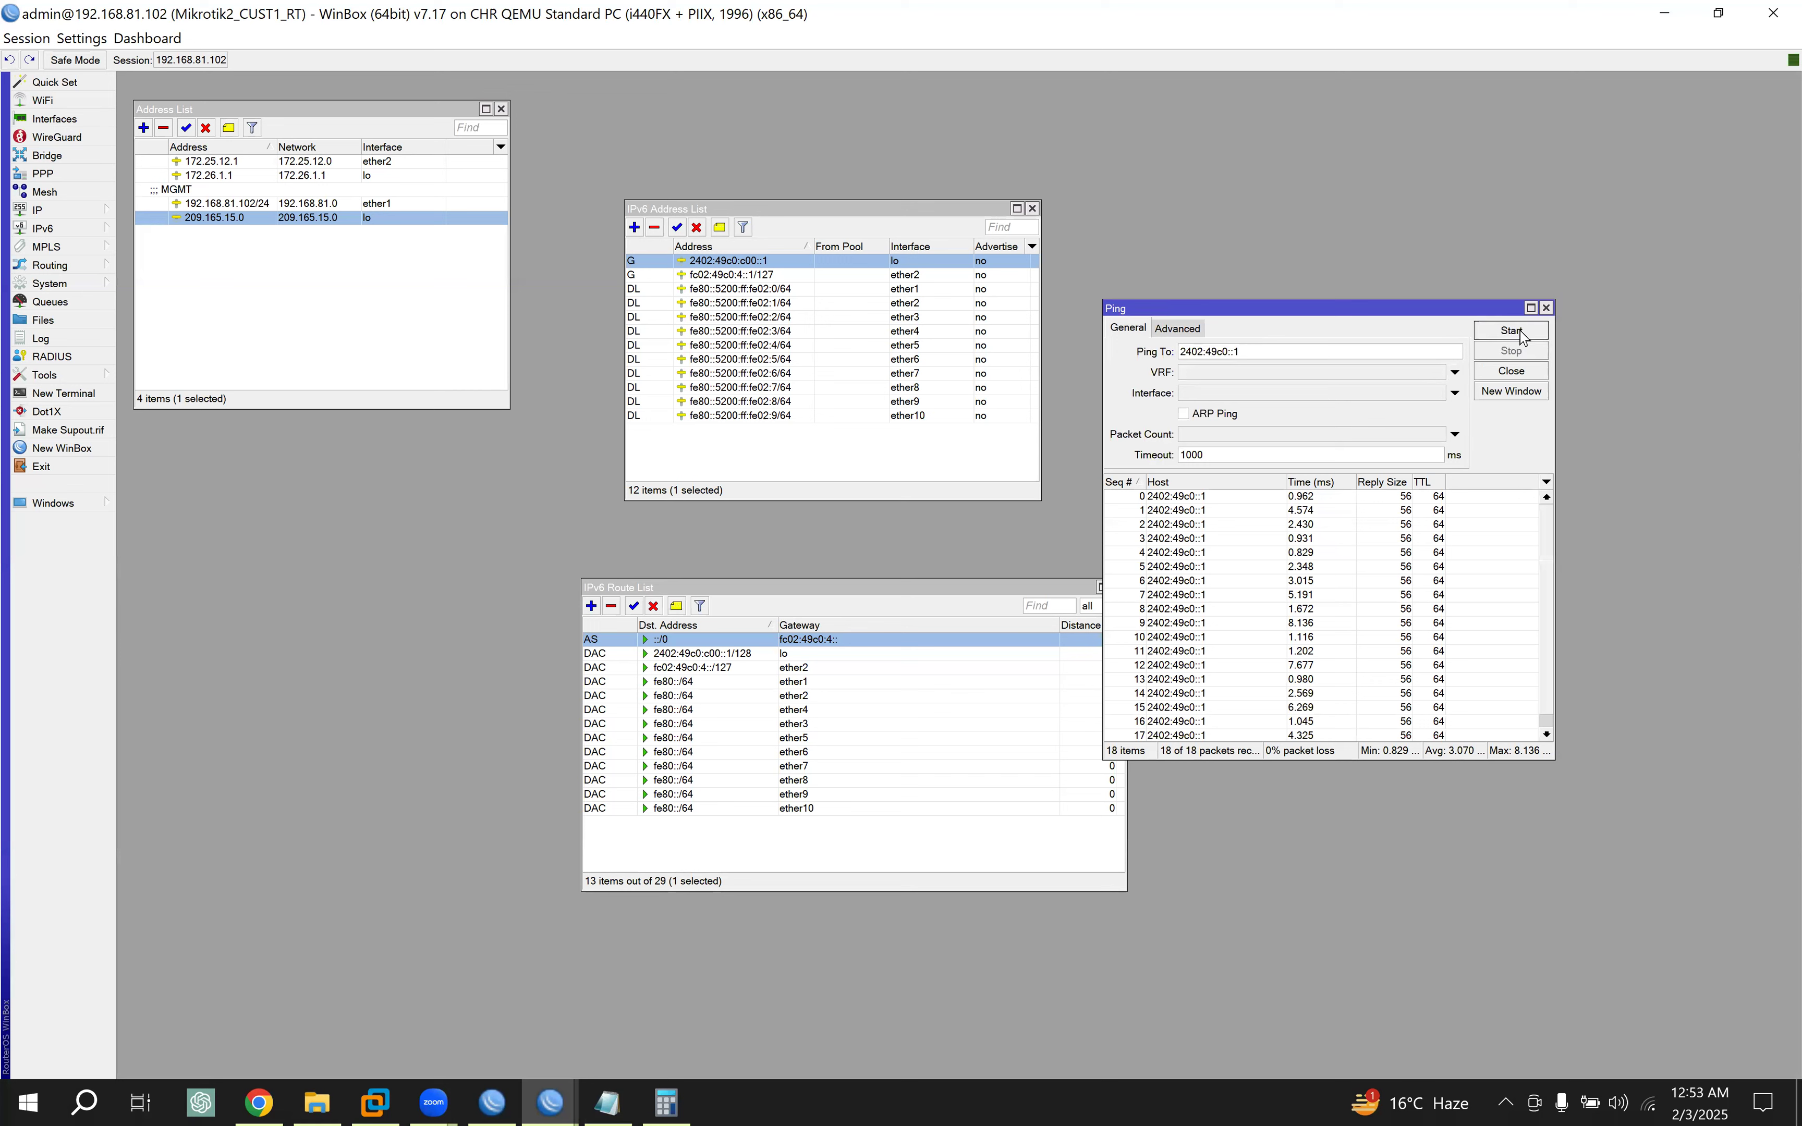
left_click(1523, 332)
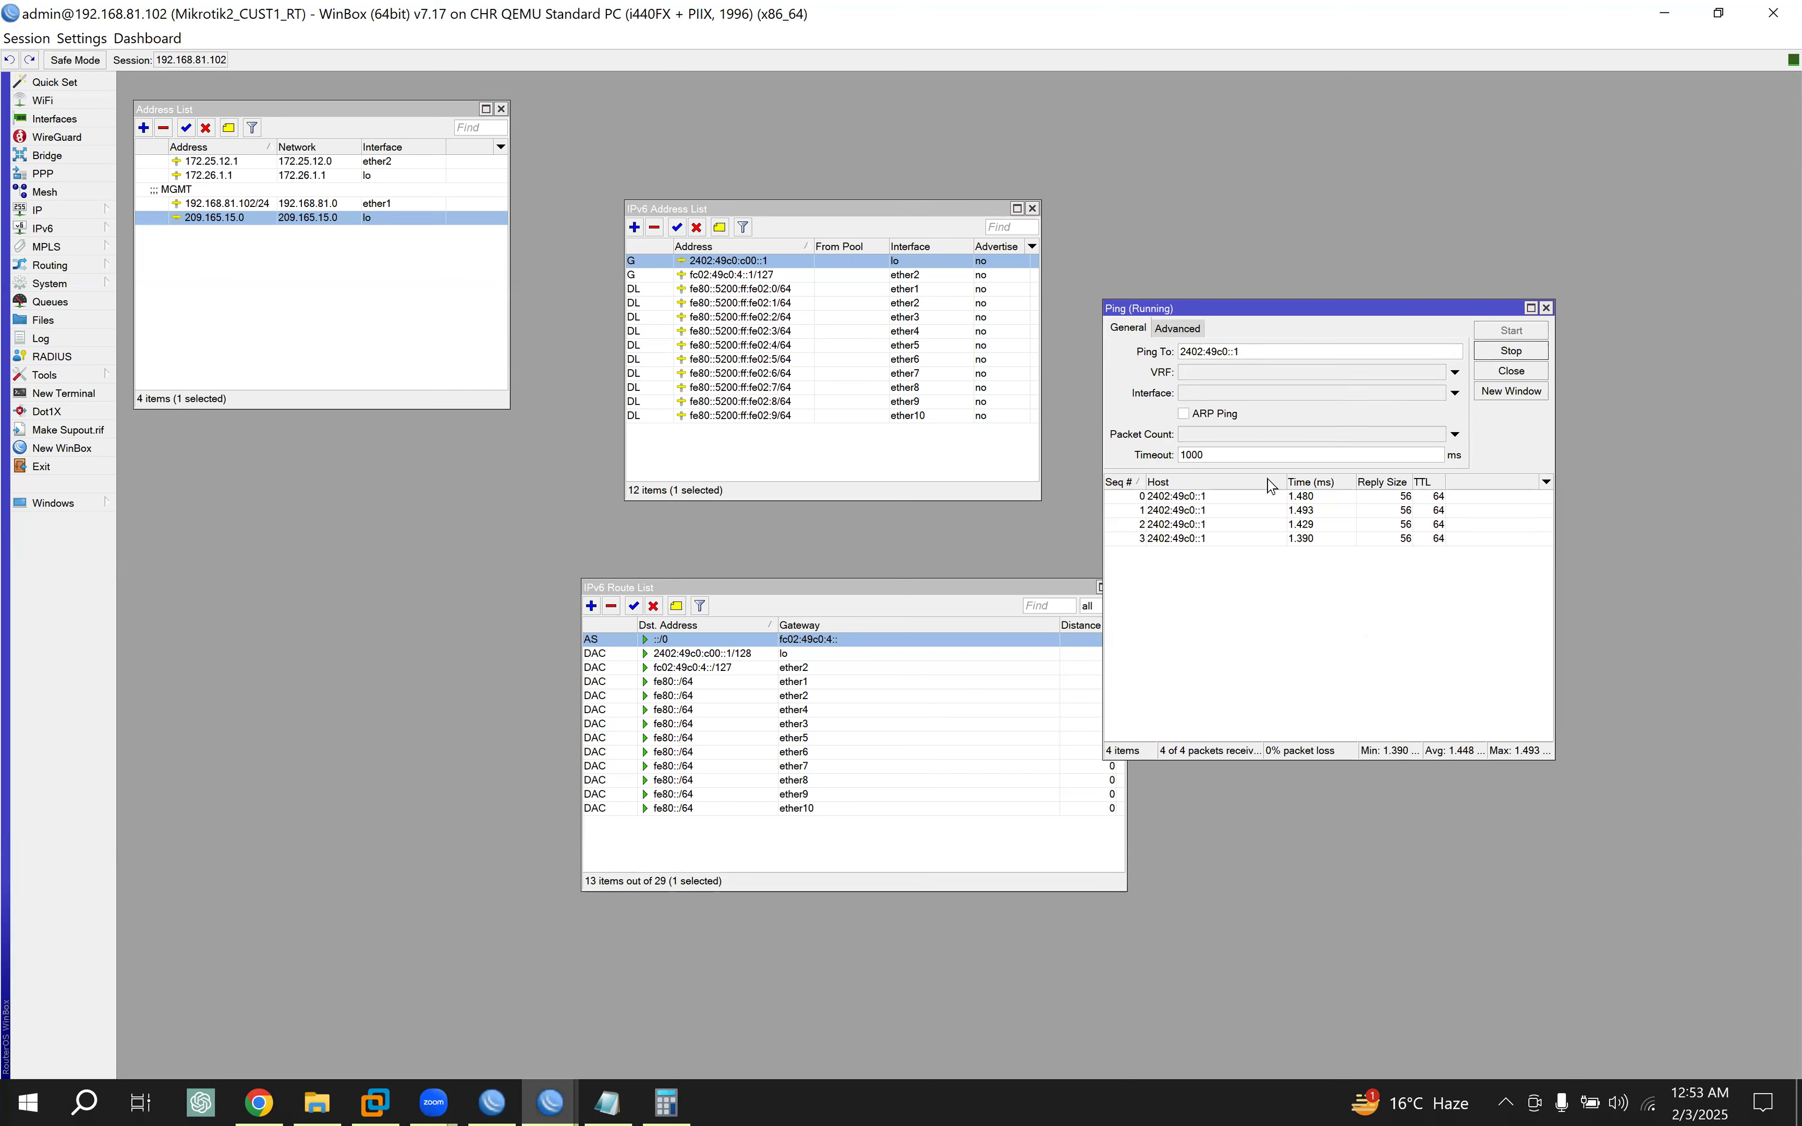
left_click(1261, 313)
left_click_drag(1266, 319, 1359, 316)
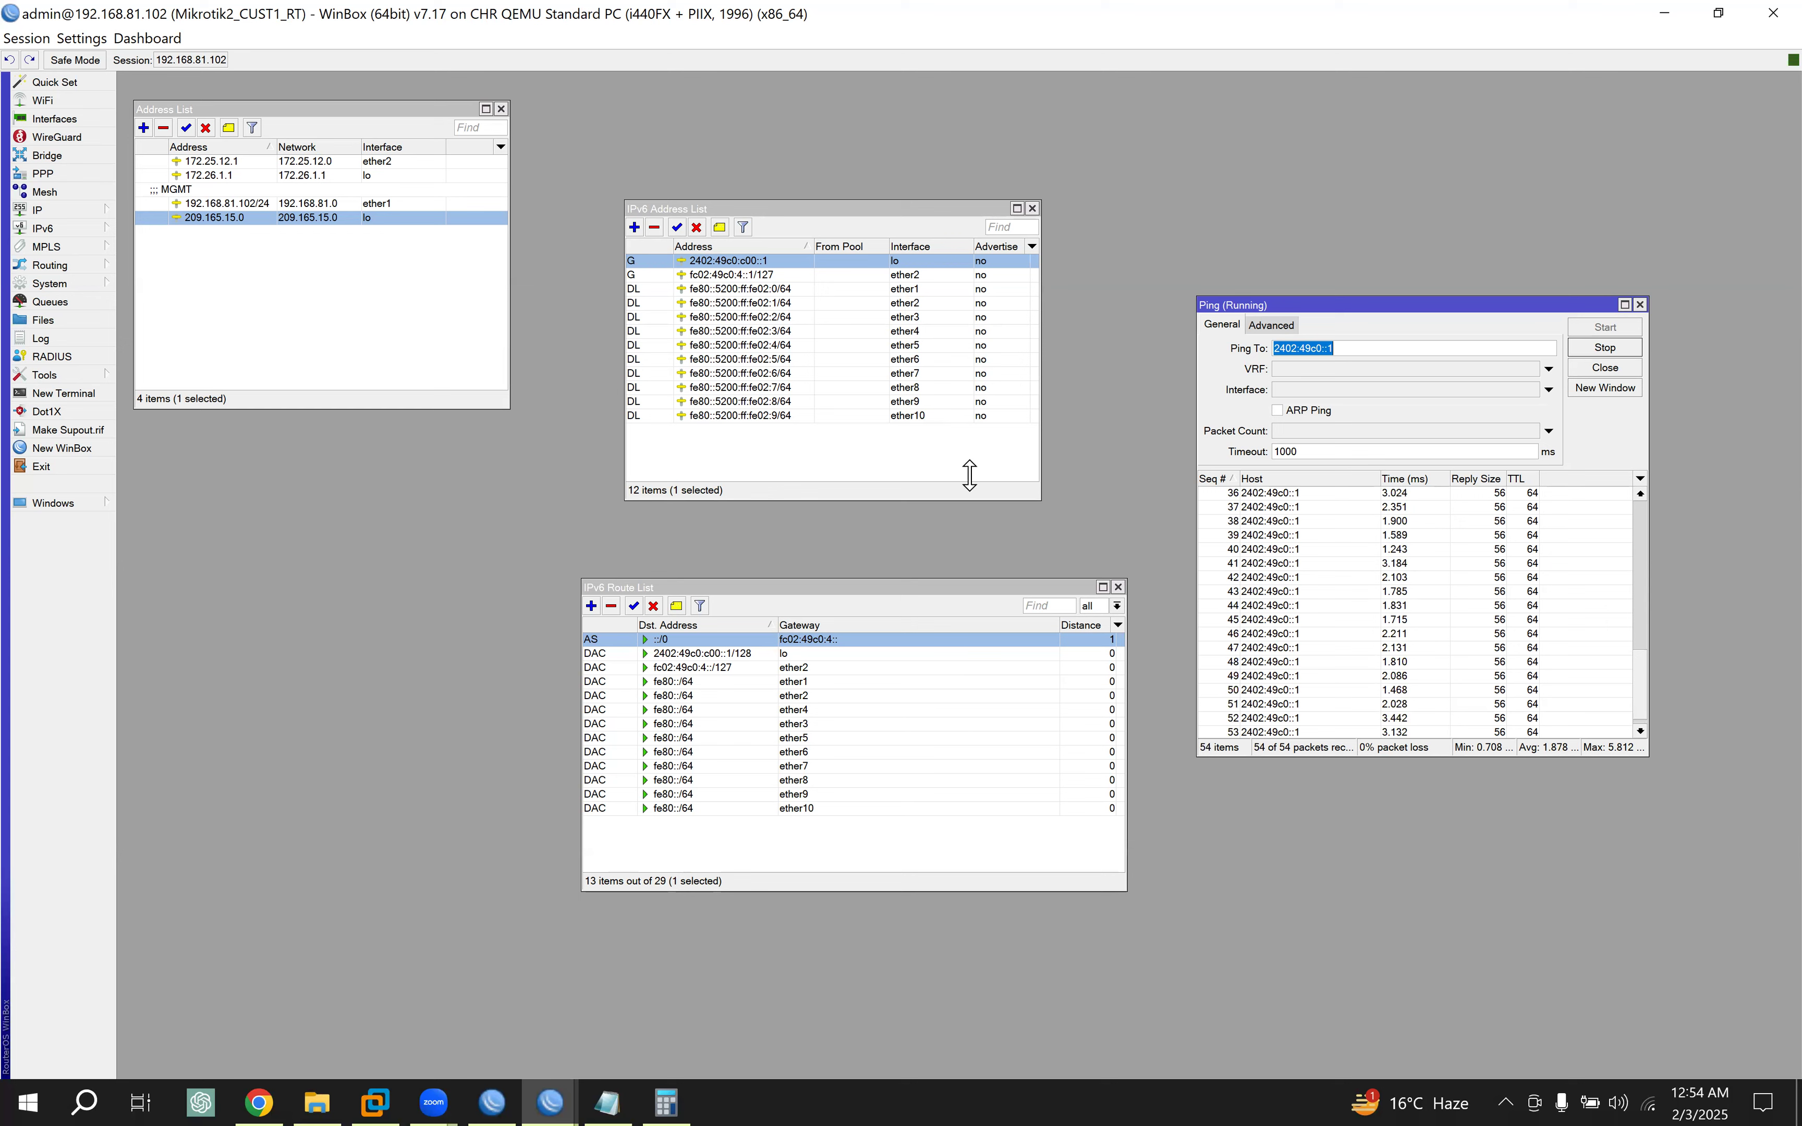
Step: Try an ARP ping to 2402:49c0::1 through the lo interface
left_click(1282, 408)
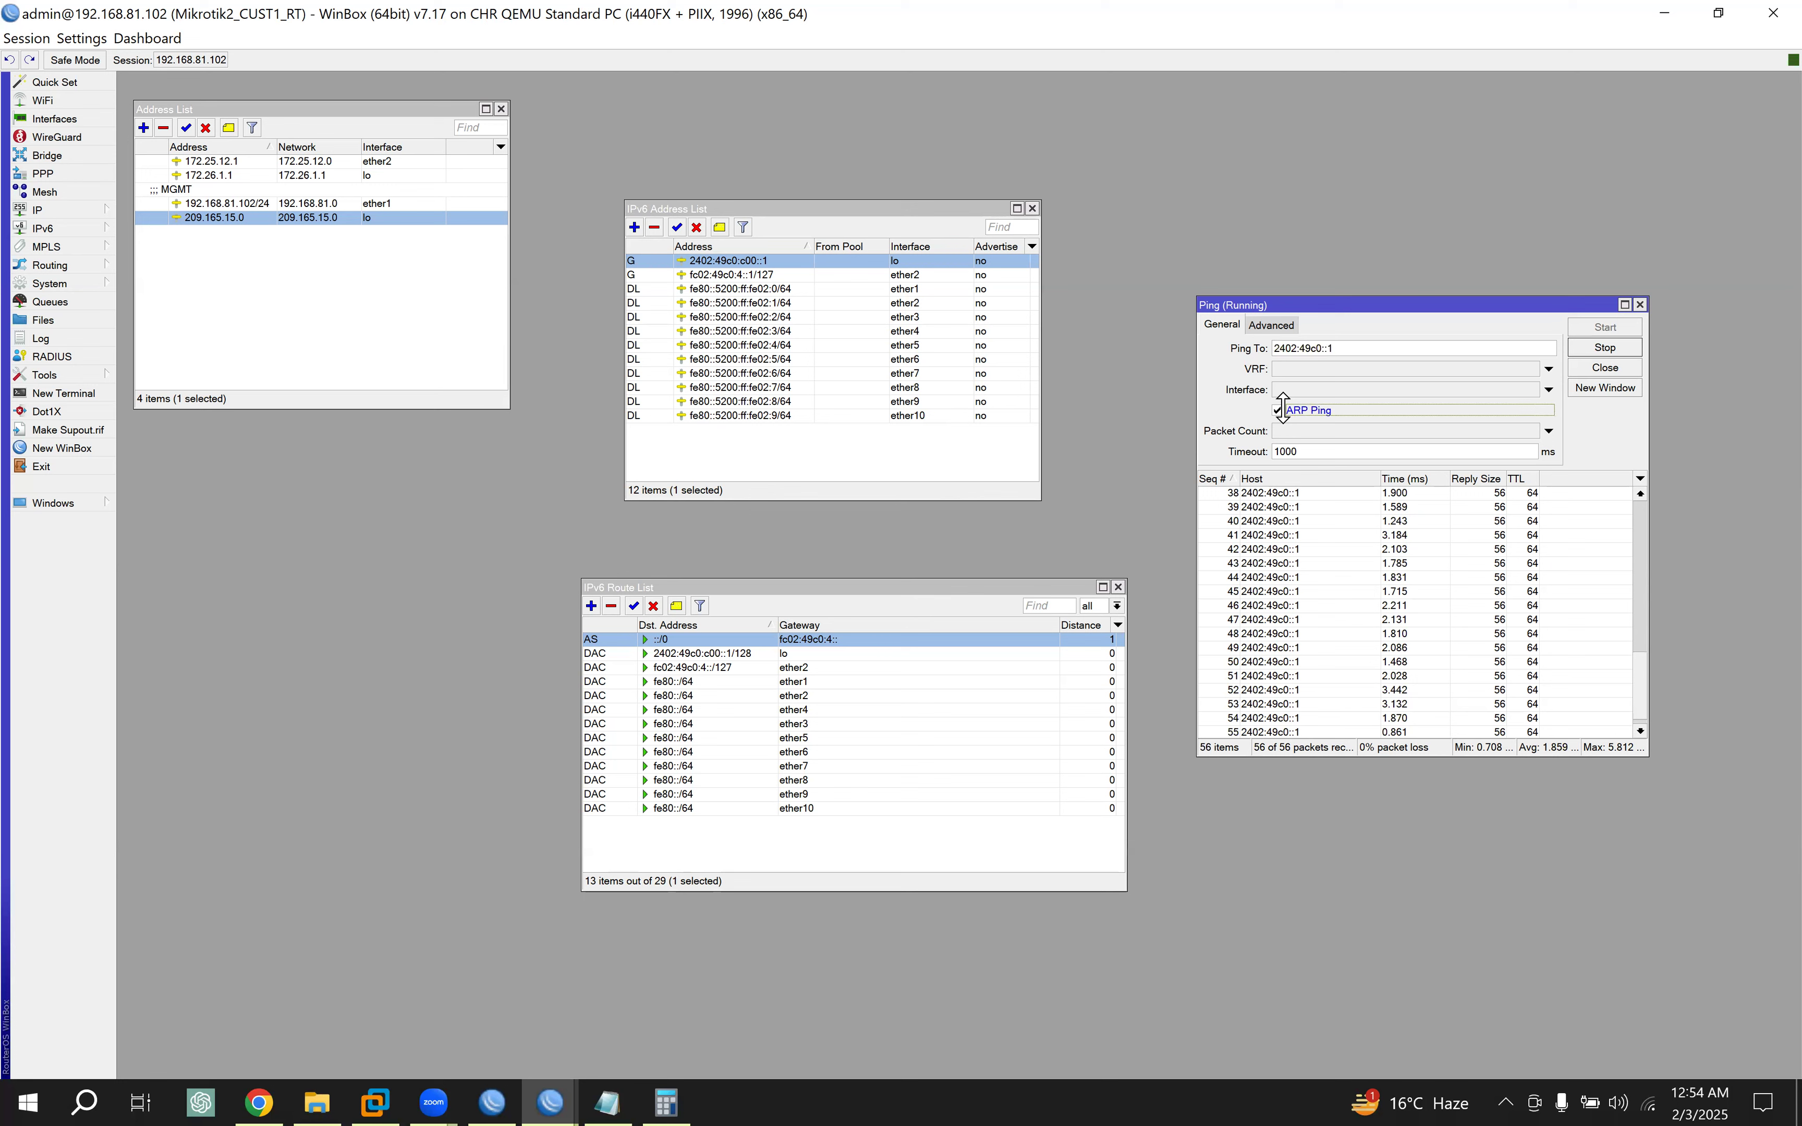
left_click(1602, 348)
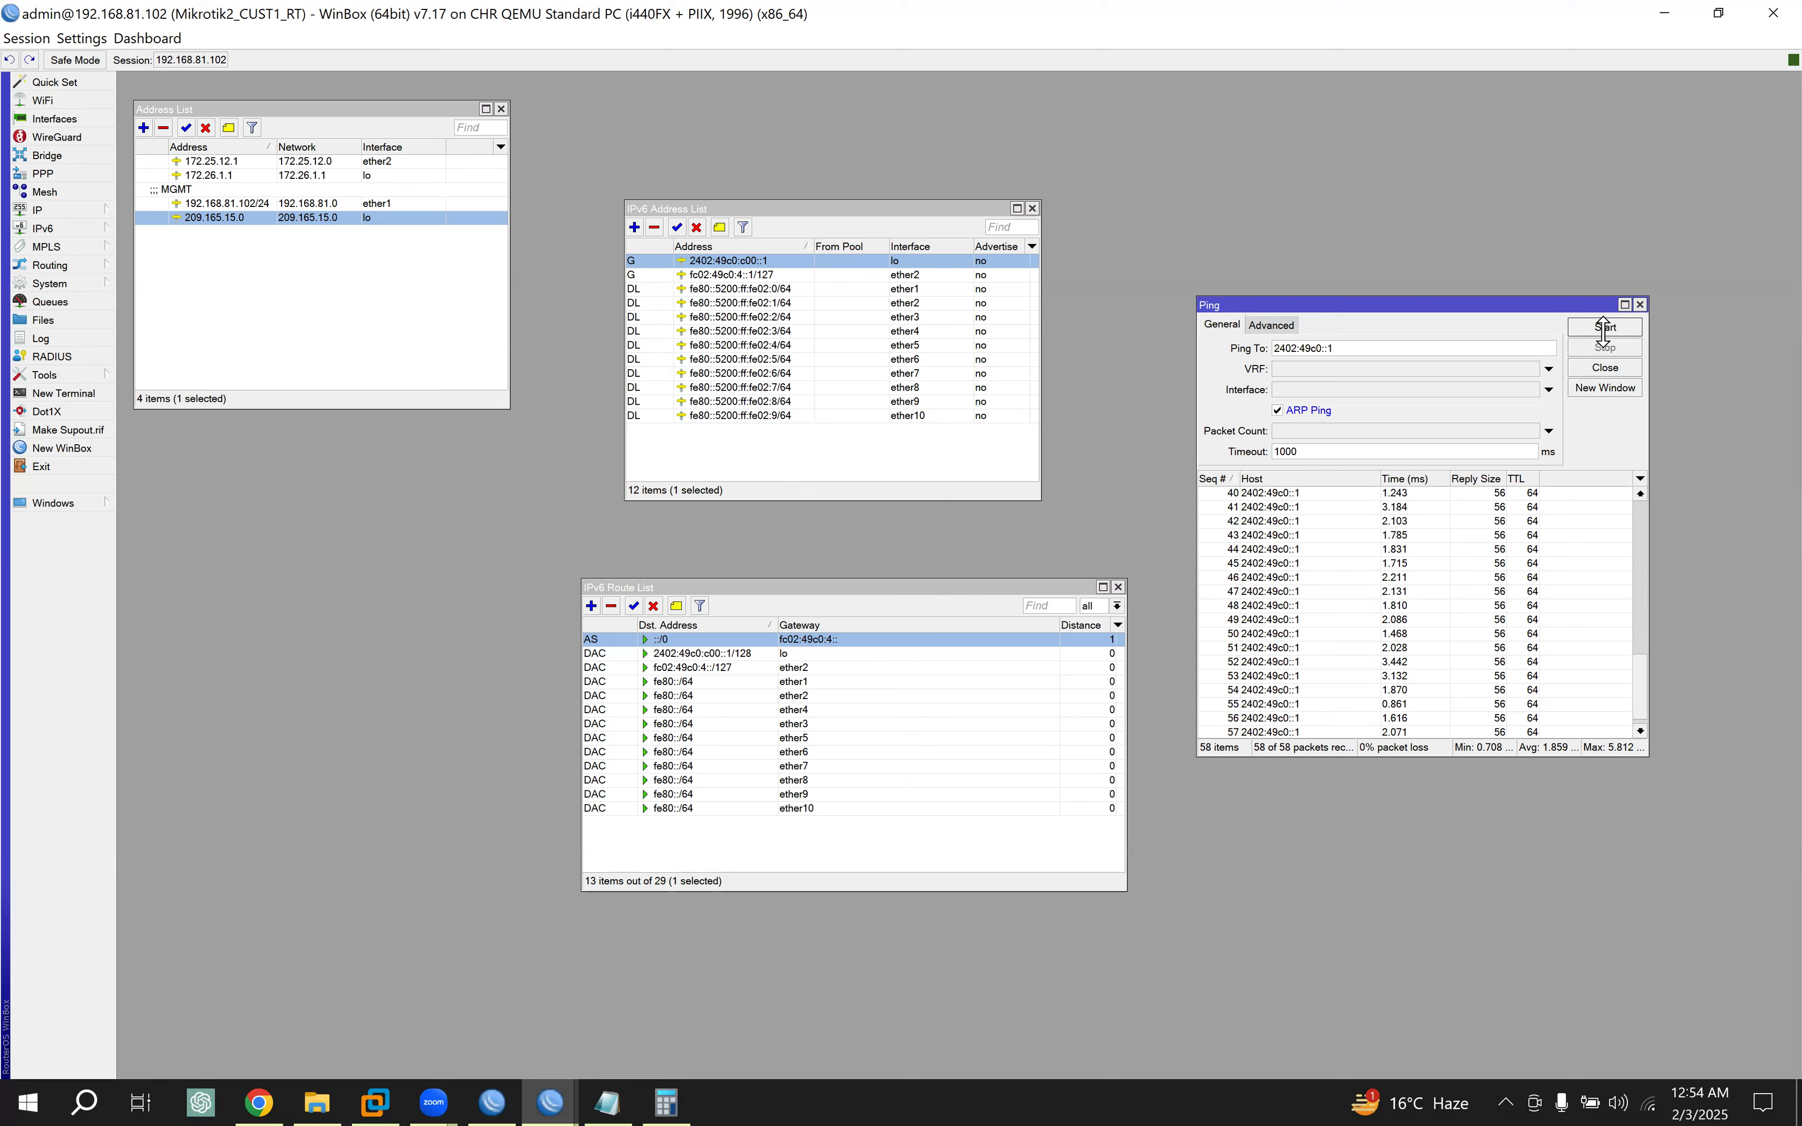
left_click(1604, 326)
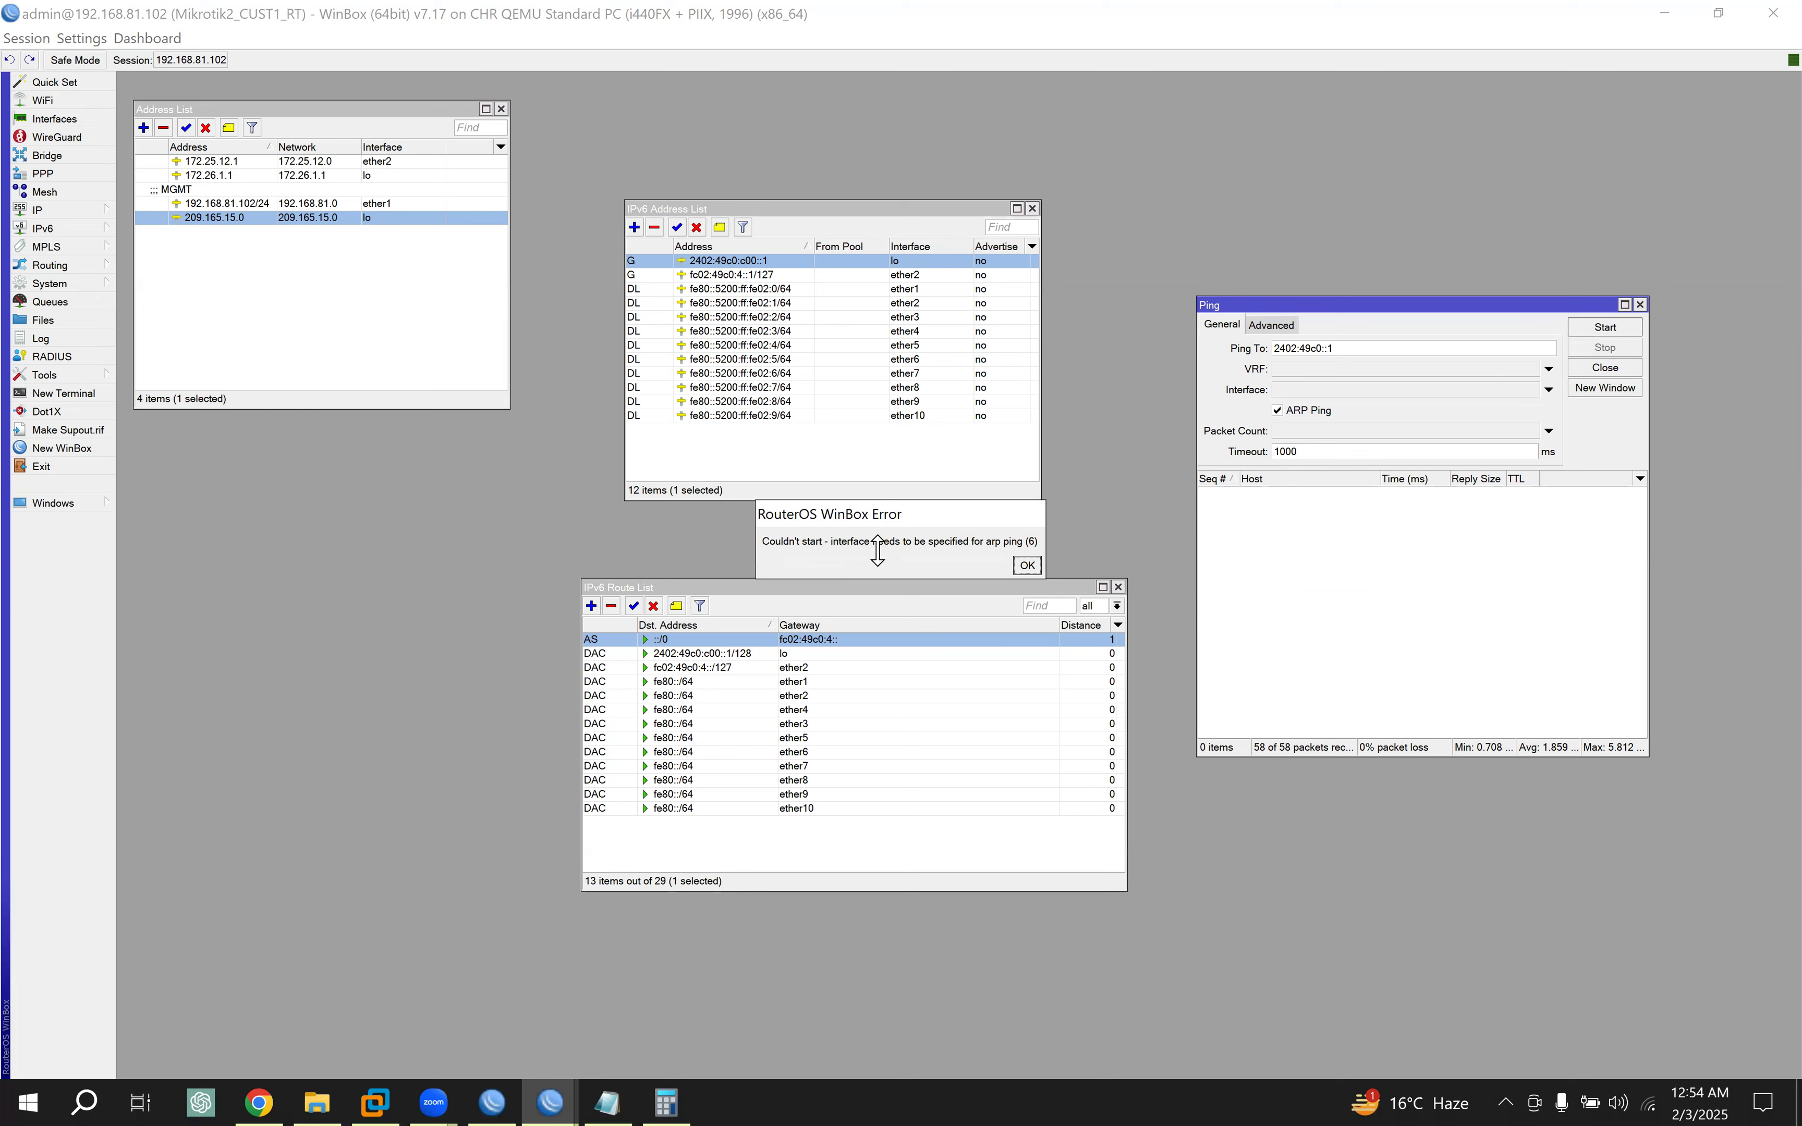
left_click(1026, 565)
left_click(1309, 390)
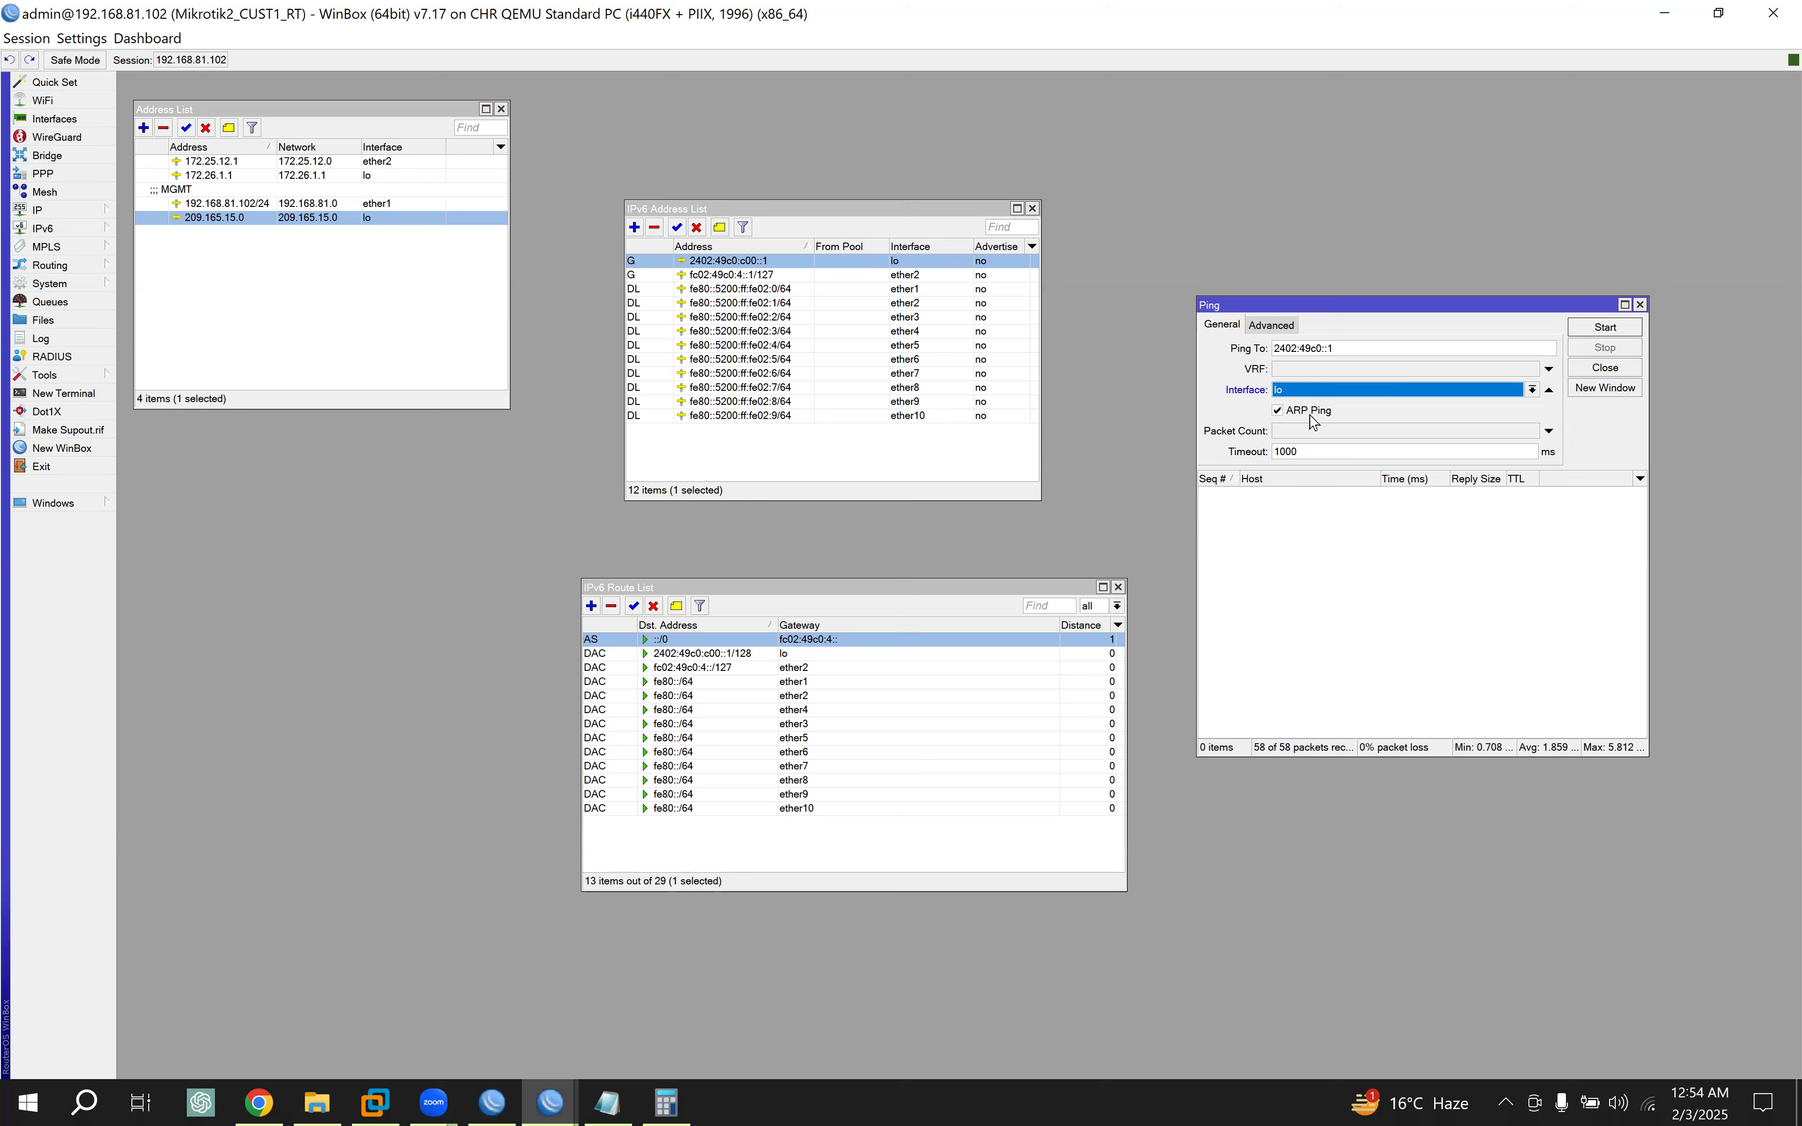
left_click(1604, 329)
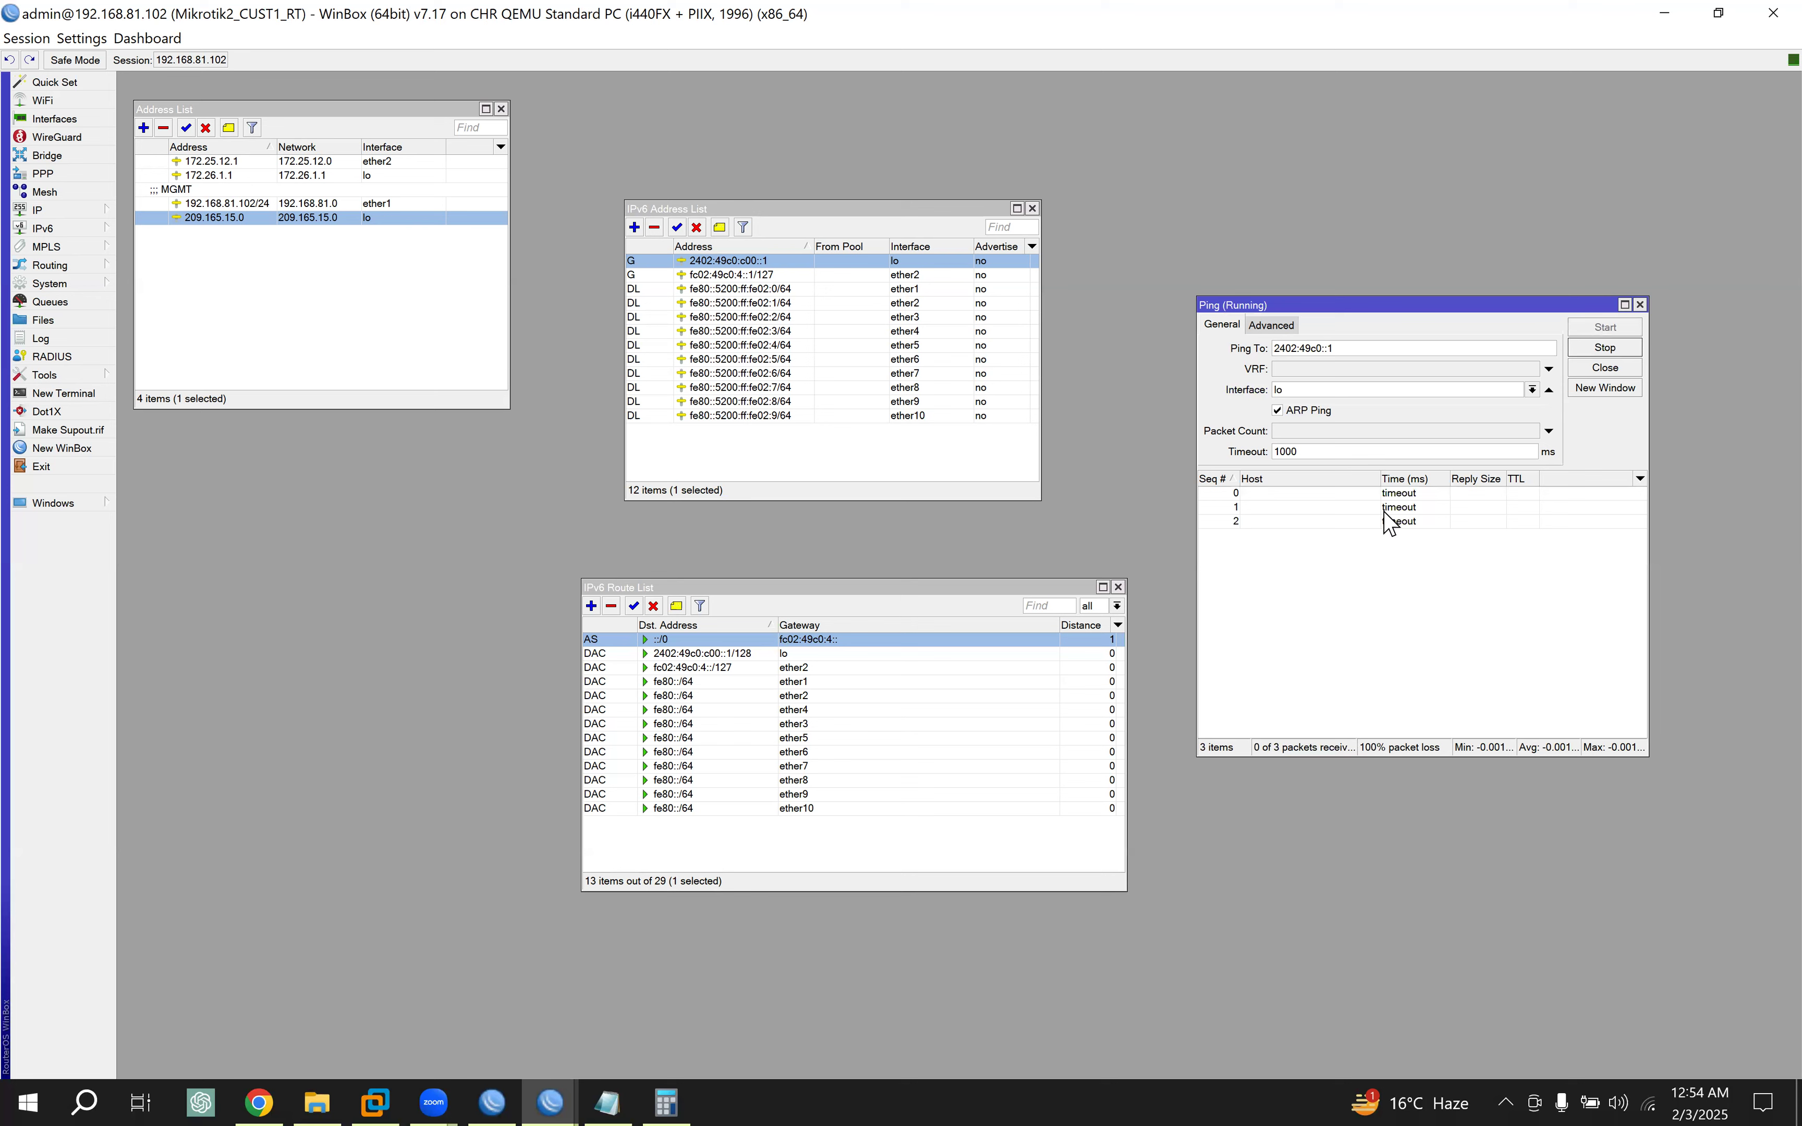
Step: Turn off ARP Ping, clear the ping's interface and rerun the ping to 2402:49c0::1
left_click(1278, 416)
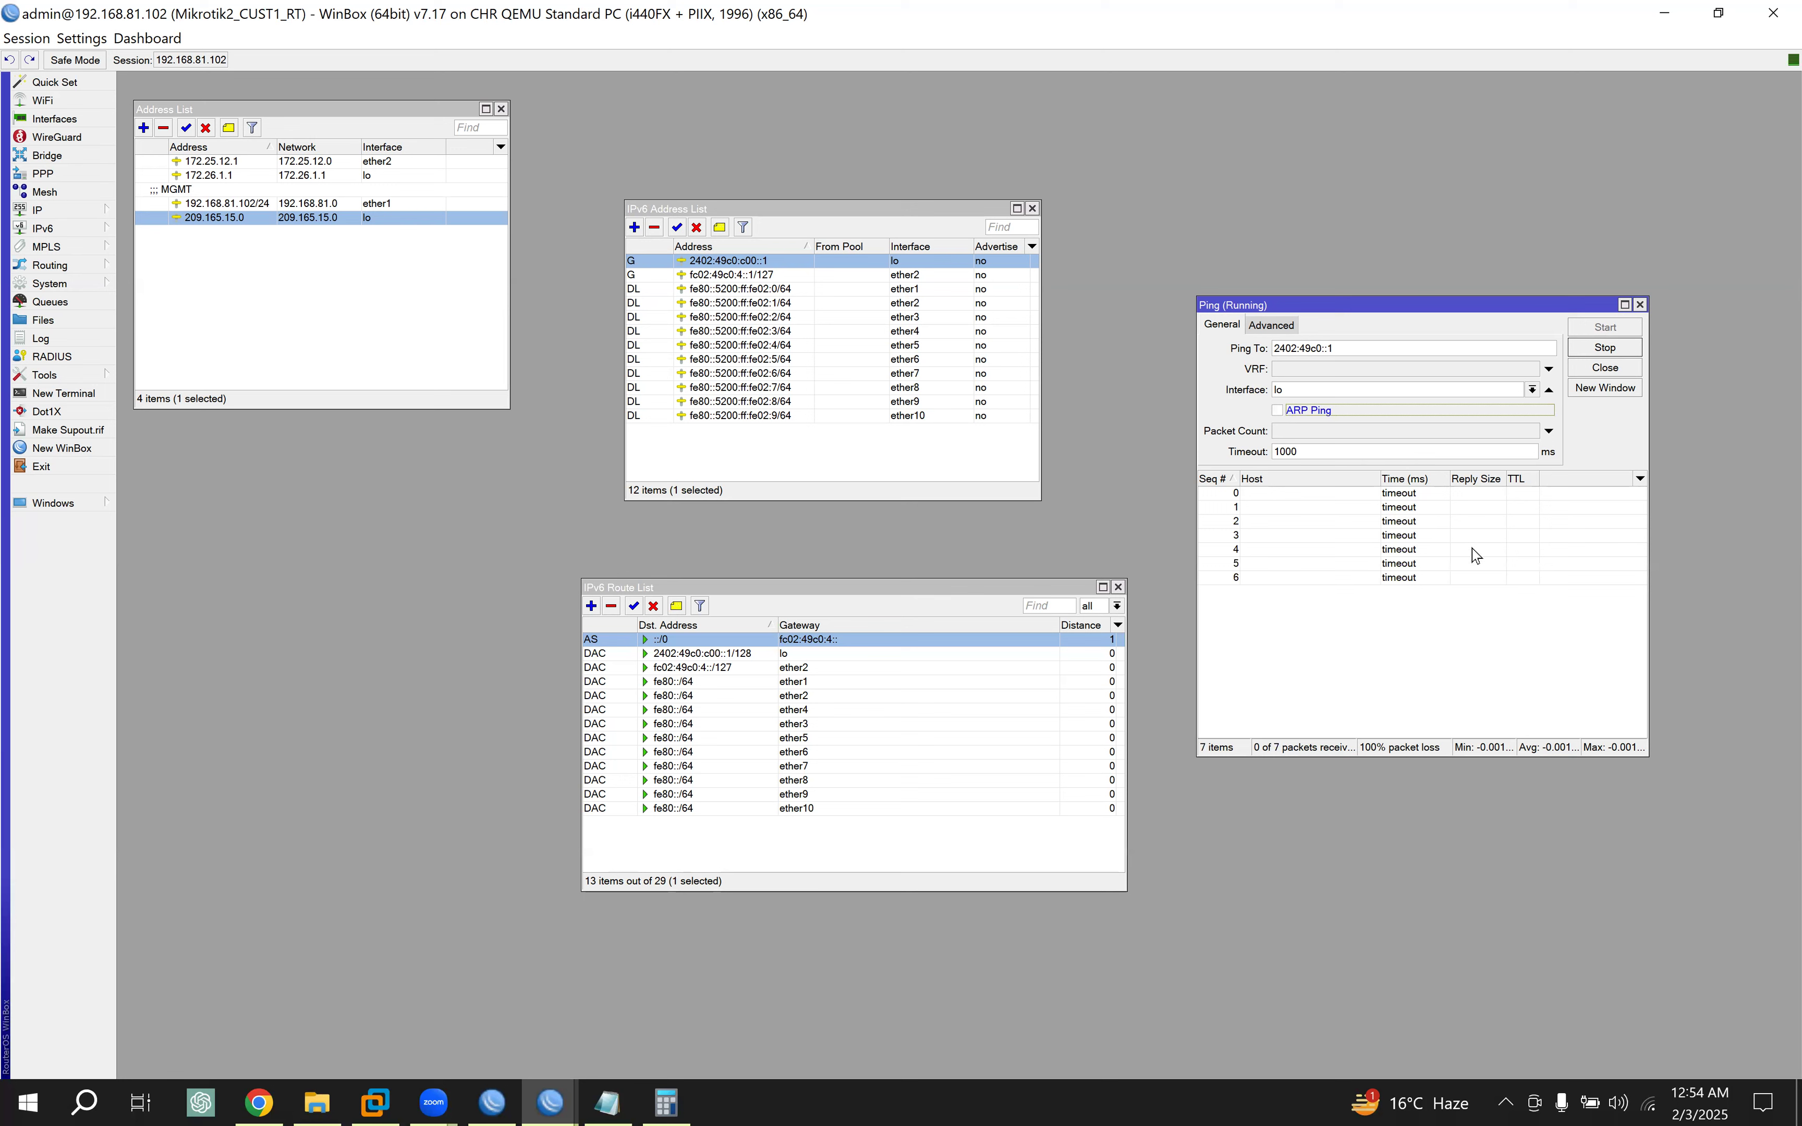
left_click(1616, 350)
left_click(1620, 331)
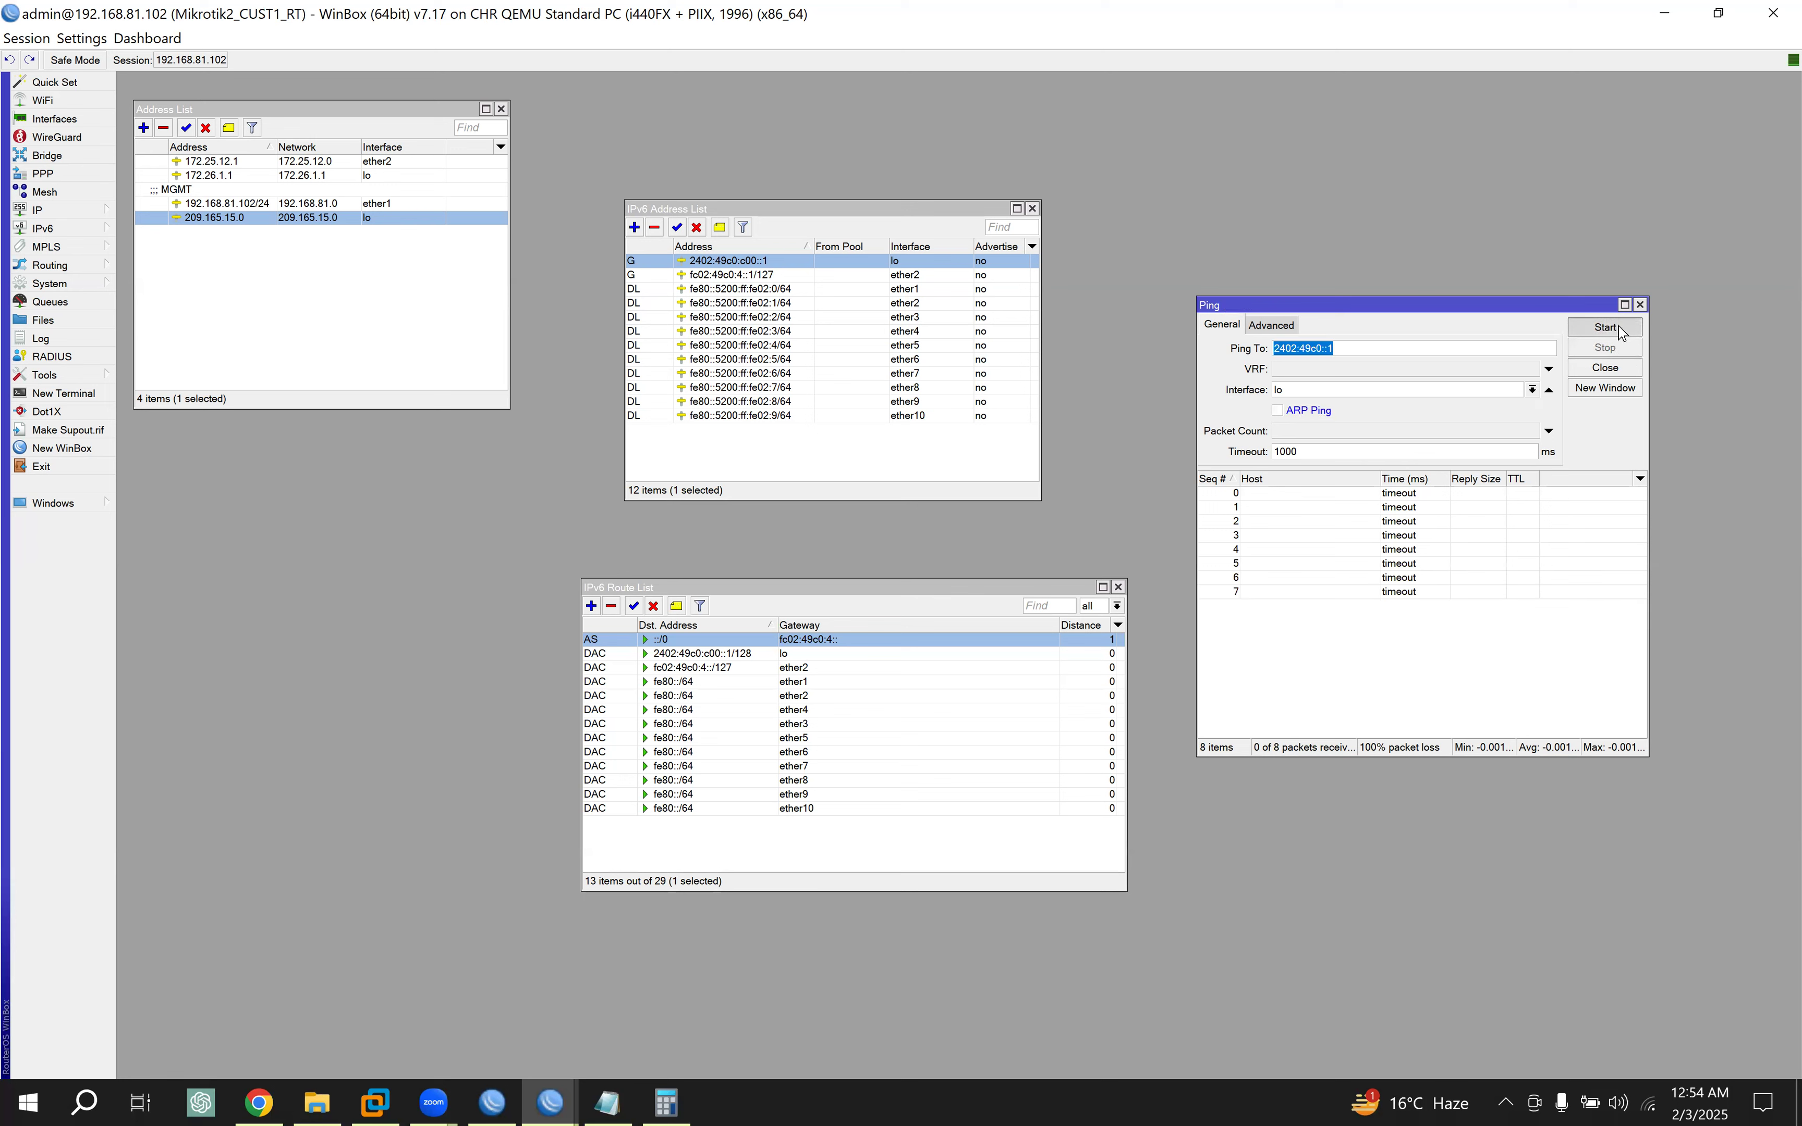
left_click(1271, 326)
left_click(1220, 325)
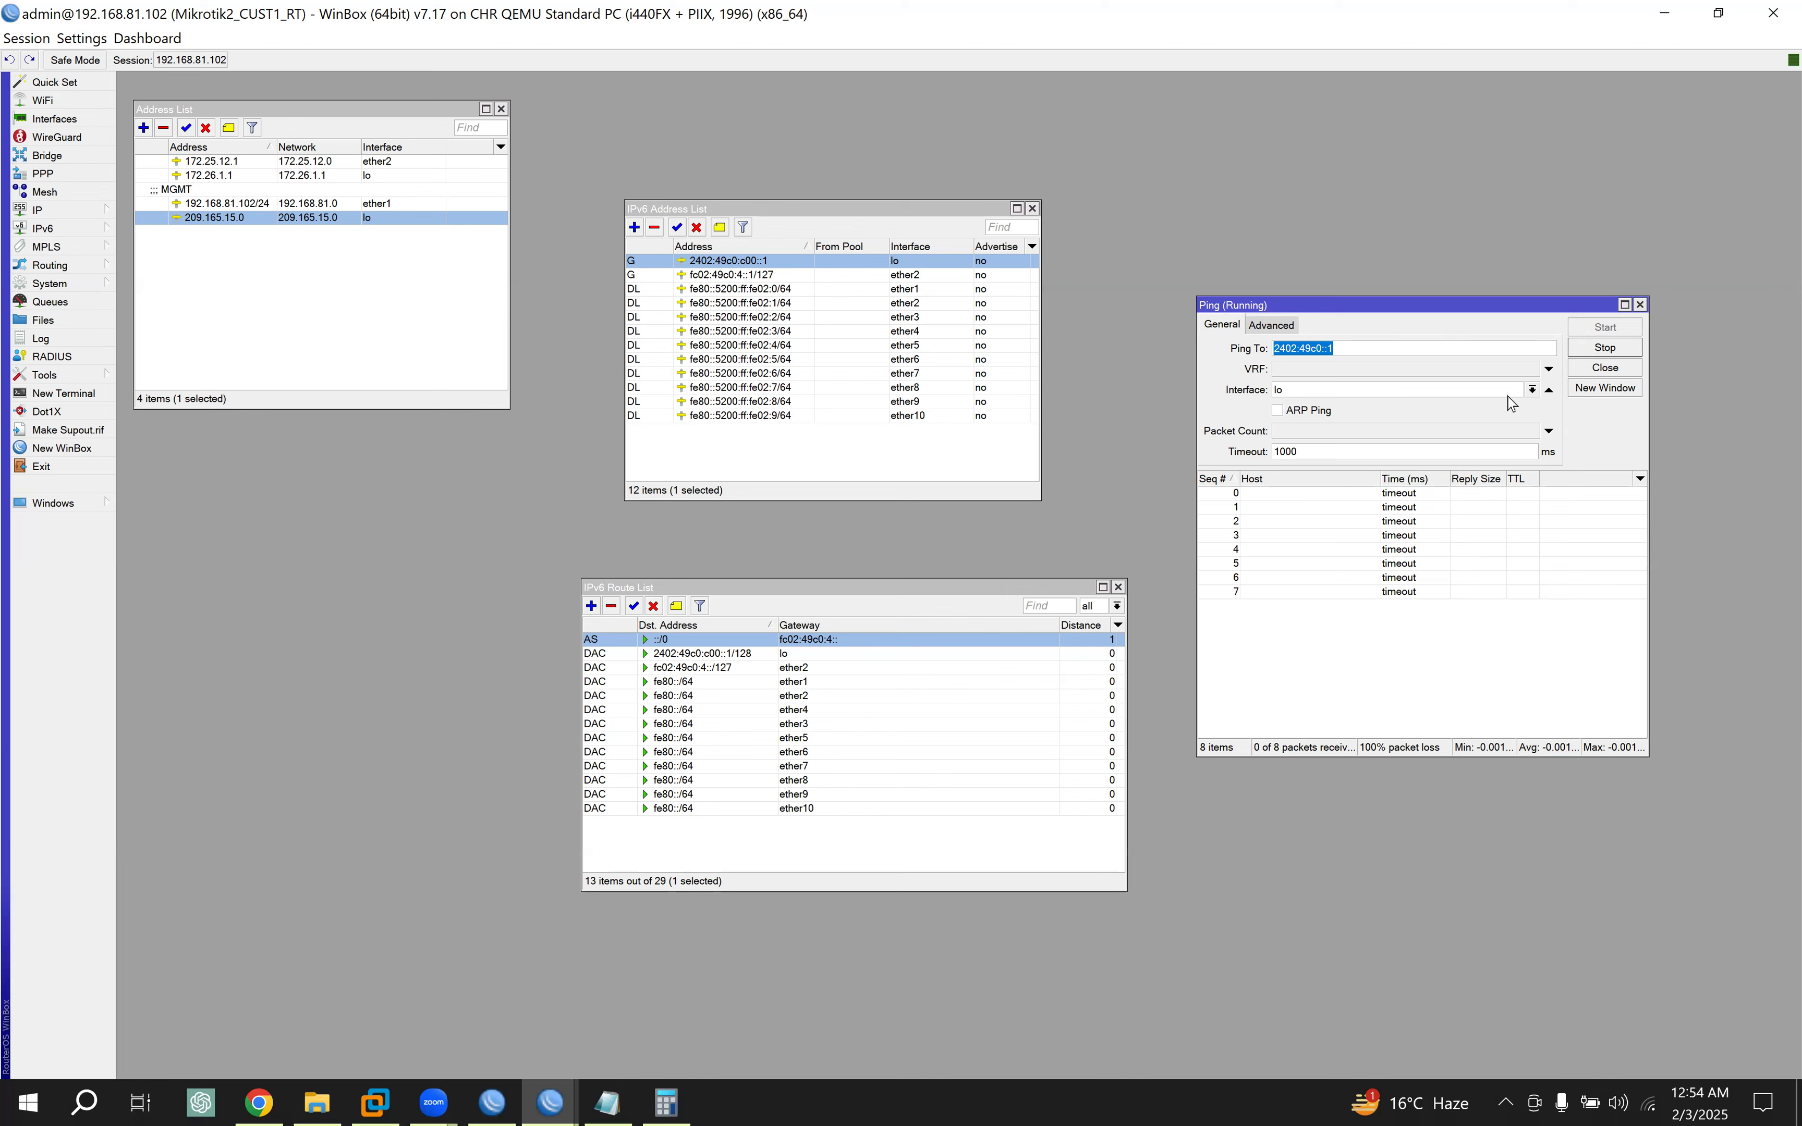
left_click(1549, 390)
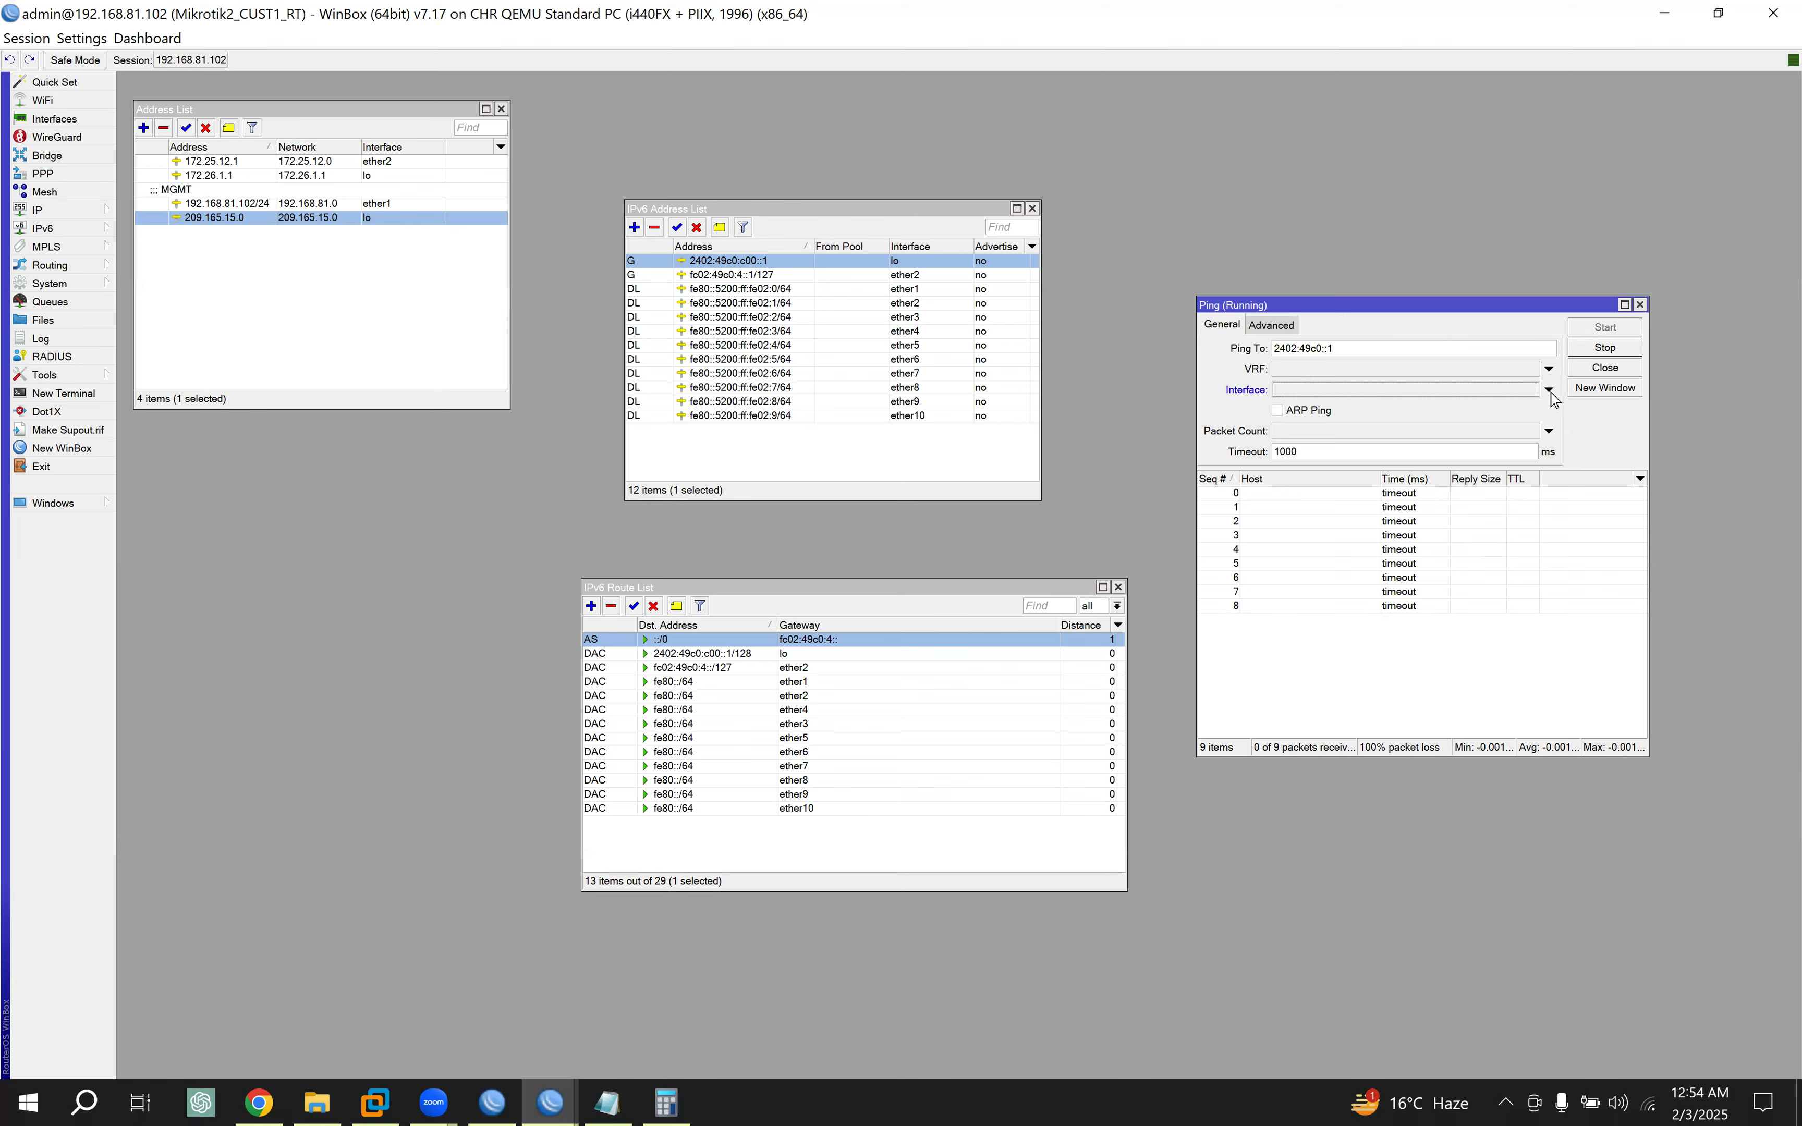
left_click(1606, 348)
left_click(1608, 330)
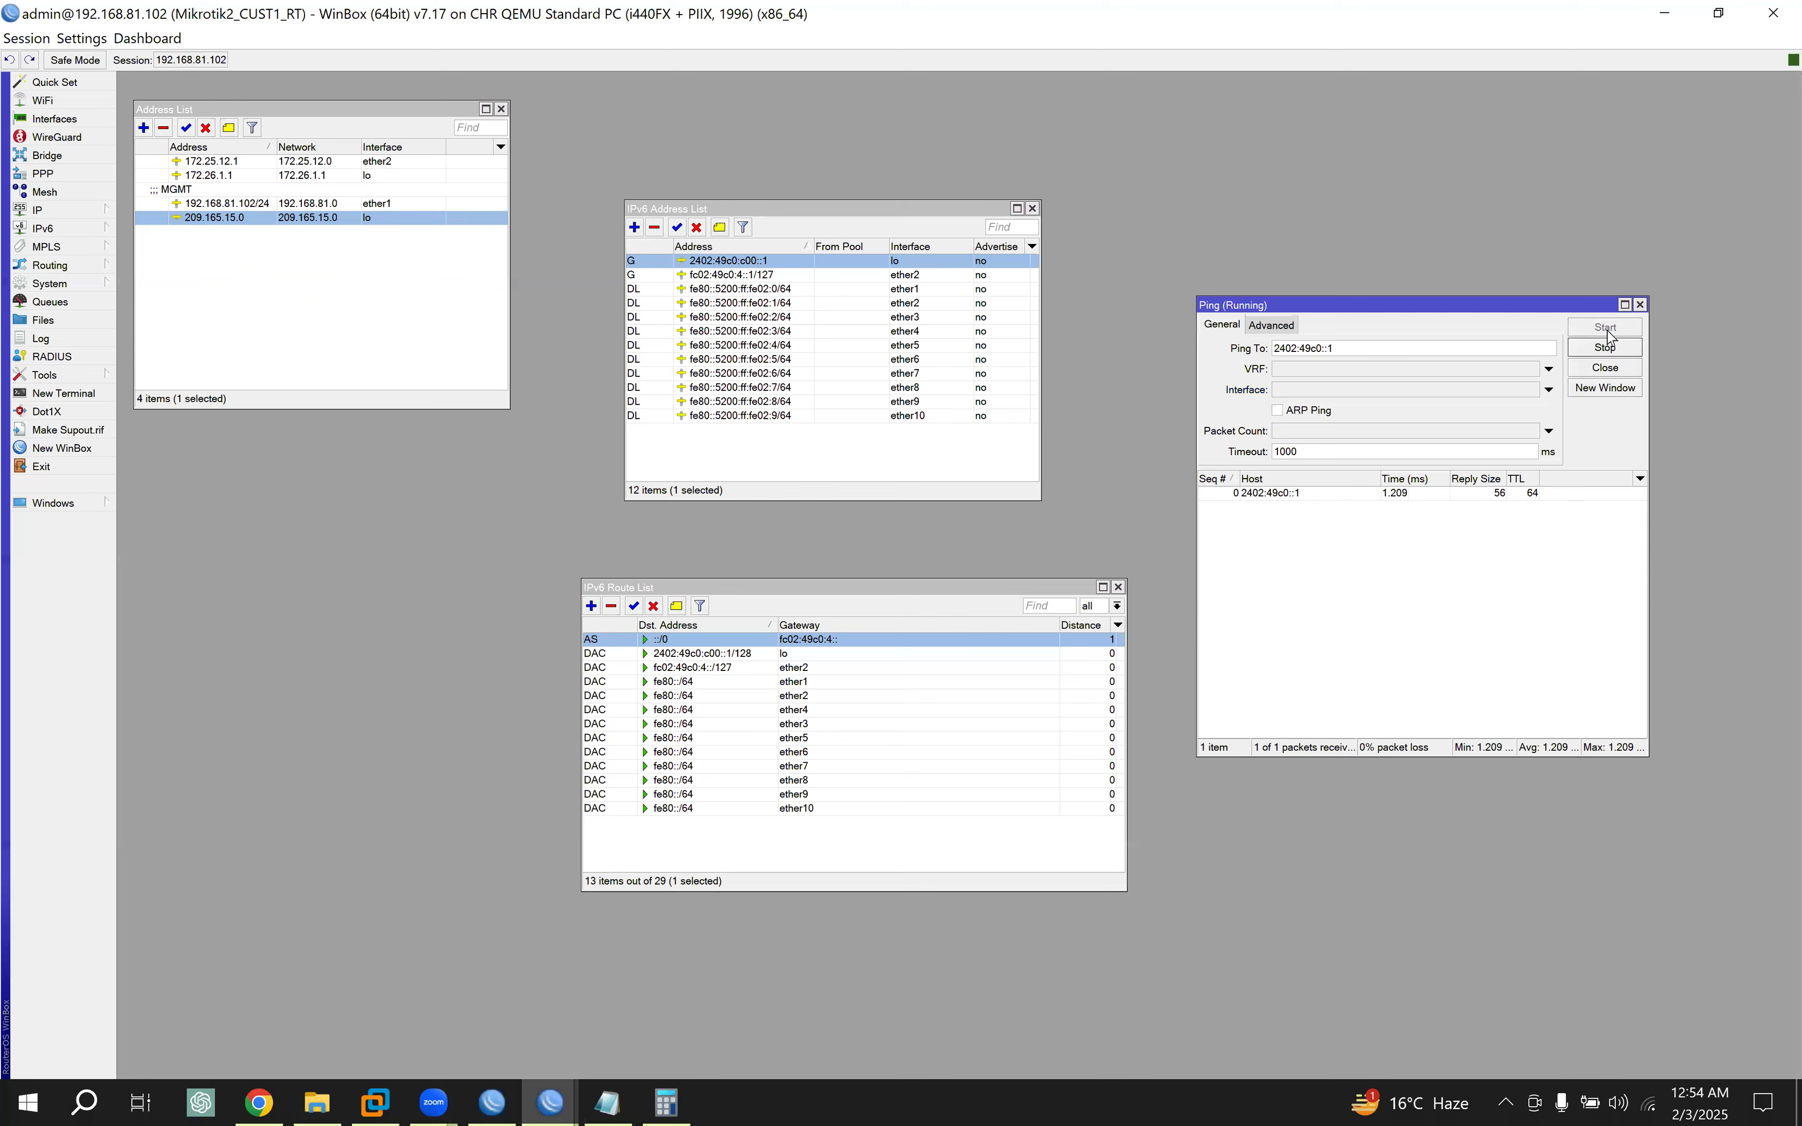
Step: Switch to the Mikrotik1_CORE_RT session and open its ether2 IPv4 address entry to examine the address and network values
left_click_drag(1381, 308, 1340, 249)
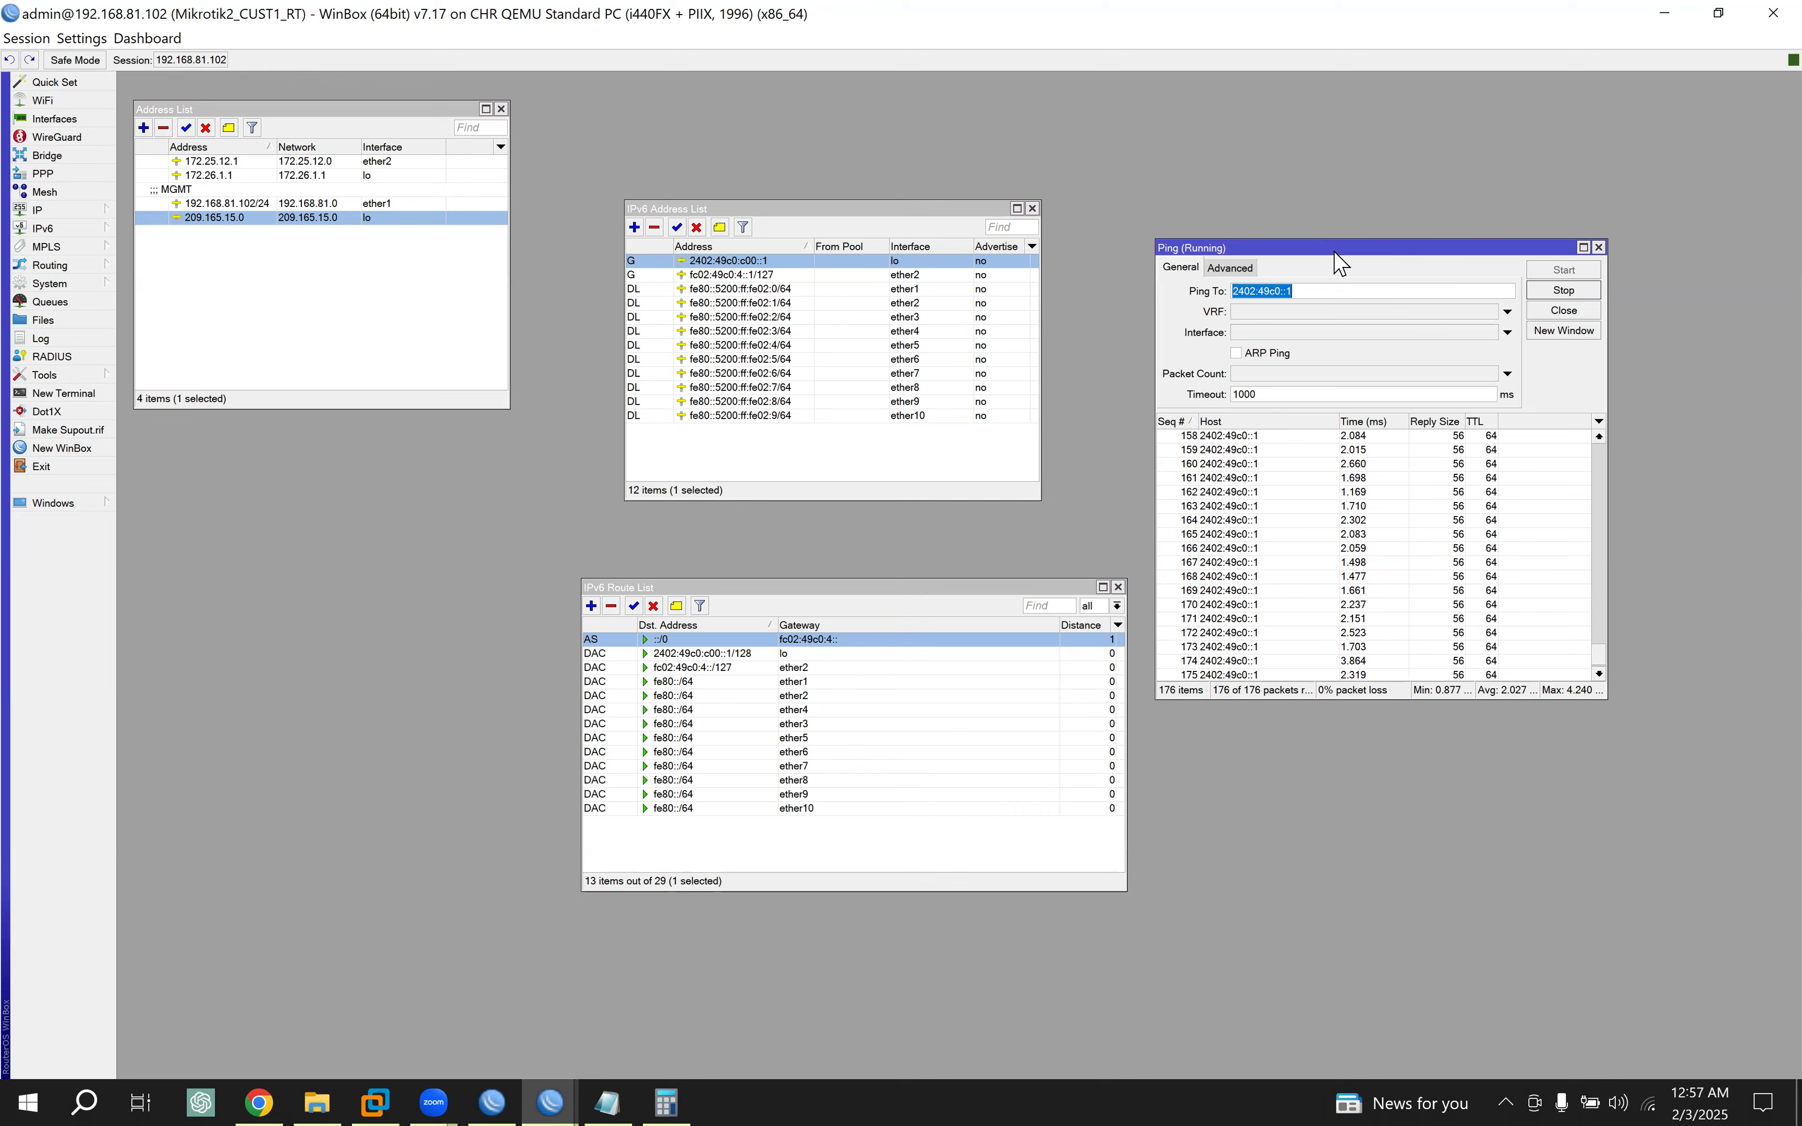
left_click(259, 1101)
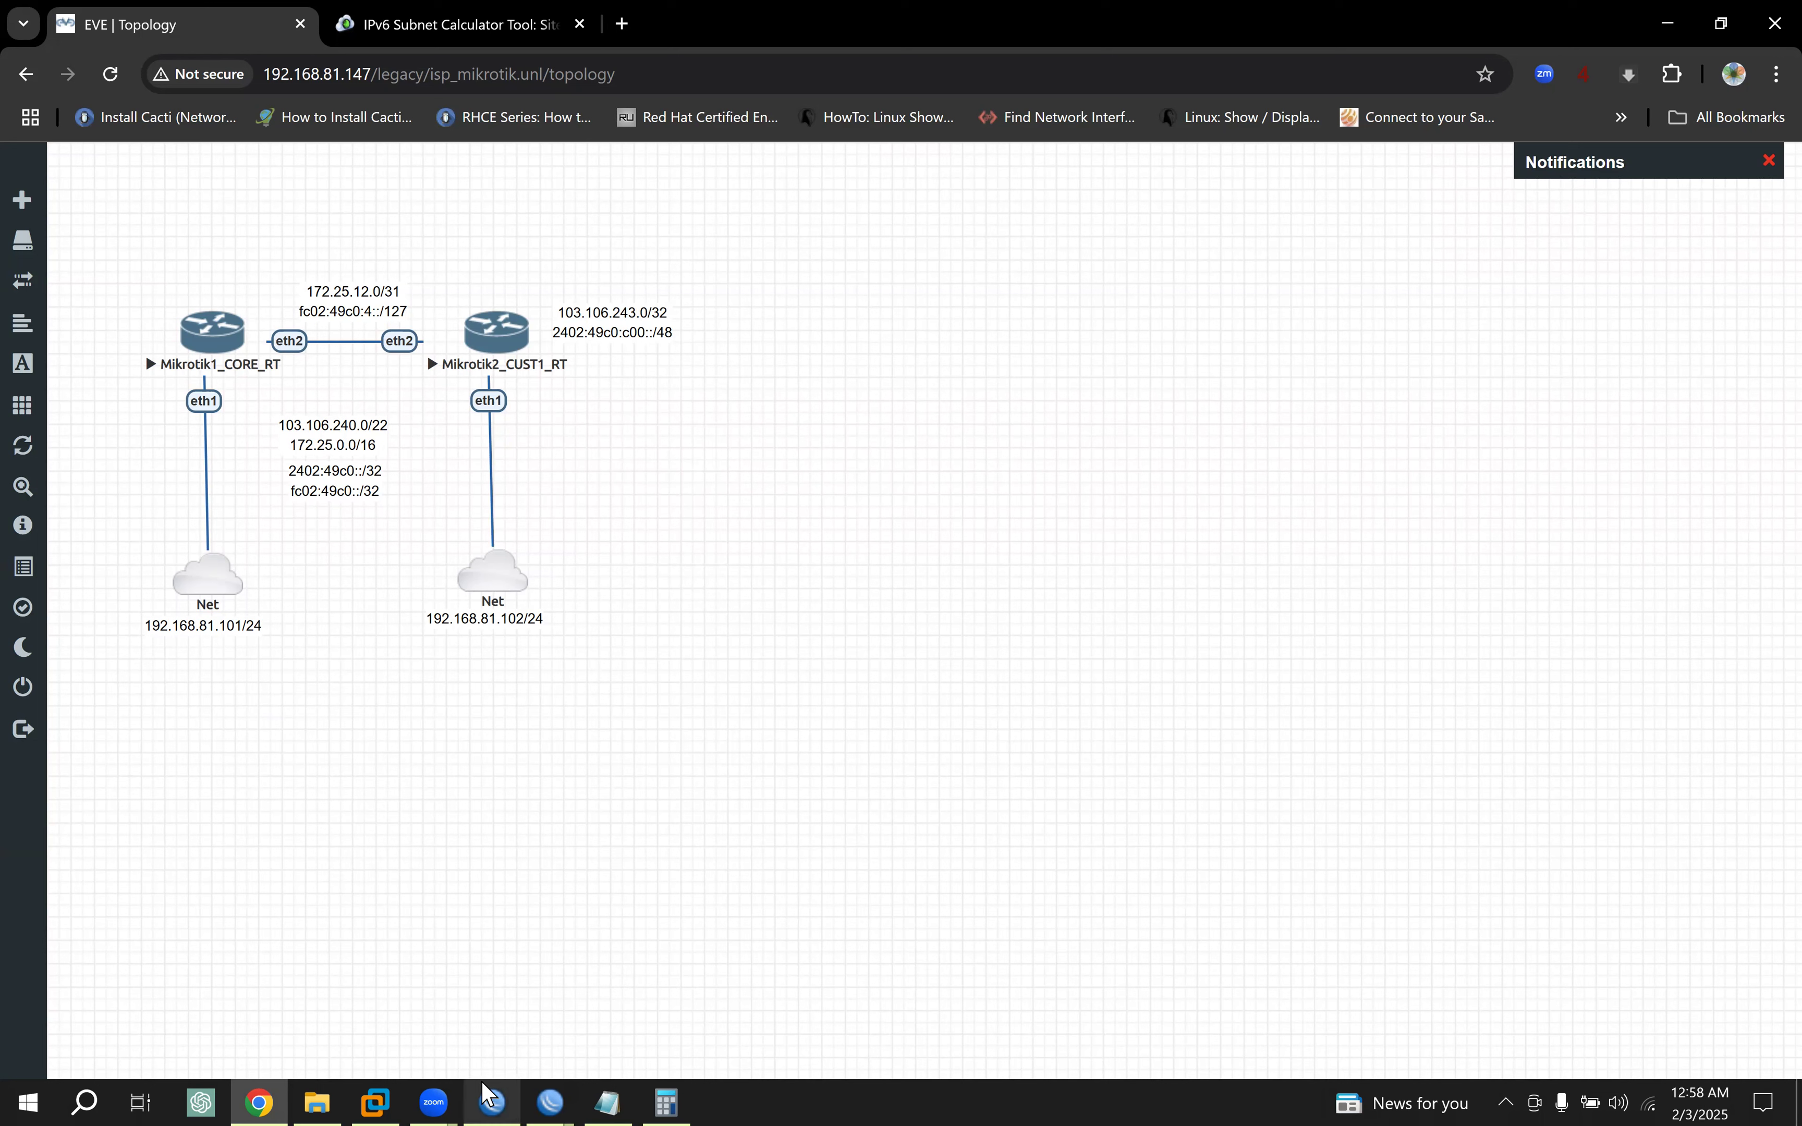
mouse_move(540, 1080)
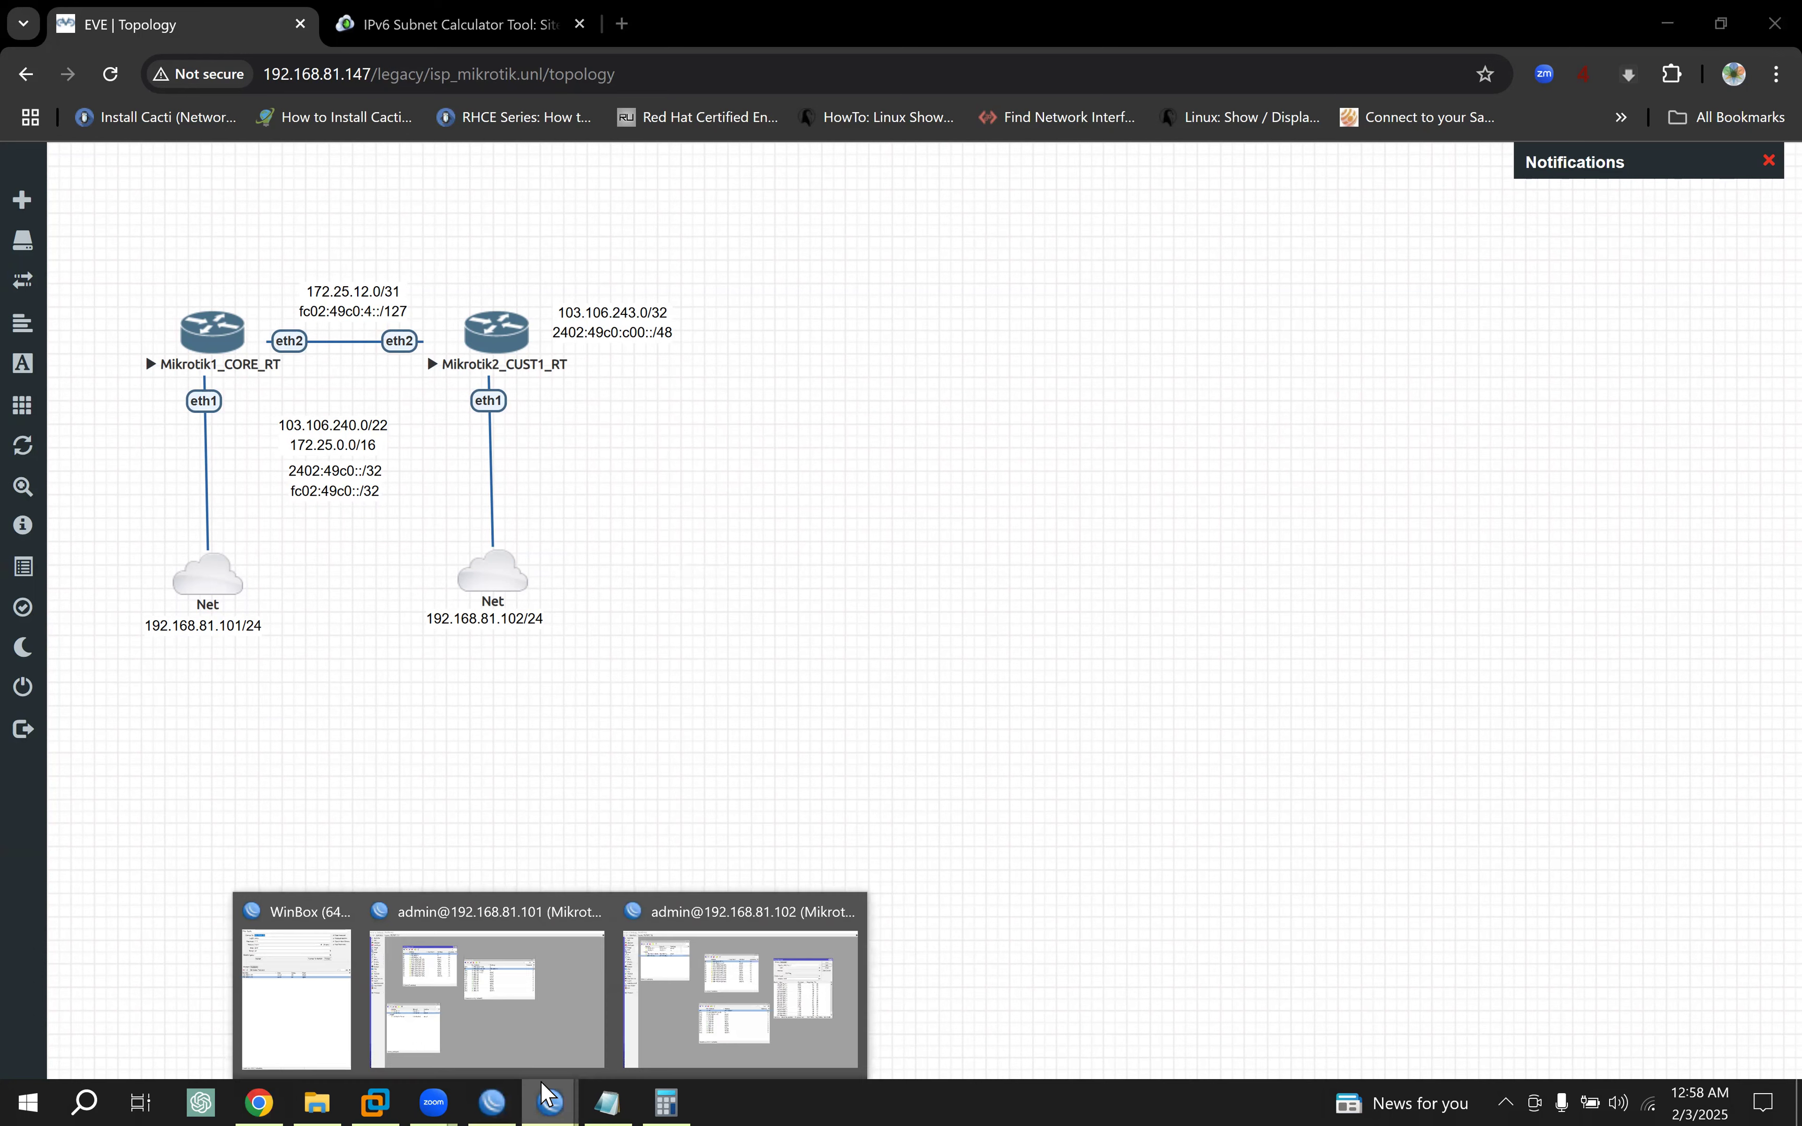
left_click(544, 1015)
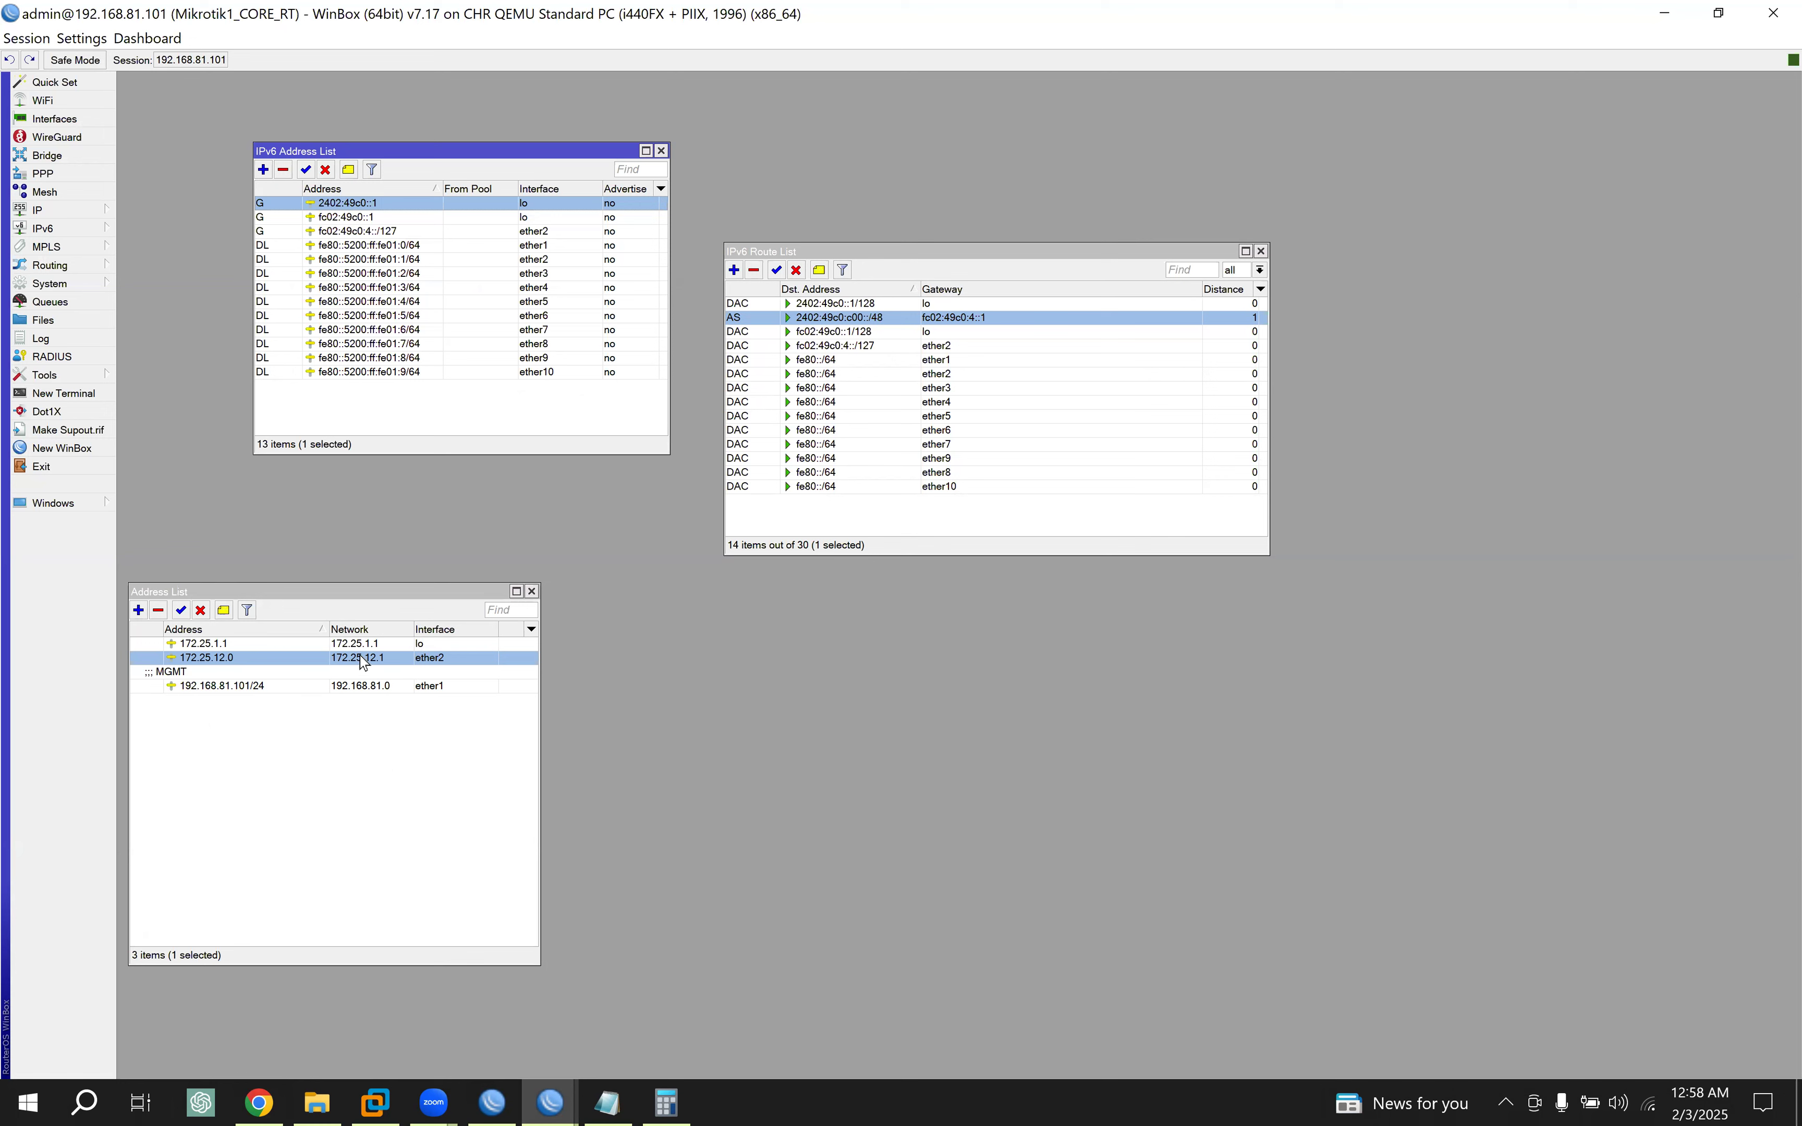
double_click(259, 666)
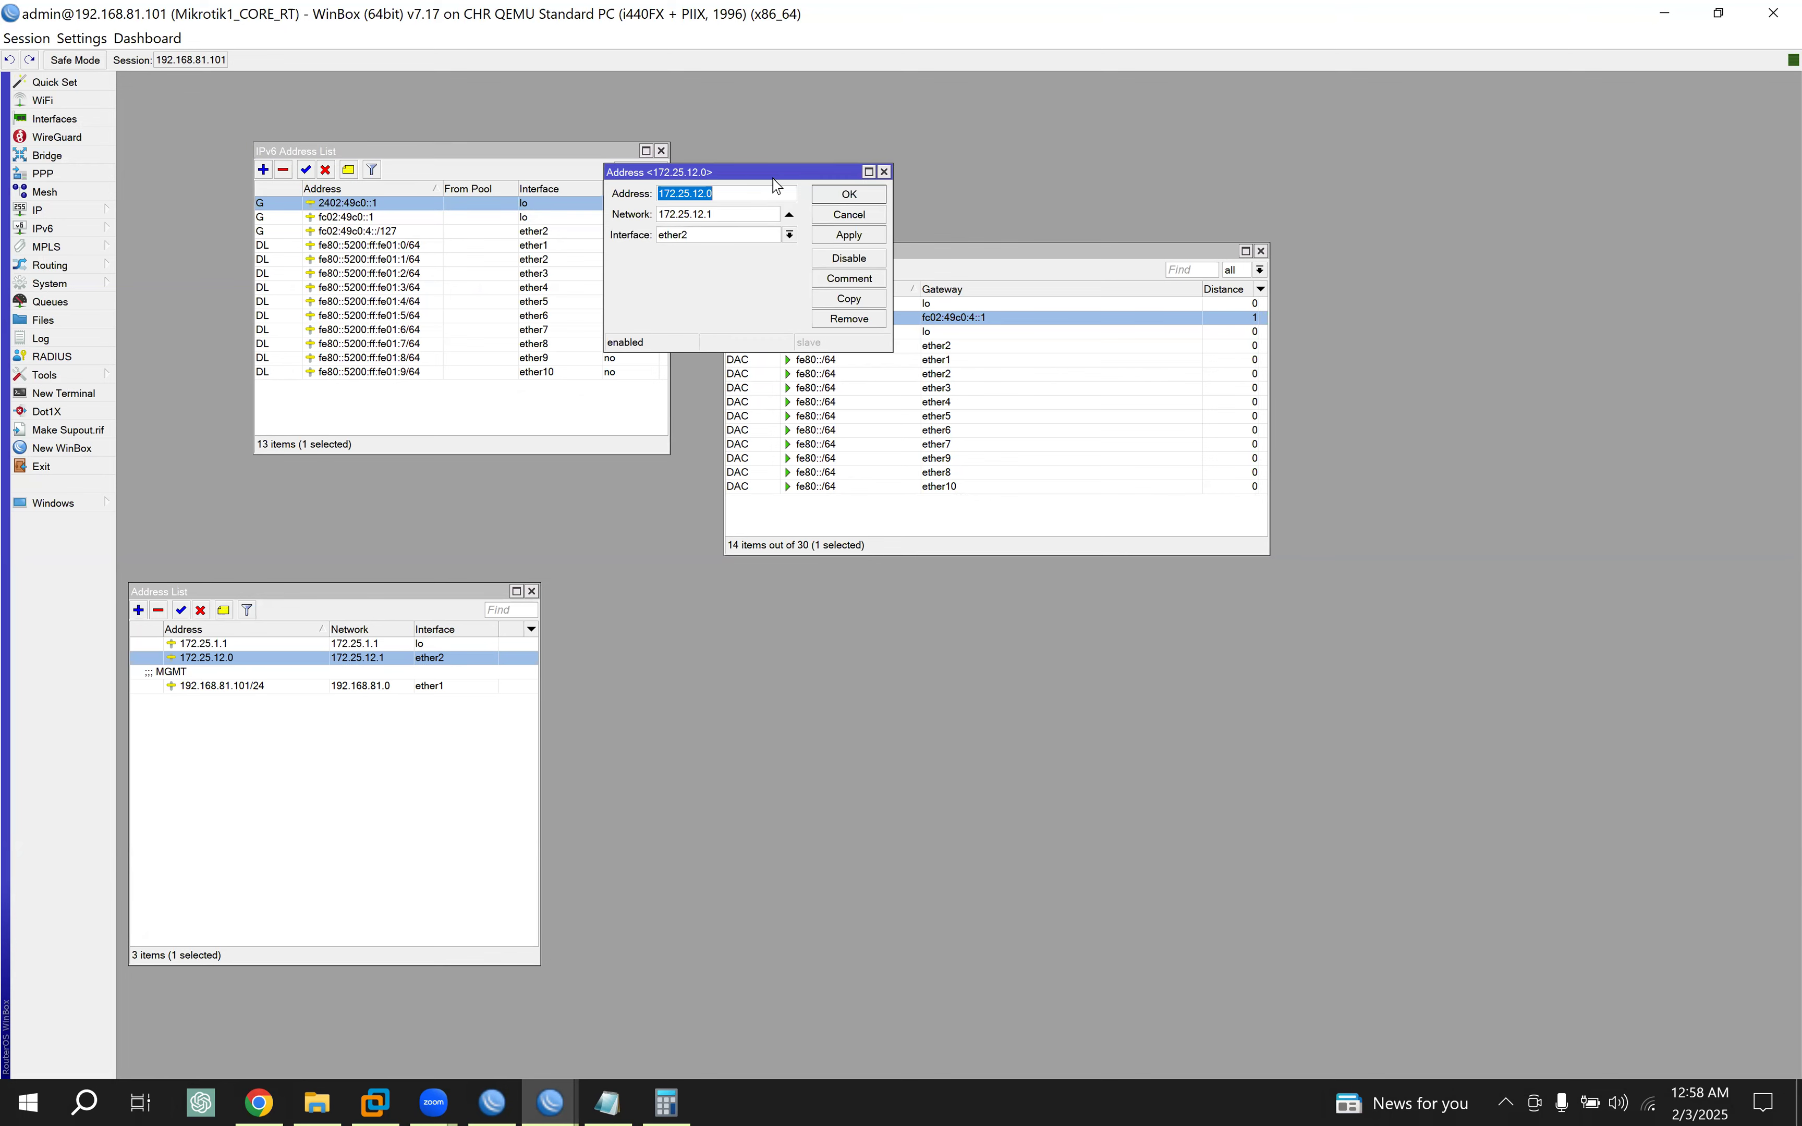
left_click_drag(773, 179, 758, 474)
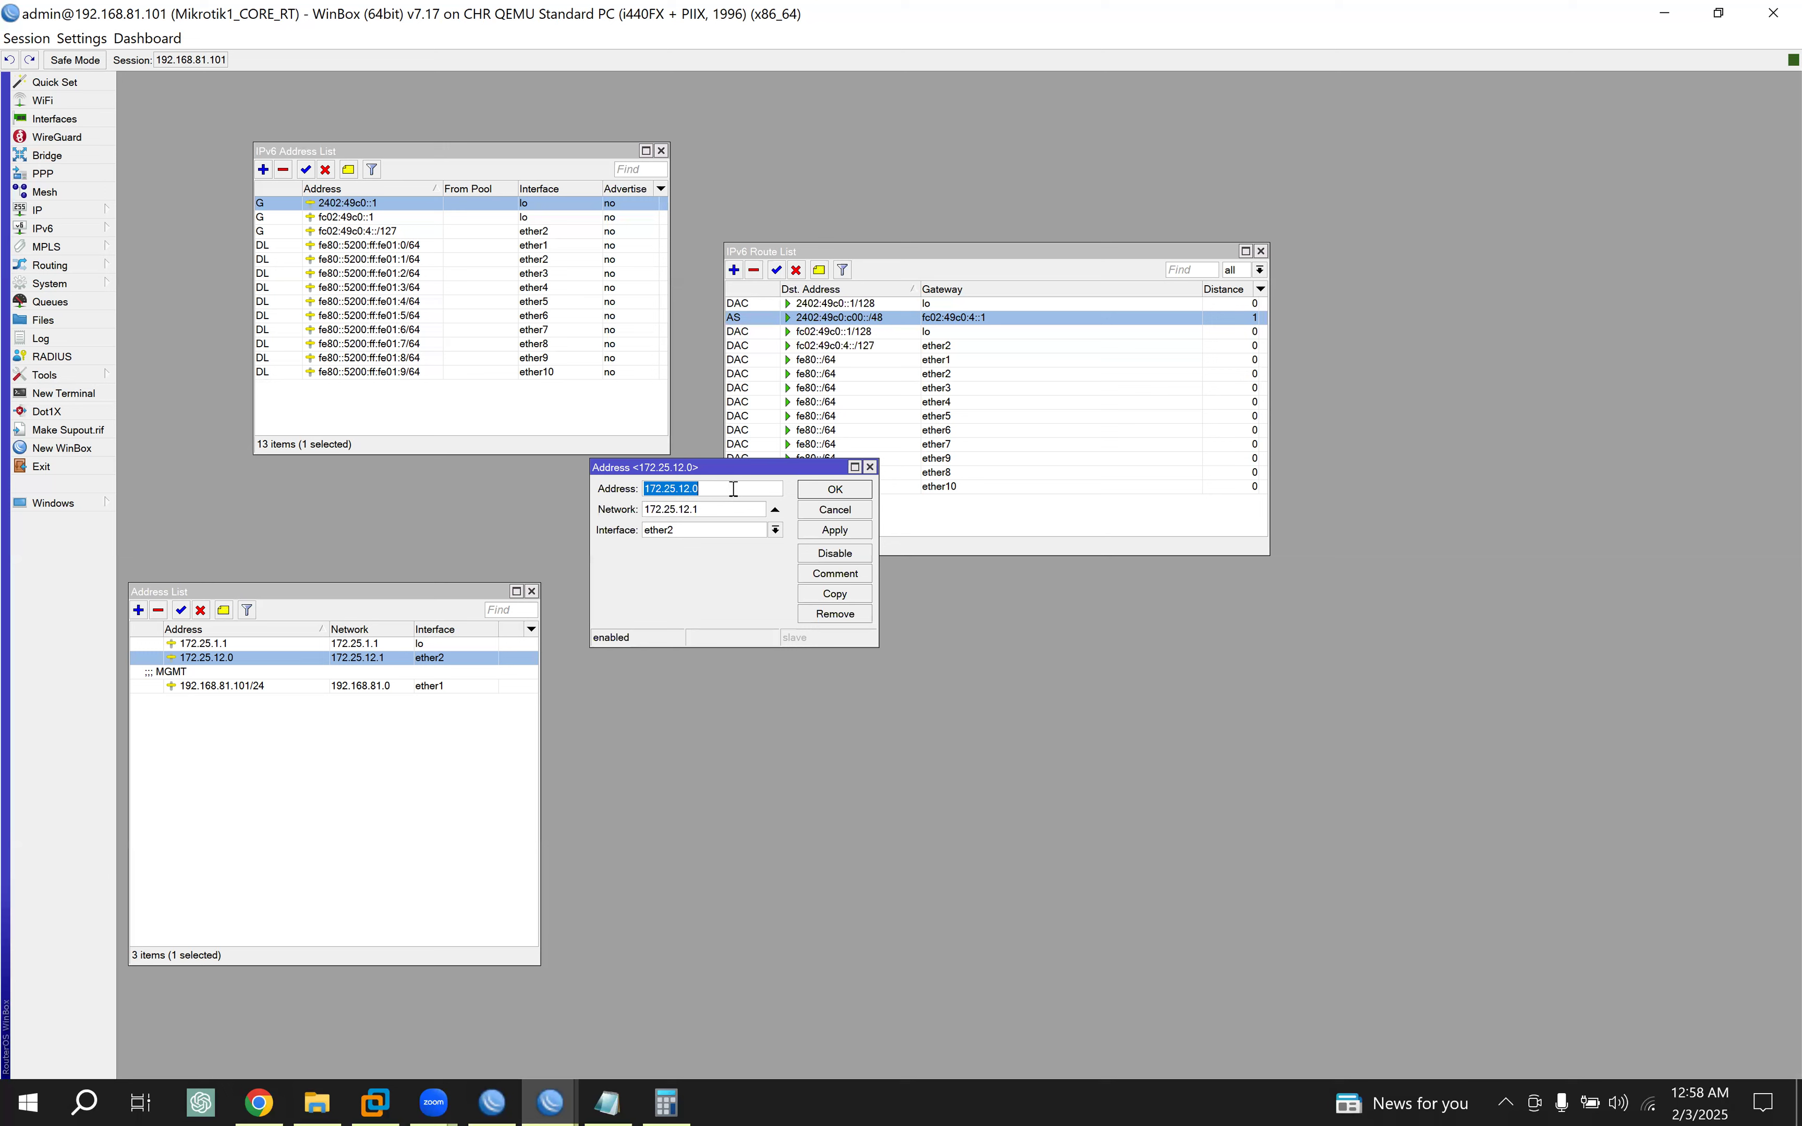
key("Tab")
left_click_drag(713, 493, 552, 499)
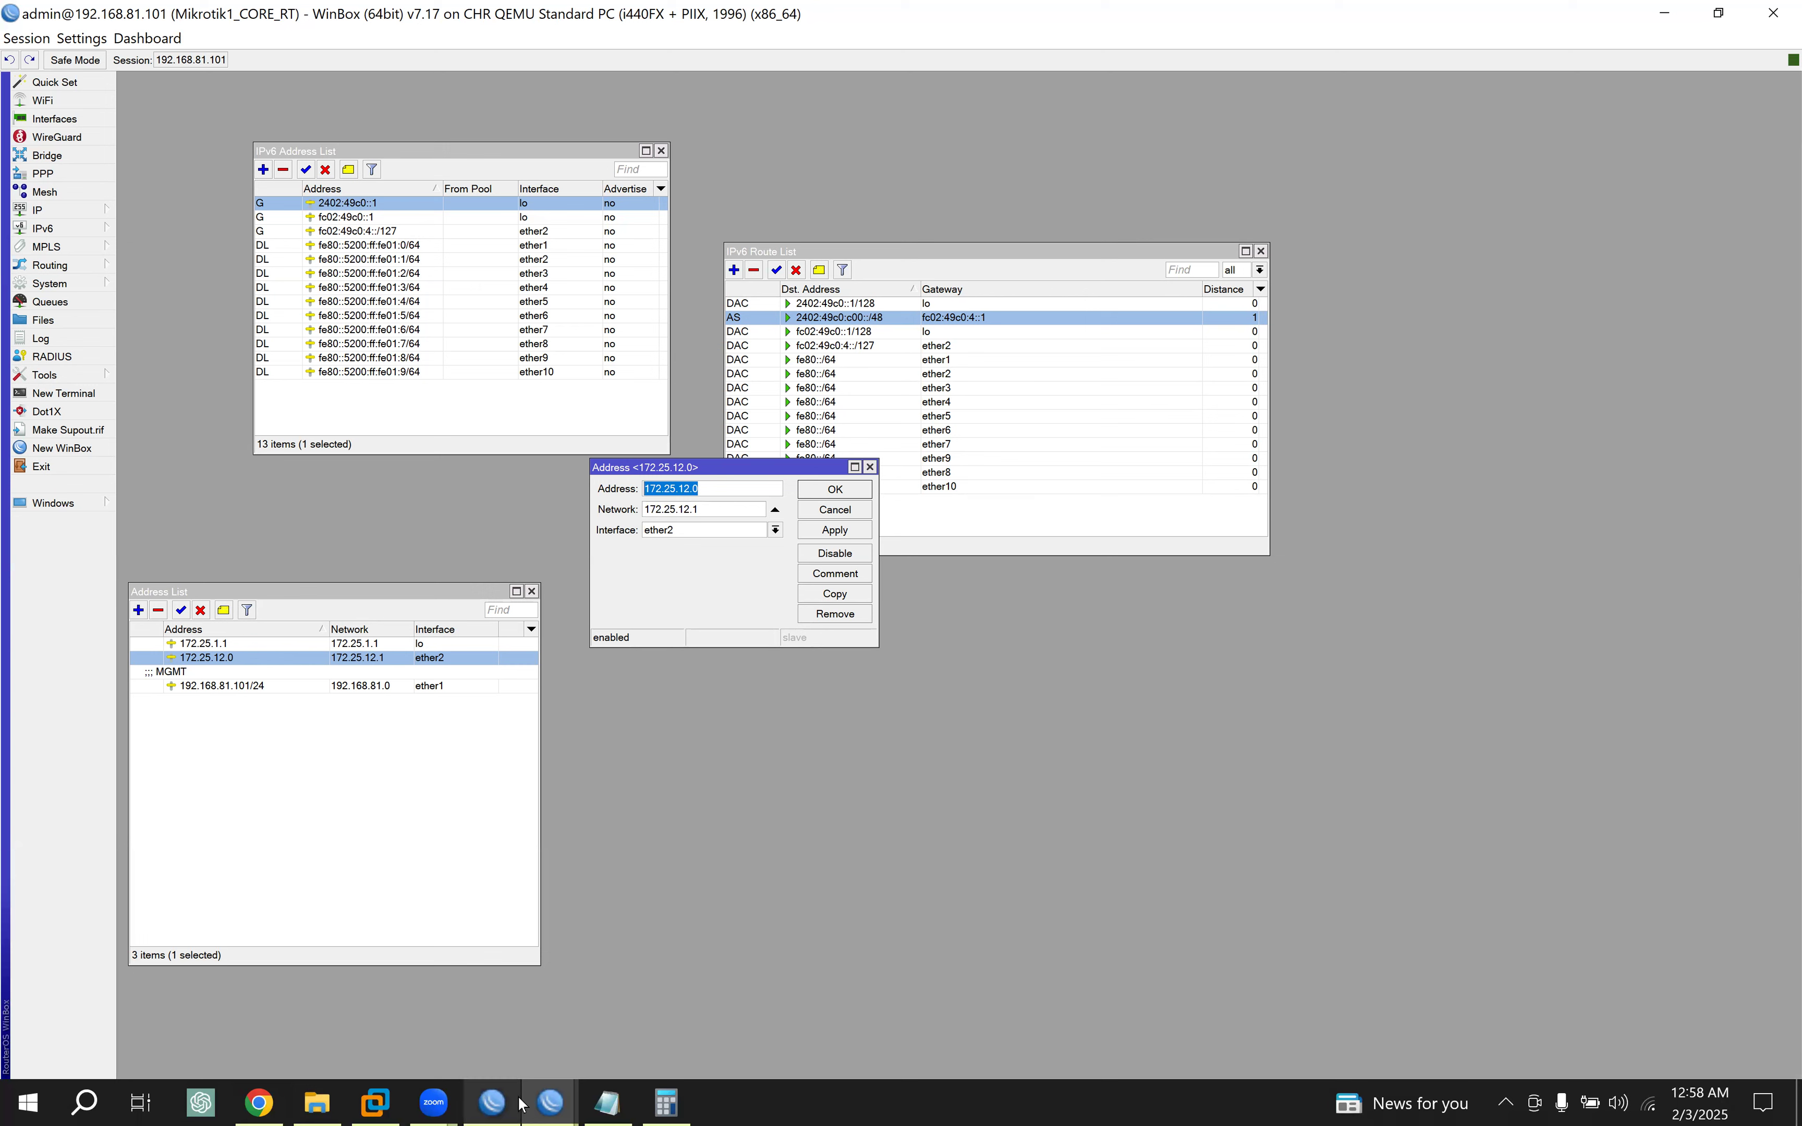
Step: Switch to the Mikrotik2_CUST1_RT session, inspect the address and network of its ether2 IPv4 entry, and close the entry and IPv4 address list
mouse_move(495, 1104)
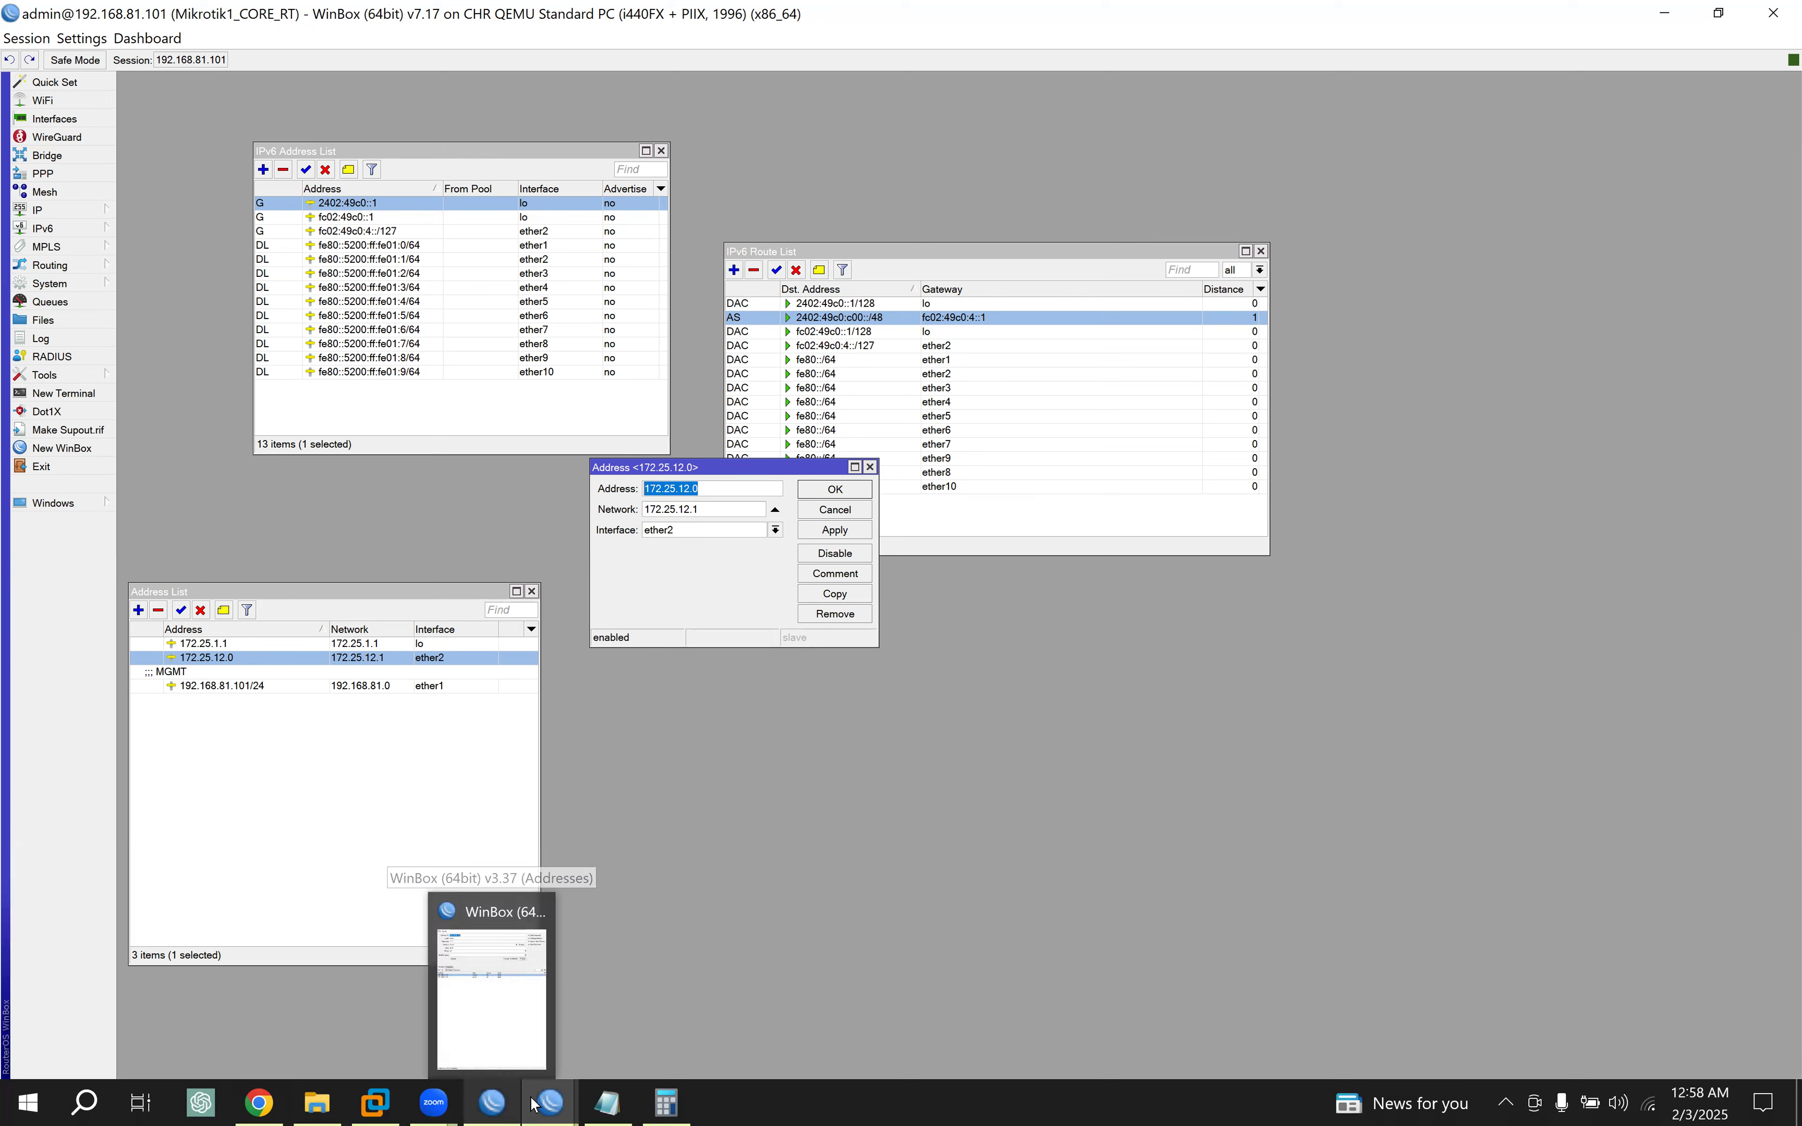
left_click(550, 1102)
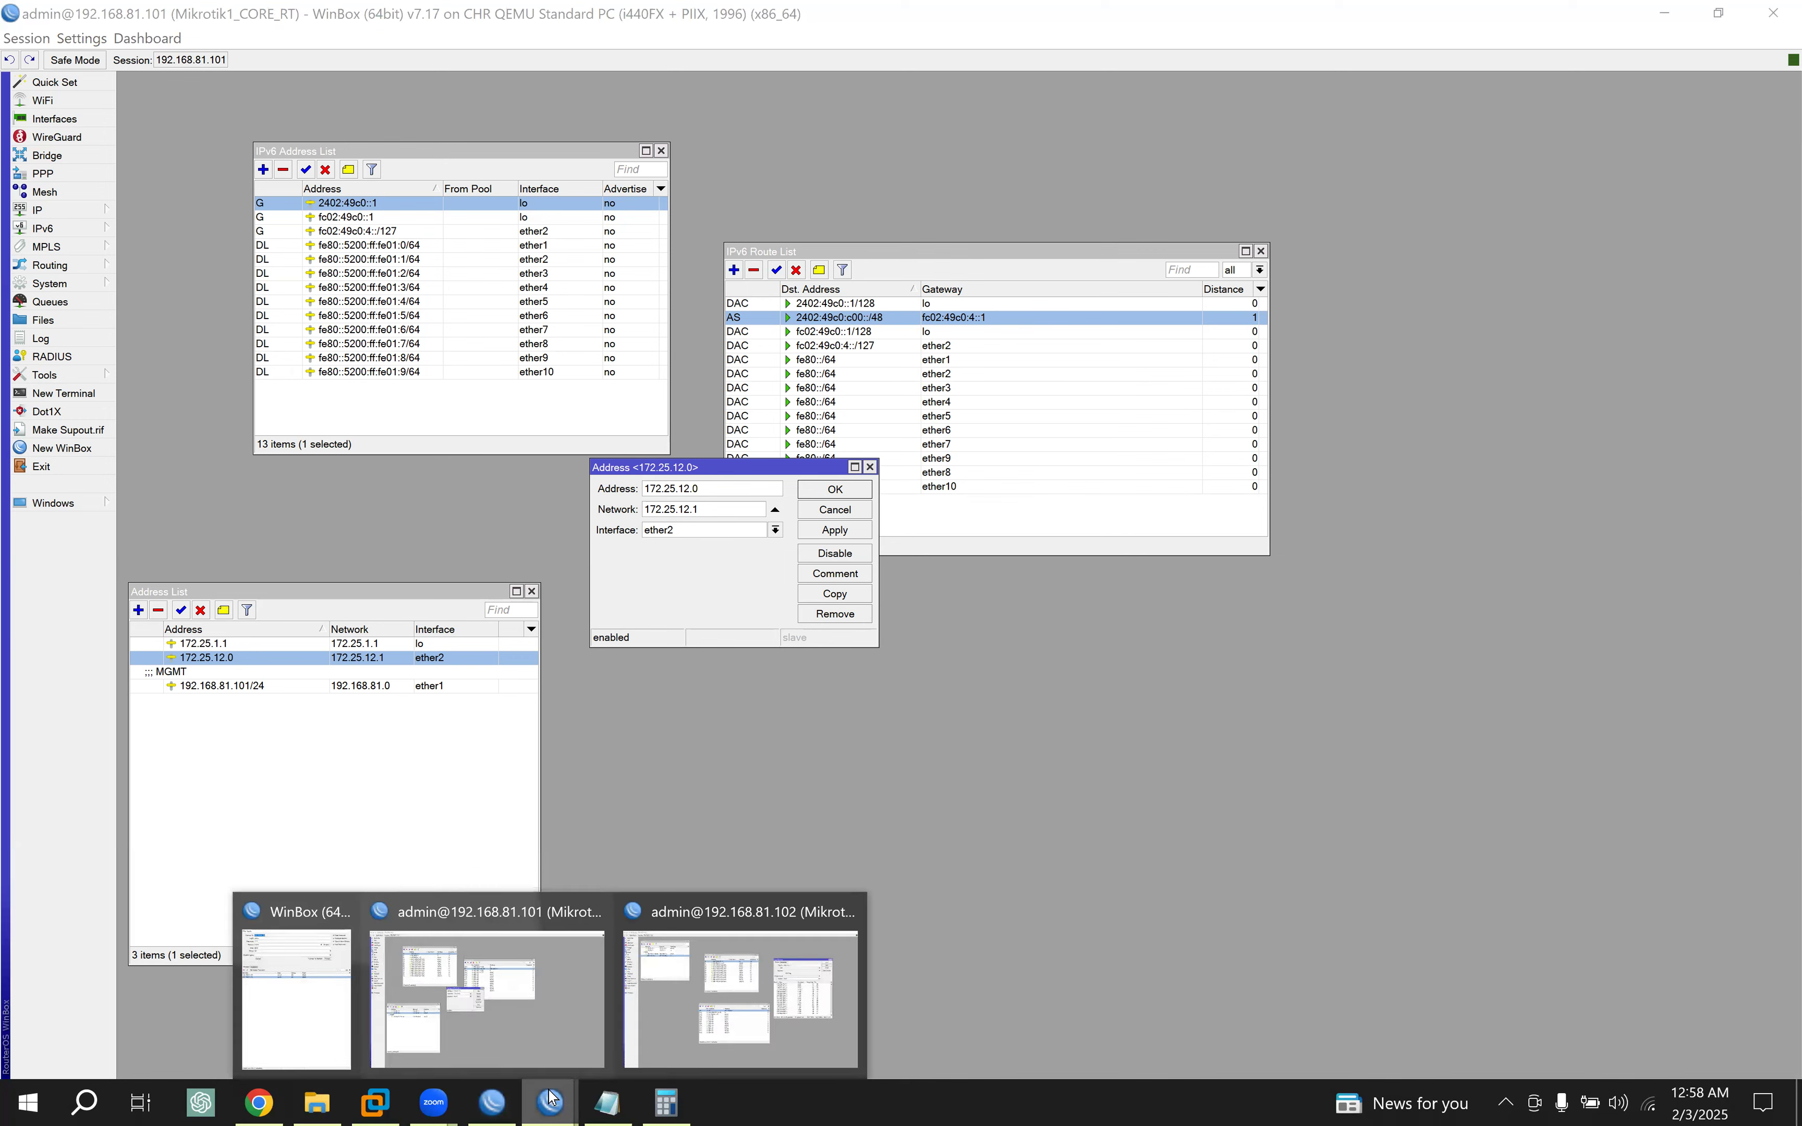
left_click(756, 1018)
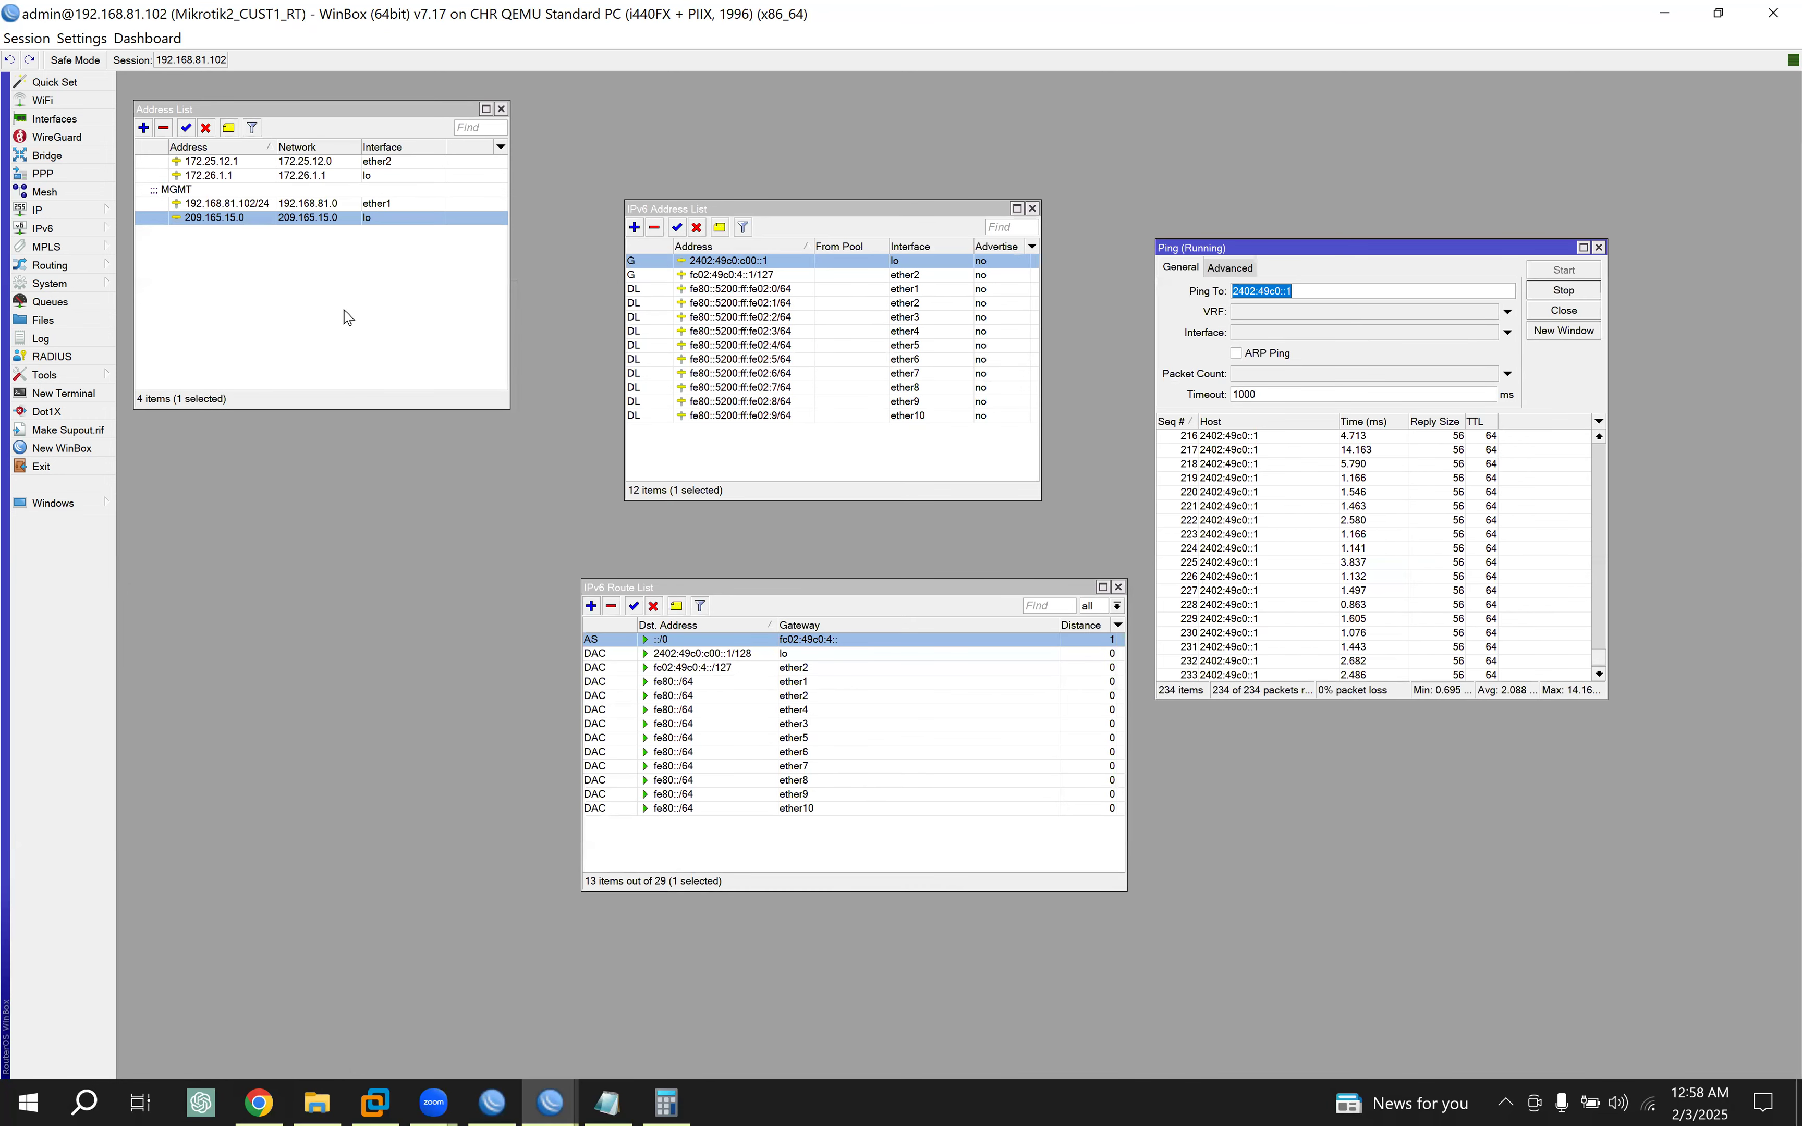
double_click(295, 165)
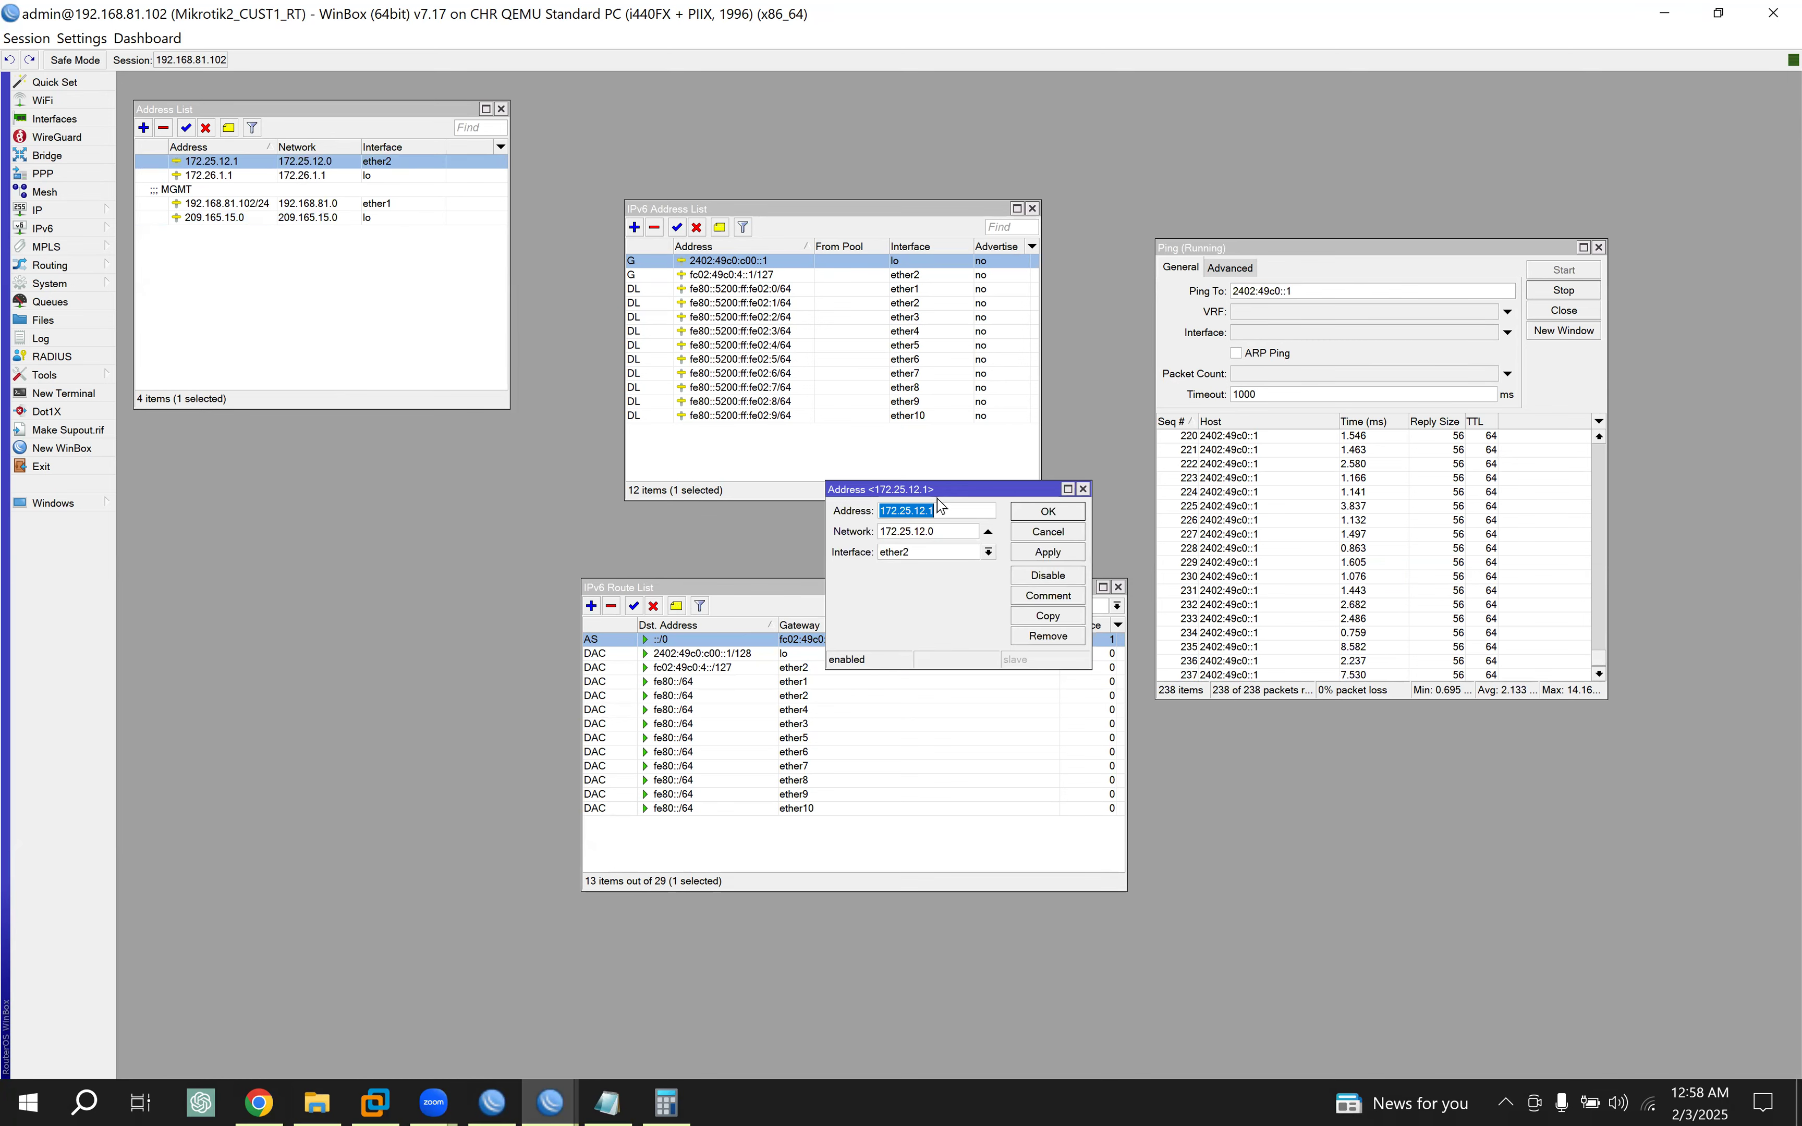
left_click_drag(894, 489, 516, 502)
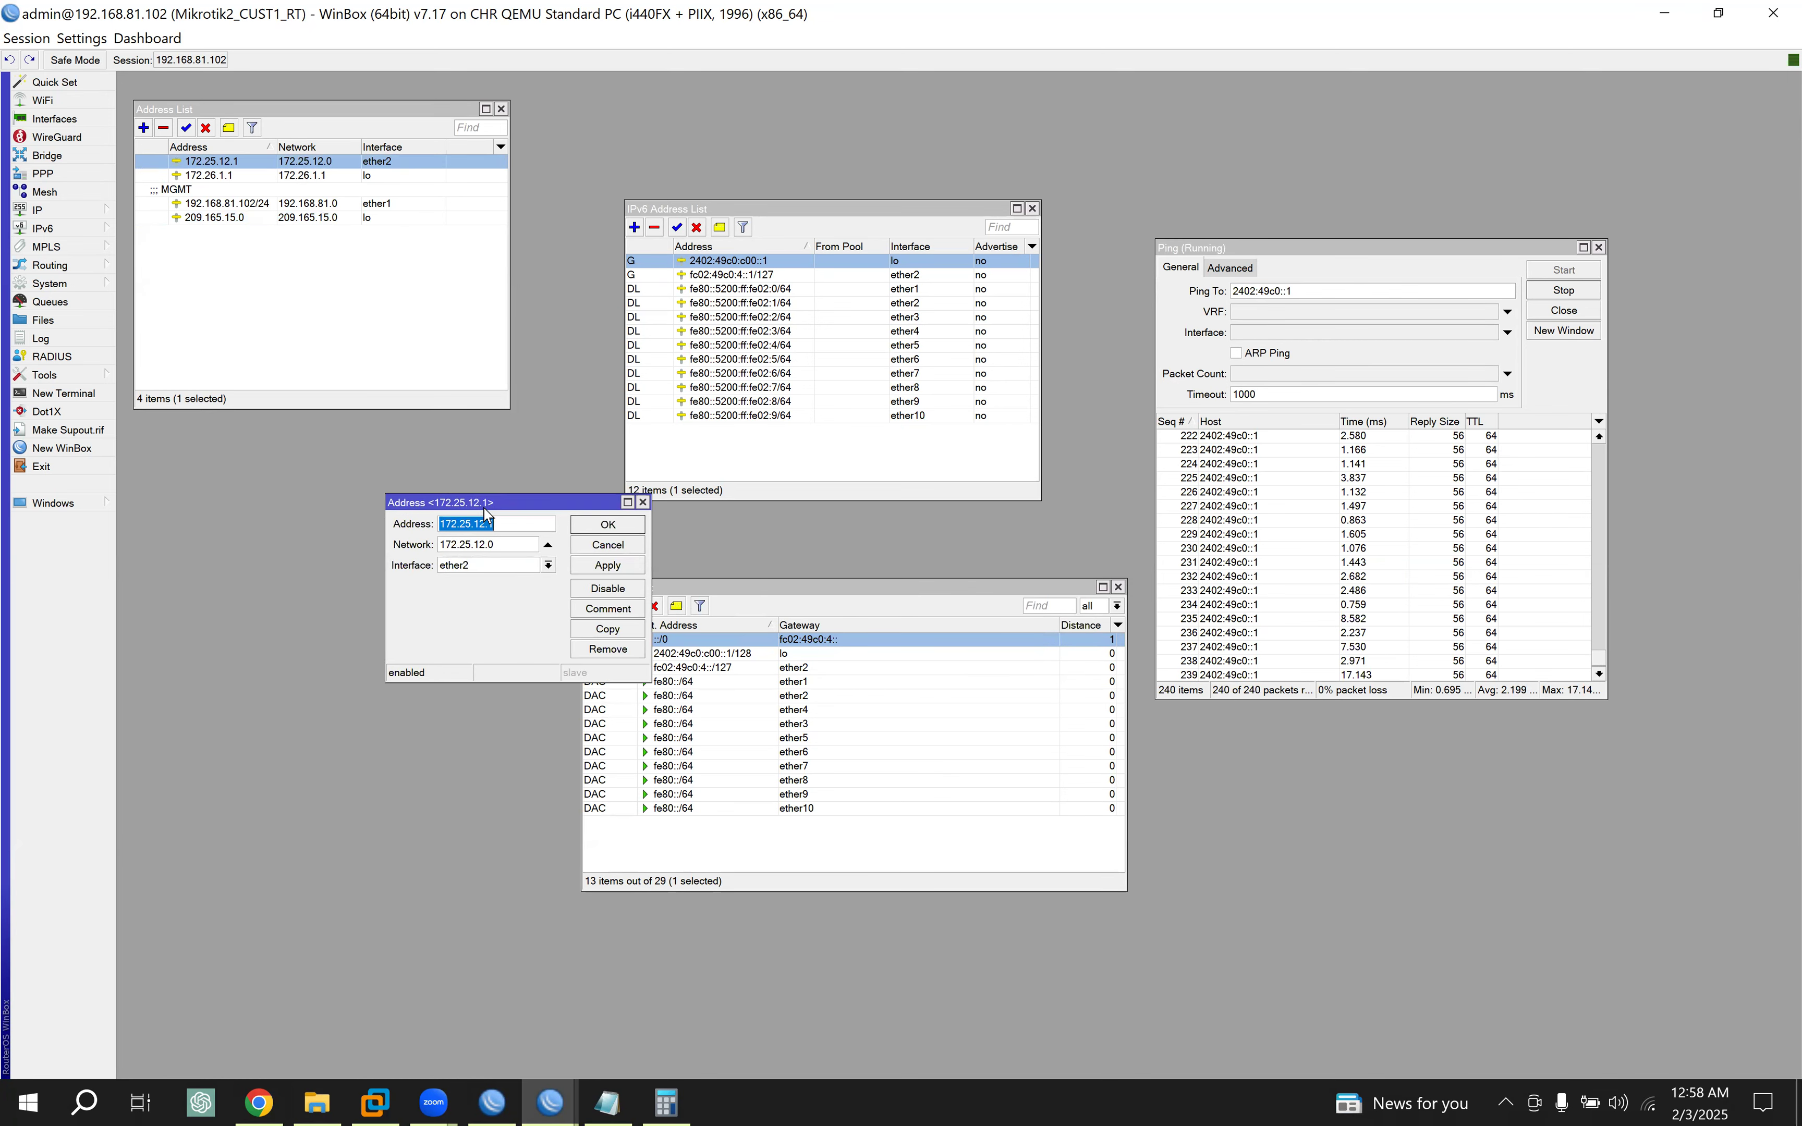
left_click(509, 523)
double_click(510, 523)
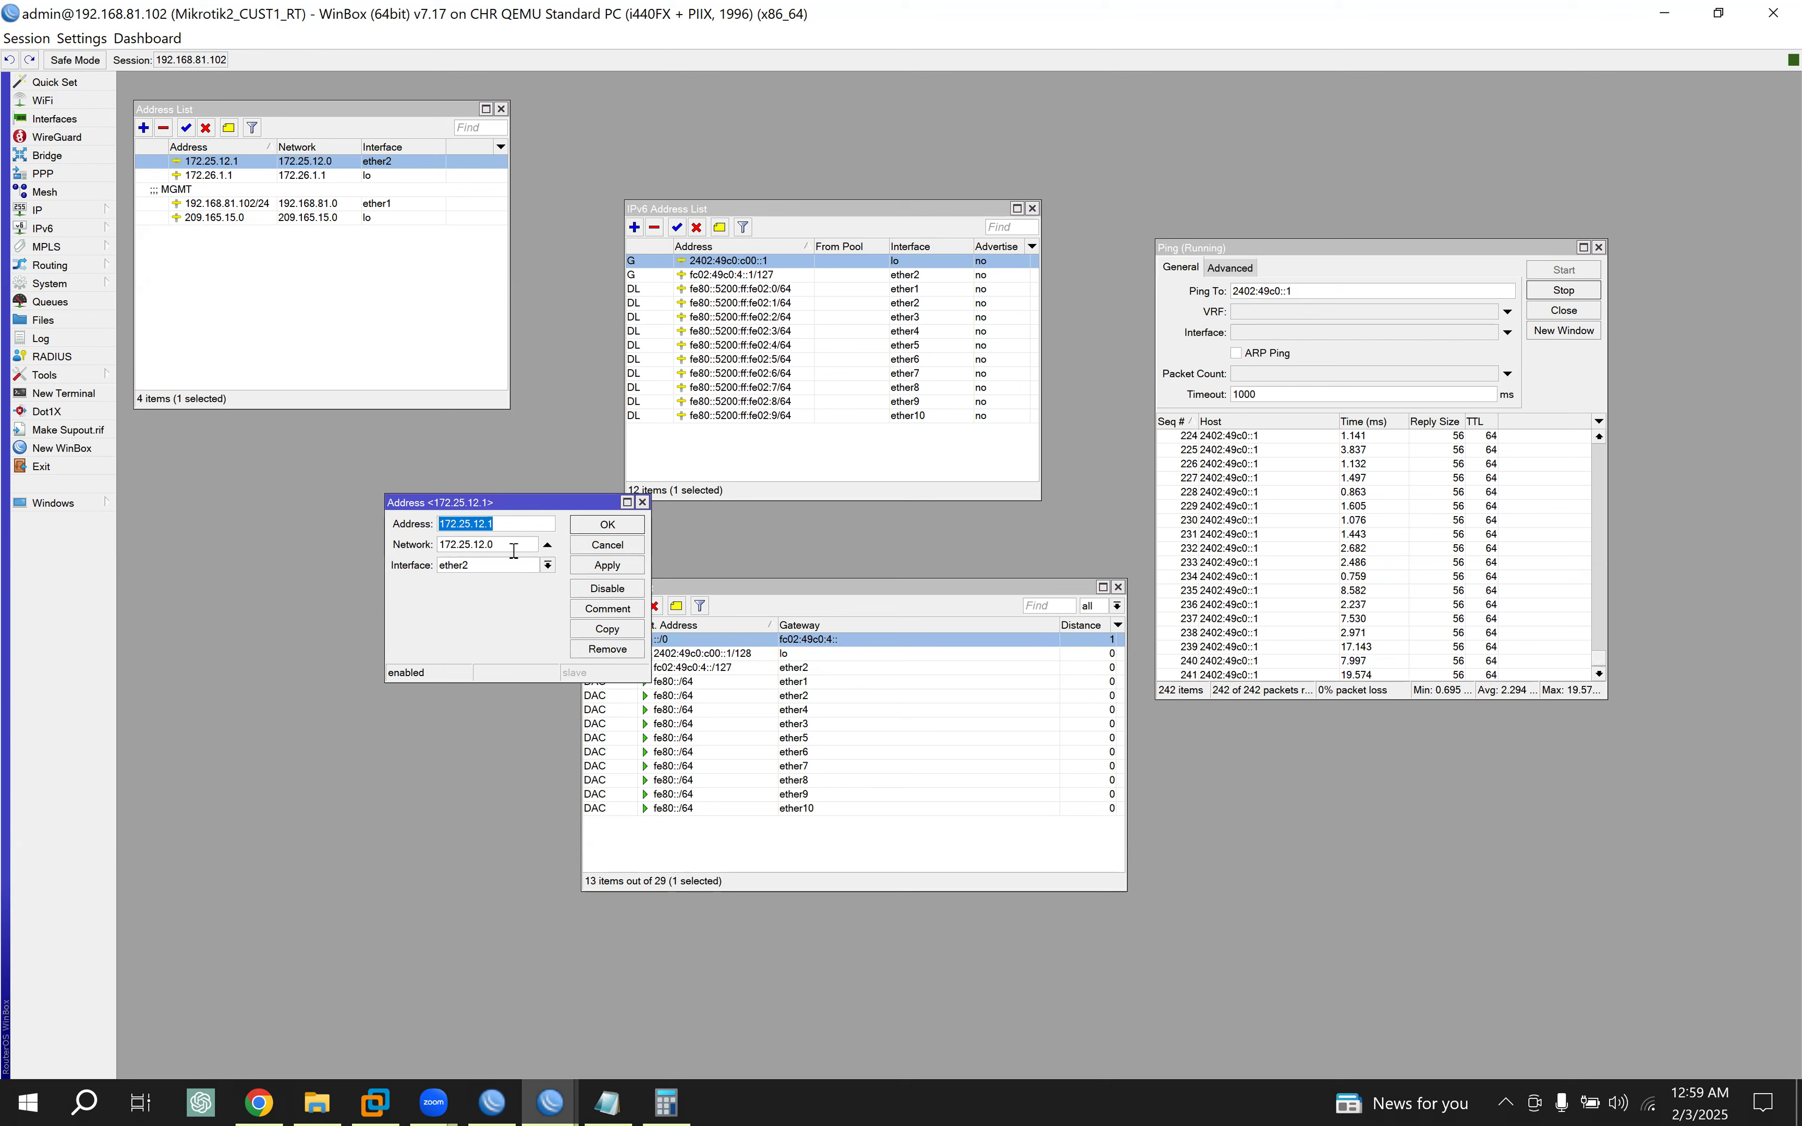
left_click(508, 525)
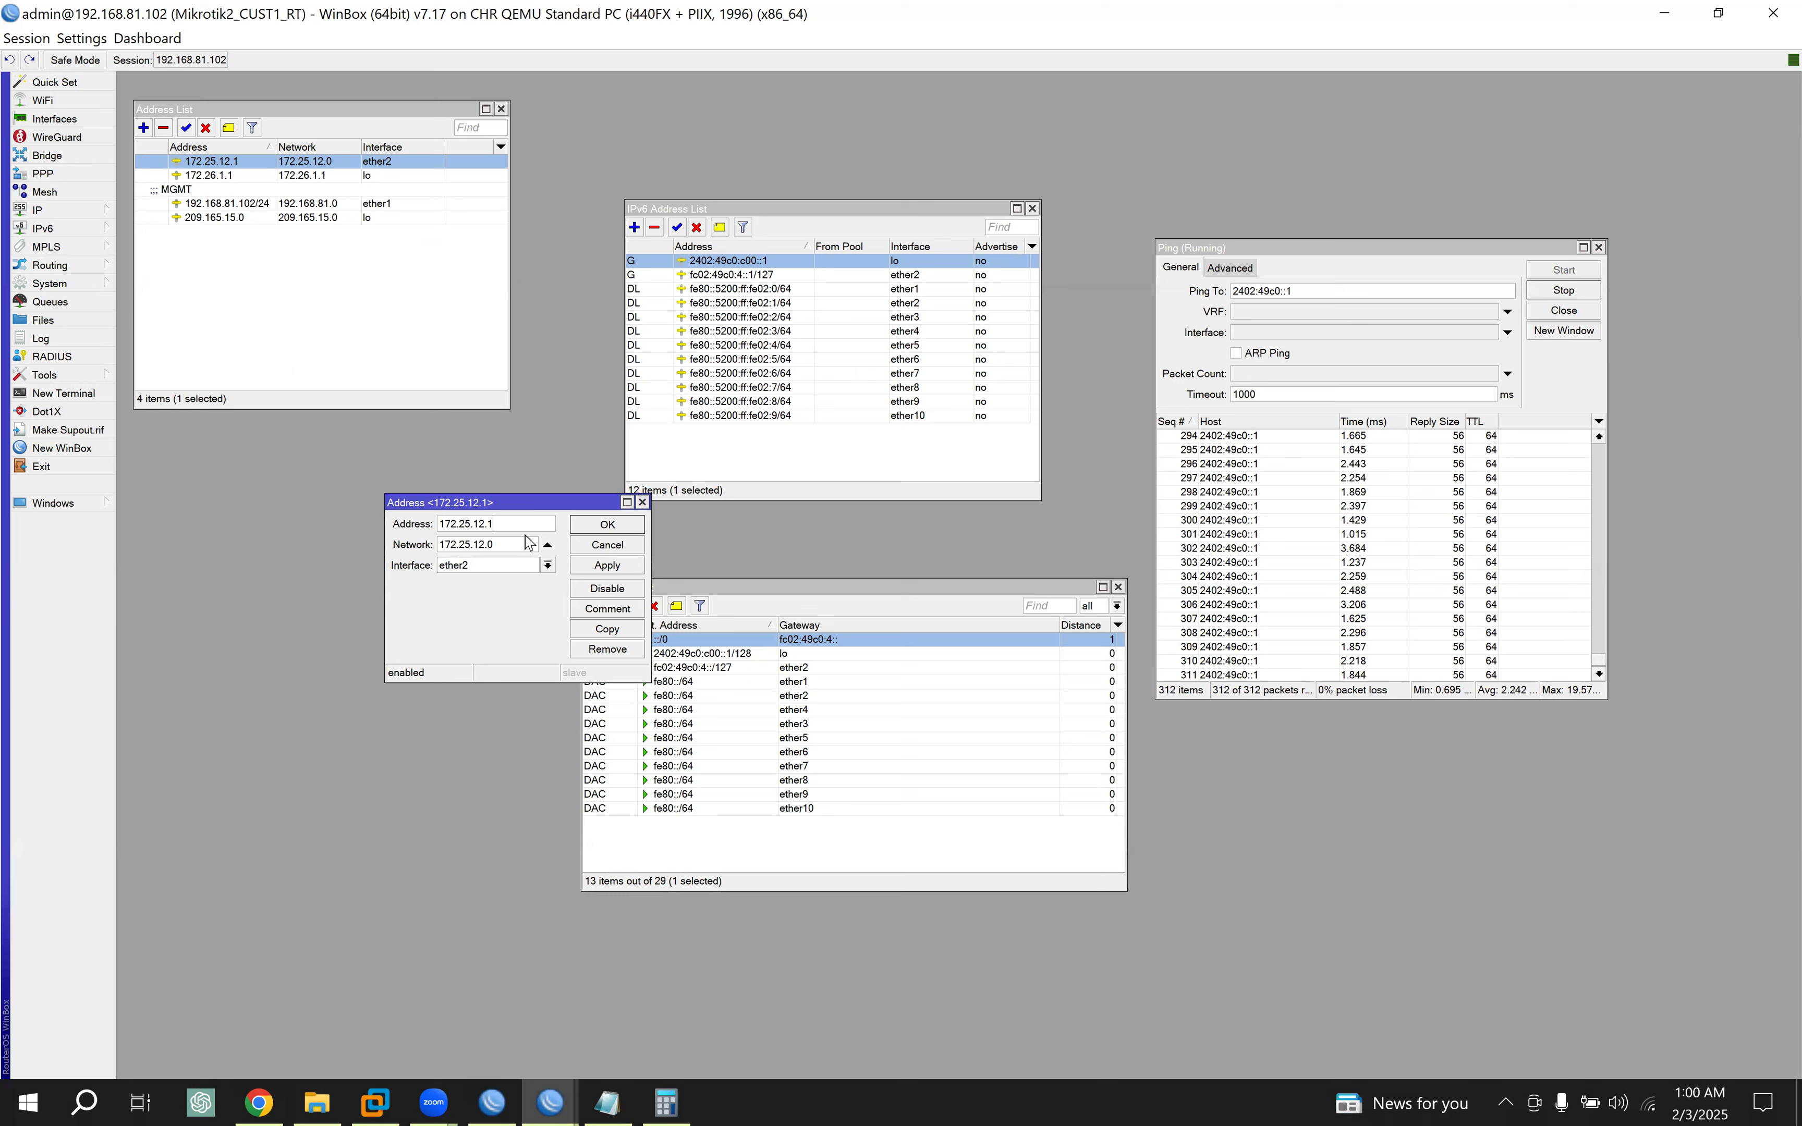
left_click(616, 547)
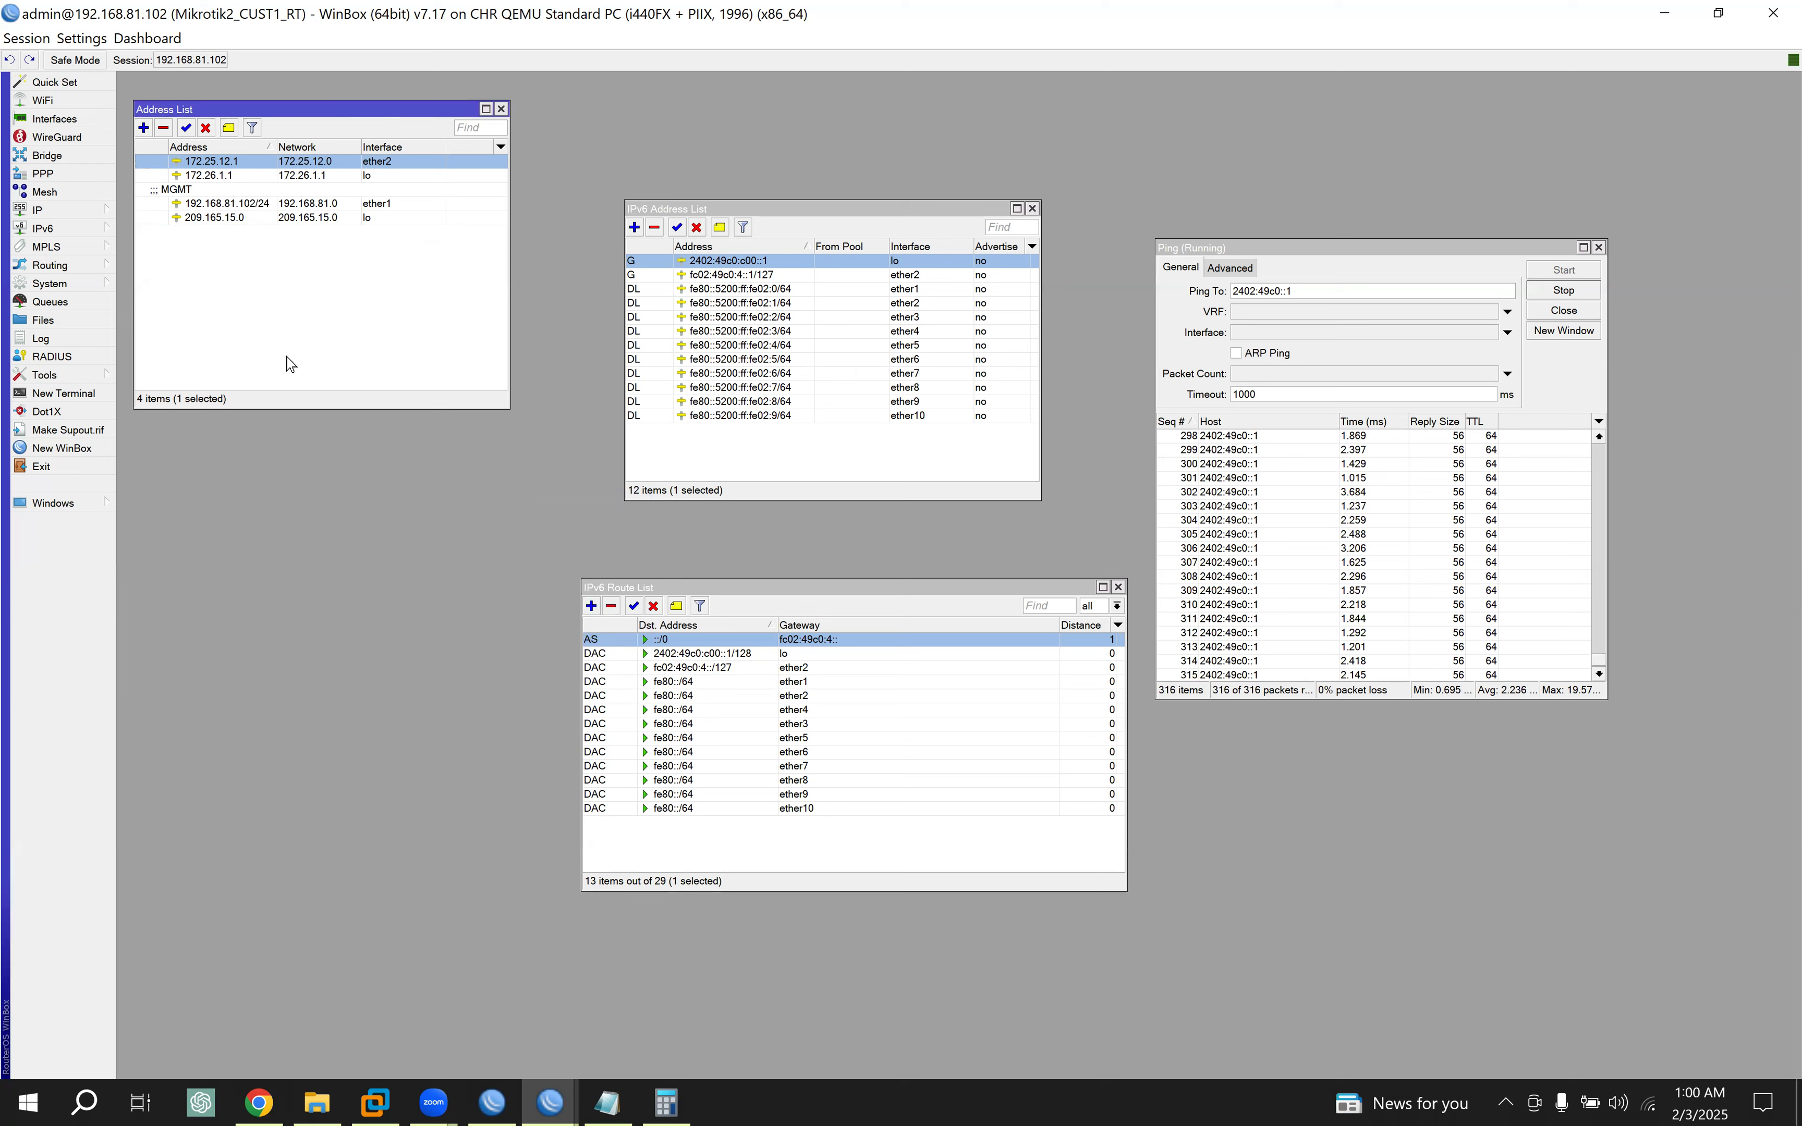
left_click(501, 110)
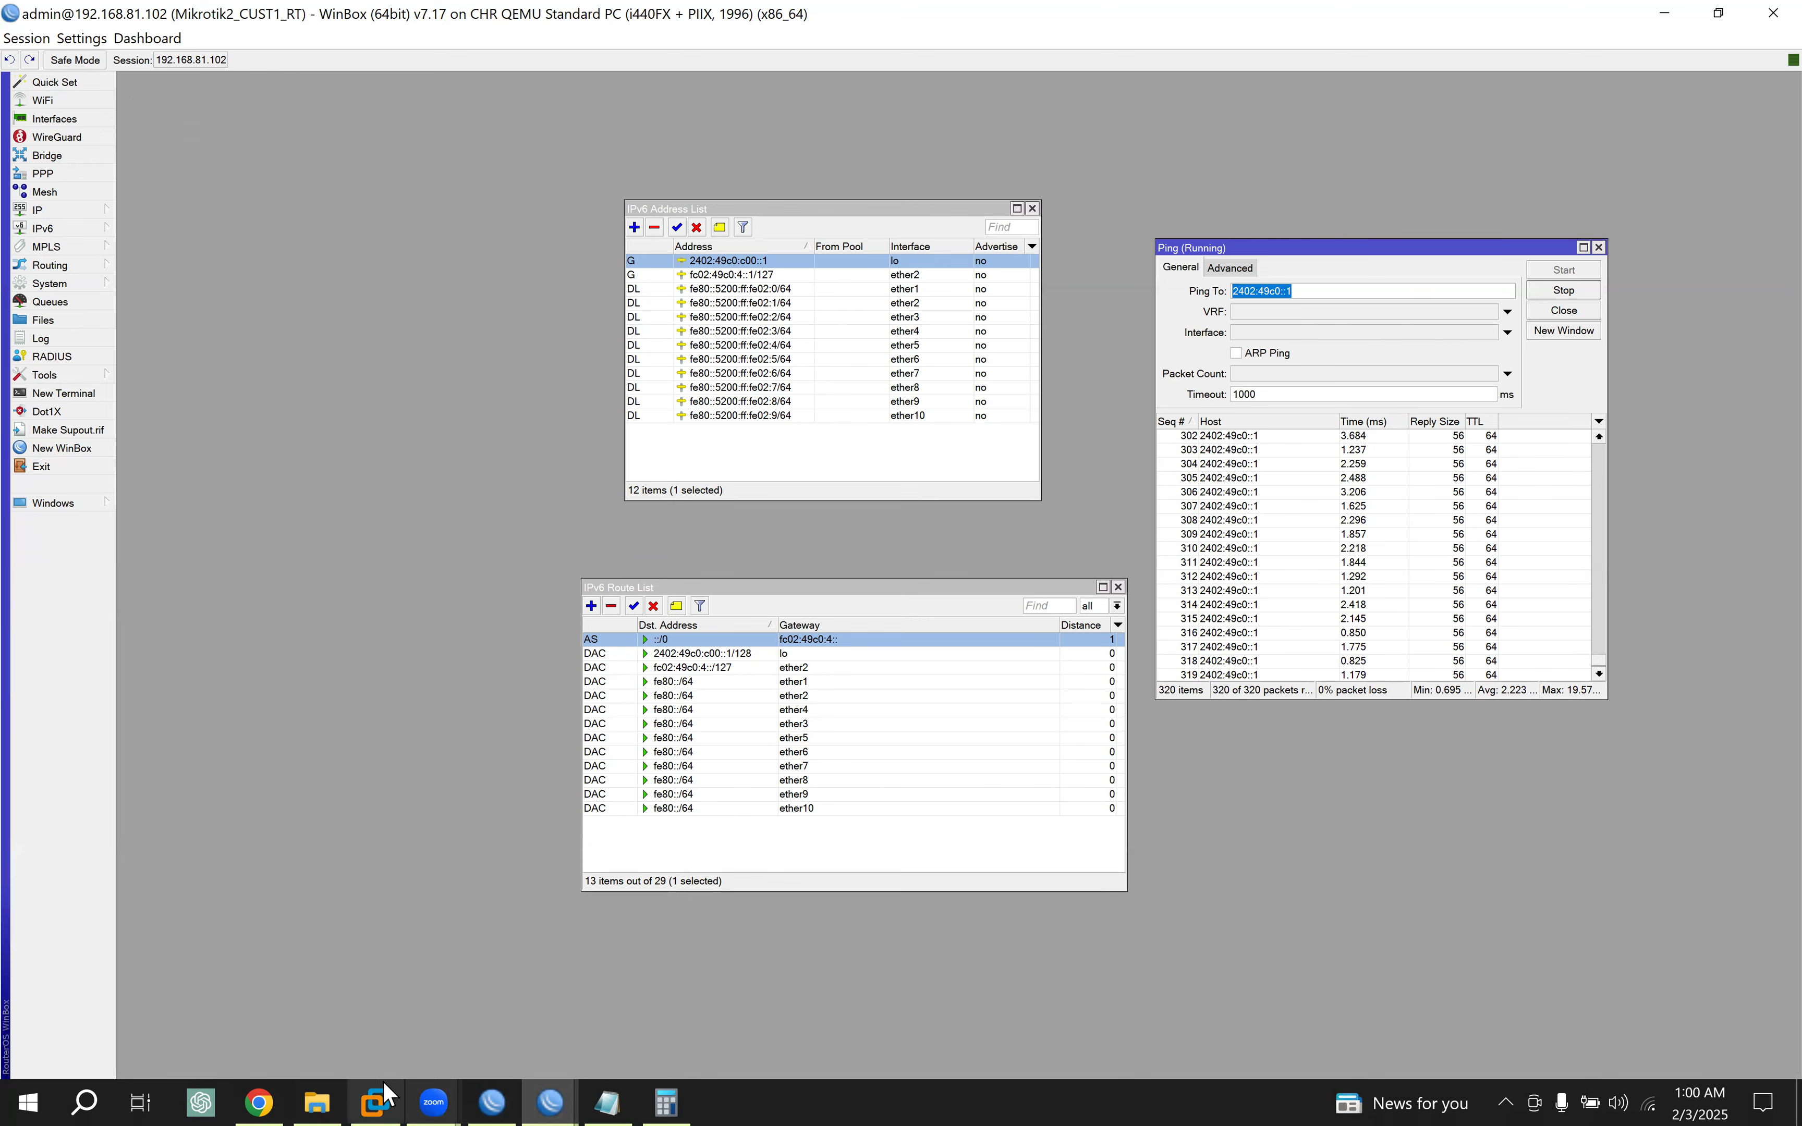
Step: Switch to the EVE topology in the browser and examine the IPv4 and IPv6 subnets labelled on the link between the two routers
left_click(265, 1100)
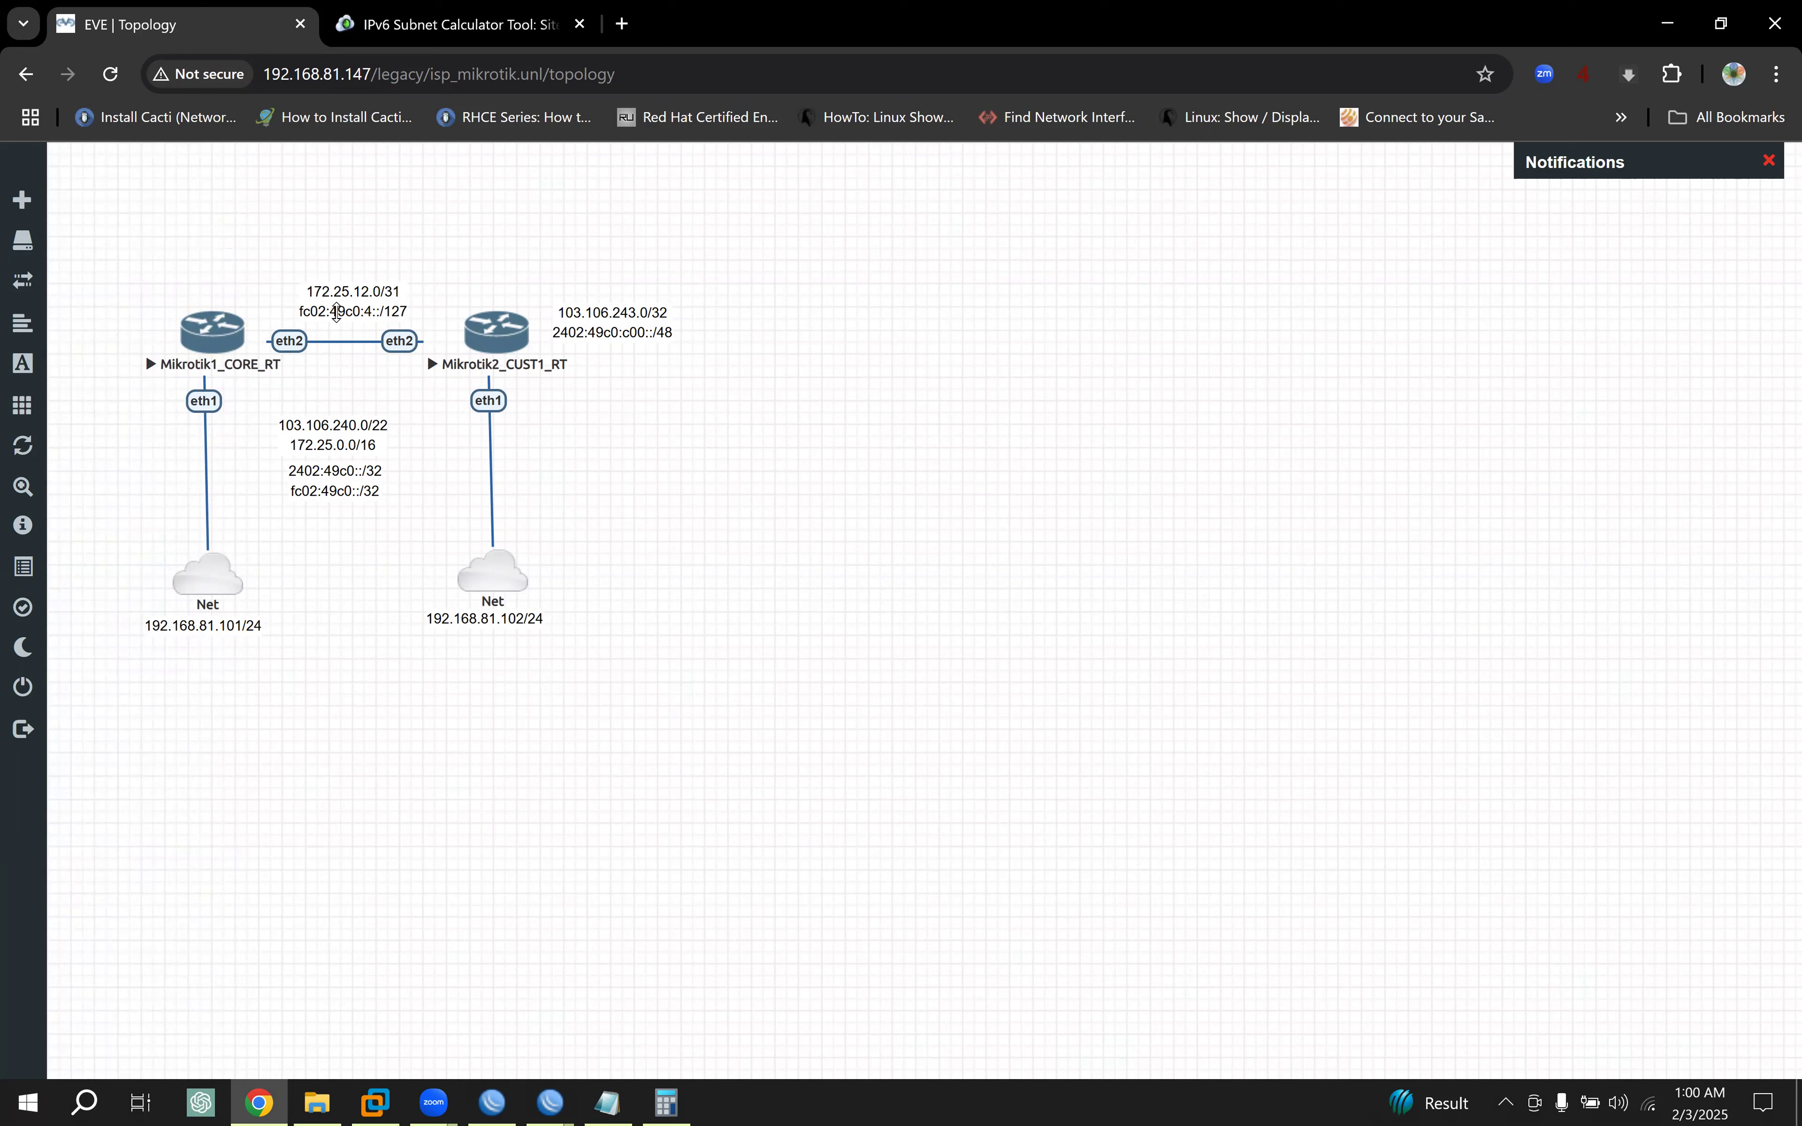
left_click_drag(283, 257, 425, 337)
left_click(807, 458)
left_click_drag(280, 260, 421, 268)
mouse_move(295, 265)
left_mouse_down()
mouse_move(394, 297)
mouse_move(411, 331)
left_mouse_up()
left_click(353, 366)
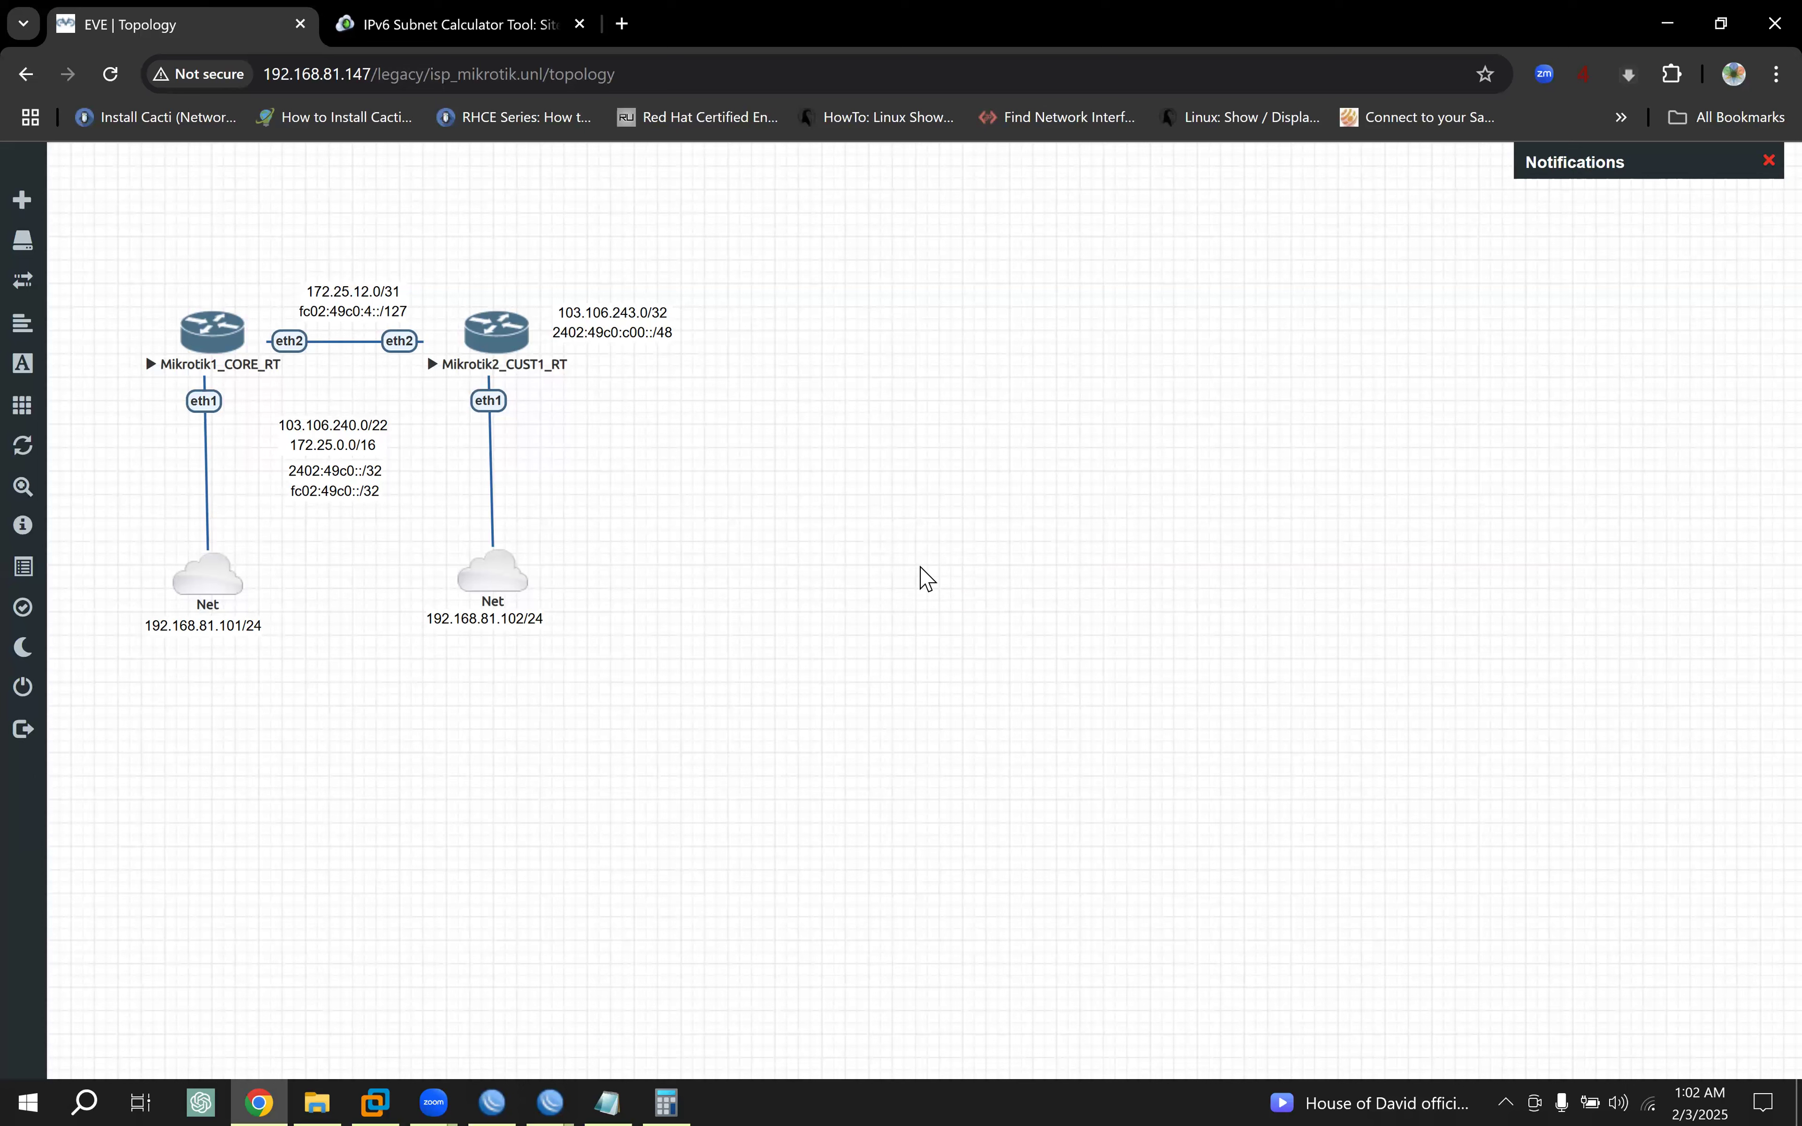
Step: Point out the two routers on the topology with selection boxes, finishing with Mikrotik1_CORE_RT selected
left_click_drag(119, 276, 276, 434)
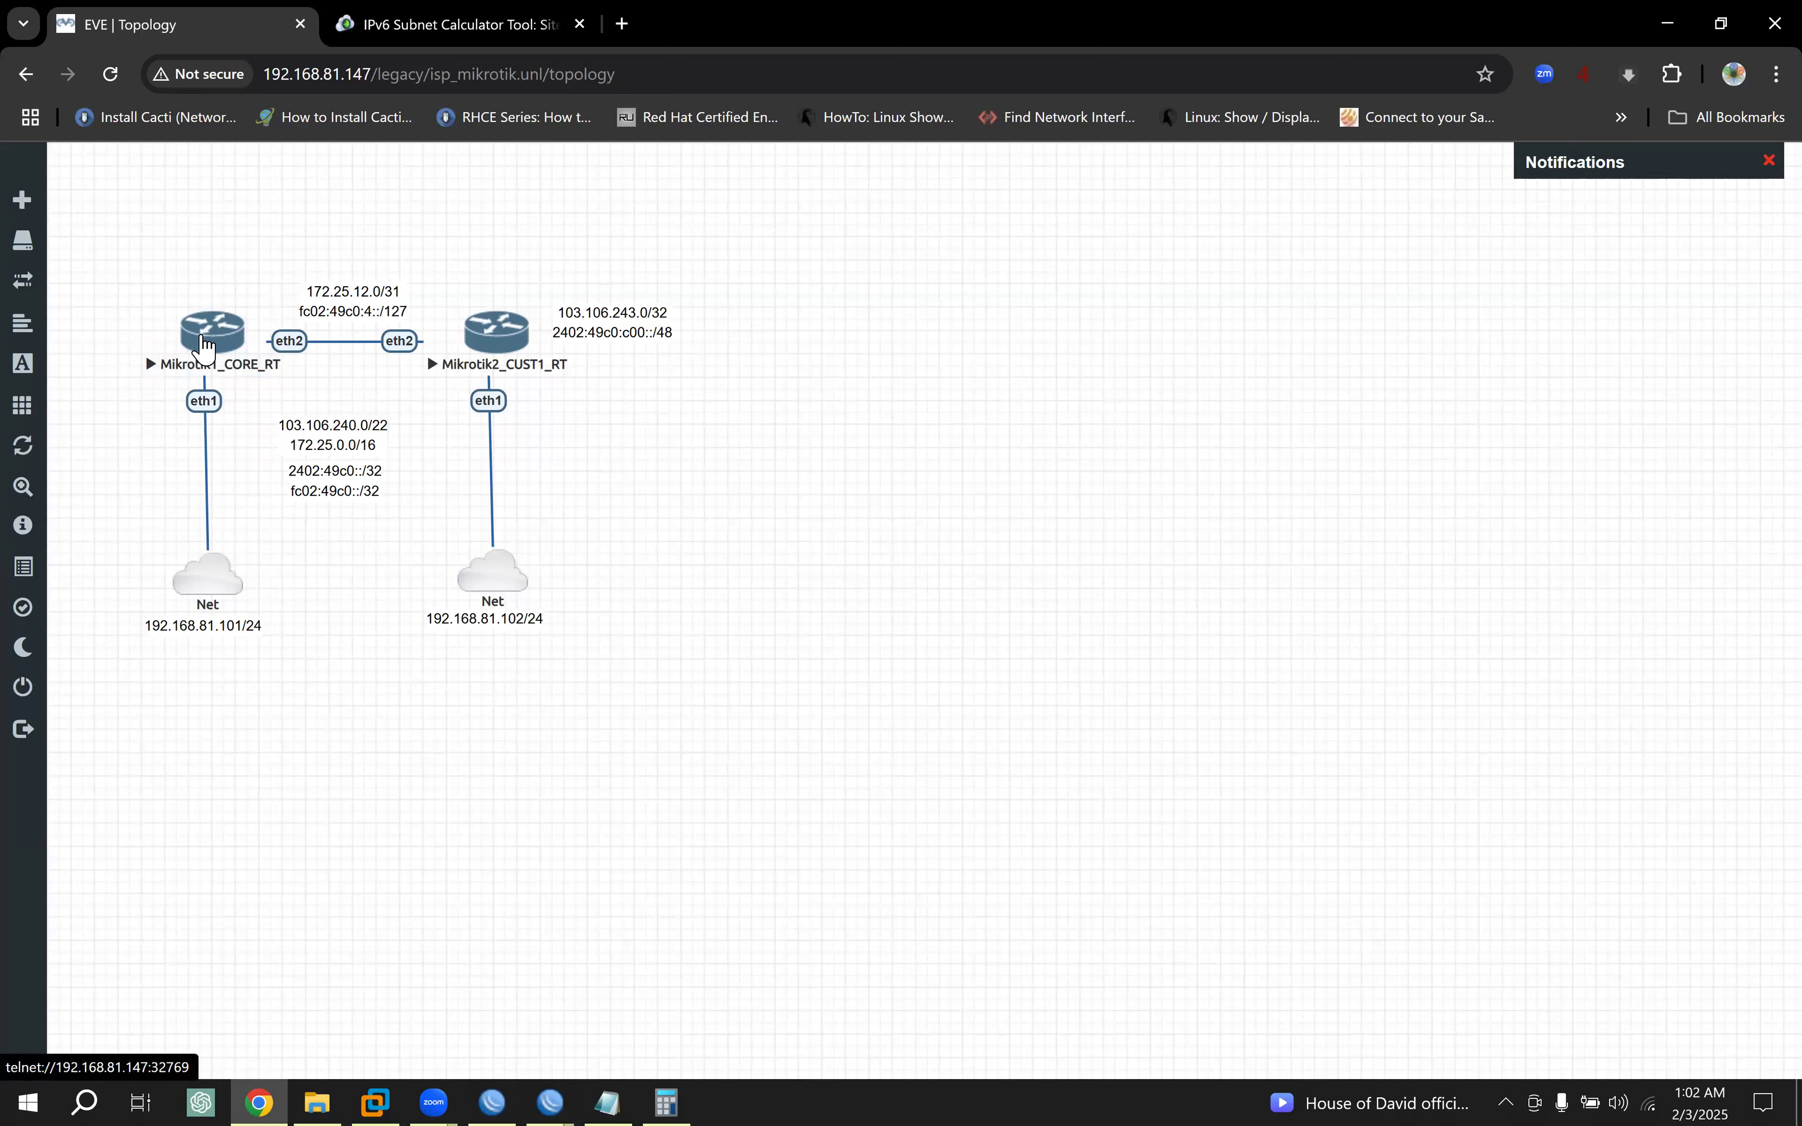
left_click_drag(141, 266, 259, 415)
left_click_drag(466, 239, 558, 400)
left_click(296, 386)
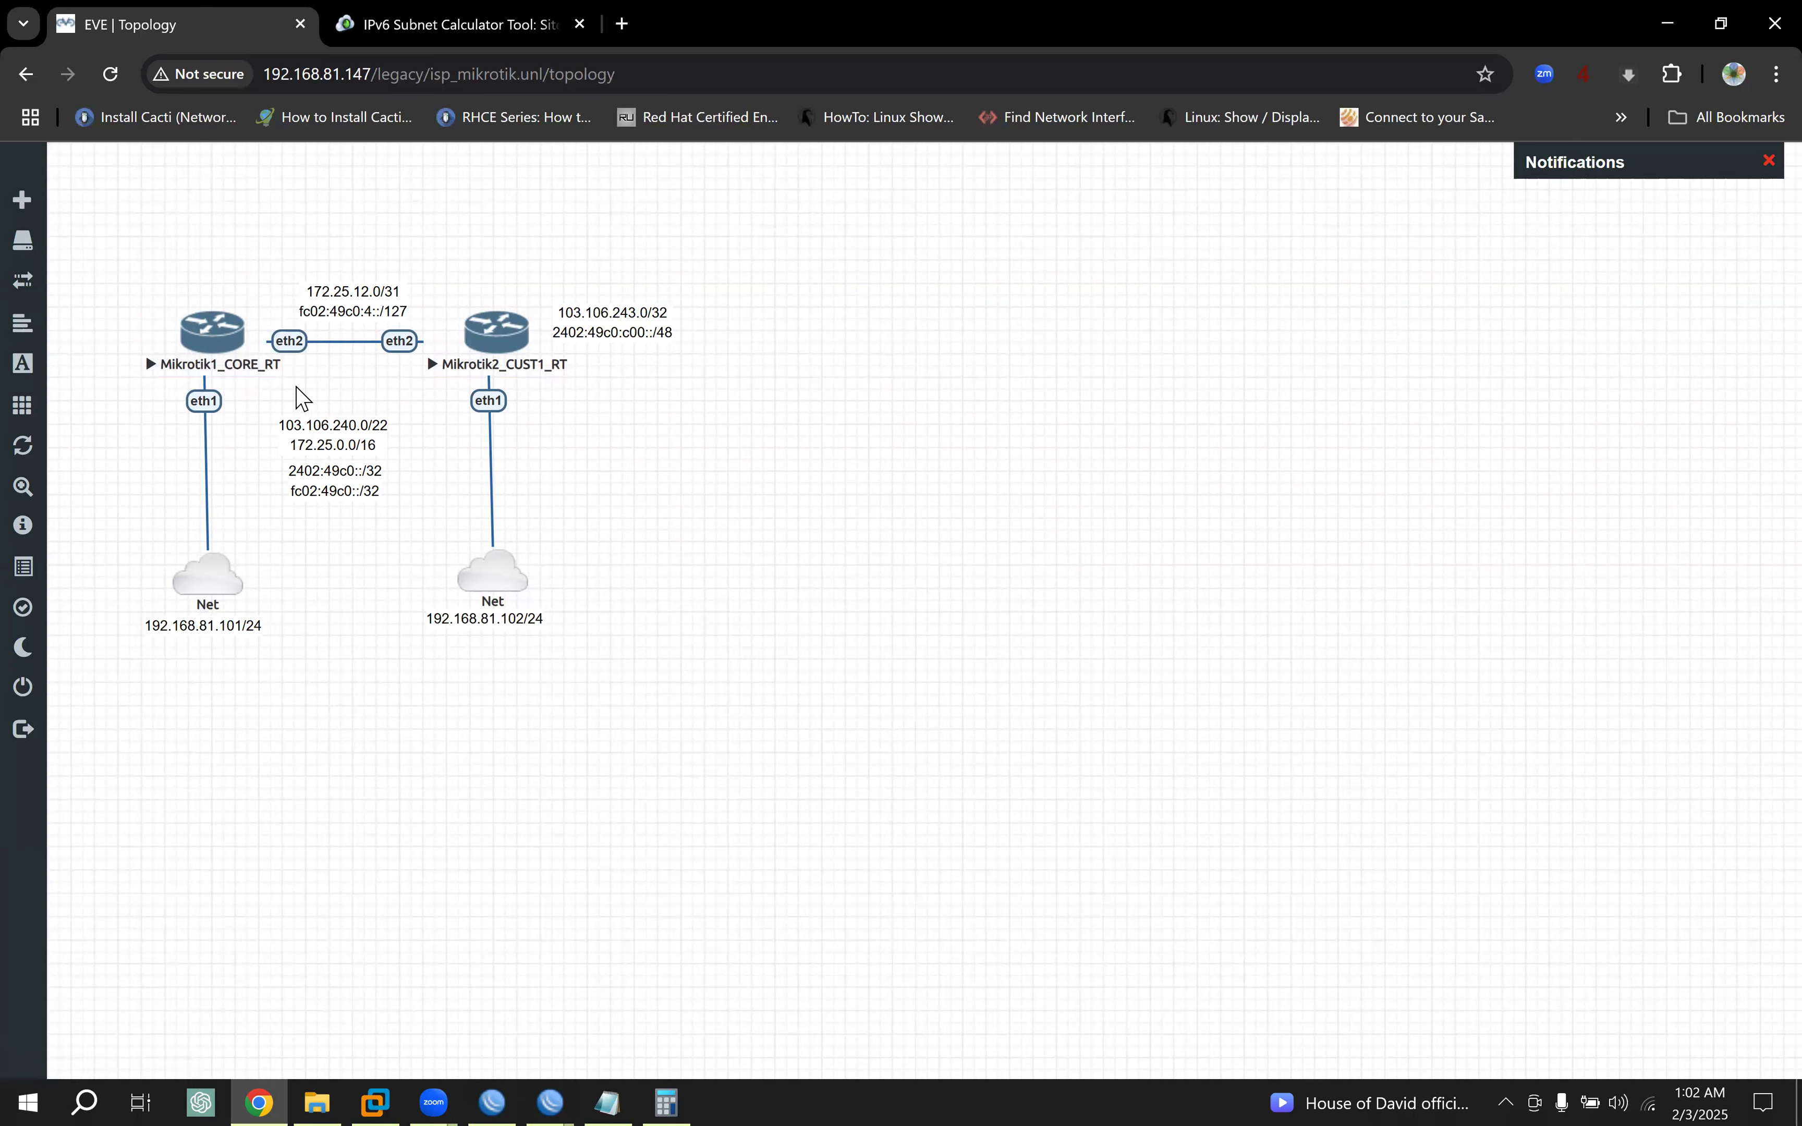
left_click_drag(148, 263, 277, 394)
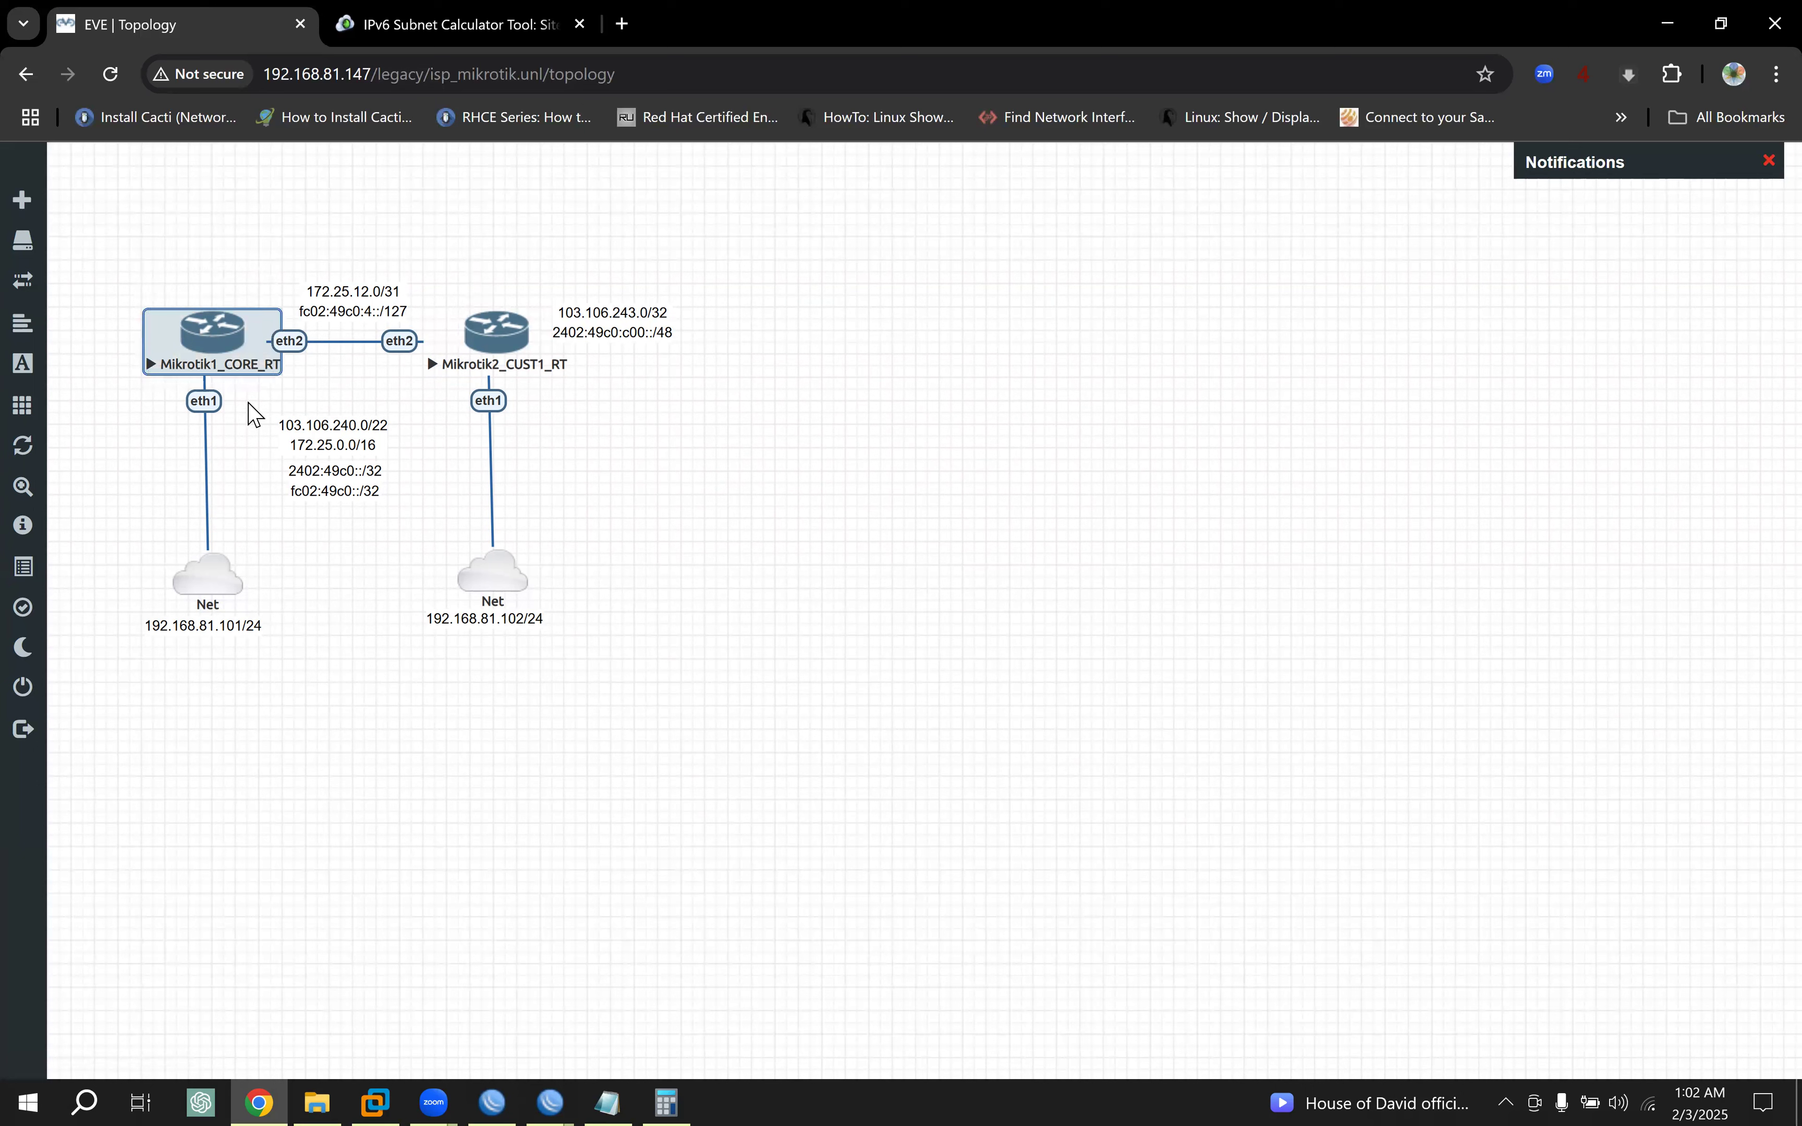